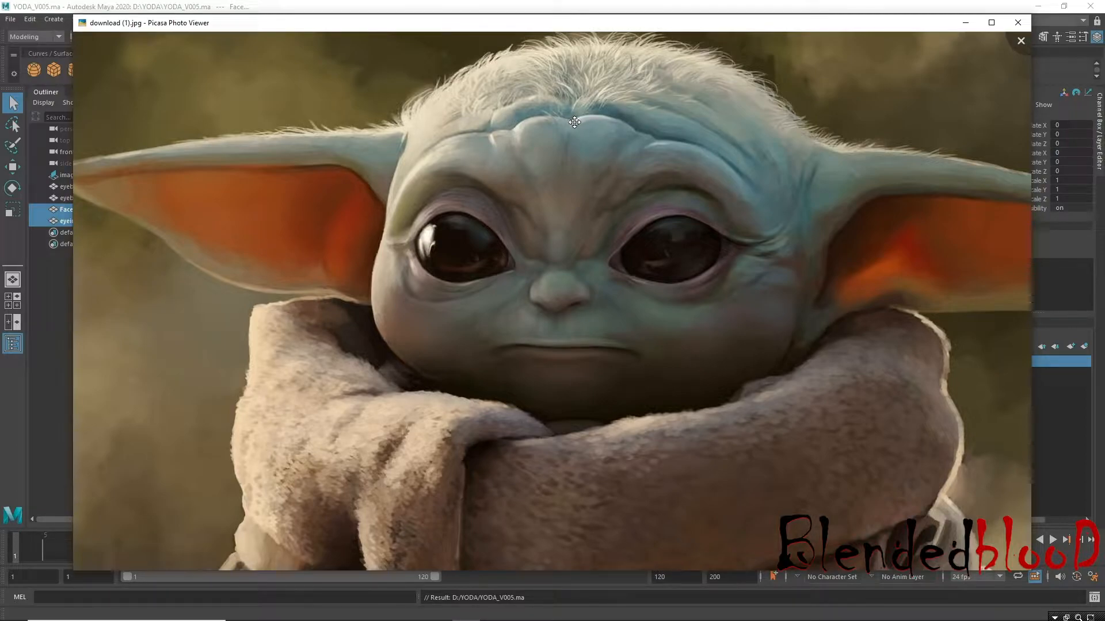
Look through the Baby Yoda reference pictures, examining how the hands, fingers, feet and robe are shaped.
{"action": "mouse_move", "coordinate": [653, 443]}
{"action": "left_click_drag", "start_coordinate": [671, 396], "coordinate": [604, 345]}
{"action": "left_click", "coordinate": [572, 566]}
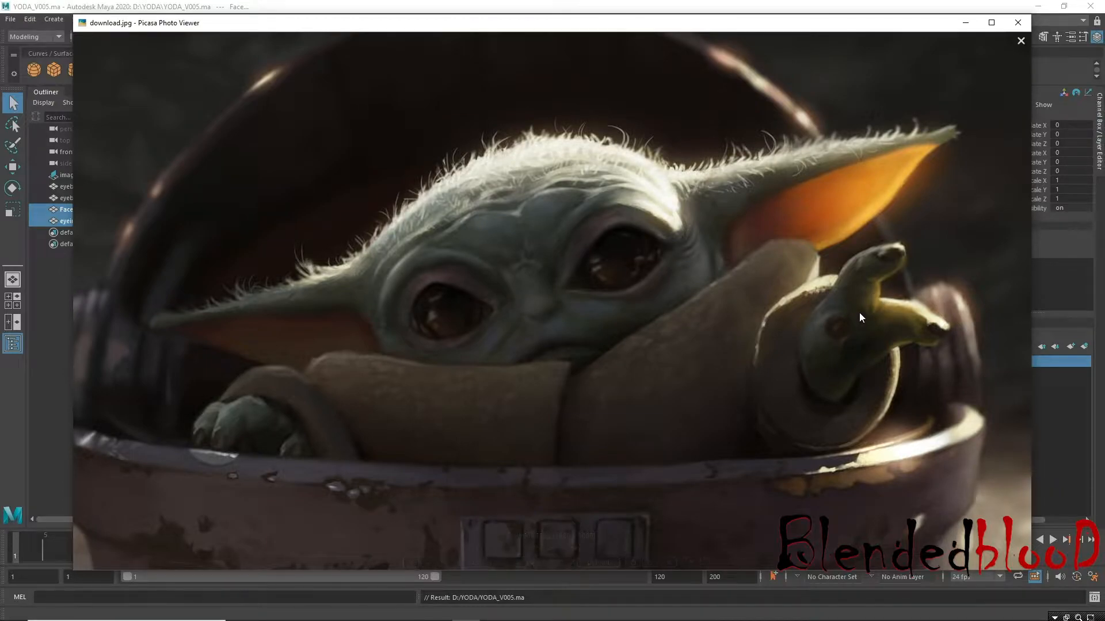
{"action": "mouse_move", "coordinate": [748, 382]}
{"action": "left_mouse_down"}
{"action": "mouse_move", "coordinate": [715, 224]}
{"action": "mouse_move", "coordinate": [744, 403]}
{"action": "left_mouse_up"}
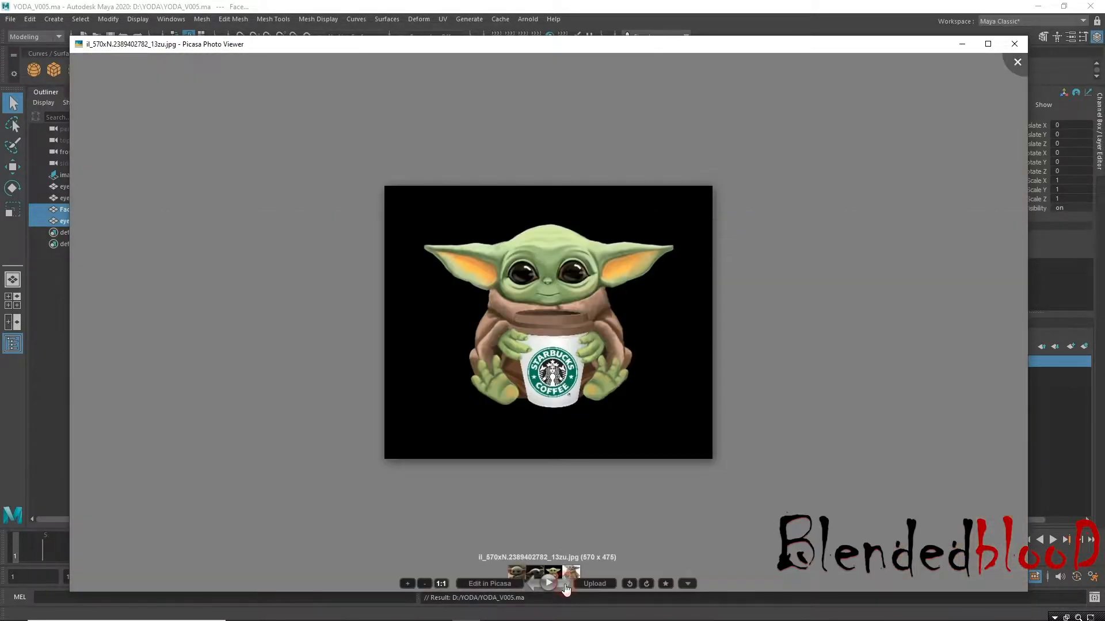
{"action": "left_click", "coordinate": [565, 585]}
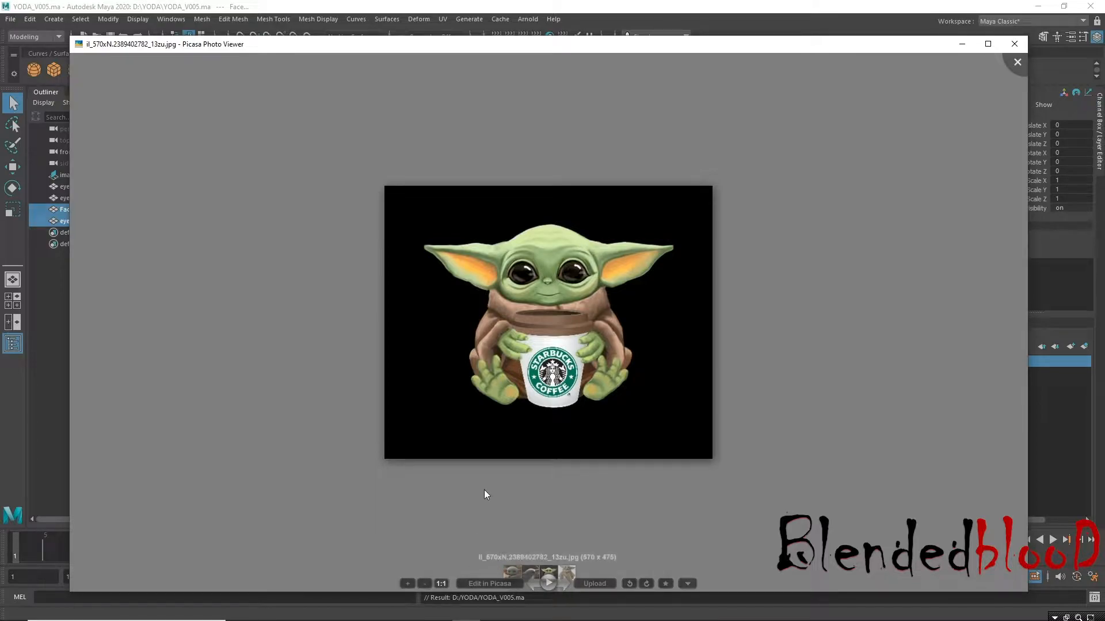
{"action": "left_click", "coordinate": [408, 584]}
{"action": "left_click", "coordinate": [407, 584]}
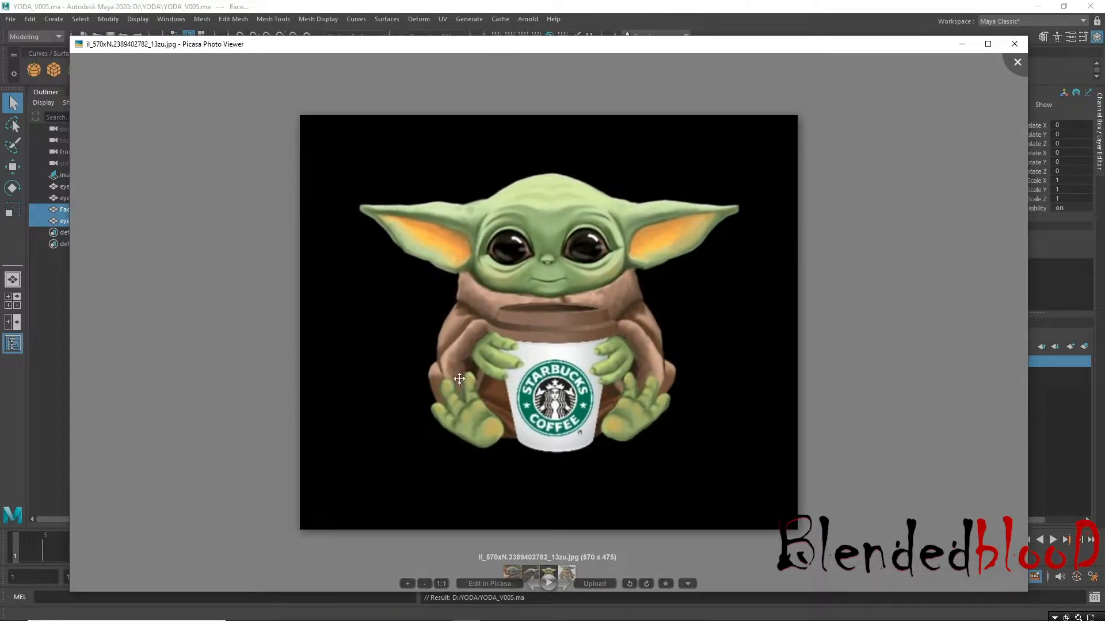
{"action": "left_click", "coordinate": [566, 583]}
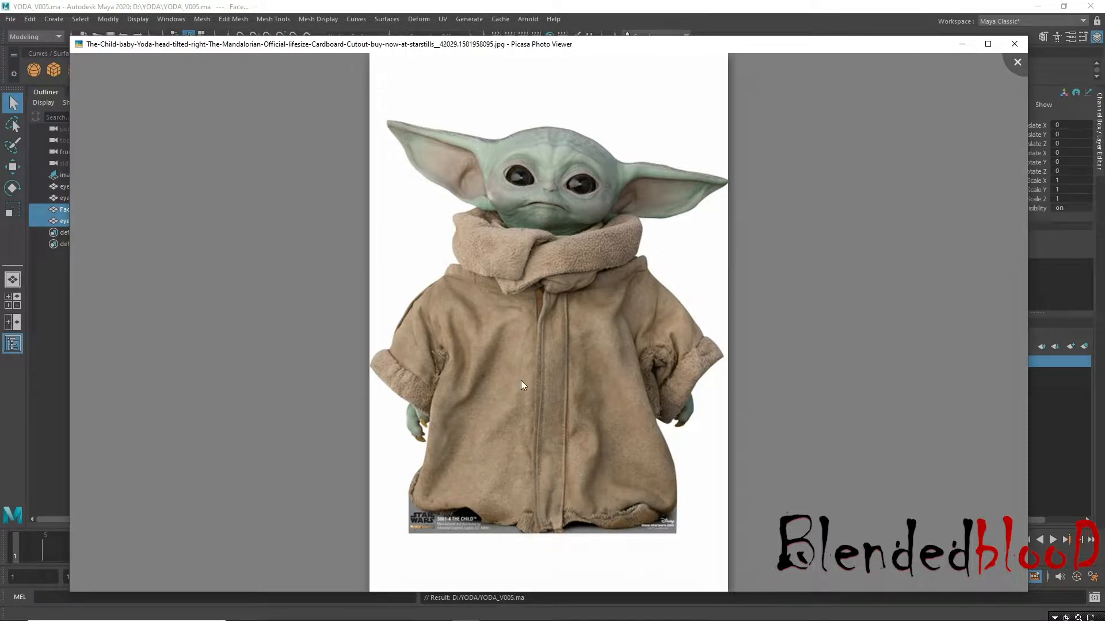
{"action": "left_click", "coordinate": [462, 396]}
{"action": "left_click", "coordinate": [525, 589]}
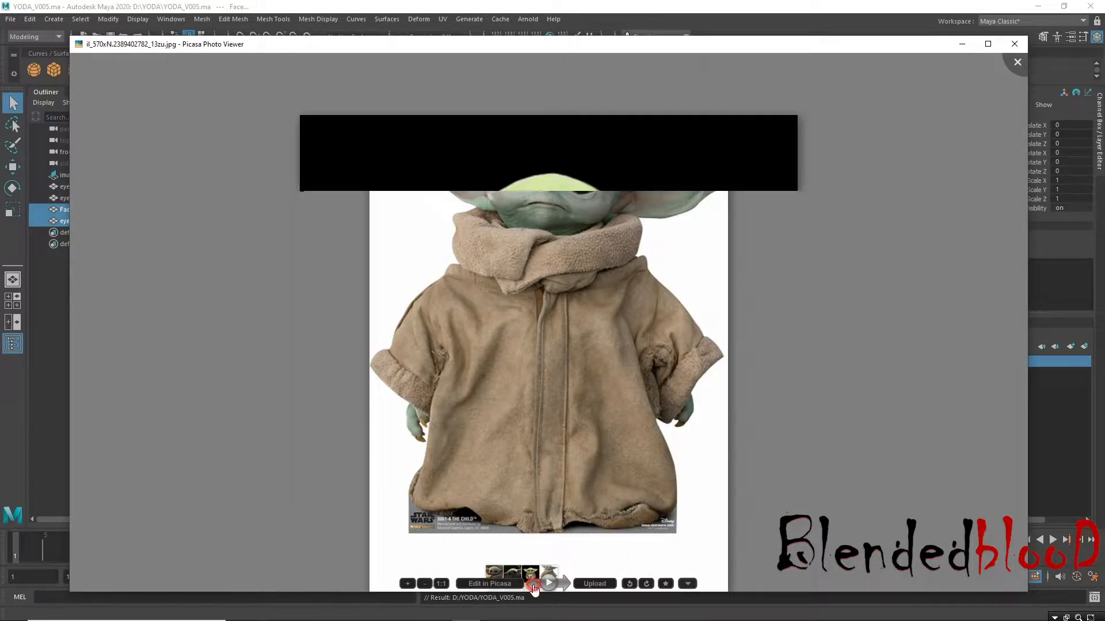
{"action": "left_click", "coordinate": [525, 589]}
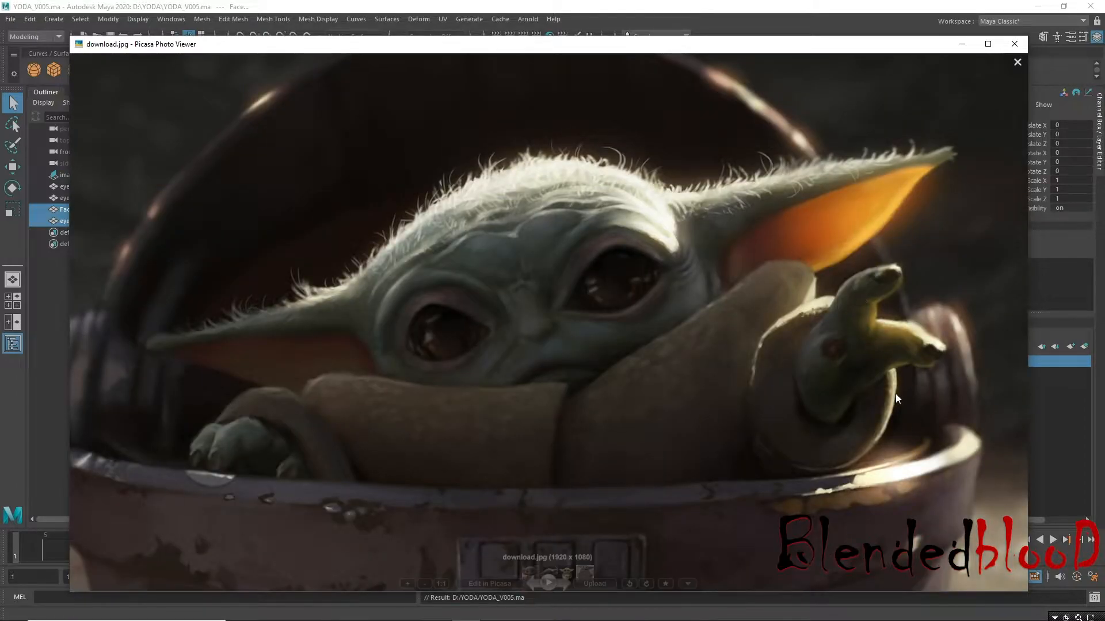
{"action": "left_click", "coordinate": [780, 26]}
In Maya, make layer1 selectable and delete the existing face image plane from the front view.
{"action": "middle_click", "coordinate": [499, 395]}
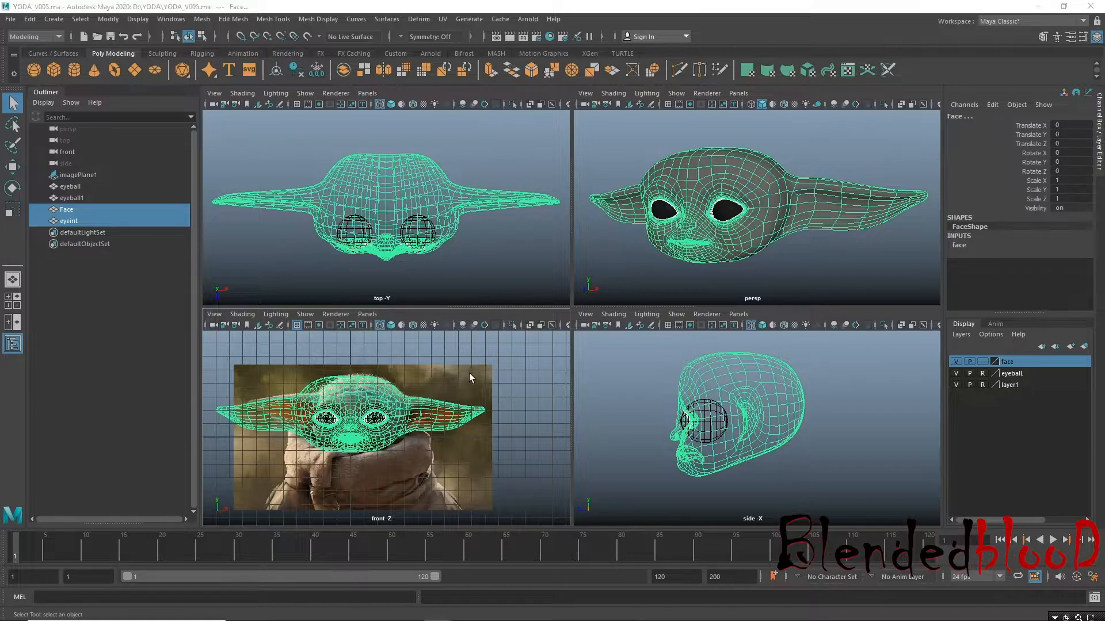
{"action": "key", "text": "space"}
{"action": "right_click_drag", "start_coordinate": [599, 416], "coordinate": [584, 415], "text": "alt"}
{"action": "middle_click_drag", "start_coordinate": [689, 412], "coordinate": [525, 445], "text": "alt"}
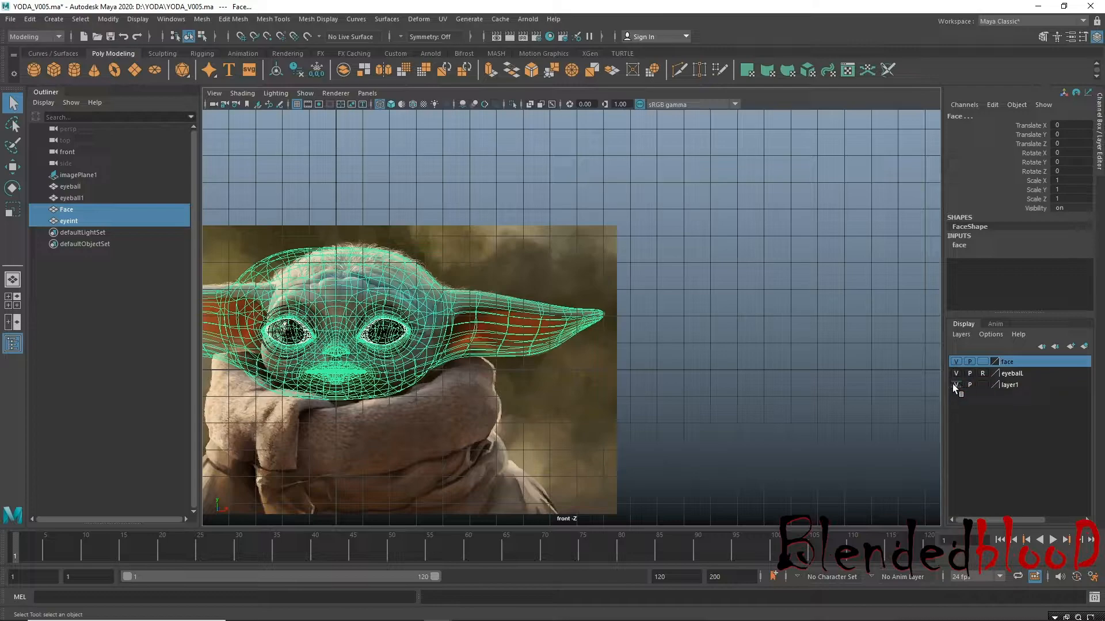
{"action": "left_click", "coordinate": [549, 374]}
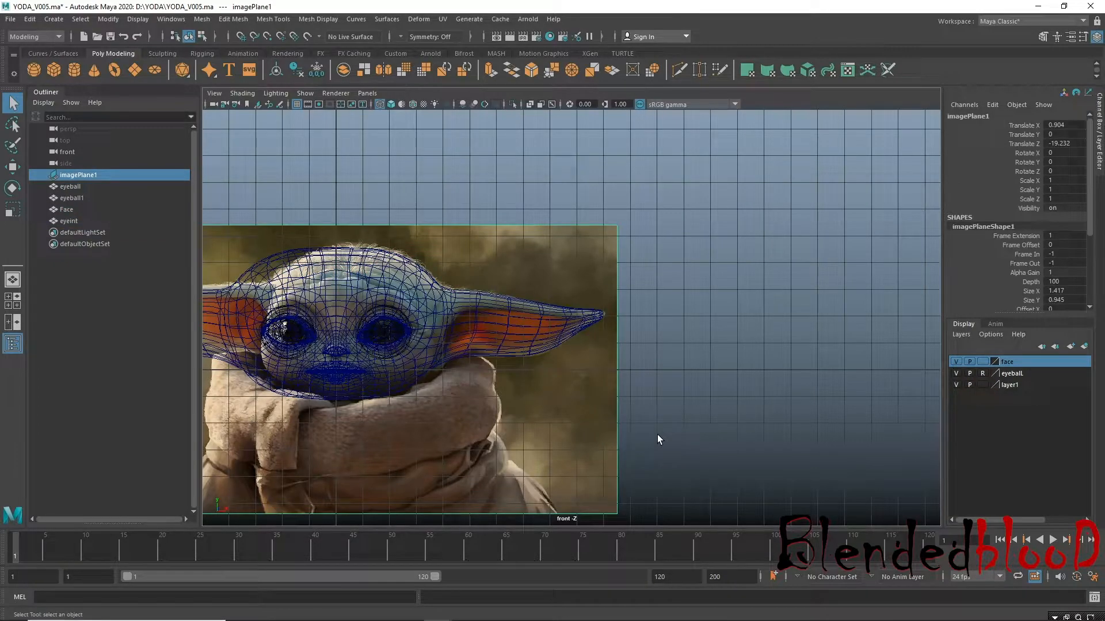
{"action": "key", "text": "Delete"}
{"action": "right_click_drag", "start_coordinate": [671, 420], "coordinate": [283, 216], "text": "alt"}
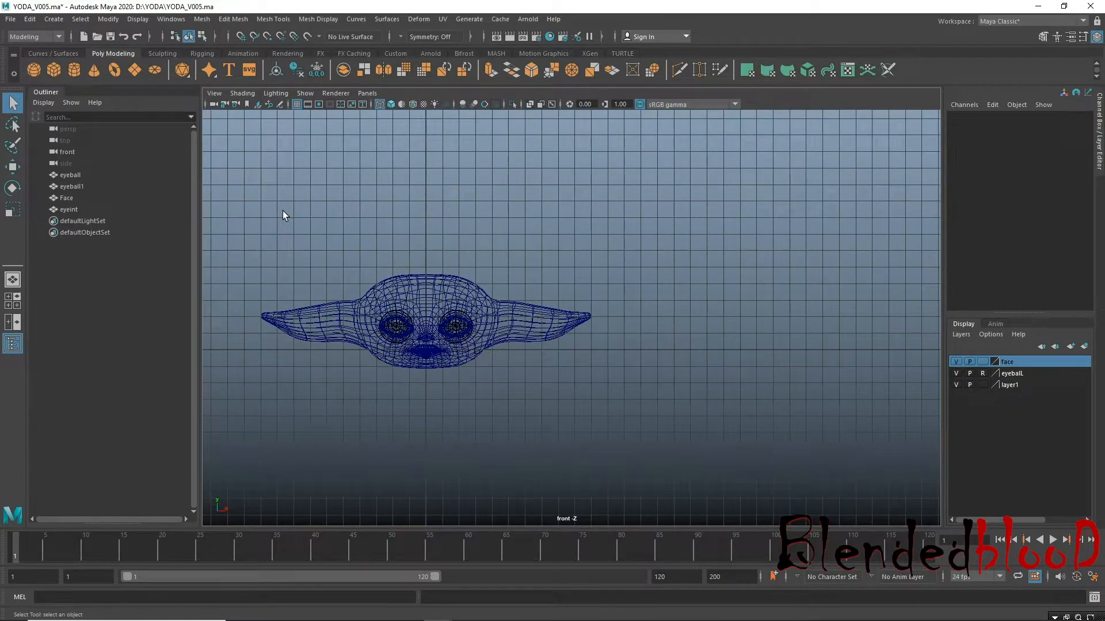
Start importing an image as an image plane for the front camera and browse to the D:\YODA folder.
{"action": "left_click", "coordinate": [367, 93]}
{"action": "mouse_move", "coordinate": [437, 104]}
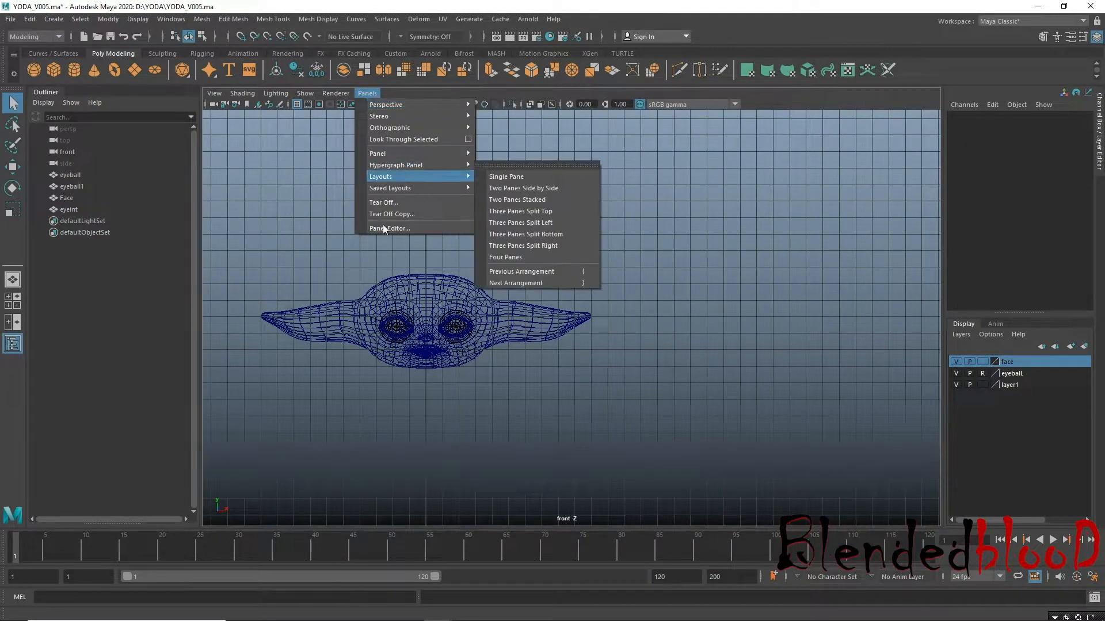
{"action": "mouse_move", "coordinate": [213, 106]}
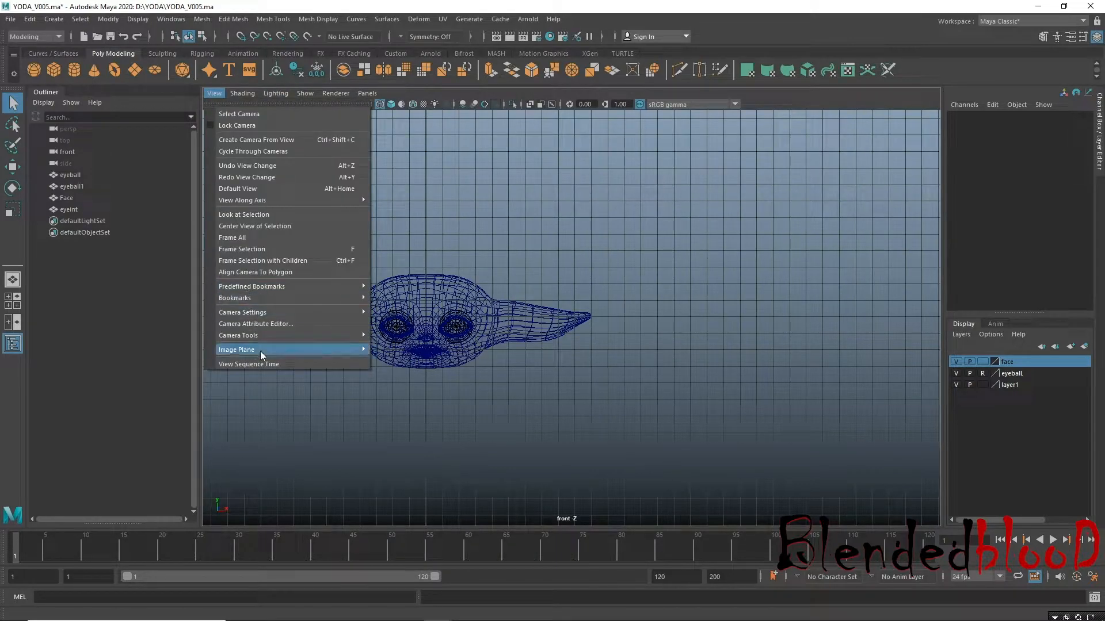
{"action": "mouse_move", "coordinate": [276, 351]}
{"action": "left_click", "coordinate": [426, 359]}
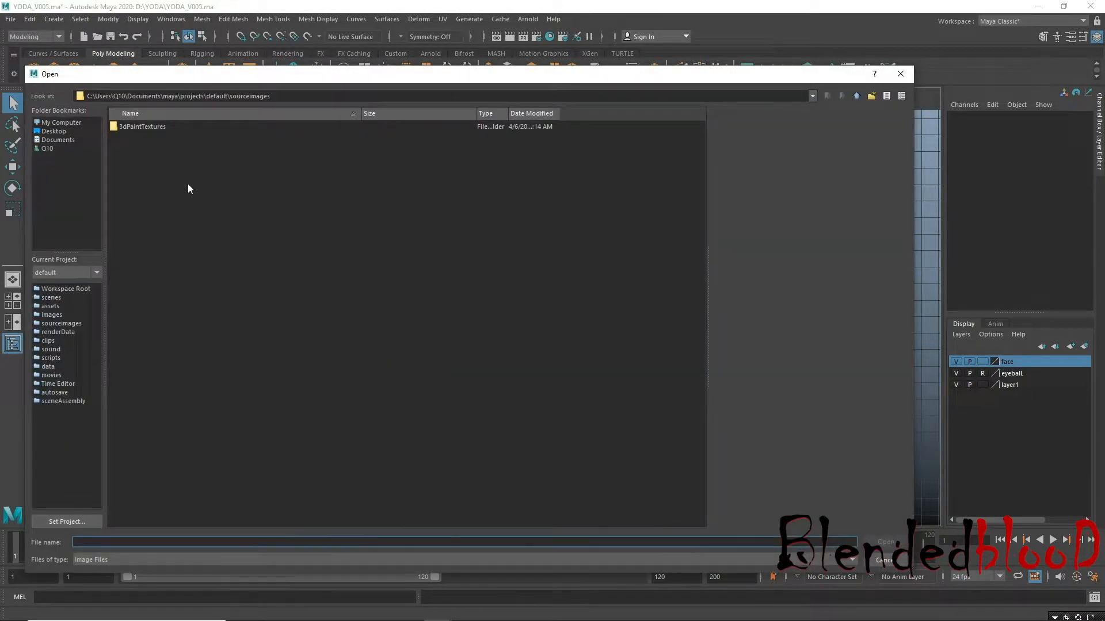
{"action": "left_click", "coordinate": [82, 125]}
{"action": "double_click", "coordinate": [120, 138]}
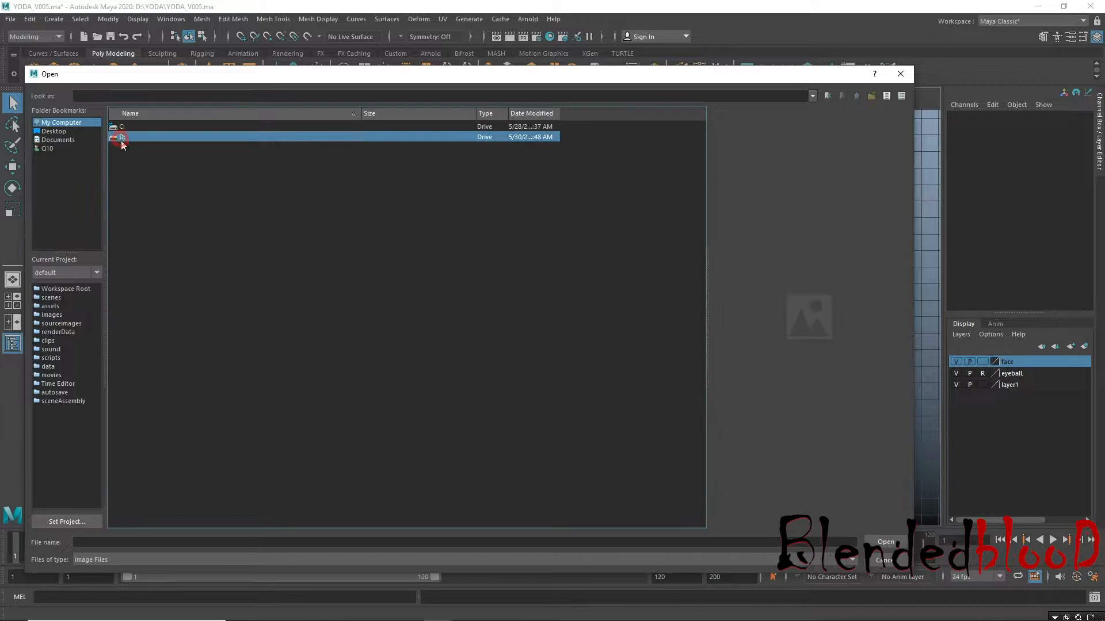
{"action": "key", "text": "y"}
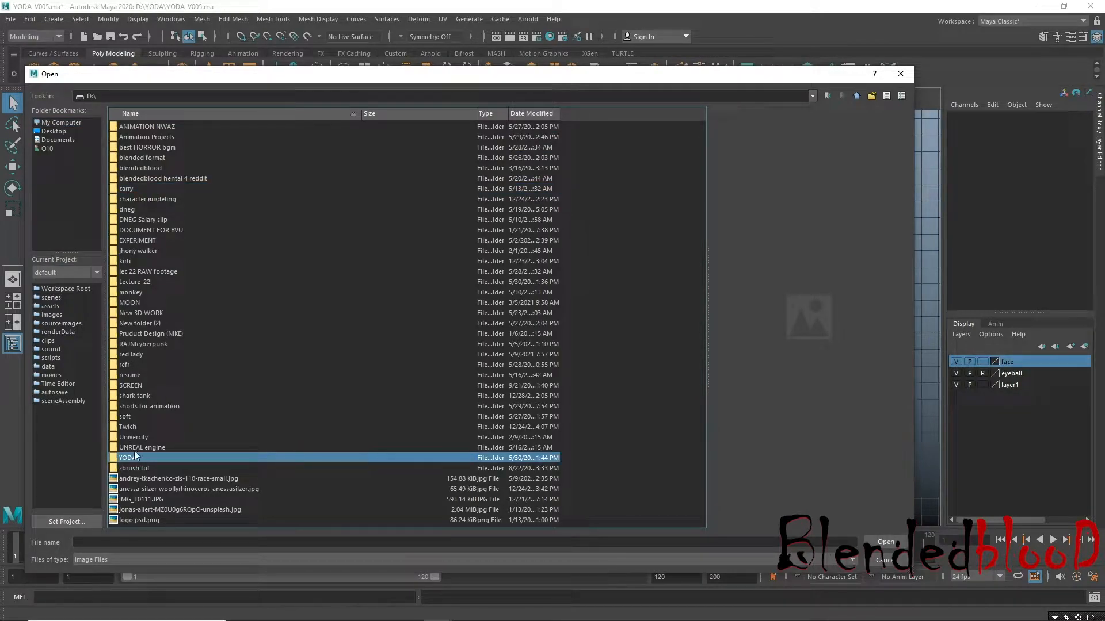
{"action": "double_click", "coordinate": [142, 457]}
Preview the reference pictures in the folder and import download.jpg as the image plane.
{"action": "left_click", "coordinate": [154, 168]}
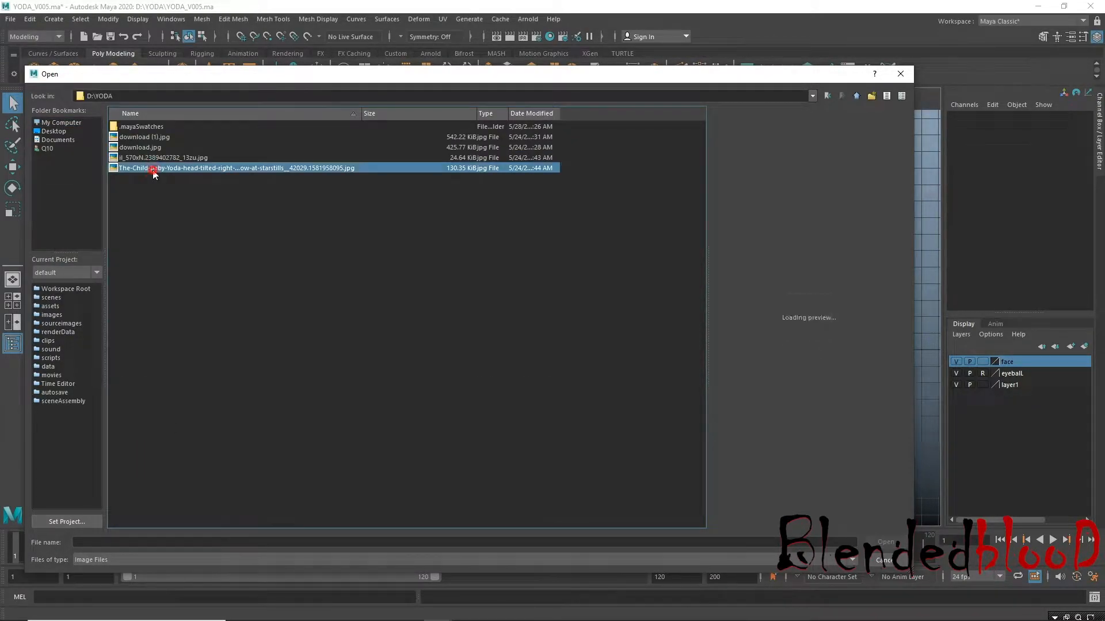
{"action": "left_click", "coordinate": [165, 158]}
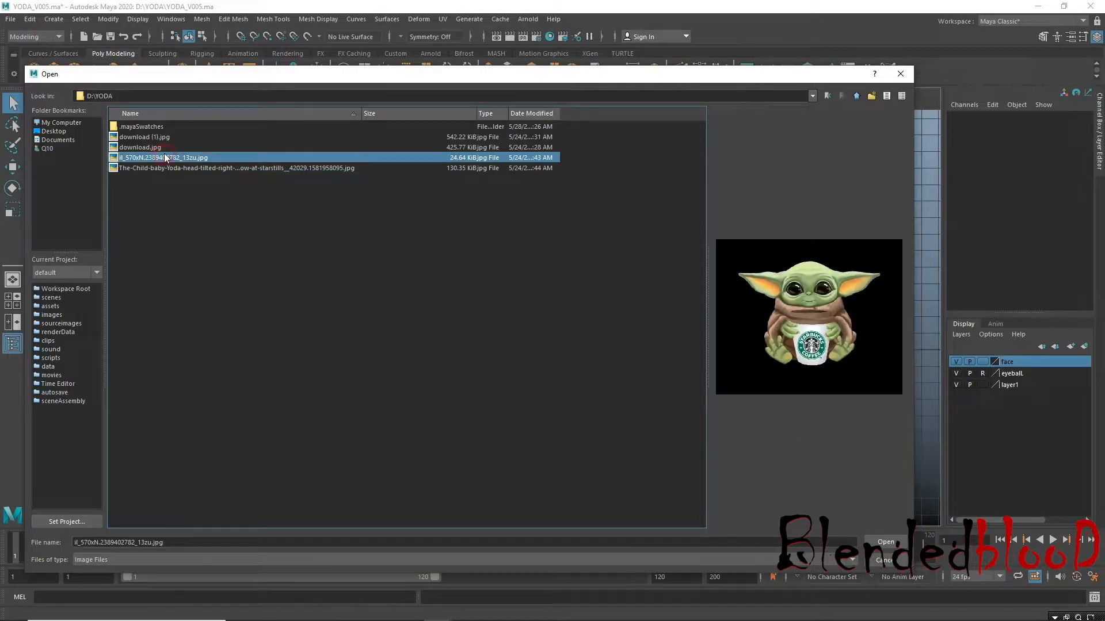
{"action": "left_click", "coordinate": [157, 148]}
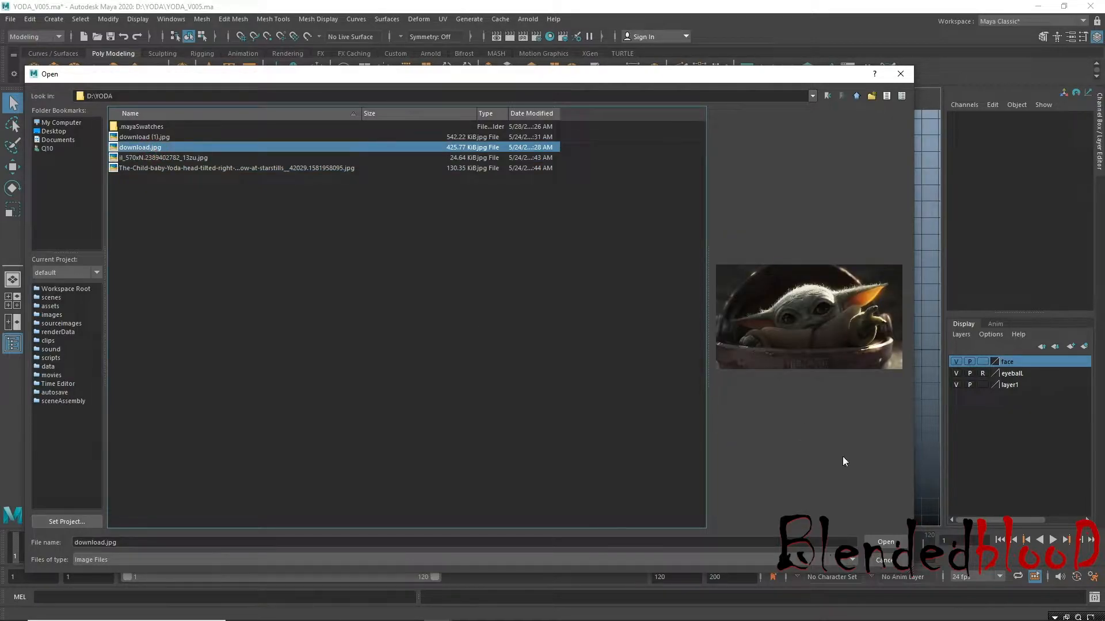
{"action": "left_click", "coordinate": [886, 542]}
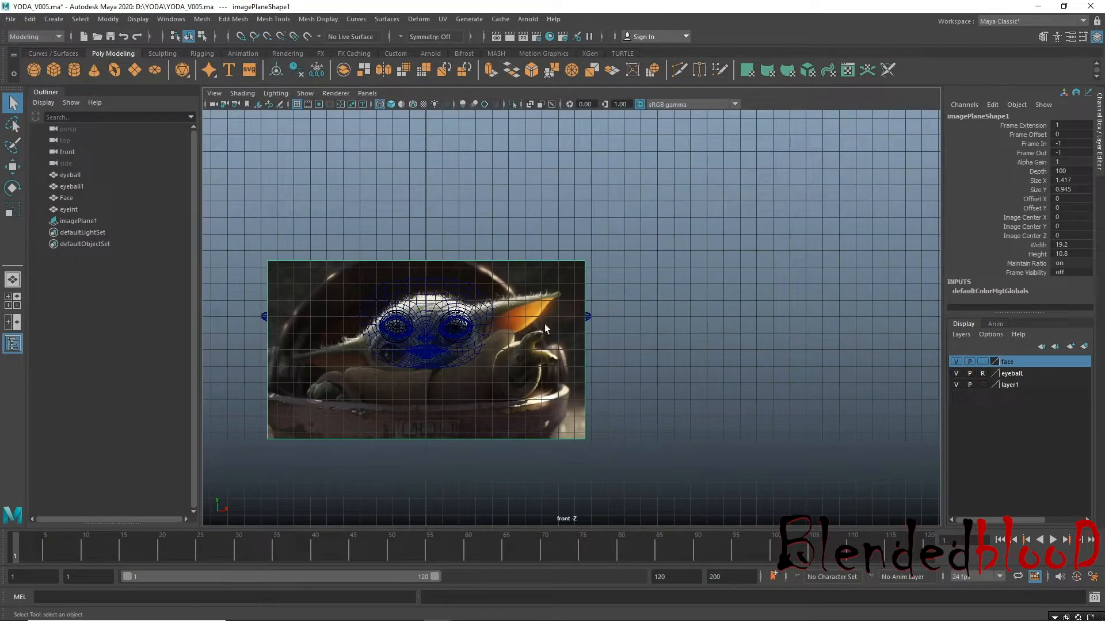
Move the new image plane sideways and slightly down in the front view, clear of the head model.
{"action": "key", "text": "w"}
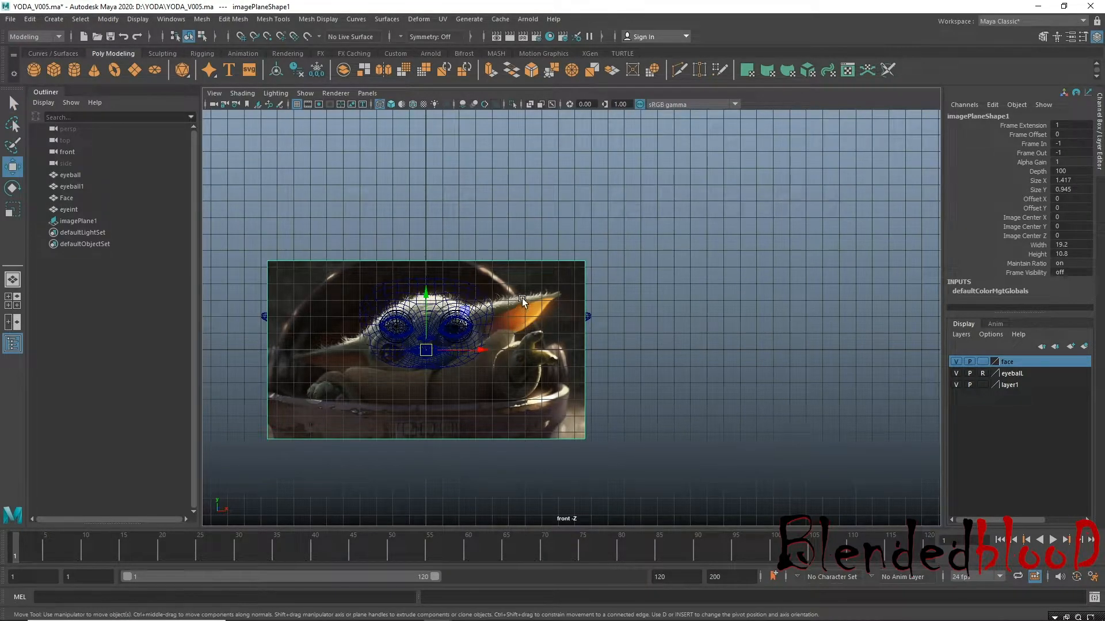
{"action": "left_click_drag", "start_coordinate": [424, 348], "coordinate": [817, 414]}
{"action": "middle_click_drag", "start_coordinate": [754, 381], "coordinate": [573, 371], "text": "alt"}
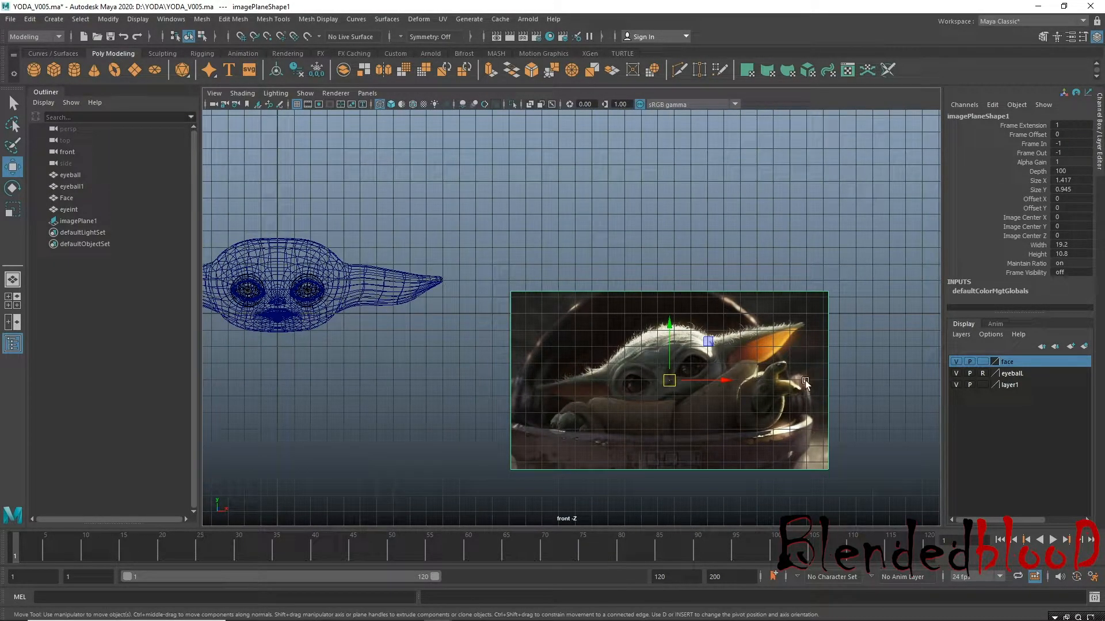
{"action": "middle_click_drag", "start_coordinate": [816, 381], "coordinate": [760, 366], "text": "alt"}
Limit the perspective view's display to polygons and image planes only.
{"action": "key", "text": "space"}
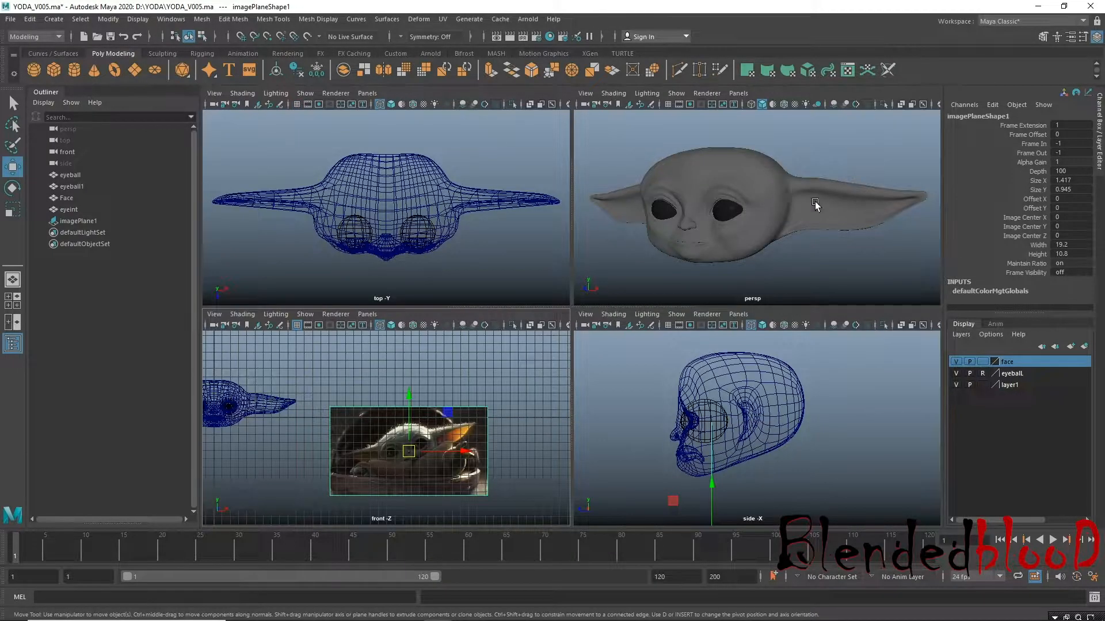
{"action": "left_click", "coordinate": [678, 93]}
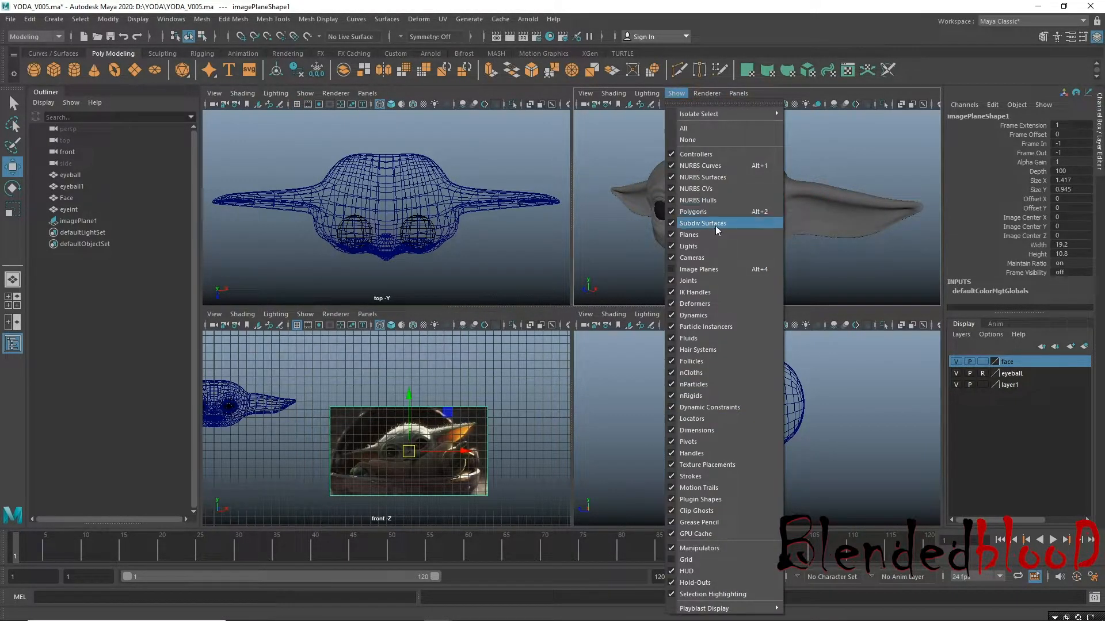
{"action": "left_click", "coordinate": [687, 140]}
{"action": "left_click", "coordinate": [676, 93]}
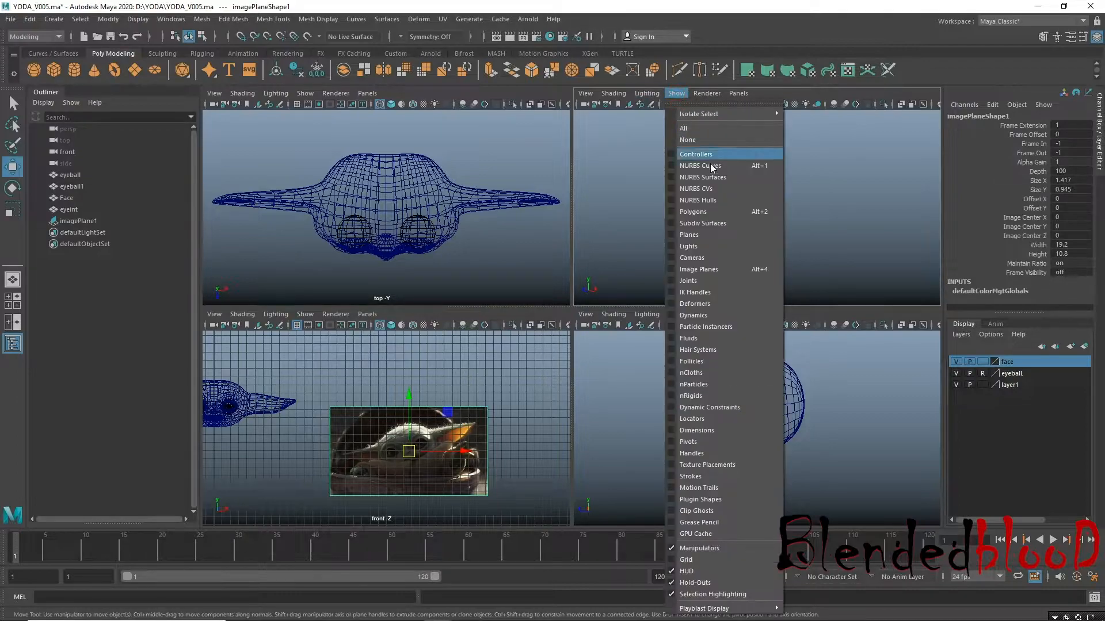
{"action": "left_click", "coordinate": [710, 213]}
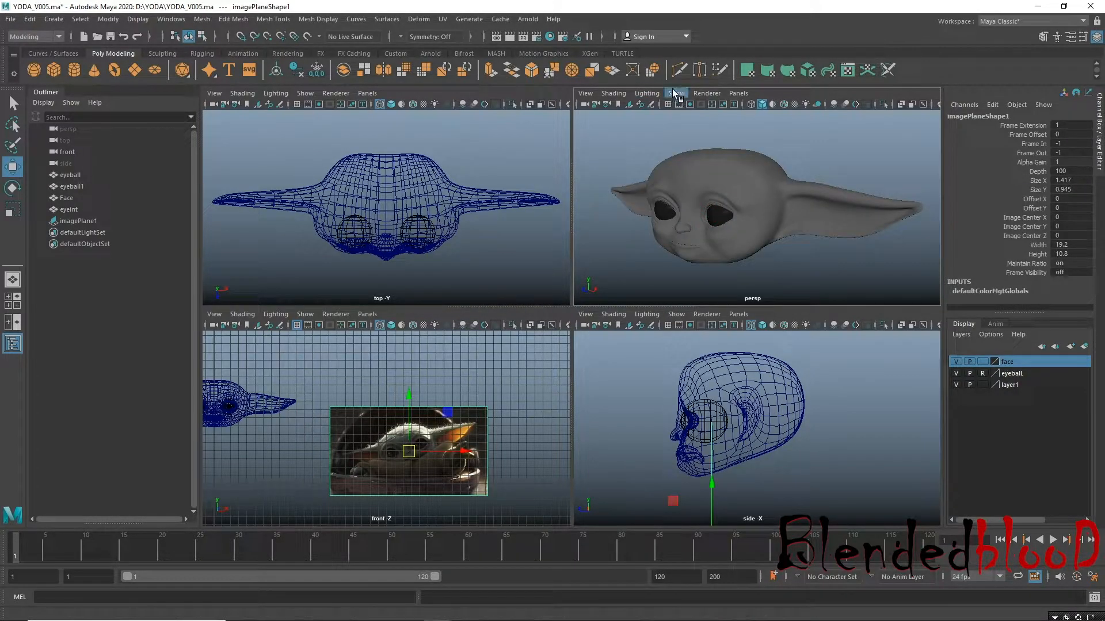
{"action": "key", "text": "a"}
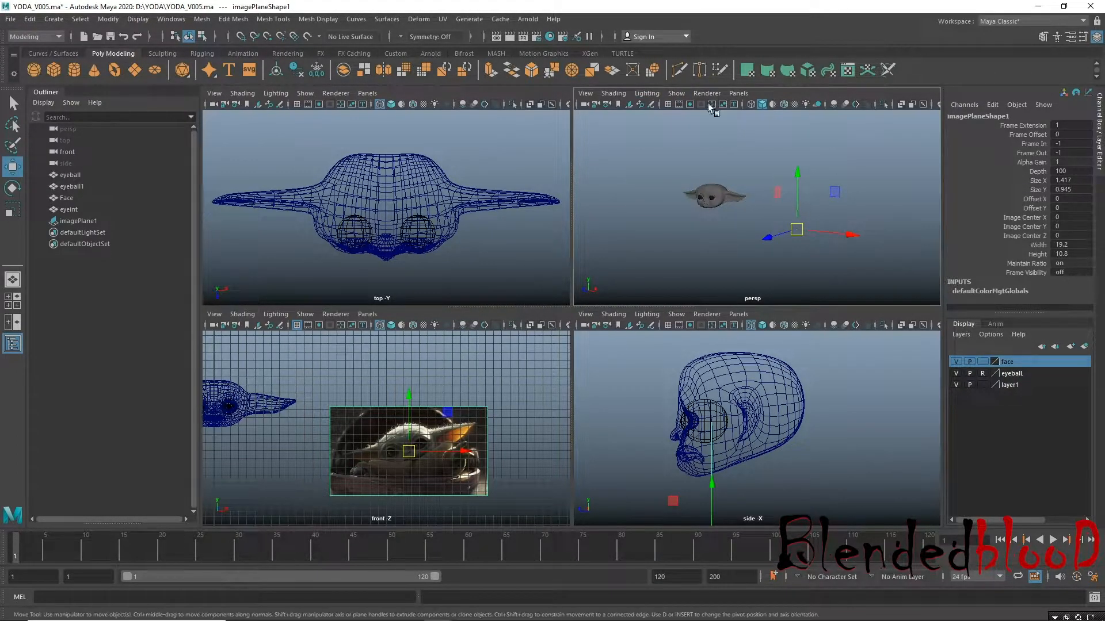
{"action": "left_click", "coordinate": [677, 94]}
{"action": "left_click", "coordinate": [709, 268]}
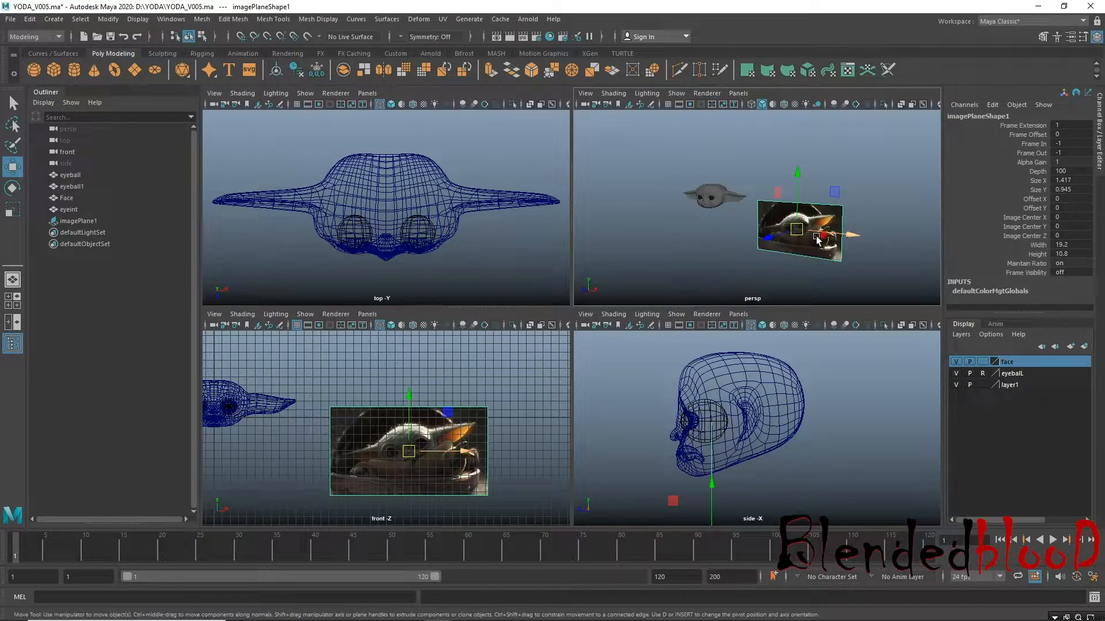
Push the image plane far back along Z behind the head, and hide image planes in the perspective view.
{"action": "left_click_drag", "start_coordinate": [823, 237], "coordinate": [781, 250], "text": "alt"}
{"action": "left_click_drag", "start_coordinate": [712, 251], "coordinate": [899, 218]}
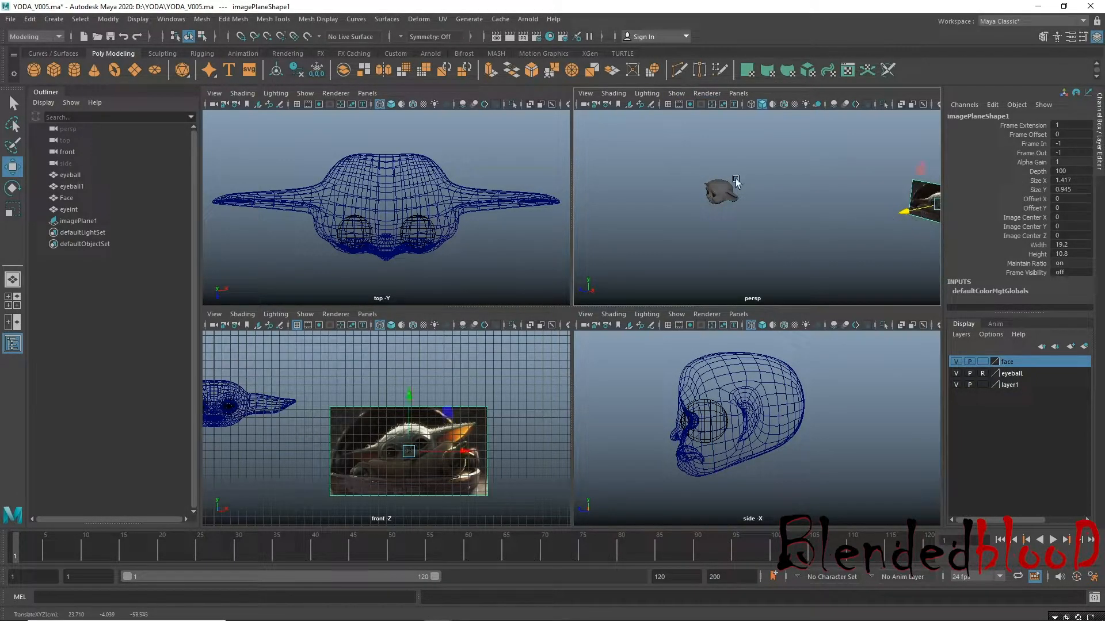
{"action": "left_click_drag", "start_coordinate": [776, 170], "coordinate": [717, 182], "text": "alt"}
{"action": "left_click", "coordinate": [676, 93]}
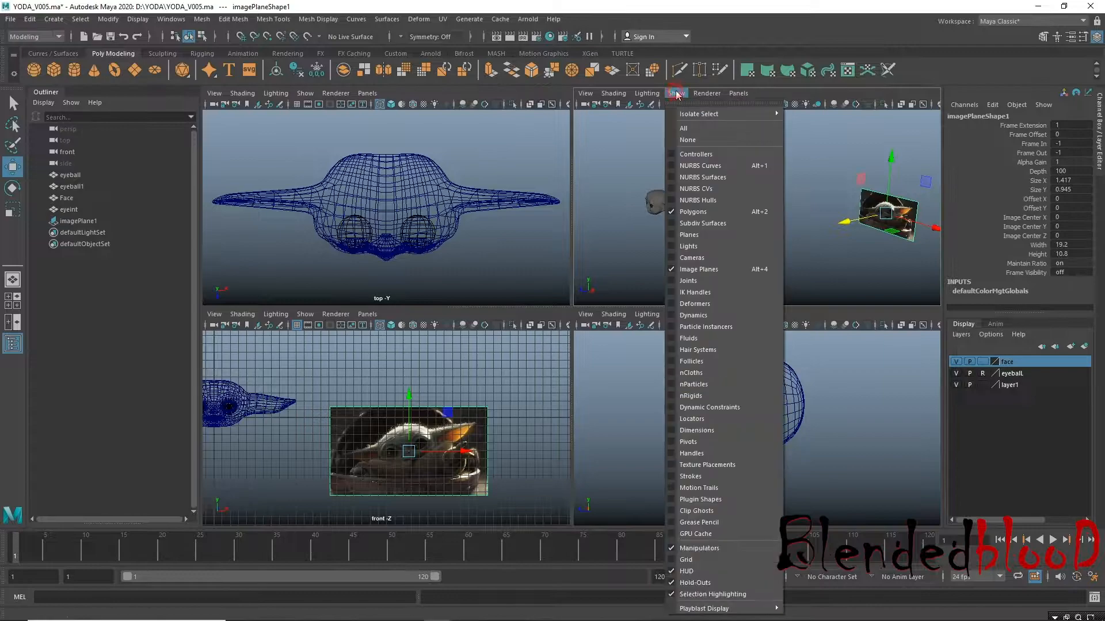
{"action": "left_click", "coordinate": [716, 268]}
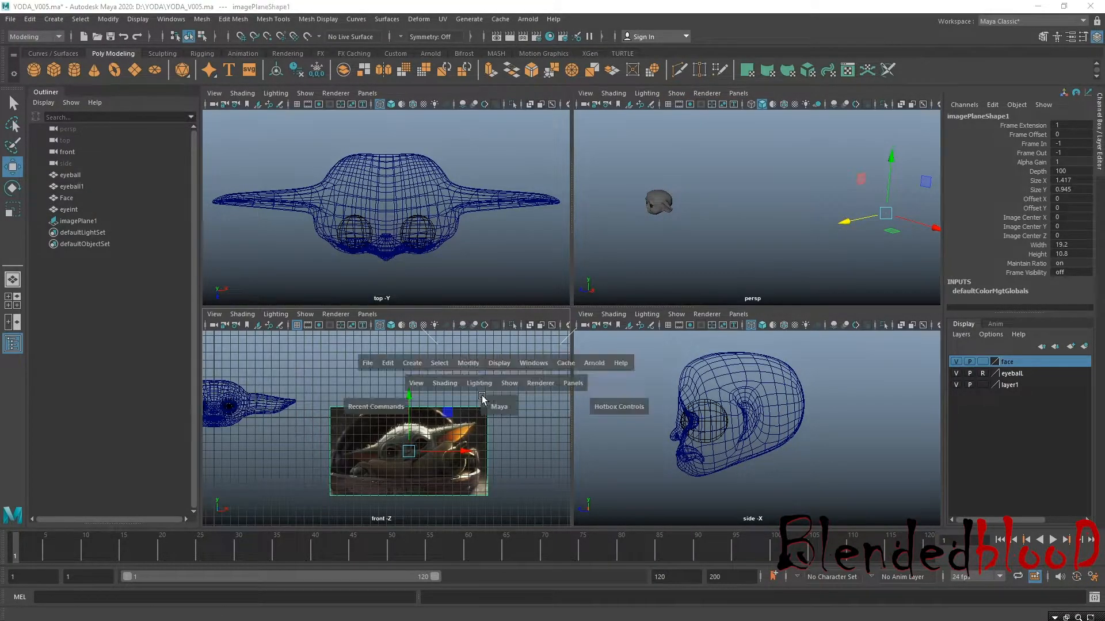
Add the image plane to layer1 and set that layer to reference mode so the image cannot be selected.
{"action": "key", "text": "space"}
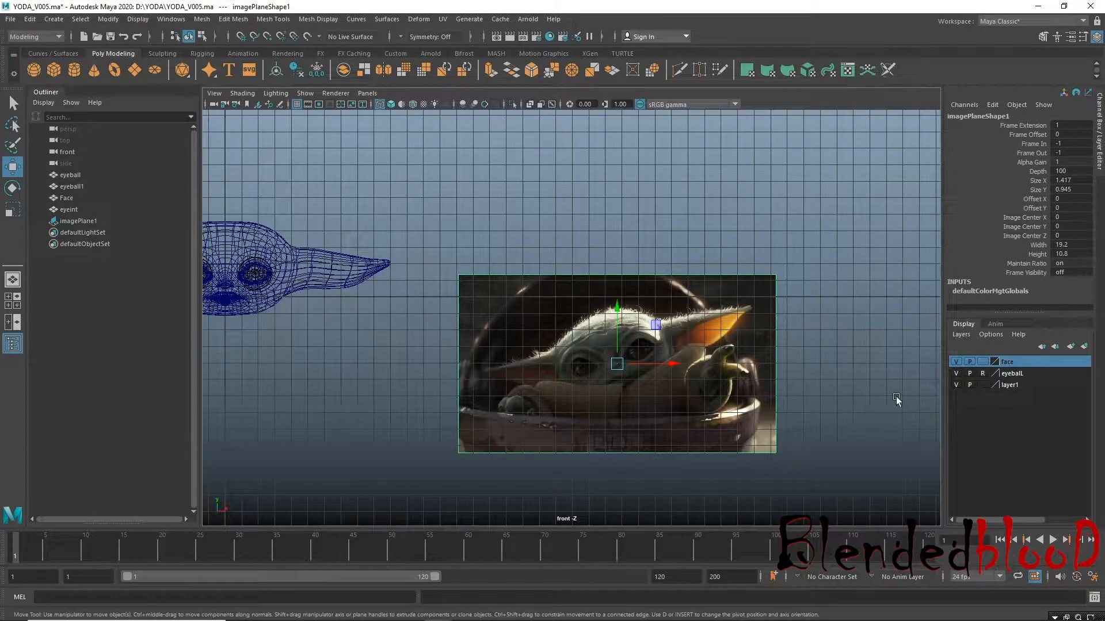
{"action": "left_click", "coordinate": [1005, 384]}
{"action": "right_click", "coordinate": [996, 385]}
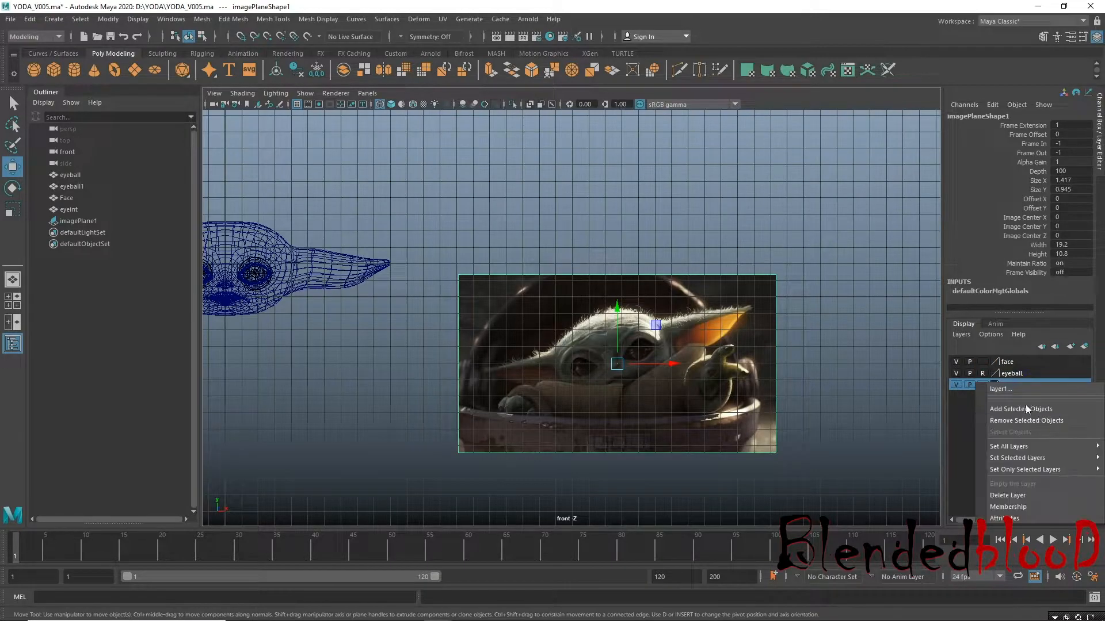
{"action": "left_click", "coordinate": [1025, 408]}
{"action": "left_click", "coordinate": [958, 385]}
{"action": "left_click", "coordinate": [958, 384]}
{"action": "left_click", "coordinate": [774, 391]}
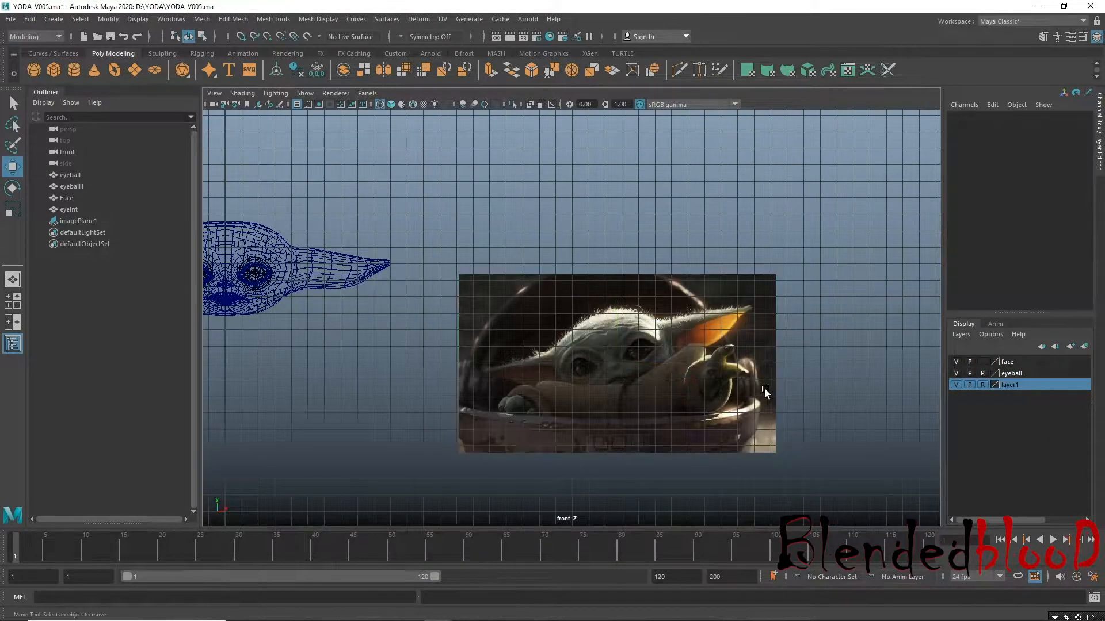
Float the Convert Selection commands in their own window and place it over the Outliner.
{"action": "middle_click_drag", "start_coordinate": [773, 390], "coordinate": [620, 390], "text": "alt"}
{"action": "scroll", "coordinate": [575, 351], "scroll_direction": "up", "scroll_amount": 5}
{"action": "middle_click_drag", "start_coordinate": [553, 322], "coordinate": [561, 231], "text": "alt"}
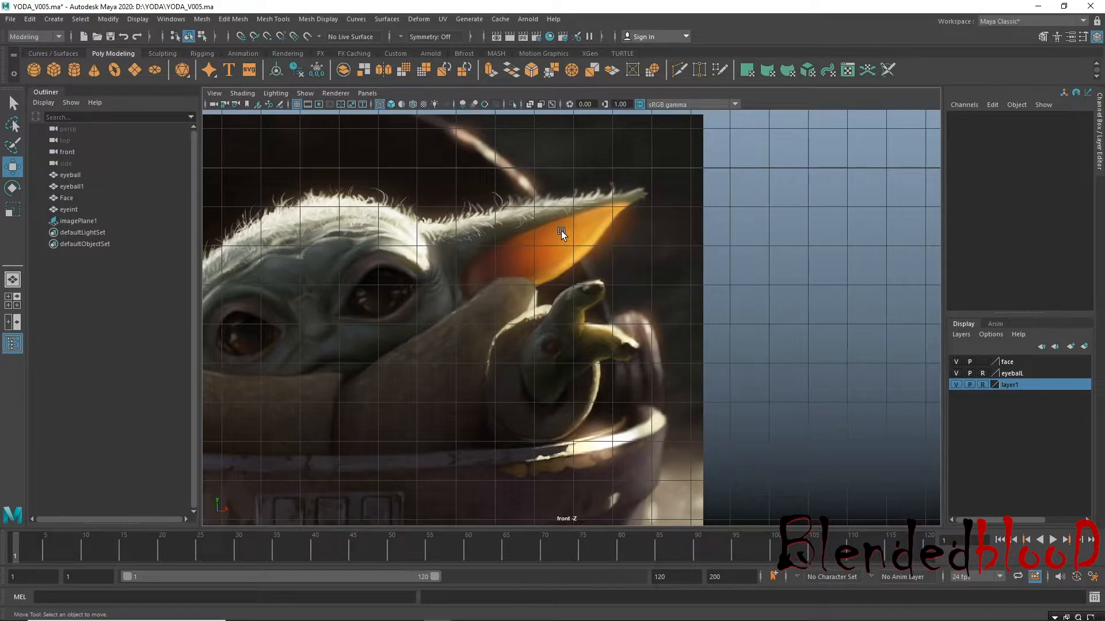
{"action": "left_click_drag", "start_coordinate": [541, 254], "coordinate": [618, 375], "text": "alt"}
{"action": "middle_click_drag", "start_coordinate": [600, 370], "coordinate": [536, 358], "text": "alt"}
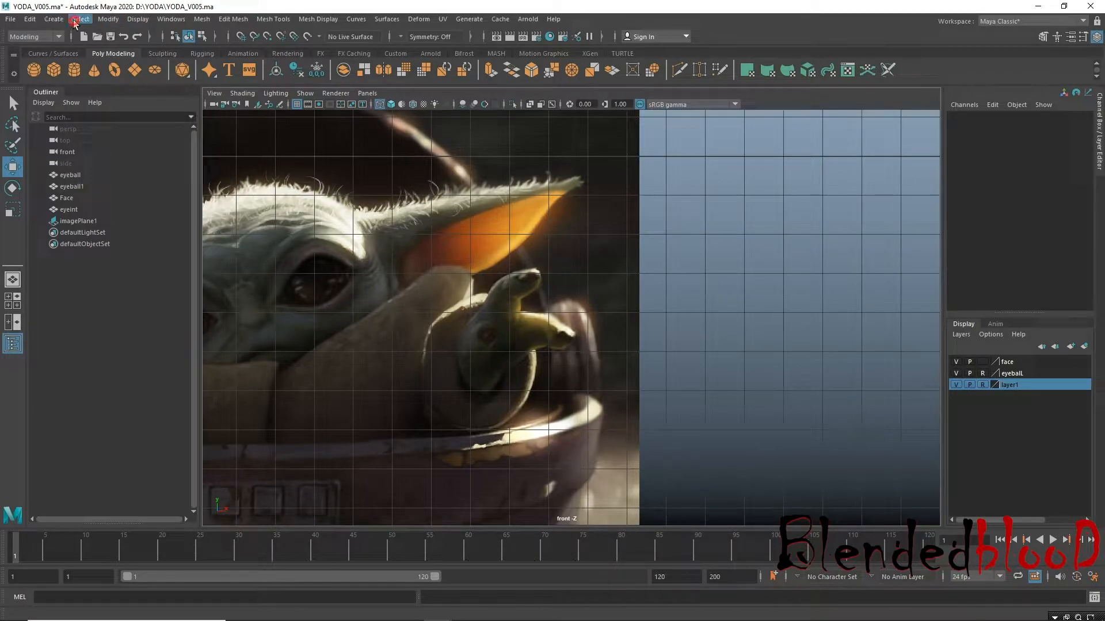
{"action": "left_click", "coordinate": [80, 19]}
{"action": "mouse_move", "coordinate": [187, 244]}
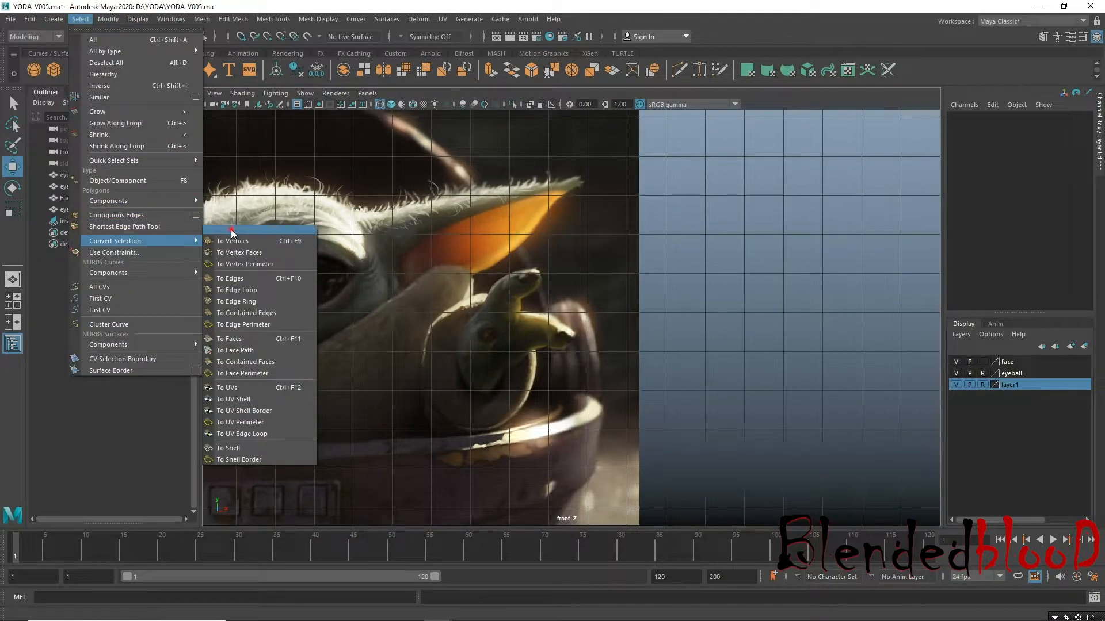
{"action": "left_click", "coordinate": [239, 229]}
{"action": "left_click_drag", "start_coordinate": [246, 218], "coordinate": [175, 229]}
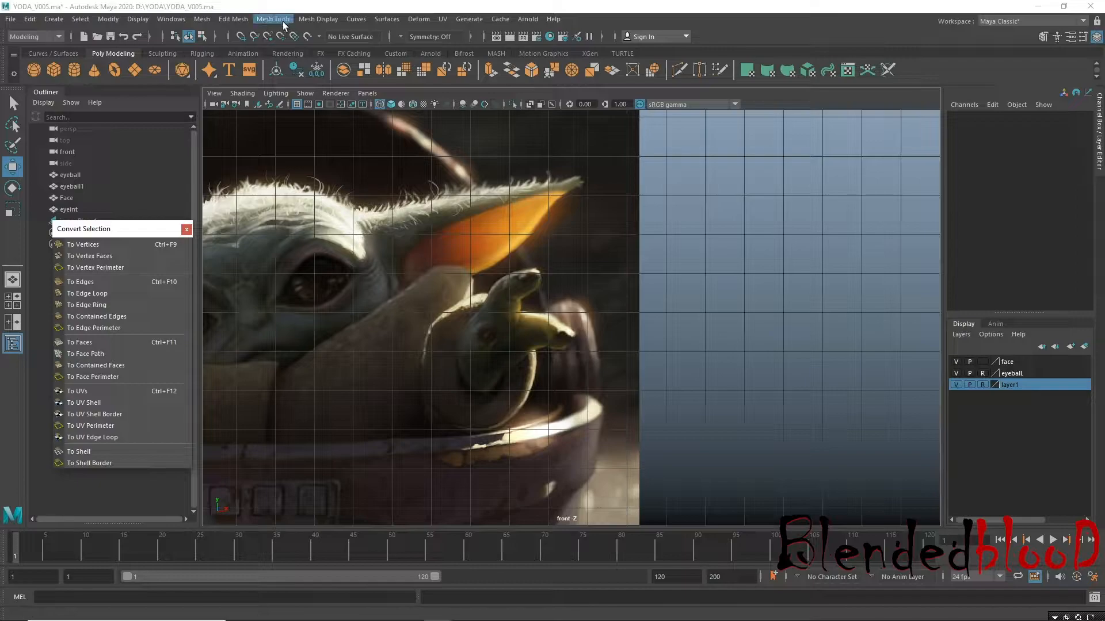
Float the Mesh Tools commands in their own window and stack it above the Convert Selection window.
{"action": "left_click", "coordinate": [273, 19]}
{"action": "left_click", "coordinate": [301, 23]}
{"action": "left_click_drag", "start_coordinate": [301, 23], "coordinate": [161, 92]}
{"action": "left_click_drag", "start_coordinate": [99, 229], "coordinate": [91, 320]}
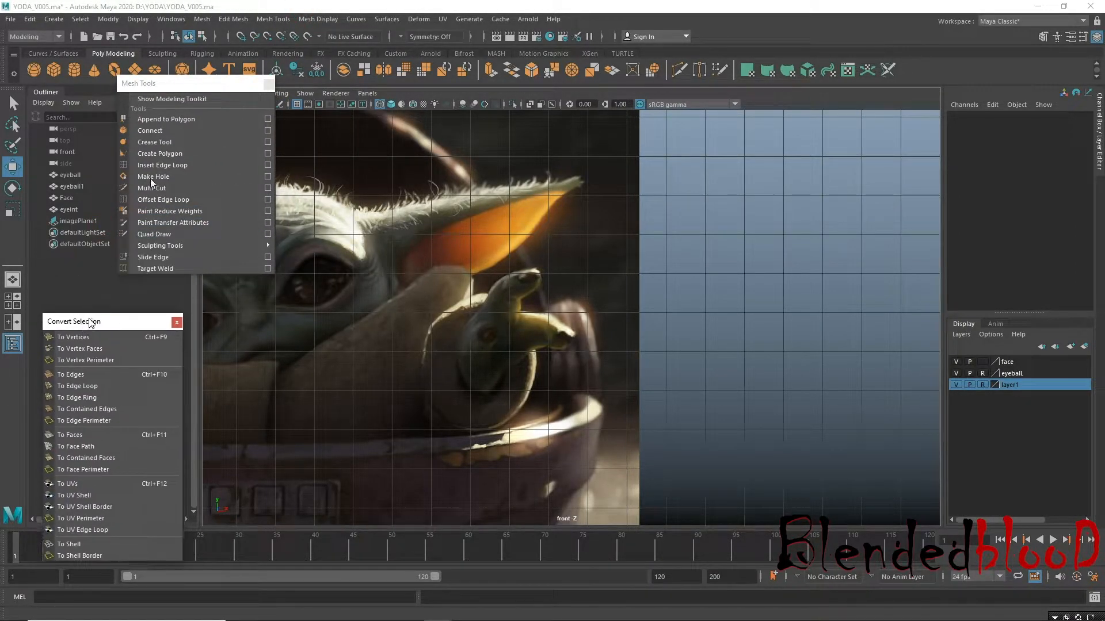
{"action": "left_click_drag", "start_coordinate": [190, 83], "coordinate": [124, 111]}
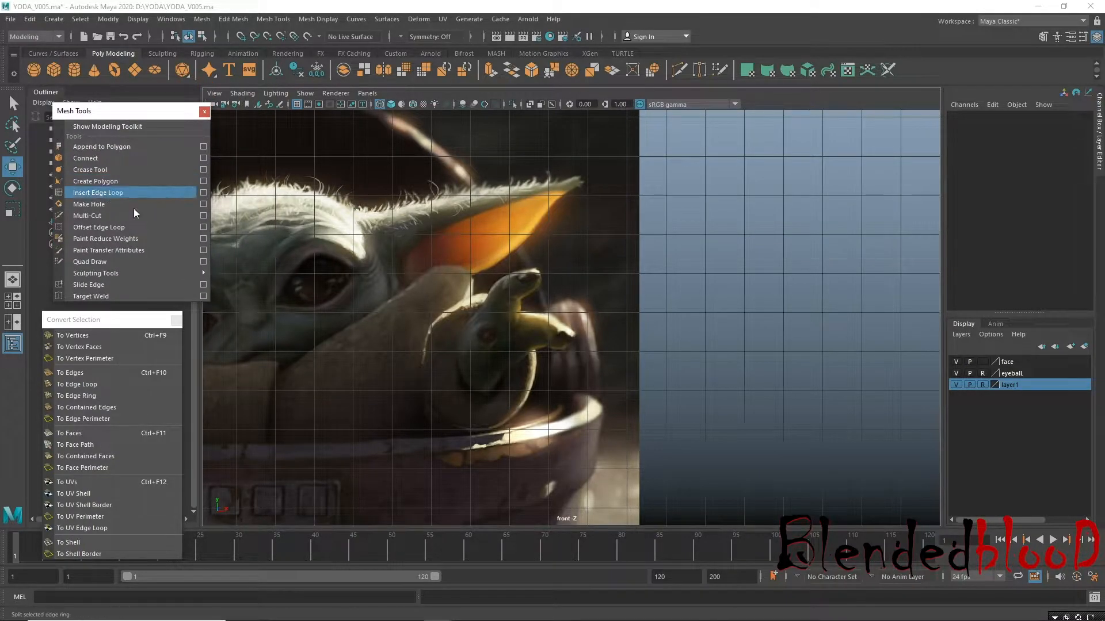
{"action": "left_click", "coordinate": [203, 19]}
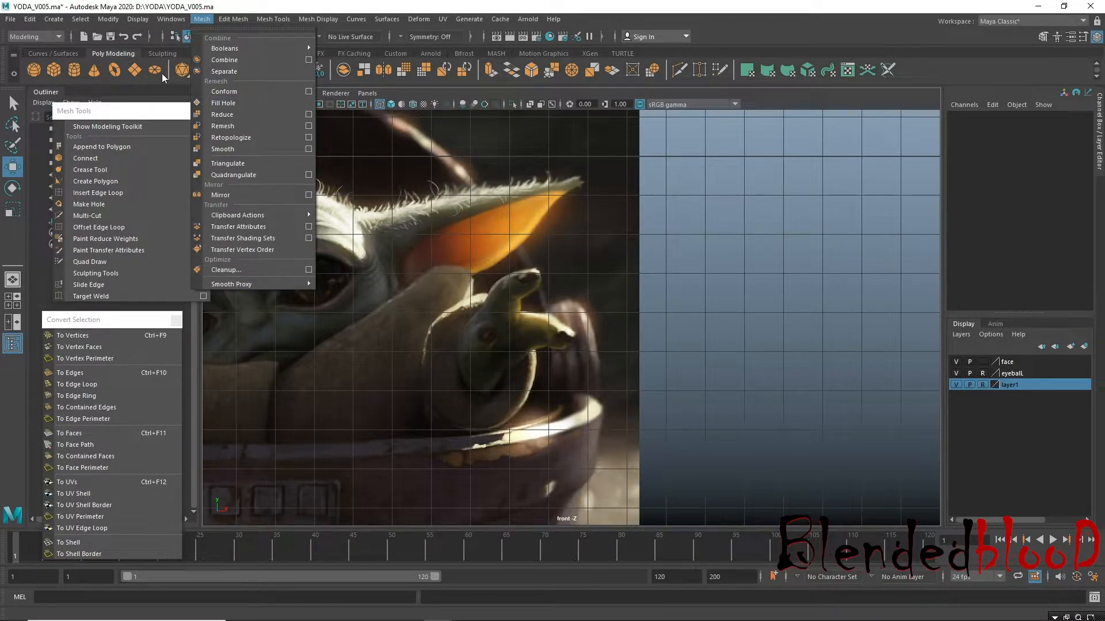
{"action": "left_click", "coordinate": [102, 6]}
Create a polygon cylinder and move it beside the hand reference, to about X 33.5, Y -4.7.
{"action": "left_click", "coordinate": [77, 68]}
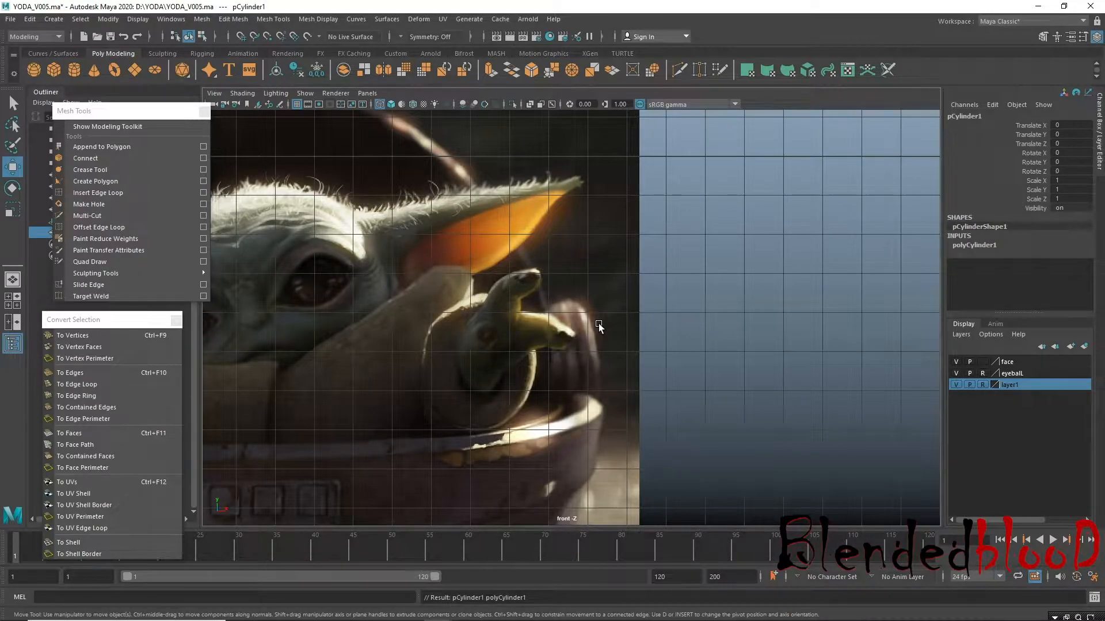
{"action": "right_click_drag", "start_coordinate": [568, 379], "coordinate": [338, 302], "text": "alt"}
{"action": "right_click_drag", "start_coordinate": [599, 355], "coordinate": [370, 327], "text": "alt"}
{"action": "left_click_drag", "start_coordinate": [360, 291], "coordinate": [551, 334]}
{"action": "right_click_drag", "start_coordinate": [551, 336], "coordinate": [612, 393], "text": "alt"}
{"action": "left_click_drag", "start_coordinate": [531, 392], "coordinate": [713, 323]}
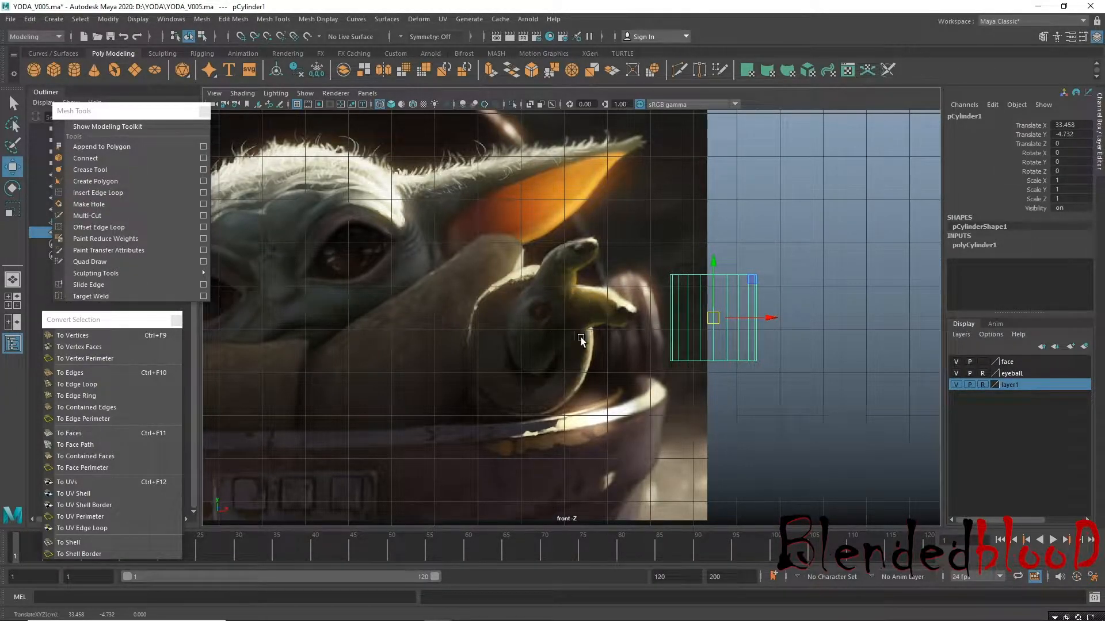
Set the cylinder's axis subdivisions to 12.
{"action": "left_click", "coordinate": [992, 244]}
{"action": "left_click", "coordinate": [1063, 272]}
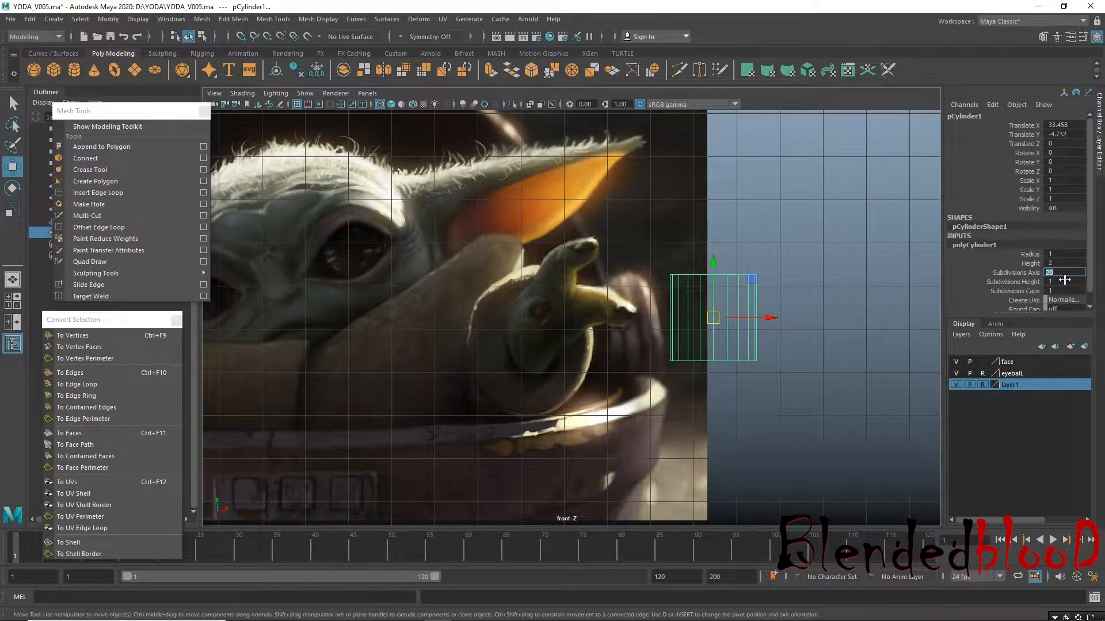
{"action": "key", "text": "Return"}
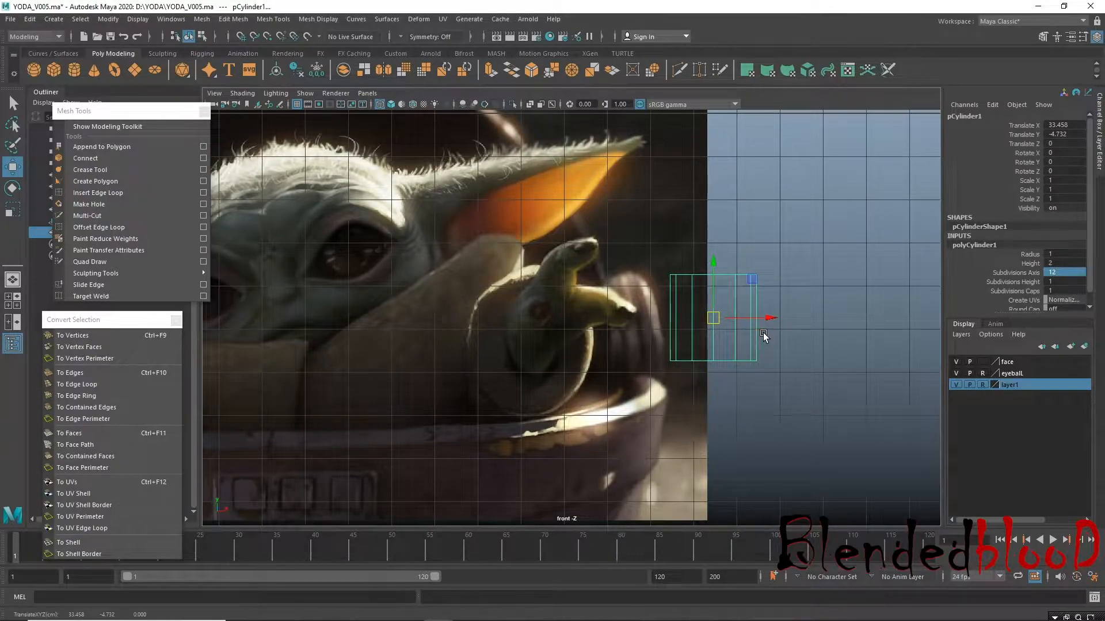
Rotate the cylinder to about -92 degrees around Z and move it clear of the reference image, to about X 35.8, Y -6.0.
{"action": "key", "text": "e"}
{"action": "left_click_drag", "start_coordinate": [772, 291], "coordinate": [560, 265]}
{"action": "key", "text": "w"}
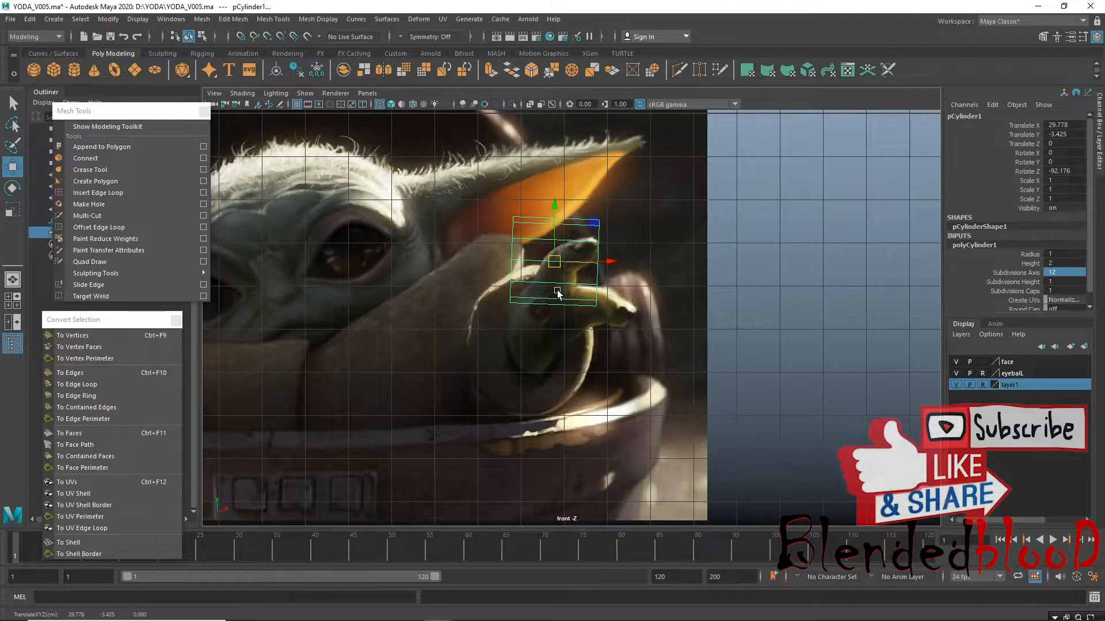
{"action": "left_click_drag", "start_coordinate": [565, 264], "coordinate": [817, 377]}
Move the cylinder to about X 36.6, Y -5.1 and set its Z rotation to 90.
{"action": "middle_click_drag", "start_coordinate": [740, 333], "coordinate": [598, 310], "text": "alt"}
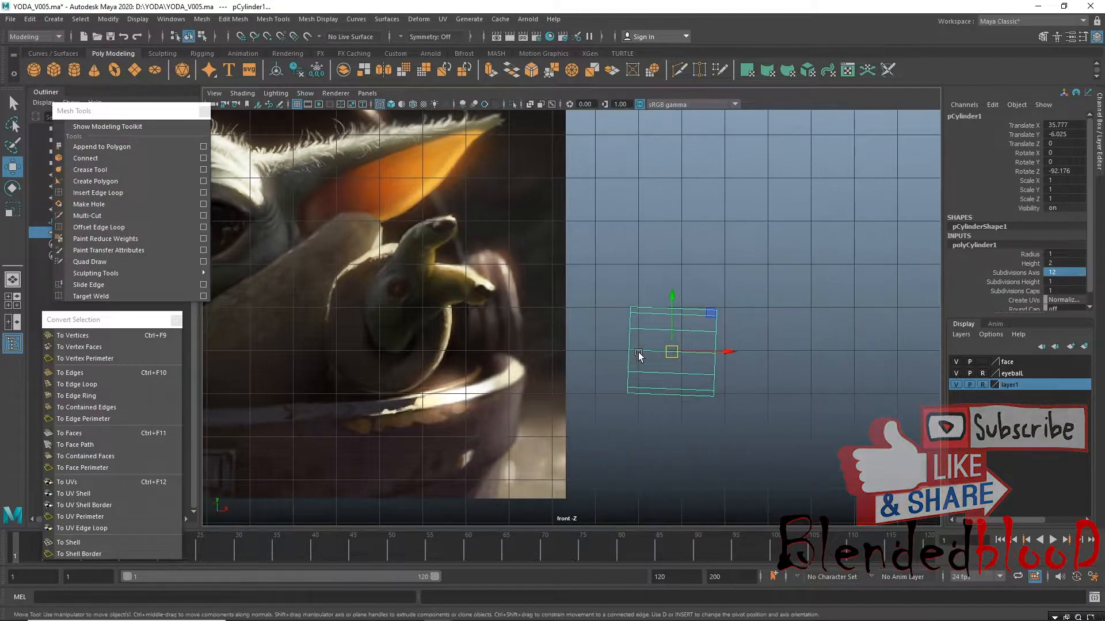
{"action": "right_click_drag", "start_coordinate": [599, 311], "coordinate": [693, 378], "text": "alt"}
{"action": "middle_click_drag", "start_coordinate": [693, 378], "coordinate": [630, 416], "text": "alt"}
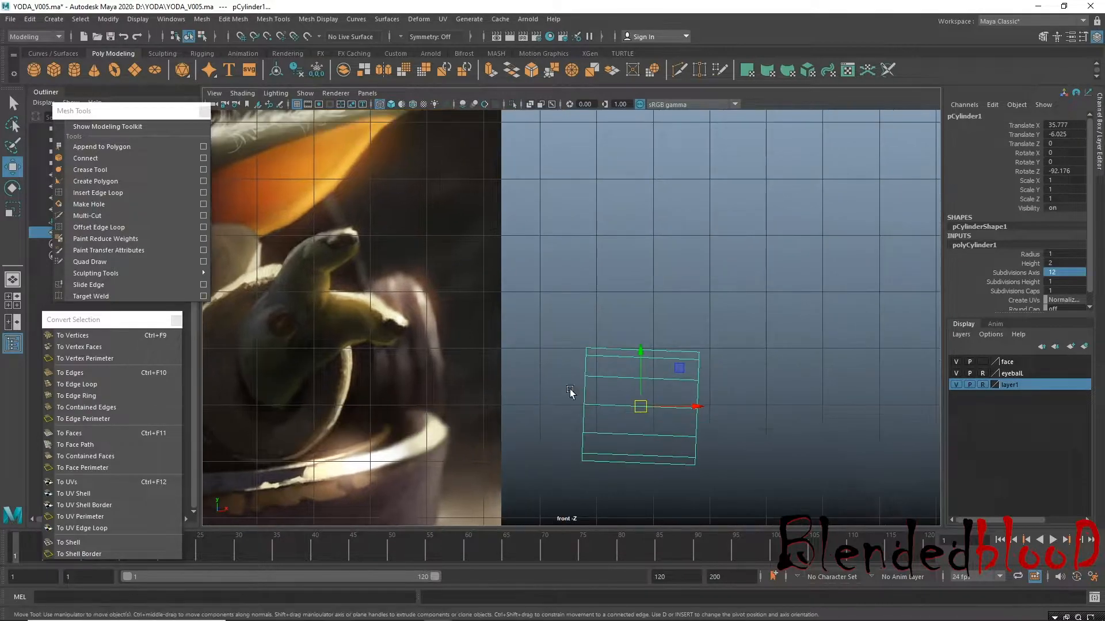
{"action": "left_click_drag", "start_coordinate": [640, 406], "coordinate": [685, 355]}
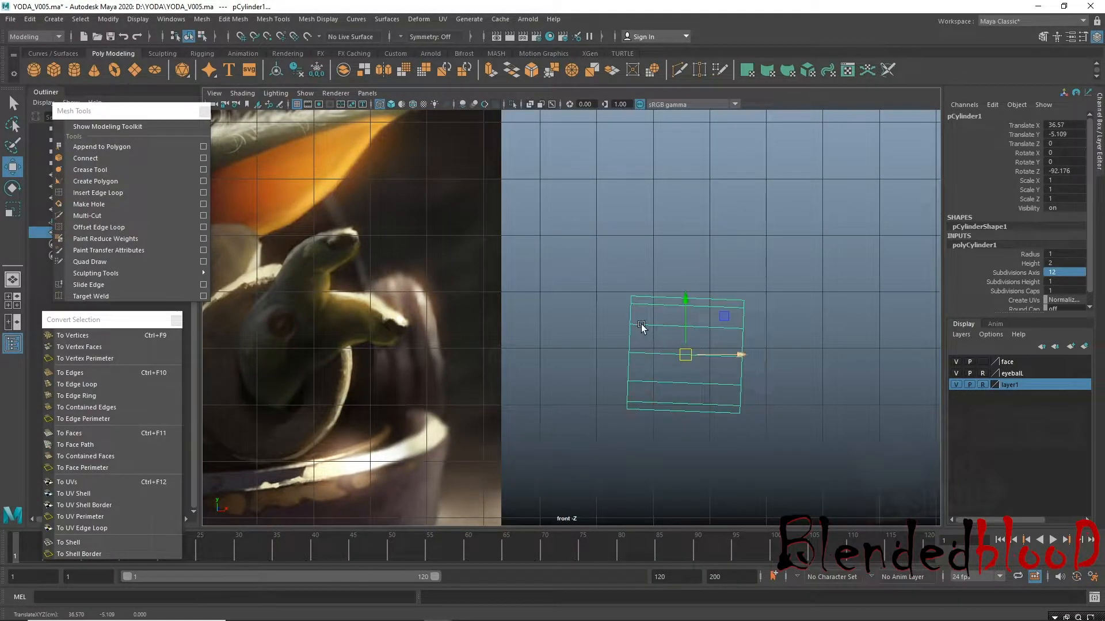
{"action": "double_click", "coordinate": [1077, 172]}
{"action": "type", "text": "90"}
{"action": "key", "text": "Return"}
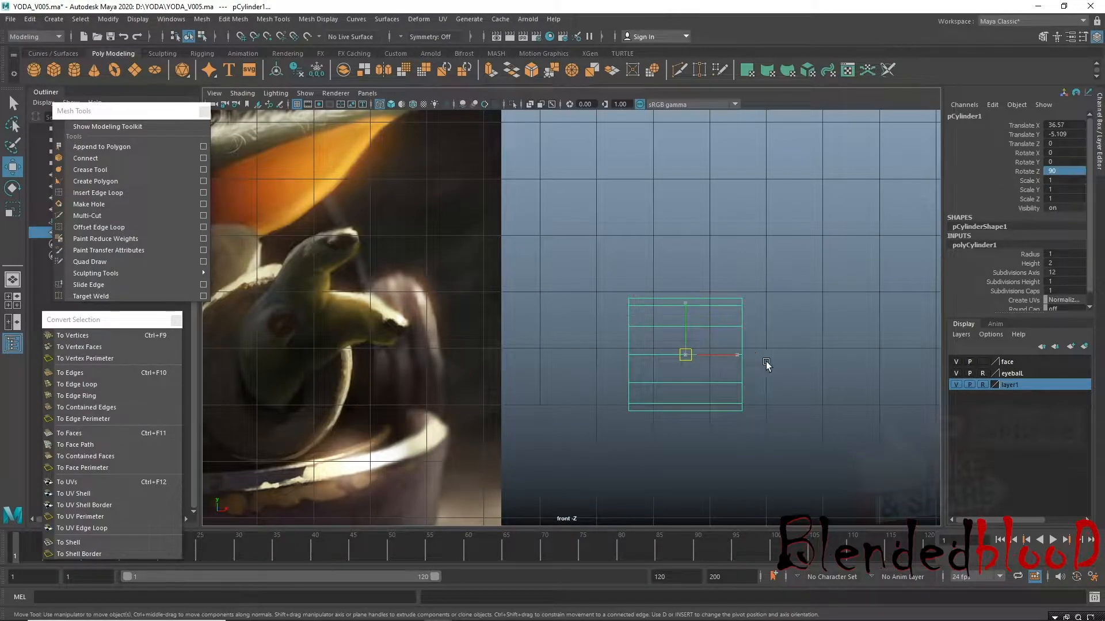
Convert the centre vertex of the 12-sided cylinder's end cap to faces and delete them, returning to object selection.
{"action": "key", "text": "space"}
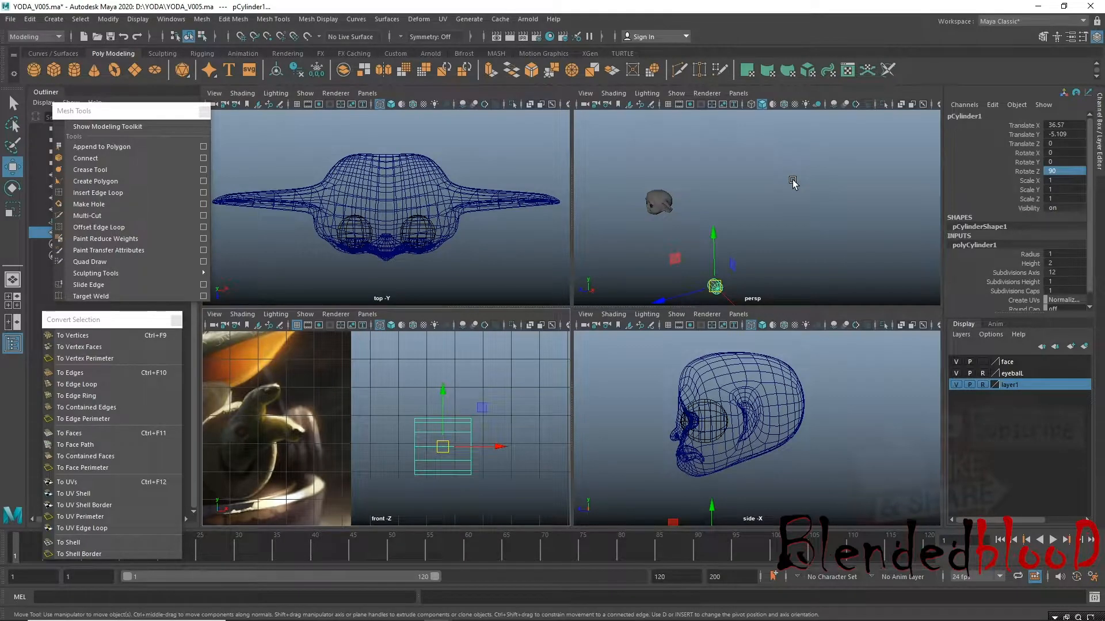
{"action": "key", "text": "f"}
{"action": "left_click_drag", "start_coordinate": [668, 242], "coordinate": [818, 242], "text": "alt"}
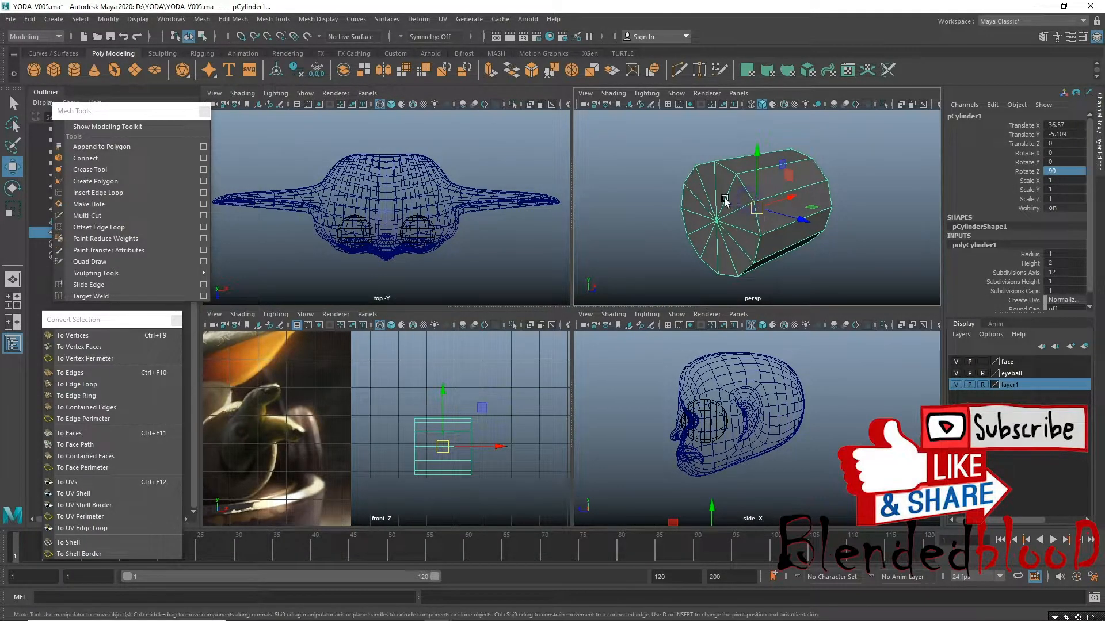
{"action": "key", "text": "F9"}
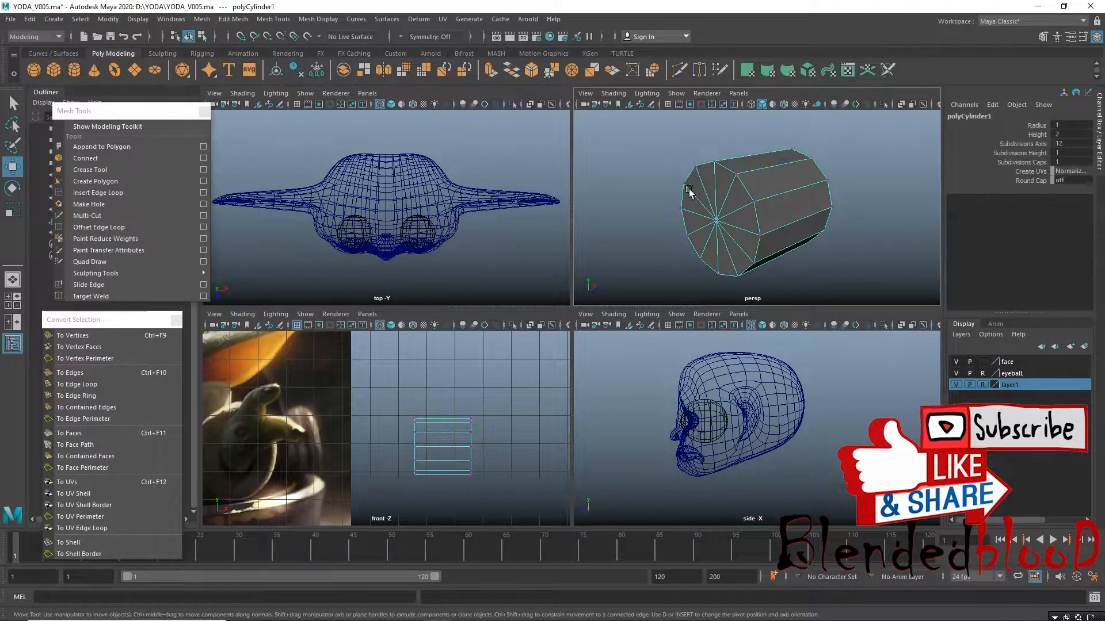
{"action": "left_click", "coordinate": [716, 224]}
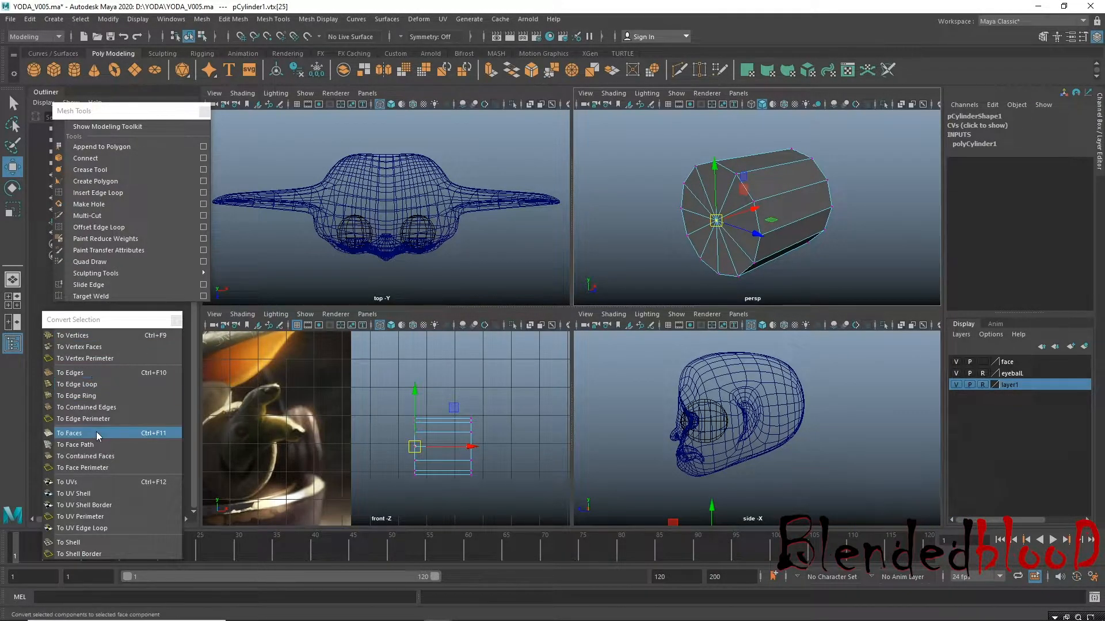
{"action": "left_click", "coordinate": [72, 434]}
{"action": "key", "text": "Delete"}
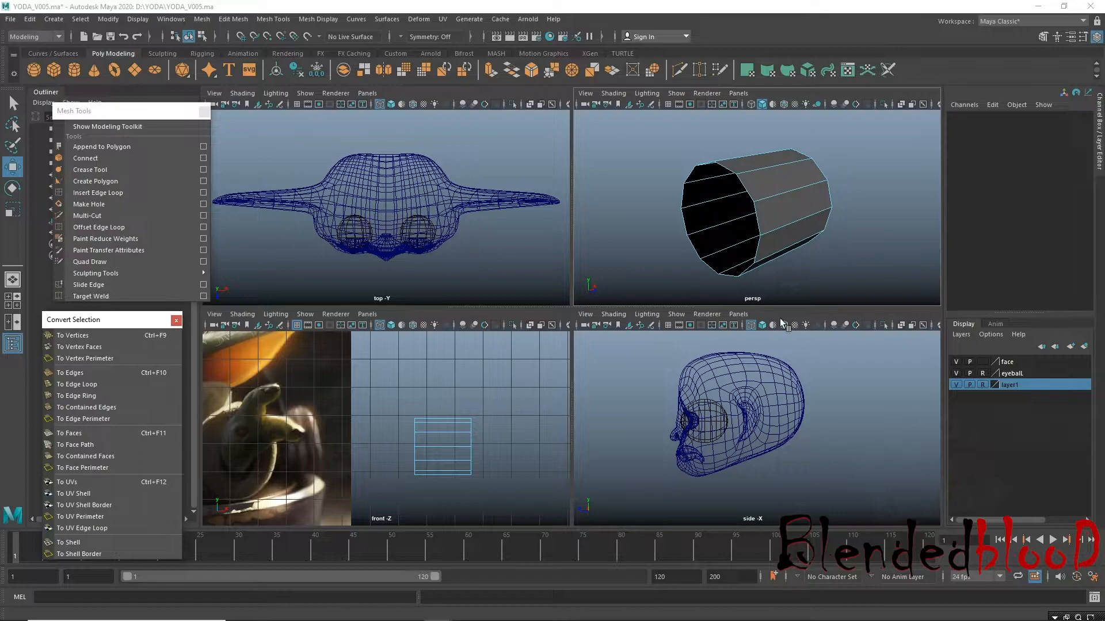
{"action": "right_click_drag", "start_coordinate": [796, 181], "coordinate": [869, 165]}
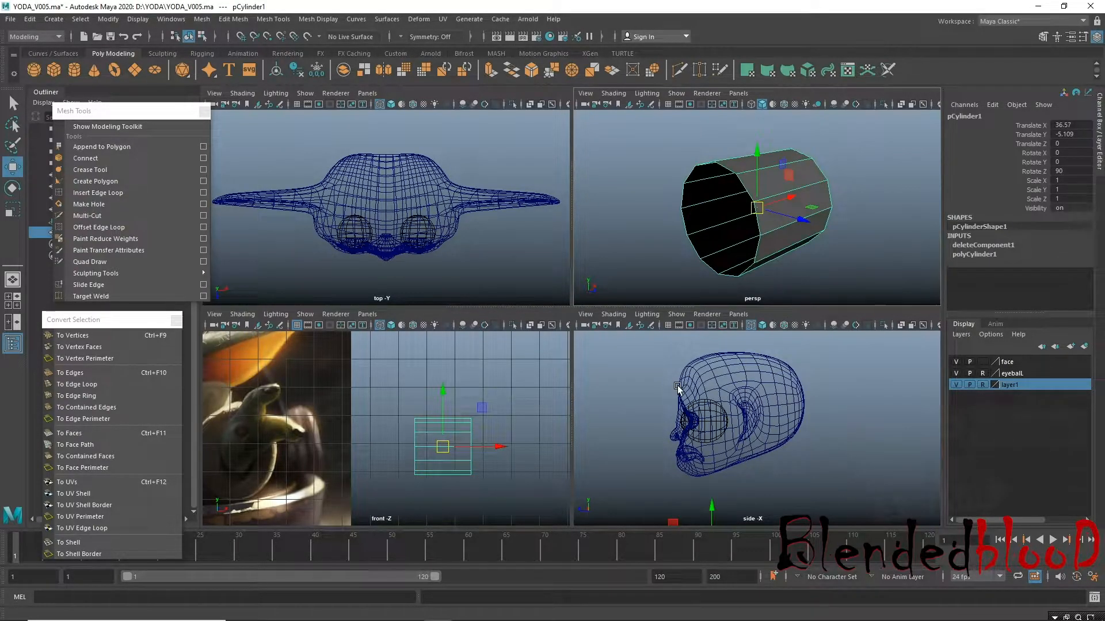
{"action": "right_click_drag", "start_coordinate": [809, 191], "coordinate": [847, 183]}
{"action": "left_click_drag", "start_coordinate": [860, 195], "coordinate": [753, 203], "text": "alt"}
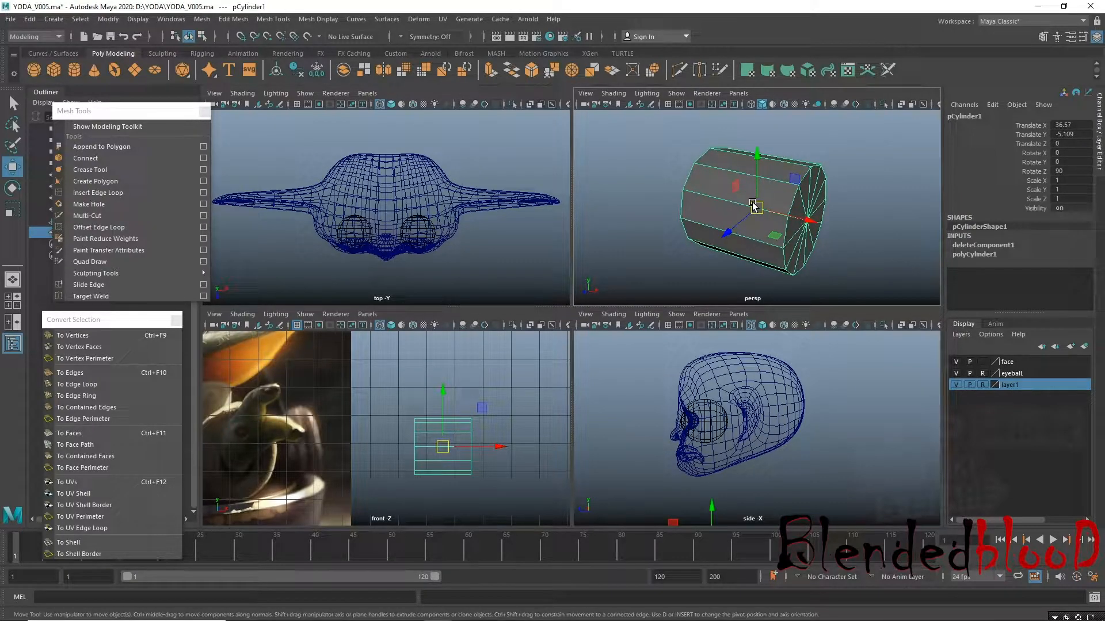
Undo the end cap deletion, the Z rotation of 90 and the last cylinder move.
{"action": "key", "text": "ctrl+z"}
{"action": "key", "text": "ctrl+z"}
{"action": "key", "text": "ctrl+z"}
{"action": "key", "text": "ctrl+z"}
{"action": "key", "text": "ctrl+z"}
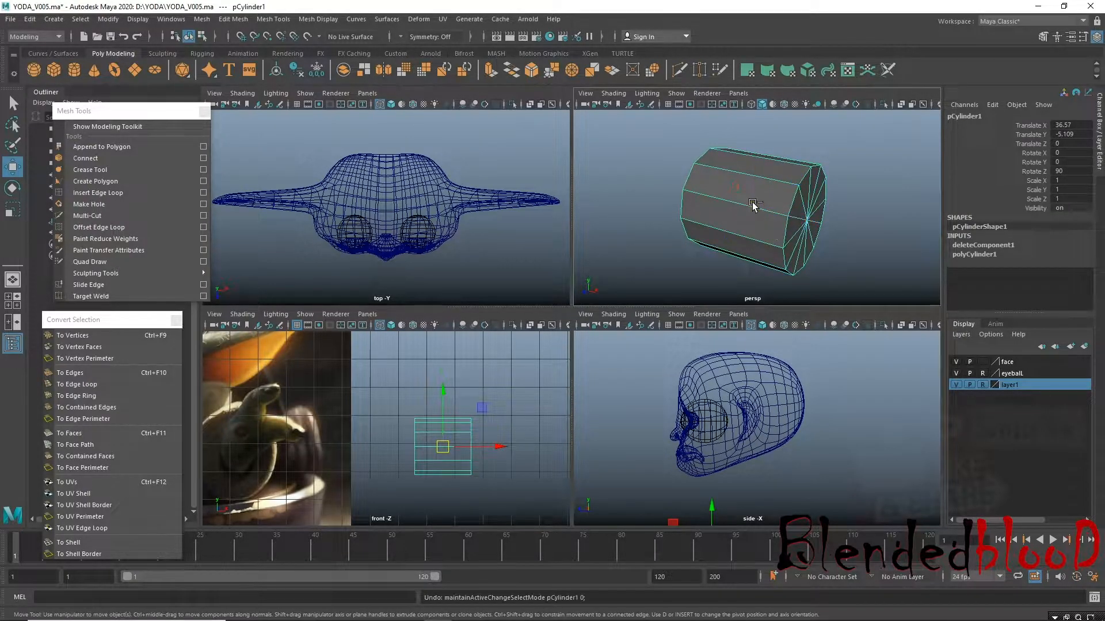
{"action": "key", "text": "ctrl+z"}
{"action": "key", "text": "ctrl+z"}
{"action": "key", "text": "ctrl+z"}
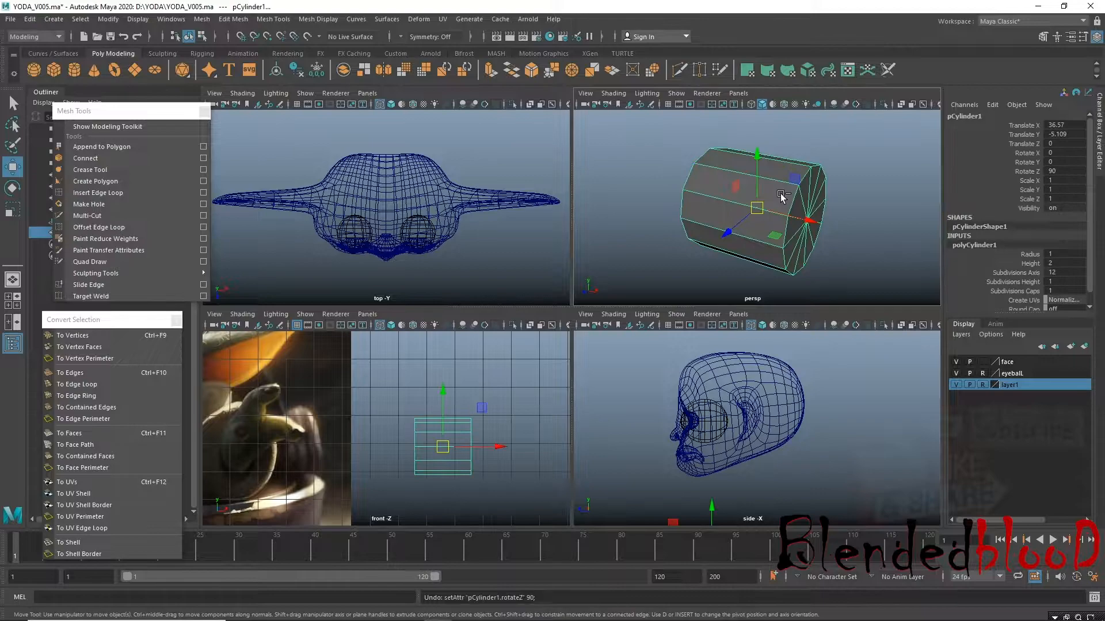
Set the cylinder's axis subdivisions to 8 and check its shape from the end and side.
{"action": "right_click_drag", "start_coordinate": [769, 225], "coordinate": [811, 194]}
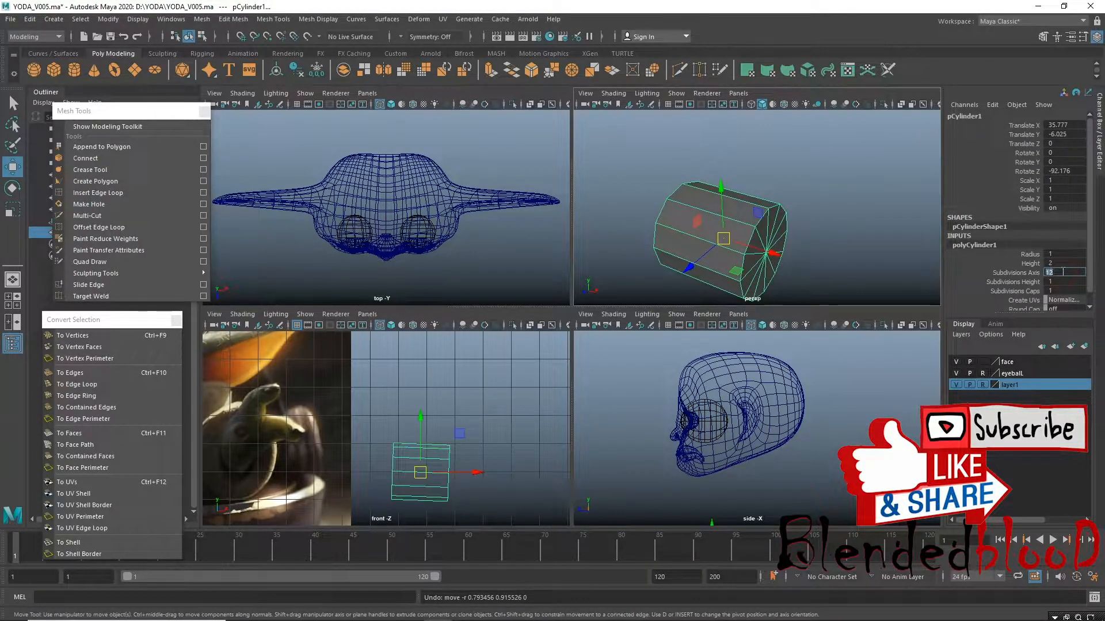
{"action": "type", "text": "8"}
{"action": "key", "text": "Return"}
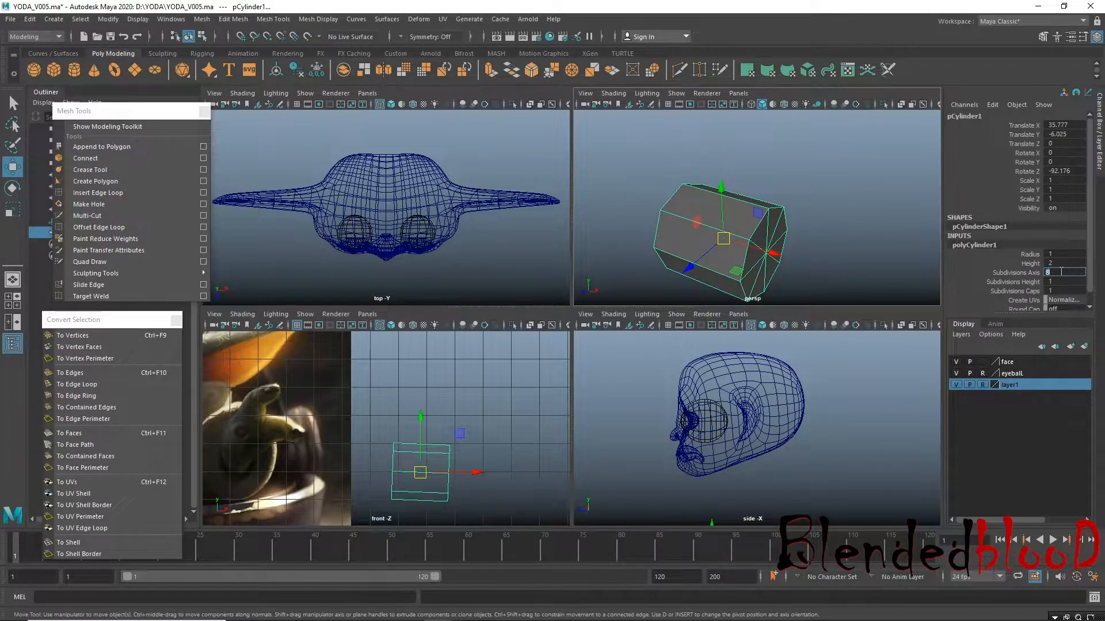
{"action": "left_click_drag", "start_coordinate": [785, 254], "coordinate": [711, 223], "text": "alt"}
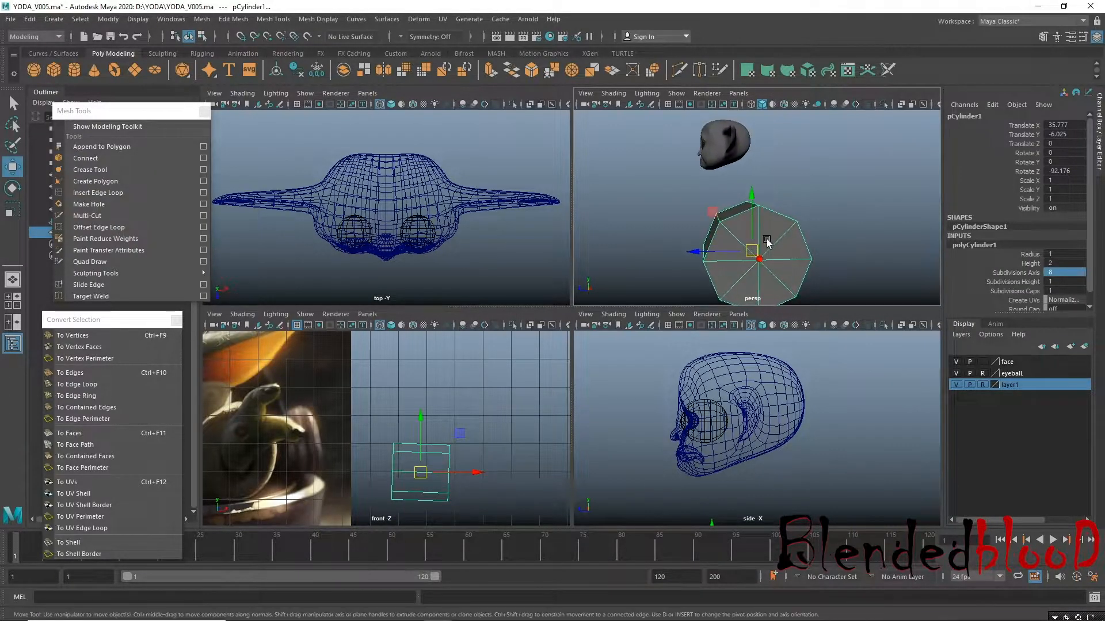
{"action": "middle_click_drag", "start_coordinate": [754, 237], "coordinate": [753, 198], "text": "alt"}
{"action": "left_click_drag", "start_coordinate": [752, 197], "coordinate": [838, 216], "text": "alt"}
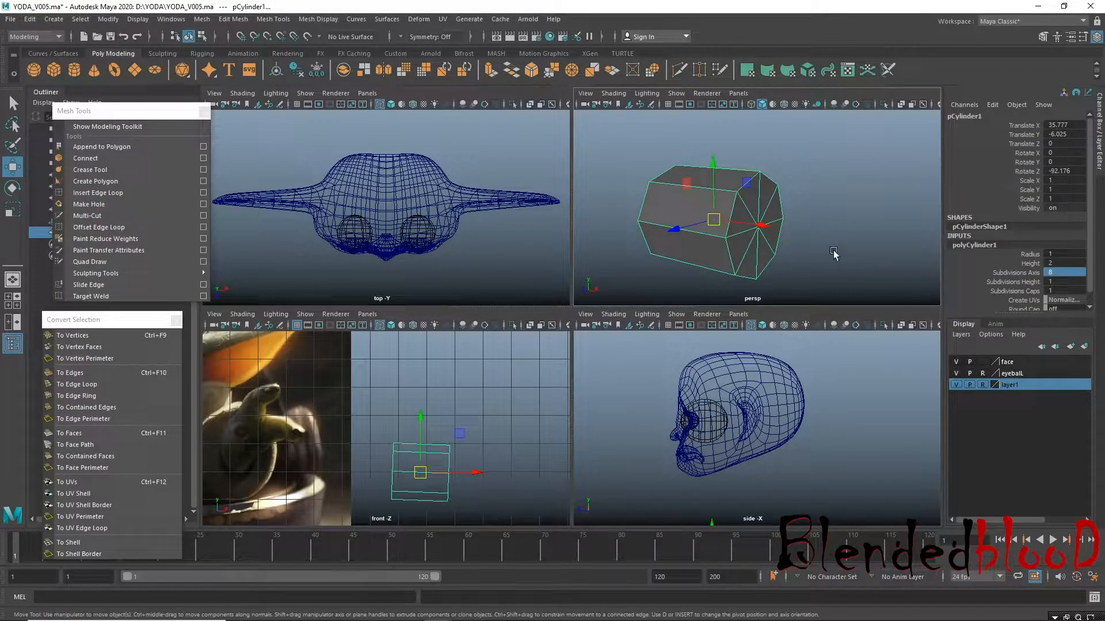
{"action": "mouse_move", "coordinate": [771, 232]}
{"action": "left_mouse_down", "text": "alt"}
{"action": "mouse_move", "coordinate": [847, 223]}
{"action": "mouse_move", "coordinate": [777, 230]}
{"action": "left_mouse_up", "text": "alt"}
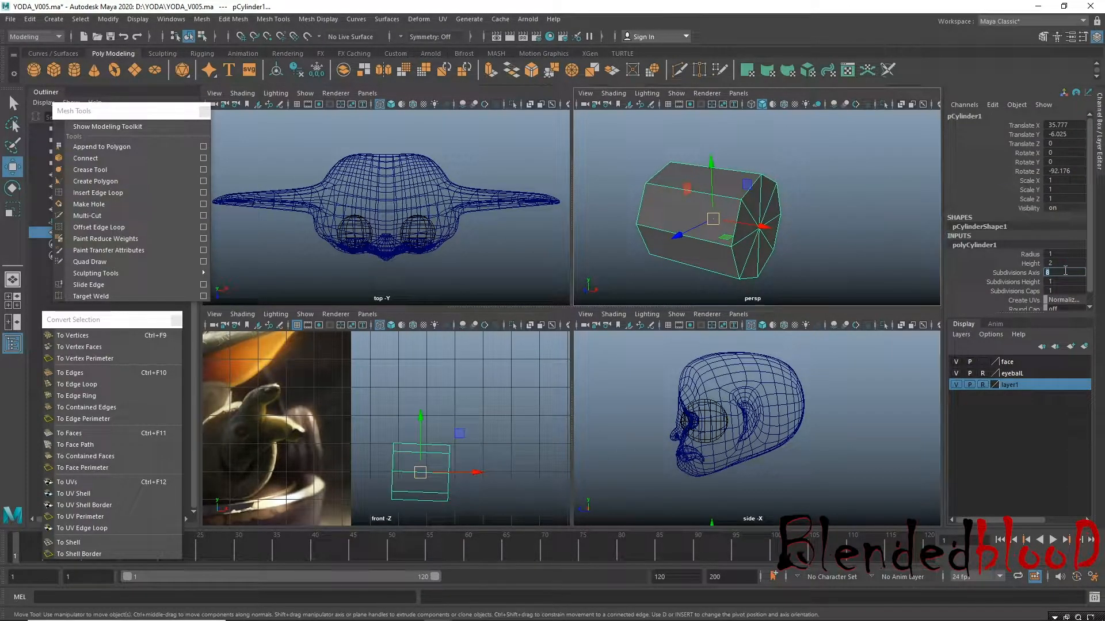
{"action": "left_click", "coordinate": [851, 248]}
Convert the centre vertex of the eight-sided cylinder's end cap to faces and delete them to open that end.
{"action": "left_click", "coordinate": [739, 222]}
{"action": "left_click_drag", "start_coordinate": [681, 232], "coordinate": [729, 209], "text": "alt"}
{"action": "right_click_drag", "start_coordinate": [756, 203], "coordinate": [713, 204]}
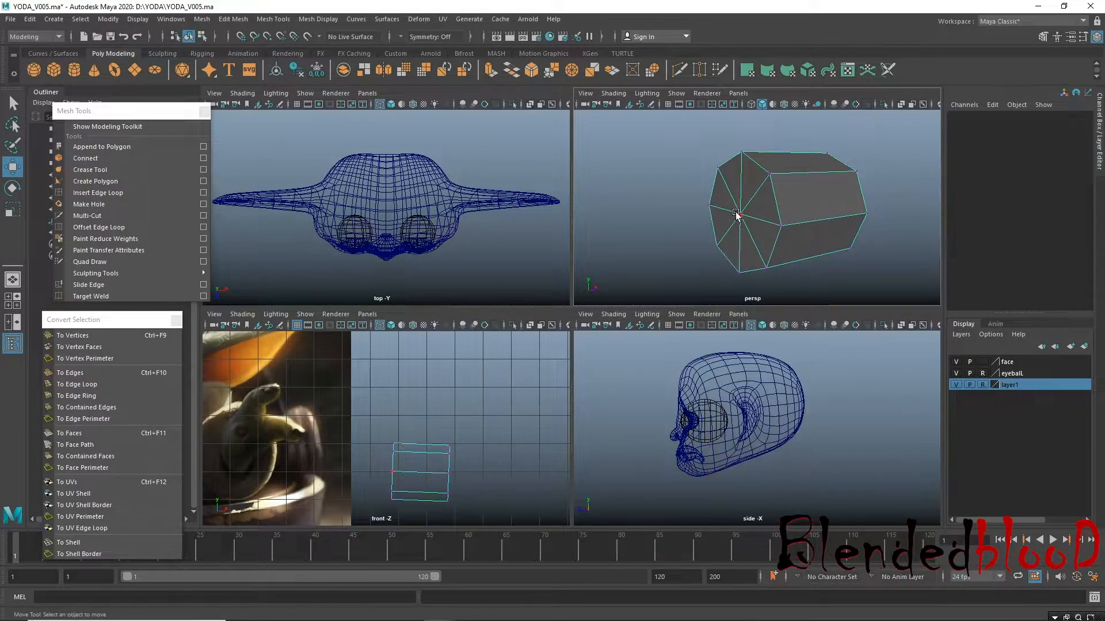
{"action": "left_click", "coordinate": [740, 215]}
{"action": "left_click_drag", "start_coordinate": [814, 227], "coordinate": [817, 228], "text": "alt"}
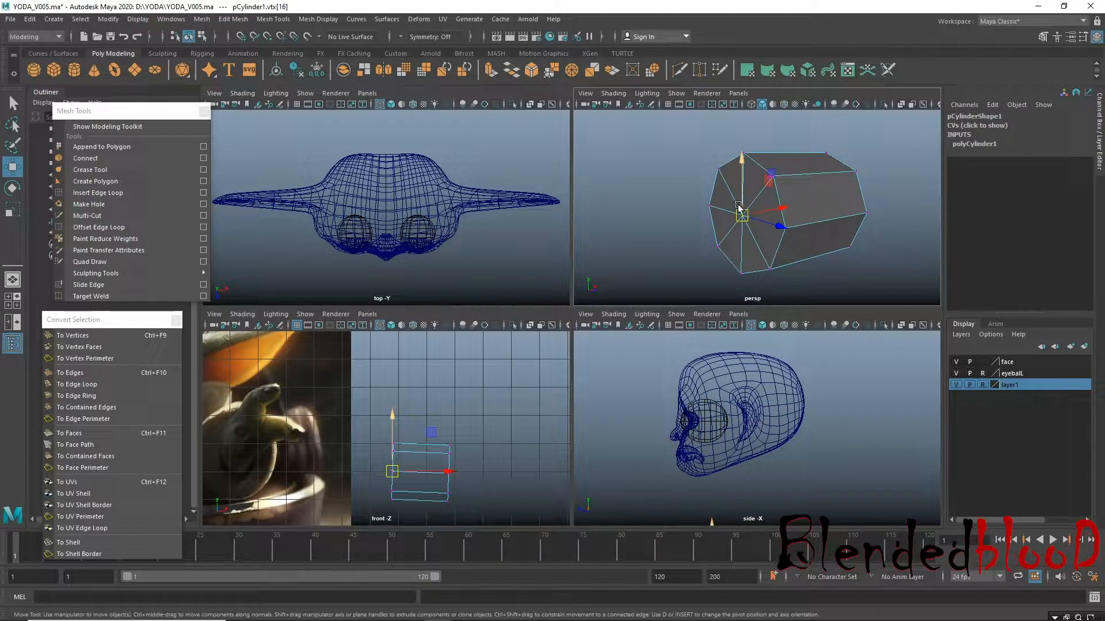
{"action": "left_click", "coordinate": [813, 207]}
{"action": "left_click", "coordinate": [740, 217]}
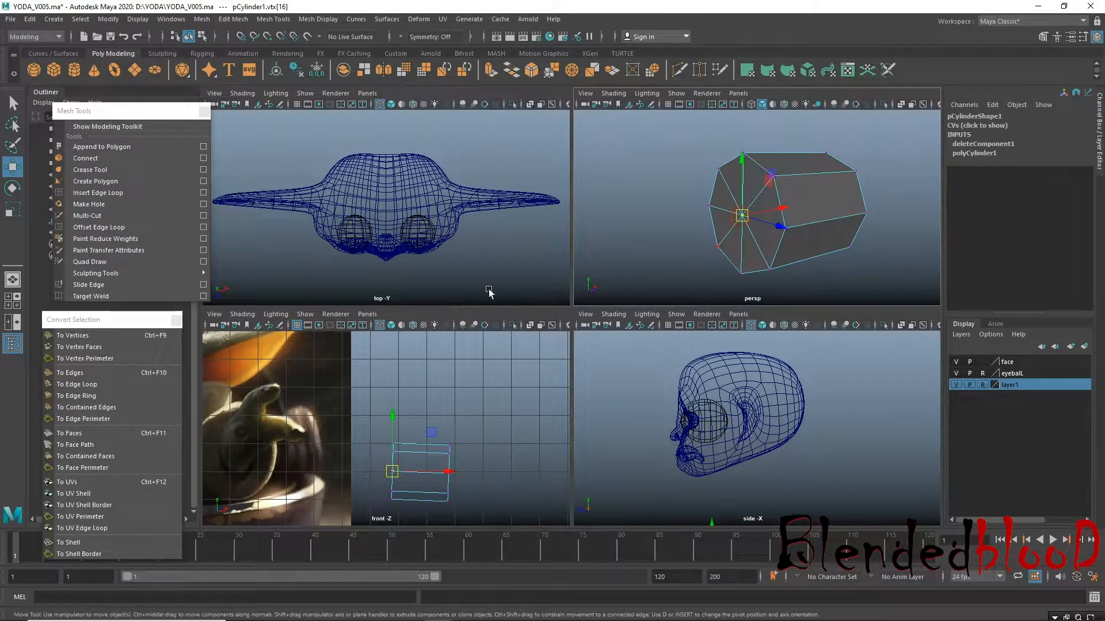
{"action": "left_click", "coordinate": [77, 320]}
{"action": "left_click", "coordinate": [69, 433]}
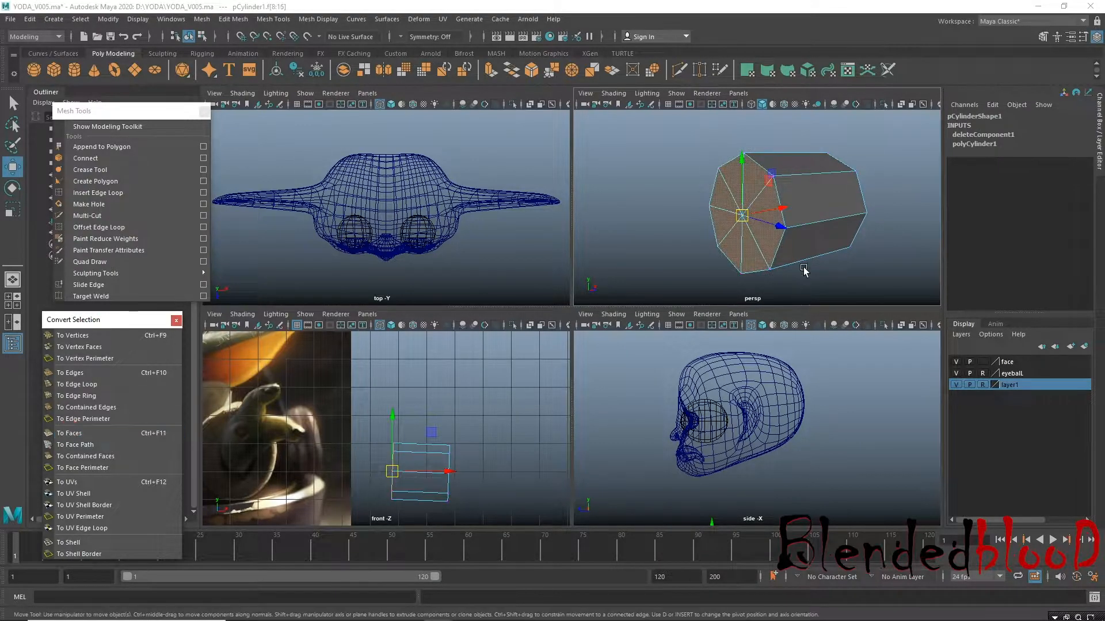
{"action": "key", "text": "Delete"}
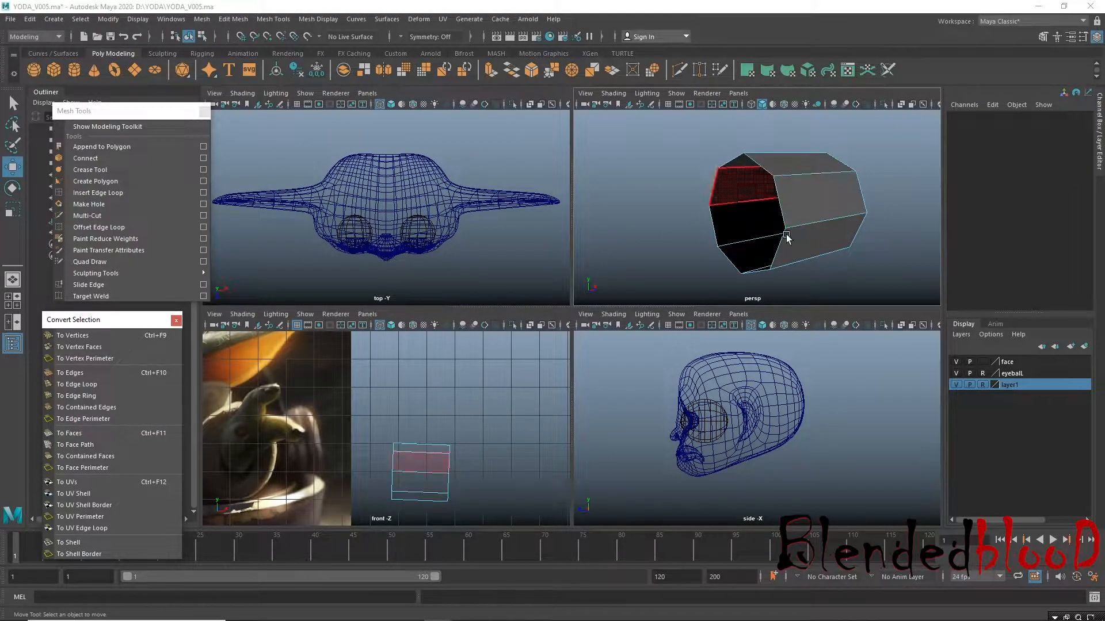
Return to object selection and try a Rotate Z of 90 on the cylinder, replacing it with -90.
{"action": "left_click_drag", "start_coordinate": [816, 204], "coordinate": [749, 202], "text": "alt"}
{"action": "right_click_drag", "start_coordinate": [751, 193], "coordinate": [801, 179]}
{"action": "left_click_drag", "start_coordinate": [705, 213], "coordinate": [798, 216], "text": "alt"}
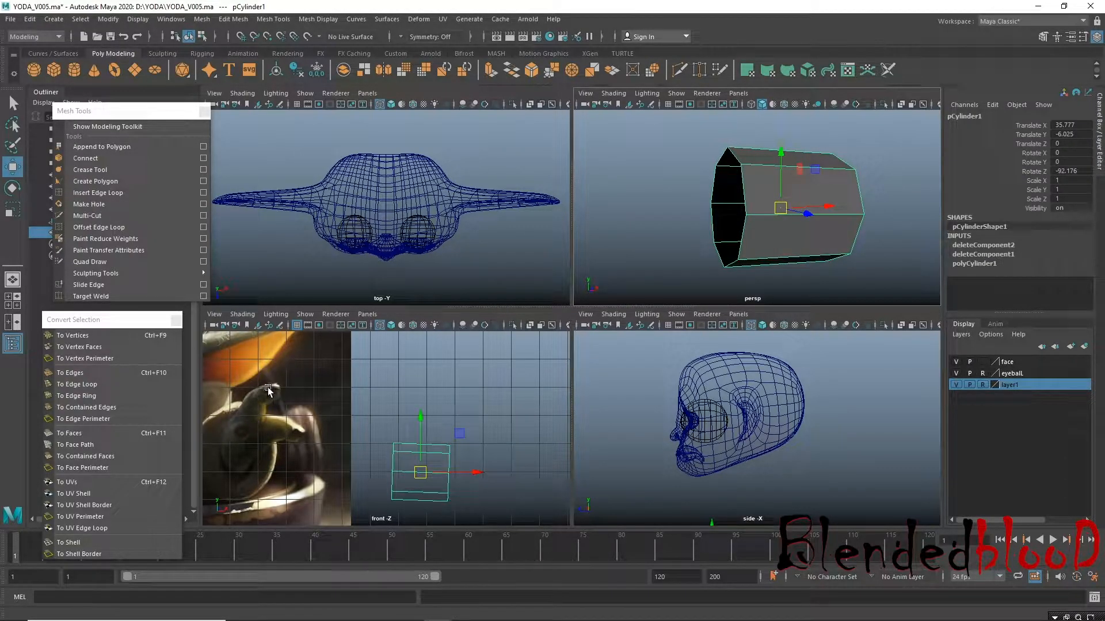
{"action": "left_click", "coordinate": [780, 207]}
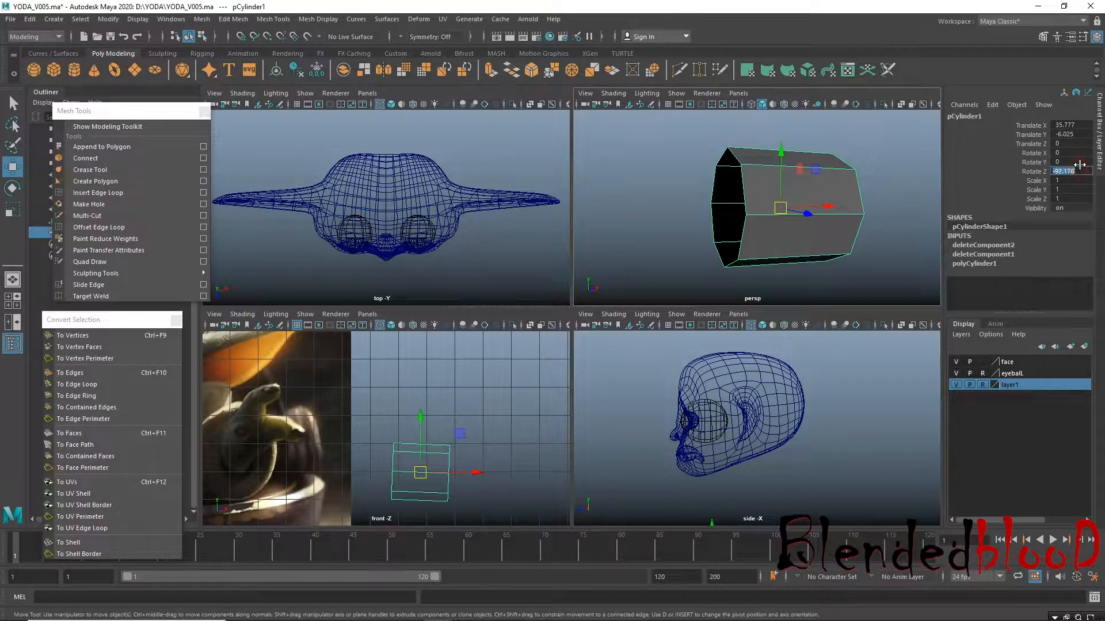
{"action": "type", "text": "90"}
{"action": "key", "text": "Return"}
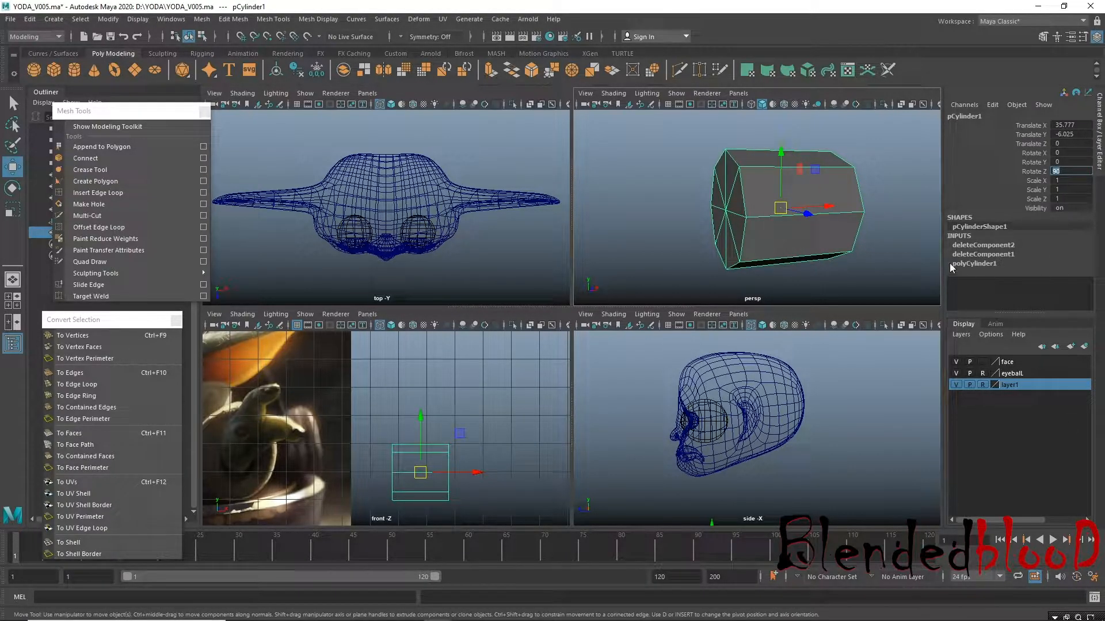
{"action": "left_click_drag", "start_coordinate": [831, 239], "coordinate": [910, 230], "text": "alt"}
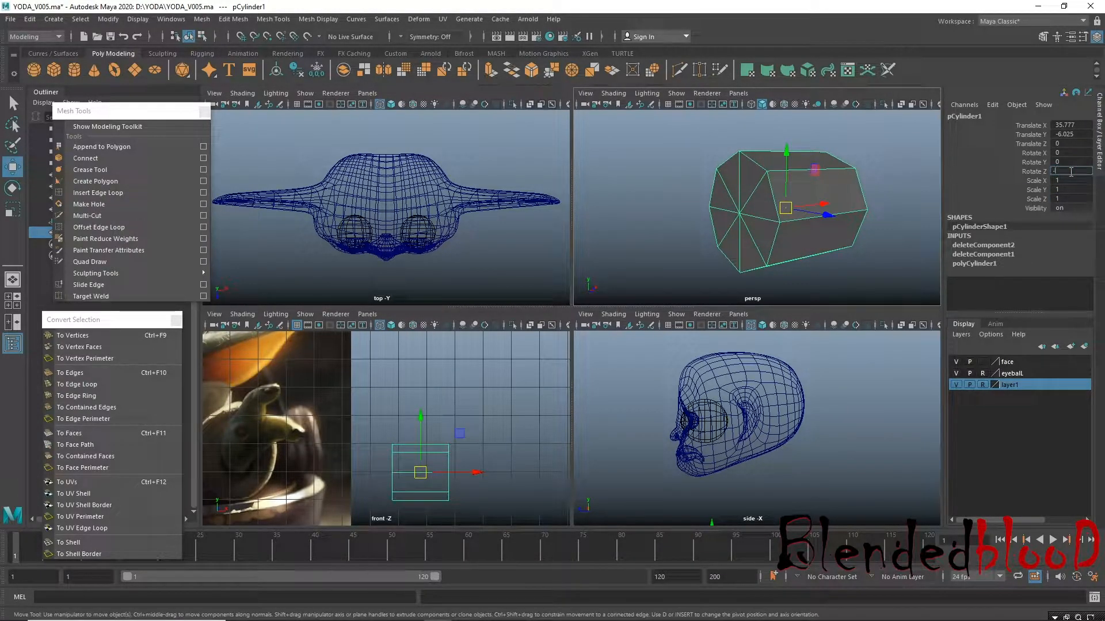
{"action": "key", "text": "Return"}
{"action": "left_click_drag", "start_coordinate": [734, 230], "coordinate": [707, 242], "text": "alt"}
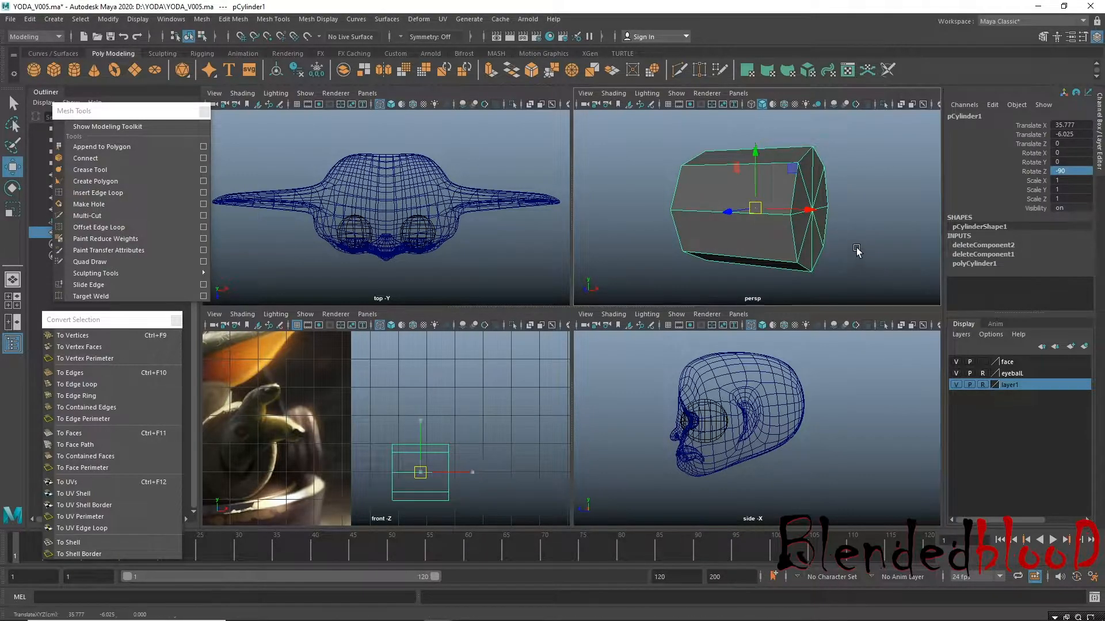
Create a new display layer from the selected cylinder and toggle the layer's visibility.
{"action": "key", "text": "space"}
{"action": "left_click_drag", "start_coordinate": [721, 313], "coordinate": [728, 316], "text": "alt"}
{"action": "middle_click_drag", "start_coordinate": [770, 327], "coordinate": [828, 336], "text": "alt"}
{"action": "left_click", "coordinate": [1058, 361]}
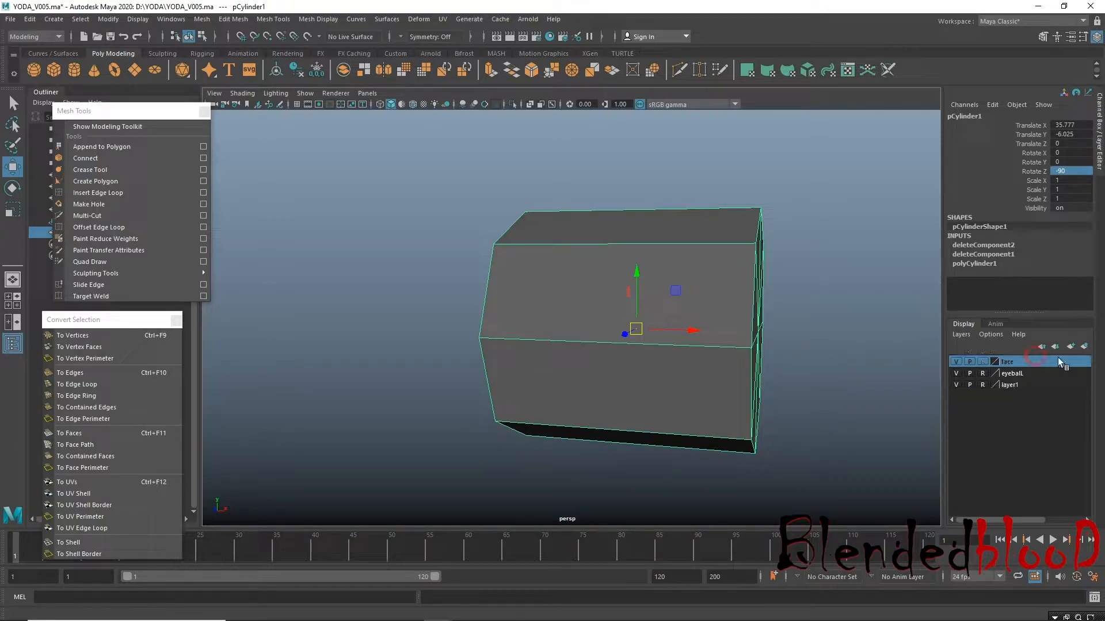
{"action": "left_click", "coordinate": [1084, 346]}
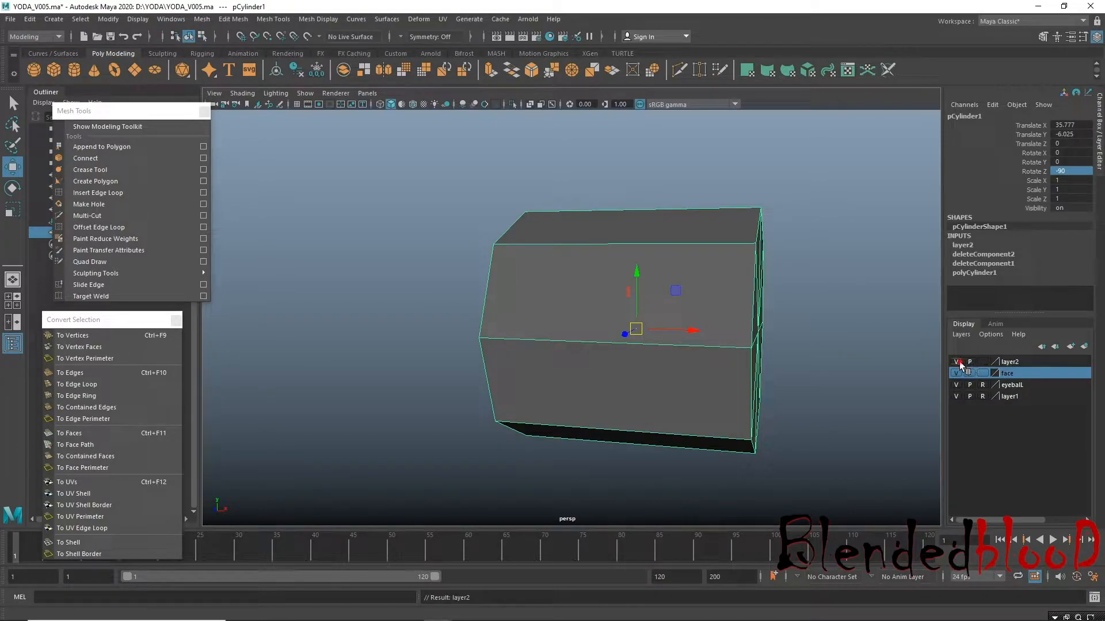
{"action": "left_click", "coordinate": [956, 361]}
Examine the cylinder's size and placement against the wireframe head and the reference image in the front view.
{"action": "key", "text": "space"}
{"action": "key", "text": "space"}
{"action": "middle_click_drag", "start_coordinate": [632, 448], "coordinate": [1076, 529], "text": "alt"}
{"action": "right_click_drag", "start_coordinate": [609, 382], "coordinate": [368, 345], "text": "alt"}
{"action": "middle_click_drag", "start_coordinate": [606, 360], "coordinate": [774, 380], "text": "alt"}
{"action": "right_click_drag", "start_coordinate": [699, 379], "coordinate": [396, 321], "text": "alt"}
{"action": "middle_click_drag", "start_coordinate": [396, 321], "coordinate": [554, 352], "text": "alt"}
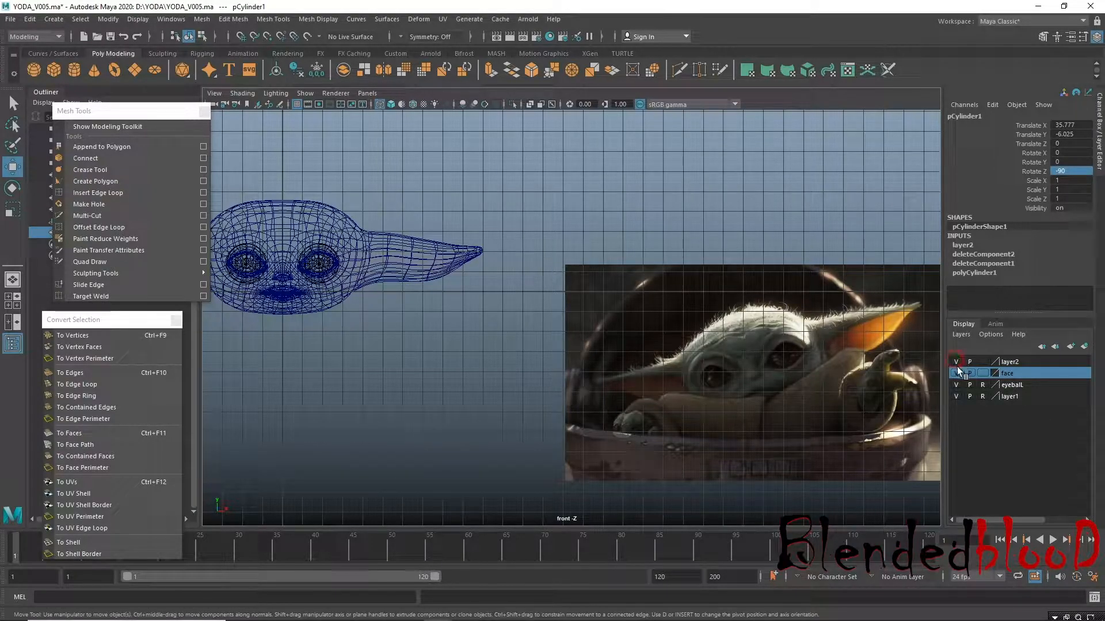
{"action": "middle_click_drag", "start_coordinate": [758, 328], "coordinate": [436, 346], "text": "alt"}
{"action": "right_click_drag", "start_coordinate": [689, 336], "coordinate": [791, 454], "text": "alt"}
{"action": "middle_click_drag", "start_coordinate": [702, 347], "coordinate": [499, 201], "text": "alt"}
{"action": "right_click_drag", "start_coordinate": [624, 305], "coordinate": [676, 340], "text": "alt"}
{"action": "key", "text": "space"}
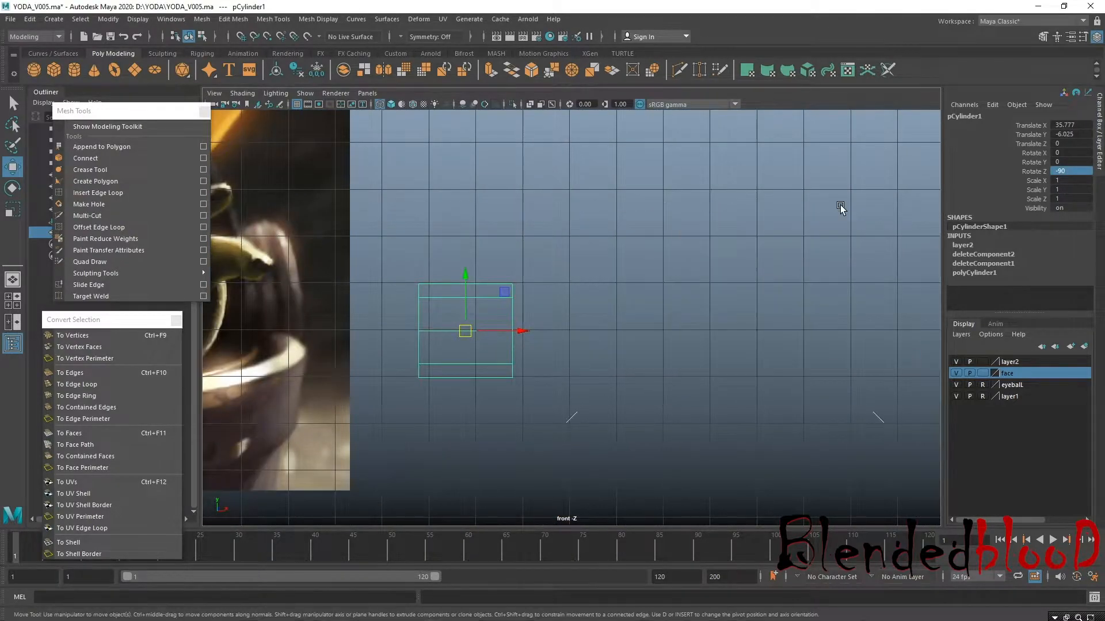
Insert one edge loop close to the cylinder's closed end and another around its middle.
{"action": "key", "text": "space"}
{"action": "left_click_drag", "start_coordinate": [827, 206], "coordinate": [847, 255], "text": "alt"}
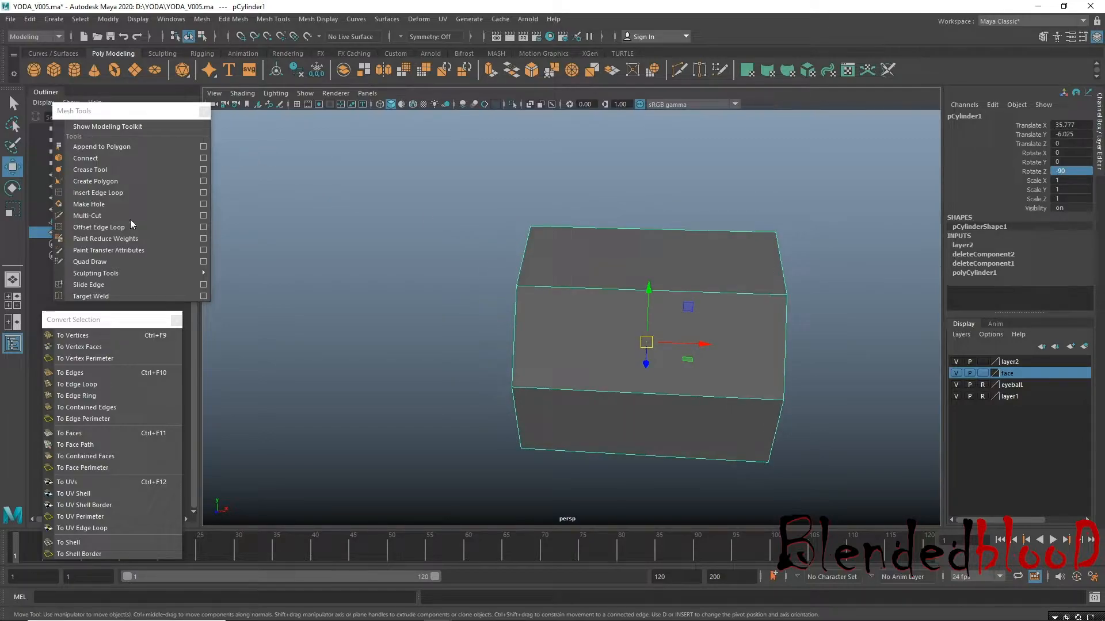
{"action": "left_click", "coordinate": [109, 196]}
{"action": "left_click_drag", "start_coordinate": [740, 296], "coordinate": [774, 293]}
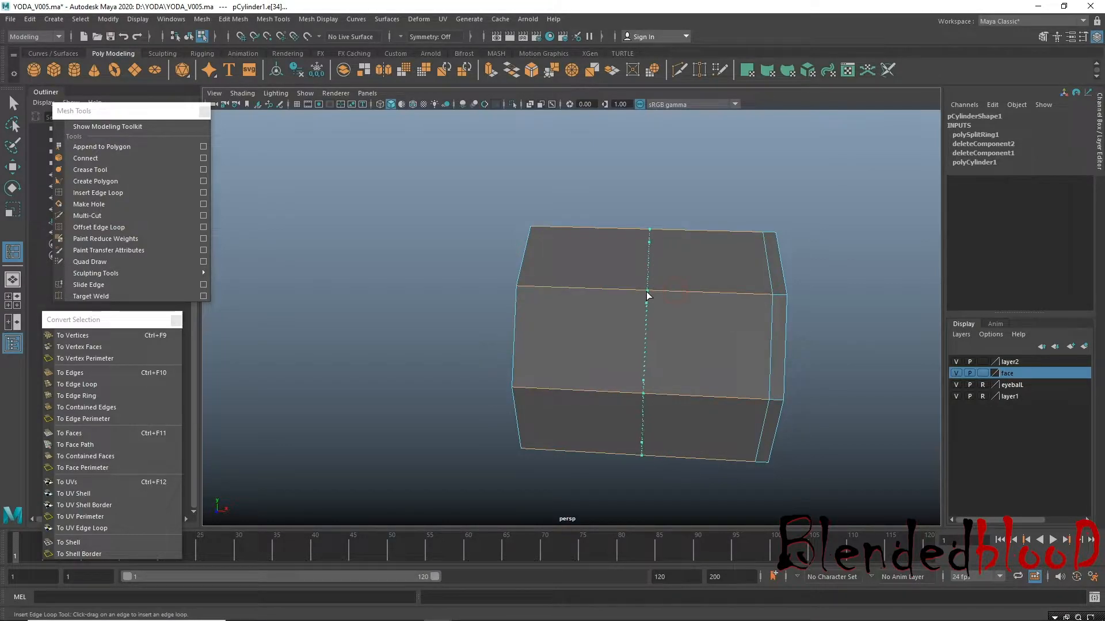
{"action": "left_click_drag", "start_coordinate": [664, 296], "coordinate": [663, 295]}
{"action": "key", "text": "w"}
Extrude the two adjacent upper faces between the new edge loops and scale them inward.
{"action": "left_click_drag", "start_coordinate": [757, 328], "coordinate": [597, 318], "text": "alt"}
{"action": "right_click_drag", "start_coordinate": [598, 293], "coordinate": [597, 320]}
{"action": "left_click", "coordinate": [597, 321]}
{"action": "left_click", "coordinate": [522, 355], "text": "shift"}
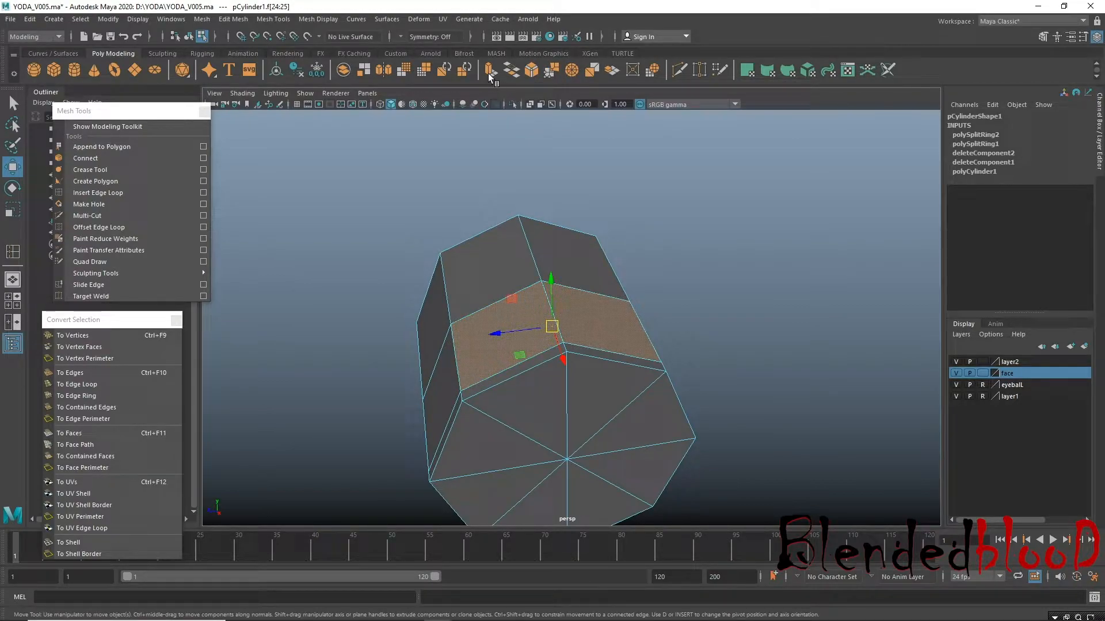
{"action": "key", "text": "ctrl+e"}
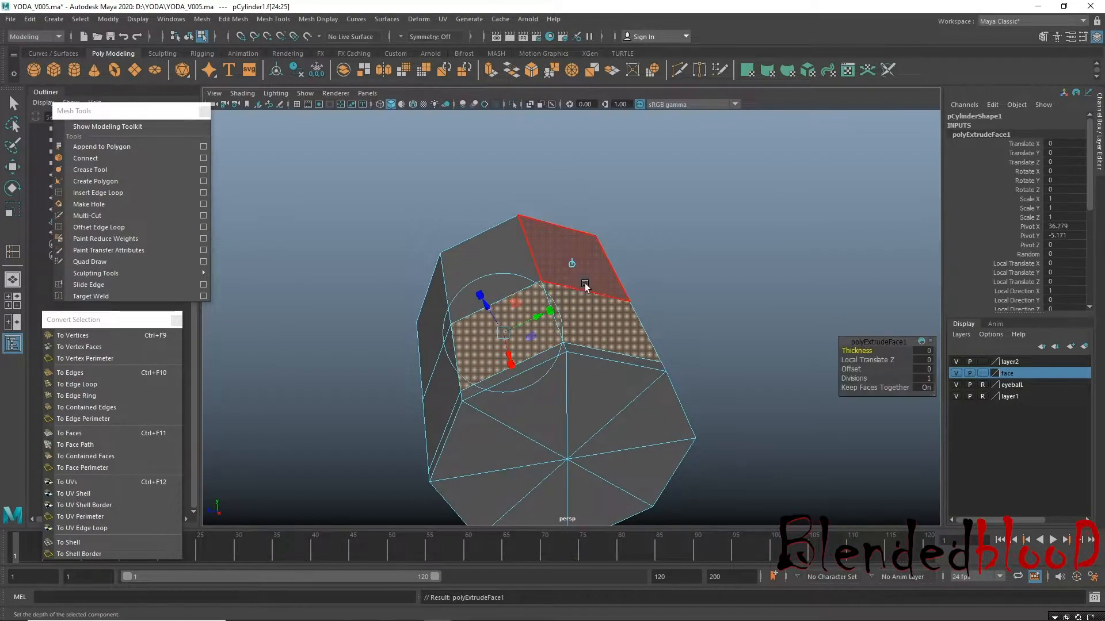
{"action": "key", "text": "r"}
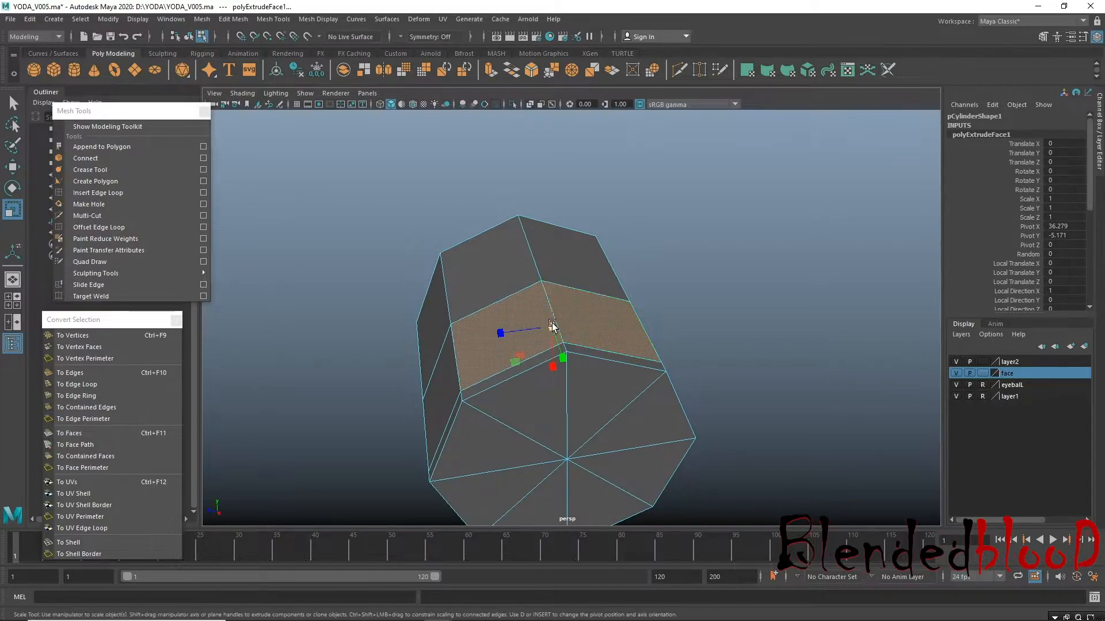
{"action": "left_click_drag", "start_coordinate": [553, 326], "coordinate": [661, 373]}
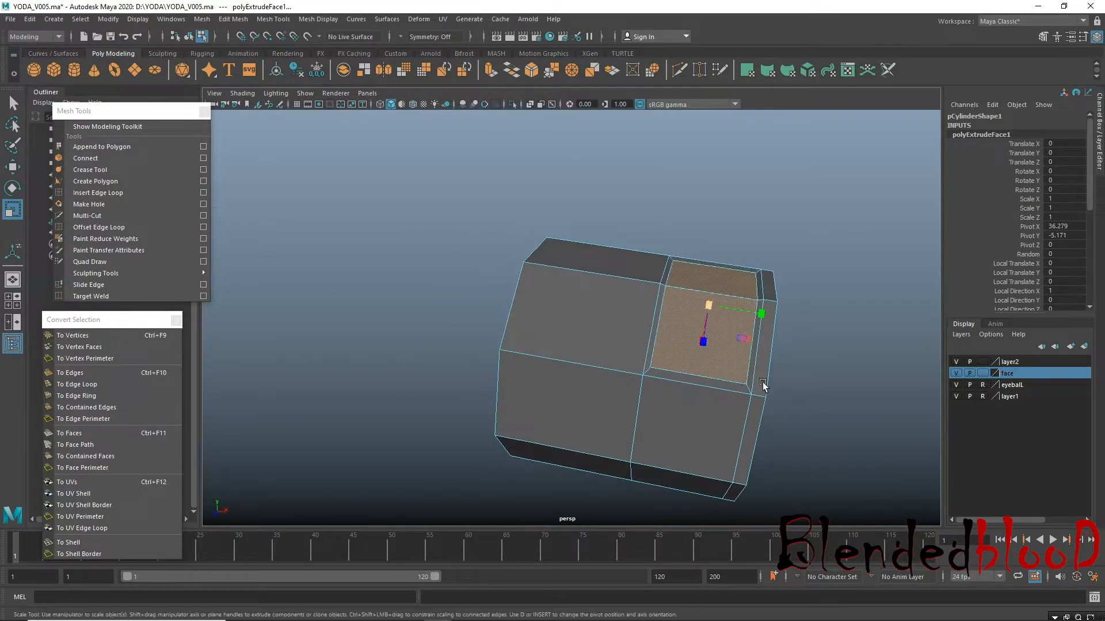
Lower the two inset upper faces slightly to form a shallow recess.
{"action": "left_click_drag", "start_coordinate": [763, 384], "coordinate": [771, 377], "text": "alt"}
{"action": "left_click_drag", "start_coordinate": [680, 374], "coordinate": [552, 240], "text": "alt"}
{"action": "key", "text": "w"}
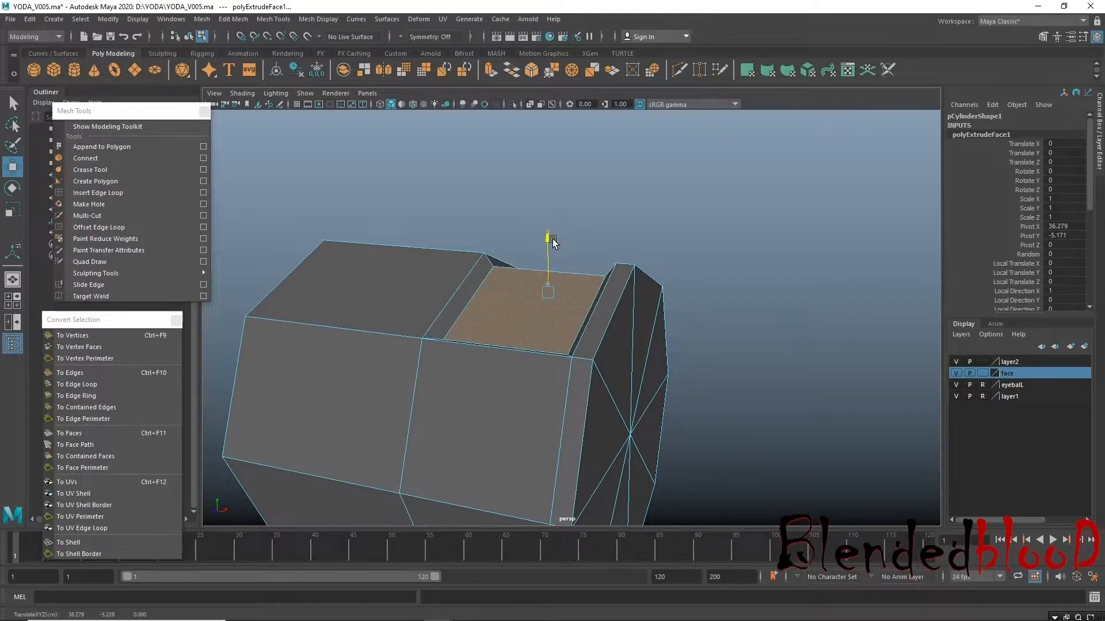
{"action": "left_click_drag", "start_coordinate": [606, 279], "coordinate": [676, 296], "text": "alt"}
{"action": "left_click_drag", "start_coordinate": [725, 350], "coordinate": [773, 356], "text": "alt"}
Delete every other radial edge on the closed end cap so it consists of four four-sided faces.
{"action": "right_click", "coordinate": [771, 293]}
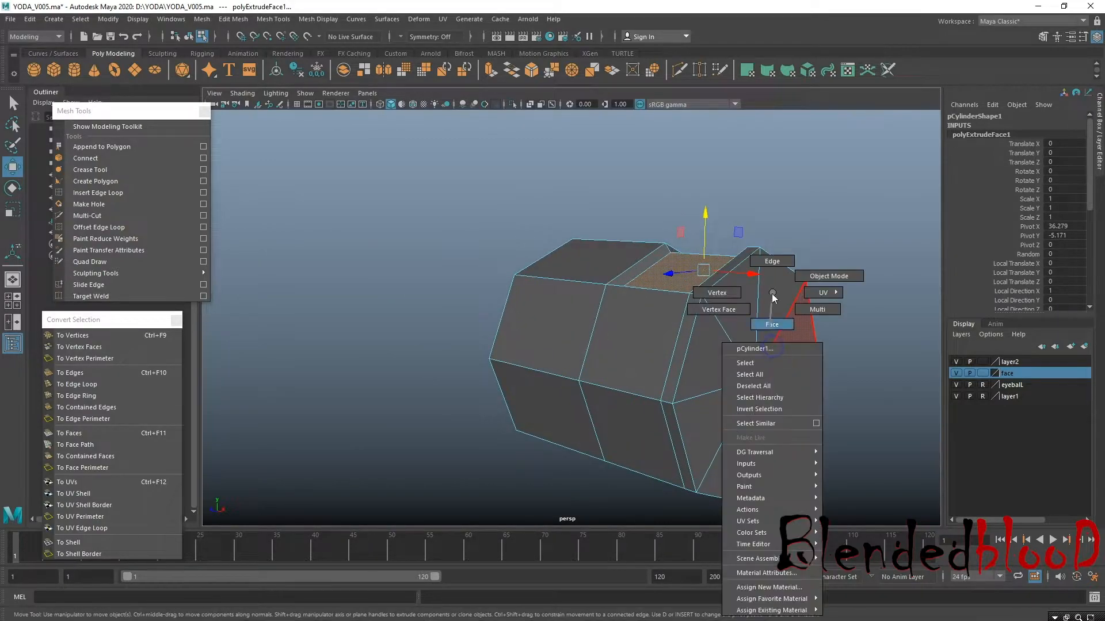
{"action": "right_click_drag", "start_coordinate": [772, 293], "coordinate": [773, 261]}
{"action": "left_click", "coordinate": [778, 332]}
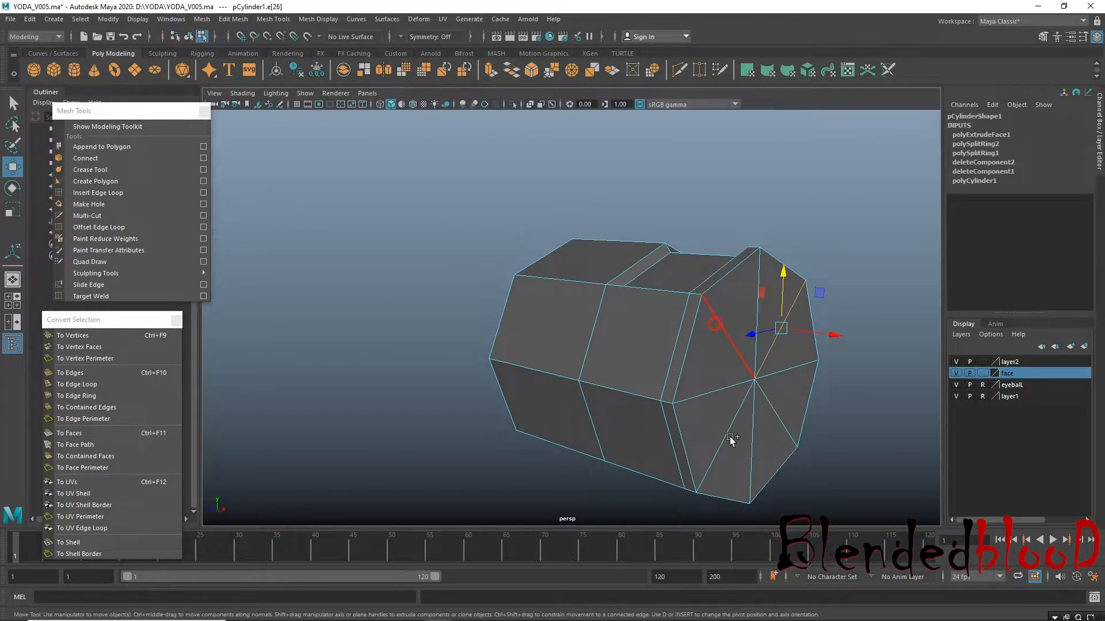
{"action": "left_click", "coordinate": [770, 422]}
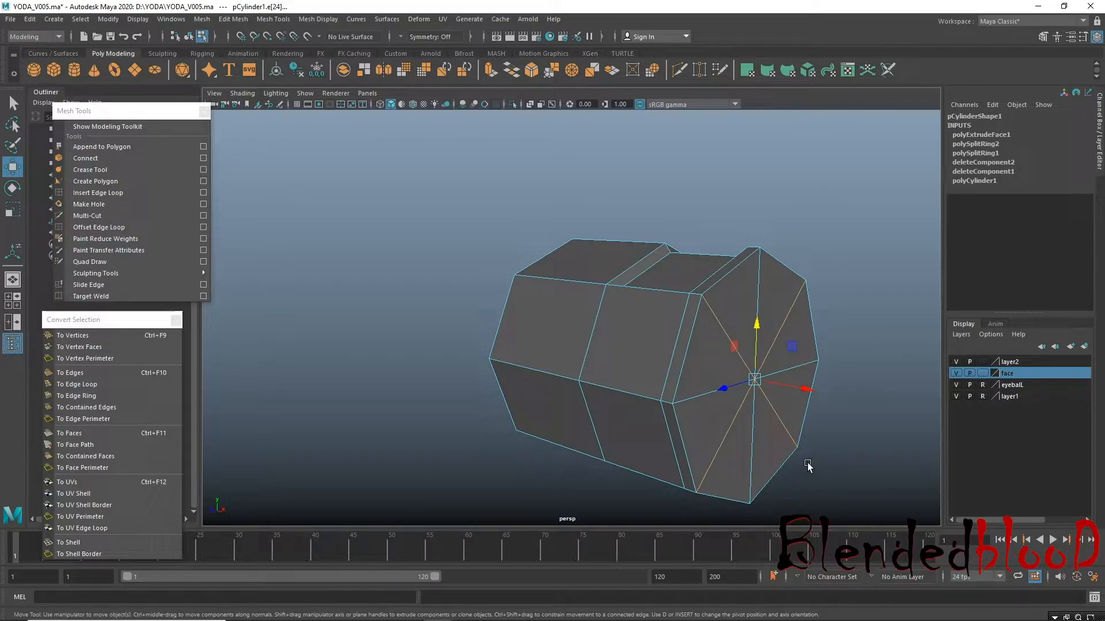
{"action": "key", "text": "Delete"}
{"action": "middle_click_drag", "start_coordinate": [741, 398], "coordinate": [673, 369], "text": "alt"}
{"action": "left_click_drag", "start_coordinate": [673, 370], "coordinate": [663, 298], "text": "alt"}
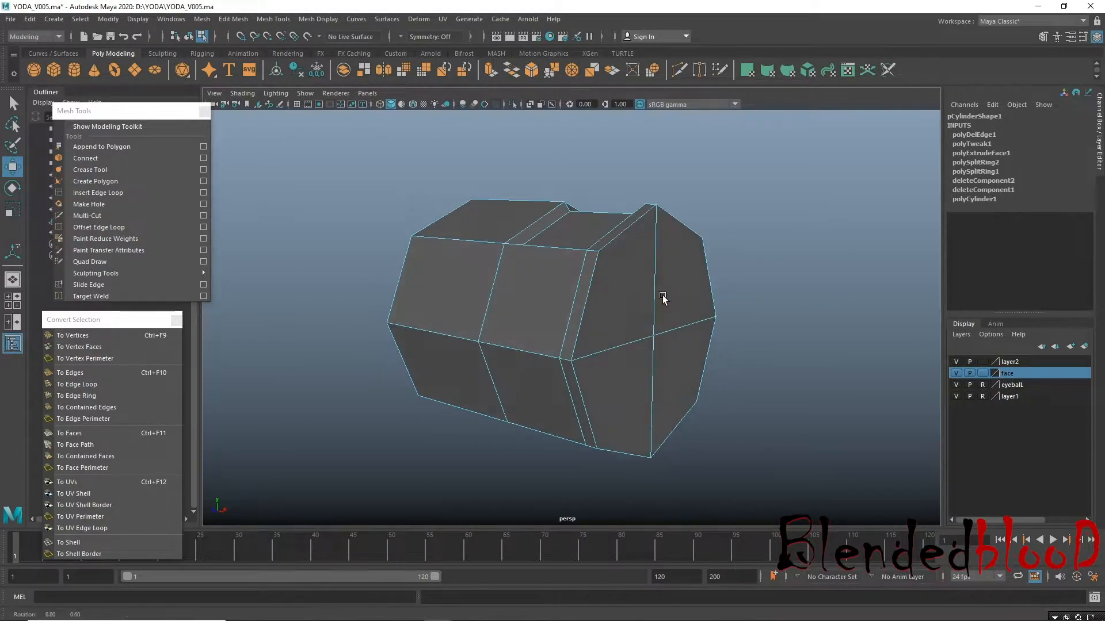
Examine the corner vertices of one end-cap face by converting the face selection to vertices.
{"action": "right_click_drag", "start_coordinate": [641, 247], "coordinate": [636, 271]}
{"action": "left_click", "coordinate": [606, 339]}
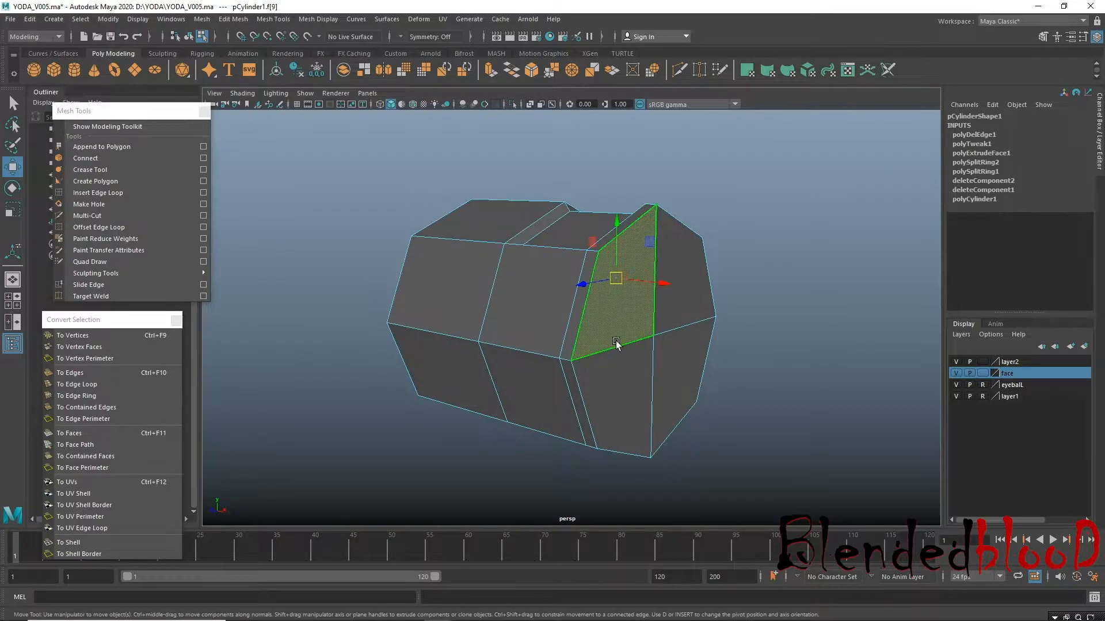
{"action": "left_click", "coordinate": [100, 347]}
{"action": "left_click_drag", "start_coordinate": [501, 350], "coordinate": [591, 348], "text": "alt"}
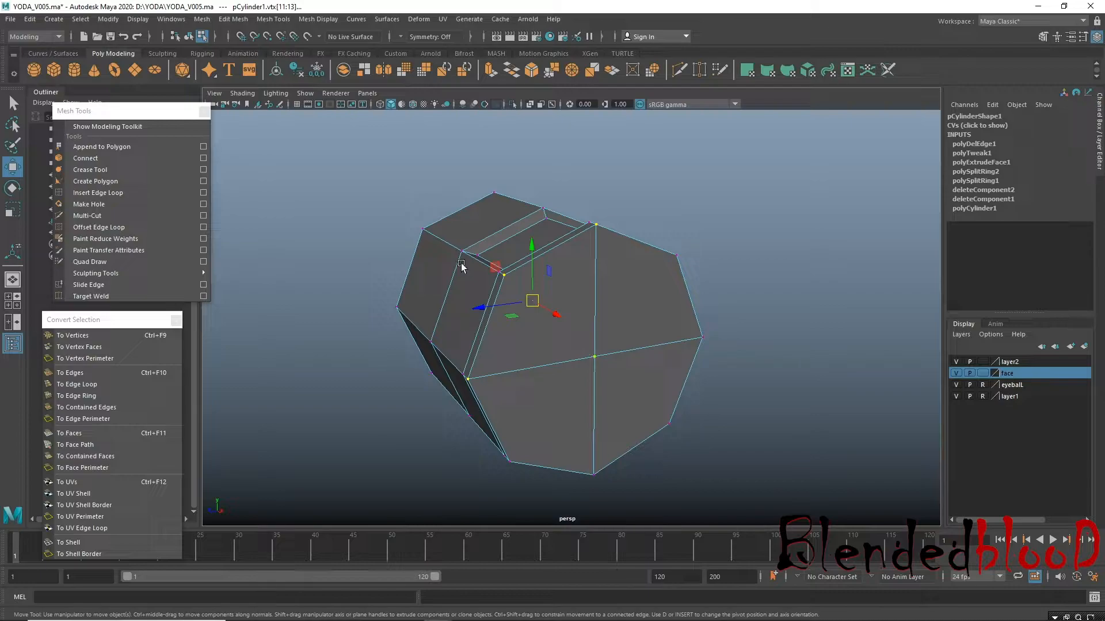
{"action": "left_click_drag", "start_coordinate": [584, 390], "coordinate": [630, 256], "text": "alt"}
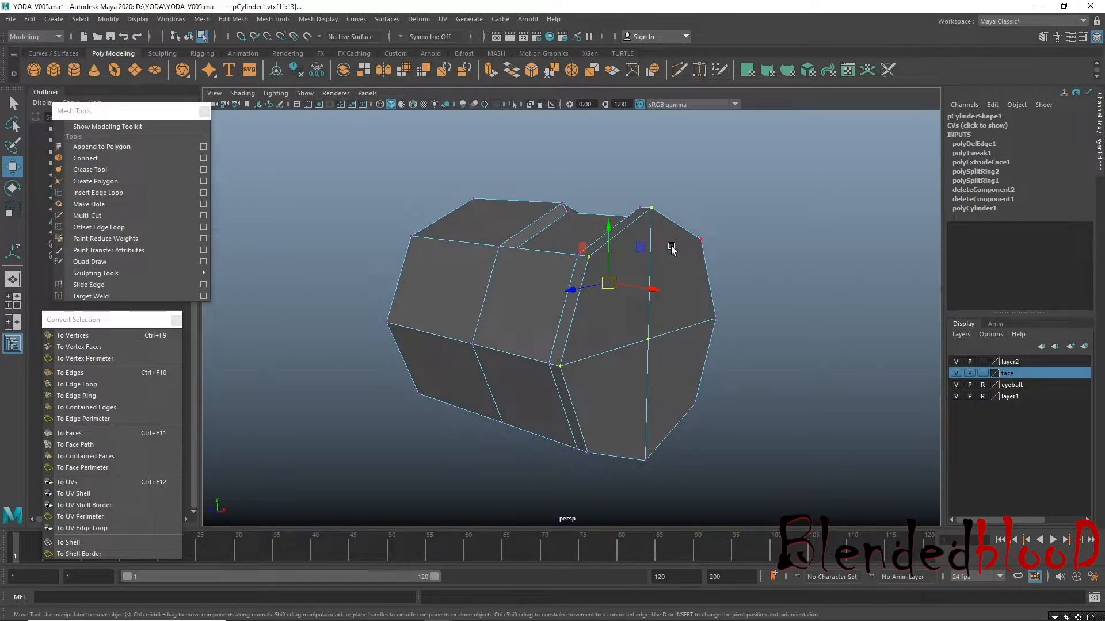
{"action": "left_click_drag", "start_coordinate": [669, 326], "coordinate": [679, 236], "text": "alt"}
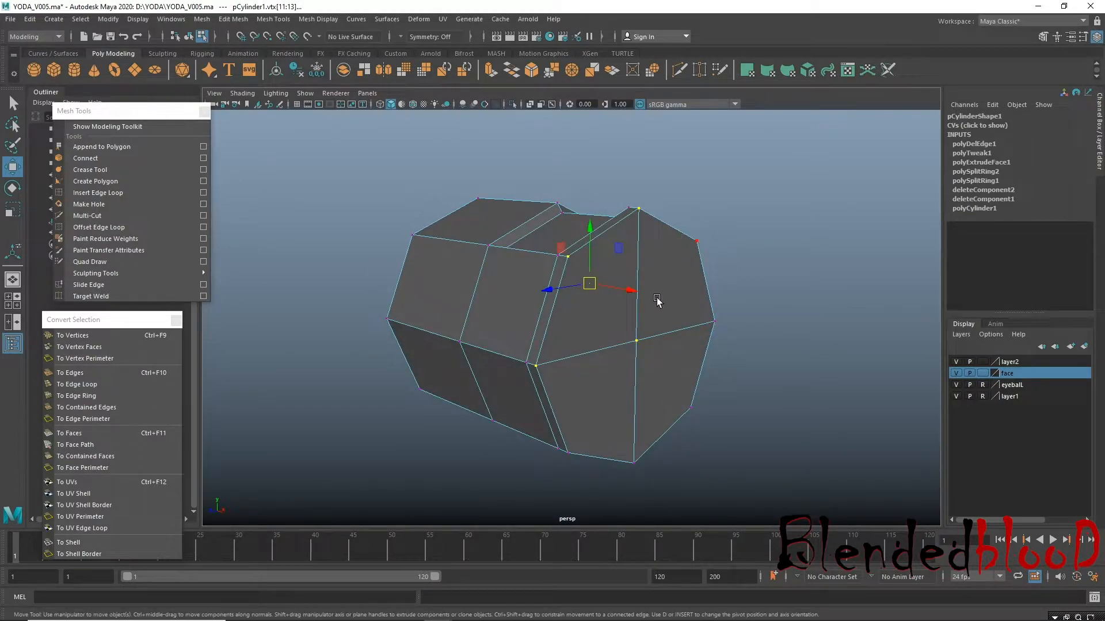
{"action": "left_click_drag", "start_coordinate": [631, 294], "coordinate": [682, 309], "text": "alt"}
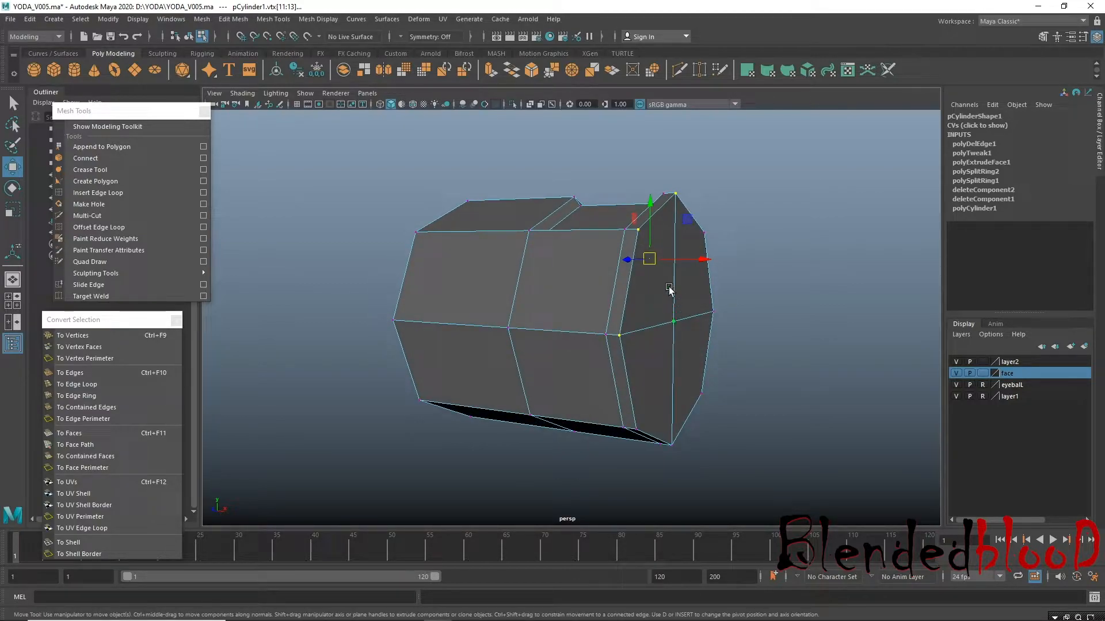
Select all four end-cap faces and scale them inward to taper the closed end.
{"action": "right_click_drag", "start_coordinate": [677, 297], "coordinate": [676, 303]}
{"action": "left_click", "coordinate": [650, 302]}
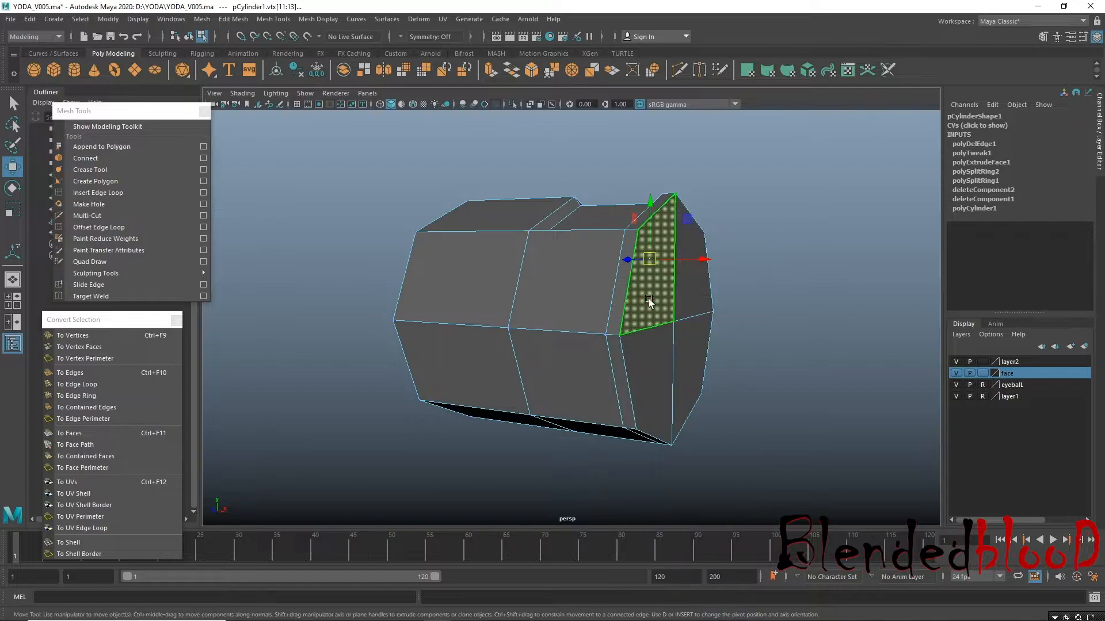
{"action": "left_click", "coordinate": [692, 305], "text": "shift"}
{"action": "left_click", "coordinate": [680, 349], "text": "shift"}
{"action": "left_click", "coordinate": [644, 362], "text": "shift"}
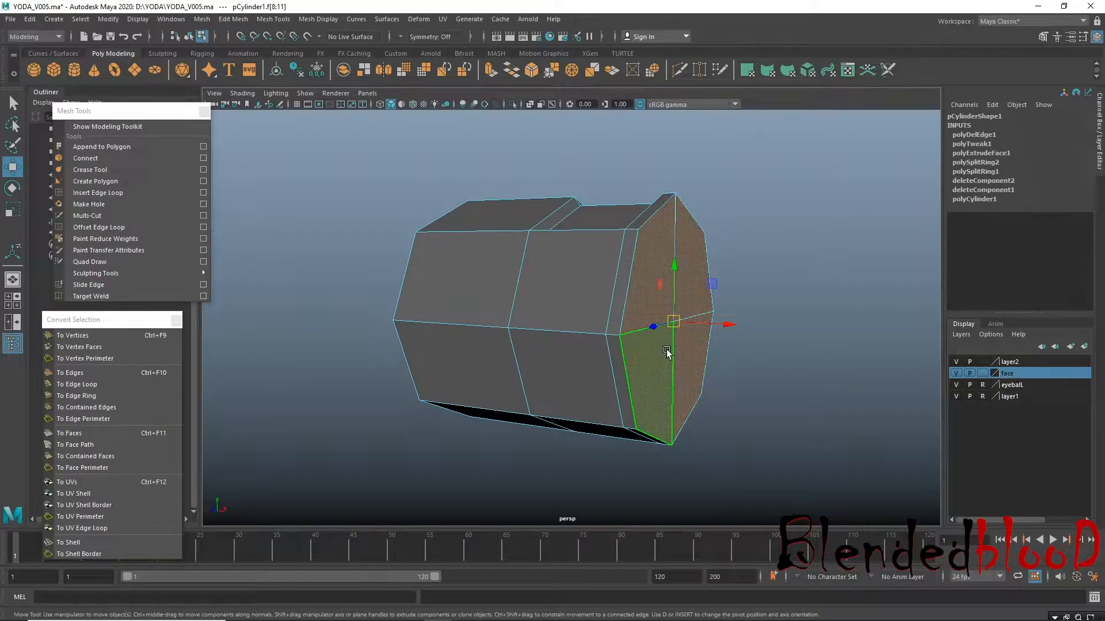
{"action": "key", "text": "r"}
{"action": "left_click_drag", "start_coordinate": [673, 321], "coordinate": [653, 297]}
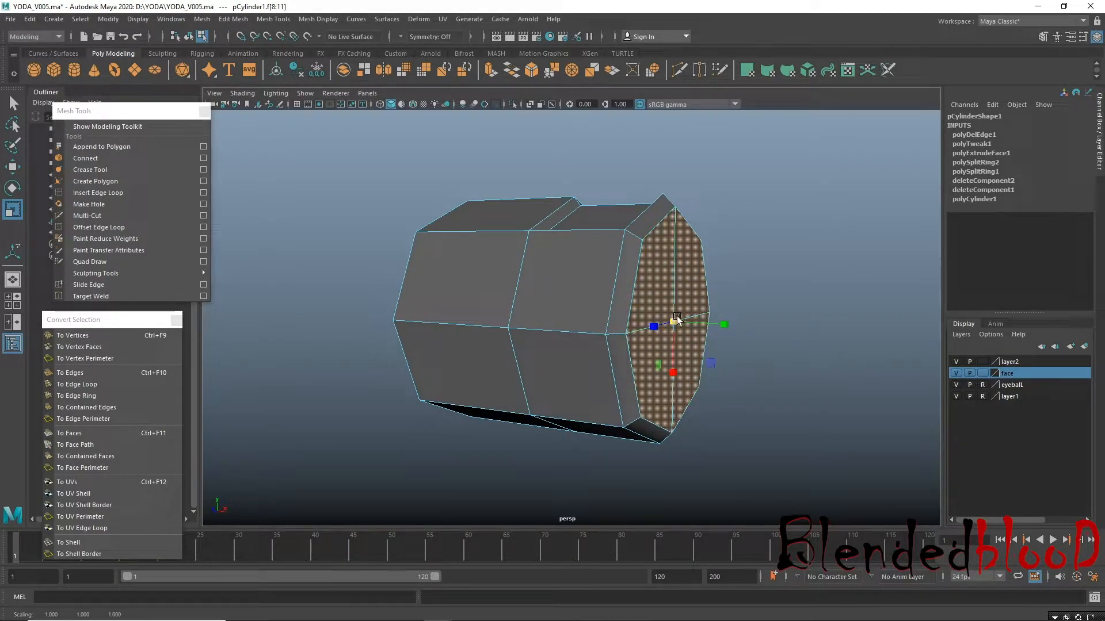
{"action": "key", "text": "w"}
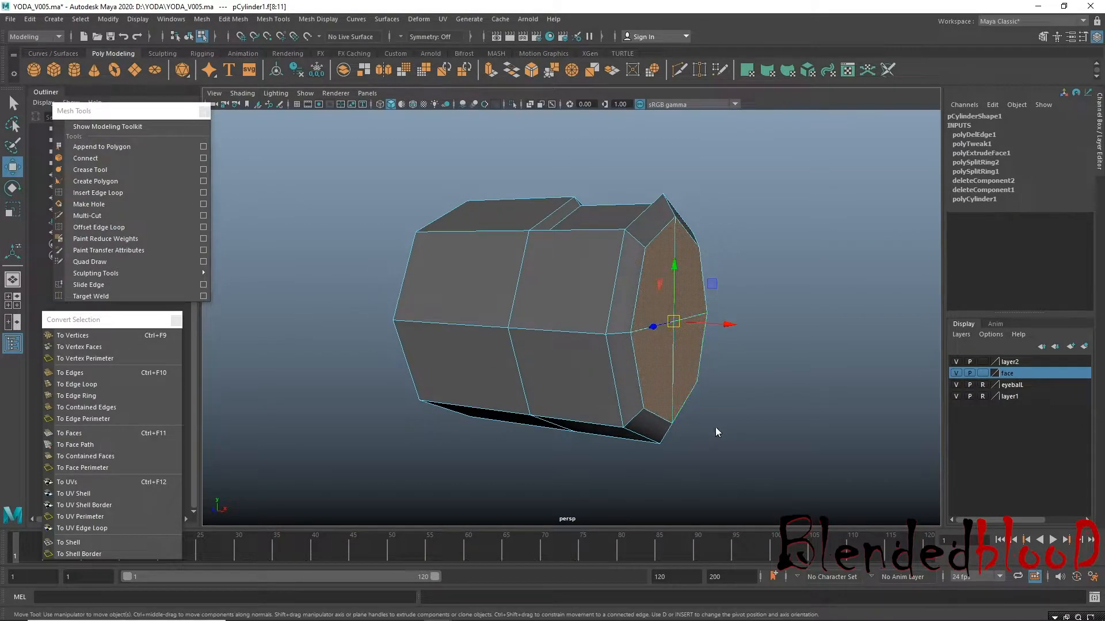
Hide the face layer so the cylinder can be edited without the head in the front view.
{"action": "key", "text": "space"}
{"action": "key", "text": "space"}
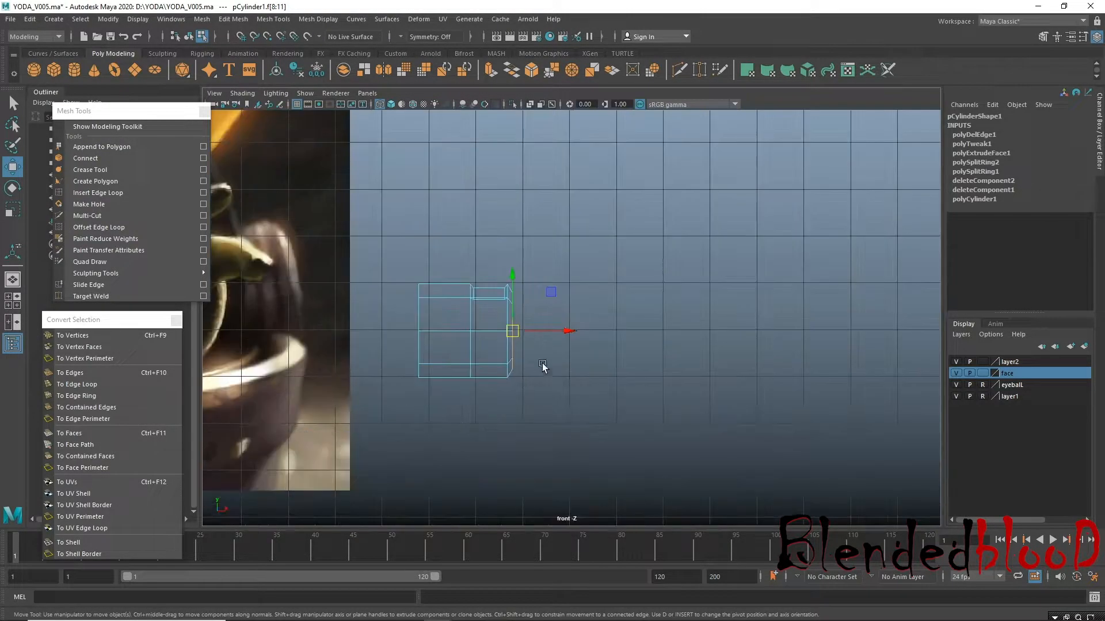
{"action": "left_click", "coordinate": [955, 373]}
{"action": "scroll", "coordinate": [611, 439], "scroll_direction": "up", "scroll_amount": 4}
{"action": "key", "text": "space"}
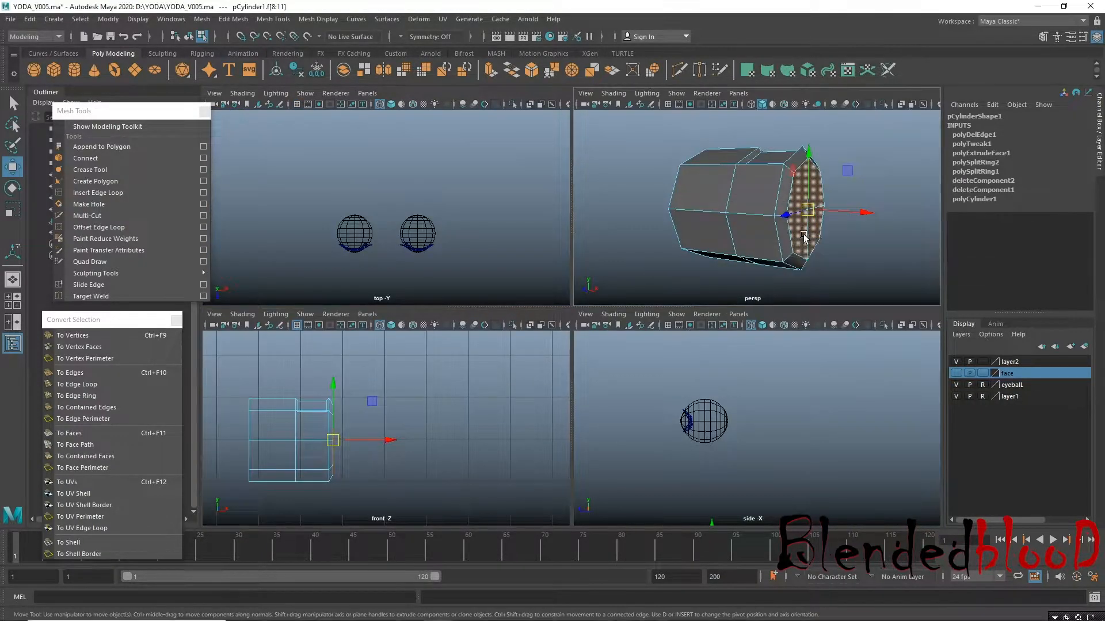
Select the end cap's centre vertex and pull it outward along X into a point.
{"action": "key", "text": "space"}
{"action": "right_click", "coordinate": [656, 280]}
{"action": "left_click", "coordinate": [601, 280]}
{"action": "key", "text": "space"}
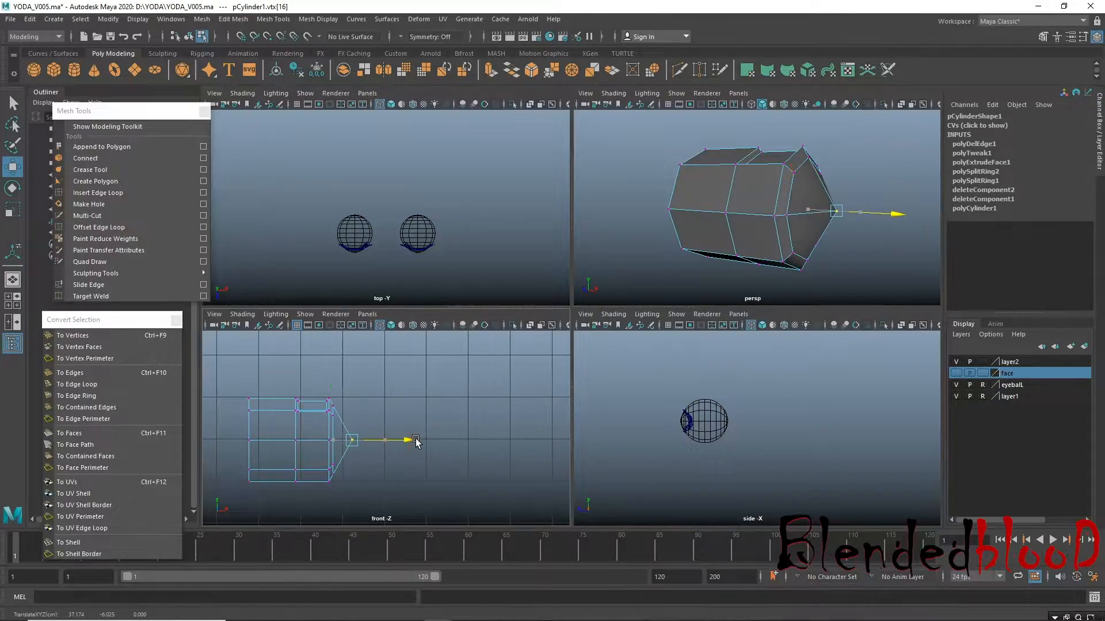
{"action": "key", "text": "space"}
{"action": "scroll", "coordinate": [594, 438], "scroll_direction": "up", "scroll_amount": 4}
{"action": "middle_click_drag", "start_coordinate": [438, 417], "coordinate": [622, 370], "text": "alt"}
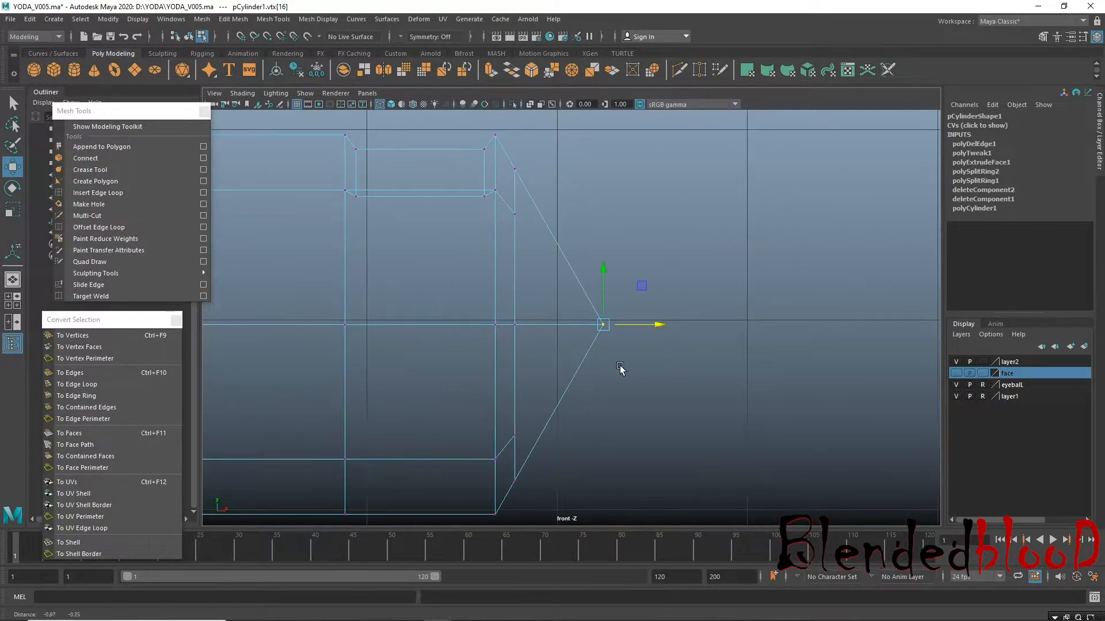
{"action": "left_click_drag", "start_coordinate": [506, 425], "coordinate": [531, 446]}
{"action": "mouse_move", "coordinate": [514, 435]}
{"action": "left_mouse_down"}
{"action": "mouse_move", "coordinate": [535, 425]}
{"action": "mouse_move", "coordinate": [526, 420]}
{"action": "left_mouse_up"}
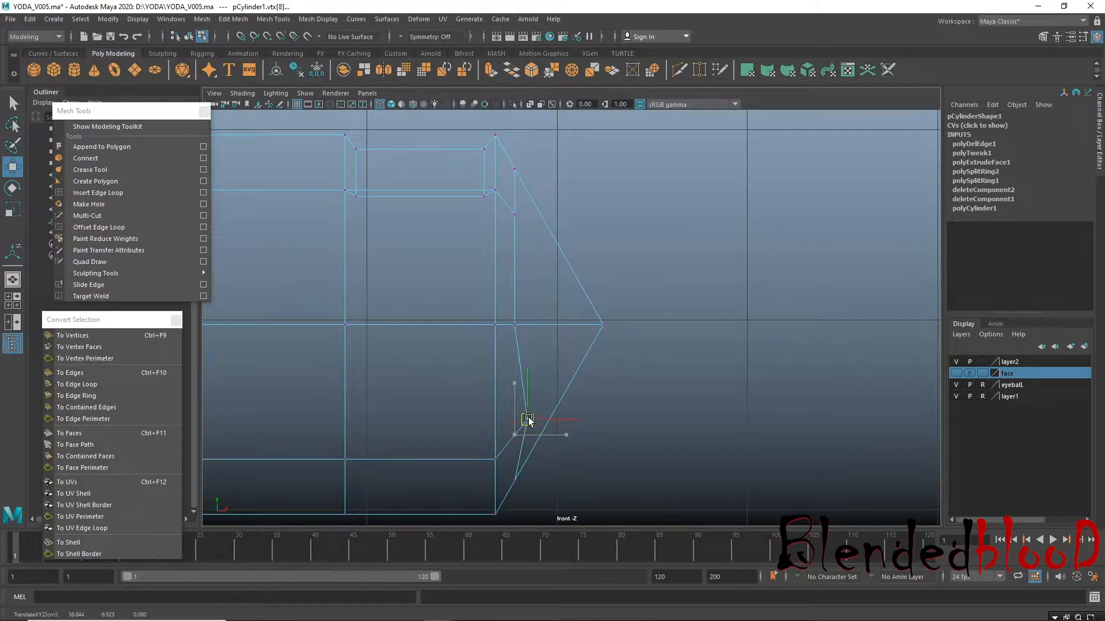
{"action": "left_click", "coordinate": [514, 480]}
{"action": "left_click_drag", "start_coordinate": [514, 480], "coordinate": [571, 477]}
{"action": "key", "text": "ctrl+z"}
{"action": "key", "text": "ctrl+z"}
{"action": "key", "text": "ctrl+z"}
{"action": "key", "text": "ctrl+z"}
Move the lower, middle and upper vertices between the end cap's rim and its tip outward to round the closed end.
{"action": "left_click", "coordinate": [513, 480]}
{"action": "left_click_drag", "start_coordinate": [514, 480], "coordinate": [553, 476]}
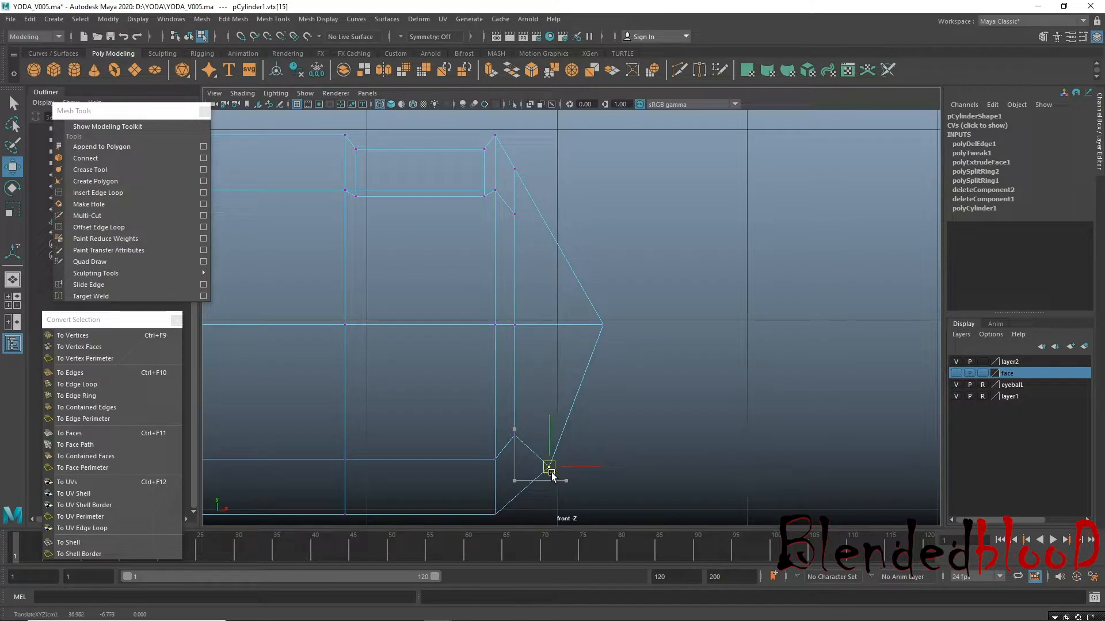
{"action": "left_click", "coordinate": [514, 324]}
{"action": "left_click_drag", "start_coordinate": [562, 326], "coordinate": [601, 325]}
{"action": "left_click", "coordinate": [513, 167]}
{"action": "left_click_drag", "start_coordinate": [518, 170], "coordinate": [559, 181]}
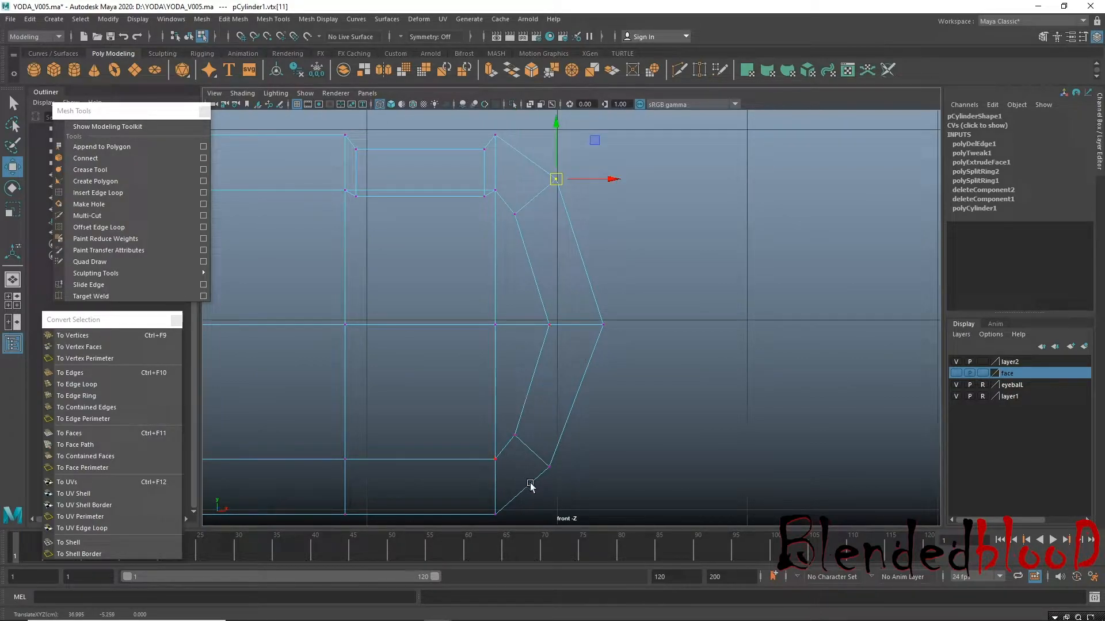
Insert an edge loop around the cylinder through the middle of the recessed section near the closed end.
{"action": "middle_click_drag", "start_coordinate": [528, 458], "coordinate": [506, 411], "text": "alt"}
{"action": "mouse_move", "coordinate": [505, 411]}
{"action": "right_mouse_down", "text": "alt"}
{"action": "mouse_move", "coordinate": [498, 392]}
{"action": "mouse_move", "coordinate": [512, 402]}
{"action": "right_mouse_up", "text": "alt"}
{"action": "middle_click_drag", "start_coordinate": [512, 403], "coordinate": [485, 443], "text": "alt"}
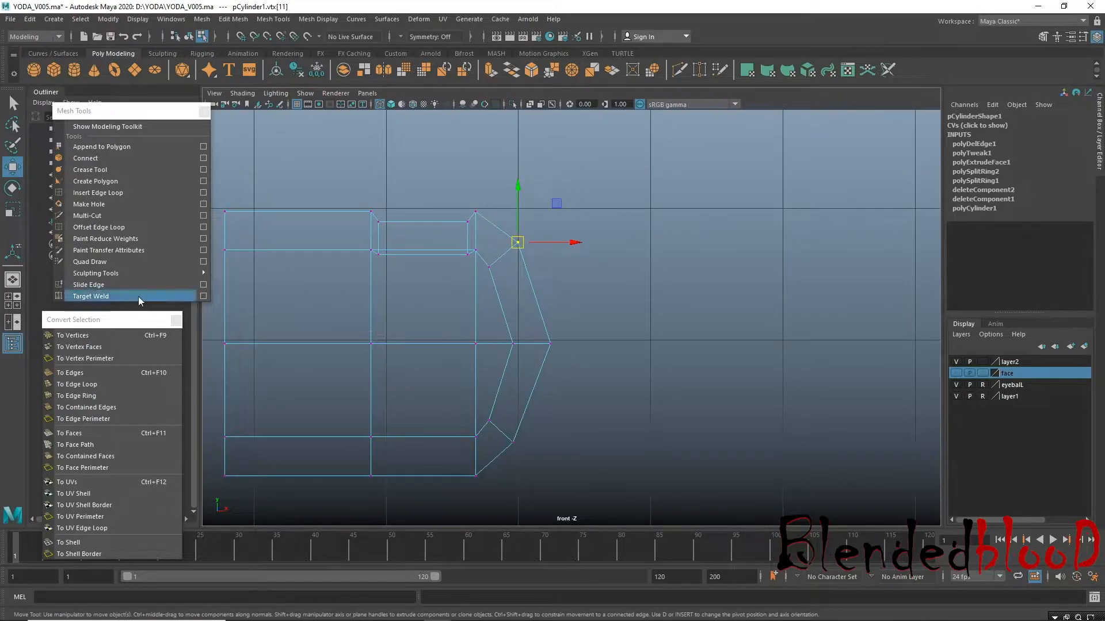
{"action": "left_click", "coordinate": [94, 191]}
{"action": "left_click_drag", "start_coordinate": [415, 249], "coordinate": [421, 250]}
{"action": "key", "text": "w"}
Raise the underside vertices column by column towards the closed end so the bottom of the tip curves upward.
{"action": "right_click_drag", "start_coordinate": [463, 293], "coordinate": [408, 293]}
{"action": "left_click", "coordinate": [478, 415]}
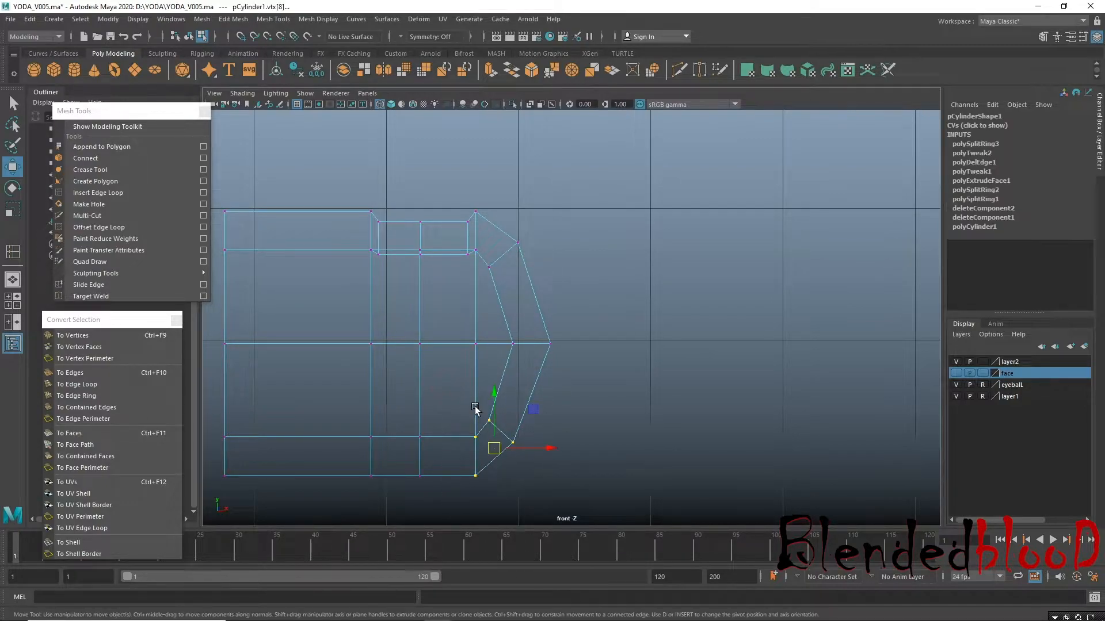
{"action": "left_click_drag", "start_coordinate": [498, 394], "coordinate": [495, 378]}
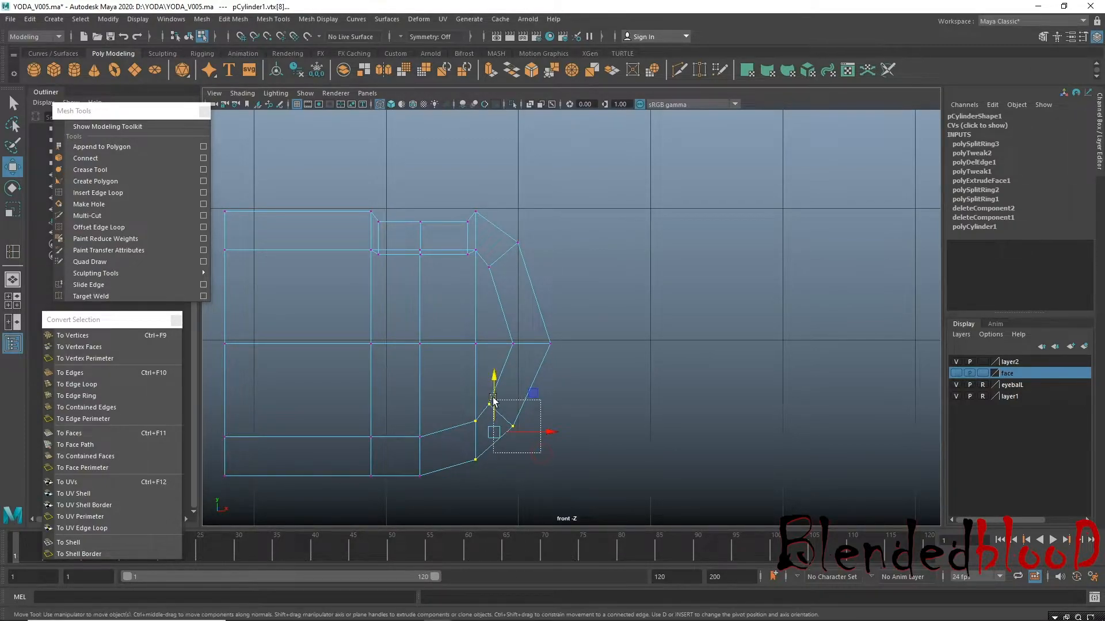
{"action": "left_click_drag", "start_coordinate": [499, 423], "coordinate": [516, 399]}
{"action": "left_click_drag", "start_coordinate": [442, 395], "coordinate": [496, 489]}
{"action": "left_click_drag", "start_coordinate": [472, 384], "coordinate": [470, 377]}
{"action": "left_click_drag", "start_coordinate": [375, 410], "coordinate": [446, 501]}
{"action": "left_click_drag", "start_coordinate": [421, 406], "coordinate": [420, 397]}
Examine the cylinder's smoothed preview in the perspective view, then return it to the unsmoothed display.
{"action": "middle_click_drag", "start_coordinate": [547, 377], "coordinate": [520, 410], "text": "alt"}
{"action": "key", "text": "space"}
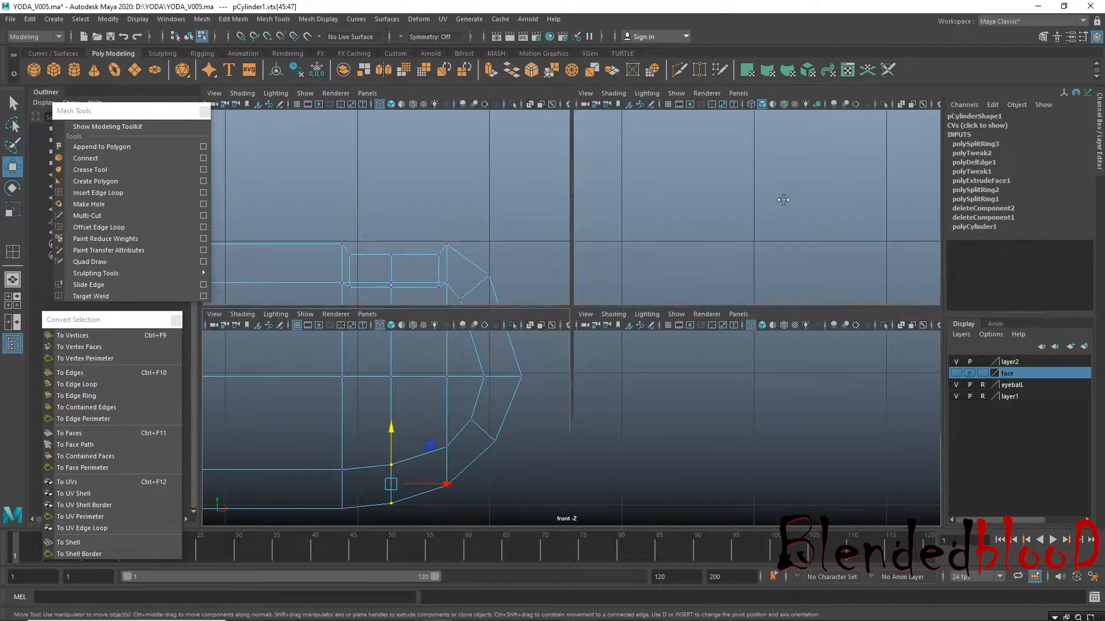
{"action": "key", "text": "space"}
{"action": "left_click_drag", "start_coordinate": [684, 251], "coordinate": [467, 275], "text": "alt"}
{"action": "right_click_drag", "start_coordinate": [546, 246], "coordinate": [596, 244]}
{"action": "left_click_drag", "start_coordinate": [570, 305], "coordinate": [634, 268], "text": "alt"}
{"action": "key", "text": "3"}
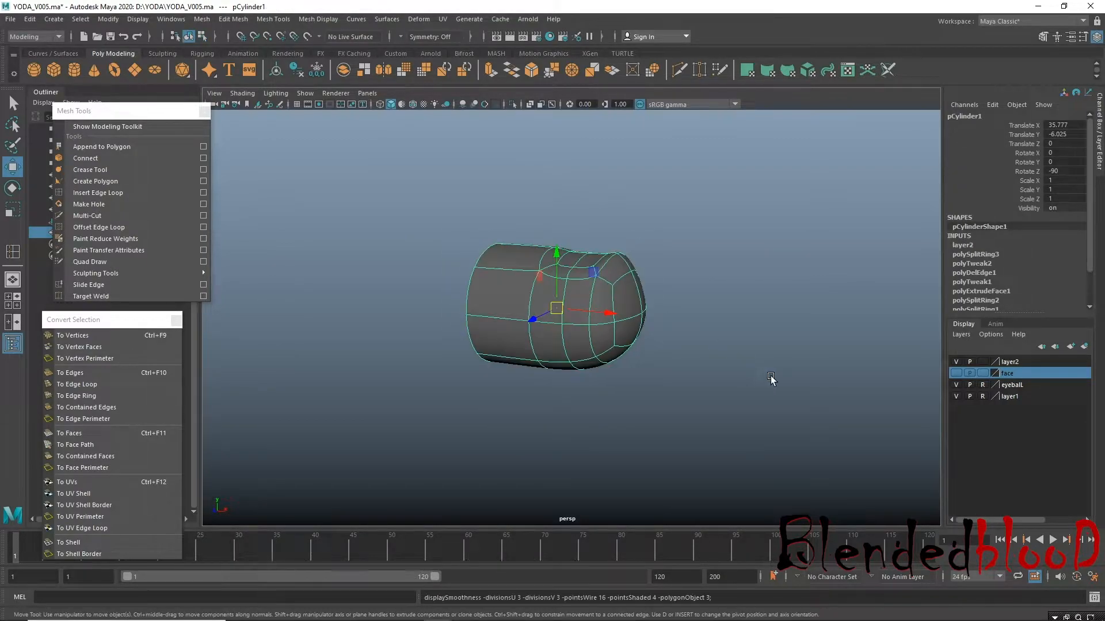
{"action": "left_click", "coordinate": [735, 345]}
{"action": "left_click_drag", "start_coordinate": [616, 333], "coordinate": [635, 402], "text": "alt"}
{"action": "left_click", "coordinate": [635, 405]}
{"action": "key", "text": "1"}
Select the middle vertices at the recess's ends and shift them outward along X to bow its outline.
{"action": "key", "text": "space"}
{"action": "key", "text": "space"}
{"action": "key", "text": "space"}
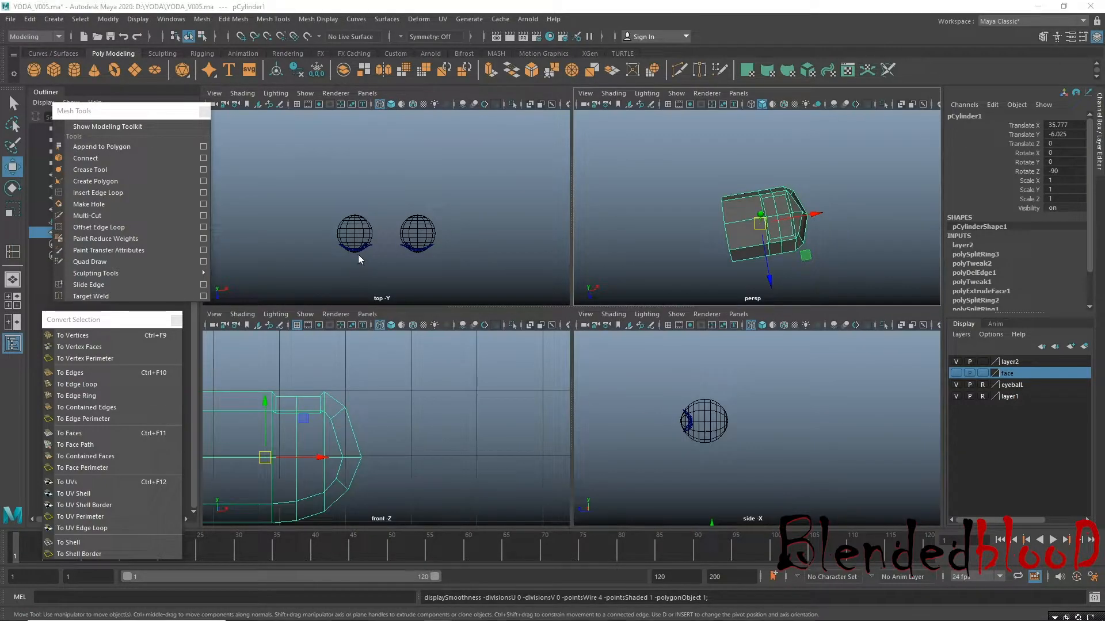
{"action": "key", "text": "f"}
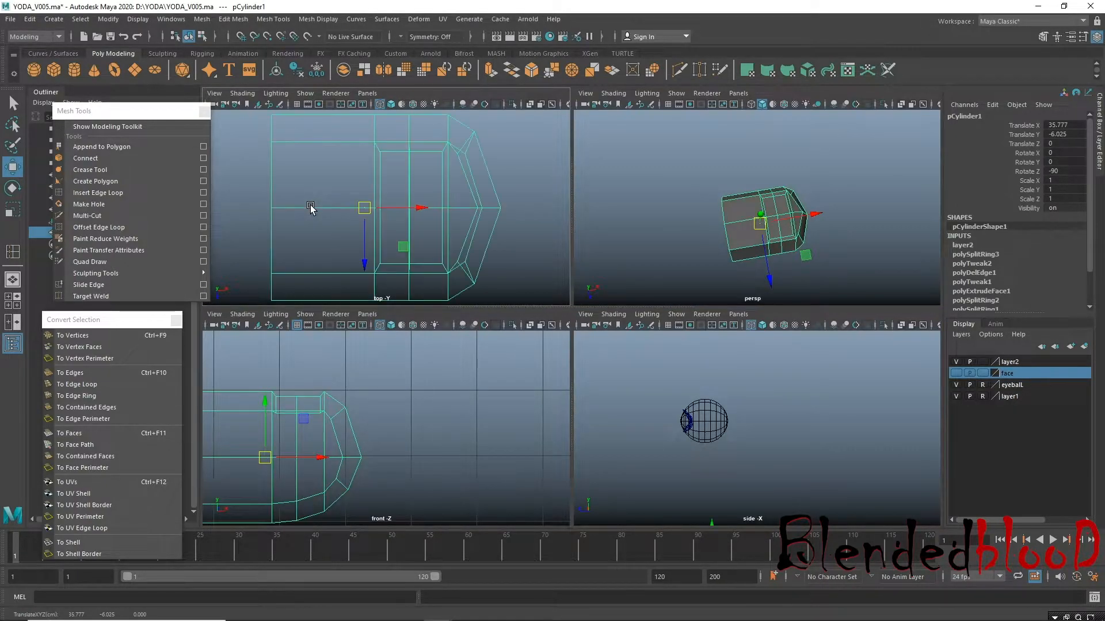
{"action": "key", "text": "space"}
{"action": "scroll", "coordinate": [365, 295], "scroll_direction": "up", "scroll_amount": 3}
{"action": "right_click_drag", "start_coordinate": [500, 318], "coordinate": [456, 305]}
{"action": "left_click", "coordinate": [490, 319]}
{"action": "key", "text": "space"}
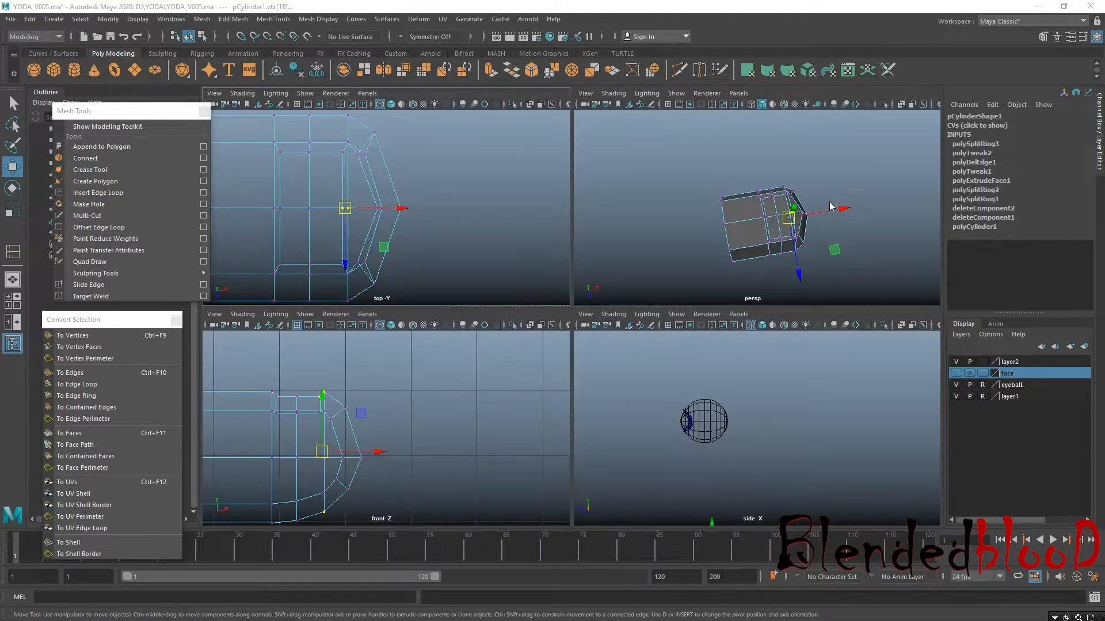
{"action": "key", "text": "space"}
{"action": "left_click_drag", "start_coordinate": [829, 236], "coordinate": [726, 283], "text": "alt"}
{"action": "right_click_drag", "start_coordinate": [704, 330], "coordinate": [777, 465], "text": "alt"}
{"action": "mouse_move", "coordinate": [731, 308]}
{"action": "right_mouse_down"}
{"action": "mouse_move", "coordinate": [691, 311]}
{"action": "mouse_move", "coordinate": [714, 305]}
{"action": "right_mouse_up"}
{"action": "left_click", "coordinate": [711, 356]}
{"action": "left_click_drag", "start_coordinate": [766, 354], "coordinate": [792, 353]}
Check the reshaped recess in smooth preview and switch back to the low-poly display.
{"action": "left_click_drag", "start_coordinate": [608, 371], "coordinate": [493, 294], "text": "alt"}
{"action": "left_click", "coordinate": [593, 362]}
{"action": "key", "text": "3"}
{"action": "key", "text": "1"}
Select the cylinder's open-end border edge loop and pull it away along X in the front view to lengthen the finger.
{"action": "right_click_drag", "start_coordinate": [475, 259], "coordinate": [476, 230]}
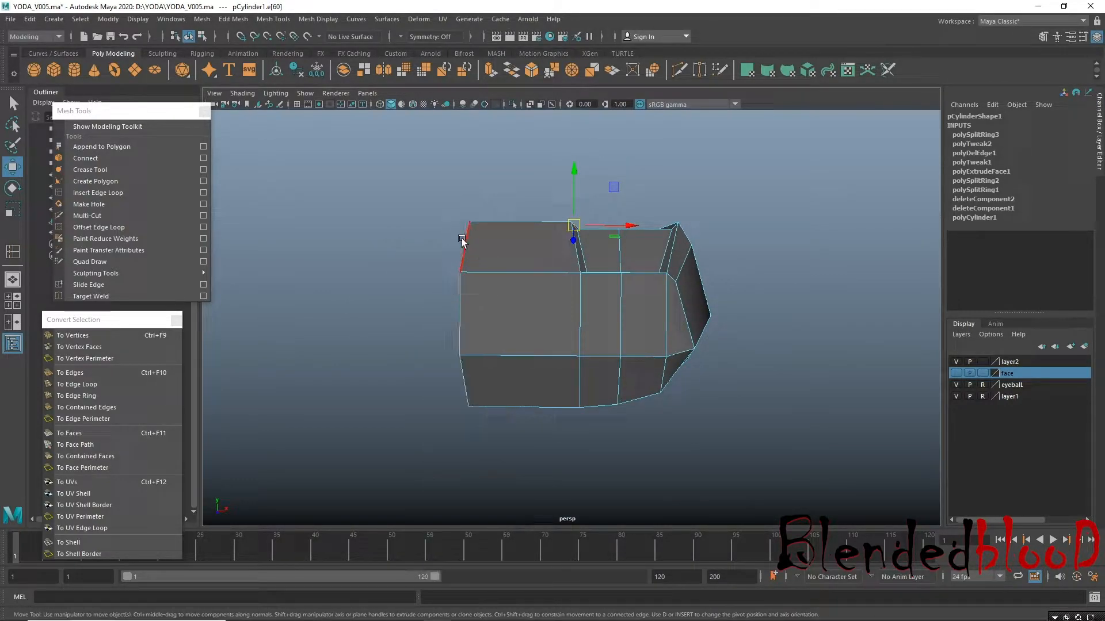
{"action": "key", "text": "space"}
{"action": "key", "text": "space"}
{"action": "right_click_drag", "start_coordinate": [332, 436], "coordinate": [345, 404], "text": "alt"}
{"action": "middle_click_drag", "start_coordinate": [466, 403], "coordinate": [496, 379], "text": "alt"}
{"action": "scroll", "coordinate": [496, 380], "scroll_direction": "up", "scroll_amount": 2}
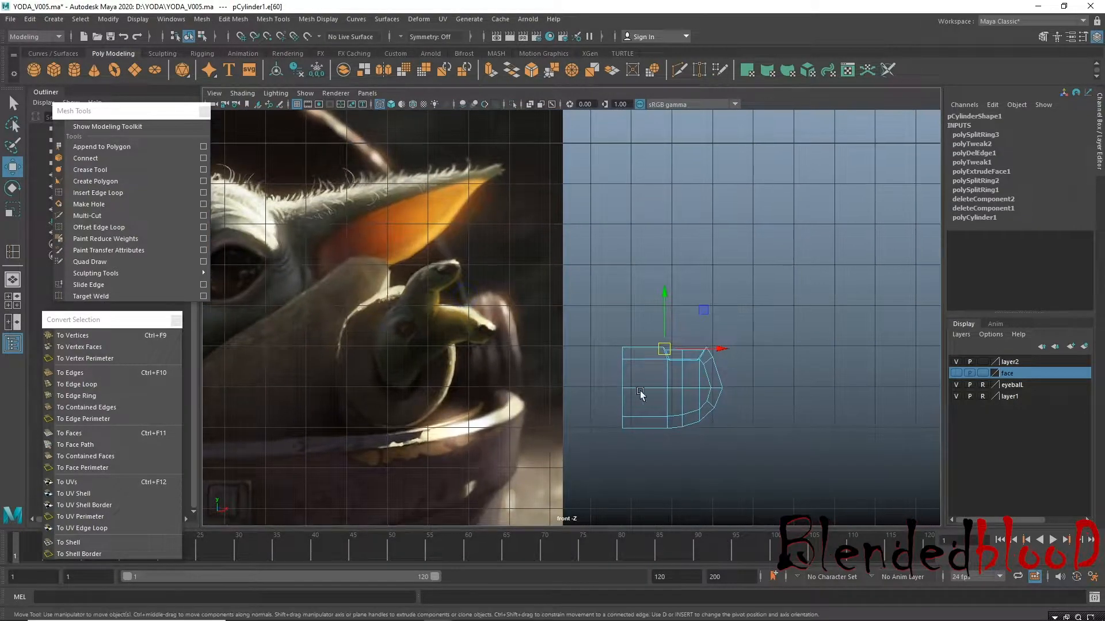
{"action": "double_click", "coordinate": [623, 375]}
{"action": "key", "text": "space"}
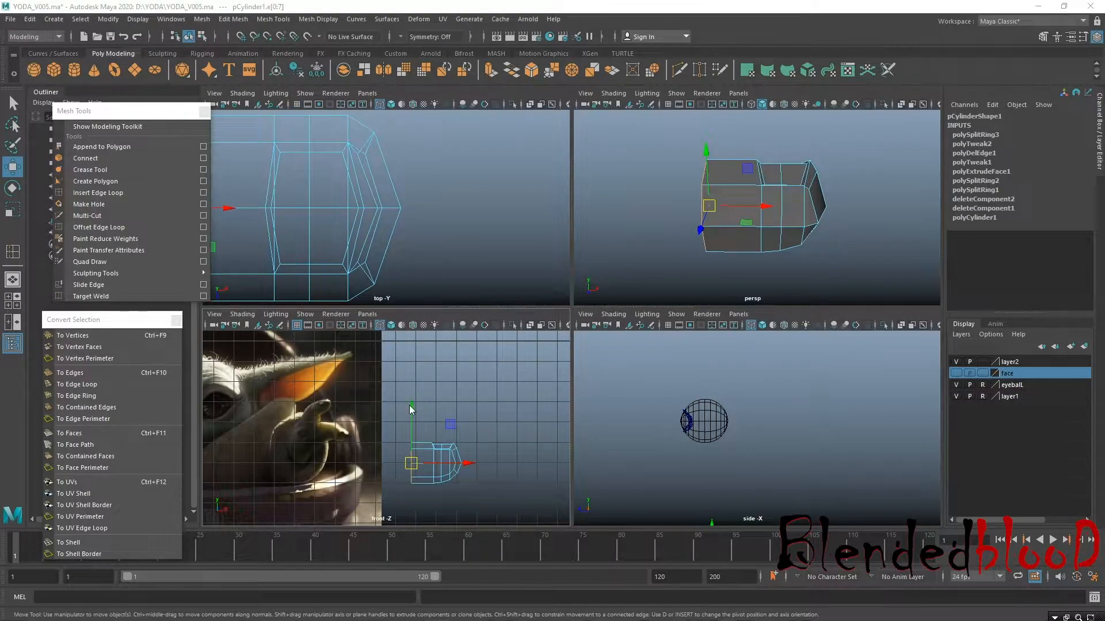
{"action": "key", "text": "space"}
{"action": "right_click_drag", "start_coordinate": [407, 385], "coordinate": [493, 375], "text": "alt"}
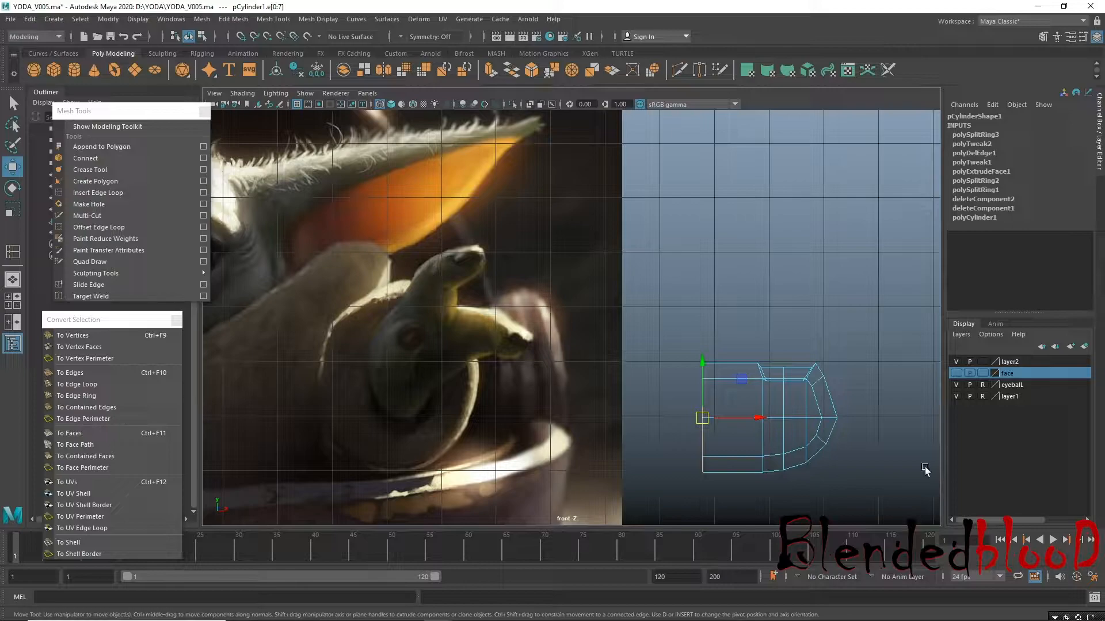
{"action": "key", "text": "space"}
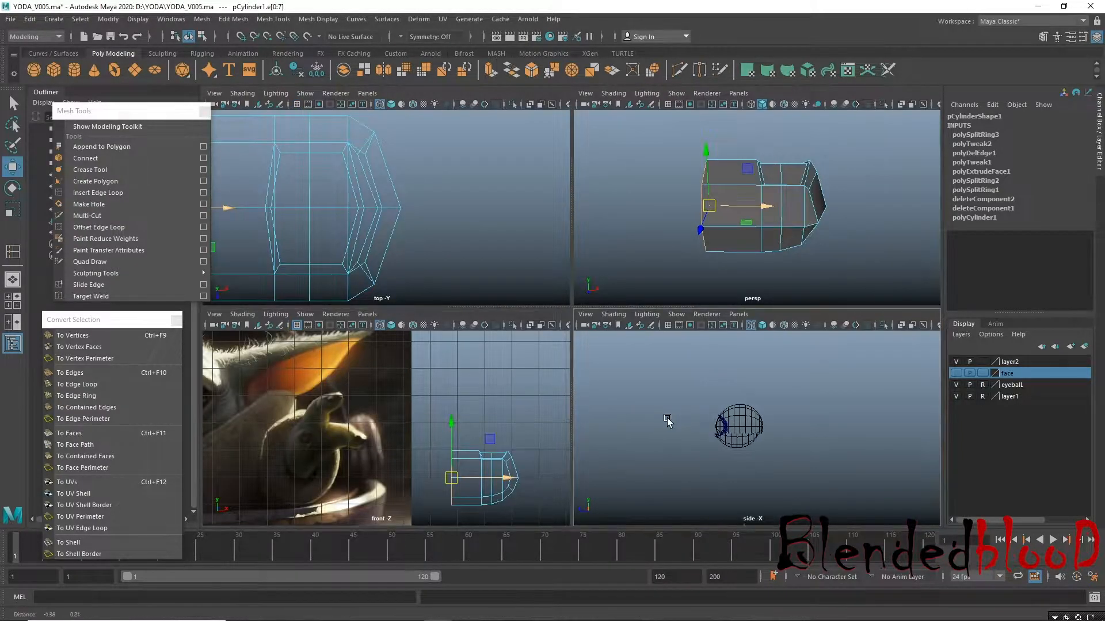
{"action": "key", "text": "space"}
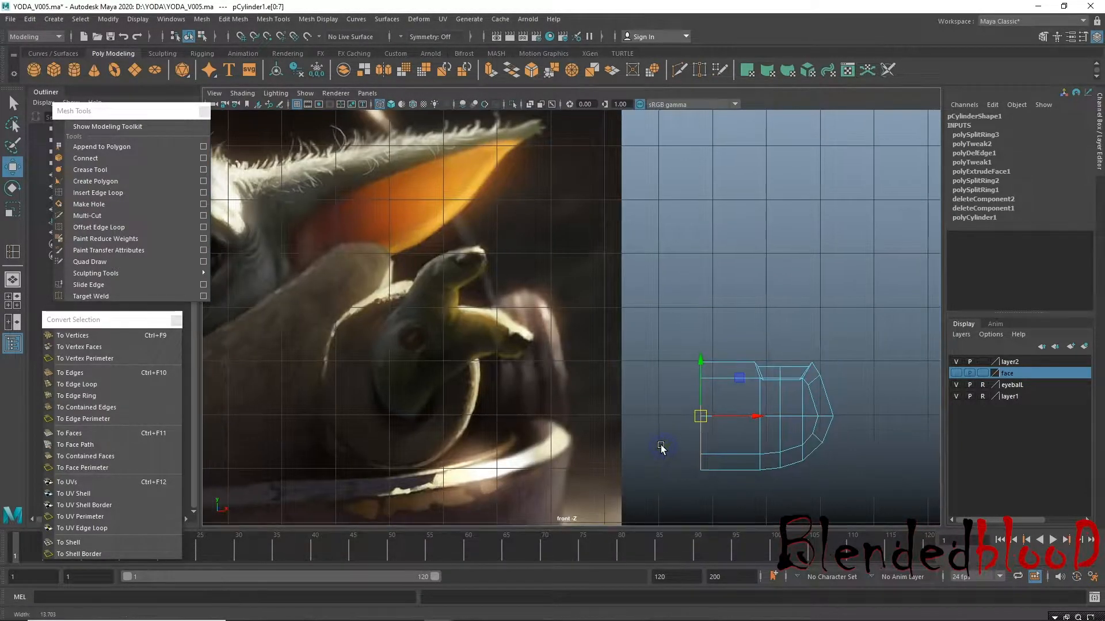
{"action": "left_click_drag", "start_coordinate": [758, 416], "coordinate": [604, 448]}
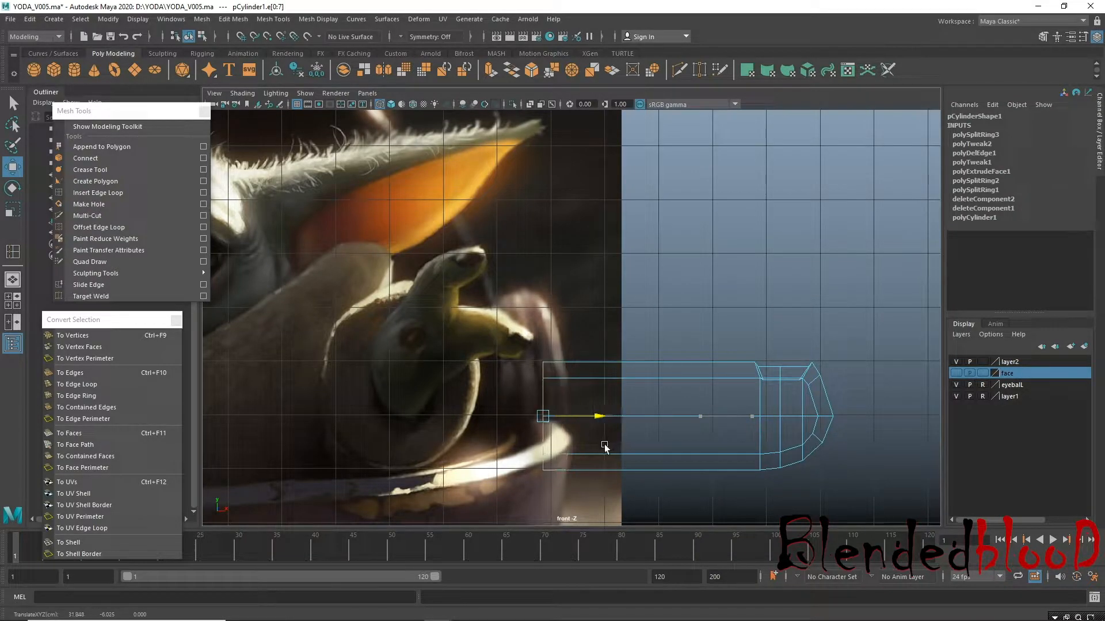
Insert an edge loop around the lengthened section and position it about midway between the open end and the recess.
{"action": "left_click", "coordinate": [98, 193]}
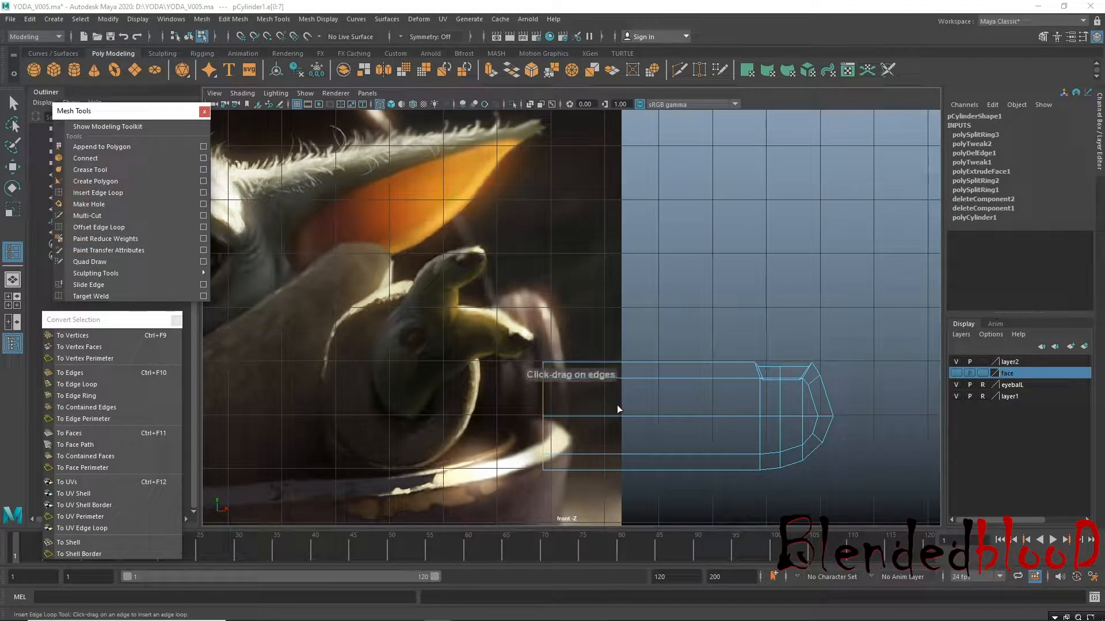
{"action": "left_click_drag", "start_coordinate": [639, 416], "coordinate": [508, 397]}
{"action": "key", "text": "w"}
{"action": "key", "text": "r"}
{"action": "key", "text": "w"}
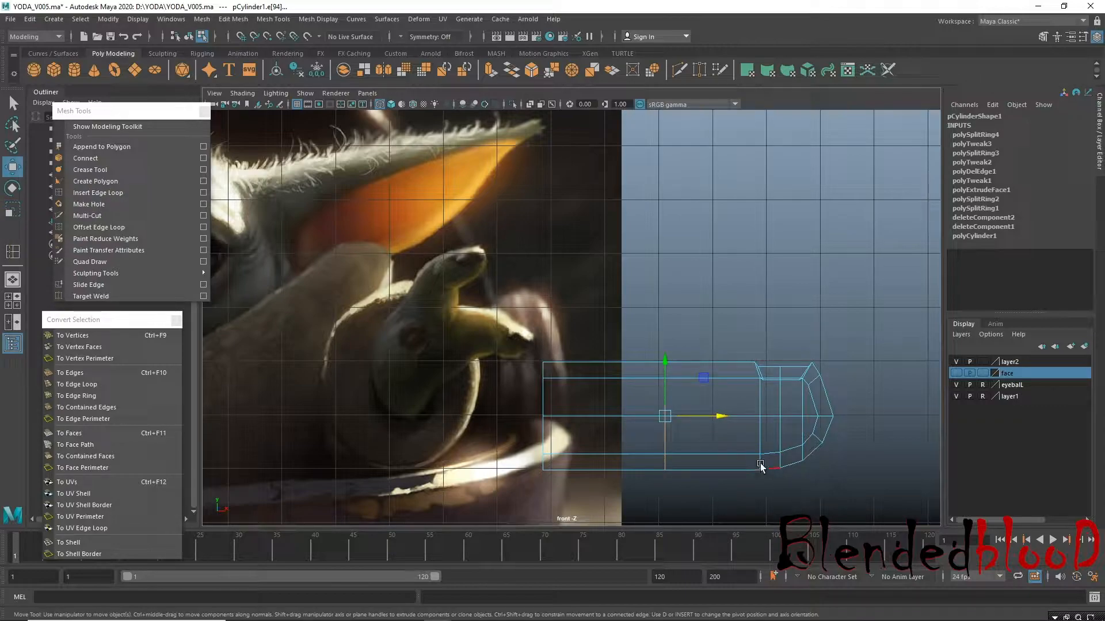
Bevel the new middle edge loop with a fraction of 0.2 and 2 segments.
{"action": "key", "text": "ctrl+b"}
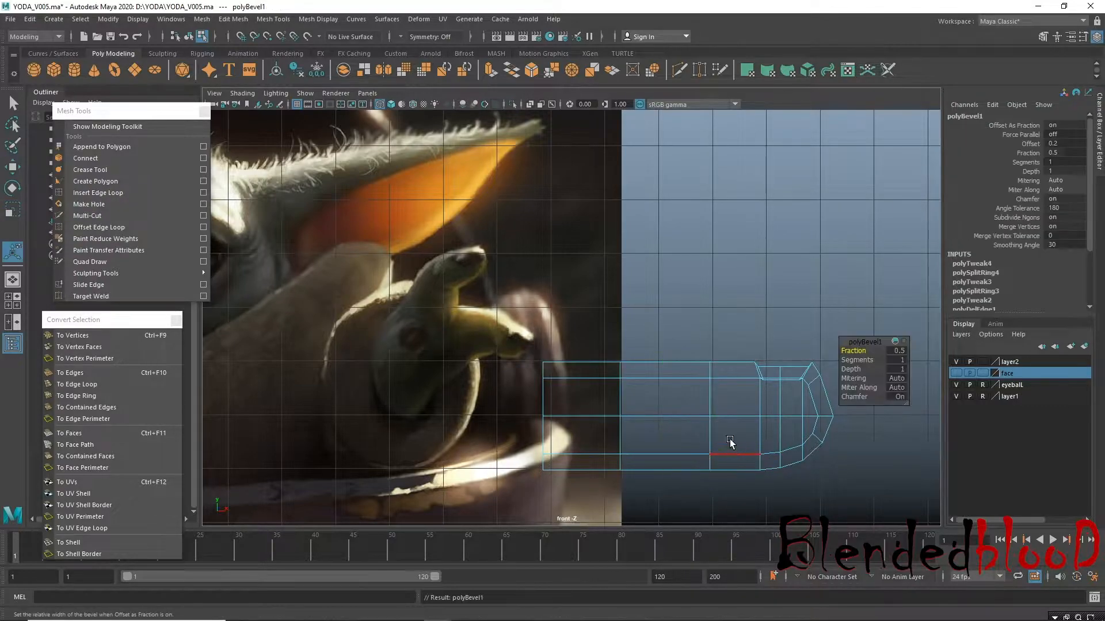
{"action": "left_click", "coordinate": [897, 351]}
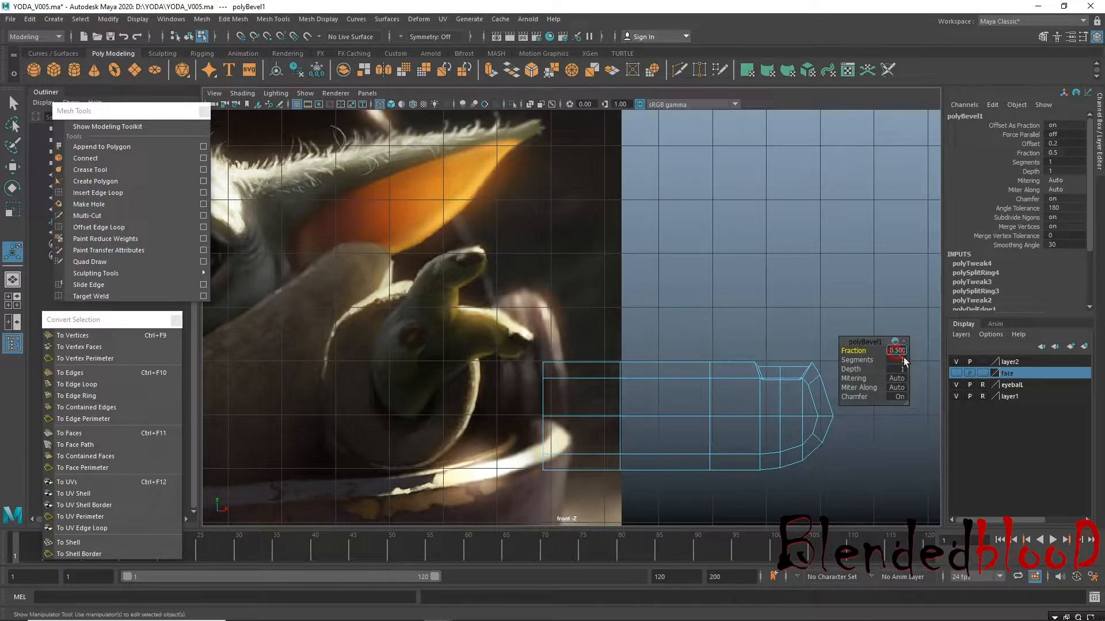
{"action": "type", "text": "2"}
{"action": "key", "text": "Return"}
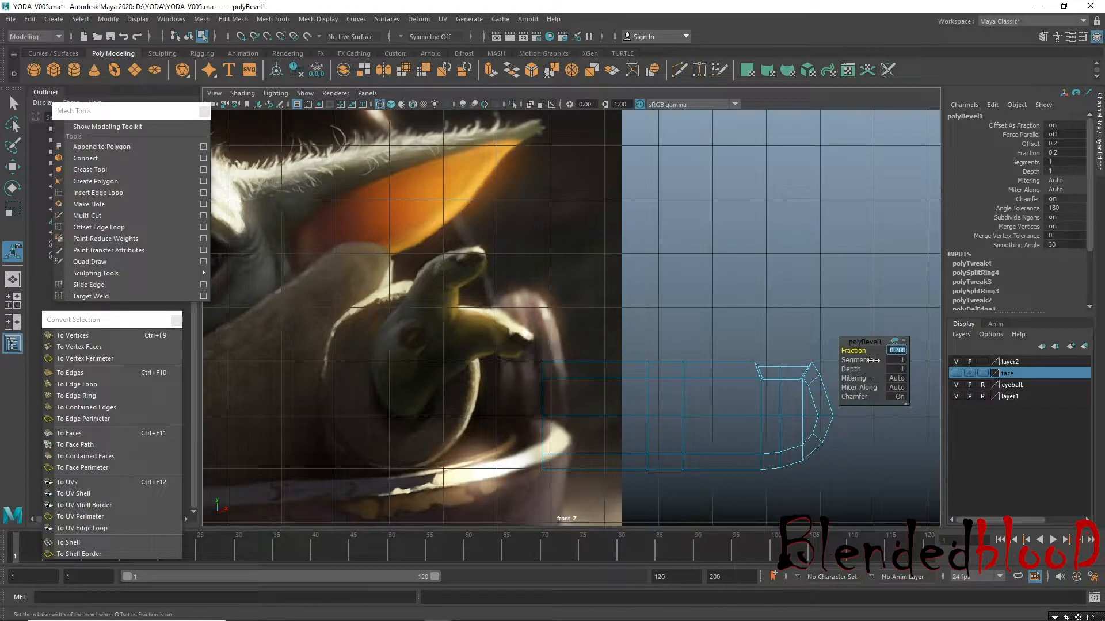
{"action": "left_click", "coordinate": [907, 360]}
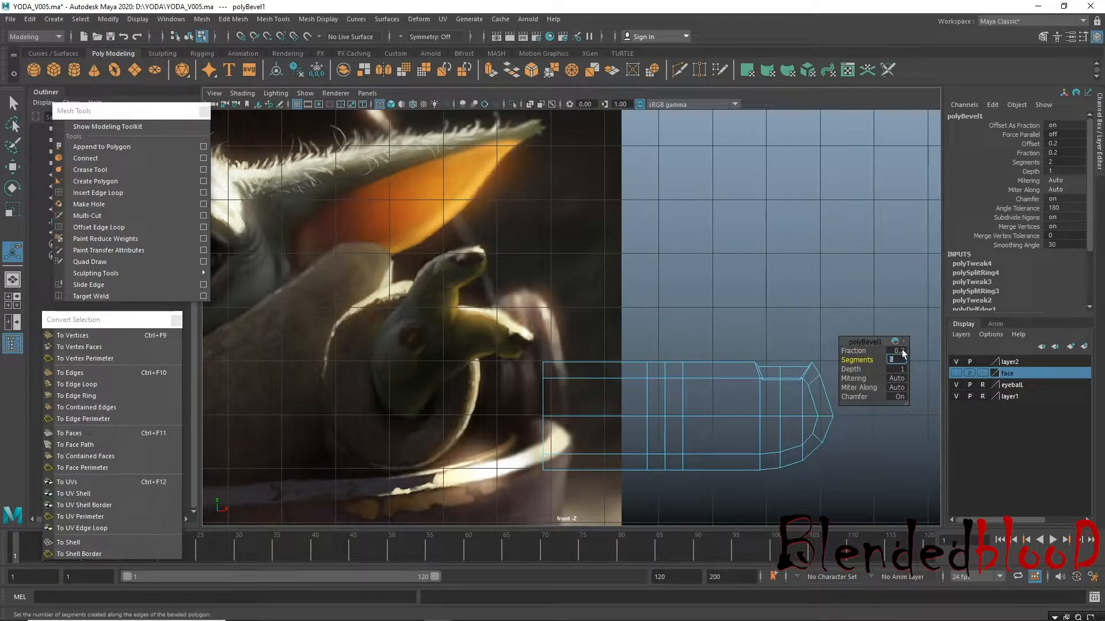
Select the vertices of the three bevelled rings and scale them closer together along X to about 76%.
{"action": "key", "text": "w"}
{"action": "right_click_drag", "start_coordinate": [653, 293], "coordinate": [574, 300]}
{"action": "left_click_drag", "start_coordinate": [620, 323], "coordinate": [711, 507]}
{"action": "key", "text": "r"}
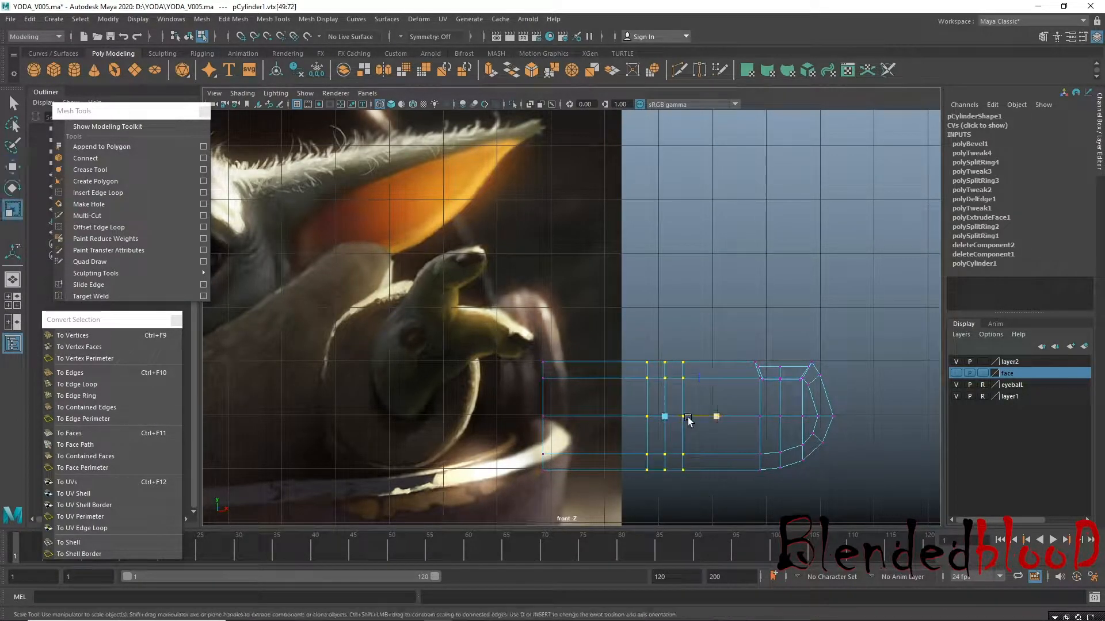
{"action": "left_click_drag", "start_coordinate": [719, 417], "coordinate": [705, 418]}
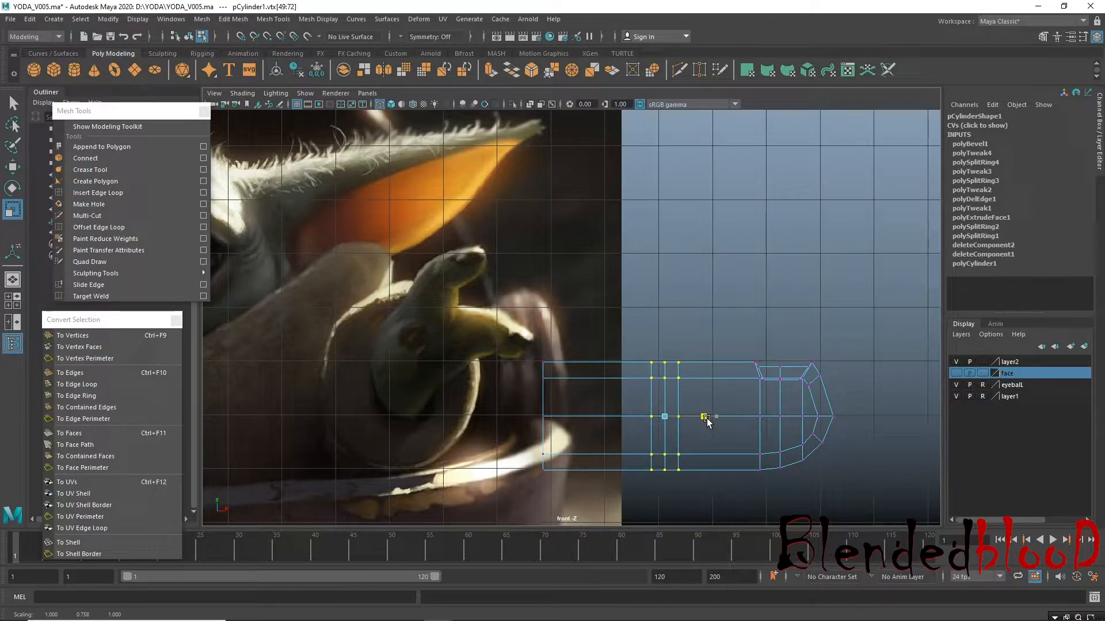
Scale the middle ring's edge loop inward to form a groove and raise it slightly along Y.
{"action": "key", "text": "w"}
{"action": "right_click_drag", "start_coordinate": [687, 311], "coordinate": [689, 260]}
{"action": "left_click", "coordinate": [666, 403]}
{"action": "key", "text": "r"}
{"action": "left_click_drag", "start_coordinate": [667, 447], "coordinate": [664, 414]}
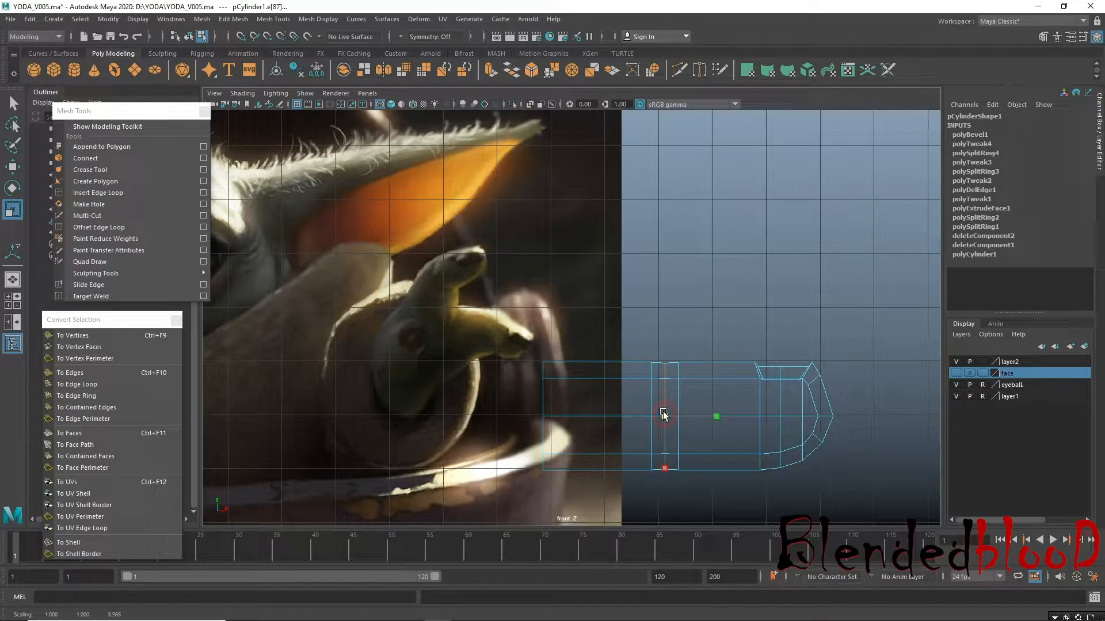
{"action": "left_click", "coordinate": [665, 465]}
{"action": "key", "text": "w"}
{"action": "left_click_drag", "start_coordinate": [663, 350], "coordinate": [663, 352]}
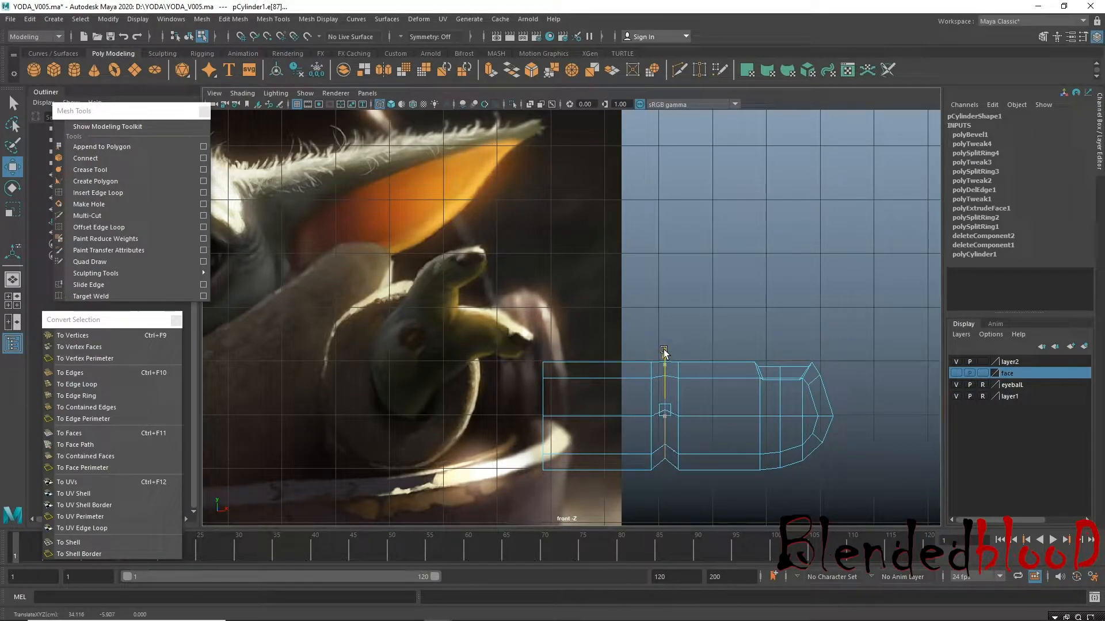
Select the two edge loops flanking the groove, convert them to vertices and scale them closer together along X.
{"action": "key", "text": "space"}
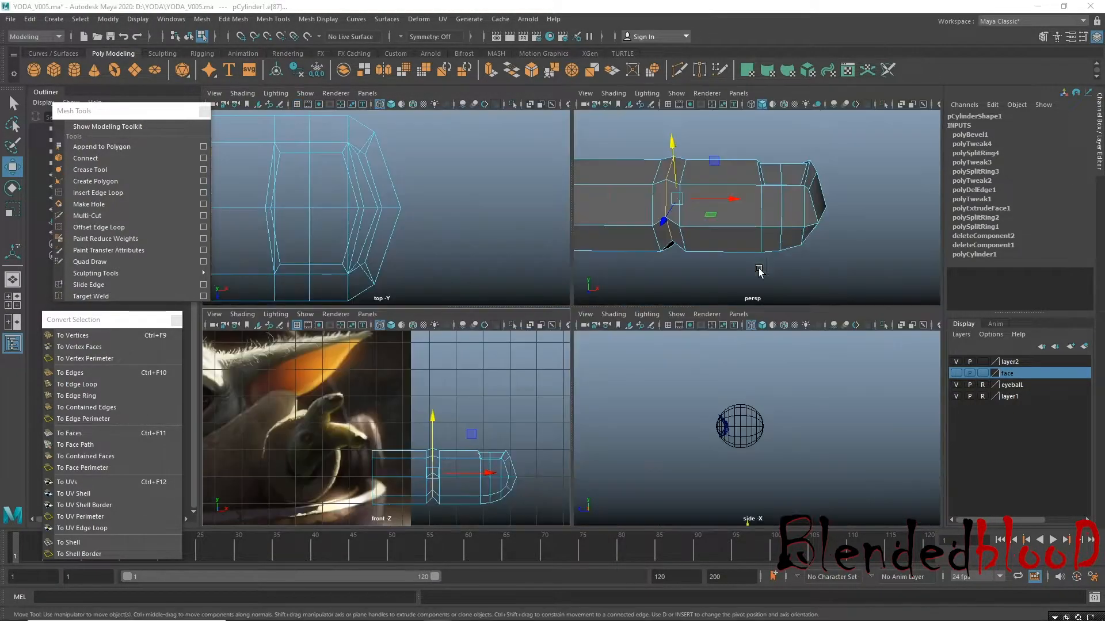
{"action": "key", "text": "space"}
{"action": "left_click_drag", "start_coordinate": [661, 277], "coordinate": [389, 366], "text": "alt"}
{"action": "middle_click_drag", "start_coordinate": [389, 366], "coordinate": [531, 368], "text": "alt"}
{"action": "left_click_drag", "start_coordinate": [531, 367], "coordinate": [561, 371], "text": "alt"}
{"action": "left_click_drag", "start_coordinate": [537, 300], "coordinate": [543, 351], "text": "alt"}
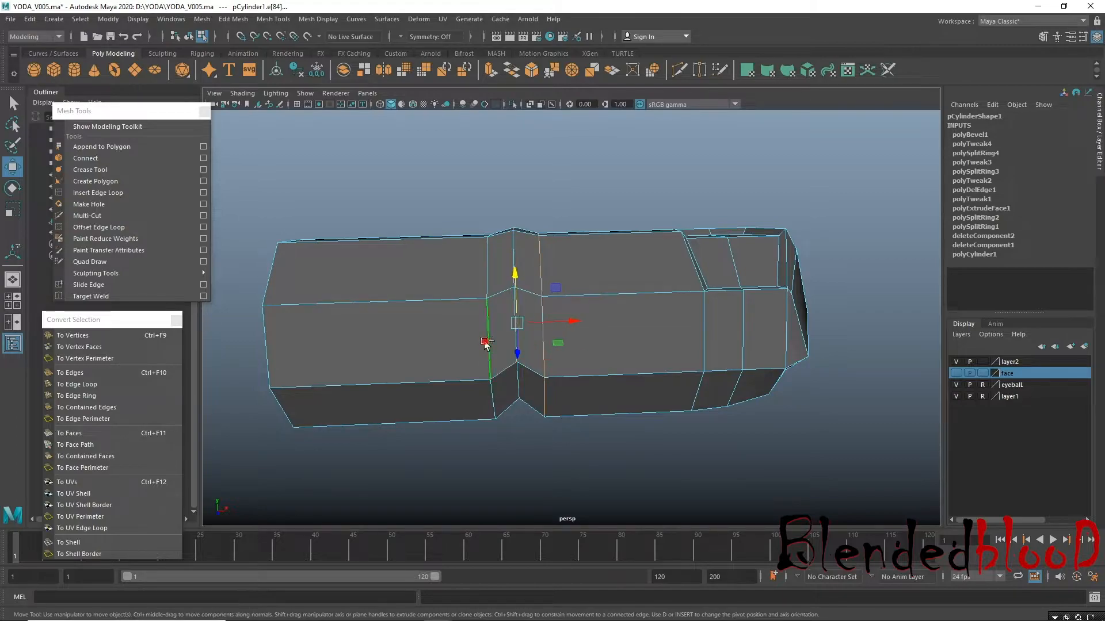
{"action": "left_click", "coordinate": [128, 347]}
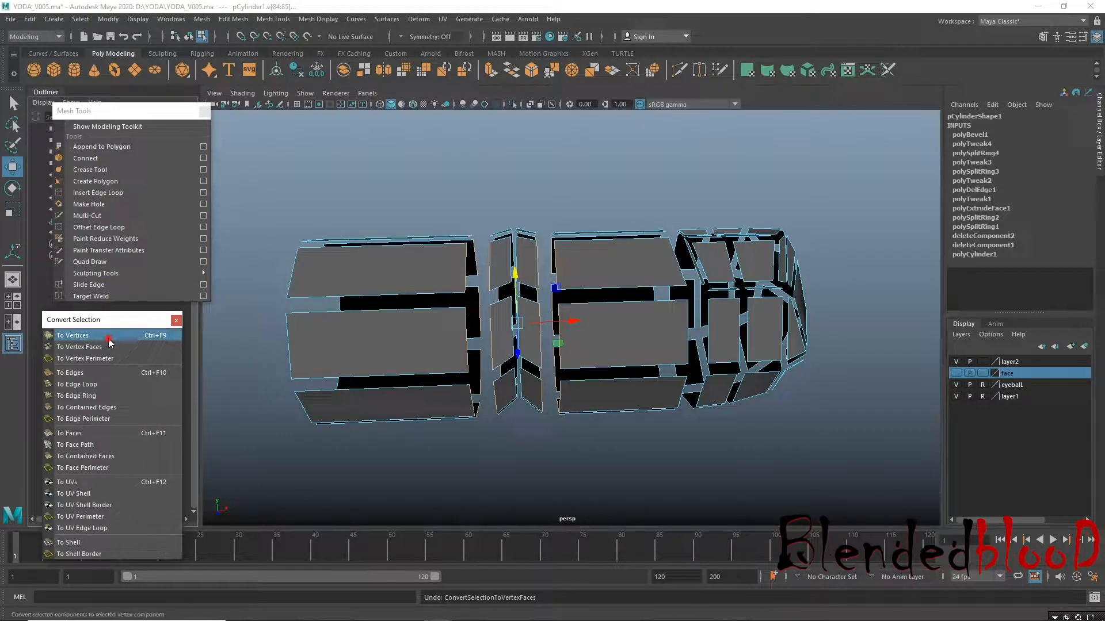
{"action": "key", "text": "ctrl+z"}
{"action": "key", "text": "r"}
{"action": "left_click_drag", "start_coordinate": [569, 321], "coordinate": [540, 315]}
Select the four upper shoulder vertices beside the groove and pinch them together along X, undoing the Z scaling attempt.
{"action": "left_click_drag", "start_coordinate": [547, 278], "coordinate": [513, 331], "text": "alt"}
{"action": "middle_click_drag", "start_coordinate": [514, 331], "coordinate": [543, 341], "text": "alt"}
{"action": "right_click_drag", "start_coordinate": [535, 294], "coordinate": [460, 296]}
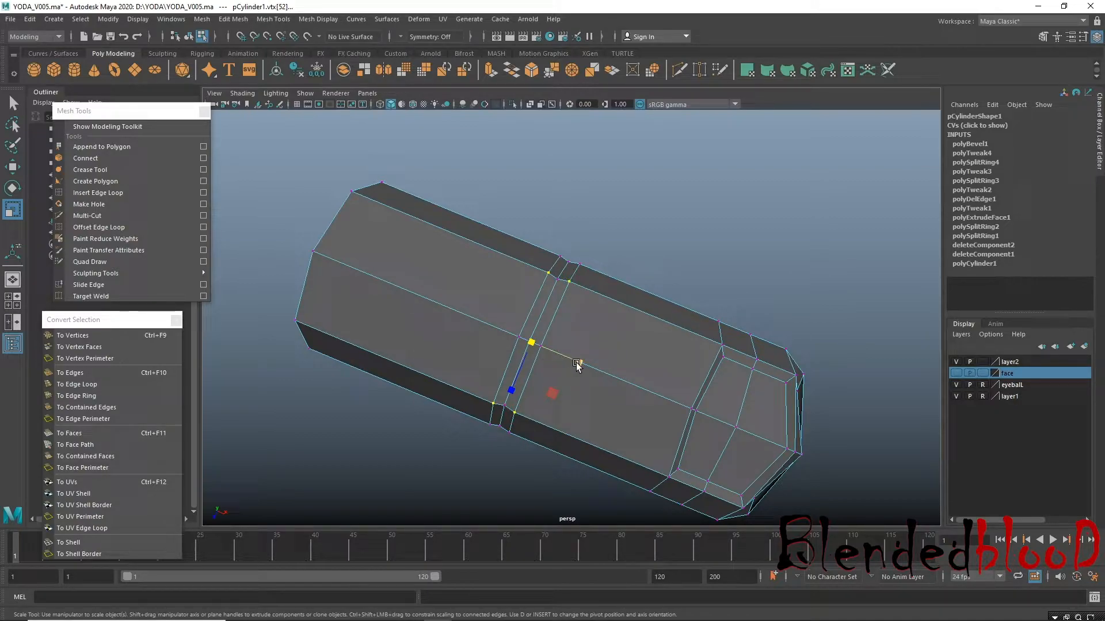
{"action": "left_click_drag", "start_coordinate": [516, 392], "coordinate": [525, 368]}
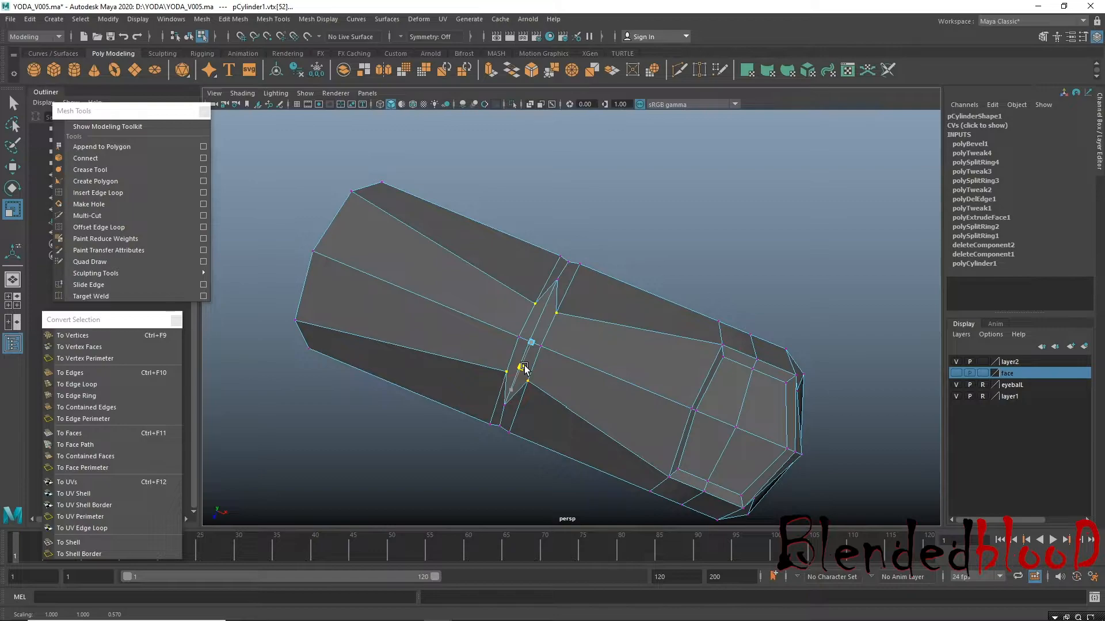
{"action": "key", "text": "ctrl+z"}
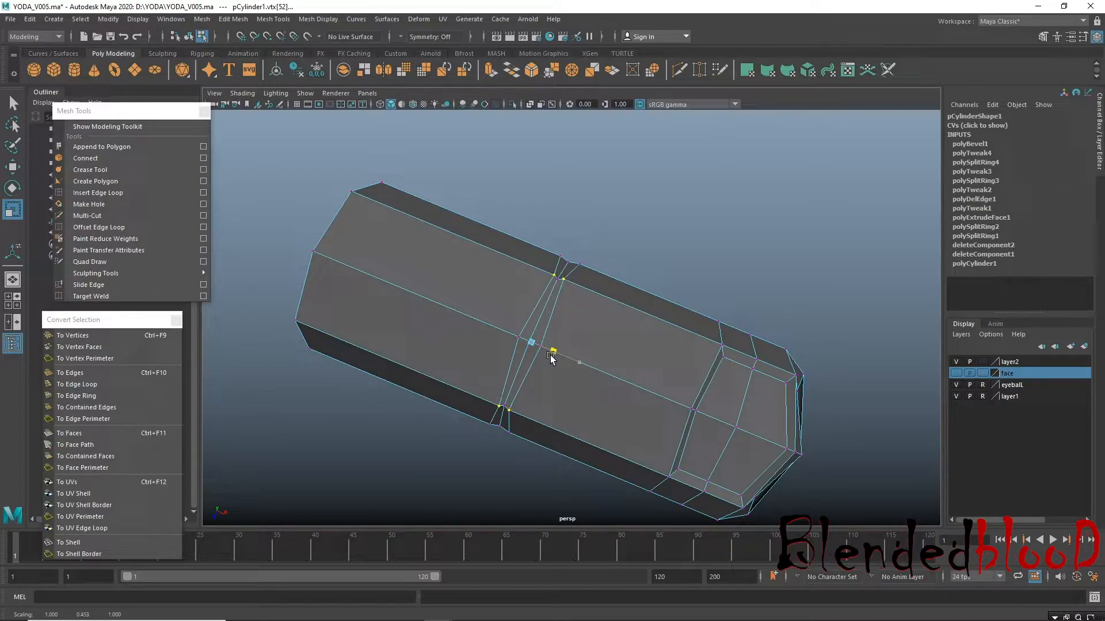
{"action": "left_click_drag", "start_coordinate": [522, 401], "coordinate": [556, 333], "text": "alt"}
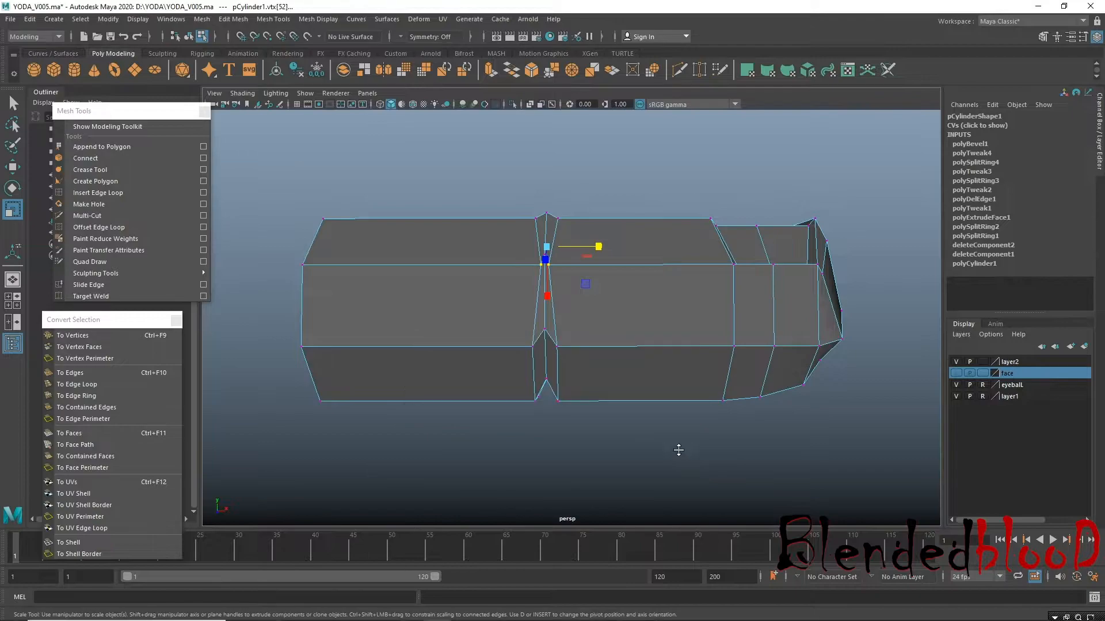
Select the middle and lower groove vertices in the front view and scale them closer together along X to about 49%.
{"action": "key", "text": "space"}
{"action": "key", "text": "space"}
{"action": "scroll", "coordinate": [484, 328], "scroll_direction": "up", "scroll_amount": 6}
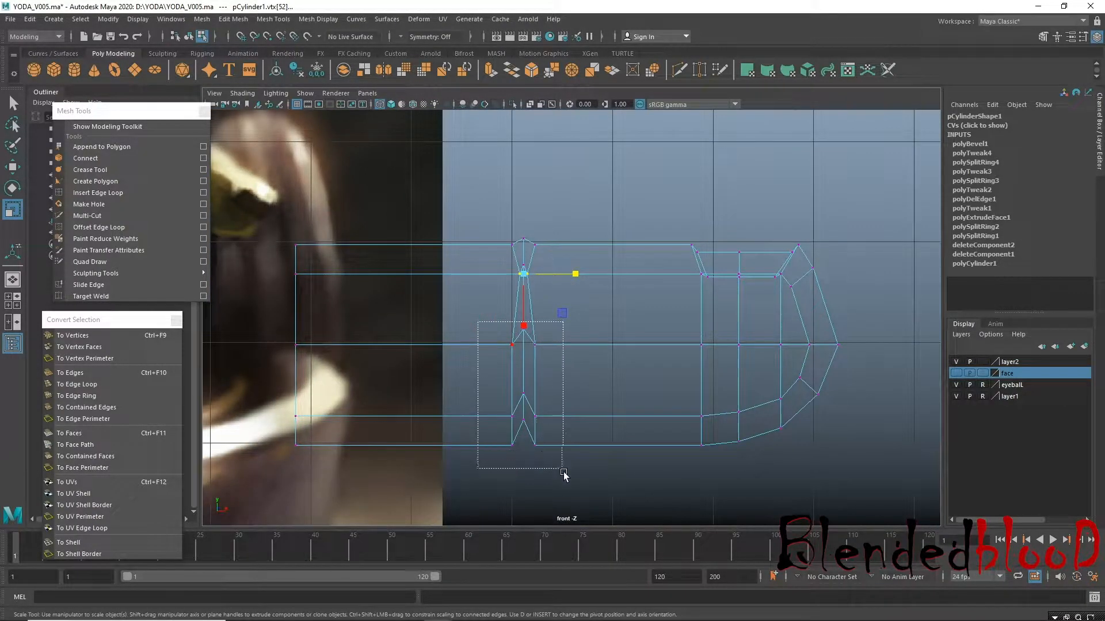
{"action": "left_click_drag", "start_coordinate": [579, 388], "coordinate": [553, 390]}
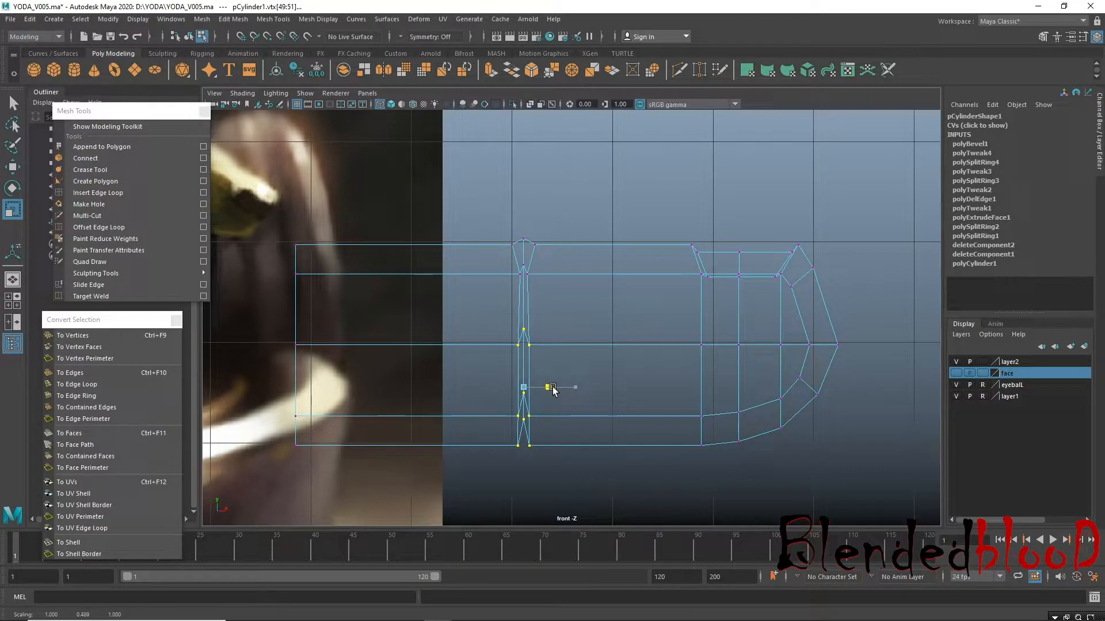
{"action": "key", "text": "space"}
{"action": "key", "text": "space"}
{"action": "left_click_drag", "start_coordinate": [661, 230], "coordinate": [518, 329], "text": "alt"}
Select the whole finger object, delete all construction history in the scene and save the file.
{"action": "key", "text": "e"}
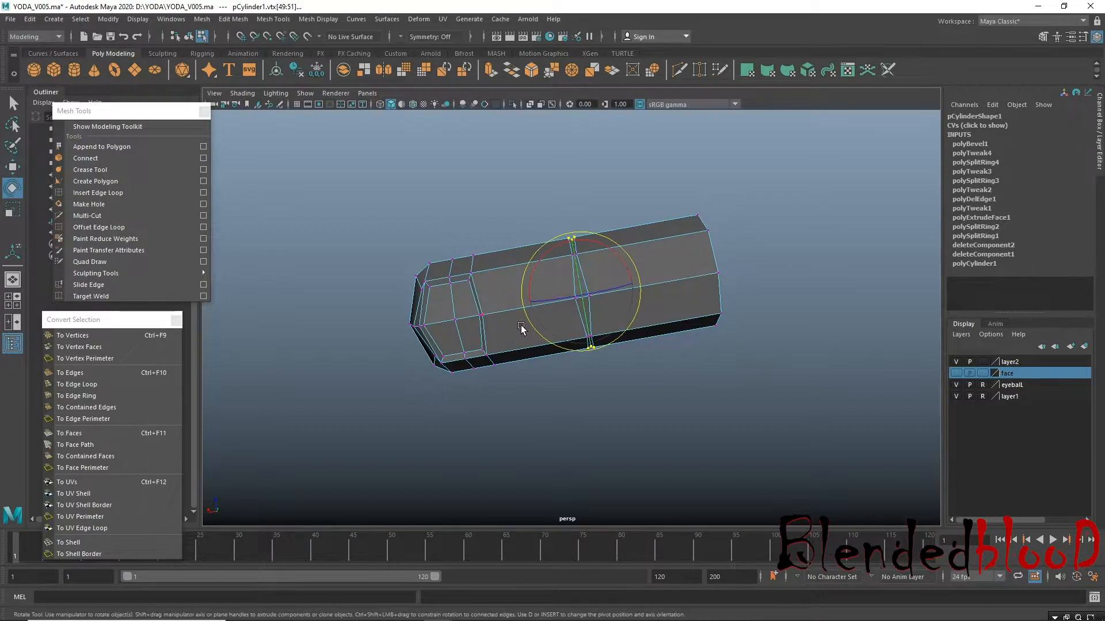
{"action": "right_click_drag", "start_coordinate": [500, 291], "coordinate": [525, 273]}
{"action": "left_click", "coordinate": [510, 187]}
{"action": "left_click", "coordinate": [506, 283]}
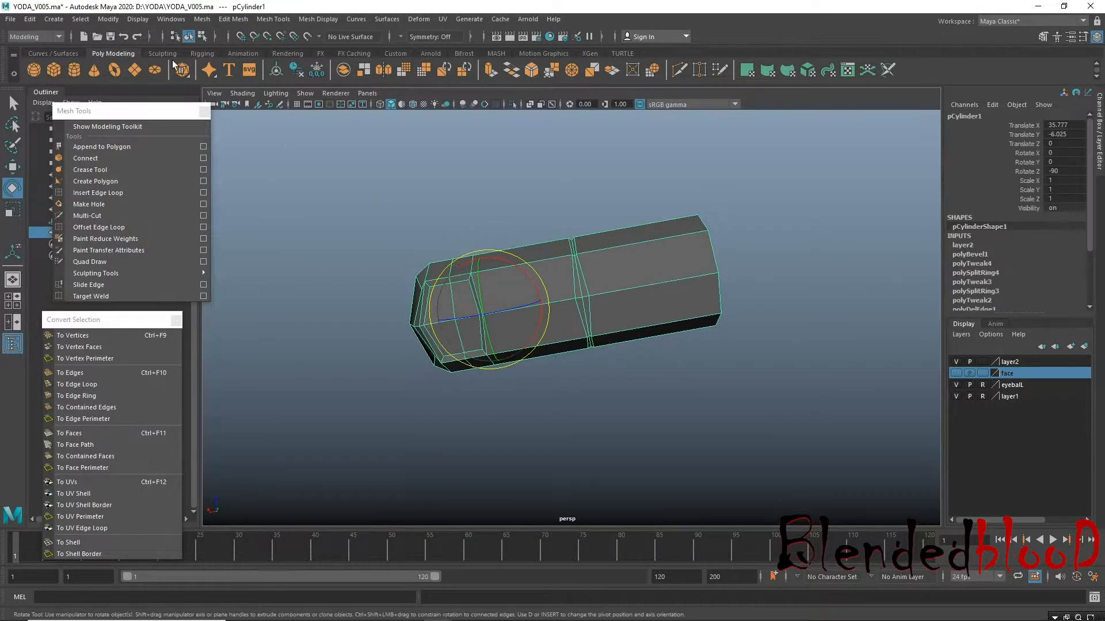
{"action": "left_click", "coordinate": [12, 19]}
{"action": "mouse_move", "coordinate": [112, 165]}
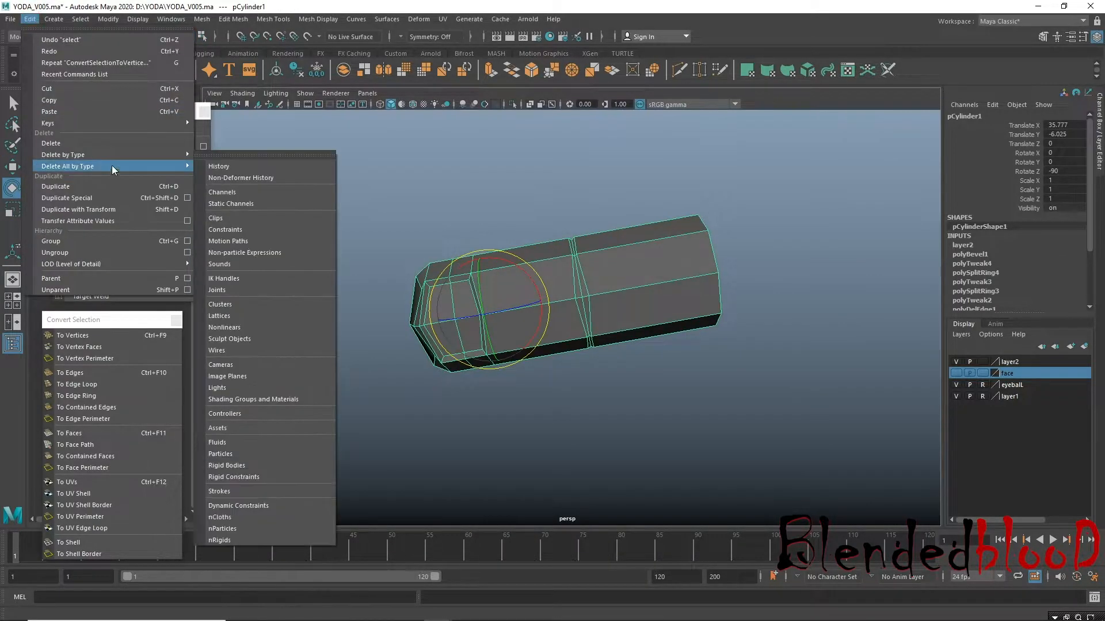
{"action": "left_click", "coordinate": [226, 168]}
{"action": "key", "text": "ctrl+s"}
Center the pivot of the finger object.
{"action": "left_click_drag", "start_coordinate": [486, 338], "coordinate": [491, 319], "text": "alt"}
{"action": "key", "text": "w"}
{"action": "key", "text": "r"}
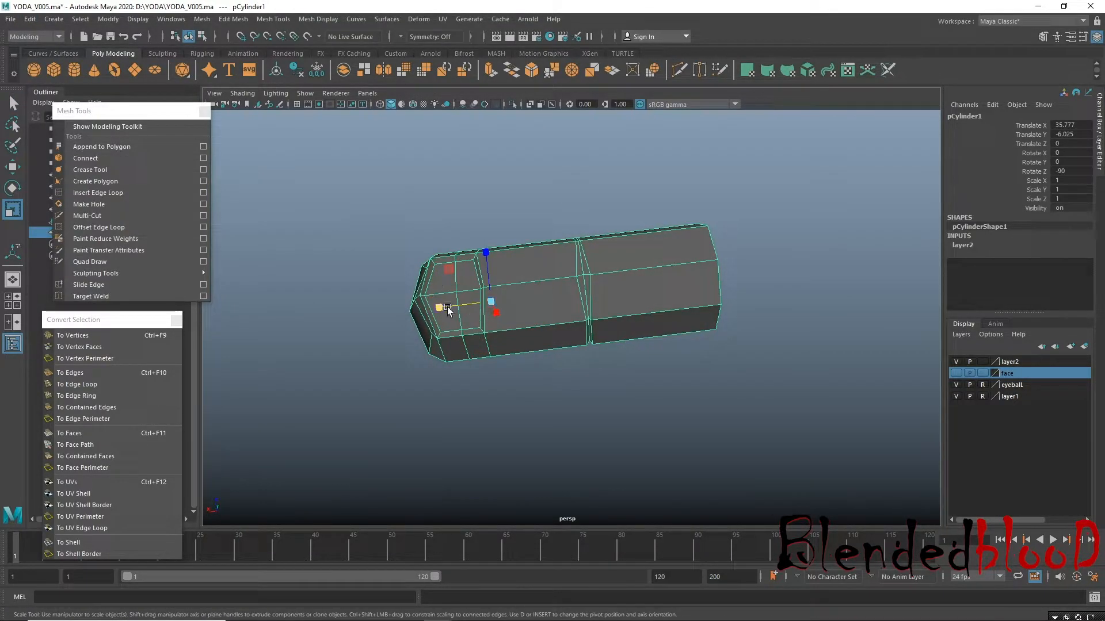
{"action": "left_click", "coordinate": [107, 21]}
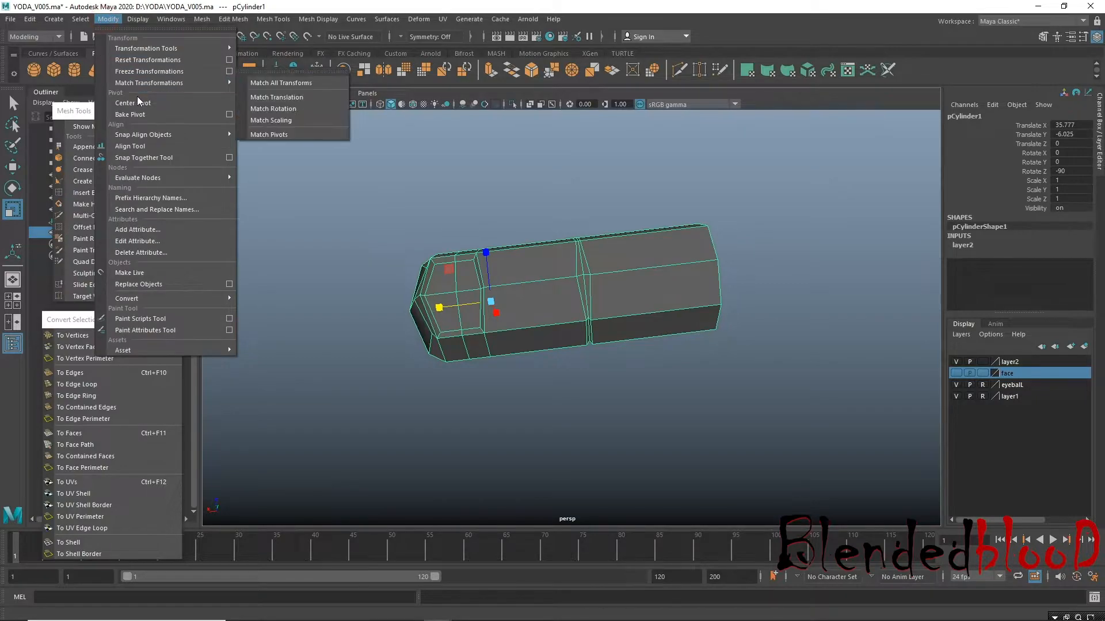
{"action": "left_click", "coordinate": [137, 98]}
Stretch the finger along its length to a Scale Y of 1.635.
{"action": "left_click_drag", "start_coordinate": [452, 313], "coordinate": [657, 364], "text": "alt"}
{"action": "key", "text": "w"}
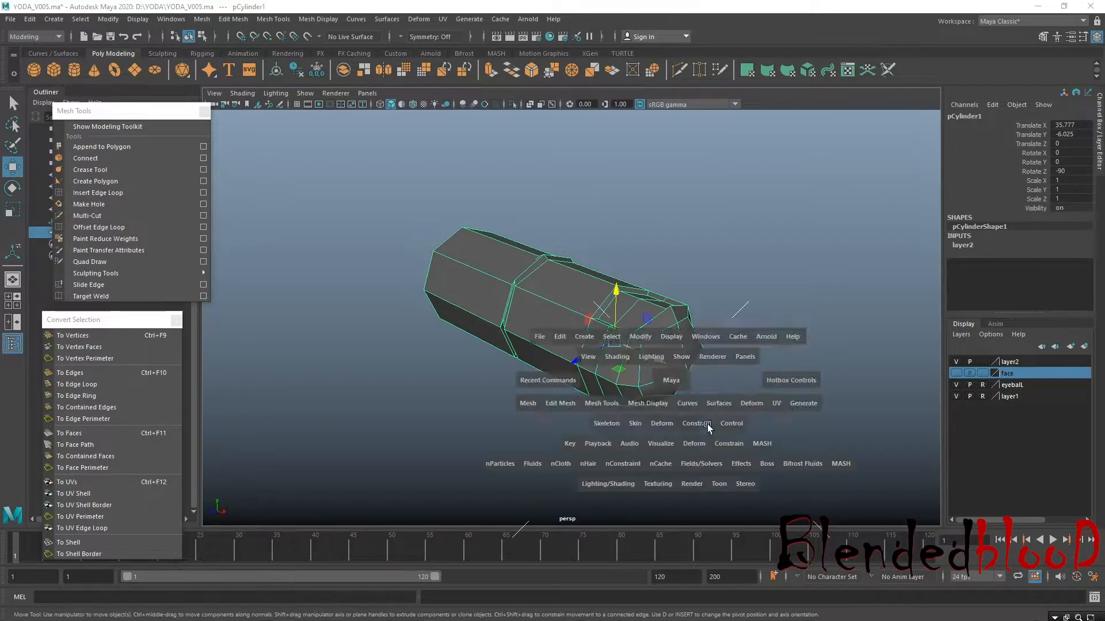
{"action": "key", "text": "space"}
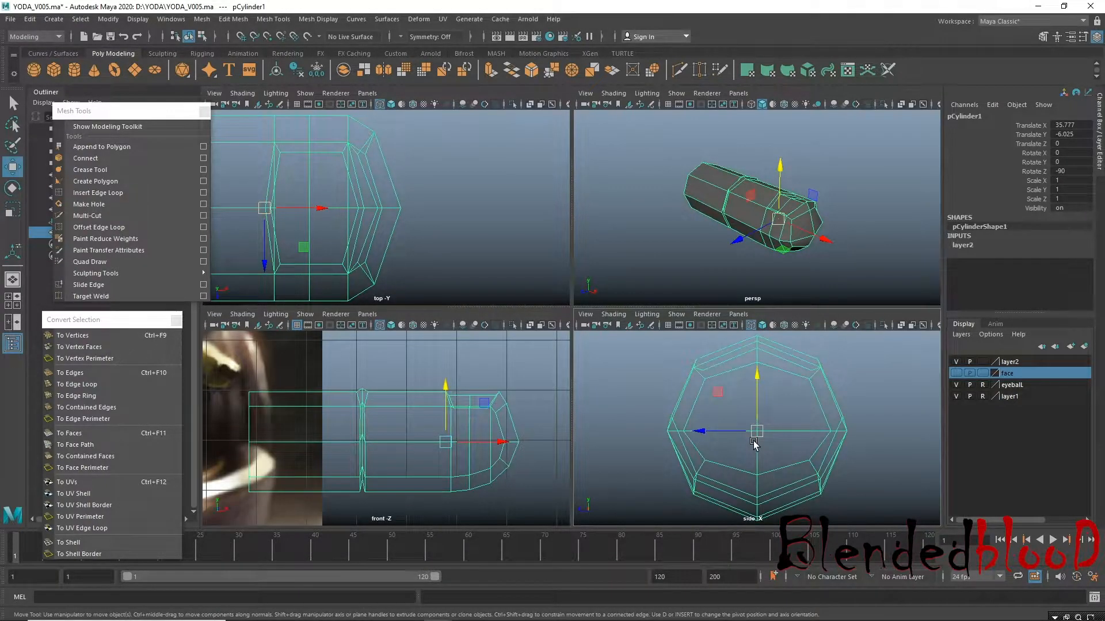
{"action": "key", "text": "e"}
{"action": "key", "text": "w"}
{"action": "key", "text": "space"}
{"action": "left_click_drag", "start_coordinate": [622, 301], "coordinate": [712, 374], "text": "alt"}
{"action": "key", "text": "r"}
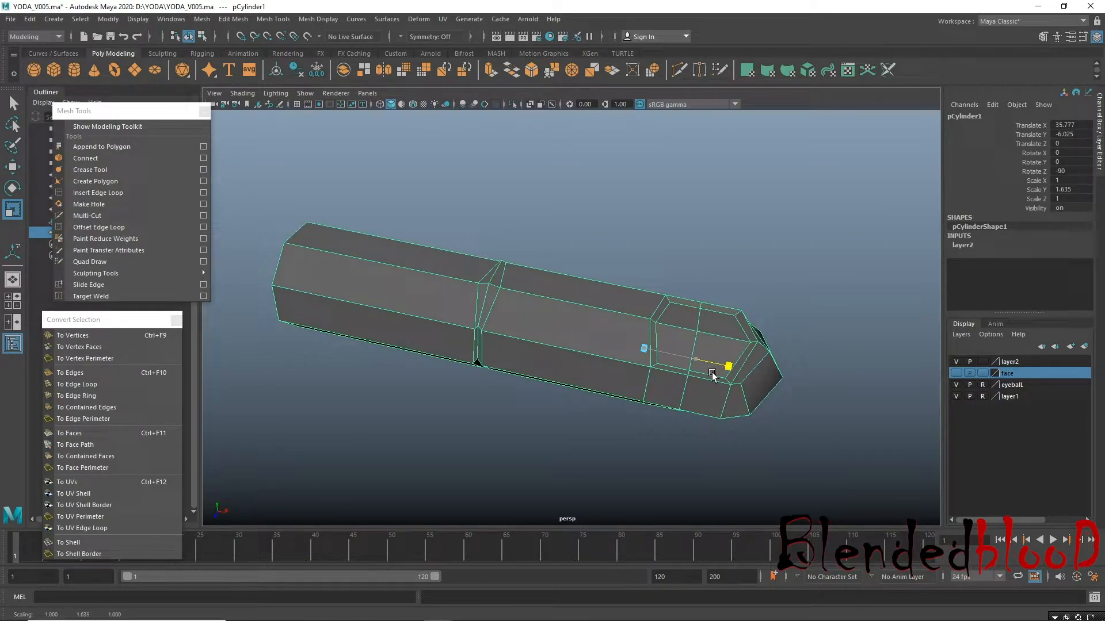
Move the knuckle groove vertices along X toward the fingertip and bring the base-end vertices forward to shorten the rear segment.
{"action": "left_click_drag", "start_coordinate": [547, 333], "coordinate": [587, 316], "text": "alt"}
{"action": "right_click_drag", "start_coordinate": [559, 292], "coordinate": [521, 282]}
{"action": "left_click_drag", "start_coordinate": [434, 218], "coordinate": [604, 451]}
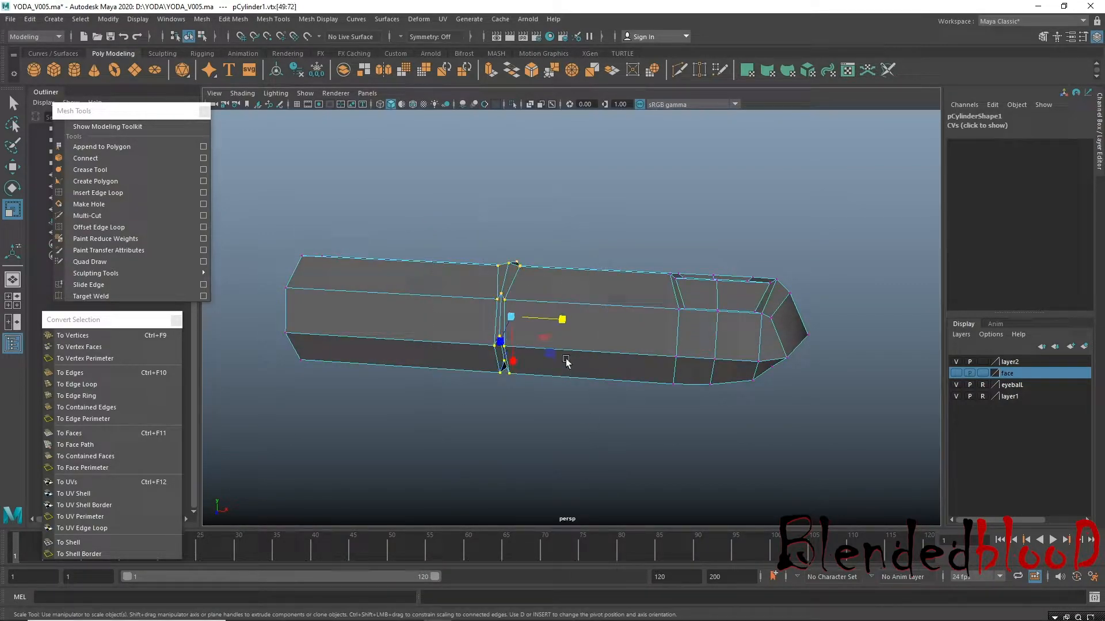
{"action": "key", "text": "w"}
{"action": "left_click_drag", "start_coordinate": [567, 318], "coordinate": [617, 329]}
{"action": "left_click_drag", "start_coordinate": [234, 198], "coordinate": [479, 527]}
{"action": "left_click_drag", "start_coordinate": [359, 309], "coordinate": [478, 357]}
{"action": "left_click_drag", "start_coordinate": [572, 361], "coordinate": [655, 325], "text": "alt"}
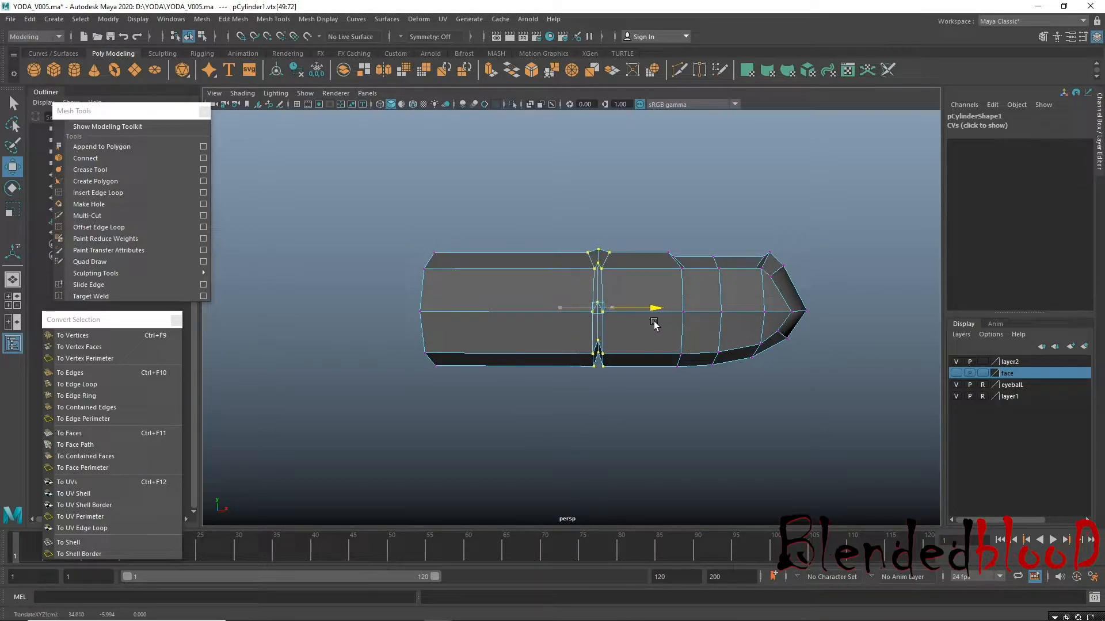
Select all nail and fingertip vertices and compress them along the finger's length to about 78%.
{"action": "left_click_drag", "start_coordinate": [634, 196], "coordinate": [834, 429]}
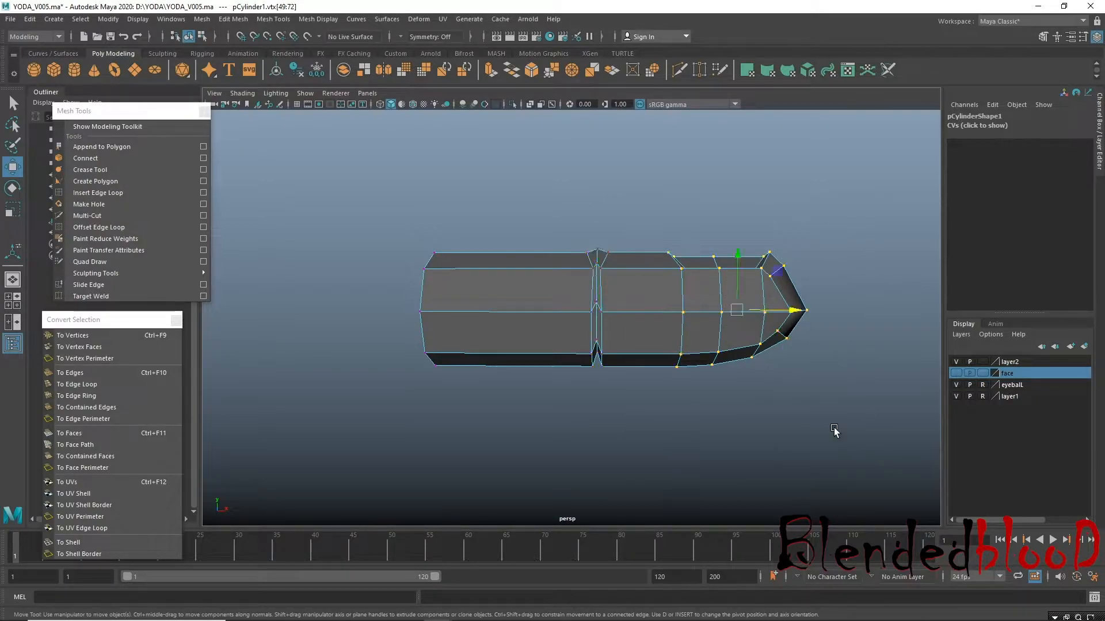
{"action": "key", "text": "r"}
{"action": "left_click_drag", "start_coordinate": [795, 314], "coordinate": [785, 318]}
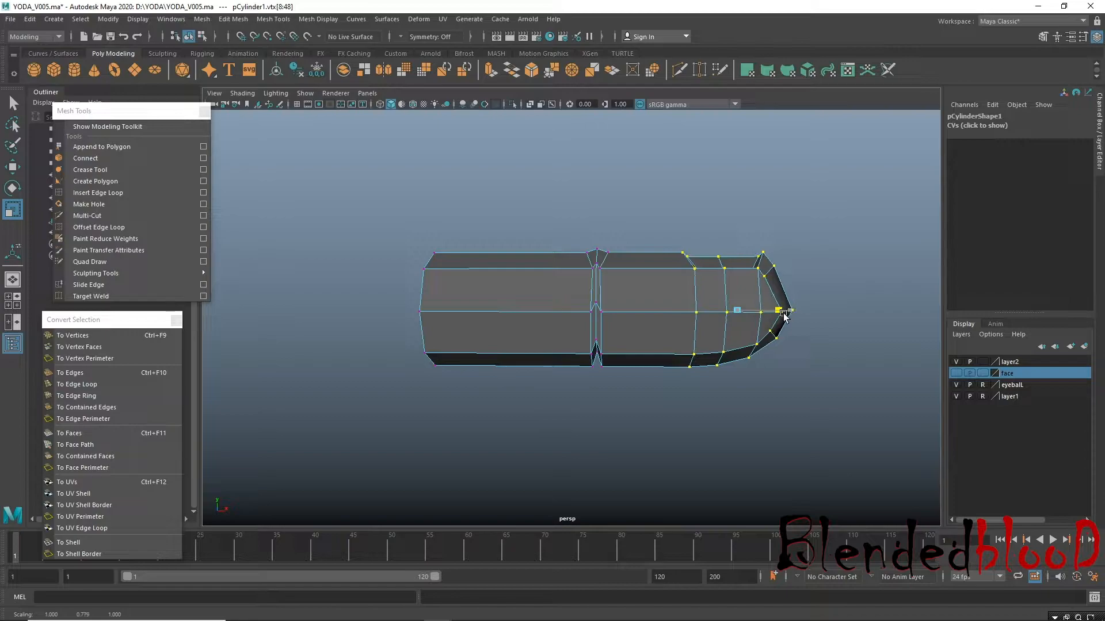
Move the base-end vertices along X toward the groove, then shift the base and groove vertices together toward the tip.
{"action": "key", "text": "w"}
{"action": "left_click_drag", "start_coordinate": [474, 380], "coordinate": [531, 433]}
{"action": "left_click_drag", "start_coordinate": [494, 310], "coordinate": [545, 311]}
{"action": "left_click_drag", "start_coordinate": [407, 188], "coordinate": [650, 482]}
{"action": "left_click_drag", "start_coordinate": [598, 310], "coordinate": [620, 307]}
Scale the base and groove vertices up uniformly to about 1.08, then enlarge the base-end ring further to taper the finger.
{"action": "left_click_drag", "start_coordinate": [651, 356], "coordinate": [482, 364], "text": "alt"}
{"action": "key", "text": "r"}
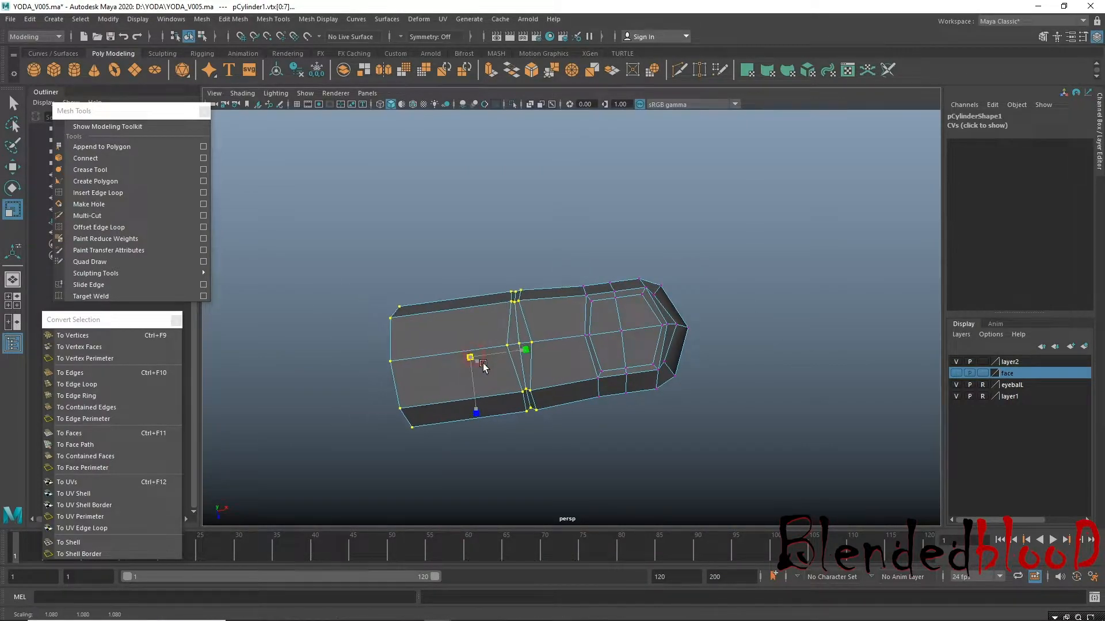
{"action": "left_click_drag", "start_coordinate": [298, 251], "coordinate": [473, 504]}
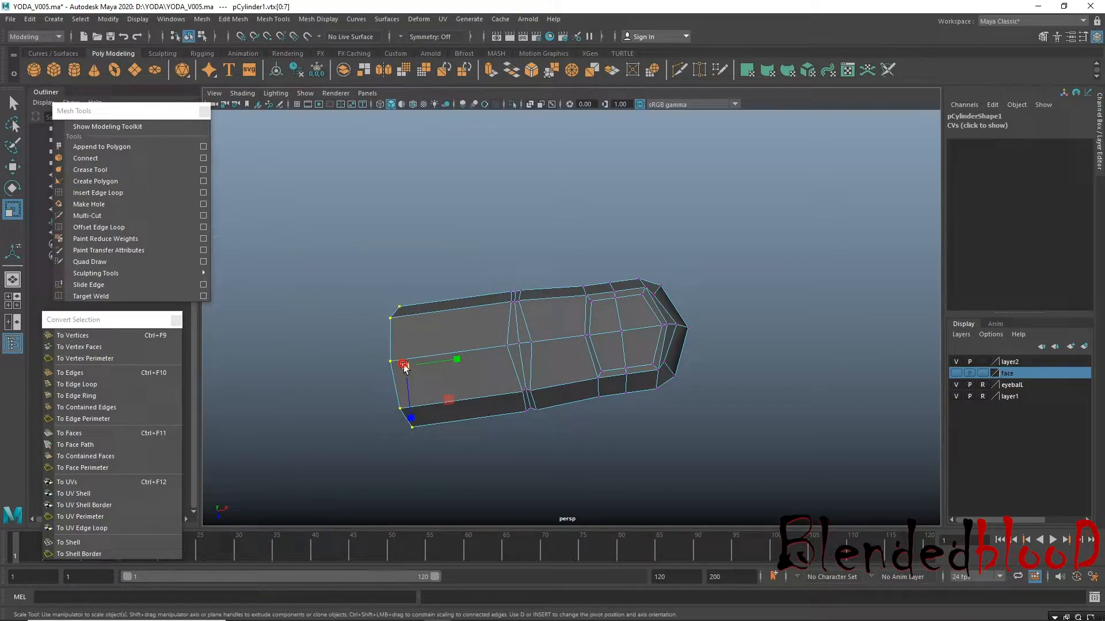
{"action": "left_click_drag", "start_coordinate": [405, 368], "coordinate": [413, 379]}
Select the vertex ring at the rear edge of the nail in the top view and scale it uniformly to about 1.04.
{"action": "left_click_drag", "start_coordinate": [652, 372], "coordinate": [627, 377], "text": "alt"}
{"action": "key", "text": "space"}
{"action": "key", "text": "space"}
{"action": "key", "text": "f"}
{"action": "right_click_drag", "start_coordinate": [510, 304], "coordinate": [426, 328], "text": "alt"}
{"action": "middle_click_drag", "start_coordinate": [656, 320], "coordinate": [579, 357], "text": "alt"}
{"action": "left_click_drag", "start_coordinate": [561, 440], "coordinate": [570, 428]}
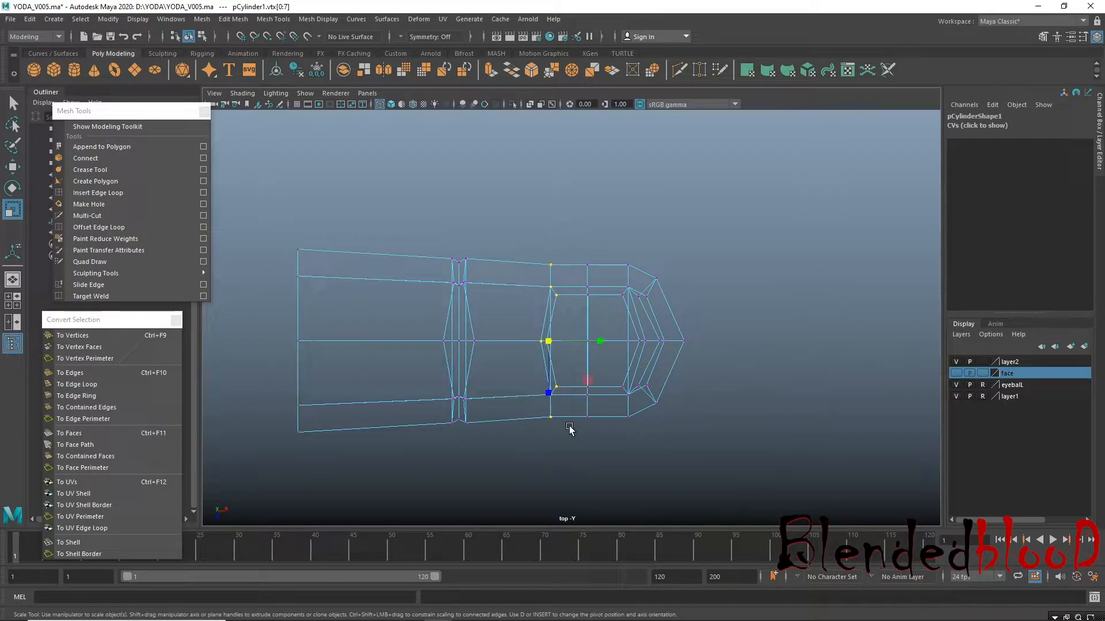
{"action": "left_click_drag", "start_coordinate": [551, 344], "coordinate": [554, 348]}
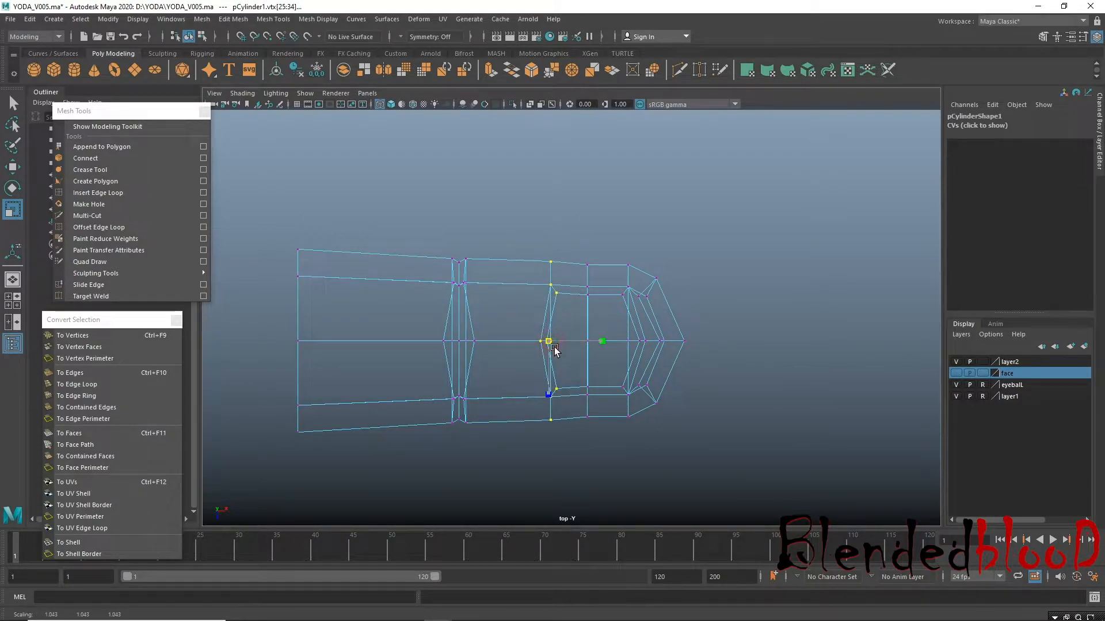
Scale the fingertip vertices down uniformly to about 0.88 and narrow the ring across the middle of the nail slightly.
{"action": "left_click_drag", "start_coordinate": [602, 235], "coordinate": [681, 397]}
{"action": "left_click_drag", "start_coordinate": [650, 341], "coordinate": [646, 332]}
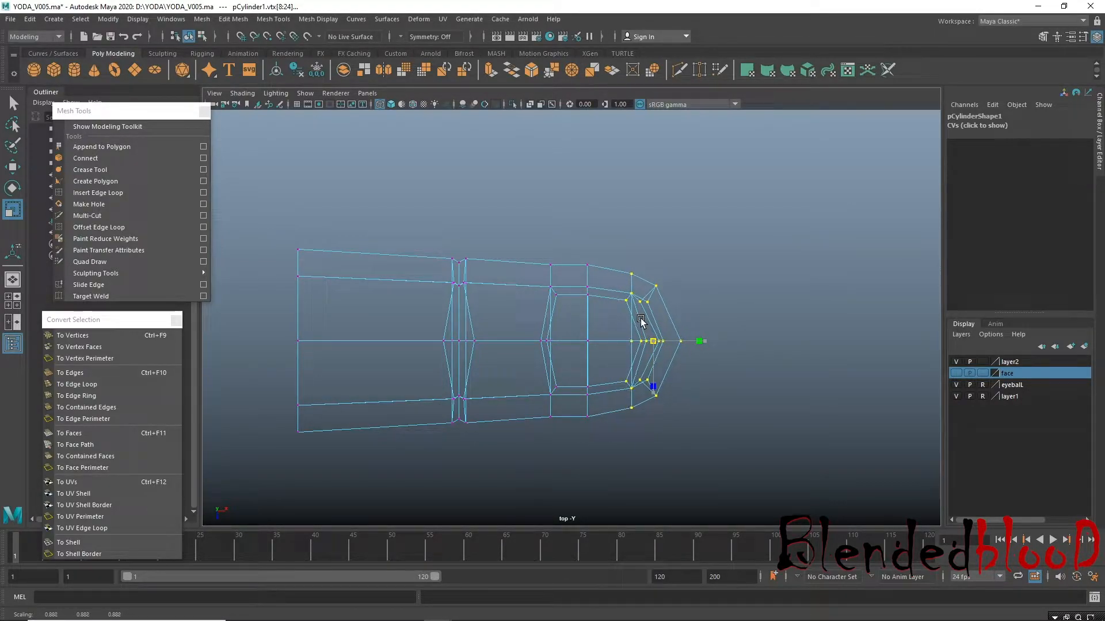
{"action": "left_click_drag", "start_coordinate": [570, 230], "coordinate": [613, 493]}
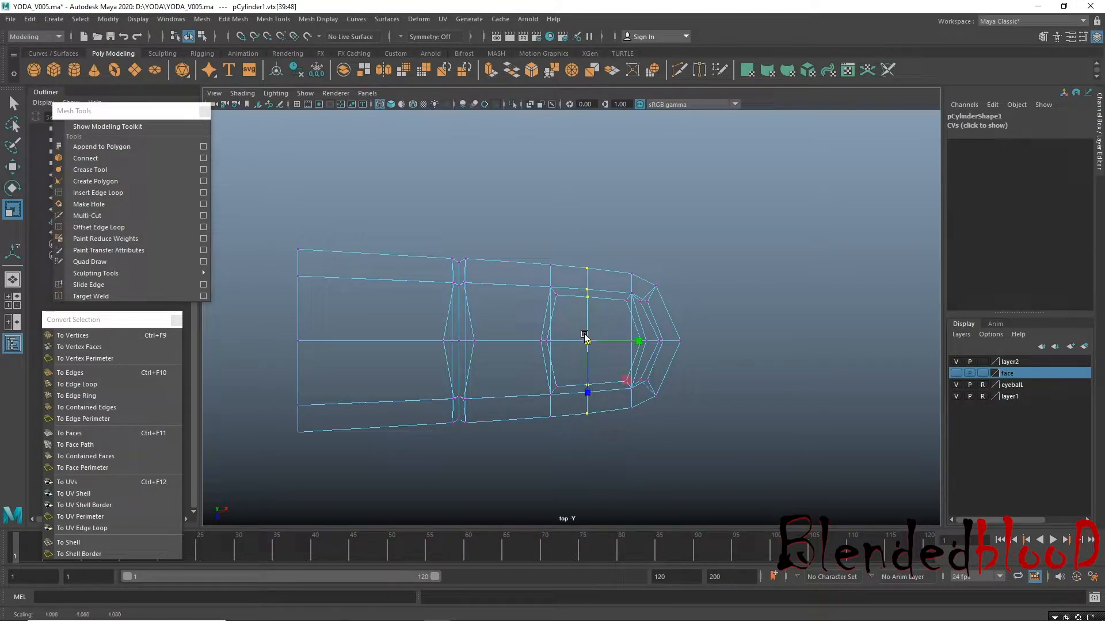
{"action": "key", "text": "w"}
Preview the finger smoothed in the perspective view and examine its profile, knuckle crease and nail from several angles.
{"action": "key", "text": "space"}
{"action": "key", "text": "space"}
{"action": "left_click_drag", "start_coordinate": [694, 269], "coordinate": [712, 227], "text": "alt"}
{"action": "key", "text": "space"}
{"action": "left_click_drag", "start_coordinate": [680, 299], "coordinate": [671, 281], "text": "alt"}
{"action": "key", "text": "3"}
{"action": "left_click_drag", "start_coordinate": [611, 316], "coordinate": [646, 368], "text": "alt"}
{"action": "right_click_drag", "start_coordinate": [498, 251], "coordinate": [544, 224]}
{"action": "left_click_drag", "start_coordinate": [617, 210], "coordinate": [591, 294], "text": "alt"}
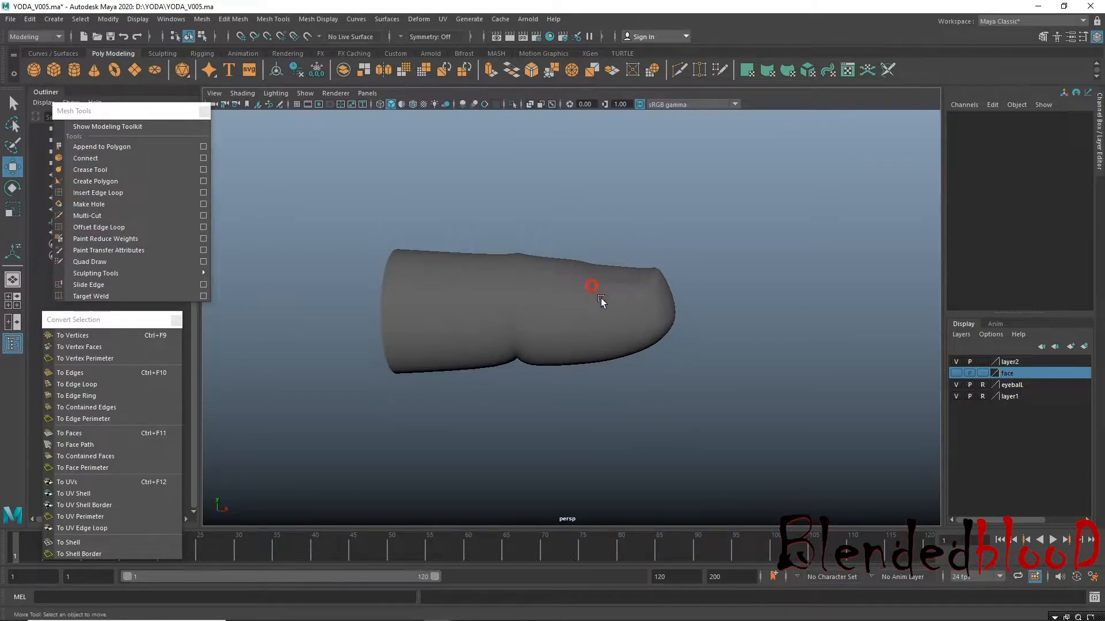
{"action": "left_click", "coordinate": [592, 294]}
{"action": "left_click_drag", "start_coordinate": [694, 366], "coordinate": [579, 361], "text": "alt"}
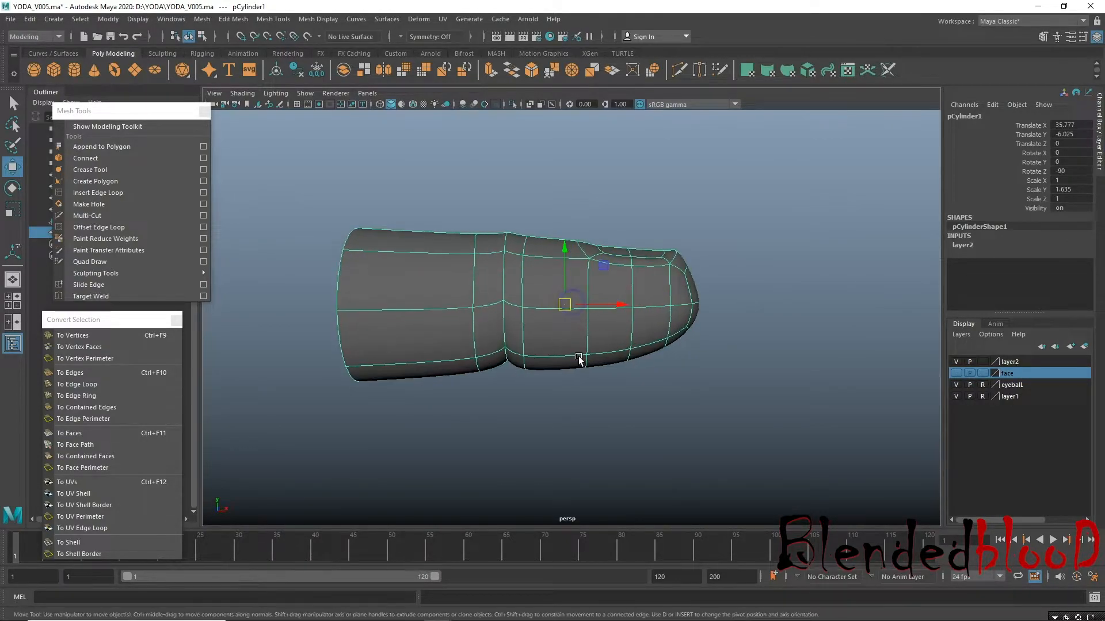
Return the finger to its unsmoothed display and insert an edge loop just behind the nail recess.
{"action": "key", "text": "1"}
{"action": "middle_click_drag", "start_coordinate": [562, 278], "coordinate": [540, 303], "text": "alt"}
{"action": "right_click_drag", "start_coordinate": [540, 304], "coordinate": [587, 316], "text": "alt"}
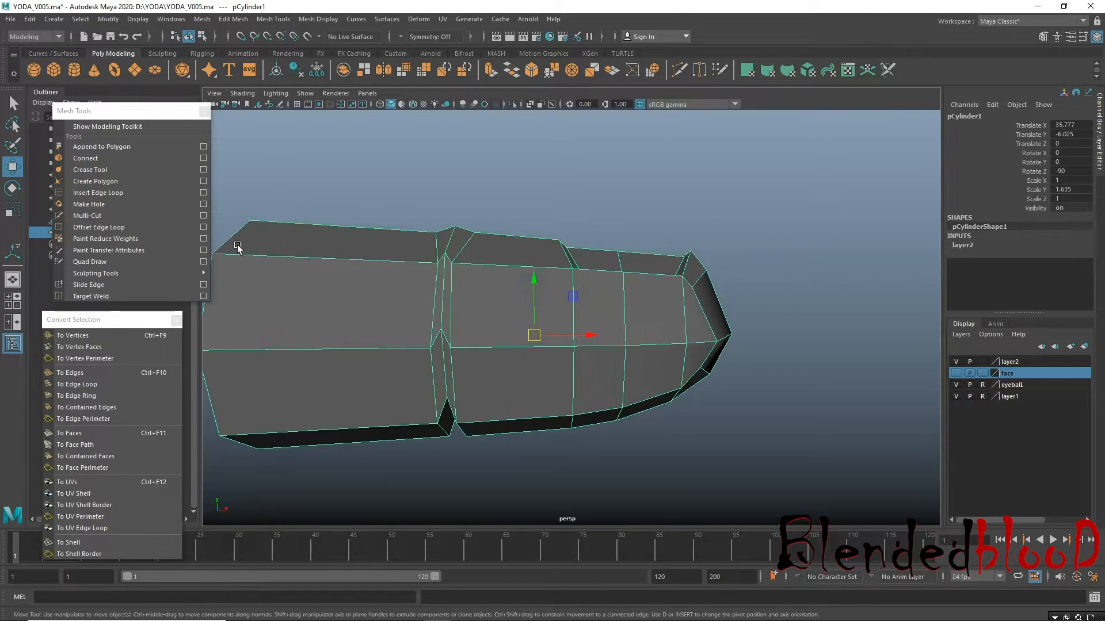
{"action": "left_click", "coordinate": [110, 181]}
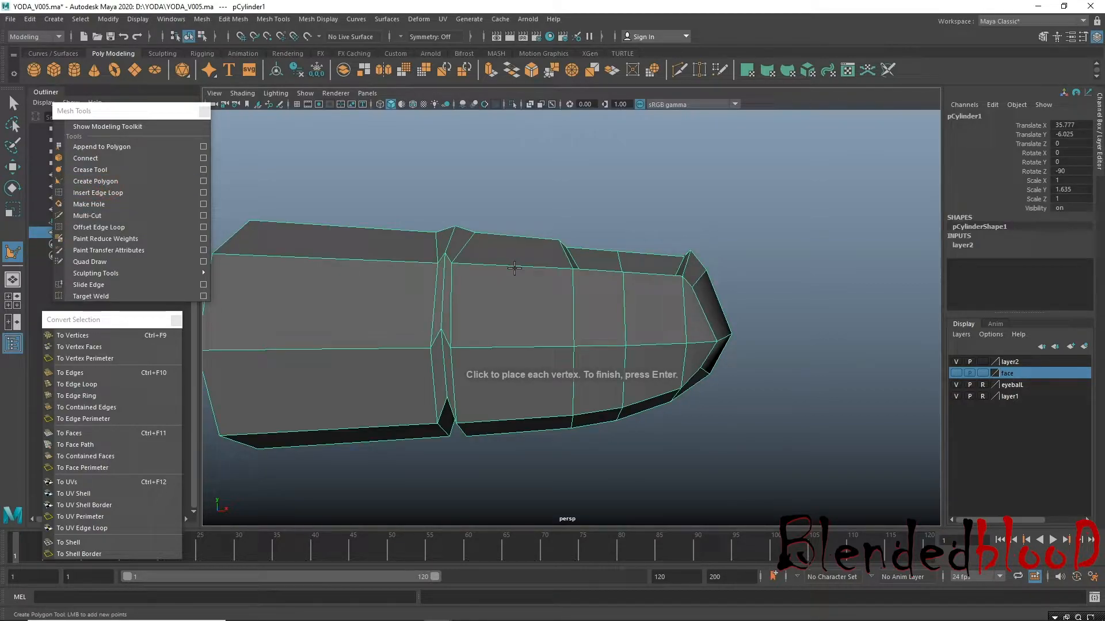
{"action": "key", "text": "w"}
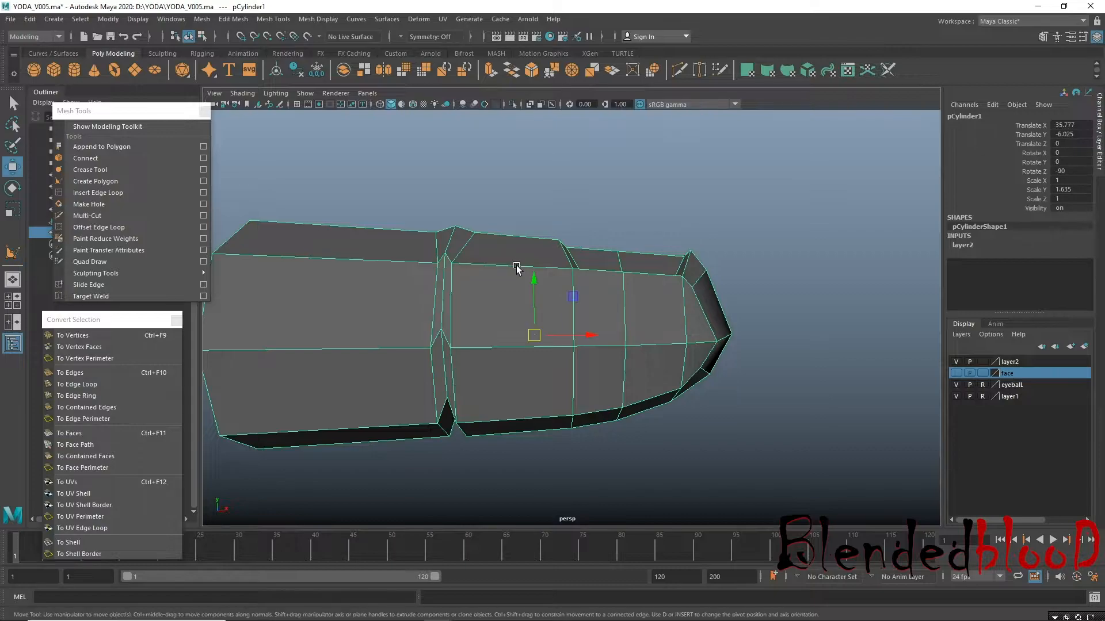
{"action": "right_click_drag", "start_coordinate": [517, 266], "coordinate": [516, 201]}
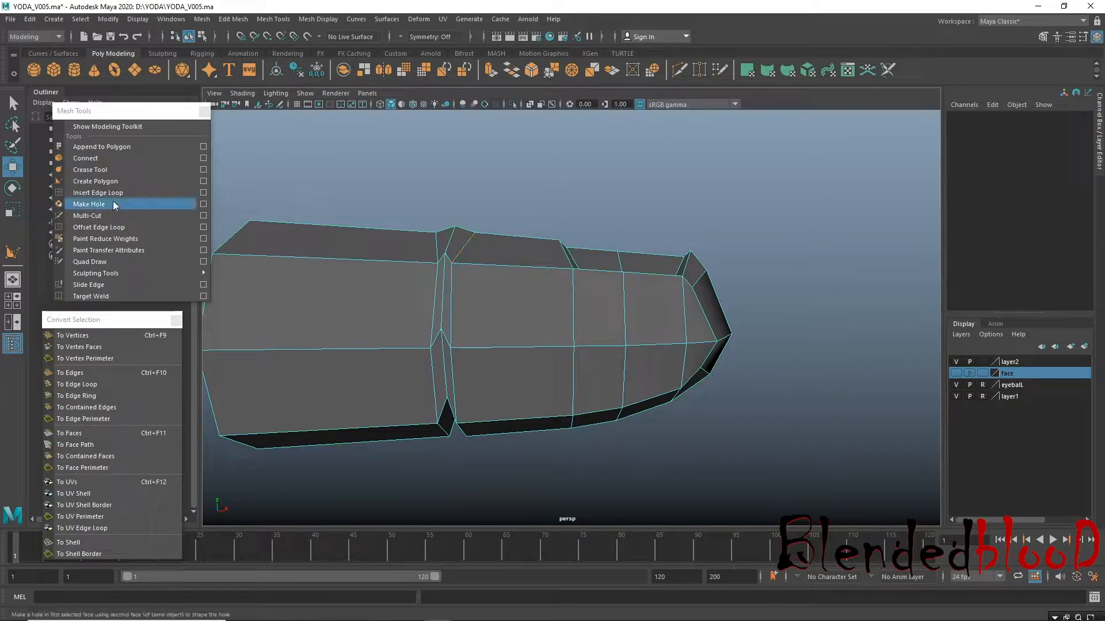
{"action": "left_click", "coordinate": [144, 193]}
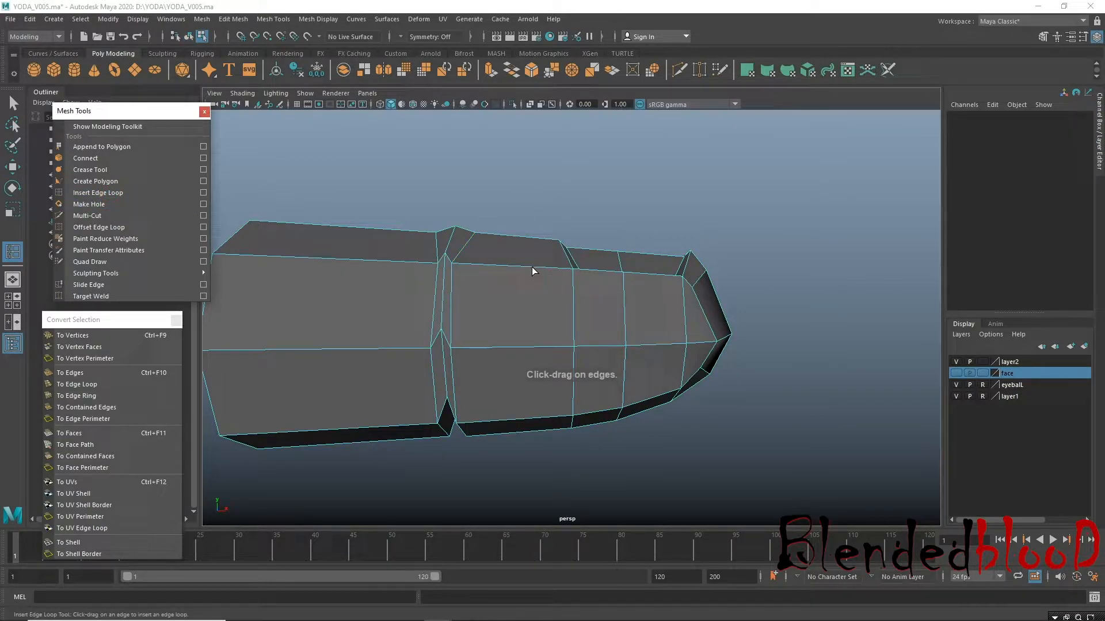
{"action": "mouse_move", "coordinate": [541, 268]}
{"action": "left_mouse_down"}
{"action": "mouse_move", "coordinate": [550, 268]}
{"action": "mouse_move", "coordinate": [529, 276]}
{"action": "left_mouse_up"}
{"action": "key", "text": "w"}
Select the top middle vertex of the new edge loop behind the nail and lower it along Y.
{"action": "right_click_drag", "start_coordinate": [528, 273], "coordinate": [485, 270]}
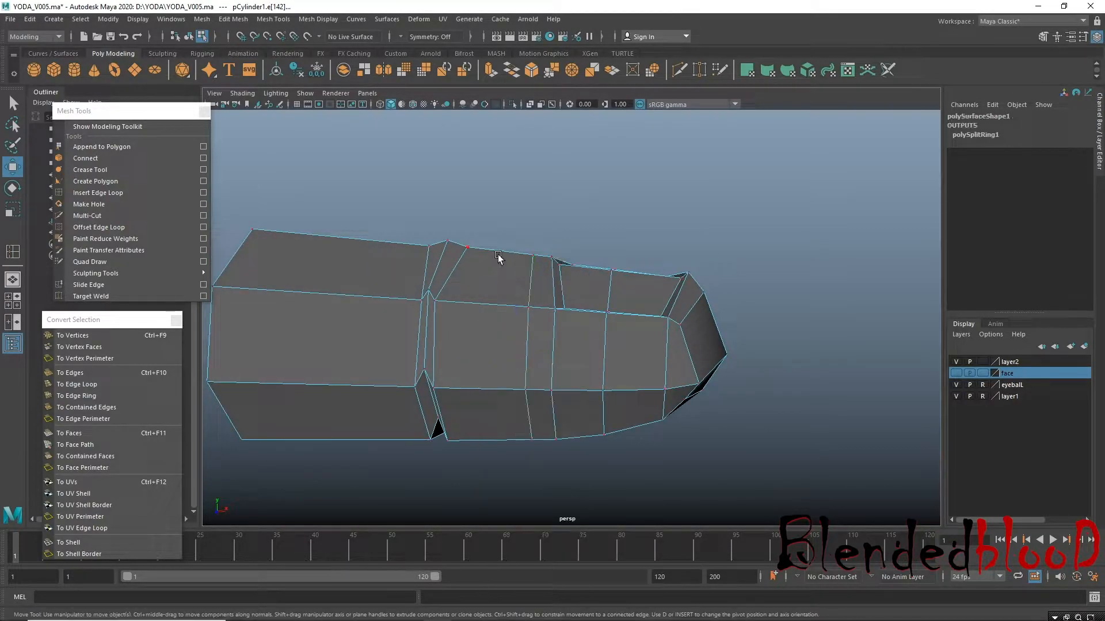
{"action": "left_click", "coordinate": [531, 252]}
{"action": "left_click_drag", "start_coordinate": [533, 253], "coordinate": [551, 183], "text": "alt"}
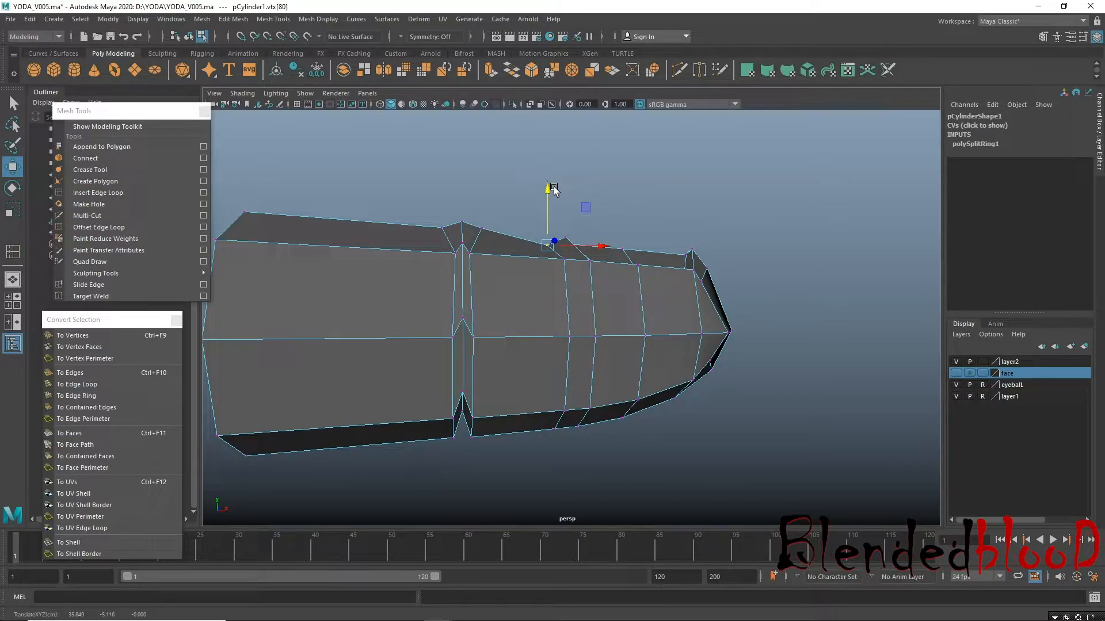
Preview the finger smoothed and examine the nail area and the dip behind it from above and from the side.
{"action": "key", "text": "3"}
{"action": "left_click_drag", "start_coordinate": [666, 301], "coordinate": [649, 360]}
{"action": "right_click_drag", "start_coordinate": [649, 359], "coordinate": [482, 328], "text": "alt"}
{"action": "left_click_drag", "start_coordinate": [482, 330], "coordinate": [588, 336], "text": "alt"}
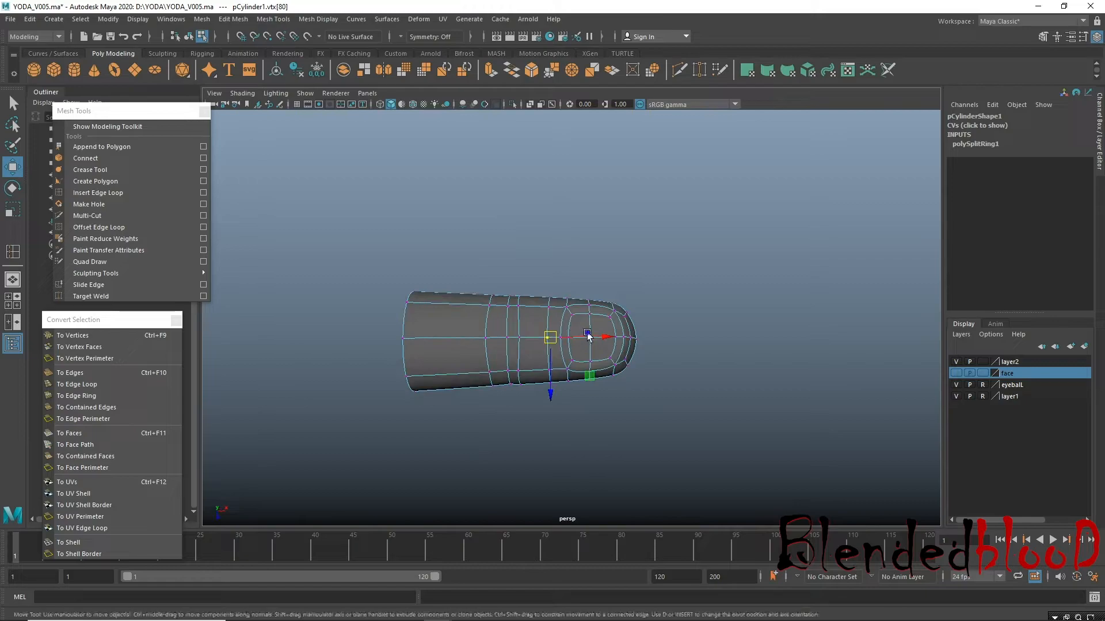
{"action": "right_click_drag", "start_coordinate": [588, 337], "coordinate": [593, 351], "text": "alt"}
{"action": "middle_click_drag", "start_coordinate": [599, 349], "coordinate": [542, 324], "text": "alt"}
{"action": "right_click_drag", "start_coordinate": [550, 322], "coordinate": [635, 472], "text": "alt"}
{"action": "left_click_drag", "start_coordinate": [597, 372], "coordinate": [596, 351], "text": "alt"}
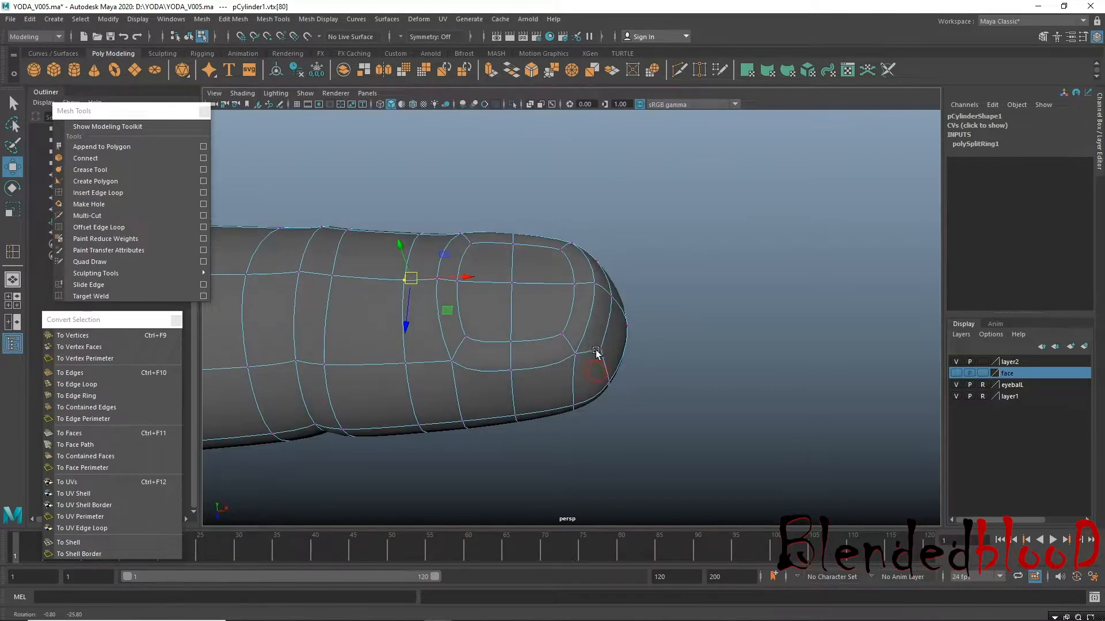
{"action": "left_click_drag", "start_coordinate": [562, 313], "coordinate": [540, 261], "text": "alt"}
{"action": "right_click_drag", "start_coordinate": [543, 264], "coordinate": [612, 348], "text": "alt"}
{"action": "middle_click_drag", "start_coordinate": [586, 328], "coordinate": [660, 397], "text": "alt"}
Select the floor faces of the nail recess in the unsmoothed mesh, lower them slightly along Y and shift them along X.
{"action": "key", "text": "1"}
{"action": "middle_click_drag", "start_coordinate": [574, 320], "coordinate": [592, 347], "text": "alt"}
{"action": "right_click_drag", "start_coordinate": [592, 315], "coordinate": [603, 326]}
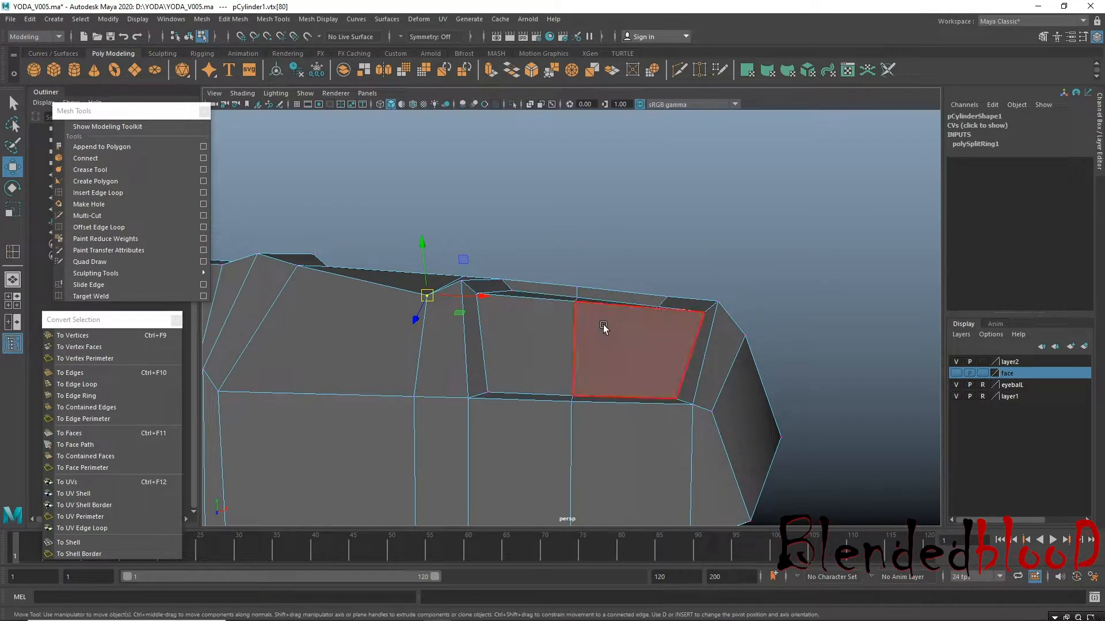
{"action": "left_click", "coordinate": [603, 326]}
{"action": "left_click_drag", "start_coordinate": [561, 358], "coordinate": [543, 303], "text": "alt"}
{"action": "left_click_drag", "start_coordinate": [595, 393], "coordinate": [597, 309], "text": "alt"}
{"action": "mouse_move", "coordinate": [601, 321]}
{"action": "left_mouse_down", "text": "alt"}
{"action": "mouse_move", "coordinate": [597, 361]}
{"action": "mouse_move", "coordinate": [622, 322]}
{"action": "left_mouse_up", "text": "alt"}
{"action": "left_click", "coordinate": [622, 348], "text": "shift"}
{"action": "left_click_drag", "start_coordinate": [593, 238], "coordinate": [595, 246]}
{"action": "left_click_drag", "start_coordinate": [619, 330], "coordinate": [602, 348], "text": "alt"}
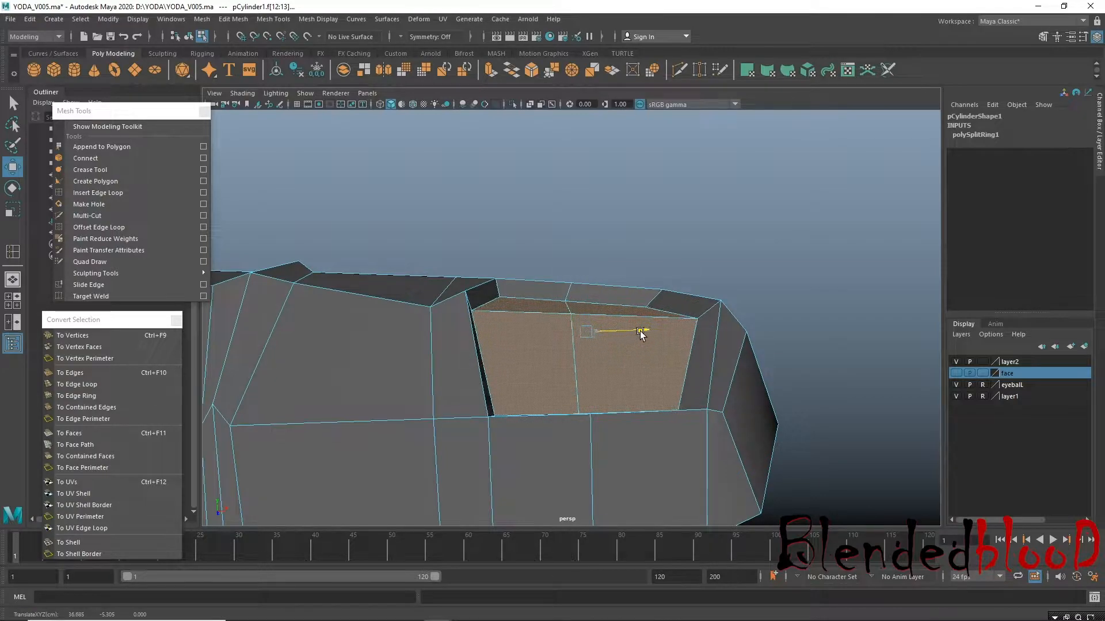
Center the finger's pivot, duplicate the finger and move the copy along X until it sits in front of the original.
{"action": "left_click_drag", "start_coordinate": [639, 329], "coordinate": [531, 413], "text": "alt"}
{"action": "right_click_drag", "start_coordinate": [656, 398], "coordinate": [431, 343], "text": "alt"}
{"action": "right_click_drag", "start_coordinate": [505, 291], "coordinate": [567, 276]}
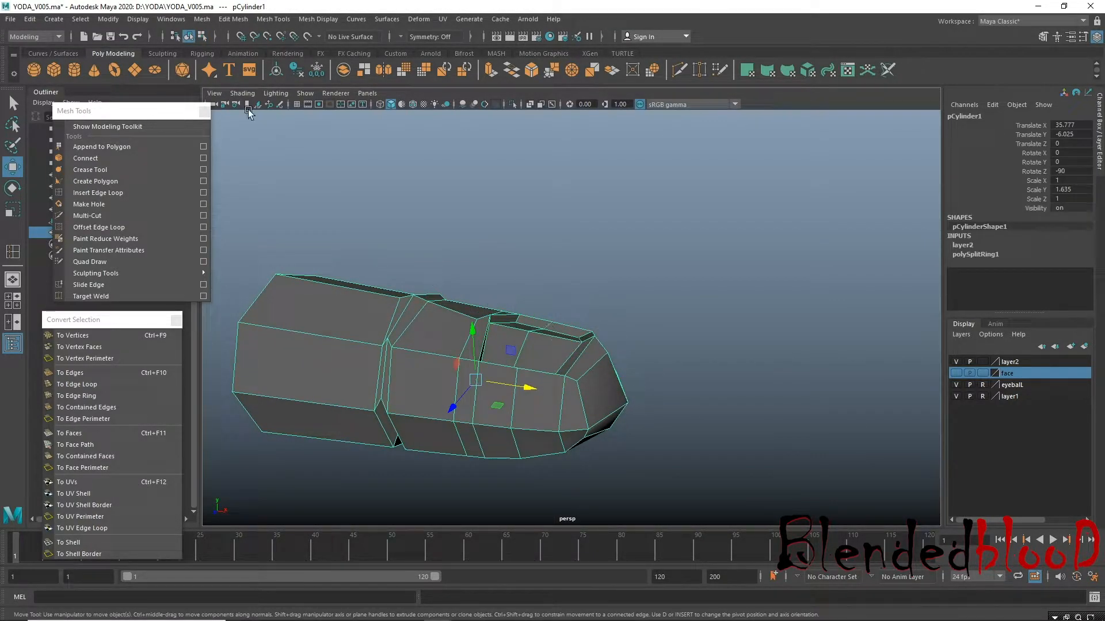
{"action": "left_click", "coordinate": [108, 19]}
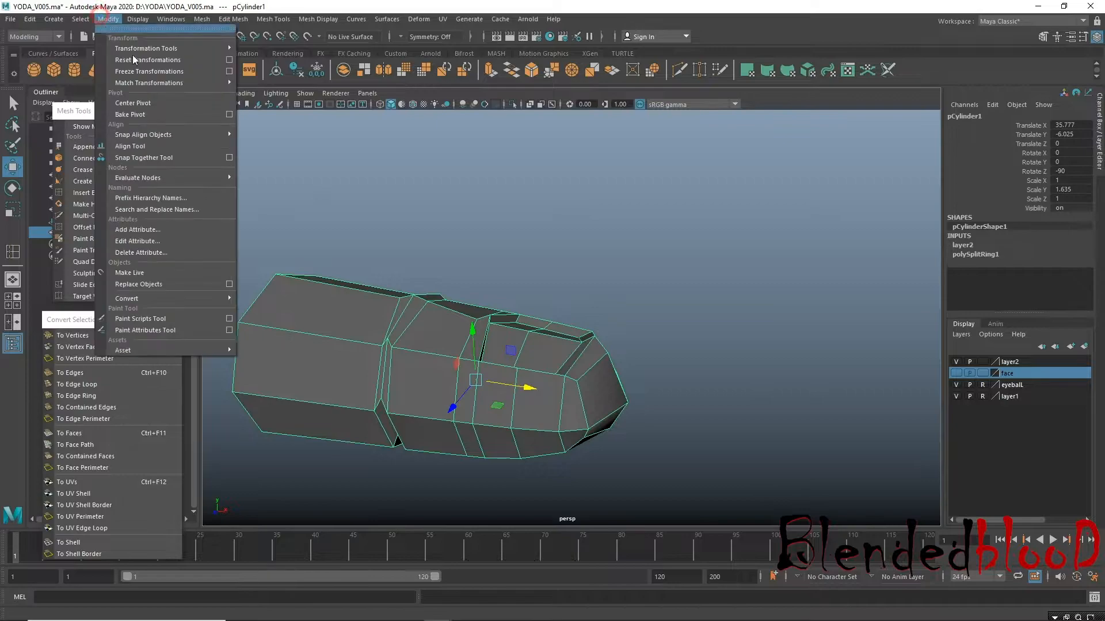
{"action": "left_click", "coordinate": [155, 103]}
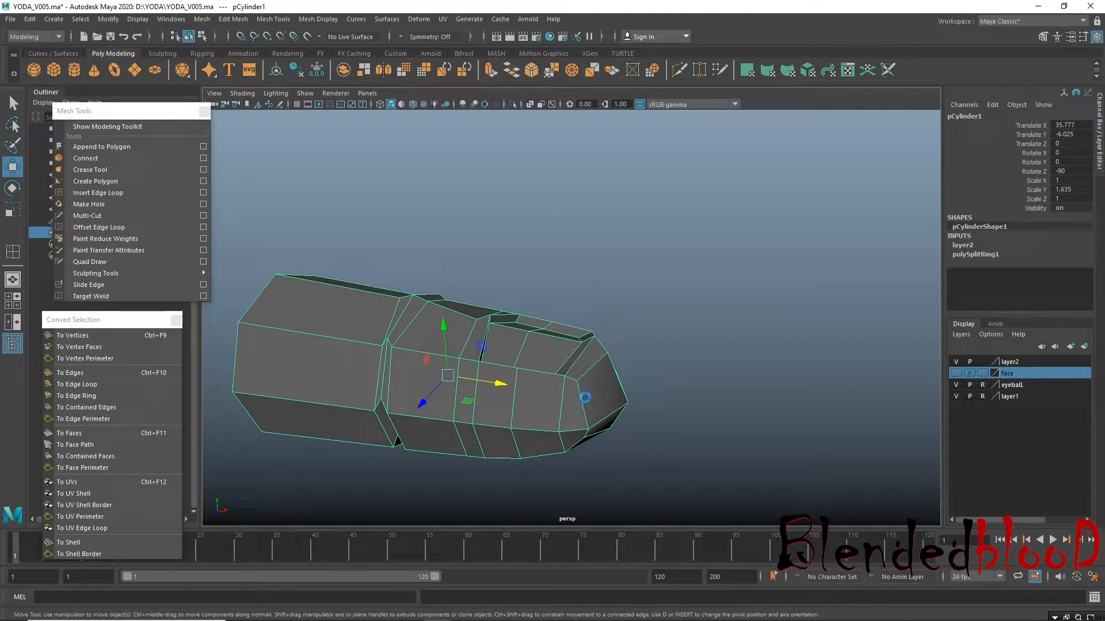
{"action": "key", "text": "ctrl+d"}
{"action": "left_click_drag", "start_coordinate": [494, 385], "coordinate": [952, 518]}
Select the nail recess floor faces on the duplicated finger and extract them as a separate piece, keeping the faces together.
{"action": "middle_click_drag", "start_coordinate": [858, 421], "coordinate": [746, 432], "text": "alt"}
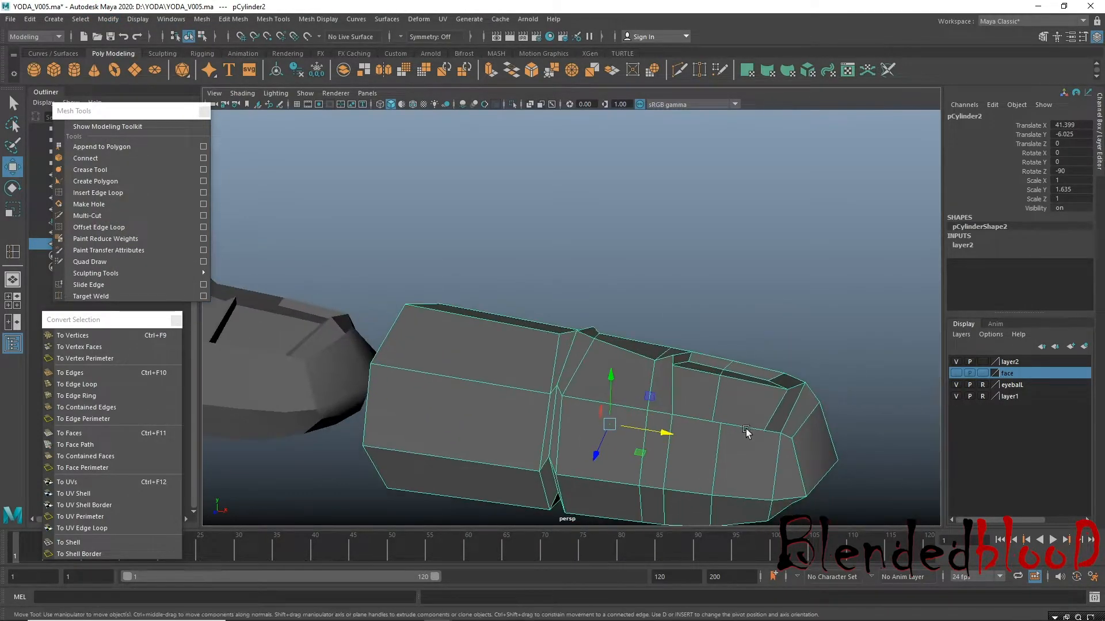
{"action": "right_click_drag", "start_coordinate": [746, 432], "coordinate": [683, 402], "text": "alt"}
{"action": "left_click_drag", "start_coordinate": [683, 403], "coordinate": [584, 323], "text": "alt"}
{"action": "right_click_drag", "start_coordinate": [584, 323], "coordinate": [640, 430], "text": "alt"}
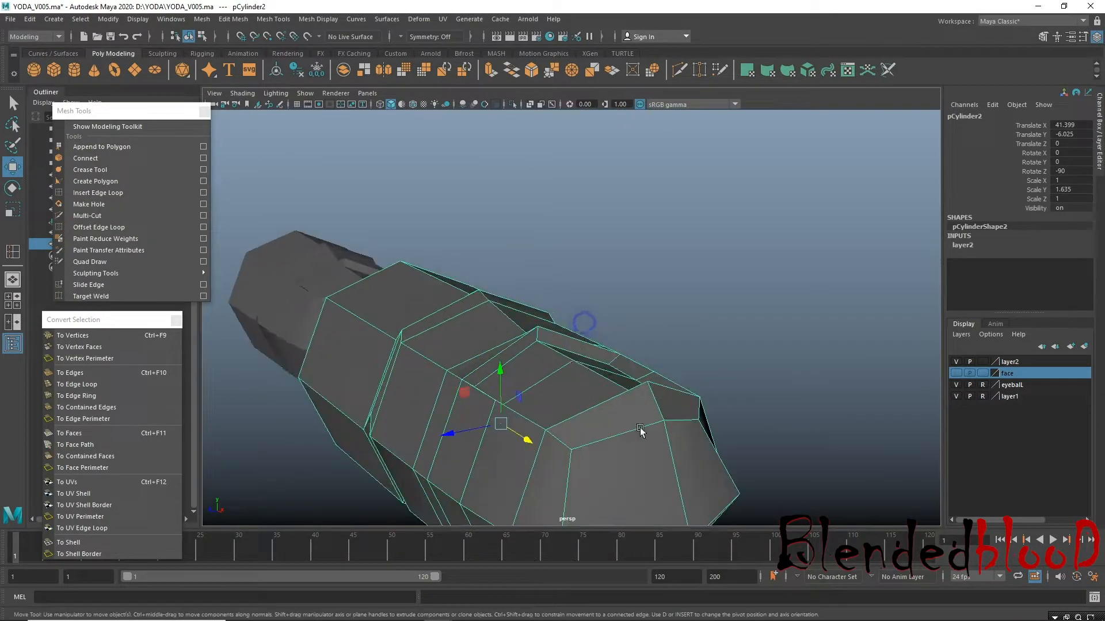
{"action": "left_click_drag", "start_coordinate": [616, 409], "coordinate": [706, 468], "text": "alt"}
{"action": "right_click_drag", "start_coordinate": [720, 465], "coordinate": [719, 324]}
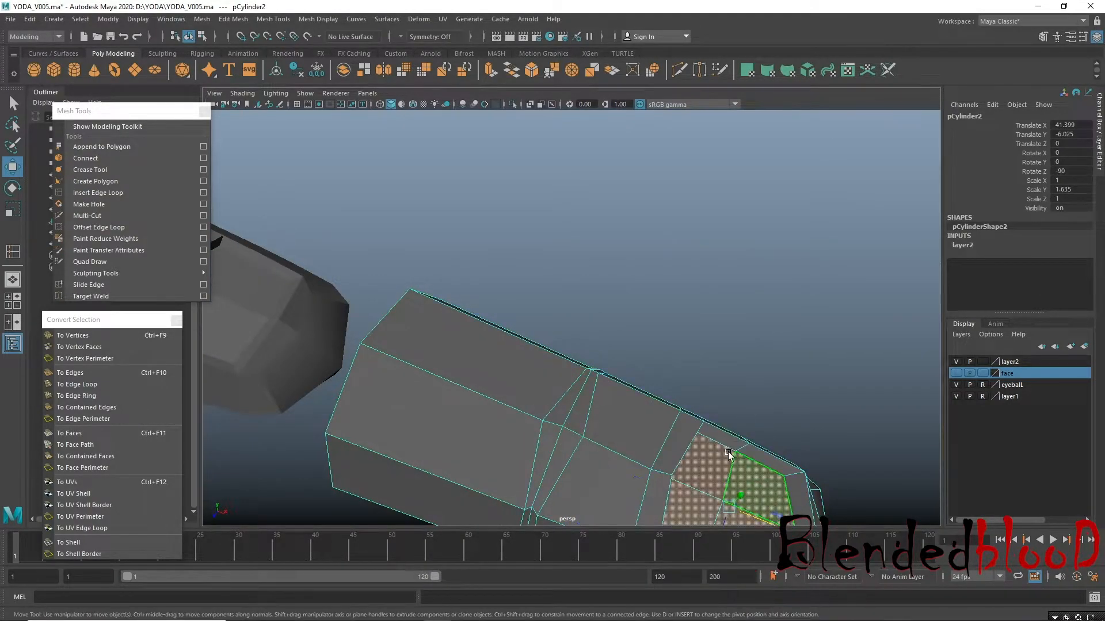
{"action": "middle_click_drag", "start_coordinate": [732, 456], "coordinate": [671, 348], "text": "alt"}
{"action": "left_click_drag", "start_coordinate": [679, 444], "coordinate": [687, 403], "text": "alt"}
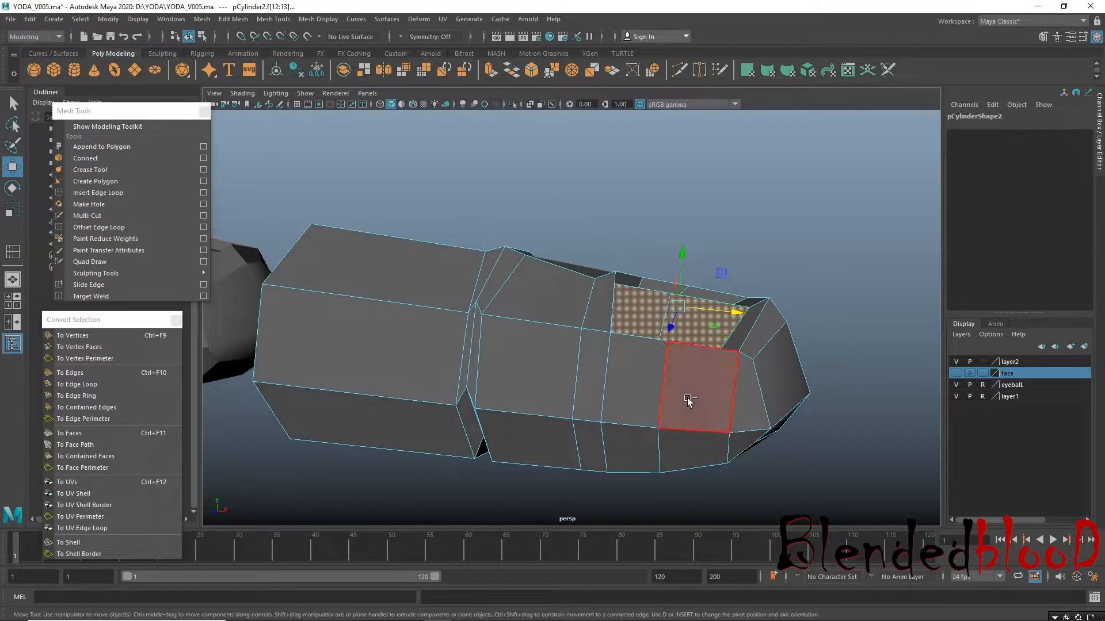
{"action": "right_click_drag", "start_coordinate": [692, 318], "coordinate": [689, 521], "text": "shift"}
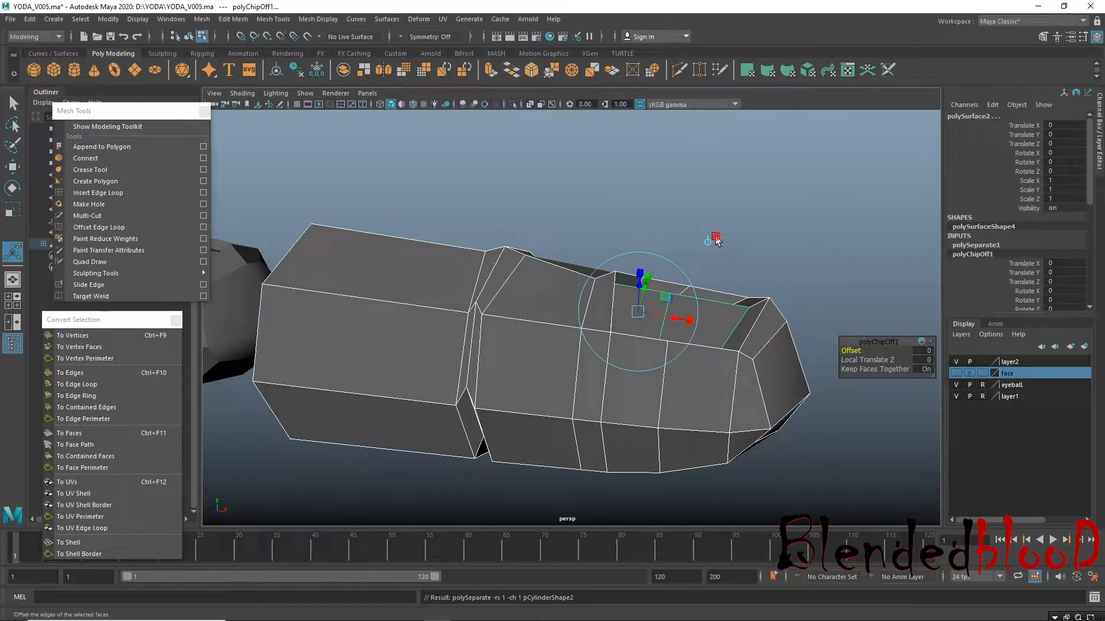
{"action": "left_click", "coordinate": [715, 237]}
{"action": "key", "text": "w"}
Hide the rest of the duplicated finger and select the extracted nail piece.
{"action": "right_click_drag", "start_coordinate": [665, 280], "coordinate": [742, 237]}
{"action": "left_click", "coordinate": [712, 386]}
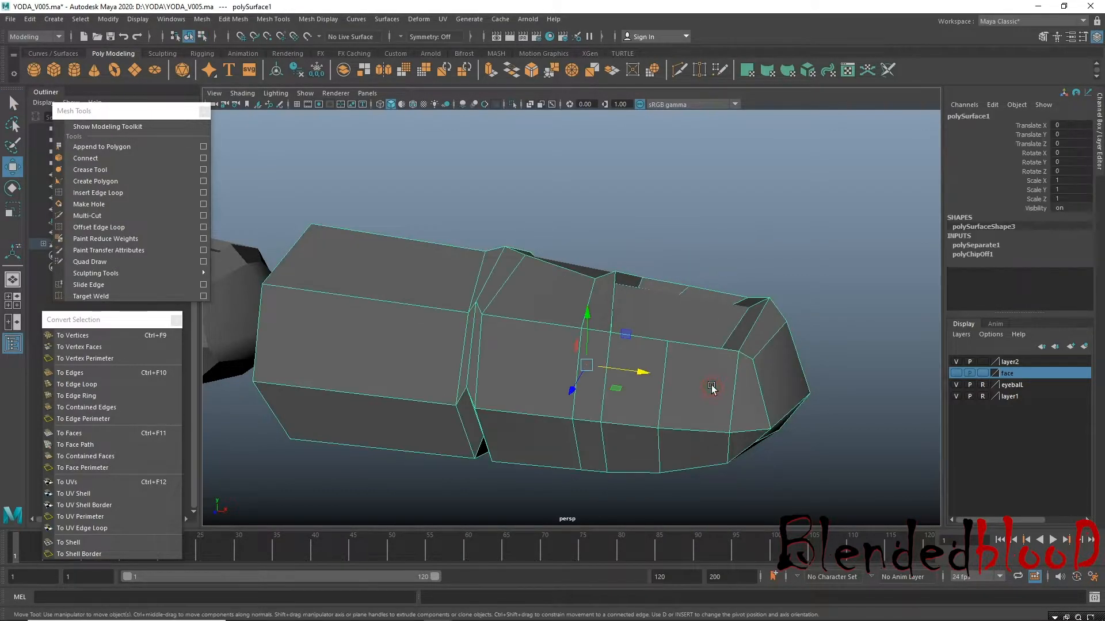
{"action": "key", "text": "ctrl+h"}
{"action": "left_click", "coordinate": [686, 341]}
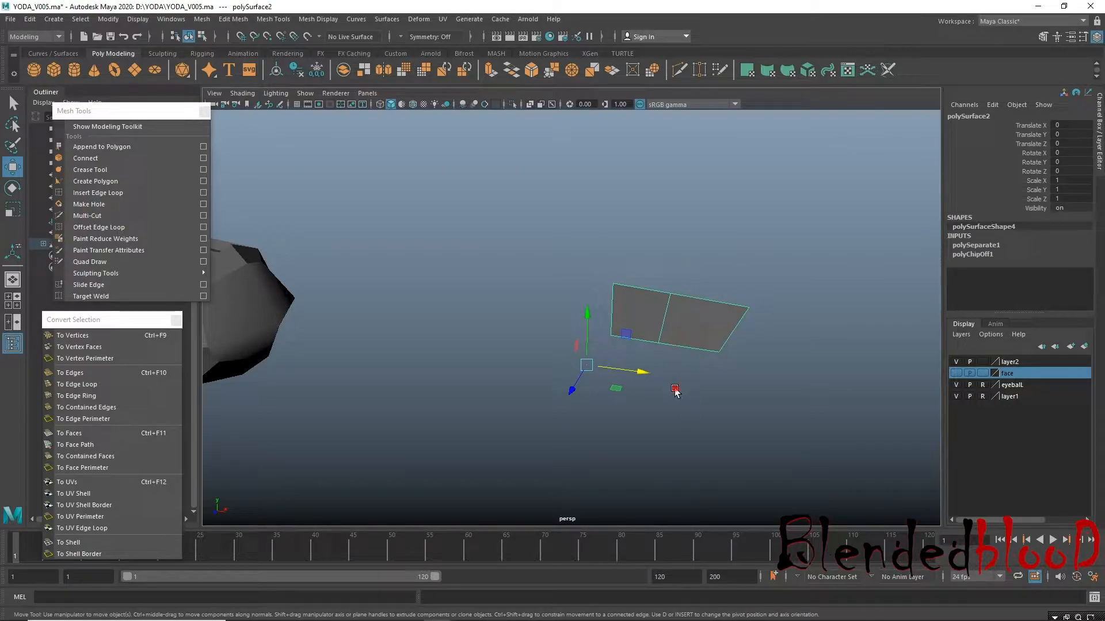
Center the nail piece's pivot and move the piece back along X to the tip of the original finger.
{"action": "left_click_drag", "start_coordinate": [675, 392], "coordinate": [669, 402], "text": "alt"}
{"action": "left_click", "coordinate": [108, 19]}
{"action": "left_click", "coordinate": [155, 103]}
{"action": "left_click_drag", "start_coordinate": [716, 364], "coordinate": [283, 301]}
{"action": "middle_click_drag", "start_coordinate": [440, 312], "coordinate": [843, 451], "text": "alt"}
{"action": "right_click_drag", "start_coordinate": [843, 451], "coordinate": [852, 566], "text": "alt"}
{"action": "middle_click_drag", "start_coordinate": [721, 404], "coordinate": [618, 354], "text": "alt"}
Insert an edge loop around the inner walls of the original finger's nail recess, close to the recess floor.
{"action": "left_click", "coordinate": [447, 344]}
{"action": "key", "text": "3"}
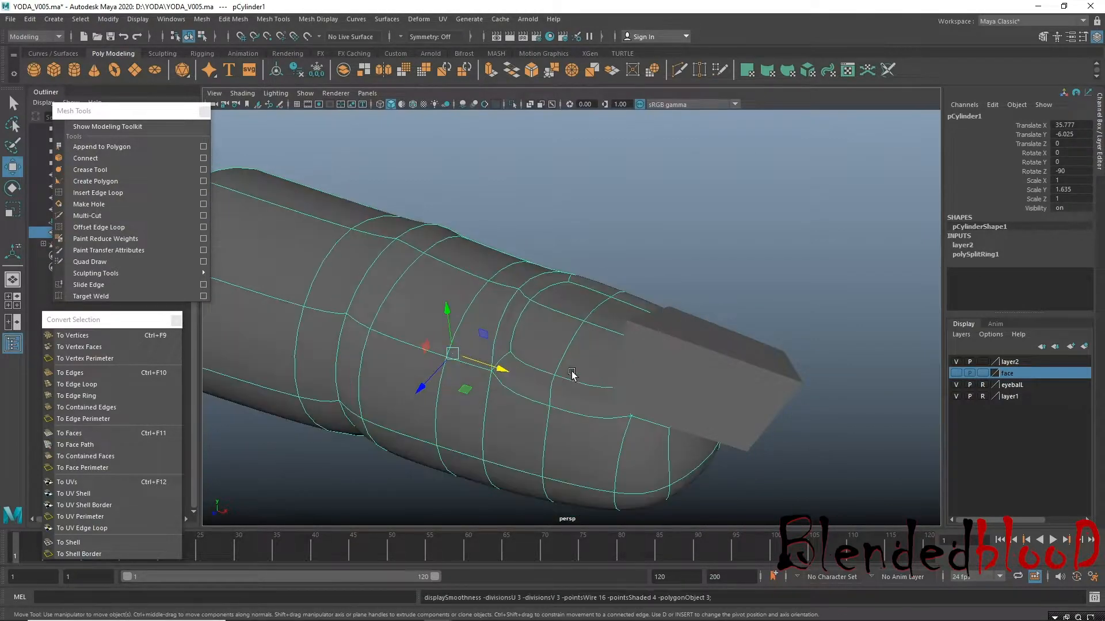
{"action": "key", "text": "1"}
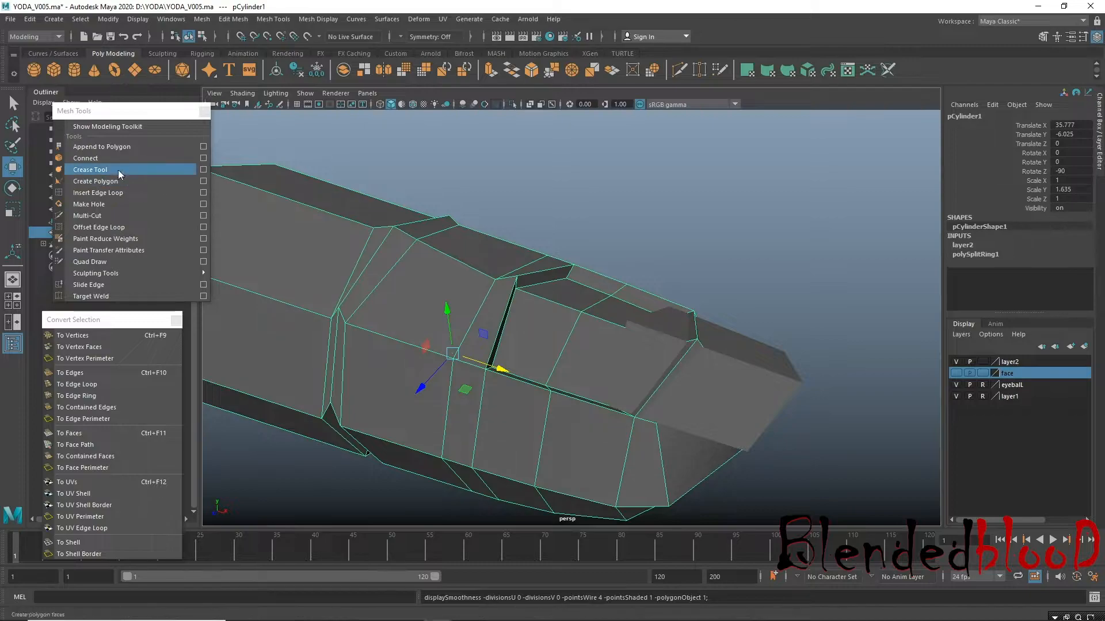
{"action": "left_click", "coordinate": [98, 192]}
{"action": "left_click", "coordinate": [568, 278]}
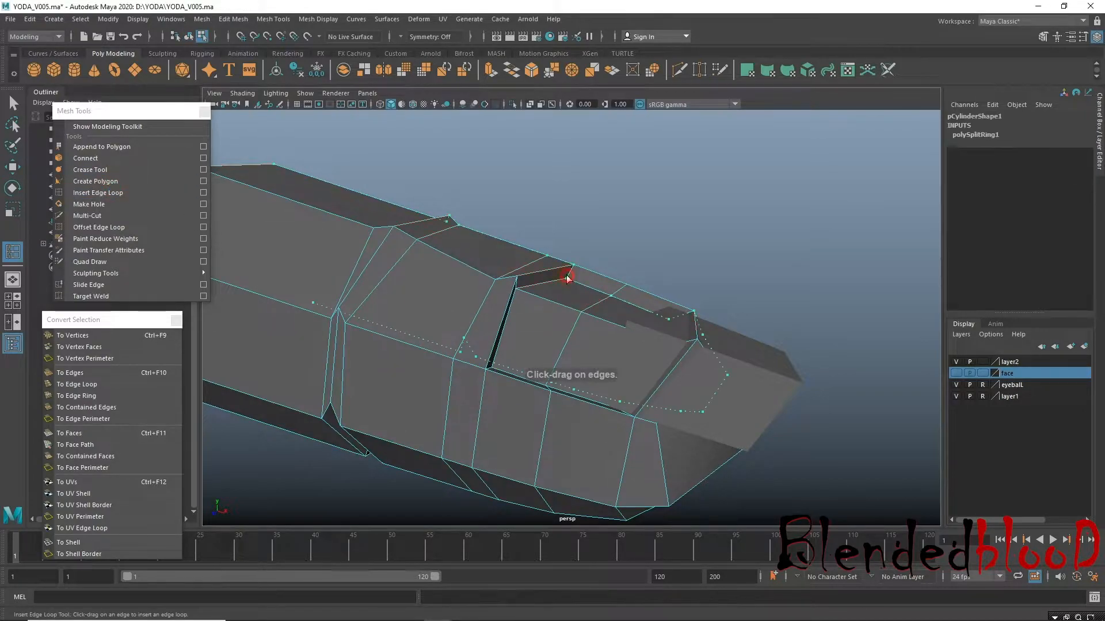
{"action": "scroll", "coordinate": [584, 299], "scroll_direction": "up", "scroll_amount": 5}
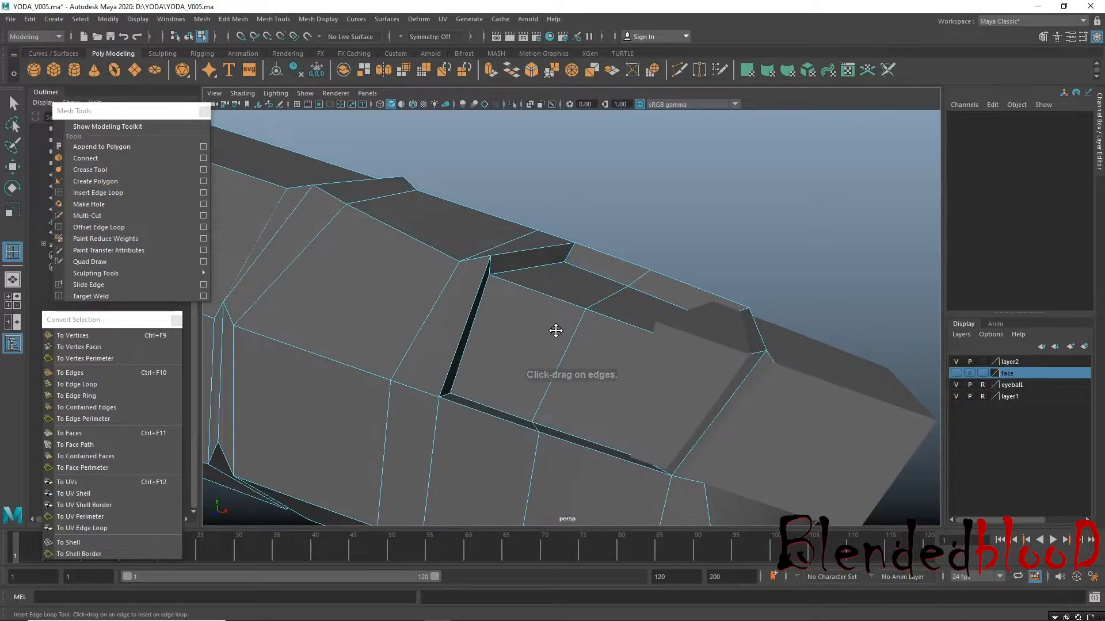
{"action": "key", "text": "w"}
{"action": "key", "text": "3"}
{"action": "key", "text": "1"}
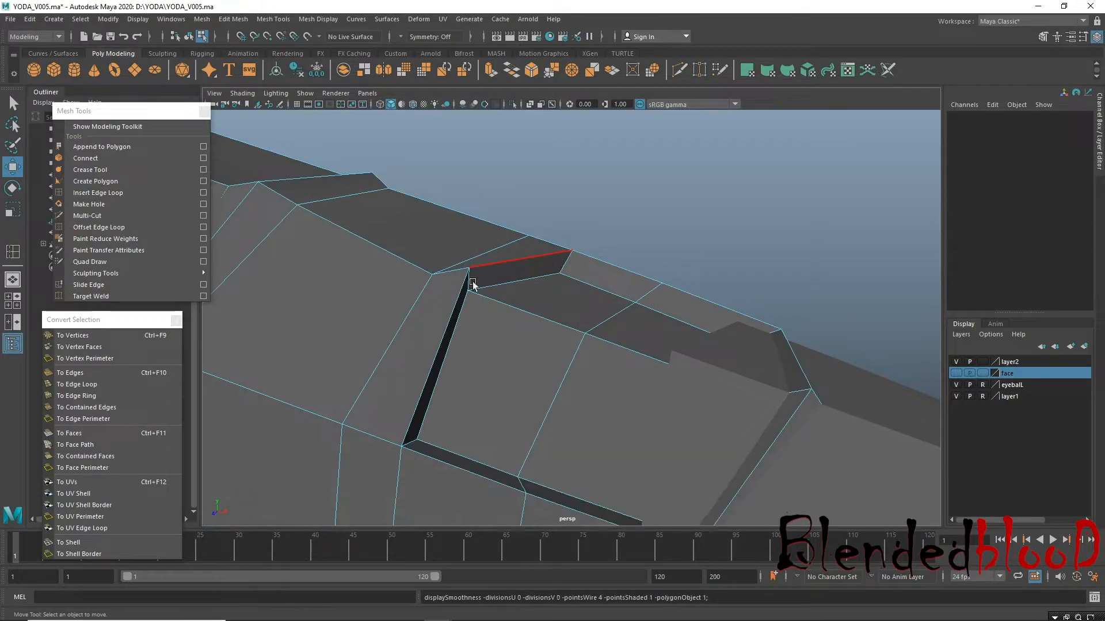
{"action": "left_click", "coordinate": [109, 193]}
{"action": "left_click_drag", "start_coordinate": [565, 268], "coordinate": [564, 274]}
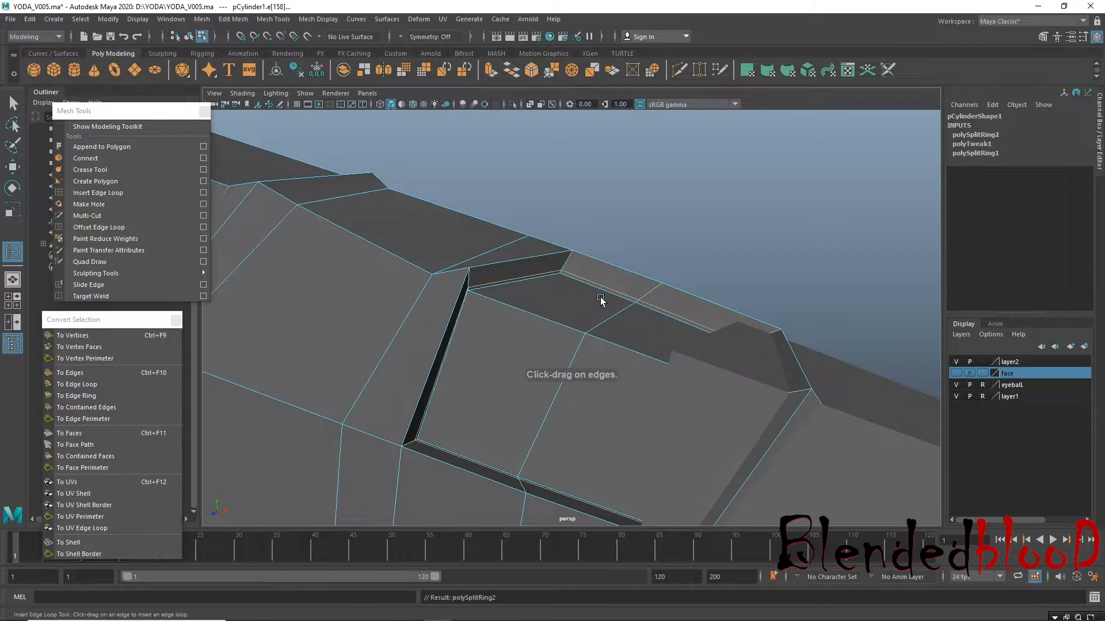
Preview the finger smoothed and examine the nail recess and the nail piece from the side.
{"action": "key", "text": "w"}
{"action": "key", "text": "3"}
{"action": "right_click_drag", "start_coordinate": [566, 270], "coordinate": [628, 235]}
{"action": "left_click", "coordinate": [633, 236]}
{"action": "right_click_drag", "start_coordinate": [659, 326], "coordinate": [443, 268], "text": "alt"}
{"action": "mouse_move", "coordinate": [557, 366]}
{"action": "left_mouse_down", "text": "alt"}
{"action": "mouse_move", "coordinate": [616, 378]}
{"action": "mouse_move", "coordinate": [577, 395]}
{"action": "mouse_move", "coordinate": [580, 476]}
{"action": "mouse_move", "coordinate": [552, 345]}
{"action": "mouse_move", "coordinate": [571, 369]}
{"action": "left_mouse_up", "text": "alt"}
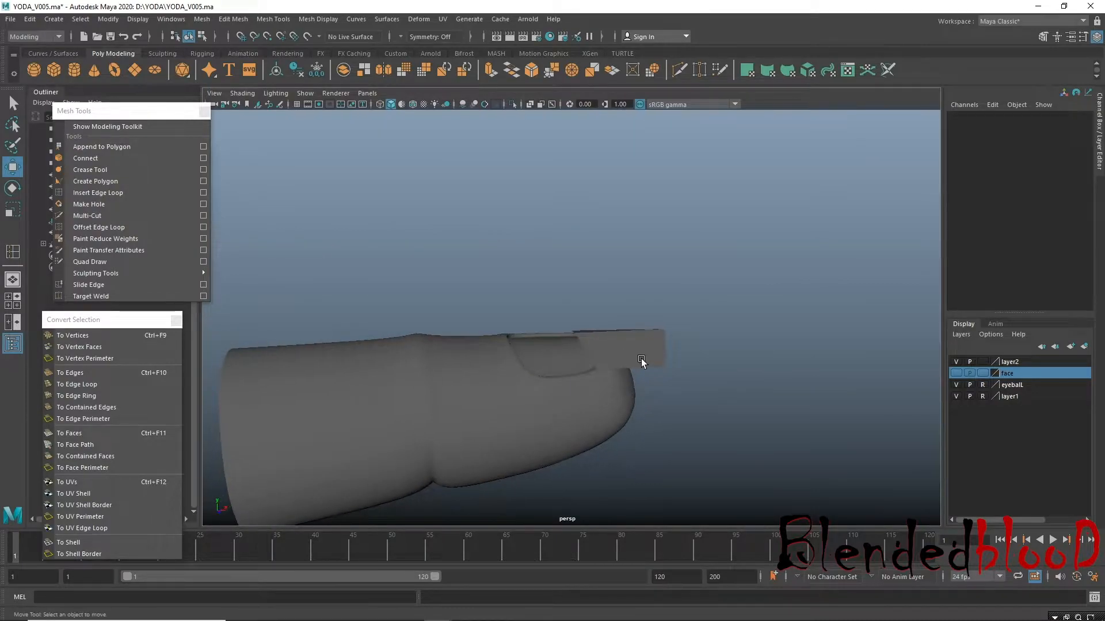
Check the nail piece against the recess by sliding it in along X, and set it out in front of the fingertip.
{"action": "left_click", "coordinate": [644, 355]}
{"action": "left_click_drag", "start_coordinate": [692, 377], "coordinate": [686, 397], "text": "alt"}
{"action": "left_click_drag", "start_coordinate": [676, 302], "coordinate": [616, 375]}
{"action": "scroll", "coordinate": [616, 375], "scroll_direction": "up", "scroll_amount": 10}
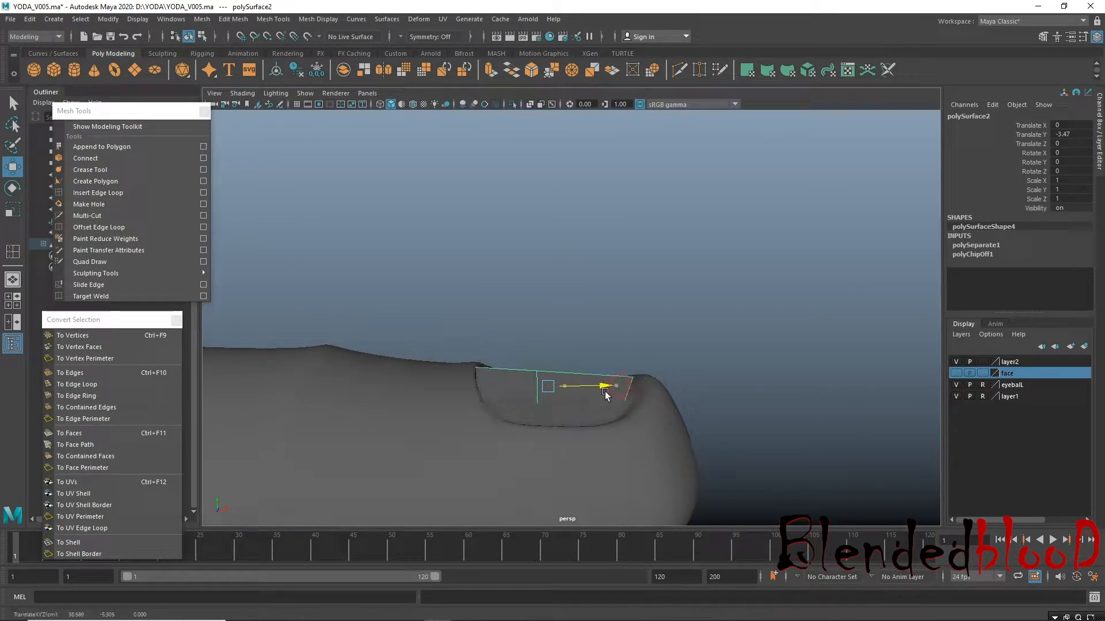
{"action": "left_click_drag", "start_coordinate": [618, 389], "coordinate": [892, 384]}
{"action": "left_click_drag", "start_coordinate": [655, 298], "coordinate": [668, 332], "text": "alt"}
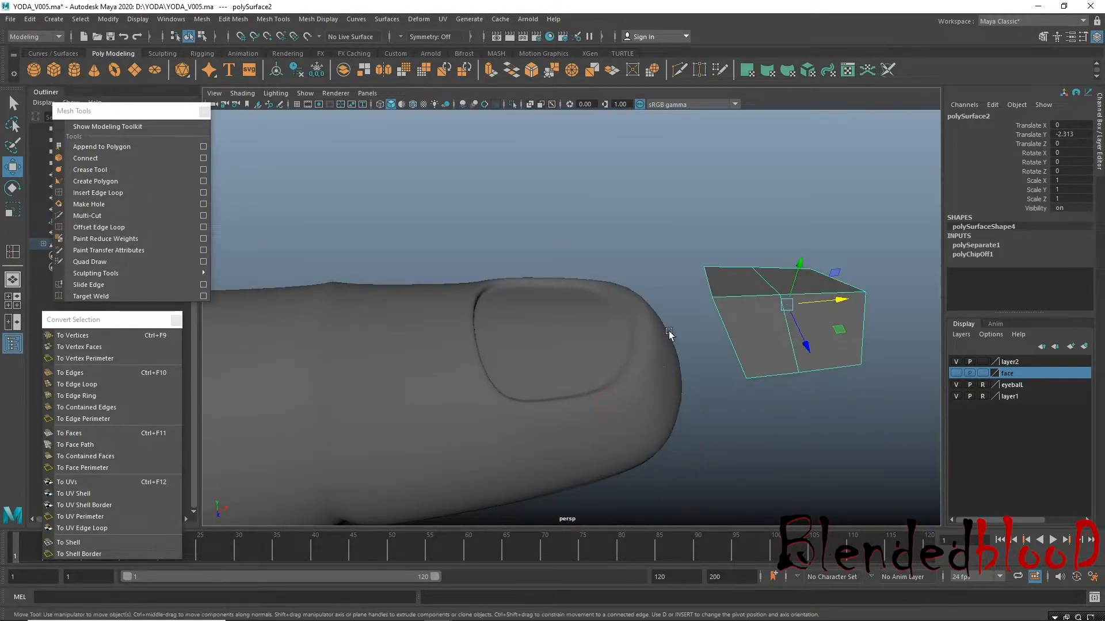
Return the finger to its unsmoothed display, select the vertices on the front rim of the nail recess and lower them slightly along Y.
{"action": "left_click", "coordinate": [629, 409]}
{"action": "key", "text": "1"}
{"action": "mouse_move", "coordinate": [654, 381]}
{"action": "left_mouse_down", "text": "alt"}
{"action": "mouse_move", "coordinate": [641, 345]}
{"action": "mouse_move", "coordinate": [654, 381]}
{"action": "left_mouse_up", "text": "alt"}
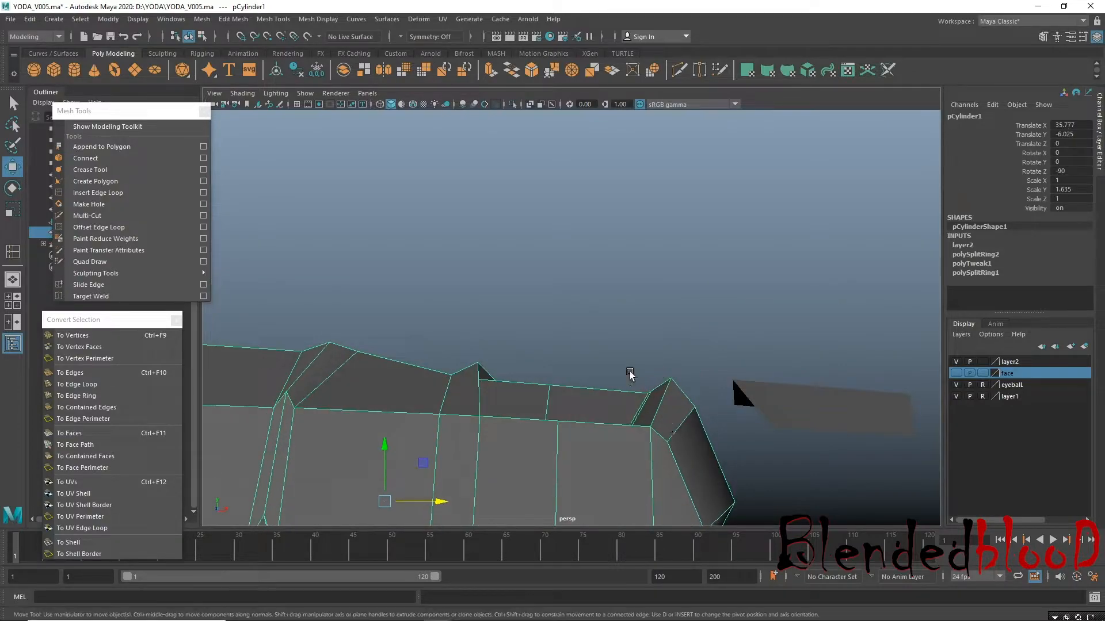
{"action": "middle_click_drag", "start_coordinate": [631, 377], "coordinate": [596, 333], "text": "alt"}
{"action": "right_click_drag", "start_coordinate": [635, 323], "coordinate": [563, 300]}
{"action": "left_click_drag", "start_coordinate": [650, 441], "coordinate": [666, 442], "text": "alt"}
{"action": "left_click", "coordinate": [615, 381]}
{"action": "left_click_drag", "start_coordinate": [645, 323], "coordinate": [544, 339], "text": "alt"}
{"action": "left_click", "coordinate": [655, 324], "text": "shift"}
{"action": "left_click", "coordinate": [740, 406], "text": "shift"}
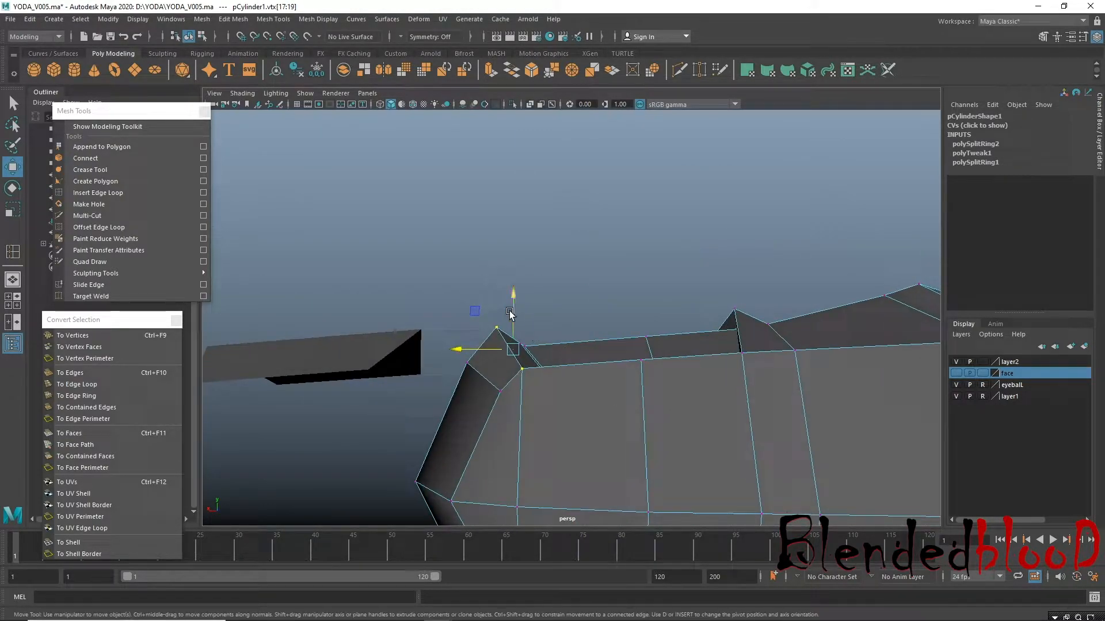
{"action": "left_click_drag", "start_coordinate": [511, 294], "coordinate": [516, 305]}
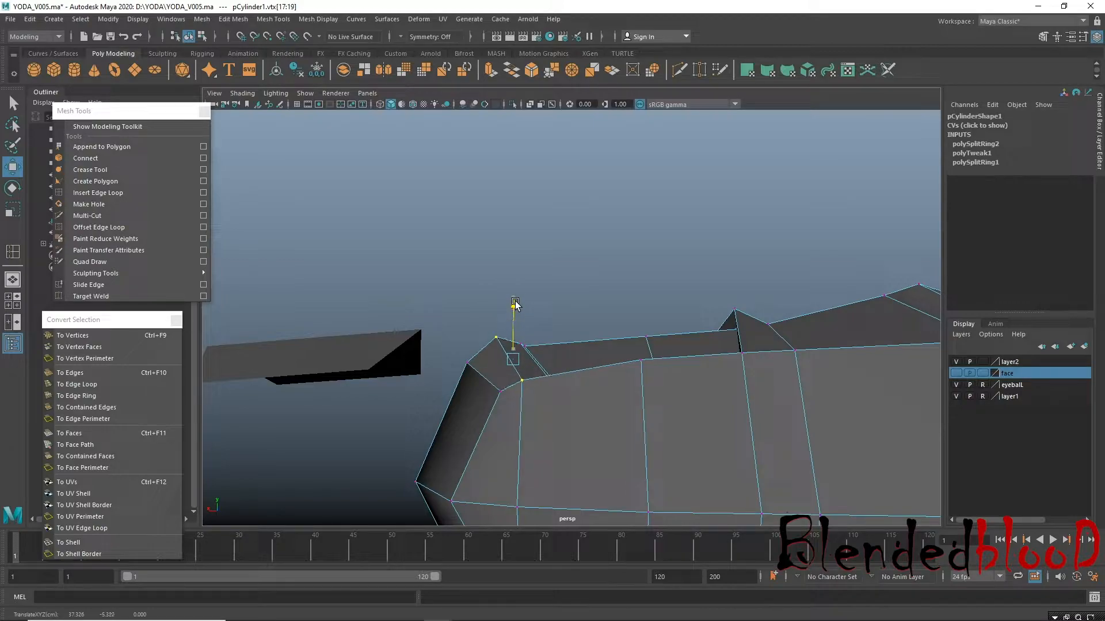
Select only the middle vertex of the recess's front rim and lower it a little more along Y.
{"action": "left_click_drag", "start_coordinate": [502, 371], "coordinate": [796, 350], "text": "alt"}
{"action": "left_click", "coordinate": [626, 328]}
{"action": "left_click_drag", "start_coordinate": [626, 275], "coordinate": [627, 281]}
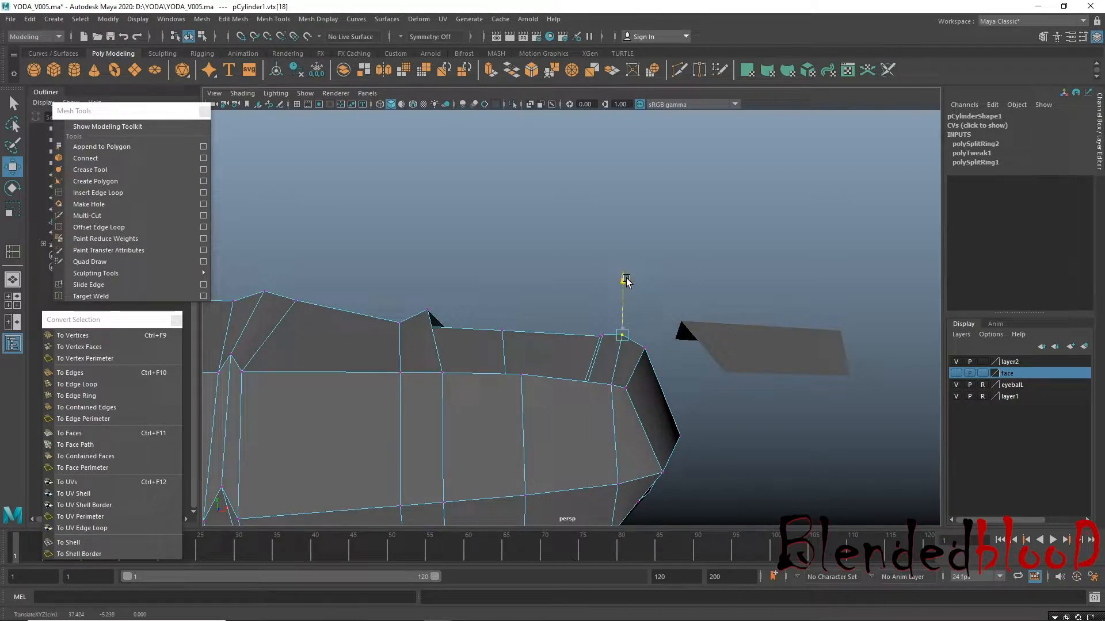
Subdivide the nail piece with the mesh Smooth command at one division.
{"action": "right_click_drag", "start_coordinate": [720, 333], "coordinate": [791, 262]}
{"action": "middle_click_drag", "start_coordinate": [797, 412], "coordinate": [751, 396], "text": "alt"}
{"action": "left_click_drag", "start_coordinate": [750, 396], "coordinate": [693, 469], "text": "alt"}
{"action": "left_click", "coordinate": [215, 19]}
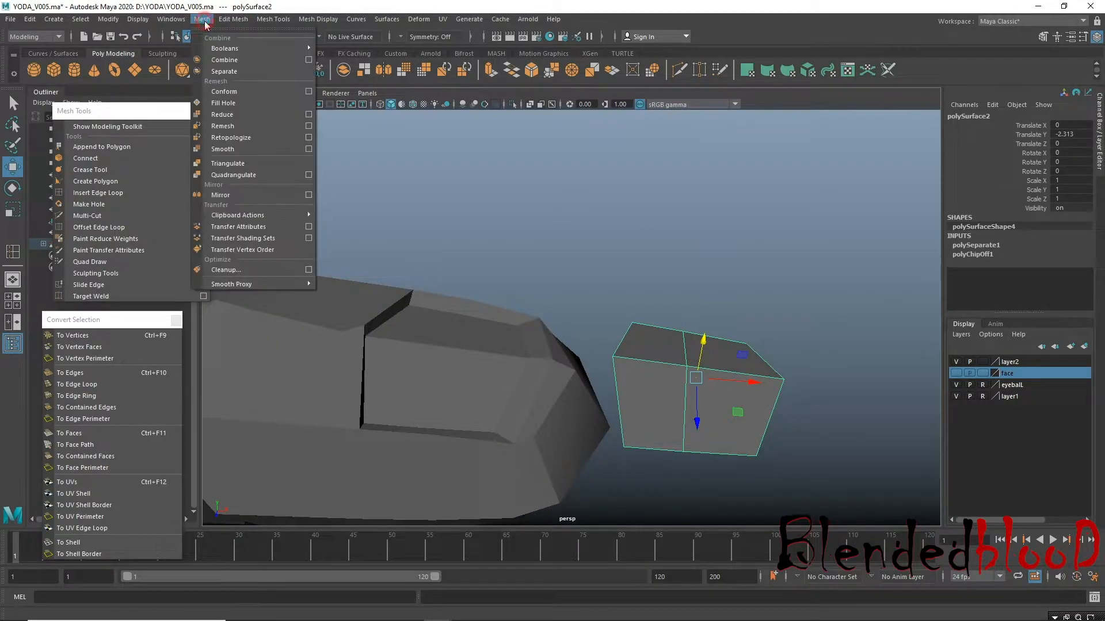
{"action": "left_click", "coordinate": [246, 149]}
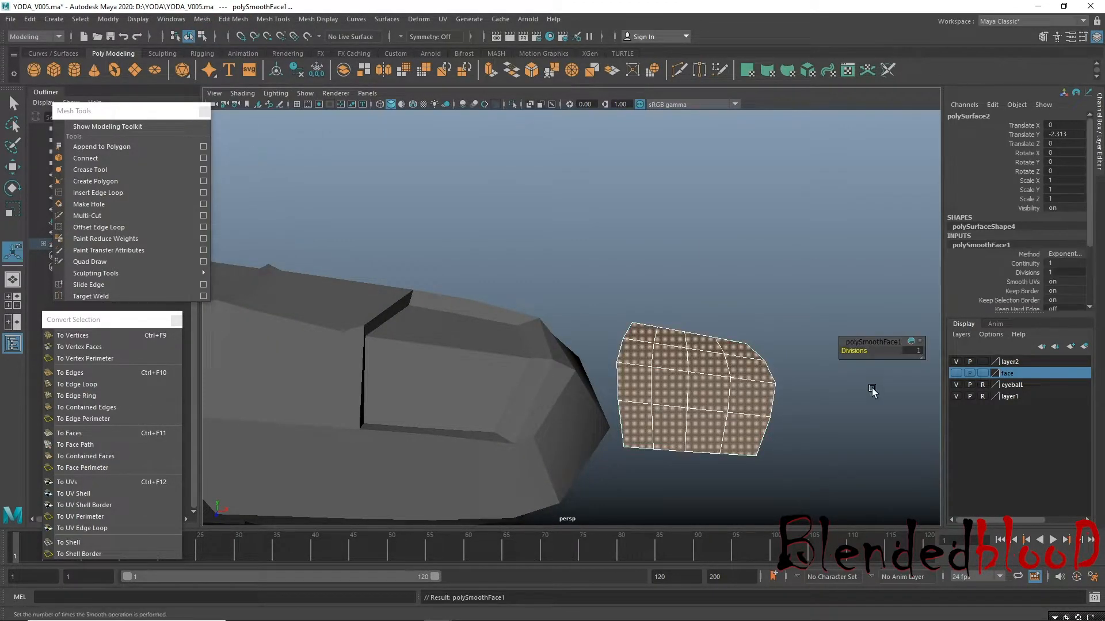
{"action": "key", "text": "w"}
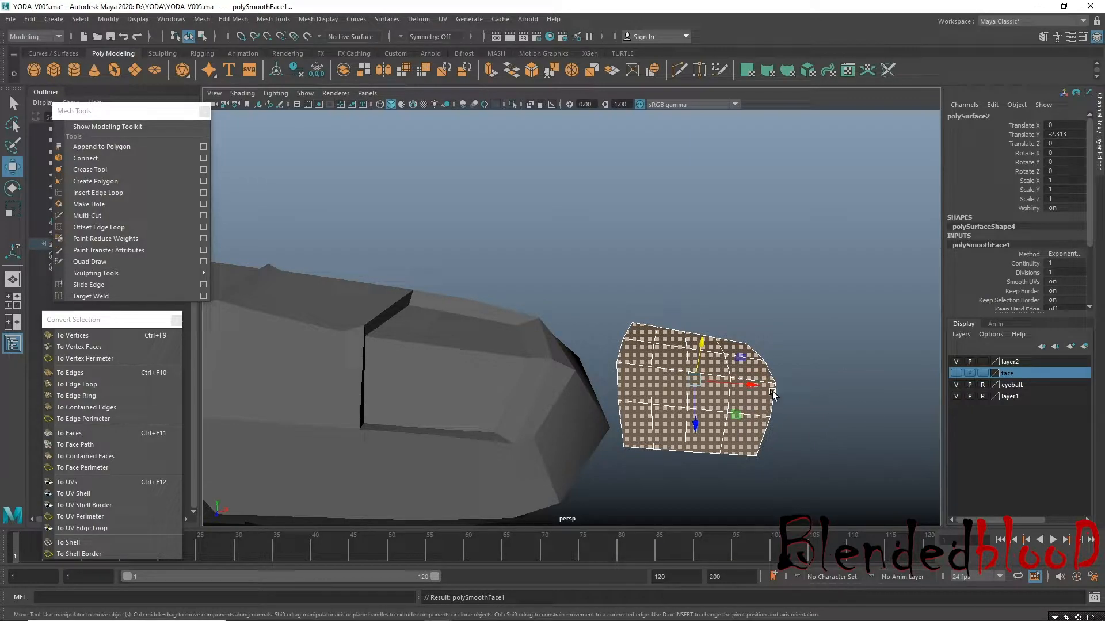
{"action": "middle_click_drag", "start_coordinate": [801, 399], "coordinate": [734, 395], "text": "alt"}
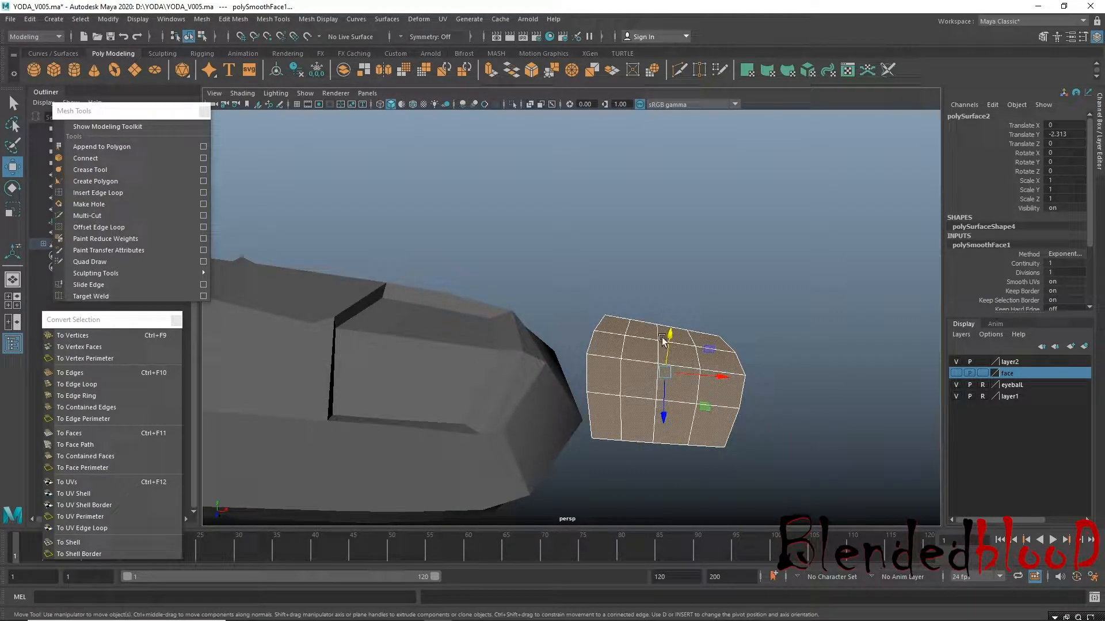
{"action": "right_click_drag", "start_coordinate": [649, 373], "coordinate": [691, 348]}
{"action": "left_click", "coordinate": [205, 21]}
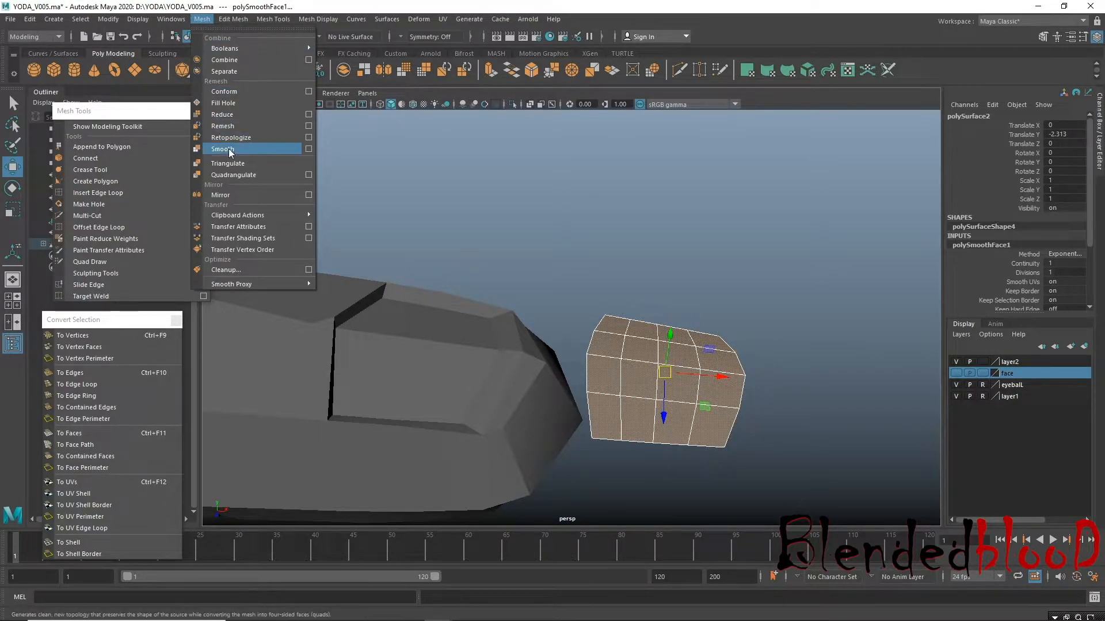
{"action": "left_click", "coordinate": [810, 282]}
In the top view, pull the nail's three front tip vertices forward along X and the middle one slightly farther.
{"action": "left_click_drag", "start_coordinate": [627, 437], "coordinate": [624, 363], "text": "alt"}
{"action": "left_click", "coordinate": [655, 385]}
{"action": "left_click_drag", "start_coordinate": [668, 396], "coordinate": [646, 390], "text": "alt"}
{"action": "right_click_drag", "start_coordinate": [675, 314], "coordinate": [580, 293]}
{"action": "key", "text": "space"}
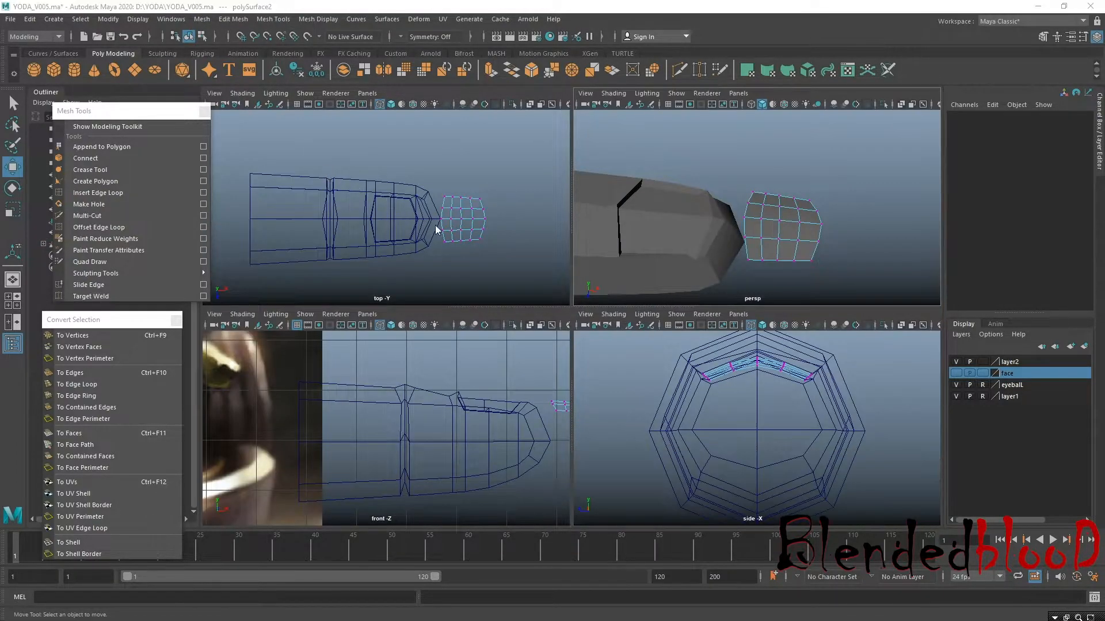
{"action": "key", "text": "space"}
{"action": "middle_click_drag", "start_coordinate": [399, 274], "coordinate": [233, 221], "text": "alt"}
{"action": "right_click_drag", "start_coordinate": [584, 294], "coordinate": [737, 440], "text": "alt"}
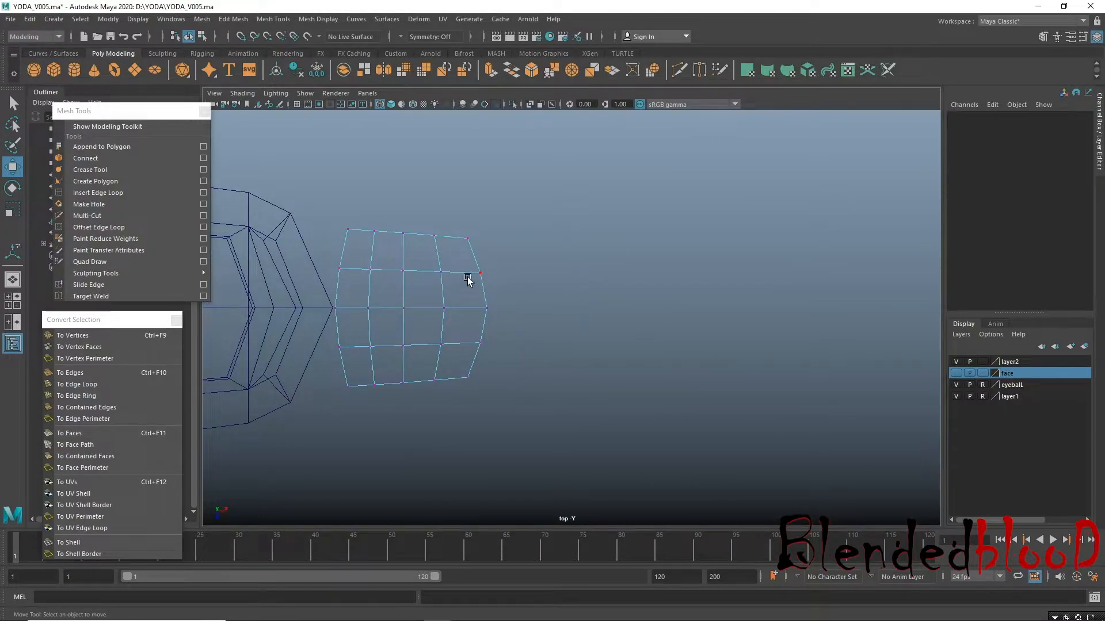
{"action": "left_click_drag", "start_coordinate": [505, 366], "coordinate": [505, 367]}
{"action": "left_click_drag", "start_coordinate": [538, 308], "coordinate": [584, 311]}
{"action": "left_click_drag", "start_coordinate": [501, 295], "coordinate": [594, 307]}
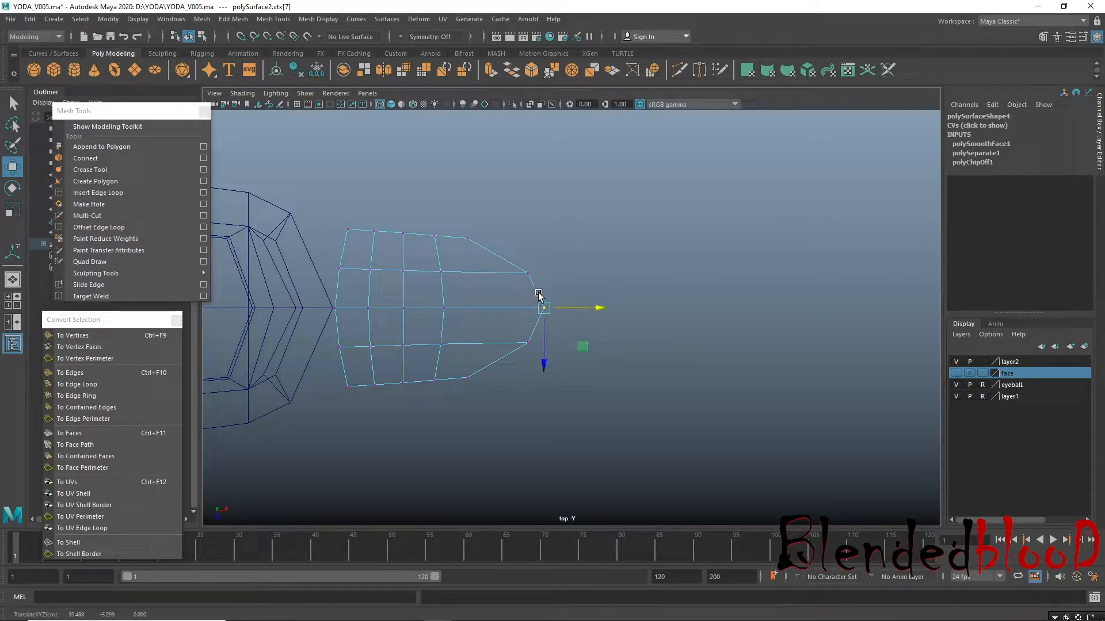
Nudge the three tip vertices forward, move the nail's front corner vertices along X and scale them closer together along Z.
{"action": "left_click_drag", "start_coordinate": [447, 259], "coordinate": [654, 405]}
{"action": "left_click_drag", "start_coordinate": [477, 267], "coordinate": [626, 363]}
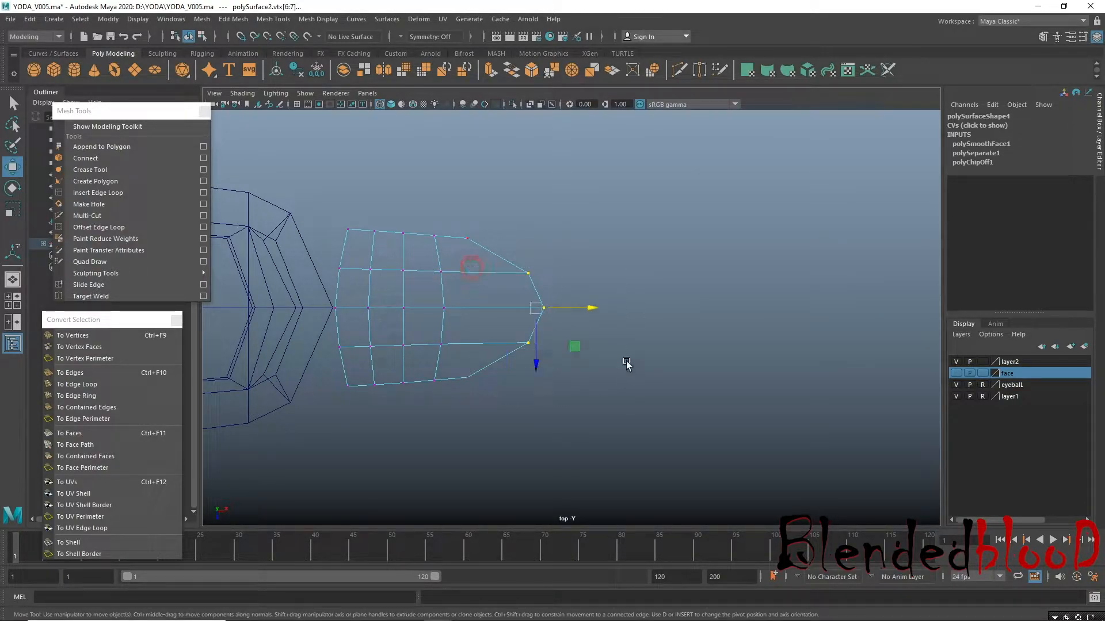
{"action": "left_click_drag", "start_coordinate": [587, 312], "coordinate": [590, 312]}
{"action": "left_click_drag", "start_coordinate": [461, 224], "coordinate": [499, 383]}
{"action": "left_click_drag", "start_coordinate": [514, 306], "coordinate": [535, 311]}
{"action": "key", "text": "r"}
{"action": "left_click_drag", "start_coordinate": [484, 363], "coordinate": [482, 359]}
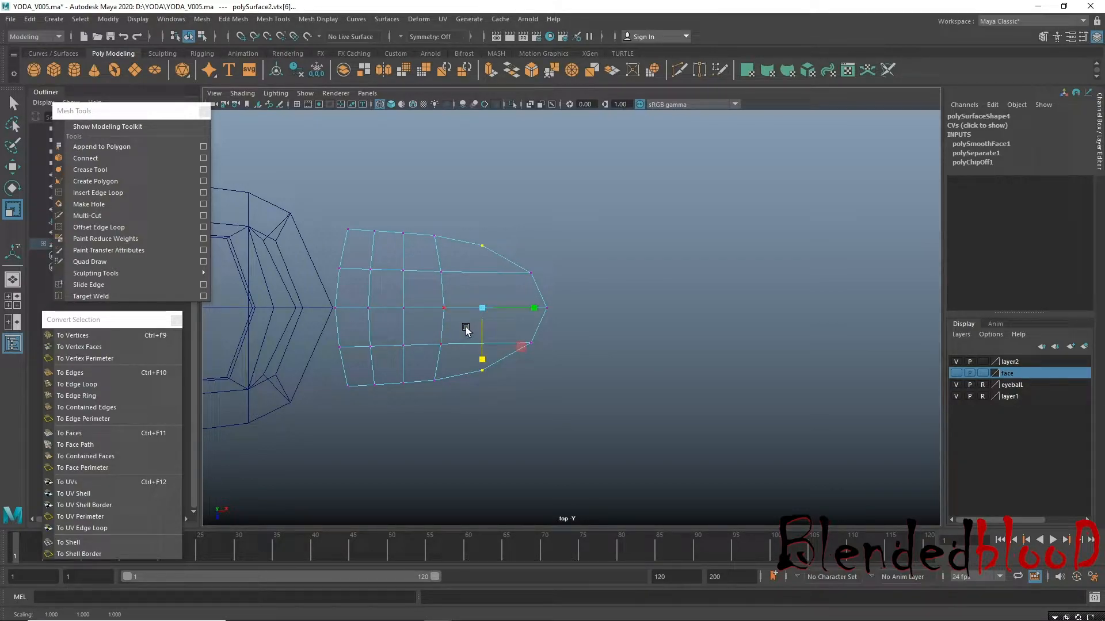
{"action": "key", "text": "w"}
{"action": "key", "text": "F8"}
In the perspective view, select all the nail's vertices and relax its interior with the Sculpt Geometry Tool at a brush radius of 0.2963.
{"action": "key", "text": "space"}
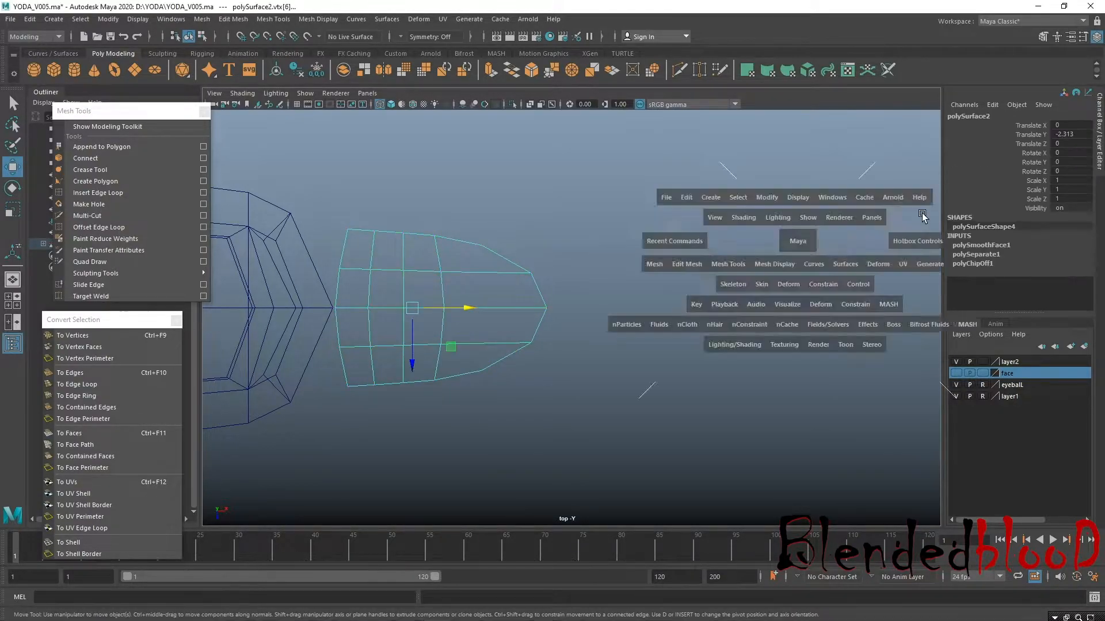
{"action": "key", "text": "space"}
{"action": "left_click_drag", "start_coordinate": [740, 308], "coordinate": [520, 267], "text": "alt"}
{"action": "right_click_drag", "start_coordinate": [518, 266], "coordinate": [449, 264]}
{"action": "left_click_drag", "start_coordinate": [316, 201], "coordinate": [797, 426]}
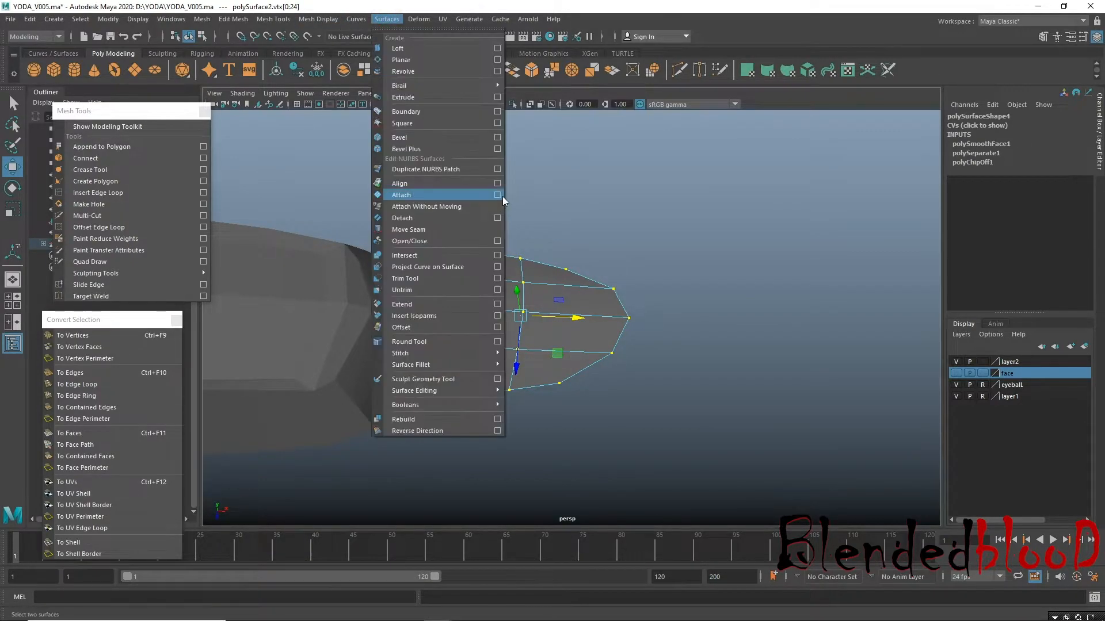
{"action": "left_click", "coordinate": [496, 379]}
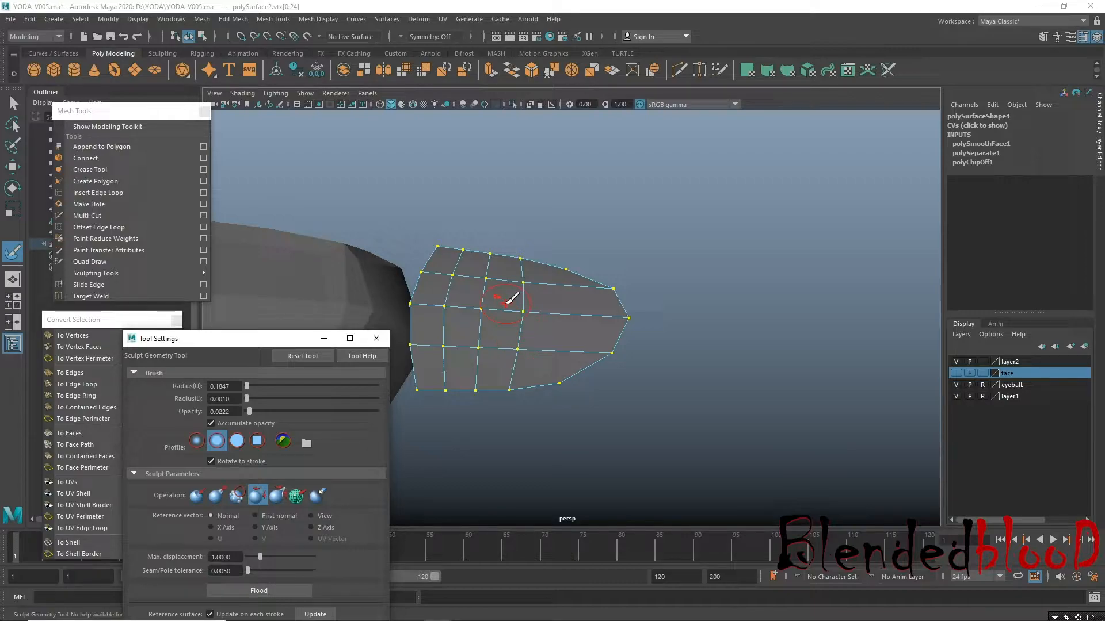
{"action": "key", "text": "b"}
{"action": "left_click_drag", "start_coordinate": [489, 302], "coordinate": [477, 352]}
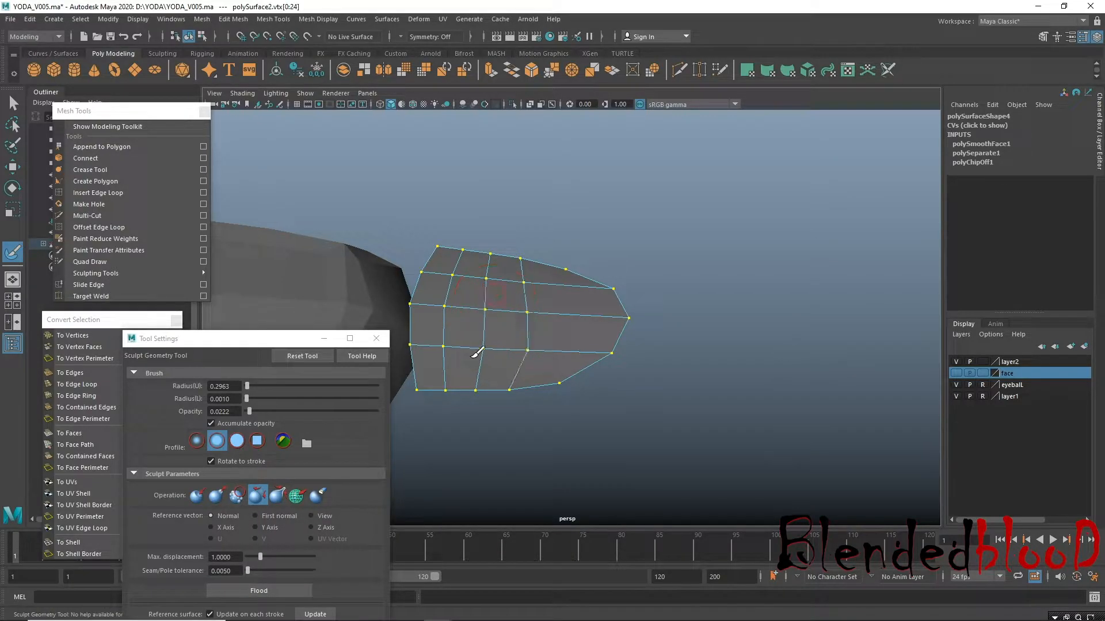
{"action": "mouse_move", "coordinate": [452, 299]}
{"action": "left_mouse_down"}
{"action": "mouse_move", "coordinate": [494, 301]}
{"action": "mouse_move", "coordinate": [436, 346]}
{"action": "left_mouse_up"}
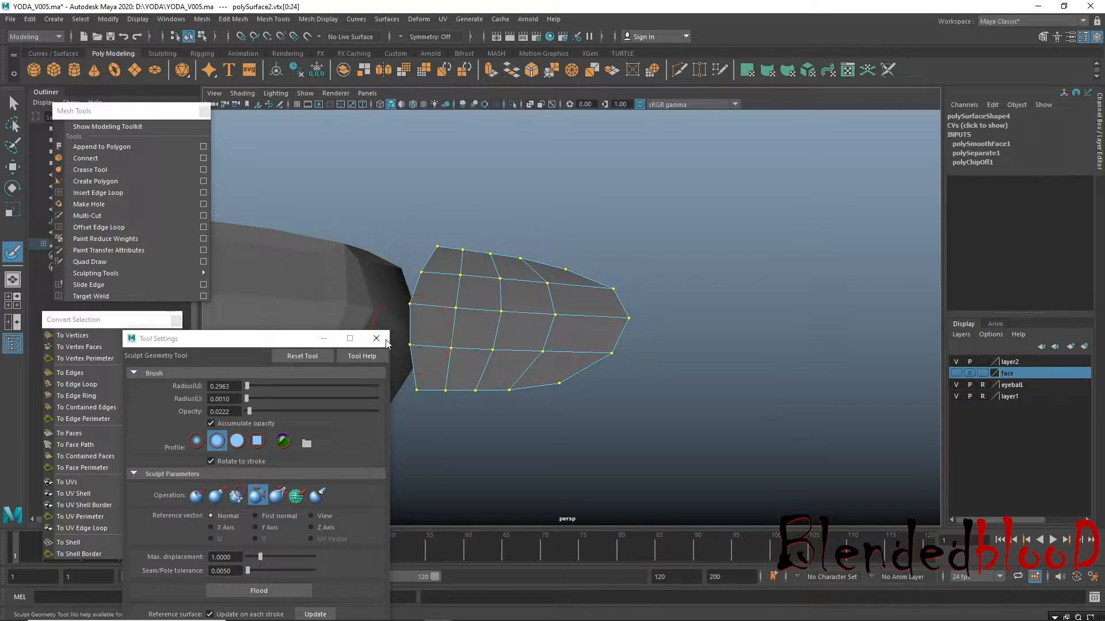
{"action": "left_click", "coordinate": [380, 340]}
{"action": "key", "text": "w"}
Return the nail to object mode and delete all construction history in the scene.
{"action": "left_click_drag", "start_coordinate": [536, 295], "coordinate": [532, 283], "text": "alt"}
{"action": "right_click_drag", "start_coordinate": [516, 281], "coordinate": [585, 234]}
{"action": "left_click", "coordinate": [605, 232]}
{"action": "left_click_drag", "start_coordinate": [615, 404], "coordinate": [609, 373], "text": "alt"}
{"action": "left_click", "coordinate": [599, 385]}
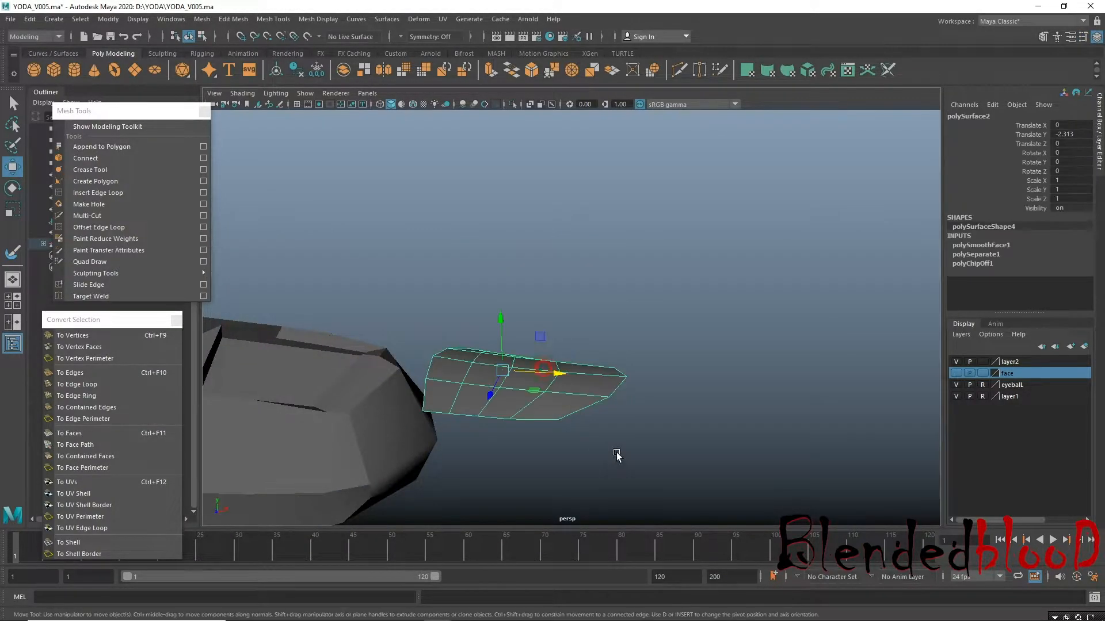
{"action": "middle_click_drag", "start_coordinate": [616, 455], "coordinate": [643, 352], "text": "alt"}
{"action": "left_click_drag", "start_coordinate": [646, 357], "coordinate": [614, 321], "text": "alt"}
{"action": "middle_click_drag", "start_coordinate": [584, 314], "coordinate": [557, 365], "text": "alt"}
{"action": "left_click_drag", "start_coordinate": [556, 365], "coordinate": [569, 367], "text": "alt"}
{"action": "left_click", "coordinate": [29, 19]}
{"action": "mouse_move", "coordinate": [104, 166]}
{"action": "left_click", "coordinate": [223, 166]}
{"action": "right_click_drag", "start_coordinate": [566, 339], "coordinate": [566, 324]}
{"action": "left_click_drag", "start_coordinate": [396, 277], "coordinate": [777, 405]}
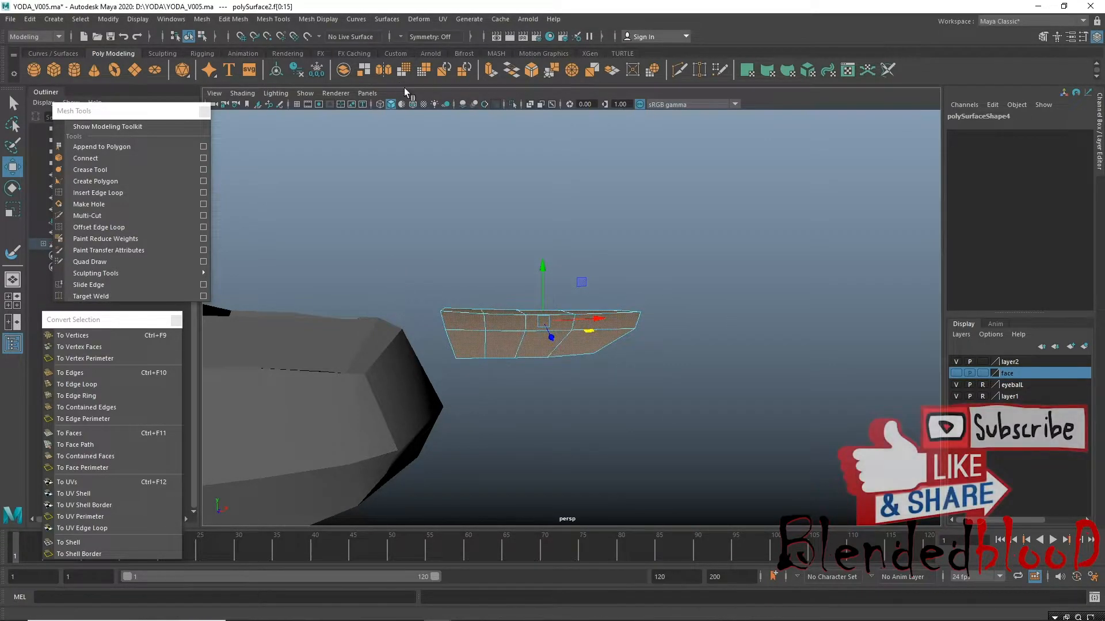
{"action": "key", "text": "ctrl+e"}
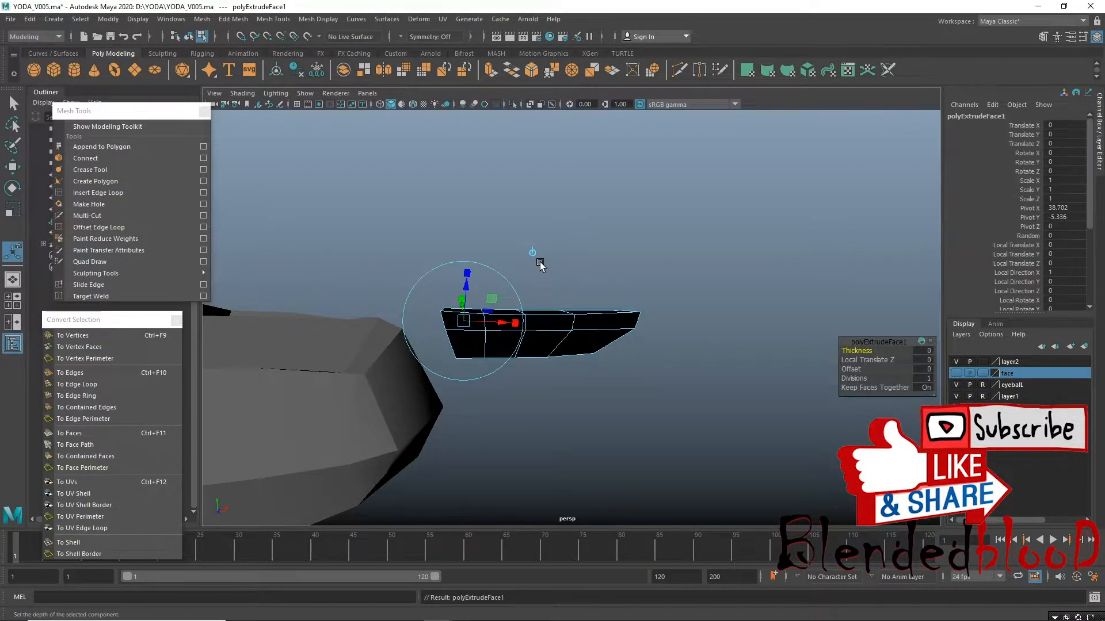
{"action": "key", "text": "w"}
{"action": "left_click", "coordinate": [531, 251]}
{"action": "left_click", "coordinate": [514, 333]}
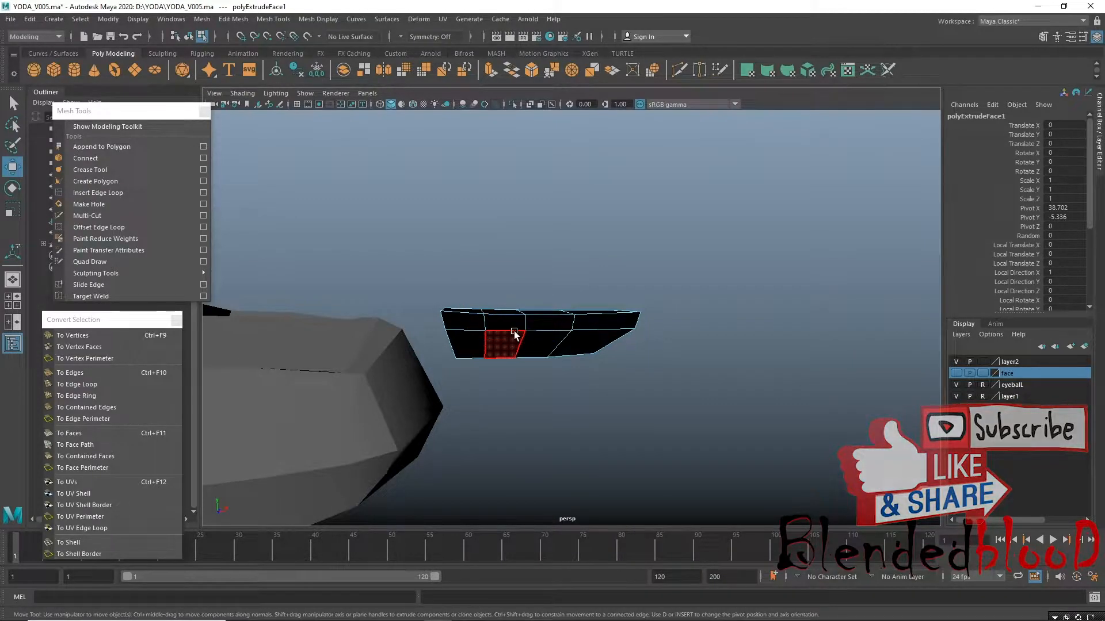
{"action": "key", "text": "ctrl+z"}
{"action": "mouse_move", "coordinate": [543, 267]}
{"action": "left_mouse_down"}
{"action": "mouse_move", "coordinate": [544, 279]}
{"action": "mouse_move", "coordinate": [543, 247]}
{"action": "left_mouse_up"}
{"action": "key", "text": "ctrl+z"}
{"action": "key", "text": "ctrl+z"}
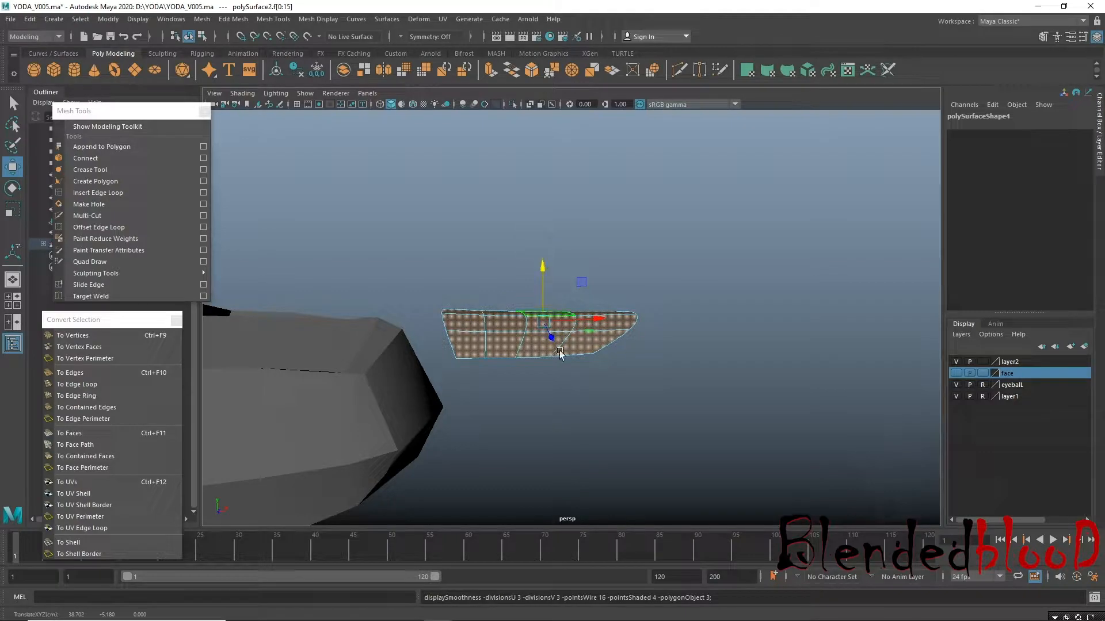
Select all of the nail's faces and extrude them in place, switching back to the Move tool.
{"action": "left_click_drag", "start_coordinate": [559, 355], "coordinate": [556, 280], "text": "alt"}
{"action": "left_click", "coordinate": [558, 284]}
{"action": "left_click_drag", "start_coordinate": [646, 274], "coordinate": [654, 346], "text": "alt"}
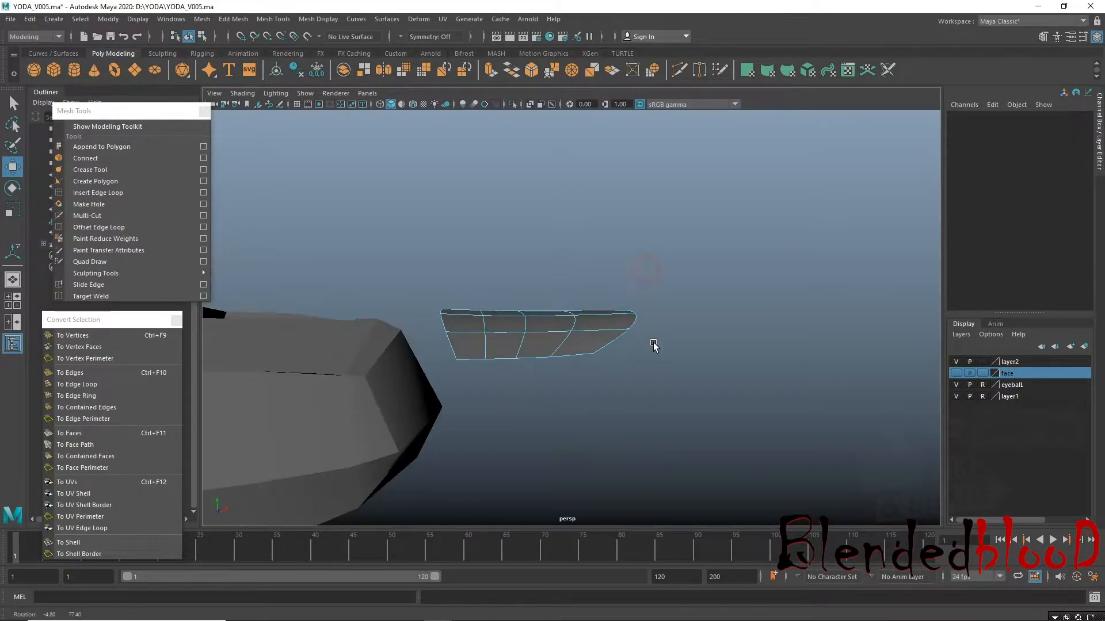
{"action": "left_click_drag", "start_coordinate": [371, 257], "coordinate": [685, 409]}
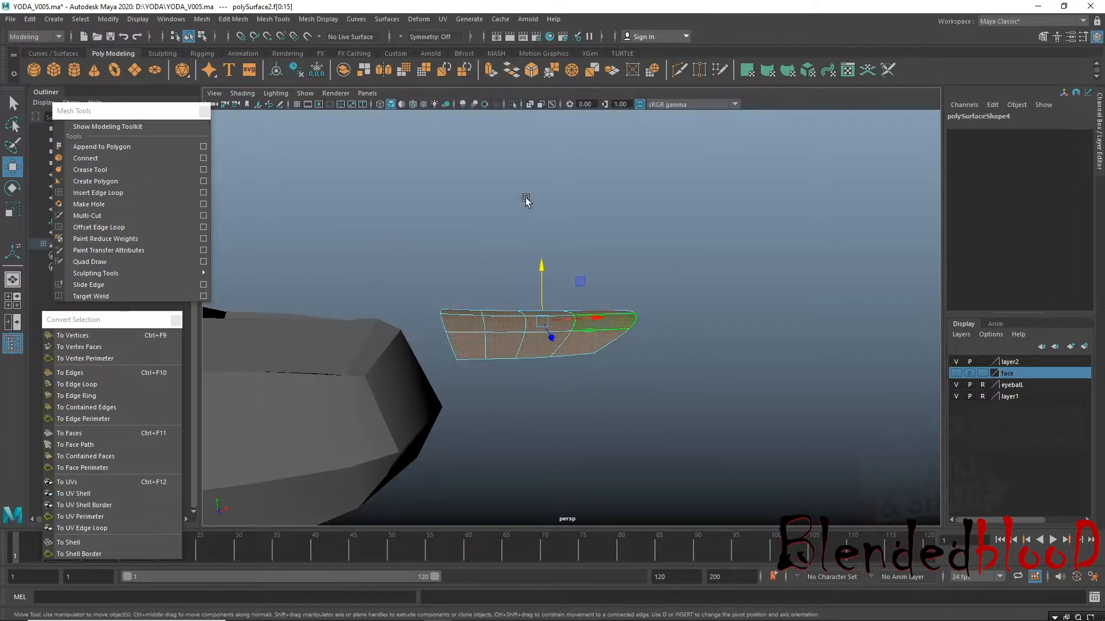
{"action": "left_click", "coordinate": [491, 69]}
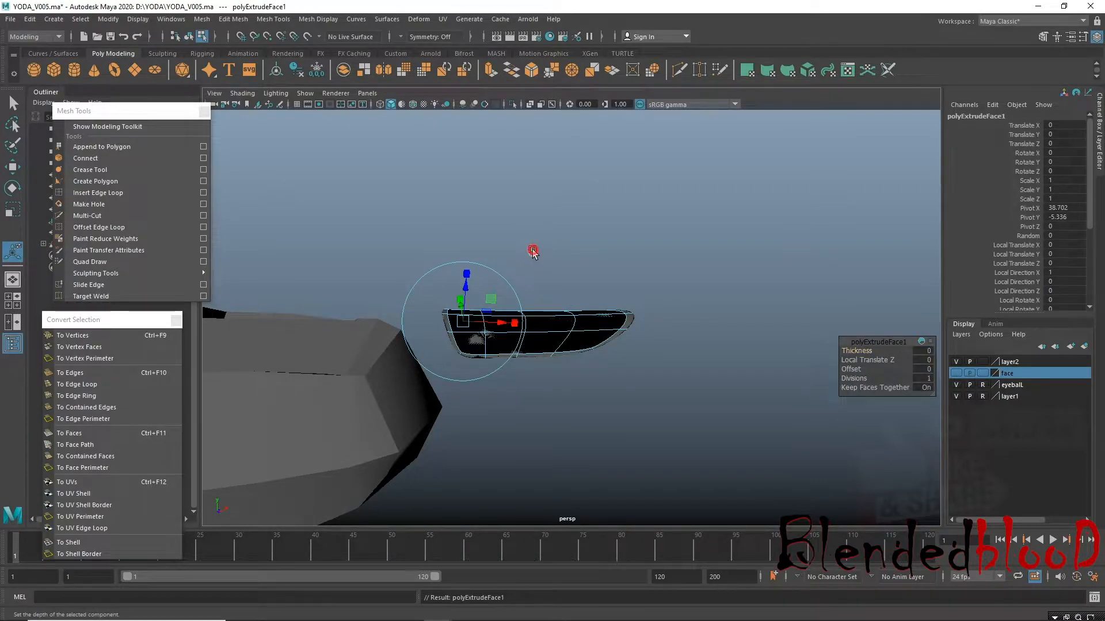
{"action": "key", "text": "w"}
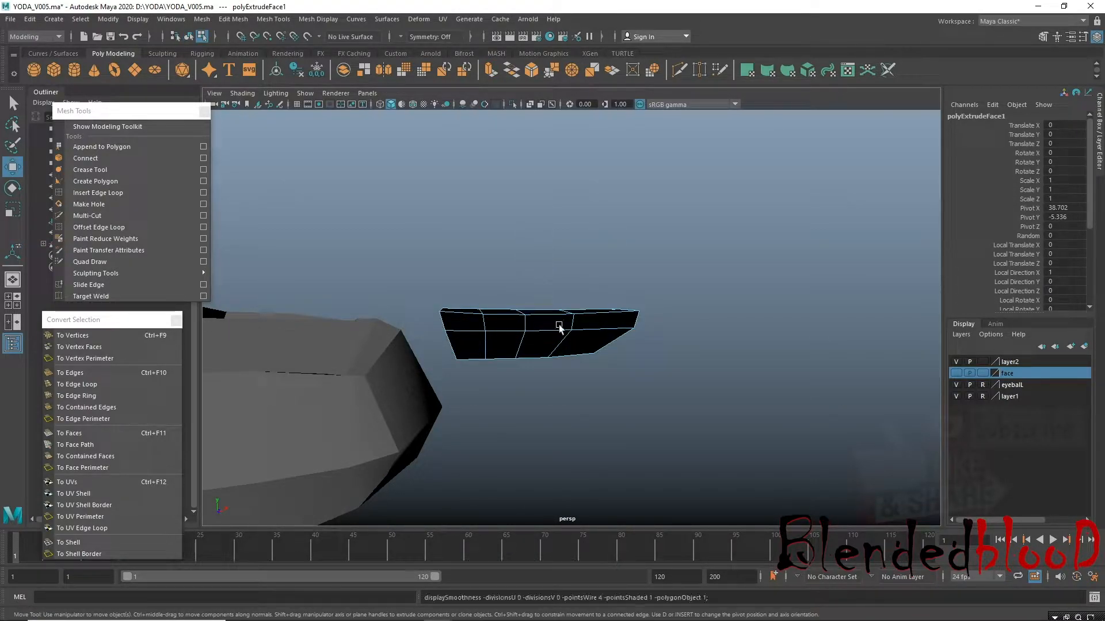
Select the nail's sixteen extruded faces and raise them slightly along Y to give the nail thickness.
{"action": "left_click", "coordinate": [506, 349]}
{"action": "left_click", "coordinate": [506, 349], "text": "shift"}
{"action": "left_click", "coordinate": [469, 344], "text": "shift"}
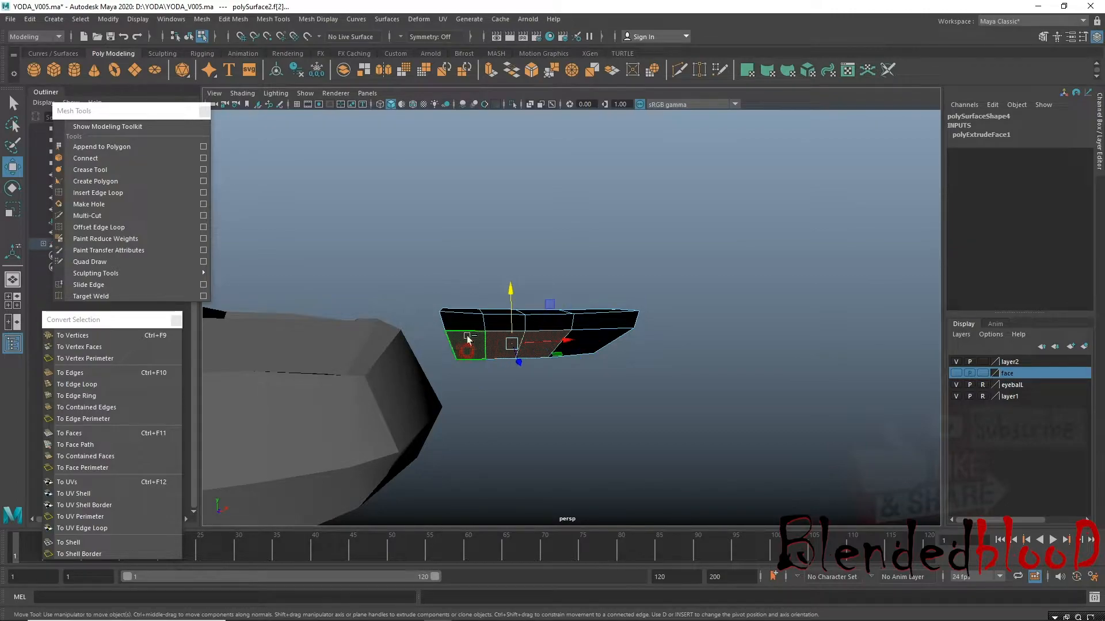
{"action": "left_click", "coordinate": [464, 322], "text": "shift"}
{"action": "left_click", "coordinate": [494, 324], "text": "shift"}
{"action": "left_click", "coordinate": [547, 321], "text": "shift"}
{"action": "left_click_drag", "start_coordinate": [691, 345], "coordinate": [595, 406], "text": "alt"}
{"action": "left_click", "coordinate": [632, 377], "text": "shift"}
{"action": "left_click", "coordinate": [668, 348], "text": "shift"}
{"action": "left_click", "coordinate": [707, 326], "text": "shift"}
{"action": "left_click", "coordinate": [723, 373], "text": "shift"}
{"action": "left_click", "coordinate": [688, 381], "text": "shift"}
{"action": "left_click", "coordinate": [644, 398], "text": "shift"}
{"action": "left_click", "coordinate": [620, 417], "text": "shift"}
{"action": "left_click_drag", "start_coordinate": [491, 424], "coordinate": [617, 337], "text": "alt"}
{"action": "left_click_drag", "start_coordinate": [551, 275], "coordinate": [548, 272]}
{"action": "left_click_drag", "start_coordinate": [548, 269], "coordinate": [549, 270]}
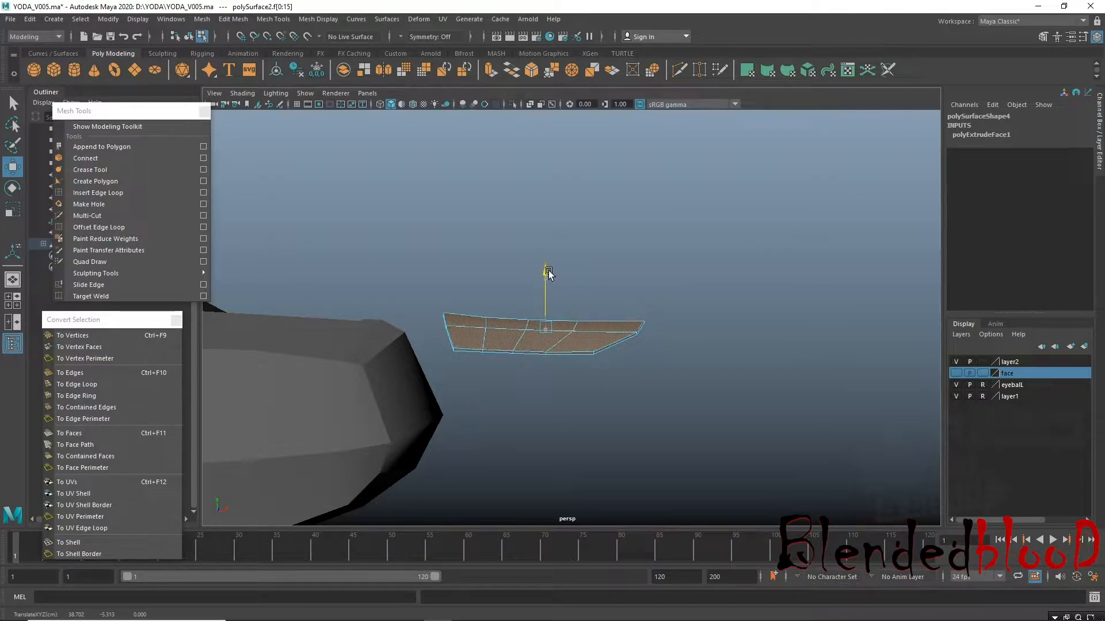
Return the thickened nail to object mode and display it with smooth mesh preview.
{"action": "scroll", "coordinate": [595, 350], "scroll_direction": "up", "scroll_amount": 5}
{"action": "right_click_drag", "start_coordinate": [613, 362], "coordinate": [680, 261]}
{"action": "left_click_drag", "start_coordinate": [633, 417], "coordinate": [567, 412], "text": "alt"}
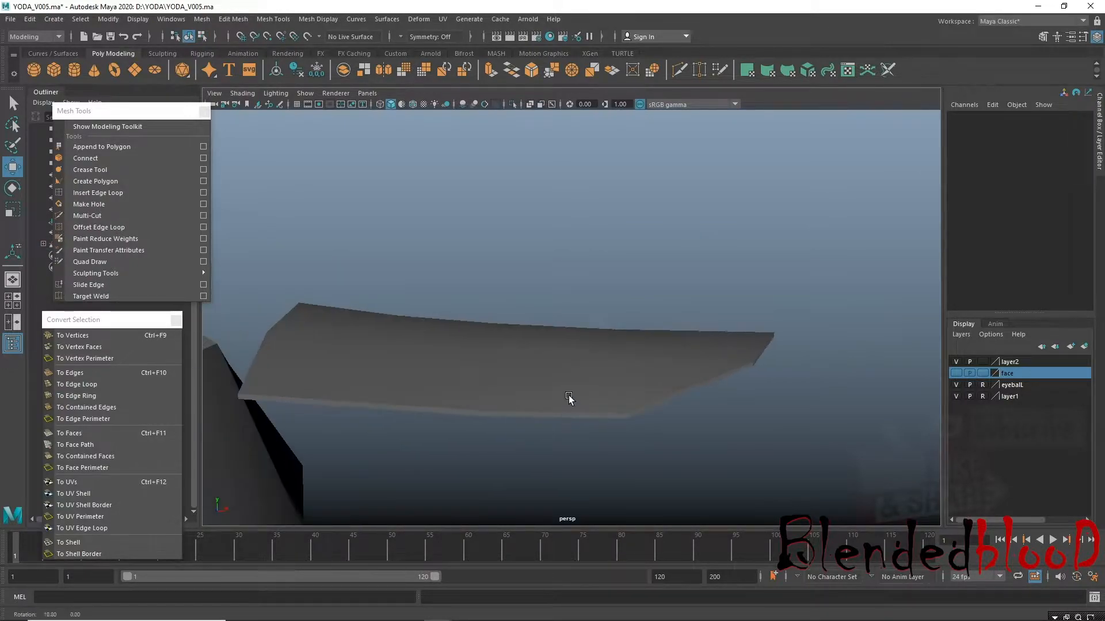
{"action": "left_click", "coordinate": [577, 377]}
{"action": "key", "text": "3"}
{"action": "left_click_drag", "start_coordinate": [574, 459], "coordinate": [523, 411], "text": "alt"}
Try deleting a single face in the middle of the nail.
{"action": "right_click_drag", "start_coordinate": [521, 410], "coordinate": [527, 325]}
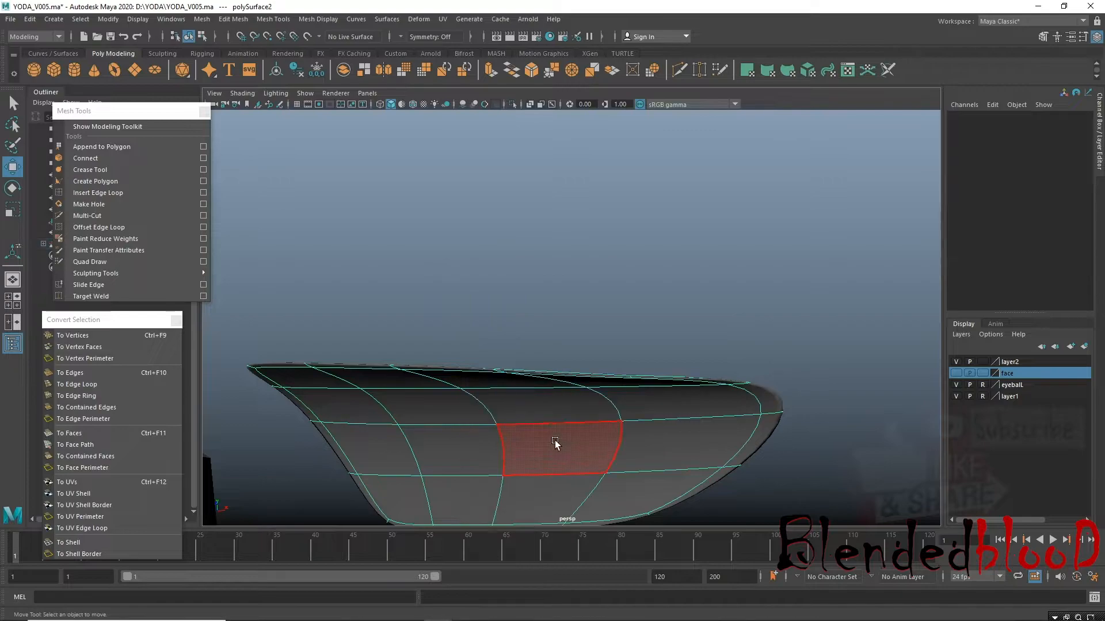
{"action": "left_click", "coordinate": [547, 412]}
{"action": "key", "text": "Delete"}
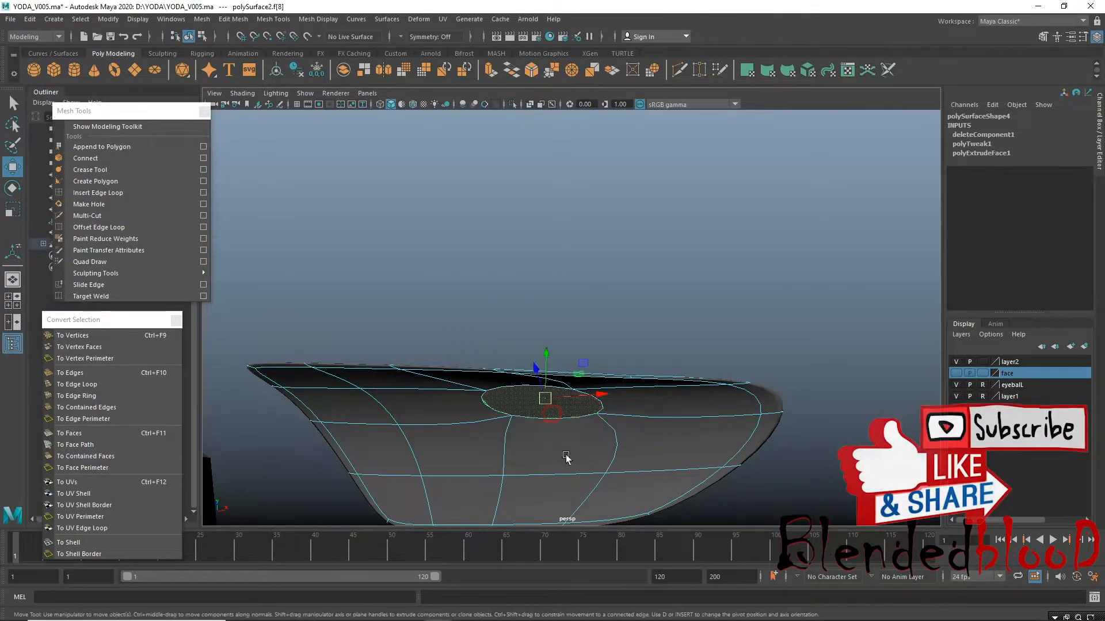
{"action": "left_click", "coordinate": [601, 480]}
{"action": "key", "text": "ctrl+z"}
{"action": "key", "text": "ctrl+z"}
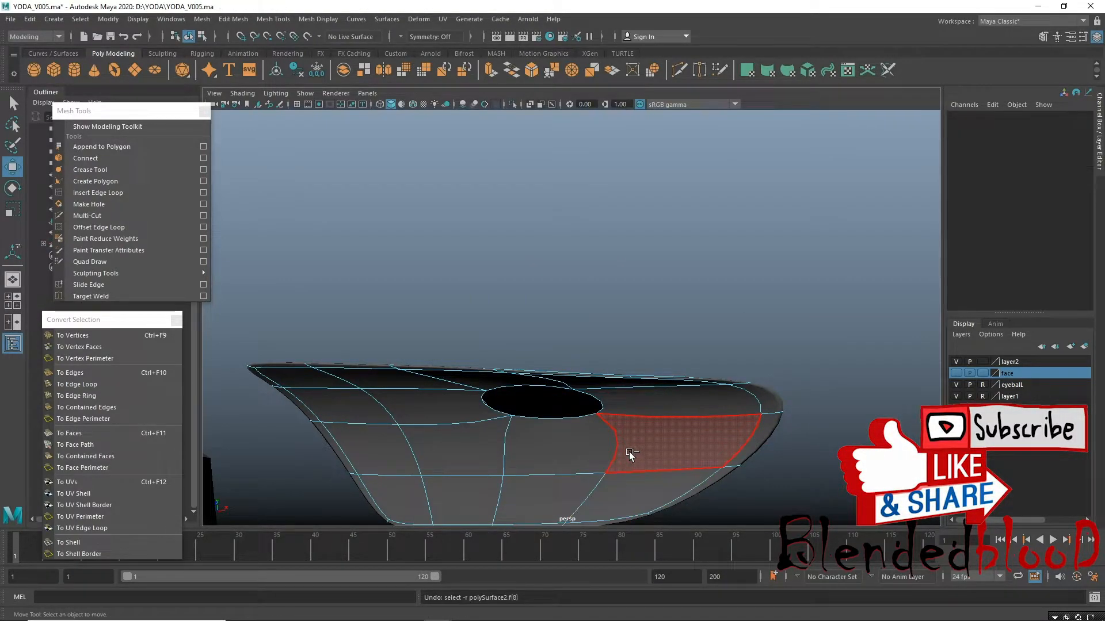
Switch the nail back to object mode, reselect it and clear all construction history by type.
{"action": "right_click_drag", "start_coordinate": [508, 401], "coordinate": [594, 247]}
{"action": "left_click", "coordinate": [609, 254]}
{"action": "right_click_drag", "start_coordinate": [656, 350], "coordinate": [443, 290], "text": "alt"}
{"action": "left_click_drag", "start_coordinate": [442, 289], "coordinate": [477, 356], "text": "alt"}
{"action": "left_click", "coordinate": [490, 311]}
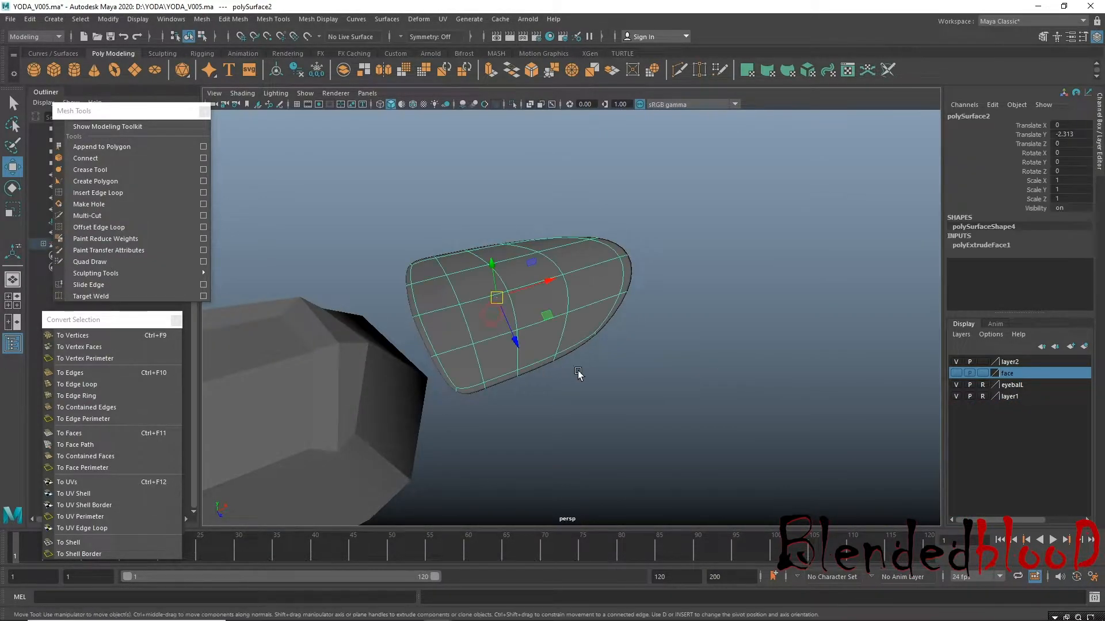
{"action": "left_click_drag", "start_coordinate": [579, 374], "coordinate": [553, 340], "text": "alt"}
{"action": "left_click", "coordinate": [26, 19]}
{"action": "left_click", "coordinate": [23, 19]}
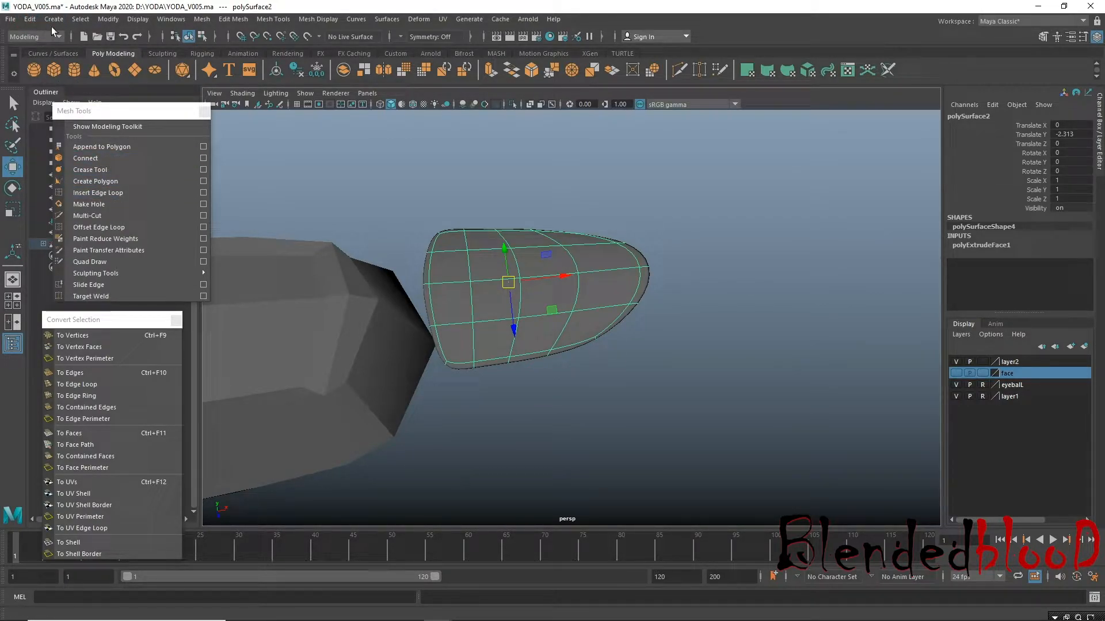
{"action": "left_click", "coordinate": [30, 19]}
{"action": "mouse_move", "coordinate": [144, 167]}
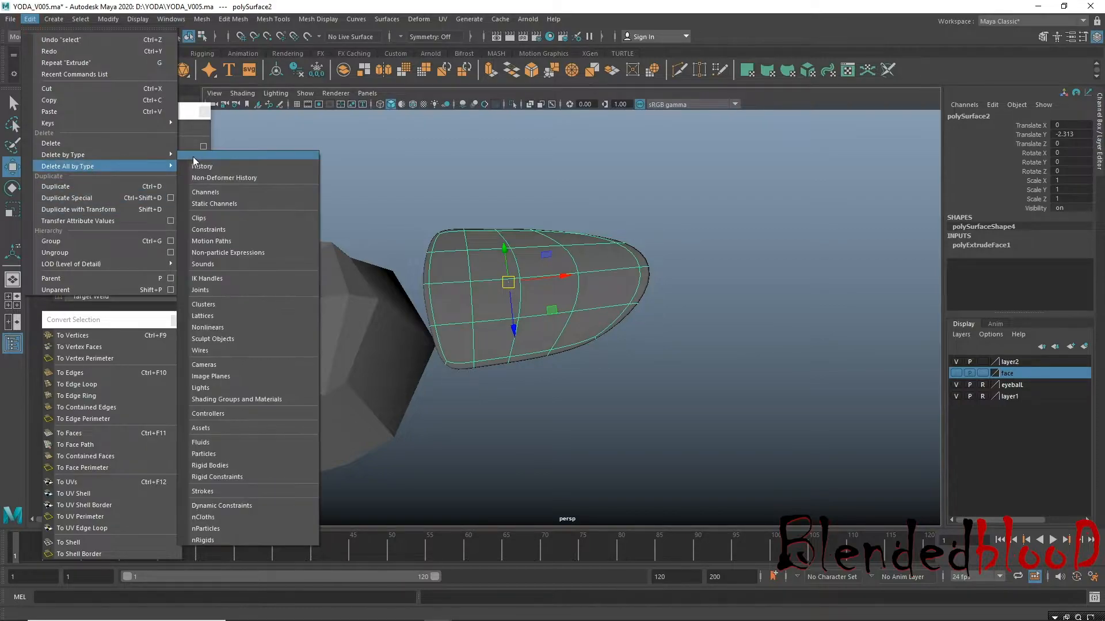
{"action": "left_click", "coordinate": [202, 166]}
Display the finger with smooth mesh preview and move the nail back along X and down to Translate Y -3.458 into the recess.
{"action": "left_click_drag", "start_coordinate": [522, 331], "coordinate": [616, 359], "text": "alt"}
{"action": "left_click", "coordinate": [506, 381]}
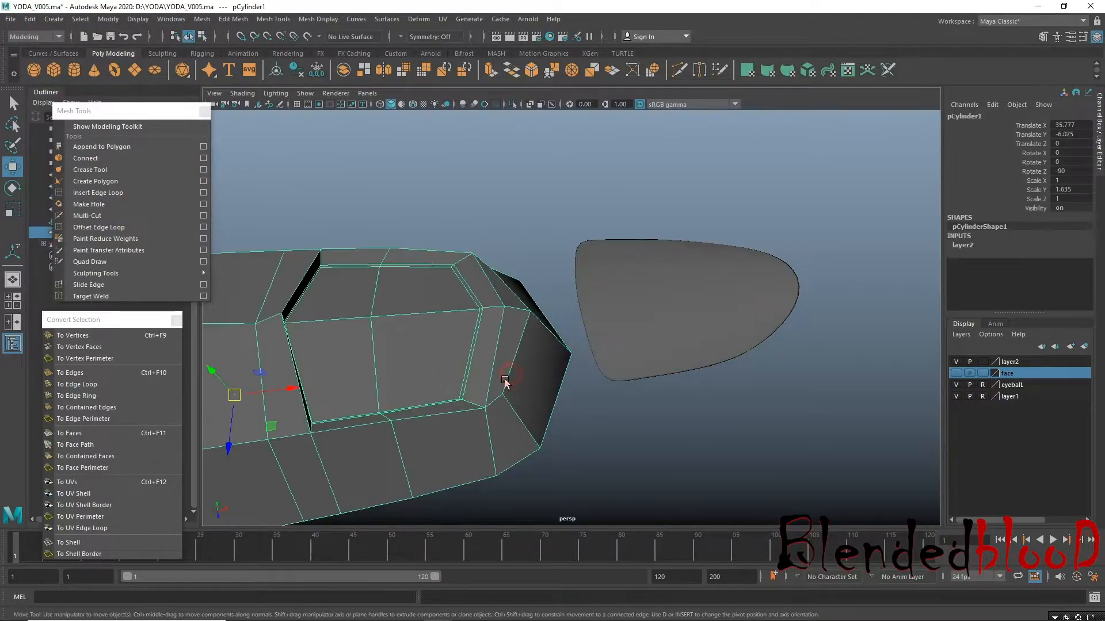
{"action": "key", "text": "3"}
{"action": "left_click_drag", "start_coordinate": [727, 442], "coordinate": [670, 402], "text": "alt"}
{"action": "left_click", "coordinate": [666, 397]}
{"action": "left_click", "coordinate": [656, 321]}
{"action": "left_click_drag", "start_coordinate": [706, 323], "coordinate": [523, 321]}
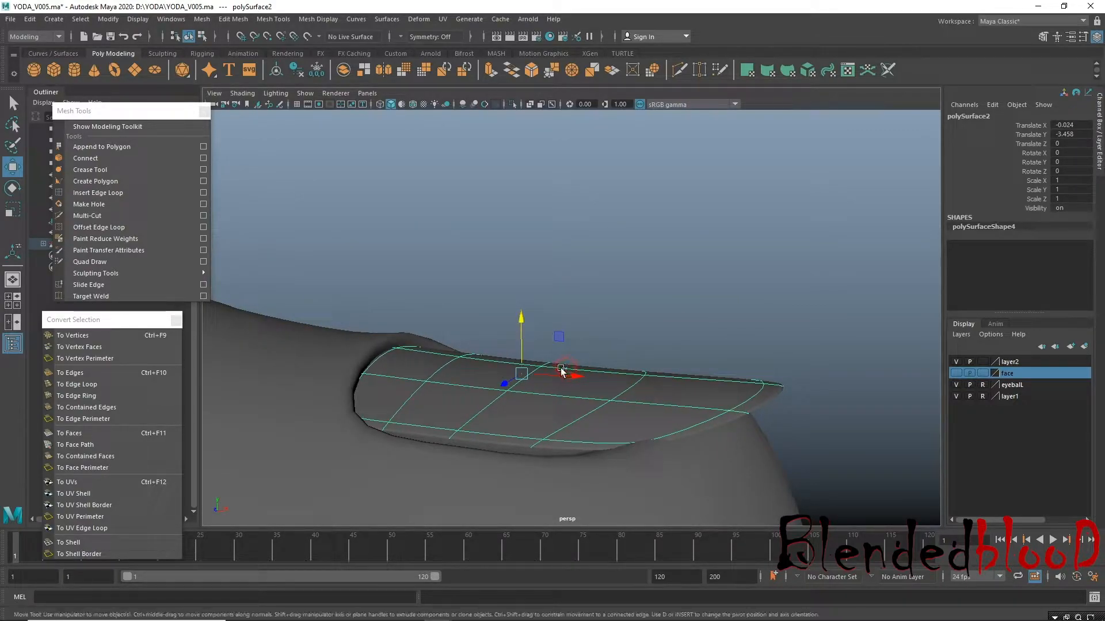
{"action": "left_click_drag", "start_coordinate": [573, 378], "coordinate": [566, 378]}
Select the finger and show it unsmoothed in the top view, with the fingertip and nail recess framed.
{"action": "left_click_drag", "start_coordinate": [621, 406], "coordinate": [611, 384], "text": "alt"}
{"action": "right_click_drag", "start_coordinate": [577, 341], "coordinate": [623, 415], "text": "alt"}
{"action": "right_click_drag", "start_coordinate": [600, 373], "coordinate": [627, 398], "text": "alt"}
{"action": "left_click", "coordinate": [603, 264]}
{"action": "key", "text": "space"}
{"action": "key", "text": "space"}
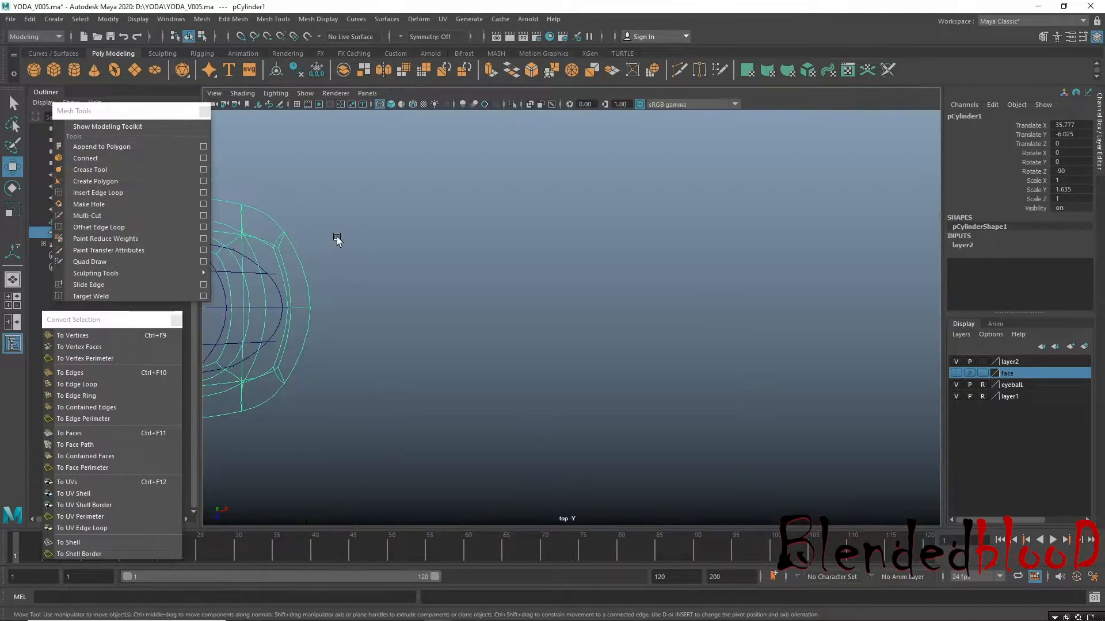
{"action": "right_click_drag", "start_coordinate": [454, 254], "coordinate": [582, 347], "text": "alt"}
{"action": "key", "text": "1"}
{"action": "middle_click_drag", "start_coordinate": [290, 232], "coordinate": [549, 243], "text": "alt"}
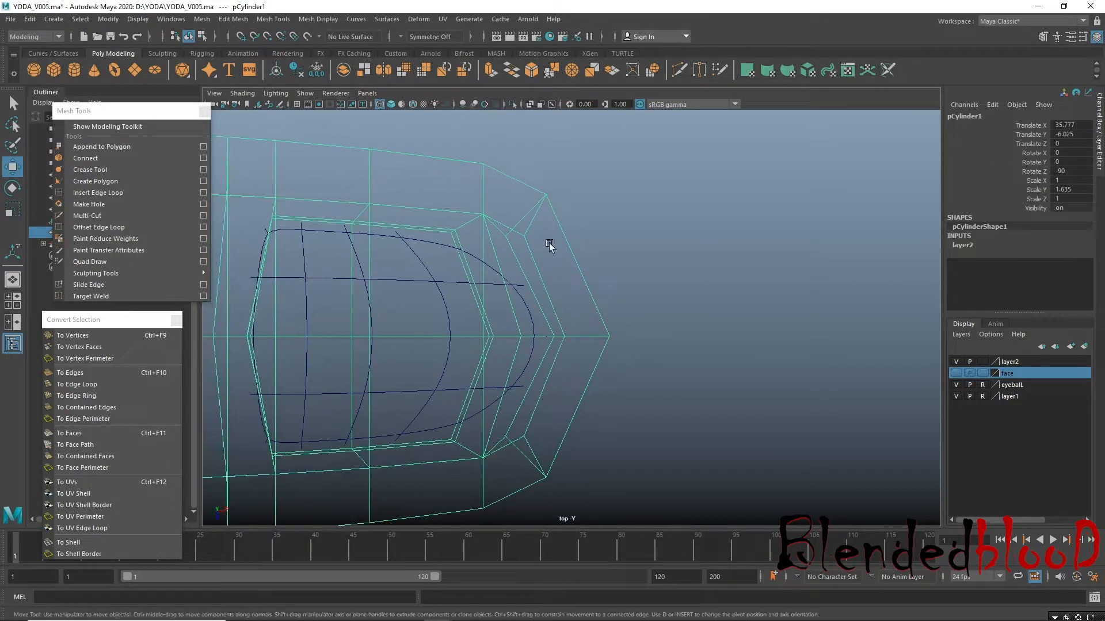
Scale the three vertices on each side of the fingertip closer together along Z, and slightly narrow the vertex ring behind them.
{"action": "right_click", "coordinate": [520, 210]}
{"action": "left_click", "coordinate": [465, 210]}
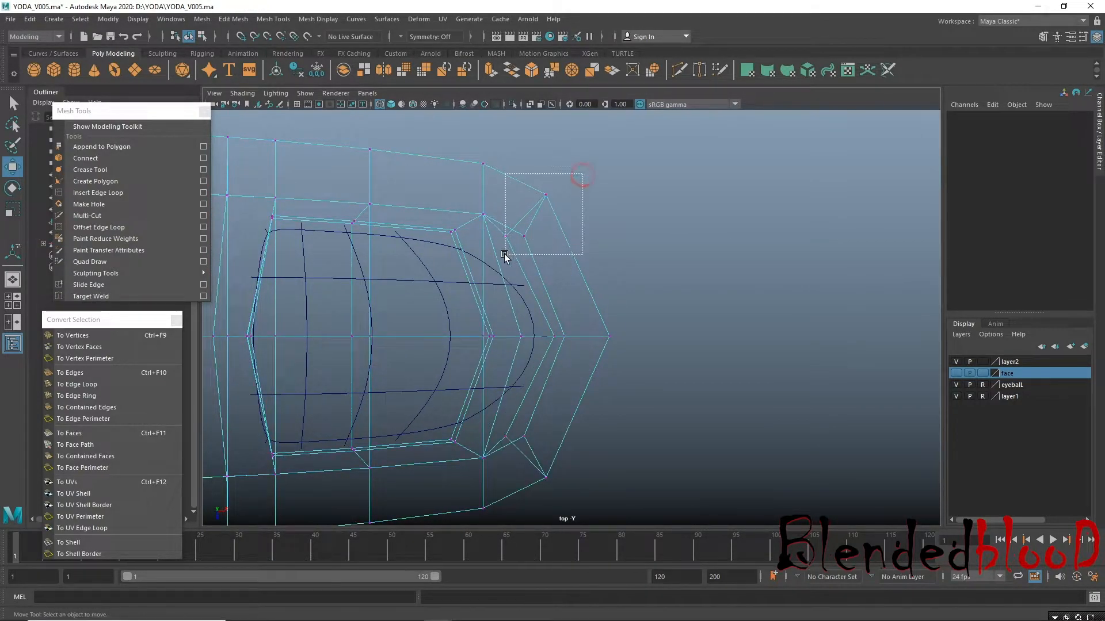
{"action": "left_click_drag", "start_coordinate": [505, 255], "coordinate": [504, 254]}
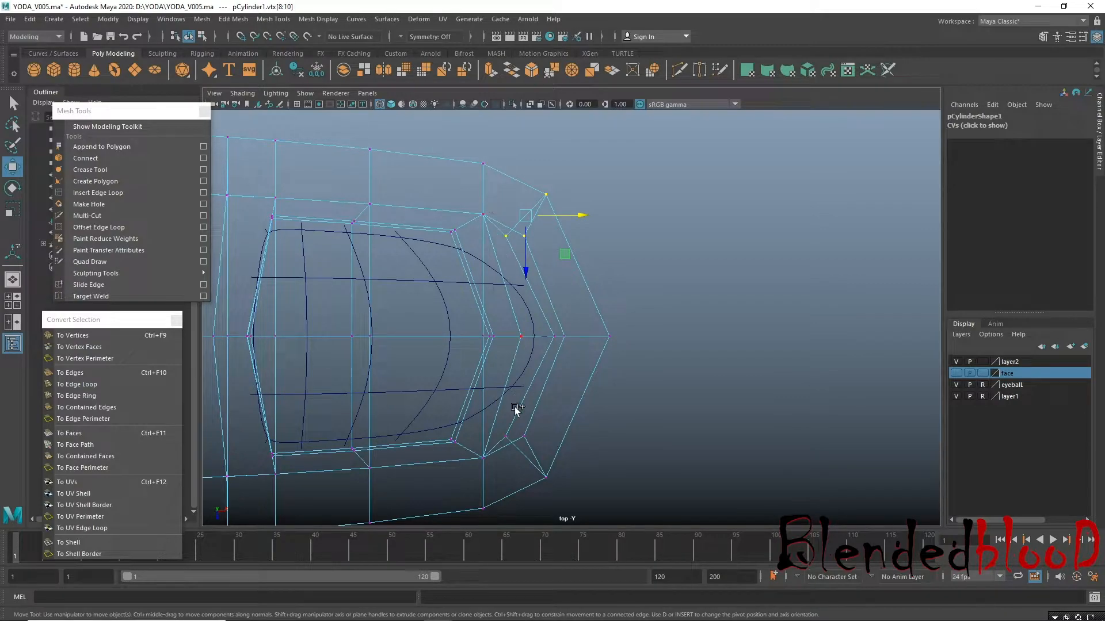
{"action": "left_click_drag", "start_coordinate": [539, 466], "coordinate": [570, 481], "text": "shift"}
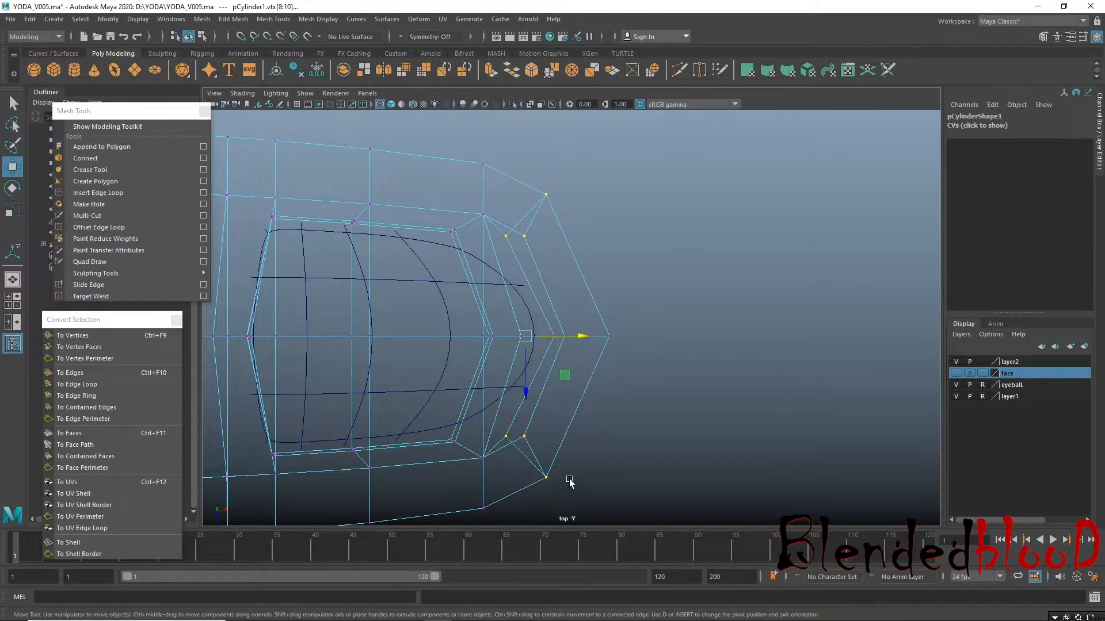
{"action": "key", "text": "r"}
{"action": "left_click_drag", "start_coordinate": [527, 388], "coordinate": [525, 377]}
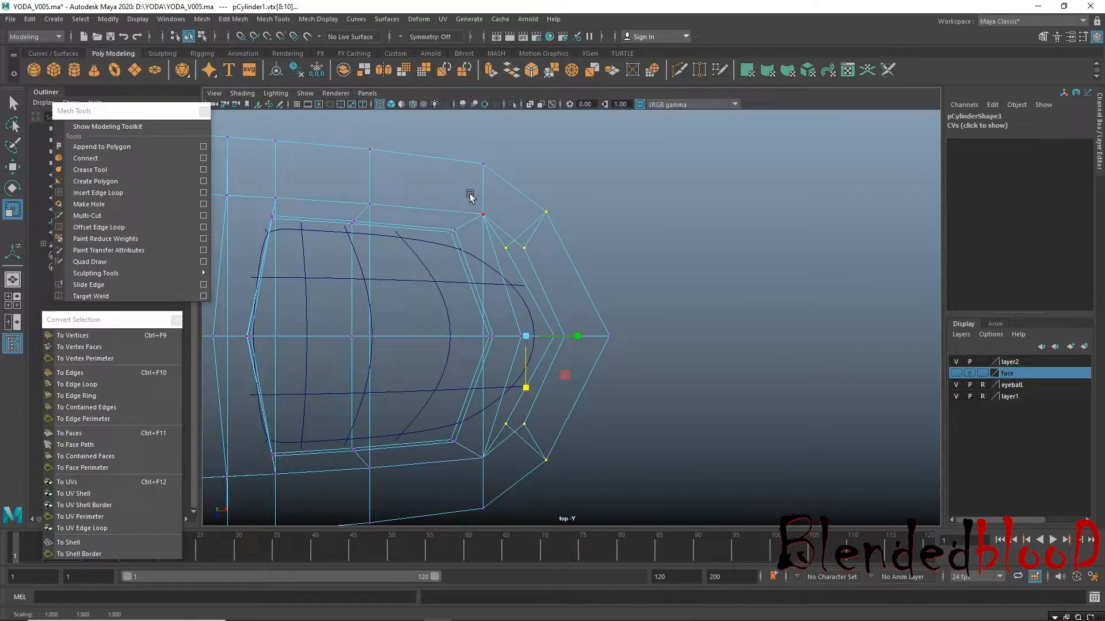
{"action": "left_click_drag", "start_coordinate": [417, 142], "coordinate": [528, 524]}
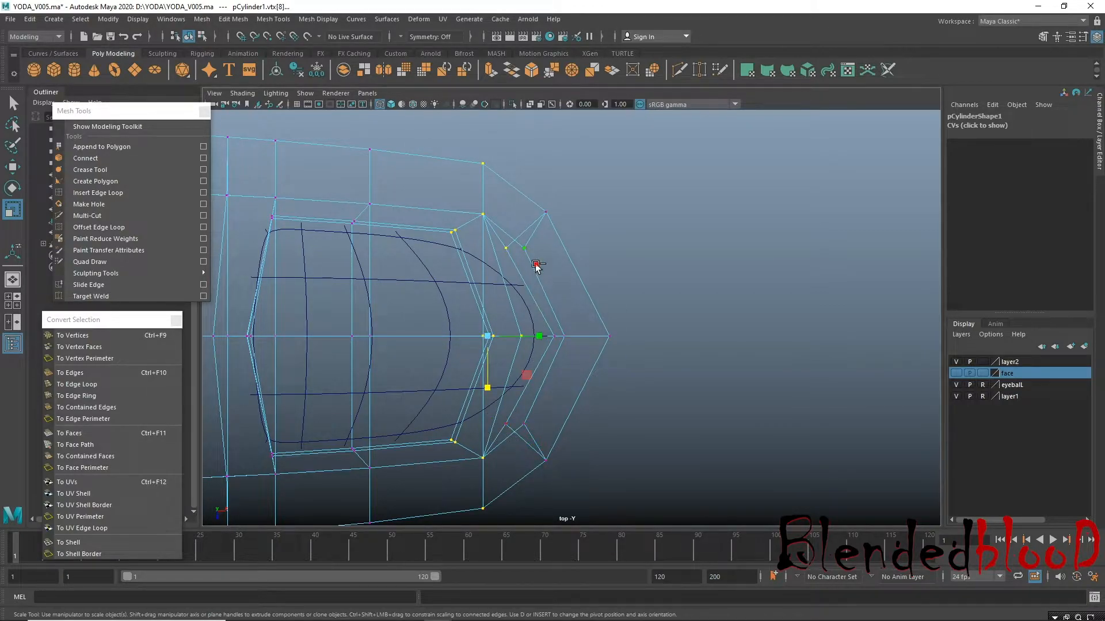
{"action": "mouse_move", "coordinate": [492, 396]}
{"action": "left_mouse_down"}
{"action": "mouse_move", "coordinate": [488, 376]}
{"action": "mouse_move", "coordinate": [493, 389]}
{"action": "left_mouse_up"}
Switch to the perspective view and display the narrowed finger with smooth mesh preview to check the nail's fit.
{"action": "key", "text": "space"}
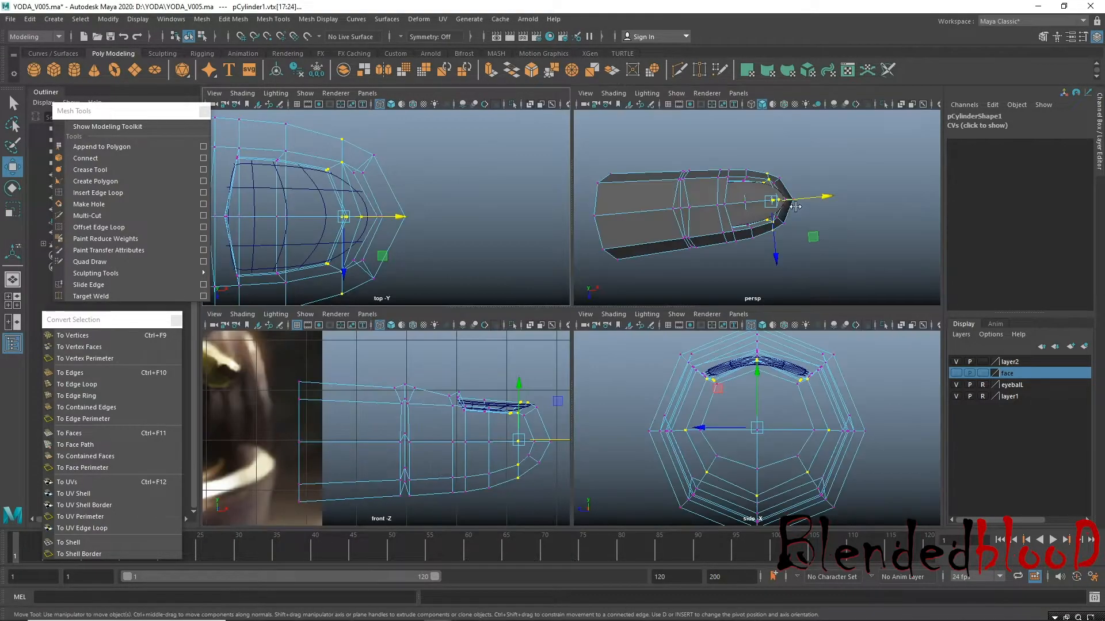
{"action": "key", "text": "space"}
{"action": "key", "text": "w"}
{"action": "left_click_drag", "start_coordinate": [748, 228], "coordinate": [718, 295], "text": "alt"}
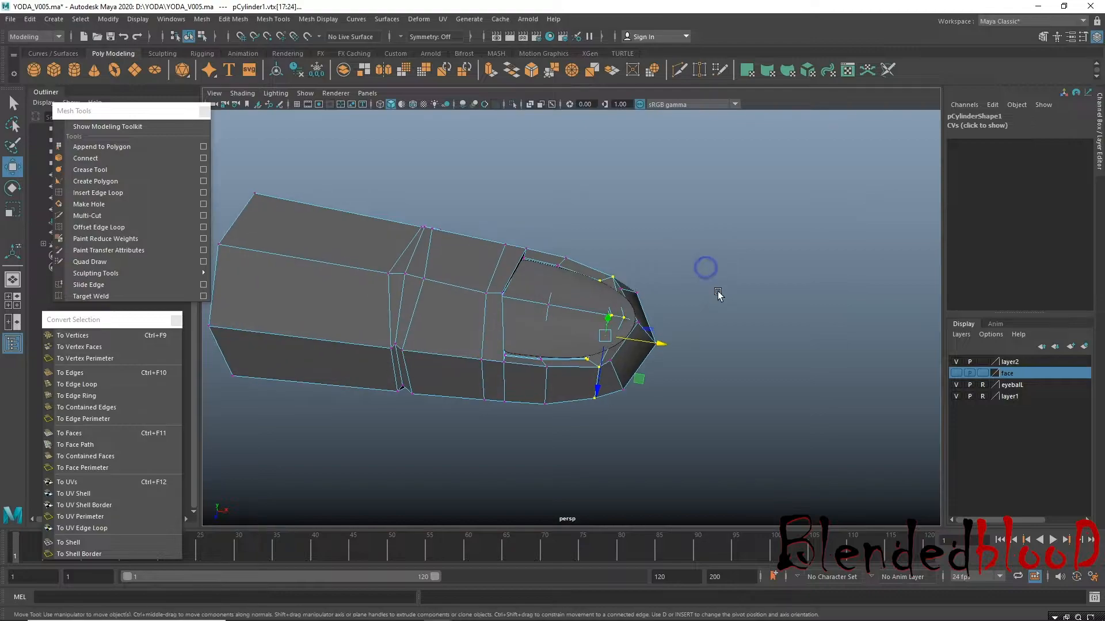
{"action": "key", "text": "3"}
{"action": "left_click_drag", "start_coordinate": [597, 331], "coordinate": [603, 353], "text": "alt"}
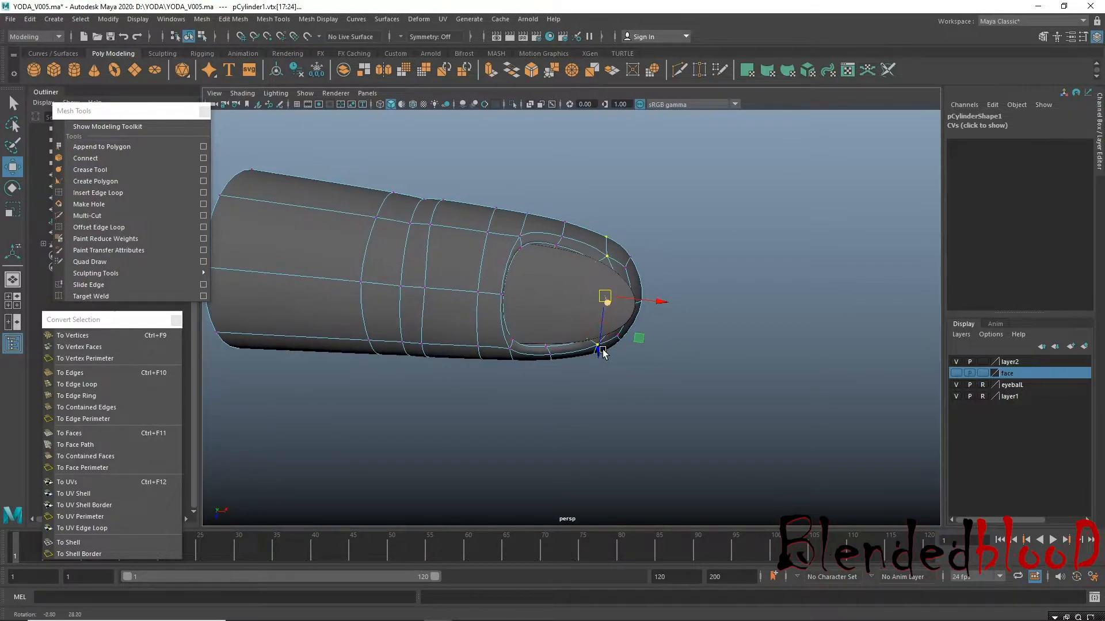
Return to object mode, select the finger and display it without smoothing.
{"action": "right_click_drag", "start_coordinate": [582, 242], "coordinate": [667, 212]}
{"action": "left_click", "coordinate": [582, 392]}
{"action": "left_click_drag", "start_coordinate": [576, 377], "coordinate": [510, 402], "text": "alt"}
{"action": "left_click", "coordinate": [567, 435]}
{"action": "left_click_drag", "start_coordinate": [567, 436], "coordinate": [541, 377], "text": "alt"}
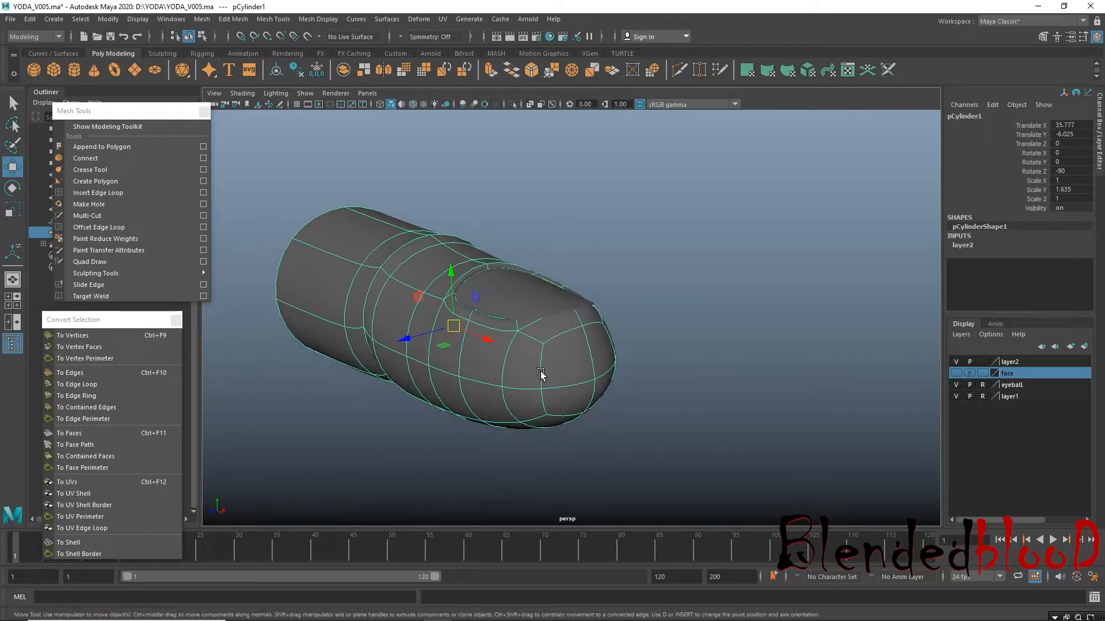
{"action": "key", "text": "1"}
Select the finger's lengthwise and fingertip edges and convert the selection to vertices.
{"action": "right_click_drag", "start_coordinate": [537, 293], "coordinate": [538, 263]}
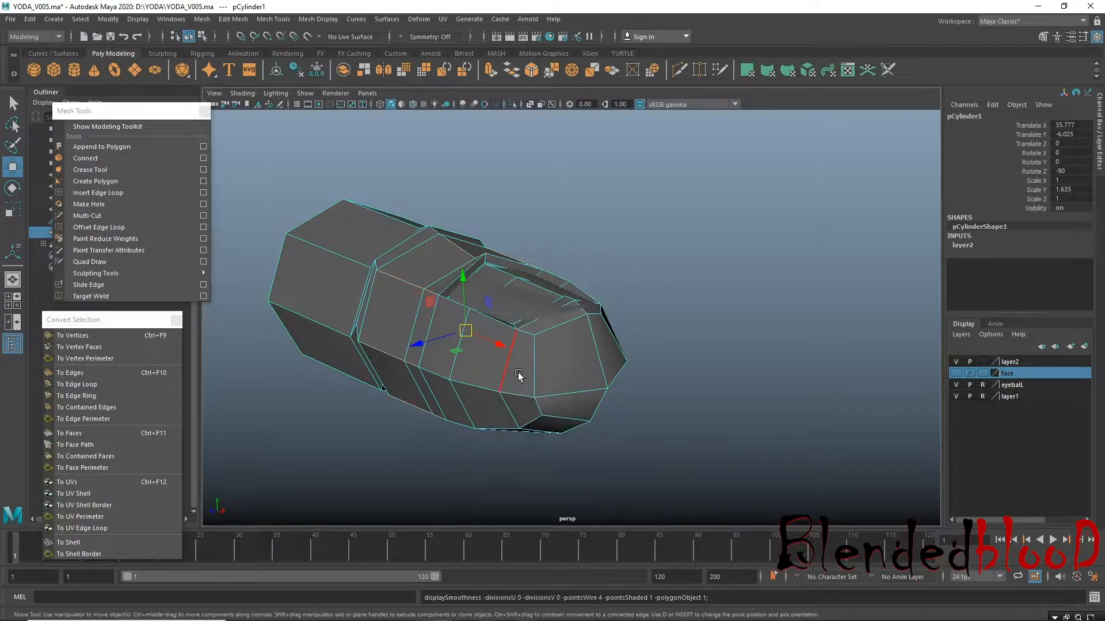
{"action": "right_click_drag", "start_coordinate": [528, 352], "coordinate": [530, 355]}
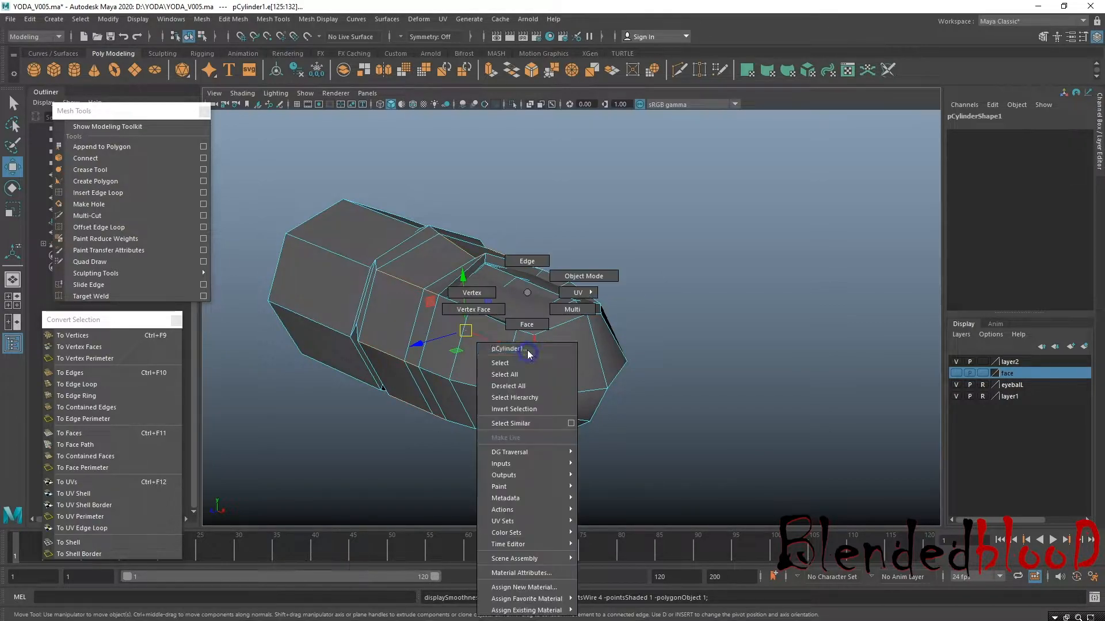
{"action": "right_click_drag", "start_coordinate": [479, 324], "coordinate": [454, 298]}
{"action": "left_click_drag", "start_coordinate": [473, 363], "coordinate": [543, 360], "text": "alt"}
{"action": "right_click_drag", "start_coordinate": [546, 294], "coordinate": [528, 229]}
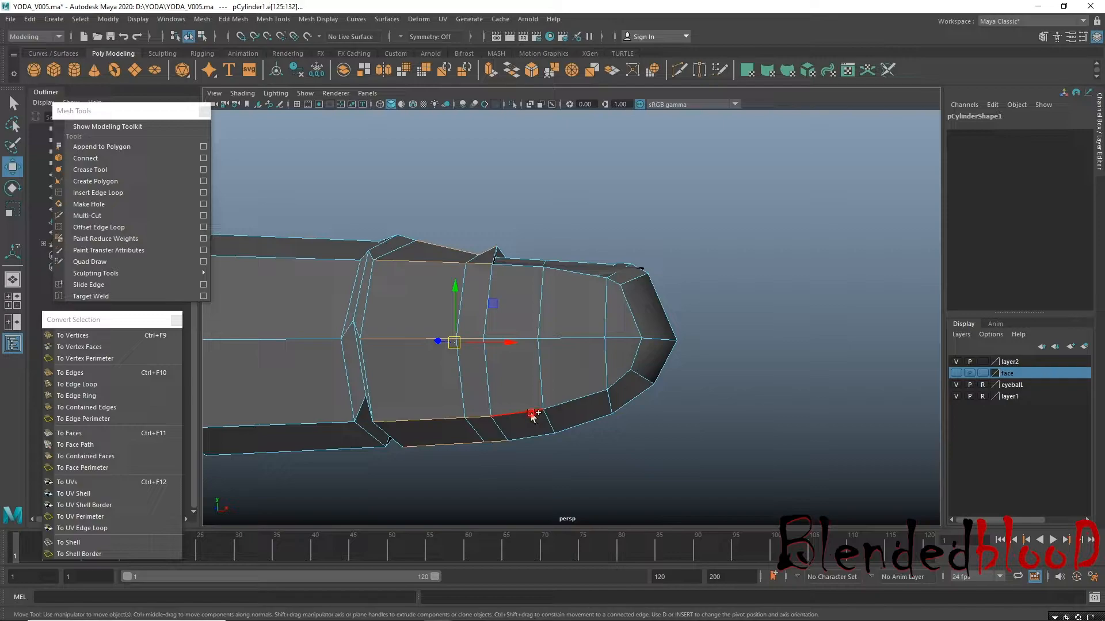
{"action": "left_click", "coordinate": [586, 435]}
{"action": "left_click_drag", "start_coordinate": [666, 426], "coordinate": [542, 384], "text": "alt"}
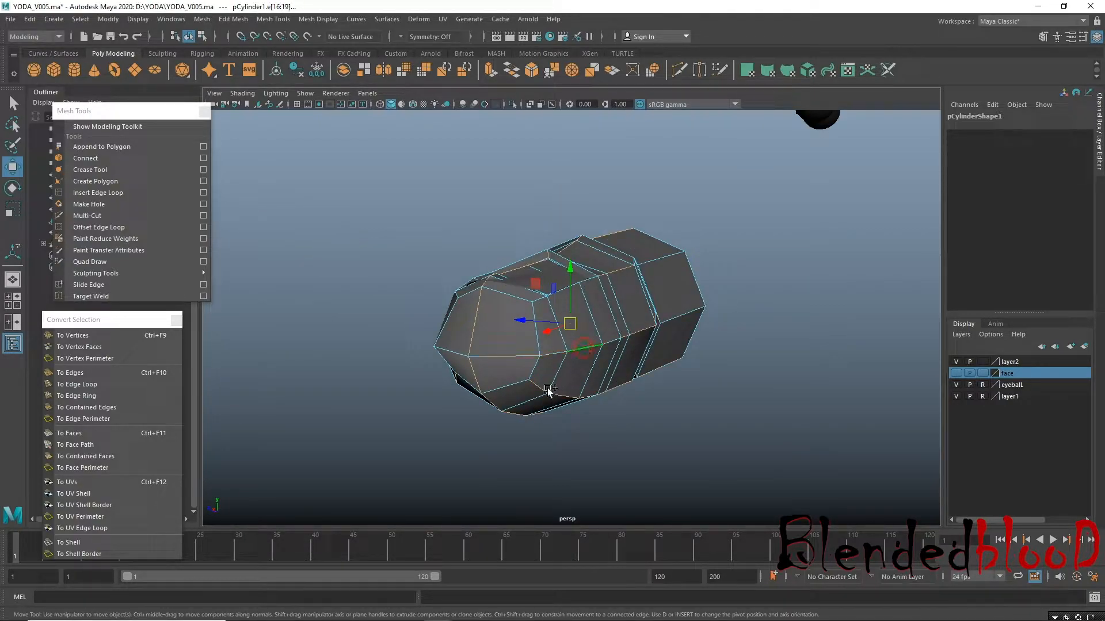
{"action": "left_click_drag", "start_coordinate": [532, 436], "coordinate": [614, 417], "text": "alt"}
{"action": "left_click", "coordinate": [78, 335]}
Relax the selected vertices around the fingertip's sides, underside and end with the Sculpt Geometry Tool at brush radius 0.2963 and opacity 0.0222.
{"action": "left_click", "coordinate": [382, 21]}
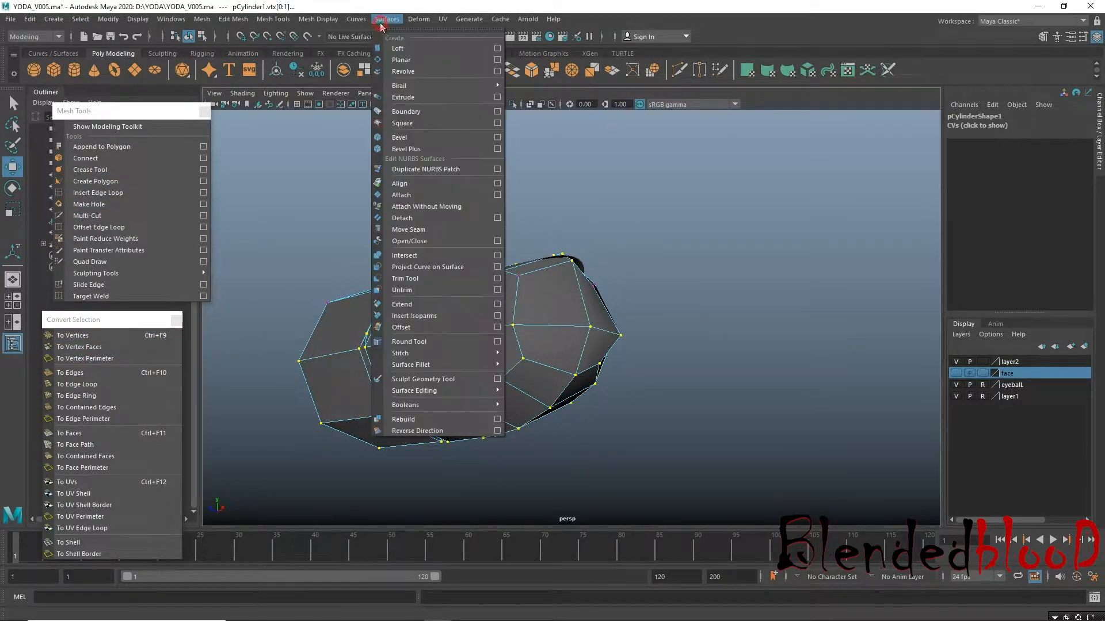
{"action": "left_click", "coordinate": [497, 379]}
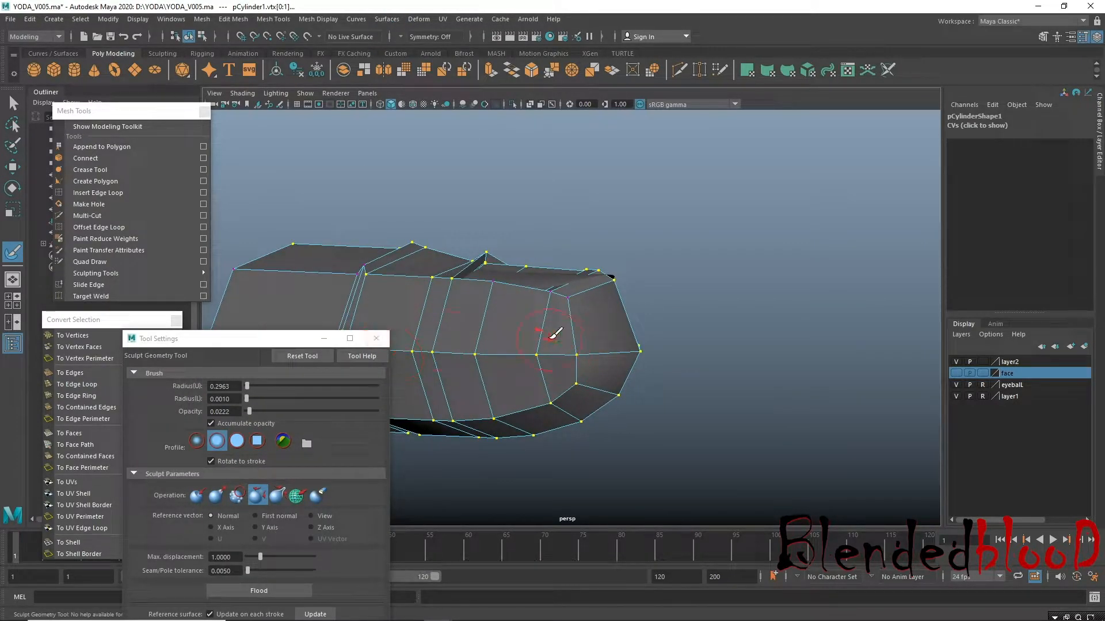
{"action": "middle_click_drag", "start_coordinate": [551, 336], "coordinate": [660, 346], "text": "alt"}
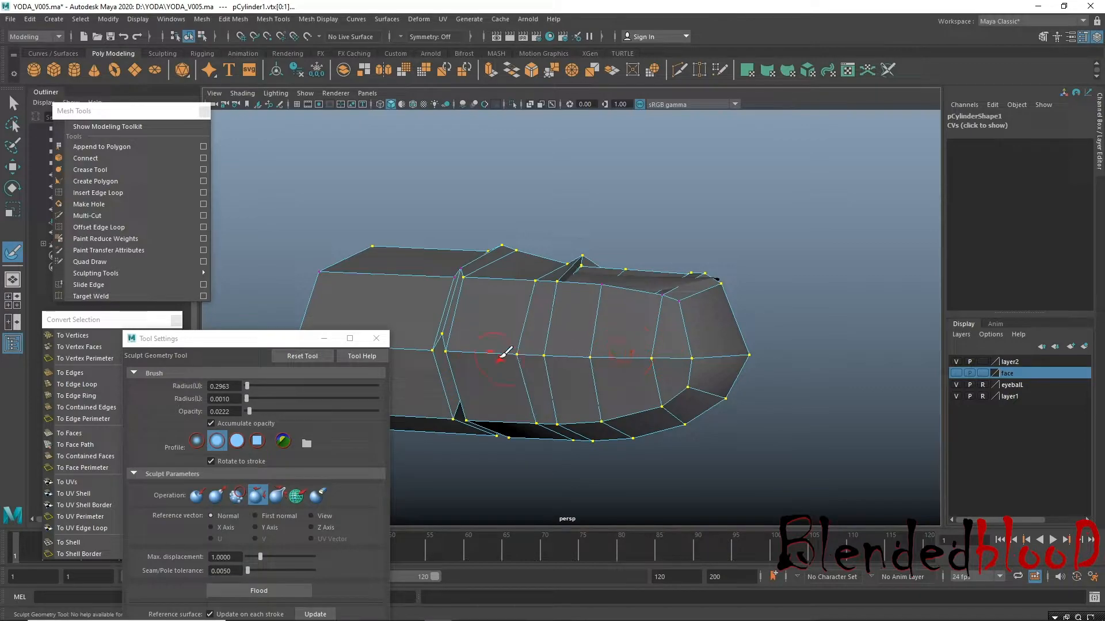
{"action": "left_click_drag", "start_coordinate": [713, 448], "coordinate": [646, 390], "text": "alt"}
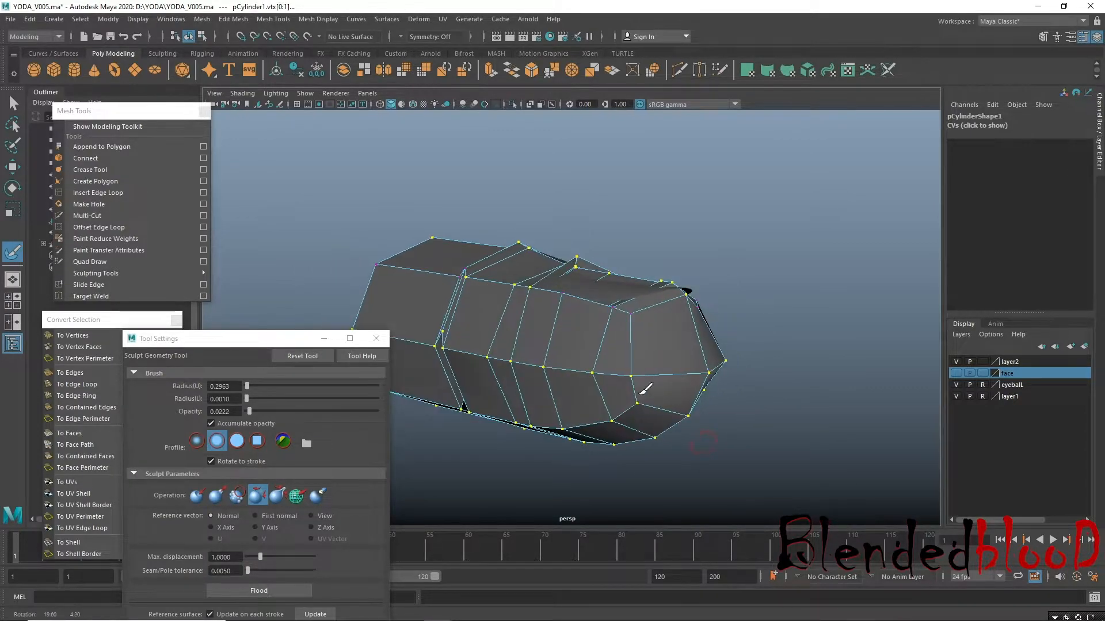
{"action": "left_click_drag", "start_coordinate": [663, 457], "coordinate": [633, 399], "text": "alt"}
{"action": "left_click_drag", "start_coordinate": [504, 361], "coordinate": [620, 272]}
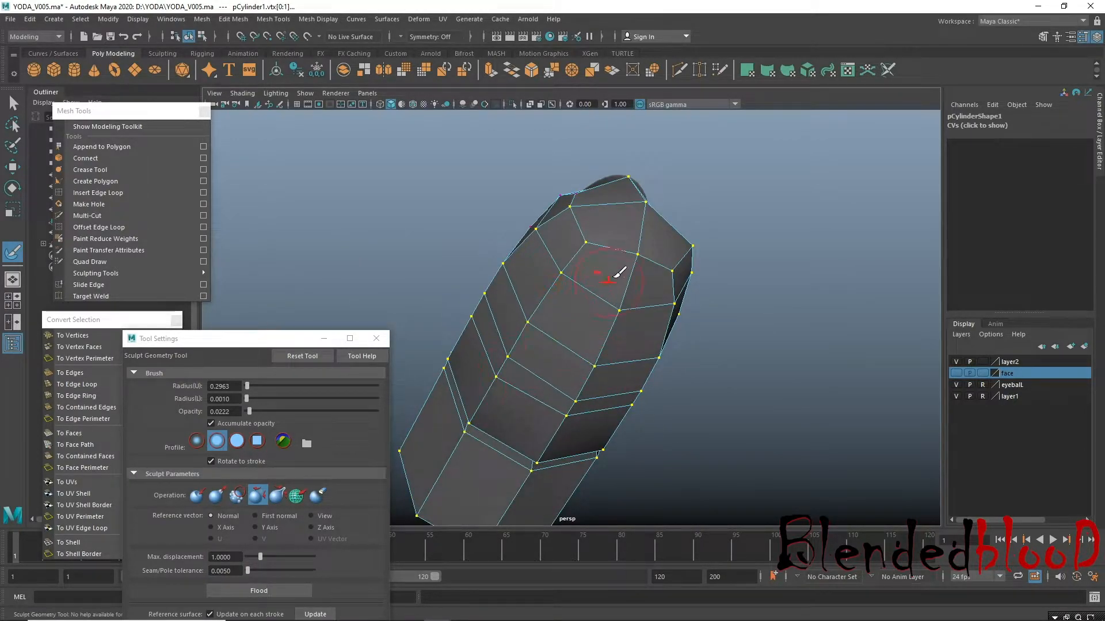
{"action": "left_click_drag", "start_coordinate": [664, 368], "coordinate": [574, 389], "text": "alt"}
{"action": "left_click_drag", "start_coordinate": [594, 351], "coordinate": [608, 320], "text": "alt"}
{"action": "left_click_drag", "start_coordinate": [561, 416], "coordinate": [575, 366], "text": "alt"}
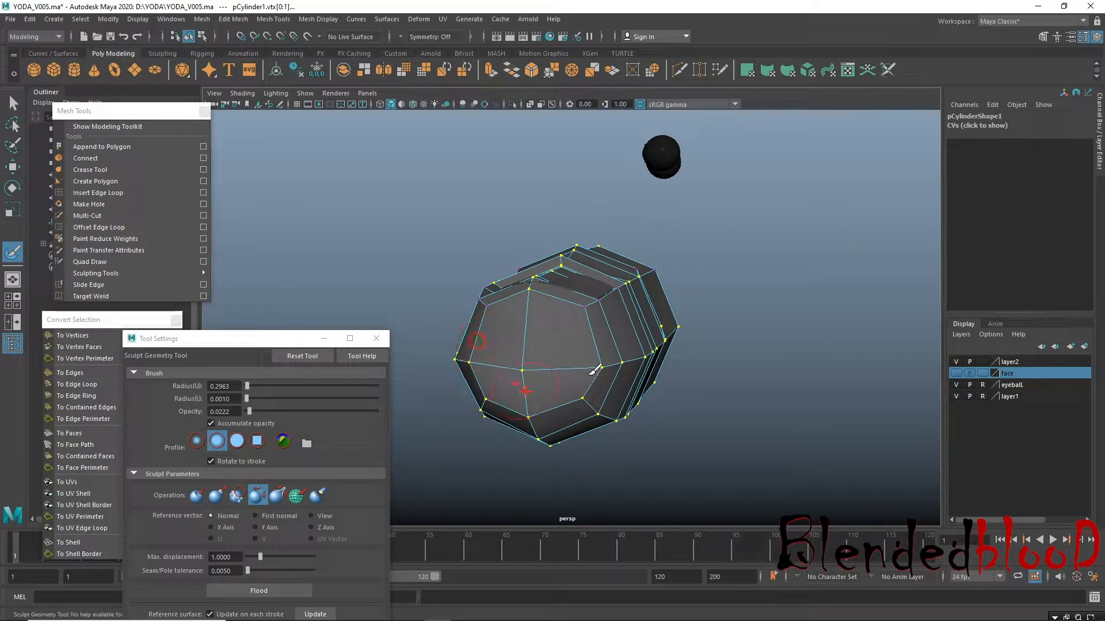
{"action": "left_click_drag", "start_coordinate": [564, 416], "coordinate": [502, 364], "text": "alt"}
{"action": "left_click_drag", "start_coordinate": [610, 419], "coordinate": [514, 383], "text": "alt"}
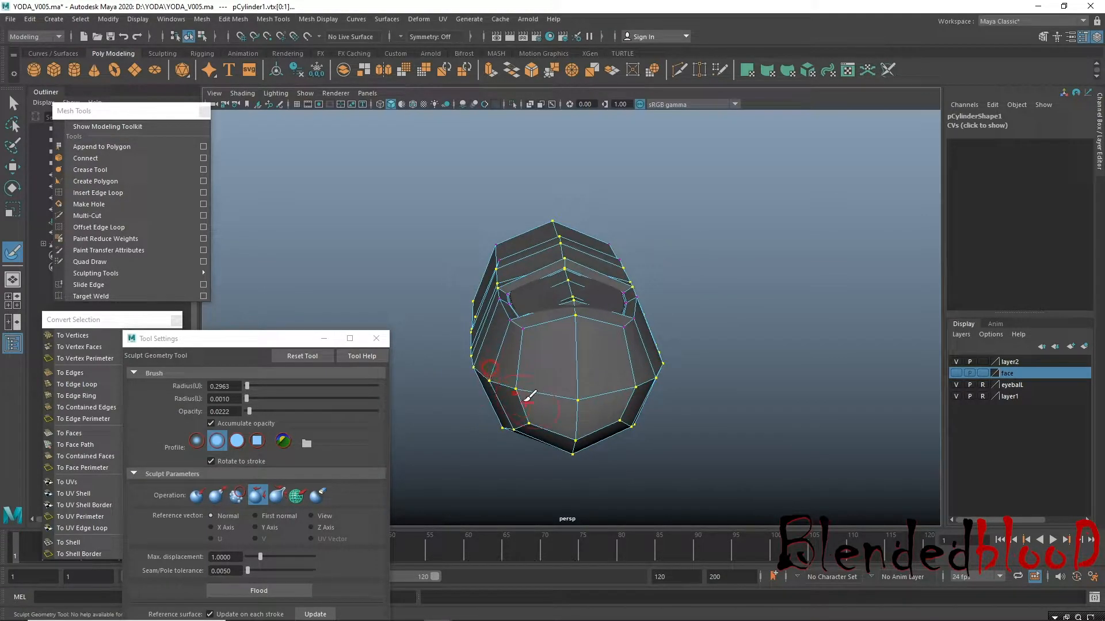
{"action": "left_click_drag", "start_coordinate": [583, 394], "coordinate": [620, 380], "text": "alt"}
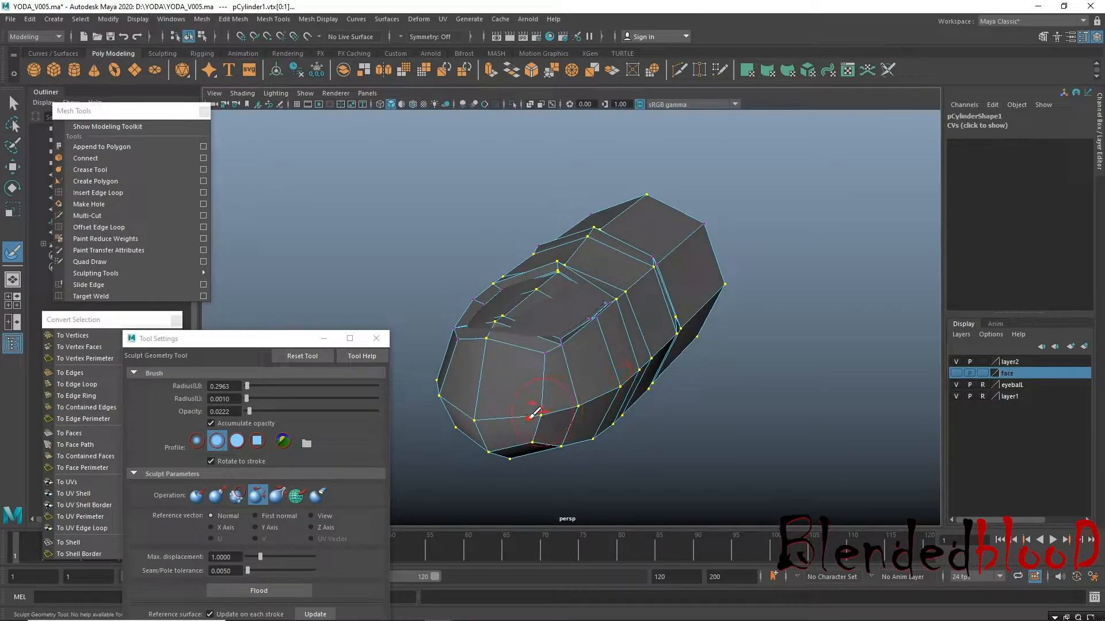
{"action": "left_click_drag", "start_coordinate": [538, 425], "coordinate": [604, 394], "text": "alt"}
Leave the sculpting tool and display the finger with smooth mesh preview in object mode, with nothing selected.
{"action": "key", "text": "3"}
{"action": "key", "text": "w"}
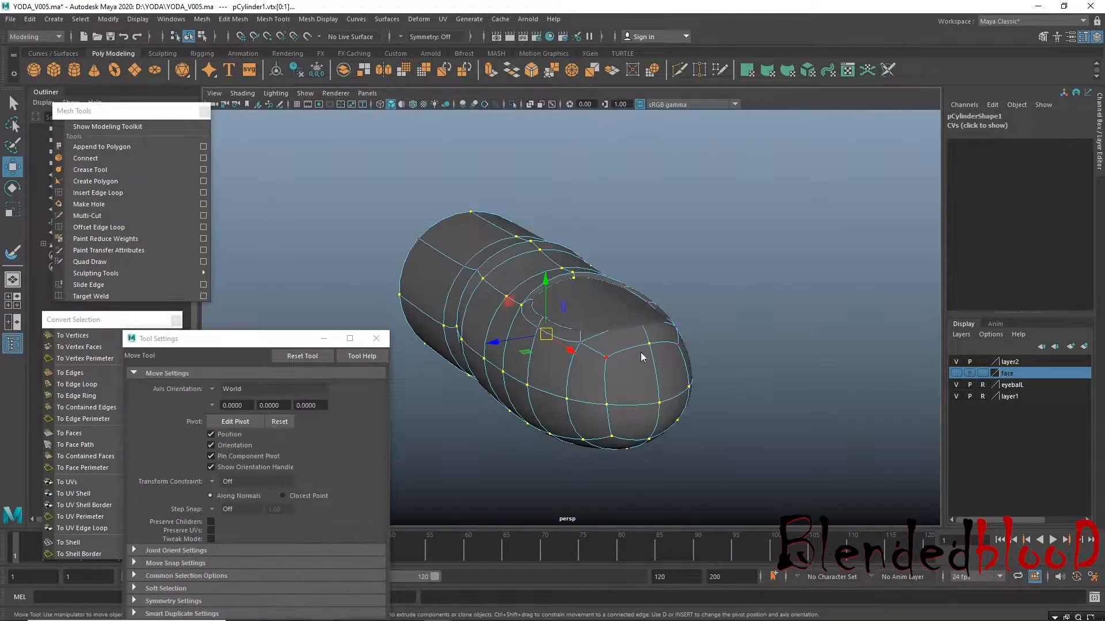
{"action": "mouse_move", "coordinate": [678, 298]}
{"action": "right_mouse_down"}
{"action": "mouse_move", "coordinate": [692, 260]}
{"action": "mouse_move", "coordinate": [724, 281]}
{"action": "right_mouse_up"}
{"action": "left_click", "coordinate": [712, 426]}
{"action": "left_click_drag", "start_coordinate": [711, 426], "coordinate": [661, 352], "text": "alt"}
Select the nail, display it unsmoothed and switch to the top view.
{"action": "left_click", "coordinate": [624, 345]}
{"action": "key", "text": "1"}
{"action": "right_click_drag", "start_coordinate": [638, 318], "coordinate": [661, 392], "text": "alt"}
{"action": "key", "text": "space"}
{"action": "key", "text": "space"}
{"action": "right_click_drag", "start_coordinate": [461, 250], "coordinate": [395, 263]}
{"action": "right_click_drag", "start_coordinate": [462, 244], "coordinate": [541, 212]}
{"action": "key", "text": "space"}
{"action": "key", "text": "space"}
{"action": "left_click_drag", "start_coordinate": [813, 237], "coordinate": [612, 348], "text": "alt"}
{"action": "right_click_drag", "start_coordinate": [626, 293], "coordinate": [709, 245]}
{"action": "left_click", "coordinate": [708, 245]}
In the top view, move the nail's front rows of vertices forward along X to extend its pointed tip.
{"action": "left_click", "coordinate": [584, 318]}
{"action": "right_click_drag", "start_coordinate": [639, 290], "coordinate": [582, 278]}
{"action": "left_click_drag", "start_coordinate": [642, 300], "coordinate": [648, 354], "text": "alt"}
{"action": "right_click_drag", "start_coordinate": [648, 358], "coordinate": [609, 336], "text": "alt"}
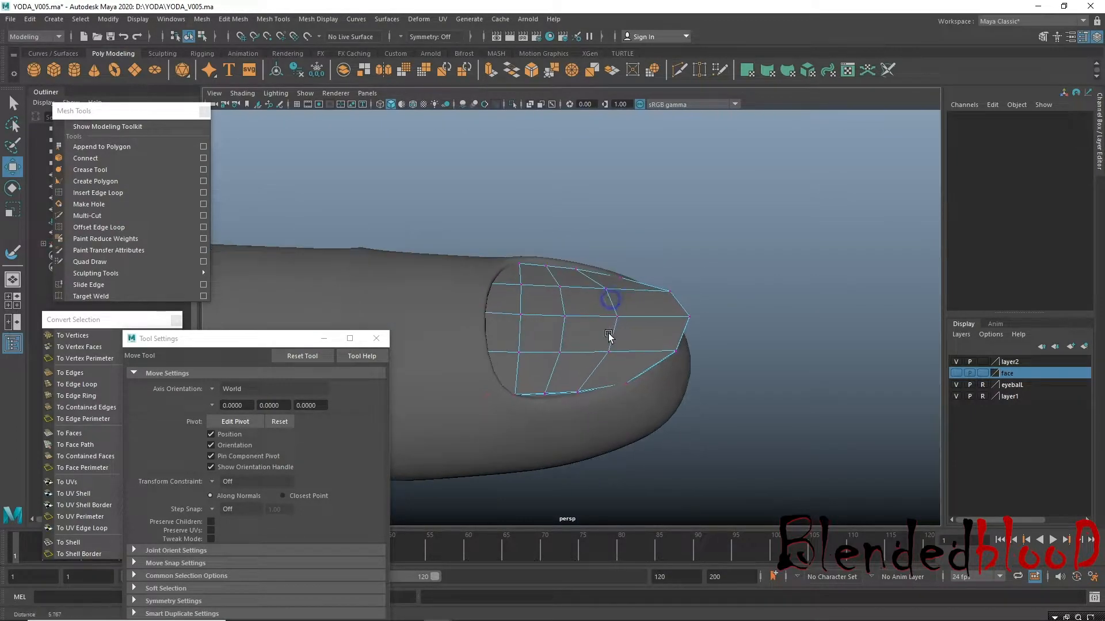
{"action": "right_click_drag", "start_coordinate": [625, 292], "coordinate": [580, 295]}
{"action": "key", "text": "space"}
{"action": "key", "text": "space"}
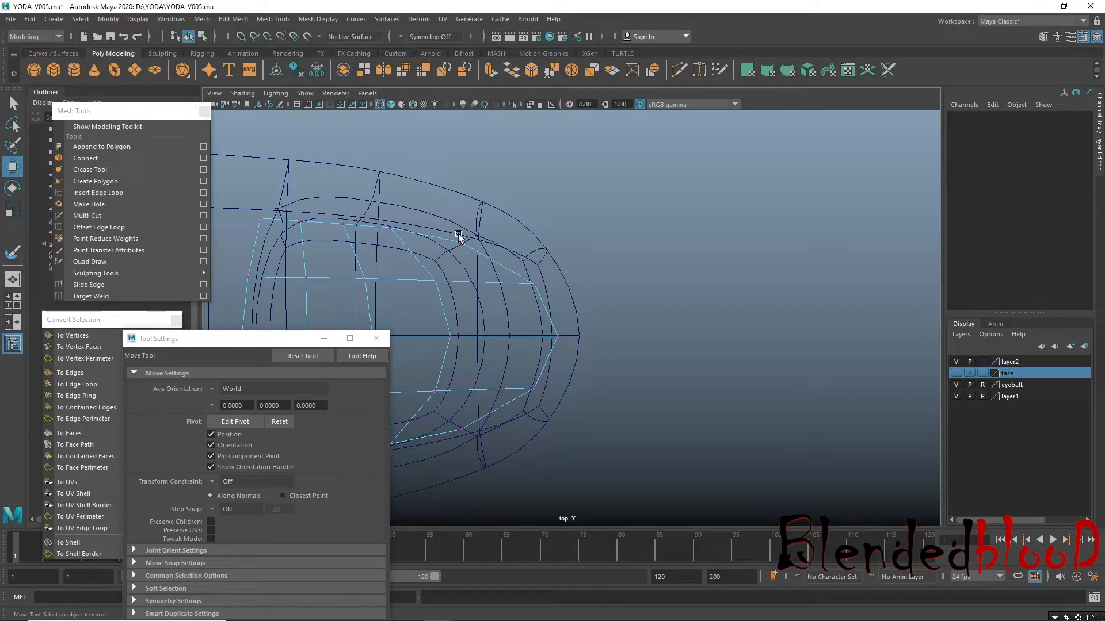
{"action": "middle_click_drag", "start_coordinate": [389, 235], "coordinate": [468, 191], "text": "alt"}
{"action": "left_click_drag", "start_coordinate": [470, 193], "coordinate": [740, 458]}
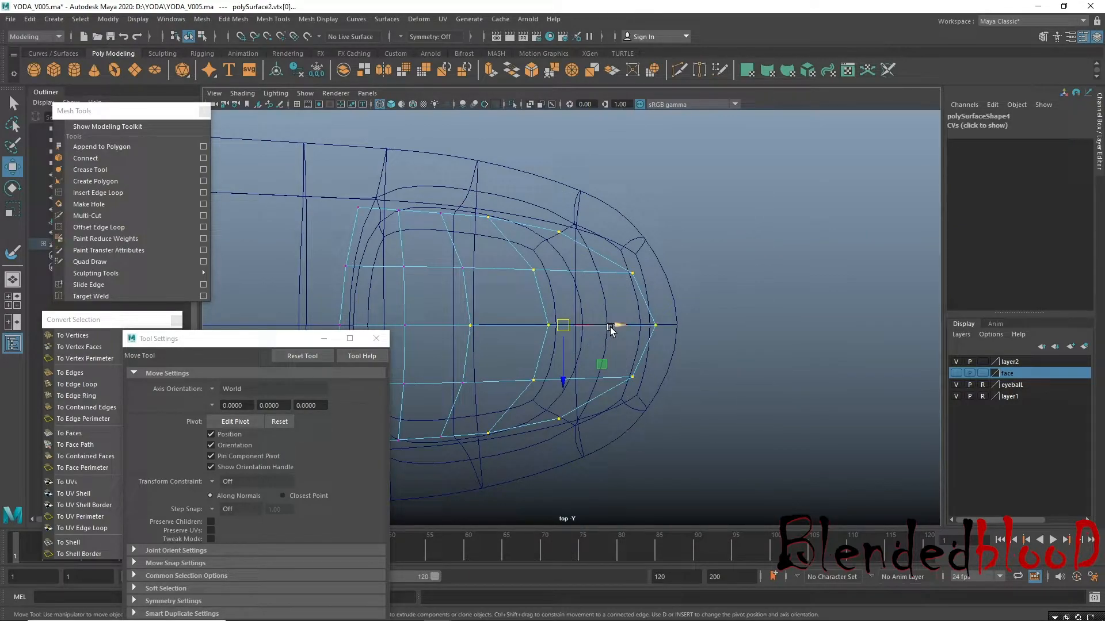
{"action": "left_click_drag", "start_coordinate": [615, 327], "coordinate": [687, 334]}
Move the nail's middle row of vertices forward along X, and return to object mode in the perspective view.
{"action": "right_click_drag", "start_coordinate": [670, 341], "coordinate": [587, 364], "text": "alt"}
{"action": "left_click_drag", "start_coordinate": [513, 400], "coordinate": [513, 401]}
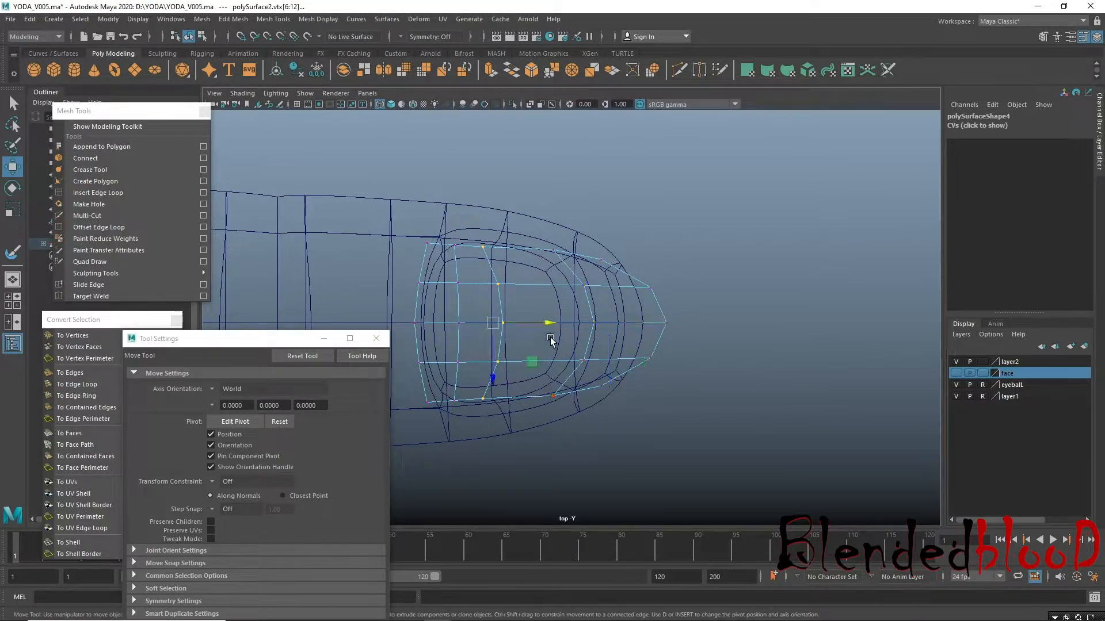
{"action": "left_click_drag", "start_coordinate": [554, 324], "coordinate": [585, 331]}
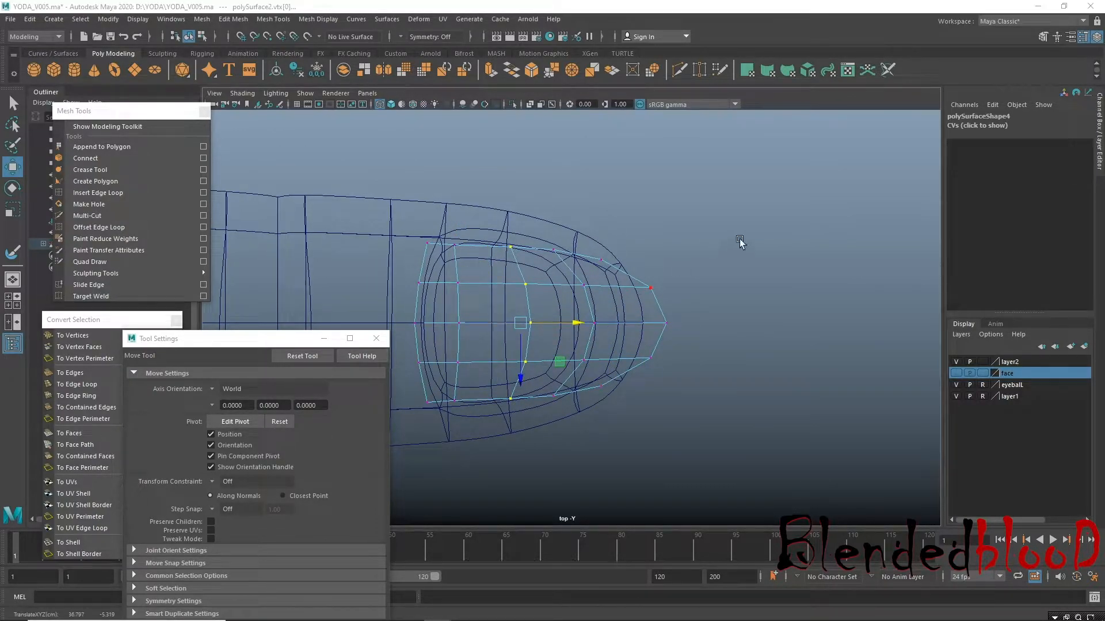
{"action": "key", "text": "space"}
{"action": "key", "text": "space"}
{"action": "left_click_drag", "start_coordinate": [735, 289], "coordinate": [678, 290], "text": "alt"}
{"action": "right_click_drag", "start_coordinate": [678, 290], "coordinate": [707, 271]}
{"action": "left_click", "coordinate": [781, 280]}
Insert an edge loop across the nail near its base and scale the new loop slightly along Z.
{"action": "left_click_drag", "start_coordinate": [749, 361], "coordinate": [576, 351], "text": "alt"}
{"action": "left_click", "coordinate": [558, 320]}
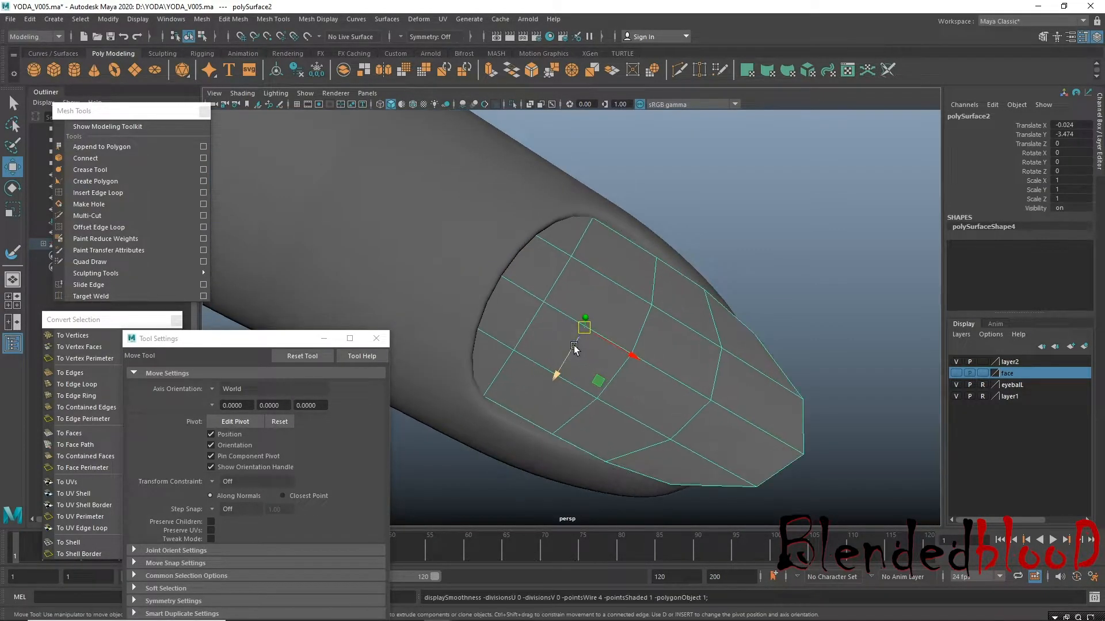
{"action": "left_click", "coordinate": [107, 193]}
{"action": "left_click_drag", "start_coordinate": [543, 364], "coordinate": [557, 371]}
{"action": "key", "text": "w"}
{"action": "key", "text": "r"}
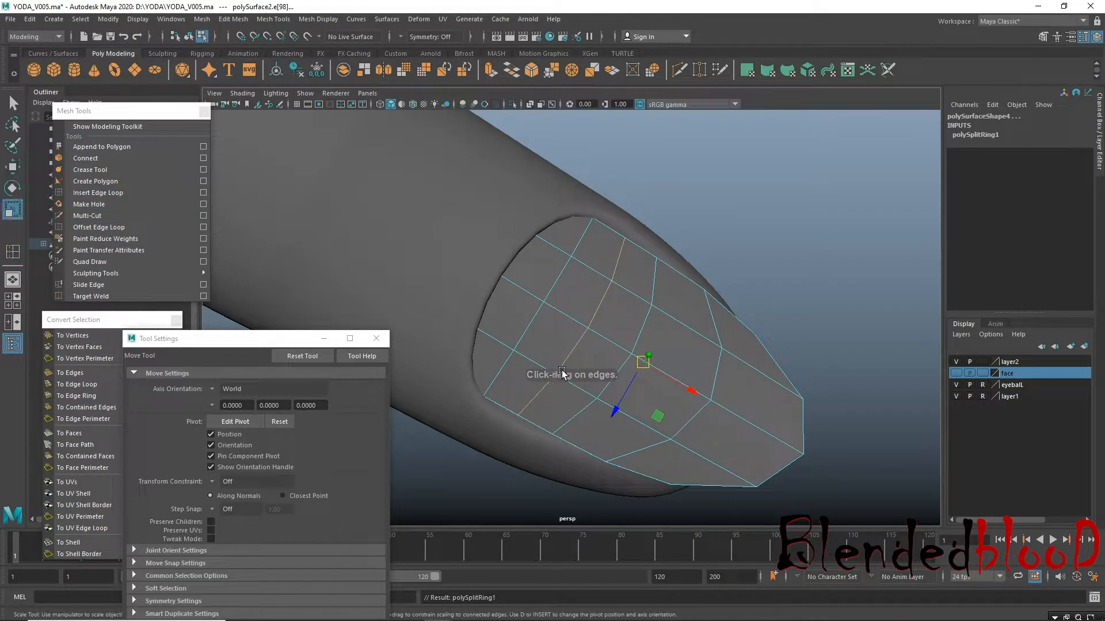
{"action": "left_click_drag", "start_coordinate": [564, 375], "coordinate": [555, 376]}
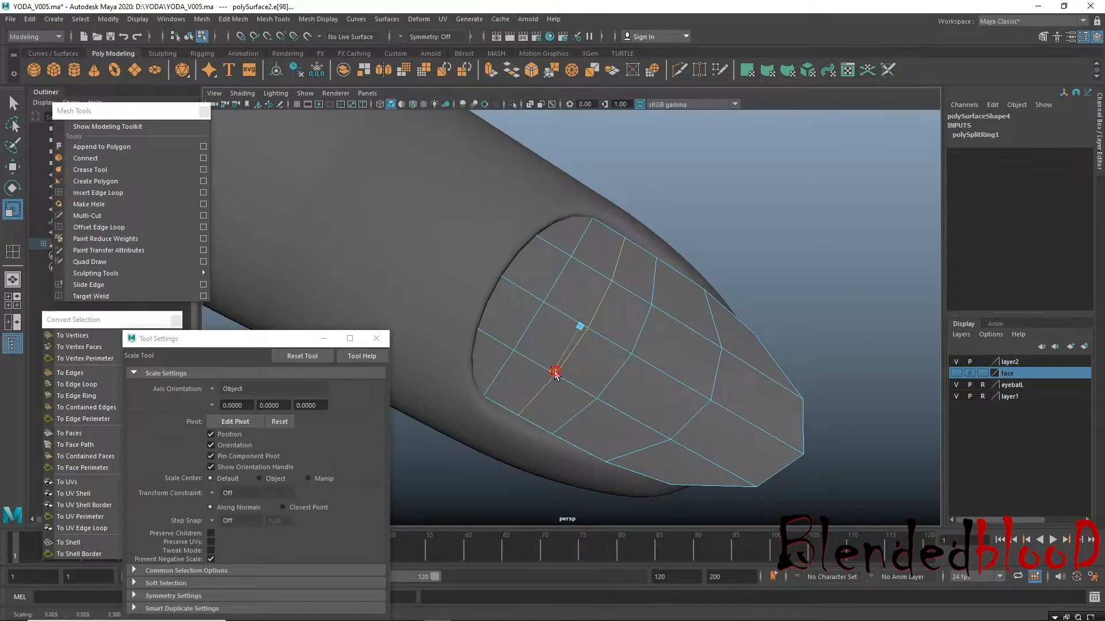
{"action": "left_click", "coordinate": [576, 409]}
{"action": "left_click_drag", "start_coordinate": [593, 402], "coordinate": [677, 374]}
Return to object mode and examine closely how the nail's base sits in the finger's recess.
{"action": "key", "text": "w"}
{"action": "right_click_drag", "start_coordinate": [696, 292], "coordinate": [806, 263]}
{"action": "left_click", "coordinate": [763, 376]}
{"action": "right_click_drag", "start_coordinate": [693, 346], "coordinate": [568, 282], "text": "alt"}
{"action": "left_click_drag", "start_coordinate": [568, 282], "coordinate": [592, 317], "text": "alt"}
{"action": "right_click_drag", "start_coordinate": [553, 266], "coordinate": [541, 307], "text": "alt"}
{"action": "left_click", "coordinate": [558, 312]}
{"action": "middle_click_drag", "start_coordinate": [560, 316], "coordinate": [610, 339], "text": "alt"}
{"action": "right_click_drag", "start_coordinate": [596, 330], "coordinate": [603, 351], "text": "alt"}
Try to select the edges along the nail's back end, using wireframe display.
{"action": "key", "text": "1"}
{"action": "right_click_drag", "start_coordinate": [592, 310], "coordinate": [576, 251]}
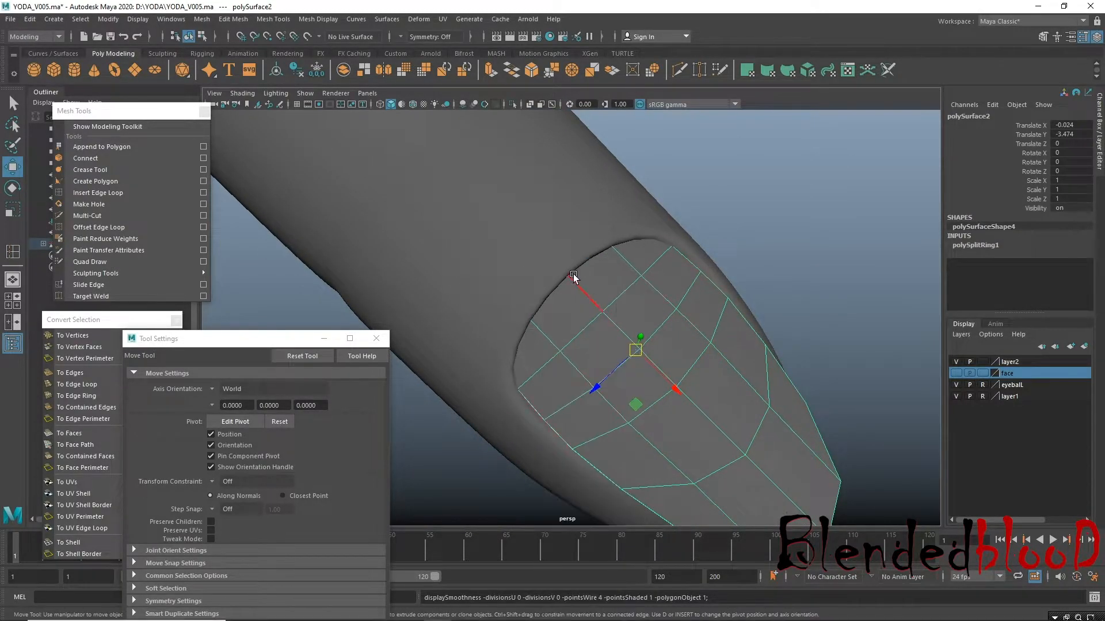
{"action": "double_click", "coordinate": [573, 274]}
{"action": "key", "text": "3"}
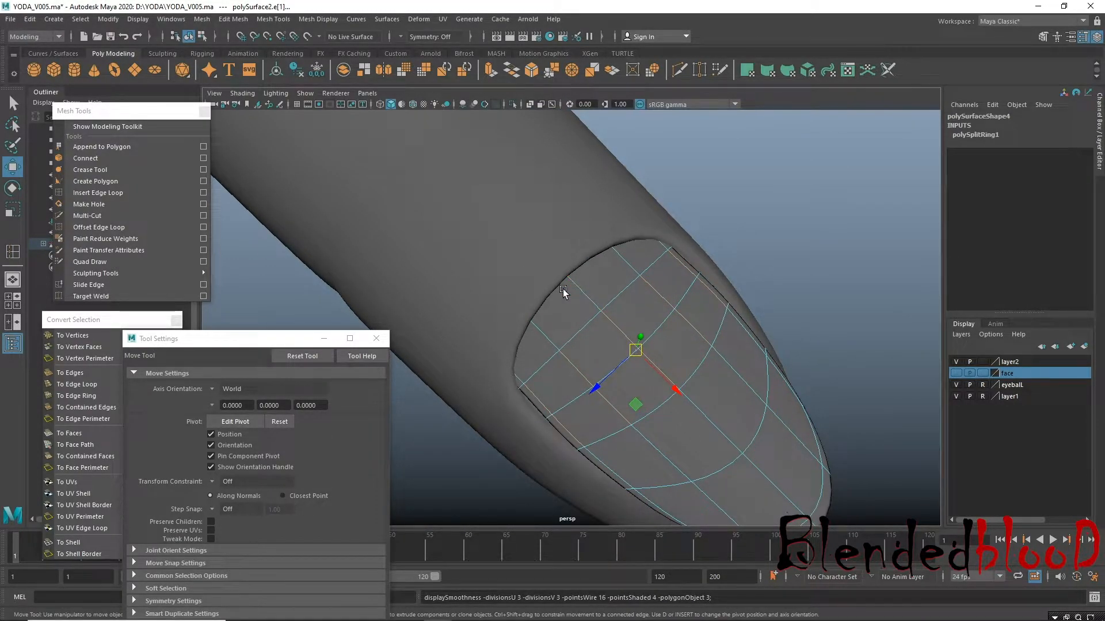
{"action": "key", "text": "4"}
{"action": "left_click", "coordinate": [512, 339]}
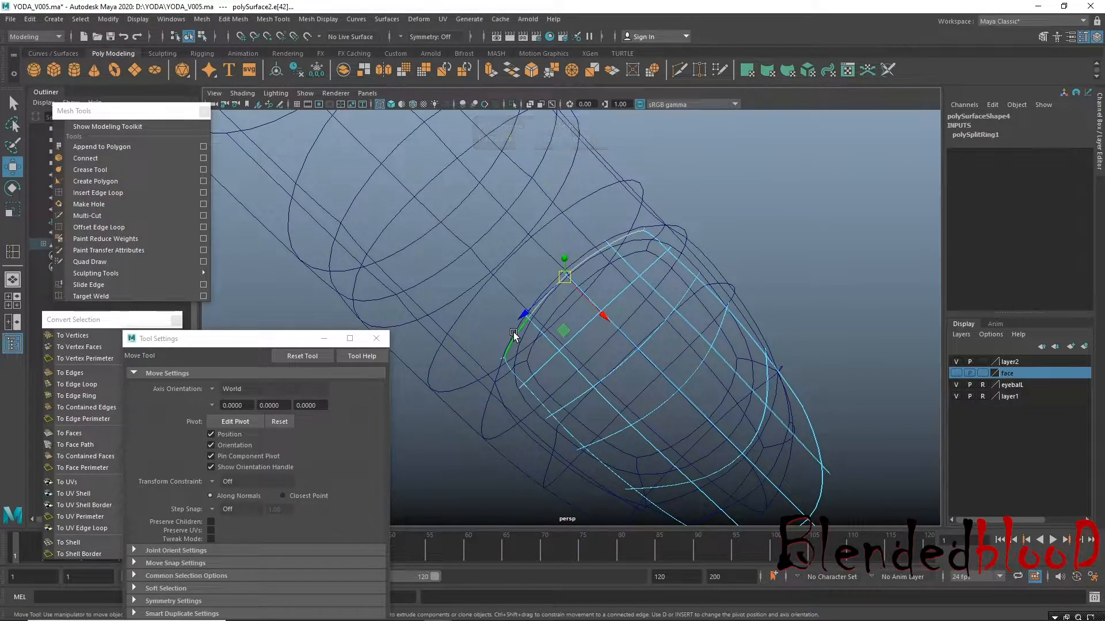
Select the nail's rearmost row of vertices in the top view and return to the perspective view.
{"action": "key", "text": "space"}
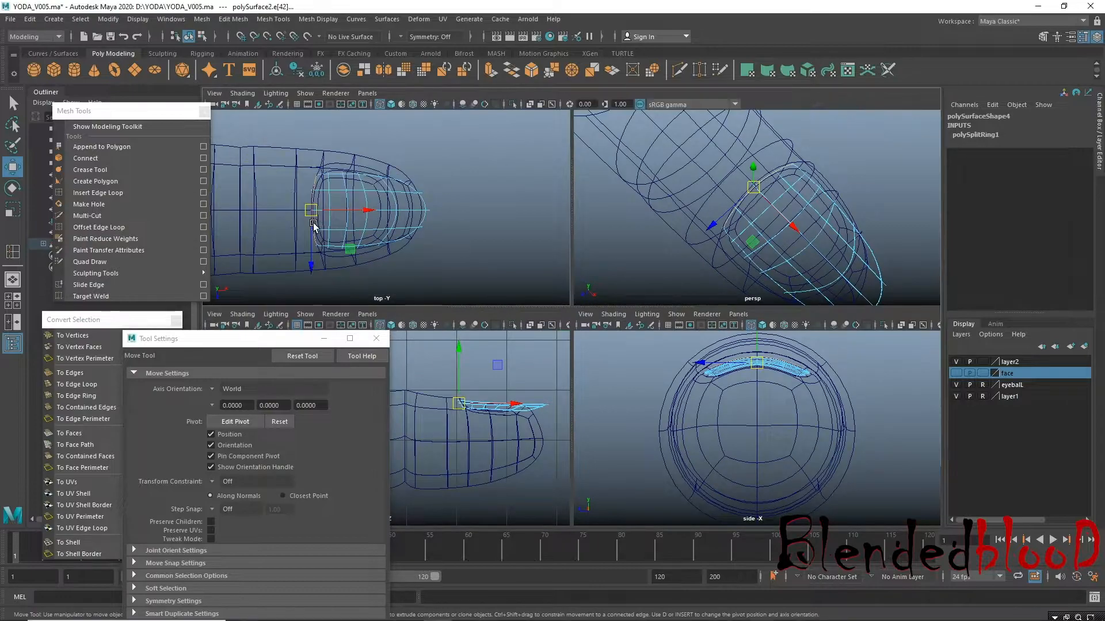
{"action": "key", "text": "space"}
{"action": "key", "text": "1"}
{"action": "right_click_drag", "start_coordinate": [423, 242], "coordinate": [362, 229]}
{"action": "left_click_drag", "start_coordinate": [391, 216], "coordinate": [442, 427]}
{"action": "key", "text": "space"}
{"action": "key", "text": "space"}
{"action": "left_click_drag", "start_coordinate": [683, 304], "coordinate": [694, 271], "text": "alt"}
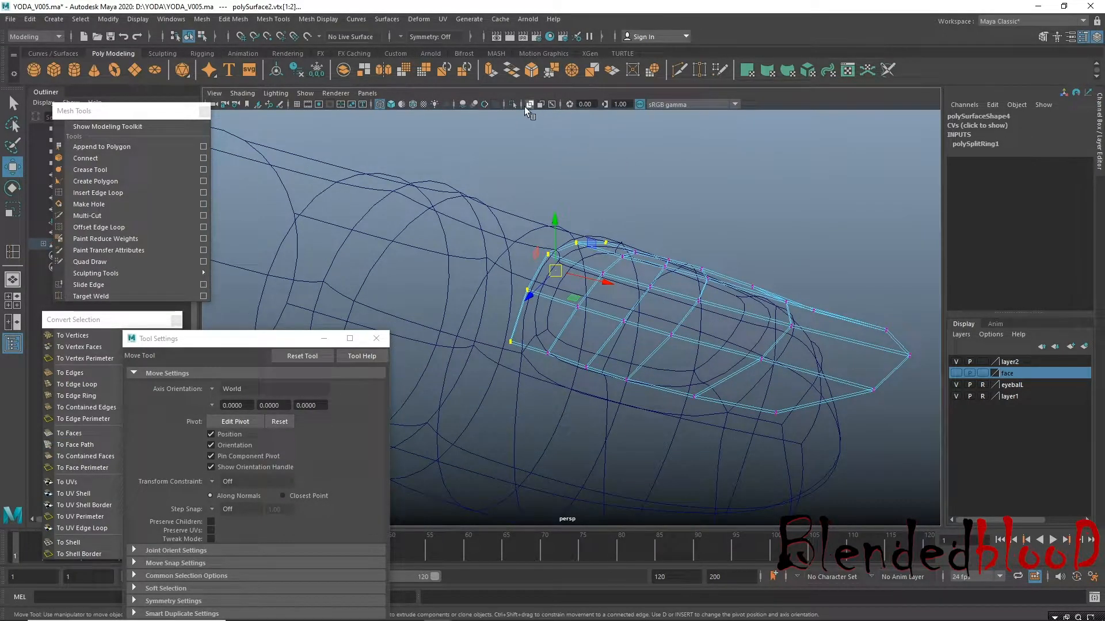
Try to isolate the nail while only its rear vertices are selected, and exit the isolated view.
{"action": "left_click", "coordinate": [512, 104]}
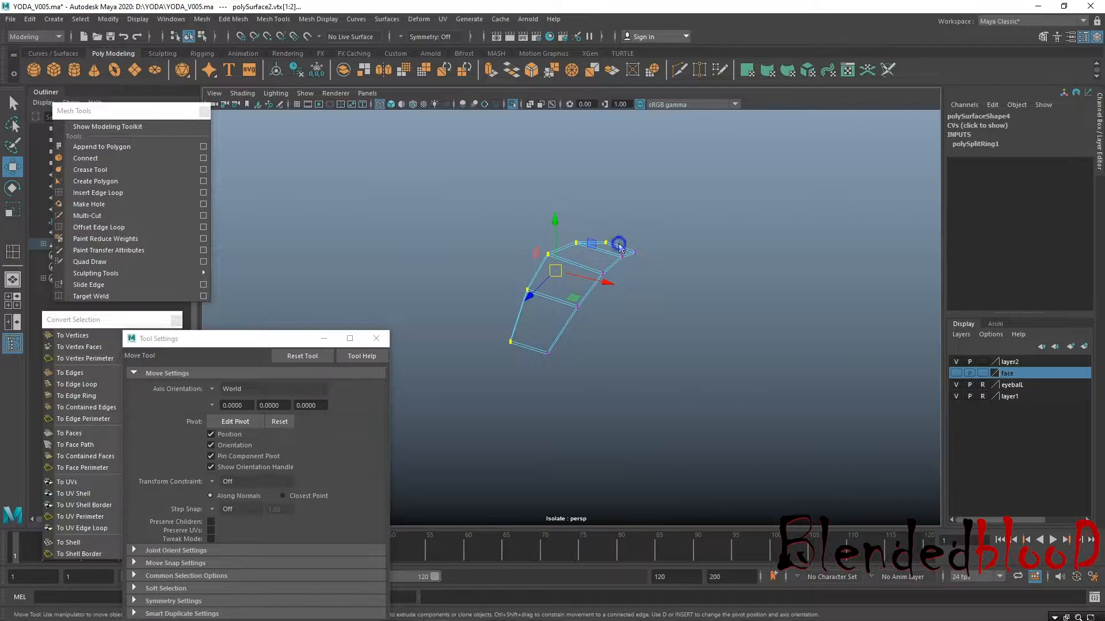
{"action": "left_click", "coordinate": [707, 197]}
{"action": "left_click", "coordinate": [613, 265]}
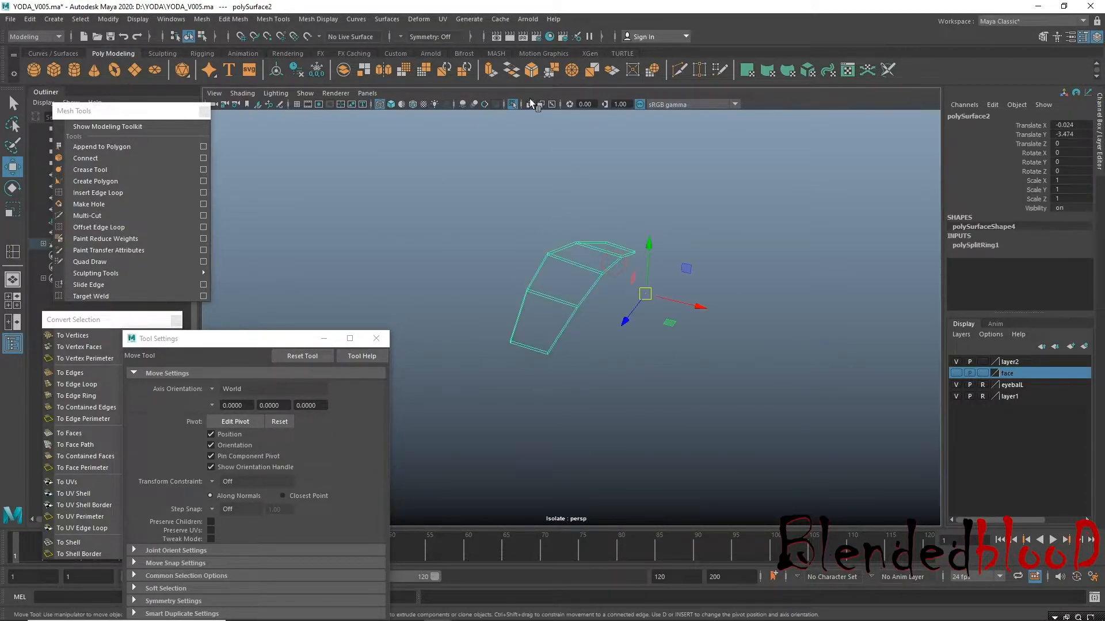
{"action": "left_click", "coordinate": [512, 104]}
{"action": "left_click", "coordinate": [718, 222]}
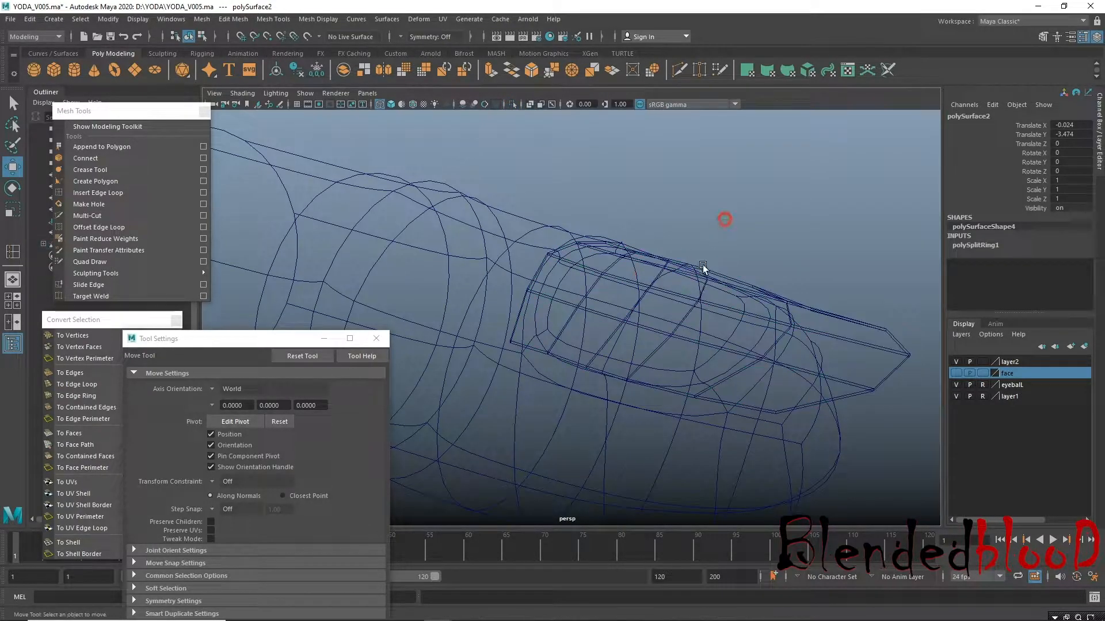
Isolate the whole nail and show it in shaded display with its back end framed.
{"action": "left_click", "coordinate": [700, 289]}
{"action": "left_click", "coordinate": [511, 104]}
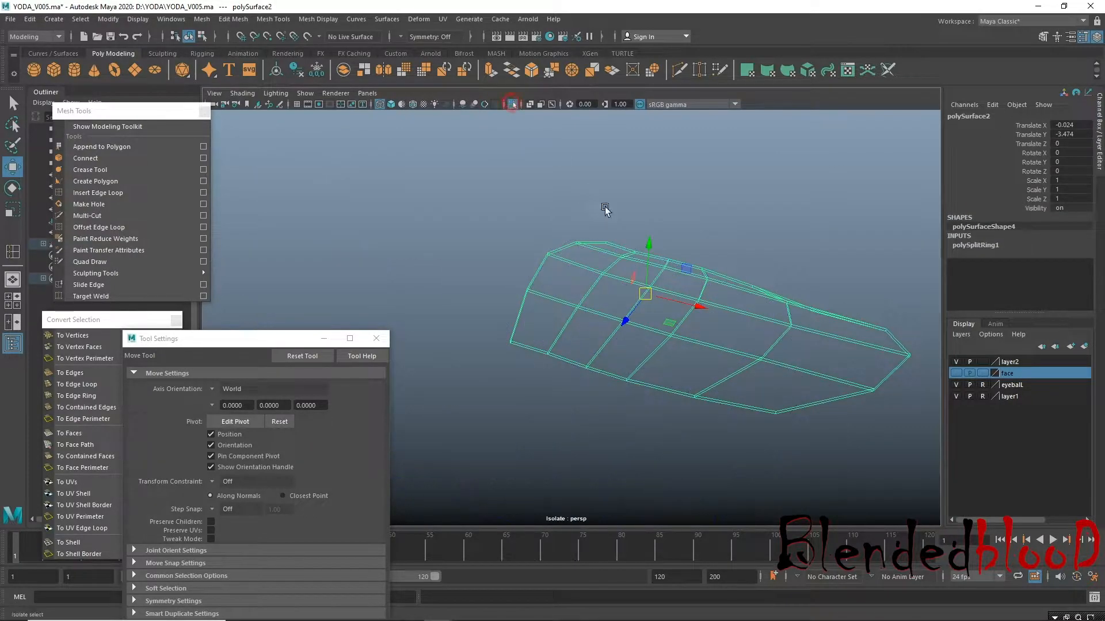
{"action": "key", "text": "5"}
{"action": "left_click_drag", "start_coordinate": [679, 310], "coordinate": [682, 304], "text": "alt"}
{"action": "right_click_drag", "start_coordinate": [584, 274], "coordinate": [771, 518], "text": "alt"}
Delete the narrow thickness faces along the nail's back end and view the nail smoothed in object mode.
{"action": "right_click_drag", "start_coordinate": [697, 347], "coordinate": [698, 330]}
{"action": "left_click", "coordinate": [692, 351]}
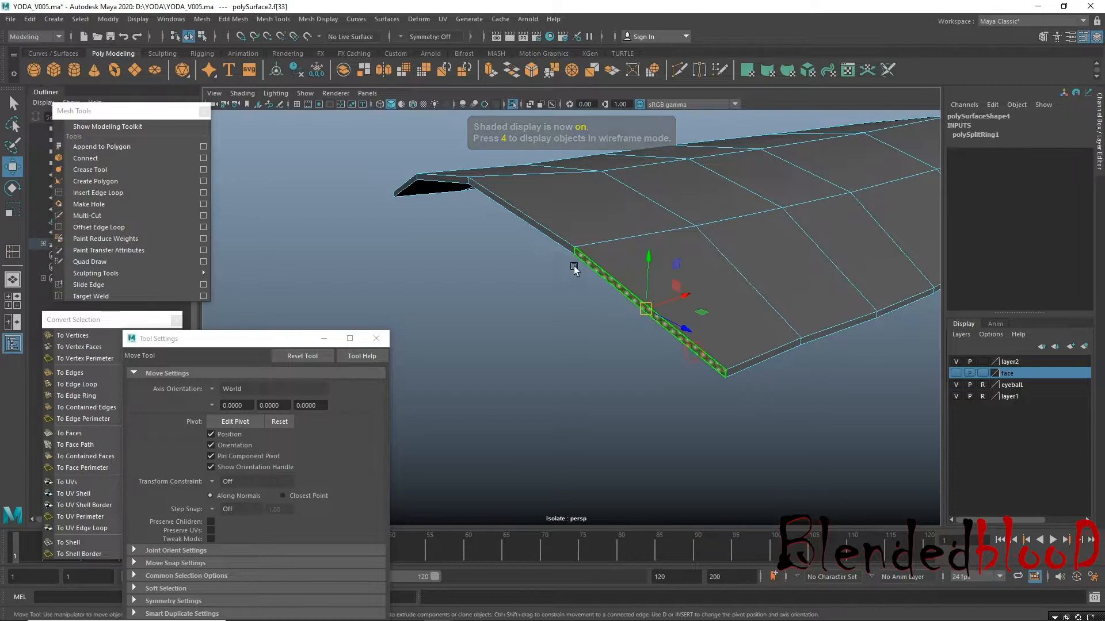
{"action": "left_click", "coordinate": [544, 237], "text": "shift"}
{"action": "left_click", "coordinate": [420, 182], "text": "shift"}
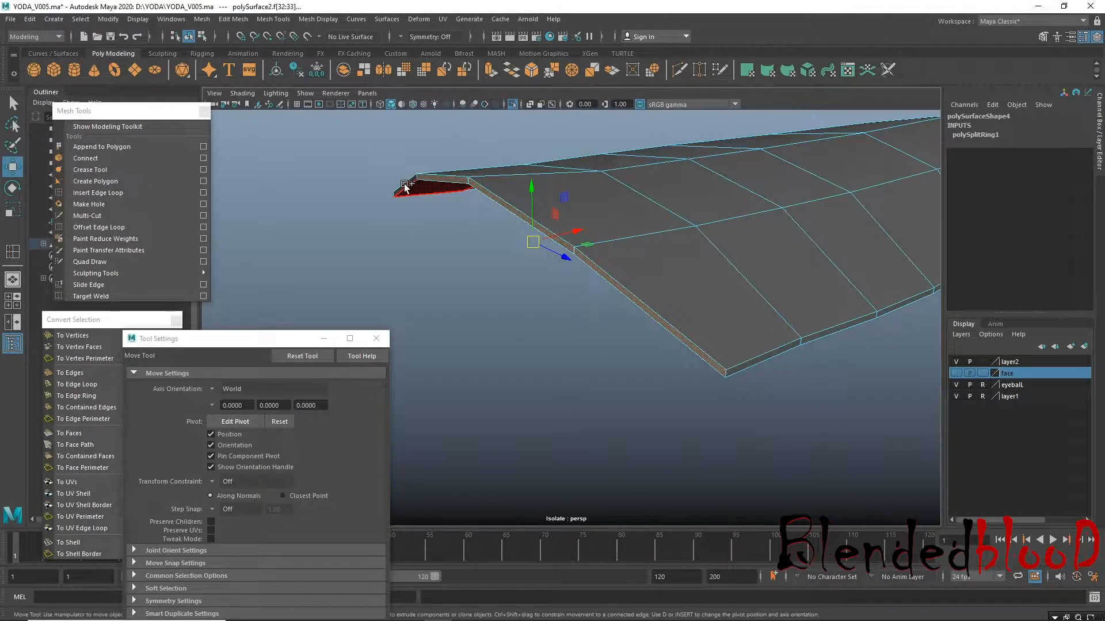
{"action": "left_click", "coordinate": [677, 352]}
{"action": "mouse_move", "coordinate": [772, 289]}
{"action": "left_mouse_down", "text": "alt"}
{"action": "mouse_move", "coordinate": [797, 299]}
{"action": "mouse_move", "coordinate": [767, 296]}
{"action": "left_mouse_up", "text": "alt"}
{"action": "left_click_drag", "start_coordinate": [703, 316], "coordinate": [742, 214], "text": "alt"}
{"action": "right_click_drag", "start_coordinate": [743, 215], "coordinate": [785, 192]}
{"action": "left_click", "coordinate": [380, 242]}
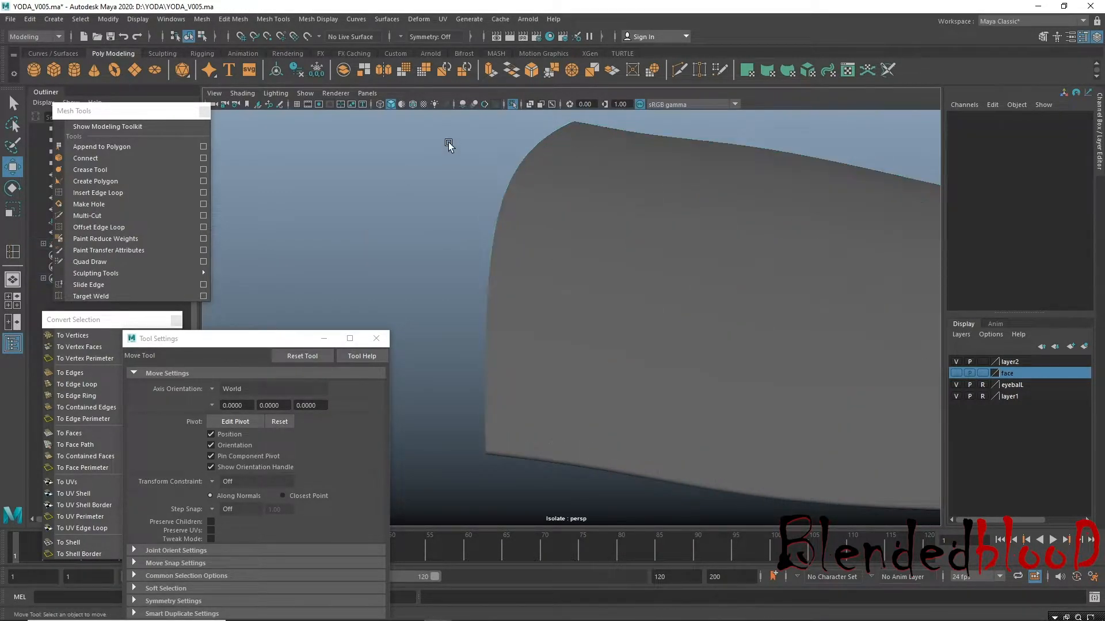
Show the finger together with the nail again, check the nail's fit from several angles, and select the finger.
{"action": "left_click", "coordinate": [513, 106]}
{"action": "scroll", "coordinate": [705, 296], "scroll_direction": "down", "scroll_amount": 8}
{"action": "left_click_drag", "start_coordinate": [789, 358], "coordinate": [761, 338], "text": "alt"}
{"action": "right_click_drag", "start_coordinate": [762, 338], "coordinate": [575, 289], "text": "alt"}
{"action": "left_click_drag", "start_coordinate": [582, 293], "coordinate": [644, 305], "text": "alt"}
{"action": "right_click_drag", "start_coordinate": [774, 377], "coordinate": [730, 346], "text": "alt"}
{"action": "left_click_drag", "start_coordinate": [729, 346], "coordinate": [617, 382], "text": "alt"}
{"action": "left_click_drag", "start_coordinate": [543, 358], "coordinate": [565, 375], "text": "alt"}
{"action": "left_click", "coordinate": [563, 352]}
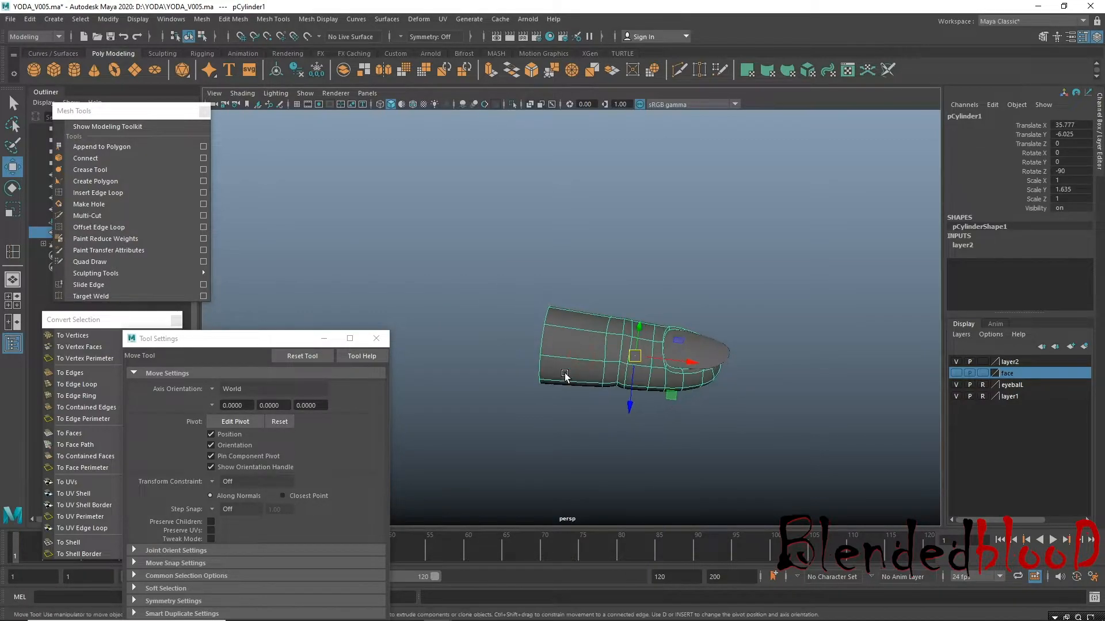
Compare the finger with the reference in the front view, and select the edge loop around the finger's open base.
{"action": "key", "text": "space"}
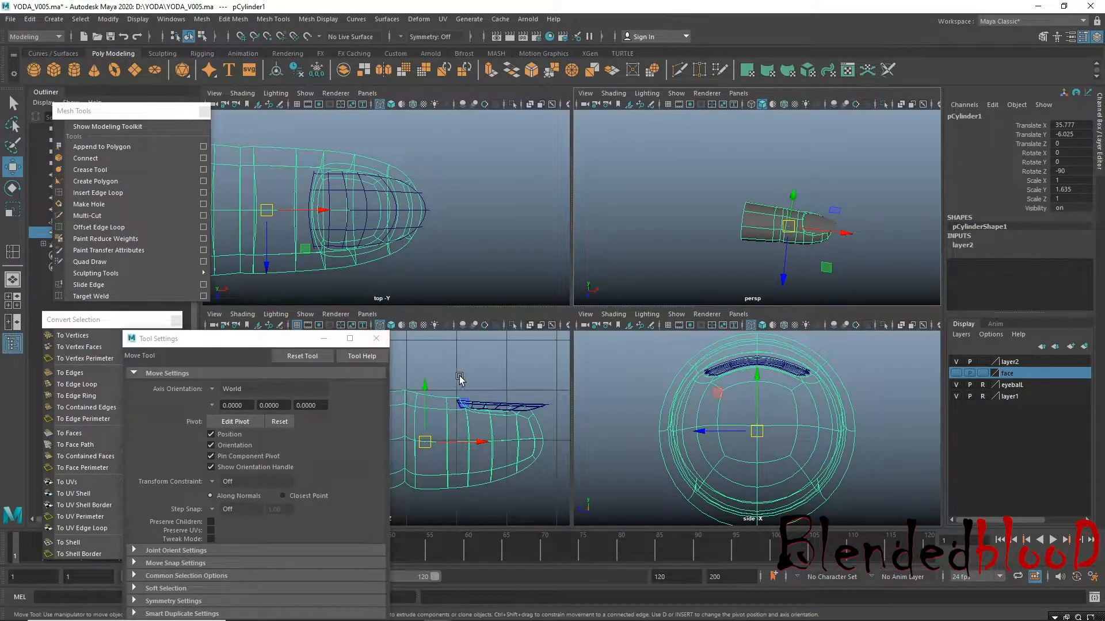
{"action": "key", "text": "space"}
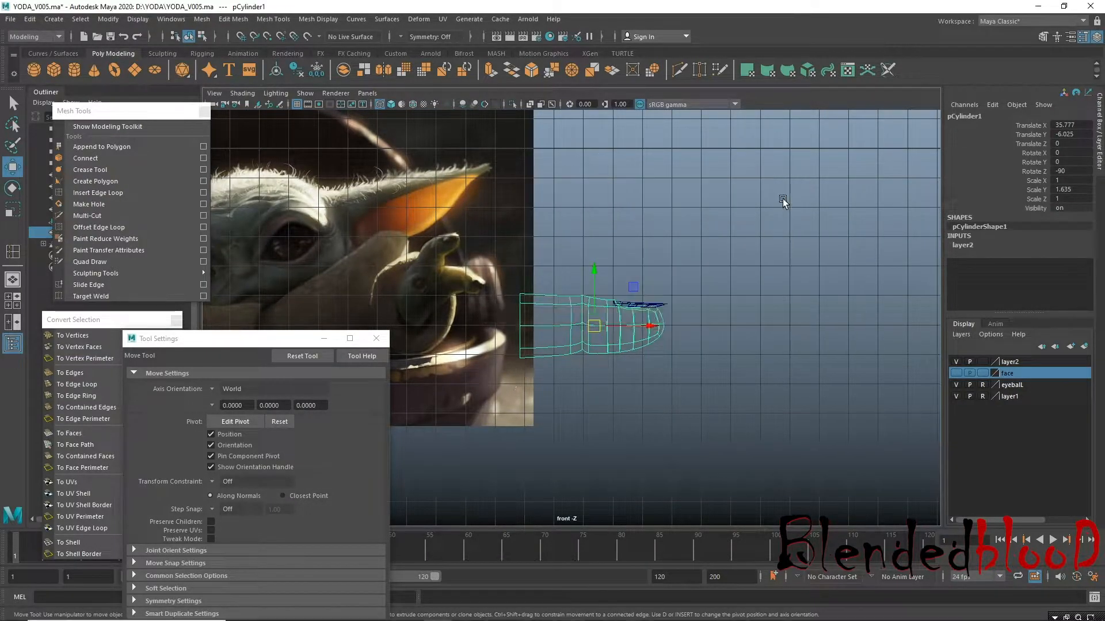
{"action": "key", "text": "space"}
{"action": "key", "text": "space"}
{"action": "left_click_drag", "start_coordinate": [700, 257], "coordinate": [600, 366], "text": "alt"}
{"action": "right_click_drag", "start_coordinate": [571, 294], "coordinate": [560, 246]}
{"action": "double_click", "coordinate": [533, 325]}
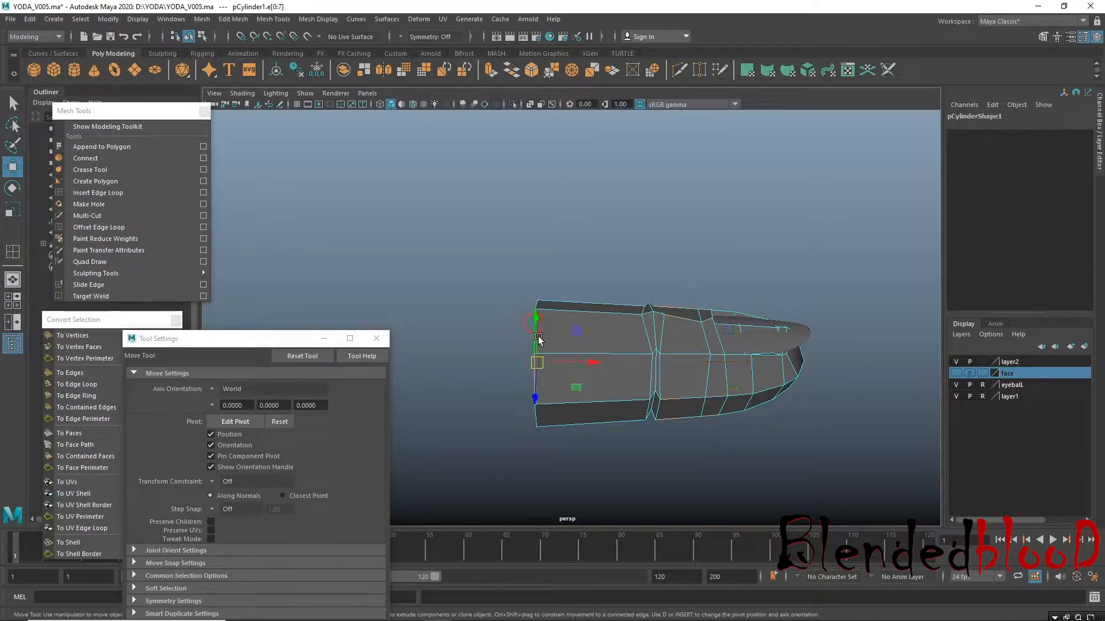
Widen the finger's open base slightly by scaling its edge loop with a reduced soft-selection falloff, and return to object mode.
{"action": "key", "text": "b"}
{"action": "middle_click_drag", "start_coordinate": [571, 355], "coordinate": [641, 454]}
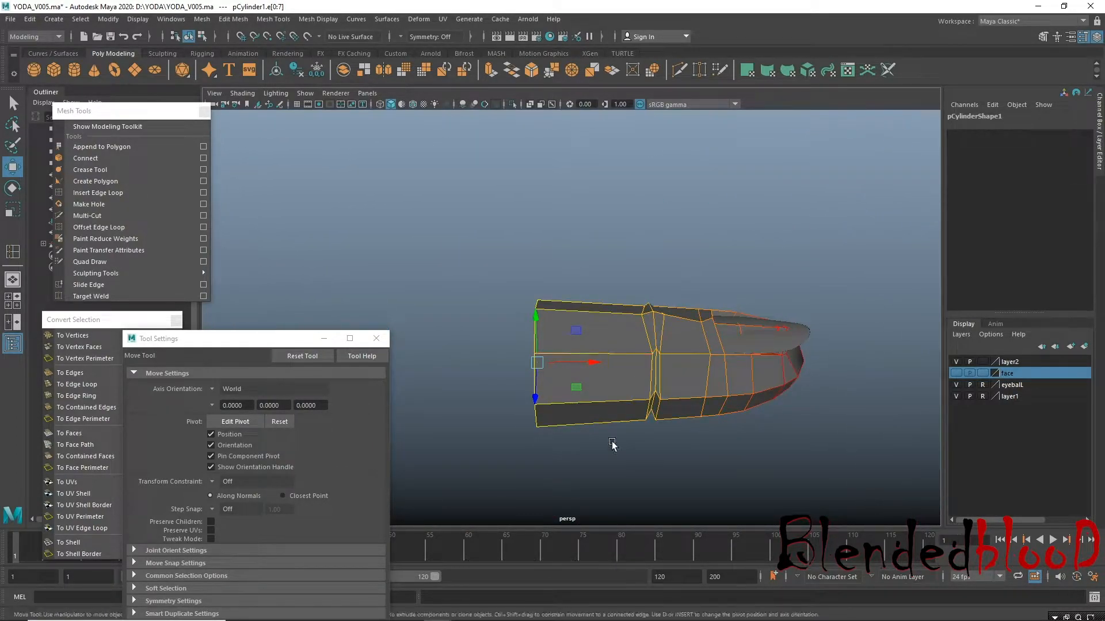
{"action": "key", "text": "r"}
{"action": "left_click_drag", "start_coordinate": [538, 363], "coordinate": [553, 375]}
{"action": "key", "text": "ctrl+z"}
{"action": "key", "text": "b"}
{"action": "left_click_drag", "start_coordinate": [626, 378], "coordinate": [436, 371]}
{"action": "left_click_drag", "start_coordinate": [541, 365], "coordinate": [548, 369]}
{"action": "mouse_move", "coordinate": [641, 386]}
{"action": "left_mouse_down", "text": "alt"}
{"action": "mouse_move", "coordinate": [645, 433]}
{"action": "mouse_move", "coordinate": [633, 386]}
{"action": "left_mouse_up", "text": "alt"}
{"action": "key", "text": "b"}
{"action": "right_click_drag", "start_coordinate": [605, 328], "coordinate": [687, 273]}
{"action": "left_click", "coordinate": [687, 273]}
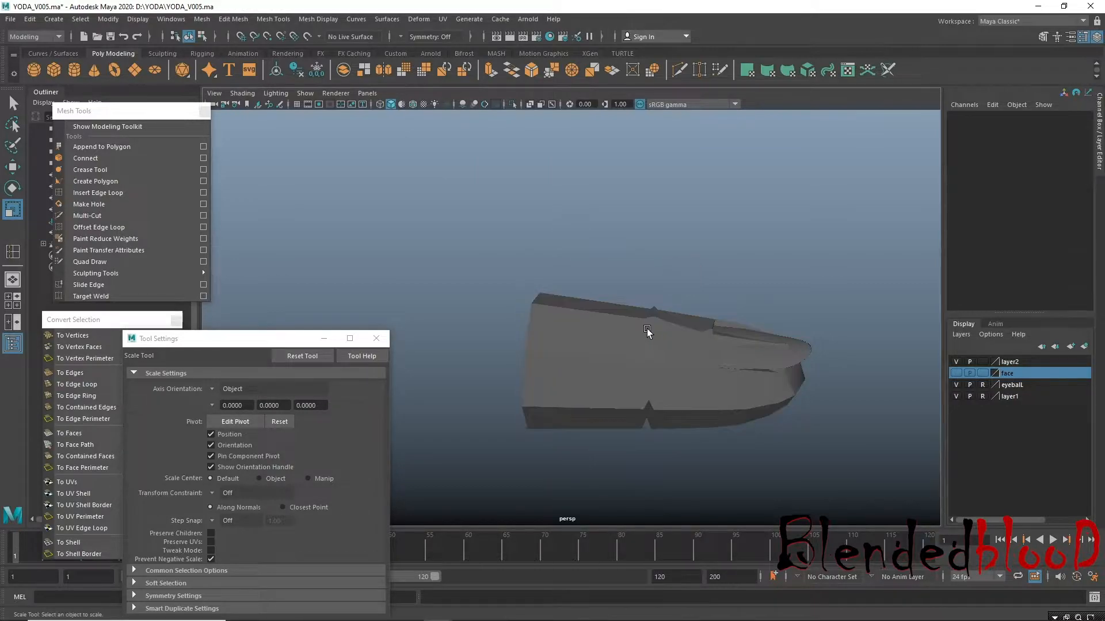
Examine the smoothed finger and nail from several angles, checking the flared base and the knuckle crease.
{"action": "left_click", "coordinate": [647, 332]}
{"action": "key", "text": "w"}
{"action": "left_click", "coordinate": [671, 263]}
{"action": "scroll", "coordinate": [545, 312], "scroll_direction": "down", "scroll_amount": 3}
{"action": "mouse_move", "coordinate": [544, 312]}
{"action": "left_mouse_down", "text": "alt"}
{"action": "mouse_move", "coordinate": [562, 358]}
{"action": "mouse_move", "coordinate": [513, 267]}
{"action": "mouse_move", "coordinate": [555, 327]}
{"action": "left_mouse_up", "text": "alt"}
{"action": "right_click_drag", "start_coordinate": [555, 327], "coordinate": [766, 503], "text": "alt"}
{"action": "left_click_drag", "start_coordinate": [654, 371], "coordinate": [604, 333], "text": "alt"}
{"action": "right_click_drag", "start_coordinate": [605, 334], "coordinate": [641, 383], "text": "alt"}
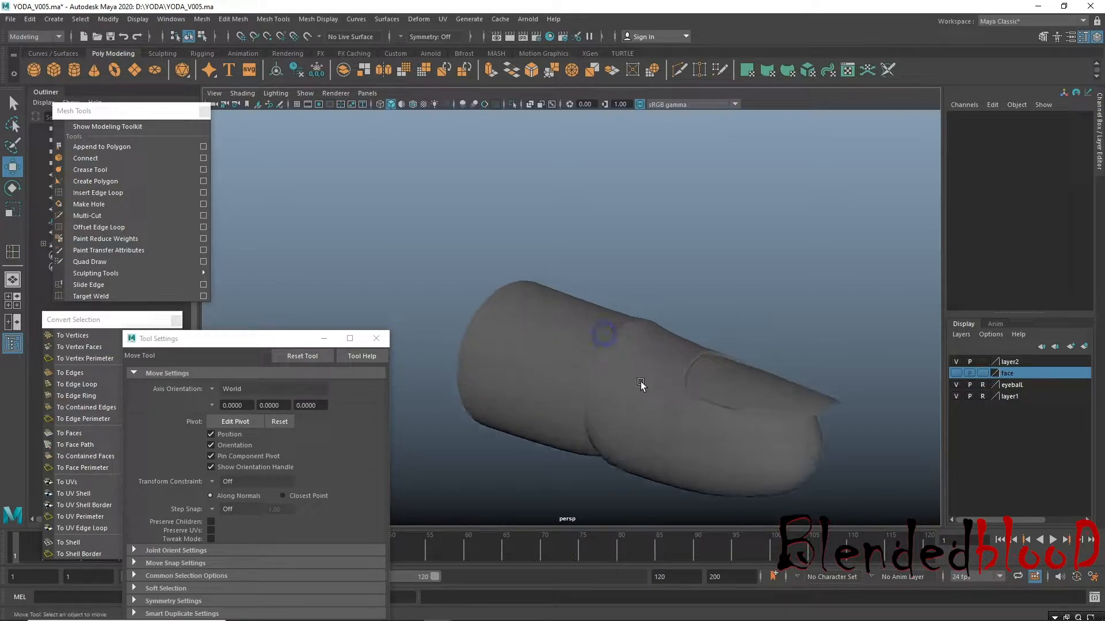
Show the finger unsmoothed and lower the selected upper side edges of its knuckle crease slightly.
{"action": "left_click", "coordinate": [609, 351]}
{"action": "key", "text": "1"}
{"action": "left_click_drag", "start_coordinate": [658, 401], "coordinate": [670, 361], "text": "alt"}
{"action": "right_click", "coordinate": [672, 294]}
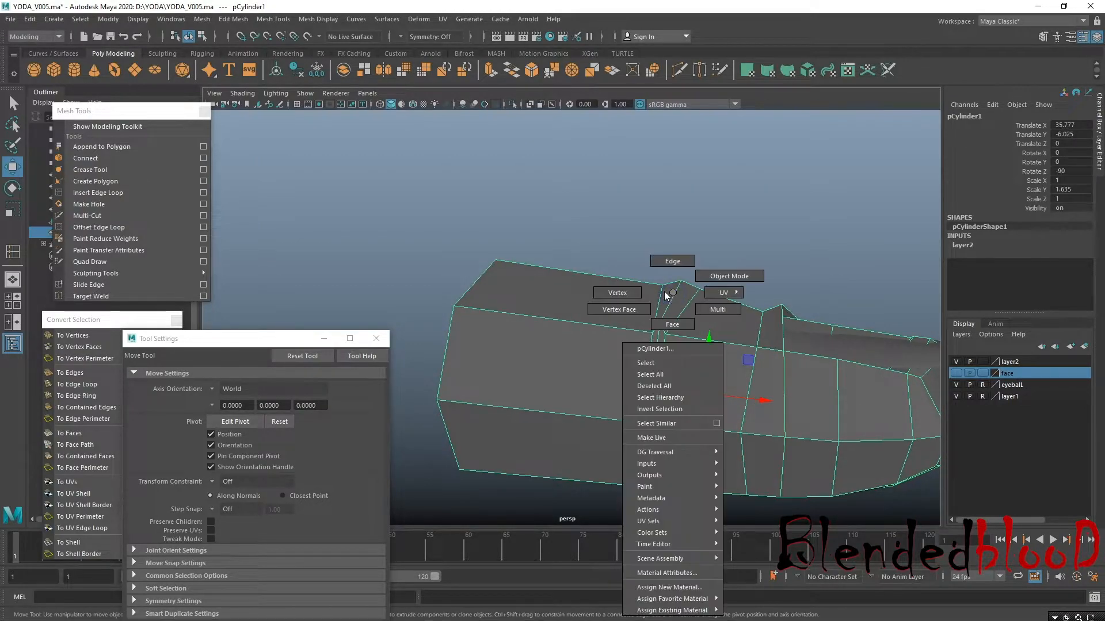
{"action": "left_click", "coordinate": [661, 263]}
{"action": "double_click", "coordinate": [657, 327]}
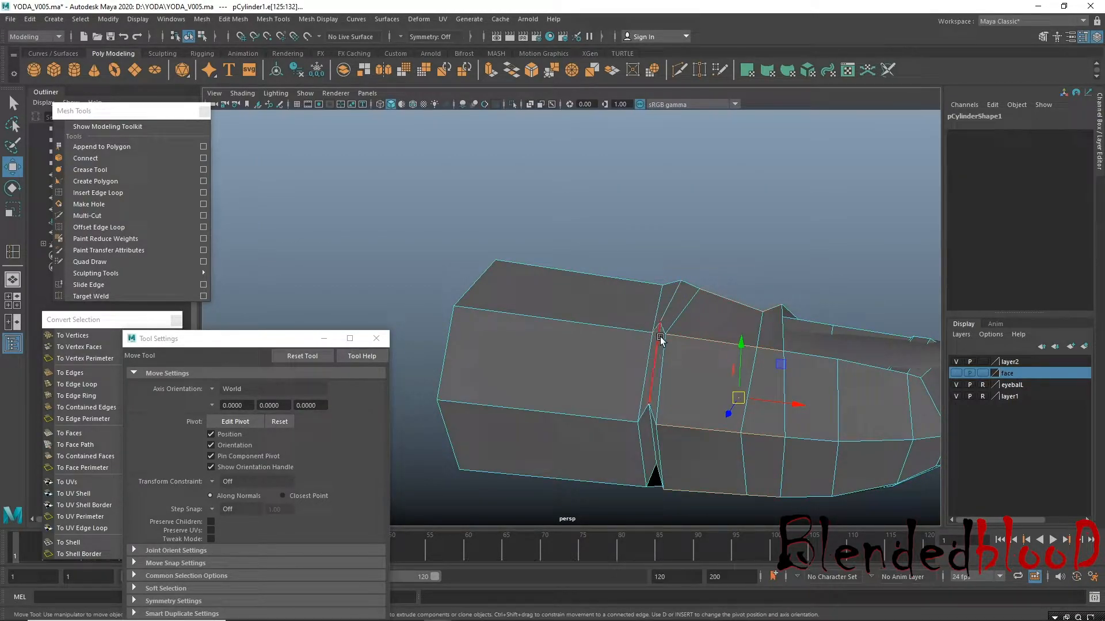
{"action": "left_click", "coordinate": [656, 338]}
{"action": "left_click_drag", "start_coordinate": [656, 339], "coordinate": [564, 374], "text": "alt"}
{"action": "left_click_drag", "start_coordinate": [551, 283], "coordinate": [550, 287]}
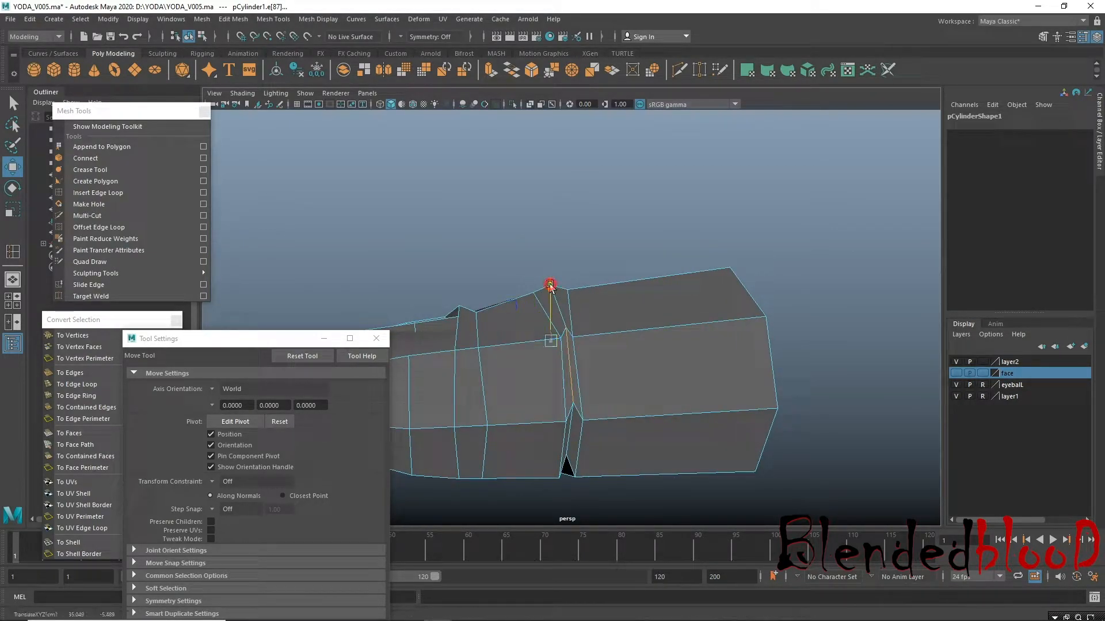
Scale the selected knuckle crease edges across the finger's width and view the finger smoothed in object mode.
{"action": "left_click_drag", "start_coordinate": [546, 328], "coordinate": [586, 367], "text": "alt"}
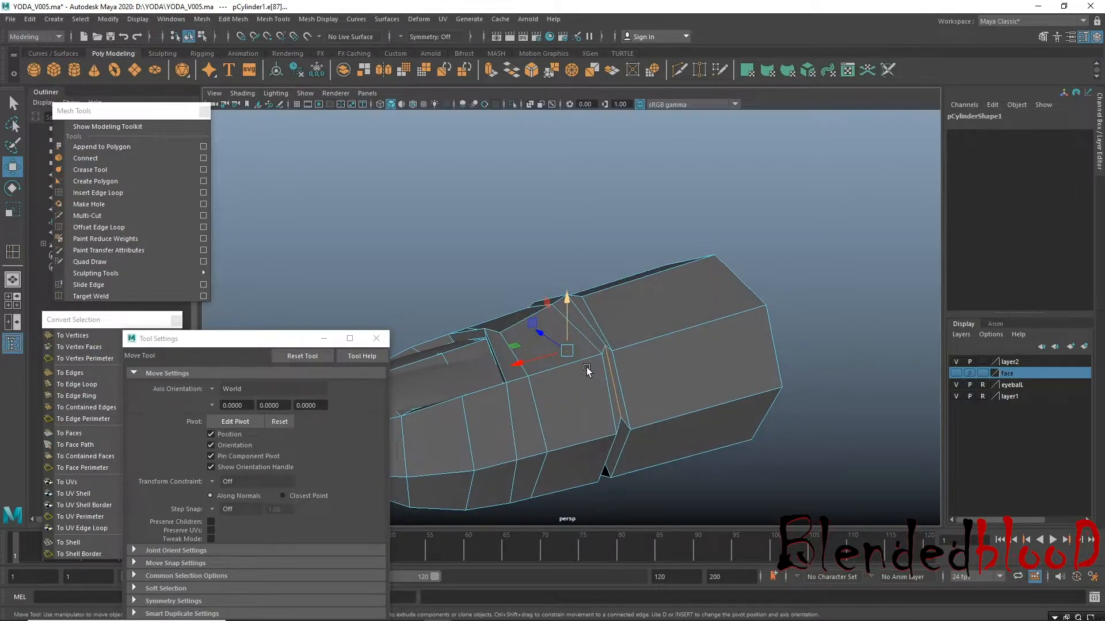
{"action": "key", "text": "r"}
{"action": "left_click_drag", "start_coordinate": [541, 337], "coordinate": [646, 362]}
{"action": "key", "text": "w"}
{"action": "right_click_drag", "start_coordinate": [641, 308], "coordinate": [706, 267]}
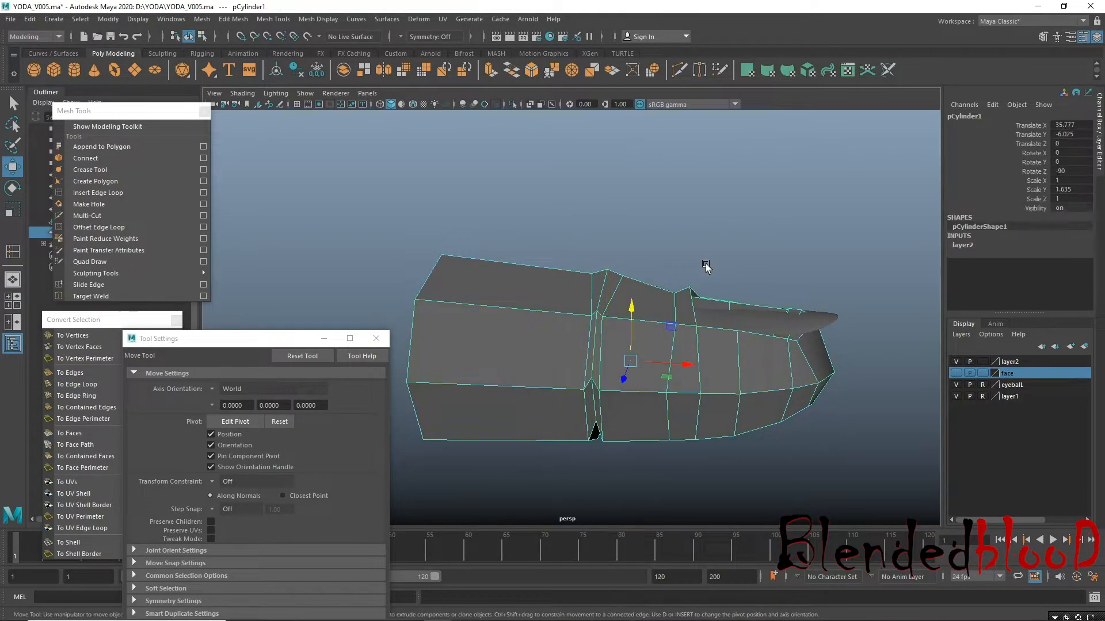
{"action": "key", "text": "3"}
{"action": "left_click", "coordinate": [700, 217]}
{"action": "right_click_drag", "start_coordinate": [684, 346], "coordinate": [440, 316], "text": "alt"}
{"action": "mouse_move", "coordinate": [659, 381]}
{"action": "left_mouse_down", "text": "alt"}
{"action": "mouse_move", "coordinate": [609, 381]}
{"action": "mouse_move", "coordinate": [681, 375]}
{"action": "mouse_move", "coordinate": [664, 377]}
{"action": "left_mouse_up", "text": "alt"}
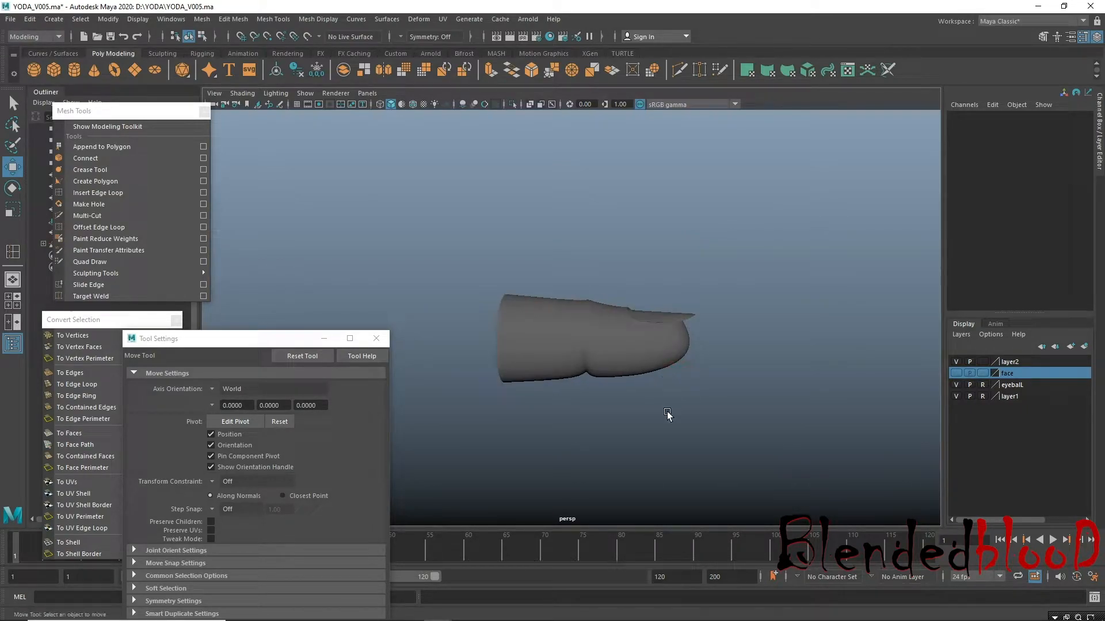
Select the finger and nail, and delete all non-deformer history and all construction history in the scene.
{"action": "left_click_drag", "start_coordinate": [414, 258], "coordinate": [867, 459]}
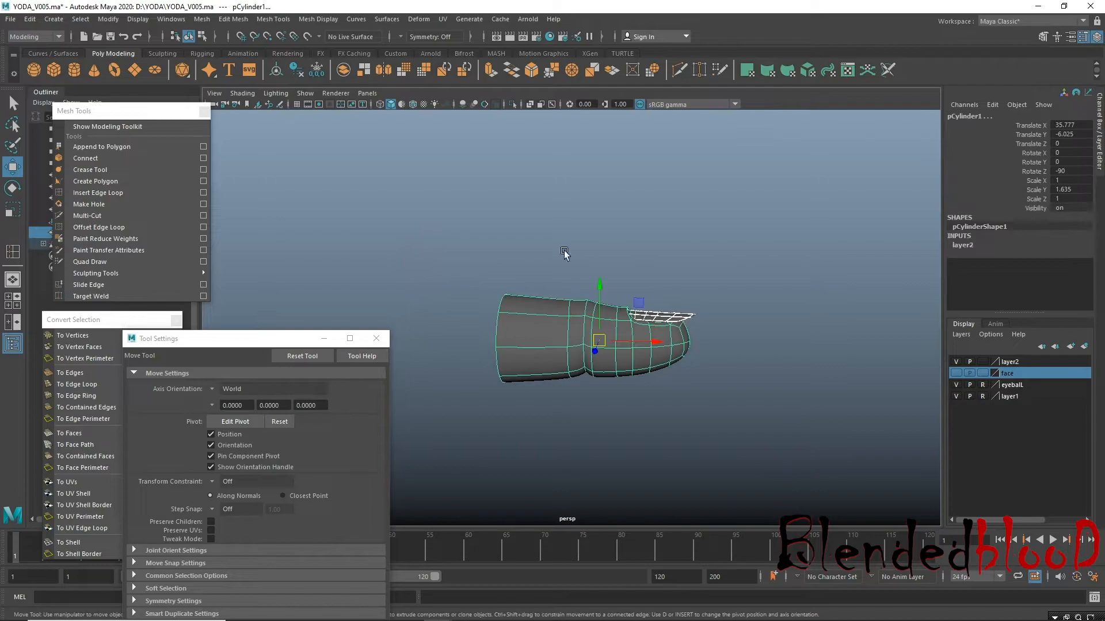
{"action": "left_click", "coordinate": [33, 21]}
{"action": "mouse_move", "coordinate": [172, 168]}
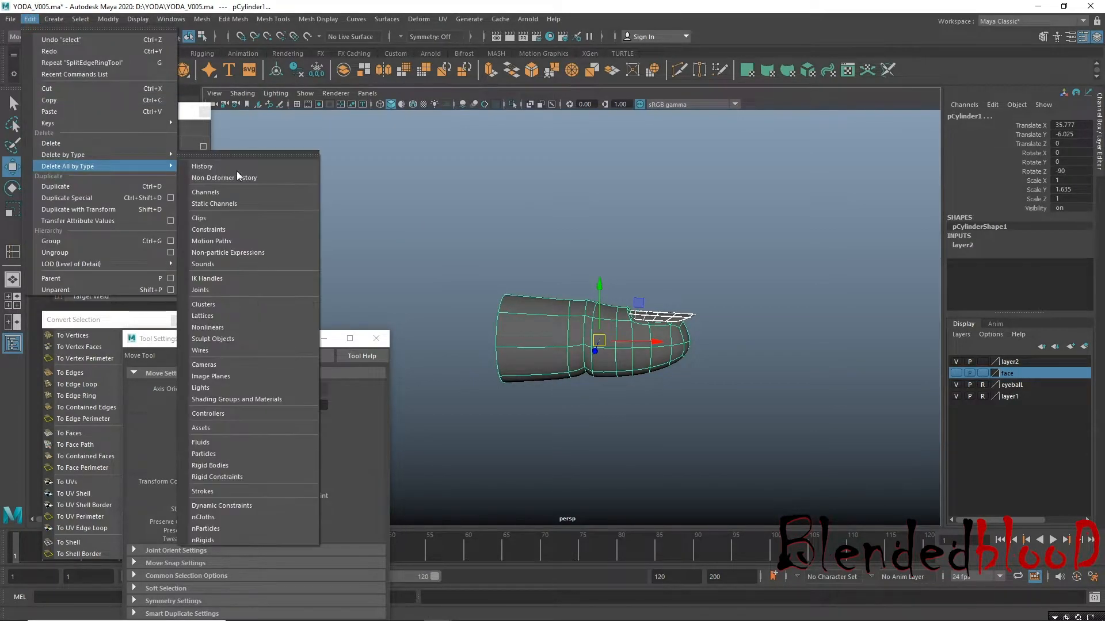
{"action": "left_click", "coordinate": [254, 176]}
{"action": "left_click", "coordinate": [30, 19]}
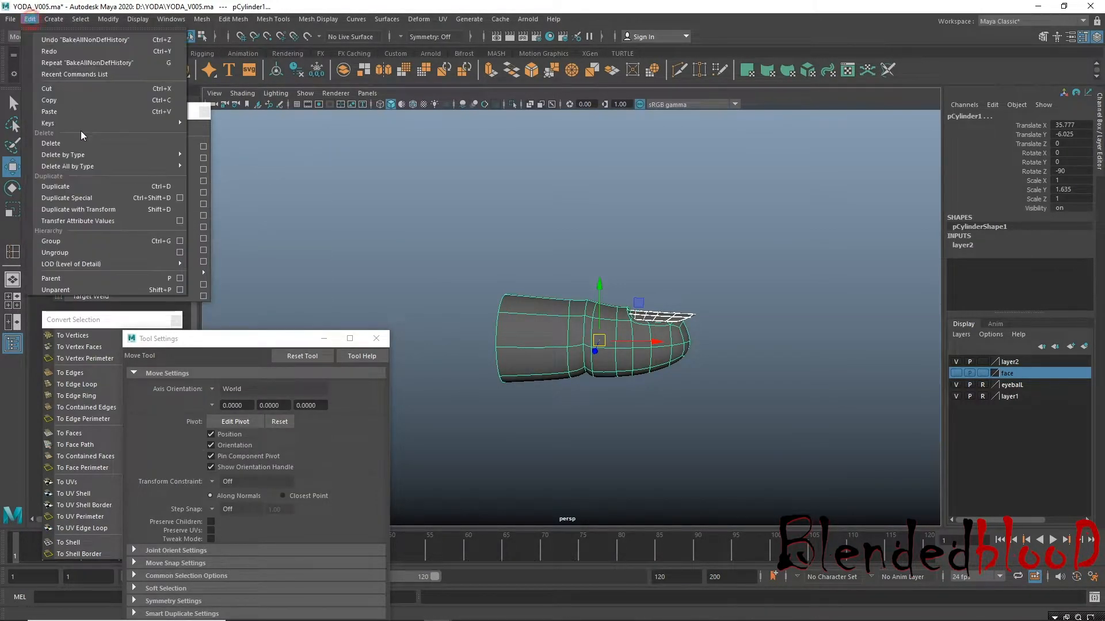
{"action": "mouse_move", "coordinate": [88, 164]}
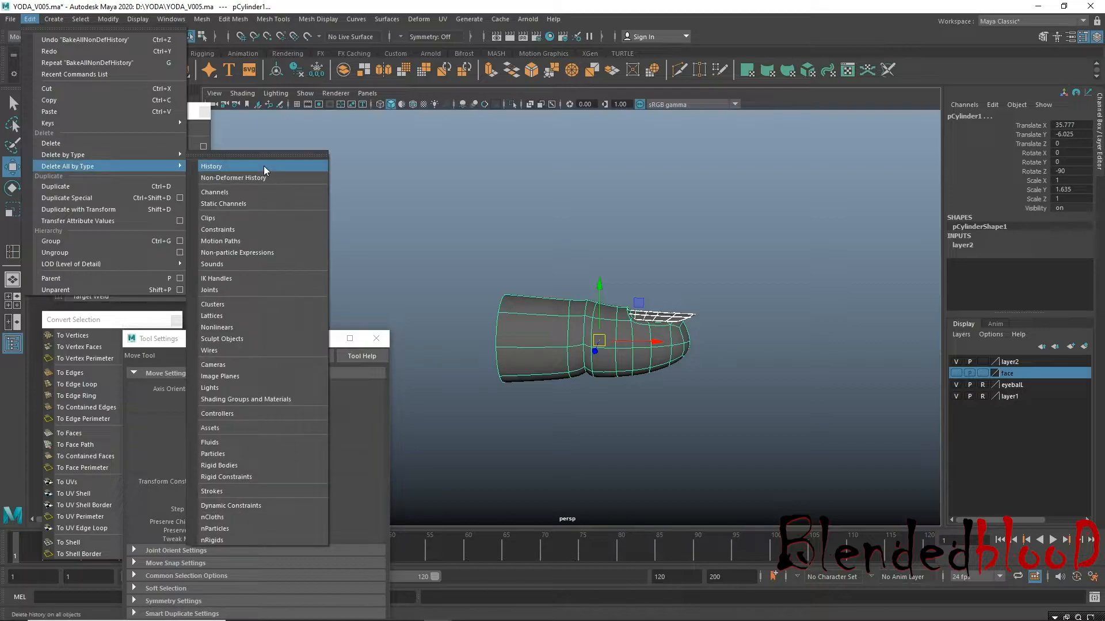
{"action": "left_click", "coordinate": [264, 167]}
{"action": "left_click", "coordinate": [30, 19]}
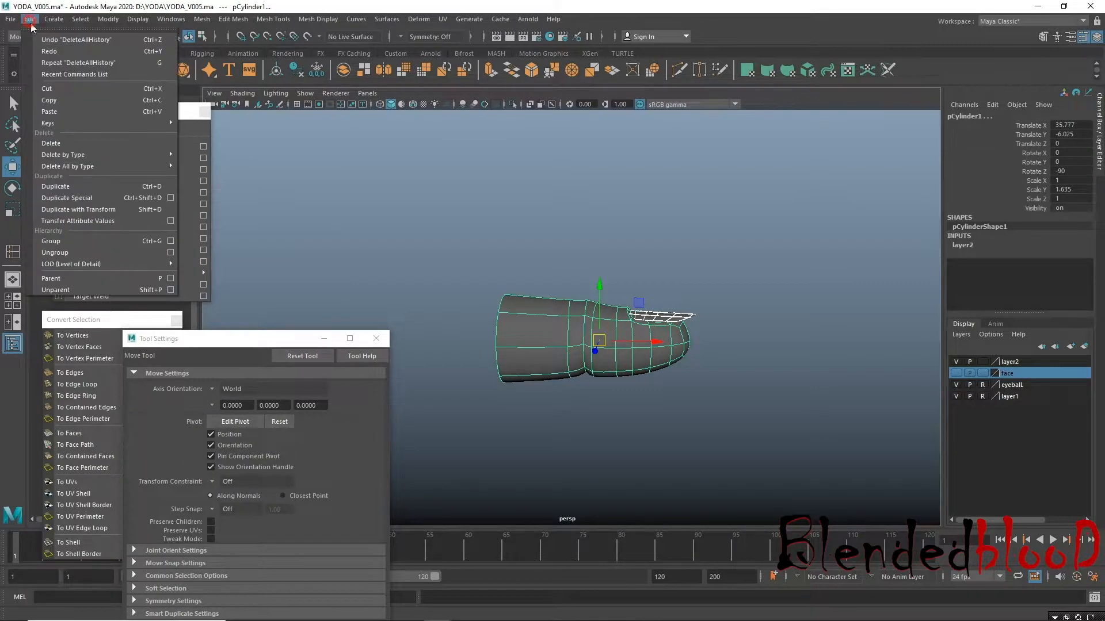
{"action": "mouse_move", "coordinate": [161, 168]}
{"action": "left_click", "coordinate": [214, 166]}
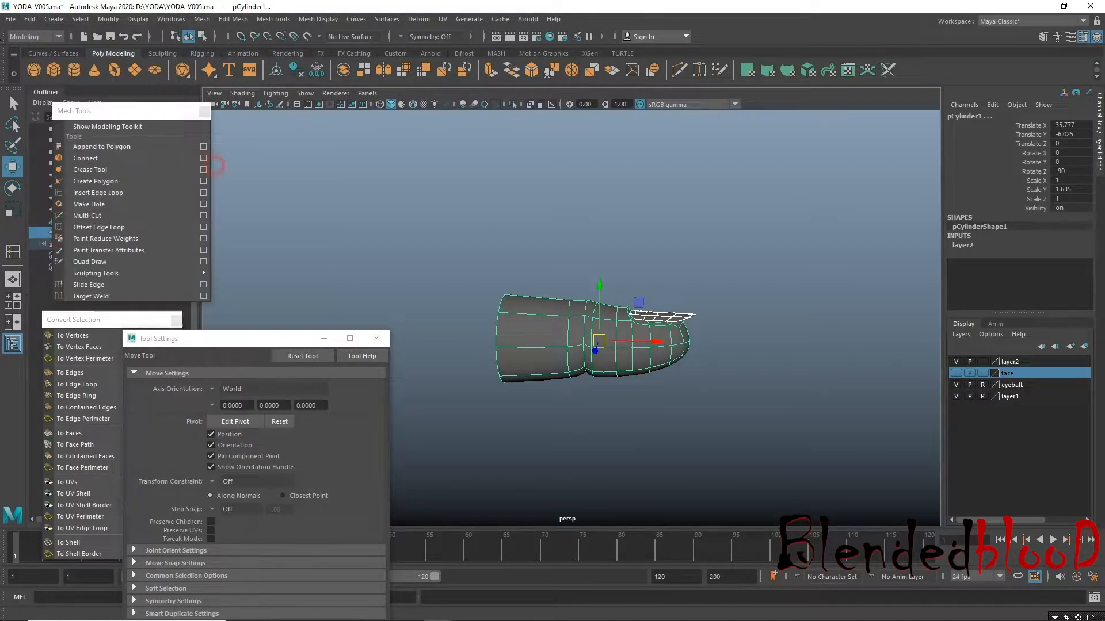
Save the scene over the existing YODA_V005.ma file in the D:\YODA folder.
{"action": "left_click", "coordinate": [12, 19]}
{"action": "left_click", "coordinate": [63, 77]}
{"action": "double_click", "coordinate": [161, 179]}
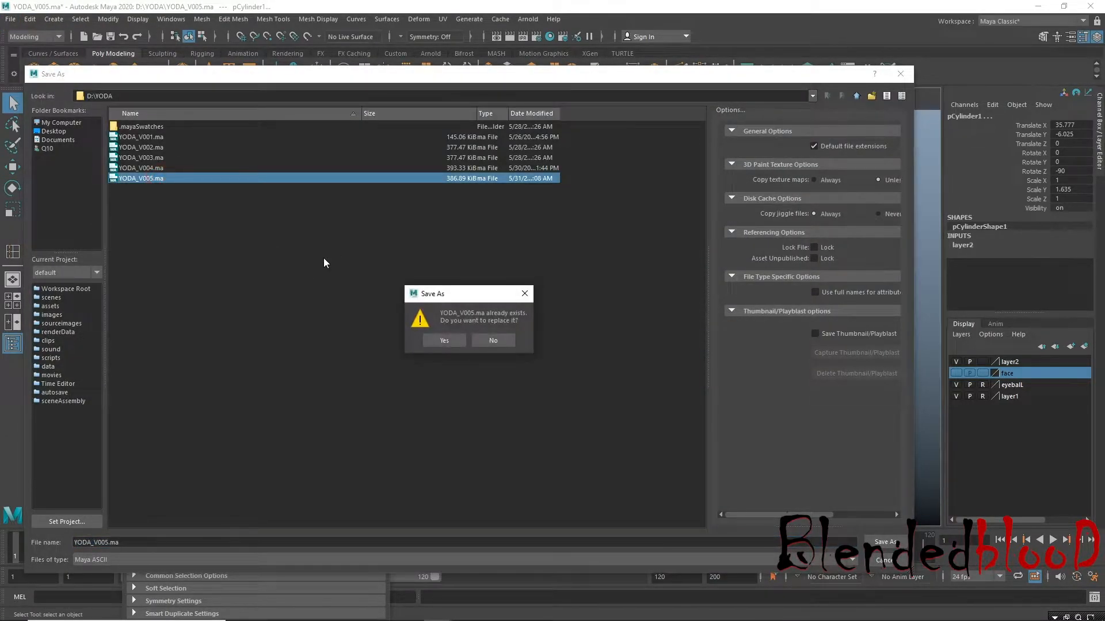
{"action": "left_click", "coordinate": [446, 344]}
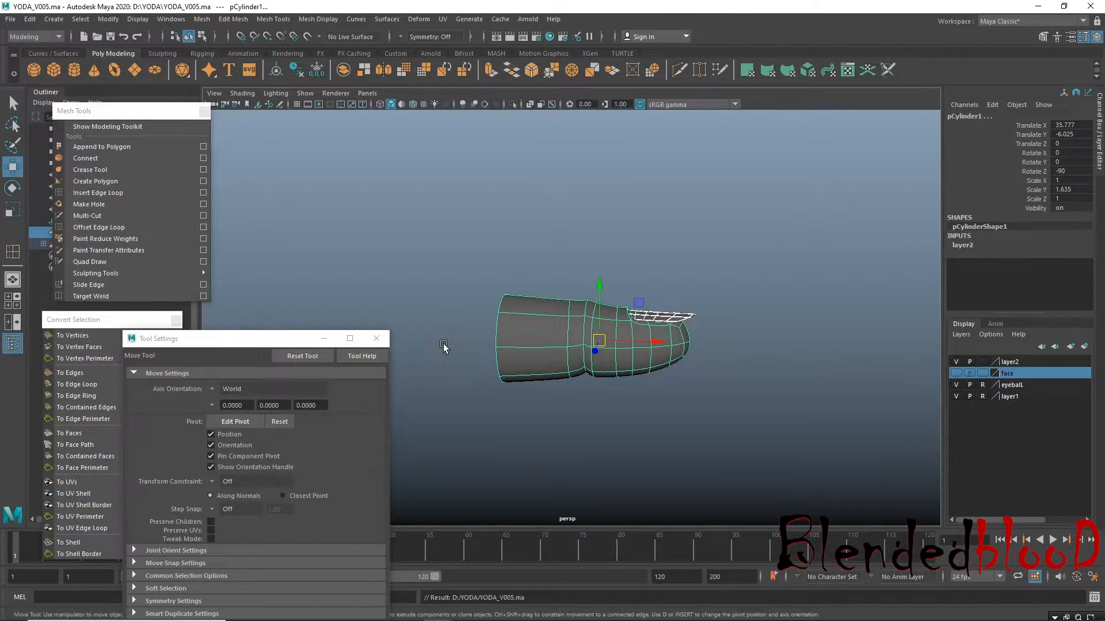
Isolate the finger and nail in the front, side and top views, close the Tool Settings window, and frame them in perspective.
{"action": "left_click_drag", "start_coordinate": [443, 349], "coordinate": [641, 451], "text": "alt"}
{"action": "left_click", "coordinate": [657, 440]}
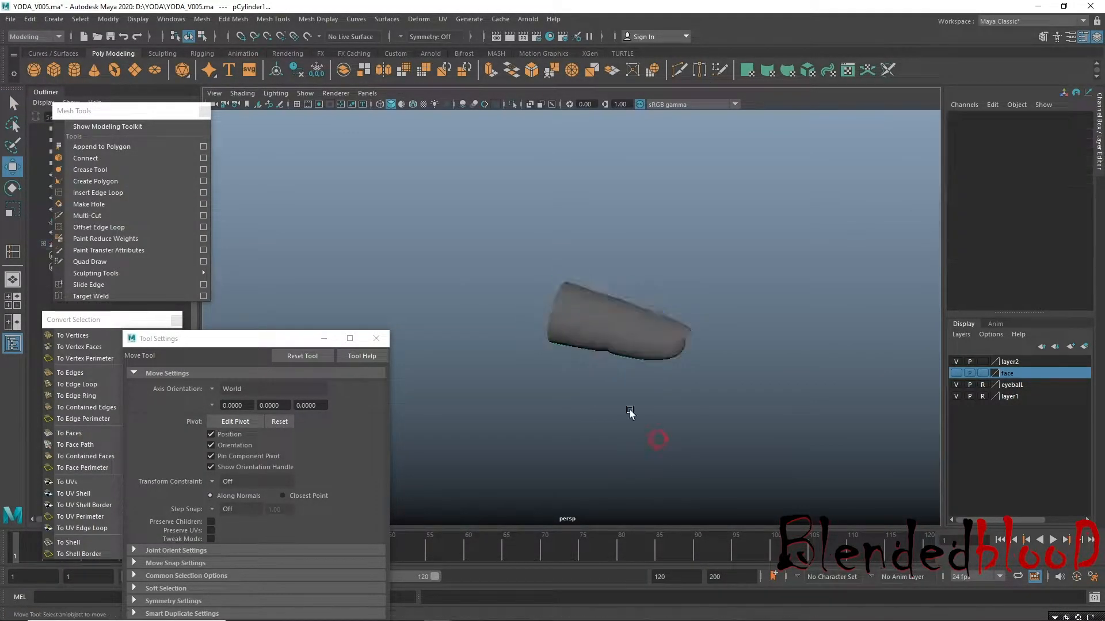
{"action": "left_click_drag", "start_coordinate": [502, 274], "coordinate": [723, 370]}
{"action": "key", "text": "space"}
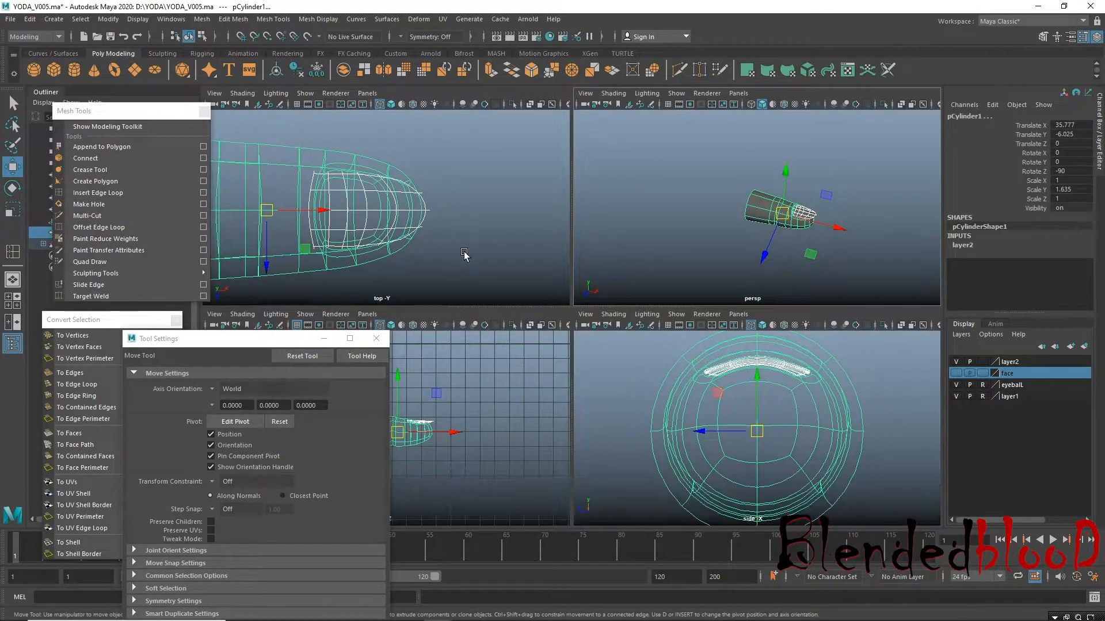
{"action": "left_click_drag", "start_coordinate": [286, 334], "coordinate": [286, 422]}
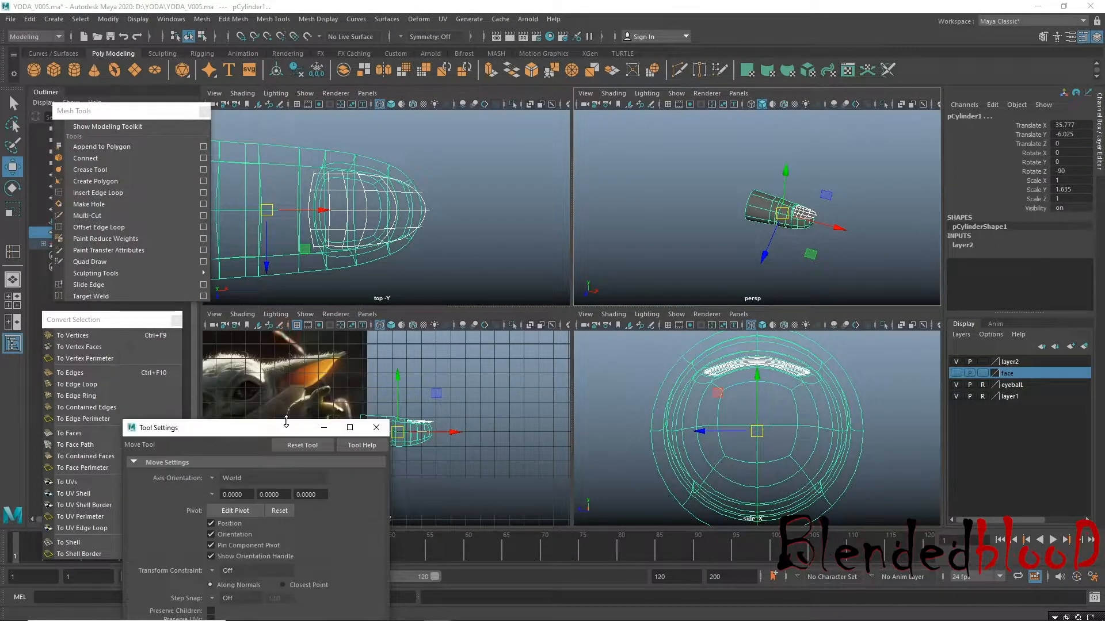
{"action": "left_click", "coordinate": [512, 325]}
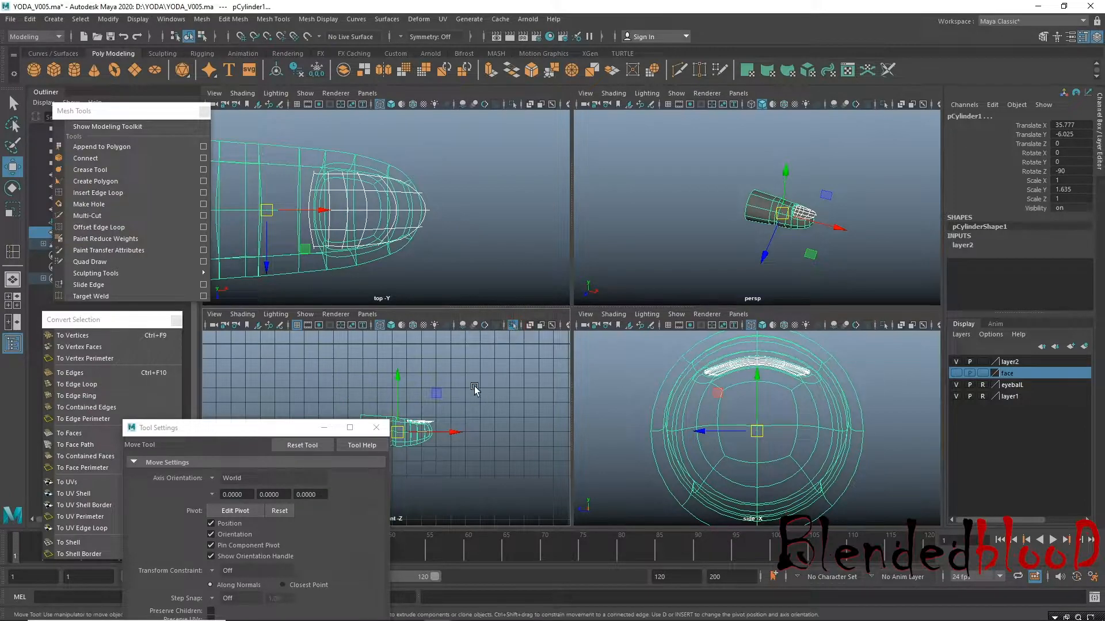
{"action": "left_click_drag", "start_coordinate": [305, 433], "coordinate": [230, 508]}
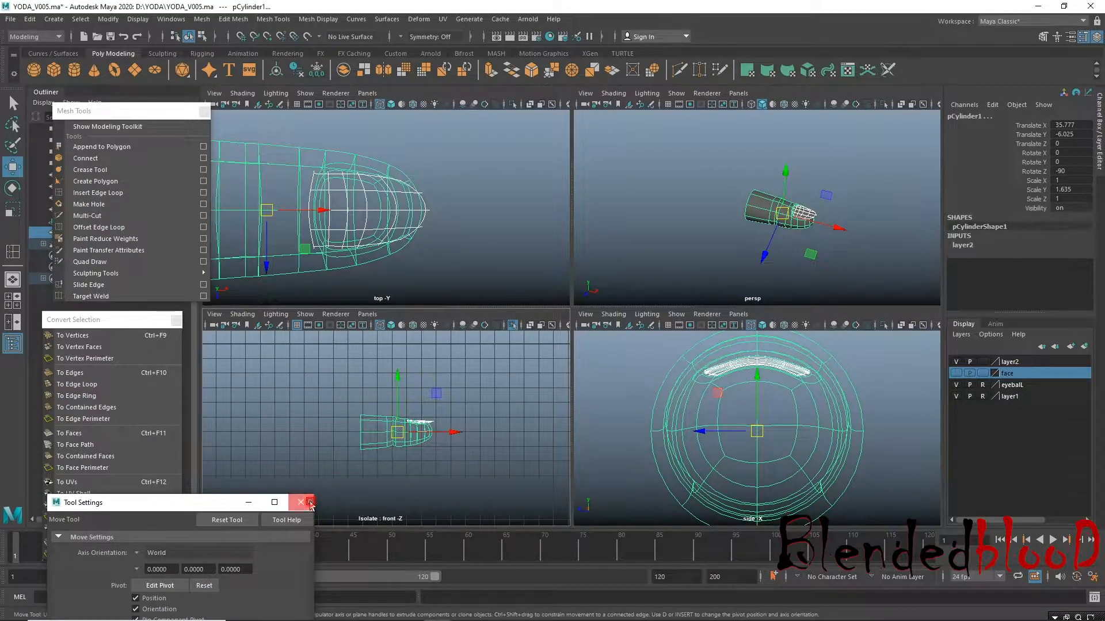
{"action": "left_click", "coordinate": [300, 502]}
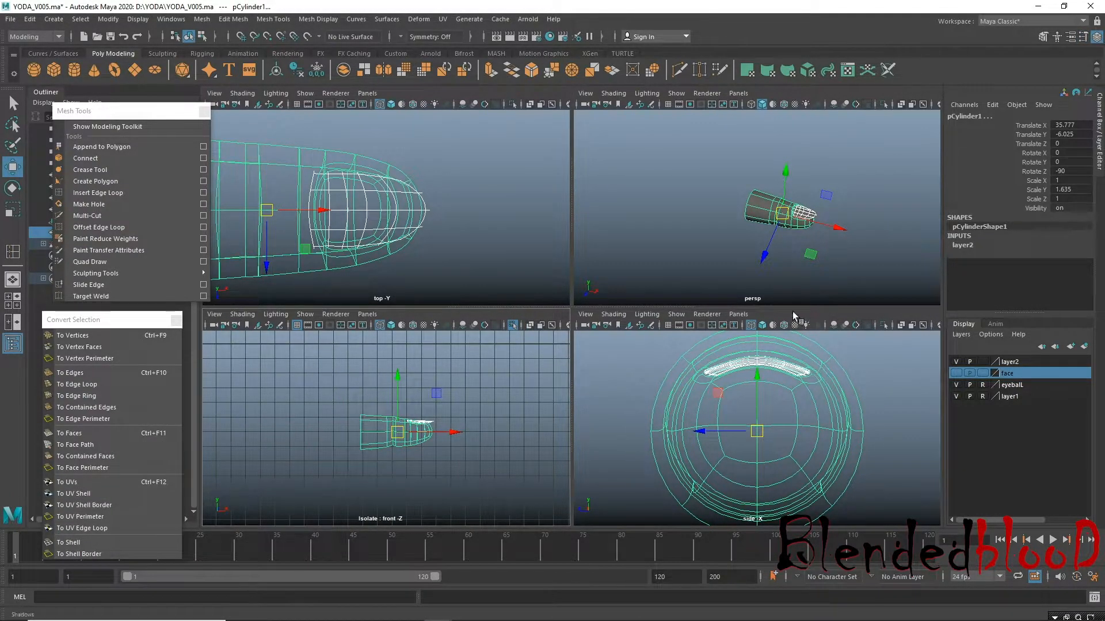
{"action": "left_click", "coordinate": [885, 328]}
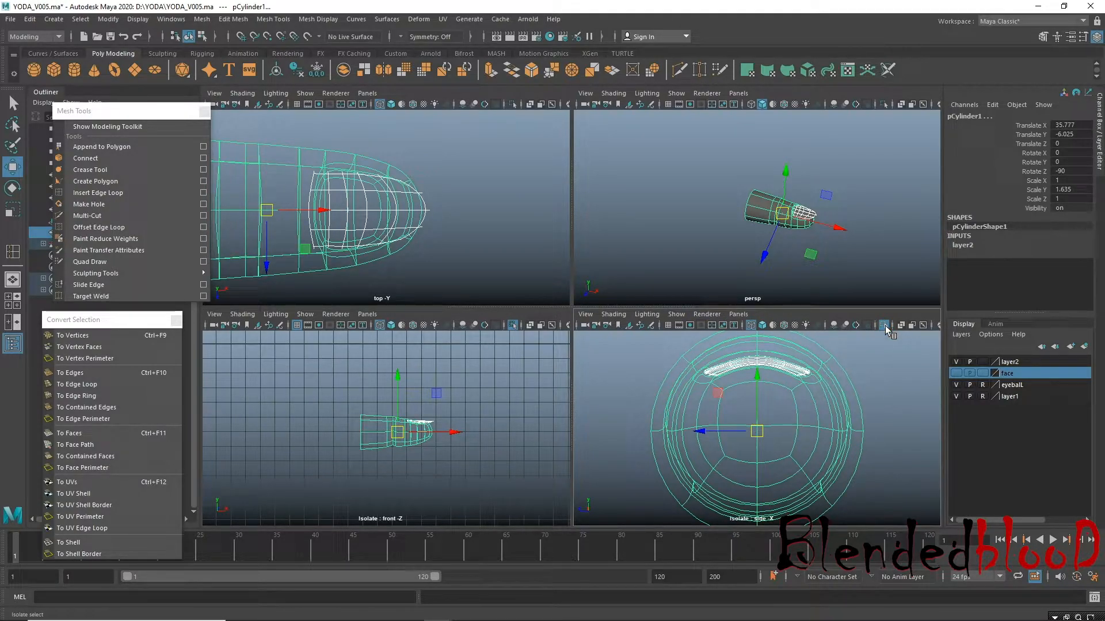
{"action": "left_click", "coordinate": [512, 106]}
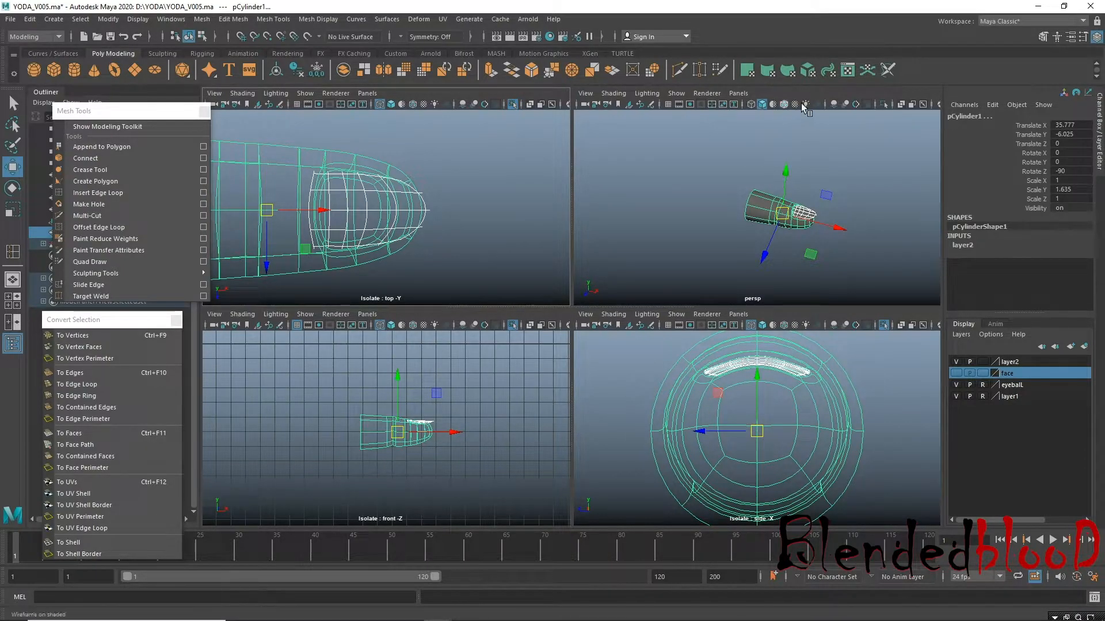
{"action": "key", "text": "f"}
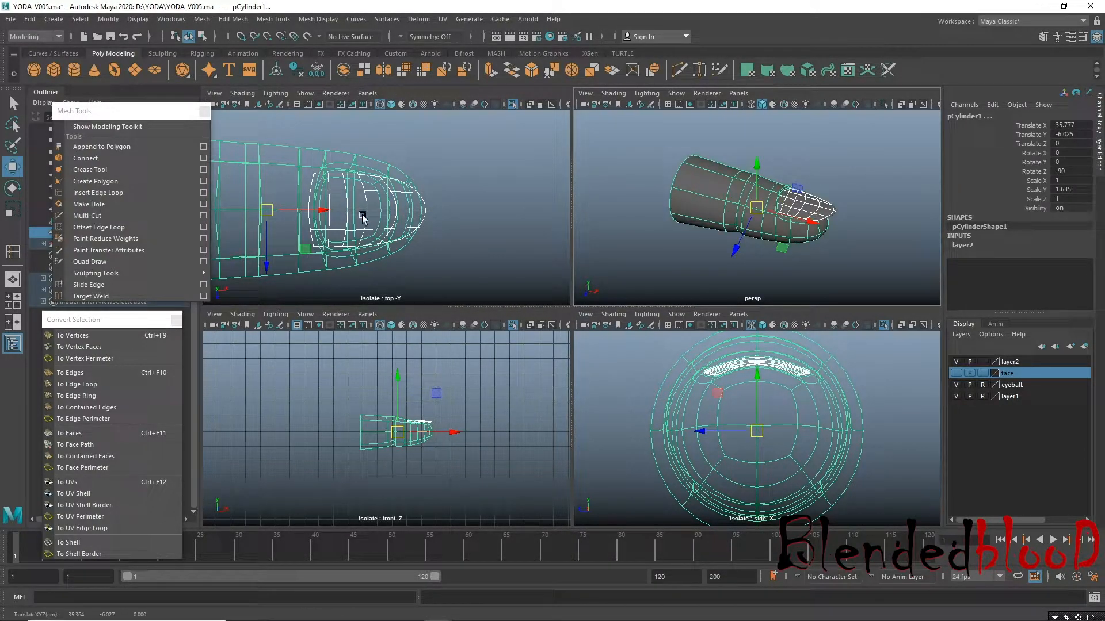
Duplicate the unsmoothed finger and nail in the top view, placing the copy at Translate X 36.95 and Translate Z -2.984.
{"action": "key", "text": "space"}
{"action": "scroll", "coordinate": [505, 324], "scroll_direction": "down", "scroll_amount": 5}
{"action": "scroll", "coordinate": [505, 324], "scroll_direction": "up", "scroll_amount": 5}
{"action": "key", "text": "1"}
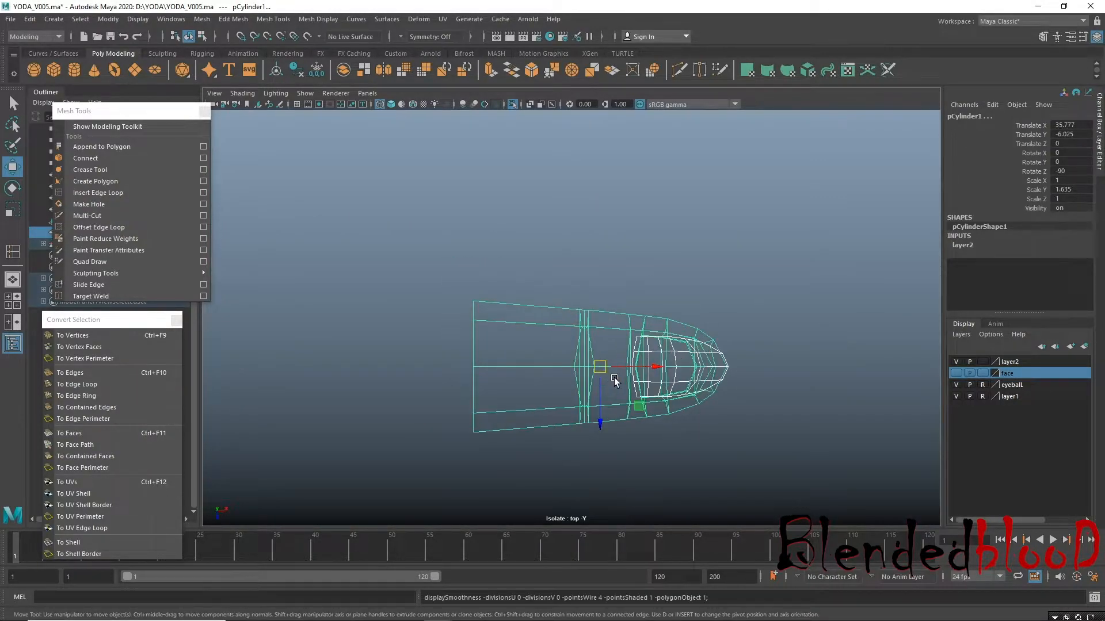
{"action": "mouse_move", "coordinate": [600, 412]}
{"action": "left_mouse_down", "text": "shift"}
{"action": "mouse_move", "coordinate": [580, 280]}
{"action": "mouse_move", "coordinate": [567, 274]}
{"action": "left_mouse_up", "text": "shift"}
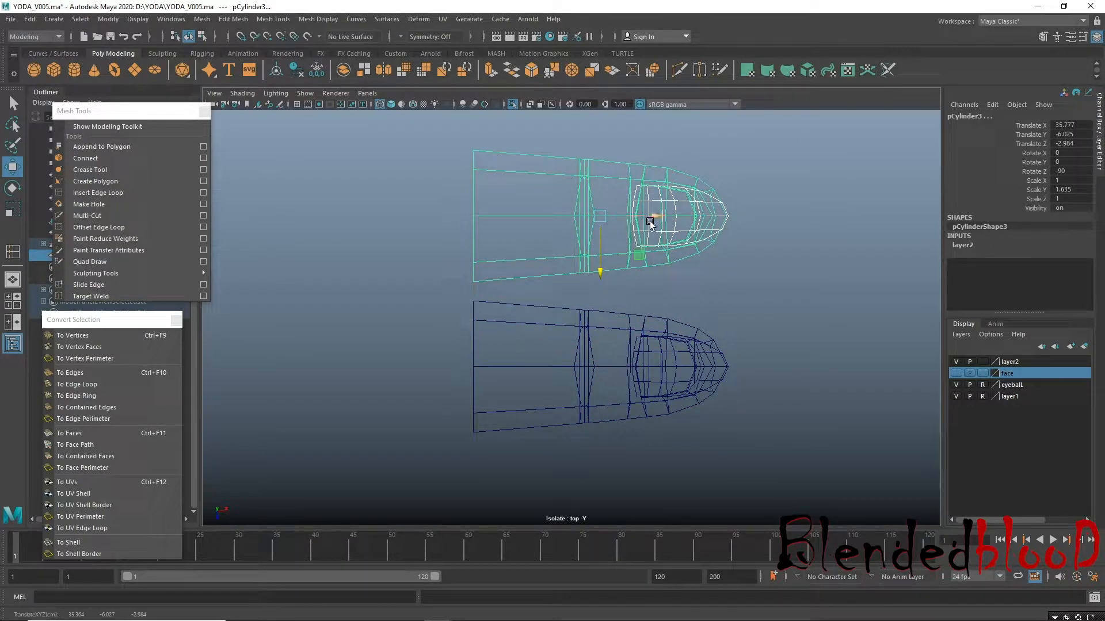
{"action": "left_click_drag", "start_coordinate": [657, 218], "coordinate": [710, 215]}
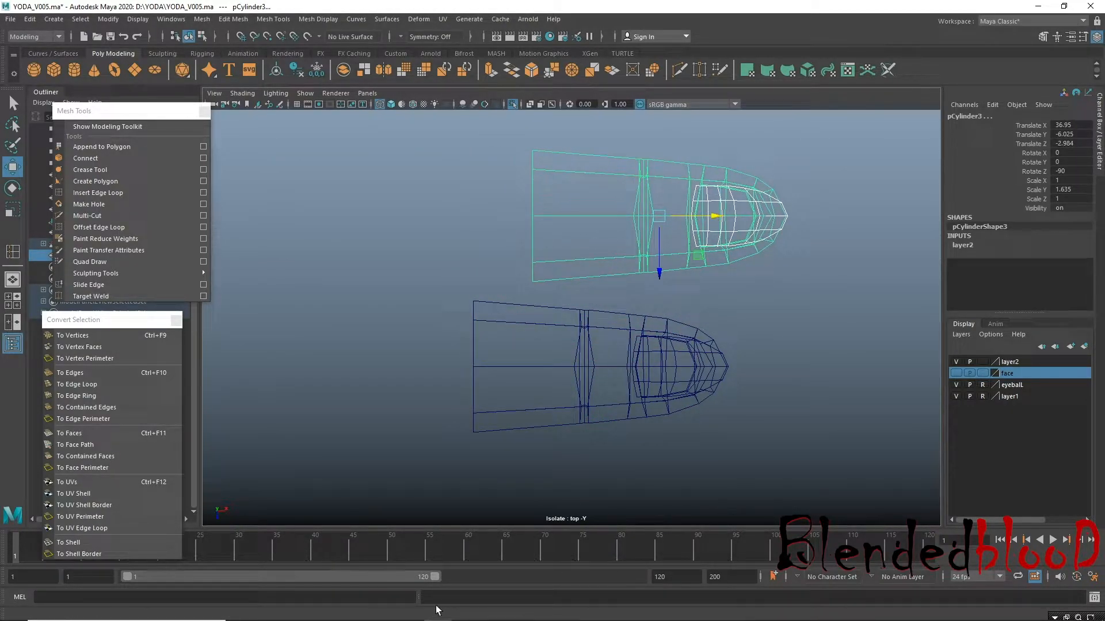
Examine the hand in the download.jpg reference image in Picasa Photo Viewer, and return to the top view in Maya.
{"action": "left_click", "coordinate": [467, 611]}
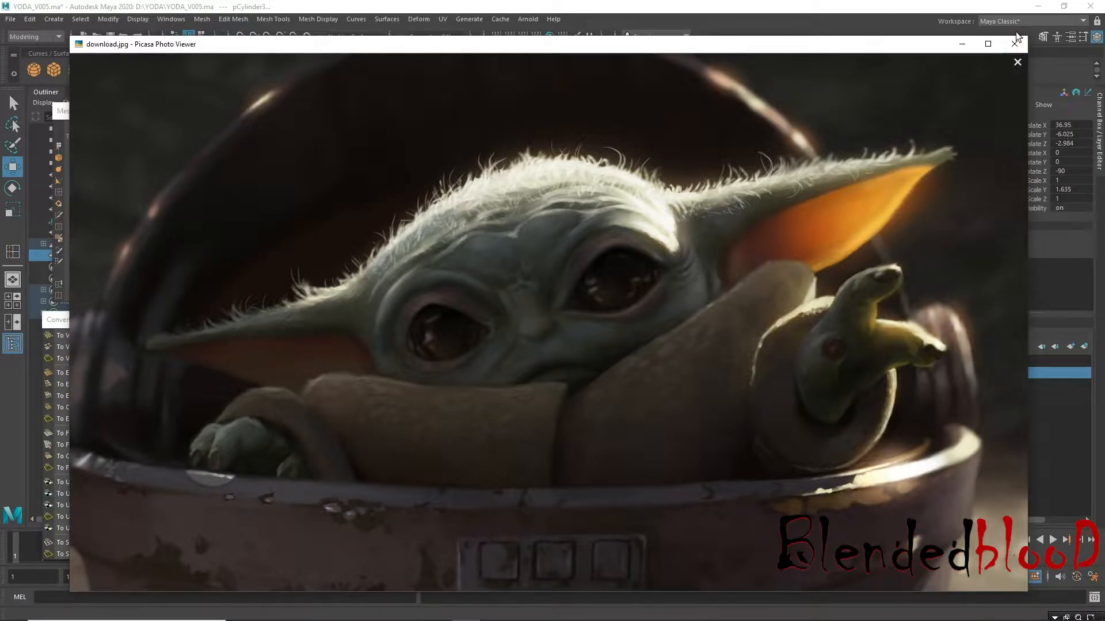
{"action": "left_click", "coordinate": [961, 44]}
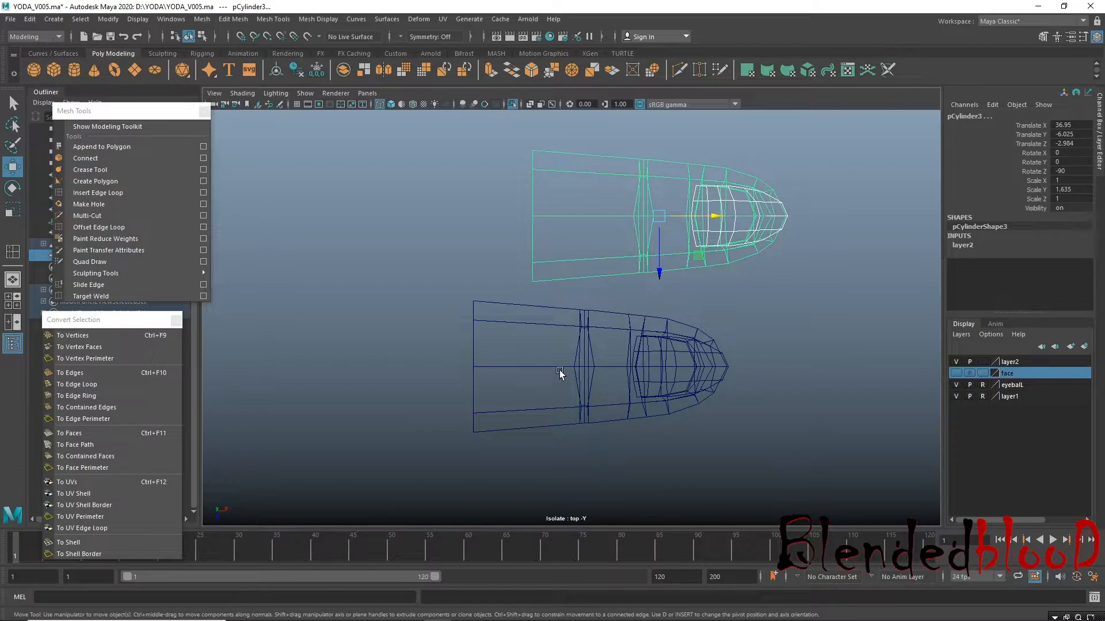
{"action": "scroll", "coordinate": [551, 378], "scroll_direction": "down", "scroll_amount": 6}
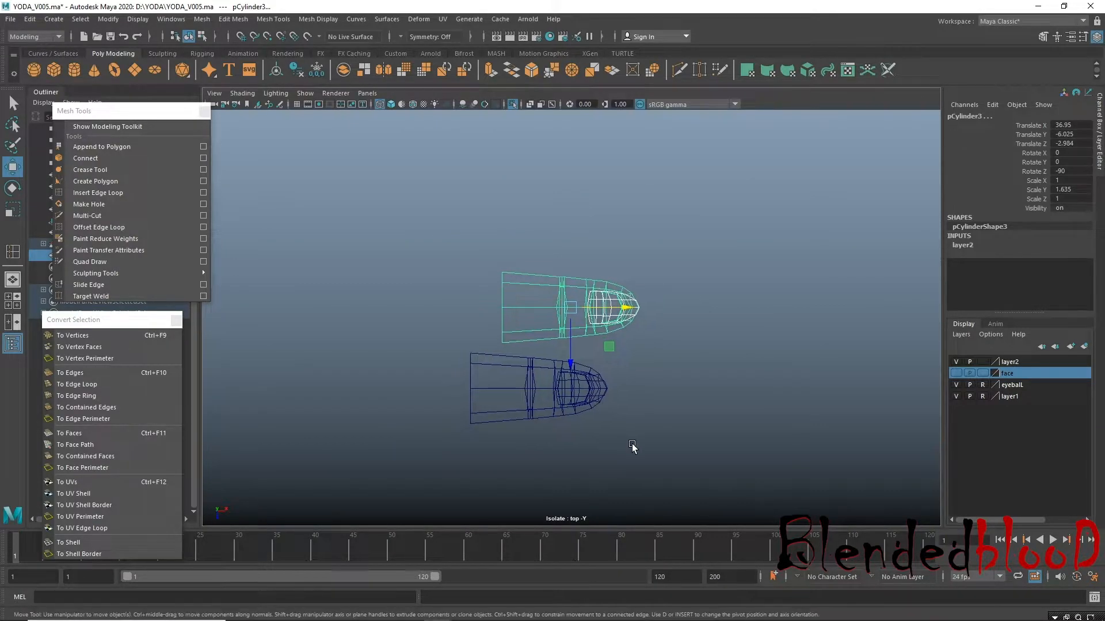
Duplicate the original finger and nail in the top view, placing the copy beyond the middle finger at Translate Z -6.026.
{"action": "left_click_drag", "start_coordinate": [512, 401], "coordinate": [455, 354]}
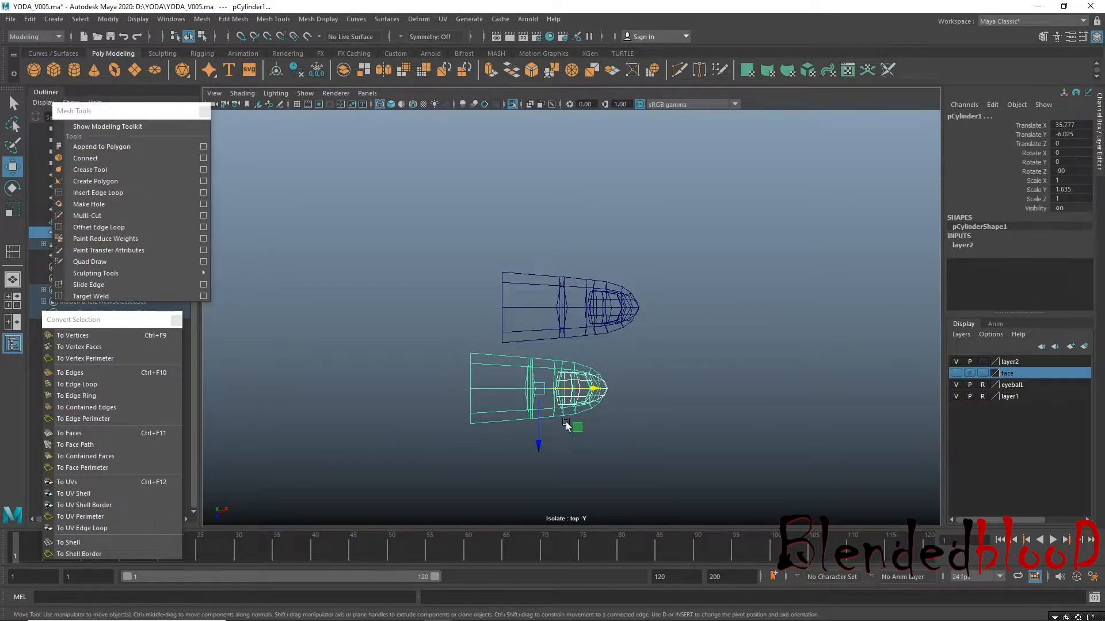
{"action": "key", "text": "ctrl+d"}
{"action": "left_click_drag", "start_coordinate": [539, 443], "coordinate": [525, 283]}
{"action": "left_click_drag", "start_coordinate": [727, 379], "coordinate": [627, 322], "text": "alt"}
{"action": "right_click_drag", "start_coordinate": [618, 309], "coordinate": [710, 452], "text": "alt"}
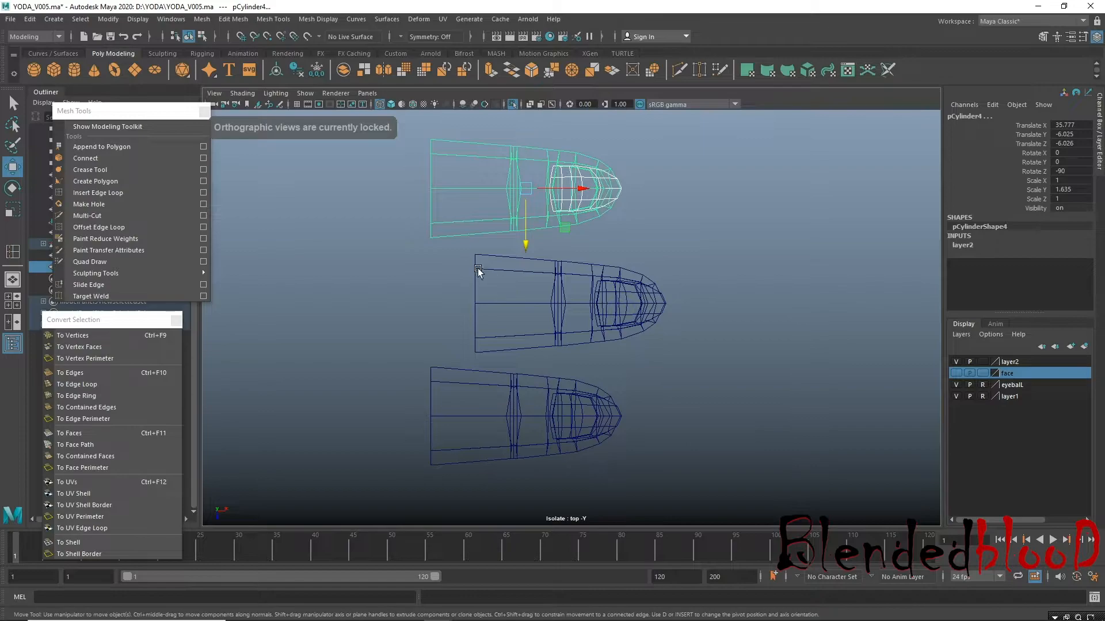
Raise the middle finger and its nail above the outer two in the side view, to Translate Y -4.6.
{"action": "left_click_drag", "start_coordinate": [447, 259], "coordinate": [645, 330]}
{"action": "left_click_drag", "start_coordinate": [684, 343], "coordinate": [684, 343]}
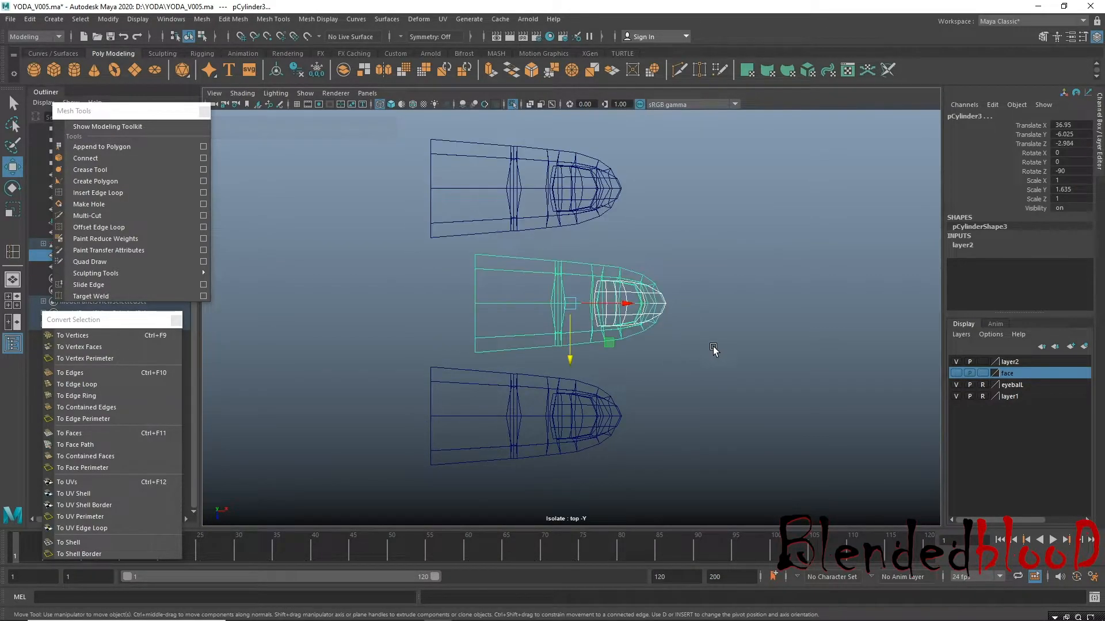
{"action": "key", "text": "space"}
{"action": "key", "text": "f"}
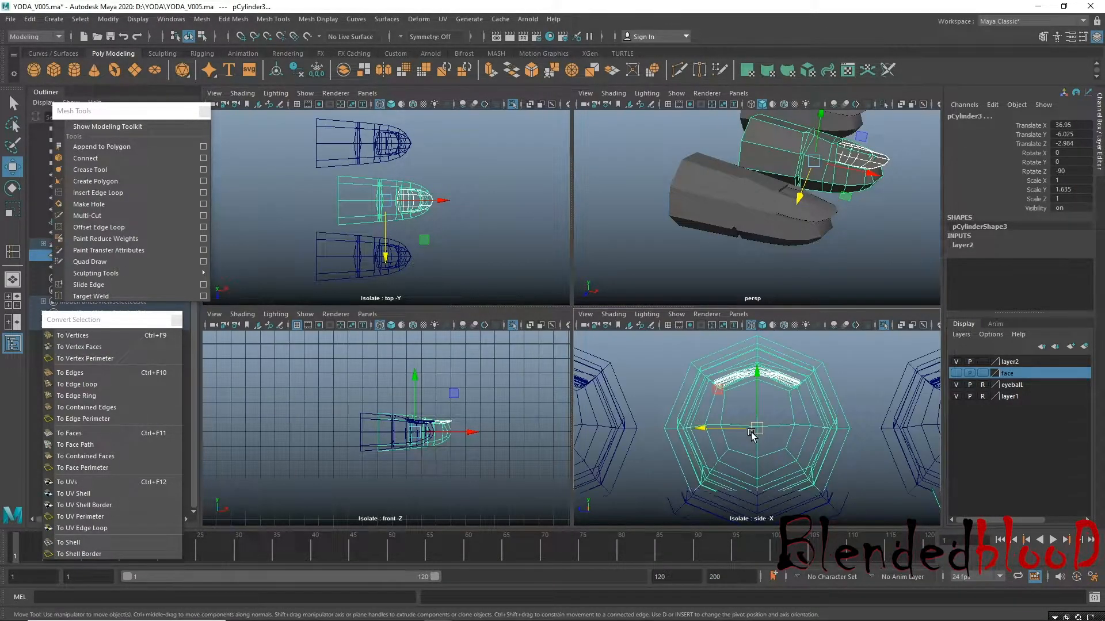
{"action": "key", "text": "space"}
{"action": "right_click_drag", "start_coordinate": [626, 365], "coordinate": [621, 367], "text": "alt"}
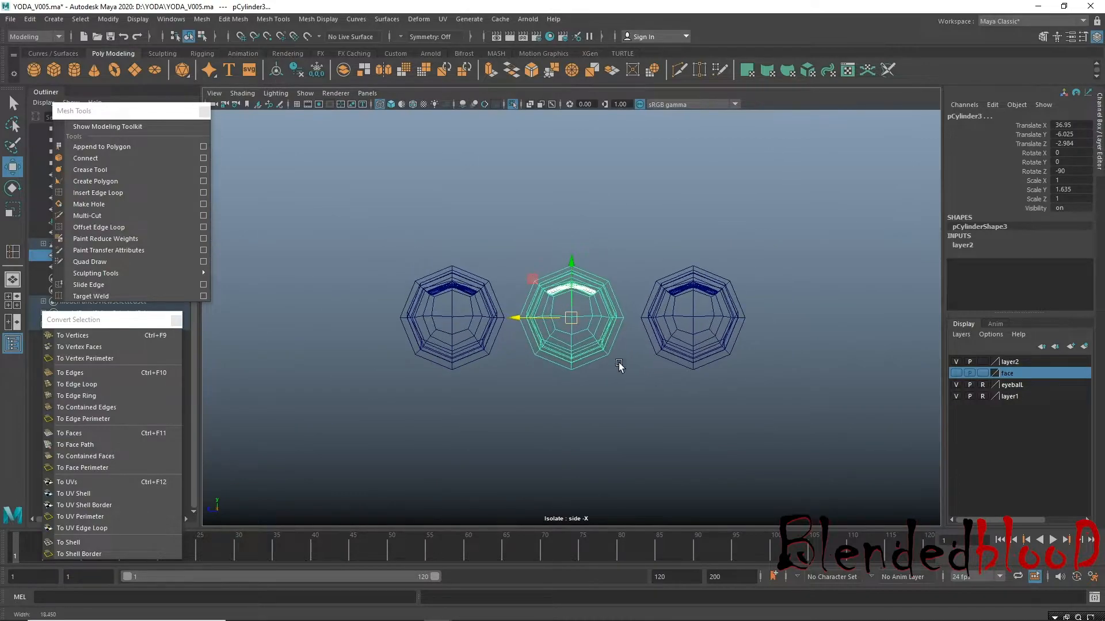
{"action": "middle_click_drag", "start_coordinate": [590, 318], "coordinate": [582, 374], "text": "alt"}
{"action": "left_click_drag", "start_coordinate": [562, 319], "coordinate": [562, 254]}
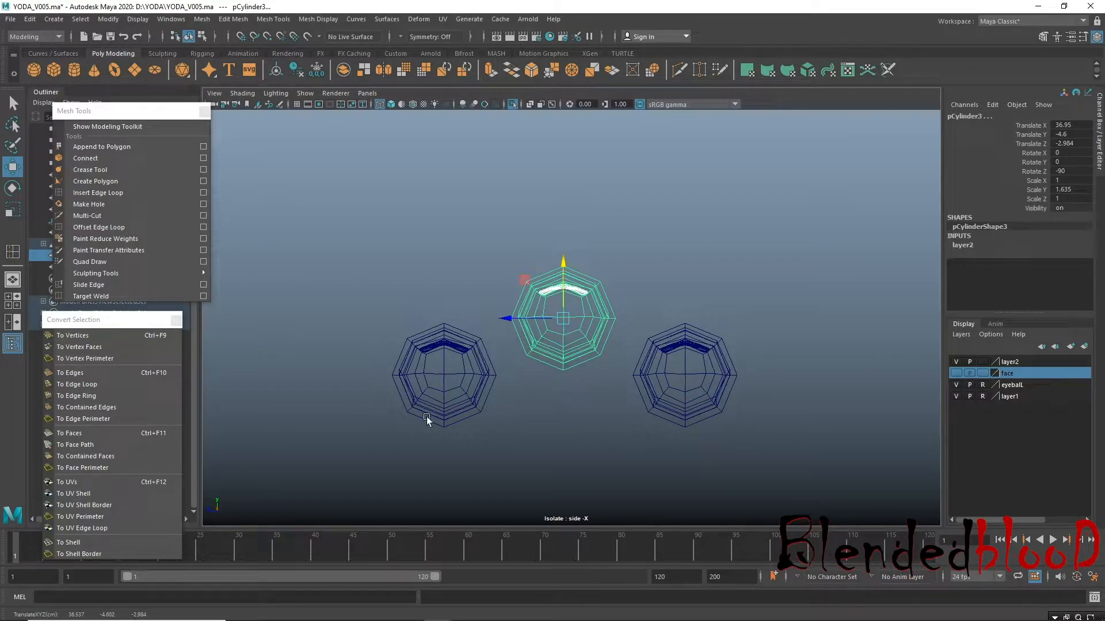
{"action": "right_click_drag", "start_coordinate": [427, 389], "coordinate": [453, 421], "text": "alt"}
{"action": "left_click_drag", "start_coordinate": [320, 303], "coordinate": [477, 472]}
{"action": "key", "text": "r"}
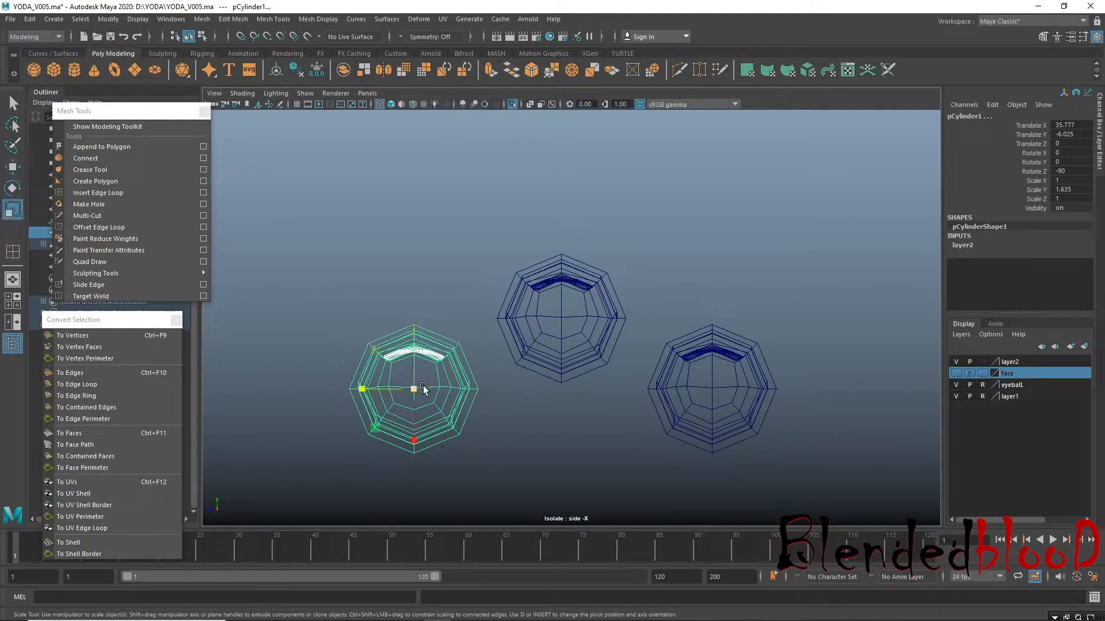
{"action": "left_click_drag", "start_coordinate": [415, 389], "coordinate": [410, 390]}
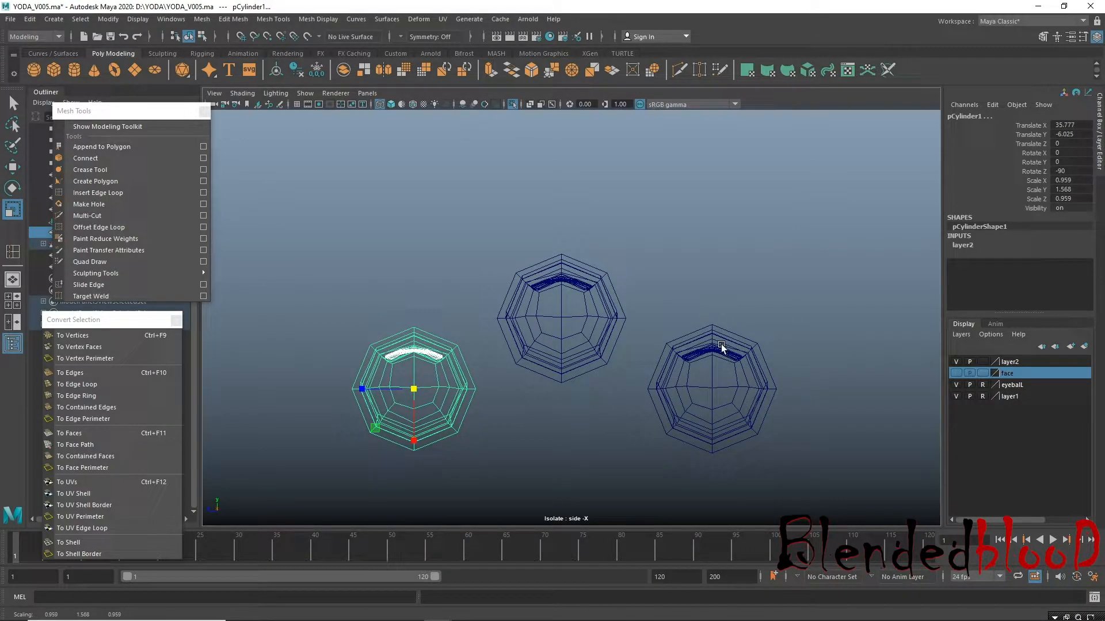
{"action": "left_click_drag", "start_coordinate": [639, 322], "coordinate": [728, 456]}
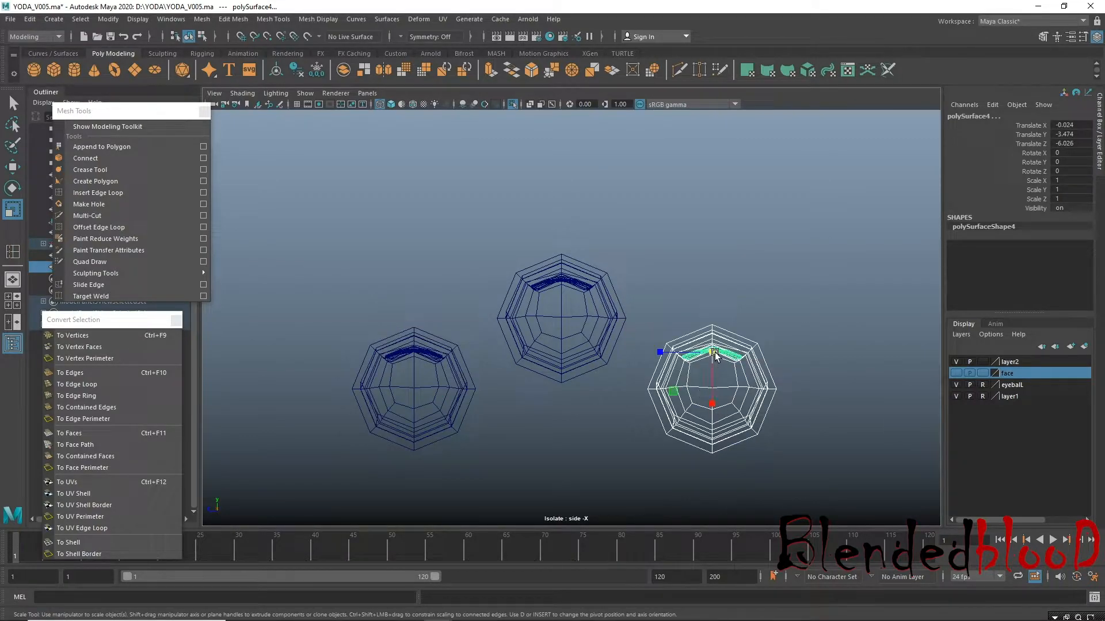
{"action": "key", "text": "ctrl+z"}
{"action": "key", "text": "ctrl+z"}
{"action": "key", "text": "ctrl+z"}
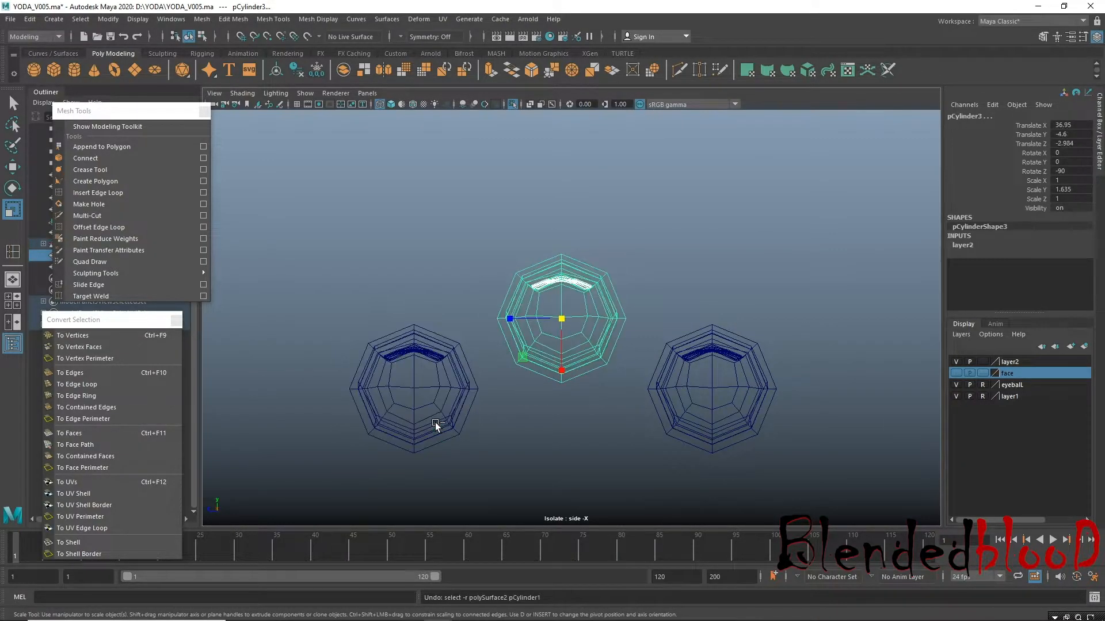
Scale both outer fingers and their nails down together uniformly by a factor of 0.896 in the side view.
{"action": "left_click_drag", "start_coordinate": [323, 262], "coordinate": [485, 483]}
{"action": "left_click_drag", "start_coordinate": [629, 326], "coordinate": [834, 465]}
{"action": "left_click_drag", "start_coordinate": [712, 358], "coordinate": [709, 358]}
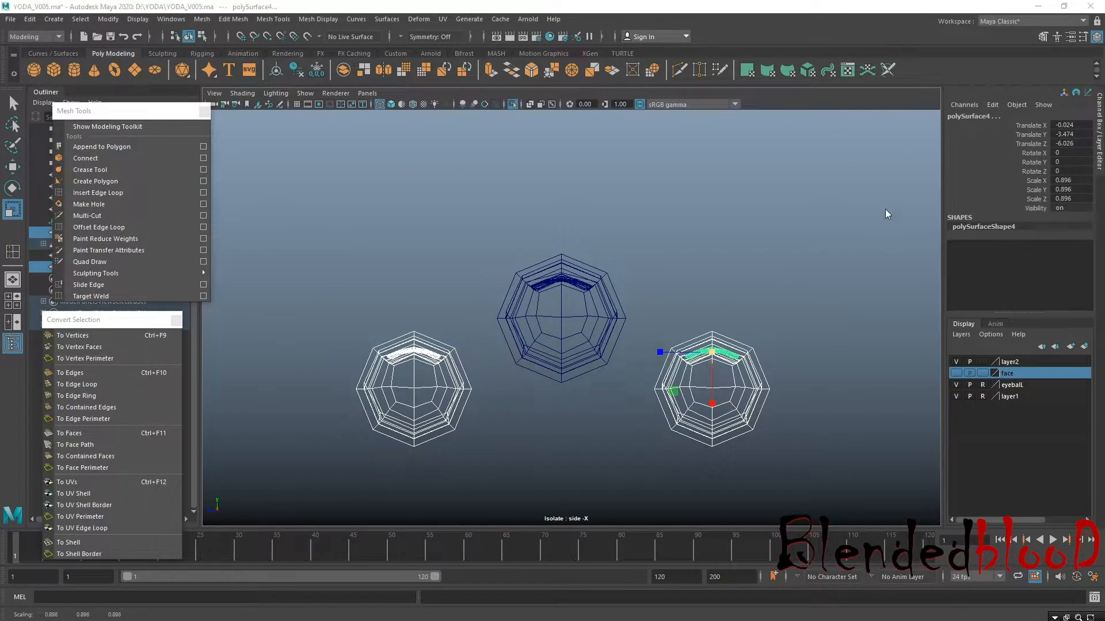
Reseat the two outer nails on their scaled fingers in perspective, lowering them to about Translate Y -3.53.
{"action": "key", "text": "space"}
{"action": "key", "text": "space"}
{"action": "middle_click_drag", "start_coordinate": [768, 292], "coordinate": [748, 358], "text": "alt"}
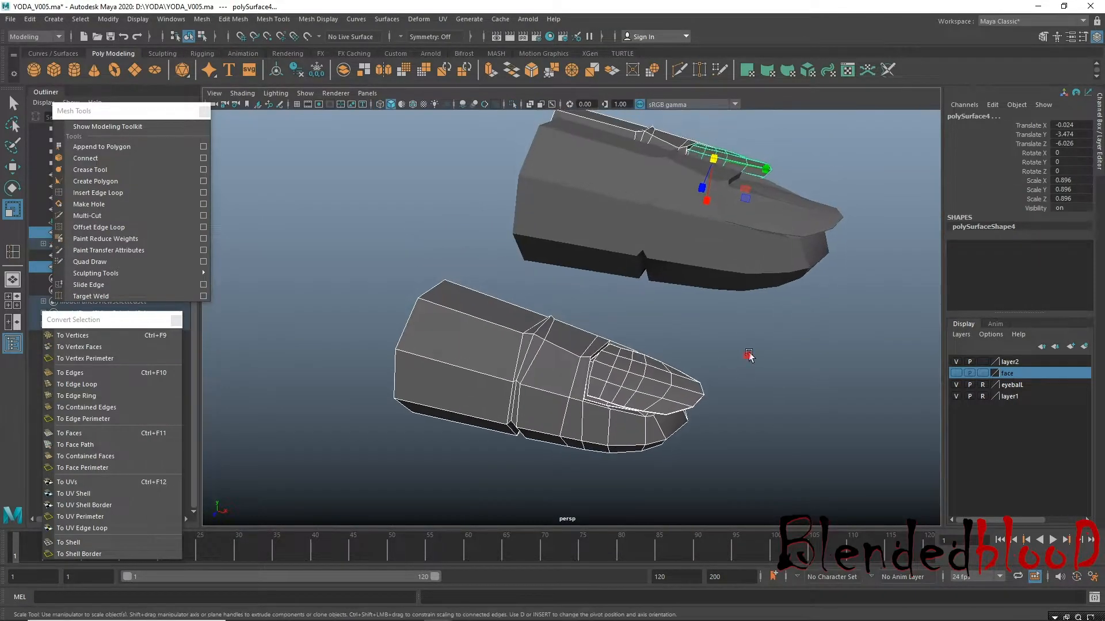
{"action": "left_click_drag", "start_coordinate": [748, 358], "coordinate": [767, 347], "text": "alt"}
{"action": "left_click", "coordinate": [767, 348]}
{"action": "left_click", "coordinate": [644, 355]}
{"action": "left_click_drag", "start_coordinate": [868, 350], "coordinate": [691, 285], "text": "alt"}
{"action": "left_click", "coordinate": [891, 397], "text": "shift"}
{"action": "key", "text": "w"}
{"action": "left_click_drag", "start_coordinate": [703, 248], "coordinate": [698, 251]}
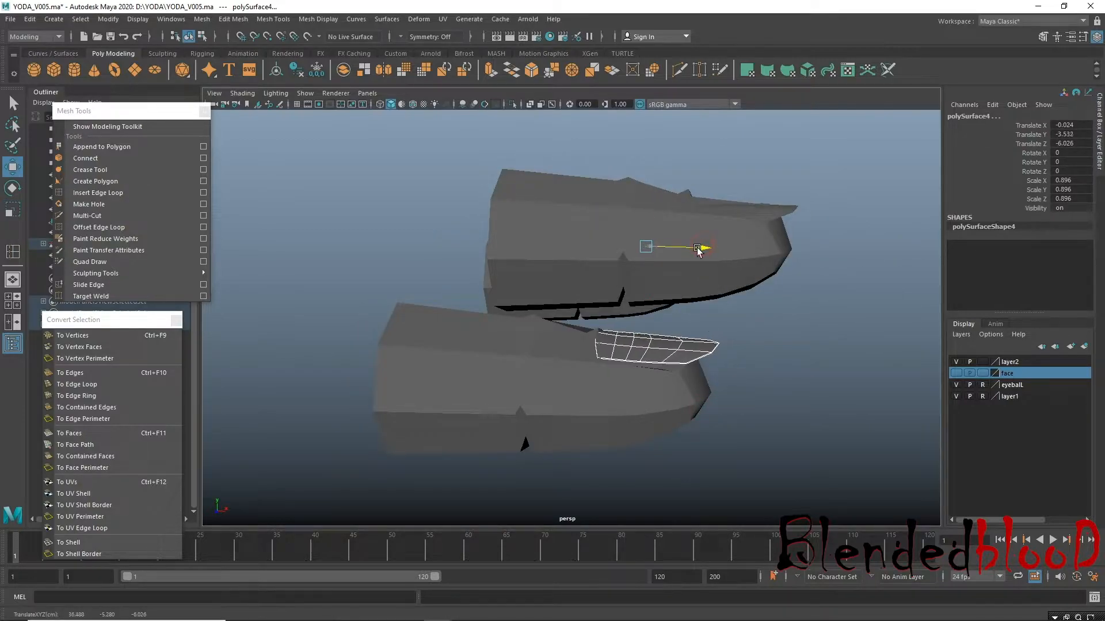
Display the outer fingers and nails in smooth preview, and nudge both nails slightly down onto the fingertips.
{"action": "left_click", "coordinate": [588, 374]}
{"action": "left_click_drag", "start_coordinate": [653, 374], "coordinate": [782, 351], "text": "alt"}
{"action": "left_click", "coordinate": [607, 316]}
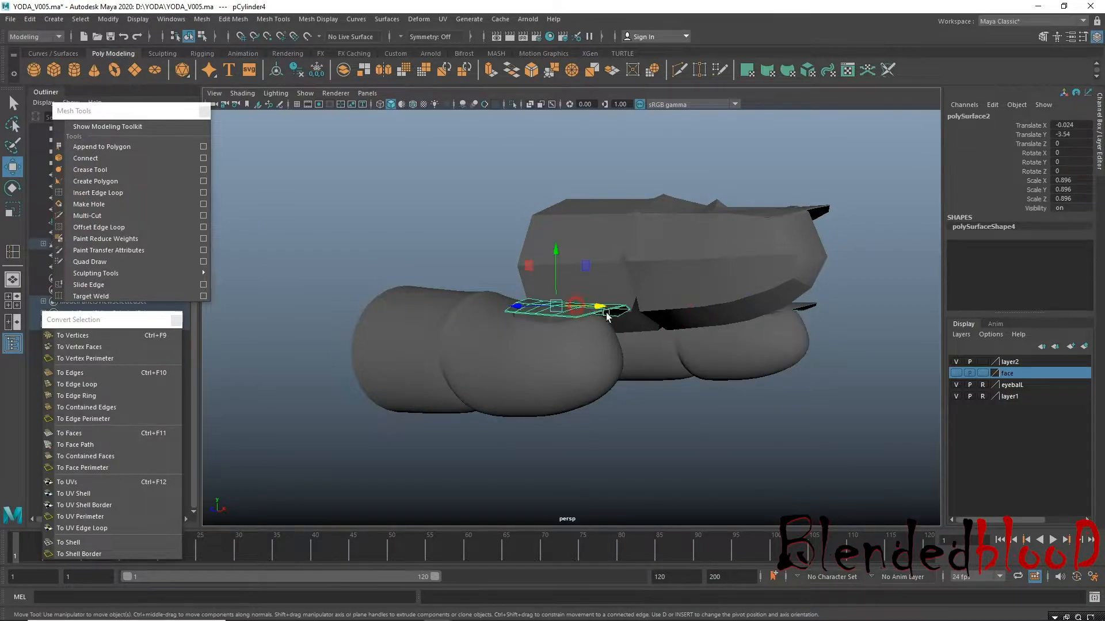
{"action": "left_click_drag", "start_coordinate": [895, 313], "coordinate": [850, 323], "text": "alt"}
{"action": "left_click", "coordinate": [853, 315], "text": "shift"}
{"action": "left_click_drag", "start_coordinate": [722, 331], "coordinate": [787, 361], "text": "alt"}
{"action": "scroll", "coordinate": [771, 340], "scroll_direction": "up", "scroll_amount": 3}
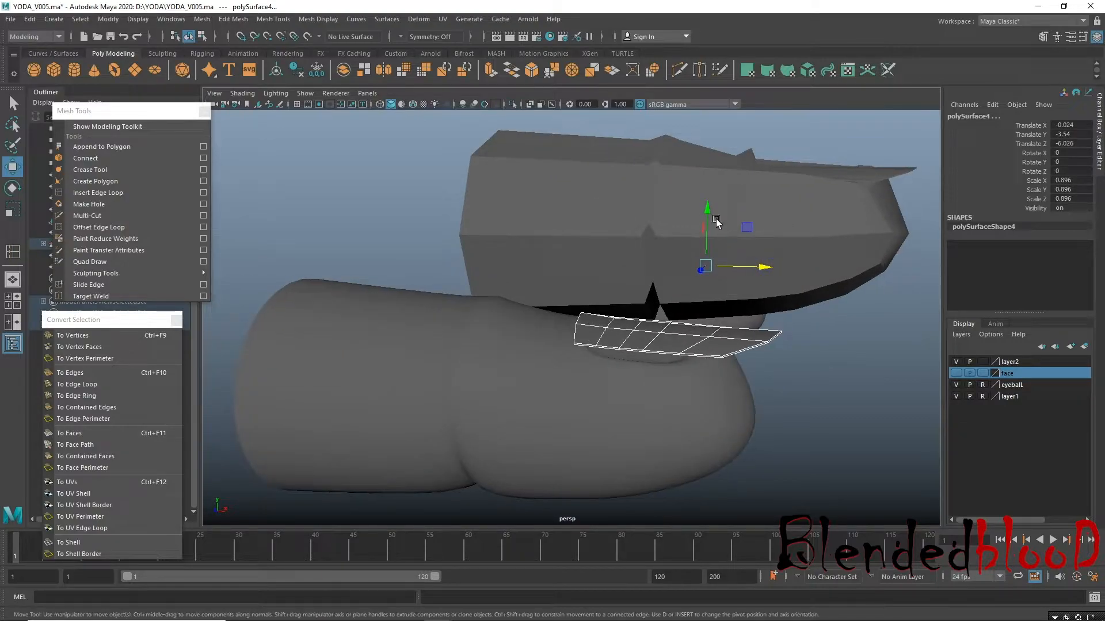
{"action": "left_click_drag", "start_coordinate": [709, 214], "coordinate": [714, 218]}
{"action": "left_click_drag", "start_coordinate": [821, 377], "coordinate": [696, 407], "text": "alt"}
{"action": "left_click", "coordinate": [837, 415]}
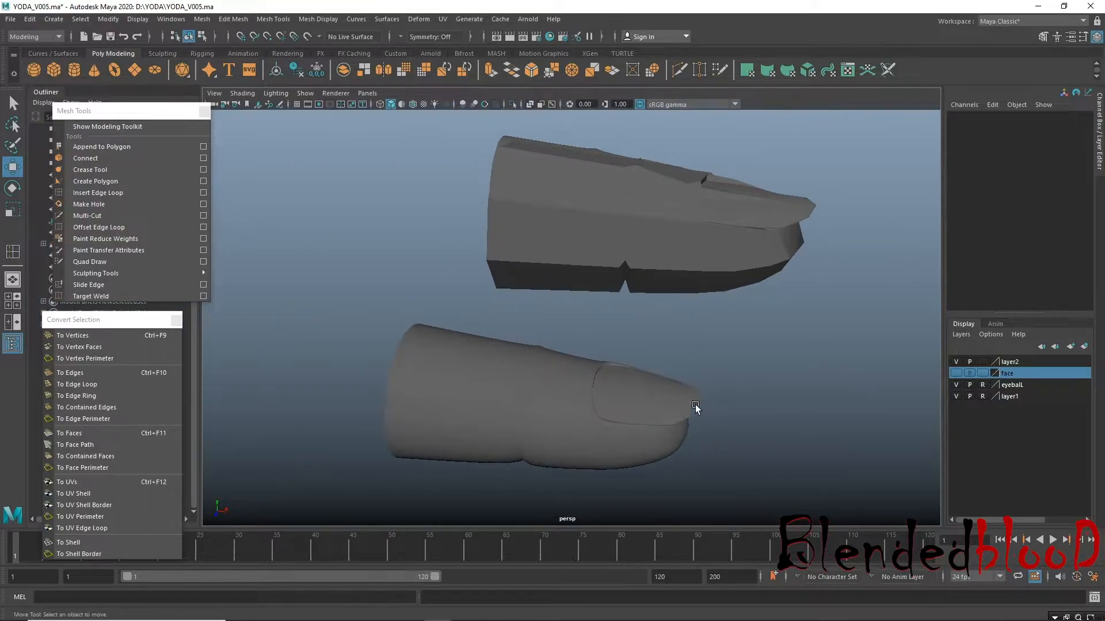
Turn on smooth preview for the middle finger and its nail to match the outer fingers.
{"action": "left_click", "coordinate": [695, 407]}
{"action": "left_click_drag", "start_coordinate": [863, 397], "coordinate": [720, 349], "text": "alt"}
{"action": "left_click", "coordinate": [841, 437]}
{"action": "left_click", "coordinate": [748, 467]}
{"action": "left_click_drag", "start_coordinate": [589, 406], "coordinate": [616, 393], "text": "alt"}
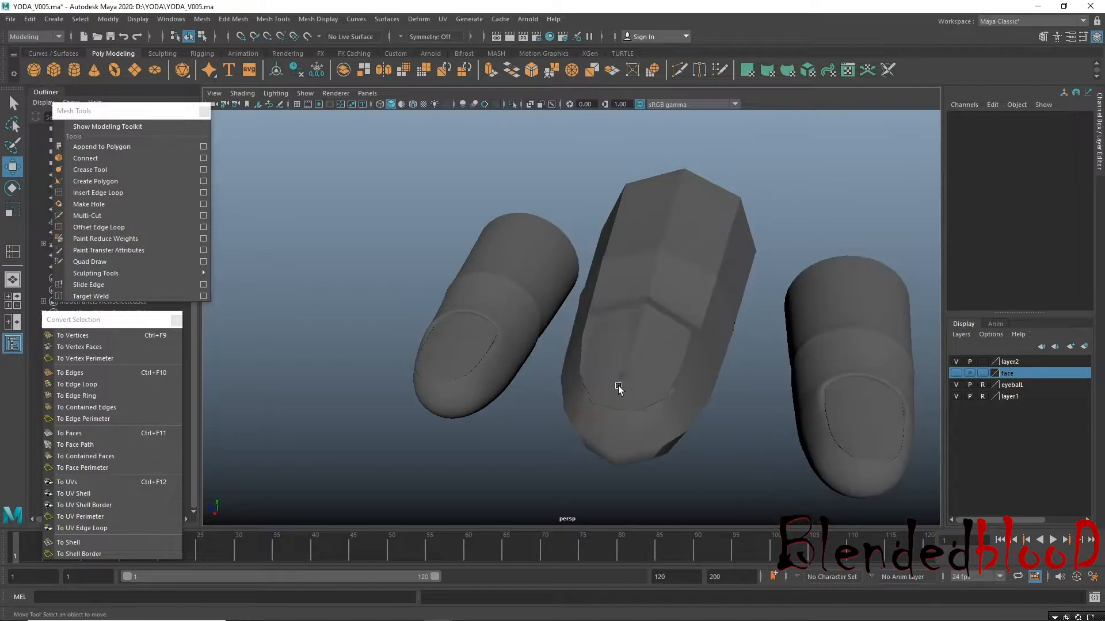
{"action": "left_click", "coordinate": [625, 387]}
{"action": "key", "text": "3"}
{"action": "left_click", "coordinate": [635, 444]}
{"action": "key", "text": "3"}
{"action": "left_click", "coordinate": [644, 405], "text": "shift"}
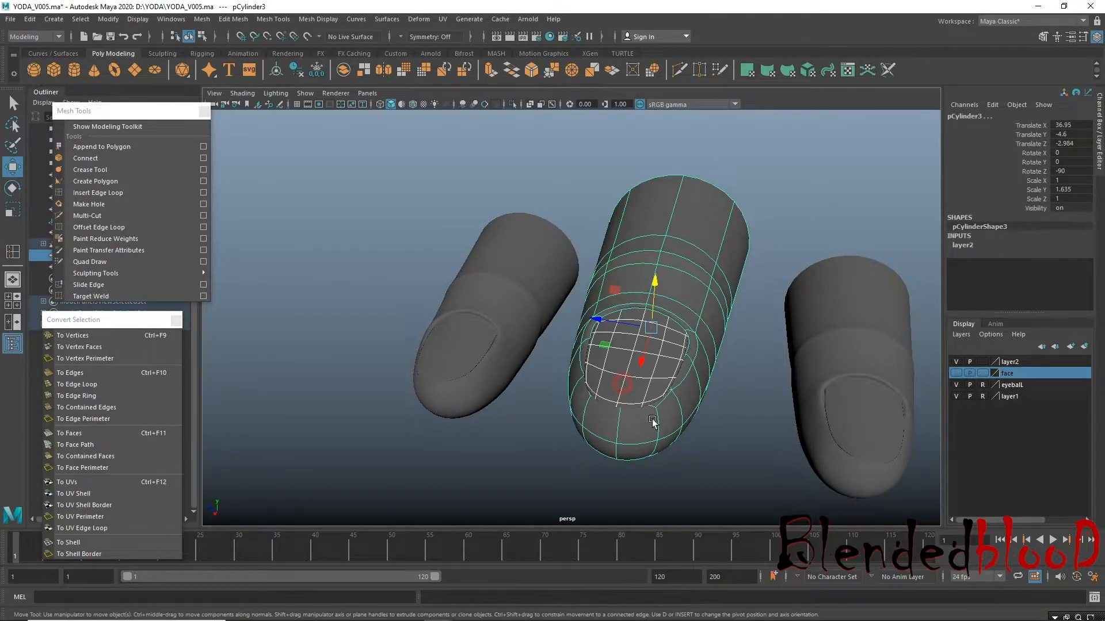
{"action": "left_click", "coordinate": [728, 465]}
Select all three fingers with their nails in the top view, check them in perspective, and delete their construction history.
{"action": "left_click_drag", "start_coordinate": [728, 465], "coordinate": [786, 411], "text": "alt"}
{"action": "left_click_drag", "start_coordinate": [662, 376], "coordinate": [569, 374], "text": "alt"}
{"action": "middle_click_drag", "start_coordinate": [505, 352], "coordinate": [548, 342], "text": "alt"}
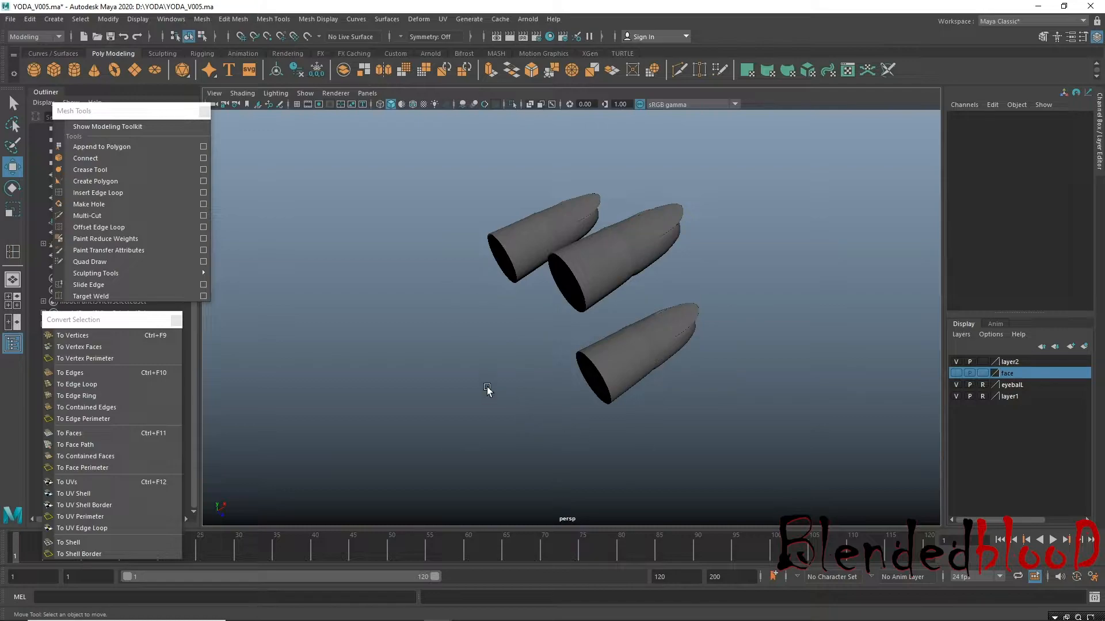
{"action": "key", "text": "space"}
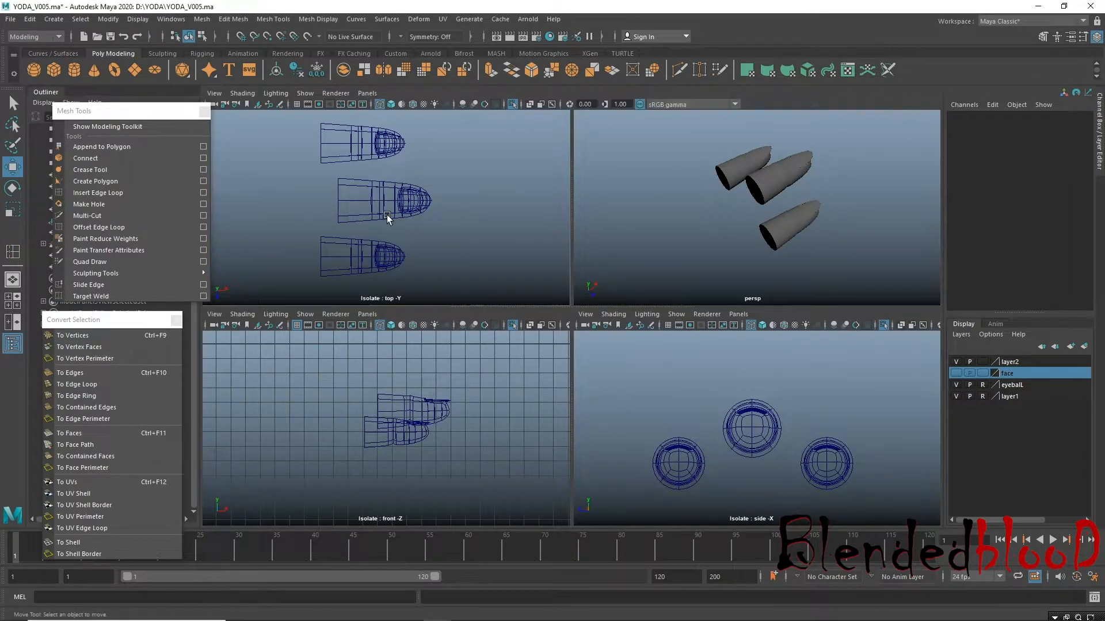
{"action": "key", "text": "space"}
{"action": "scroll", "coordinate": [495, 263], "scroll_direction": "down", "scroll_amount": 3}
{"action": "left_click_drag", "start_coordinate": [419, 207], "coordinate": [784, 404]}
{"action": "scroll", "coordinate": [730, 296], "scroll_direction": "up", "scroll_amount": 3}
{"action": "key", "text": "space"}
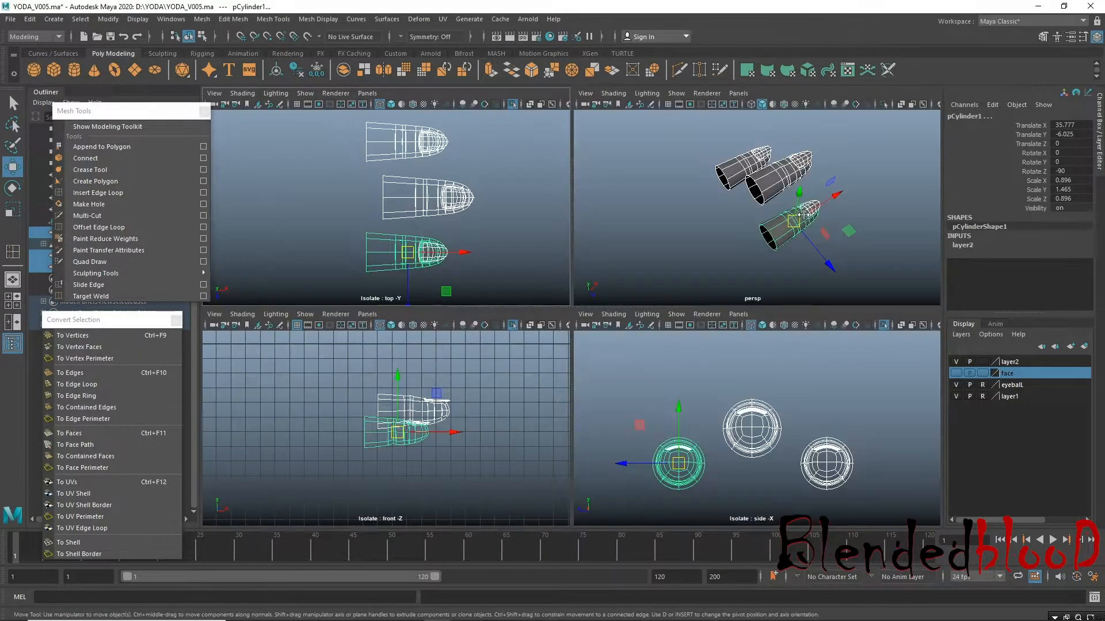
{"action": "key", "text": "space"}
{"action": "left_click_drag", "start_coordinate": [842, 257], "coordinate": [777, 242], "text": "alt"}
{"action": "right_click_drag", "start_coordinate": [777, 242], "coordinate": [828, 359], "text": "alt"}
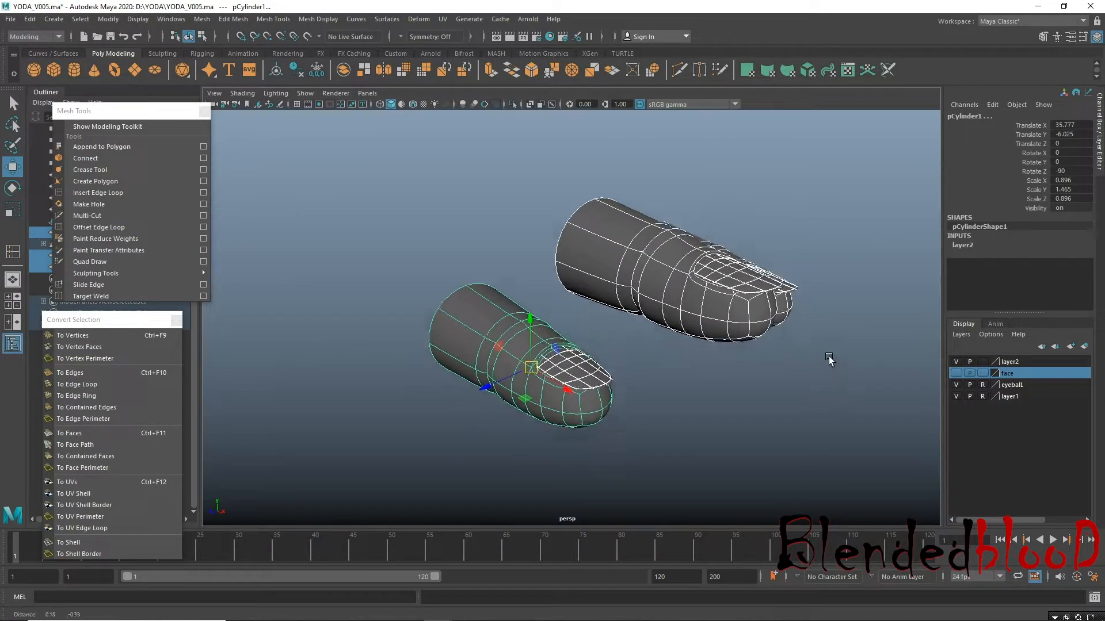
{"action": "left_click_drag", "start_coordinate": [829, 359], "coordinate": [774, 370], "text": "alt"}
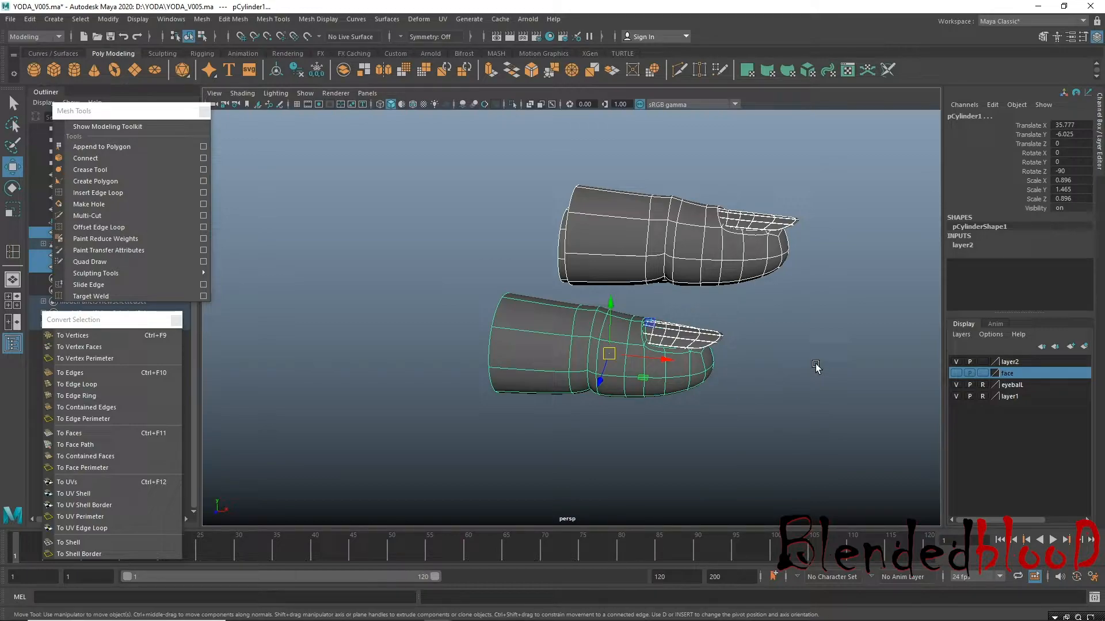
{"action": "left_click_drag", "start_coordinate": [621, 332], "coordinate": [582, 282], "text": "alt"}
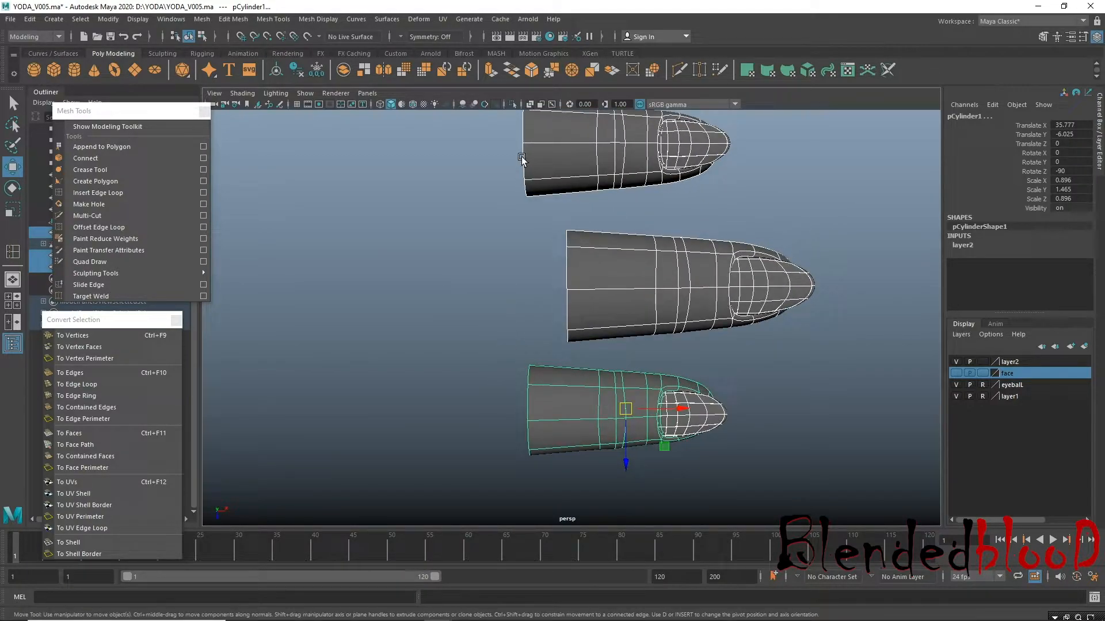
{"action": "left_click", "coordinate": [29, 19]}
{"action": "mouse_move", "coordinate": [89, 171]}
{"action": "left_click", "coordinate": [210, 166]}
Create a polygon cube for the palm and place it behind the fingers at Translate X 30.583 and Translate Z -3.833.
{"action": "left_click", "coordinate": [57, 68]}
{"action": "key", "text": "space"}
{"action": "key", "text": "space"}
{"action": "right_click_drag", "start_coordinate": [574, 350], "coordinate": [399, 331], "text": "alt"}
{"action": "right_click_drag", "start_coordinate": [641, 323], "coordinate": [357, 345], "text": "alt"}
{"action": "right_click_drag", "start_coordinate": [666, 307], "coordinate": [310, 360], "text": "alt"}
{"action": "left_click_drag", "start_coordinate": [321, 337], "coordinate": [545, 309]}
{"action": "right_click_drag", "start_coordinate": [450, 369], "coordinate": [693, 392], "text": "alt"}
{"action": "scroll", "coordinate": [575, 362], "scroll_direction": "up", "scroll_amount": 3}
{"action": "middle_click_drag", "start_coordinate": [575, 362], "coordinate": [601, 363], "text": "alt"}
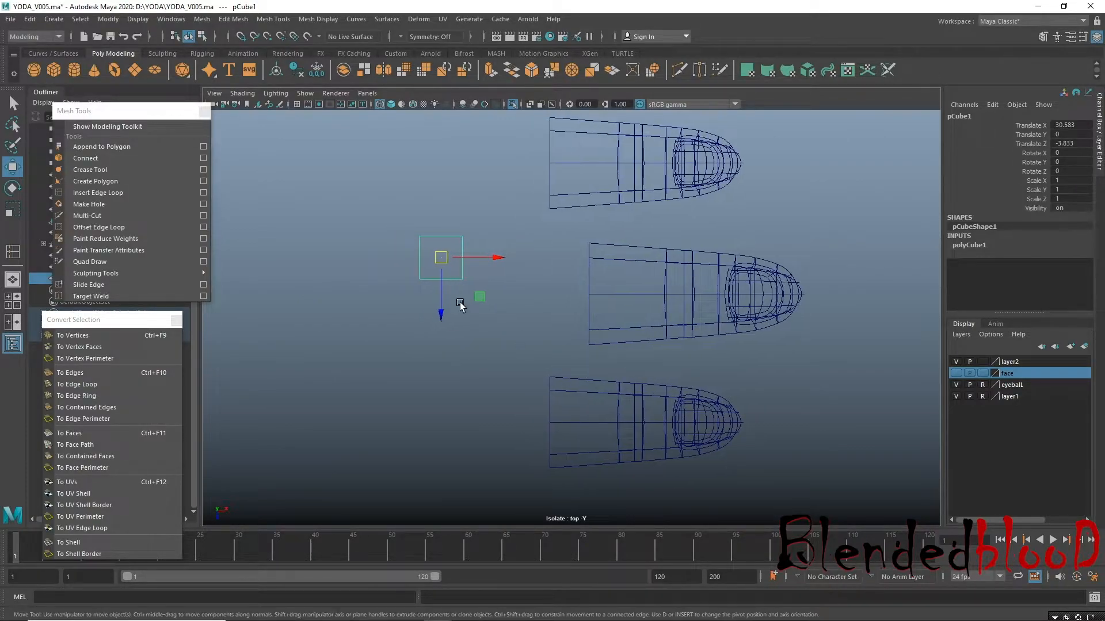
Scale the palm cube uniformly to 6.015 and center it behind the fingers at Translate Z -2.926.
{"action": "key", "text": "r"}
{"action": "left_click_drag", "start_coordinate": [441, 259], "coordinate": [645, 564]}
{"action": "right_click_drag", "start_coordinate": [562, 389], "coordinate": [518, 349], "text": "alt"}
{"action": "middle_click_drag", "start_coordinate": [520, 335], "coordinate": [590, 348], "text": "alt"}
{"action": "key", "text": "w"}
{"action": "left_click_drag", "start_coordinate": [556, 315], "coordinate": [554, 338]}
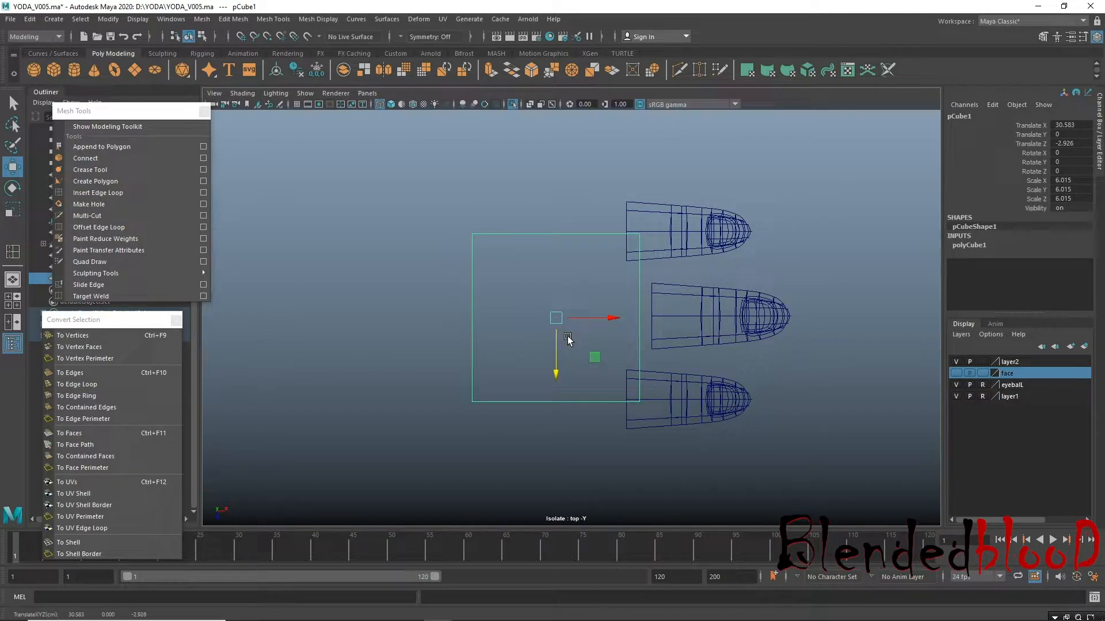
Spread the cube's finger-side vertices to the width of the outer fingers and pull them back just behind the finger bases.
{"action": "key", "text": "r"}
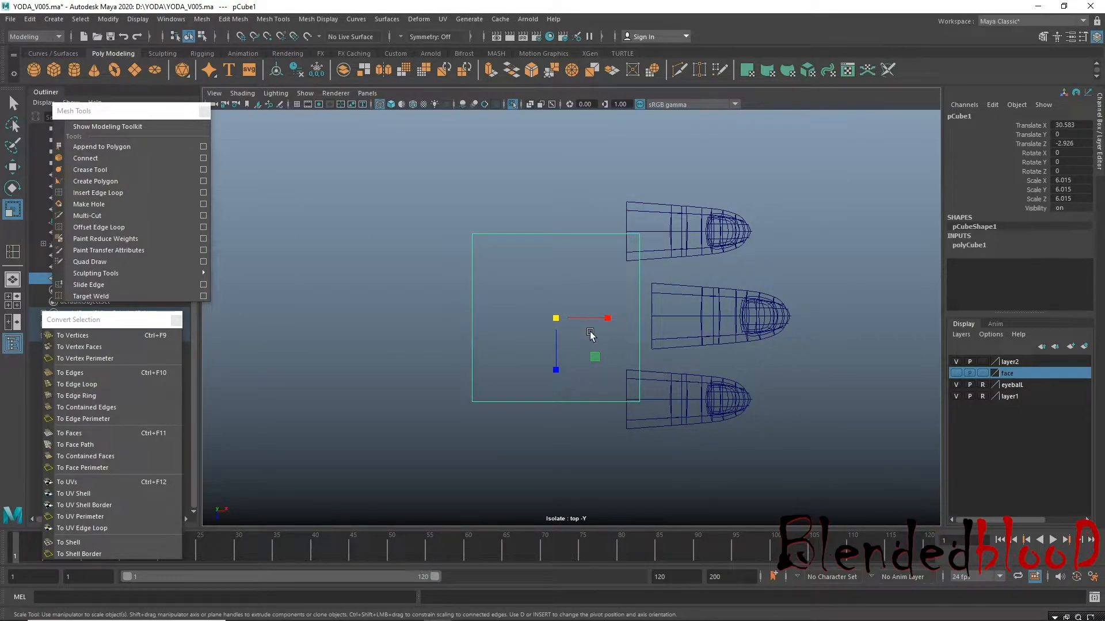
{"action": "right_click_drag", "start_coordinate": [584, 244], "coordinate": [567, 217]}
{"action": "left_click_drag", "start_coordinate": [568, 217], "coordinate": [674, 449]}
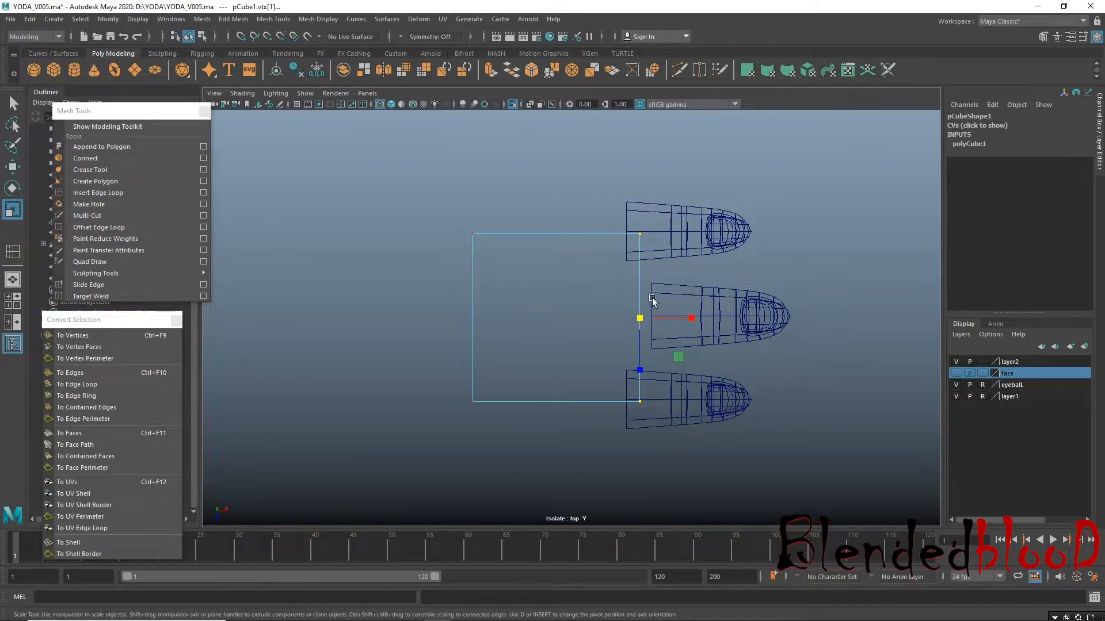
{"action": "left_click_drag", "start_coordinate": [642, 380], "coordinate": [645, 391]}
{"action": "key", "text": "w"}
{"action": "left_click_drag", "start_coordinate": [695, 319], "coordinate": [675, 319]}
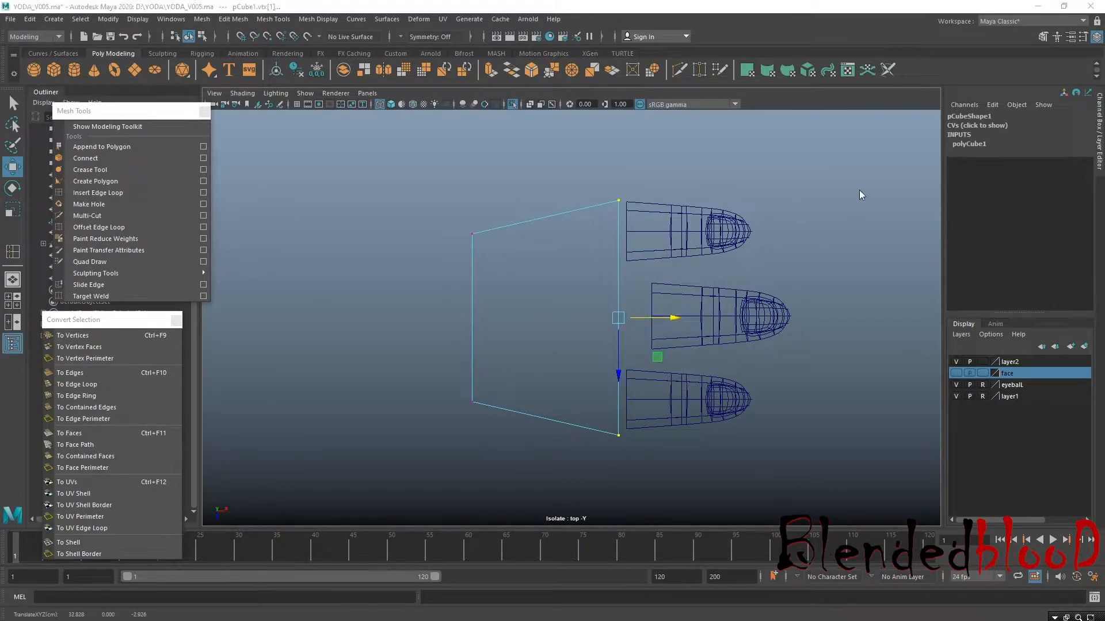
Select the three finger meshes in perspective and delete their construction history.
{"action": "key", "text": "space"}
{"action": "key", "text": "space"}
{"action": "left_click_drag", "start_coordinate": [689, 299], "coordinate": [651, 230], "text": "alt"}
{"action": "left_click", "coordinate": [662, 238]}
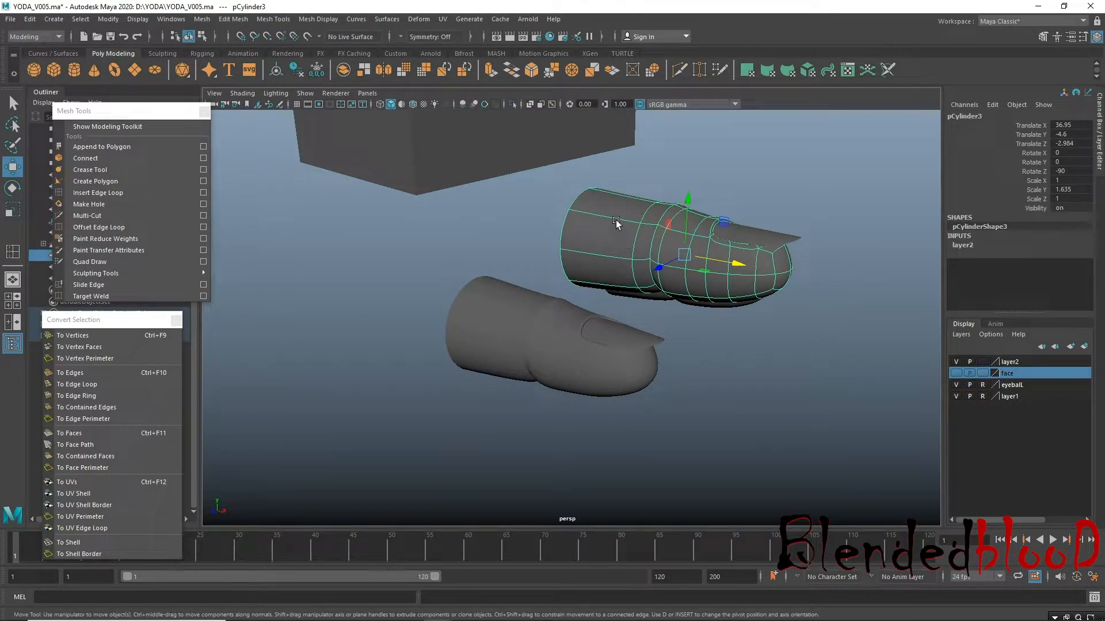
{"action": "left_click_drag", "start_coordinate": [595, 236], "coordinate": [560, 264], "text": "alt"}
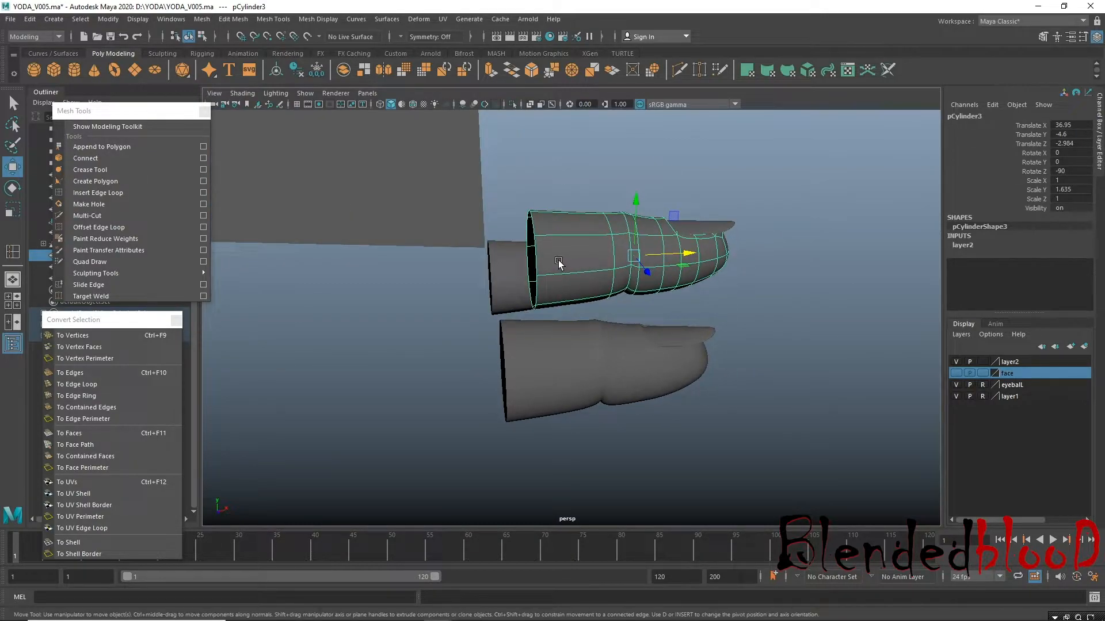
{"action": "left_click", "coordinate": [500, 263], "text": "shift"}
{"action": "left_click", "coordinate": [526, 375], "text": "shift"}
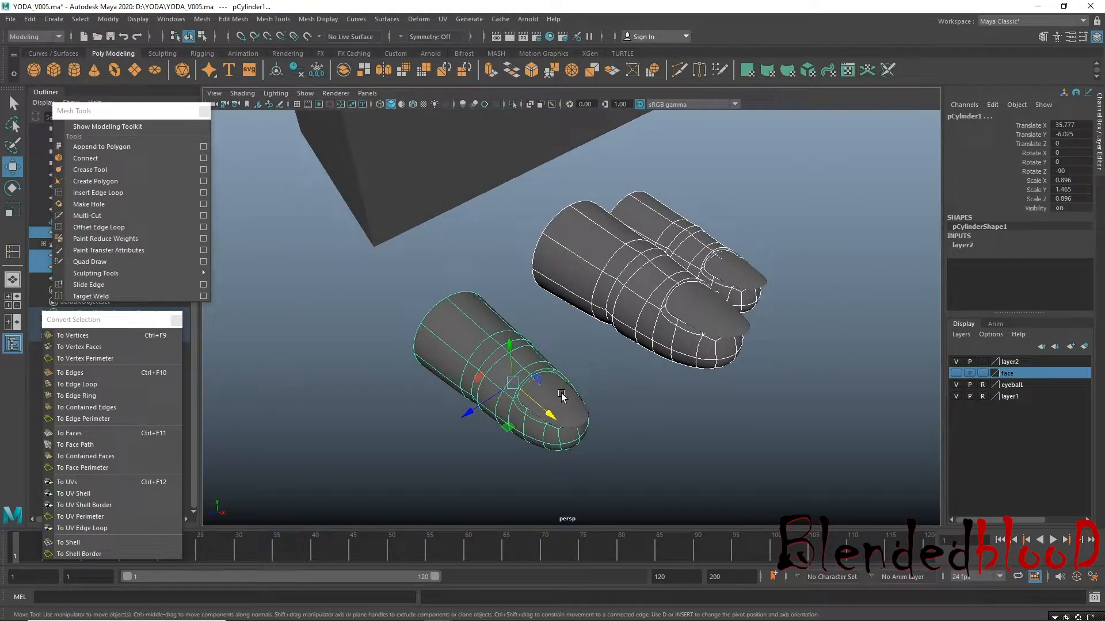
{"action": "key", "text": "alt+shift+d"}
Combine the fingers and nails into a single mesh and center its pivot.
{"action": "left_click", "coordinate": [712, 307]}
{"action": "left_click", "coordinate": [201, 19]}
{"action": "left_click", "coordinate": [218, 56]}
{"action": "left_click", "coordinate": [108, 19]}
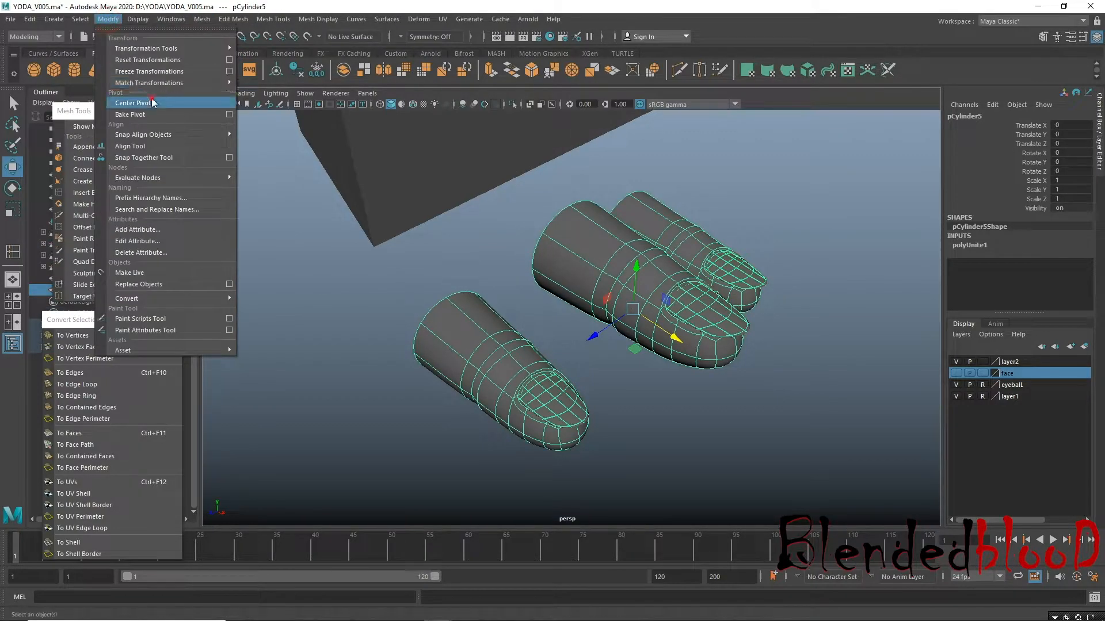
{"action": "left_click", "coordinate": [133, 103]}
Lower the palm cube toward the height of the fingers, to Translate Y -3.469.
{"action": "left_click_drag", "start_coordinate": [391, 340], "coordinate": [464, 257], "text": "alt"}
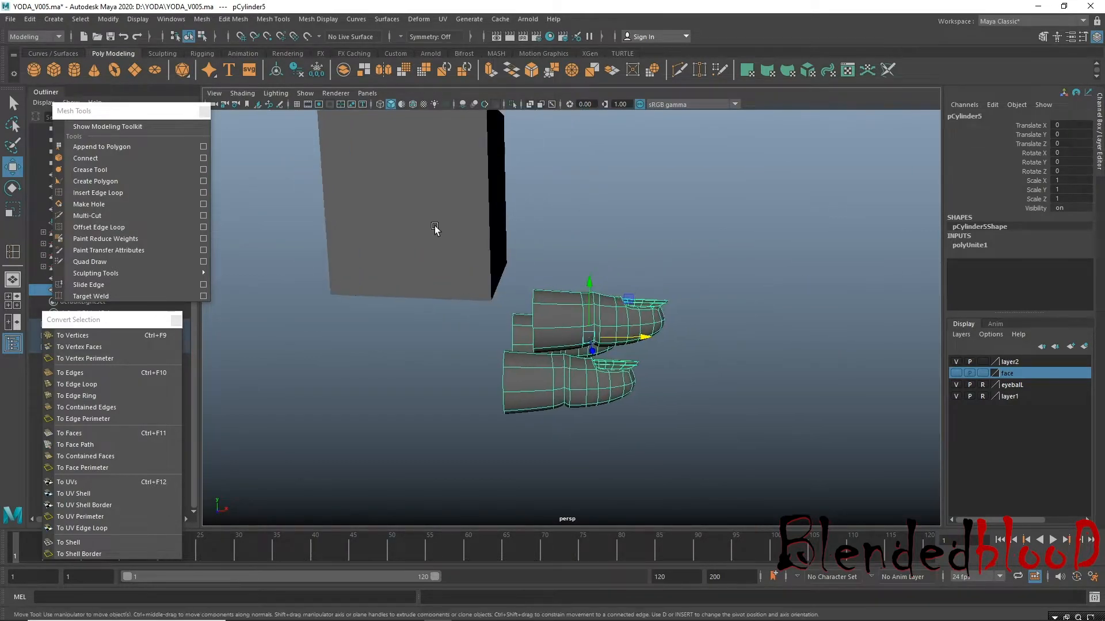
{"action": "left_click", "coordinate": [461, 203]}
{"action": "left_click_drag", "start_coordinate": [436, 142], "coordinate": [437, 233]}
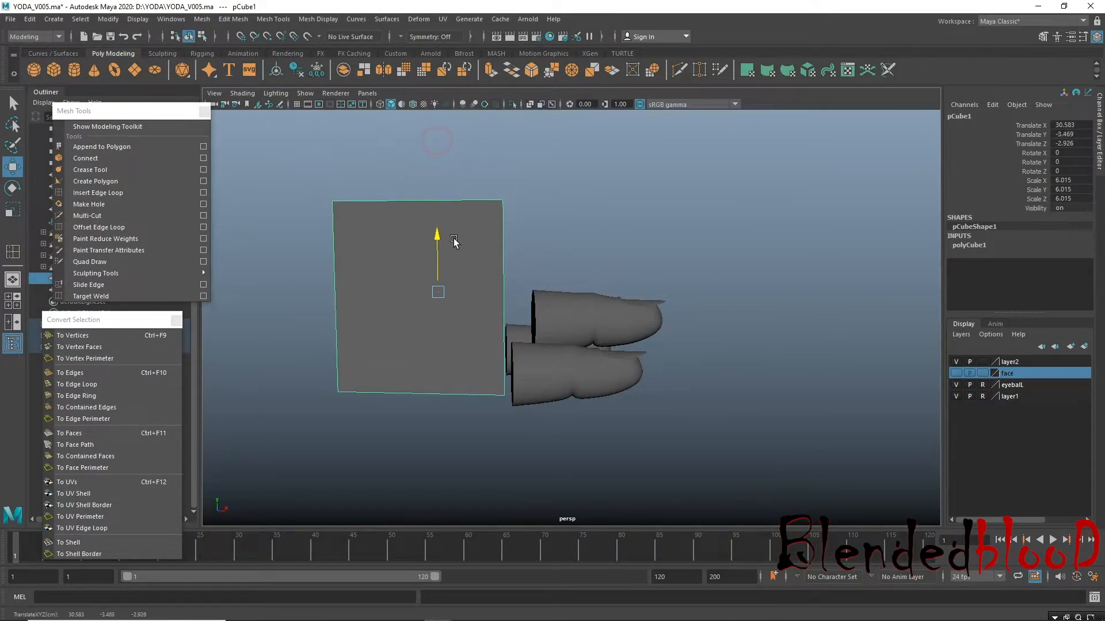
Lower the palm cube to finger level and pull its top vertices down to just above the middle finger.
{"action": "key", "text": "space"}
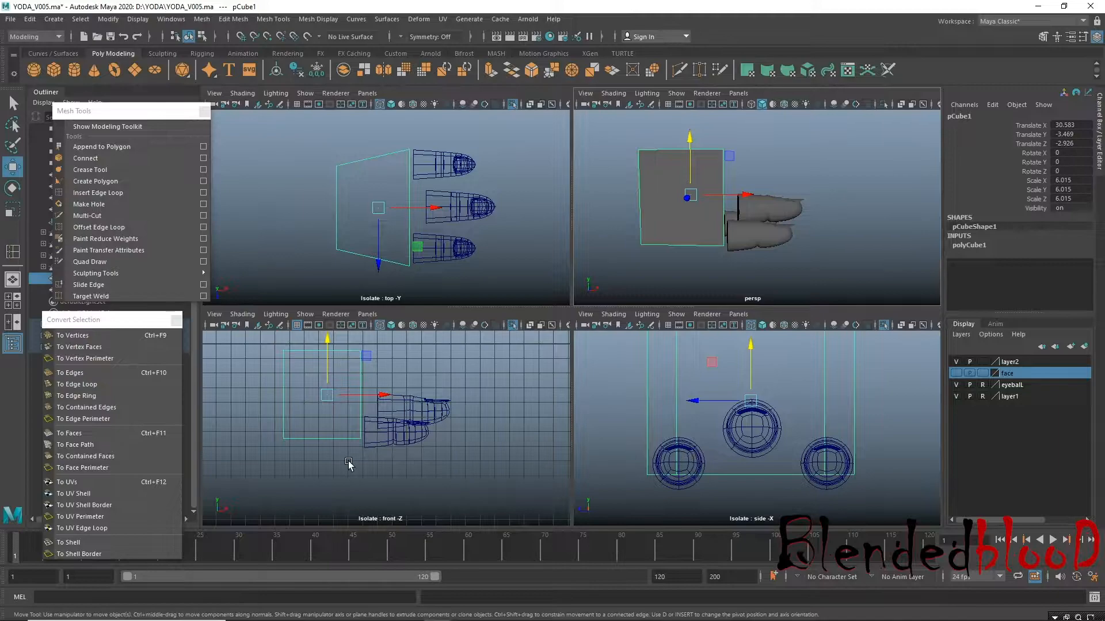
{"action": "key", "text": "space"}
{"action": "scroll", "coordinate": [443, 271], "scroll_direction": "up", "scroll_amount": 2}
{"action": "left_click_drag", "start_coordinate": [435, 179], "coordinate": [434, 201]}
{"action": "right_click_drag", "start_coordinate": [439, 151], "coordinate": [271, 149]}
{"action": "left_click_drag", "start_coordinate": [271, 149], "coordinate": [599, 172]}
{"action": "left_click_drag", "start_coordinate": [426, 122], "coordinate": [449, 191]}
{"action": "key", "text": "space"}
{"action": "key", "text": "space"}
{"action": "left_click_drag", "start_coordinate": [777, 196], "coordinate": [694, 259], "text": "alt"}
{"action": "right_click_drag", "start_coordinate": [694, 258], "coordinate": [463, 268], "text": "alt"}
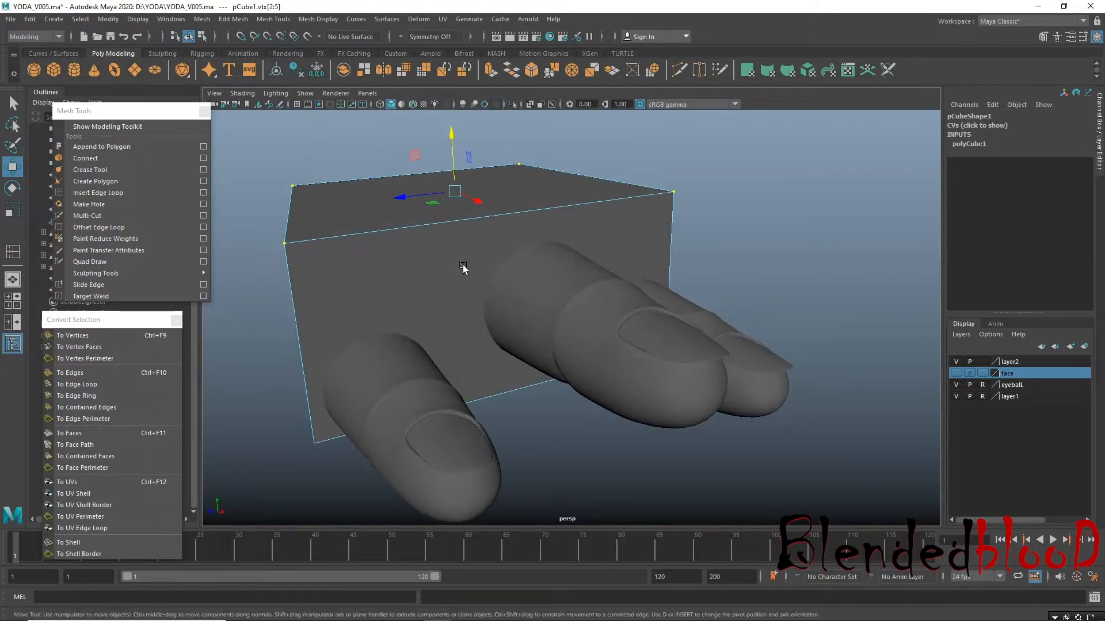
Insert four lengthwise edge loops across the palm block, lined up with the inner sides of the three fingers.
{"action": "key", "text": "space"}
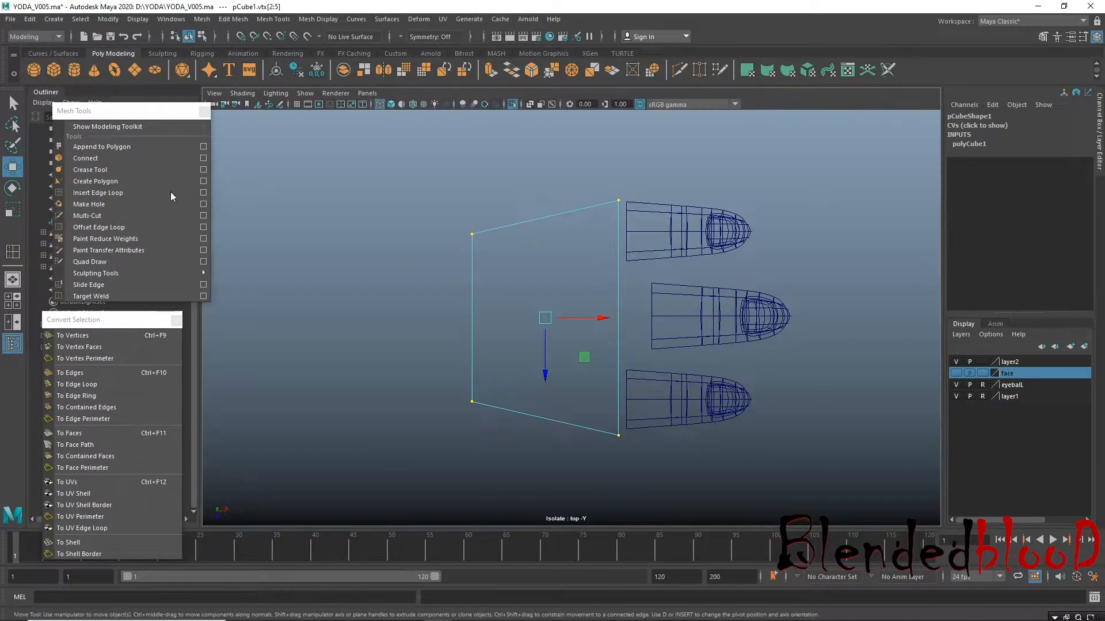
{"action": "key", "text": "space"}
{"action": "left_click", "coordinate": [124, 192]}
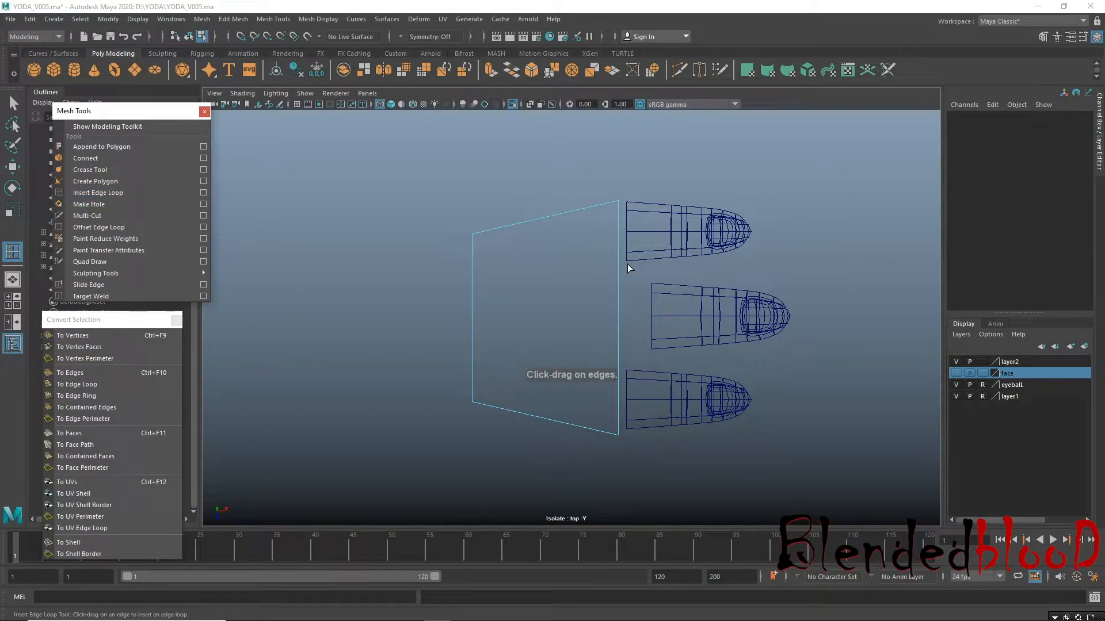
{"action": "left_click_drag", "start_coordinate": [617, 267], "coordinate": [620, 283]}
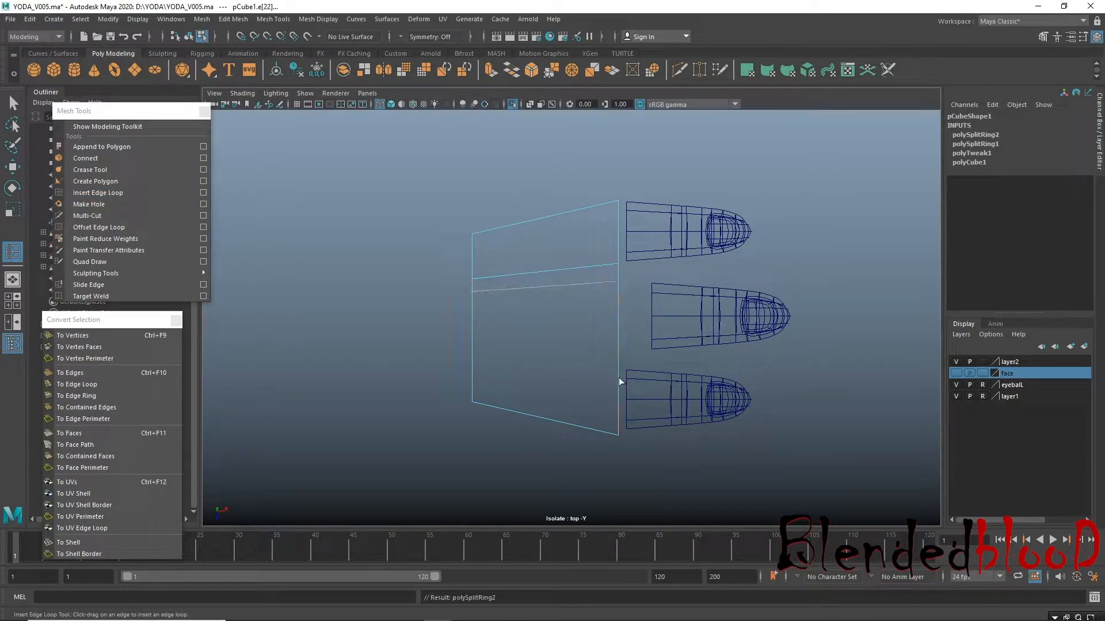
{"action": "left_click_drag", "start_coordinate": [621, 355], "coordinate": [618, 366]}
{"action": "key", "text": "w"}
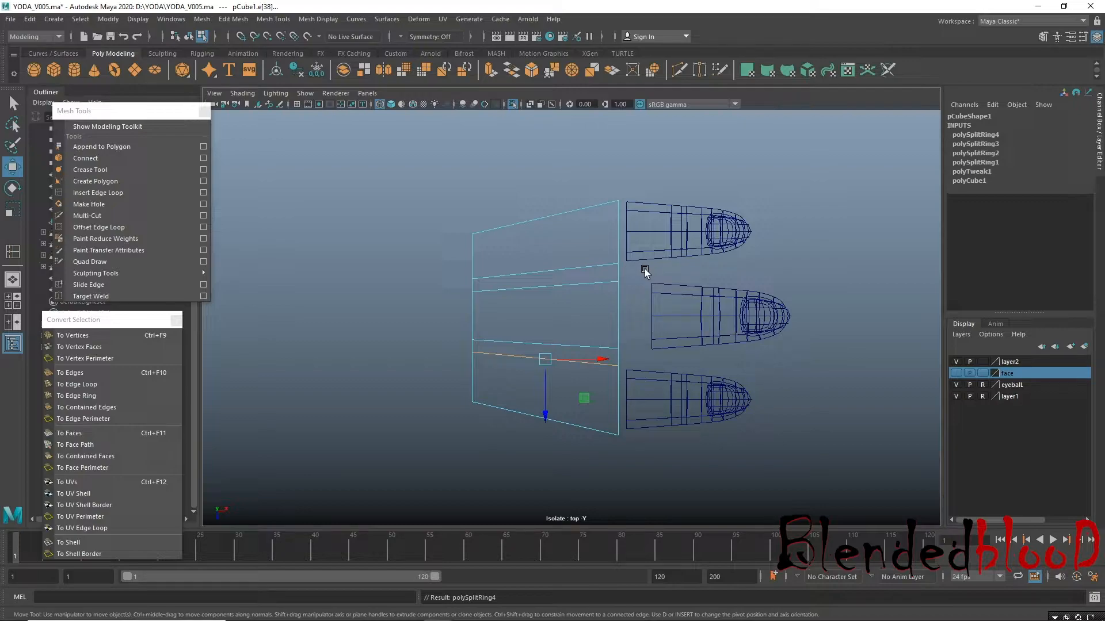
Insert a horizontal edge loop around the palm block at about mid-height.
{"action": "middle_click_drag", "start_coordinate": [655, 289], "coordinate": [627, 253], "text": "alt"}
{"action": "right_click_drag", "start_coordinate": [626, 265], "coordinate": [672, 339], "text": "alt"}
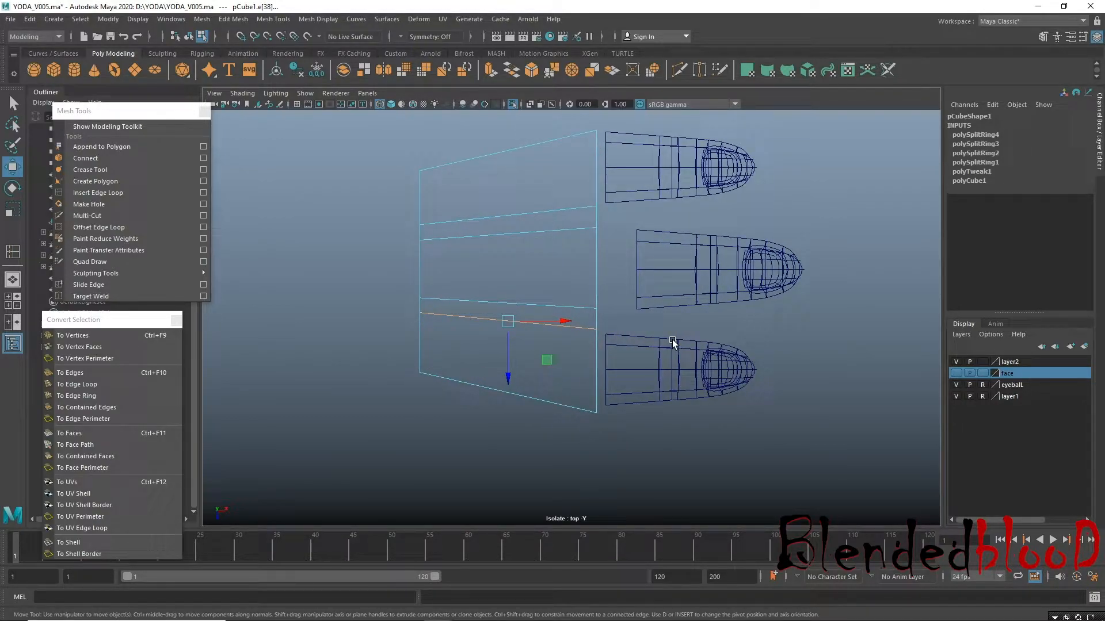
{"action": "right_click_drag", "start_coordinate": [660, 341], "coordinate": [654, 337], "text": "alt"}
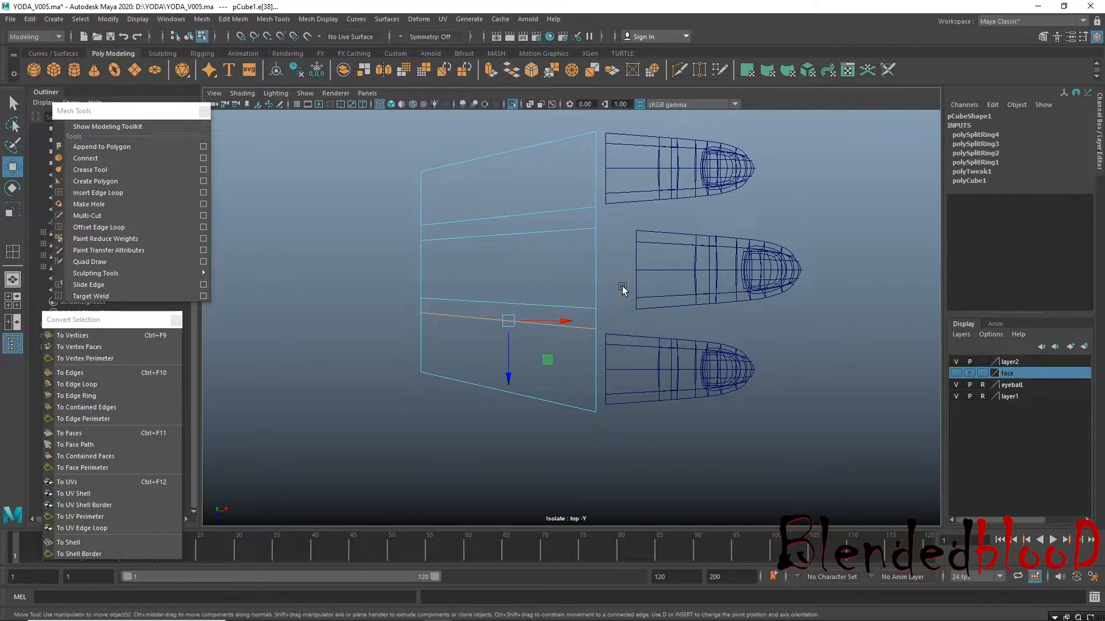
{"action": "middle_click_drag", "start_coordinate": [621, 294], "coordinate": [625, 297], "text": "alt"}
{"action": "key", "text": "space"}
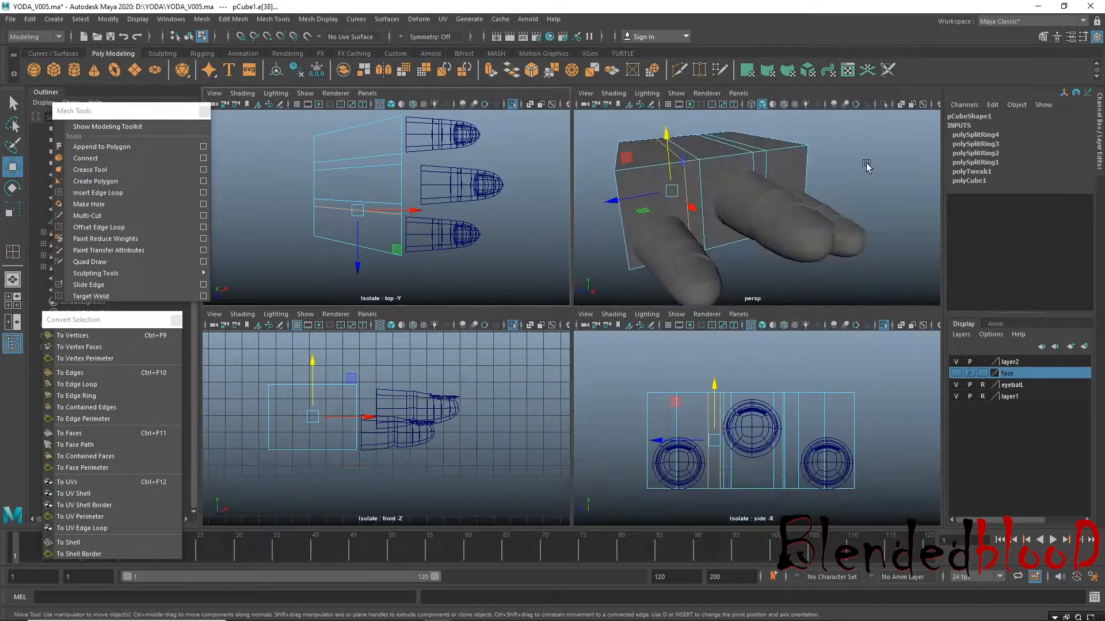
{"action": "key", "text": "space"}
{"action": "left_click_drag", "start_coordinate": [694, 259], "coordinate": [661, 310], "text": "alt"}
{"action": "left_click", "coordinate": [115, 193]}
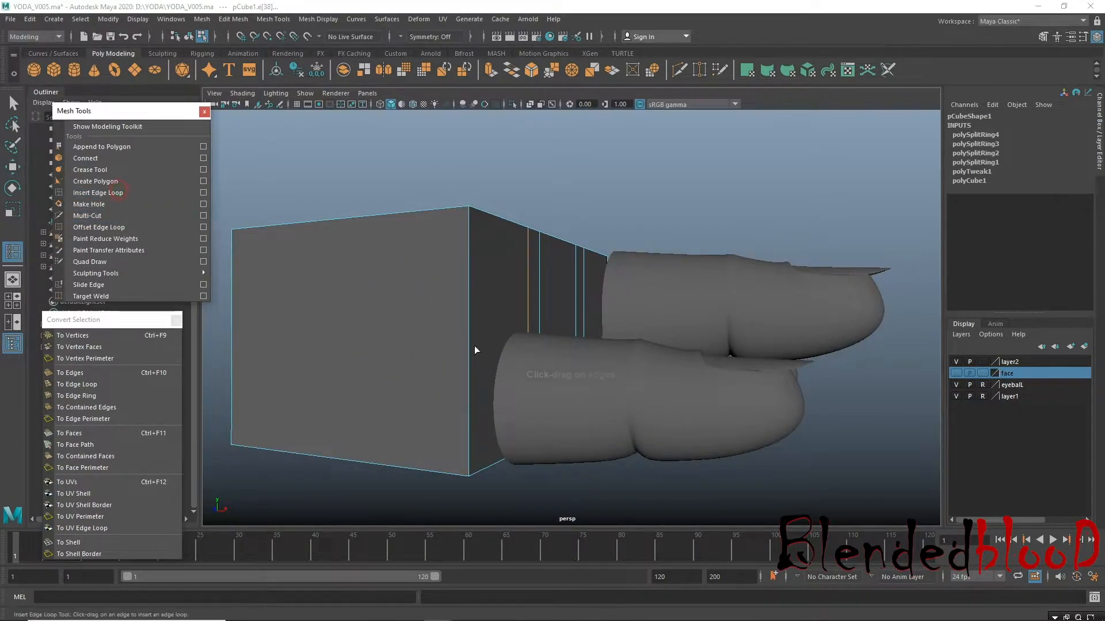
{"action": "left_click_drag", "start_coordinate": [471, 331], "coordinate": [506, 338]}
{"action": "key", "text": "w"}
Convert the two palm faces behind the near outer finger to vertices to check the available connection points.
{"action": "right_click_drag", "start_coordinate": [515, 286], "coordinate": [510, 314]}
{"action": "left_click", "coordinate": [489, 288]}
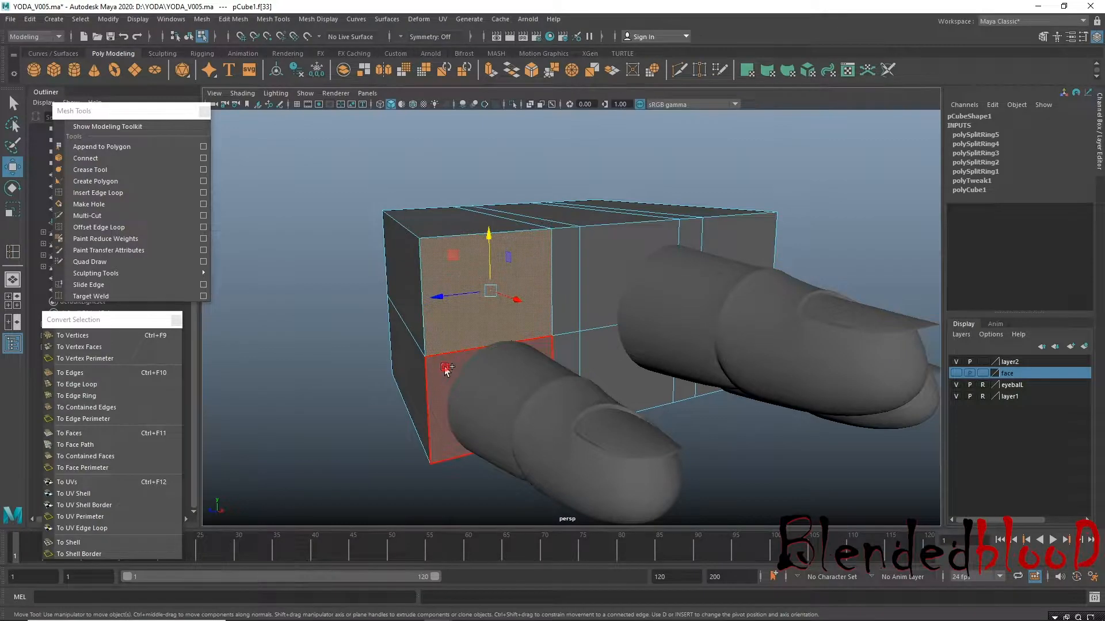
{"action": "left_click", "coordinate": [448, 371], "text": "shift"}
{"action": "left_click_drag", "start_coordinate": [456, 269], "coordinate": [501, 300], "text": "alt"}
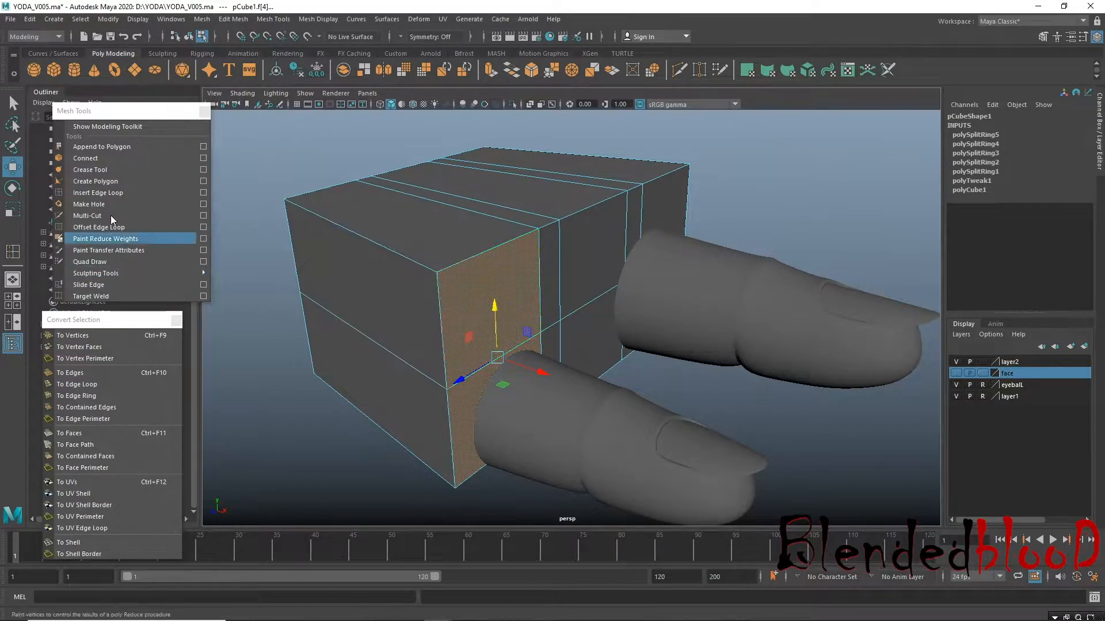
{"action": "left_click", "coordinate": [108, 336]}
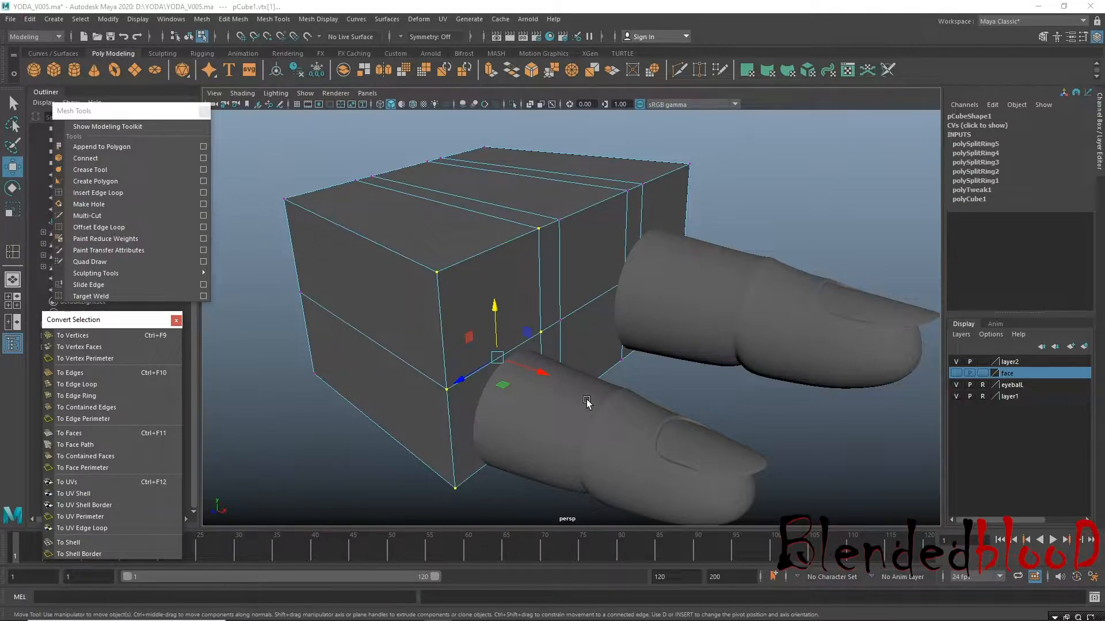
{"action": "left_click_drag", "start_coordinate": [568, 382], "coordinate": [583, 389], "text": "alt"}
Insert three more lengthwise edge loops on the palm, one through the middle of each finger's section.
{"action": "left_click", "coordinate": [98, 193]}
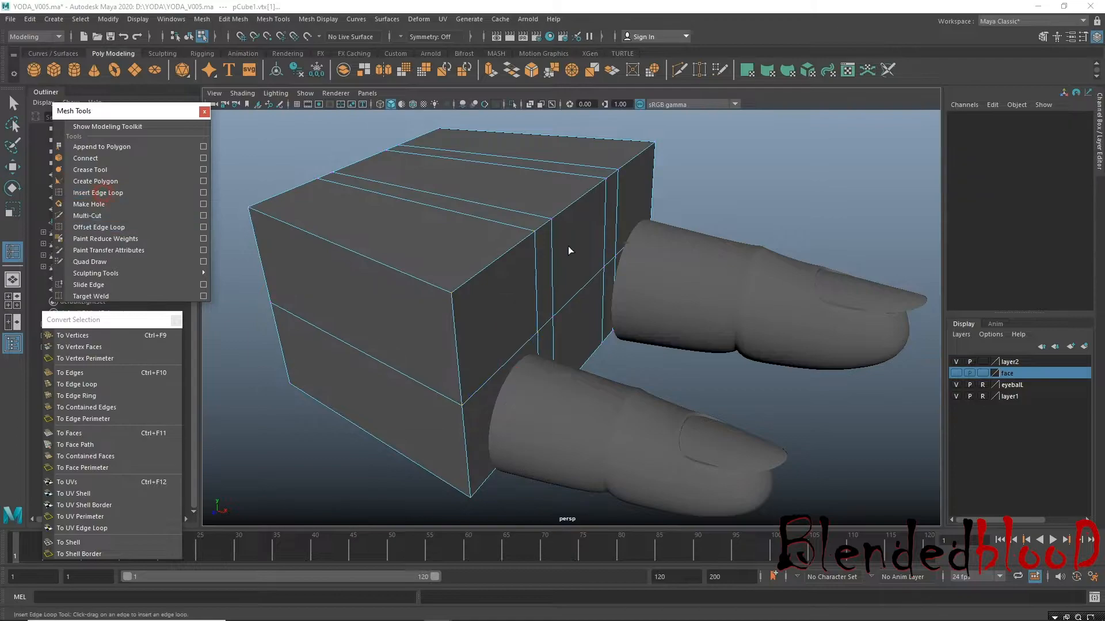
{"action": "left_click", "coordinate": [494, 264]}
{"action": "left_click_drag", "start_coordinate": [493, 264], "coordinate": [521, 371], "text": "alt"}
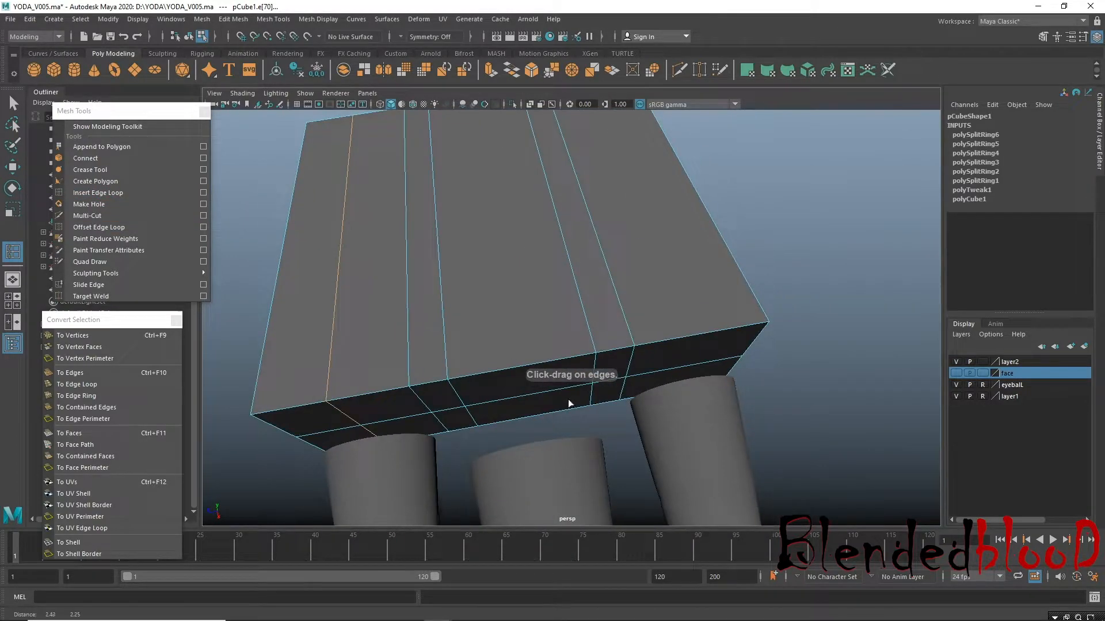
{"action": "left_click", "coordinate": [520, 370]}
{"action": "left_click", "coordinate": [693, 337]}
{"action": "key", "text": "w"}
{"action": "left_click_drag", "start_coordinate": [641, 408], "coordinate": [650, 374], "text": "alt"}
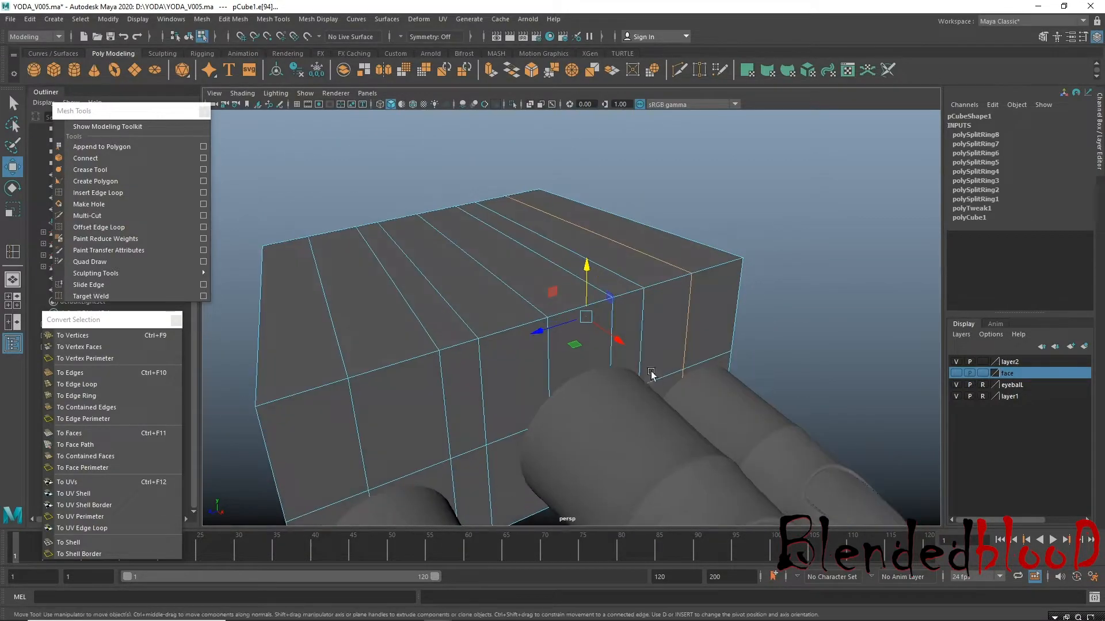
Convert the palm faces behind the near outer finger to vertices and compare them with the finger's base from several angles.
{"action": "middle_click_drag", "start_coordinate": [651, 374], "coordinate": [769, 283], "text": "alt"}
{"action": "right_click_drag", "start_coordinate": [524, 293], "coordinate": [524, 325]}
{"action": "left_click", "coordinate": [526, 318]}
{"action": "left_click", "coordinate": [500, 328]}
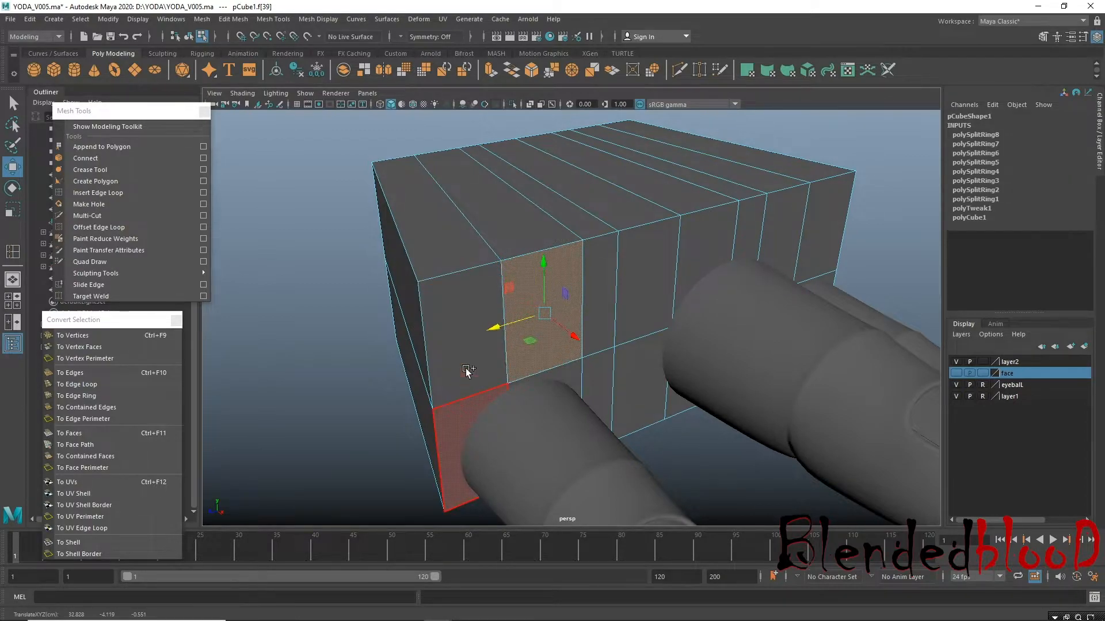
{"action": "left_click", "coordinate": [465, 369]}
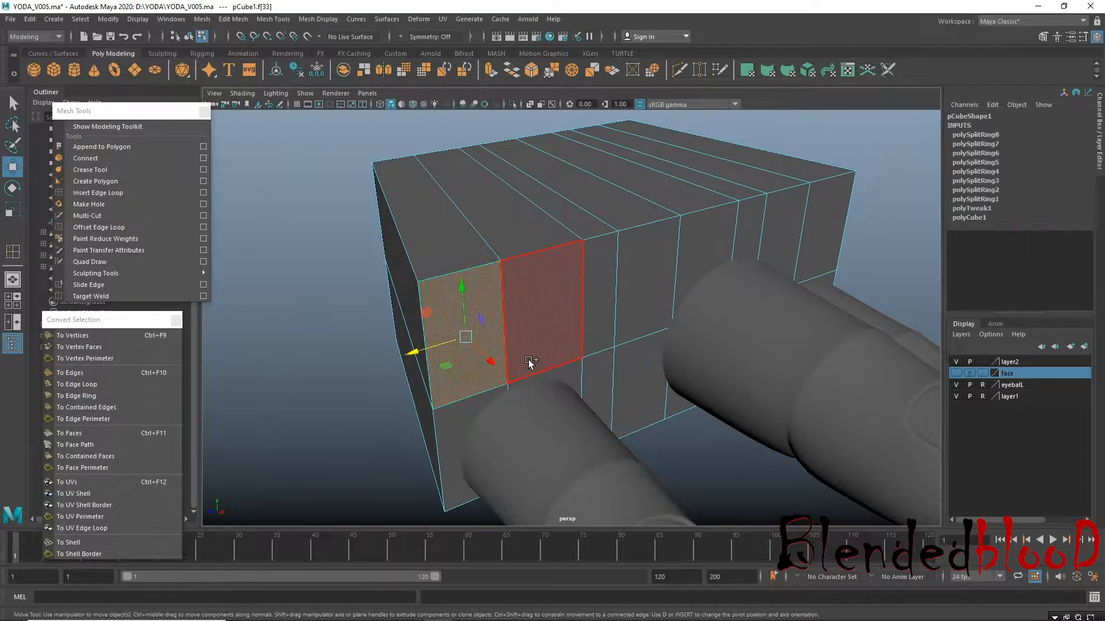
{"action": "left_click", "coordinate": [559, 345], "text": "shift"}
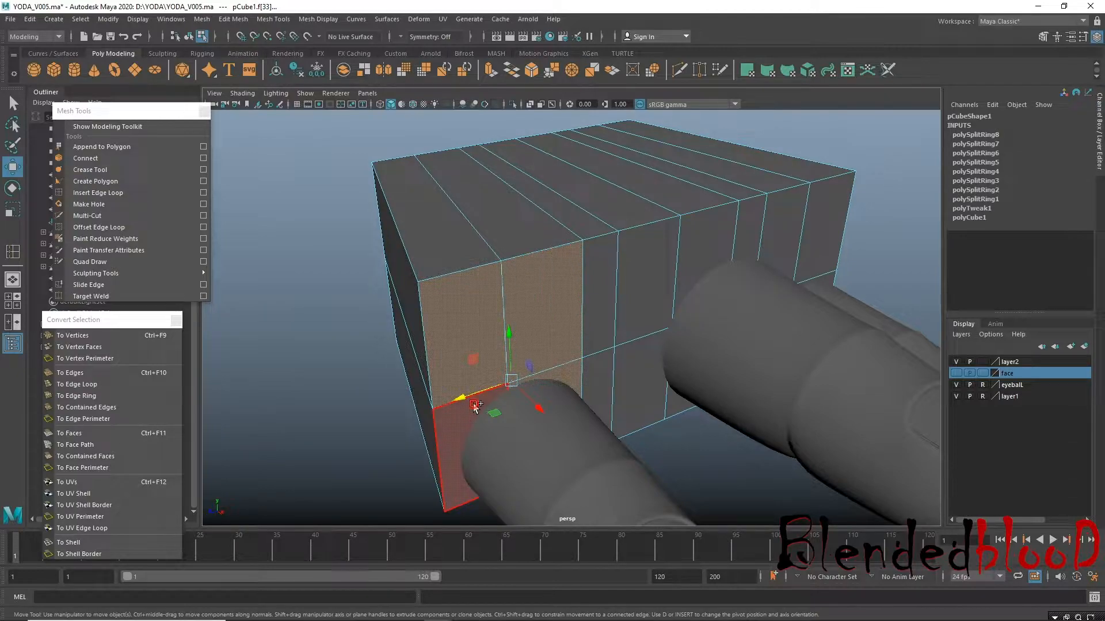
{"action": "left_click", "coordinate": [109, 334]}
{"action": "left_click_drag", "start_coordinate": [633, 325], "coordinate": [454, 236], "text": "alt"}
{"action": "left_click_drag", "start_coordinate": [477, 404], "coordinate": [505, 385], "text": "alt"}
{"action": "left_click_drag", "start_coordinate": [491, 214], "coordinate": [447, 271], "text": "alt"}
{"action": "left_click_drag", "start_coordinate": [458, 415], "coordinate": [574, 364], "text": "alt"}
Delete the four palm faces behind the near outer finger to open a hole there.
{"action": "right_click_drag", "start_coordinate": [533, 258], "coordinate": [532, 287]}
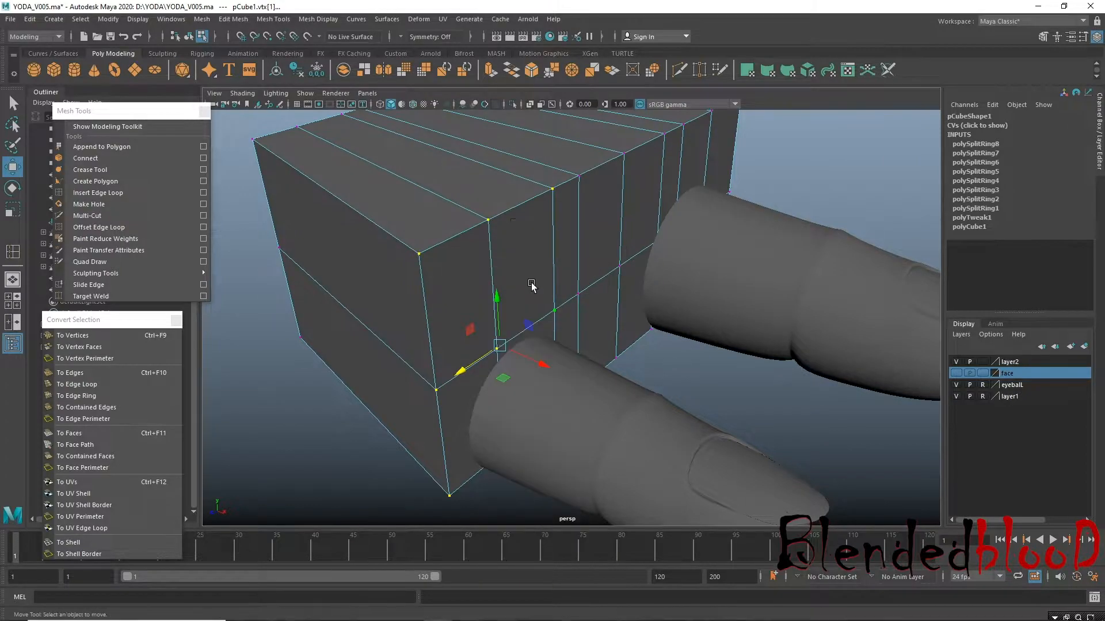
{"action": "left_click", "coordinate": [530, 289]}
{"action": "left_click", "coordinate": [470, 338], "text": "shift"}
{"action": "left_click", "coordinate": [467, 396], "text": "shift"}
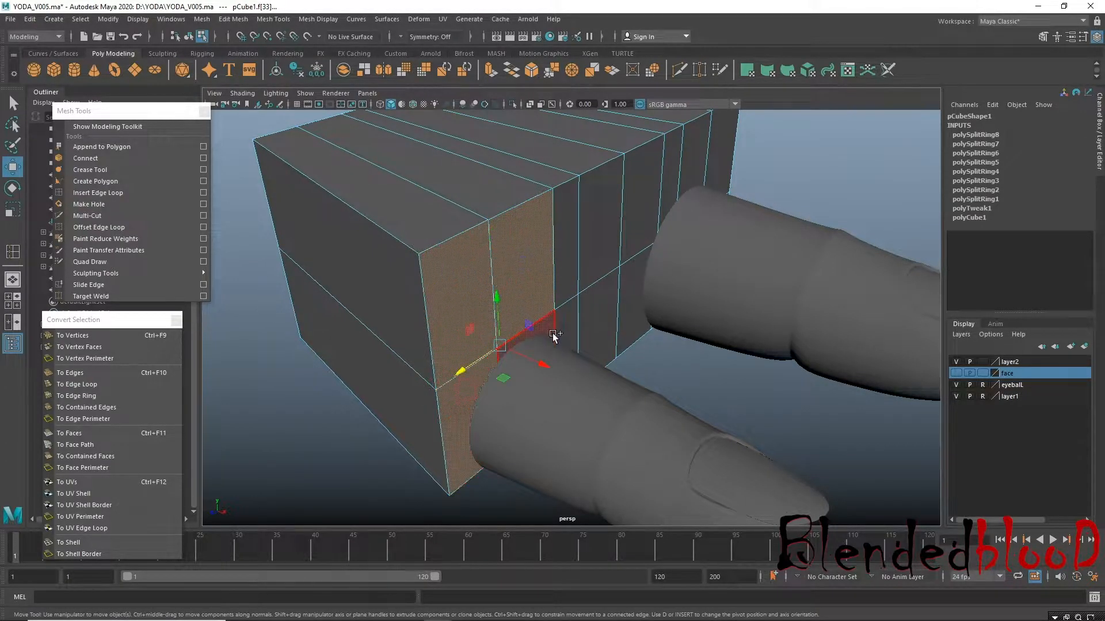
{"action": "key", "text": "Delete"}
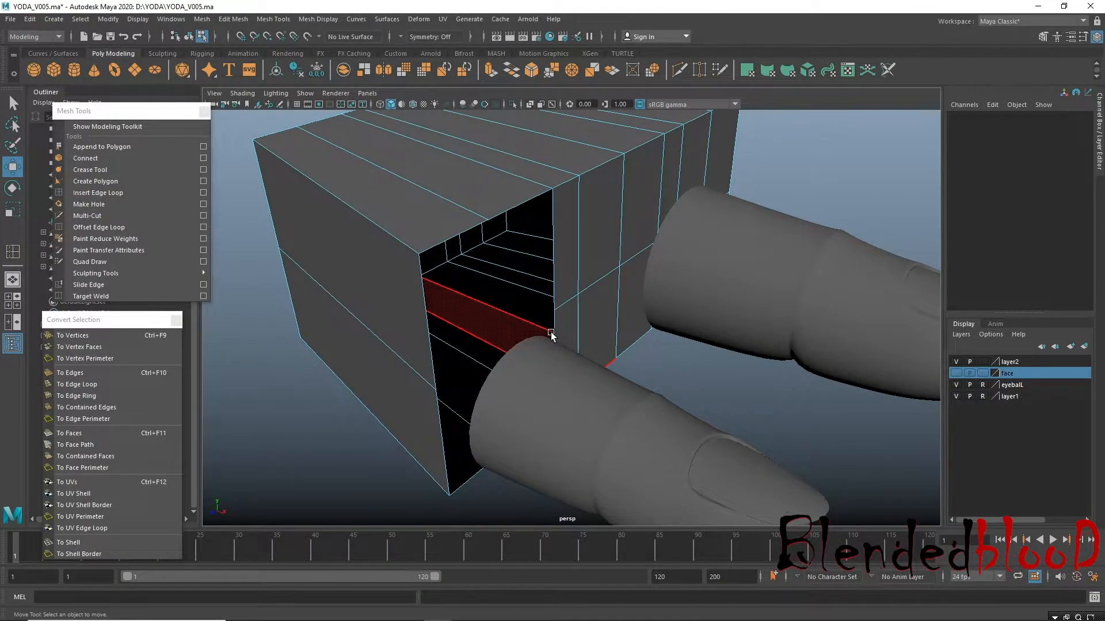
Delete the palm faces behind the middle and far fingers, keeping the narrow strips between the openings.
{"action": "left_click_drag", "start_coordinate": [551, 335], "coordinate": [499, 332], "text": "alt"}
{"action": "middle_click_drag", "start_coordinate": [624, 240], "coordinate": [424, 309], "text": "alt"}
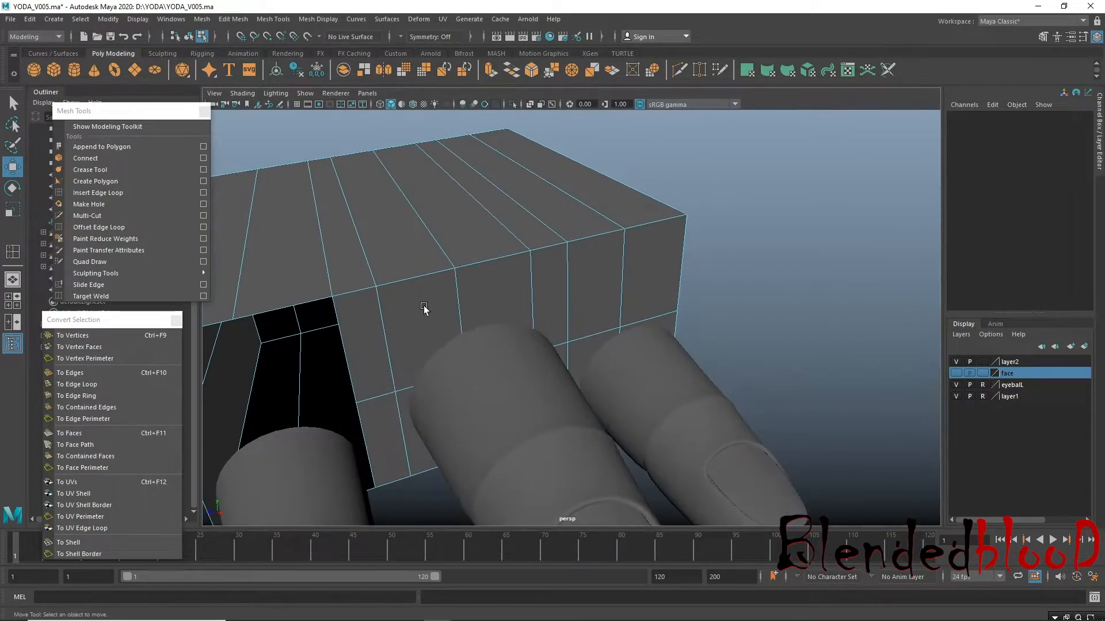
{"action": "left_click", "coordinate": [424, 310]}
{"action": "left_click", "coordinate": [503, 292], "text": "shift"}
{"action": "left_click_drag", "start_coordinate": [473, 417], "coordinate": [468, 363], "text": "alt"}
{"action": "left_click", "coordinate": [442, 371], "text": "shift"}
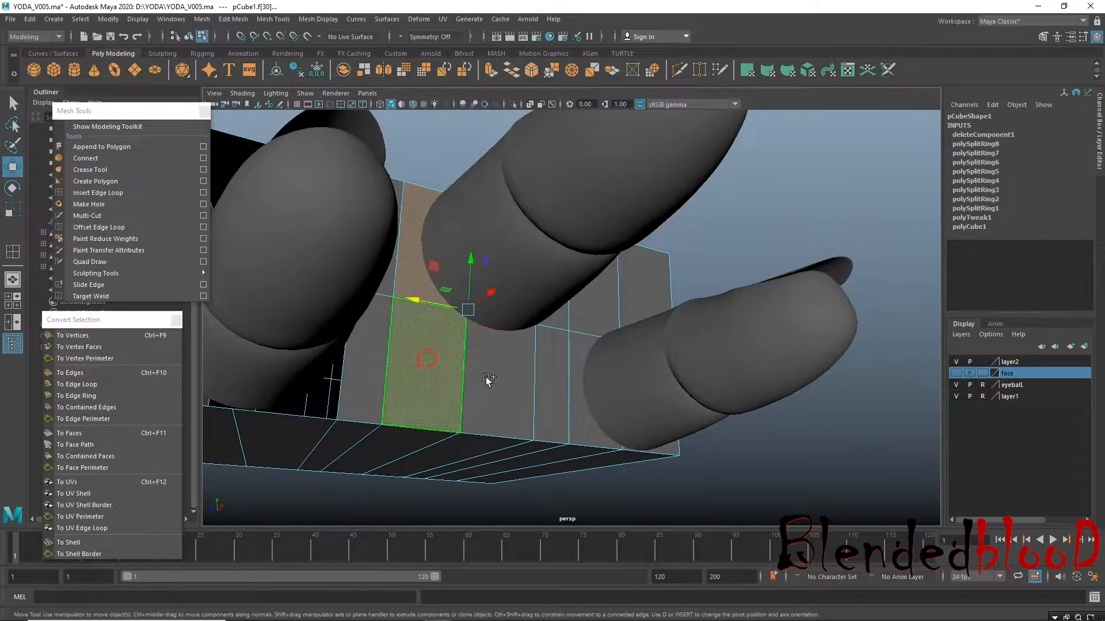
{"action": "left_click", "coordinate": [490, 379], "text": "shift"}
{"action": "left_click_drag", "start_coordinate": [624, 316], "coordinate": [580, 343], "text": "alt"}
{"action": "left_click", "coordinate": [613, 305], "text": "shift"}
{"action": "left_click", "coordinate": [645, 305], "text": "shift"}
{"action": "left_click_drag", "start_coordinate": [605, 447], "coordinate": [184, 516], "text": "alt"}
{"action": "left_click", "coordinate": [588, 365], "text": "shift"}
{"action": "key", "text": "Delete"}
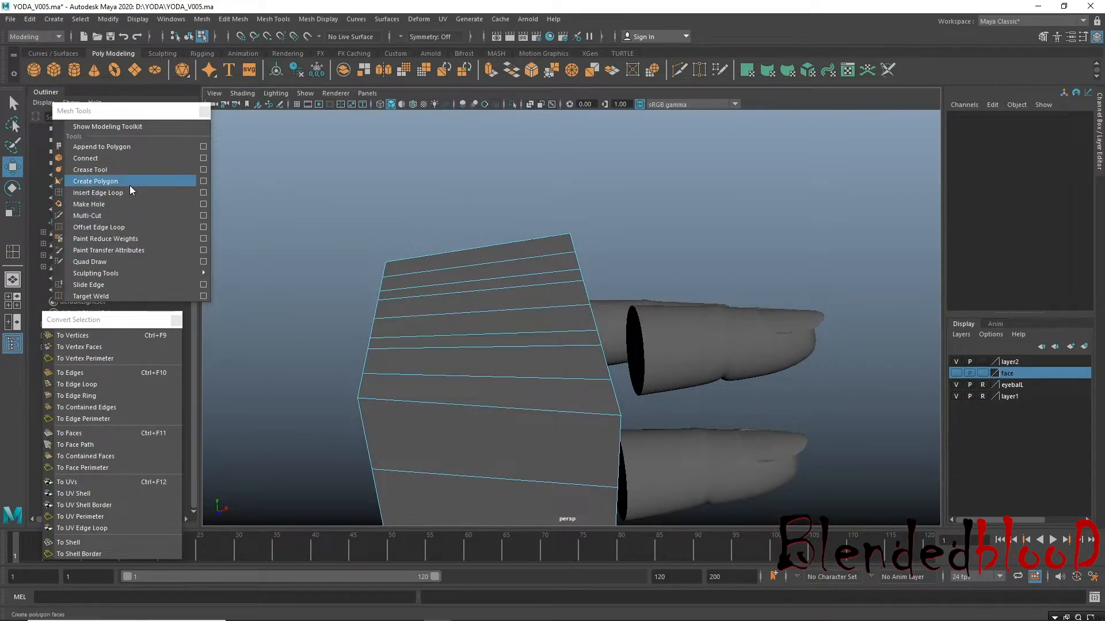
Insert an edge loop around the palm close to its finger-side edge.
{"action": "left_click", "coordinate": [123, 193]}
{"action": "left_click_drag", "start_coordinate": [536, 412], "coordinate": [564, 406]}
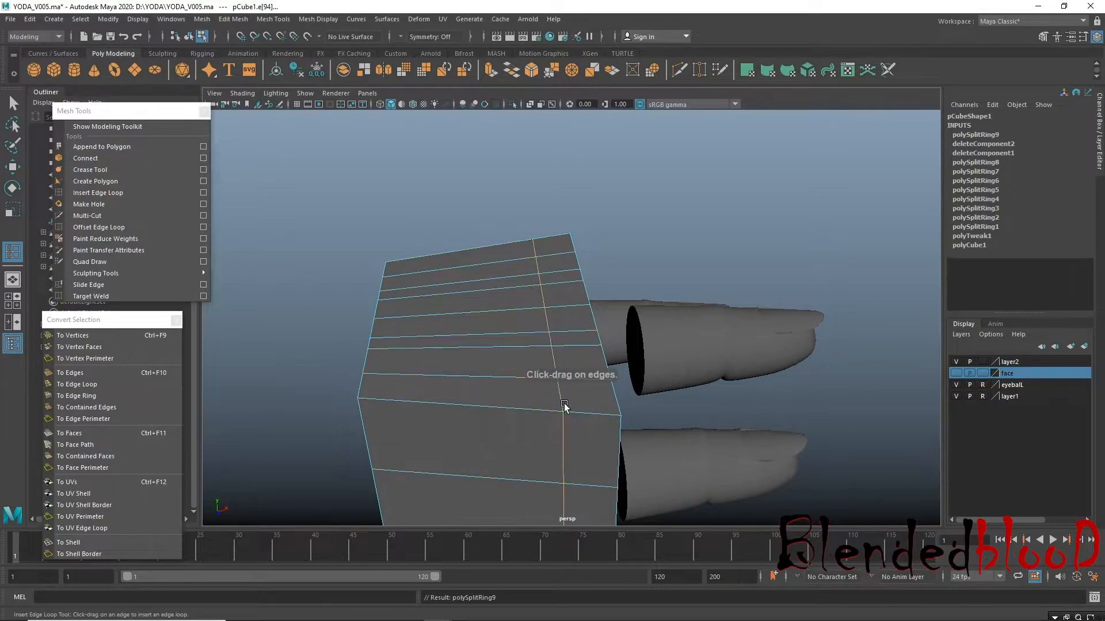
{"action": "key", "text": "w"}
{"action": "left_click_drag", "start_coordinate": [648, 409], "coordinate": [589, 351], "text": "alt"}
{"action": "middle_click_drag", "start_coordinate": [589, 350], "coordinate": [638, 453], "text": "alt"}
Return the palm to object mode and turn off smooth preview on the combined finger mesh.
{"action": "right_click", "coordinate": [550, 290]}
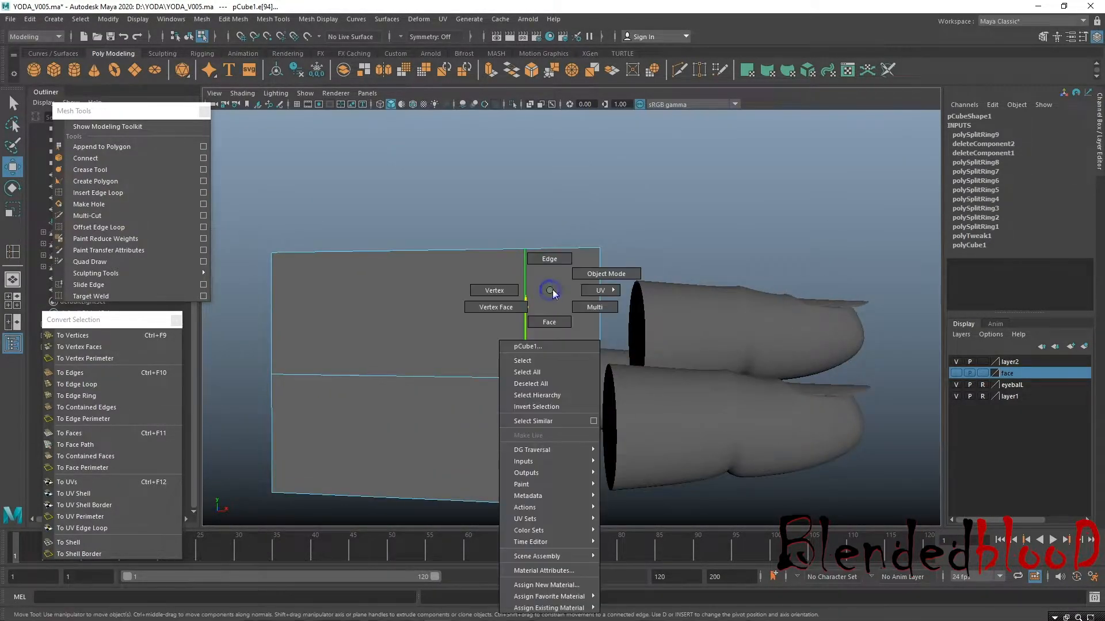
{"action": "right_click_drag", "start_coordinate": [549, 291], "coordinate": [606, 274]}
{"action": "left_click_drag", "start_coordinate": [605, 274], "coordinate": [610, 340], "text": "alt"}
{"action": "left_click_drag", "start_coordinate": [696, 458], "coordinate": [625, 434], "text": "alt"}
{"action": "left_click", "coordinate": [656, 454]}
{"action": "key", "text": "1"}
Combine the palm block and the fingers into one mesh and center its pivot.
{"action": "middle_click_drag", "start_coordinate": [540, 371], "coordinate": [552, 388], "text": "alt"}
{"action": "left_click", "coordinate": [449, 284]}
{"action": "left_click_drag", "start_coordinate": [465, 311], "coordinate": [474, 341], "text": "alt"}
{"action": "left_click", "coordinate": [495, 405], "text": "shift"}
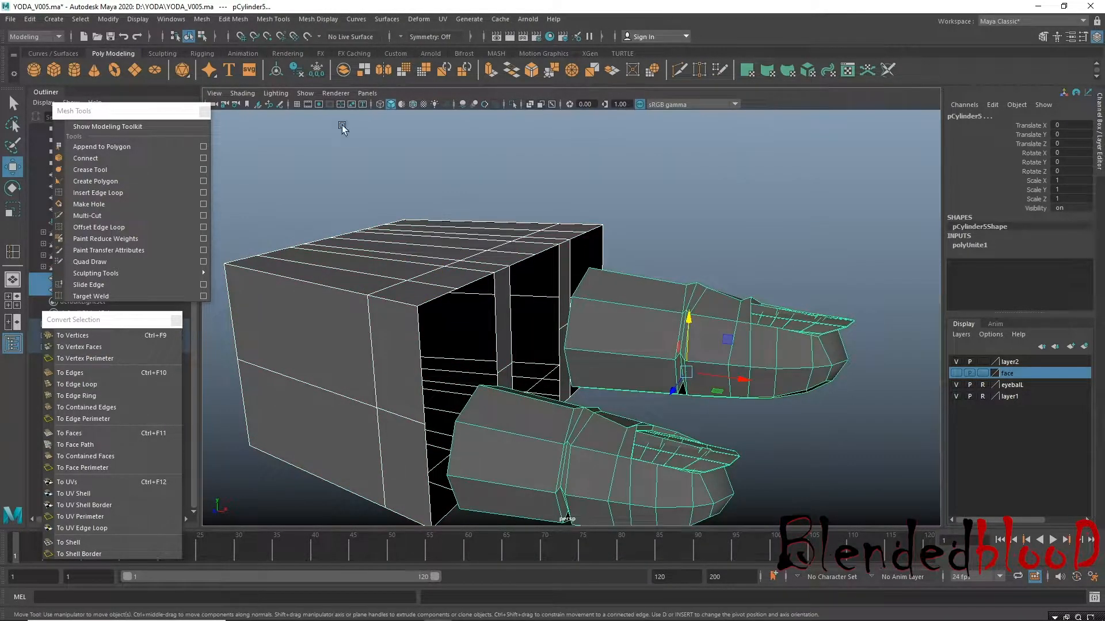
{"action": "left_click", "coordinate": [202, 19]}
{"action": "left_click", "coordinate": [221, 58]}
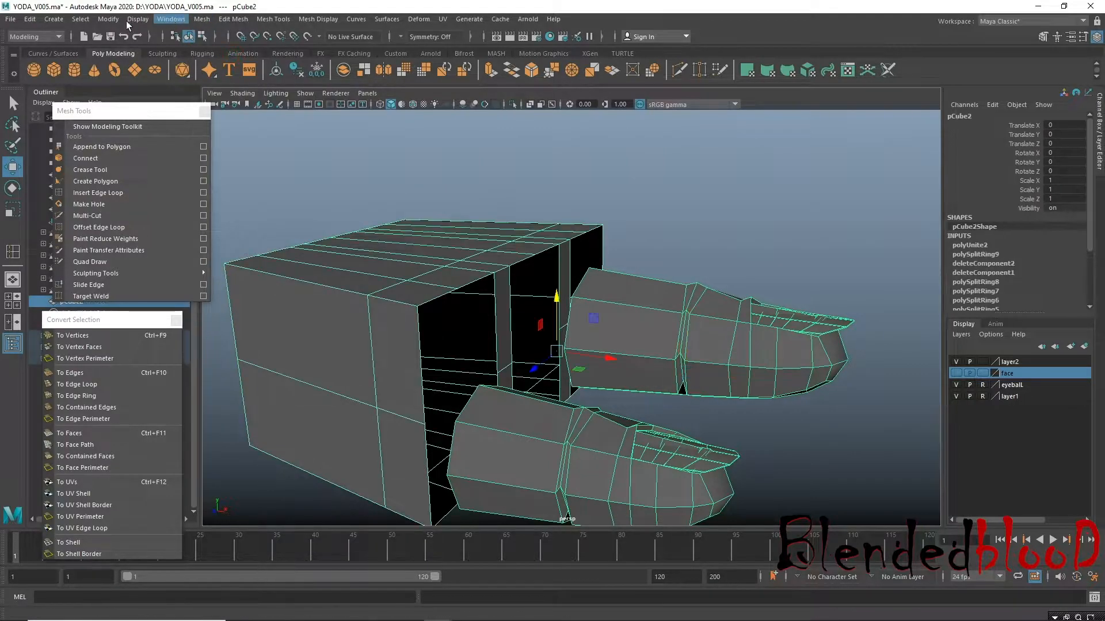
{"action": "left_click", "coordinate": [108, 19]}
{"action": "left_click", "coordinate": [133, 103]}
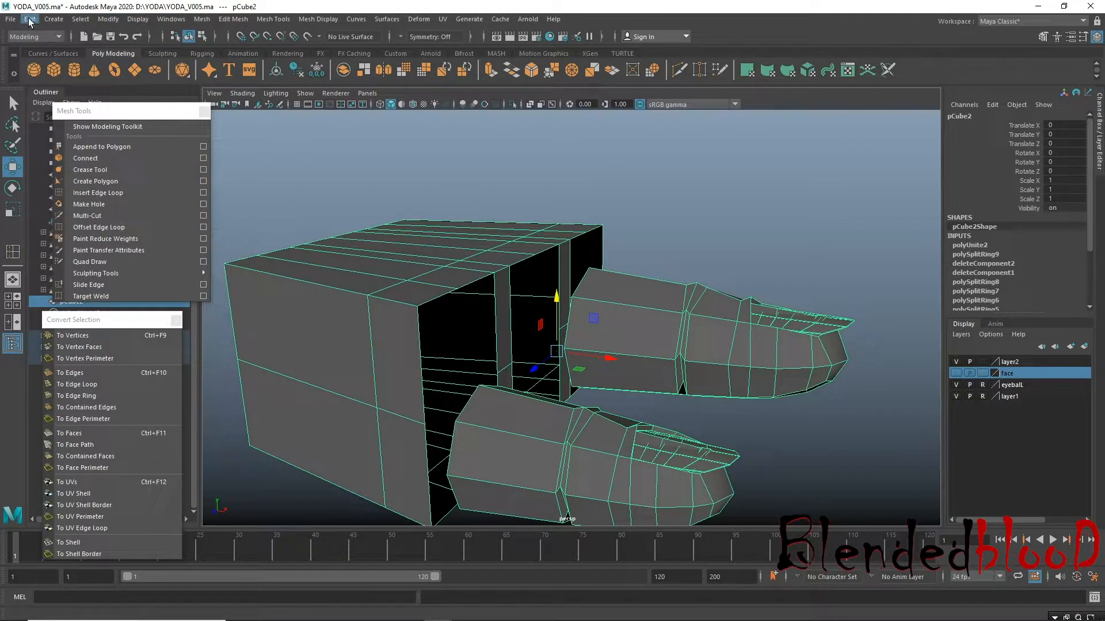
Delete the combined hand's construction history and save the scene.
{"action": "left_click", "coordinate": [30, 19]}
{"action": "left_click", "coordinate": [190, 166]}
{"action": "key", "text": "ctrl+s"}
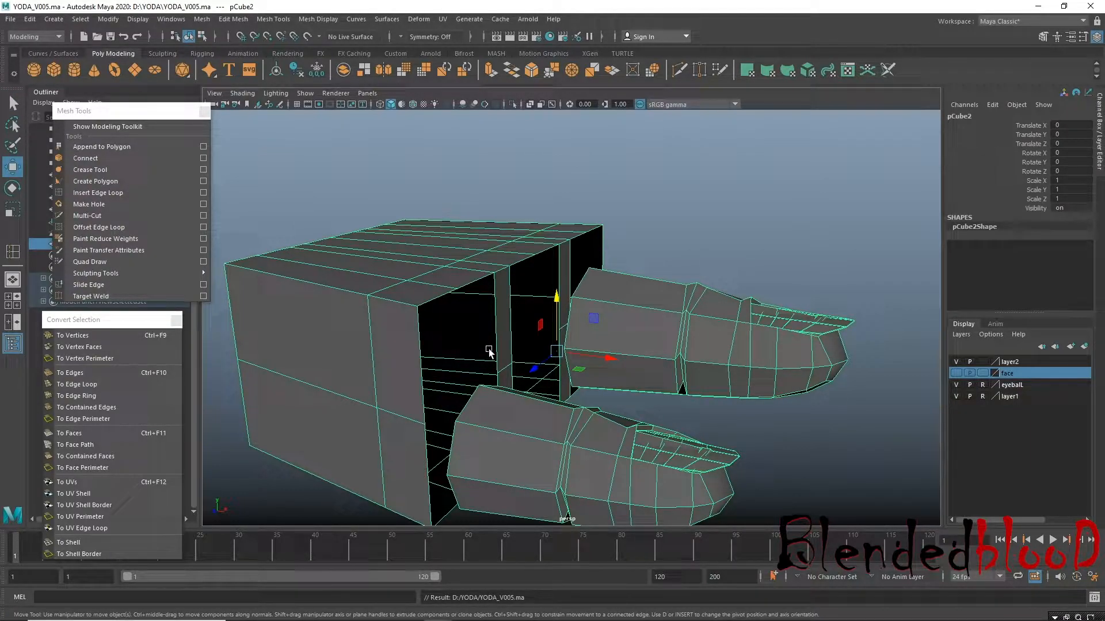
Target-weld the top middle vertex of the near palm opening to the top of the outer finger's base.
{"action": "middle_click_drag", "start_coordinate": [547, 309], "coordinate": [588, 246], "text": "alt"}
{"action": "left_click_drag", "start_coordinate": [535, 308], "coordinate": [474, 374], "text": "alt"}
{"action": "right_click_drag", "start_coordinate": [472, 292], "coordinate": [404, 305]}
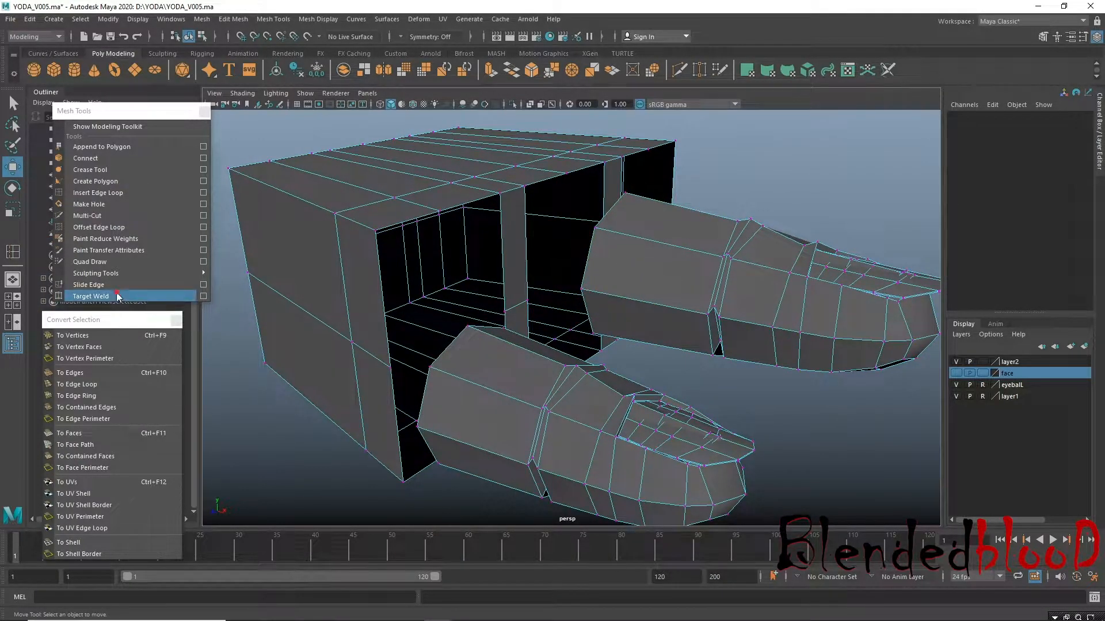
{"action": "left_click", "coordinate": [91, 296]}
{"action": "left_click_drag", "start_coordinate": [473, 325], "coordinate": [419, 357], "text": "alt"}
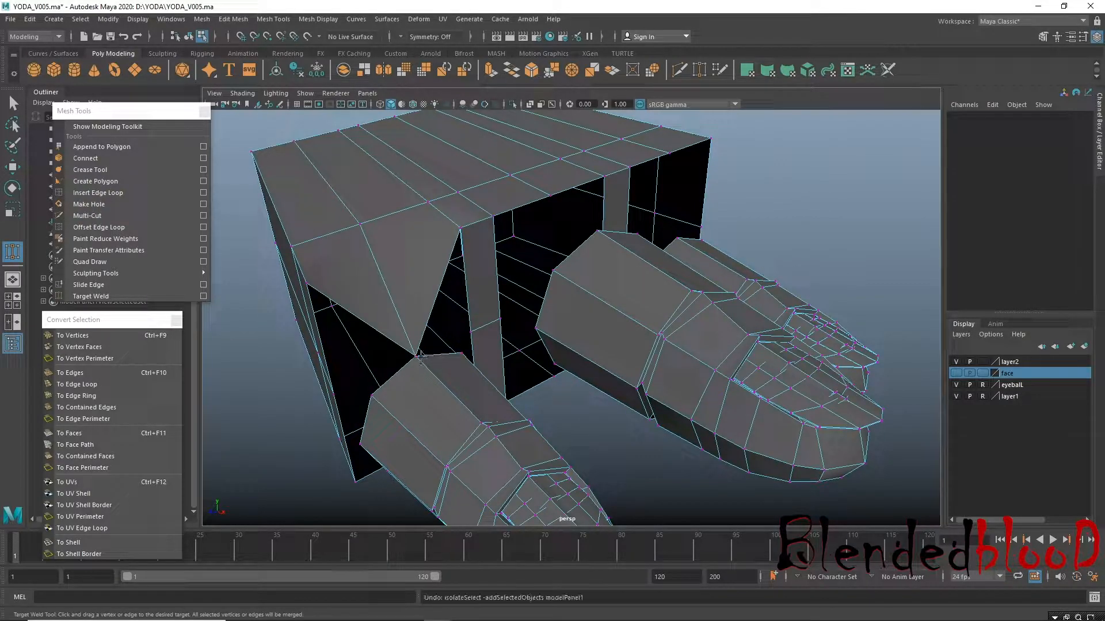
Undo the misplaced vertex welds between the palm's front corner and the nearest outer finger.
{"action": "key", "text": "ctrl+z"}
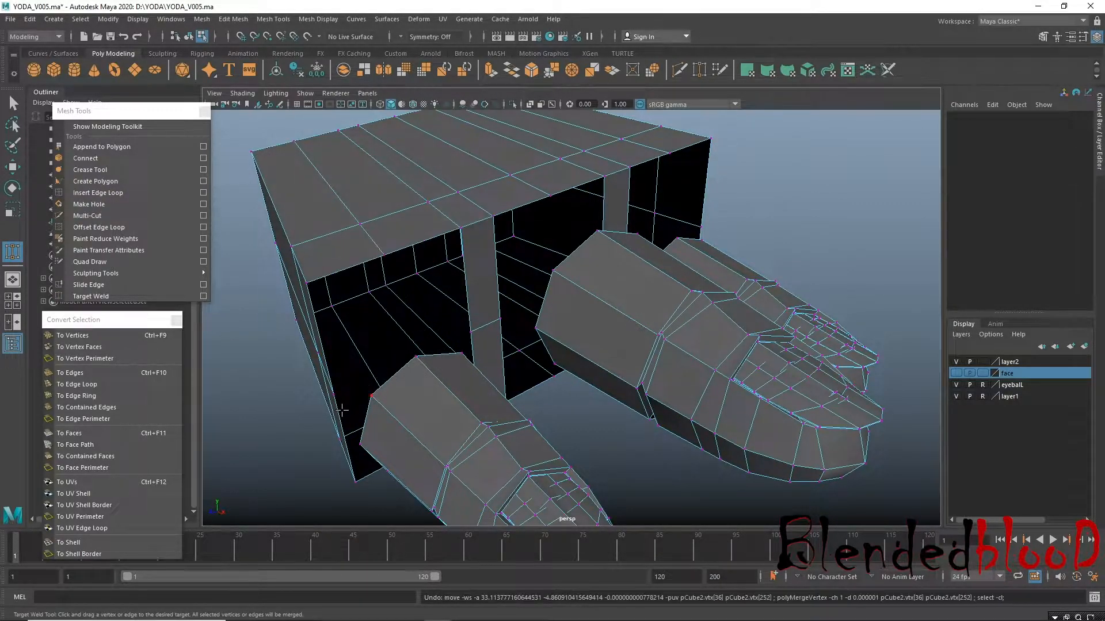
{"action": "left_click_drag", "start_coordinate": [417, 356], "coordinate": [416, 356]}
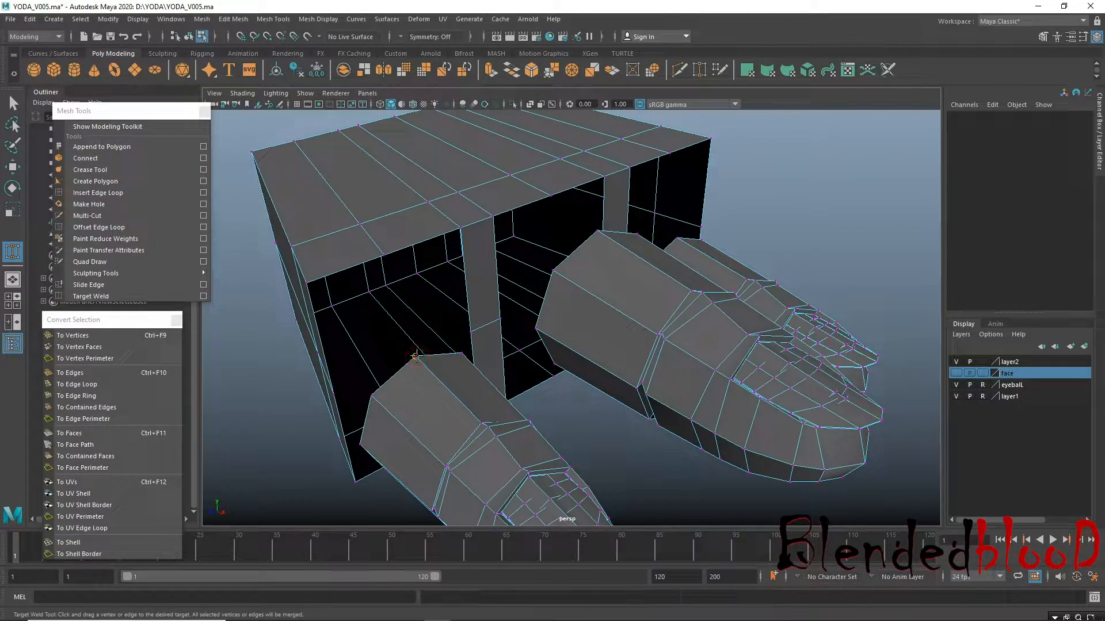
{"action": "left_click_drag", "start_coordinate": [378, 261], "coordinate": [378, 259]}
{"action": "left_click_drag", "start_coordinate": [473, 416], "coordinate": [539, 393], "text": "alt"}
{"action": "middle_click_drag", "start_coordinate": [814, 255], "coordinate": [671, 337], "text": "alt"}
{"action": "key", "text": "ctrl+z"}
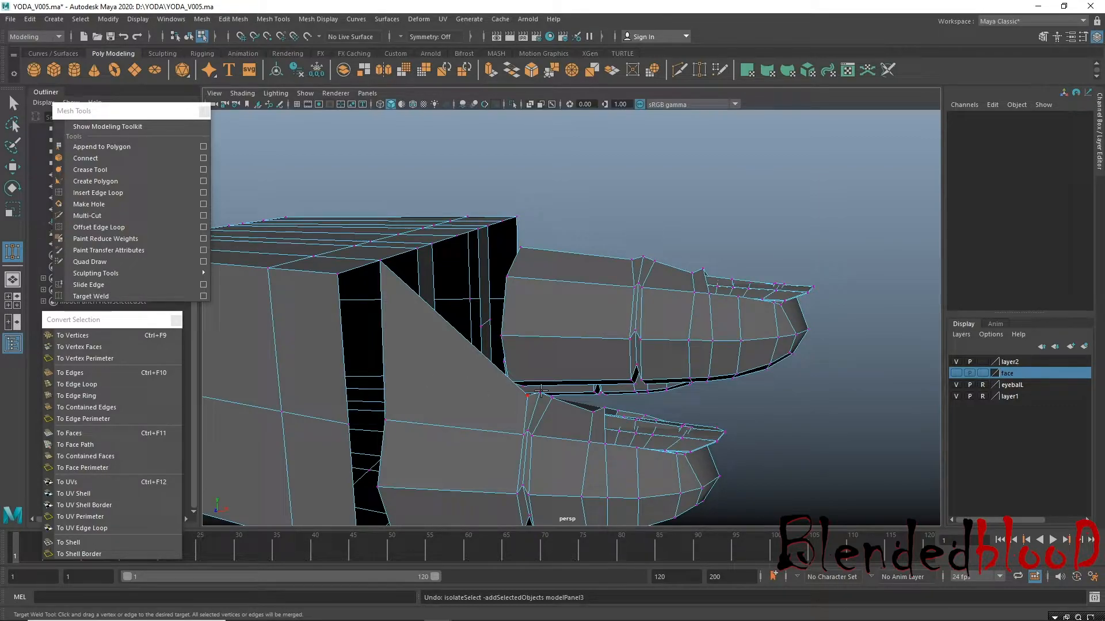
Weld the upper and inner base vertices of the nearest outer finger to the rim of its palm opening.
{"action": "left_click_drag", "start_coordinate": [541, 392], "coordinate": [471, 223], "text": "alt"}
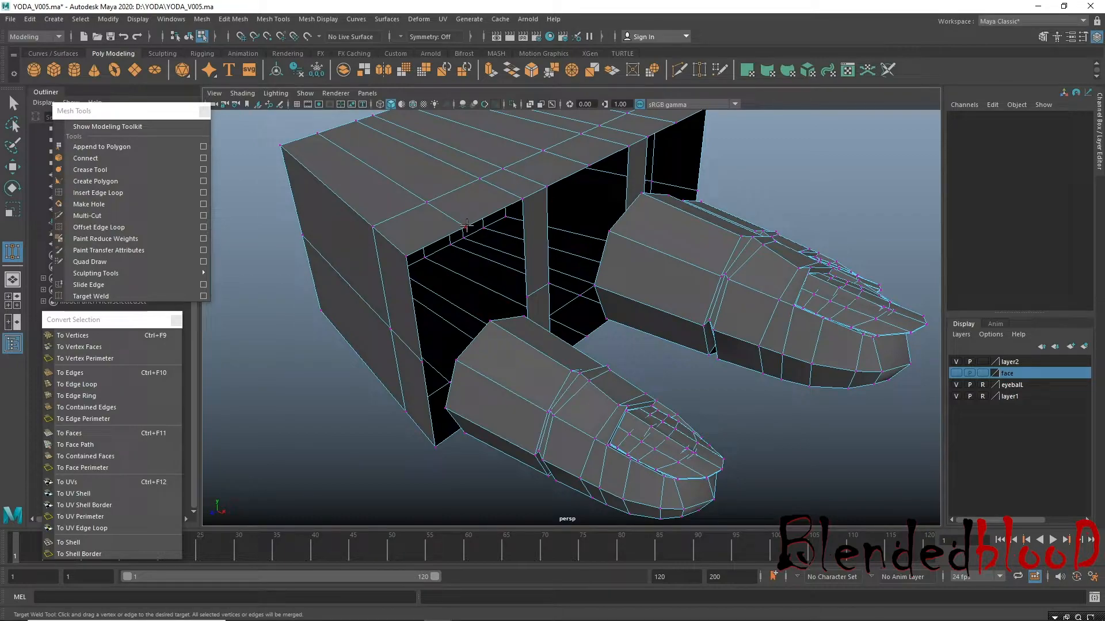
{"action": "left_click_drag", "start_coordinate": [491, 325], "coordinate": [525, 255]}
{"action": "left_click_drag", "start_coordinate": [569, 367], "coordinate": [510, 313], "text": "alt"}
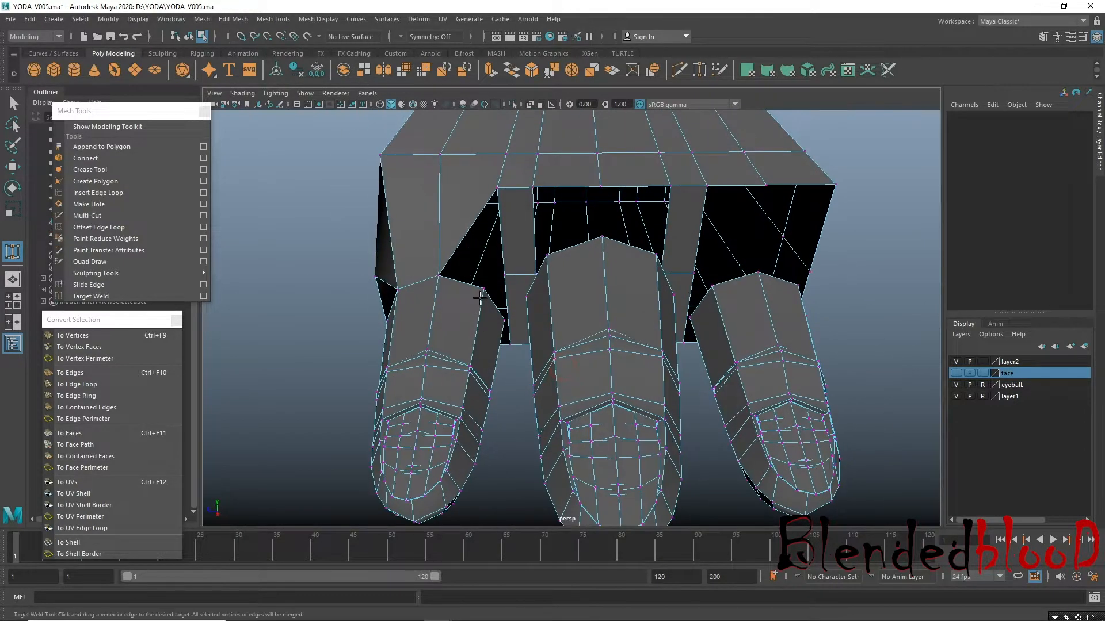
{"action": "scroll", "coordinate": [512, 311], "scroll_direction": "up", "scroll_amount": 4}
{"action": "middle_click_drag", "start_coordinate": [513, 312], "coordinate": [529, 362], "text": "alt"}
{"action": "left_click_drag", "start_coordinate": [501, 309], "coordinate": [502, 366]}
{"action": "left_click_drag", "start_coordinate": [491, 190], "coordinate": [473, 328]}
Weld the lower base vertices of the same outer finger to the underside edge of the palm.
{"action": "left_click_drag", "start_coordinate": [530, 493], "coordinate": [536, 391], "text": "alt"}
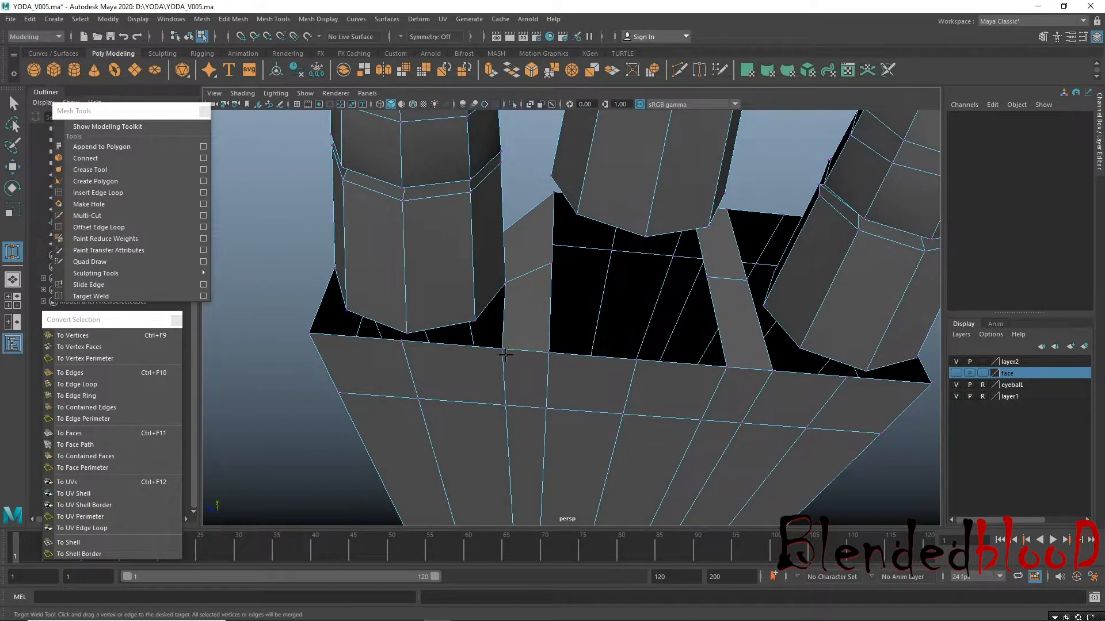
{"action": "left_click_drag", "start_coordinate": [484, 332], "coordinate": [459, 294], "text": "alt"}
{"action": "left_click_drag", "start_coordinate": [461, 296], "coordinate": [565, 350], "text": "alt"}
{"action": "left_click_drag", "start_coordinate": [566, 350], "coordinate": [584, 421], "text": "alt"}
{"action": "left_click_drag", "start_coordinate": [741, 354], "coordinate": [572, 384], "text": "alt"}
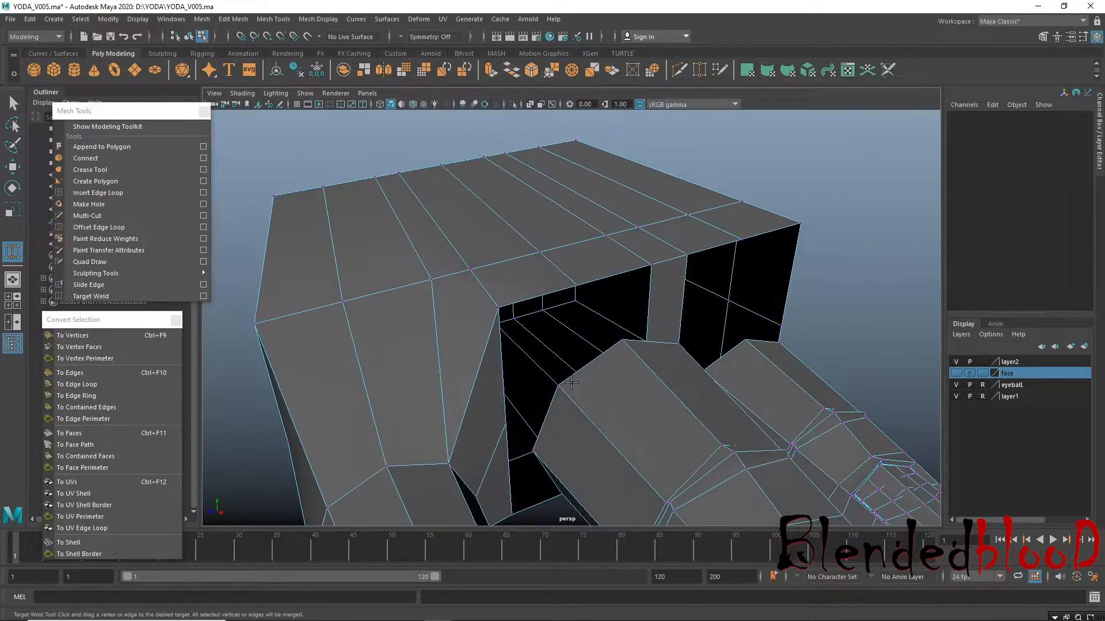
{"action": "left_click_drag", "start_coordinate": [498, 311], "coordinate": [552, 315], "text": "alt"}
{"action": "left_click_drag", "start_coordinate": [534, 368], "coordinate": [533, 367]}
{"action": "left_click_drag", "start_coordinate": [594, 323], "coordinate": [595, 380], "text": "alt"}
{"action": "left_click_drag", "start_coordinate": [673, 358], "coordinate": [556, 371], "text": "alt"}
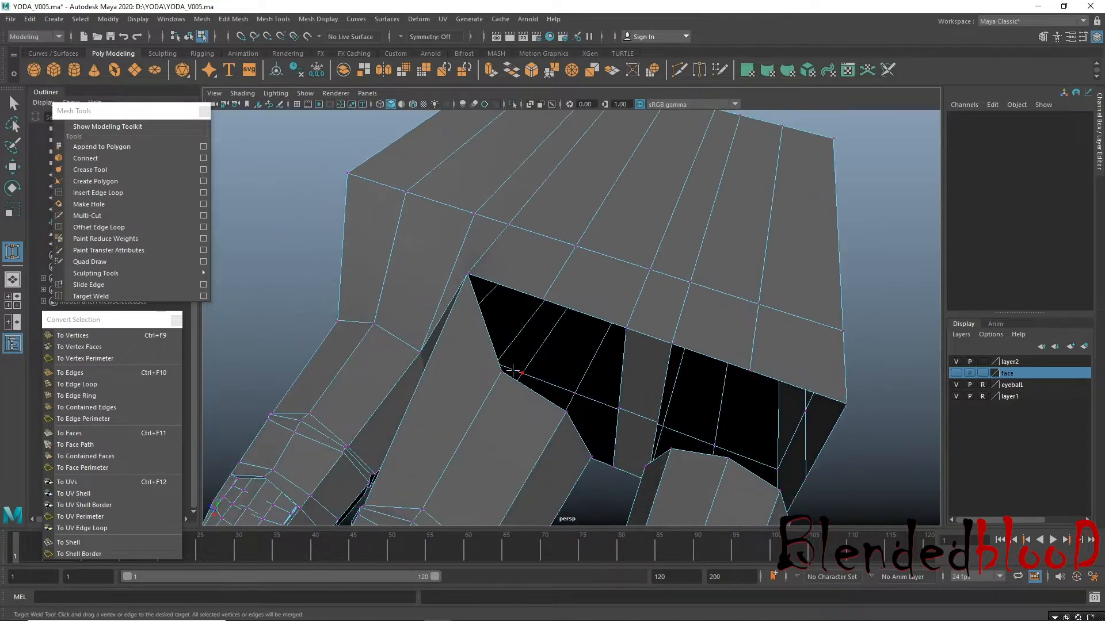
{"action": "left_click_drag", "start_coordinate": [540, 302], "coordinate": [542, 301]}
{"action": "left_click_drag", "start_coordinate": [631, 423], "coordinate": [601, 298], "text": "alt"}
{"action": "left_click_drag", "start_coordinate": [570, 408], "coordinate": [635, 397], "text": "alt"}
{"action": "left_click_drag", "start_coordinate": [592, 456], "coordinate": [632, 436], "text": "alt"}
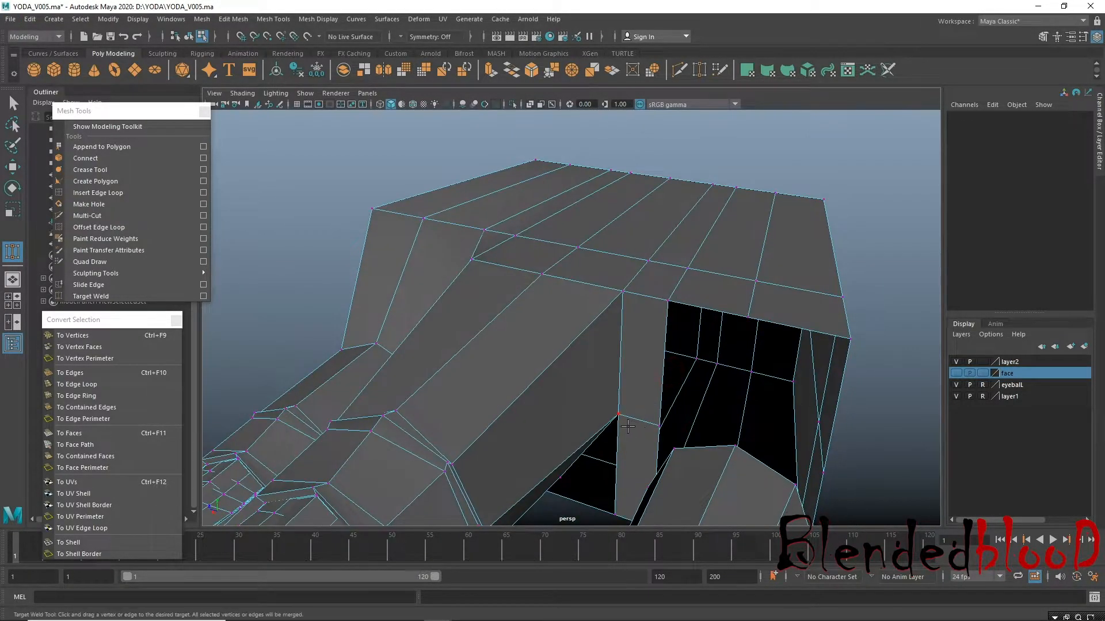
{"action": "key", "text": "ctrl+z"}
{"action": "key", "text": "ctrl+z"}
{"action": "key", "text": "ctrl+z"}
{"action": "key", "text": "ctrl+z"}
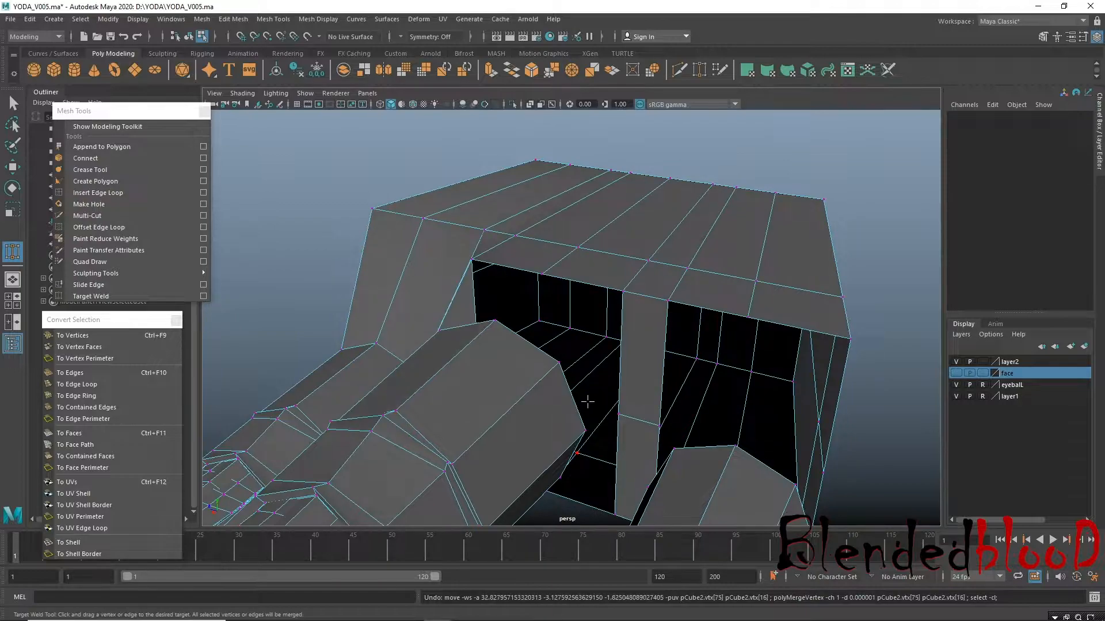
Weld the middle finger's base vertices to the palm opening along the side facing the attached outer finger and the underside.
{"action": "left_click_drag", "start_coordinate": [485, 345], "coordinate": [583, 374], "text": "alt"}
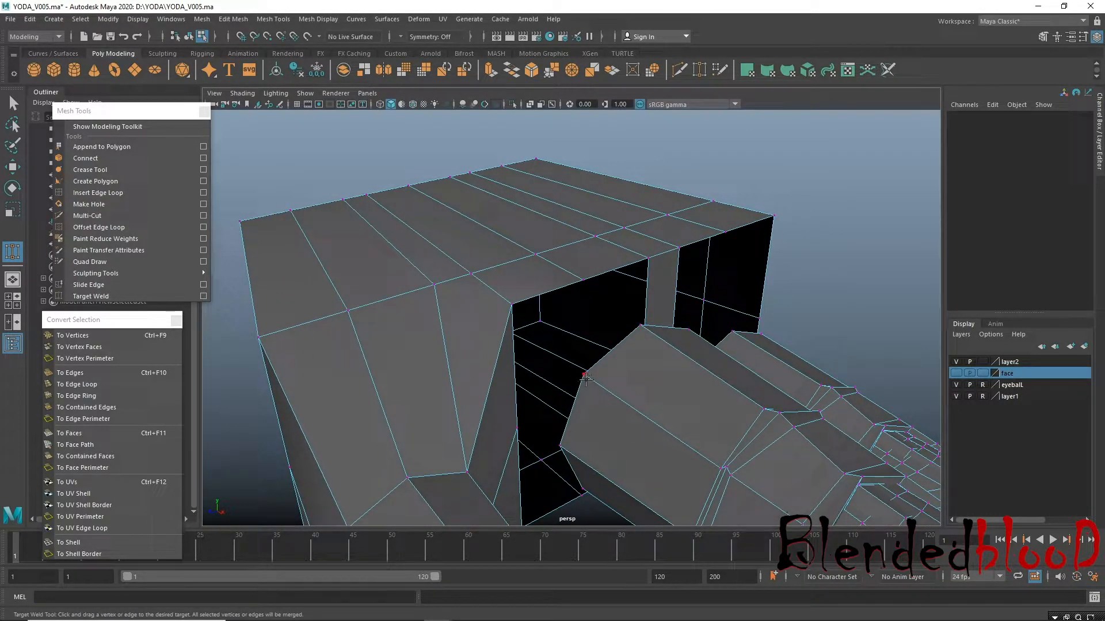
{"action": "left_click_drag", "start_coordinate": [585, 374], "coordinate": [483, 483]}
{"action": "key", "text": "ctrl+z"}
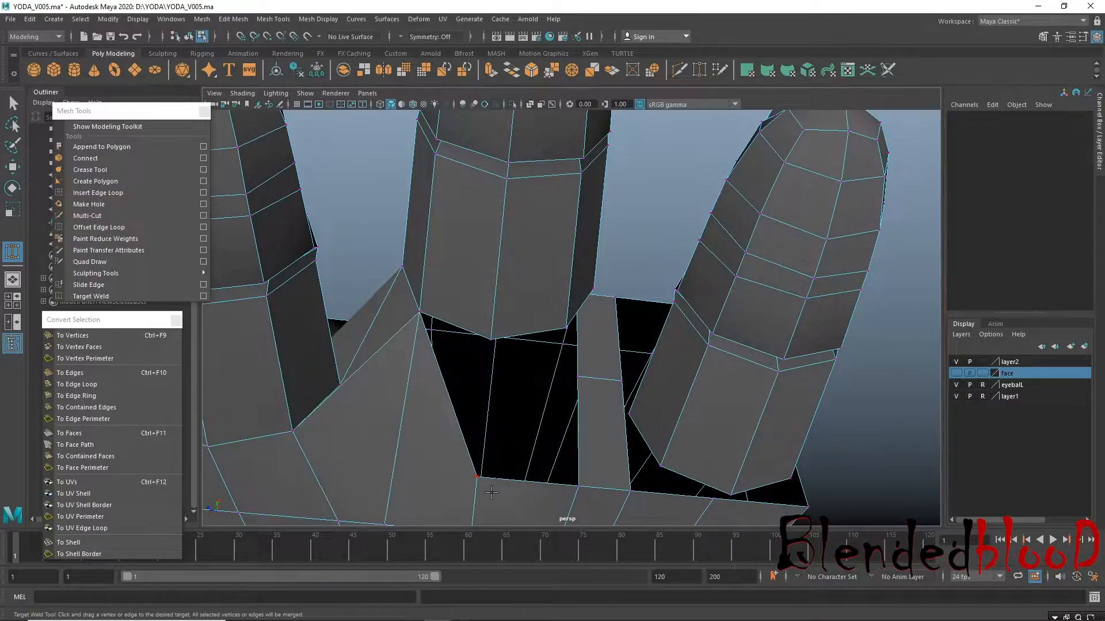
{"action": "left_click_drag", "start_coordinate": [479, 390], "coordinate": [490, 342]}
{"action": "left_click_drag", "start_coordinate": [520, 375], "coordinate": [529, 415], "text": "alt"}
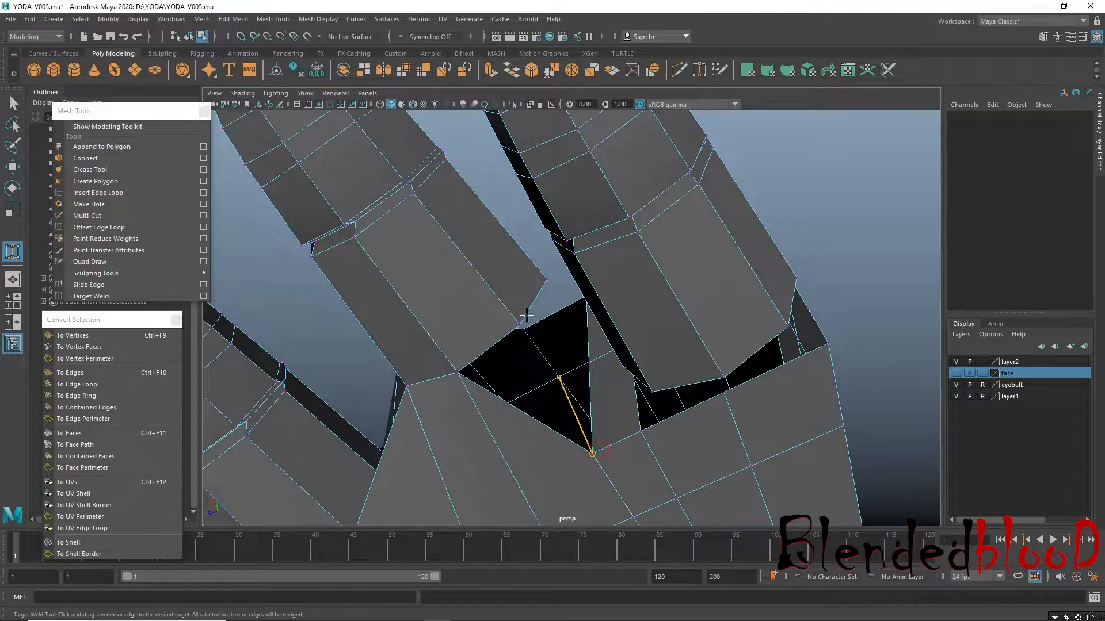
{"action": "left_click_drag", "start_coordinate": [527, 315], "coordinate": [525, 317]}
{"action": "left_click_drag", "start_coordinate": [588, 366], "coordinate": [574, 390], "text": "alt"}
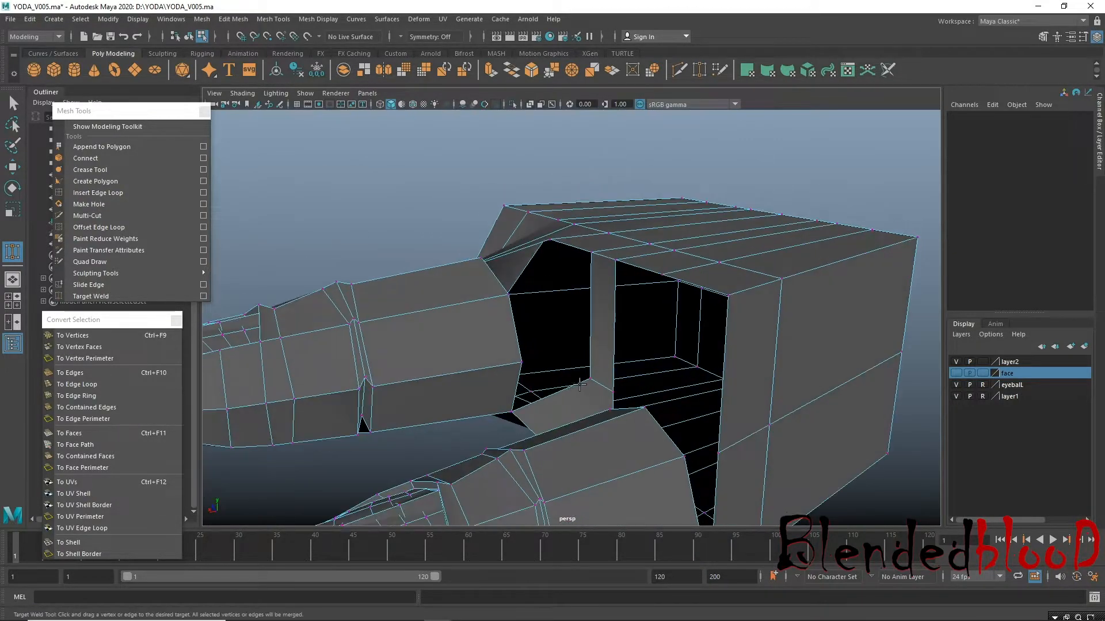
Weld the middle finger's remaining base vertices to the strip between it and the unattached outer finger.
{"action": "left_click_drag", "start_coordinate": [529, 361], "coordinate": [522, 362]}
{"action": "left_click_drag", "start_coordinate": [582, 307], "coordinate": [464, 348], "text": "alt"}
{"action": "mouse_move", "coordinate": [477, 394]}
{"action": "left_mouse_down", "text": "alt"}
{"action": "mouse_move", "coordinate": [475, 360]}
{"action": "mouse_move", "coordinate": [460, 394]}
{"action": "left_mouse_up", "text": "alt"}
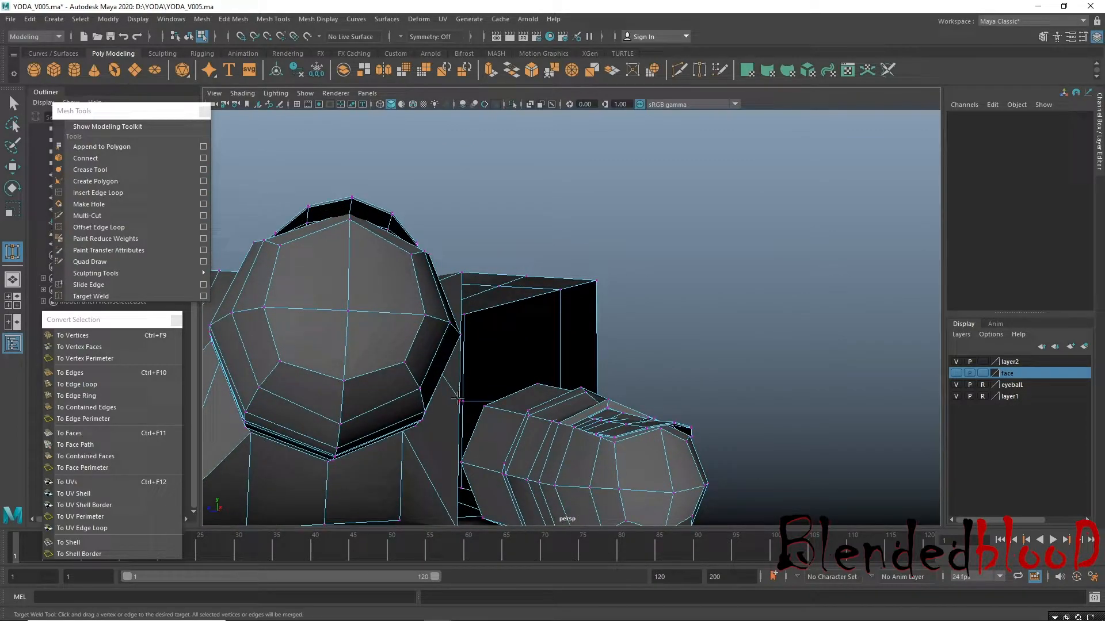
{"action": "left_click_drag", "start_coordinate": [457, 472], "coordinate": [459, 469]}
{"action": "left_click_drag", "start_coordinate": [545, 462], "coordinate": [542, 507], "text": "alt"}
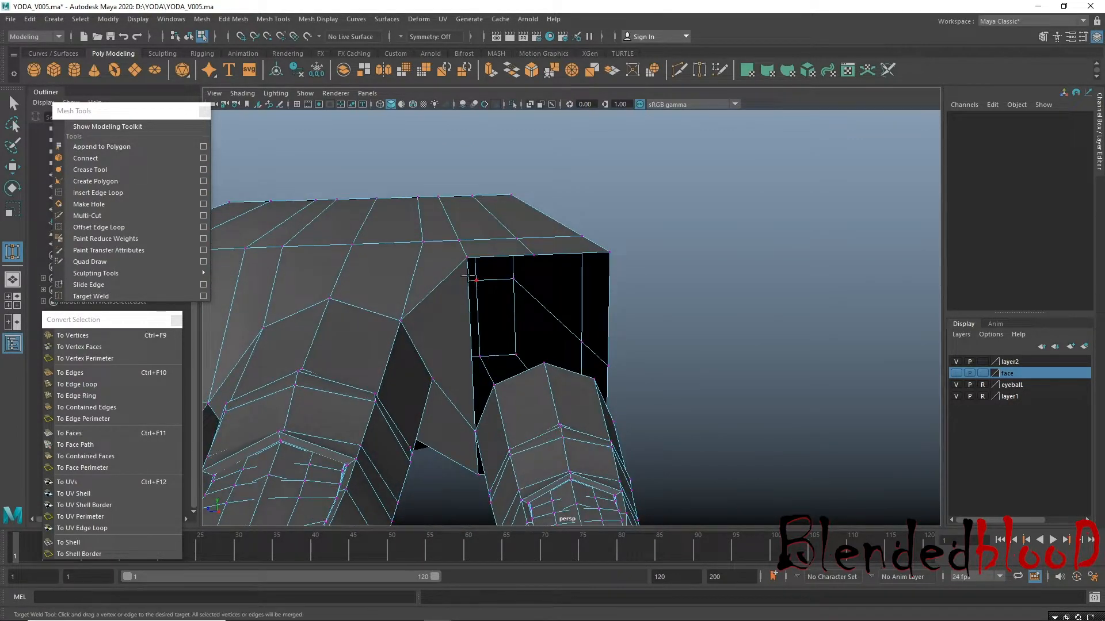
Weld the base vertices of the last outer finger to its palm opening to close the gap all around.
{"action": "left_click_drag", "start_coordinate": [494, 380], "coordinate": [494, 385]}
{"action": "left_click_drag", "start_coordinate": [596, 375], "coordinate": [567, 374], "text": "alt"}
{"action": "left_click_drag", "start_coordinate": [554, 332], "coordinate": [559, 364]}
{"action": "left_click_drag", "start_coordinate": [618, 420], "coordinate": [561, 374], "text": "alt"}
{"action": "left_click_drag", "start_coordinate": [627, 398], "coordinate": [640, 455]}
{"action": "left_click_drag", "start_coordinate": [636, 443], "coordinate": [613, 322], "text": "alt"}
{"action": "left_click_drag", "start_coordinate": [493, 377], "coordinate": [541, 314], "text": "alt"}
Examine the joined fingers and palm in smooth preview, and return the mesh to its unsmoothed display.
{"action": "right_click_drag", "start_coordinate": [633, 358], "coordinate": [593, 317], "text": "alt"}
{"action": "left_click_drag", "start_coordinate": [595, 315], "coordinate": [629, 388], "text": "alt"}
{"action": "key", "text": "w"}
{"action": "right_click_drag", "start_coordinate": [650, 393], "coordinate": [562, 388], "text": "alt"}
{"action": "left_click_drag", "start_coordinate": [562, 387], "coordinate": [523, 391], "text": "alt"}
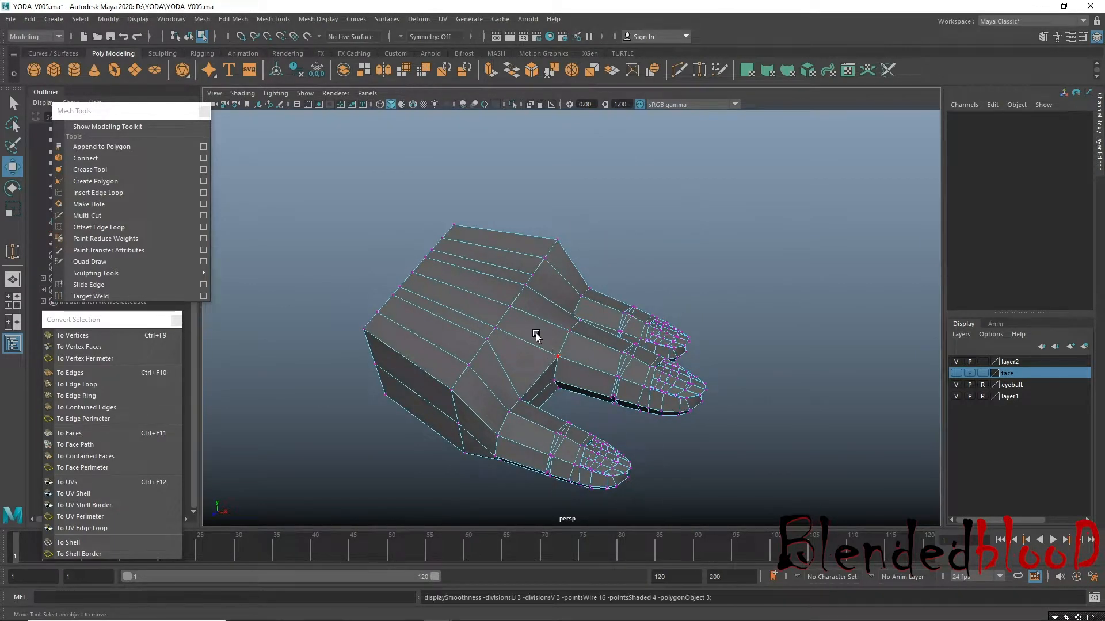
{"action": "key", "text": "3"}
{"action": "left_click_drag", "start_coordinate": [656, 419], "coordinate": [735, 299], "text": "alt"}
{"action": "mouse_move", "coordinate": [646, 320]}
{"action": "left_mouse_down", "text": "alt"}
{"action": "mouse_move", "coordinate": [614, 328]}
{"action": "mouse_move", "coordinate": [648, 251]}
{"action": "mouse_move", "coordinate": [633, 288]}
{"action": "mouse_move", "coordinate": [661, 316]}
{"action": "mouse_move", "coordinate": [654, 328]}
{"action": "left_mouse_up", "text": "alt"}
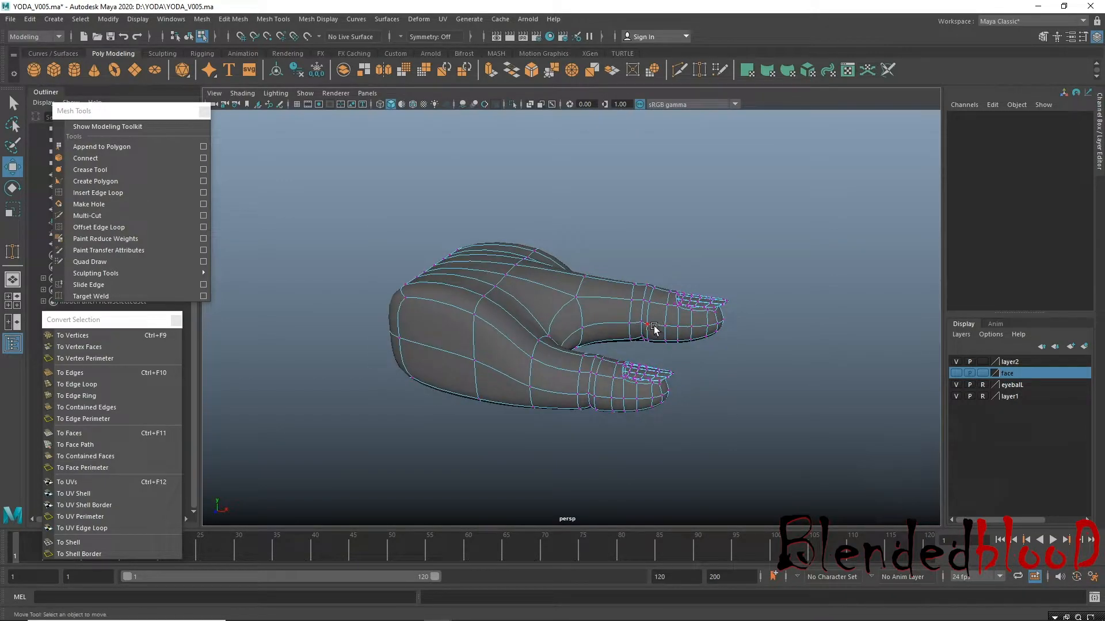
{"action": "key", "text": "1"}
Insert two edge loops across the hand between the palm's front edge loop and the finger bases.
{"action": "left_click_drag", "start_coordinate": [575, 334], "coordinate": [552, 331], "text": "alt"}
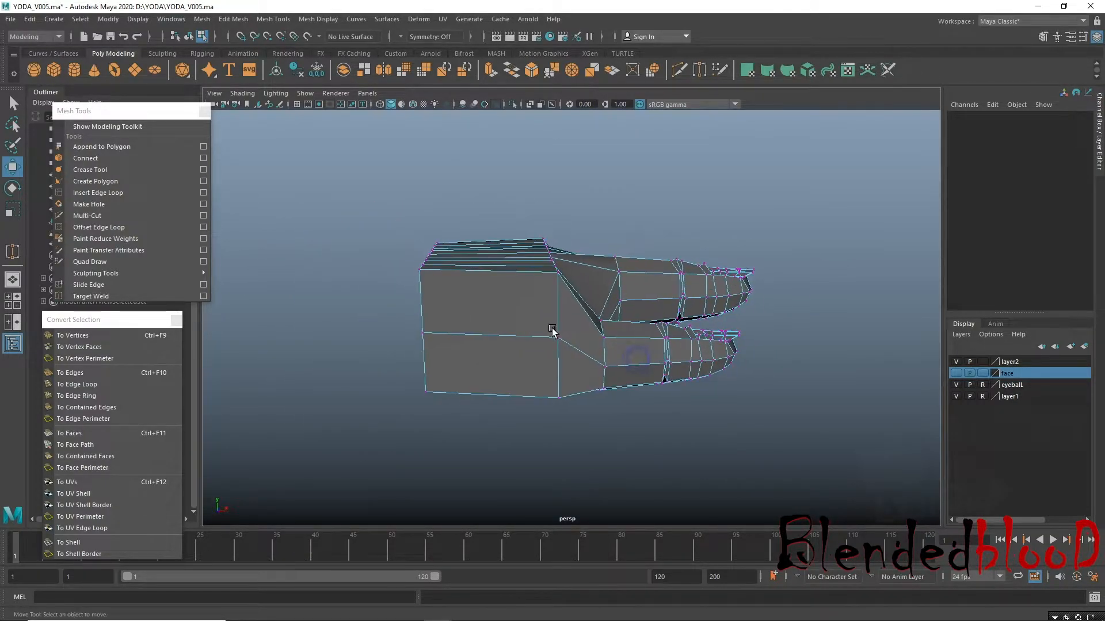
{"action": "right_click_drag", "start_coordinate": [555, 294], "coordinate": [556, 265]}
{"action": "mouse_move", "coordinate": [556, 306]}
{"action": "left_mouse_down", "text": "alt"}
{"action": "mouse_move", "coordinate": [577, 298]}
{"action": "mouse_move", "coordinate": [546, 313]}
{"action": "left_mouse_up", "text": "alt"}
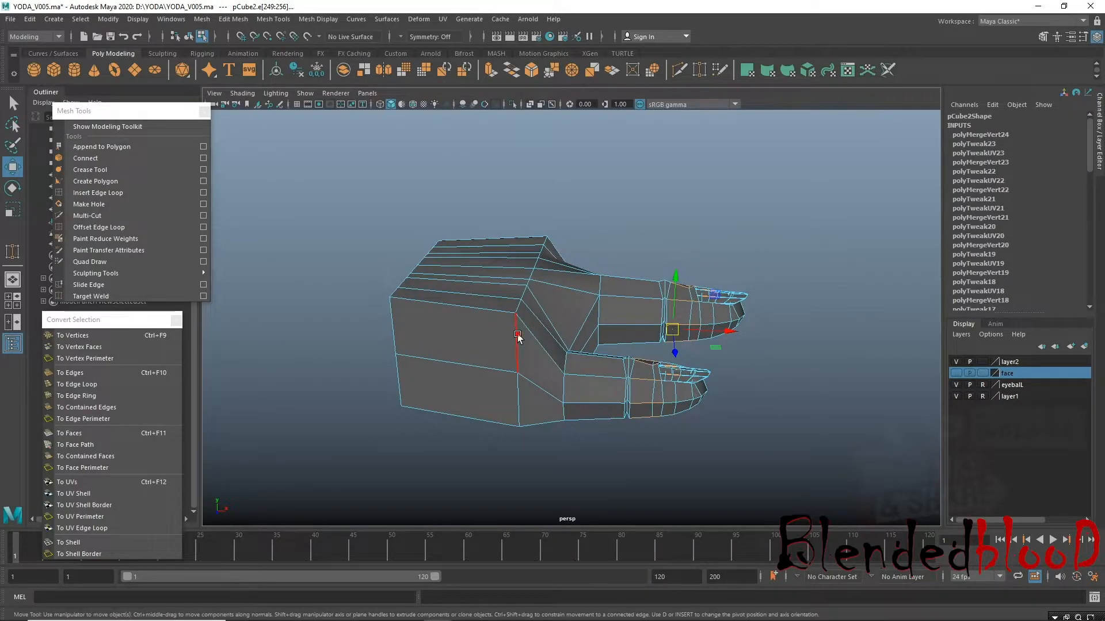
{"action": "left_click", "coordinate": [103, 193]}
{"action": "left_click_drag", "start_coordinate": [540, 359], "coordinate": [476, 384], "text": "alt"}
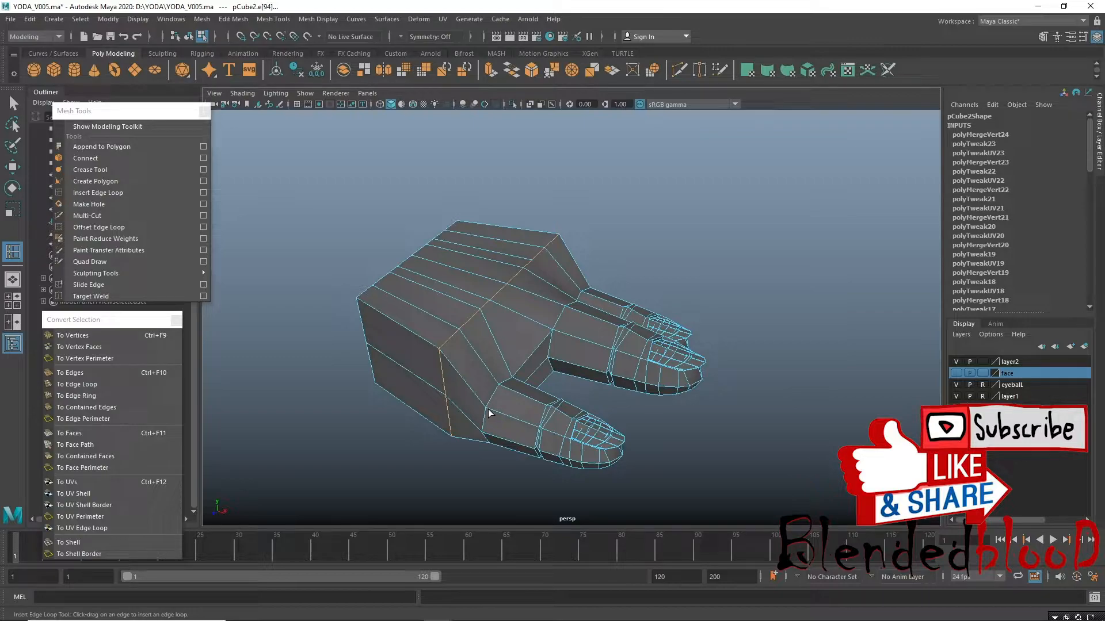
{"action": "left_click_drag", "start_coordinate": [459, 388], "coordinate": [450, 364]}
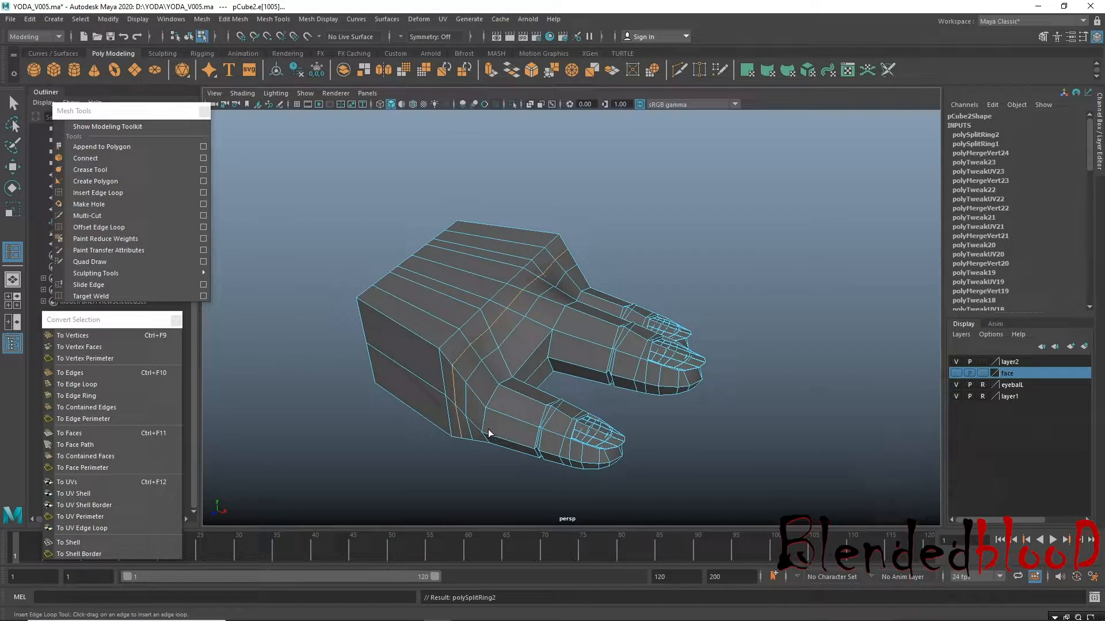
{"action": "key", "text": "w"}
Select the two new edge loops together with the palm's original front edge loop.
{"action": "left_click_drag", "start_coordinate": [492, 425], "coordinate": [513, 382], "text": "alt"}
{"action": "middle_click_drag", "start_coordinate": [514, 382], "coordinate": [504, 383], "text": "alt"}
{"action": "right_click_drag", "start_coordinate": [504, 384], "coordinate": [533, 445], "text": "alt"}
{"action": "left_click", "coordinate": [461, 428]}
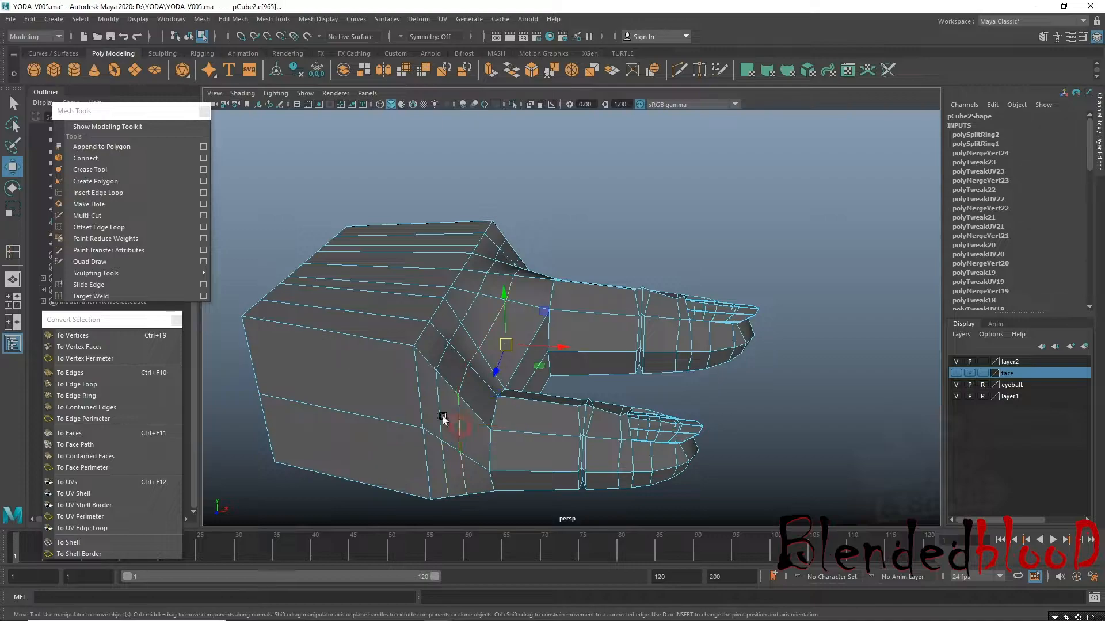
{"action": "double_click", "coordinate": [436, 391], "text": "shift"}
{"action": "left_click", "coordinate": [417, 387], "text": "shift"}
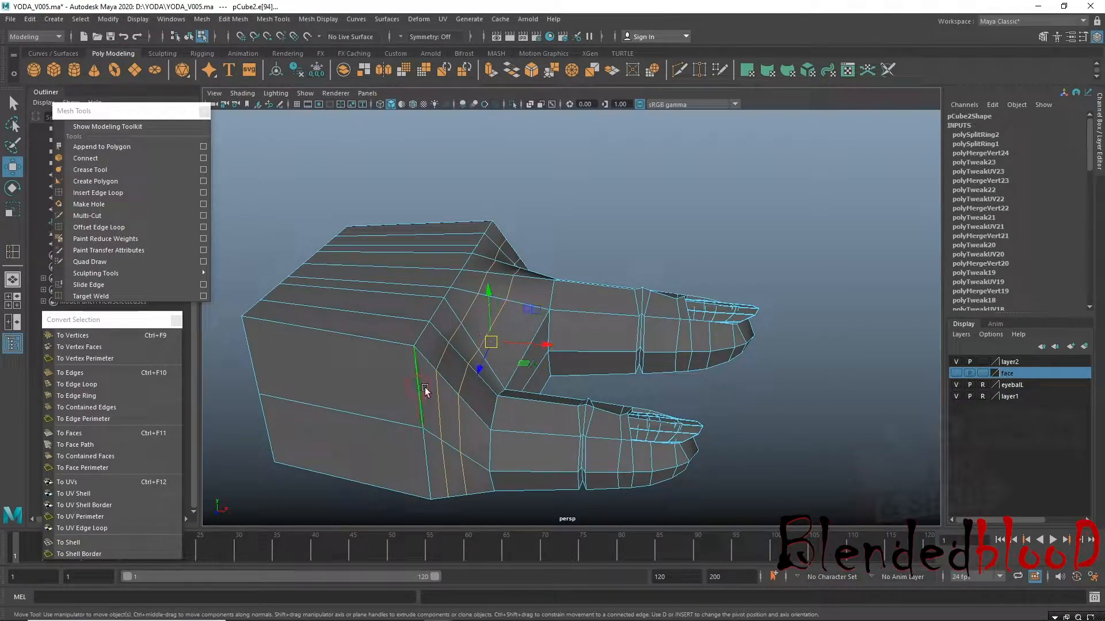
Extend the edge selection over the palm's lengthwise loops and convert it to vertices.
{"action": "left_click_drag", "start_coordinate": [465, 414], "coordinate": [506, 403], "text": "alt"}
{"action": "right_click_drag", "start_coordinate": [506, 403], "coordinate": [397, 353], "text": "alt"}
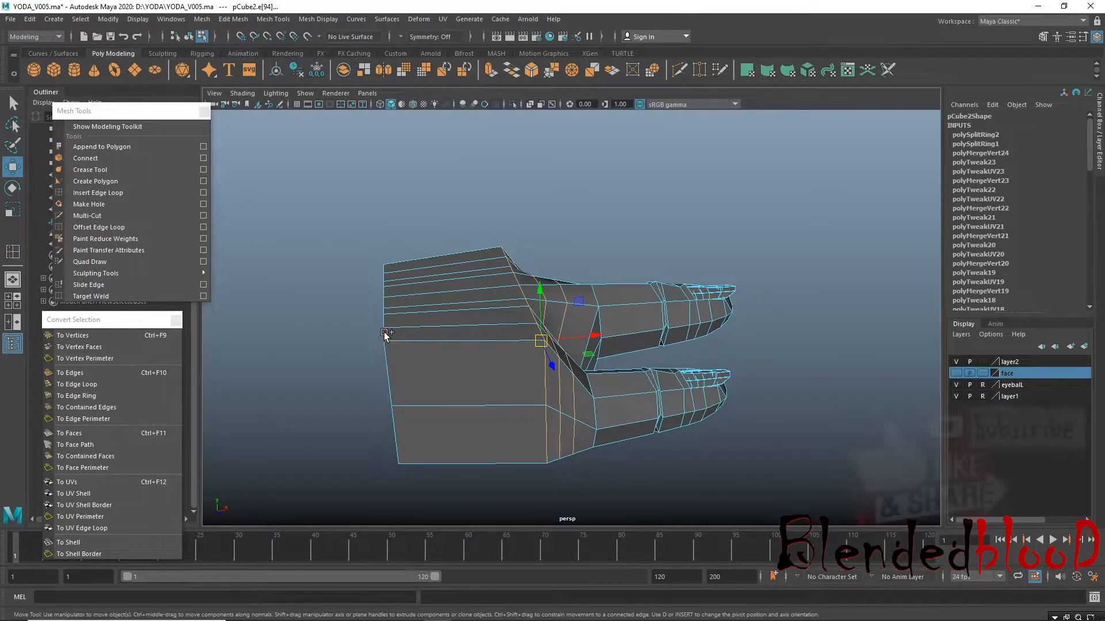
{"action": "mouse_move", "coordinate": [384, 335]}
{"action": "left_mouse_down", "text": "alt"}
{"action": "mouse_move", "coordinate": [432, 374]}
{"action": "mouse_move", "coordinate": [450, 359]}
{"action": "mouse_move", "coordinate": [454, 289]}
{"action": "mouse_move", "coordinate": [498, 316]}
{"action": "mouse_move", "coordinate": [403, 345]}
{"action": "left_mouse_up", "text": "alt"}
{"action": "left_click", "coordinate": [456, 326]}
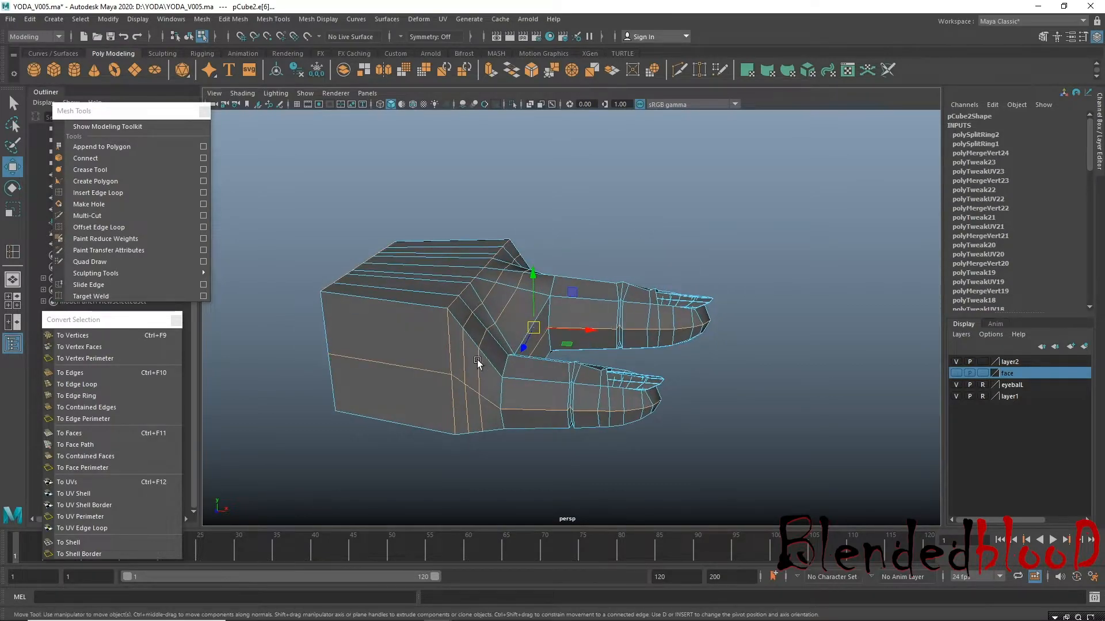
{"action": "left_click", "coordinate": [72, 335]}
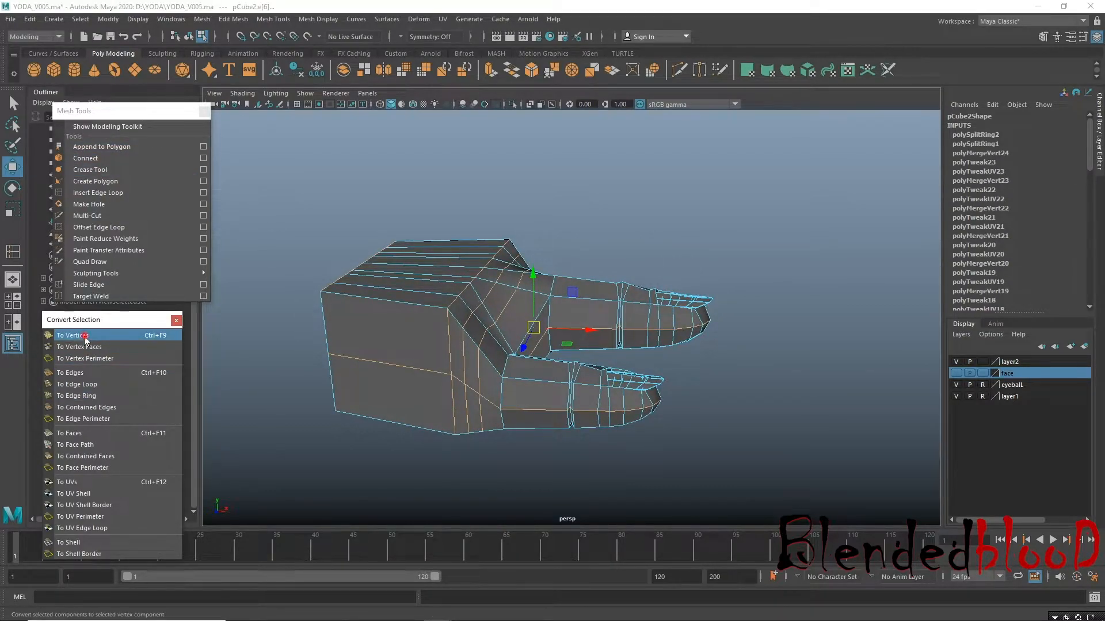
Round off the blocky top and sides of the palm on the selected vertices with the Sculpt Geometry Tool.
{"action": "left_click", "coordinate": [385, 19]}
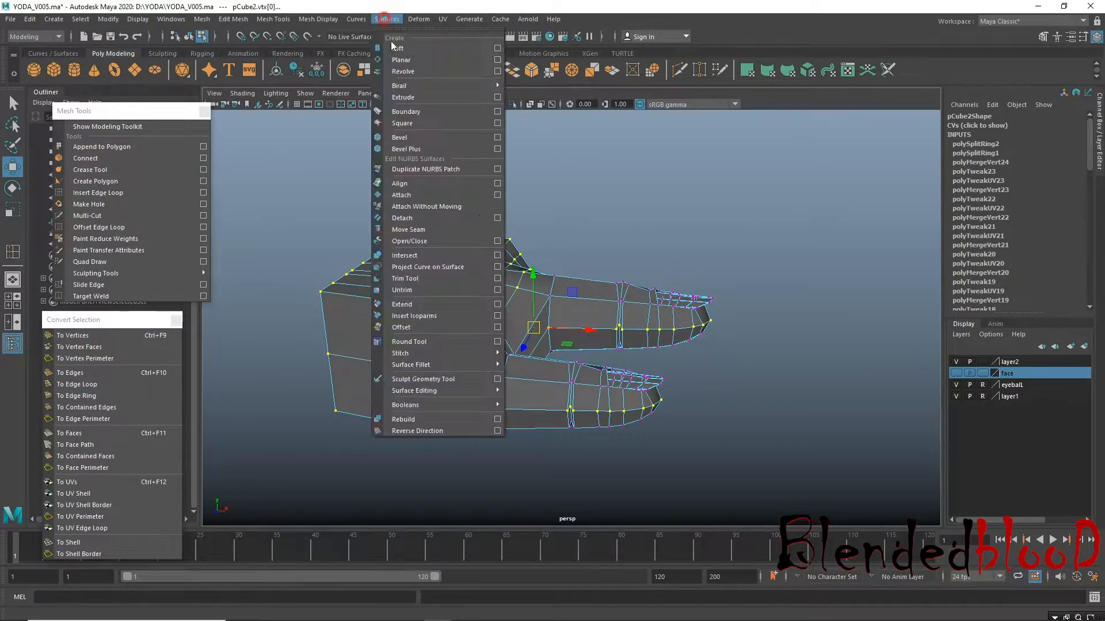
{"action": "left_click", "coordinate": [497, 380]}
{"action": "left_click_drag", "start_coordinate": [451, 314], "coordinate": [436, 320], "text": "alt"}
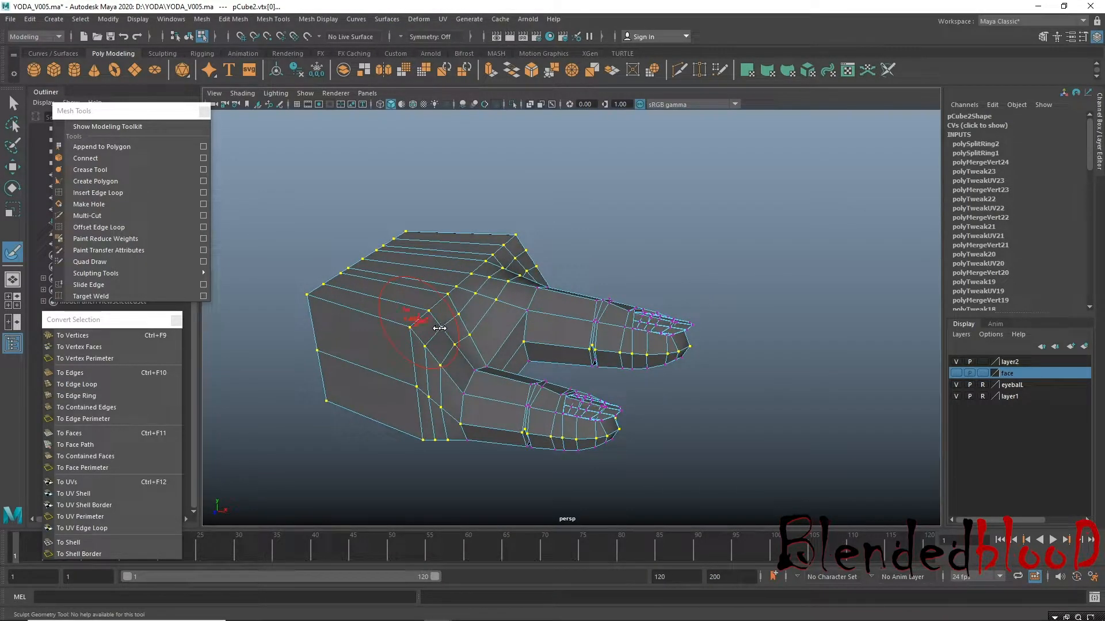
{"action": "left_click_drag", "start_coordinate": [424, 333], "coordinate": [458, 331], "text": "alt"}
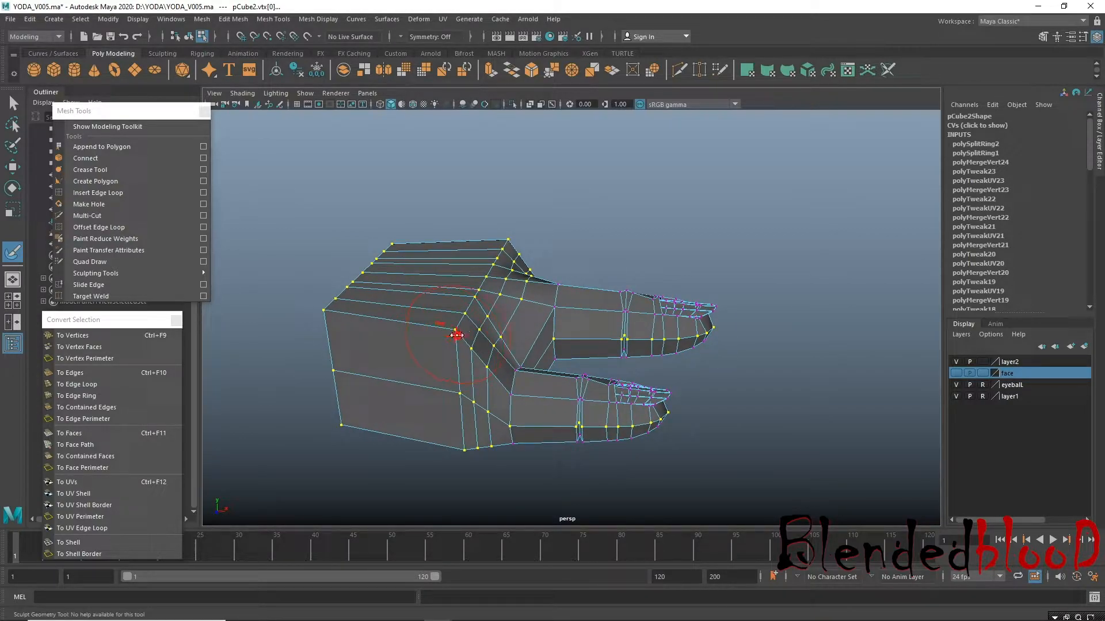
{"action": "mouse_move", "coordinate": [491, 359]}
{"action": "left_mouse_down"}
{"action": "mouse_move", "coordinate": [471, 378]}
{"action": "mouse_move", "coordinate": [468, 478]}
{"action": "mouse_move", "coordinate": [501, 322]}
{"action": "left_mouse_up"}
{"action": "left_click_drag", "start_coordinate": [444, 280], "coordinate": [435, 292]}
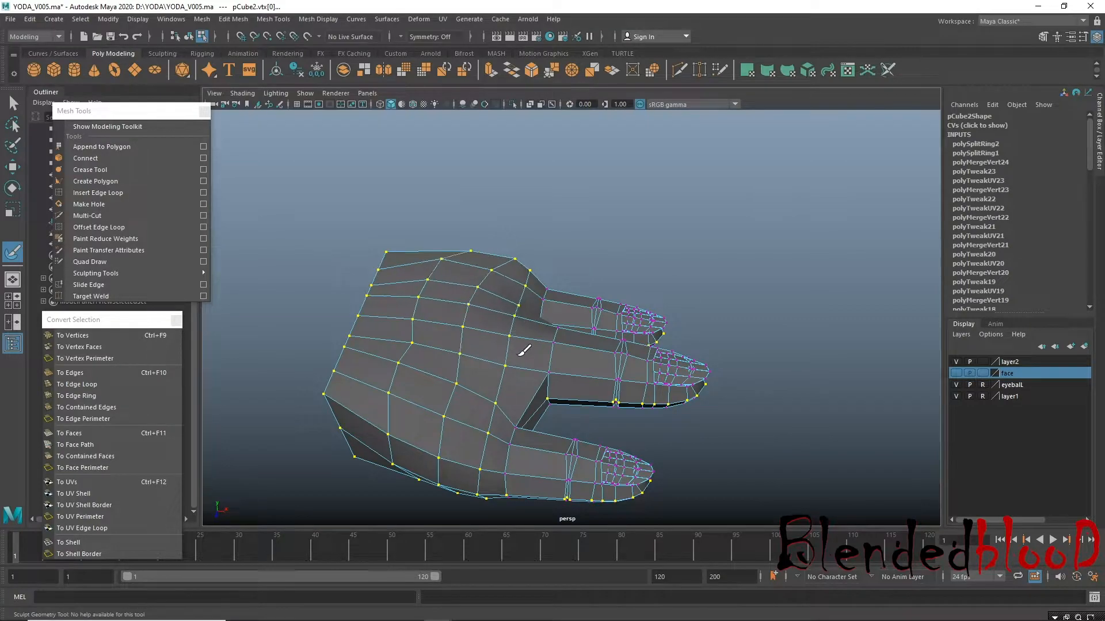
Sculpt the palm's underside and the back of the hand to even out the vertex spacing and soften the shape.
{"action": "mouse_move", "coordinate": [467, 383]}
{"action": "left_mouse_down", "text": "alt"}
{"action": "mouse_move", "coordinate": [467, 320]}
{"action": "mouse_move", "coordinate": [493, 257]}
{"action": "mouse_move", "coordinate": [464, 239]}
{"action": "mouse_move", "coordinate": [442, 275]}
{"action": "left_mouse_up", "text": "alt"}
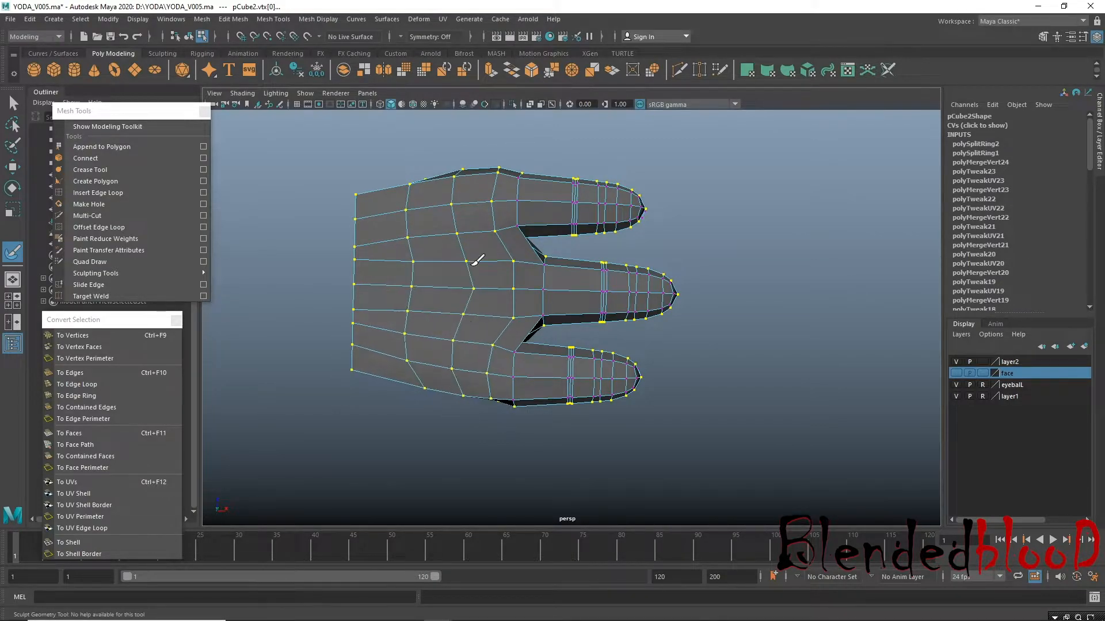
{"action": "left_click_drag", "start_coordinate": [502, 243], "coordinate": [443, 214]}
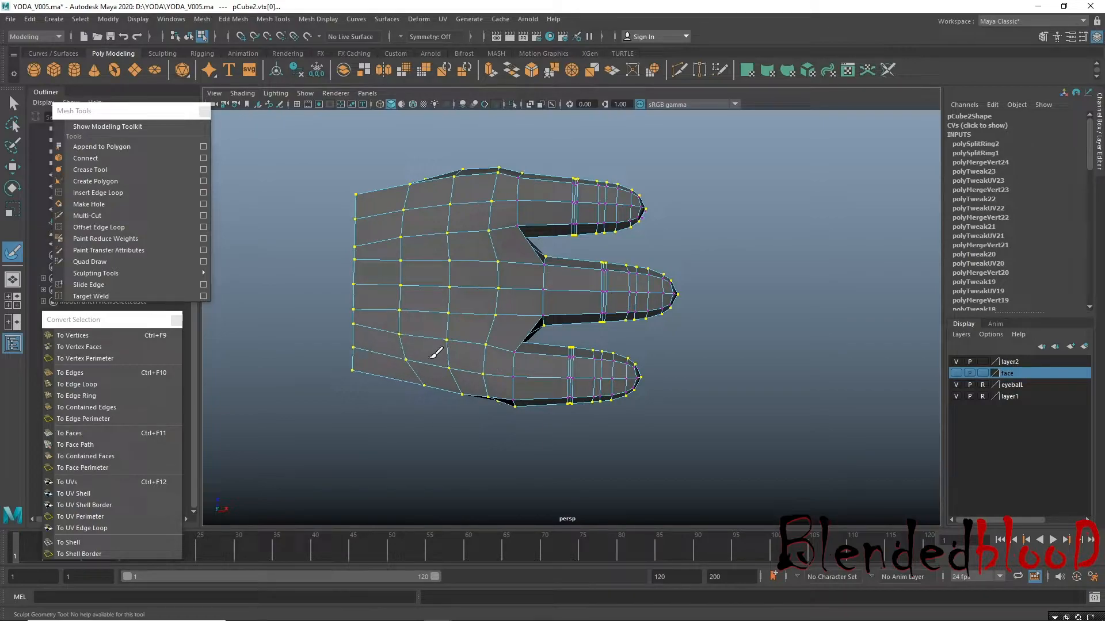
{"action": "mouse_move", "coordinate": [447, 261]}
{"action": "left_mouse_down", "text": "alt"}
{"action": "mouse_move", "coordinate": [494, 258]}
{"action": "mouse_move", "coordinate": [468, 383]}
{"action": "mouse_move", "coordinate": [439, 363]}
{"action": "mouse_move", "coordinate": [459, 302]}
{"action": "left_mouse_up", "text": "alt"}
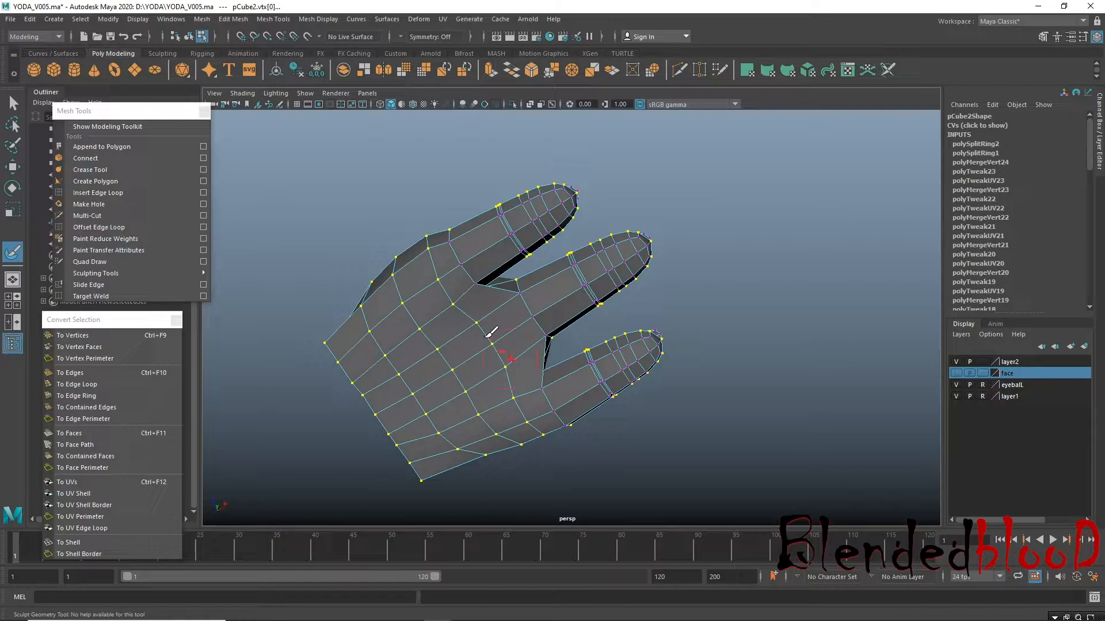
{"action": "left_click_drag", "start_coordinate": [460, 407], "coordinate": [497, 390], "text": "alt"}
{"action": "mouse_move", "coordinate": [541, 352]}
{"action": "left_mouse_down"}
{"action": "mouse_move", "coordinate": [500, 368]}
{"action": "mouse_move", "coordinate": [548, 433]}
{"action": "mouse_move", "coordinate": [506, 368]}
{"action": "mouse_move", "coordinate": [497, 299]}
{"action": "left_mouse_up"}
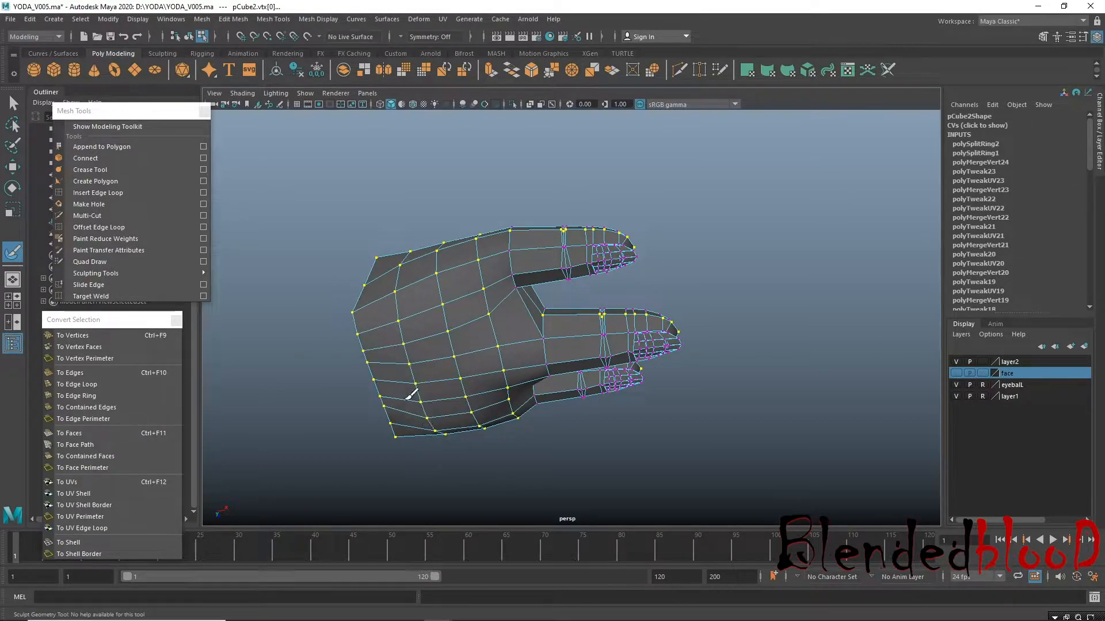
Sculpt the wrist-end corners and side rows of the palm to soften their hard edges.
{"action": "left_click_drag", "start_coordinate": [417, 466], "coordinate": [441, 458]}
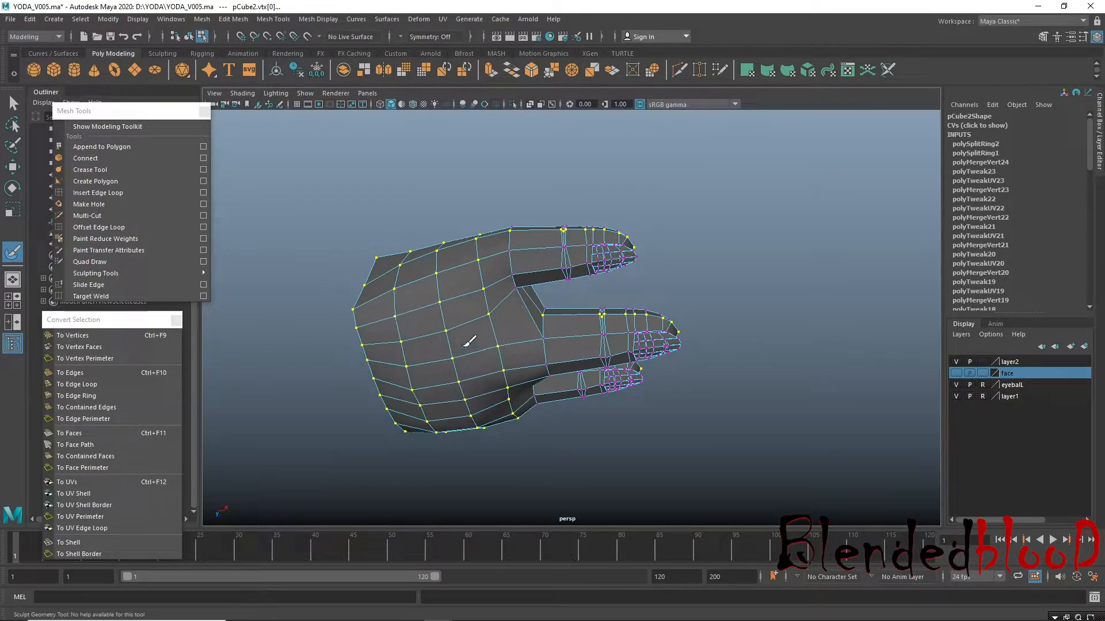
{"action": "left_click_drag", "start_coordinate": [523, 416], "coordinate": [548, 477], "text": "alt"}
{"action": "mouse_move", "coordinate": [499, 330]}
{"action": "left_mouse_down", "text": "alt"}
{"action": "mouse_move", "coordinate": [494, 315]}
{"action": "mouse_move", "coordinate": [476, 323]}
{"action": "left_mouse_up", "text": "alt"}
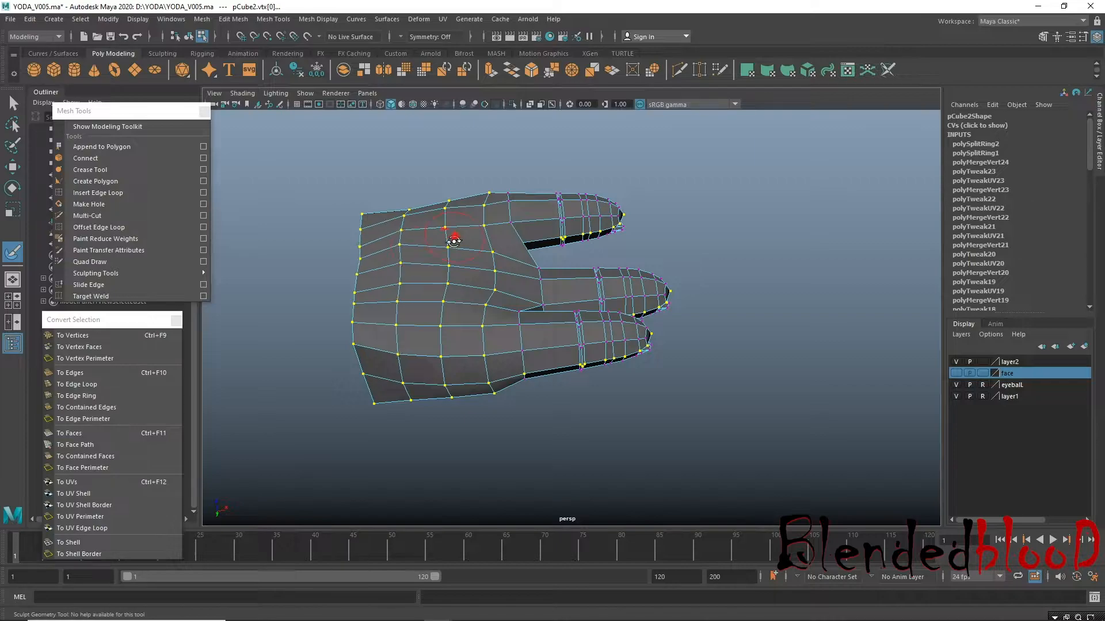
{"action": "left_click_drag", "start_coordinate": [454, 240], "coordinate": [481, 308], "text": "alt"}
{"action": "left_click_drag", "start_coordinate": [446, 271], "coordinate": [430, 316], "text": "alt"}
{"action": "left_click_drag", "start_coordinate": [366, 227], "coordinate": [466, 333], "text": "alt"}
{"action": "right_click_drag", "start_coordinate": [466, 333], "coordinate": [467, 326], "text": "alt"}
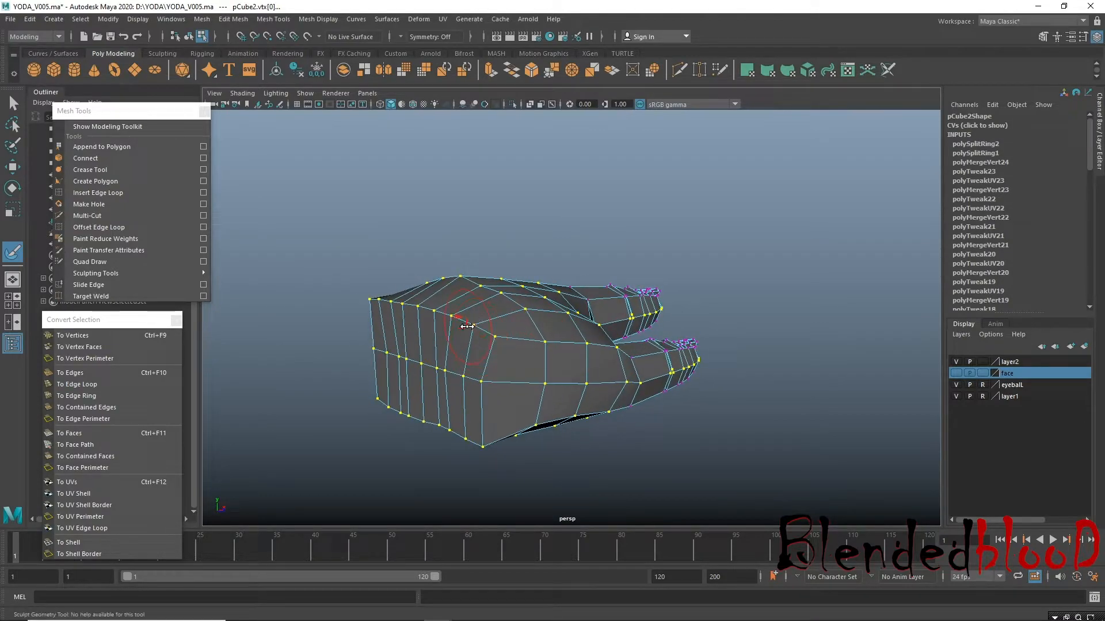
Round off the flat, blocky wrist end of the palm with the Sculpt Geometry Tool.
{"action": "mouse_move", "coordinate": [462, 326]}
{"action": "left_mouse_down", "text": "alt"}
{"action": "mouse_move", "coordinate": [445, 288]}
{"action": "mouse_move", "coordinate": [493, 308]}
{"action": "mouse_move", "coordinate": [546, 266]}
{"action": "mouse_move", "coordinate": [544, 323]}
{"action": "mouse_move", "coordinate": [698, 365]}
{"action": "mouse_move", "coordinate": [714, 411]}
{"action": "left_mouse_up", "text": "alt"}
{"action": "left_click_drag", "start_coordinate": [714, 368], "coordinate": [541, 388], "text": "alt"}
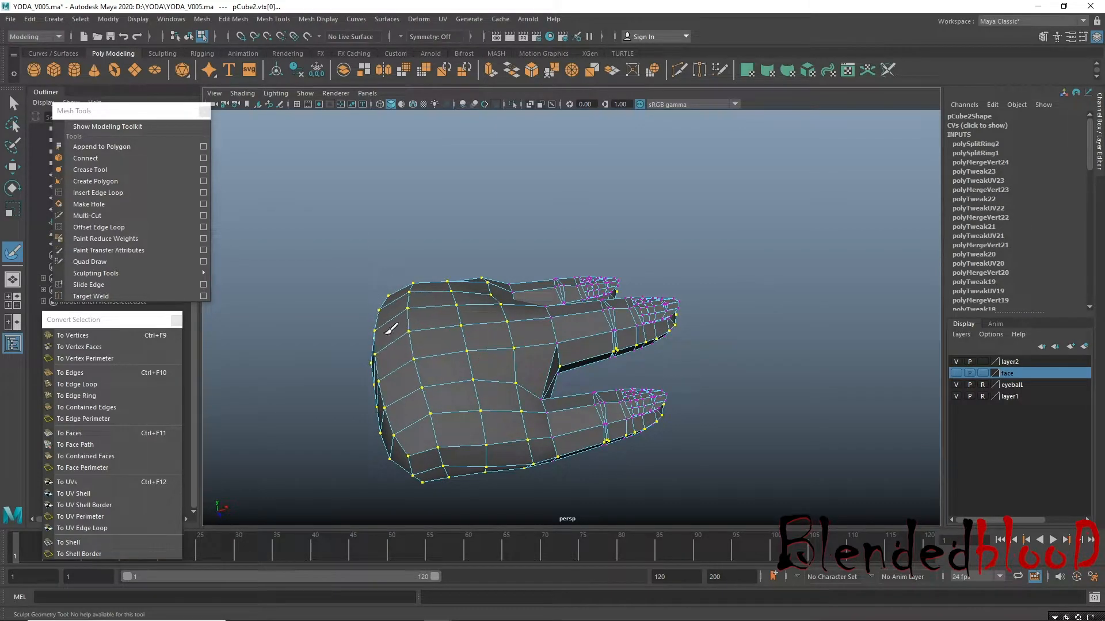
{"action": "left_click_drag", "start_coordinate": [425, 357], "coordinate": [397, 322], "text": "alt"}
{"action": "left_click_drag", "start_coordinate": [418, 370], "coordinate": [399, 312], "text": "alt"}
{"action": "left_click_drag", "start_coordinate": [383, 371], "coordinate": [370, 209], "text": "alt"}
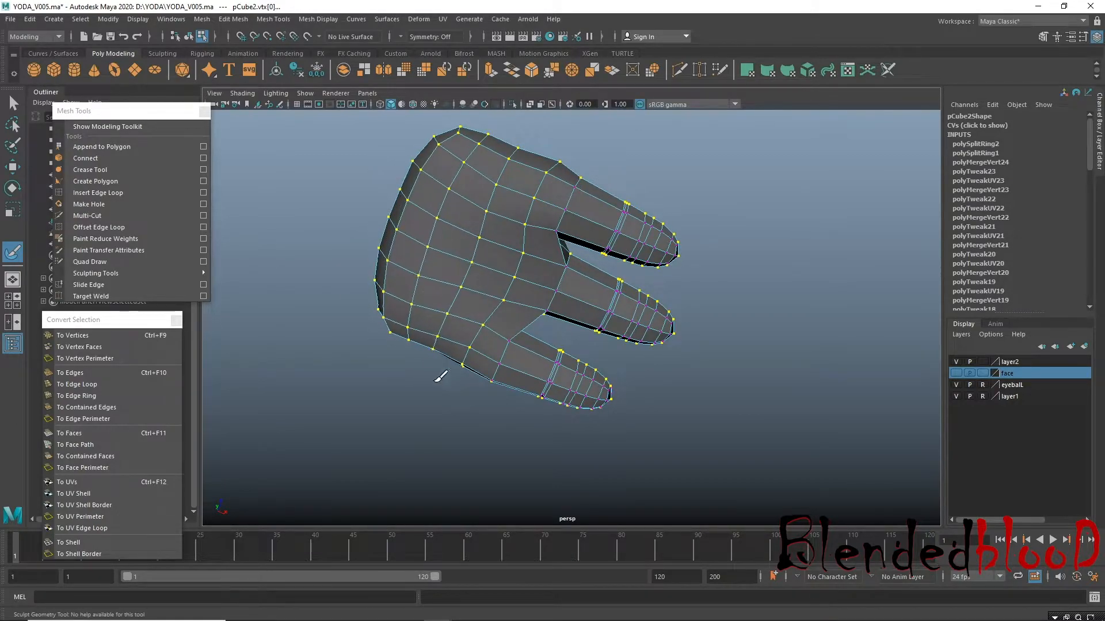
Smooth the remaining side edges around the palm's outer fingers and heel with further sculpt strokes.
{"action": "left_click_drag", "start_coordinate": [467, 350], "coordinate": [546, 406], "text": "alt"}
{"action": "middle_click_drag", "start_coordinate": [476, 314], "coordinate": [416, 360], "text": "alt"}
{"action": "mouse_move", "coordinate": [416, 359]}
{"action": "left_mouse_down", "text": "alt"}
{"action": "mouse_move", "coordinate": [397, 298]}
{"action": "mouse_move", "coordinate": [380, 322]}
{"action": "mouse_move", "coordinate": [519, 352]}
{"action": "mouse_move", "coordinate": [413, 431]}
{"action": "left_mouse_up", "text": "alt"}
{"action": "left_click_drag", "start_coordinate": [402, 493], "coordinate": [415, 467]}
{"action": "middle_click_drag", "start_coordinate": [483, 426], "coordinate": [393, 349], "text": "alt"}
{"action": "scroll", "coordinate": [385, 353], "scroll_direction": "down", "scroll_amount": 3}
{"action": "left_click_drag", "start_coordinate": [385, 353], "coordinate": [556, 476], "text": "alt"}
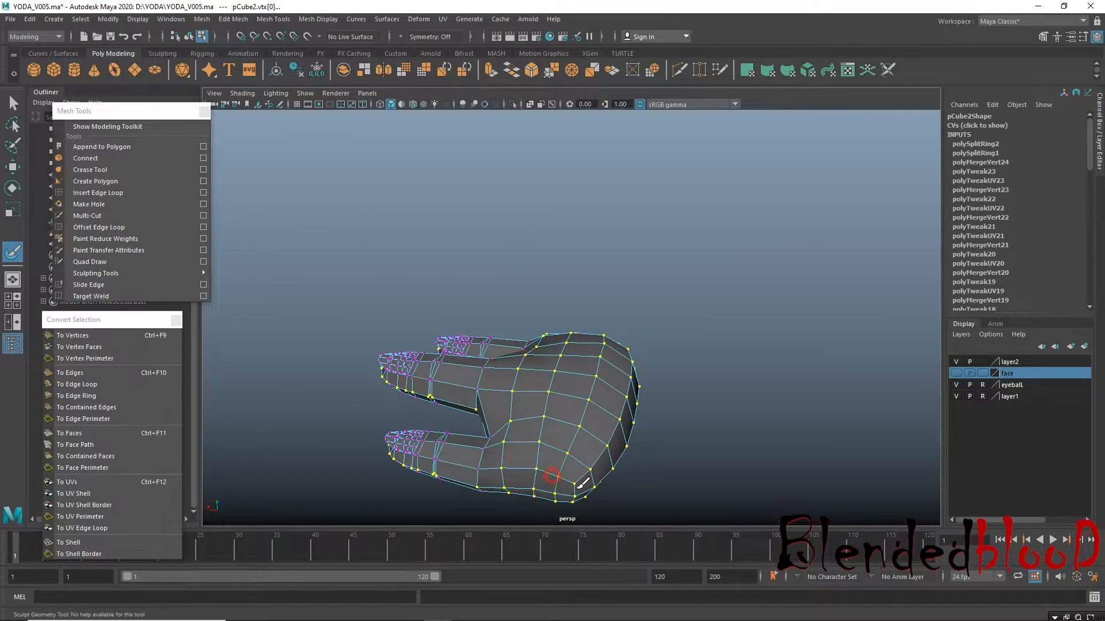
{"action": "left_click_drag", "start_coordinate": [611, 415], "coordinate": [560, 340], "text": "alt"}
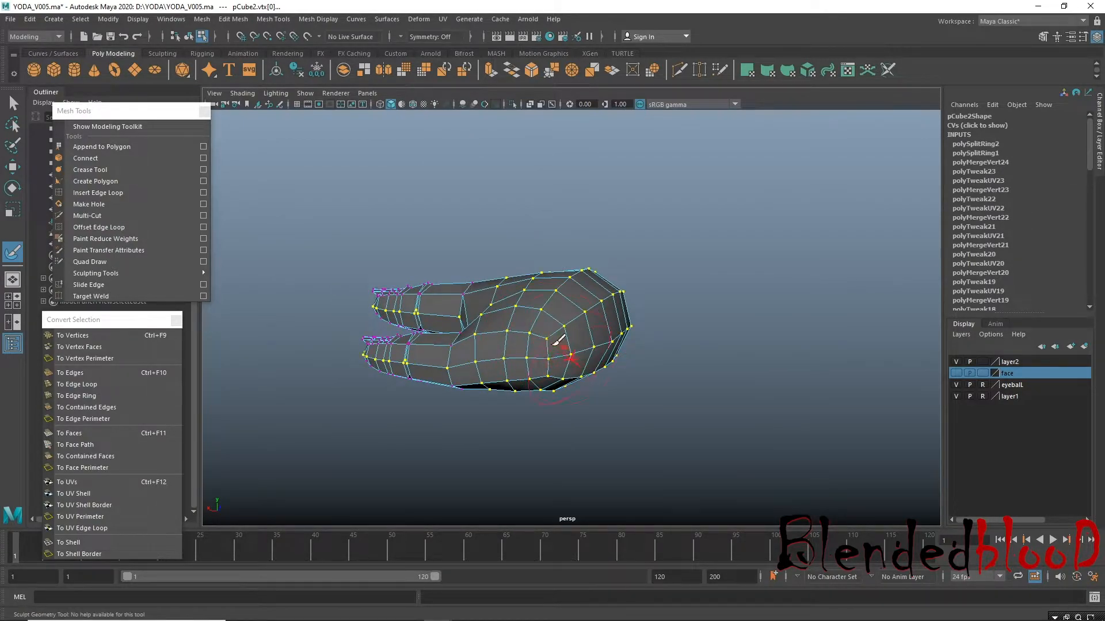
Leave sculpting and select the whole hand mesh in object mode.
{"action": "key", "text": "w"}
{"action": "middle_click_drag", "start_coordinate": [554, 348], "coordinate": [514, 348], "text": "alt"}
{"action": "right_click_drag", "start_coordinate": [577, 292], "coordinate": [626, 280]}
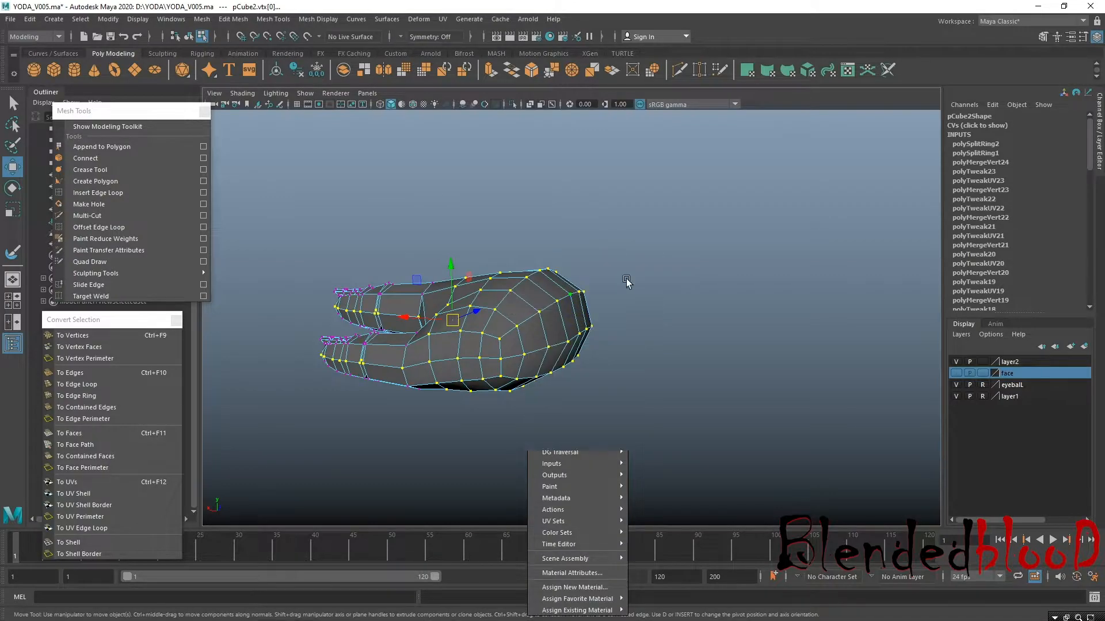
{"action": "left_click", "coordinate": [757, 283]}
{"action": "left_click", "coordinate": [514, 334]}
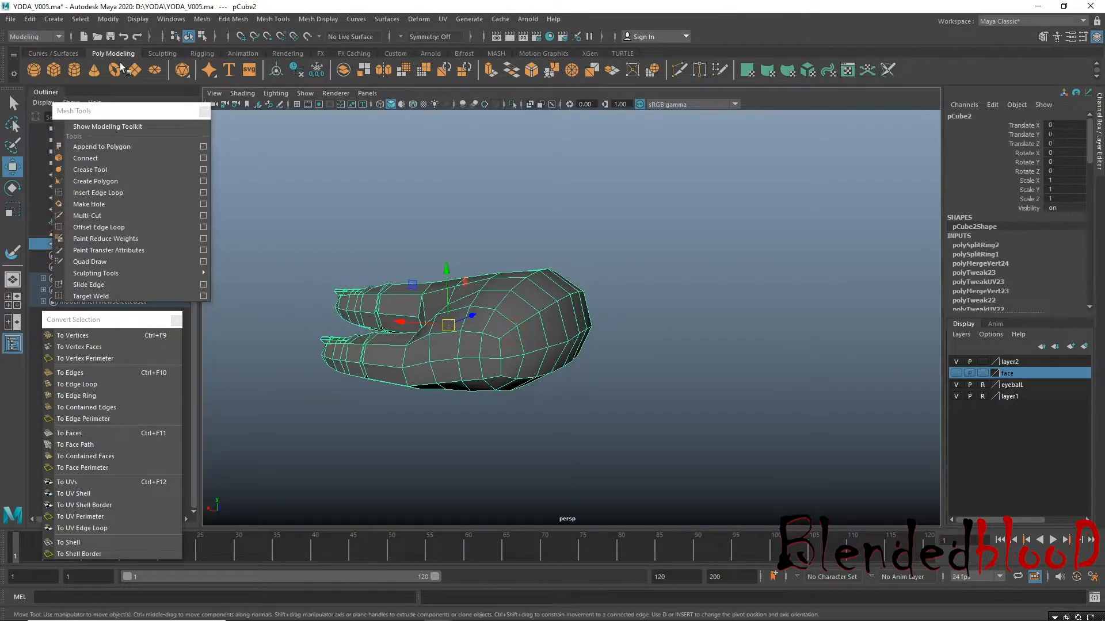
Delete the construction history of the hand and save the scene.
{"action": "left_click", "coordinate": [29, 19]}
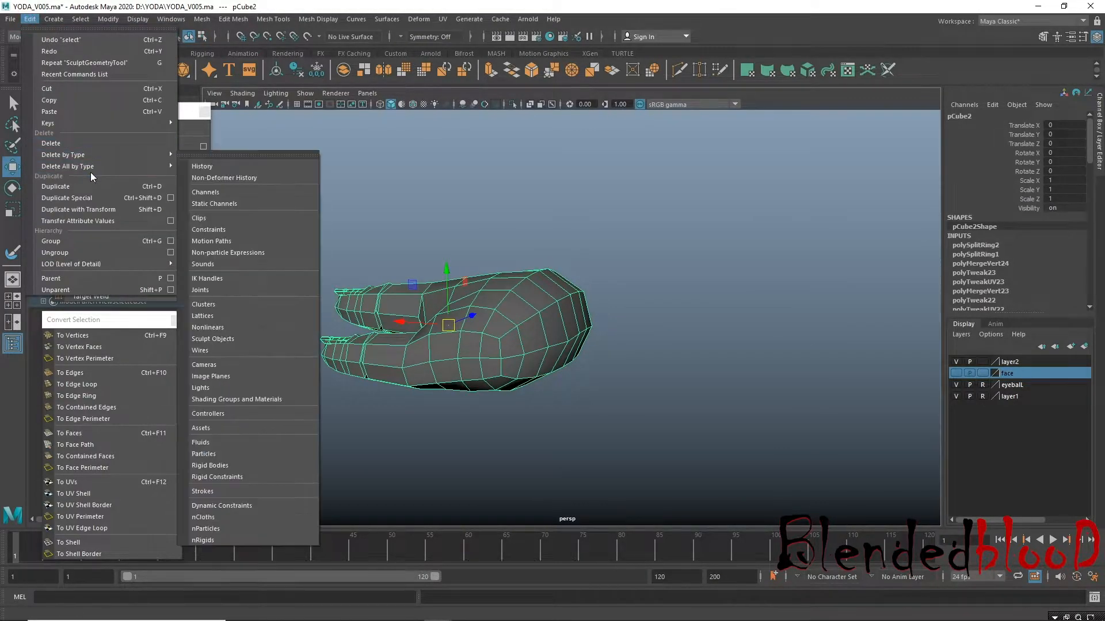
{"action": "mouse_move", "coordinate": [92, 168]}
{"action": "left_click", "coordinate": [266, 165]}
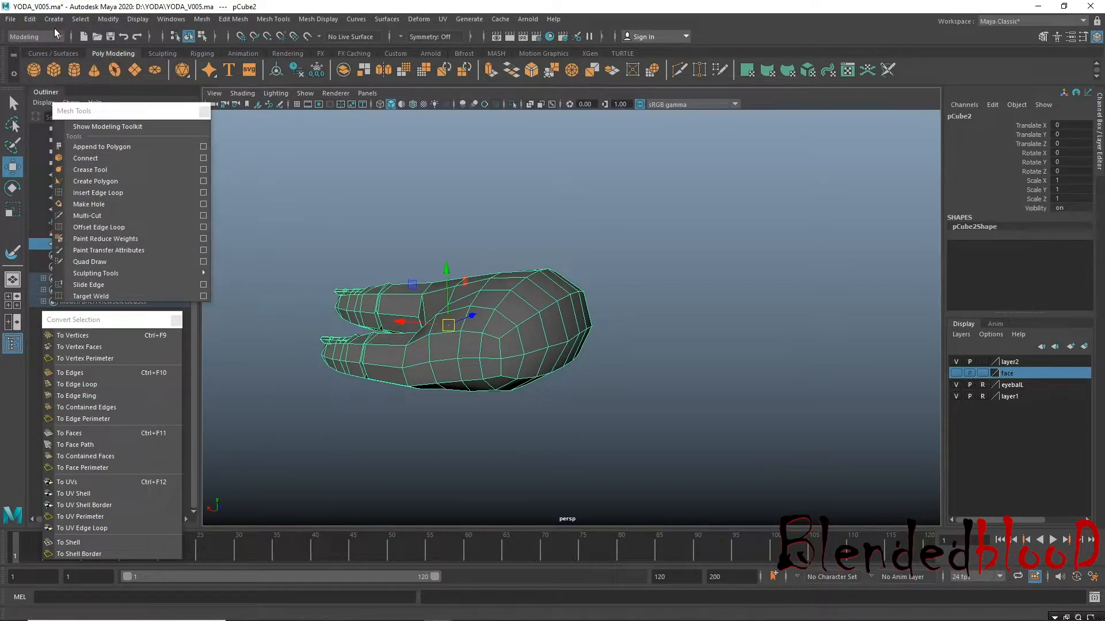
{"action": "left_click", "coordinate": [29, 19]}
{"action": "mouse_move", "coordinate": [92, 154]}
{"action": "left_click", "coordinate": [256, 156]}
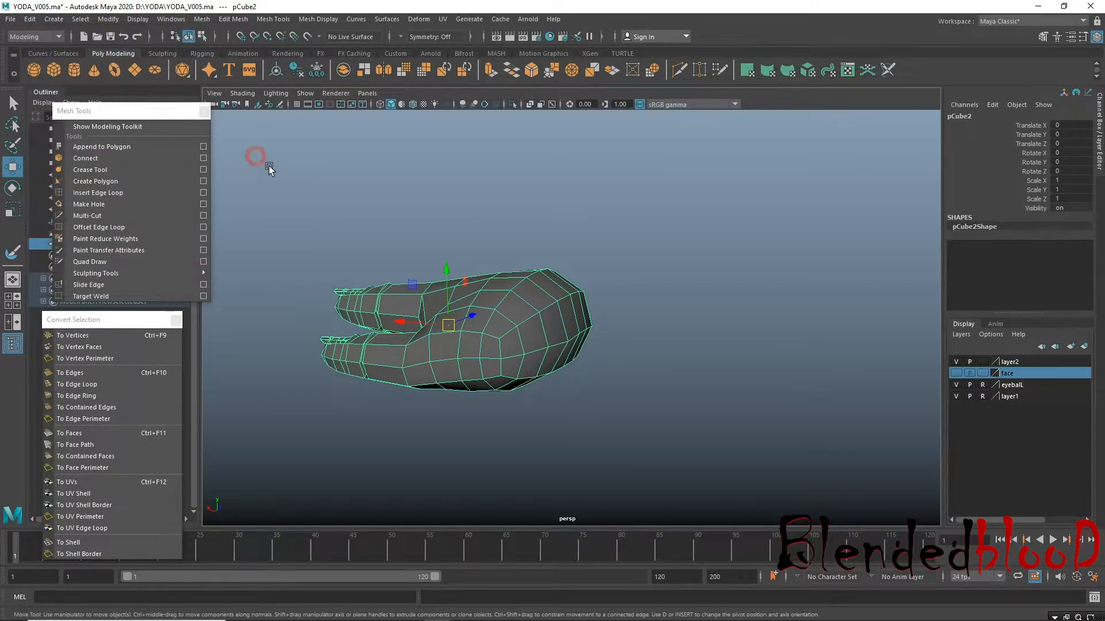
{"action": "key", "text": "ctrl+s"}
Examine the hand's overall form in smooth mesh preview from several angles, and return to the unsmoothed display.
{"action": "middle_click_drag", "start_coordinate": [437, 233], "coordinate": [406, 226], "text": "alt"}
{"action": "right_click_drag", "start_coordinate": [604, 329], "coordinate": [626, 410], "text": "alt"}
{"action": "left_click_drag", "start_coordinate": [668, 328], "coordinate": [527, 335], "text": "alt"}
{"action": "key", "text": "3"}
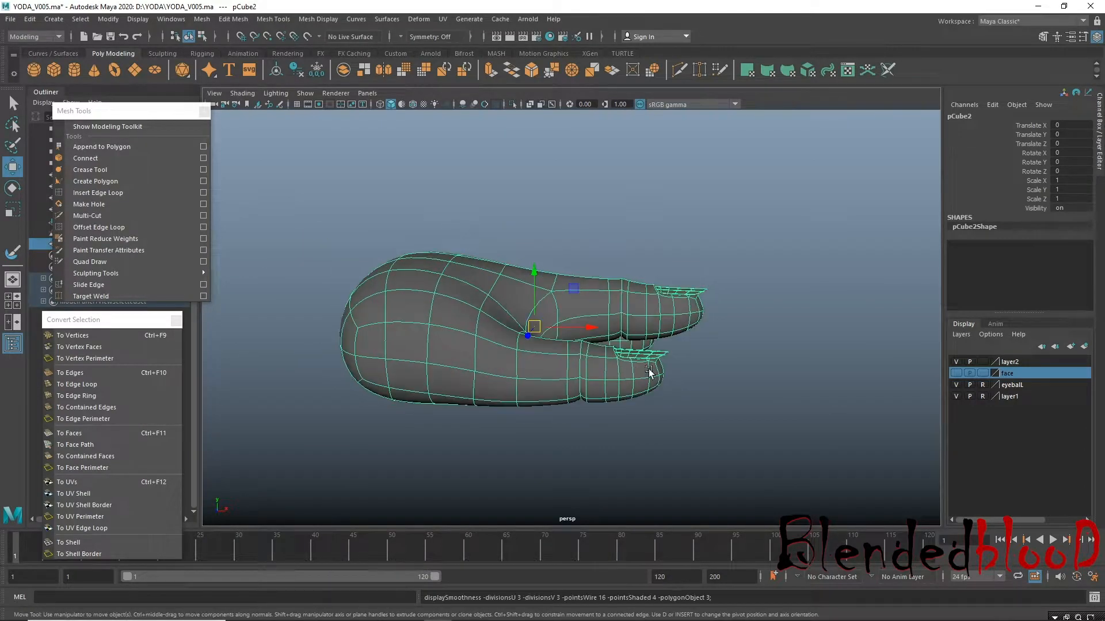
{"action": "left_click", "coordinate": [734, 417]}
{"action": "left_click_drag", "start_coordinate": [734, 417], "coordinate": [656, 377], "text": "alt"}
{"action": "right_click_drag", "start_coordinate": [568, 328], "coordinate": [673, 424], "text": "alt"}
{"action": "left_click_drag", "start_coordinate": [475, 358], "coordinate": [506, 306], "text": "alt"}
{"action": "left_click", "coordinate": [513, 344]}
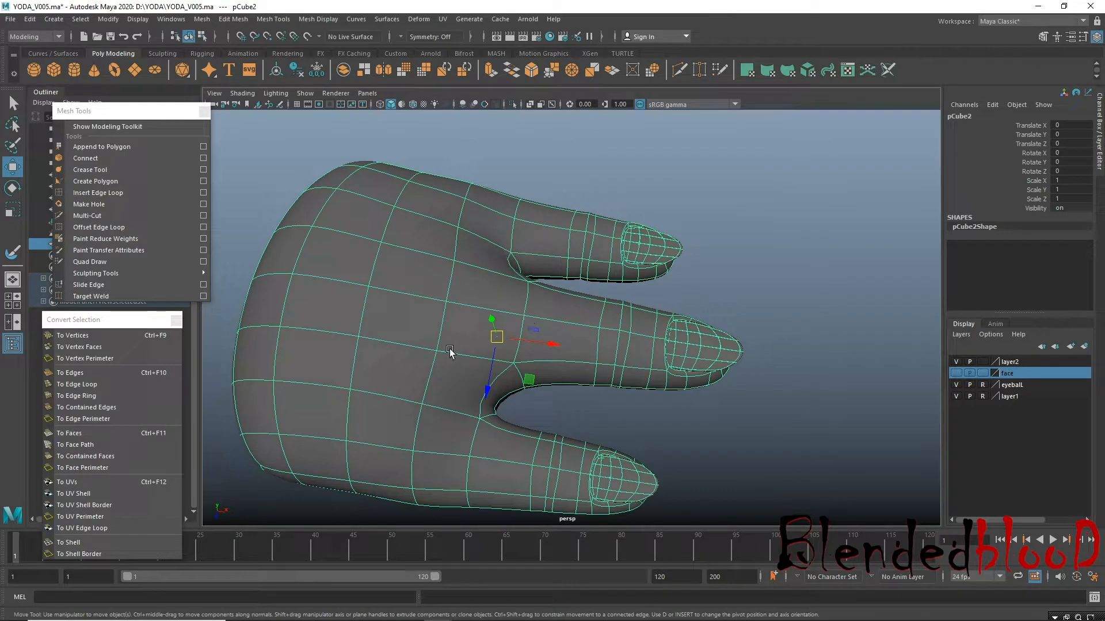
{"action": "left_click_drag", "start_coordinate": [622, 381], "coordinate": [599, 314], "text": "alt"}
{"action": "key", "text": "1"}
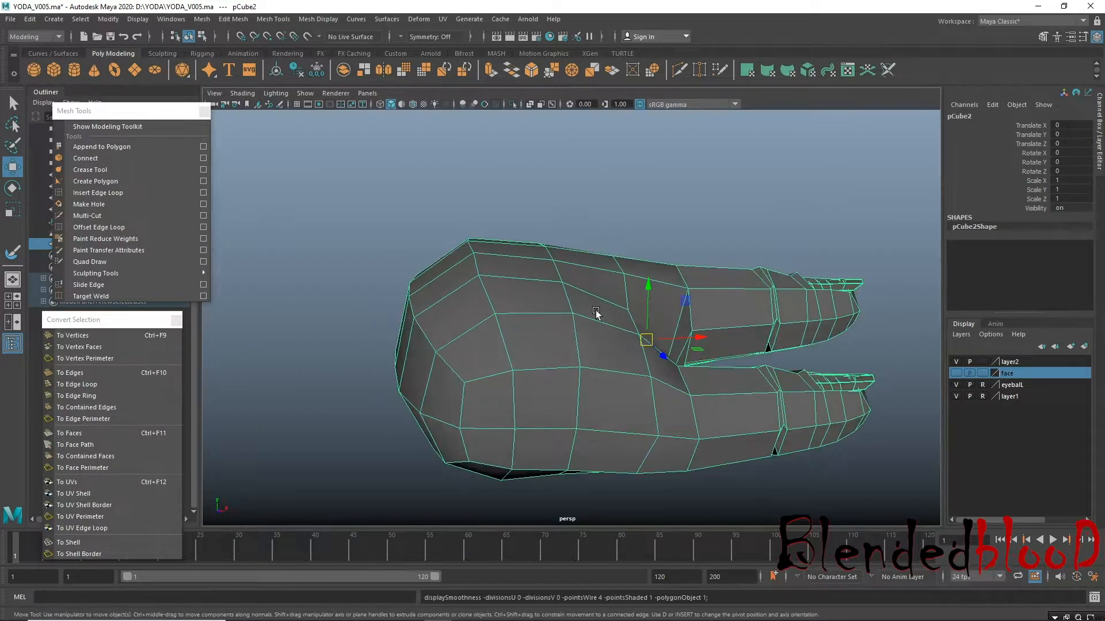
In the top view, pull the middle vertex rows of the palm's wrist end outward, away from the fingers.
{"action": "mouse_move", "coordinate": [497, 349]}
{"action": "left_mouse_down", "text": "alt"}
{"action": "mouse_move", "coordinate": [668, 378]}
{"action": "mouse_move", "coordinate": [578, 323]}
{"action": "mouse_move", "coordinate": [557, 333]}
{"action": "mouse_move", "coordinate": [515, 314]}
{"action": "mouse_move", "coordinate": [536, 298]}
{"action": "mouse_move", "coordinate": [640, 373]}
{"action": "mouse_move", "coordinate": [593, 372]}
{"action": "mouse_move", "coordinate": [603, 426]}
{"action": "mouse_move", "coordinate": [585, 462]}
{"action": "mouse_move", "coordinate": [506, 340]}
{"action": "left_mouse_up", "text": "alt"}
{"action": "key", "text": "space"}
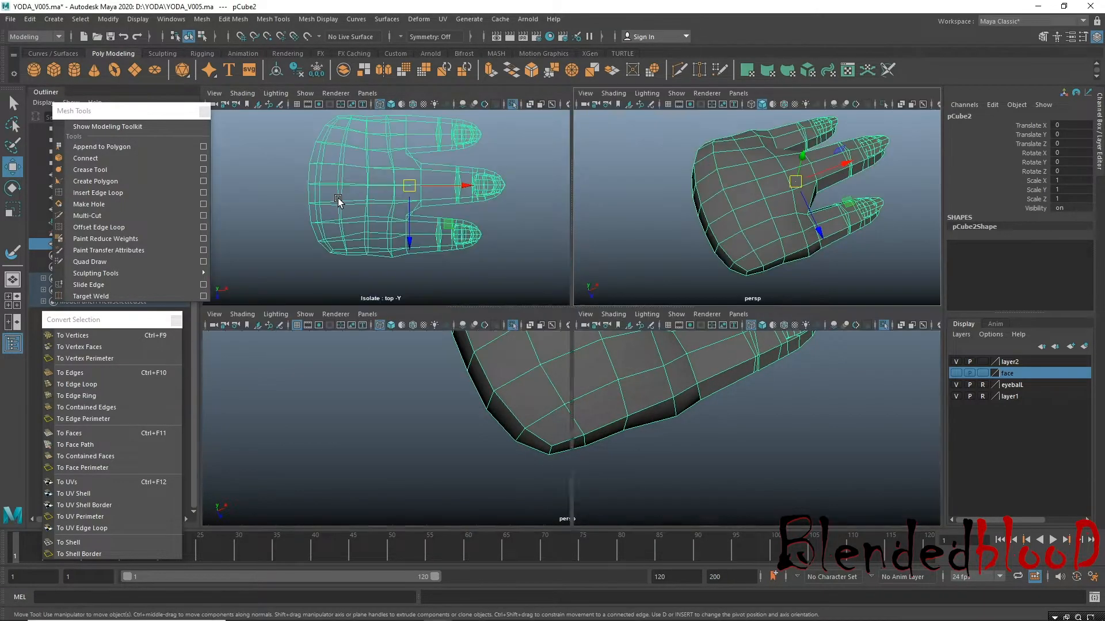
{"action": "key", "text": "space"}
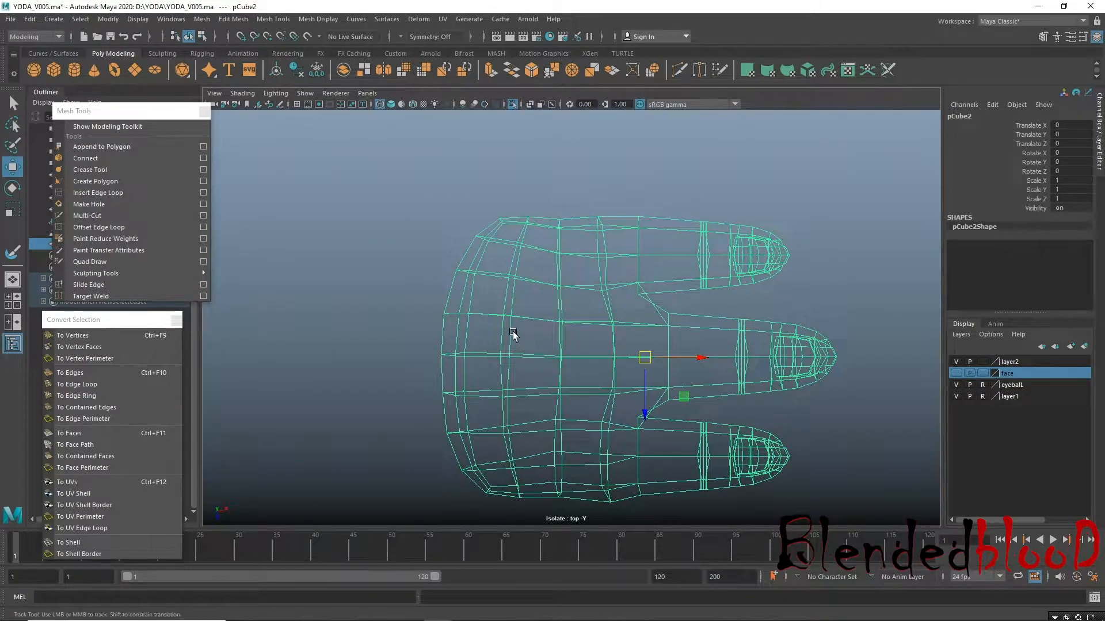
{"action": "middle_click_drag", "start_coordinate": [515, 335], "coordinate": [489, 323], "text": "alt"}
{"action": "key", "text": "1"}
{"action": "right_click_drag", "start_coordinate": [480, 295], "coordinate": [435, 314]}
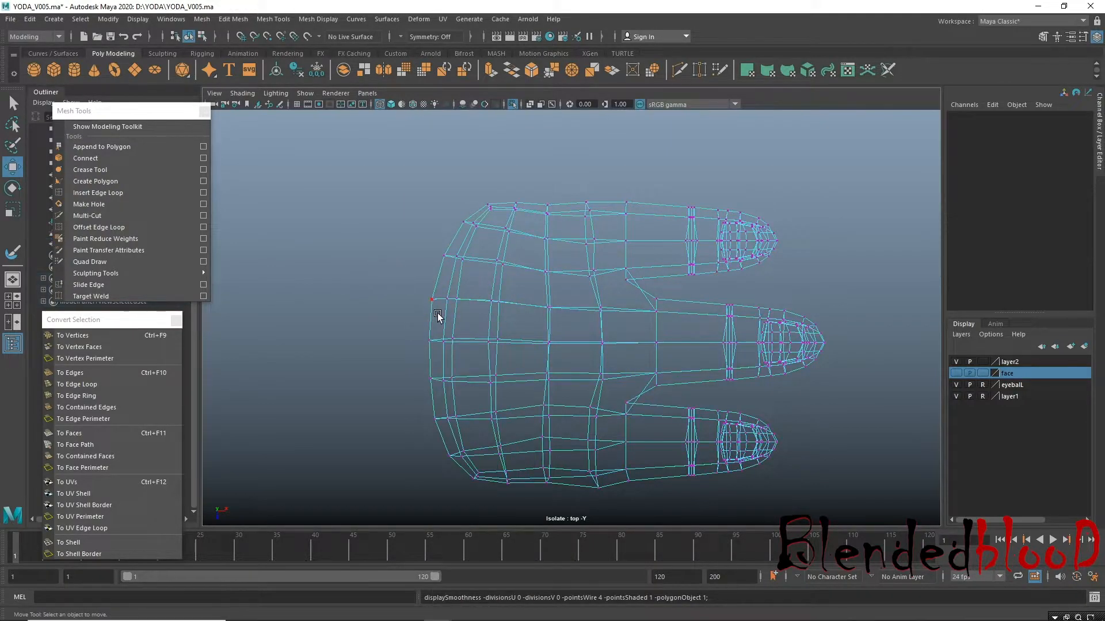
{"action": "left_click_drag", "start_coordinate": [399, 289], "coordinate": [466, 393]}
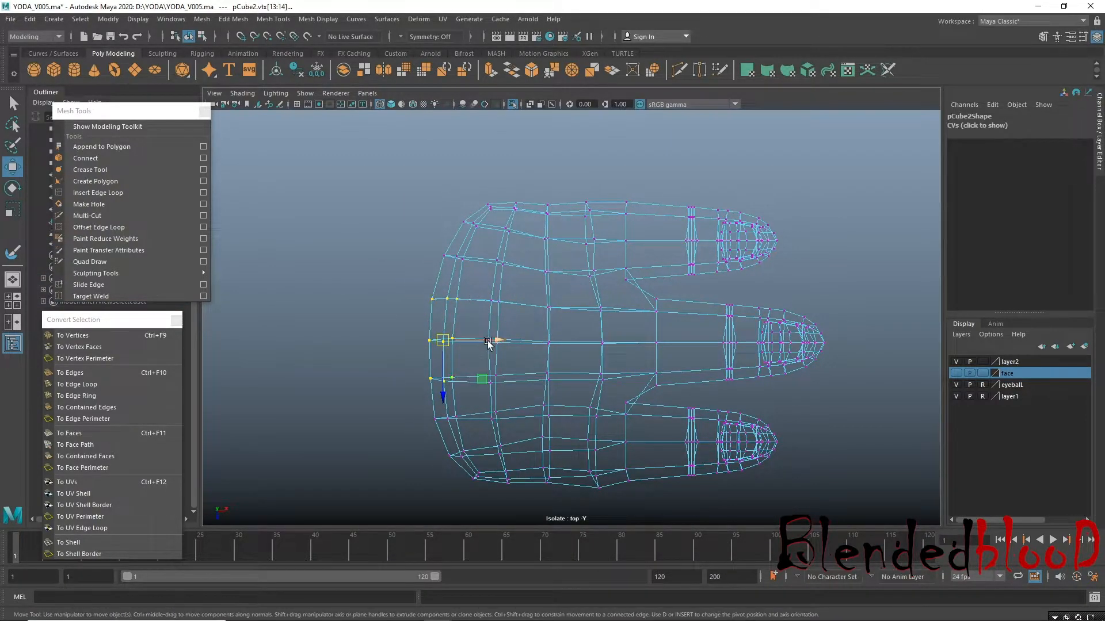
{"action": "left_click_drag", "start_coordinate": [498, 339], "coordinate": [416, 346]}
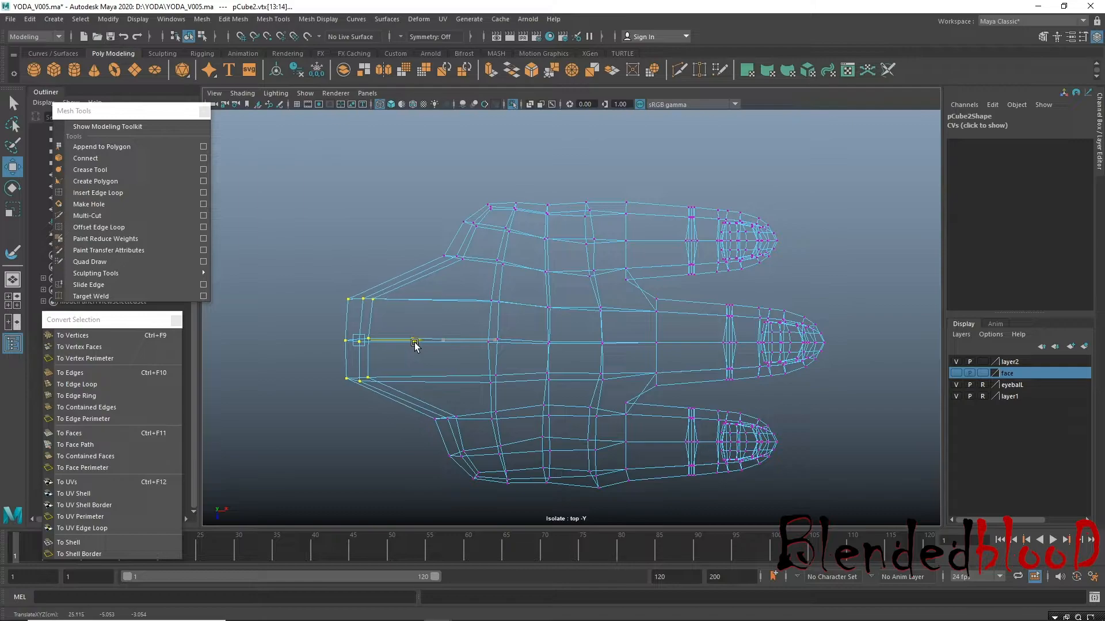
Pull the neighbouring wrist-end vertices on both sides outward in matching pairs to form a rounded heel.
{"action": "left_click_drag", "start_coordinate": [419, 226], "coordinate": [468, 289]}
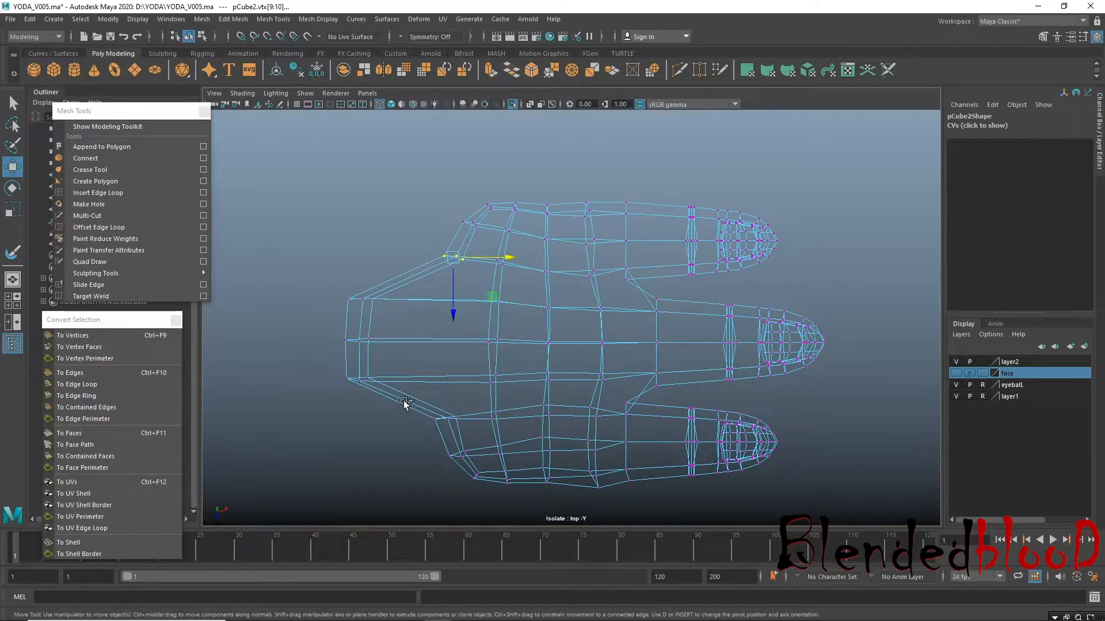
{"action": "left_click_drag", "start_coordinate": [469, 431], "coordinate": [469, 430], "text": "shift"}
{"action": "left_click_drag", "start_coordinate": [508, 339], "coordinate": [445, 343]}
{"action": "left_click_drag", "start_coordinate": [445, 210], "coordinate": [479, 235]}
{"action": "left_click_drag", "start_coordinate": [434, 442], "coordinate": [490, 469], "text": "shift"}
{"action": "left_click_drag", "start_coordinate": [520, 339], "coordinate": [484, 339]}
Select the three crosswise edge loops across the middle and front of the palm.
{"action": "right_click_drag", "start_coordinate": [548, 373], "coordinate": [441, 263], "text": "alt"}
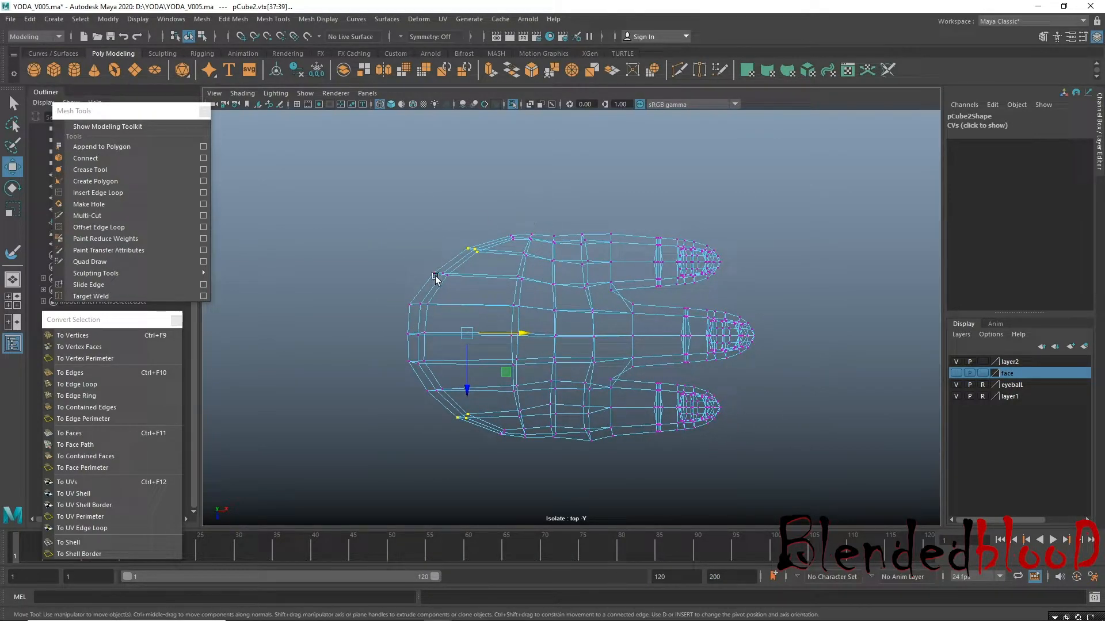
{"action": "scroll", "coordinate": [520, 269], "scroll_direction": "up", "scroll_amount": 4}
{"action": "right_click_drag", "start_coordinate": [518, 263], "coordinate": [525, 227]}
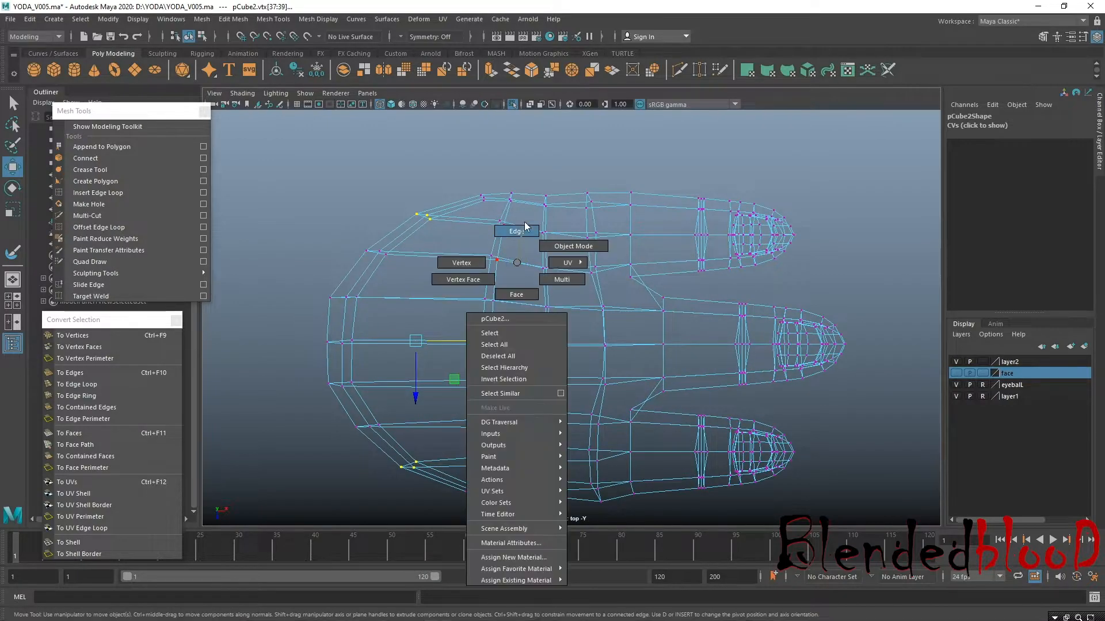
{"action": "double_click", "coordinate": [496, 278]}
{"action": "double_click", "coordinate": [548, 293], "text": "shift"}
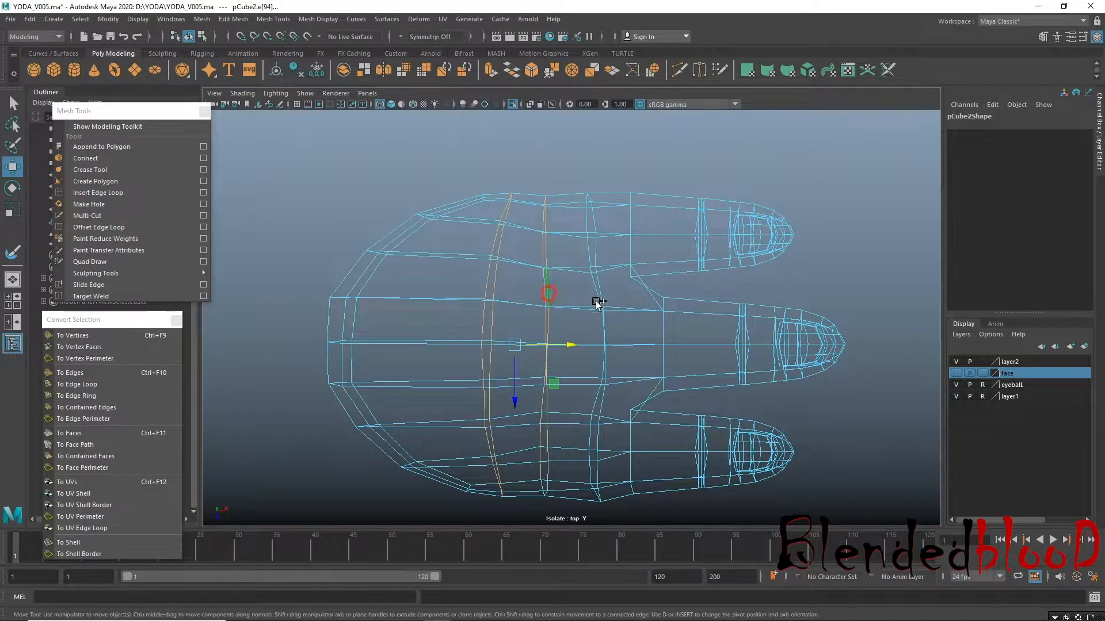
{"action": "double_click", "coordinate": [604, 295], "text": "shift"}
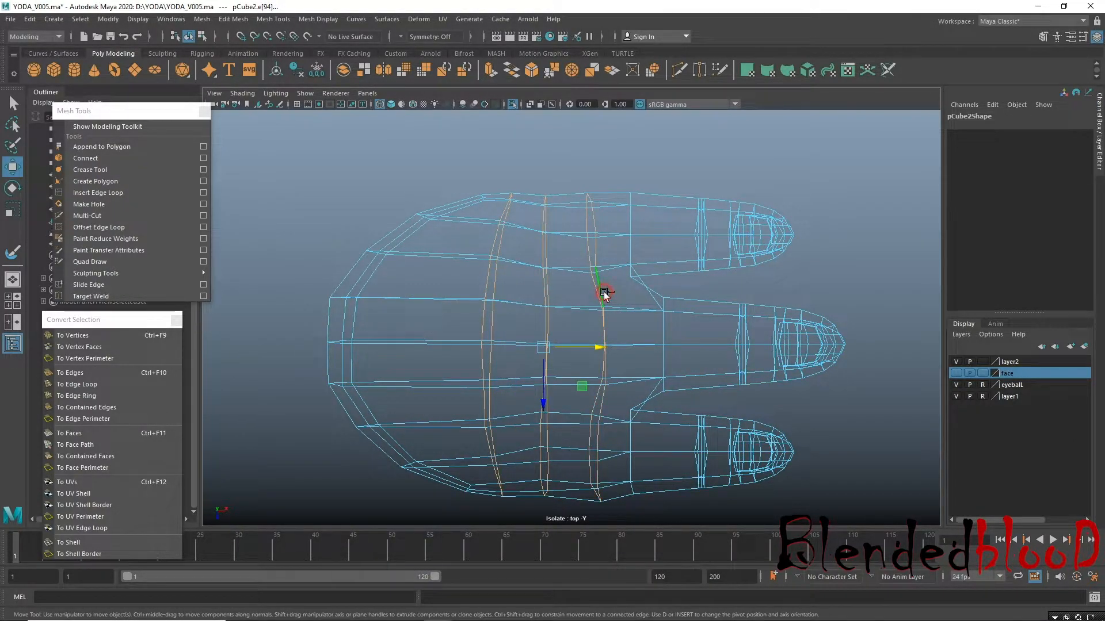
Insert a crosswise edge loop between the palm's front loop and the finger bases.
{"action": "left_click", "coordinate": [101, 192]}
{"action": "left_click_drag", "start_coordinate": [614, 271], "coordinate": [614, 272]}
{"action": "key", "text": "e"}
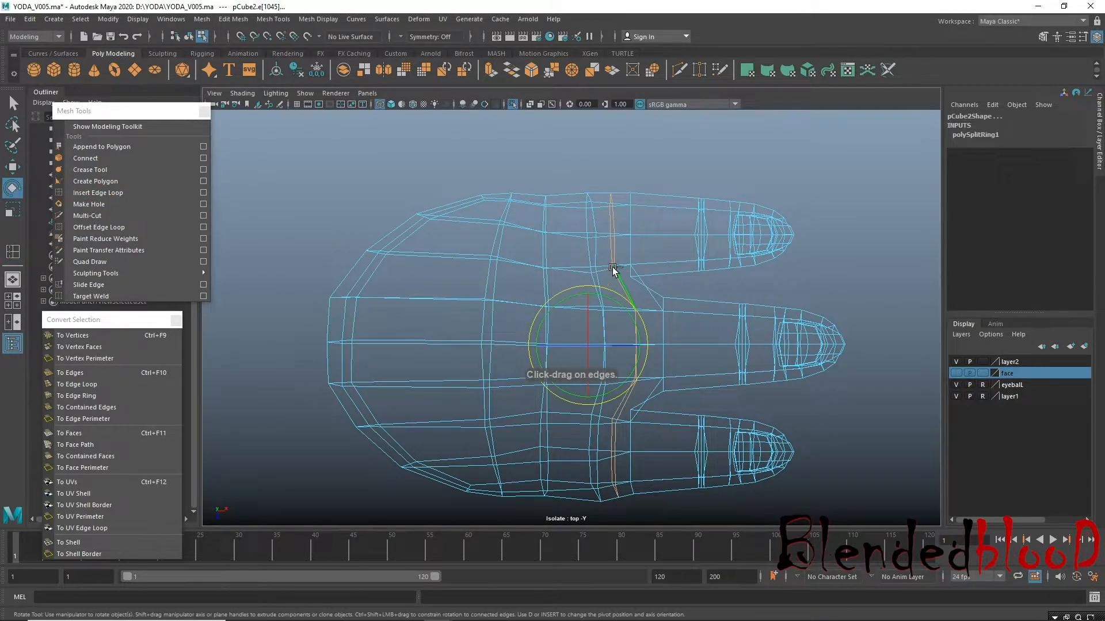
Add the palm's three other crosswise edge loops to the new loop's selection and convert it to vertices.
{"action": "key", "text": "w"}
{"action": "double_click", "coordinate": [595, 258], "text": "shift"}
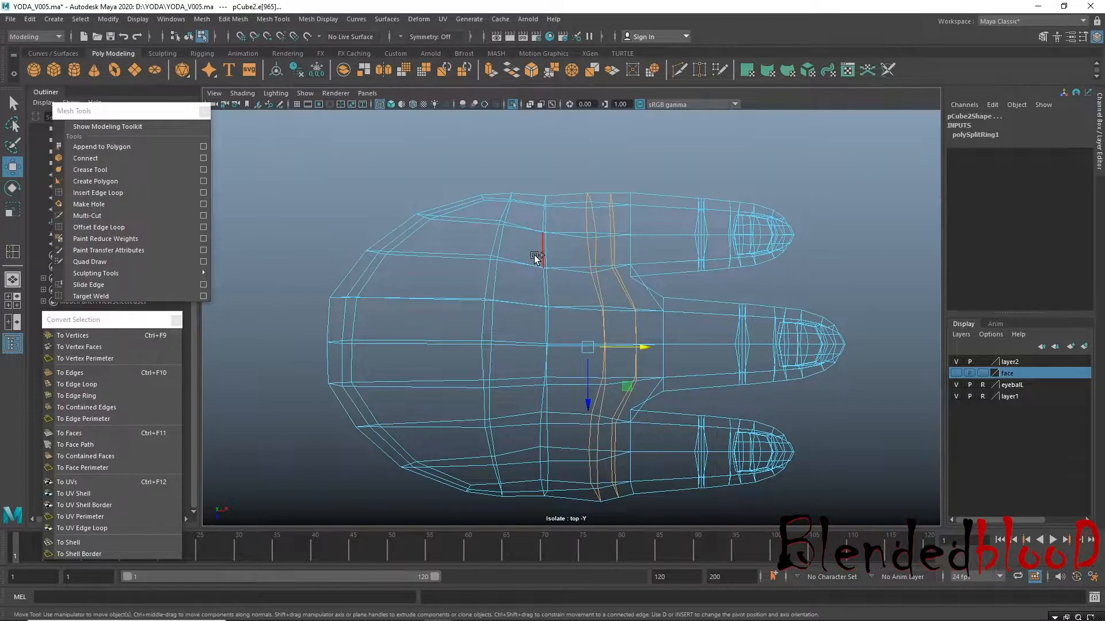
{"action": "double_click", "coordinate": [542, 253], "text": "shift"}
{"action": "double_click", "coordinate": [502, 244], "text": "shift"}
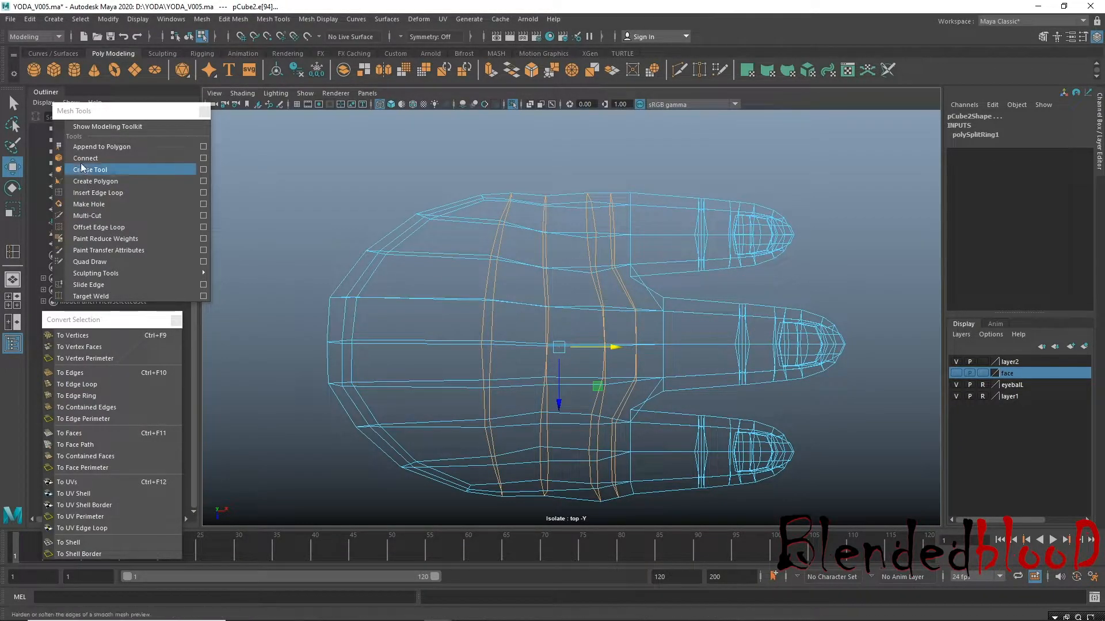
{"action": "left_click", "coordinate": [112, 334]}
Save the scene and return to the full-size perspective view of the hand.
{"action": "key", "text": "ctrl+s"}
{"action": "key", "text": "space"}
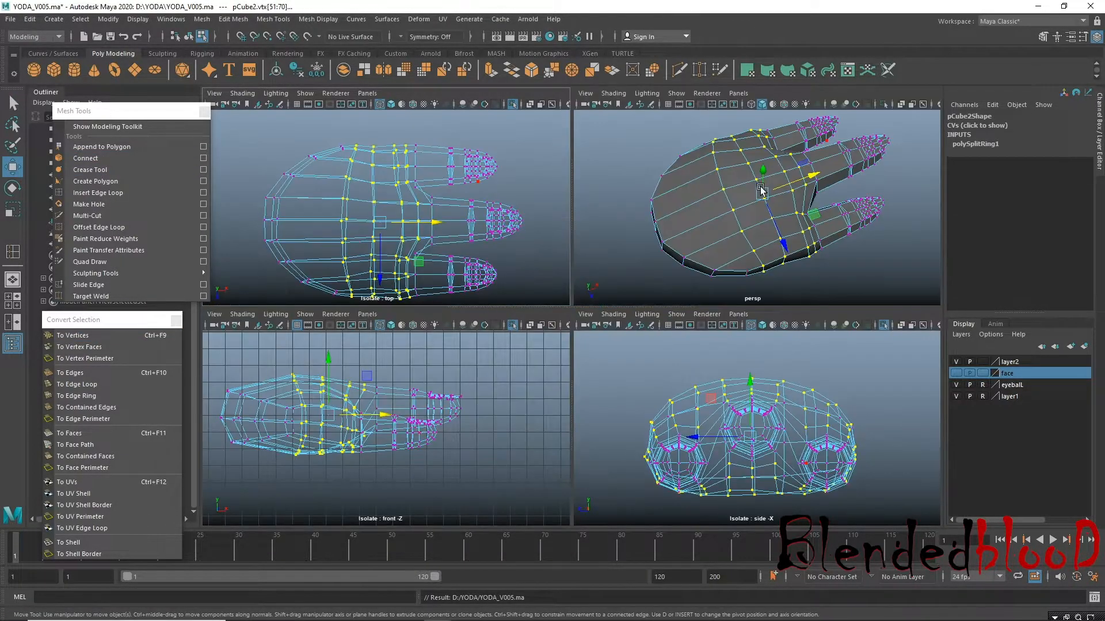
{"action": "key", "text": "space"}
{"action": "middle_click_drag", "start_coordinate": [555, 288], "coordinate": [501, 299], "text": "alt"}
Activate the Sculpt Geometry Tool on the selected palm vertices with its settings open, and reposition the settings window to expose all its options.
{"action": "left_click", "coordinate": [387, 19]}
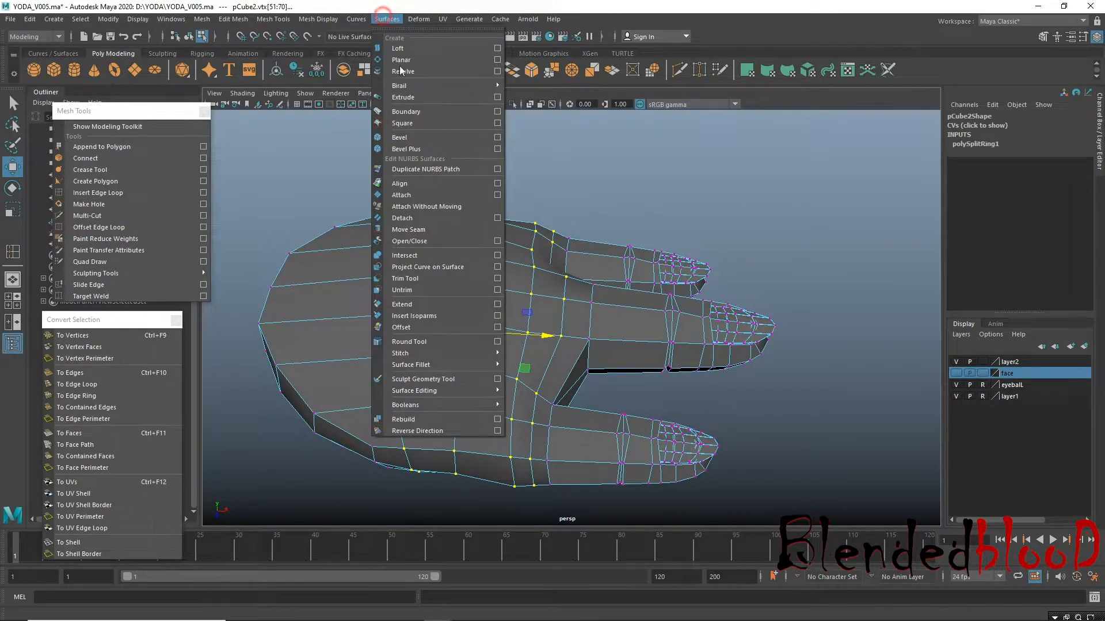
{"action": "left_click", "coordinate": [498, 378]}
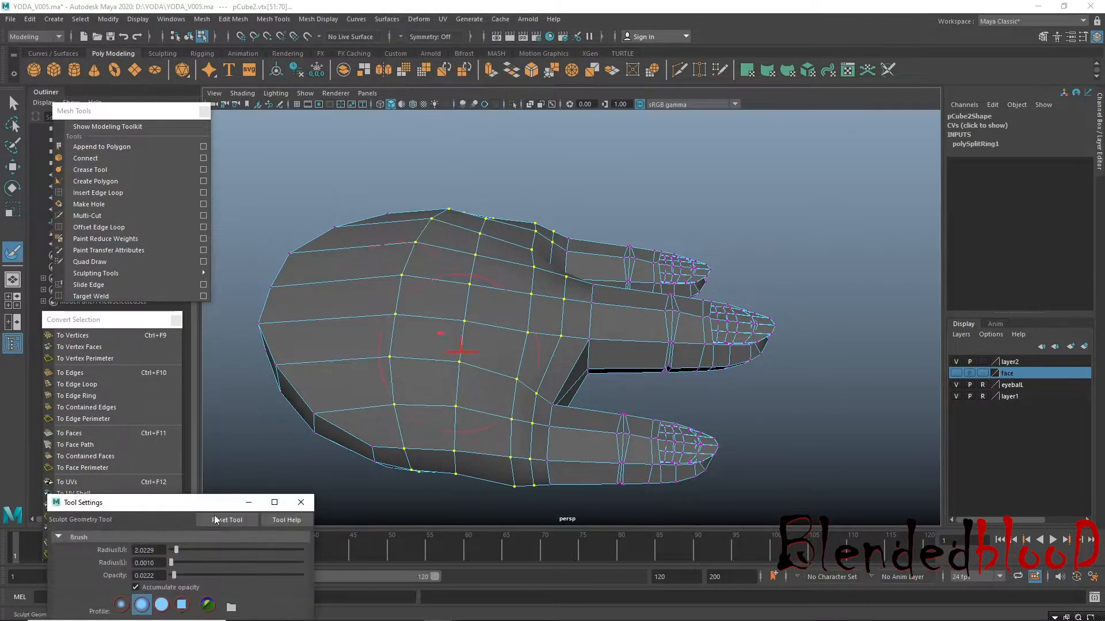
{"action": "left_click_drag", "start_coordinate": [197, 501], "coordinate": [177, 375]}
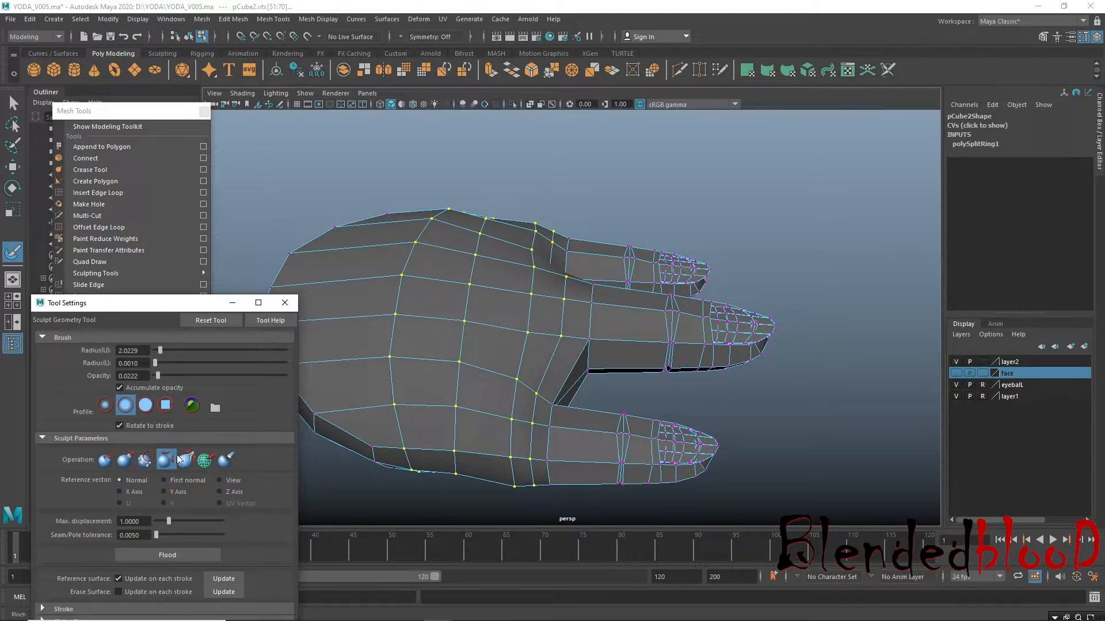
{"action": "right_click_drag", "start_coordinate": [519, 368], "coordinate": [487, 367], "text": "alt"}
{"action": "middle_click_drag", "start_coordinate": [494, 364], "coordinate": [534, 356], "text": "alt"}
{"action": "right_click_drag", "start_coordinate": [535, 356], "coordinate": [485, 312], "text": "alt"}
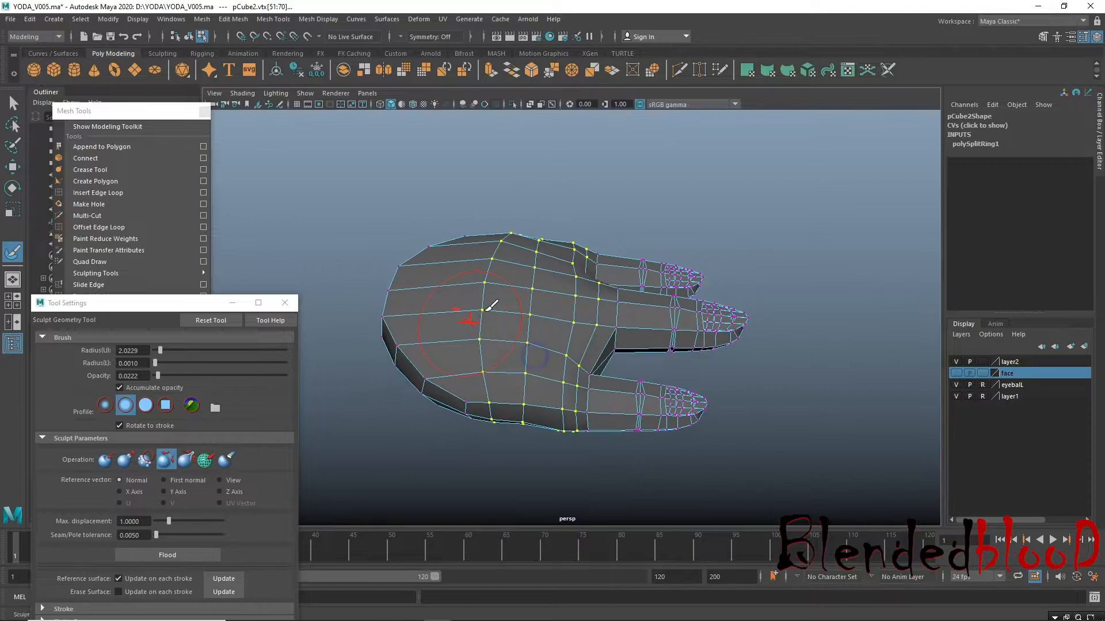
{"action": "mouse_move", "coordinate": [485, 312]}
{"action": "left_mouse_down", "text": "alt"}
{"action": "mouse_move", "coordinate": [493, 345]}
{"action": "mouse_move", "coordinate": [523, 370]}
{"action": "mouse_move", "coordinate": [512, 351]}
{"action": "mouse_move", "coordinate": [526, 352]}
{"action": "left_mouse_up", "text": "alt"}
{"action": "right_click_drag", "start_coordinate": [526, 352], "coordinate": [486, 371], "text": "alt"}
{"action": "left_click_drag", "start_coordinate": [496, 369], "coordinate": [520, 370], "text": "alt"}
{"action": "right_click_drag", "start_coordinate": [531, 347], "coordinate": [547, 397], "text": "alt"}
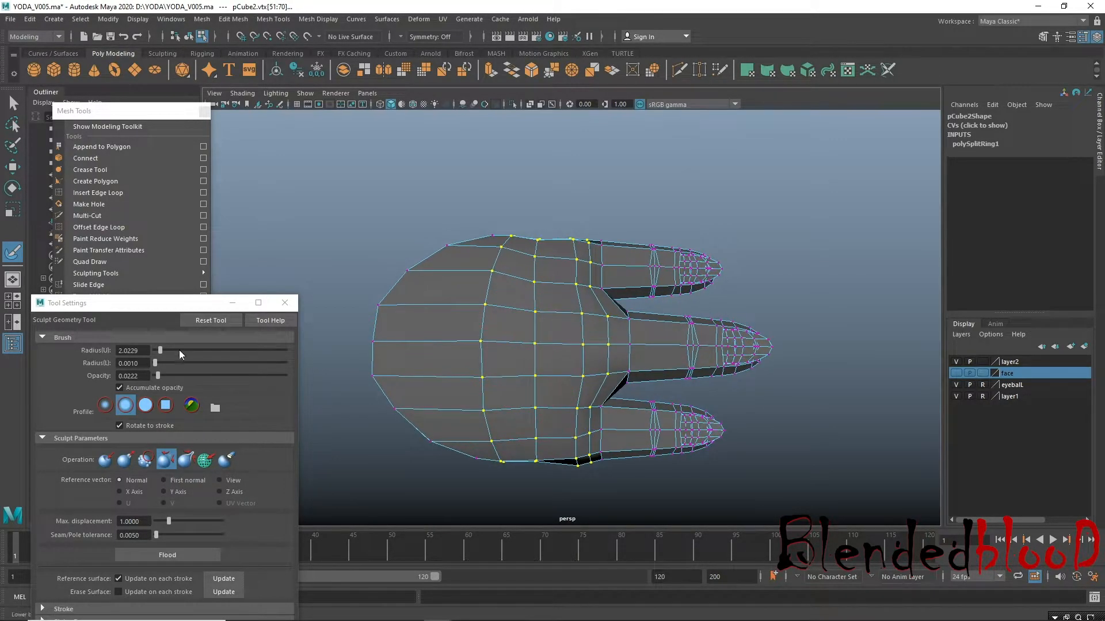
{"action": "left_click_drag", "start_coordinate": [171, 304], "coordinate": [188, 221]}
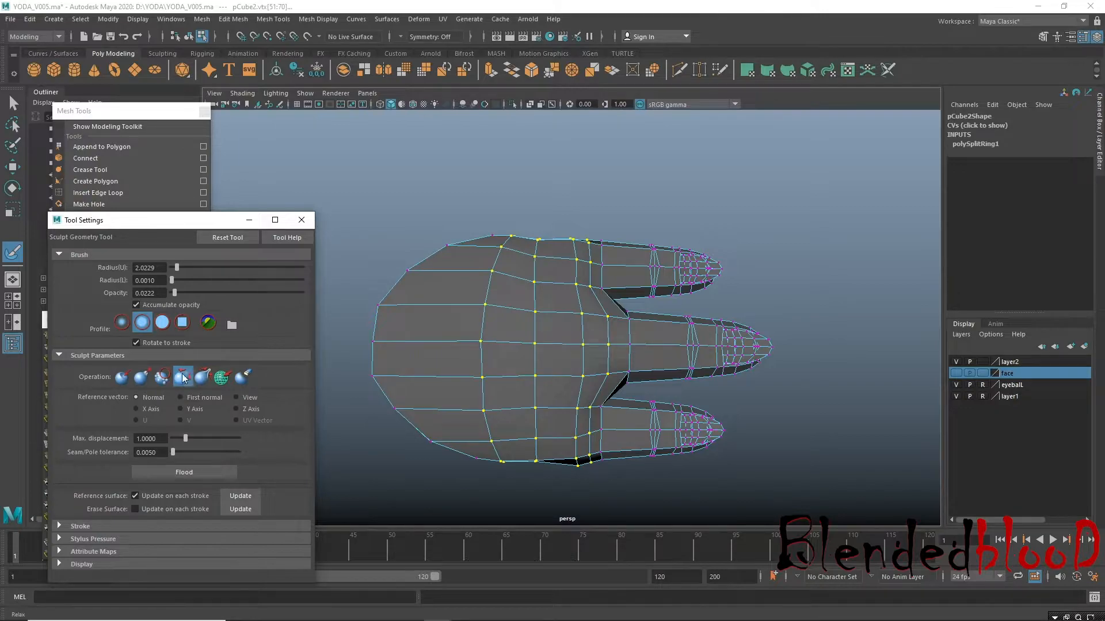
Even out the selected vertices across the back of the hand with Relax brush strokes.
{"action": "left_click_drag", "start_coordinate": [484, 326], "coordinate": [506, 311], "text": "alt"}
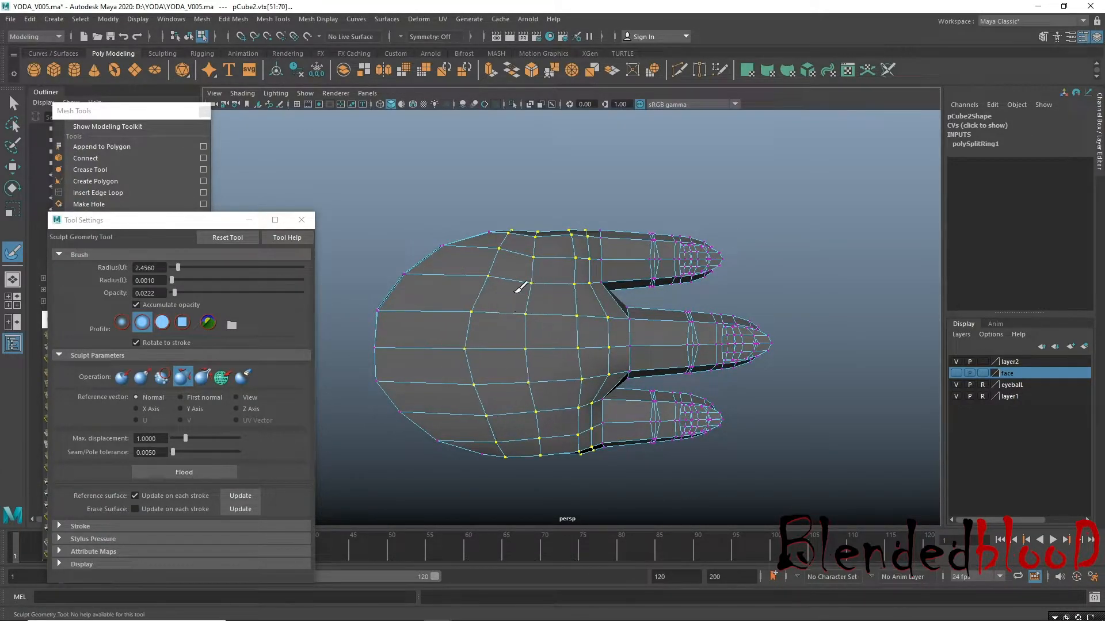
{"action": "mouse_move", "coordinate": [521, 391]}
{"action": "left_mouse_down"}
{"action": "mouse_move", "coordinate": [478, 403]}
{"action": "mouse_move", "coordinate": [530, 288]}
{"action": "left_mouse_up"}
{"action": "left_click_drag", "start_coordinate": [631, 329], "coordinate": [566, 275]}
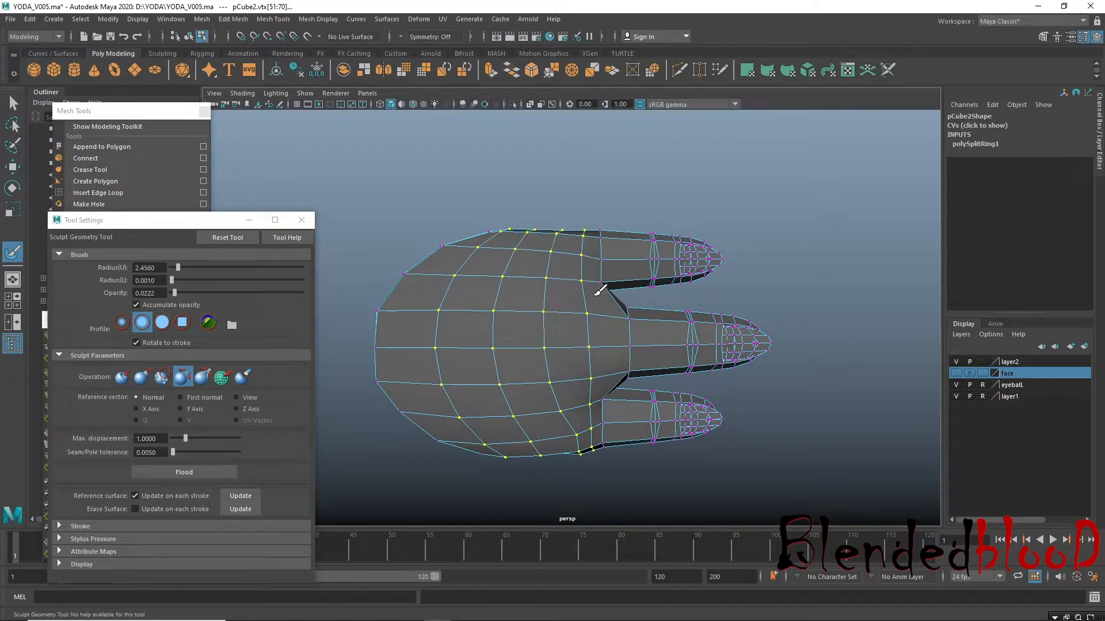
{"action": "mouse_move", "coordinate": [525, 405]}
{"action": "left_mouse_down"}
{"action": "mouse_move", "coordinate": [506, 437]}
{"action": "mouse_move", "coordinate": [577, 382]}
{"action": "mouse_move", "coordinate": [541, 443]}
{"action": "mouse_move", "coordinate": [572, 409]}
{"action": "left_mouse_up"}
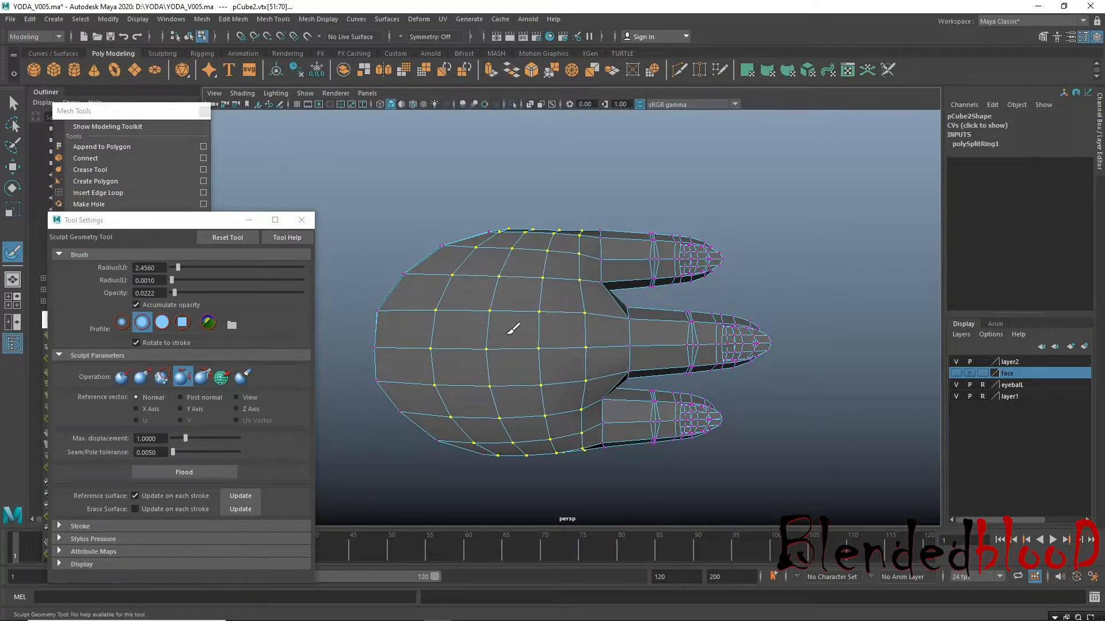
Relax the selected vertices on the palm side of the hand until the grid is evenly spaced.
{"action": "mouse_move", "coordinate": [525, 298]}
{"action": "left_mouse_down", "text": "alt"}
{"action": "mouse_move", "coordinate": [570, 254]}
{"action": "mouse_move", "coordinate": [489, 247]}
{"action": "mouse_move", "coordinate": [562, 247]}
{"action": "mouse_move", "coordinate": [523, 286]}
{"action": "mouse_move", "coordinate": [518, 374]}
{"action": "mouse_move", "coordinate": [504, 402]}
{"action": "mouse_move", "coordinate": [451, 404]}
{"action": "left_mouse_up", "text": "alt"}
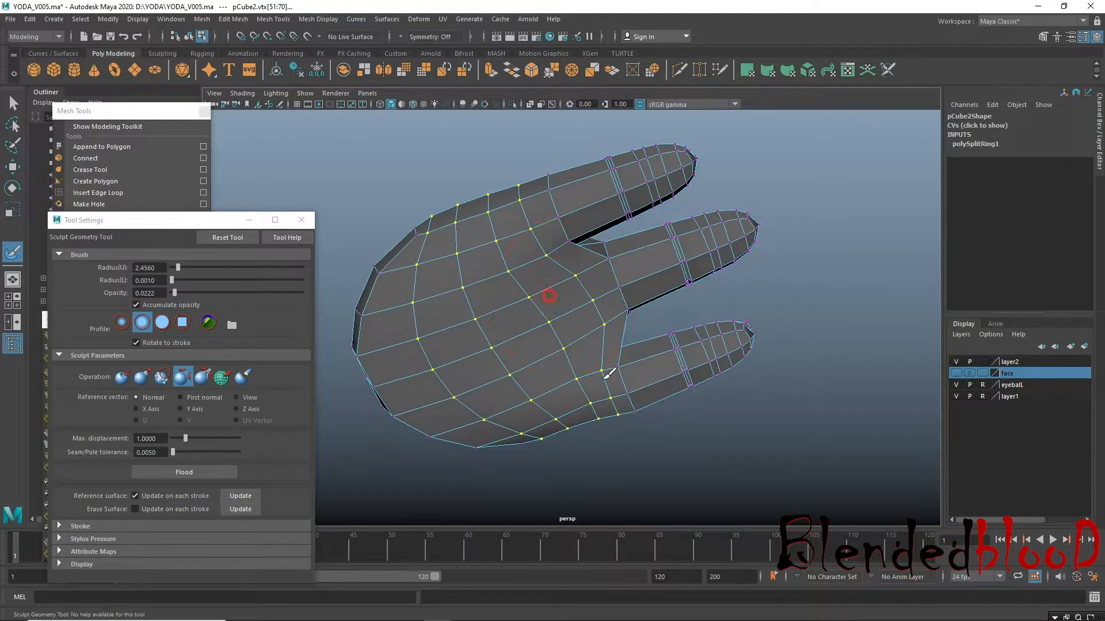
{"action": "mouse_move", "coordinate": [381, 396]}
{"action": "left_mouse_down"}
{"action": "mouse_move", "coordinate": [525, 291]}
{"action": "mouse_move", "coordinate": [572, 363]}
{"action": "mouse_move", "coordinate": [461, 365]}
{"action": "left_mouse_up"}
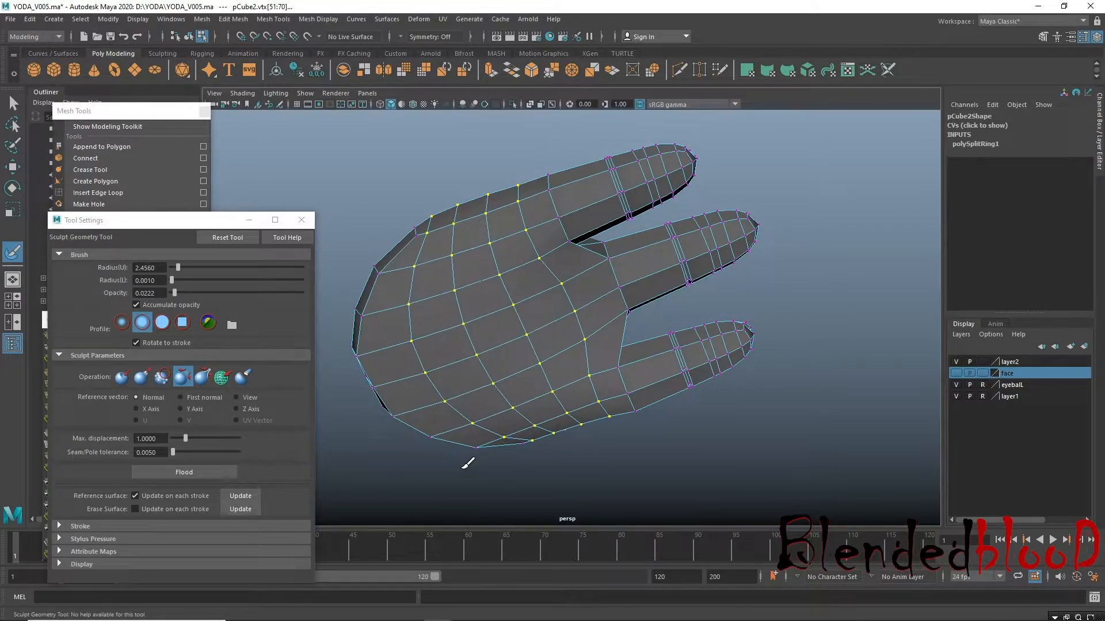
{"action": "left_click_drag", "start_coordinate": [398, 299], "coordinate": [468, 221]}
{"action": "left_click_drag", "start_coordinate": [521, 266], "coordinate": [549, 314]}
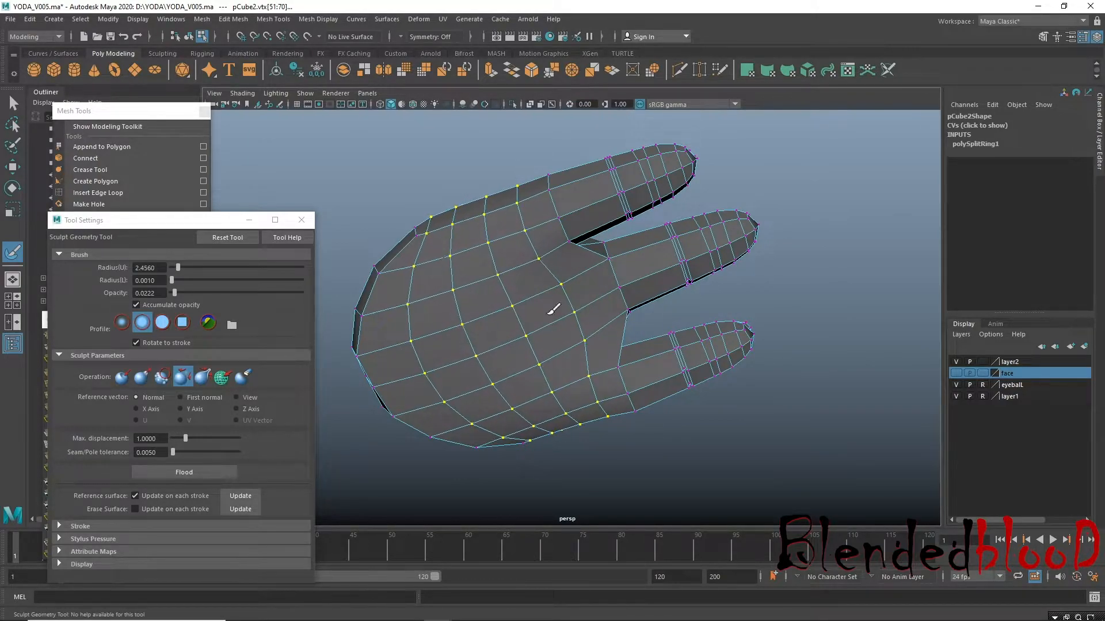
Leave the sculpting brush for the Move tool and close the sculpt tool settings.
{"action": "left_click_drag", "start_coordinate": [562, 353], "coordinate": [585, 269], "text": "alt"}
{"action": "left_click_drag", "start_coordinate": [587, 387], "coordinate": [473, 419], "text": "alt"}
{"action": "key", "text": "w"}
{"action": "mouse_move", "coordinate": [467, 360]}
{"action": "left_mouse_down", "text": "alt"}
{"action": "mouse_move", "coordinate": [495, 231]}
{"action": "mouse_move", "coordinate": [392, 211]}
{"action": "left_mouse_up", "text": "alt"}
{"action": "left_click", "coordinate": [301, 220]}
Reposition three vertices of the upper lengthwise row on the palm side, bringing the two middle ones closer to the palm's centre line.
{"action": "left_click_drag", "start_coordinate": [616, 379], "coordinate": [509, 370], "text": "alt"}
{"action": "right_click_drag", "start_coordinate": [561, 360], "coordinate": [611, 421], "text": "alt"}
{"action": "left_click_drag", "start_coordinate": [563, 371], "coordinate": [554, 338], "text": "alt"}
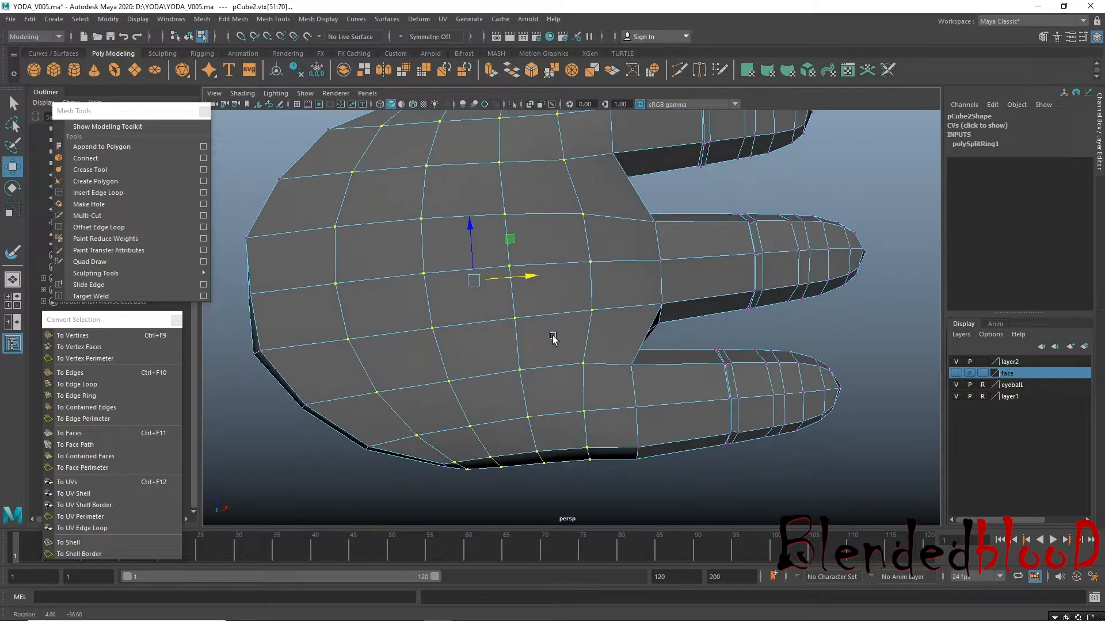
{"action": "right_click_drag", "start_coordinate": [555, 335], "coordinate": [522, 326], "text": "alt"}
{"action": "middle_click_drag", "start_coordinate": [523, 326], "coordinate": [587, 397], "text": "alt"}
{"action": "left_click_drag", "start_coordinate": [587, 397], "coordinate": [601, 374], "text": "alt"}
{"action": "middle_click_drag", "start_coordinate": [610, 377], "coordinate": [565, 340], "text": "alt"}
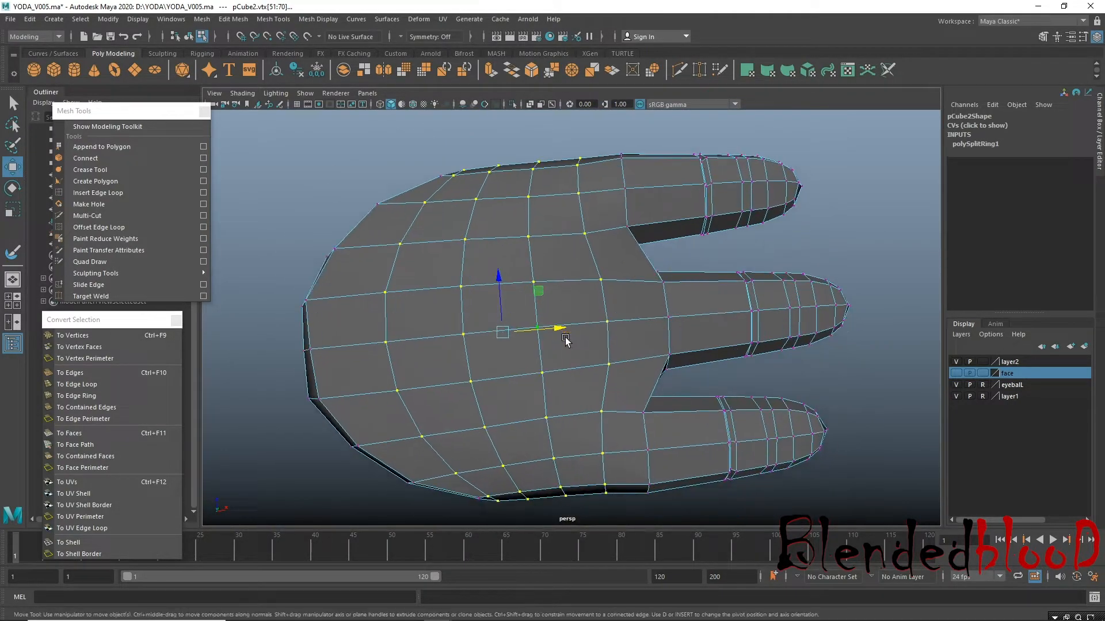
{"action": "left_click", "coordinate": [460, 287]}
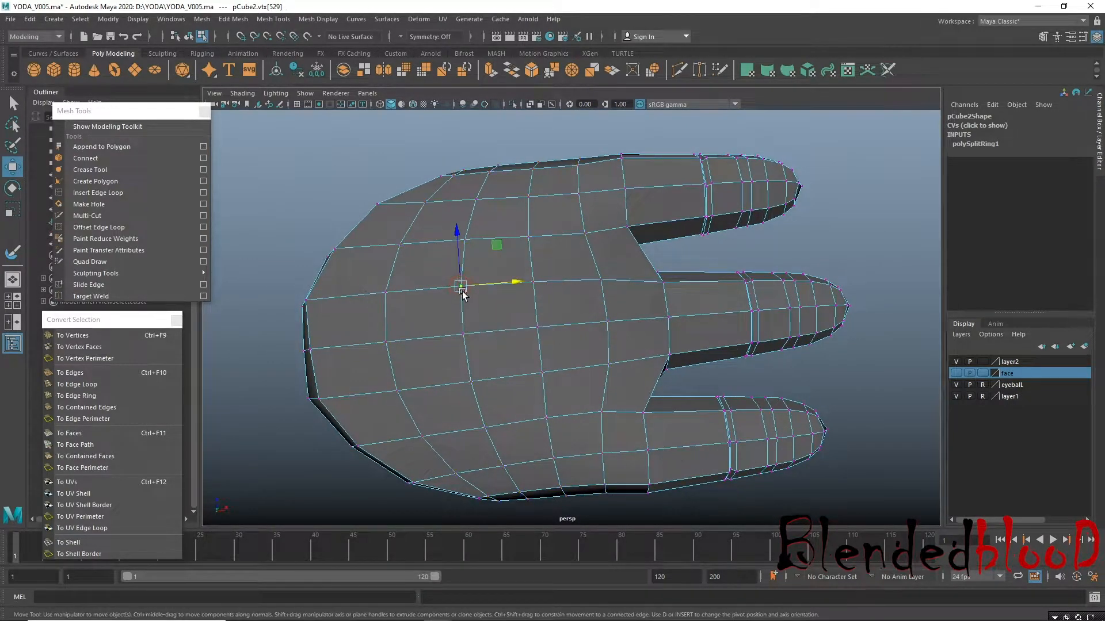
{"action": "left_click_drag", "start_coordinate": [455, 233], "coordinate": [454, 264]}
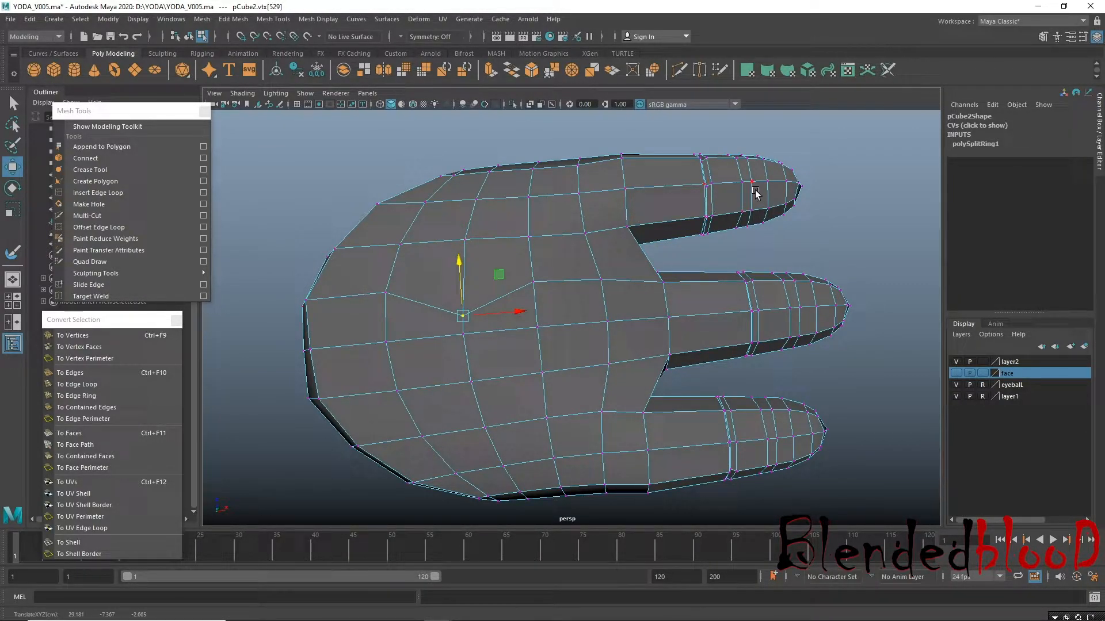
{"action": "left_click", "coordinate": [532, 287]}
{"action": "left_click_drag", "start_coordinate": [537, 234], "coordinate": [540, 257]}
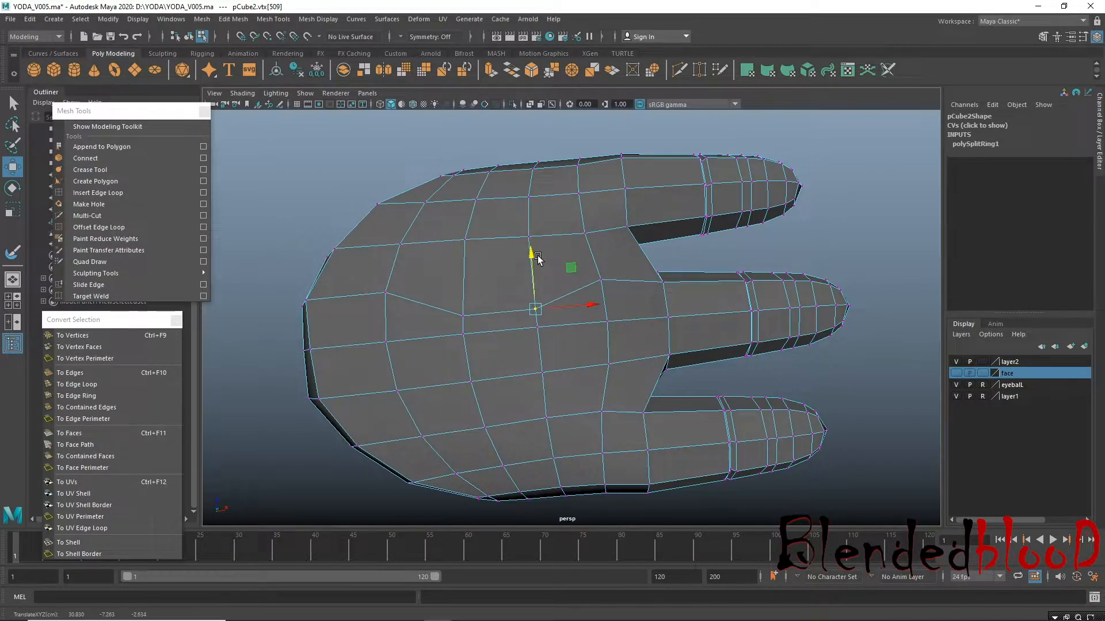
{"action": "left_click", "coordinate": [386, 293]}
{"action": "mouse_move", "coordinate": [381, 247]}
{"action": "left_mouse_down"}
{"action": "mouse_move", "coordinate": [384, 256]}
{"action": "mouse_move", "coordinate": [384, 238]}
{"action": "left_mouse_up"}
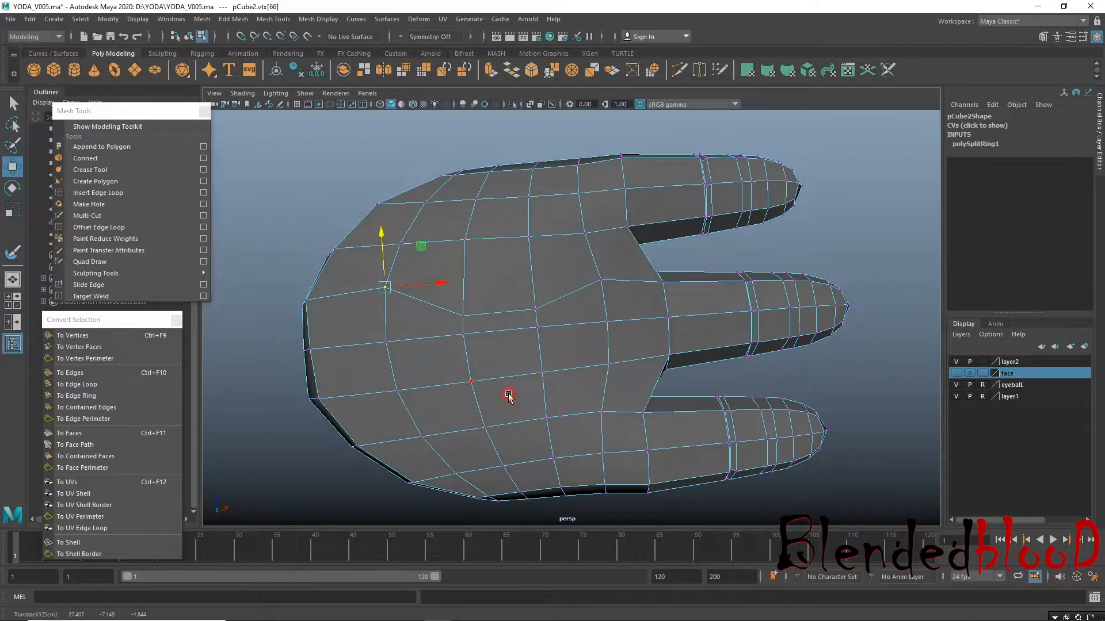
Move the vertices of the lower lengthwise row on the palm side toward the palm's centre line.
{"action": "left_click", "coordinate": [599, 412]}
{"action": "left_click_drag", "start_coordinate": [597, 364], "coordinate": [596, 340]}
{"action": "left_click", "coordinate": [552, 413]}
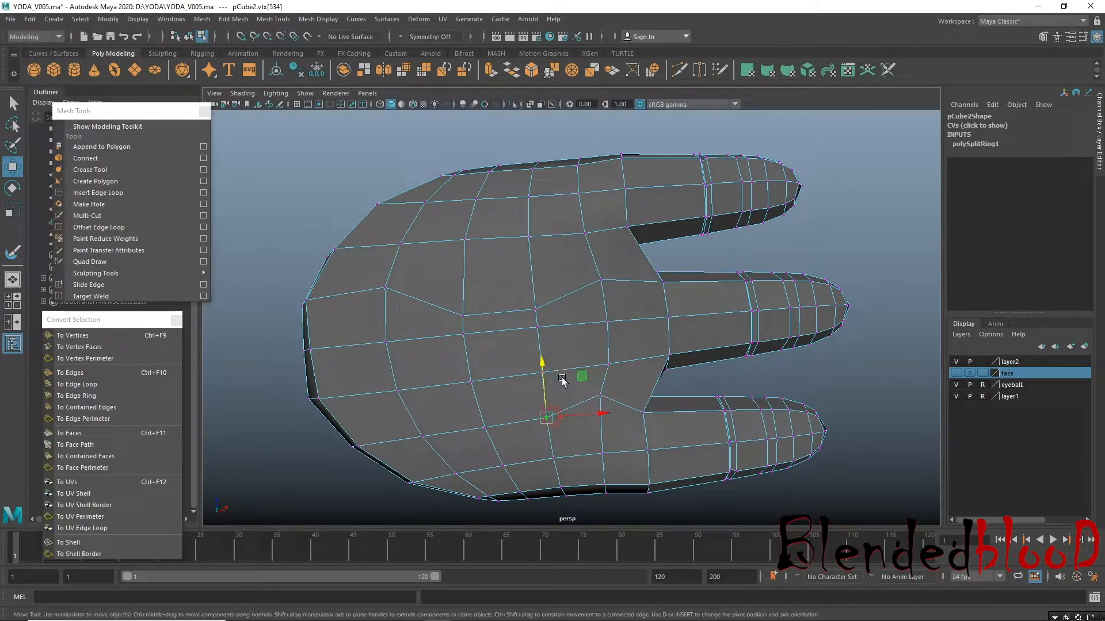
{"action": "left_click", "coordinate": [488, 428]}
{"action": "left_click_drag", "start_coordinate": [482, 374], "coordinate": [481, 354]}
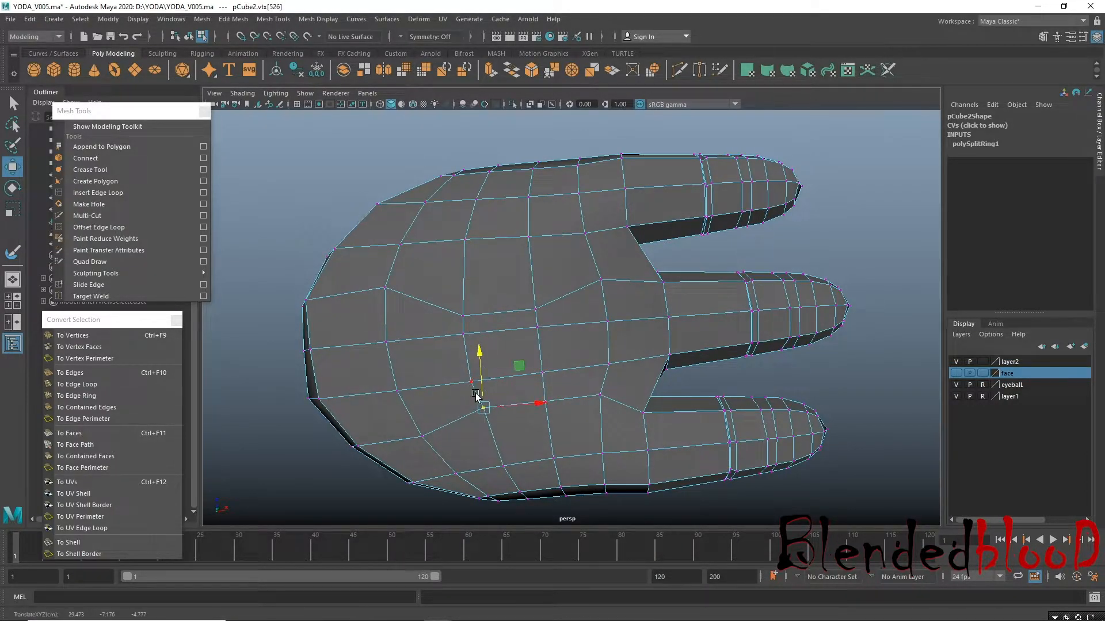
{"action": "left_click", "coordinate": [597, 397]}
{"action": "left_click", "coordinate": [543, 400]}
{"action": "left_click_drag", "start_coordinate": [543, 346], "coordinate": [504, 382]}
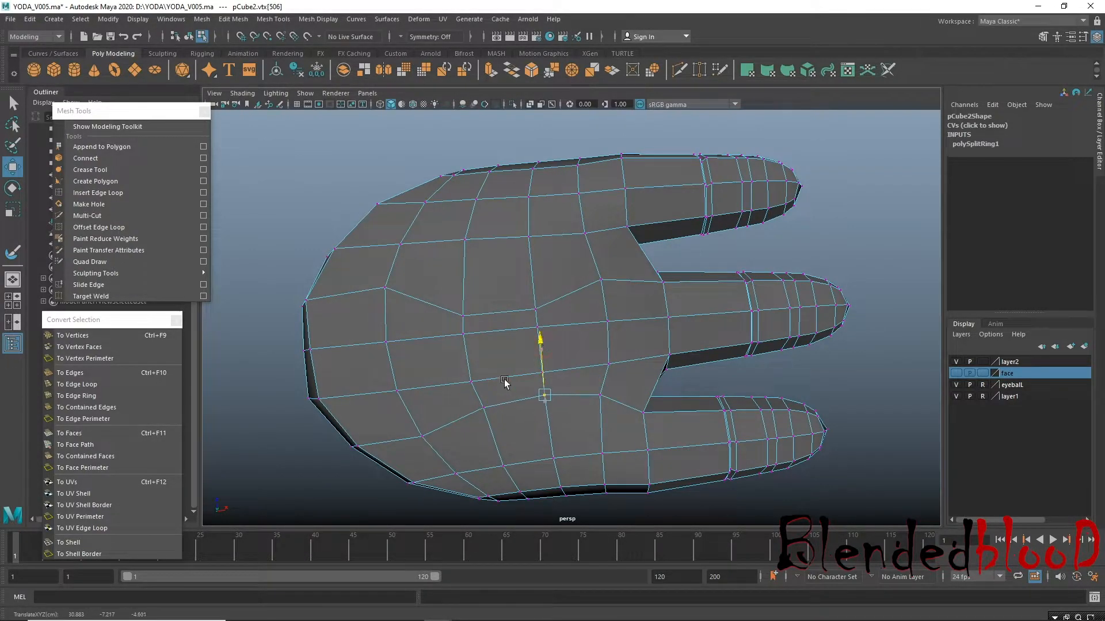
{"action": "left_click", "coordinate": [417, 439]}
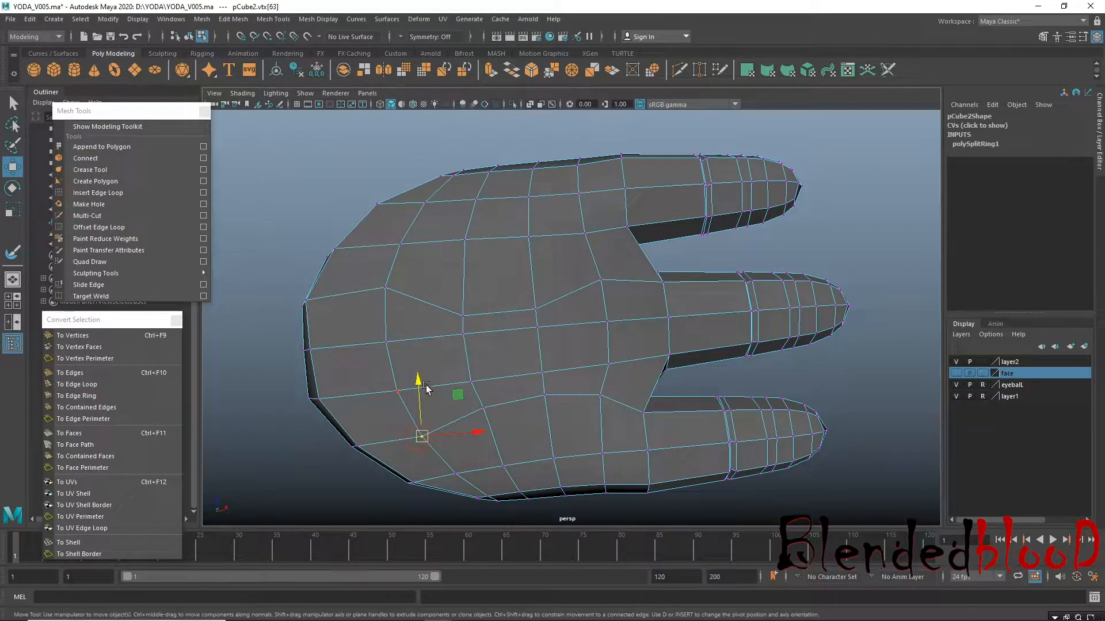
{"action": "left_click_drag", "start_coordinate": [417, 378], "coordinate": [504, 339]}
Select the lengthwise strip of three faces in the middle of the palm and push it inward to hollow the palm.
{"action": "right_click_drag", "start_coordinate": [503, 294], "coordinate": [503, 328]}
{"action": "left_click", "coordinate": [499, 353]}
{"action": "left_click_drag", "start_coordinate": [622, 371], "coordinate": [509, 359], "text": "alt"}
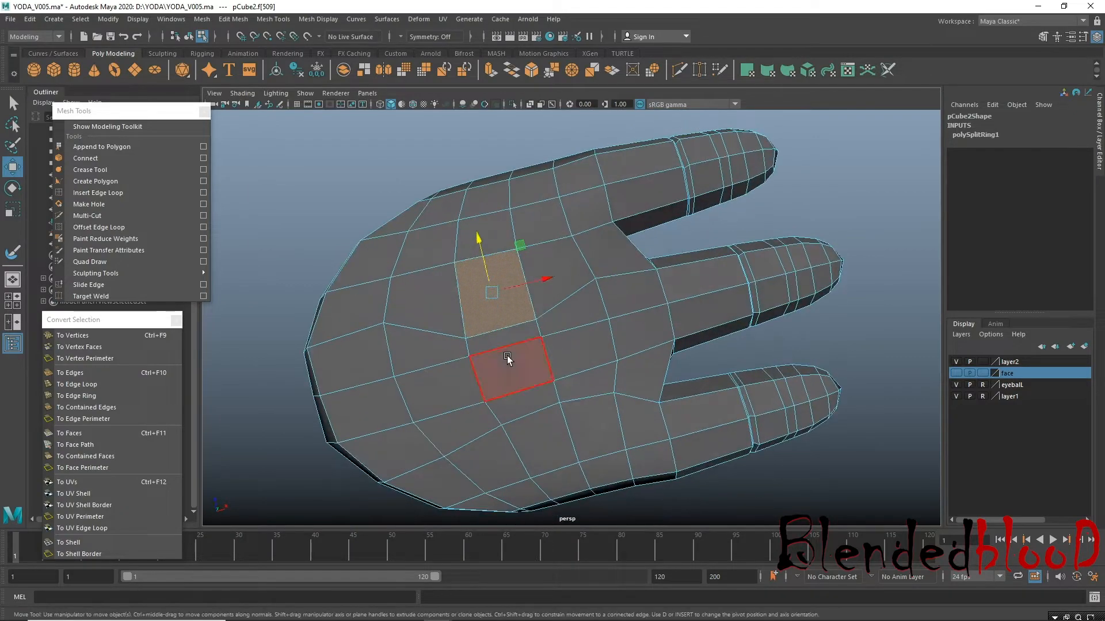
{"action": "left_click", "coordinate": [502, 339]}
{"action": "left_click", "coordinate": [515, 380]}
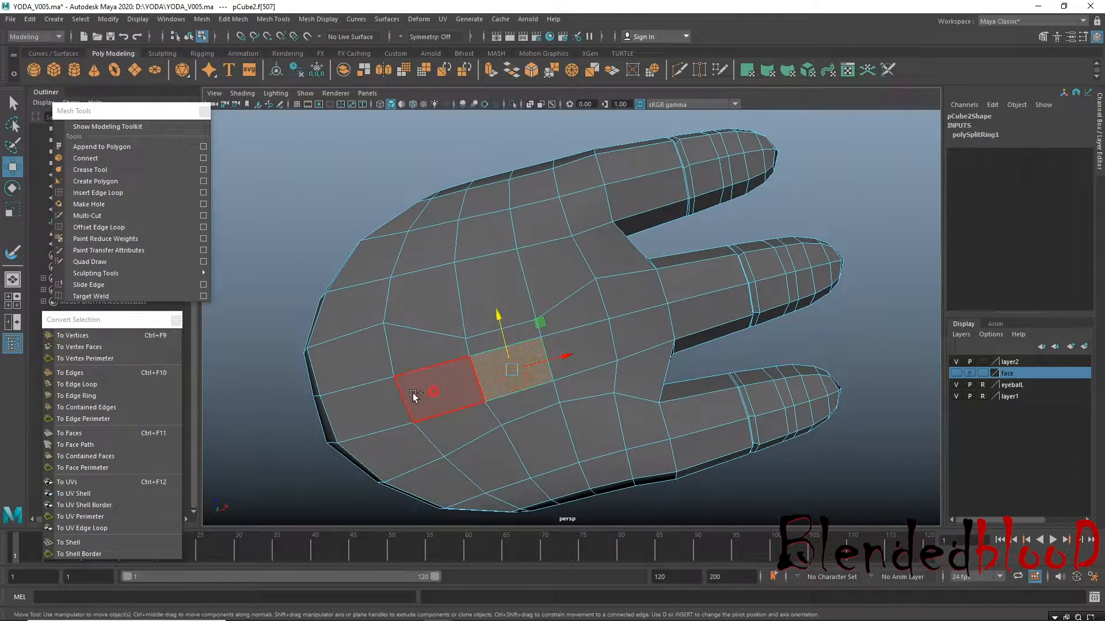
{"action": "left_click", "coordinate": [443, 387], "text": "shift"}
{"action": "left_click", "coordinate": [569, 353], "text": "shift"}
{"action": "left_click_drag", "start_coordinate": [542, 391], "coordinate": [620, 363], "text": "alt"}
Adjust individual vertices along the palm hollow, shifting the wrist-end one toward the upper lengthwise row.
{"action": "right_click_drag", "start_coordinate": [620, 363], "coordinate": [582, 309]}
{"action": "left_click", "coordinate": [604, 334]}
{"action": "left_click", "coordinate": [605, 336]}
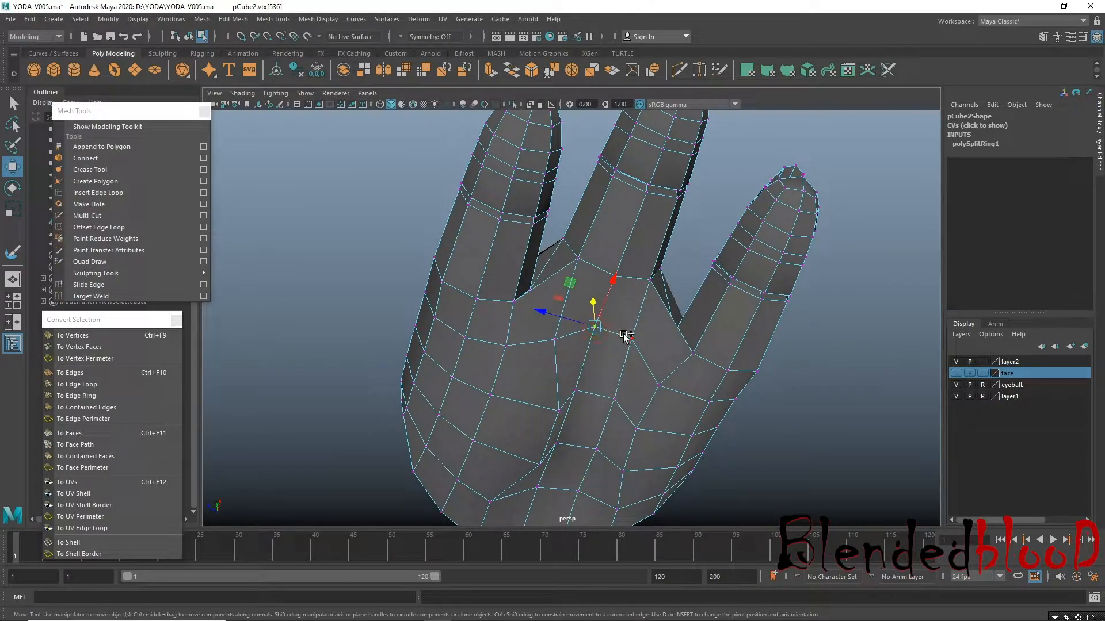
{"action": "left_click", "coordinate": [632, 340], "text": "shift"}
{"action": "left_click_drag", "start_coordinate": [631, 339], "coordinate": [616, 328], "text": "alt"}
{"action": "left_click_drag", "start_coordinate": [578, 383], "coordinate": [558, 329], "text": "alt"}
{"action": "left_click", "coordinate": [553, 335]}
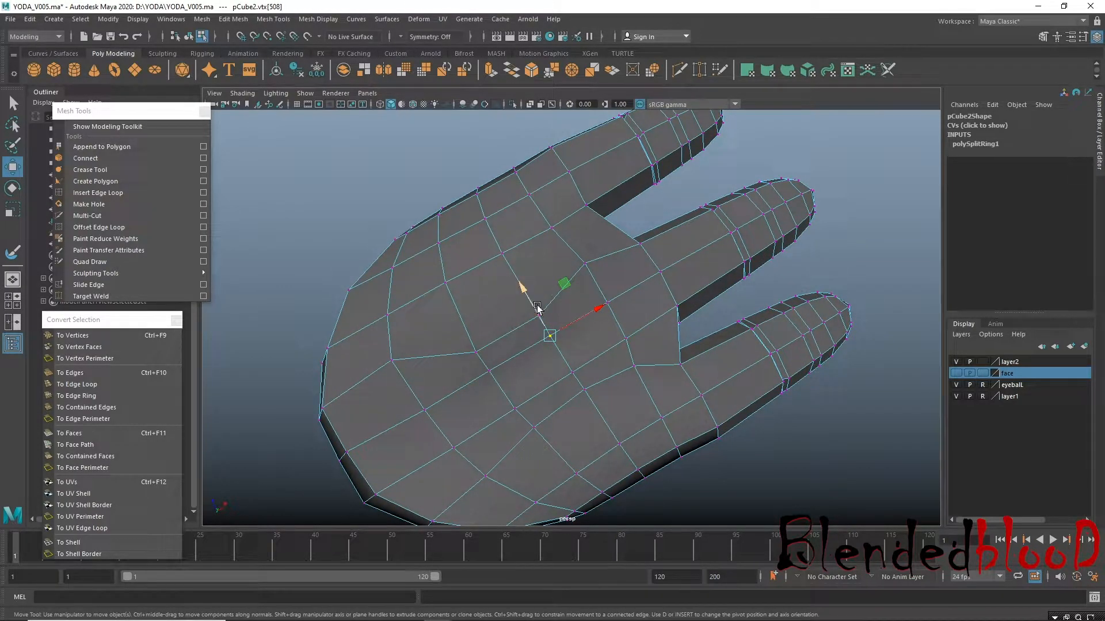
{"action": "left_click", "coordinate": [422, 404]}
{"action": "left_click_drag", "start_coordinate": [395, 352], "coordinate": [381, 326]}
{"action": "left_click", "coordinate": [607, 301]}
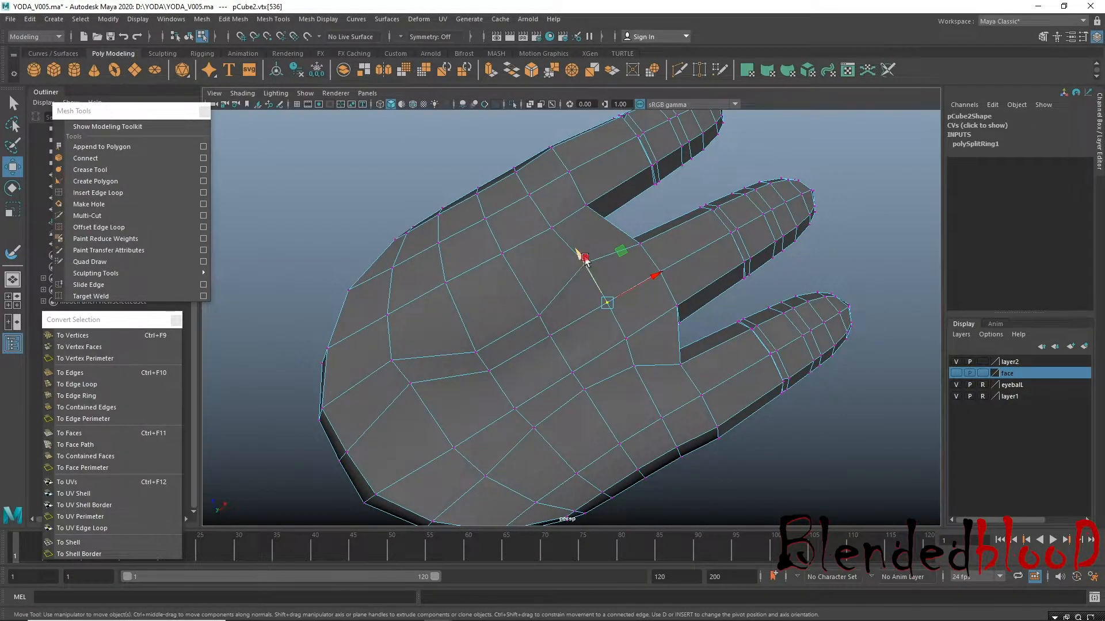
Lower three vertices in the palm hollow near the middle finger, and lower a separate vertex nearer the wrist.
{"action": "left_click_drag", "start_coordinate": [572, 242], "coordinate": [383, 404], "text": "alt"}
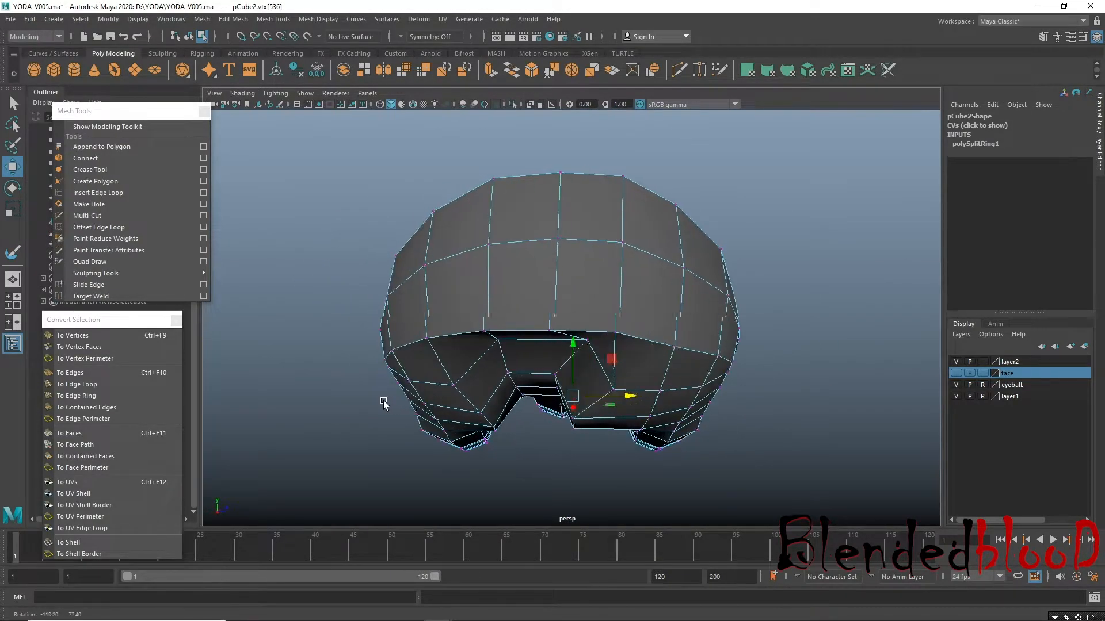
{"action": "left_click_drag", "start_coordinate": [719, 370], "coordinate": [581, 366], "text": "alt"}
{"action": "left_click", "coordinate": [599, 336]}
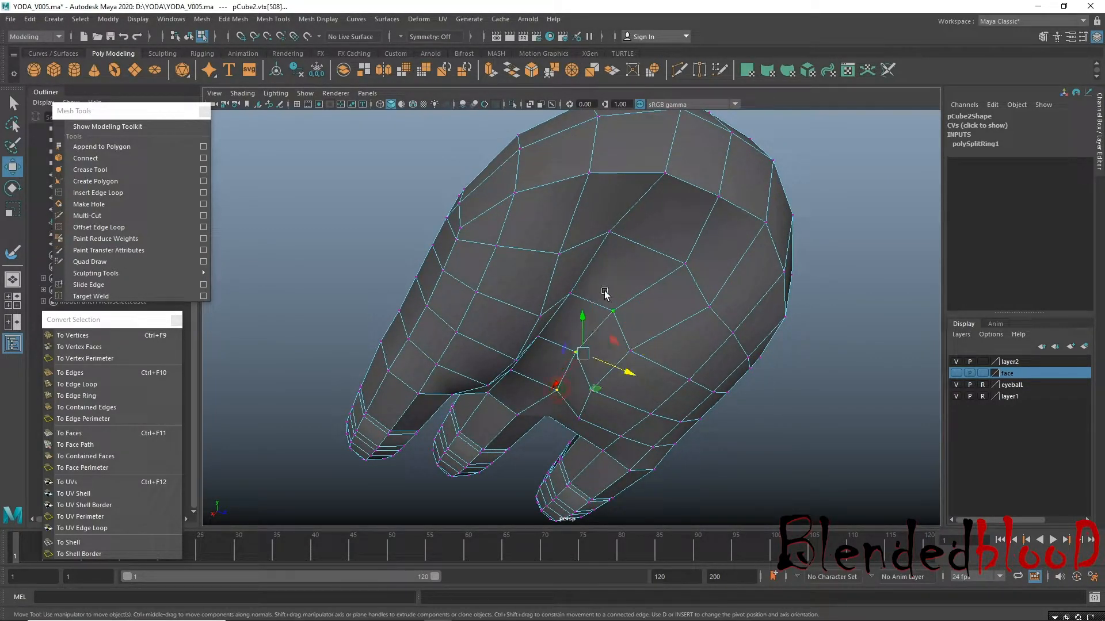
{"action": "middle_click_drag", "start_coordinate": [594, 339], "coordinate": [599, 336]}
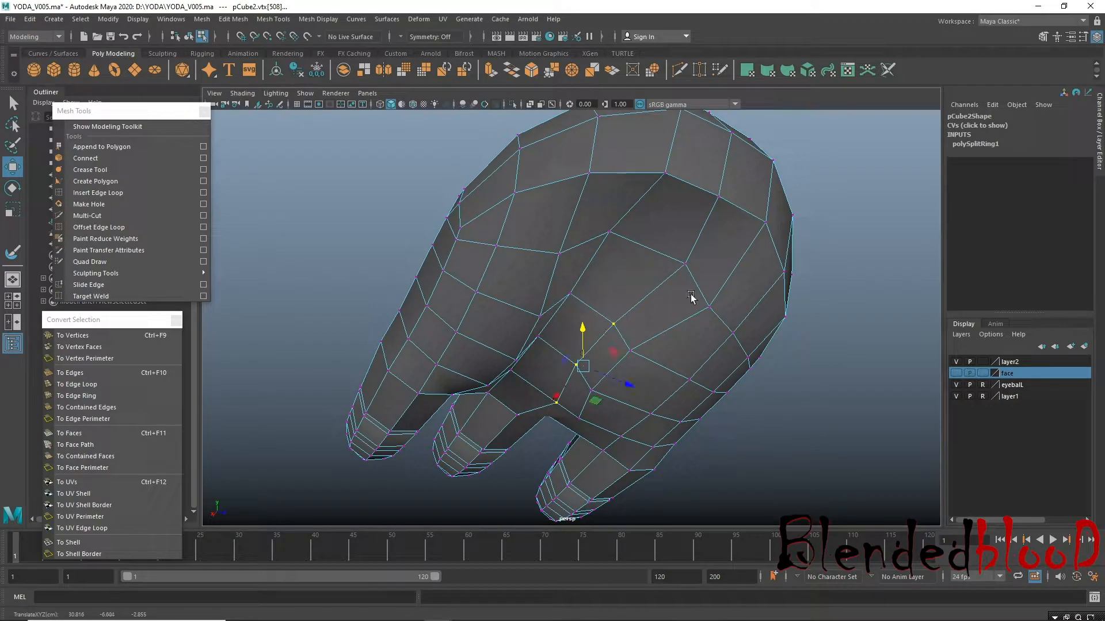
{"action": "left_click", "coordinate": [685, 265]}
{"action": "left_click_drag", "start_coordinate": [685, 266], "coordinate": [638, 257], "text": "alt"}
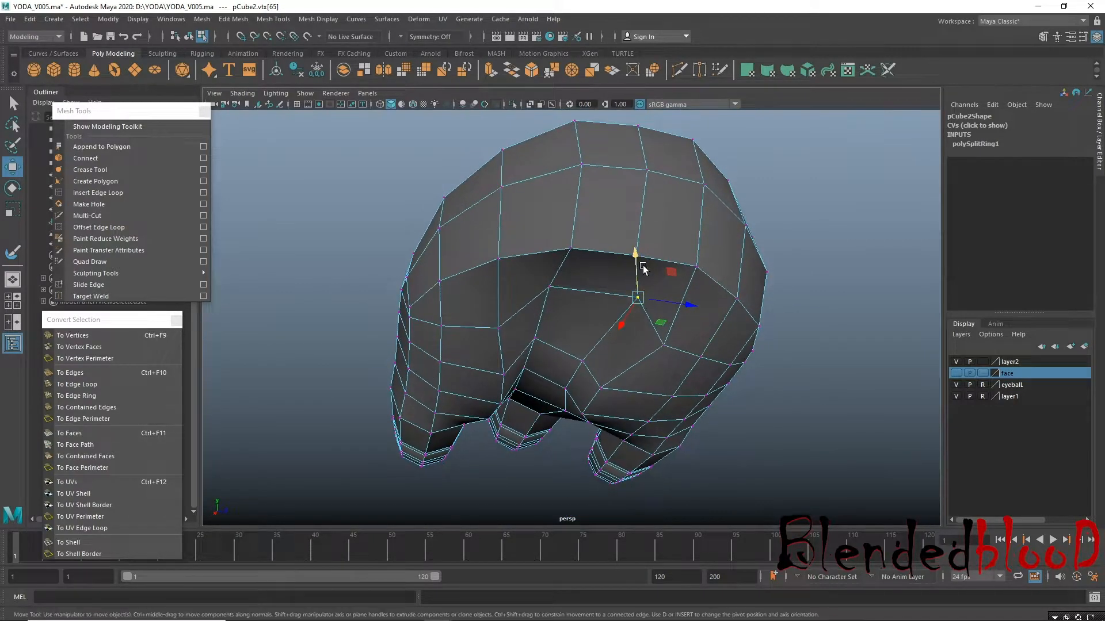
{"action": "middle_click_drag", "start_coordinate": [638, 257], "coordinate": [642, 286]}
Shift two neighbouring vertices on the edge of the palm hollow sideways together, and shift the vertex nearest the wrist the same way.
{"action": "left_click_drag", "start_coordinate": [642, 282], "coordinate": [850, 398], "text": "alt"}
{"action": "left_click_drag", "start_coordinate": [633, 387], "coordinate": [663, 340], "text": "alt"}
{"action": "middle_click_drag", "start_coordinate": [641, 355], "coordinate": [587, 302], "text": "alt"}
{"action": "left_click_drag", "start_coordinate": [587, 301], "coordinate": [587, 330], "text": "alt"}
{"action": "left_click", "coordinate": [585, 318]}
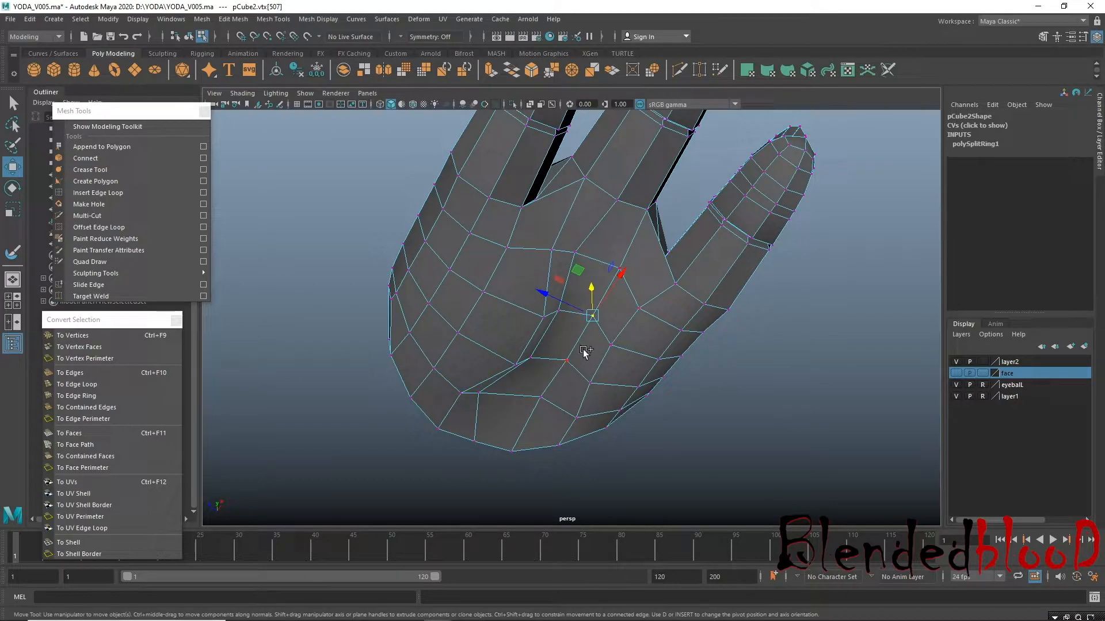
{"action": "left_click", "coordinate": [567, 362], "text": "shift"}
{"action": "left_click_drag", "start_coordinate": [533, 316], "coordinate": [526, 313]}
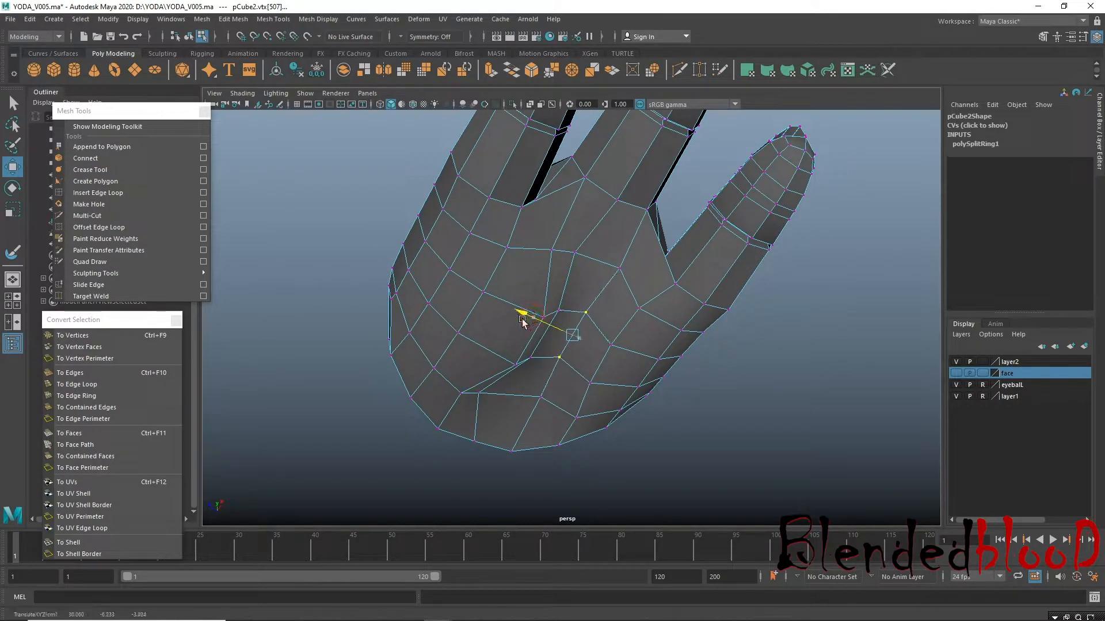
{"action": "left_click", "coordinate": [541, 398]}
{"action": "left_click_drag", "start_coordinate": [498, 379], "coordinate": [482, 378]}
{"action": "left_click_drag", "start_coordinate": [602, 316], "coordinate": [588, 357], "text": "alt"}
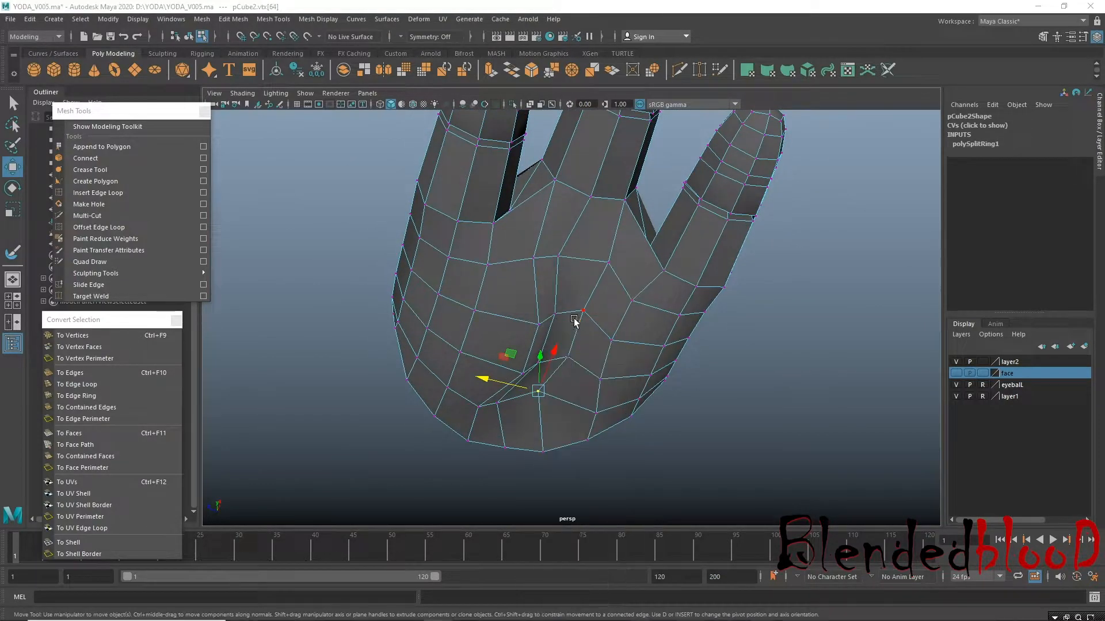
{"action": "key", "text": "ctrl+a"}
{"action": "left_click", "coordinate": [568, 357]}
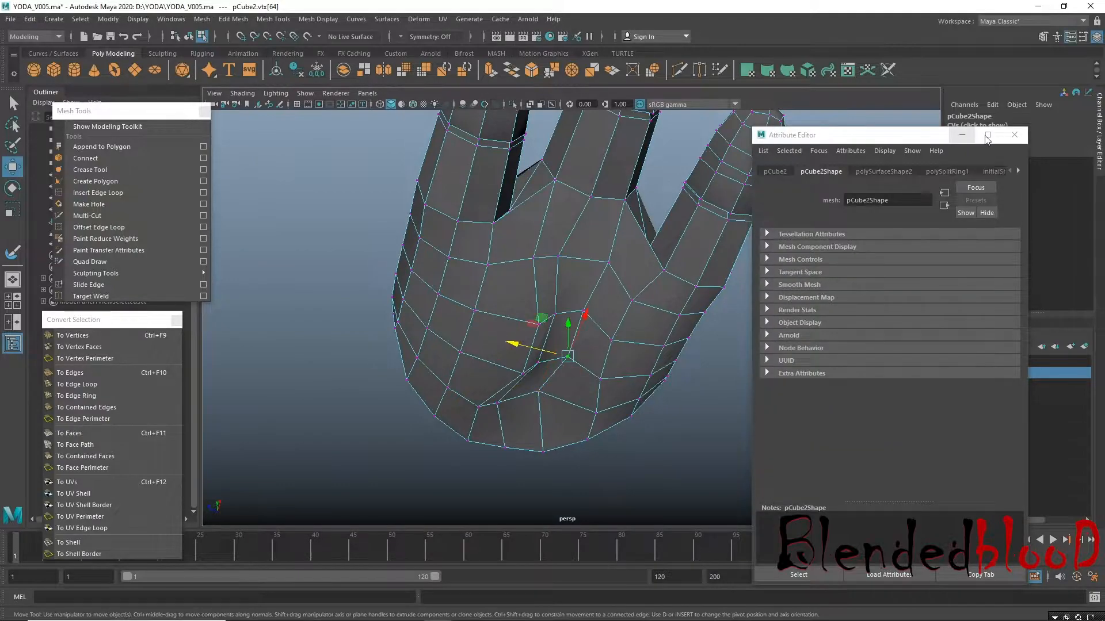
{"action": "left_click", "coordinate": [1017, 136]}
Select the three creased faces running from the wrist through the palm hollow and adjust their height.
{"action": "right_click_drag", "start_coordinate": [558, 379], "coordinate": [562, 333]}
{"action": "left_click", "coordinate": [543, 380]}
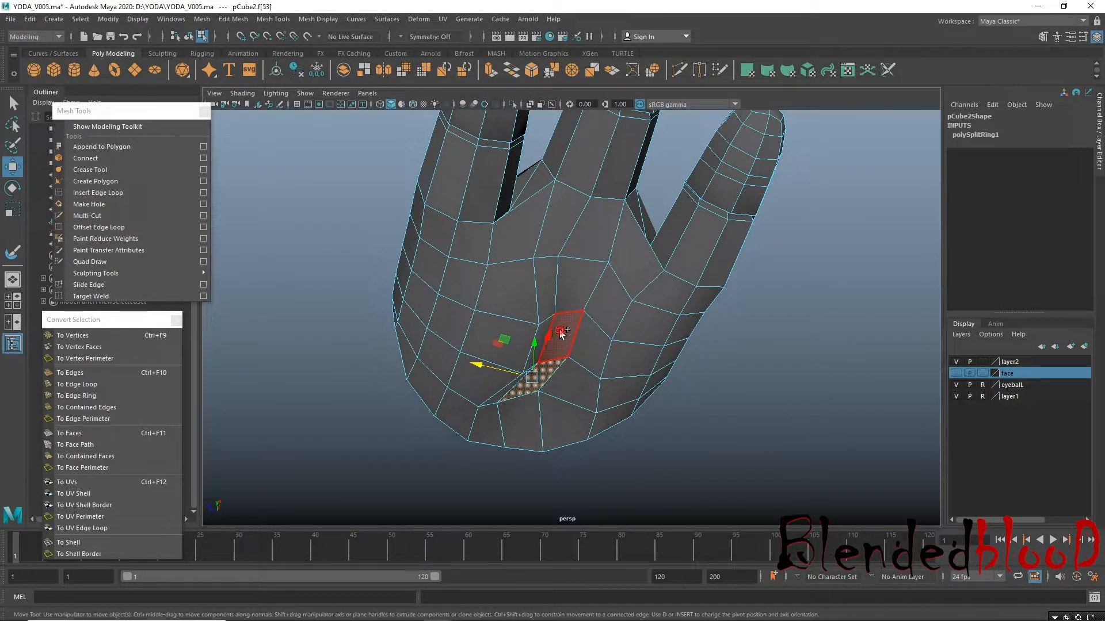
{"action": "left_click", "coordinate": [563, 332], "text": "shift"}
{"action": "left_click", "coordinate": [578, 297], "text": "shift"}
{"action": "left_click_drag", "start_coordinate": [578, 298], "coordinate": [562, 305], "text": "alt"}
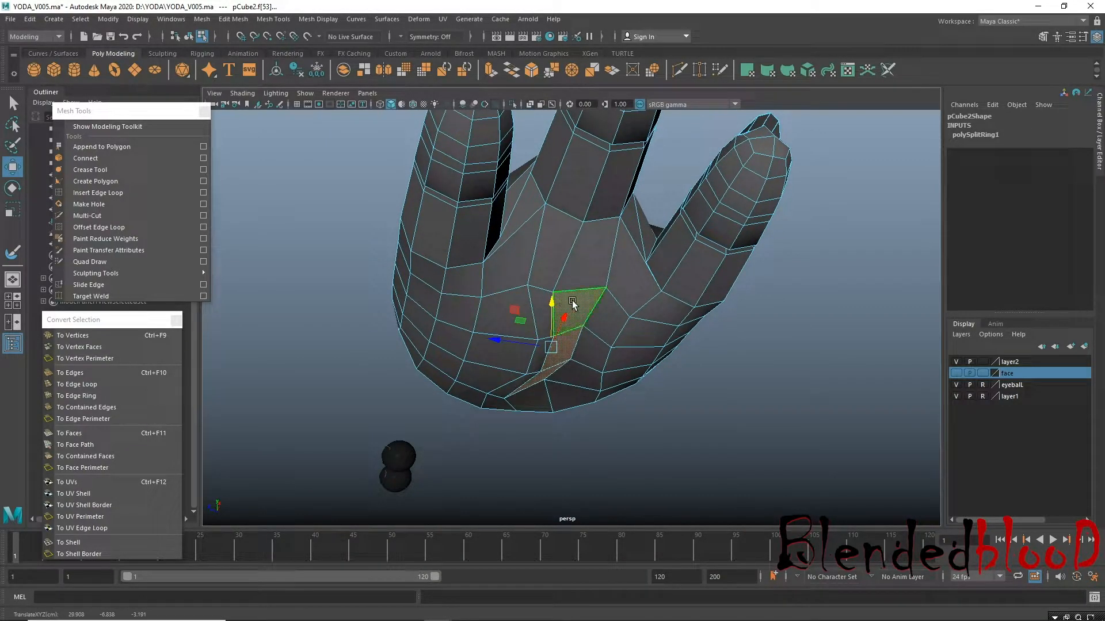
Preview the whole hand smoothed in object mode and examine the palm hollow near the wrist.
{"action": "key", "text": "3"}
{"action": "right_click_drag", "start_coordinate": [581, 276], "coordinate": [618, 259]}
{"action": "left_click", "coordinate": [703, 394]}
{"action": "left_click_drag", "start_coordinate": [702, 395], "coordinate": [553, 341], "text": "alt"}
{"action": "left_click", "coordinate": [577, 358]}
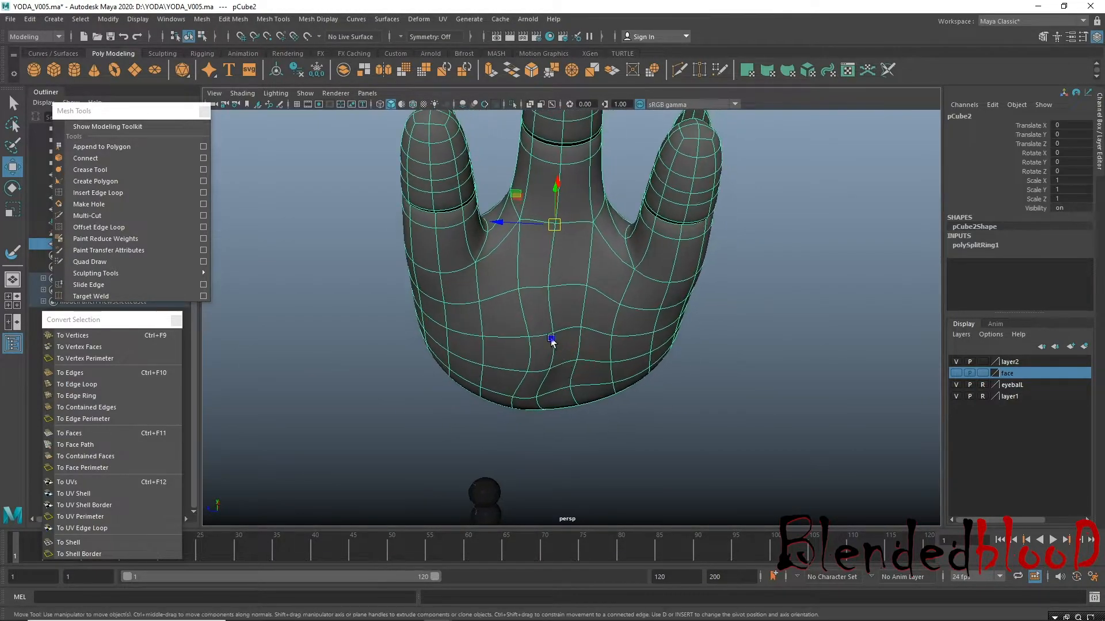
{"action": "scroll", "coordinate": [553, 345], "scroll_direction": "up", "scroll_amount": 2}
{"action": "middle_click_drag", "start_coordinate": [557, 353], "coordinate": [574, 358], "text": "alt"}
Return to the unsmoothed mesh, move the lengthwise edge near the wrist sideways to even its spacing, and switch to vertex editing.
{"action": "key", "text": "1"}
{"action": "right_click_drag", "start_coordinate": [538, 294], "coordinate": [536, 263]}
{"action": "left_click", "coordinate": [549, 361]}
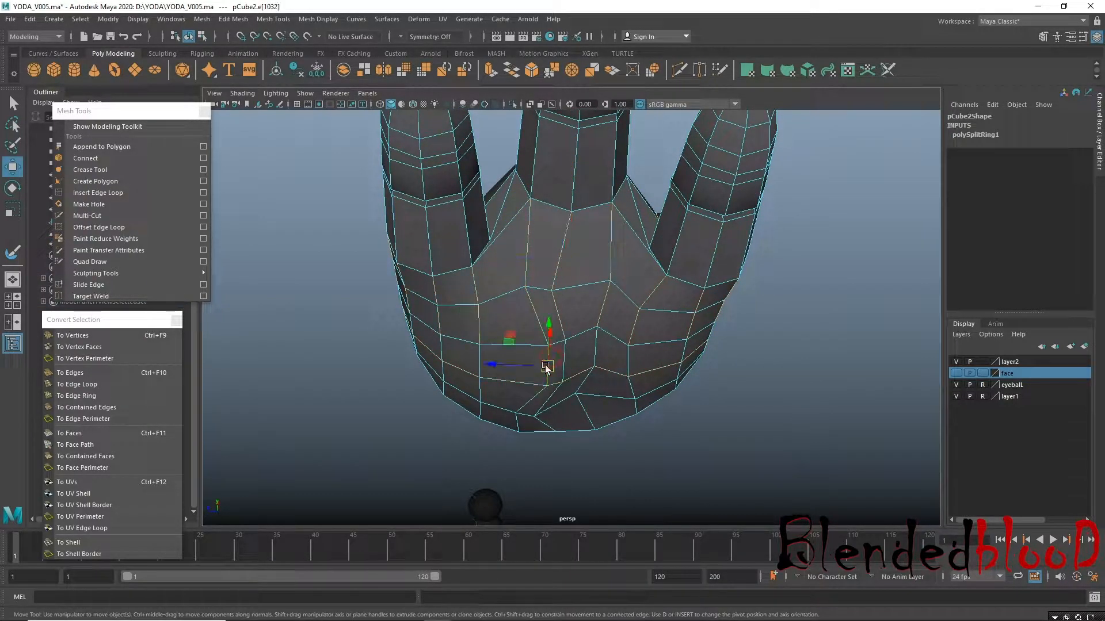
{"action": "left_click_drag", "start_coordinate": [493, 369], "coordinate": [472, 367]}
{"action": "mouse_move", "coordinate": [562, 317]}
{"action": "left_mouse_down", "text": "alt"}
{"action": "mouse_move", "coordinate": [592, 338]}
{"action": "mouse_move", "coordinate": [561, 308]}
{"action": "left_mouse_up", "text": "alt"}
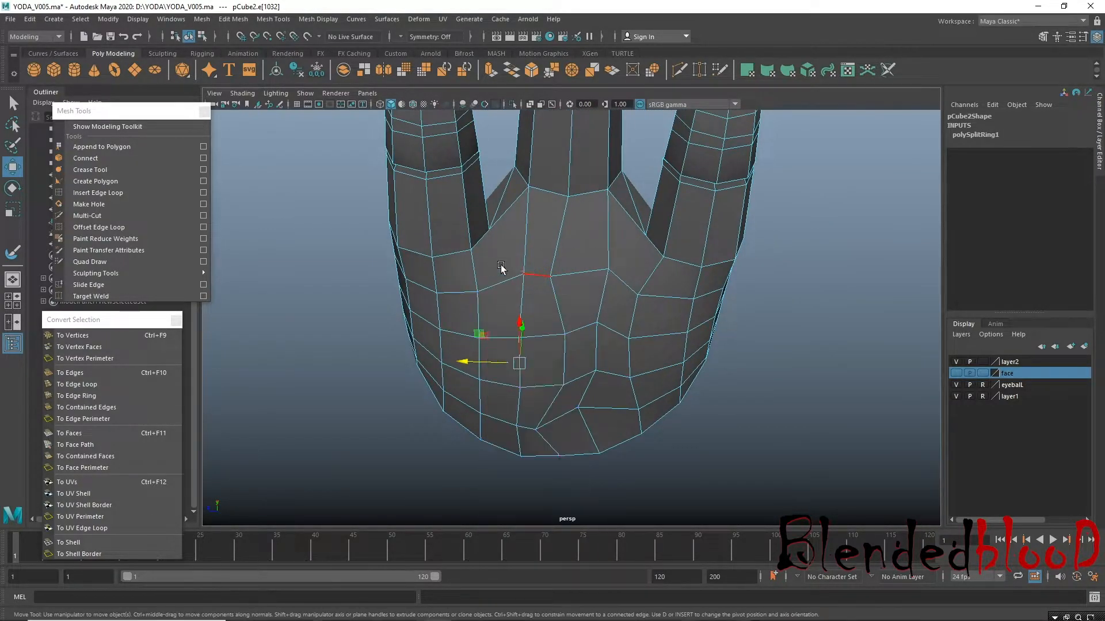
{"action": "key", "text": "F9"}
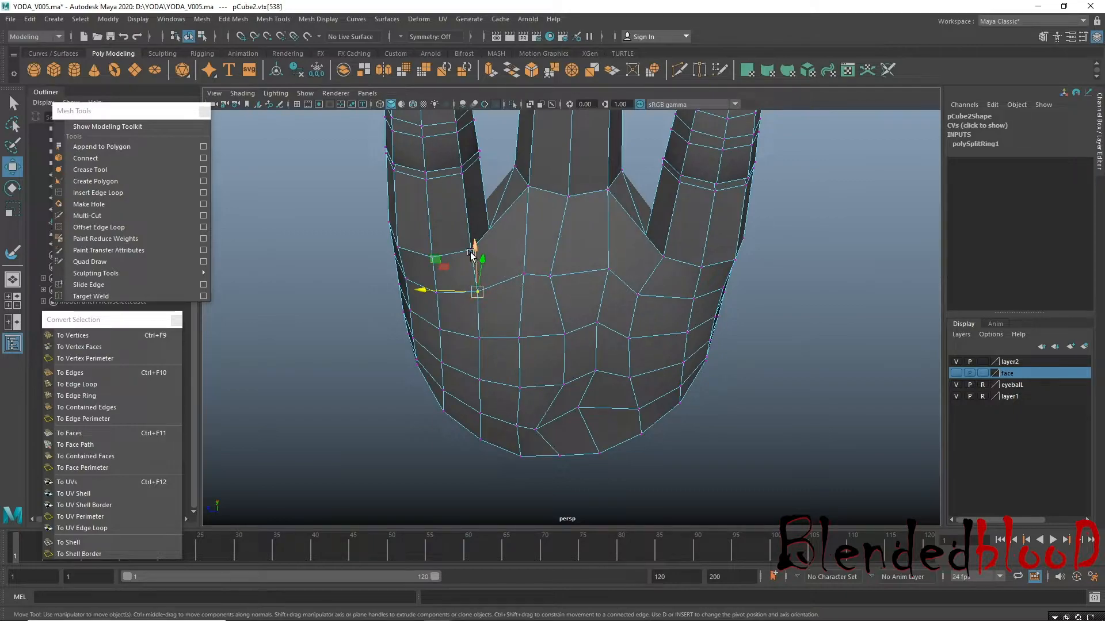
Move three vertices in the row below the fingers and one vertex near the wrist to even the palm's face spacing.
{"action": "left_click_drag", "start_coordinate": [477, 247], "coordinate": [477, 222]}
{"action": "left_click", "coordinate": [521, 274]}
{"action": "left_click_drag", "start_coordinate": [466, 274], "coordinate": [471, 278]}
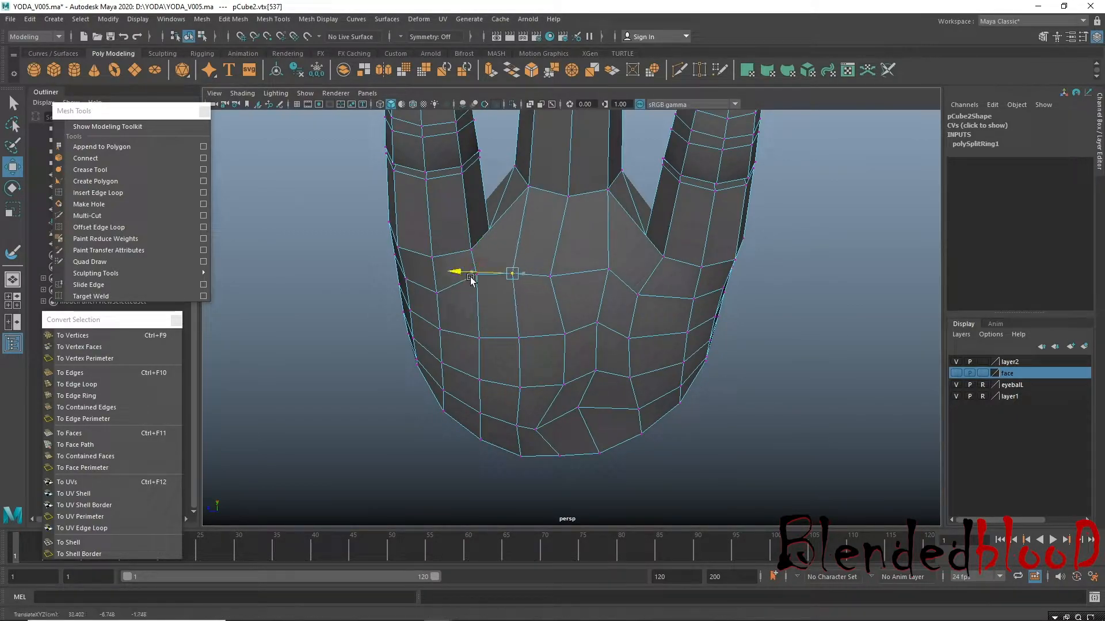
{"action": "left_click", "coordinate": [551, 276]}
{"action": "left_click_drag", "start_coordinate": [550, 235], "coordinate": [553, 246]}
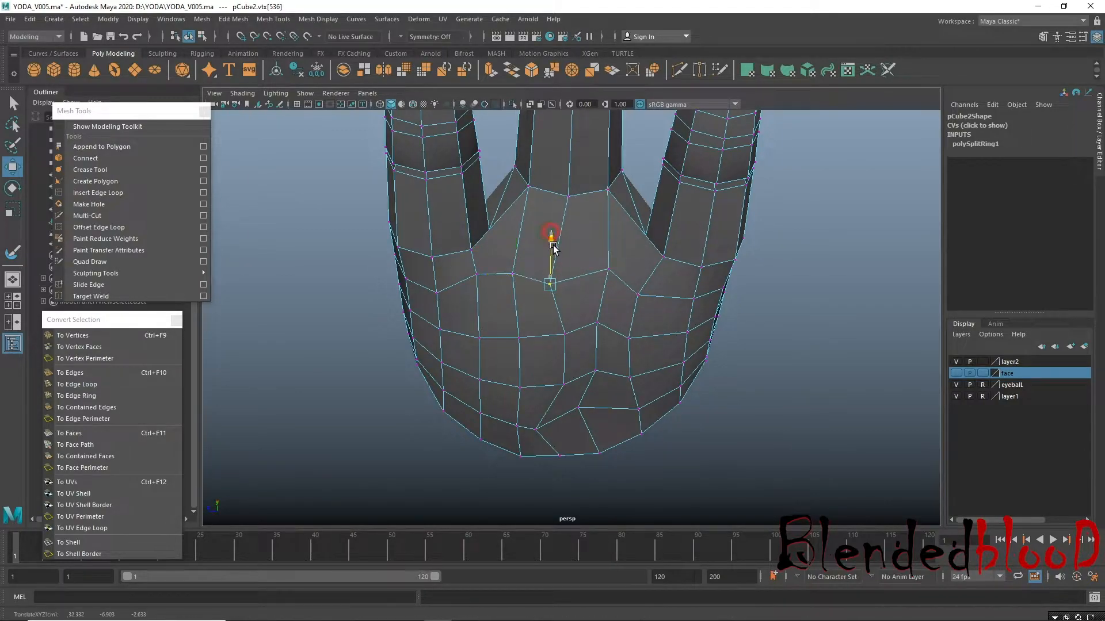
{"action": "left_click", "coordinate": [535, 429]}
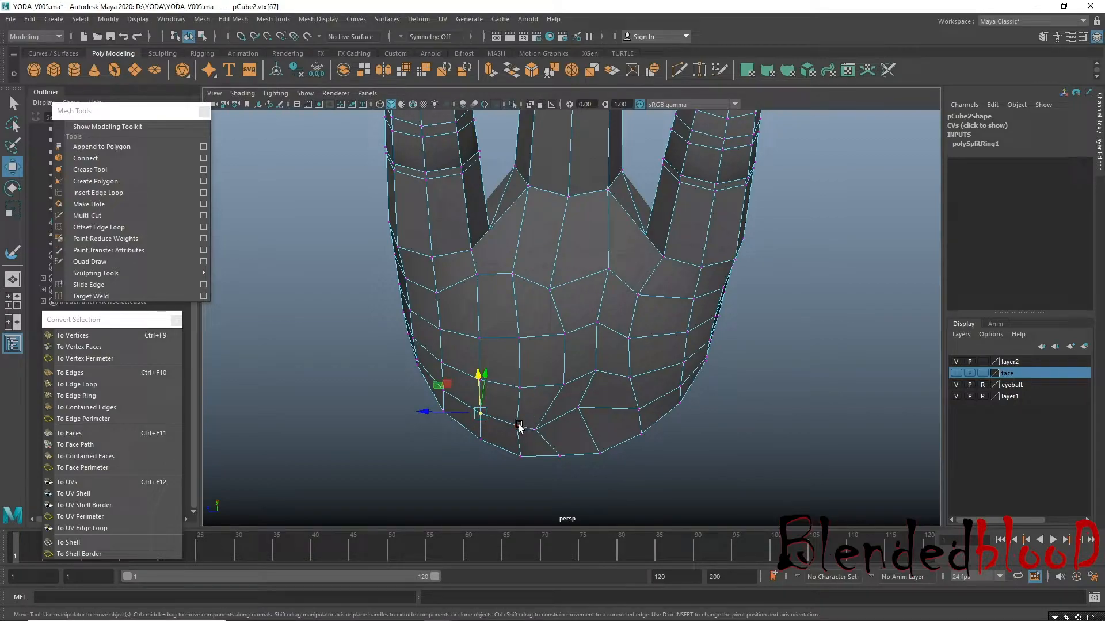
{"action": "left_click_drag", "start_coordinate": [465, 426], "coordinate": [456, 425]}
Select a face in the palm near the wrist, narrow its soft-selection falloff and move it to smooth the surface.
{"action": "left_click_drag", "start_coordinate": [573, 428], "coordinate": [545, 373], "text": "alt"}
{"action": "right_click_drag", "start_coordinate": [511, 347], "coordinate": [519, 322]}
{"action": "left_click", "coordinate": [495, 366]}
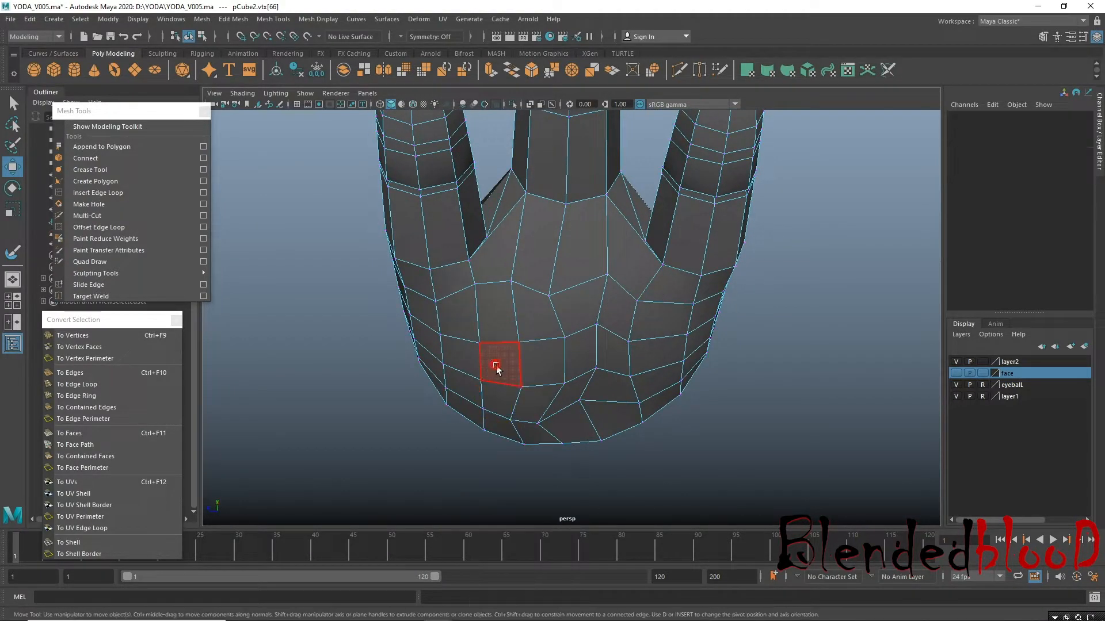
{"action": "left_click", "coordinate": [495, 366]}
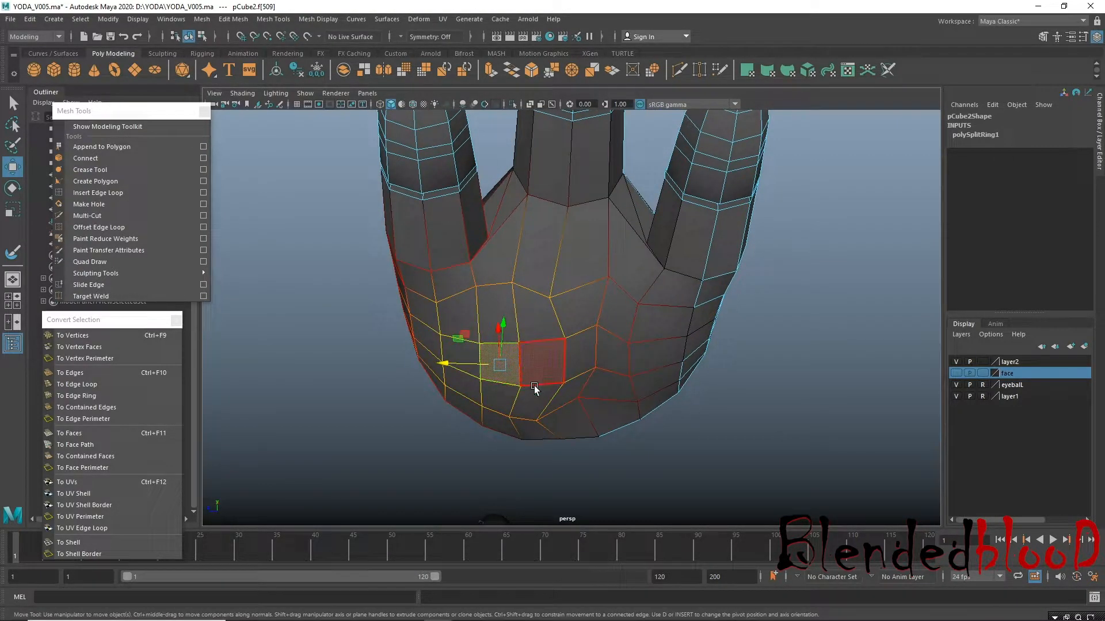
{"action": "middle_click_drag", "start_coordinate": [492, 387], "coordinate": [415, 387]}
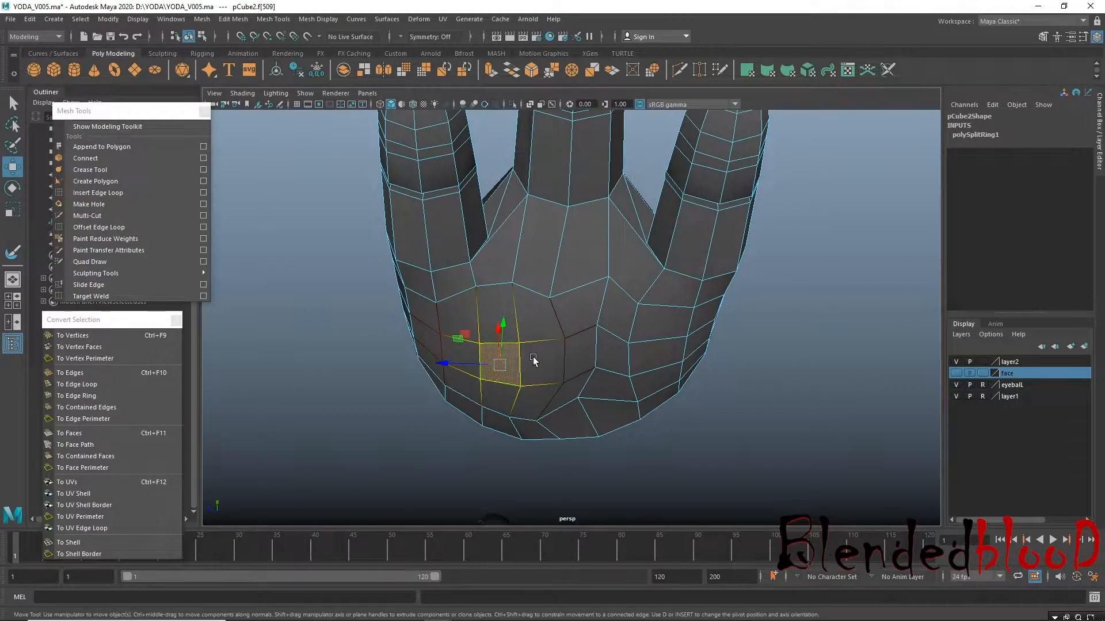
{"action": "left_click_drag", "start_coordinate": [530, 365], "coordinate": [518, 372], "text": "alt"}
{"action": "left_click_drag", "start_coordinate": [512, 326], "coordinate": [555, 323]}
{"action": "left_click_drag", "start_coordinate": [627, 362], "coordinate": [538, 394], "text": "alt"}
Preview the hand smoothed in object mode and examine the fingers from the front and side.
{"action": "right_click_drag", "start_coordinate": [493, 316], "coordinate": [539, 273]}
{"action": "key", "text": "3"}
{"action": "left_click", "coordinate": [708, 456]}
{"action": "left_click_drag", "start_coordinate": [454, 399], "coordinate": [469, 337], "text": "alt"}
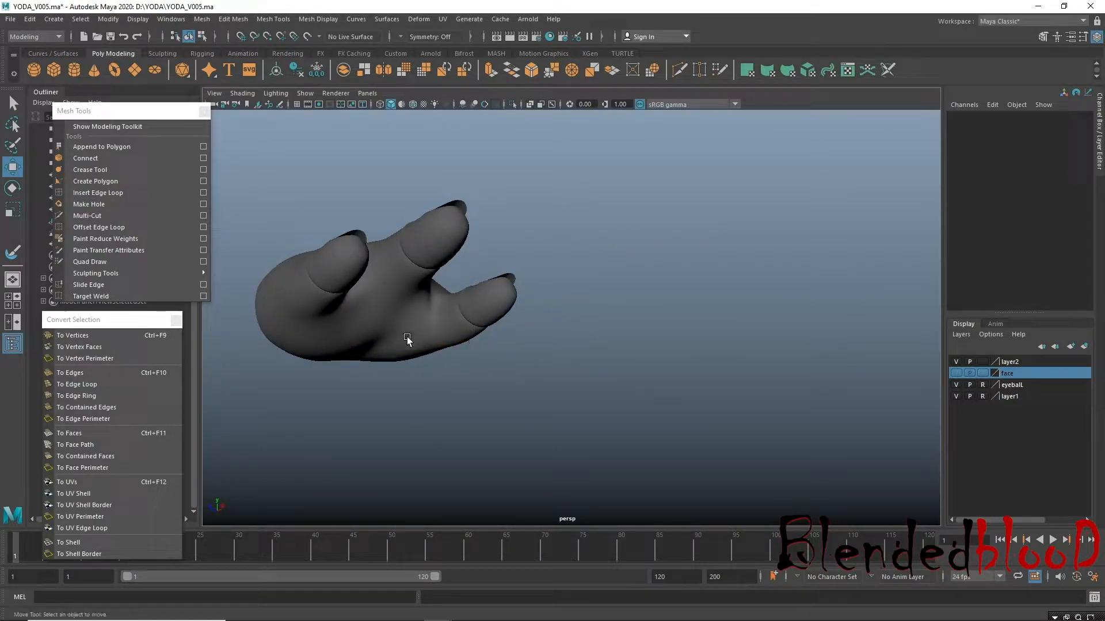
{"action": "left_click_drag", "start_coordinate": [396, 346], "coordinate": [521, 383], "text": "alt"}
{"action": "right_click_drag", "start_coordinate": [521, 379], "coordinate": [499, 406], "text": "alt"}
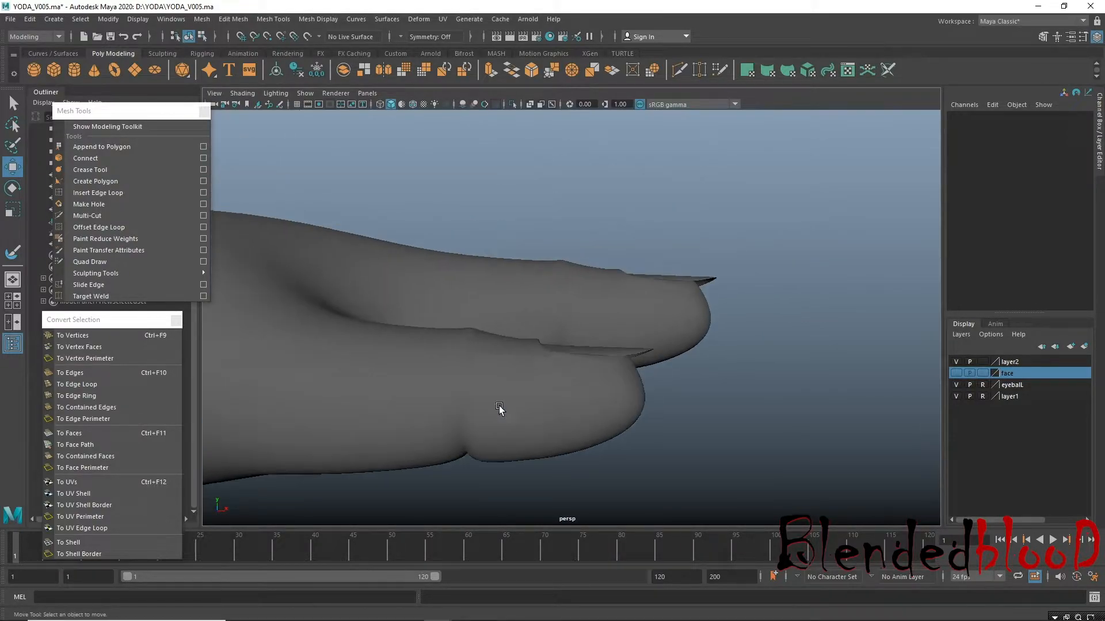
Return to the unsmoothed mesh and try to scale the crease edge loops around the first finger joints.
{"action": "left_click", "coordinate": [466, 385]}
{"action": "key", "text": "1"}
{"action": "right_click", "coordinate": [477, 368]}
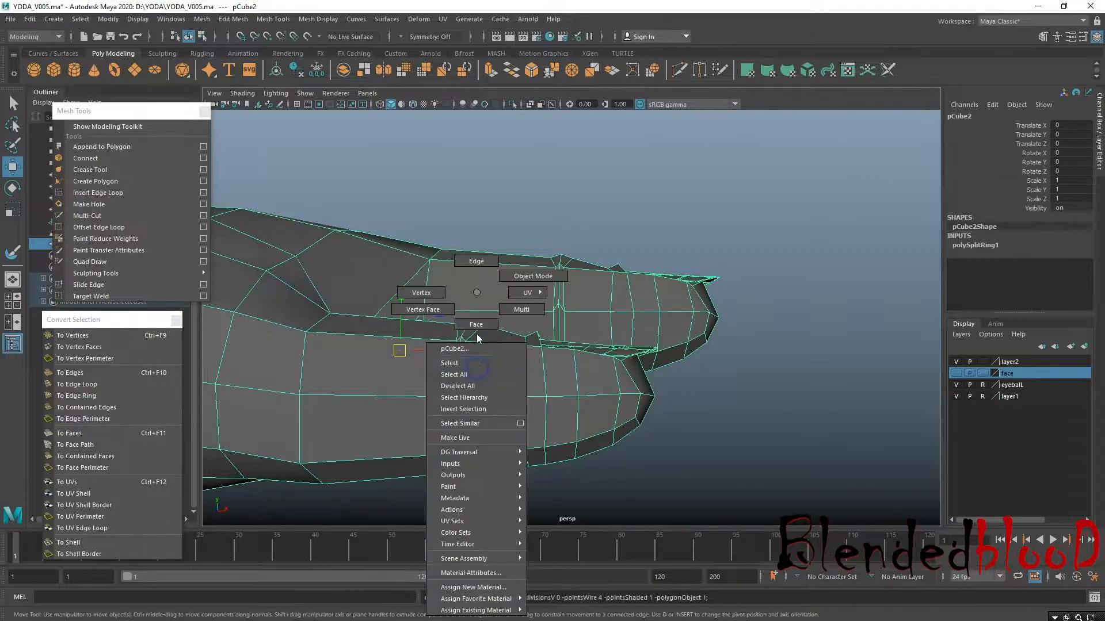
{"action": "right_click_drag", "start_coordinate": [477, 310], "coordinate": [476, 262]}
{"action": "left_click", "coordinate": [465, 356]}
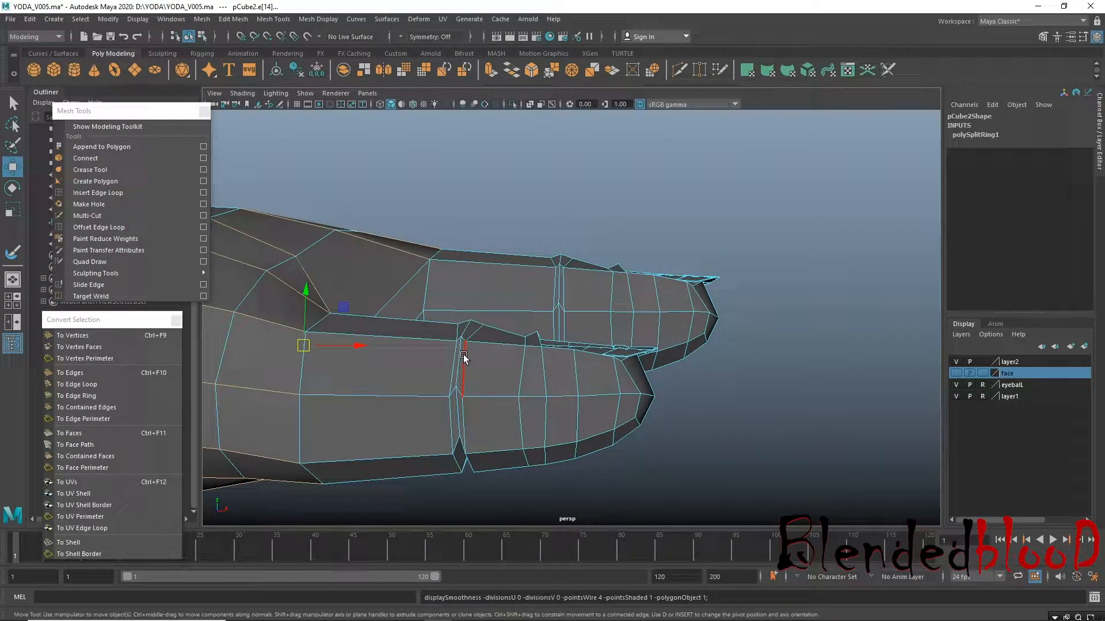
{"action": "double_click", "coordinate": [460, 358]}
{"action": "left_click_drag", "start_coordinate": [475, 371], "coordinate": [449, 411], "text": "alt"}
{"action": "middle_click_drag", "start_coordinate": [448, 376], "coordinate": [445, 324], "text": "alt"}
{"action": "key", "text": "r"}
{"action": "left_click", "coordinate": [412, 385]}
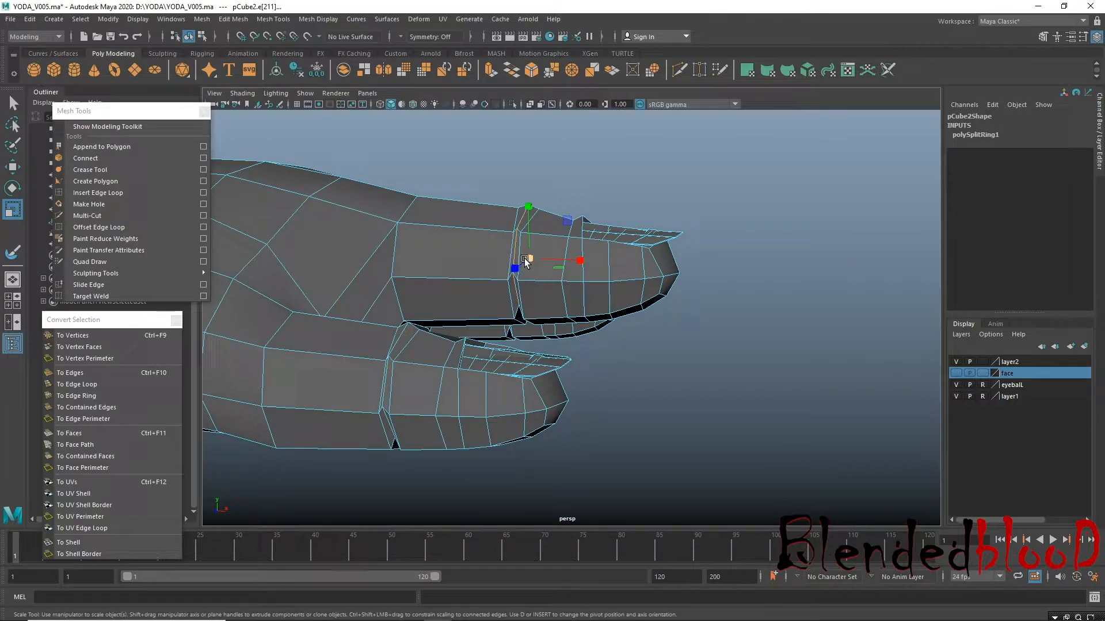
Try to adjust the matching crease edges on the remaining finger and preview the hand smoothed from the side.
{"action": "left_click_drag", "start_coordinate": [525, 262], "coordinate": [441, 305], "text": "alt"}
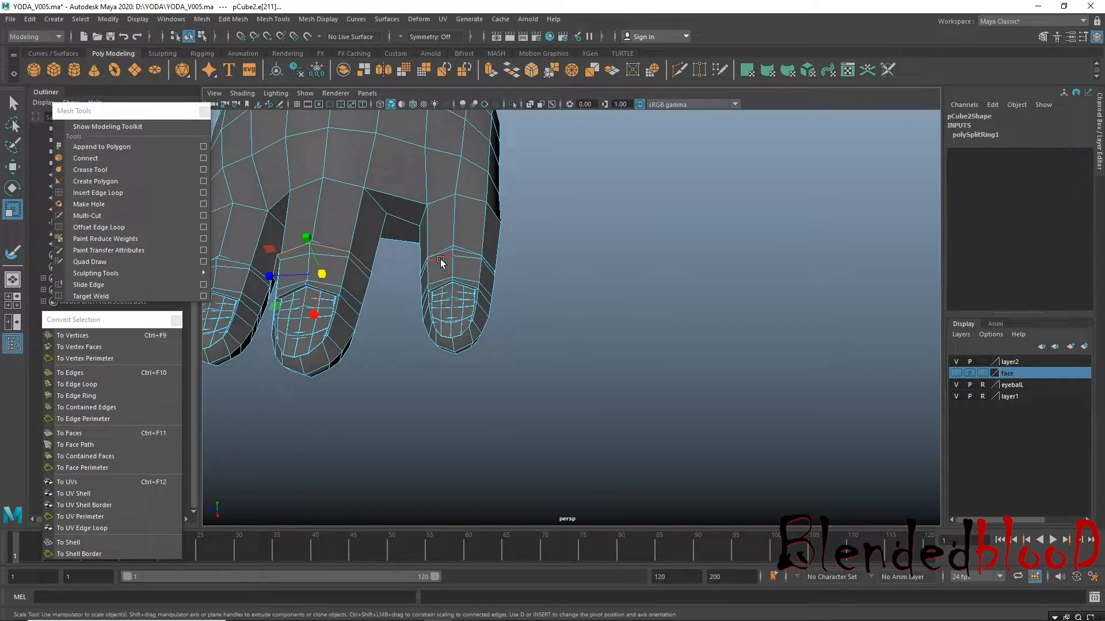
{"action": "left_click", "coordinate": [455, 267]}
{"action": "left_click_drag", "start_coordinate": [461, 275], "coordinate": [462, 275]}
{"action": "key", "text": "w"}
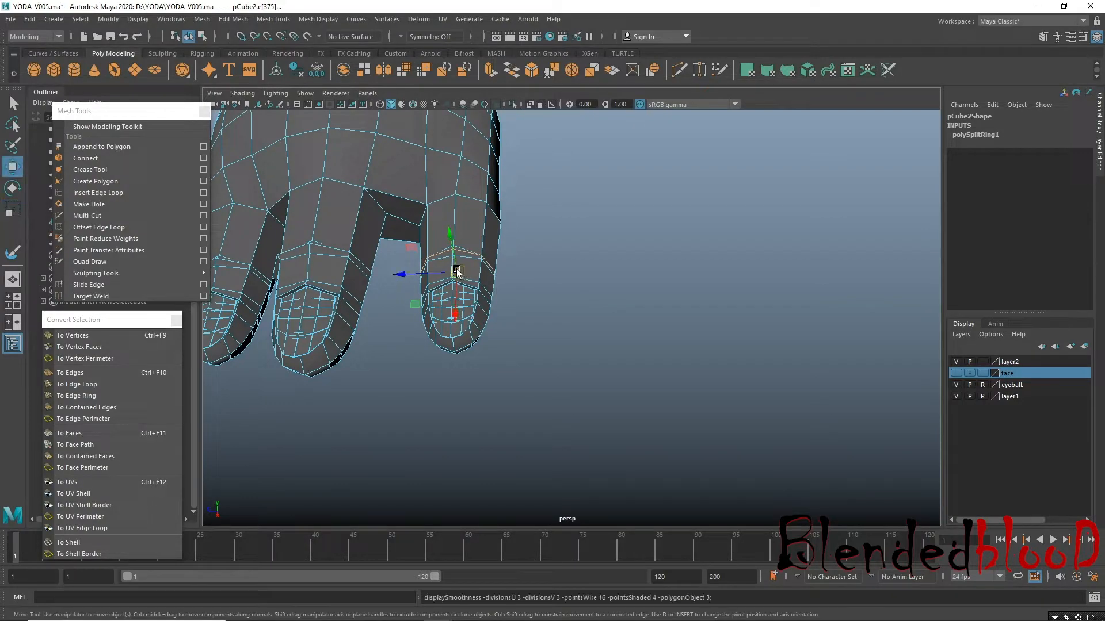
{"action": "key", "text": "3"}
{"action": "left_click", "coordinate": [528, 301]}
{"action": "mouse_move", "coordinate": [528, 301]}
{"action": "left_mouse_down", "text": "alt"}
{"action": "mouse_move", "coordinate": [462, 344]}
{"action": "mouse_move", "coordinate": [513, 286]}
{"action": "left_mouse_up", "text": "alt"}
{"action": "left_click", "coordinate": [511, 305]}
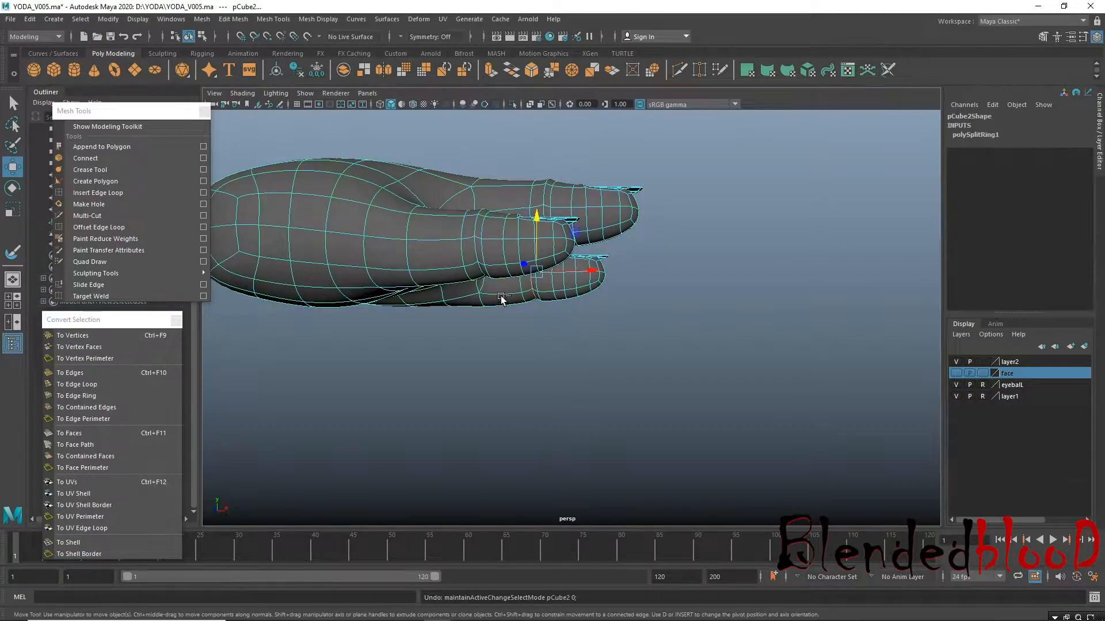
Undo the crease edge edits on the fingers.
{"action": "key", "text": "ctrl+z"}
{"action": "key", "text": "ctrl+z"}
{"action": "key", "text": "ctrl+z"}
{"action": "key", "text": "ctrl+z"}
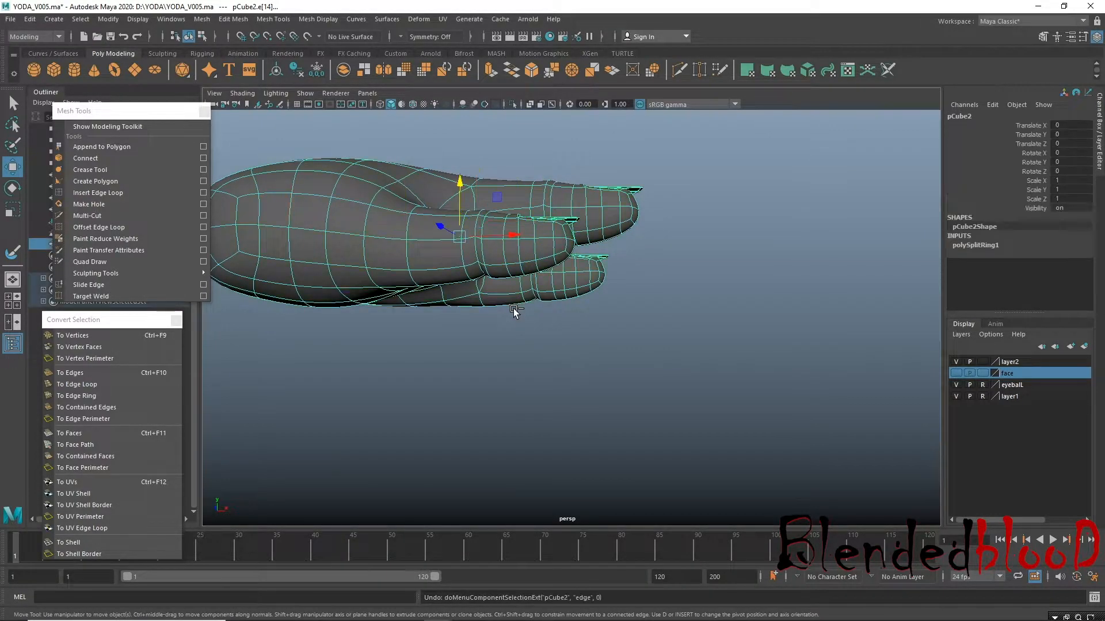
Examine the smoothed hand in object mode from the side around to the wrist end.
{"action": "right_click_drag", "start_coordinate": [469, 259], "coordinate": [507, 240]}
{"action": "left_click", "coordinate": [584, 384]}
{"action": "right_click_drag", "start_coordinate": [584, 384], "coordinate": [523, 369], "text": "alt"}
{"action": "left_click_drag", "start_coordinate": [523, 368], "coordinate": [638, 378], "text": "alt"}
{"action": "middle_click_drag", "start_coordinate": [639, 378], "coordinate": [481, 340], "text": "alt"}
{"action": "left_click", "coordinate": [483, 341]}
{"action": "left_click_drag", "start_coordinate": [527, 397], "coordinate": [595, 326], "text": "alt"}
{"action": "middle_click_drag", "start_coordinate": [595, 326], "coordinate": [548, 368], "text": "alt"}
On the unsmoothed mesh, select the faces at the wrist end of the palm and extrude them.
{"action": "key", "text": "1"}
{"action": "right_click_drag", "start_coordinate": [527, 280], "coordinate": [537, 308]}
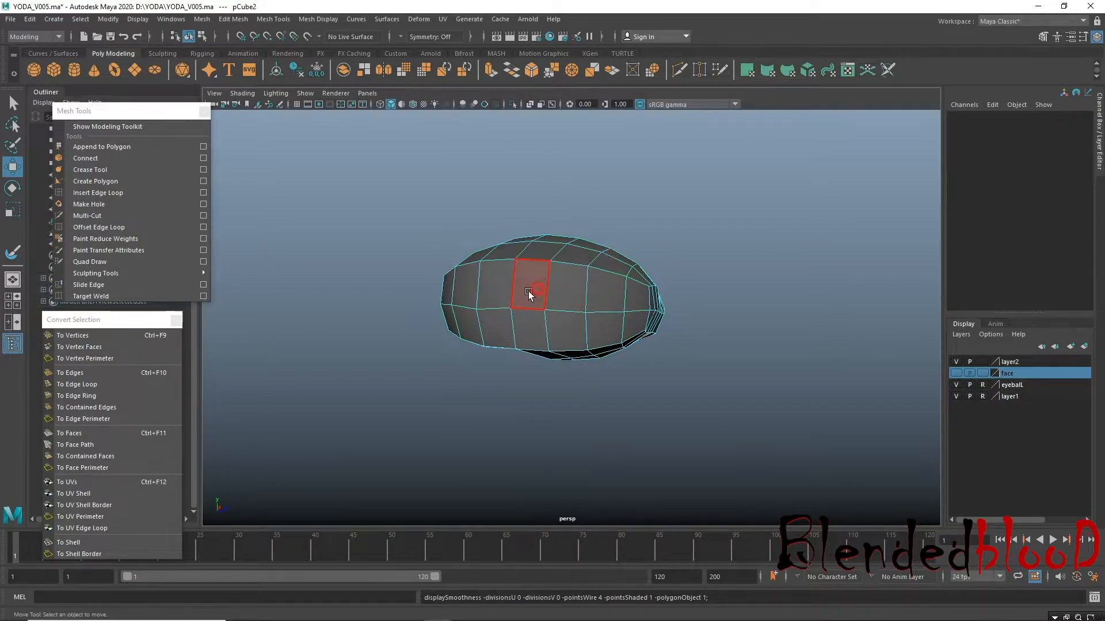
{"action": "left_click", "coordinate": [537, 288]}
{"action": "left_click", "coordinate": [524, 324], "text": "shift"}
{"action": "left_click_drag", "start_coordinate": [544, 327], "coordinate": [522, 419], "text": "alt"}
{"action": "left_click", "coordinate": [516, 304], "text": "shift"}
{"action": "left_click", "coordinate": [506, 333], "text": "shift"}
{"action": "left_click", "coordinate": [632, 314], "text": "shift"}
{"action": "left_click_drag", "start_coordinate": [543, 311], "coordinate": [606, 236], "text": "alt"}
{"action": "left_click", "coordinate": [616, 229], "text": "ctrl"}
{"action": "left_click_drag", "start_coordinate": [604, 189], "coordinate": [627, 260], "text": "alt"}
{"action": "left_click", "coordinate": [629, 260], "text": "shift"}
{"action": "left_click_drag", "start_coordinate": [658, 294], "coordinate": [524, 184], "text": "alt"}
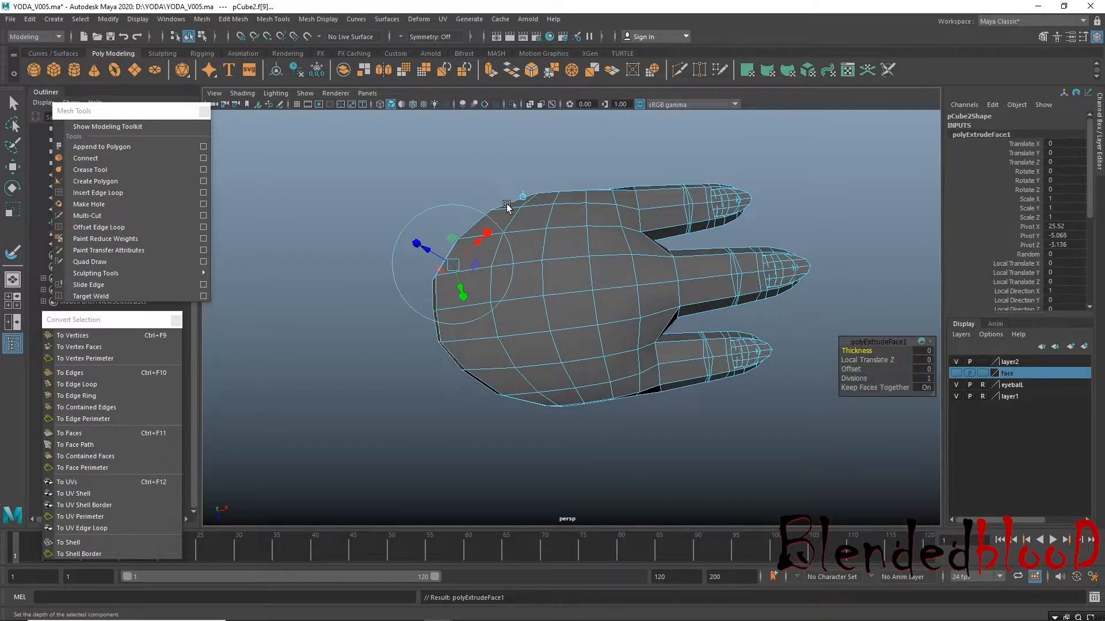
Pull the extruded faces away from the palm to form a wrist stub and delete its end faces.
{"action": "key", "text": "w"}
{"action": "left_click_drag", "start_coordinate": [509, 300], "coordinate": [451, 326]}
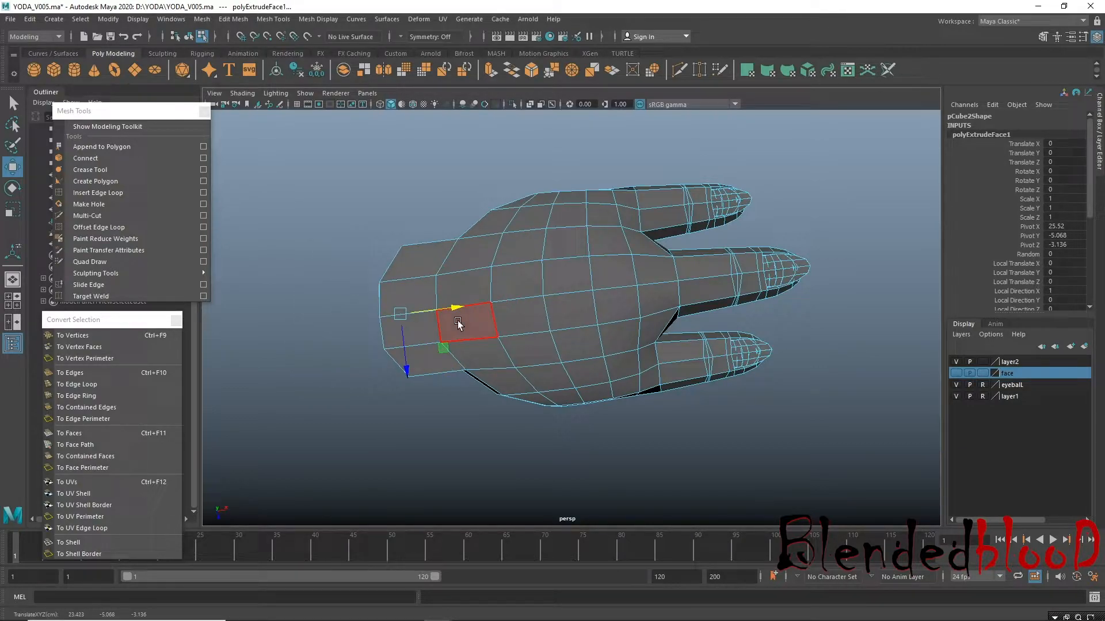
{"action": "key", "text": "Delete"}
Select the border edges of the wrist opening and scale them flat along the arm direction.
{"action": "left_click_drag", "start_coordinate": [444, 396], "coordinate": [490, 359], "text": "alt"}
{"action": "left_click", "coordinate": [556, 345]}
{"action": "middle_click_drag", "start_coordinate": [567, 336], "coordinate": [632, 331], "text": "alt"}
{"action": "right_click_drag", "start_coordinate": [511, 295], "coordinate": [511, 261]}
{"action": "key", "text": "r"}
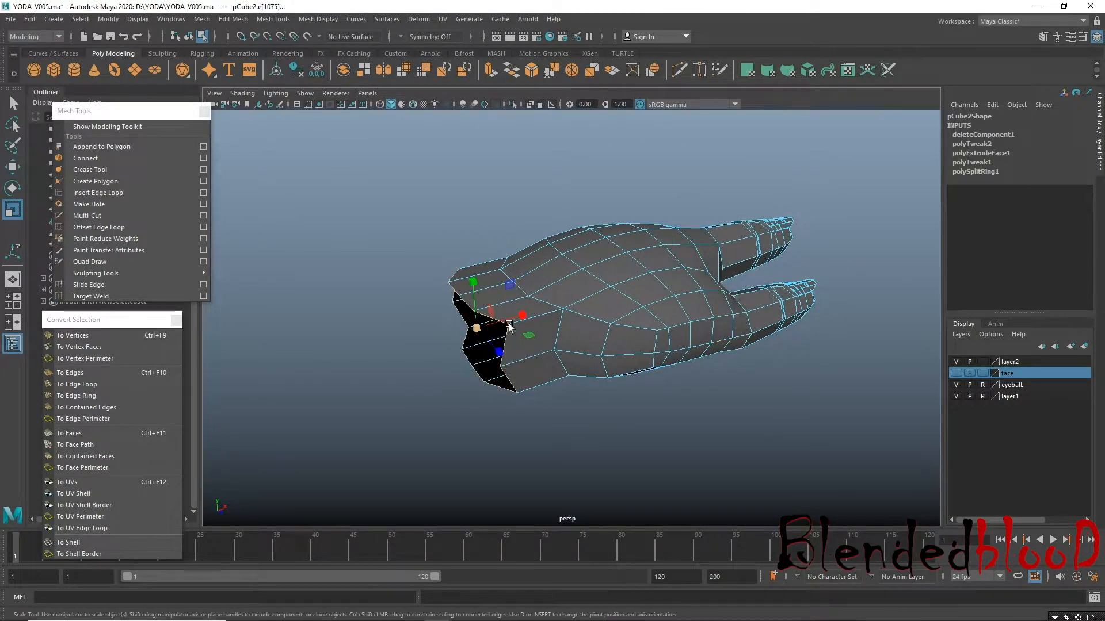
{"action": "left_click_drag", "start_coordinate": [523, 315], "coordinate": [273, 416]}
{"action": "key", "text": "w"}
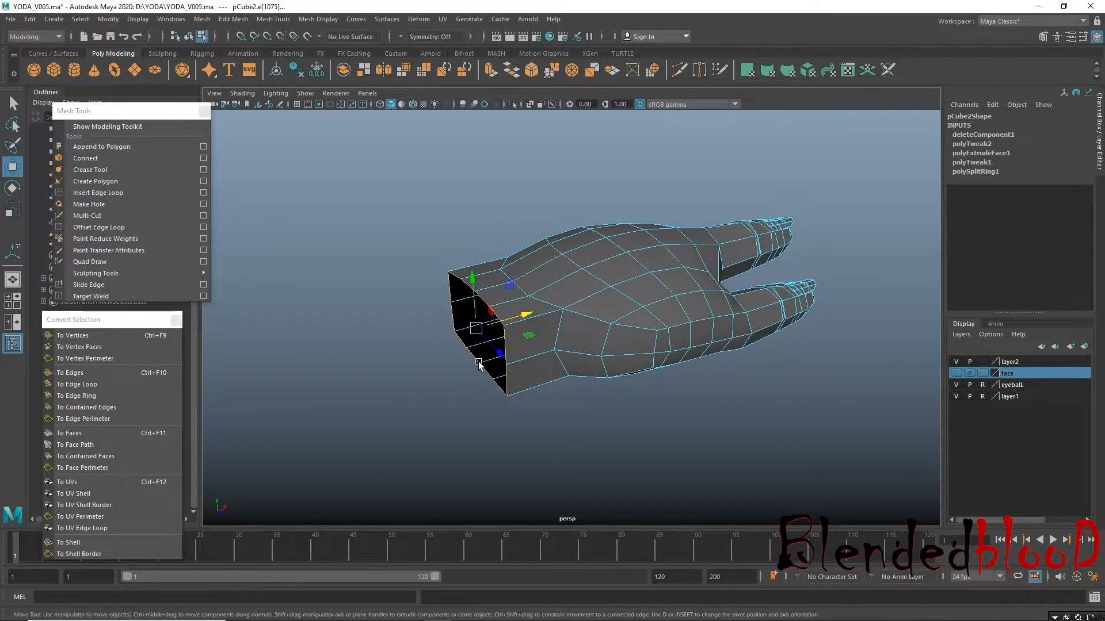
Convert the wrist opening's border edges to vertices, count them, and return to object mode.
{"action": "left_click_drag", "start_coordinate": [478, 362], "coordinate": [536, 348], "text": "alt"}
{"action": "right_click_drag", "start_coordinate": [536, 348], "coordinate": [536, 247], "text": "alt"}
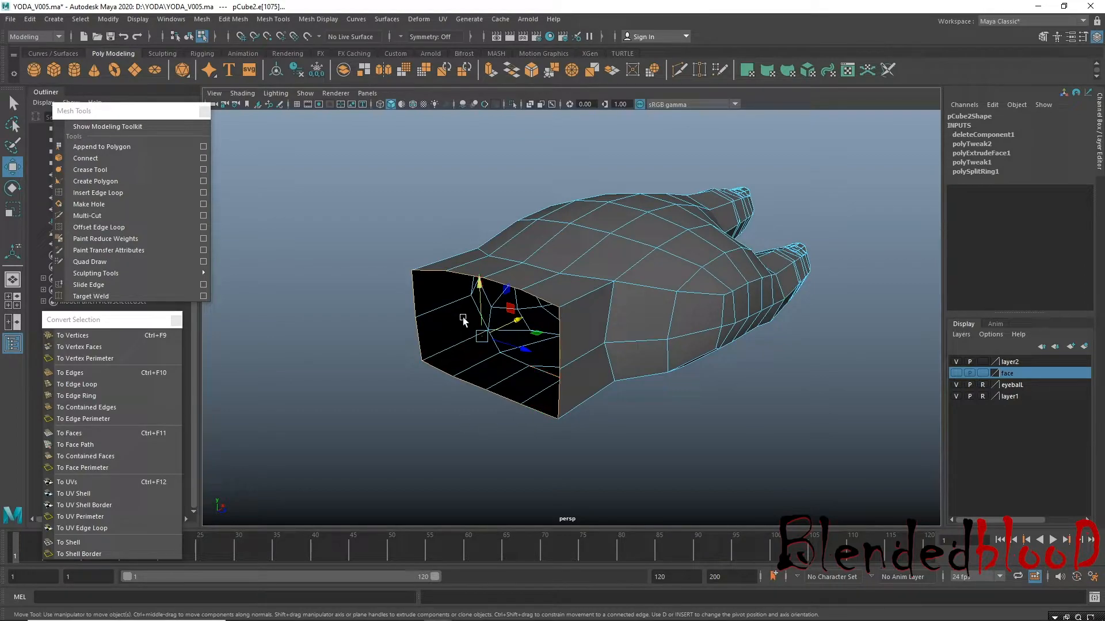
{"action": "left_click", "coordinate": [103, 336]}
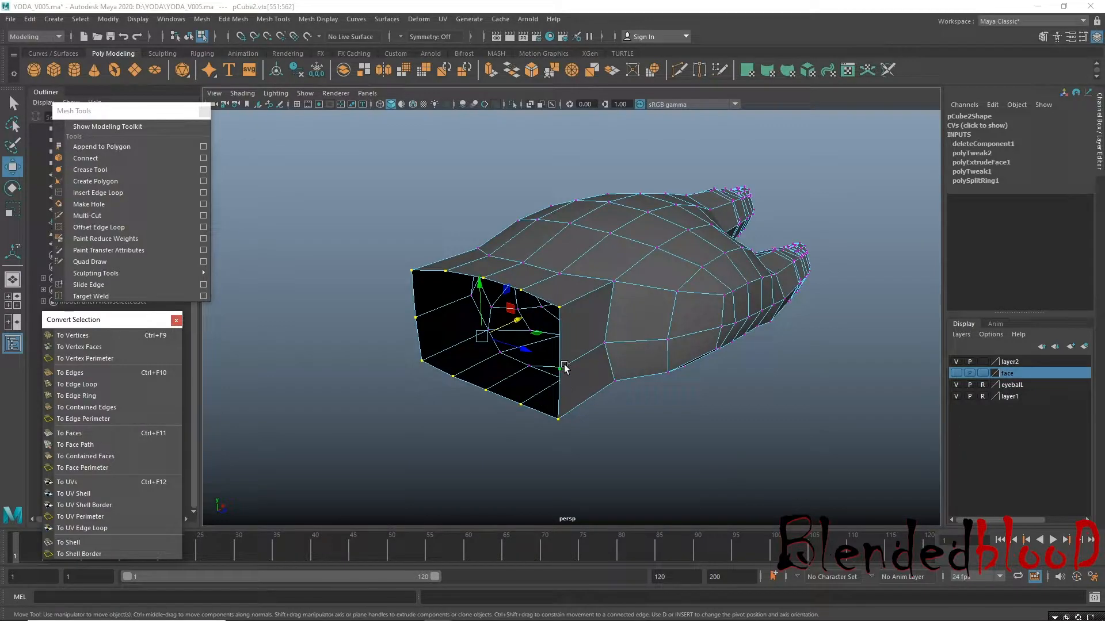
{"action": "left_click_drag", "start_coordinate": [532, 301], "coordinate": [562, 286], "text": "alt"}
{"action": "left_click", "coordinate": [427, 207]}
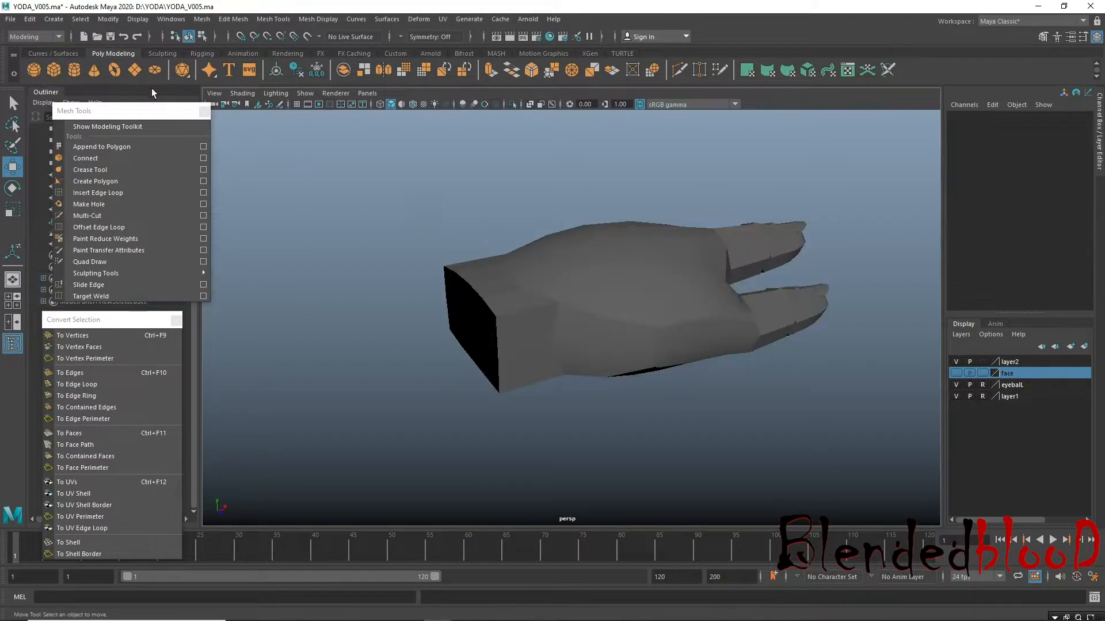
Create a polygon cylinder for the arm and move it along X towards the wrist opening.
{"action": "right_click_drag", "start_coordinate": [563, 288], "coordinate": [334, 225], "text": "alt"}
{"action": "right_click_drag", "start_coordinate": [600, 344], "coordinate": [547, 419], "text": "alt"}
{"action": "middle_click_drag", "start_coordinate": [423, 353], "coordinate": [579, 347], "text": "alt"}
{"action": "right_click_drag", "start_coordinate": [486, 344], "coordinate": [545, 357], "text": "alt"}
{"action": "left_click_drag", "start_coordinate": [538, 335], "coordinate": [735, 327]}
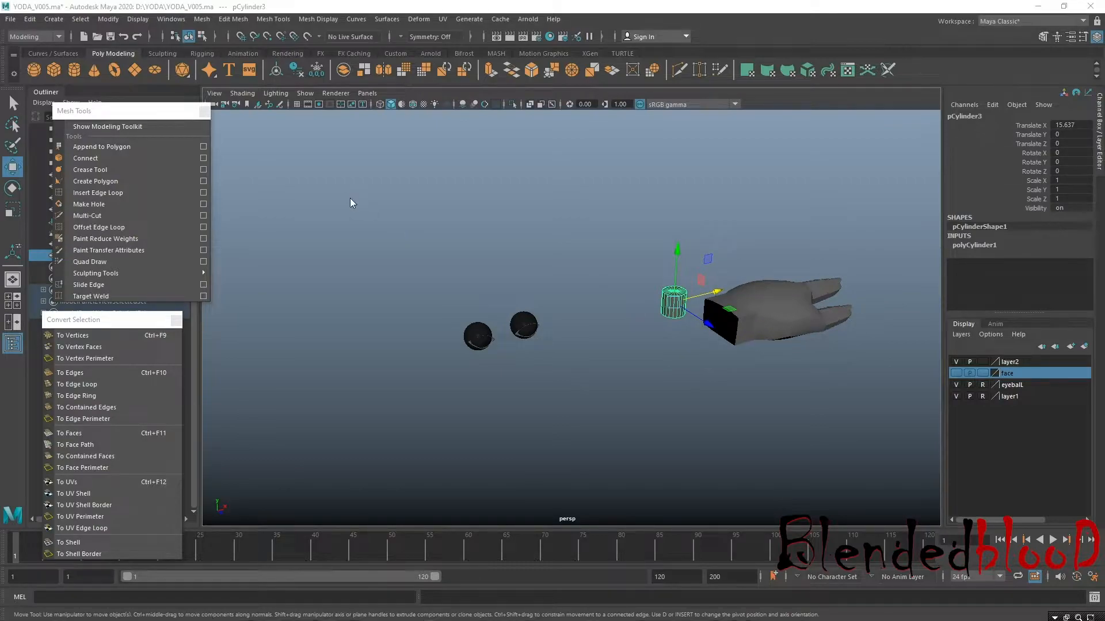
In the top view, set the cylinder's rotation to 90 on Z and 0 on X and Y, with 12 axis subdivisions.
{"action": "key", "text": "space"}
{"action": "key", "text": "space"}
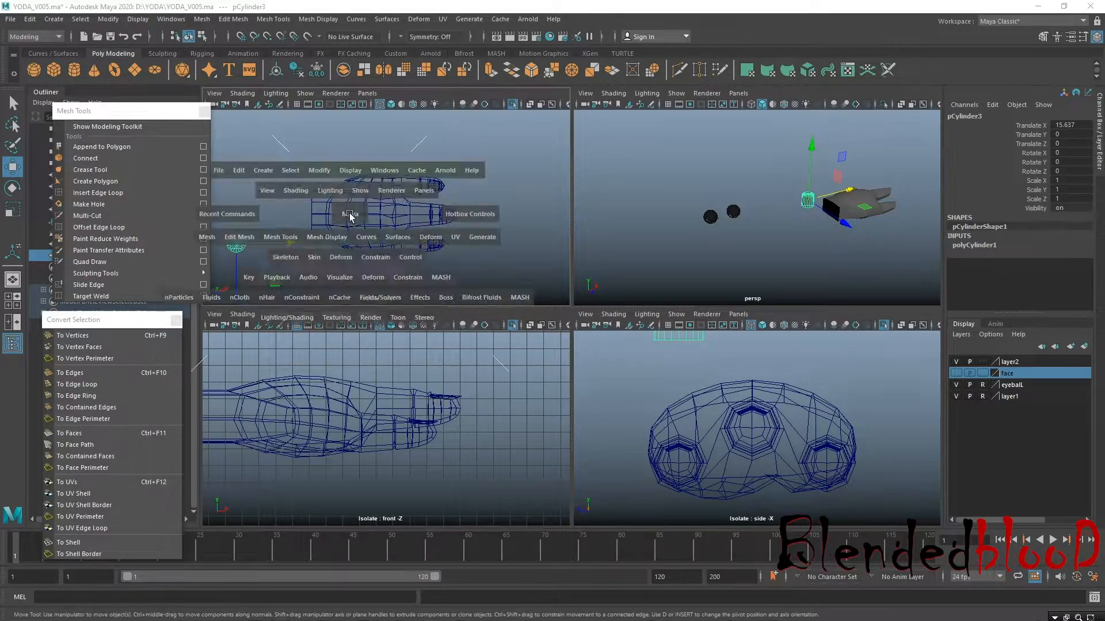
{"action": "left_click_drag", "start_coordinate": [426, 328], "coordinate": [817, 248]}
{"action": "key", "text": "e"}
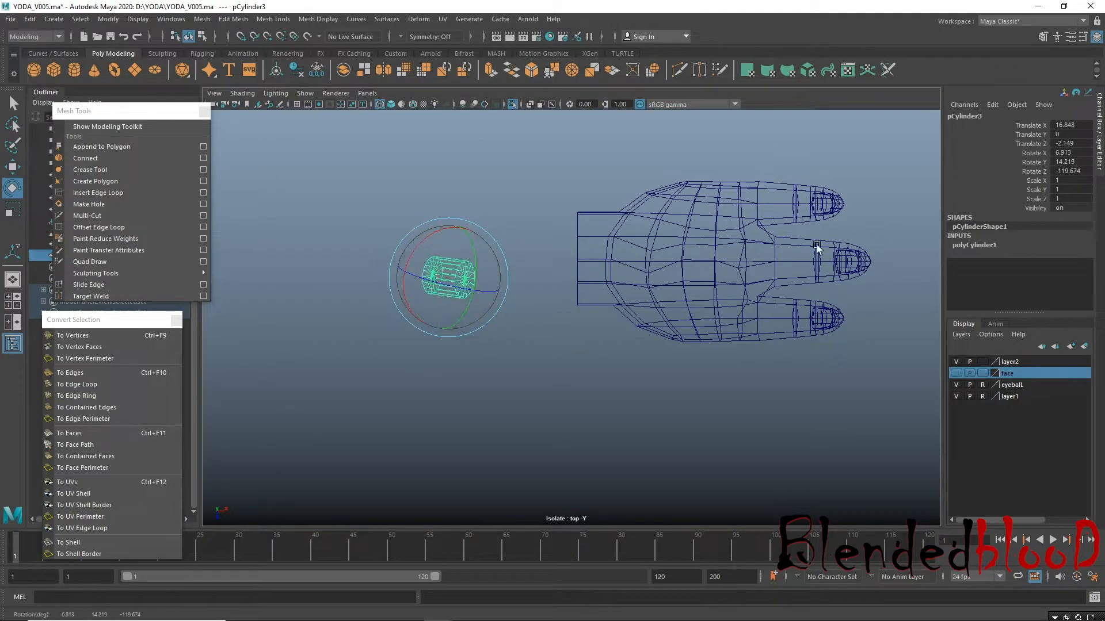
{"action": "type", "text": "90"}
{"action": "key", "text": "Return"}
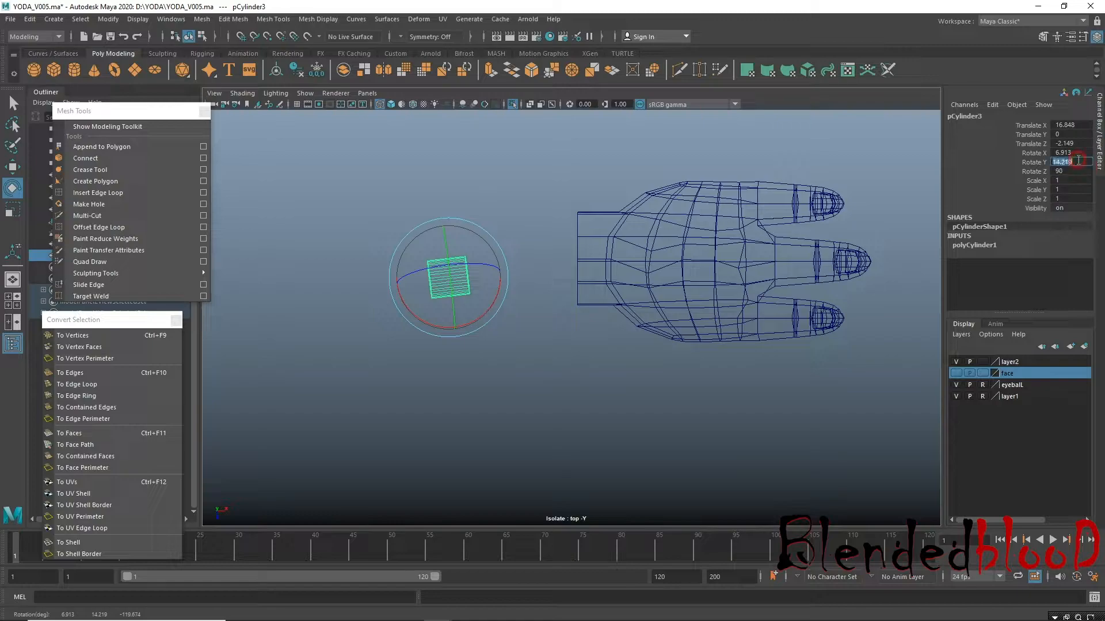
{"action": "left_click", "coordinate": [1077, 154]}
{"action": "type", "text": "0"}
{"action": "key", "text": "Return"}
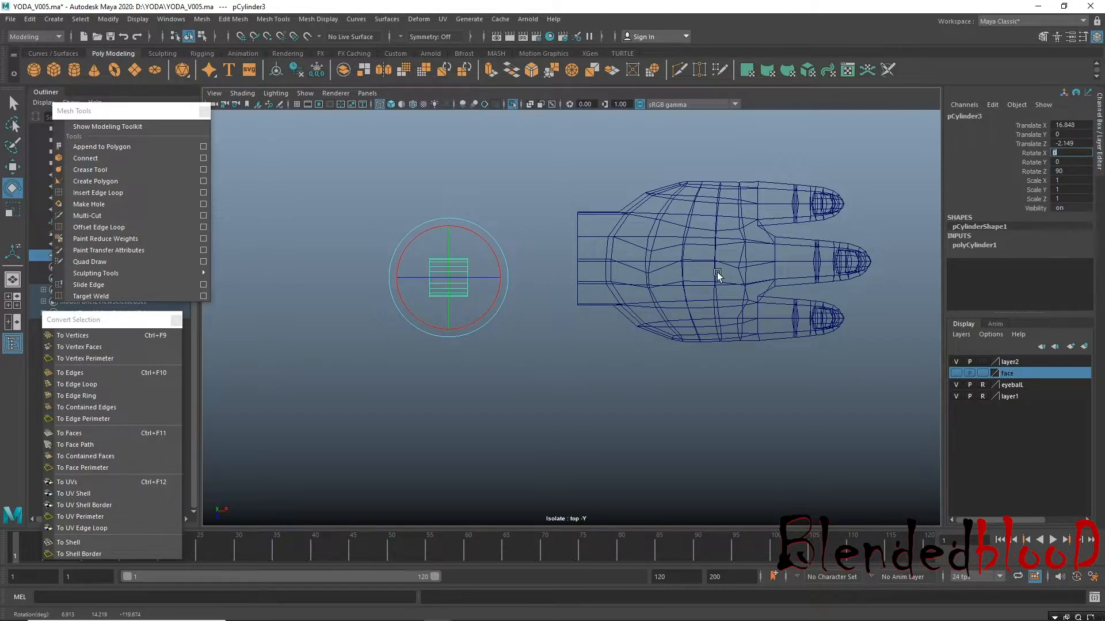
{"action": "key", "text": "w"}
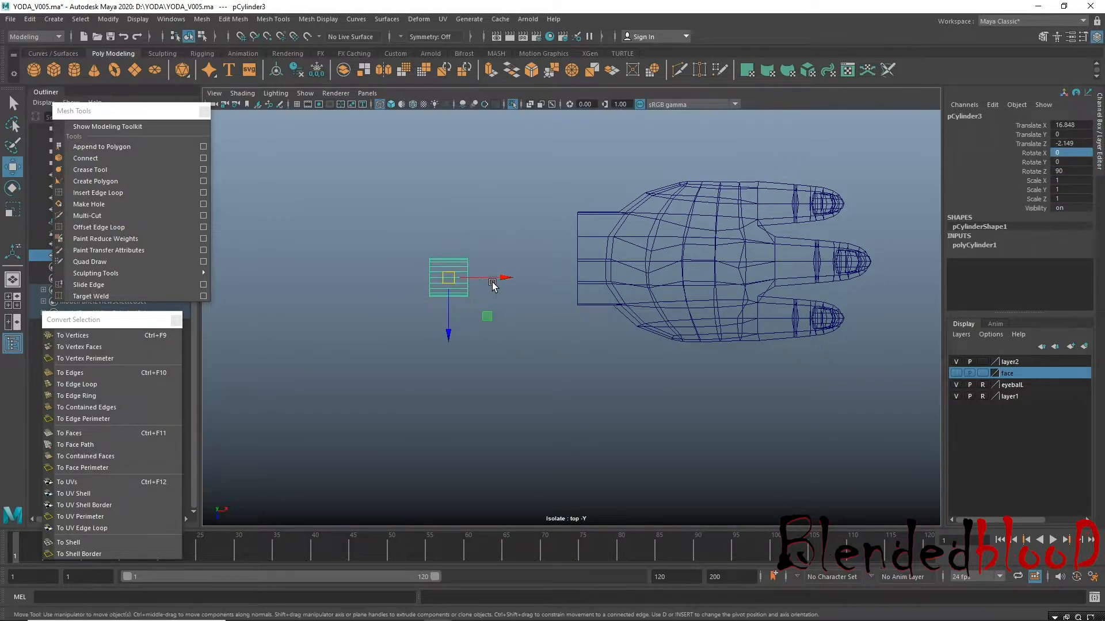
{"action": "left_click", "coordinate": [963, 249]}
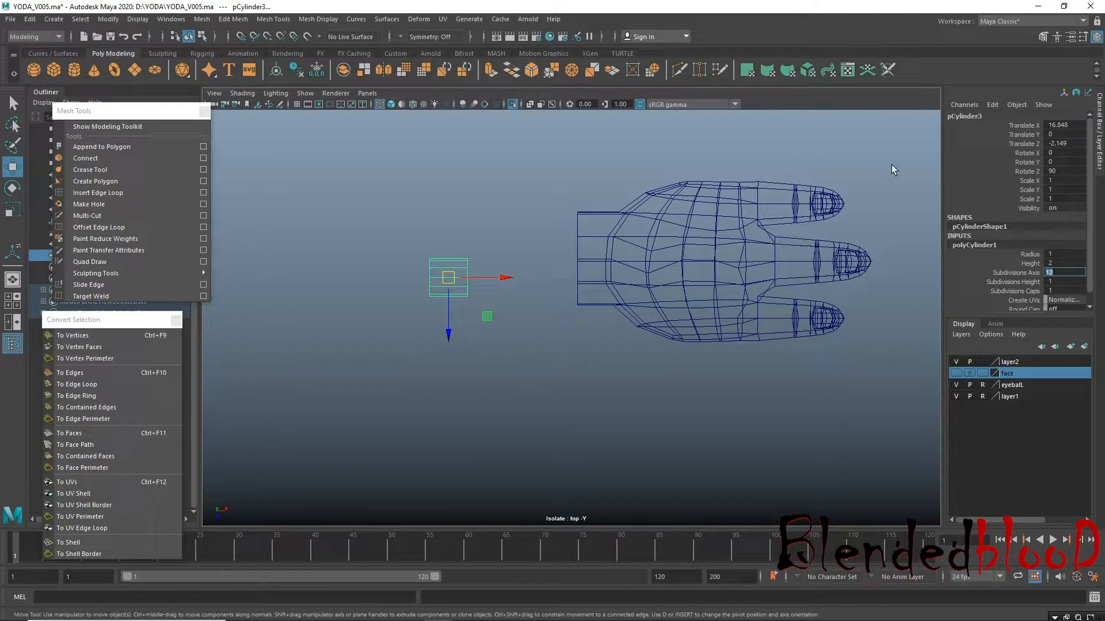
Scale the cylinder uniformly to about 2.39 and position it in line with the wrist opening.
{"action": "left_click_drag", "start_coordinate": [446, 278], "coordinate": [583, 362]}
{"action": "key", "text": "r"}
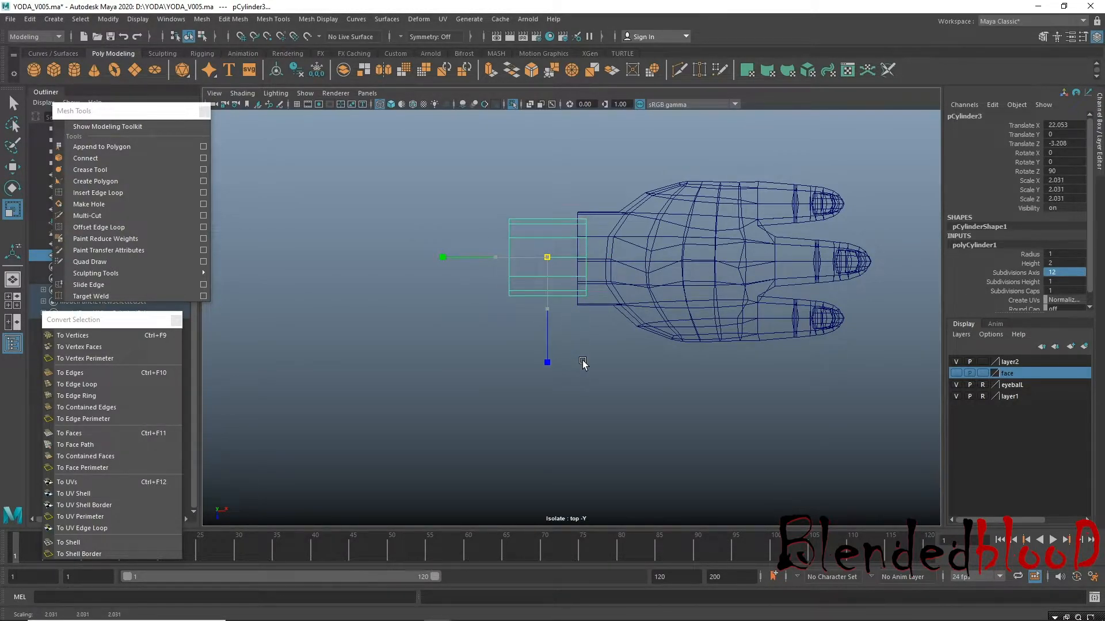
{"action": "right_click_drag", "start_coordinate": [662, 348], "coordinate": [465, 270], "text": "alt"}
{"action": "middle_click_drag", "start_coordinate": [563, 309], "coordinate": [524, 345], "text": "alt"}
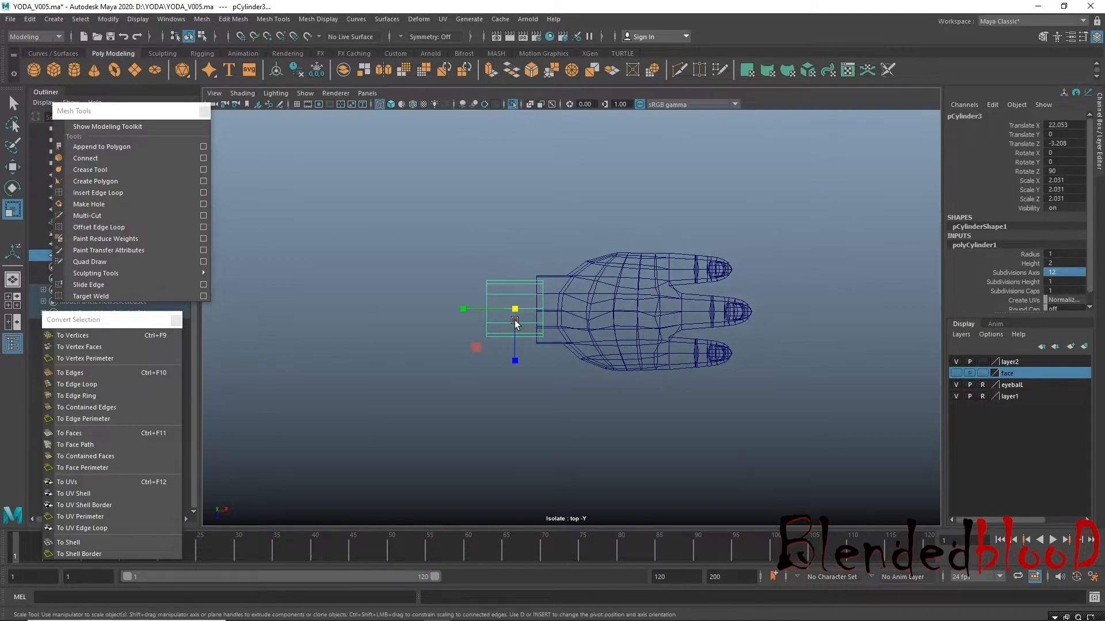
{"action": "left_click_drag", "start_coordinate": [516, 309], "coordinate": [524, 332]}
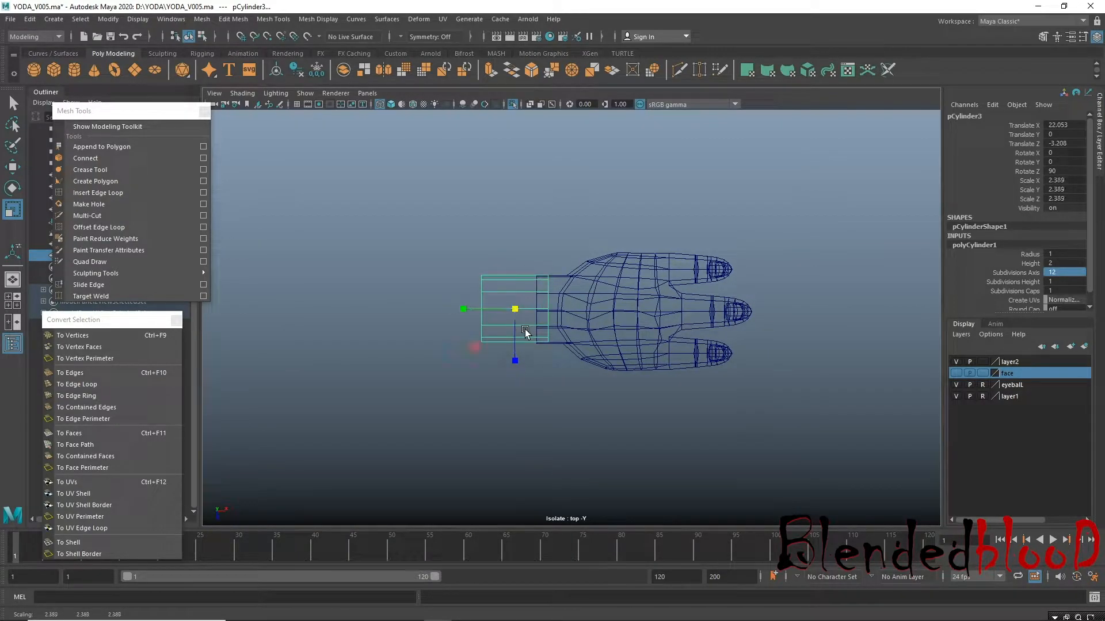
{"action": "key", "text": "w"}
{"action": "right_click_drag", "start_coordinate": [524, 332], "coordinate": [599, 339], "text": "alt"}
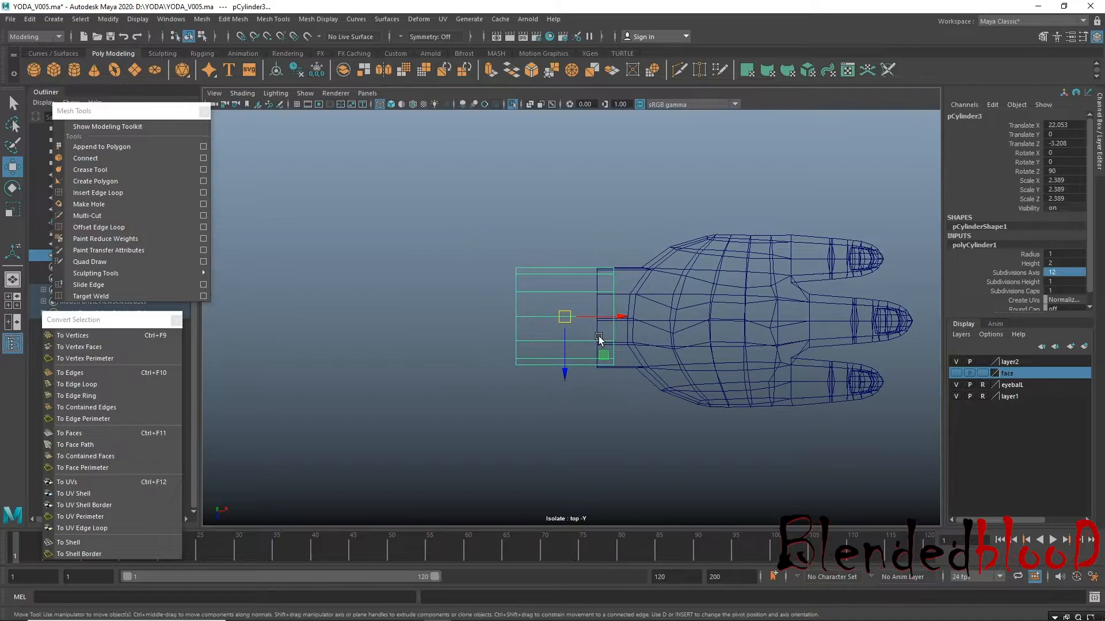
{"action": "left_click_drag", "start_coordinate": [616, 316], "coordinate": [591, 325]}
Convert the centre vertices of the cylinder's end caps to faces and delete them so both ends are open.
{"action": "key", "text": "space"}
{"action": "key", "text": "space"}
{"action": "right_click_drag", "start_coordinate": [667, 244], "coordinate": [671, 439], "text": "alt"}
{"action": "left_click_drag", "start_coordinate": [536, 272], "coordinate": [609, 271], "text": "alt"}
{"action": "right_click_drag", "start_coordinate": [634, 383], "coordinate": [691, 388], "text": "alt"}
{"action": "middle_click_drag", "start_coordinate": [650, 262], "coordinate": [512, 322], "text": "alt"}
{"action": "right_click_drag", "start_coordinate": [455, 316], "coordinate": [375, 276]}
{"action": "left_click", "coordinate": [448, 315]}
{"action": "left_click_drag", "start_coordinate": [855, 326], "coordinate": [624, 313], "text": "alt"}
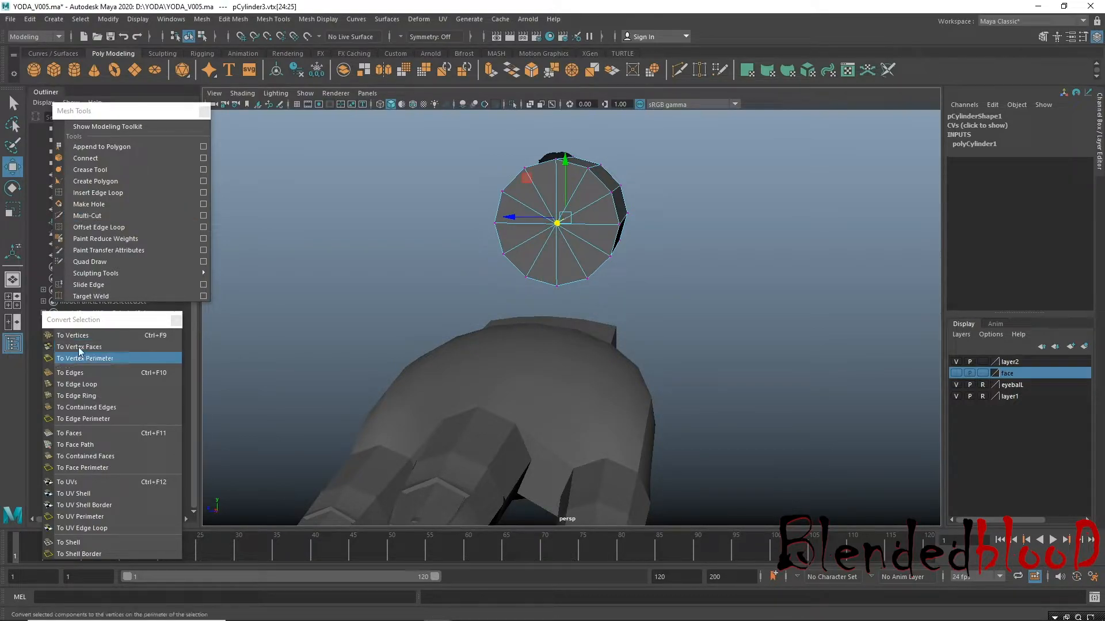
{"action": "left_click", "coordinate": [89, 431]}
{"action": "key", "text": "Delete"}
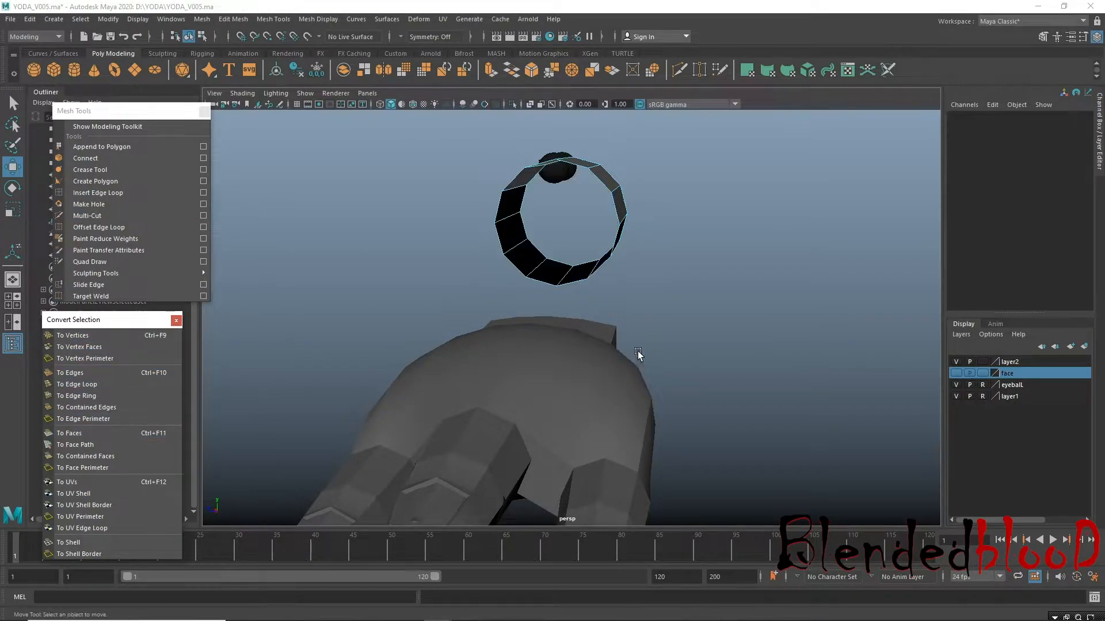
Return to object mode and move the open cylinder down and along X into line with the wrist opening.
{"action": "left_click_drag", "start_coordinate": [650, 271], "coordinate": [580, 242], "text": "alt"}
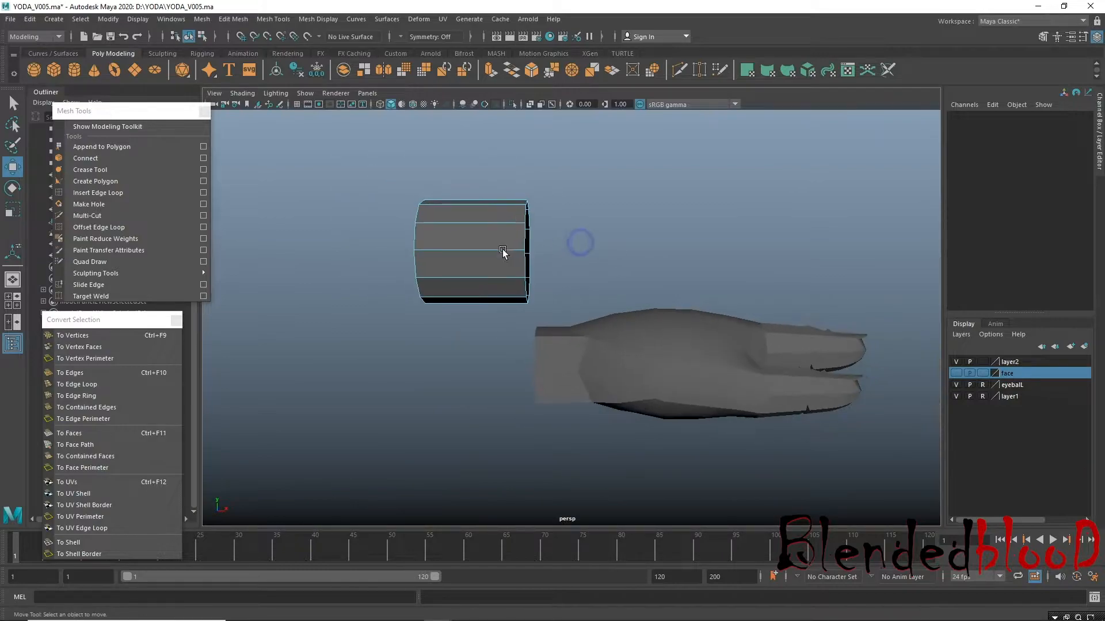
{"action": "right_click", "coordinate": [590, 192]}
{"action": "right_click_drag", "start_coordinate": [499, 229], "coordinate": [554, 195]}
{"action": "left_click_drag", "start_coordinate": [477, 201], "coordinate": [651, 457]}
Select the hand and the arm cylinder and combine them into one mesh.
{"action": "left_click", "coordinate": [584, 333]}
{"action": "left_click", "coordinate": [481, 347], "text": "shift"}
{"action": "left_click", "coordinate": [201, 18]}
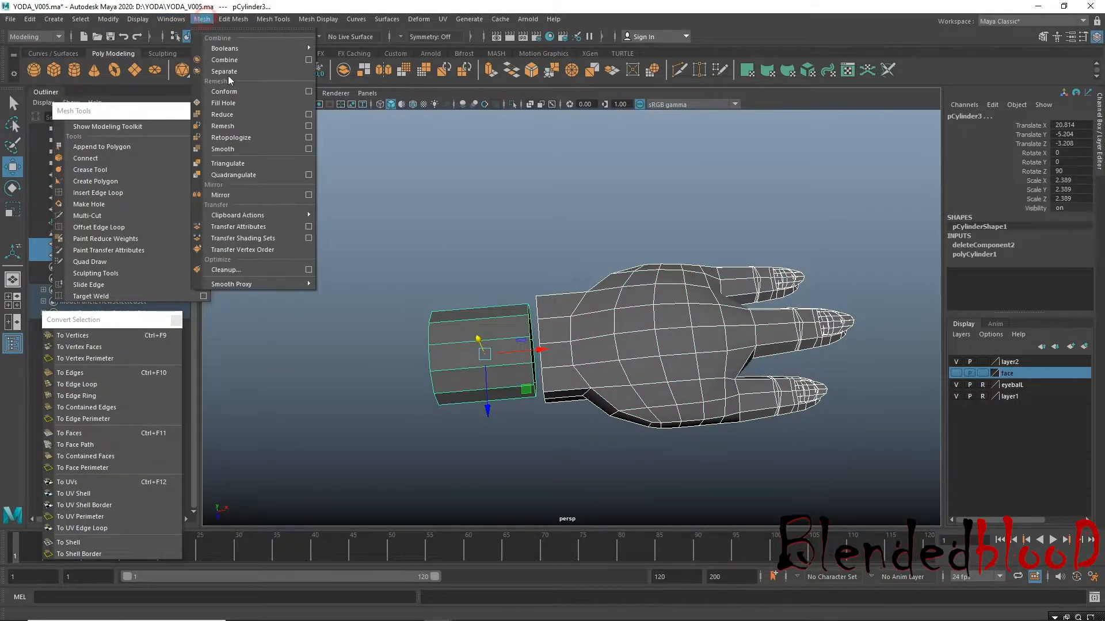
{"action": "left_click", "coordinate": [221, 58]}
Center the combined mesh's pivot and delete its construction history.
{"action": "left_click", "coordinate": [109, 19]}
{"action": "left_click", "coordinate": [148, 100]}
{"action": "left_click", "coordinate": [28, 19]}
{"action": "mouse_move", "coordinate": [86, 166]}
{"action": "left_click", "coordinate": [221, 163]}
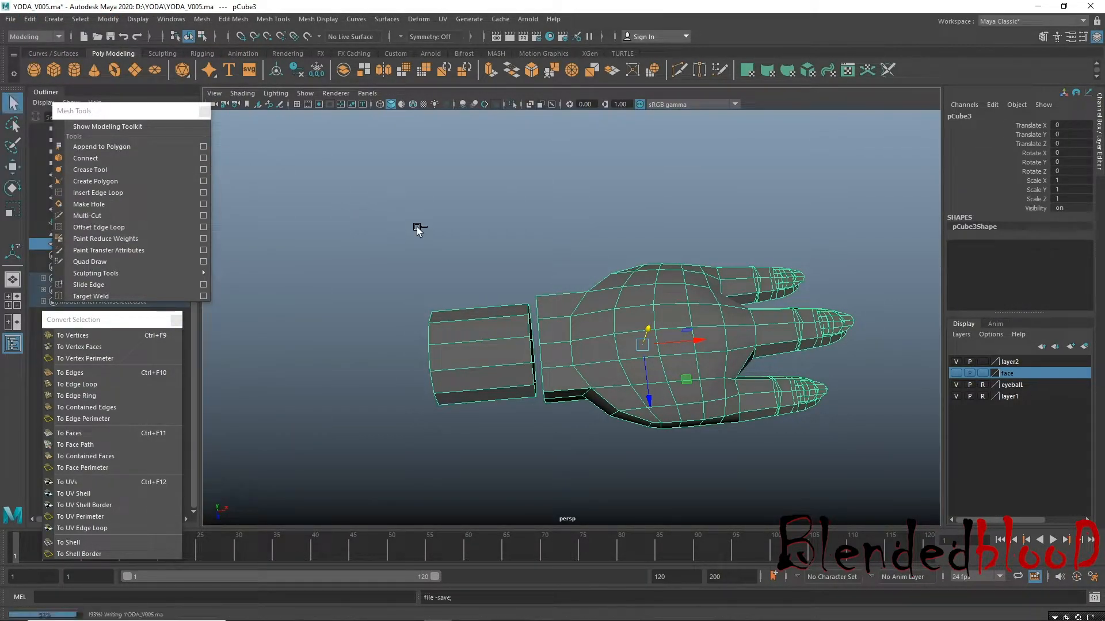
In vertex mode, use Target Weld to merge the first wrist border vertices of the hand onto the nearest cylinder rim vertices.
{"action": "left_click", "coordinate": [514, 340]}
{"action": "scroll", "coordinate": [518, 309], "scroll_direction": "up", "scroll_amount": 3}
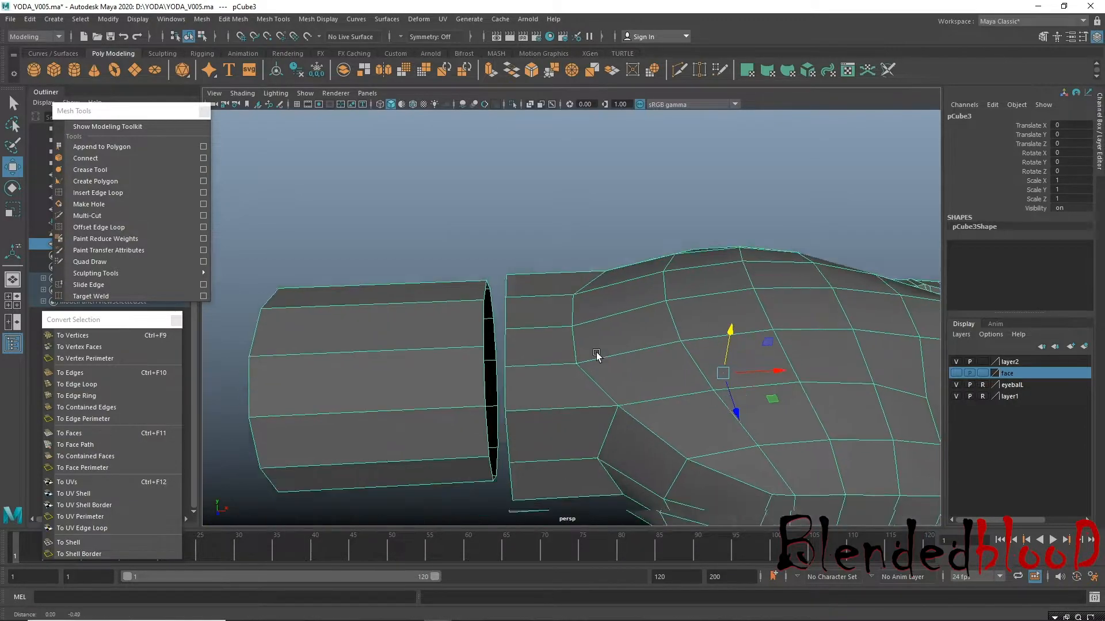
{"action": "right_click_drag", "start_coordinate": [569, 292], "coordinate": [508, 290]}
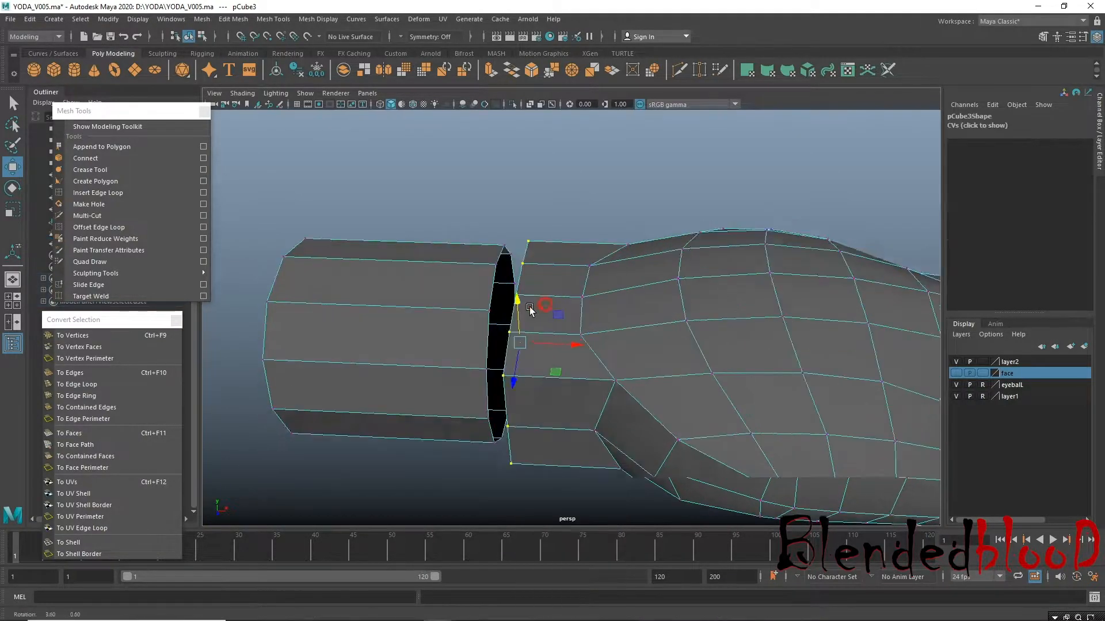
{"action": "left_click", "coordinate": [485, 213]}
{"action": "left_click", "coordinate": [112, 297]}
{"action": "scroll", "coordinate": [541, 321], "scroll_direction": "up", "scroll_amount": 5}
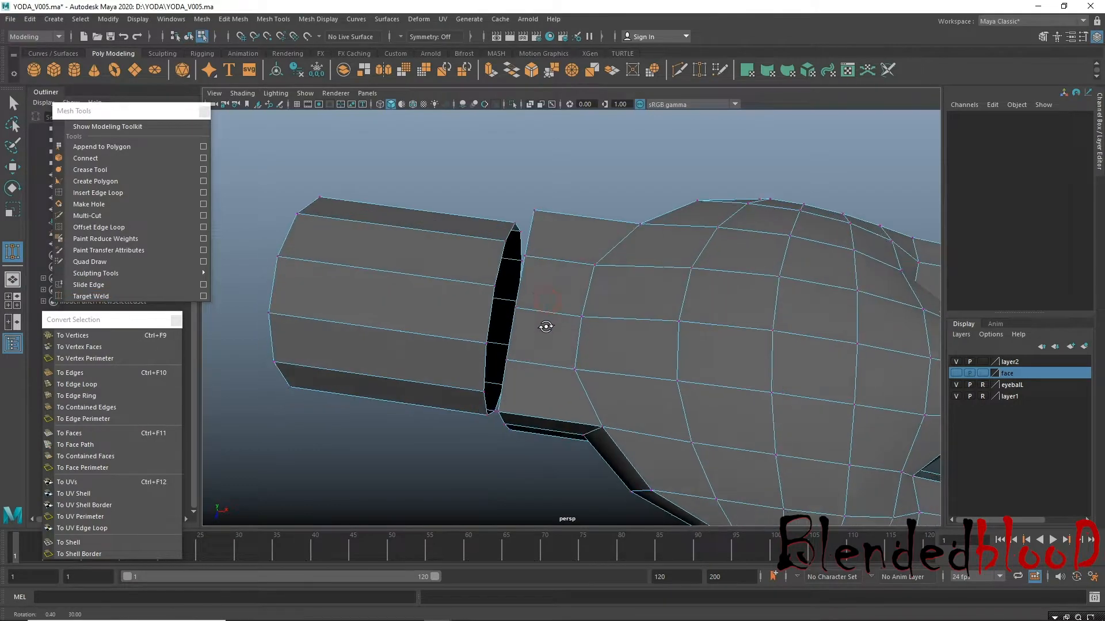
{"action": "scroll", "coordinate": [514, 344], "scroll_direction": "up", "scroll_amount": 2}
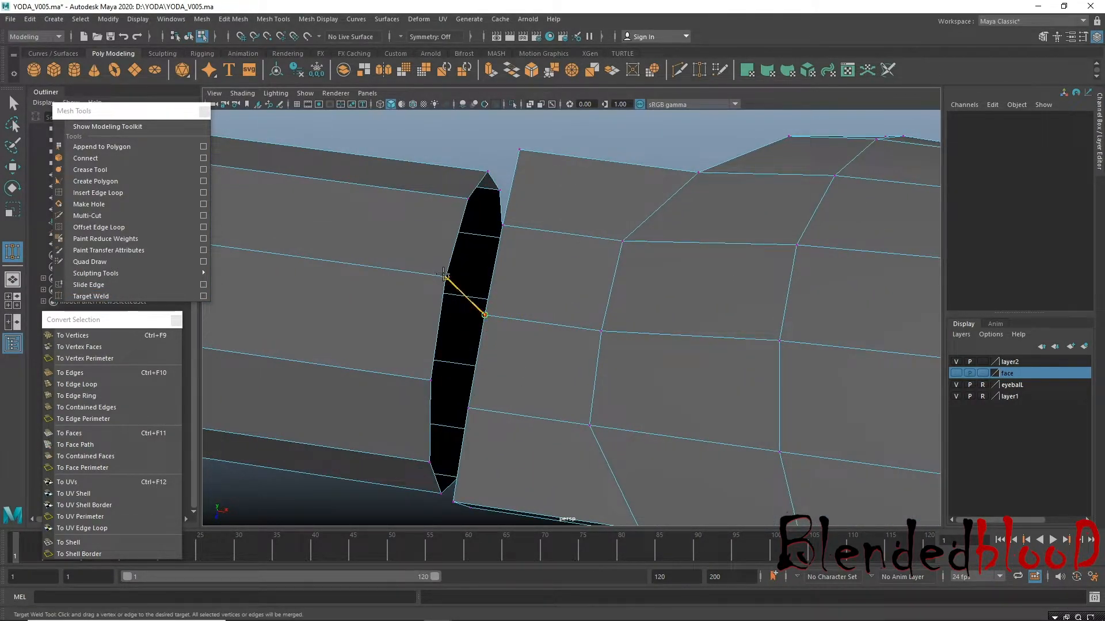
{"action": "left_click_drag", "start_coordinate": [432, 269], "coordinate": [433, 269]}
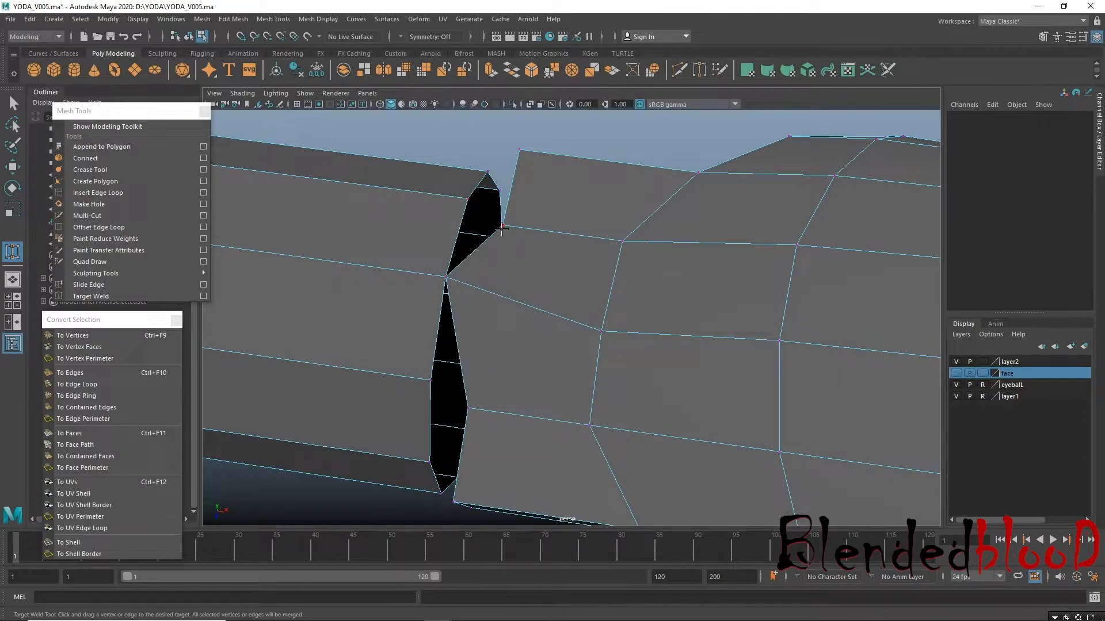
{"action": "left_click_drag", "start_coordinate": [440, 184], "coordinate": [502, 225]}
{"action": "left_click_drag", "start_coordinate": [446, 374], "coordinate": [459, 327], "text": "alt"}
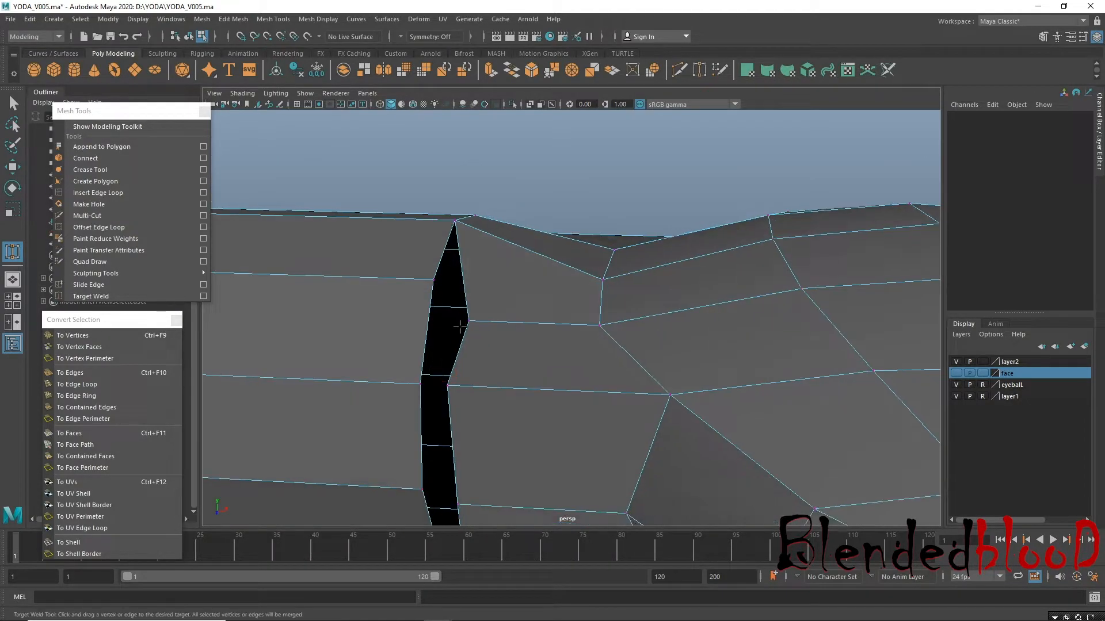
{"action": "left_click_drag", "start_coordinate": [419, 270], "coordinate": [420, 271]}
Continue target-welding the hand's border vertices to the matching cylinder rim vertices around the side of the wrist.
{"action": "left_click_drag", "start_coordinate": [482, 427], "coordinate": [413, 299], "text": "alt"}
{"action": "left_click_drag", "start_coordinate": [481, 401], "coordinate": [474, 326], "text": "alt"}
{"action": "left_click_drag", "start_coordinate": [378, 334], "coordinate": [380, 334]}
{"action": "left_click_drag", "start_coordinate": [514, 419], "coordinate": [516, 348], "text": "alt"}
{"action": "left_click_drag", "start_coordinate": [493, 252], "coordinate": [415, 272]}
{"action": "left_click_drag", "start_coordinate": [479, 378], "coordinate": [488, 287], "text": "alt"}
{"action": "left_click_drag", "start_coordinate": [493, 241], "coordinate": [410, 258]}
{"action": "mouse_move", "coordinate": [477, 397]}
{"action": "left_mouse_down", "text": "alt"}
{"action": "mouse_move", "coordinate": [468, 292]}
{"action": "mouse_move", "coordinate": [421, 295]}
{"action": "mouse_move", "coordinate": [492, 391]}
{"action": "left_mouse_up", "text": "alt"}
{"action": "left_click_drag", "start_coordinate": [355, 267], "coordinate": [363, 273]}
Weld the remaining border vertices on the other side of the wrist, closing the gap between hand and arm.
{"action": "left_click_drag", "start_coordinate": [399, 322], "coordinate": [459, 247], "text": "alt"}
{"action": "left_click_drag", "start_coordinate": [485, 210], "coordinate": [485, 197], "text": "alt"}
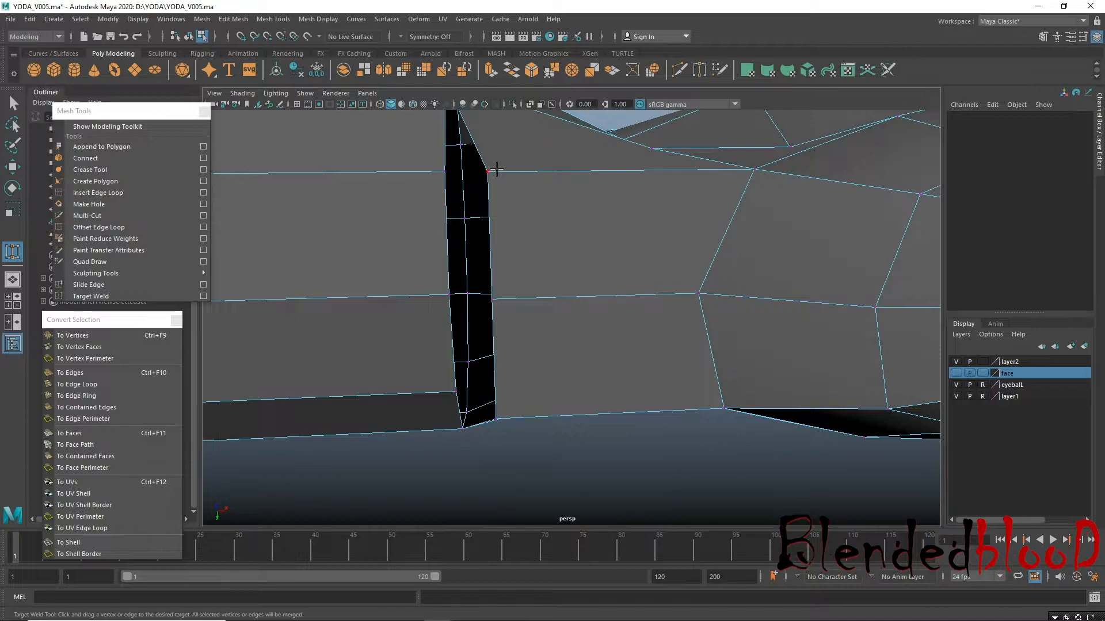
{"action": "left_click_drag", "start_coordinate": [426, 175], "coordinate": [426, 175]}
{"action": "left_click_drag", "start_coordinate": [442, 302], "coordinate": [443, 302]}
{"action": "left_click_drag", "start_coordinate": [504, 422], "coordinate": [428, 322], "text": "alt"}
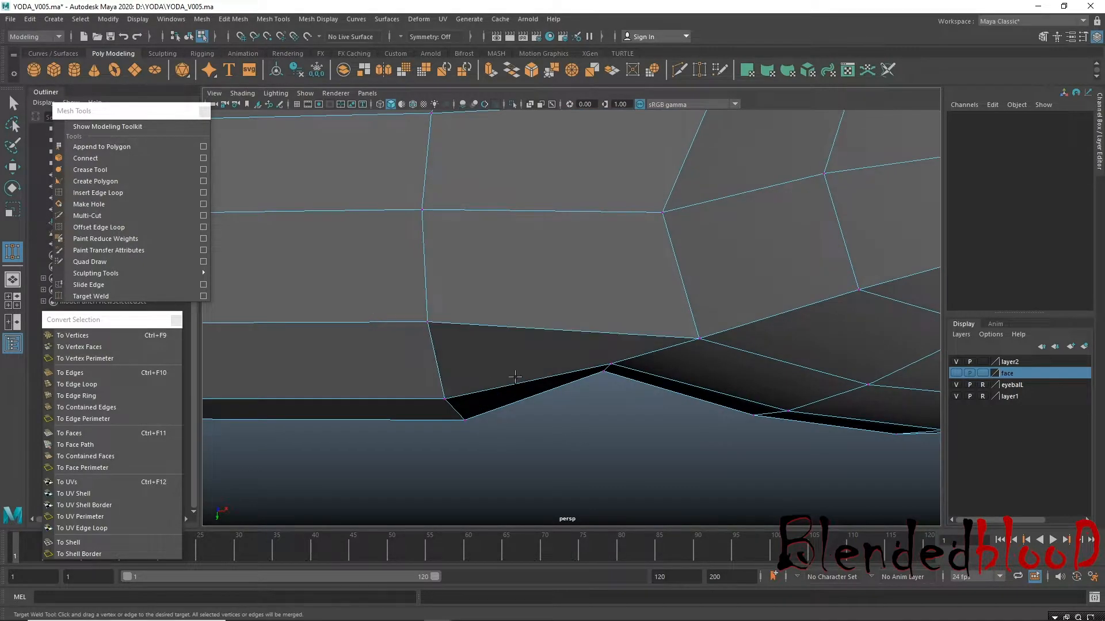
{"action": "right_click_drag", "start_coordinate": [651, 351], "coordinate": [527, 370], "text": "alt"}
{"action": "left_click_drag", "start_coordinate": [553, 270], "coordinate": [442, 301], "text": "alt"}
{"action": "key", "text": "w"}
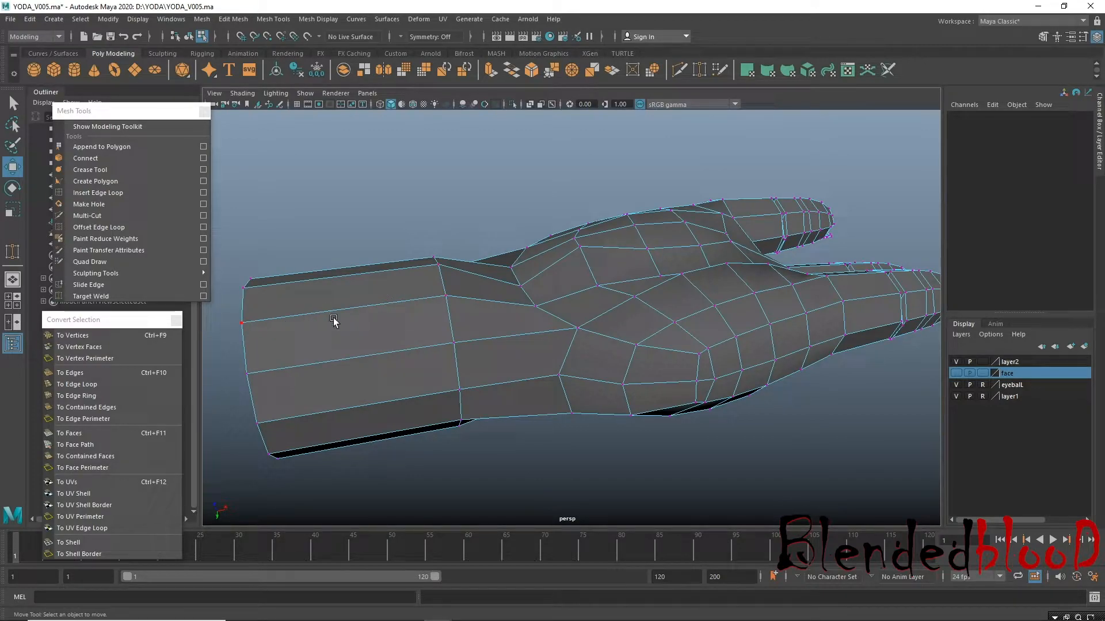
Insert one edge loop between the wrist seam and the palm and two edge loops along the arm cylinder.
{"action": "left_click_drag", "start_coordinate": [454, 377], "coordinate": [526, 360], "text": "alt"}
{"action": "right_click_drag", "start_coordinate": [525, 360], "coordinate": [543, 326], "text": "alt"}
{"action": "left_click_drag", "start_coordinate": [542, 326], "coordinate": [513, 355], "text": "alt"}
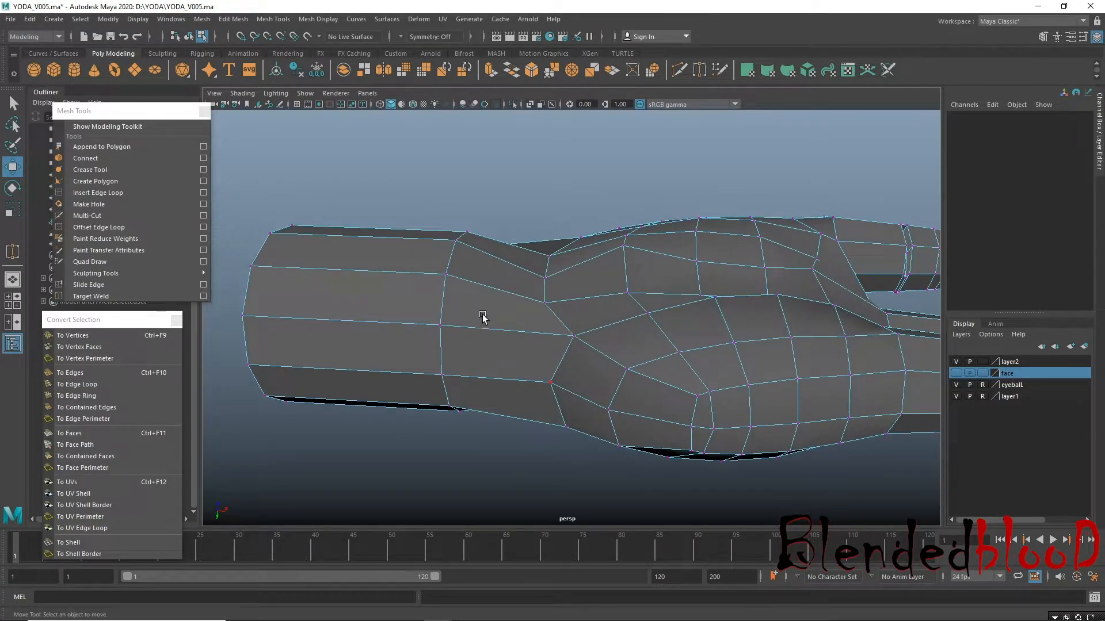
{"action": "right_click_drag", "start_coordinate": [450, 295], "coordinate": [396, 259]}
{"action": "double_click", "coordinate": [443, 292]}
{"action": "left_click", "coordinate": [102, 193]}
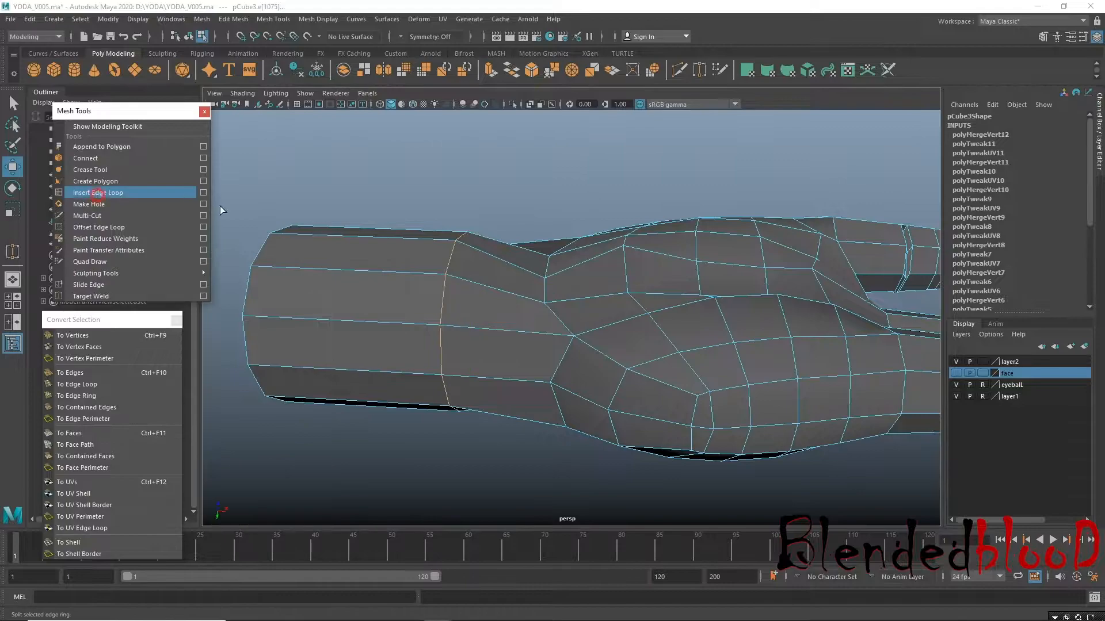
{"action": "left_click", "coordinate": [469, 282]}
{"action": "left_click_drag", "start_coordinate": [499, 303], "coordinate": [488, 303]}
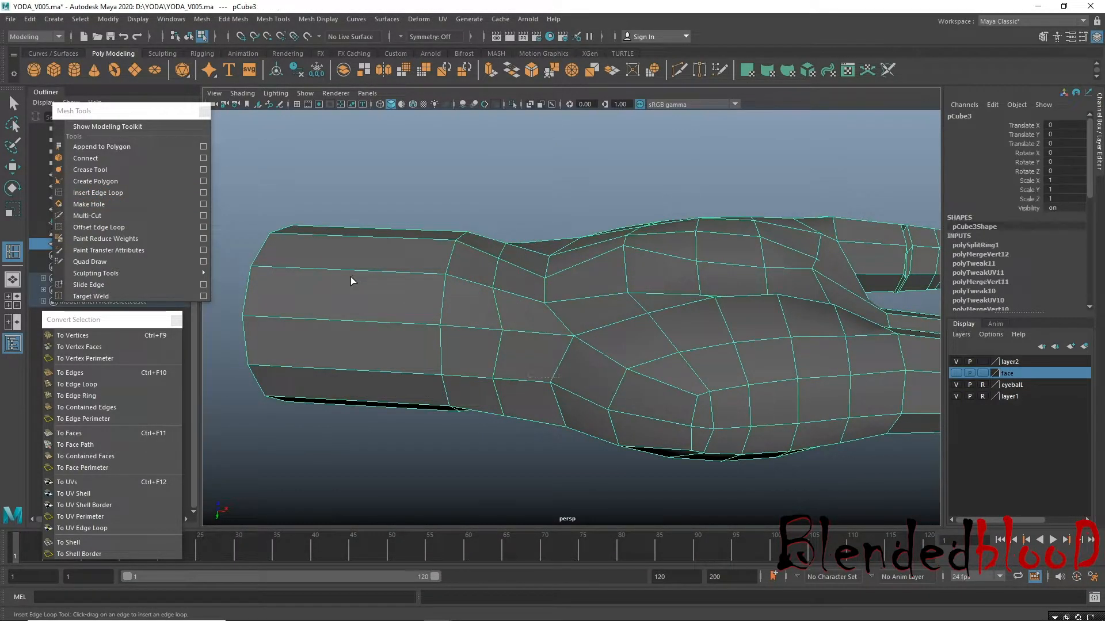
{"action": "left_click_drag", "start_coordinate": [344, 271], "coordinate": [391, 274]}
{"action": "key", "text": "w"}
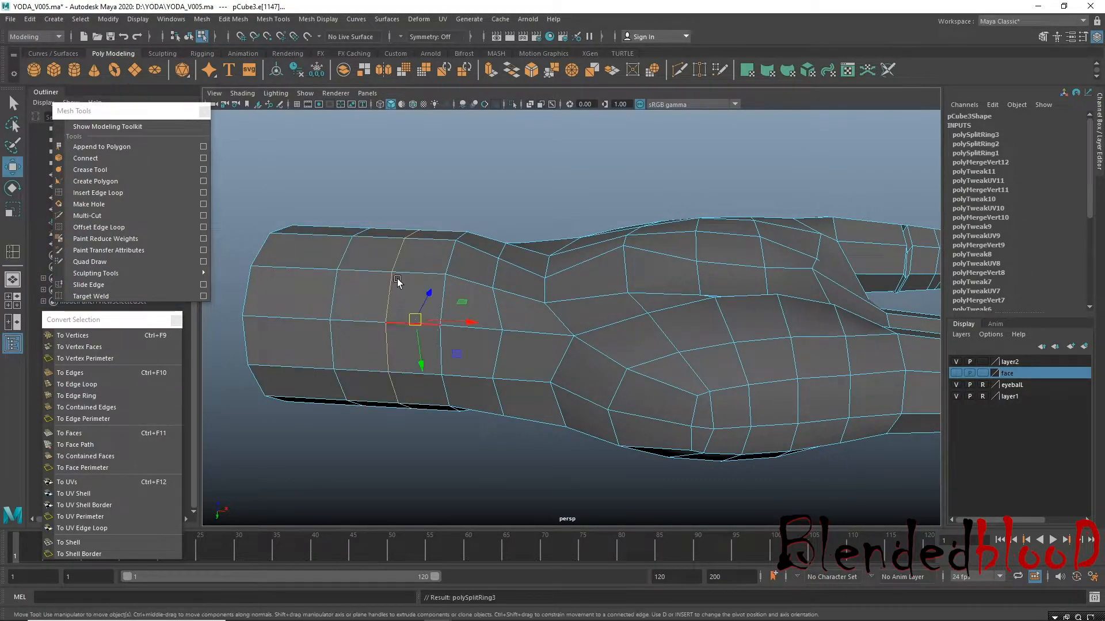
Select the wrist seam loop with its neighbouring loop on each side and convert the selection to vertices.
{"action": "double_click", "coordinate": [454, 262]}
{"action": "double_click", "coordinate": [491, 275], "text": "shift"}
{"action": "right_click_drag", "start_coordinate": [604, 355], "coordinate": [561, 350], "text": "alt"}
{"action": "left_click_drag", "start_coordinate": [561, 350], "coordinate": [564, 384], "text": "alt"}
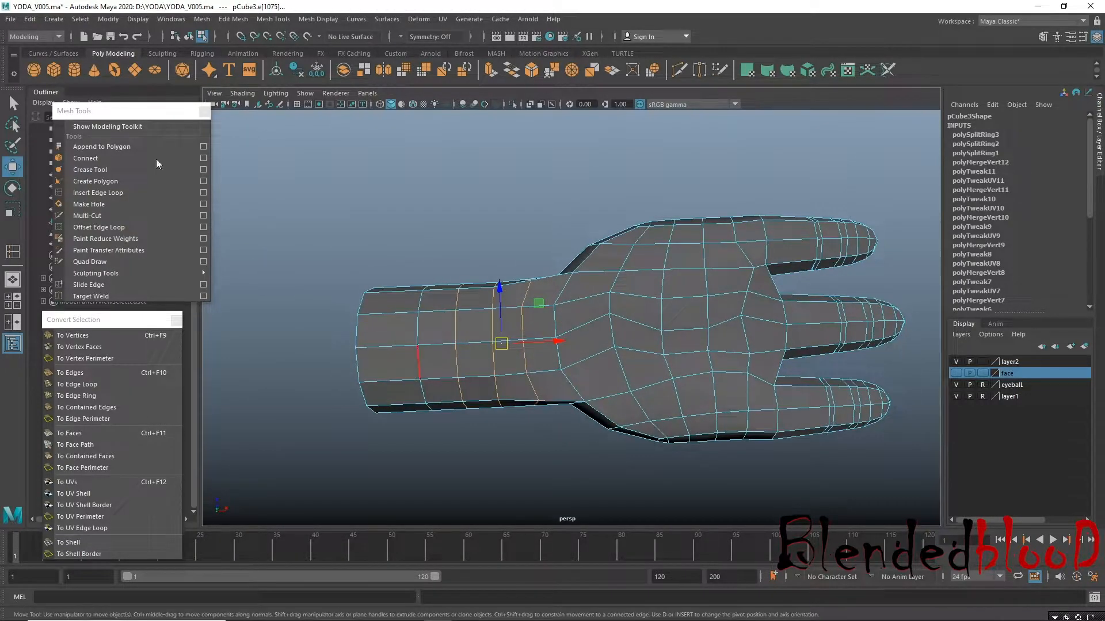
{"action": "left_click", "coordinate": [80, 19]}
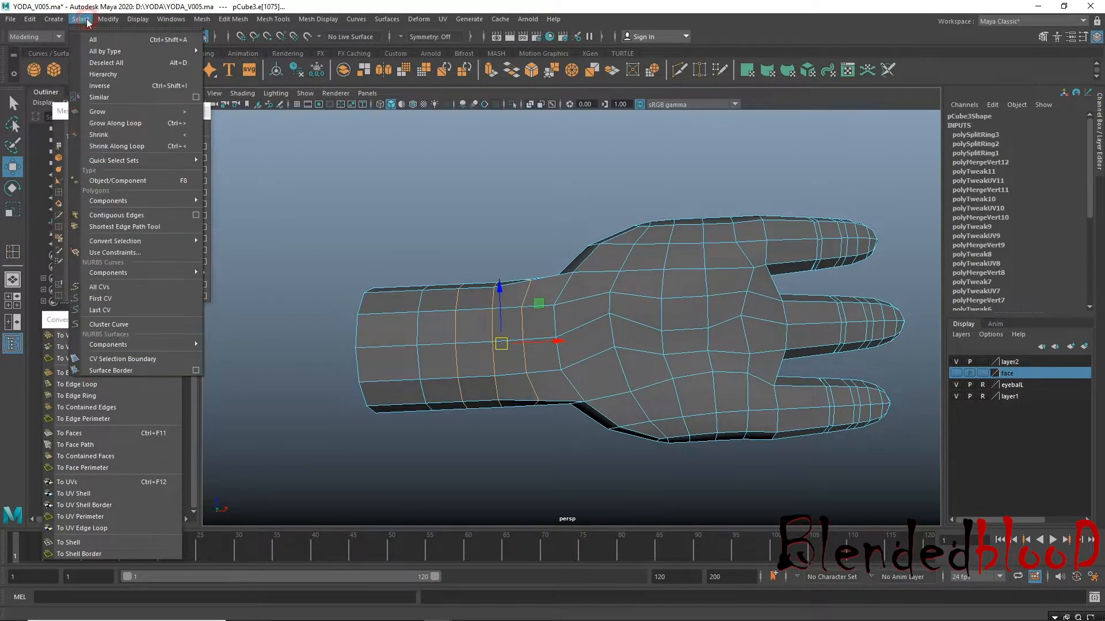
{"action": "left_click", "coordinate": [115, 336]}
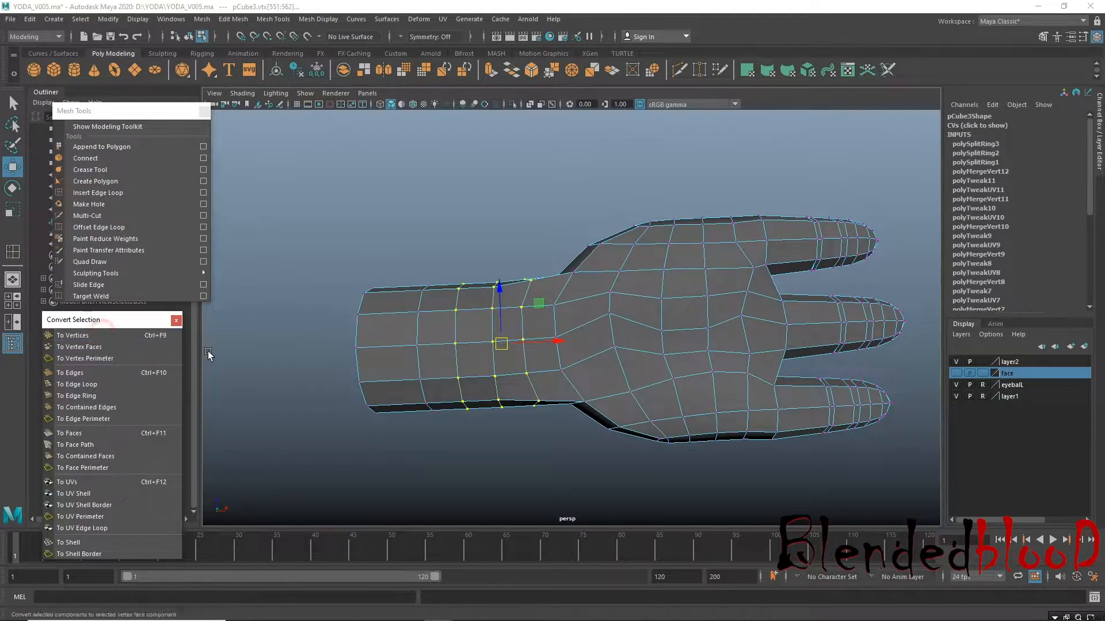
Smooth the selected wrist vertices with the Sculpt Geometry Tool set to Relax.
{"action": "left_click_drag", "start_coordinate": [492, 308], "coordinate": [384, 146], "text": "alt"}
{"action": "left_click", "coordinate": [387, 19]}
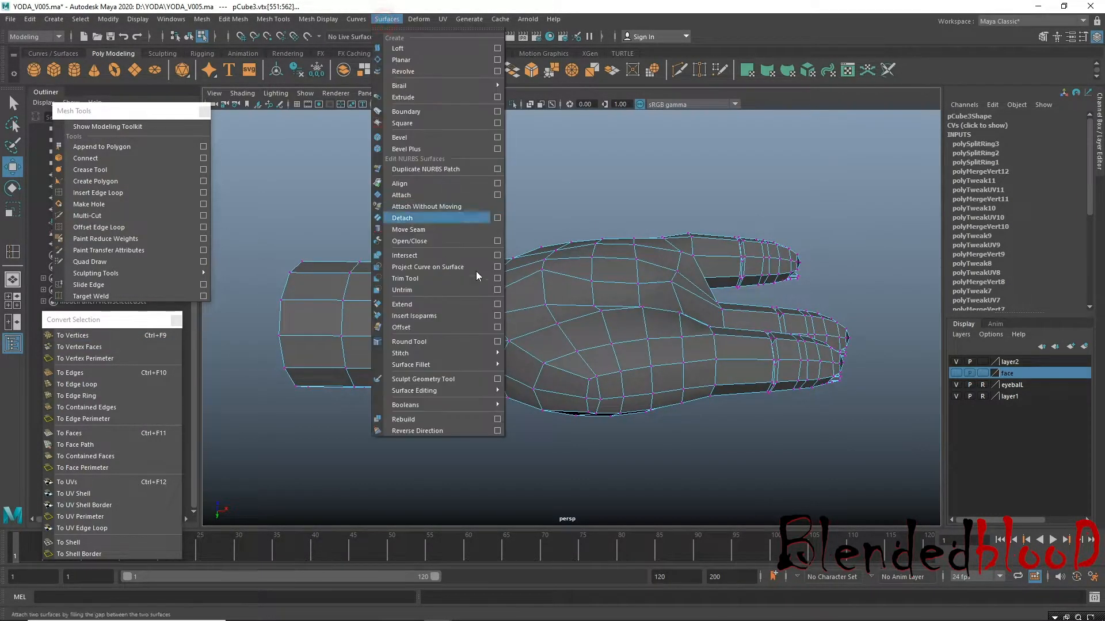
{"action": "left_click", "coordinate": [497, 379]}
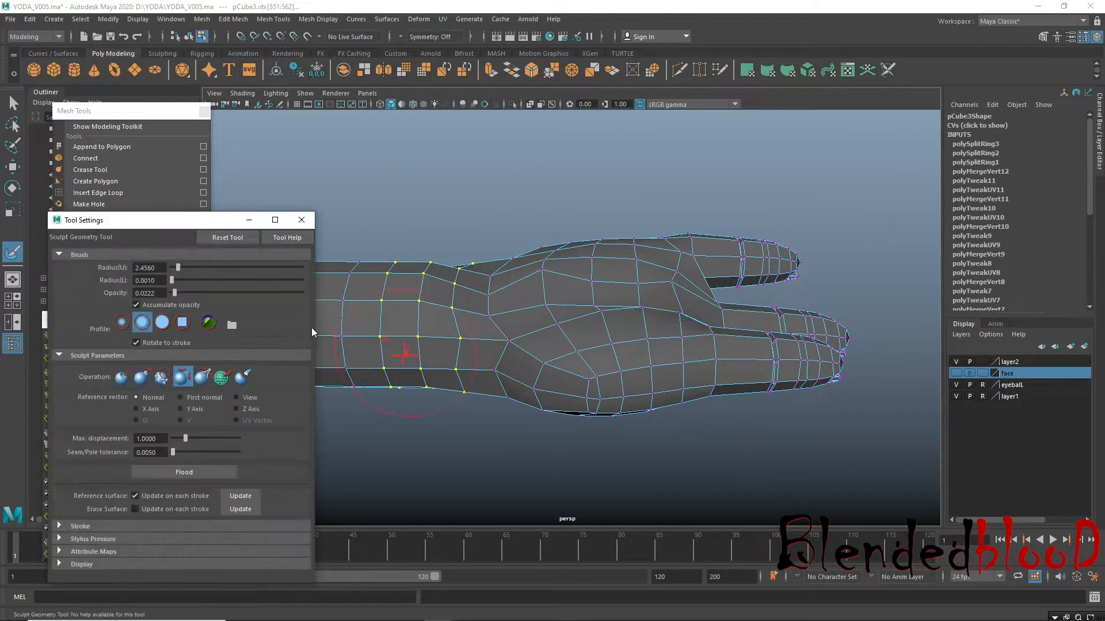
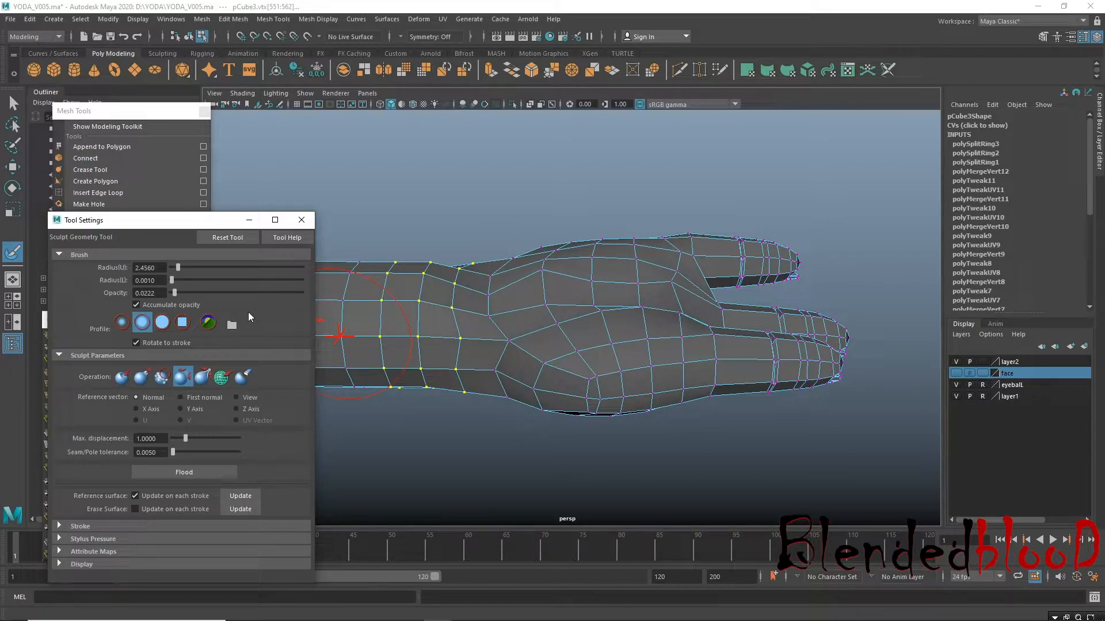
{"action": "mouse_move", "coordinate": [394, 331]}
{"action": "left_mouse_down"}
{"action": "mouse_move", "coordinate": [448, 328]}
{"action": "mouse_move", "coordinate": [460, 348]}
{"action": "mouse_move", "coordinate": [494, 351]}
{"action": "left_mouse_up"}
{"action": "mouse_move", "coordinate": [452, 319]}
{"action": "left_mouse_down", "text": "alt"}
{"action": "mouse_move", "coordinate": [391, 297]}
{"action": "mouse_move", "coordinate": [417, 286]}
{"action": "mouse_move", "coordinate": [444, 350]}
{"action": "left_mouse_up", "text": "alt"}
In edge mode, add the edge ring at the base of the palm to the selected wrist loops and convert everything to vertices.
{"action": "key", "text": "w"}
{"action": "key", "text": "F10"}
{"action": "left_click", "coordinate": [498, 291], "text": "shift"}
{"action": "left_click_drag", "start_coordinate": [521, 351], "coordinate": [523, 313], "text": "alt"}
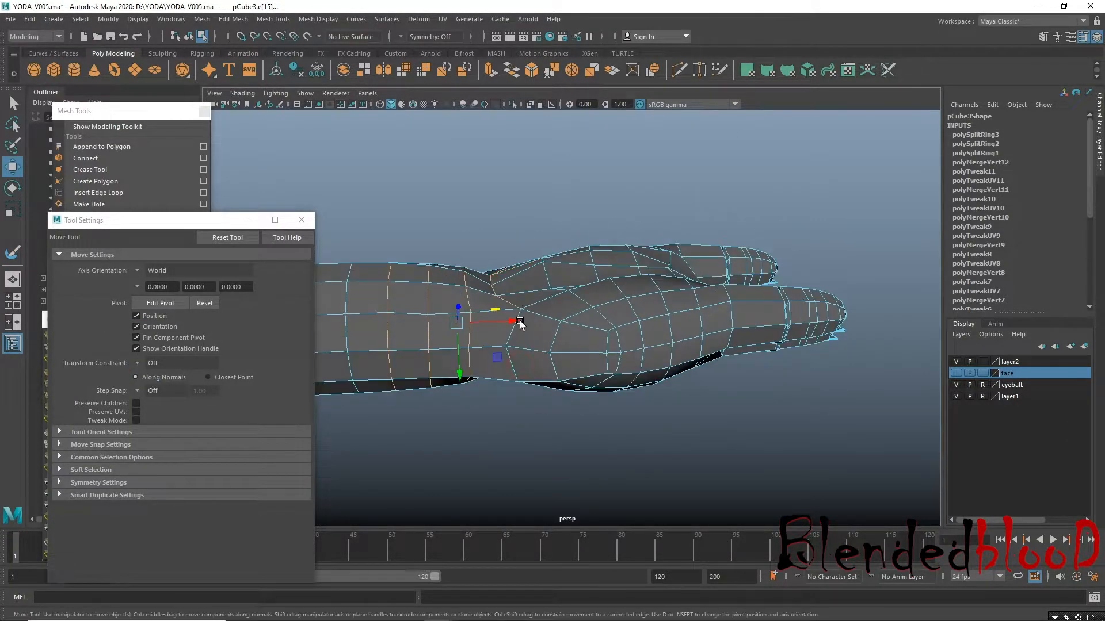
{"action": "left_click_drag", "start_coordinate": [540, 389], "coordinate": [495, 273], "text": "alt"}
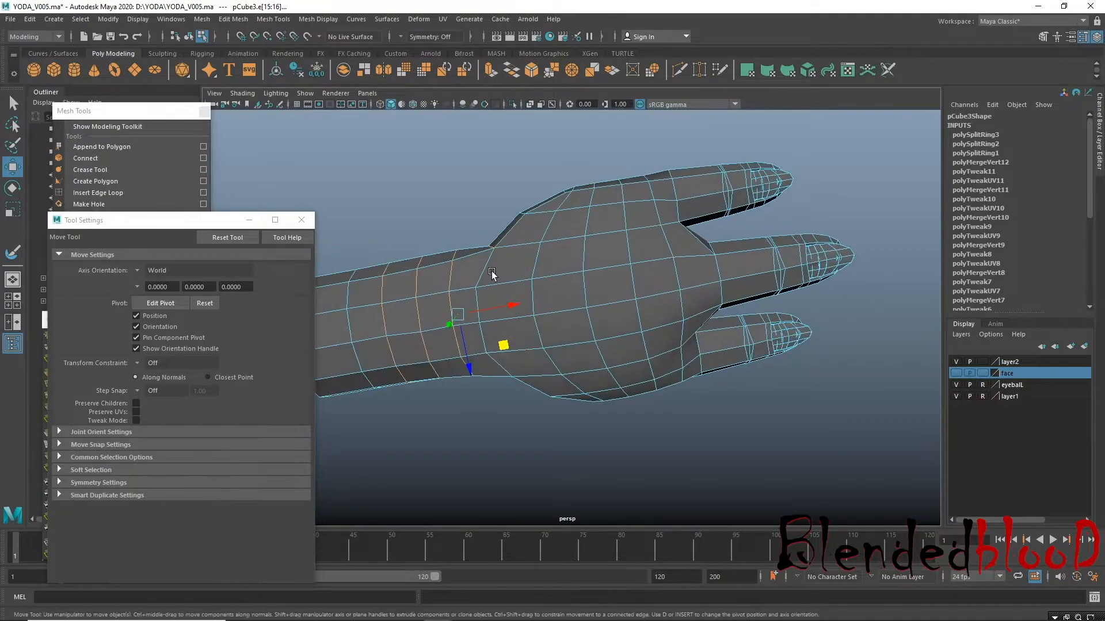
{"action": "left_click_drag", "start_coordinate": [530, 338], "coordinate": [554, 430], "text": "alt"}
{"action": "left_click_drag", "start_coordinate": [533, 320], "coordinate": [537, 492], "text": "alt"}
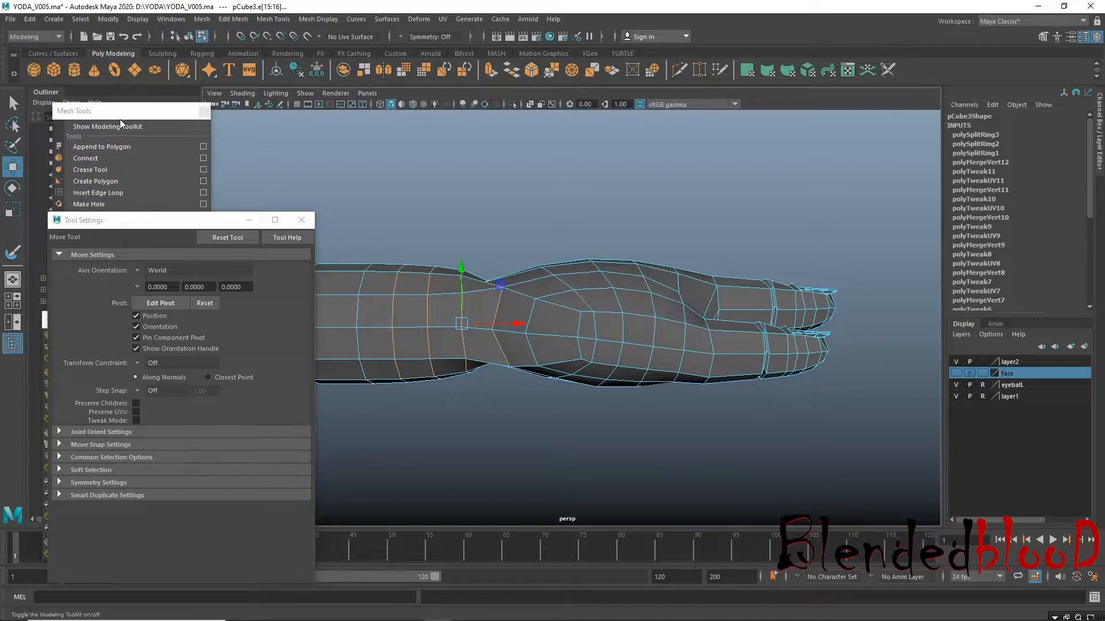
{"action": "left_click", "coordinate": [81, 19]}
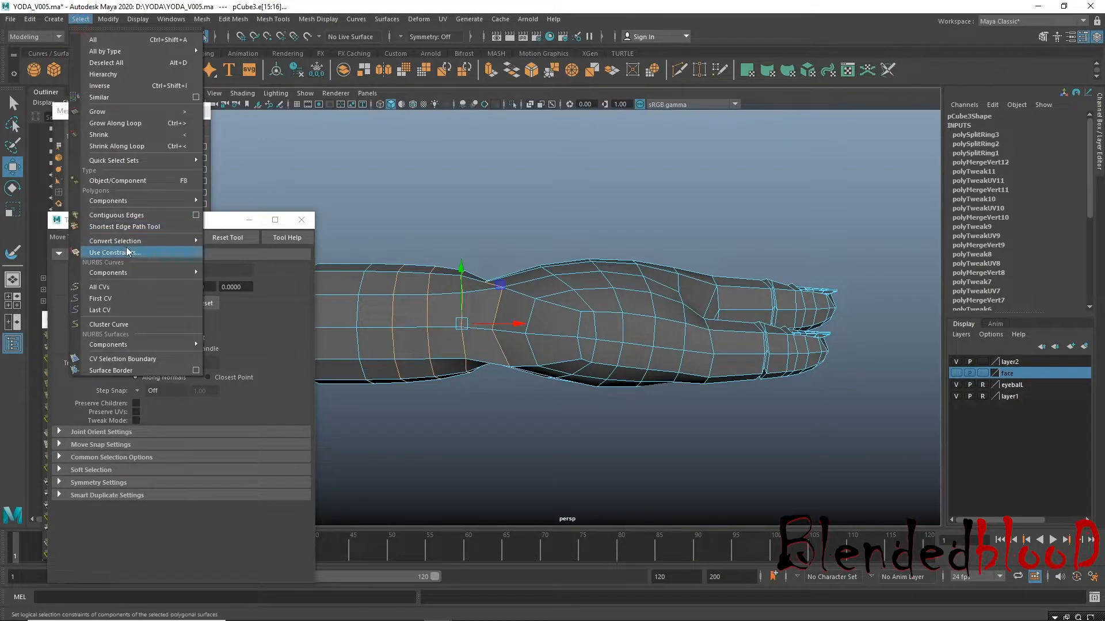
{"action": "mouse_move", "coordinate": [132, 240]}
{"action": "left_click", "coordinate": [248, 241]}
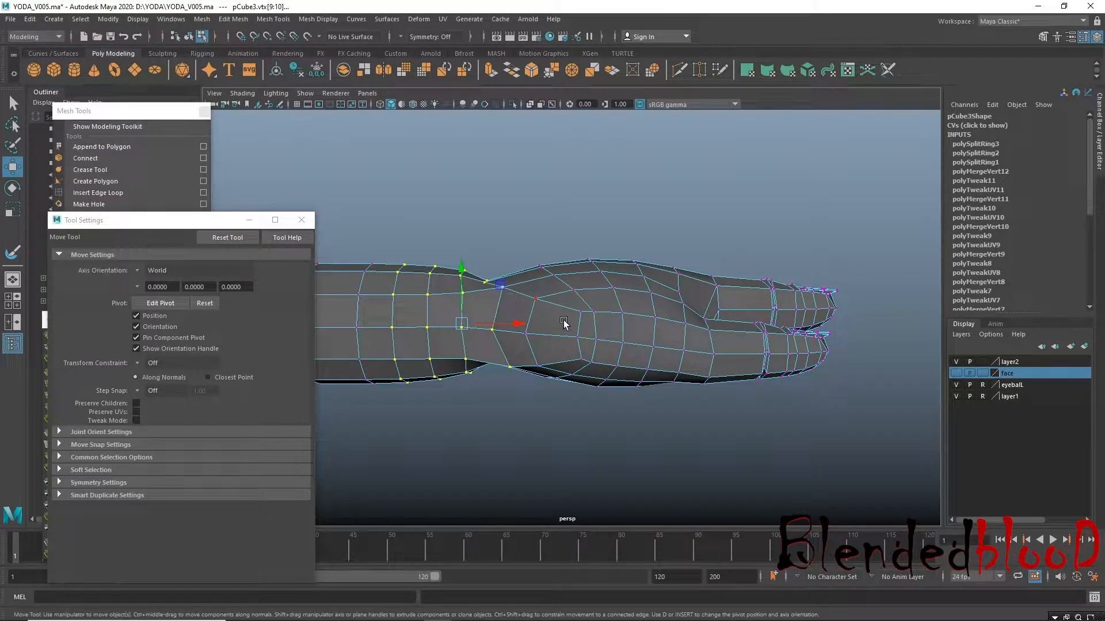
Relax the four selected vertex rings all around the wrist with the Sculpt Geometry Tool and return to the Move tool.
{"action": "left_click_drag", "start_coordinate": [564, 323], "coordinate": [557, 338], "text": "alt"}
{"action": "left_click", "coordinate": [386, 19]}
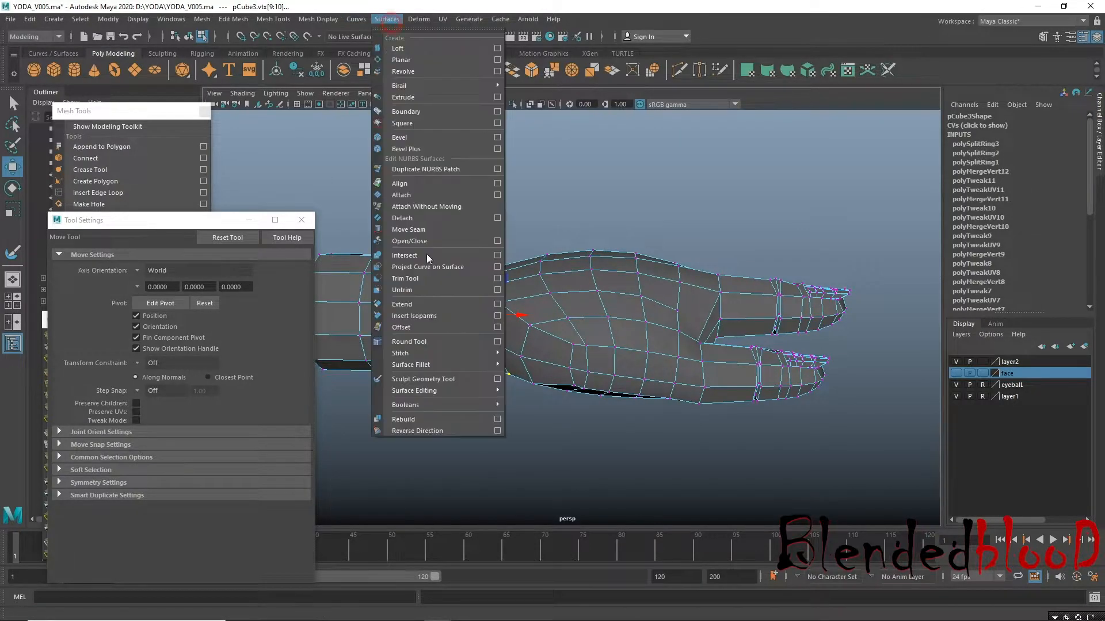
{"action": "left_click", "coordinate": [422, 379]}
{"action": "mouse_move", "coordinate": [483, 322]}
{"action": "left_mouse_down", "text": "alt"}
{"action": "mouse_move", "coordinate": [507, 345]}
{"action": "mouse_move", "coordinate": [489, 328]}
{"action": "mouse_move", "coordinate": [509, 302]}
{"action": "mouse_move", "coordinate": [500, 266]}
{"action": "mouse_move", "coordinate": [515, 215]}
{"action": "left_mouse_up", "text": "alt"}
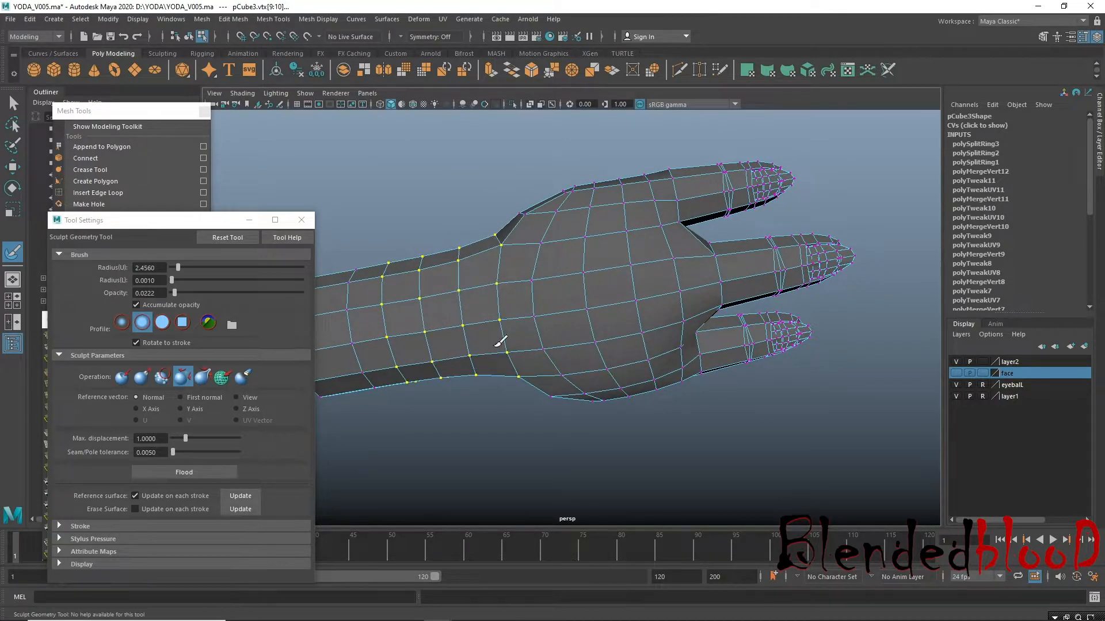
{"action": "mouse_move", "coordinate": [587, 432]}
{"action": "left_mouse_down", "text": "alt"}
{"action": "mouse_move", "coordinate": [574, 434]}
{"action": "mouse_move", "coordinate": [553, 353]}
{"action": "left_mouse_up", "text": "alt"}
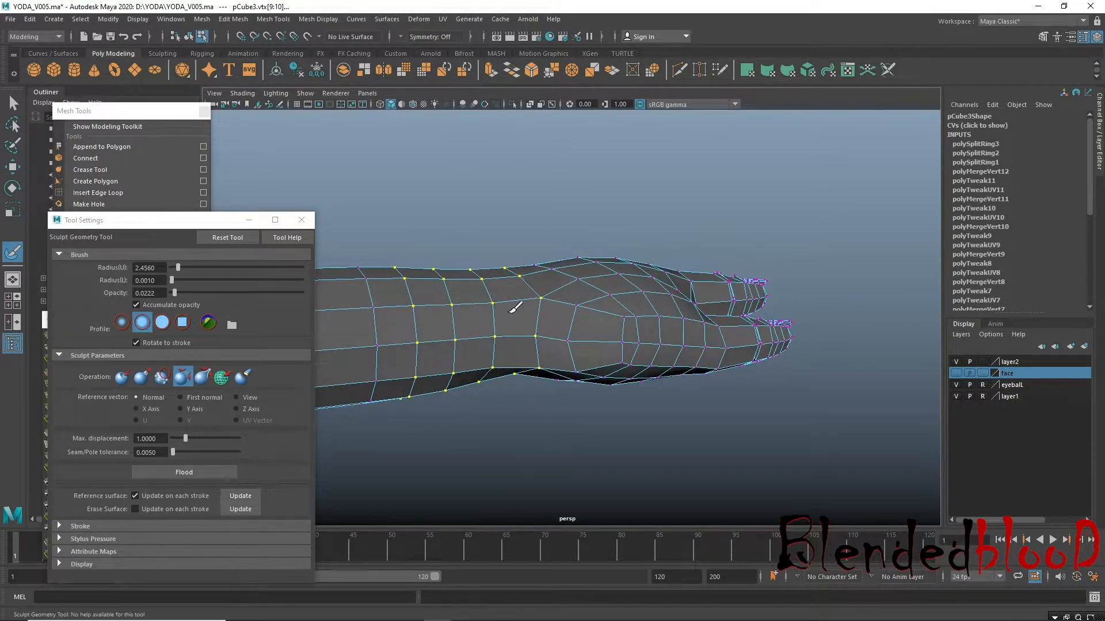
{"action": "mouse_move", "coordinate": [514, 203]}
{"action": "left_mouse_down", "text": "alt"}
{"action": "mouse_move", "coordinate": [525, 209]}
{"action": "mouse_move", "coordinate": [457, 342]}
{"action": "mouse_move", "coordinate": [481, 387]}
{"action": "mouse_move", "coordinate": [488, 300]}
{"action": "mouse_move", "coordinate": [482, 380]}
{"action": "left_mouse_up", "text": "alt"}
{"action": "mouse_move", "coordinate": [500, 313]}
{"action": "left_mouse_down", "text": "alt"}
{"action": "mouse_move", "coordinate": [530, 320]}
{"action": "mouse_move", "coordinate": [517, 328]}
{"action": "left_mouse_up", "text": "alt"}
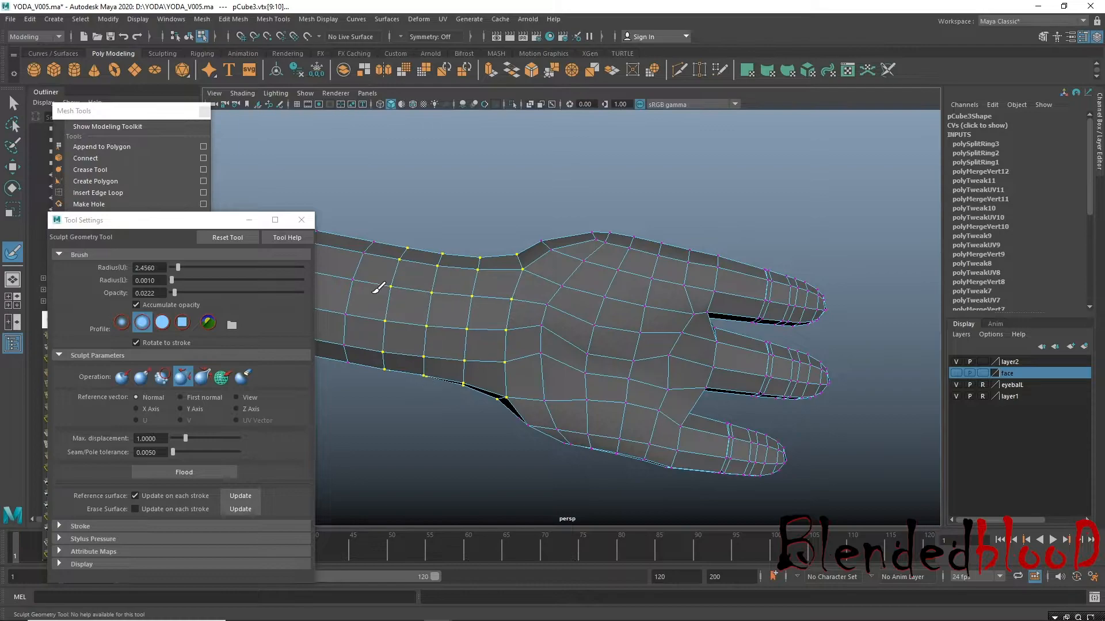
{"action": "mouse_move", "coordinate": [521, 244]}
{"action": "left_mouse_down", "text": "alt"}
{"action": "mouse_move", "coordinate": [538, 334]}
{"action": "mouse_move", "coordinate": [455, 283]}
{"action": "left_mouse_up", "text": "alt"}
{"action": "mouse_move", "coordinate": [489, 225]}
{"action": "left_mouse_down", "text": "alt"}
{"action": "mouse_move", "coordinate": [525, 229]}
{"action": "mouse_move", "coordinate": [525, 246]}
{"action": "left_mouse_up", "text": "alt"}
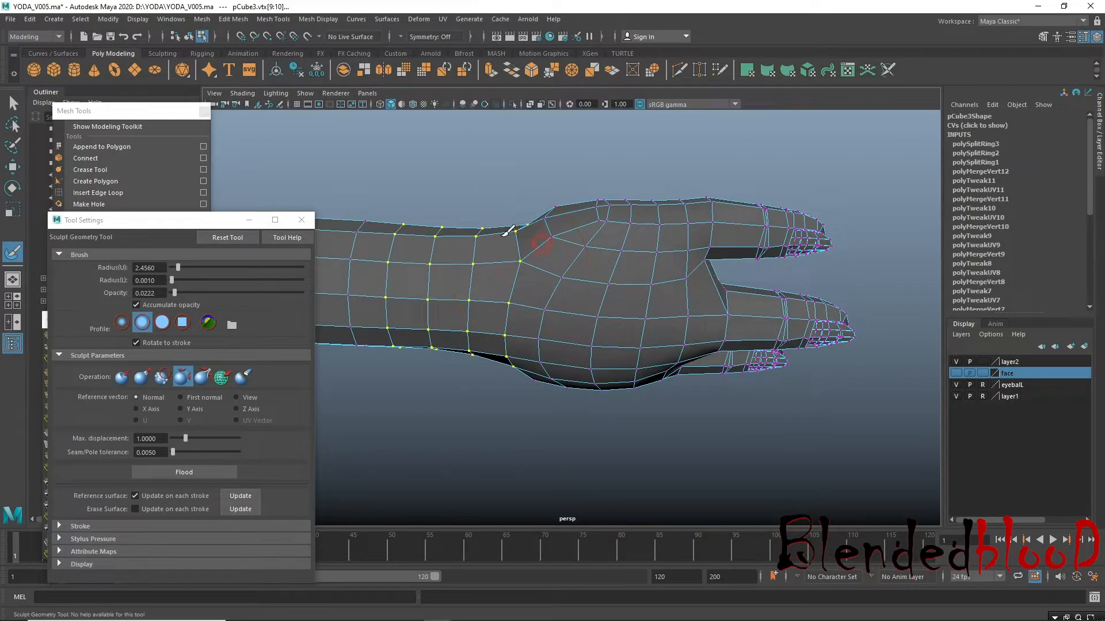
{"action": "key", "text": "w"}
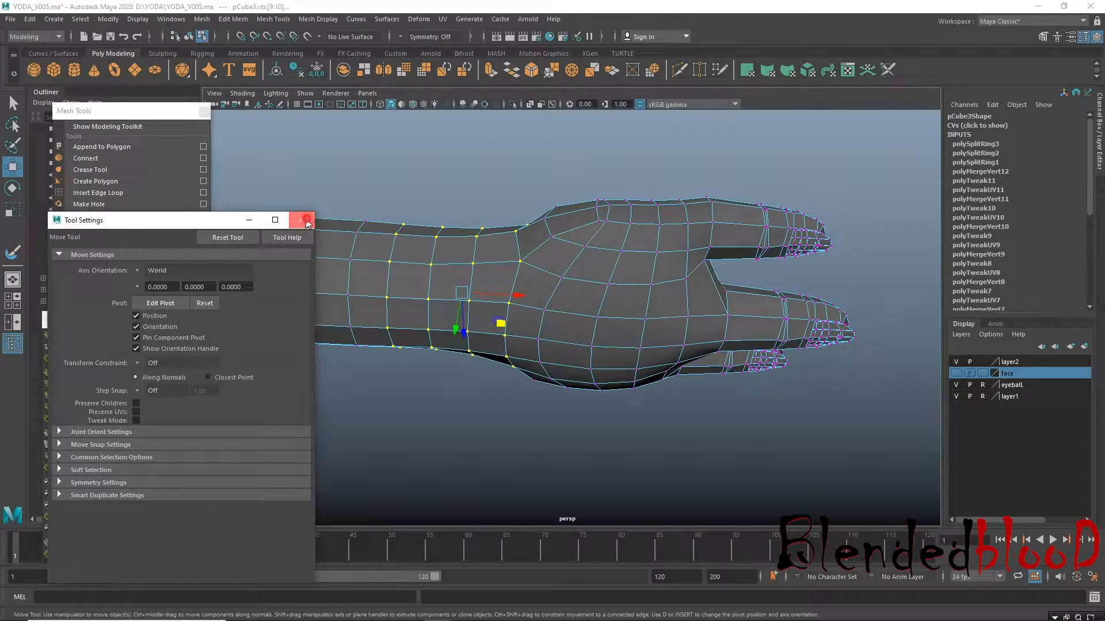
Delete all construction history in the scene and return the hand mesh to object mode with nothing selected.
{"action": "left_click", "coordinate": [301, 220]}
{"action": "left_click", "coordinate": [28, 19]}
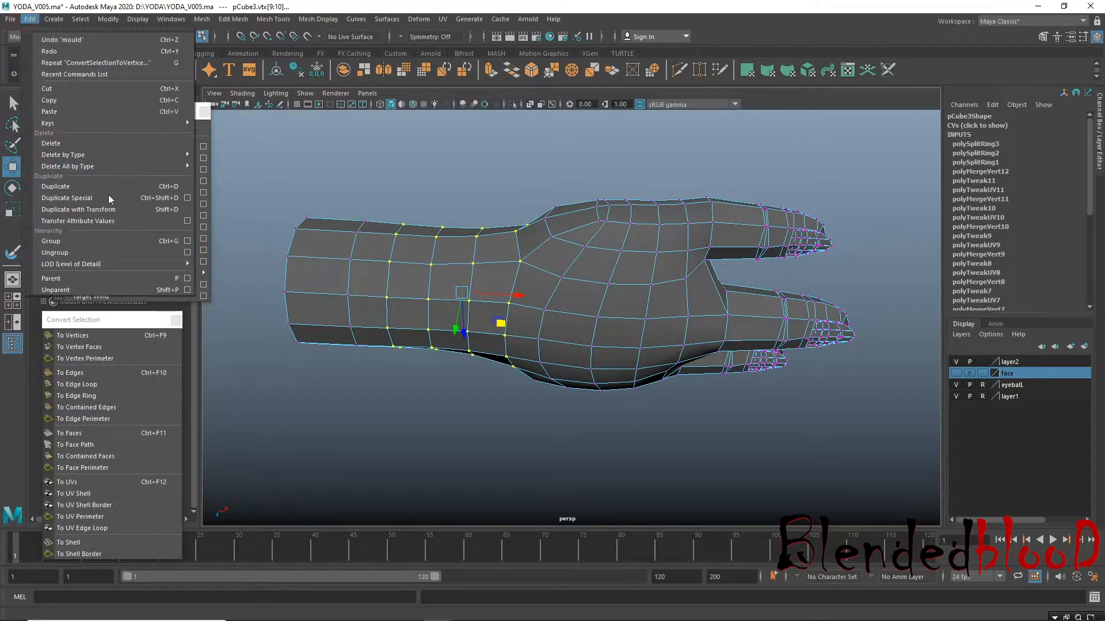
{"action": "mouse_move", "coordinate": [109, 166]}
{"action": "left_click", "coordinate": [233, 171]}
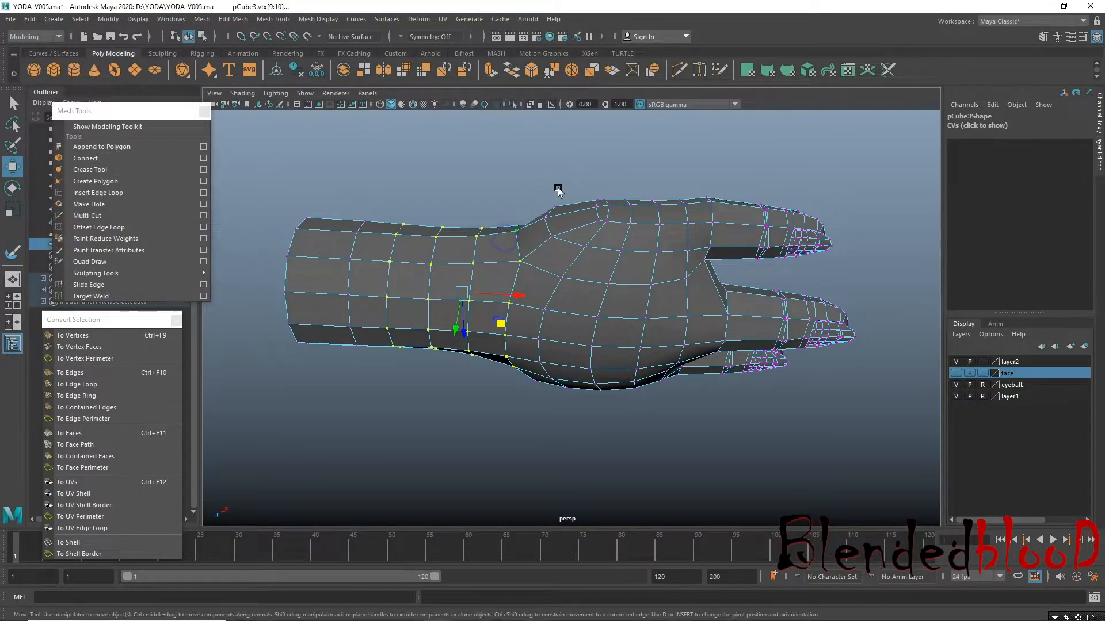
{"action": "key", "text": "F8"}
{"action": "right_click_drag", "start_coordinate": [532, 223], "coordinate": [598, 178]}
{"action": "left_click", "coordinate": [598, 178]}
Preview the hand smoothed and examine the wrist transition from several angles.
{"action": "scroll", "coordinate": [633, 323], "scroll_direction": "down", "scroll_amount": 4}
{"action": "left_click_drag", "start_coordinate": [657, 323], "coordinate": [529, 302], "text": "alt"}
{"action": "left_click", "coordinate": [582, 328]}
{"action": "left_click", "coordinate": [556, 403]}
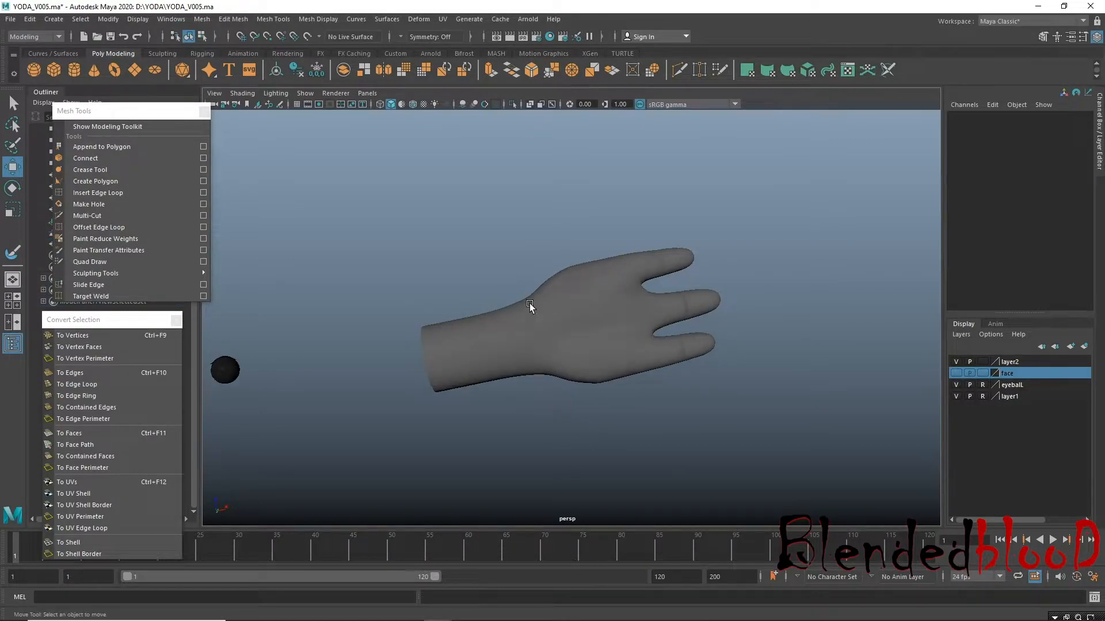
{"action": "left_click", "coordinate": [543, 364]}
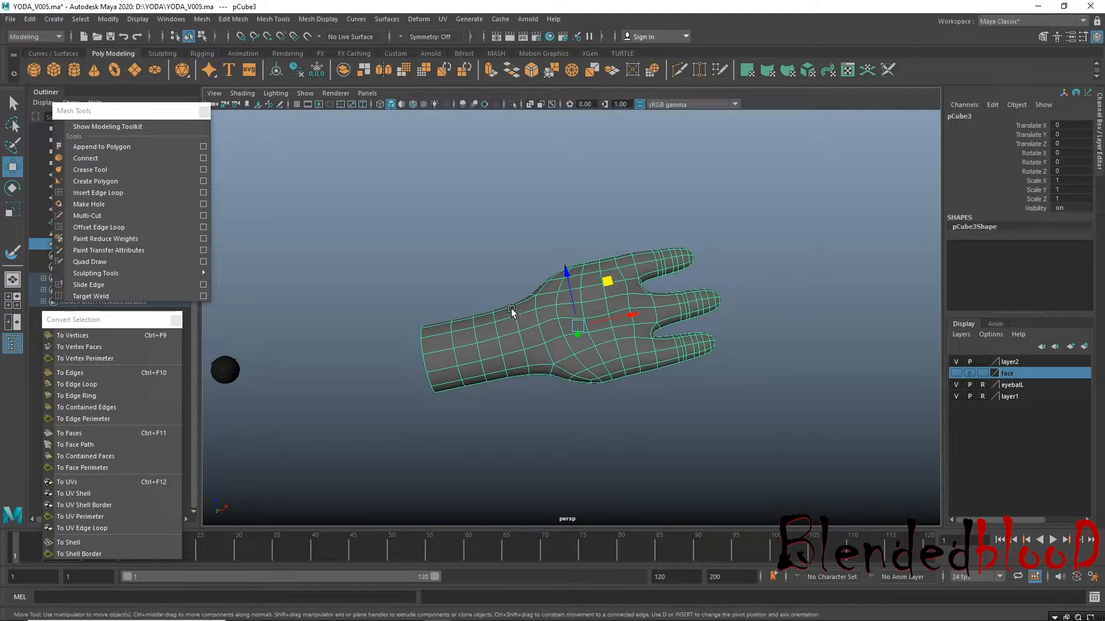
{"action": "left_click_drag", "start_coordinate": [489, 278], "coordinate": [469, 431], "text": "alt"}
{"action": "right_click_drag", "start_coordinate": [530, 387], "coordinate": [596, 515], "text": "alt"}
{"action": "left_click_drag", "start_coordinate": [567, 403], "coordinate": [557, 423], "text": "alt"}
In edge mode, select the edges around the base of the palm where it meets the wrist.
{"action": "right_click_drag", "start_coordinate": [524, 288], "coordinate": [519, 274]}
{"action": "left_click", "coordinate": [518, 276]}
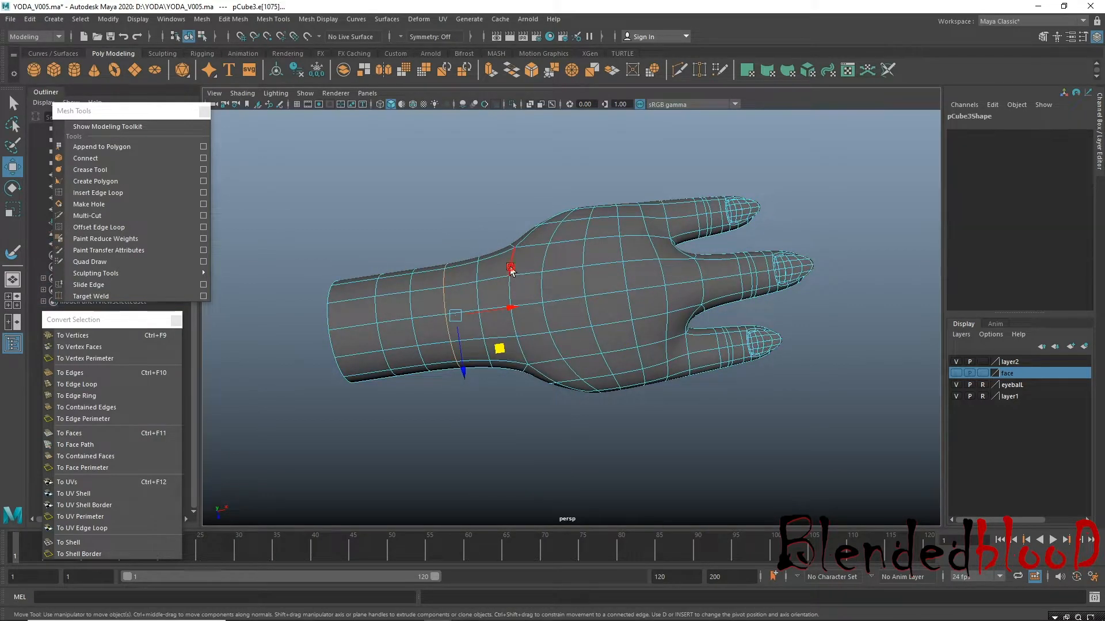
{"action": "left_click_drag", "start_coordinate": [524, 325], "coordinate": [530, 333], "text": "alt"}
{"action": "left_click_drag", "start_coordinate": [572, 416], "coordinate": [561, 320], "text": "alt"}
{"action": "left_click", "coordinate": [519, 349], "text": "shift"}
{"action": "left_click_drag", "start_coordinate": [562, 454], "coordinate": [558, 389], "text": "alt"}
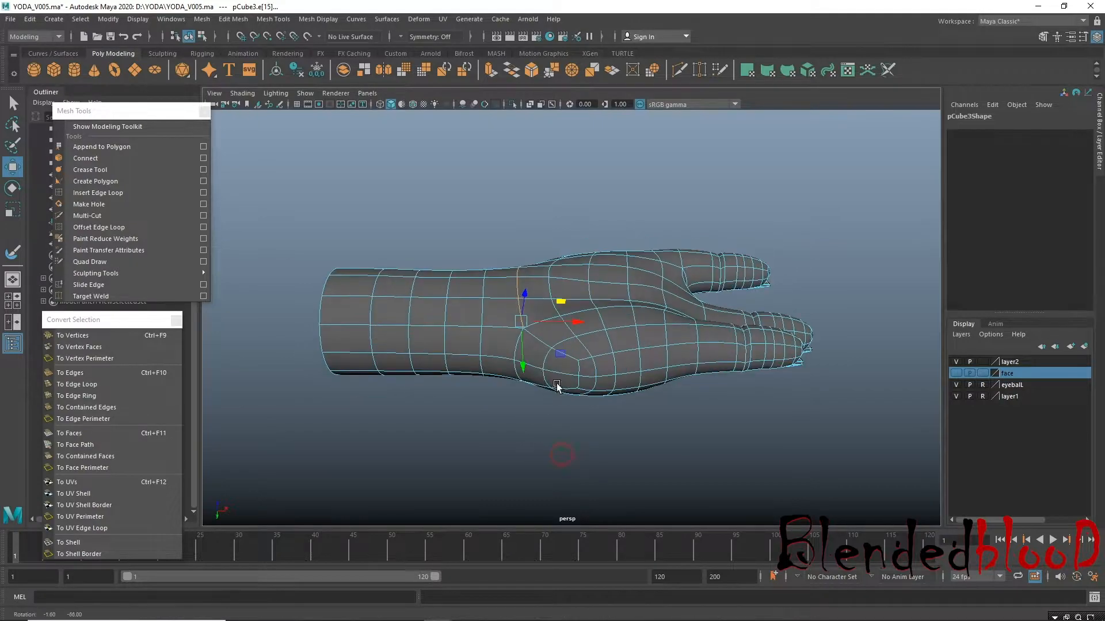
{"action": "left_click_drag", "start_coordinate": [584, 462], "coordinate": [559, 311], "text": "alt"}
{"action": "left_click", "coordinate": [526, 245], "text": "shift"}
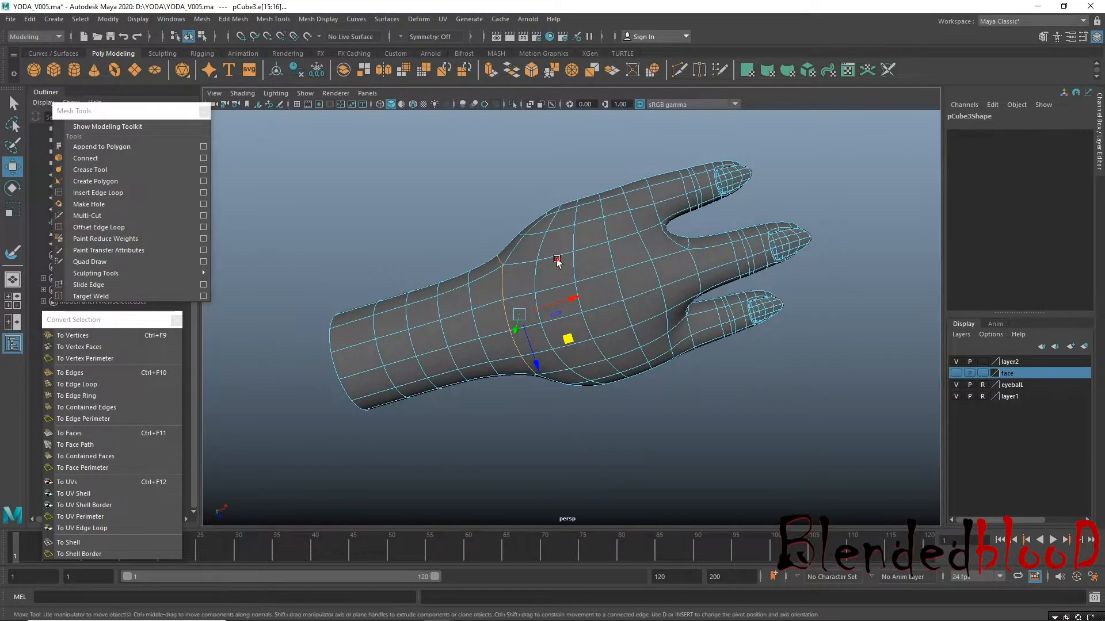
Turn off the smooth preview and scale the selected wrist edges along Z and Y to refine the transition.
{"action": "left_click_drag", "start_coordinate": [582, 492], "coordinate": [589, 405], "text": "alt"}
{"action": "left_click_drag", "start_coordinate": [588, 267], "coordinate": [603, 349], "text": "alt"}
{"action": "key", "text": "1"}
{"action": "key", "text": "r"}
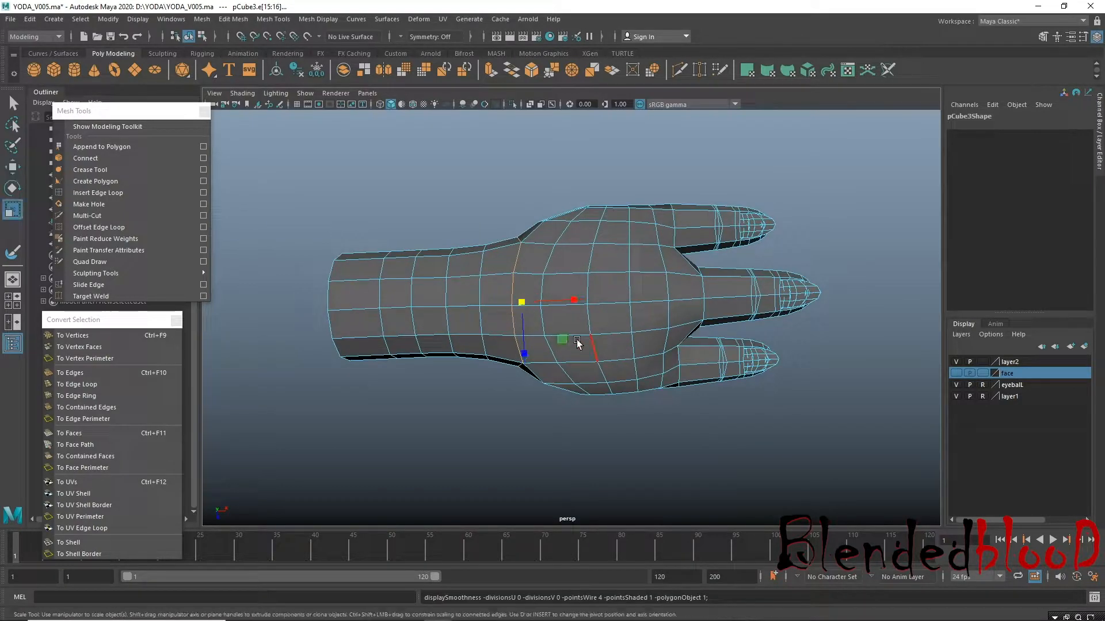
{"action": "left_click_drag", "start_coordinate": [526, 353], "coordinate": [583, 298]}
{"action": "key", "text": "w"}
{"action": "key", "text": "r"}
{"action": "mouse_move", "coordinate": [522, 275]}
{"action": "left_mouse_down"}
{"action": "mouse_move", "coordinate": [523, 285]}
{"action": "mouse_move", "coordinate": [522, 267]}
{"action": "left_mouse_up"}
{"action": "key", "text": "w"}
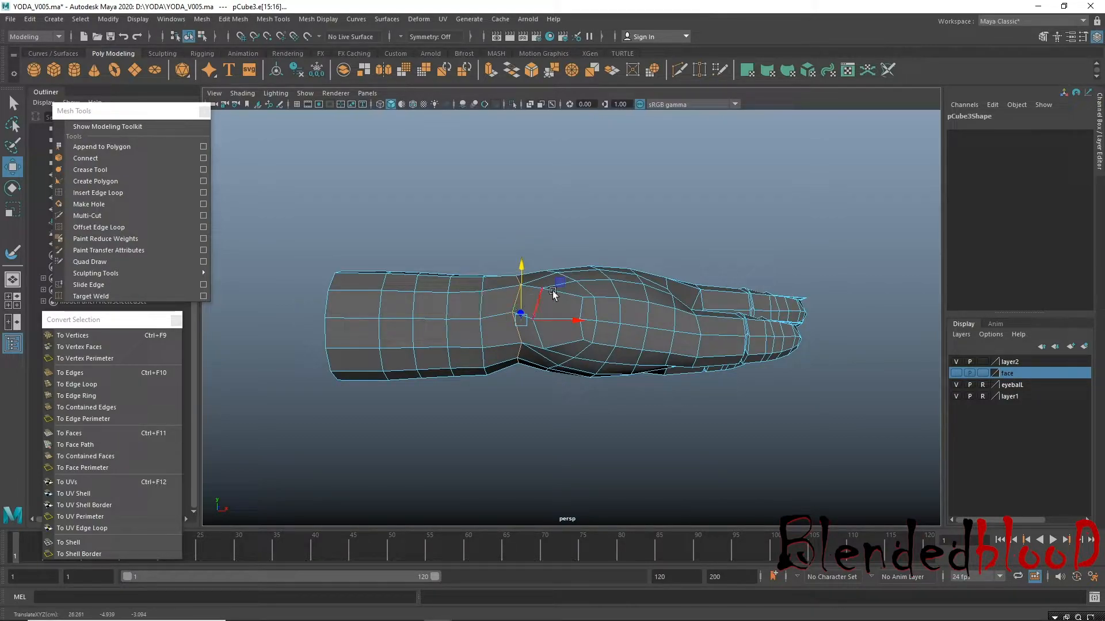
Scale the selected wrist edges vertically to about 1.1 and lower them slightly.
{"action": "key", "text": "r"}
{"action": "left_click_drag", "start_coordinate": [521, 271], "coordinate": [521, 267]}
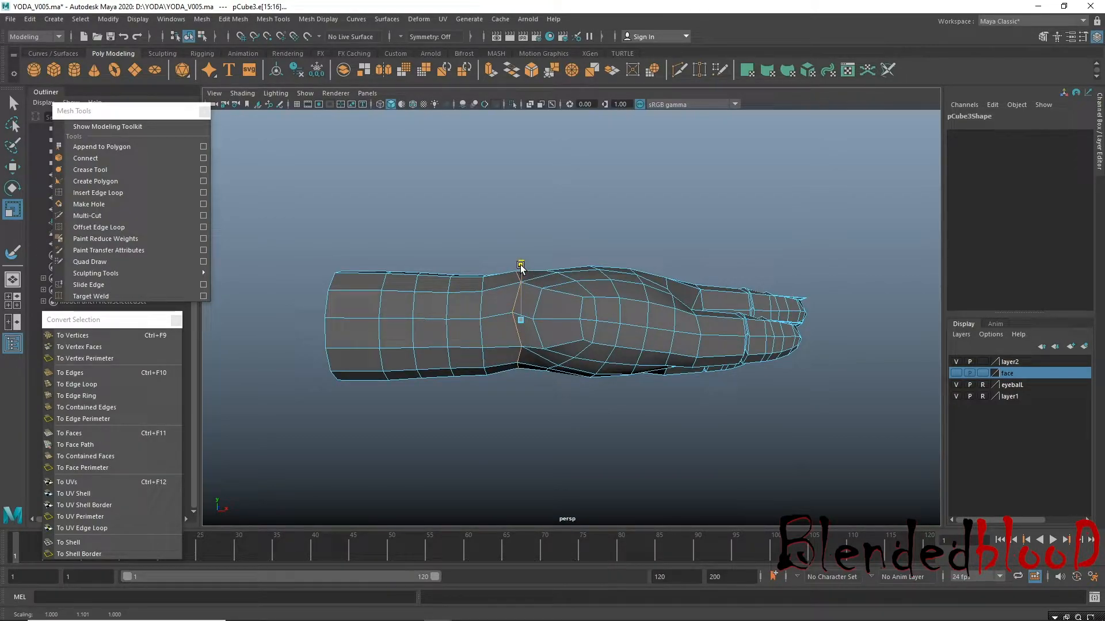
{"action": "left_click_drag", "start_coordinate": [521, 268], "coordinate": [521, 271]}
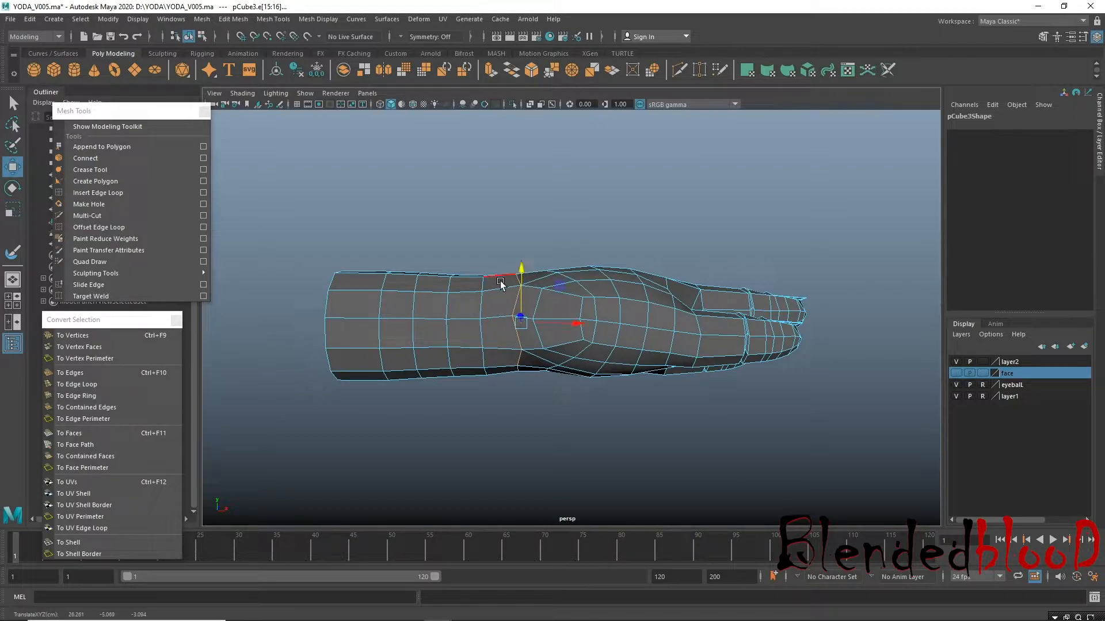
Return to object mode, select the whole hand mesh and center its pivot.
{"action": "left_click", "coordinate": [486, 304]}
{"action": "left_click_drag", "start_coordinate": [468, 342], "coordinate": [596, 348], "text": "alt"}
{"action": "right_click_drag", "start_coordinate": [652, 300], "coordinate": [690, 257]}
{"action": "middle_click_drag", "start_coordinate": [522, 335], "coordinate": [668, 331], "text": "alt"}
{"action": "scroll", "coordinate": [667, 332], "scroll_direction": "down", "scroll_amount": 4}
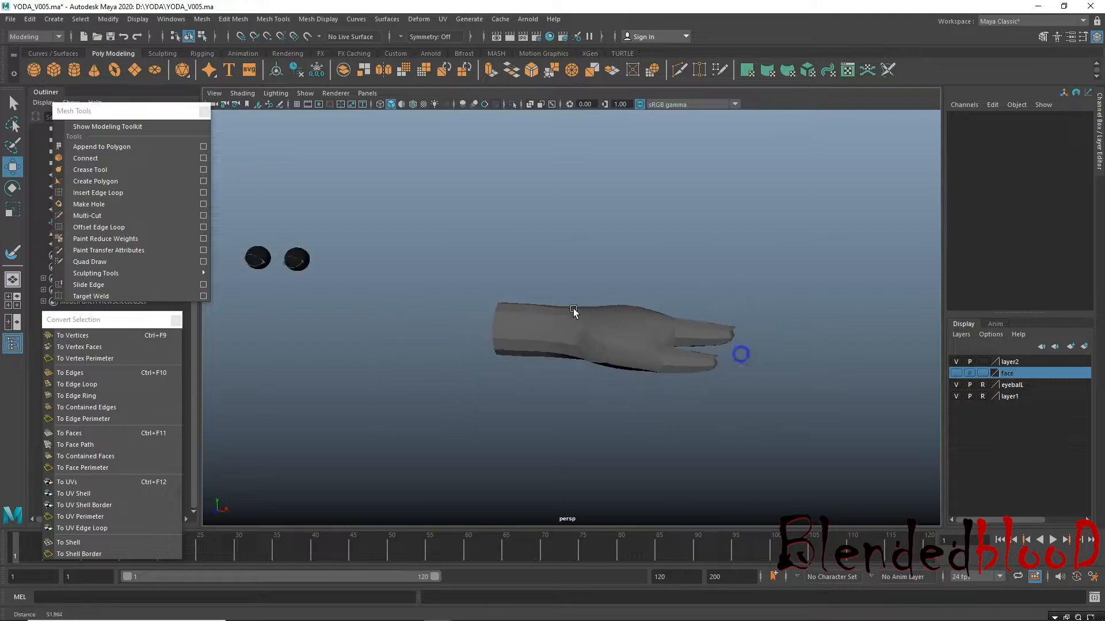
{"action": "left_click_drag", "start_coordinate": [740, 355], "coordinate": [726, 349], "text": "alt"}
{"action": "left_click", "coordinate": [614, 332]}
{"action": "left_click", "coordinate": [108, 19]}
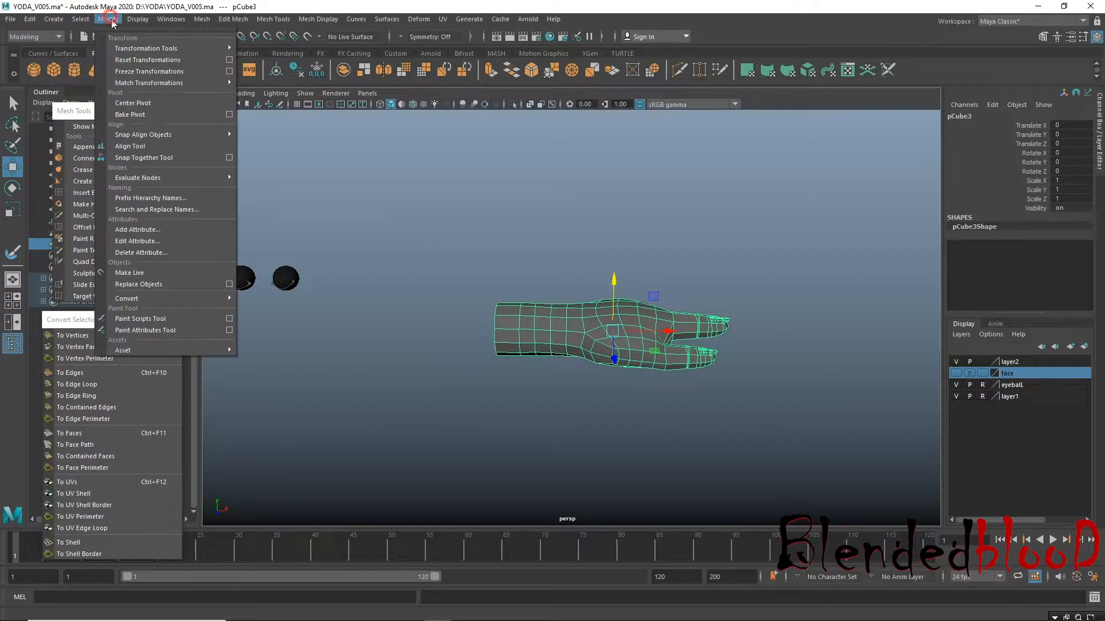
{"action": "left_click", "coordinate": [166, 106]}
Delete the hand mesh's history as well as all remaining history in the scene.
{"action": "left_click", "coordinate": [30, 19]}
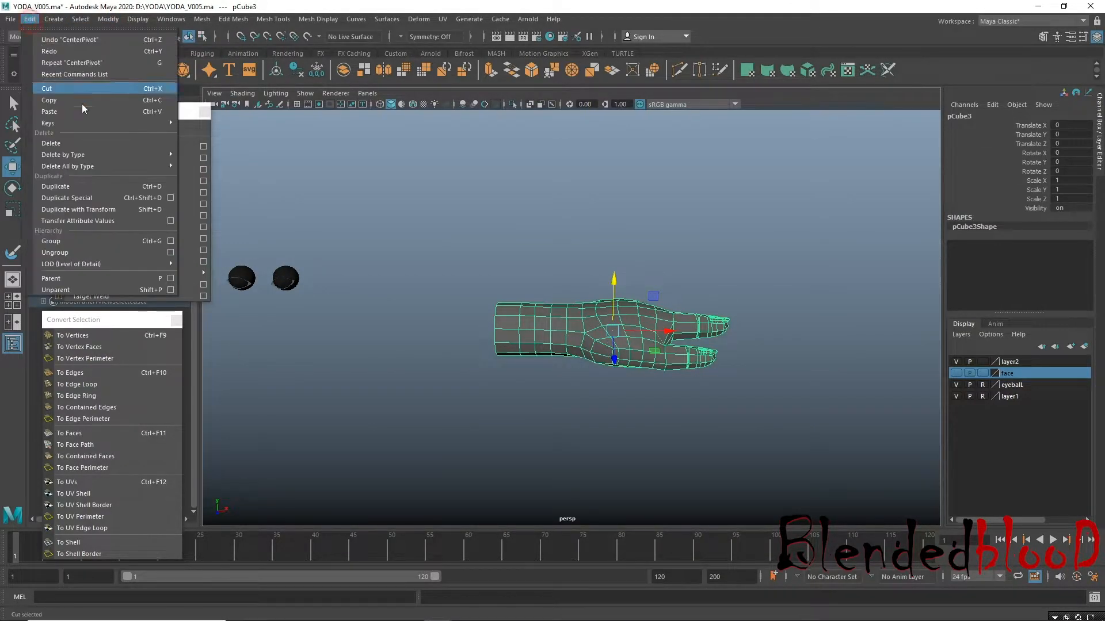
{"action": "mouse_move", "coordinate": [102, 152]}
{"action": "left_click", "coordinate": [212, 152]}
{"action": "left_click", "coordinate": [30, 19]}
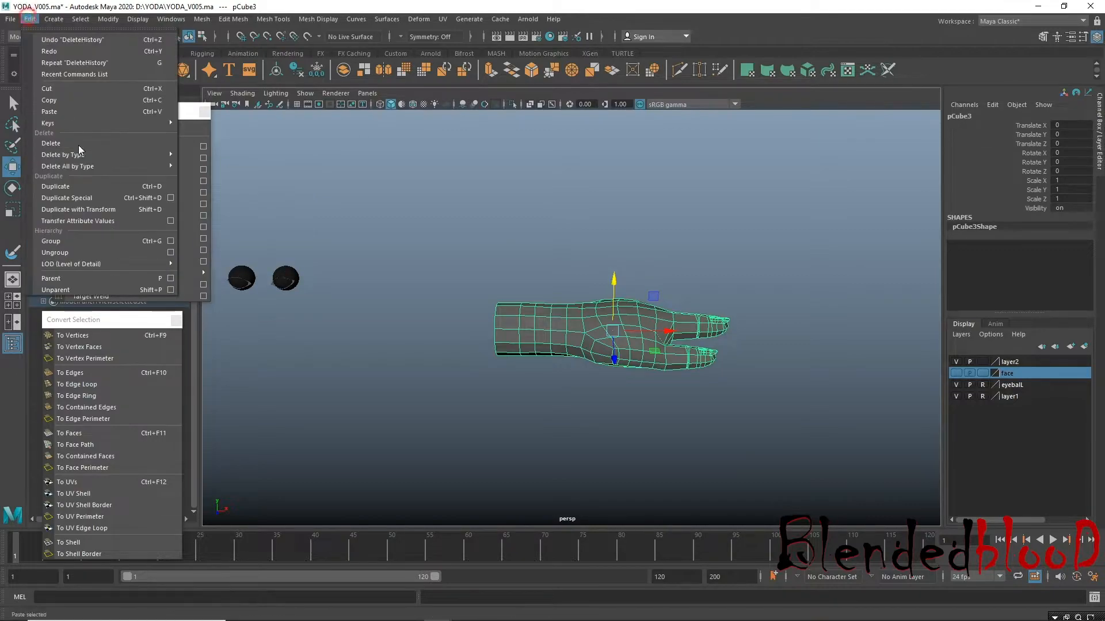
{"action": "left_click", "coordinate": [226, 165]}
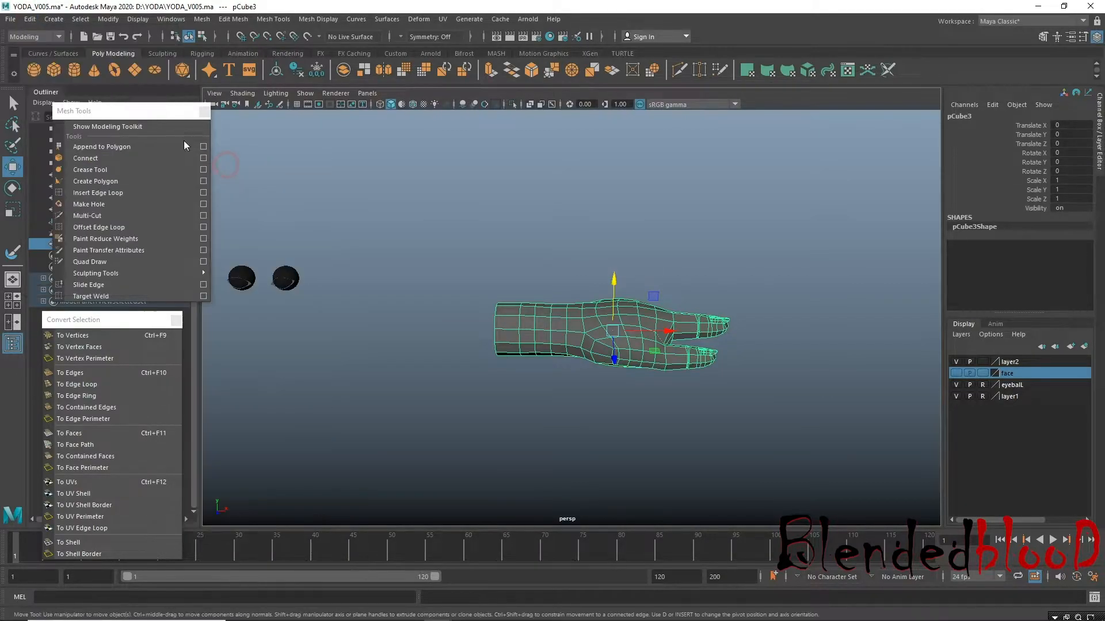
Save the scene over the existing YODA_V005.ma file in D:\YODA.
{"action": "left_click", "coordinate": [10, 19]}
{"action": "left_click", "coordinate": [73, 77]}
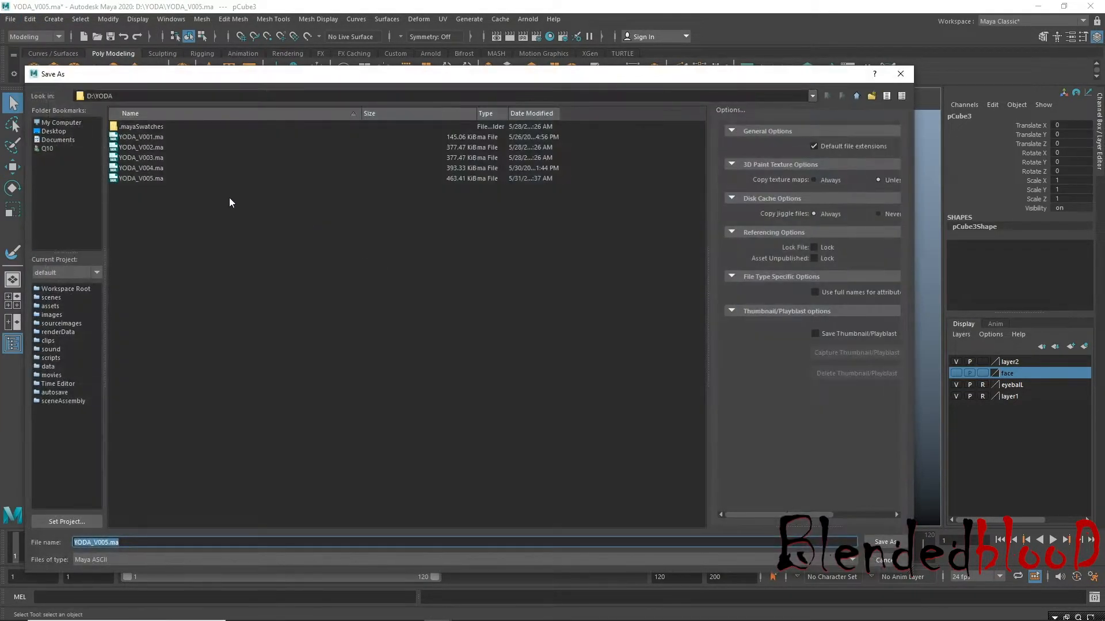
{"action": "double_click", "coordinate": [154, 178]}
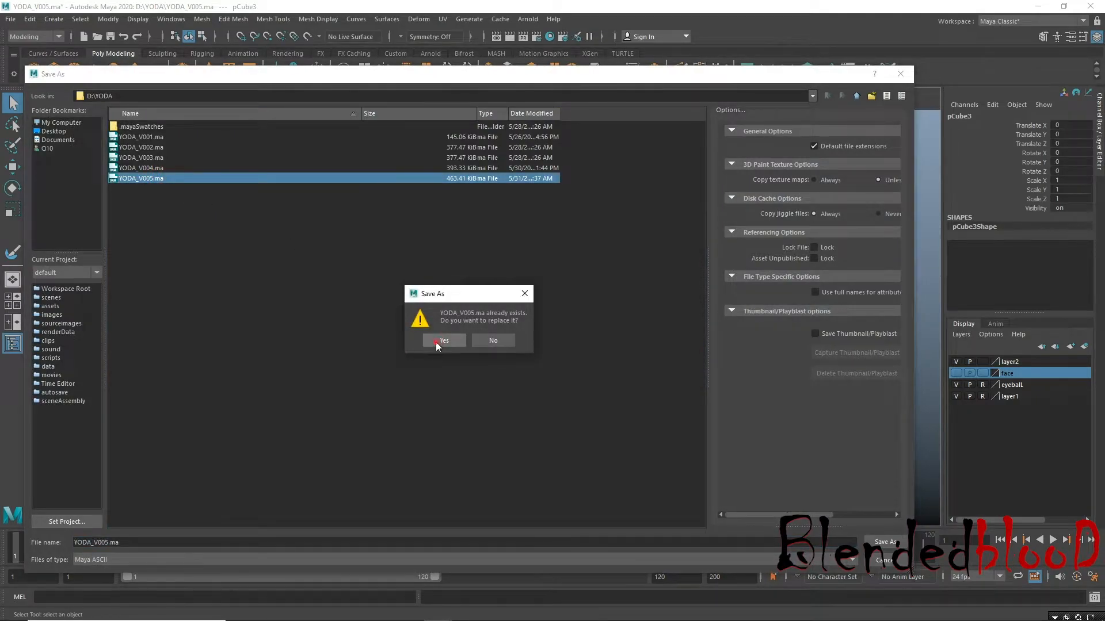
{"action": "left_click", "coordinate": [441, 341]}
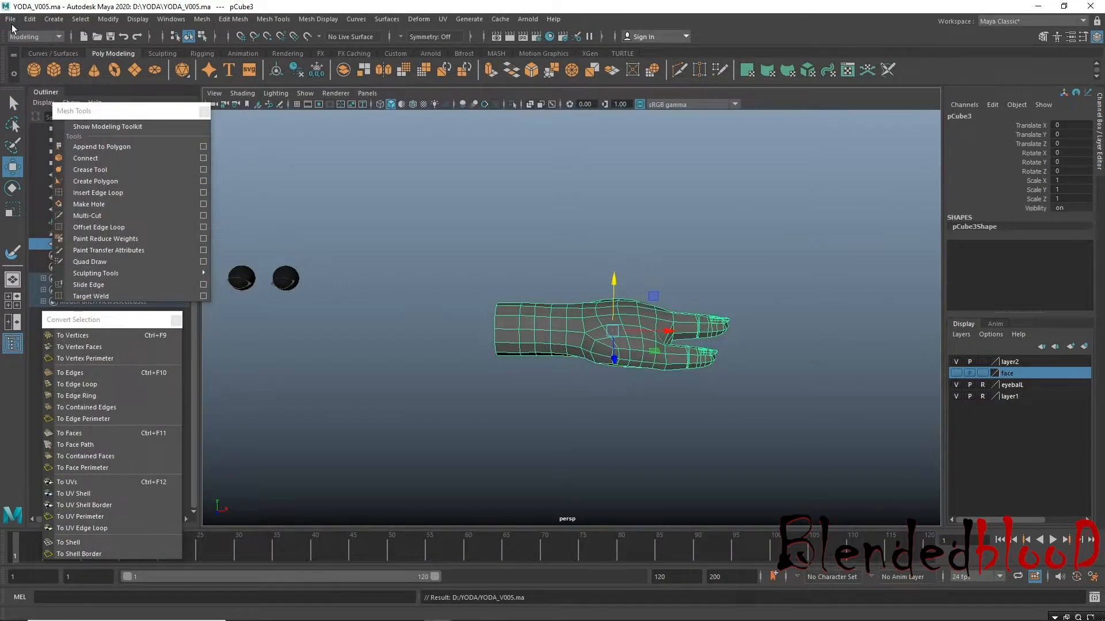
Save the scene as a new version named YODA_V006.ma and return to the Move tool.
{"action": "left_click", "coordinate": [11, 19]}
{"action": "left_click", "coordinate": [55, 76]}
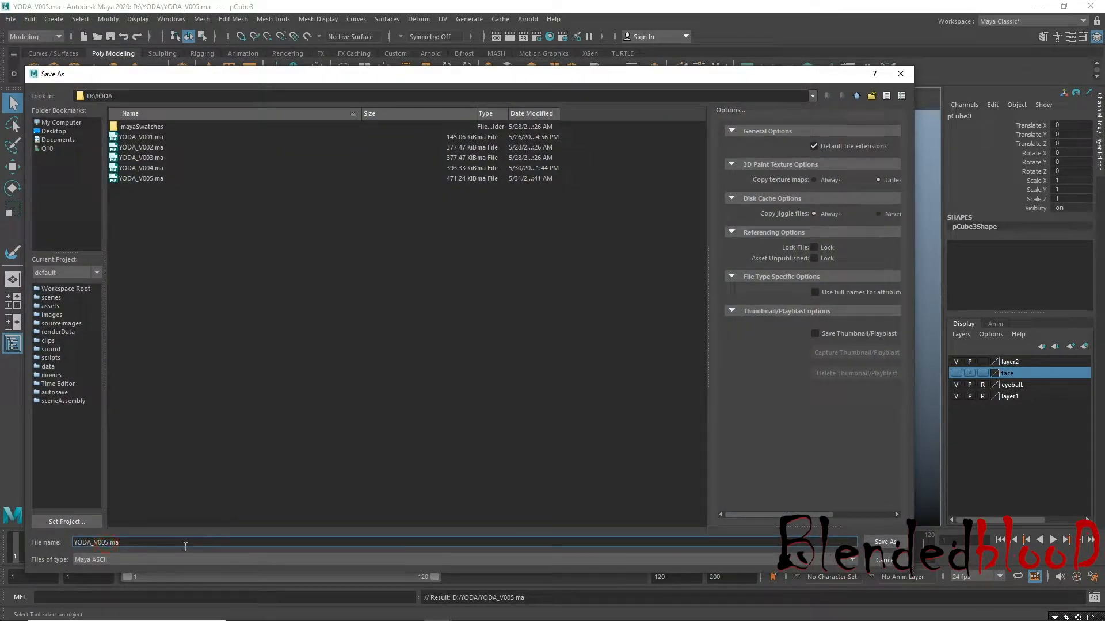
{"action": "key", "text": "BackSpace"}
{"action": "type", "text": "6"}
{"action": "key", "text": "Return"}
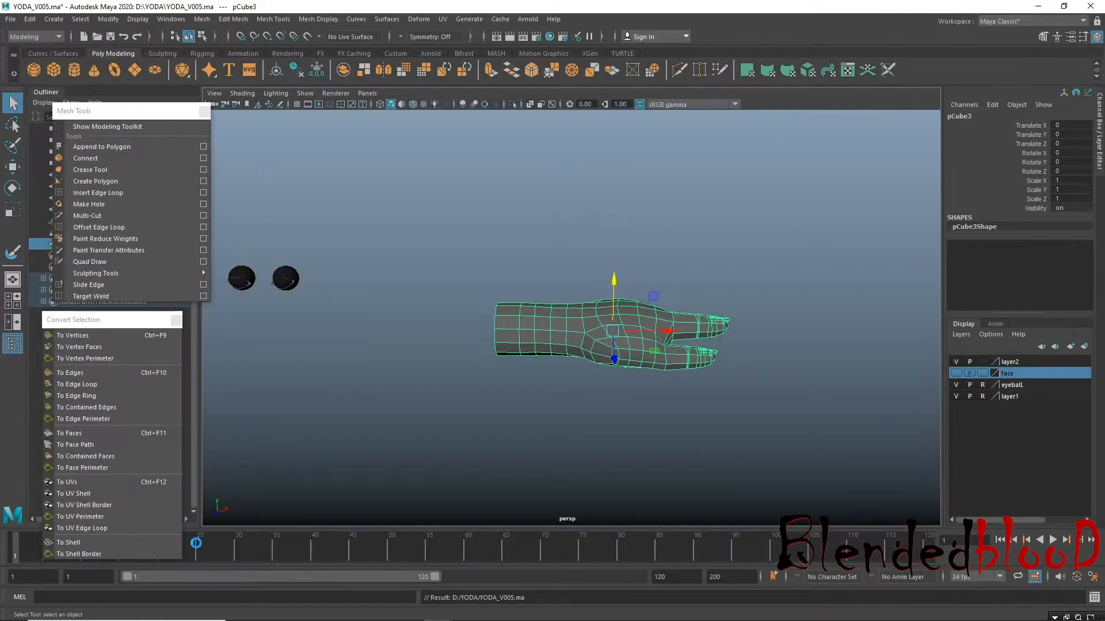
{"action": "key", "text": "w"}
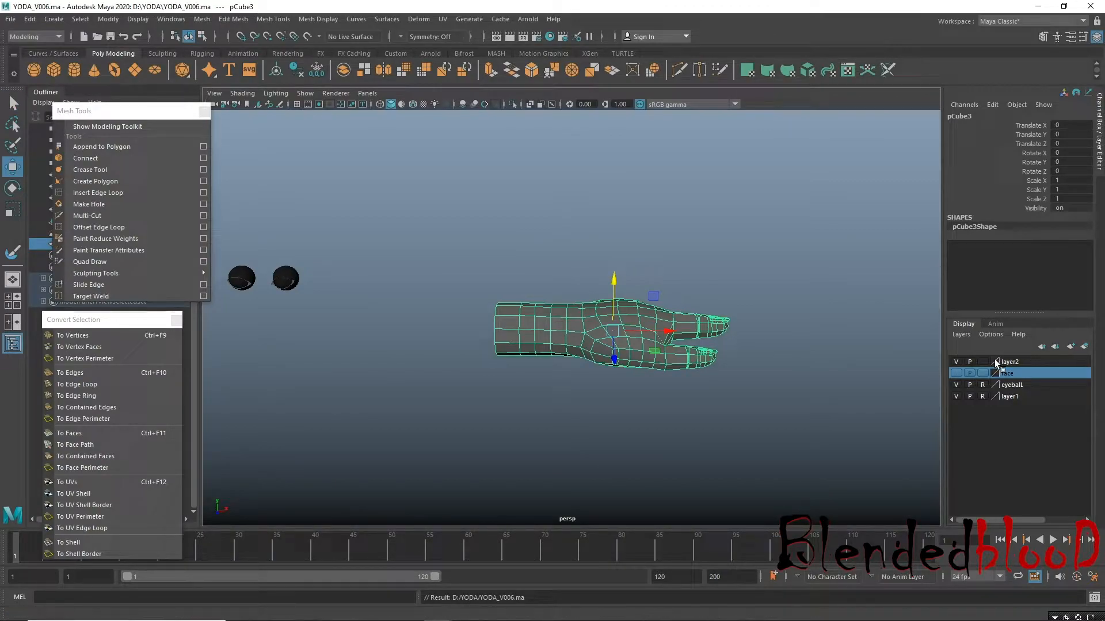
Make the face layer visible, maximize the front view and deselect the hand.
{"action": "left_click", "coordinate": [956, 374]}
{"action": "right_click_drag", "start_coordinate": [837, 400], "coordinate": [731, 385], "text": "alt"}
{"action": "left_click_drag", "start_coordinate": [625, 411], "coordinate": [629, 395], "text": "alt"}
{"action": "middle_click_drag", "start_coordinate": [657, 379], "coordinate": [777, 369], "text": "alt"}
{"action": "key", "text": "space"}
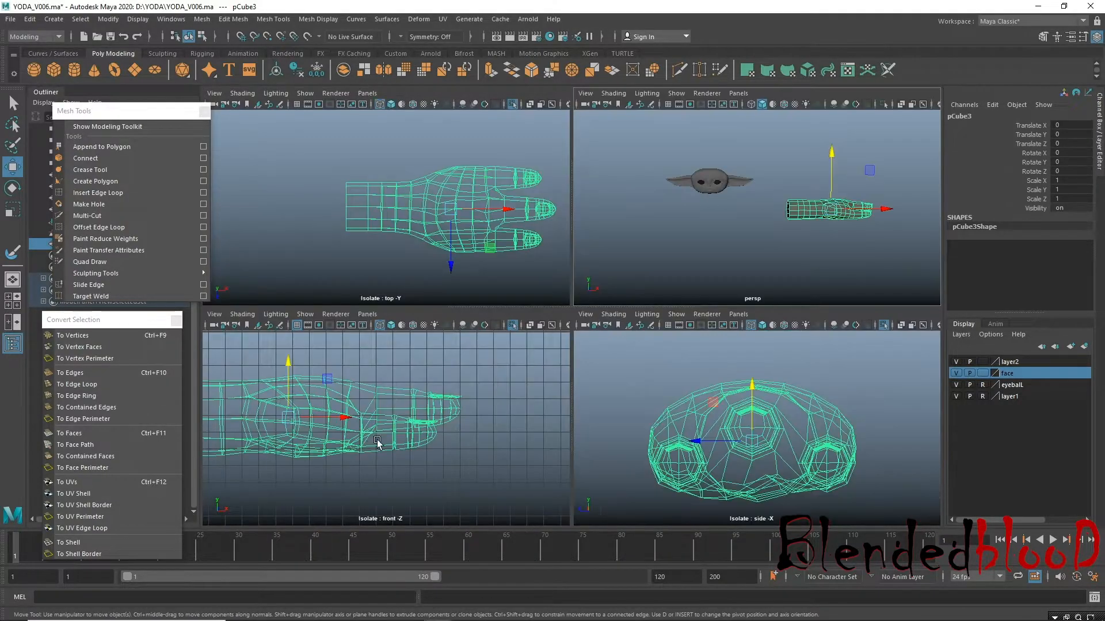
{"action": "key", "text": "space"}
{"action": "scroll", "coordinate": [415, 288], "scroll_direction": "down", "scroll_amount": 10}
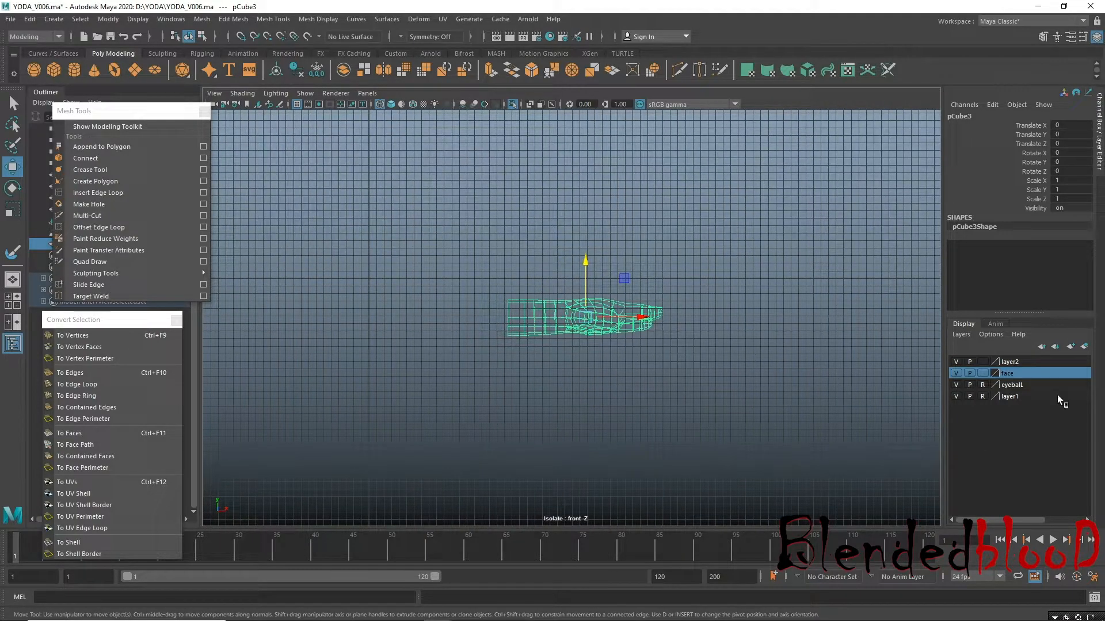
{"action": "left_click", "coordinate": [599, 422]}
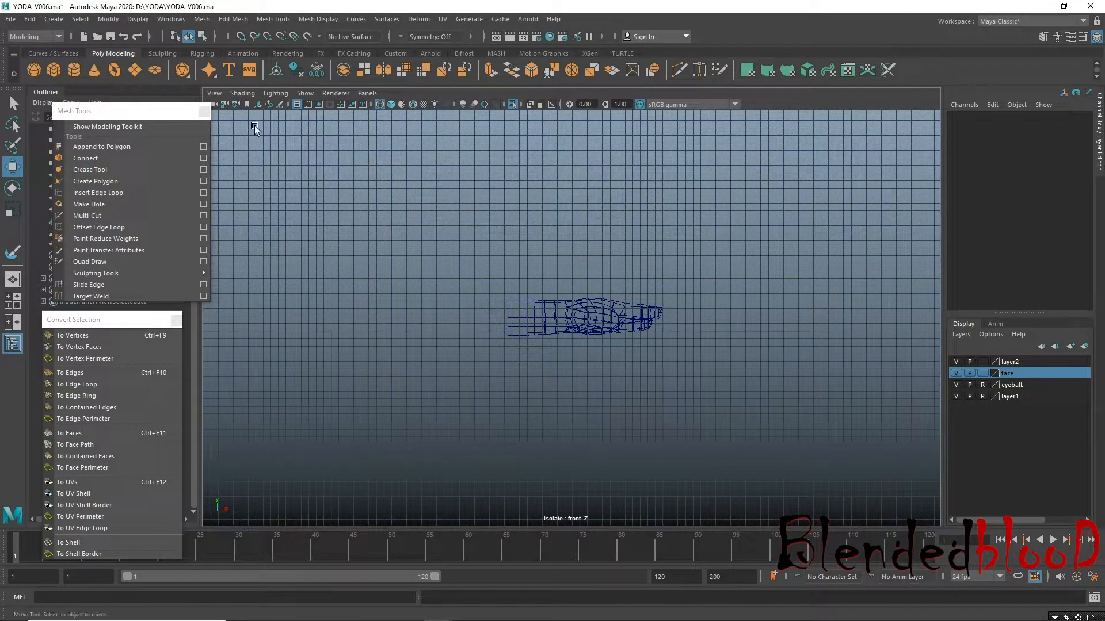
Import The-Child-baby-Yoda head-tilted-right JPG from D:\YODA as an image plane in the front view.
{"action": "left_click", "coordinate": [305, 94]}
{"action": "left_click", "coordinate": [305, 93]}
{"action": "left_click", "coordinate": [214, 93]}
{"action": "mouse_move", "coordinate": [271, 353]}
{"action": "left_click", "coordinate": [447, 351]}
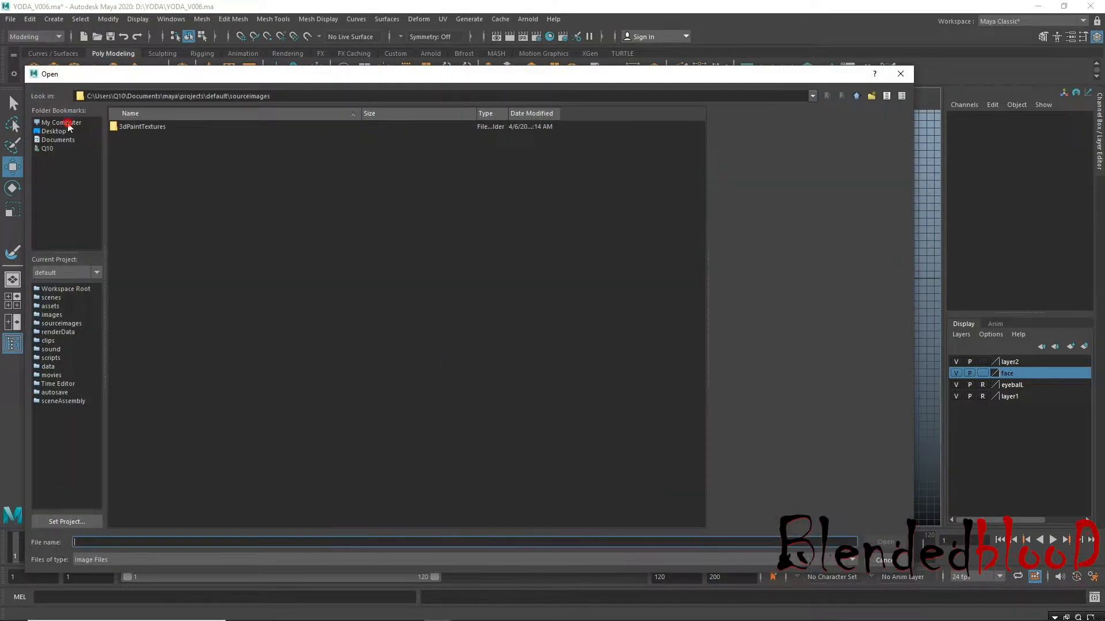
{"action": "left_click", "coordinate": [68, 123]}
{"action": "double_click", "coordinate": [126, 140]}
{"action": "left_click", "coordinate": [156, 178]}
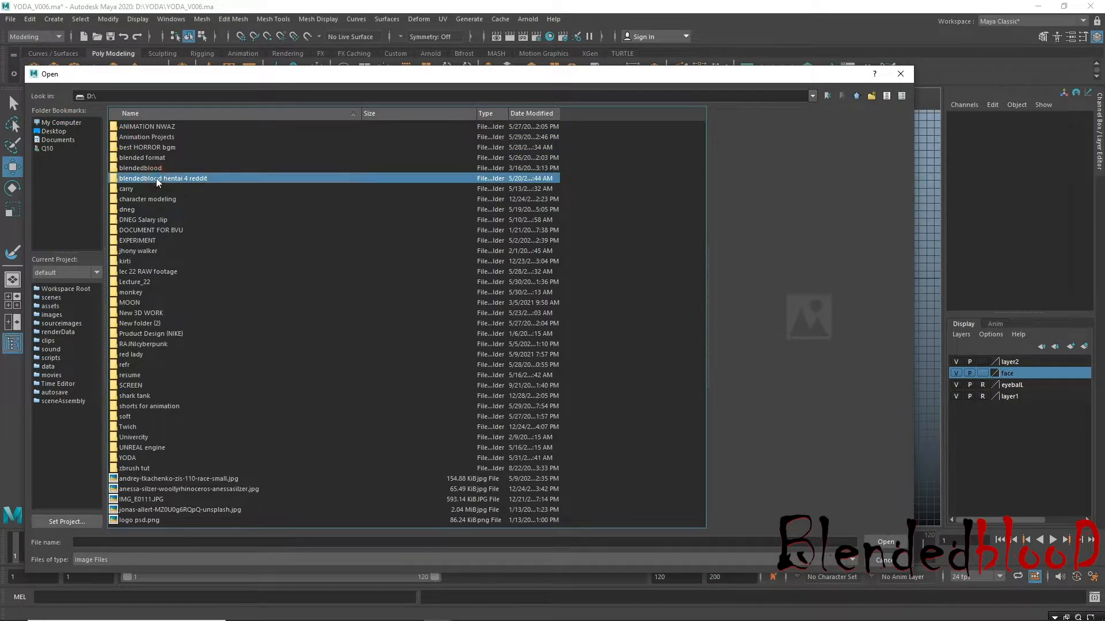
{"action": "key", "text": "y"}
{"action": "double_click", "coordinate": [140, 459]}
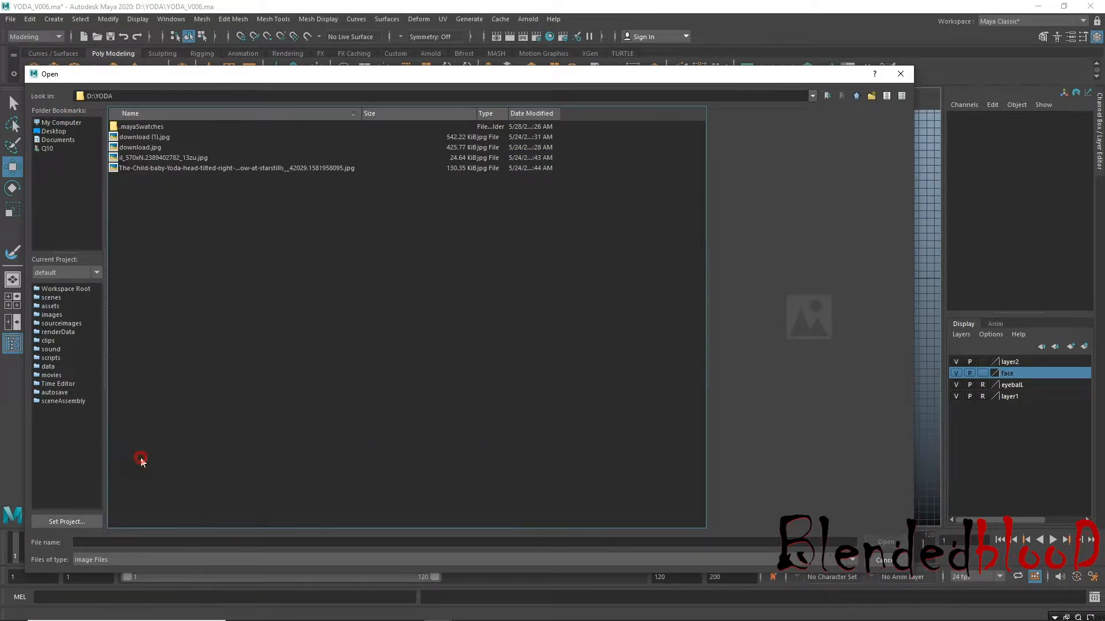
{"action": "left_click", "coordinate": [128, 169]}
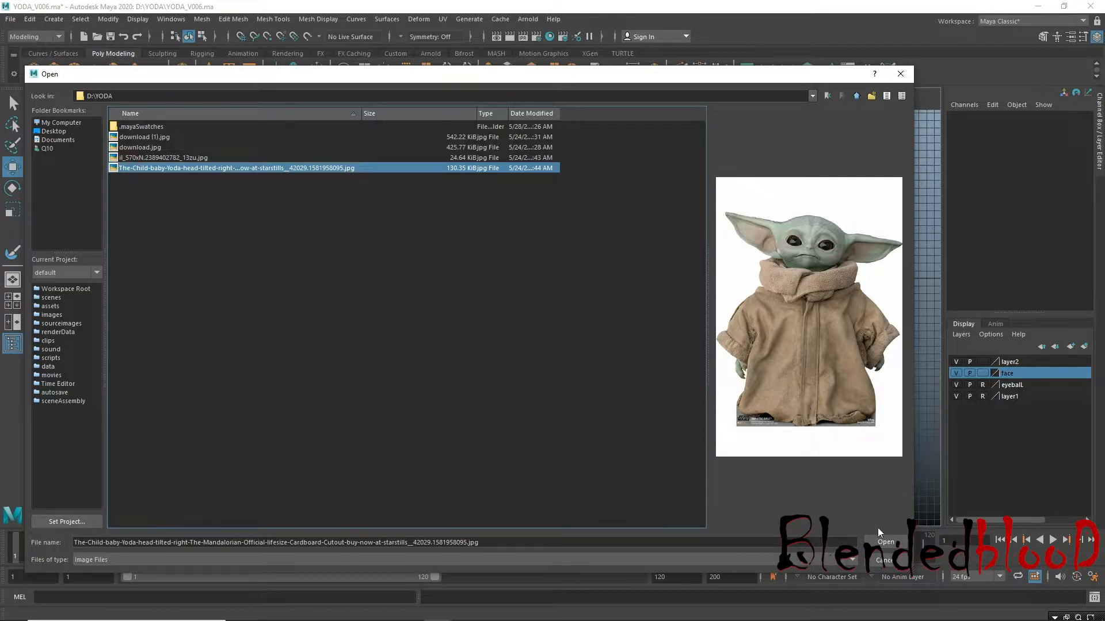
{"action": "left_click", "coordinate": [883, 543]}
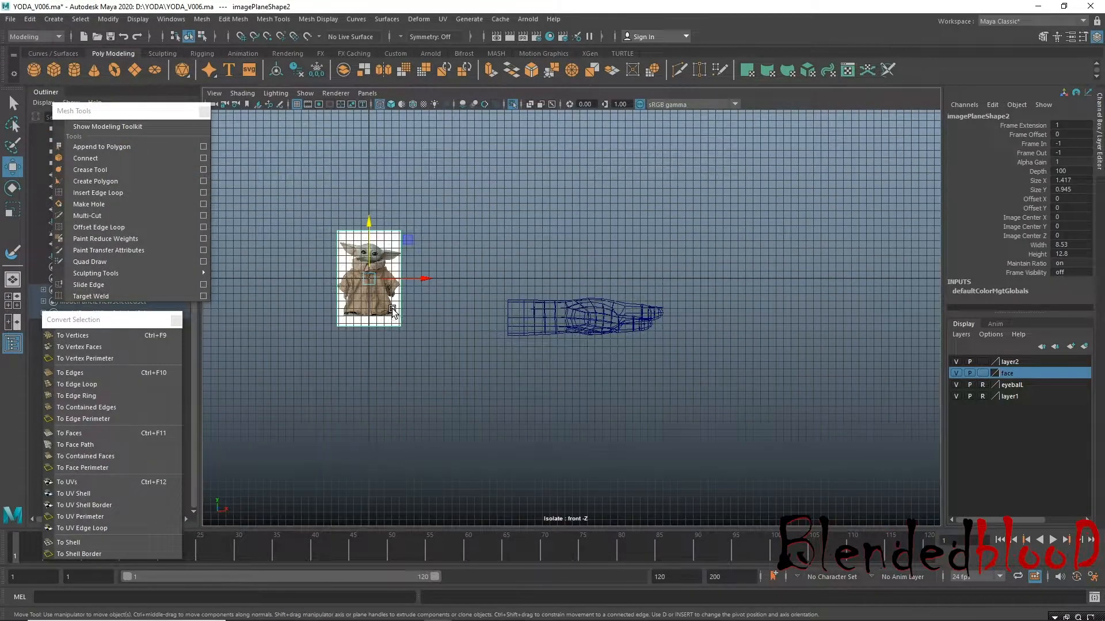
Move the new image plane to about -11.2 in X and -13.5 in Y, away from the hand.
{"action": "middle_click_drag", "start_coordinate": [544, 353], "coordinate": [615, 384], "text": "alt"}
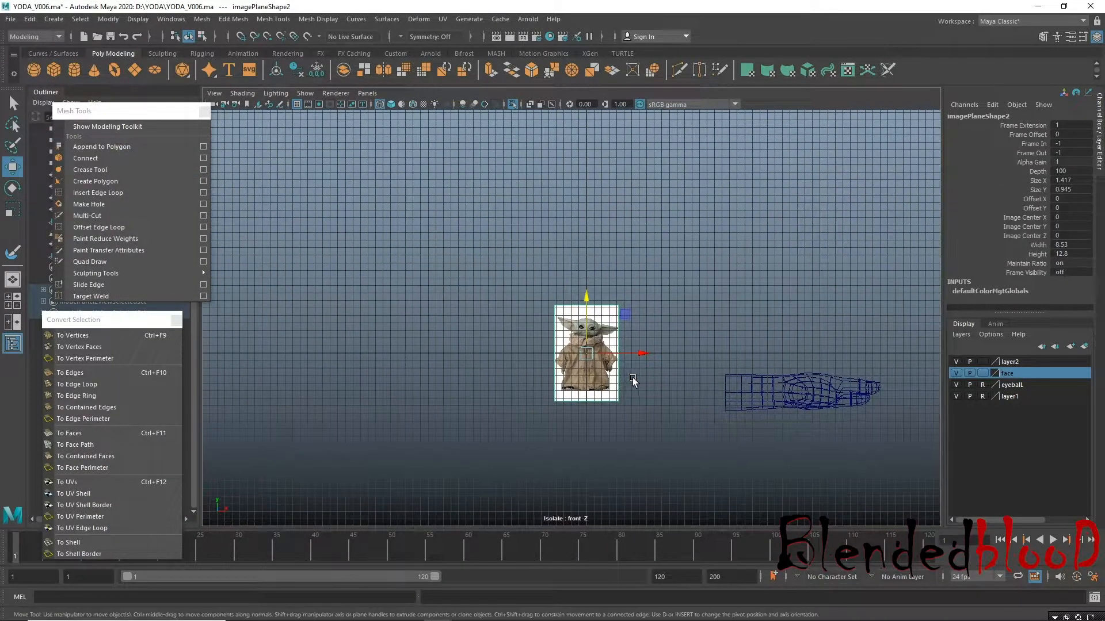
{"action": "right_click_drag", "start_coordinate": [710, 401], "coordinate": [374, 282], "text": "alt"}
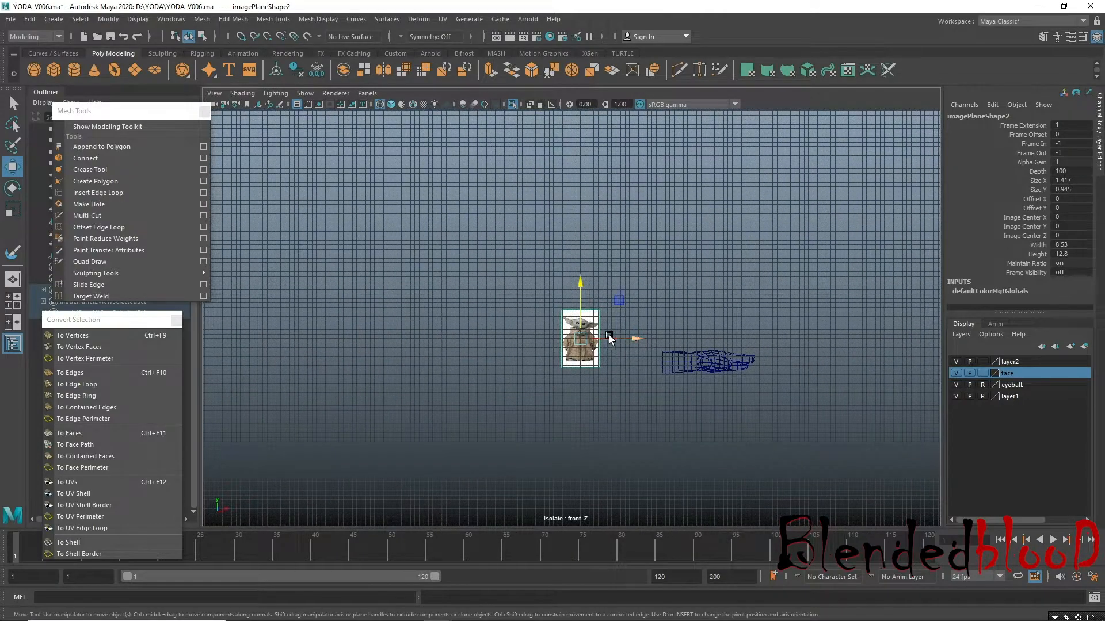
{"action": "left_click_drag", "start_coordinate": [701, 373], "coordinate": [498, 434]}
{"action": "right_click_drag", "start_coordinate": [498, 434], "coordinate": [633, 495], "text": "alt"}
{"action": "left_click_drag", "start_coordinate": [498, 439], "coordinate": [525, 415]}
Turn off Isolate Select in the front view and switch to the four-view layout.
{"action": "left_click", "coordinate": [305, 93]}
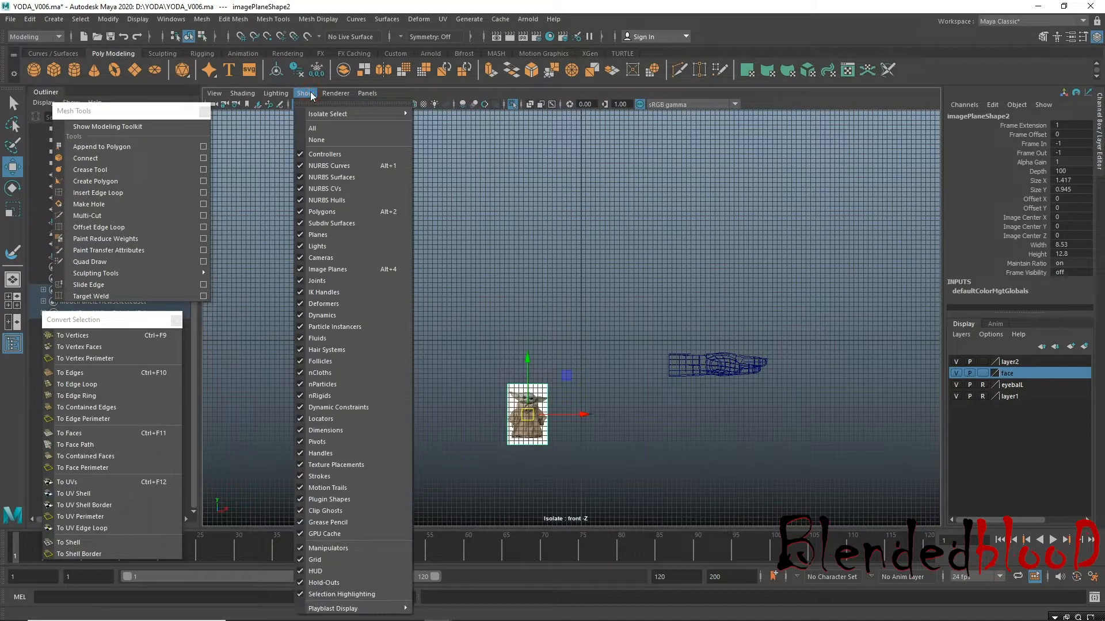
{"action": "left_click", "coordinate": [626, 258]}
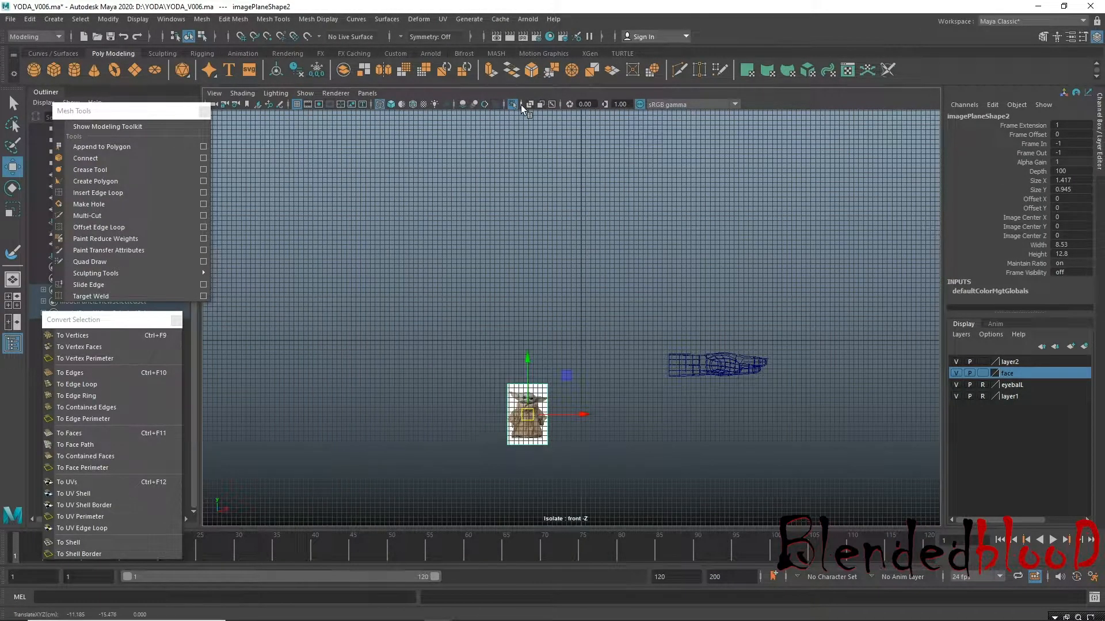
{"action": "left_click", "coordinate": [512, 104]}
{"action": "key", "text": "space"}
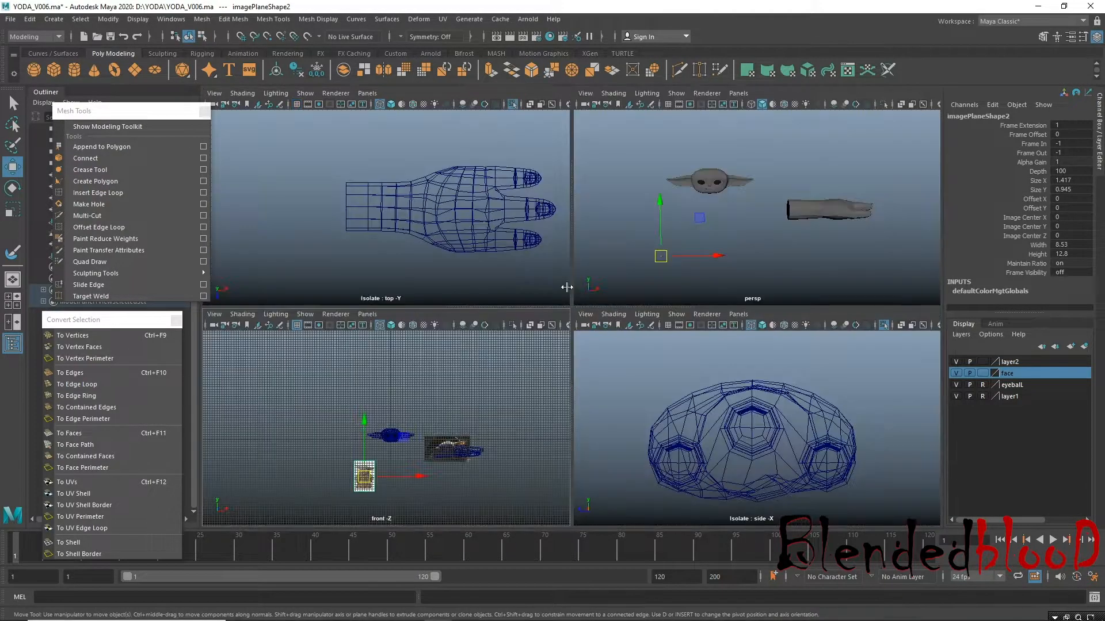
Turn off Isolate Select in the top and side views and maximize the front view around the head and image planes.
{"action": "left_click", "coordinate": [511, 105]}
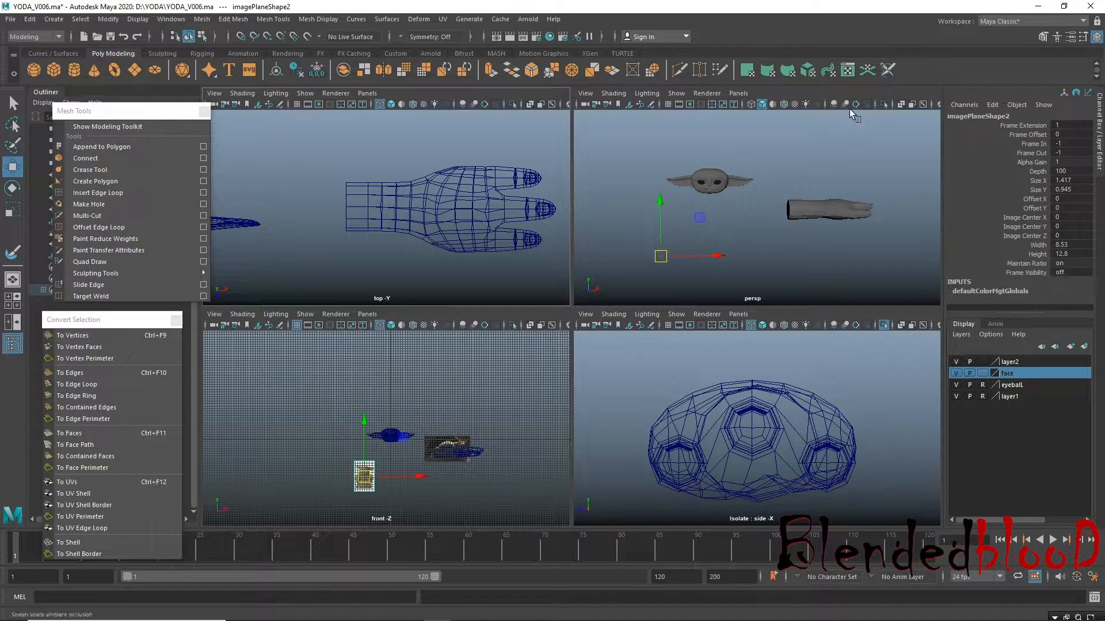
{"action": "left_click", "coordinate": [884, 326]}
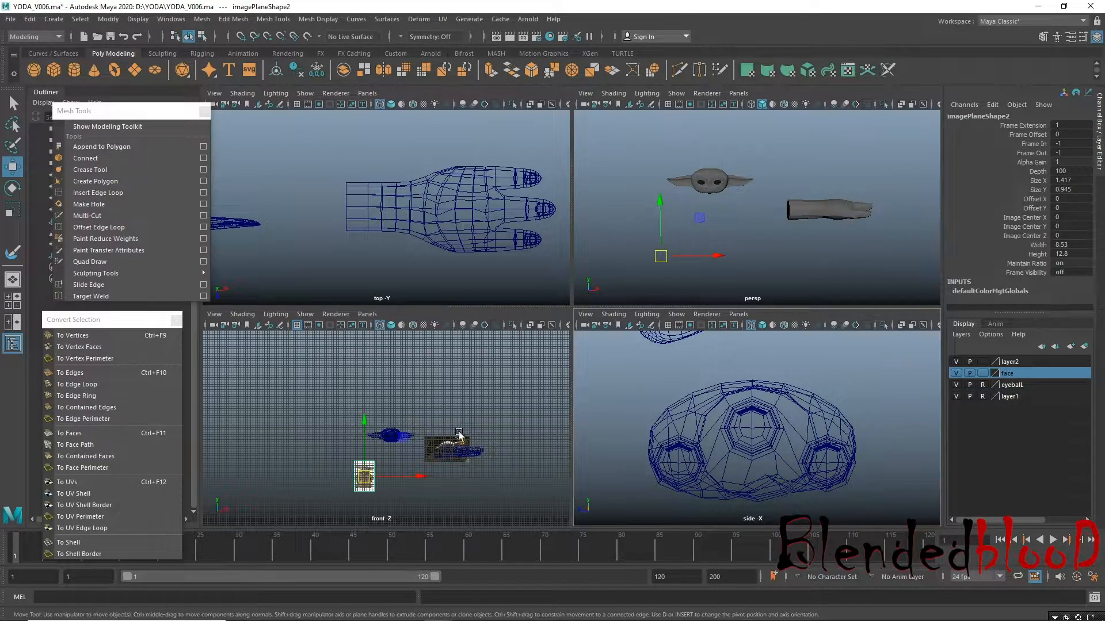
{"action": "key", "text": "space"}
{"action": "scroll", "coordinate": [685, 498], "scroll_direction": "up", "scroll_amount": 5}
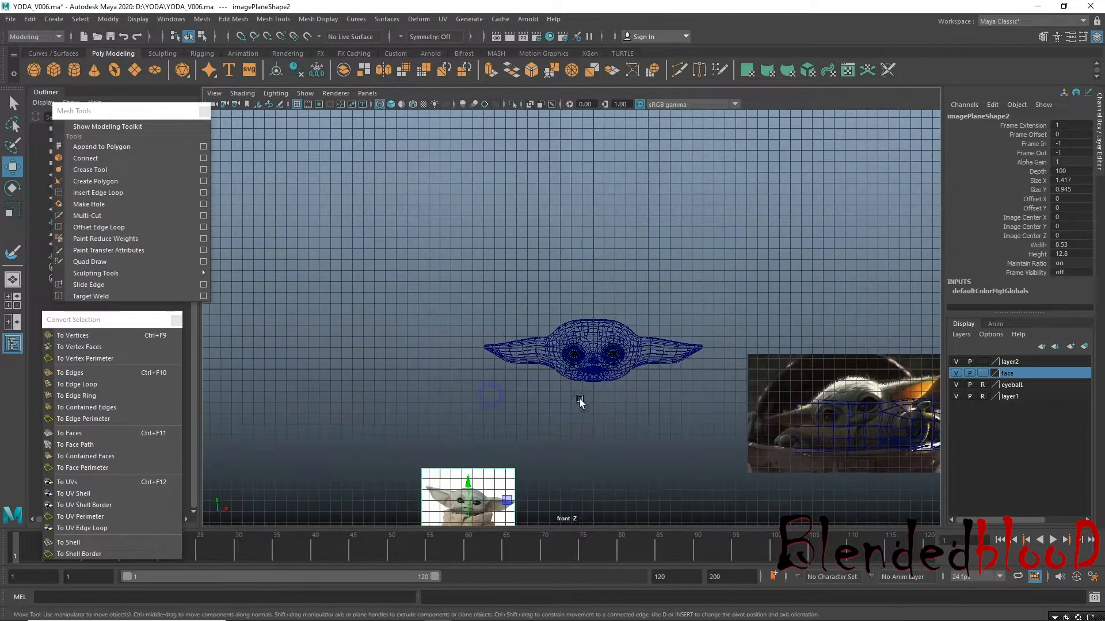
{"action": "middle_click_drag", "start_coordinate": [589, 412], "coordinate": [556, 340], "text": "alt"}
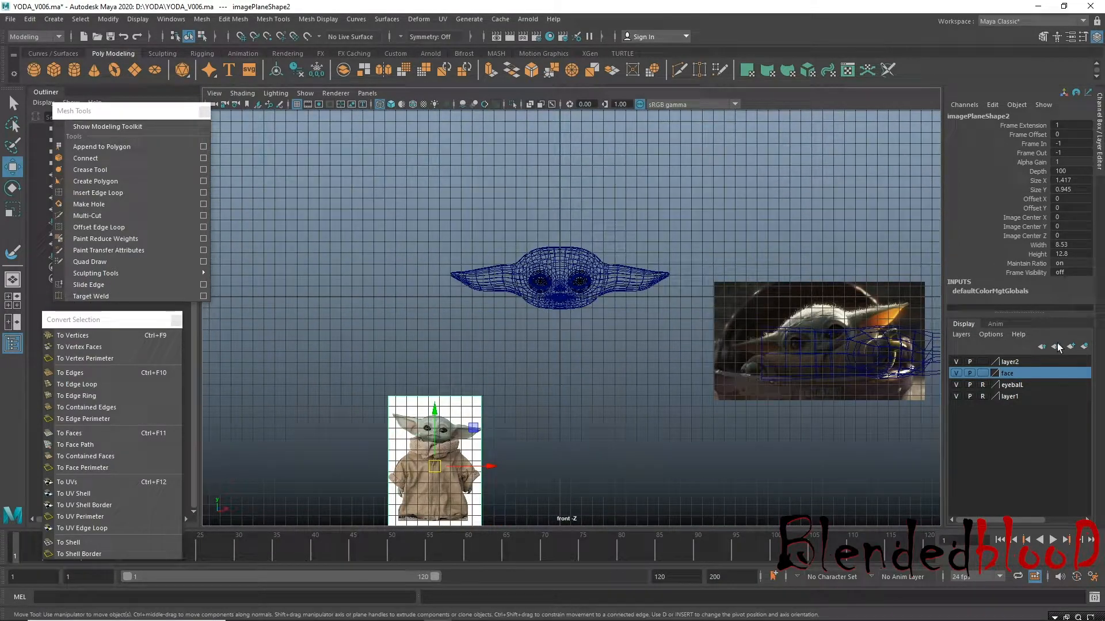
Create a new display layer from the selected image plane, add the image plane to layer2, and deselect it.
{"action": "left_click", "coordinate": [1057, 346]}
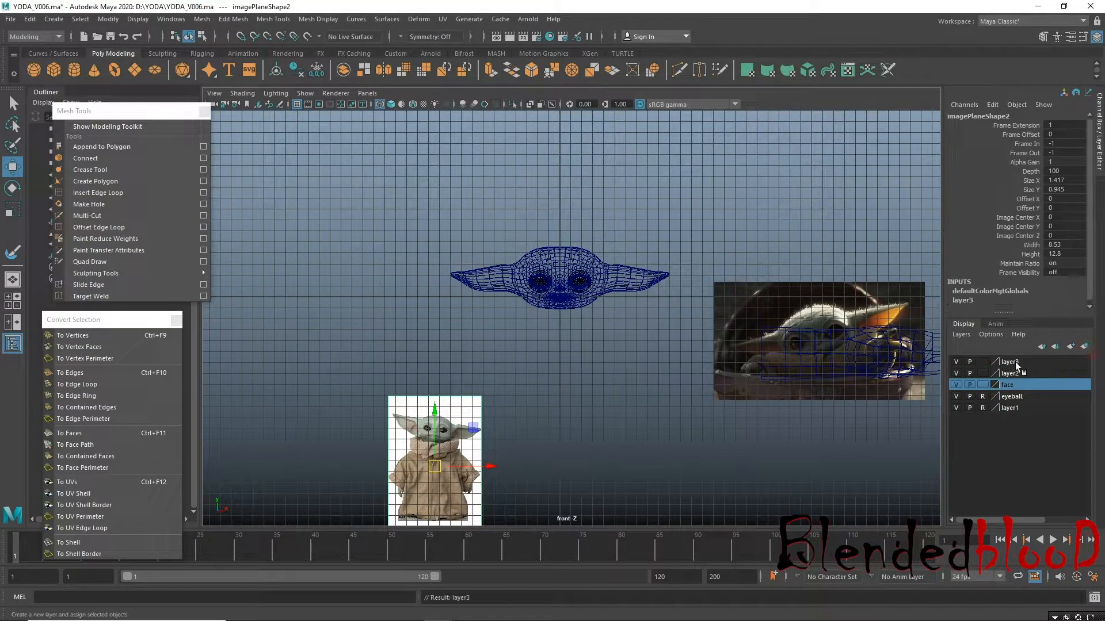
{"action": "left_click", "coordinate": [451, 408]}
{"action": "left_click", "coordinate": [1013, 374]}
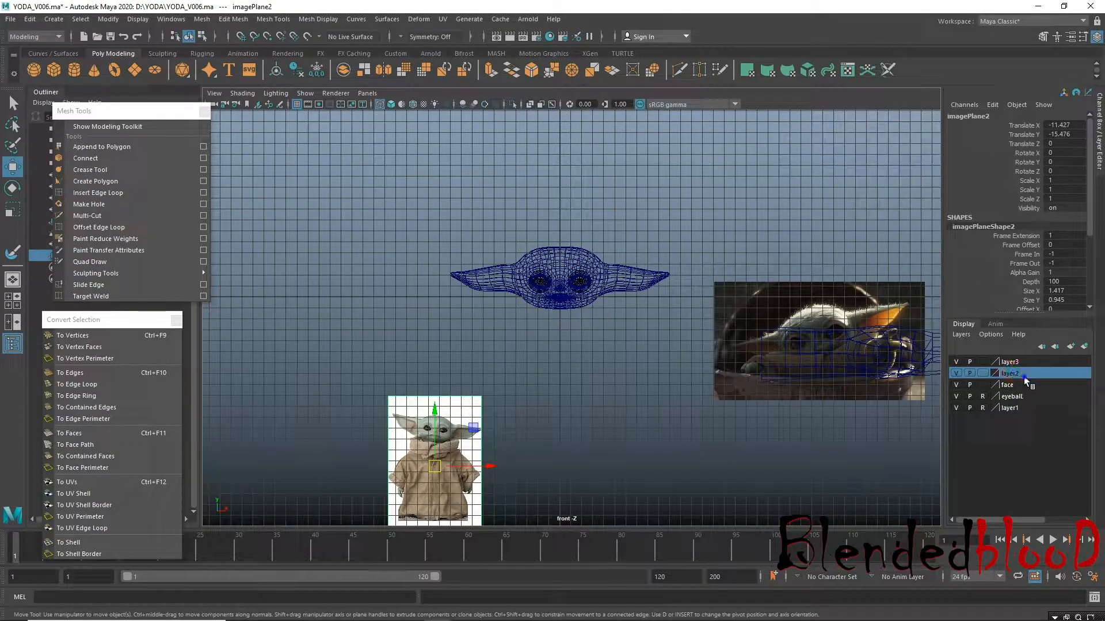
{"action": "right_click", "coordinate": [1023, 376]}
{"action": "left_click", "coordinate": [1017, 401]}
{"action": "left_click", "coordinate": [903, 400]}
{"action": "middle_click_drag", "start_coordinate": [879, 403], "coordinate": [790, 403], "text": "alt"}
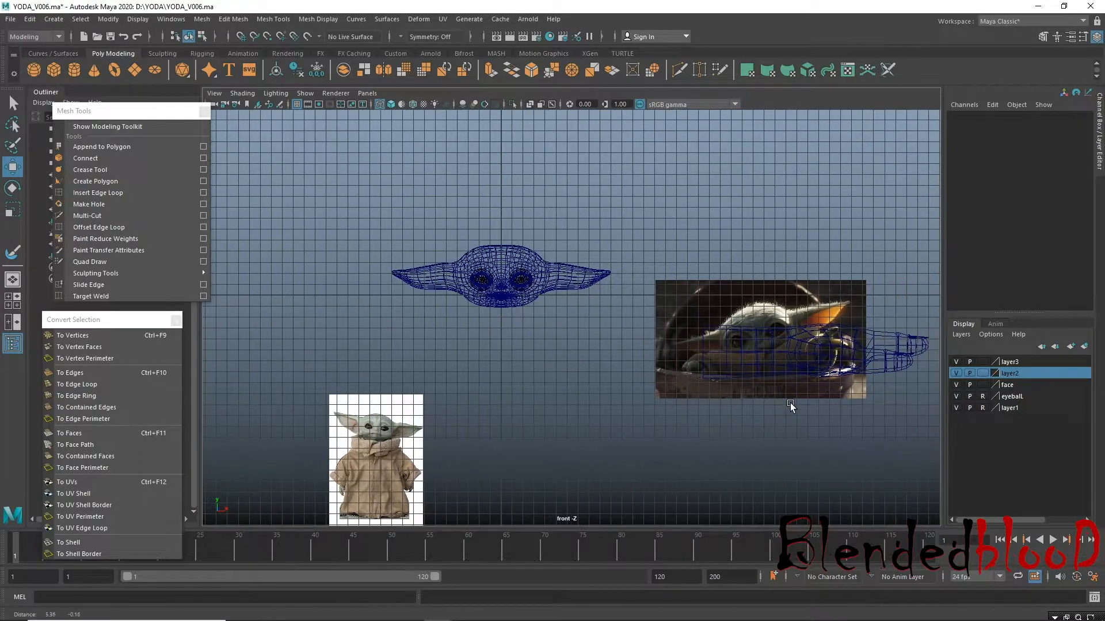
Hide layer1 and rename it refr_1.
{"action": "left_click", "coordinate": [956, 408]}
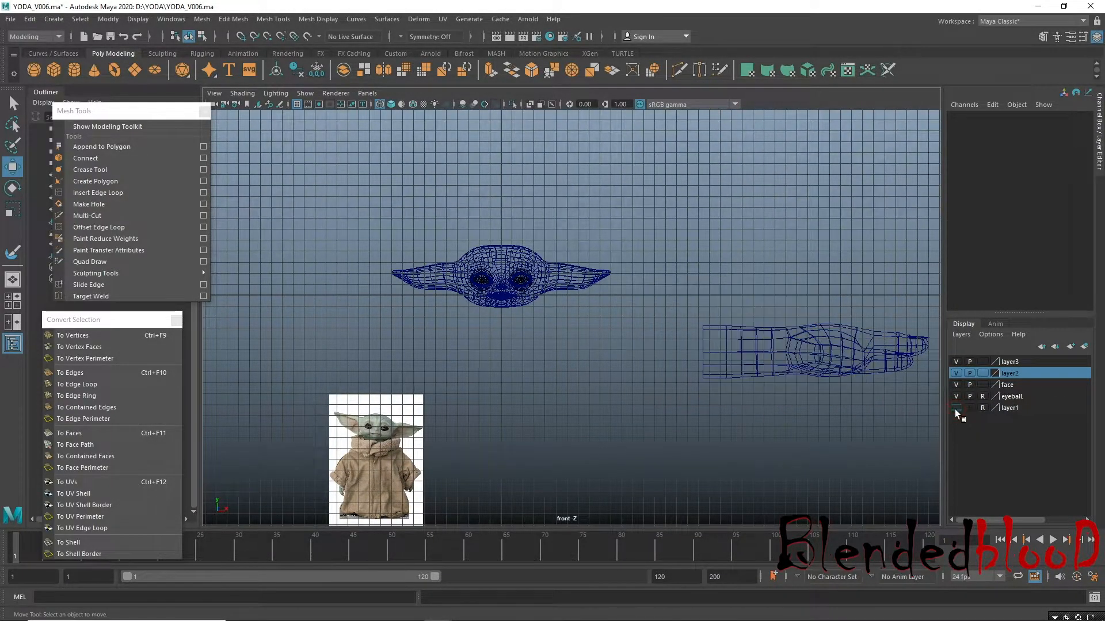
{"action": "double_click", "coordinate": [1015, 405]}
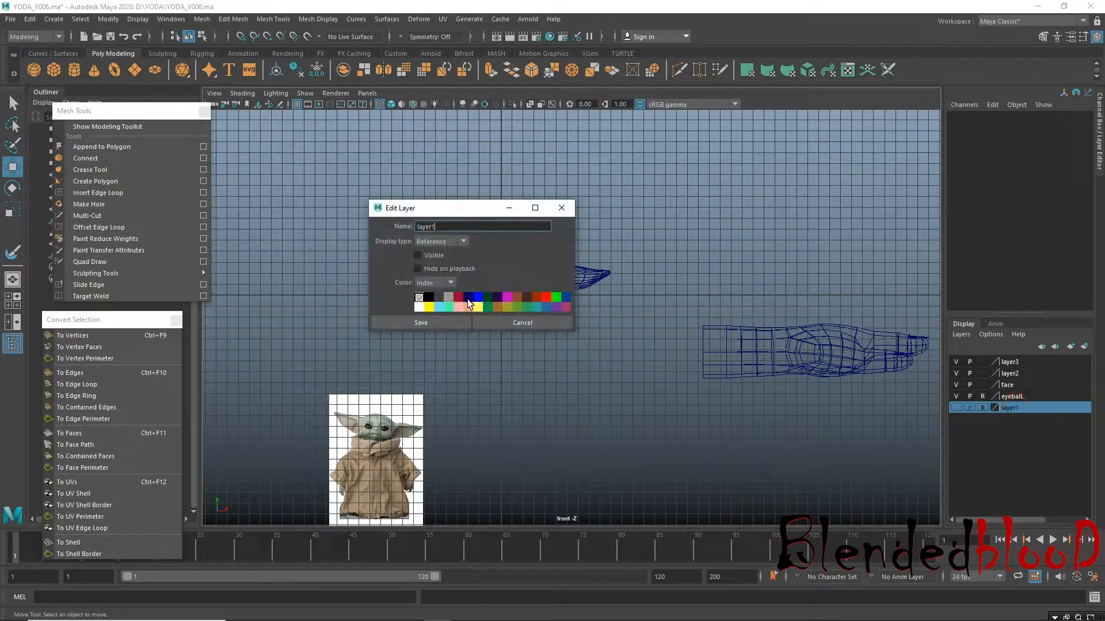
{"action": "type", "text": "refr_1"}
{"action": "left_click", "coordinate": [421, 322]}
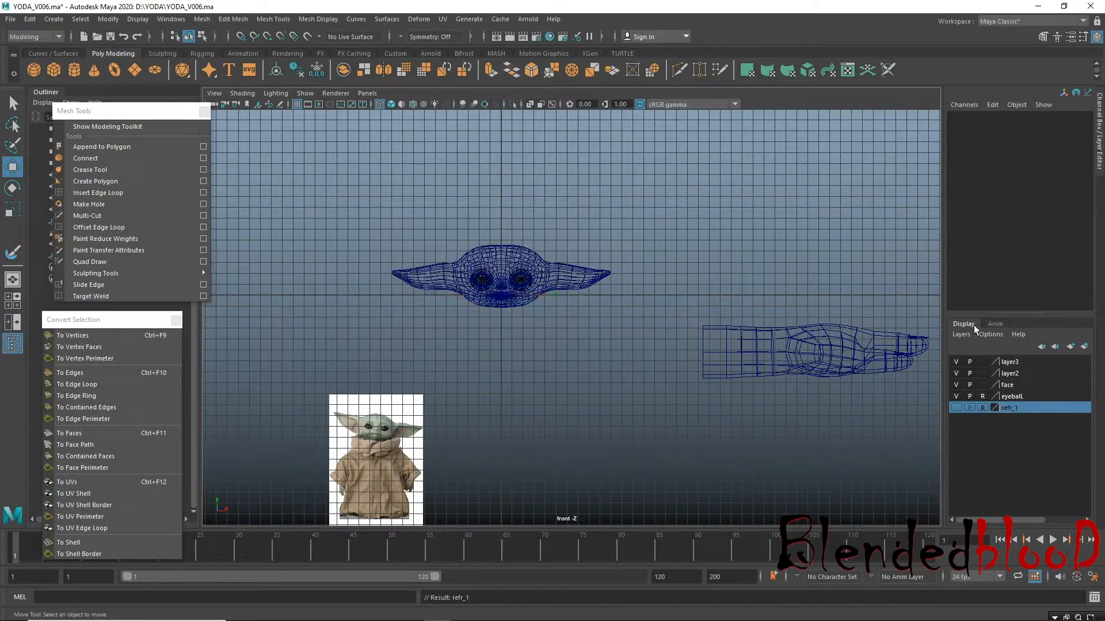
Rename layer2 as refre_2.
{"action": "left_click", "coordinate": [1002, 363]}
{"action": "left_click", "coordinate": [1009, 372]}
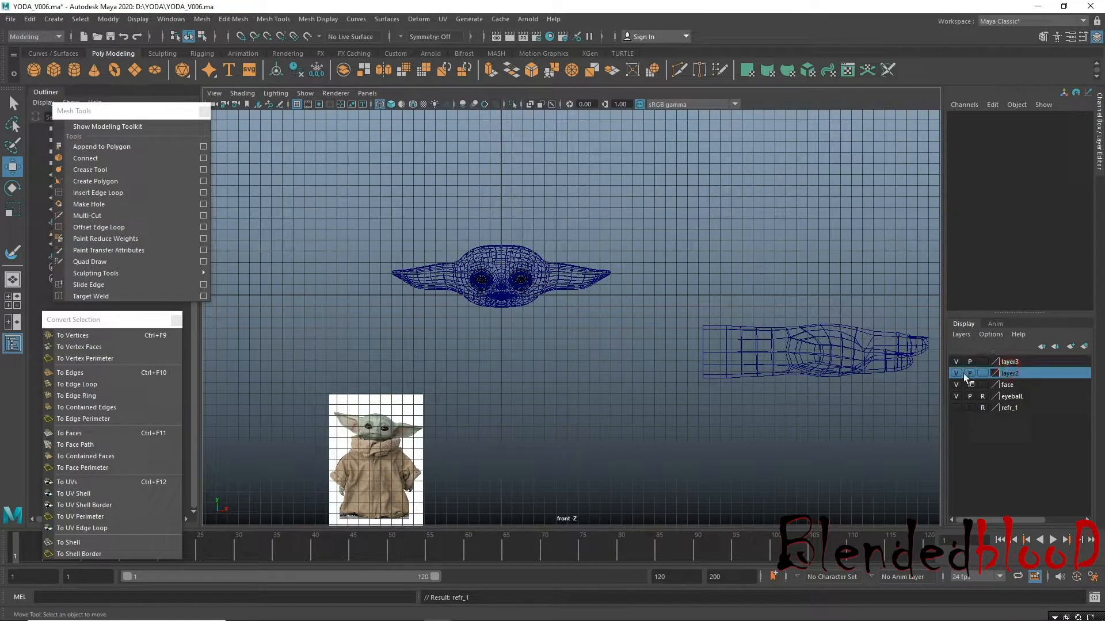
{"action": "double_click", "coordinate": [1042, 375]}
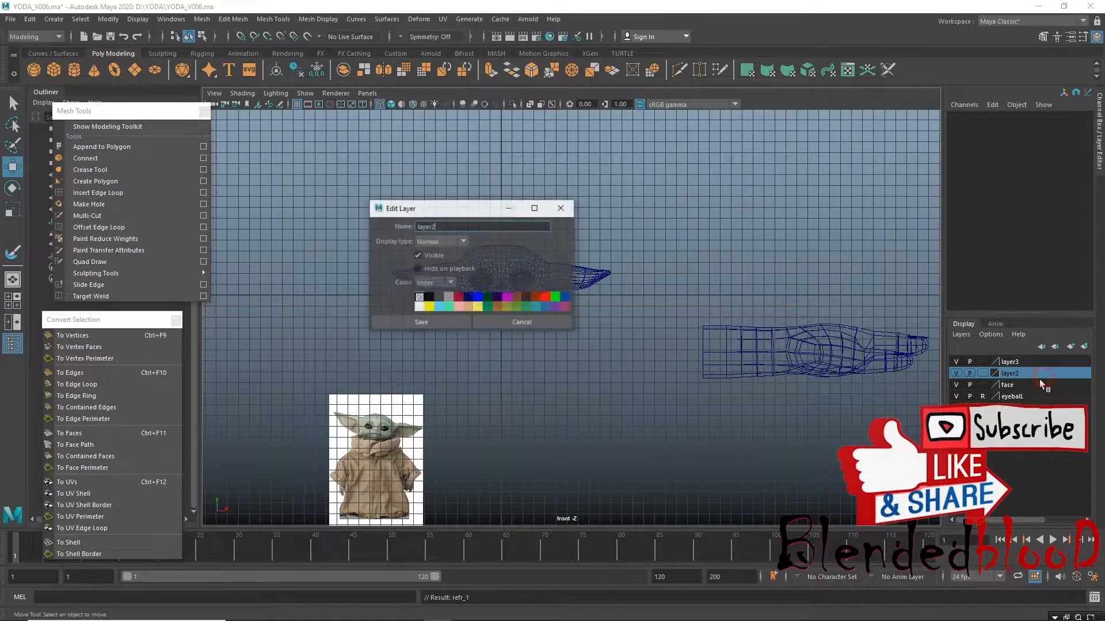
{"action": "type", "text": "refre_"}
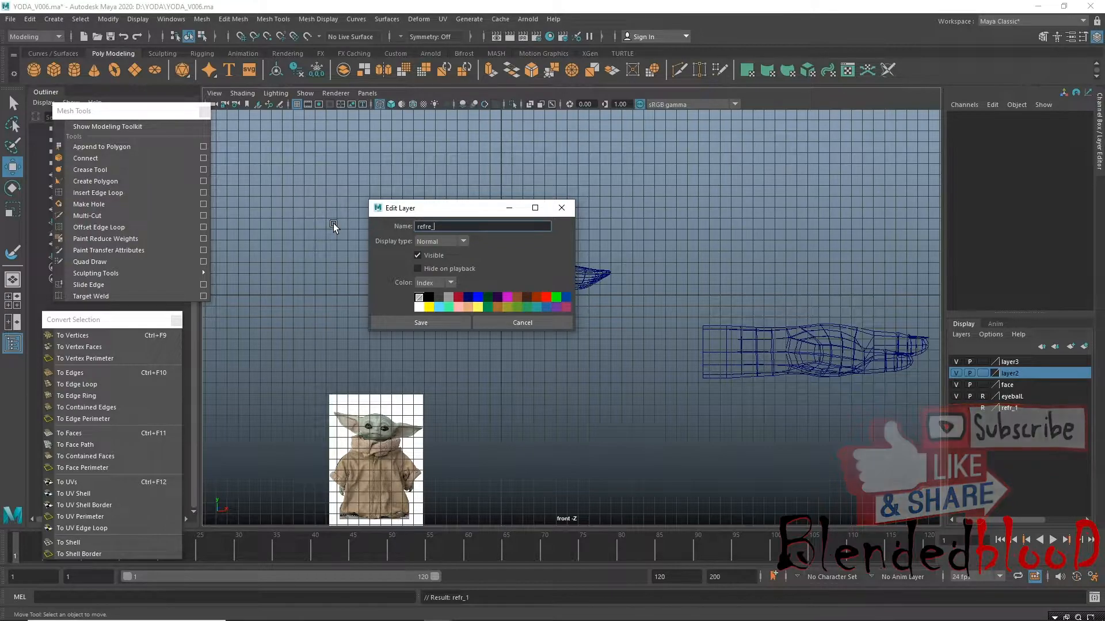
{"action": "left_click", "coordinate": [420, 322]}
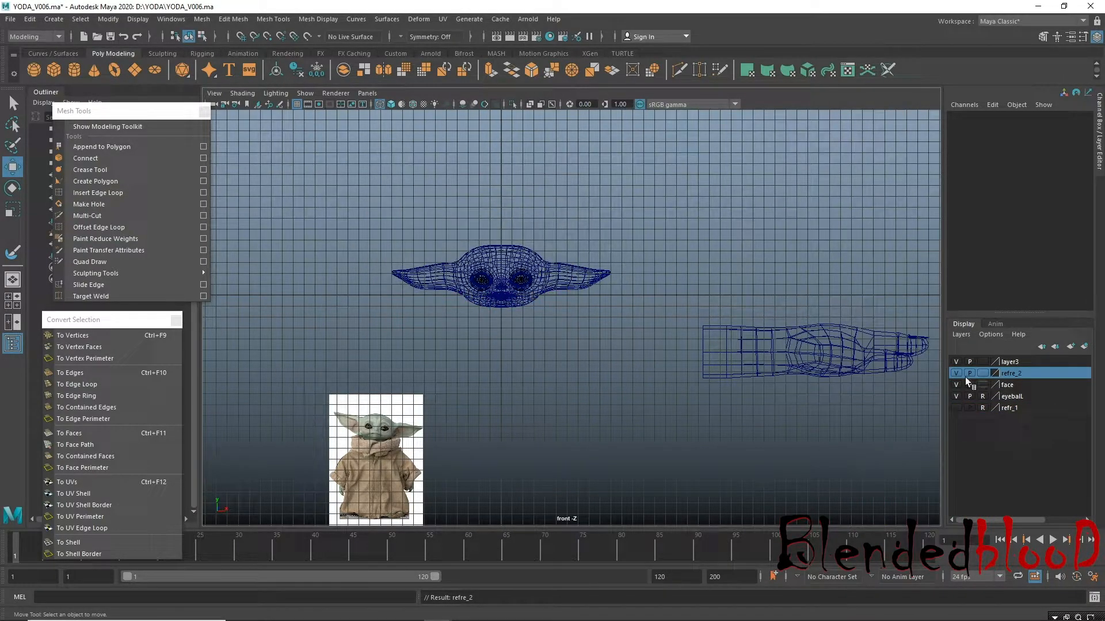
Move the full-body image plane behind the head mesh to about -6 in Y and scale it uniformly to about 2.24.
{"action": "left_click", "coordinate": [372, 450]}
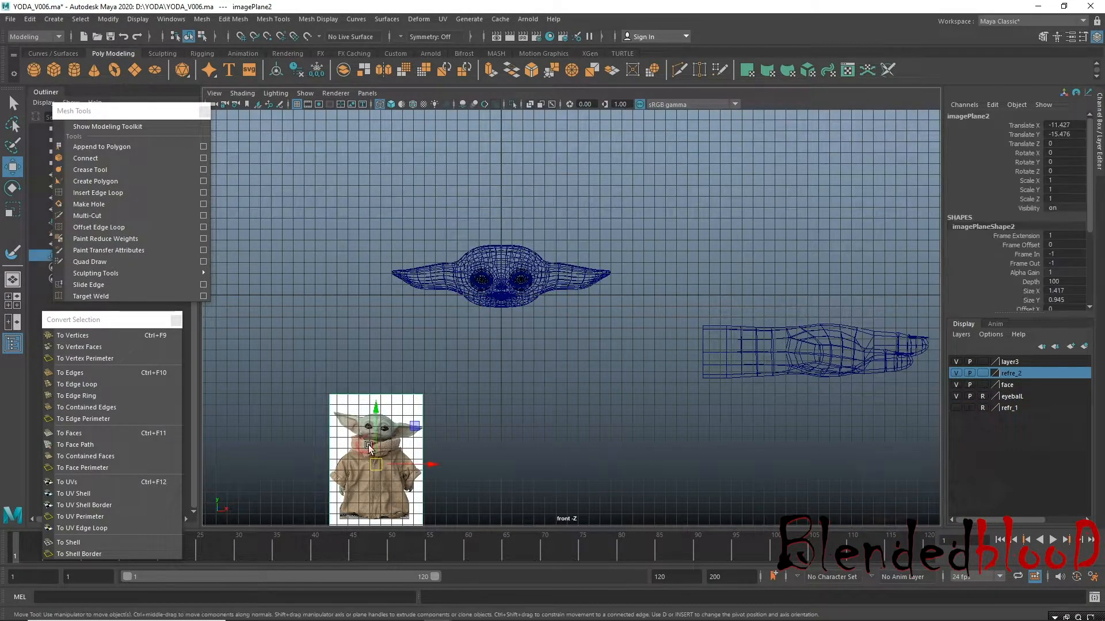
{"action": "left_click_drag", "start_coordinate": [372, 450], "coordinate": [501, 313]}
{"action": "right_click_drag", "start_coordinate": [586, 404], "coordinate": [650, 417], "text": "alt"}
{"action": "middle_click_drag", "start_coordinate": [548, 425], "coordinate": [639, 420], "text": "alt"}
{"action": "key", "text": "r"}
{"action": "left_click_drag", "start_coordinate": [516, 327], "coordinate": [598, 322]}
{"action": "right_click_drag", "start_coordinate": [602, 320], "coordinate": [481, 220], "text": "alt"}
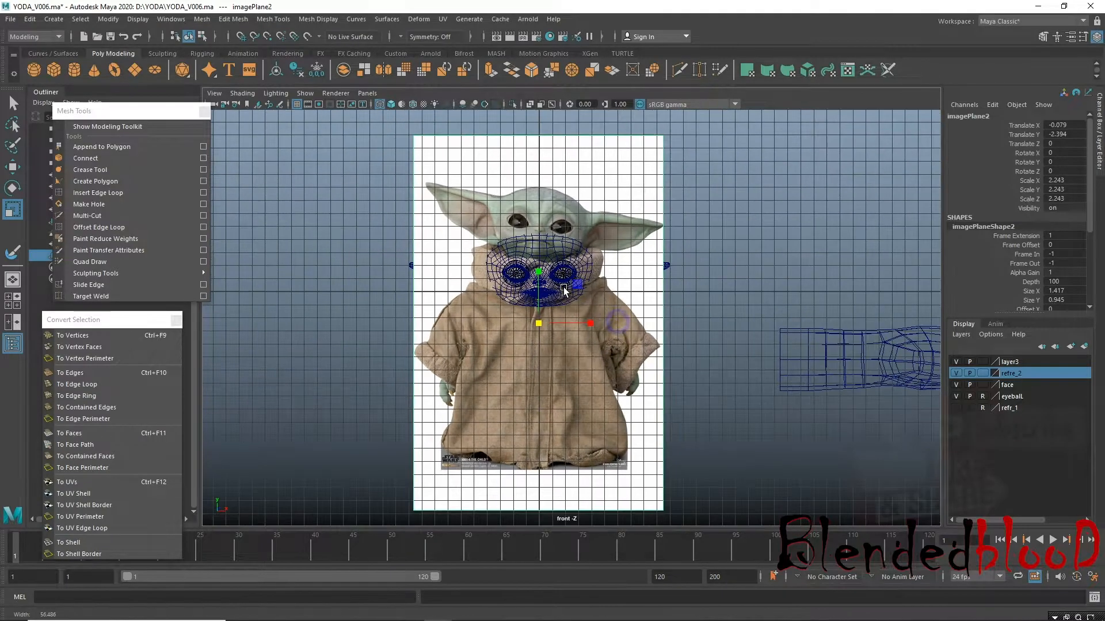
{"action": "key", "text": "w"}
{"action": "left_click_drag", "start_coordinate": [535, 320], "coordinate": [534, 365]}
Show image planes in the perspective view and move the Yoda reference back to about -79 in Z.
{"action": "key", "text": "space"}
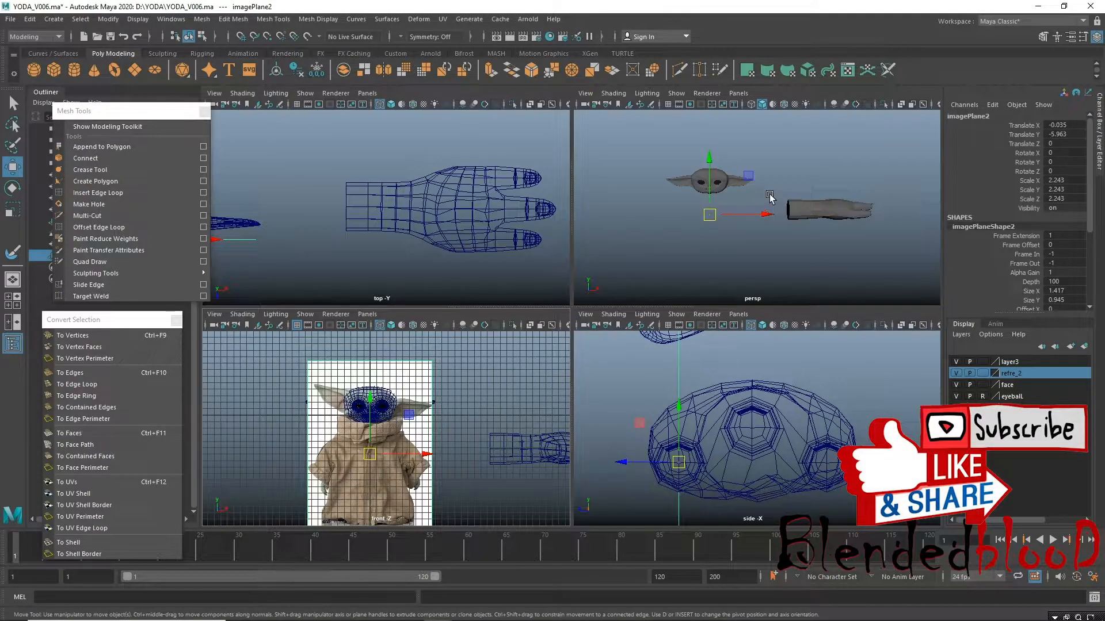
{"action": "left_click", "coordinate": [677, 93]}
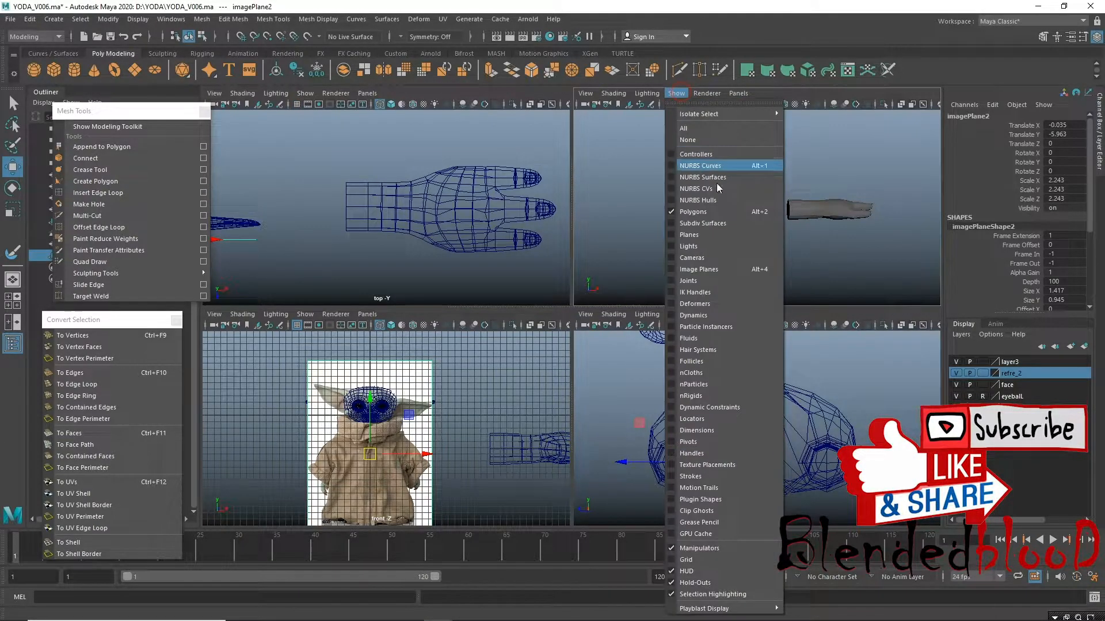
{"action": "left_click", "coordinate": [717, 270]}
{"action": "left_click_drag", "start_coordinate": [717, 271], "coordinate": [730, 149], "text": "alt"}
{"action": "scroll", "coordinate": [718, 168], "scroll_direction": "up", "scroll_amount": 5}
{"action": "left_click_drag", "start_coordinate": [745, 213], "coordinate": [862, 190], "text": "alt"}
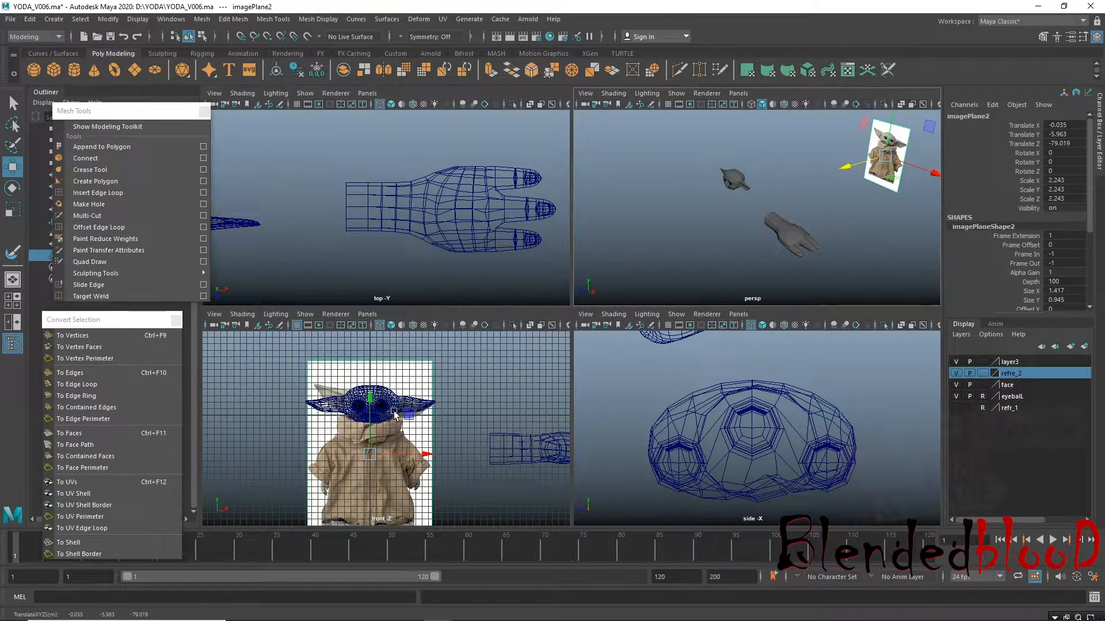
Push the image plane farther back to about -233.4 in Z and hide image planes in the perspective view.
{"action": "left_click_drag", "start_coordinate": [847, 166], "coordinate": [902, 247]}
{"action": "scroll", "coordinate": [822, 211], "scroll_direction": "down", "scroll_amount": 5}
{"action": "middle_click_drag", "start_coordinate": [812, 219], "coordinate": [742, 234], "text": "alt"}
{"action": "left_click_drag", "start_coordinate": [734, 199], "coordinate": [904, 197]}
{"action": "left_click", "coordinate": [677, 93]}
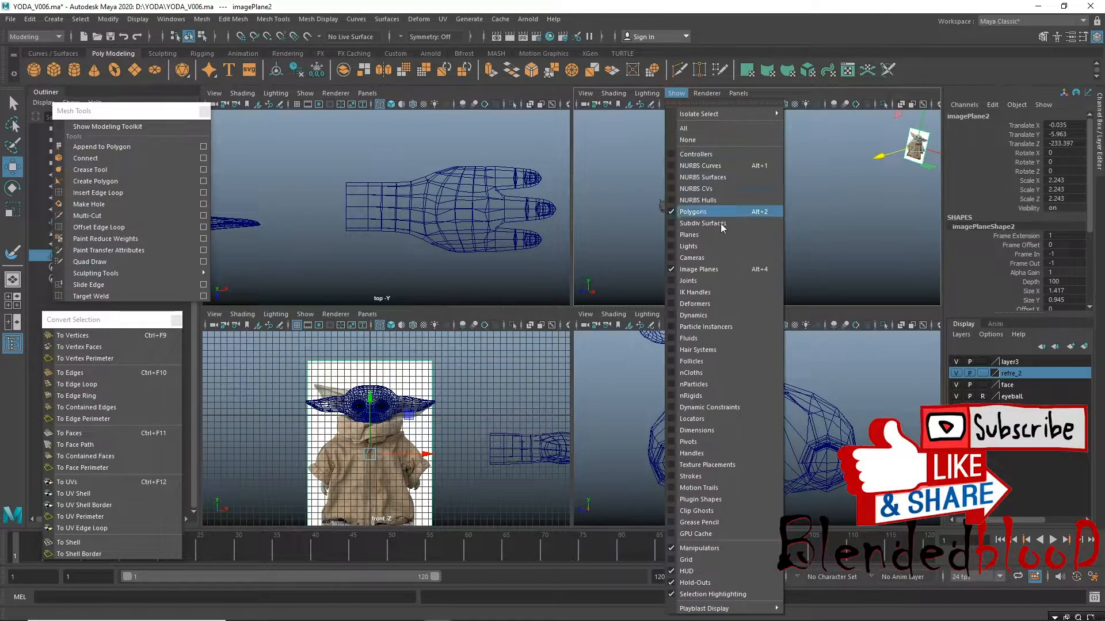
{"action": "left_click", "coordinate": [712, 269]}
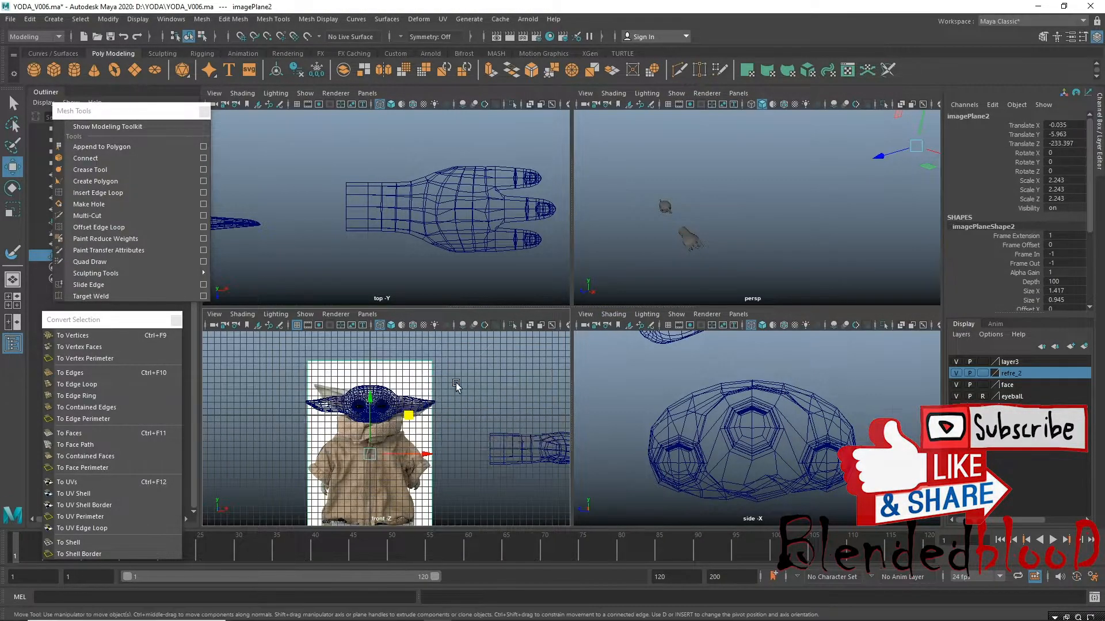
In the maximized front view, scale the image plane to about 2.52 and lower it to about -6.98 in Y to match the head.
{"action": "key", "text": "space"}
{"action": "scroll", "coordinate": [549, 409], "scroll_direction": "up", "scroll_amount": 3}
{"action": "scroll", "coordinate": [466, 295], "scroll_direction": "down", "scroll_amount": 1}
{"action": "left_click_drag", "start_coordinate": [479, 323], "coordinate": [486, 327]}
{"action": "key", "text": "r"}
{"action": "left_click_drag", "start_coordinate": [475, 384], "coordinate": [506, 409]}
{"action": "key", "text": "w"}
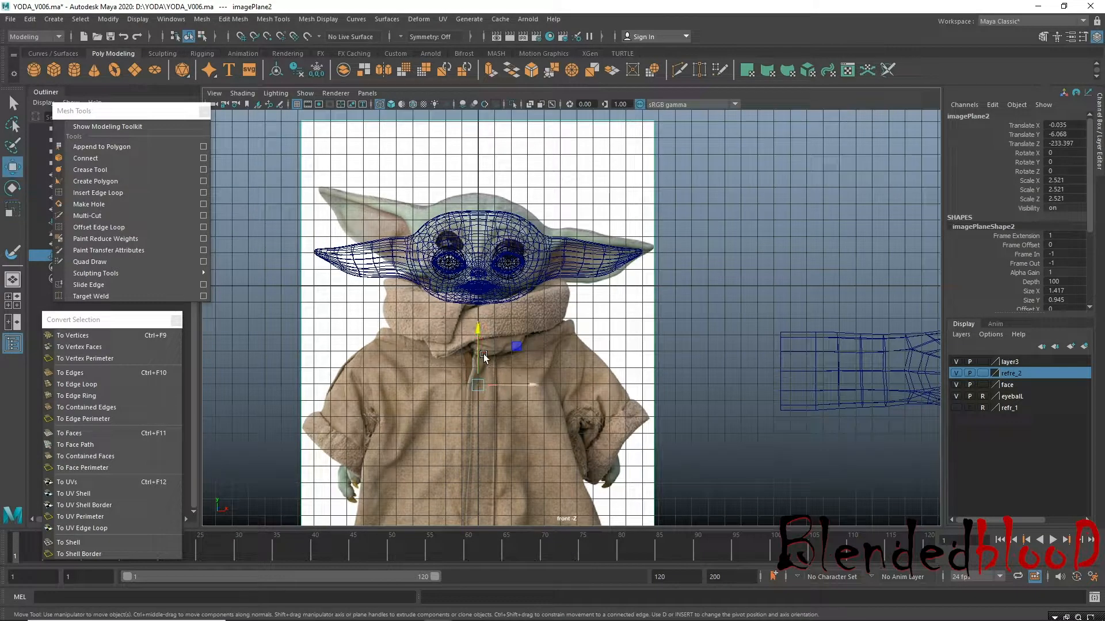
{"action": "left_click_drag", "start_coordinate": [479, 326], "coordinate": [480, 342]}
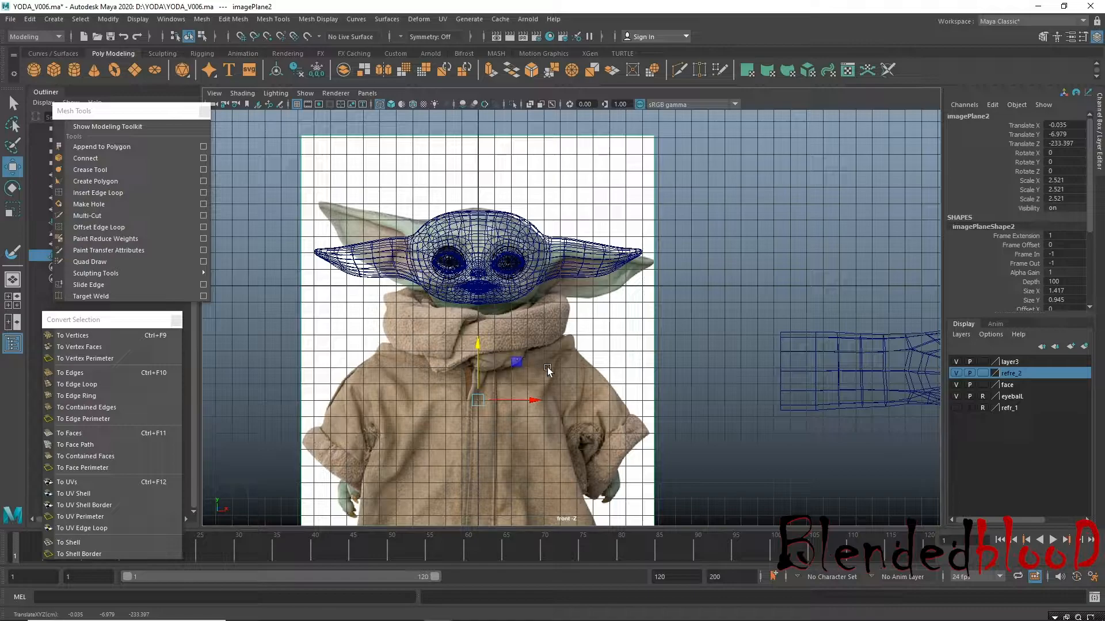
Move the hand mesh onto the reference's sleeve and rotate it to about -68.4 degrees in Z.
{"action": "middle_click_drag", "start_coordinate": [558, 371], "coordinate": [498, 290], "text": "alt"}
{"action": "left_click_drag", "start_coordinate": [772, 232], "coordinate": [828, 322]}
{"action": "right_click_drag", "start_coordinate": [834, 322], "coordinate": [816, 326], "text": "alt"}
{"action": "left_click_drag", "start_coordinate": [870, 286], "coordinate": [595, 392]}
{"action": "key", "text": "e"}
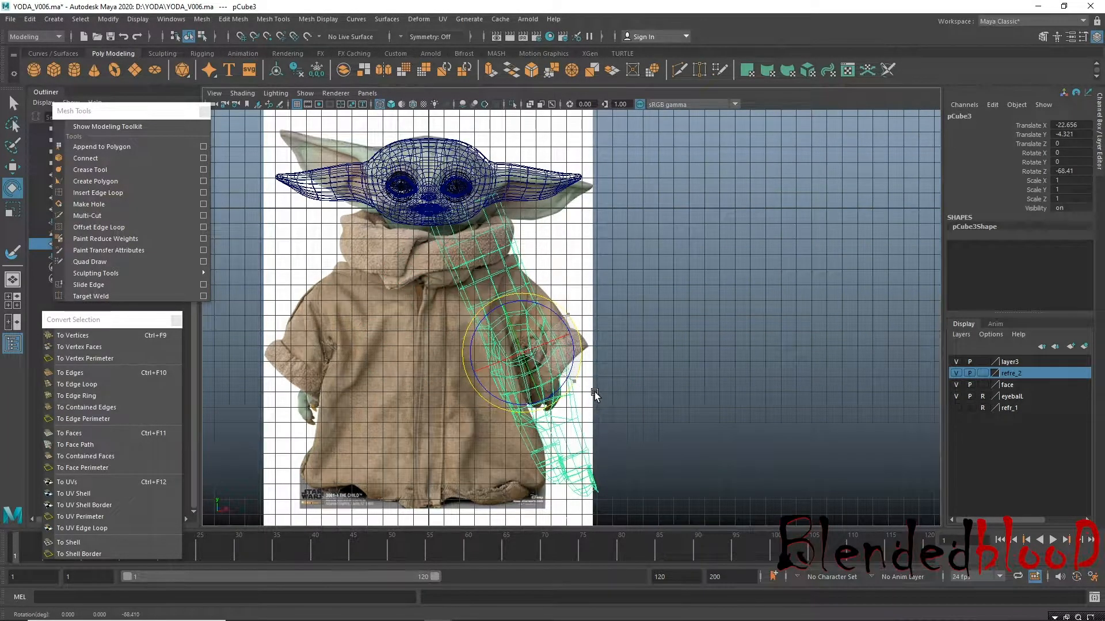
Scale the hand uniformly to about 0.355 and place it at about -21.98 in X and -4.77 in Y.
{"action": "key", "text": "r"}
{"action": "left_click_drag", "start_coordinate": [522, 352], "coordinate": [397, 238]}
{"action": "key", "text": "w"}
{"action": "left_click_drag", "start_coordinate": [527, 360], "coordinate": [537, 369]}
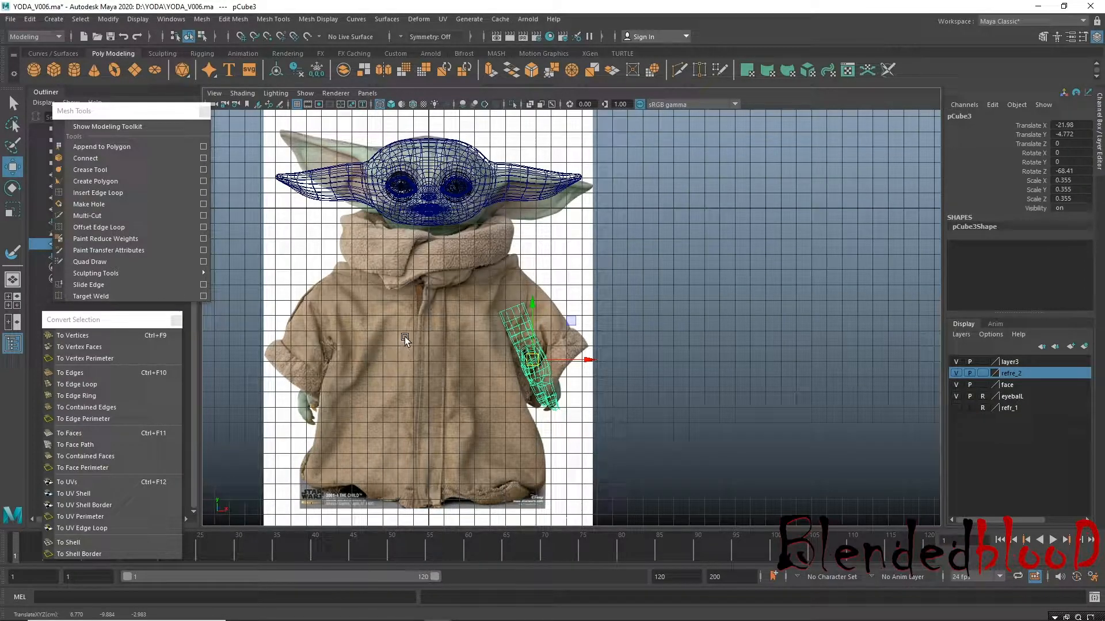
Refine the hand's scale to about 0.361 and its position to about -21.41 in X and -4.9 in Y over the sleeve.
{"action": "right_click_drag", "start_coordinate": [398, 333], "coordinate": [544, 409], "text": "alt"}
{"action": "middle_click_drag", "start_coordinate": [516, 398], "coordinate": [517, 354], "text": "alt"}
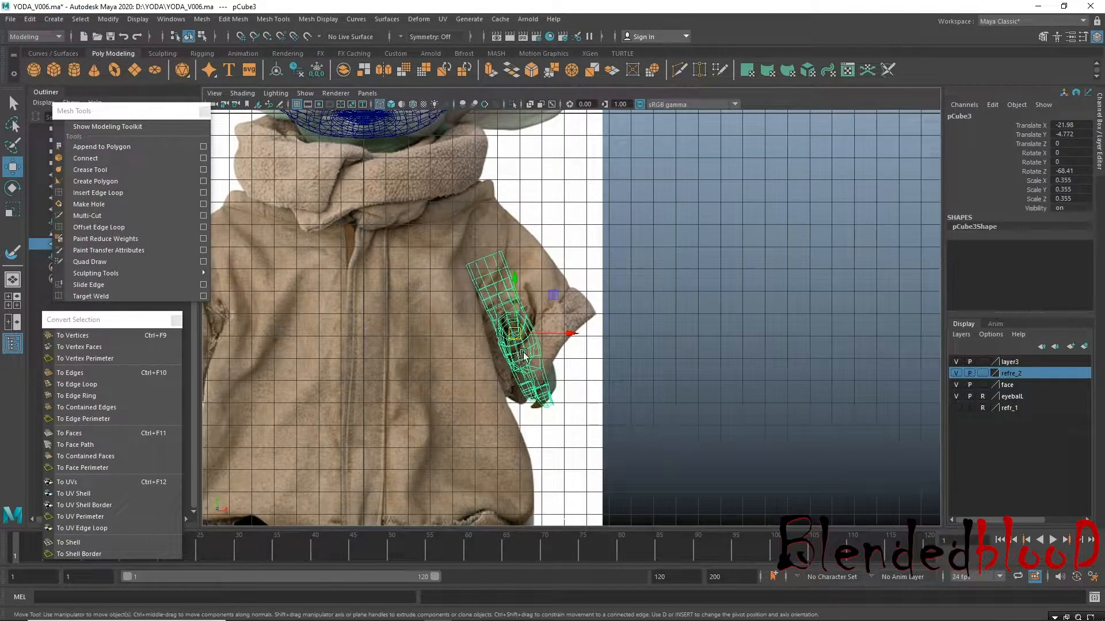
{"action": "key", "text": "r"}
{"action": "mouse_move", "coordinate": [516, 334]}
{"action": "left_mouse_down"}
{"action": "mouse_move", "coordinate": [519, 345]}
{"action": "mouse_move", "coordinate": [526, 336]}
{"action": "left_mouse_up"}
{"action": "key", "text": "w"}
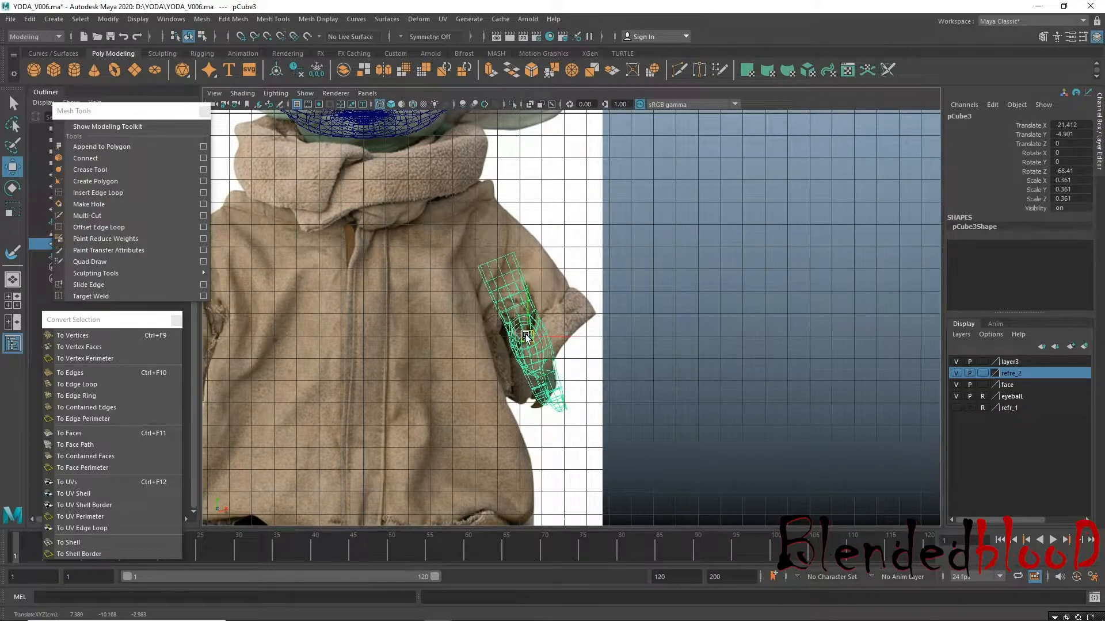
{"action": "middle_click_drag", "start_coordinate": [551, 404], "coordinate": [566, 392], "text": "alt"}
{"action": "middle_click_drag", "start_coordinate": [492, 410], "coordinate": [614, 368], "text": "alt"}
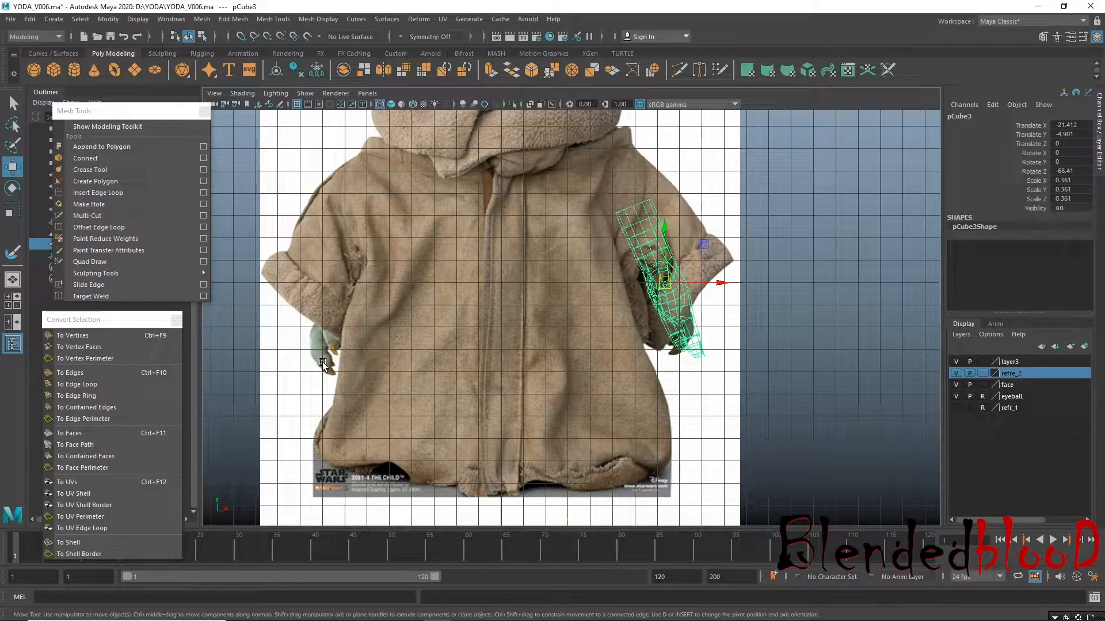
Frame the hand in the maximized perspective view and examine its fingers and nails from several angles.
{"action": "key", "text": "space"}
{"action": "key", "text": "space"}
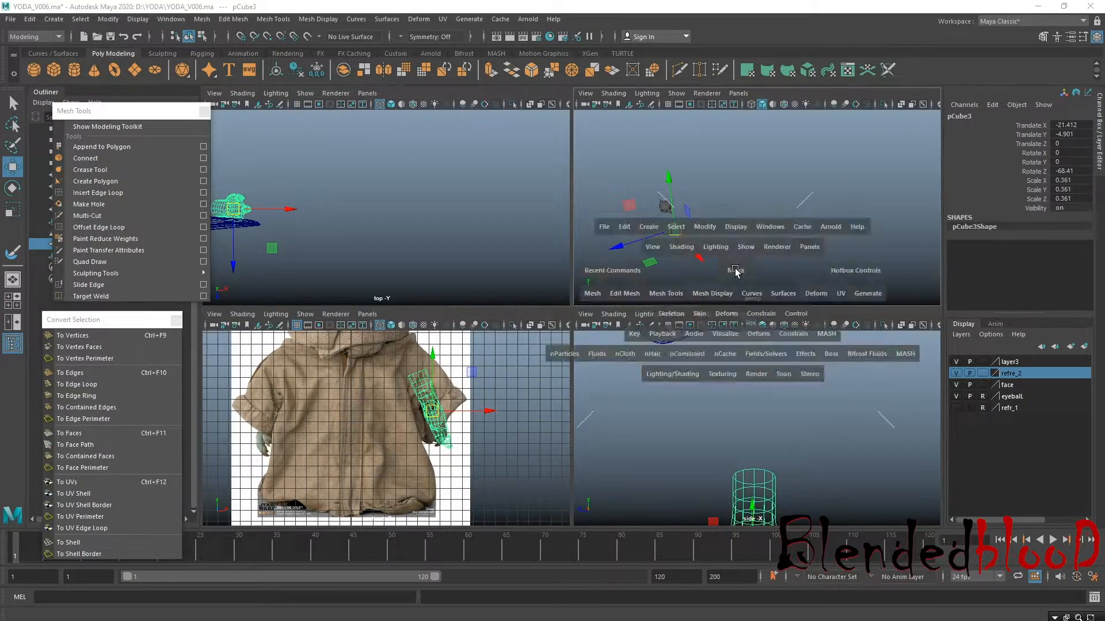
{"action": "key", "text": "f"}
{"action": "left_click_drag", "start_coordinate": [612, 382], "coordinate": [663, 367], "text": "alt"}
{"action": "middle_click_drag", "start_coordinate": [663, 391], "coordinate": [607, 302], "text": "alt"}
{"action": "left_click_drag", "start_coordinate": [618, 331], "coordinate": [635, 335], "text": "alt"}
{"action": "right_click_drag", "start_coordinate": [614, 333], "coordinate": [689, 461], "text": "alt"}
{"action": "right_click_drag", "start_coordinate": [610, 370], "coordinate": [693, 444], "text": "alt"}
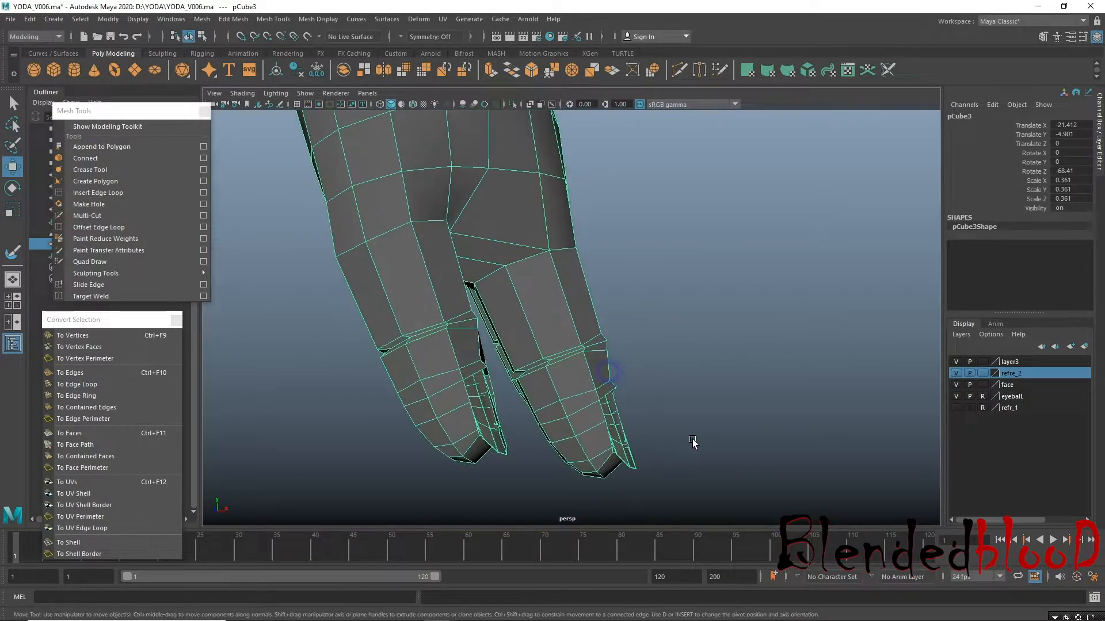
{"action": "left_click_drag", "start_coordinate": [699, 438], "coordinate": [752, 426], "text": "alt"}
{"action": "middle_click_drag", "start_coordinate": [705, 427], "coordinate": [834, 429], "text": "alt"}
{"action": "left_click_drag", "start_coordinate": [558, 429], "coordinate": [463, 372], "text": "alt"}
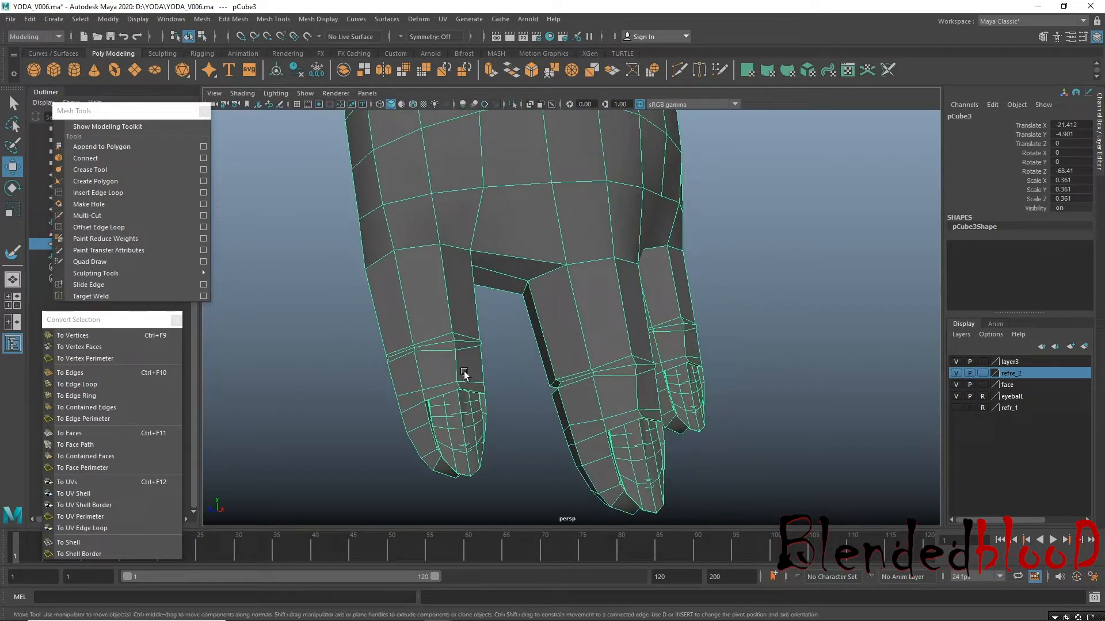
Select the vertices of one outer fingertip on the hand and grow the selection one row up towards the finger joint through faces.
{"action": "right_click", "coordinate": [462, 369]}
{"action": "right_click_drag", "start_coordinate": [451, 330], "coordinate": [451, 335]}
{"action": "left_click_drag", "start_coordinate": [478, 410], "coordinate": [441, 441], "text": "alt"}
{"action": "right_click", "coordinate": [408, 404]}
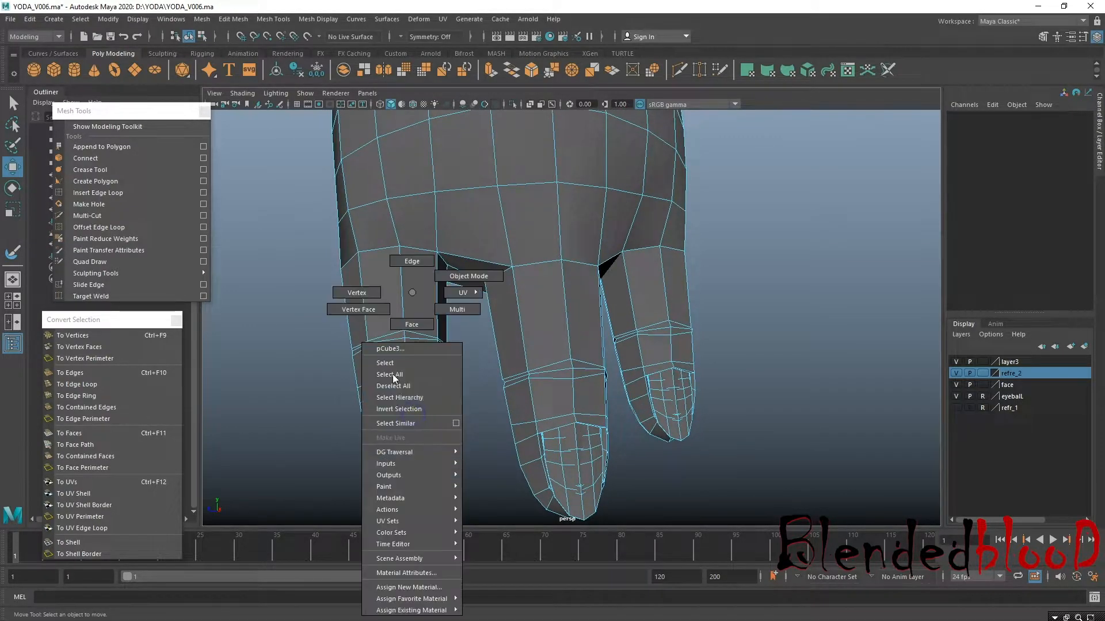
{"action": "right_click_drag", "start_coordinate": [342, 297], "coordinate": [343, 297]}
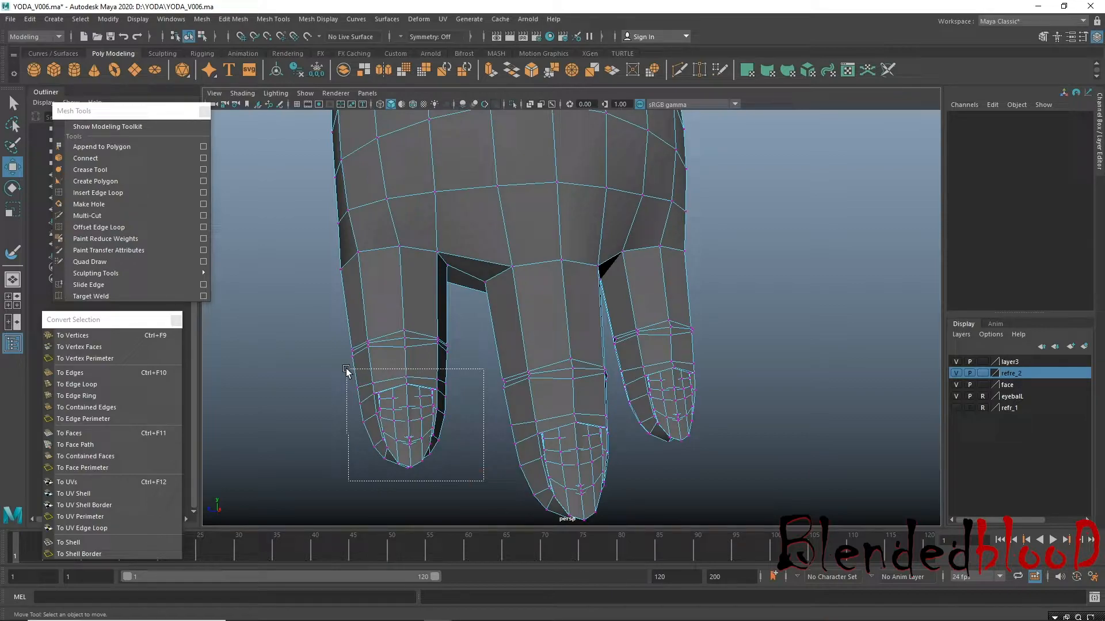
{"action": "left_click_drag", "start_coordinate": [345, 369], "coordinate": [346, 369]}
{"action": "left_click_drag", "start_coordinate": [496, 402], "coordinate": [569, 403], "text": "alt"}
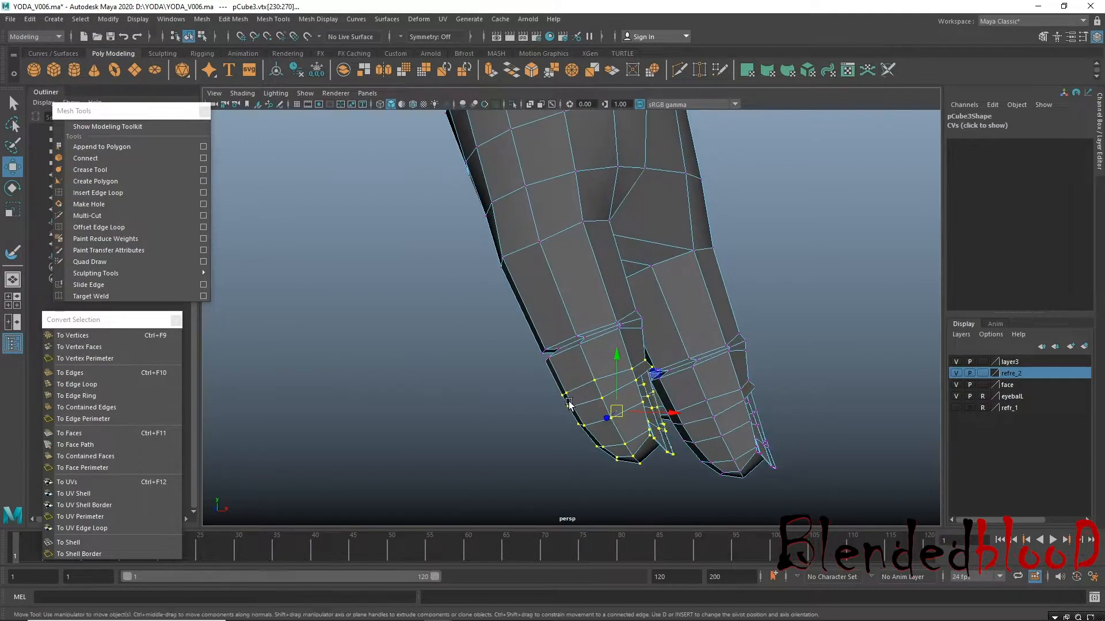
{"action": "middle_click_drag", "start_coordinate": [617, 389], "coordinate": [556, 357], "text": "alt"}
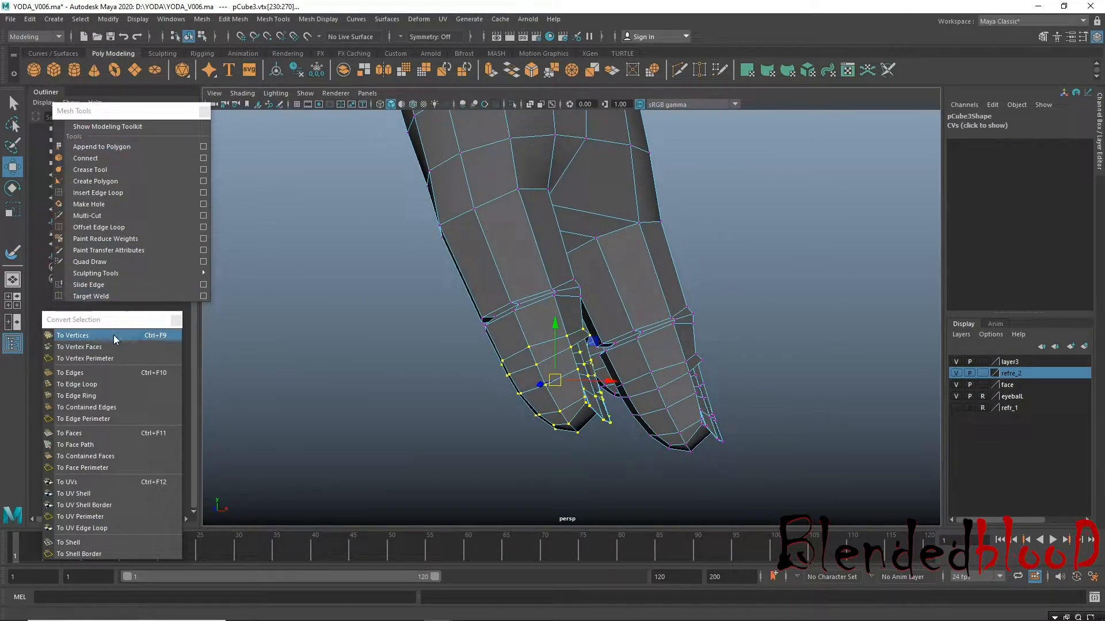
{"action": "left_click", "coordinate": [99, 433]}
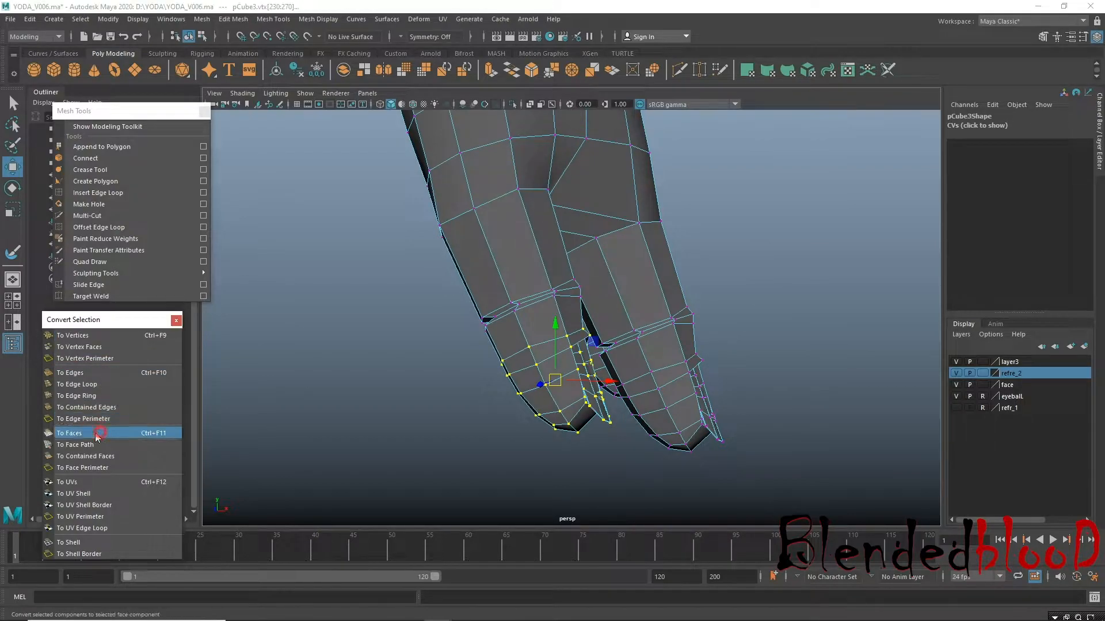
{"action": "left_click", "coordinate": [93, 337]}
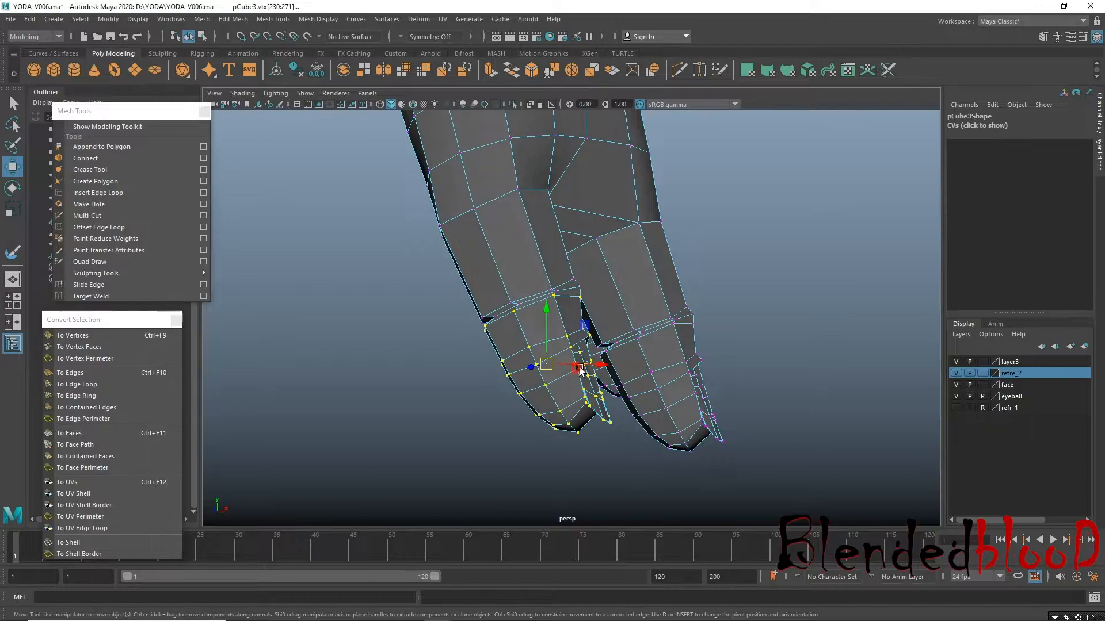
Try to rotate the selected fingertip so it bends downward, and undo the rotation.
{"action": "left_click_drag", "start_coordinate": [578, 371], "coordinate": [602, 357], "text": "alt"}
{"action": "key", "text": "e"}
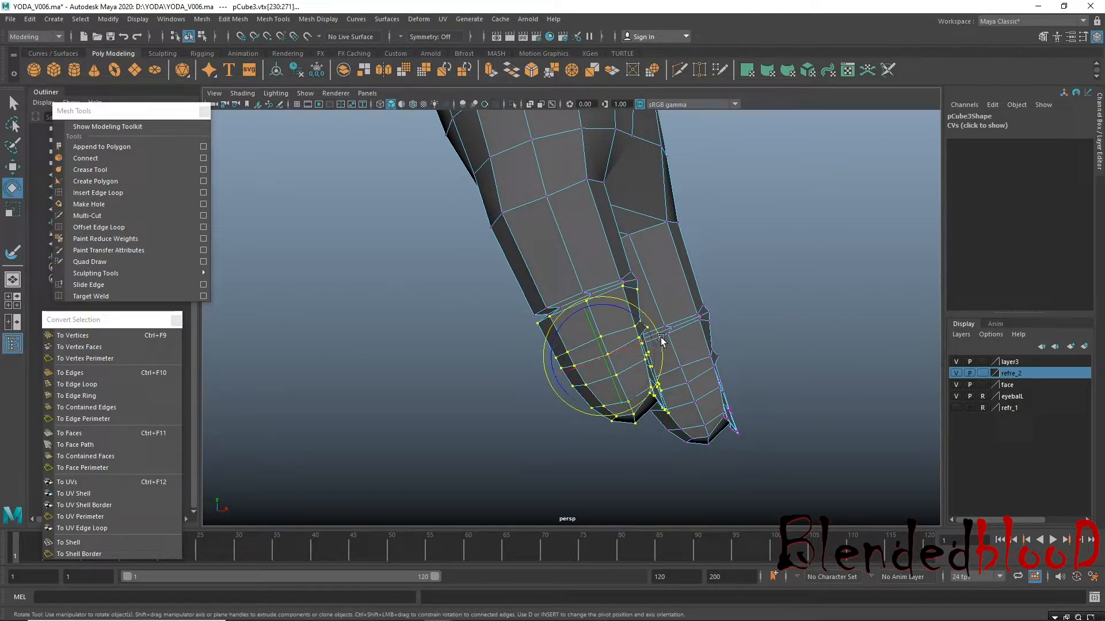
{"action": "left_click_drag", "start_coordinate": [662, 342], "coordinate": [637, 375]}
{"action": "key", "text": "w"}
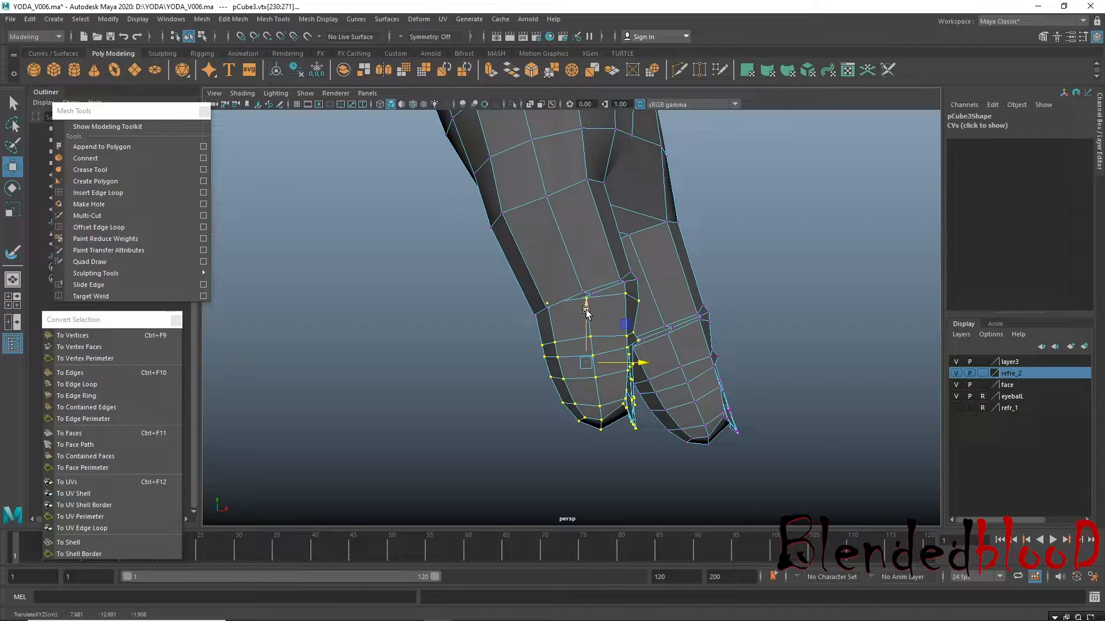
{"action": "key", "text": "ctrl+z"}
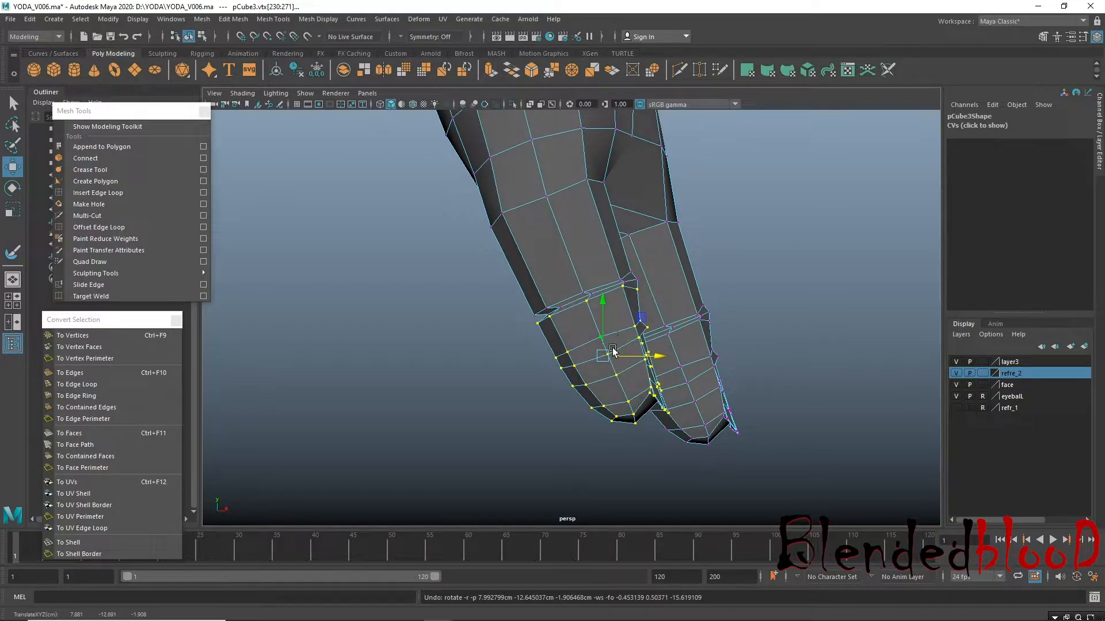
Shrink the selection back to the outer fingertip and add the vertices of the other two fingertips.
{"action": "left_click_drag", "start_coordinate": [658, 381], "coordinate": [508, 383], "text": "alt"}
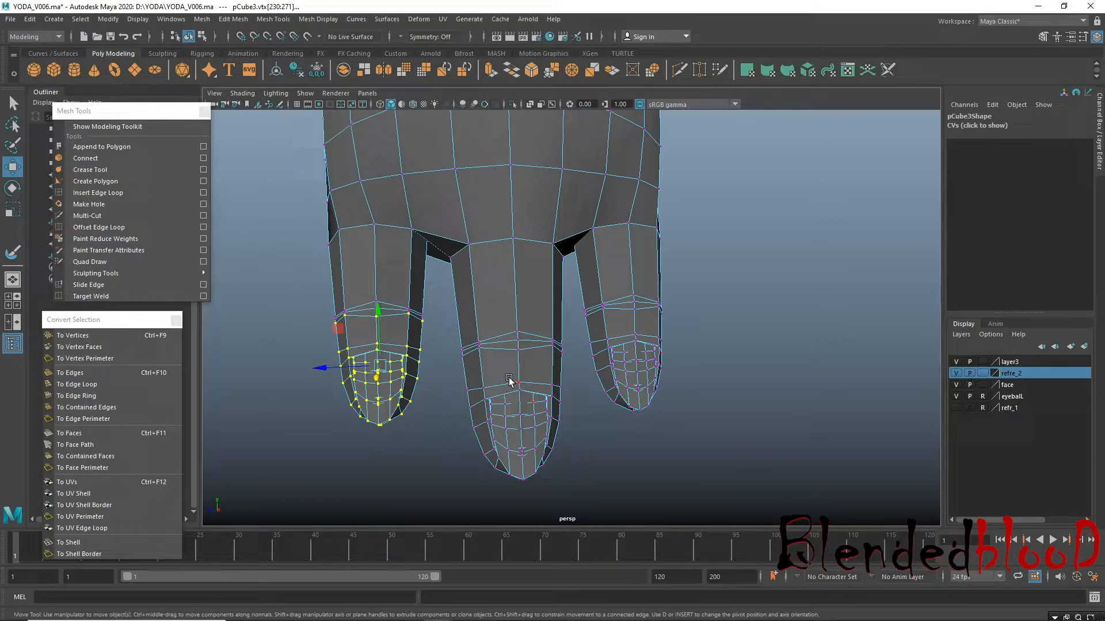
{"action": "key", "text": "ctrl+F11"}
{"action": "key", "text": "ctrl+z"}
{"action": "right_click_drag", "start_coordinate": [508, 383], "coordinate": [519, 443]}
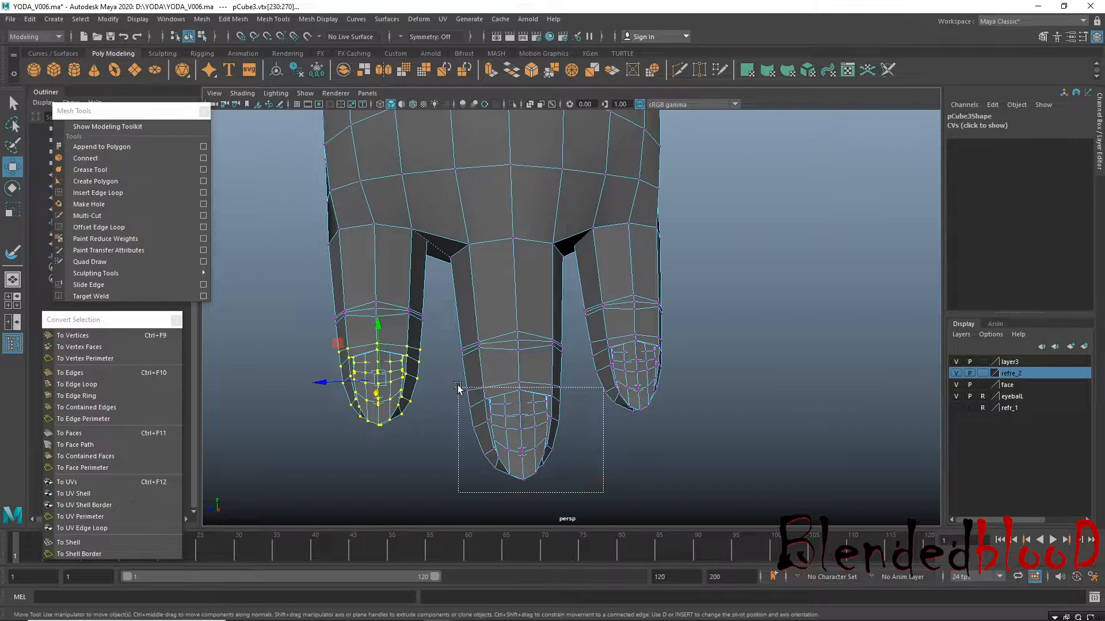
{"action": "left_click_drag", "start_coordinate": [459, 377], "coordinate": [458, 377], "text": "shift"}
{"action": "left_click_drag", "start_coordinate": [602, 415], "coordinate": [584, 425], "text": "alt"}
{"action": "left_click_drag", "start_coordinate": [702, 436], "coordinate": [611, 414], "text": "shift"}
Try to grow the fingertip selection by converting it to edges and back to vertices.
{"action": "left_click", "coordinate": [102, 338]}
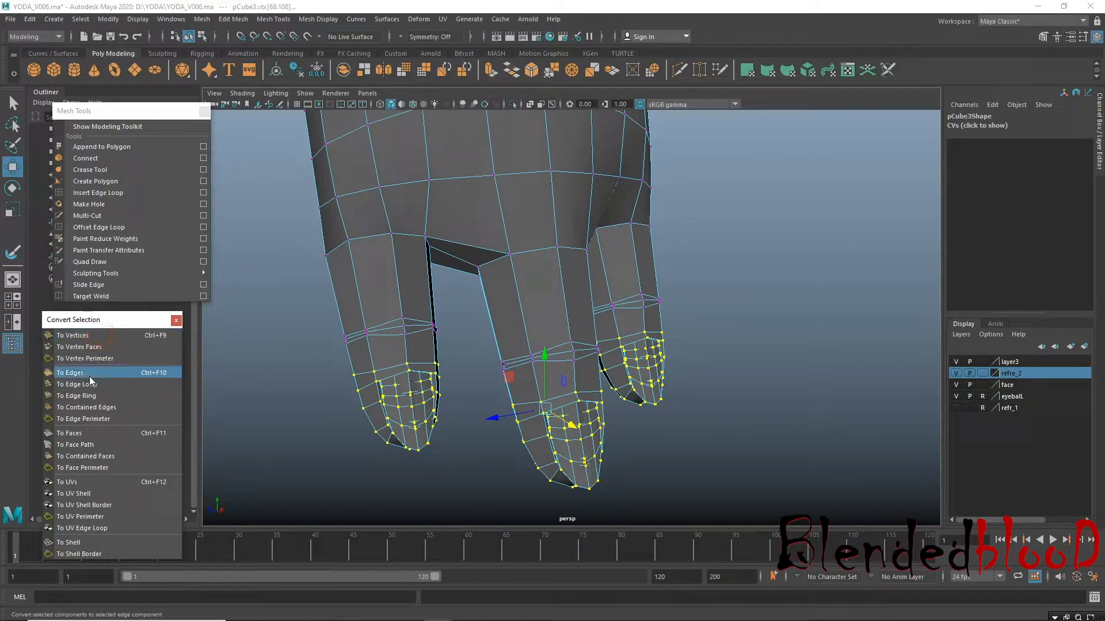
{"action": "left_click", "coordinate": [95, 335]}
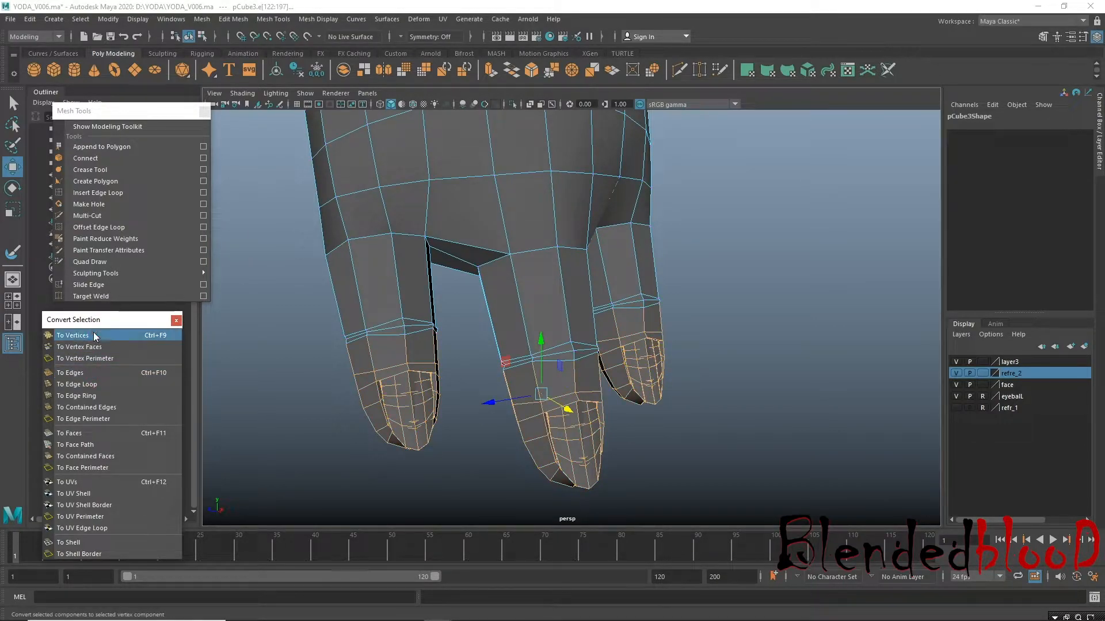
{"action": "left_click_drag", "start_coordinate": [617, 398], "coordinate": [609, 401], "text": "alt"}
{"action": "key", "text": "ctrl+z"}
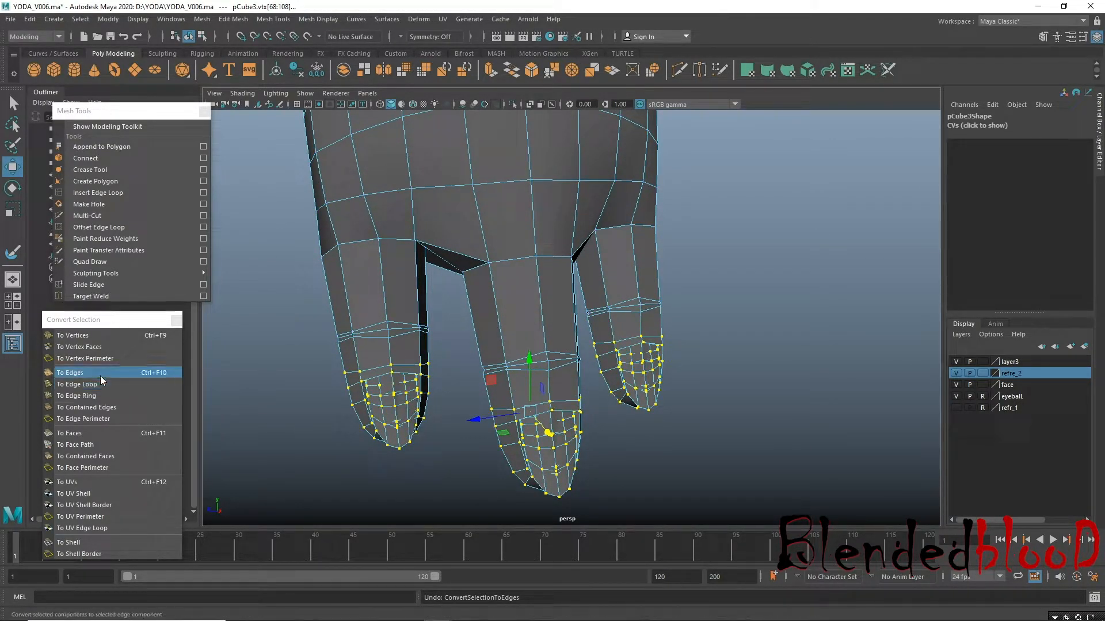
Grow the selection on all three fingertips towards the joints by converting it to faces and back to vertices.
{"action": "left_click_drag", "start_coordinate": [495, 363], "coordinate": [575, 357], "text": "alt"}
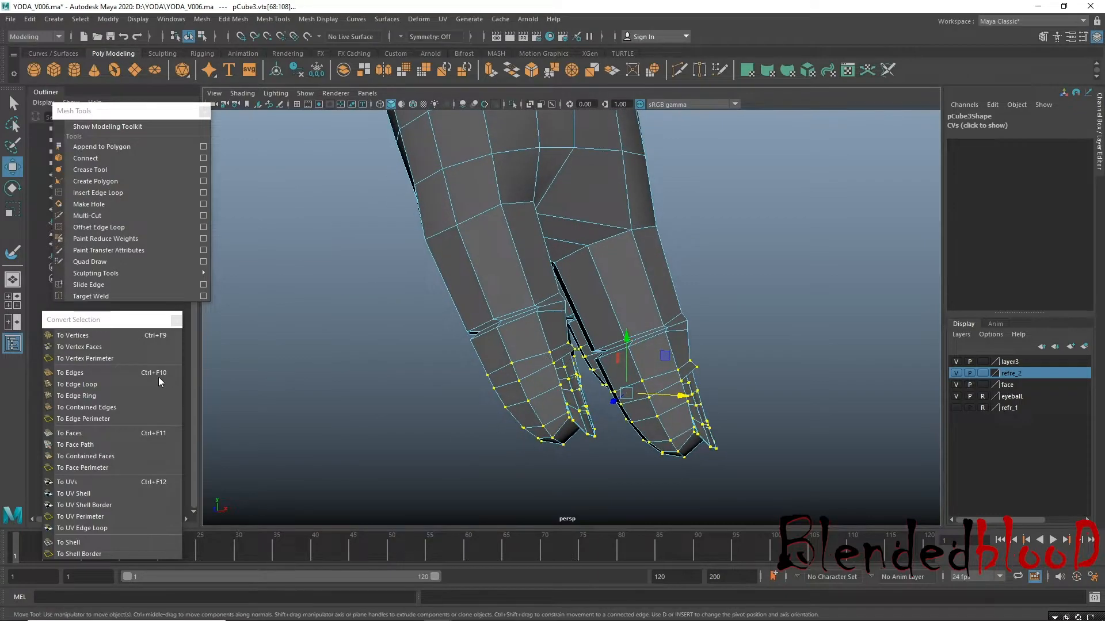
{"action": "left_click", "coordinate": [86, 432]}
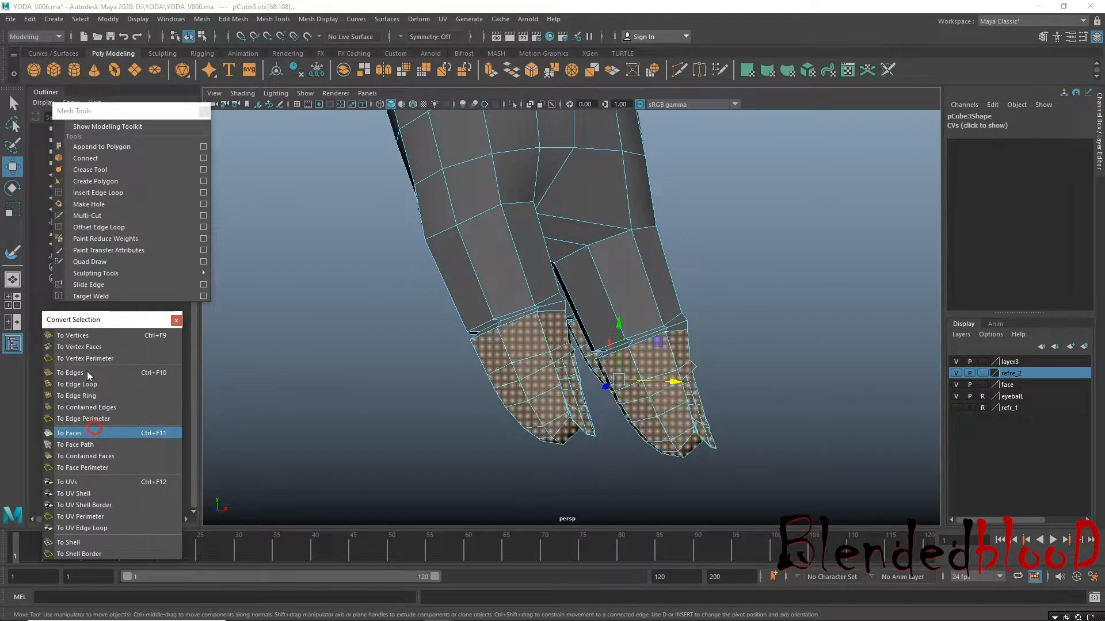
{"action": "left_click", "coordinate": [82, 335]}
{"action": "mouse_move", "coordinate": [647, 344]}
{"action": "left_mouse_down", "text": "alt"}
{"action": "mouse_move", "coordinate": [544, 344]}
{"action": "mouse_move", "coordinate": [651, 342]}
{"action": "left_mouse_up", "text": "alt"}
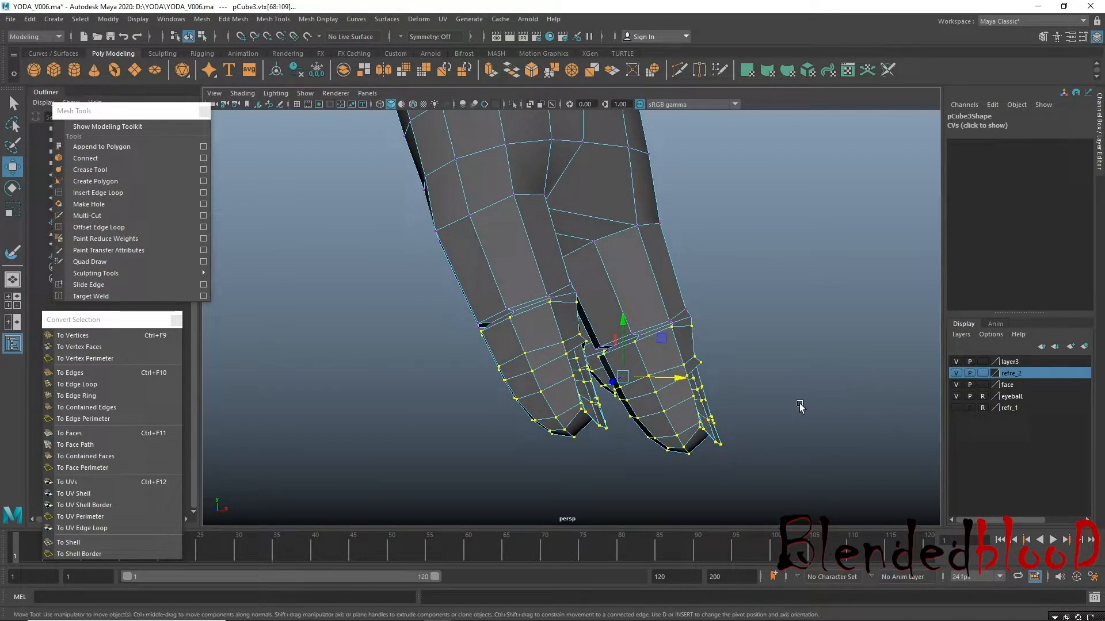
Try to rotate the three fingertips inward in the front view and move them to follow the reference hand.
{"action": "key", "text": "space"}
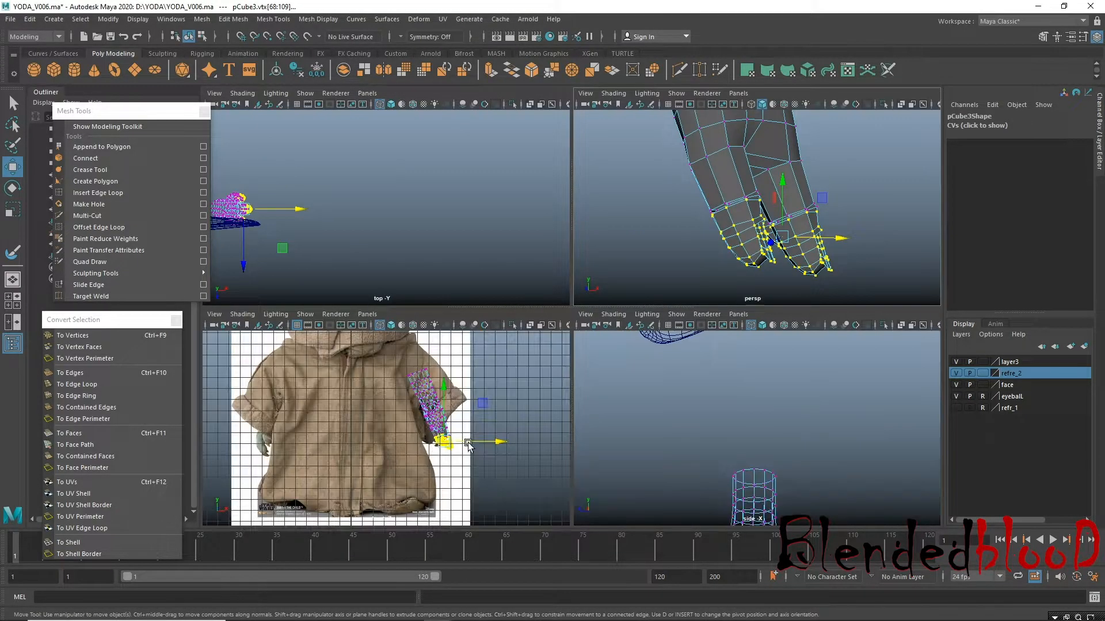
{"action": "key", "text": "f"}
{"action": "right_click_drag", "start_coordinate": [421, 409], "coordinate": [443, 391], "text": "alt"}
{"action": "middle_click_drag", "start_coordinate": [444, 391], "coordinate": [461, 419], "text": "alt"}
{"action": "right_click_drag", "start_coordinate": [461, 419], "coordinate": [462, 454], "text": "alt"}
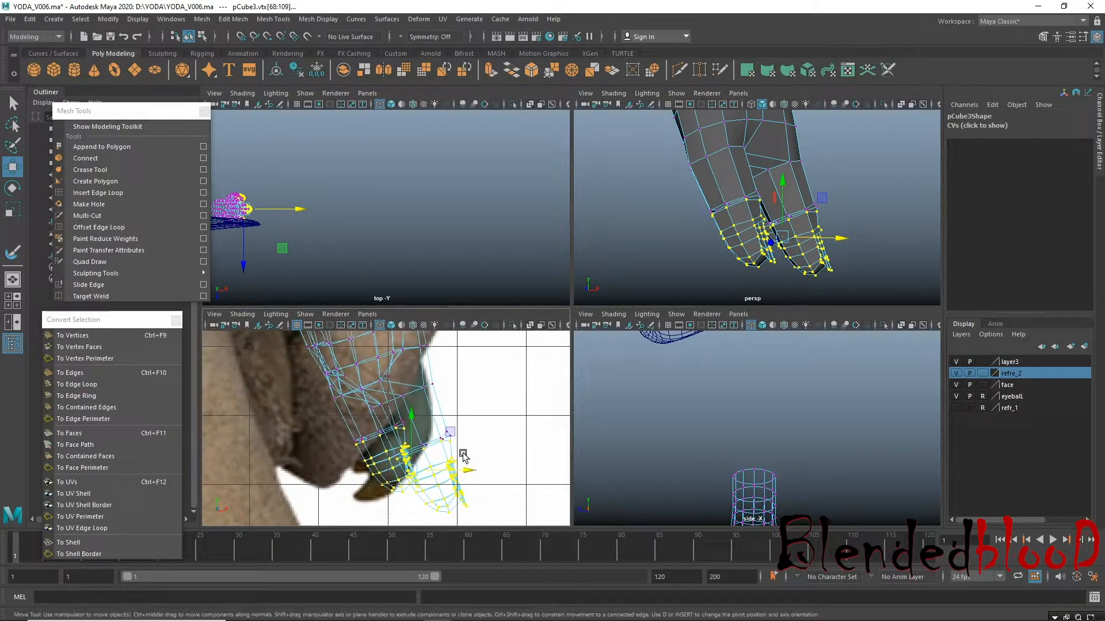
{"action": "key", "text": "e"}
{"action": "left_click_drag", "start_coordinate": [463, 456], "coordinate": [456, 483]}
{"action": "key", "text": "w"}
{"action": "left_click_drag", "start_coordinate": [402, 422], "coordinate": [411, 445]}
{"action": "middle_click_drag", "start_coordinate": [451, 464], "coordinate": [463, 443], "text": "alt"}
Nudge the bent fingertips slightly up and sideways in the perspective view to realign them with the finger joints.
{"action": "key", "text": "space"}
{"action": "left_click_drag", "start_coordinate": [829, 214], "coordinate": [683, 364], "text": "alt"}
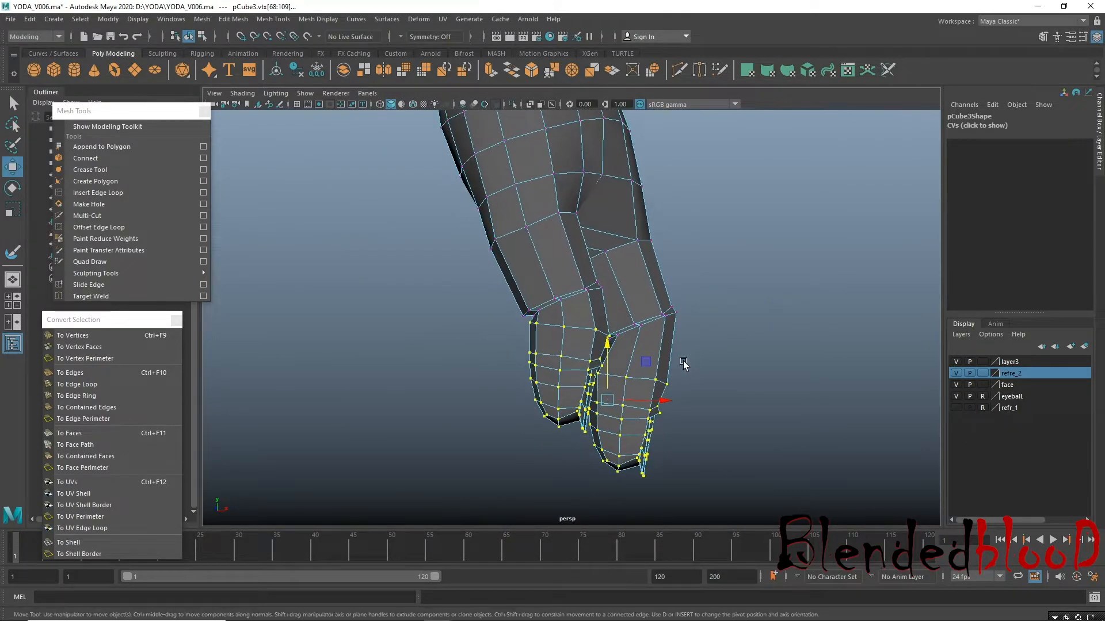
{"action": "left_click_drag", "start_coordinate": [608, 345], "coordinate": [607, 341]}
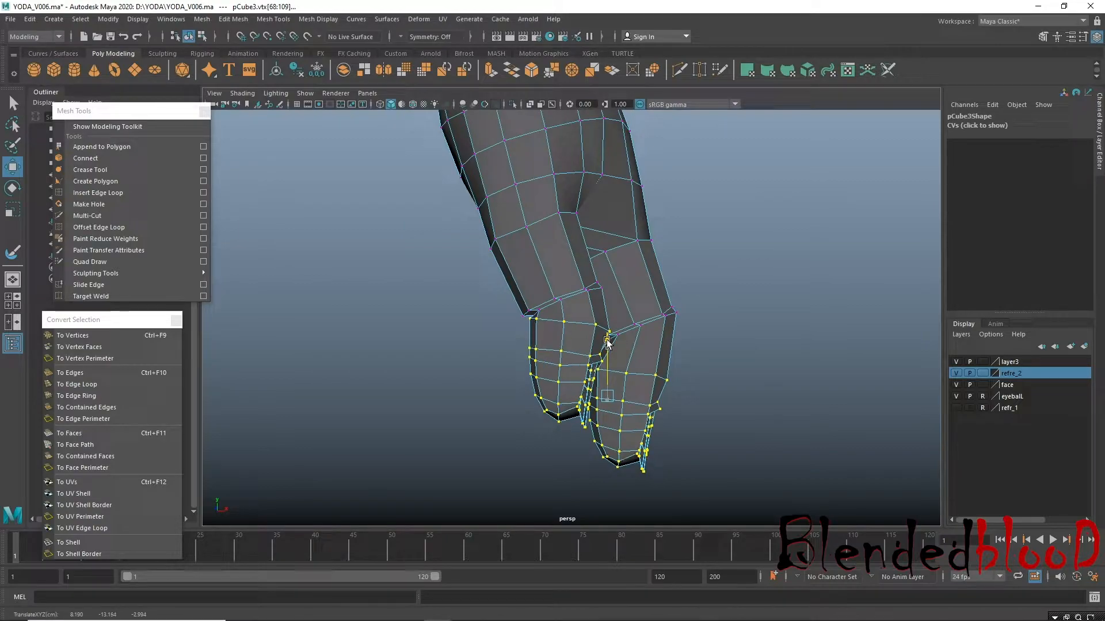
{"action": "left_click_drag", "start_coordinate": [672, 401], "coordinate": [668, 401]}
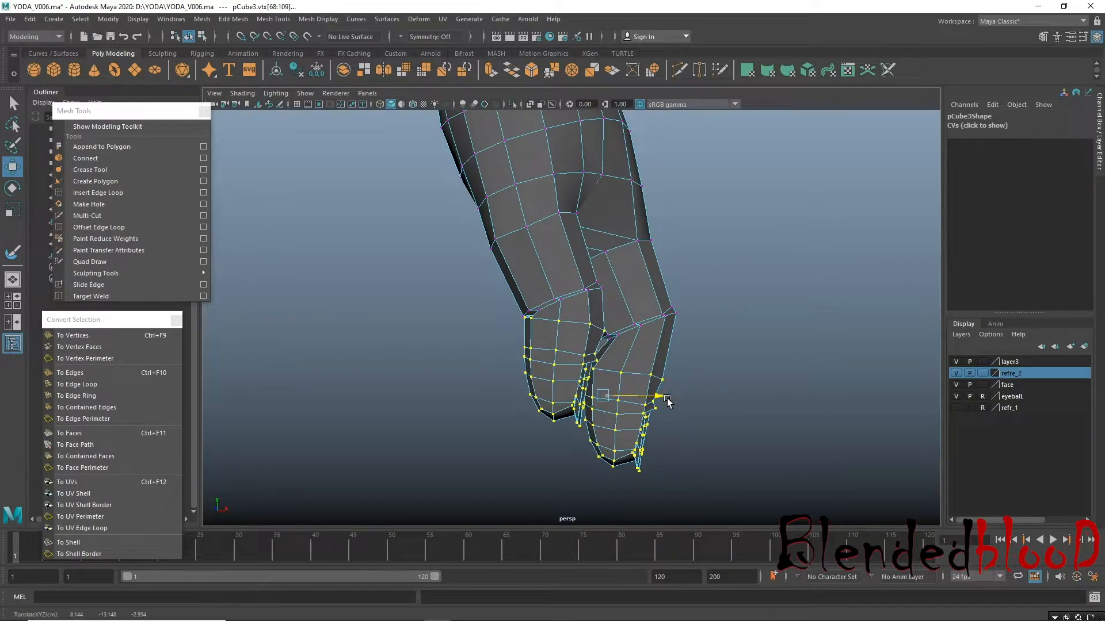
{"action": "left_click_drag", "start_coordinate": [619, 355], "coordinate": [584, 343], "text": "alt"}
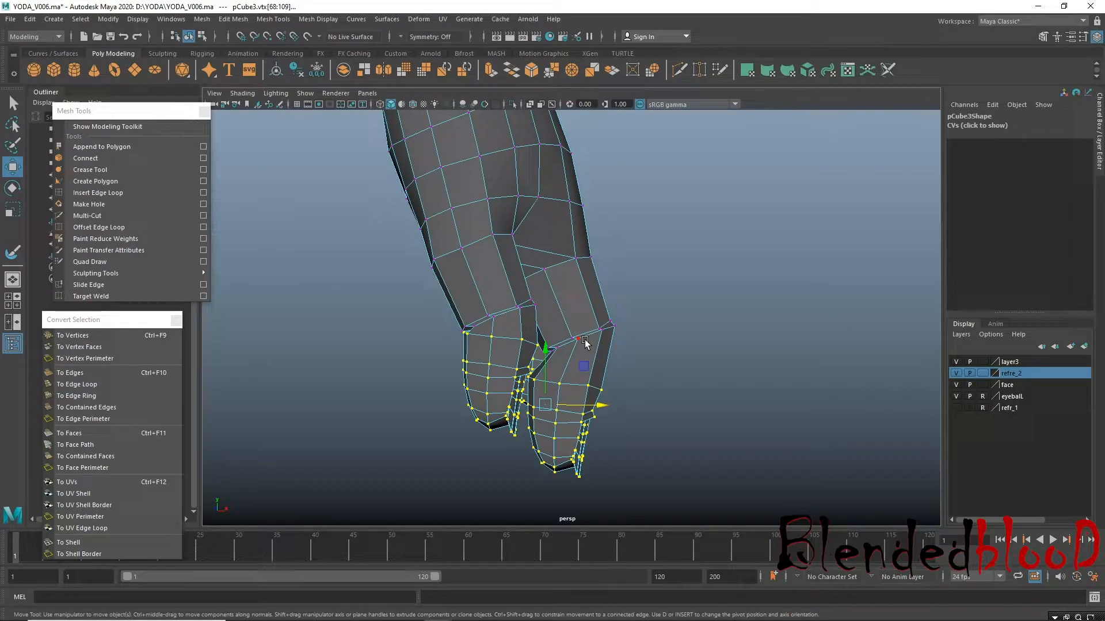
{"action": "left_click_drag", "start_coordinate": [628, 347], "coordinate": [604, 345], "text": "alt"}
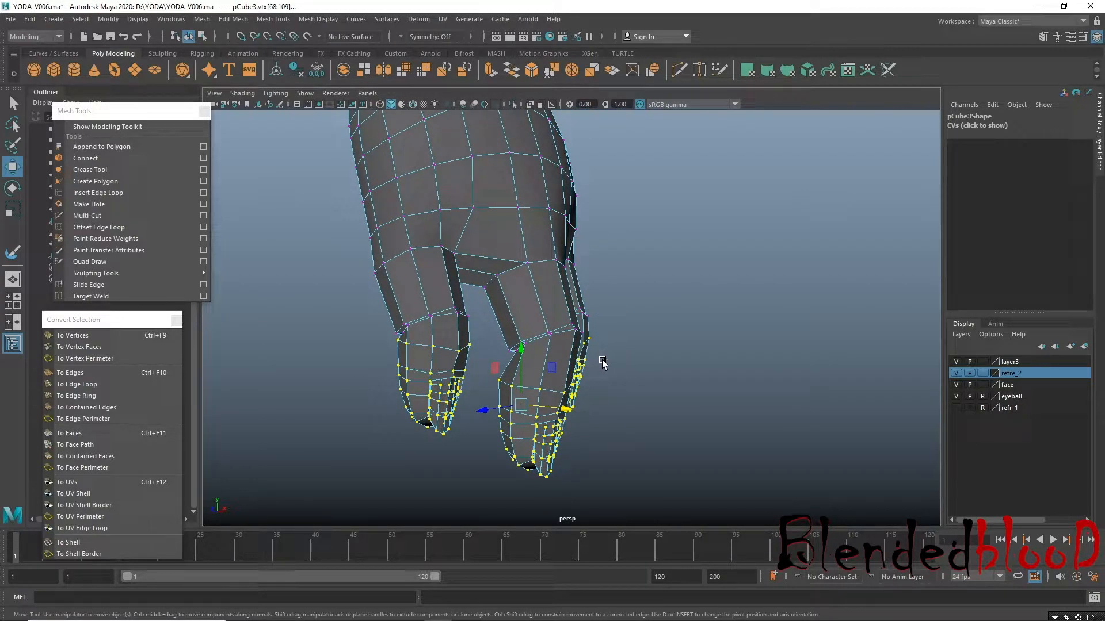
Undo the fingertip moves and the rotation before them.
{"action": "key", "text": "ctrl+z"}
{"action": "key", "text": "ctrl+z"}
{"action": "key", "text": "ctrl+z"}
{"action": "key", "text": "ctrl+z"}
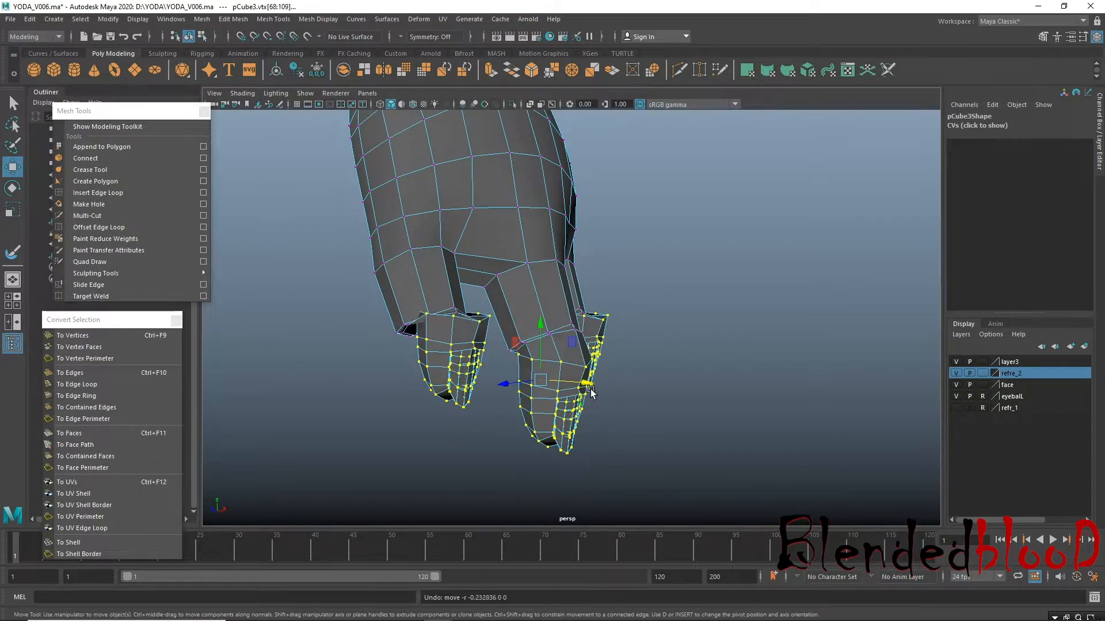
{"action": "key", "text": "ctrl+z"}
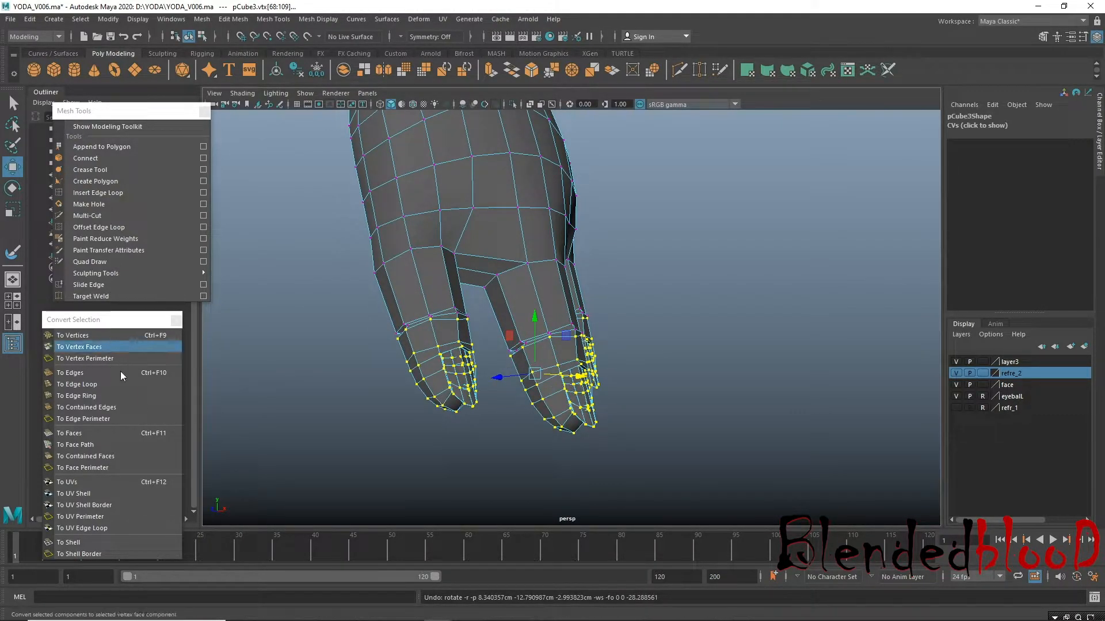
Extend the three-fingertip selection by another row of vertices at the joints using a face-to-vertex conversion.
{"action": "left_click", "coordinate": [75, 433]}
{"action": "left_click", "coordinate": [74, 335]}
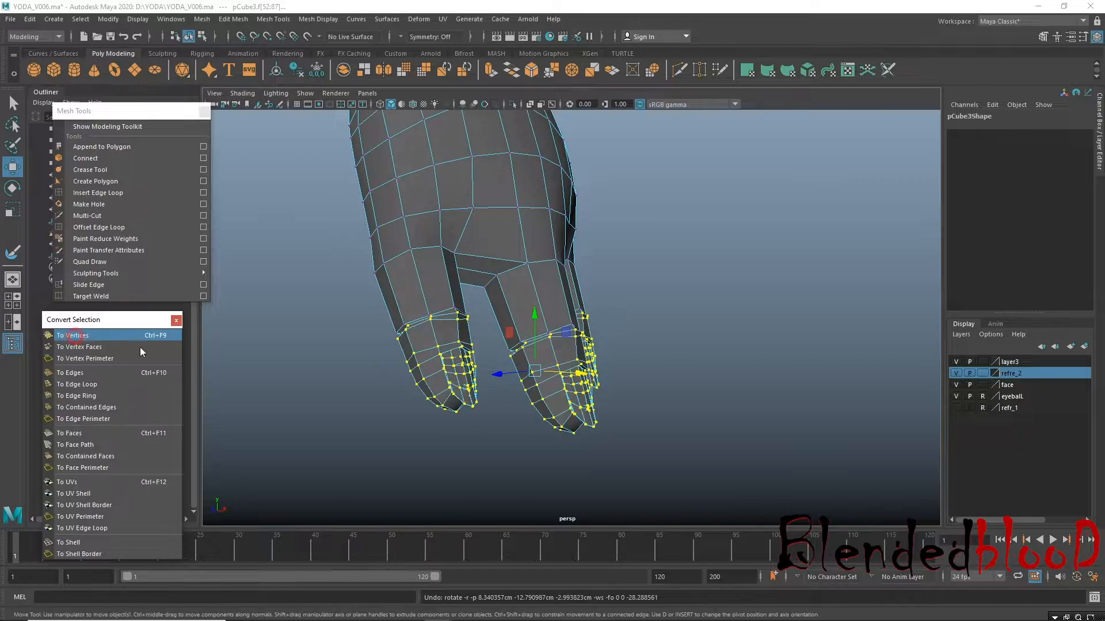
{"action": "left_click_drag", "start_coordinate": [568, 347], "coordinate": [586, 350], "text": "alt"}
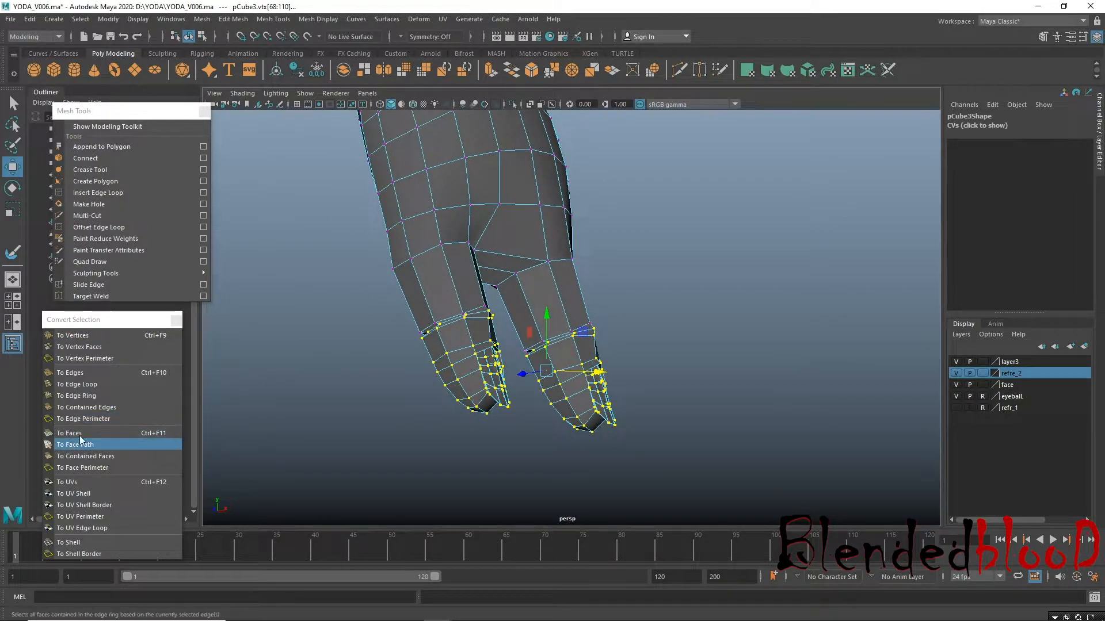
{"action": "left_click_drag", "start_coordinate": [495, 362], "coordinate": [507, 362], "text": "alt"}
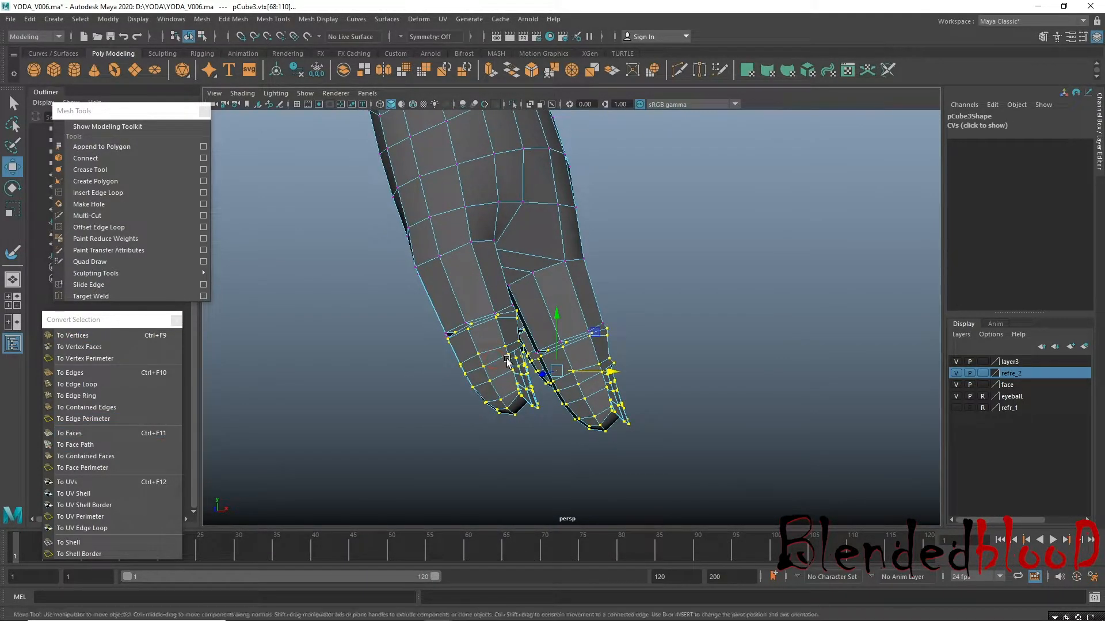
Rotate the extended fingertip selection inward in the front view and move it to bend the fingers along the reference.
{"action": "key", "text": "space"}
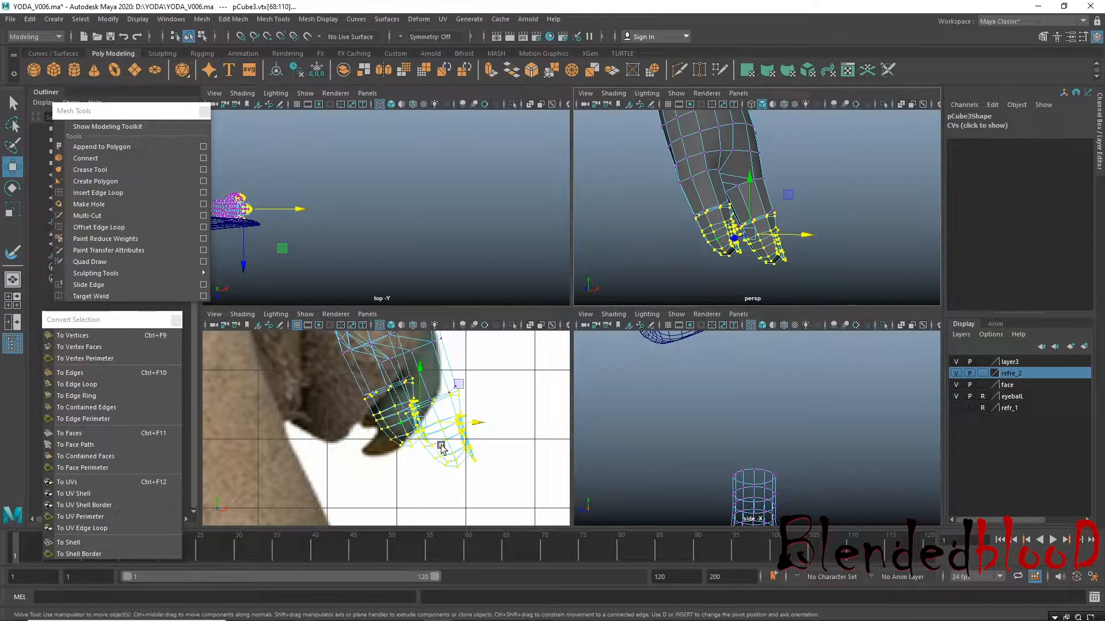
{"action": "key", "text": "space"}
{"action": "scroll", "coordinate": [616, 375], "scroll_direction": "up", "scroll_amount": 4}
{"action": "key", "text": "r"}
{"action": "key", "text": "e"}
{"action": "left_click_drag", "start_coordinate": [623, 312], "coordinate": [541, 391]}
{"action": "key", "text": "w"}
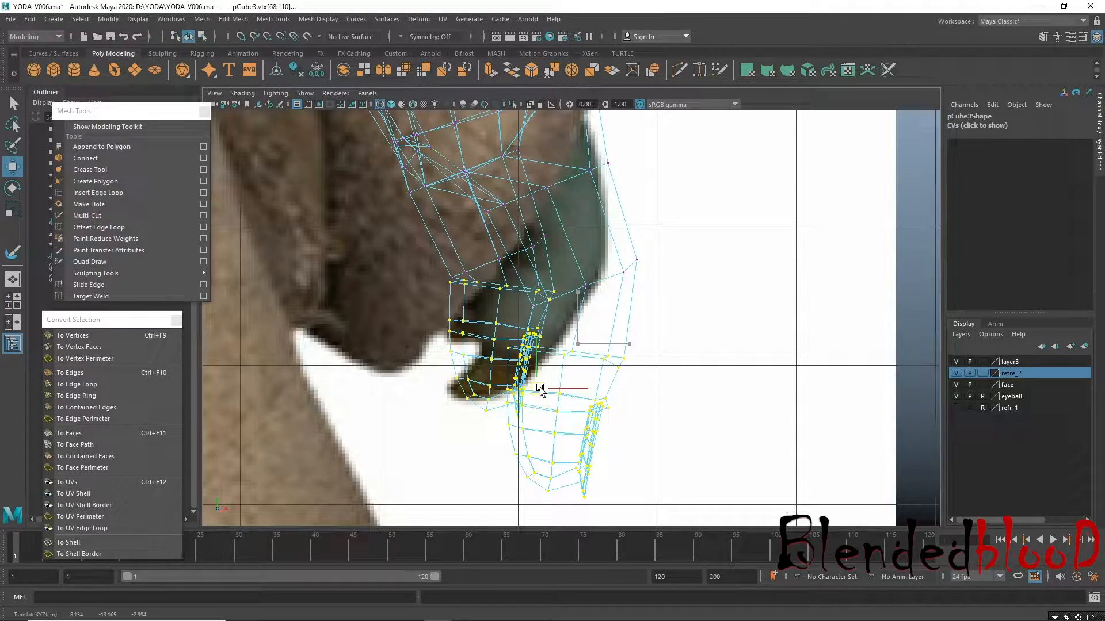
{"action": "scroll", "coordinate": [618, 369], "scroll_direction": "down", "scroll_amount": 5}
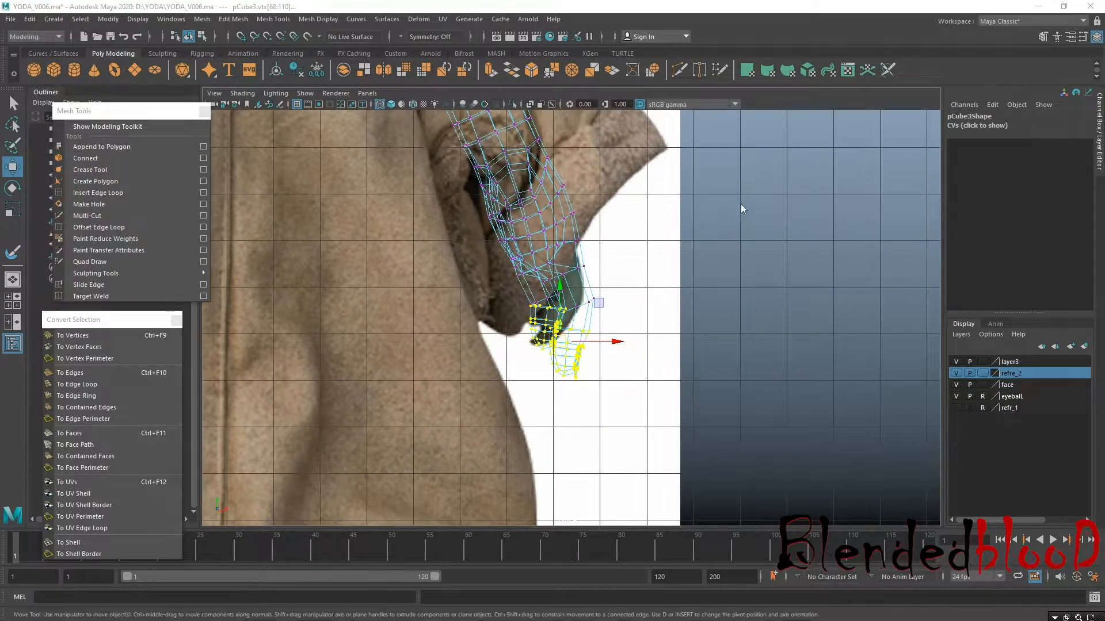
Select the edge loop below the joint on the outer finger and move it up closer to the knuckle.
{"action": "key", "text": "space"}
{"action": "key", "text": "space"}
{"action": "left_click_drag", "start_coordinate": [779, 239], "coordinate": [638, 316], "text": "alt"}
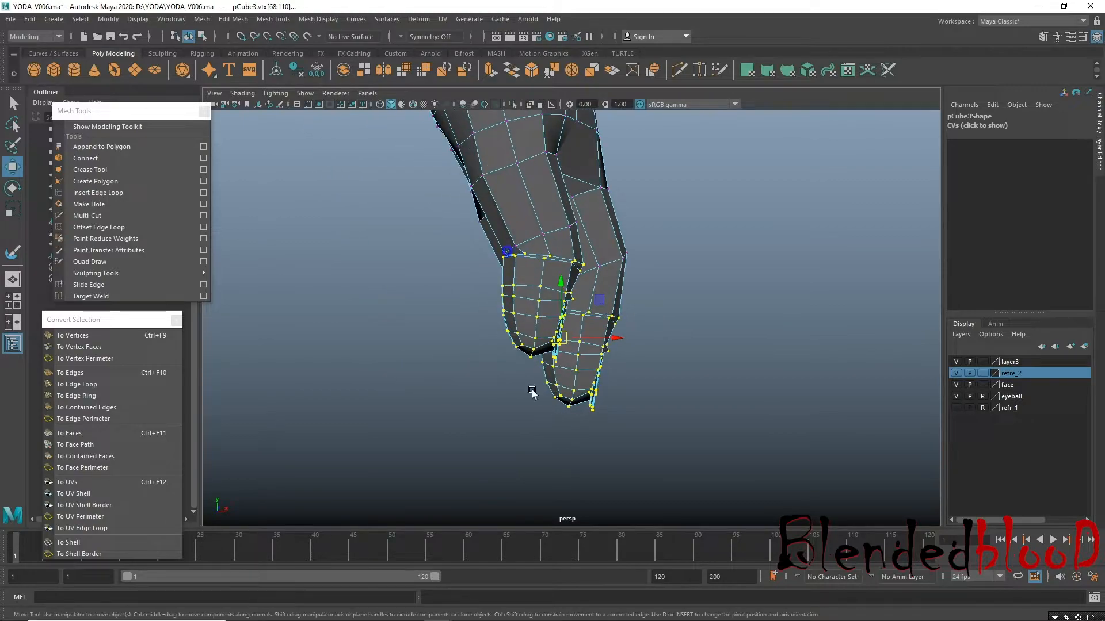
{"action": "scroll", "coordinate": [536, 370], "scroll_direction": "up", "scroll_amount": 4}
{"action": "left_click_drag", "start_coordinate": [498, 330], "coordinate": [429, 312], "text": "alt"}
{"action": "right_click_drag", "start_coordinate": [428, 312], "coordinate": [420, 271]}
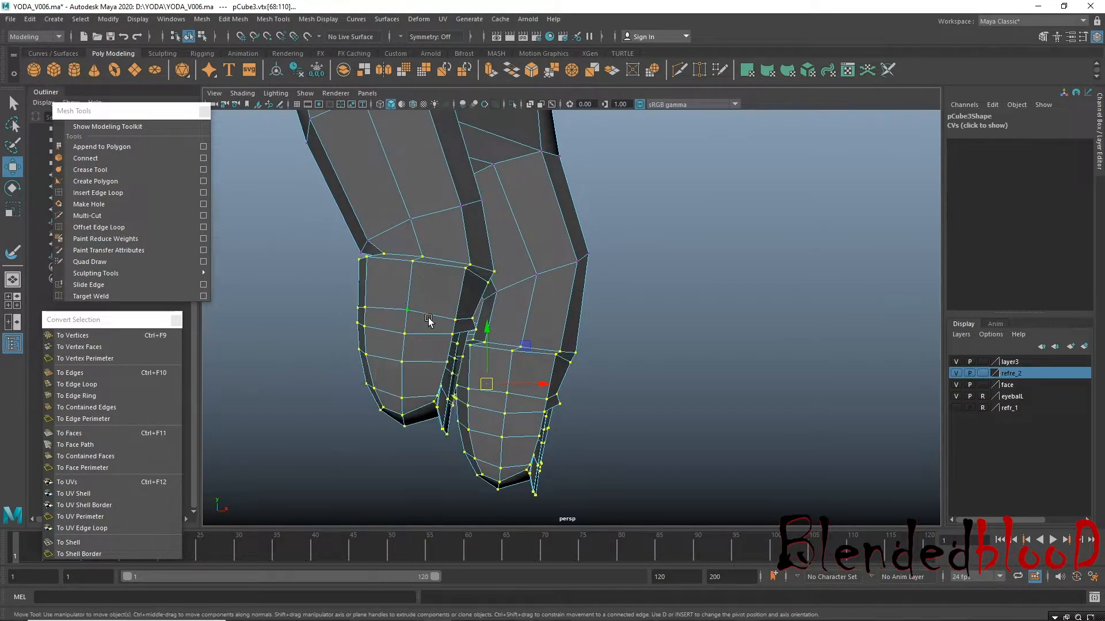
{"action": "left_click", "coordinate": [430, 316]}
{"action": "double_click", "coordinate": [428, 316]}
{"action": "left_click_drag", "start_coordinate": [418, 260], "coordinate": [425, 242]}
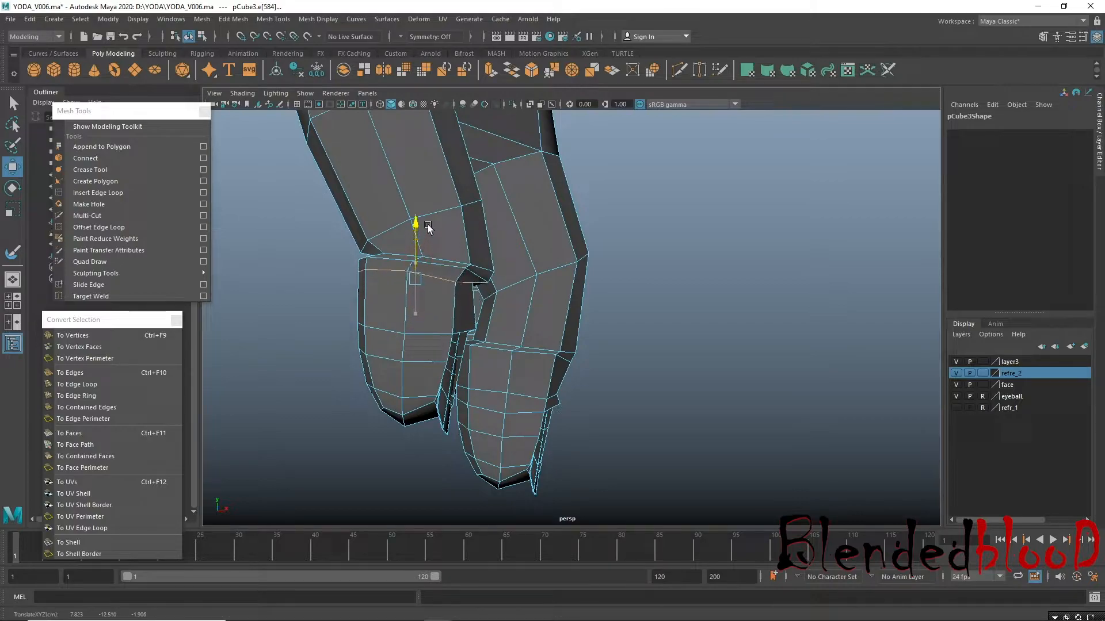
Examine the smoothed fingers from several angles to check the shape of the bent joints.
{"action": "left_click_drag", "start_coordinate": [457, 276], "coordinate": [378, 294]}
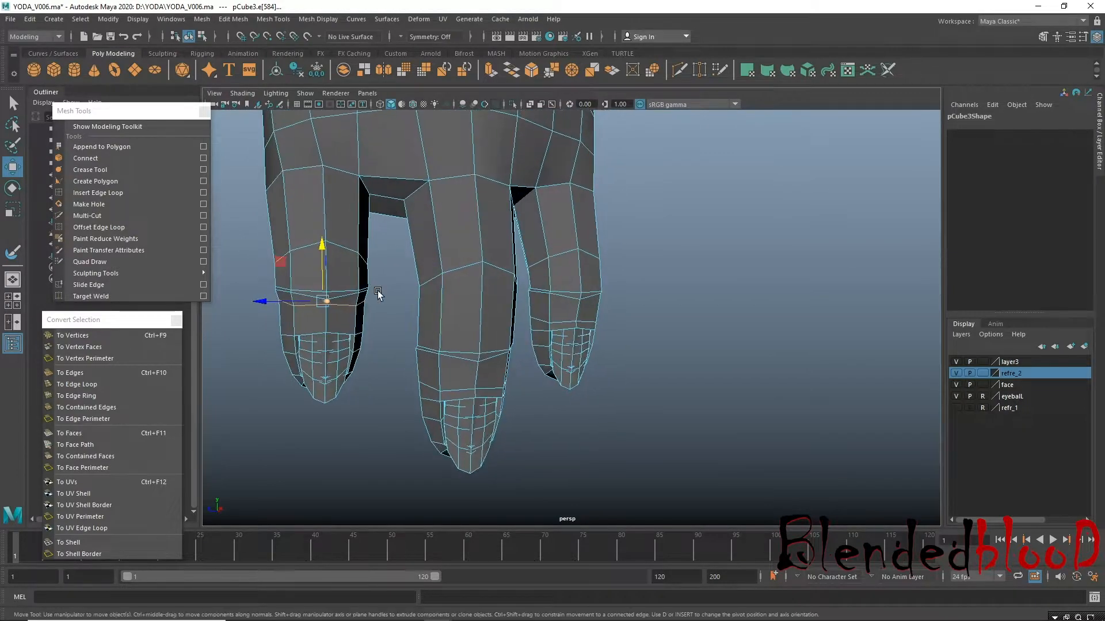
{"action": "key", "text": "3"}
{"action": "right_click_drag", "start_coordinate": [337, 258], "coordinate": [385, 237]}
{"action": "left_click", "coordinate": [386, 241]}
{"action": "left_click_drag", "start_coordinate": [367, 333], "coordinate": [467, 333], "text": "alt"}
{"action": "right_click_drag", "start_coordinate": [465, 293], "coordinate": [208, 167], "text": "alt"}
{"action": "left_click_drag", "start_coordinate": [641, 345], "coordinate": [469, 337], "text": "alt"}
{"action": "right_click_drag", "start_coordinate": [439, 308], "coordinate": [574, 427], "text": "alt"}
{"action": "left_click_drag", "start_coordinate": [402, 317], "coordinate": [442, 312], "text": "alt"}
{"action": "right_click_drag", "start_coordinate": [450, 300], "coordinate": [507, 256], "text": "alt"}
Select the edge loop below the middle finger's joint on the unsmoothed mesh and move it up closer to the knuckle.
{"action": "left_click", "coordinate": [531, 340]}
{"action": "key", "text": "1"}
{"action": "left_click", "coordinate": [505, 358]}
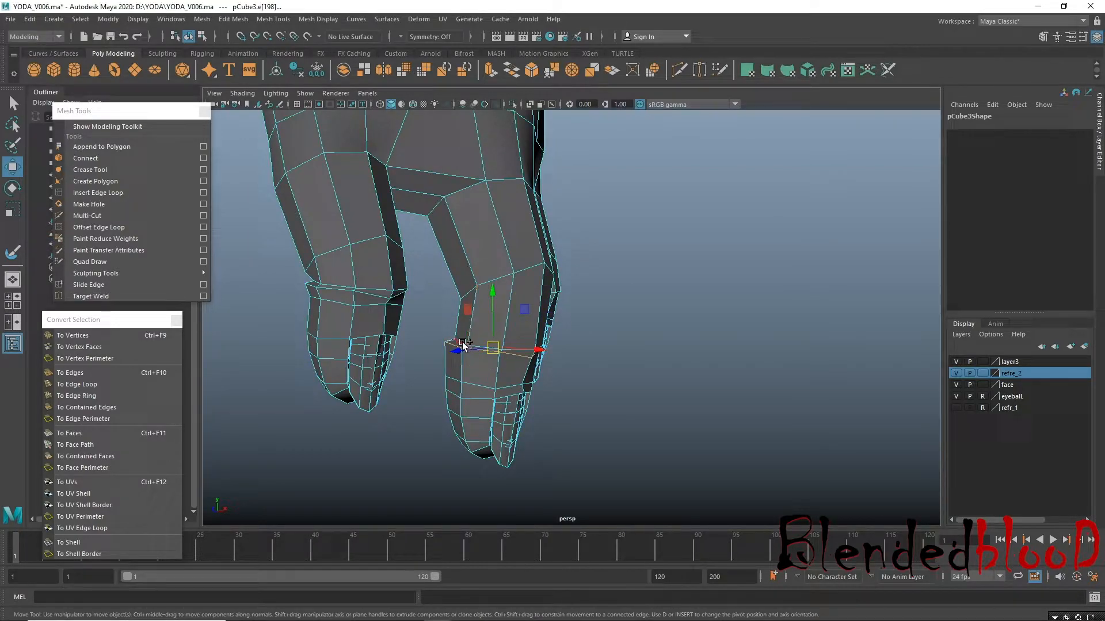
{"action": "left_click_drag", "start_coordinate": [495, 297], "coordinate": [499, 260]}
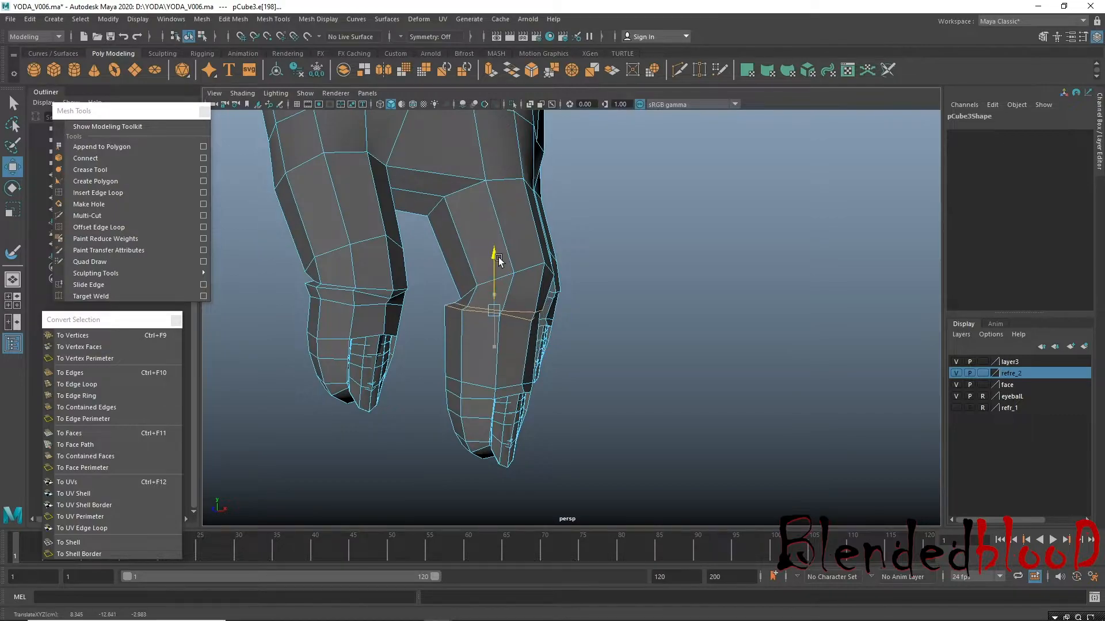
{"action": "left_click_drag", "start_coordinate": [542, 315], "coordinate": [428, 330]}
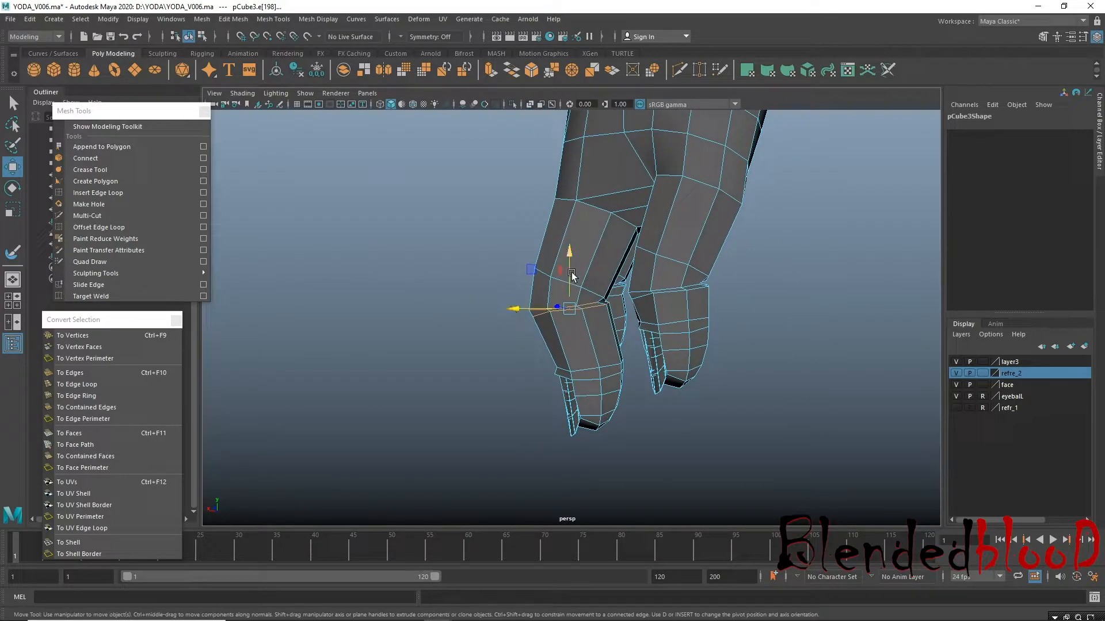
Inspect the middle finger's tightened joint and the rest of the hand in smooth preview.
{"action": "right_click_drag", "start_coordinate": [587, 263], "coordinate": [629, 247]}
{"action": "key", "text": "3"}
{"action": "left_click", "coordinate": [435, 310]}
{"action": "left_click_drag", "start_coordinate": [616, 352], "coordinate": [475, 394], "text": "alt"}
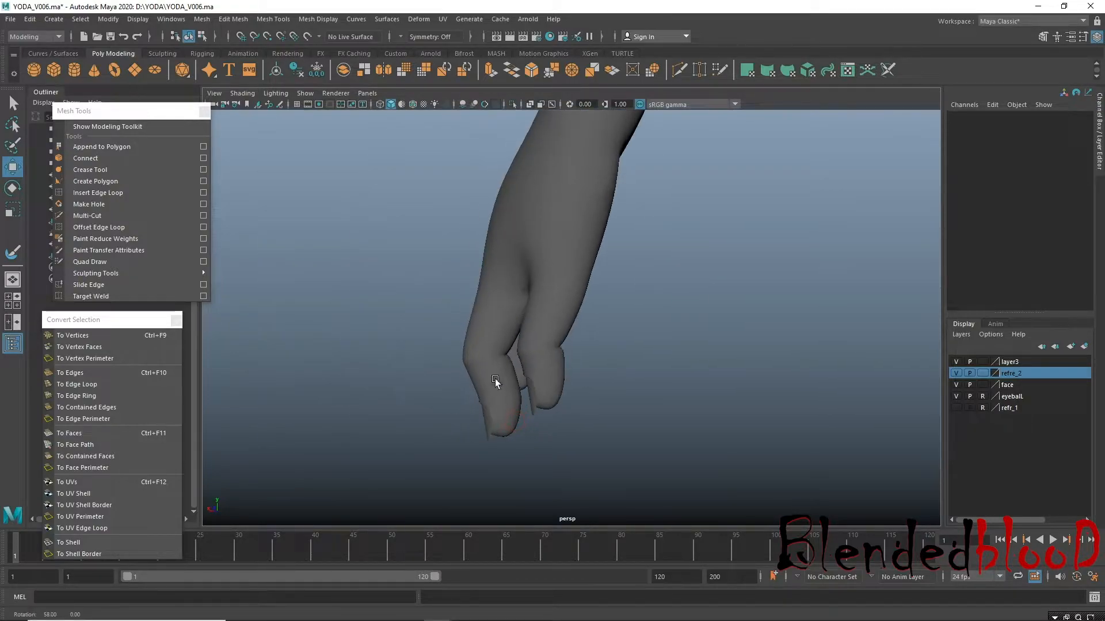
{"action": "left_click", "coordinate": [476, 394]}
{"action": "middle_click_drag", "start_coordinate": [460, 371], "coordinate": [356, 369], "text": "alt"}
{"action": "right_click_drag", "start_coordinate": [434, 353], "coordinate": [503, 331], "text": "alt"}
{"action": "middle_click_drag", "start_coordinate": [512, 315], "coordinate": [432, 392], "text": "alt"}
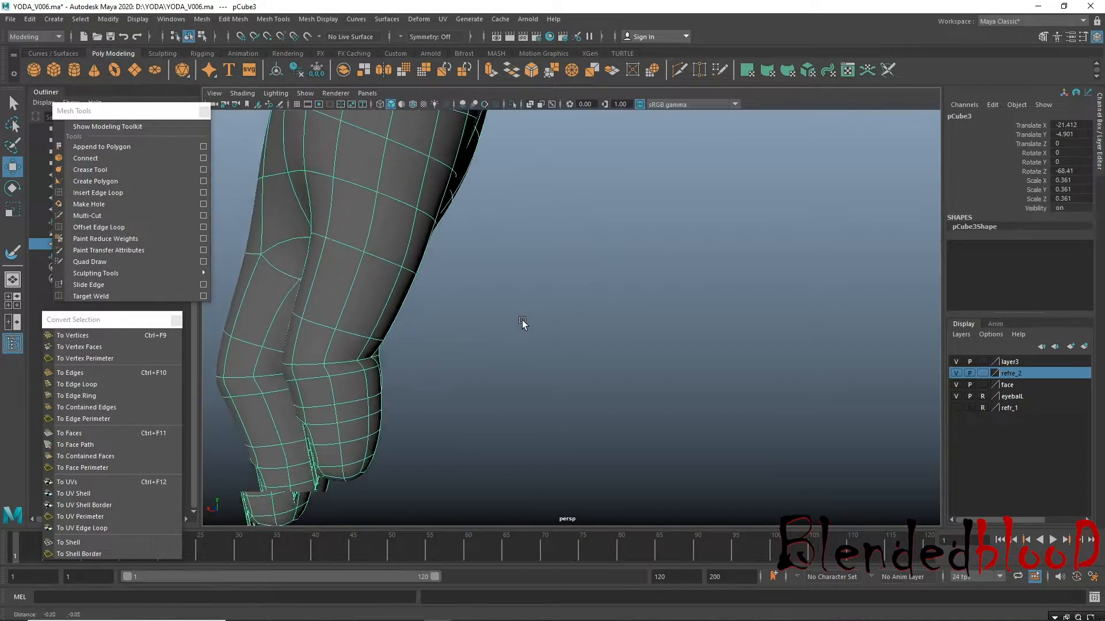
{"action": "right_click_drag", "start_coordinate": [475, 413], "coordinate": [345, 347], "text": "alt"}
{"action": "left_click_drag", "start_coordinate": [345, 350], "coordinate": [419, 358], "text": "alt"}
{"action": "middle_click_drag", "start_coordinate": [419, 352], "coordinate": [587, 337], "text": "alt"}
Select the edge loops around the bent joints of all three fingers and convert them to vertices on the unsmoothed mesh.
{"action": "right_click_drag", "start_coordinate": [466, 292], "coordinate": [469, 257]}
{"action": "left_click", "coordinate": [478, 292]}
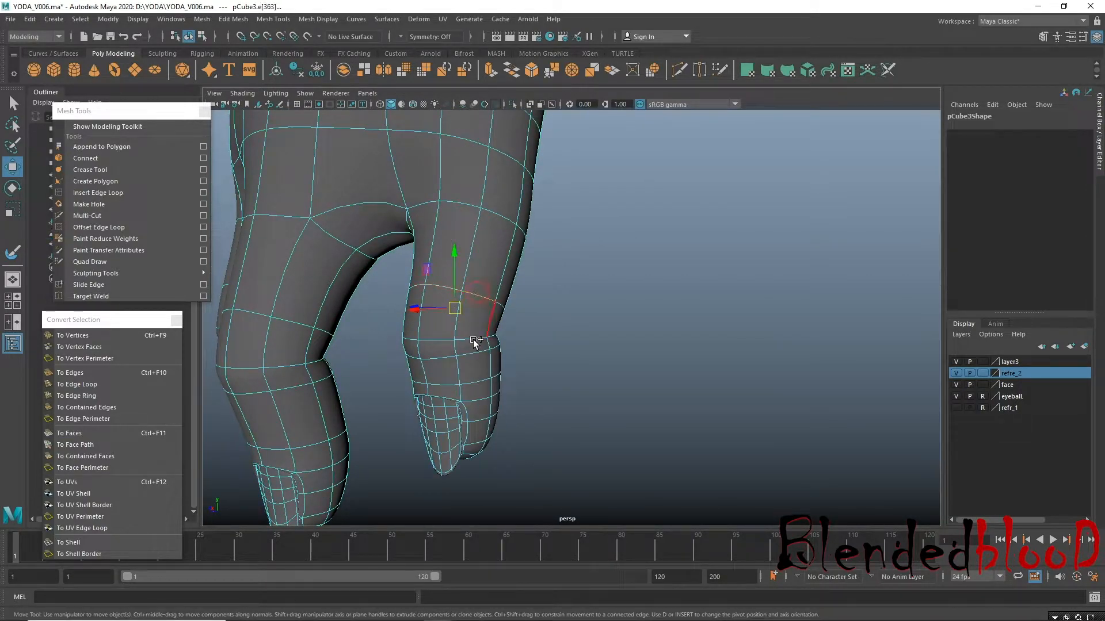
{"action": "left_click_drag", "start_coordinate": [458, 368], "coordinate": [355, 321], "text": "alt"}
{"action": "double_click", "coordinate": [376, 323], "text": "shift"}
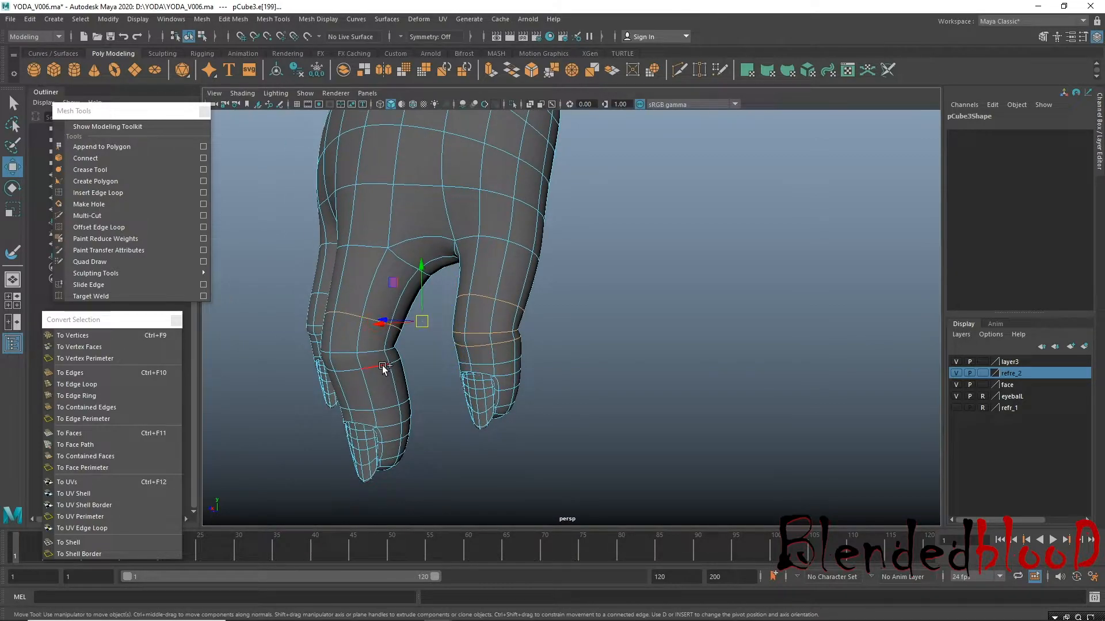
{"action": "double_click", "coordinate": [371, 353], "text": "shift"}
{"action": "left_click", "coordinate": [387, 370], "text": "shift"}
{"action": "left_click_drag", "start_coordinate": [389, 373], "coordinate": [382, 312], "text": "alt"}
{"action": "double_click", "coordinate": [412, 323], "text": "shift"}
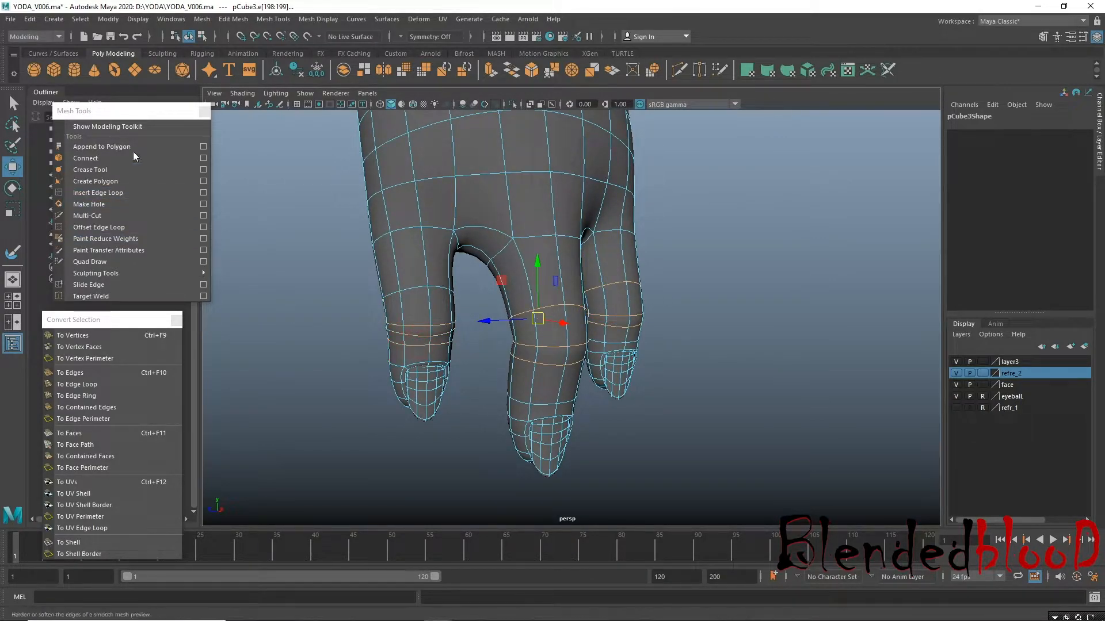
{"action": "left_click", "coordinate": [81, 335]}
{"action": "key", "text": "1"}
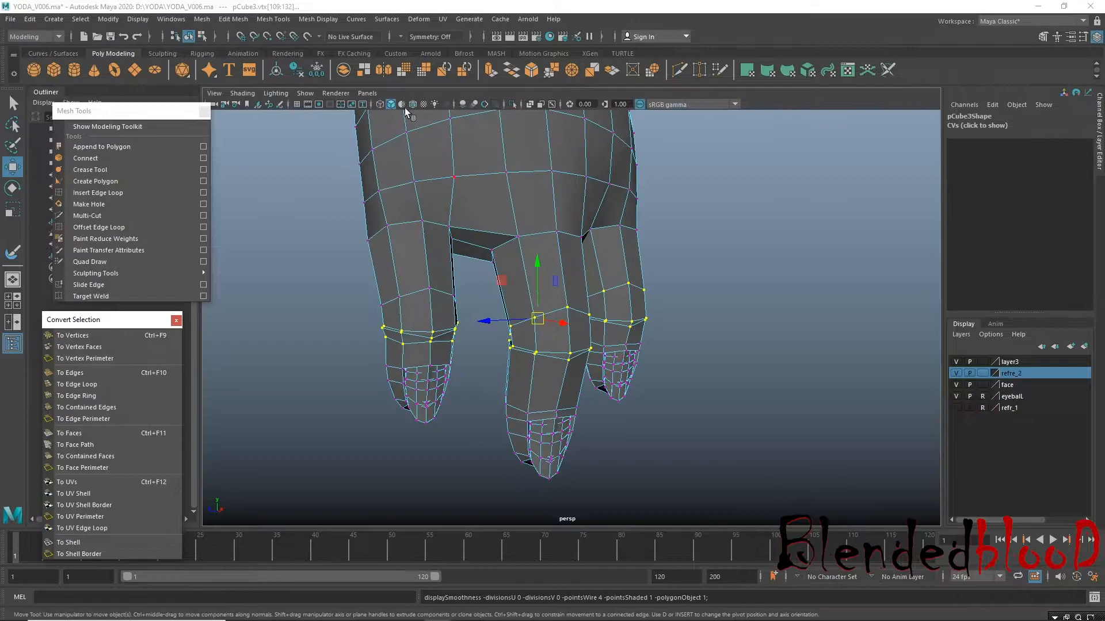
Relax the selected joint vertices on the outer fingers with the Sculpt Geometry Tool to even out the loops.
{"action": "left_click", "coordinate": [386, 18]}
{"action": "mouse_move", "coordinate": [449, 455]}
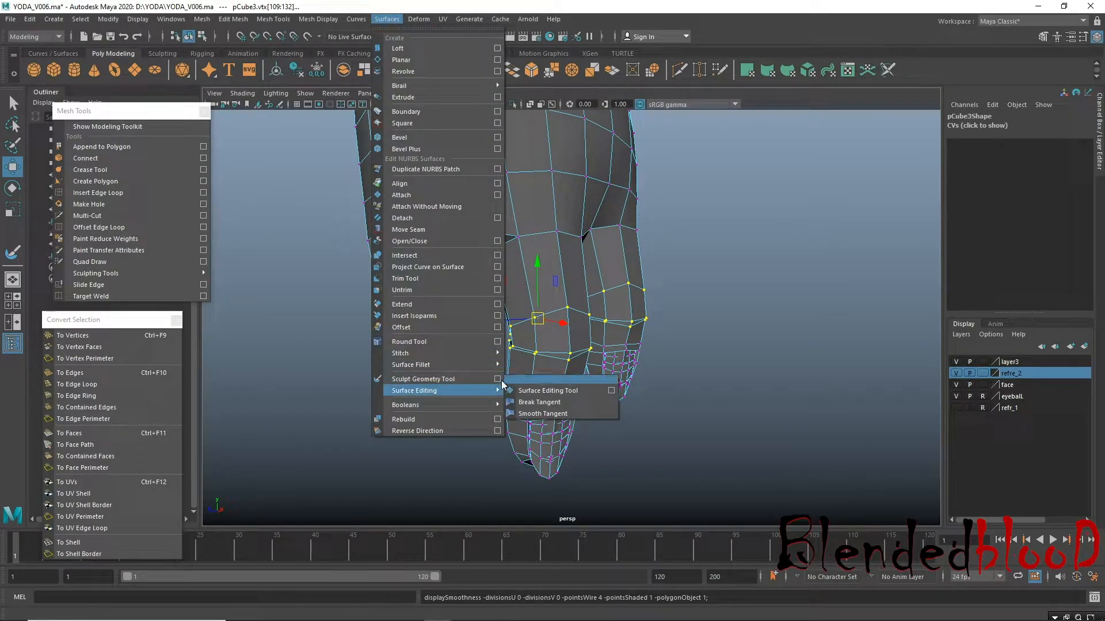
{"action": "left_click", "coordinate": [553, 456]}
{"action": "left_click_drag", "start_coordinate": [410, 335], "coordinate": [470, 338], "text": "alt"}
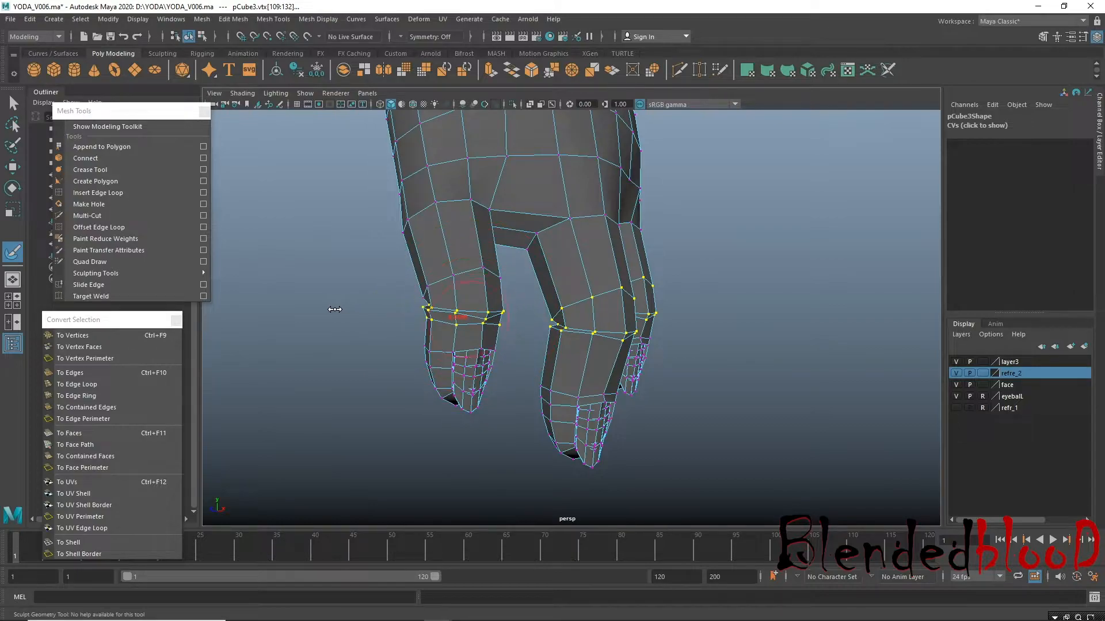
{"action": "left_click_drag", "start_coordinate": [419, 321], "coordinate": [543, 328], "text": "alt"}
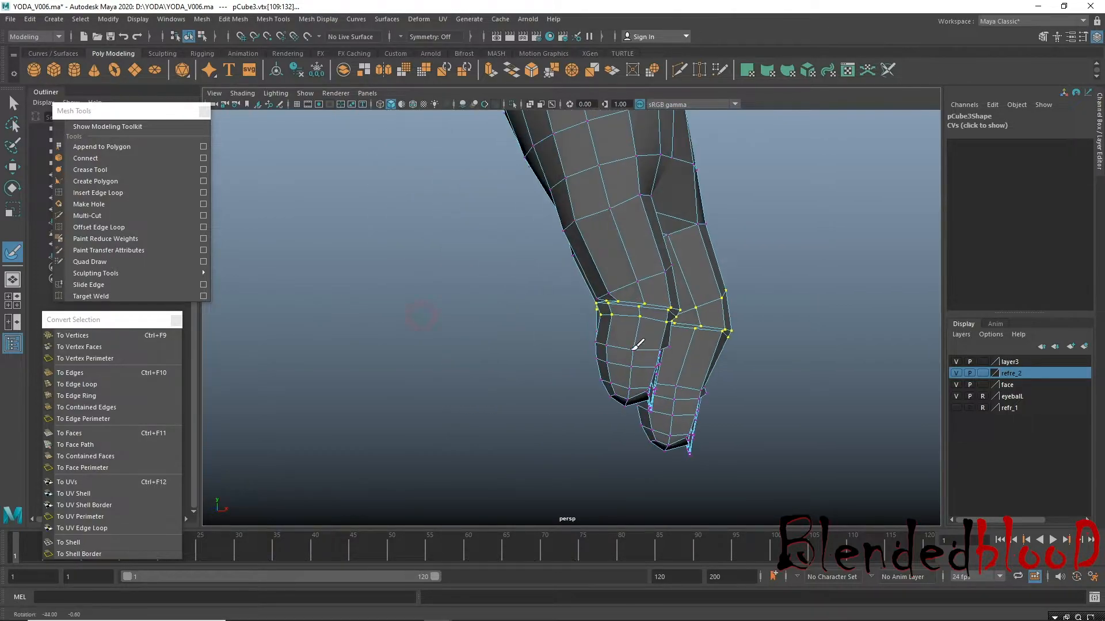
{"action": "middle_click_drag", "start_coordinate": [488, 359], "coordinate": [454, 276], "text": "alt"}
{"action": "right_click_drag", "start_coordinate": [454, 276], "coordinate": [562, 403], "text": "alt"}
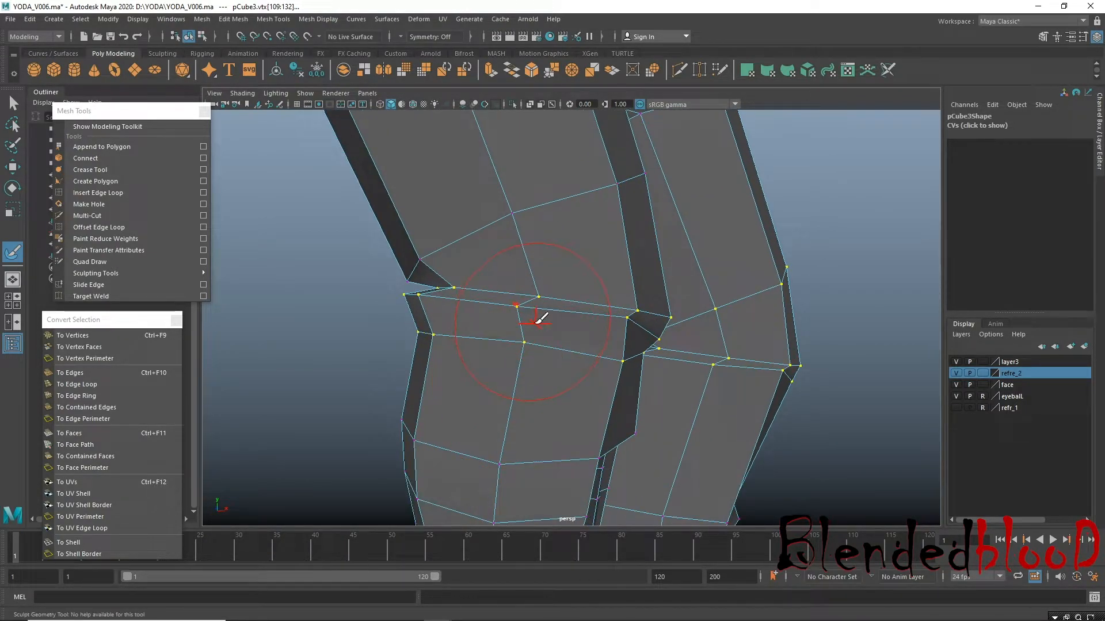
{"action": "mouse_move", "coordinate": [521, 313]}
{"action": "left_mouse_down"}
{"action": "mouse_move", "coordinate": [528, 294]}
{"action": "mouse_move", "coordinate": [513, 338]}
{"action": "left_mouse_up"}
{"action": "left_click_drag", "start_coordinate": [567, 371], "coordinate": [521, 372], "text": "alt"}
{"action": "left_click_drag", "start_coordinate": [311, 377], "coordinate": [371, 333], "text": "alt"}
{"action": "mouse_move", "coordinate": [433, 308]}
{"action": "left_mouse_down"}
{"action": "mouse_move", "coordinate": [442, 401]}
{"action": "mouse_move", "coordinate": [449, 382]}
{"action": "mouse_move", "coordinate": [382, 382]}
{"action": "mouse_move", "coordinate": [412, 459]}
{"action": "mouse_move", "coordinate": [383, 374]}
{"action": "left_mouse_up"}
{"action": "mouse_move", "coordinate": [345, 314]}
{"action": "left_mouse_down"}
{"action": "mouse_move", "coordinate": [341, 334]}
{"action": "mouse_move", "coordinate": [345, 303]}
{"action": "left_mouse_up"}
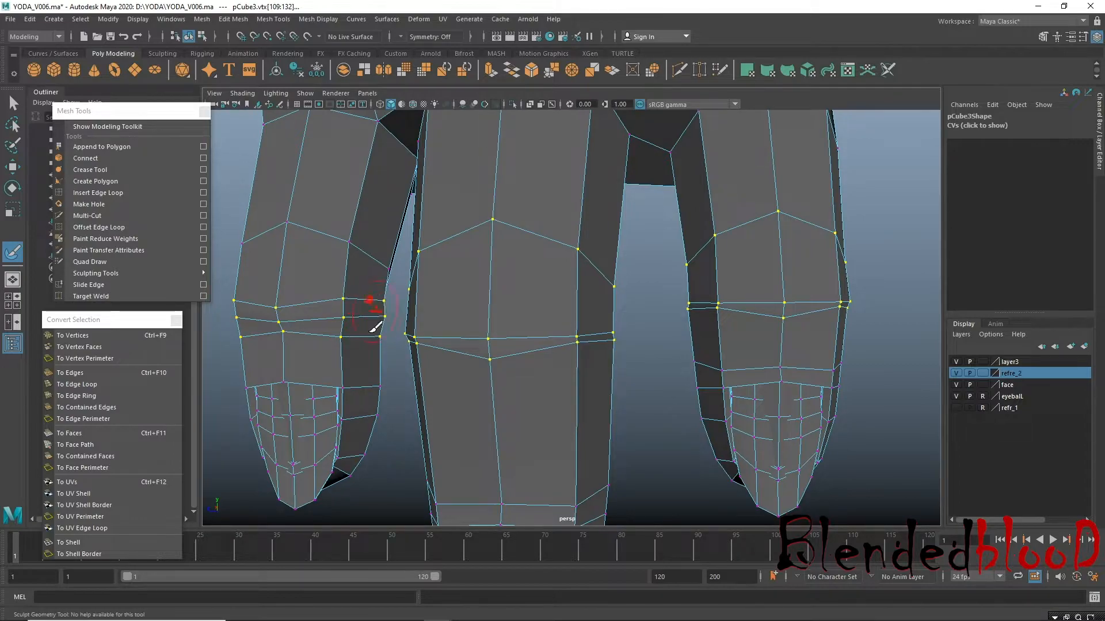
Brush over the middle finger's joint vertices and the remaining finger joints with the Sculpt Geometry Tool to even their spacing.
{"action": "mouse_move", "coordinate": [367, 349]}
{"action": "left_mouse_down", "text": "alt"}
{"action": "mouse_move", "coordinate": [489, 352]}
{"action": "mouse_move", "coordinate": [608, 330]}
{"action": "mouse_move", "coordinate": [627, 340]}
{"action": "mouse_move", "coordinate": [439, 374]}
{"action": "mouse_move", "coordinate": [543, 374]}
{"action": "mouse_move", "coordinate": [536, 315]}
{"action": "left_mouse_up", "text": "alt"}
{"action": "left_click_drag", "start_coordinate": [522, 408], "coordinate": [540, 398]}
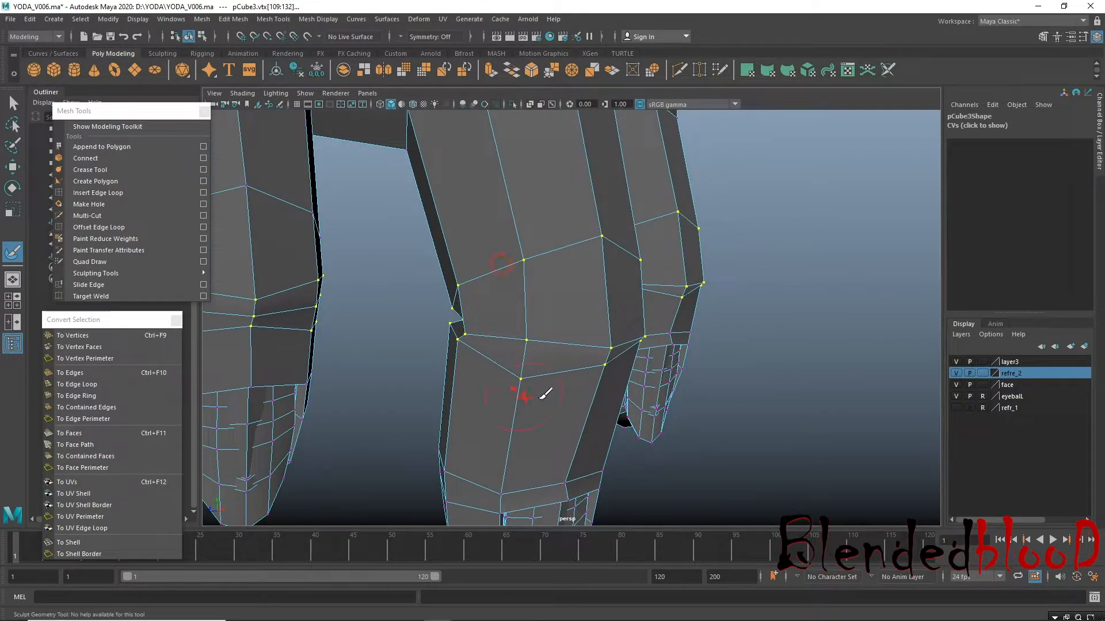
{"action": "mouse_move", "coordinate": [505, 358]}
{"action": "left_mouse_down", "text": "alt"}
{"action": "mouse_move", "coordinate": [525, 363]}
{"action": "mouse_move", "coordinate": [438, 338]}
{"action": "left_mouse_up", "text": "alt"}
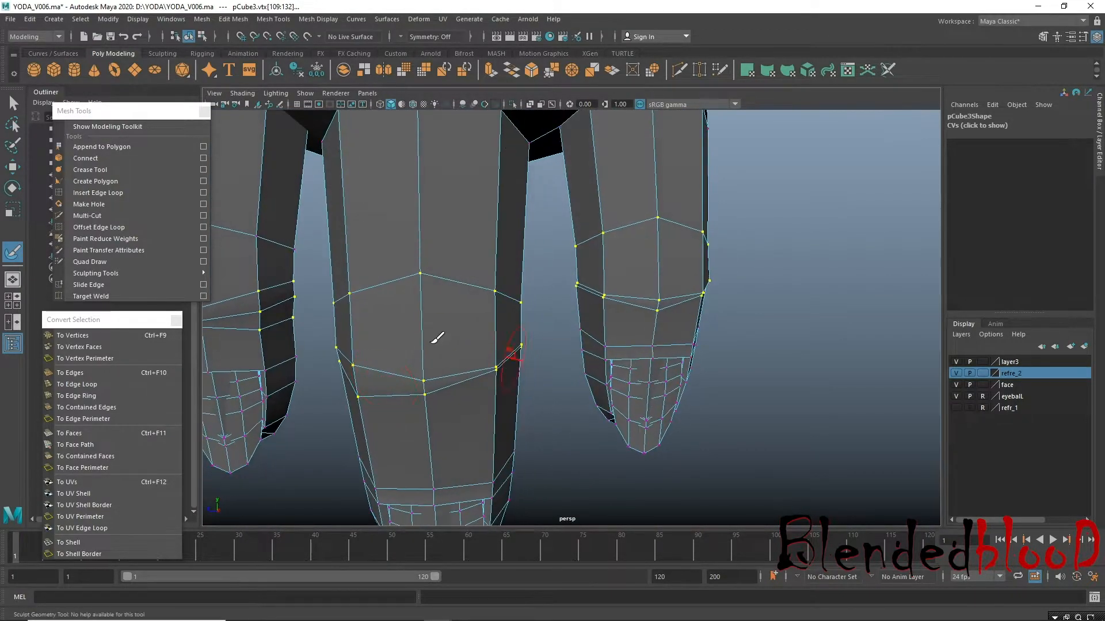
{"action": "left_click_drag", "start_coordinate": [492, 422], "coordinate": [496, 285]}
{"action": "left_click_drag", "start_coordinate": [526, 397], "coordinate": [424, 303], "text": "alt"}
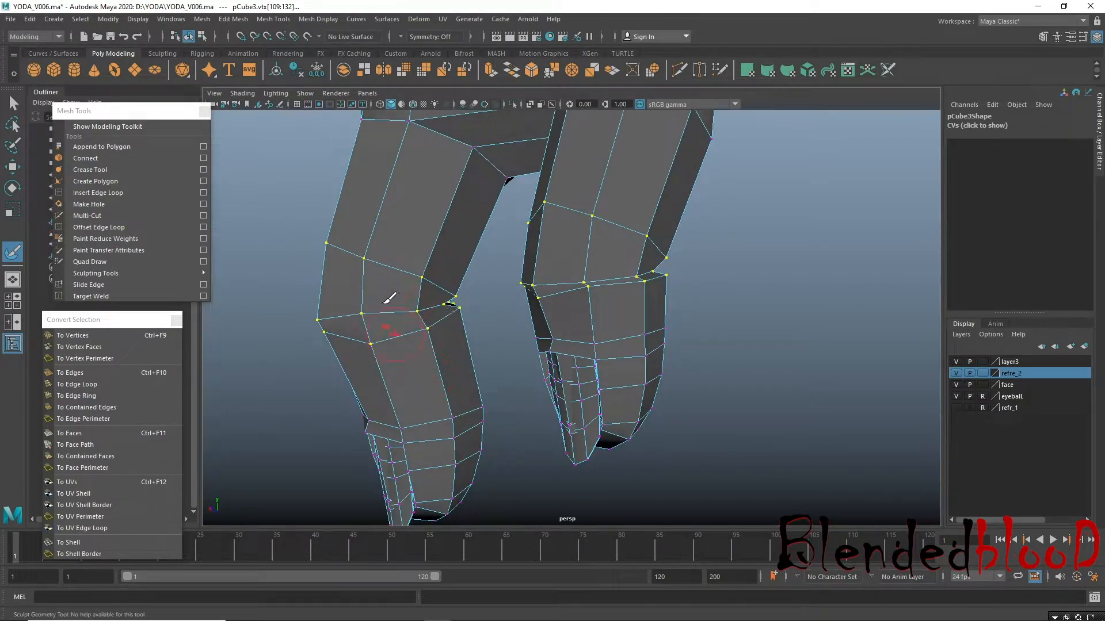
{"action": "mouse_move", "coordinate": [437, 390]}
{"action": "left_mouse_down", "text": "alt"}
{"action": "mouse_move", "coordinate": [525, 365]}
{"action": "mouse_move", "coordinate": [506, 345]}
{"action": "mouse_move", "coordinate": [590, 338]}
{"action": "left_mouse_up", "text": "alt"}
{"action": "mouse_move", "coordinate": [567, 302]}
{"action": "left_mouse_down", "text": "alt"}
{"action": "mouse_move", "coordinate": [634, 295]}
{"action": "mouse_move", "coordinate": [605, 328]}
{"action": "mouse_move", "coordinate": [542, 313]}
{"action": "mouse_move", "coordinate": [532, 270]}
{"action": "left_mouse_up", "text": "alt"}
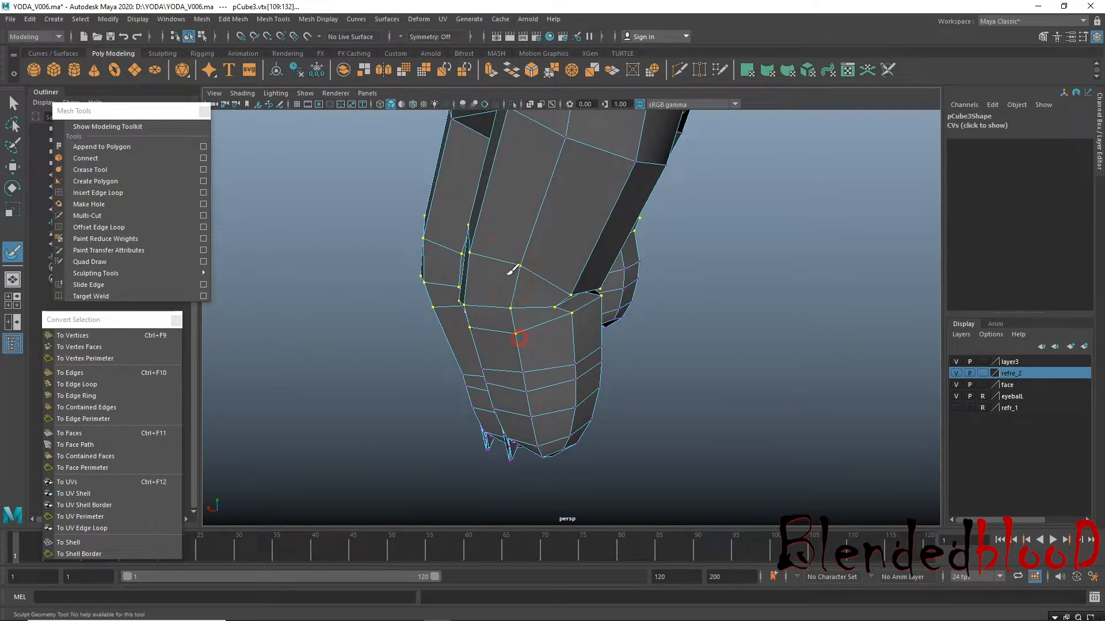
{"action": "left_click_drag", "start_coordinate": [521, 366], "coordinate": [618, 290], "text": "alt"}
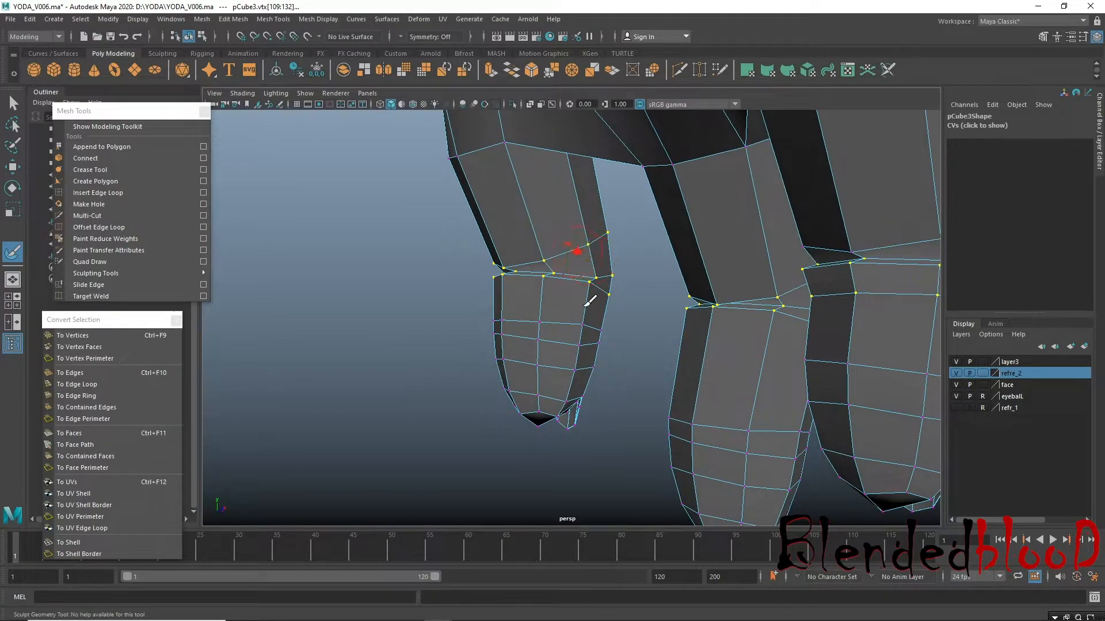
{"action": "left_click_drag", "start_coordinate": [588, 229], "coordinate": [558, 190]}
Return to object mode and examine the sculpted finger joints and the whole smoothed hand.
{"action": "left_click_drag", "start_coordinate": [529, 316], "coordinate": [752, 319], "text": "alt"}
{"action": "key", "text": "w"}
{"action": "right_click_drag", "start_coordinate": [646, 253], "coordinate": [713, 228]}
{"action": "left_click_drag", "start_coordinate": [730, 319], "coordinate": [526, 247], "text": "alt"}
{"action": "left_click", "coordinate": [526, 247]}
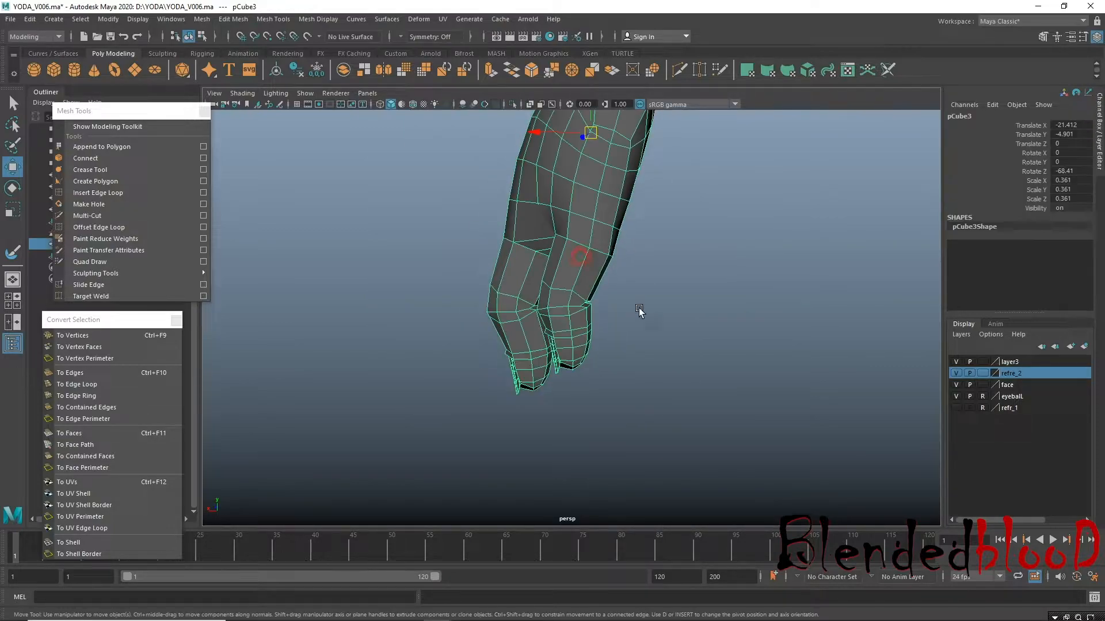
{"action": "left_click", "coordinate": [707, 340]}
{"action": "left_click_drag", "start_coordinate": [525, 373], "coordinate": [710, 384], "text": "alt"}
{"action": "scroll", "coordinate": [710, 385], "scroll_direction": "down", "scroll_amount": 5}
{"action": "left_click_drag", "start_coordinate": [513, 295], "coordinate": [511, 333], "text": "alt"}
{"action": "right_click_drag", "start_coordinate": [510, 333], "coordinate": [596, 449], "text": "alt"}
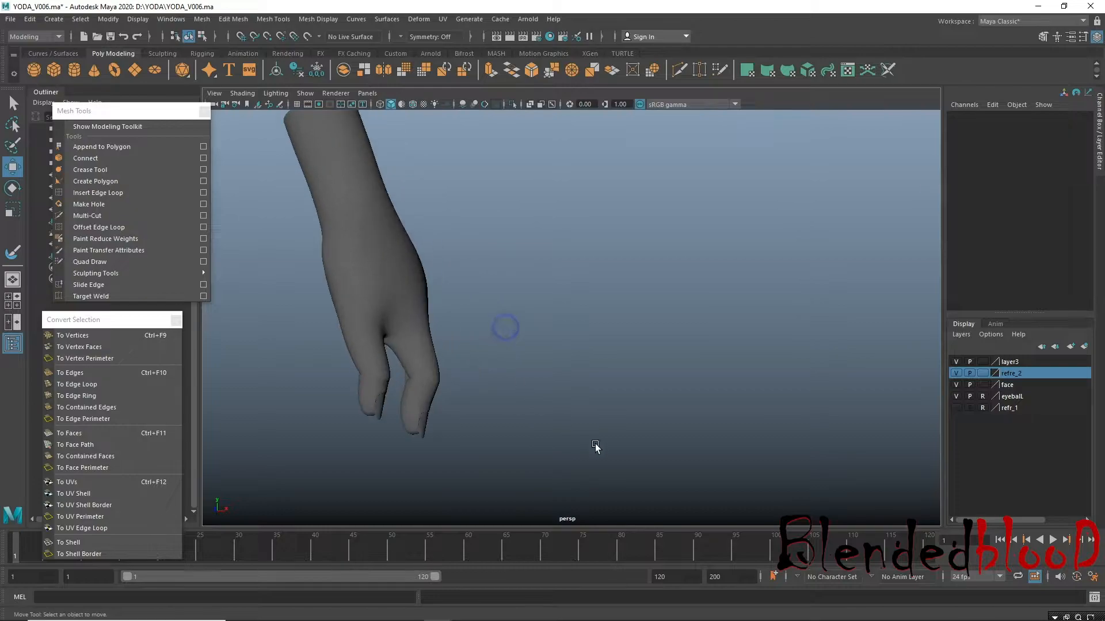
{"action": "left_click_drag", "start_coordinate": [558, 375], "coordinate": [496, 254], "text": "alt"}
Lasso-select the hand's vertices below the wrist in the front view, then rotate and move them inward to match the reference.
{"action": "left_click", "coordinate": [472, 272]}
{"action": "right_click", "coordinate": [471, 247]}
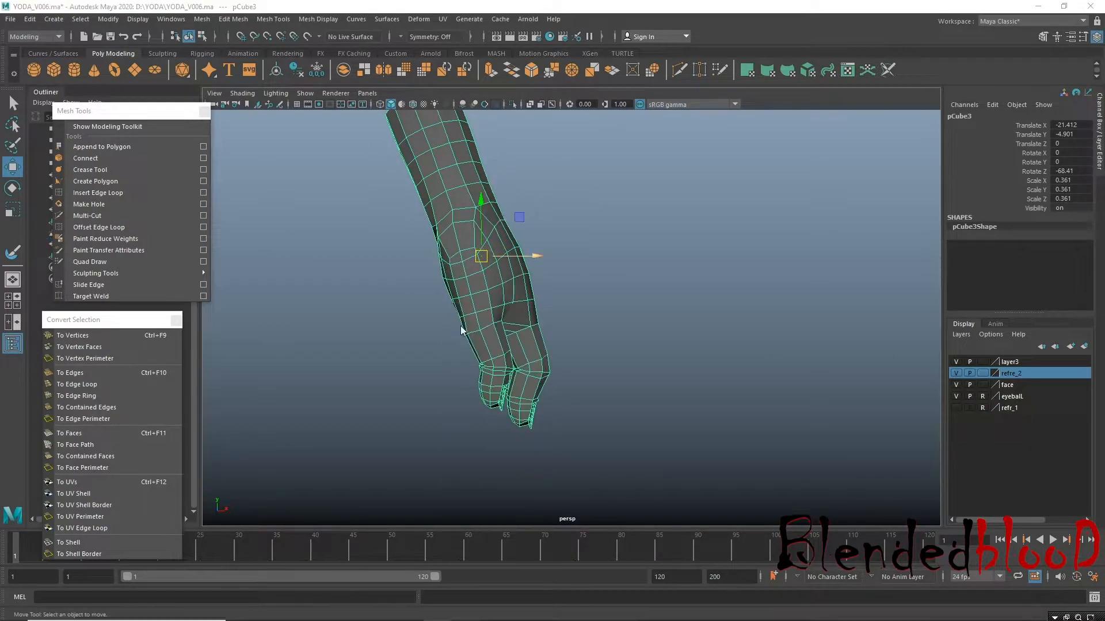
{"action": "key", "text": "space"}
{"action": "key", "text": "space"}
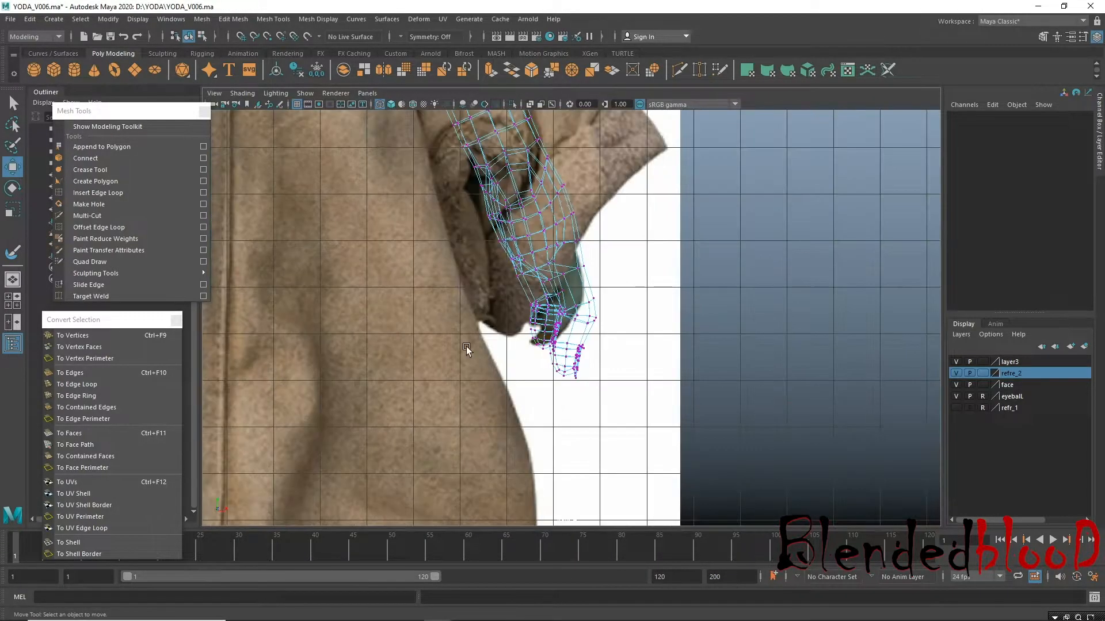
{"action": "left_click", "coordinate": [13, 123]}
{"action": "mouse_move", "coordinate": [535, 183]}
{"action": "left_mouse_down"}
{"action": "mouse_move", "coordinate": [634, 378]}
{"action": "mouse_move", "coordinate": [397, 500]}
{"action": "mouse_move", "coordinate": [483, 372]}
{"action": "left_mouse_up"}
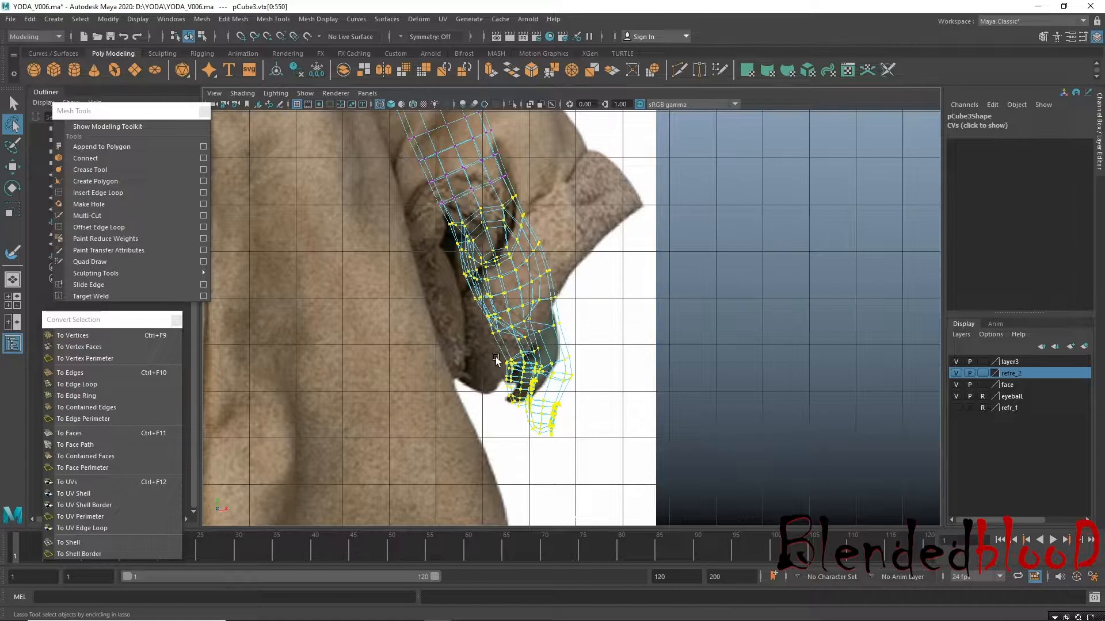
{"action": "key", "text": "w"}
{"action": "key", "text": "e"}
{"action": "left_click_drag", "start_coordinate": [563, 281], "coordinate": [538, 313]}
{"action": "key", "text": "w"}
{"action": "key", "text": "e"}
{"action": "key", "text": "w"}
{"action": "scroll", "coordinate": [538, 300], "scroll_direction": "down", "scroll_amount": 3}
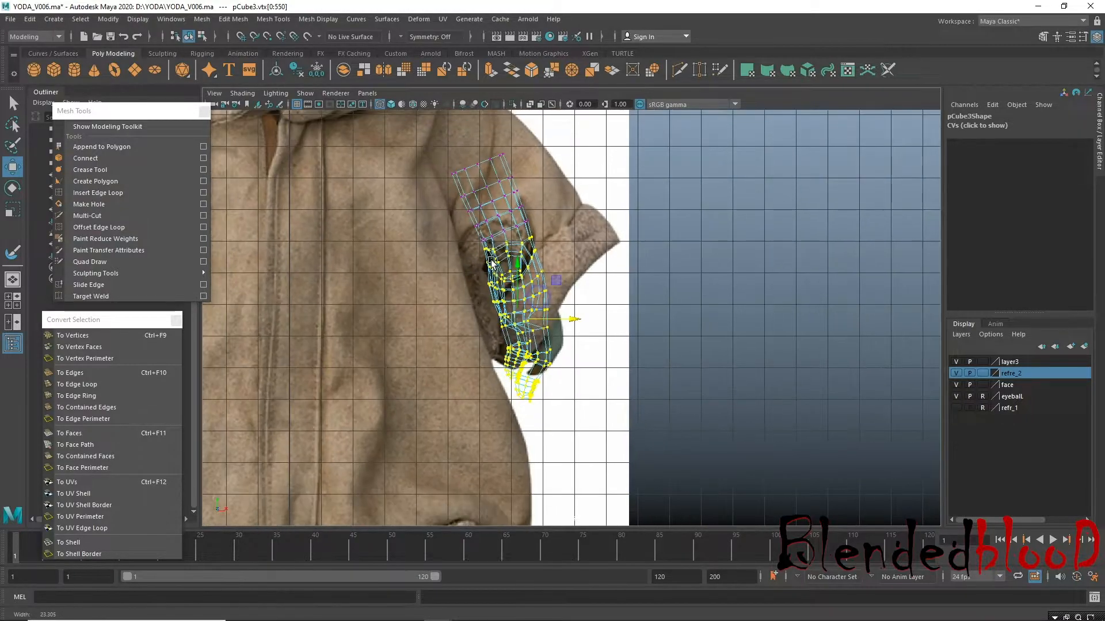
{"action": "middle_click_drag", "start_coordinate": [524, 272], "coordinate": [462, 317], "text": "alt"}
Examine the repositioned hand in smooth preview in the perspective view, checking the wrist and finger joints up close.
{"action": "mouse_move", "coordinate": [452, 277]}
{"action": "right_mouse_down"}
{"action": "mouse_move", "coordinate": [483, 254]}
{"action": "mouse_move", "coordinate": [470, 257]}
{"action": "mouse_move", "coordinate": [508, 249]}
{"action": "mouse_move", "coordinate": [463, 259]}
{"action": "mouse_move", "coordinate": [510, 249]}
{"action": "right_mouse_up"}
{"action": "key", "text": "3"}
{"action": "key", "text": "space"}
{"action": "key", "text": "space"}
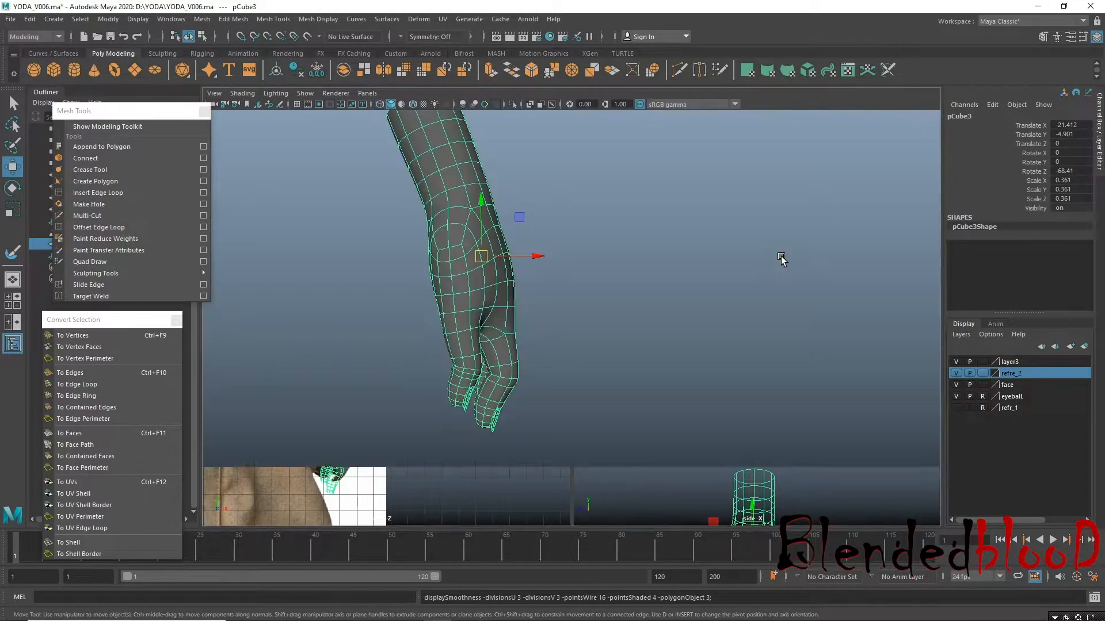
{"action": "left_click", "coordinate": [781, 257]}
{"action": "left_click_drag", "start_coordinate": [723, 343], "coordinate": [601, 332], "text": "alt"}
{"action": "right_click_drag", "start_coordinate": [690, 381], "coordinate": [459, 308], "text": "alt"}
{"action": "left_click_drag", "start_coordinate": [464, 325], "coordinate": [613, 327], "text": "alt"}
{"action": "right_click_drag", "start_coordinate": [501, 380], "coordinate": [701, 472], "text": "alt"}
{"action": "middle_click_drag", "start_coordinate": [467, 343], "coordinate": [567, 332], "text": "alt"}
{"action": "left_click_drag", "start_coordinate": [473, 330], "coordinate": [590, 343], "text": "alt"}
{"action": "right_click_drag", "start_coordinate": [557, 328], "coordinate": [620, 389], "text": "alt"}
{"action": "left_click", "coordinate": [595, 360]}
{"action": "mouse_move", "coordinate": [595, 360]}
{"action": "left_mouse_down", "text": "alt"}
{"action": "mouse_move", "coordinate": [546, 370]}
{"action": "mouse_move", "coordinate": [577, 364]}
{"action": "left_mouse_up", "text": "alt"}
{"action": "left_click_drag", "start_coordinate": [431, 391], "coordinate": [508, 357], "text": "alt"}
Select the short edge at the inner crease of the outer finger's joint and move it sideways into the finger and slightly down.
{"action": "right_click_drag", "start_coordinate": [509, 292], "coordinate": [507, 270]}
{"action": "left_click", "coordinate": [519, 351]}
{"action": "key", "text": "1"}
{"action": "left_click_drag", "start_coordinate": [496, 352], "coordinate": [710, 398], "text": "alt"}
{"action": "left_click", "coordinate": [793, 378], "text": "shift"}
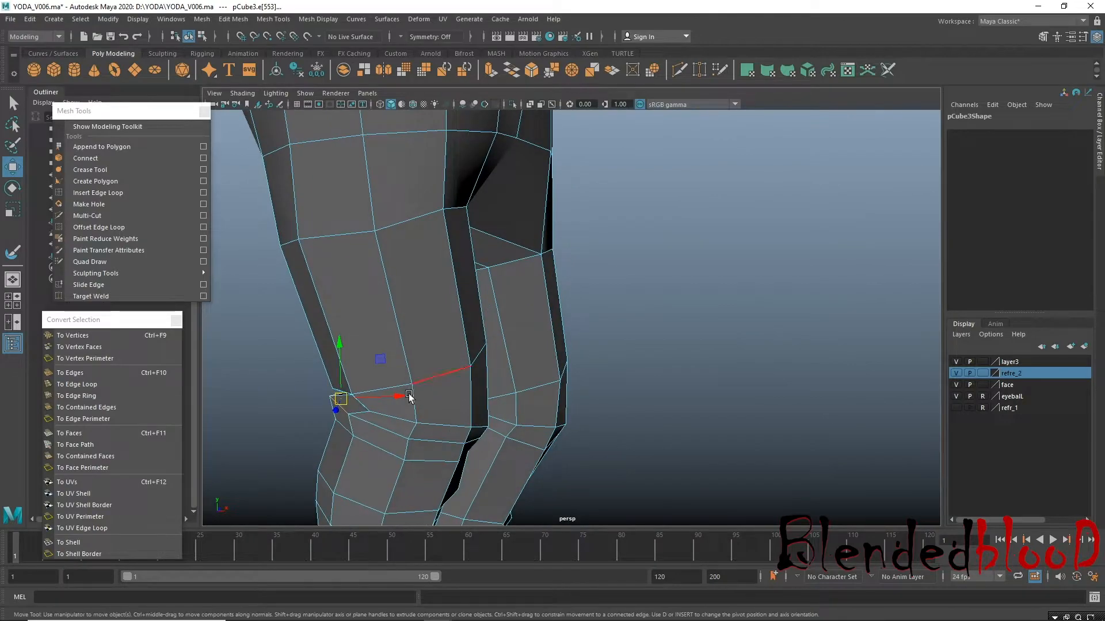
{"action": "left_click_drag", "start_coordinate": [402, 395], "coordinate": [408, 401]}
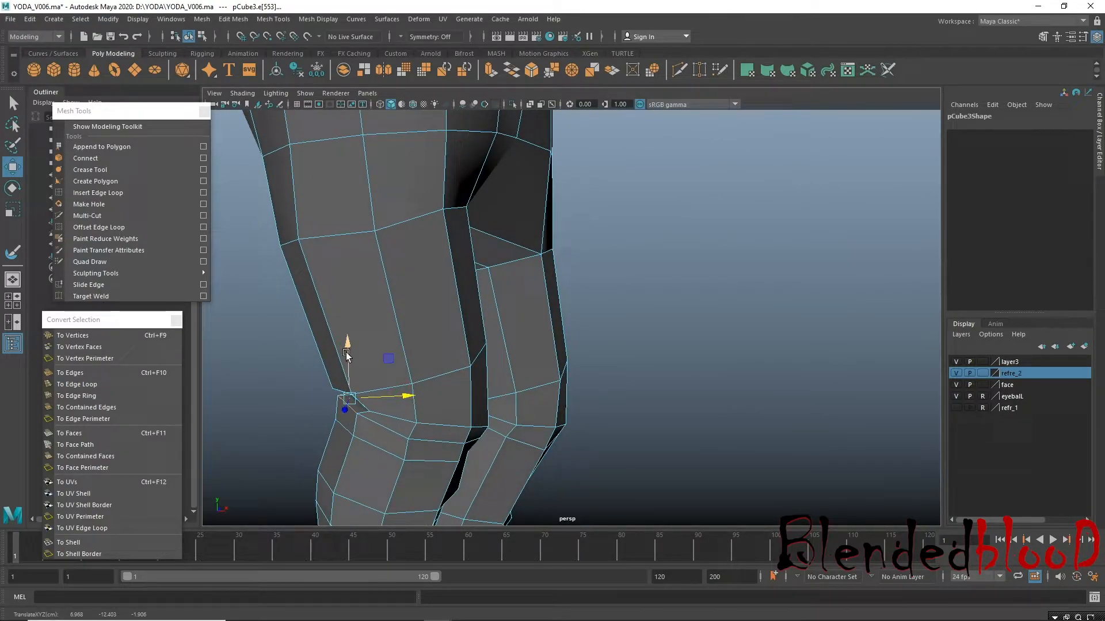
{"action": "left_click_drag", "start_coordinate": [347, 351], "coordinate": [348, 357]}
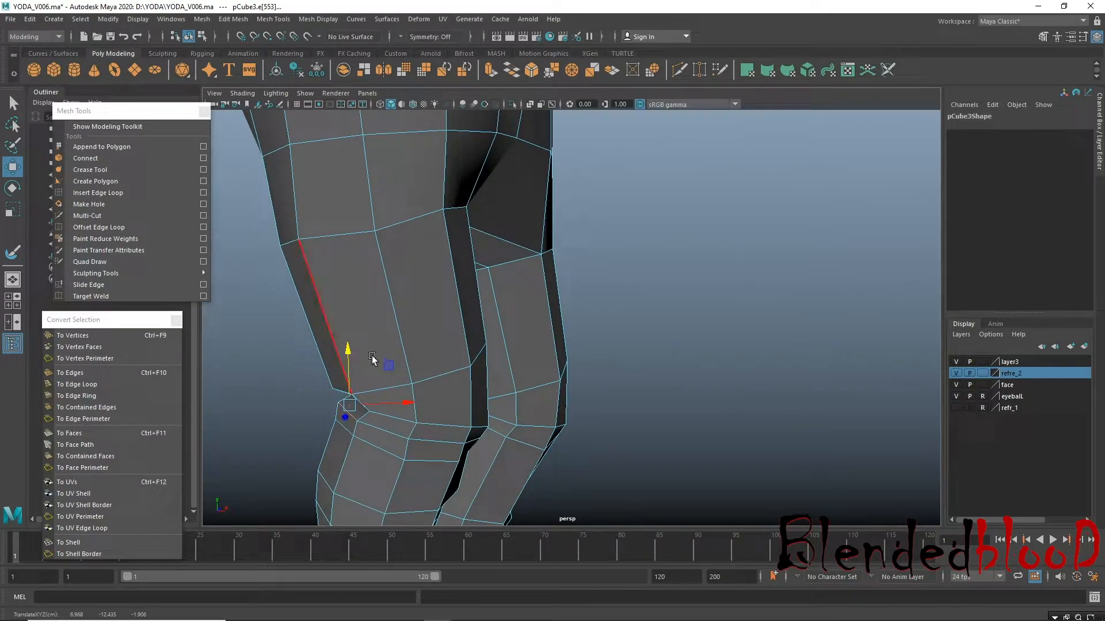
Check the corrected finger crease and the overall hand silhouette in smooth preview.
{"action": "key", "text": "3"}
{"action": "right_click_drag", "start_coordinate": [384, 293], "coordinate": [446, 275]}
{"action": "left_click", "coordinate": [566, 353]}
{"action": "right_click_drag", "start_coordinate": [592, 363], "coordinate": [400, 318], "text": "alt"}
{"action": "right_click_drag", "start_coordinate": [673, 402], "coordinate": [512, 352], "text": "alt"}
{"action": "left_click_drag", "start_coordinate": [692, 394], "coordinate": [546, 367], "text": "alt"}
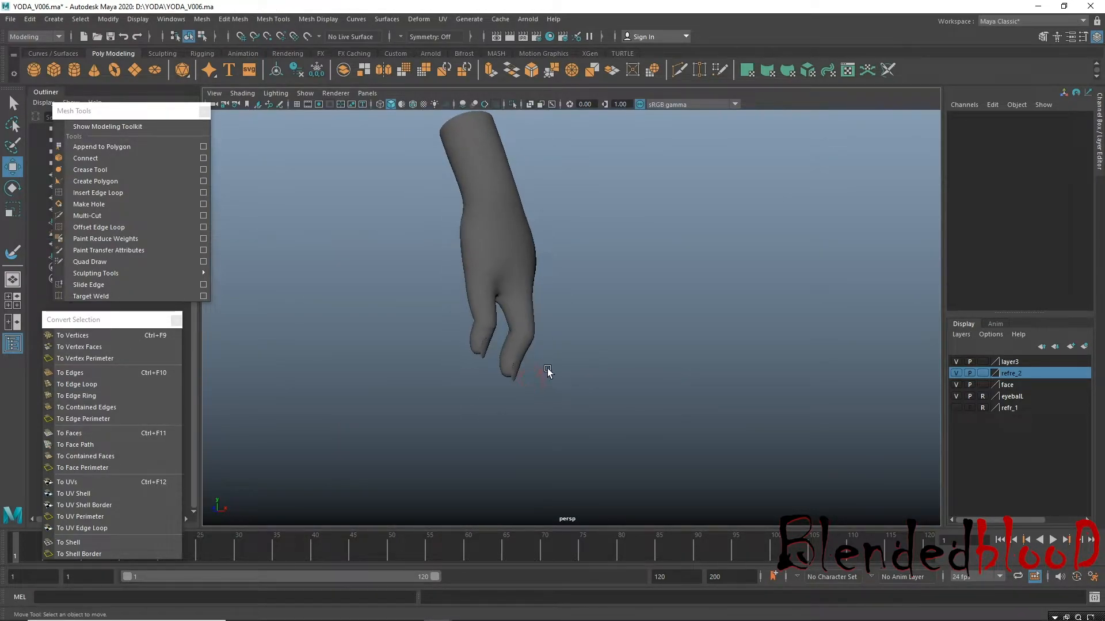
{"action": "middle_click_drag", "start_coordinate": [547, 367], "coordinate": [546, 410], "text": "alt"}
Select the hand mesh, delete all construction history in the scene and save the file.
{"action": "left_click", "coordinate": [506, 259]}
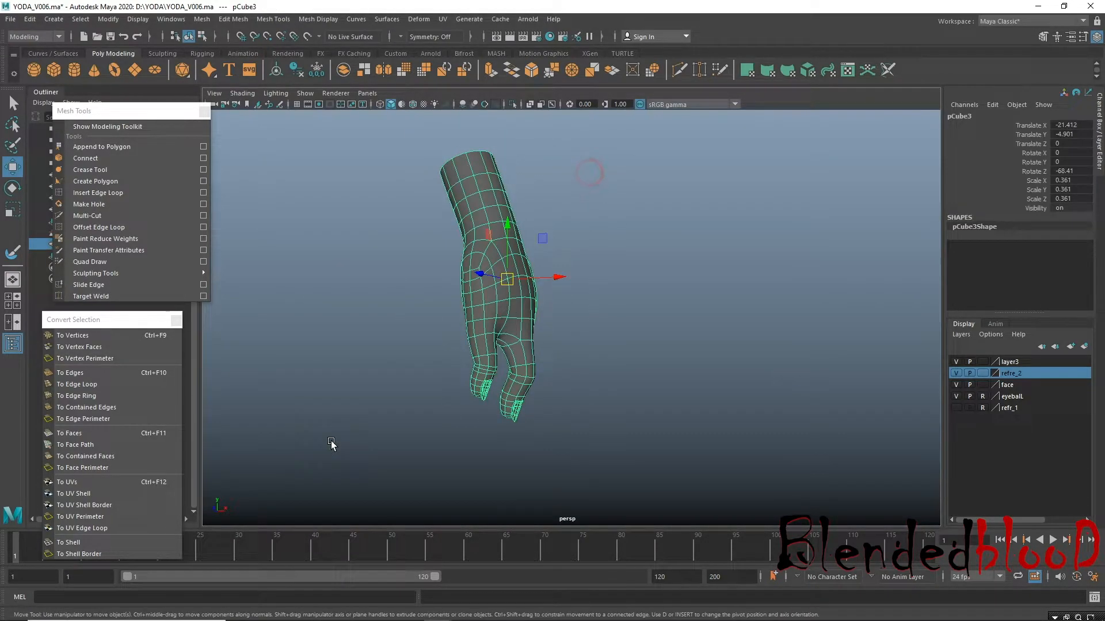
{"action": "left_click", "coordinate": [29, 19]}
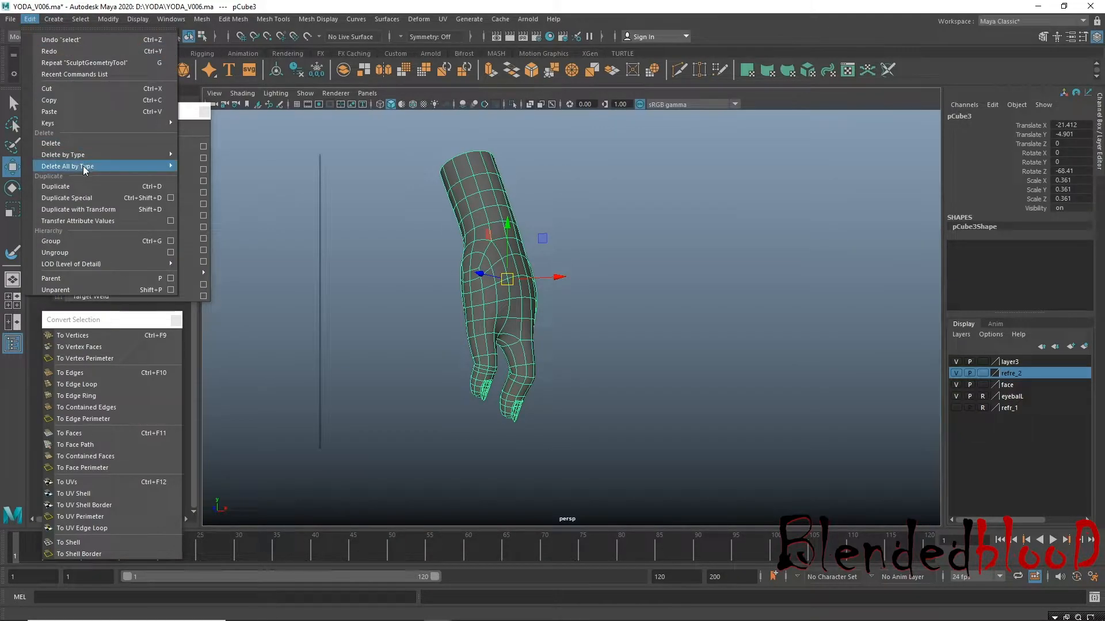
{"action": "mouse_move", "coordinate": [103, 167]}
{"action": "left_click", "coordinate": [250, 166]}
{"action": "left_click", "coordinate": [29, 19]}
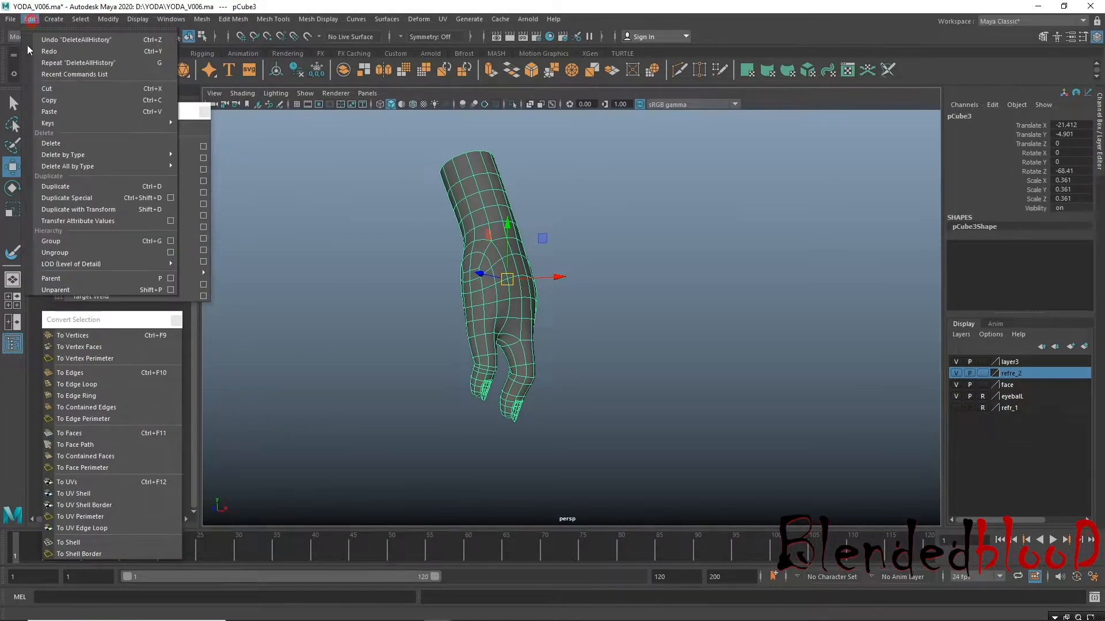
{"action": "left_click", "coordinate": [230, 166]}
{"action": "key", "text": "ctrl+s"}
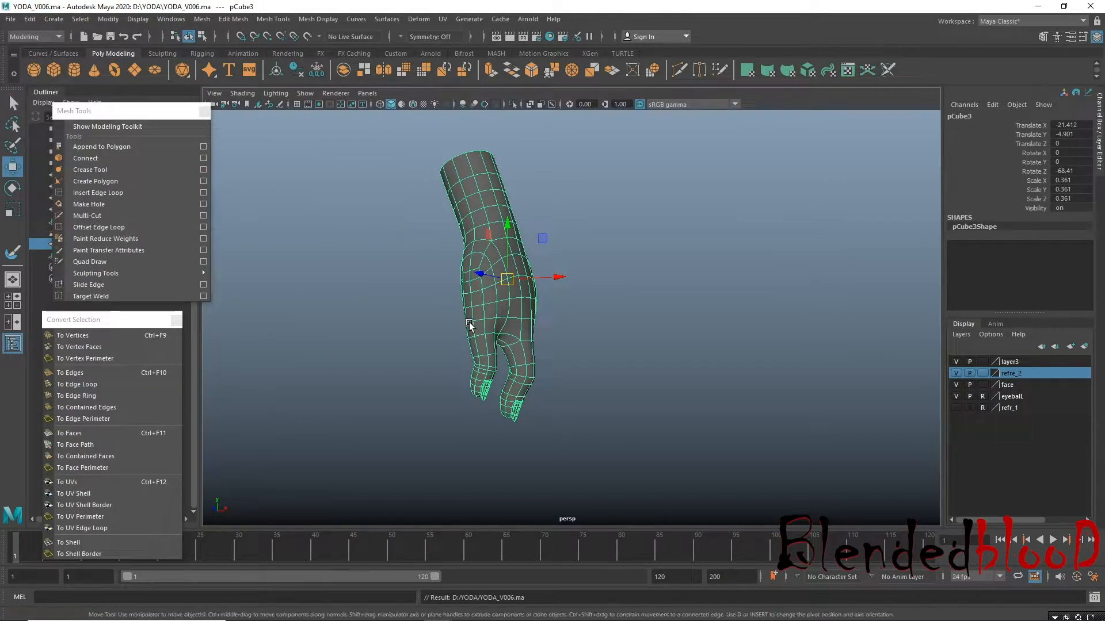
Show the refr_1 reference layer in the front view and examine Yoda's raised hand in that image.
{"action": "key", "text": "space"}
{"action": "key", "text": "space"}
{"action": "scroll", "coordinate": [361, 286], "scroll_direction": "down", "scroll_amount": 3}
{"action": "scroll", "coordinate": [361, 286], "scroll_direction": "down", "scroll_amount": 2}
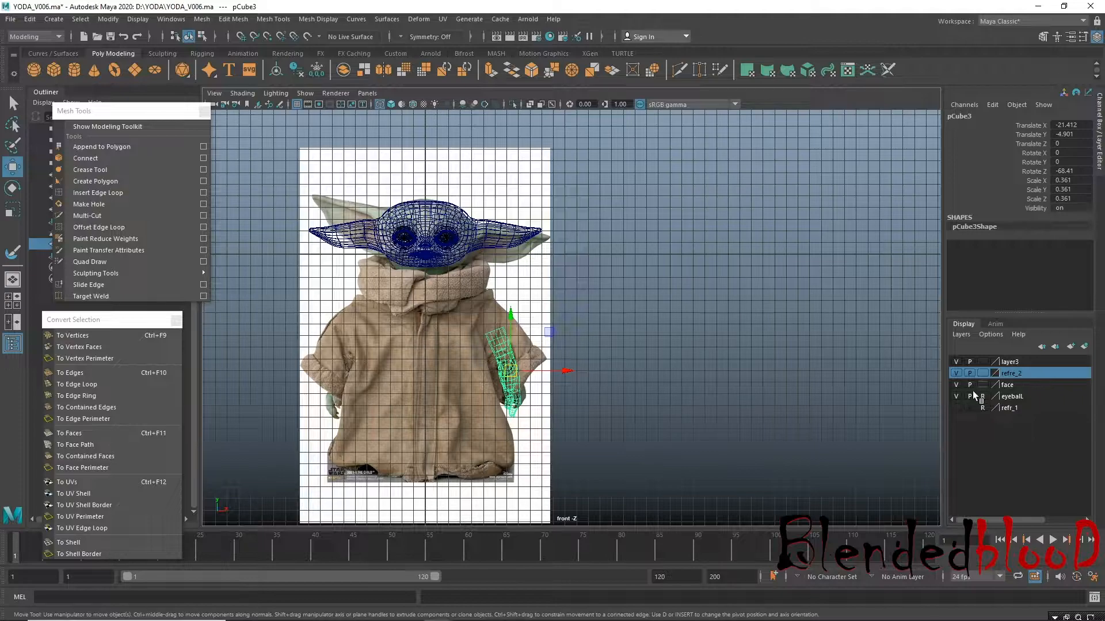
{"action": "left_click", "coordinate": [956, 407]}
{"action": "scroll", "coordinate": [765, 358], "scroll_direction": "up", "scroll_amount": 6}
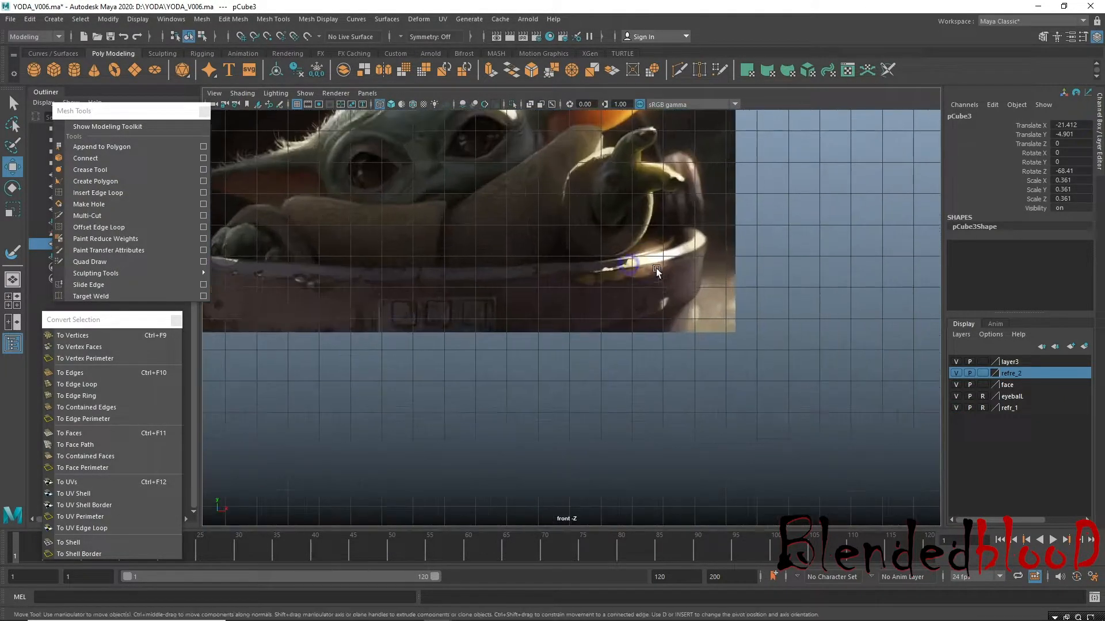
{"action": "scroll", "coordinate": [678, 278], "scroll_direction": "up", "scroll_amount": 3}
{"action": "middle_click_drag", "start_coordinate": [803, 277], "coordinate": [893, 328], "text": "alt"}
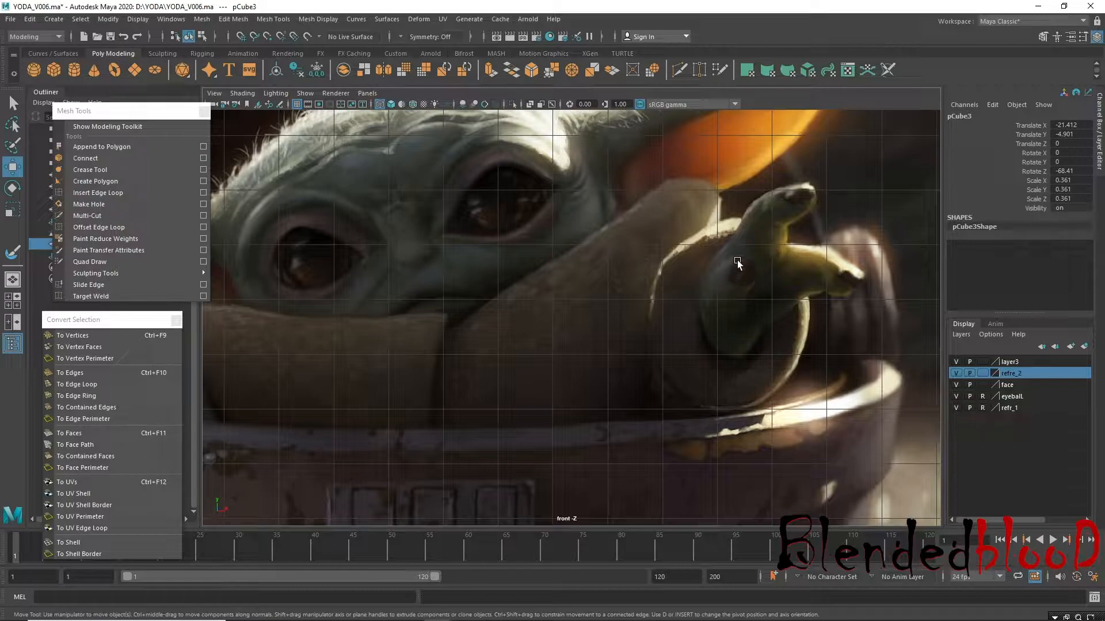
Compare the hand mesh with the full-body reference, studying the hand hanging from the opposite sleeve up close.
{"action": "right_click_drag", "start_coordinate": [741, 318], "coordinate": [483, 346], "text": "alt"}
{"action": "middle_click_drag", "start_coordinate": [288, 365], "coordinate": [611, 287], "text": "alt"}
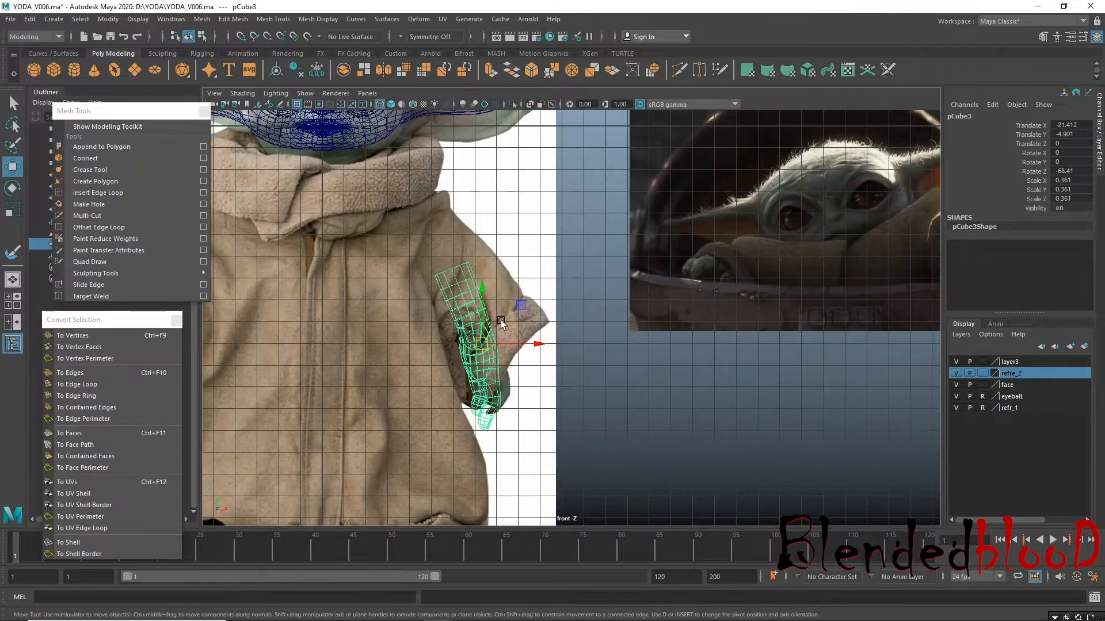
{"action": "middle_click_drag", "start_coordinate": [328, 346], "coordinate": [594, 276], "text": "alt"}
{"action": "middle_click_drag", "start_coordinate": [355, 322], "coordinate": [511, 290], "text": "alt"}
{"action": "right_click_drag", "start_coordinate": [544, 339], "coordinate": [702, 447], "text": "alt"}
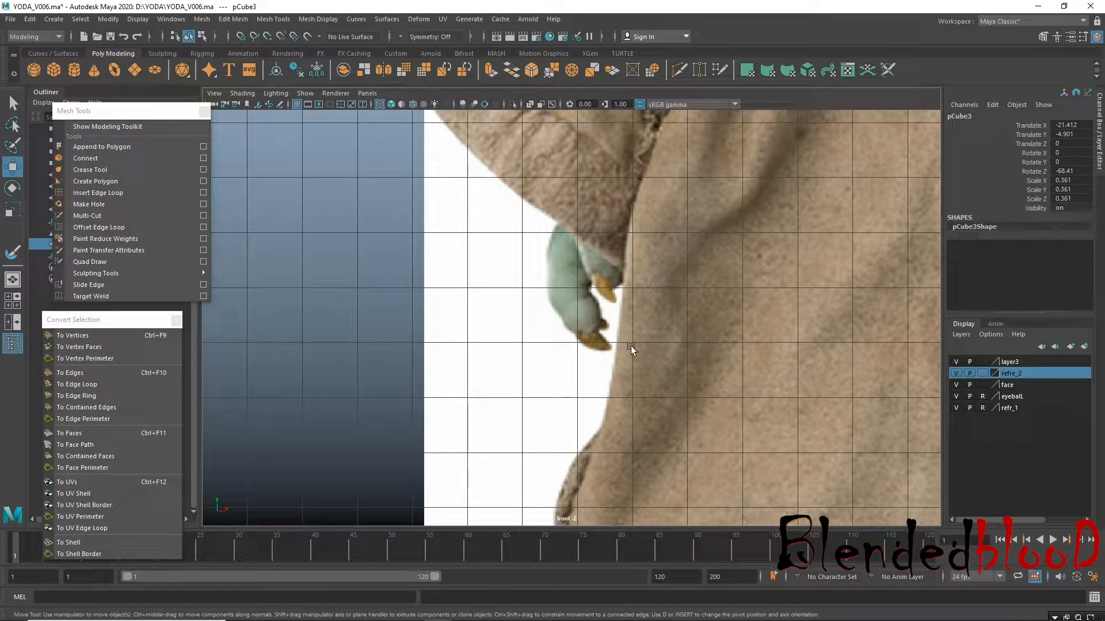
{"action": "right_click_drag", "start_coordinate": [616, 323], "coordinate": [437, 297], "text": "alt"}
{"action": "right_click_drag", "start_coordinate": [673, 347], "coordinate": [592, 330], "text": "alt"}
{"action": "right_click_drag", "start_coordinate": [673, 357], "coordinate": [570, 348], "text": "alt"}
{"action": "right_click_drag", "start_coordinate": [671, 410], "coordinate": [518, 374], "text": "alt"}
{"action": "right_click_drag", "start_coordinate": [872, 395], "coordinate": [547, 346], "text": "alt"}
{"action": "middle_click_drag", "start_coordinate": [675, 353], "coordinate": [409, 365], "text": "alt"}
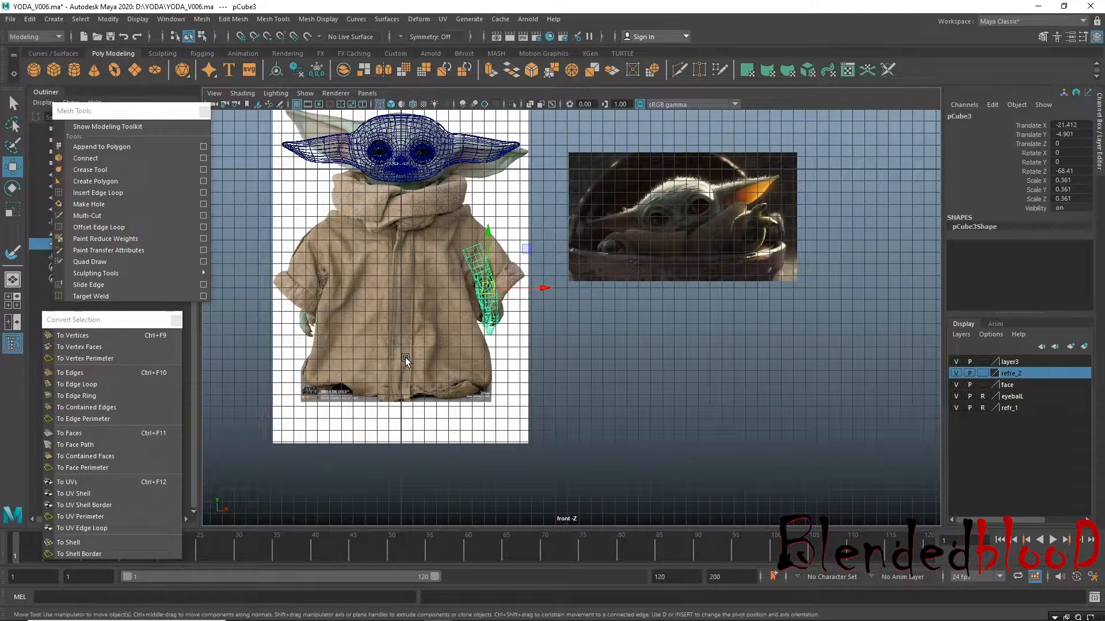
Examine the hand mesh in the perspective view from an angle that shows all three fingers.
{"action": "key", "text": "space"}
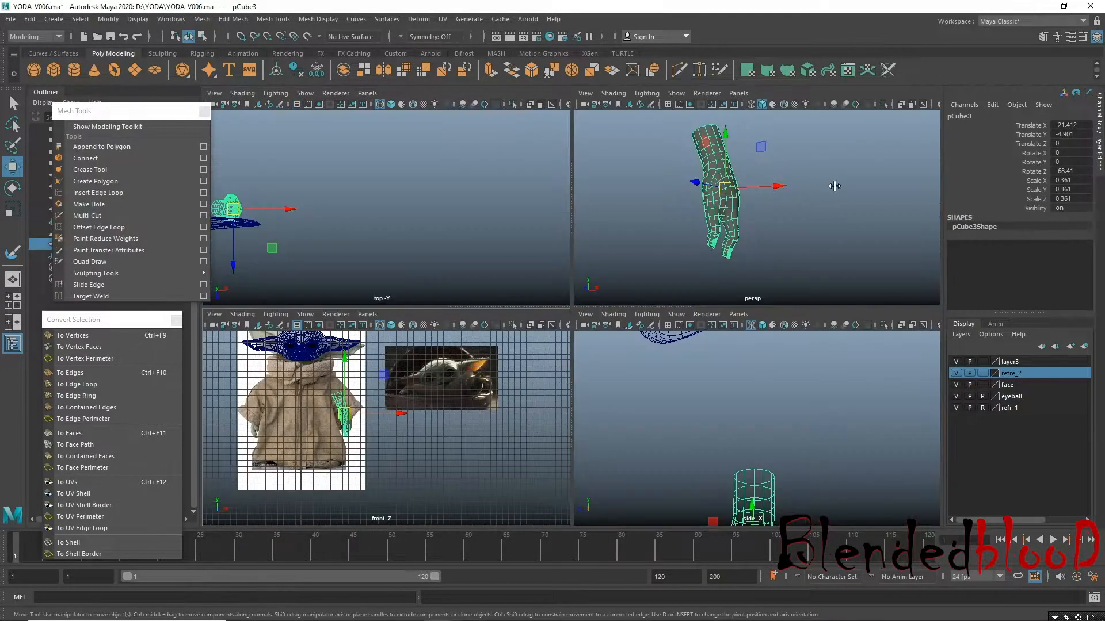
{"action": "key", "text": "space"}
{"action": "left_click_drag", "start_coordinate": [764, 244], "coordinate": [685, 259], "text": "alt"}
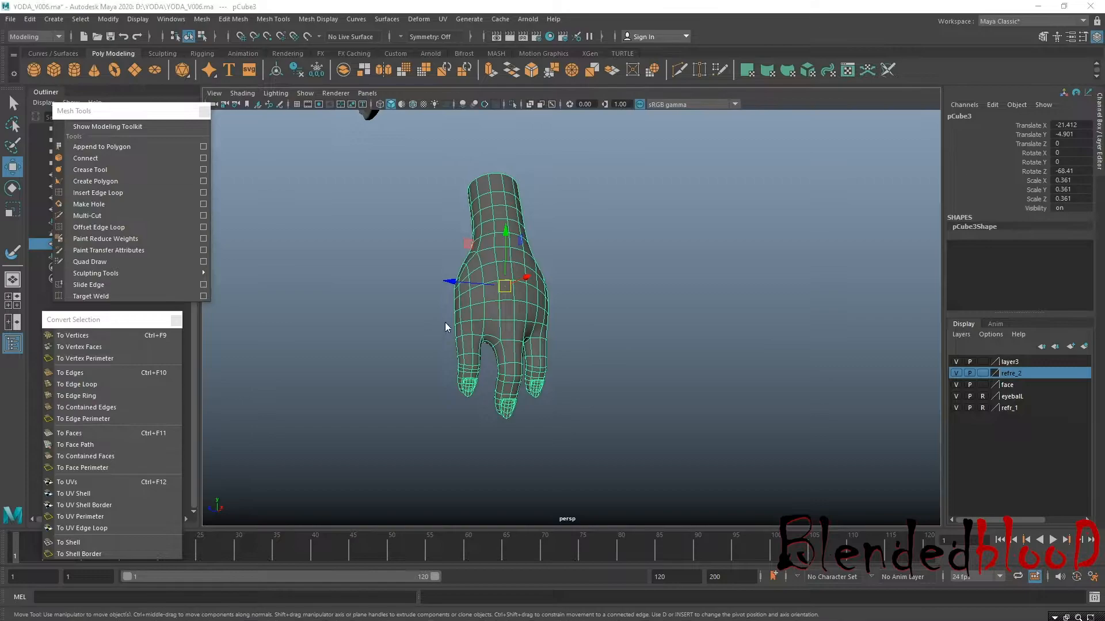
{"action": "key", "text": "space"}
{"action": "key", "text": "space"}
Compare the head and hand proportions across both front references, temporarily hiding the face layer.
{"action": "right_click_drag", "start_coordinate": [434, 402], "coordinate": [856, 207], "text": "alt"}
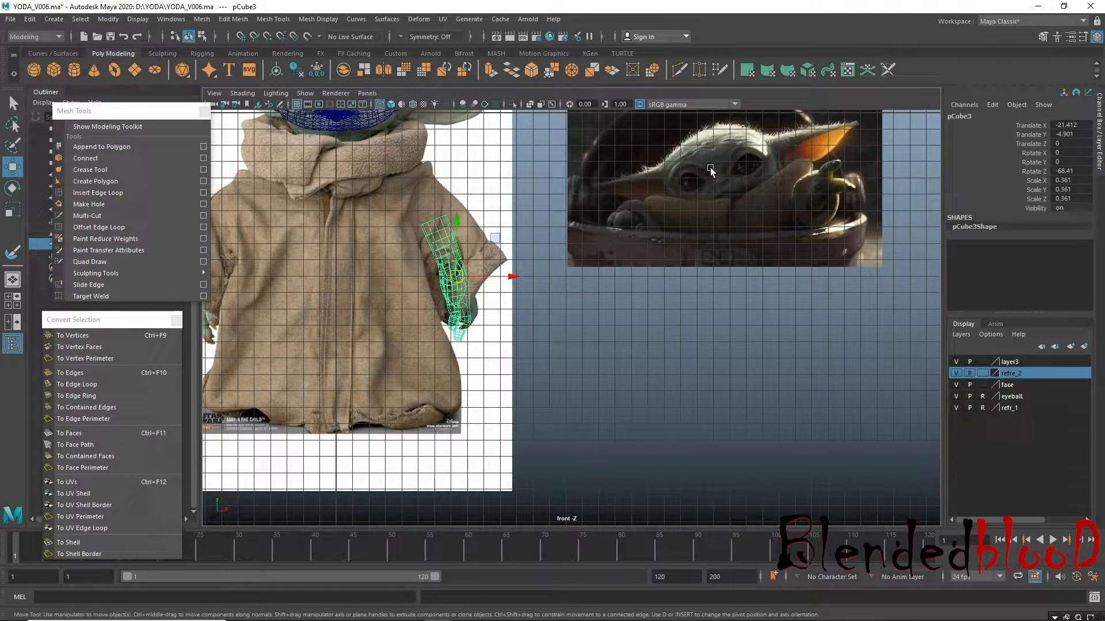
{"action": "middle_click_drag", "start_coordinate": [756, 234], "coordinate": [937, 311], "text": "alt"}
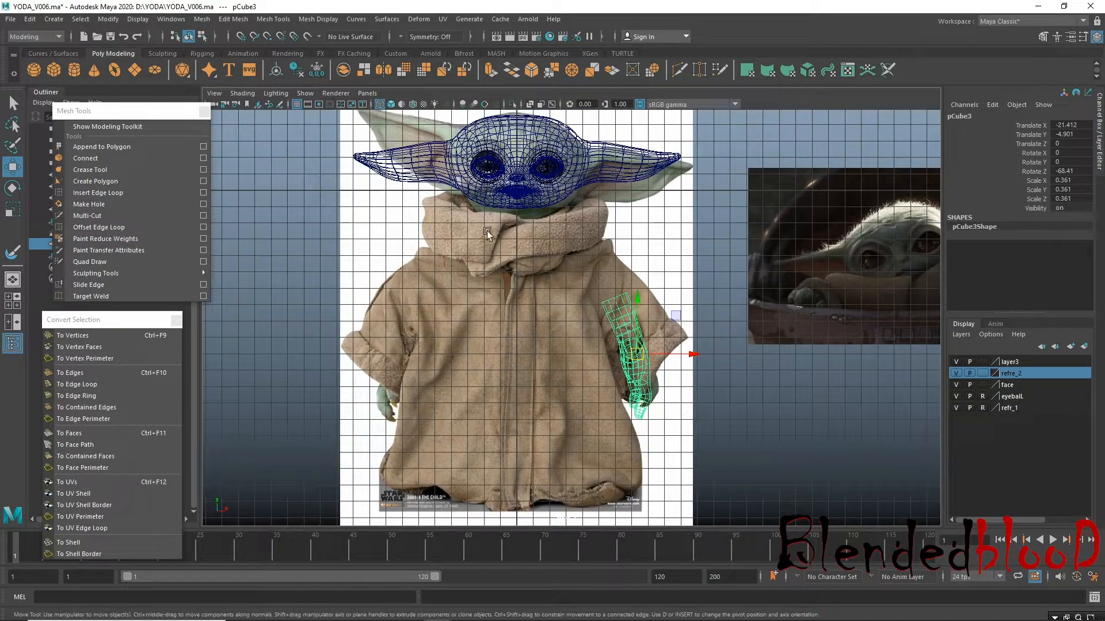
{"action": "left_click", "coordinate": [956, 385]}
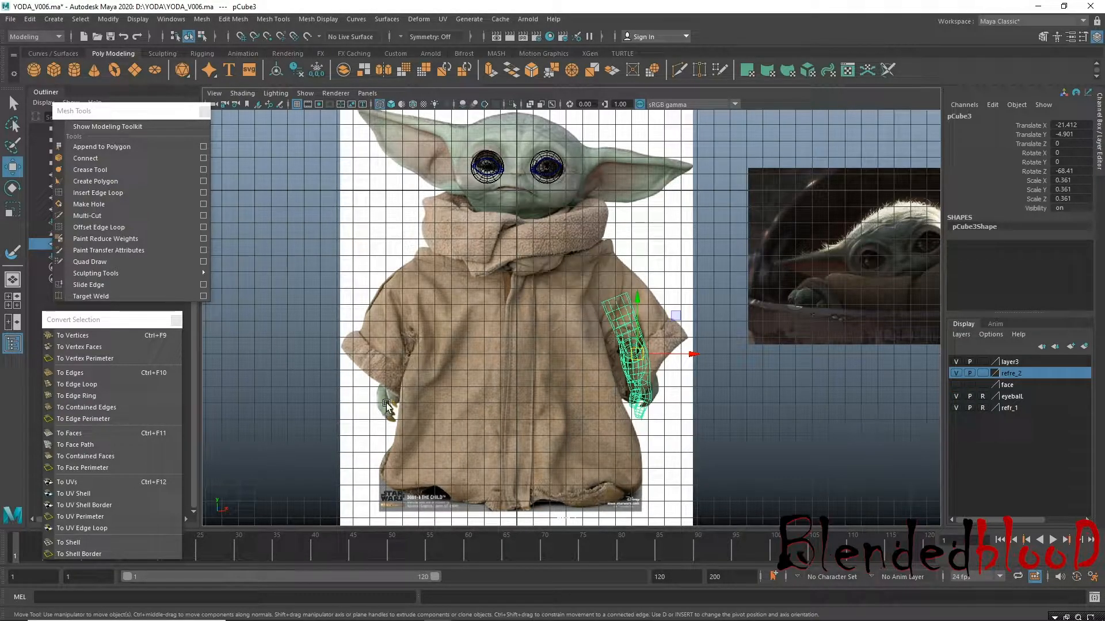
{"action": "left_click", "coordinate": [956, 385]}
{"action": "middle_click_drag", "start_coordinate": [818, 393], "coordinate": [592, 383], "text": "alt"}
{"action": "middle_click_drag", "start_coordinate": [495, 350], "coordinate": [584, 334], "text": "alt"}
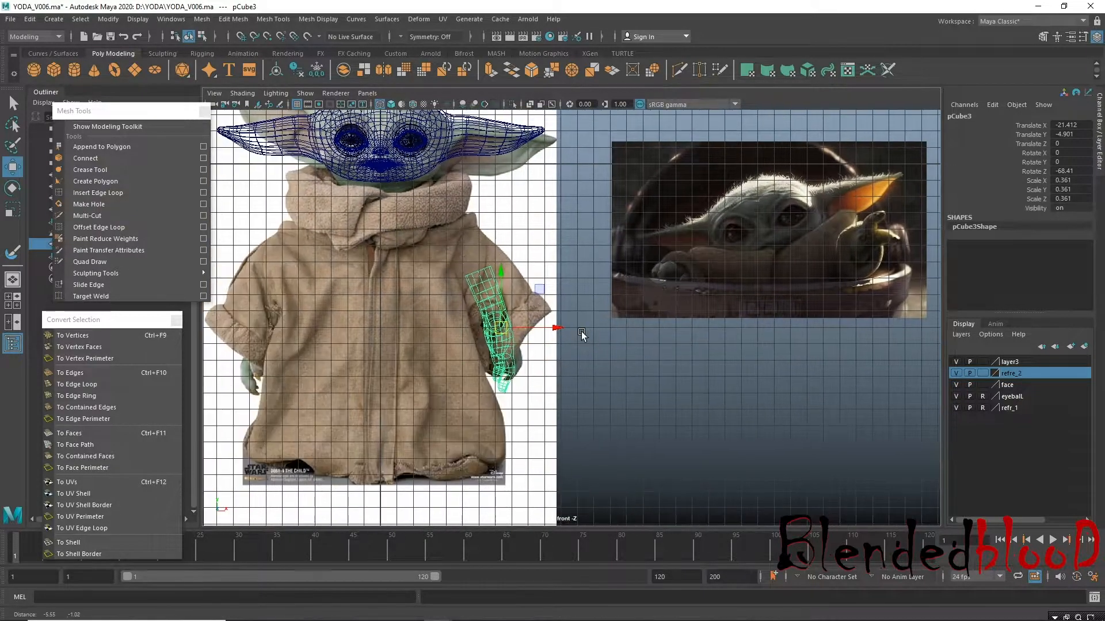
Scale the hand uniformly to about 0.257 and move it onto the reference hand emerging from the sleeve.
{"action": "scroll", "coordinate": [570, 320], "scroll_direction": "up", "scroll_amount": 3}
{"action": "right_click", "coordinate": [431, 310]}
{"action": "key", "text": "r"}
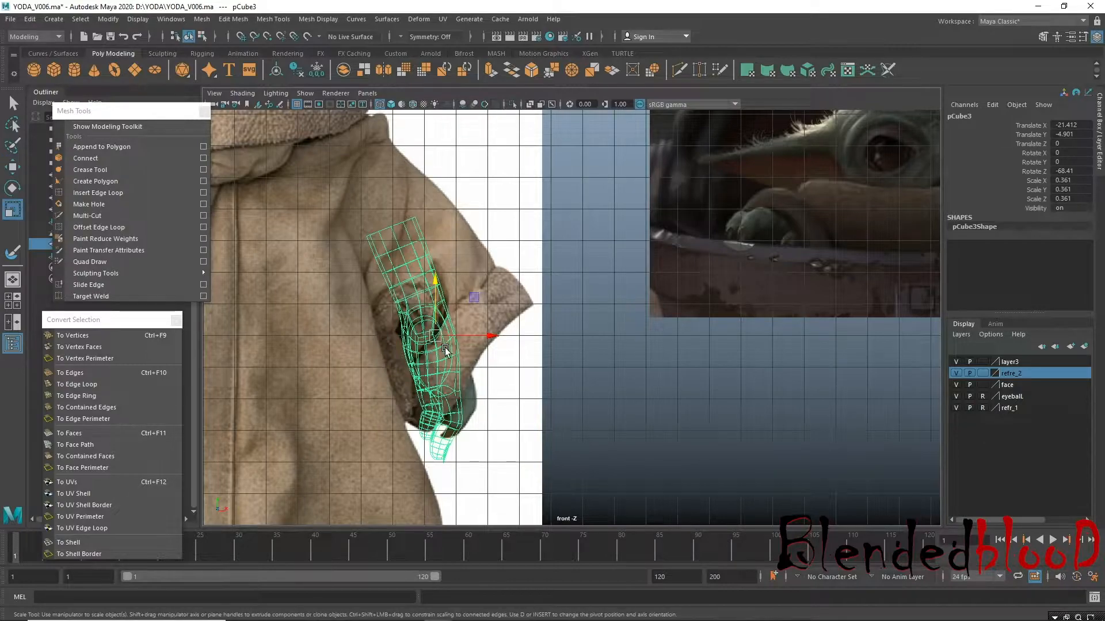
{"action": "left_click_drag", "start_coordinate": [436, 335], "coordinate": [459, 343]}
{"action": "key", "text": "w"}
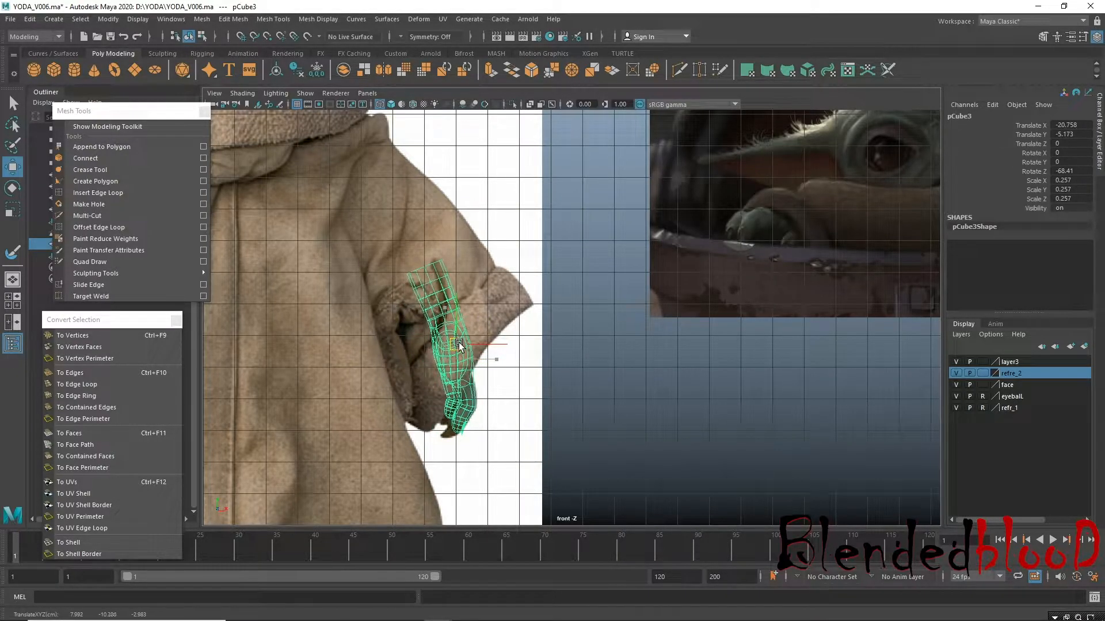
{"action": "scroll", "coordinate": [544, 382], "scroll_direction": "down", "scroll_amount": 5}
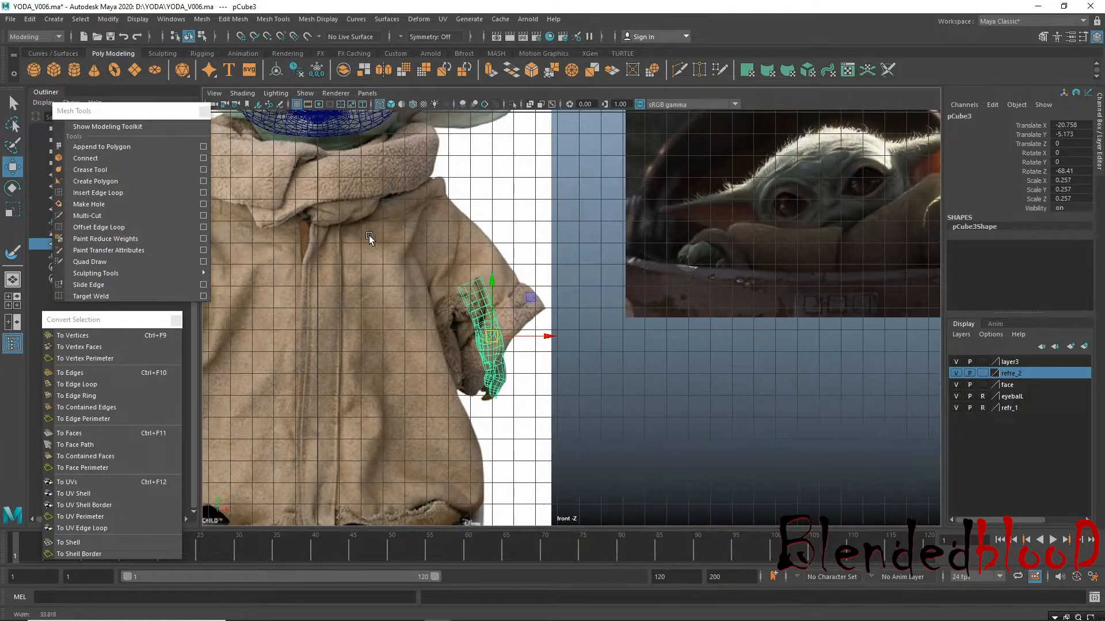
Deselect the resized hand and check its proportions against the head in the perspective view.
{"action": "key", "text": "space"}
{"action": "key", "text": "space"}
{"action": "left_click", "coordinate": [772, 230]}
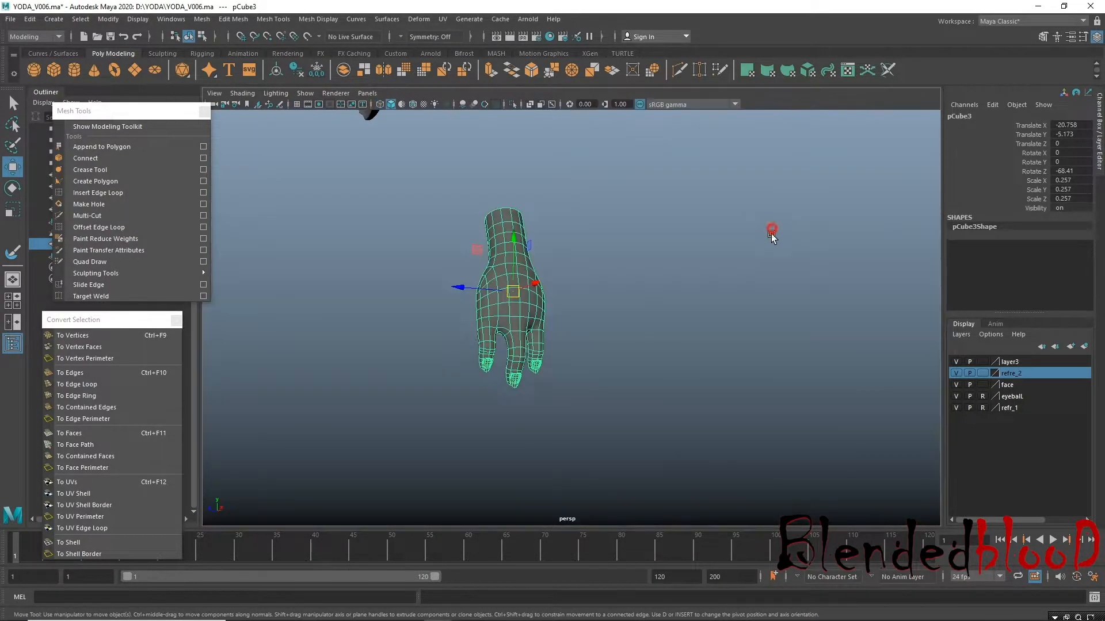
{"action": "right_click_drag", "start_coordinate": [750, 318], "coordinate": [500, 348], "text": "alt"}
{"action": "left_click_drag", "start_coordinate": [513, 346], "coordinate": [609, 395], "text": "alt"}
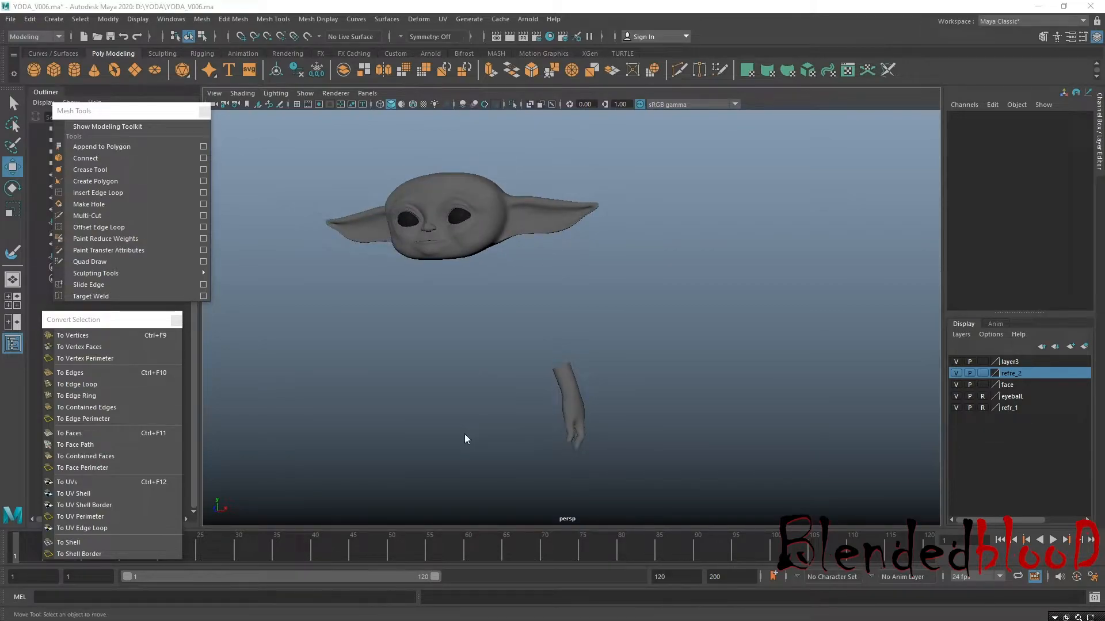
Center the hand's pivot in the front view and move the pivot horizontally onto the character's vertical centre line.
{"action": "key", "text": "space"}
{"action": "key", "text": "space"}
{"action": "middle_click_drag", "start_coordinate": [458, 414], "coordinate": [621, 413], "text": "alt"}
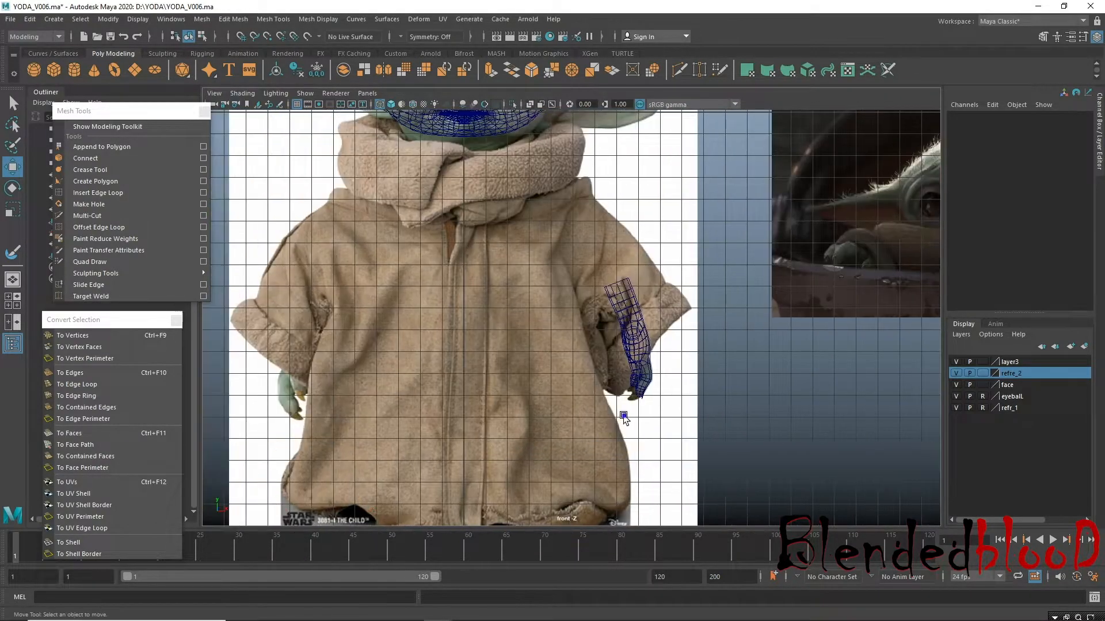
{"action": "right_click_drag", "start_coordinate": [622, 413], "coordinate": [522, 372], "text": "alt"}
{"action": "left_click", "coordinate": [630, 333]}
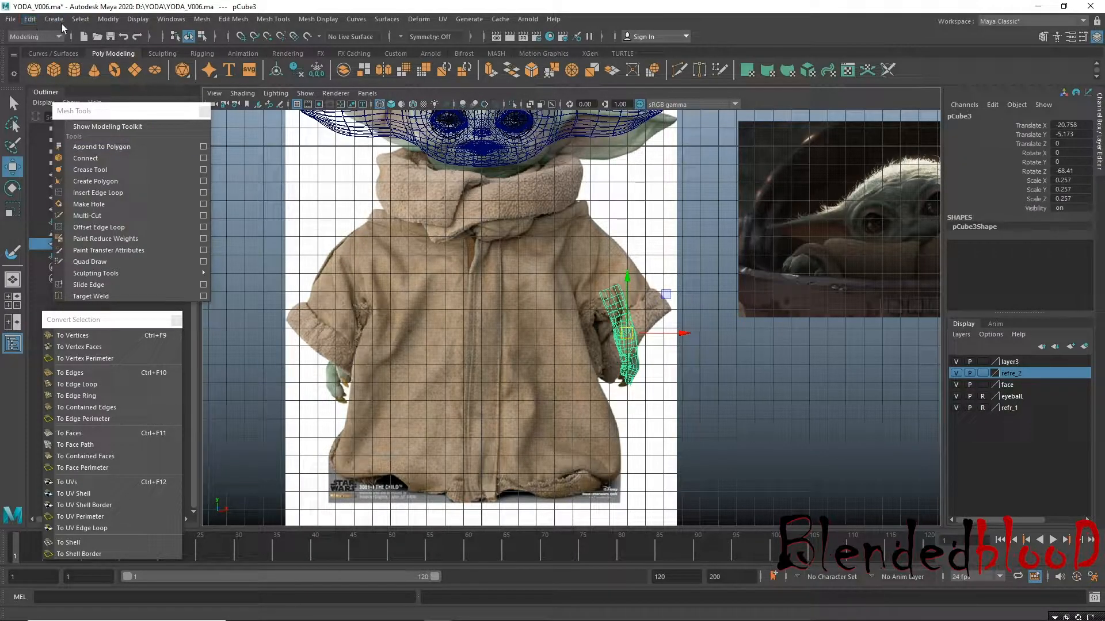
{"action": "left_click", "coordinate": [108, 21]}
{"action": "left_click", "coordinate": [163, 102]}
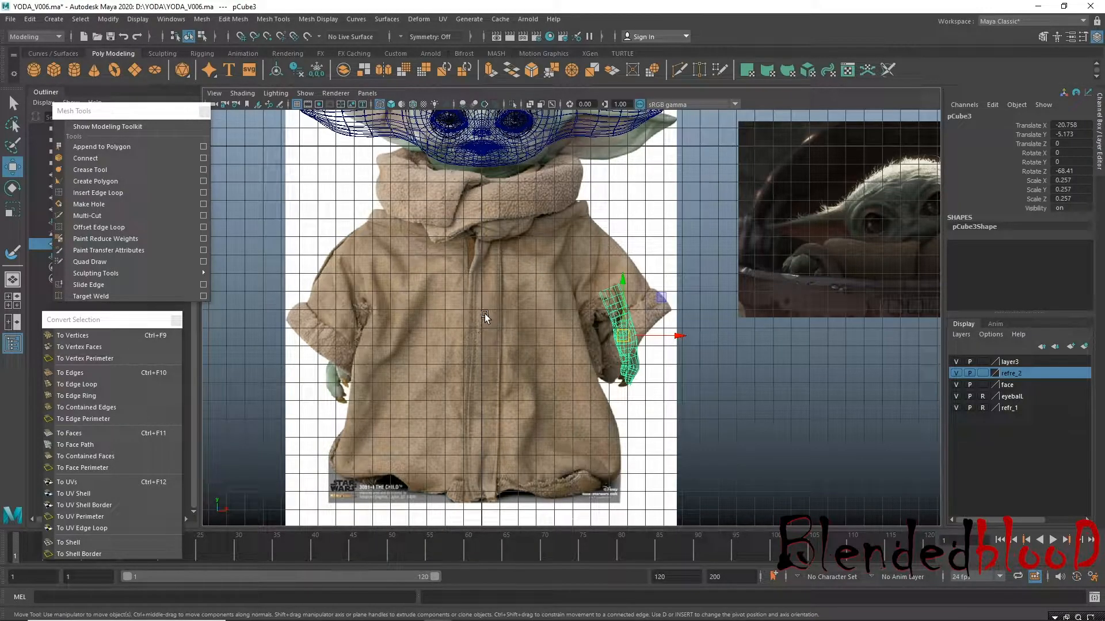
{"action": "key", "text": "d"}
{"action": "left_click_drag", "start_coordinate": [680, 338], "coordinate": [540, 336]}
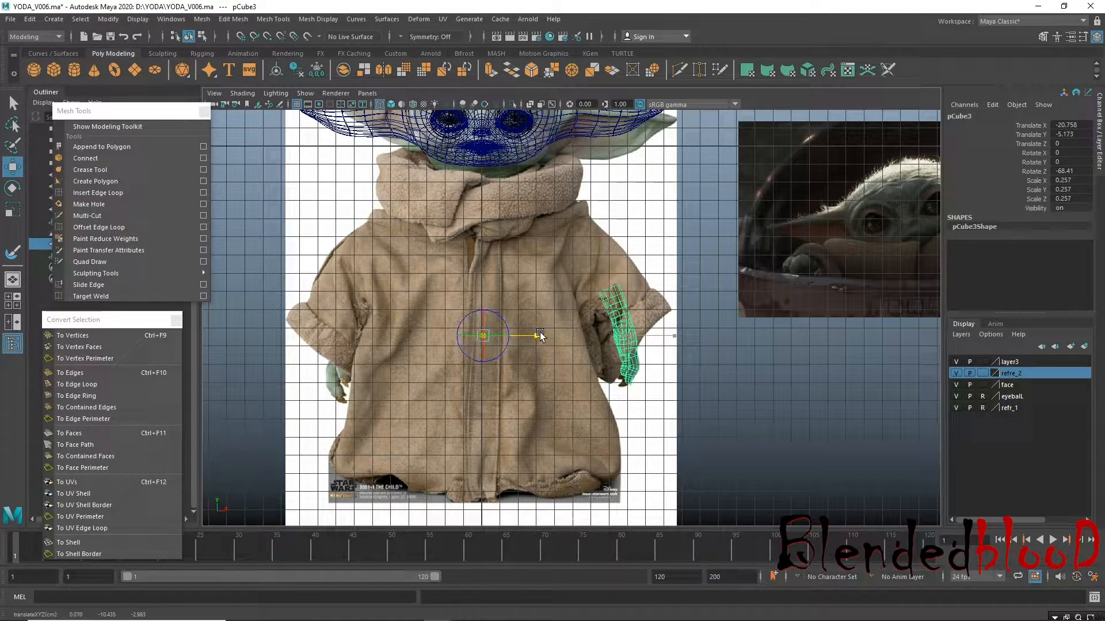
{"action": "key", "text": "d"}
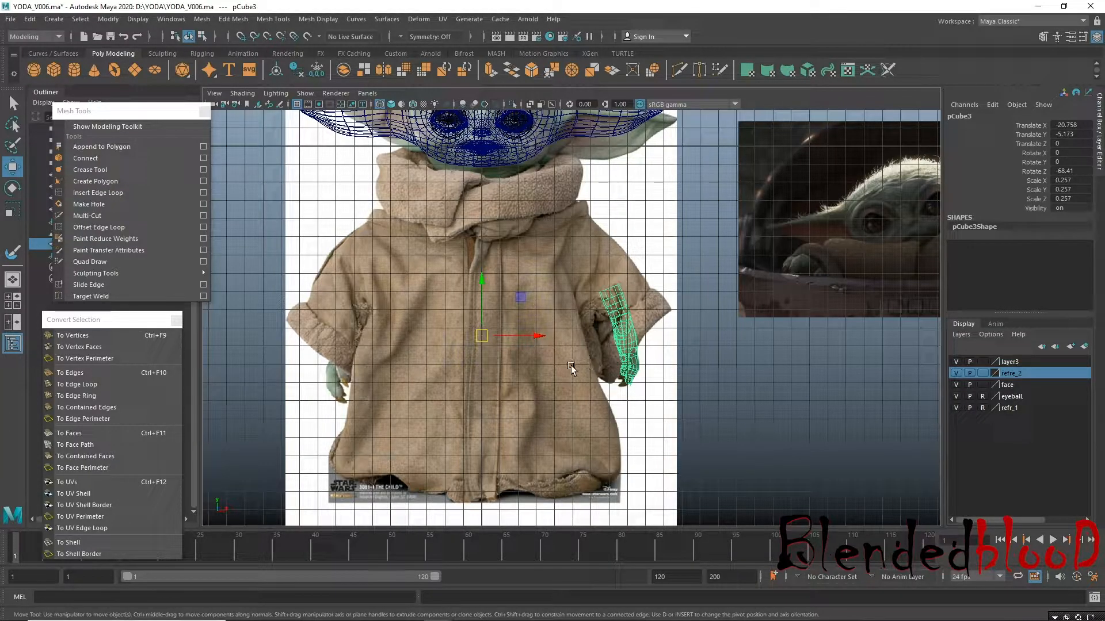
Try to mirror the hand as a Duplicate Special instance with Scale X -1, and delete the copy.
{"action": "key", "text": "space"}
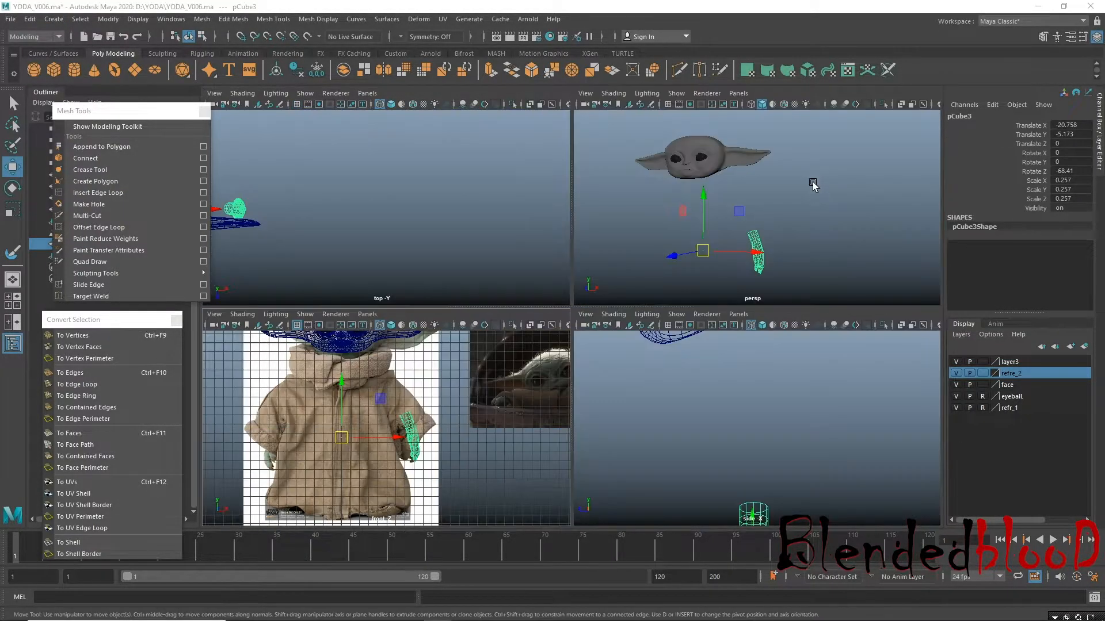
{"action": "key", "text": "space"}
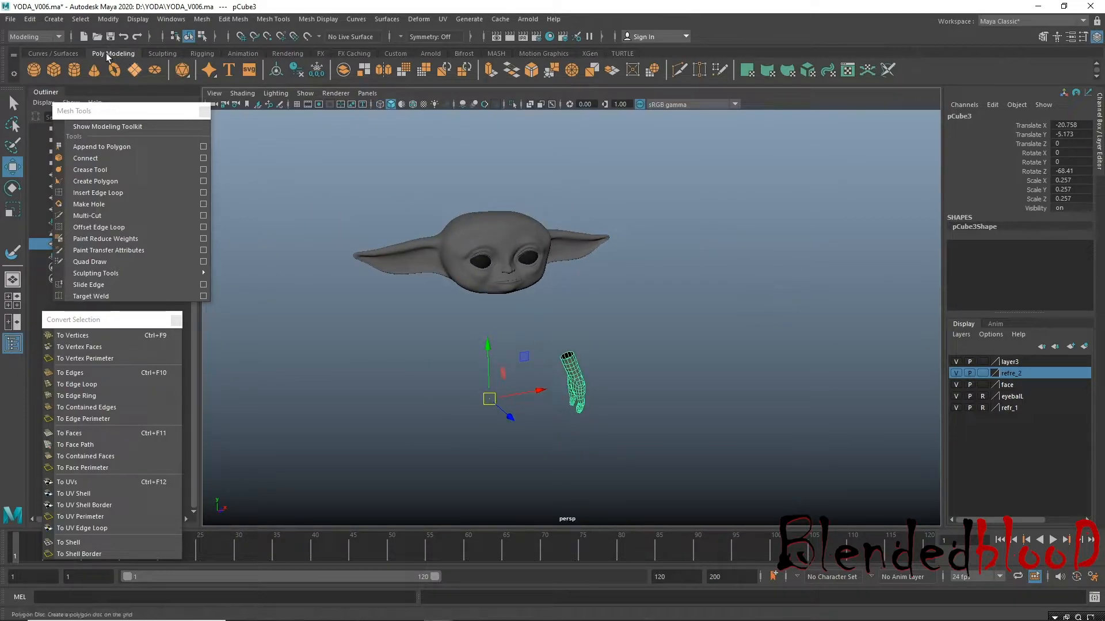
{"action": "left_click", "coordinate": [30, 19]}
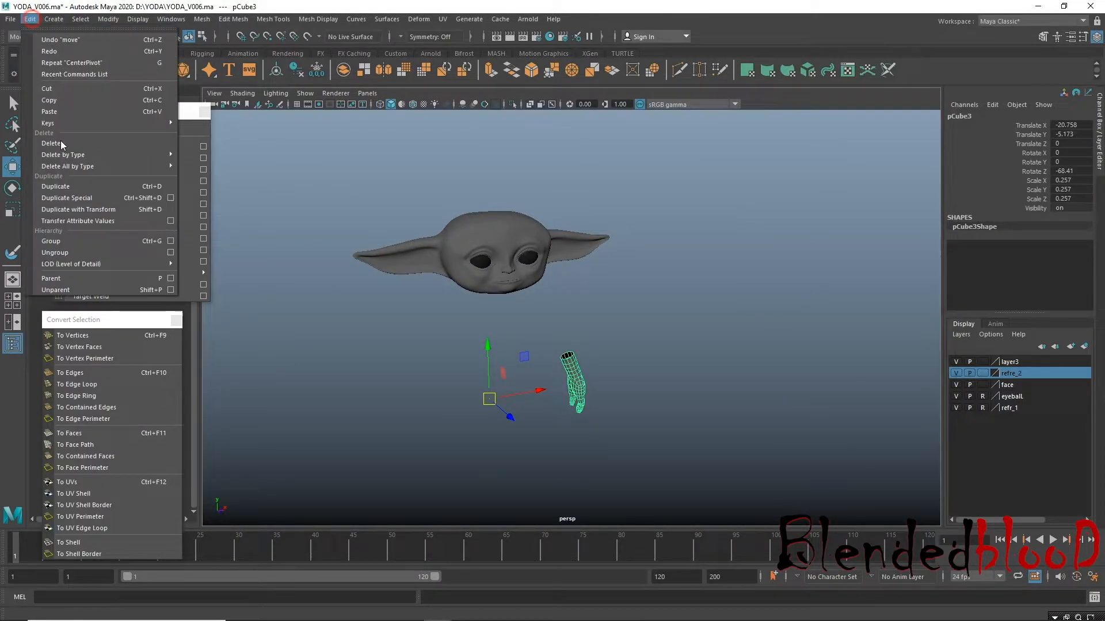
{"action": "left_click", "coordinate": [170, 198]}
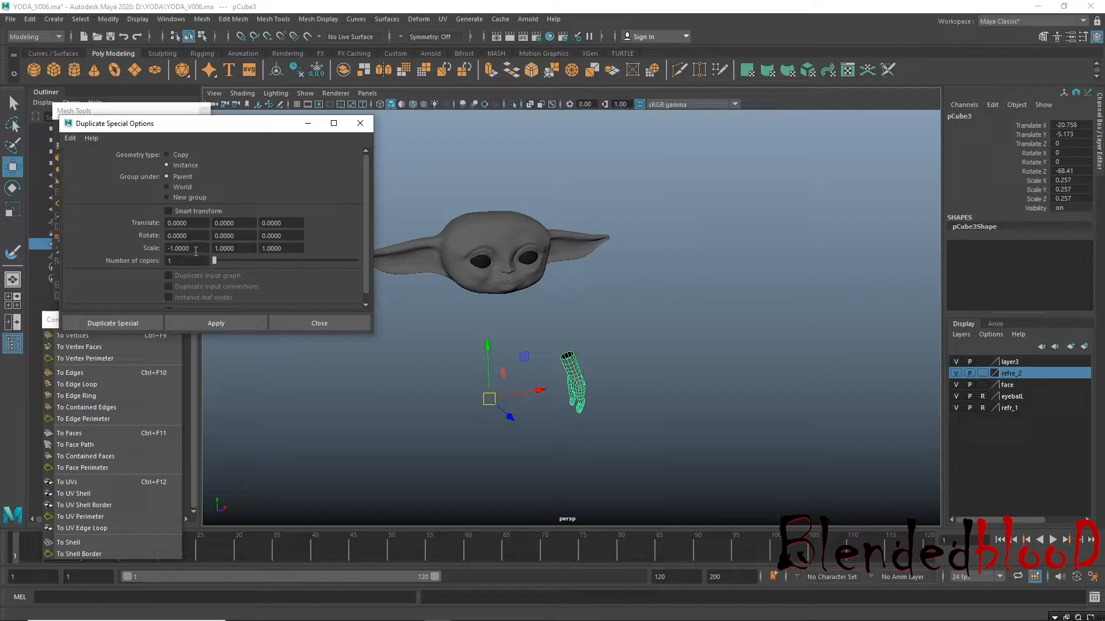
{"action": "left_click", "coordinate": [229, 324]}
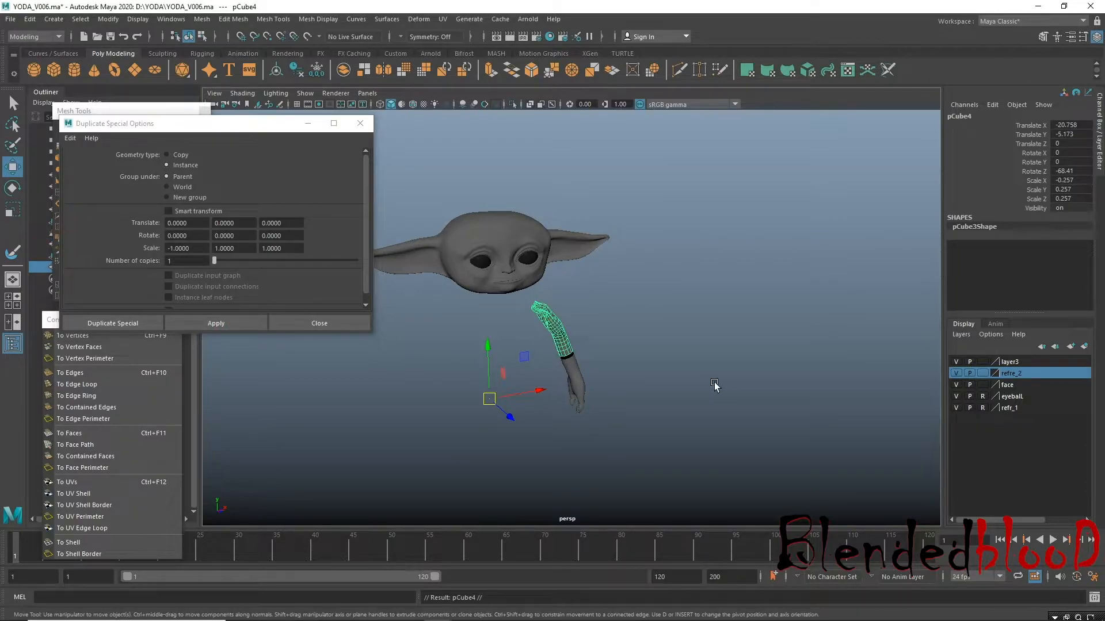
{"action": "key", "text": "Delete"}
Duplicate the hand as a mirrored instance using Duplicate Special with Scale 1, -1, 1.
{"action": "left_click", "coordinate": [567, 361]}
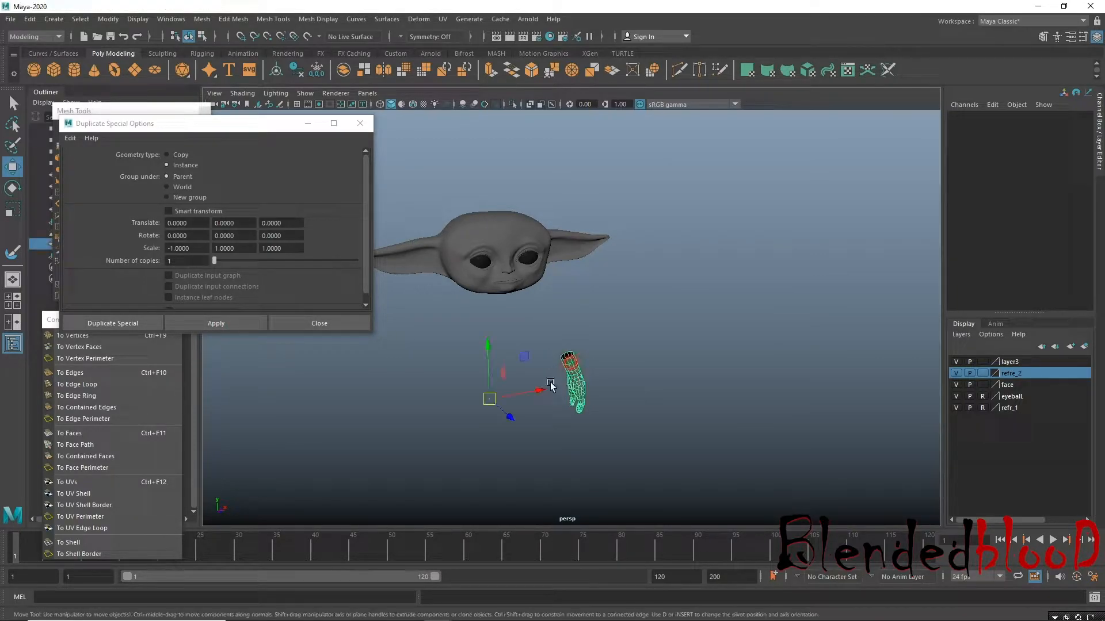
{"action": "left_click", "coordinate": [168, 247]}
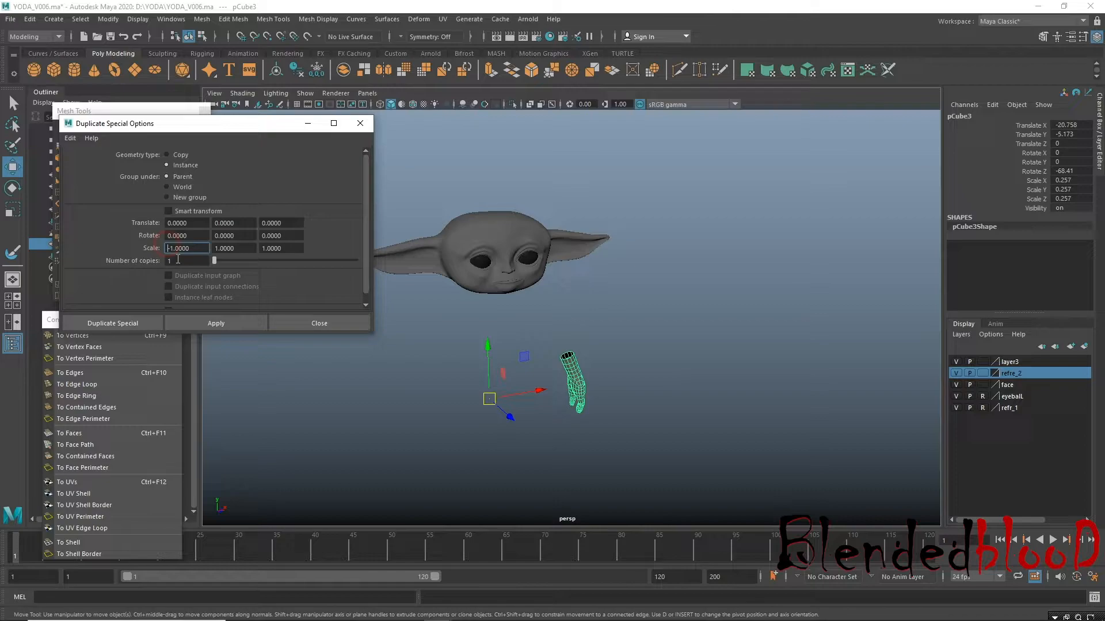
{"action": "left_click", "coordinate": [213, 248]}
{"action": "left_click", "coordinate": [251, 321]}
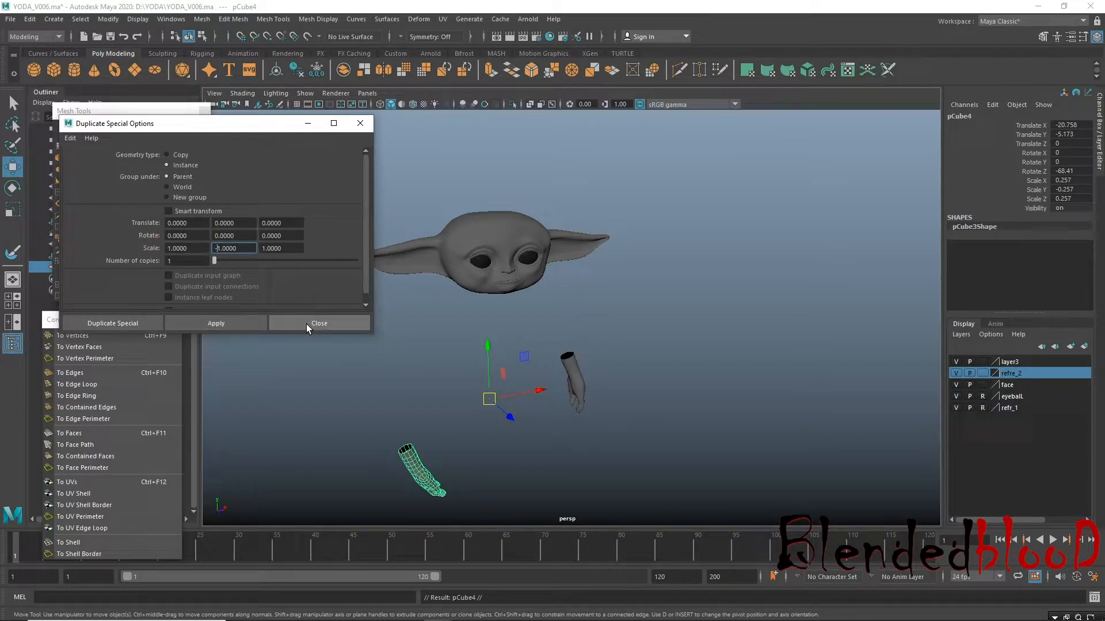
{"action": "left_click", "coordinate": [306, 323]}
Rotate the mirrored hand about Z onto the reference's opposite hand, trying -90 and settling at about -106 degrees.
{"action": "key", "text": "space"}
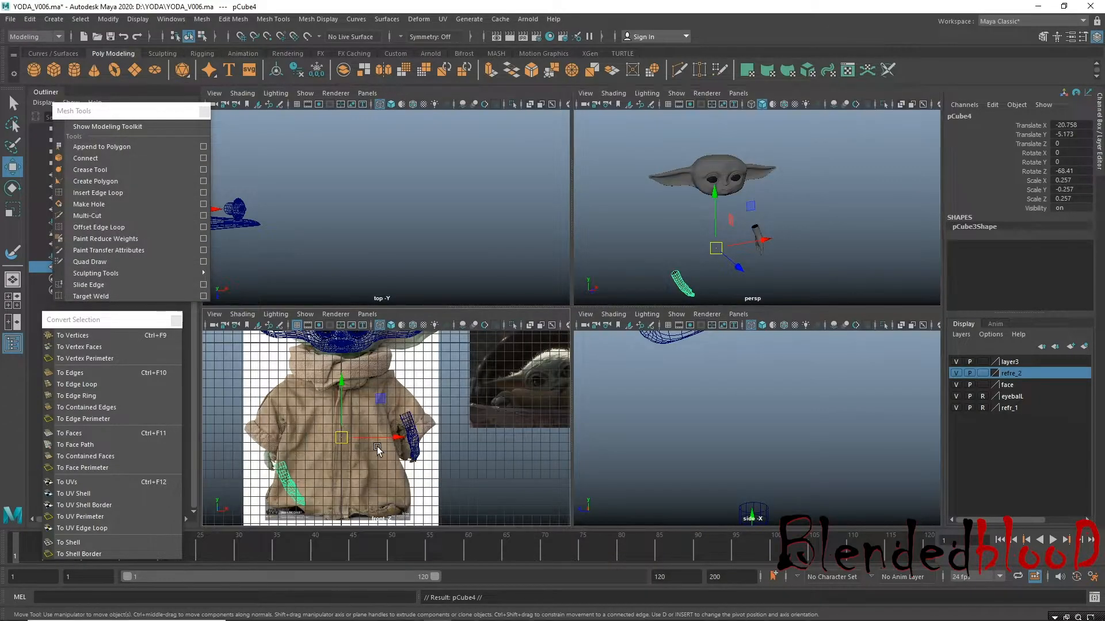
{"action": "key", "text": "space"}
{"action": "key", "text": "e"}
{"action": "left_click_drag", "start_coordinate": [531, 298], "coordinate": [546, 336]}
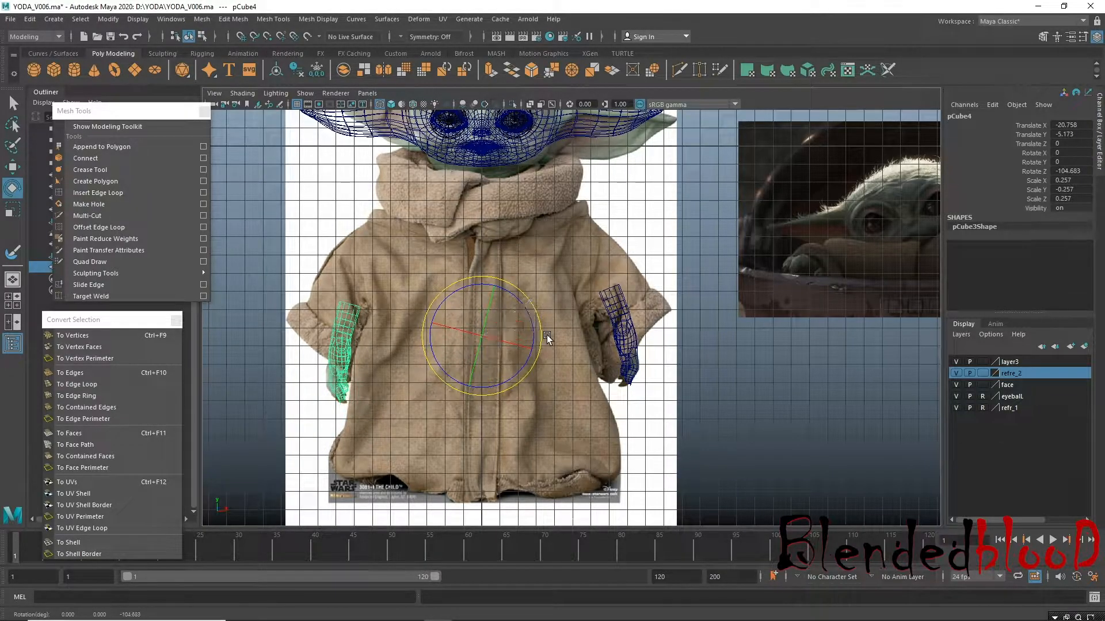
{"action": "double_click", "coordinate": [1074, 171]}
{"action": "type", "text": "-90"}
{"action": "key", "text": "Return"}
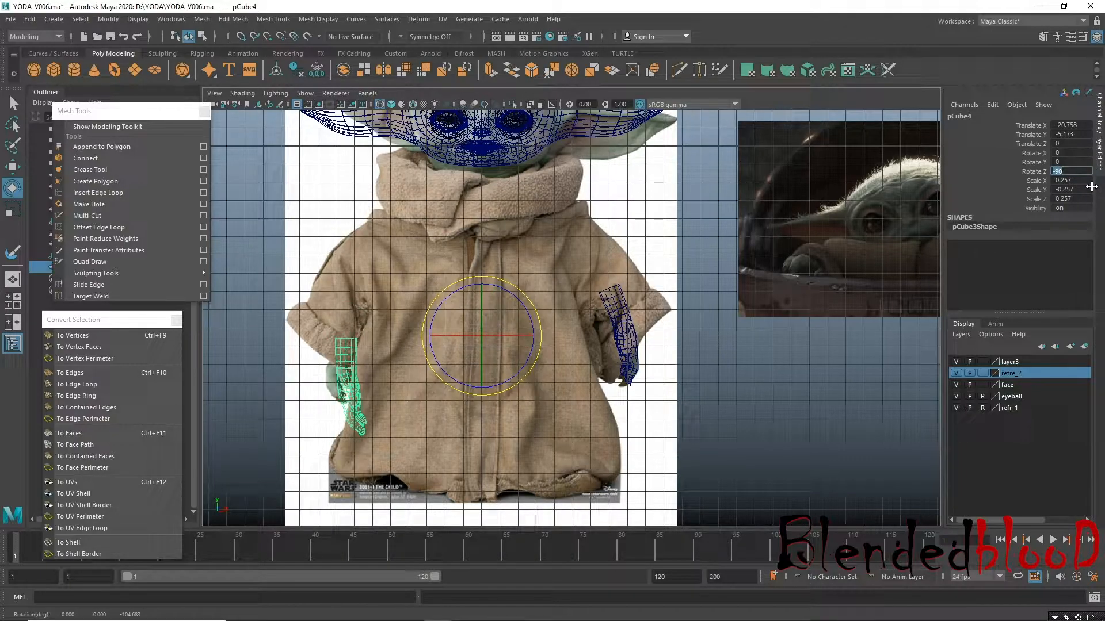
{"action": "type", "text": "w"}
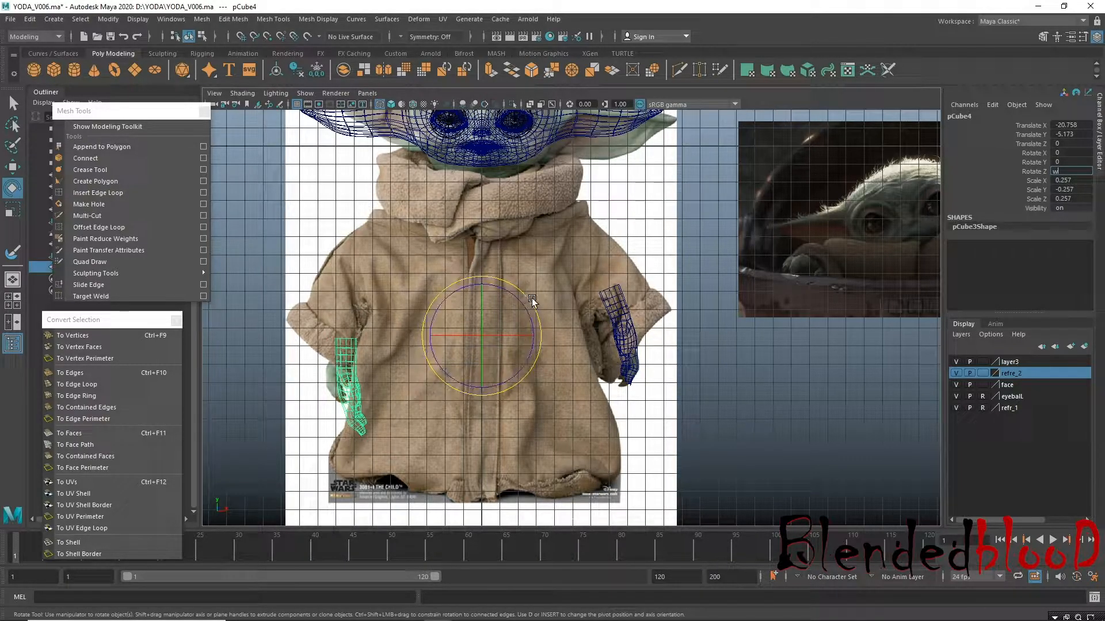
{"action": "left_click_drag", "start_coordinate": [532, 298], "coordinate": [544, 313]}
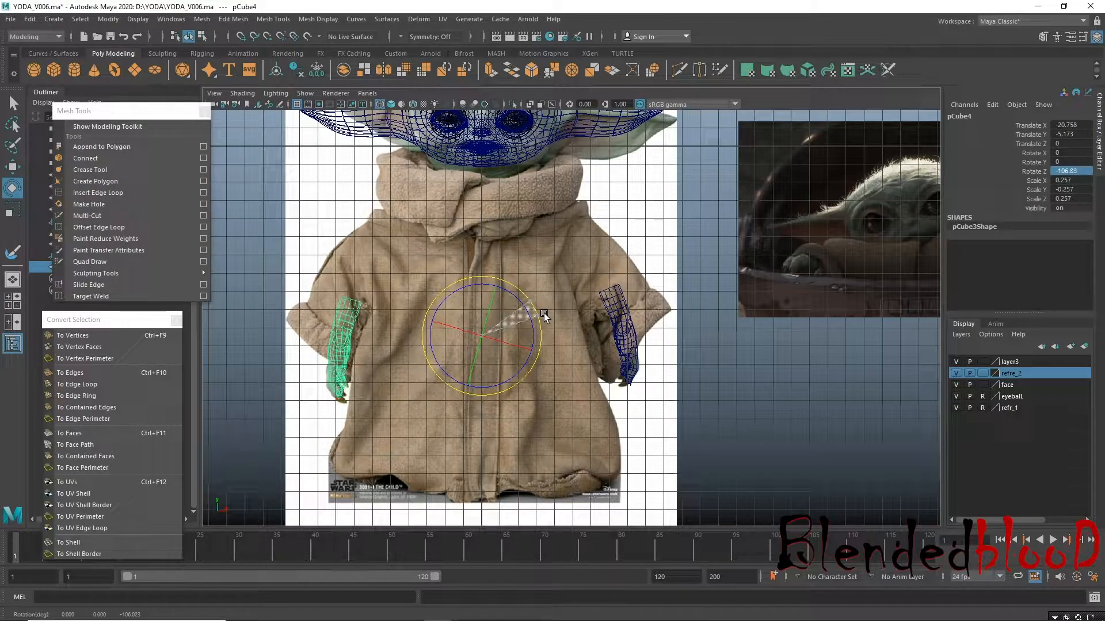
Center the pivots of both hand meshes and delete all construction history in the scene.
{"action": "left_click", "coordinate": [622, 320]}
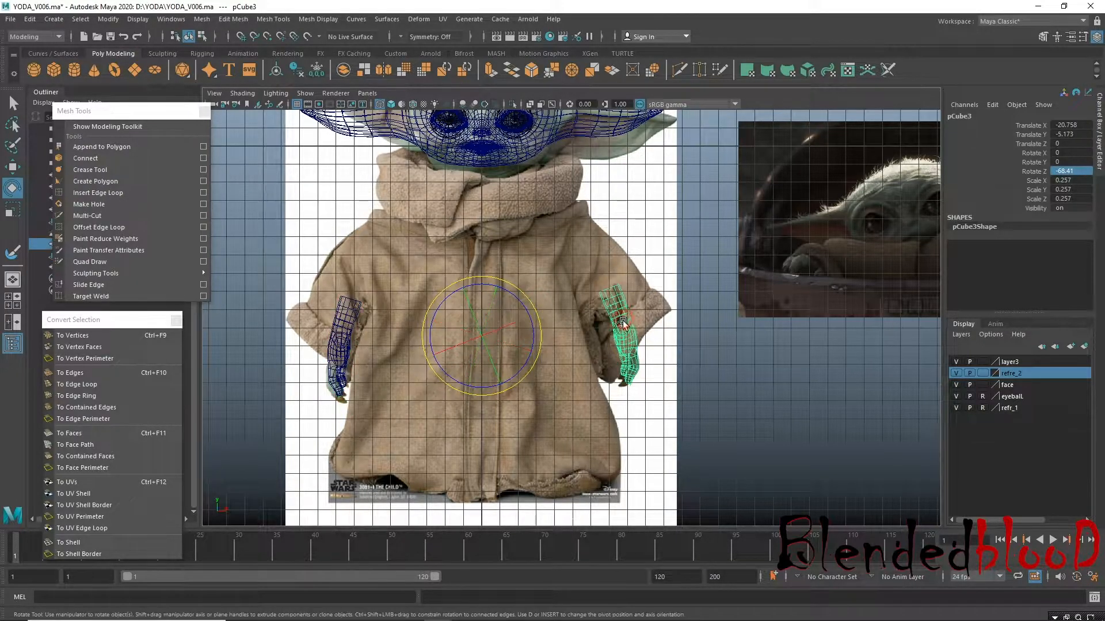
{"action": "key", "text": "w"}
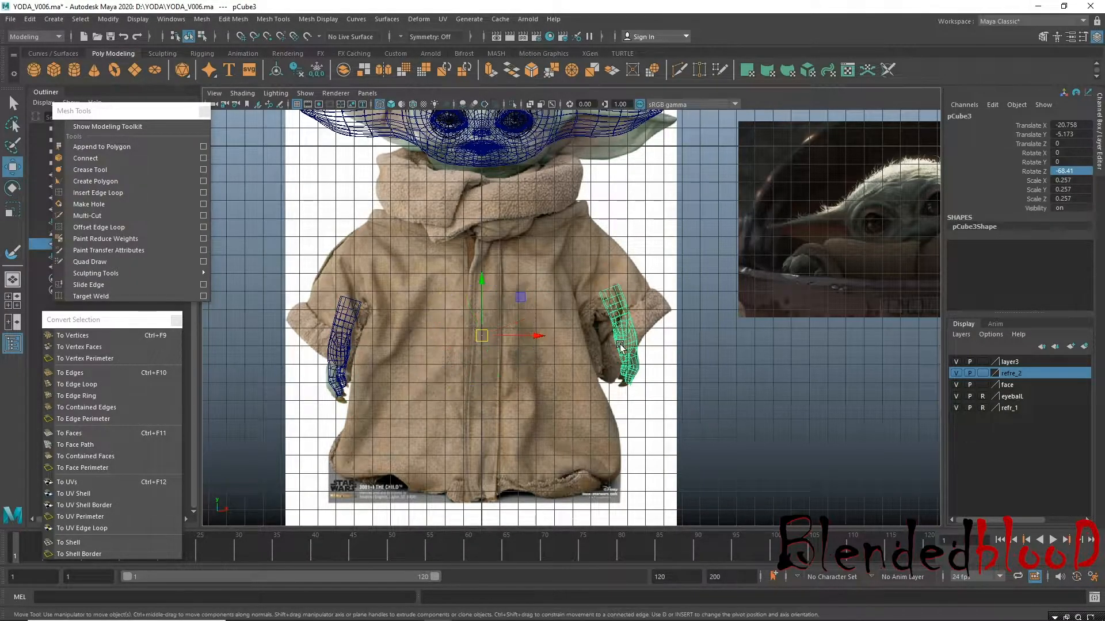
{"action": "left_click_drag", "start_coordinate": [309, 285], "coordinate": [542, 393]}
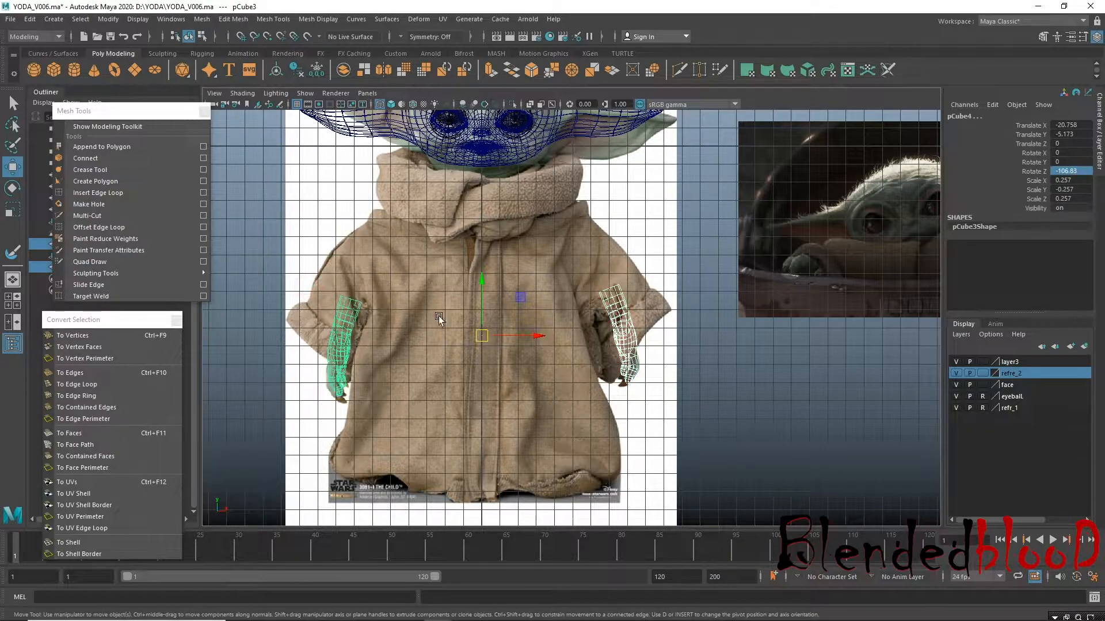
{"action": "left_click", "coordinate": [109, 20]}
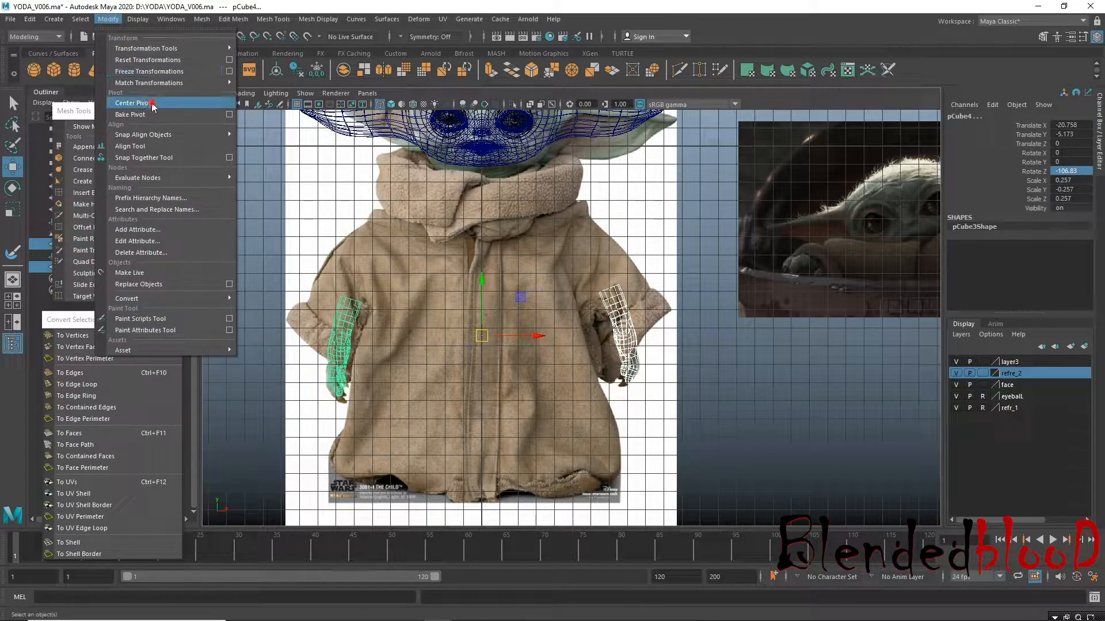
{"action": "left_click", "coordinate": [149, 104]}
{"action": "left_click", "coordinate": [30, 19]}
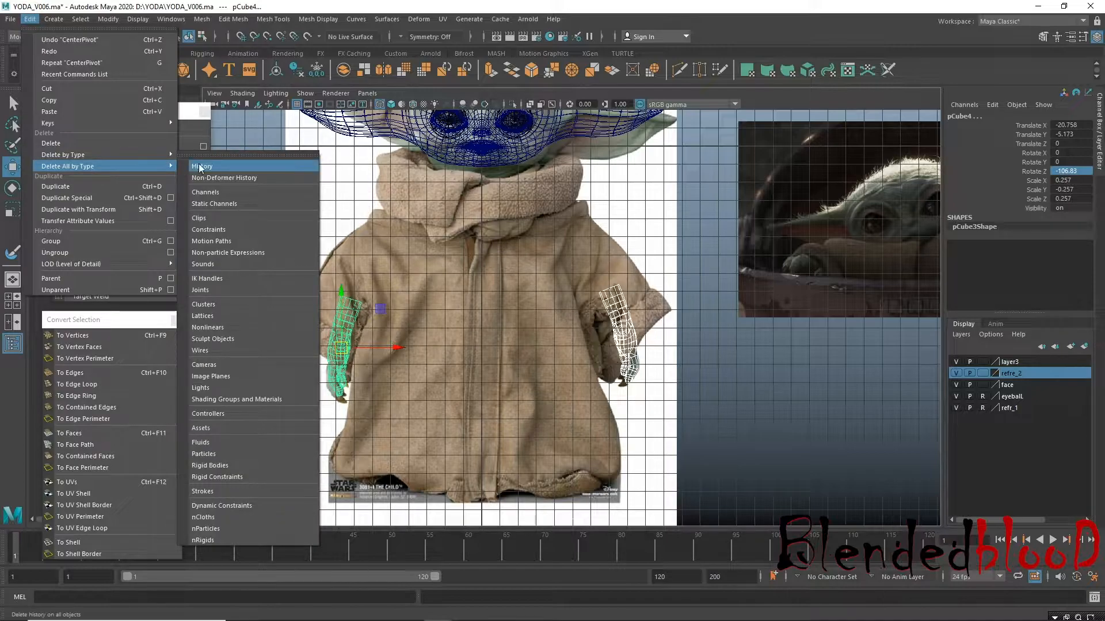
{"action": "left_click", "coordinate": [225, 167]}
Move the mirrored hand onto the reference's hand in the front view, to about X -20.71, Y -5.5.
{"action": "left_click", "coordinate": [352, 316]}
{"action": "right_click_drag", "start_coordinate": [366, 346], "coordinate": [579, 486], "text": "alt"}
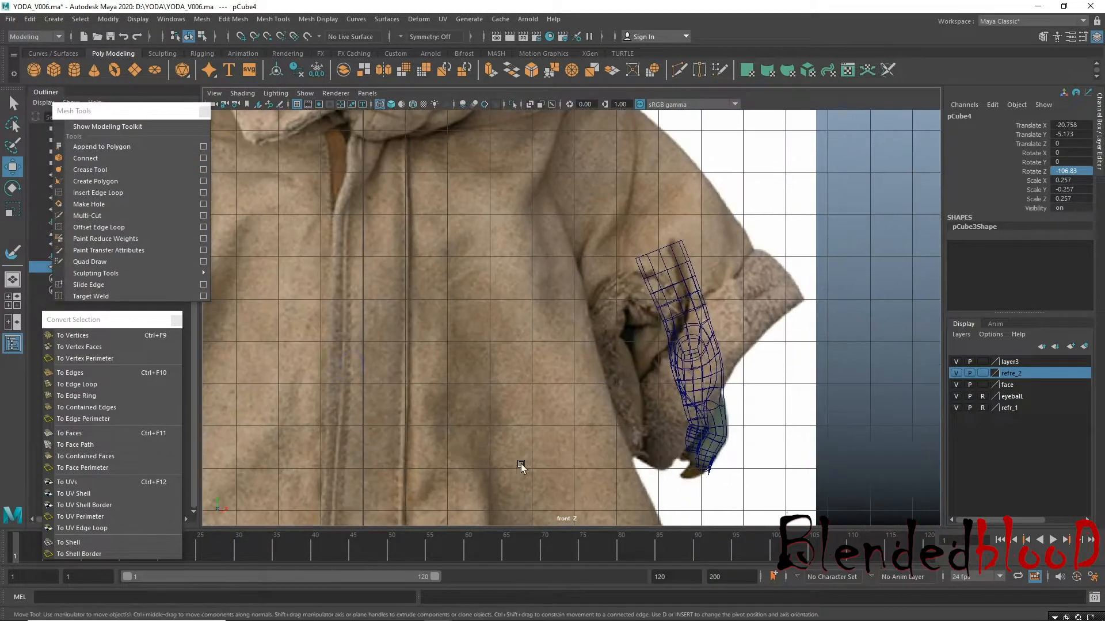
{"action": "middle_click_drag", "start_coordinate": [409, 450], "coordinate": [585, 375], "text": "alt"}
{"action": "right_click_drag", "start_coordinate": [585, 374], "coordinate": [421, 321], "text": "alt"}
{"action": "left_click_drag", "start_coordinate": [406, 313], "coordinate": [361, 322]}
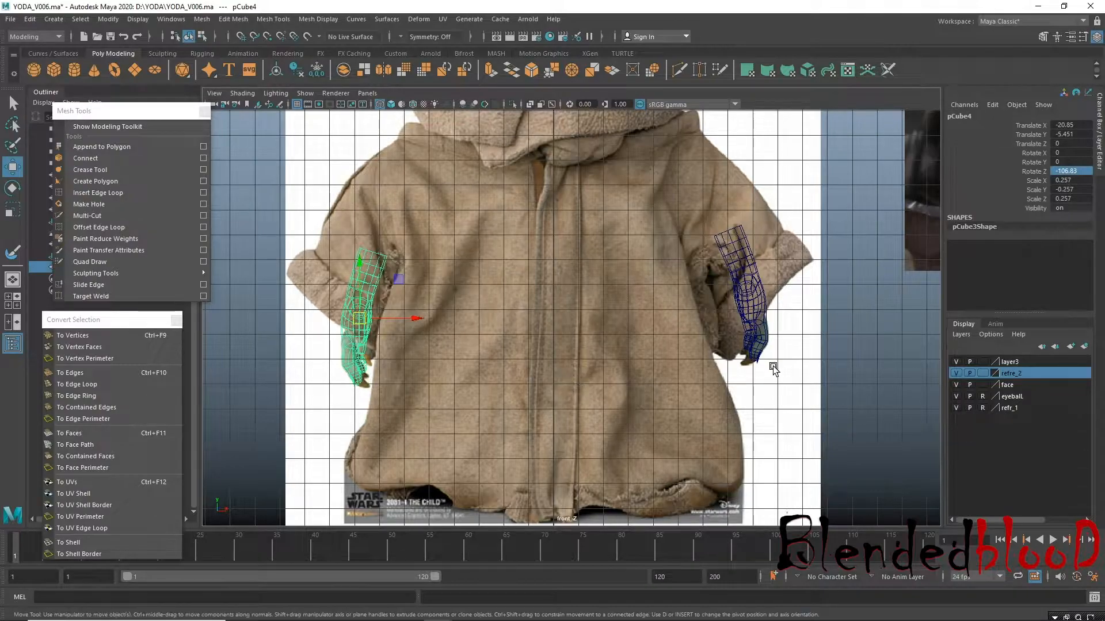
{"action": "left_click_drag", "start_coordinate": [360, 319], "coordinate": [361, 321]}
{"action": "right_click_drag", "start_coordinate": [547, 401], "coordinate": [429, 404], "text": "alt"}
{"action": "middle_click_drag", "start_coordinate": [428, 404], "coordinate": [346, 421], "text": "alt"}
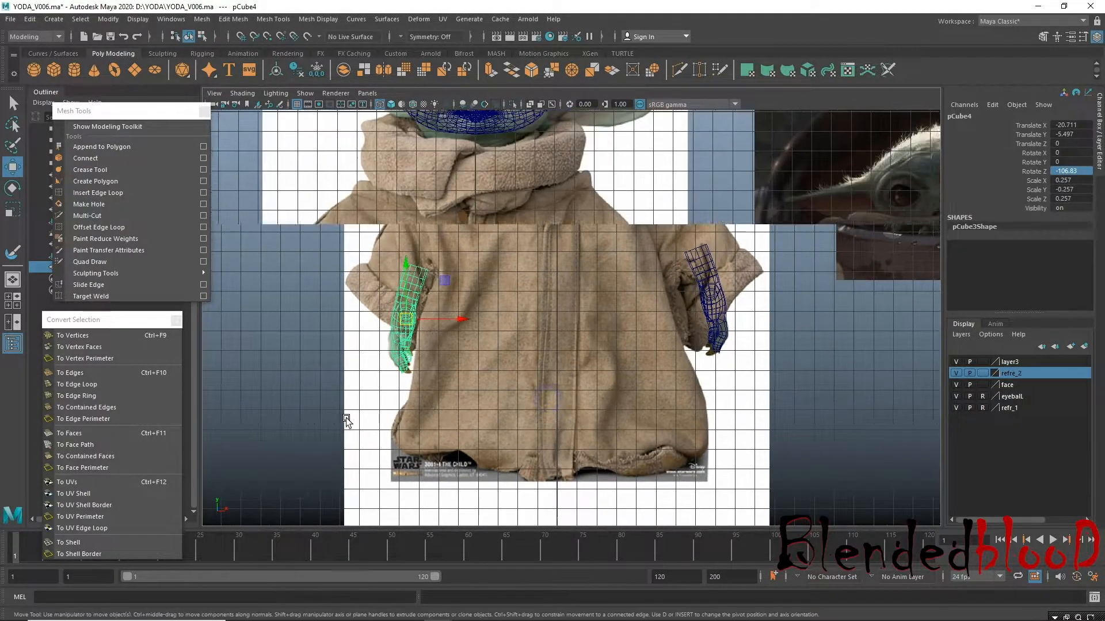
{"action": "left_click", "coordinate": [555, 449]}
{"action": "middle_click_drag", "start_coordinate": [805, 345], "coordinate": [646, 397], "text": "alt"}
{"action": "right_click_drag", "start_coordinate": [872, 370], "coordinate": [705, 295], "text": "alt"}
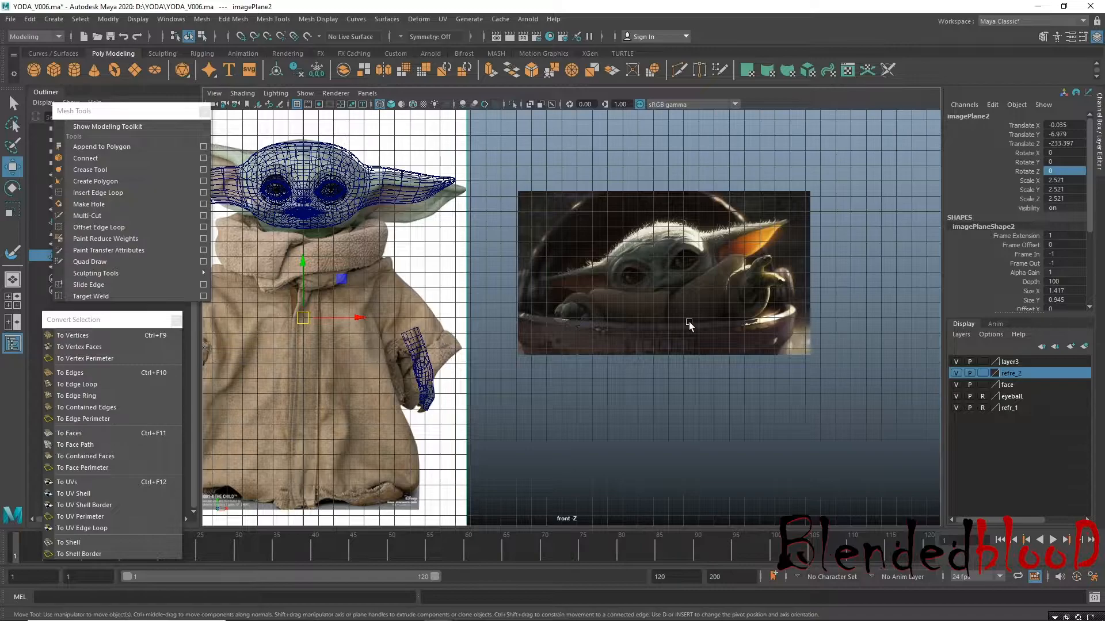
{"action": "key", "text": "f"}
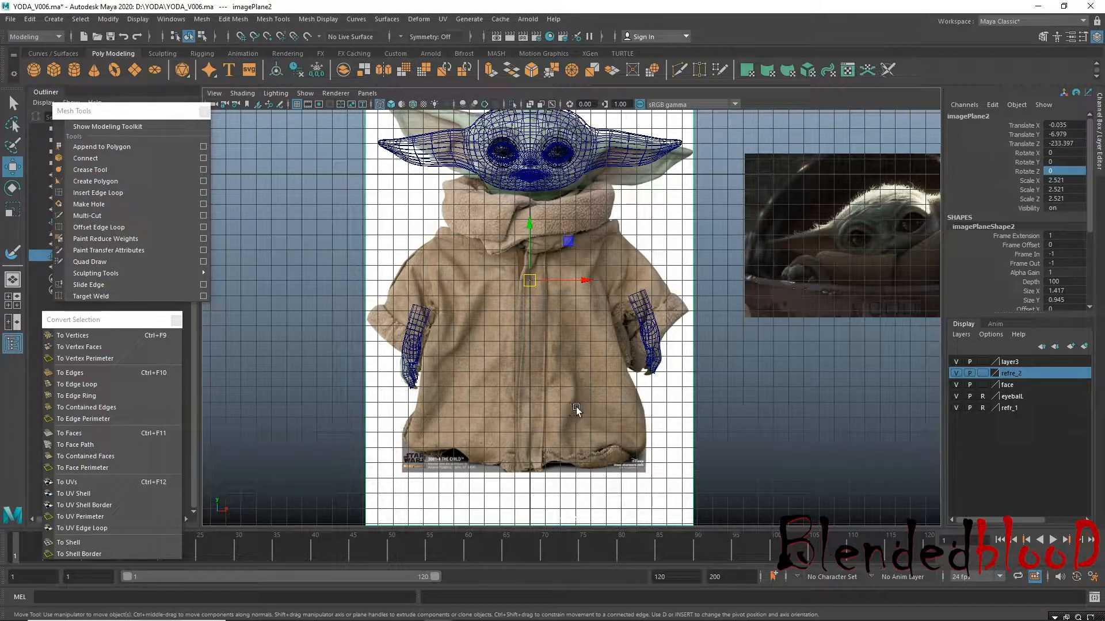
{"action": "left_click_drag", "start_coordinate": [610, 392], "coordinate": [501, 382], "text": "alt"}
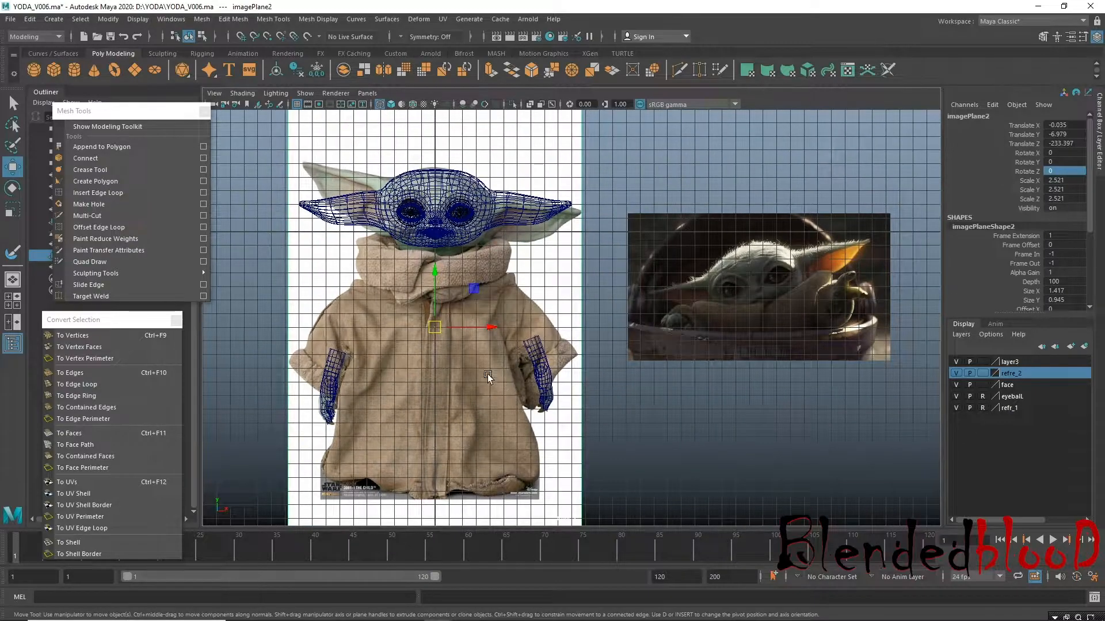
{"action": "middle_click_drag", "start_coordinate": [474, 375], "coordinate": [543, 375], "text": "alt"}
Switch the head mesh to face selection in the perspective view and select the two centre faces on the chin's underside.
{"action": "left_click", "coordinate": [521, 243]}
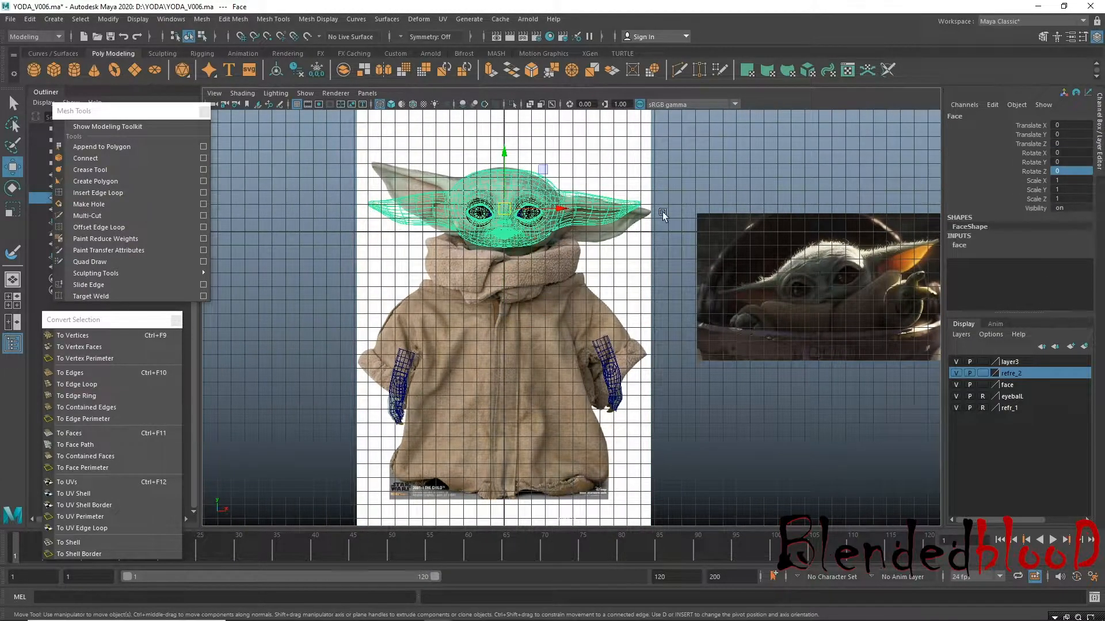
{"action": "key", "text": "space"}
{"action": "key", "text": "space"}
{"action": "left_click_drag", "start_coordinate": [619, 277], "coordinate": [579, 424], "text": "alt"}
{"action": "right_click_drag", "start_coordinate": [580, 424], "coordinate": [604, 397], "text": "alt"}
{"action": "middle_click_drag", "start_coordinate": [604, 397], "coordinate": [636, 517], "text": "alt"}
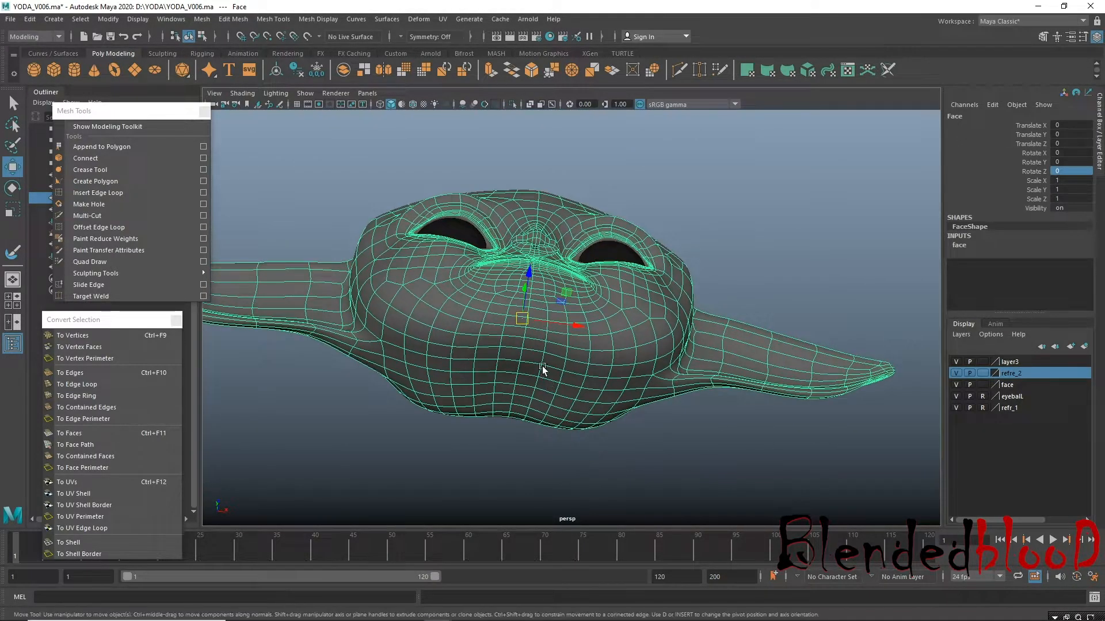
{"action": "right_click_drag", "start_coordinate": [537, 357], "coordinate": [529, 320]}
{"action": "left_click", "coordinate": [525, 359]}
{"action": "left_click", "coordinate": [523, 359]}
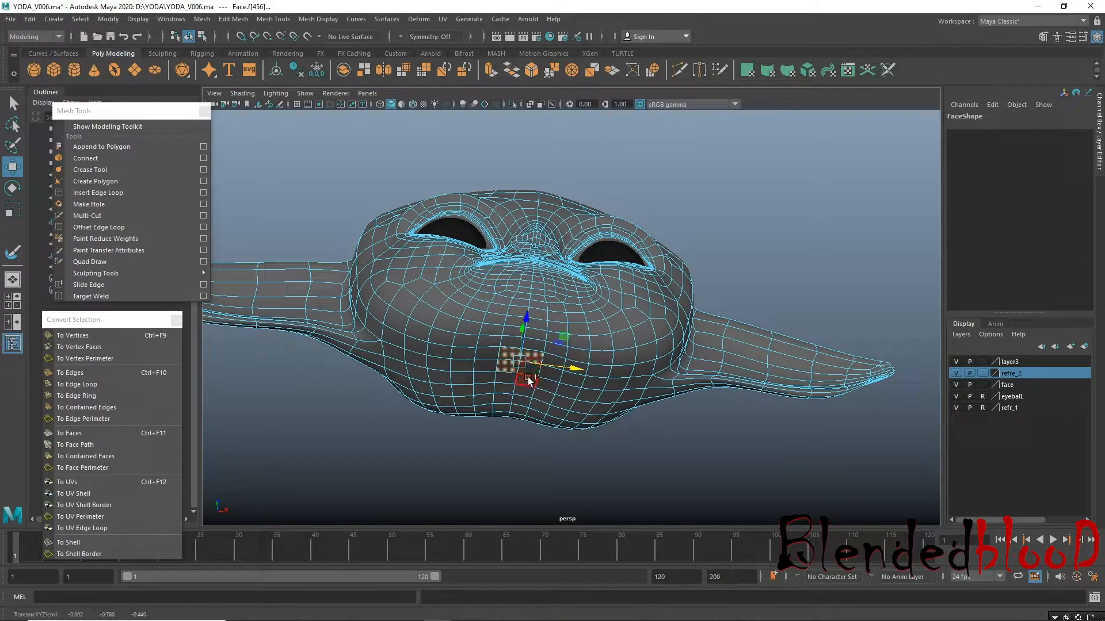
{"action": "key", "text": "ctrl+z"}
Extend the face selection to the two centre columns under the chin, five rows deep.
{"action": "right_click_drag", "start_coordinate": [530, 395], "coordinate": [624, 543], "text": "alt"}
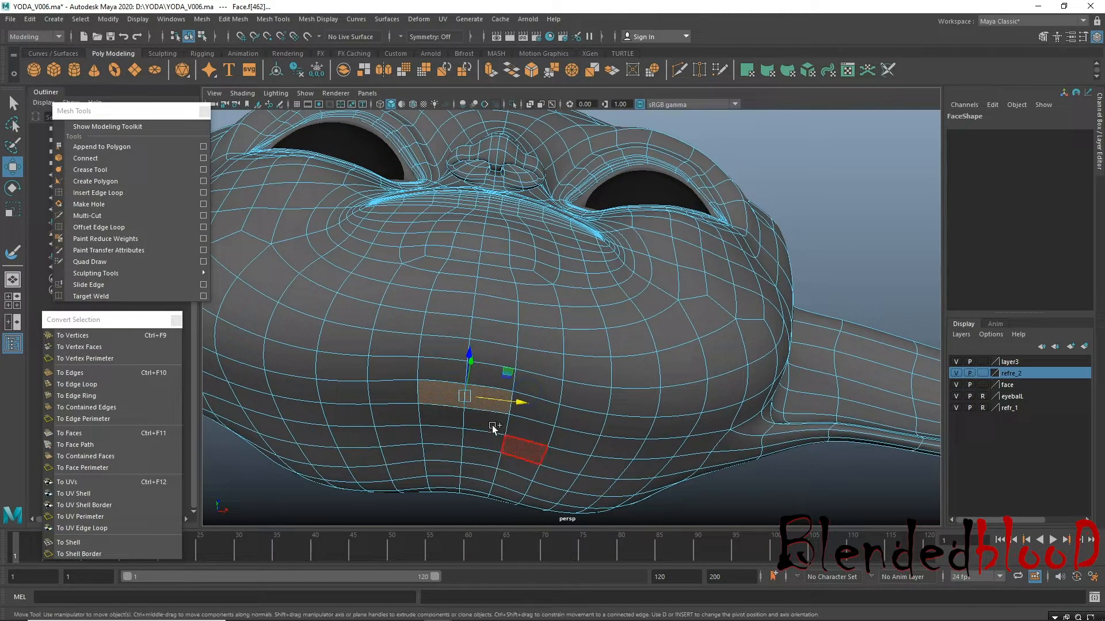
{"action": "left_click", "coordinate": [479, 423], "text": "shift"}
{"action": "left_click", "coordinate": [446, 420], "text": "shift"}
{"action": "left_click", "coordinate": [441, 436], "text": "shift"}
{"action": "left_click", "coordinate": [481, 446], "text": "shift"}
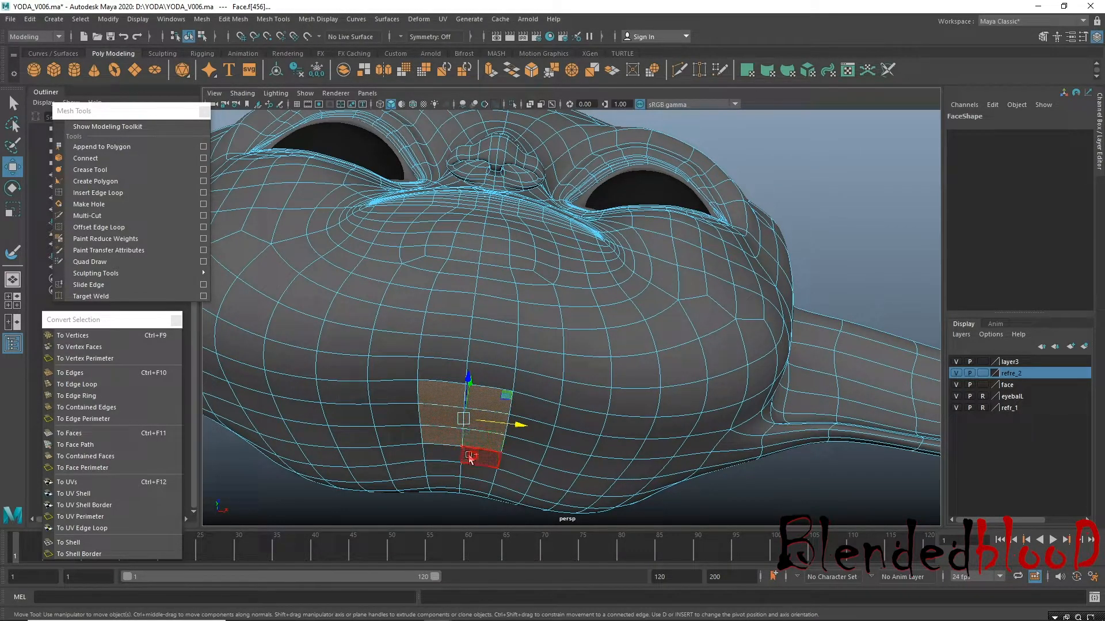
{"action": "left_click", "coordinate": [472, 457], "text": "shift"}
{"action": "left_click", "coordinate": [446, 457], "text": "shift"}
{"action": "left_click", "coordinate": [443, 371], "text": "shift"}
{"action": "left_click", "coordinate": [492, 372], "text": "shift"}
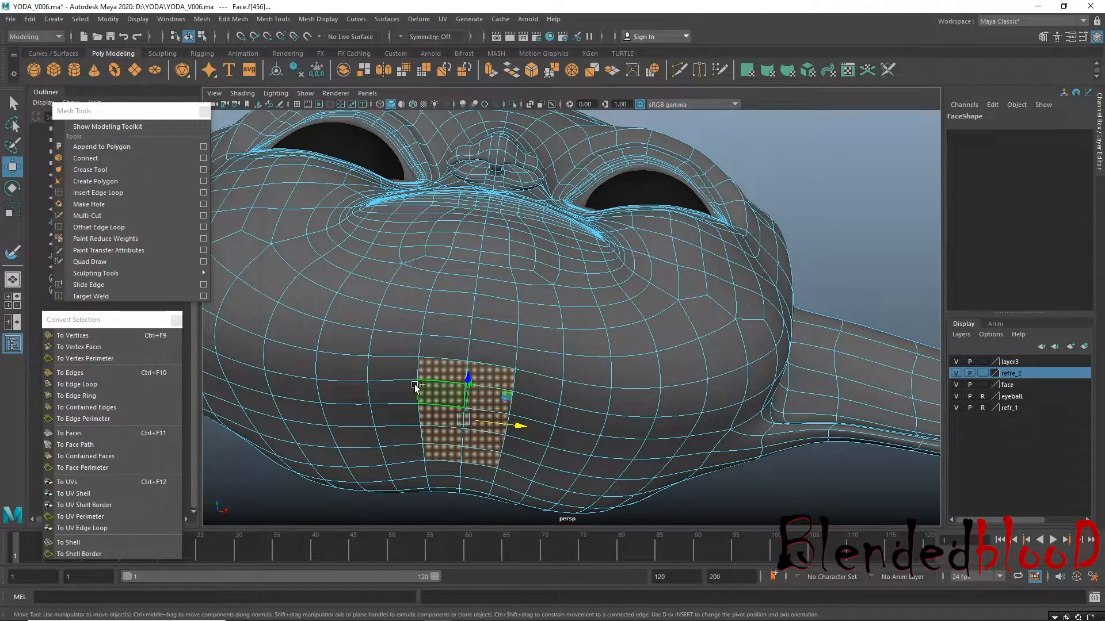
Add two neighbouring columns of faces on each side of the selected centre columns under the chin.
{"action": "left_click", "coordinate": [394, 392], "text": "shift"}
{"action": "left_click", "coordinate": [397, 414], "text": "shift"}
{"action": "left_click", "coordinate": [399, 436], "text": "shift"}
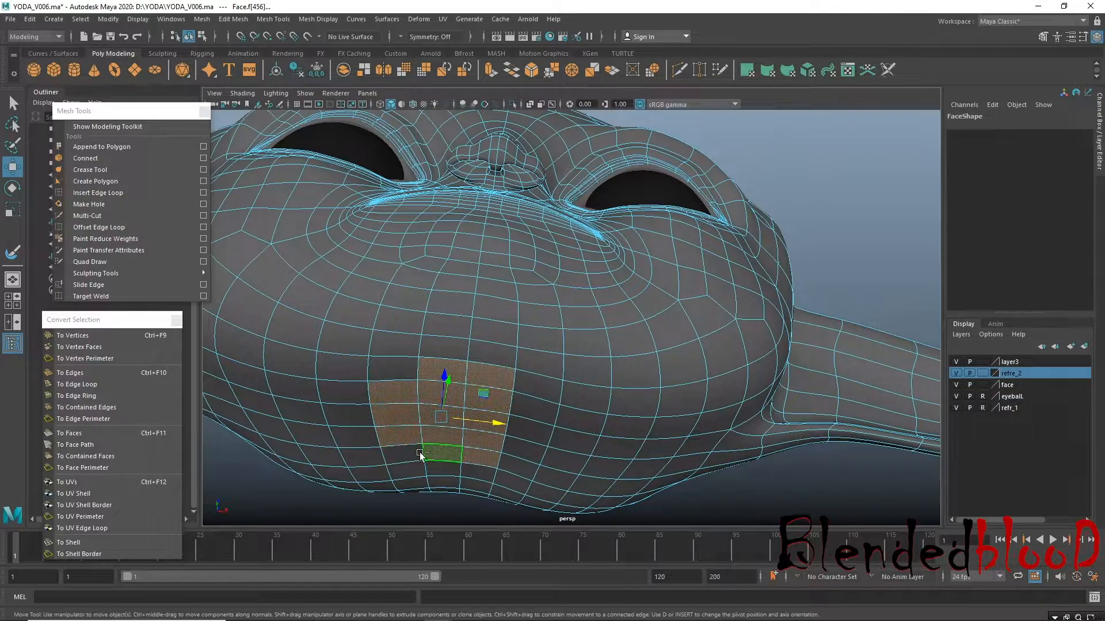
{"action": "left_click", "coordinate": [520, 463], "text": "shift"}
{"action": "left_click", "coordinate": [525, 442], "text": "shift"}
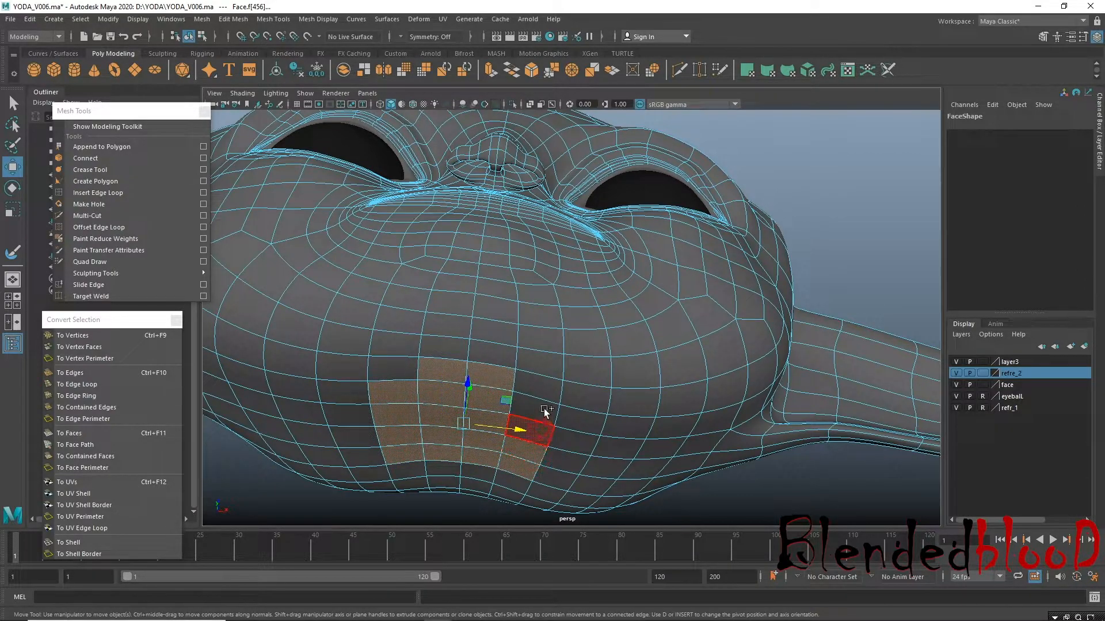
{"action": "left_click", "coordinate": [530, 421], "text": "shift"}
{"action": "left_click", "coordinate": [541, 388], "text": "shift"}
{"action": "left_click", "coordinate": [577, 398], "text": "shift"}
{"action": "left_click", "coordinate": [573, 417], "text": "shift"}
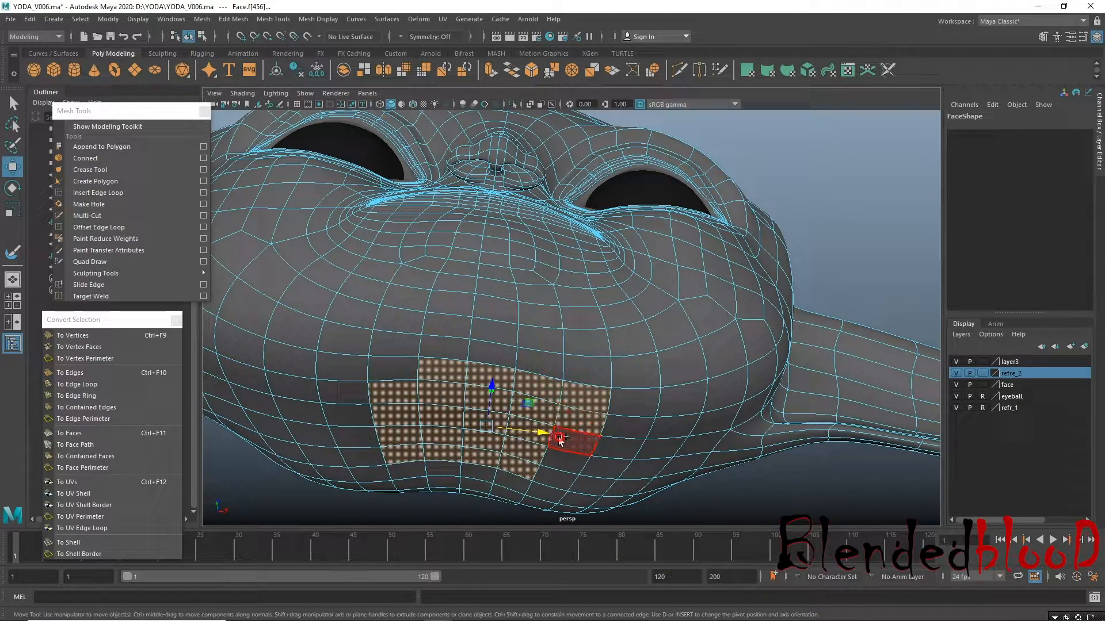
{"action": "left_click", "coordinate": [558, 438], "text": "shift"}
{"action": "left_click", "coordinate": [550, 465], "text": "shift"}
{"action": "left_click", "coordinate": [553, 477], "text": "shift"}
{"action": "left_click", "coordinate": [364, 461], "text": "shift"}
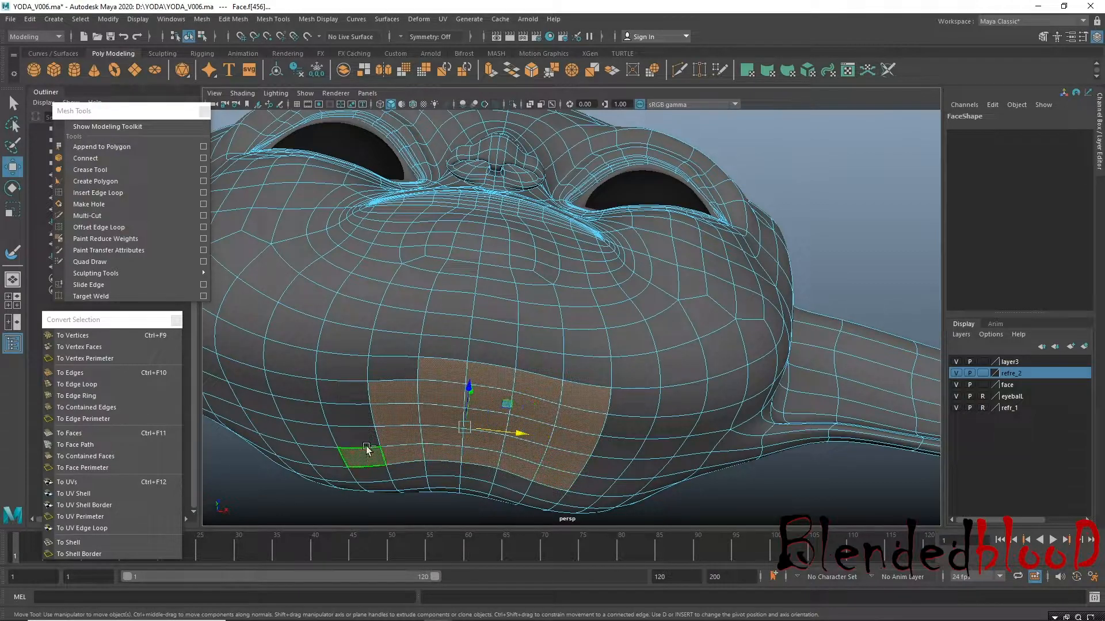
{"action": "left_click", "coordinate": [360, 435], "text": "shift"}
{"action": "left_click", "coordinate": [355, 414], "text": "shift"}
{"action": "left_click", "coordinate": [351, 393], "text": "shift"}
{"action": "left_click", "coordinate": [348, 372], "text": "shift"}
{"action": "left_click", "coordinate": [385, 370], "text": "shift"}
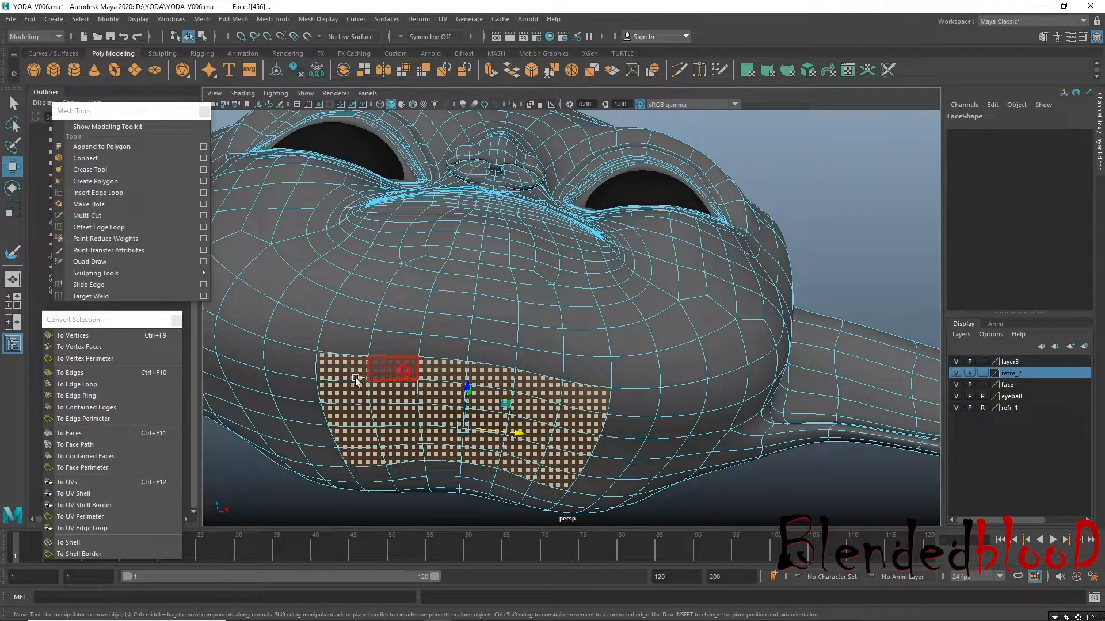
Add the outermost column of faces on both sides to complete the selected patch on the head's underside.
{"action": "left_click", "coordinate": [283, 389], "text": "shift"}
{"action": "left_click", "coordinate": [295, 406], "text": "shift"}
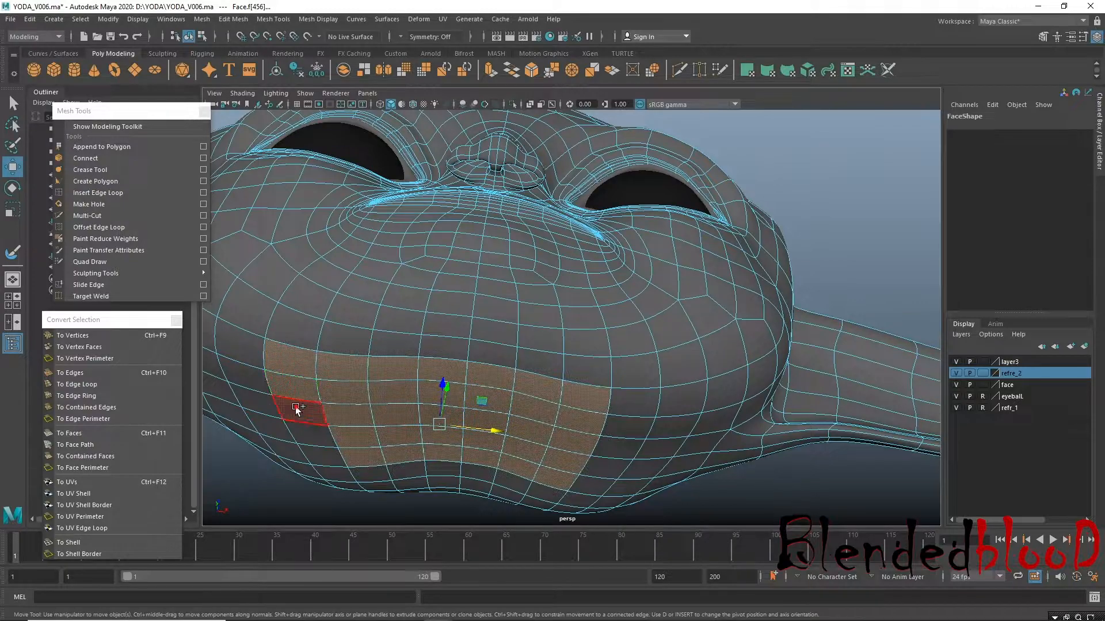
{"action": "left_click", "coordinate": [309, 433], "text": "shift"}
{"action": "left_click", "coordinate": [322, 461], "text": "shift"}
{"action": "left_click", "coordinate": [594, 485], "text": "shift"}
{"action": "left_click", "coordinate": [609, 465], "text": "shift"}
{"action": "left_click", "coordinate": [621, 447], "text": "shift"}
{"action": "left_click", "coordinate": [631, 427], "text": "shift"}
{"action": "left_click", "coordinate": [642, 405], "text": "shift"}
{"action": "left_click_drag", "start_coordinate": [643, 406], "coordinate": [714, 368], "text": "alt"}
{"action": "left_click", "coordinate": [539, 299], "text": "shift"}
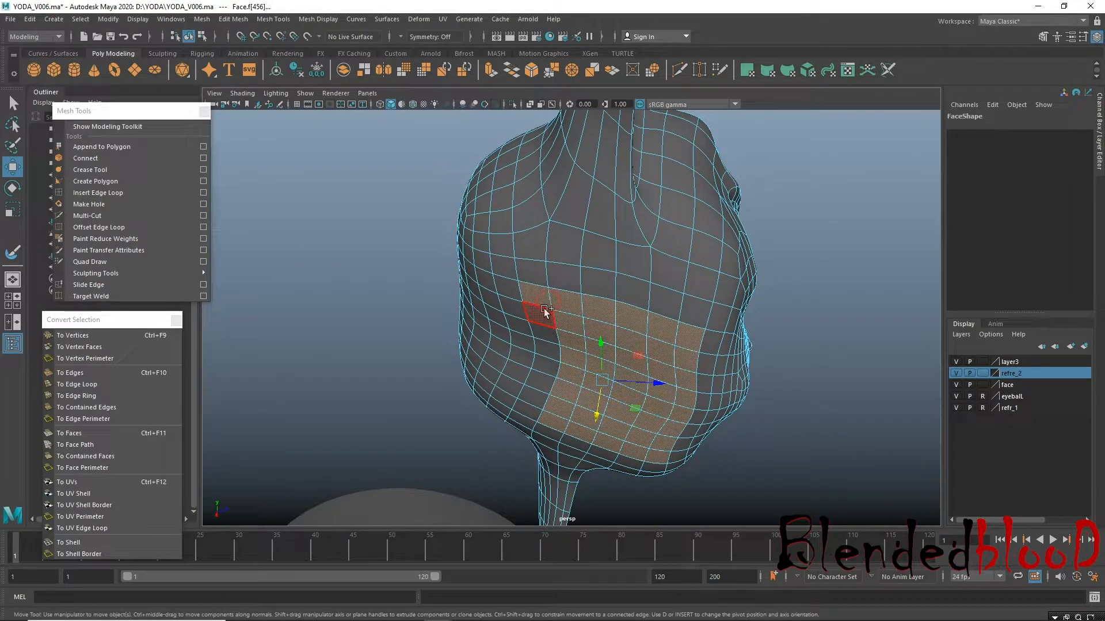
{"action": "left_click", "coordinate": [541, 369], "text": "shift"}
{"action": "left_click_drag", "start_coordinate": [526, 410], "coordinate": [434, 377], "text": "alt"}
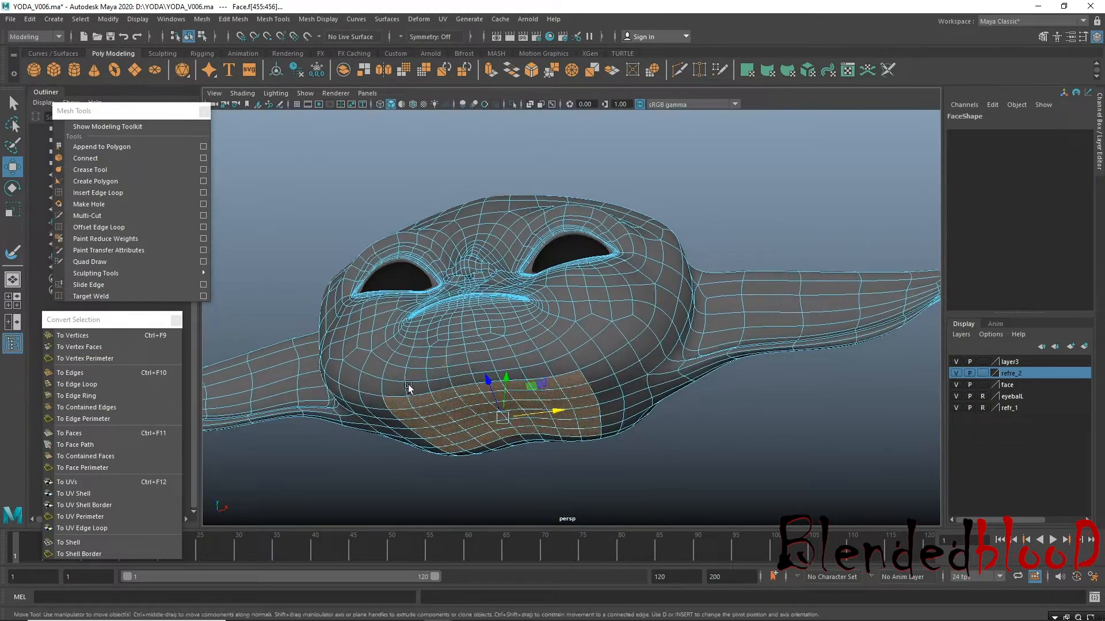
Extrude the selected faces on the head's underside and try scaling them inward to about 0.91.
{"action": "key", "text": "space"}
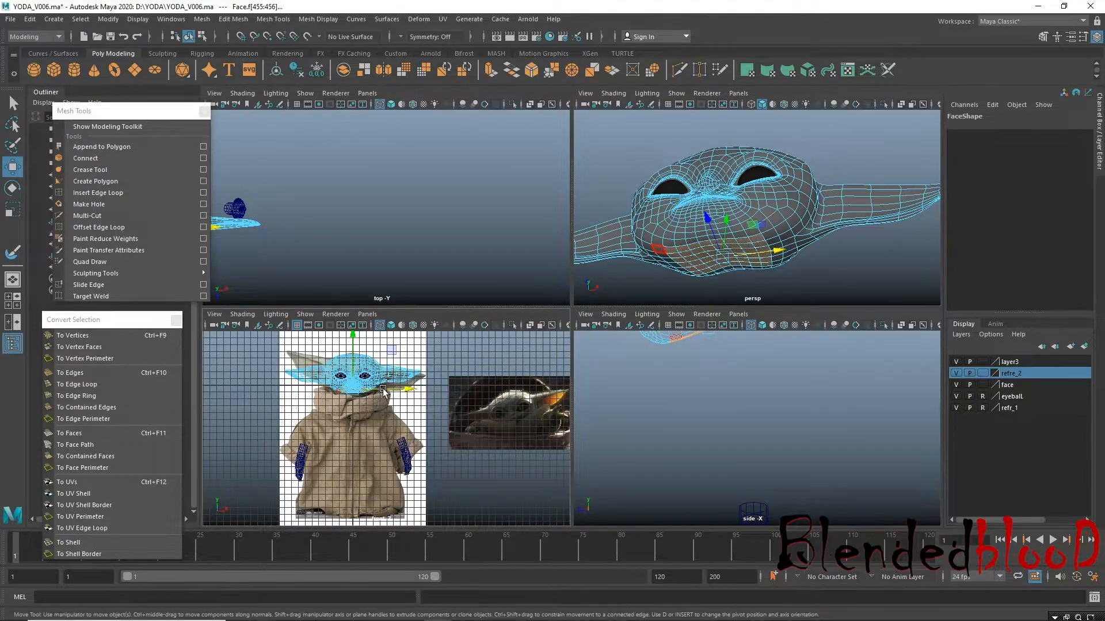
{"action": "key", "text": "space"}
{"action": "scroll", "coordinate": [509, 239], "scroll_direction": "up", "scroll_amount": 4}
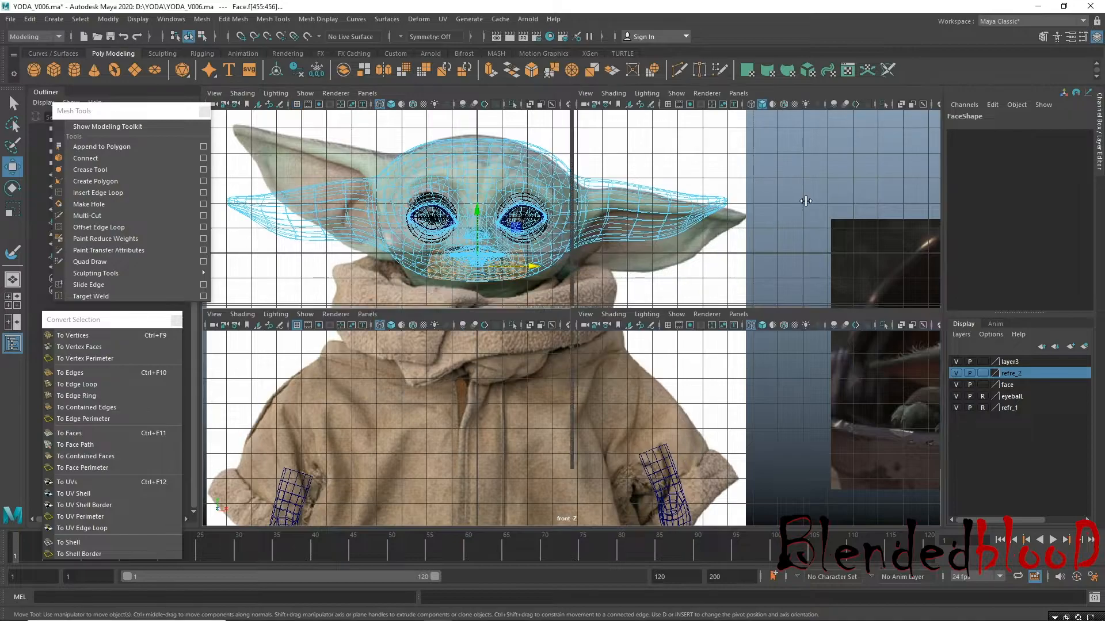
{"action": "key", "text": "space"}
{"action": "key", "text": "space"}
{"action": "left_click_drag", "start_coordinate": [748, 225], "coordinate": [782, 193], "text": "alt"}
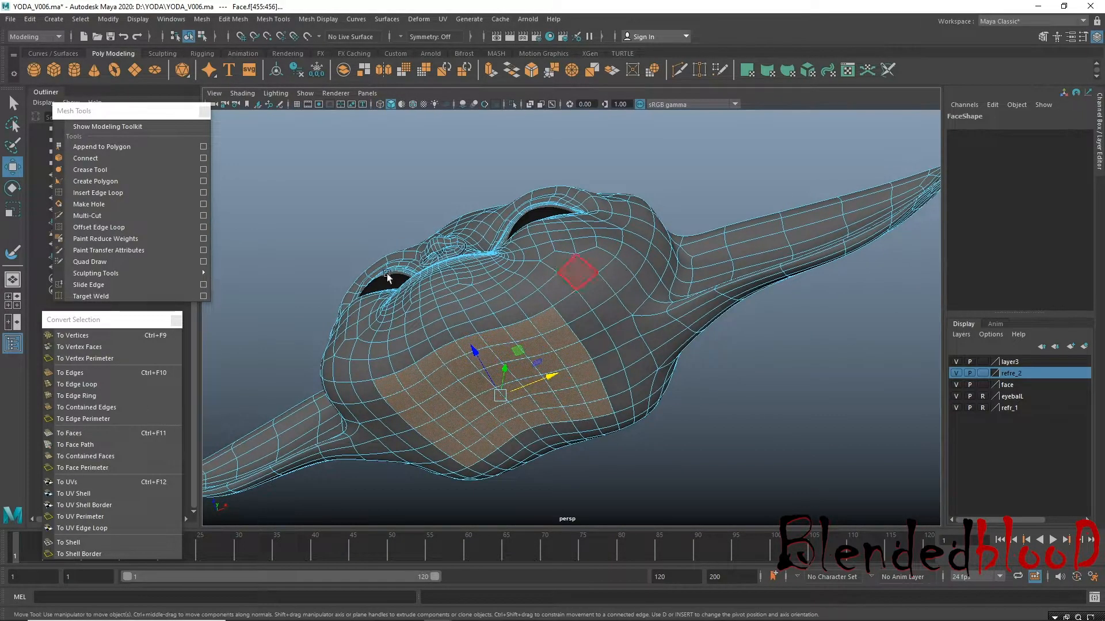
{"action": "key", "text": "q"}
{"action": "key", "text": "ctrl+e"}
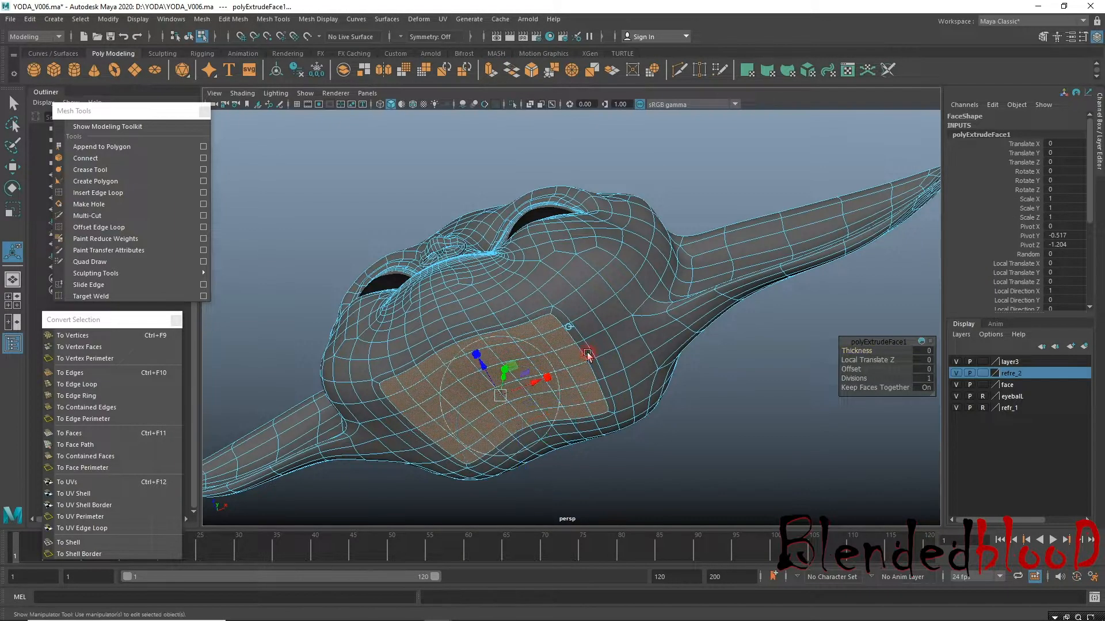
{"action": "key", "text": "1"}
{"action": "key", "text": "r"}
{"action": "left_click_drag", "start_coordinate": [499, 396], "coordinate": [485, 392]}
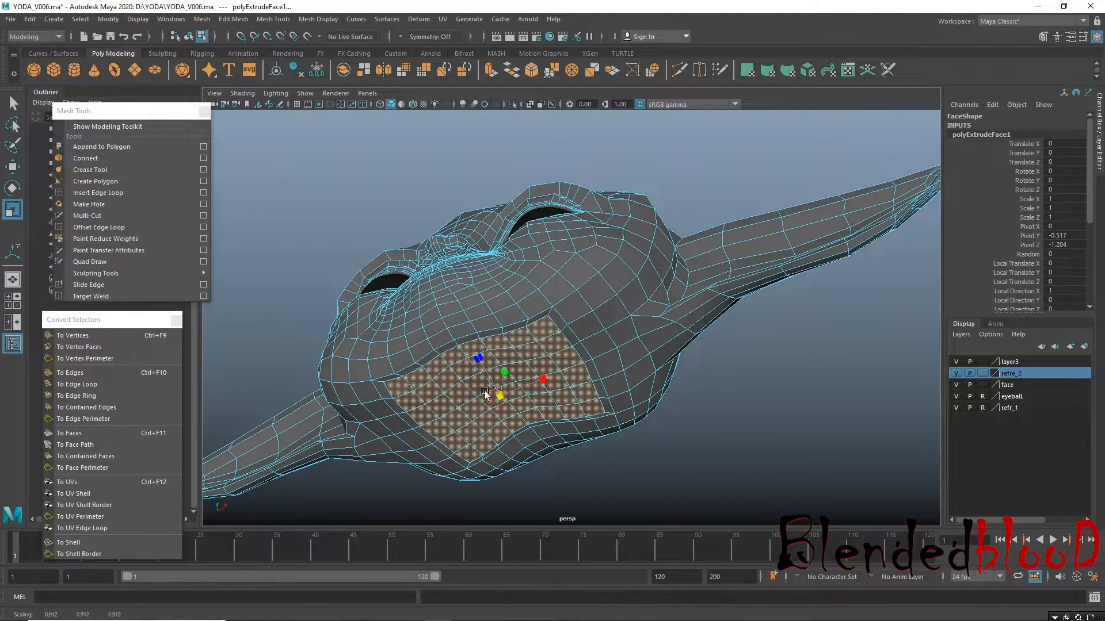
{"action": "key", "text": "w"}
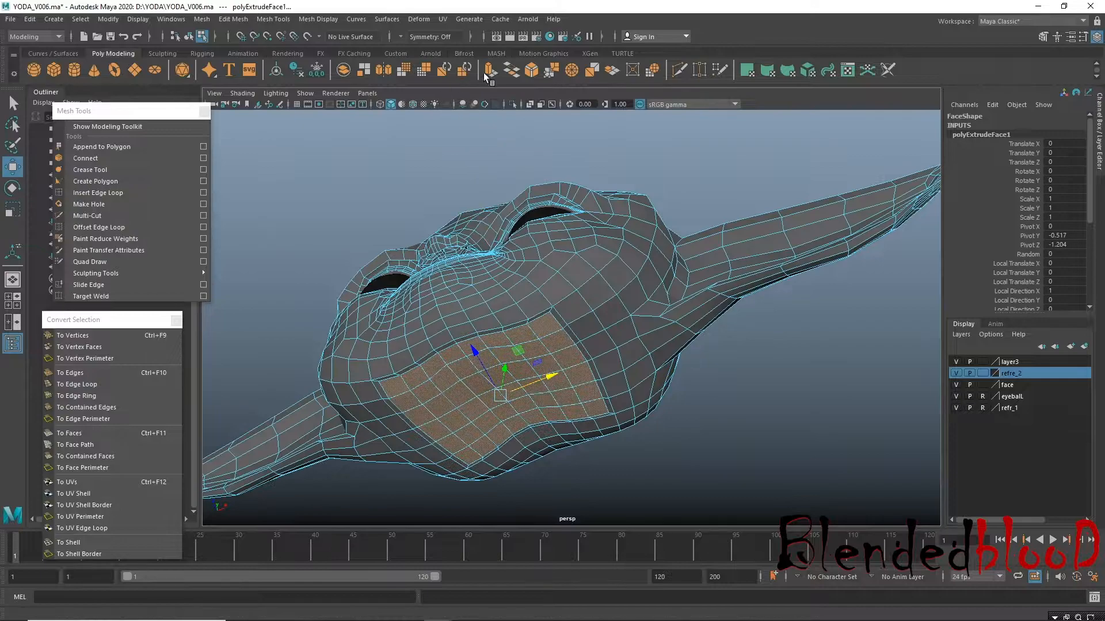
Extrude the selected faces under the head, move them down to form a neck, and delete the faces closing its lower end.
{"action": "left_click", "coordinate": [489, 70]}
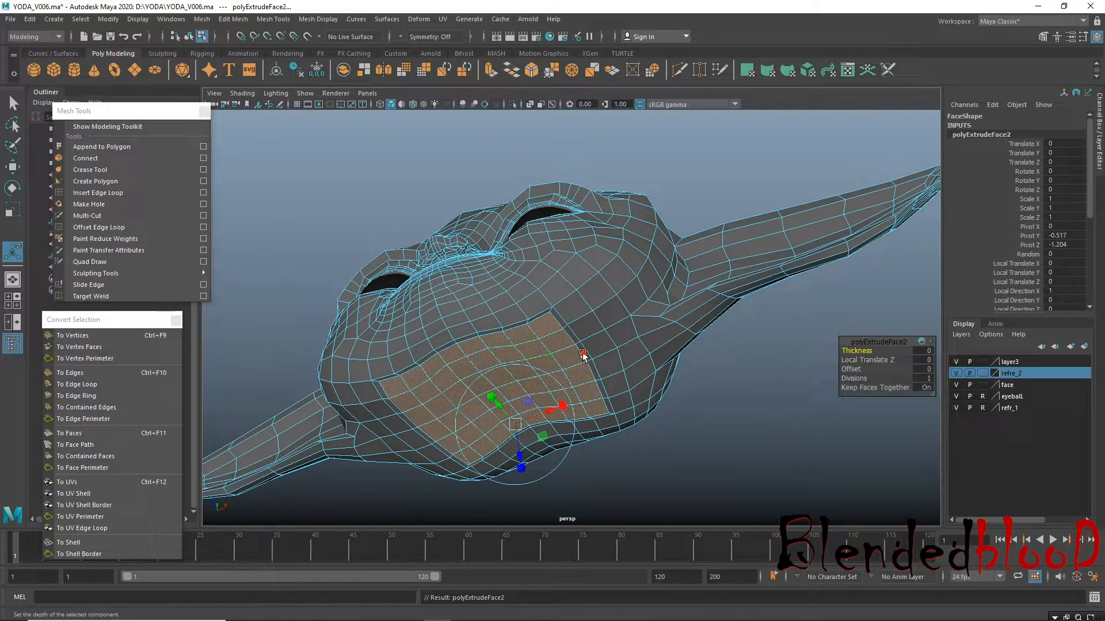
{"action": "key", "text": "w"}
{"action": "left_click_drag", "start_coordinate": [508, 365], "coordinate": [507, 379]}
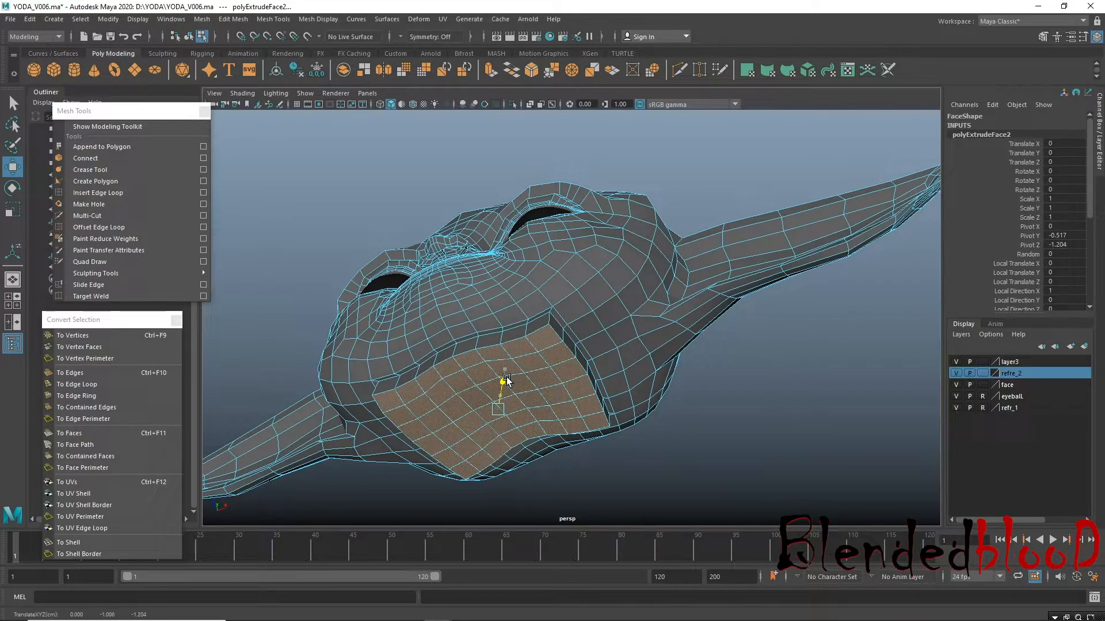
{"action": "mouse_move", "coordinate": [506, 381]}
{"action": "left_mouse_down"}
{"action": "mouse_move", "coordinate": [514, 425]}
{"action": "mouse_move", "coordinate": [522, 309]}
{"action": "mouse_move", "coordinate": [518, 351]}
{"action": "mouse_move", "coordinate": [540, 382]}
{"action": "mouse_move", "coordinate": [495, 387]}
{"action": "left_mouse_up"}
{"action": "left_click", "coordinate": [541, 384]}
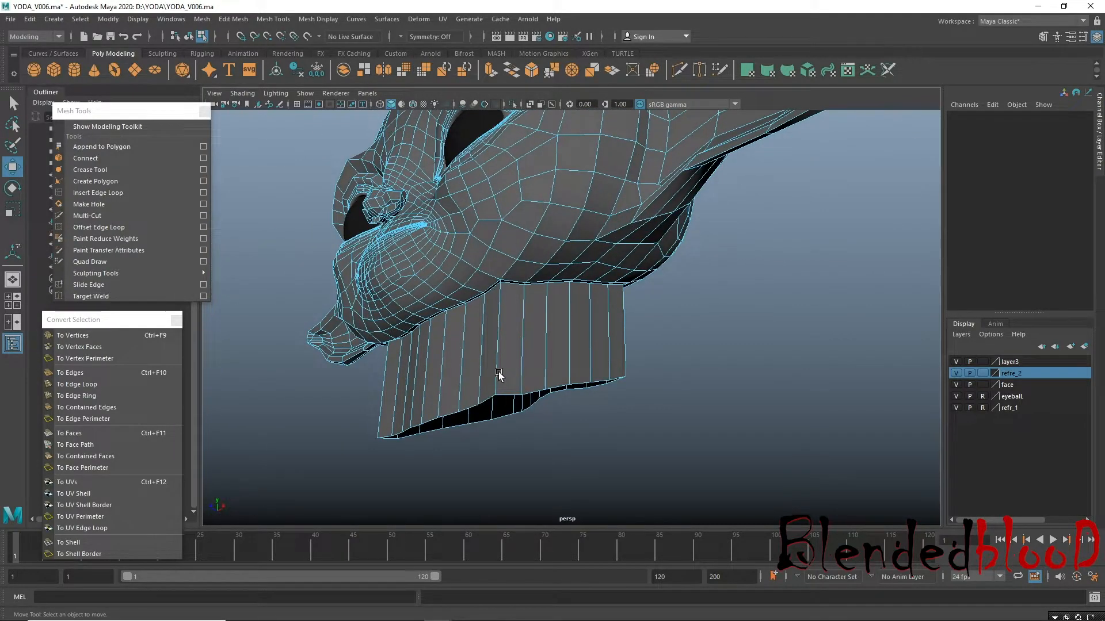
Insert three horizontal edge loops around the extruded neck, spaced along its height.
{"action": "left_click", "coordinate": [136, 192]}
{"action": "left_click", "coordinate": [498, 313]}
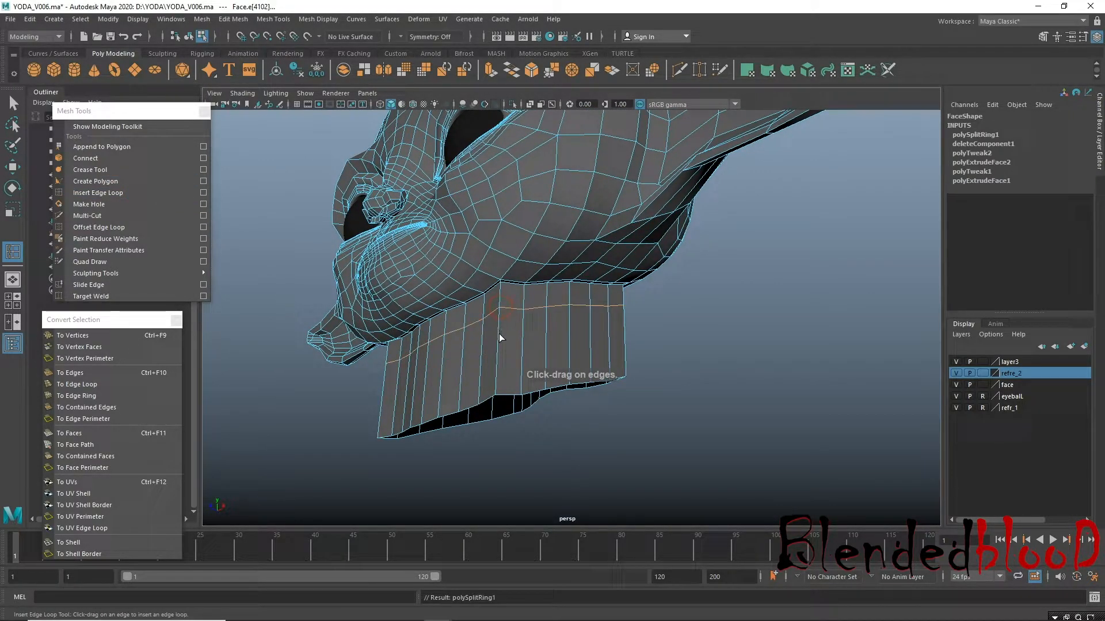
{"action": "left_click", "coordinate": [498, 337]}
{"action": "left_click", "coordinate": [493, 381]}
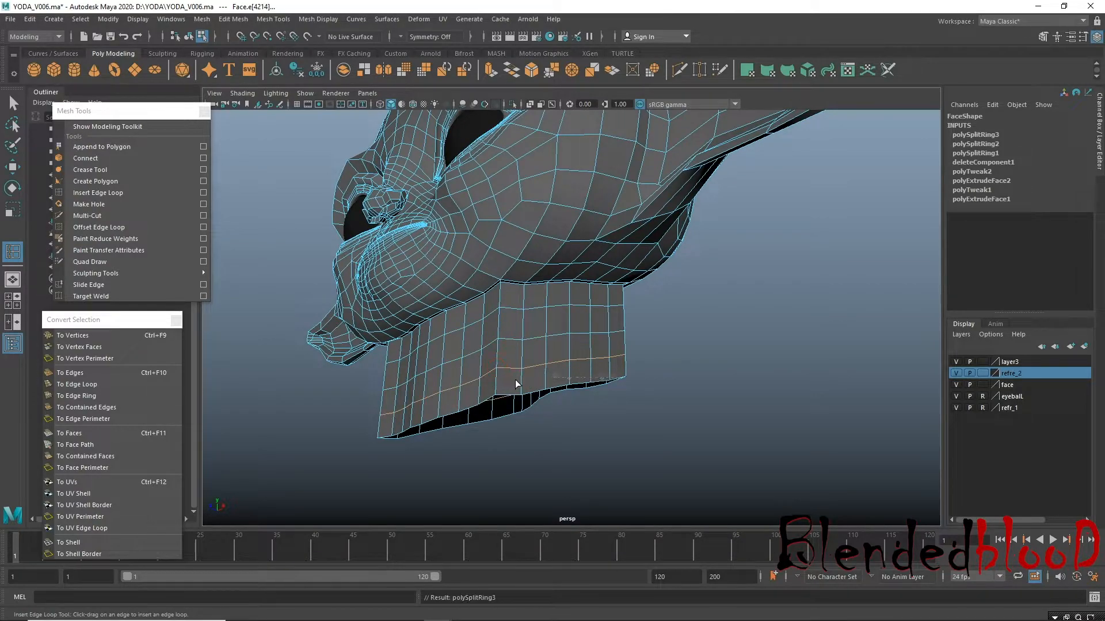
Select all horizontal edge loops of the neck, including its lower border and the seam with the head, and convert them to vertices.
{"action": "key", "text": "w"}
{"action": "double_click", "coordinate": [541, 393]}
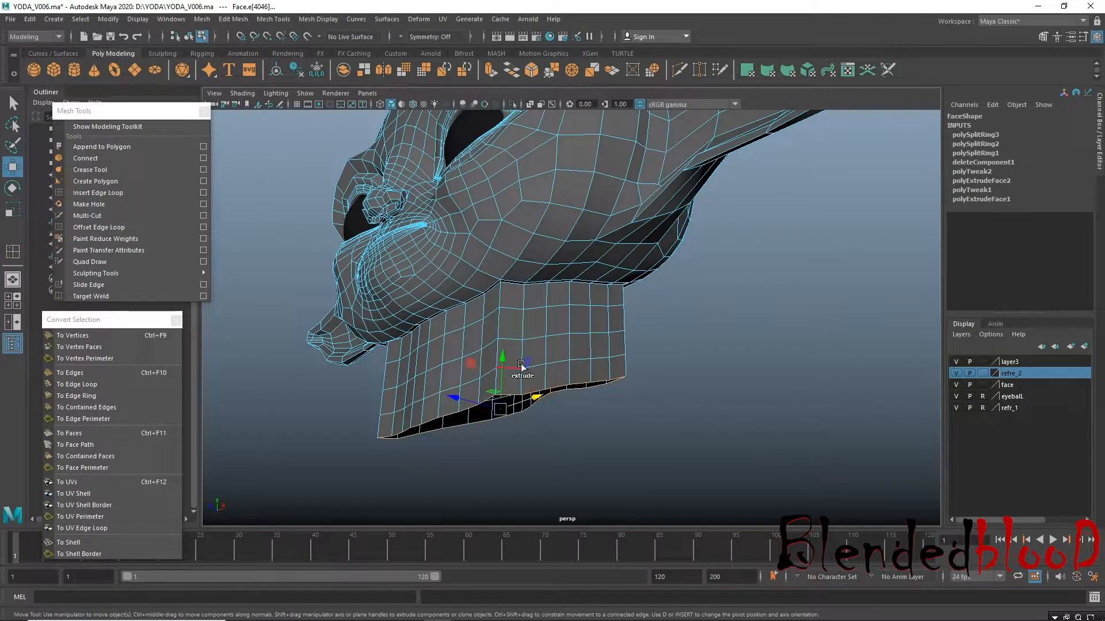
{"action": "double_click", "coordinate": [558, 362], "text": "shift"}
{"action": "double_click", "coordinate": [559, 301], "text": "shift"}
{"action": "double_click", "coordinate": [554, 284], "text": "shift"}
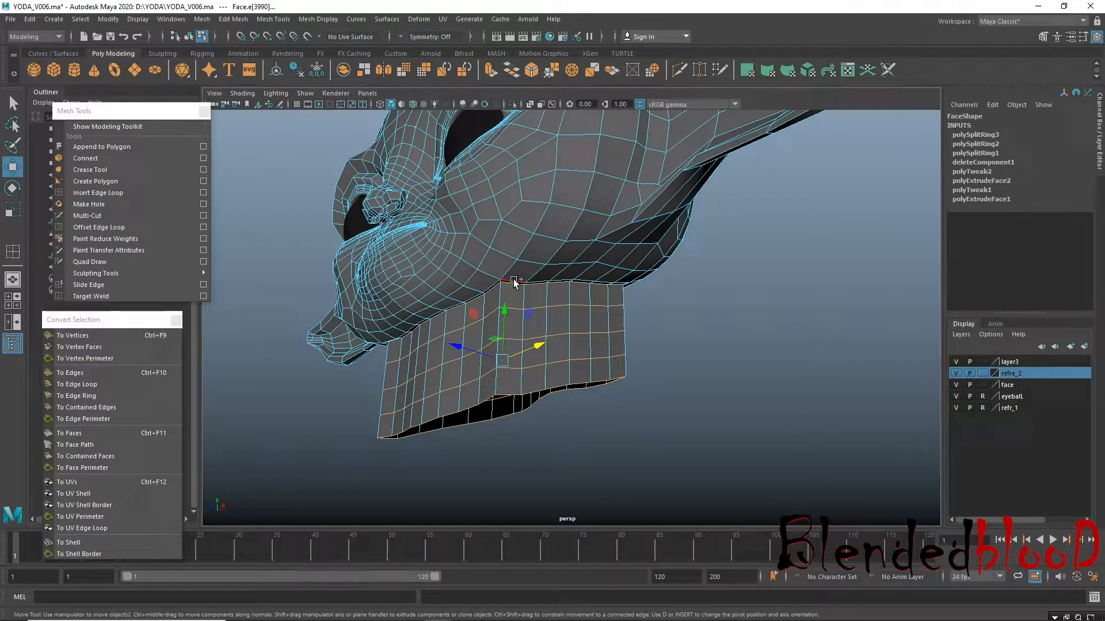
{"action": "double_click", "coordinate": [473, 298], "text": "shift"}
{"action": "left_click_drag", "start_coordinate": [643, 320], "coordinate": [567, 284], "text": "alt"}
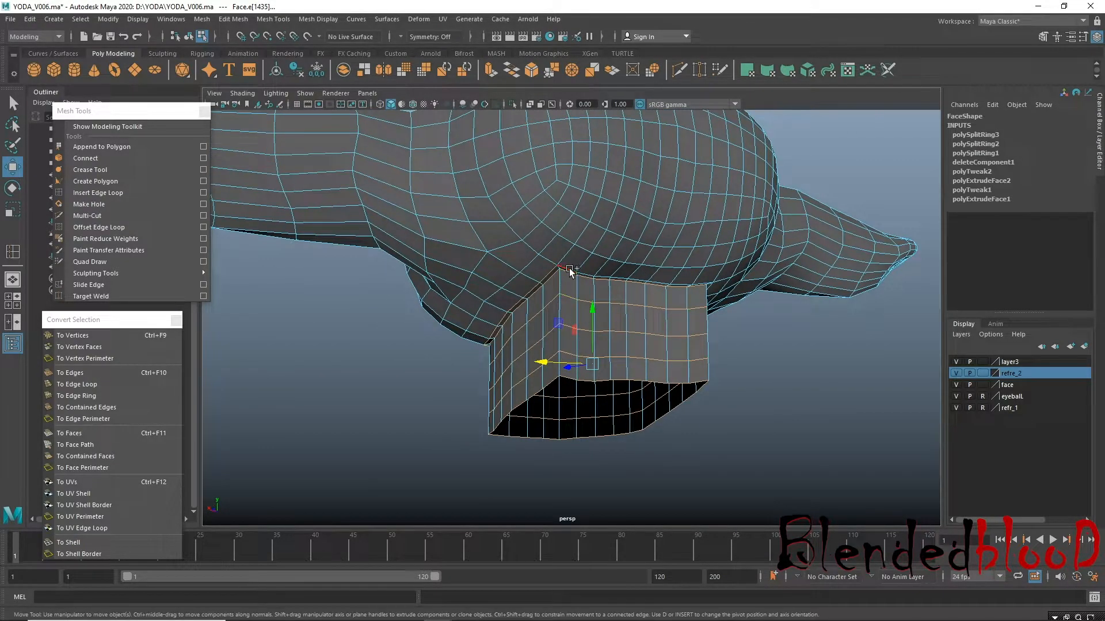
{"action": "double_click", "coordinate": [570, 270], "text": "shift"}
{"action": "left_click_drag", "start_coordinate": [744, 335], "coordinate": [644, 318], "text": "alt"}
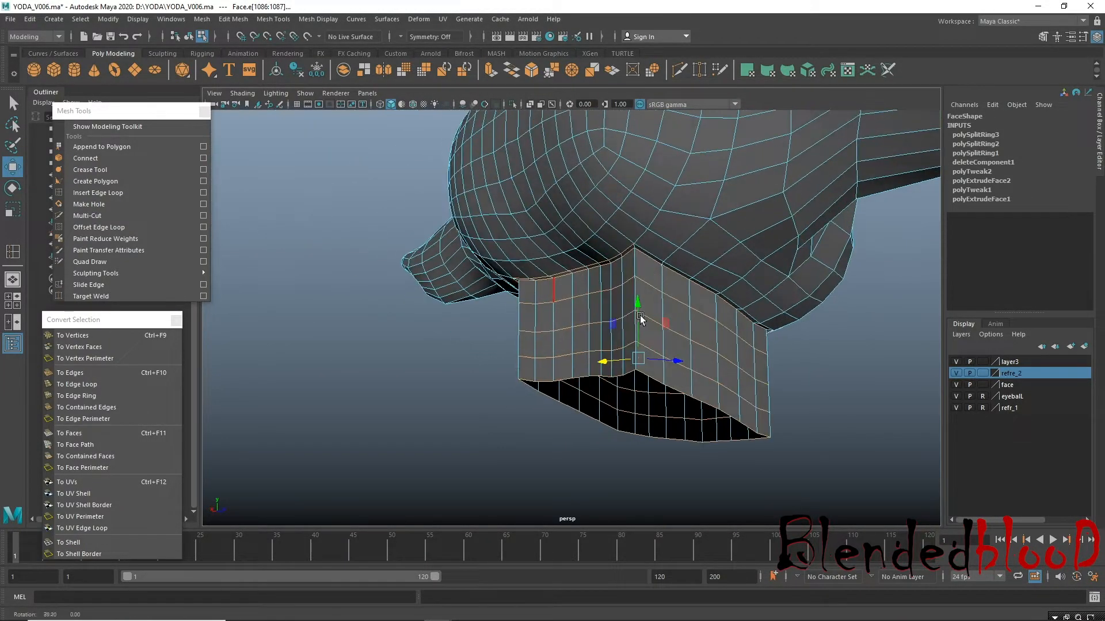
{"action": "double_click", "coordinate": [679, 271], "text": "shift"}
{"action": "left_click_drag", "start_coordinate": [660, 320], "coordinate": [684, 305], "text": "alt"}
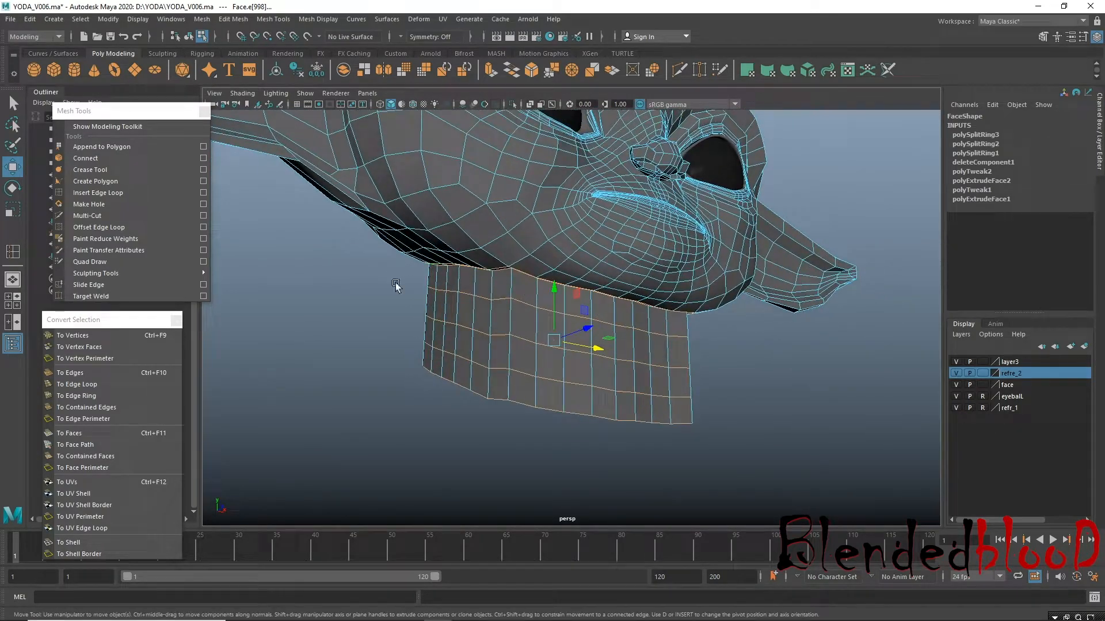
{"action": "left_click", "coordinate": [110, 336]}
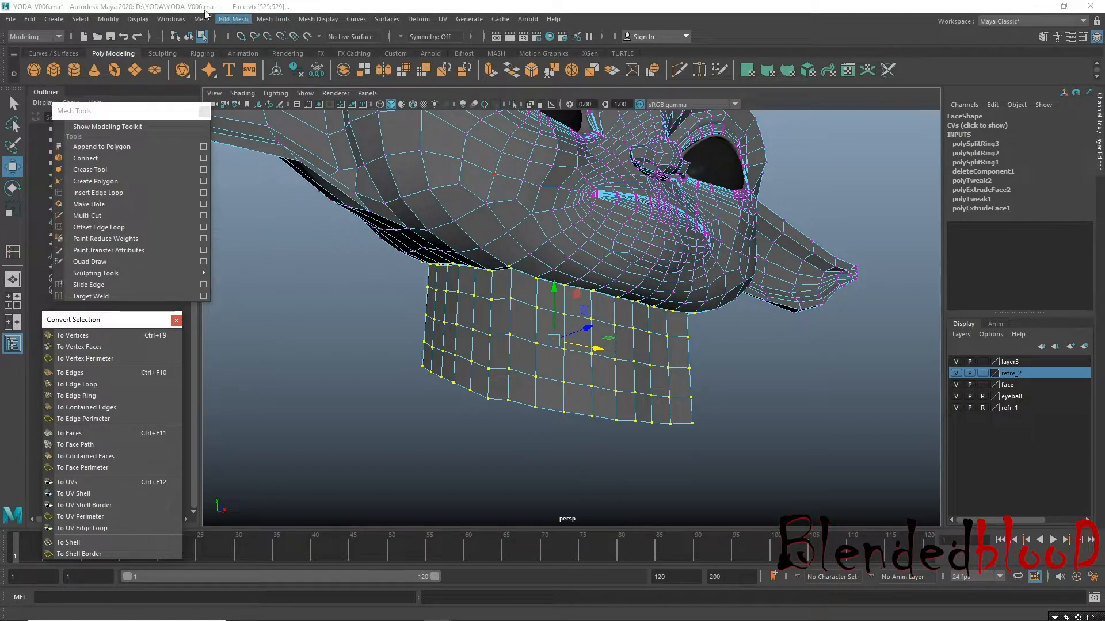
Delete the construction history on all objects and save the scene.
{"action": "left_click", "coordinate": [35, 19]}
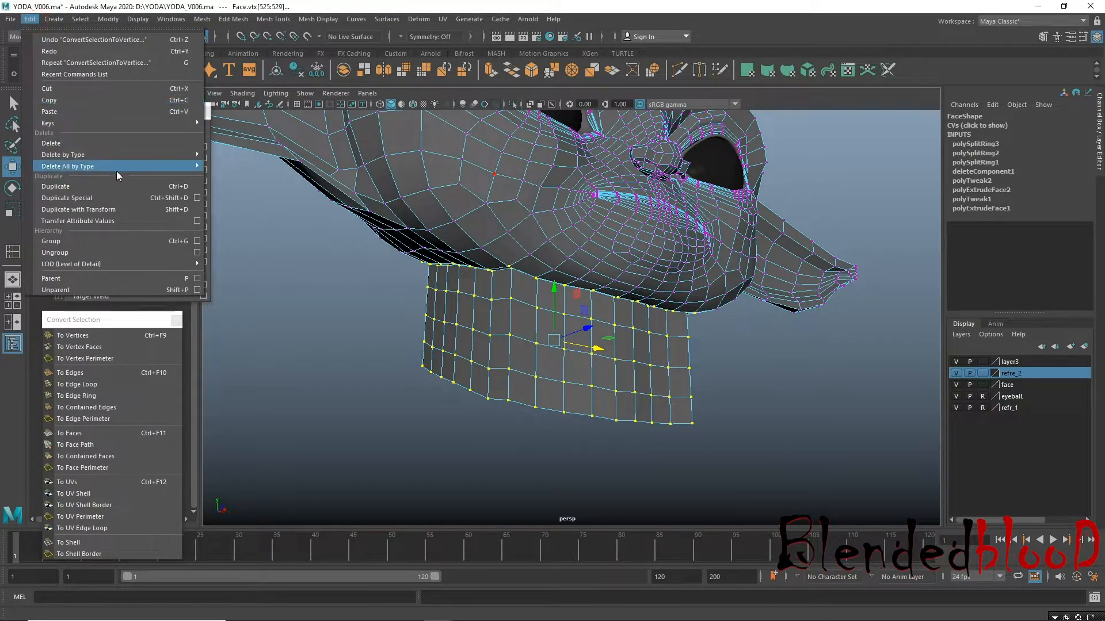
{"action": "mouse_move", "coordinate": [116, 166]}
{"action": "left_click", "coordinate": [238, 163]}
{"action": "key", "text": "ctrl+s"}
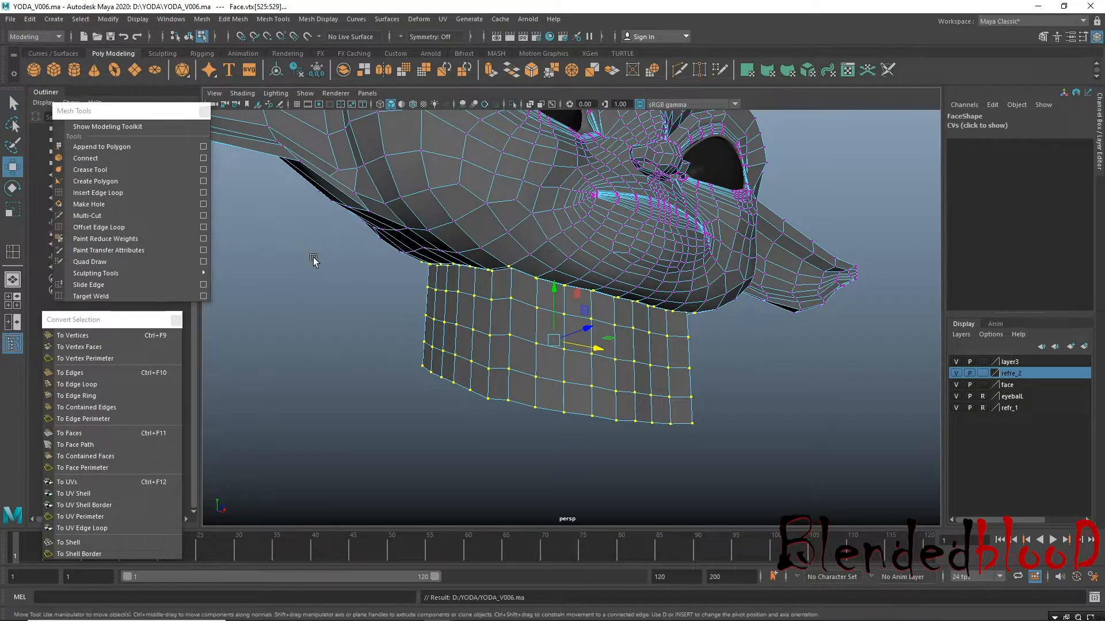
Relax the selected neck vertices with the Sculpt Geometry Tool at radius 0.9580, rounding the neck and its transition into the head.
{"action": "left_click", "coordinate": [387, 19]}
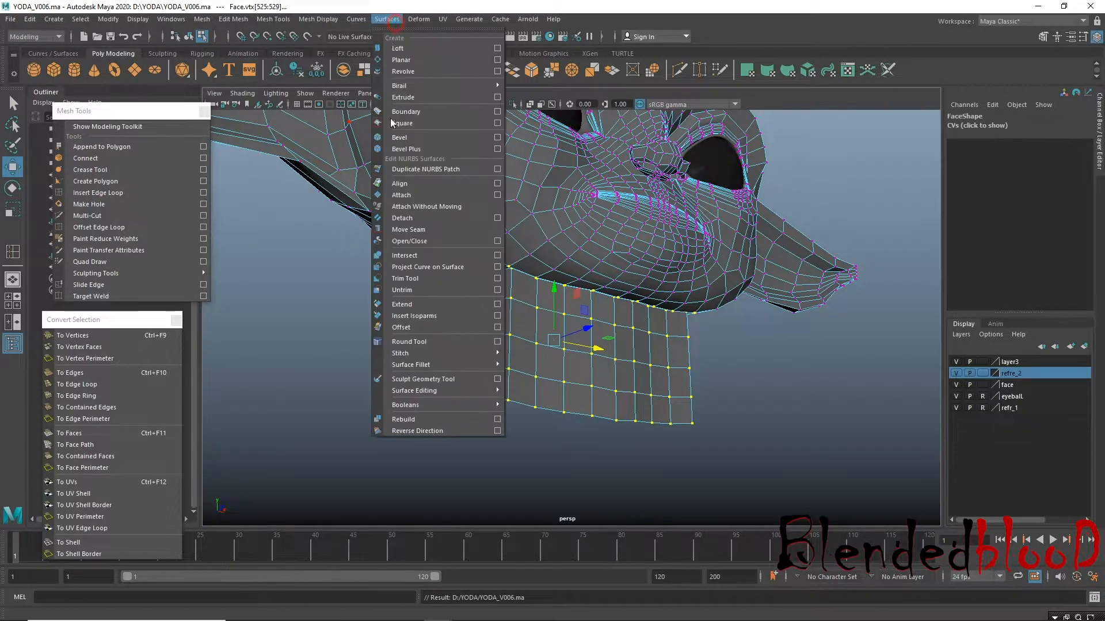
{"action": "left_click", "coordinate": [498, 378]}
{"action": "mouse_move", "coordinate": [575, 385]}
{"action": "left_mouse_down", "text": "alt"}
{"action": "mouse_move", "coordinate": [582, 351]}
{"action": "mouse_move", "coordinate": [570, 260]}
{"action": "mouse_move", "coordinate": [590, 264]}
{"action": "left_mouse_up", "text": "alt"}
{"action": "middle_click_drag", "start_coordinate": [479, 257], "coordinate": [528, 312], "text": "alt"}
{"action": "mouse_move", "coordinate": [528, 312]}
{"action": "left_mouse_down", "text": "alt"}
{"action": "mouse_move", "coordinate": [528, 298]}
{"action": "mouse_move", "coordinate": [575, 382]}
{"action": "mouse_move", "coordinate": [622, 382]}
{"action": "mouse_move", "coordinate": [523, 382]}
{"action": "mouse_move", "coordinate": [492, 278]}
{"action": "left_mouse_up", "text": "alt"}
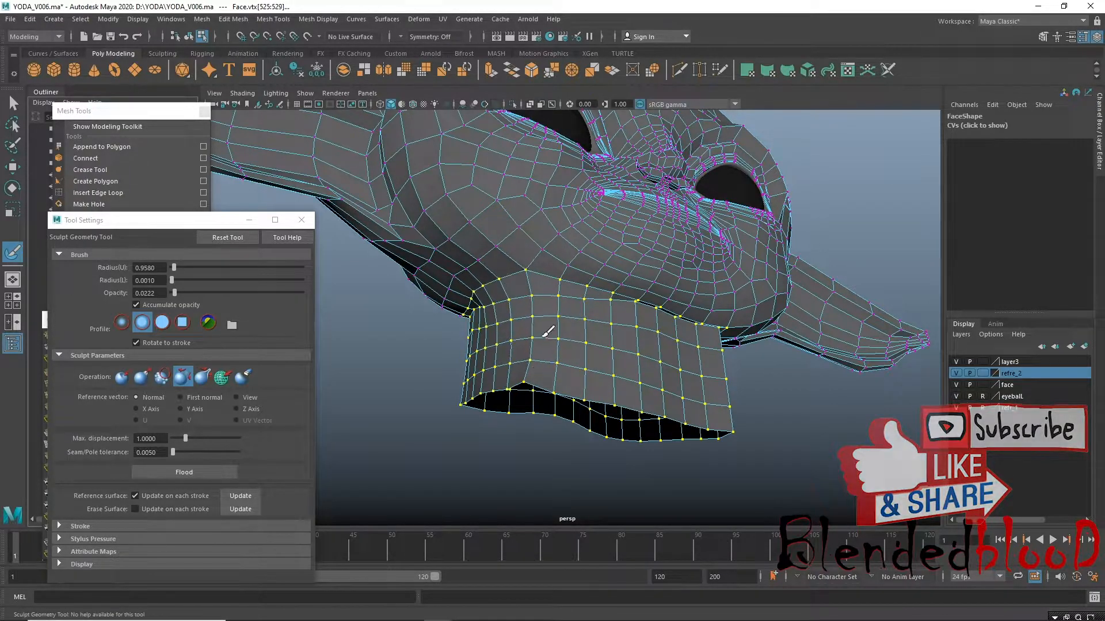
{"action": "mouse_move", "coordinate": [636, 320]}
{"action": "left_mouse_down"}
{"action": "mouse_move", "coordinate": [671, 323]}
{"action": "mouse_move", "coordinate": [710, 407]}
{"action": "left_mouse_up"}
{"action": "mouse_move", "coordinate": [740, 370]}
{"action": "left_mouse_down", "text": "alt"}
{"action": "mouse_move", "coordinate": [672, 377]}
{"action": "mouse_move", "coordinate": [569, 318]}
{"action": "mouse_move", "coordinate": [551, 293]}
{"action": "mouse_move", "coordinate": [614, 458]}
{"action": "mouse_move", "coordinate": [638, 365]}
{"action": "mouse_move", "coordinate": [641, 393]}
{"action": "left_mouse_up", "text": "alt"}
{"action": "left_click_drag", "start_coordinate": [627, 333], "coordinate": [557, 346], "text": "alt"}
{"action": "mouse_move", "coordinate": [604, 373]}
{"action": "left_mouse_down", "text": "alt"}
{"action": "mouse_move", "coordinate": [627, 345]}
{"action": "mouse_move", "coordinate": [518, 399]}
{"action": "left_mouse_up", "text": "alt"}
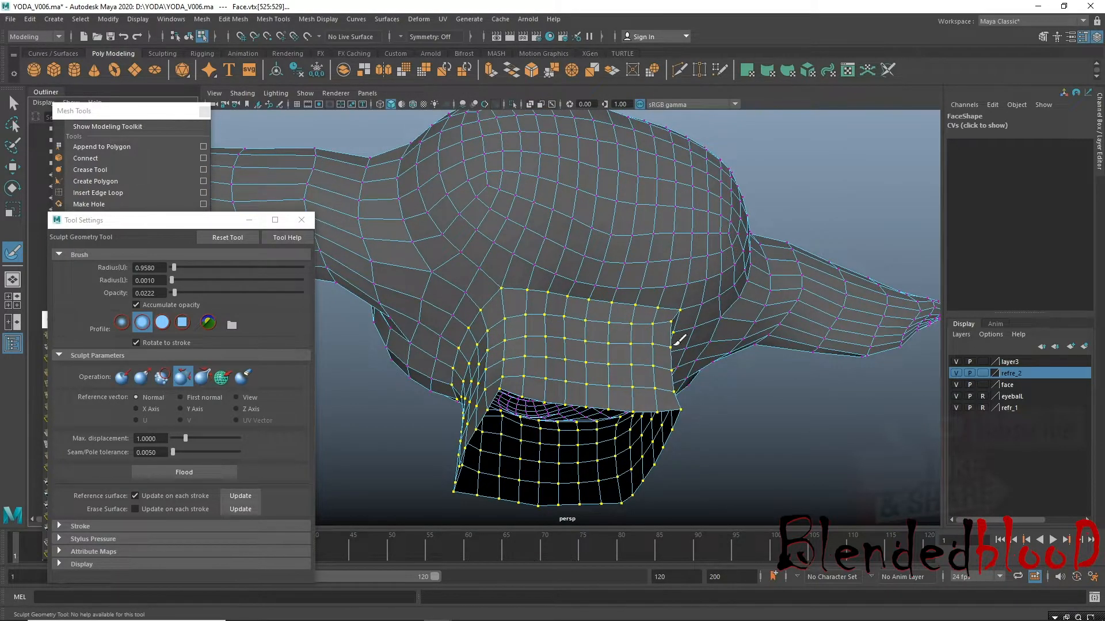
{"action": "mouse_move", "coordinate": [691, 354]}
{"action": "left_mouse_down", "text": "alt"}
{"action": "mouse_move", "coordinate": [712, 357]}
{"action": "mouse_move", "coordinate": [615, 326]}
{"action": "left_mouse_up", "text": "alt"}
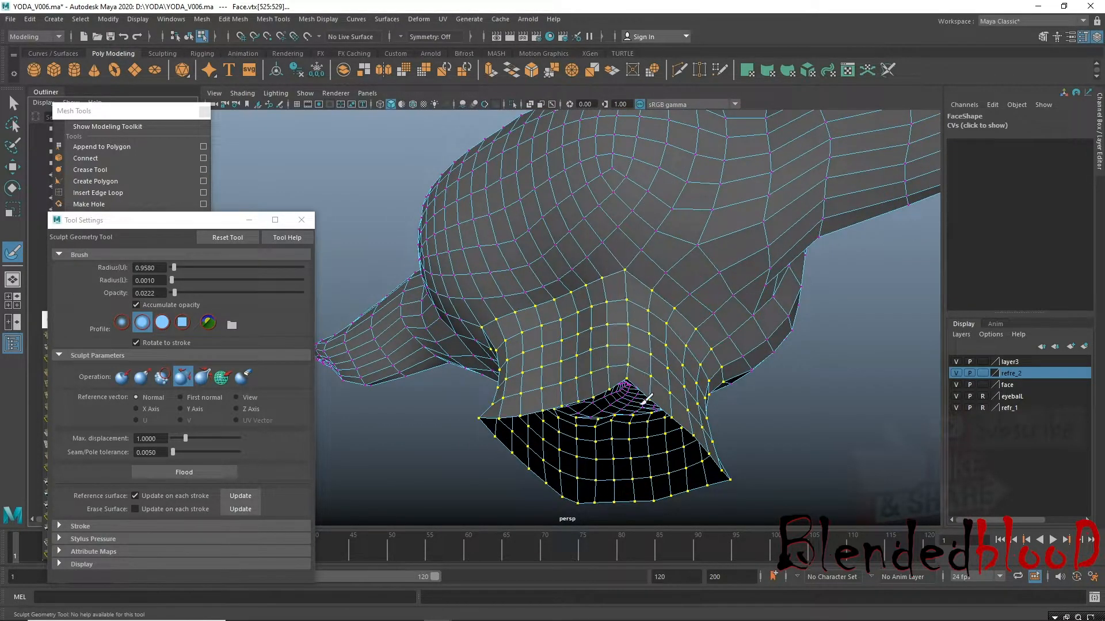
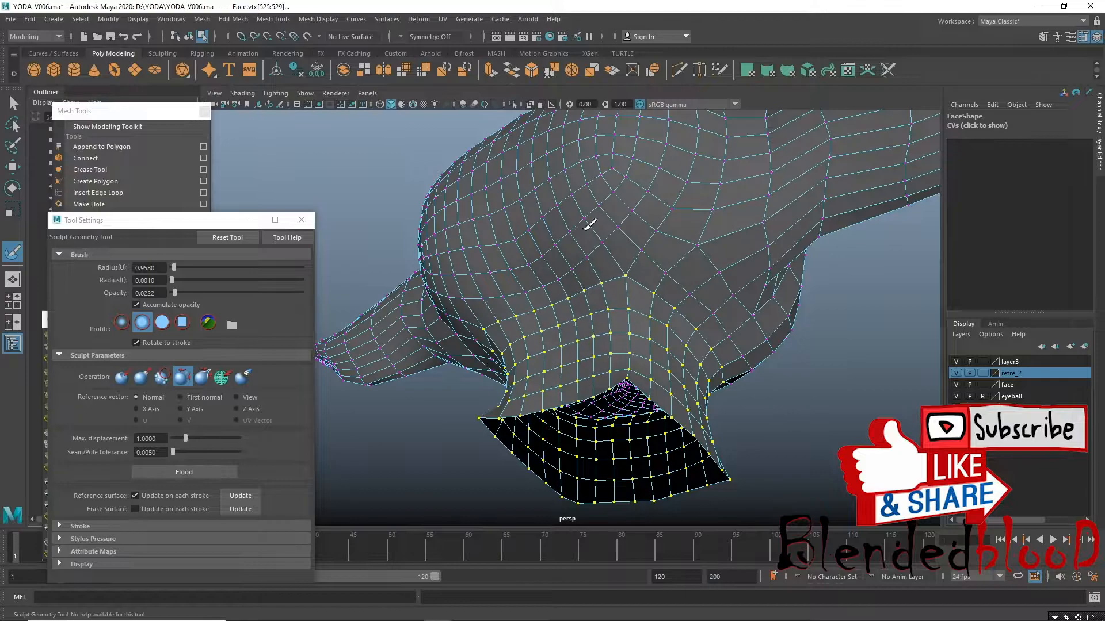
{"action": "left_click_drag", "start_coordinate": [697, 313], "coordinate": [546, 338], "text": "alt"}
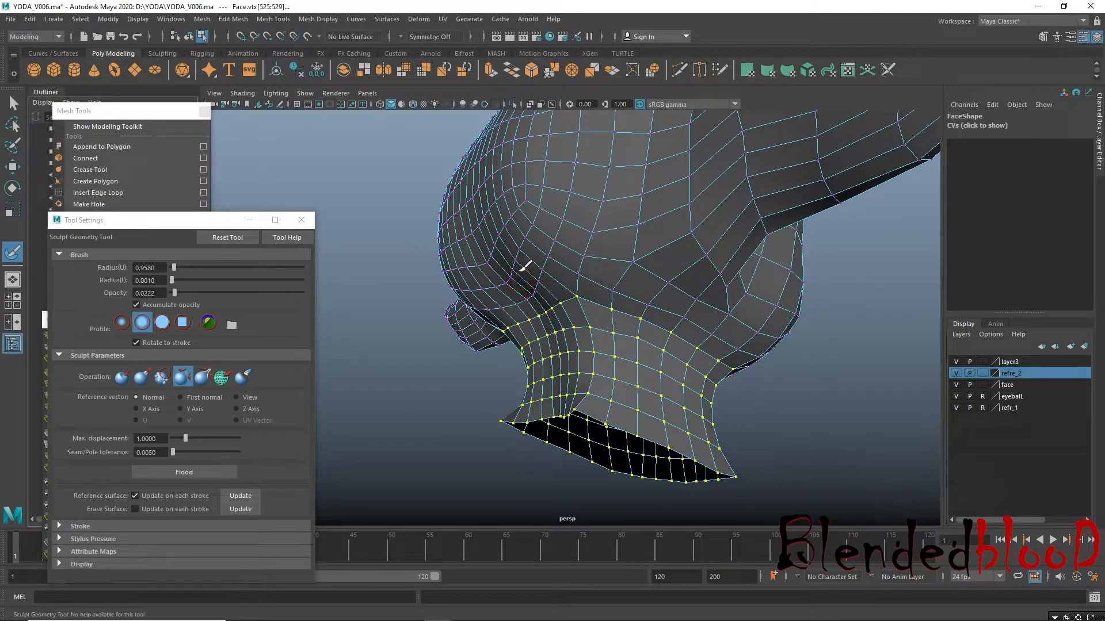
Enlarge the sculpt brush radius to 1.7641 and relax the neck evenly around its sides, front and back.
{"action": "mouse_move", "coordinate": [560, 377]}
{"action": "left_mouse_down"}
{"action": "mouse_move", "coordinate": [621, 374]}
{"action": "mouse_move", "coordinate": [607, 399]}
{"action": "left_mouse_up"}
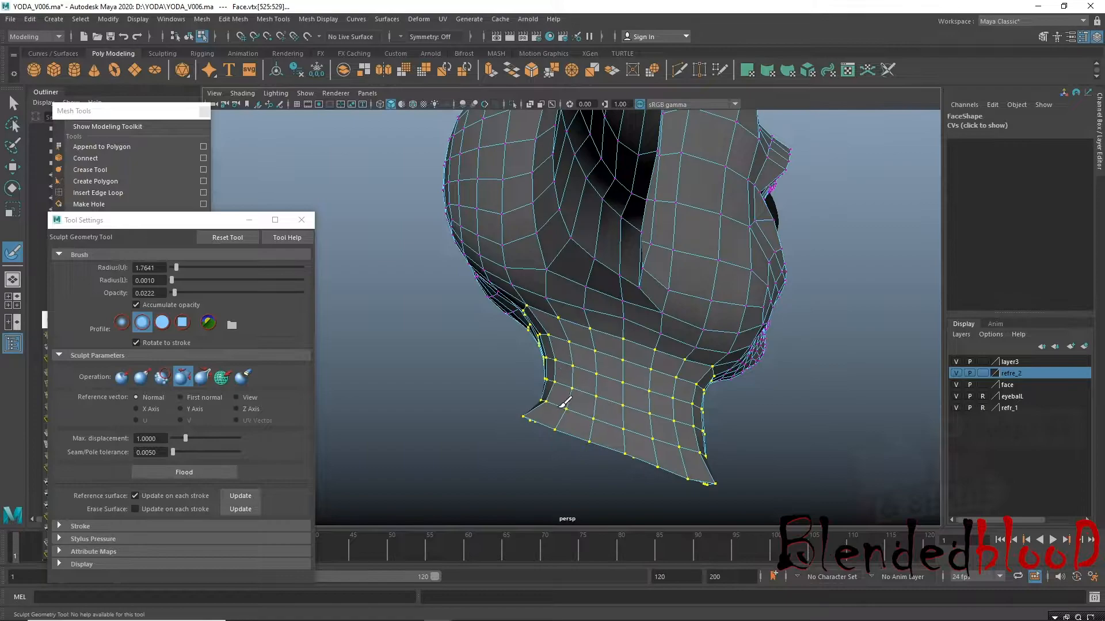
{"action": "left_click_drag", "start_coordinate": [671, 439], "coordinate": [496, 326], "text": "alt"}
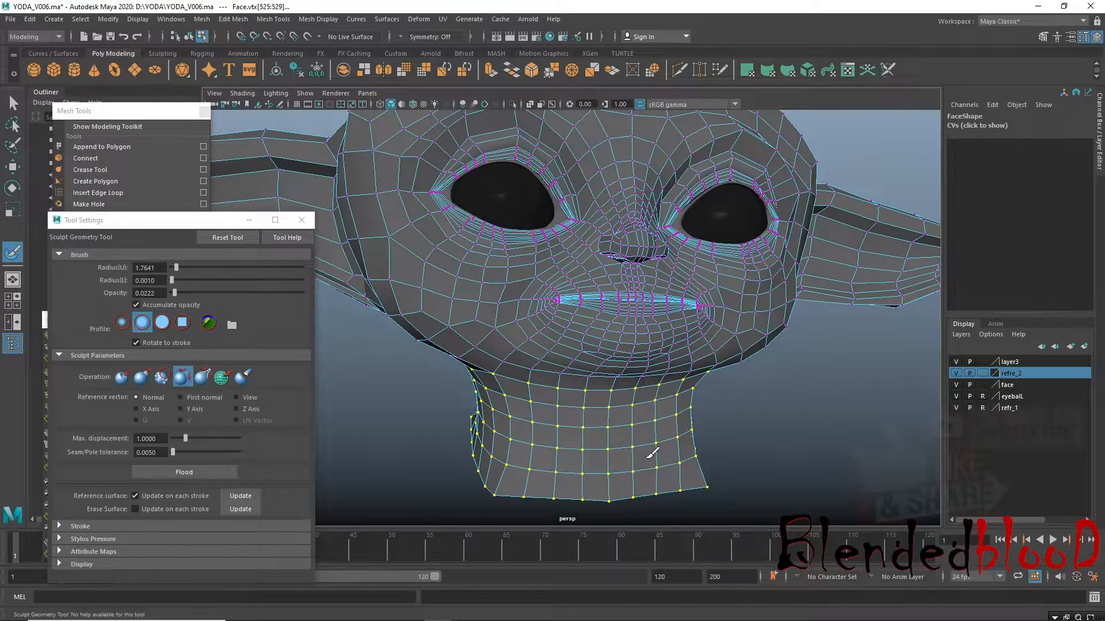
{"action": "left_click_drag", "start_coordinate": [581, 483], "coordinate": [469, 410], "text": "alt"}
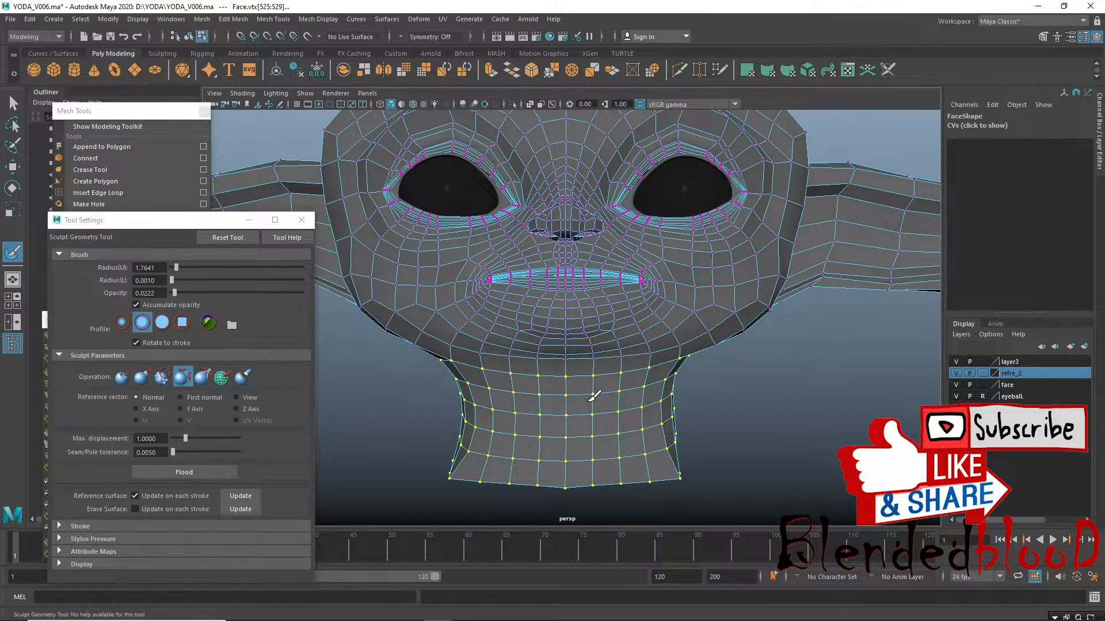
{"action": "left_click_drag", "start_coordinate": [634, 471], "coordinate": [544, 427], "text": "alt"}
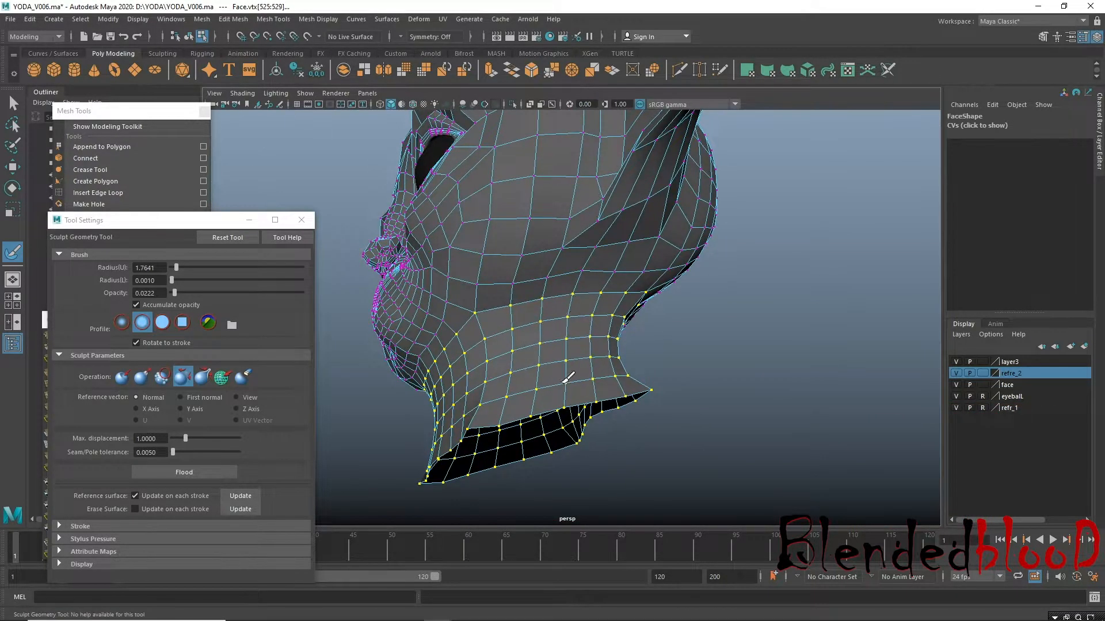
{"action": "left_click_drag", "start_coordinate": [647, 451], "coordinate": [524, 377], "text": "alt"}
{"action": "left_click_drag", "start_coordinate": [762, 403], "coordinate": [653, 435], "text": "alt"}
{"action": "left_click_drag", "start_coordinate": [830, 475], "coordinate": [615, 327], "text": "alt"}
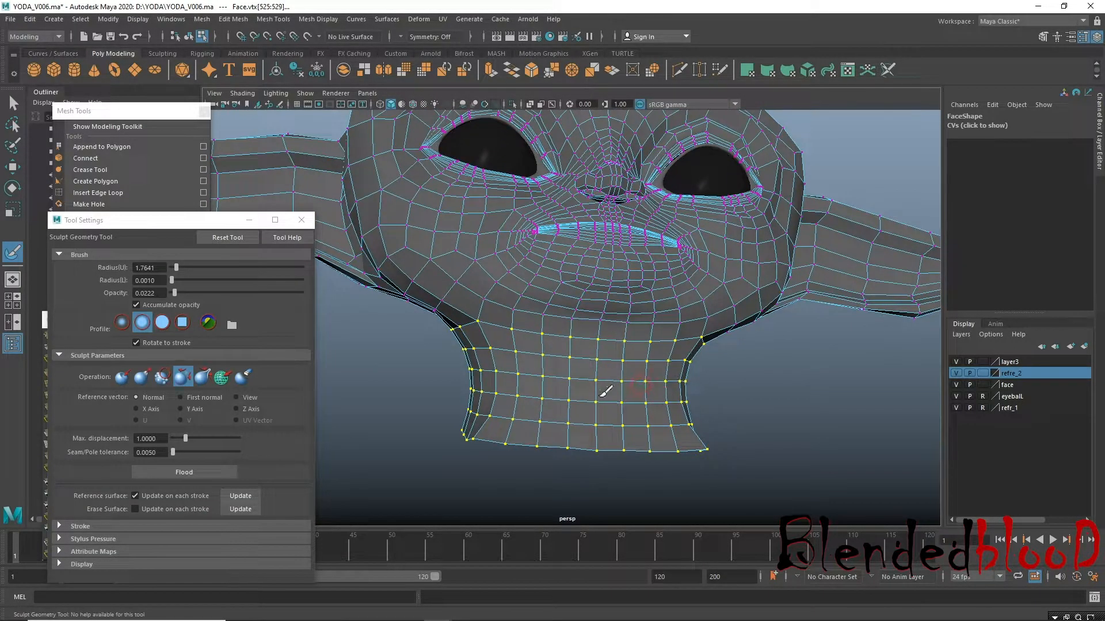
Leave sculpting, close the tool settings, and delete the lowest ring of faces on the neck.
{"action": "key", "text": "w"}
{"action": "mouse_move", "coordinate": [578, 292]}
{"action": "right_mouse_down"}
{"action": "mouse_move", "coordinate": [581, 411]}
{"action": "mouse_move", "coordinate": [577, 324]}
{"action": "right_mouse_up"}
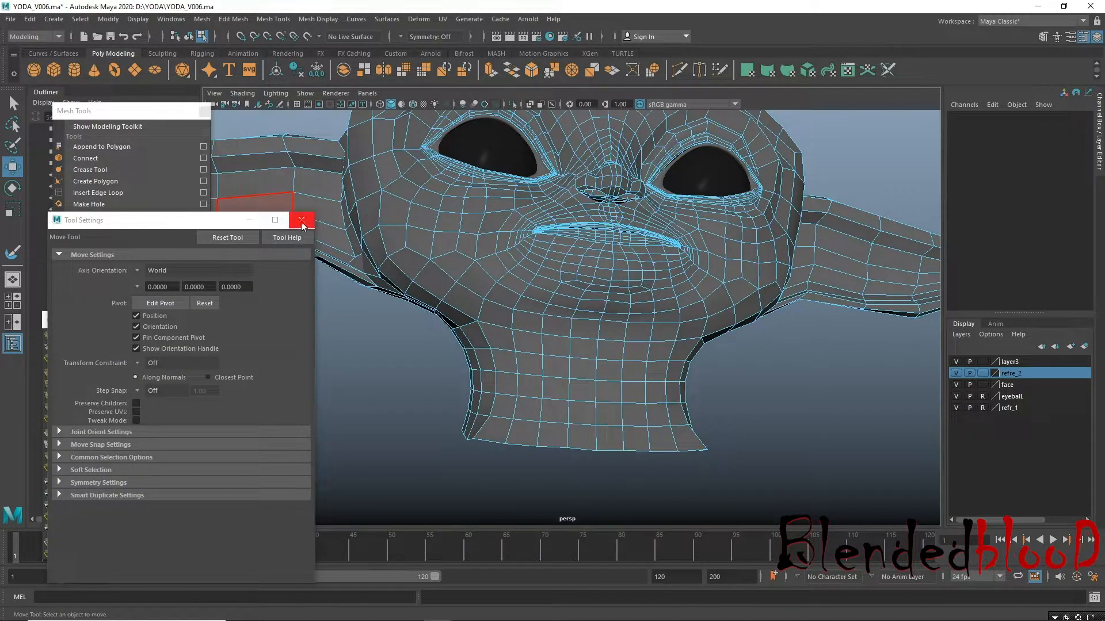
{"action": "left_click", "coordinate": [301, 220]}
{"action": "left_click", "coordinate": [582, 442]}
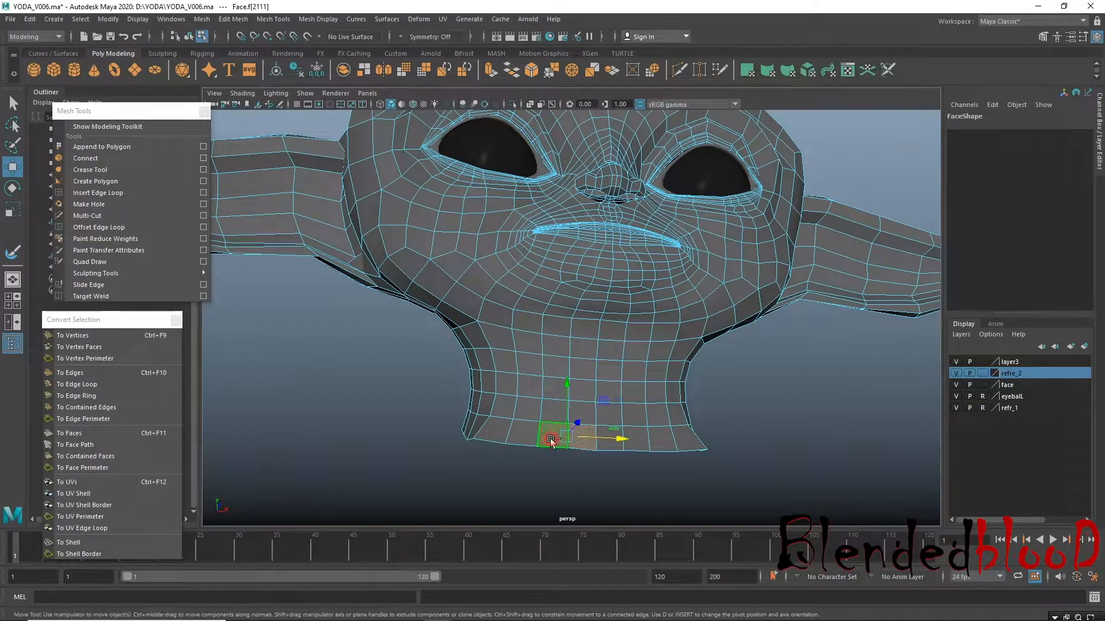
{"action": "double_click", "coordinate": [549, 442]}
{"action": "key", "text": "Delete"}
Select the whole head mesh in object mode and delete the history on all objects.
{"action": "left_click_drag", "start_coordinate": [498, 407], "coordinate": [642, 426], "text": "alt"}
{"action": "left_click_drag", "start_coordinate": [694, 397], "coordinate": [525, 367], "text": "alt"}
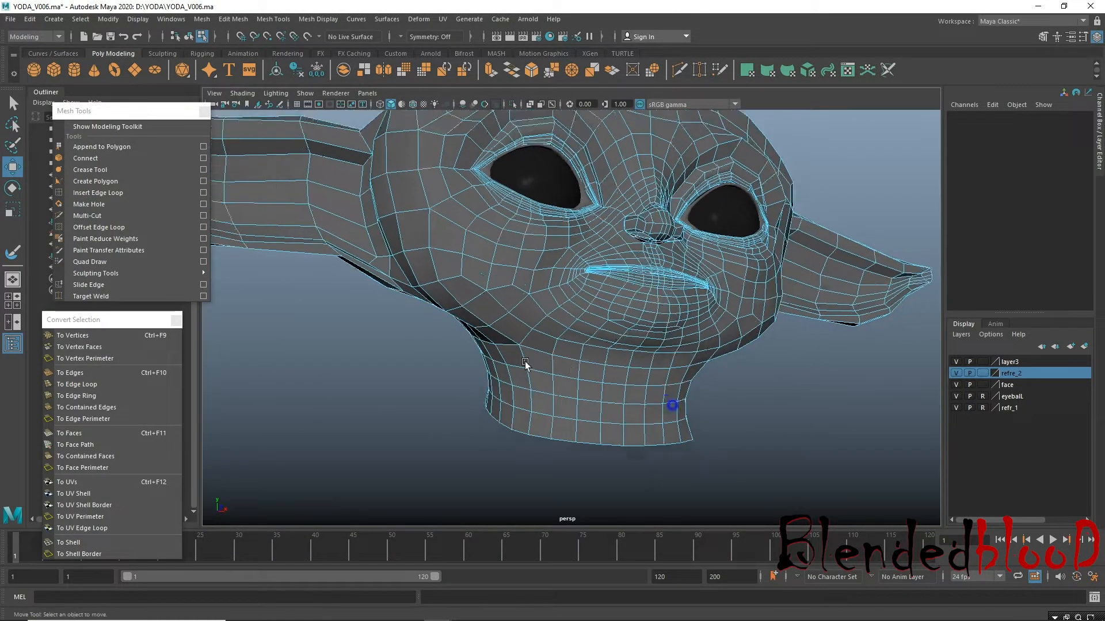
{"action": "scroll", "coordinate": [525, 367], "scroll_direction": "down", "scroll_amount": 5}
{"action": "right_click_drag", "start_coordinate": [607, 291], "coordinate": [680, 272]}
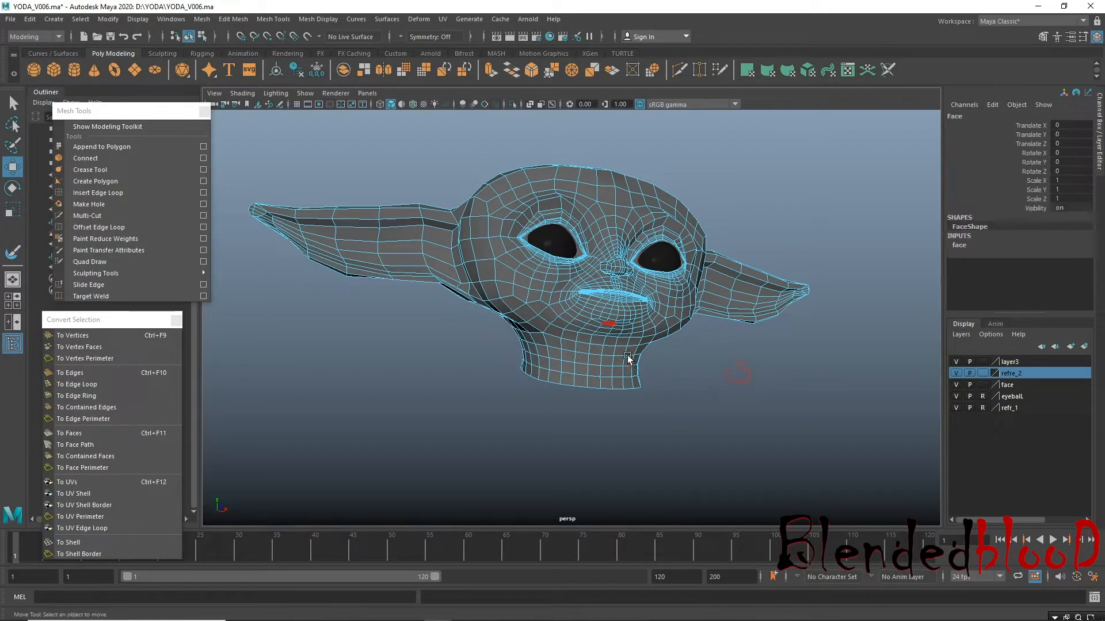
{"action": "left_click", "coordinate": [619, 350]}
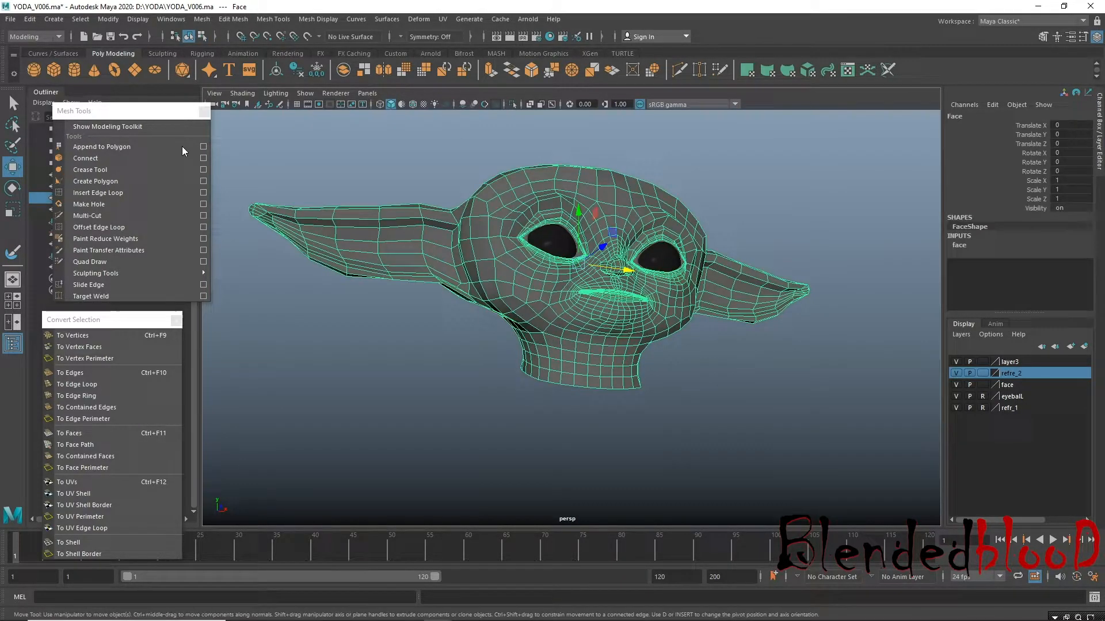
{"action": "left_click", "coordinate": [30, 19]}
{"action": "mouse_move", "coordinate": [117, 167]}
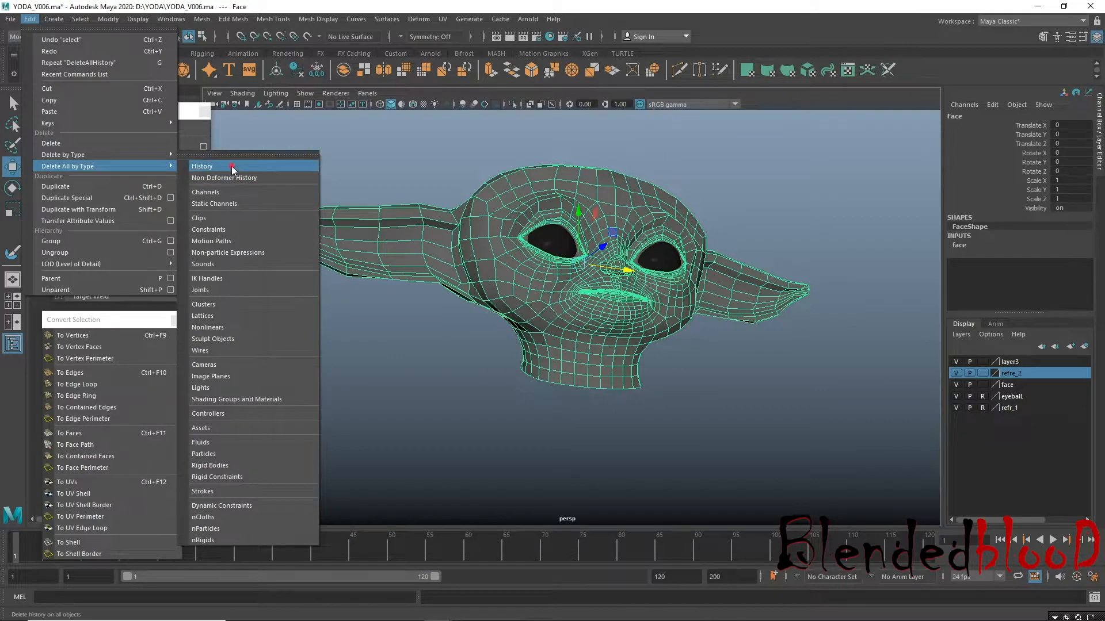
{"action": "left_click", "coordinate": [232, 167]}
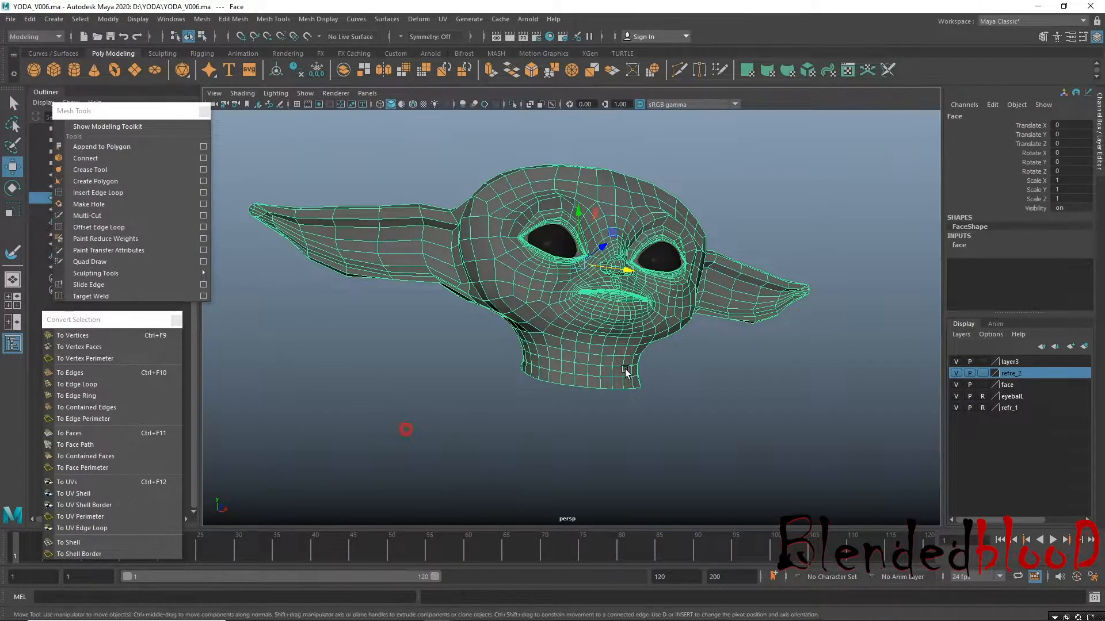
Examine the head and neck in smooth preview, then return the mesh to its unsmoothed display.
{"action": "left_click", "coordinate": [652, 352]}
{"action": "left_click", "coordinate": [582, 368]}
{"action": "key", "text": "3"}
{"action": "left_click", "coordinate": [706, 414]}
{"action": "left_click_drag", "start_coordinate": [762, 416], "coordinate": [811, 366], "text": "alt"}
{"action": "right_click_drag", "start_coordinate": [569, 361], "coordinate": [628, 430], "text": "alt"}
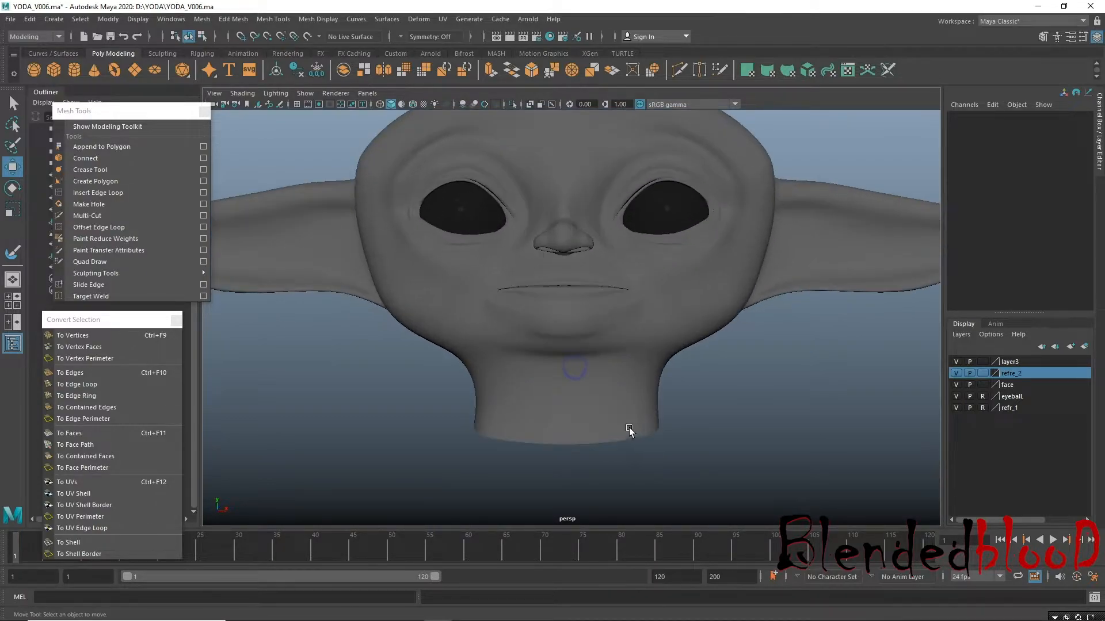
{"action": "left_click", "coordinate": [629, 429]}
{"action": "key", "text": "1"}
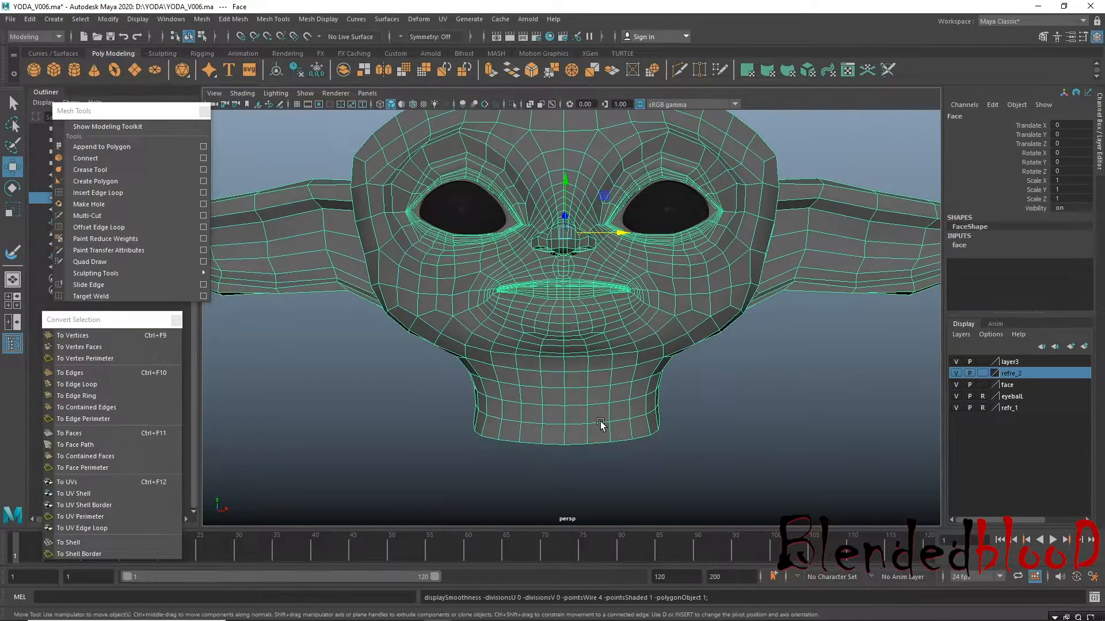
Try to widen the edge loop at the base of the neck by scaling it outward with soft selection.
{"action": "right_click_drag", "start_coordinate": [580, 402], "coordinate": [567, 374]}
{"action": "left_click", "coordinate": [568, 374]}
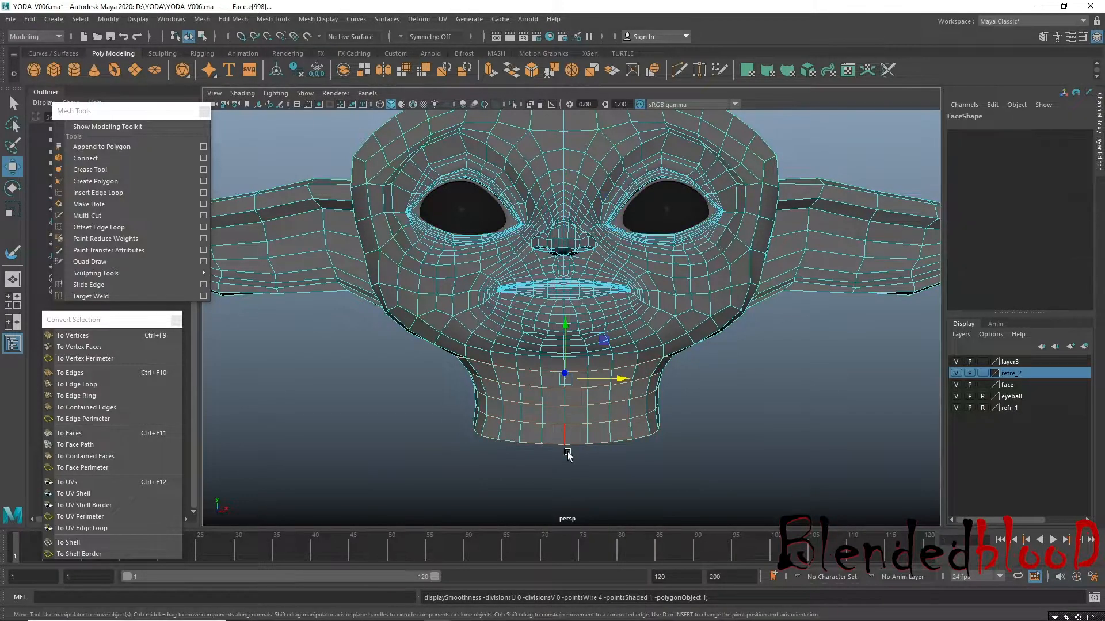
{"action": "double_click", "coordinate": [574, 447]}
{"action": "left_click_drag", "start_coordinate": [671, 458], "coordinate": [598, 453], "text": "alt"}
{"action": "key", "text": "b"}
{"action": "key", "text": "b"}
{"action": "key", "text": "r"}
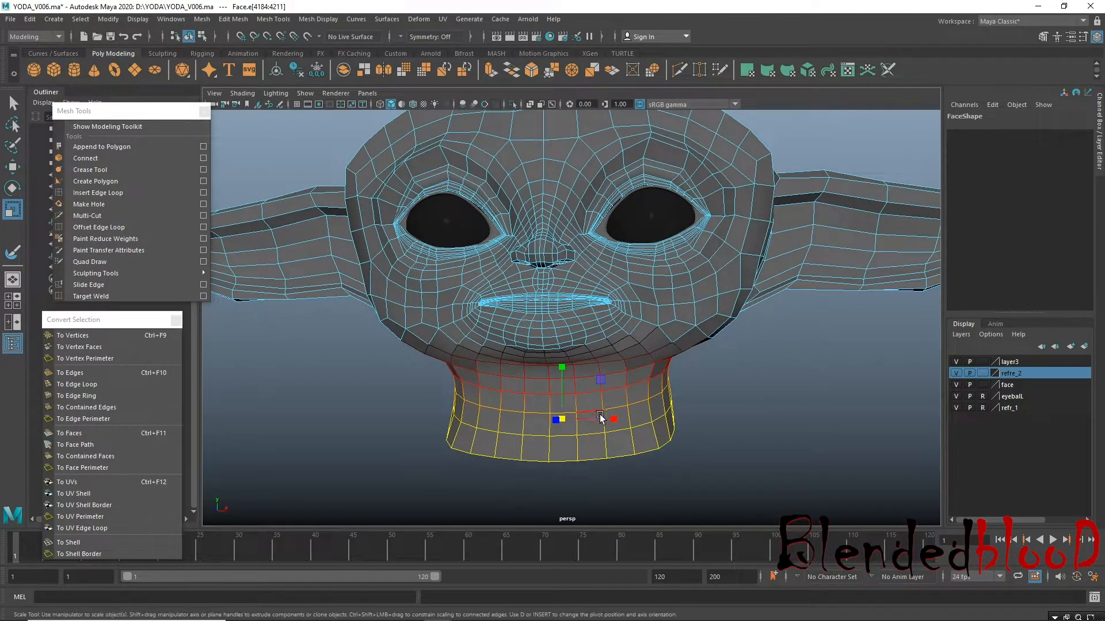
{"action": "left_click_drag", "start_coordinate": [565, 418], "coordinate": [560, 417]}
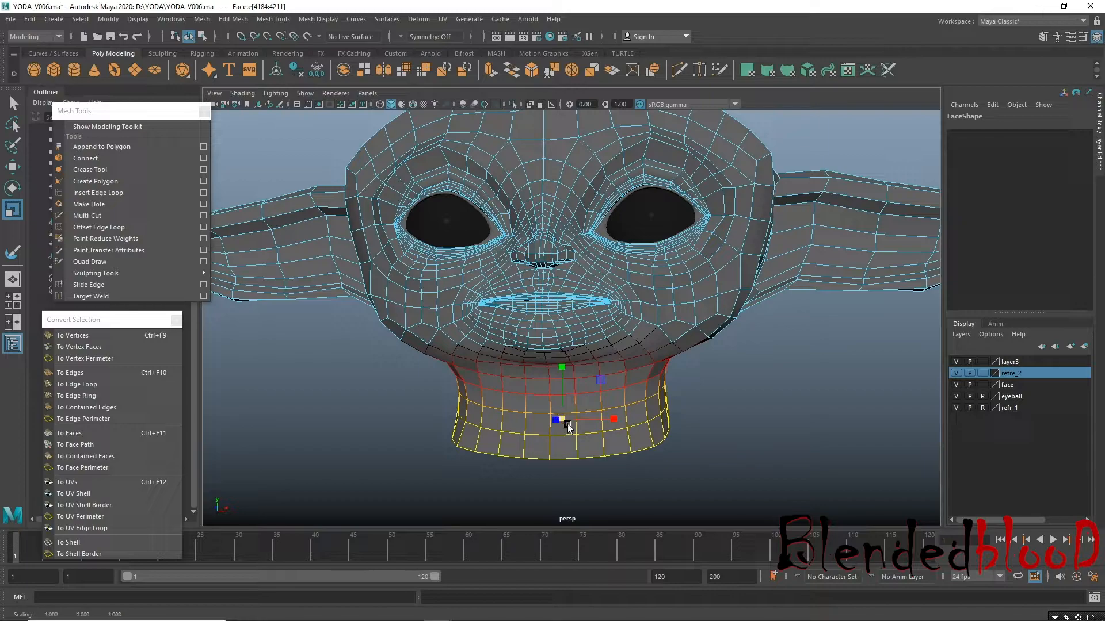
{"action": "key", "text": "b"}
{"action": "key", "text": "w"}
Return to object mode and view the head and reshaped neck in smooth preview.
{"action": "right_click_drag", "start_coordinate": [622, 293], "coordinate": [709, 293]}
{"action": "right_click_drag", "start_coordinate": [706, 418], "coordinate": [602, 364], "text": "alt"}
{"action": "left_click", "coordinate": [602, 366]}
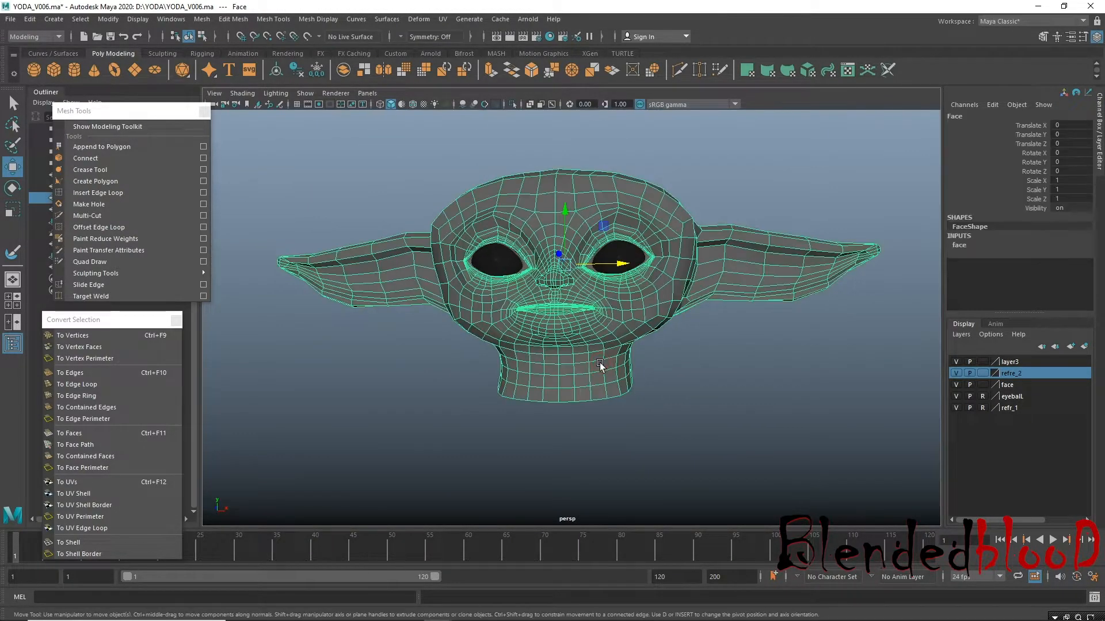
{"action": "key", "text": "3"}
{"action": "left_click", "coordinate": [663, 372]}
{"action": "mouse_move", "coordinate": [706, 419]}
{"action": "left_mouse_down", "text": "alt"}
{"action": "mouse_move", "coordinate": [716, 404]}
{"action": "mouse_move", "coordinate": [439, 413]}
{"action": "mouse_move", "coordinate": [713, 430]}
{"action": "mouse_move", "coordinate": [689, 408]}
{"action": "left_mouse_up", "text": "alt"}
Undo the smooth preview and the scaling of the neck's base, and reselect the head mesh in object mode.
{"action": "key", "text": "ctrl+z"}
{"action": "key", "text": "ctrl+z"}
{"action": "key", "text": "ctrl+z"}
{"action": "key", "text": "ctrl+z"}
{"action": "key", "text": "ctrl+z"}
{"action": "key", "text": "ctrl+z"}
{"action": "key", "text": "ctrl+z"}
{"action": "key", "text": "ctrl+z"}
{"action": "key", "text": "ctrl+z"}
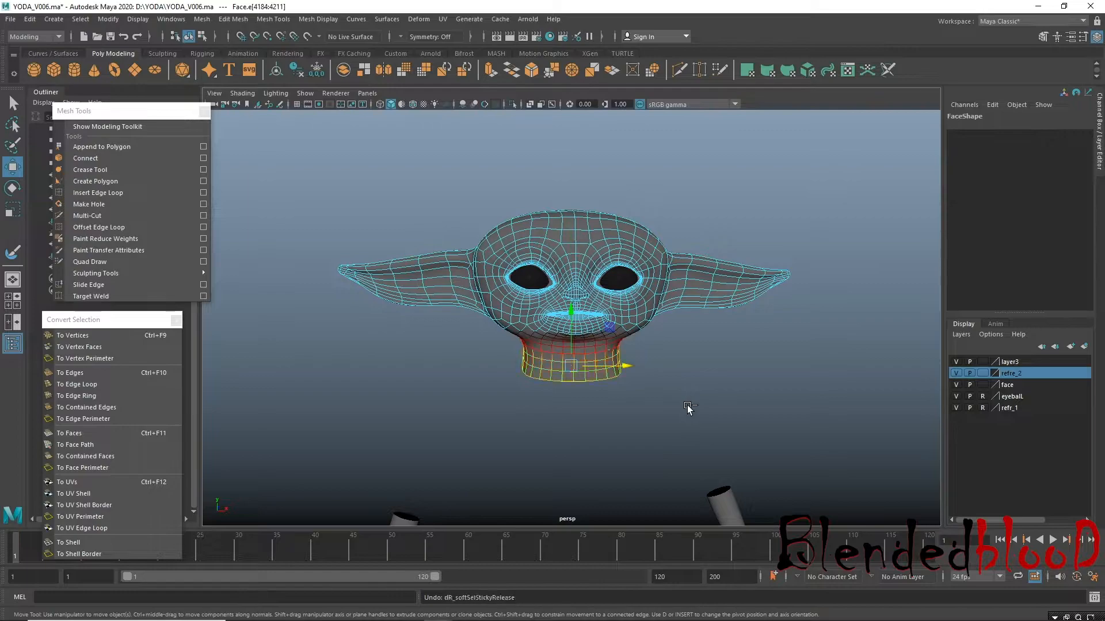
{"action": "right_click_drag", "start_coordinate": [629, 365], "coordinate": [679, 277]}
{"action": "left_click", "coordinate": [606, 364]}
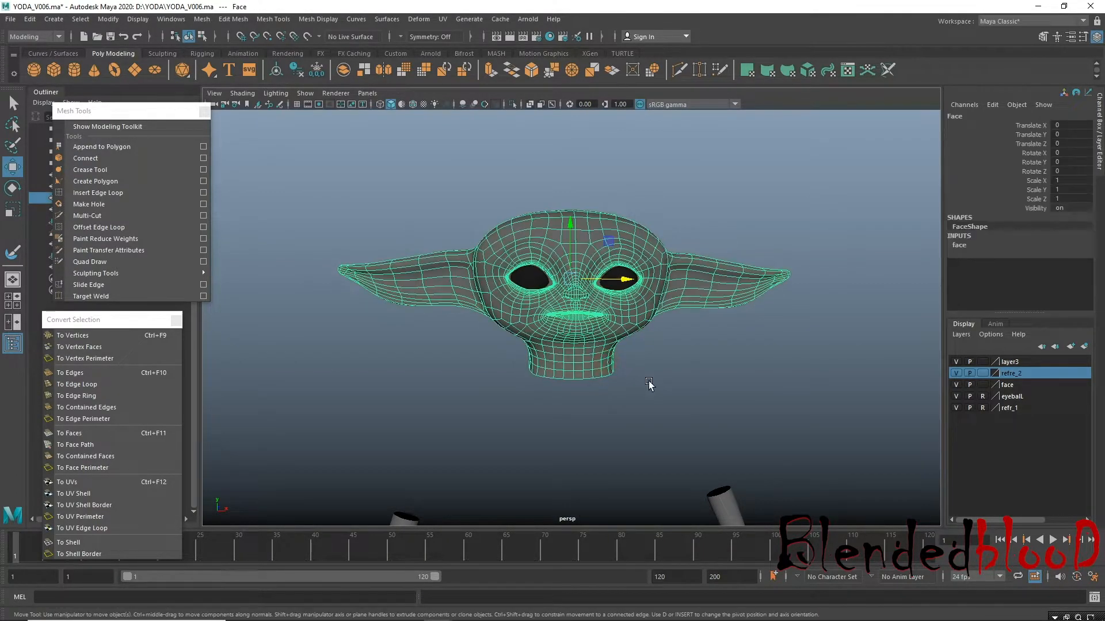
Deselect the head and examine the coat reference against the head and arms in the front view.
{"action": "left_click", "coordinate": [694, 409]}
{"action": "left_click_drag", "start_coordinate": [694, 410], "coordinate": [599, 360], "text": "alt"}
{"action": "scroll", "coordinate": [777, 428], "scroll_direction": "down", "scroll_amount": 4}
{"action": "key", "text": "space"}
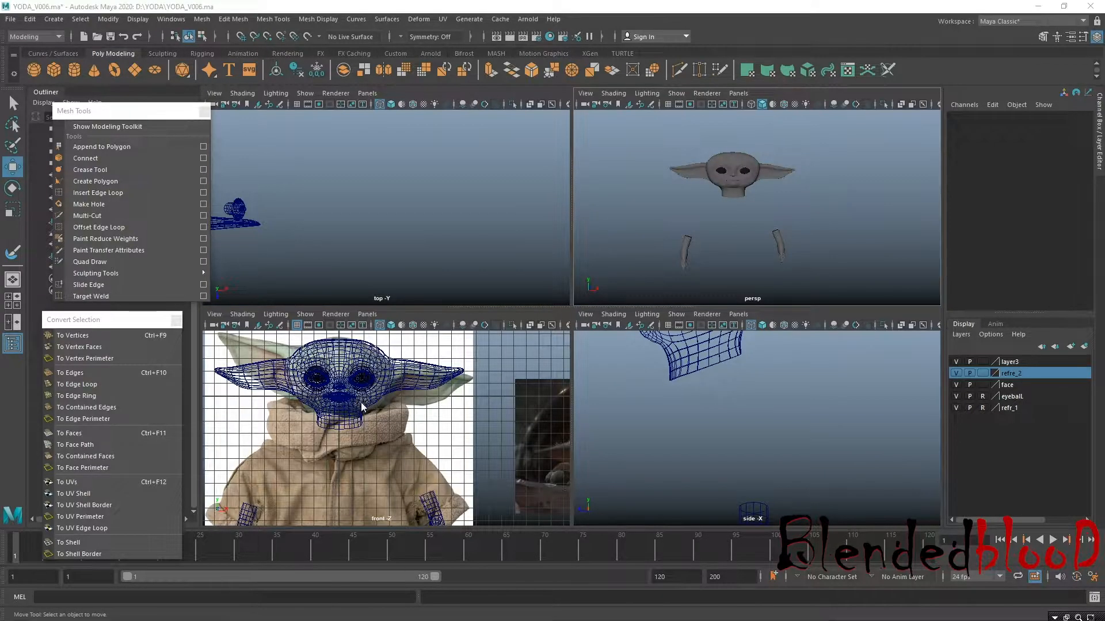
{"action": "key", "text": "space"}
{"action": "right_click_drag", "start_coordinate": [465, 338], "coordinate": [420, 331], "text": "alt"}
{"action": "middle_click_drag", "start_coordinate": [569, 411], "coordinate": [549, 313], "text": "alt"}
{"action": "right_click_drag", "start_coordinate": [550, 323], "coordinate": [492, 311], "text": "alt"}
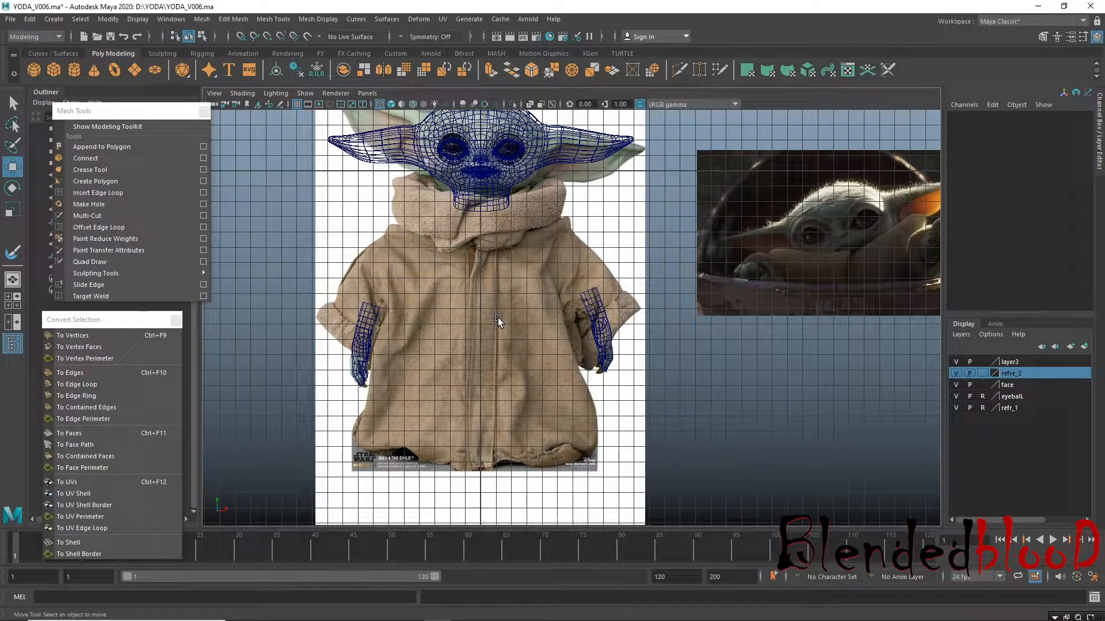
{"action": "middle_click_drag", "start_coordinate": [476, 275], "coordinate": [416, 299], "text": "alt"}
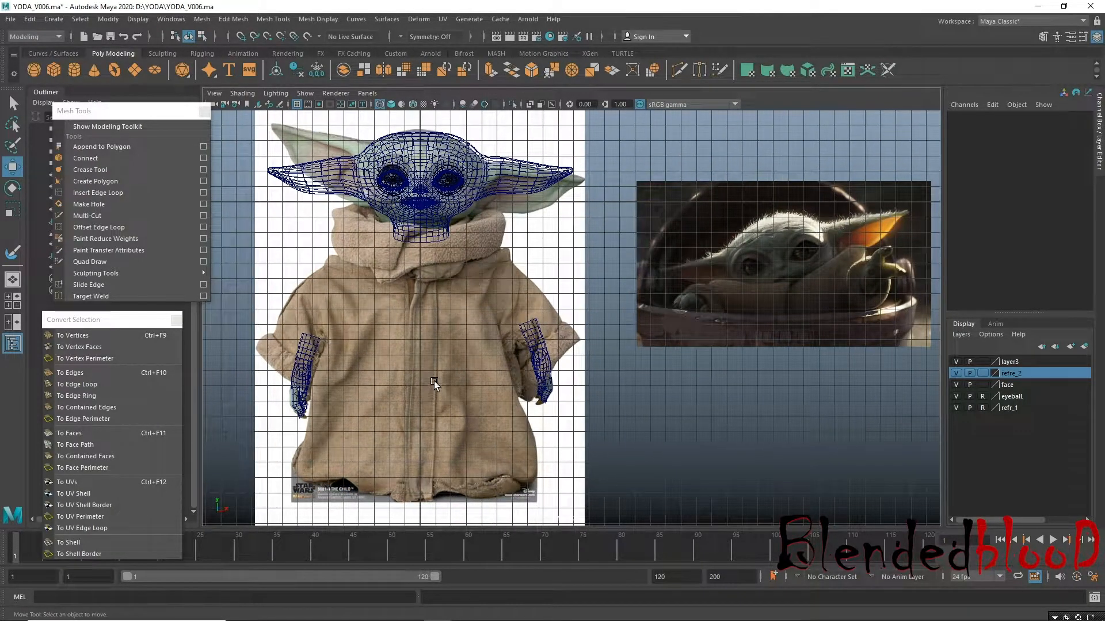
{"action": "middle_click_drag", "start_coordinate": [436, 383], "coordinate": [460, 296], "text": "alt"}
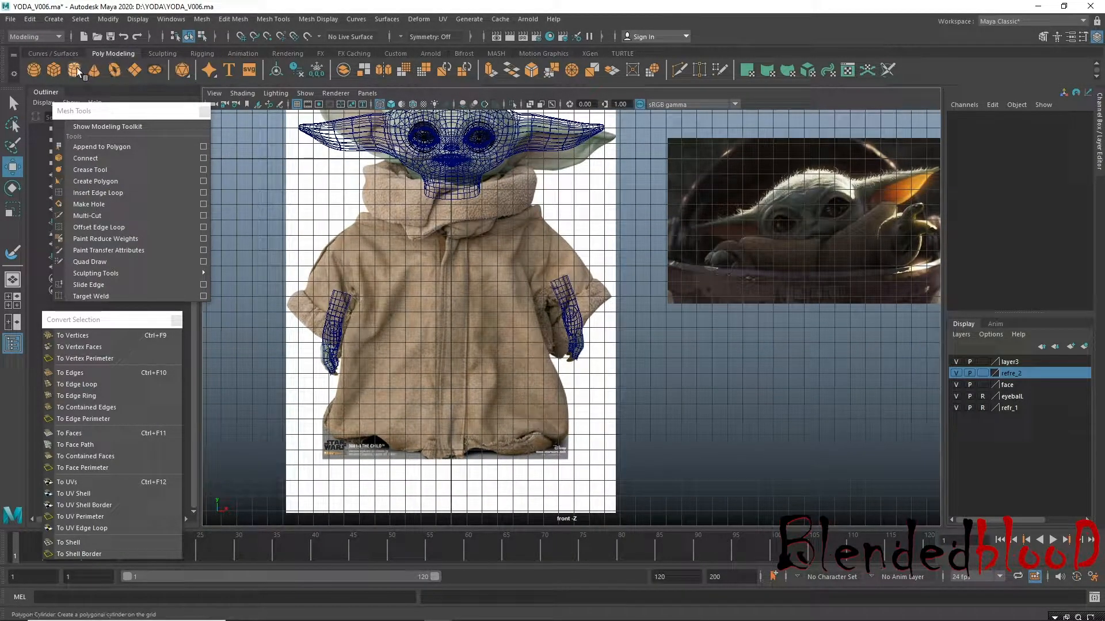
Select the head and arm meshes, rename the face display layer to body and add the selected objects to it.
{"action": "right_click_drag", "start_coordinate": [518, 266], "coordinate": [465, 233], "text": "alt"}
{"action": "left_click_drag", "start_coordinate": [313, 129], "coordinate": [718, 475]}
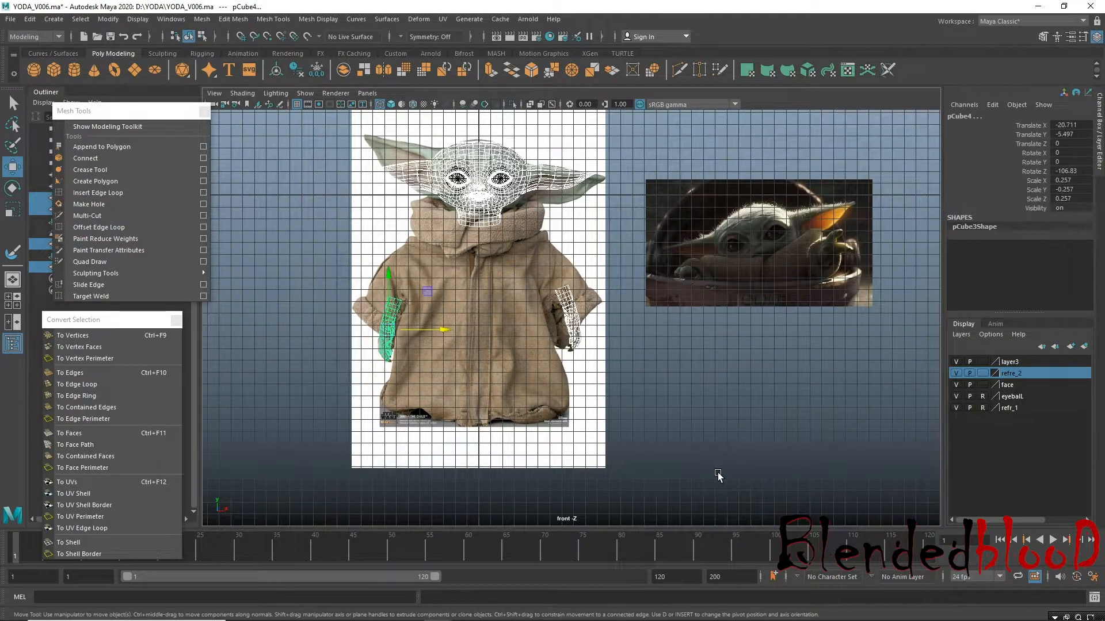
{"action": "left_click", "coordinate": [1029, 385]}
{"action": "double_click", "coordinate": [977, 382]}
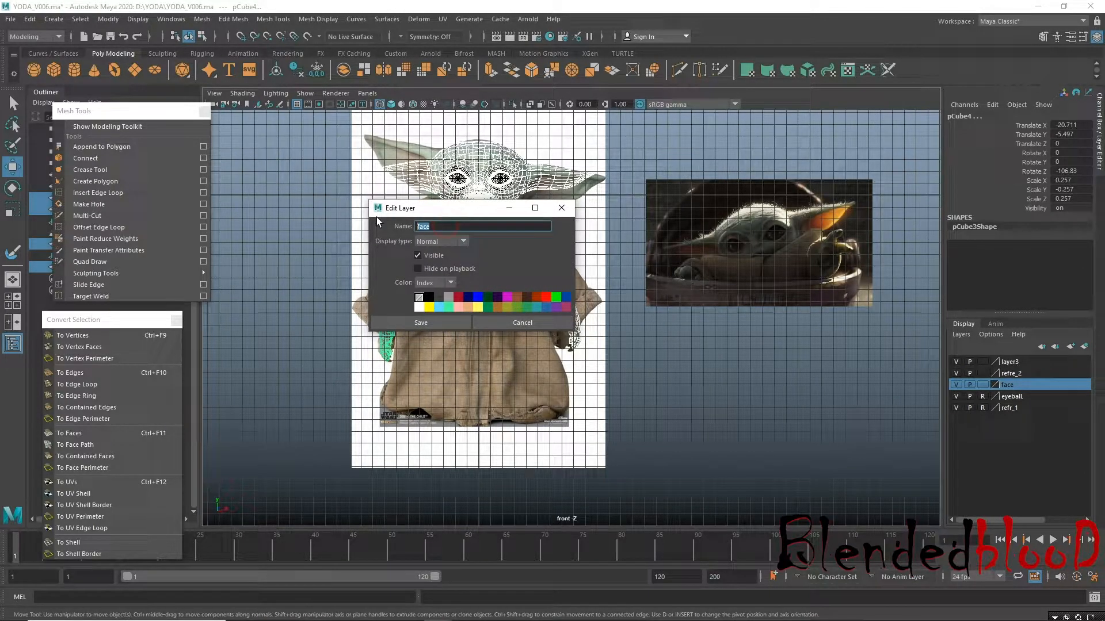
{"action": "type", "text": "body"}
{"action": "left_click", "coordinate": [416, 322]}
{"action": "right_click", "coordinate": [1048, 387]}
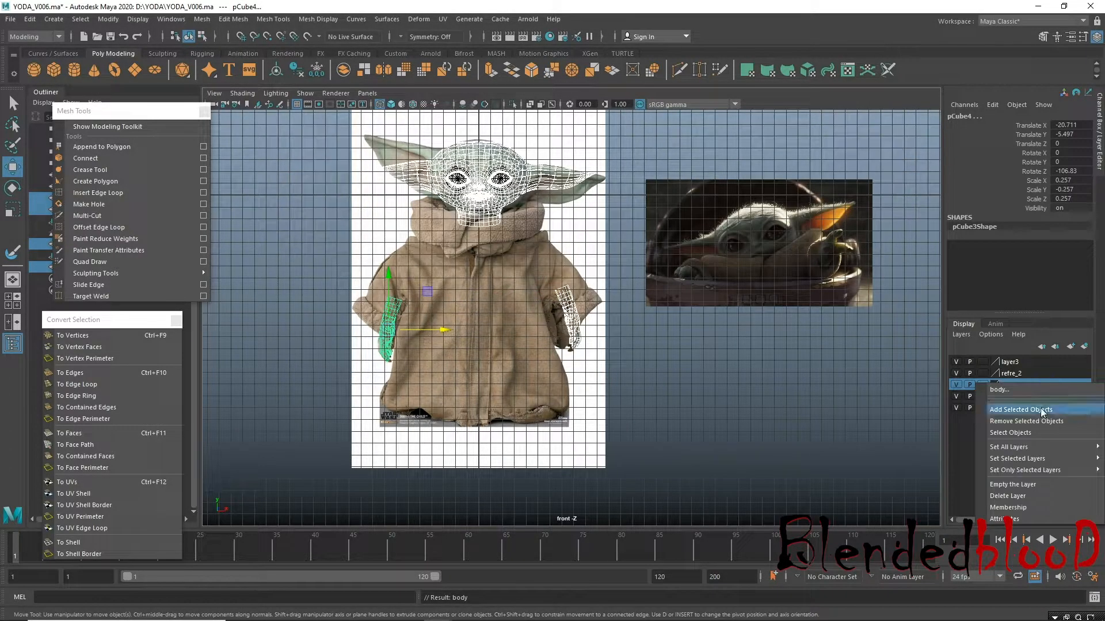
{"action": "left_click", "coordinate": [1041, 409]}
Delete the unused display layers and toggle the body layer's visibility to check its contents.
{"action": "left_click", "coordinate": [959, 336]}
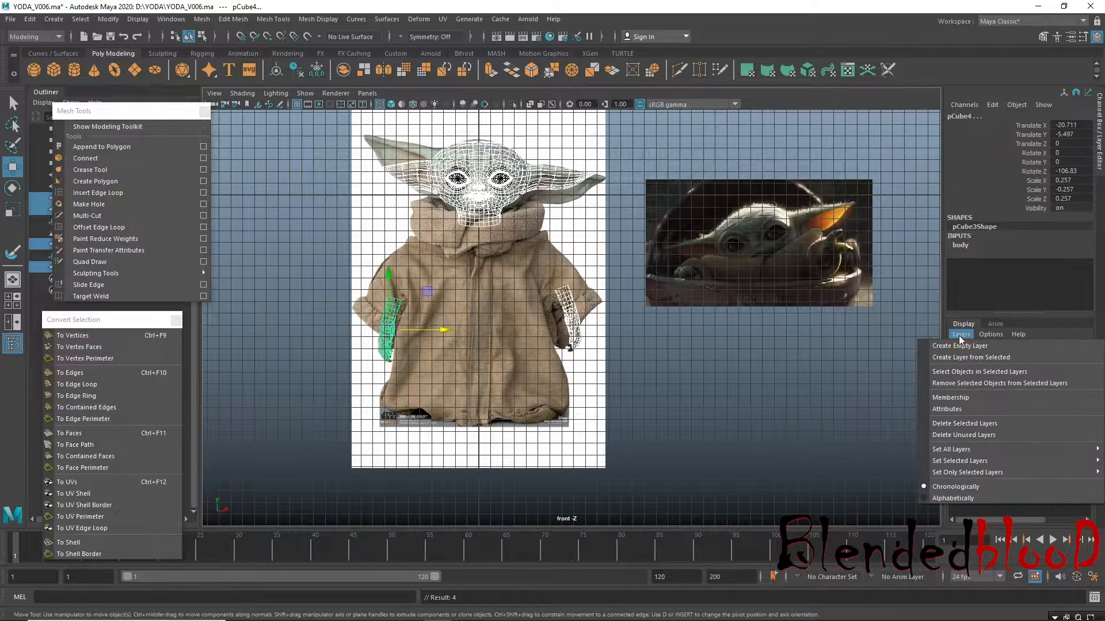
{"action": "left_click", "coordinate": [972, 436]}
{"action": "left_click", "coordinate": [955, 385]}
{"action": "left_click", "coordinate": [956, 385]}
{"action": "left_click", "coordinate": [956, 384]}
{"action": "left_click", "coordinate": [956, 384]}
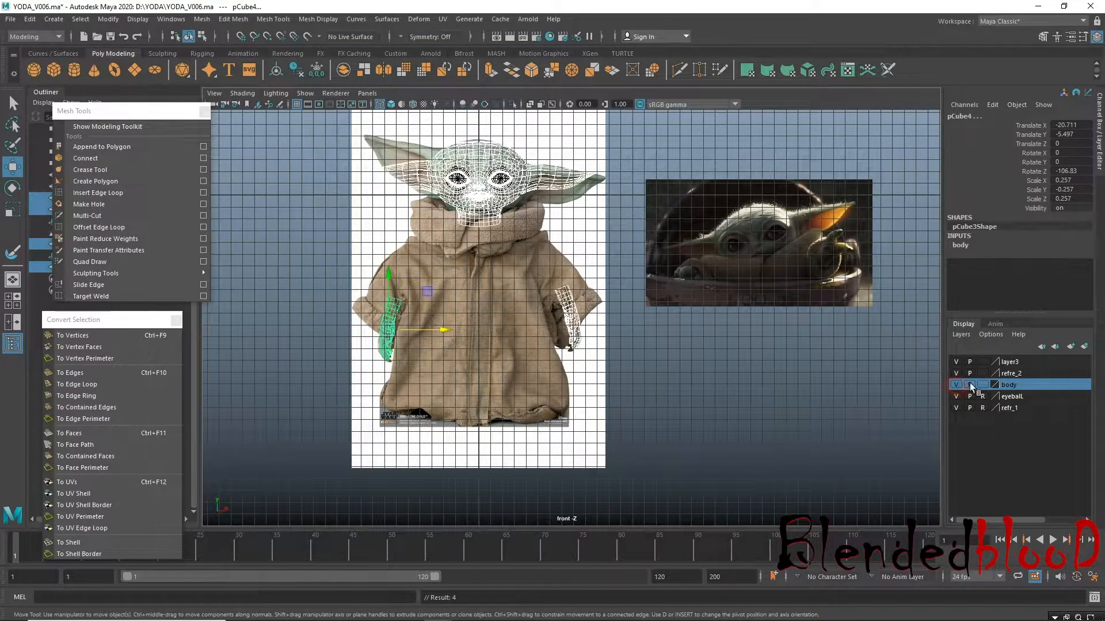
Toggle the visibility of layer3 to check its contents and examine the raised hand in the cradle reference image.
{"action": "left_click", "coordinate": [1015, 373]}
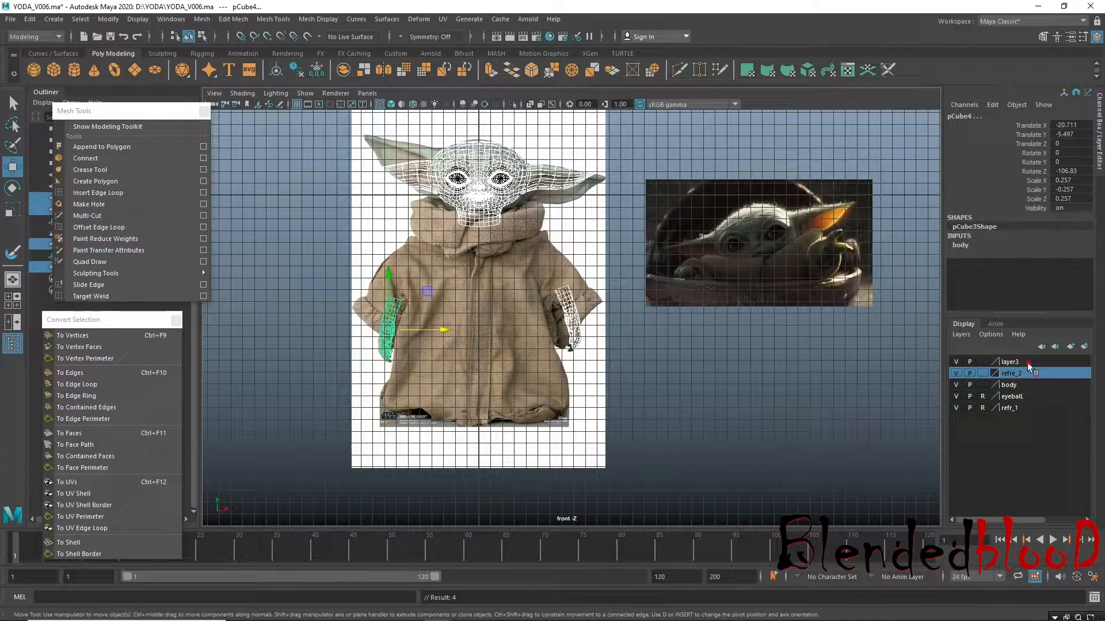
{"action": "left_click", "coordinate": [1027, 363]}
{"action": "left_click", "coordinate": [956, 362]}
{"action": "left_click", "coordinate": [956, 362]}
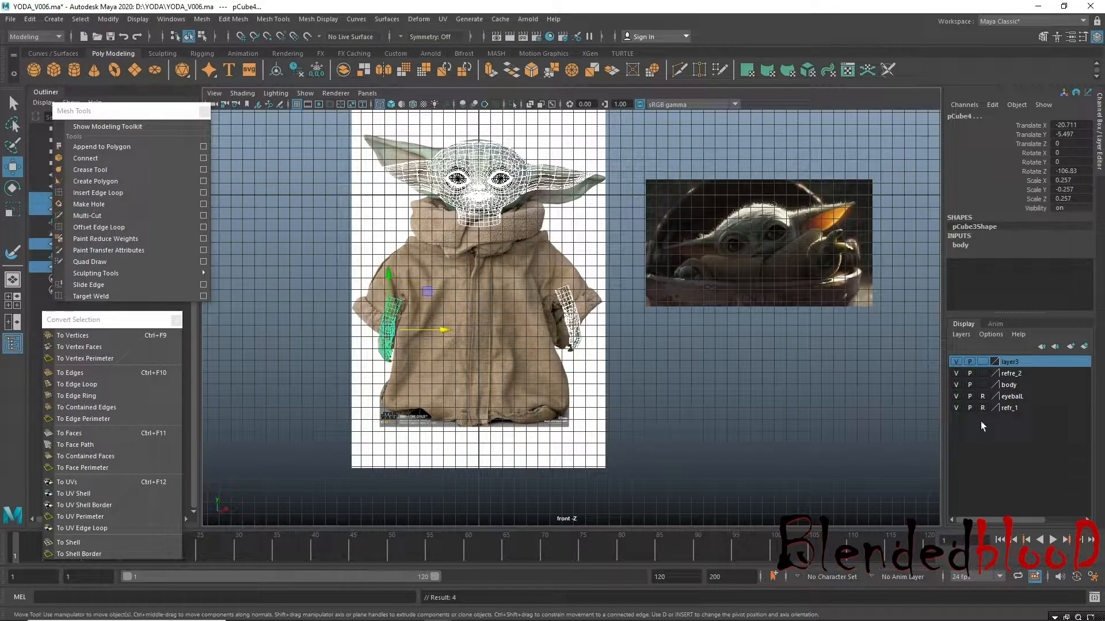
{"action": "left_click", "coordinate": [1030, 408]}
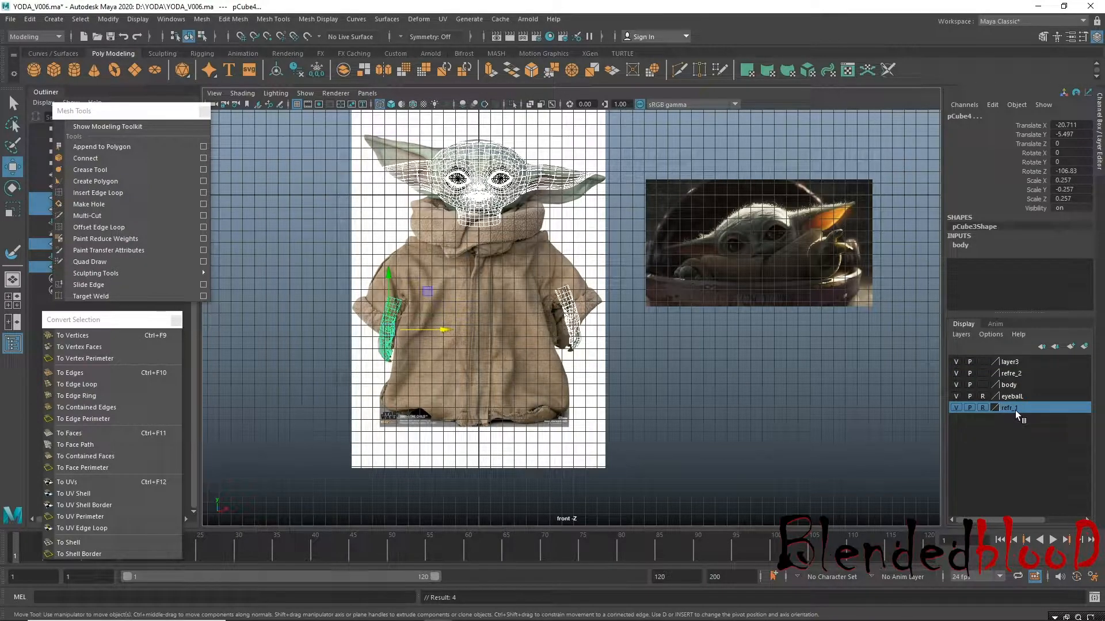
{"action": "right_click_drag", "start_coordinate": [861, 346], "coordinate": [897, 328], "text": "alt"}
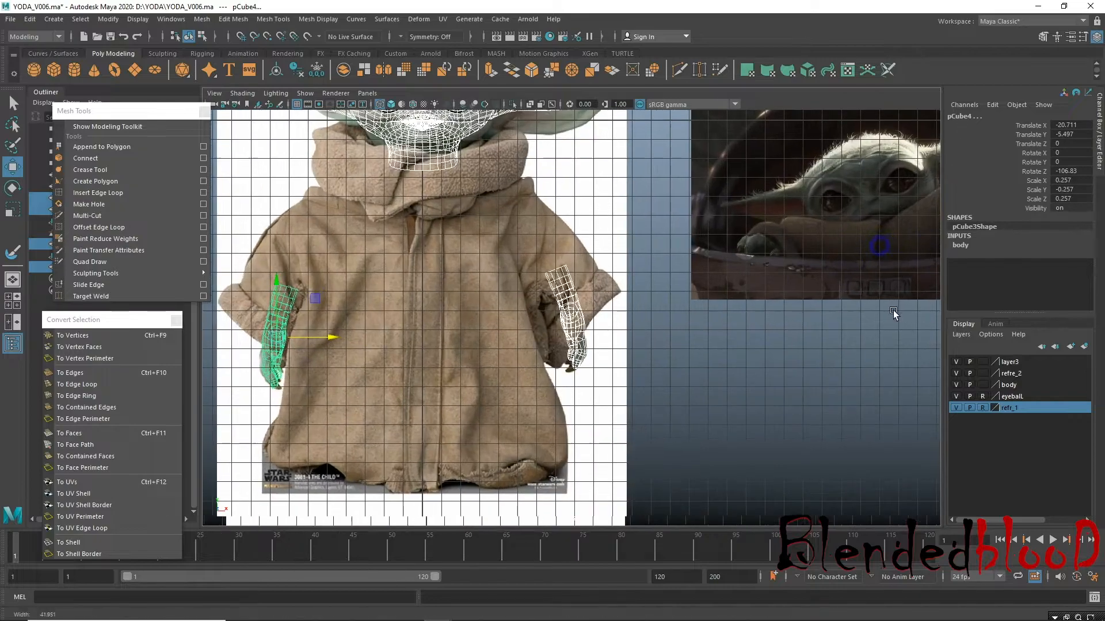
{"action": "middle_click_drag", "start_coordinate": [898, 328], "coordinate": [508, 345], "text": "alt"}
{"action": "right_click_drag", "start_coordinate": [508, 345], "coordinate": [743, 377], "text": "alt"}
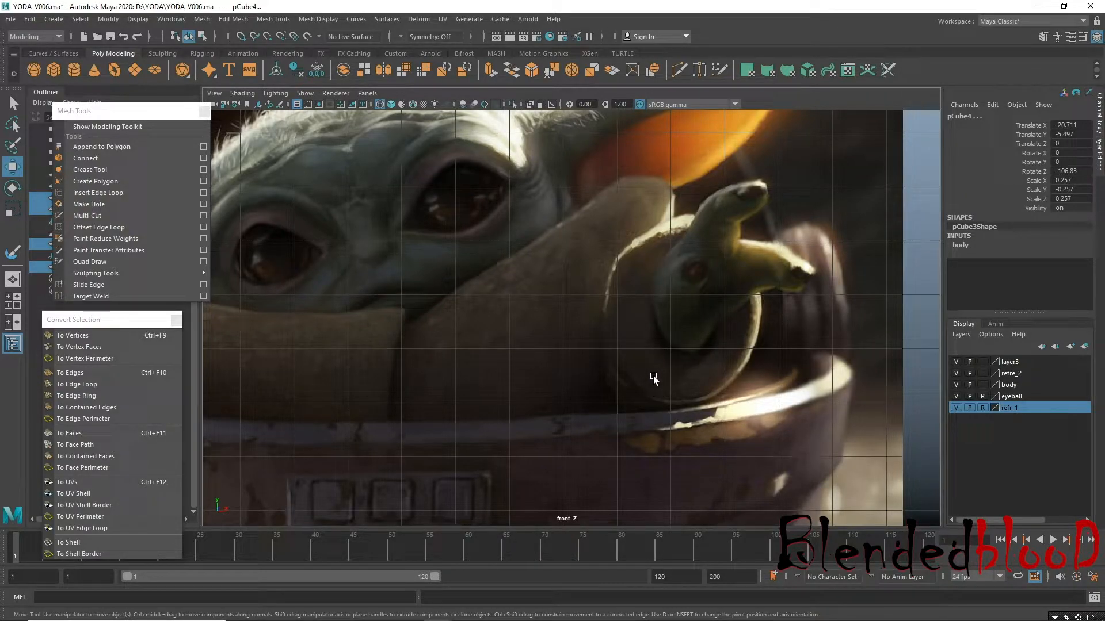
{"action": "key", "text": "a"}
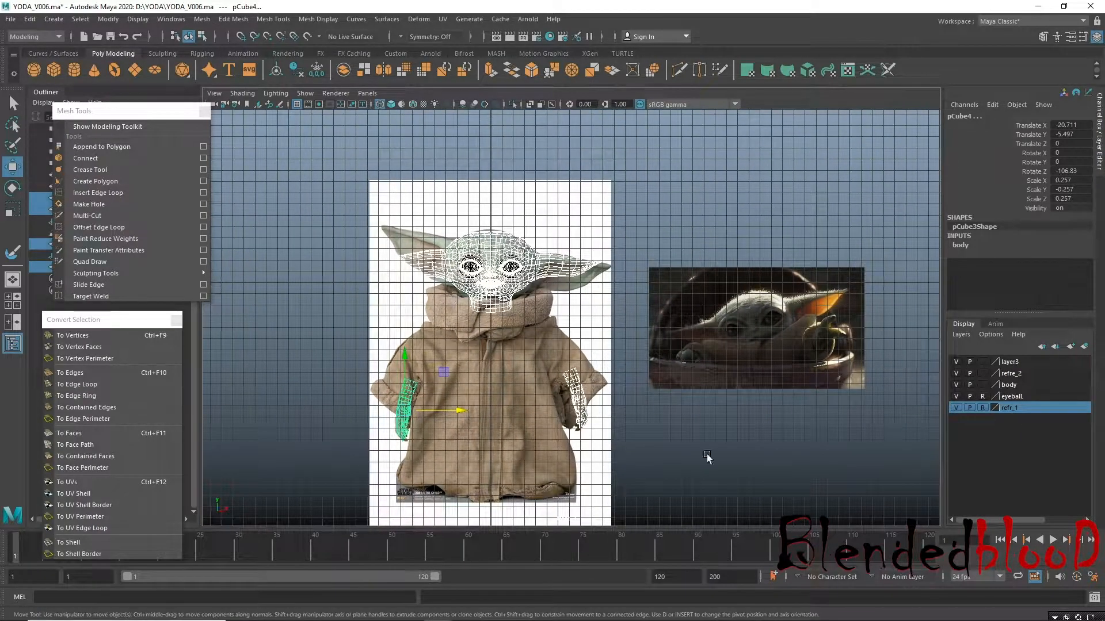
Clear the selection and set the body display layer to reference mode.
{"action": "left_click", "coordinate": [707, 454]}
{"action": "mouse_move", "coordinate": [541, 440]}
{"action": "middle_mouse_down", "text": "alt"}
{"action": "mouse_move", "coordinate": [562, 444]}
{"action": "mouse_move", "coordinate": [557, 426]}
{"action": "middle_mouse_up", "text": "alt"}
{"action": "left_click", "coordinate": [988, 385]}
{"action": "middle_click_drag", "start_coordinate": [542, 367], "coordinate": [521, 335], "text": "alt"}
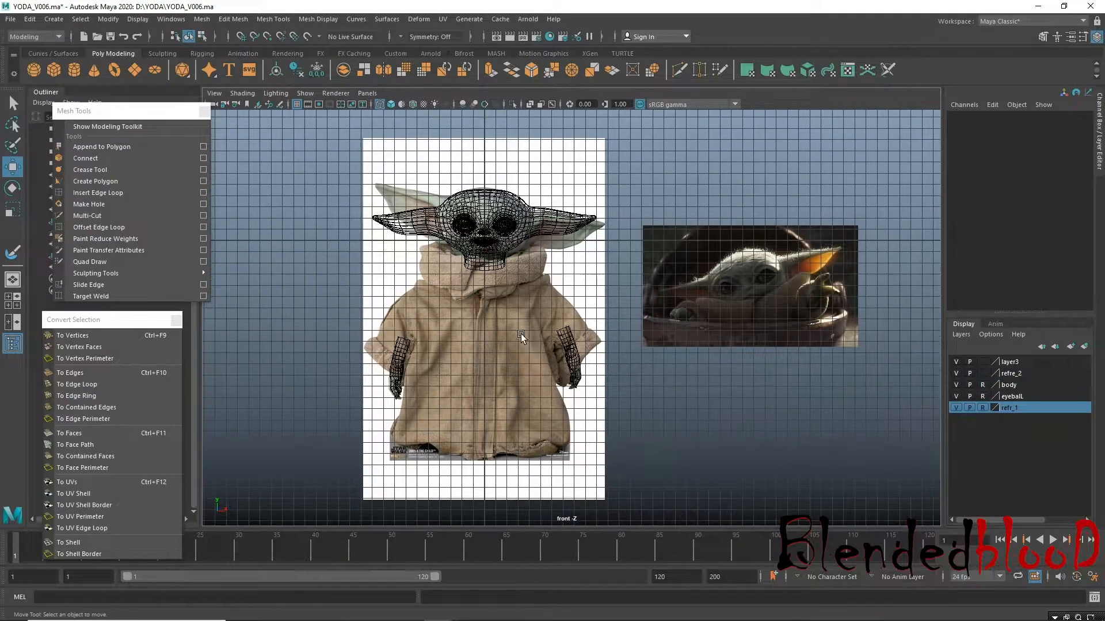
Create a polygon cylinder, scale it uniformly to 6.981 and position it over the coat at about Y -12.87.
{"action": "left_click", "coordinate": [75, 67]}
{"action": "left_click_drag", "start_coordinate": [489, 345], "coordinate": [560, 488]}
{"action": "key", "text": "r"}
{"action": "key", "text": "w"}
{"action": "left_click_drag", "start_coordinate": [477, 440], "coordinate": [503, 404]}
{"action": "key", "text": "r"}
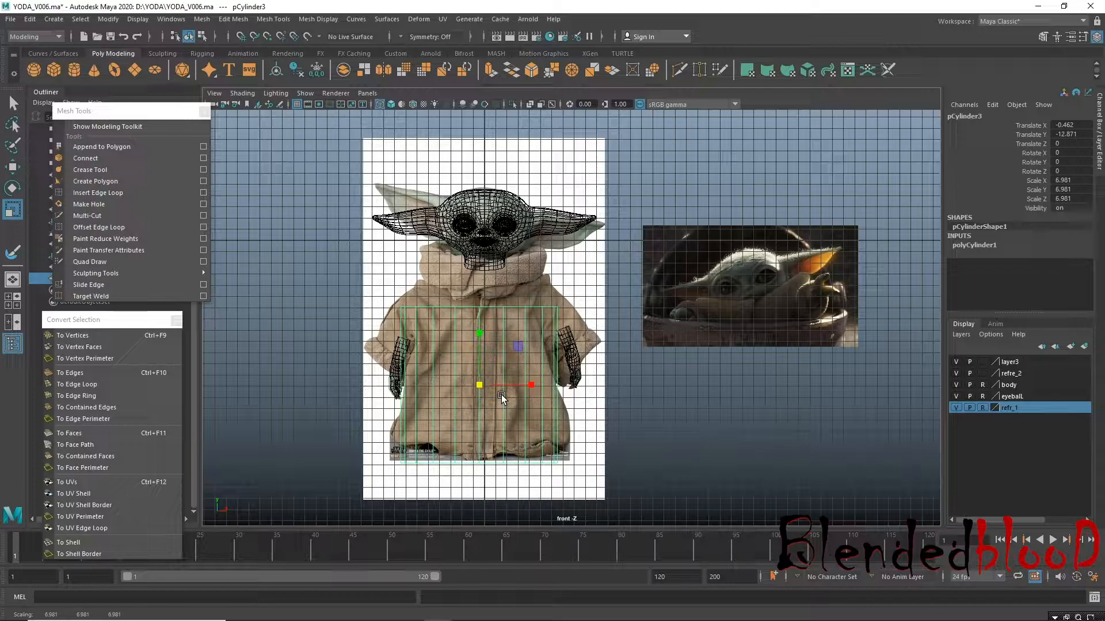
Raise the cylinder to about Y -11.54 to fit it between the coat's collar and hem.
{"action": "key", "text": "w"}
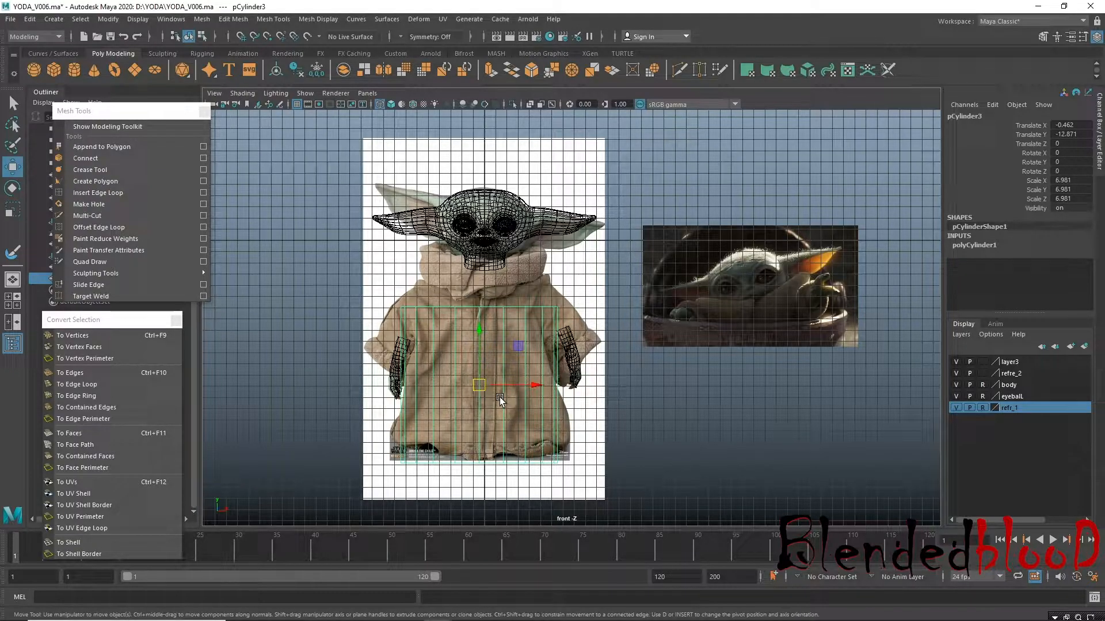
{"action": "left_click_drag", "start_coordinate": [481, 336], "coordinate": [484, 320]}
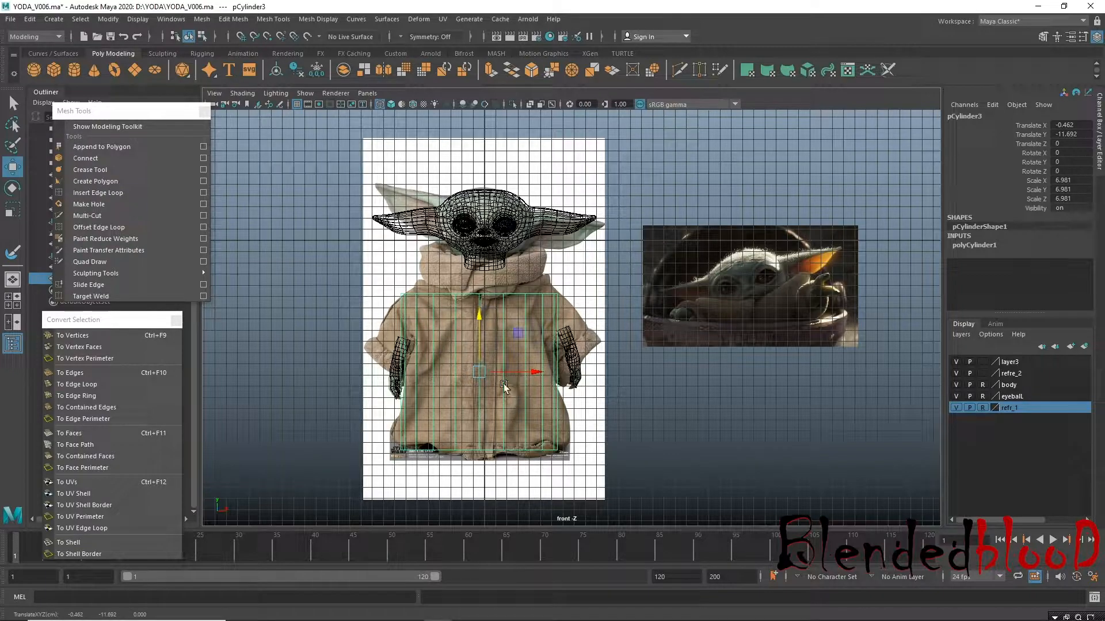
{"action": "key", "text": "r"}
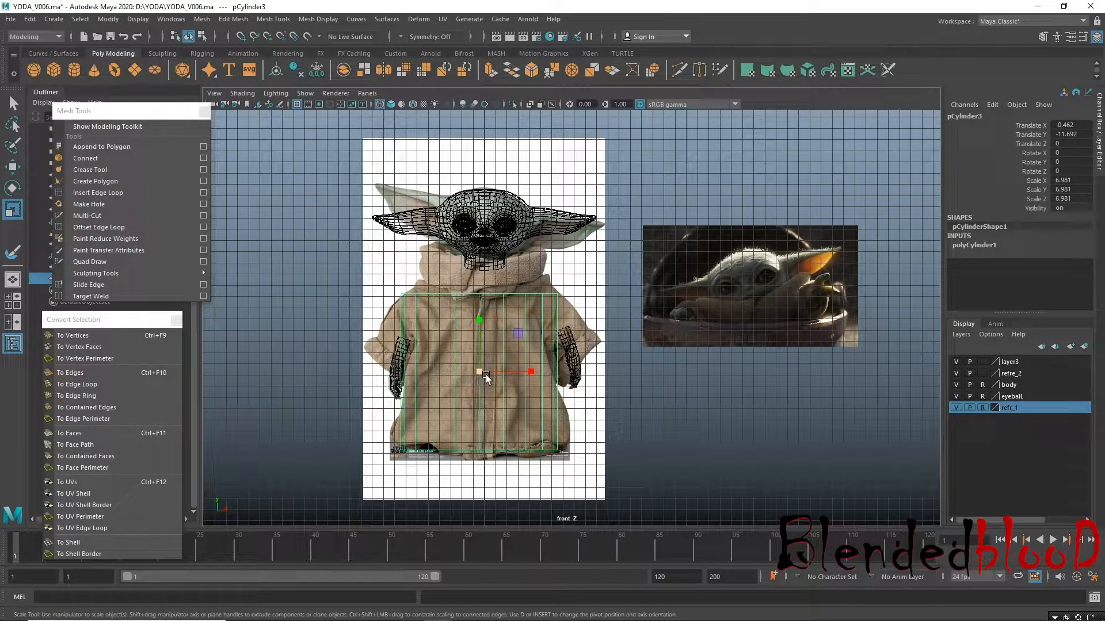
{"action": "key", "text": "w"}
{"action": "left_click_drag", "start_coordinate": [482, 321], "coordinate": [481, 319]}
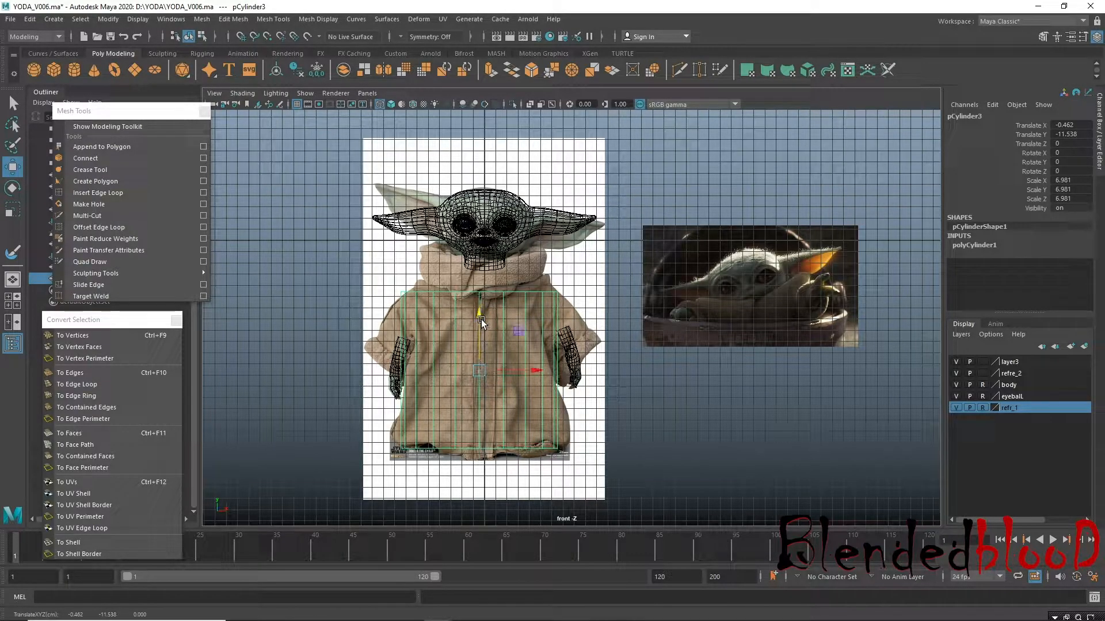
Select the cylinder's bottom ring of vertices and scale it outward about 1.1 times to match the coat's hem.
{"action": "right_click_drag", "start_coordinate": [416, 370], "coordinate": [350, 295]}
{"action": "left_click_drag", "start_coordinate": [367, 418], "coordinate": [685, 532]}
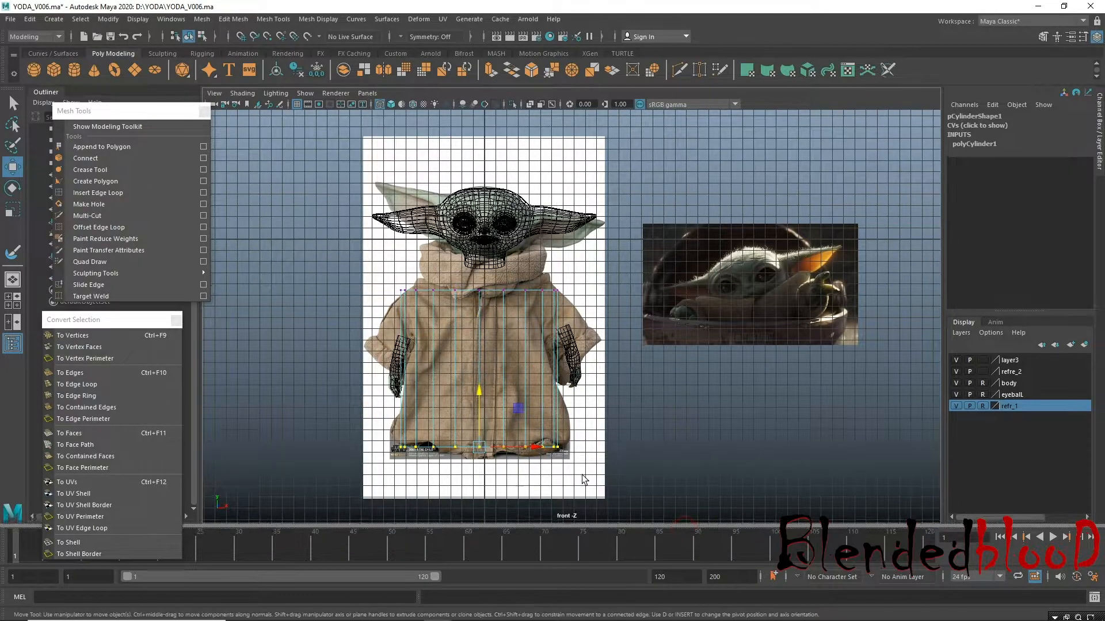
{"action": "key", "text": "r"}
{"action": "left_click_drag", "start_coordinate": [480, 448], "coordinate": [490, 451]}
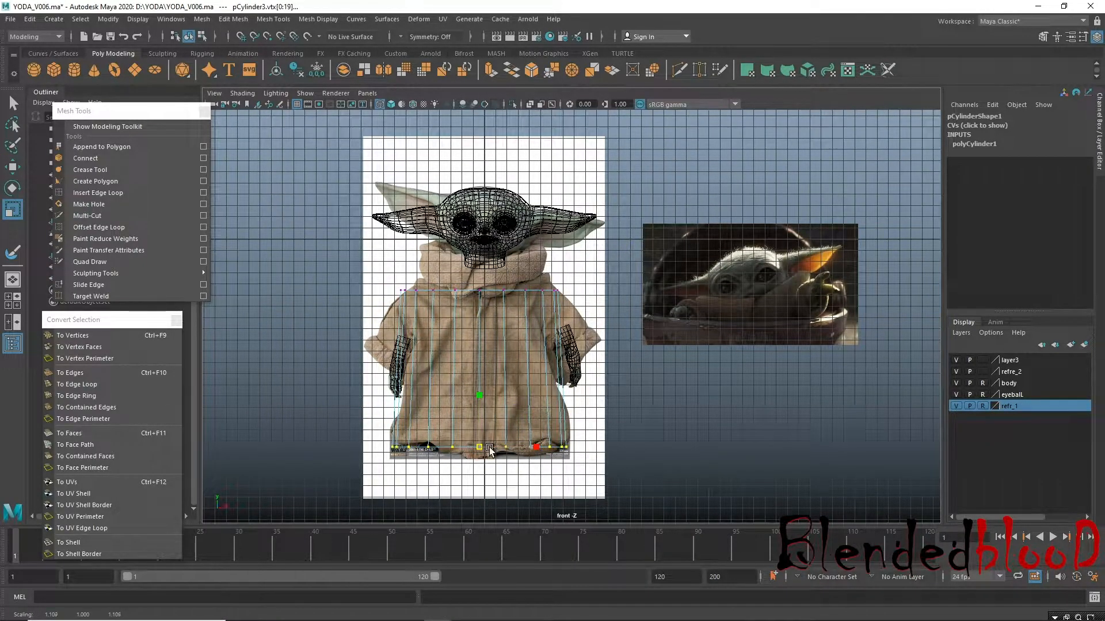
Insert two edge loops around the lower half of the cylinder, scaling the lower one outward by about 1.04.
{"action": "left_click", "coordinate": [104, 192]}
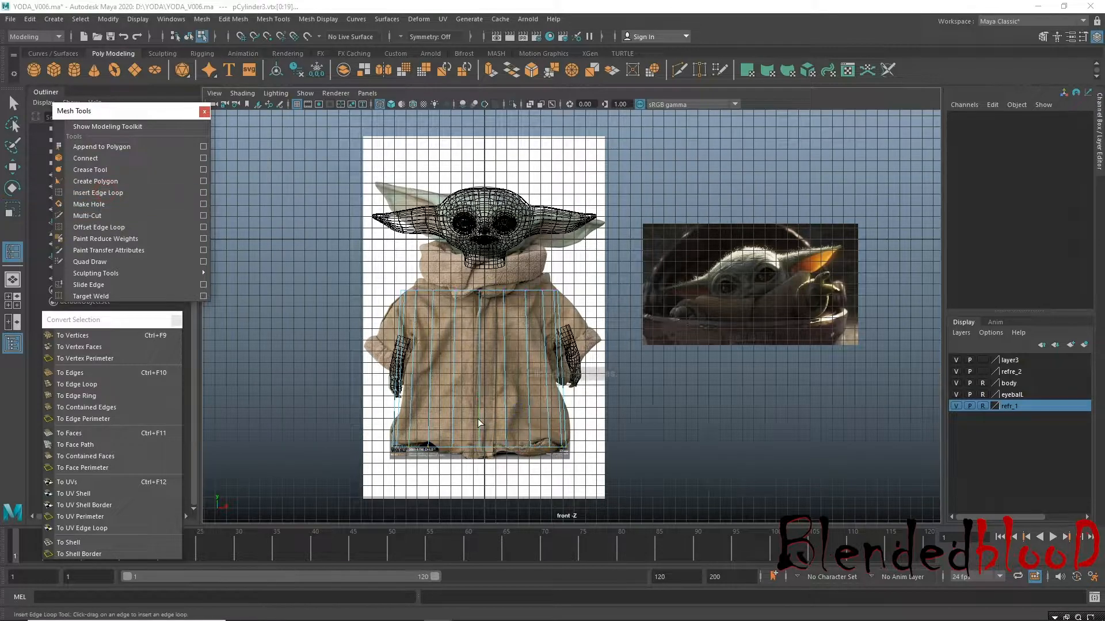
{"action": "left_click_drag", "start_coordinate": [416, 399], "coordinate": [487, 417]}
{"action": "key", "text": "r"}
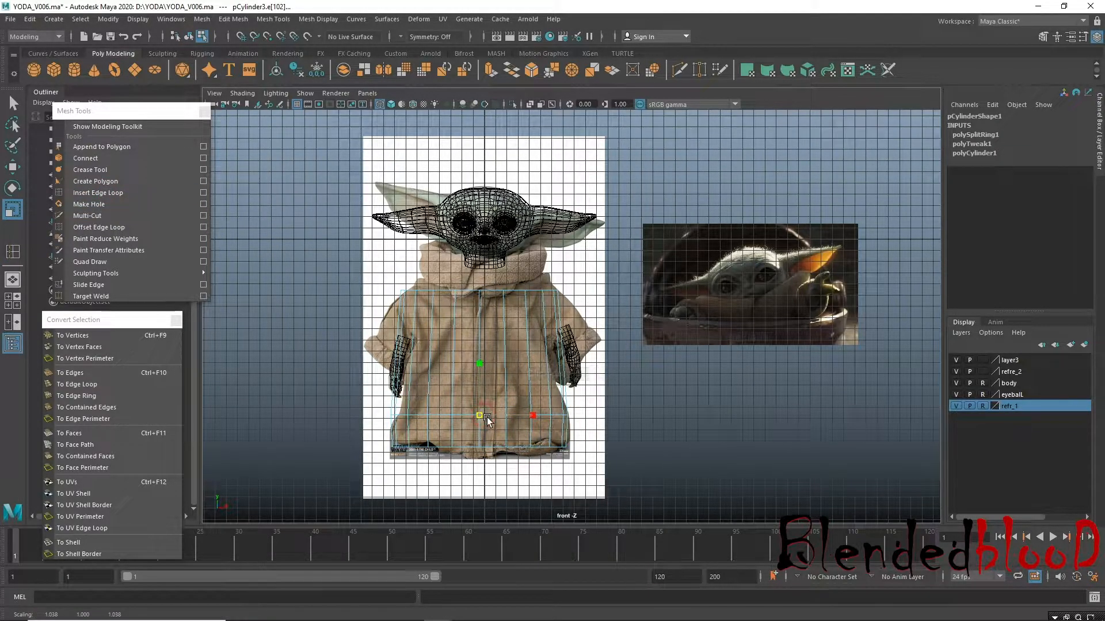
{"action": "left_click", "coordinate": [109, 193]}
{"action": "mouse_move", "coordinate": [456, 381]}
{"action": "left_mouse_down"}
{"action": "mouse_move", "coordinate": [459, 397]}
{"action": "mouse_move", "coordinate": [472, 375]}
{"action": "left_mouse_up"}
{"action": "key", "text": "r"}
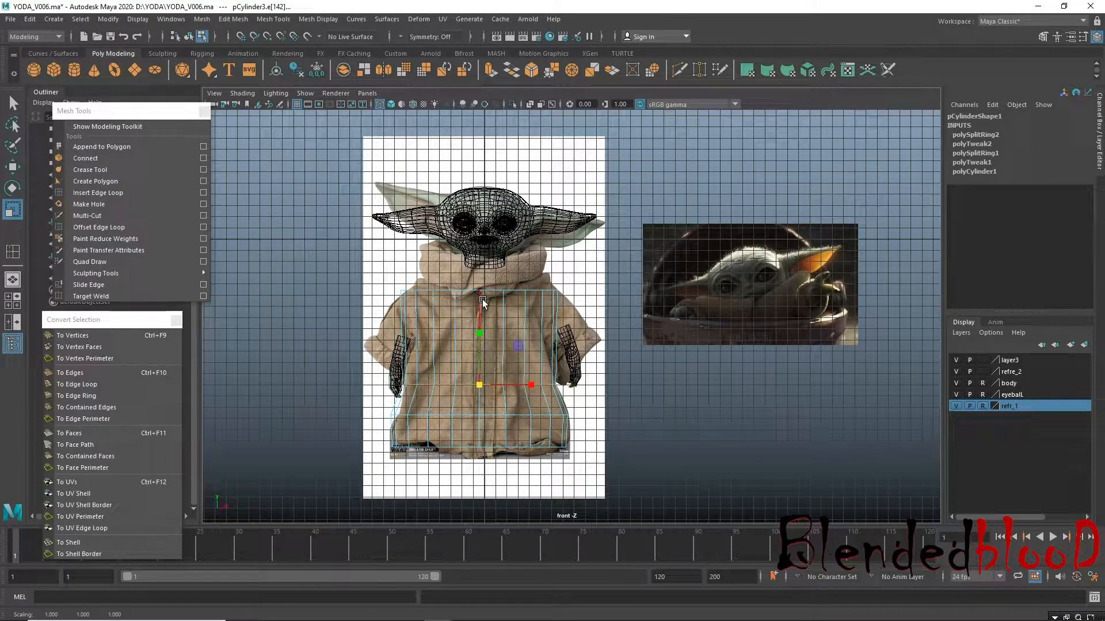
Select the cylinder's top ring of vertices, scale it inward below the collar and show all four views.
{"action": "right_click", "coordinate": [483, 303]}
{"action": "left_click", "coordinate": [460, 285]}
{"action": "right_click_drag", "start_coordinate": [454, 291], "coordinate": [382, 288]}
{"action": "left_click_drag", "start_coordinate": [349, 265], "coordinate": [581, 315]}
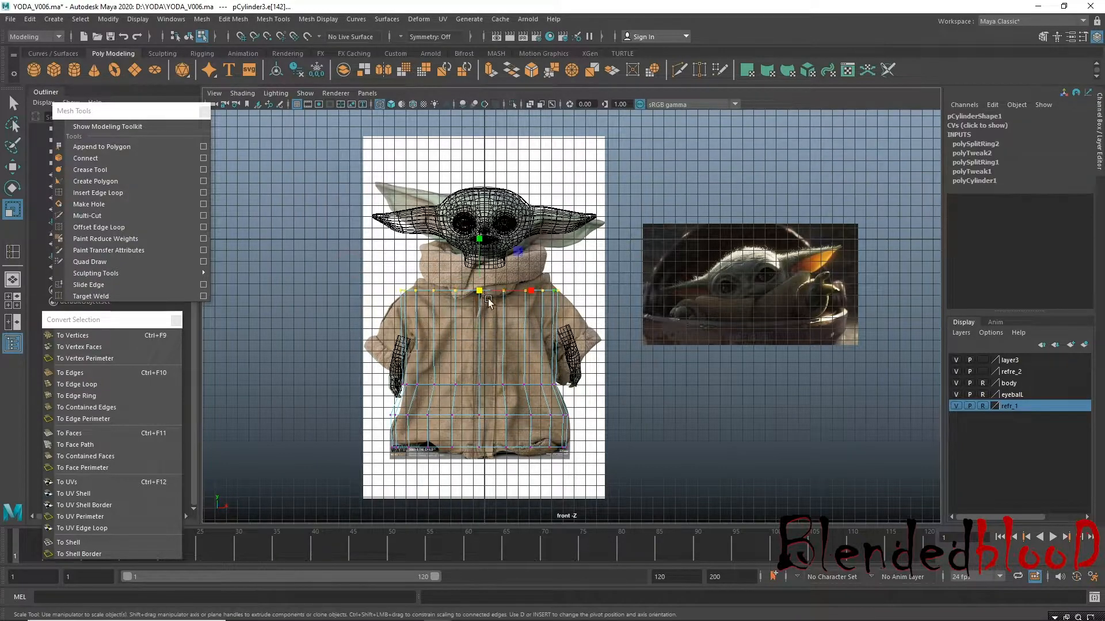
{"action": "mouse_move", "coordinate": [479, 291]}
{"action": "left_mouse_down"}
{"action": "mouse_move", "coordinate": [444, 273]}
{"action": "mouse_move", "coordinate": [481, 277]}
{"action": "left_mouse_up"}
{"action": "key", "text": "w"}
{"action": "key", "text": "space"}
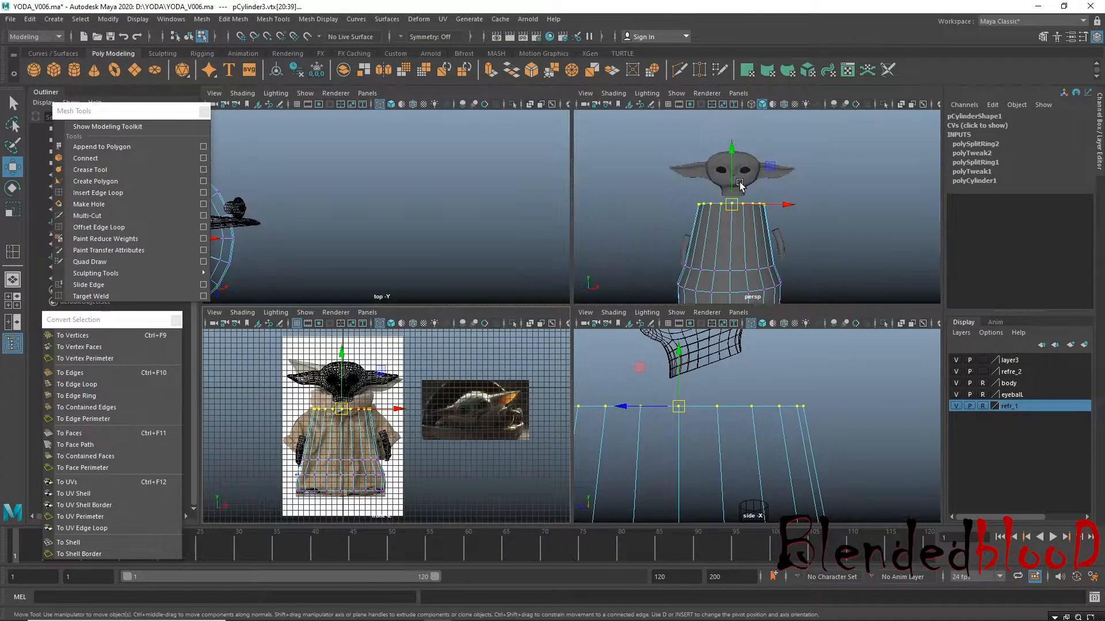
{"action": "key", "text": "space"}
{"action": "key", "text": "space"}
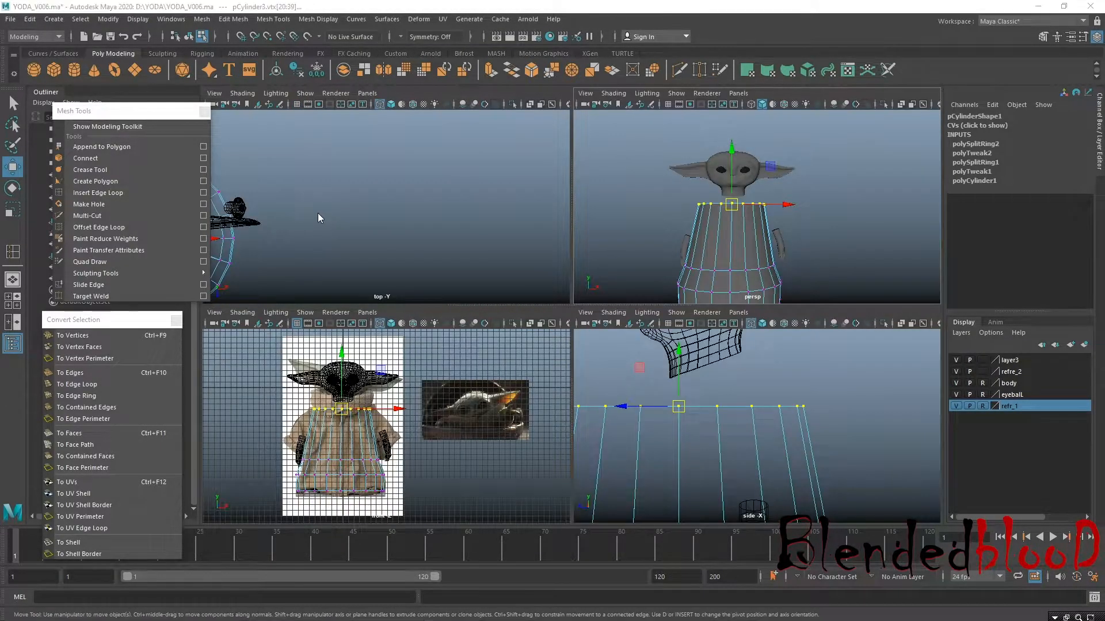
Select the centre vertices of the coat cylinder's two end caps, convert the selection to faces and delete them.
{"action": "key", "text": "space"}
{"action": "middle_click_drag", "start_coordinate": [731, 211], "coordinate": [781, 197], "text": "alt"}
{"action": "right_click_drag", "start_coordinate": [444, 274], "coordinate": [381, 263]}
{"action": "left_click_drag", "start_coordinate": [380, 263], "coordinate": [457, 332]}
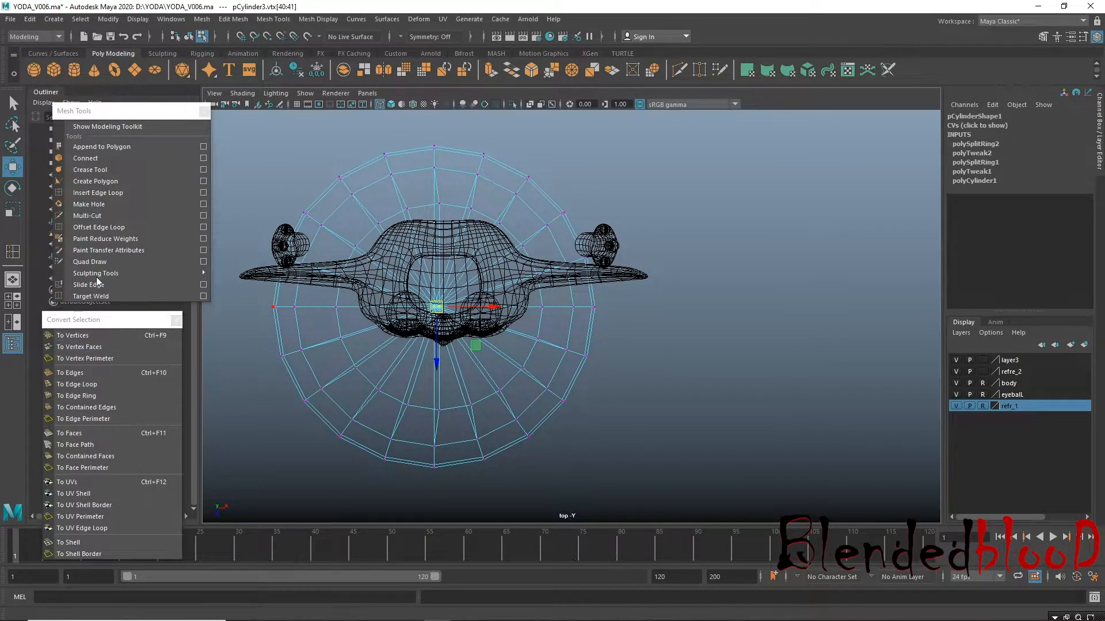
{"action": "left_click", "coordinate": [113, 433]}
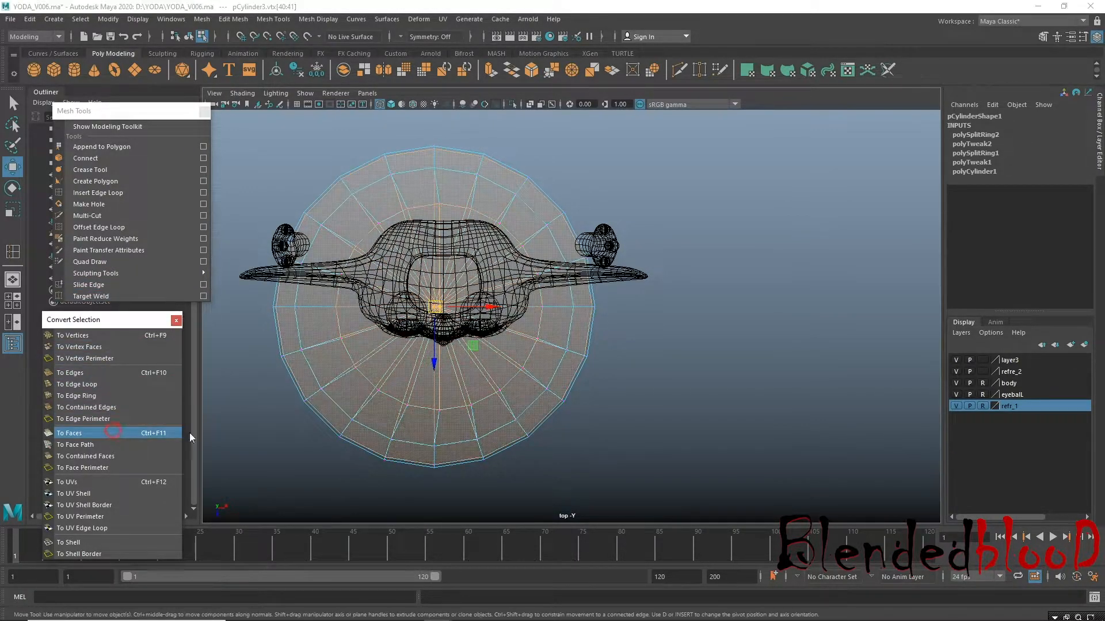
{"action": "key", "text": "Delete"}
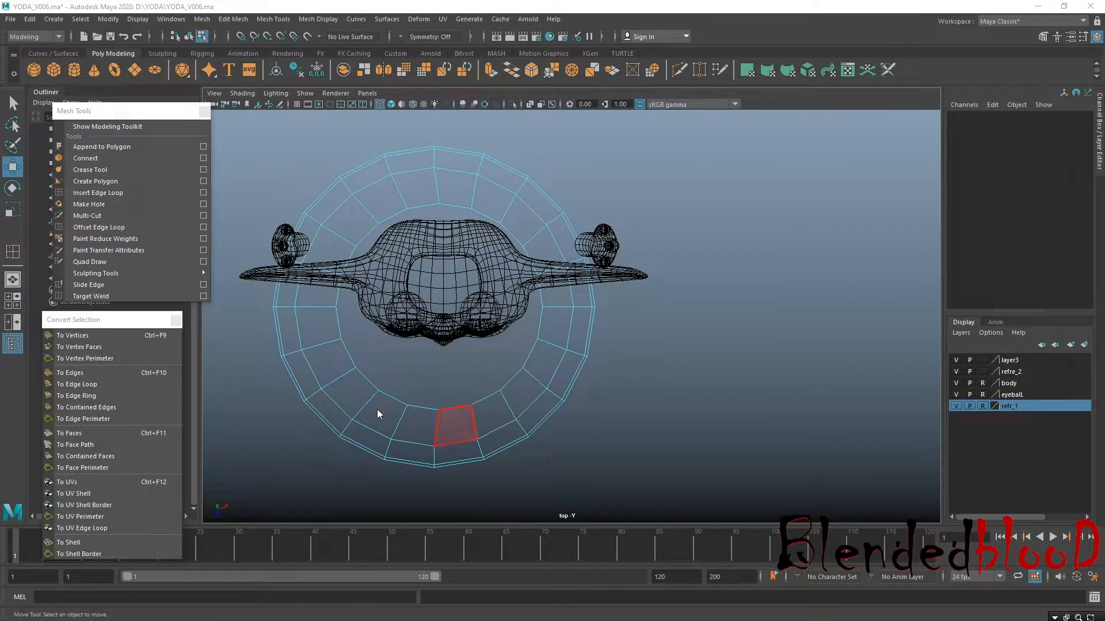
Flatten the coat cylinder front to back to Scale Z 3.335 and shift it to Translate Z -1.042.
{"action": "key", "text": "space"}
{"action": "right_click_drag", "start_coordinate": [387, 214], "coordinate": [451, 193]}
{"action": "key", "text": "space"}
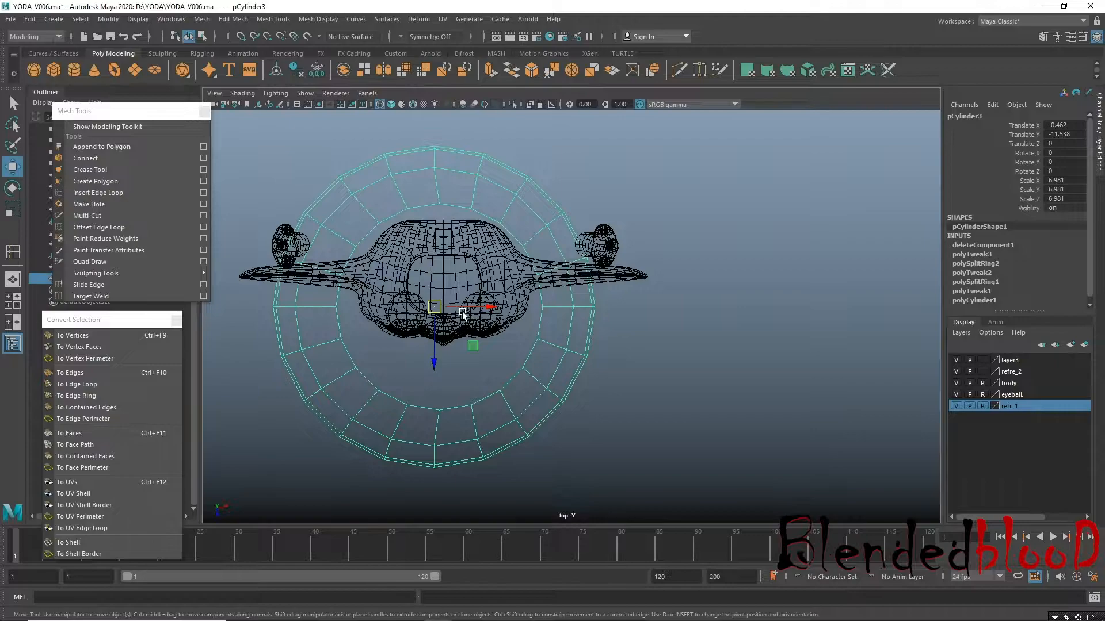
{"action": "key", "text": "r"}
{"action": "left_click_drag", "start_coordinate": [434, 361], "coordinate": [437, 336]}
{"action": "key", "text": "w"}
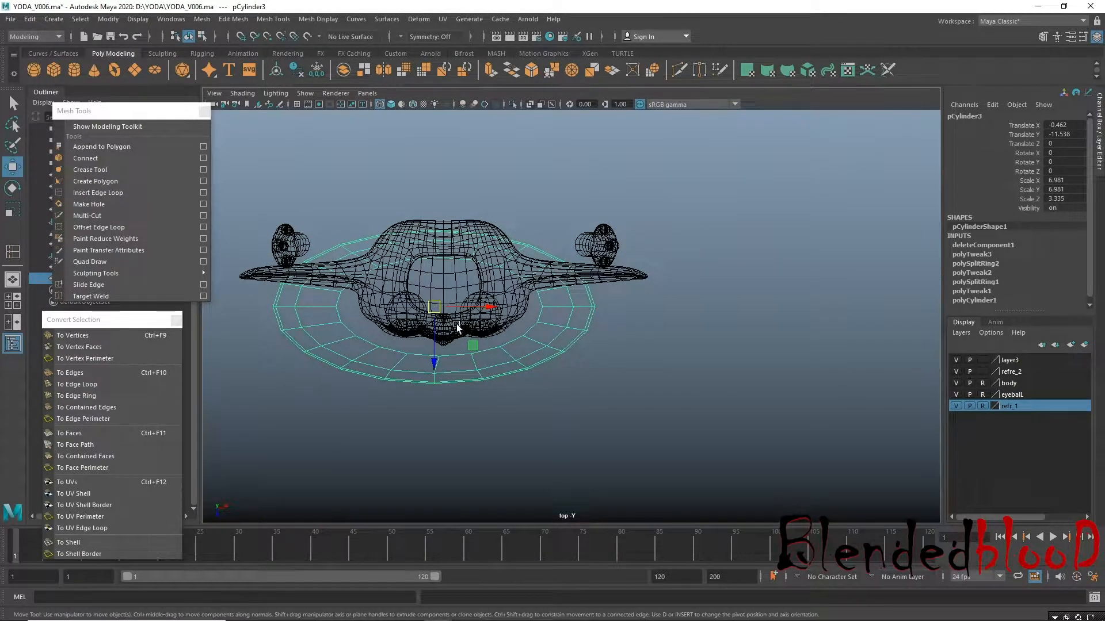
{"action": "left_click_drag", "start_coordinate": [488, 309], "coordinate": [496, 309]}
{"action": "key", "text": "ctrl+z"}
{"action": "left_click_drag", "start_coordinate": [436, 359], "coordinate": [443, 341]}
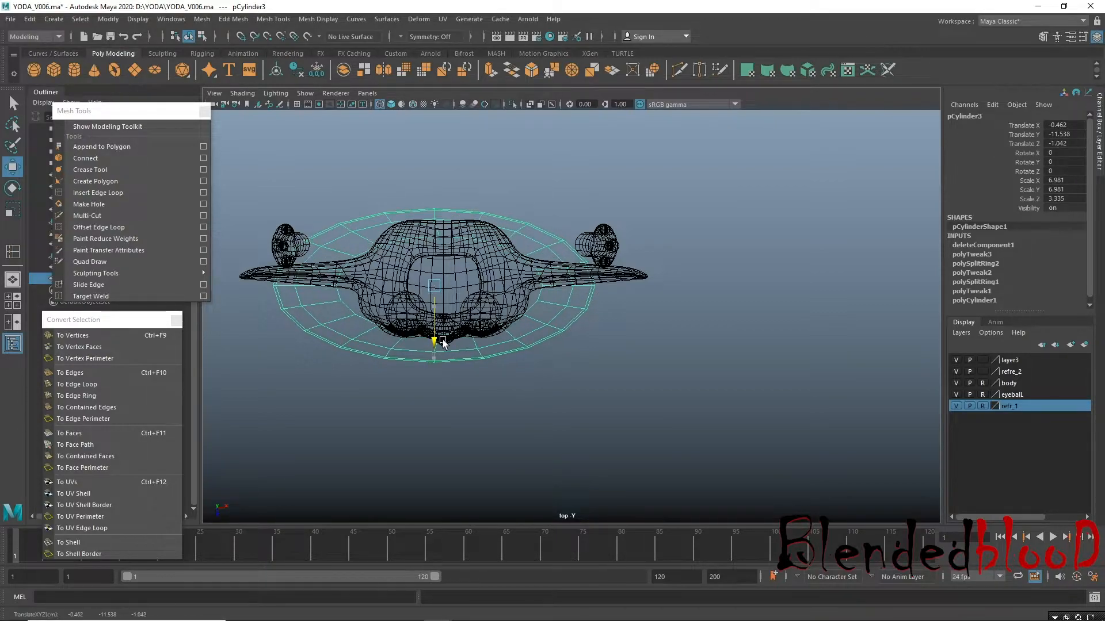
Select the coat's top border edge loop in the front view and scale it inward under the collar.
{"action": "key", "text": "space"}
{"action": "key", "text": "space"}
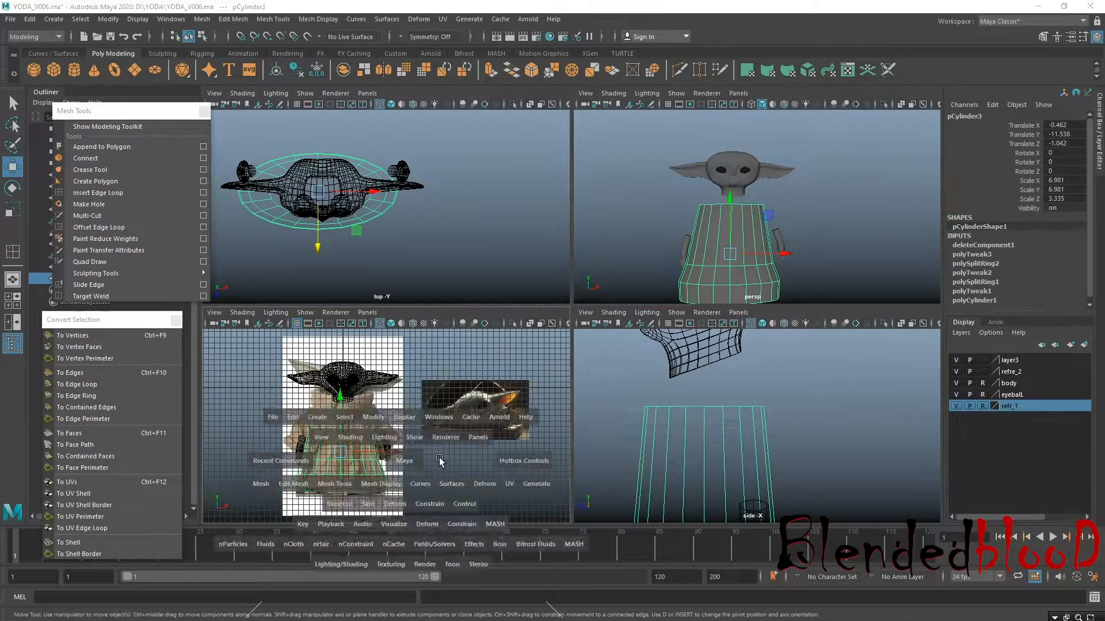
{"action": "right_click_drag", "start_coordinate": [499, 286], "coordinate": [673, 446], "text": "alt"}
{"action": "right_click", "coordinate": [450, 271]}
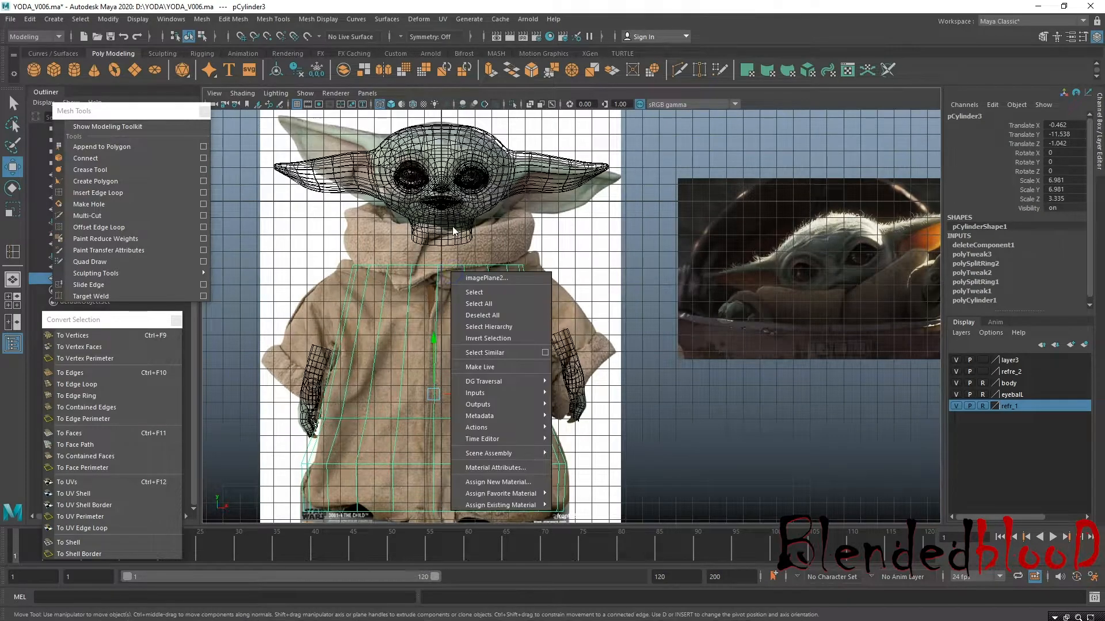
{"action": "right_click_drag", "start_coordinate": [440, 270], "coordinate": [437, 266]}
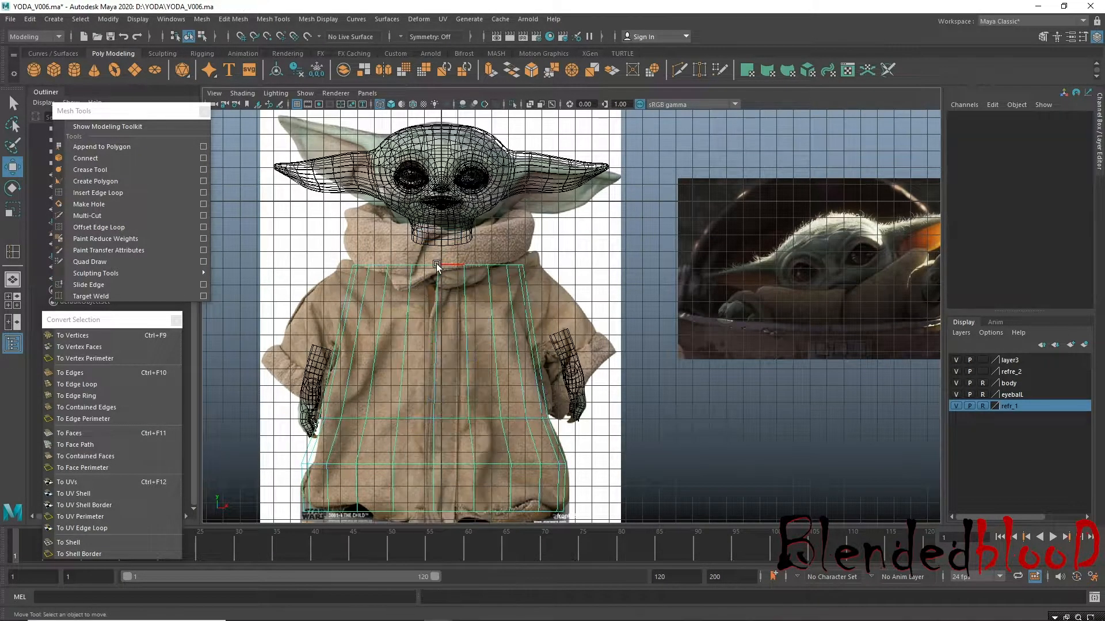
{"action": "double_click", "coordinate": [447, 266]}
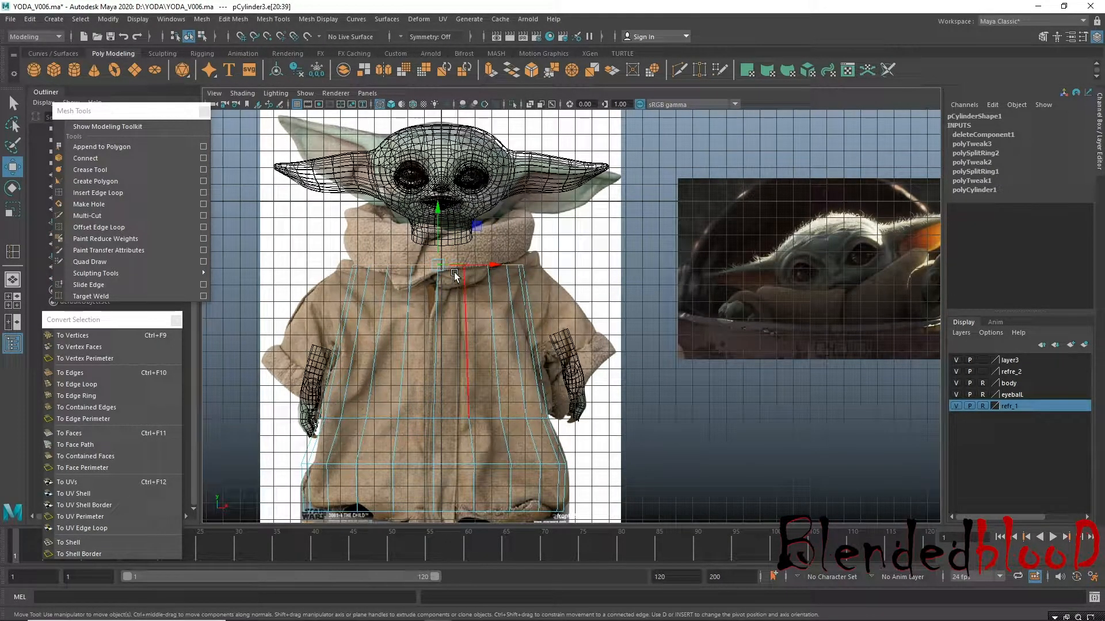
{"action": "key", "text": "r"}
{"action": "left_click_drag", "start_coordinate": [440, 264], "coordinate": [425, 260]}
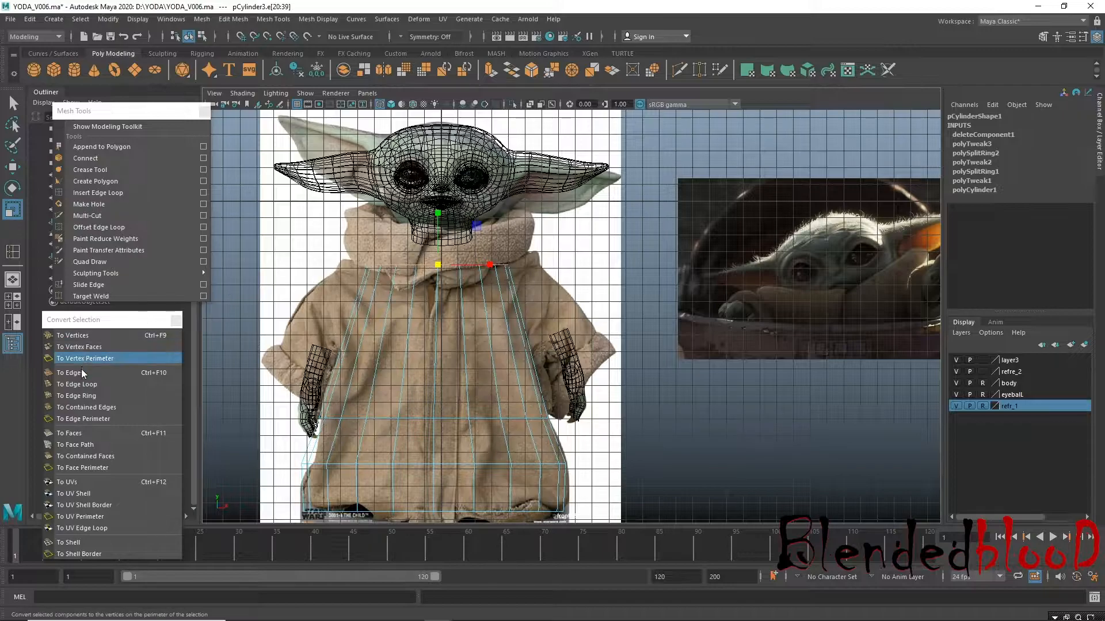
Insert an edge loop just below the coat's top border and scale it outward to widen the shoulders.
{"action": "left_click", "coordinate": [98, 193]}
{"action": "left_click_drag", "start_coordinate": [376, 279], "coordinate": [448, 309]}
{"action": "key", "text": "r"}
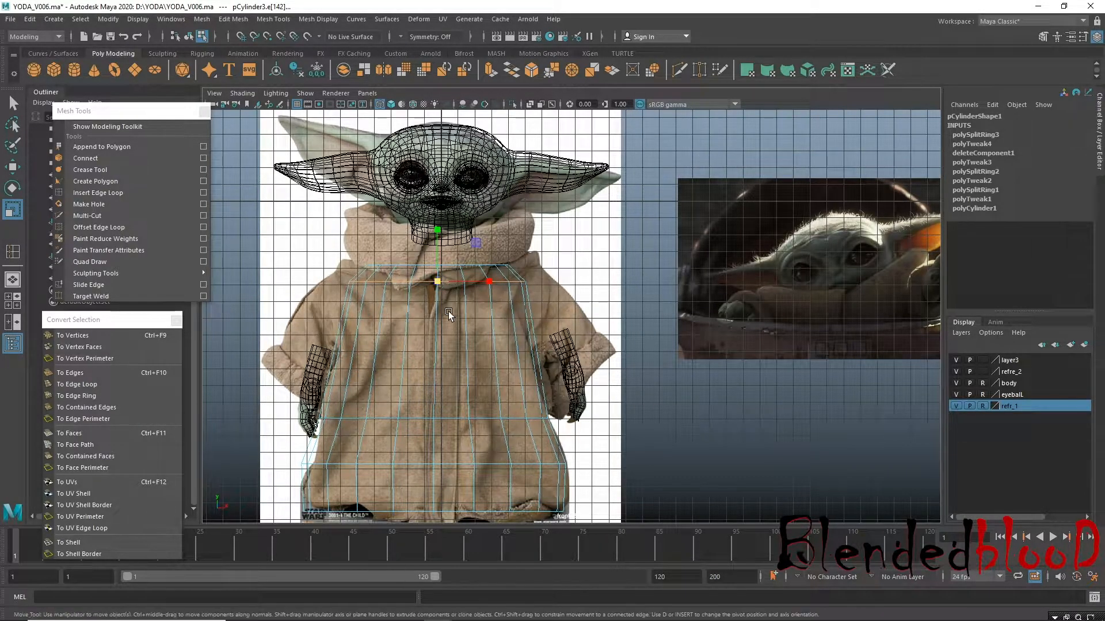
{"action": "key", "text": "w"}
{"action": "middle_click_drag", "start_coordinate": [462, 345], "coordinate": [455, 295], "text": "alt"}
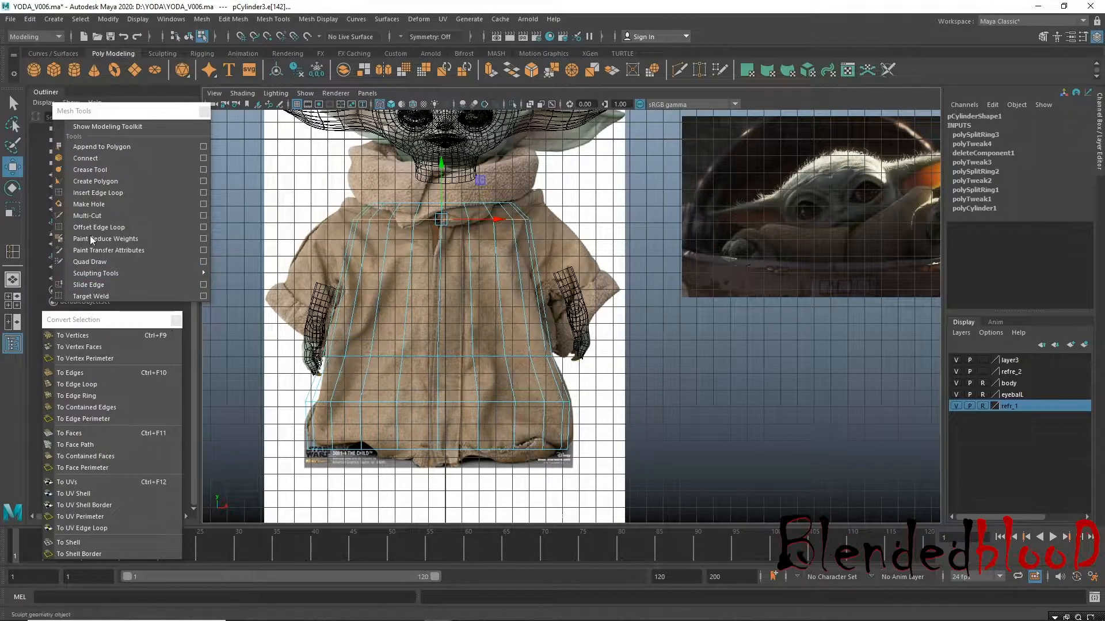
Insert an edge loop around the coat between the shoulder loop and the lower loops, adjusting its scale slightly.
{"action": "left_click", "coordinate": [98, 193]}
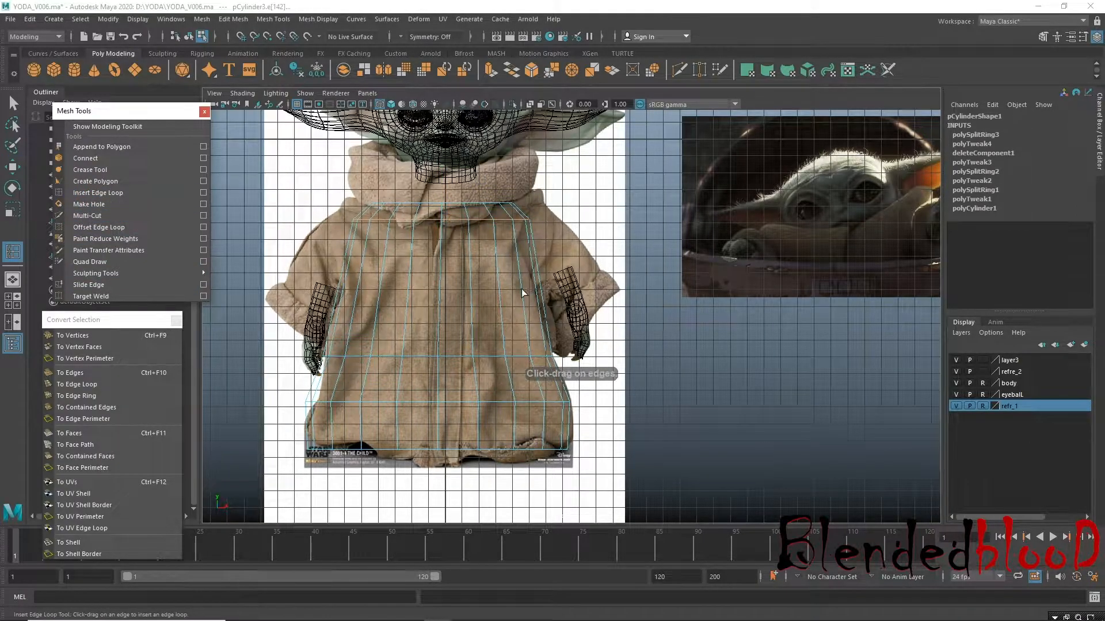
{"action": "left_click", "coordinate": [519, 329]}
{"action": "key", "text": "e"}
{"action": "key", "text": "r"}
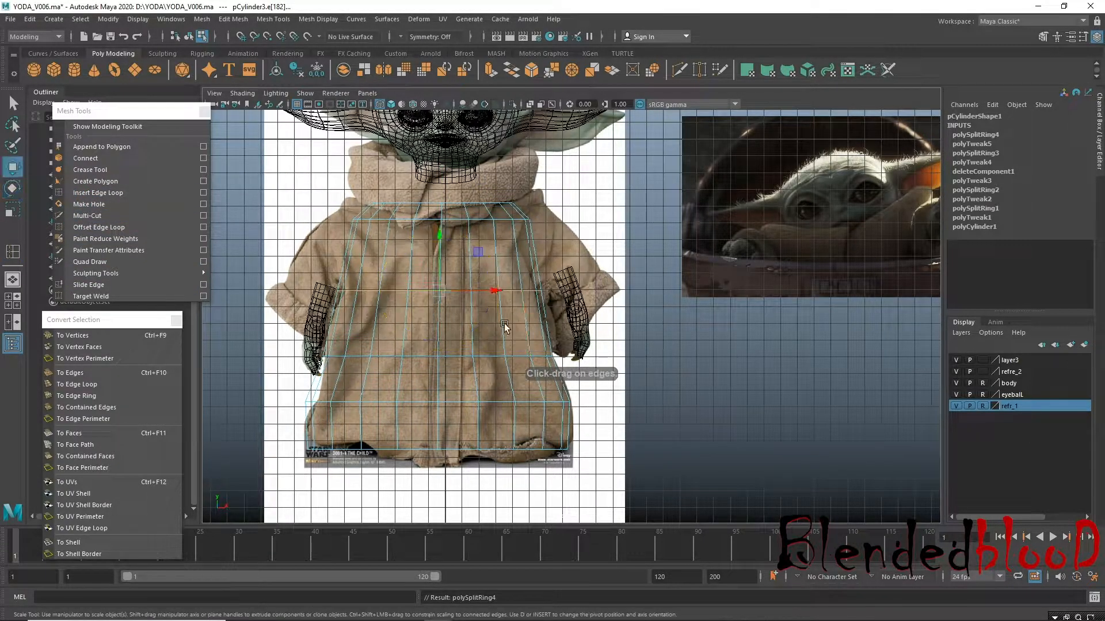
{"action": "left_click_drag", "start_coordinate": [439, 292], "coordinate": [432, 286]}
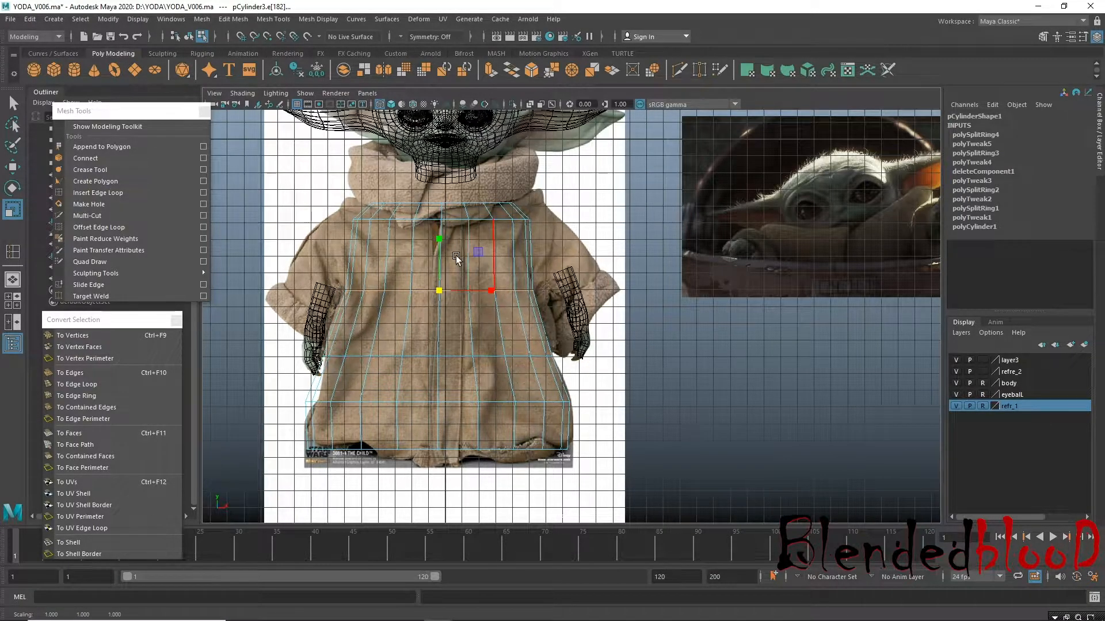
{"action": "middle_click_drag", "start_coordinate": [456, 255], "coordinate": [361, 246], "text": "alt"}
{"action": "middle_click_drag", "start_coordinate": [476, 326], "coordinate": [506, 340], "text": "alt"}
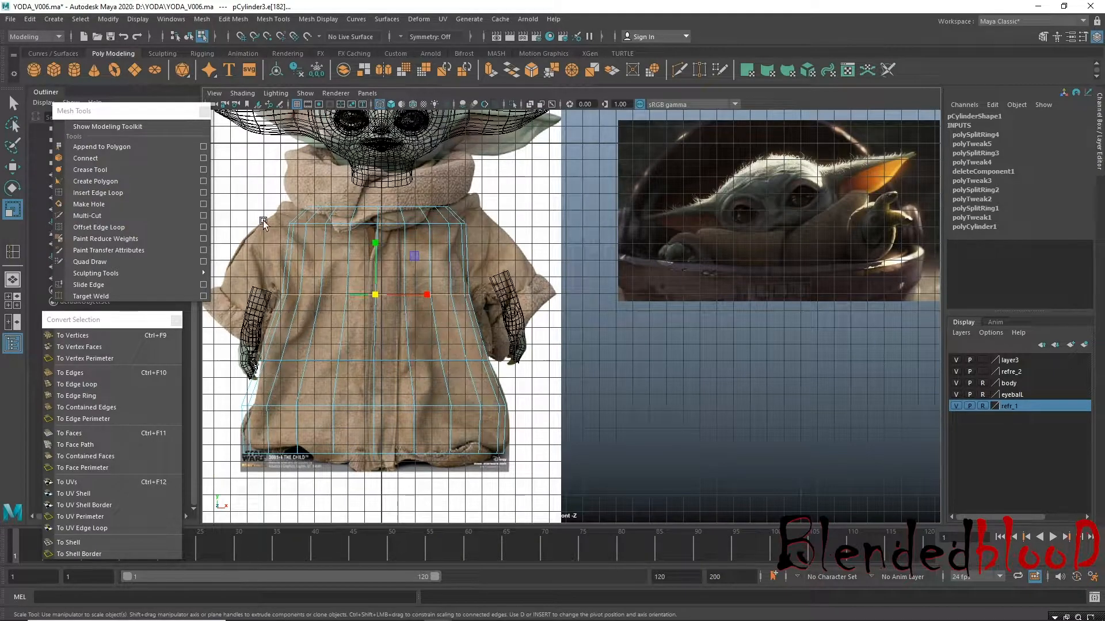
Create a sleeve cylinder, place it on the reference's sleeve at X 7.482, Y -7.928 and rotate it about -121.87 in Z.
{"action": "left_click", "coordinate": [73, 70]}
{"action": "key", "text": "w"}
{"action": "middle_click_drag", "start_coordinate": [394, 162], "coordinate": [520, 293]}
{"action": "key", "text": "e"}
{"action": "left_click_drag", "start_coordinate": [536, 244], "coordinate": [550, 365]}
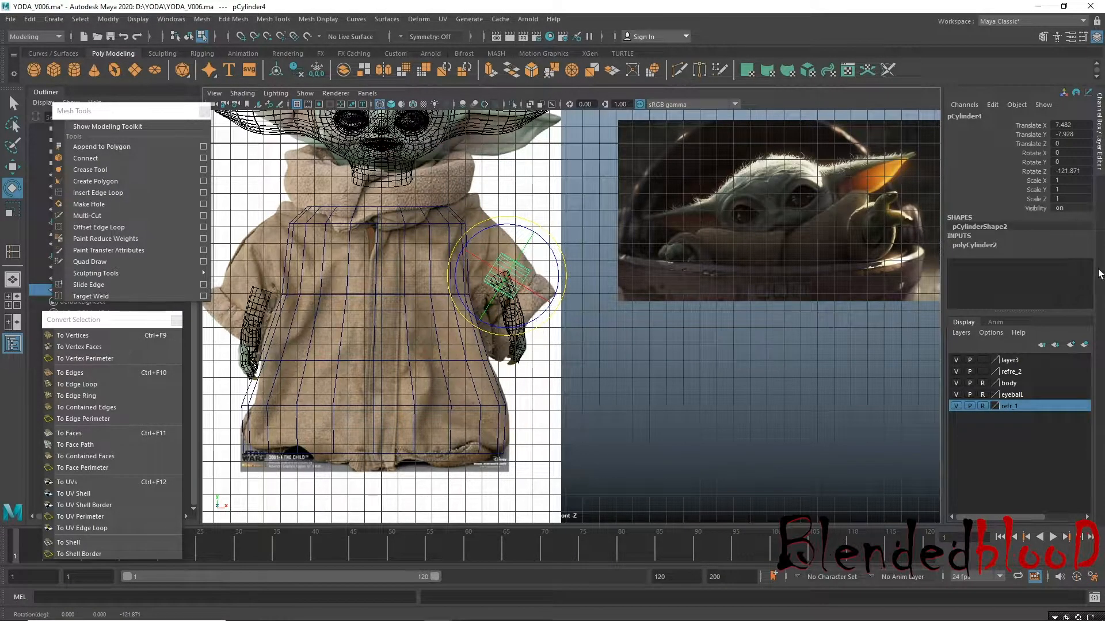
Set the sleeve cylinder's Subdivisions Axis to 12.
{"action": "left_click", "coordinate": [979, 245]}
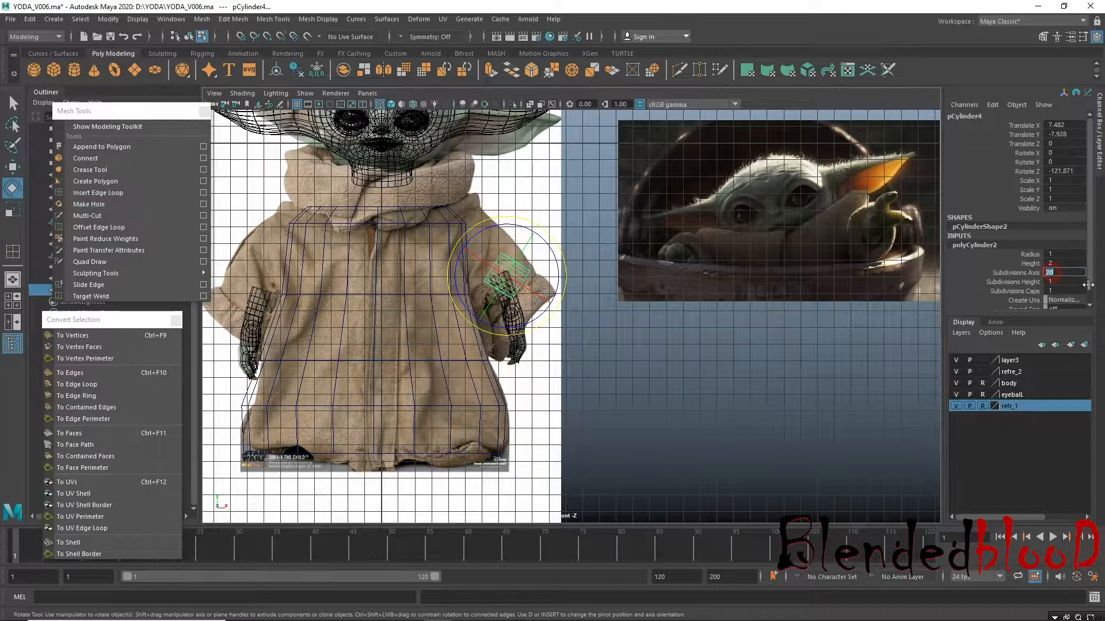
{"action": "type", "text": "8"}
{"action": "key", "text": "Return"}
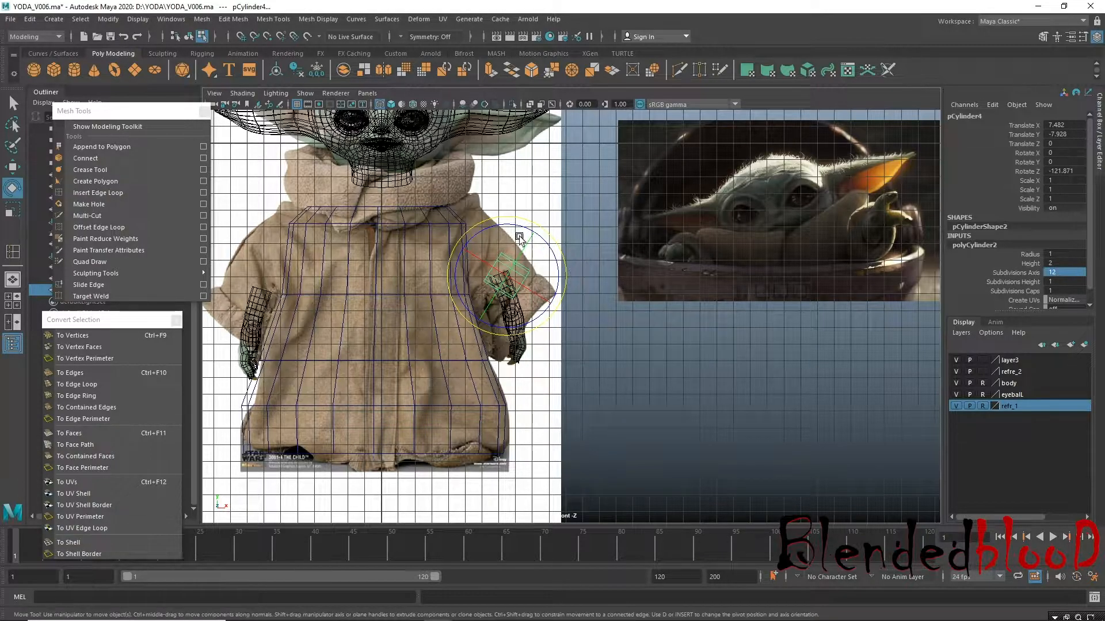
{"action": "key", "text": "w"}
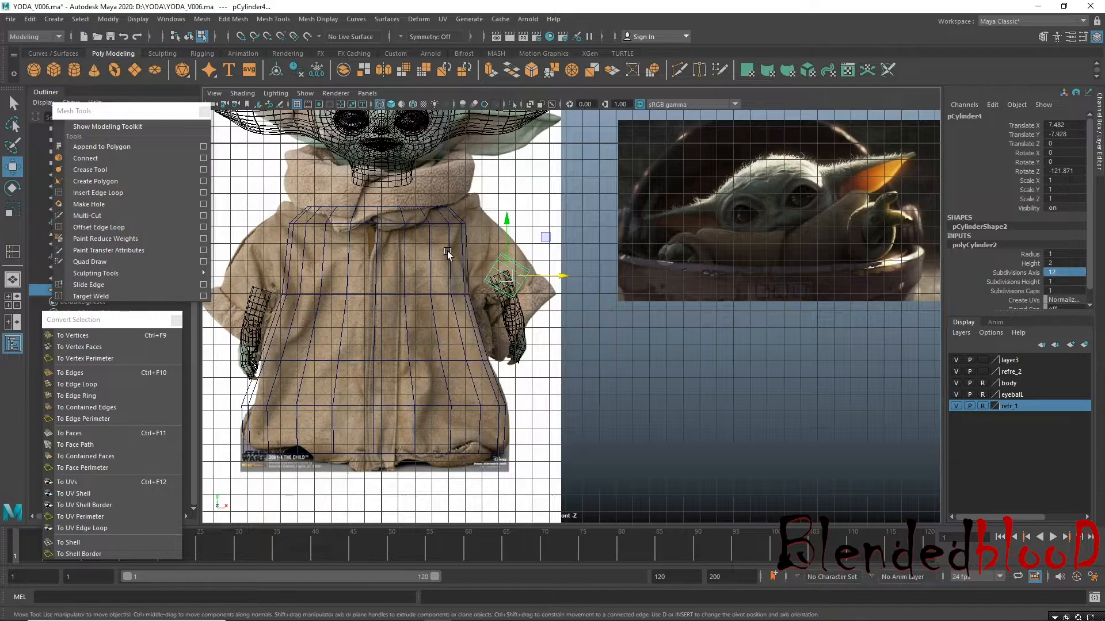
Delete both end caps of the sleeve cylinder by converting their centre vertices to faces, and return to object selection.
{"action": "key", "text": "space"}
{"action": "key", "text": "space"}
{"action": "key", "text": "f"}
{"action": "left_click_drag", "start_coordinate": [608, 357], "coordinate": [678, 371], "text": "alt"}
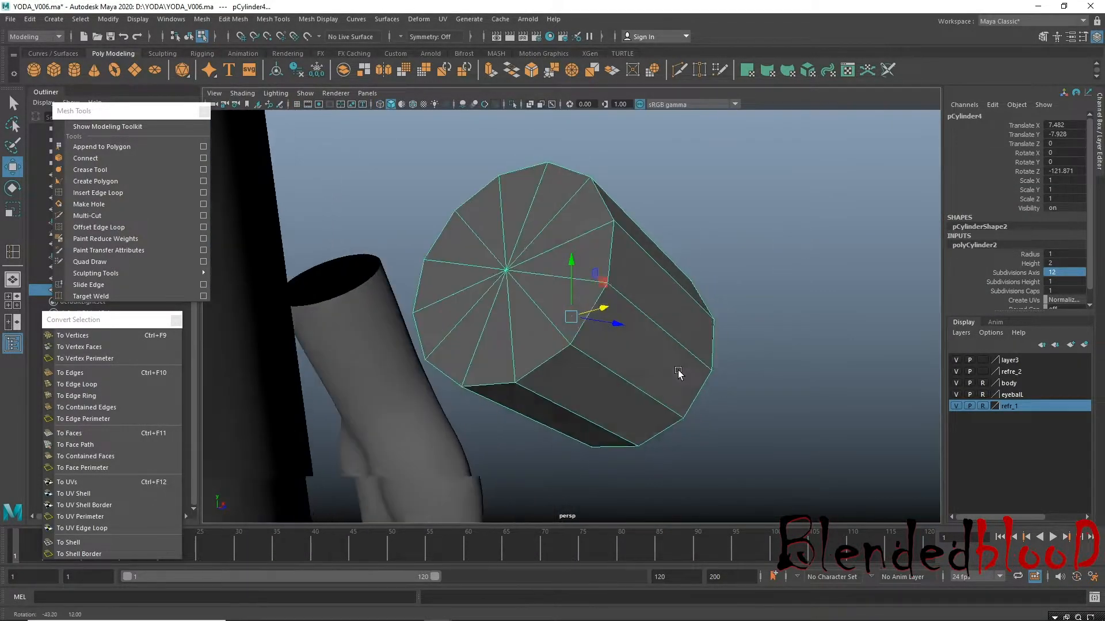
{"action": "right_click_drag", "start_coordinate": [550, 308], "coordinate": [506, 305]}
{"action": "left_click", "coordinate": [507, 274]}
{"action": "left_click_drag", "start_coordinate": [761, 371], "coordinate": [649, 304], "text": "alt"}
{"action": "left_click", "coordinate": [633, 302]}
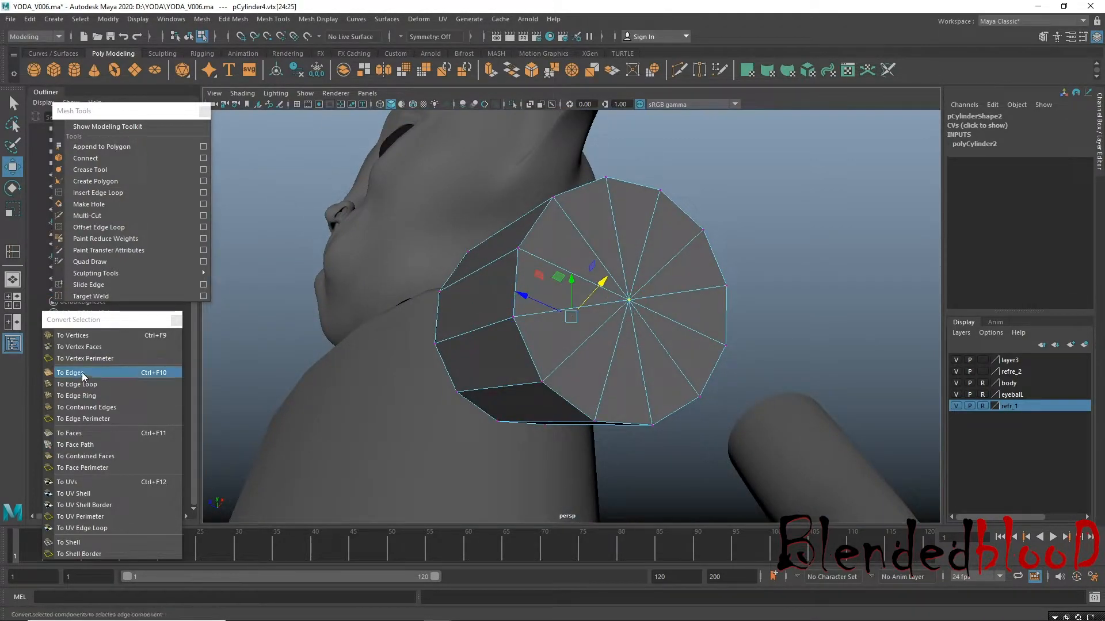
{"action": "left_click", "coordinate": [84, 433]}
{"action": "key", "text": "Delete"}
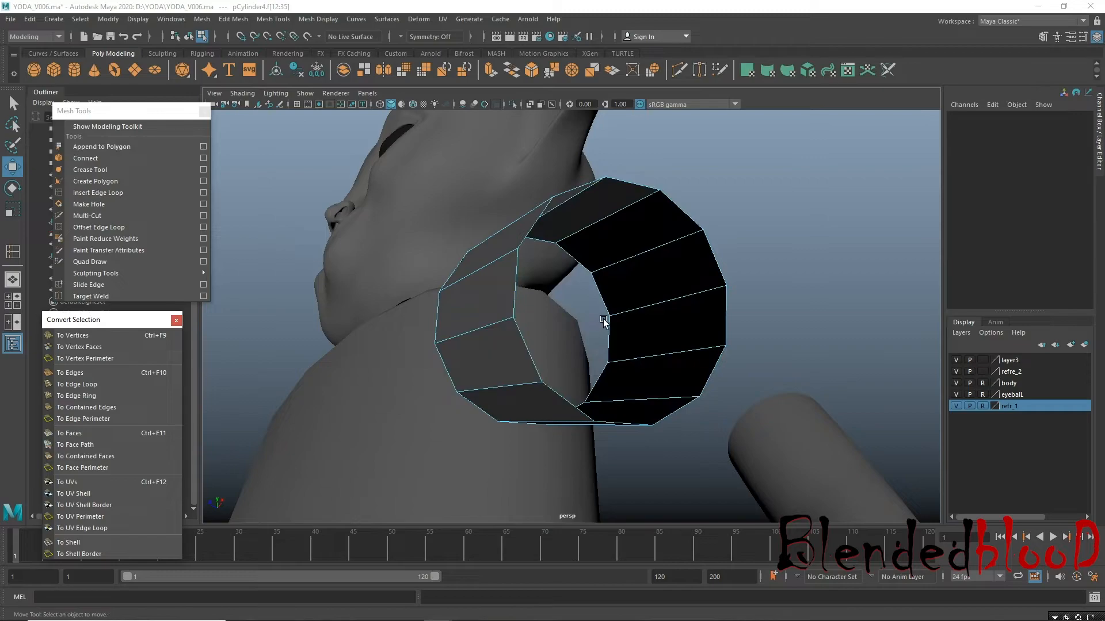
{"action": "left_click_drag", "start_coordinate": [613, 309], "coordinate": [631, 307], "text": "alt"}
{"action": "right_click_drag", "start_coordinate": [572, 238], "coordinate": [615, 224]}
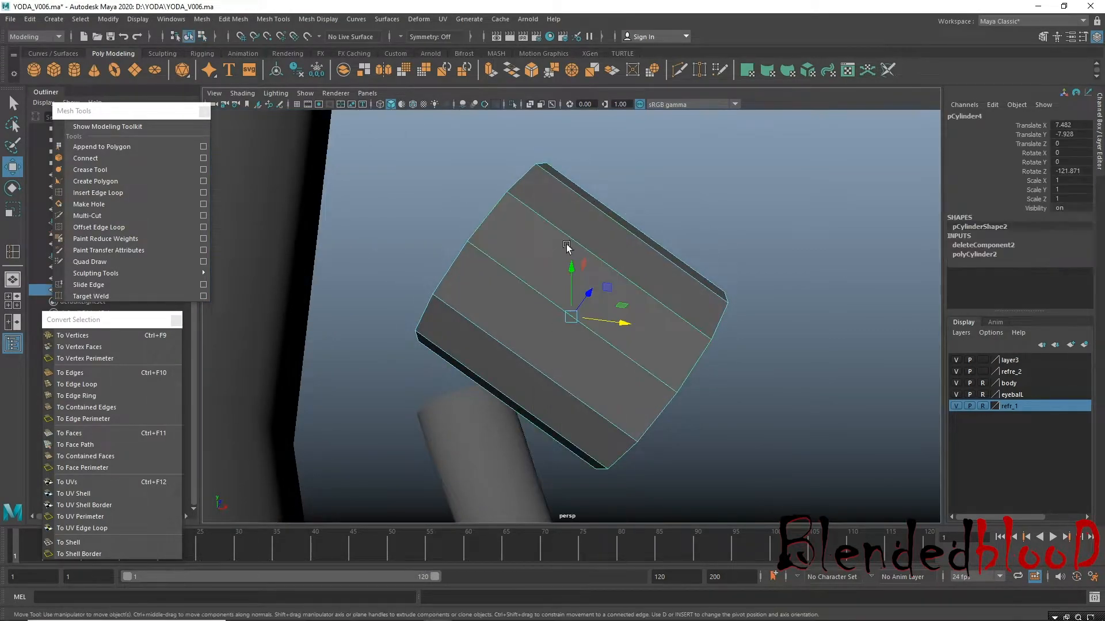
Rotate the sleeve cylinder in the front view to Rotate Z -142.107 to follow the sleeve's slope.
{"action": "key", "text": "space"}
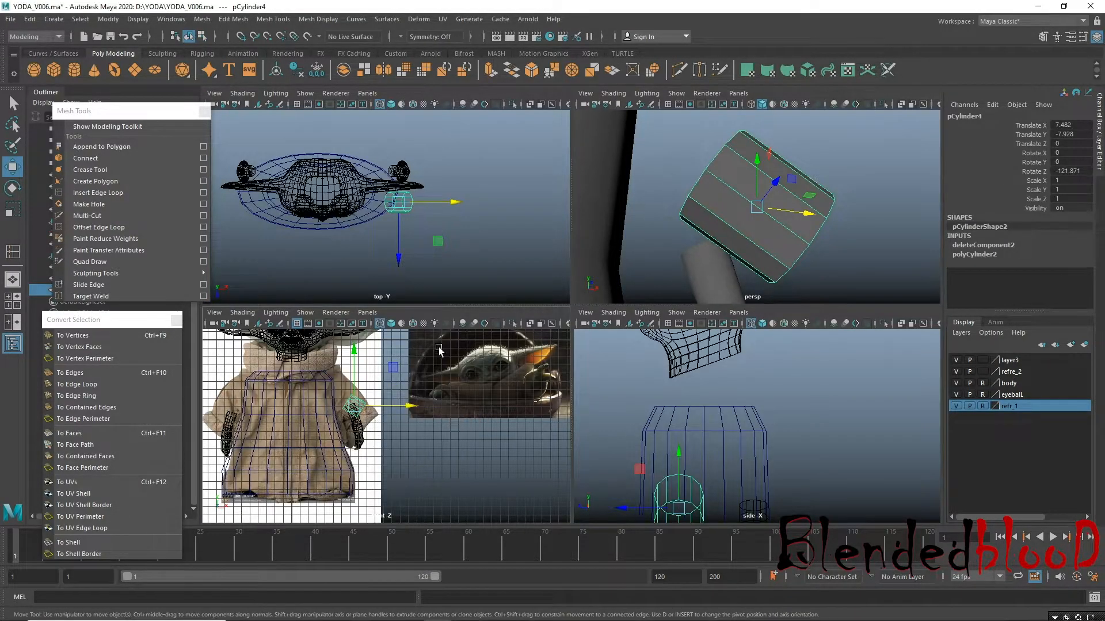
{"action": "key", "text": "space"}
{"action": "scroll", "coordinate": [507, 292], "scroll_direction": "up", "scroll_amount": 5}
{"action": "key", "text": "e"}
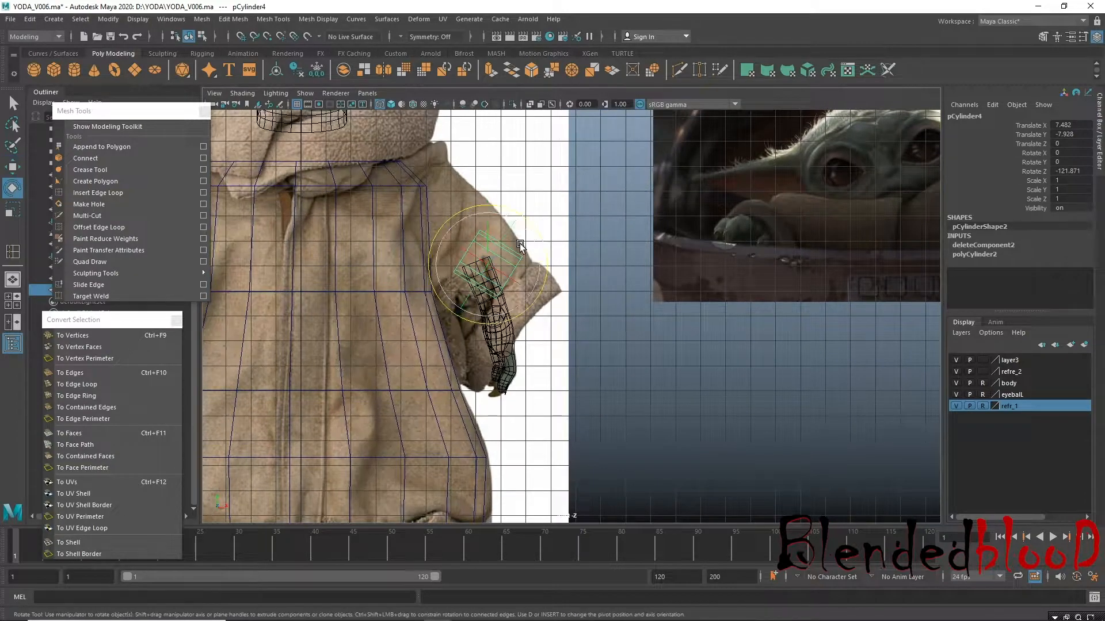
{"action": "left_click_drag", "start_coordinate": [547, 240], "coordinate": [546, 264]}
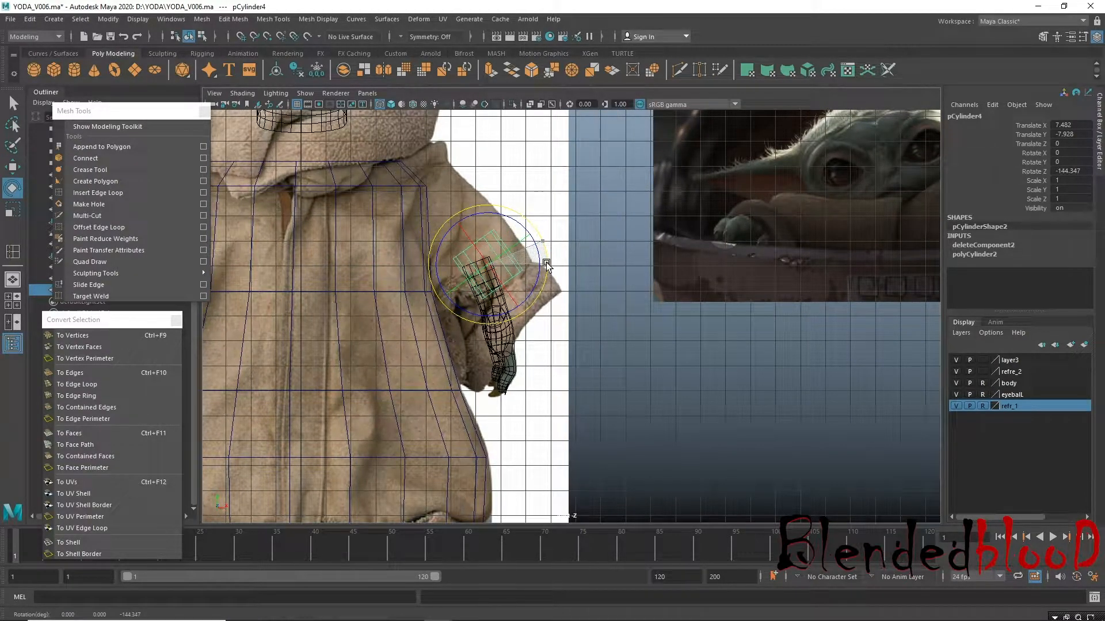
Scale the sleeve cylinder to 1.94 in X and Z and 3.083 in Y, and move it to X 5.961, Y -6.707.
{"action": "key", "text": "r"}
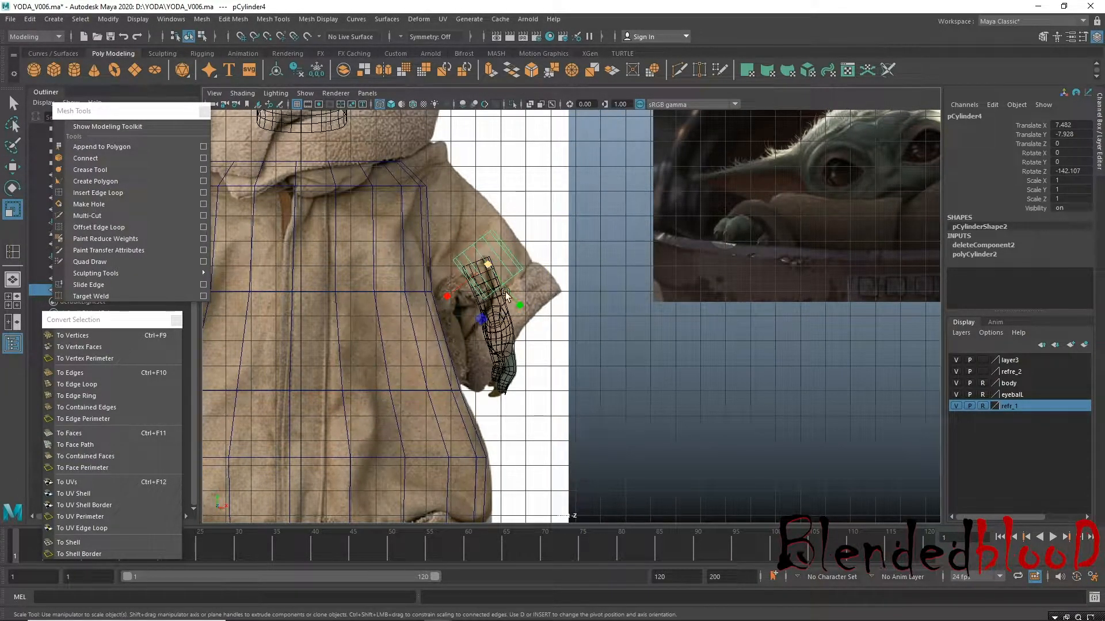
{"action": "left_click_drag", "start_coordinate": [520, 309], "coordinate": [580, 371]}
{"action": "left_click_drag", "start_coordinate": [516, 310], "coordinate": [503, 291]}
{"action": "key", "text": "w"}
{"action": "left_click_drag", "start_coordinate": [486, 251], "coordinate": [450, 232]}
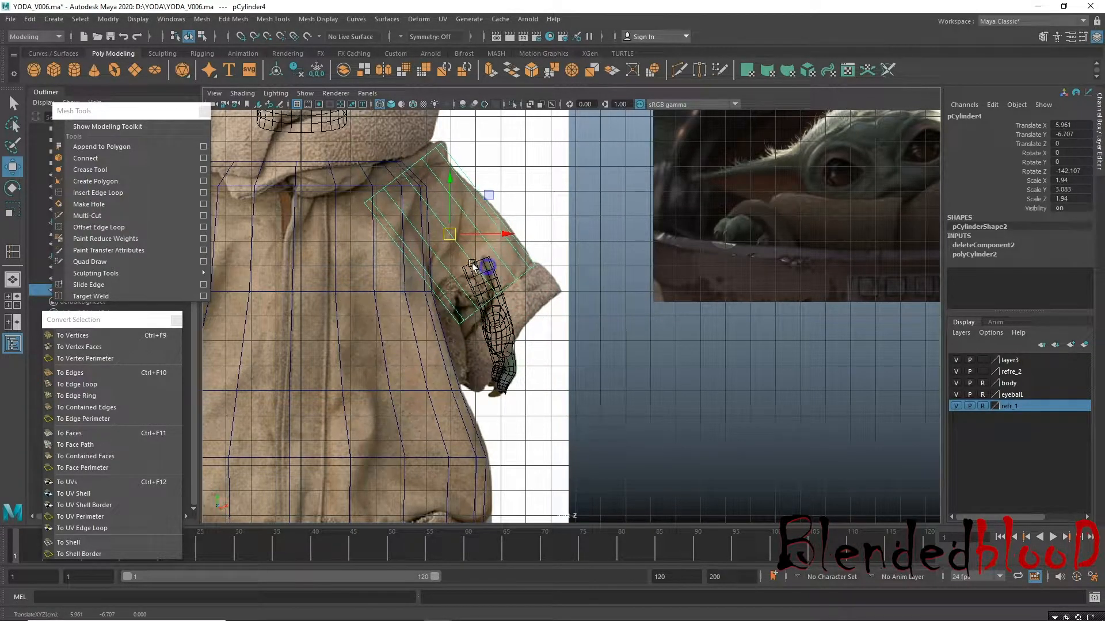
Select the sleeve's lower ring of vertices, then rotate, slightly scale and move it to meet the reference's cuff.
{"action": "right_click_drag", "start_coordinate": [457, 251], "coordinate": [407, 247]}
{"action": "left_click_drag", "start_coordinate": [578, 238], "coordinate": [419, 354]}
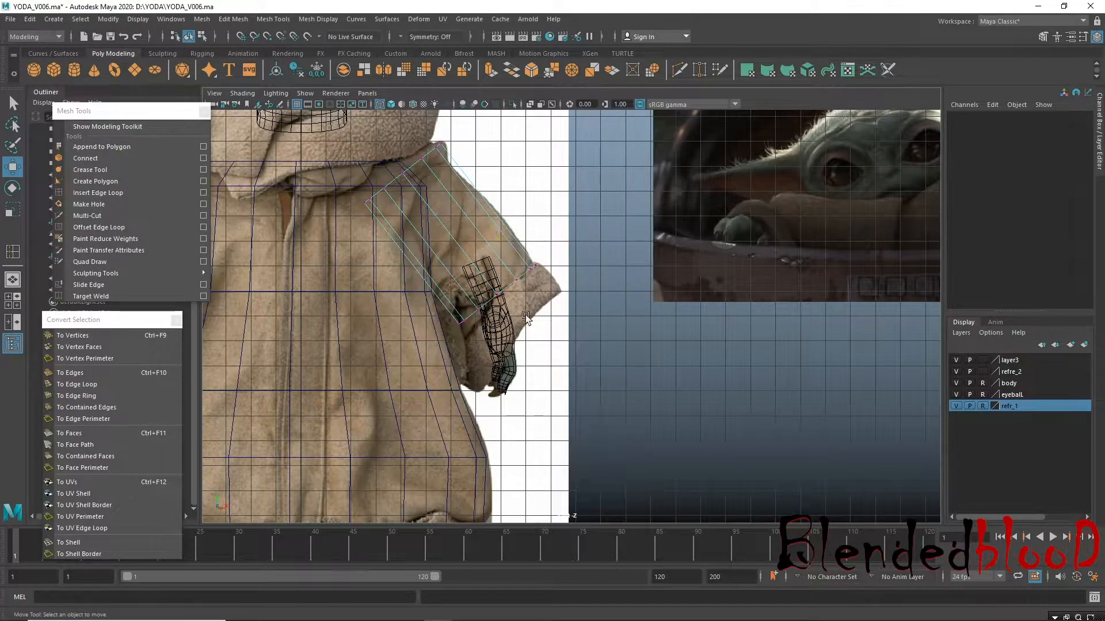
{"action": "key", "text": "e"}
{"action": "left_click_drag", "start_coordinate": [554, 274], "coordinate": [551, 262]}
{"action": "key", "text": "r"}
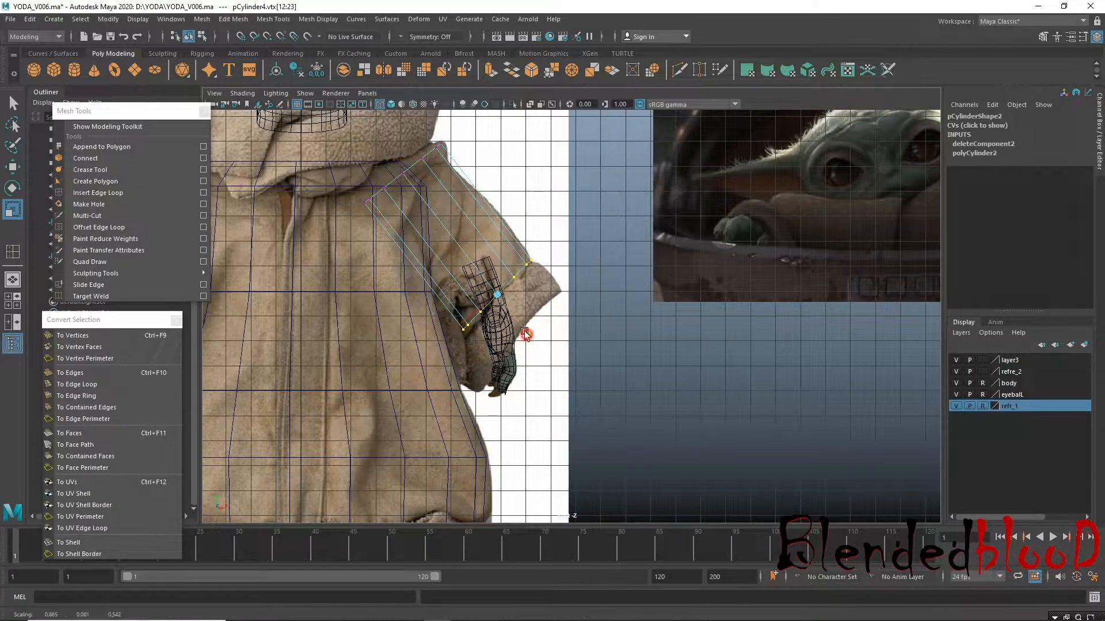
{"action": "key", "text": "w"}
{"action": "key", "text": "e"}
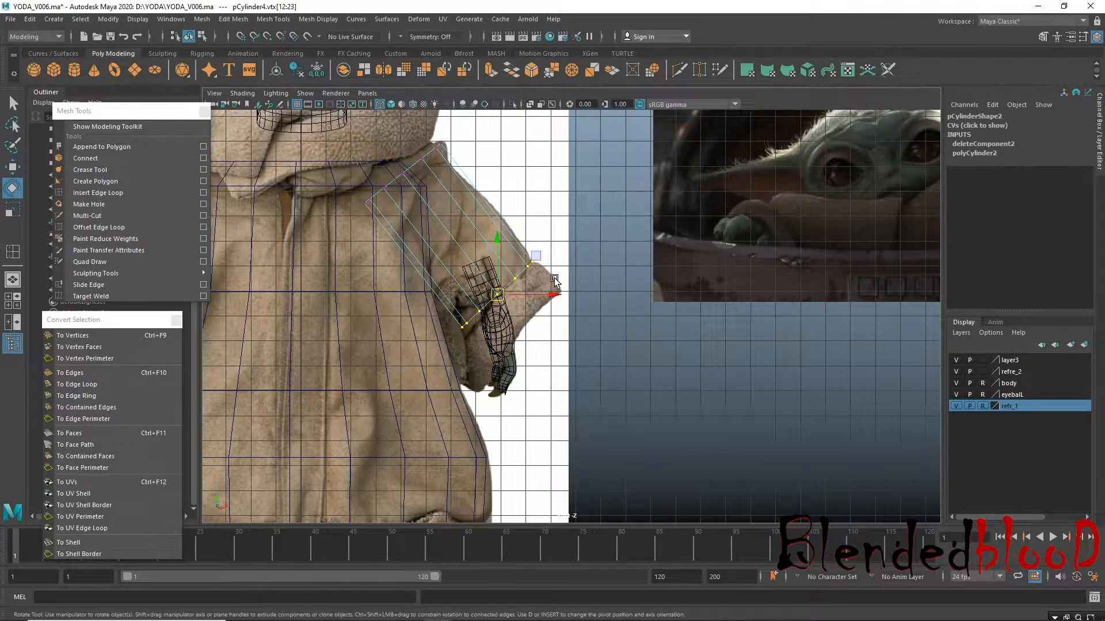
{"action": "left_click_drag", "start_coordinate": [555, 277], "coordinate": [550, 269]}
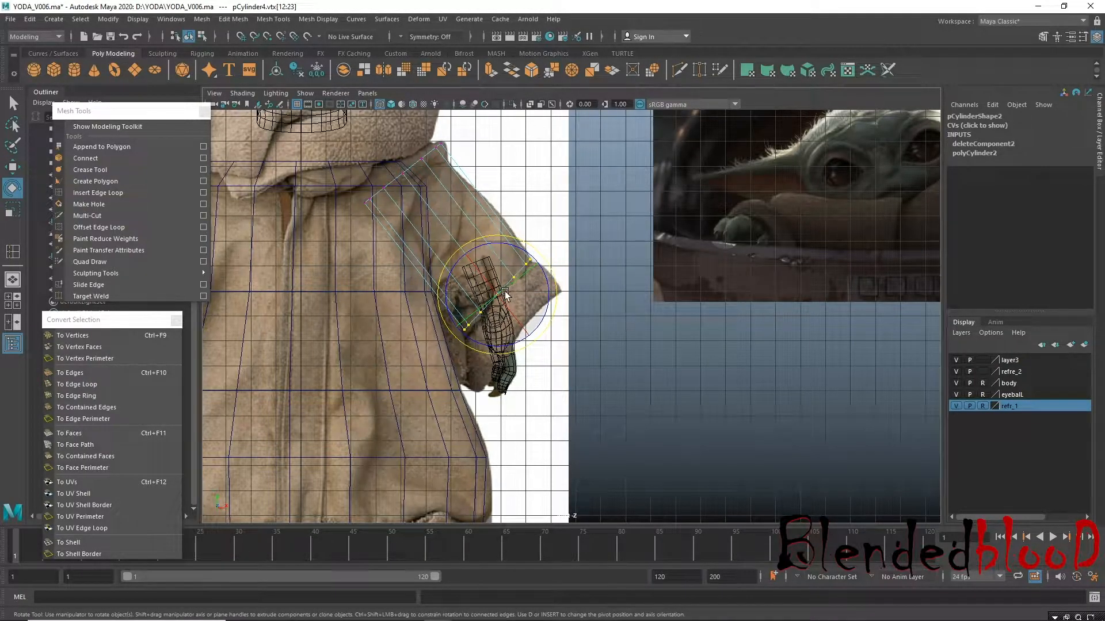
{"action": "key", "text": "w"}
{"action": "left_click_drag", "start_coordinate": [499, 295], "coordinate": [502, 302]}
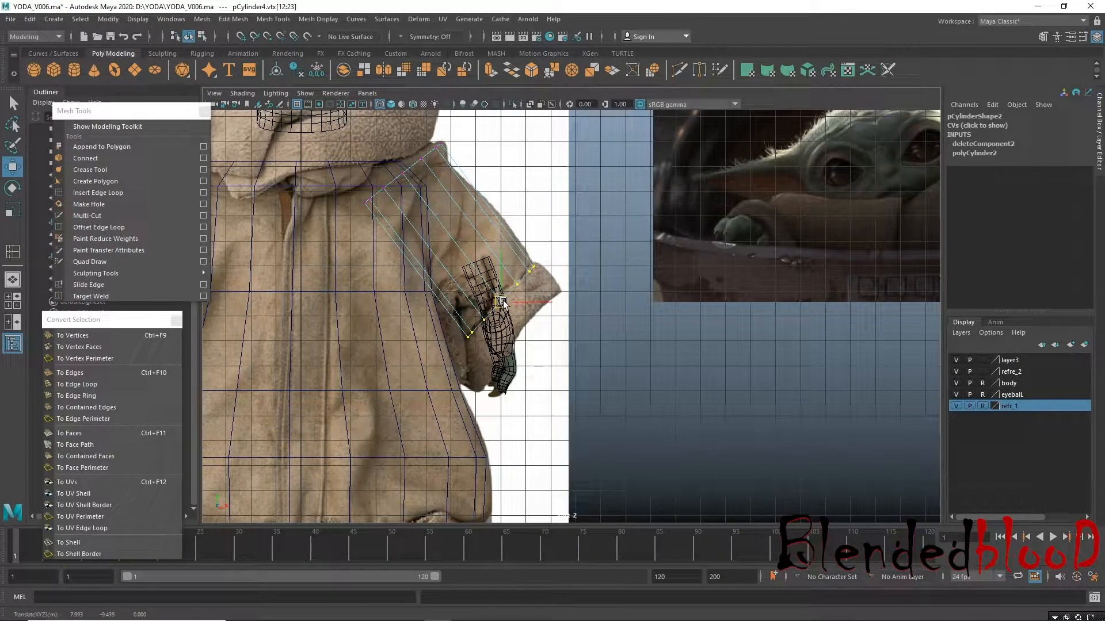
Select the sleeve's upper ring of vertices, then scale it down and move it to meet the reference's shoulder.
{"action": "middle_click_drag", "start_coordinate": [376, 143], "coordinate": [417, 255], "text": "alt"}
{"action": "left_click_drag", "start_coordinate": [389, 235], "coordinate": [527, 385]}
{"action": "key", "text": "r"}
{"action": "mouse_move", "coordinate": [448, 285]}
{"action": "left_mouse_down"}
{"action": "mouse_move", "coordinate": [419, 257]}
{"action": "mouse_move", "coordinate": [451, 273]}
{"action": "left_mouse_up"}
{"action": "key", "text": "w"}
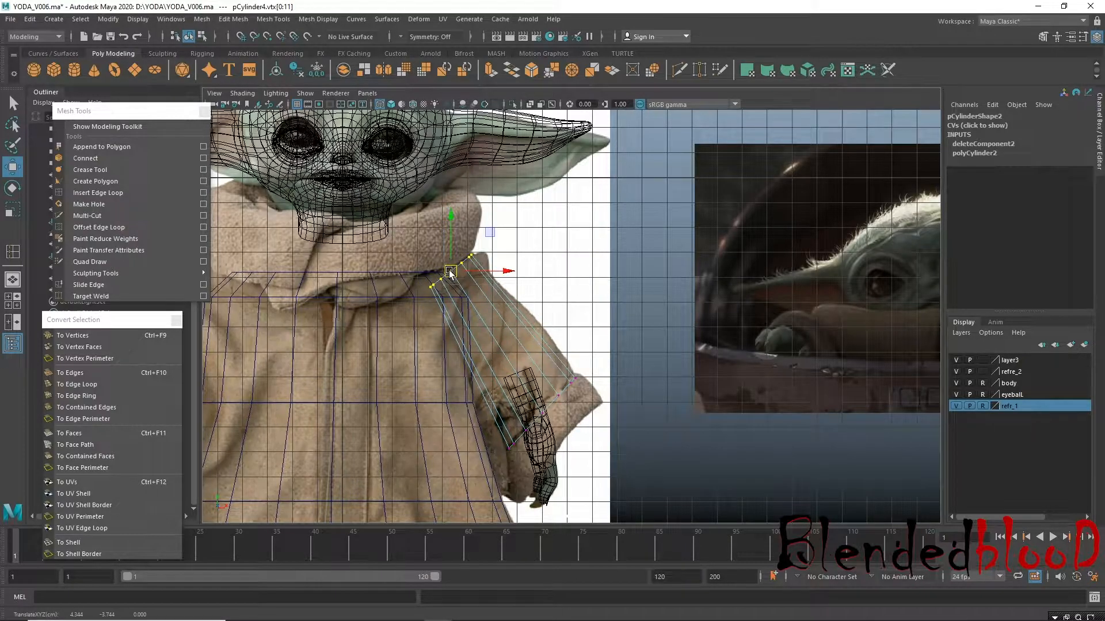
Insert two edge loops around the sleeve, one in its upper part and one in its lower part, scaling them to the reference.
{"action": "middle_click_drag", "start_coordinate": [473, 343], "coordinate": [462, 317], "text": "alt"}
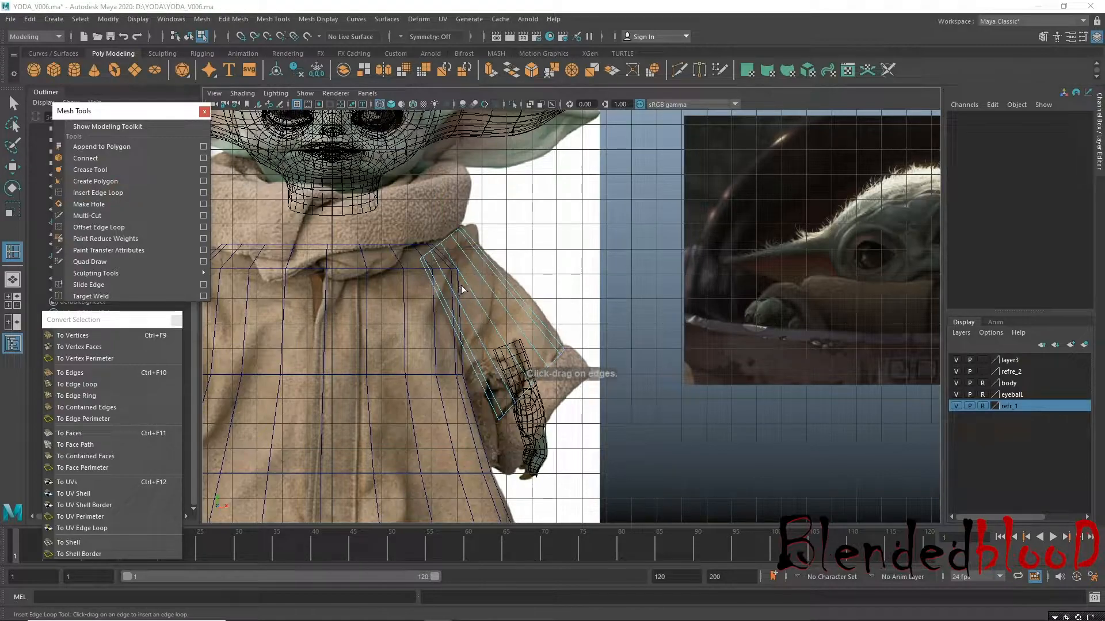
{"action": "left_click_drag", "start_coordinate": [466, 282], "coordinate": [470, 288]}
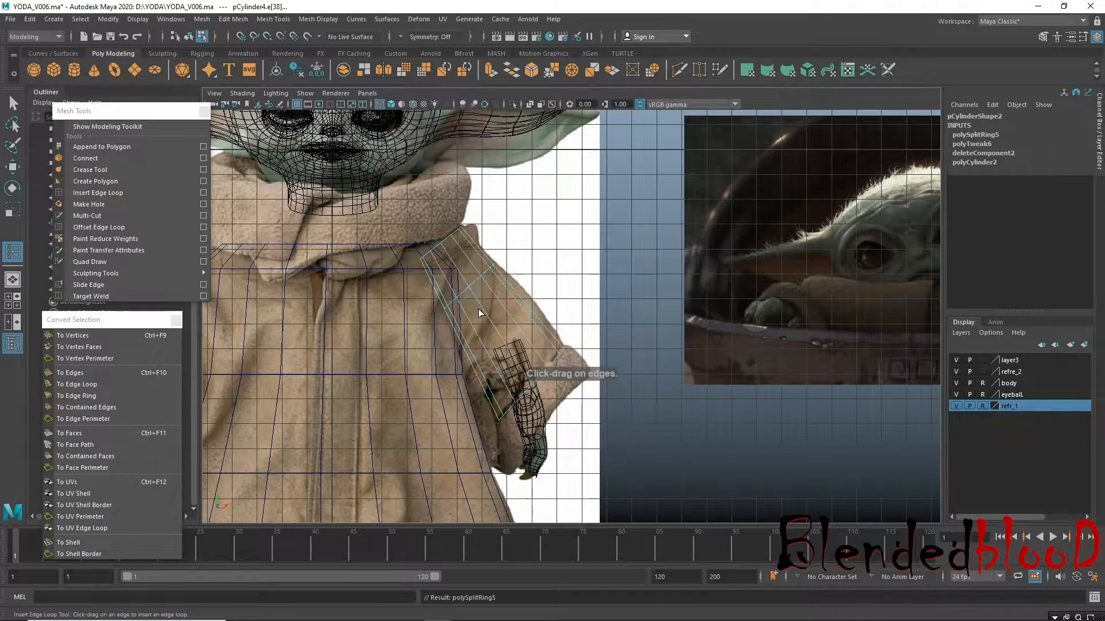
{"action": "key", "text": "r"}
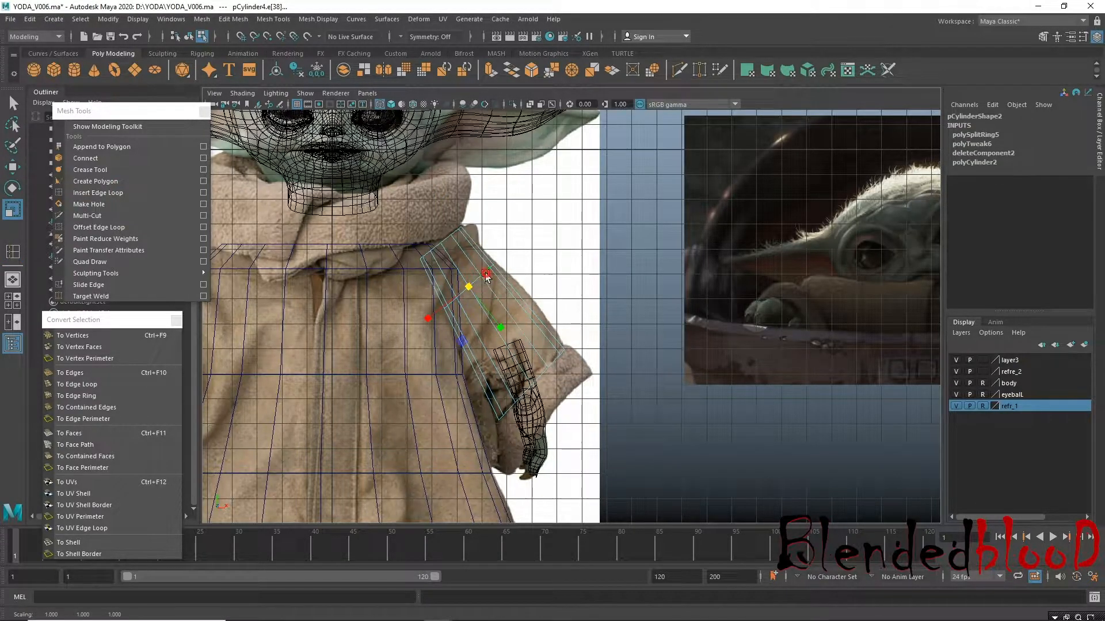
{"action": "left_click_drag", "start_coordinate": [470, 286], "coordinate": [468, 290]}
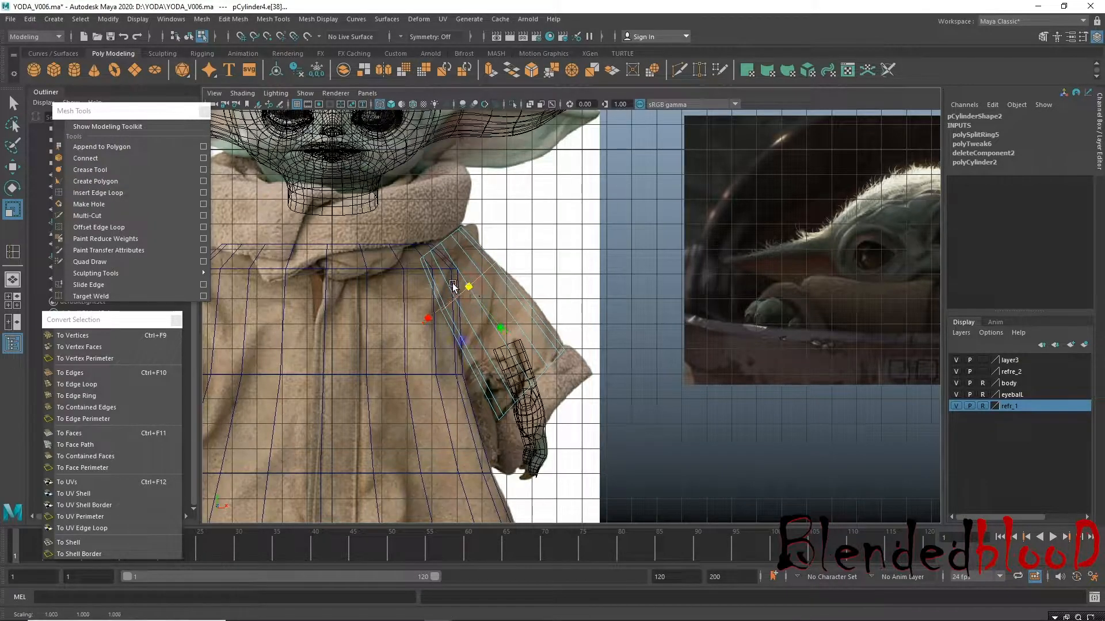
{"action": "left_click", "coordinate": [101, 193]}
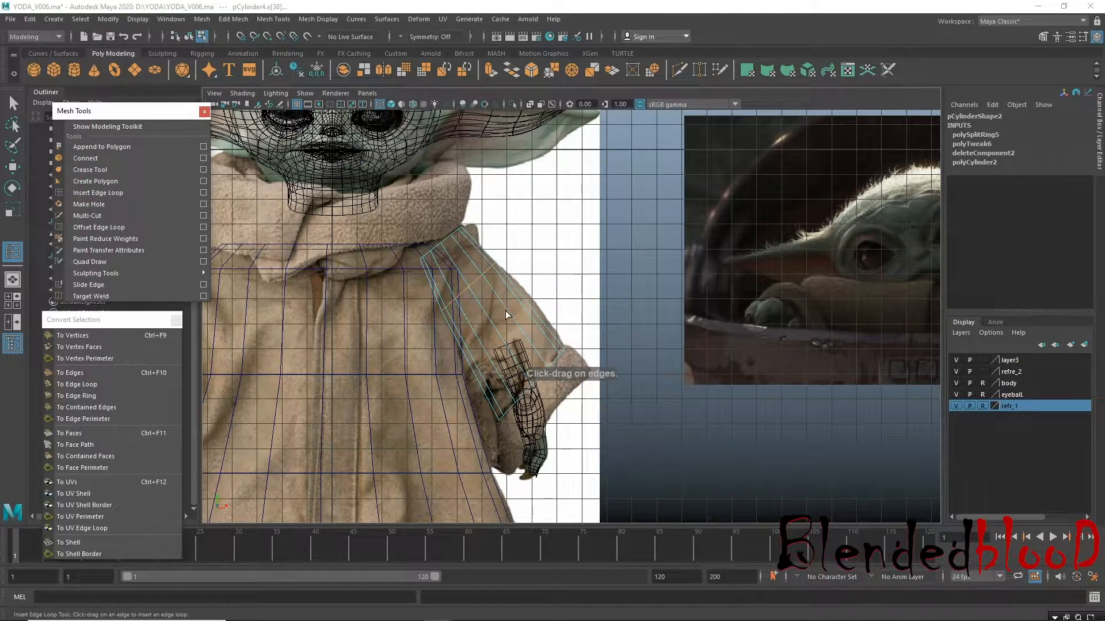
{"action": "left_click_drag", "start_coordinate": [516, 321], "coordinate": [510, 344]}
{"action": "key", "text": "r"}
Select the sleeve's lower border edge loop, scale it up and shift it to widen the cuff opening.
{"action": "double_click", "coordinate": [506, 426]}
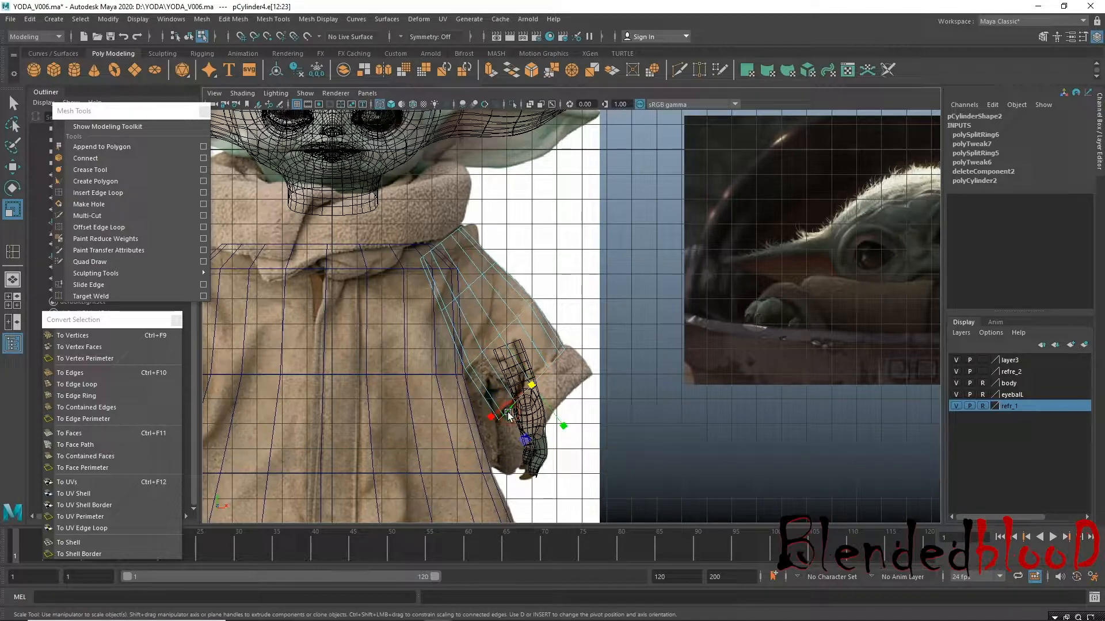
{"action": "mouse_move", "coordinate": [539, 396]}
{"action": "left_mouse_down"}
{"action": "mouse_move", "coordinate": [555, 406]}
{"action": "mouse_move", "coordinate": [522, 392]}
{"action": "left_mouse_up"}
{"action": "key", "text": "w"}
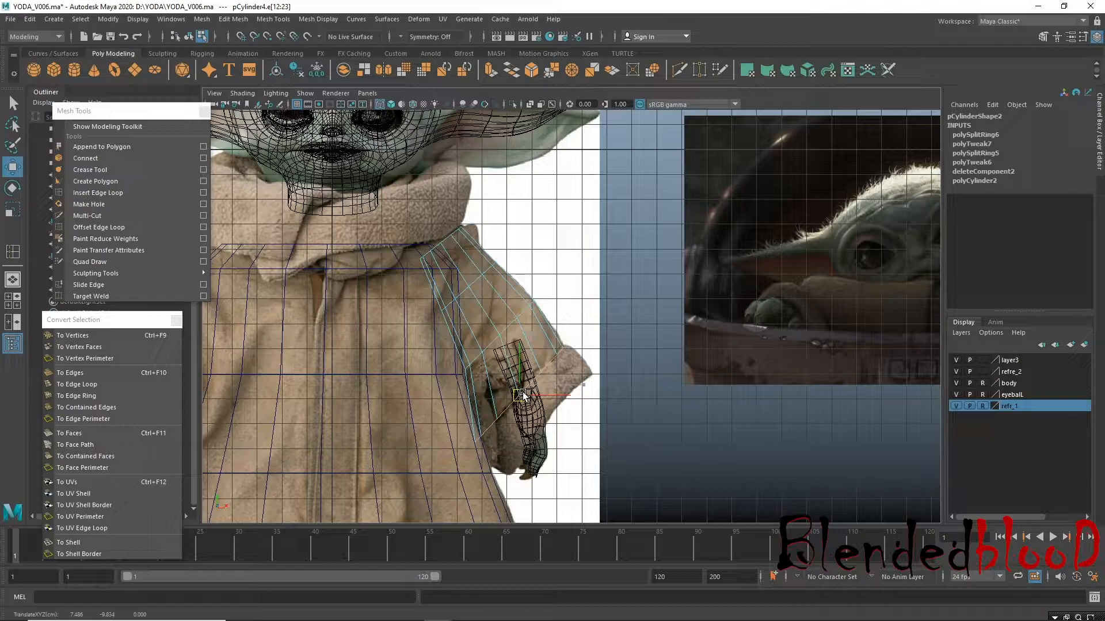
Select the lower inserted edge loop of the sleeve and move it slightly to even out the sleeve's outline.
{"action": "left_click", "coordinate": [510, 325]}
{"action": "left_click_drag", "start_coordinate": [495, 329], "coordinate": [492, 334]}
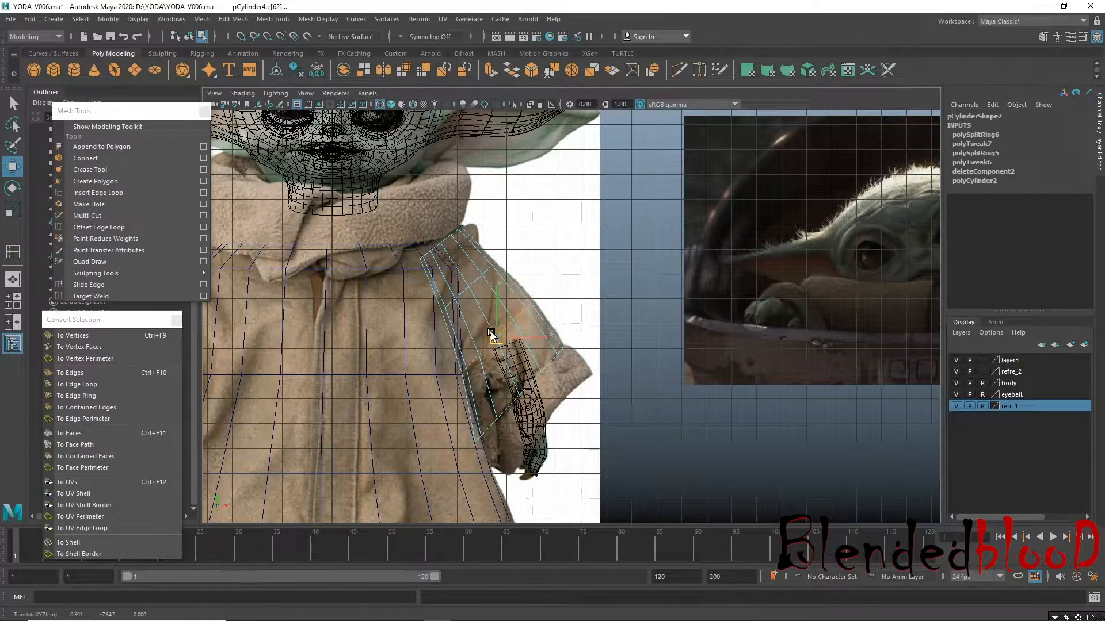
{"action": "key", "text": "r"}
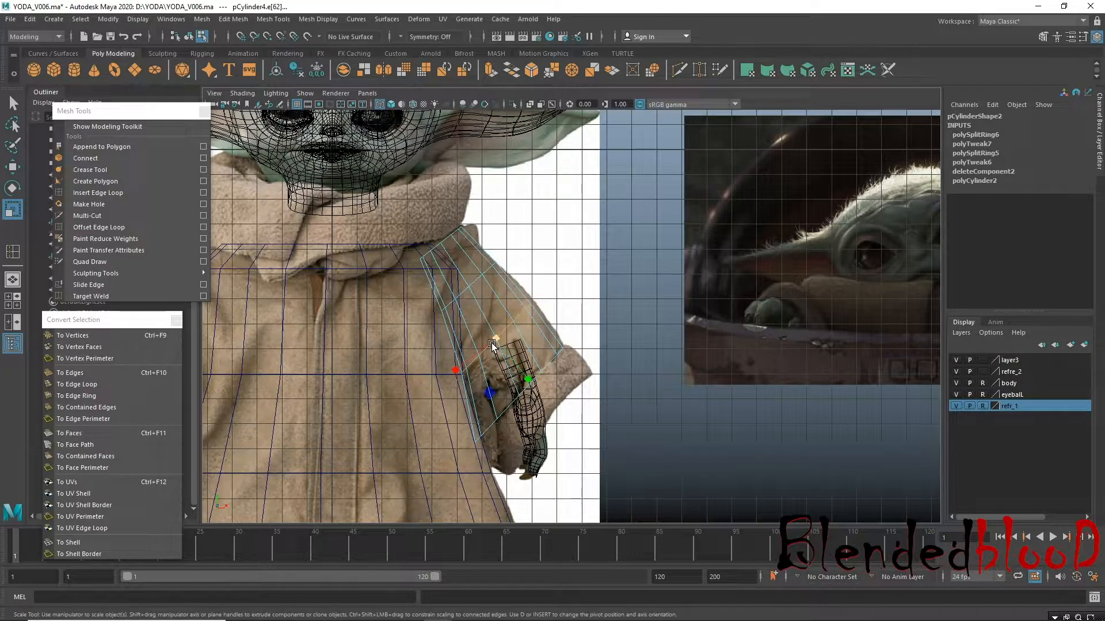
{"action": "key", "text": "w"}
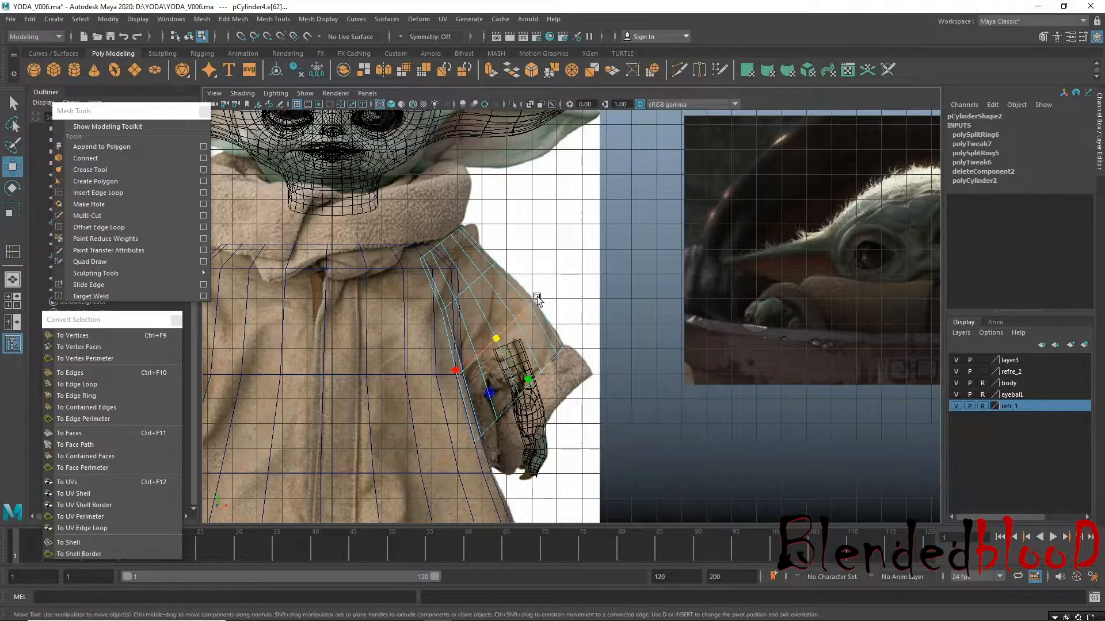
Return to object selection and move the sleeve cylinder in depth to Translate Z -1.524 beside the coat, then deselect it.
{"action": "key", "text": "space"}
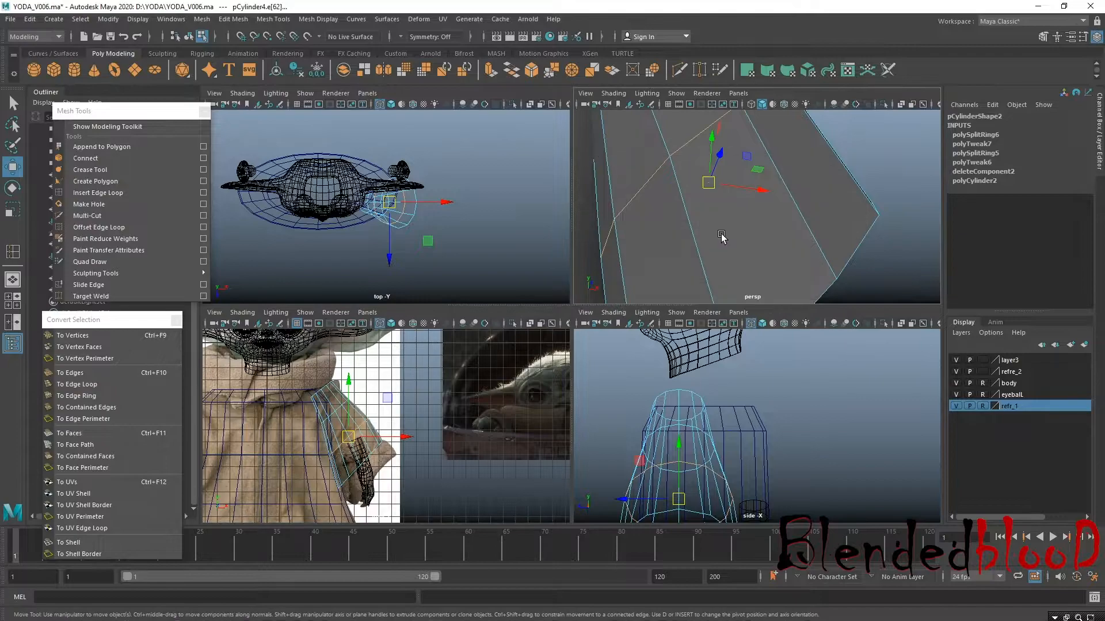
{"action": "key", "text": "space"}
{"action": "right_click_drag", "start_coordinate": [504, 228], "coordinate": [452, 262], "text": "alt"}
{"action": "left_click_drag", "start_coordinate": [472, 288], "coordinate": [711, 331], "text": "alt"}
{"action": "scroll", "coordinate": [547, 293], "scroll_direction": "up", "scroll_amount": 3}
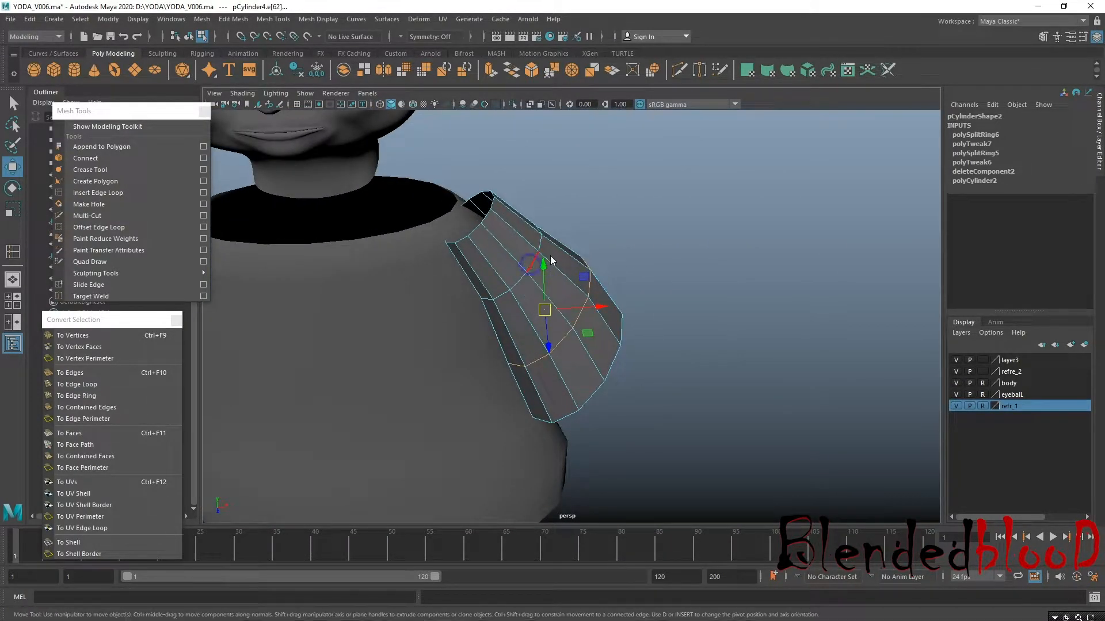
{"action": "key", "text": "F8"}
{"action": "left_click_drag", "start_coordinate": [606, 255], "coordinate": [489, 334], "text": "alt"}
{"action": "key", "text": "r"}
{"action": "key", "text": "w"}
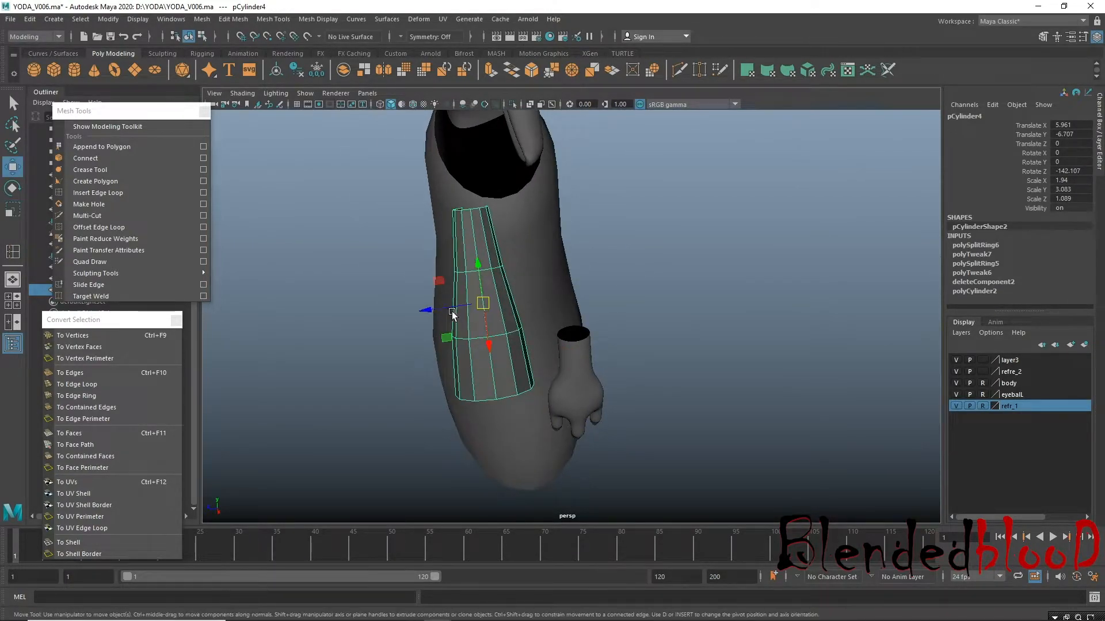
{"action": "left_click_drag", "start_coordinate": [431, 311], "coordinate": [464, 375]}
{"action": "left_click", "coordinate": [464, 376]}
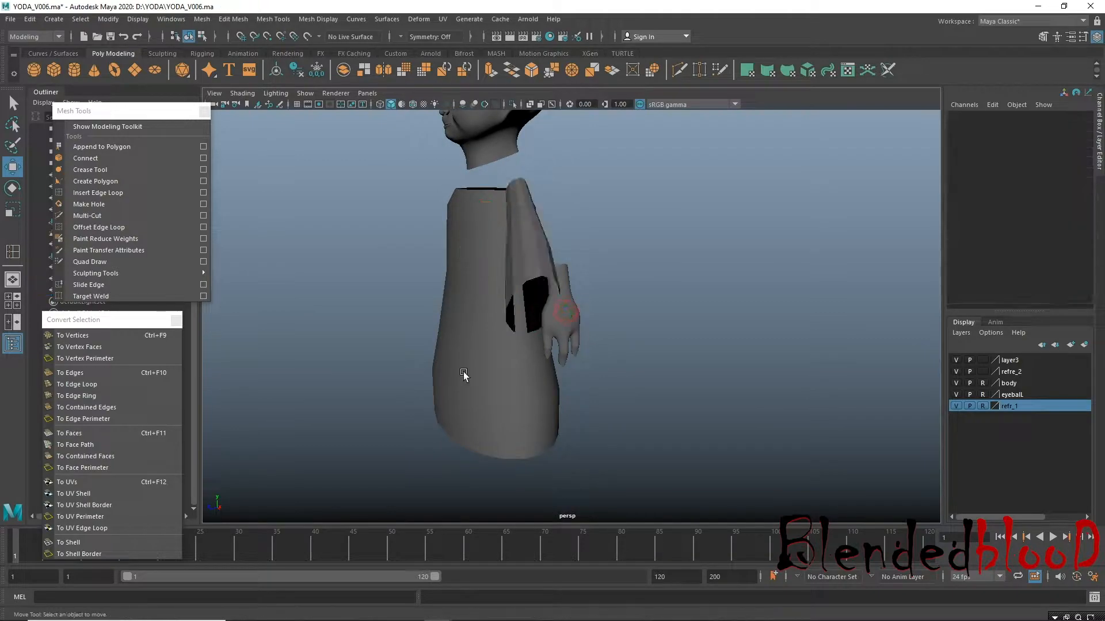
Check whether the hands can be selected, and change the body layer's display type to reference.
{"action": "left_click_drag", "start_coordinate": [429, 290], "coordinate": [526, 305], "text": "alt"}
{"action": "middle_click_drag", "start_coordinate": [388, 331], "coordinate": [528, 341], "text": "alt"}
{"action": "left_click", "coordinate": [444, 312]}
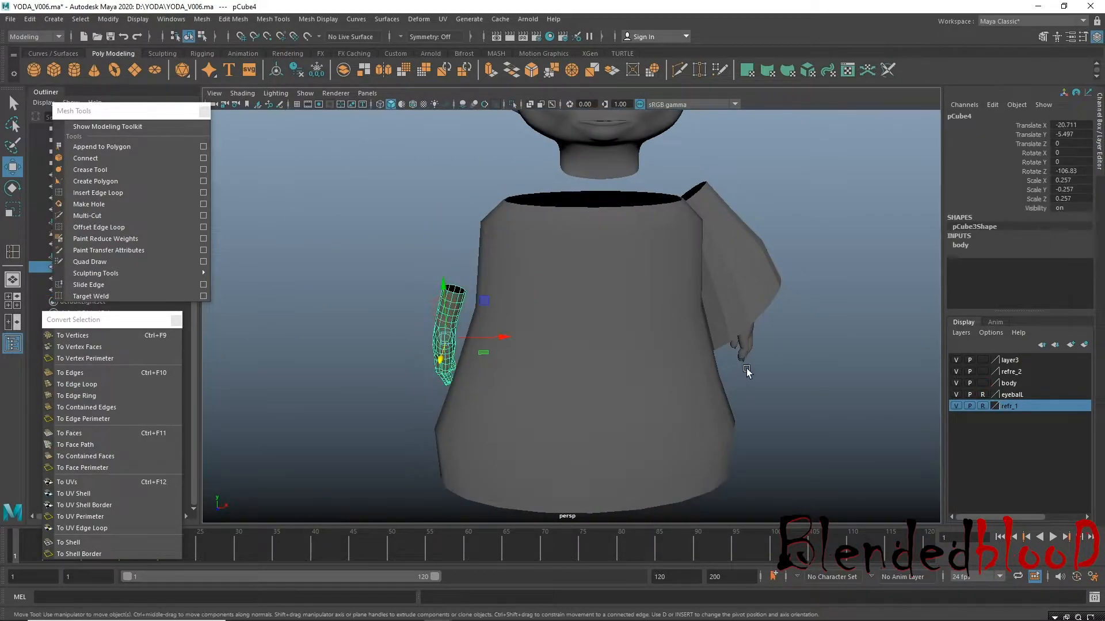
{"action": "left_click", "coordinate": [741, 343]}
{"action": "left_click_drag", "start_coordinate": [741, 343], "coordinate": [656, 365], "text": "alt"}
{"action": "left_click", "coordinate": [819, 393]}
{"action": "left_click_drag", "start_coordinate": [819, 393], "coordinate": [868, 397], "text": "alt"}
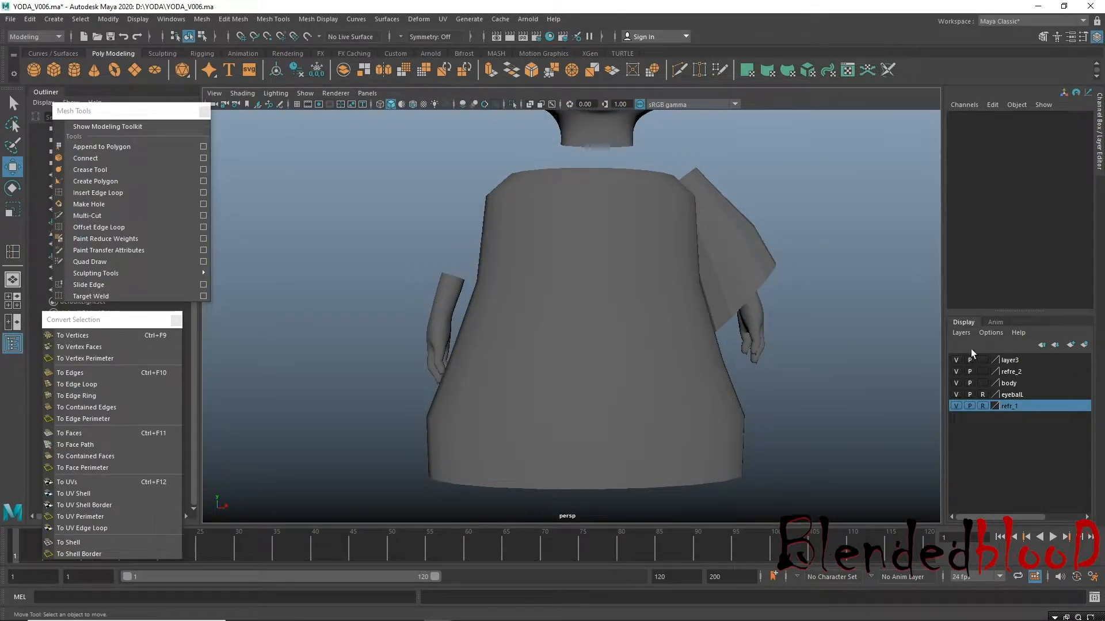
{"action": "left_click", "coordinate": [982, 383]}
{"action": "left_click", "coordinate": [983, 384]}
Select the sleeve and examine its fit against the coat in perspective and the reference in the front view.
{"action": "left_click", "coordinate": [751, 249]}
{"action": "key", "text": "space"}
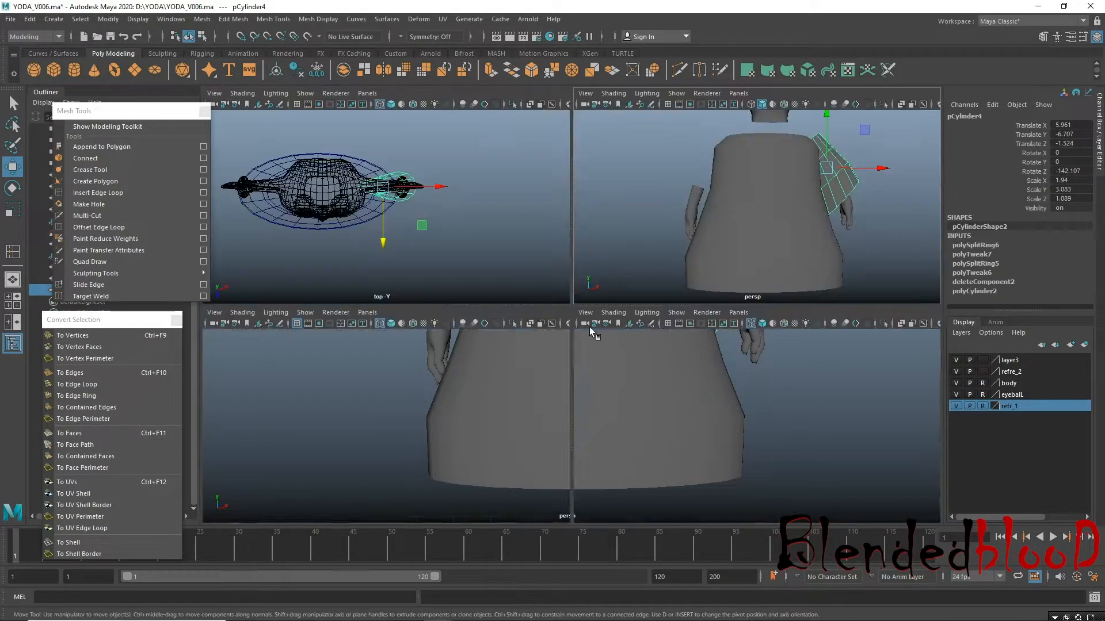
{"action": "key", "text": "space"}
{"action": "left_click_drag", "start_coordinate": [772, 234], "coordinate": [710, 283], "text": "alt"}
{"action": "key", "text": "space"}
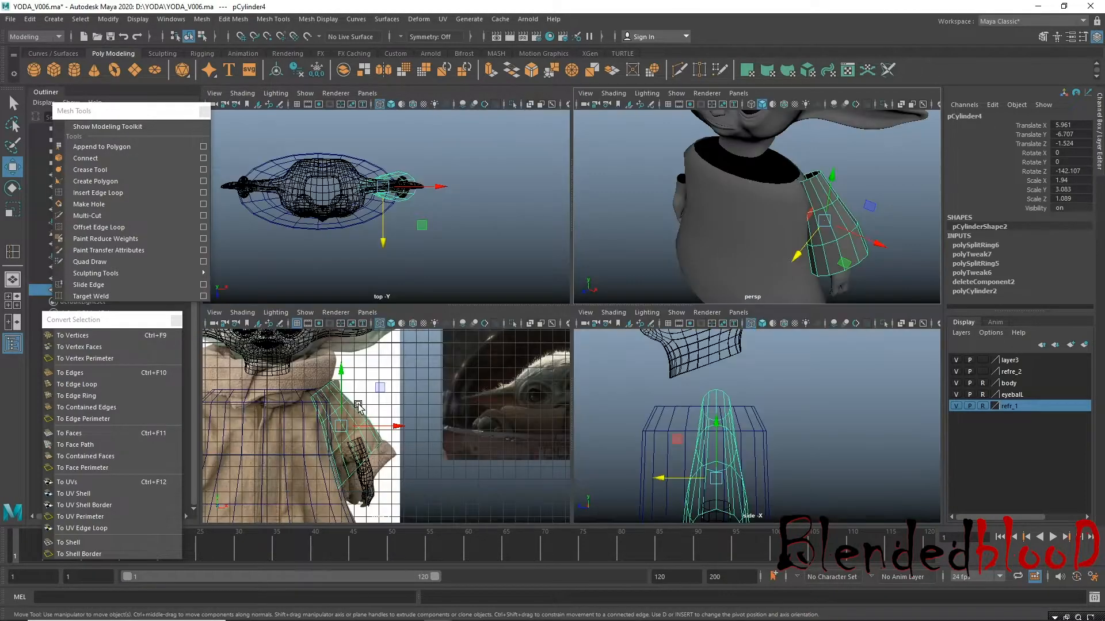
{"action": "key", "text": "space"}
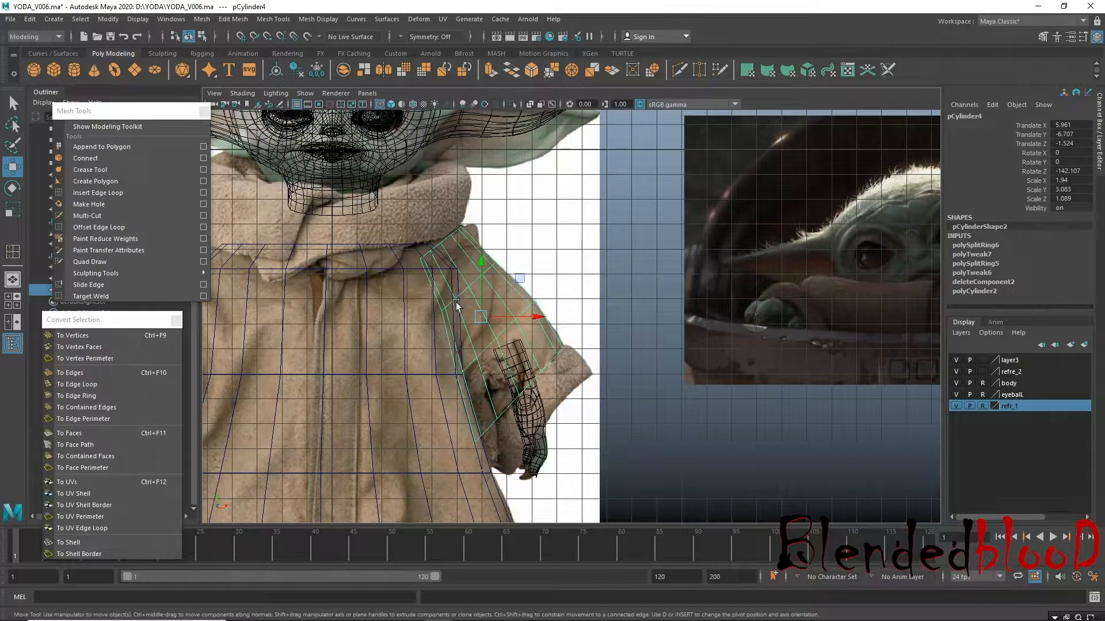
{"action": "middle_click_drag", "start_coordinate": [460, 305], "coordinate": [492, 274], "text": "alt"}
{"action": "scroll", "coordinate": [492, 274], "scroll_direction": "down", "scroll_amount": 3}
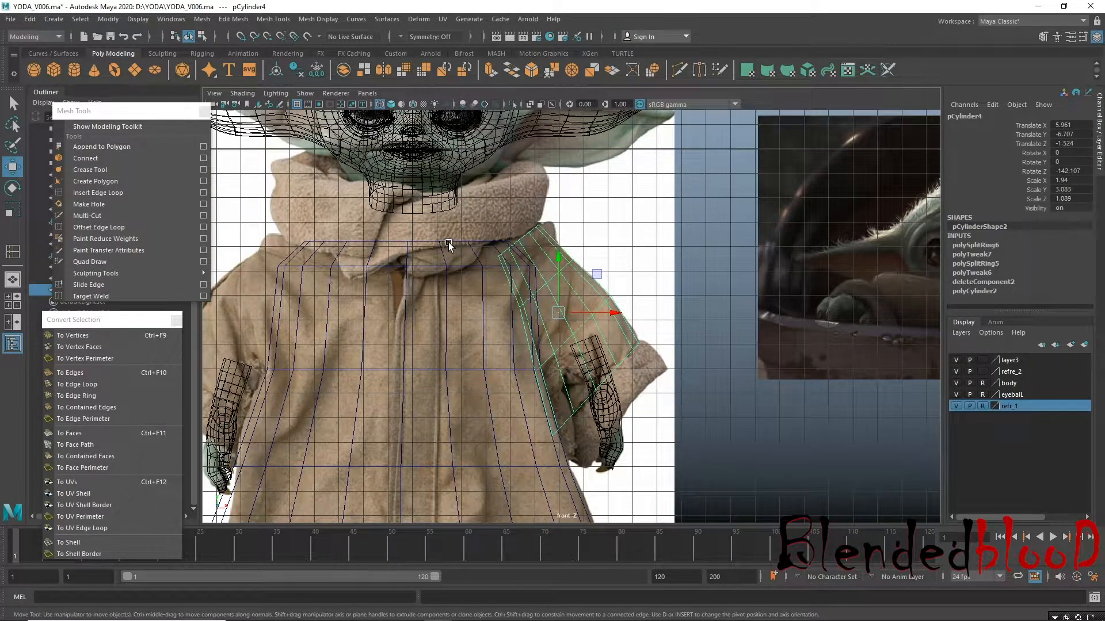
Select the coat body's top edge loop and scale it outward to about 1.435 in X and Z.
{"action": "left_click", "coordinate": [448, 243]}
{"action": "right_click", "coordinate": [449, 243]}
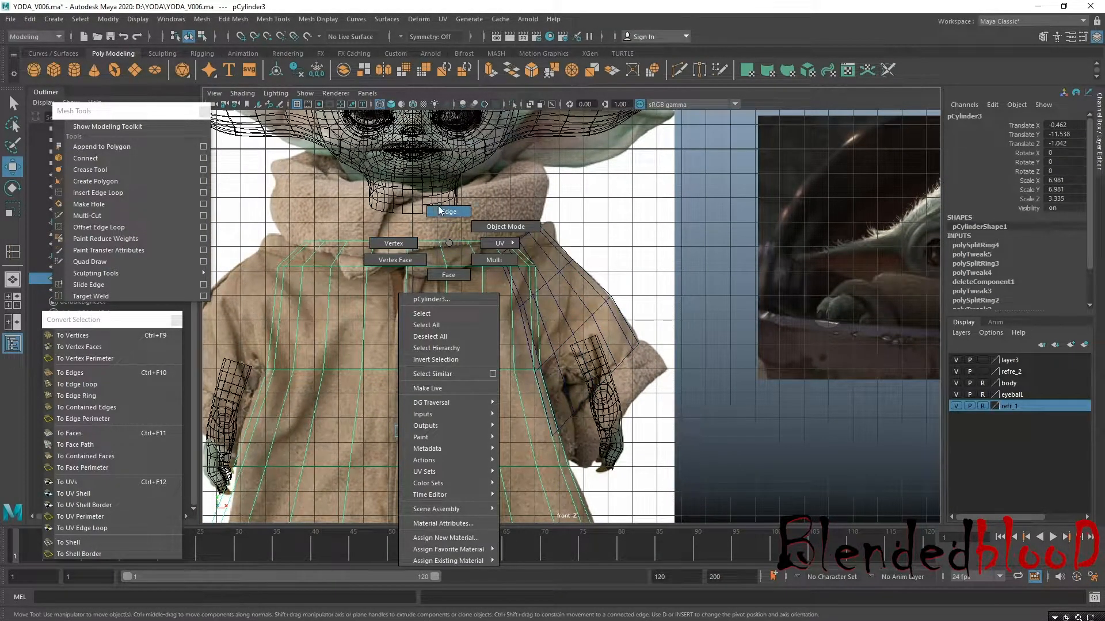
{"action": "left_click", "coordinate": [443, 211]}
{"action": "double_click", "coordinate": [458, 243]}
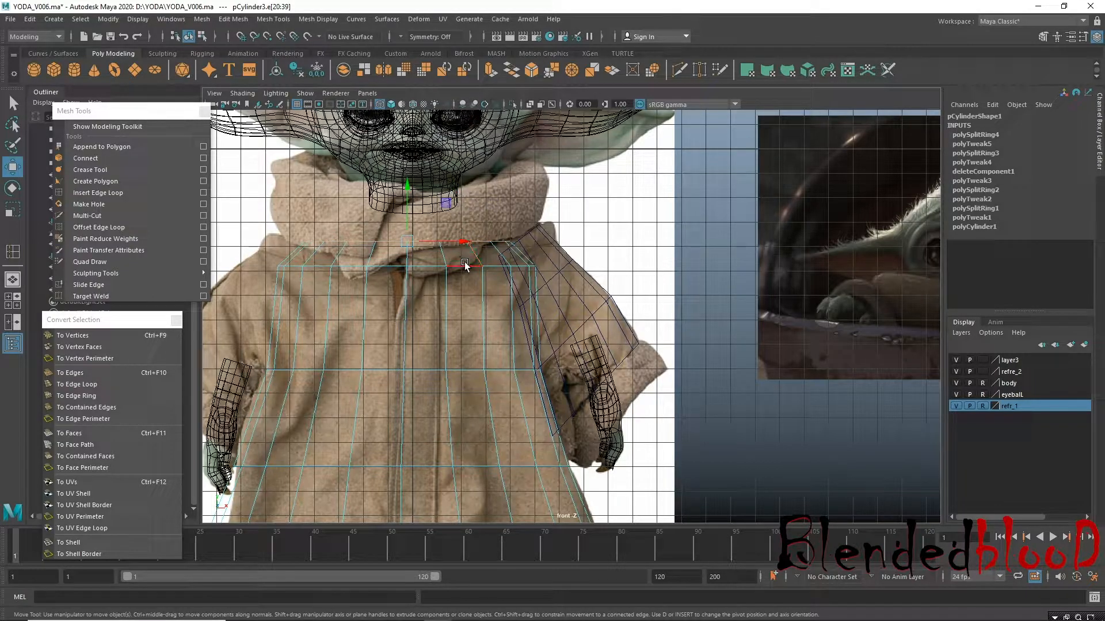
{"action": "key", "text": "r"}
{"action": "left_click_drag", "start_coordinate": [407, 244], "coordinate": [453, 280]}
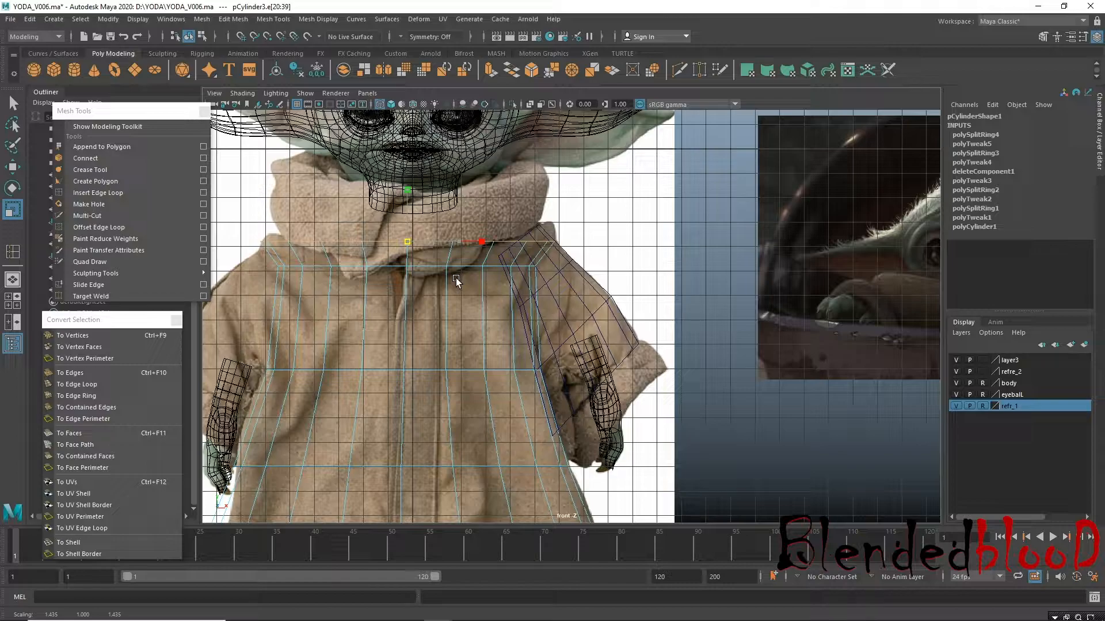
Raise the coat's top edge loop to the height of the sleeve's shoulder end.
{"action": "key", "text": "w"}
{"action": "left_click_drag", "start_coordinate": [409, 180], "coordinate": [456, 219]}
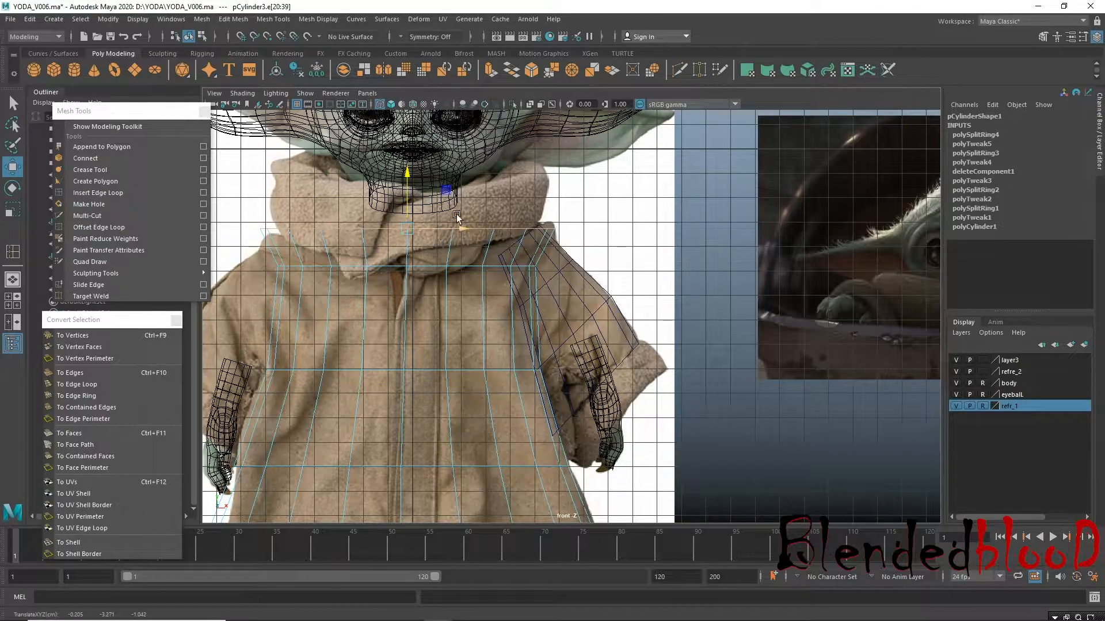
{"action": "left_click_drag", "start_coordinate": [407, 169], "coordinate": [407, 167]}
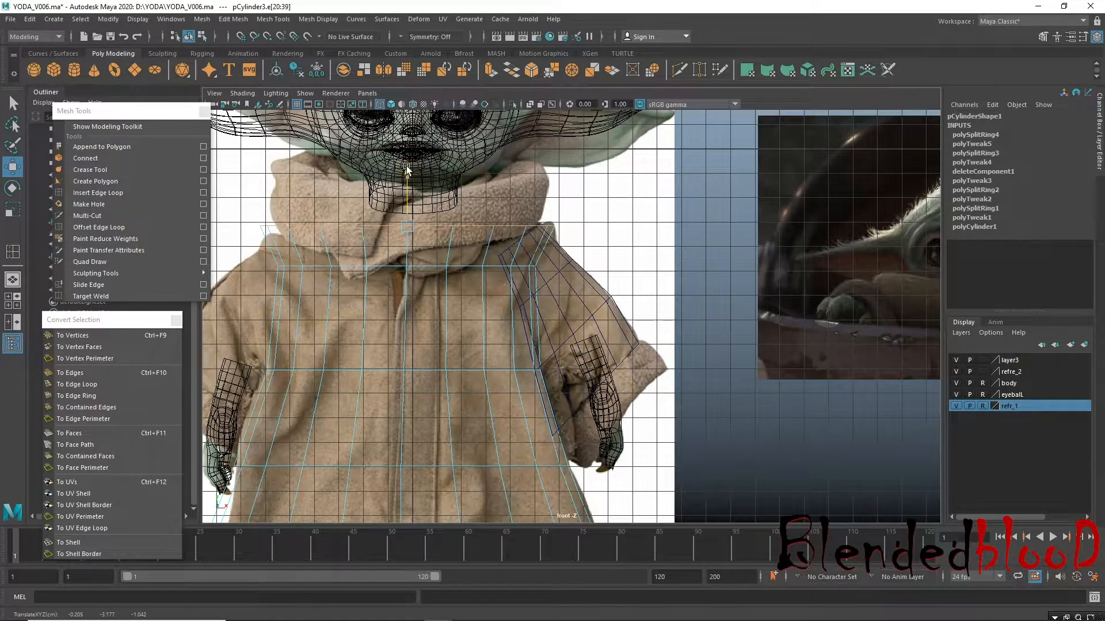
Select the shoulder vertices at both ends of the coat's two upper rows and raise them slightly.
{"action": "left_click", "coordinate": [470, 264]}
{"action": "right_click", "coordinate": [470, 265]}
{"action": "right_click_drag", "start_coordinate": [407, 264], "coordinate": [315, 268]}
{"action": "scroll", "coordinate": [446, 331], "scroll_direction": "down", "scroll_amount": 2}
{"action": "scroll", "coordinate": [349, 269], "scroll_direction": "up", "scroll_amount": 5}
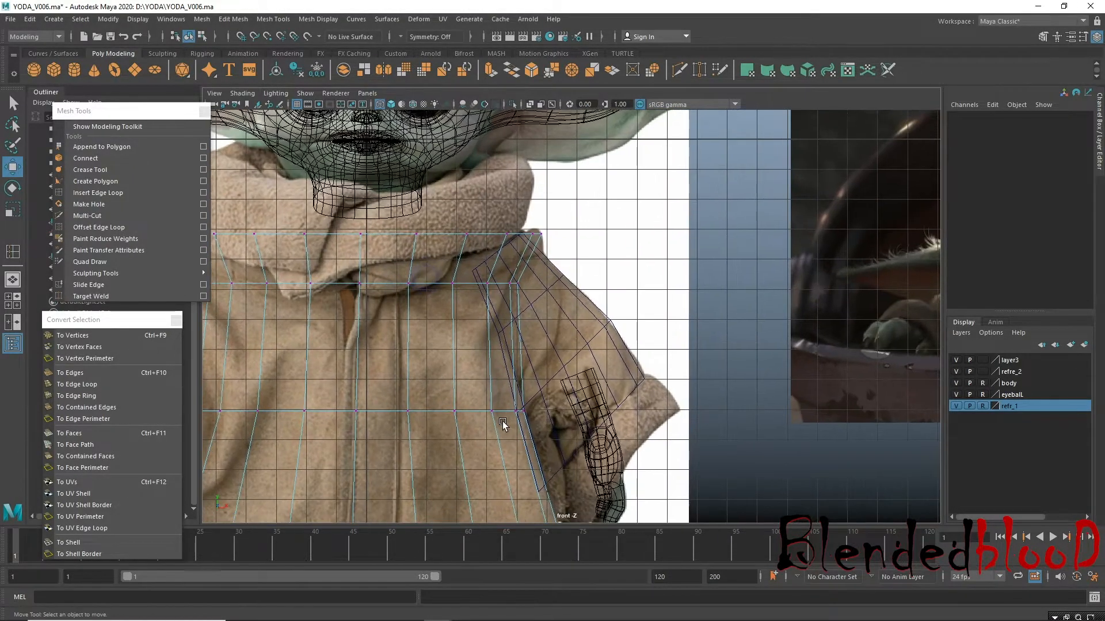
{"action": "middle_click_drag", "start_coordinate": [327, 338], "coordinate": [457, 371], "text": "alt"}
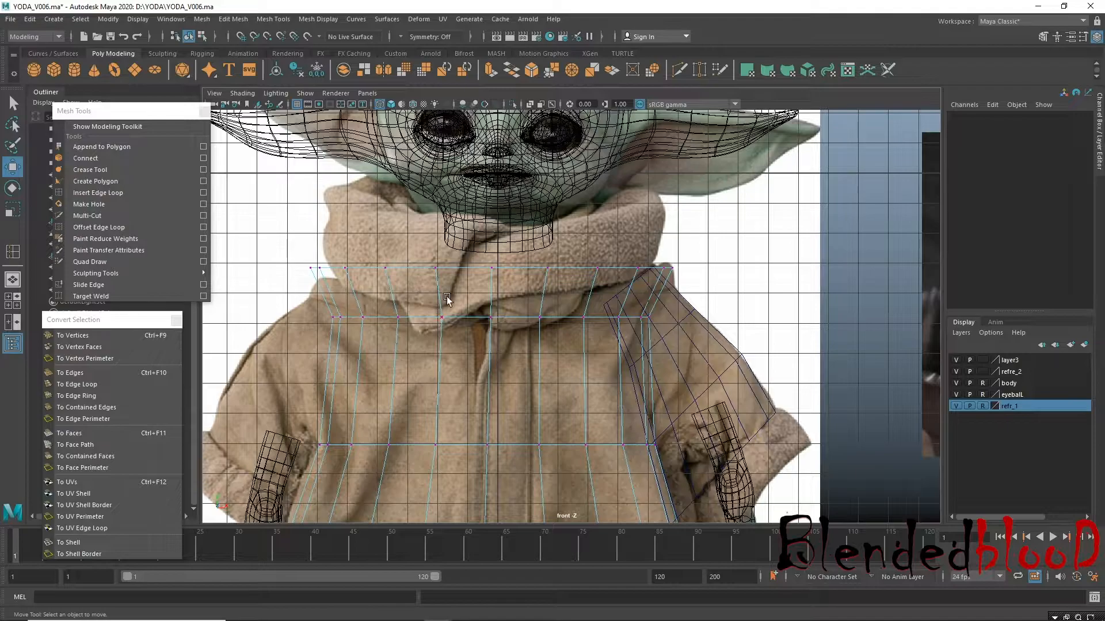
{"action": "middle_click_drag", "start_coordinate": [476, 326], "coordinate": [325, 180], "text": "alt"}
{"action": "right_click_drag", "start_coordinate": [419, 323], "coordinate": [439, 304], "text": "alt"}
{"action": "middle_click_drag", "start_coordinate": [446, 240], "coordinate": [519, 389], "text": "alt"}
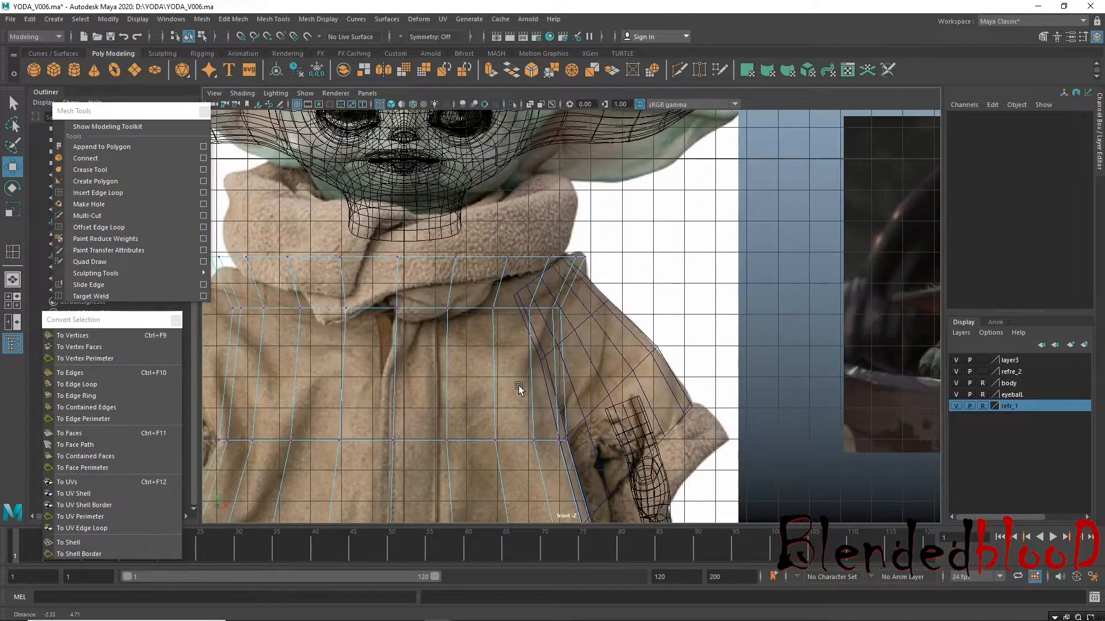
{"action": "middle_click_drag", "start_coordinate": [320, 263], "coordinate": [399, 346], "text": "alt"}
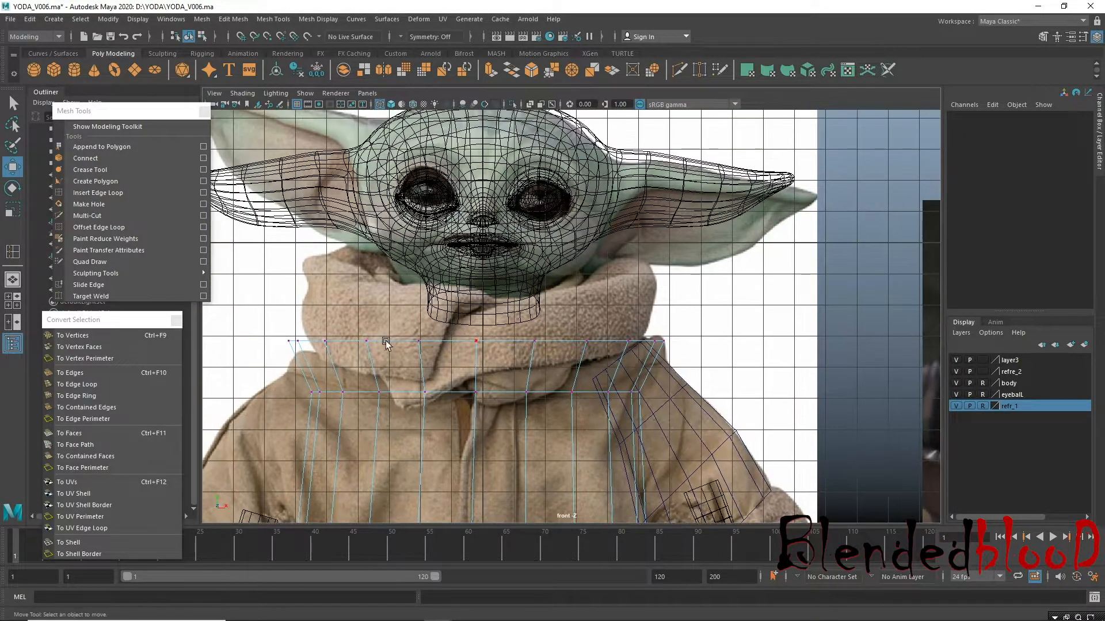
{"action": "left_click_drag", "start_coordinate": [271, 321], "coordinate": [346, 405]}
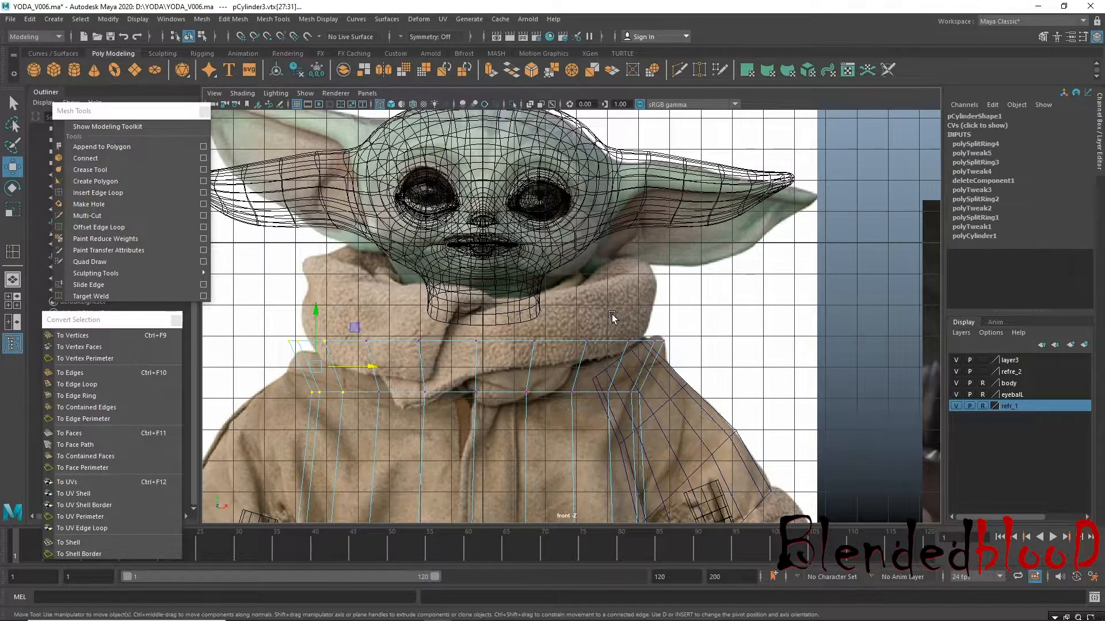
{"action": "left_click_drag", "start_coordinate": [658, 413], "coordinate": [610, 391], "text": "shift"}
{"action": "left_click_drag", "start_coordinate": [474, 314], "coordinate": [477, 311]}
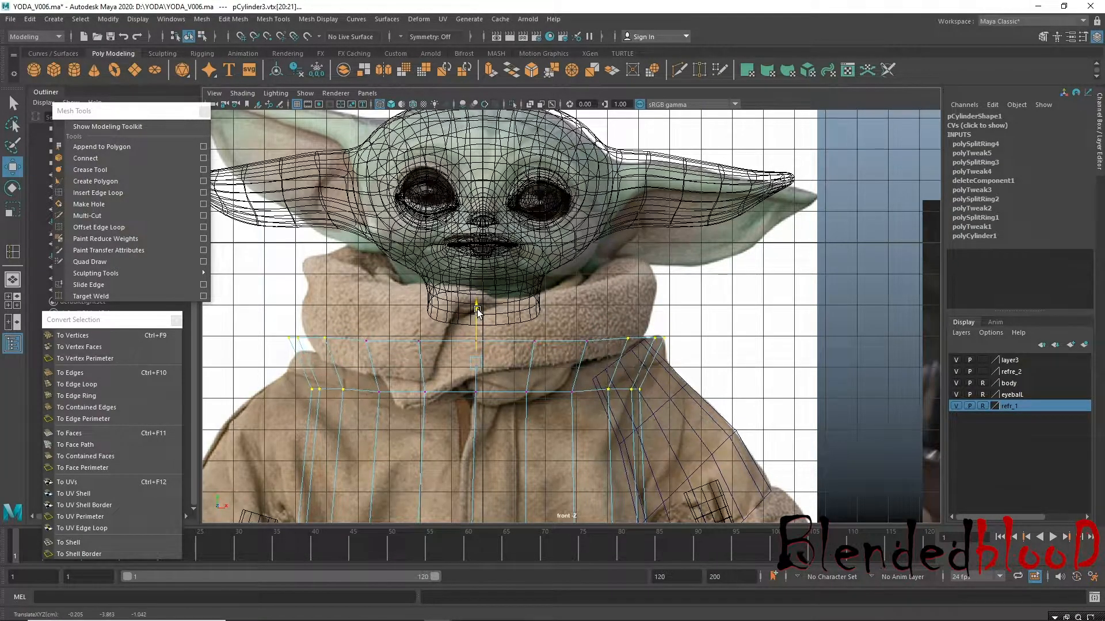
Lower the middle vertices of the coat's two upper rows in stages to curve the neckline below the collar.
{"action": "left_click_drag", "start_coordinate": [353, 321], "coordinate": [599, 418]}
{"action": "left_click_drag", "start_coordinate": [465, 313], "coordinate": [481, 332]}
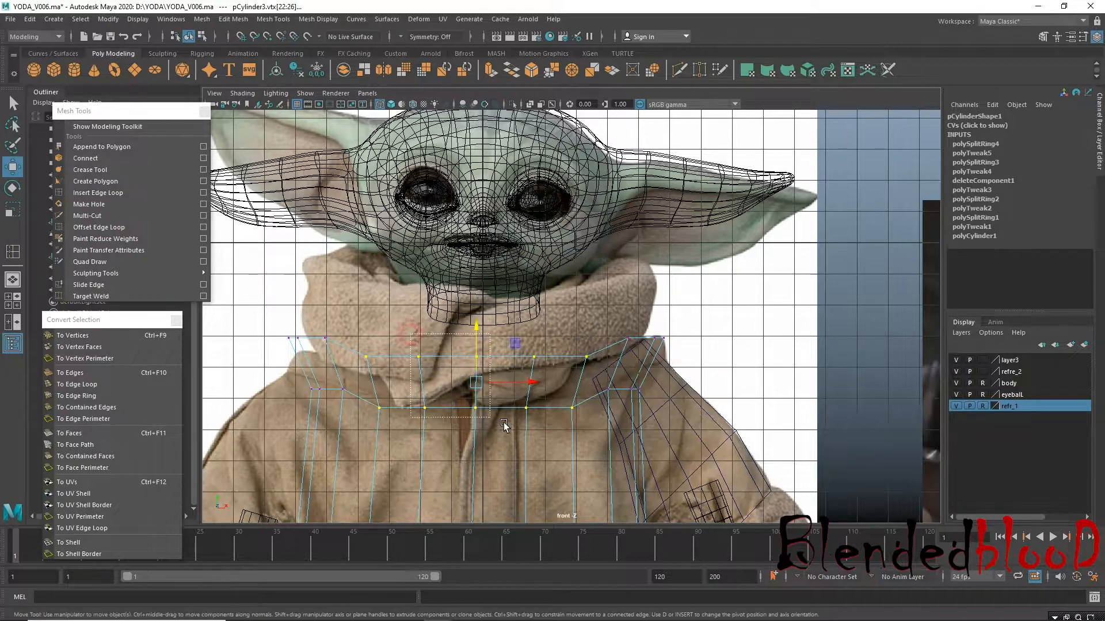
{"action": "left_click_drag", "start_coordinate": [482, 331], "coordinate": [515, 453]}
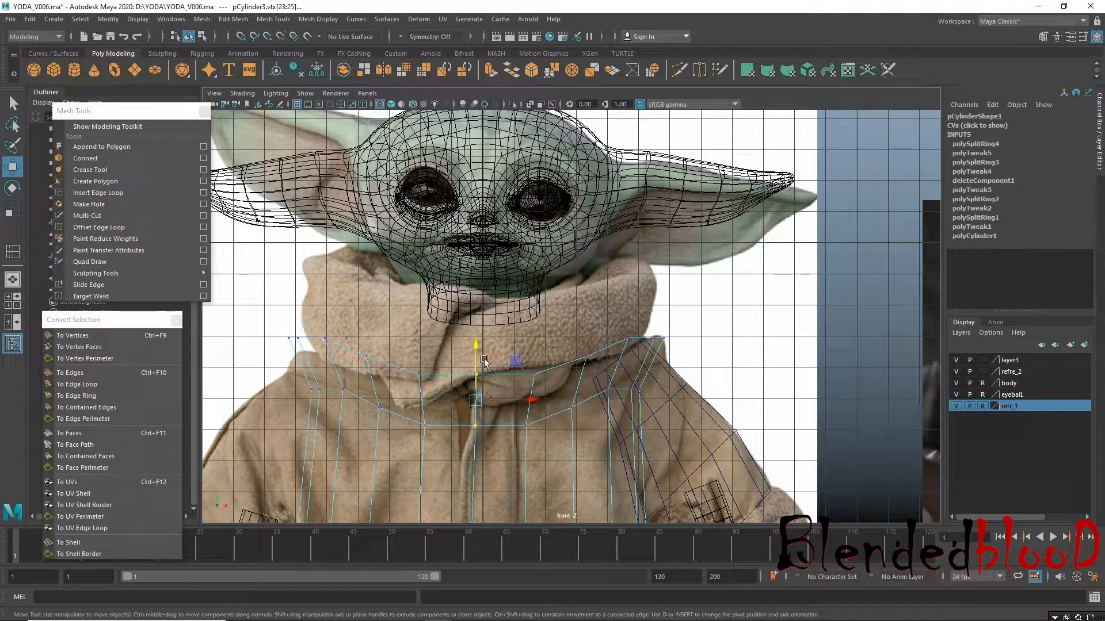
{"action": "left_click_drag", "start_coordinate": [477, 341], "coordinate": [476, 340]}
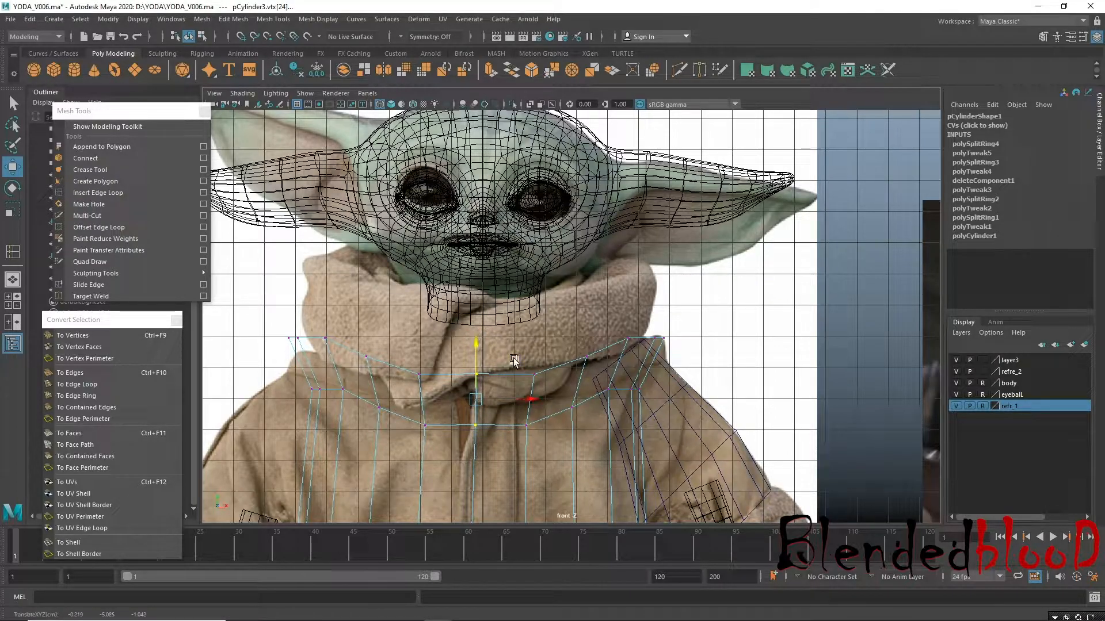
Select the centre vertices of the coat body's two upper rows and raise them very slightly below the collar.
{"action": "middle_click_drag", "start_coordinate": [469, 361], "coordinate": [473, 328], "text": "alt"}
{"action": "left_click_drag", "start_coordinate": [387, 294], "coordinate": [548, 386]}
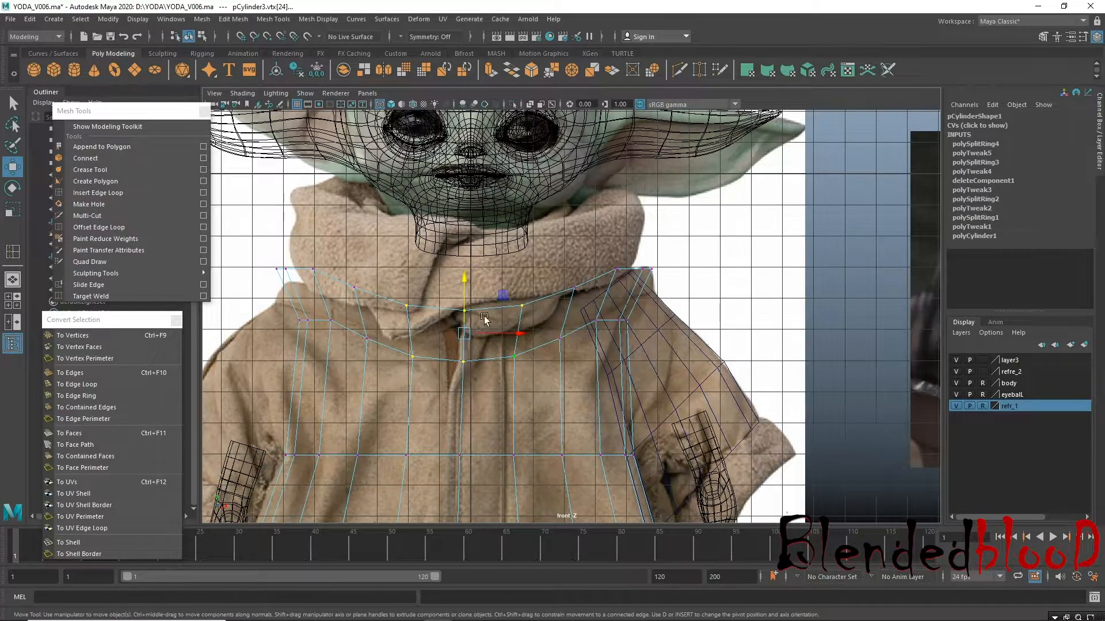
{"action": "left_click_drag", "start_coordinate": [464, 282], "coordinate": [465, 278]}
Insert a horizontal edge loop around the coat body at chest height, between the second row and the row below it.
{"action": "middle_click_drag", "start_coordinate": [592, 348], "coordinate": [530, 319], "text": "alt"}
{"action": "right_click_drag", "start_coordinate": [530, 318], "coordinate": [419, 301], "text": "alt"}
{"action": "middle_click_drag", "start_coordinate": [544, 346], "coordinate": [516, 329], "text": "alt"}
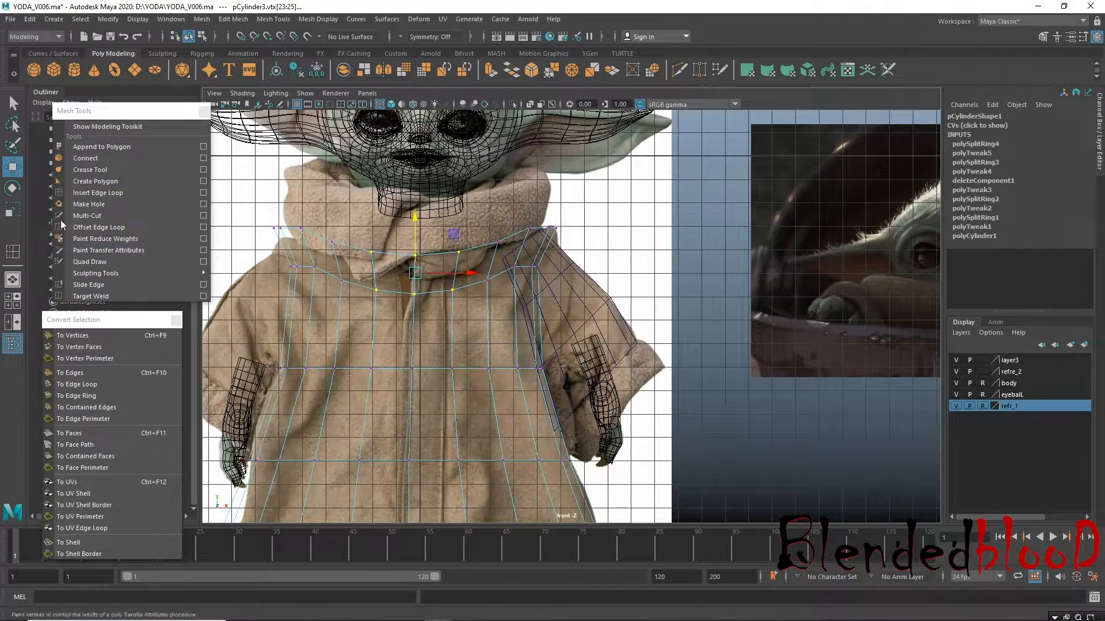
{"action": "left_click", "coordinate": [97, 193]}
{"action": "left_click_drag", "start_coordinate": [374, 321], "coordinate": [378, 326]}
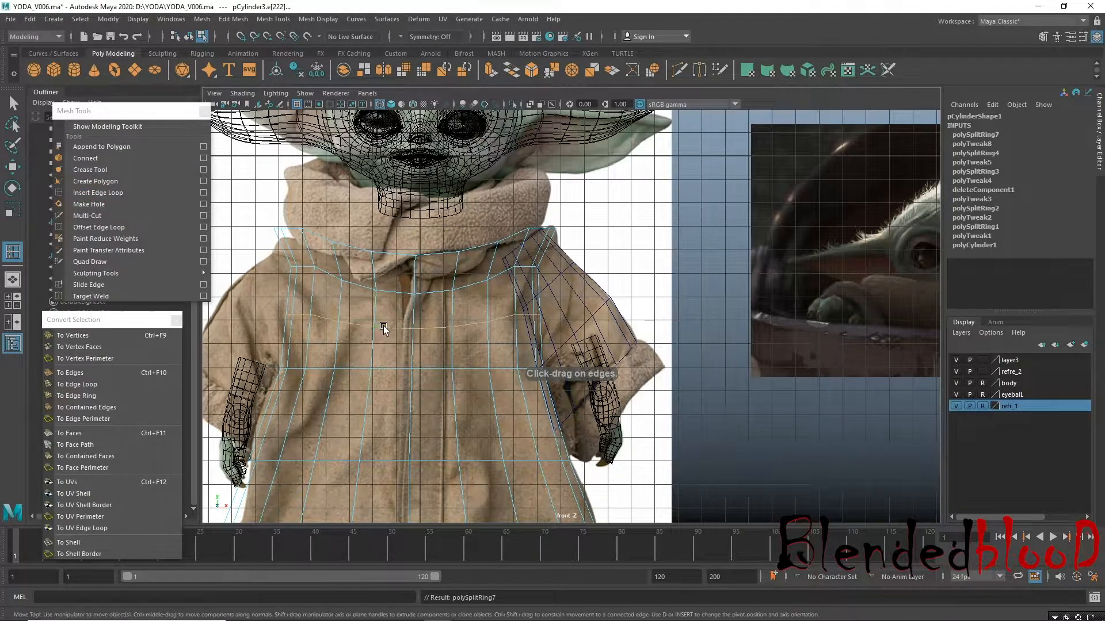
{"action": "key", "text": "w"}
{"action": "middle_click_drag", "start_coordinate": [498, 353], "coordinate": [460, 326], "text": "alt"}
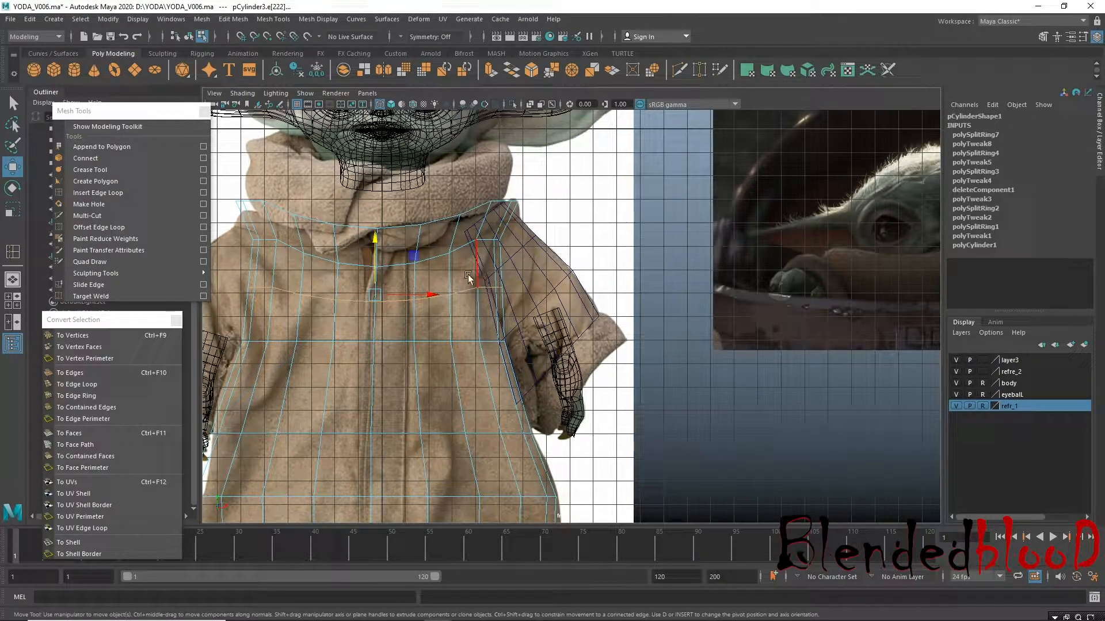
{"action": "scroll", "coordinate": [474, 348], "scroll_direction": "down", "scroll_amount": 5}
{"action": "left_click_drag", "start_coordinate": [316, 279], "coordinate": [427, 525]}
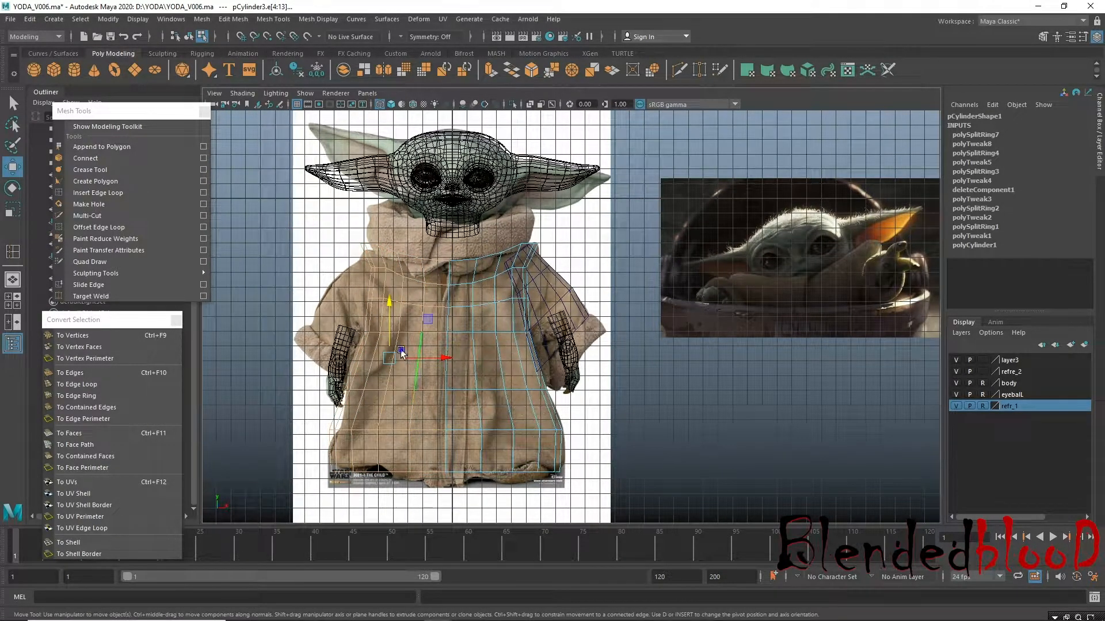
{"action": "right_click", "coordinate": [401, 349]}
{"action": "right_click", "coordinate": [419, 297]}
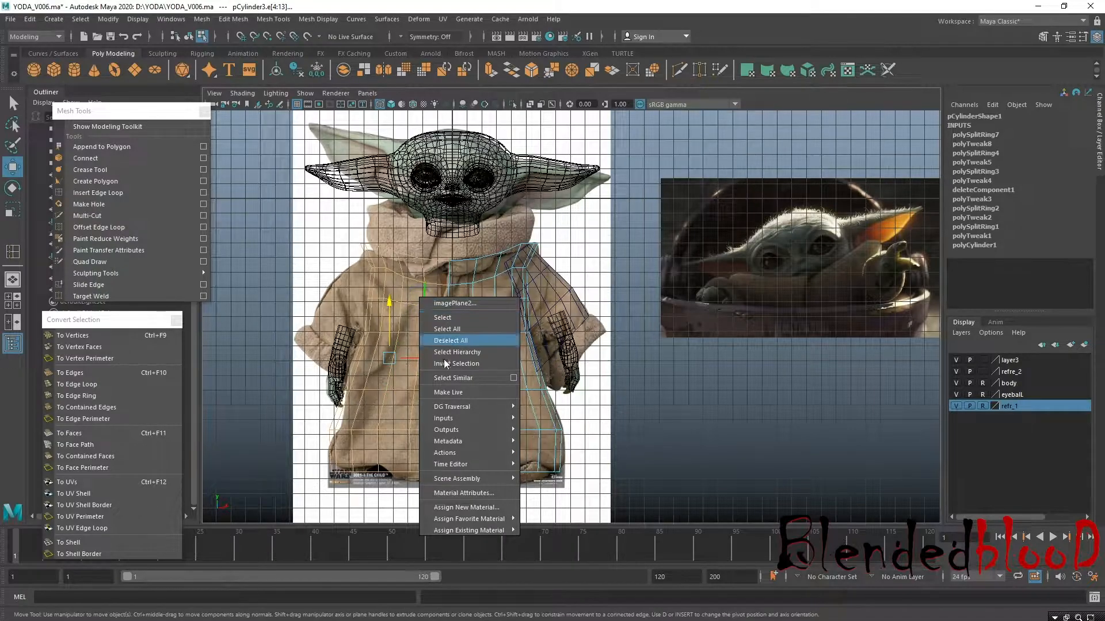
{"action": "left_click", "coordinate": [378, 279]}
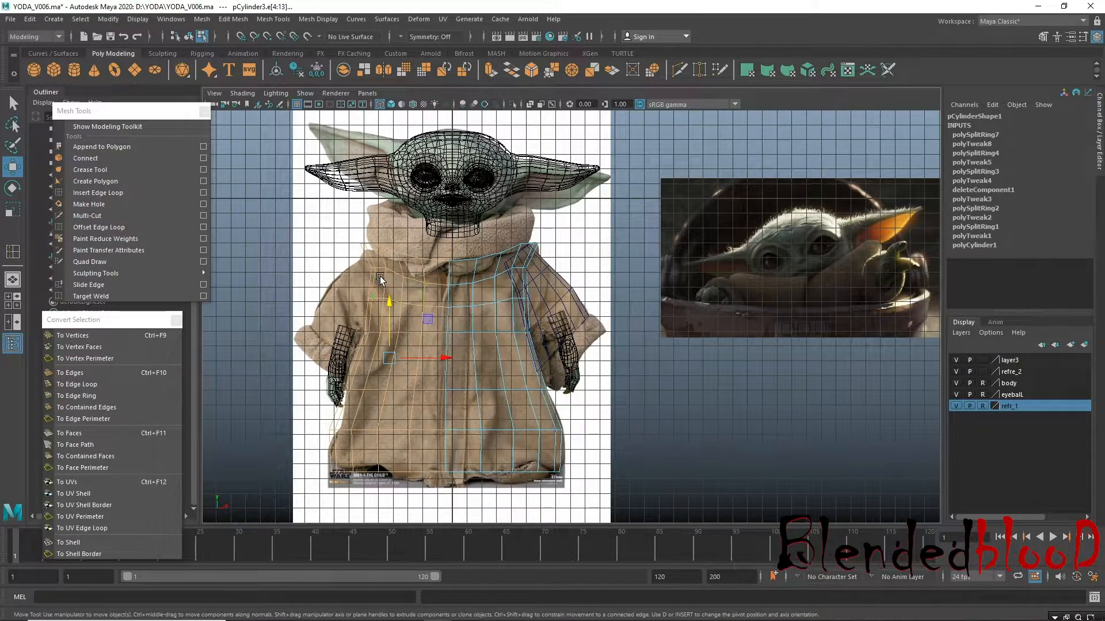
{"action": "right_click", "coordinate": [392, 265]}
{"action": "left_click", "coordinate": [388, 246]}
{"action": "right_click", "coordinate": [376, 237]}
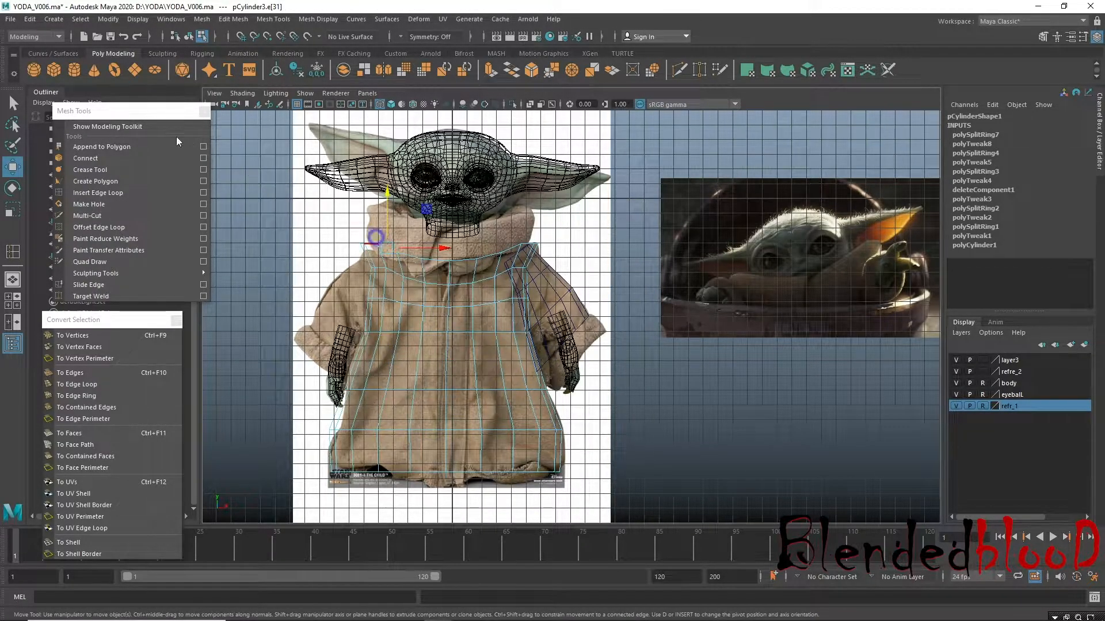
{"action": "left_click_drag", "start_coordinate": [408, 459], "coordinate": [472, 438]}
{"action": "right_click_drag", "start_coordinate": [490, 258], "coordinate": [601, 224]}
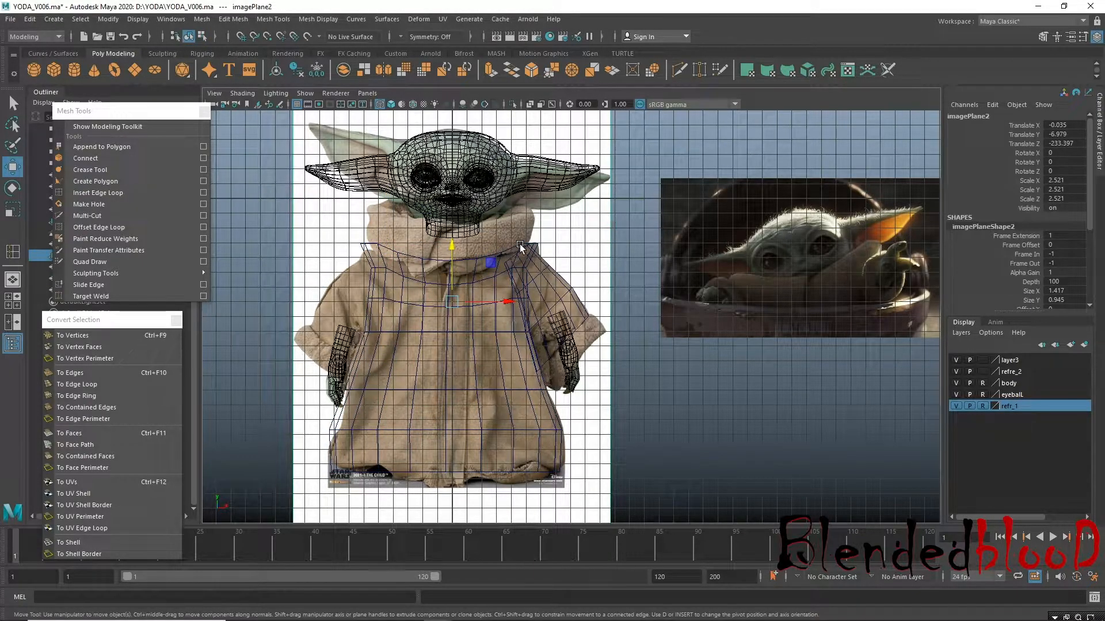
Select the faces of the coat body's half on the side without a sleeve and delete them.
{"action": "left_click", "coordinate": [520, 247]}
{"action": "right_click", "coordinate": [521, 245]}
{"action": "right_click_drag", "start_coordinate": [524, 245], "coordinate": [564, 262]}
{"action": "left_click_drag", "start_coordinate": [269, 206], "coordinate": [418, 523]}
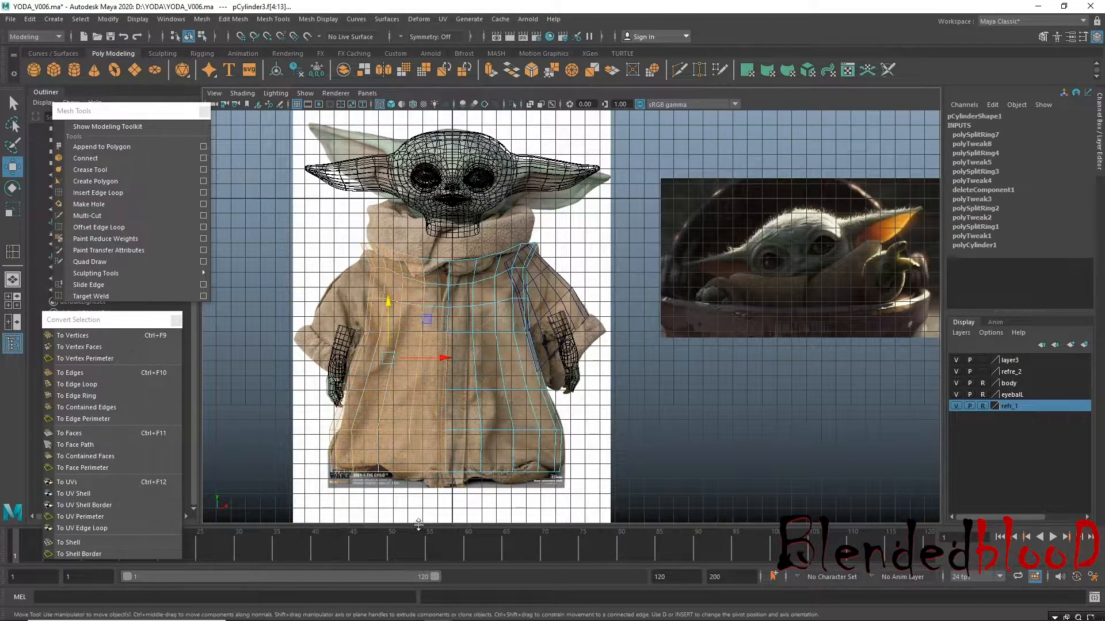
{"action": "left_click", "coordinate": [424, 517]}
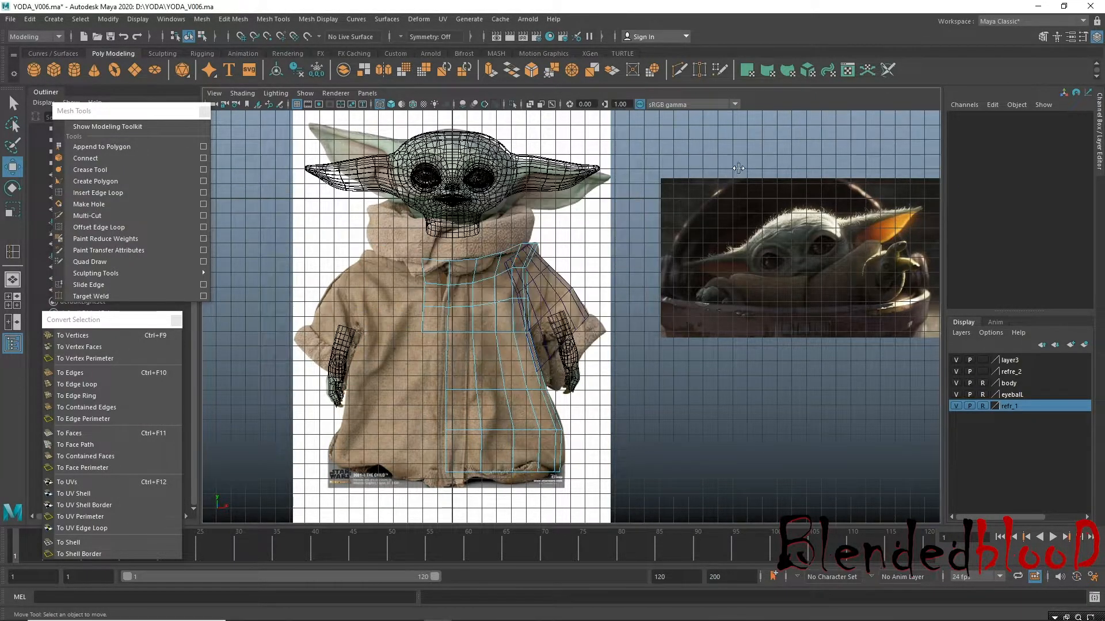
Delete the leftover column of front and back faces beside the coat's centre line so only the sleeve-side half is kept.
{"action": "key", "text": "space"}
{"action": "key", "text": "space"}
{"action": "left_click_drag", "start_coordinate": [650, 236], "coordinate": [532, 286], "text": "alt"}
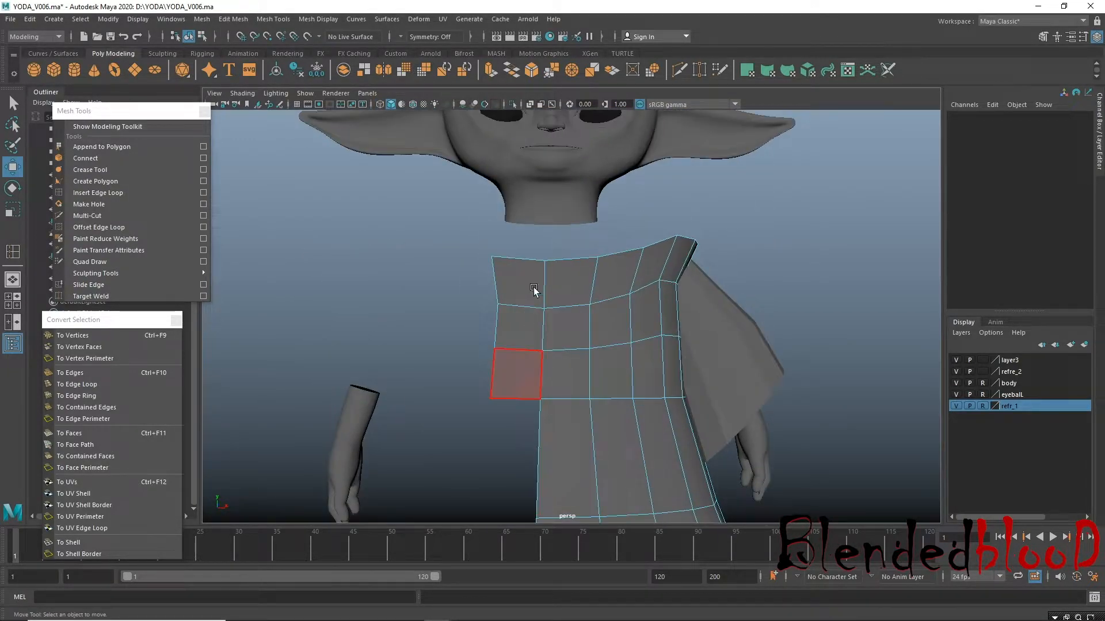
{"action": "left_click", "coordinate": [530, 328]}
{"action": "key", "text": "Delete"}
{"action": "left_click", "coordinate": [511, 313]}
{"action": "left_click", "coordinate": [511, 311], "text": "shift"}
{"action": "left_click", "coordinate": [518, 337], "text": "shift"}
{"action": "left_click", "coordinate": [514, 292], "text": "shift"}
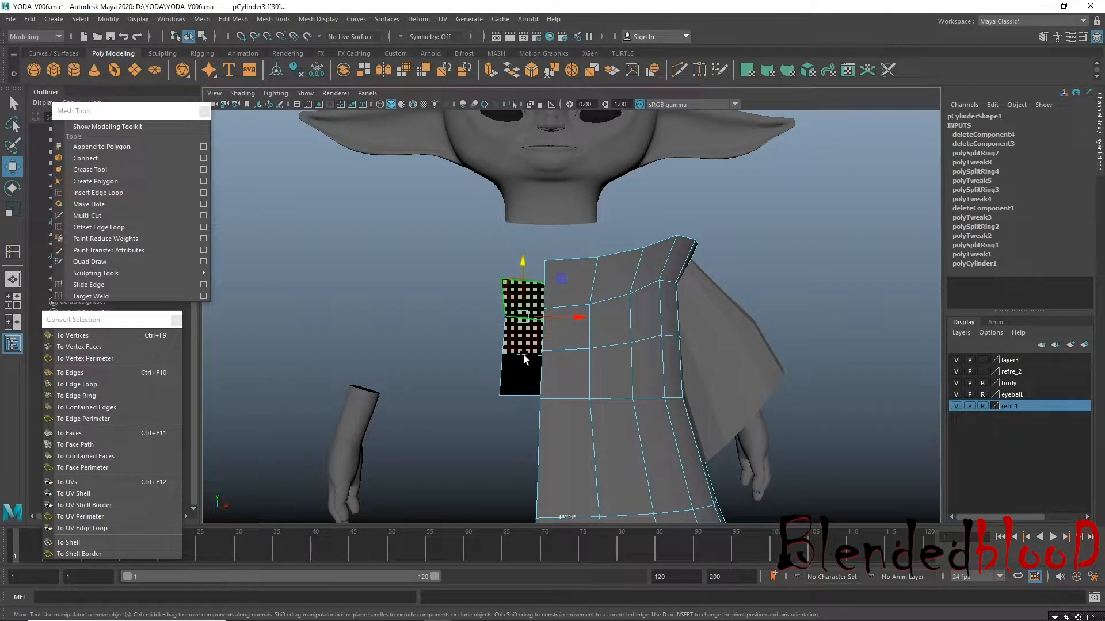
{"action": "left_click", "coordinate": [523, 369], "text": "shift"}
{"action": "key", "text": "Delete"}
Select the sleeve's edge loop near the shoulder and try to rotate it against the front reference.
{"action": "mouse_move", "coordinate": [559, 363]}
{"action": "left_mouse_down", "text": "alt"}
{"action": "mouse_move", "coordinate": [515, 366]}
{"action": "mouse_move", "coordinate": [555, 361]}
{"action": "left_mouse_up", "text": "alt"}
{"action": "right_click_drag", "start_coordinate": [608, 375], "coordinate": [525, 333], "text": "alt"}
{"action": "left_click_drag", "start_coordinate": [581, 329], "coordinate": [539, 359], "text": "alt"}
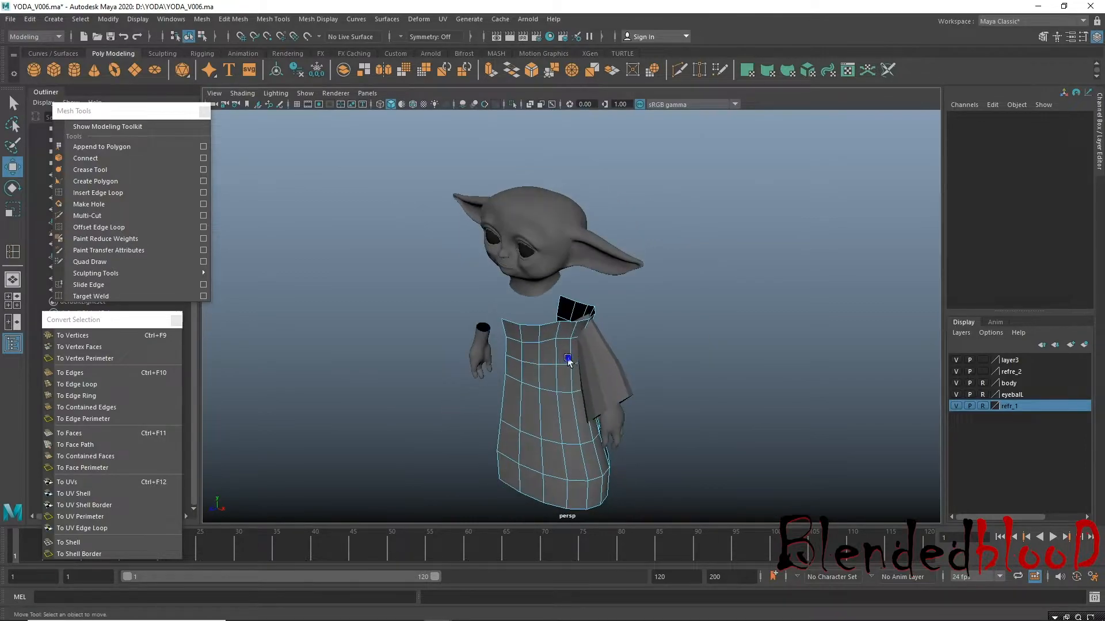
{"action": "right_click_drag", "start_coordinate": [567, 359], "coordinate": [630, 410], "text": "alt"}
{"action": "mouse_move", "coordinate": [592, 367]}
{"action": "left_mouse_down", "text": "alt"}
{"action": "mouse_move", "coordinate": [537, 360]}
{"action": "mouse_move", "coordinate": [601, 360]}
{"action": "mouse_move", "coordinate": [561, 392]}
{"action": "mouse_move", "coordinate": [540, 384]}
{"action": "mouse_move", "coordinate": [580, 378]}
{"action": "mouse_move", "coordinate": [579, 357]}
{"action": "left_mouse_up", "text": "alt"}
{"action": "left_click", "coordinate": [526, 357]}
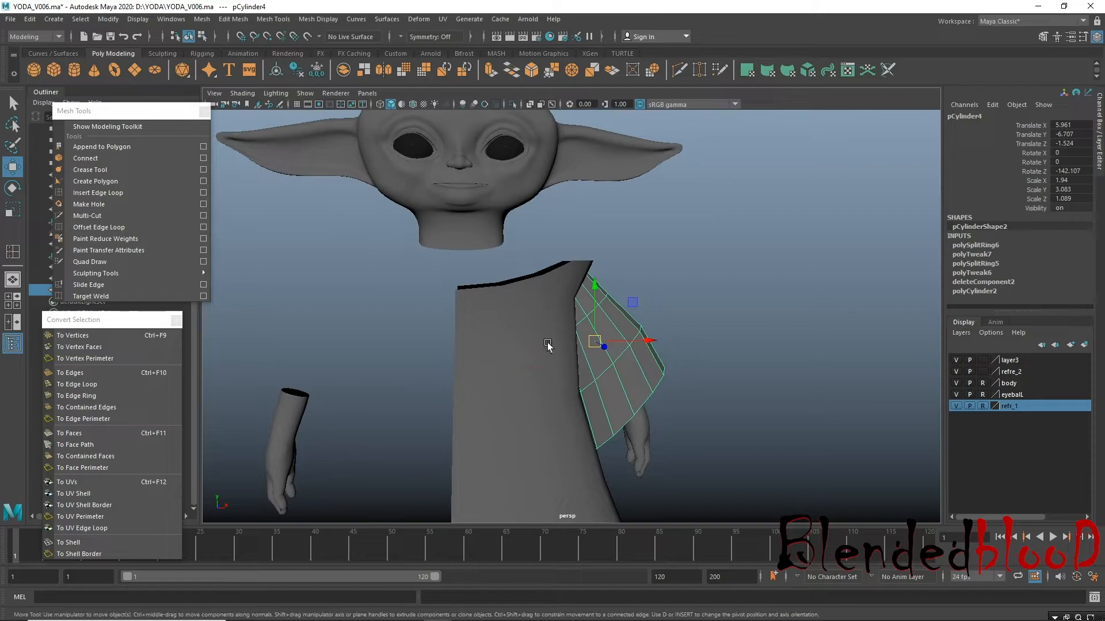
{"action": "key", "text": "space"}
{"action": "key", "text": "space"}
{"action": "right_click_drag", "start_coordinate": [383, 388], "coordinate": [433, 368], "text": "alt"}
{"action": "middle_click_drag", "start_coordinate": [463, 300], "coordinate": [424, 326], "text": "alt"}
{"action": "right_click_drag", "start_coordinate": [427, 324], "coordinate": [479, 336], "text": "alt"}
{"action": "right_click_drag", "start_coordinate": [467, 236], "coordinate": [467, 207]}
{"action": "left_click", "coordinate": [469, 251]}
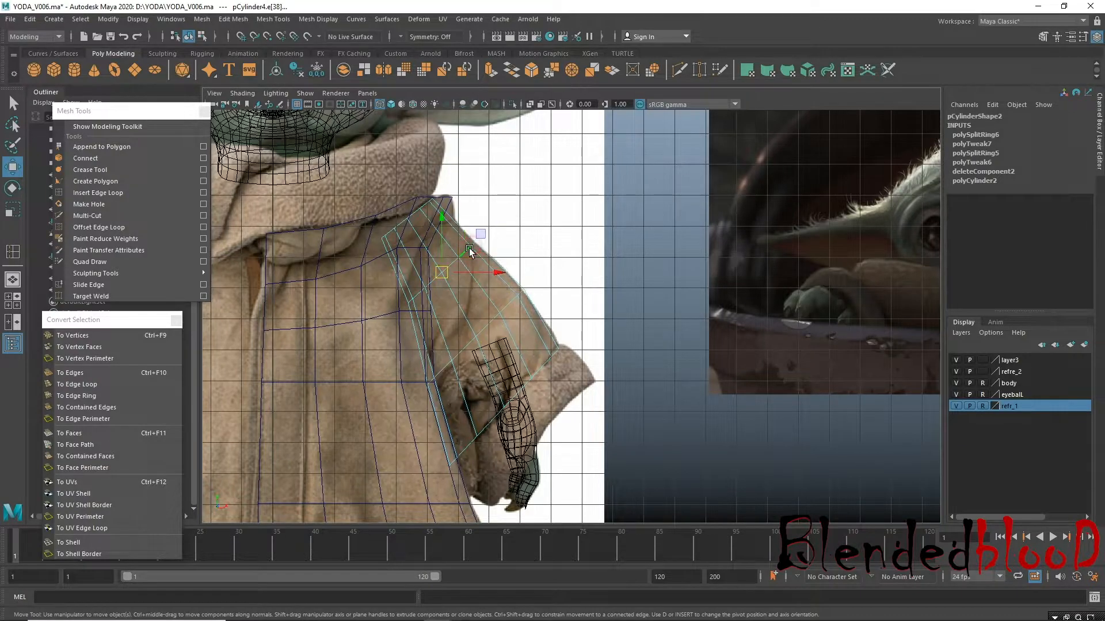
{"action": "key", "text": "e"}
{"action": "left_click_drag", "start_coordinate": [499, 248], "coordinate": [460, 205]}
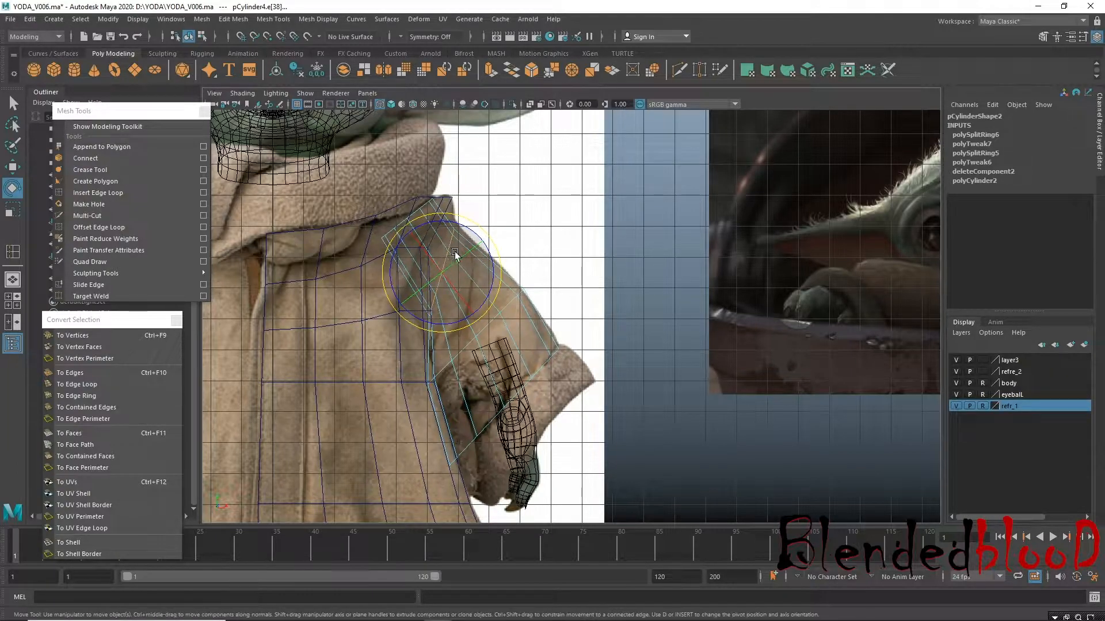
{"action": "key", "text": "w"}
Select the ring of faces at the sleeve's shoulder end and delete it.
{"action": "right_click_drag", "start_coordinate": [413, 220], "coordinate": [413, 241]}
{"action": "key", "text": "space"}
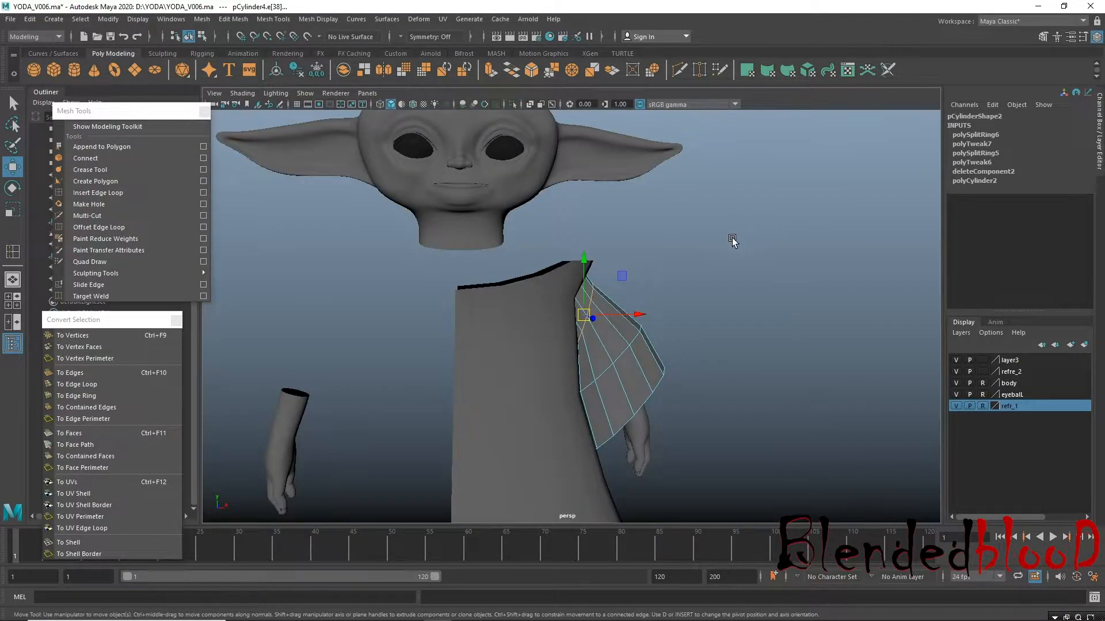
{"action": "left_click_drag", "start_coordinate": [732, 241], "coordinate": [685, 242], "text": "alt"}
{"action": "right_click_drag", "start_coordinate": [496, 286], "coordinate": [509, 338], "text": "alt"}
{"action": "middle_click_drag", "start_coordinate": [511, 323], "coordinate": [560, 311], "text": "alt"}
{"action": "right_click_drag", "start_coordinate": [501, 280], "coordinate": [525, 315], "text": "alt"}
{"action": "left_click", "coordinate": [536, 247]}
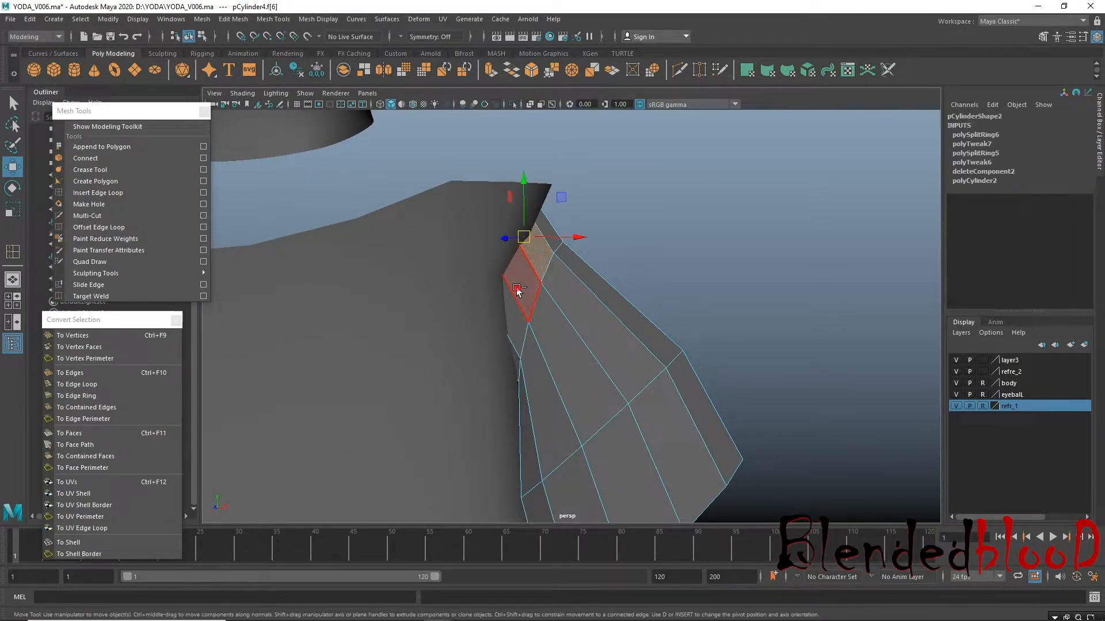
{"action": "double_click", "coordinate": [518, 289], "text": "shift"}
{"action": "key", "text": "Delete"}
Select the border edge loop around the sleeve's open shoulder end to inspect it.
{"action": "left_click_drag", "start_coordinate": [554, 279], "coordinate": [597, 279], "text": "alt"}
{"action": "right_click_drag", "start_coordinate": [596, 276], "coordinate": [601, 252]}
{"action": "left_click", "coordinate": [616, 240]}
{"action": "left_click", "coordinate": [601, 229]}
{"action": "right_click", "coordinate": [598, 227]}
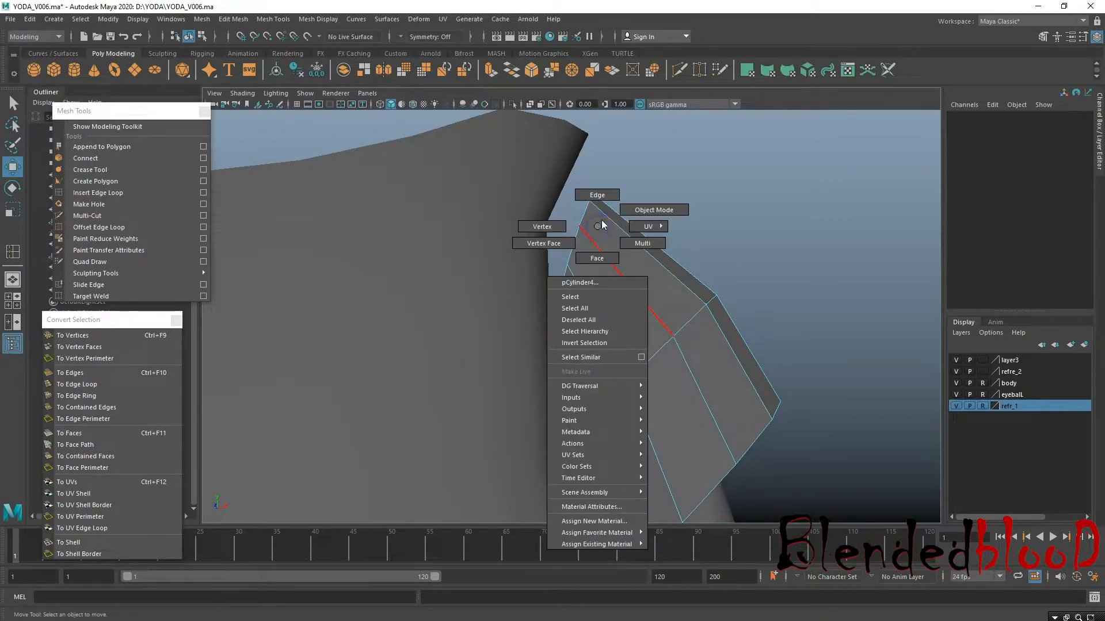
{"action": "right_click_drag", "start_coordinate": [647, 199], "coordinate": [599, 152]}
{"action": "left_click", "coordinate": [591, 212]}
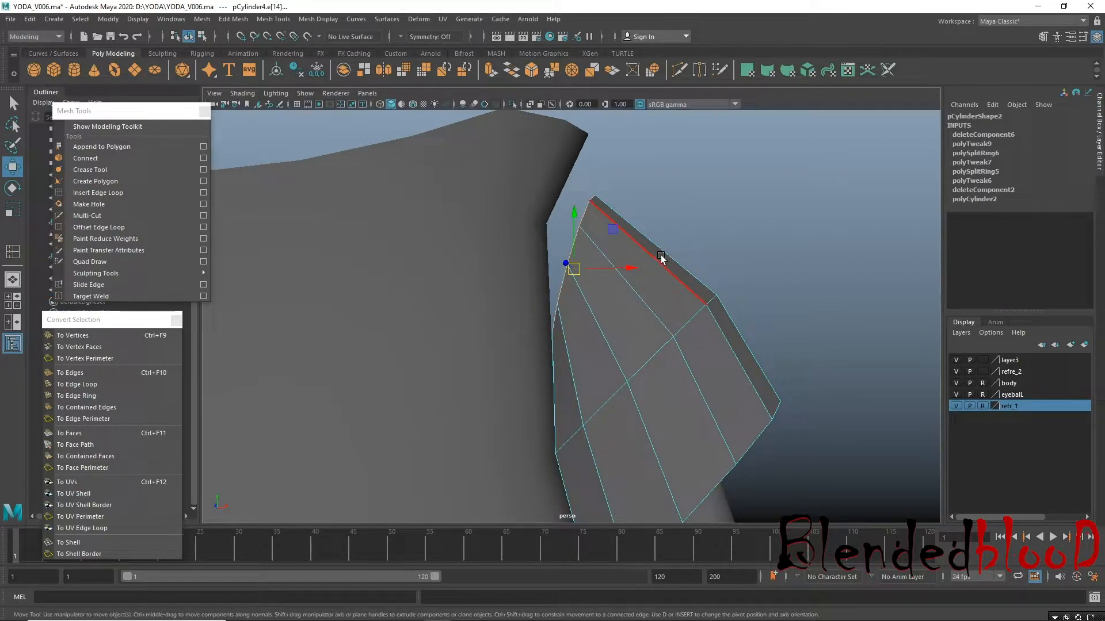
Select the sleeve's cuff edge loop, convert it to vertices and examine them in wireframe.
{"action": "scroll", "coordinate": [651, 285], "scroll_direction": "down", "scroll_amount": 3}
{"action": "left_click_drag", "start_coordinate": [656, 369], "coordinate": [590, 343], "text": "alt"}
{"action": "right_click_drag", "start_coordinate": [581, 290], "coordinate": [578, 248]}
{"action": "left_click", "coordinate": [578, 279]}
{"action": "double_click", "coordinate": [525, 315]}
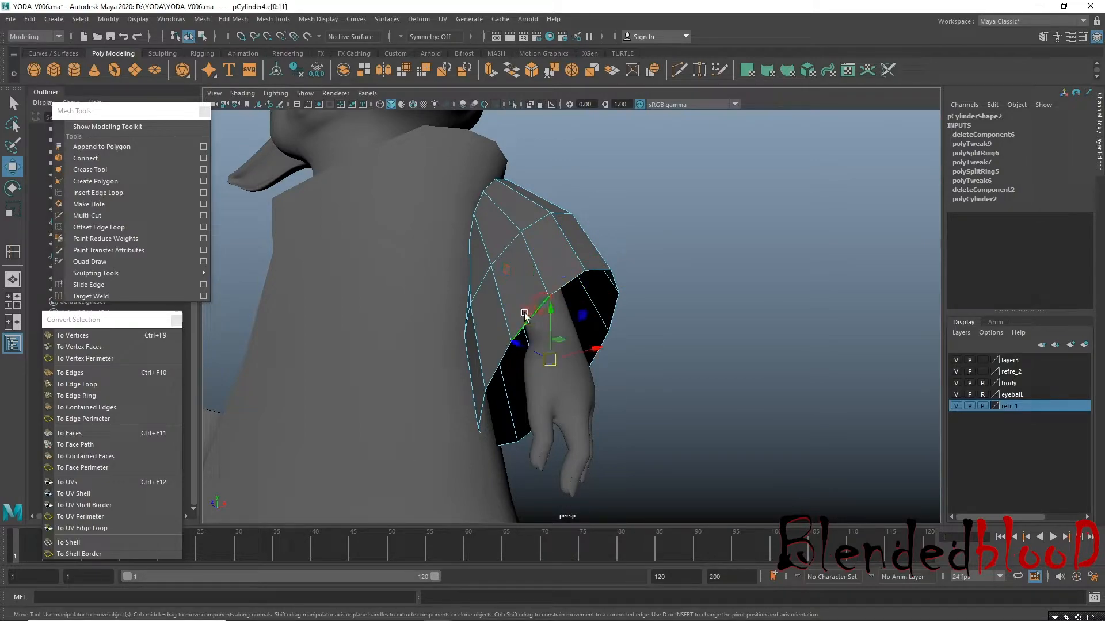
{"action": "left_click", "coordinate": [73, 335]}
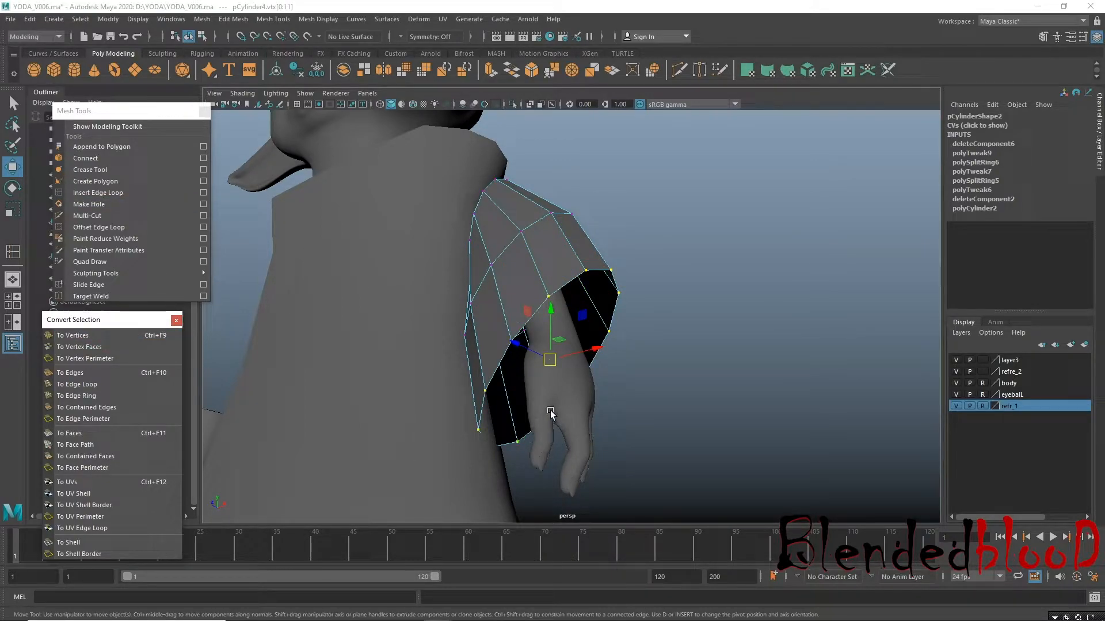
{"action": "key", "text": "4"}
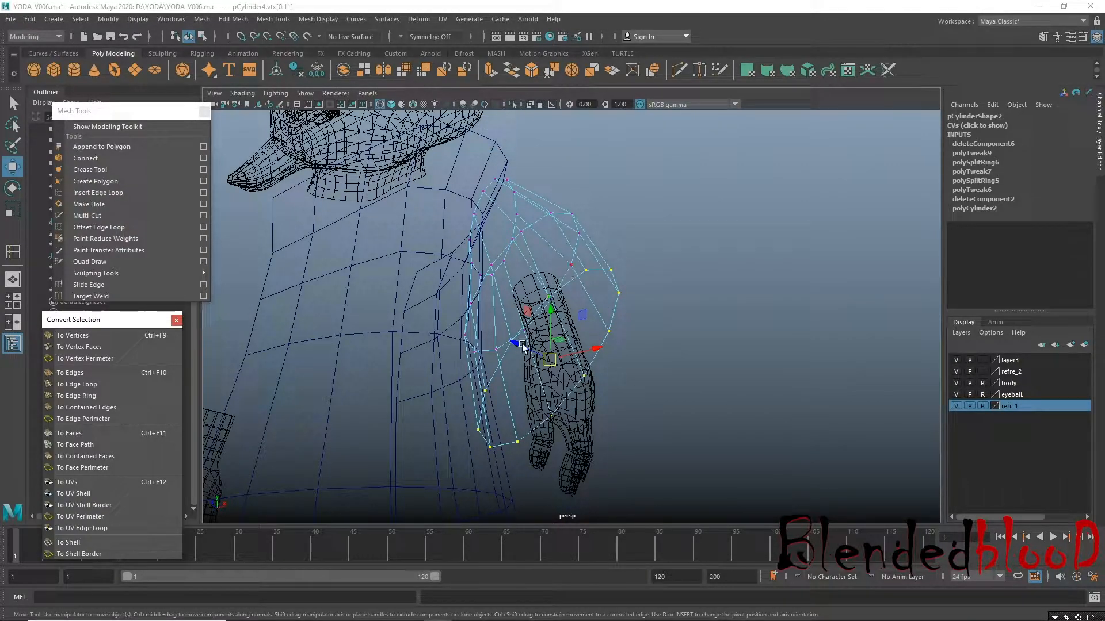
{"action": "key", "text": "5"}
Select the coat body's faces beside the sleeve in the two upper rows, marking out the armhole area.
{"action": "left_click_drag", "start_coordinate": [561, 355], "coordinate": [454, 293], "text": "alt"}
{"action": "left_click", "coordinate": [454, 294]}
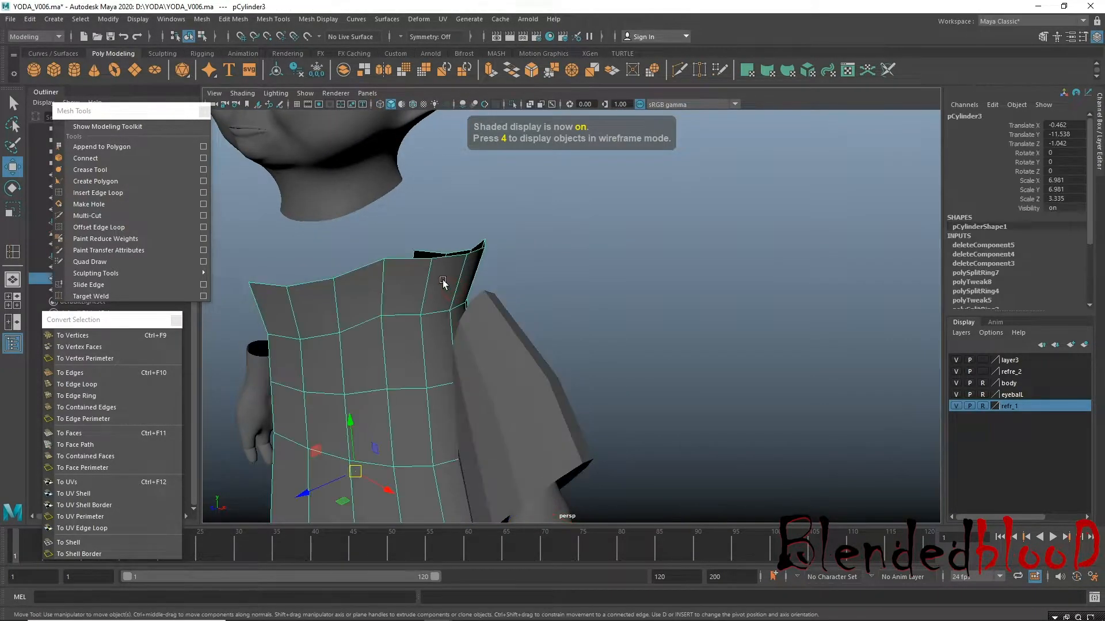
{"action": "right_click_drag", "start_coordinate": [453, 288], "coordinate": [487, 366]}
{"action": "left_click_drag", "start_coordinate": [455, 316], "coordinate": [412, 340], "text": "alt"}
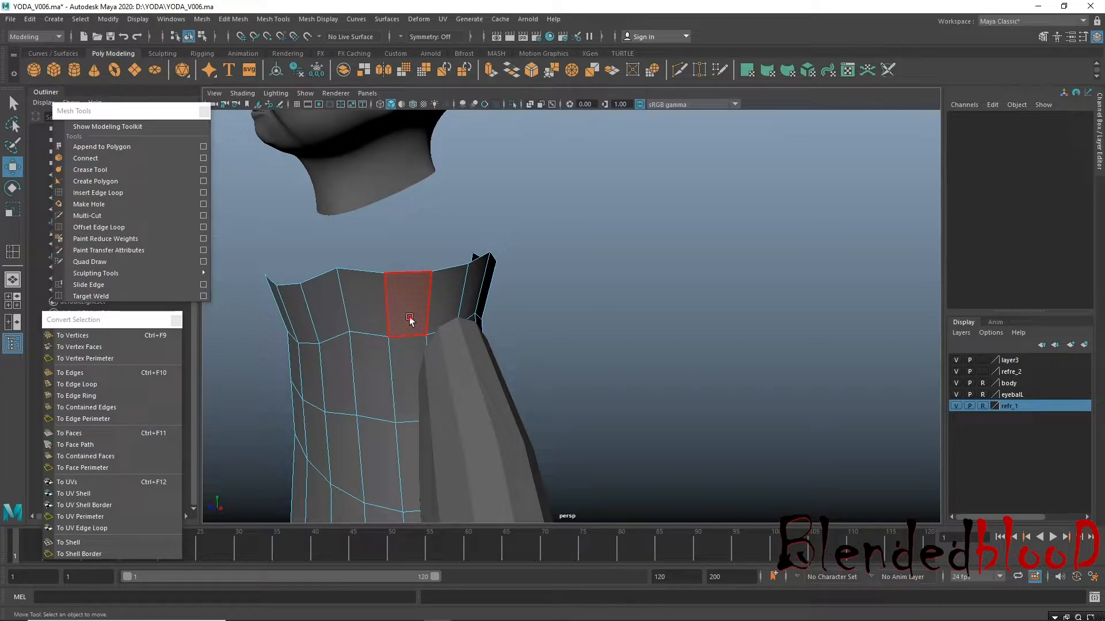
{"action": "left_click", "coordinate": [410, 319]}
{"action": "left_click", "coordinate": [451, 307], "text": "shift"}
{"action": "left_click", "coordinate": [478, 302], "text": "shift"}
{"action": "left_click_drag", "start_coordinate": [480, 352], "coordinate": [401, 358], "text": "alt"}
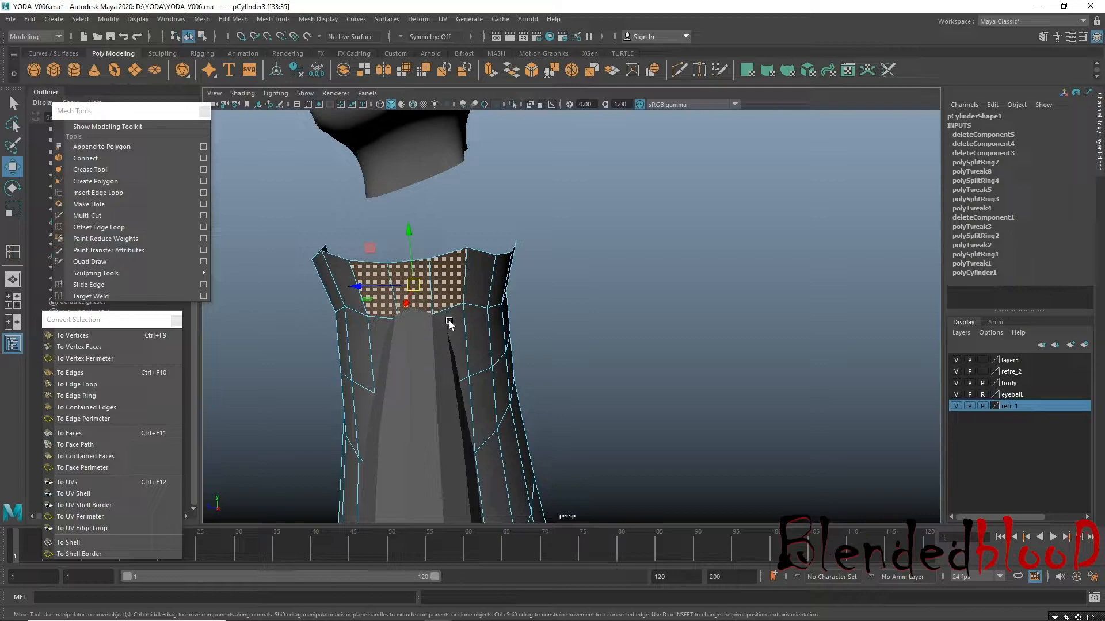
{"action": "left_click_drag", "start_coordinate": [454, 323], "coordinate": [444, 365], "text": "alt"}
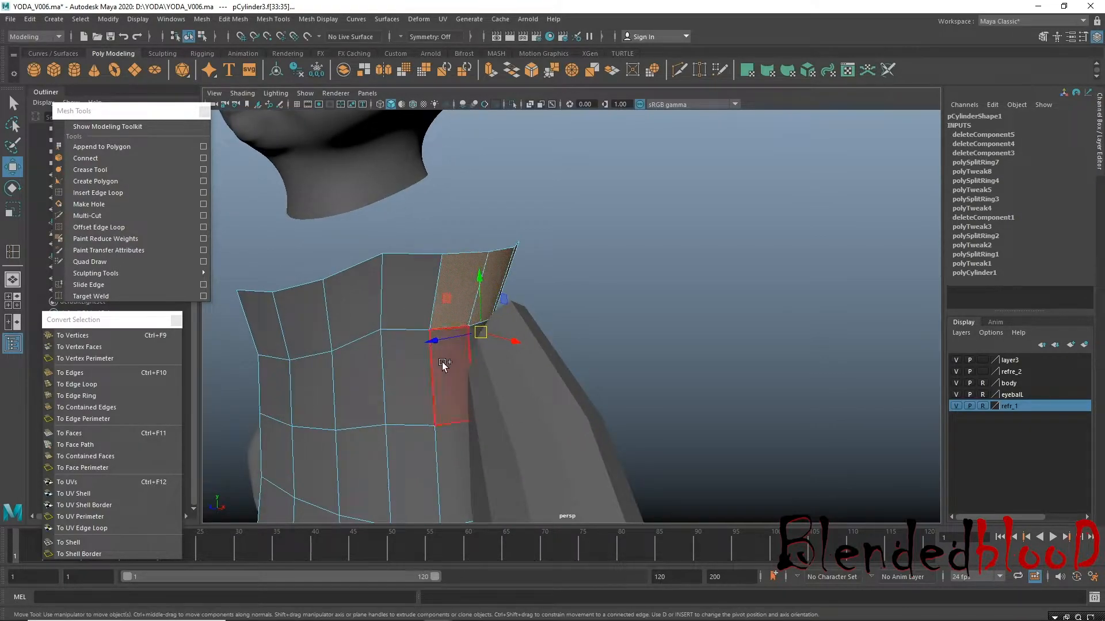
{"action": "left_click", "coordinate": [462, 363], "text": "shift"}
Examine how the selected armhole faces line up with the sleeve's shoulder opening in the perspective and front views.
{"action": "scroll", "coordinate": [403, 374], "scroll_direction": "up", "scroll_amount": 3}
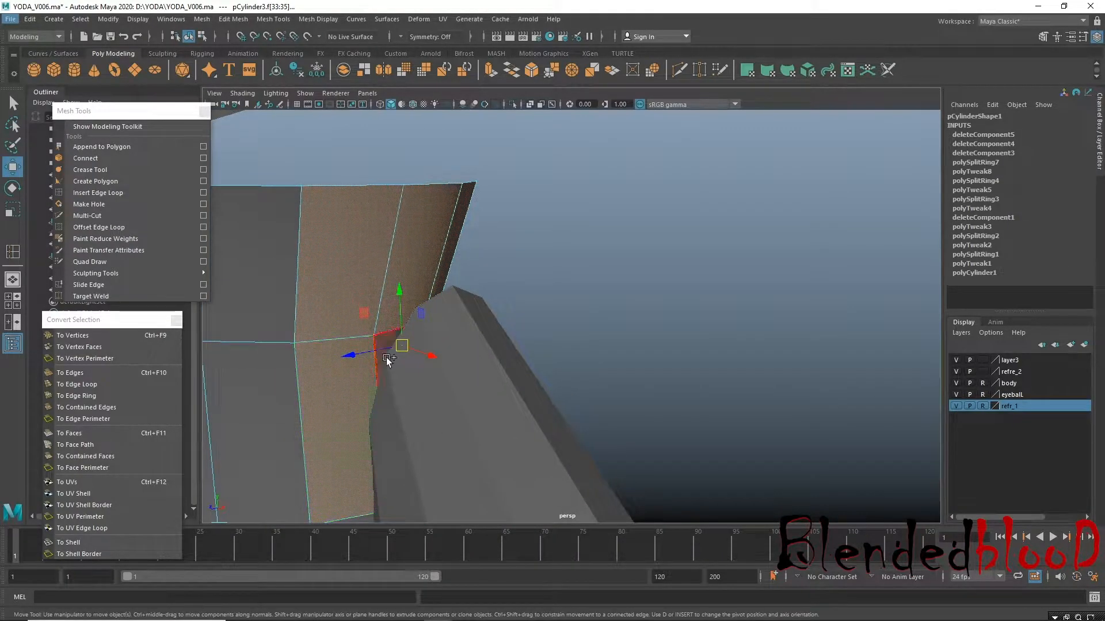
{"action": "scroll", "coordinate": [438, 410], "scroll_direction": "down", "scroll_amount": 5}
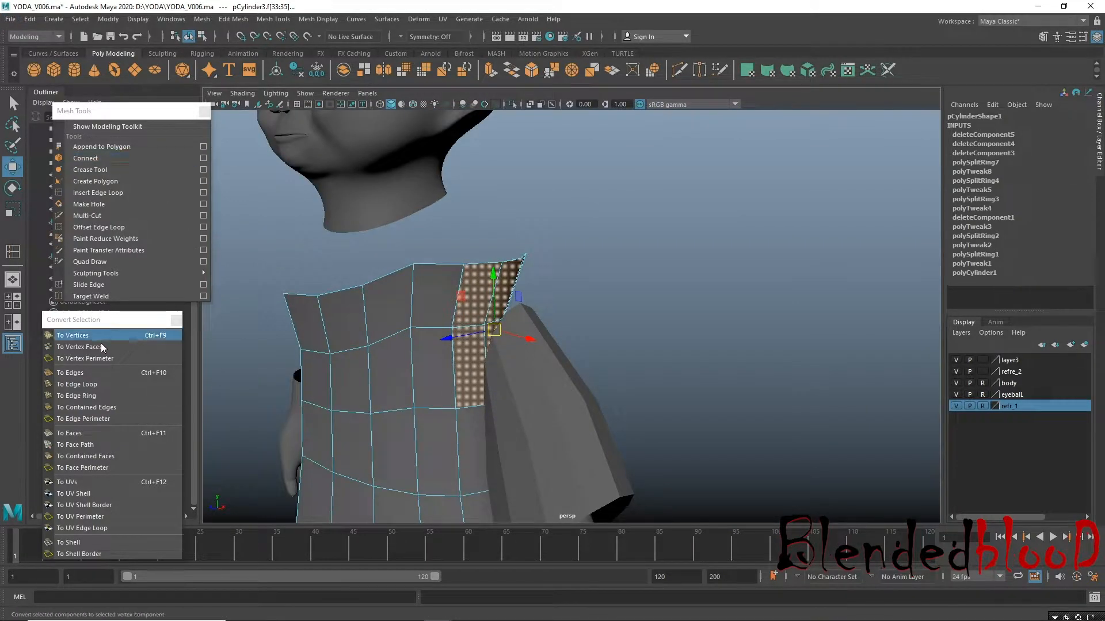
{"action": "left_click_drag", "start_coordinate": [510, 257], "coordinate": [390, 301], "text": "alt"}
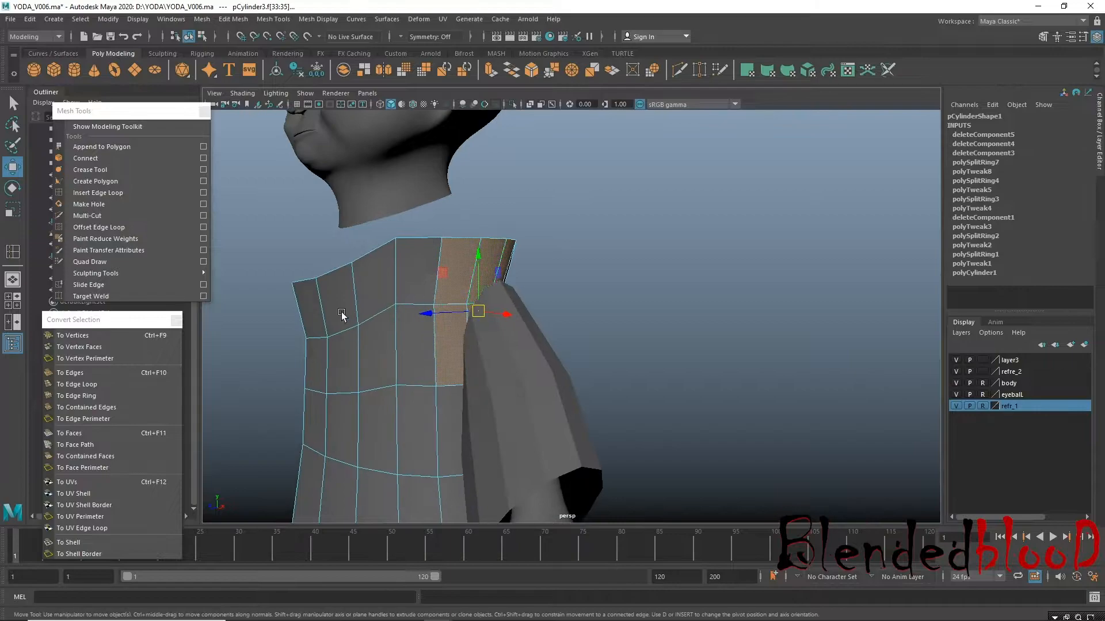
{"action": "key", "text": "space"}
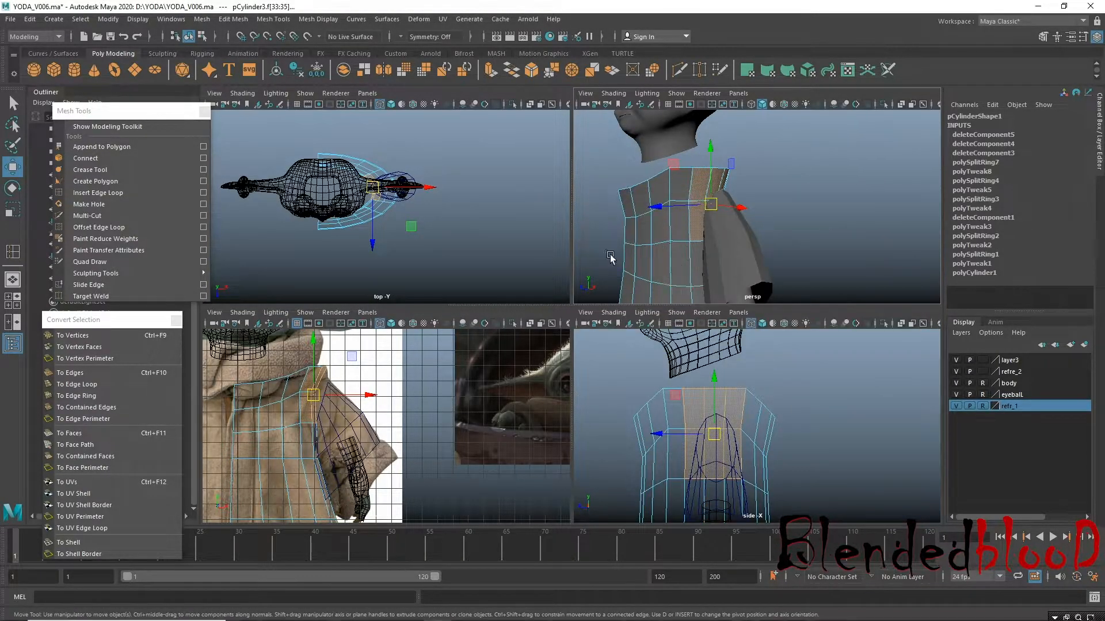
{"action": "key", "text": "space"}
{"action": "key", "text": "space"}
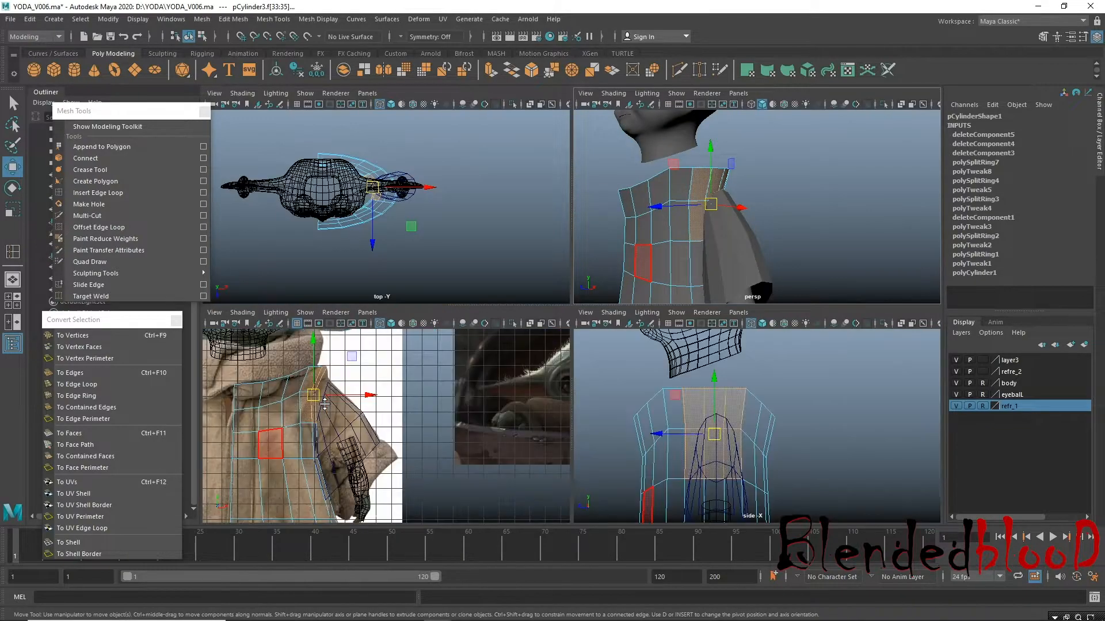
{"action": "key", "text": "space"}
{"action": "right_click_drag", "start_coordinate": [402, 423], "coordinate": [444, 424], "text": "alt"}
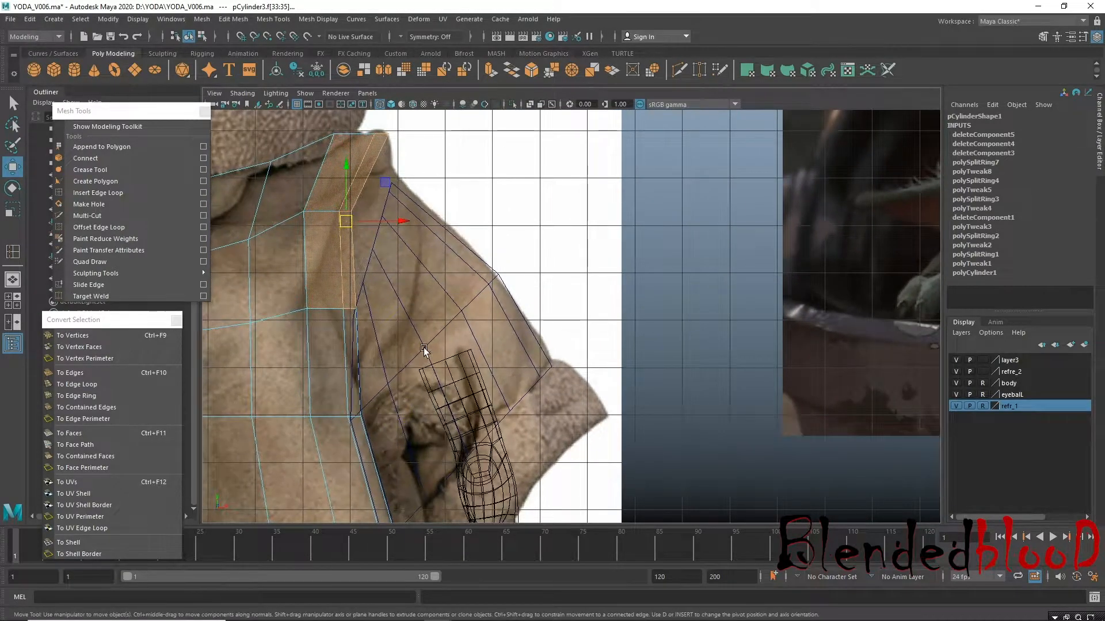
{"action": "key", "text": "space"}
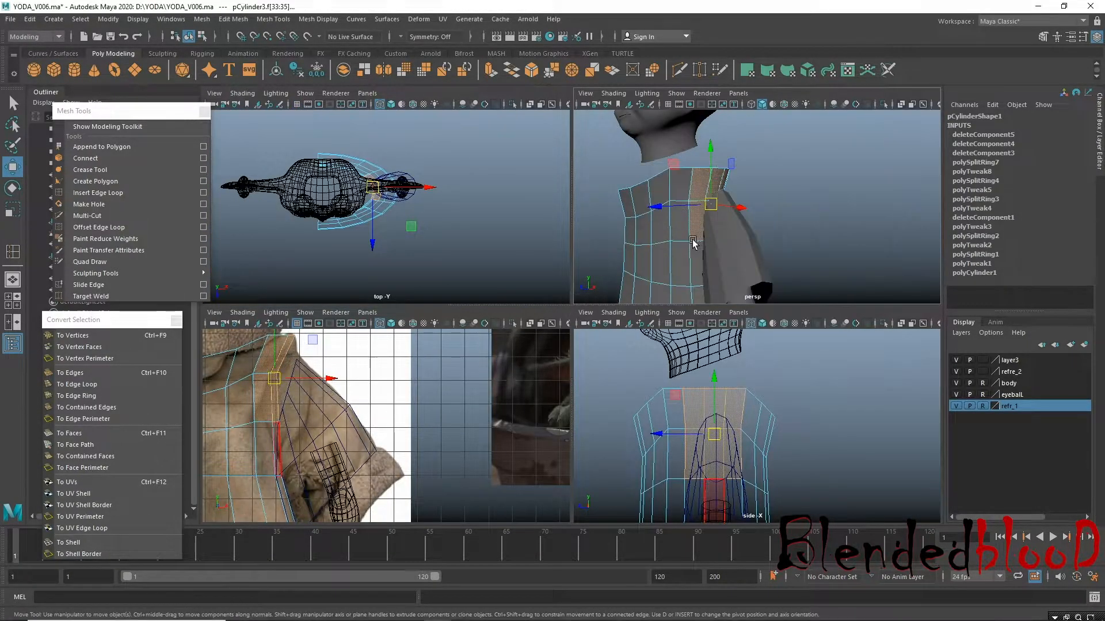
Extrude the selected armhole faces and scale them slightly inward to form an inset border around the armhole.
{"action": "key", "text": "space"}
{"action": "left_click_drag", "start_coordinate": [631, 266], "coordinate": [557, 175], "text": "alt"}
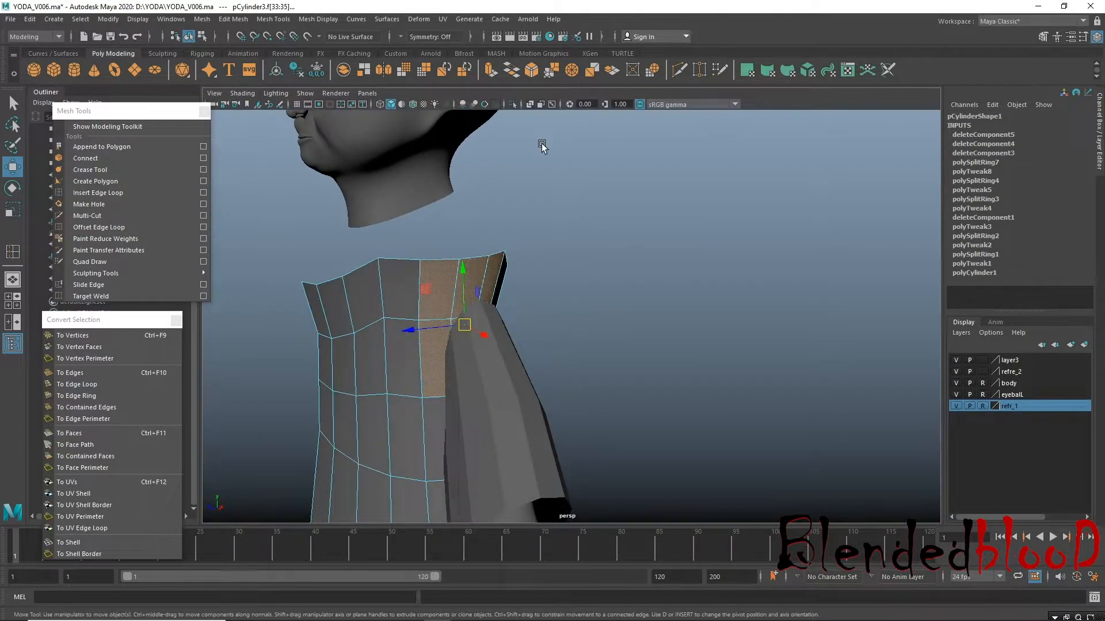
{"action": "left_click", "coordinate": [490, 69]}
{"action": "left_click", "coordinate": [560, 213]}
{"action": "key", "text": "r"}
{"action": "left_click_drag", "start_coordinate": [465, 324], "coordinate": [453, 322]}
{"action": "key", "text": "w"}
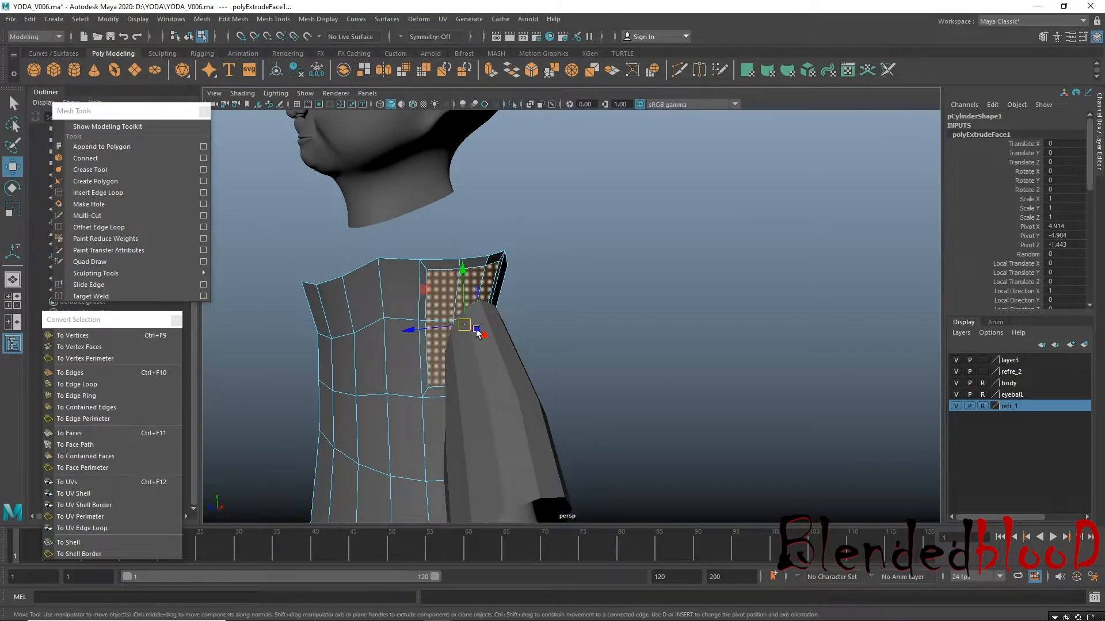
Convert the inset armhole faces to vertices and examine them against the sleeve's shoulder opening in wireframe.
{"action": "scroll", "coordinate": [346, 276], "scroll_direction": "up", "scroll_amount": 1}
{"action": "left_click", "coordinate": [123, 332]}
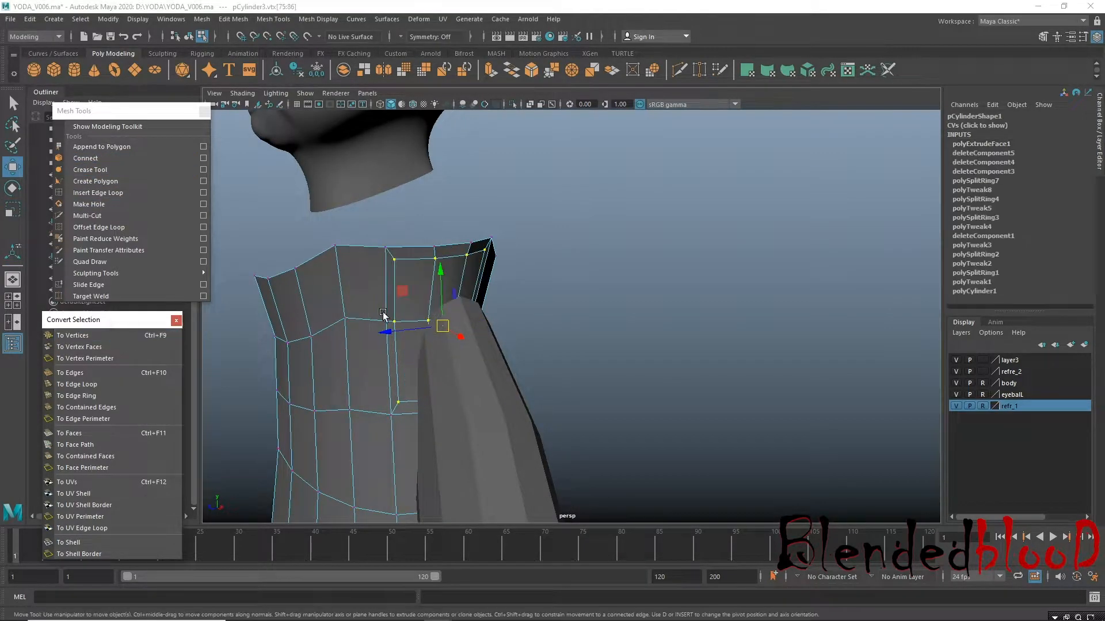
{"action": "scroll", "coordinate": [503, 344], "scroll_direction": "up", "scroll_amount": 2}
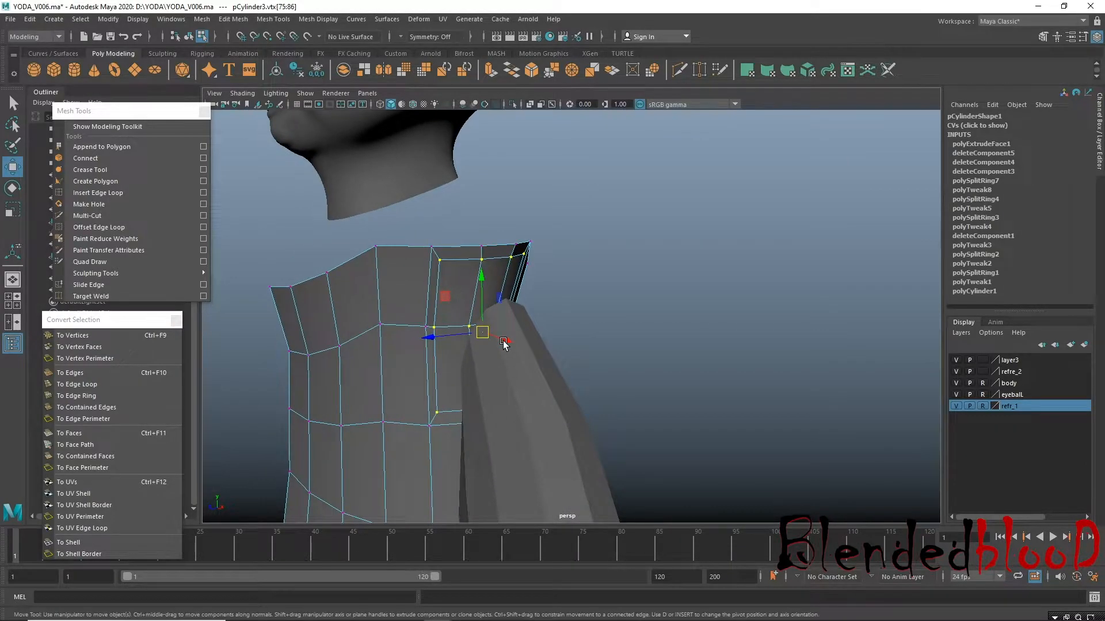
{"action": "key", "text": "4"}
{"action": "left_click_drag", "start_coordinate": [594, 366], "coordinate": [567, 369], "text": "alt"}
{"action": "left_click_drag", "start_coordinate": [490, 339], "coordinate": [511, 339], "text": "alt"}
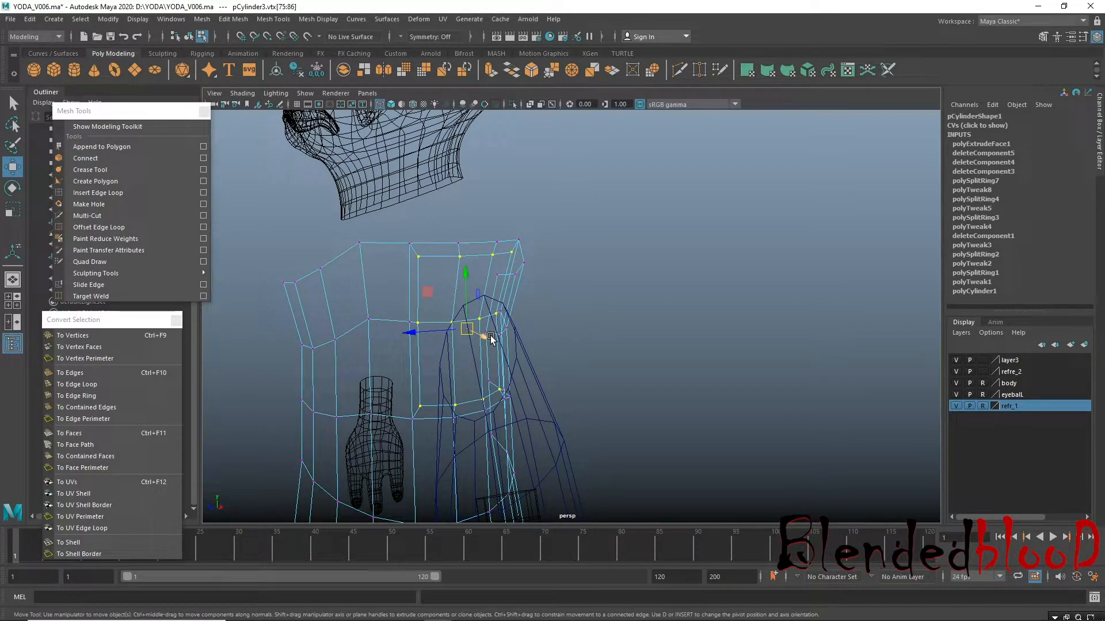
{"action": "mouse_move", "coordinate": [444, 359]}
{"action": "left_mouse_down", "text": "alt"}
{"action": "mouse_move", "coordinate": [461, 363]}
{"action": "mouse_move", "coordinate": [444, 359]}
{"action": "left_mouse_up", "text": "alt"}
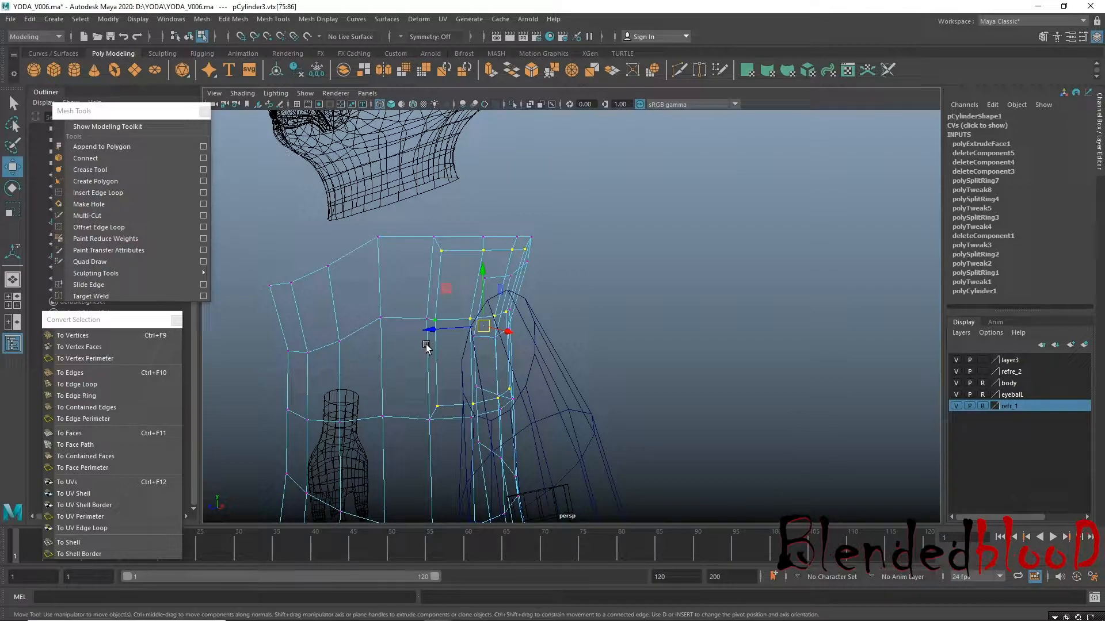
Bevel the coat's horizontal edge loop that crosses the middle of the armhole, using a fraction of 0.5.
{"action": "right_click_drag", "start_coordinate": [405, 322], "coordinate": [403, 270]}
{"action": "left_click", "coordinate": [405, 316]}
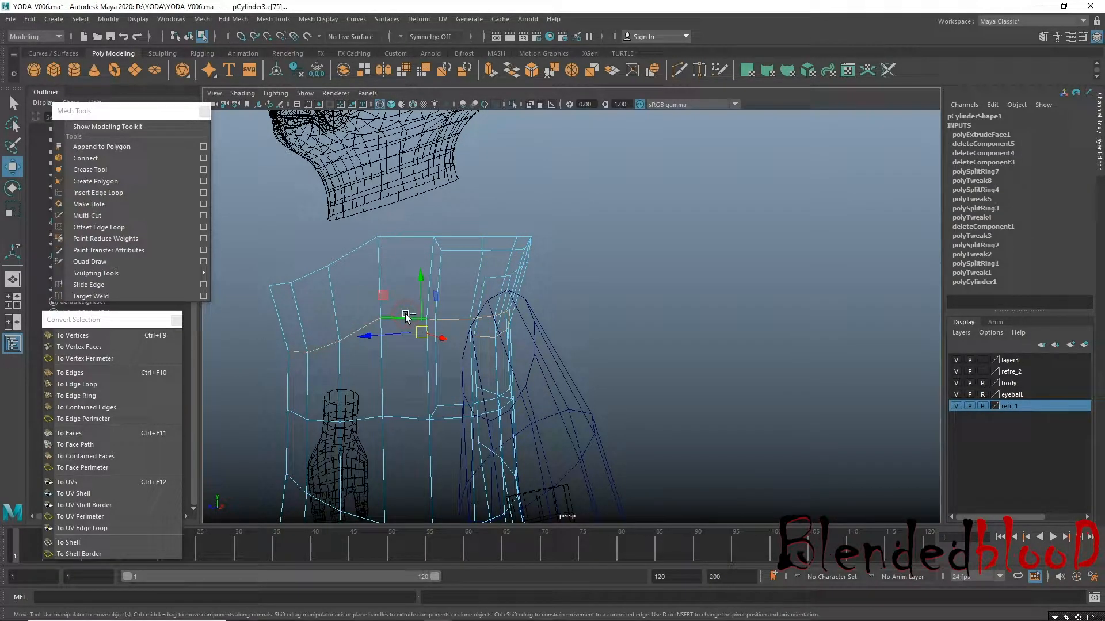
{"action": "key", "text": "ctrl+b"}
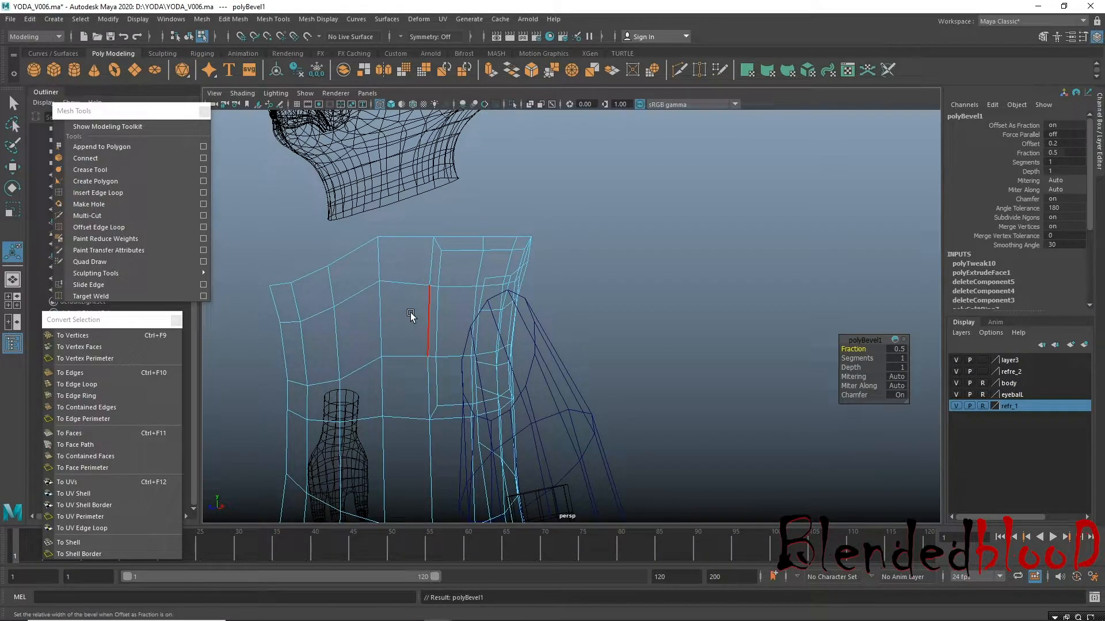
{"action": "key", "text": "w"}
Select all faces inside the armhole's inset border, check their vertices, and delete the faces to open the armhole.
{"action": "right_click_drag", "start_coordinate": [459, 288], "coordinate": [460, 316]}
{"action": "left_click", "coordinate": [448, 271]}
{"action": "left_click", "coordinate": [457, 359], "text": "shift"}
{"action": "left_click", "coordinate": [458, 384], "text": "shift"}
{"action": "left_click_drag", "start_coordinate": [458, 384], "coordinate": [434, 364], "text": "alt"}
{"action": "left_click", "coordinate": [435, 364], "text": "shift"}
{"action": "left_click", "coordinate": [432, 311], "text": "shift"}
{"action": "left_click", "coordinate": [433, 262], "text": "shift"}
{"action": "left_click", "coordinate": [466, 261], "text": "shift"}
{"action": "left_click", "coordinate": [466, 353], "text": "shift"}
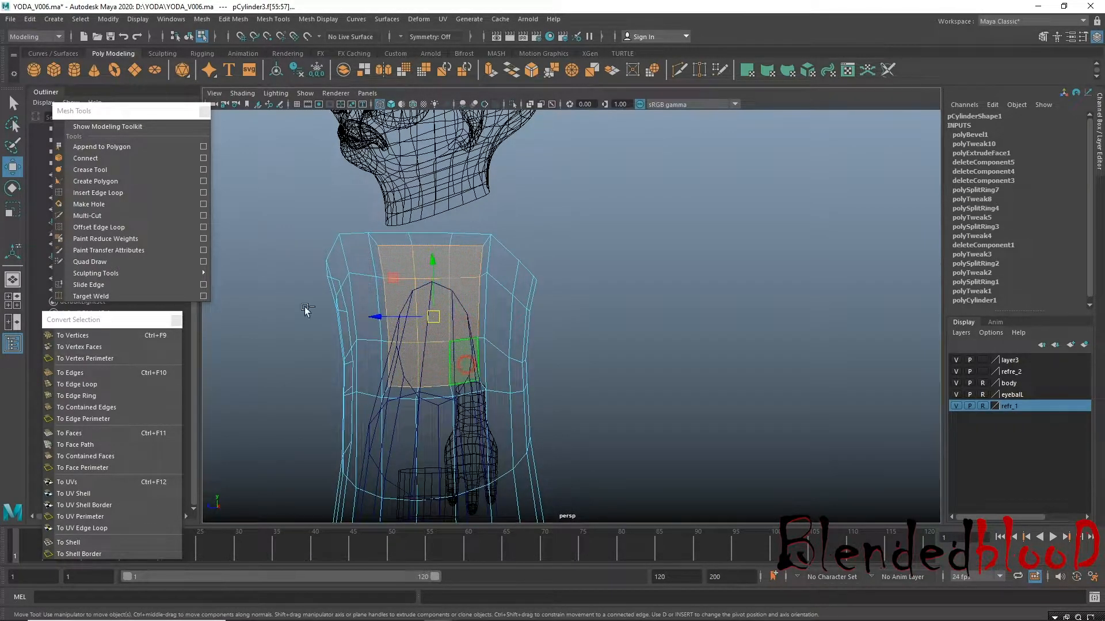
{"action": "left_click", "coordinate": [73, 336]}
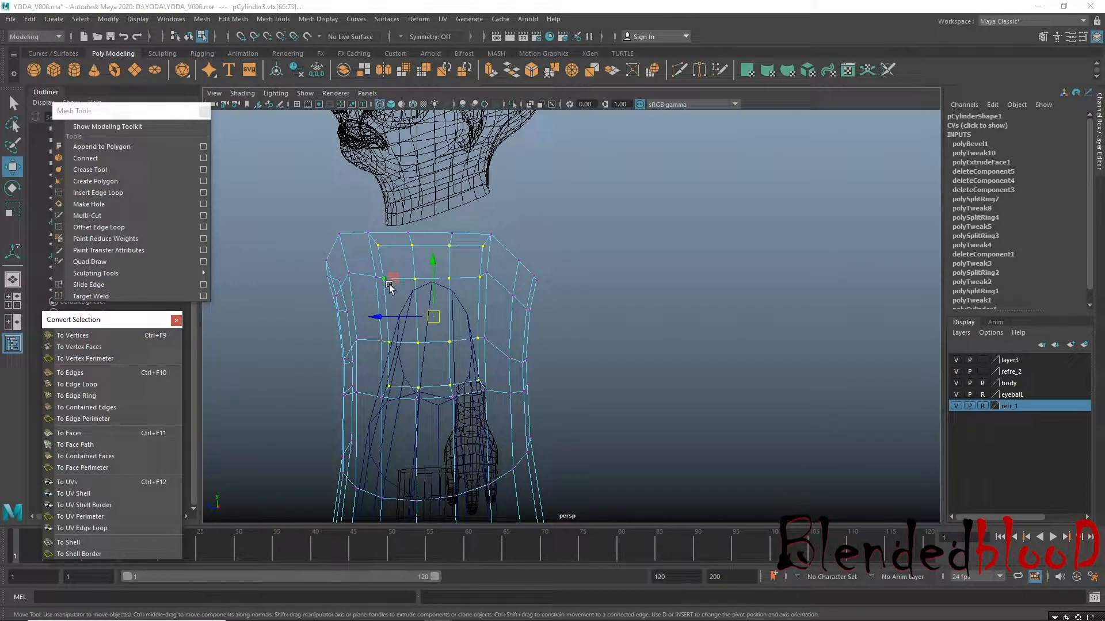
{"action": "right_click_drag", "start_coordinate": [456, 295], "coordinate": [469, 320], "text": "ctrl"}
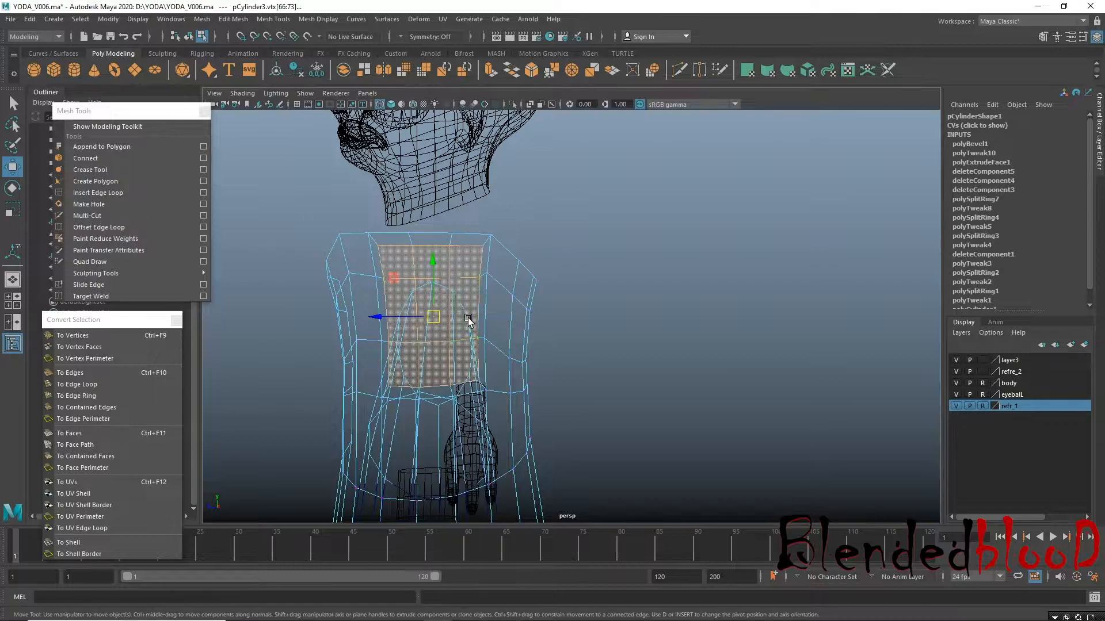
{"action": "left_click", "coordinate": [732, 357]}
Examine the opened armhole beside the sleeve's shoulder end in shaded view, checking the vertices on the sleeve.
{"action": "right_click_drag", "start_coordinate": [499, 271], "coordinate": [547, 254]}
{"action": "key", "text": "5"}
{"action": "mouse_move", "coordinate": [572, 341]}
{"action": "left_mouse_down", "text": "alt"}
{"action": "mouse_move", "coordinate": [628, 347]}
{"action": "mouse_move", "coordinate": [727, 392]}
{"action": "left_mouse_up", "text": "alt"}
{"action": "middle_click_drag", "start_coordinate": [676, 395], "coordinate": [591, 373], "text": "alt"}
{"action": "left_click_drag", "start_coordinate": [590, 373], "coordinate": [597, 338], "text": "alt"}
{"action": "right_click_drag", "start_coordinate": [597, 293], "coordinate": [530, 297]}
{"action": "left_click", "coordinate": [654, 305]}
{"action": "left_click_drag", "start_coordinate": [626, 329], "coordinate": [589, 326], "text": "alt"}
Combine the coat body and the sleeve into one mesh and center its pivot.
{"action": "right_click_drag", "start_coordinate": [544, 306], "coordinate": [597, 276]}
{"action": "left_click", "coordinate": [628, 273]}
{"action": "left_click_drag", "start_coordinate": [449, 188], "coordinate": [550, 298]}
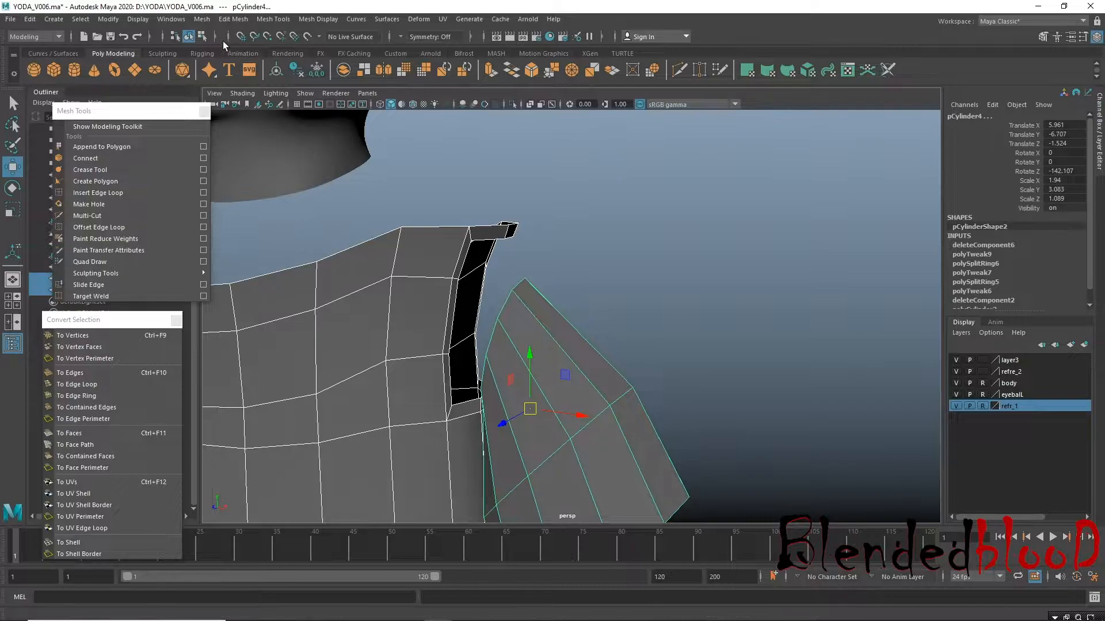
{"action": "left_click", "coordinate": [202, 18]}
{"action": "left_click", "coordinate": [227, 62]}
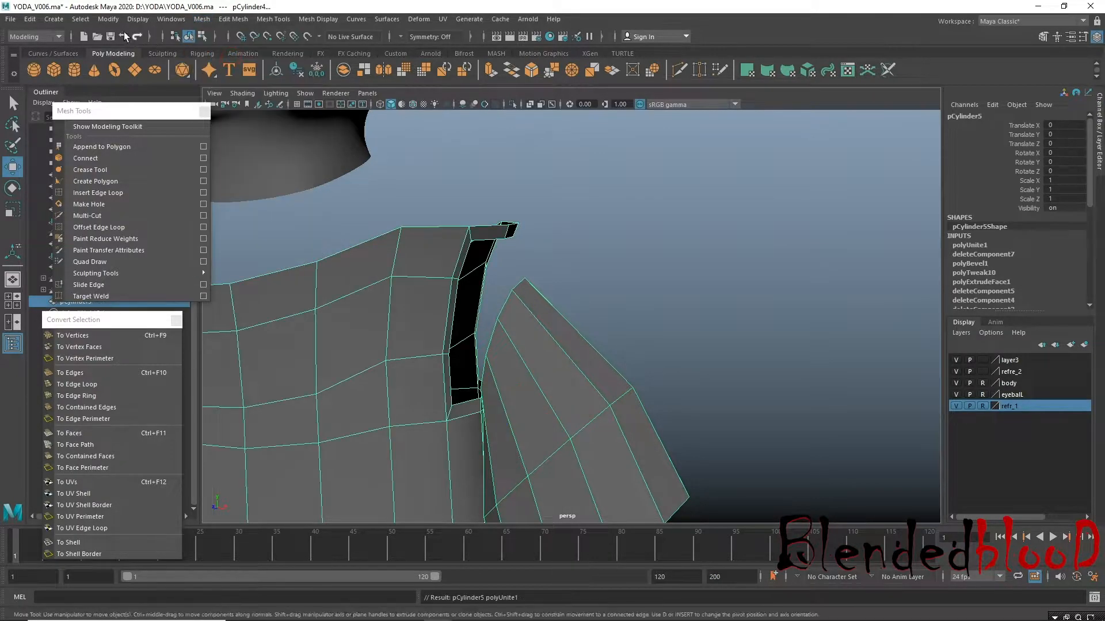
{"action": "left_click", "coordinate": [108, 18]}
{"action": "left_click", "coordinate": [138, 102]}
Insert an edge loop around the upper section of the sleeve, close to its shoulder end.
{"action": "left_click_drag", "start_coordinate": [520, 299], "coordinate": [478, 272], "text": "alt"}
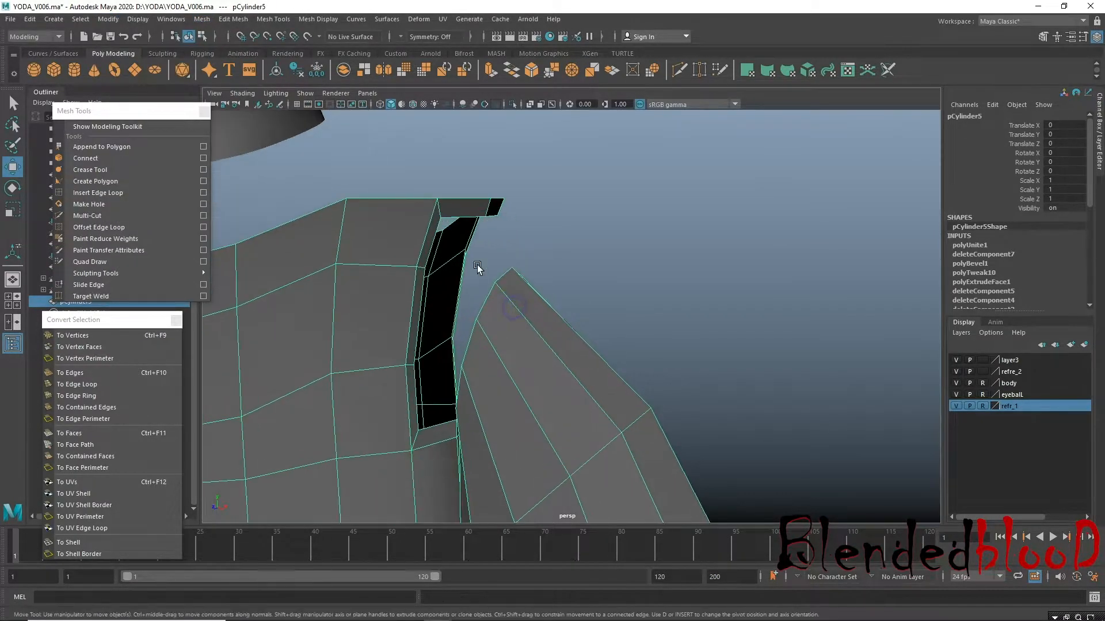
{"action": "right_click", "coordinate": [478, 266]}
{"action": "right_click_drag", "start_coordinate": [478, 266], "coordinate": [477, 232]}
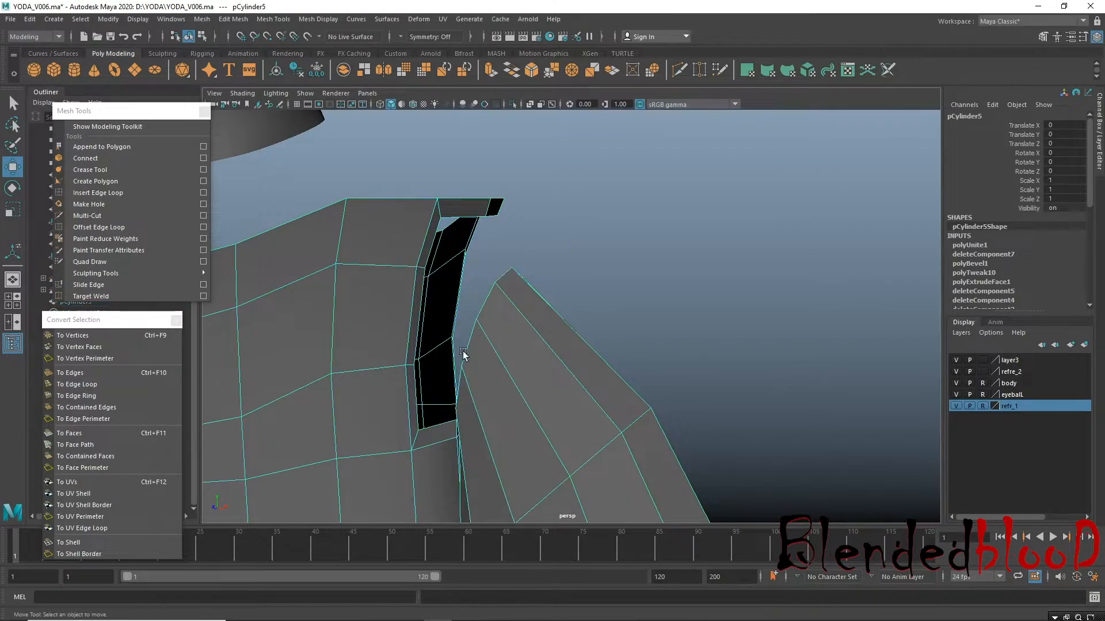
{"action": "left_click", "coordinate": [118, 193]}
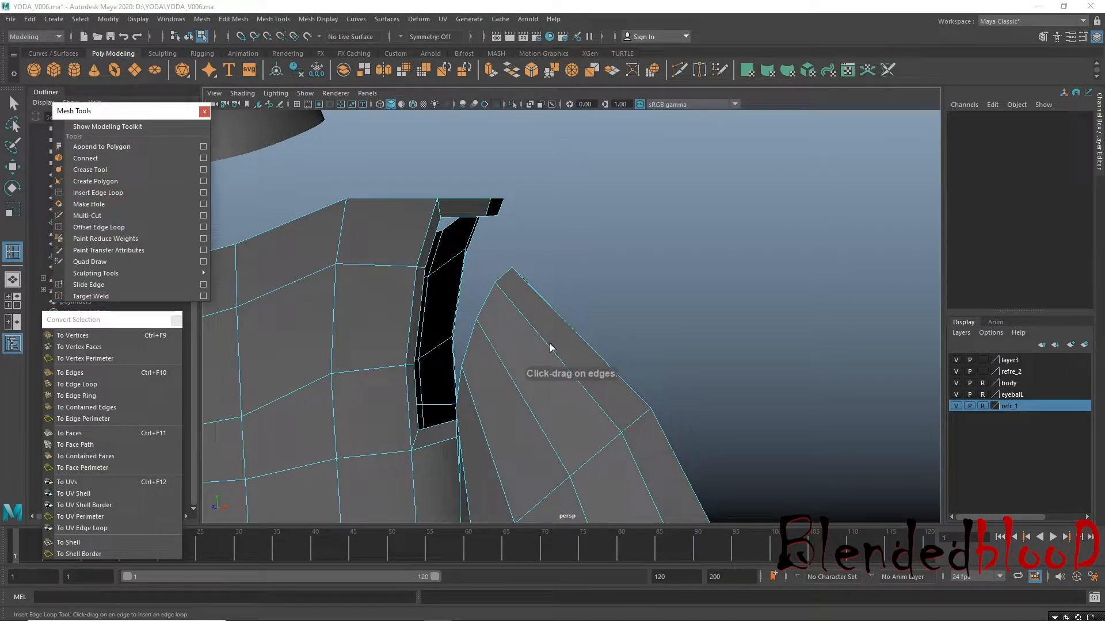
{"action": "left_click_drag", "start_coordinate": [550, 348], "coordinate": [551, 347]}
{"action": "key", "text": "w"}
{"action": "right_click_drag", "start_coordinate": [507, 292], "coordinate": [498, 309]}
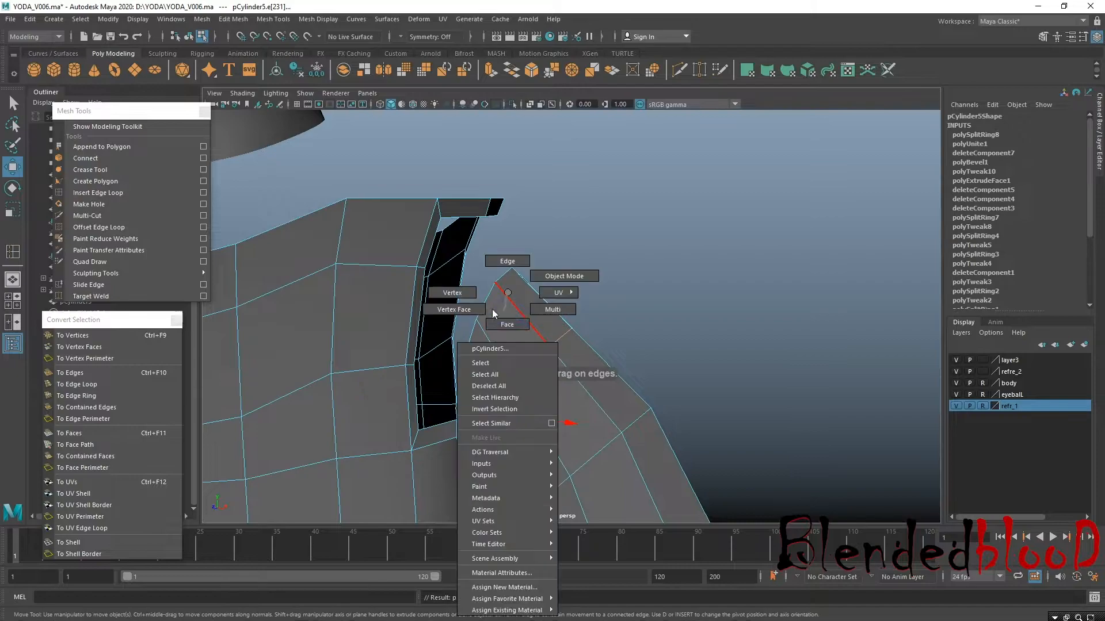
Target-weld two of the sleeve's front shoulder vertices to the matching vertices on the armhole's front edge.
{"action": "right_click_drag", "start_coordinate": [428, 293], "coordinate": [428, 293]}
{"action": "scroll", "coordinate": [467, 315], "scroll_direction": "up", "scroll_amount": 4}
{"action": "middle_click_drag", "start_coordinate": [409, 359], "coordinate": [489, 368], "text": "alt"}
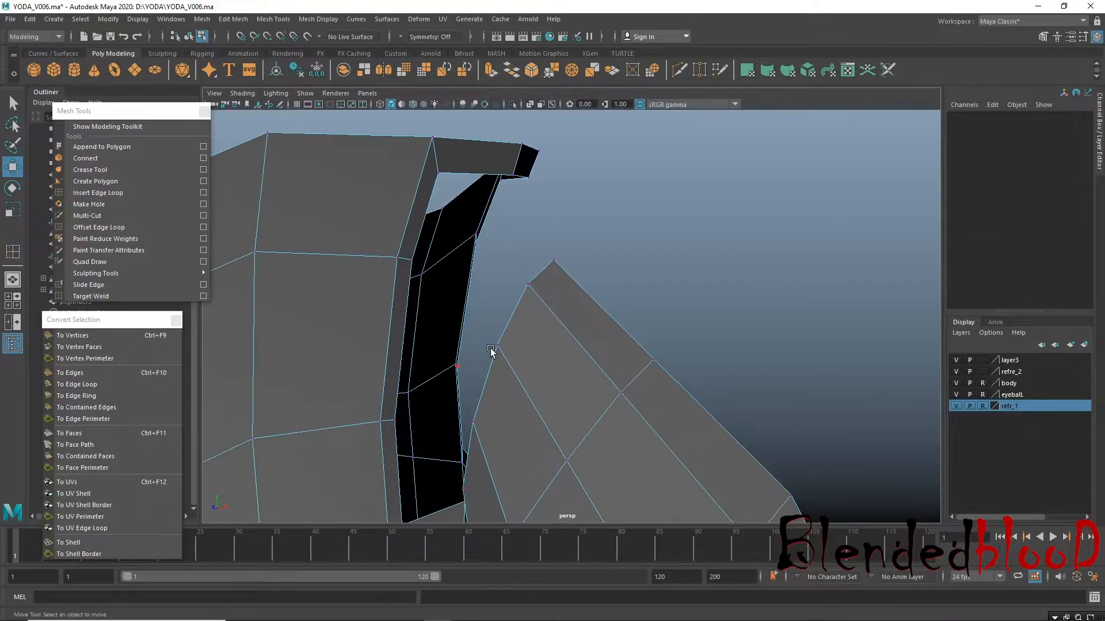
{"action": "left_click", "coordinate": [109, 297]}
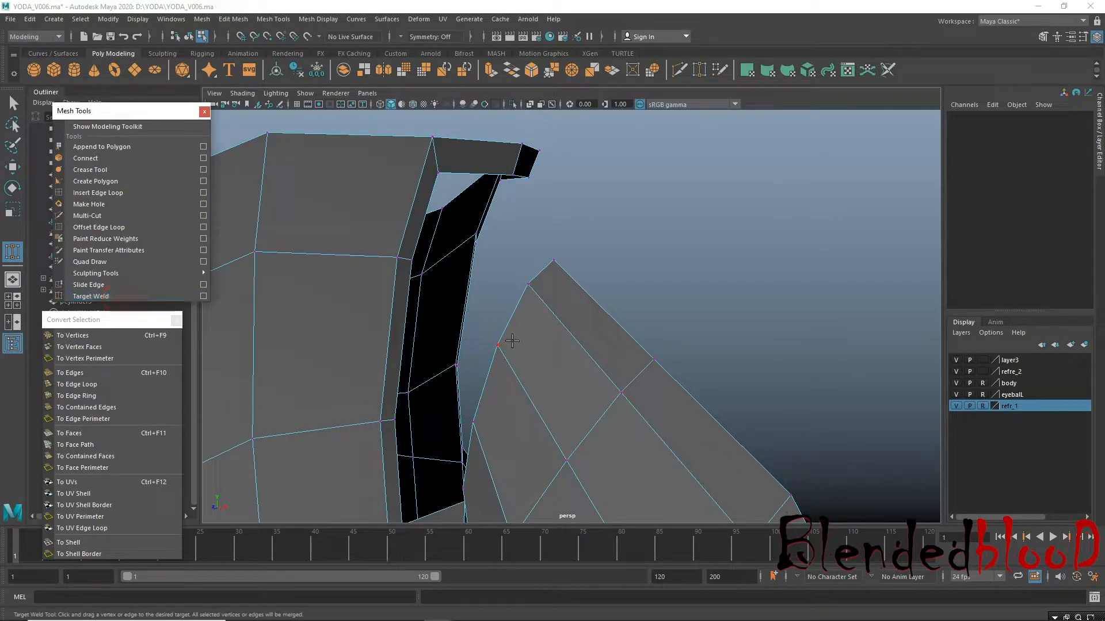
{"action": "left_click_drag", "start_coordinate": [498, 346], "coordinate": [499, 346]}
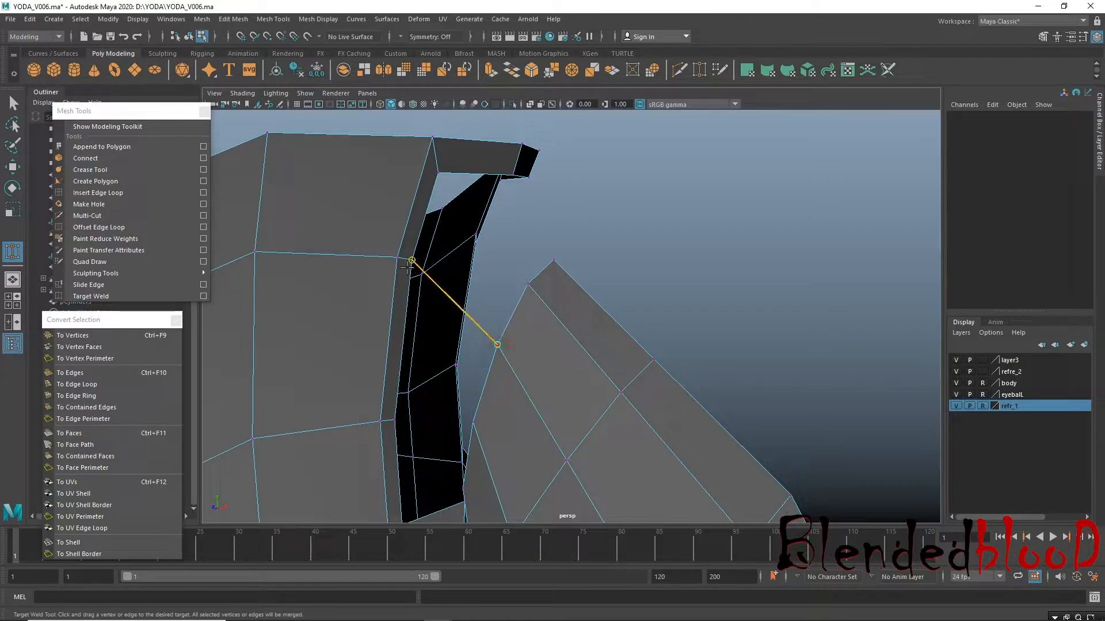
{"action": "left_click_drag", "start_coordinate": [407, 268], "coordinate": [398, 289]}
{"action": "left_click_drag", "start_coordinate": [459, 399], "coordinate": [491, 358], "text": "alt"}
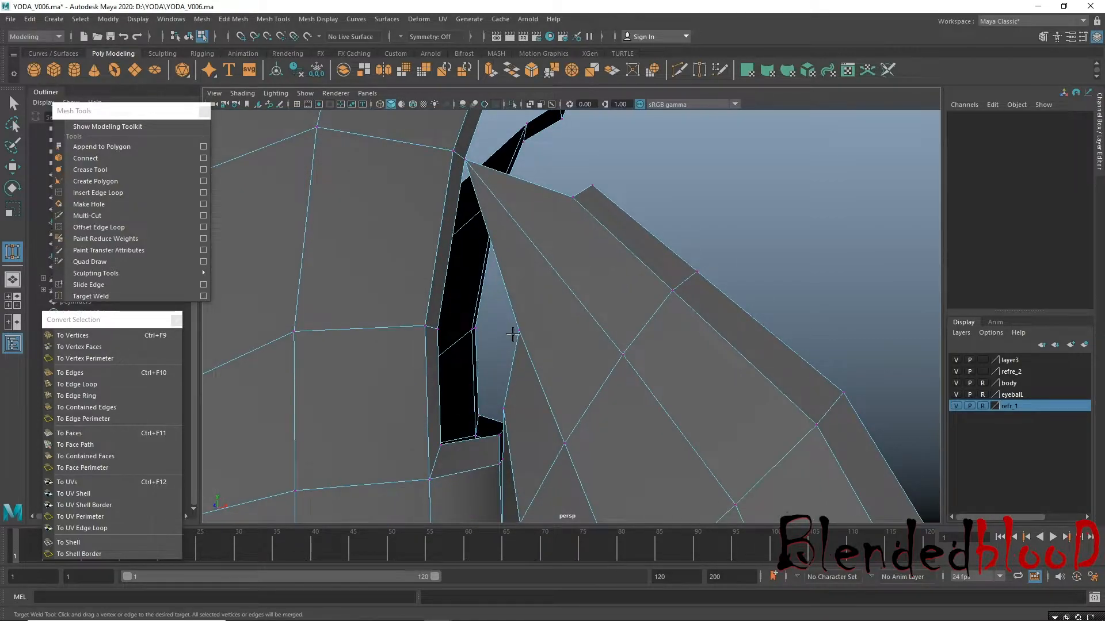
{"action": "left_click_drag", "start_coordinate": [440, 325], "coordinate": [437, 327]}
Target-weld the sleeve's top shoulder vertices to the armhole's upper front corner and the middle vertices of its top edge.
{"action": "left_click_drag", "start_coordinate": [463, 374], "coordinate": [547, 313], "text": "alt"}
{"action": "left_click_drag", "start_coordinate": [605, 337], "coordinate": [521, 330], "text": "alt"}
{"action": "left_click_drag", "start_coordinate": [598, 372], "coordinate": [530, 402], "text": "alt"}
{"action": "left_click_drag", "start_coordinate": [422, 395], "coordinate": [337, 325], "text": "alt"}
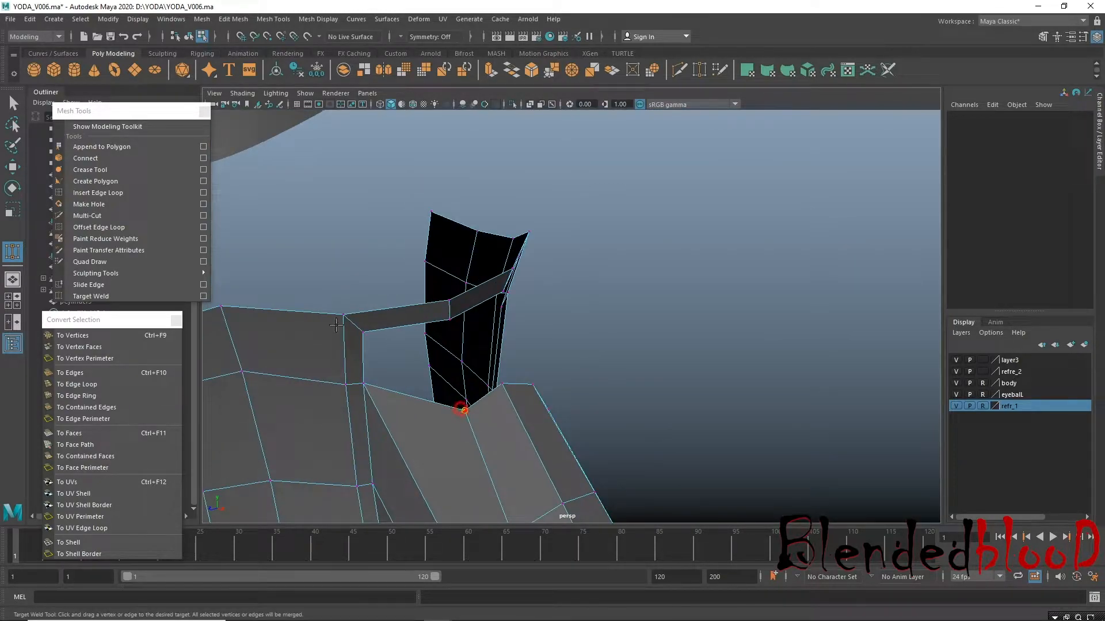
{"action": "left_click_drag", "start_coordinate": [464, 410], "coordinate": [364, 335]}
{"action": "left_click_drag", "start_coordinate": [420, 382], "coordinate": [448, 389], "text": "alt"}
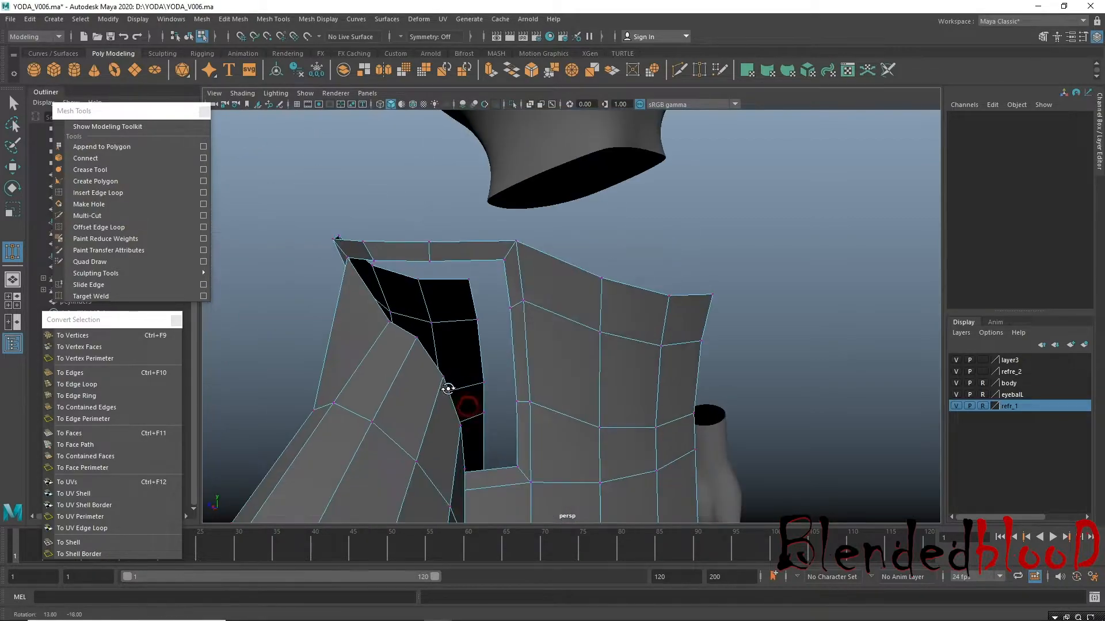
{"action": "left_click_drag", "start_coordinate": [373, 260], "coordinate": [373, 260]}
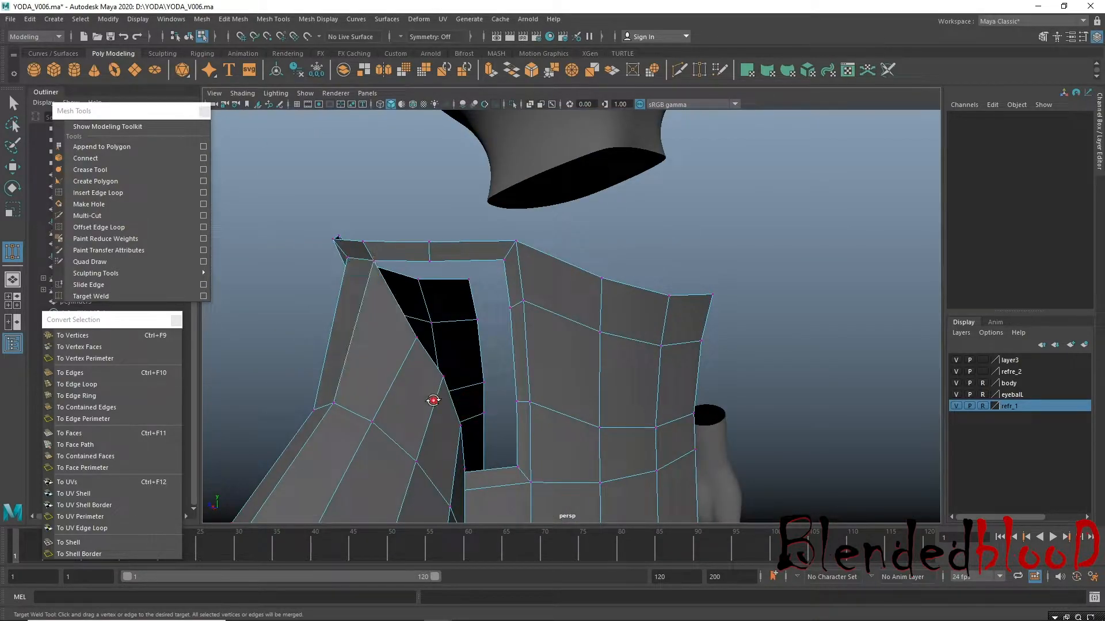
{"action": "left_click_drag", "start_coordinate": [431, 395], "coordinate": [410, 329], "text": "alt"}
{"action": "left_click_drag", "start_coordinate": [422, 251], "coordinate": [422, 251]}
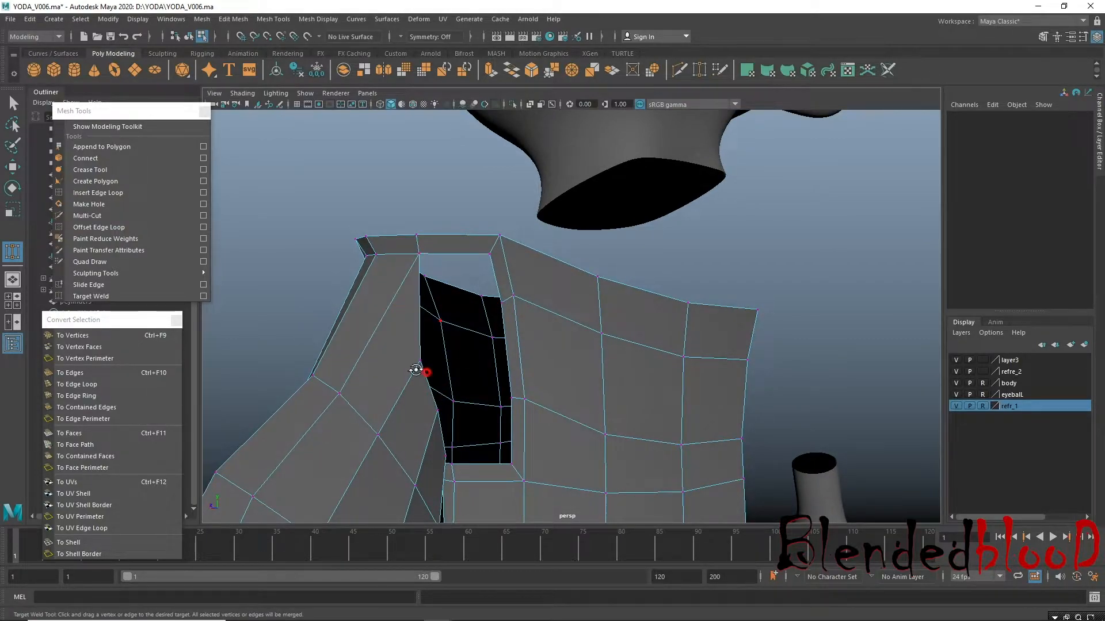
Target-weld the sleeve's rear shoulder vertices to the armhole from its upper back corner down the back edge to the lower corner.
{"action": "left_click_drag", "start_coordinate": [419, 370], "coordinate": [406, 350], "text": "alt"}
{"action": "left_click_drag", "start_coordinate": [462, 257], "coordinate": [484, 253]}
{"action": "left_click_drag", "start_coordinate": [466, 374], "coordinate": [439, 355], "text": "alt"}
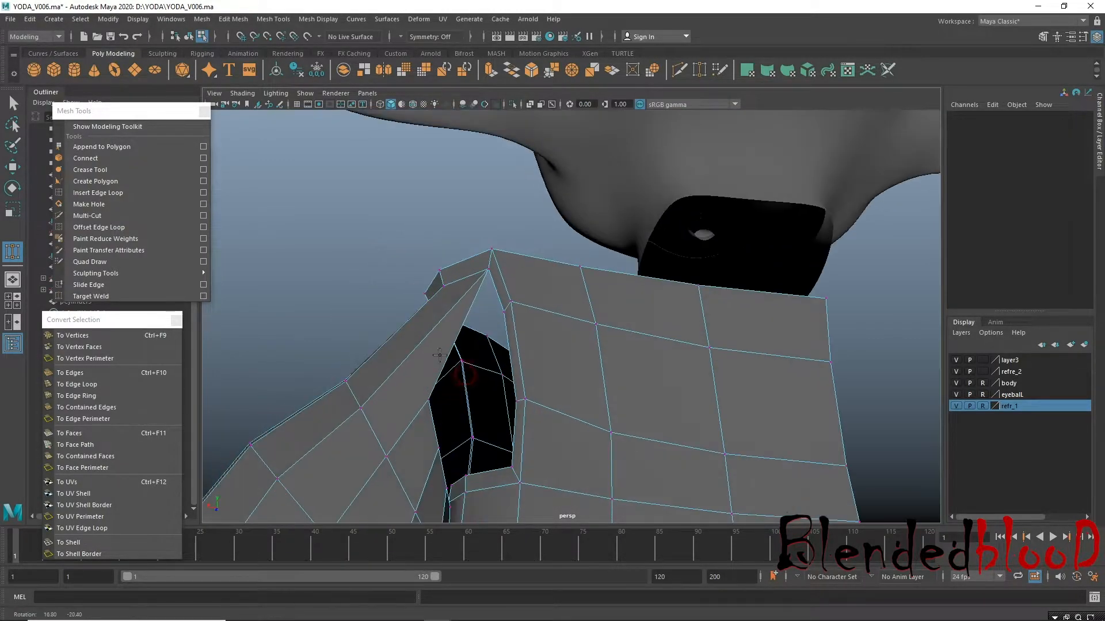
{"action": "left_click_drag", "start_coordinate": [500, 321], "coordinate": [503, 315]}
{"action": "left_click_drag", "start_coordinate": [439, 429], "coordinate": [436, 310], "text": "alt"}
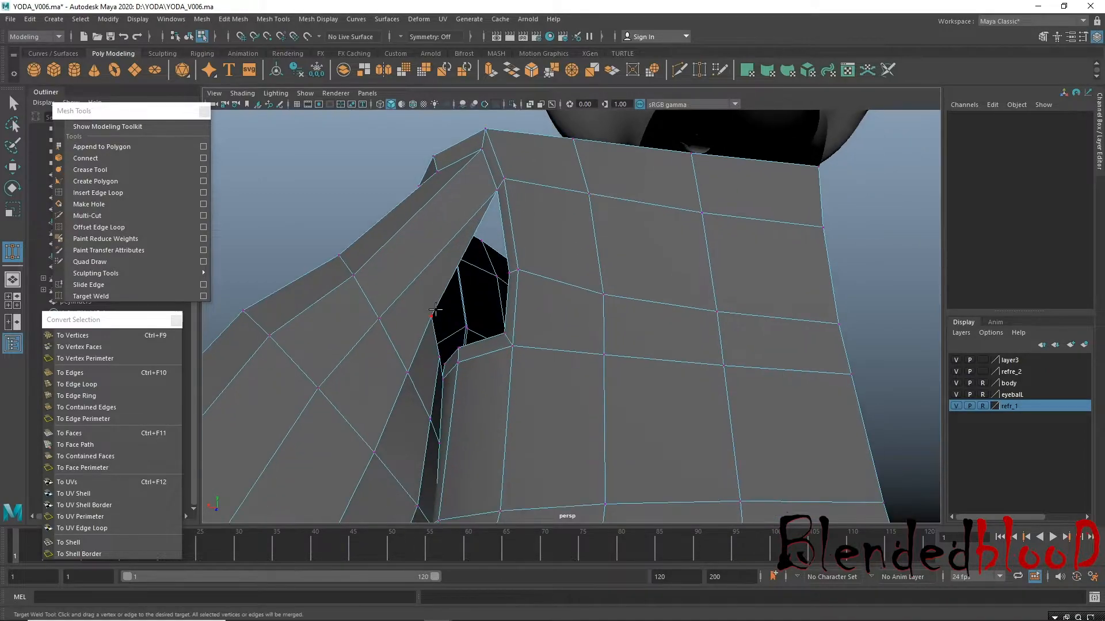
{"action": "left_click_drag", "start_coordinate": [501, 279], "coordinate": [509, 273]}
{"action": "left_click_drag", "start_coordinate": [501, 288], "coordinate": [461, 385], "text": "alt"}
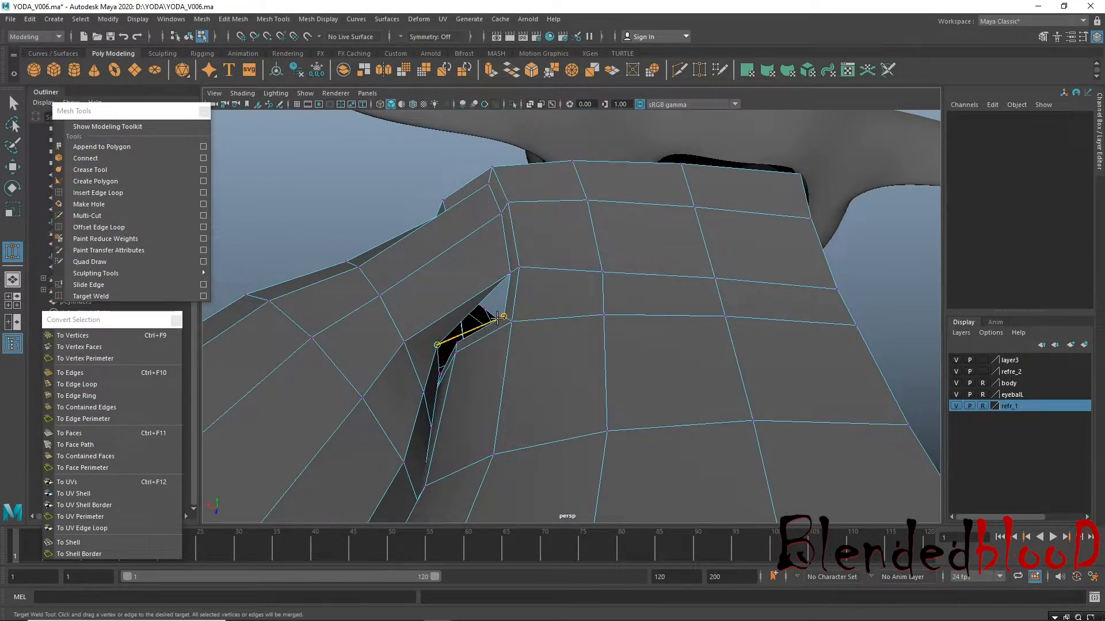
{"action": "left_click_drag", "start_coordinate": [499, 318], "coordinate": [503, 316]}
Move the loose vertex on the sleeve's underside closer to the armhole's lower edge, working in wireframe from inside the coat.
{"action": "left_click_drag", "start_coordinate": [562, 444], "coordinate": [510, 445], "text": "alt"}
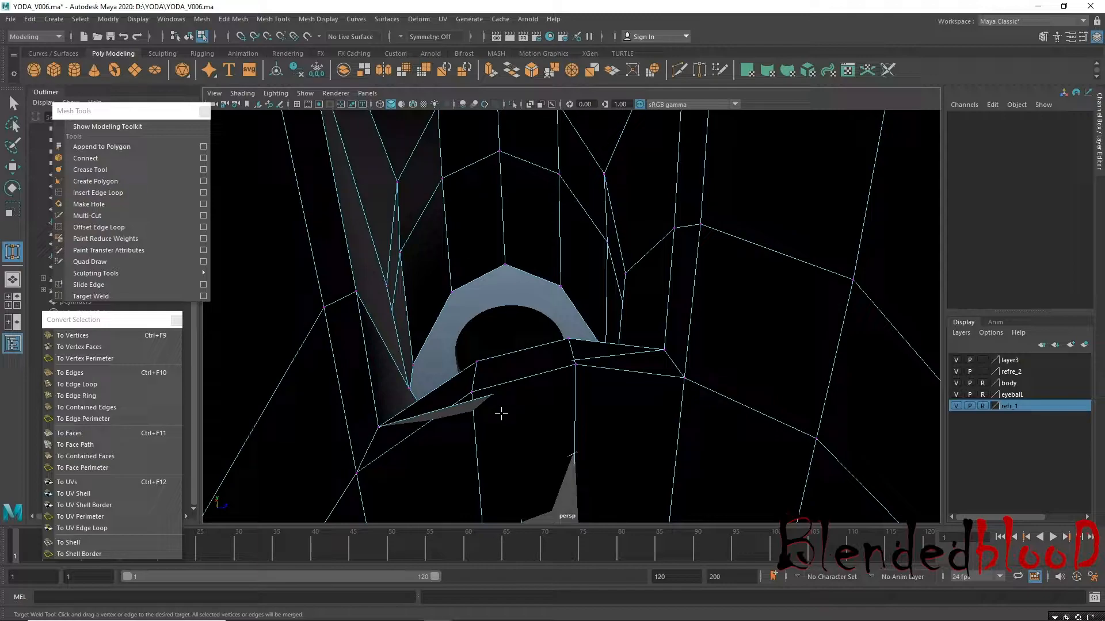
{"action": "key", "text": "4"}
{"action": "key", "text": "w"}
{"action": "left_click", "coordinate": [515, 388]}
{"action": "mouse_move", "coordinate": [514, 388]}
{"action": "left_mouse_down"}
{"action": "mouse_move", "coordinate": [487, 435]}
{"action": "mouse_move", "coordinate": [482, 365]}
{"action": "mouse_move", "coordinate": [501, 378]}
{"action": "left_mouse_up"}
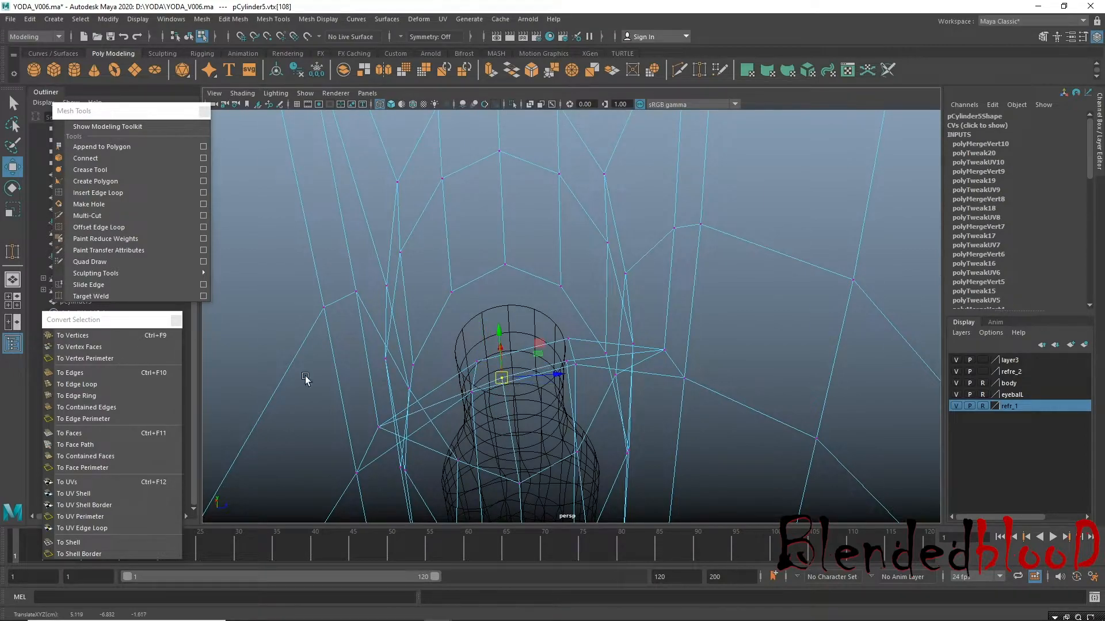
Hide the body layer and target-weld the sleeve's two remaining underside vertices to the armhole's lower edge.
{"action": "left_click", "coordinate": [91, 296]}
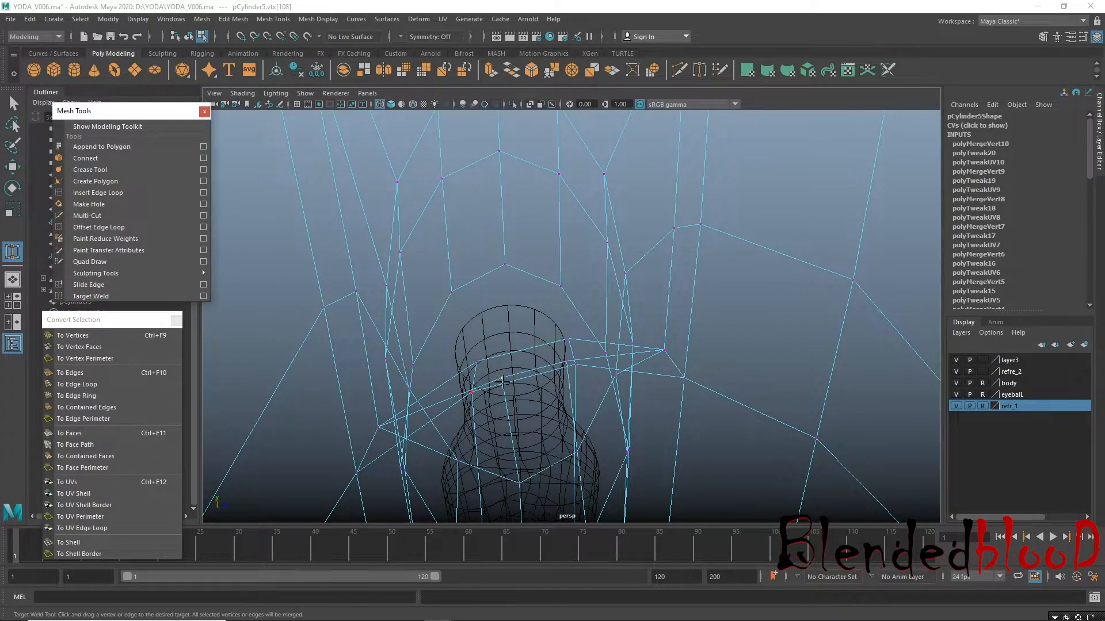
{"action": "left_click", "coordinate": [957, 384]}
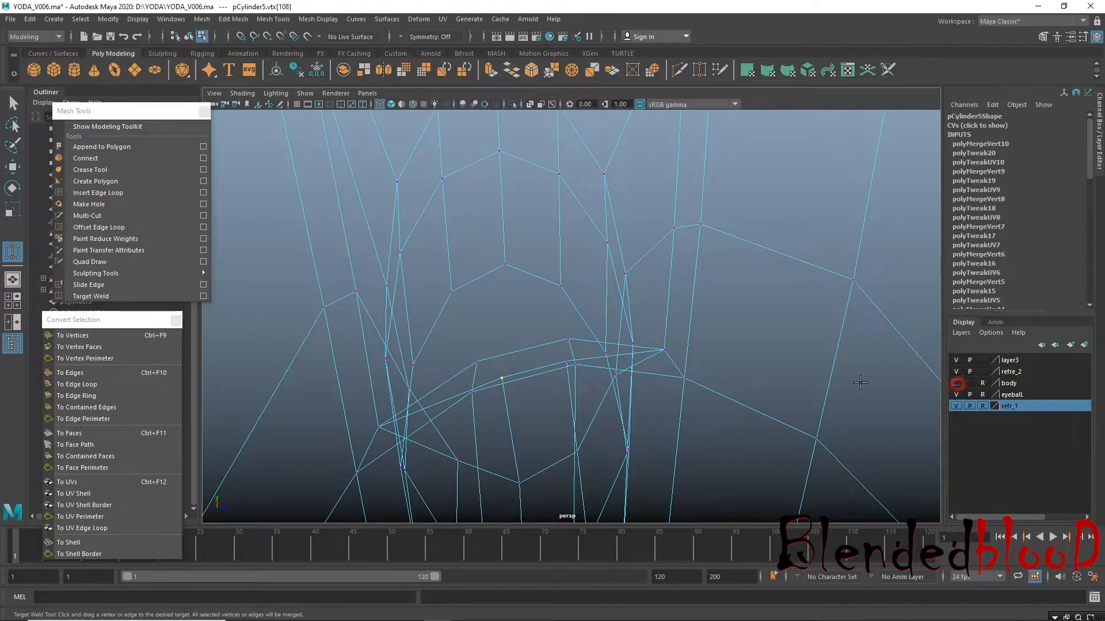
{"action": "left_click_drag", "start_coordinate": [472, 361], "coordinate": [476, 362]}
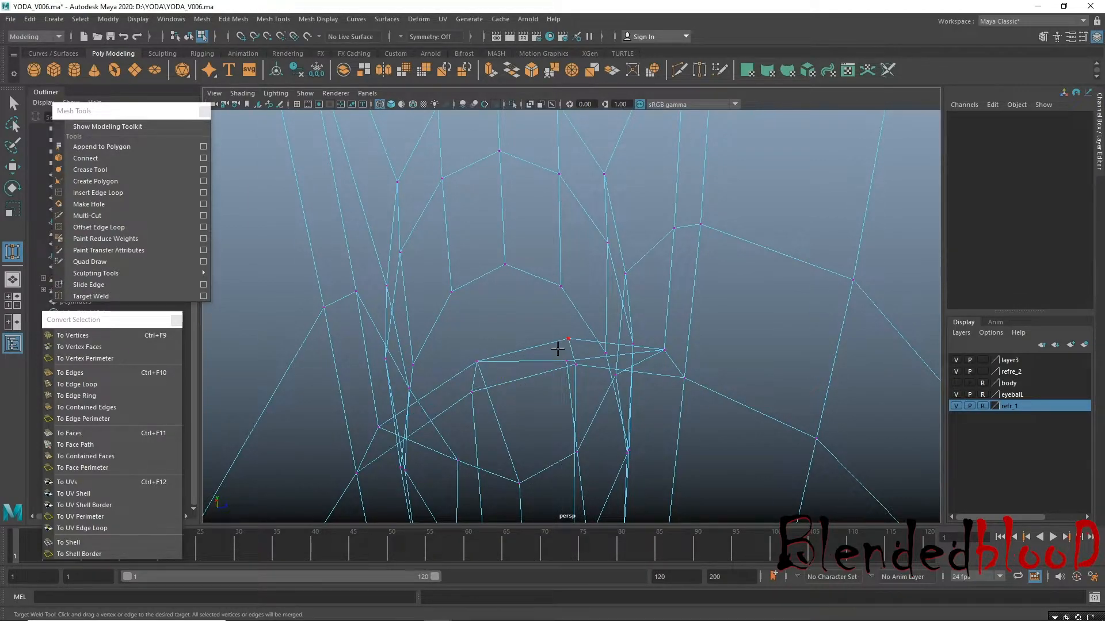
{"action": "left_click_drag", "start_coordinate": [568, 353], "coordinate": [569, 334]}
{"action": "key", "text": "w"}
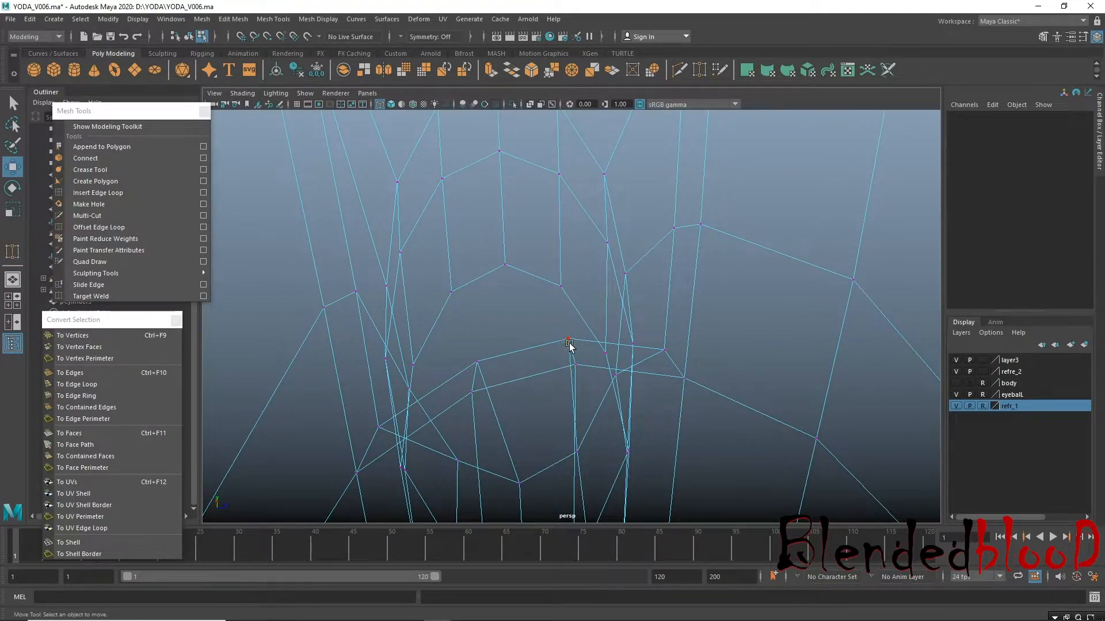
Examine the joined coat and sleeve in shaded view from outside, briefly previewing the mesh smoothed.
{"action": "key", "text": "5"}
{"action": "right_click_drag", "start_coordinate": [629, 427], "coordinate": [458, 422], "text": "alt"}
{"action": "left_click_drag", "start_coordinate": [458, 422], "coordinate": [653, 392], "text": "alt"}
{"action": "right_click_drag", "start_coordinate": [654, 391], "coordinate": [449, 394], "text": "alt"}
{"action": "left_click_drag", "start_coordinate": [449, 394], "coordinate": [517, 383], "text": "alt"}
{"action": "key", "text": "3"}
{"action": "key", "text": "1"}
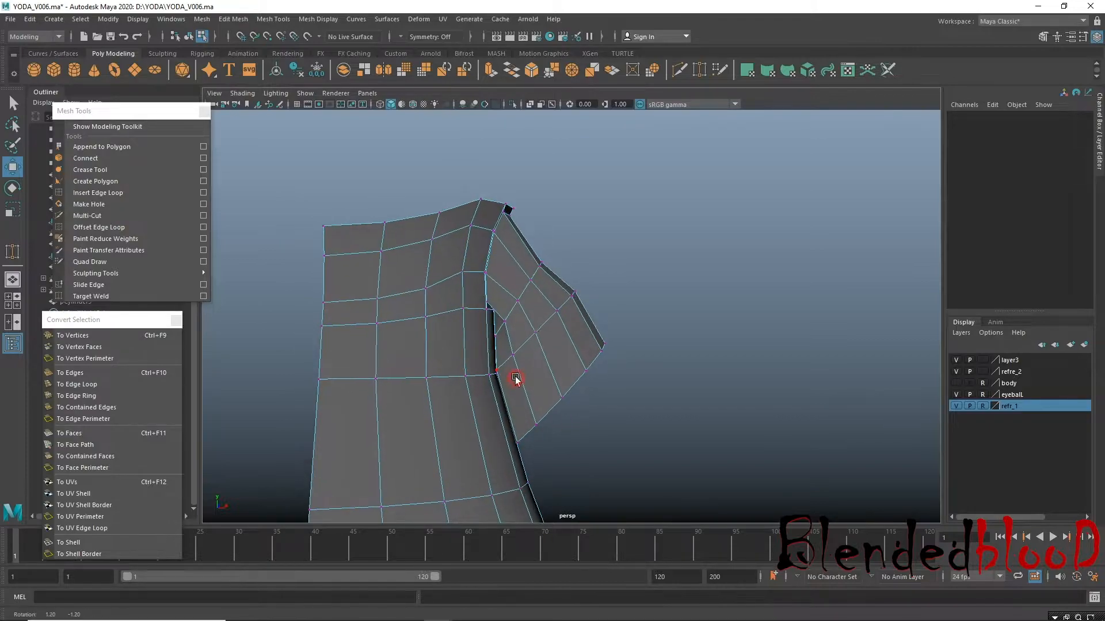
Insert a horizontal edge loop across the coat's chest, just above the armhole's lower corner.
{"action": "left_click", "coordinate": [101, 193]}
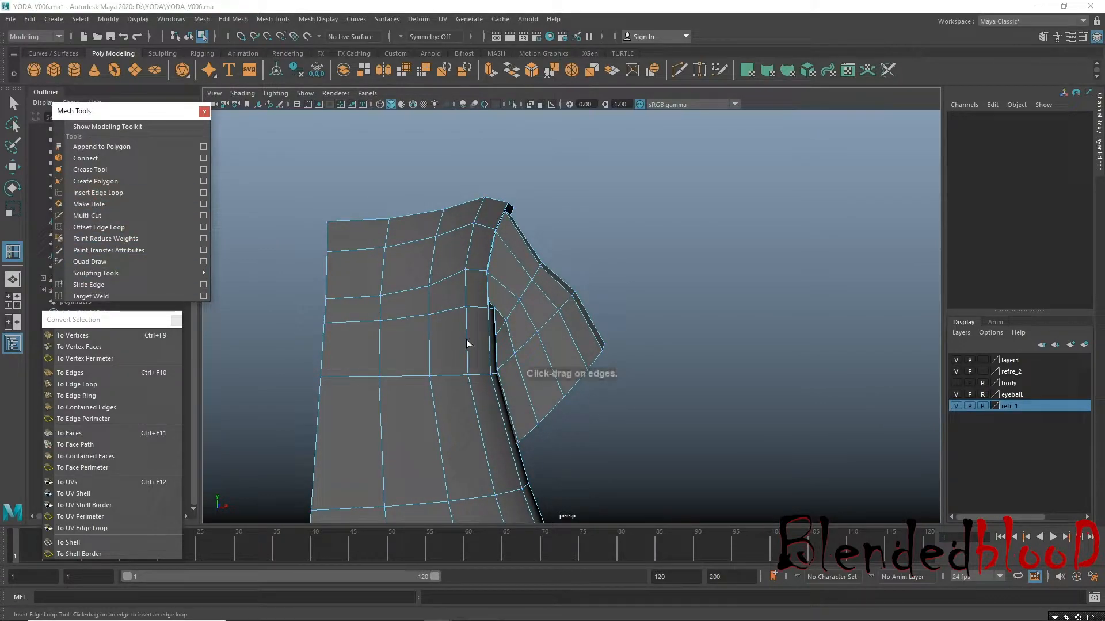
{"action": "left_click_drag", "start_coordinate": [466, 340], "coordinate": [466, 342]}
{"action": "key", "text": "w"}
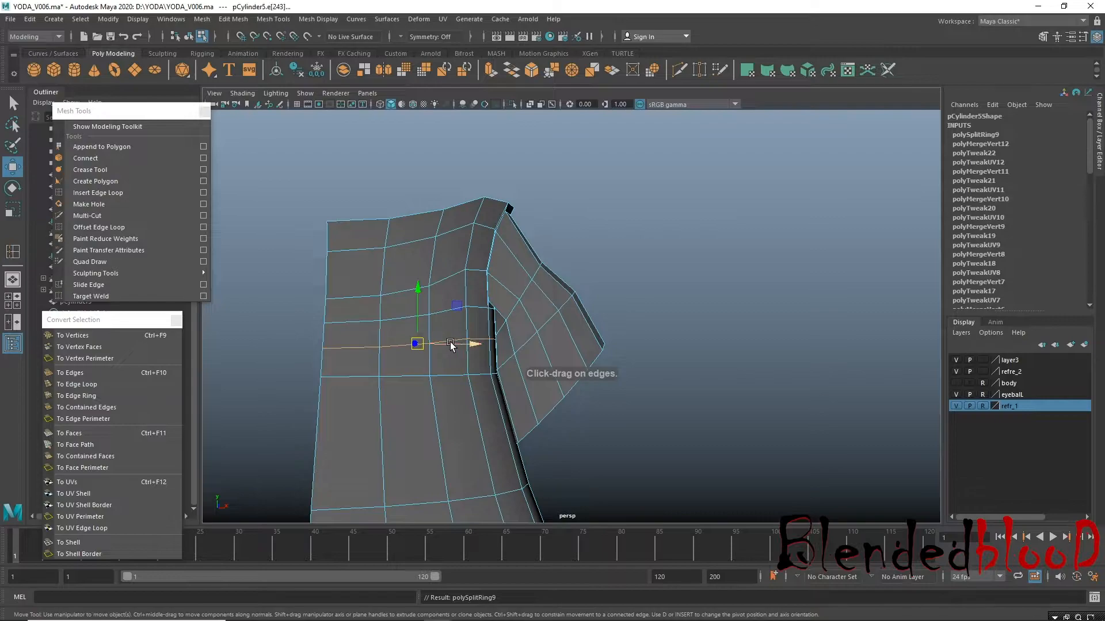
Select the horizontal edge loops around the coat's chest and sleeve, covering both the front and the back.
{"action": "double_click", "coordinate": [398, 317], "text": "shift"}
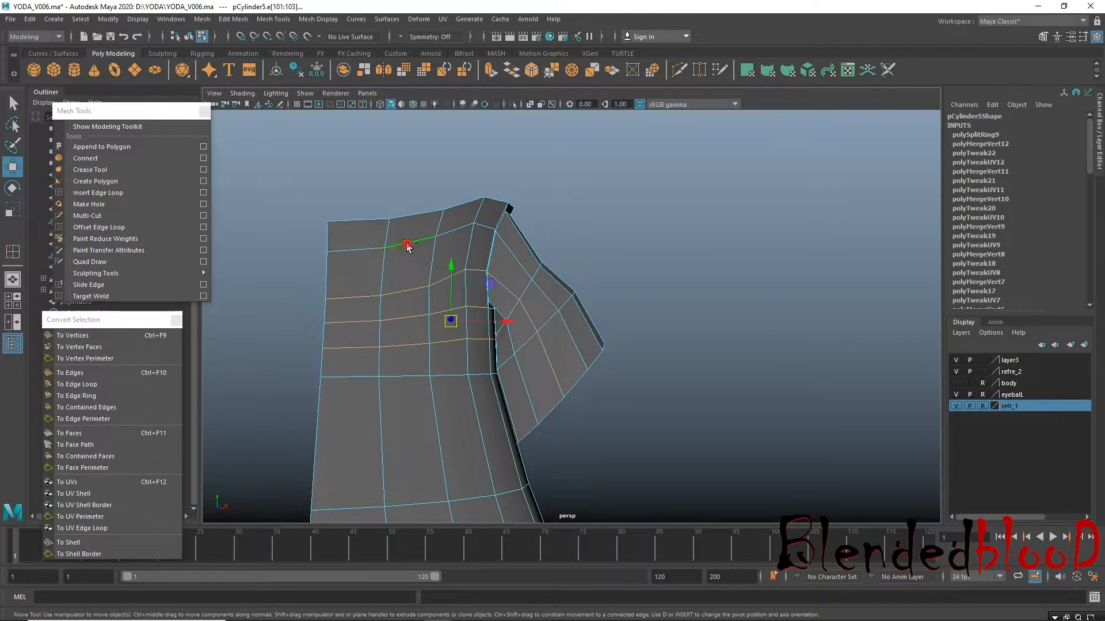
{"action": "left_click_drag", "start_coordinate": [438, 325], "coordinate": [485, 305], "text": "alt"}
{"action": "double_click", "coordinate": [502, 346], "text": "shift"}
{"action": "double_click", "coordinate": [498, 374], "text": "shift"}
{"action": "scroll", "coordinate": [489, 374], "scroll_direction": "up", "scroll_amount": 3}
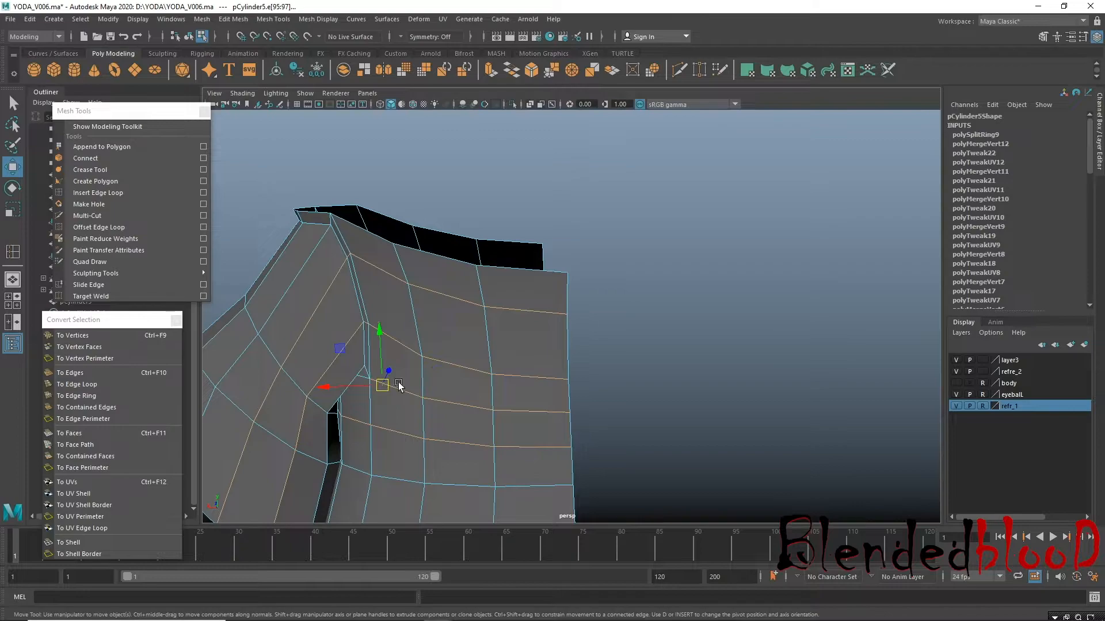
{"action": "scroll", "coordinate": [397, 386], "scroll_direction": "up", "scroll_amount": 4}
Add the shoulder seam edges around the armhole to the edge loop selection, at the front and back.
{"action": "left_click", "coordinate": [361, 311], "text": "shift"}
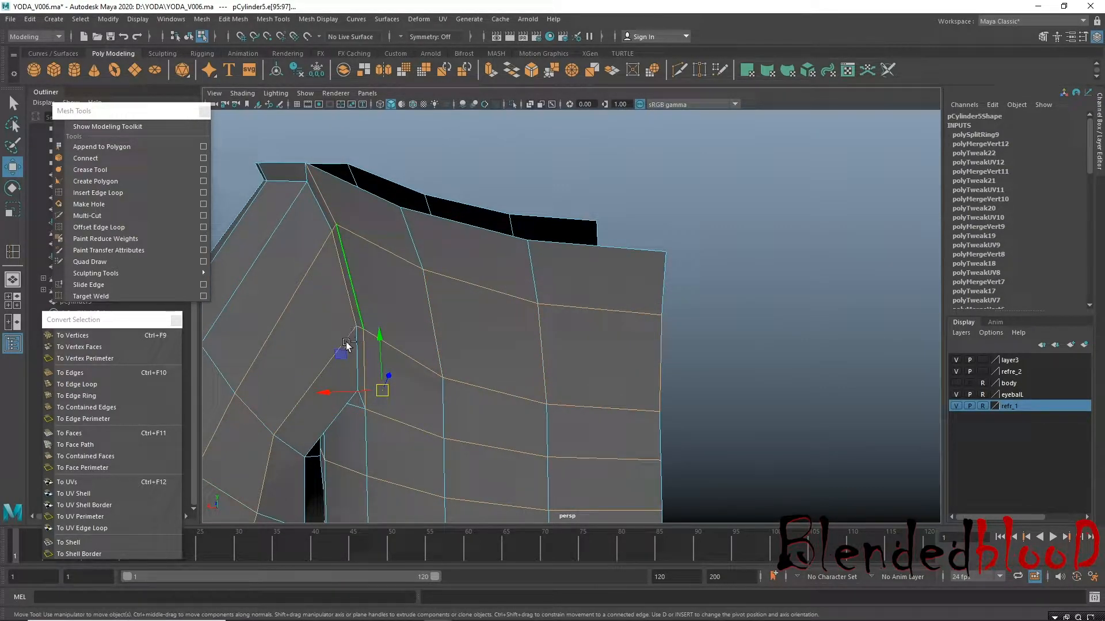
{"action": "left_click_drag", "start_coordinate": [427, 371], "coordinate": [481, 345], "text": "alt"}
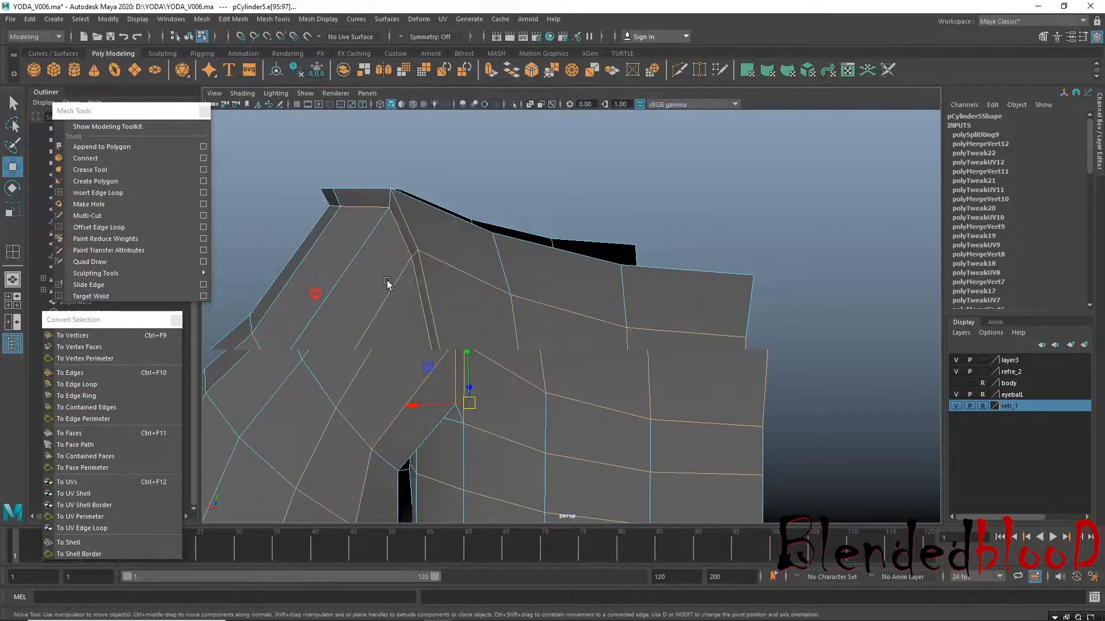
{"action": "left_click_drag", "start_coordinate": [387, 283], "coordinate": [533, 348], "text": "alt"}
{"action": "right_click_drag", "start_coordinate": [532, 348], "coordinate": [248, 262], "text": "alt"}
{"action": "left_click_drag", "start_coordinate": [347, 329], "coordinate": [375, 284], "text": "alt"}
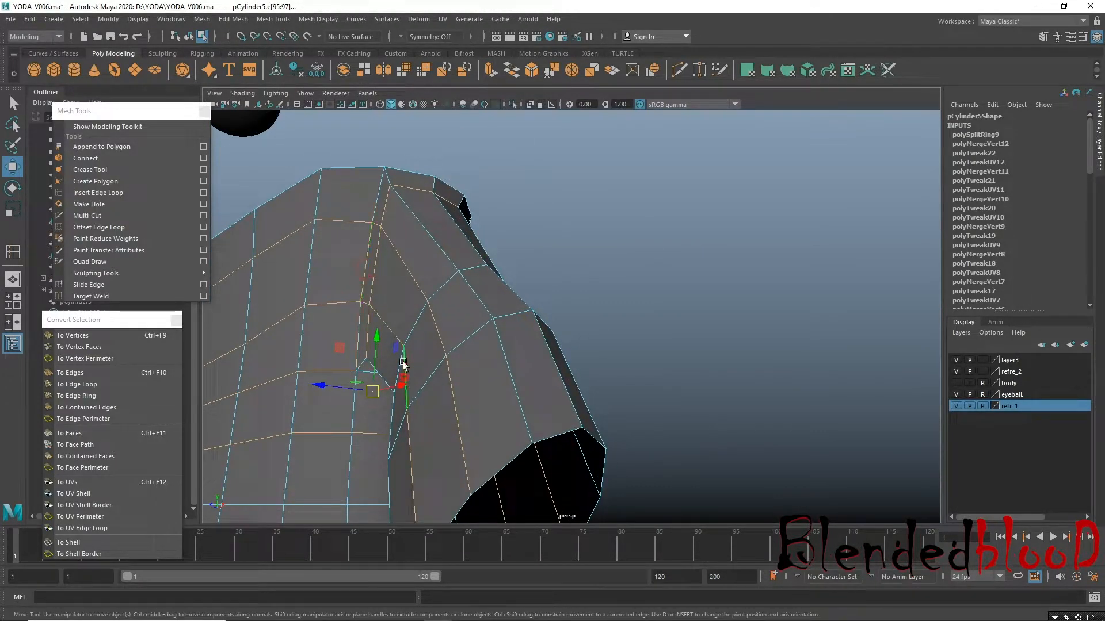
{"action": "left_click_drag", "start_coordinate": [403, 373], "coordinate": [374, 286], "text": "alt"}
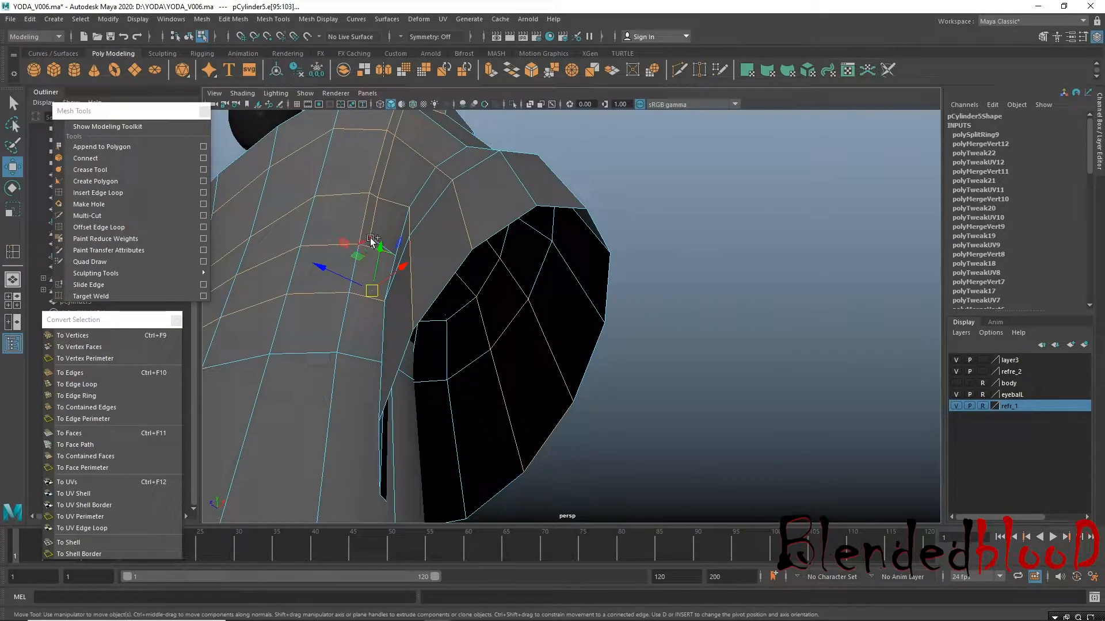
{"action": "left_click_drag", "start_coordinate": [460, 330], "coordinate": [520, 373], "text": "alt"}
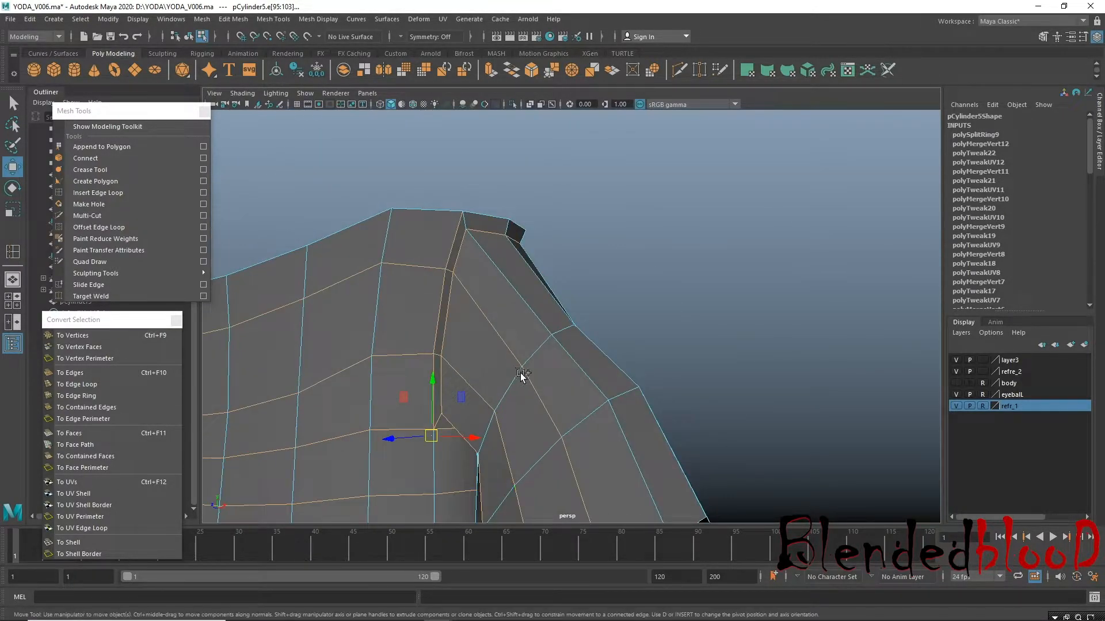
Convert the selected edges to vertices and save the scene.
{"action": "left_click_drag", "start_coordinate": [633, 456], "coordinate": [478, 366], "text": "alt"}
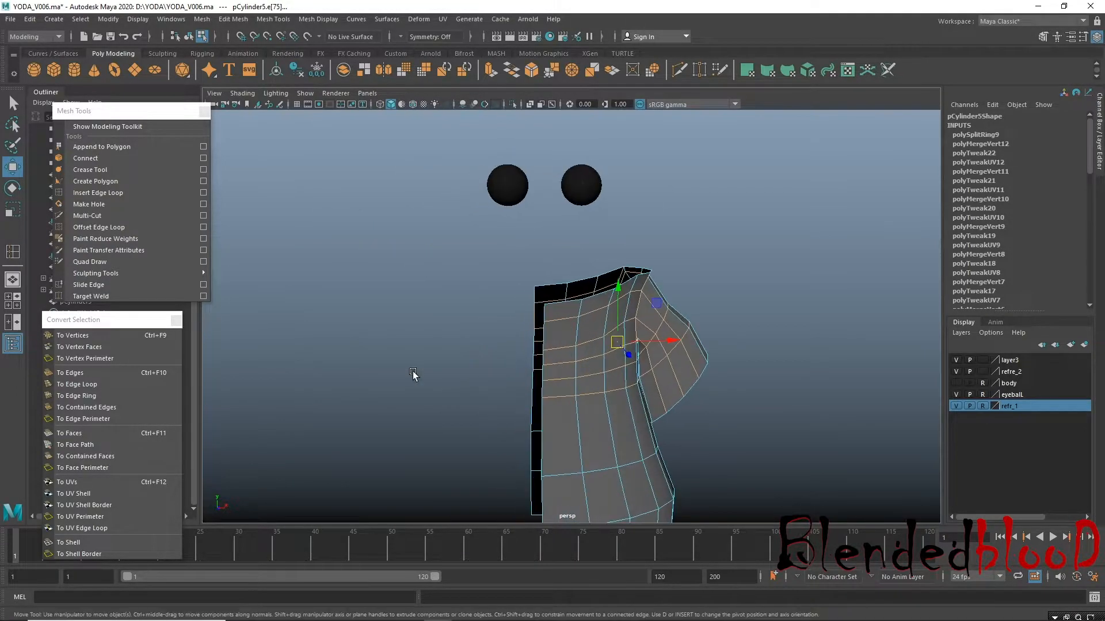
{"action": "middle_click_drag", "start_coordinate": [478, 366], "coordinate": [305, 383], "text": "alt"}
{"action": "scroll", "coordinate": [461, 428], "scroll_direction": "up", "scroll_amount": 3}
{"action": "left_click", "coordinate": [92, 335]}
{"action": "key", "text": "ctrl+s"}
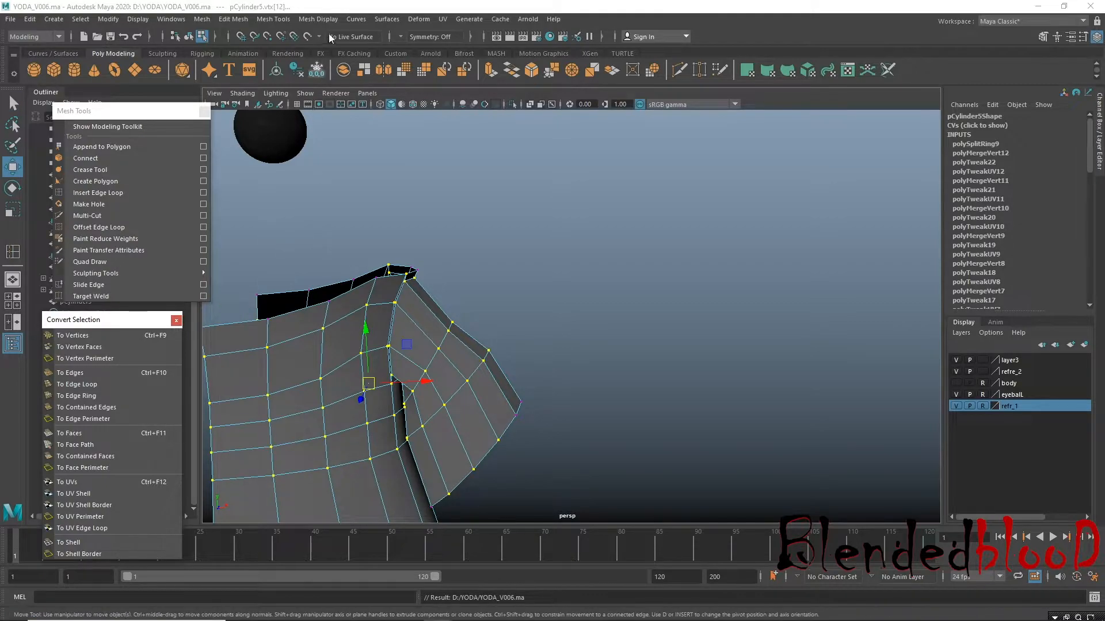
Start the Sculpt Geometry Tool and even out the selected vertices around the sleeve joint and chest.
{"action": "left_click", "coordinate": [387, 19]}
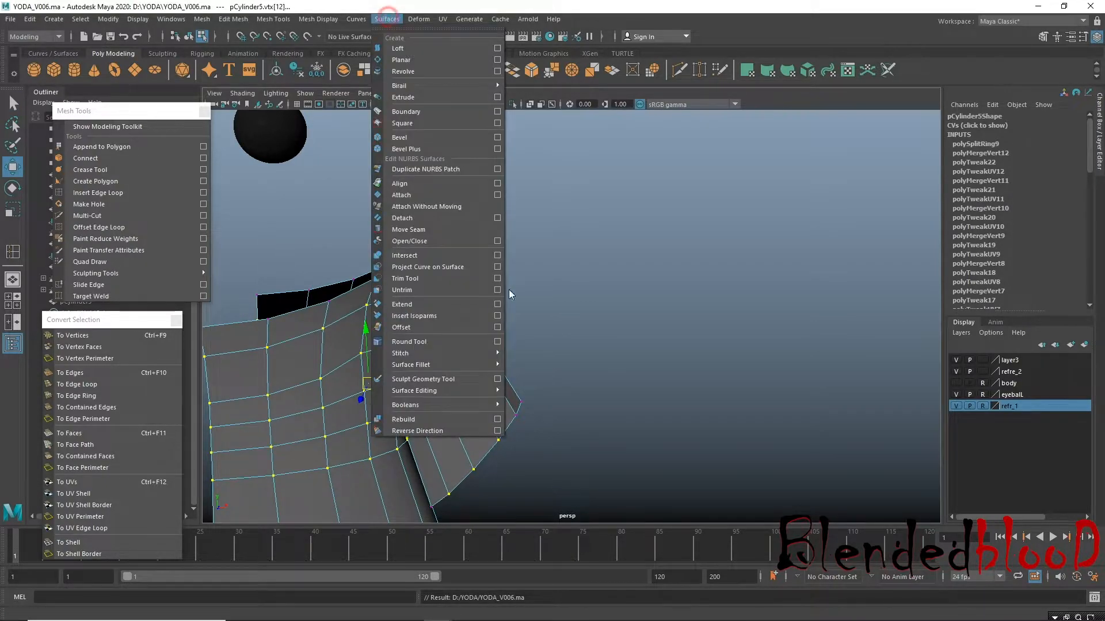
{"action": "left_click", "coordinate": [497, 378]}
{"action": "left_click_drag", "start_coordinate": [449, 377], "coordinate": [485, 346], "text": "alt"}
{"action": "right_click_drag", "start_coordinate": [486, 346], "coordinate": [449, 306], "text": "alt"}
{"action": "middle_click_drag", "start_coordinate": [592, 408], "coordinate": [596, 408], "text": "alt"}
{"action": "mouse_move", "coordinate": [595, 408]}
{"action": "left_mouse_down", "text": "alt"}
{"action": "mouse_move", "coordinate": [493, 303]}
{"action": "mouse_move", "coordinate": [476, 399]}
{"action": "mouse_move", "coordinate": [455, 395]}
{"action": "mouse_move", "coordinate": [447, 471]}
{"action": "mouse_move", "coordinate": [516, 323]}
{"action": "mouse_move", "coordinate": [425, 369]}
{"action": "left_mouse_up", "text": "alt"}
{"action": "mouse_move", "coordinate": [587, 384]}
{"action": "left_mouse_down", "text": "alt"}
{"action": "mouse_move", "coordinate": [596, 339]}
{"action": "mouse_move", "coordinate": [551, 390]}
{"action": "left_mouse_up", "text": "alt"}
{"action": "left_click_drag", "start_coordinate": [496, 445], "coordinate": [548, 416], "text": "alt"}
{"action": "left_click_drag", "start_coordinate": [576, 472], "coordinate": [572, 462]}
{"action": "left_click_drag", "start_coordinate": [605, 428], "coordinate": [621, 399], "text": "alt"}
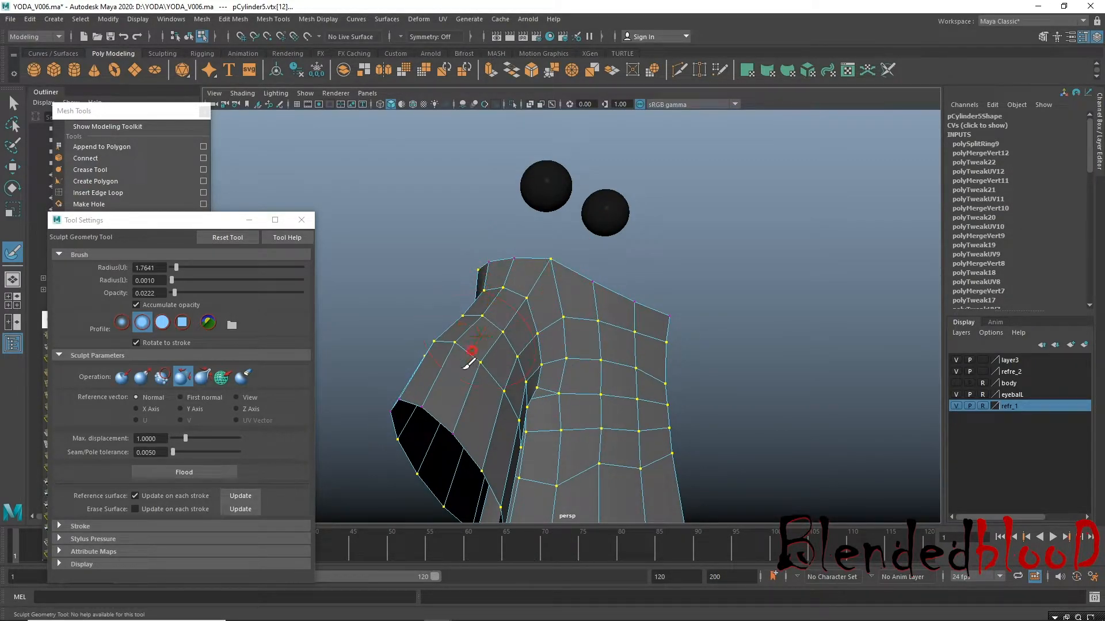
Continue relaxing the vertex spacing around the shoulder and underarm with sculpting strokes on the coat's front and back.
{"action": "mouse_move", "coordinate": [525, 387]}
{"action": "left_mouse_down", "text": "alt"}
{"action": "mouse_move", "coordinate": [507, 320]}
{"action": "mouse_move", "coordinate": [512, 370]}
{"action": "mouse_move", "coordinate": [460, 466]}
{"action": "mouse_move", "coordinate": [428, 406]}
{"action": "mouse_move", "coordinate": [487, 500]}
{"action": "left_mouse_up", "text": "alt"}
{"action": "left_click_drag", "start_coordinate": [419, 467], "coordinate": [463, 345], "text": "alt"}
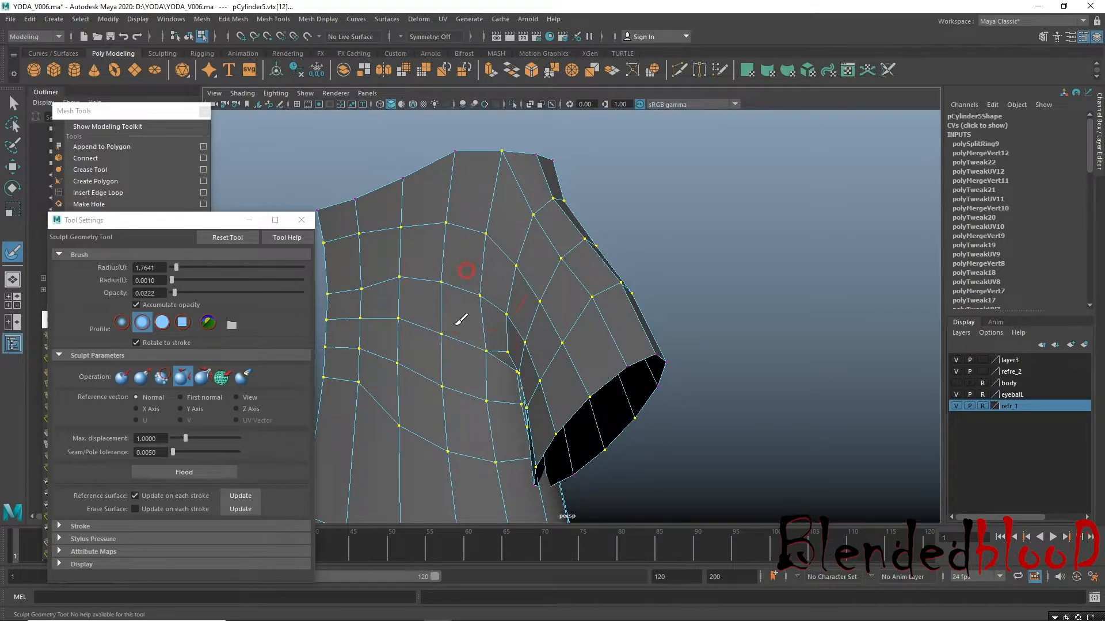
{"action": "left_click_drag", "start_coordinate": [617, 234], "coordinate": [484, 241], "text": "alt"}
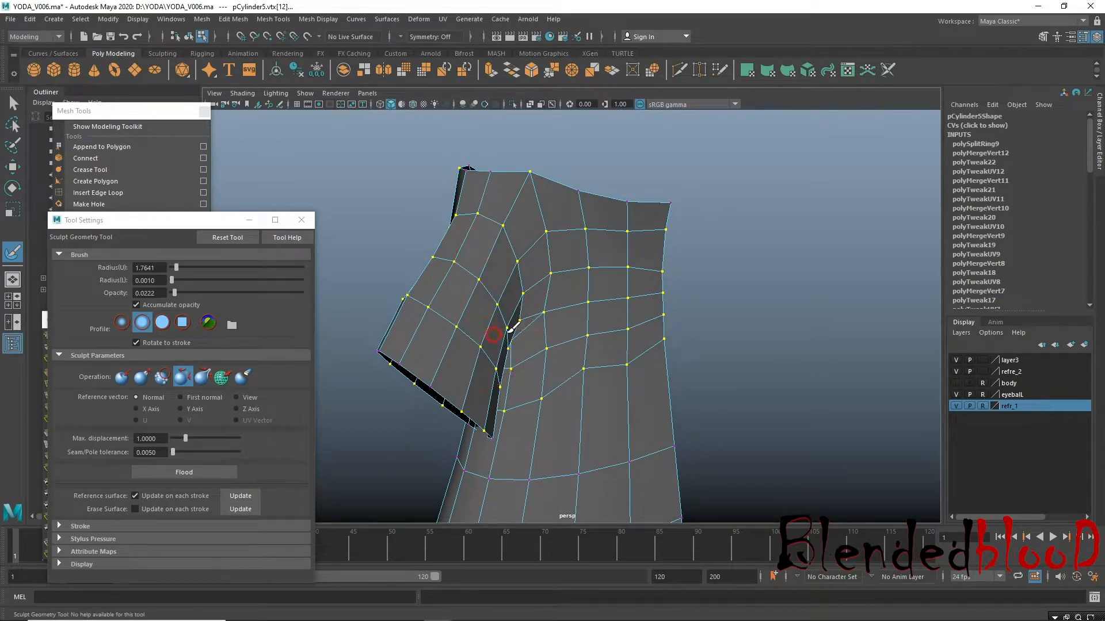
{"action": "mouse_move", "coordinate": [561, 423]}
{"action": "left_mouse_down", "text": "alt"}
{"action": "mouse_move", "coordinate": [541, 354]}
{"action": "mouse_move", "coordinate": [671, 455]}
{"action": "mouse_move", "coordinate": [582, 363]}
{"action": "mouse_move", "coordinate": [524, 331]}
{"action": "left_mouse_up", "text": "alt"}
{"action": "left_click_drag", "start_coordinate": [468, 281], "coordinate": [595, 259], "text": "alt"}
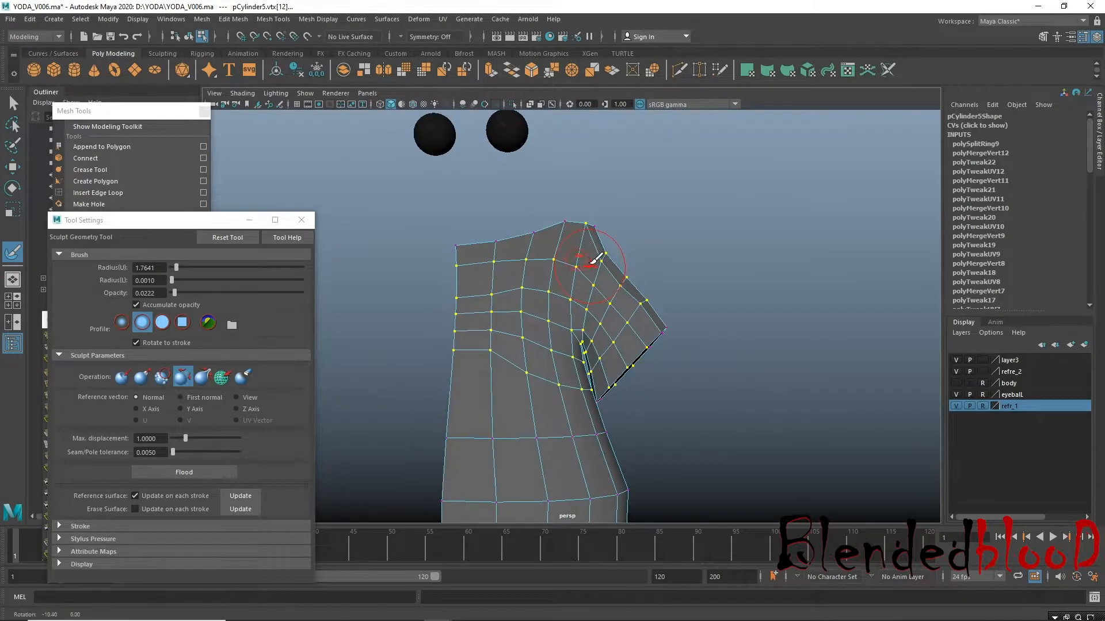
Return the coat to object mode, delete all history in the scene, save the file and deselect the coat.
{"action": "key", "text": "w"}
{"action": "right_click_drag", "start_coordinate": [574, 281], "coordinate": [519, 227]}
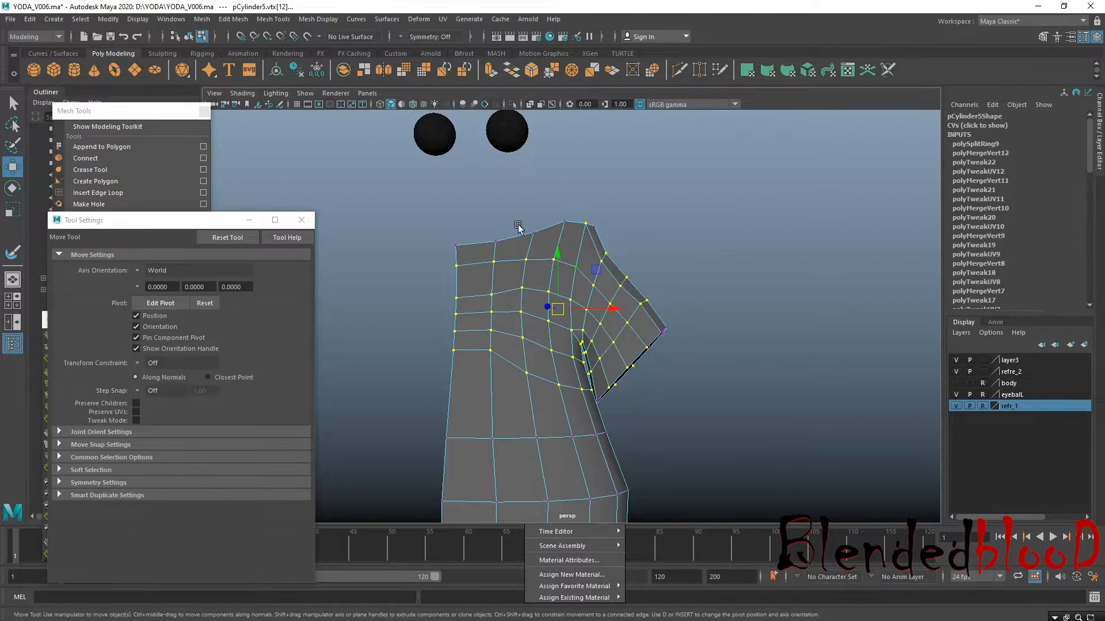
{"action": "left_click", "coordinate": [30, 19]}
{"action": "mouse_move", "coordinate": [78, 166]}
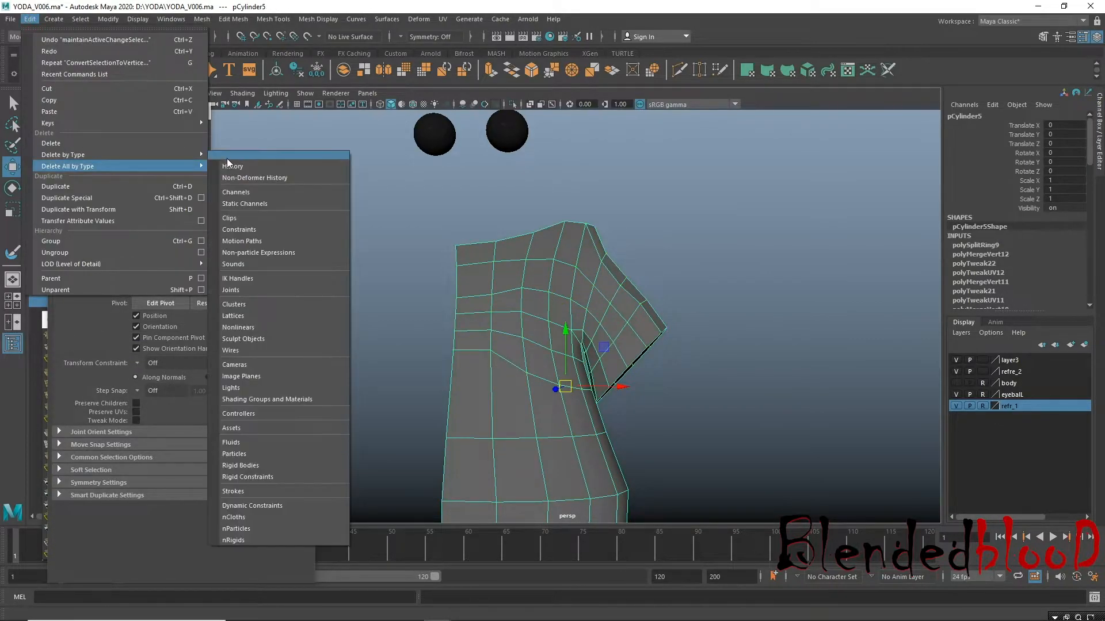
{"action": "left_click", "coordinate": [233, 166]}
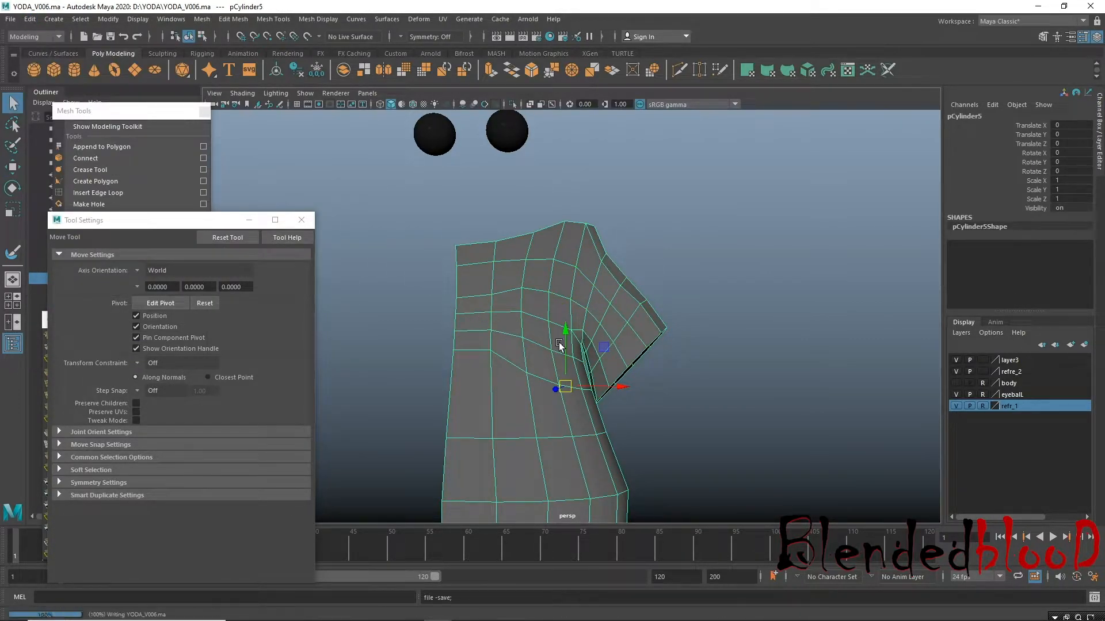
{"action": "left_click", "coordinate": [745, 317]}
Reselect the coat, close the tool settings window and show the front view full size.
{"action": "scroll", "coordinate": [703, 330], "scroll_direction": "down", "scroll_amount": 3}
{"action": "left_click_drag", "start_coordinate": [698, 333], "coordinate": [759, 366], "text": "alt"}
{"action": "right_click_drag", "start_coordinate": [562, 321], "coordinate": [609, 446], "text": "alt"}
{"action": "left_click_drag", "start_coordinate": [575, 336], "coordinate": [579, 374], "text": "alt"}
{"action": "left_click", "coordinate": [550, 324]}
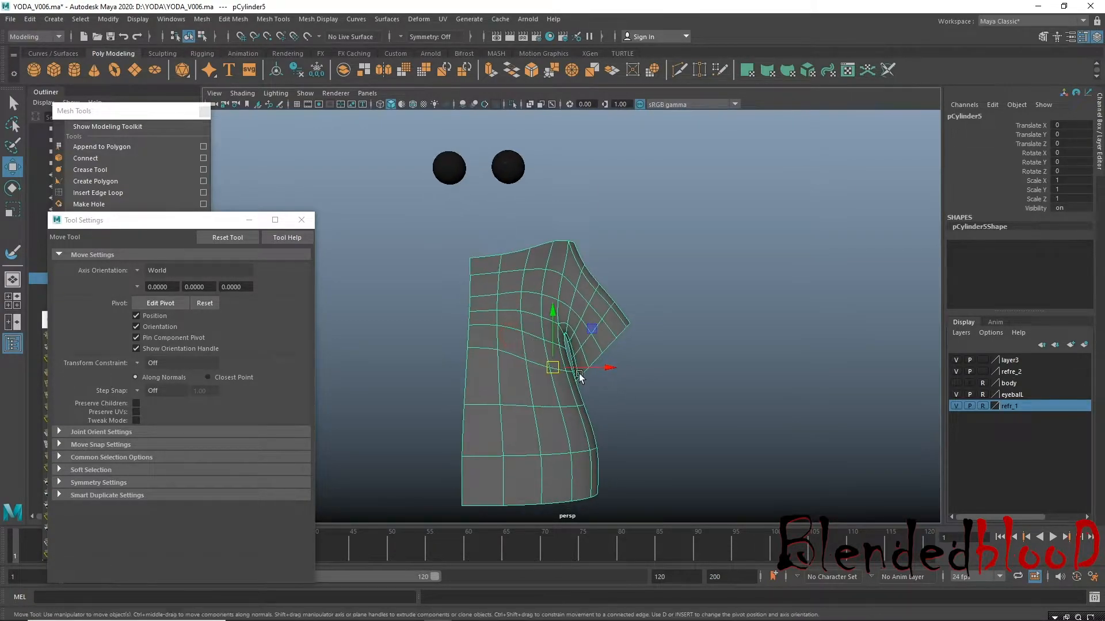
{"action": "middle_click_drag", "start_coordinate": [578, 374], "coordinate": [535, 331], "text": "alt"}
{"action": "key", "text": "space"}
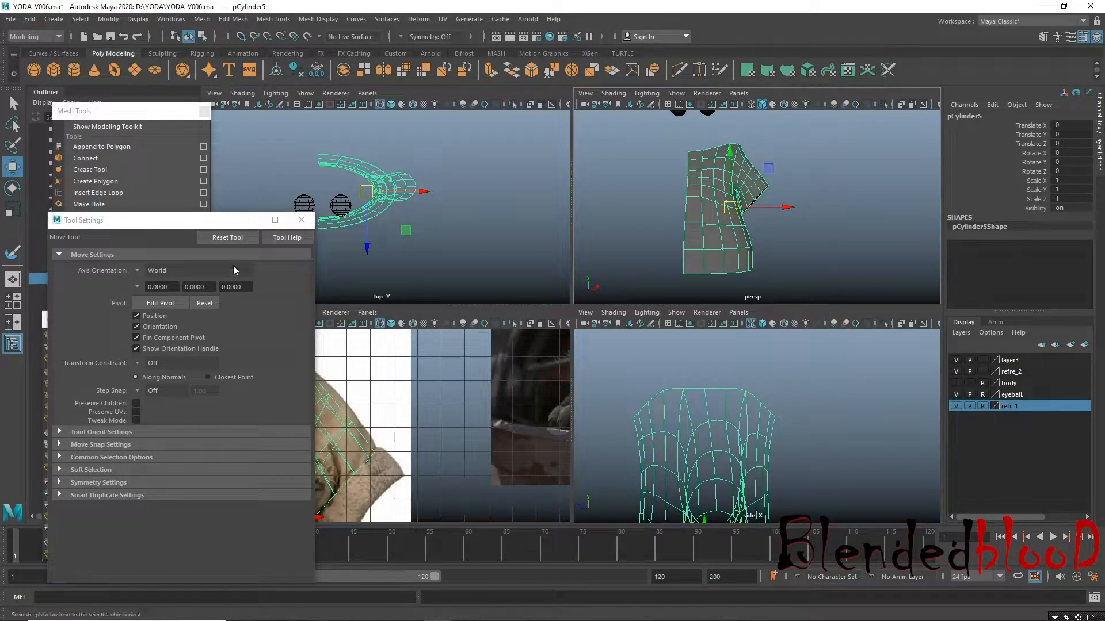
{"action": "left_click", "coordinate": [301, 221]}
{"action": "key", "text": "space"}
In the front wireframe view, reposition the coat's underarm vertices along the armhole's edge to fit the reference.
{"action": "right_click_drag", "start_coordinate": [416, 339], "coordinate": [474, 489], "text": "alt"}
{"action": "middle_click_drag", "start_coordinate": [444, 405], "coordinate": [592, 364], "text": "alt"}
{"action": "right_click_drag", "start_coordinate": [489, 382], "coordinate": [525, 469], "text": "alt"}
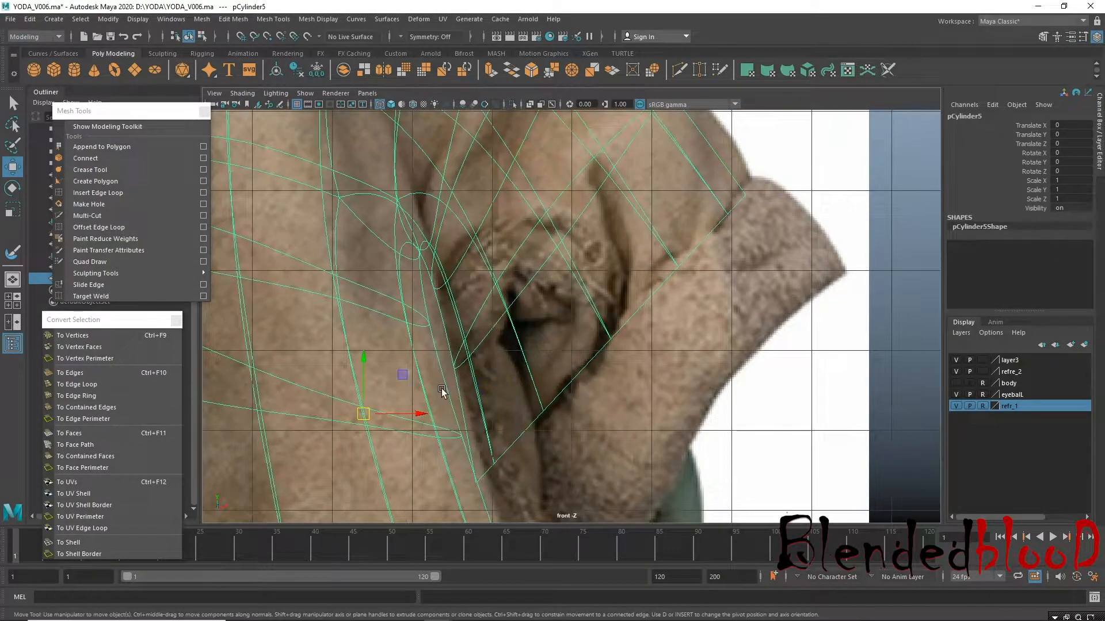
{"action": "key", "text": "5"}
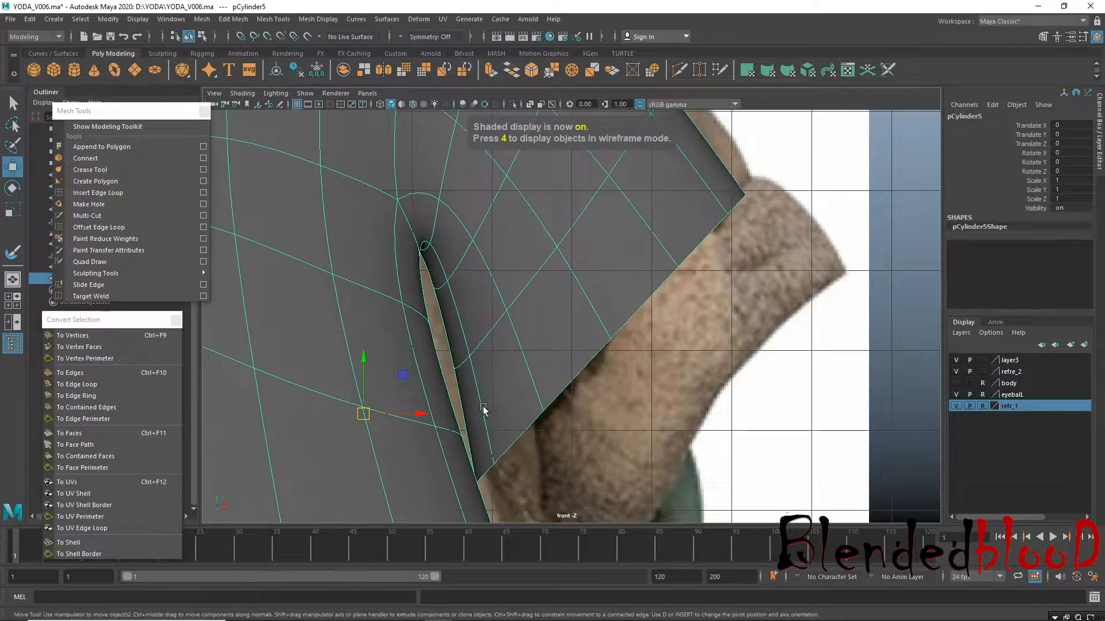
{"action": "key", "text": "4"}
{"action": "right_click_drag", "start_coordinate": [441, 301], "coordinate": [437, 289]}
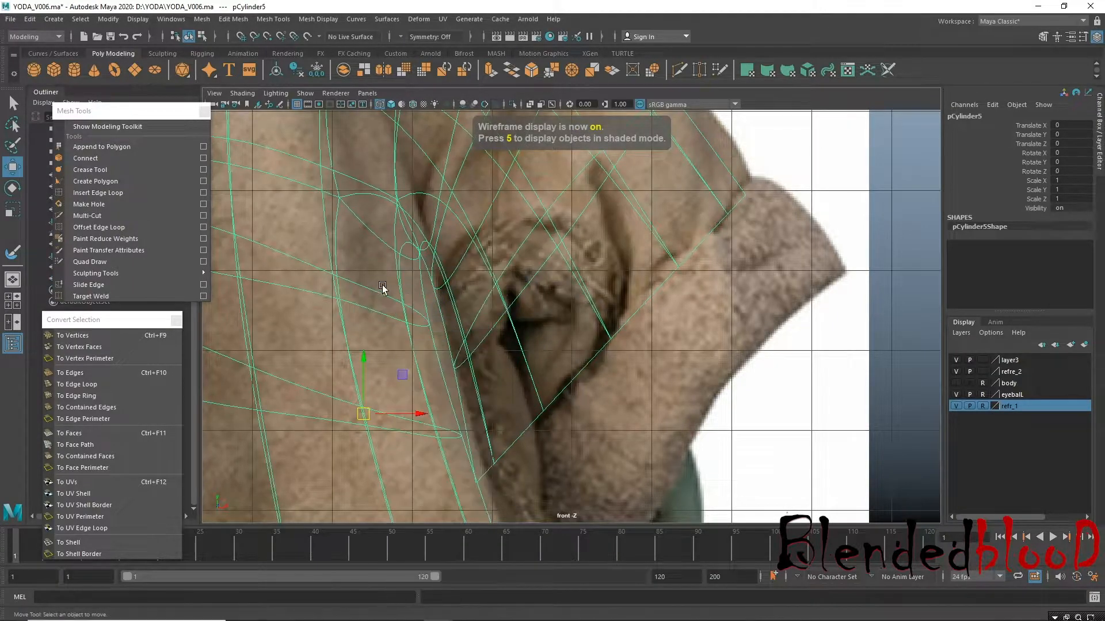
{"action": "mouse_move", "coordinate": [422, 252]}
{"action": "left_mouse_down"}
{"action": "mouse_move", "coordinate": [452, 294]}
{"action": "mouse_move", "coordinate": [431, 272]}
{"action": "left_mouse_up"}
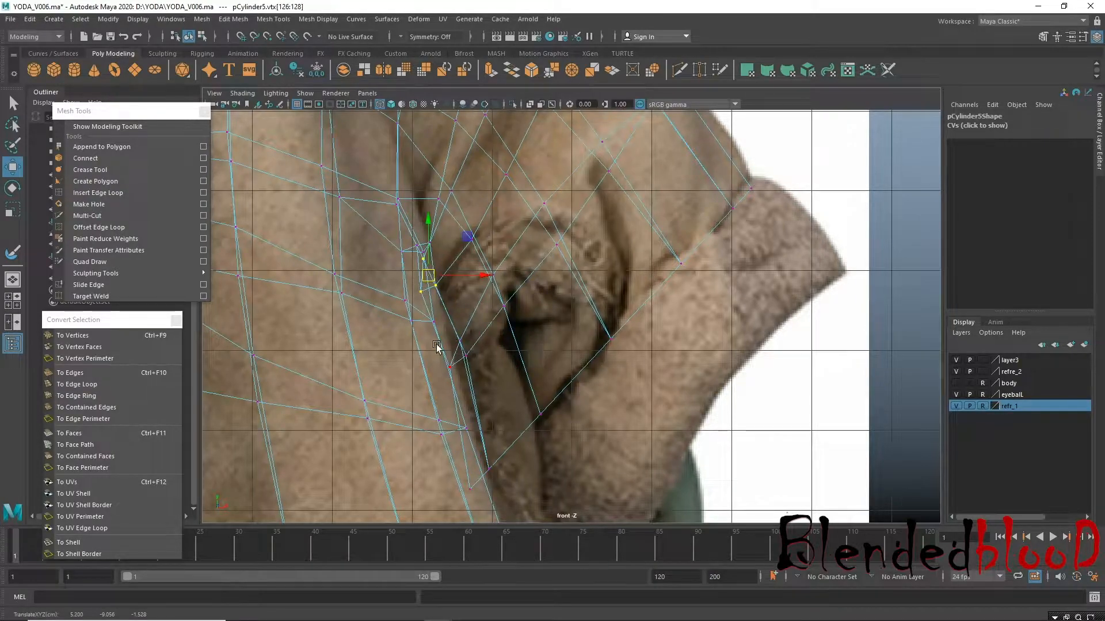
{"action": "left_click_drag", "start_coordinate": [435, 337], "coordinate": [525, 417]}
{"action": "left_click_drag", "start_coordinate": [458, 353], "coordinate": [446, 361]}
Move the sleeve's outer and middle vertices in the front view to follow the sleeve outline in the reference image.
{"action": "scroll", "coordinate": [521, 373], "scroll_direction": "down", "scroll_amount": 5}
{"action": "middle_click_drag", "start_coordinate": [564, 279], "coordinate": [503, 310], "text": "alt"}
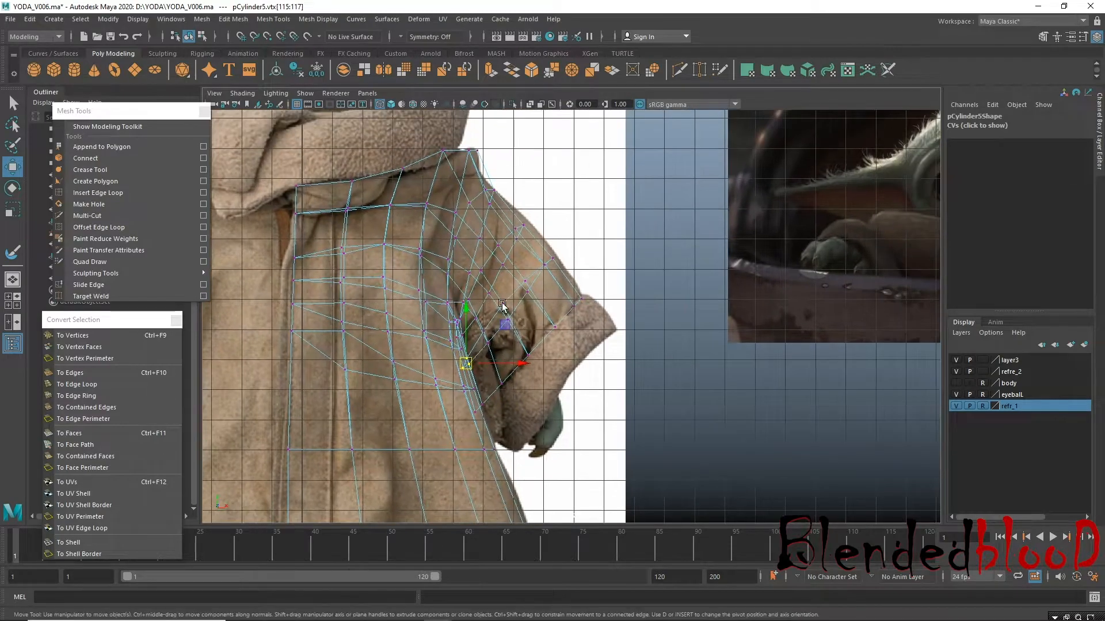
{"action": "scroll", "coordinate": [534, 231], "scroll_direction": "up", "scroll_amount": 1}
{"action": "middle_click_drag", "start_coordinate": [534, 230], "coordinate": [537, 248], "text": "alt"}
{"action": "left_click_drag", "start_coordinate": [493, 298], "coordinate": [508, 284]}
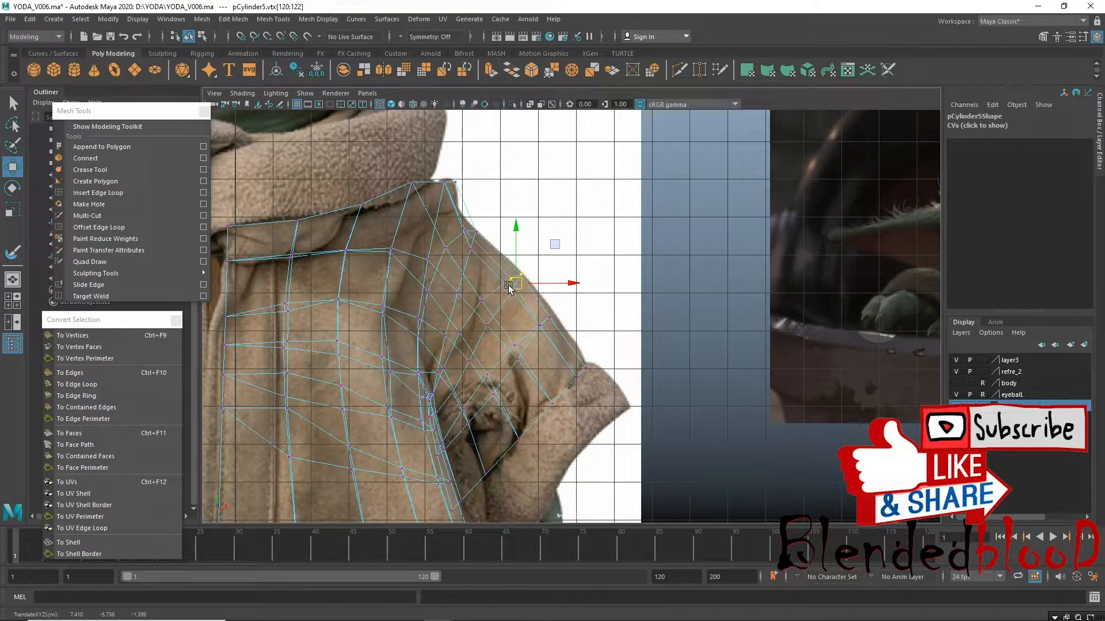
{"action": "mouse_move", "coordinate": [582, 308]}
{"action": "left_mouse_down"}
{"action": "mouse_move", "coordinate": [533, 334]}
{"action": "mouse_move", "coordinate": [566, 323]}
{"action": "left_mouse_up"}
{"action": "mouse_move", "coordinate": [520, 368]}
{"action": "left_mouse_down"}
{"action": "mouse_move", "coordinate": [518, 344]}
{"action": "mouse_move", "coordinate": [529, 352]}
{"action": "left_mouse_up"}
{"action": "left_click_drag", "start_coordinate": [472, 294], "coordinate": [497, 309]}
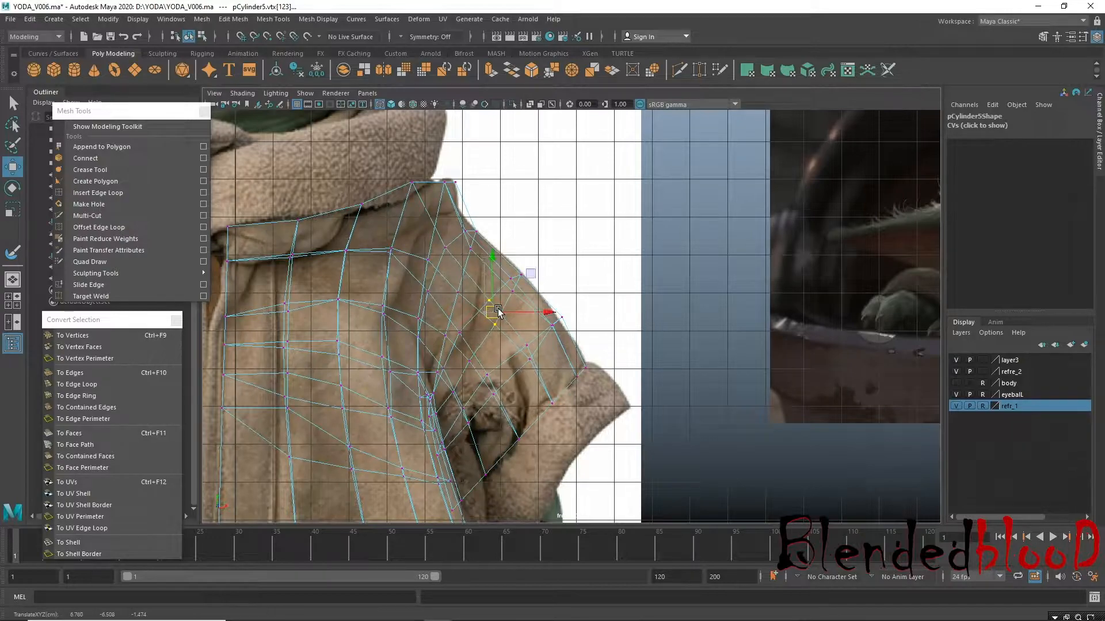
{"action": "mouse_move", "coordinate": [450, 282]}
{"action": "left_mouse_down"}
{"action": "mouse_move", "coordinate": [464, 298]}
{"action": "mouse_move", "coordinate": [465, 289]}
{"action": "left_mouse_up"}
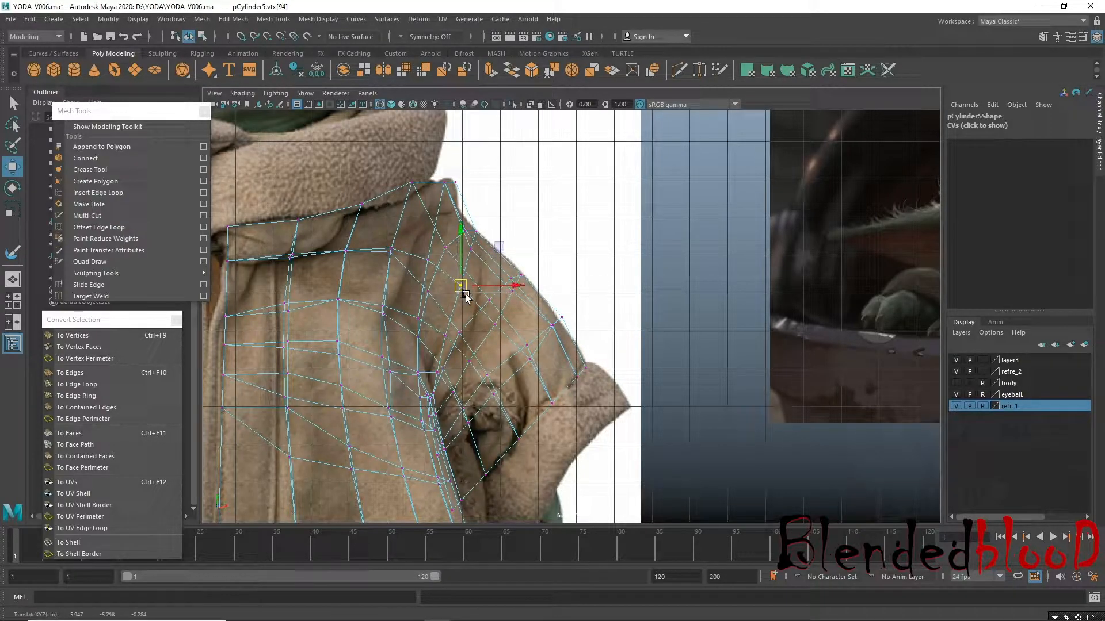
Insert an edge loop across the shoulder just below the neckline and move its shoulder vertices to match the reference.
{"action": "middle_click_drag", "start_coordinate": [464, 201], "coordinate": [539, 211], "text": "alt"}
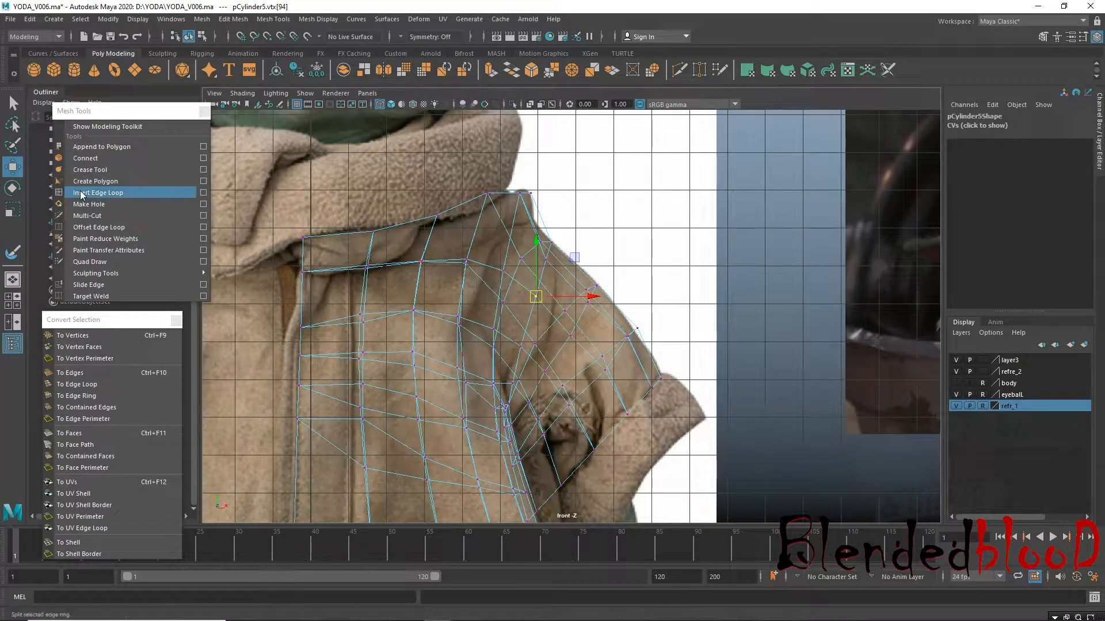
{"action": "left_click", "coordinate": [98, 193]}
{"action": "left_click", "coordinate": [502, 228]}
{"action": "left_click_drag", "start_coordinate": [506, 230], "coordinate": [502, 229]}
{"action": "key", "text": "w"}
{"action": "right_click", "coordinate": [519, 217]}
{"action": "right_click", "coordinate": [477, 228]}
{"action": "right_click_drag", "start_coordinate": [477, 227], "coordinate": [431, 229]}
{"action": "left_click_drag", "start_coordinate": [562, 211], "coordinate": [522, 224]}
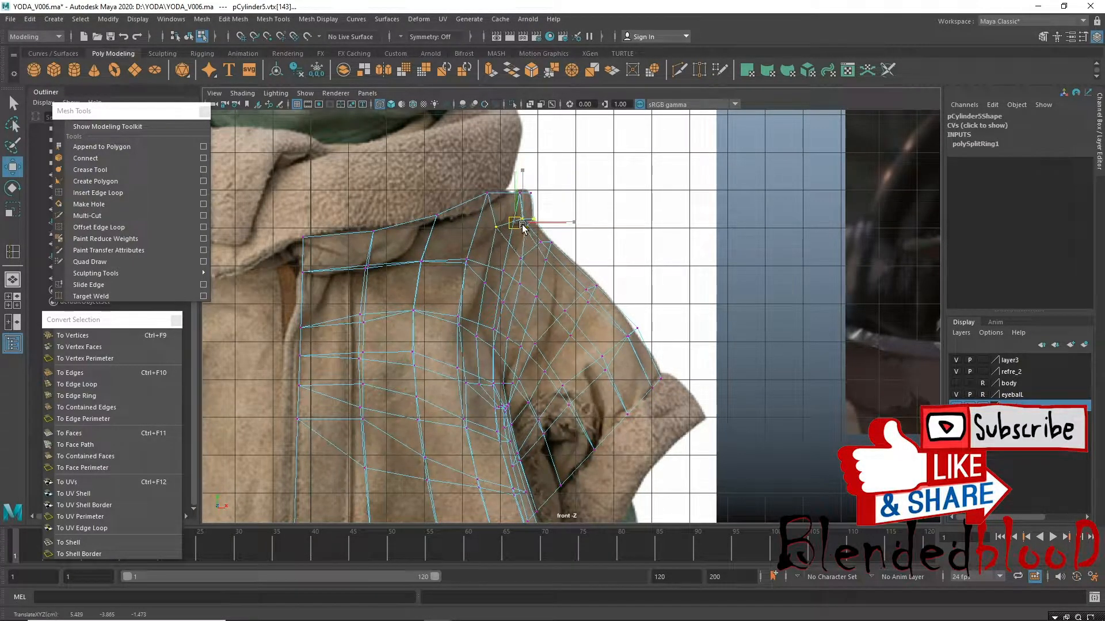
Return the coat to object mode, center its pivot and move the pivot along X to the coat's front opening edge.
{"action": "right_click_drag", "start_coordinate": [529, 275], "coordinate": [485, 254], "text": "alt"}
{"action": "middle_click_drag", "start_coordinate": [538, 295], "coordinate": [451, 161], "text": "alt"}
{"action": "middle_click_drag", "start_coordinate": [339, 351], "coordinate": [409, 261], "text": "alt"}
{"action": "right_click_drag", "start_coordinate": [405, 282], "coordinate": [401, 355], "text": "alt"}
{"action": "right_click_drag", "start_coordinate": [516, 404], "coordinate": [408, 358], "text": "alt"}
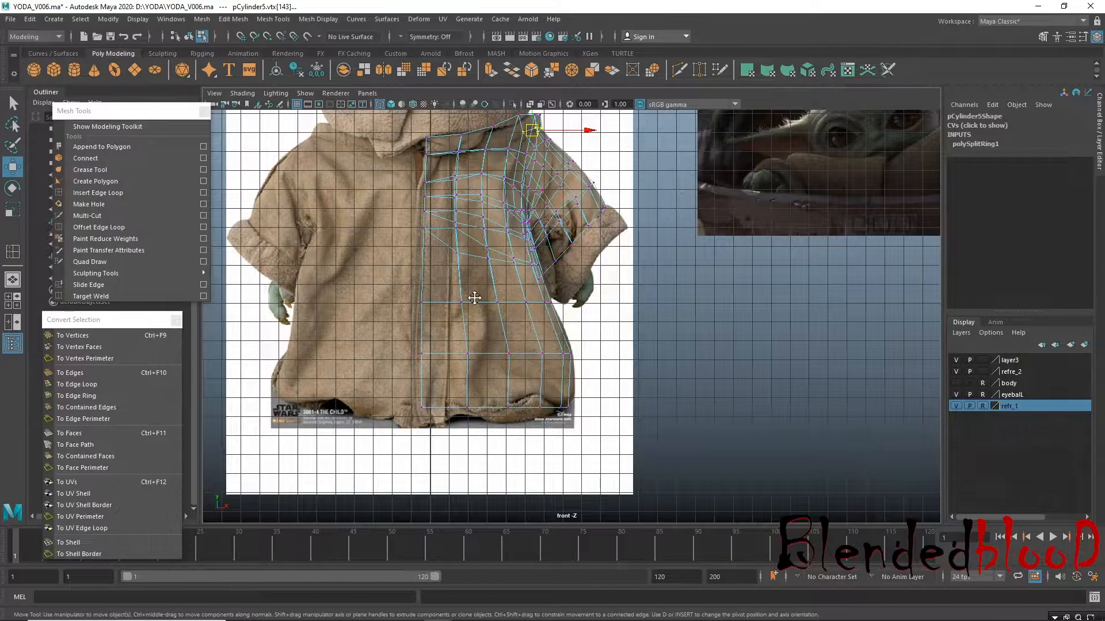
{"action": "middle_click_drag", "start_coordinate": [473, 298], "coordinate": [483, 372], "text": "alt"}
{"action": "right_click_drag", "start_coordinate": [493, 328], "coordinate": [516, 281], "text": "alt"}
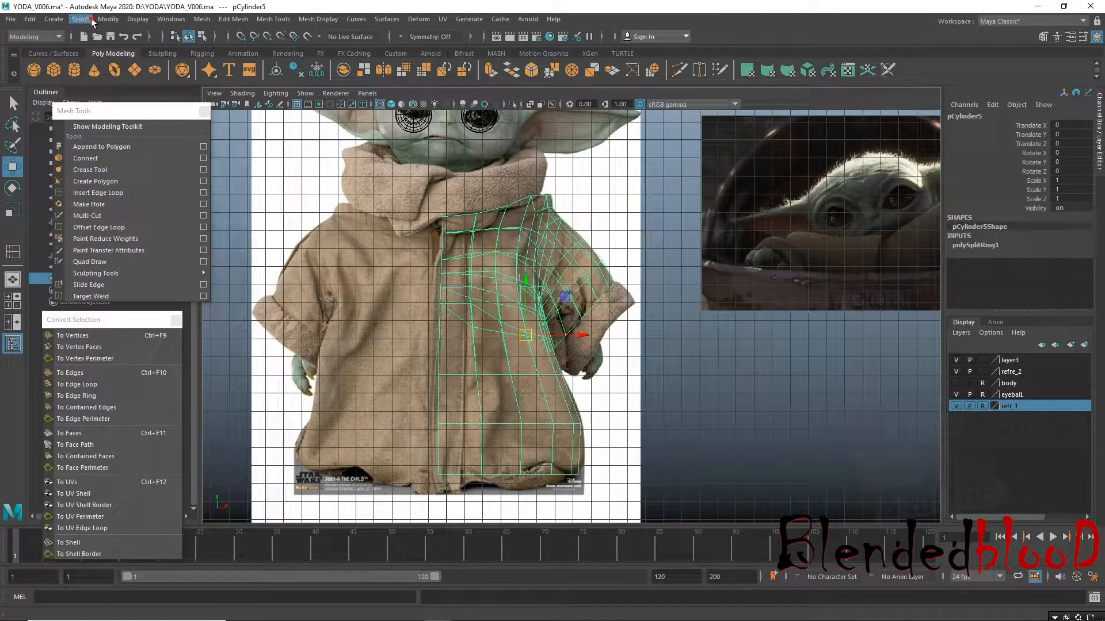
{"action": "left_click", "coordinate": [106, 19]}
{"action": "left_click", "coordinate": [133, 102]}
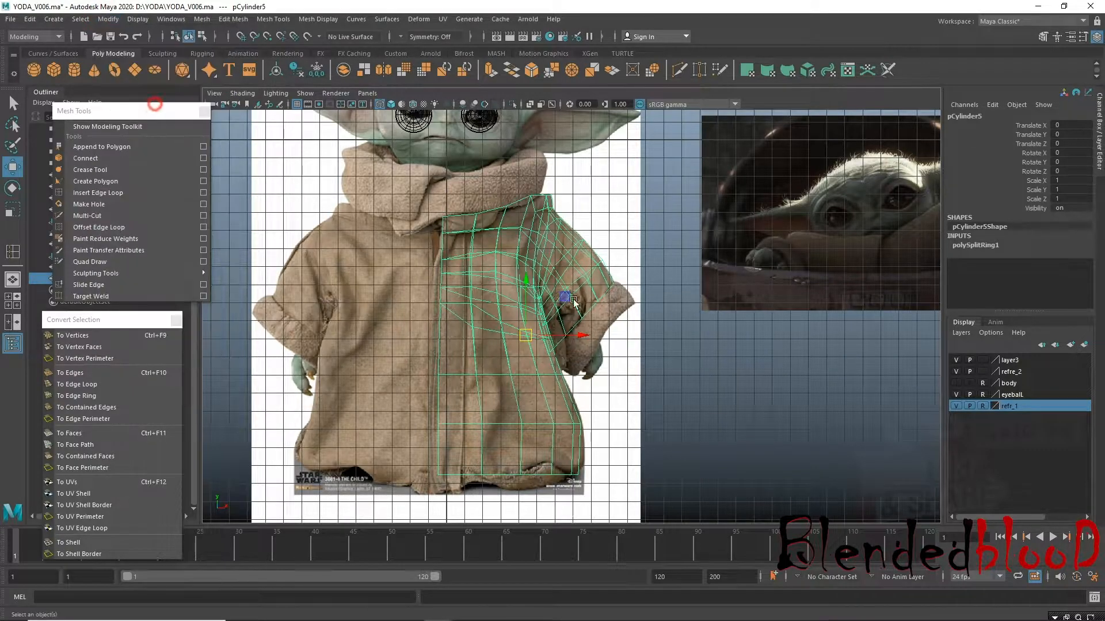
{"action": "key", "text": "d"}
{"action": "left_click_drag", "start_coordinate": [578, 335], "coordinate": [499, 335]}
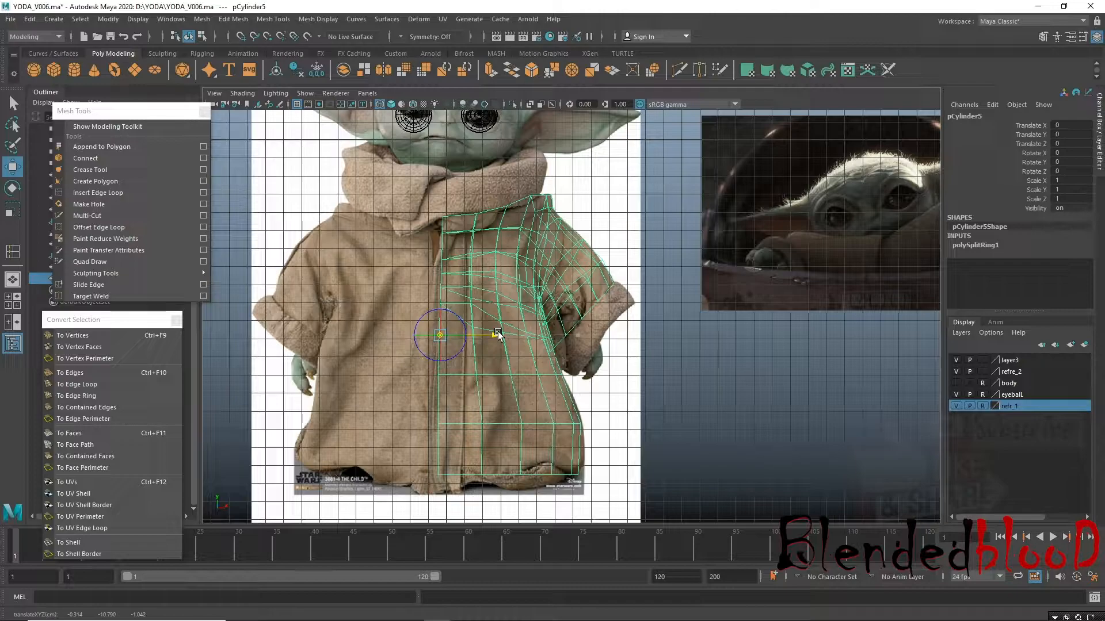
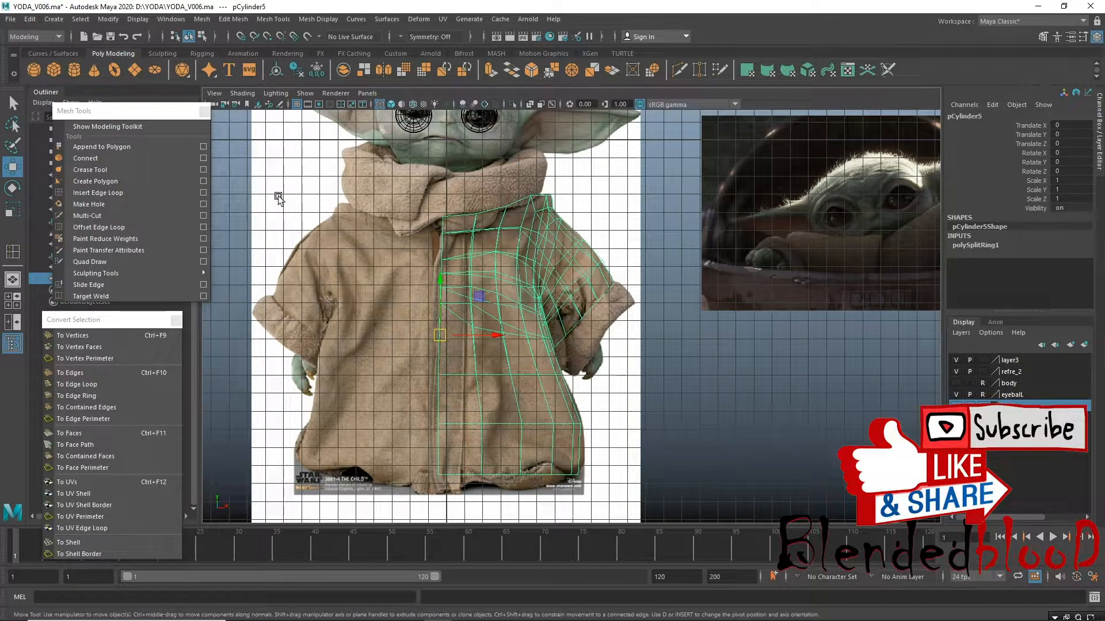
Duplicate the half coat once with Duplicate Special as an instance mirrored along X, using scale -1, 1, 1.
{"action": "left_click", "coordinate": [30, 19]}
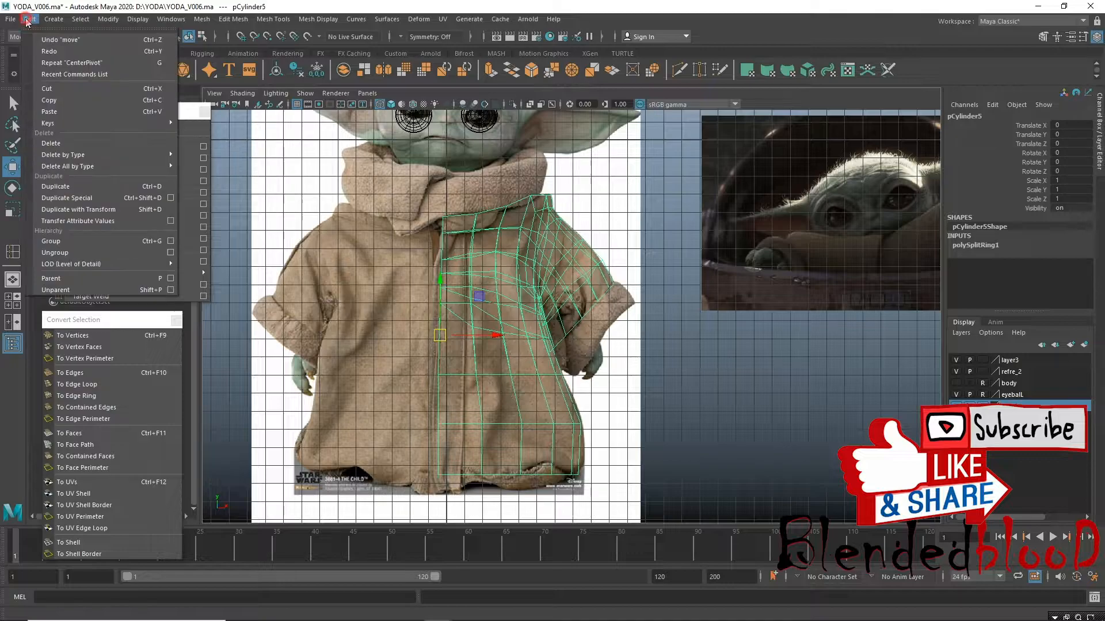
{"action": "left_click", "coordinate": [170, 198]}
{"action": "left_click", "coordinate": [252, 322]}
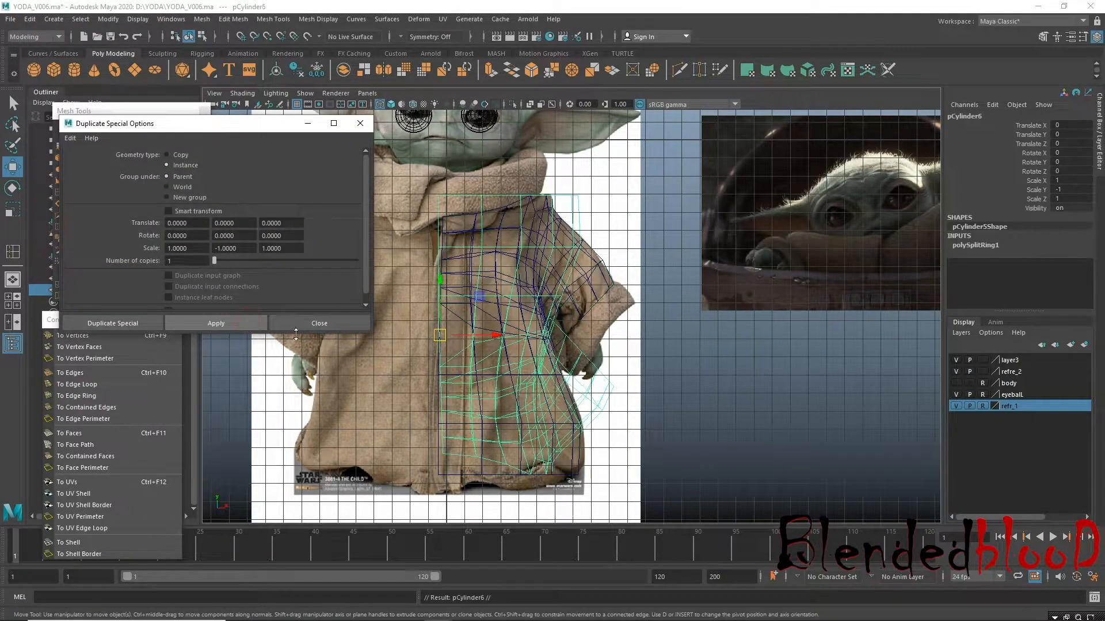
{"action": "left_click", "coordinate": [650, 438]}
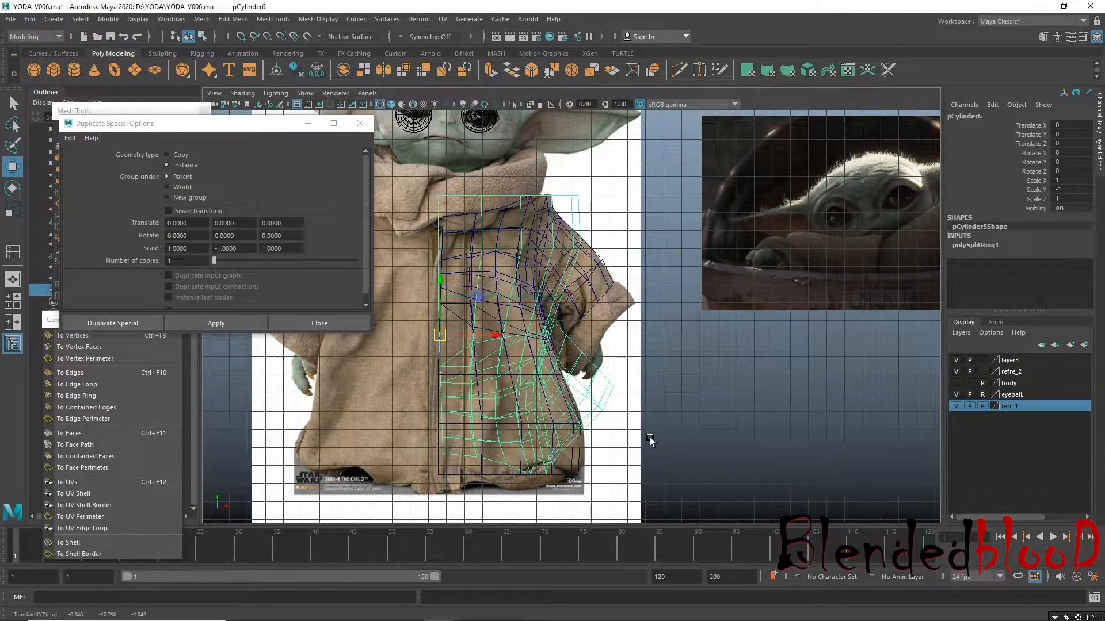
{"action": "left_click", "coordinate": [551, 347]}
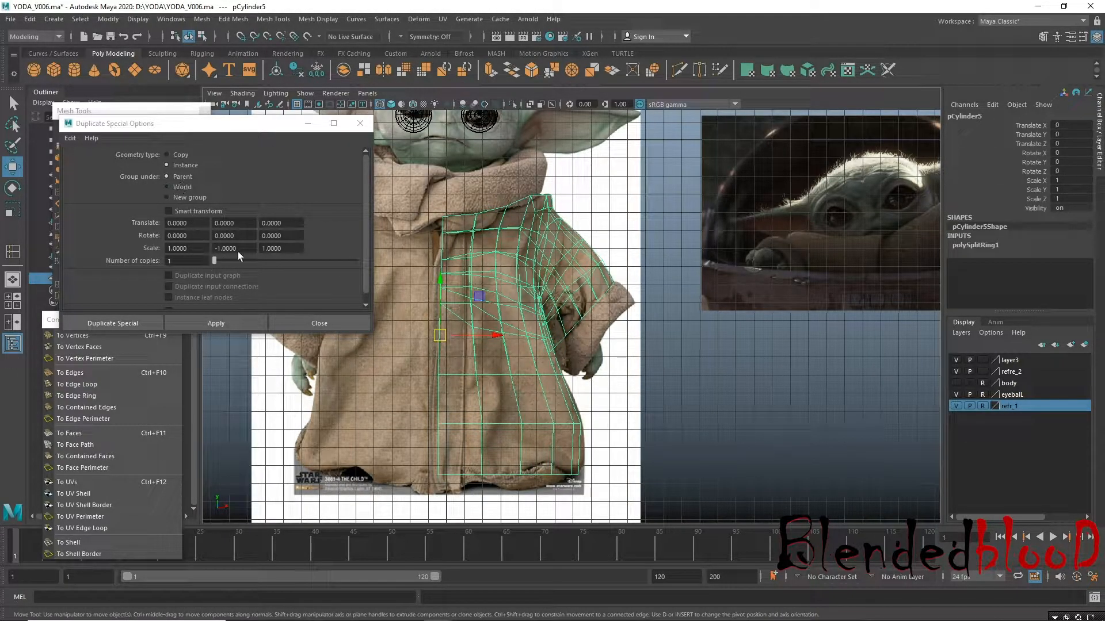
{"action": "left_click", "coordinate": [214, 248]}
{"action": "key", "text": "Delete"}
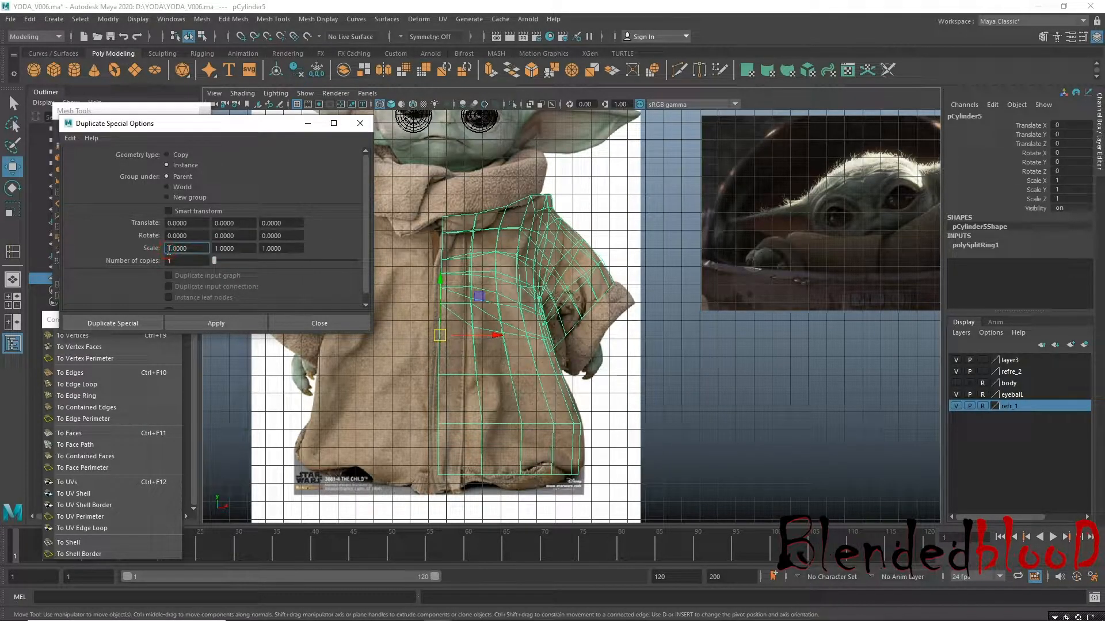
{"action": "left_click", "coordinate": [216, 323]}
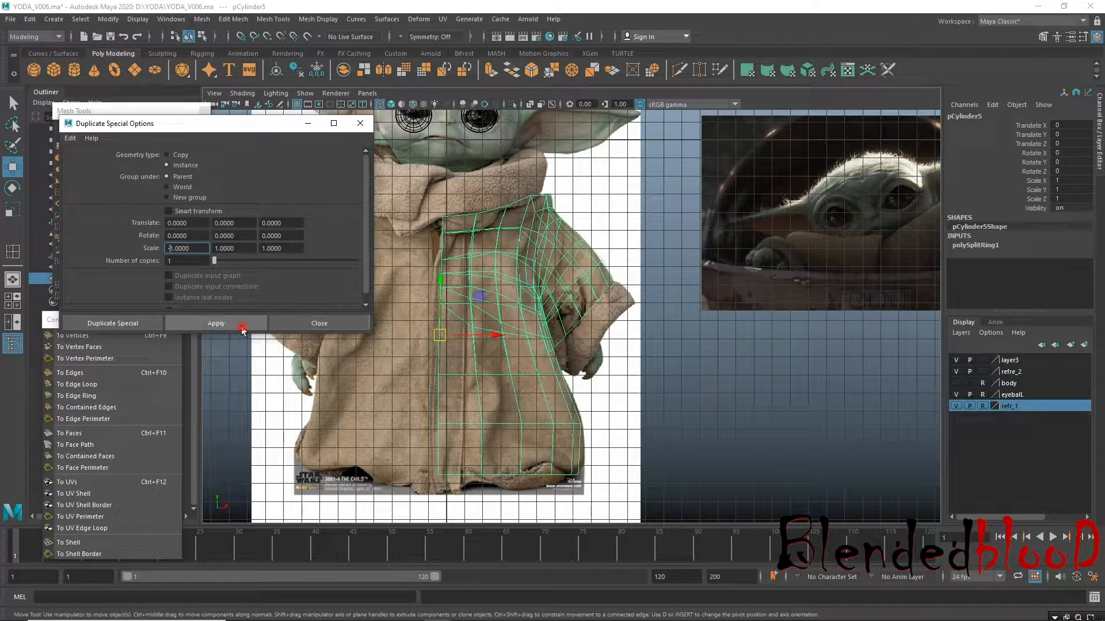
{"action": "left_click", "coordinate": [305, 323]}
Select both coat halves in the perspective view, combine them into one mesh and center its pivot.
{"action": "key", "text": "space"}
{"action": "key", "text": "space"}
{"action": "middle_click_drag", "start_coordinate": [629, 242], "coordinate": [412, 301], "text": "alt"}
{"action": "right_click_drag", "start_coordinate": [412, 301], "coordinate": [331, 306], "text": "alt"}
{"action": "middle_click_drag", "start_coordinate": [330, 305], "coordinate": [488, 311], "text": "alt"}
{"action": "left_click_drag", "start_coordinate": [488, 311], "coordinate": [406, 282], "text": "alt"}
{"action": "left_click", "coordinate": [512, 463]}
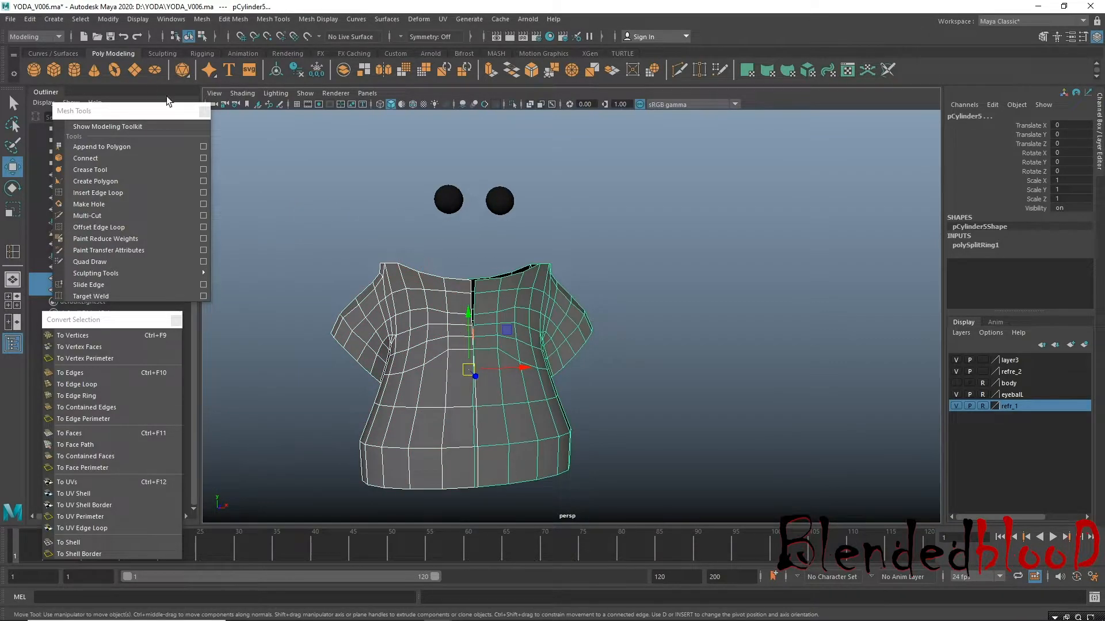
{"action": "left_click", "coordinate": [197, 21]}
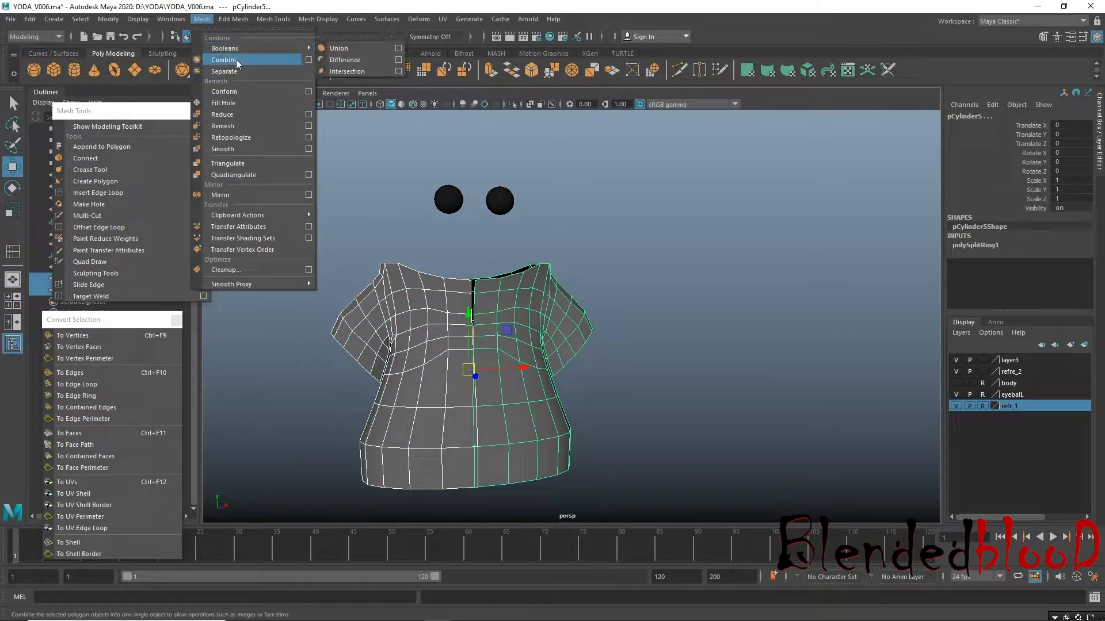
{"action": "left_click", "coordinate": [219, 51]}
{"action": "left_click", "coordinate": [109, 19]}
{"action": "left_click", "coordinate": [148, 104]}
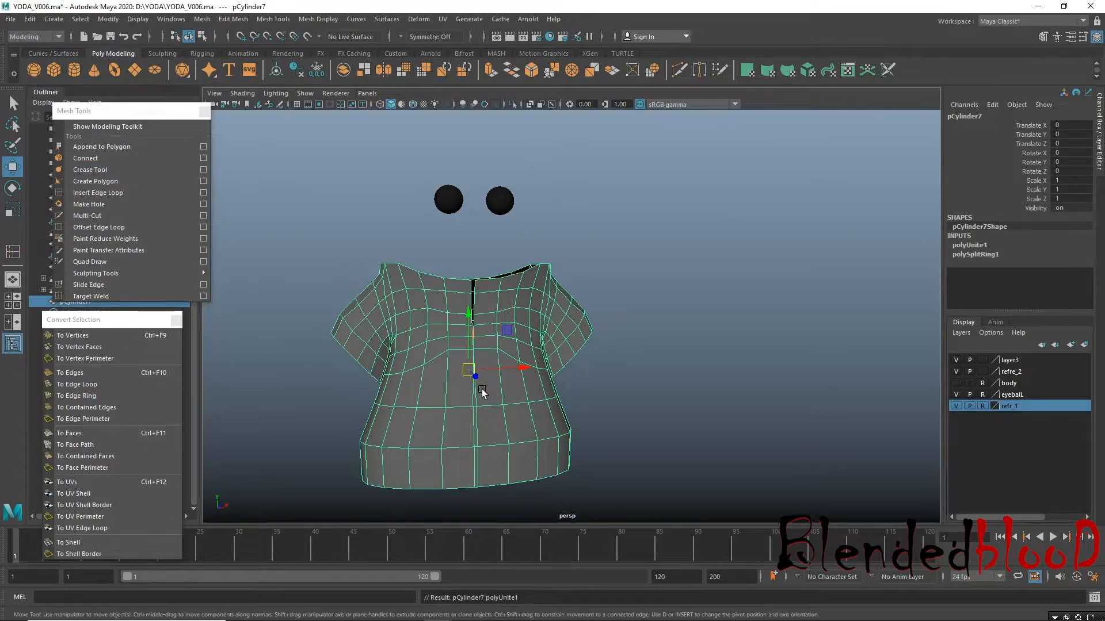
In the front view, select the vertices along the coat's center seam and flatten them along X by scaling.
{"action": "key", "text": "space"}
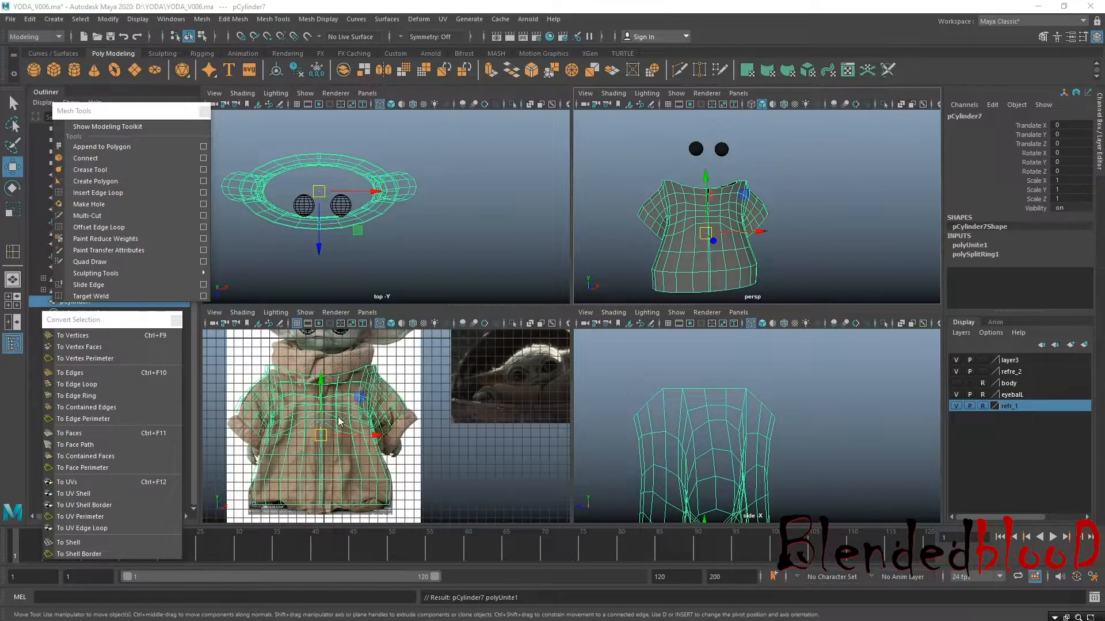
{"action": "key", "text": "space"}
{"action": "middle_click_drag", "start_coordinate": [421, 375], "coordinate": [429, 338], "text": "alt"}
{"action": "right_click_drag", "start_coordinate": [452, 241], "coordinate": [404, 242]}
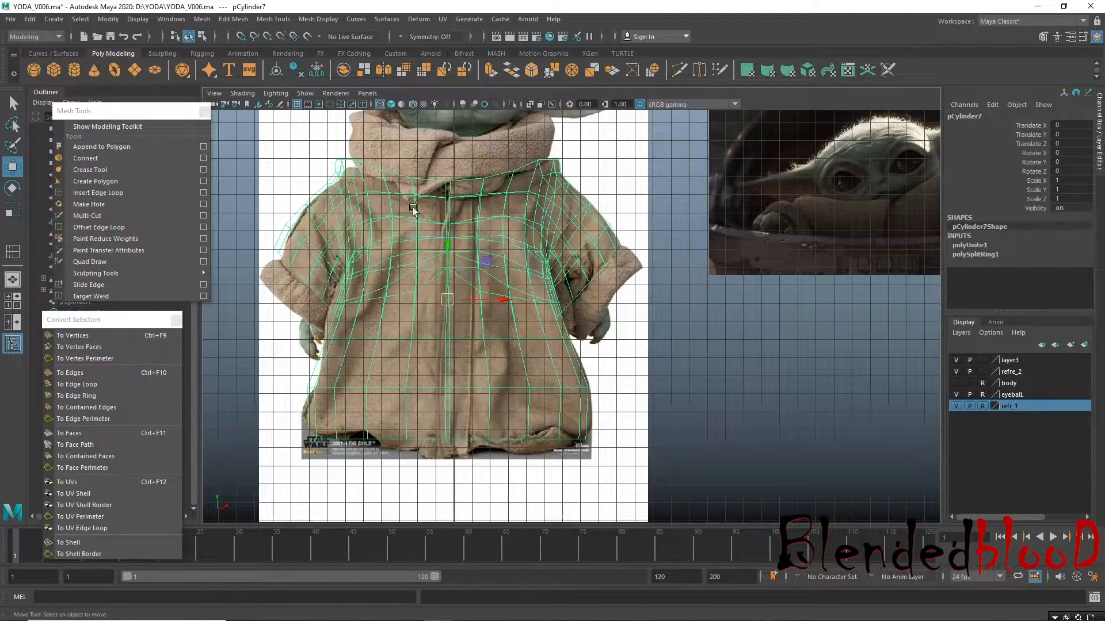
{"action": "left_click_drag", "start_coordinate": [429, 167], "coordinate": [453, 436]}
{"action": "left_click_drag", "start_coordinate": [462, 471], "coordinate": [463, 473]}
{"action": "key", "text": "r"}
{"action": "left_click_drag", "start_coordinate": [497, 311], "coordinate": [348, 328]}
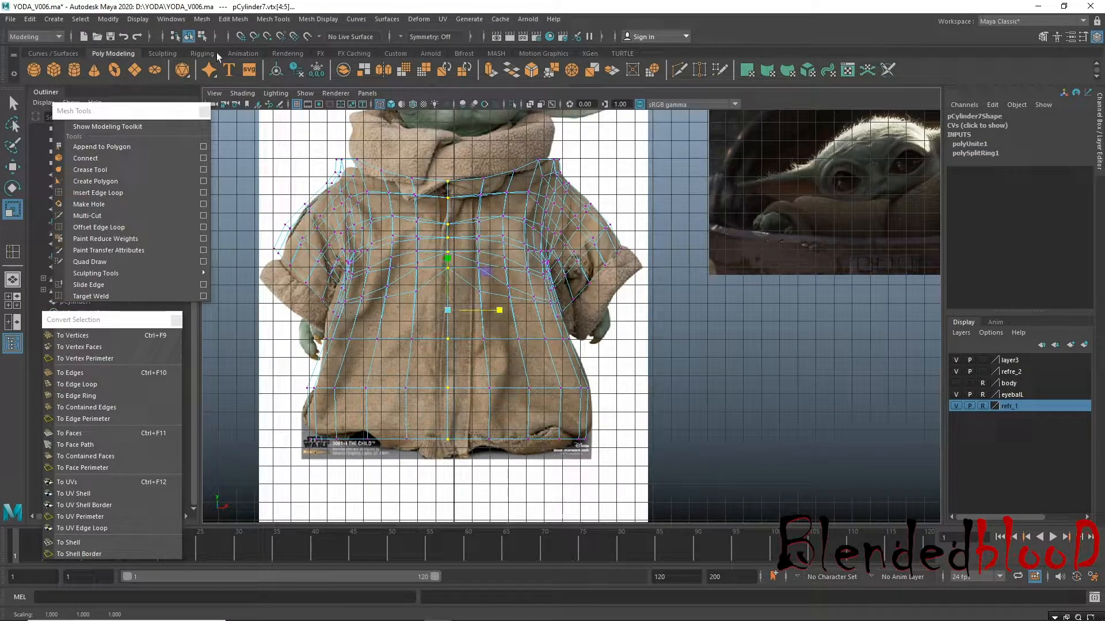
Merge the selected center-seam vertices with a threshold of 0.01, keeping the option to always merge for two vertices.
{"action": "left_click", "coordinate": [201, 20]}
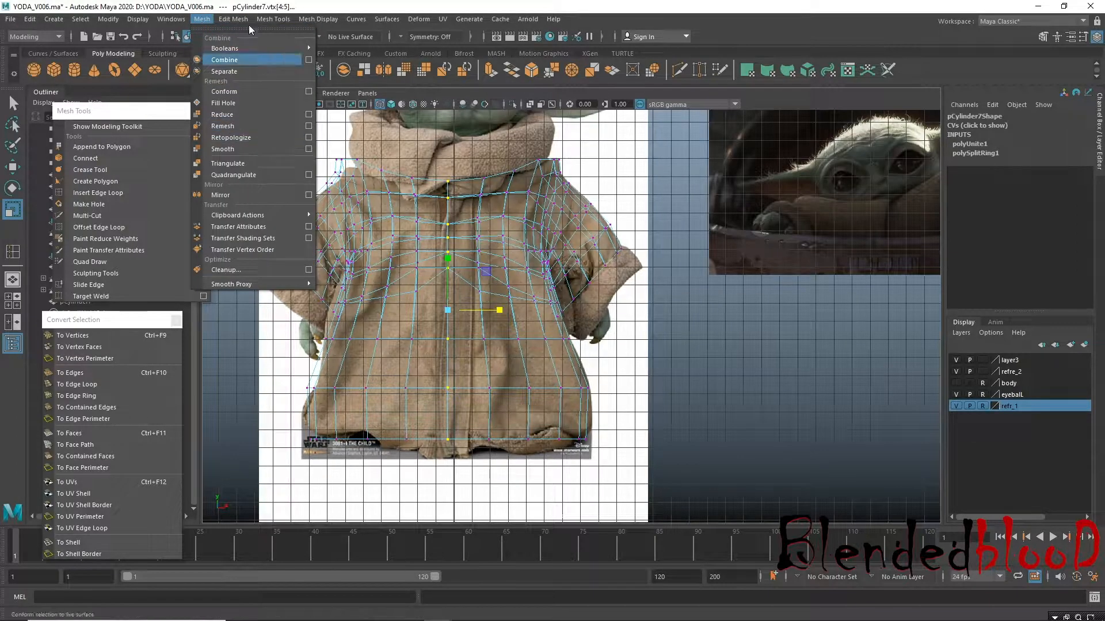
{"action": "mouse_move", "coordinate": [233, 19]}
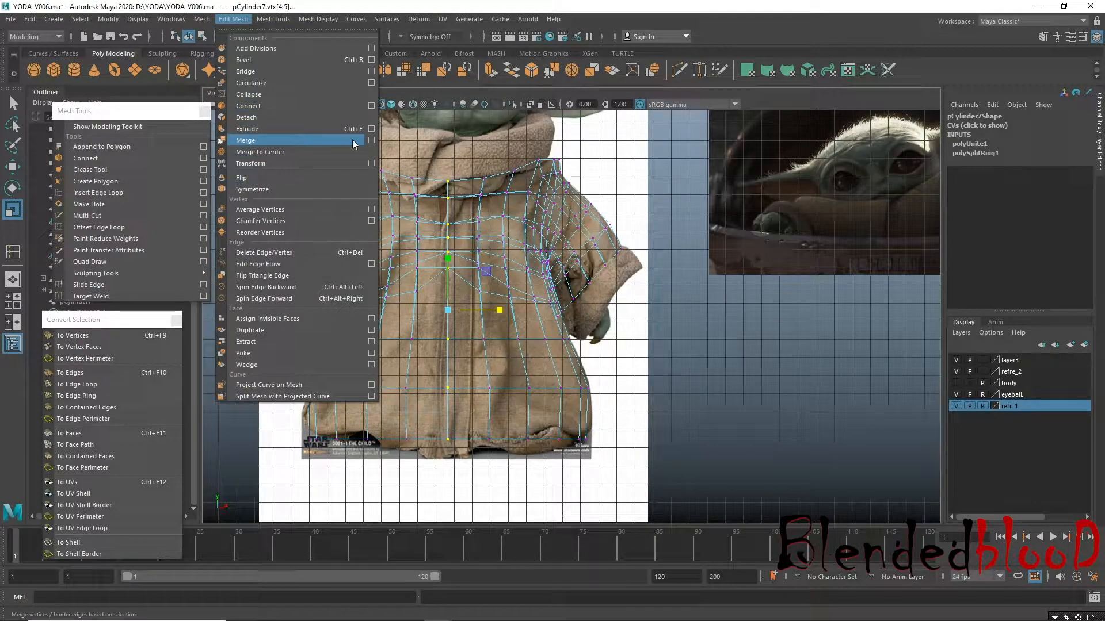
{"action": "left_click", "coordinate": [372, 140]}
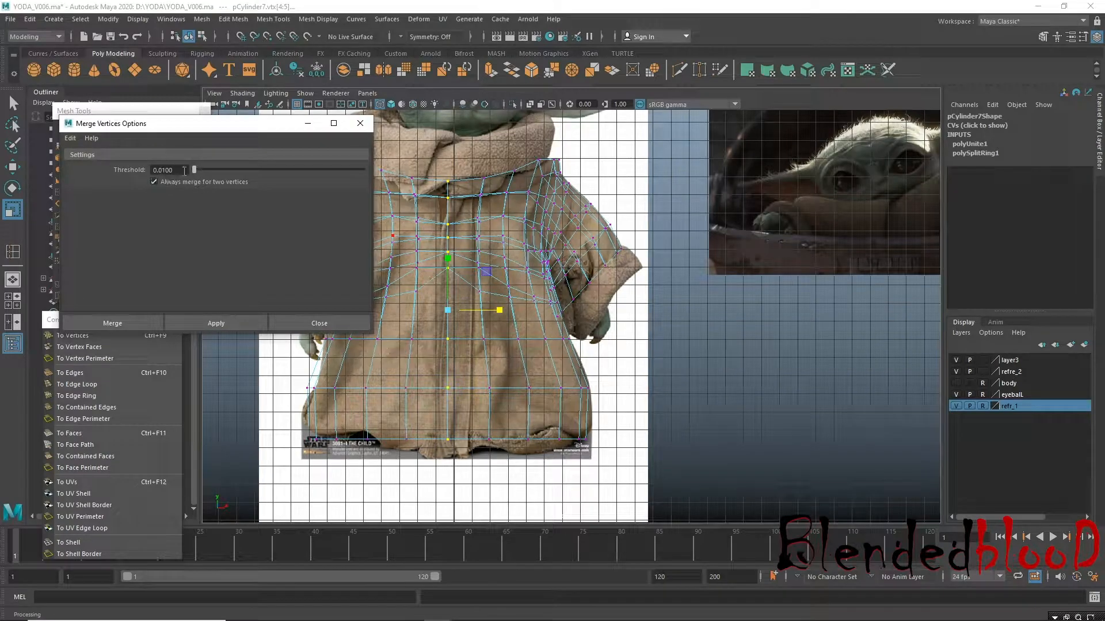
{"action": "left_click", "coordinate": [221, 324]}
{"action": "left_click", "coordinate": [322, 323]}
{"action": "key", "text": "w"}
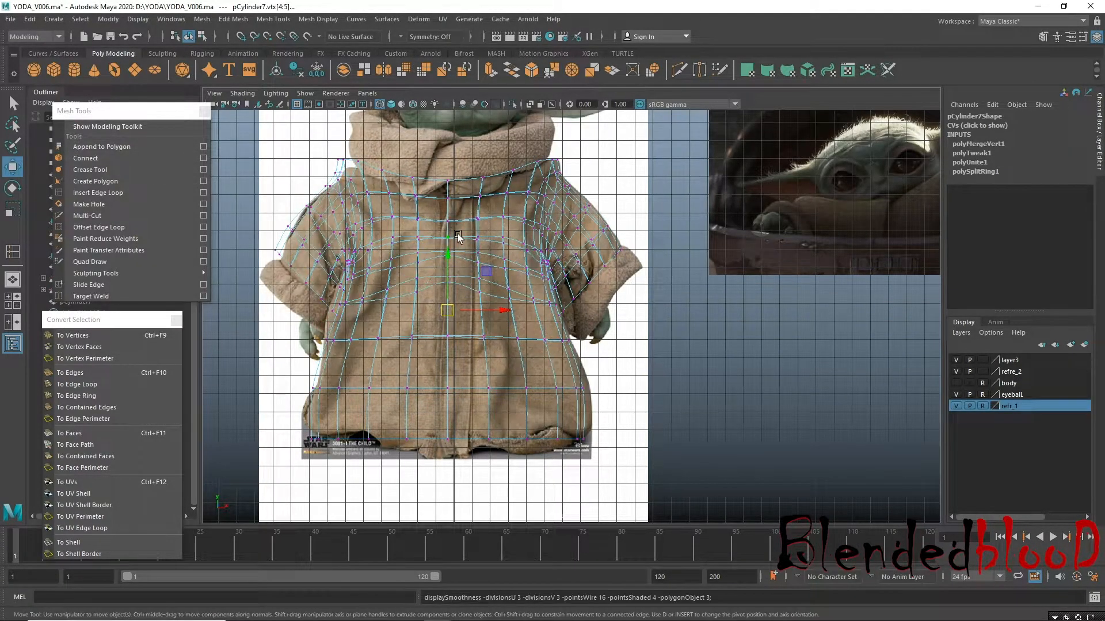
Return to object mode in the perspective view and show the body layer to check the coat against the body.
{"action": "key", "text": "space"}
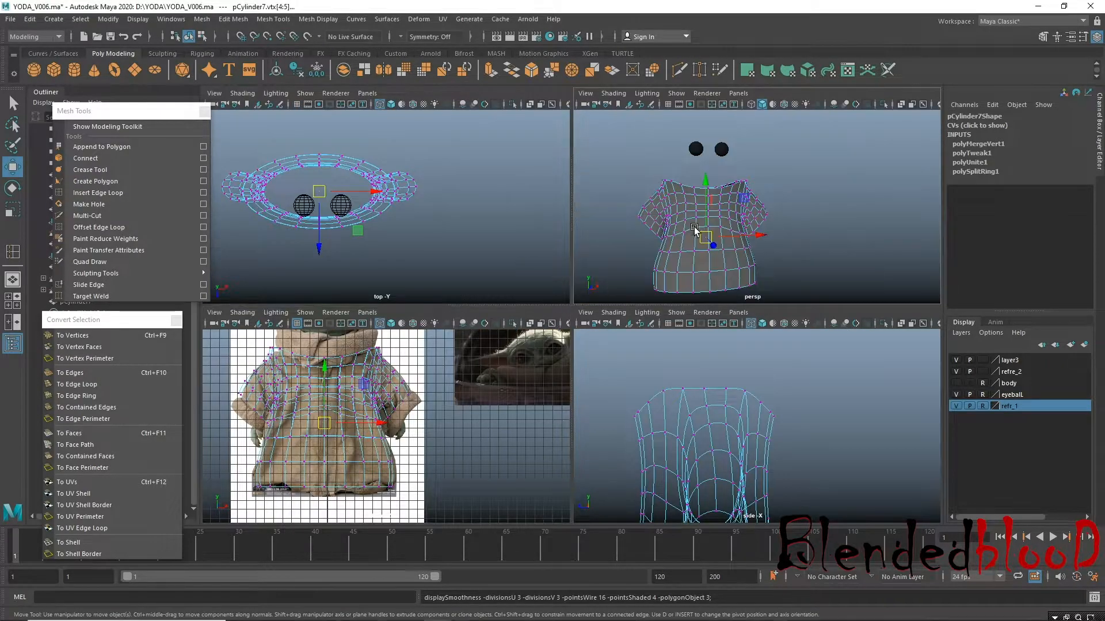
{"action": "key", "text": "space"}
{"action": "left_click_drag", "start_coordinate": [496, 338], "coordinate": [424, 291], "text": "alt"}
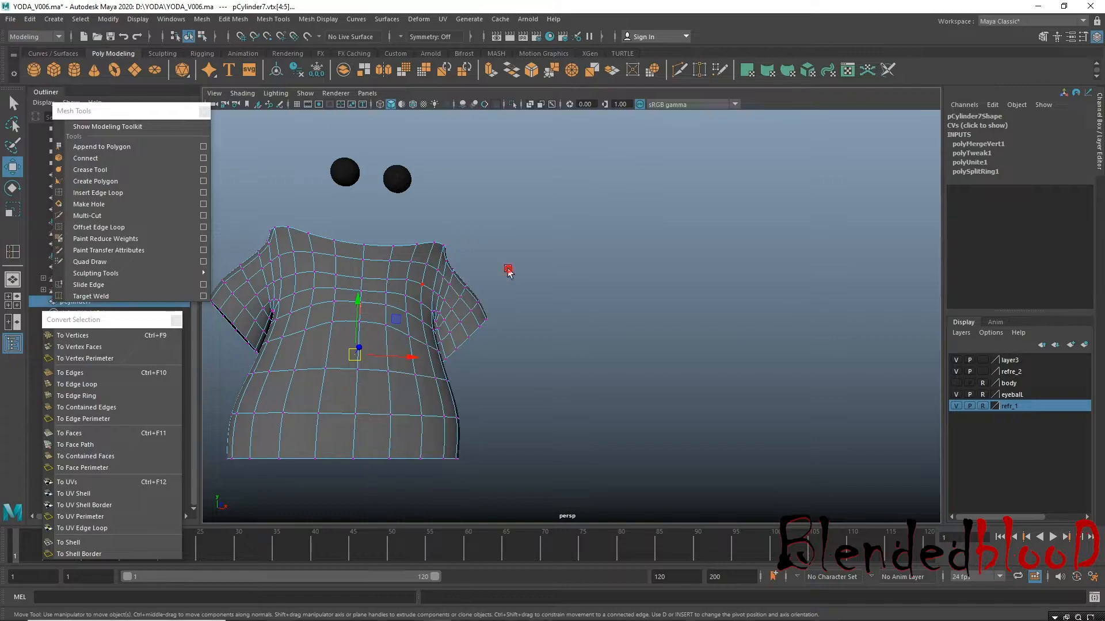
{"action": "left_click", "coordinate": [507, 270]}
{"action": "left_click_drag", "start_coordinate": [507, 271], "coordinate": [515, 314], "text": "alt"}
{"action": "left_click", "coordinate": [964, 383]}
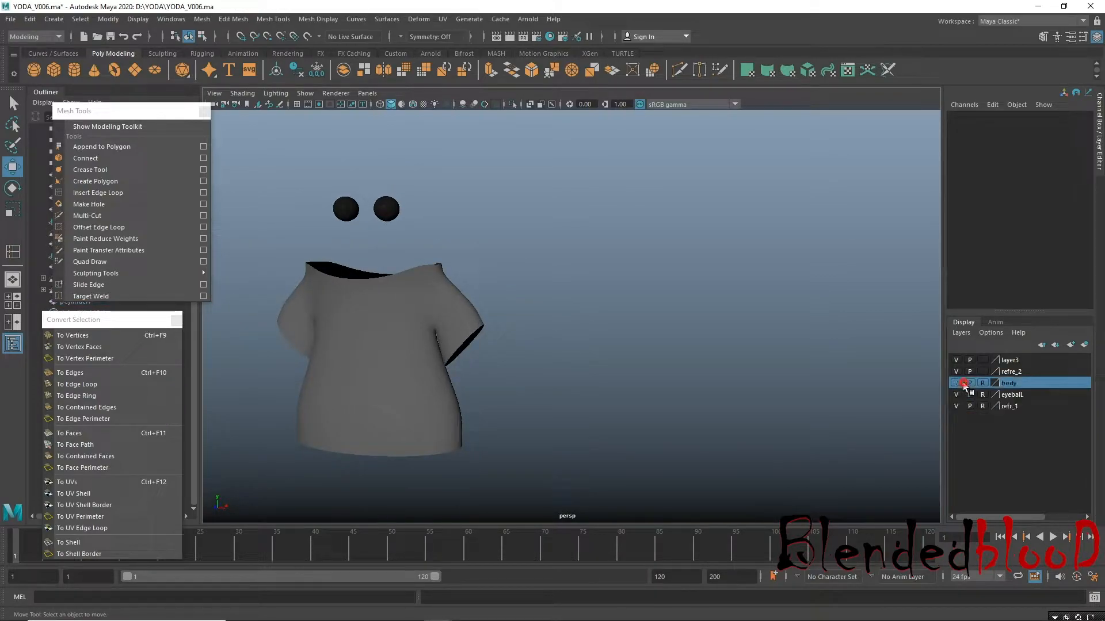
{"action": "left_click", "coordinate": [956, 383]}
{"action": "left_click_drag", "start_coordinate": [703, 330], "coordinate": [778, 309], "text": "alt"}
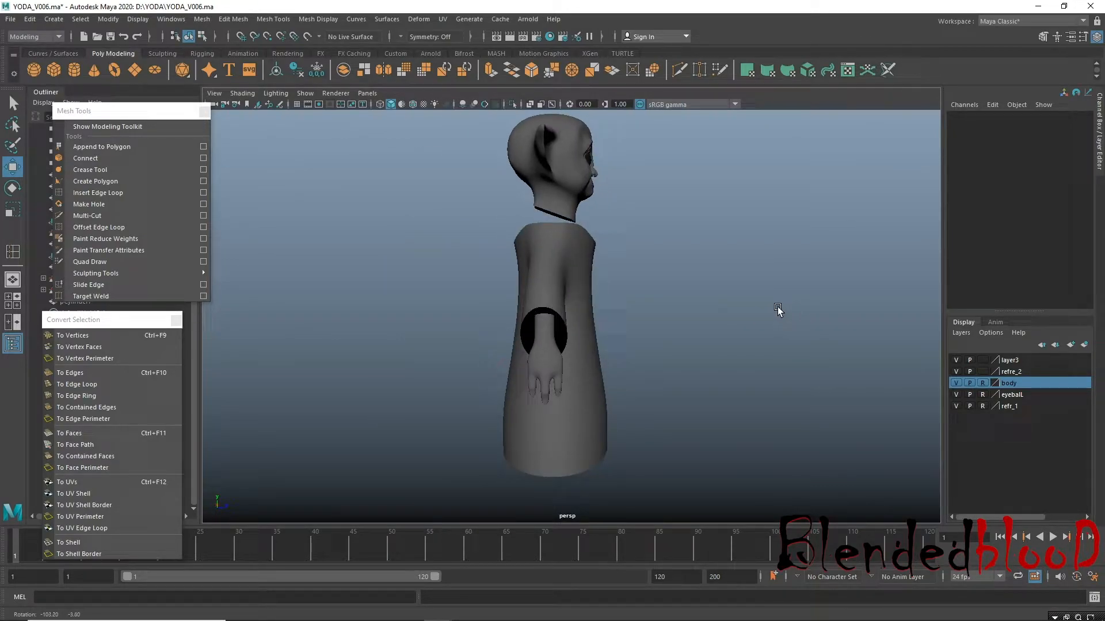
{"action": "left_click_drag", "start_coordinate": [614, 348], "coordinate": [574, 325], "text": "alt"}
Turn off the coat's smooth preview and select the face loops around both sleeve ends.
{"action": "left_click", "coordinate": [591, 288]}
{"action": "key", "text": "1"}
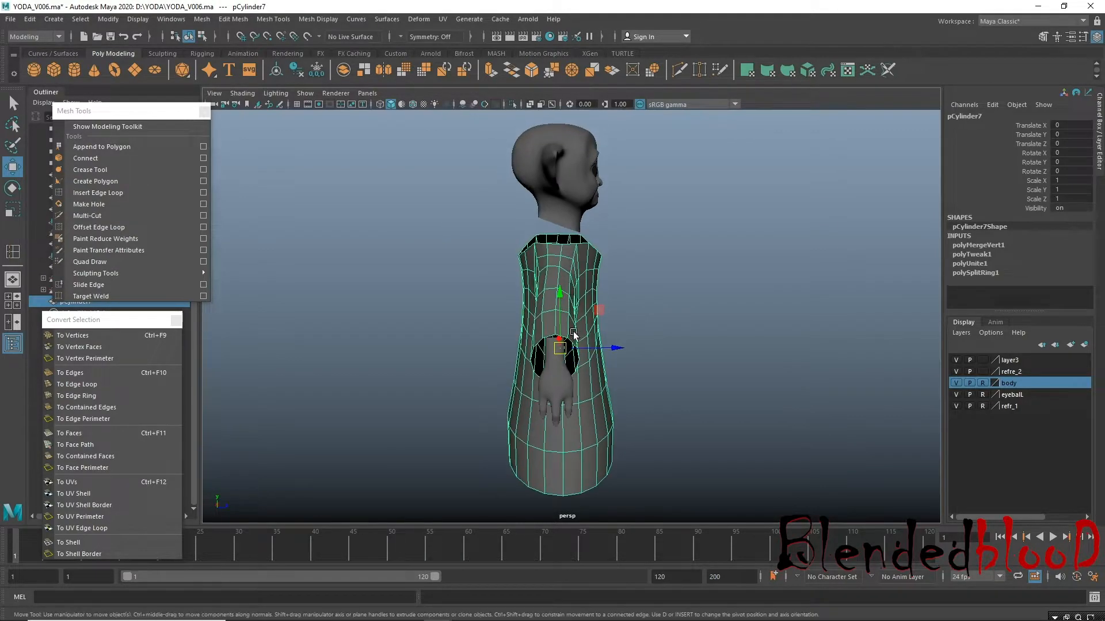
{"action": "right_click_drag", "start_coordinate": [563, 292], "coordinate": [564, 323]}
{"action": "left_click", "coordinate": [564, 323]}
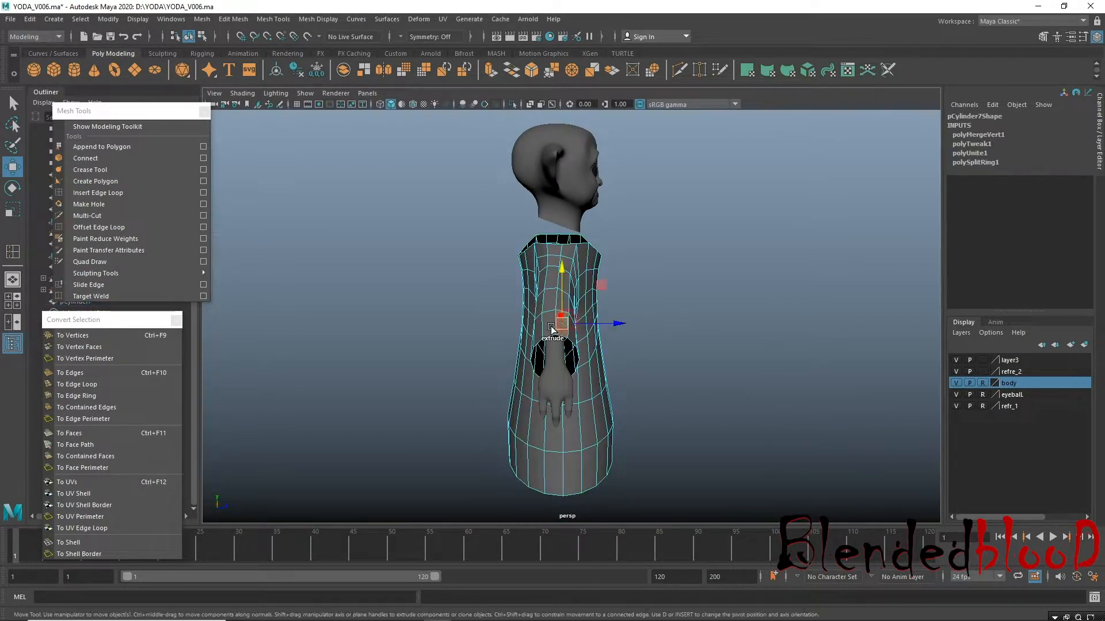
{"action": "double_click", "coordinate": [547, 325], "text": "shift"}
{"action": "left_click_drag", "start_coordinate": [708, 356], "coordinate": [579, 356], "text": "alt"}
{"action": "left_click_drag", "start_coordinate": [569, 316], "coordinate": [615, 344], "text": "alt"}
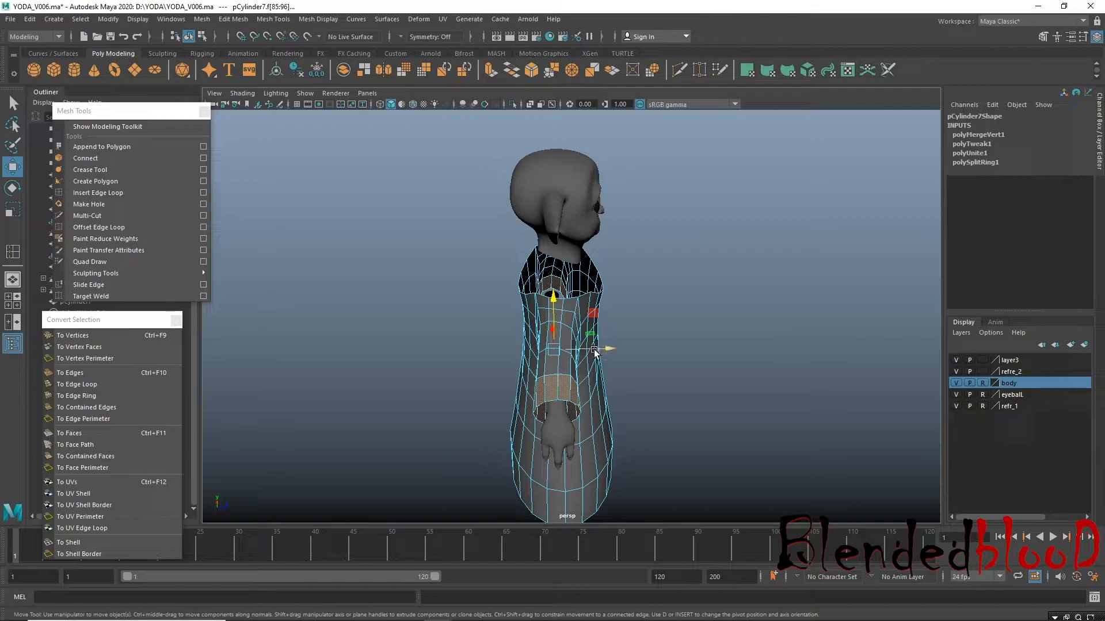
Widen both sleeve openings along Z with soft selection, using falloff radii of about 1.5 and 2.7.
{"action": "key", "text": "b"}
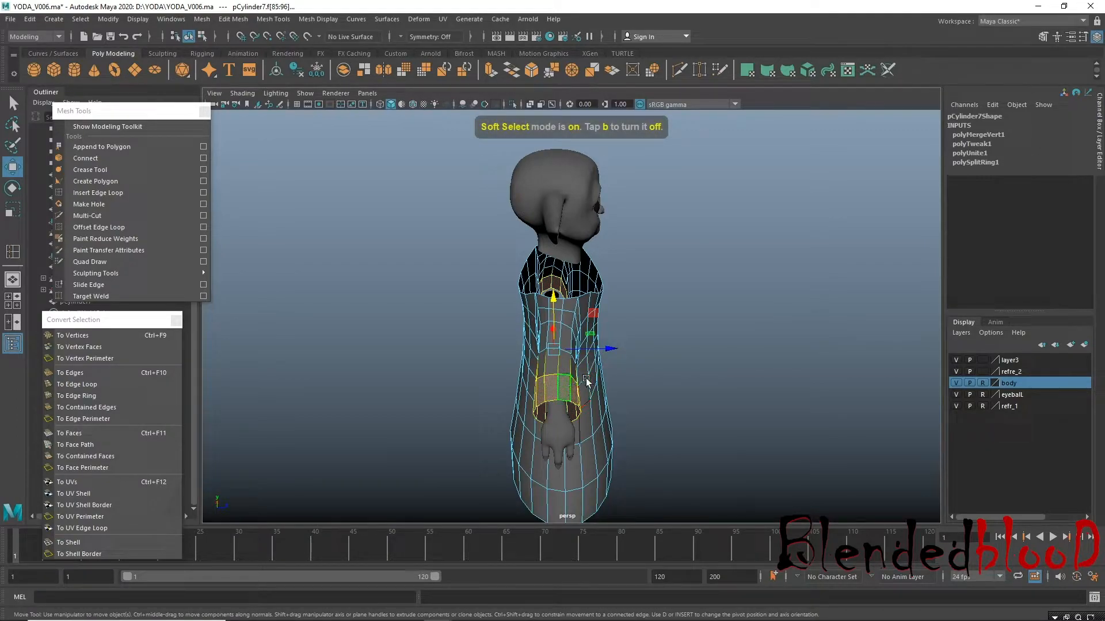
{"action": "left_click_drag", "start_coordinate": [562, 388], "coordinate": [564, 394]}
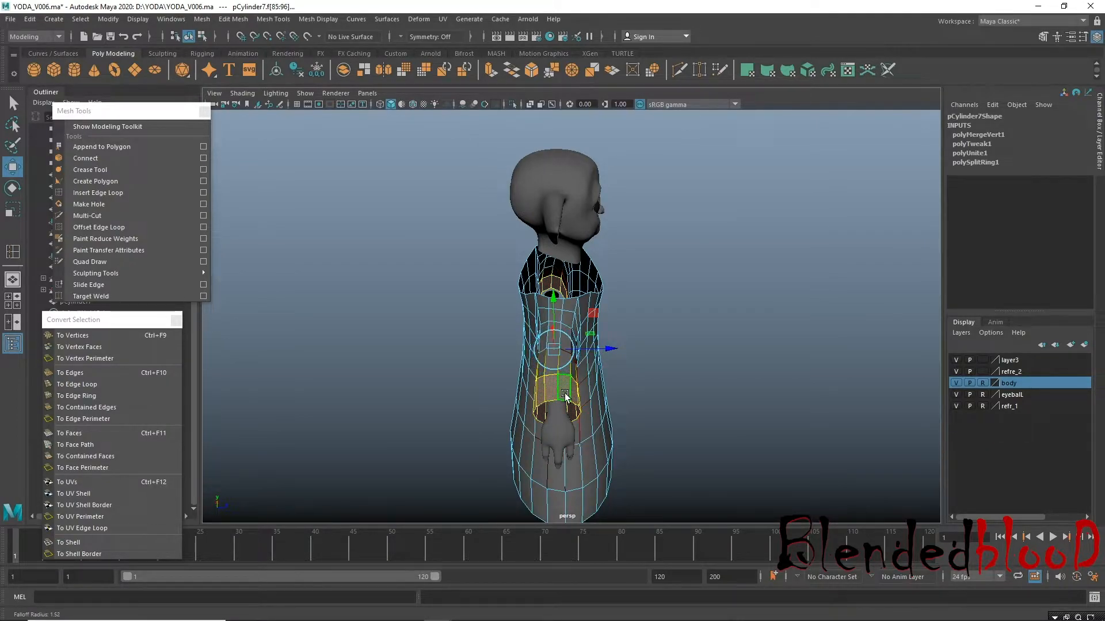
{"action": "key", "text": "r"}
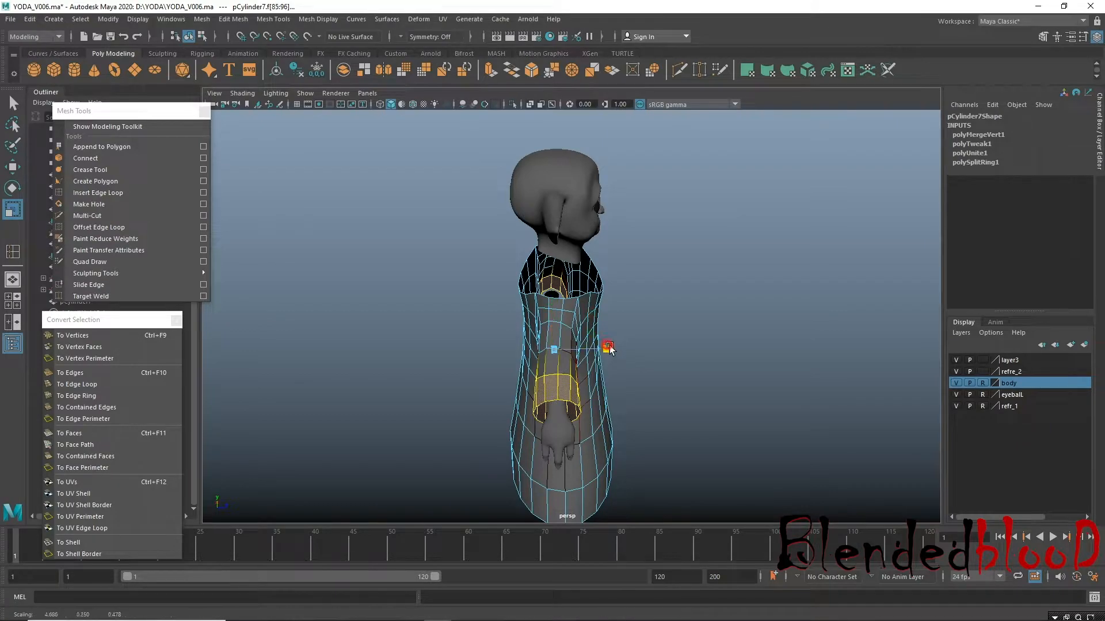
{"action": "left_click_drag", "start_coordinate": [607, 348], "coordinate": [616, 350]}
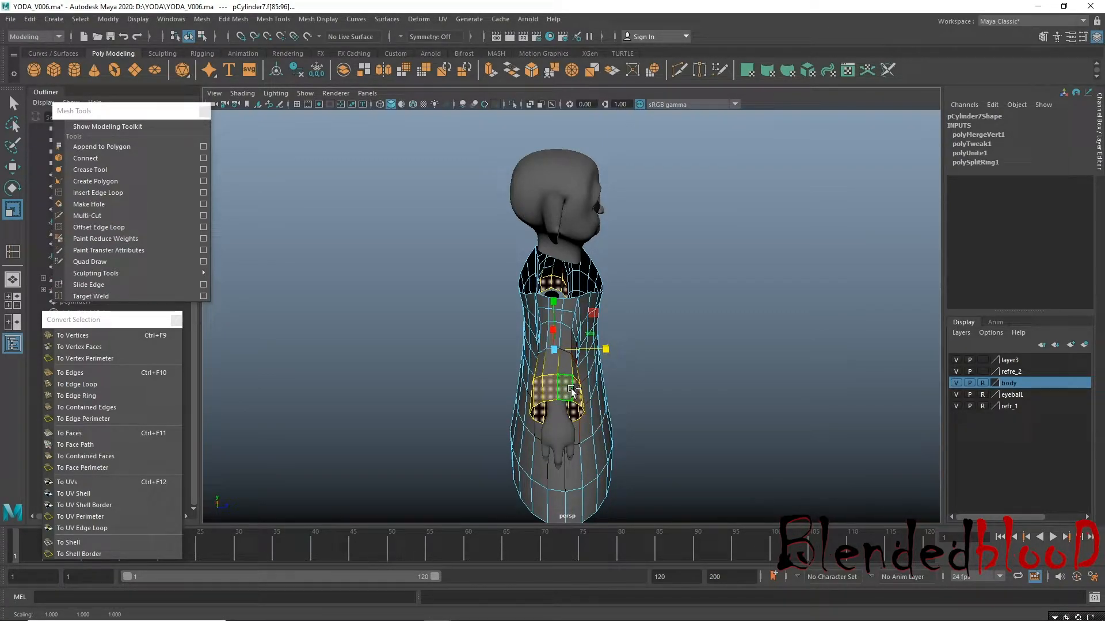
{"action": "key", "text": "b"}
{"action": "left_click_drag", "start_coordinate": [571, 390], "coordinate": [588, 392]}
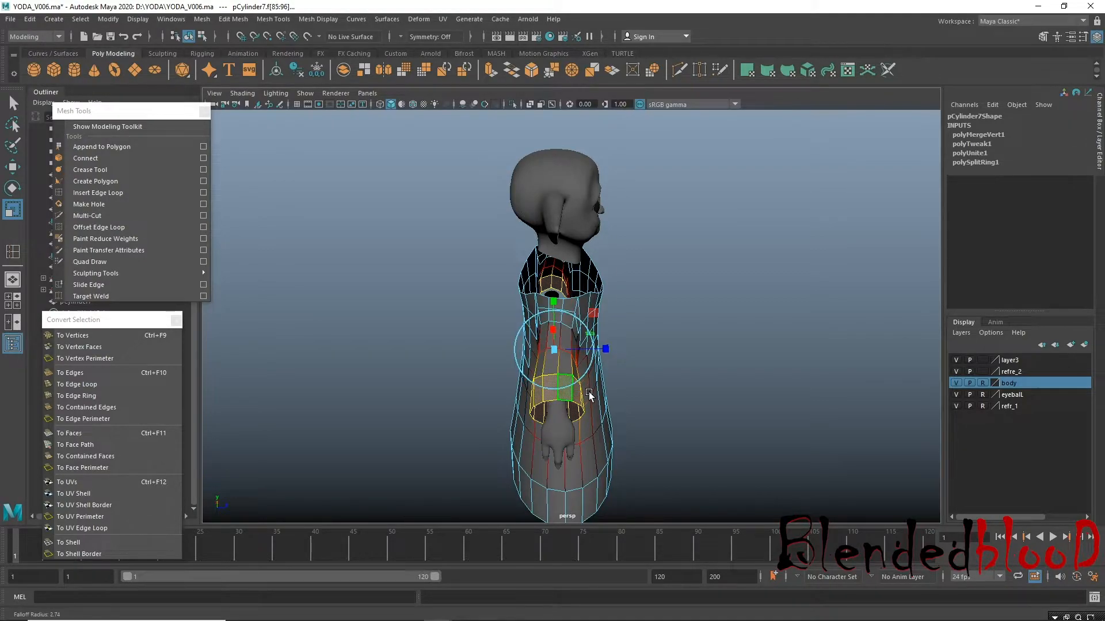
{"action": "left_click_drag", "start_coordinate": [607, 348], "coordinate": [611, 350]}
{"action": "key", "text": "b"}
Insert three horizontal edge loops across the lower half of the coat, between the waist and the hem.
{"action": "left_click_drag", "start_coordinate": [702, 385], "coordinate": [602, 367], "text": "alt"}
{"action": "right_click_drag", "start_coordinate": [602, 368], "coordinate": [598, 355], "text": "alt"}
{"action": "left_click_drag", "start_coordinate": [597, 355], "coordinate": [565, 362], "text": "alt"}
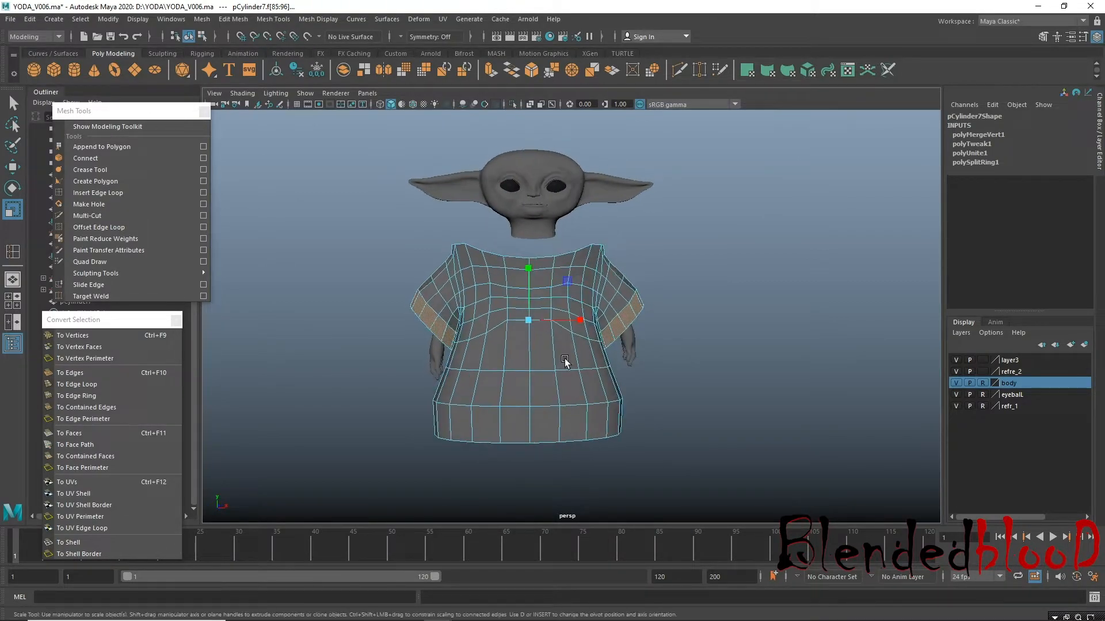
{"action": "key", "text": "w"}
{"action": "right_click_drag", "start_coordinate": [509, 366], "coordinate": [592, 459], "text": "alt"}
{"action": "left_click", "coordinate": [98, 192]}
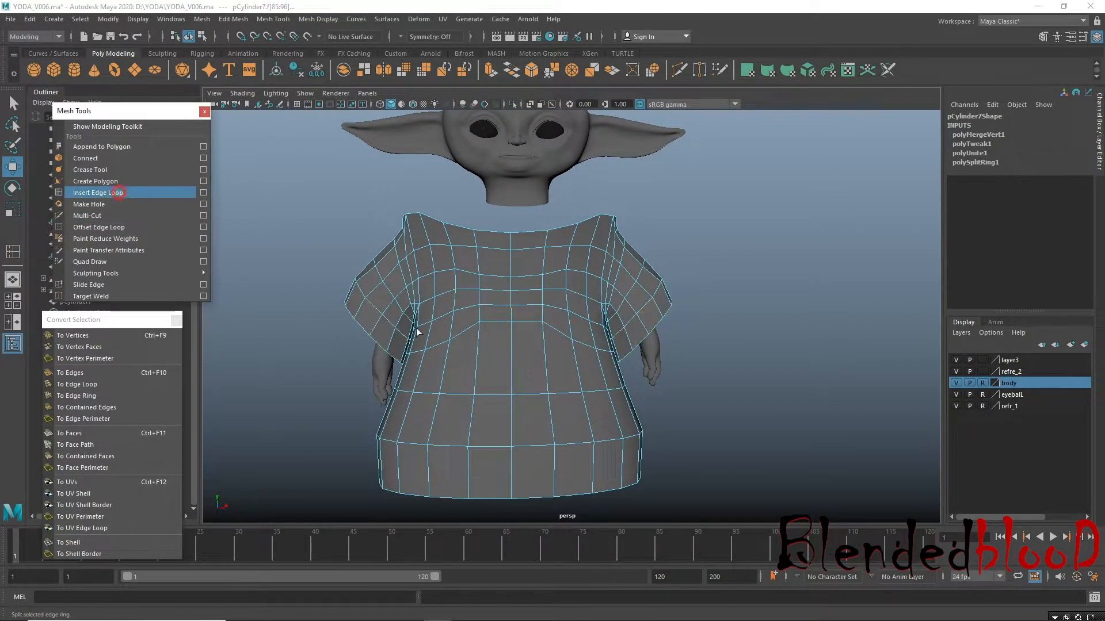
{"action": "mouse_move", "coordinate": [478, 355]}
{"action": "left_mouse_down"}
{"action": "mouse_move", "coordinate": [484, 413]}
{"action": "mouse_move", "coordinate": [472, 415]}
{"action": "left_mouse_up"}
{"action": "left_click_drag", "start_coordinate": [466, 455], "coordinate": [474, 473]}
{"action": "key", "text": "w"}
Select the horizontal edge loops around the coat from the chest down across the lower body, front and back.
{"action": "right_click_drag", "start_coordinate": [477, 312], "coordinate": [678, 244]}
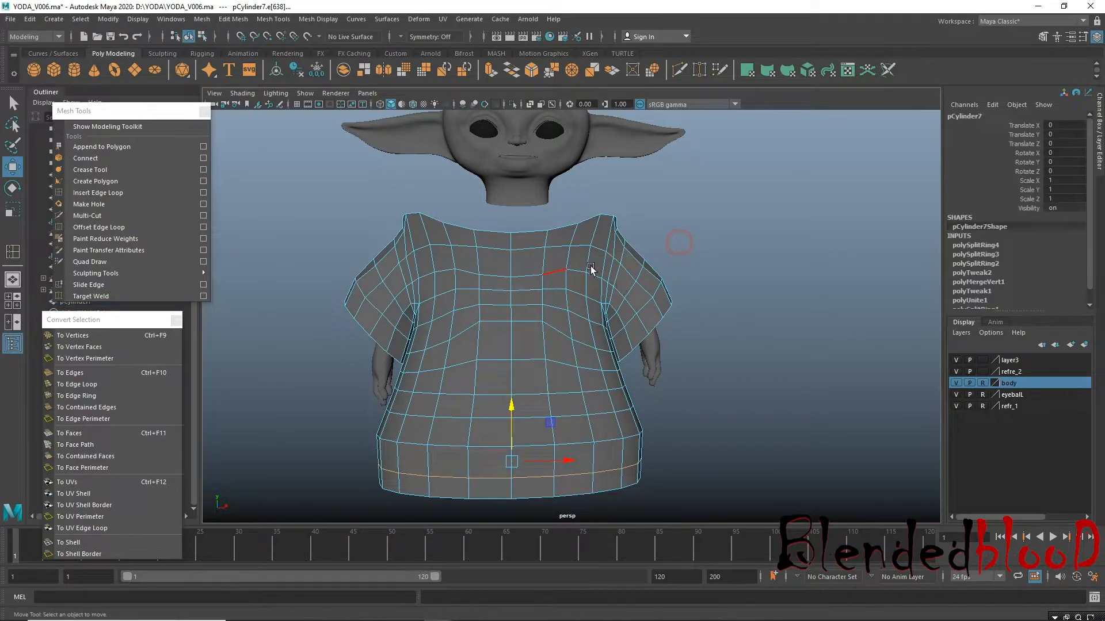
{"action": "left_click", "coordinate": [566, 252]}
{"action": "left_click", "coordinate": [565, 250]}
{"action": "right_click_drag", "start_coordinate": [554, 247], "coordinate": [551, 244]}
{"action": "left_click", "coordinate": [551, 245]}
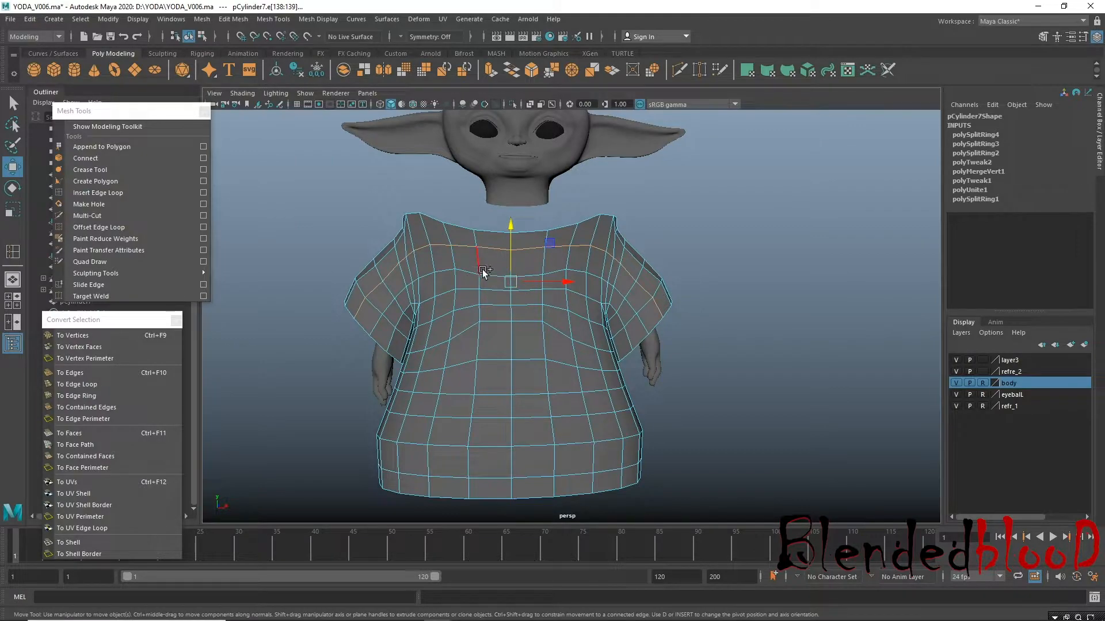
{"action": "double_click", "coordinate": [465, 288]}
{"action": "double_click", "coordinate": [464, 365], "text": "shift"}
{"action": "double_click", "coordinate": [460, 393], "text": "shift"}
{"action": "double_click", "coordinate": [452, 448], "text": "shift"}
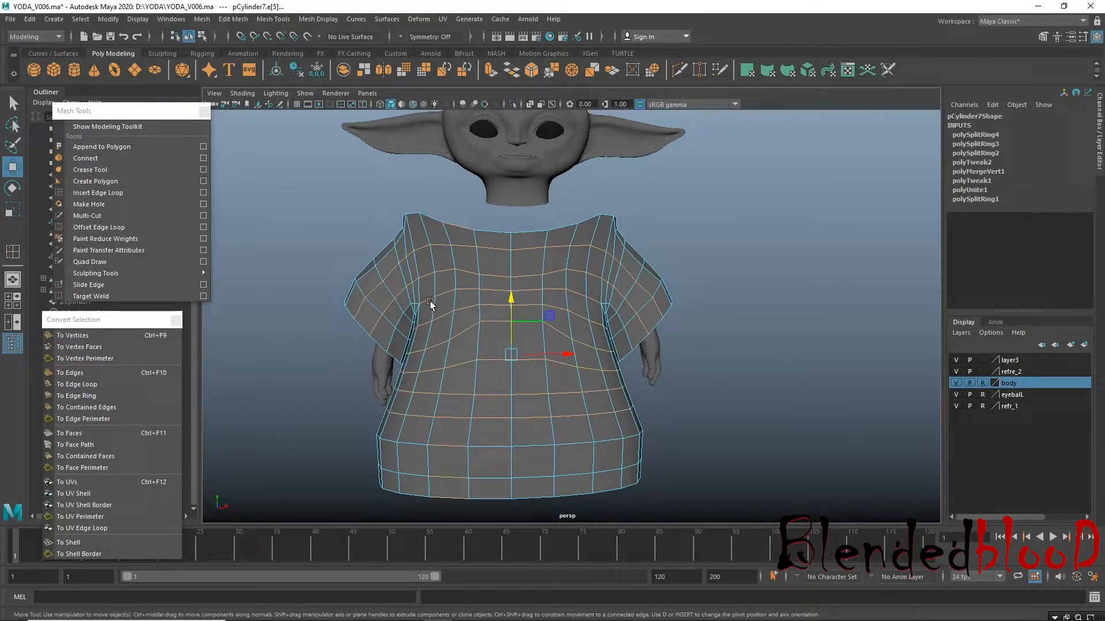
{"action": "left_click_drag", "start_coordinate": [526, 309], "coordinate": [549, 365], "text": "alt"}
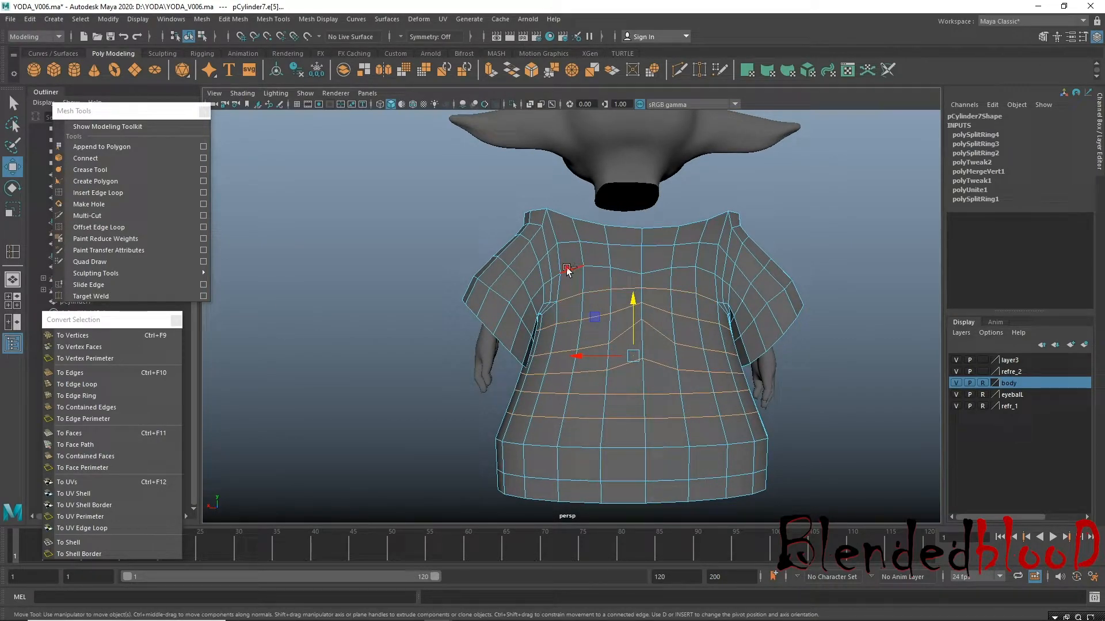
{"action": "double_click", "coordinate": [569, 246], "text": "shift"}
{"action": "left_click", "coordinate": [119, 338]}
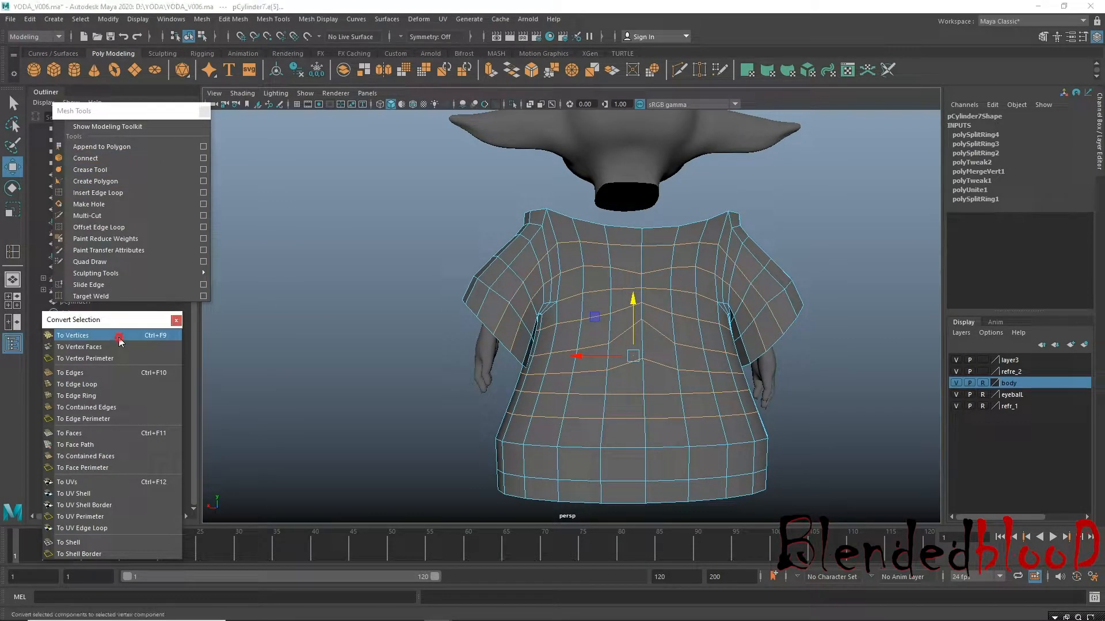
{"action": "left_click", "coordinate": [399, 22]}
{"action": "left_click", "coordinate": [497, 381]}
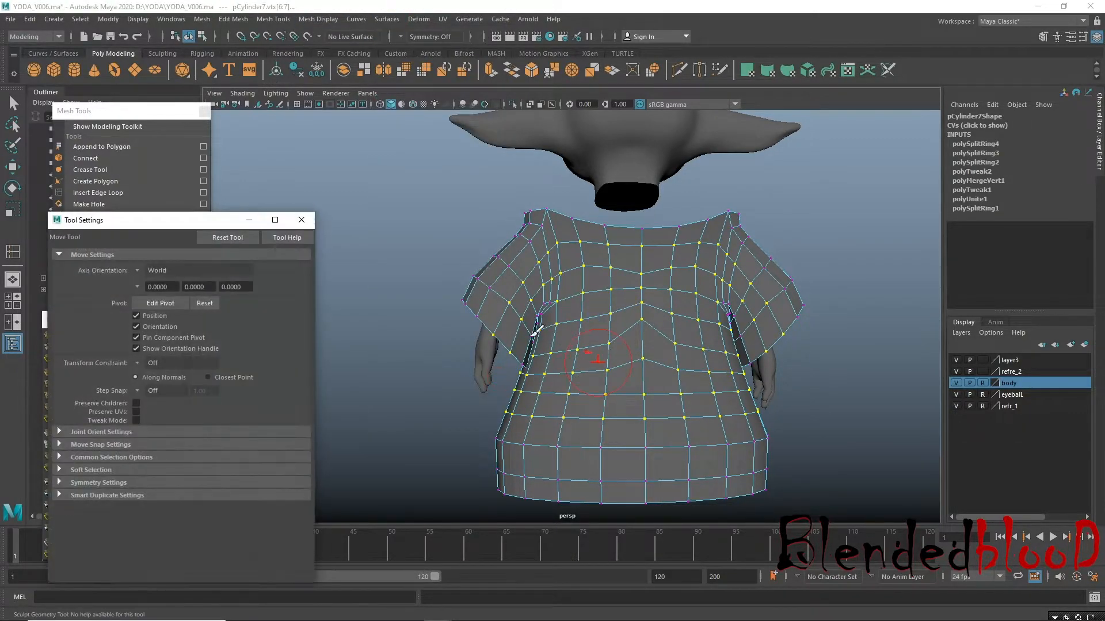
{"action": "middle_click_drag", "start_coordinate": [537, 332], "coordinate": [502, 311], "text": "alt"}
{"action": "key", "text": "w"}
Add the edge loops near the hem to the selection and convert the whole selection to vertices.
{"action": "right_click_drag", "start_coordinate": [532, 257], "coordinate": [530, 386]}
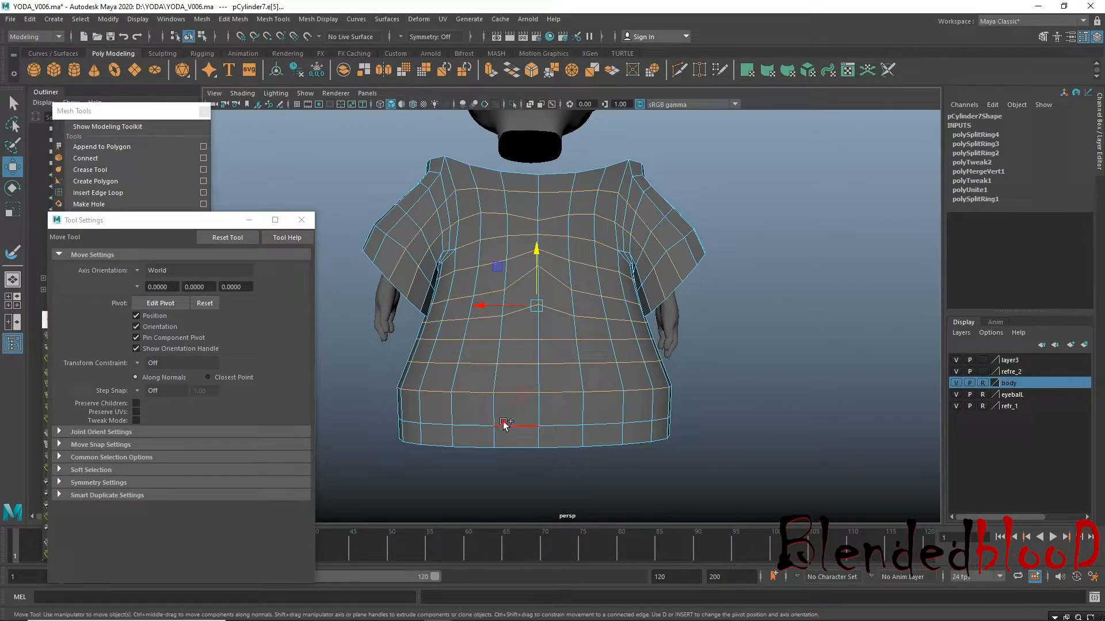
{"action": "left_click_drag", "start_coordinate": [141, 220], "coordinate": [285, 384]}
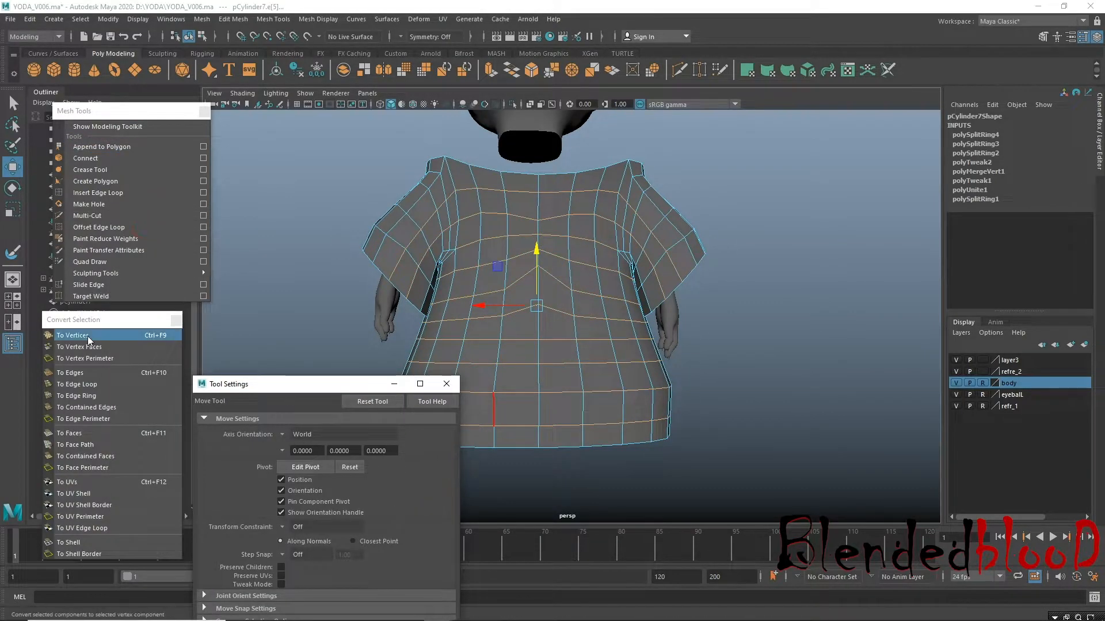
{"action": "left_click", "coordinate": [87, 336]}
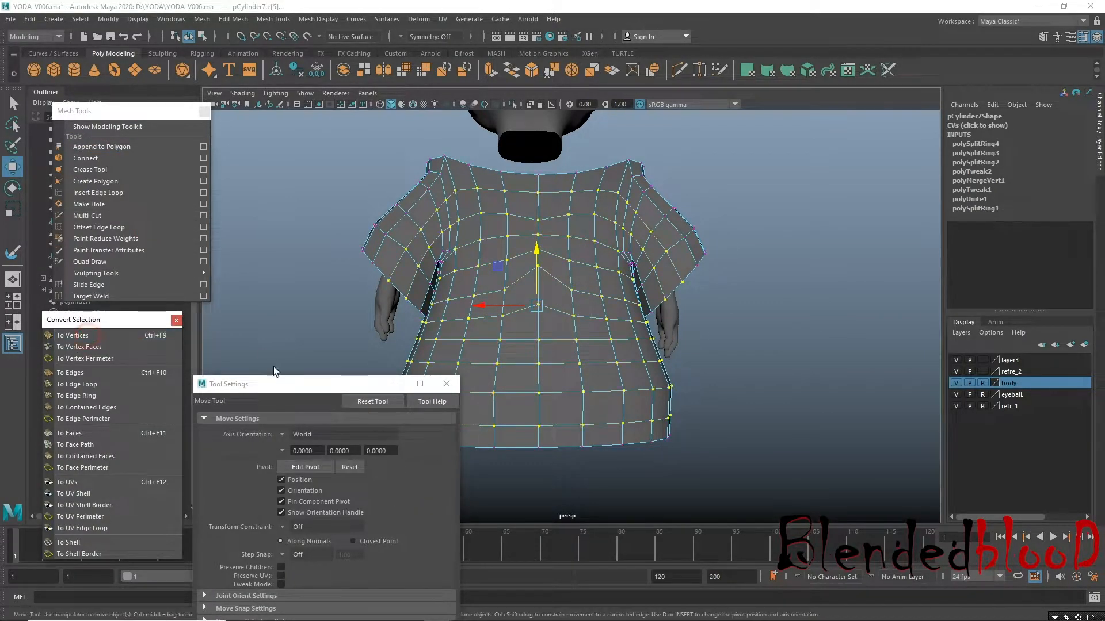
Relax the selected vertices across the coat's back using the Sculpt Geometry Tool with an upper brush radius of 2.545.
{"action": "left_click", "coordinate": [387, 19]}
{"action": "left_click", "coordinate": [497, 379]}
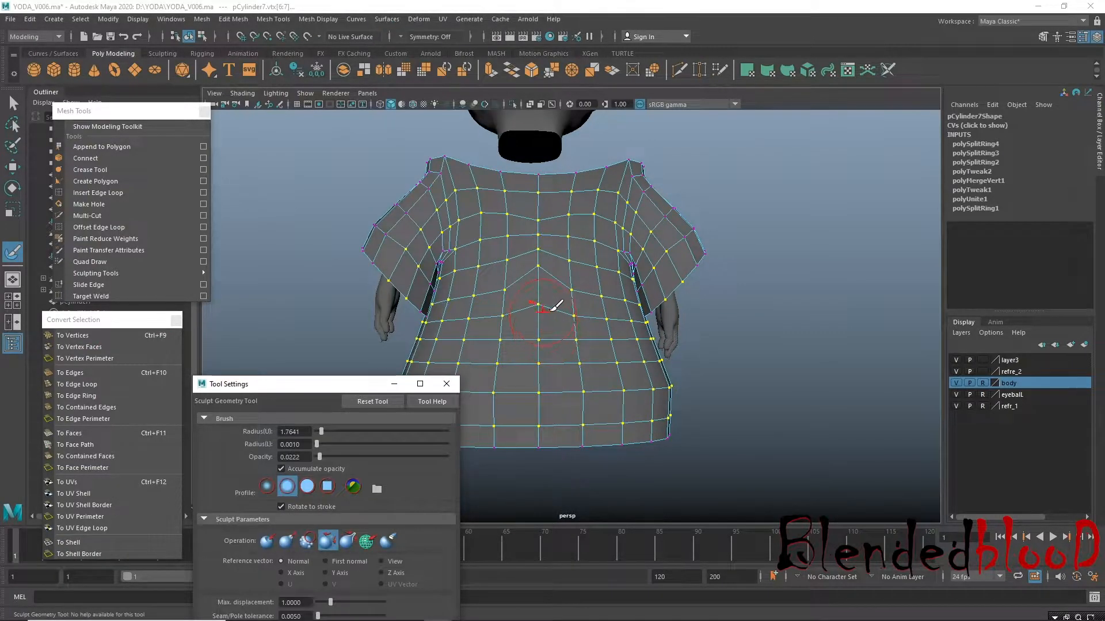
{"action": "middle_click_drag", "start_coordinate": [546, 314], "coordinate": [597, 313], "text": "alt"}
{"action": "left_click_drag", "start_coordinate": [589, 215], "coordinate": [597, 336]}
{"action": "left_click_drag", "start_coordinate": [590, 456], "coordinate": [576, 382]}
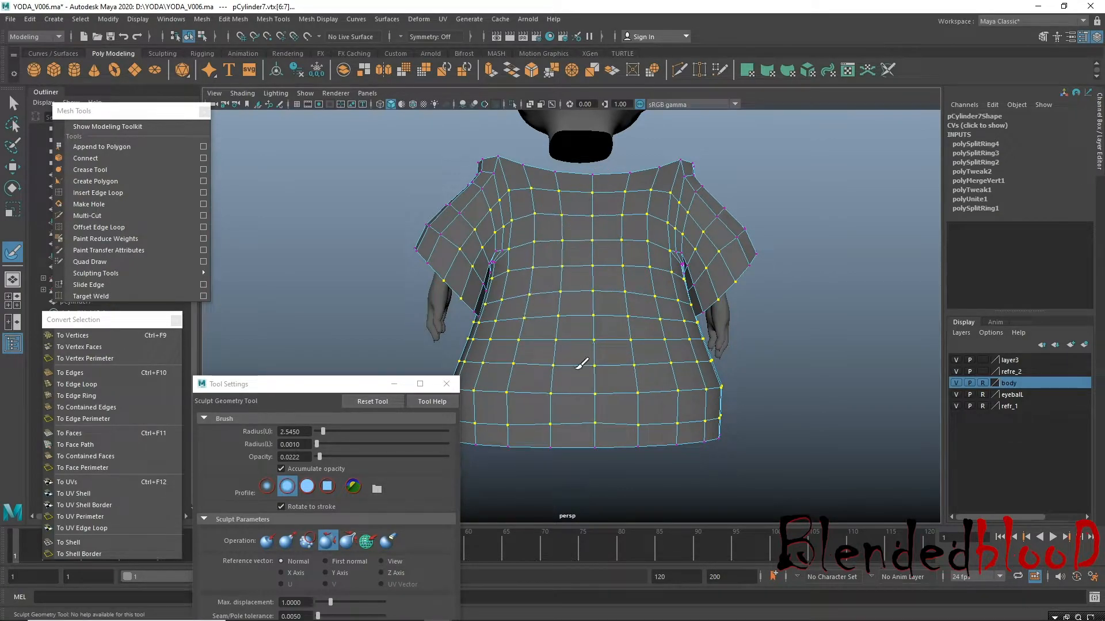
{"action": "left_click_drag", "start_coordinate": [550, 424], "coordinate": [537, 421]}
{"action": "mouse_move", "coordinate": [687, 402]}
{"action": "left_mouse_down"}
{"action": "mouse_move", "coordinate": [671, 461]}
{"action": "mouse_move", "coordinate": [636, 433]}
{"action": "mouse_move", "coordinate": [508, 415]}
{"action": "mouse_move", "coordinate": [639, 321]}
{"action": "mouse_move", "coordinate": [587, 334]}
{"action": "mouse_move", "coordinate": [592, 365]}
{"action": "left_mouse_up"}
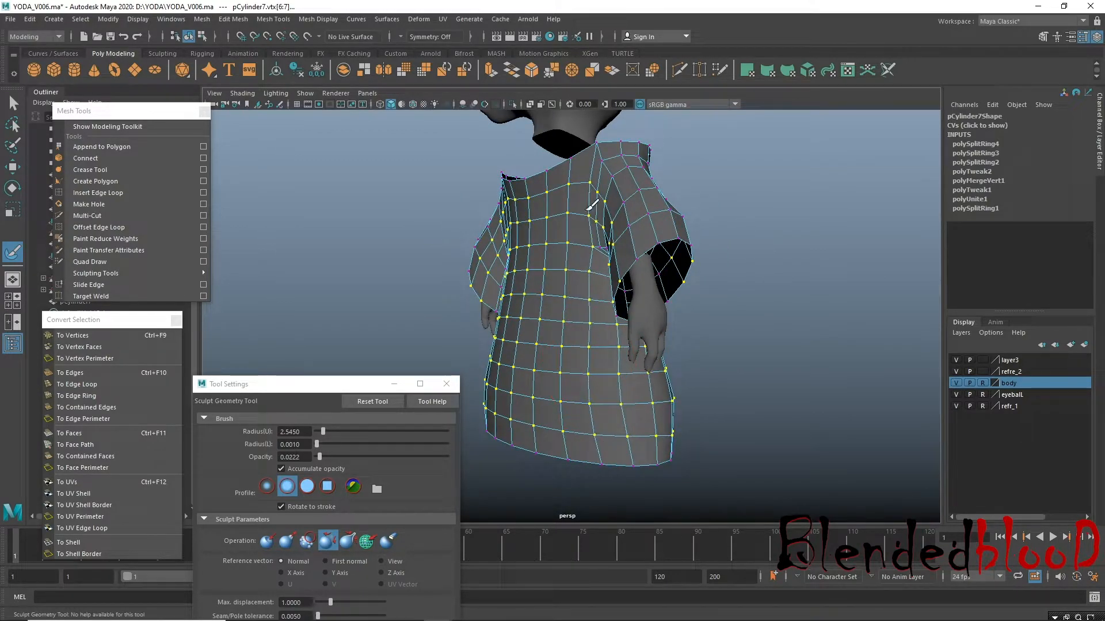
Even out the selected vertices along the coat's sides, front and lower skirt with the Sculpt Geometry Tool.
{"action": "left_click_drag", "start_coordinate": [714, 403], "coordinate": [472, 339], "text": "alt"}
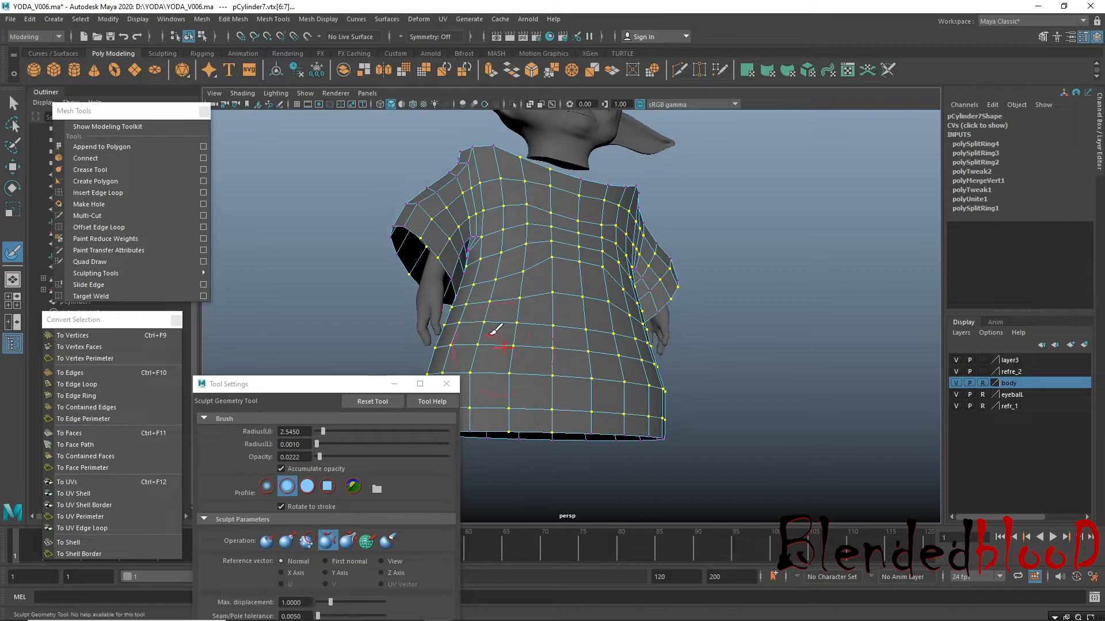
{"action": "left_click_drag", "start_coordinate": [598, 265], "coordinate": [530, 322], "text": "alt"}
{"action": "middle_click_drag", "start_coordinate": [592, 373], "coordinate": [679, 361], "text": "alt"}
{"action": "left_click_drag", "start_coordinate": [550, 350], "coordinate": [799, 394], "text": "alt"}
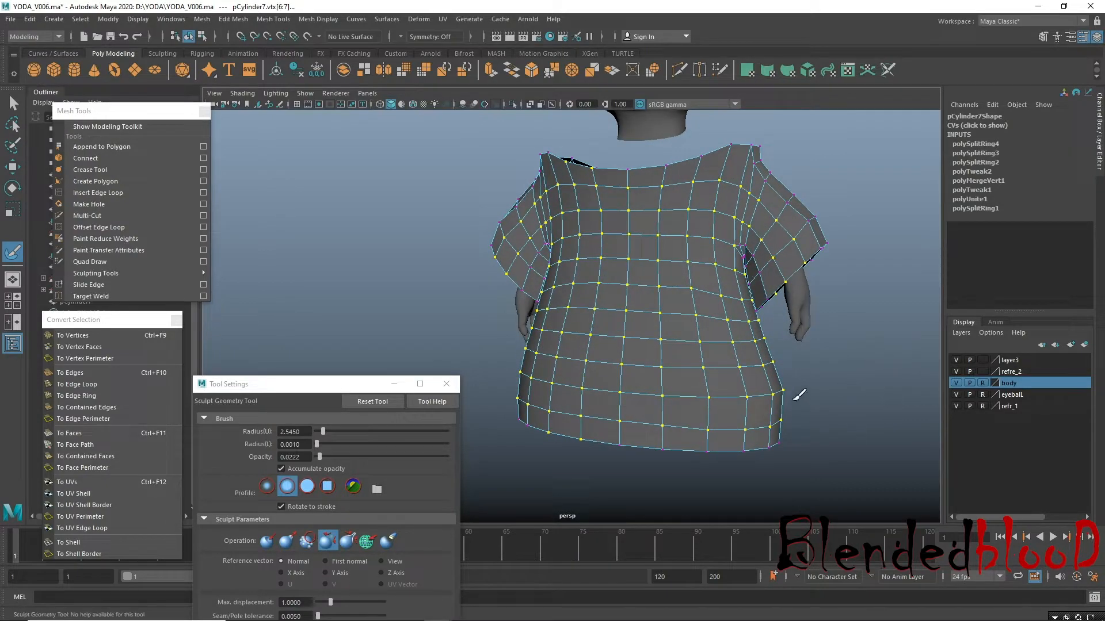
{"action": "left_click_drag", "start_coordinate": [696, 374], "coordinate": [660, 386], "text": "alt"}
{"action": "middle_click_drag", "start_coordinate": [658, 345], "coordinate": [617, 354], "text": "alt"}
{"action": "mouse_move", "coordinate": [624, 314]}
{"action": "left_mouse_down"}
{"action": "mouse_move", "coordinate": [629, 348]}
{"action": "mouse_move", "coordinate": [623, 299]}
{"action": "left_mouse_up"}
{"action": "left_click_drag", "start_coordinate": [662, 435], "coordinate": [514, 430], "text": "alt"}
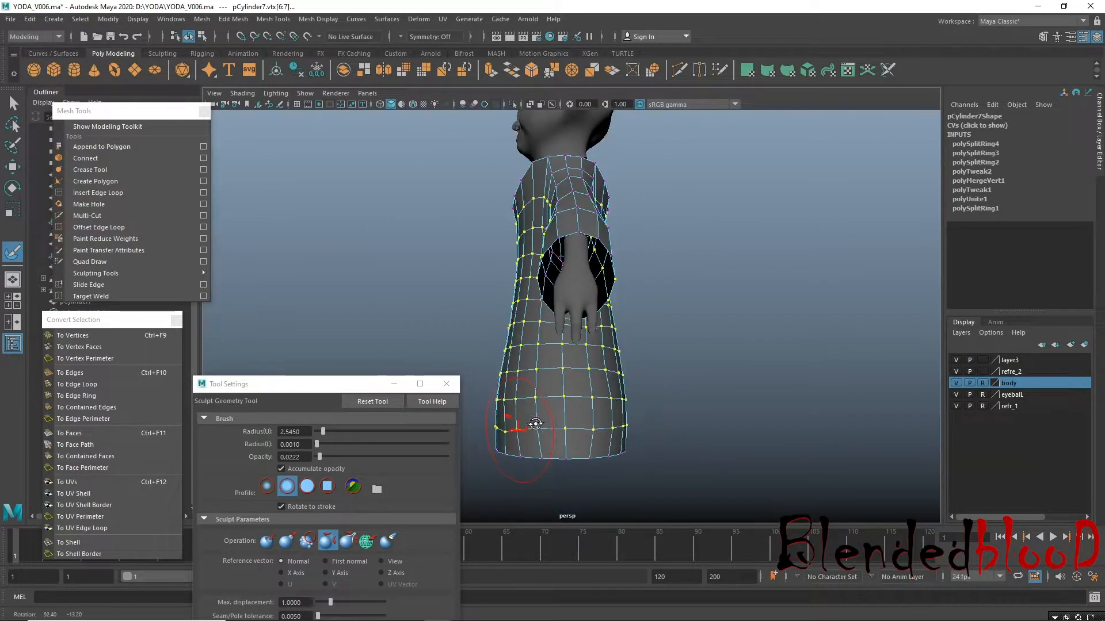
{"action": "left_click_drag", "start_coordinate": [620, 318], "coordinate": [578, 384], "text": "alt"}
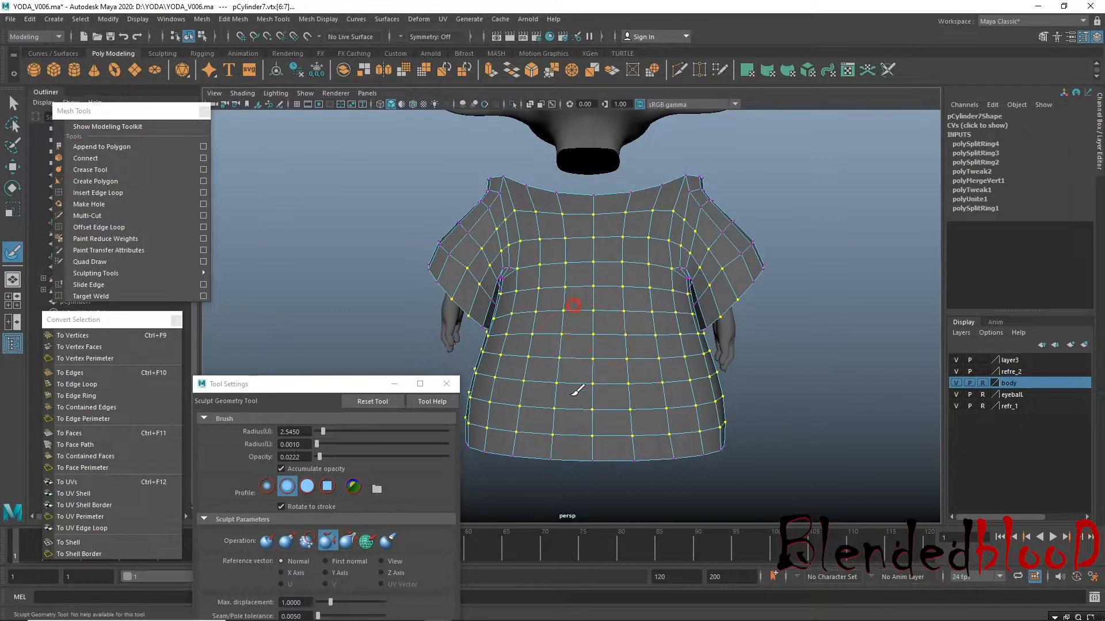
{"action": "left_click_drag", "start_coordinate": [706, 347], "coordinate": [541, 325], "text": "alt"}
Leave the sculpt tool, return to object mode, close the tool settings and select the whole coat.
{"action": "key", "text": "e"}
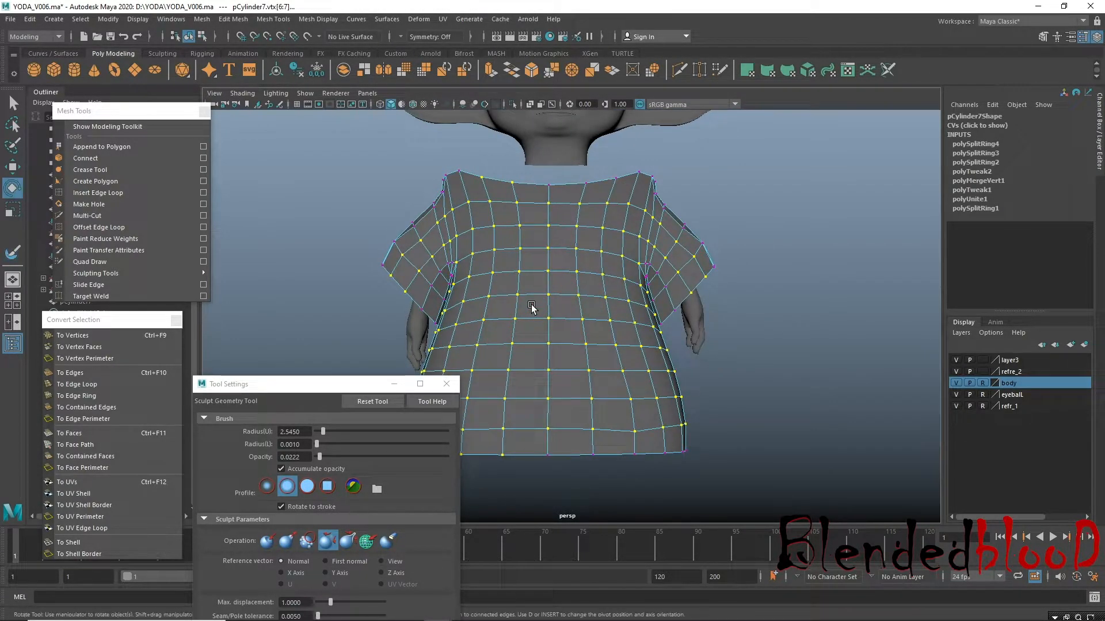
{"action": "key", "text": "w"}
{"action": "right_click_drag", "start_coordinate": [588, 231], "coordinate": [575, 249]}
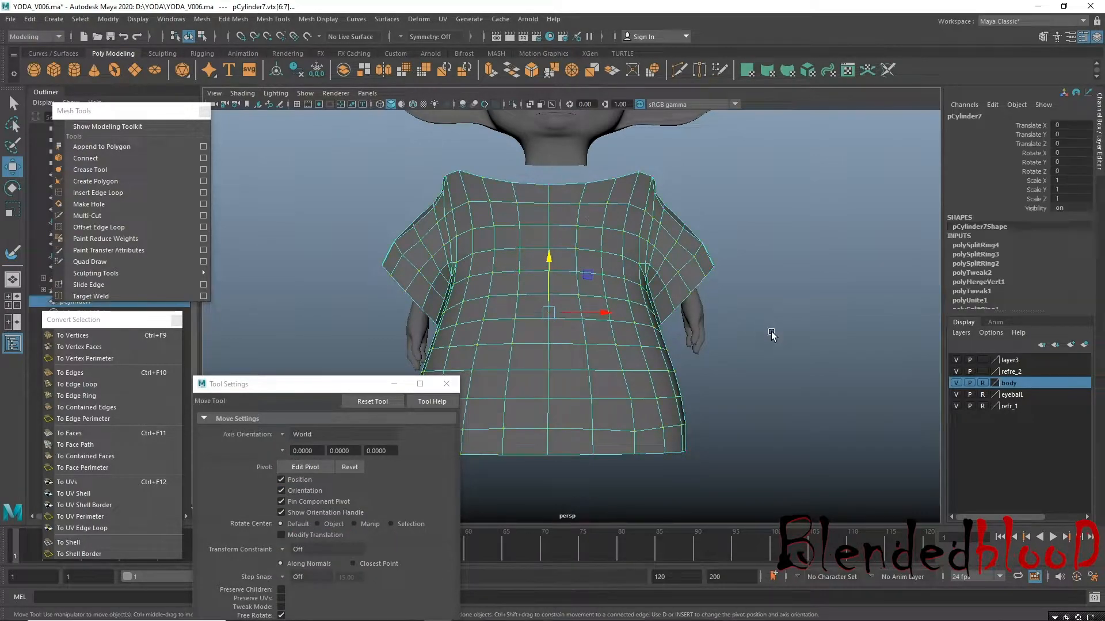
{"action": "left_click", "coordinate": [450, 384]}
{"action": "left_click", "coordinate": [327, 223]}
{"action": "left_click", "coordinate": [500, 245]}
Delete all construction history in the scene and on the selected coat.
{"action": "left_click", "coordinate": [35, 21]}
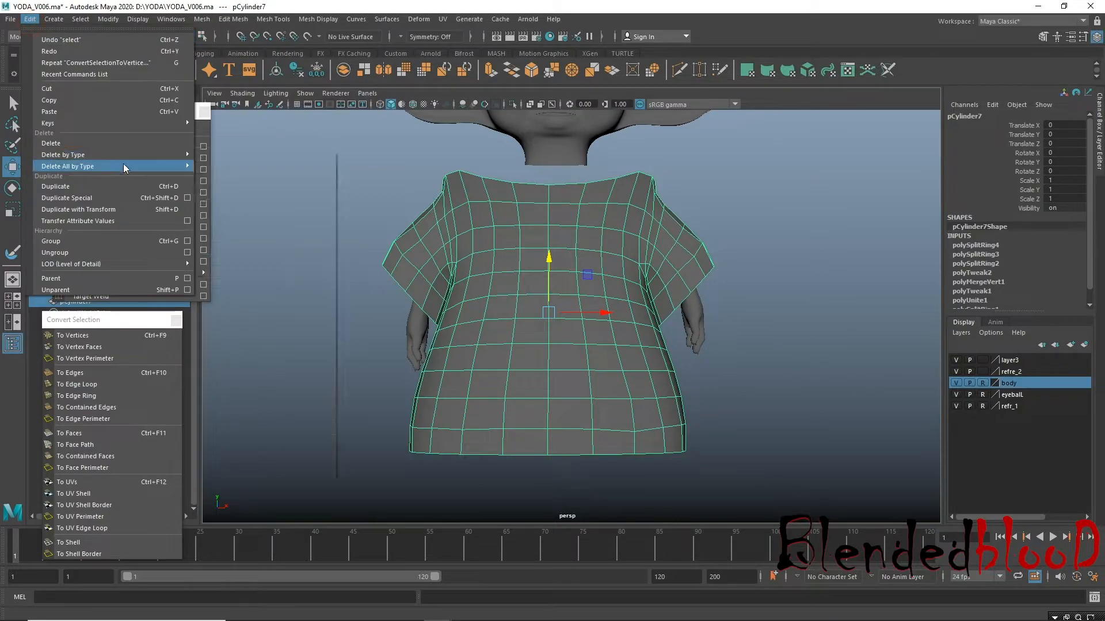
{"action": "mouse_move", "coordinate": [123, 163]}
{"action": "left_click", "coordinate": [251, 168]}
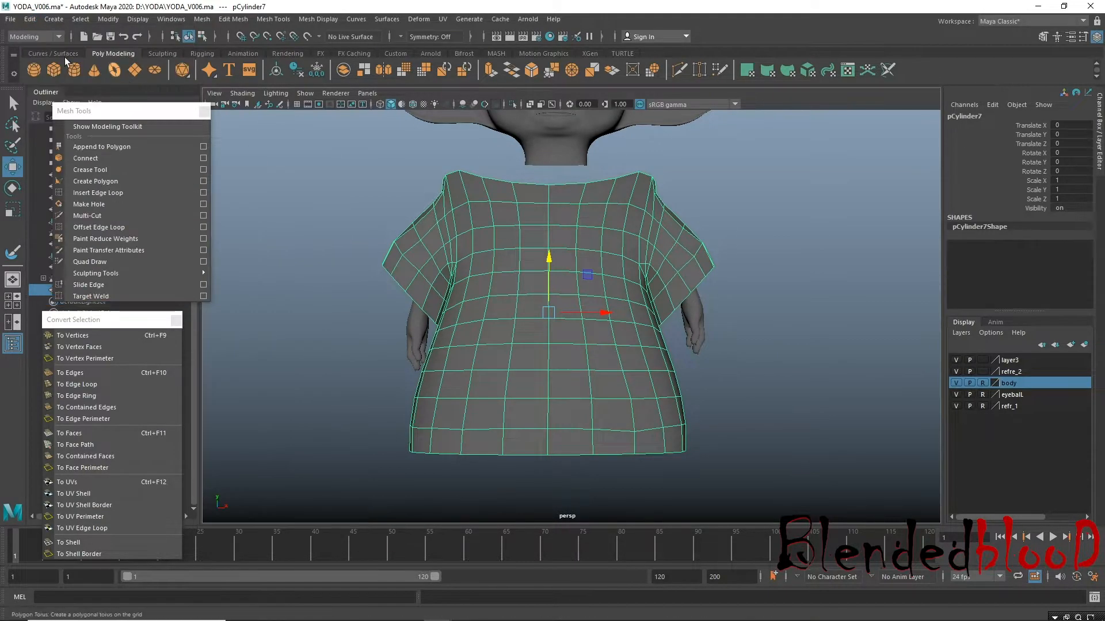
{"action": "left_click", "coordinate": [25, 20]}
{"action": "mouse_move", "coordinate": [121, 153]}
{"action": "left_click", "coordinate": [187, 153]}
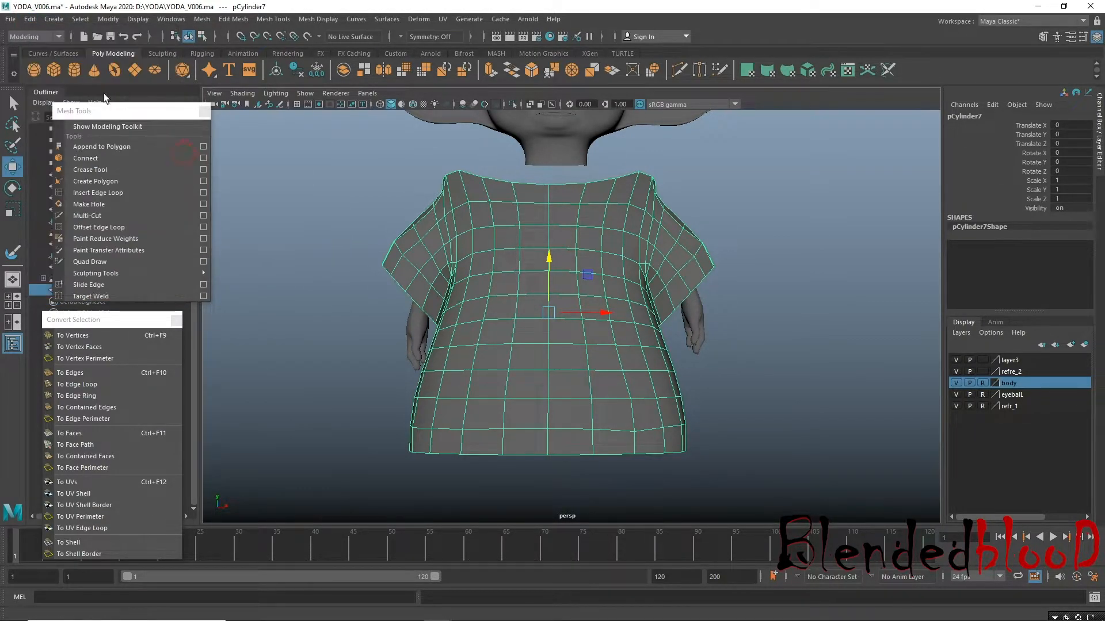
Save the scene as YODA_V006.ma, replacing the existing file.
{"action": "left_click", "coordinate": [10, 19]}
{"action": "left_click", "coordinate": [40, 64]}
{"action": "double_click", "coordinate": [141, 189]}
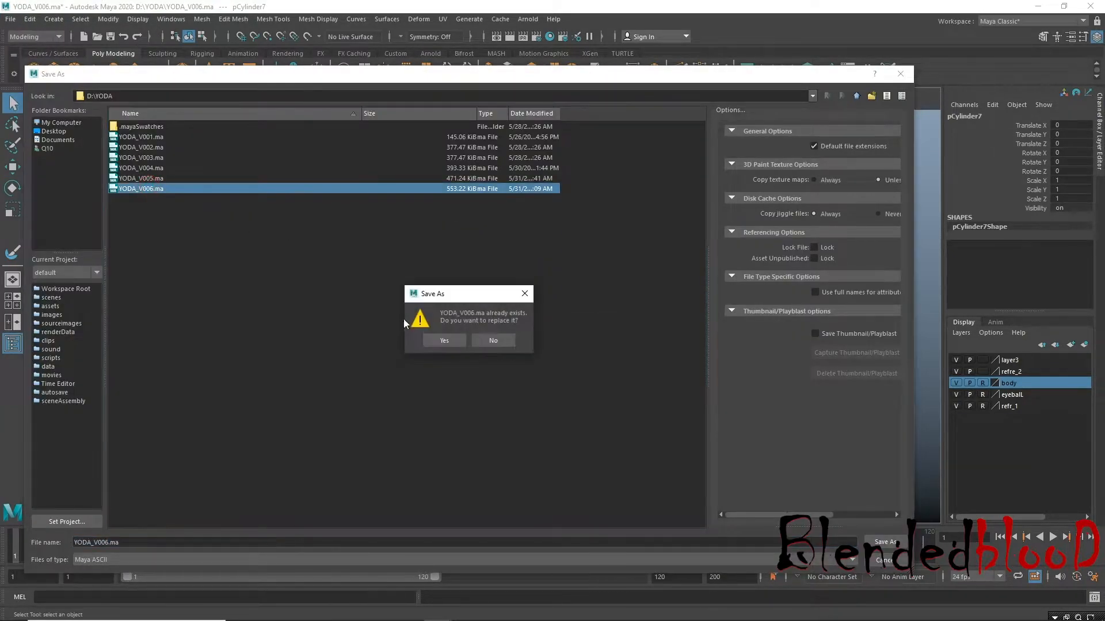
{"action": "left_click", "coordinate": [444, 341]}
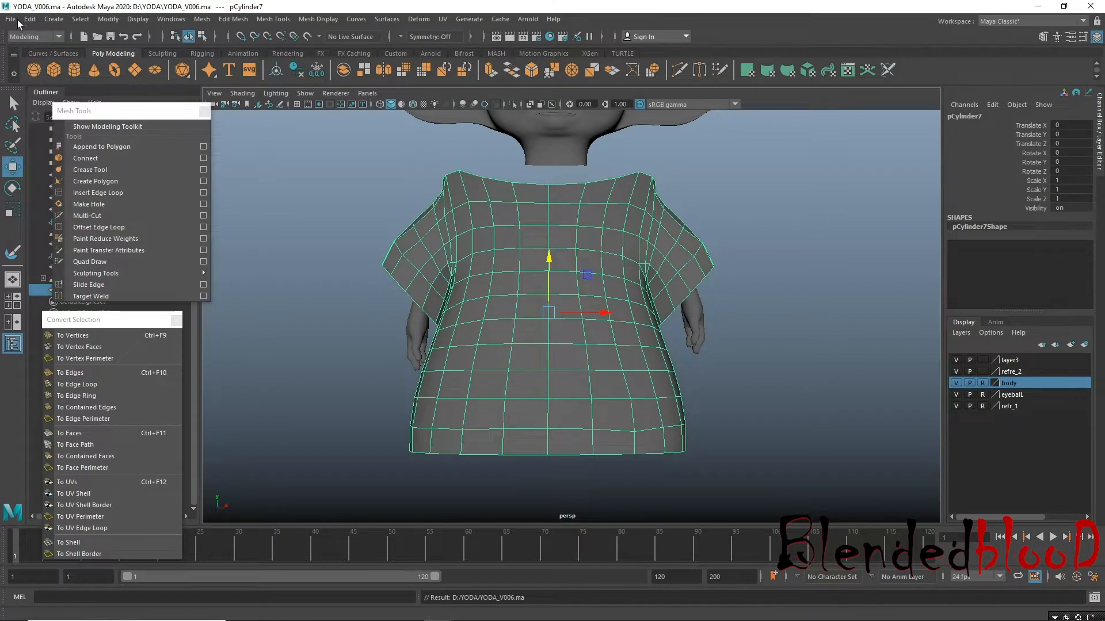
Save the scene again as YODA_V005.ma, overwriting that earlier version.
{"action": "left_click", "coordinate": [17, 19]}
{"action": "left_click", "coordinate": [67, 74]}
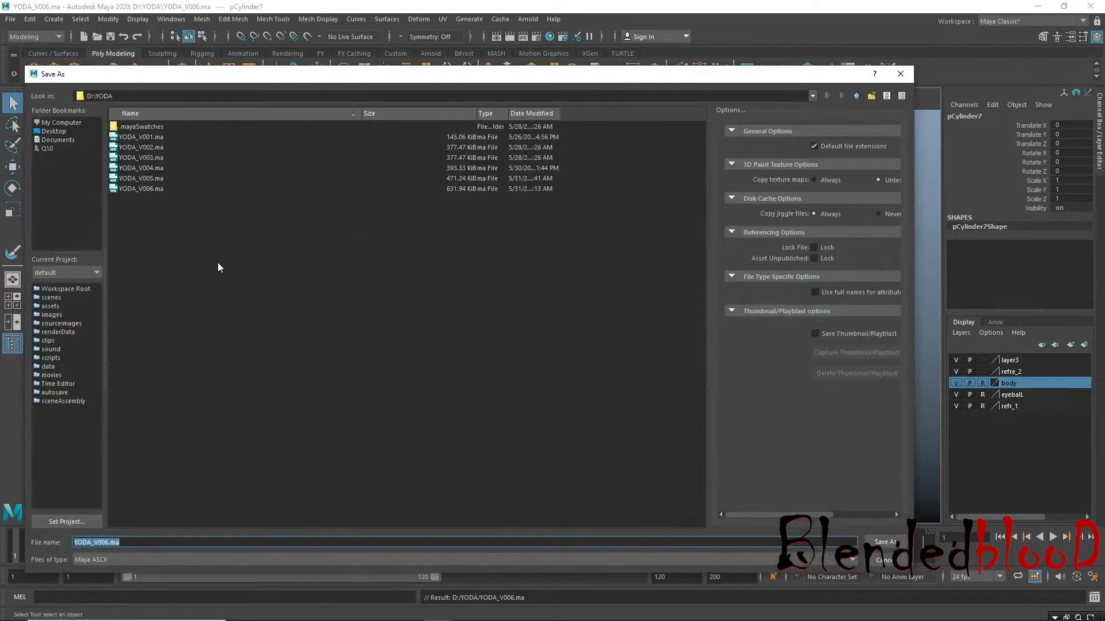
{"action": "double_click", "coordinate": [141, 179]}
{"action": "left_click", "coordinate": [439, 341]}
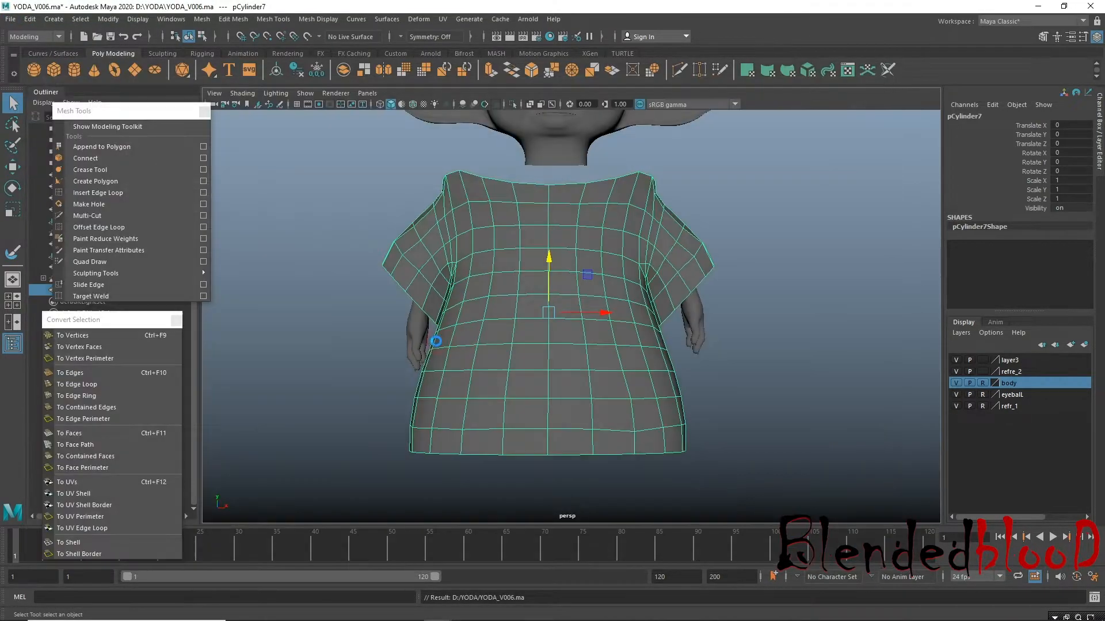
Examine the selected coat in the front view, comparing its sleeves and outline with the reference image.
{"action": "left_click", "coordinate": [366, 364]}
{"action": "middle_click_drag", "start_coordinate": [478, 360], "coordinate": [427, 349], "text": "alt"}
{"action": "left_click", "coordinate": [426, 317]}
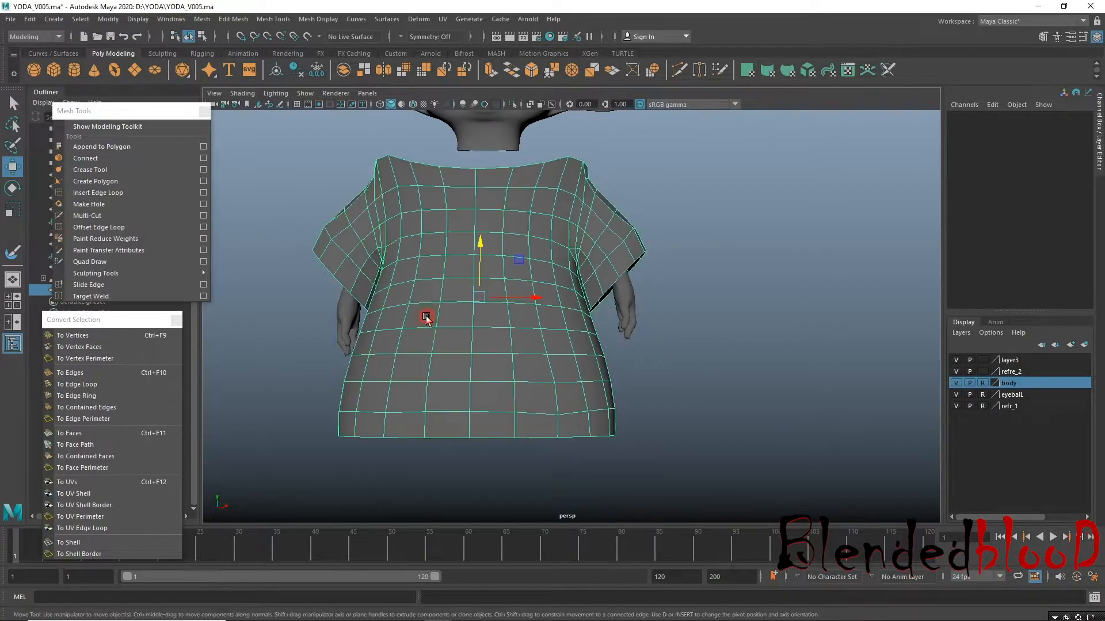
{"action": "key", "text": "space"}
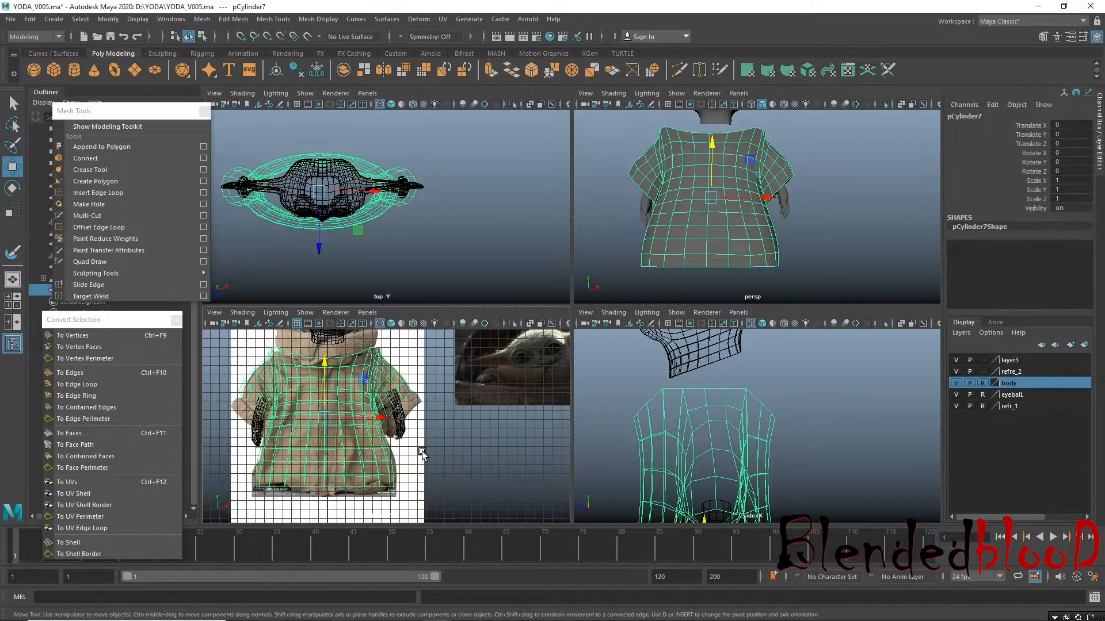
{"action": "key", "text": "space"}
{"action": "middle_click_drag", "start_coordinate": [467, 367], "coordinate": [332, 413], "text": "alt"}
{"action": "right_click_drag", "start_coordinate": [364, 390], "coordinate": [438, 391], "text": "alt"}
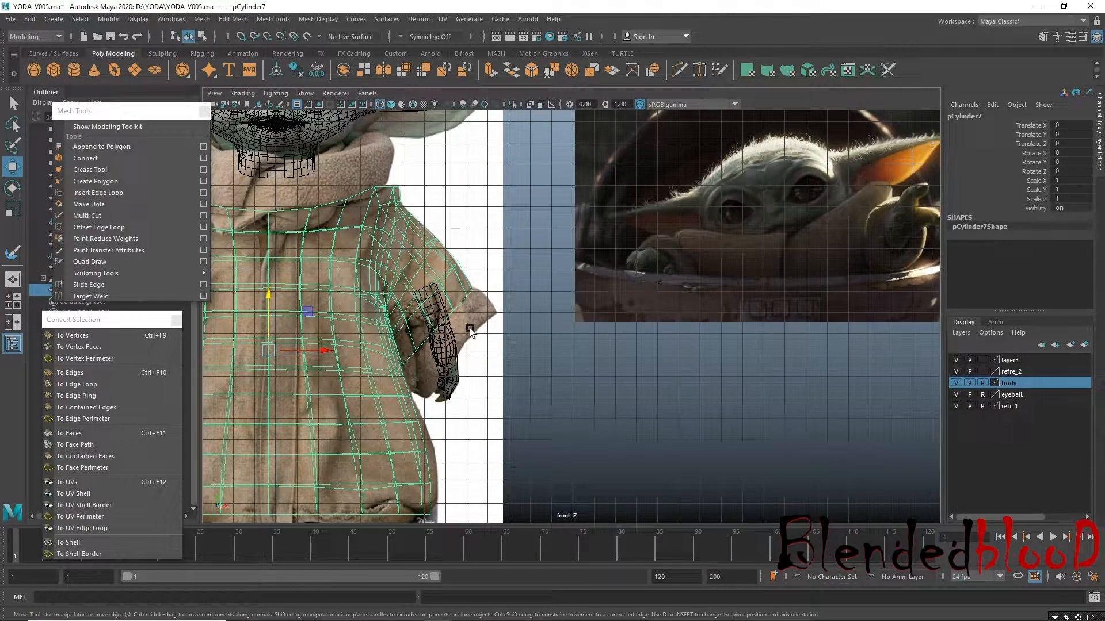
{"action": "right_click_drag", "start_coordinate": [464, 338], "coordinate": [496, 385], "text": "alt"}
{"action": "middle_click_drag", "start_coordinate": [434, 342], "coordinate": [456, 341], "text": "alt"}
{"action": "right_click_drag", "start_coordinate": [454, 311], "coordinate": [455, 361], "text": "alt"}
{"action": "right_click_drag", "start_coordinate": [418, 259], "coordinate": [464, 247]}
{"action": "right_click_drag", "start_coordinate": [483, 305], "coordinate": [288, 244], "text": "alt"}
{"action": "right_click_drag", "start_coordinate": [557, 378], "coordinate": [363, 308], "text": "alt"}
{"action": "mouse_move", "coordinate": [638, 381]}
{"action": "right_mouse_down", "text": "alt"}
{"action": "mouse_move", "coordinate": [448, 289]}
{"action": "mouse_move", "coordinate": [447, 330]}
{"action": "right_mouse_up", "text": "alt"}
Duplicate the coat and move the copy about 24.93 units along X, clear of the original.
{"action": "key", "text": "ctrl+d"}
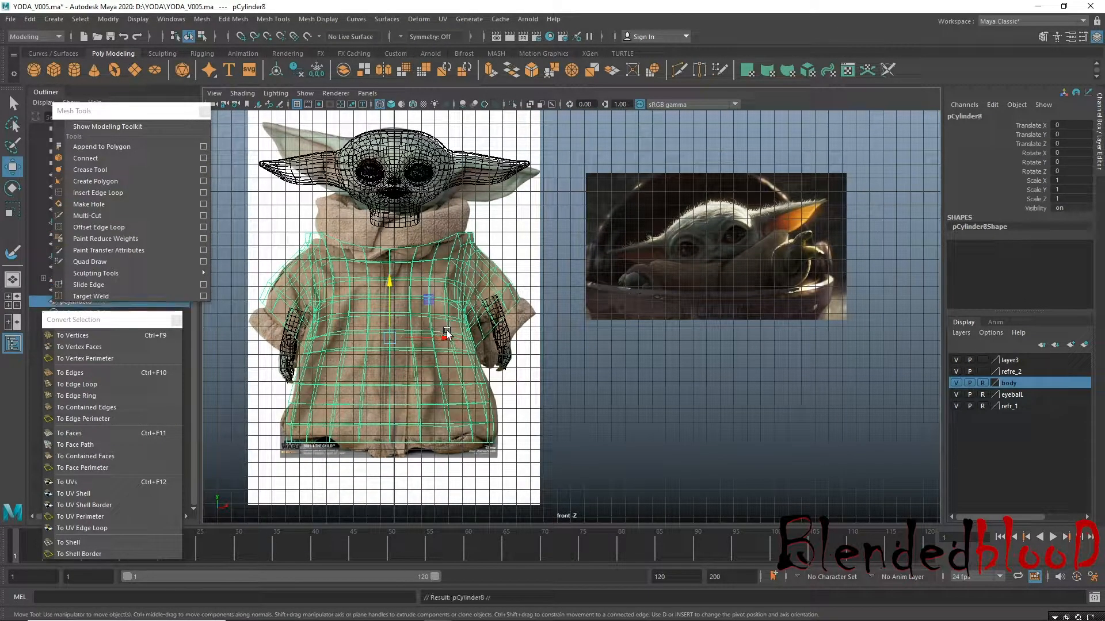
{"action": "left_click_drag", "start_coordinate": [443, 335], "coordinate": [777, 380]}
{"action": "middle_click_drag", "start_coordinate": [623, 382], "coordinate": [284, 394], "text": "alt"}
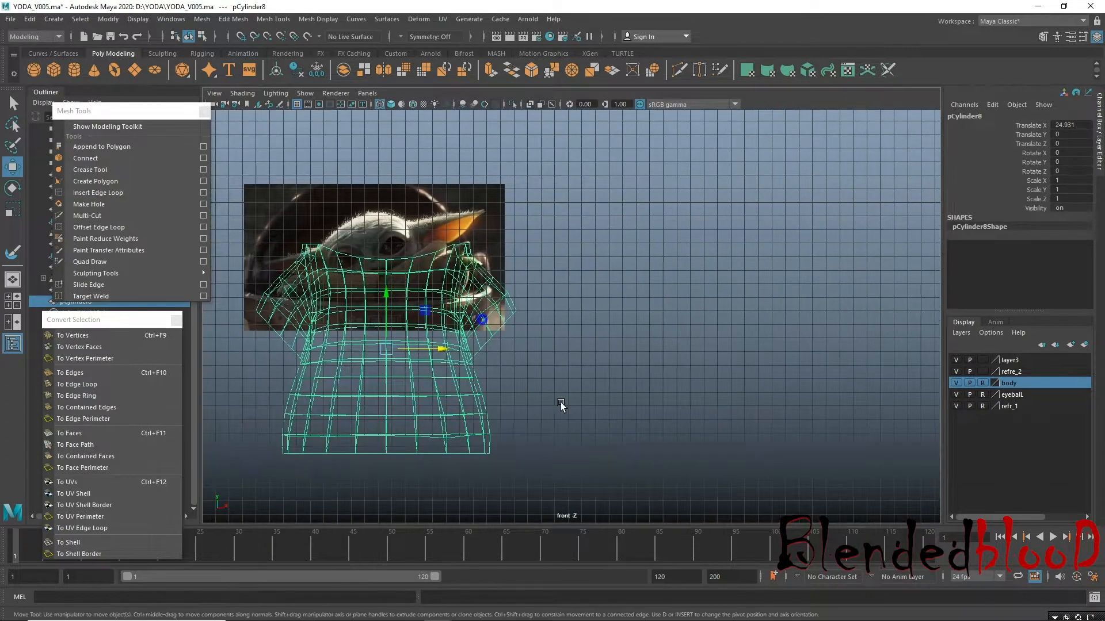
Select the face loop at the copied coat's outer sleeve end and extract it as a separate piece.
{"action": "right_click_drag", "start_coordinate": [561, 402], "coordinate": [685, 414], "text": "alt"}
{"action": "right_click_drag", "start_coordinate": [476, 301], "coordinate": [473, 518]}
{"action": "left_click", "coordinate": [456, 328]}
{"action": "double_click", "coordinate": [456, 327], "text": "shift"}
{"action": "right_click_drag", "start_coordinate": [459, 294], "coordinate": [562, 226]}
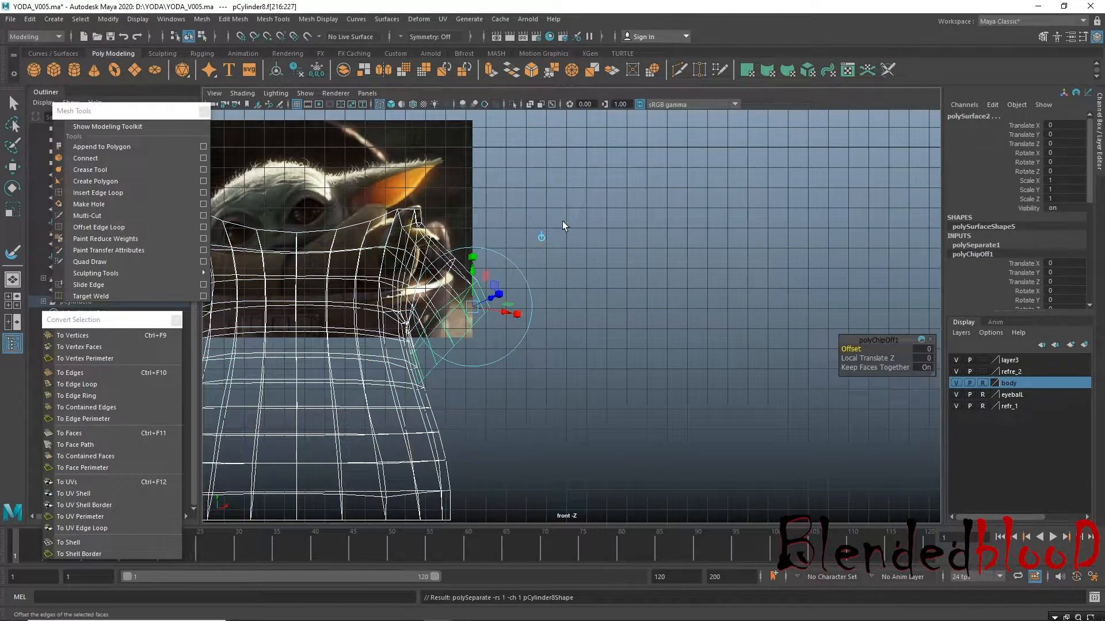
Delete the rest of the copied coat, keep only the extracted sleeve-end strip, and select it for moving.
{"action": "key", "text": "q"}
{"action": "left_click", "coordinate": [583, 261]}
{"action": "left_click", "coordinate": [403, 279]}
{"action": "left_click", "coordinate": [446, 288]}
{"action": "left_click", "coordinate": [486, 310]}
{"action": "key", "text": "w"}
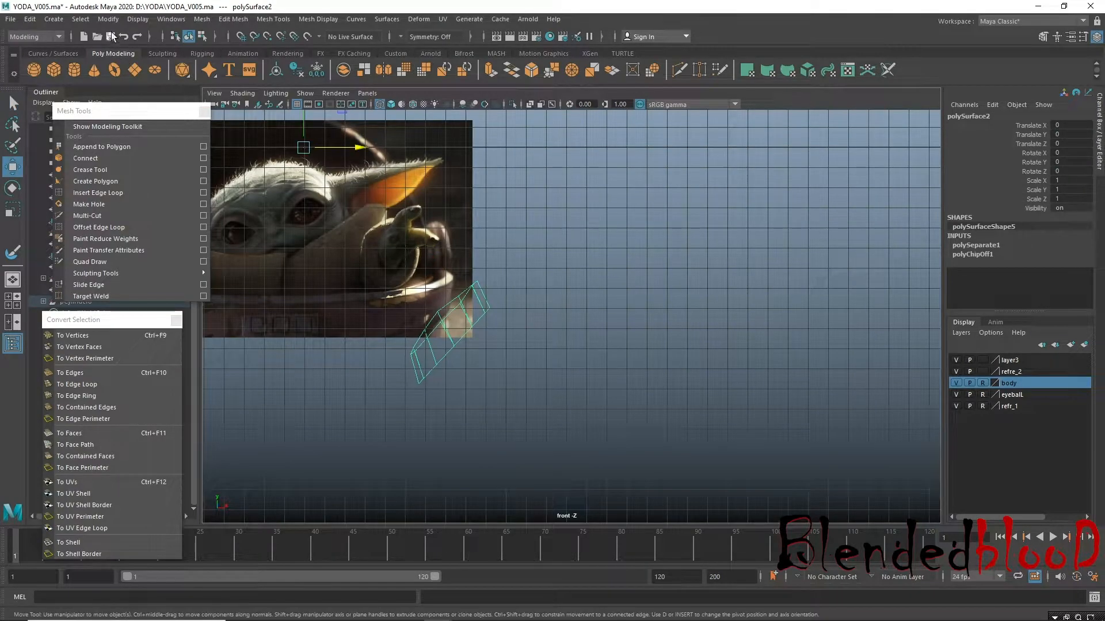
Center the pivot on the extracted sleeve-end strip and return to the four-view layout.
{"action": "left_click", "coordinate": [108, 19]}
{"action": "left_click", "coordinate": [154, 101]}
{"action": "middle_click_drag", "start_coordinate": [510, 321], "coordinate": [552, 322], "text": "alt"}
{"action": "scroll", "coordinate": [544, 420], "scroll_direction": "up", "scroll_amount": 5}
{"action": "scroll", "coordinate": [524, 399], "scroll_direction": "up", "scroll_amount": 2}
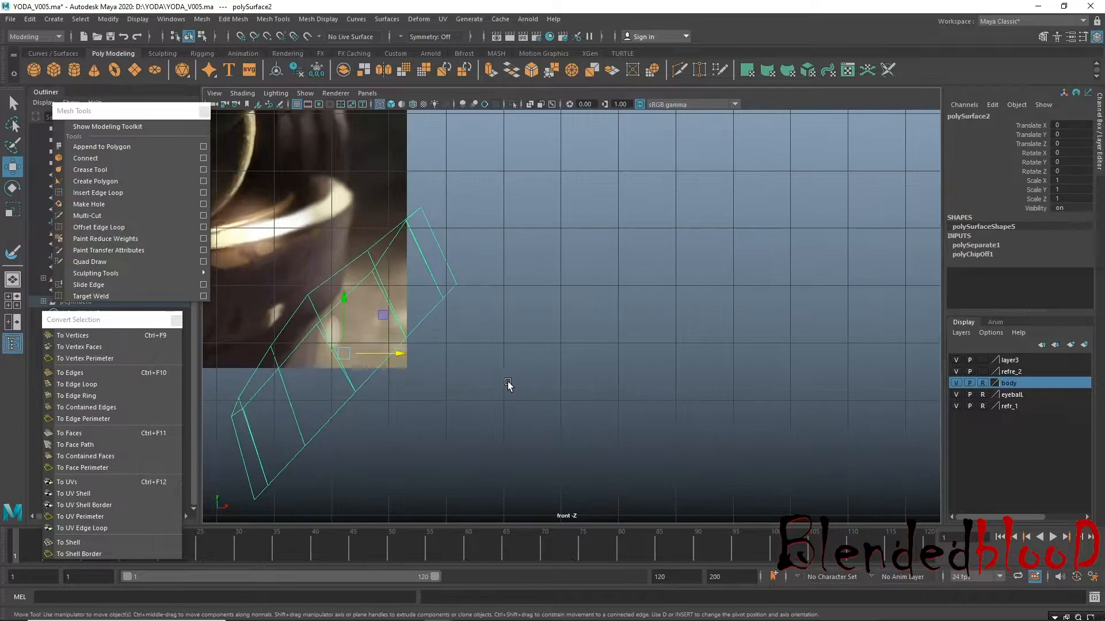
{"action": "middle_click_drag", "start_coordinate": [510, 385], "coordinate": [662, 385], "text": "alt"}
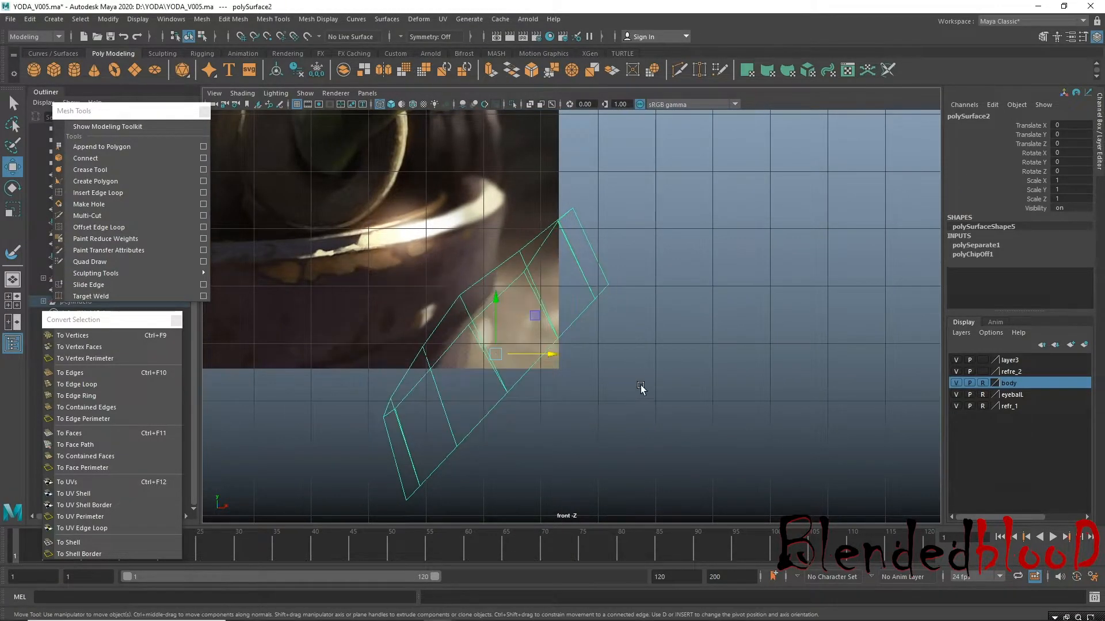
{"action": "key", "text": "space"}
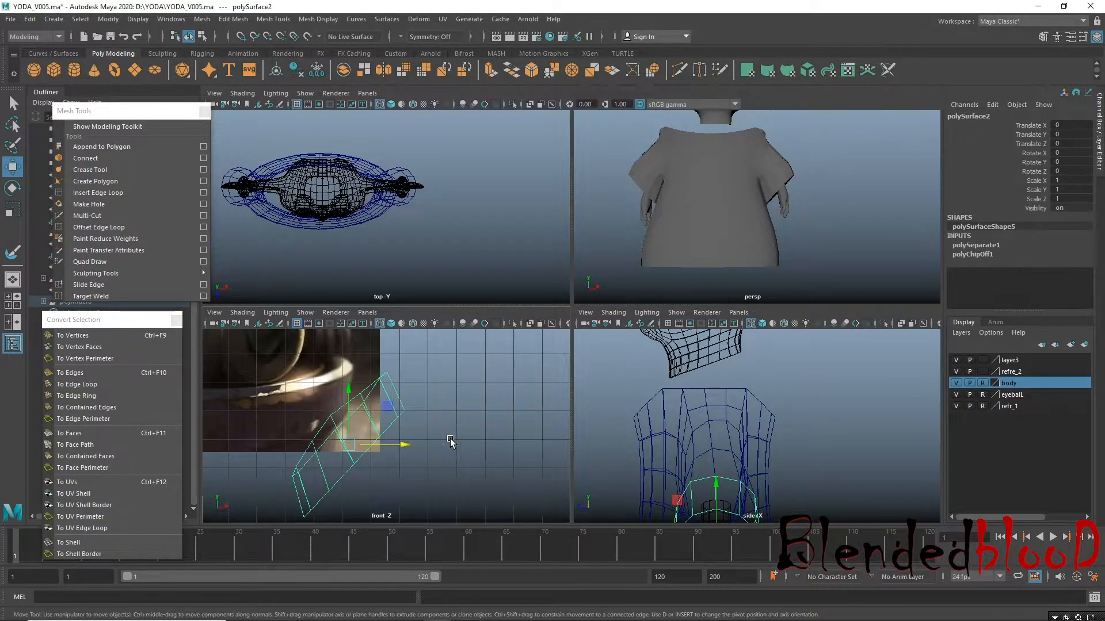
Select the extracted sleeve-end strip and move it back along X onto the original coat's sleeve end, about Translate X -24.9.
{"action": "key", "text": "space"}
{"action": "scroll", "coordinate": [446, 377], "scroll_direction": "down", "scroll_amount": 2}
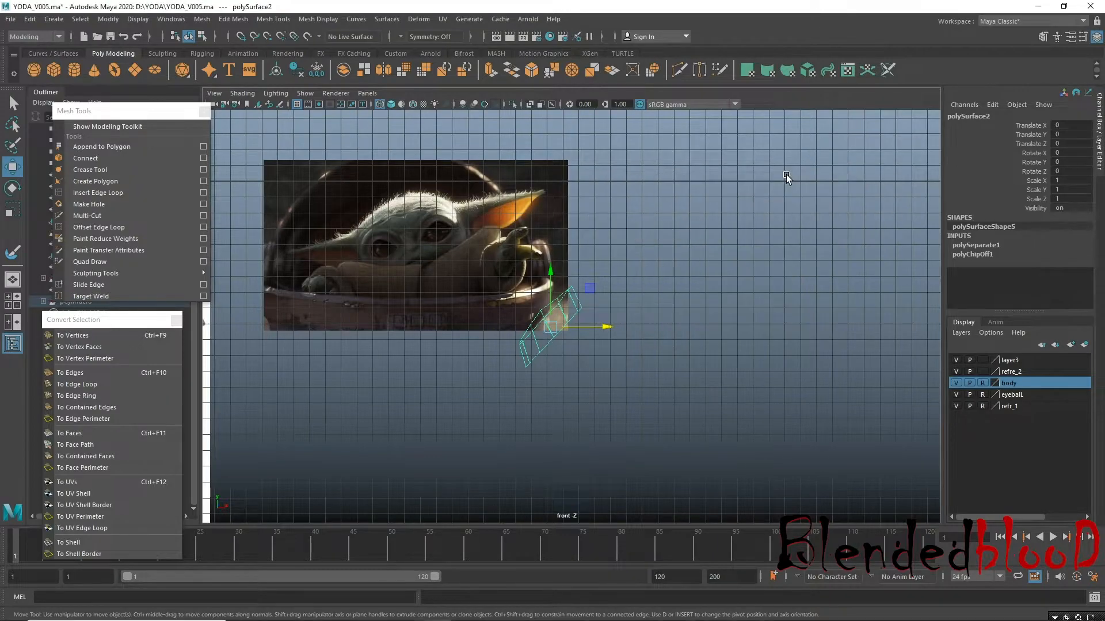
{"action": "key", "text": "space"}
{"action": "key", "text": "space"}
{"action": "middle_click_drag", "start_coordinate": [651, 276], "coordinate": [564, 340], "text": "alt"}
{"action": "scroll", "coordinate": [564, 340], "scroll_direction": "down", "scroll_amount": 2}
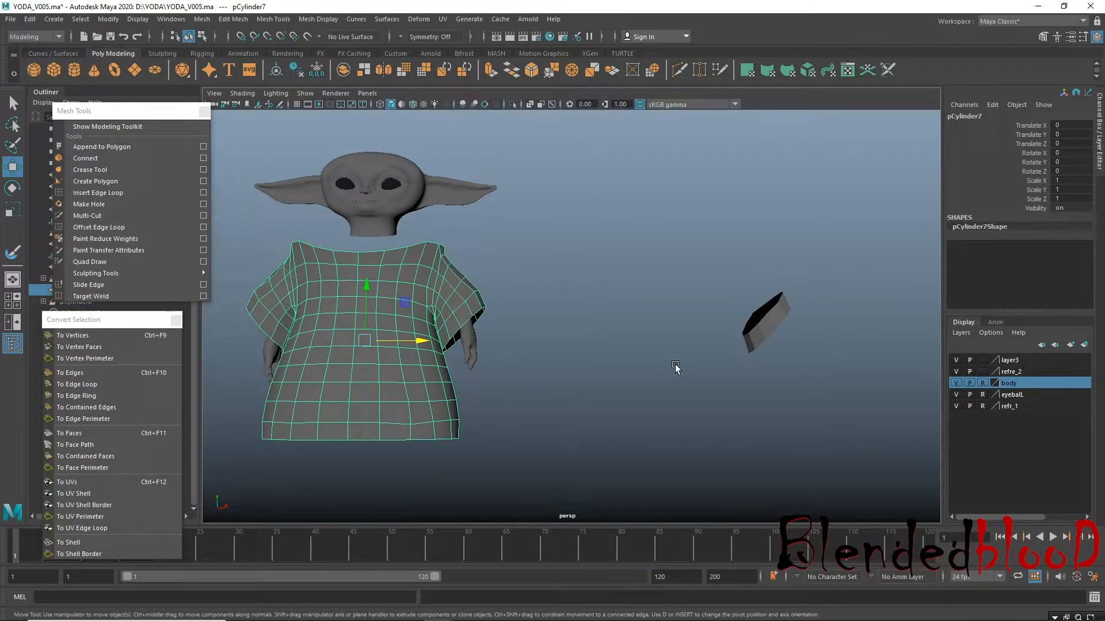
{"action": "left_click", "coordinate": [766, 322]}
{"action": "left_click_drag", "start_coordinate": [816, 321], "coordinate": [523, 385]}
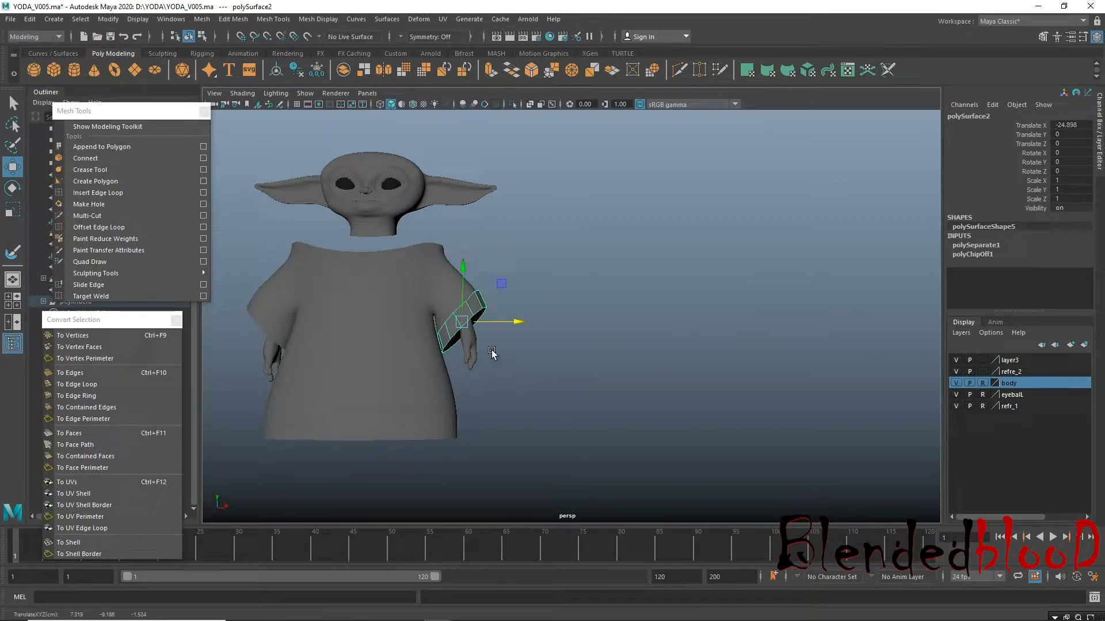
{"action": "scroll", "coordinate": [466, 360], "scroll_direction": "up", "scroll_amount": 5}
Shift the strip outward and down in the front view to match the reference cuff, about Translate X -23.92 and Y -0.99.
{"action": "key", "text": "space"}
{"action": "key", "text": "space"}
{"action": "key", "text": "f"}
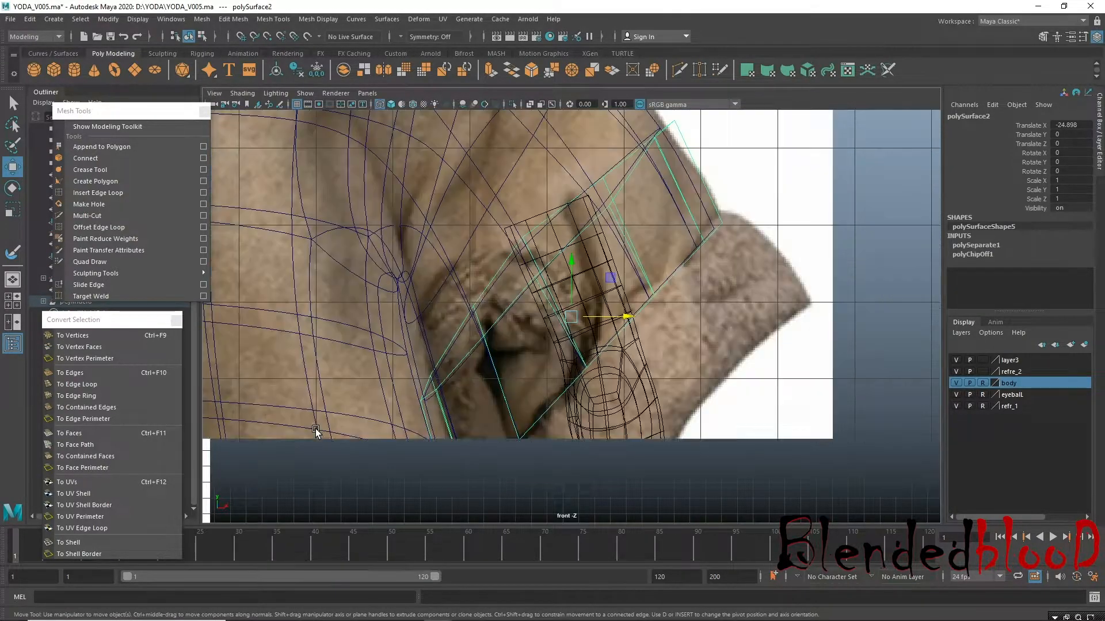
{"action": "mouse_move", "coordinate": [525, 390]}
{"action": "right_mouse_down", "text": "alt"}
{"action": "mouse_move", "coordinate": [506, 412]}
{"action": "mouse_move", "coordinate": [514, 407]}
{"action": "right_mouse_up", "text": "alt"}
{"action": "middle_click_drag", "start_coordinate": [638, 337], "coordinate": [545, 322], "text": "alt"}
{"action": "left_click_drag", "start_coordinate": [456, 298], "coordinate": [522, 359]}
{"action": "key", "text": "r"}
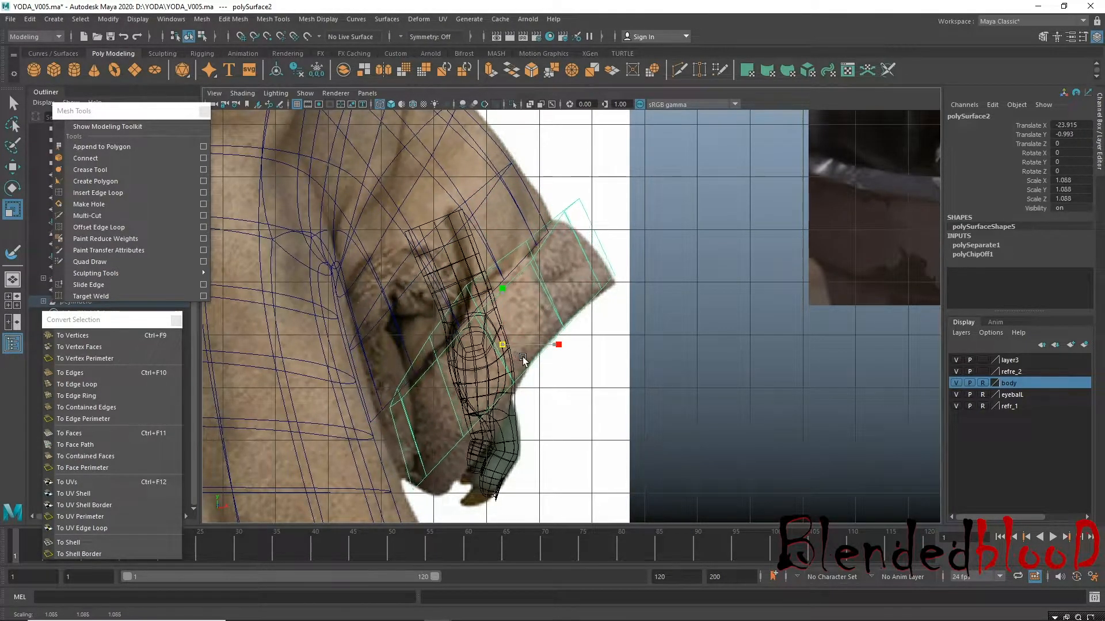
{"action": "key", "text": "ctrl+z"}
{"action": "key", "text": "w"}
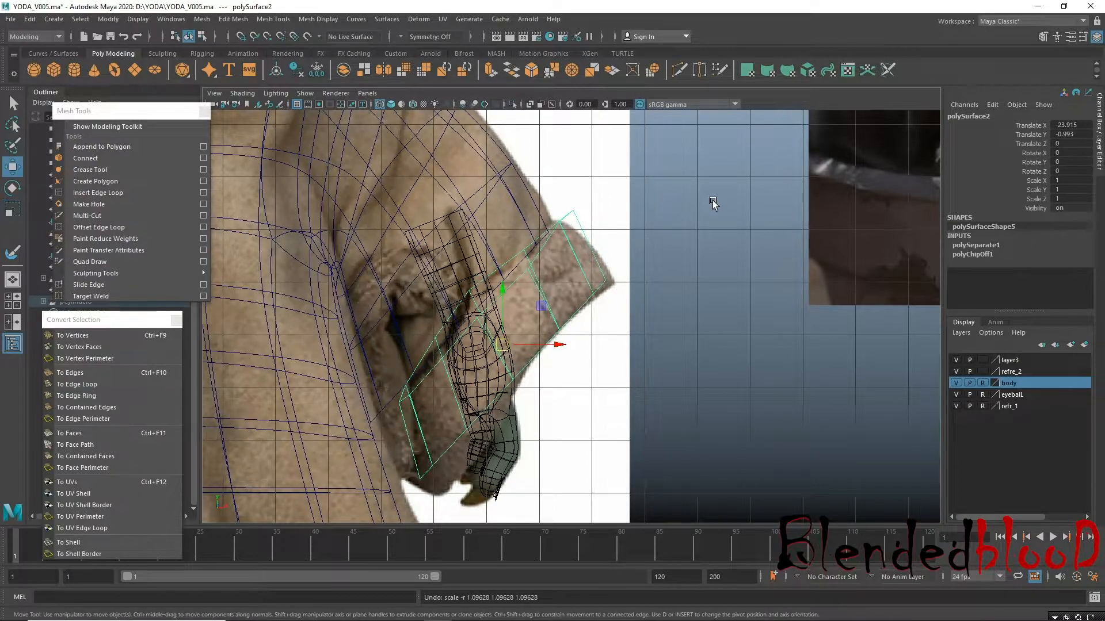
Refine the strip's fit around the sleeve end in perspective, moving it to about Translate X -24.38 and Y -1.34.
{"action": "key", "text": "space"}
{"action": "key", "text": "space"}
{"action": "key", "text": "f"}
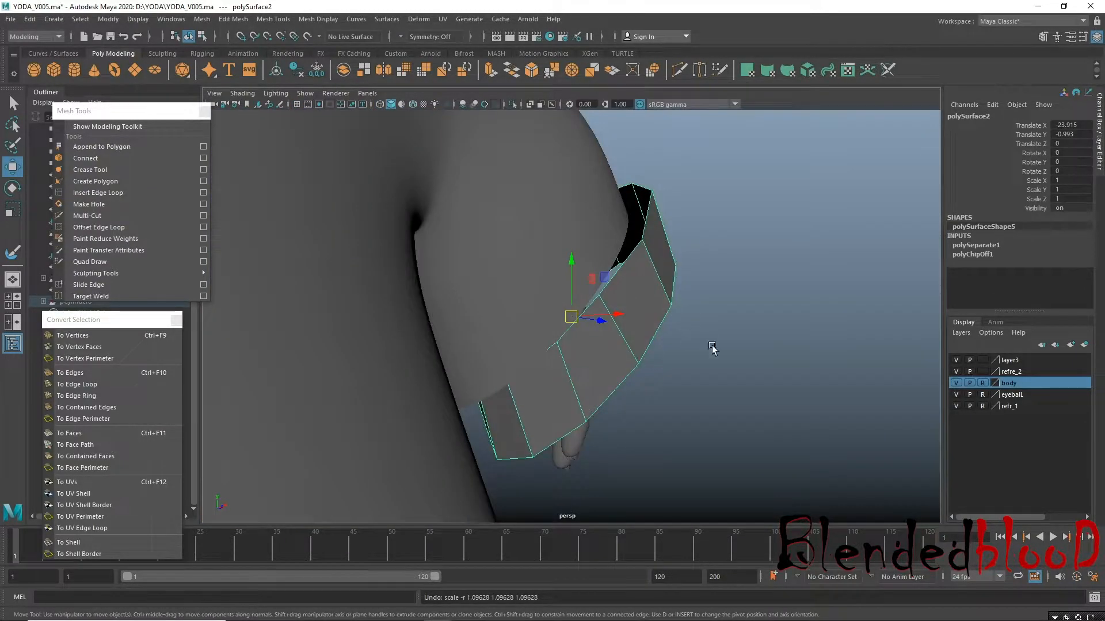
{"action": "left_click_drag", "start_coordinate": [712, 347], "coordinate": [631, 372], "text": "alt"}
{"action": "right_click_drag", "start_coordinate": [667, 366], "coordinate": [551, 393], "text": "alt"}
{"action": "left_click_drag", "start_coordinate": [552, 394], "coordinate": [567, 386], "text": "alt"}
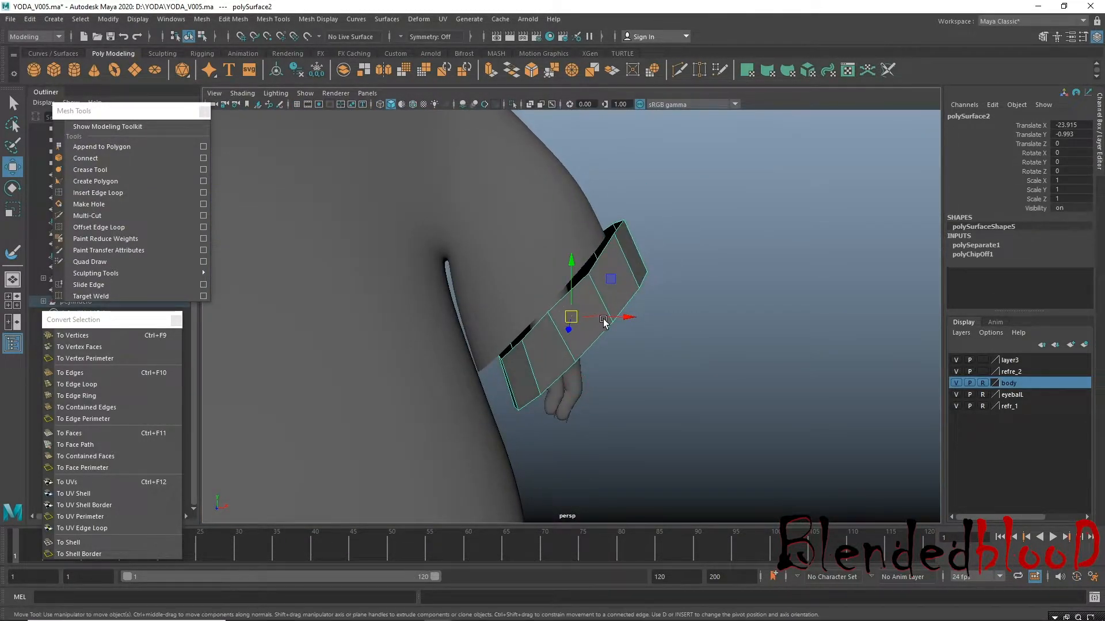
{"action": "left_click_drag", "start_coordinate": [607, 324], "coordinate": [595, 330]}
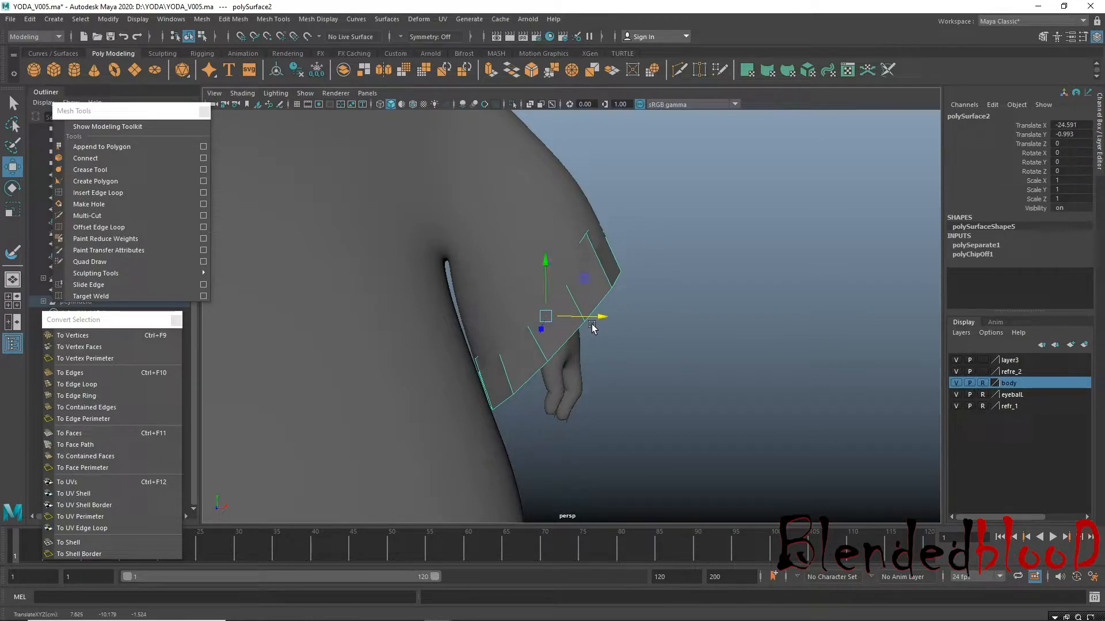
{"action": "left_click_drag", "start_coordinate": [548, 269], "coordinate": [562, 284]}
{"action": "left_click_drag", "start_coordinate": [603, 332], "coordinate": [610, 333]}
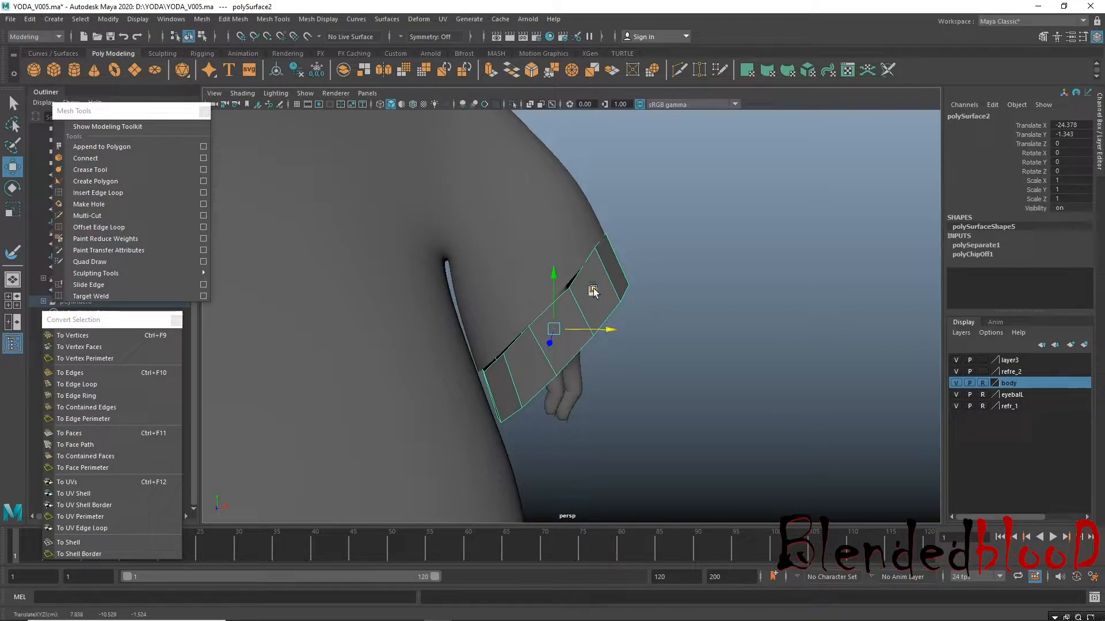
Select all faces of the sleeve-end strip and extrude them to start the cuff's thickness.
{"action": "right_click_drag", "start_coordinate": [593, 277], "coordinate": [594, 305]}
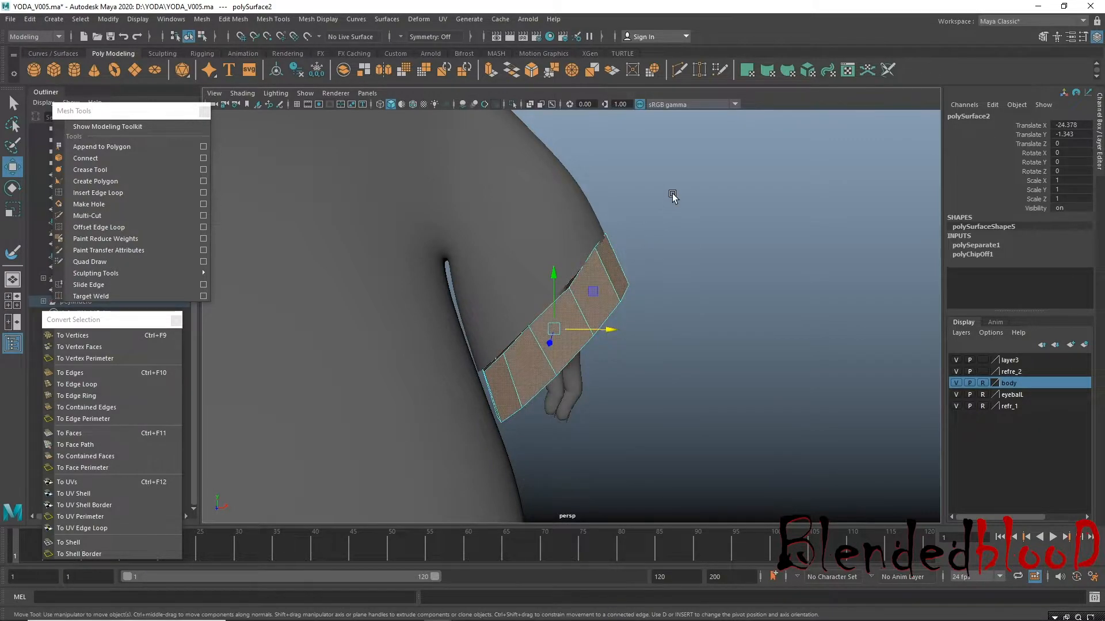
{"action": "left_click_drag", "start_coordinate": [674, 194], "coordinate": [381, 486]}
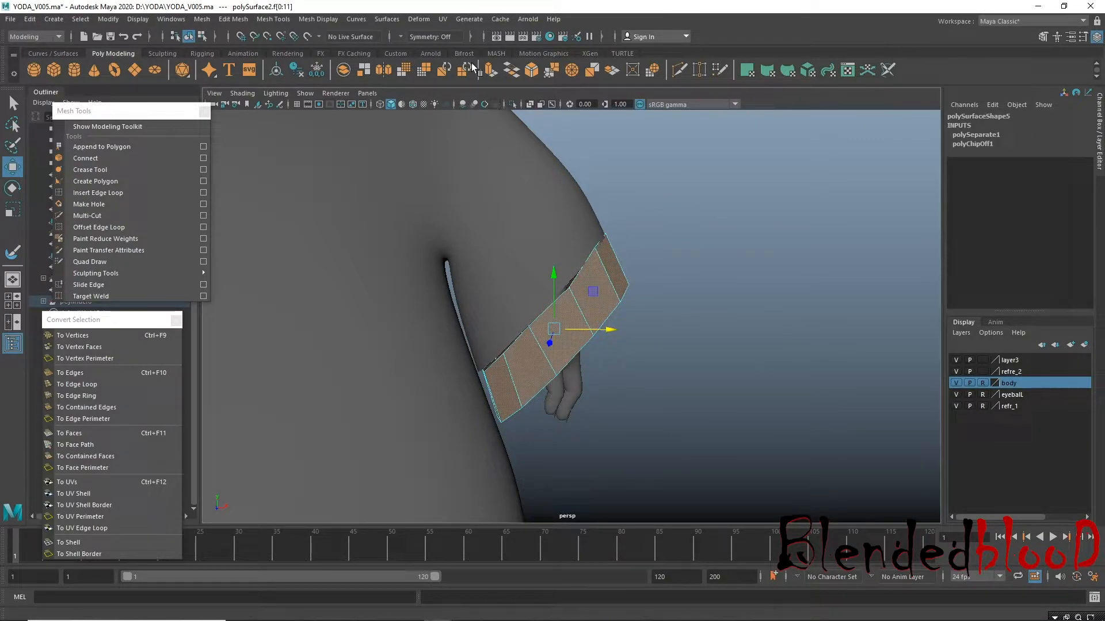
{"action": "key", "text": "ctrl+e"}
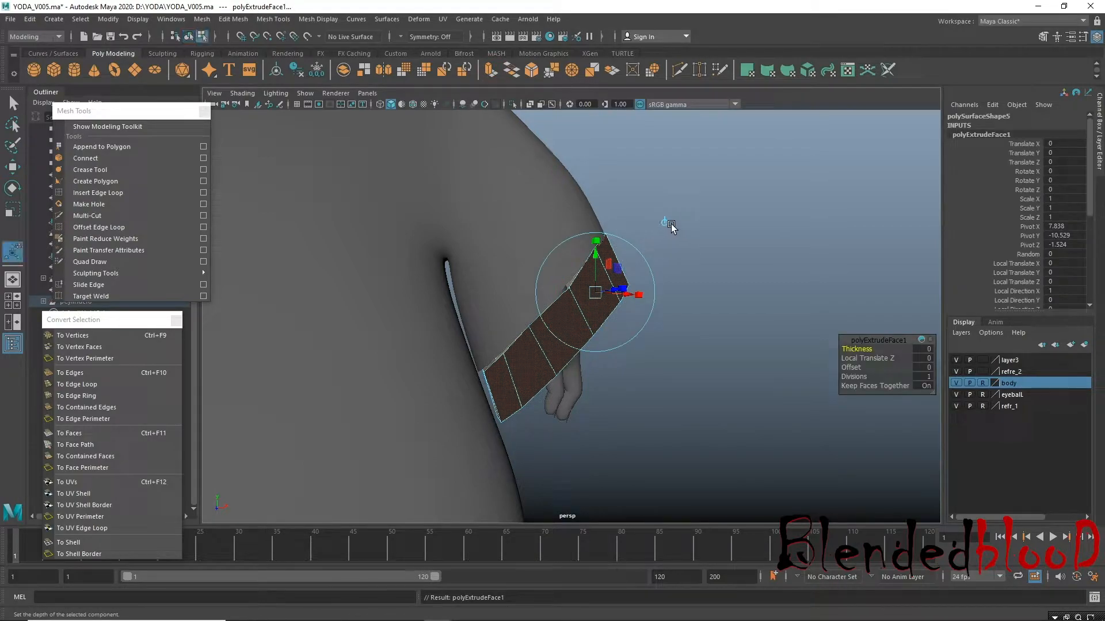
{"action": "key", "text": "r"}
{"action": "left_click_drag", "start_coordinate": [559, 329], "coordinate": [897, 435]}
Hide the body layer and move the extruded outer faces slightly up and sideways on the sleeve end.
{"action": "left_click", "coordinate": [956, 383]}
{"action": "left_click_drag", "start_coordinate": [712, 362], "coordinate": [773, 408], "text": "alt"}
{"action": "key", "text": "w"}
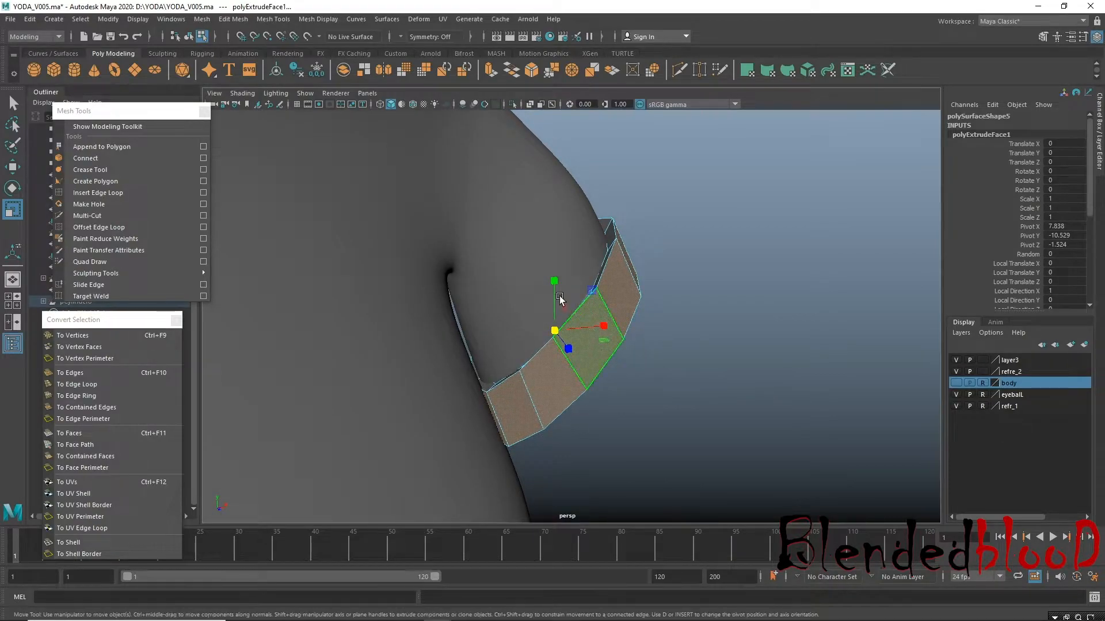
{"action": "left_click_drag", "start_coordinate": [562, 289], "coordinate": [608, 322]}
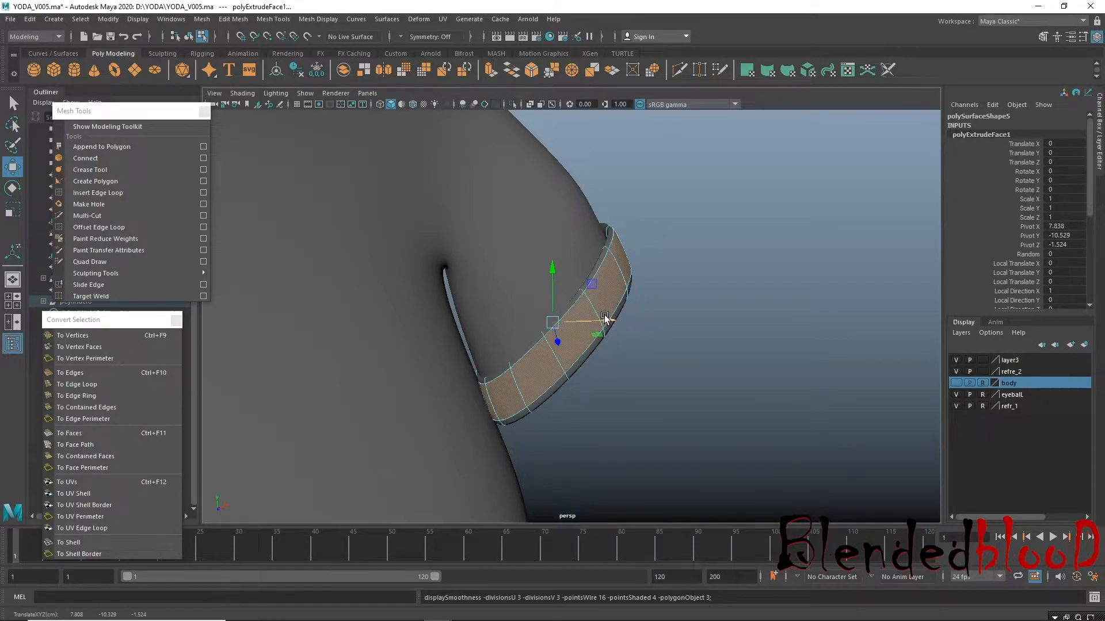
{"action": "left_click_drag", "start_coordinate": [637, 395], "coordinate": [577, 294], "text": "alt"}
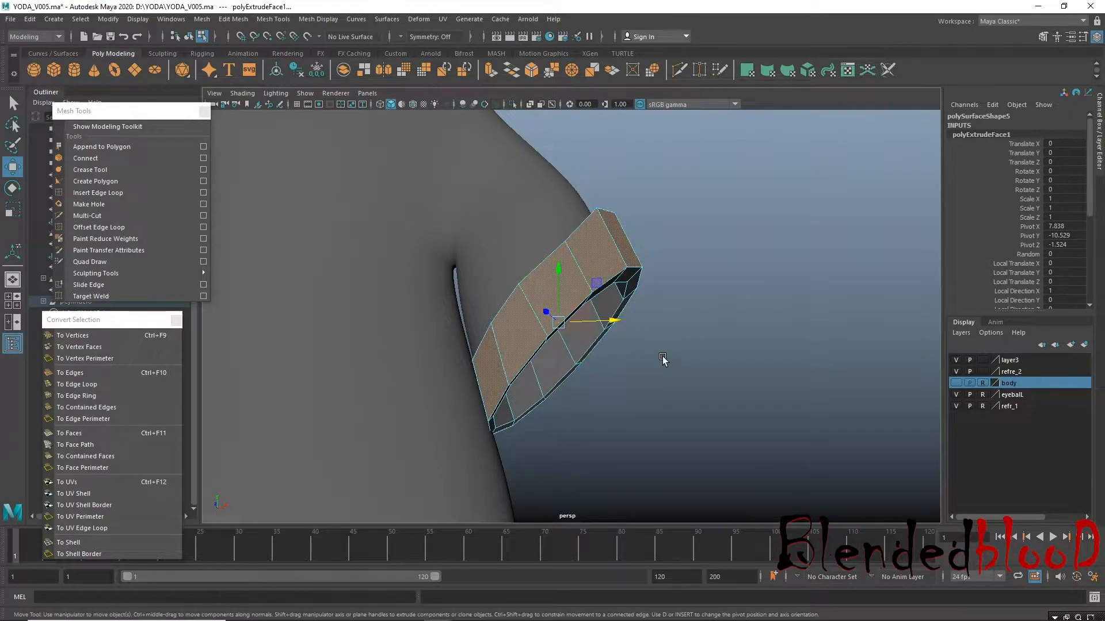
{"action": "left_click_drag", "start_coordinate": [663, 359], "coordinate": [645, 279], "text": "alt"}
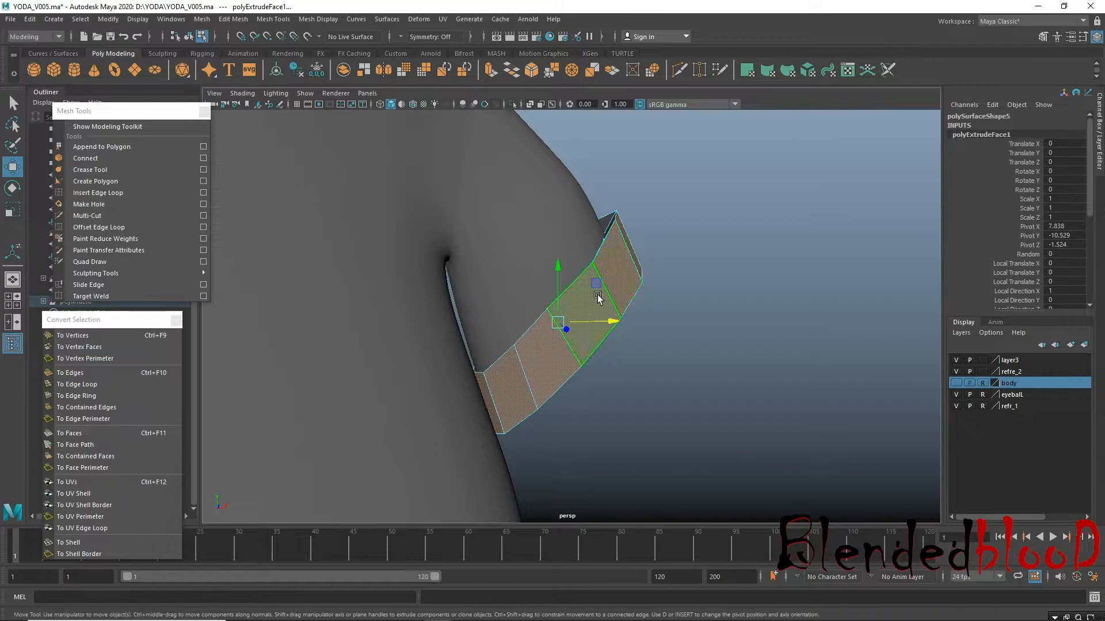
Examine the sleeves and hands in the front-view reference pictures.
{"action": "key", "text": "space"}
{"action": "key", "text": "space"}
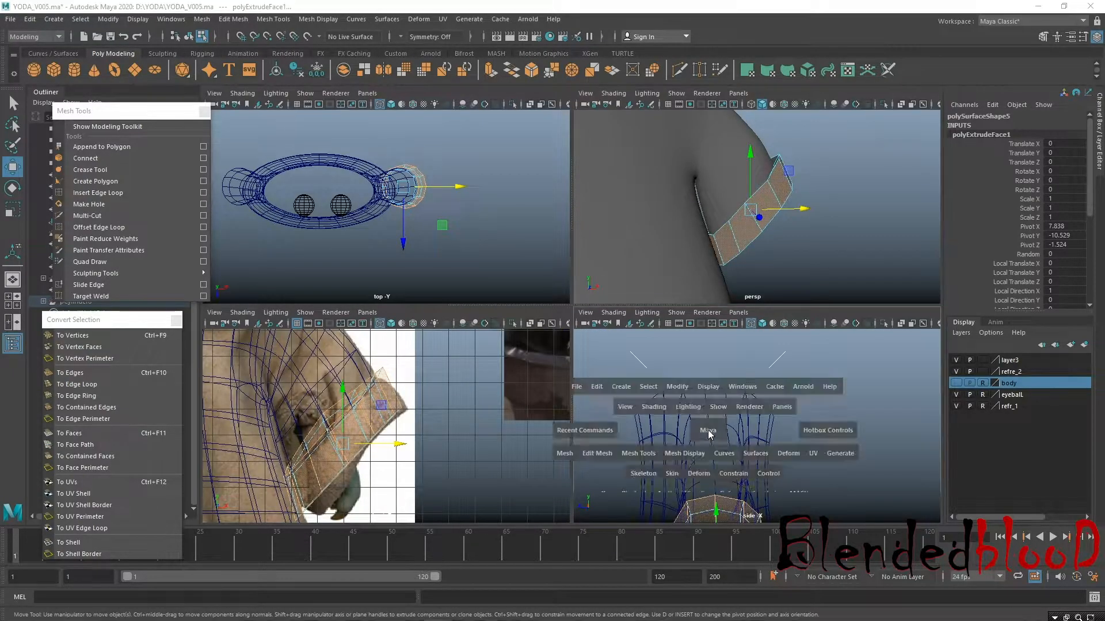
{"action": "key", "text": "space"}
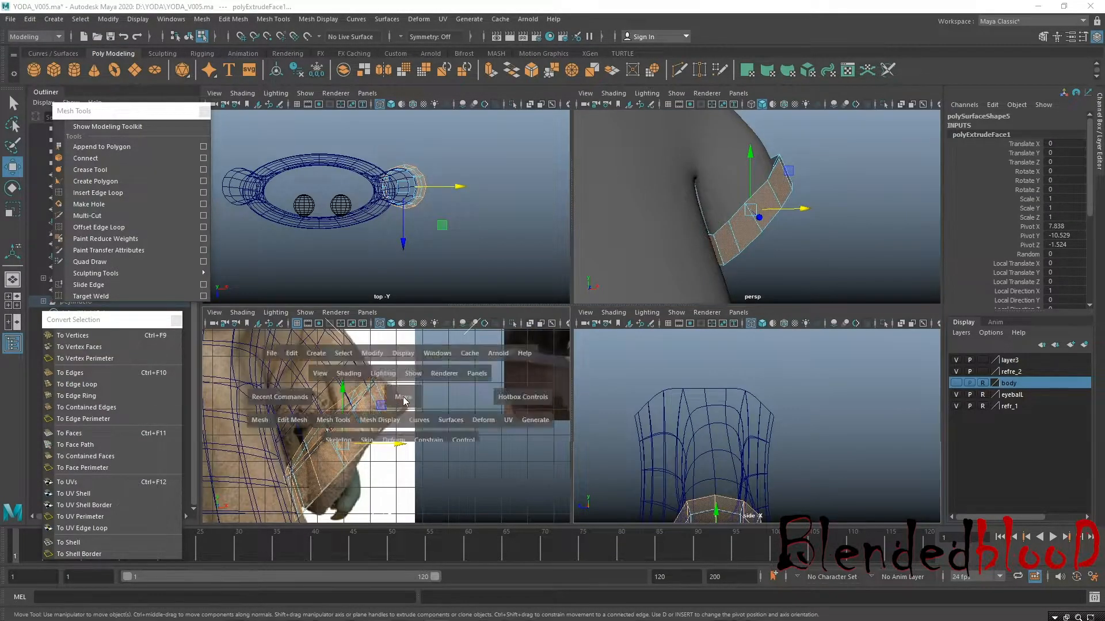
{"action": "key", "text": "space"}
{"action": "scroll", "coordinate": [567, 365], "scroll_direction": "down", "scroll_amount": 10}
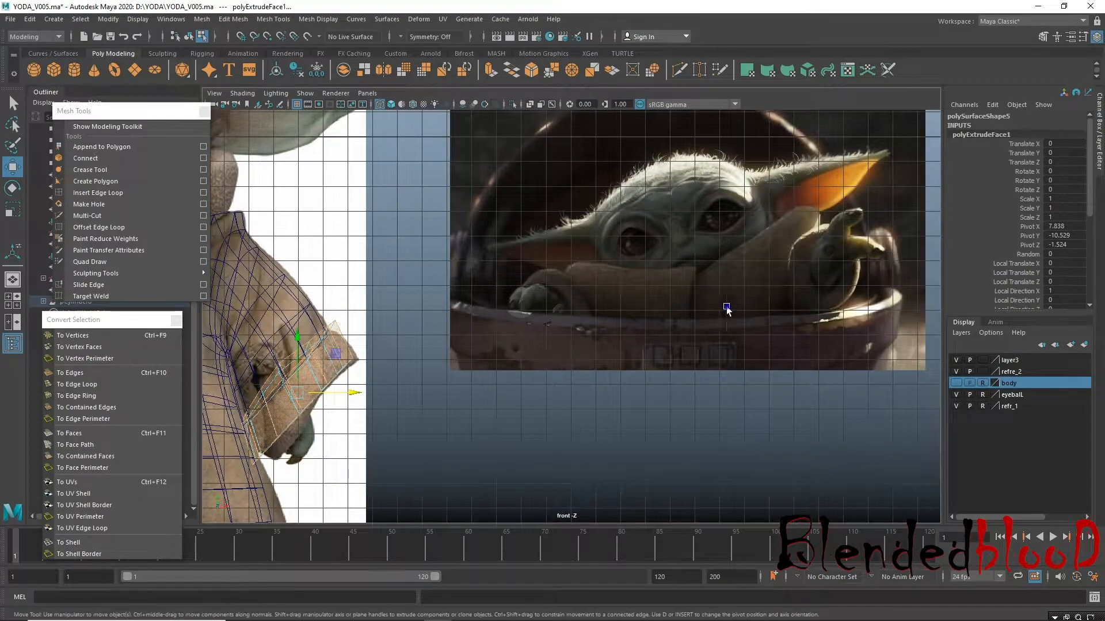
{"action": "middle_click_drag", "start_coordinate": [592, 341], "coordinate": [509, 367], "text": "alt"}
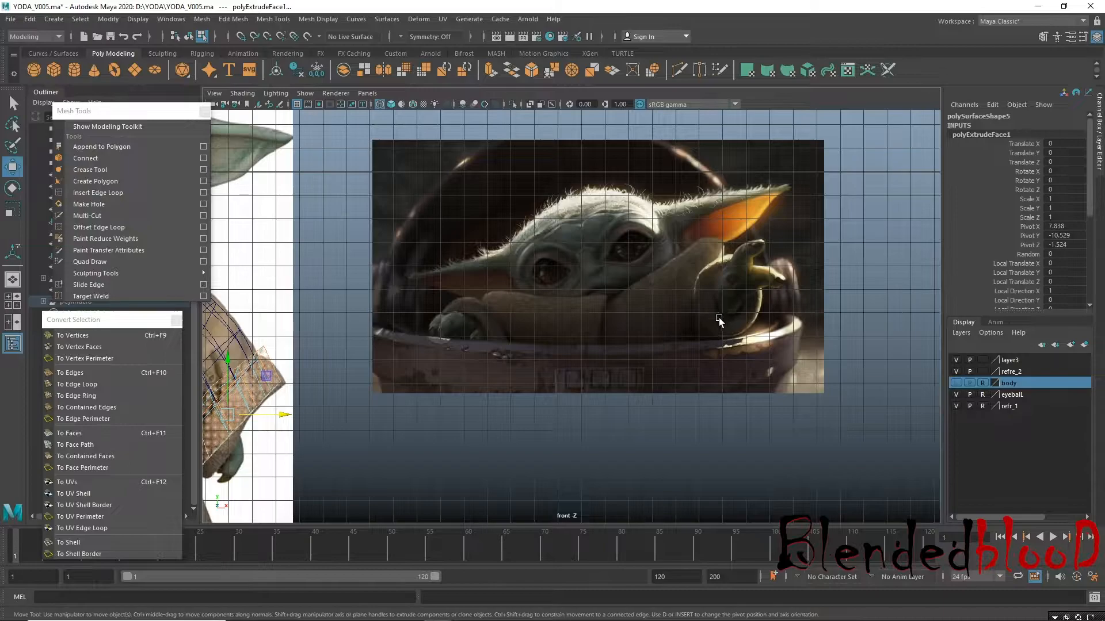
{"action": "scroll", "coordinate": [507, 368], "scroll_direction": "up", "scroll_amount": 10}
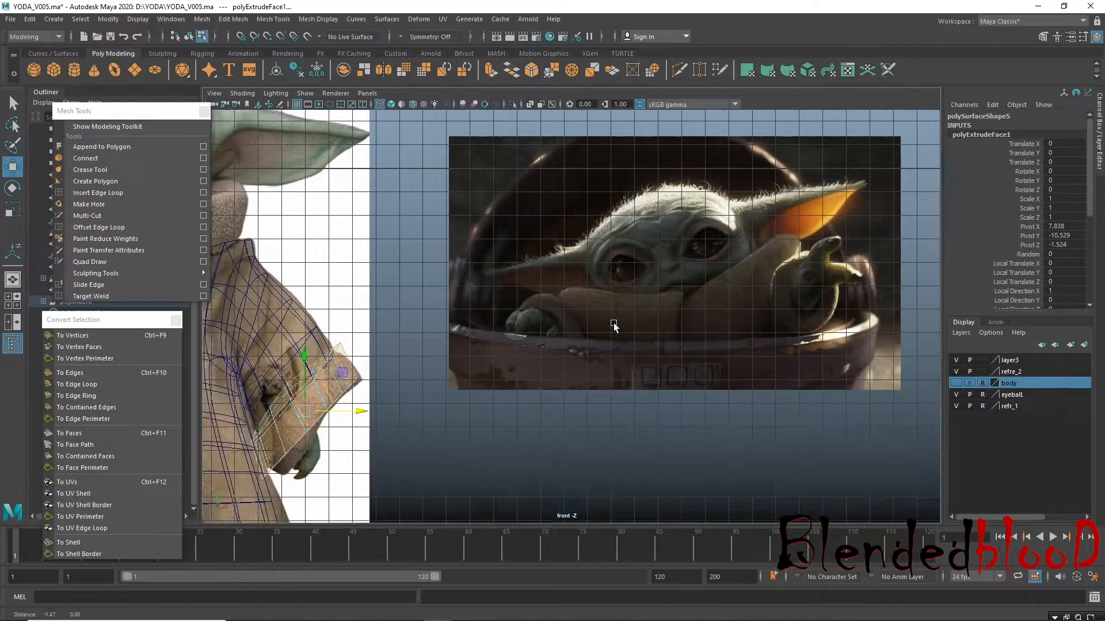
{"action": "key", "text": "space"}
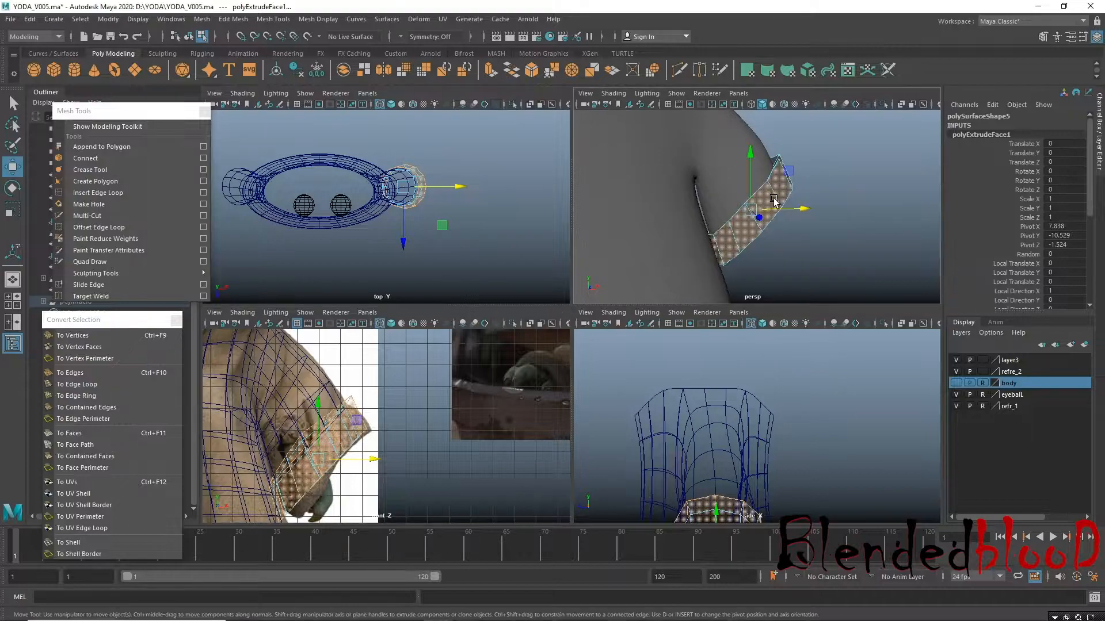
Select the cuff's inner face loop, show the body layer, and scale the loop inward to about 0.53 around the wrist.
{"action": "key", "text": "space"}
{"action": "left_click_drag", "start_coordinate": [778, 254], "coordinate": [680, 309], "text": "alt"}
{"action": "right_click_drag", "start_coordinate": [615, 296], "coordinate": [614, 323]}
{"action": "left_click", "coordinate": [611, 323]}
{"action": "double_click", "coordinate": [593, 352]}
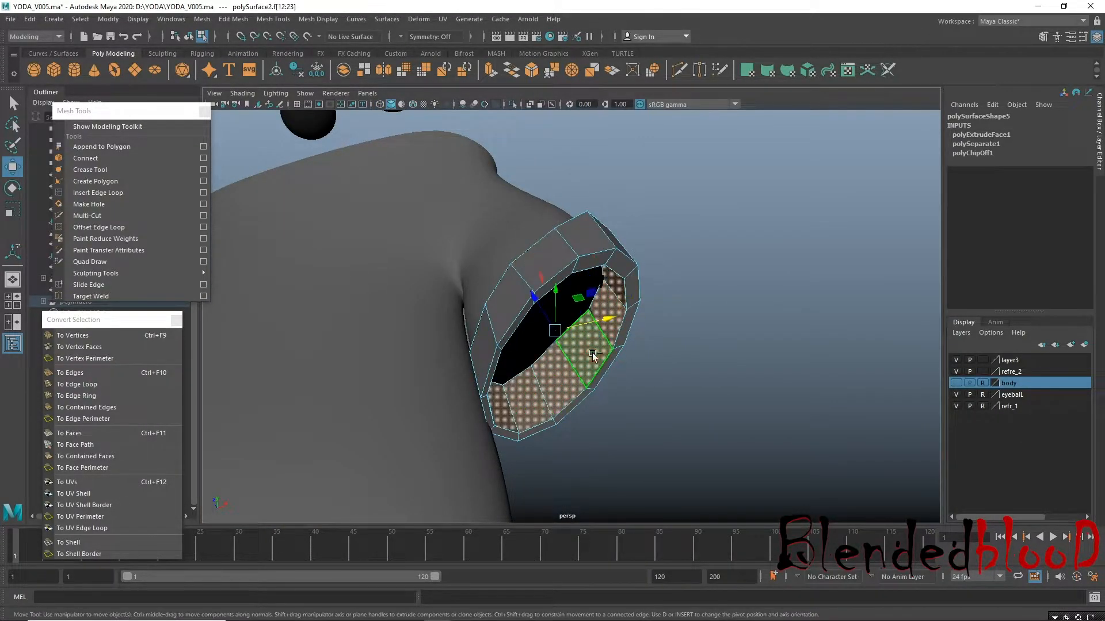
{"action": "left_click", "coordinate": [953, 384]}
{"action": "left_click_drag", "start_coordinate": [700, 412], "coordinate": [665, 396], "text": "alt"}
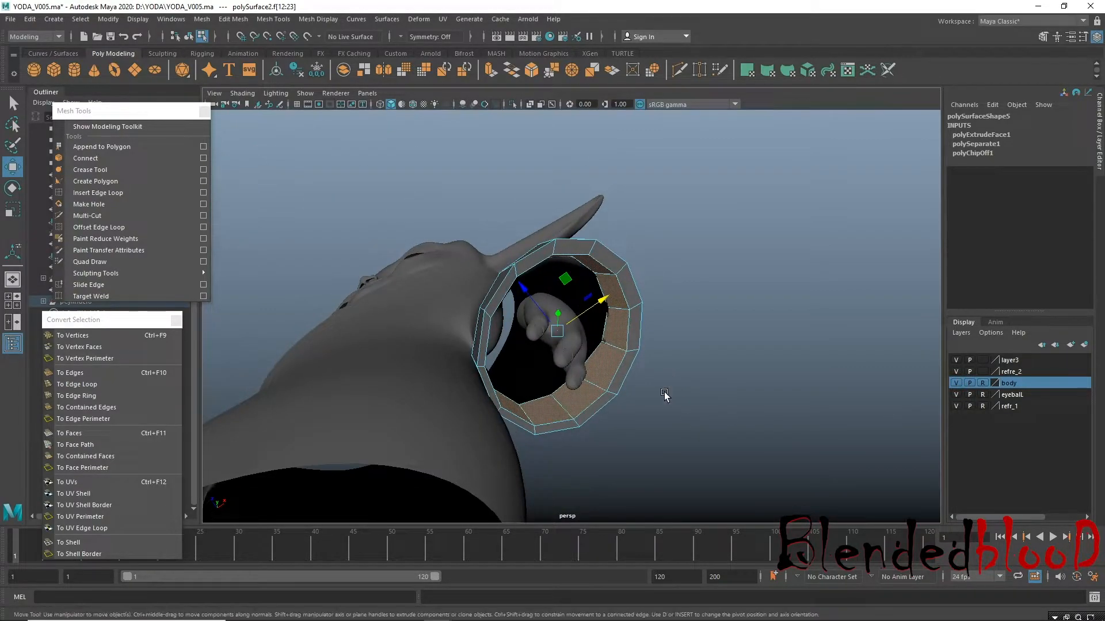
{"action": "key", "text": "r"}
{"action": "left_click_drag", "start_coordinate": [557, 331], "coordinate": [487, 274]}
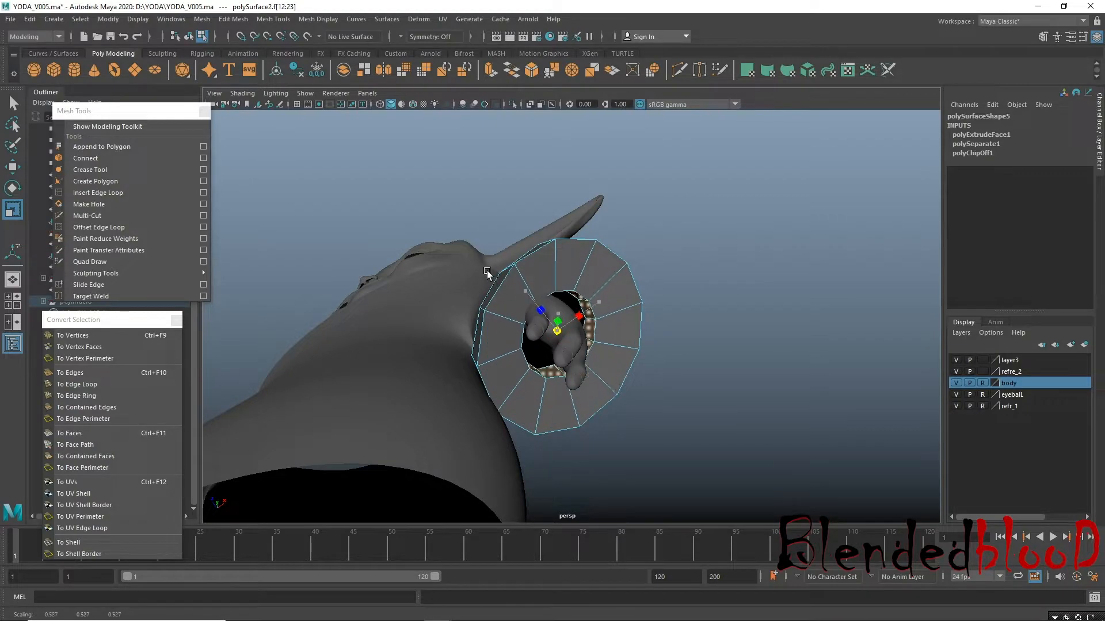
{"action": "left_click_drag", "start_coordinate": [535, 377], "coordinate": [555, 266], "text": "alt"}
{"action": "key", "text": "w"}
{"action": "left_click_drag", "start_coordinate": [627, 344], "coordinate": [595, 375], "text": "alt"}
{"action": "key", "text": "ctrl+z"}
{"action": "key", "text": "ctrl+z"}
Return to object mode, make the body layer selectable, and move both hands down slightly below the sleeves.
{"action": "right_click_drag", "start_coordinate": [560, 293], "coordinate": [620, 273]}
{"action": "left_click", "coordinate": [707, 318]}
{"action": "right_click_drag", "start_coordinate": [707, 364], "coordinate": [586, 335], "text": "alt"}
{"action": "left_click_drag", "start_coordinate": [667, 377], "coordinate": [672, 408], "text": "alt"}
{"action": "middle_click_drag", "start_coordinate": [672, 408], "coordinate": [776, 407], "text": "alt"}
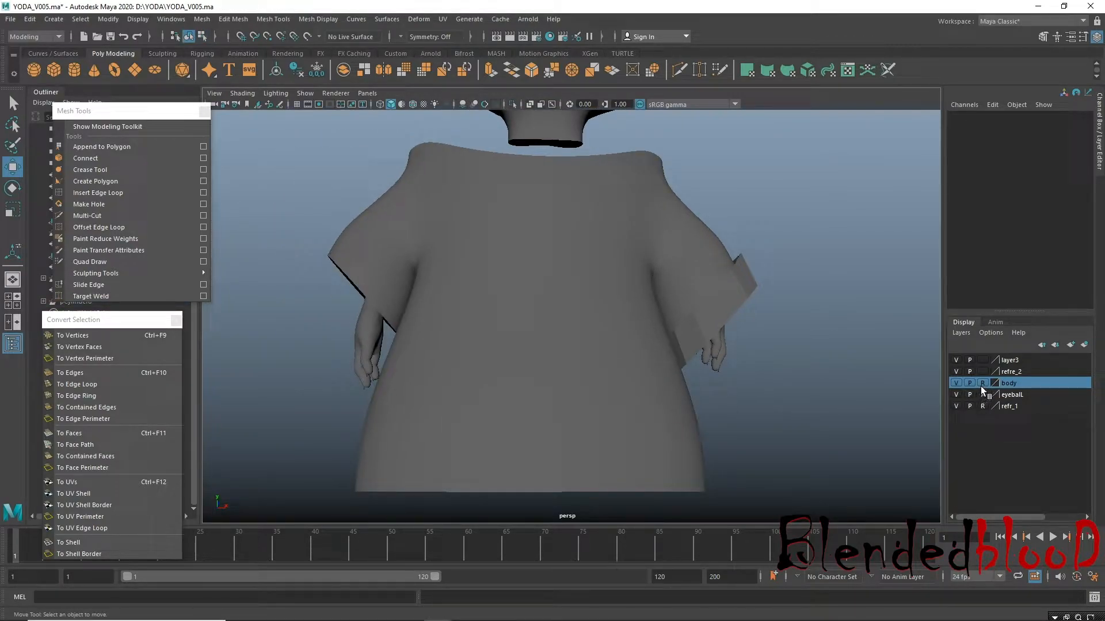
{"action": "left_click", "coordinate": [709, 370]}
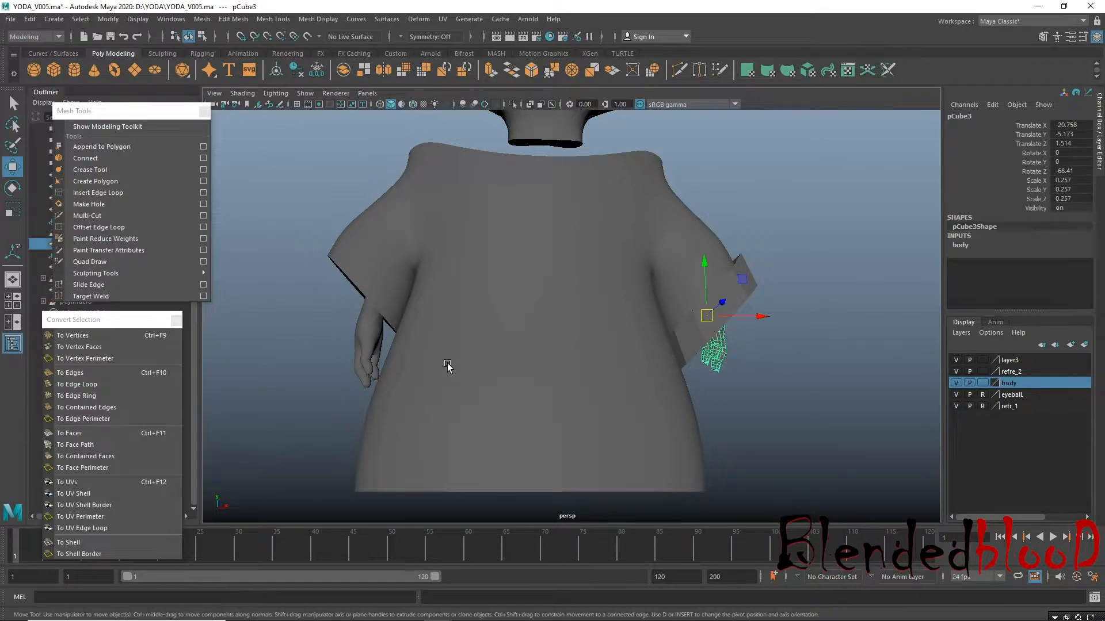
{"action": "left_click", "coordinate": [381, 342], "text": "shift"}
{"action": "left_click_drag", "start_coordinate": [376, 277], "coordinate": [414, 299]}
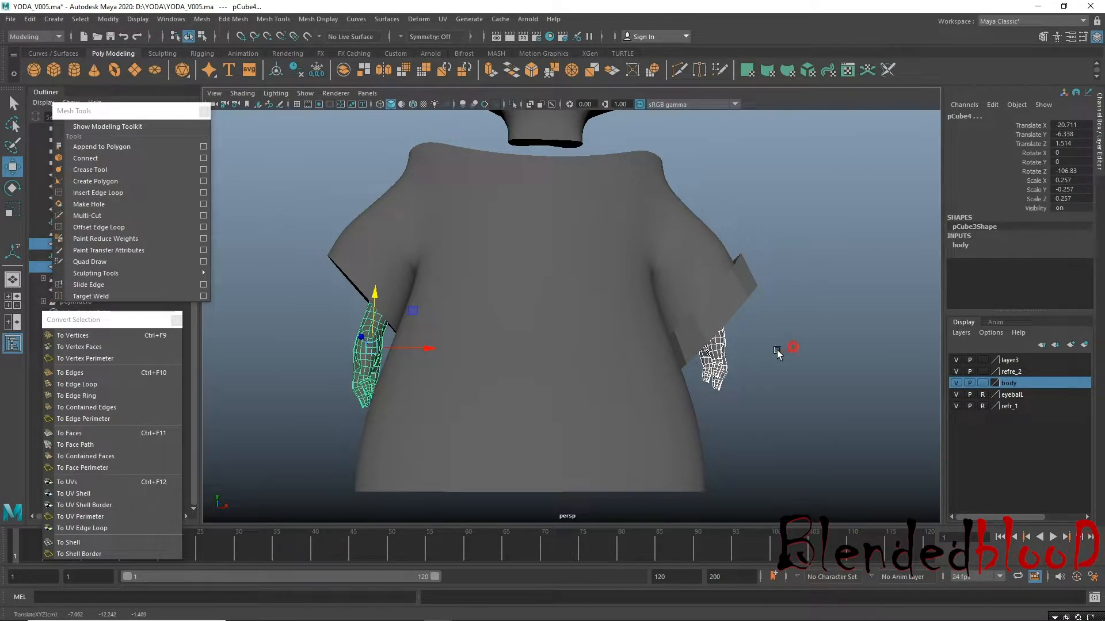
{"action": "left_click_drag", "start_coordinate": [778, 352], "coordinate": [734, 370], "text": "alt"}
{"action": "left_click", "coordinate": [827, 375]}
Select the cuff's inner face loop and shift it sideways and slightly down to follow the wrist.
{"action": "mouse_move", "coordinate": [826, 375]}
{"action": "left_mouse_down", "text": "alt"}
{"action": "mouse_move", "coordinate": [779, 381]}
{"action": "mouse_move", "coordinate": [839, 367]}
{"action": "left_mouse_up", "text": "alt"}
{"action": "middle_click_drag", "start_coordinate": [839, 368], "coordinate": [737, 365], "text": "alt"}
{"action": "right_click_drag", "start_coordinate": [737, 365], "coordinate": [821, 378], "text": "alt"}
{"action": "middle_click_drag", "start_coordinate": [821, 377], "coordinate": [714, 366], "text": "alt"}
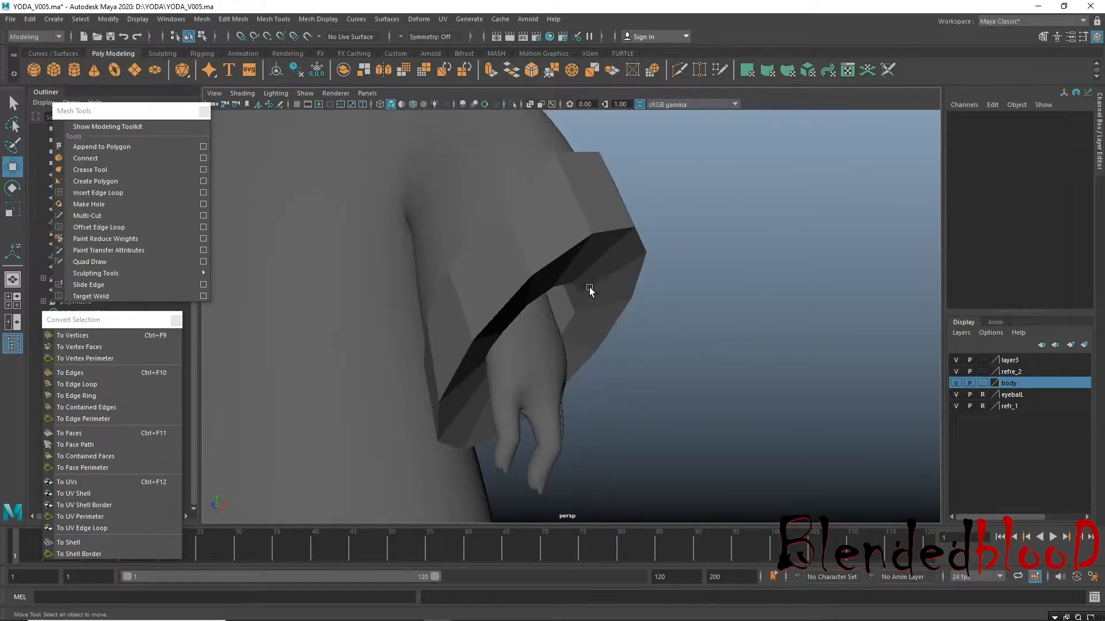
{"action": "left_click", "coordinate": [616, 313]}
{"action": "right_click_drag", "start_coordinate": [596, 284], "coordinate": [575, 302]}
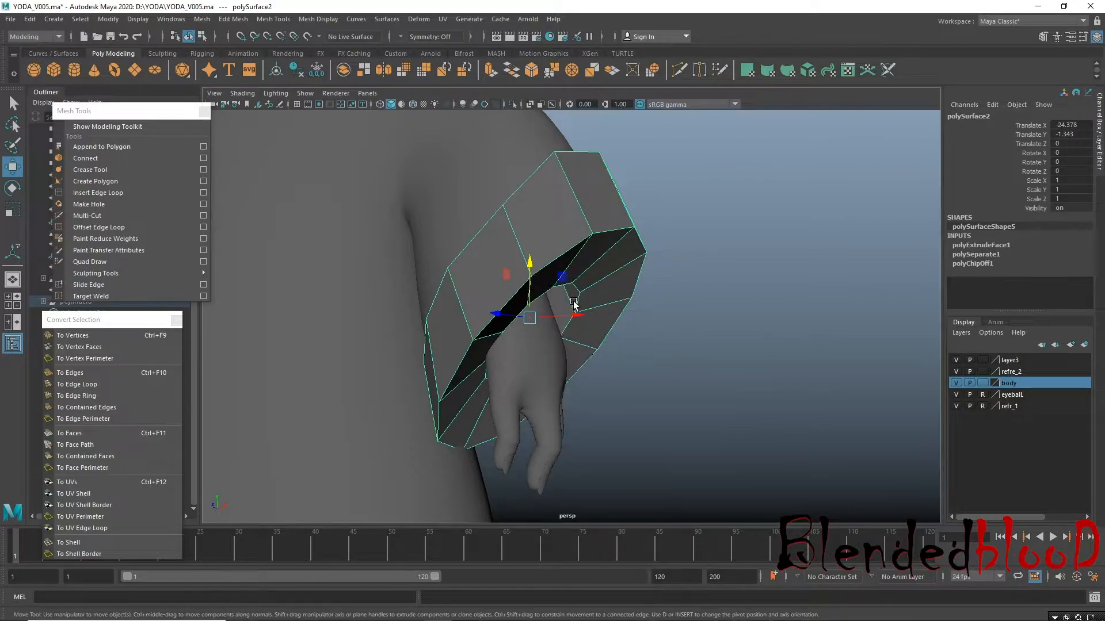
{"action": "left_click", "coordinate": [573, 298]}
{"action": "left_click_drag", "start_coordinate": [526, 266], "coordinate": [529, 273]}
{"action": "left_click_drag", "start_coordinate": [532, 313], "coordinate": [649, 302], "text": "alt"}
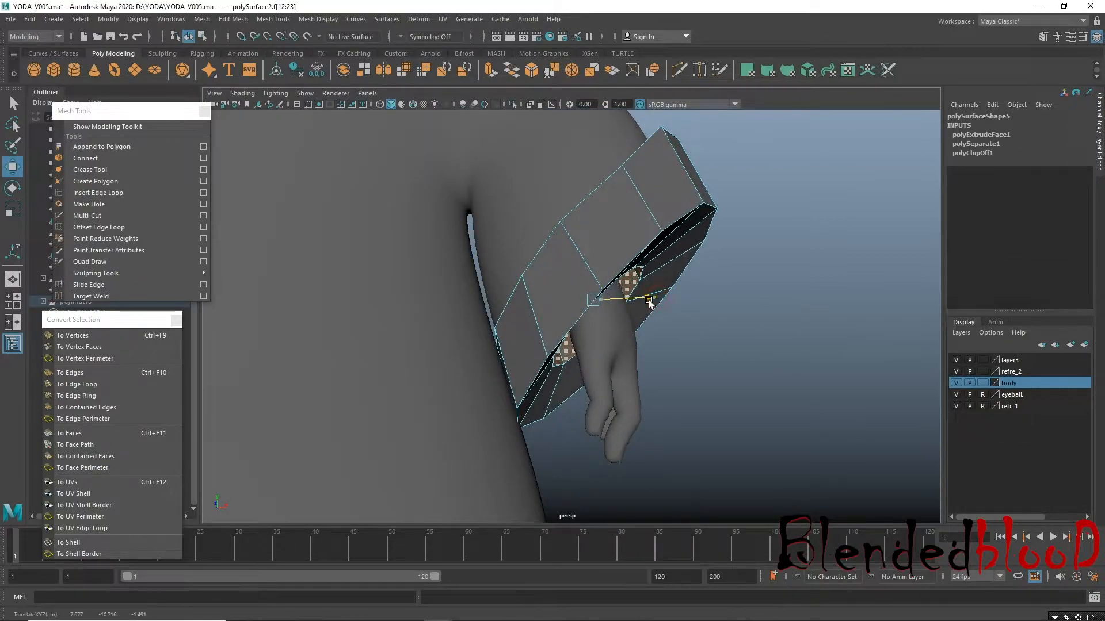
{"action": "left_click_drag", "start_coordinate": [593, 255], "coordinate": [602, 258]}
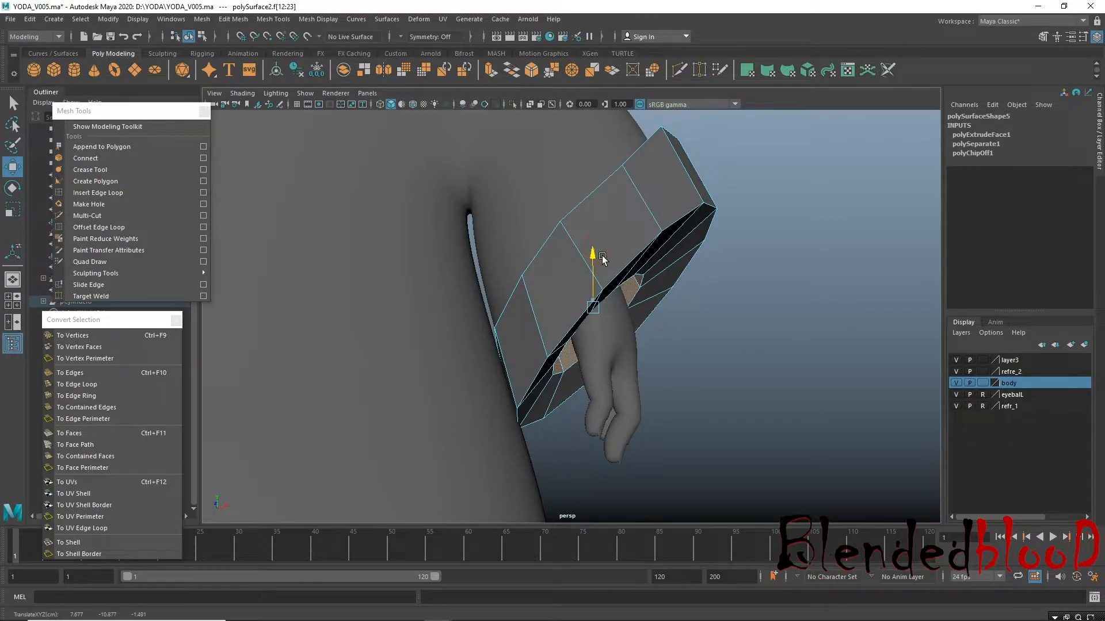
Shift the inner face loop slightly along Z to center the cuff opening around the hand.
{"action": "left_click_drag", "start_coordinate": [610, 331], "coordinate": [496, 291], "text": "alt"}
{"action": "left_click_drag", "start_coordinate": [377, 280], "coordinate": [380, 276]}
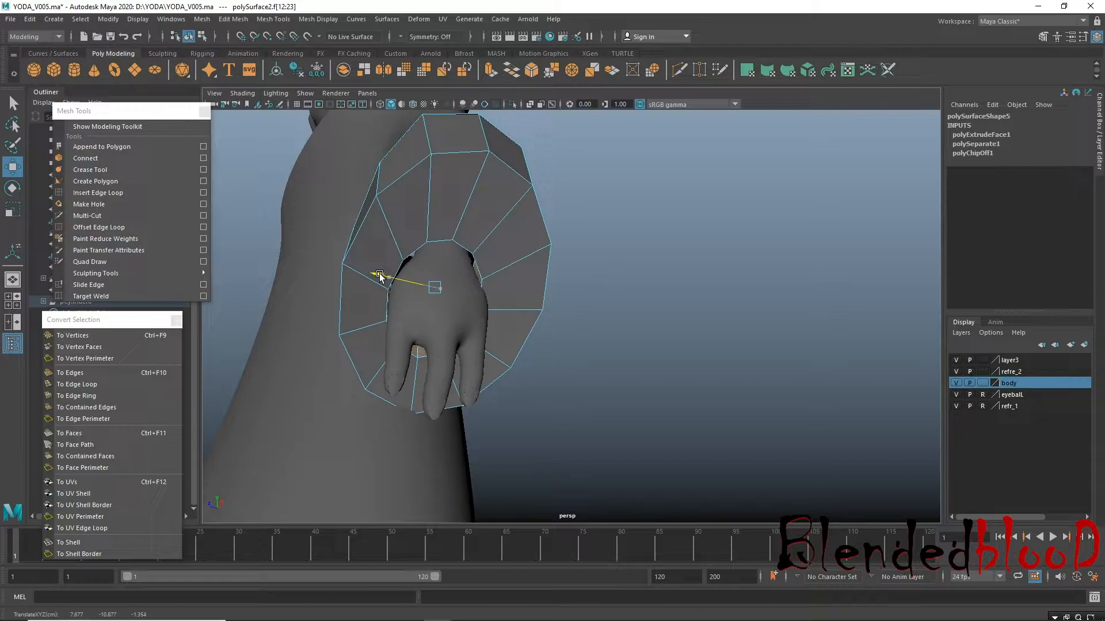
{"action": "left_click_drag", "start_coordinate": [495, 305], "coordinate": [456, 341], "text": "alt"}
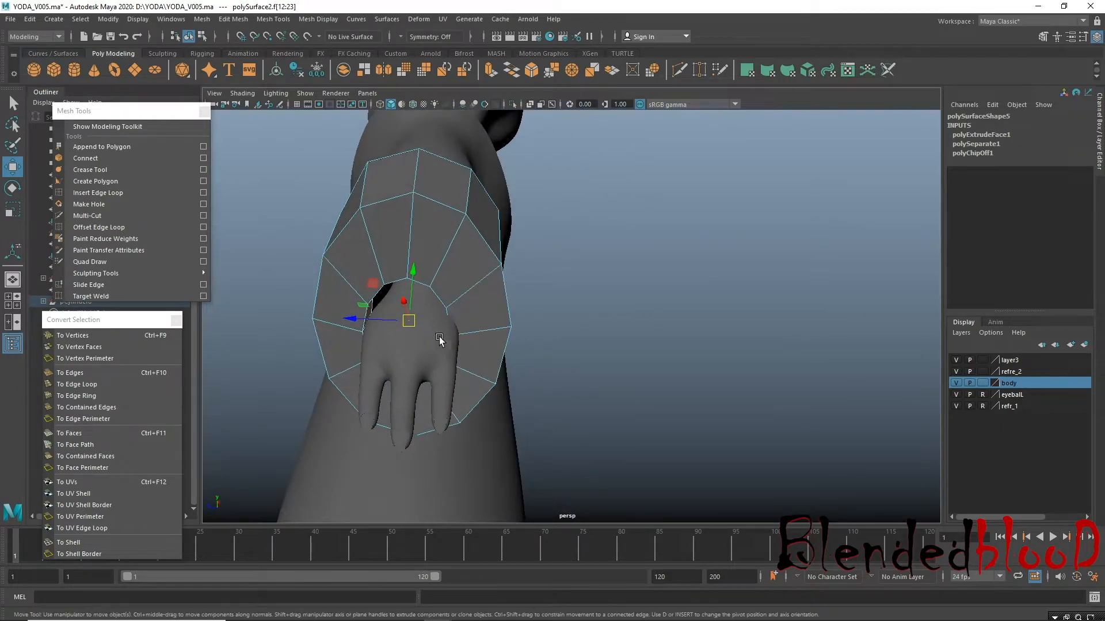
Nudge the inner face loop along Z, and shift two edges on one side of the cuff opening outward, clear of the hand.
{"action": "left_click_drag", "start_coordinate": [347, 321], "coordinate": [346, 321]}
{"action": "scroll", "coordinate": [390, 319], "scroll_direction": "up", "scroll_amount": 4}
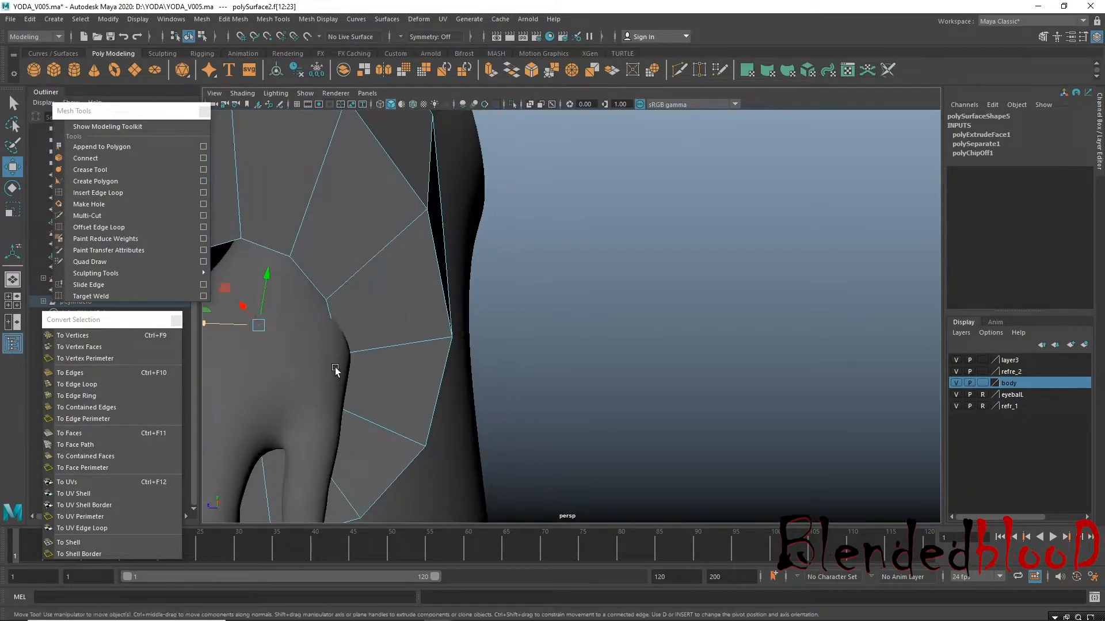
{"action": "middle_click_drag", "start_coordinate": [335, 367], "coordinate": [439, 328], "text": "alt"}
{"action": "left_click_drag", "start_coordinate": [440, 328], "coordinate": [469, 320], "text": "alt"}
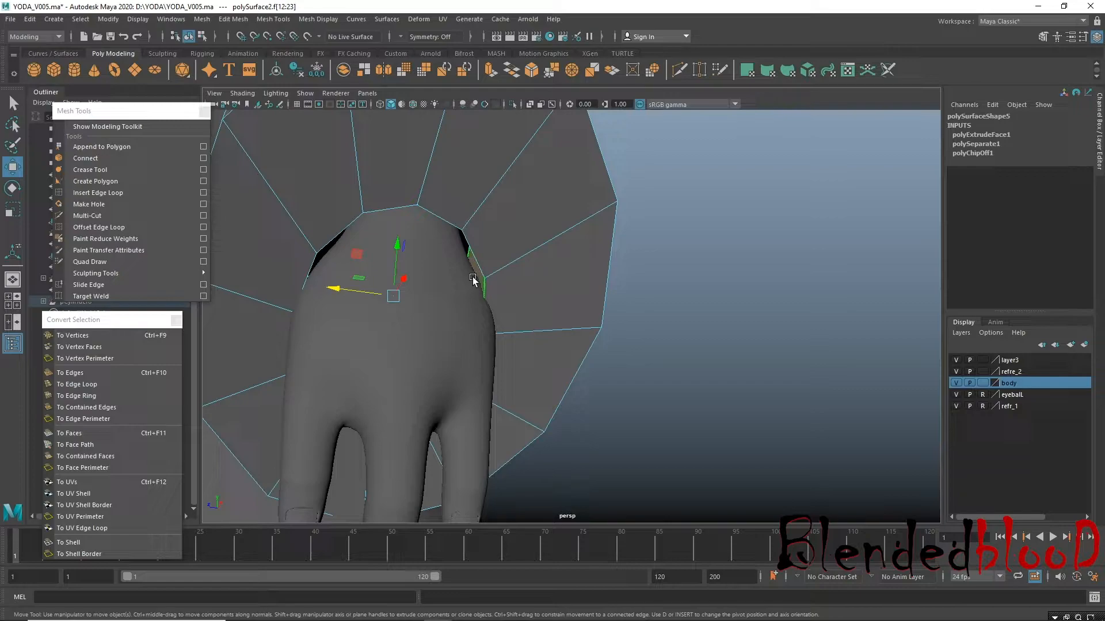
{"action": "right_click_drag", "start_coordinate": [486, 279], "coordinate": [487, 262]}
{"action": "left_click", "coordinate": [488, 305]}
{"action": "left_click_drag", "start_coordinate": [488, 308], "coordinate": [410, 352], "text": "alt"}
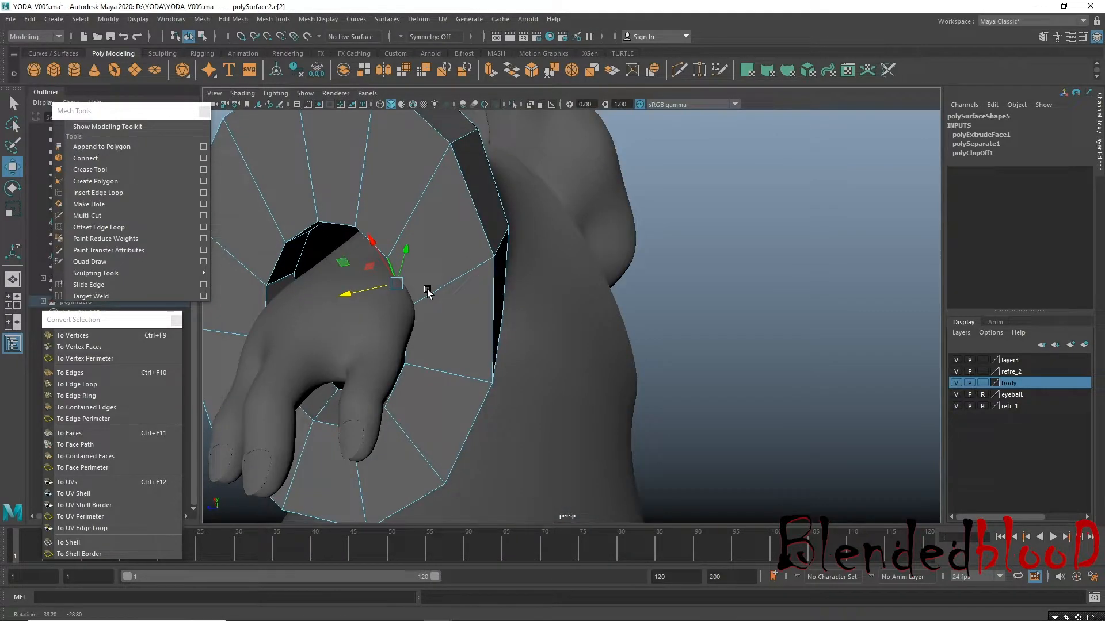
{"action": "left_click", "coordinate": [410, 356], "text": "shift"}
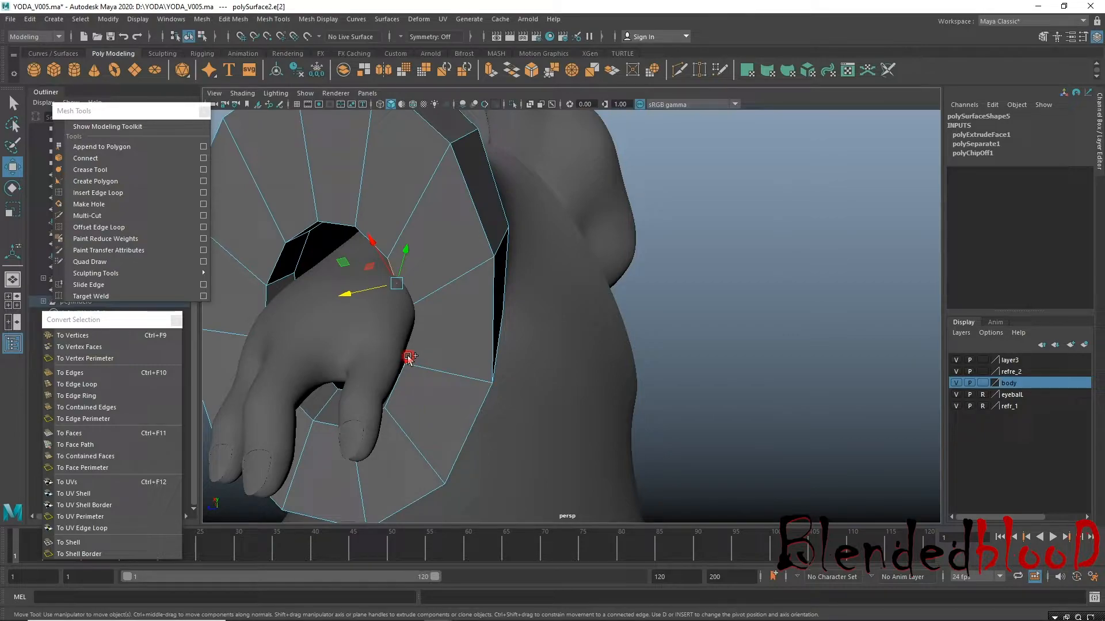
{"action": "left_click_drag", "start_coordinate": [359, 324], "coordinate": [368, 329]}
{"action": "left_click_drag", "start_coordinate": [390, 374], "coordinate": [459, 343], "text": "alt"}
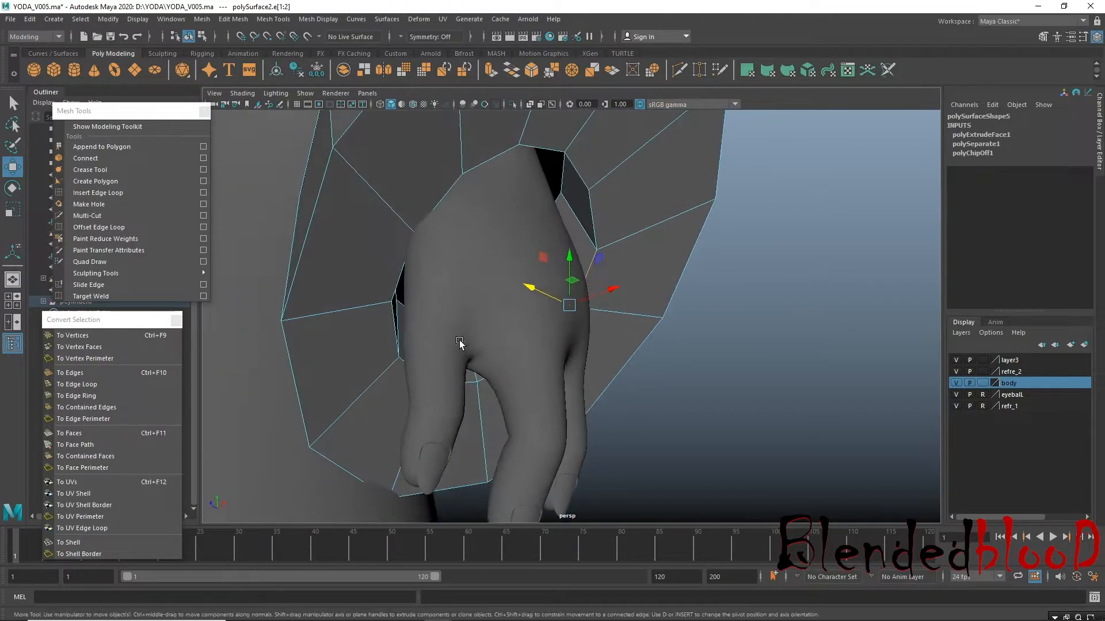
Select the inner edge on the opposite side of the cuff opening and shift it slightly outward along Z, away from the hand.
{"action": "key", "text": "4"}
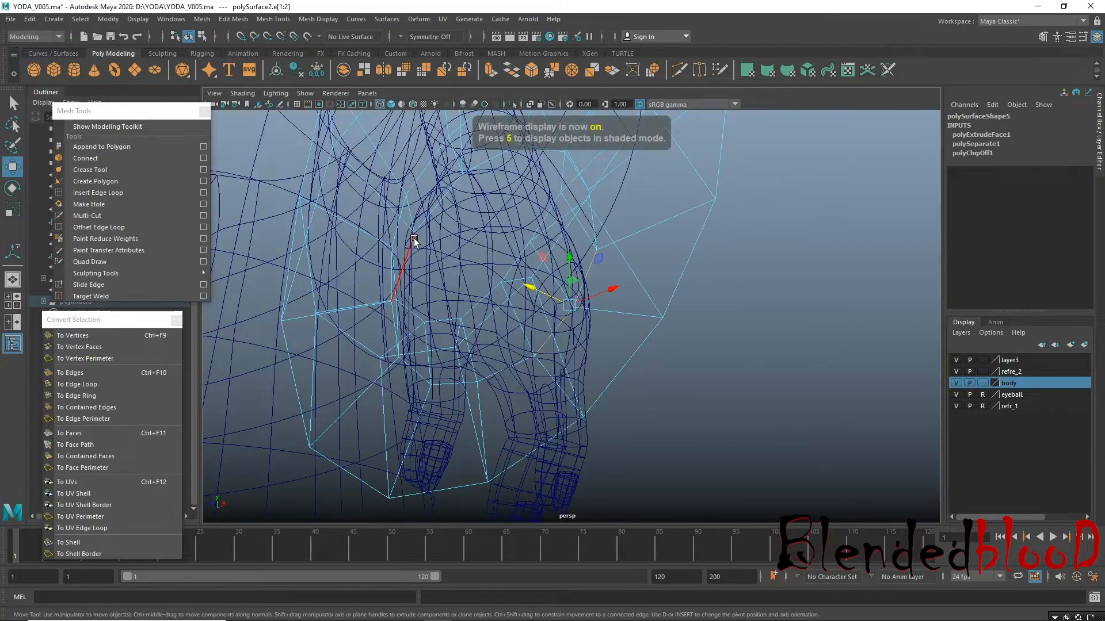
{"action": "left_click", "coordinate": [445, 195]}
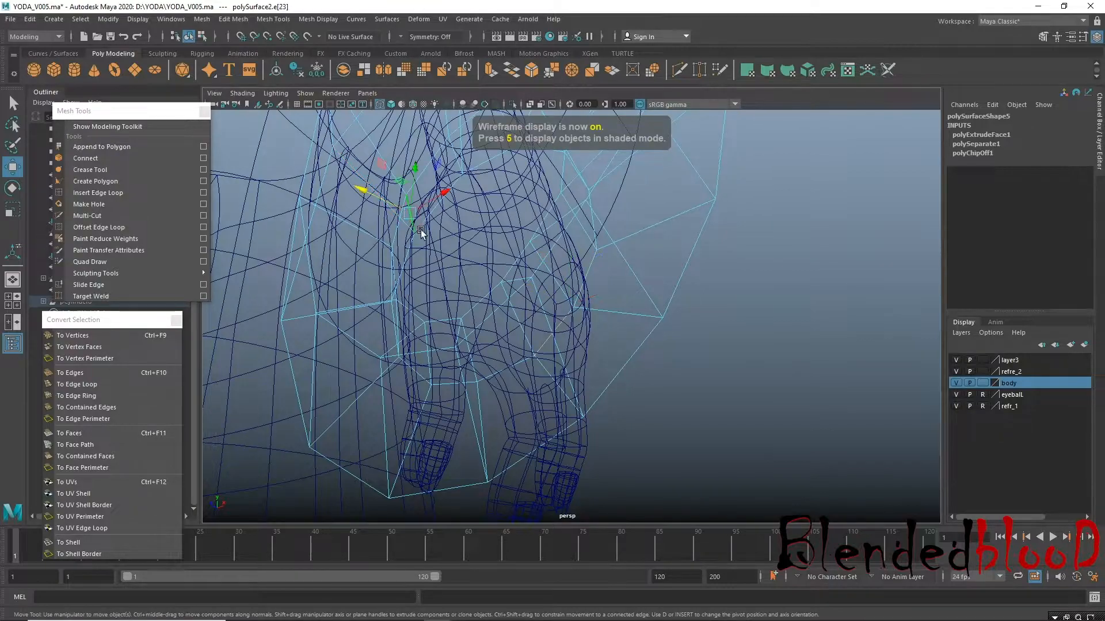
{"action": "key", "text": "5"}
{"action": "left_click_drag", "start_coordinate": [380, 205], "coordinate": [373, 203]}
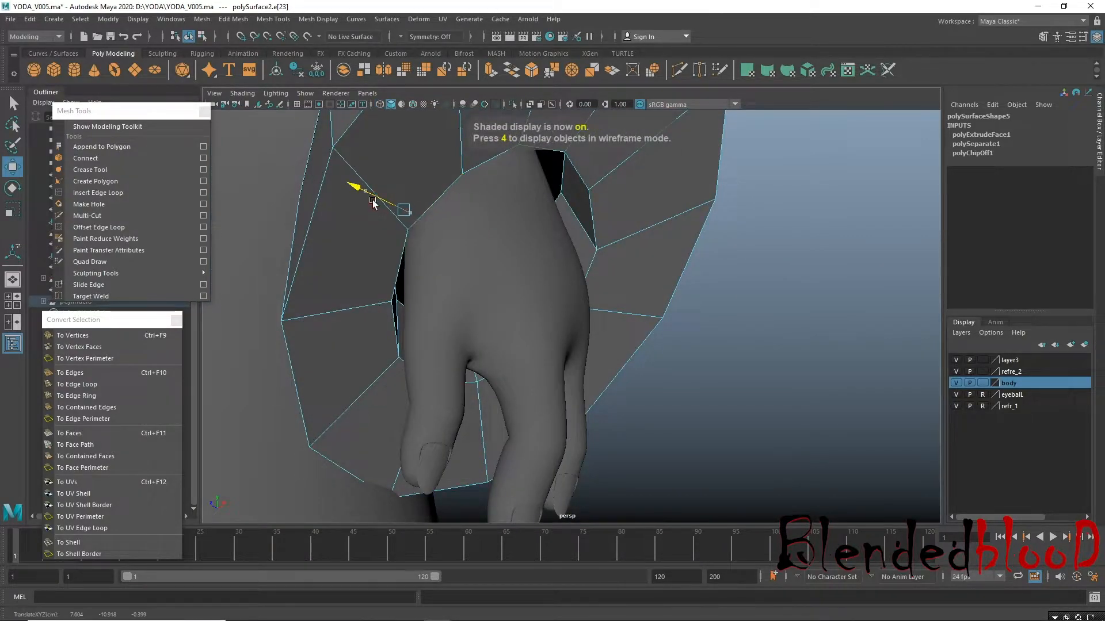
{"action": "mouse_move", "coordinate": [410, 254]}
{"action": "left_mouse_down", "text": "alt"}
{"action": "mouse_move", "coordinate": [402, 242]}
{"action": "mouse_move", "coordinate": [400, 256]}
{"action": "left_mouse_up", "text": "alt"}
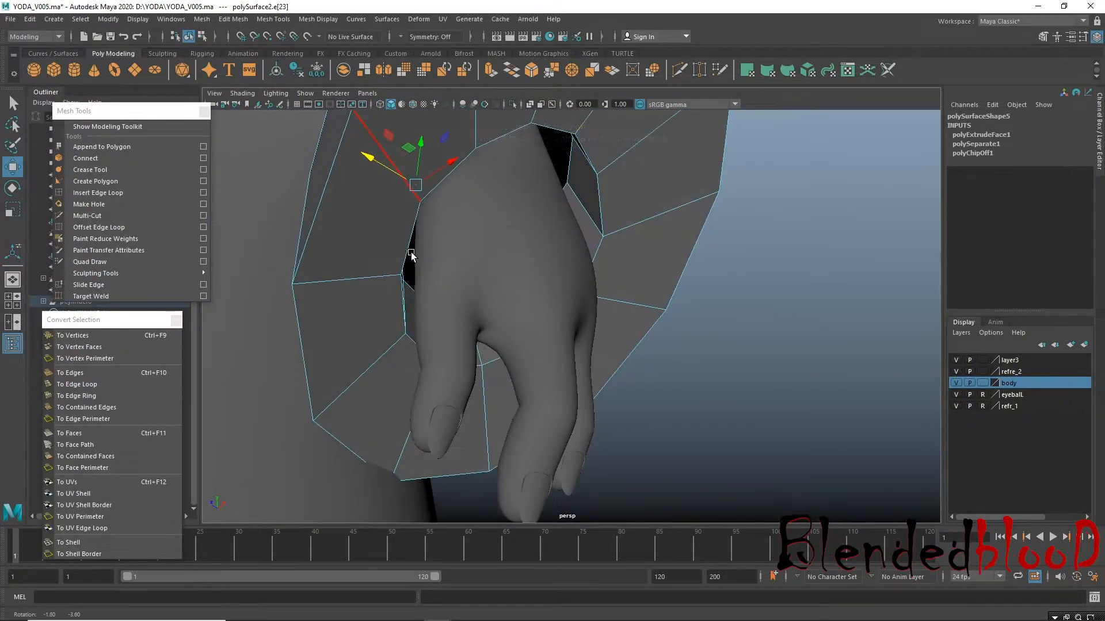
Select an edge on the palm side of the cuff opening and move it along X toward the hand.
{"action": "left_click_drag", "start_coordinate": [407, 318], "coordinate": [400, 282], "text": "alt"}
{"action": "left_click_drag", "start_coordinate": [382, 245], "coordinate": [418, 286], "text": "alt"}
{"action": "left_click_drag", "start_coordinate": [430, 340], "coordinate": [383, 314], "text": "alt"}
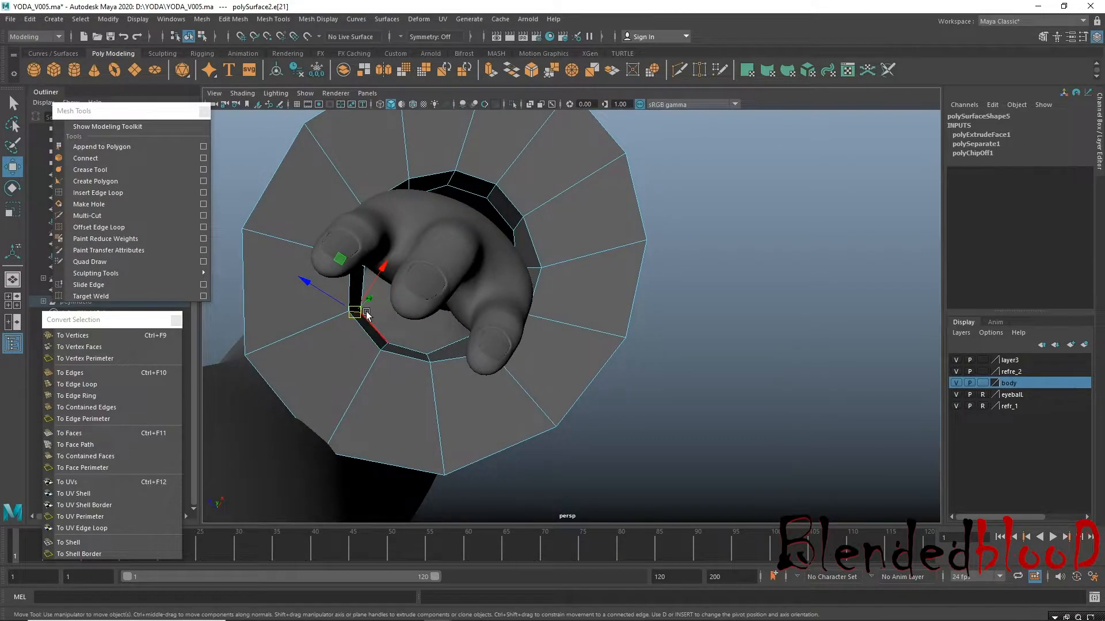
{"action": "left_click_drag", "start_coordinate": [380, 274], "coordinate": [402, 244]}
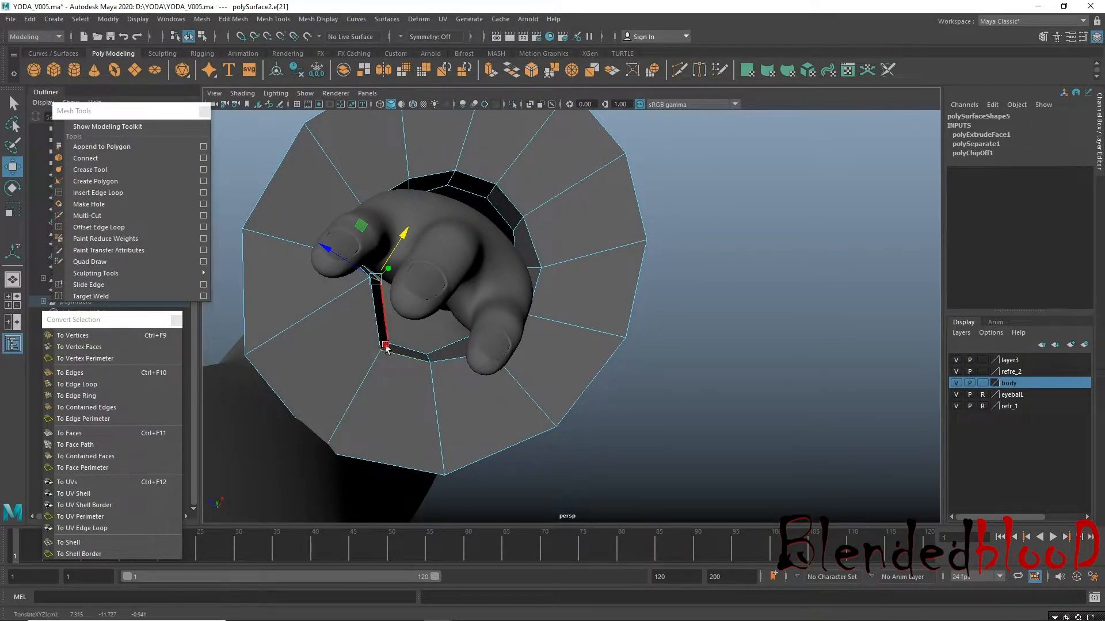
{"action": "left_click", "coordinate": [405, 312]}
{"action": "left_click_drag", "start_coordinate": [418, 260], "coordinate": [427, 241]}
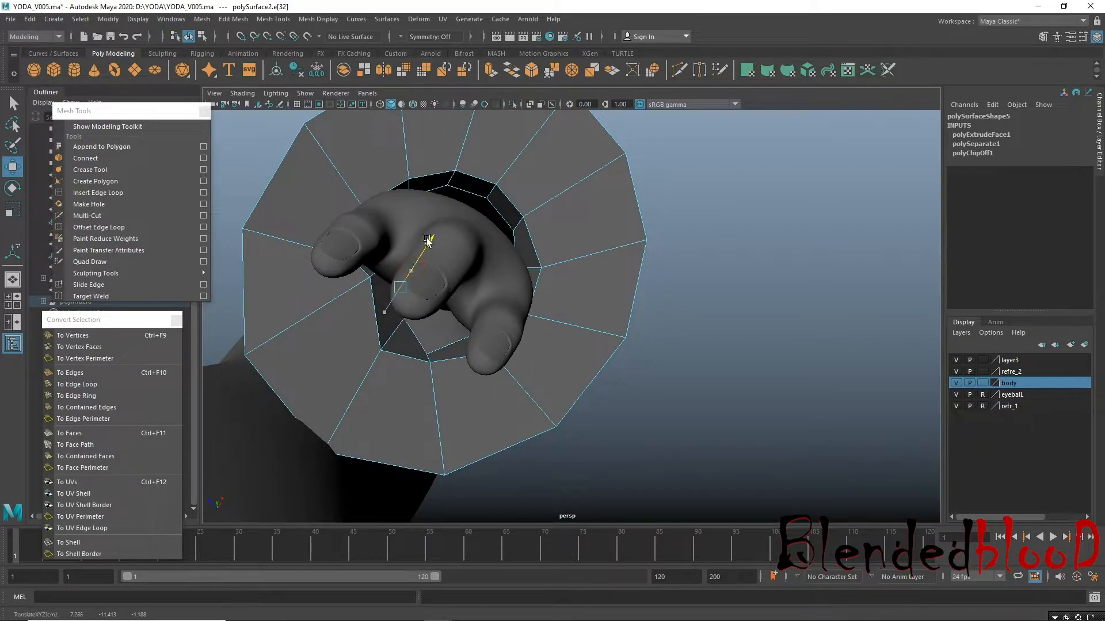
{"action": "key", "text": "ctrl+z"}
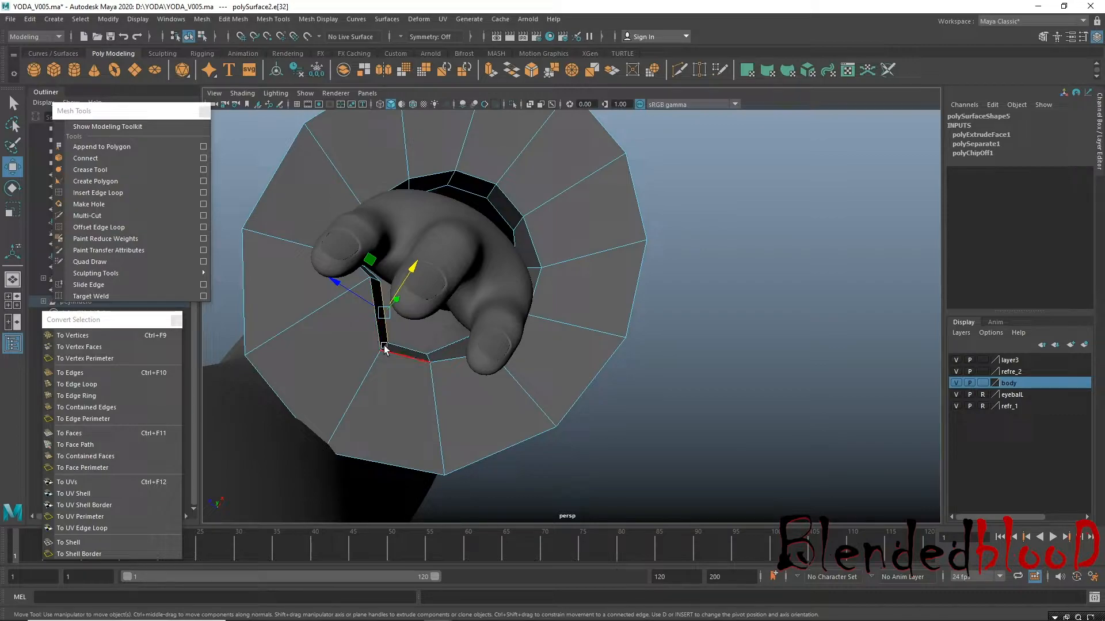
Select the inner face on the palm side of the cuff opening and move it along X toward the palm.
{"action": "scroll", "coordinate": [385, 348], "scroll_direction": "up", "scroll_amount": 5}
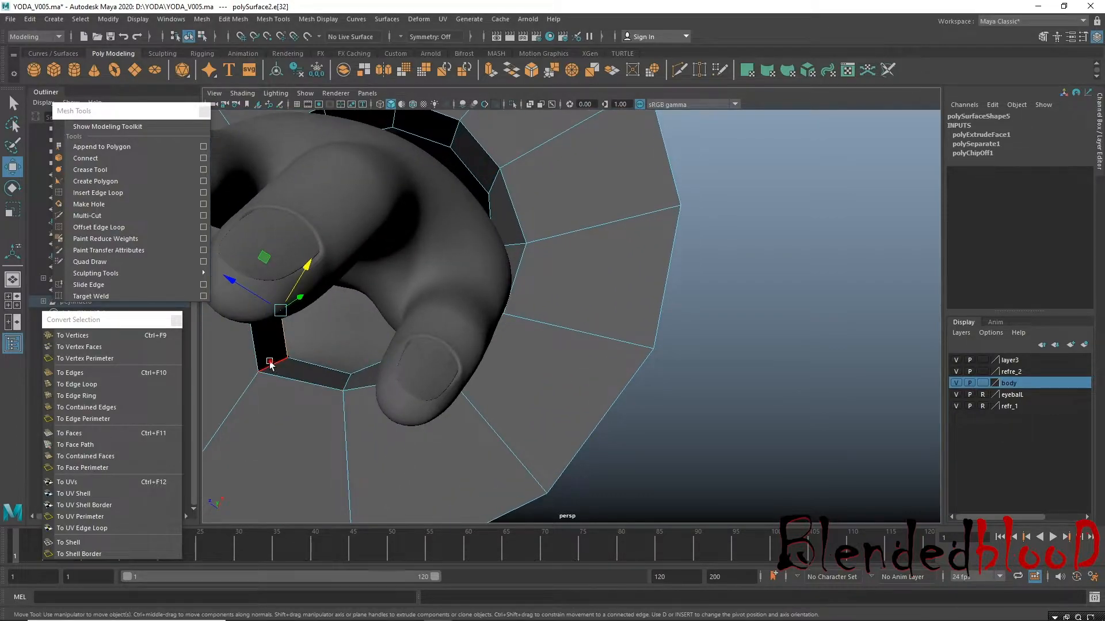
{"action": "left_click", "coordinate": [270, 362]}
{"action": "middle_click_drag", "start_coordinate": [360, 384], "coordinate": [469, 395], "text": "alt"}
{"action": "left_click_drag", "start_coordinate": [469, 395], "coordinate": [476, 372], "text": "alt"}
{"action": "right_click_drag", "start_coordinate": [474, 368], "coordinate": [445, 371]}
{"action": "left_click", "coordinate": [451, 363]}
{"action": "left_click", "coordinate": [454, 367]}
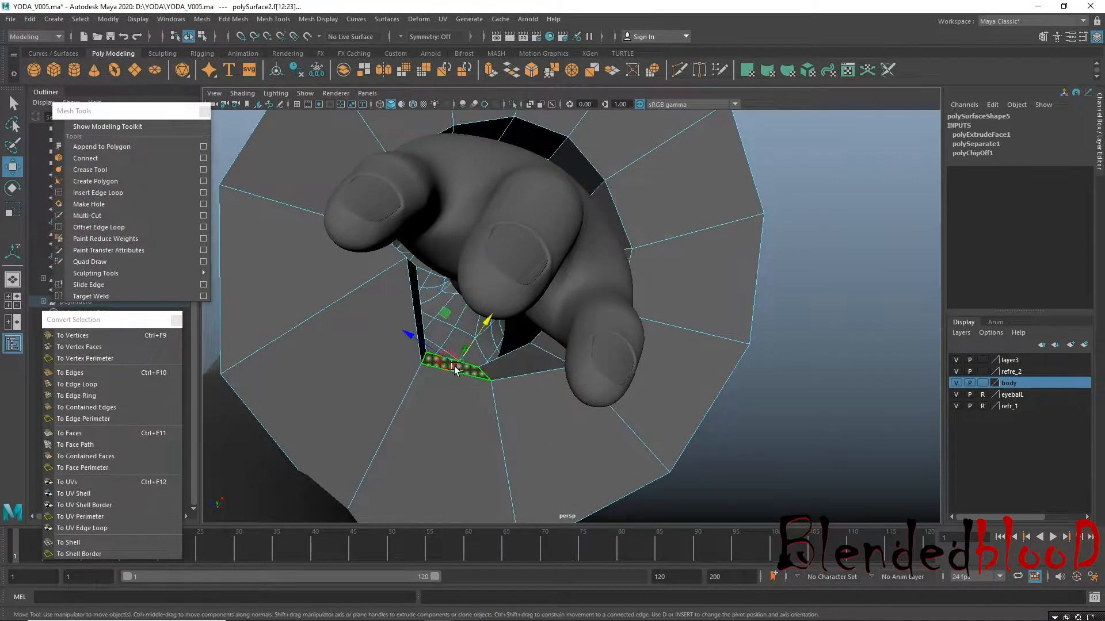
{"action": "left_click_drag", "start_coordinate": [500, 299], "coordinate": [510, 275]}
Select the remaining palm-side edge near the outer finger and move it along X toward the hand.
{"action": "left_click_drag", "start_coordinate": [474, 337], "coordinate": [550, 296], "text": "alt"}
{"action": "right_click_drag", "start_coordinate": [550, 292], "coordinate": [551, 261]}
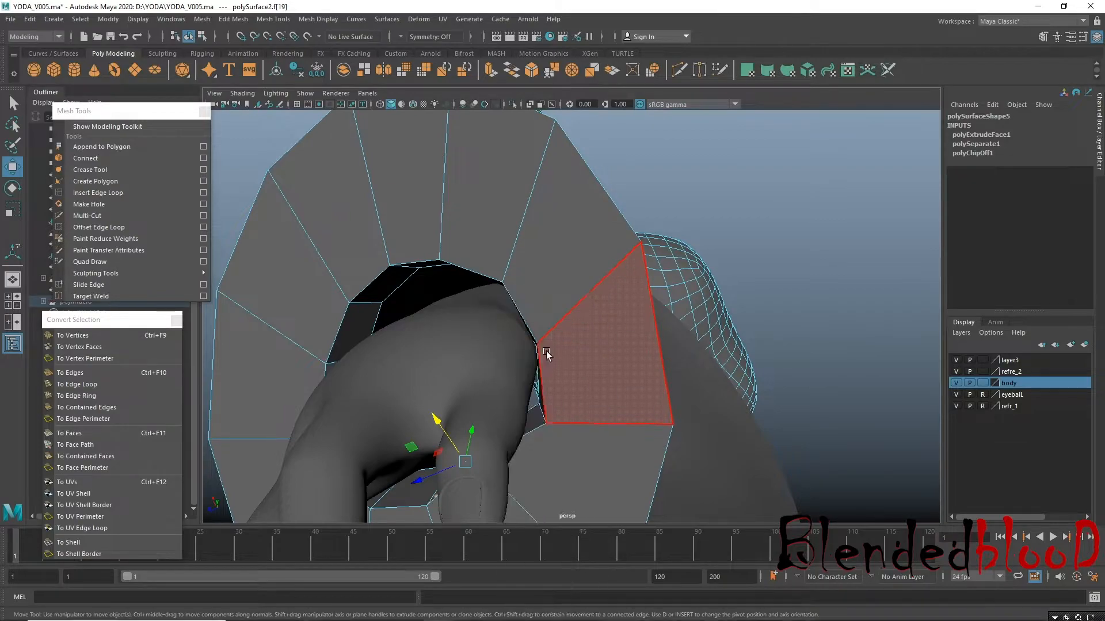
{"action": "left_click", "coordinate": [543, 411]}
{"action": "left_click", "coordinate": [536, 414]}
{"action": "left_click_drag", "start_coordinate": [497, 429], "coordinate": [514, 337]}
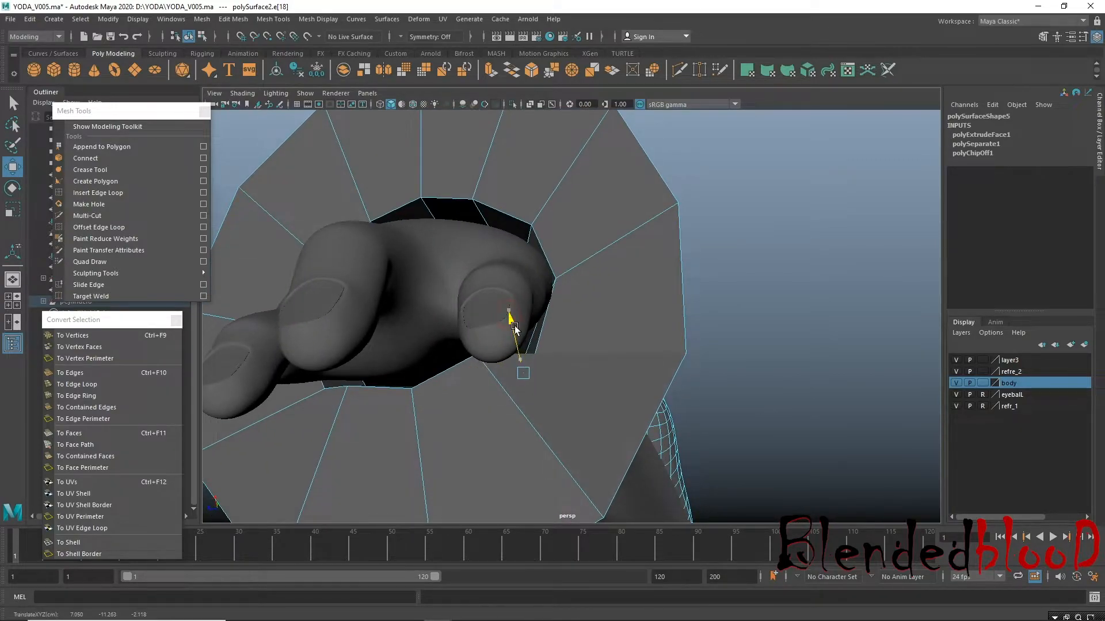
Select the inner edge at the side of the cuff opening and shift it toward the hand.
{"action": "left_click_drag", "start_coordinate": [502, 339], "coordinate": [429, 389], "text": "alt"}
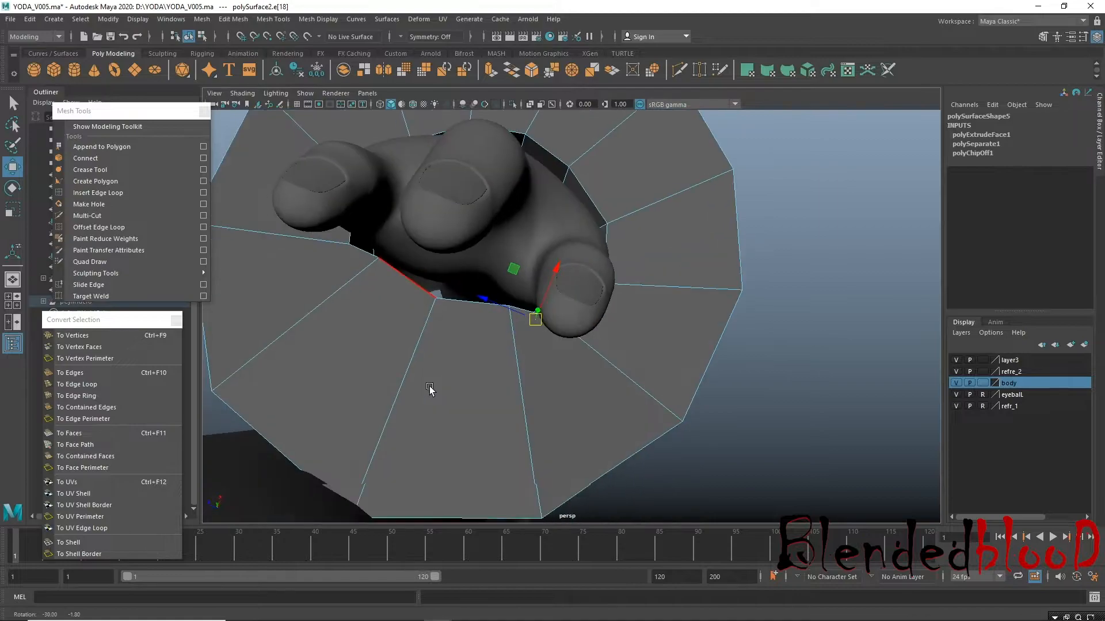
{"action": "scroll", "coordinate": [396, 330], "scroll_direction": "up", "scroll_amount": 3}
{"action": "middle_click_drag", "start_coordinate": [394, 331], "coordinate": [441, 374], "text": "alt"}
{"action": "mouse_move", "coordinate": [440, 374]}
{"action": "left_mouse_down", "text": "alt"}
{"action": "mouse_move", "coordinate": [424, 387]}
{"action": "mouse_move", "coordinate": [382, 354]}
{"action": "mouse_move", "coordinate": [461, 382]}
{"action": "left_mouse_up", "text": "alt"}
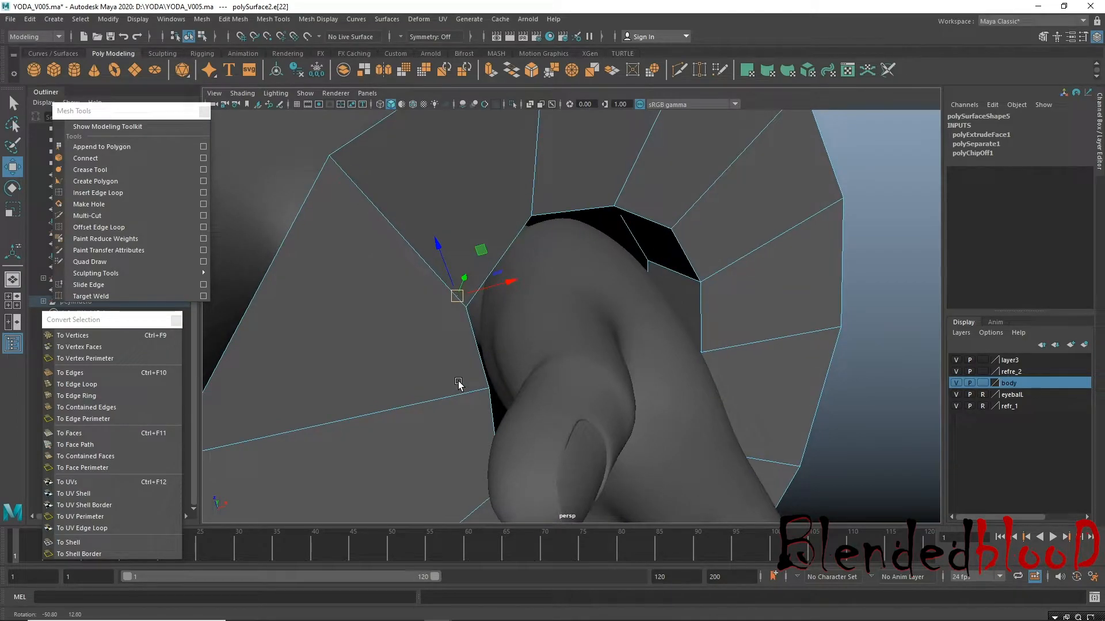
{"action": "left_click_drag", "start_coordinate": [458, 300], "coordinate": [476, 279]}
Move the inner edges on the back-of-hand side of the cuff opening inward, closer to the hand.
{"action": "left_click_drag", "start_coordinate": [511, 315], "coordinate": [461, 307], "text": "alt"}
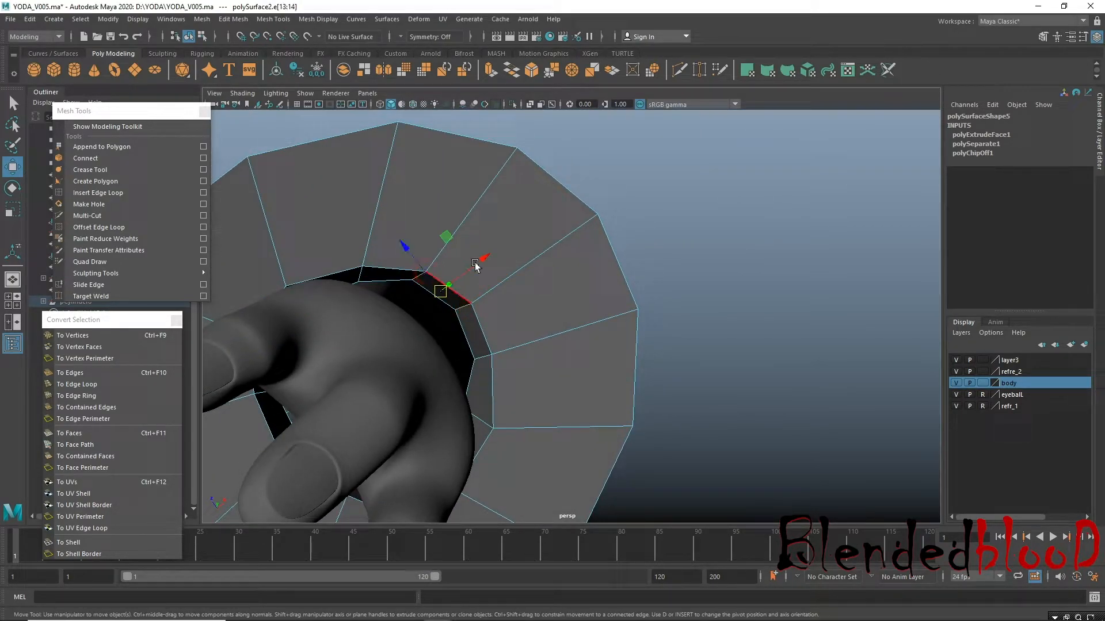
{"action": "left_click_drag", "start_coordinate": [481, 259], "coordinate": [452, 294]}
{"action": "left_click", "coordinate": [487, 357]}
{"action": "left_click_drag", "start_coordinate": [523, 326], "coordinate": [443, 354]}
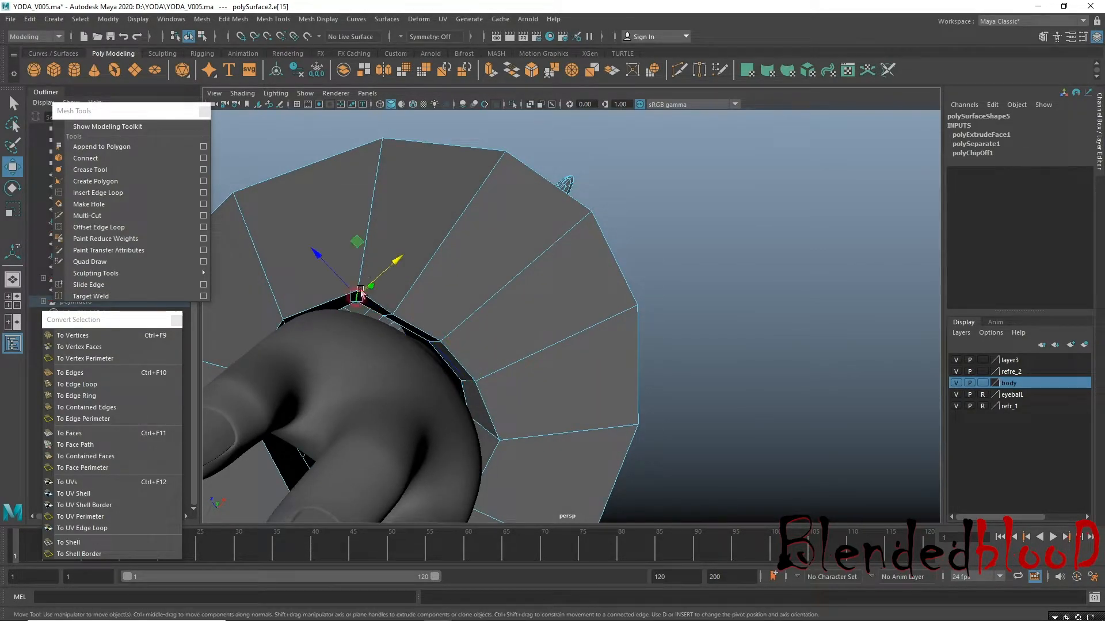
Display the cuff unsmoothed, return to object mode, and isolate the cuff in the viewport.
{"action": "left_click_drag", "start_coordinate": [365, 265], "coordinate": [561, 381], "text": "alt"}
{"action": "key", "text": "1"}
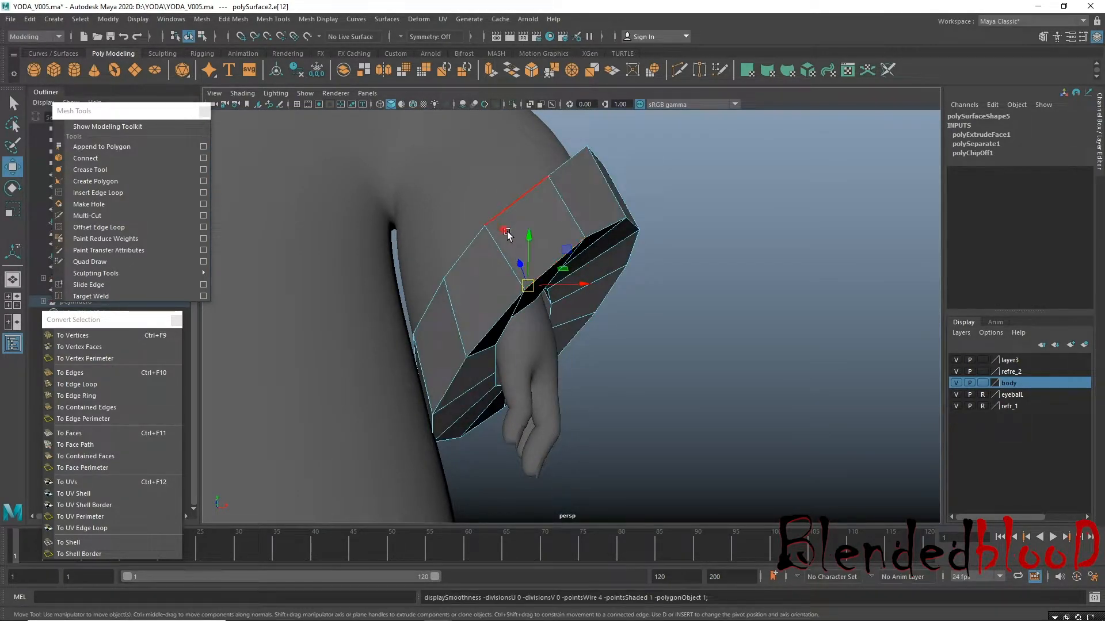
{"action": "left_click_drag", "start_coordinate": [502, 230], "coordinate": [594, 252], "text": "alt"}
{"action": "right_click_drag", "start_coordinate": [595, 252], "coordinate": [626, 235]}
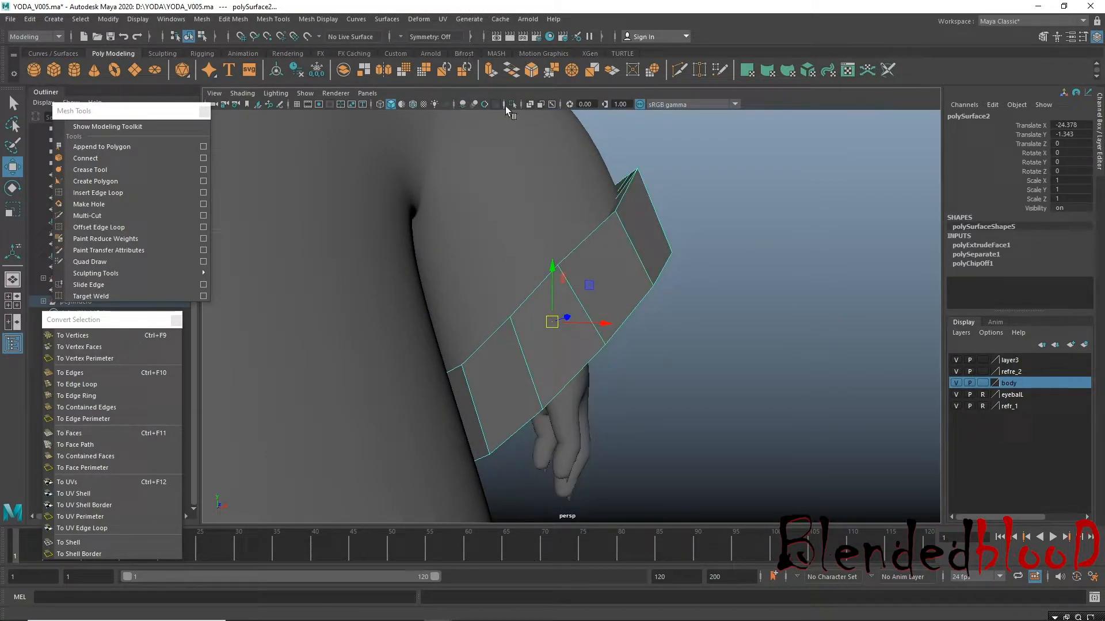
{"action": "left_click", "coordinate": [511, 106]}
{"action": "left_click_drag", "start_coordinate": [458, 247], "coordinate": [458, 271], "text": "alt"}
Insert supporting edge loops on both flat sides of the cuff, close to the wrist opening and to the outer rim.
{"action": "left_click", "coordinate": [105, 193]}
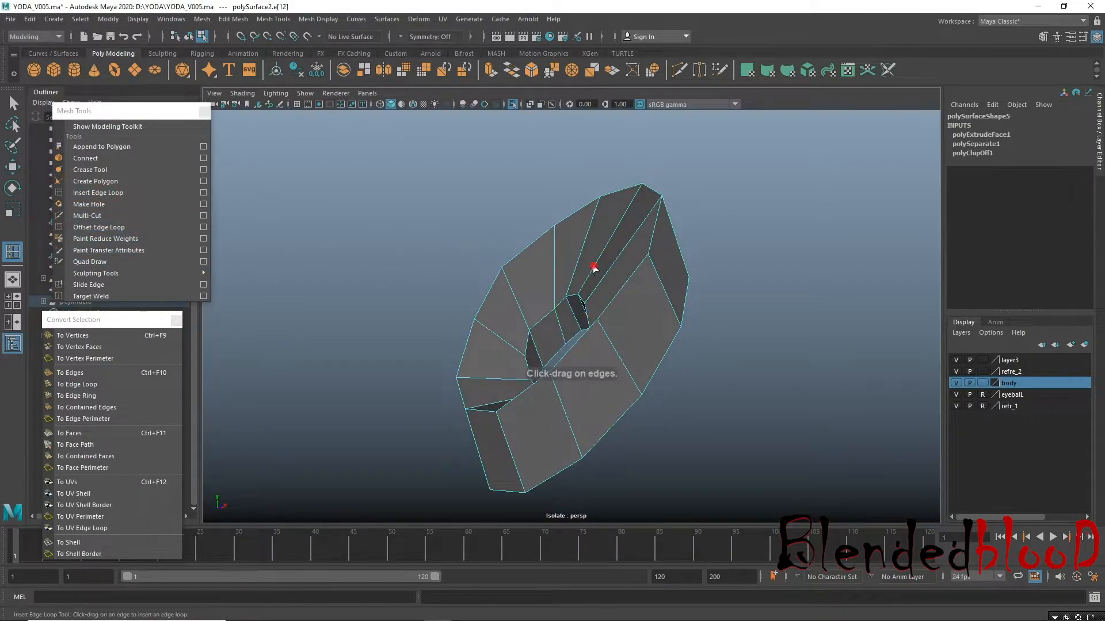
{"action": "left_click", "coordinate": [587, 294]}
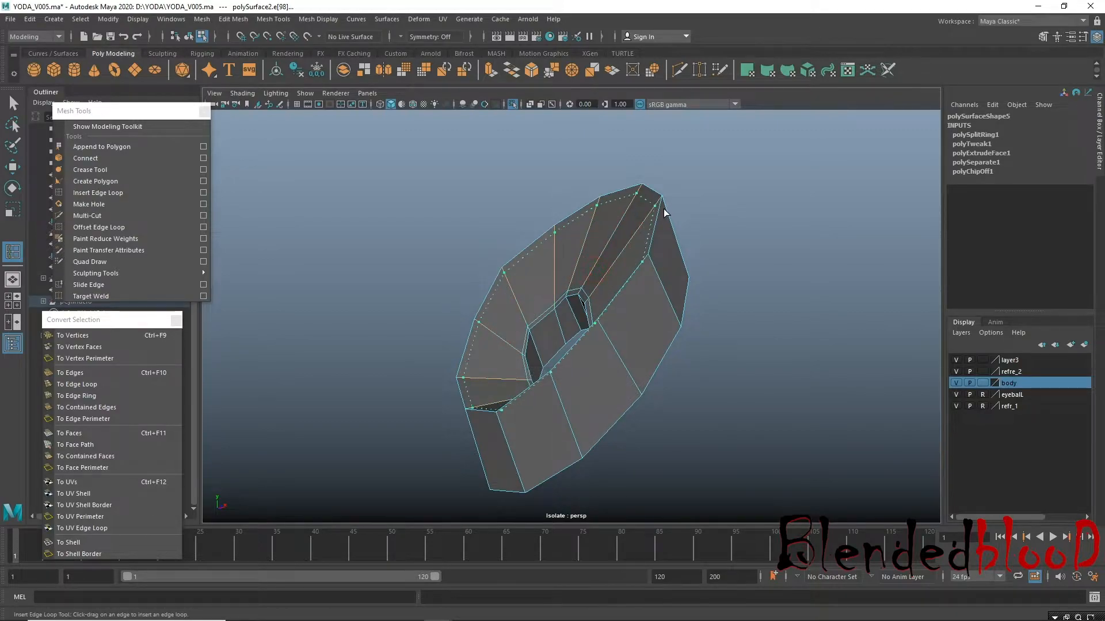
{"action": "left_click", "coordinate": [667, 213]}
{"action": "left_click_drag", "start_coordinate": [667, 213], "coordinate": [515, 280], "text": "alt"}
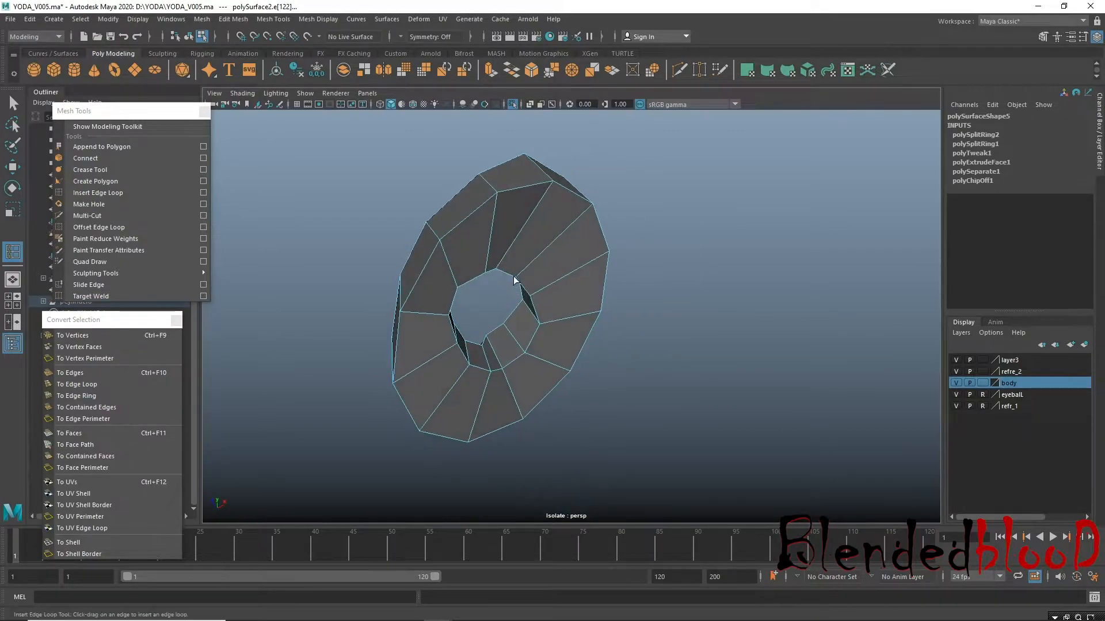
{"action": "left_click", "coordinate": [504, 271]}
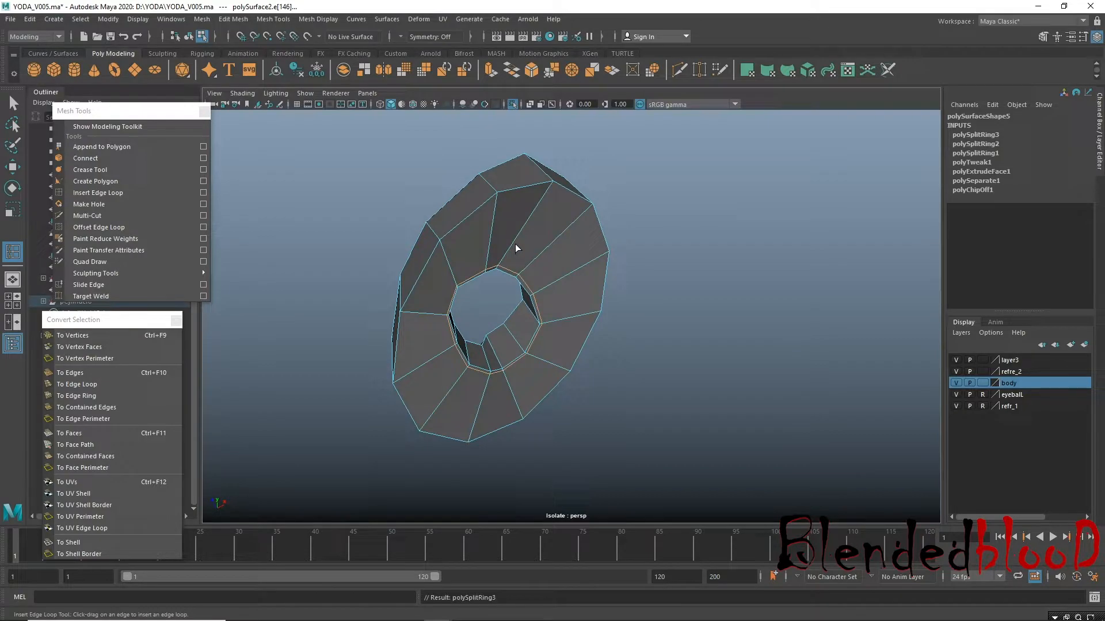
{"action": "left_click_drag", "start_coordinate": [554, 202], "coordinate": [595, 217]}
{"action": "key", "text": "ctrl+z"}
{"action": "left_click_drag", "start_coordinate": [501, 247], "coordinate": [568, 309], "text": "alt"}
{"action": "key", "text": "w"}
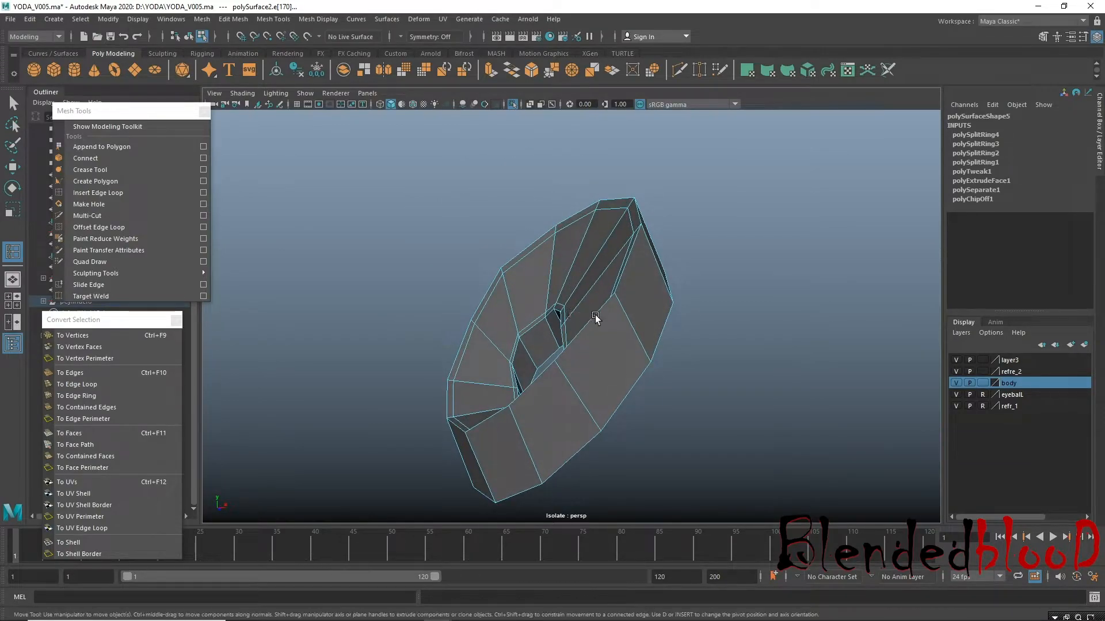
Preview the isolated cuff smoothed in object mode without a selection, and return it to the unsmoothed display.
{"action": "key", "text": "3"}
{"action": "right_click_drag", "start_coordinate": [617, 284], "coordinate": [673, 244]}
{"action": "left_click", "coordinate": [702, 256]}
{"action": "left_click_drag", "start_coordinate": [666, 328], "coordinate": [636, 324], "text": "alt"}
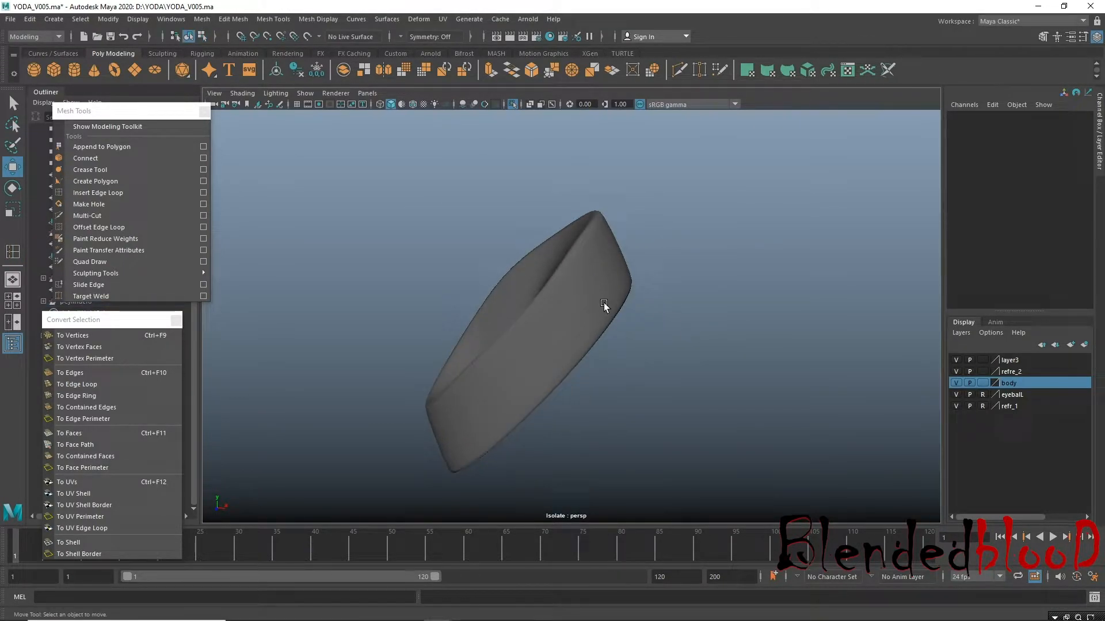
{"action": "left_click", "coordinate": [581, 283]}
{"action": "key", "text": "1"}
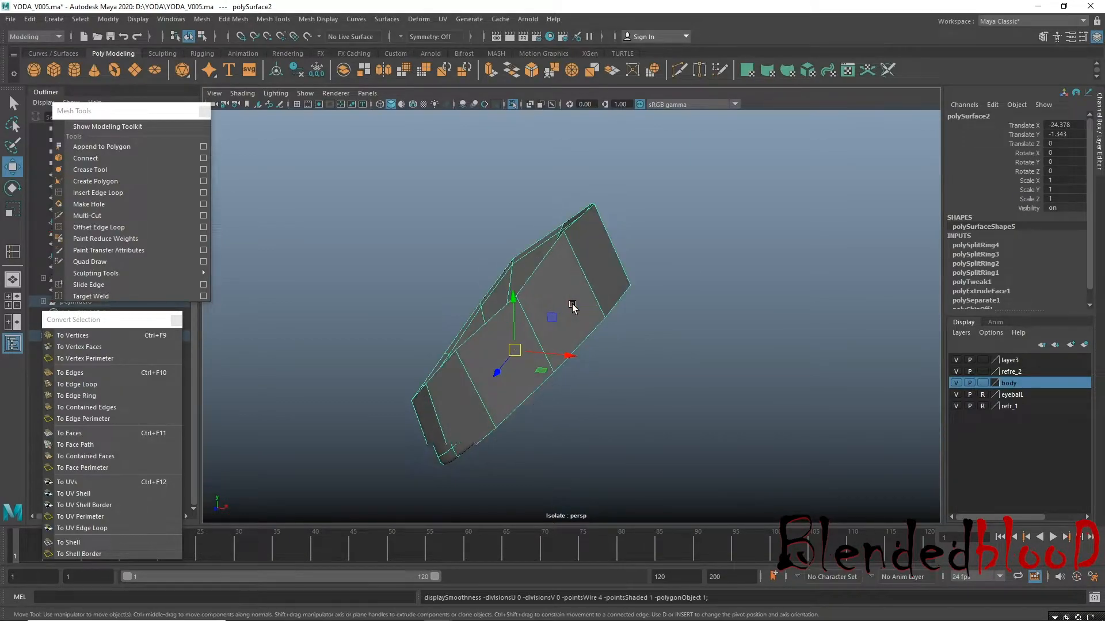
Insert an edge loop around the middle of the cuff's outer band and scale it slightly outward.
{"action": "left_click", "coordinate": [97, 193]}
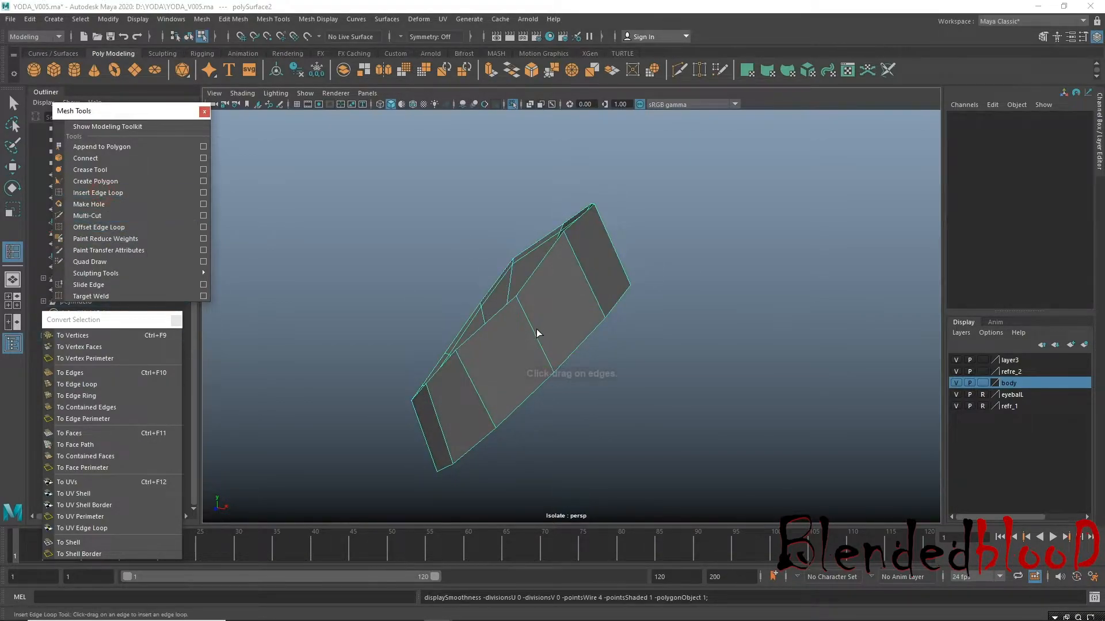
{"action": "left_click", "coordinate": [530, 330]}
{"action": "key", "text": "w"}
{"action": "key", "text": "r"}
{"action": "left_click_drag", "start_coordinate": [514, 337], "coordinate": [522, 342]}
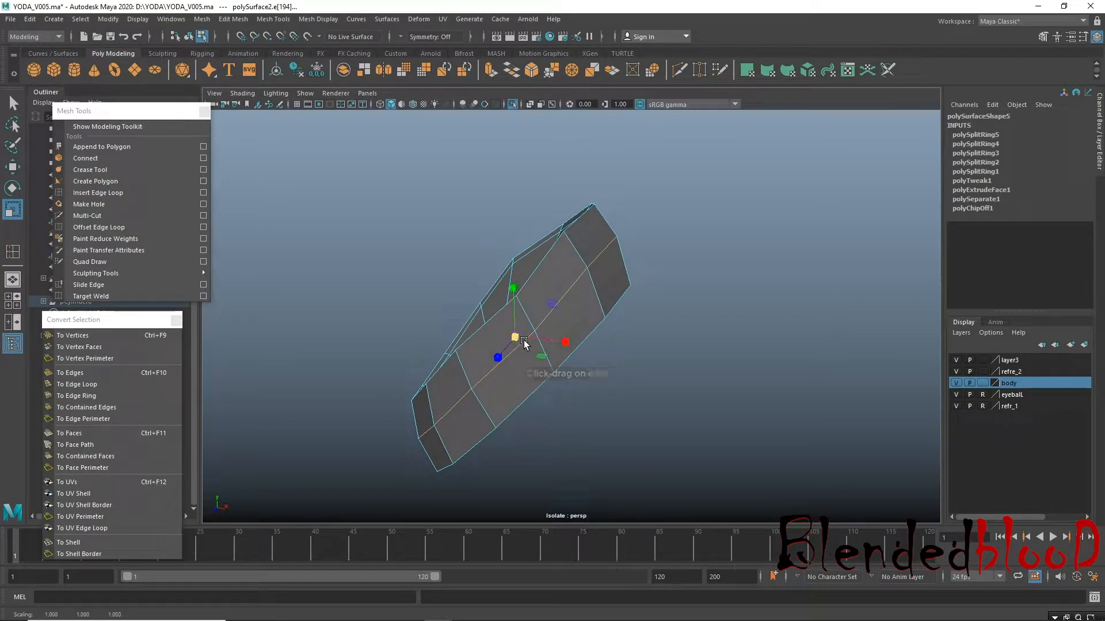
Show the sleeve cuff smoothed in object mode and turn off its isolation so the rest of the character is displayed.
{"action": "key", "text": "w"}
{"action": "key", "text": "3"}
{"action": "right_click_drag", "start_coordinate": [582, 273], "coordinate": [649, 230]}
{"action": "left_click", "coordinate": [654, 232]}
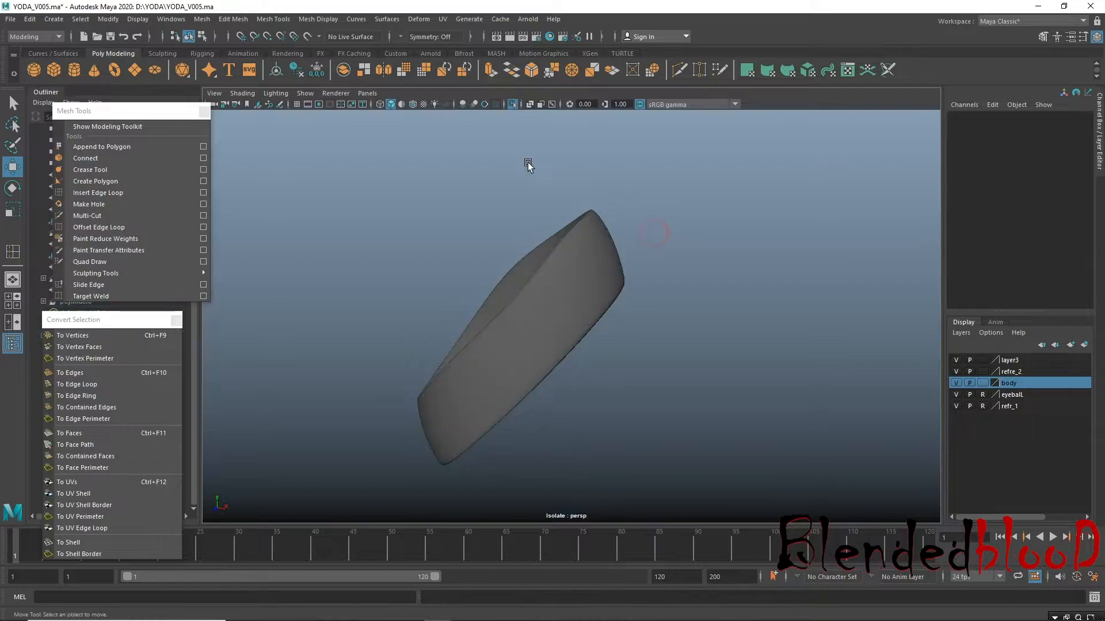
{"action": "left_click", "coordinate": [512, 106]}
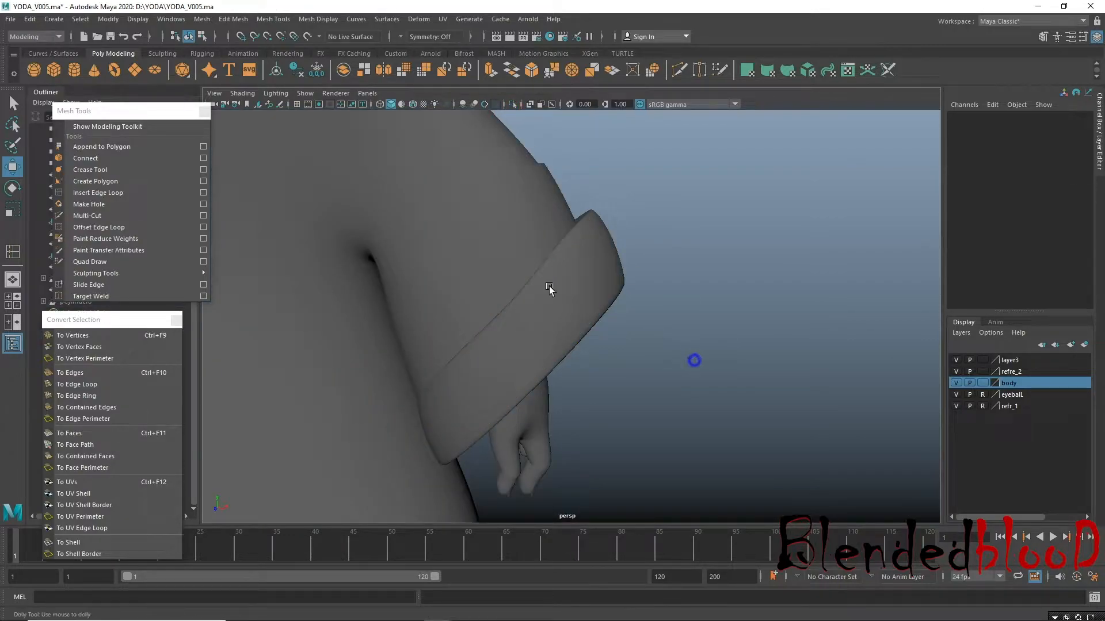
Examine the cuff's shape and fit on the sleeve from several angles, both close up and with the whole figure in view.
{"action": "right_click_drag", "start_coordinate": [591, 305], "coordinate": [603, 351], "text": "alt"}
{"action": "left_click_drag", "start_coordinate": [606, 351], "coordinate": [640, 359], "text": "alt"}
{"action": "left_click_drag", "start_coordinate": [577, 346], "coordinate": [623, 395], "text": "alt"}
{"action": "left_click", "coordinate": [577, 377]}
{"action": "right_click_drag", "start_coordinate": [817, 440], "coordinate": [631, 272], "text": "alt"}
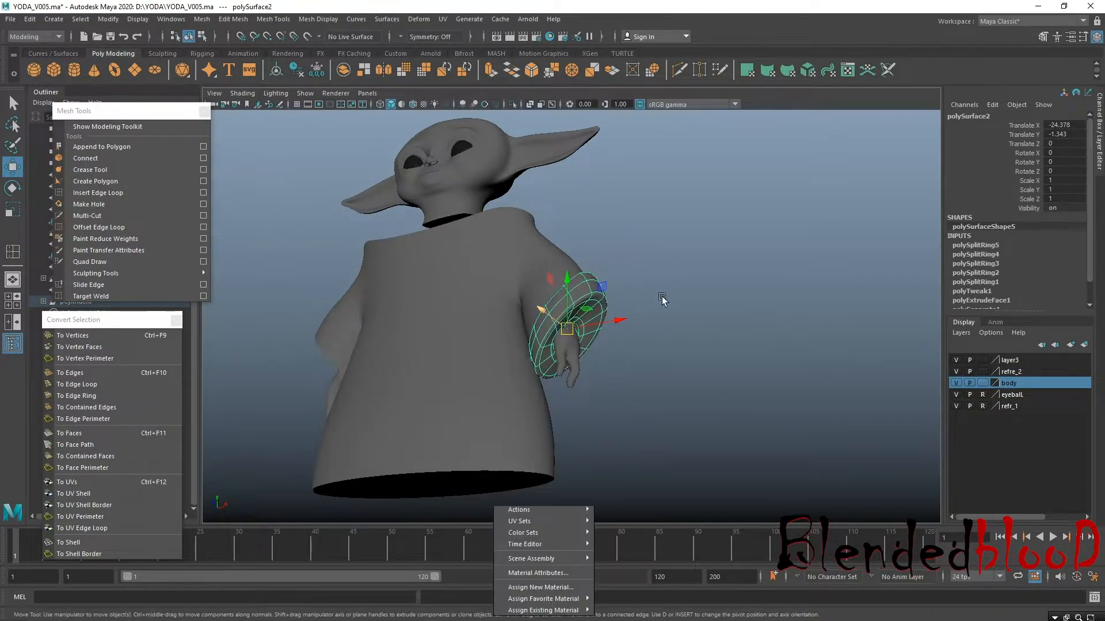
{"action": "left_click", "coordinate": [664, 306]}
{"action": "right_click_drag", "start_coordinate": [671, 343], "coordinate": [518, 285], "text": "alt"}
{"action": "left_click_drag", "start_coordinate": [630, 345], "coordinate": [564, 343], "text": "alt"}
{"action": "right_click_drag", "start_coordinate": [560, 296], "coordinate": [644, 423], "text": "alt"}
Insert an edge loop around the end face of the unsmoothed cuff, midway between its rim and the hand opening.
{"action": "left_click", "coordinate": [581, 323]}
{"action": "right_click_drag", "start_coordinate": [576, 318], "coordinate": [576, 261]}
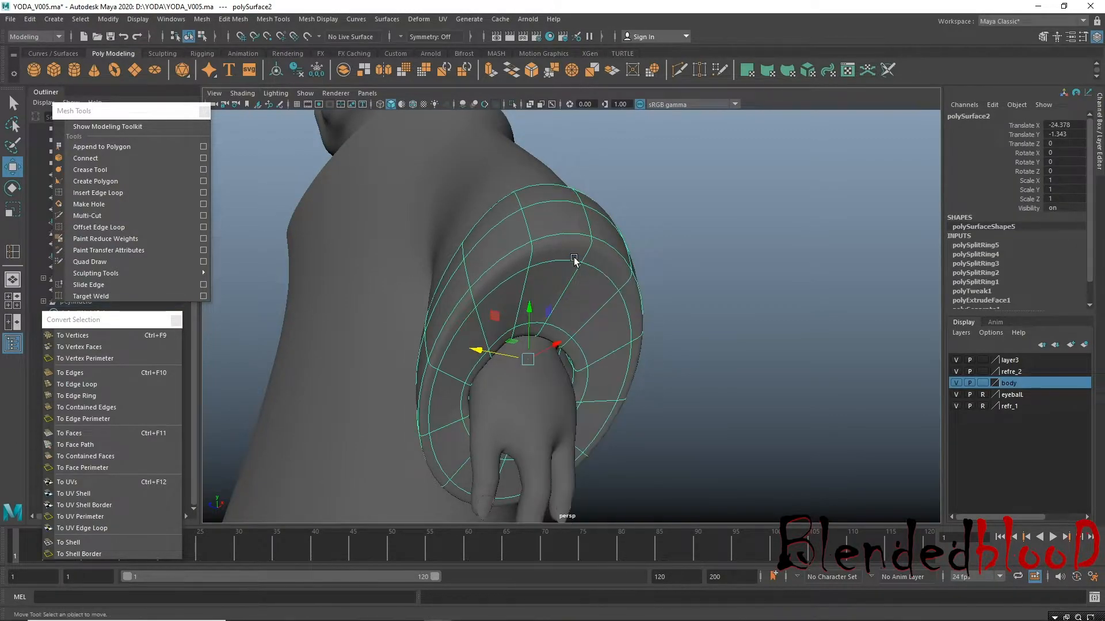
{"action": "key", "text": "1"}
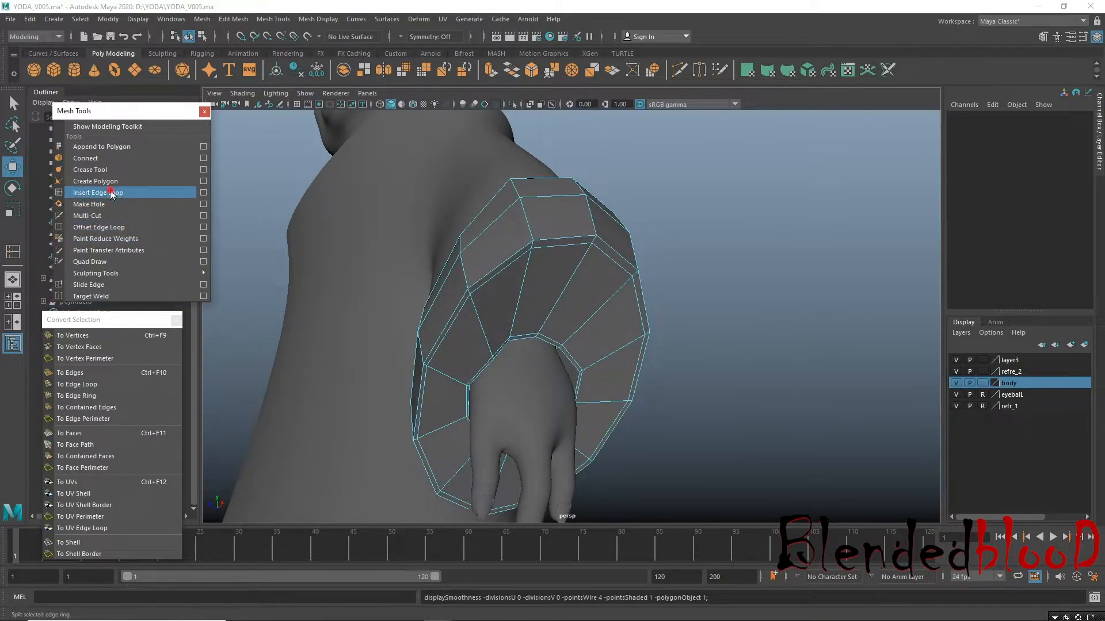
{"action": "left_click", "coordinate": [109, 192]}
{"action": "left_click", "coordinate": [519, 295]}
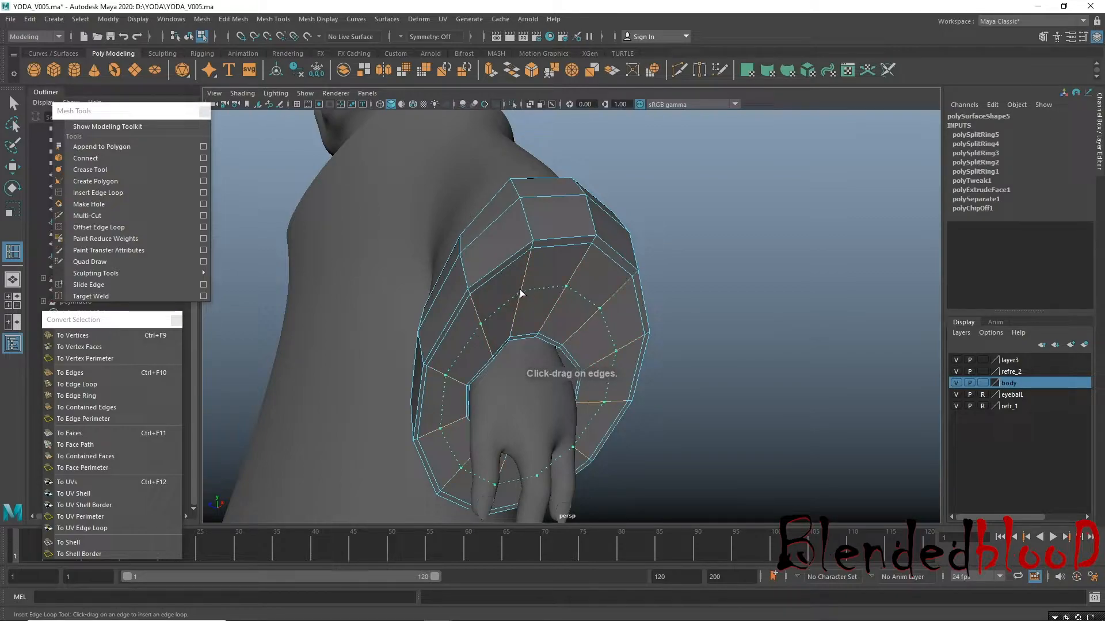
Move the new edge loop slightly up and outward into the cuff's opening, and return the smoothed cuff to object mode.
{"action": "key", "text": "w"}
{"action": "left_click_drag", "start_coordinate": [595, 337], "coordinate": [657, 414], "text": "alt"}
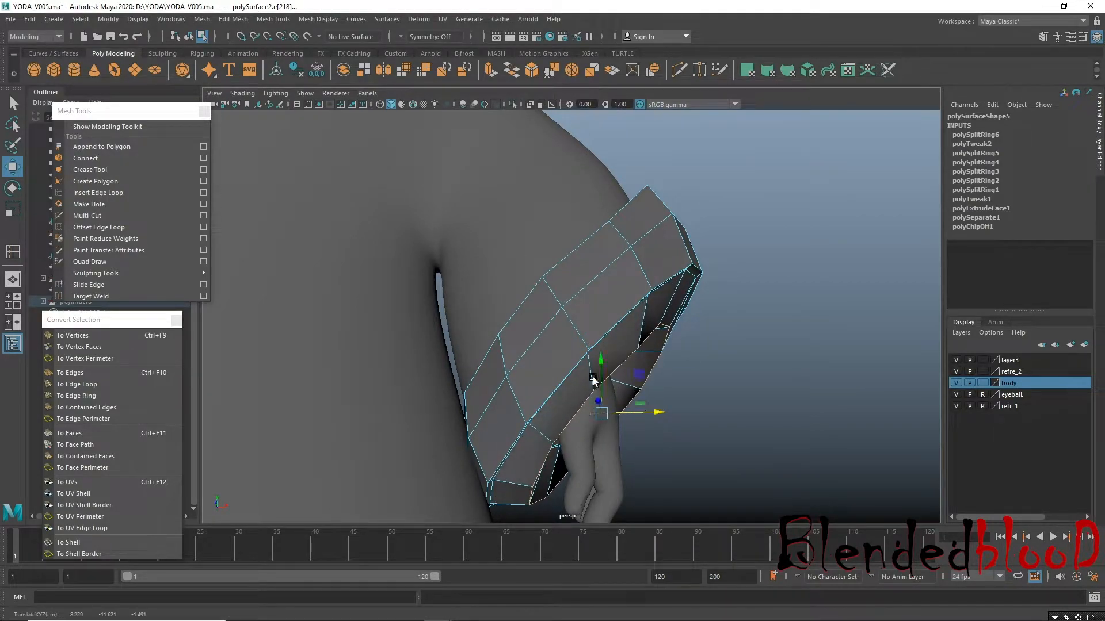
{"action": "left_click_drag", "start_coordinate": [603, 370], "coordinate": [609, 364]}
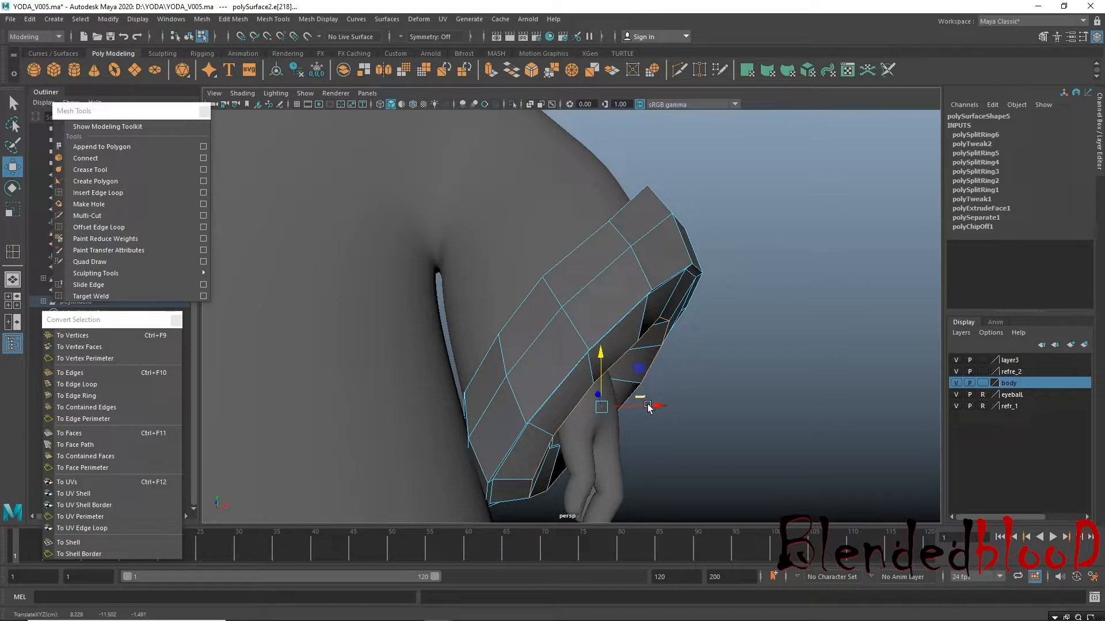
{"action": "left_click_drag", "start_coordinate": [648, 403], "coordinate": [654, 405]}
{"action": "left_click_drag", "start_coordinate": [605, 354], "coordinate": [609, 347]}
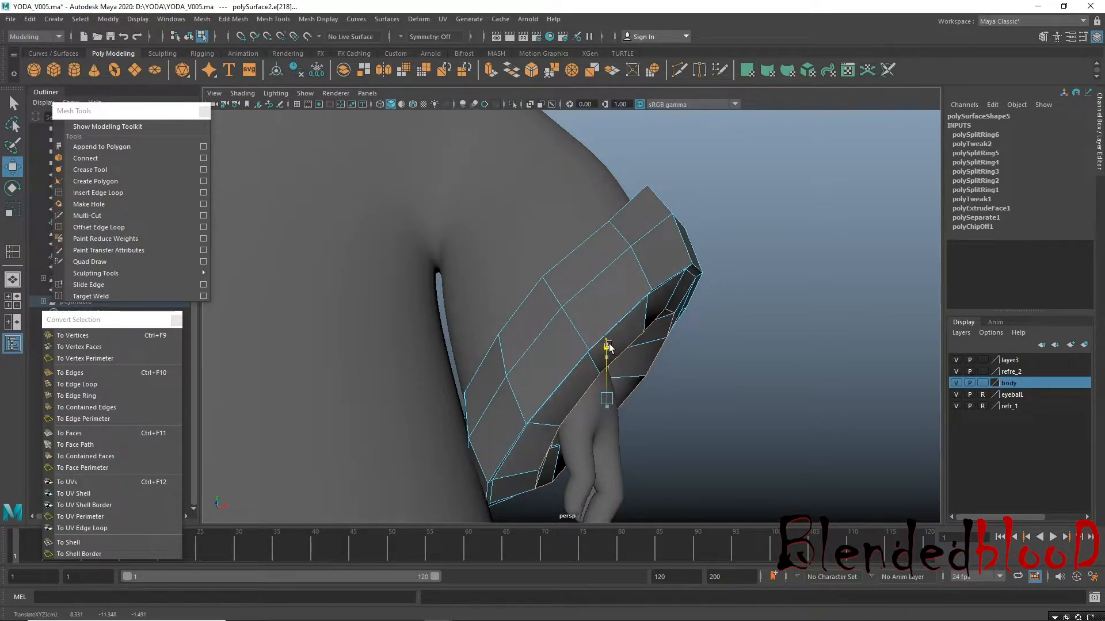
{"action": "key", "text": "3"}
{"action": "right_click_drag", "start_coordinate": [599, 280], "coordinate": [648, 253]}
Delete the edge loop along the cuff's front rim and the one just inside its hand opening.
{"action": "left_click_drag", "start_coordinate": [651, 327], "coordinate": [616, 280], "text": "alt"}
{"action": "right_click_drag", "start_coordinate": [606, 278], "coordinate": [603, 247]}
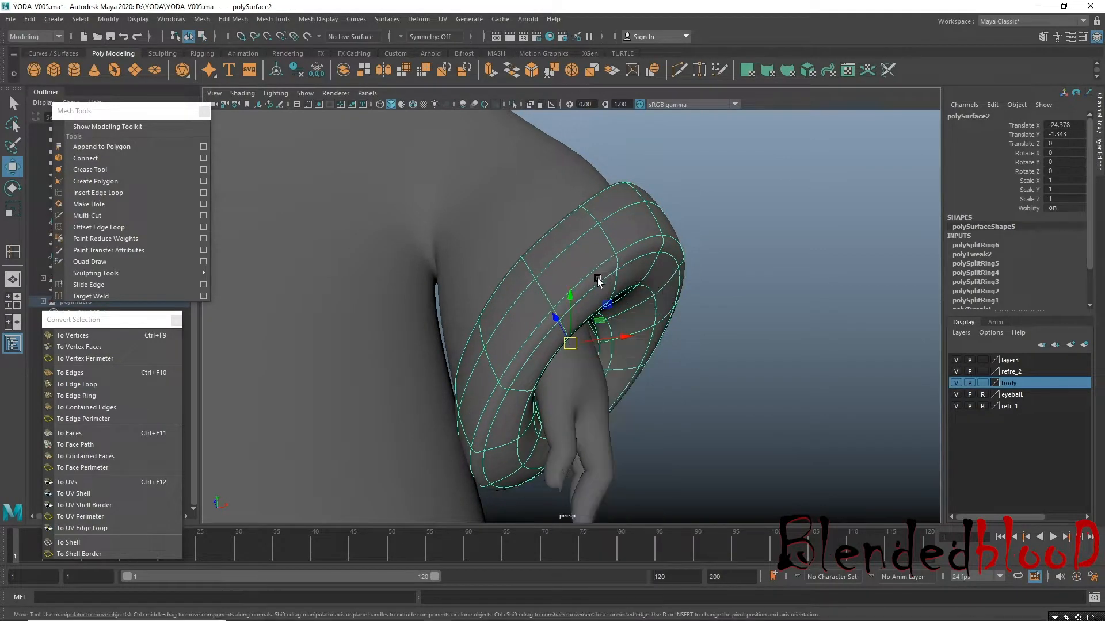
{"action": "double_click", "coordinate": [598, 280]}
{"action": "key", "text": "Delete"}
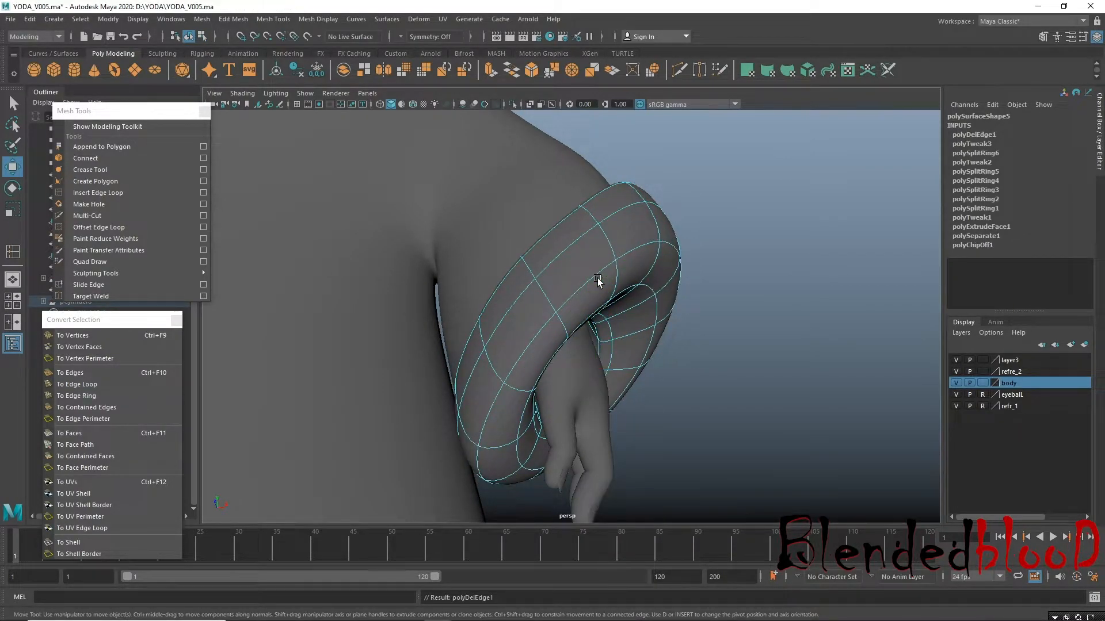
{"action": "left_click_drag", "start_coordinate": [634, 324], "coordinate": [578, 346], "text": "alt"}
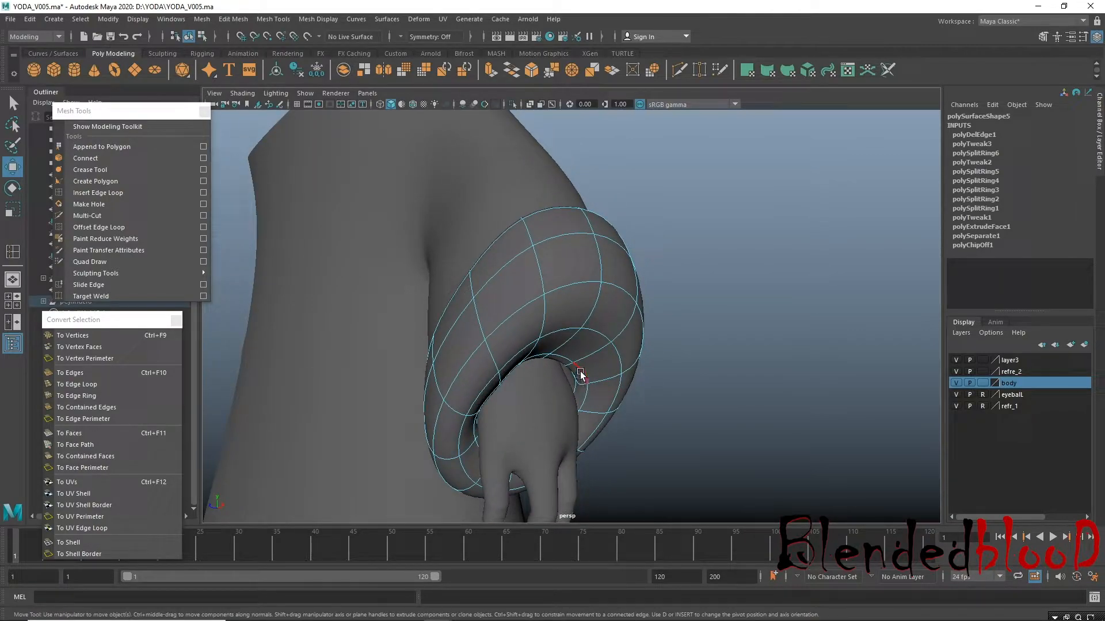
{"action": "key", "text": "Delete"}
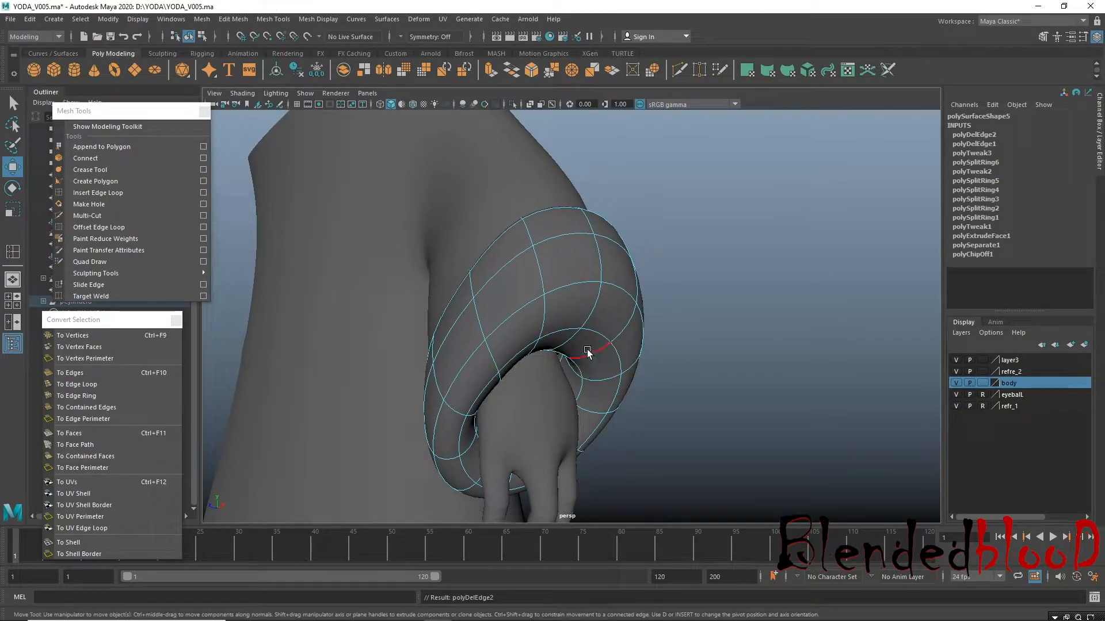
{"action": "right_click_drag", "start_coordinate": [578, 312], "coordinate": [653, 271]}
{"action": "right_click_drag", "start_coordinate": [616, 314], "coordinate": [687, 256]}
{"action": "left_click", "coordinate": [690, 313]}
{"action": "right_click_drag", "start_coordinate": [723, 378], "coordinate": [606, 347], "text": "alt"}
{"action": "left_click_drag", "start_coordinate": [608, 347], "coordinate": [690, 344], "text": "alt"}
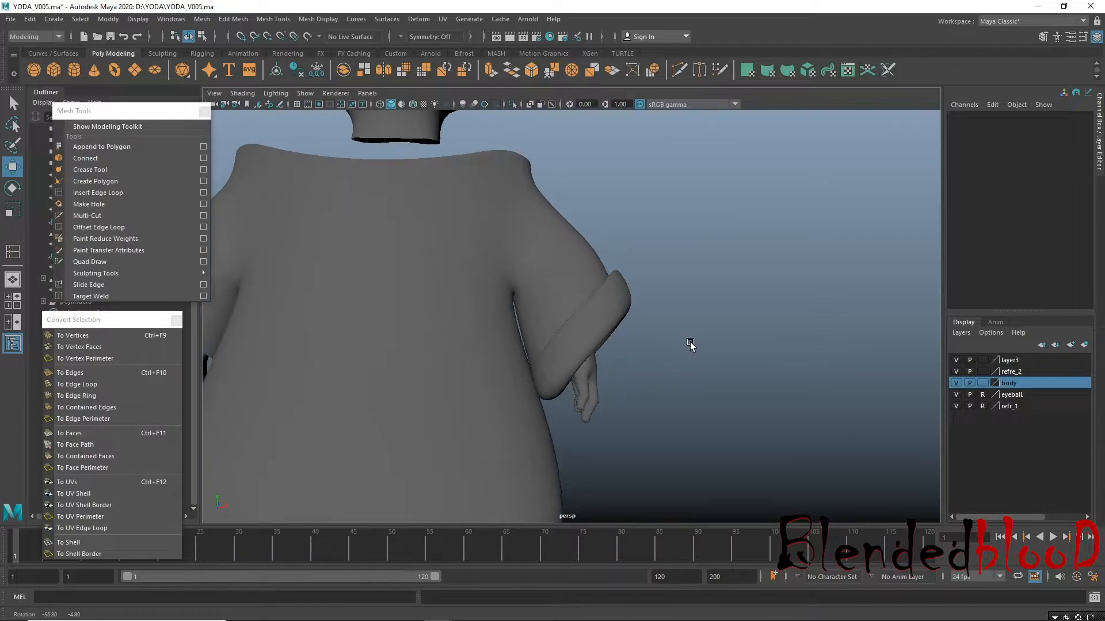
{"action": "left_click_drag", "start_coordinate": [654, 379], "coordinate": [616, 380], "text": "alt"}
Bevel the edge loop around the cuff's hand opening with a fraction of 0.6, and return the smoothed cuff to object mode.
{"action": "left_click", "coordinate": [609, 321]}
{"action": "mouse_move", "coordinate": [609, 320]}
{"action": "left_mouse_down", "text": "alt"}
{"action": "mouse_move", "coordinate": [604, 340]}
{"action": "mouse_move", "coordinate": [623, 337]}
{"action": "left_mouse_up", "text": "alt"}
{"action": "key", "text": "1"}
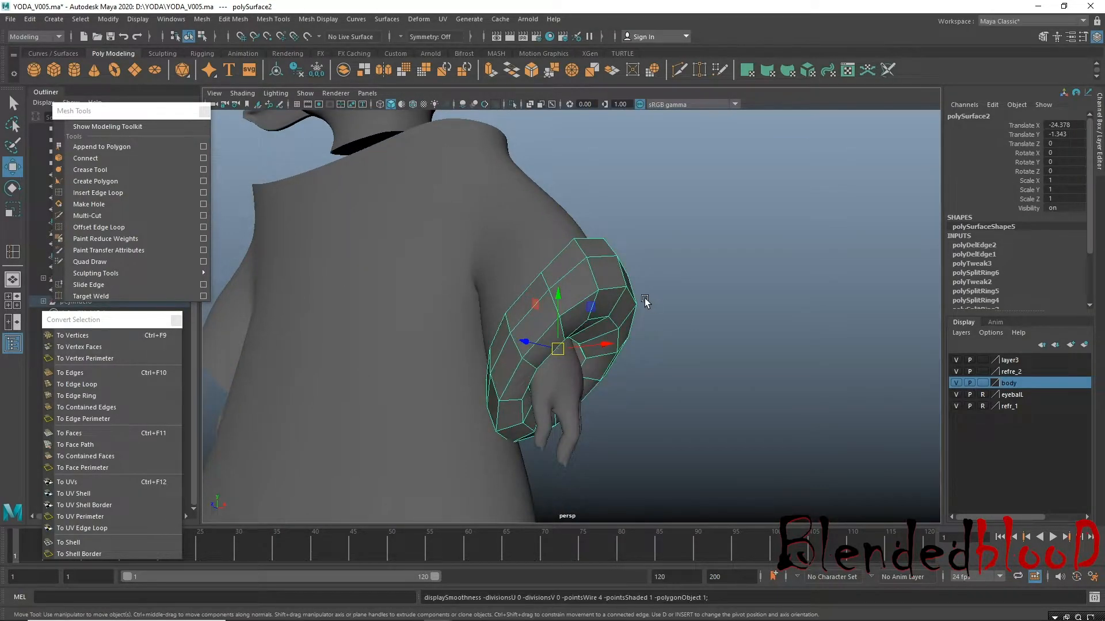
{"action": "left_click_drag", "start_coordinate": [629, 357], "coordinate": [657, 359], "text": "alt"}
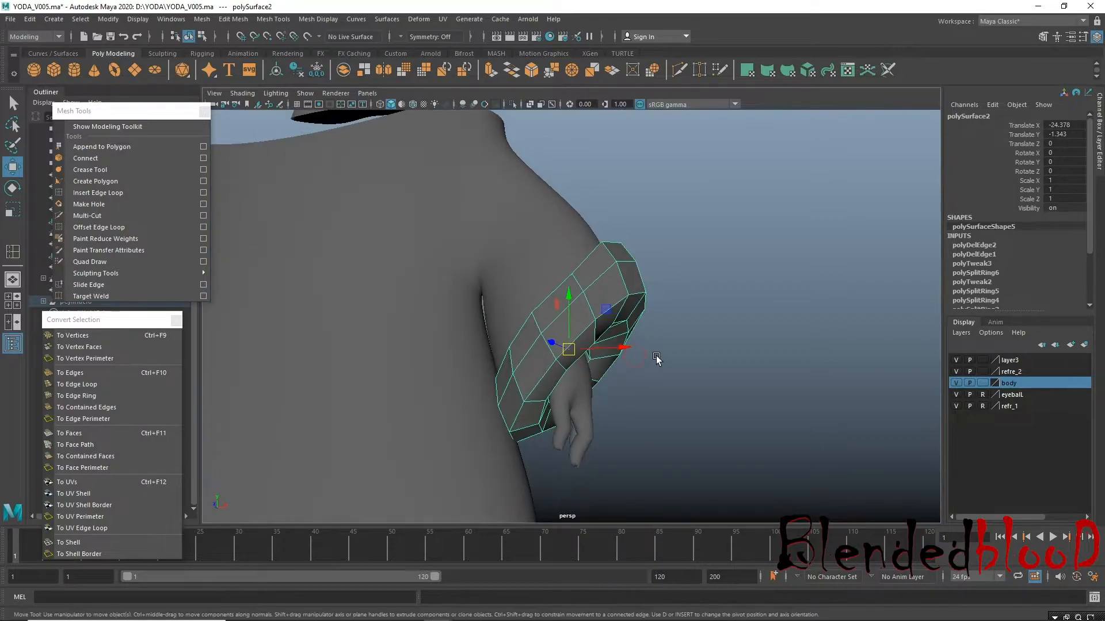
{"action": "right_click_drag", "start_coordinate": [622, 294], "coordinate": [644, 231]}
{"action": "left_click_drag", "start_coordinate": [648, 303], "coordinate": [618, 300], "text": "alt"}
{"action": "left_click", "coordinate": [616, 300]}
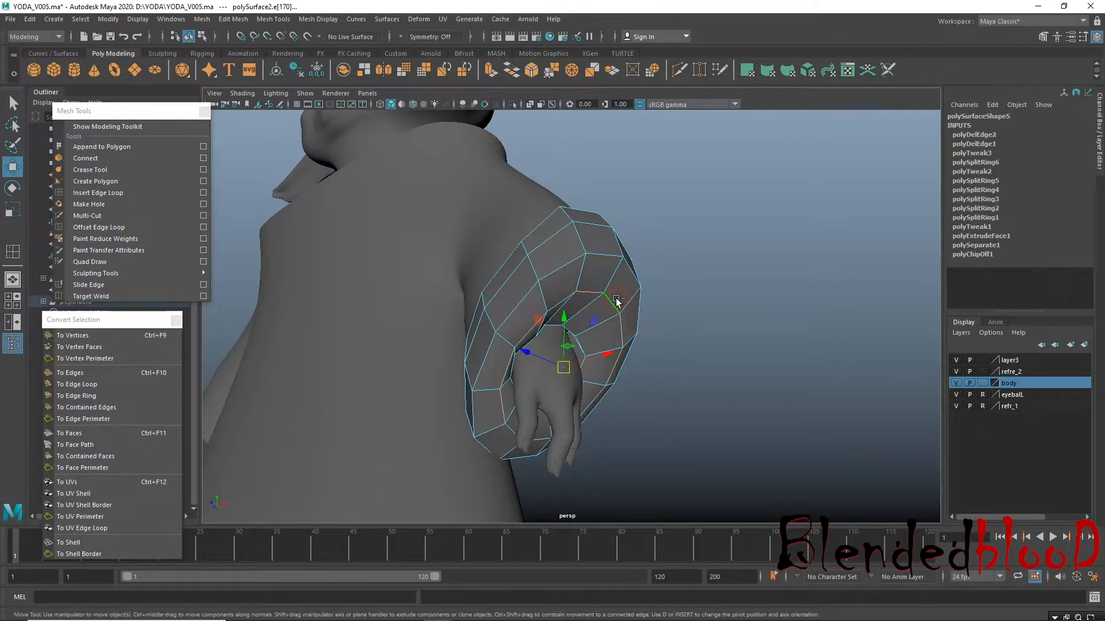
{"action": "key", "text": "ctrl+b"}
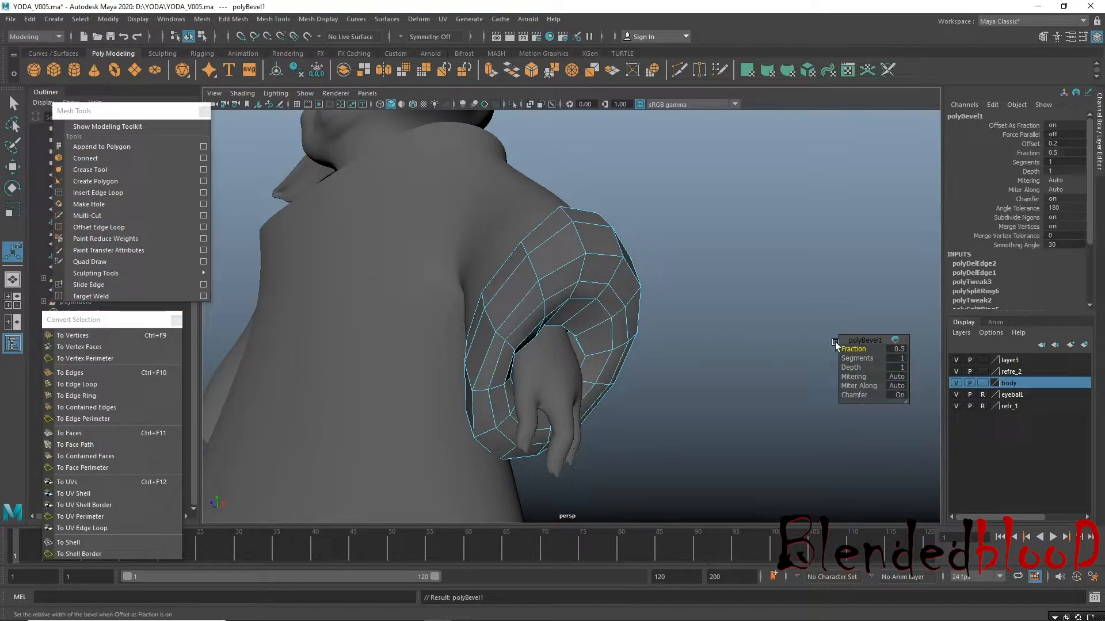
{"action": "left_click_drag", "start_coordinate": [858, 349], "coordinate": [858, 349]}
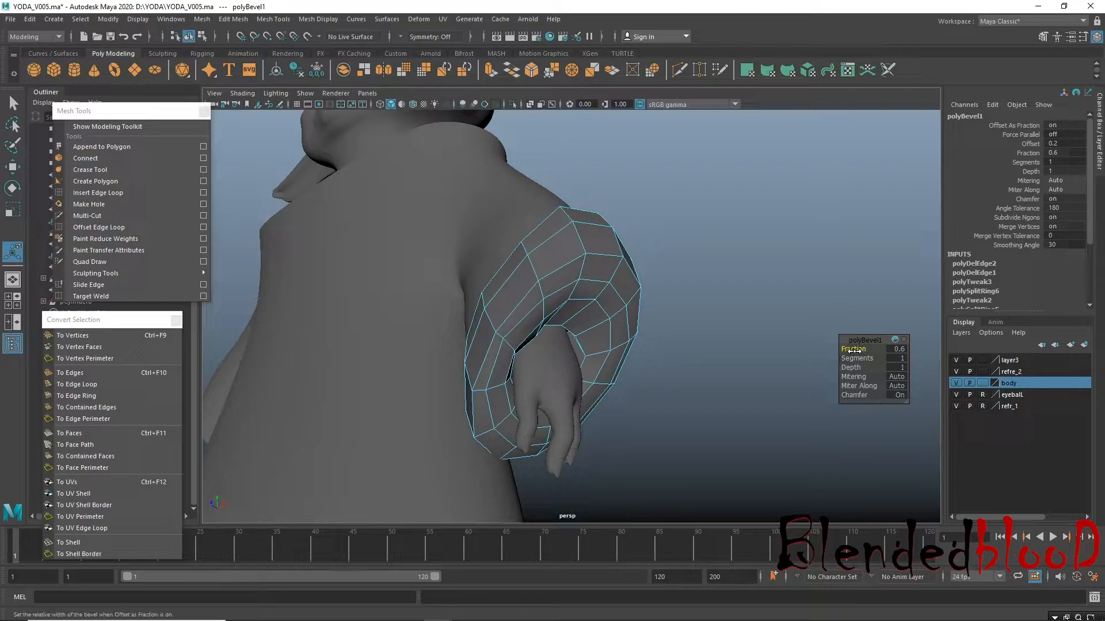
{"action": "key", "text": "w"}
{"action": "key", "text": "3"}
{"action": "right_click_drag", "start_coordinate": [633, 265], "coordinate": [677, 251]}
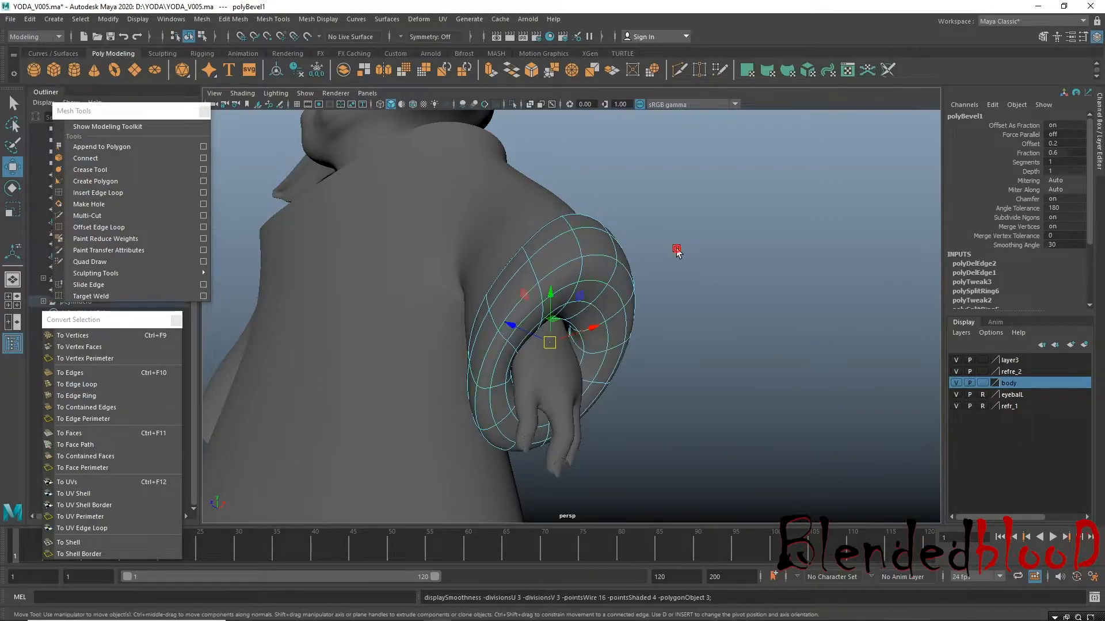
{"action": "left_click", "coordinate": [673, 303]}
Scale the edge loop around the middle of the cuff's outer band slightly wider along Z and restore the smoothed display.
{"action": "right_click_drag", "start_coordinate": [673, 304], "coordinate": [507, 229], "text": "alt"}
{"action": "left_click_drag", "start_coordinate": [530, 324], "coordinate": [591, 377], "text": "alt"}
{"action": "left_click", "coordinate": [563, 389]}
{"action": "right_click_drag", "start_coordinate": [579, 351], "coordinate": [577, 262]}
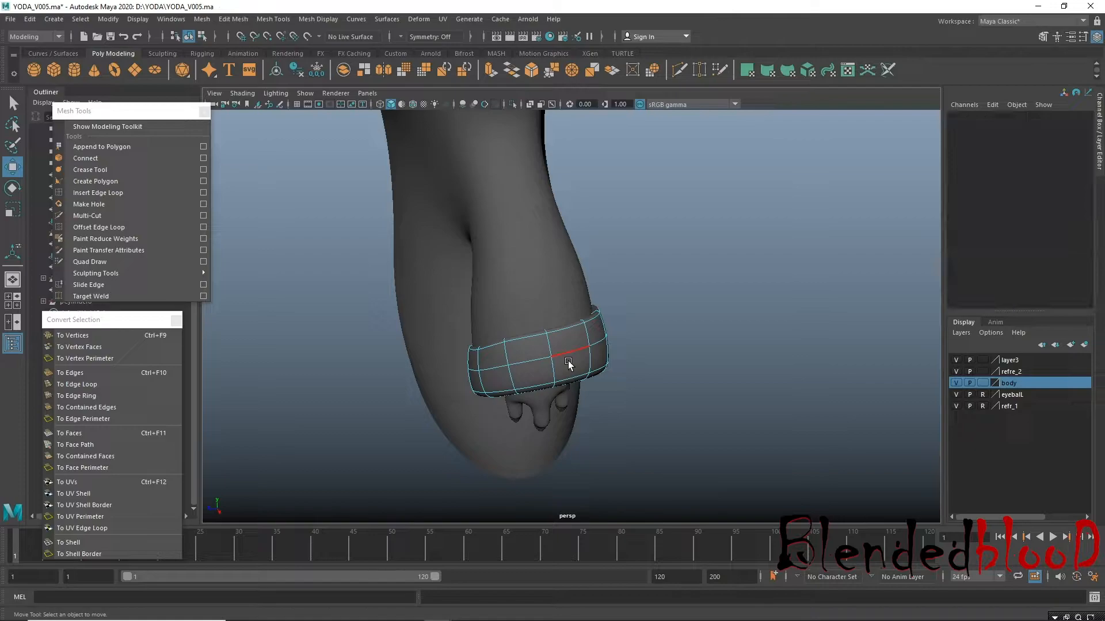
{"action": "left_click", "coordinate": [569, 363]}
{"action": "left_click_drag", "start_coordinate": [570, 362], "coordinate": [550, 364], "text": "alt"}
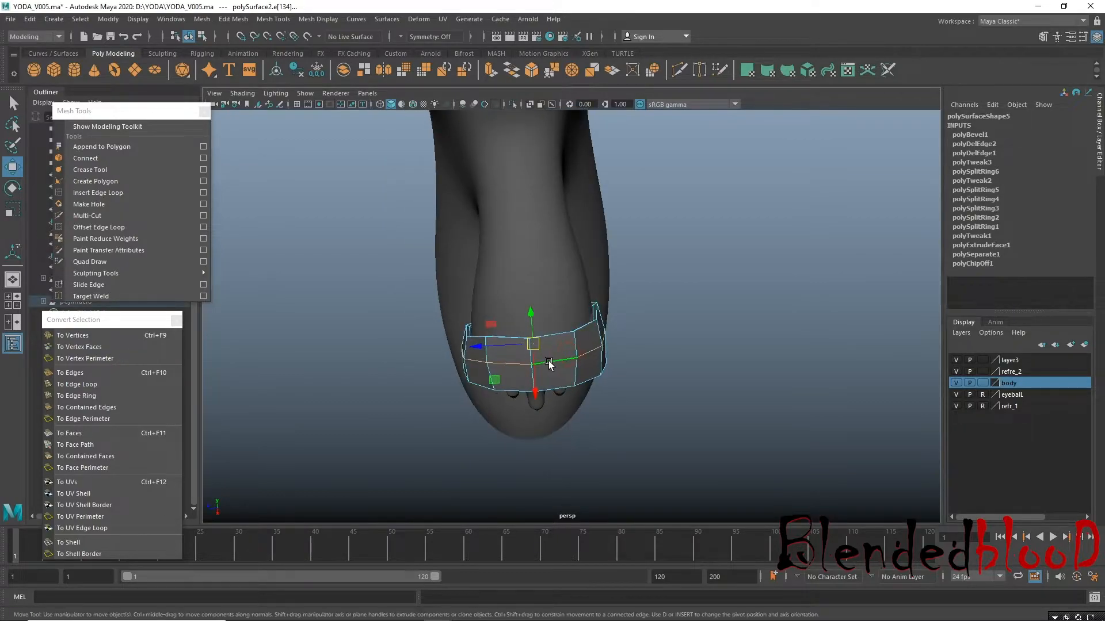
{"action": "key", "text": "r"}
{"action": "left_click_drag", "start_coordinate": [481, 348], "coordinate": [479, 349]}
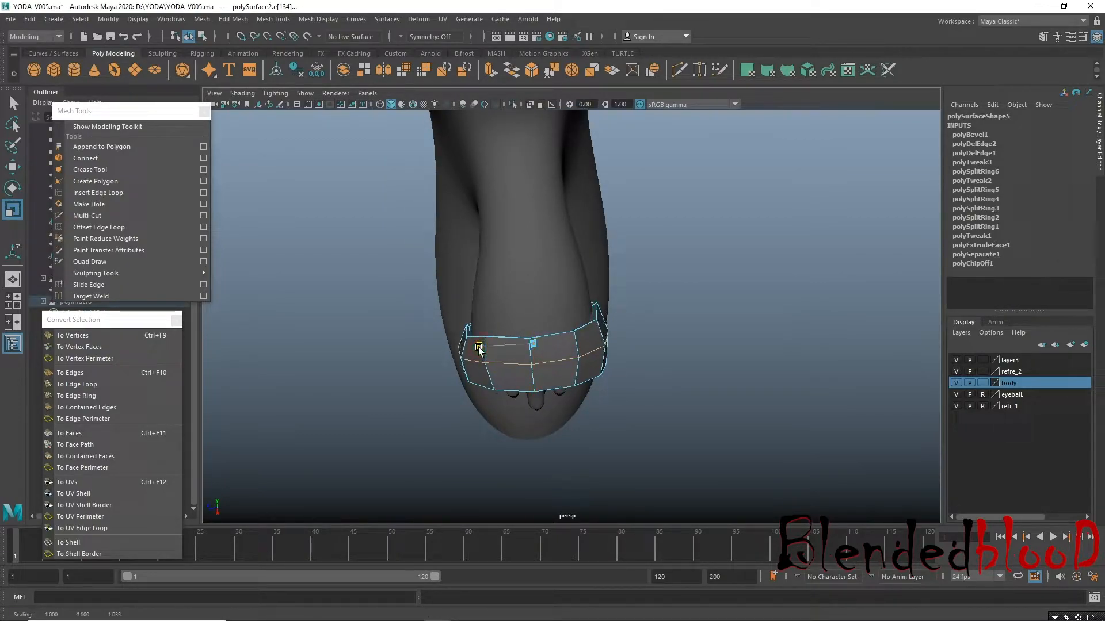
{"action": "left_click_drag", "start_coordinate": [524, 380], "coordinate": [621, 341], "text": "alt"}
{"action": "key", "text": "w"}
{"action": "key", "text": "3"}
{"action": "right_click", "coordinate": [697, 256]}
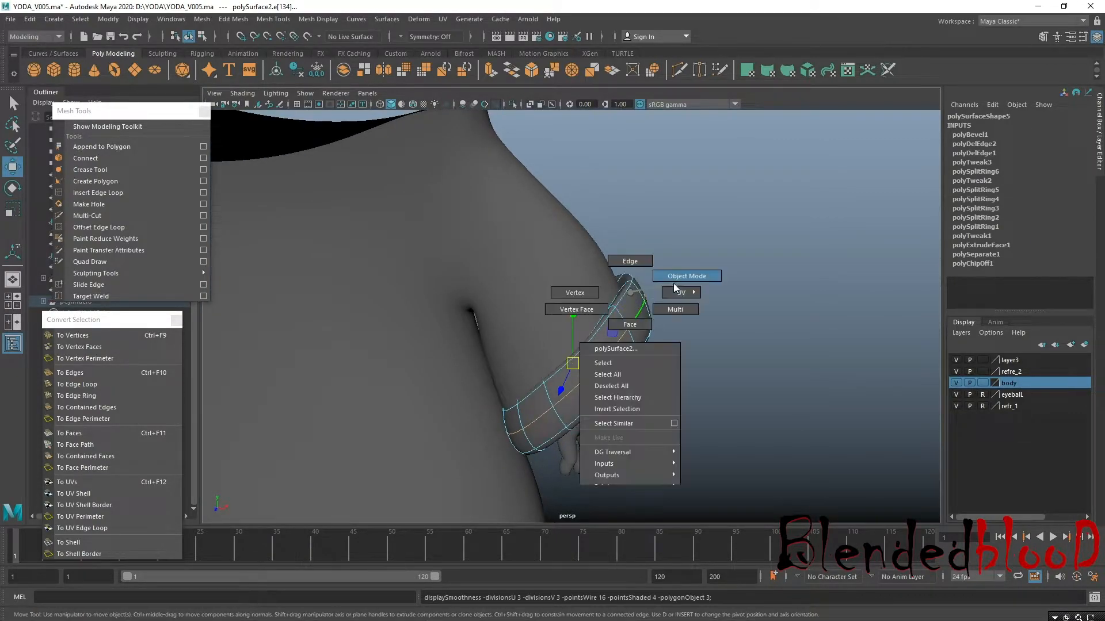
{"action": "left_click", "coordinate": [697, 257]}
Move the whole cuff slightly toward the body along X, to about -24.48, and compare it with the full figure.
{"action": "left_click_drag", "start_coordinate": [679, 345], "coordinate": [637, 336], "text": "alt"}
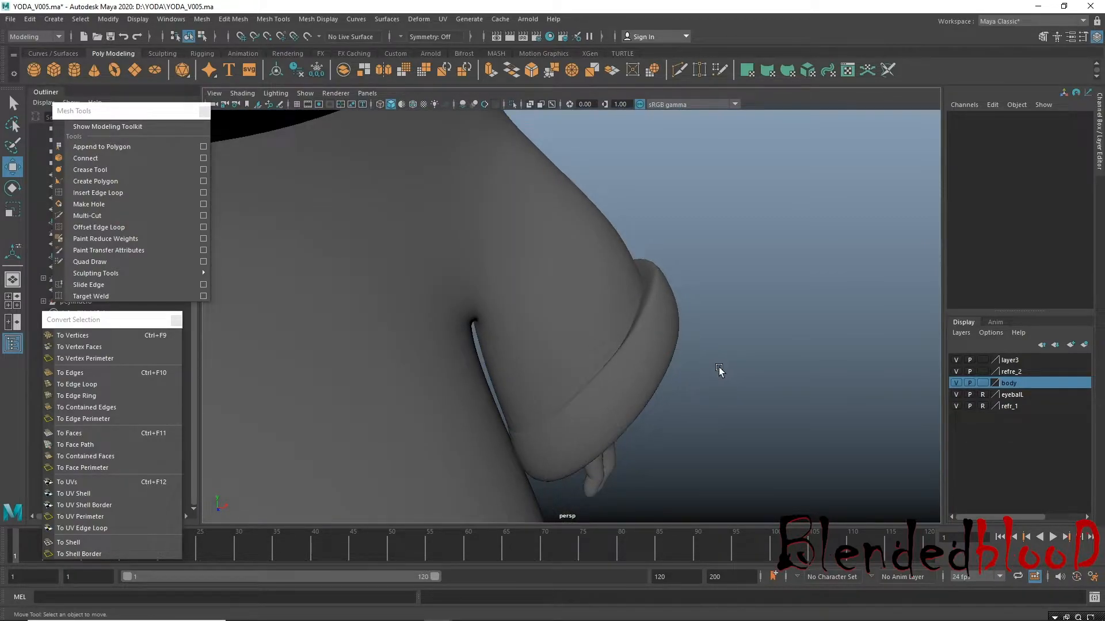
{"action": "left_click", "coordinate": [631, 375]}
{"action": "left_click_drag", "start_coordinate": [648, 377], "coordinate": [643, 381]}
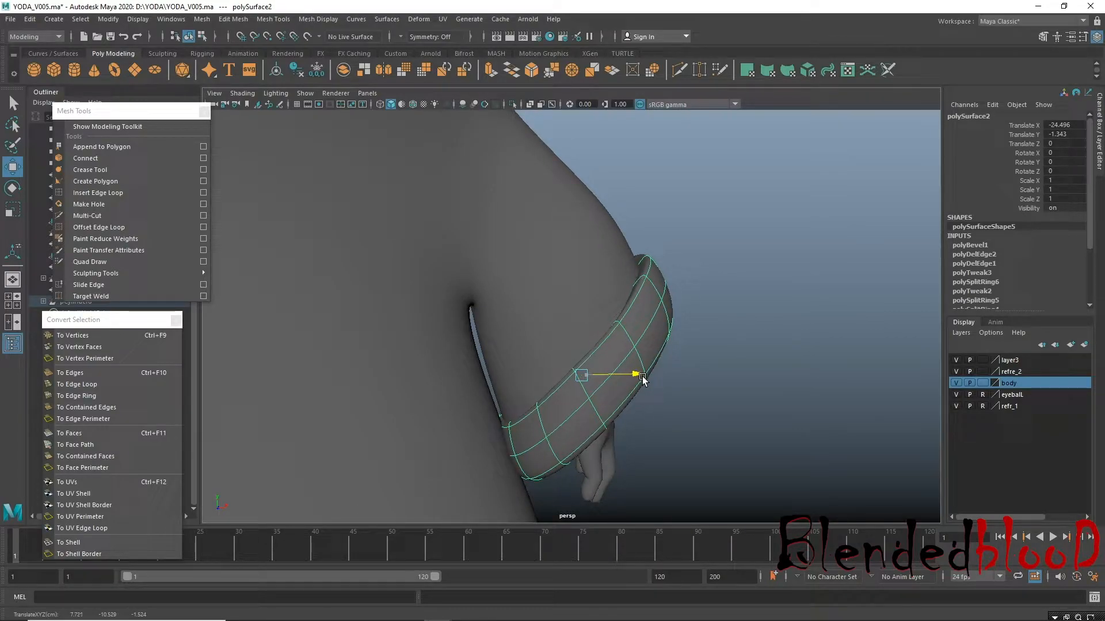
{"action": "left_click", "coordinate": [761, 437]}
{"action": "right_click_drag", "start_coordinate": [734, 430], "coordinate": [693, 425], "text": "alt"}
{"action": "left_click_drag", "start_coordinate": [729, 435], "coordinate": [615, 382], "text": "alt"}
{"action": "middle_click_drag", "start_coordinate": [662, 384], "coordinate": [690, 457], "text": "alt"}
{"action": "left_click_drag", "start_coordinate": [690, 457], "coordinate": [645, 414], "text": "alt"}
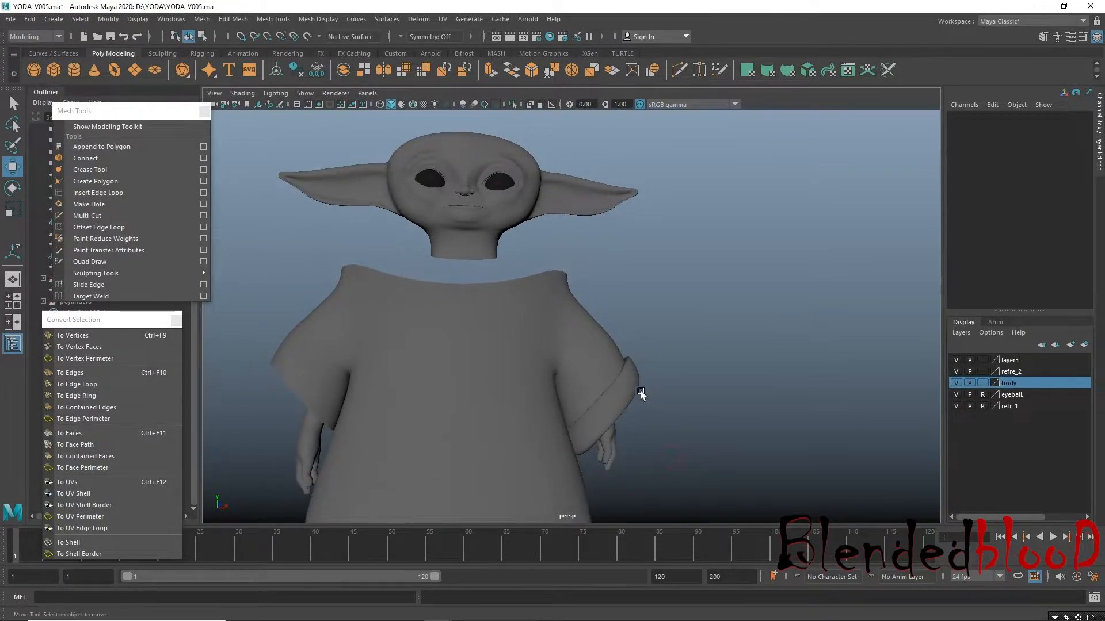
Select the cuff and robe and frame them in the front view against the reference image.
{"action": "left_click", "coordinate": [639, 385]}
{"action": "left_click", "coordinate": [554, 358]}
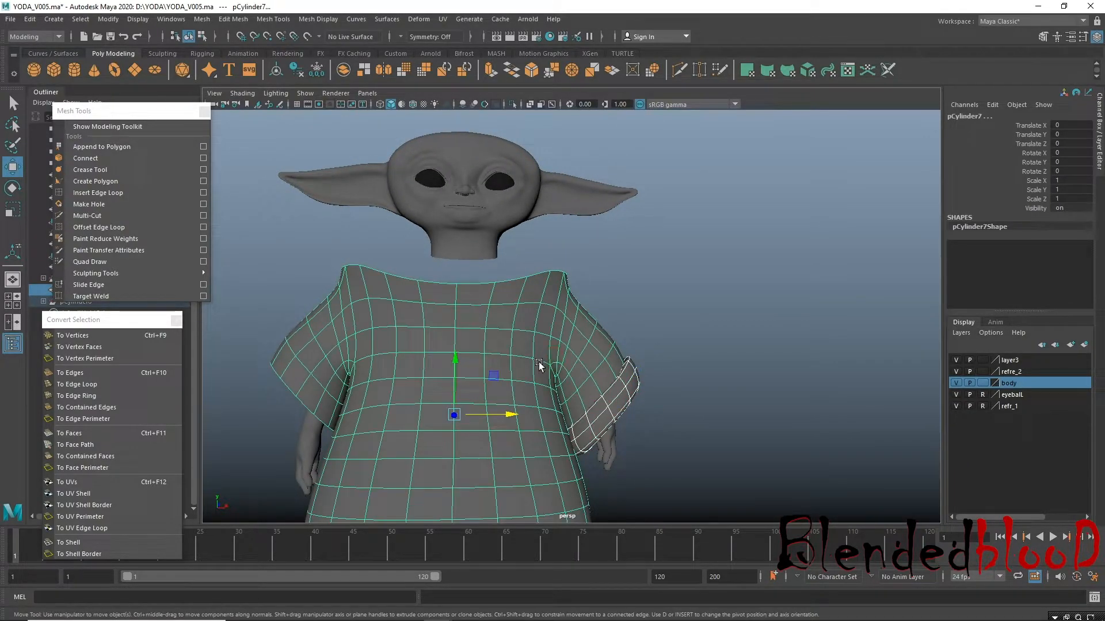
{"action": "key", "text": "space"}
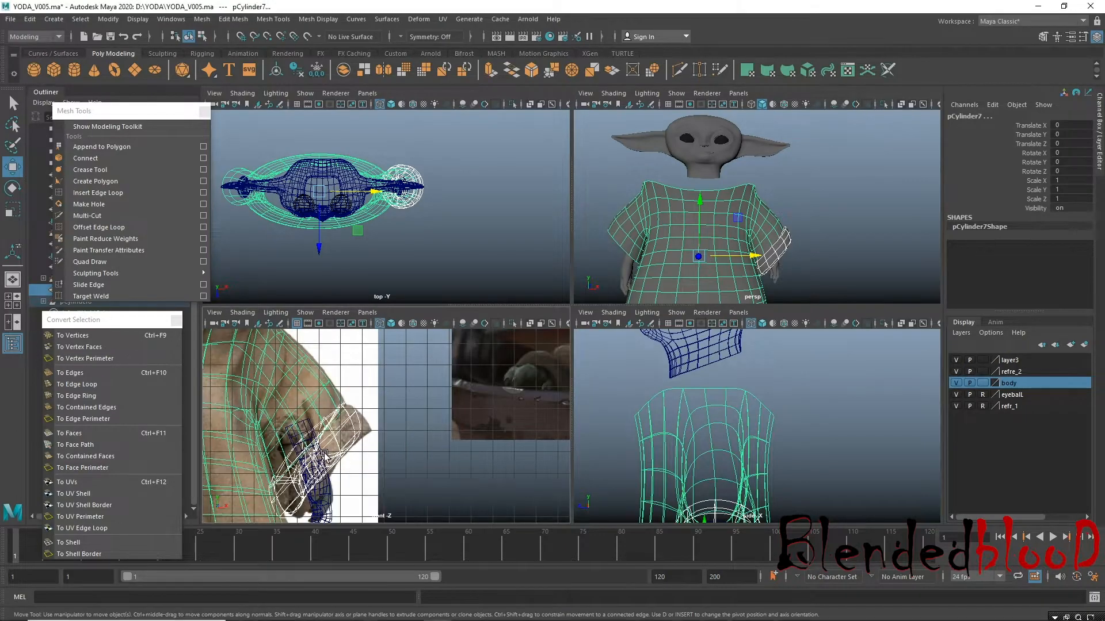
{"action": "key", "text": "space"}
{"action": "scroll", "coordinate": [292, 348], "scroll_direction": "down", "scroll_amount": 5}
{"action": "right_click_drag", "start_coordinate": [293, 348], "coordinate": [278, 345], "text": "alt"}
{"action": "middle_click_drag", "start_coordinate": [408, 376], "coordinate": [489, 369], "text": "alt"}
{"action": "right_click_drag", "start_coordinate": [477, 370], "coordinate": [505, 396], "text": "alt"}
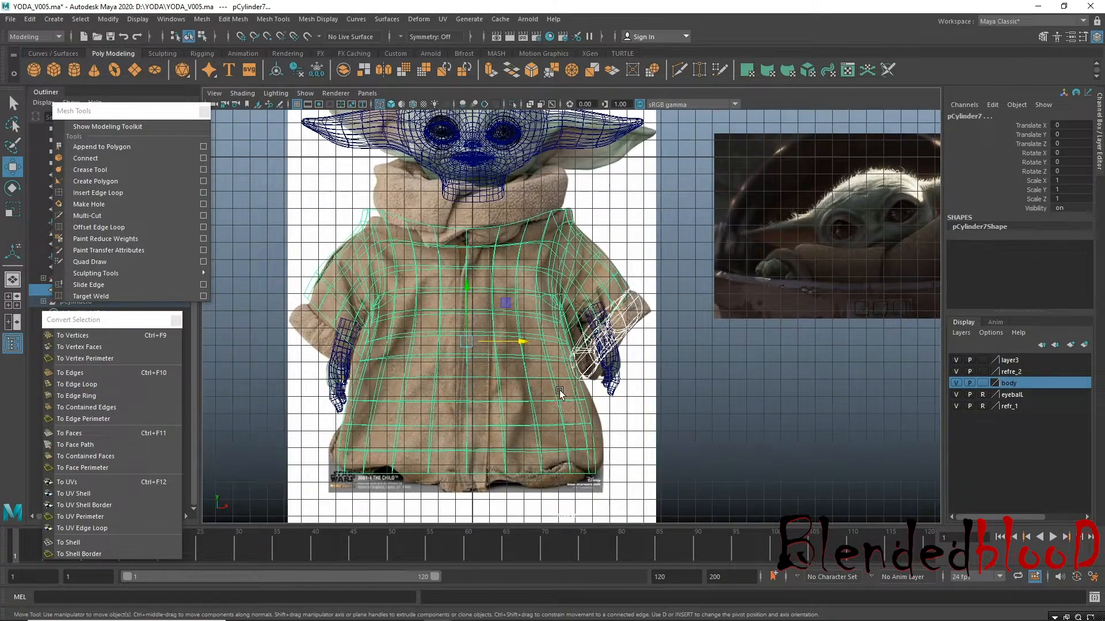
Center the cuff's pivot and move that pivot horizontally to the robe's vertical centre line.
{"action": "left_click", "coordinate": [642, 312]}
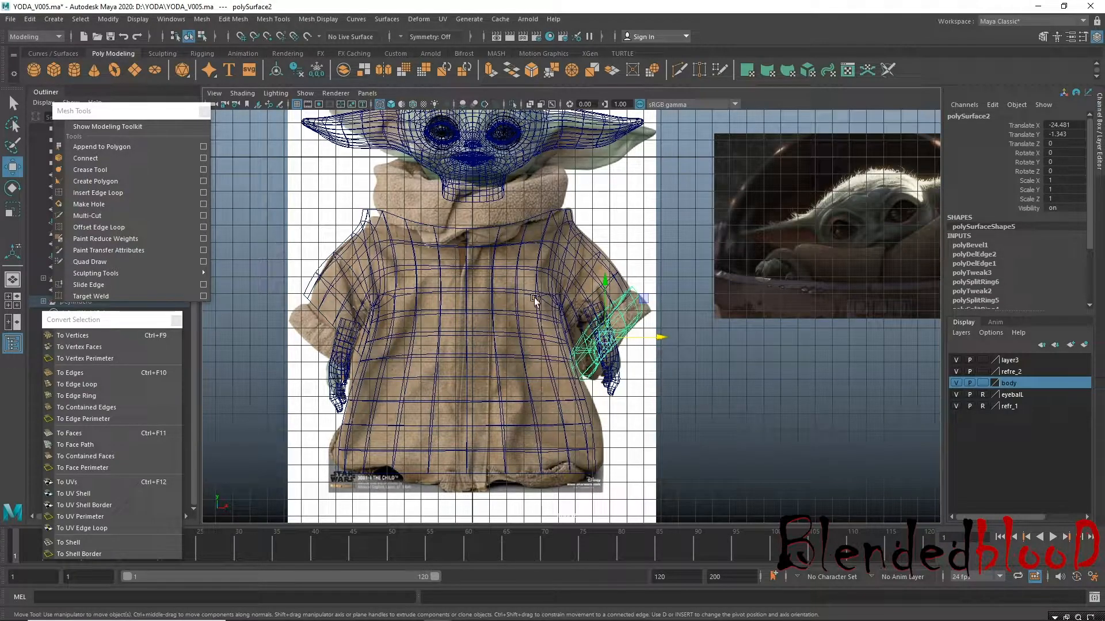
{"action": "left_click", "coordinate": [107, 19]}
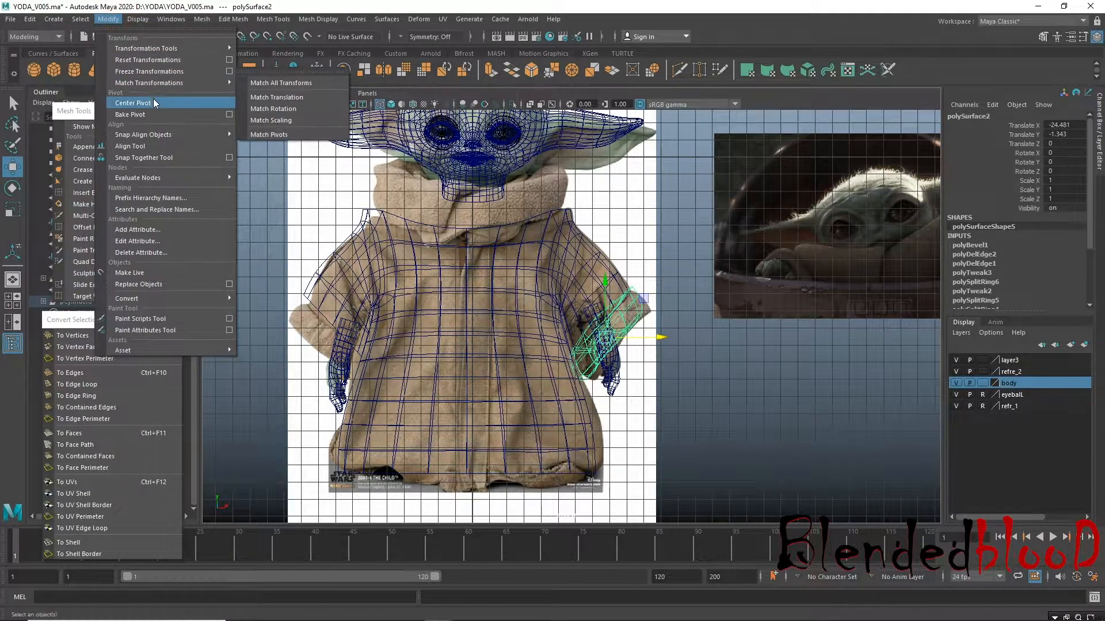
{"action": "left_click", "coordinate": [138, 101]}
{"action": "left_click_drag", "start_coordinate": [664, 338], "coordinate": [539, 338]}
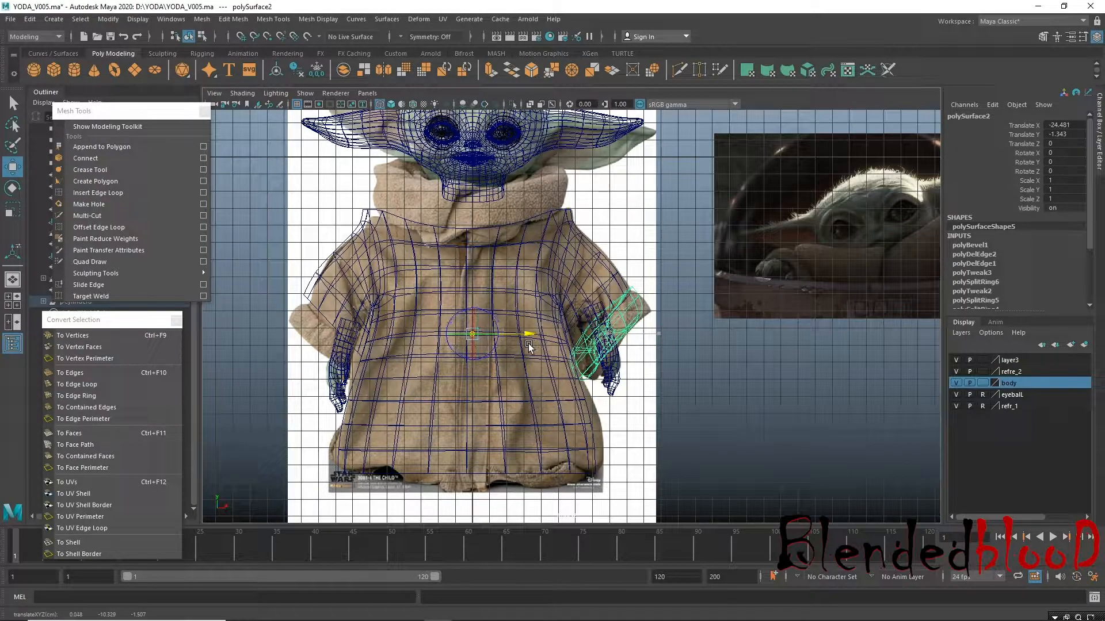
{"action": "left_click_drag", "start_coordinate": [521, 345], "coordinate": [523, 345]}
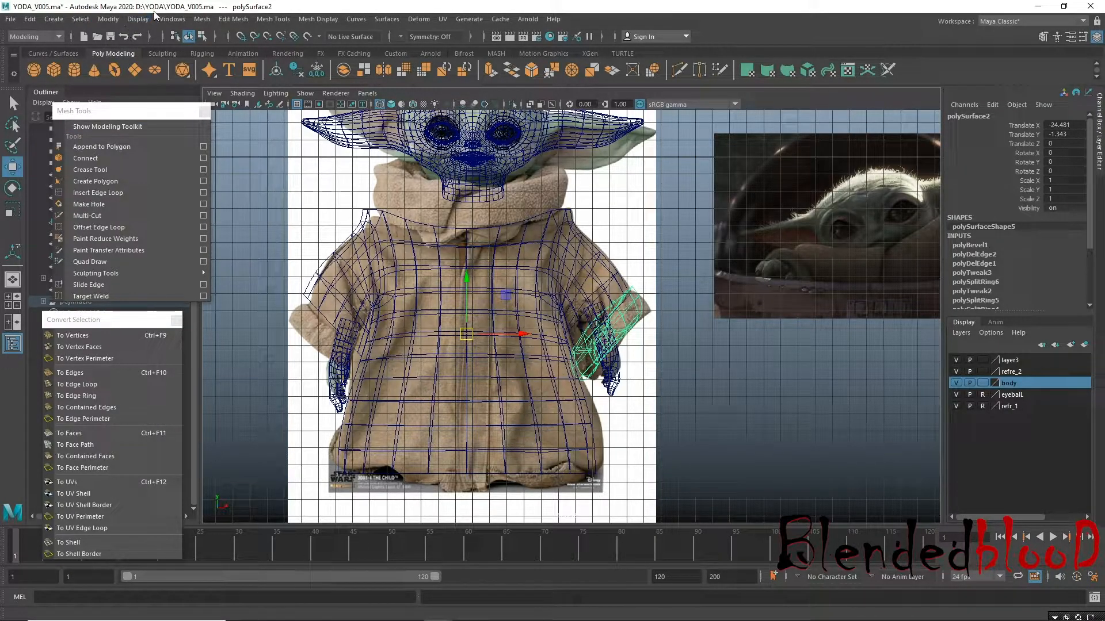
Duplicate the cuff onto the other sleeve as an instance with Scale X -1 and show it in the perspective view.
{"action": "left_click", "coordinate": [29, 19]}
{"action": "left_click", "coordinate": [29, 19]}
{"action": "left_click", "coordinate": [29, 19]}
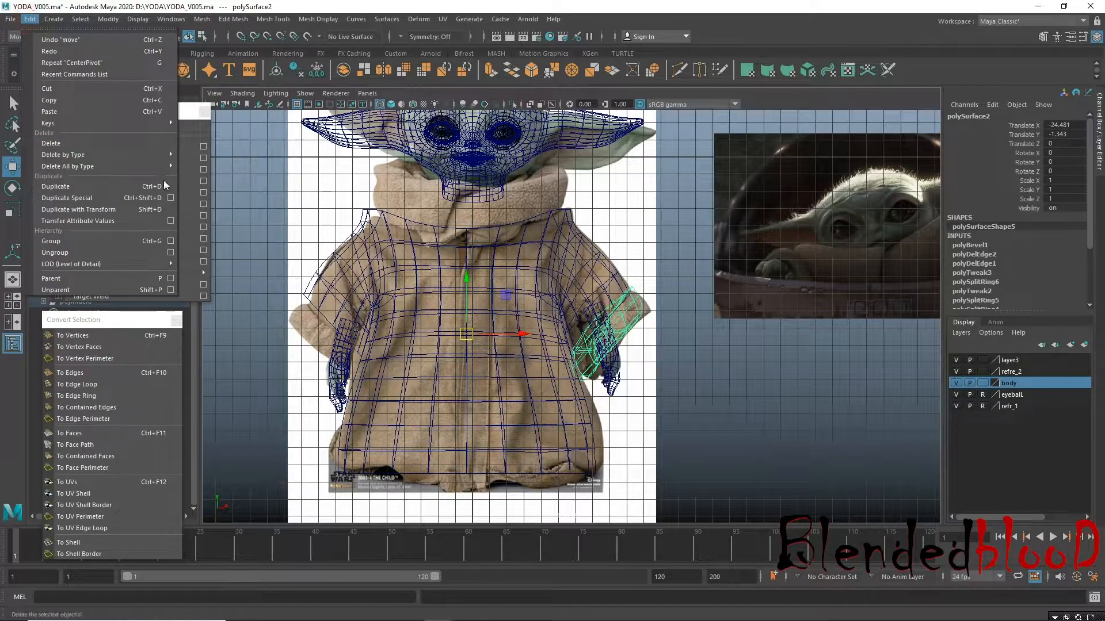
{"action": "left_click", "coordinate": [171, 199]}
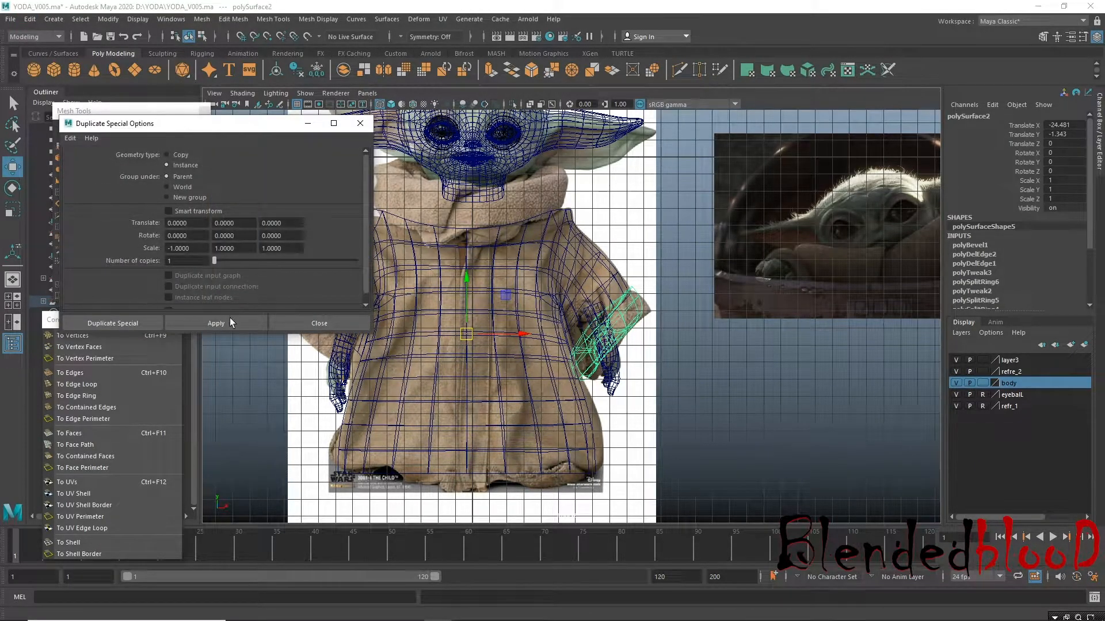
{"action": "left_click", "coordinate": [233, 326]}
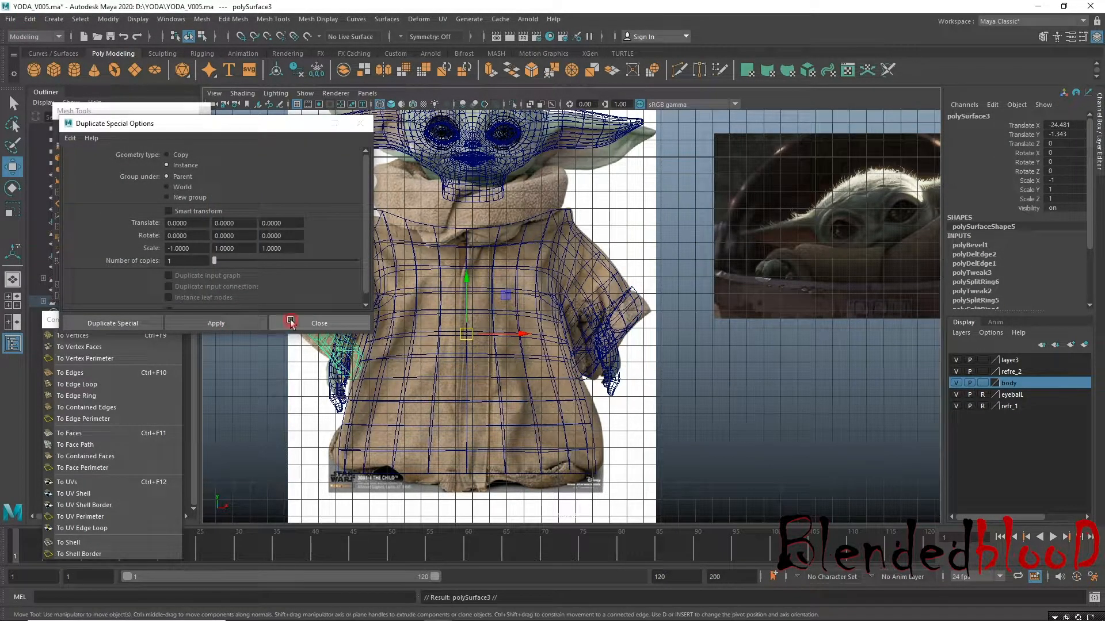
{"action": "left_click", "coordinate": [319, 323]}
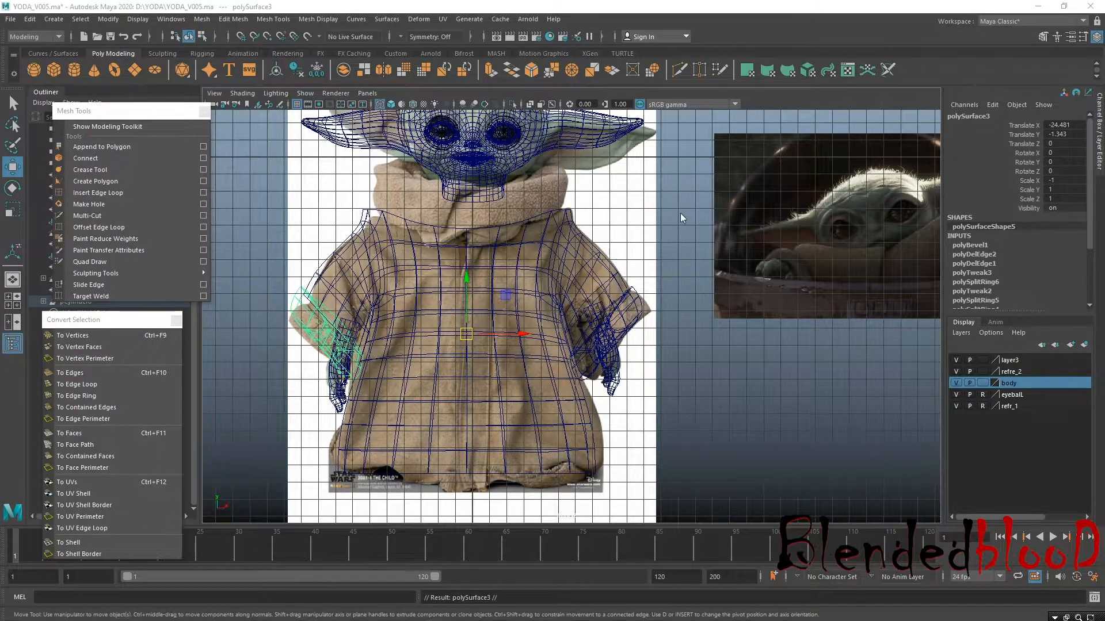
{"action": "key", "text": "space"}
{"action": "key", "text": "space"}
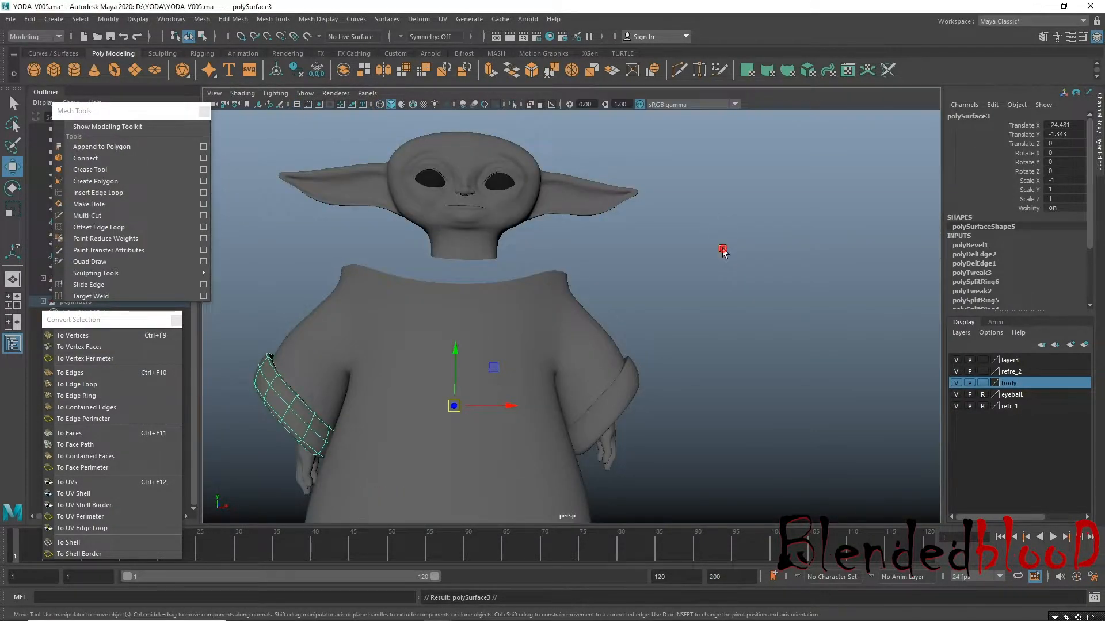
{"action": "left_click", "coordinate": [722, 252]}
Try to nudge the hand under the mirrored cuff along X, and undo the move.
{"action": "left_click_drag", "start_coordinate": [568, 301], "coordinate": [395, 434], "text": "alt"}
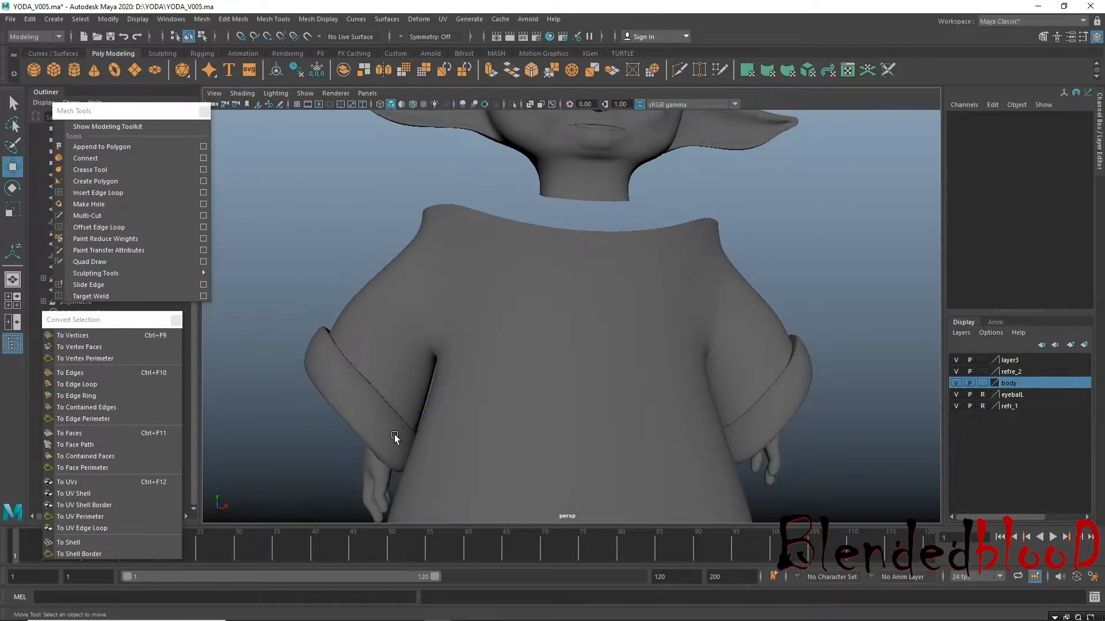
{"action": "left_click_drag", "start_coordinate": [442, 406], "coordinate": [403, 316], "text": "alt"}
{"action": "scroll", "coordinate": [388, 378], "scroll_direction": "up", "scroll_amount": 2}
{"action": "left_click", "coordinate": [358, 404]}
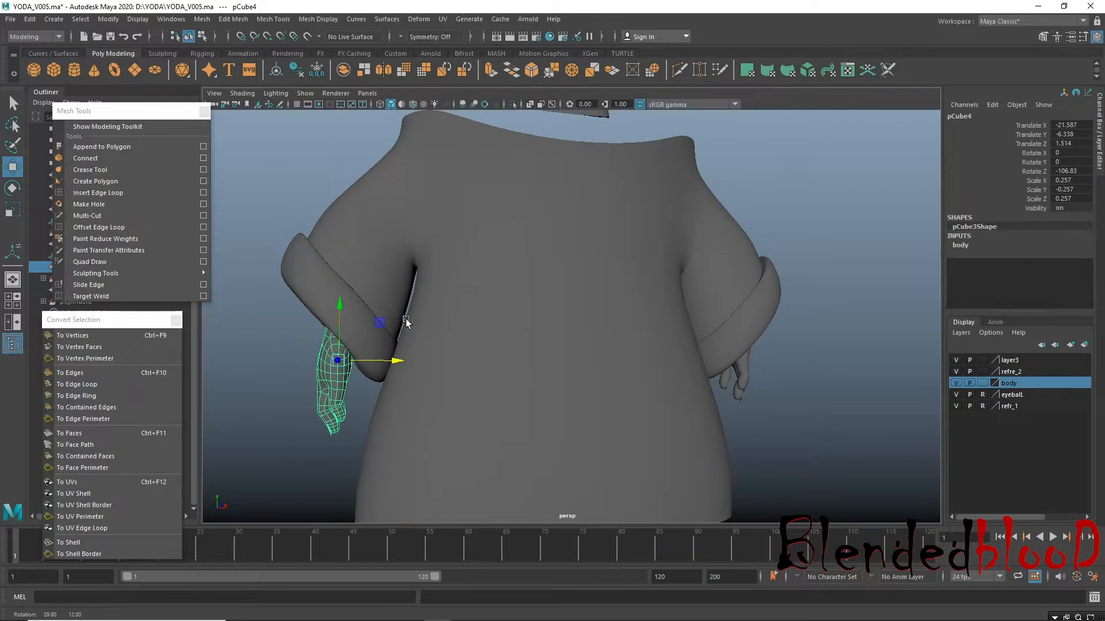
{"action": "key", "text": "ctrl+z"}
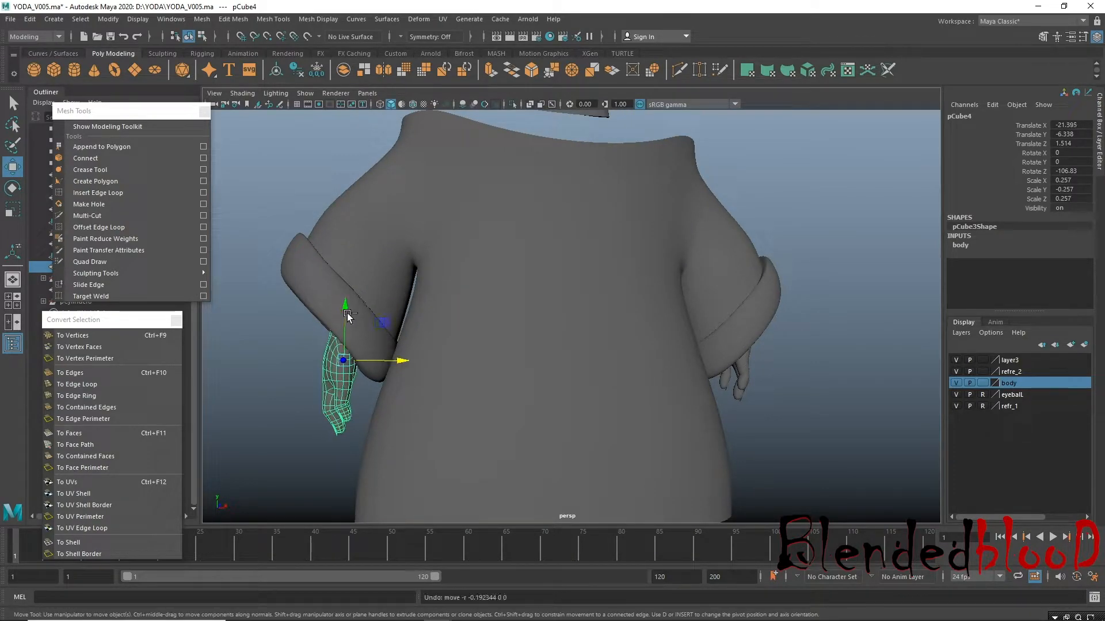
{"action": "key", "text": "ctrl+z"}
Center the mirrored cuff's pivot and delete that cuff from the sleeve.
{"action": "left_click", "coordinate": [370, 335]}
{"action": "mouse_move", "coordinate": [377, 366]}
{"action": "left_mouse_down", "text": "alt"}
{"action": "mouse_move", "coordinate": [418, 363]}
{"action": "mouse_move", "coordinate": [380, 361]}
{"action": "left_mouse_up", "text": "alt"}
{"action": "left_click", "coordinate": [108, 19]}
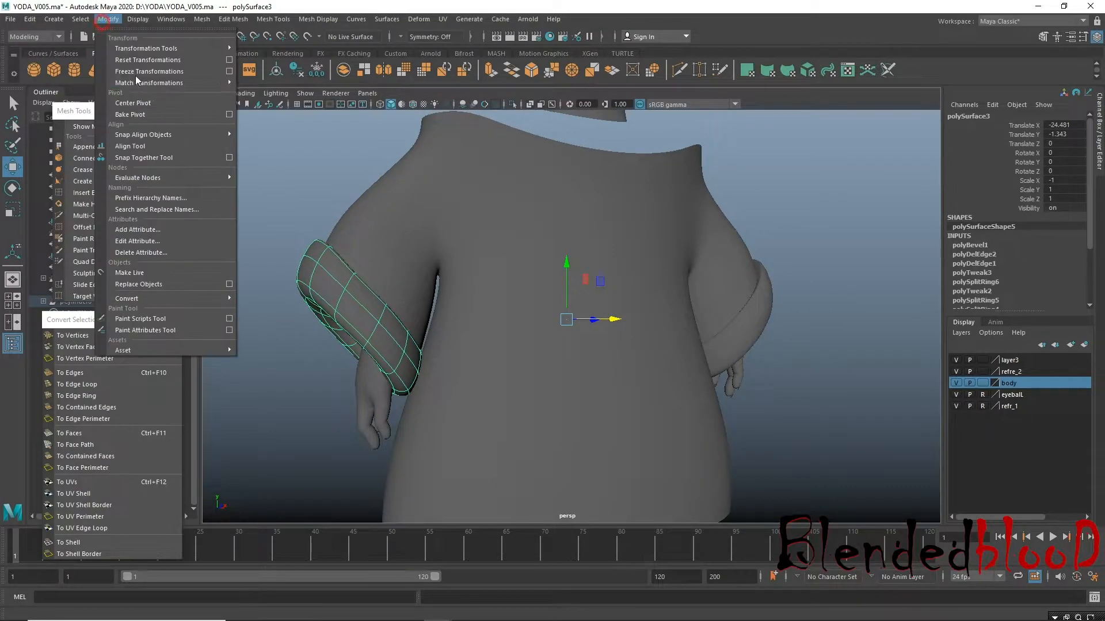
{"action": "left_click", "coordinate": [151, 102]}
{"action": "mouse_move", "coordinate": [477, 336]}
{"action": "left_mouse_down", "text": "alt"}
{"action": "mouse_move", "coordinate": [397, 328]}
{"action": "mouse_move", "coordinate": [508, 323]}
{"action": "mouse_move", "coordinate": [465, 344]}
{"action": "left_mouse_up", "text": "alt"}
{"action": "key", "text": "Delete"}
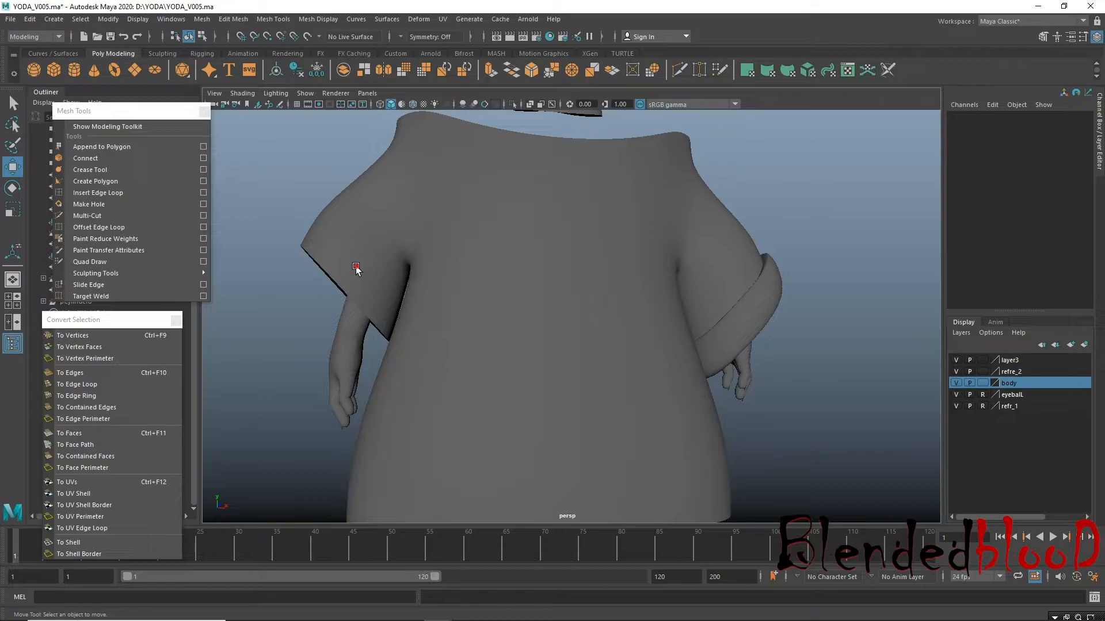
Delete all faces of the robe half without a cuff, up to the vertical centre line in the front view.
{"action": "left_click", "coordinate": [369, 281]}
{"action": "key", "text": "space"}
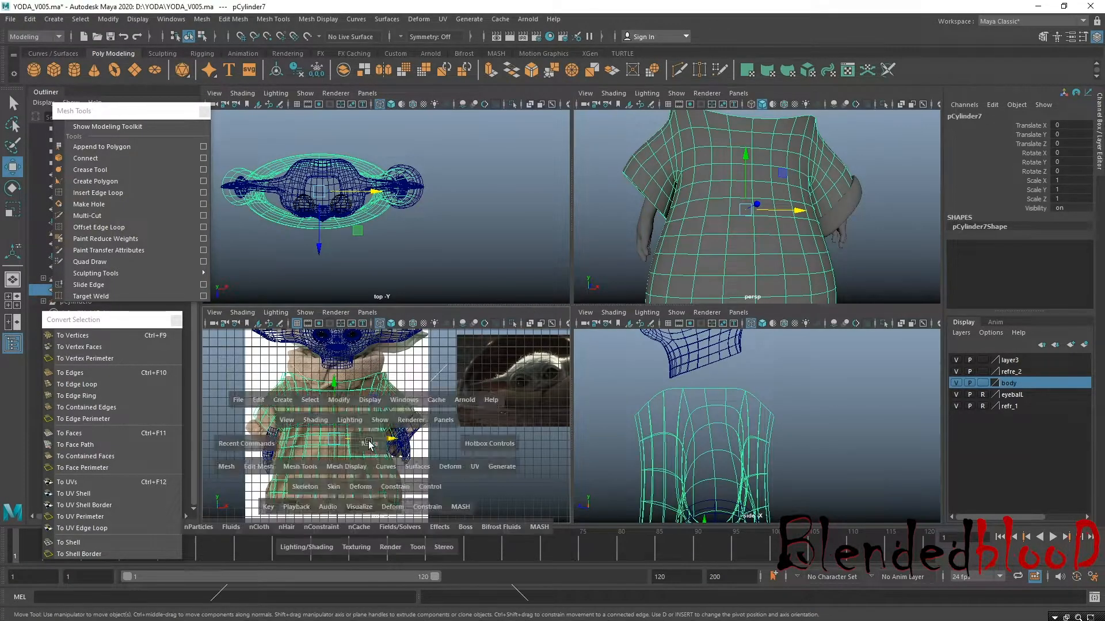
{"action": "key", "text": "space"}
{"action": "right_click", "coordinate": [436, 259]}
{"action": "left_click", "coordinate": [435, 290]}
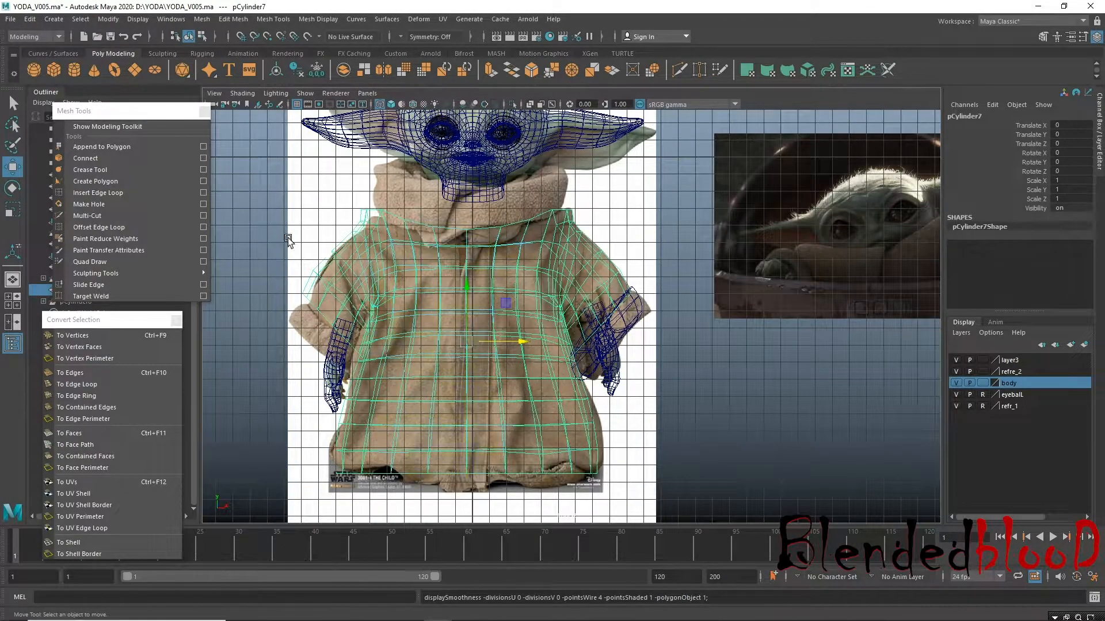
{"action": "left_click_drag", "start_coordinate": [229, 199], "coordinate": [434, 503]}
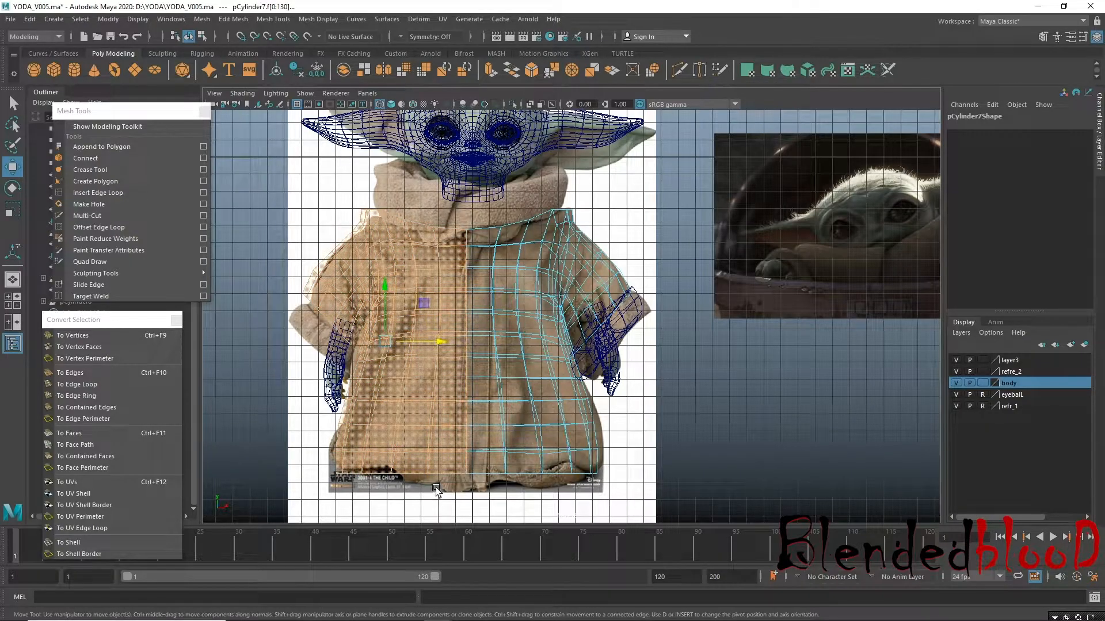
{"action": "key", "text": "Delete"}
Duplicate the remaining robe half as an instance with Scale X -1, and delete that copy.
{"action": "right_click", "coordinate": [470, 270]}
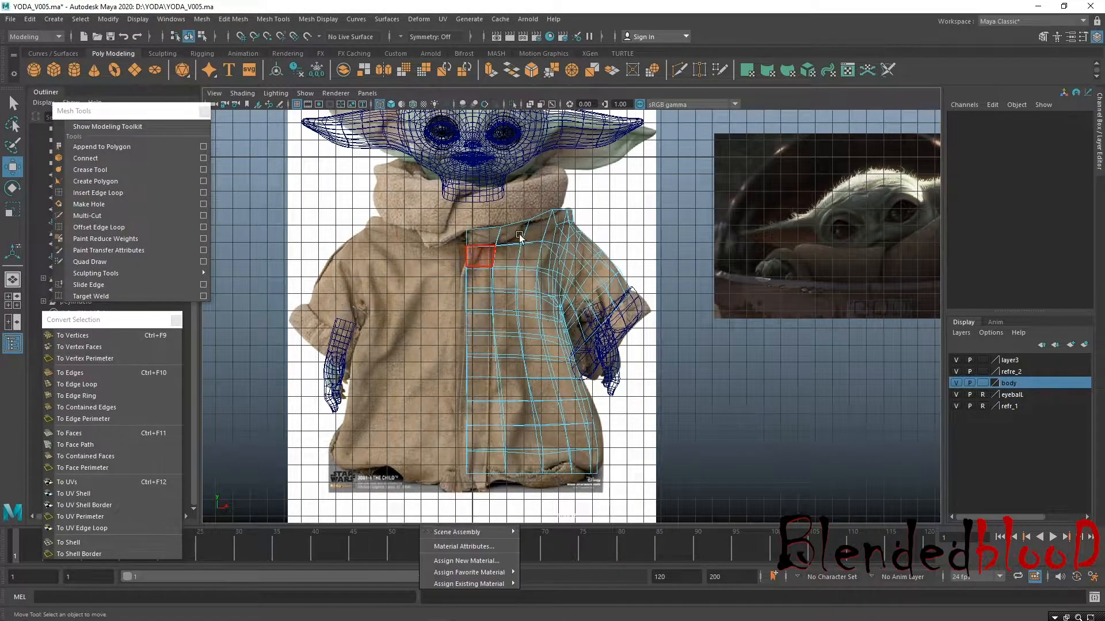
{"action": "left_click", "coordinate": [522, 248]}
{"action": "left_click", "coordinate": [30, 19]}
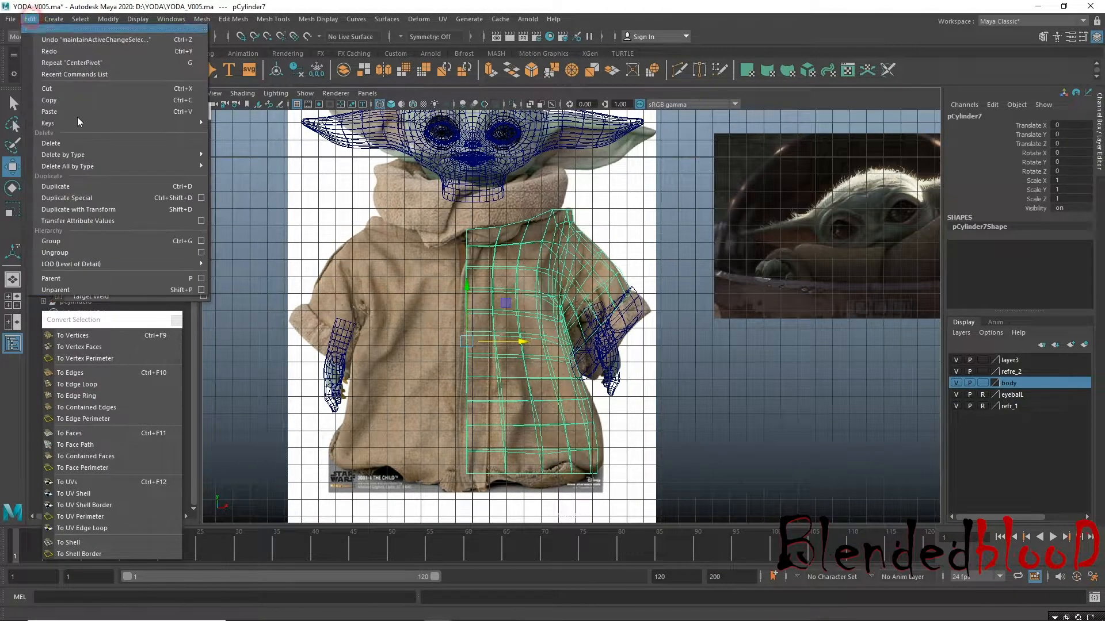
{"action": "left_click", "coordinate": [202, 198]}
{"action": "left_click", "coordinate": [265, 322]}
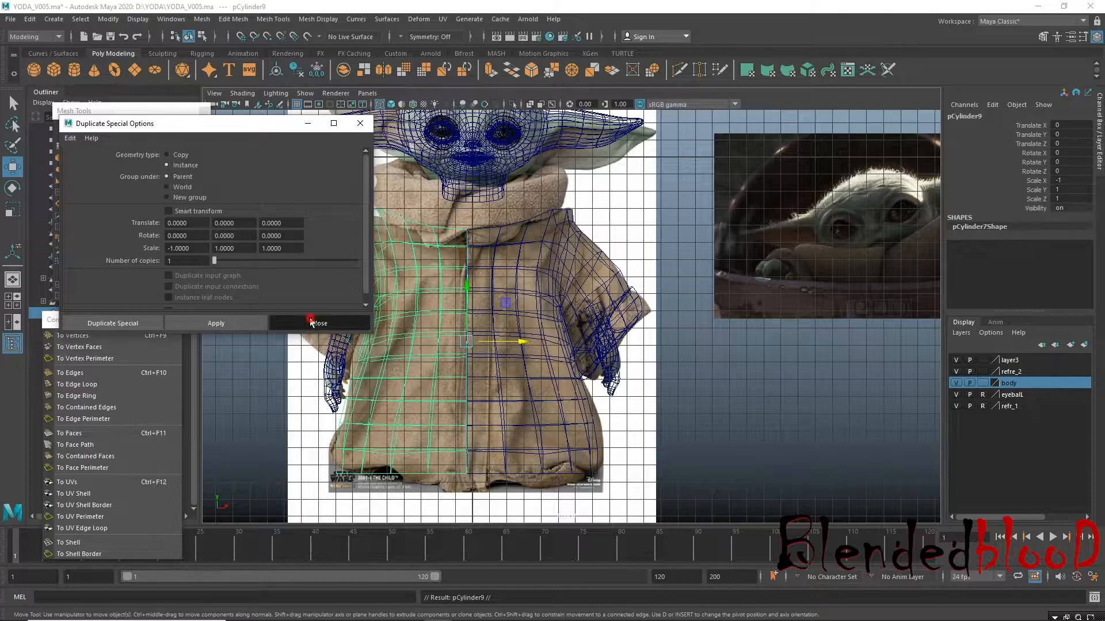
{"action": "left_click", "coordinate": [309, 322]}
{"action": "key", "text": "Delete"}
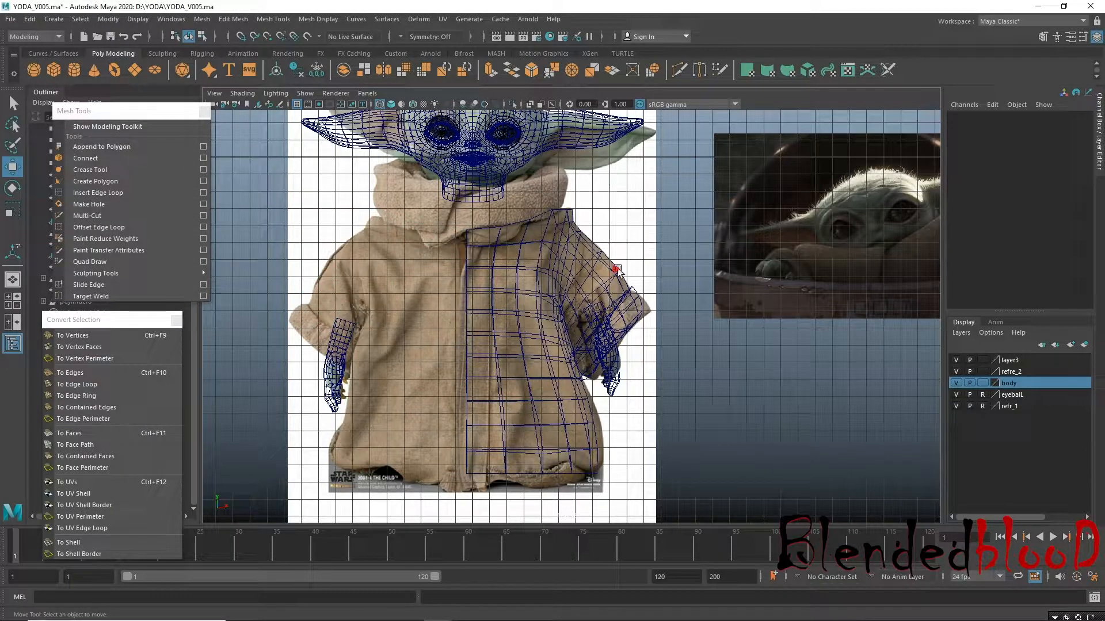
Combine the remaining robe half and its cuff into one mesh.
{"action": "left_click", "coordinate": [627, 303]}
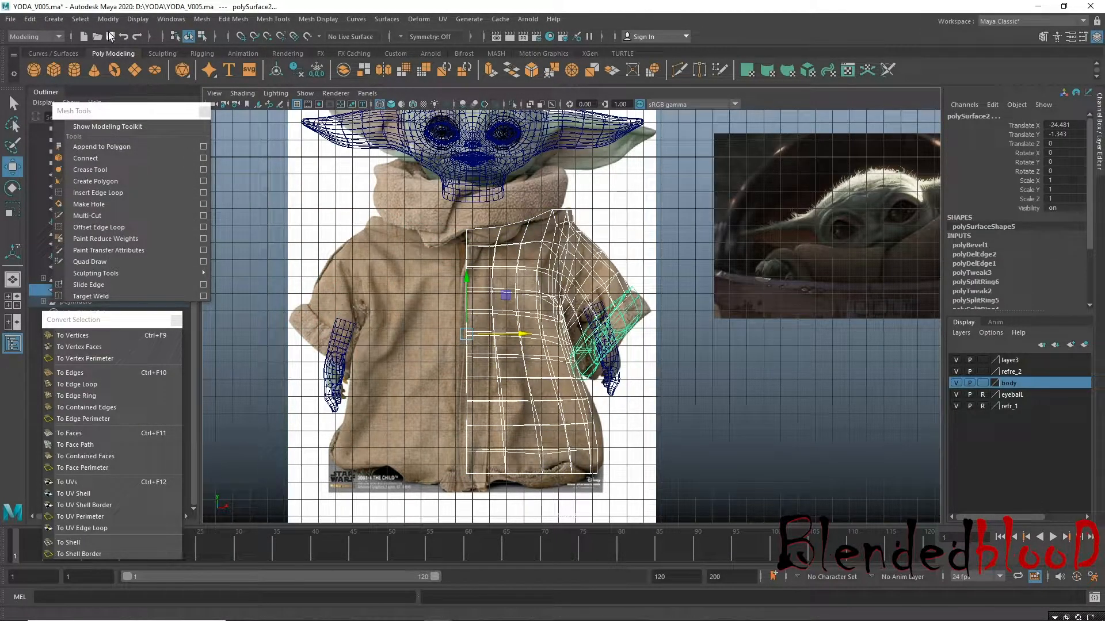
{"action": "left_click", "coordinate": [202, 19]}
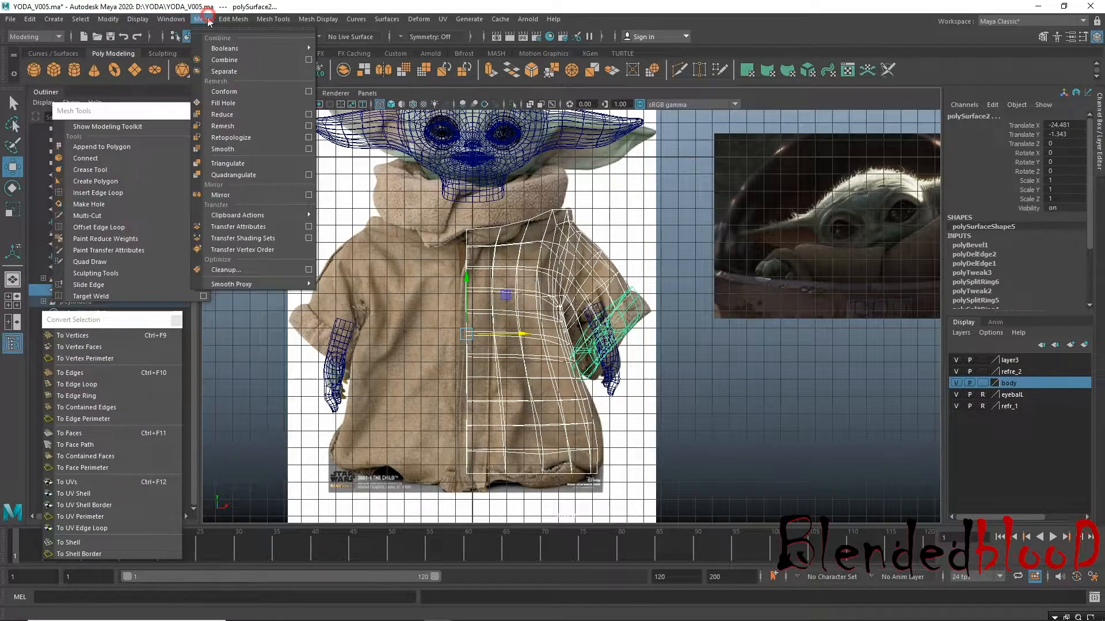
{"action": "left_click", "coordinate": [224, 60]}
Center the combined mesh's pivot and move that pivot horizontally onto the robe's vertical centre line.
{"action": "left_click", "coordinate": [108, 19]}
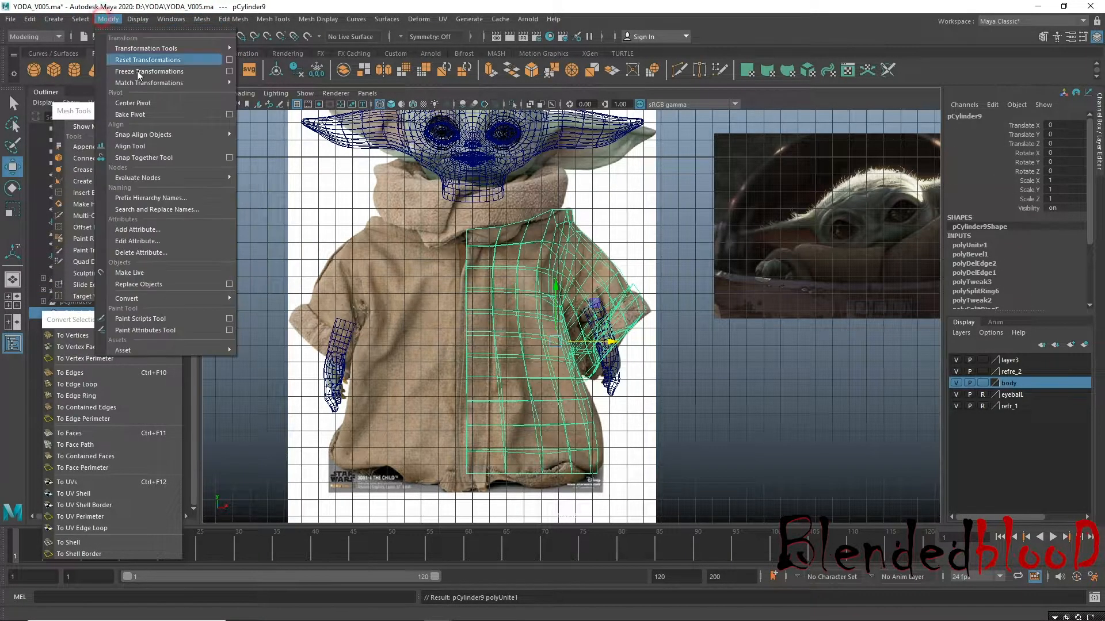
{"action": "left_click", "coordinate": [141, 103]}
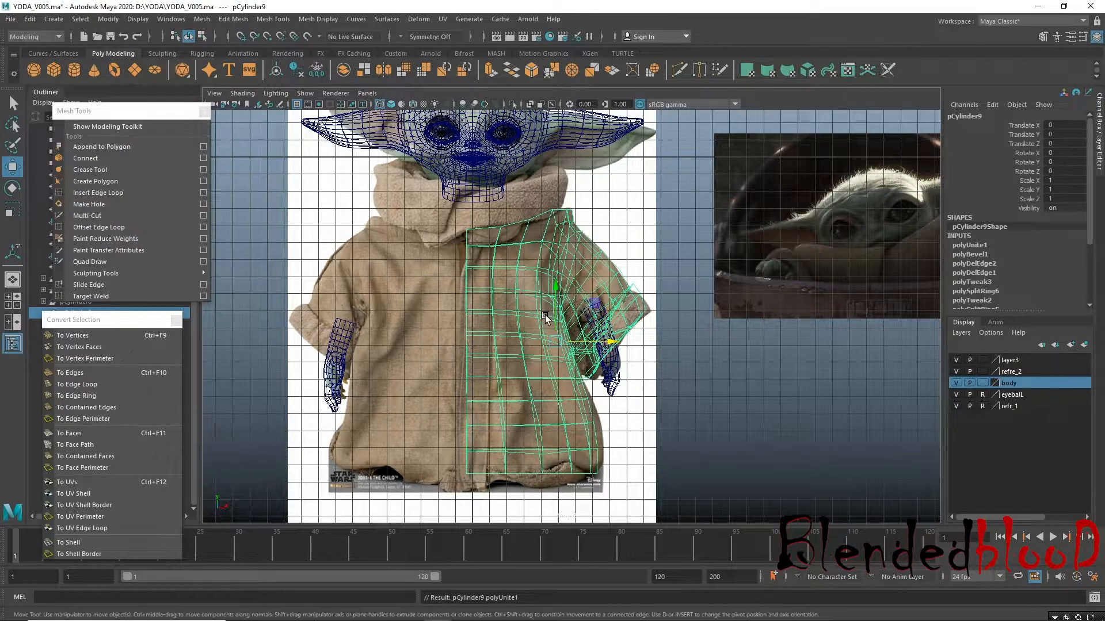
{"action": "key", "text": "d"}
{"action": "left_click_drag", "start_coordinate": [596, 344], "coordinate": [524, 331]}
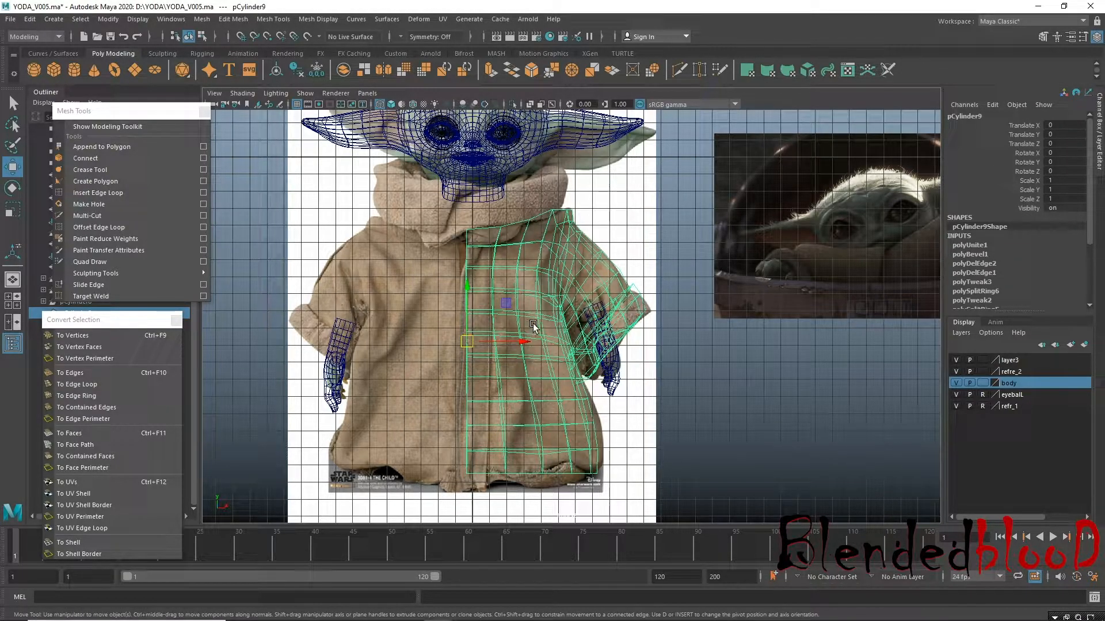
Duplicate the combined robe half as an instance with Scale X -1 and show the smoothed preview in the perspective view.
{"action": "left_click", "coordinate": [31, 19]}
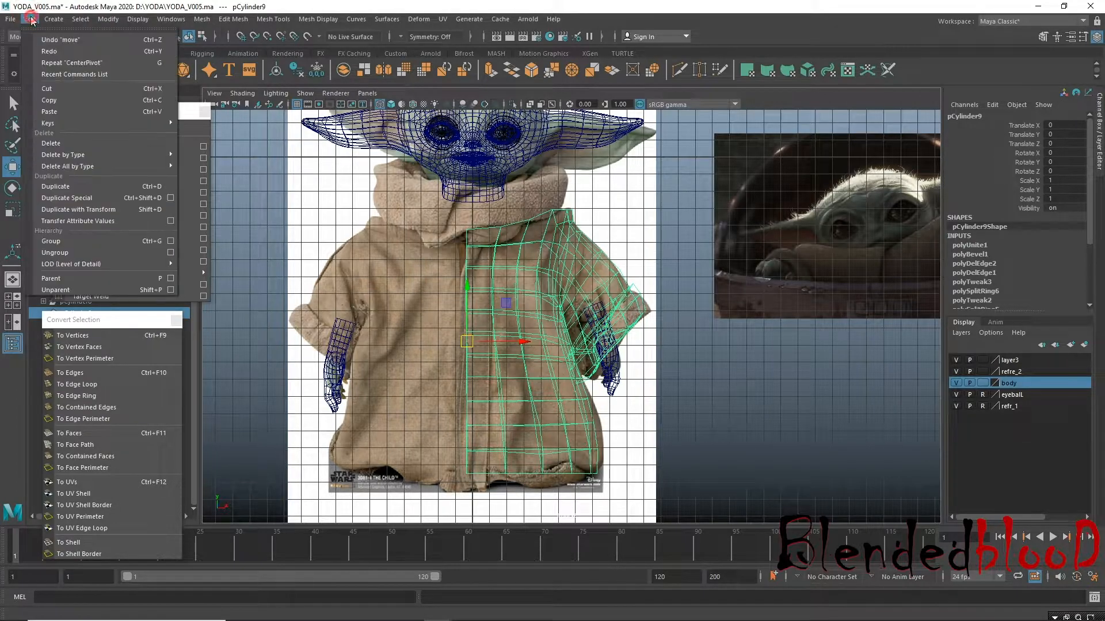
{"action": "left_click", "coordinate": [171, 197]}
{"action": "left_click", "coordinate": [228, 321]}
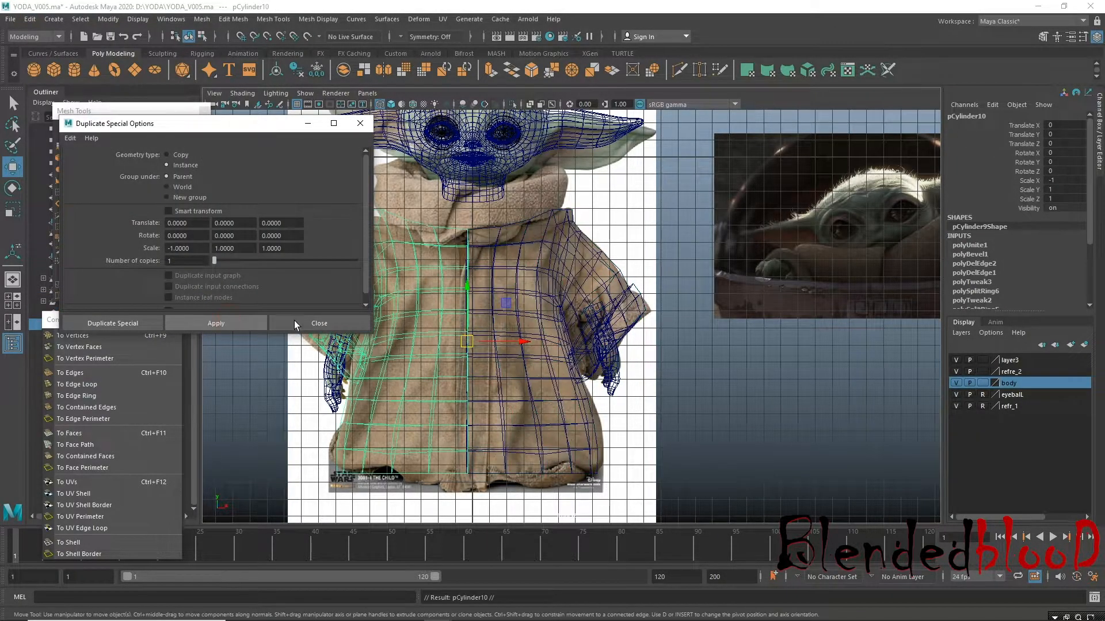
{"action": "left_click", "coordinate": [308, 316]}
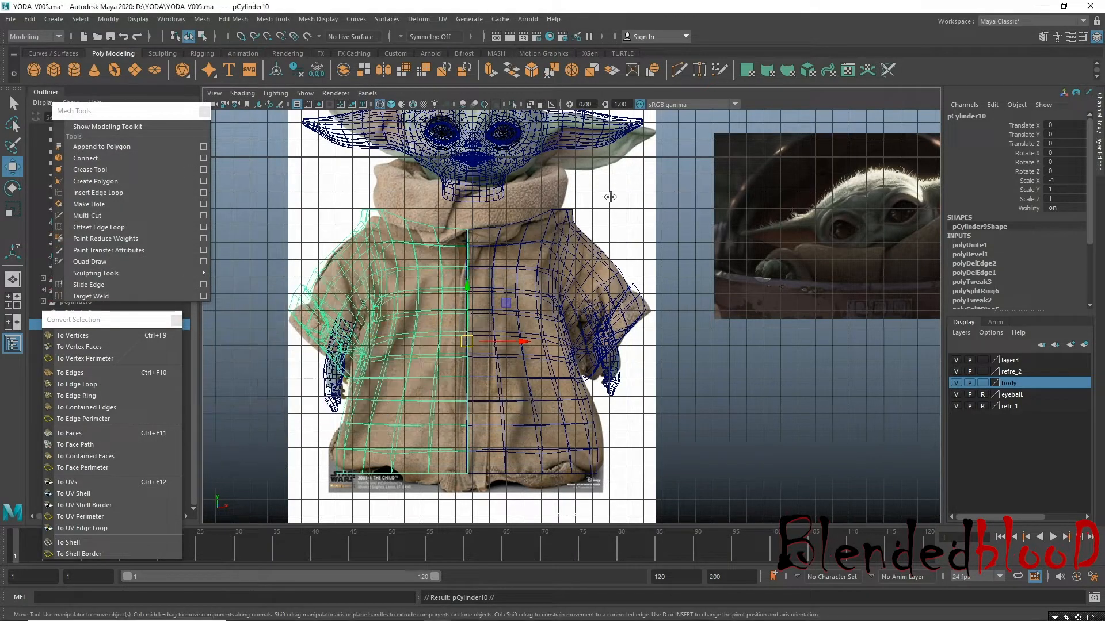
{"action": "key", "text": "space"}
{"action": "key", "text": "space"}
{"action": "left_click_drag", "start_coordinate": [583, 243], "coordinate": [476, 391], "text": "alt"}
{"action": "key", "text": "3"}
Move the hand under the mirrored sleeve slightly along X, to about -21.53.
{"action": "left_click_drag", "start_coordinate": [360, 372], "coordinate": [451, 372], "text": "alt"}
{"action": "left_click", "coordinate": [332, 365]}
{"action": "left_click", "coordinate": [408, 335]}
{"action": "left_click_drag", "start_coordinate": [489, 406], "coordinate": [444, 348], "text": "alt"}
{"action": "mouse_move", "coordinate": [393, 393]}
{"action": "left_mouse_down", "text": "alt"}
{"action": "mouse_move", "coordinate": [433, 397]}
{"action": "mouse_move", "coordinate": [406, 394]}
{"action": "left_mouse_up", "text": "alt"}
{"action": "left_click_drag", "start_coordinate": [461, 340], "coordinate": [466, 340]}
{"action": "left_click", "coordinate": [294, 326]}
{"action": "left_click_drag", "start_coordinate": [295, 326], "coordinate": [446, 386], "text": "alt"}
Raise the hand under the mirrored sleeve along Y to about -5.328 and compare both sleeves on the full figure.
{"action": "left_click", "coordinate": [347, 362]}
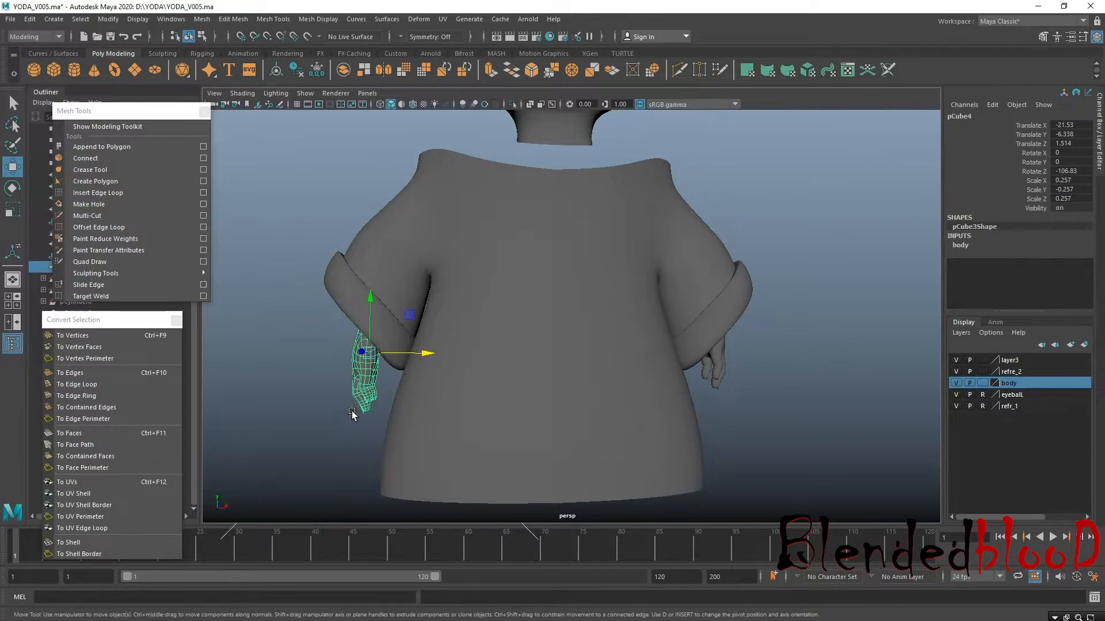
{"action": "key", "text": "space"}
{"action": "key", "text": "space"}
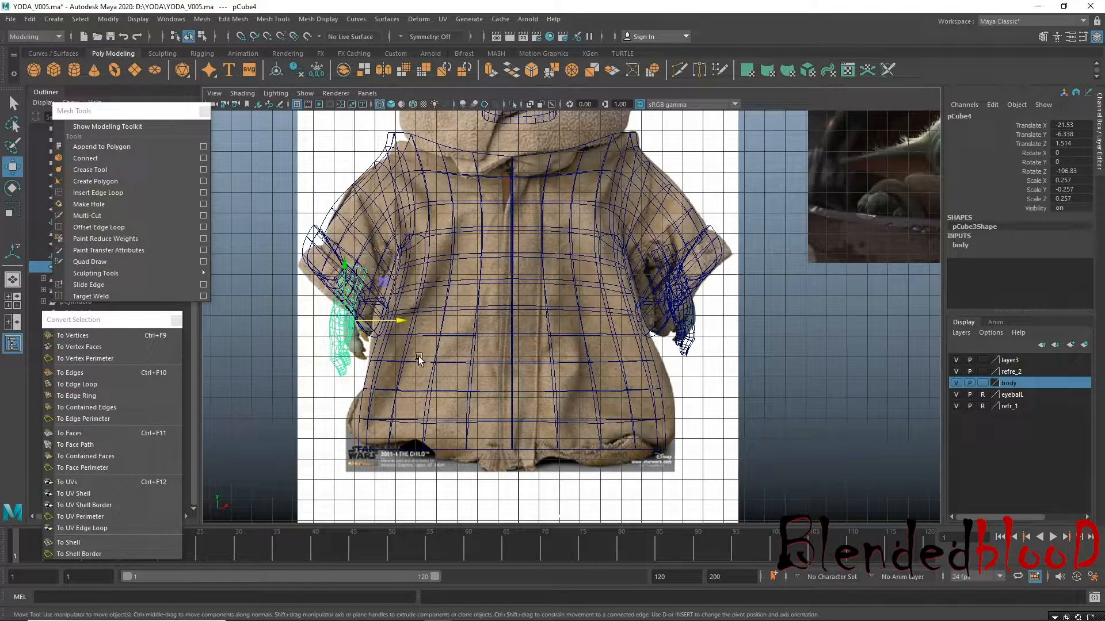
{"action": "left_click_drag", "start_coordinate": [342, 272], "coordinate": [353, 248]}
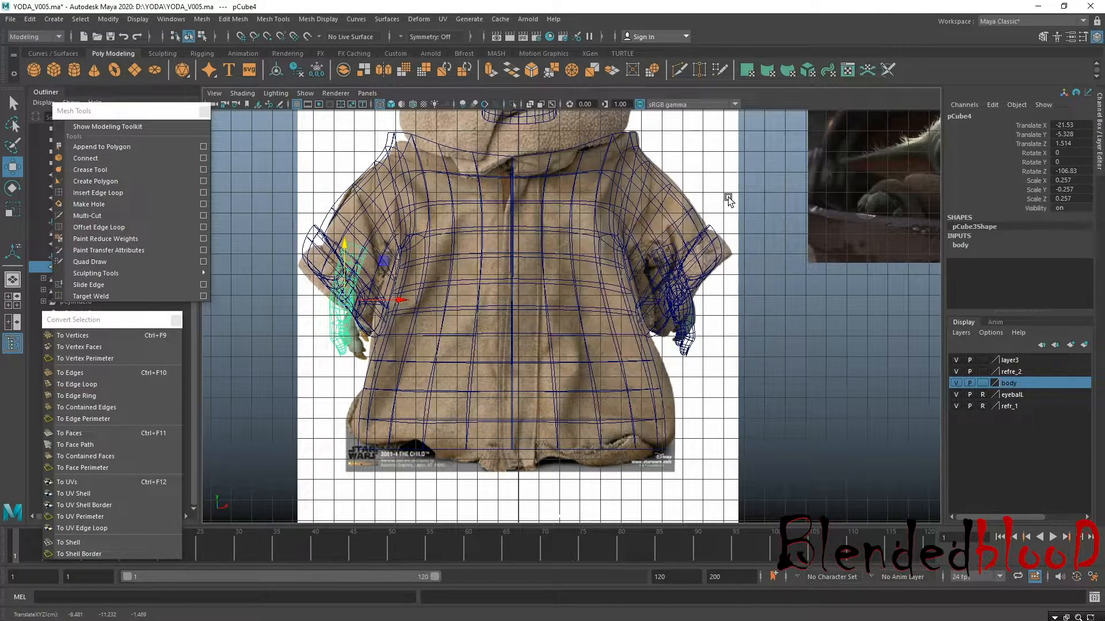
{"action": "key", "text": "space"}
{"action": "key", "text": "space"}
{"action": "left_click_drag", "start_coordinate": [547, 324], "coordinate": [523, 338], "text": "alt"}
{"action": "right_click_drag", "start_coordinate": [561, 375], "coordinate": [527, 352], "text": "alt"}
{"action": "left_click_drag", "start_coordinate": [564, 375], "coordinate": [585, 410], "text": "alt"}
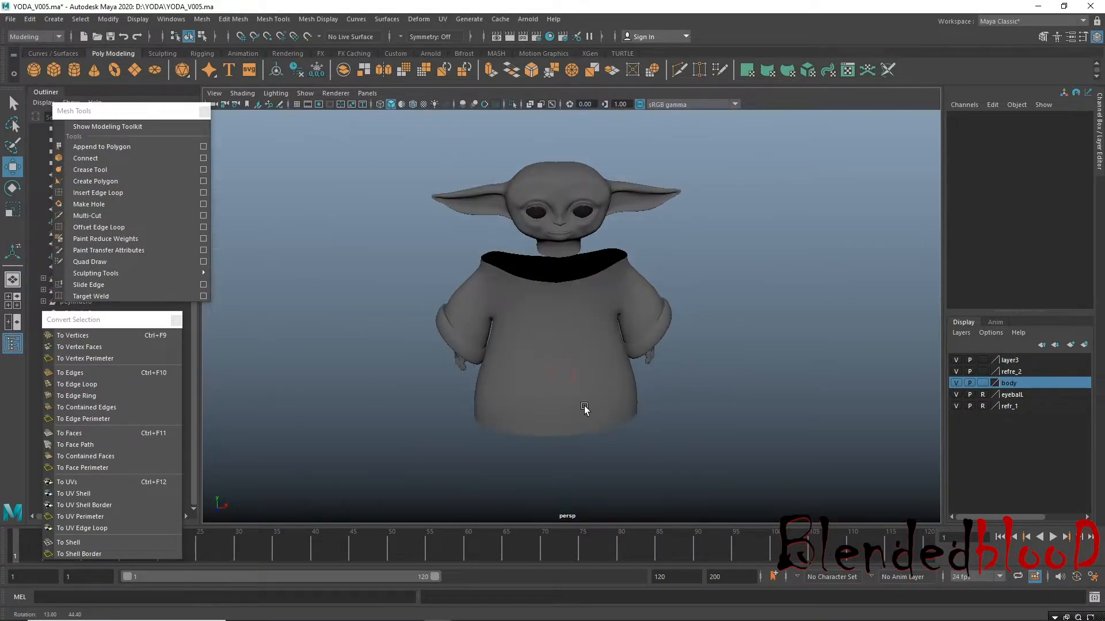
{"action": "left_click_drag", "start_coordinate": [649, 353], "coordinate": [622, 320], "text": "alt"}
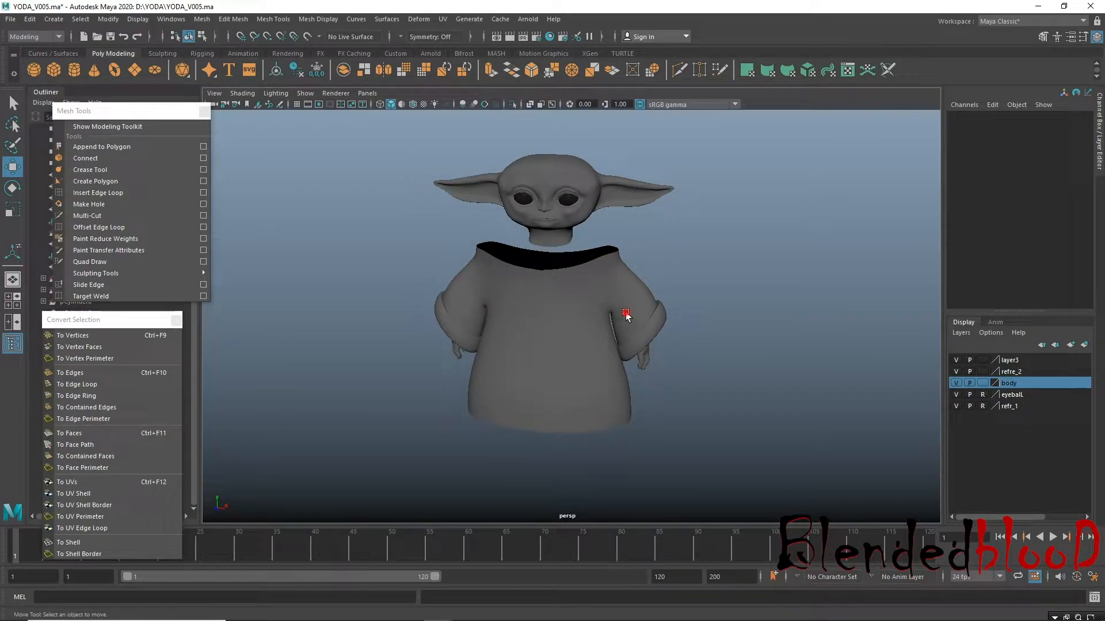
Select edge loops around the sleeve above the cuff in the front view and scale them up slightly.
{"action": "left_click", "coordinate": [626, 316]}
{"action": "key", "text": "space"}
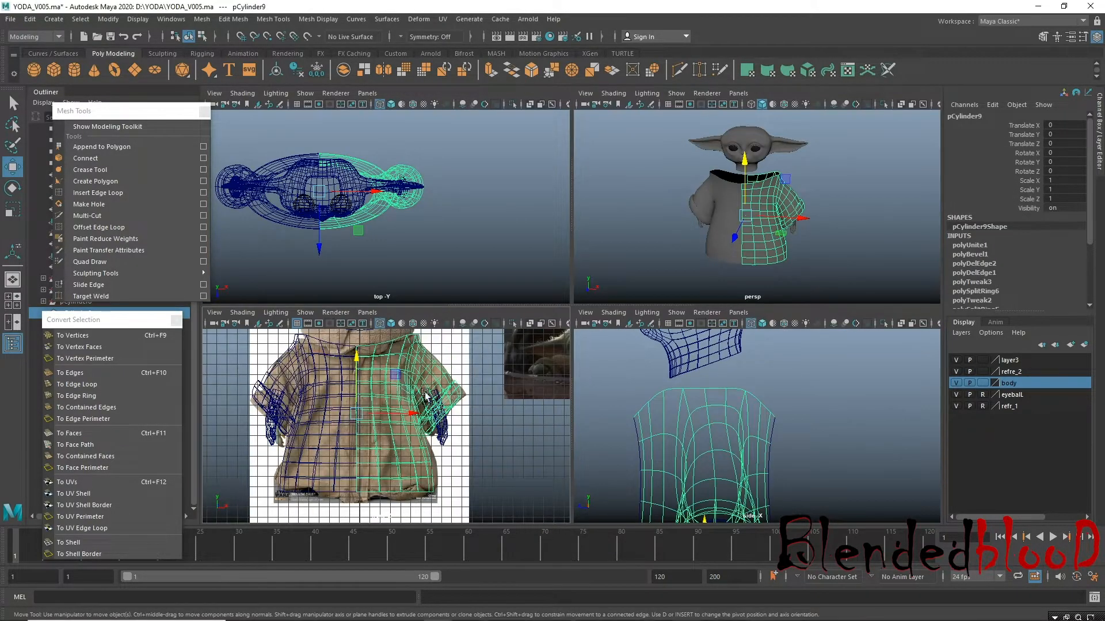
{"action": "key", "text": "space"}
{"action": "middle_click_drag", "start_coordinate": [665, 345], "coordinate": [535, 381], "text": "alt"}
{"action": "right_click_drag", "start_coordinate": [538, 382], "coordinate": [759, 482], "text": "alt"}
{"action": "key", "text": "1"}
{"action": "right_click_drag", "start_coordinate": [490, 278], "coordinate": [534, 194]}
{"action": "left_click", "coordinate": [541, 225]}
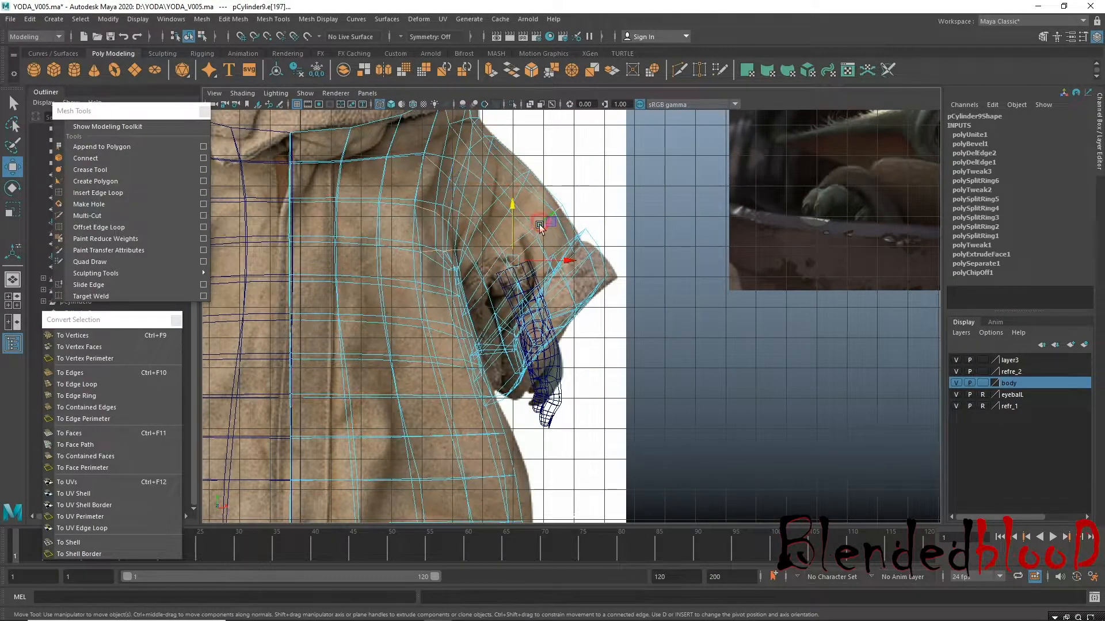
{"action": "key", "text": "r"}
{"action": "left_click_drag", "start_coordinate": [513, 261], "coordinate": [521, 268]}
{"action": "double_click", "coordinate": [500, 311]}
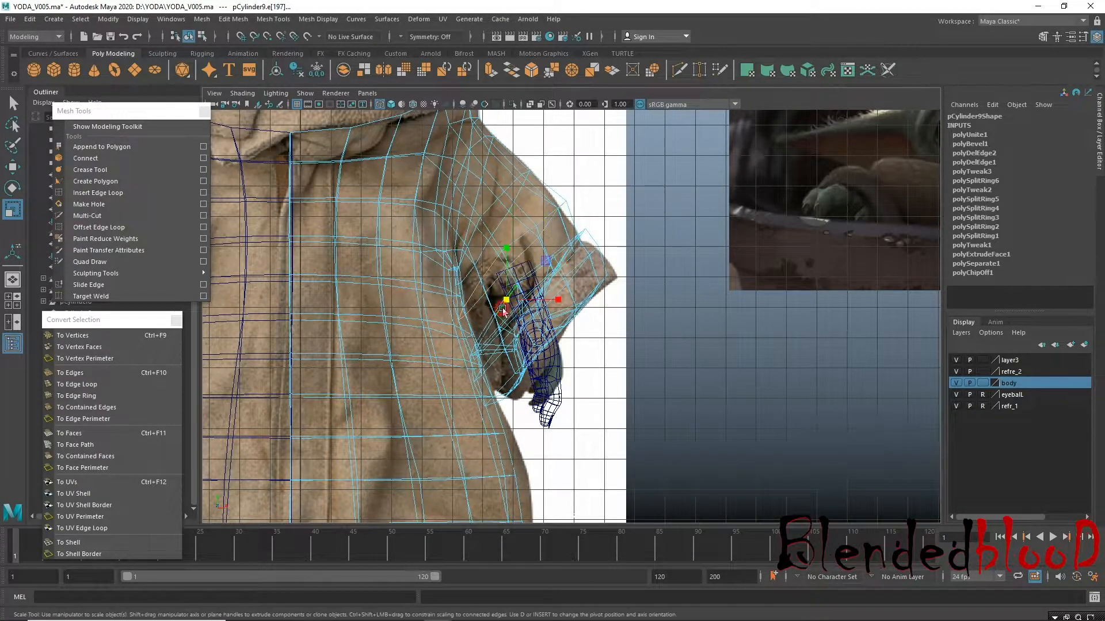
{"action": "left_click_drag", "start_coordinate": [527, 295], "coordinate": [536, 298]}
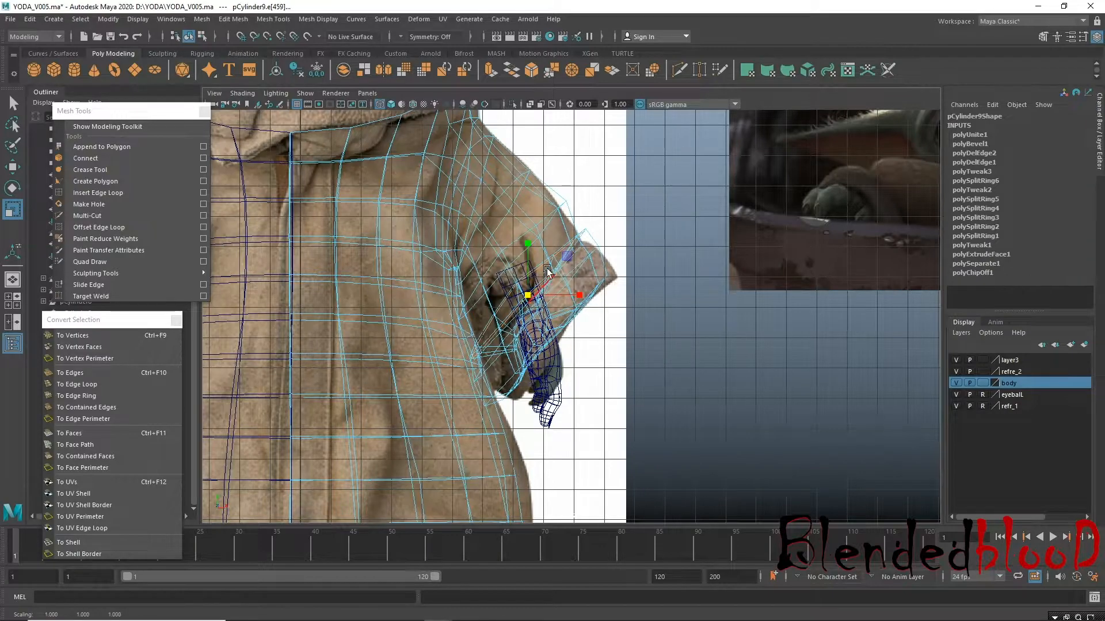
Move the sleeve's edge loop above the cuff slightly toward the body in the front view.
{"action": "key", "text": "w"}
{"action": "double_click", "coordinate": [548, 222]}
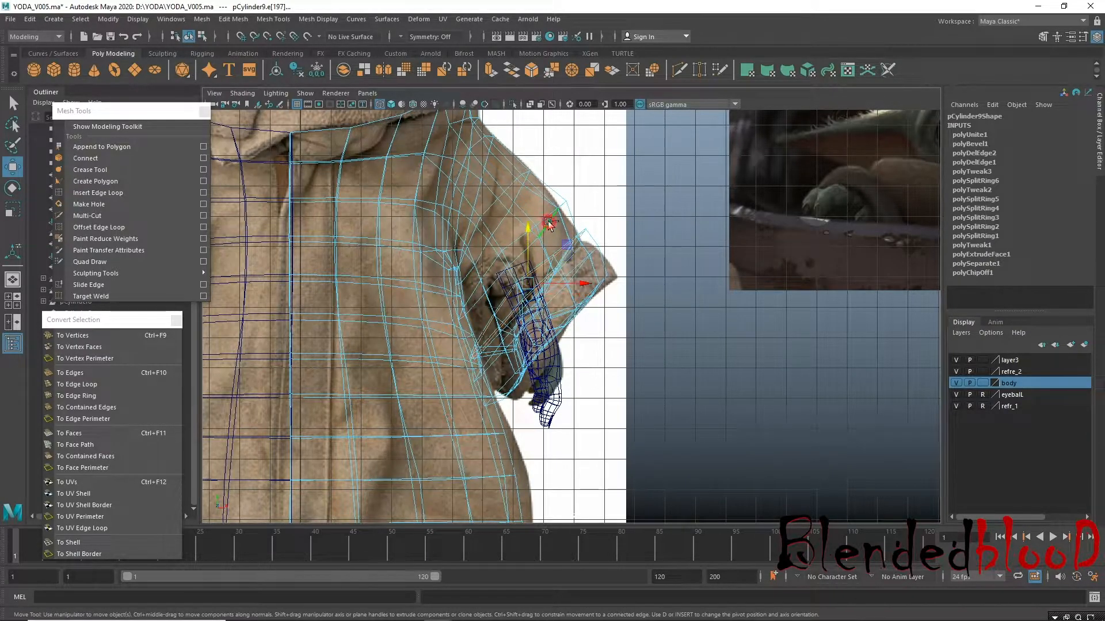
{"action": "left_click_drag", "start_coordinate": [523, 281], "coordinate": [512, 284]}
Try adjusting the sleeve's edge loops in the perspective view with smooth preview on, and undo the last move and selection.
{"action": "key", "text": "space"}
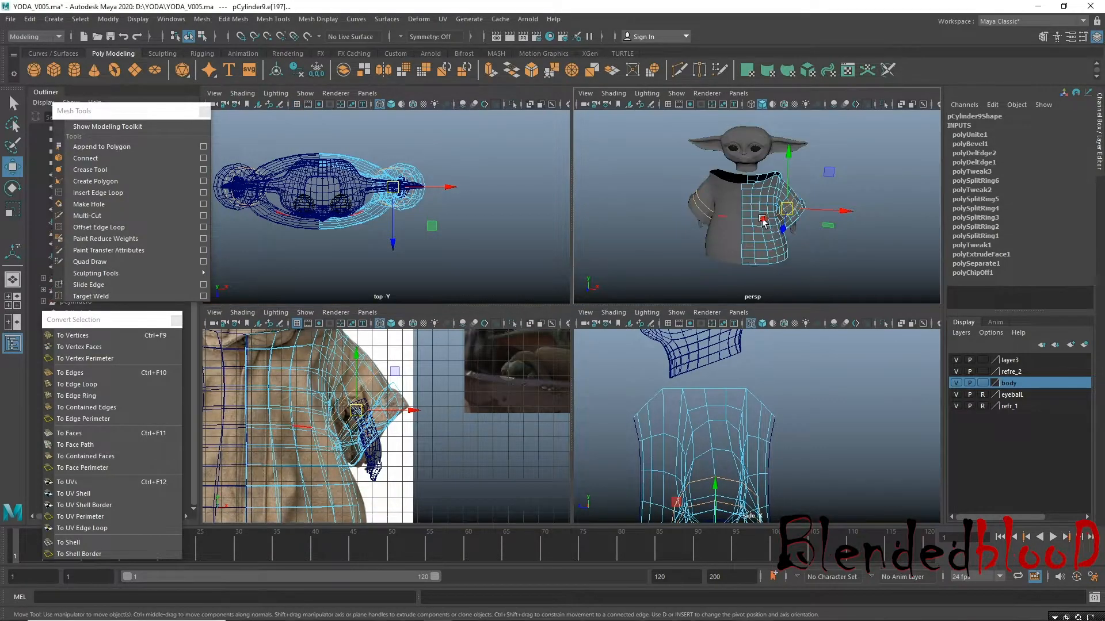
{"action": "key", "text": "space"}
{"action": "scroll", "coordinate": [651, 361], "scroll_direction": "up", "scroll_amount": 6}
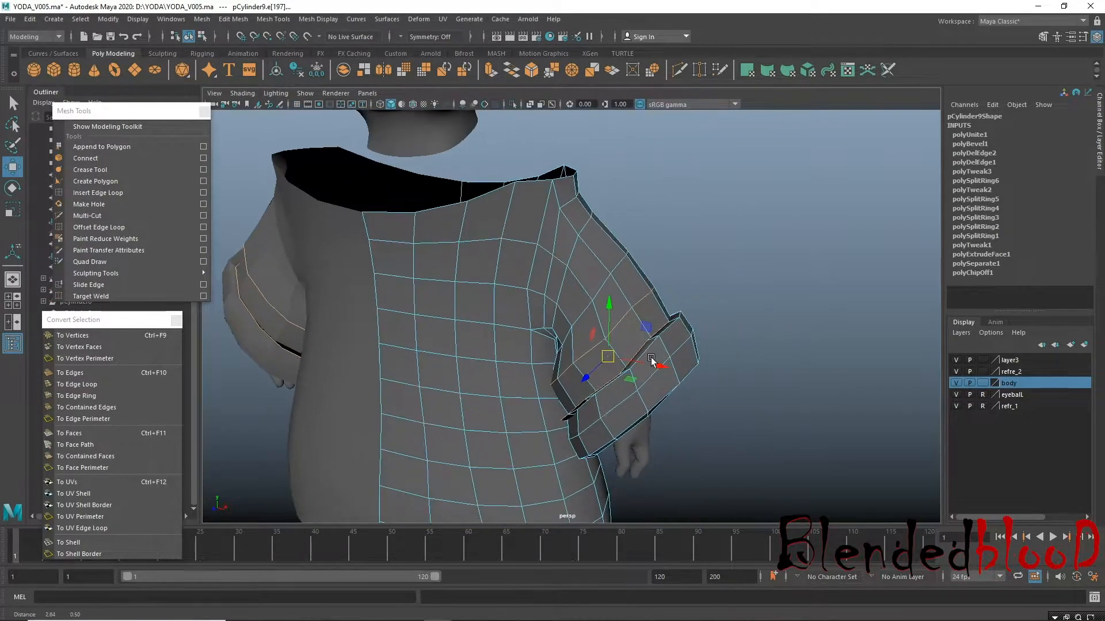
{"action": "double_click", "coordinate": [609, 289]}
{"action": "left_click_drag", "start_coordinate": [600, 304], "coordinate": [557, 353]}
{"action": "key", "text": "3"}
{"action": "double_click", "coordinate": [557, 348]}
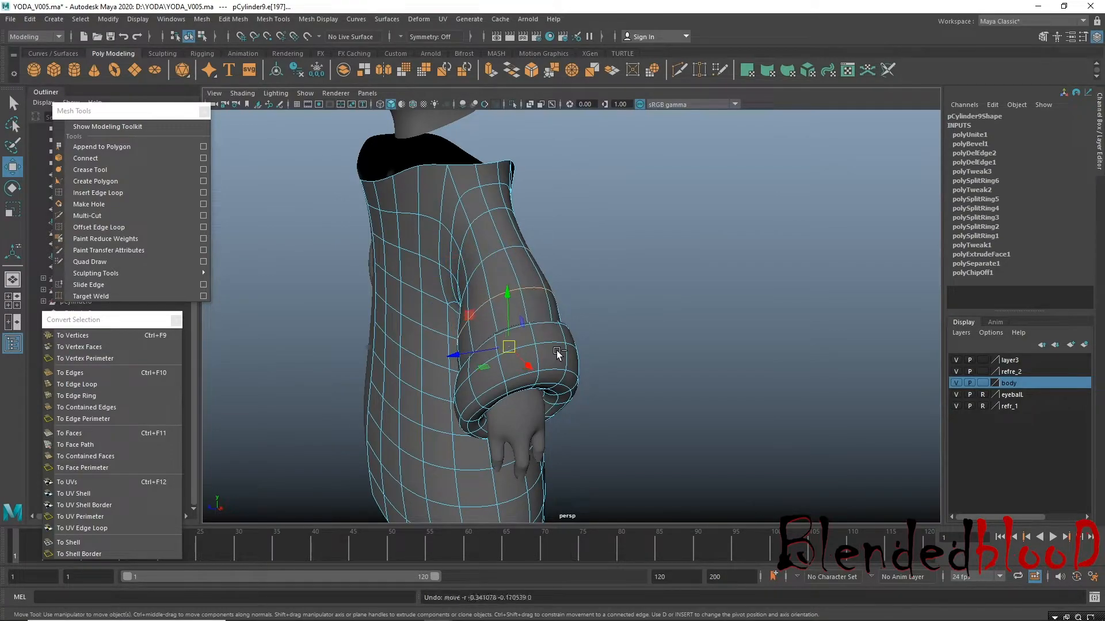
{"action": "key", "text": "ctrl+z"}
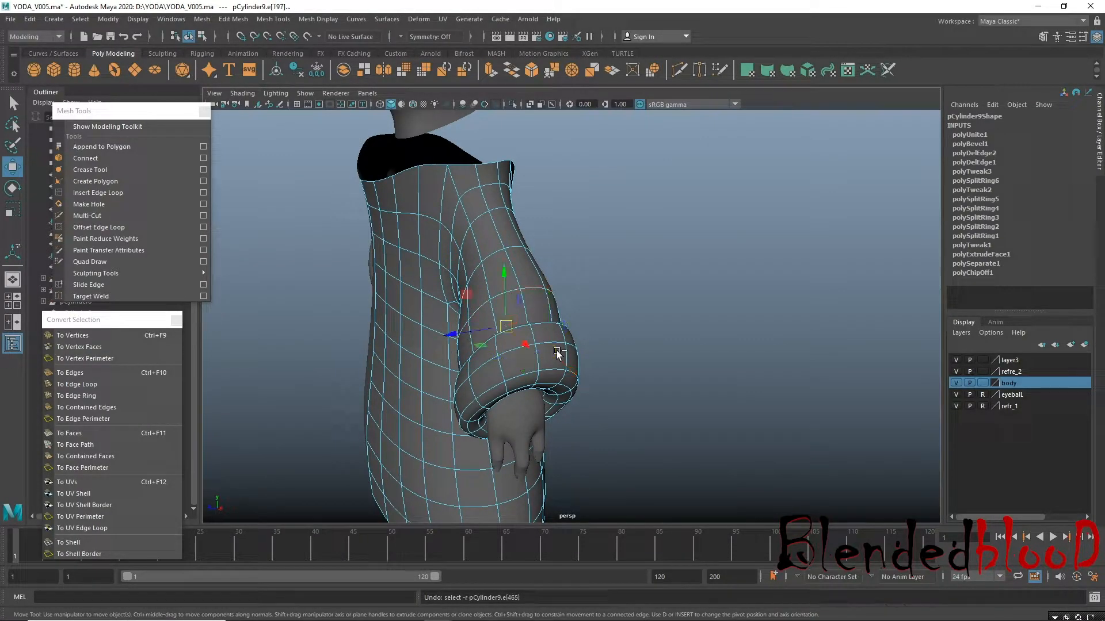
Examine the edge flow where the sleeve meets the rolled cuff, in unsmoothed wireframe and shaded display.
{"action": "left_click_drag", "start_coordinate": [557, 351], "coordinate": [688, 282], "text": "alt"}
{"action": "key", "text": "1"}
{"action": "left_click_drag", "start_coordinate": [655, 331], "coordinate": [678, 343], "text": "alt"}
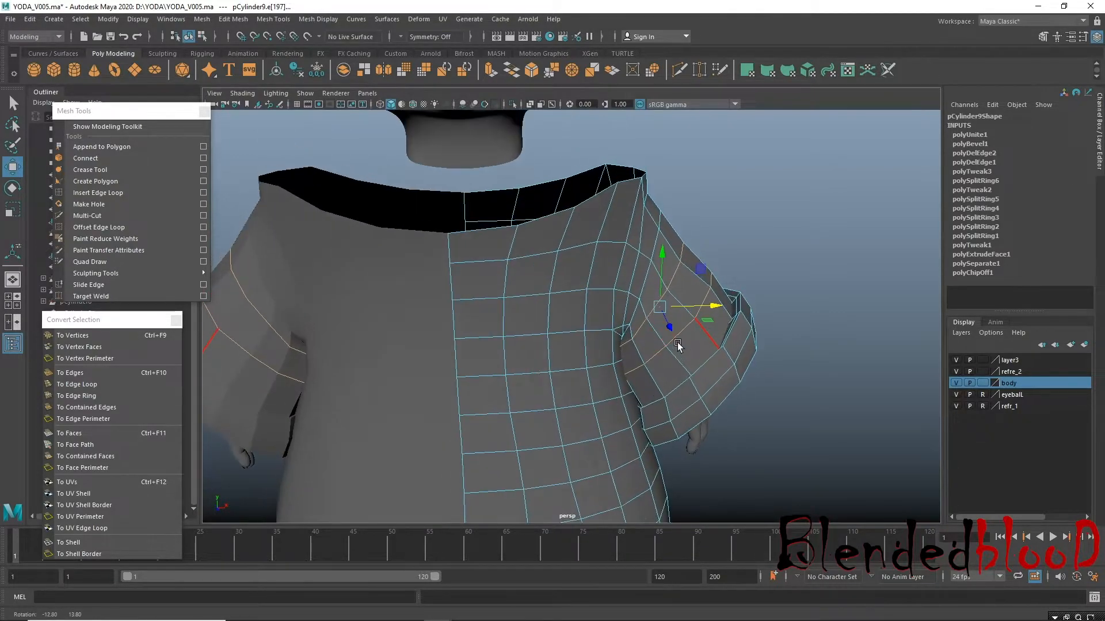
{"action": "right_click_drag", "start_coordinate": [726, 335], "coordinate": [798, 450], "text": "alt"}
{"action": "left_click_drag", "start_coordinate": [798, 447], "coordinate": [690, 356], "text": "alt"}
{"action": "key", "text": "4"}
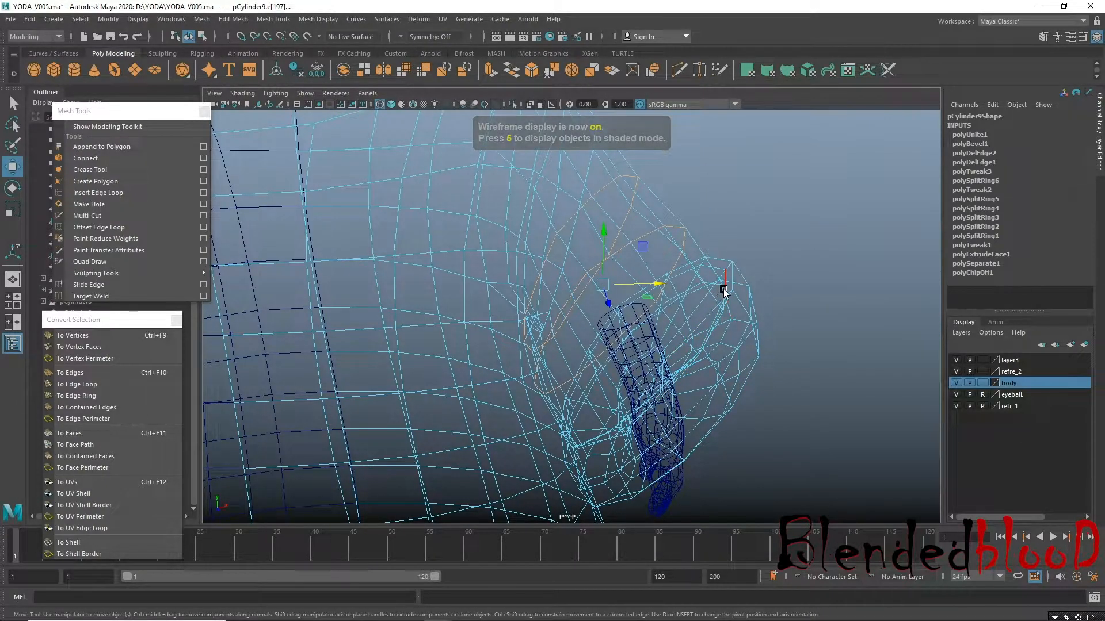
{"action": "left_click_drag", "start_coordinate": [722, 306], "coordinate": [662, 304], "text": "alt"}
{"action": "right_click_drag", "start_coordinate": [610, 310], "coordinate": [763, 381], "text": "alt"}
{"action": "left_click_drag", "start_coordinate": [820, 425], "coordinate": [691, 364], "text": "alt"}
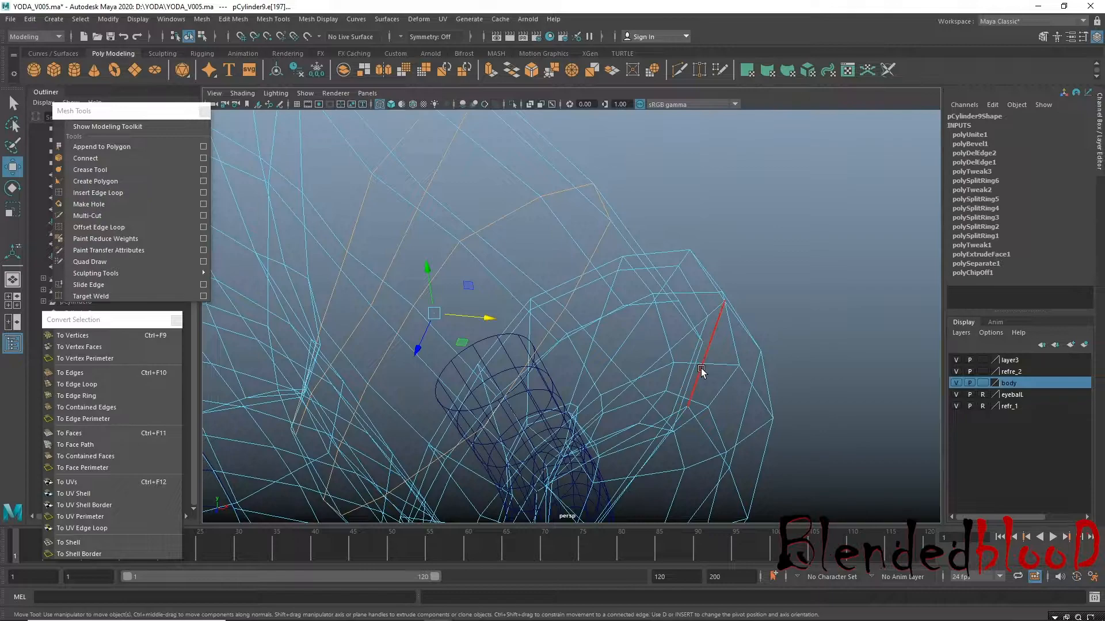
{"action": "double_click", "coordinate": [696, 366]}
{"action": "key", "text": "5"}
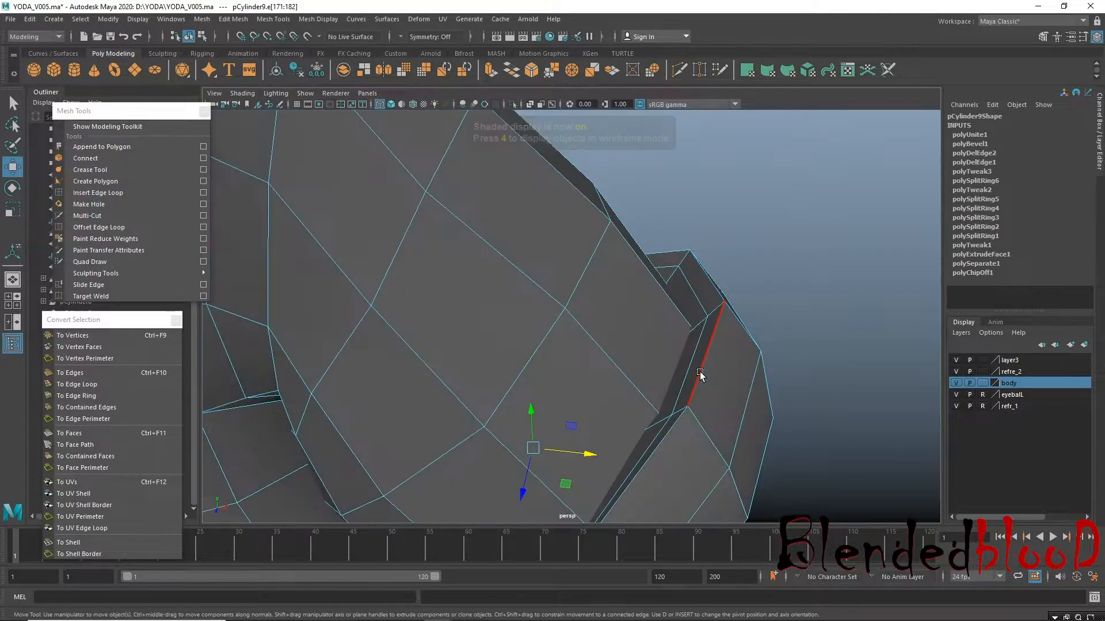
{"action": "right_click_drag", "start_coordinate": [657, 408], "coordinate": [535, 377], "text": "alt"}
{"action": "left_click_drag", "start_coordinate": [602, 435], "coordinate": [570, 329], "text": "alt"}
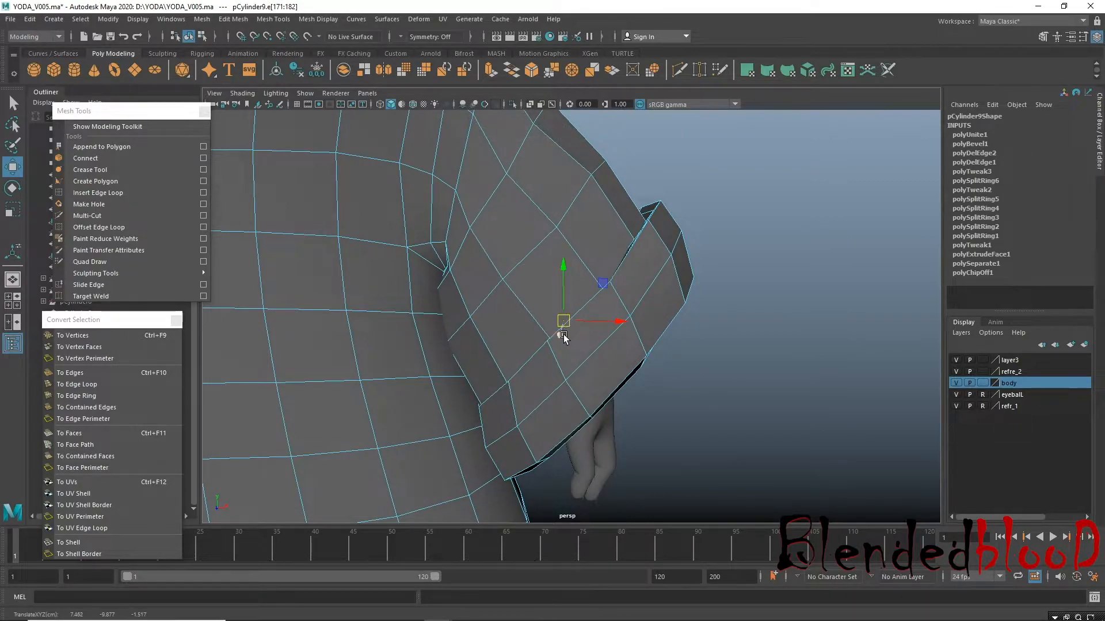
Insert an edge loop around the sleeve just above the cuff, move it slightly inward along X, and show the smoothed robe.
{"action": "left_click", "coordinate": [97, 193]}
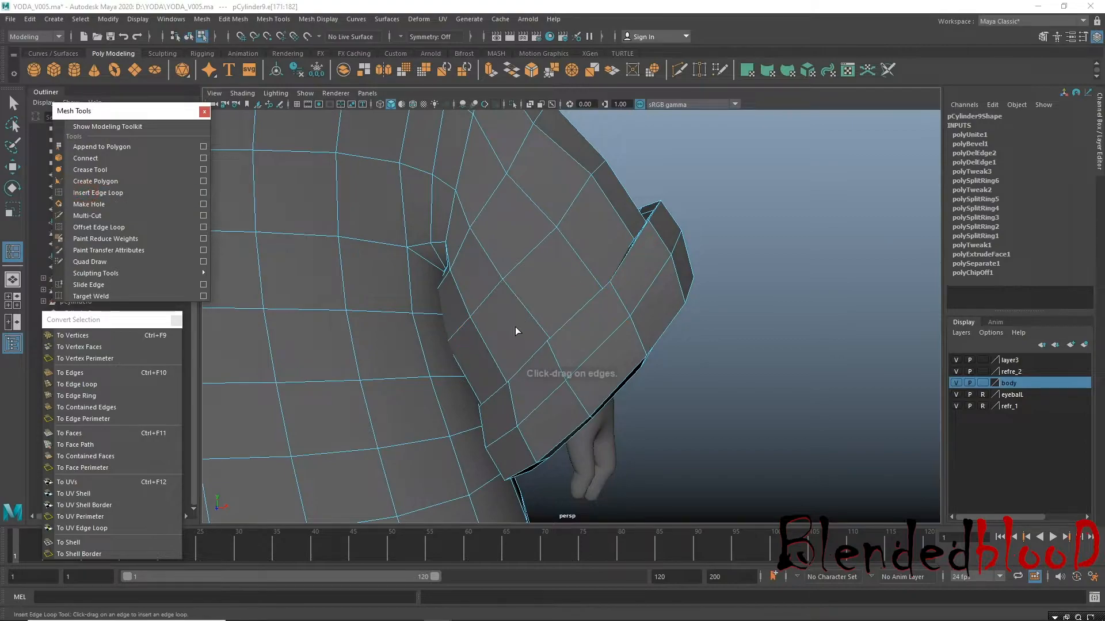
{"action": "left_click", "coordinate": [495, 363]}
{"action": "key", "text": "w"}
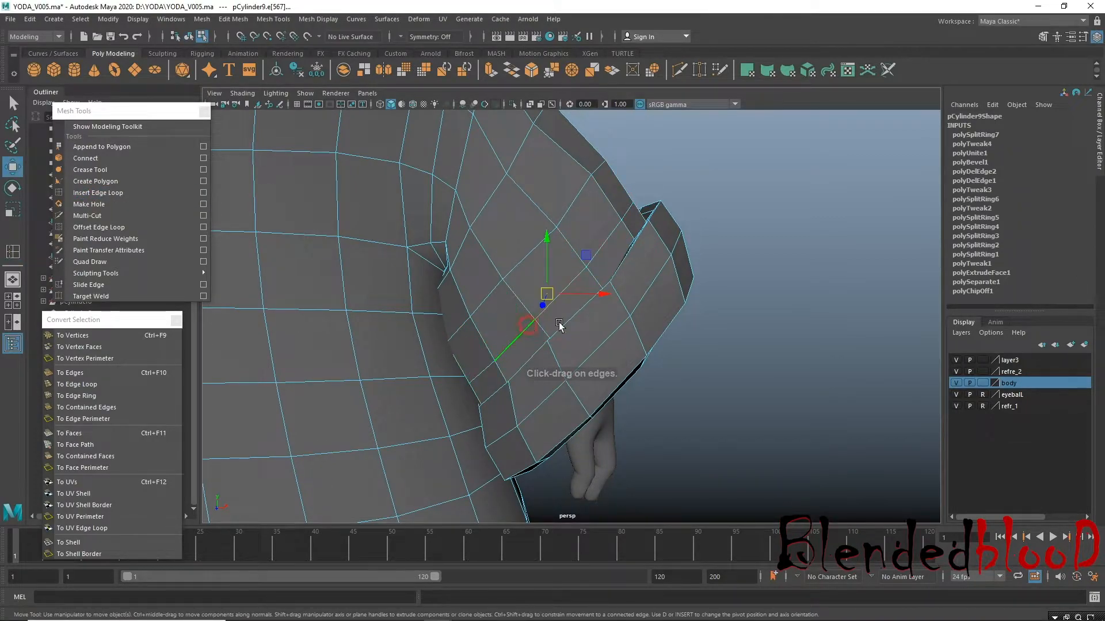
{"action": "mouse_move", "coordinate": [611, 300]}
{"action": "left_mouse_down"}
{"action": "mouse_move", "coordinate": [547, 292]}
{"action": "mouse_move", "coordinate": [599, 298]}
{"action": "left_mouse_up"}
{"action": "key", "text": "r"}
{"action": "key", "text": "w"}
{"action": "key", "text": "3"}
{"action": "right_click_drag", "start_coordinate": [607, 340], "coordinate": [493, 316], "text": "alt"}
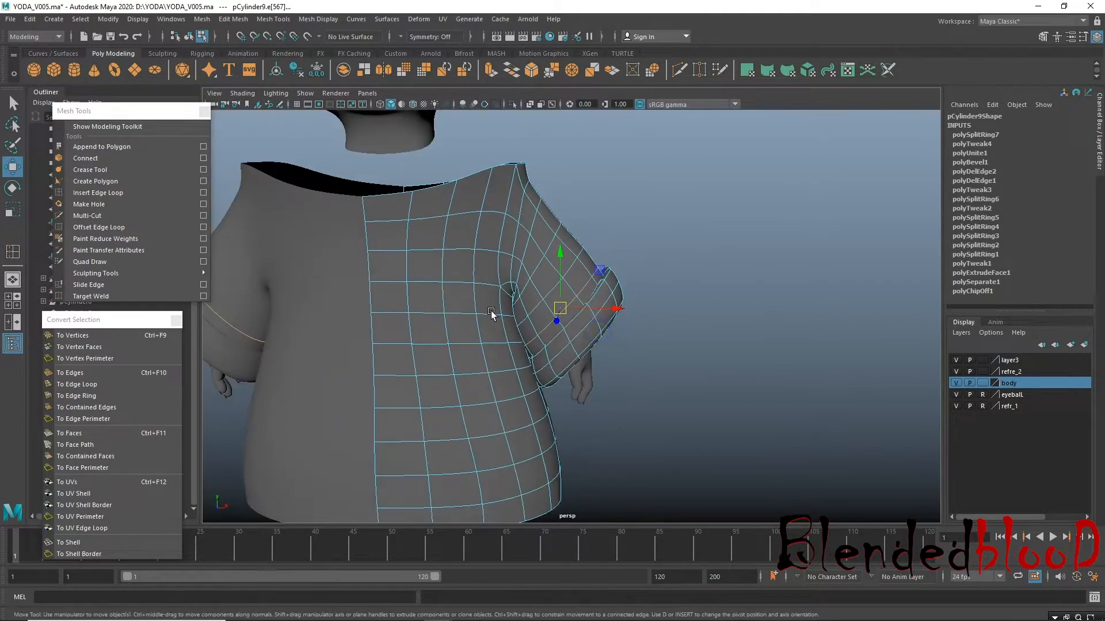
{"action": "left_click_drag", "start_coordinate": [519, 316], "coordinate": [537, 316], "text": "alt"}
Combine the two robe halves into a single mesh in object mode and center its pivot.
{"action": "right_click_drag", "start_coordinate": [559, 261], "coordinate": [615, 226]}
{"action": "left_click", "coordinate": [658, 215]}
{"action": "right_click_drag", "start_coordinate": [782, 328], "coordinate": [518, 311], "text": "alt"}
{"action": "left_click_drag", "start_coordinate": [753, 385], "coordinate": [642, 385], "text": "alt"}
{"action": "left_click", "coordinate": [451, 351]}
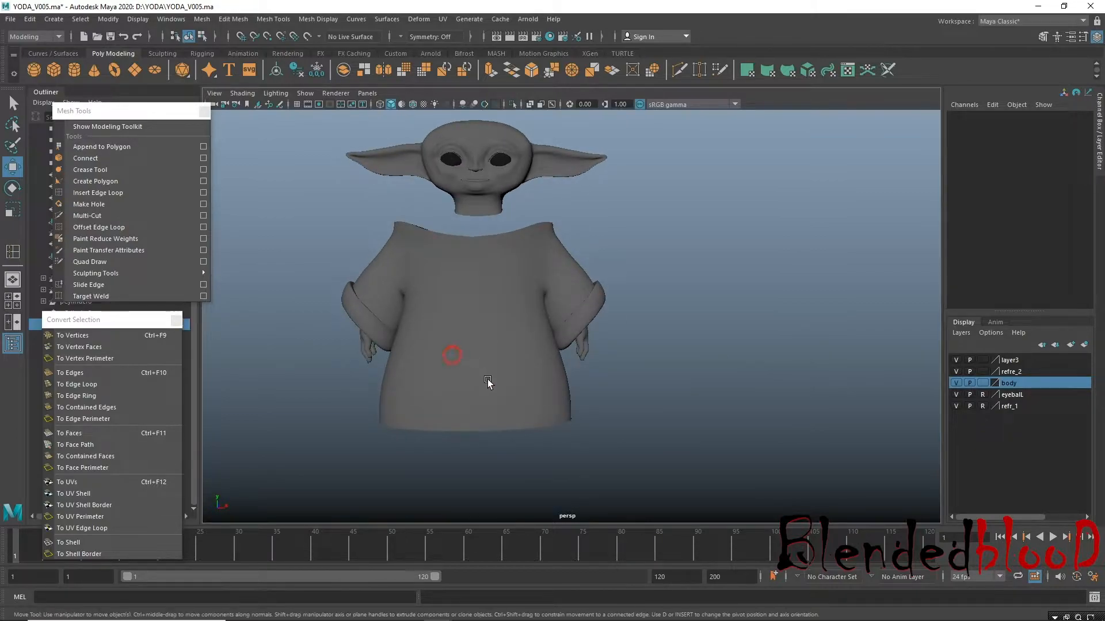
{"action": "left_click", "coordinate": [519, 394], "text": "shift"}
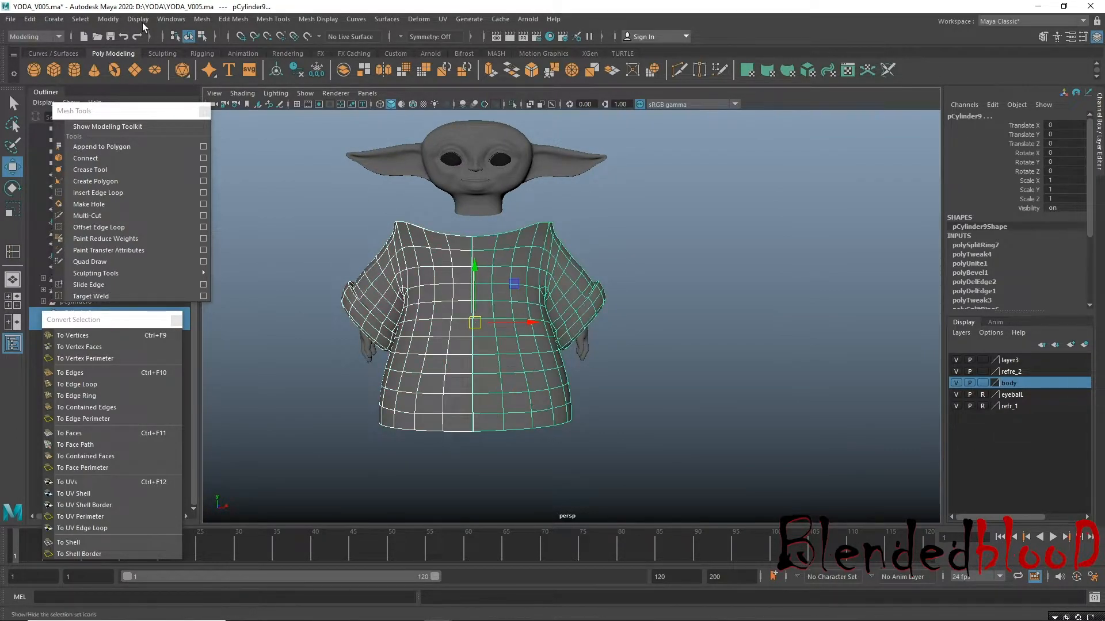
{"action": "left_click", "coordinate": [203, 19]}
{"action": "left_click", "coordinate": [225, 60]}
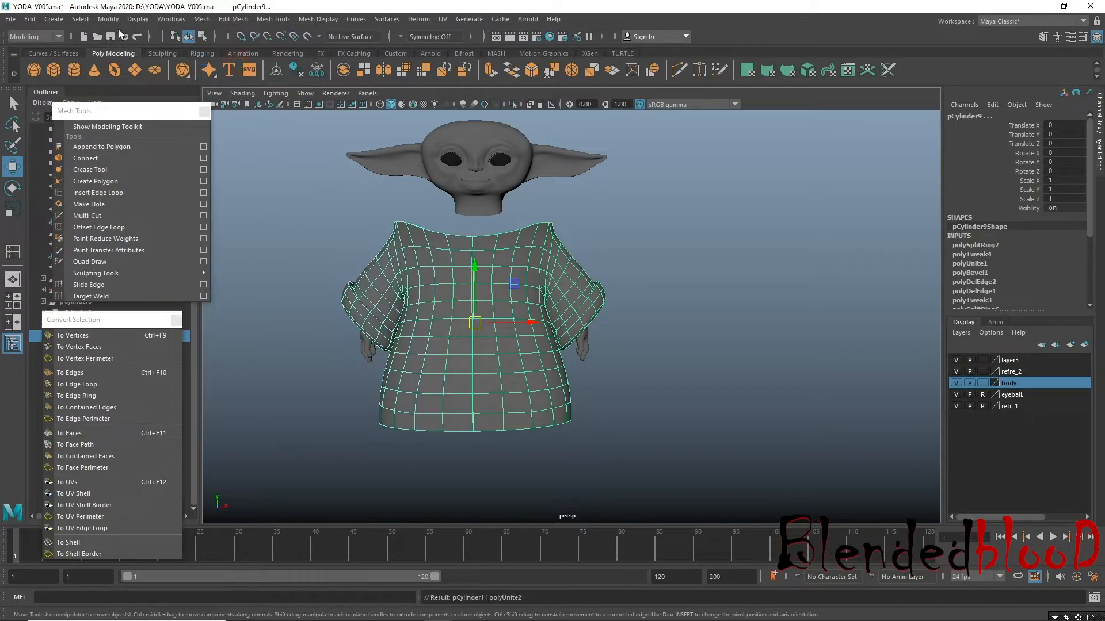
{"action": "left_click", "coordinate": [109, 19]}
{"action": "left_click", "coordinate": [133, 103]}
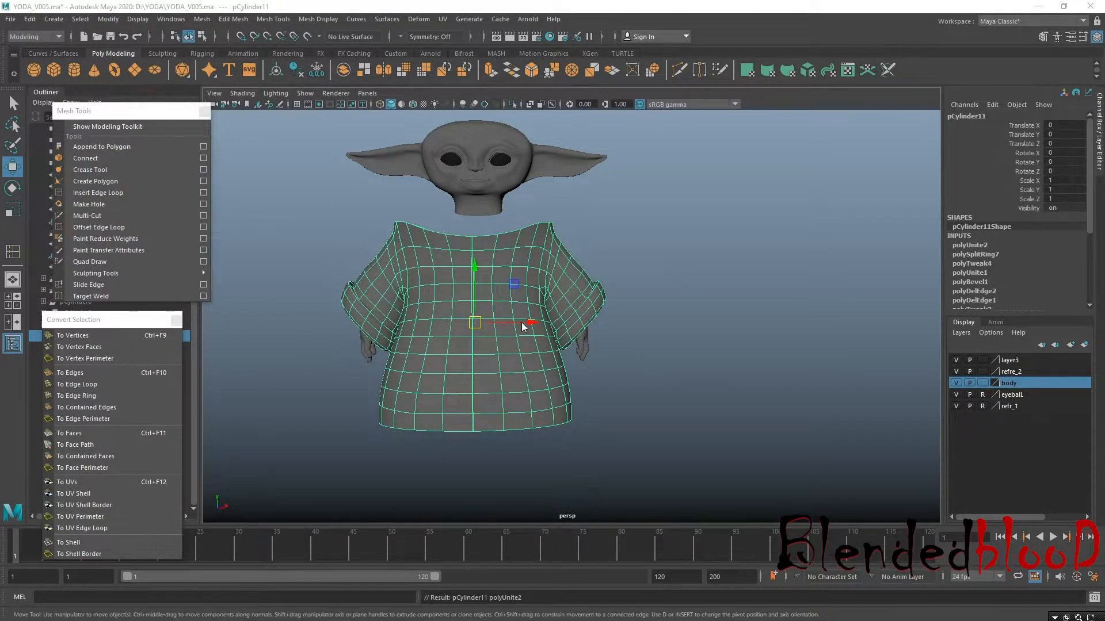
Select all vertices along the combined robe's vertical centre seam in the front view.
{"action": "key", "text": "space"}
{"action": "key", "text": "space"}
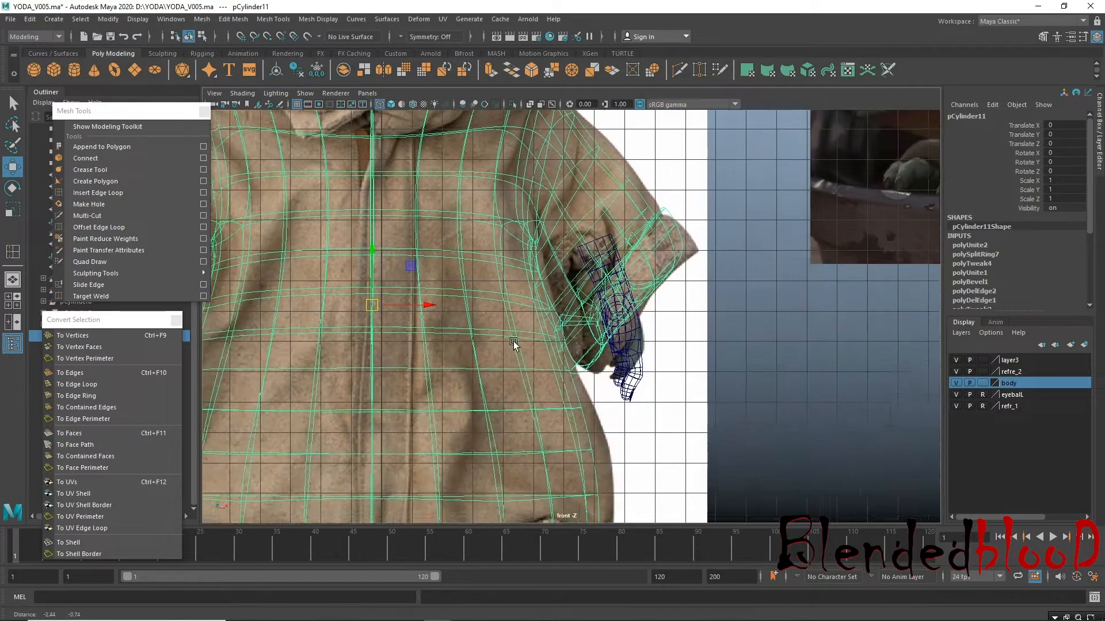
{"action": "scroll", "coordinate": [401, 284], "scroll_direction": "down", "scroll_amount": 3}
{"action": "right_click", "coordinate": [432, 178]}
{"action": "right_click_drag", "start_coordinate": [431, 176], "coordinate": [370, 189]}
{"action": "left_click_drag", "start_coordinate": [464, 152], "coordinate": [502, 474]}
{"action": "key", "text": "r"}
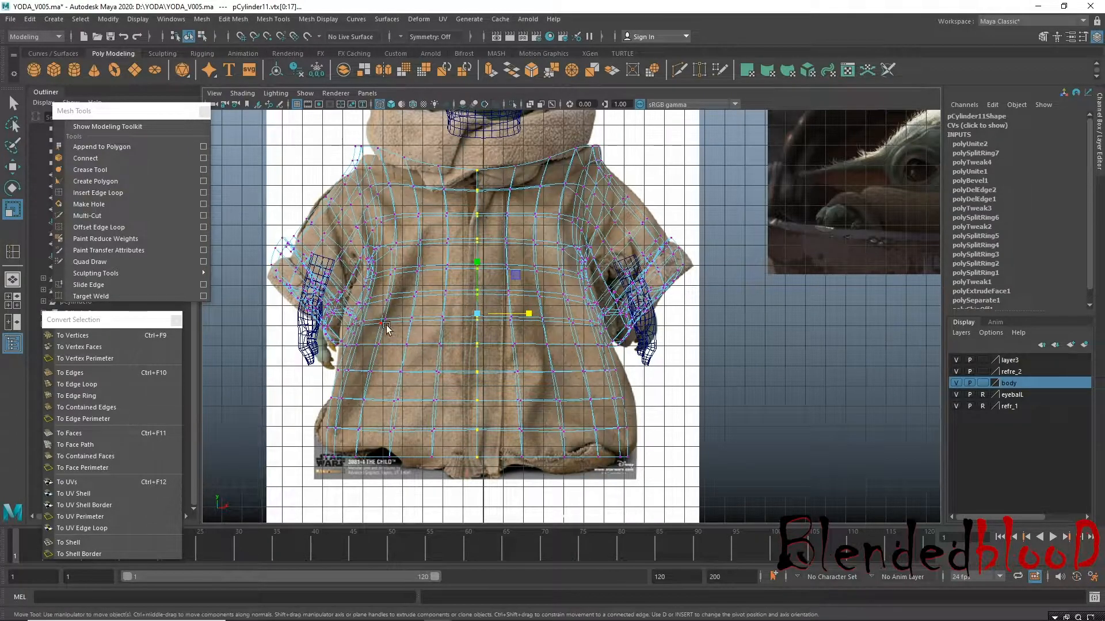
{"action": "key", "text": "w"}
{"action": "key", "text": "space"}
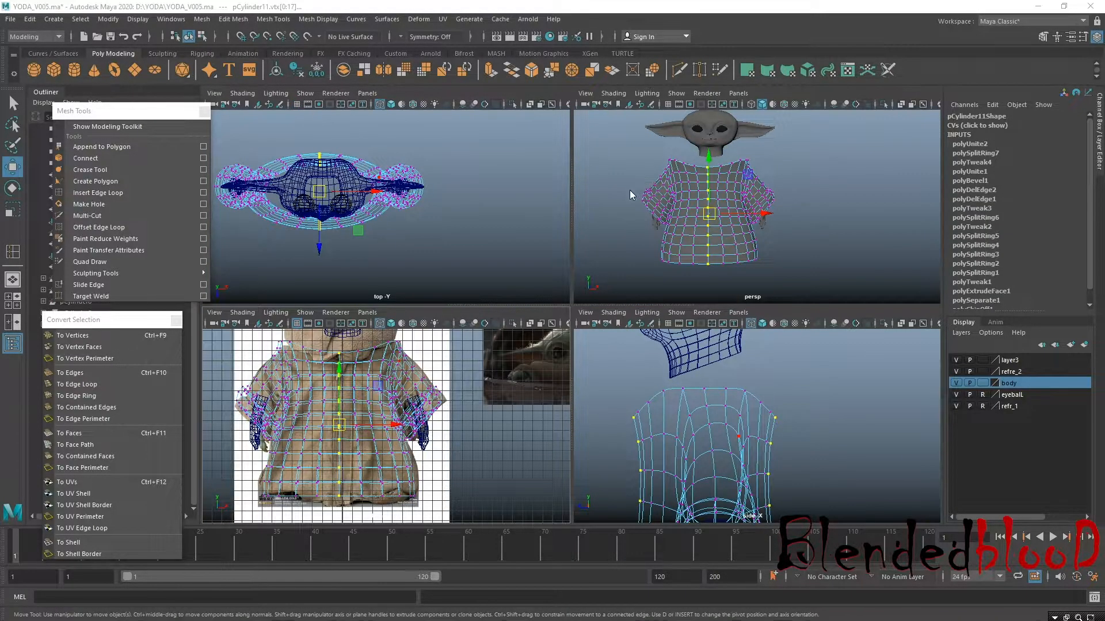
{"action": "key", "text": "space"}
{"action": "middle_click_drag", "start_coordinate": [487, 224], "coordinate": [469, 228], "text": "alt"}
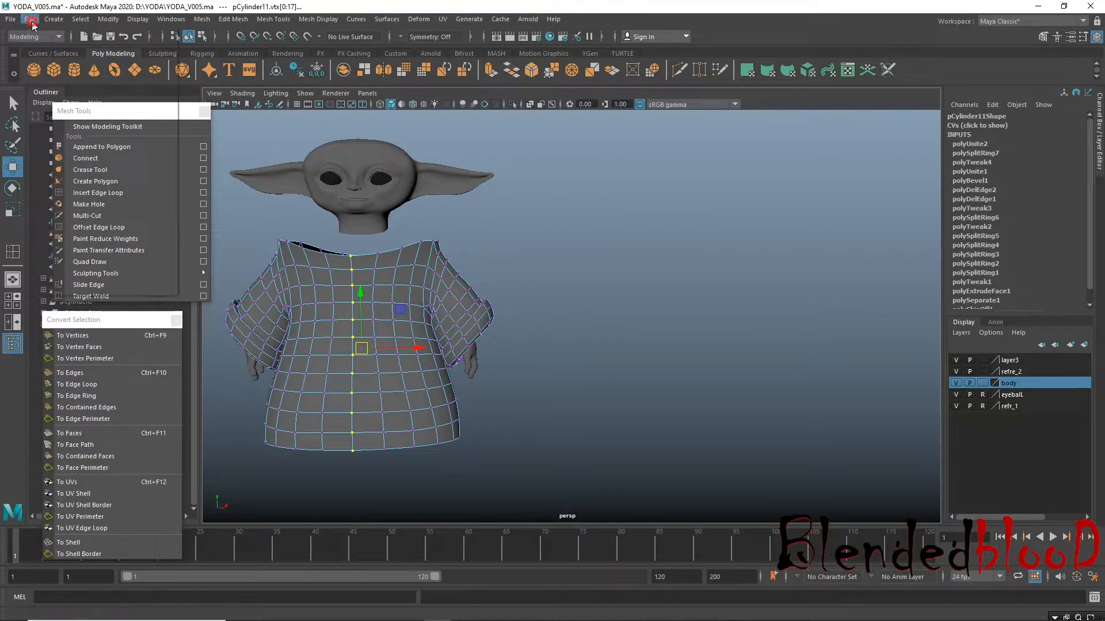
Delete the robe's construction history and save the scene.
{"action": "left_click", "coordinate": [30, 19]}
{"action": "left_click", "coordinate": [247, 165]}
{"action": "key", "text": "ctrl+s"}
Merge the selected centre-seam vertices with a threshold of 0.01 and return the robe to object mode.
{"action": "left_click", "coordinate": [233, 19]}
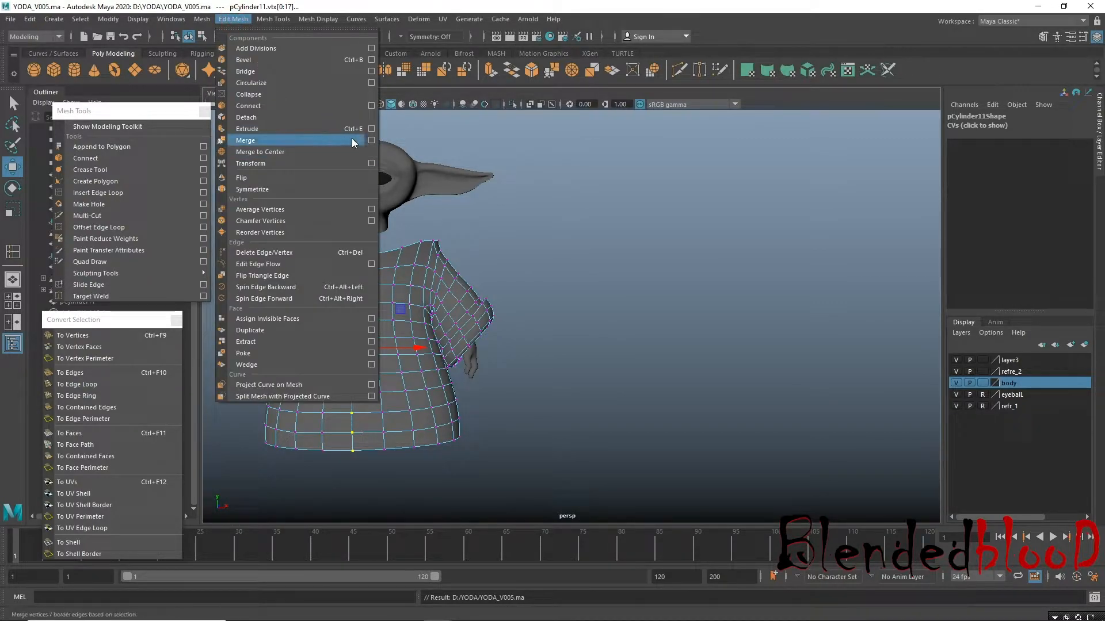
{"action": "left_click", "coordinate": [377, 140]}
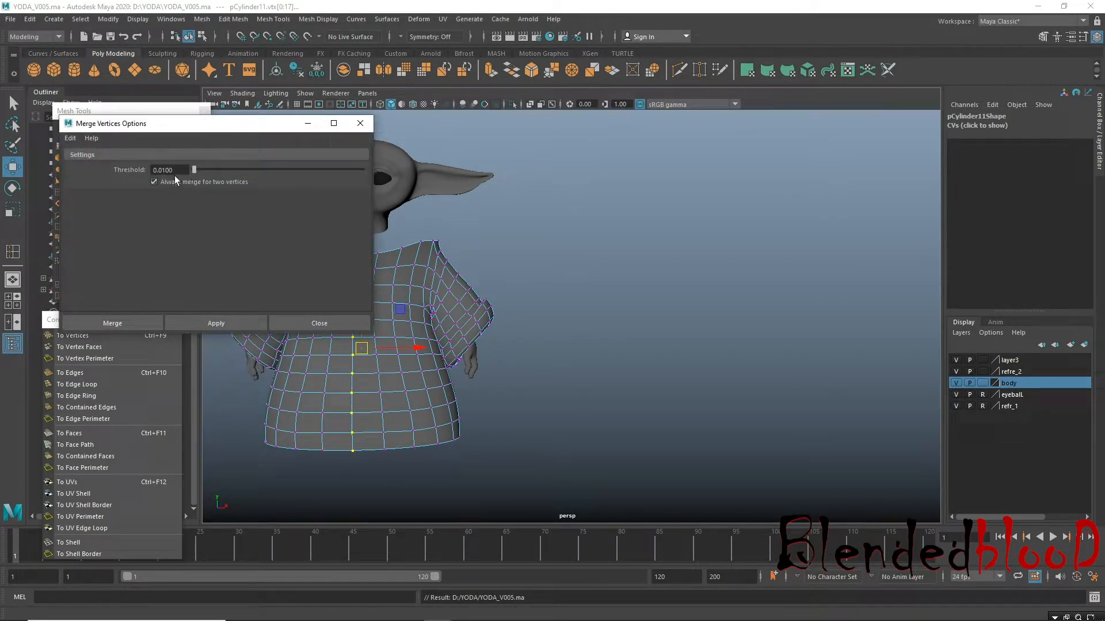
{"action": "left_click", "coordinate": [228, 323]}
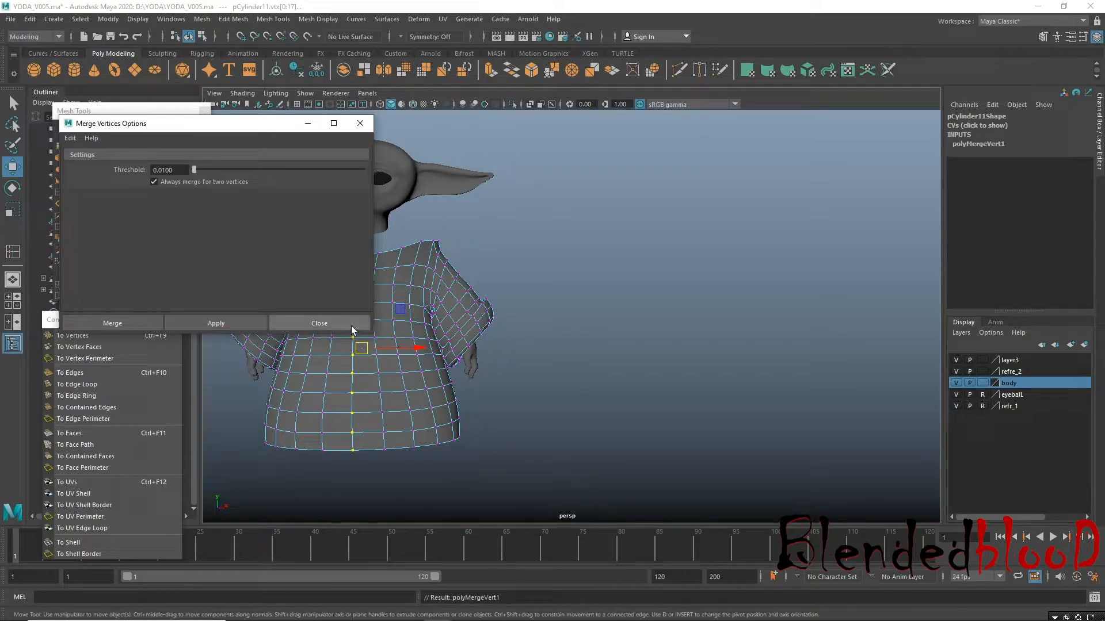
{"action": "left_click", "coordinate": [345, 323]}
{"action": "right_click_drag", "start_coordinate": [376, 311], "coordinate": [444, 271]}
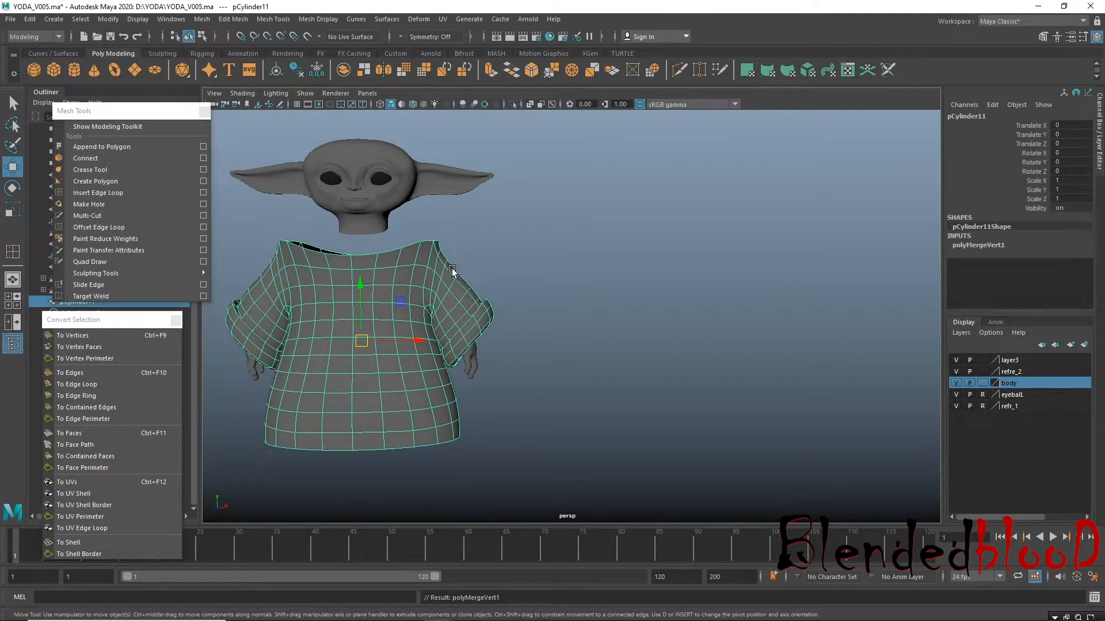
{"action": "left_click", "coordinate": [505, 257]}
Examine the merged robe in perspective and compare its neckline with the collar in the front reference.
{"action": "left_click", "coordinate": [412, 299]}
{"action": "left_click", "coordinate": [582, 405]}
{"action": "mouse_move", "coordinate": [582, 406]}
{"action": "left_mouse_down", "text": "alt"}
{"action": "mouse_move", "coordinate": [379, 414]}
{"action": "mouse_move", "coordinate": [584, 397]}
{"action": "left_mouse_up", "text": "alt"}
{"action": "left_click_drag", "start_coordinate": [504, 347], "coordinate": [481, 287], "text": "alt"}
{"action": "left_click", "coordinate": [481, 285]}
{"action": "key", "text": "space"}
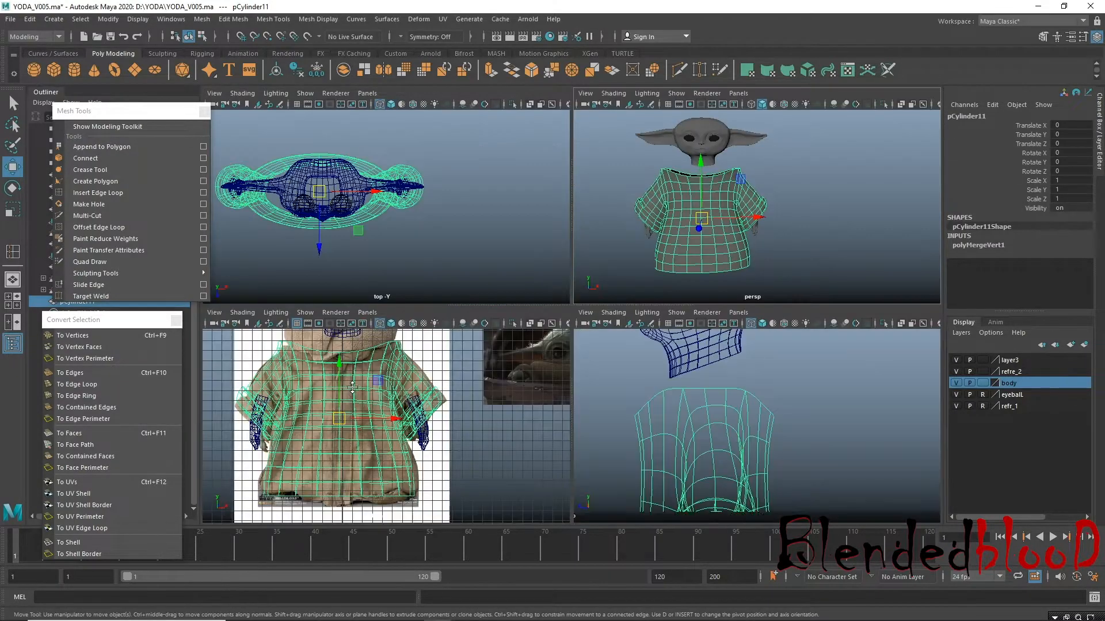
{"action": "key", "text": "space"}
{"action": "middle_click_drag", "start_coordinate": [428, 374], "coordinate": [431, 476], "text": "alt"}
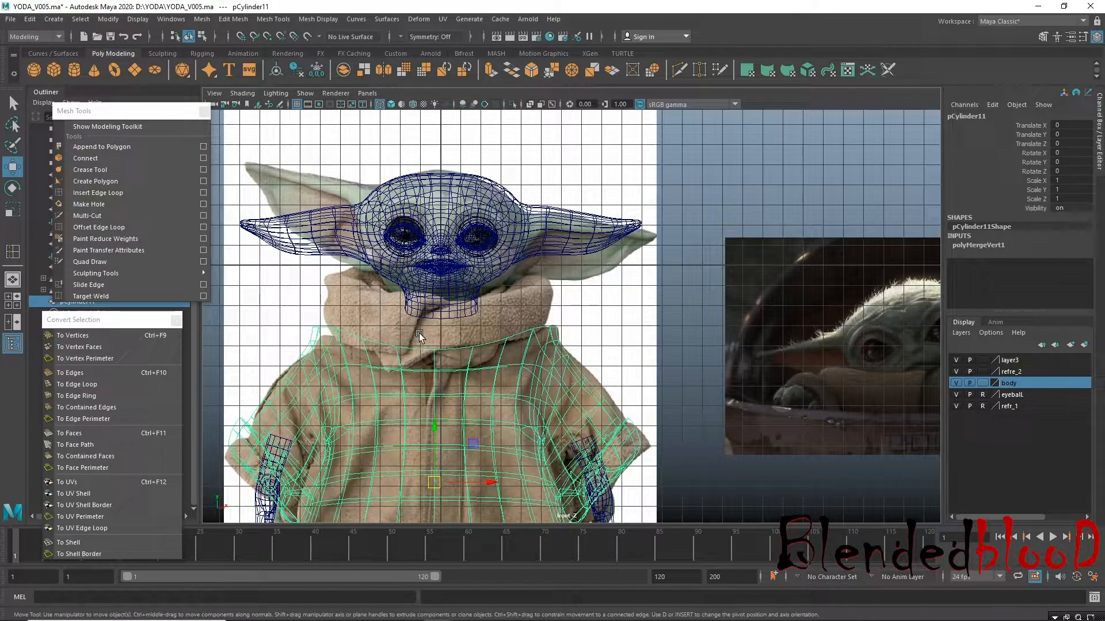
Pull the robe's front-centre neckline vertices slightly forward in the top view using soft selection.
{"action": "key", "text": "space"}
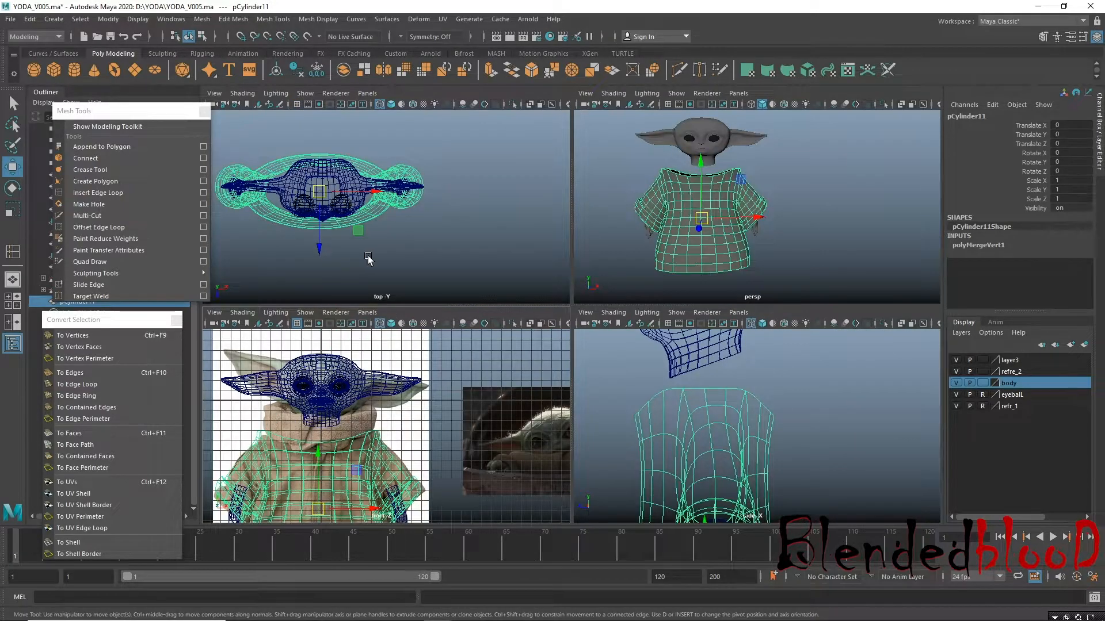
{"action": "middle_click", "coordinate": [378, 256]}
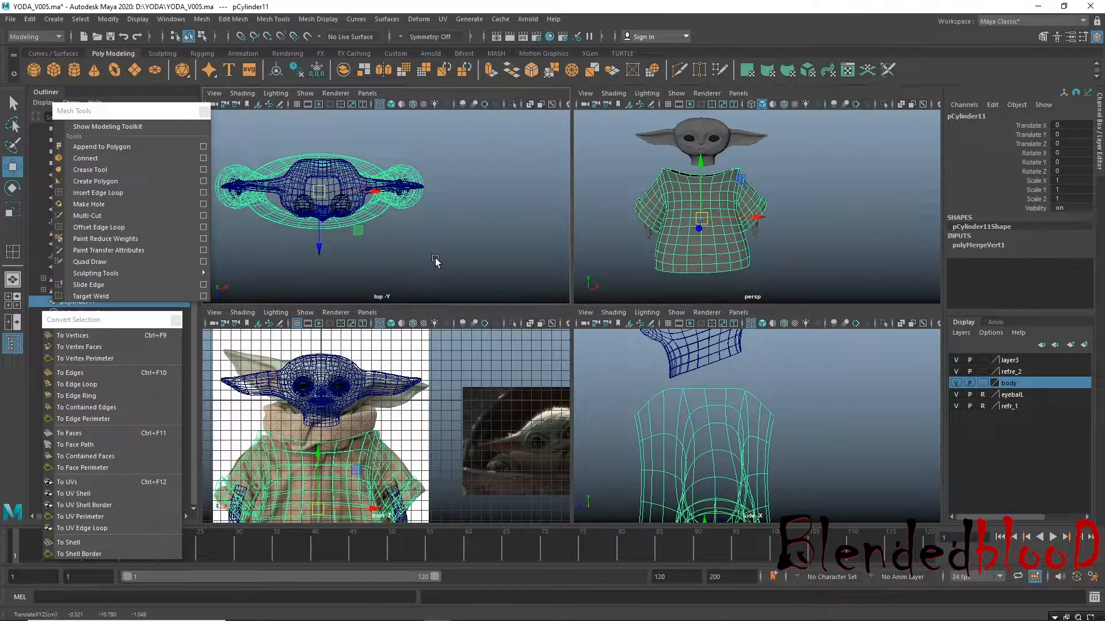
{"action": "key", "text": "space"}
{"action": "middle_click_drag", "start_coordinate": [456, 257], "coordinate": [419, 265], "text": "alt"}
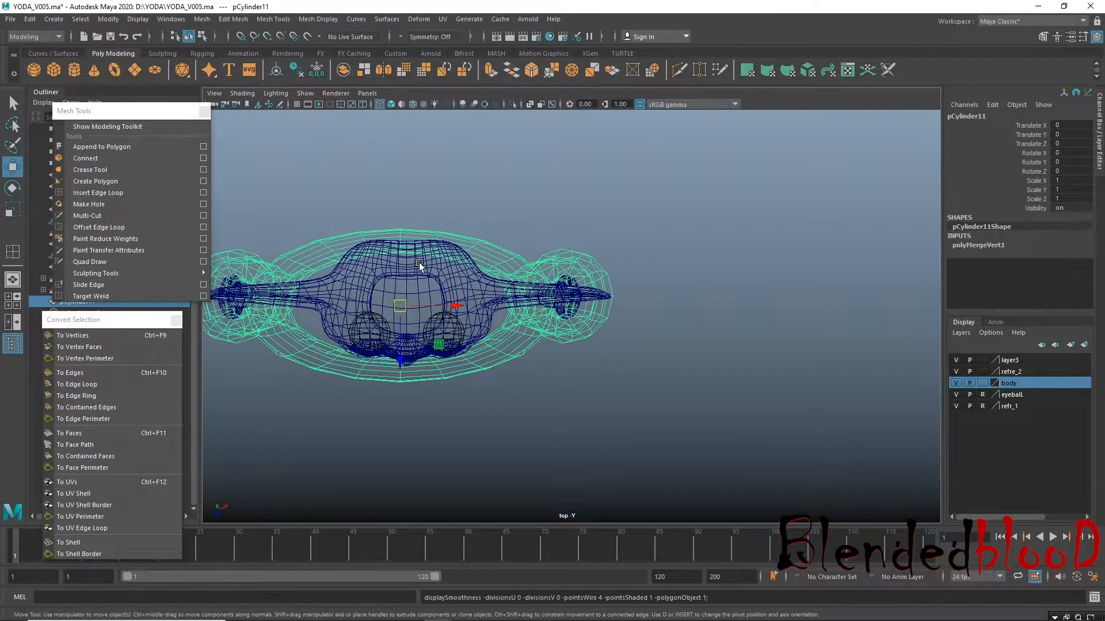
{"action": "right_click_drag", "start_coordinate": [403, 234], "coordinate": [386, 412]}
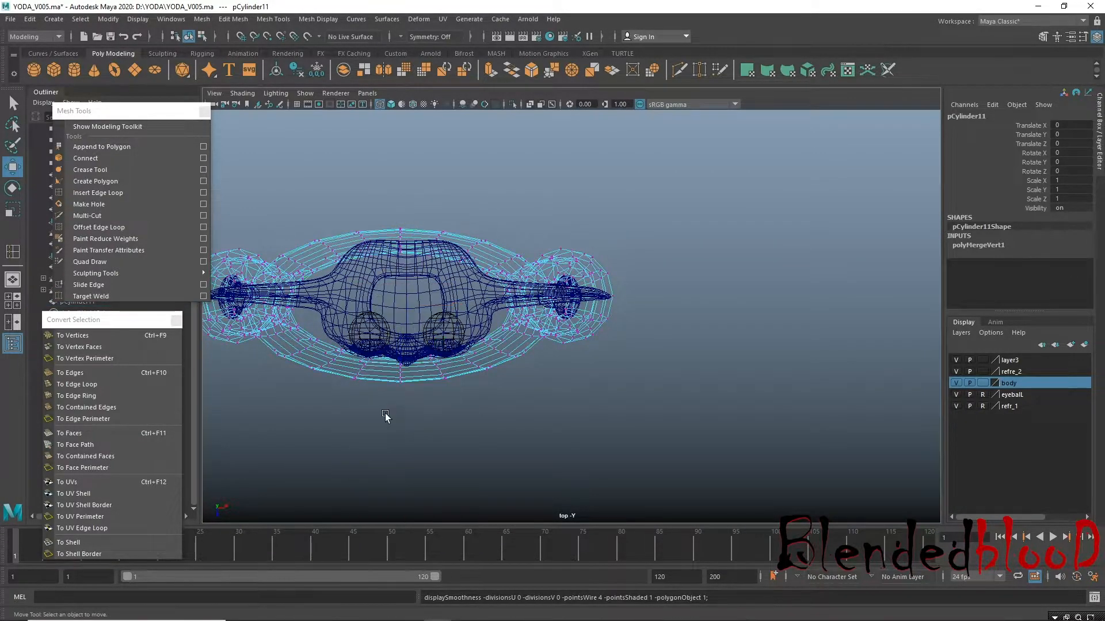
{"action": "left_click", "coordinate": [387, 419]}
{"action": "left_click_drag", "start_coordinate": [412, 332], "coordinate": [412, 336]}
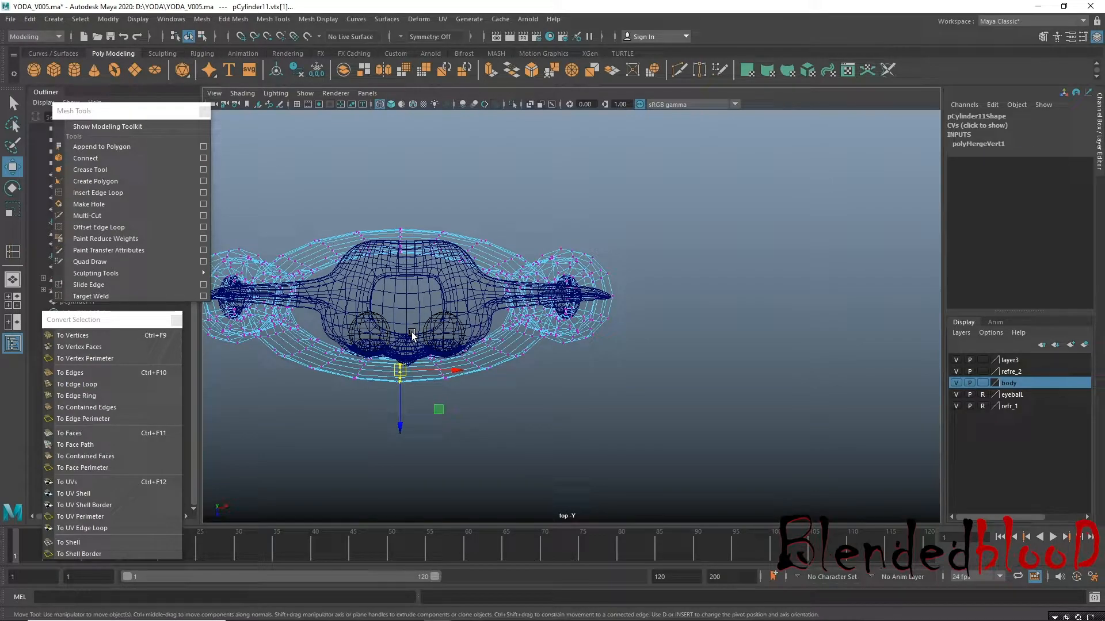
{"action": "key", "text": "b"}
{"action": "left_click_drag", "start_coordinate": [420, 395], "coordinate": [400, 438]}
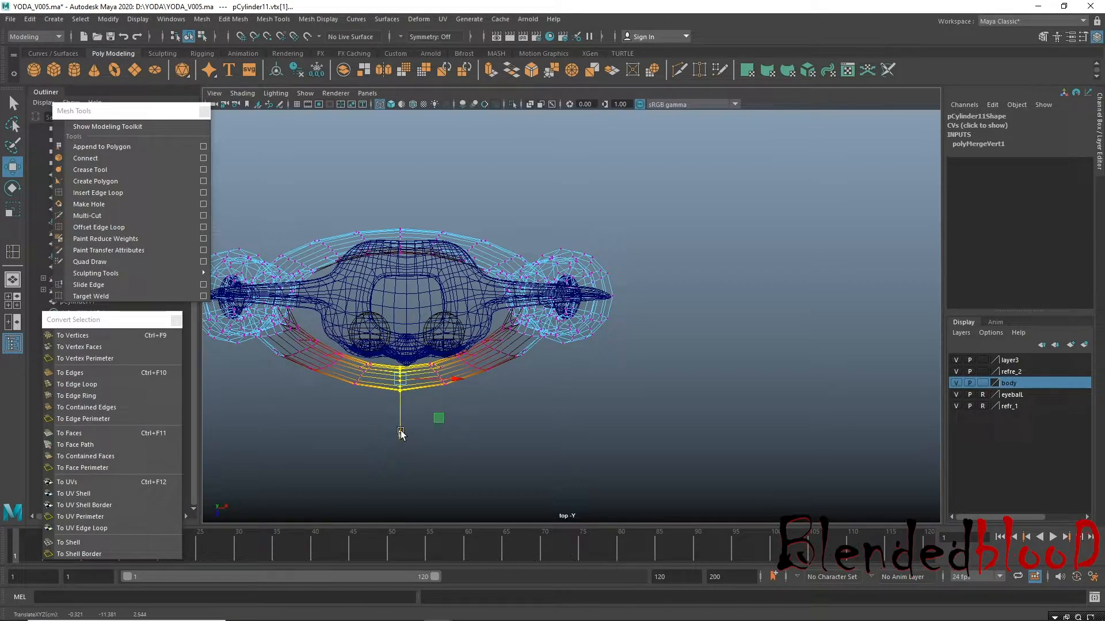
{"action": "key", "text": "b"}
Return the robe to object mode in perspective, check its front shape, and clear the selection.
{"action": "key", "text": "space"}
{"action": "key", "text": "space"}
{"action": "left_click_drag", "start_coordinate": [680, 252], "coordinate": [602, 266], "text": "alt"}
{"action": "right_click_drag", "start_coordinate": [511, 260], "coordinate": [595, 239]}
{"action": "left_click_drag", "start_coordinate": [583, 269], "coordinate": [648, 263], "text": "alt"}
{"action": "left_click", "coordinate": [537, 281]}
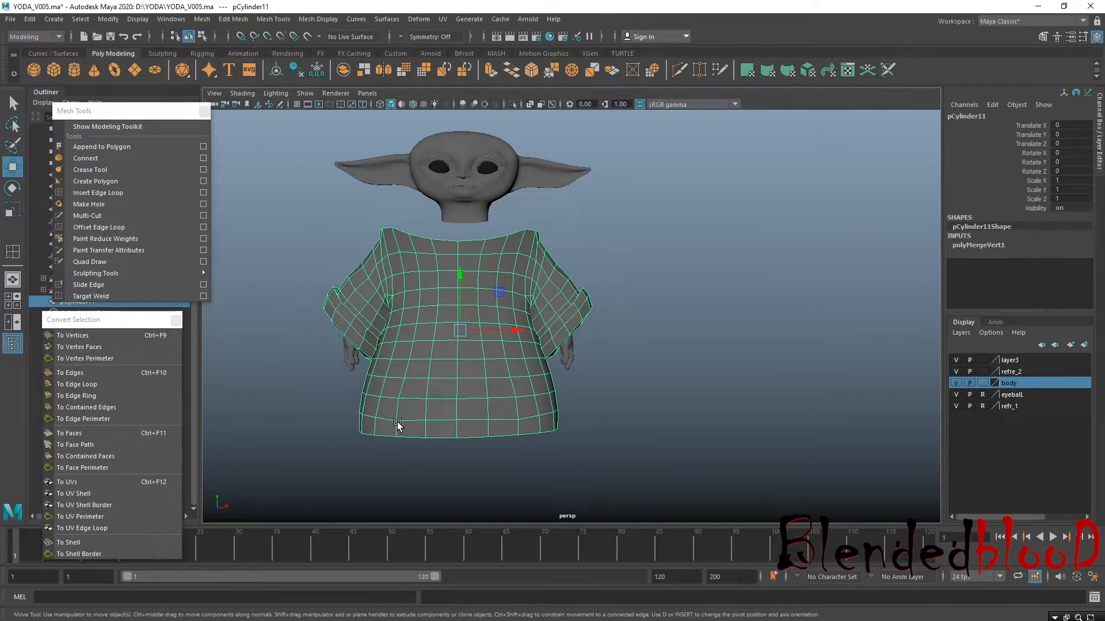
{"action": "key", "text": "space"}
{"action": "left_click", "coordinate": [467, 372]}
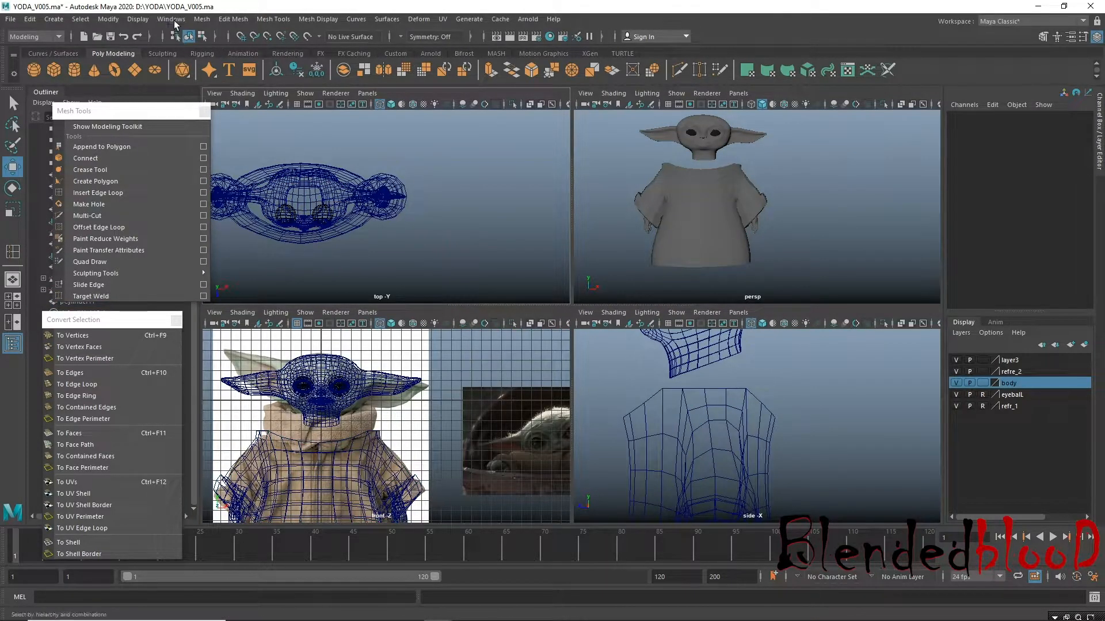
{"action": "left_click", "coordinate": [172, 19]}
{"action": "left_click", "coordinate": [171, 19]}
{"action": "left_click", "coordinate": [138, 19]}
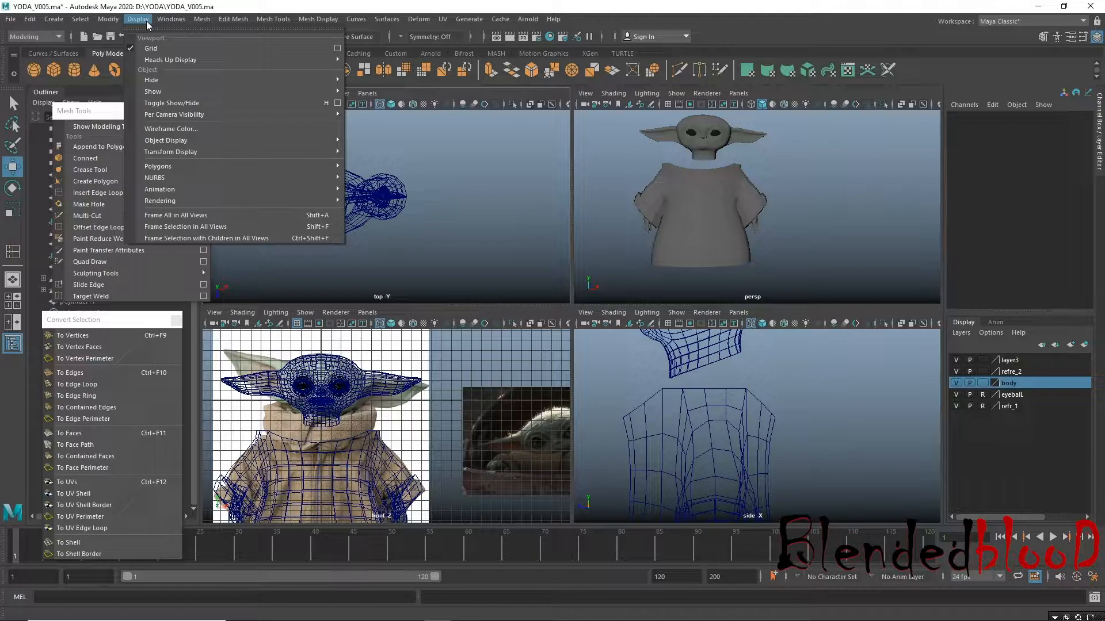
{"action": "left_click", "coordinate": [147, 20]}
{"action": "left_click", "coordinate": [110, 19]}
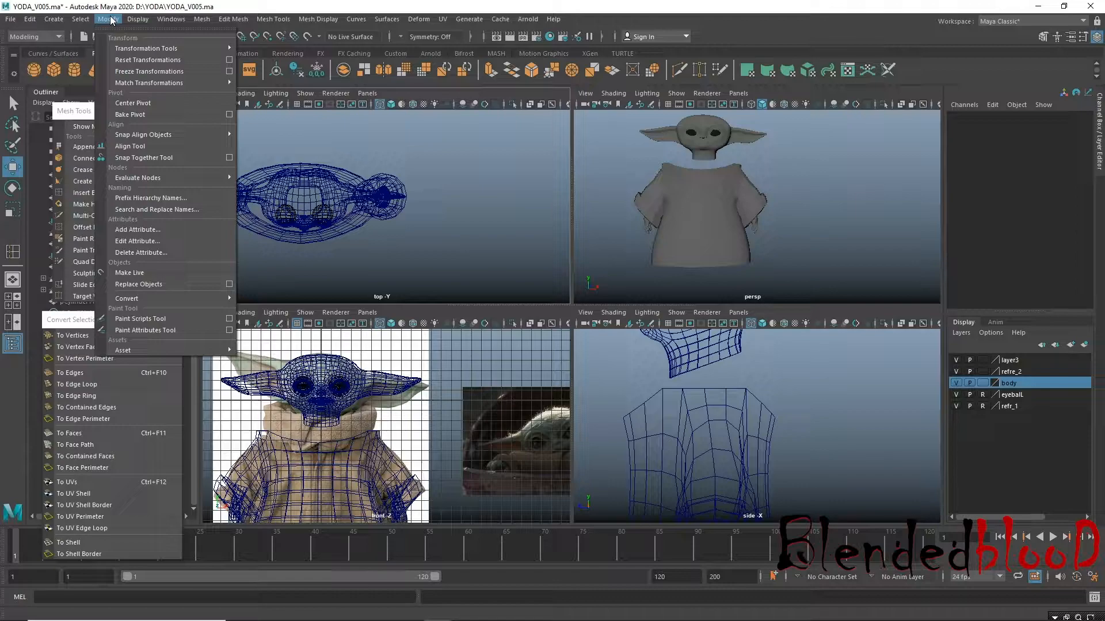
{"action": "mouse_move", "coordinate": [80, 20]}
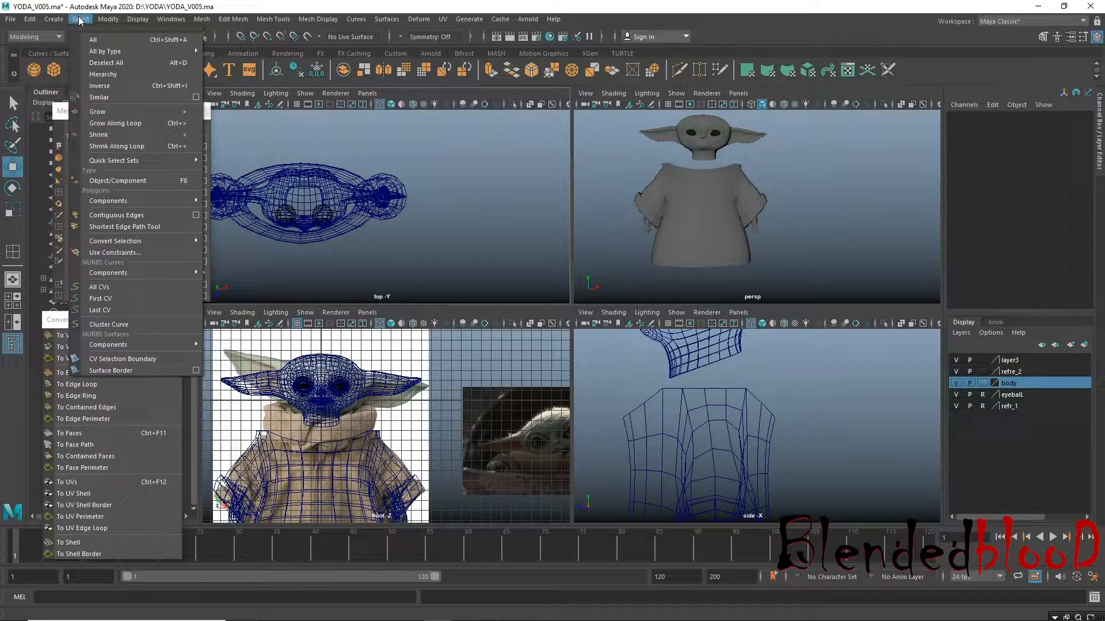
{"action": "left_click", "coordinate": [478, 171]}
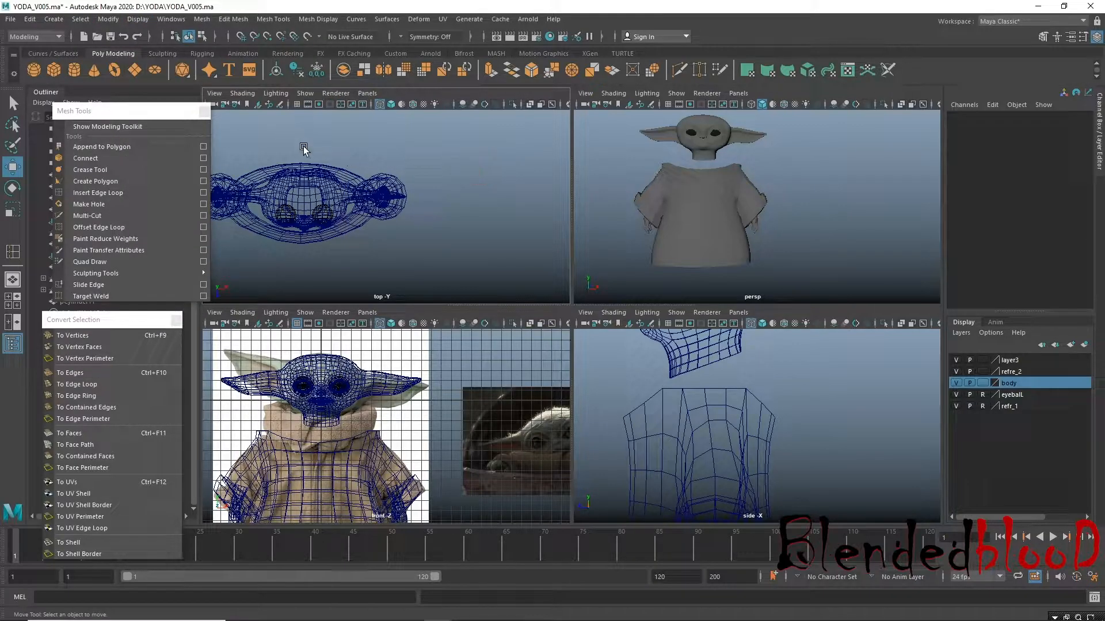
Create a polygon cylinder, move it beside the robe, and set its axis subdivisions to 12.
{"action": "left_click", "coordinate": [74, 70]}
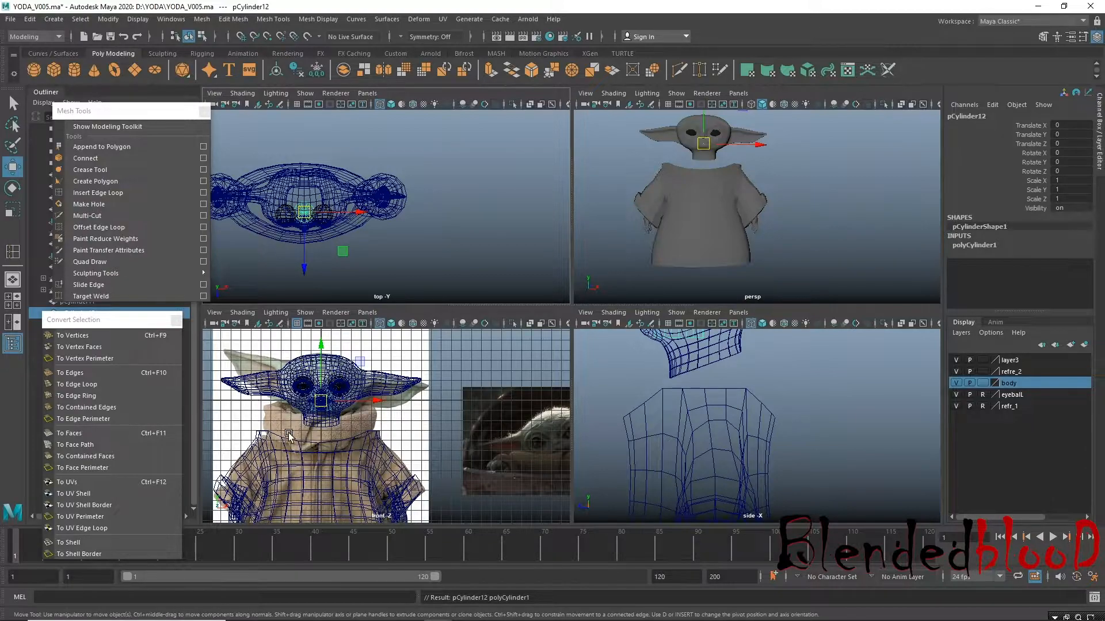
{"action": "left_click_drag", "start_coordinate": [316, 216], "coordinate": [440, 232]}
{"action": "right_click_drag", "start_coordinate": [506, 319], "coordinate": [527, 325], "text": "alt"}
{"action": "middle_click_drag", "start_coordinate": [432, 249], "coordinate": [401, 224], "text": "alt"}
{"action": "left_click", "coordinate": [978, 245]}
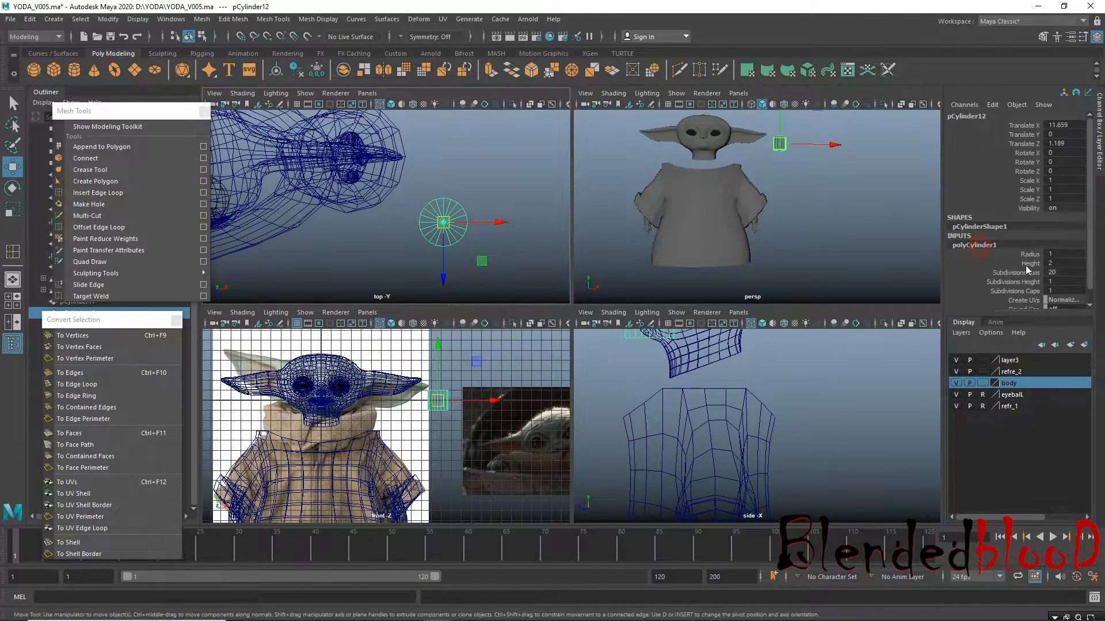
{"action": "type", "text": "12"}
{"action": "key", "text": "Return"}
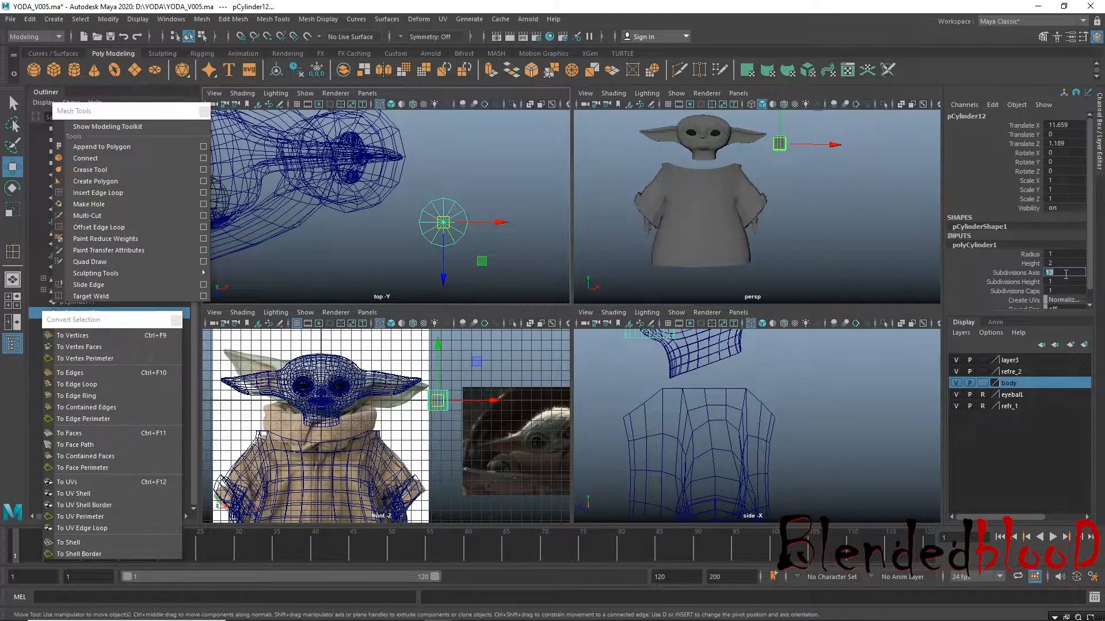
{"action": "right_click_drag", "start_coordinate": [477, 279], "coordinate": [530, 288], "text": "alt"}
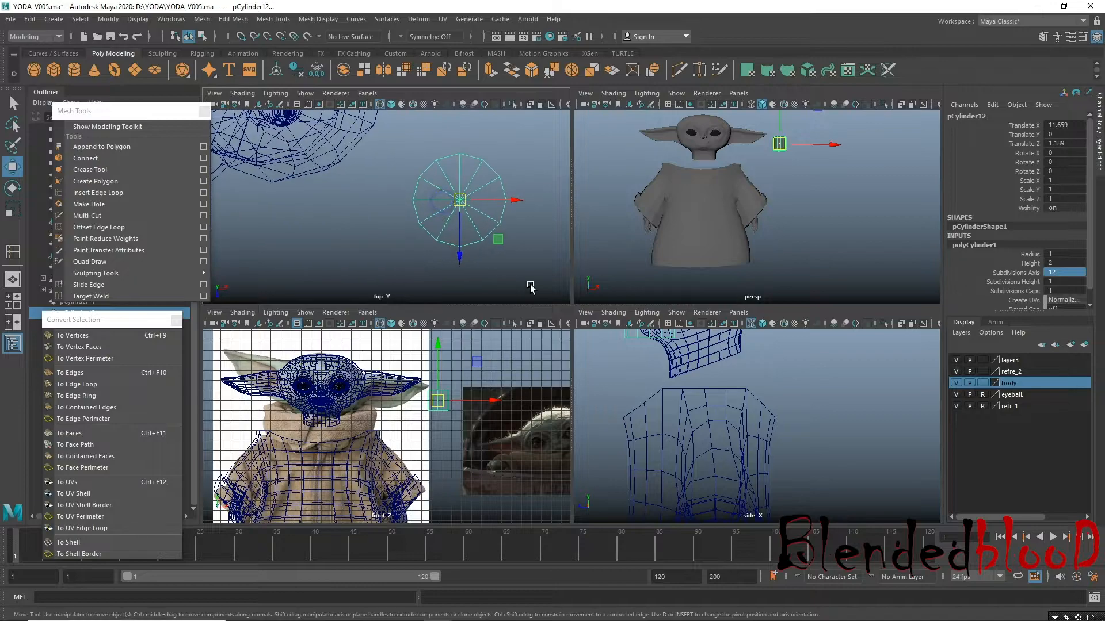
Select the cylinder's cap faces from their centre vertices and delete them to leave an open tube.
{"action": "right_click_drag", "start_coordinate": [454, 199], "coordinate": [416, 198]}
{"action": "left_click_drag", "start_coordinate": [444, 185], "coordinate": [472, 211]}
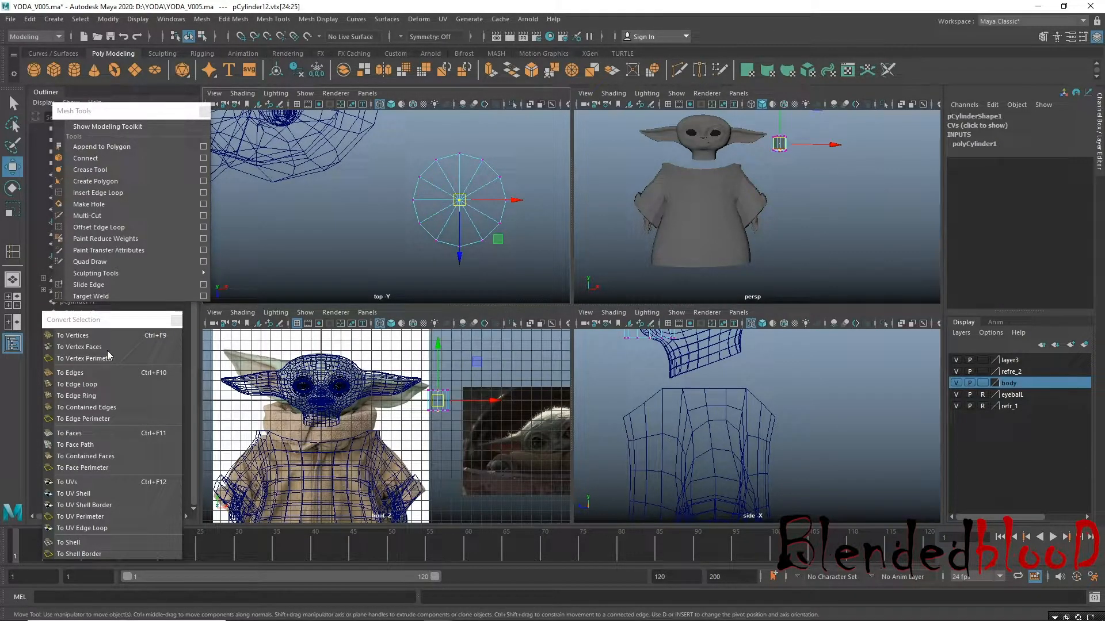
{"action": "left_click", "coordinate": [92, 435]}
{"action": "left_click", "coordinate": [115, 408]}
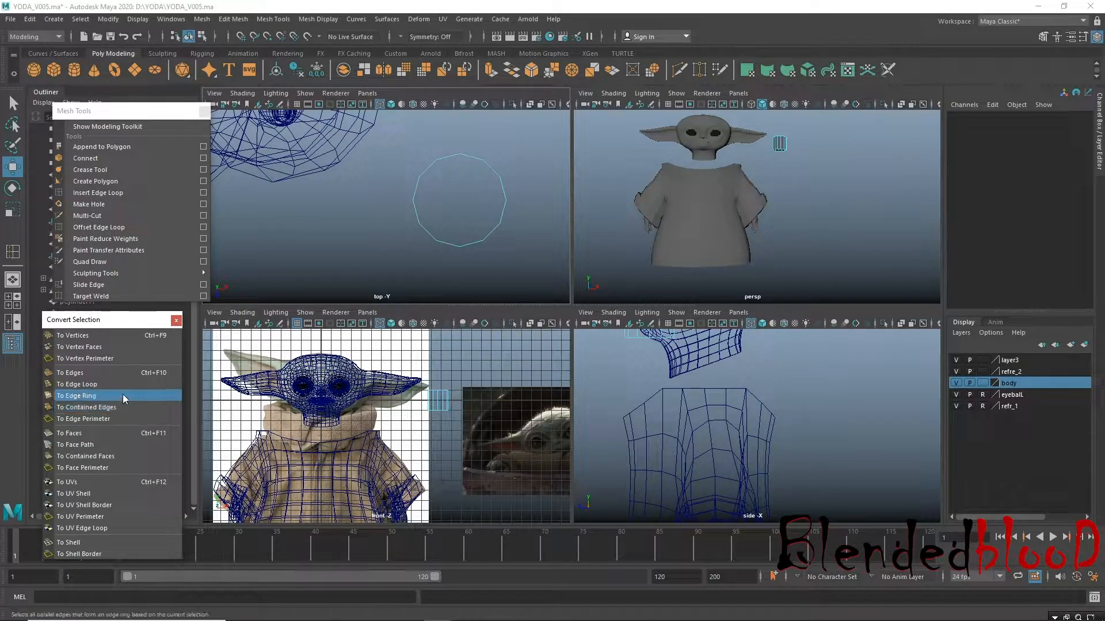
{"action": "middle_click_drag", "start_coordinate": [472, 243], "coordinate": [454, 226], "text": "alt"}
{"action": "mouse_move", "coordinate": [454, 227]}
{"action": "right_mouse_down", "text": "alt"}
{"action": "mouse_move", "coordinate": [471, 245]}
{"action": "mouse_move", "coordinate": [454, 226]}
{"action": "mouse_move", "coordinate": [453, 246]}
{"action": "right_mouse_up", "text": "alt"}
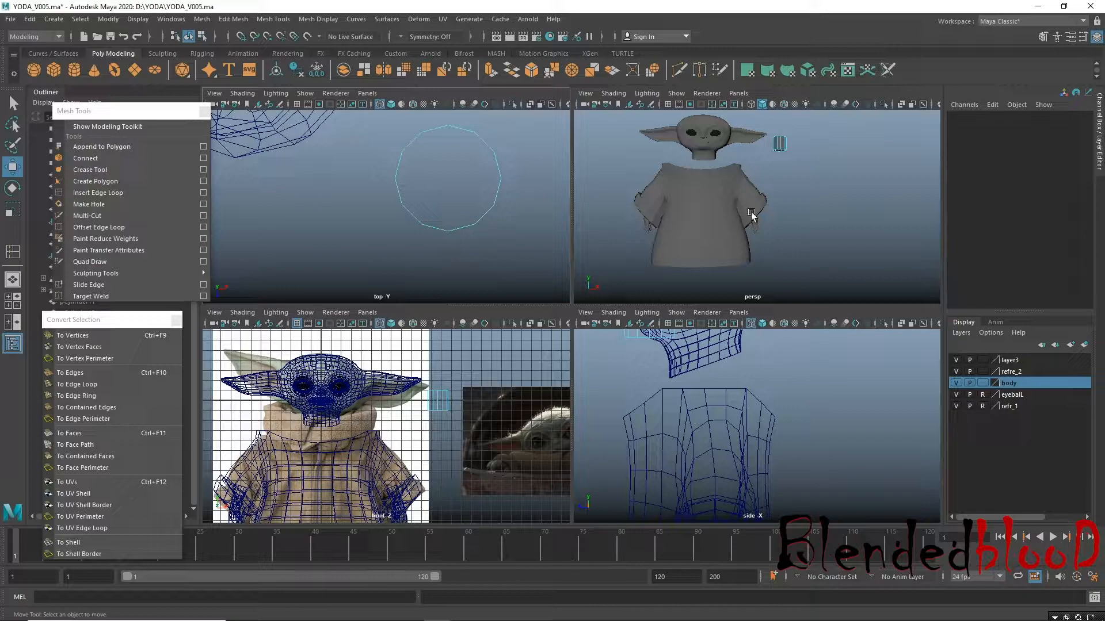
Return the open cylinder to object mode and select it in the perspective view.
{"action": "left_click", "coordinate": [862, 205]}
{"action": "key", "text": "space"}
{"action": "left_click_drag", "start_coordinate": [703, 226], "coordinate": [729, 331], "text": "alt"}
{"action": "middle_click_drag", "start_coordinate": [635, 424], "coordinate": [609, 262], "text": "alt"}
{"action": "right_click_drag", "start_coordinate": [591, 333], "coordinate": [733, 488], "text": "alt"}
{"action": "right_click_drag", "start_coordinate": [563, 375], "coordinate": [670, 419], "text": "alt"}
{"action": "left_click_drag", "start_coordinate": [680, 388], "coordinate": [674, 356], "text": "alt"}
{"action": "key", "text": "f"}
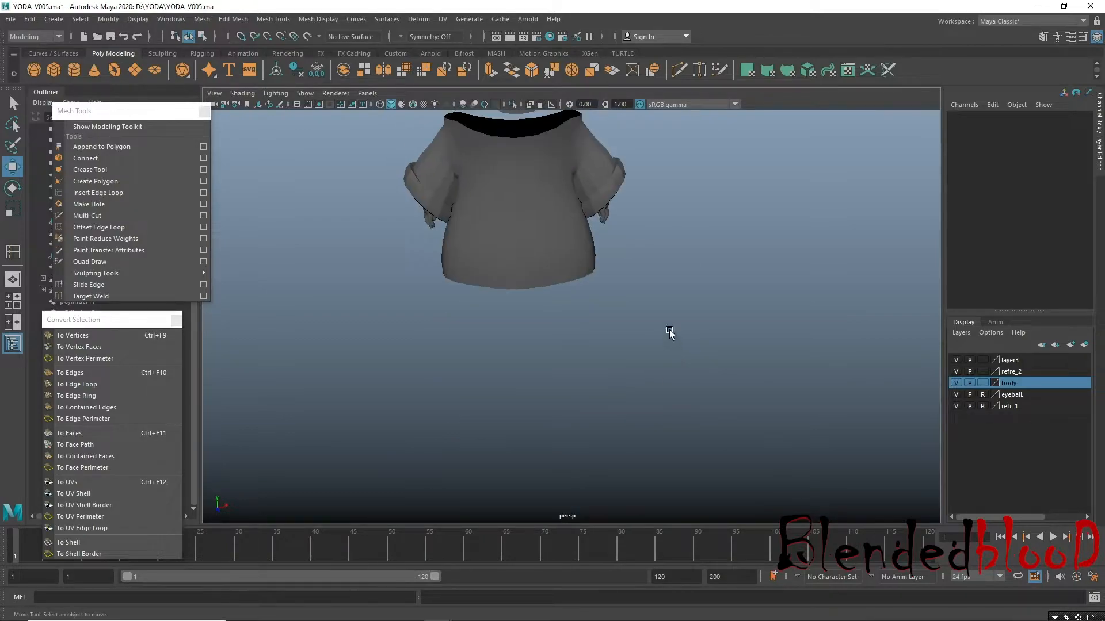
{"action": "right_click", "coordinate": [645, 207]}
{"action": "left_click", "coordinate": [648, 209]}
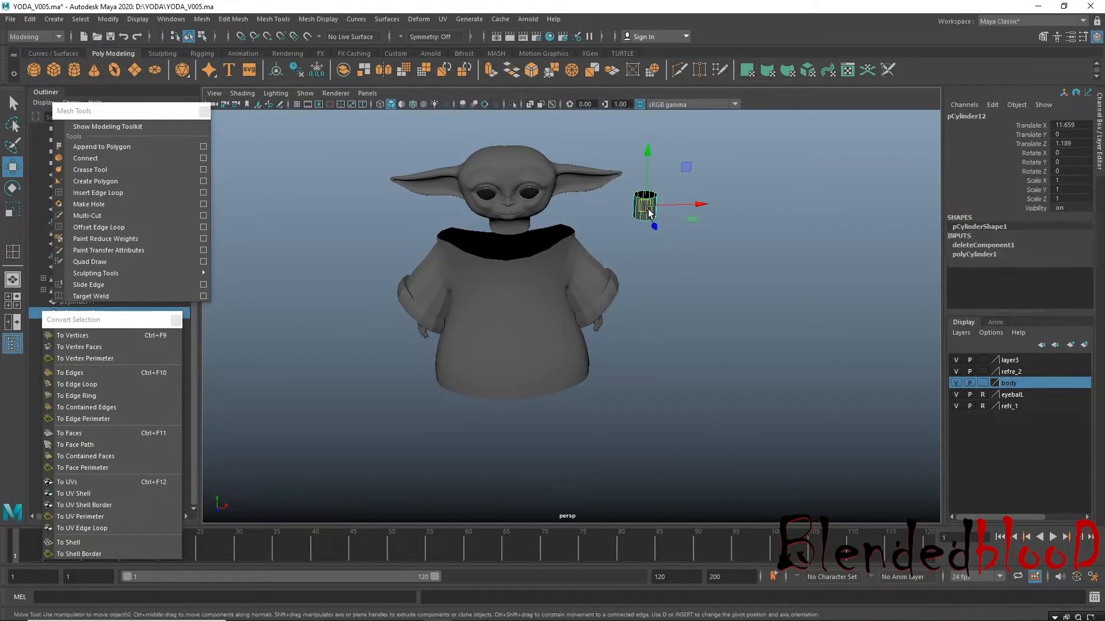
Move the open cylinder to the collar area at X 0.053 and Y -2.916 in the front view.
{"action": "key", "text": "space"}
{"action": "key", "text": "space"}
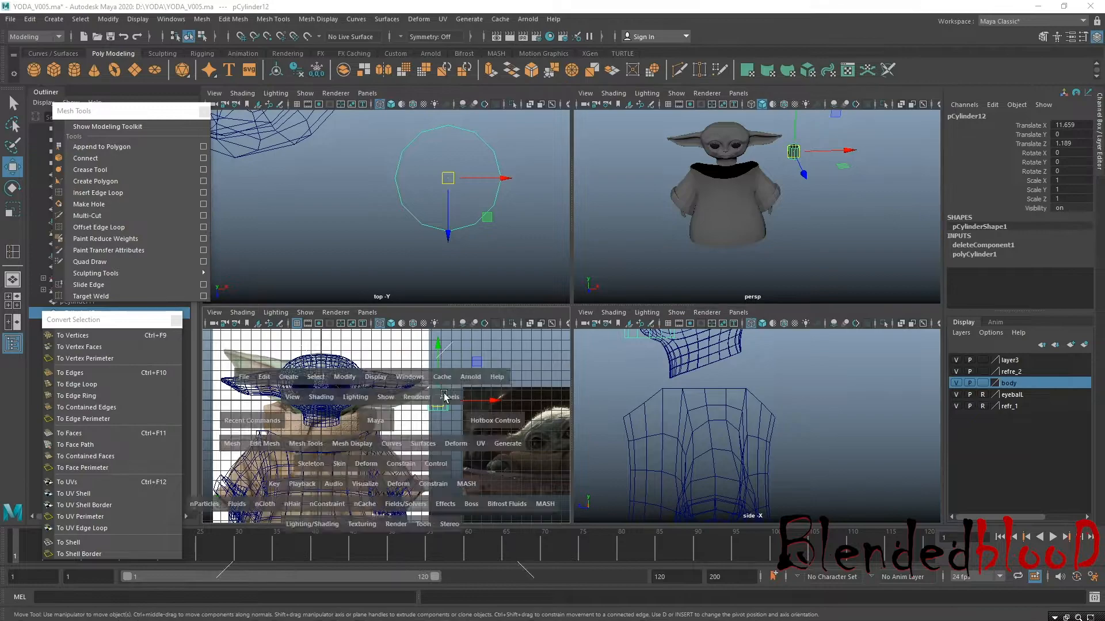
{"action": "left_click_drag", "start_coordinate": [675, 269], "coordinate": [442, 324]}
{"action": "key", "text": "space"}
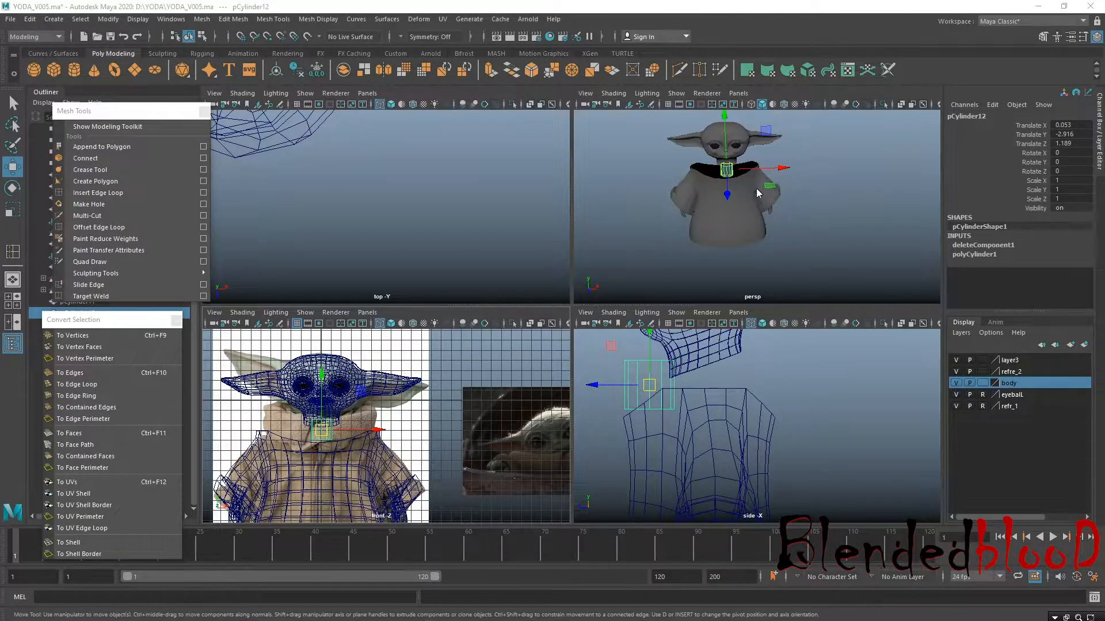
{"action": "key", "text": "space"}
{"action": "right_click_drag", "start_coordinate": [599, 261], "coordinate": [638, 338], "text": "alt"}
{"action": "key", "text": "a"}
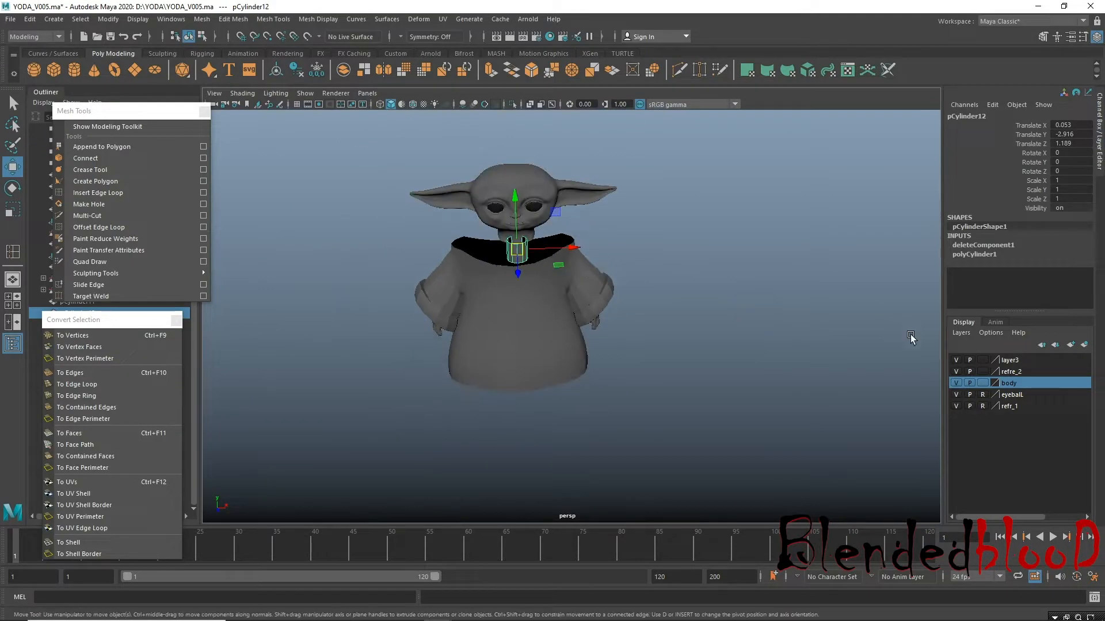
Hide the body and eyeball layers to expose the robe's neckline and the cylinder.
{"action": "left_click", "coordinate": [957, 383]}
{"action": "mouse_move", "coordinate": [632, 357]}
{"action": "left_mouse_down", "text": "alt"}
{"action": "mouse_move", "coordinate": [634, 369]}
{"action": "mouse_move", "coordinate": [603, 359]}
{"action": "mouse_move", "coordinate": [616, 351]}
{"action": "left_mouse_up", "text": "alt"}
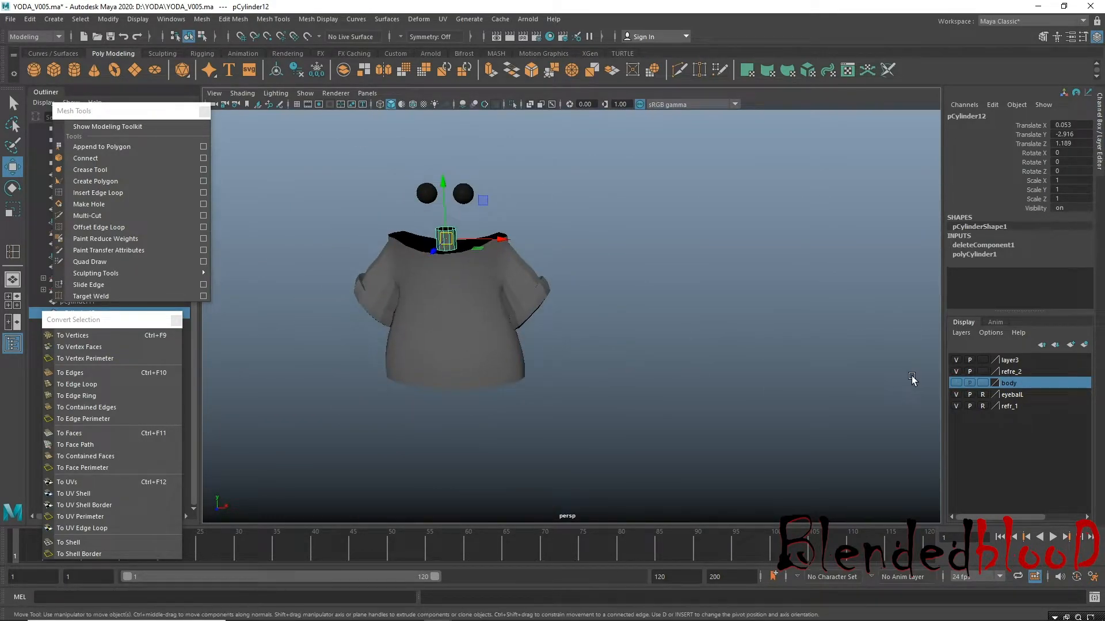
{"action": "left_click", "coordinate": [956, 395]}
{"action": "middle_click_drag", "start_coordinate": [465, 242], "coordinate": [505, 325], "text": "alt"}
{"action": "right_click_drag", "start_coordinate": [380, 368], "coordinate": [476, 360], "text": "alt"}
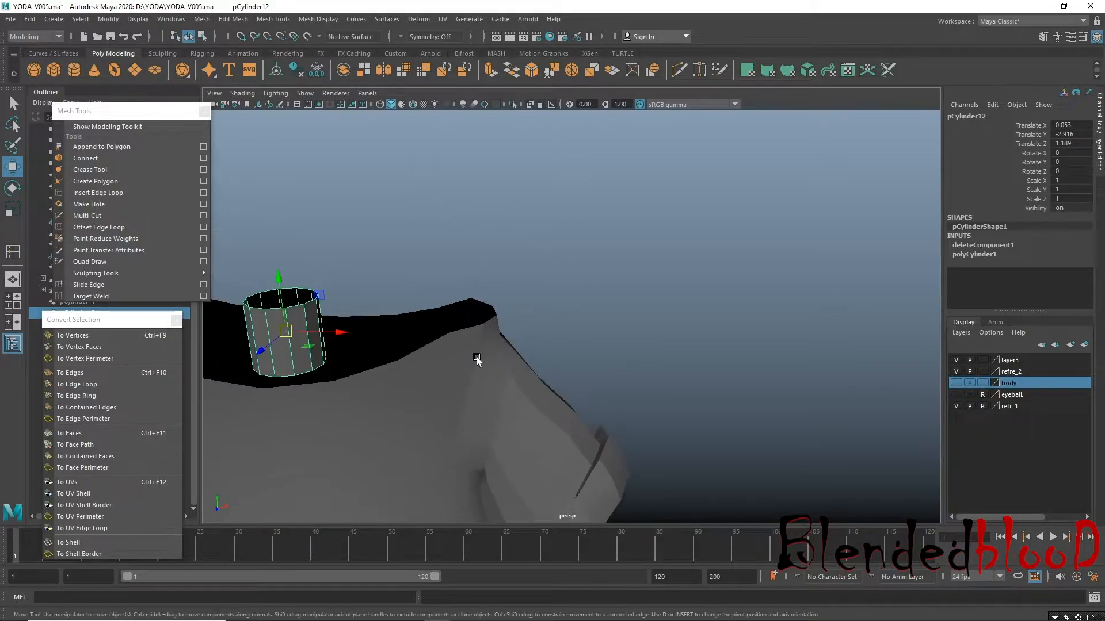
{"action": "middle_click_drag", "start_coordinate": [346, 341], "coordinate": [533, 341], "text": "alt"}
{"action": "middle_click_drag", "start_coordinate": [657, 344], "coordinate": [639, 342], "text": "alt"}
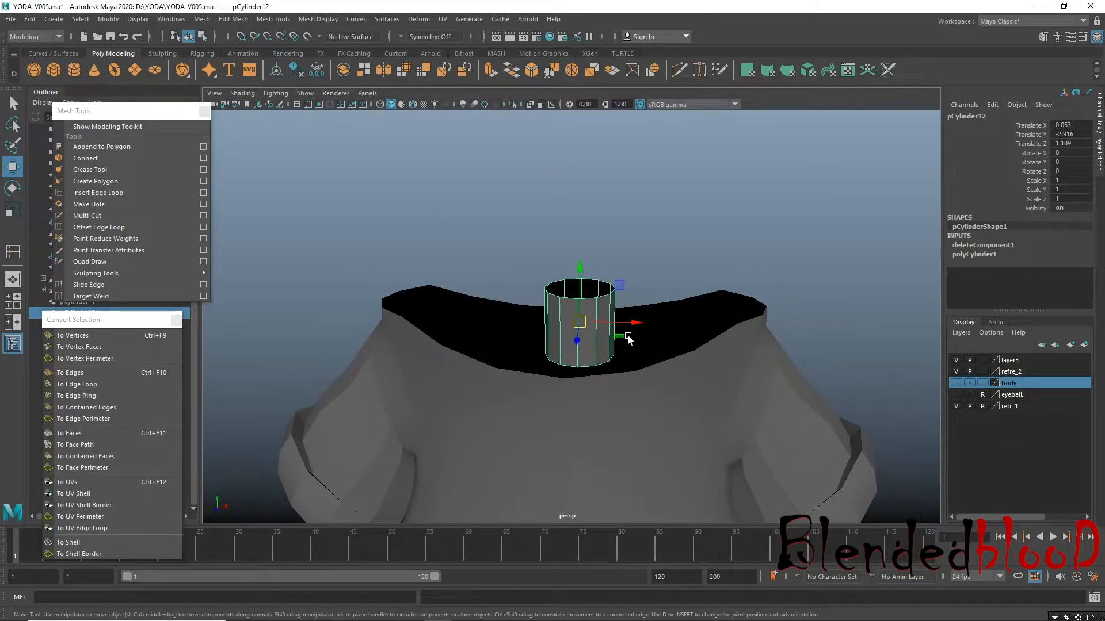
Centre the cylinder in the neck opening in the top view and scale it to 5.651 in X and 2.749 in Y and Z.
{"action": "right_click_drag", "start_coordinate": [585, 293], "coordinate": [583, 266]}
{"action": "left_click", "coordinate": [580, 316]}
{"action": "key", "text": "space"}
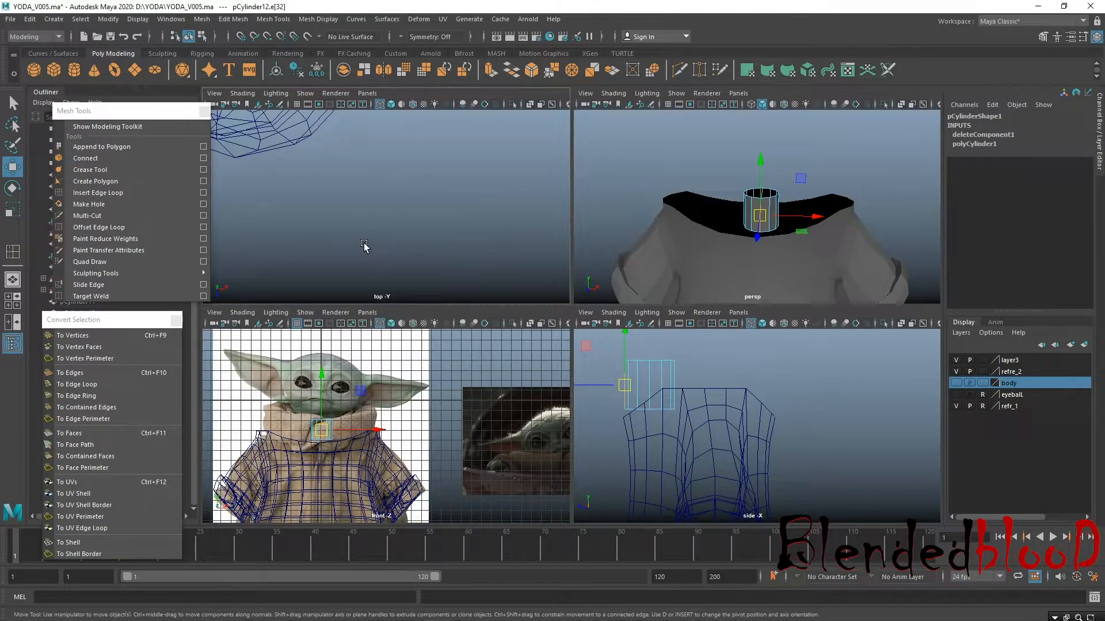
{"action": "key", "text": "space"}
{"action": "key", "text": "f"}
{"action": "scroll", "coordinate": [508, 301], "scroll_direction": "down", "scroll_amount": 6}
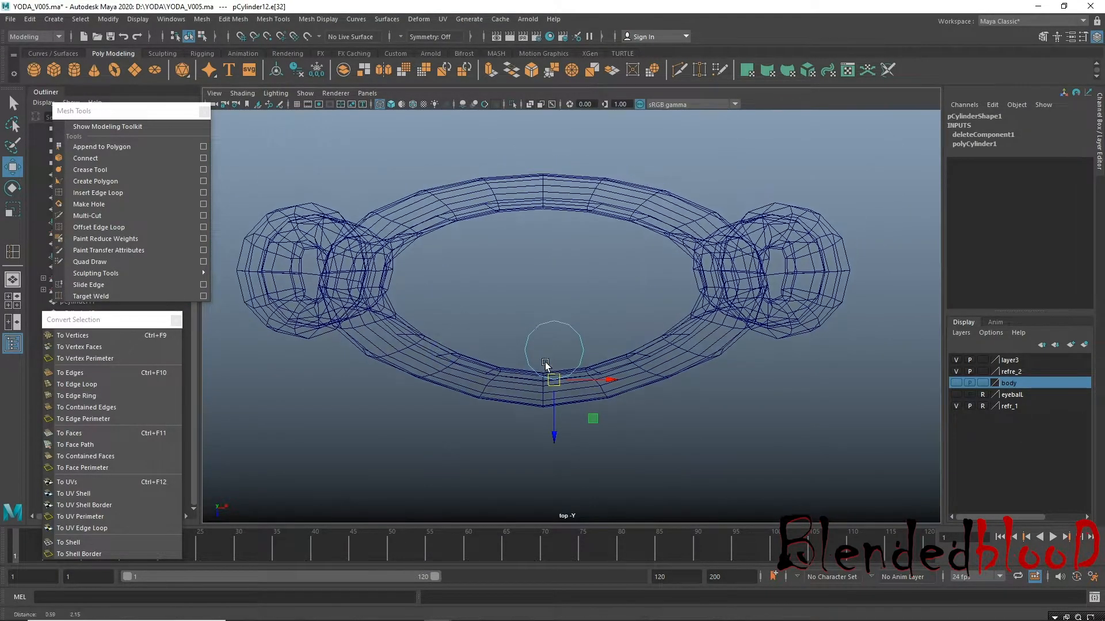
{"action": "right_click_drag", "start_coordinate": [563, 292], "coordinate": [633, 277]}
{"action": "left_click_drag", "start_coordinate": [556, 358], "coordinate": [536, 308]}
{"action": "key", "text": "r"}
{"action": "middle_click_drag", "start_coordinate": [557, 315], "coordinate": [629, 351]}
{"action": "left_click_drag", "start_coordinate": [613, 303], "coordinate": [644, 309]}
{"action": "key", "text": "w"}
Examine how the scaled cylinder fits the robe's neckline in the side and perspective views.
{"action": "key", "text": "space"}
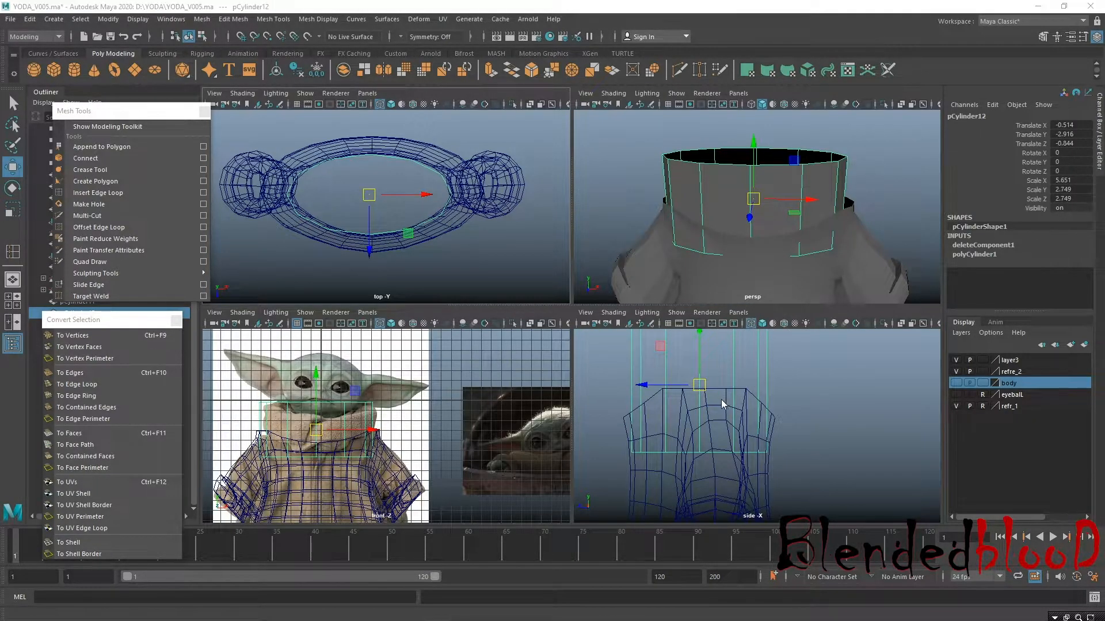
{"action": "key", "text": "space"}
{"action": "scroll", "coordinate": [696, 388], "scroll_direction": "down", "scroll_amount": 5}
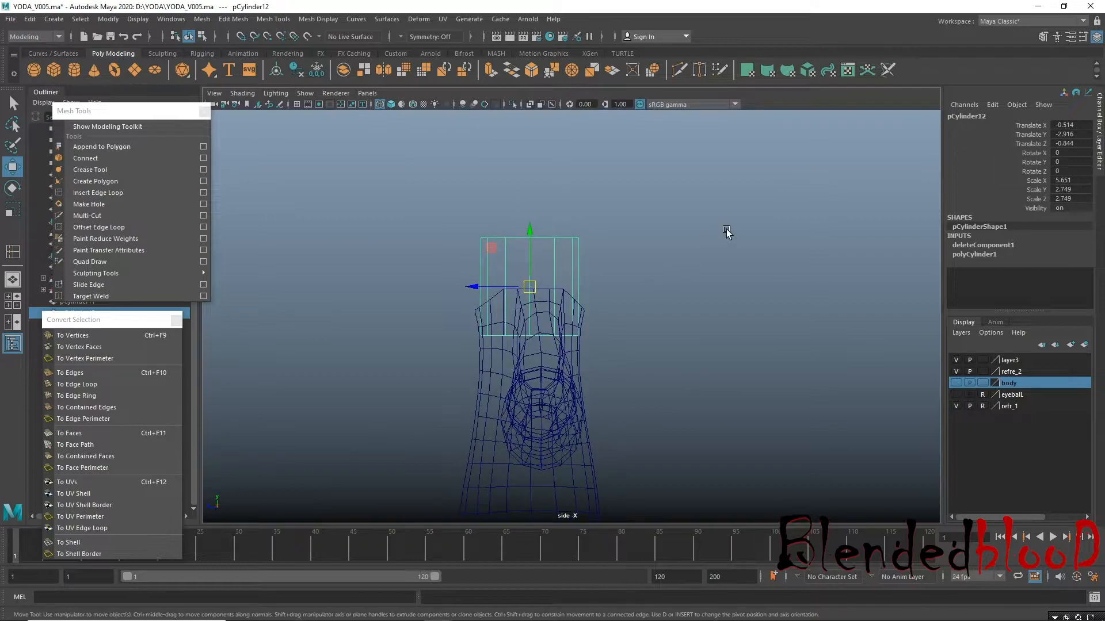
{"action": "key", "text": "space"}
{"action": "key", "text": "space"}
{"action": "left_click_drag", "start_coordinate": [687, 267], "coordinate": [494, 394], "text": "alt"}
{"action": "key", "text": "f"}
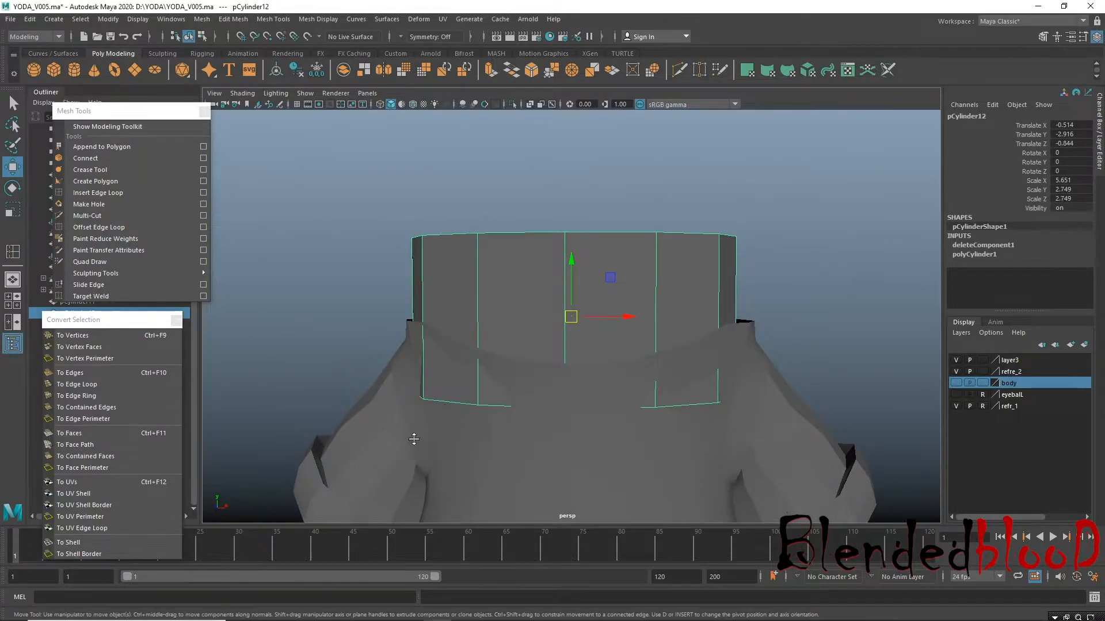
Scale the cylinder to 2.169 in Y and move it to X -0.067, Y -2.45 over the reference collar in the front view.
{"action": "key", "text": "space"}
{"action": "key", "text": "space"}
{"action": "scroll", "coordinate": [428, 368], "scroll_direction": "up", "scroll_amount": 5}
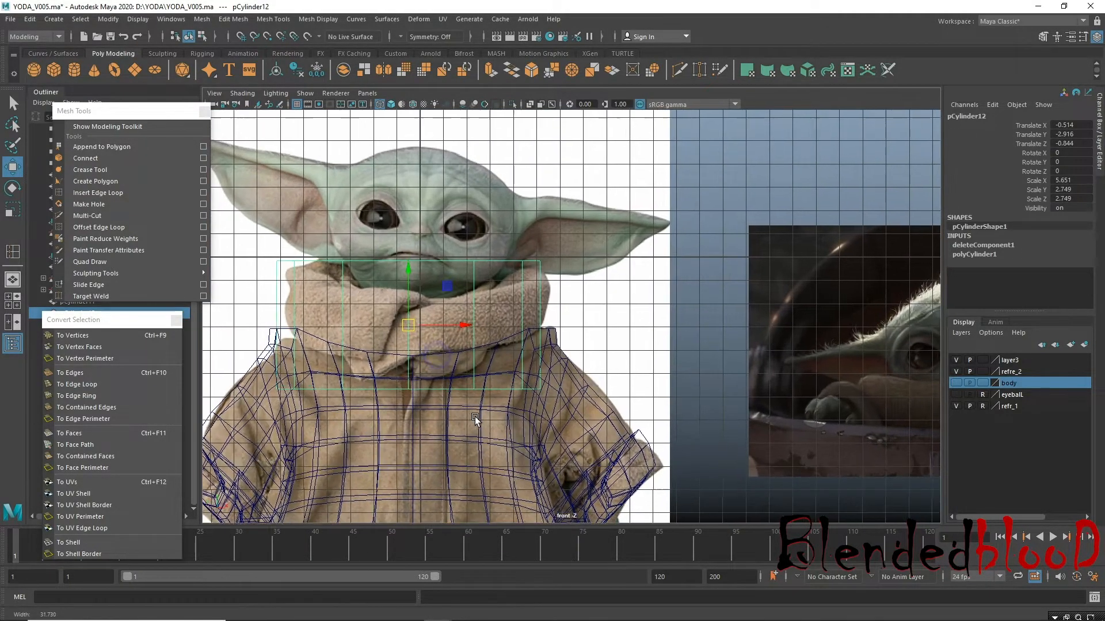
{"action": "middle_click_drag", "start_coordinate": [537, 401], "coordinate": [579, 419], "text": "alt"}
{"action": "key", "text": "r"}
{"action": "left_click_drag", "start_coordinate": [448, 311], "coordinate": [450, 316]}
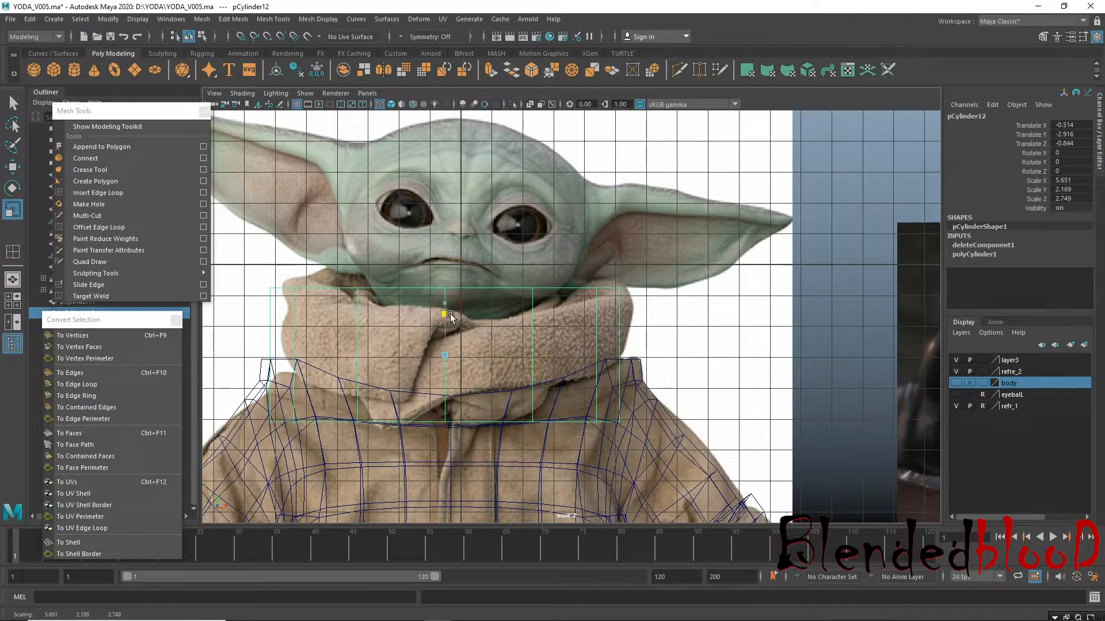
{"action": "left_click_drag", "start_coordinate": [443, 354], "coordinate": [459, 341]}
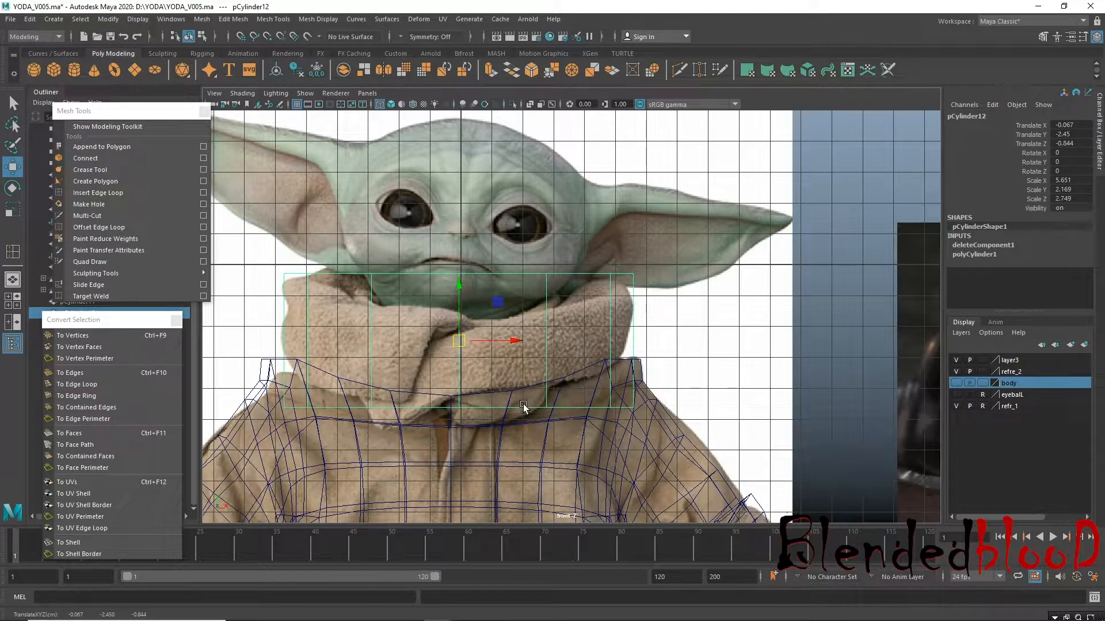
Scale the cylinder's lower ring of vertices inward so the collar narrows toward the neckline.
{"action": "right_click_drag", "start_coordinate": [525, 406], "coordinate": [341, 339]}
{"action": "left_click_drag", "start_coordinate": [235, 378], "coordinate": [653, 443]}
{"action": "key", "text": "r"}
{"action": "left_click_drag", "start_coordinate": [458, 408], "coordinate": [437, 401]}
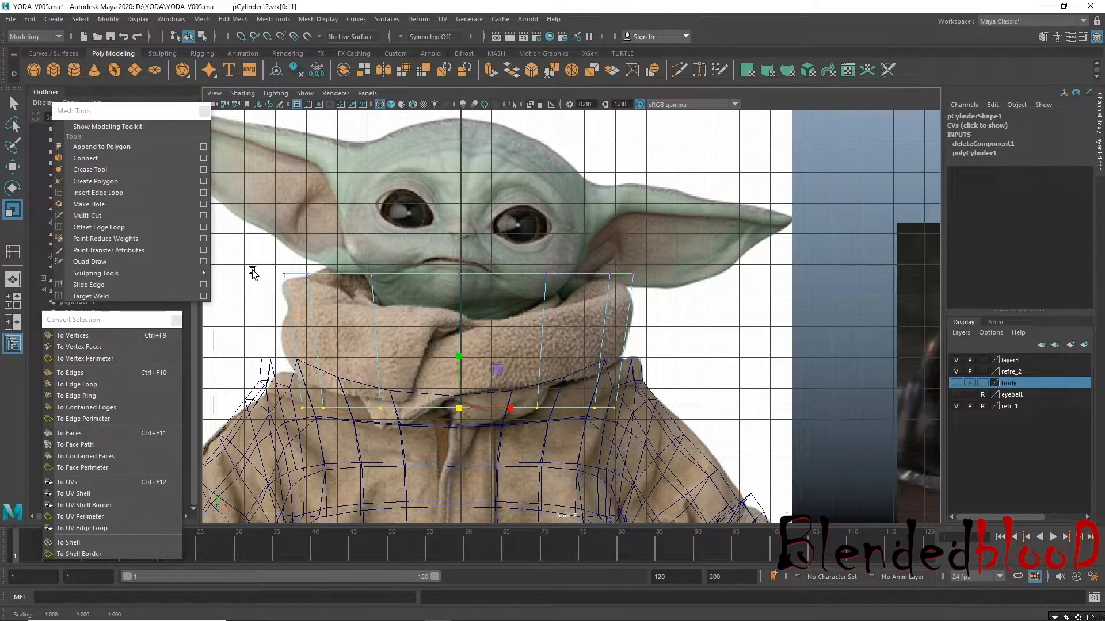
Scale the cylinder's upper ring of vertices slightly inward and lower it toward the reference collar's upper edge.
{"action": "left_click_drag", "start_coordinate": [254, 244], "coordinate": [690, 303]}
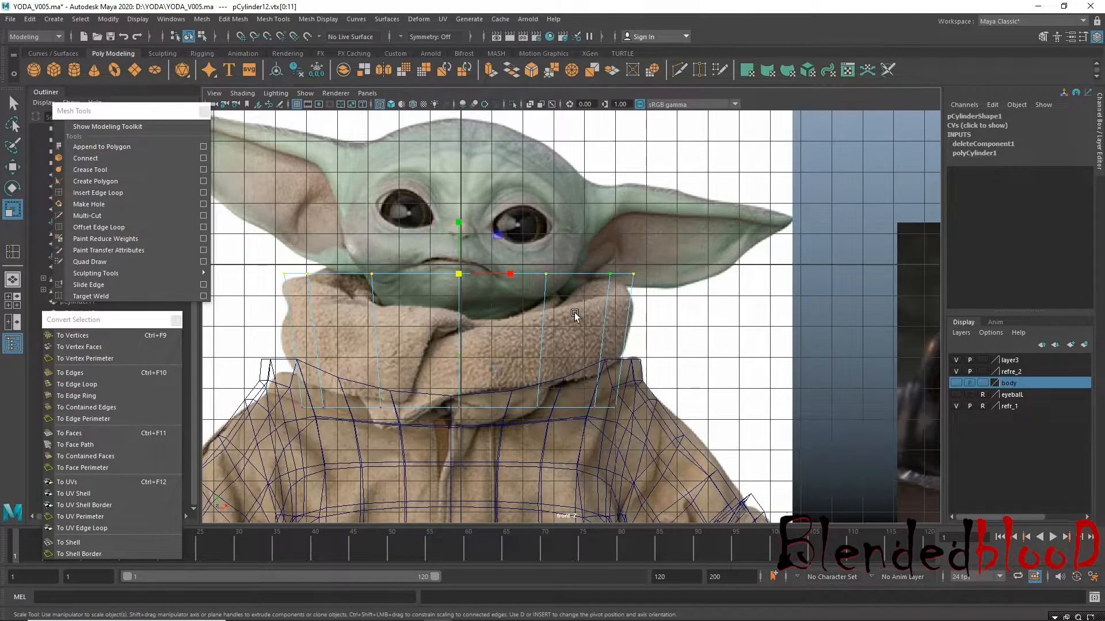
{"action": "left_click_drag", "start_coordinate": [458, 271], "coordinate": [444, 266]}
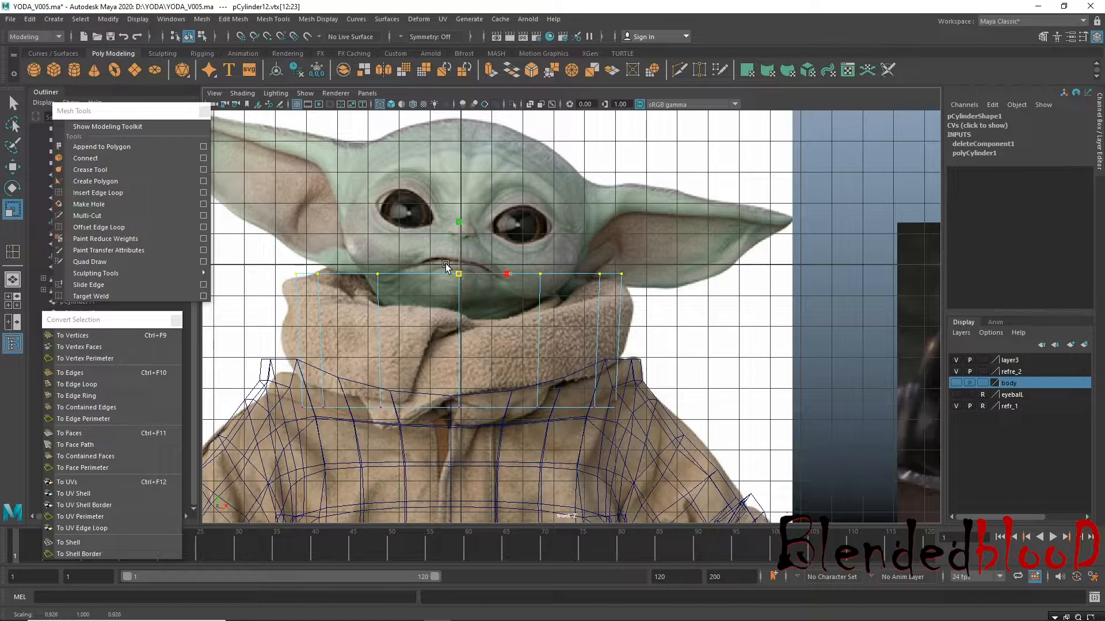
{"action": "key", "text": "w"}
{"action": "left_click_drag", "start_coordinate": [457, 218], "coordinate": [460, 231]}
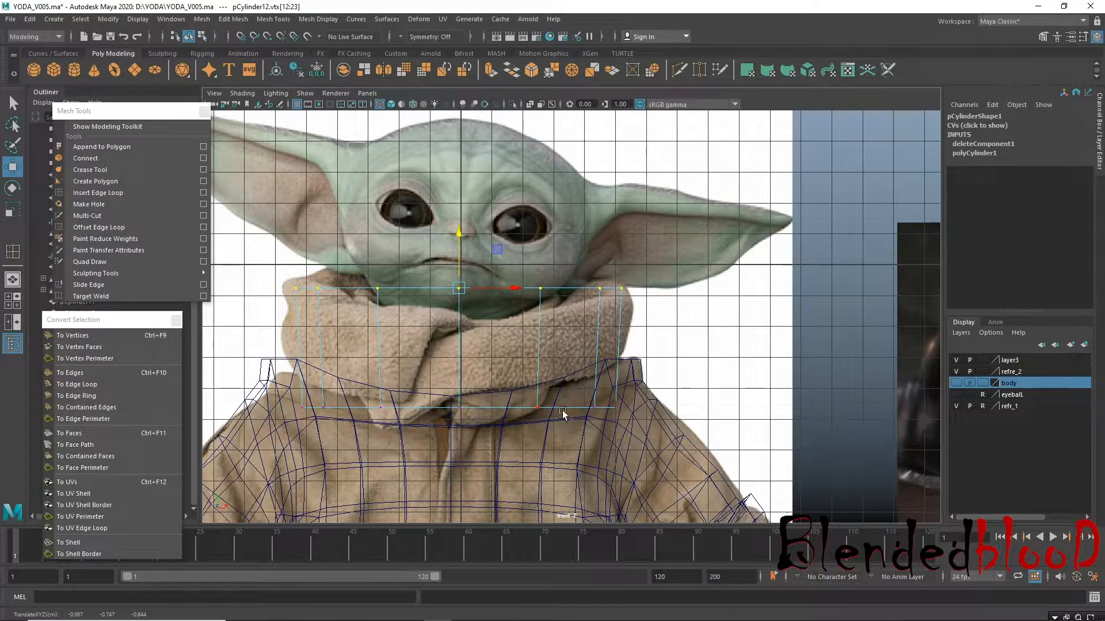
Raise the side vertices of the collar's lower edge in the front view so it curves along the robe's neckline.
{"action": "left_click", "coordinate": [592, 381]}
{"action": "left_click_drag", "start_coordinate": [603, 356], "coordinate": [602, 322]}
{"action": "left_click_drag", "start_coordinate": [654, 398], "coordinate": [619, 307]}
{"action": "left_click_drag", "start_coordinate": [279, 380], "coordinate": [339, 424]}
{"action": "left_click_drag", "start_coordinate": [311, 356], "coordinate": [312, 402]}
{"action": "left_click_drag", "start_coordinate": [305, 337], "coordinate": [304, 328]}
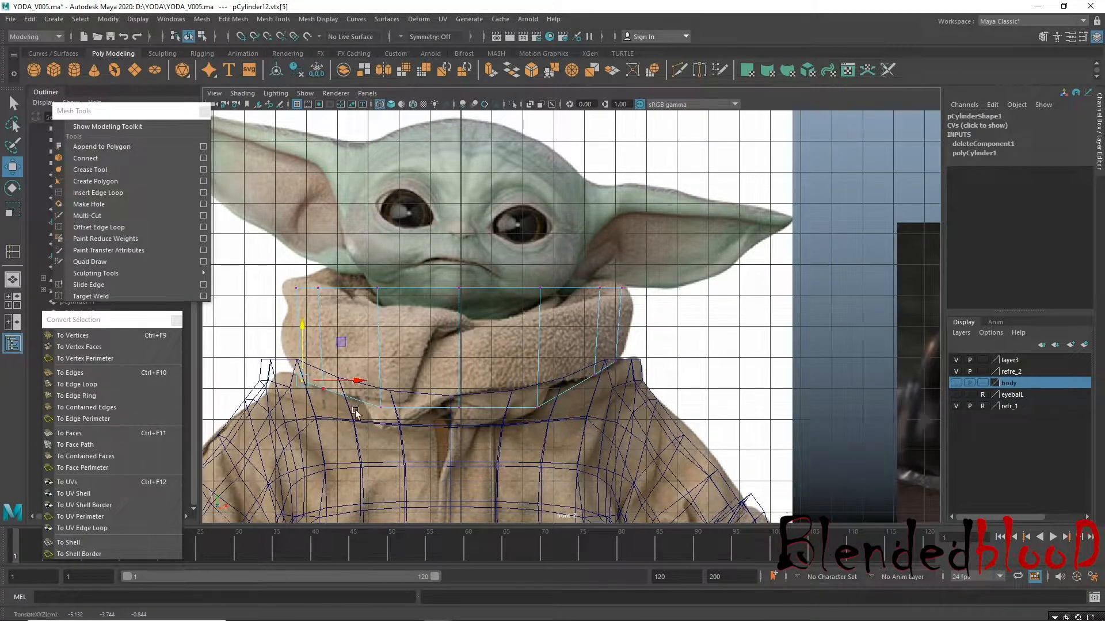
{"action": "left_click_drag", "start_coordinate": [387, 413], "coordinate": [382, 347]}
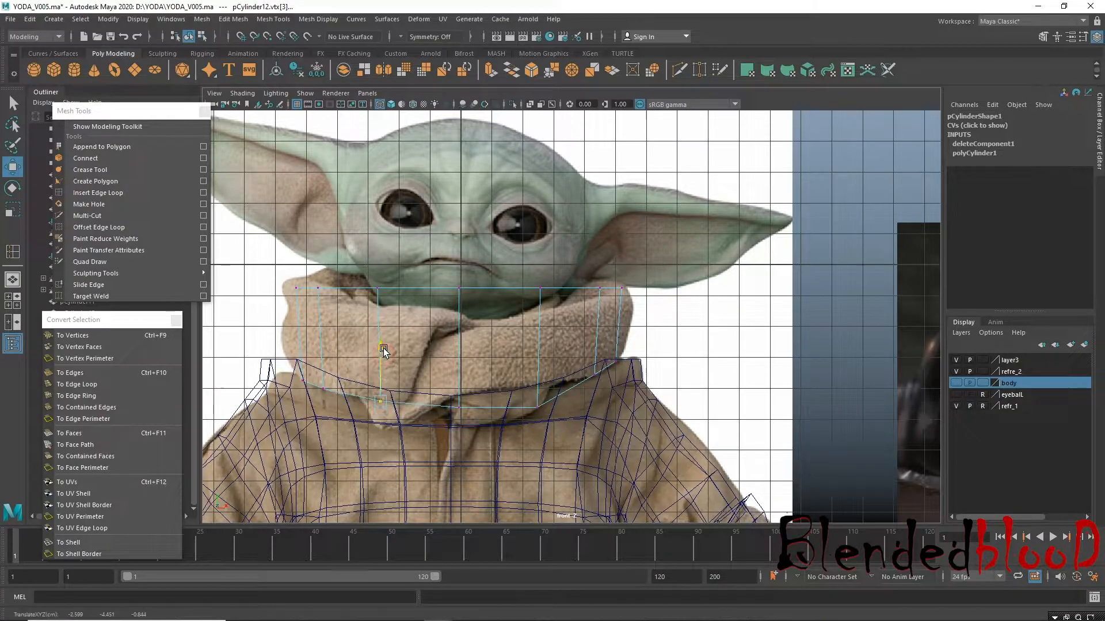
Adjust the collar's upper vertices in the front view, dipping the front and fitting the sides to the reference collar's rim.
{"action": "left_click_drag", "start_coordinate": [375, 299], "coordinate": [388, 305]}
{"action": "left_click_drag", "start_coordinate": [377, 234], "coordinate": [471, 299]}
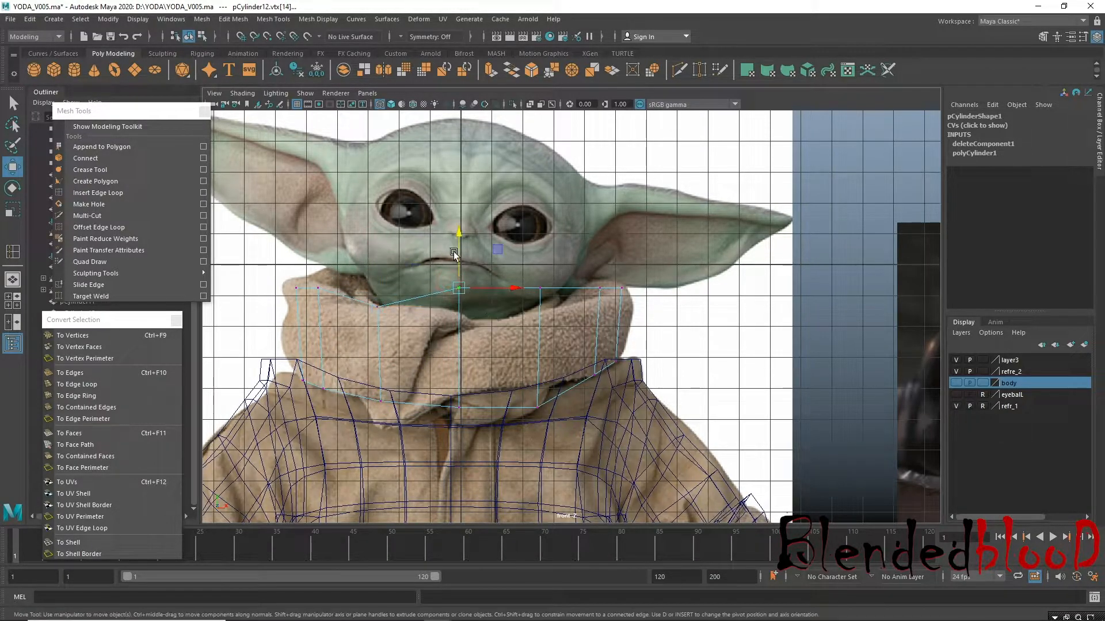
{"action": "left_click_drag", "start_coordinate": [455, 235], "coordinate": [467, 257]}
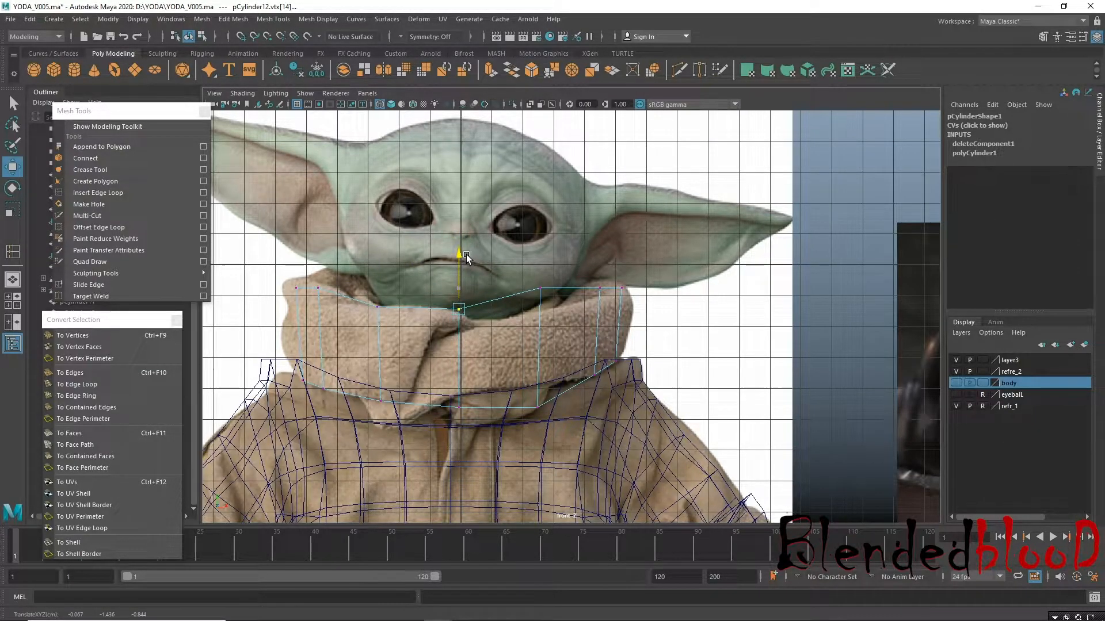
{"action": "left_click", "coordinate": [298, 284]}
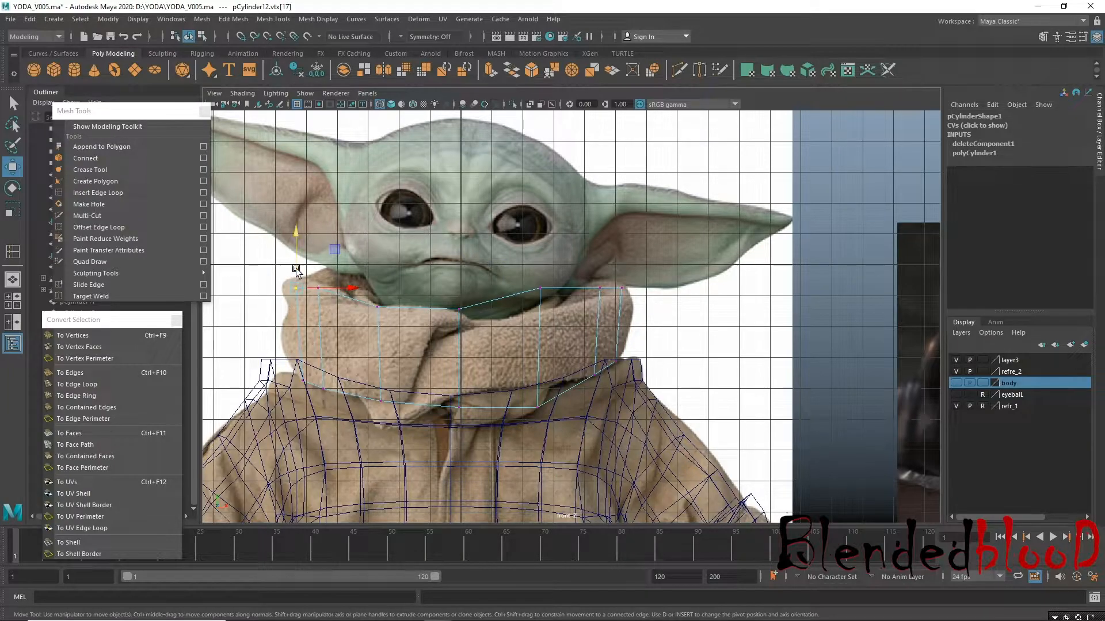
{"action": "left_click_drag", "start_coordinate": [297, 271], "coordinate": [319, 266]}
{"action": "left_click", "coordinate": [318, 288]}
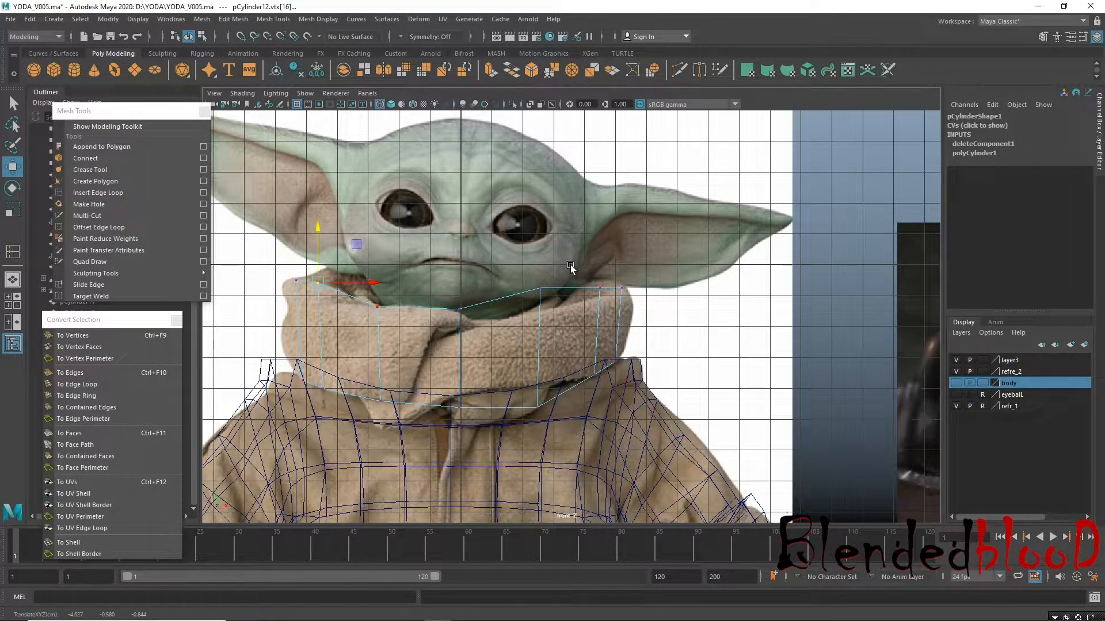
{"action": "left_click_drag", "start_coordinate": [520, 270], "coordinate": [603, 277]}
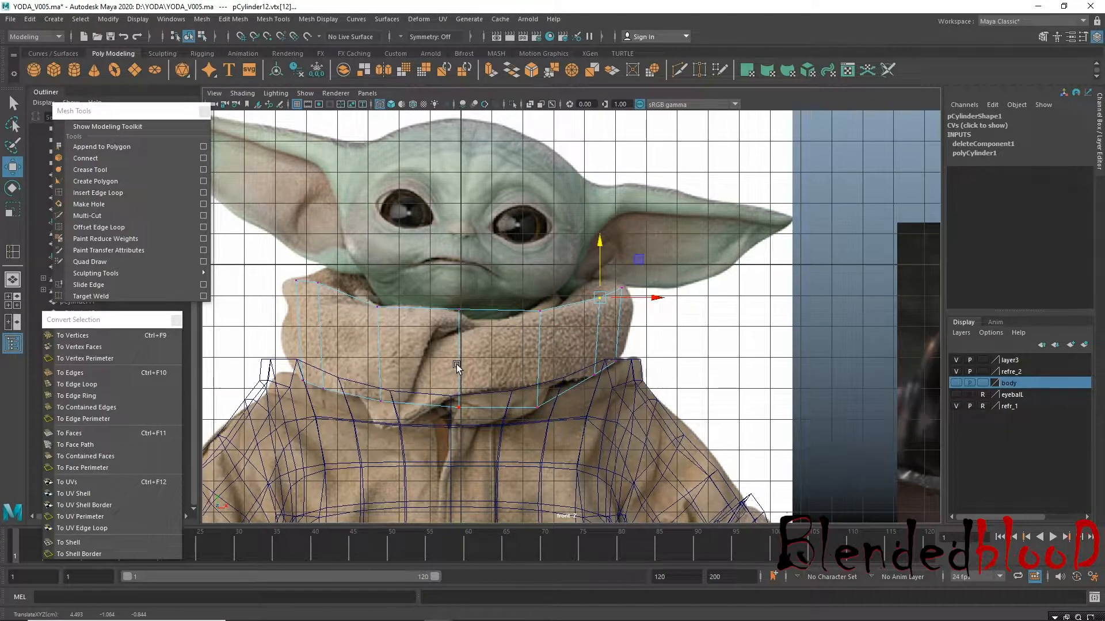
Raise the front-centre vertex and the one beside it on the collar's lower edge to match the reference.
{"action": "left_click", "coordinate": [536, 407]}
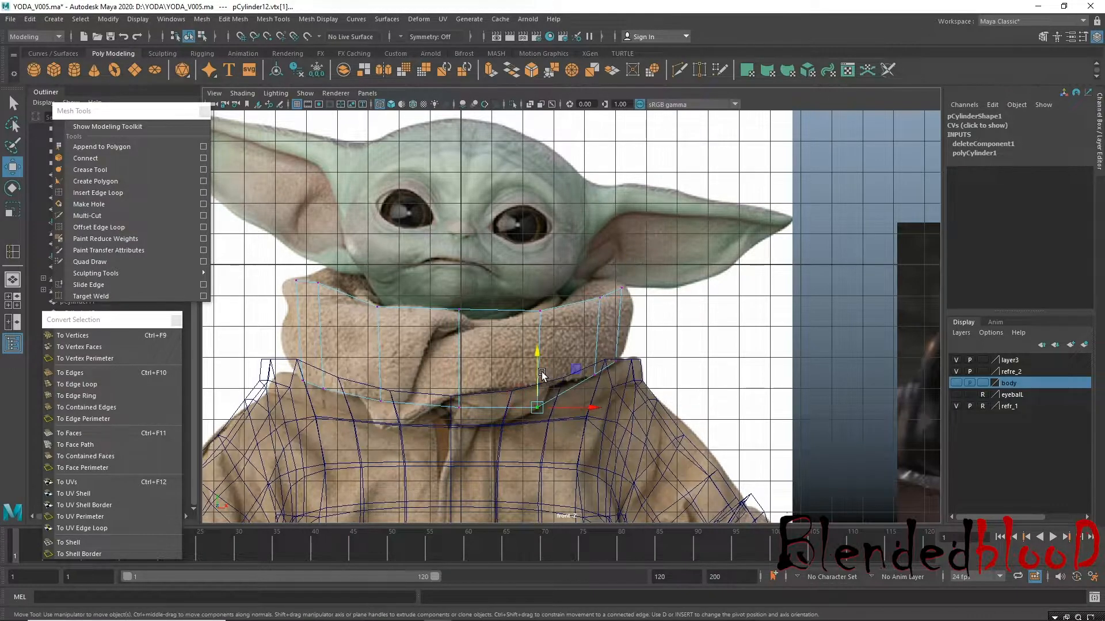
{"action": "left_click_drag", "start_coordinate": [537, 369], "coordinate": [537, 354]}
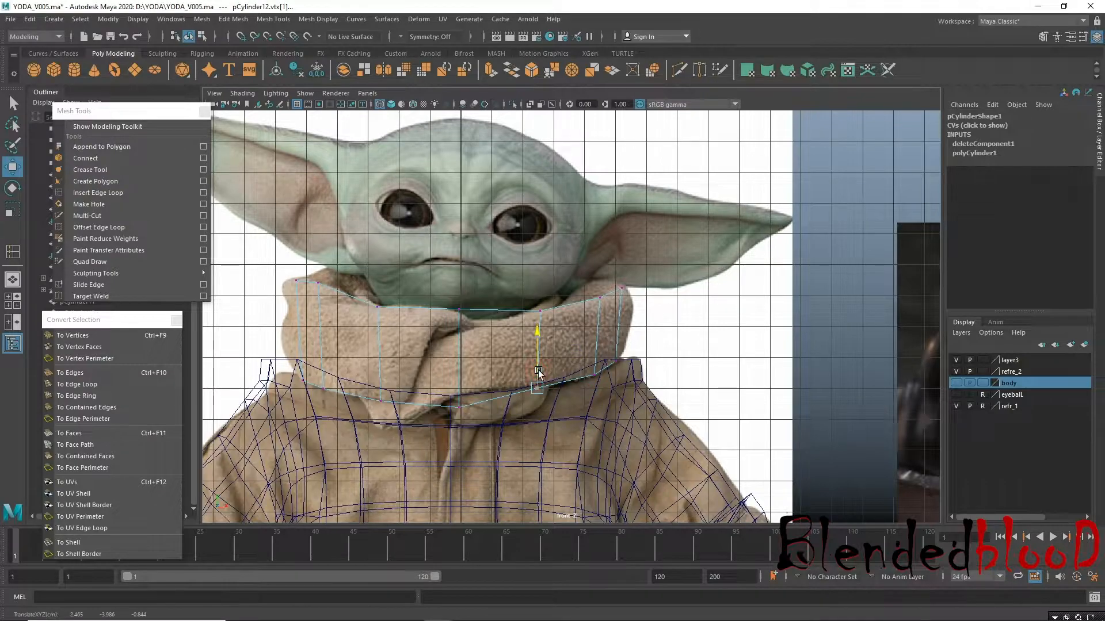
{"action": "left_click", "coordinate": [458, 407]}
{"action": "left_click_drag", "start_coordinate": [459, 384], "coordinate": [458, 375]}
Insert a vertical edge loop at the collar's front overlap and bevel it with a fraction of 0.2.
{"action": "left_click", "coordinate": [96, 192]}
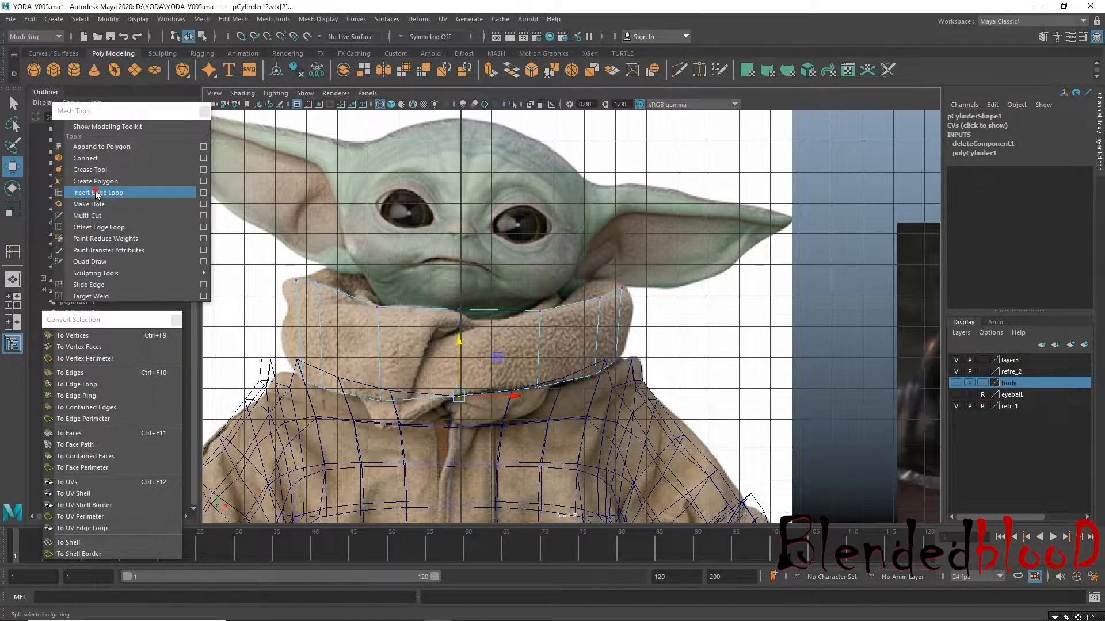
{"action": "left_click", "coordinate": [418, 399]}
{"action": "key", "text": "w"}
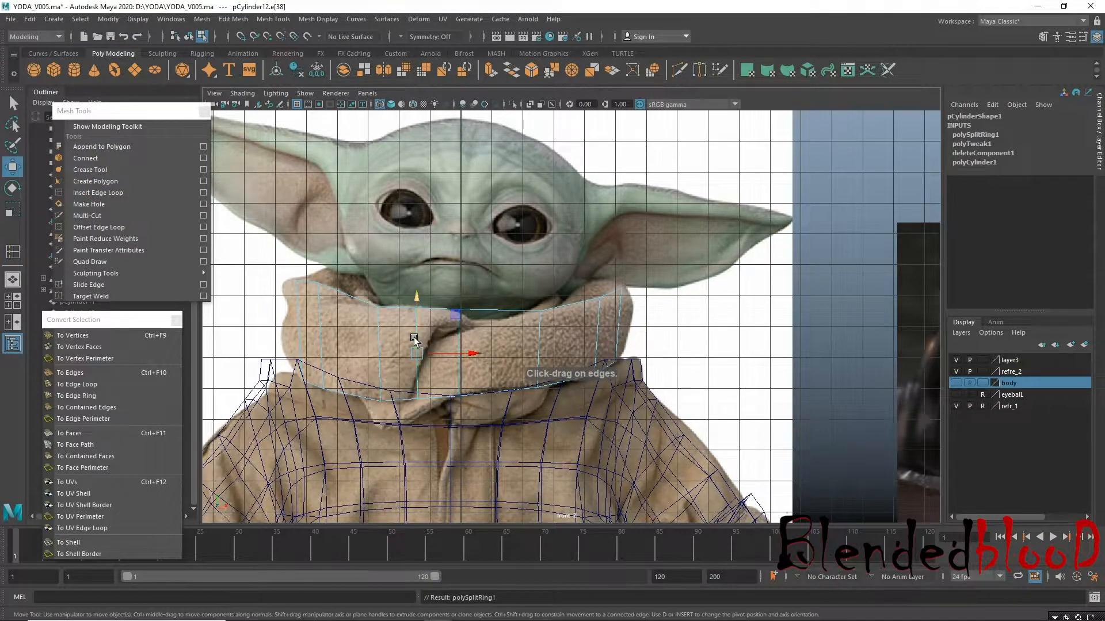
{"action": "left_click", "coordinate": [416, 380]}
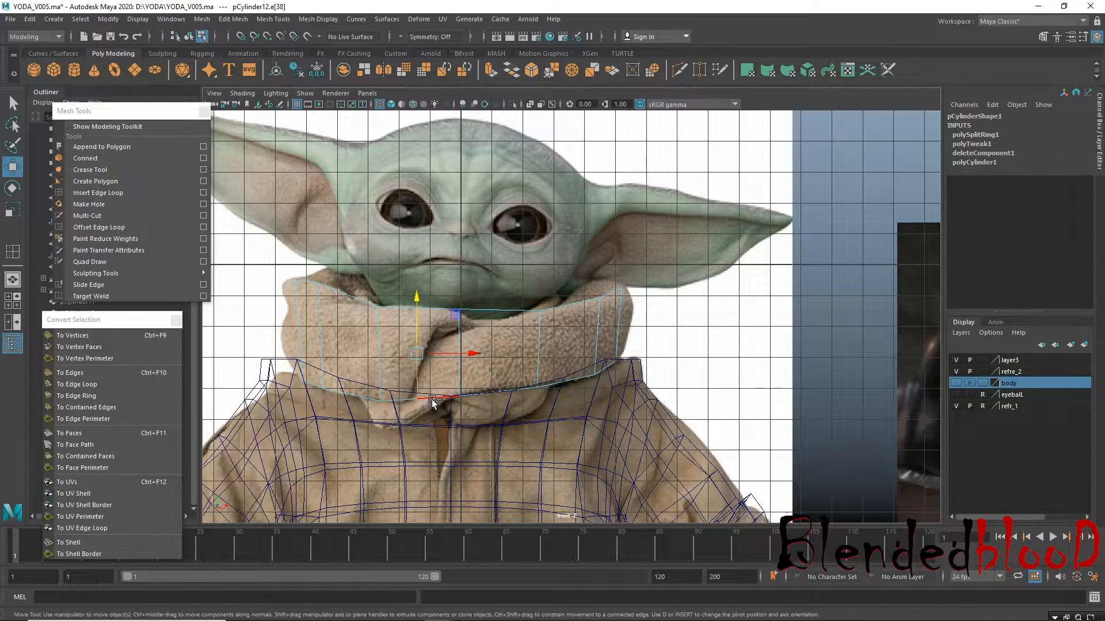
{"action": "key", "text": "ctrl+b"}
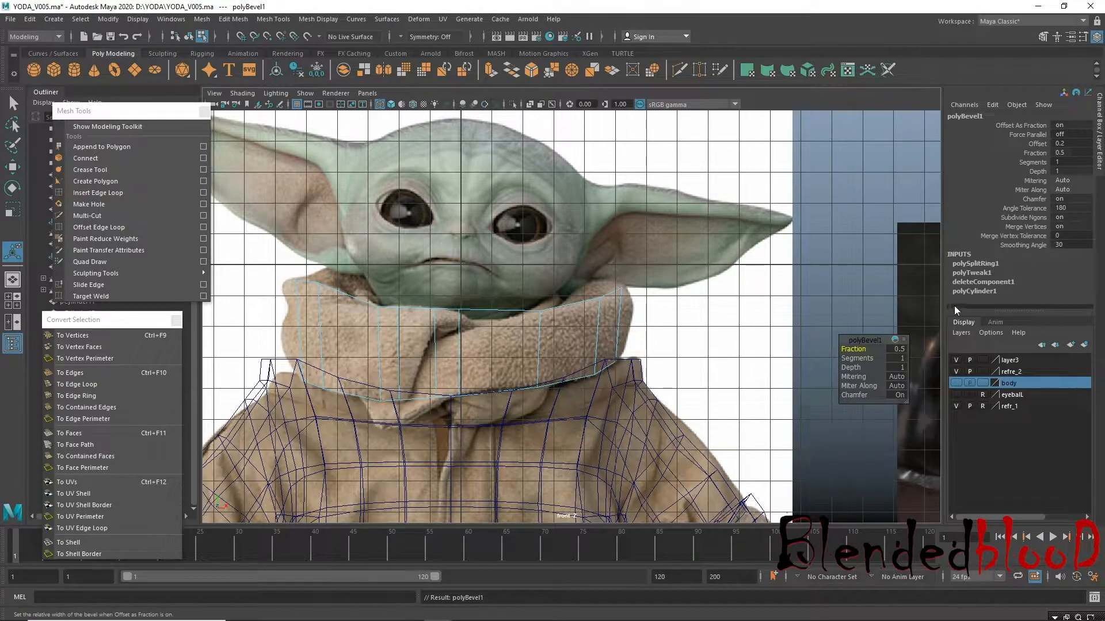
{"action": "left_click", "coordinate": [854, 350]}
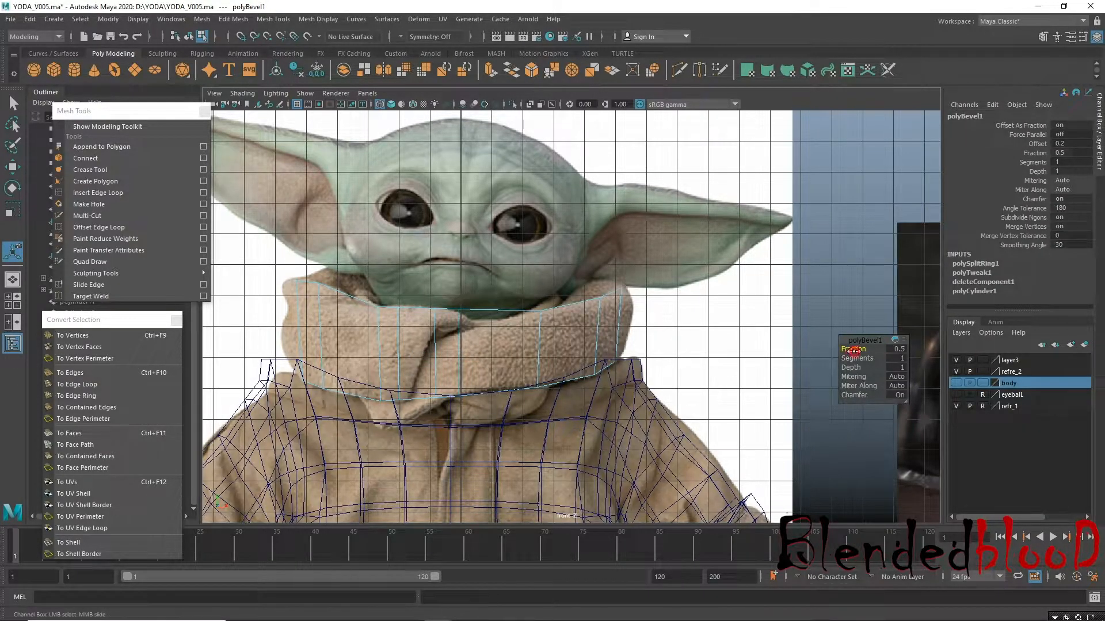
{"action": "left_click_drag", "start_coordinate": [851, 350], "coordinate": [829, 351]}
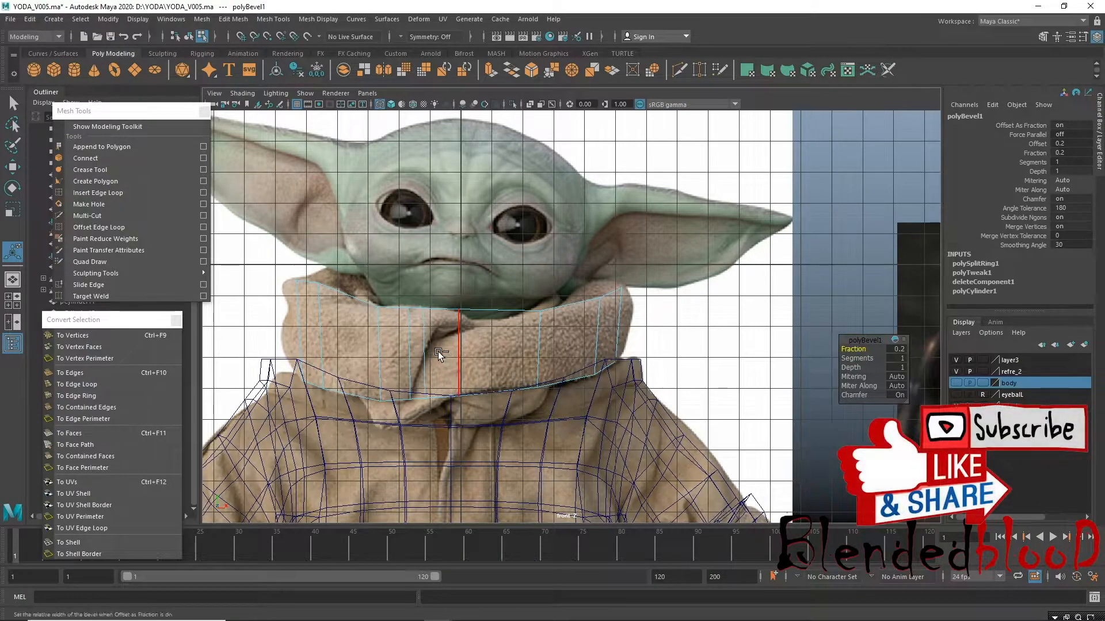
{"action": "key", "text": "w"}
{"action": "right_click", "coordinate": [418, 353]}
{"action": "left_click", "coordinate": [418, 356]}
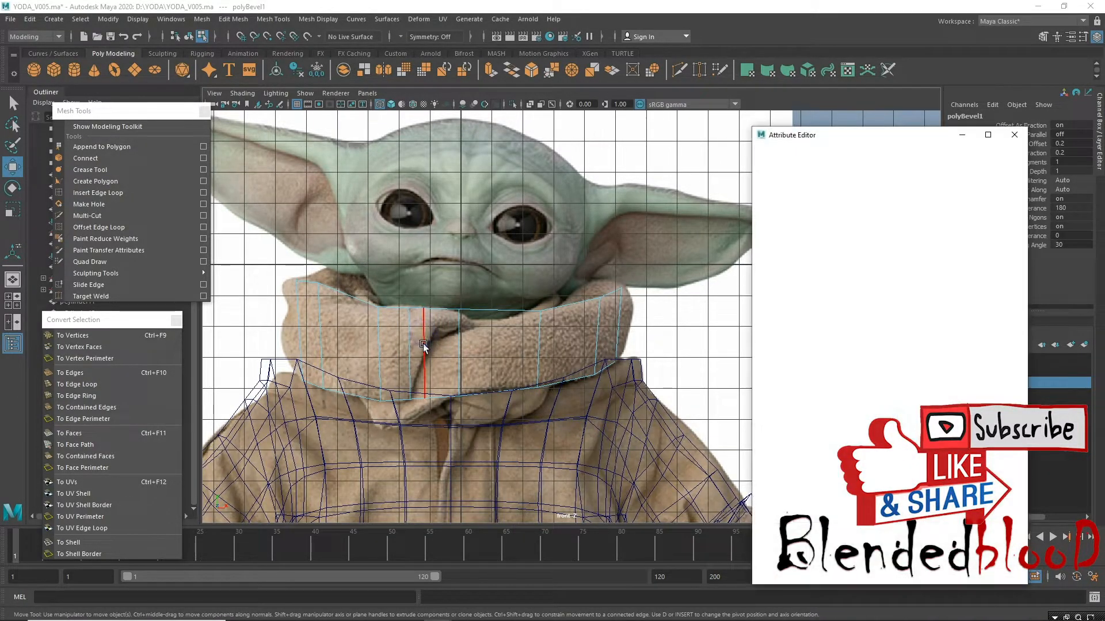
{"action": "left_click", "coordinate": [1014, 135]}
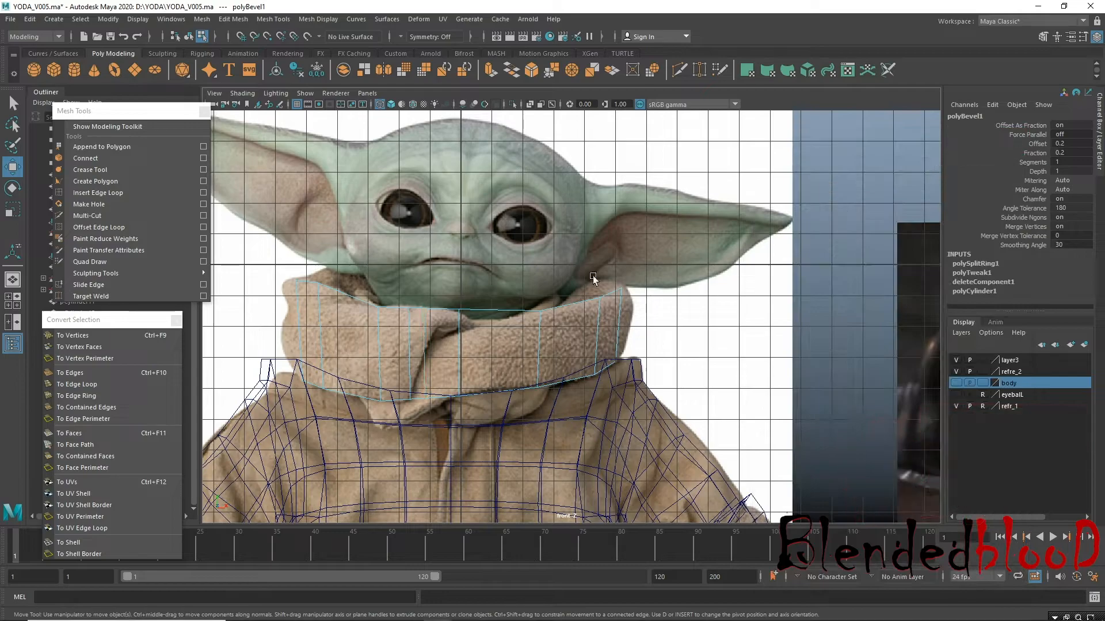
Delete the narrow face between the bevelled edges to split the collar open at the front.
{"action": "key", "text": "space"}
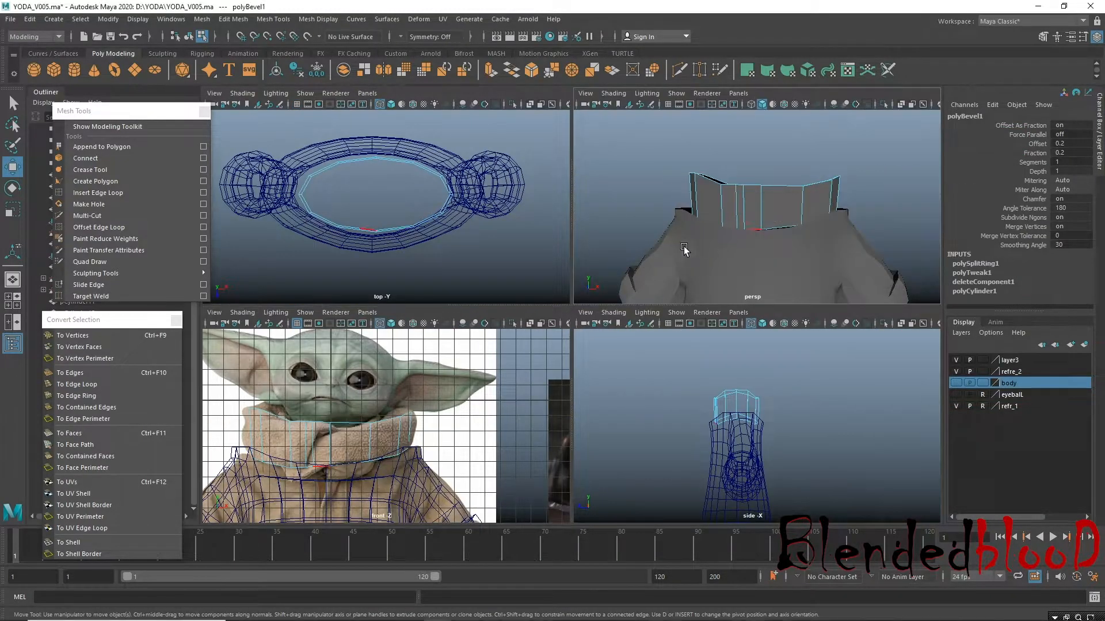
{"action": "key", "text": "space"}
{"action": "left_click_drag", "start_coordinate": [656, 262], "coordinate": [586, 288], "text": "alt"}
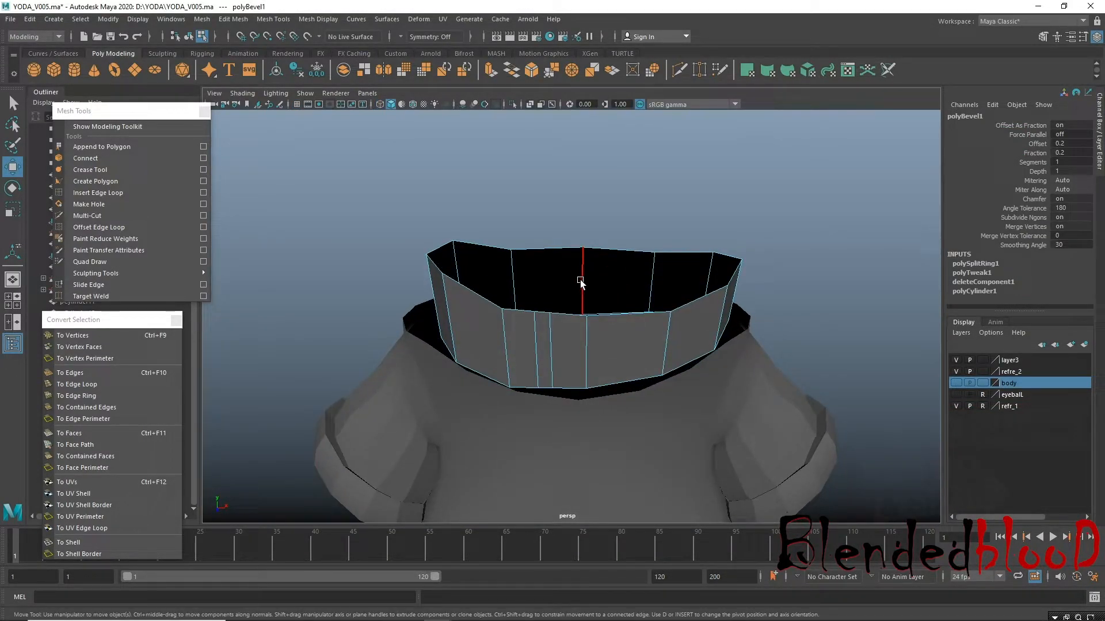
{"action": "right_click_drag", "start_coordinate": [546, 317], "coordinate": [543, 331]}
{"action": "left_click", "coordinate": [543, 331]}
{"action": "key", "text": "Delete"}
Pull the open edge beside the gap under the opposite end and reshape its vertices into a slanted overlapping flap.
{"action": "right_click_drag", "start_coordinate": [561, 292], "coordinate": [561, 262]}
{"action": "left_click", "coordinate": [548, 354]}
{"action": "key", "text": "space"}
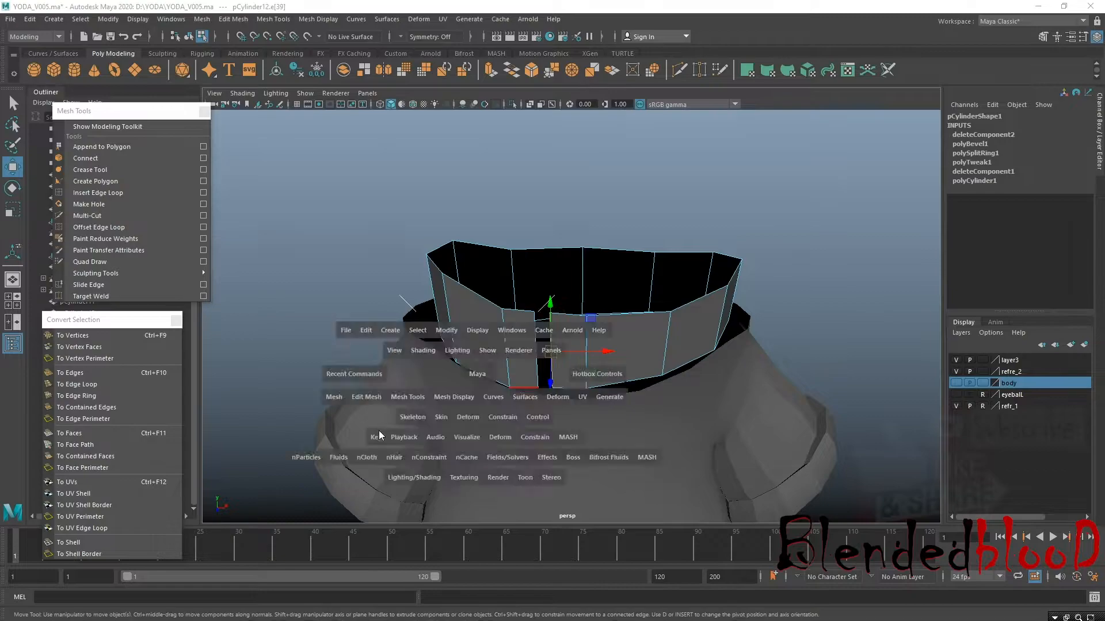
{"action": "key", "text": "space"}
{"action": "scroll", "coordinate": [498, 405], "scroll_direction": "up", "scroll_amount": 4}
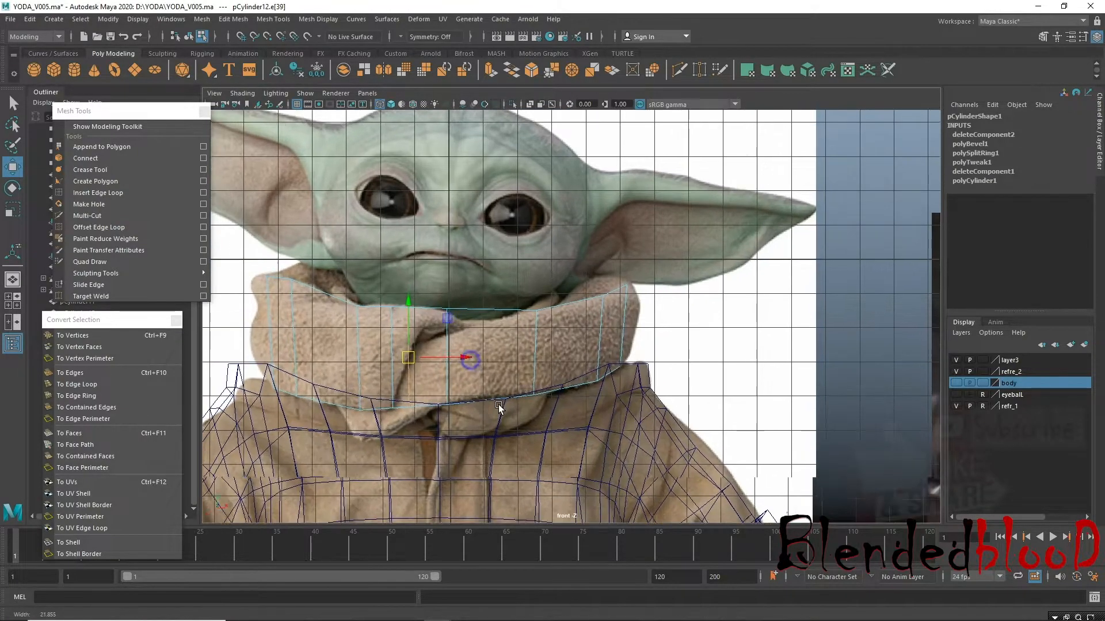
{"action": "scroll", "coordinate": [543, 379], "scroll_direction": "up", "scroll_amount": 1}
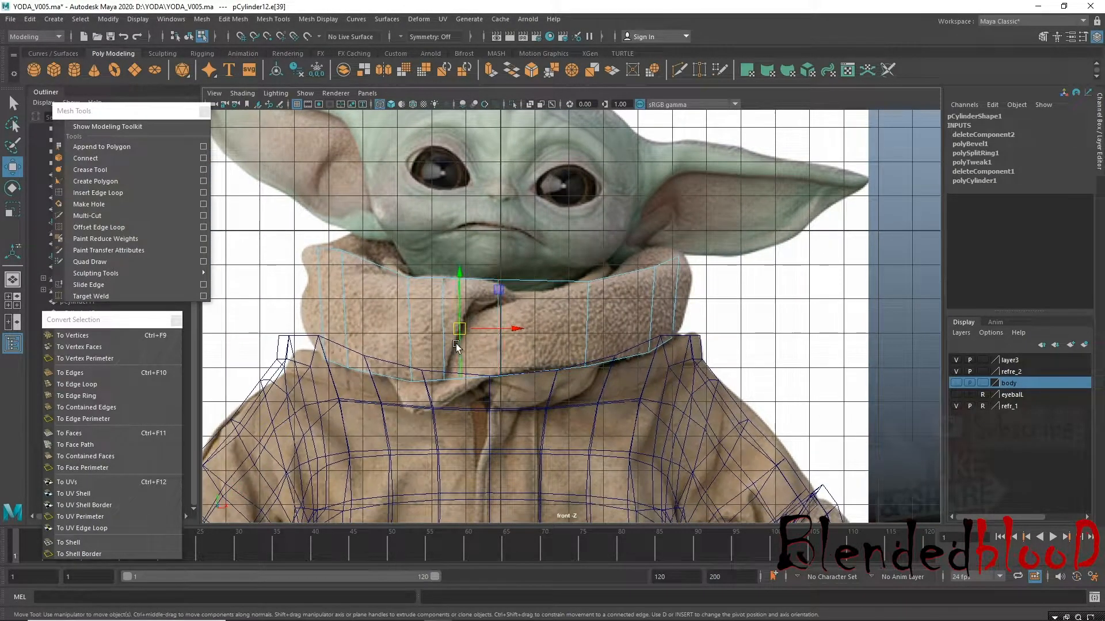
{"action": "left_click_drag", "start_coordinate": [460, 330], "coordinate": [409, 361]}
{"action": "right_click_drag", "start_coordinate": [428, 293], "coordinate": [406, 305]}
{"action": "left_click", "coordinate": [409, 307]}
{"action": "left_click_drag", "start_coordinate": [409, 307], "coordinate": [366, 335]}
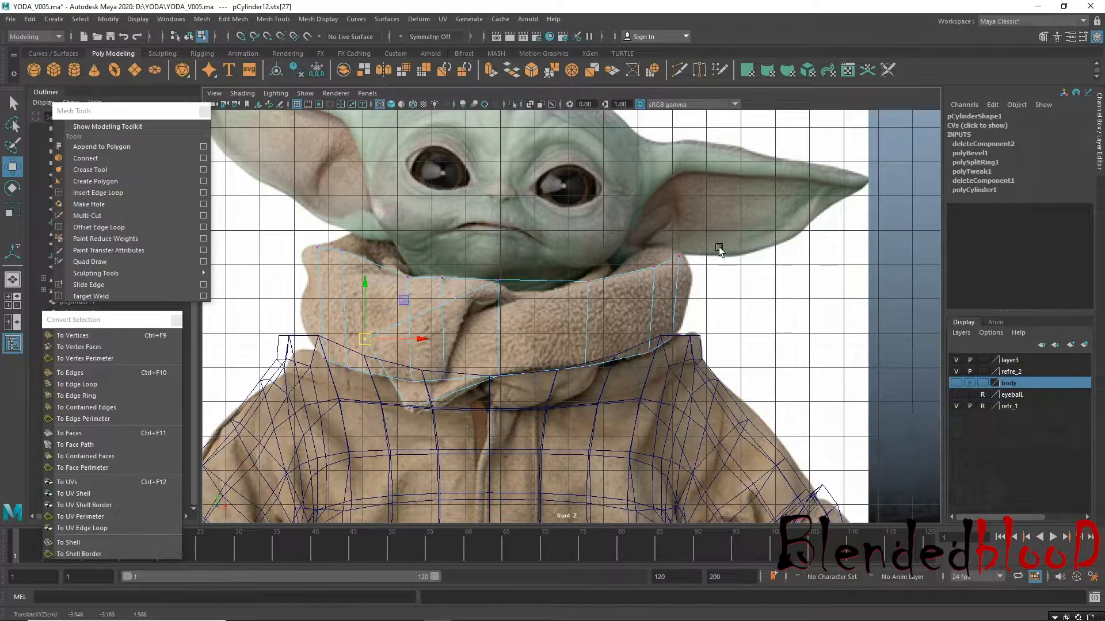
Adjust the heights of the collar's rear rim vertices in the perspective view to even out its back edge.
{"action": "key", "text": "space"}
{"action": "key", "text": "space"}
{"action": "mouse_move", "coordinate": [779, 242]}
{"action": "left_mouse_down", "text": "alt"}
{"action": "mouse_move", "coordinate": [695, 265]}
{"action": "mouse_move", "coordinate": [778, 248]}
{"action": "left_mouse_up", "text": "alt"}
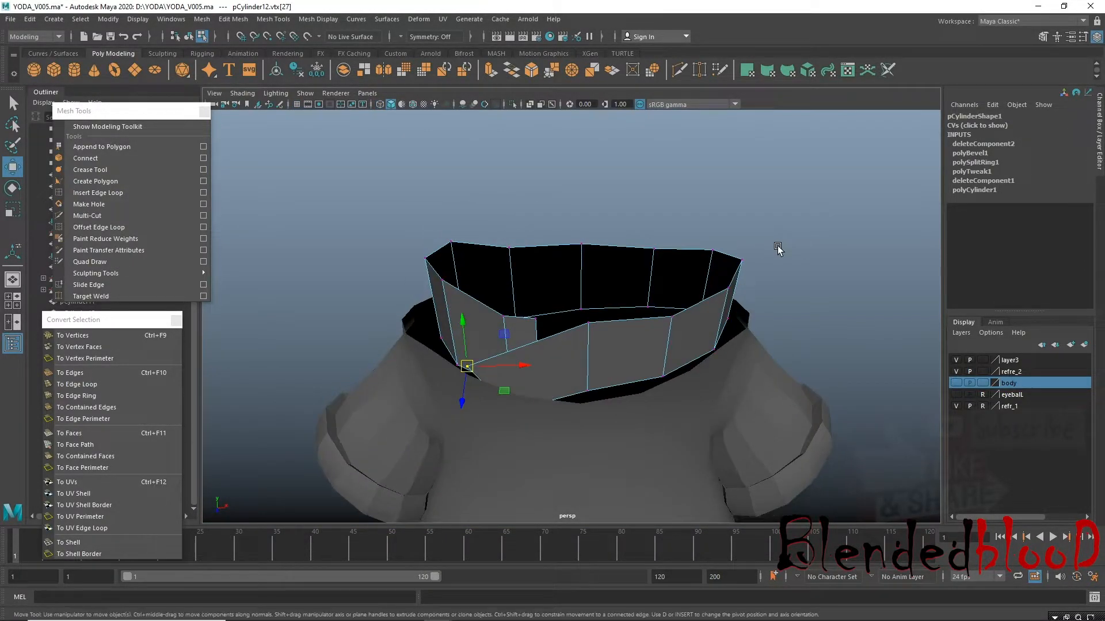
{"action": "left_click_drag", "start_coordinate": [599, 300], "coordinate": [487, 254], "text": "alt"}
{"action": "left_click", "coordinate": [575, 260]}
{"action": "left_click_drag", "start_coordinate": [574, 232], "coordinate": [574, 206]}
{"action": "left_click", "coordinate": [726, 256]}
{"action": "left_click_drag", "start_coordinate": [681, 232], "coordinate": [705, 223]}
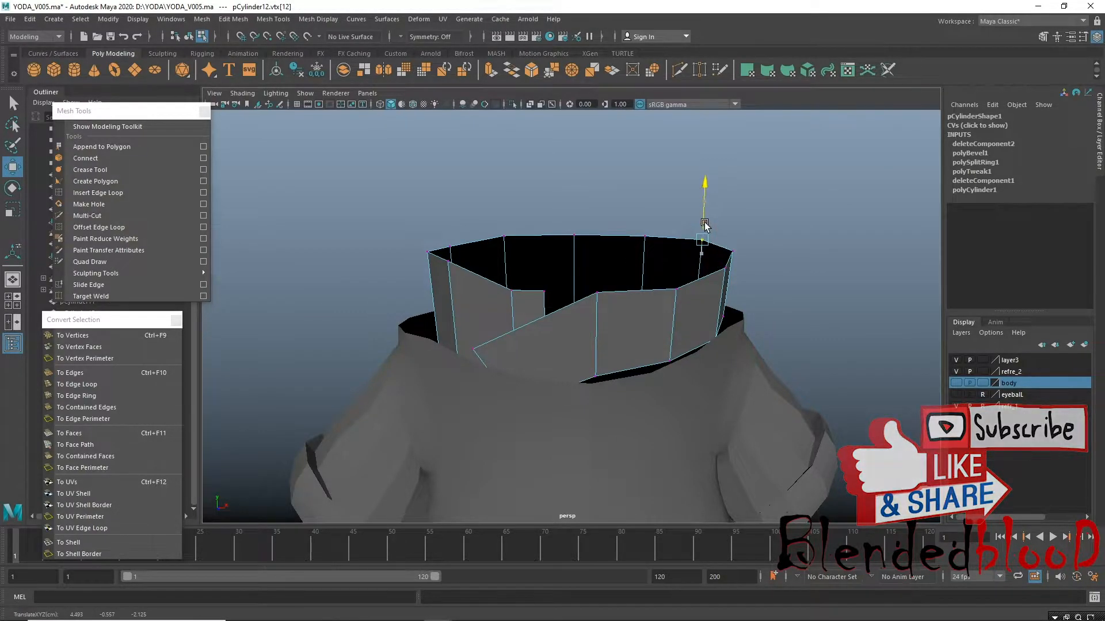
{"action": "left_click", "coordinate": [645, 233]}
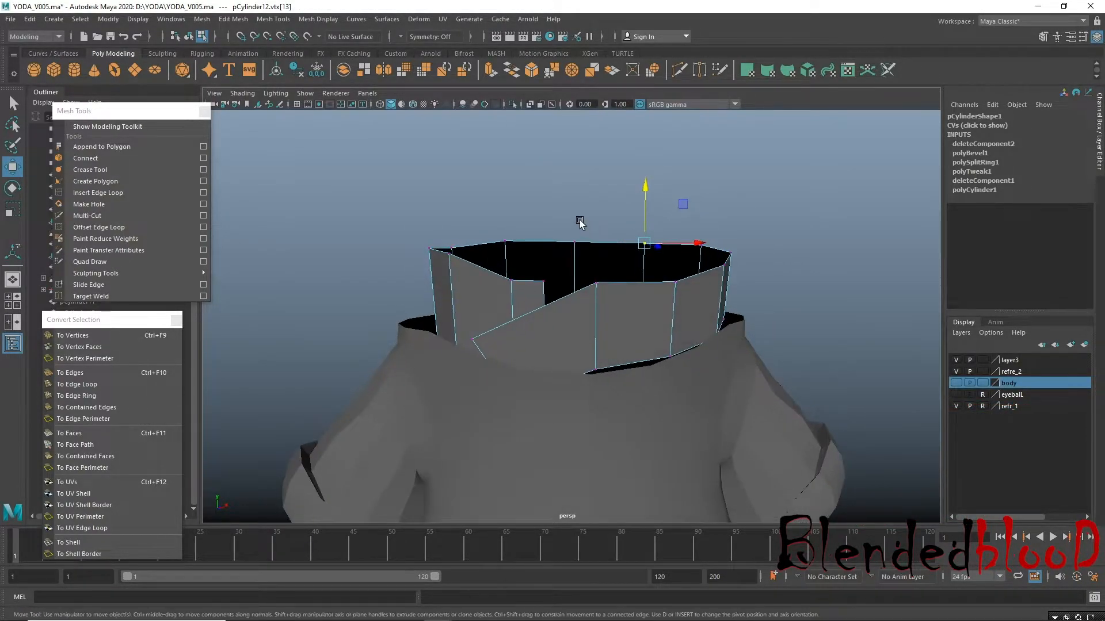
{"action": "left_click", "coordinate": [579, 241]}
{"action": "left_click_drag", "start_coordinate": [578, 231], "coordinate": [576, 224]}
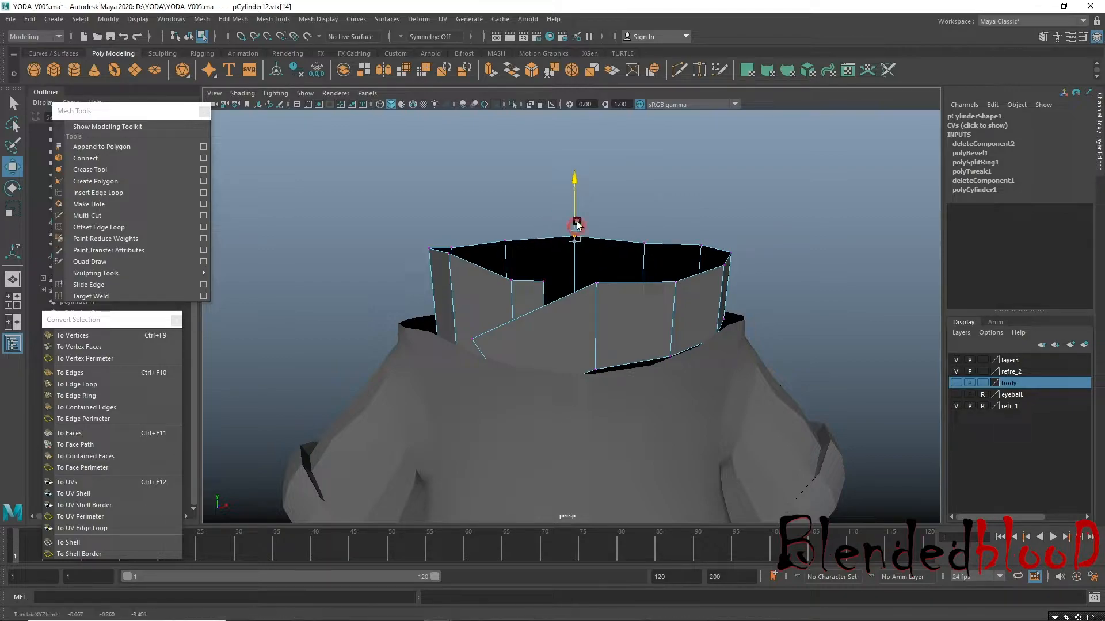
{"action": "left_click", "coordinate": [646, 241]}
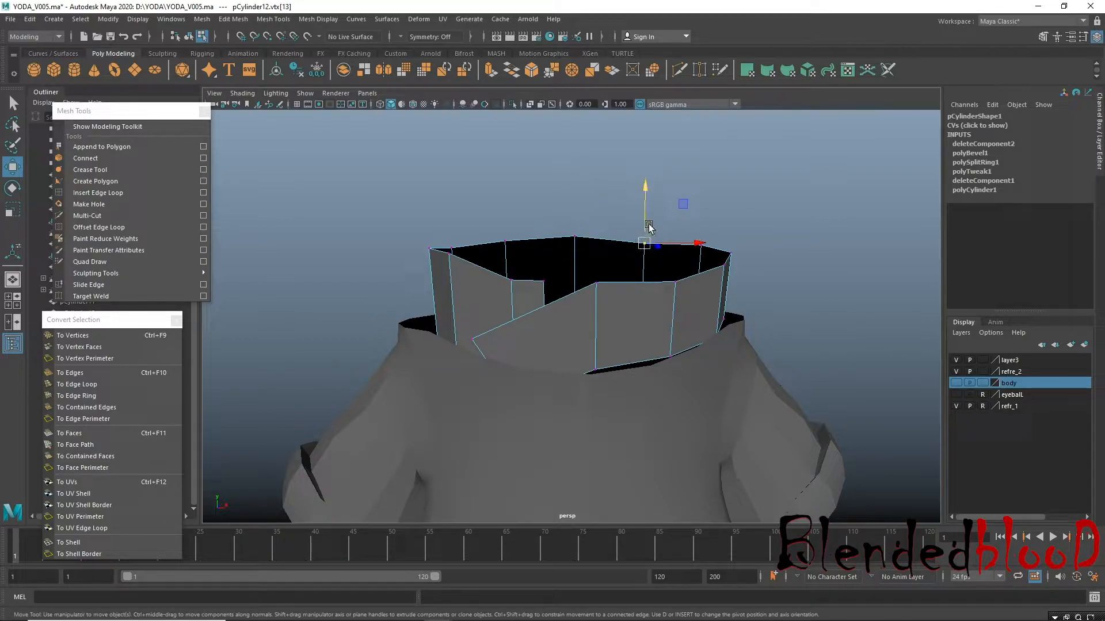
Extrude all the collar's faces and scale them outward to give the collar a thick wall.
{"action": "left_click_drag", "start_coordinate": [644, 276], "coordinate": [590, 261], "text": "alt"}
{"action": "right_click_drag", "start_coordinate": [595, 333], "coordinate": [619, 355], "text": "alt"}
{"action": "middle_click_drag", "start_coordinate": [646, 325], "coordinate": [596, 331], "text": "alt"}
{"action": "right_click_drag", "start_coordinate": [584, 310], "coordinate": [585, 321], "text": "alt"}
{"action": "double_click", "coordinate": [586, 321]}
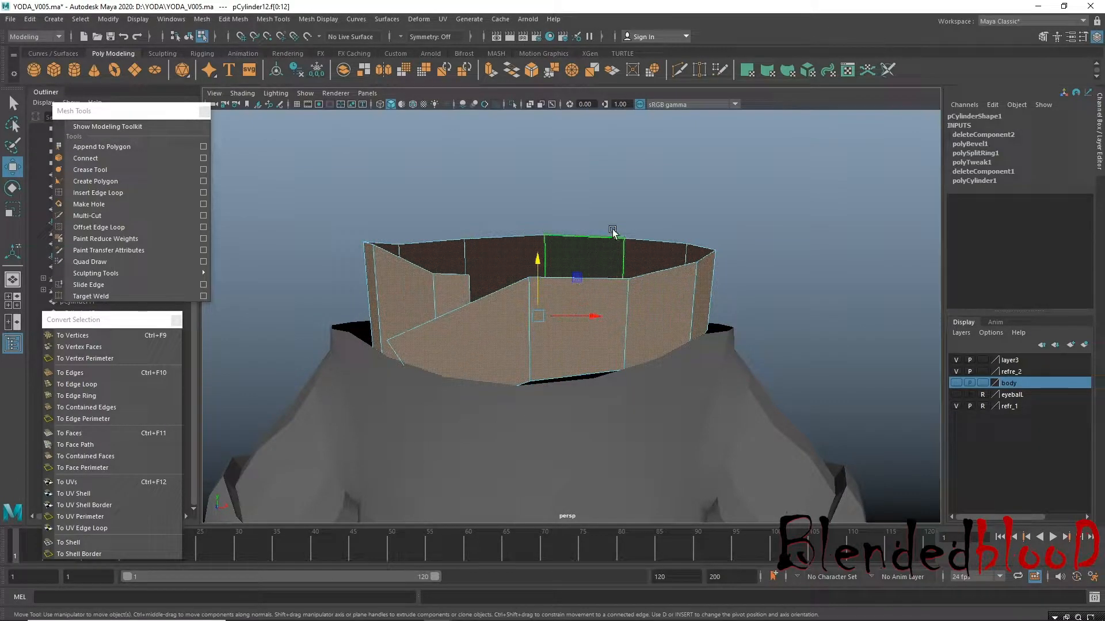
{"action": "left_click", "coordinate": [490, 69]}
{"action": "left_click", "coordinate": [621, 319]}
{"action": "key", "text": "r"}
{"action": "left_click_drag", "start_coordinate": [538, 317], "coordinate": [563, 354]}
{"action": "left_click", "coordinate": [536, 260]}
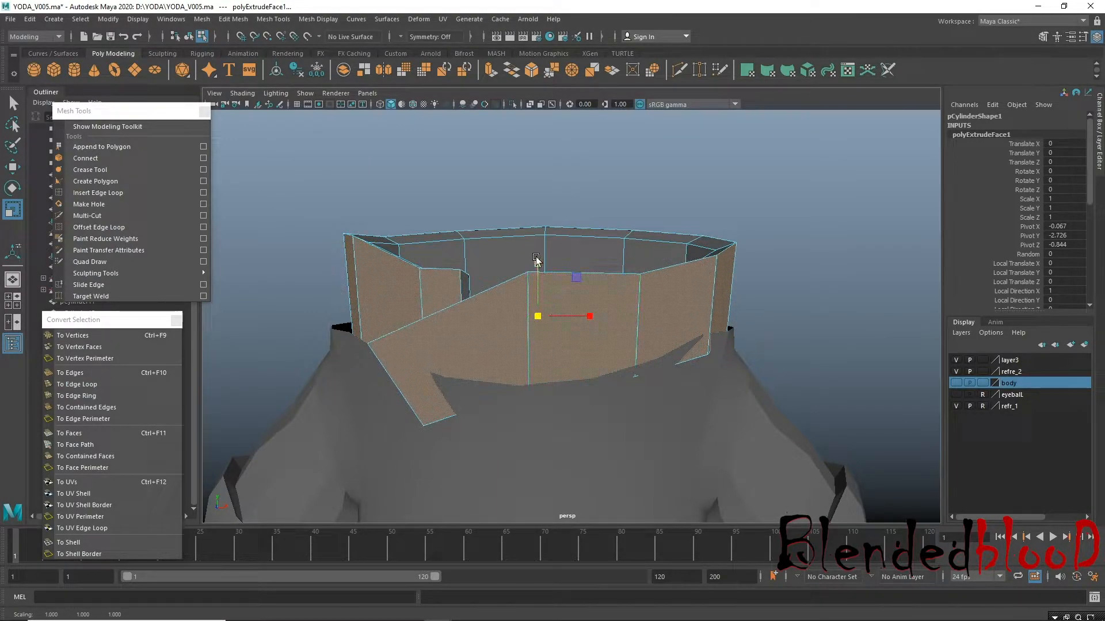
{"action": "left_click_drag", "start_coordinate": [538, 262], "coordinate": [634, 291]}
Return to whole-object selection and move the thickened collar to Z -1.09 over the neck opening.
{"action": "key", "text": "w"}
{"action": "right_click_drag", "start_coordinate": [634, 291], "coordinate": [688, 273]}
{"action": "left_click_drag", "start_coordinate": [637, 333], "coordinate": [584, 344]}
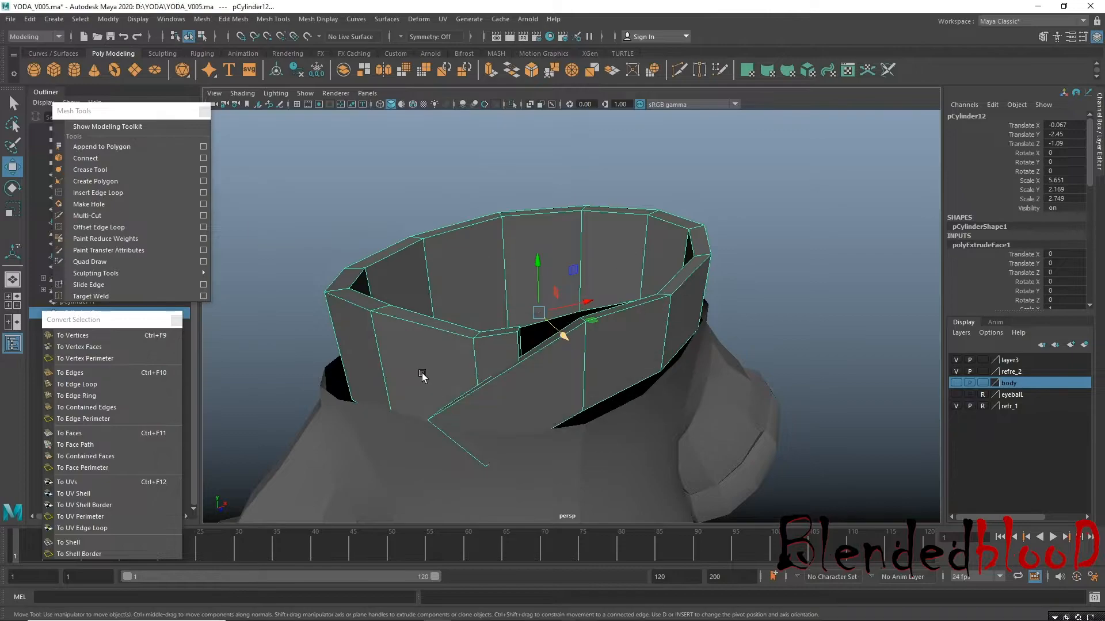
With soft selection on, scale the robe's neckline edge loop slightly inward in the front view.
{"action": "key", "text": "space"}
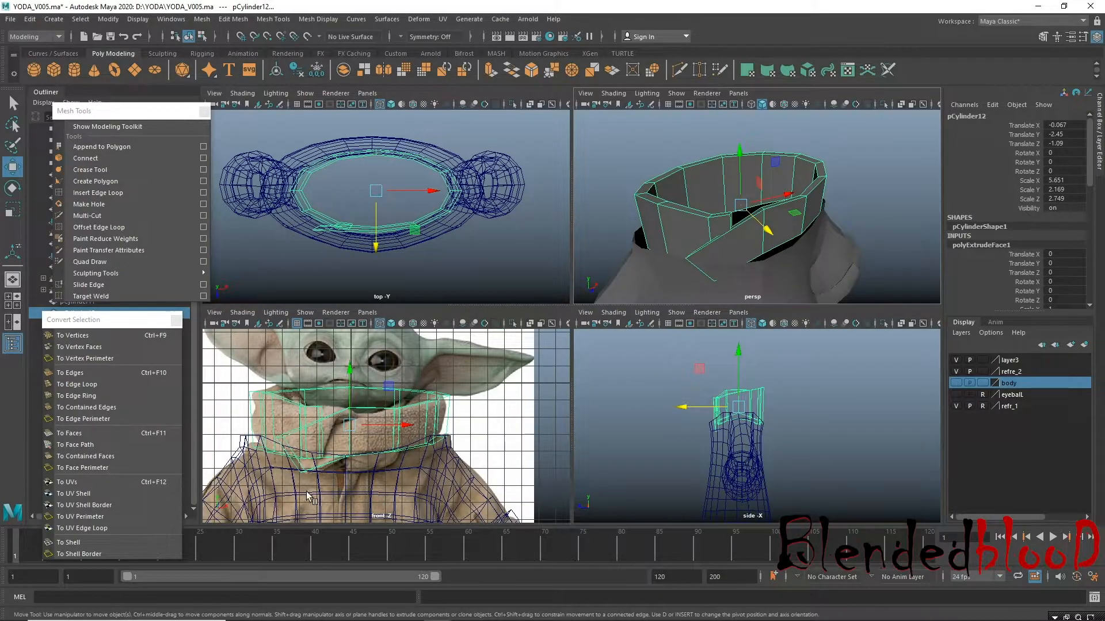
{"action": "key", "text": "space"}
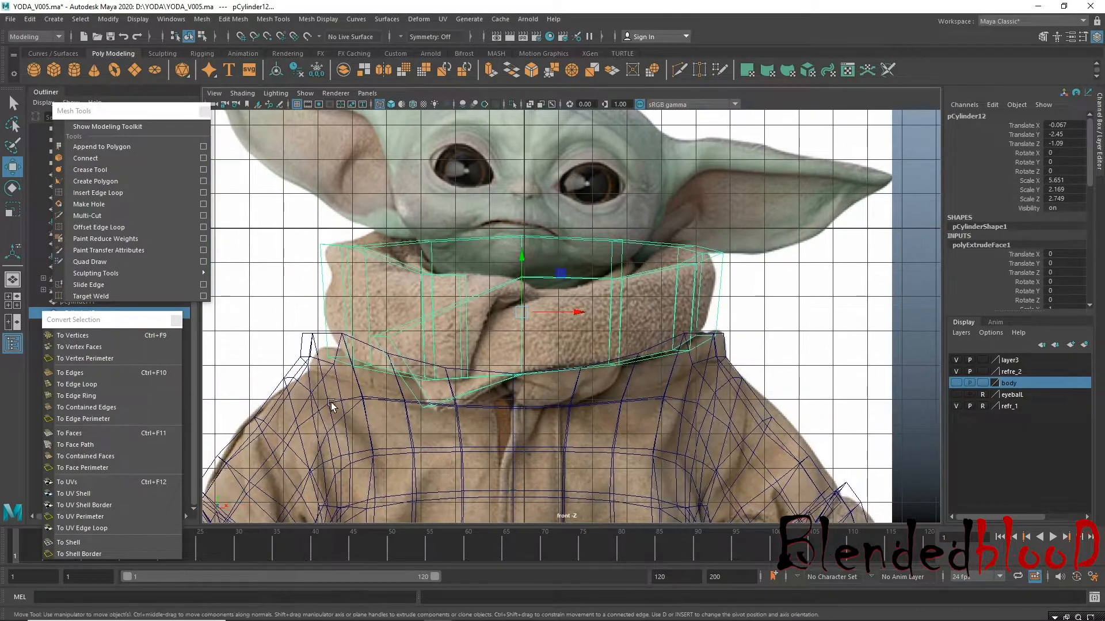
{"action": "left_click", "coordinate": [318, 360]}
{"action": "right_click_drag", "start_coordinate": [320, 363], "coordinate": [319, 265]}
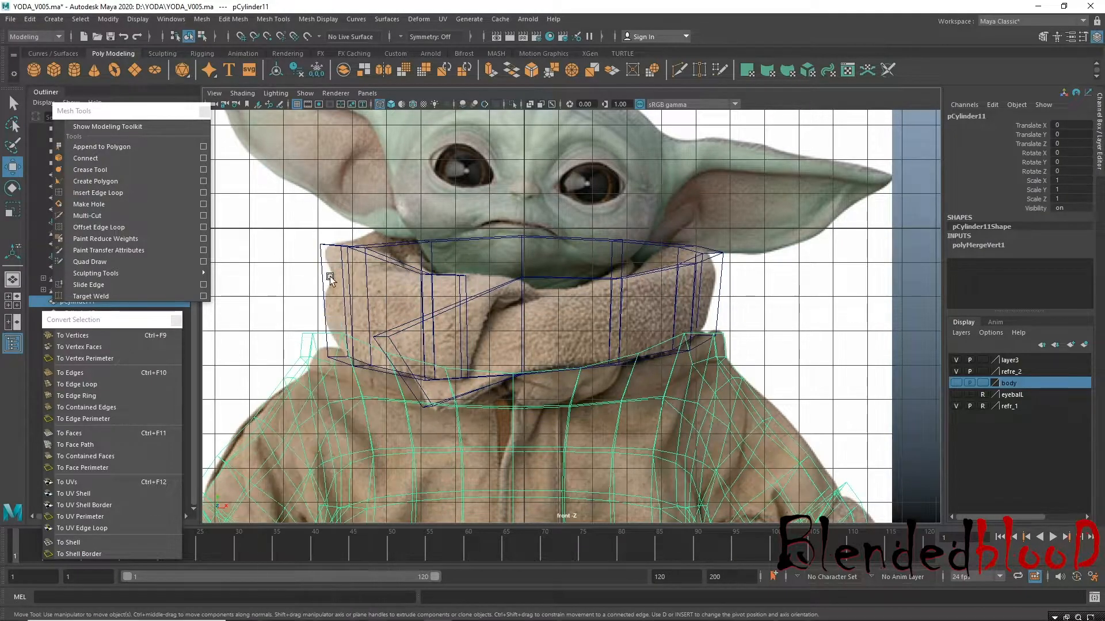
{"action": "double_click", "coordinate": [333, 332]}
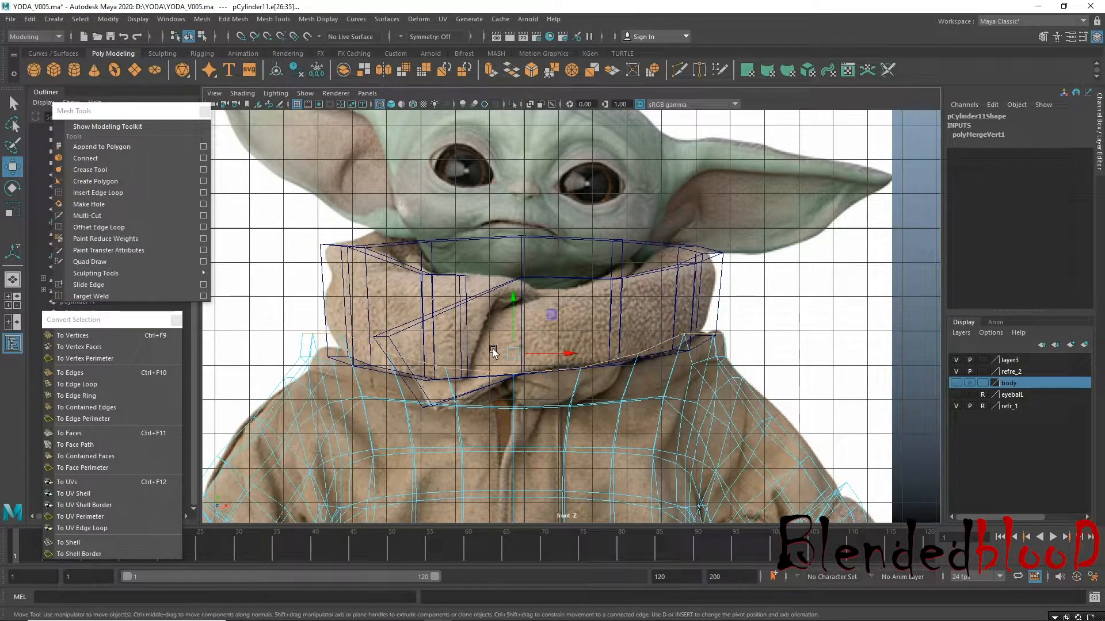
{"action": "key", "text": "b"}
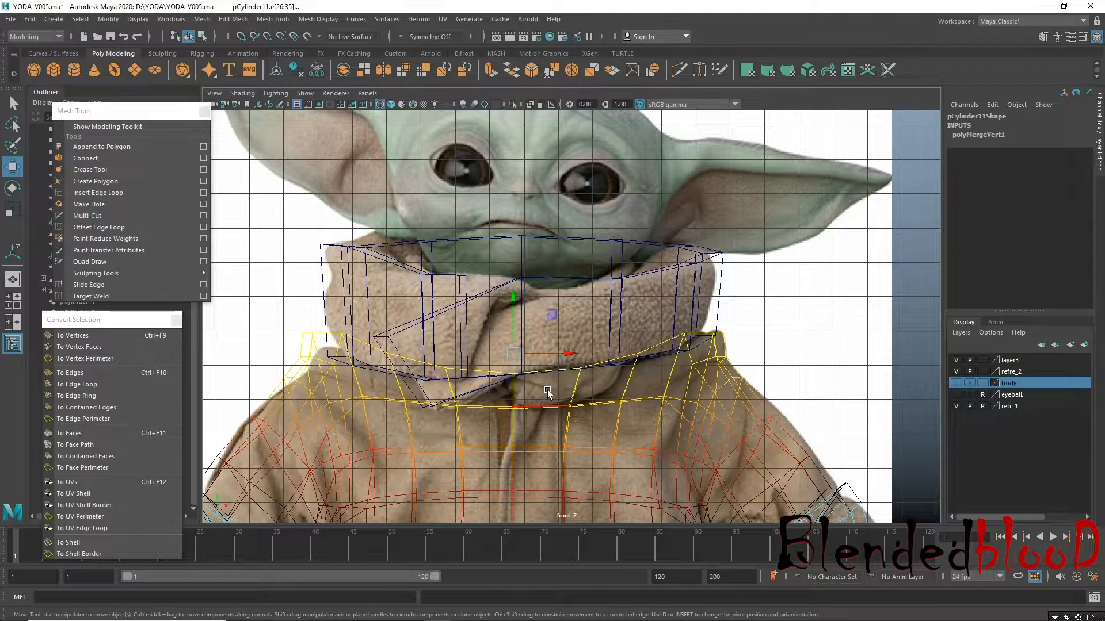
{"action": "key", "text": "r"}
{"action": "left_click_drag", "start_coordinate": [514, 352], "coordinate": [491, 351]}
Shift the soft-selected robe neckline sideways to centre it under the collar, and raise it slightly.
{"action": "key", "text": "w"}
{"action": "left_click_drag", "start_coordinate": [565, 353], "coordinate": [577, 355]}
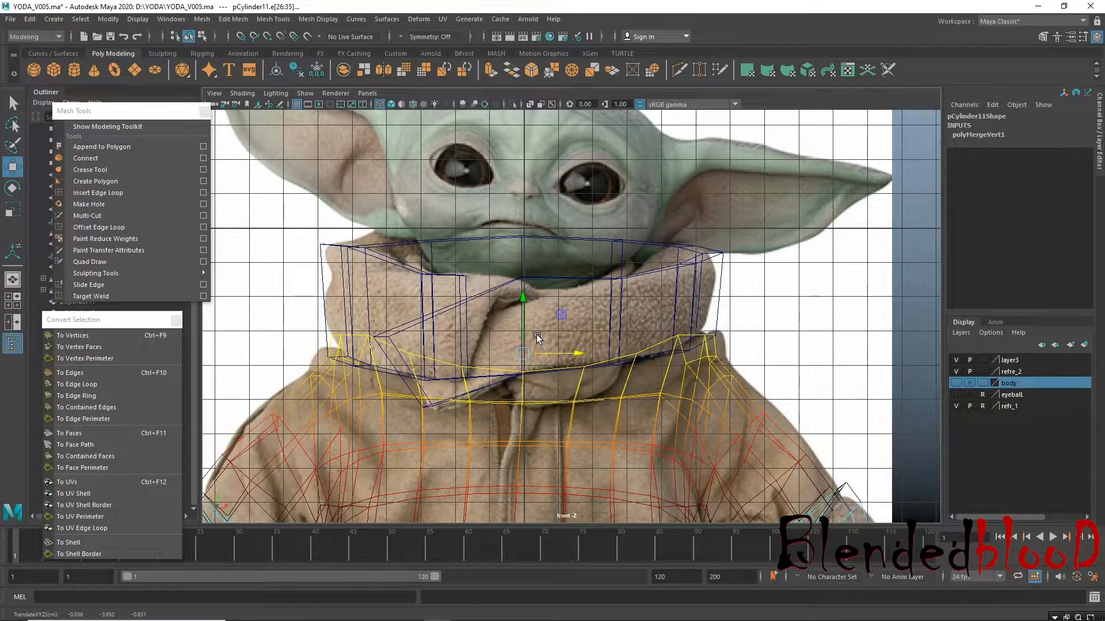
{"action": "left_click", "coordinate": [518, 329]}
{"action": "left_click_drag", "start_coordinate": [521, 303], "coordinate": [522, 291]}
{"action": "key", "text": "space"}
{"action": "left_click_drag", "start_coordinate": [710, 215], "coordinate": [698, 254], "text": "alt"}
{"action": "key", "text": "space"}
{"action": "scroll", "coordinate": [695, 271], "scroll_direction": "down", "scroll_amount": 3}
{"action": "left_click_drag", "start_coordinate": [466, 409], "coordinate": [491, 370], "text": "alt"}
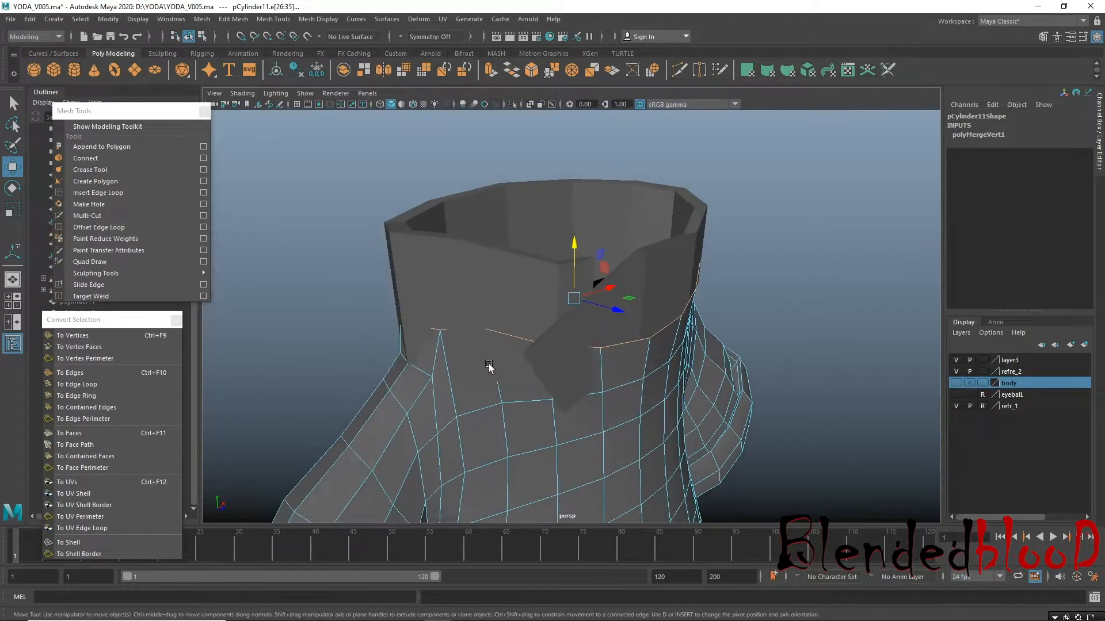
Scale the whole collar up uniformly to about 5.905 in X, 2.266 in Y and 2.873 in Z.
{"action": "left_click", "coordinate": [463, 293]}
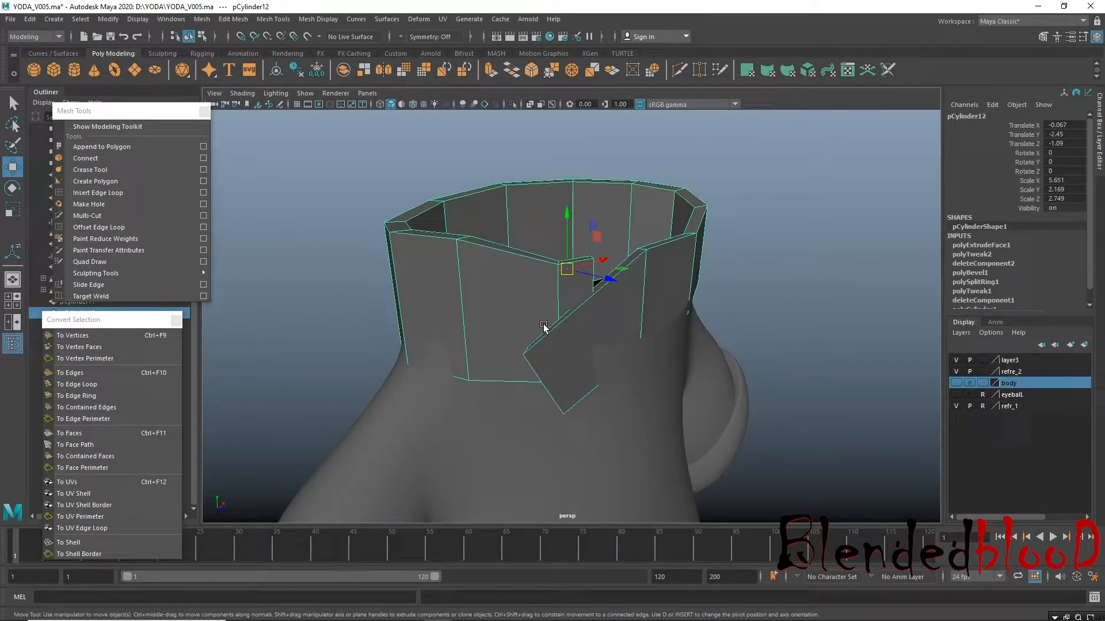
{"action": "key", "text": "r"}
{"action": "left_click_drag", "start_coordinate": [567, 270], "coordinate": [578, 273]}
{"action": "left_click_drag", "start_coordinate": [580, 314], "coordinate": [584, 336], "text": "alt"}
{"action": "left_click_drag", "start_coordinate": [612, 326], "coordinate": [515, 399], "text": "alt"}
{"action": "middle_click_drag", "start_coordinate": [516, 399], "coordinate": [482, 466], "text": "alt"}
Select the faces of the collar's inner wall and scale them inward to widen the rim.
{"action": "right_click_drag", "start_coordinate": [533, 285], "coordinate": [531, 301]}
{"action": "left_click", "coordinate": [531, 301]}
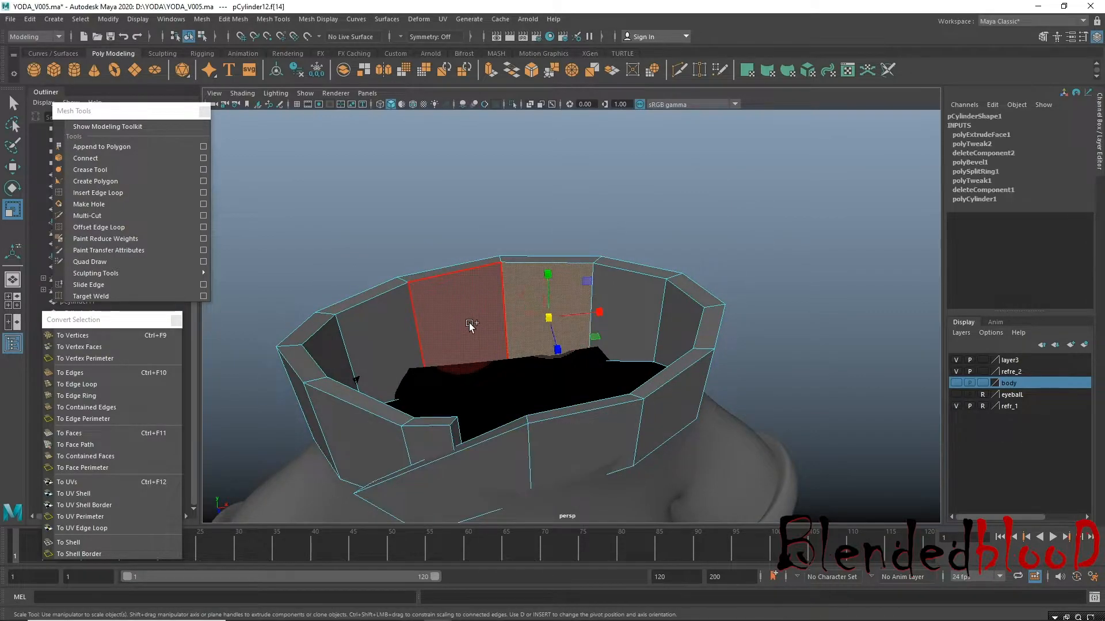
{"action": "left_click", "coordinate": [471, 326], "text": "shift"}
{"action": "left_click", "coordinate": [361, 350], "text": "shift"}
{"action": "left_click", "coordinate": [633, 314], "text": "shift"}
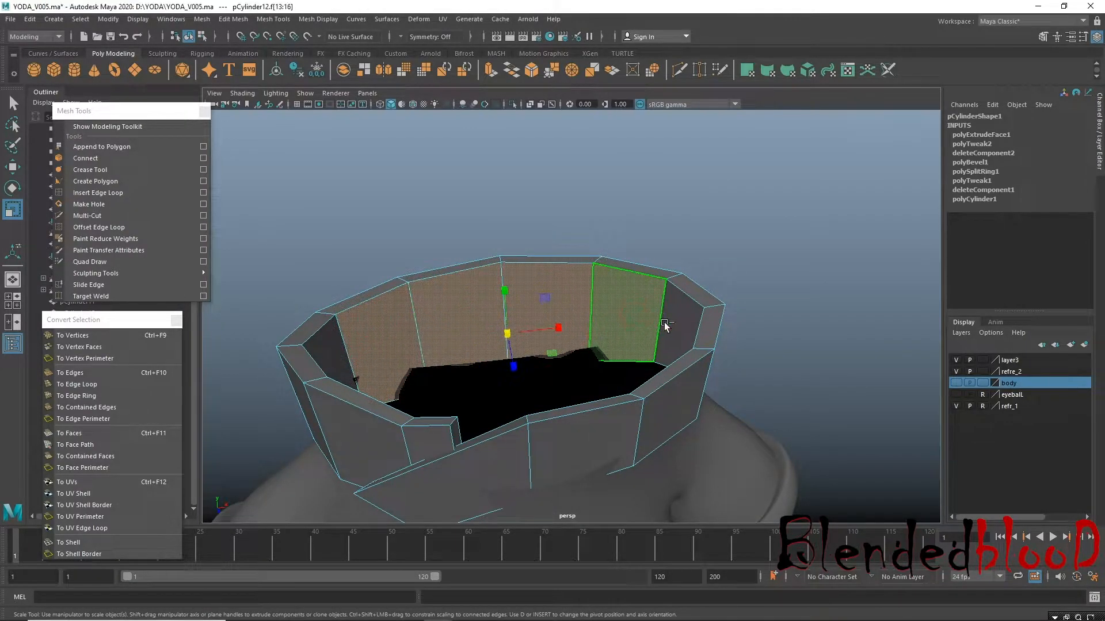
{"action": "left_click_drag", "start_coordinate": [633, 353], "coordinate": [364, 311], "text": "alt"}
{"action": "left_click", "coordinate": [338, 321], "text": "shift"}
{"action": "left_click_drag", "start_coordinate": [414, 367], "coordinate": [397, 277], "text": "alt"}
{"action": "left_click", "coordinate": [365, 349], "text": "shift"}
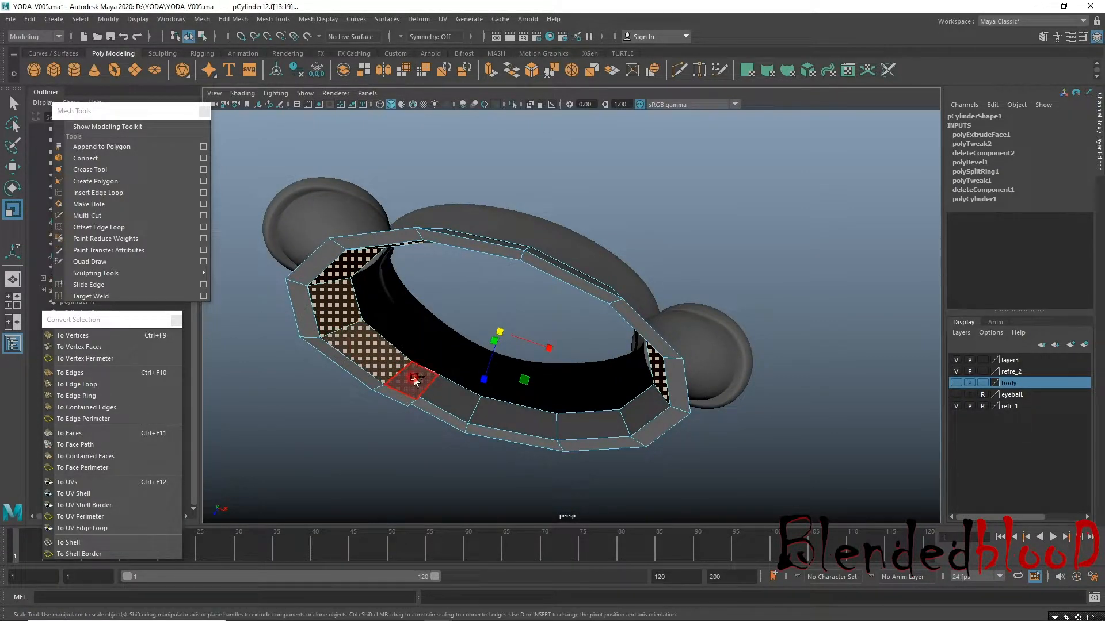
{"action": "left_click", "coordinate": [498, 411], "text": "shift"}
{"action": "left_click", "coordinate": [597, 428], "text": "shift"}
{"action": "left_click", "coordinate": [634, 410], "text": "shift"}
{"action": "left_click_drag", "start_coordinate": [571, 436], "coordinate": [486, 345], "text": "alt"}
{"action": "key", "text": "ctrl+z"}
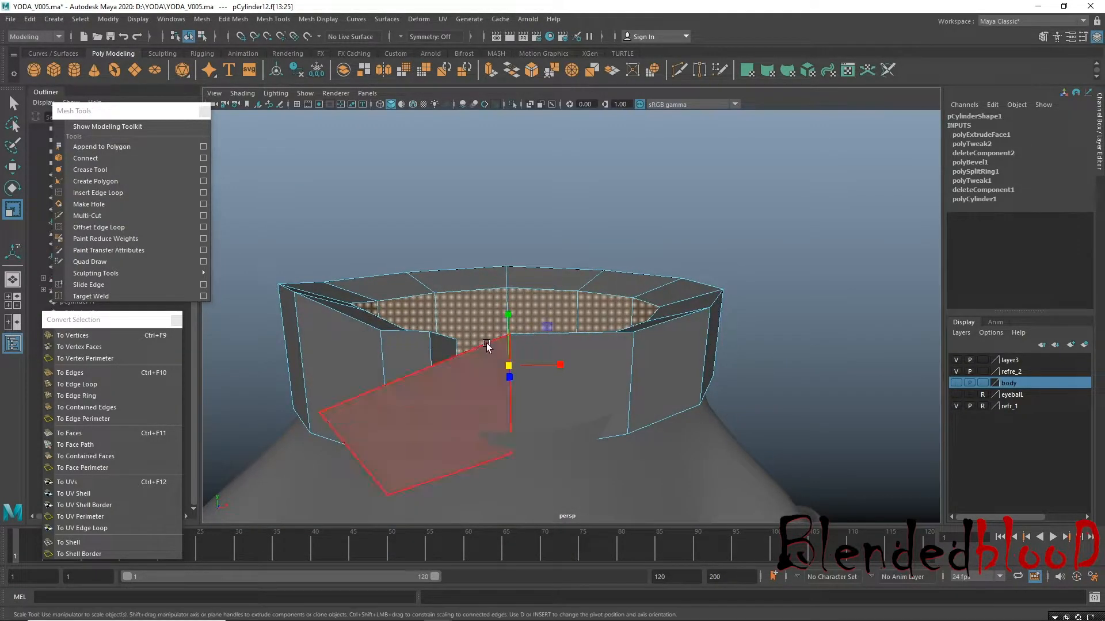
Try to flatten the collar's top rim faces by scaling them vertically.
{"action": "left_click_drag", "start_coordinate": [586, 355], "coordinate": [585, 401], "text": "alt"}
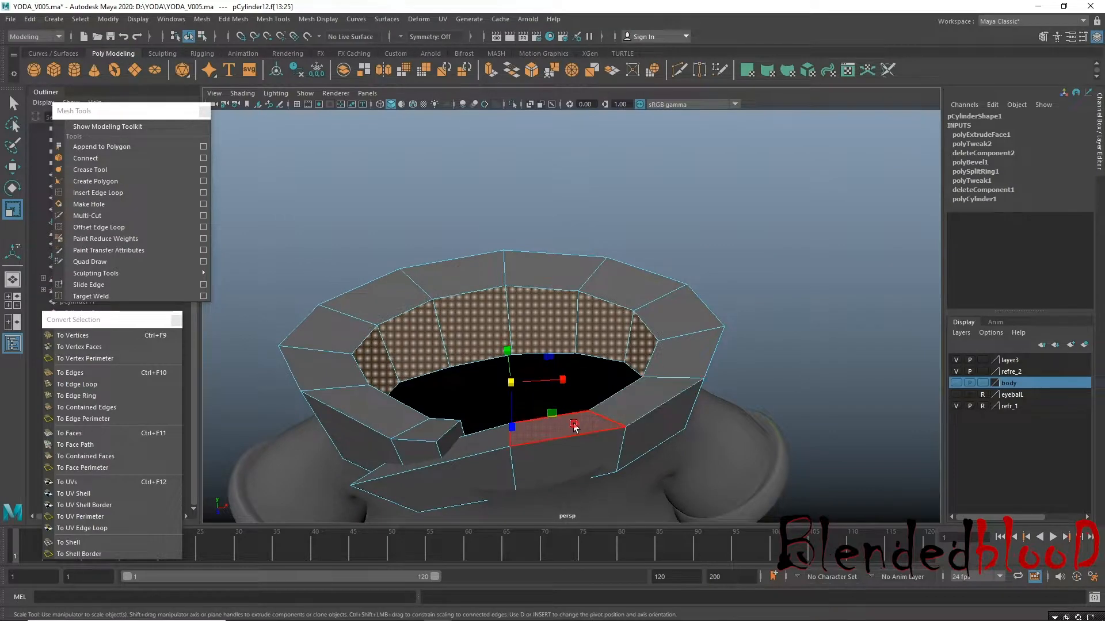
{"action": "left_click", "coordinate": [574, 424]}
{"action": "left_click", "coordinate": [683, 358], "text": "shift"}
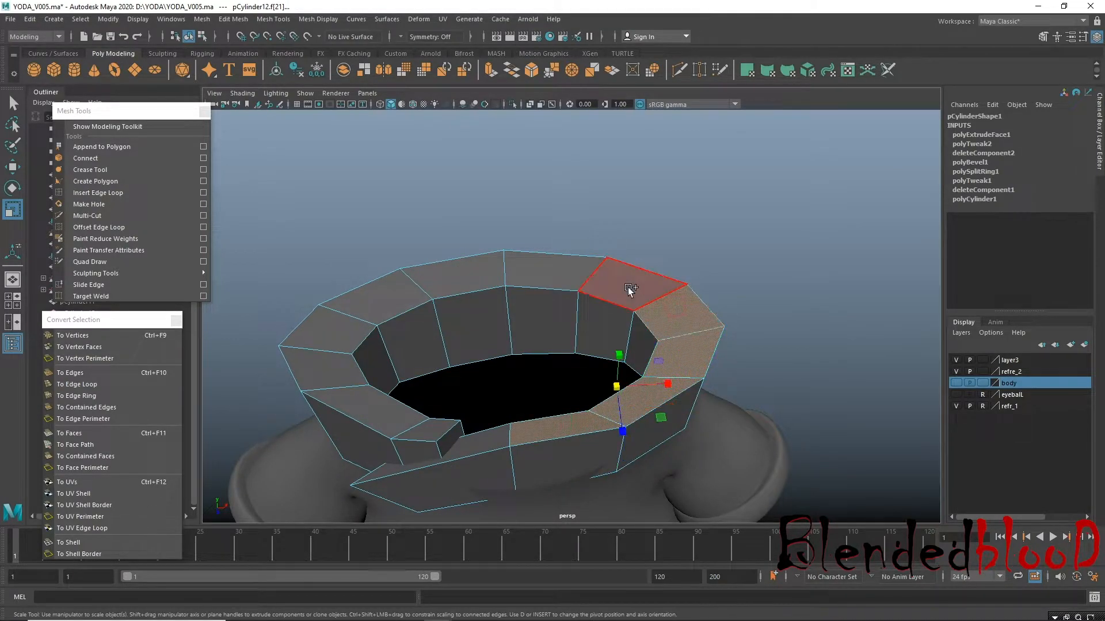
{"action": "left_click", "coordinate": [569, 278], "text": "shift"}
{"action": "left_click", "coordinate": [540, 271], "text": "shift"}
{"action": "left_click", "coordinate": [454, 282], "text": "shift"}
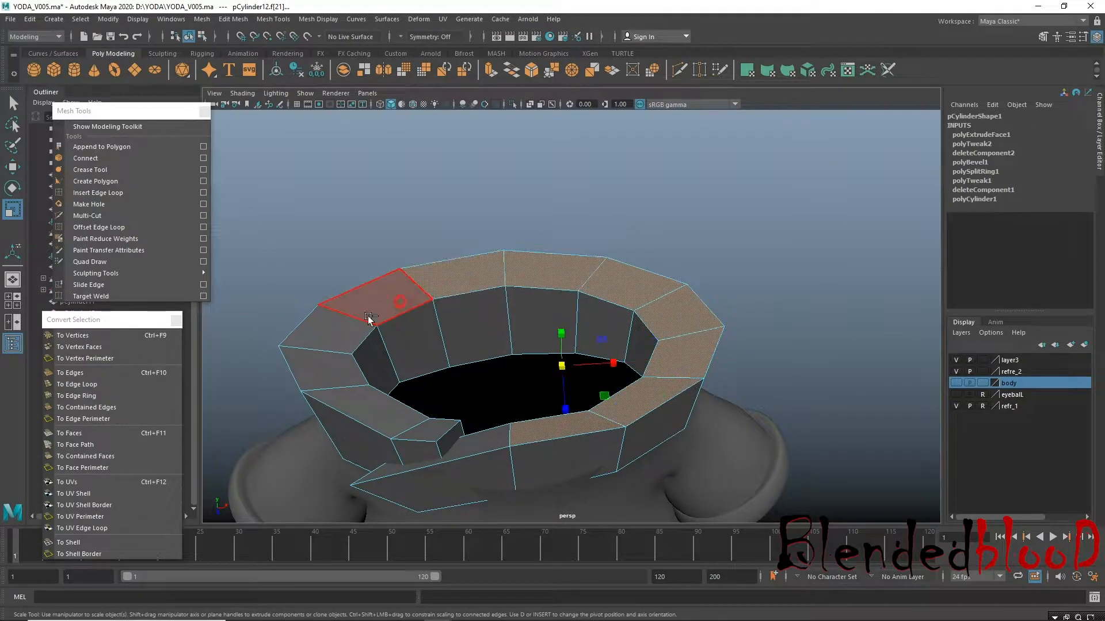
{"action": "left_click", "coordinate": [368, 296], "text": "shift"}
{"action": "left_click_drag", "start_coordinate": [526, 424], "coordinate": [521, 374], "text": "alt"}
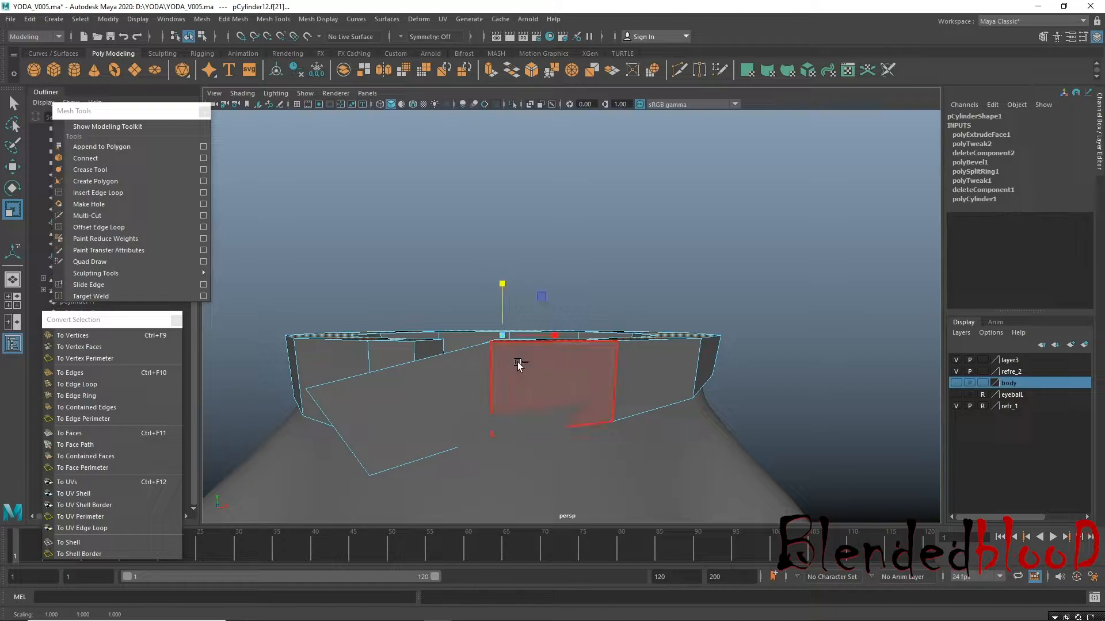
{"action": "key", "text": "ctrl+z"}
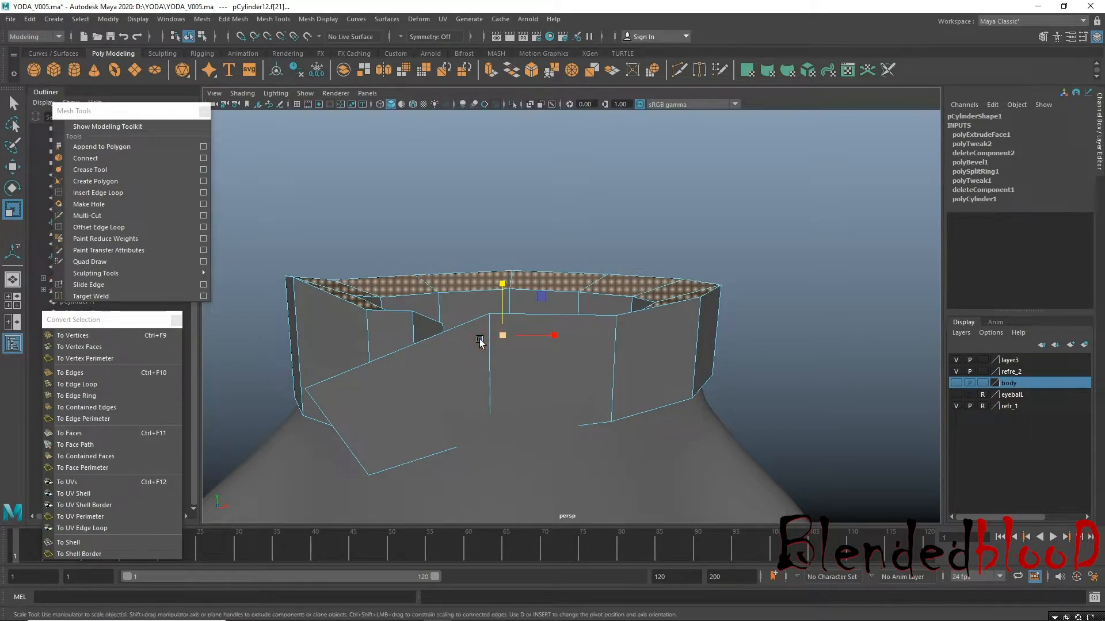
Select an inner edge on the collar's rear rim and check the collar in smooth preview.
{"action": "left_click_drag", "start_coordinate": [532, 297], "coordinate": [482, 327], "text": "alt"}
{"action": "right_click_drag", "start_coordinate": [461, 291], "coordinate": [455, 266]}
{"action": "left_click_drag", "start_coordinate": [444, 317], "coordinate": [378, 301], "text": "alt"}
{"action": "left_click", "coordinate": [378, 300]}
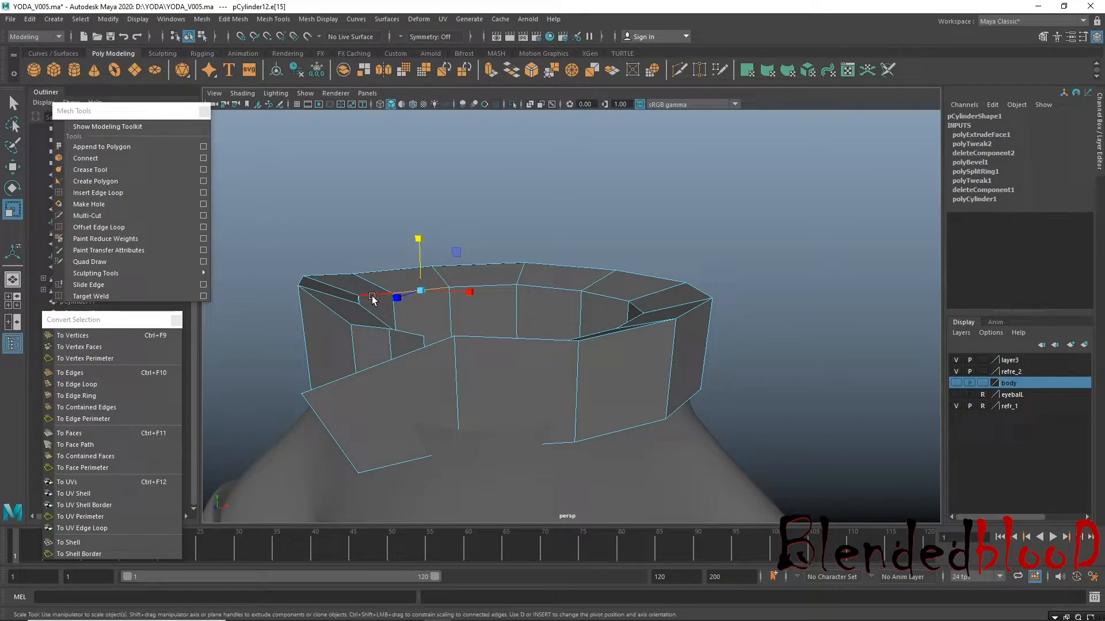
{"action": "key", "text": "w"}
{"action": "key", "text": "3"}
{"action": "left_click_drag", "start_coordinate": [496, 327], "coordinate": [456, 343], "text": "alt"}
{"action": "key", "text": "1"}
Pull the components at the end of the overlapping flap forward so the flap clears the robe.
{"action": "right_click_drag", "start_coordinate": [426, 341], "coordinate": [423, 326]}
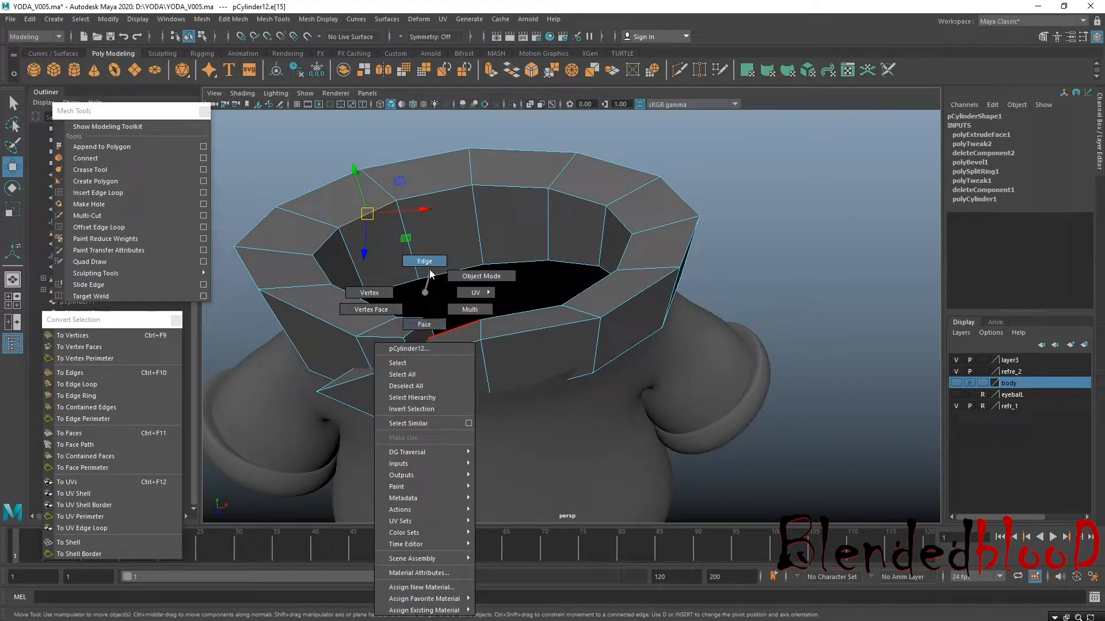
{"action": "right_click_drag", "start_coordinate": [430, 275], "coordinate": [428, 271]}
{"action": "left_click_drag", "start_coordinate": [415, 422], "coordinate": [418, 409]}
{"action": "left_click", "coordinate": [359, 362]}
{"action": "left_click_drag", "start_coordinate": [373, 424], "coordinate": [561, 335]}
{"action": "right_click_drag", "start_coordinate": [561, 337], "coordinate": [550, 325]}
{"action": "left_click", "coordinate": [554, 326]}
{"action": "left_click_drag", "start_coordinate": [554, 327], "coordinate": [539, 447], "text": "alt"}
{"action": "left_click_drag", "start_coordinate": [553, 389], "coordinate": [529, 354], "text": "alt"}
Select the cross edges at the base of the overlapping flap and move them forward.
{"action": "right_click_drag", "start_coordinate": [513, 247], "coordinate": [520, 254]}
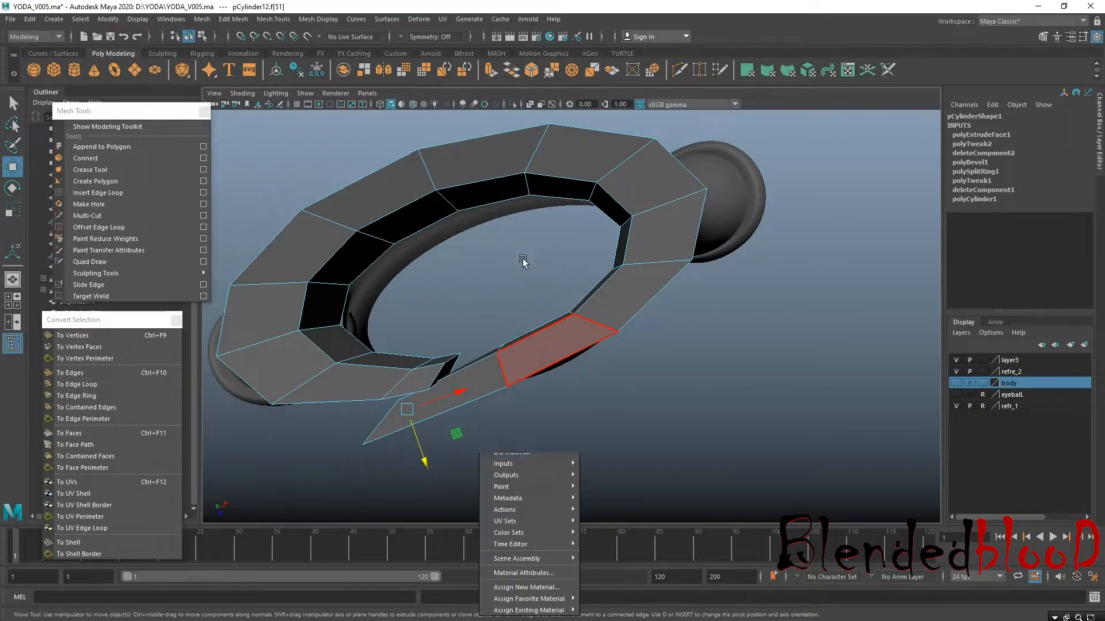
{"action": "left_click_drag", "start_coordinate": [510, 377], "coordinate": [511, 364], "text": "alt"}
{"action": "left_click", "coordinate": [511, 363]}
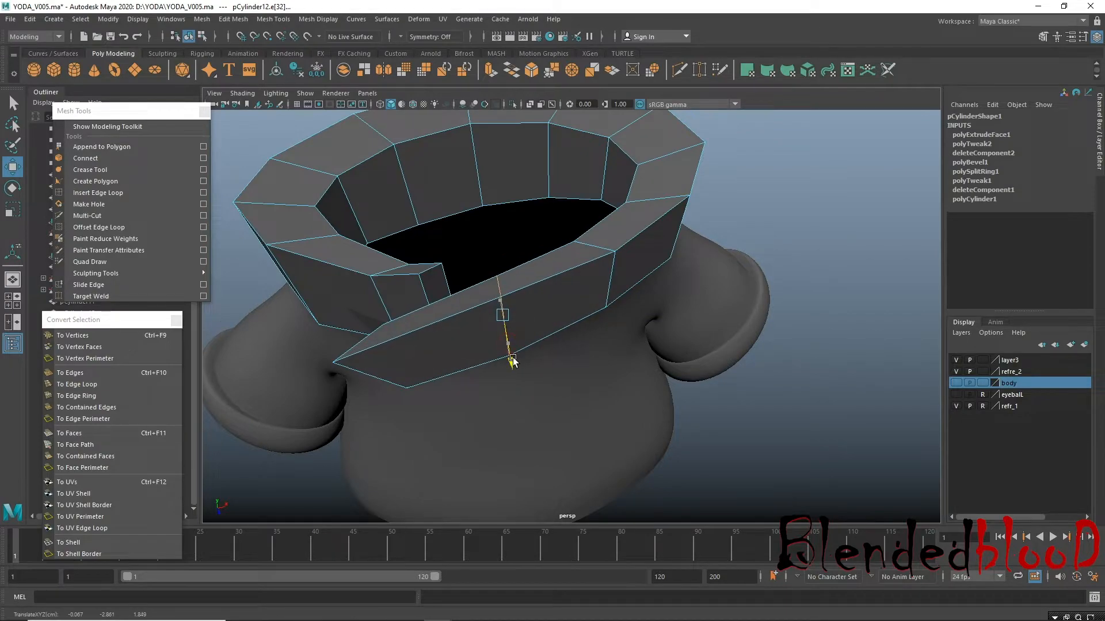
{"action": "left_click_drag", "start_coordinate": [553, 310], "coordinate": [553, 428], "text": "alt"}
{"action": "mouse_move", "coordinate": [488, 360]}
{"action": "left_mouse_down", "text": "alt"}
{"action": "mouse_move", "coordinate": [469, 314]}
{"action": "mouse_move", "coordinate": [468, 240]}
{"action": "mouse_move", "coordinate": [586, 291]}
{"action": "mouse_move", "coordinate": [488, 323]}
{"action": "mouse_move", "coordinate": [498, 350]}
{"action": "mouse_move", "coordinate": [486, 351]}
{"action": "left_mouse_up", "text": "alt"}
Adjust the depth of the top and outer front faces on the collar's underlying end.
{"action": "right_click_drag", "start_coordinate": [446, 362], "coordinate": [446, 383]}
{"action": "left_click", "coordinate": [448, 346]}
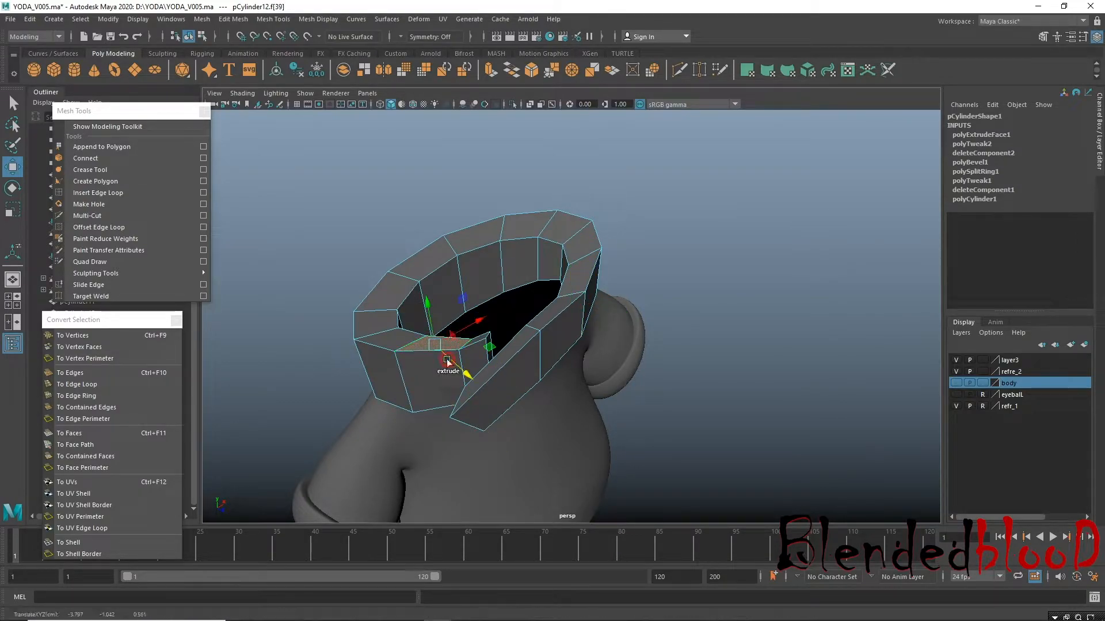
{"action": "left_click", "coordinate": [433, 380]}
{"action": "left_click_drag", "start_coordinate": [447, 395], "coordinate": [541, 312], "text": "alt"}
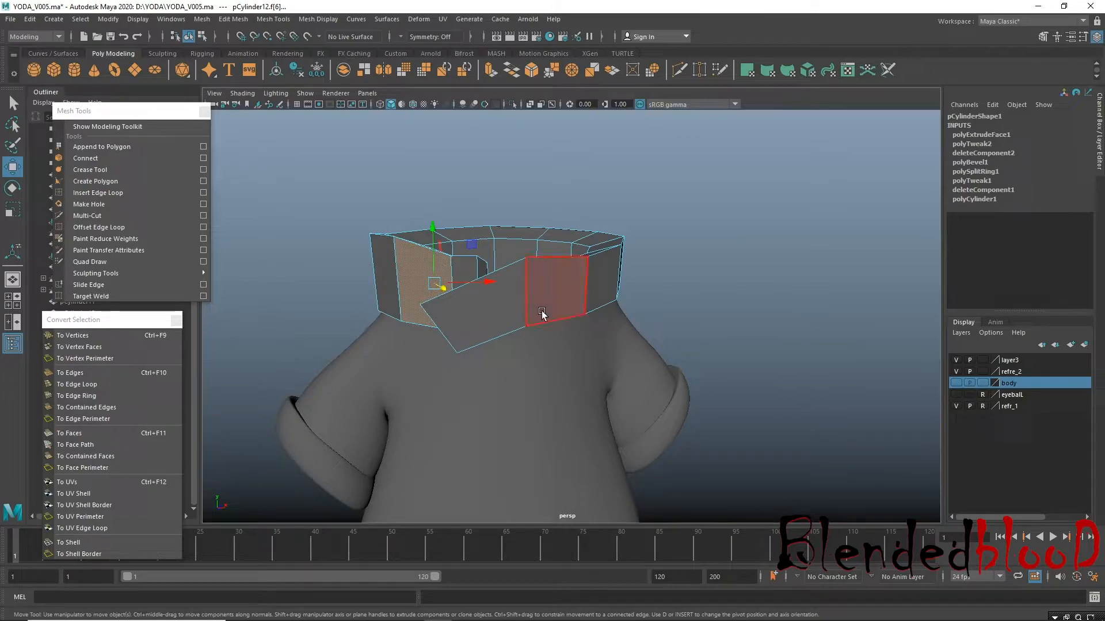
Compare the collar with the front reference and return to whole-object selection.
{"action": "key", "text": "space"}
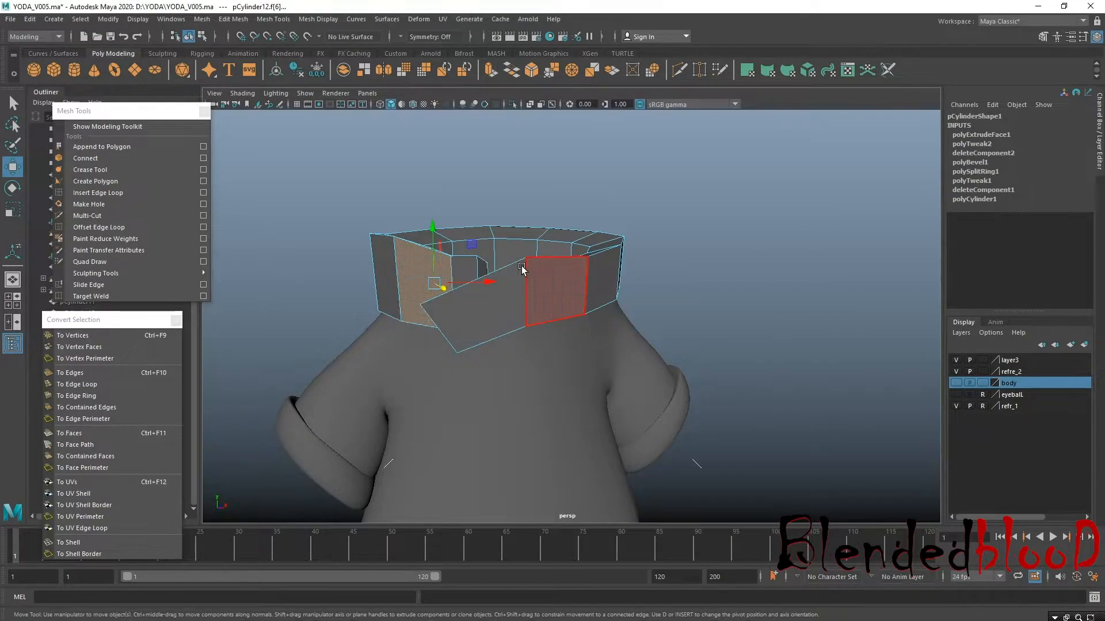
{"action": "key", "text": "space"}
{"action": "middle_click_drag", "start_coordinate": [510, 364], "coordinate": [452, 384], "text": "alt"}
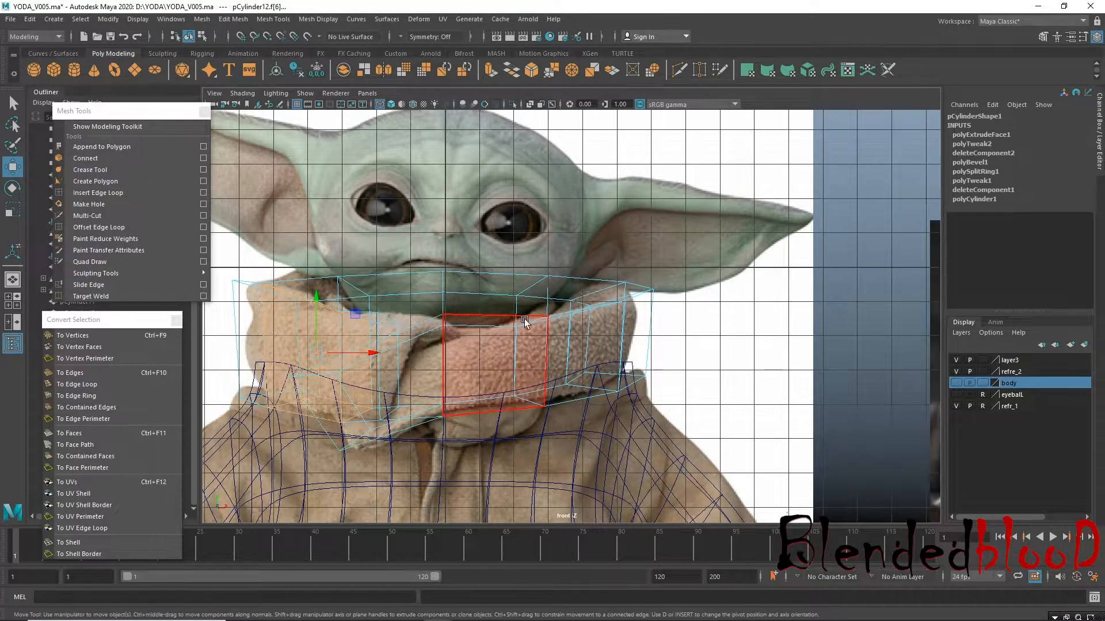
{"action": "right_click", "coordinate": [635, 311]}
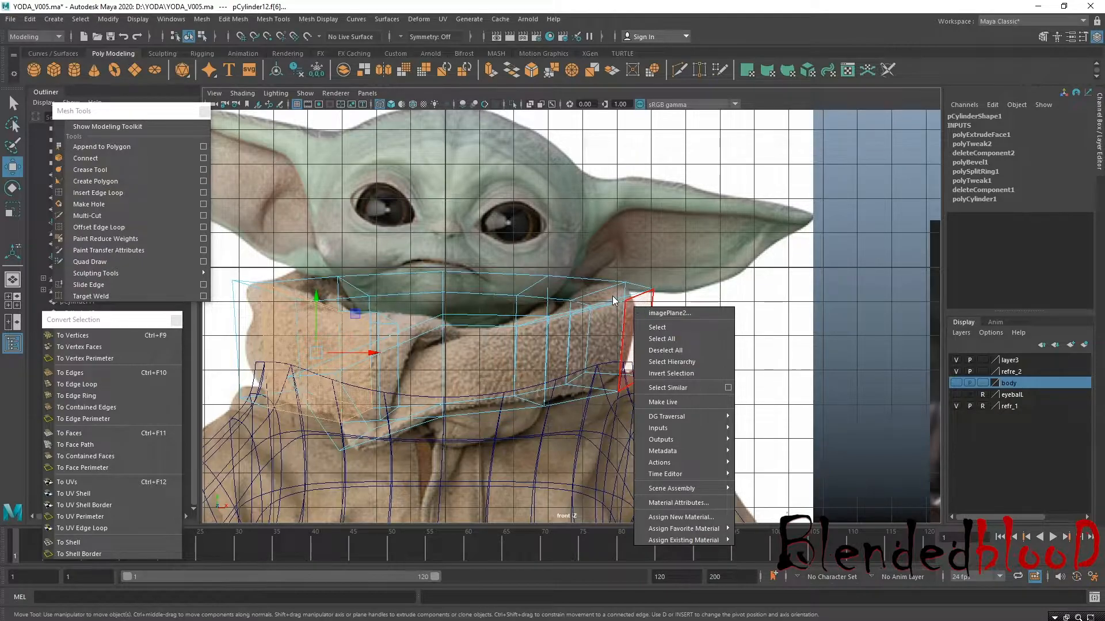
{"action": "right_click_drag", "start_coordinate": [620, 295], "coordinate": [650, 283]}
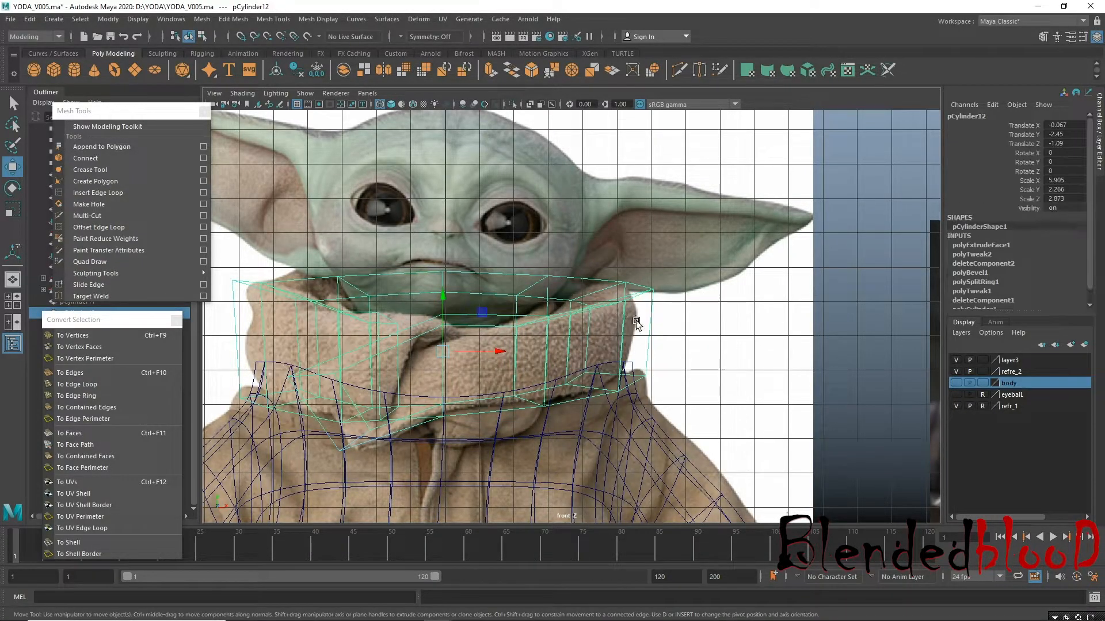
{"action": "key", "text": "space"}
{"action": "key", "text": "space"}
Insert a horizontal edge loop around the middle of the collar's wall.
{"action": "left_click_drag", "start_coordinate": [652, 269], "coordinate": [631, 291], "text": "alt"}
{"action": "left_click", "coordinate": [98, 192]}
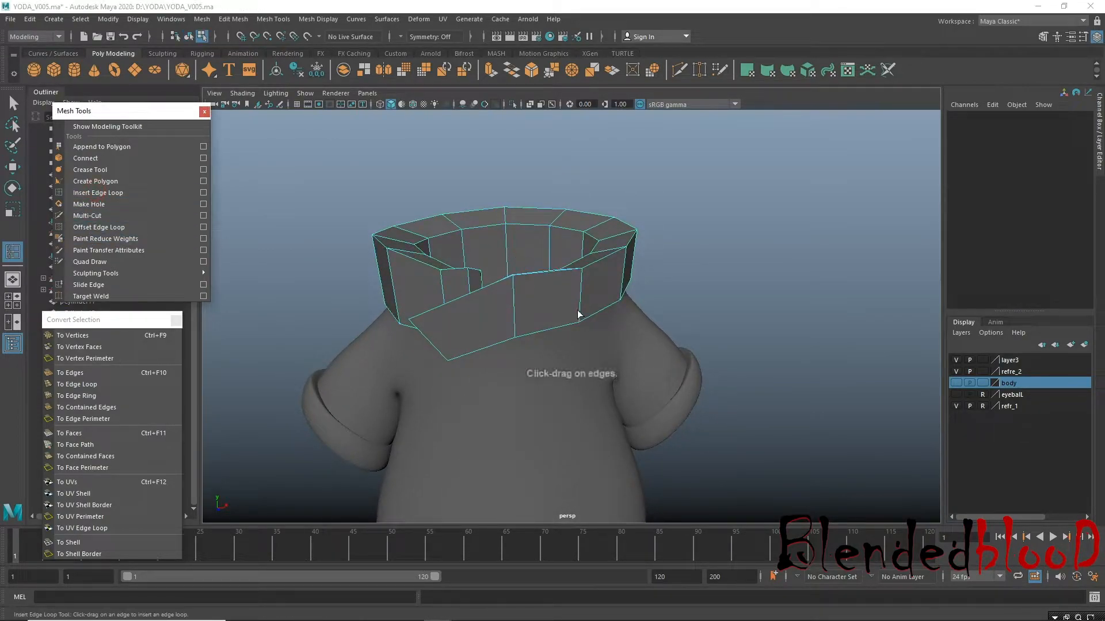
{"action": "left_click_drag", "start_coordinate": [579, 288], "coordinate": [587, 300]}
{"action": "key", "text": "w"}
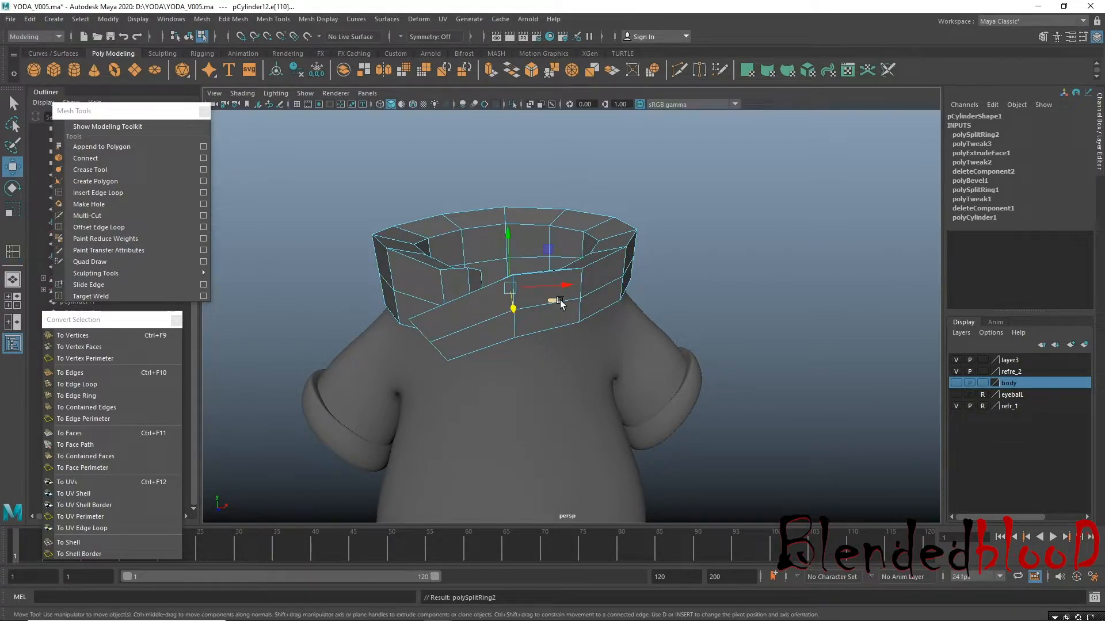
Select the outer edges of the middle loop all around the collar and scale them outward to make the collar bulge.
{"action": "left_click", "coordinate": [550, 305], "text": "shift"}
{"action": "left_click_drag", "start_coordinate": [787, 318], "coordinate": [610, 364], "text": "alt"}
{"action": "left_click_drag", "start_coordinate": [718, 373], "coordinate": [543, 327], "text": "alt"}
{"action": "left_click_drag", "start_coordinate": [616, 317], "coordinate": [661, 320], "text": "alt"}
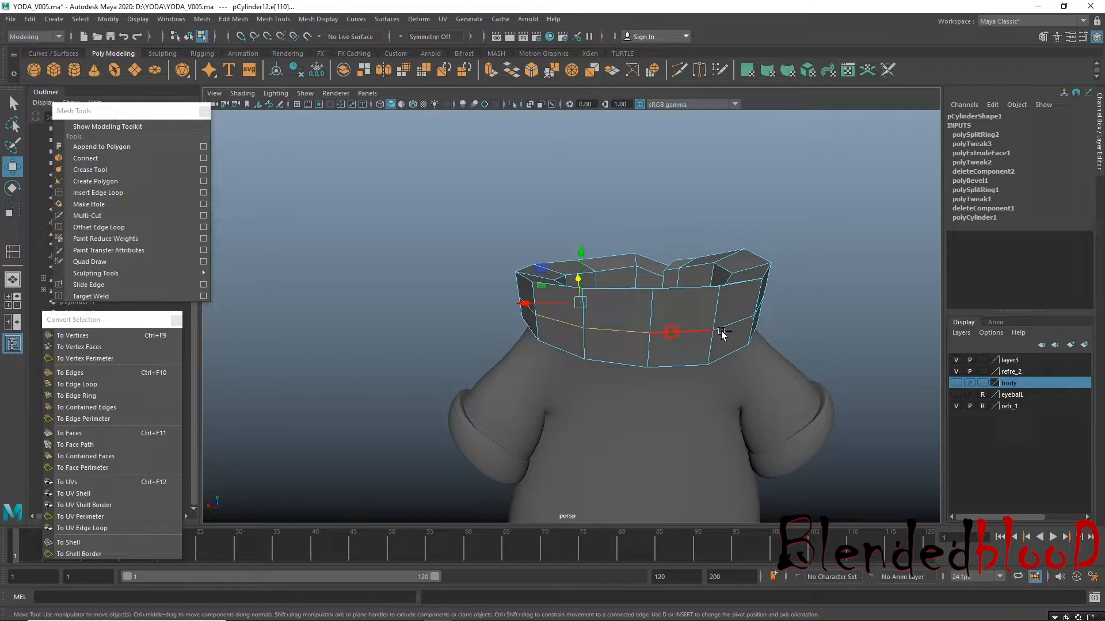
{"action": "left_click_drag", "start_coordinate": [729, 332], "coordinate": [676, 340], "text": "alt"}
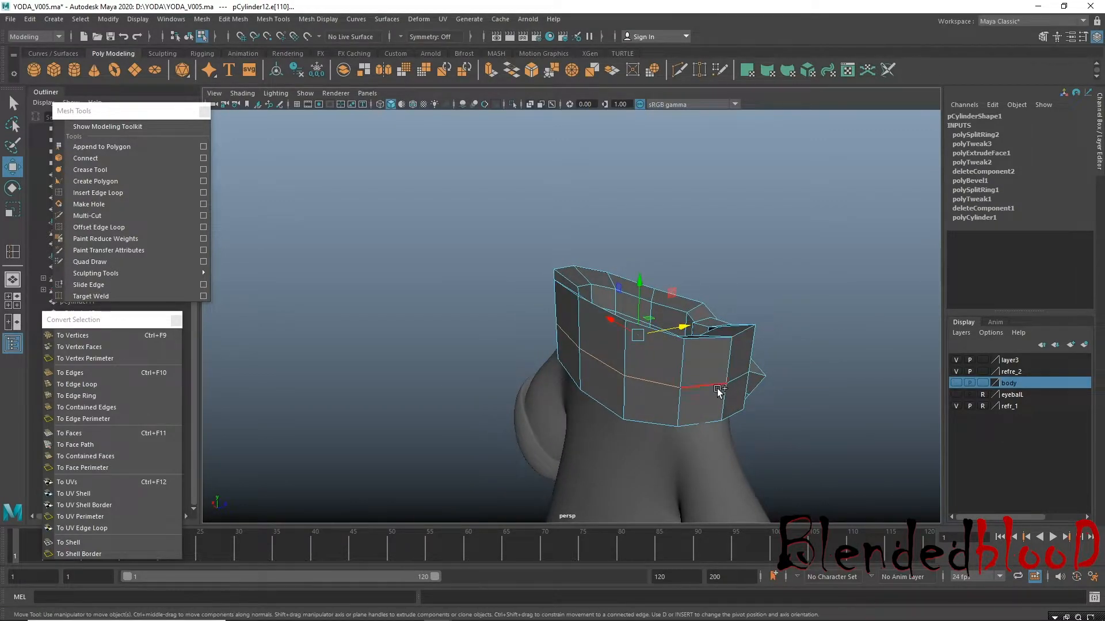
{"action": "left_click_drag", "start_coordinate": [742, 380], "coordinate": [711, 414], "text": "alt"}
{"action": "key", "text": "r"}
{"action": "left_click_drag", "start_coordinate": [528, 361], "coordinate": [547, 371]}
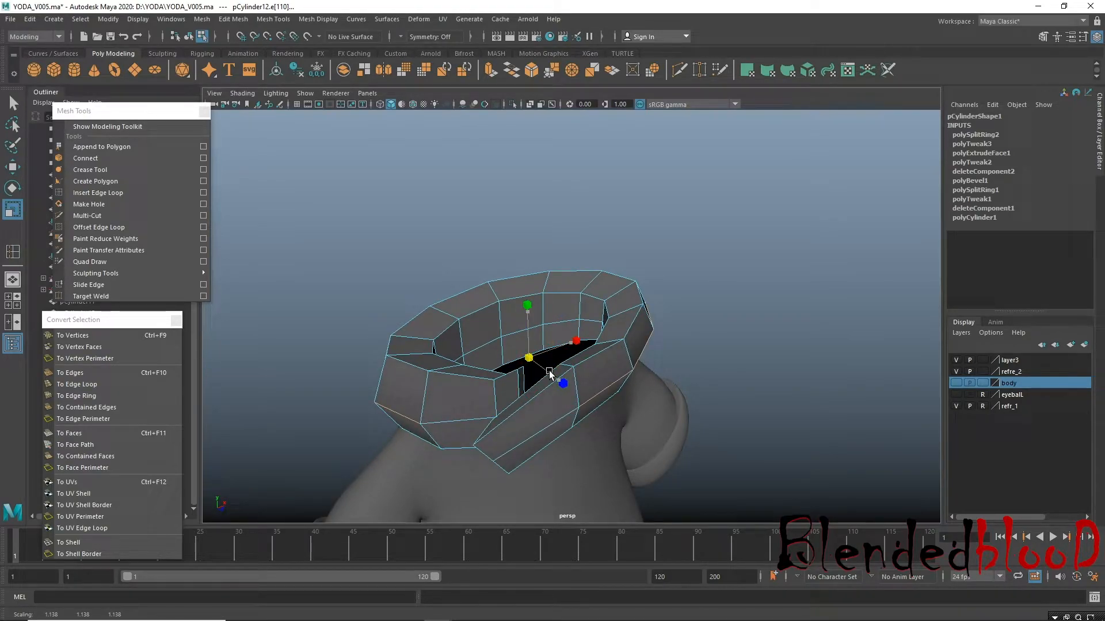
{"action": "left_click_drag", "start_coordinate": [520, 415], "coordinate": [457, 440], "text": "alt"}
{"action": "left_click_drag", "start_coordinate": [493, 348], "coordinate": [587, 369]}
{"action": "key", "text": "w"}
{"action": "key", "text": "1"}
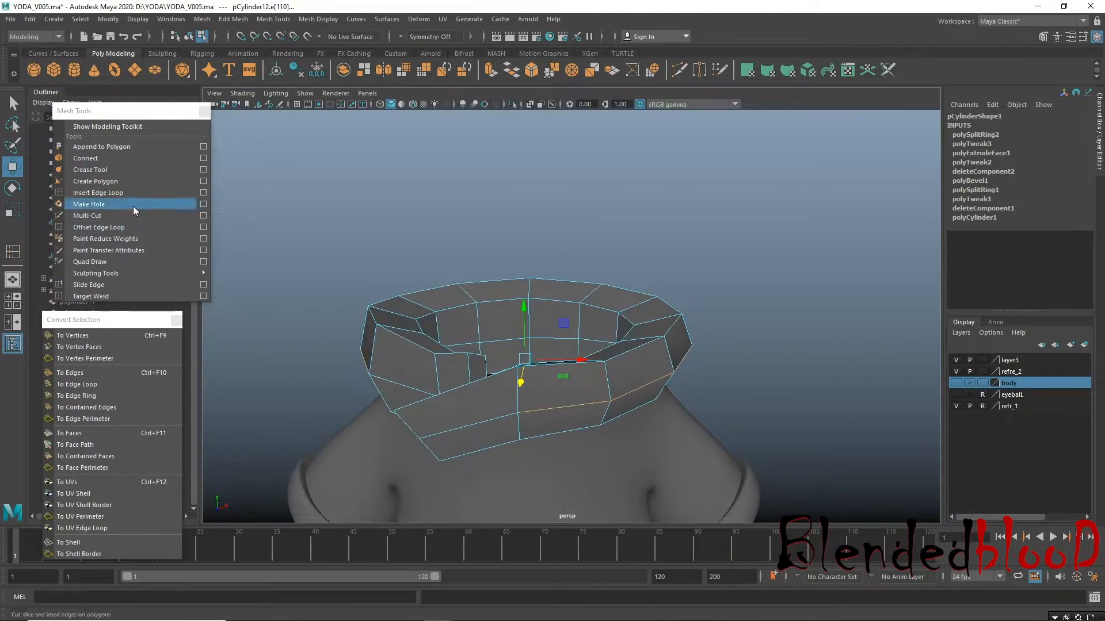
Insert another horizontal edge loop around the collar above its middle loop.
{"action": "left_click", "coordinate": [116, 193]}
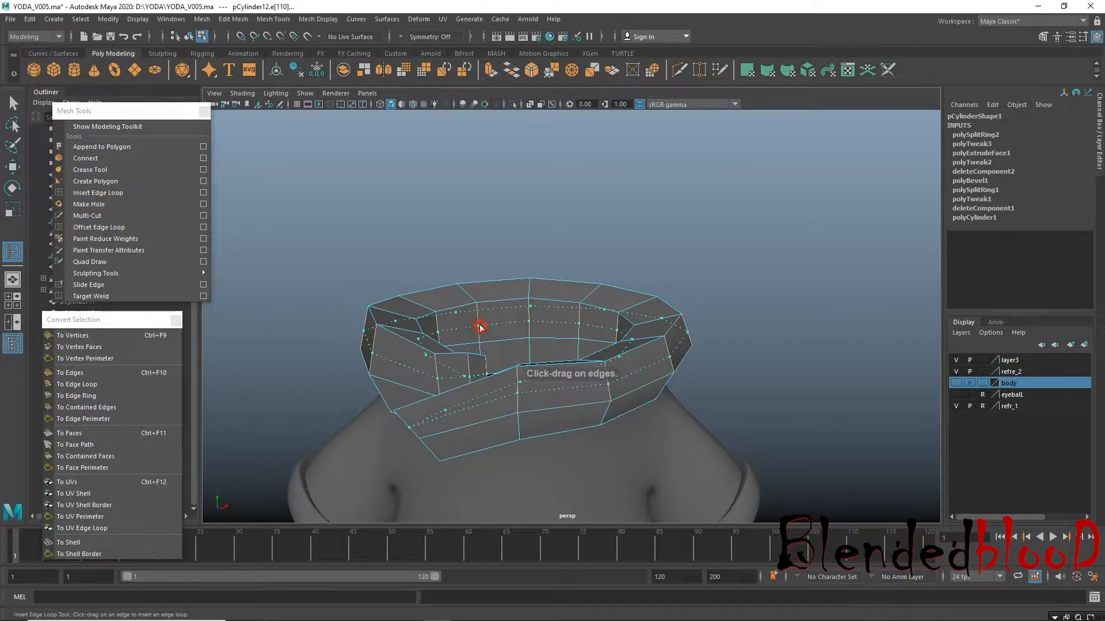
{"action": "left_click", "coordinate": [480, 326]}
{"action": "left_click_drag", "start_coordinate": [480, 326], "coordinate": [491, 343], "text": "alt"}
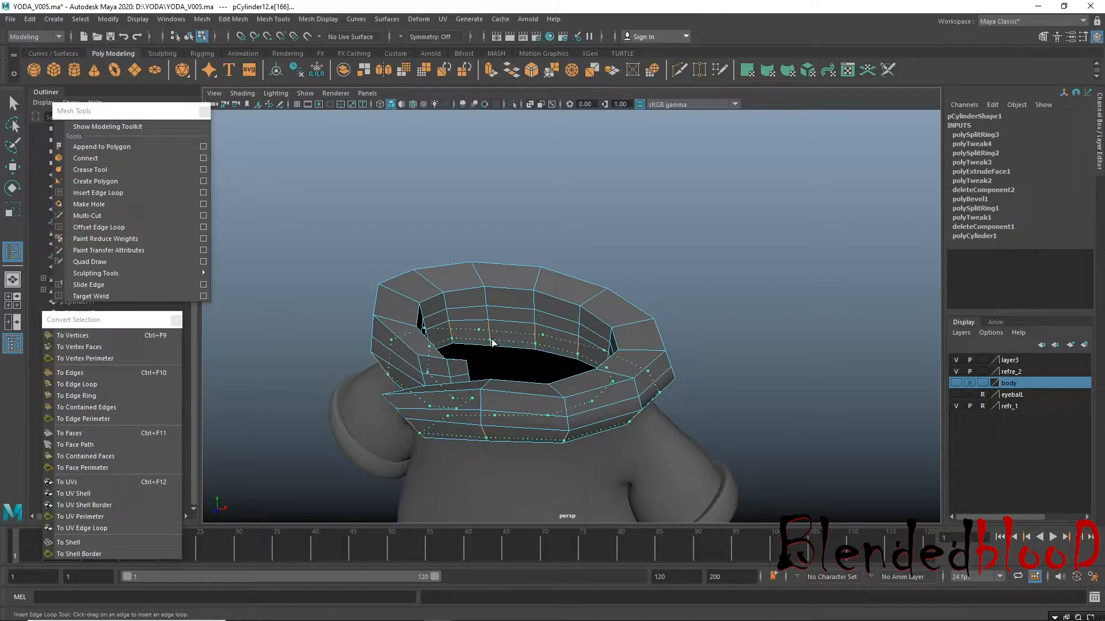
Preview the collar smoothed, return to its unsmoothed display and compare its outline with the front reference.
{"action": "key", "text": "w"}
{"action": "key", "text": "3"}
{"action": "left_click_drag", "start_coordinate": [504, 381], "coordinate": [570, 368], "text": "alt"}
{"action": "key", "text": "1"}
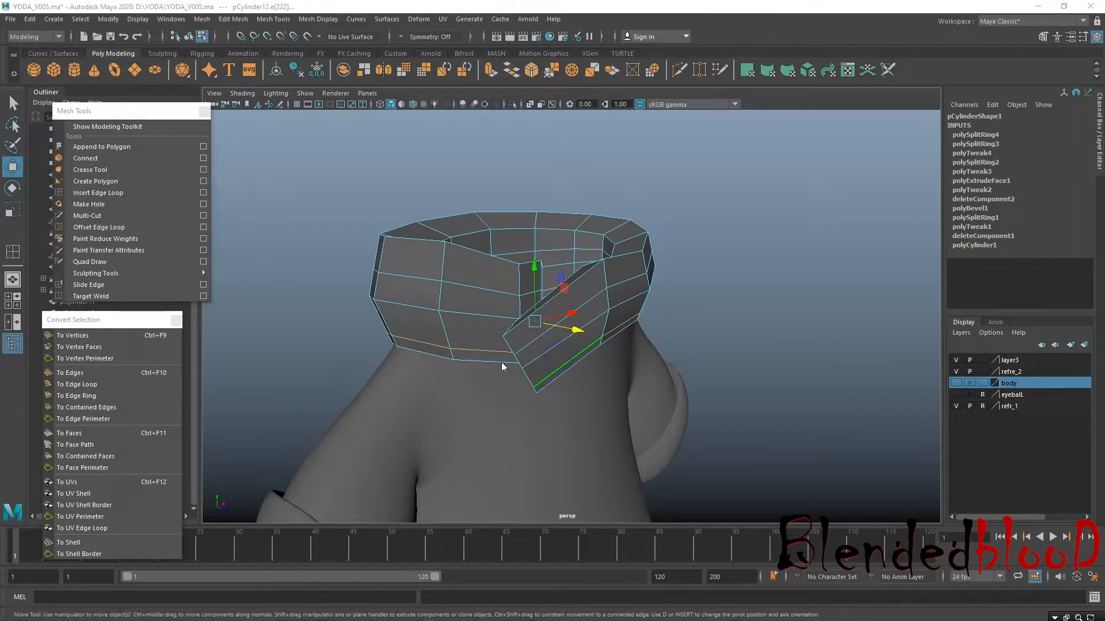
{"action": "key", "text": "space"}
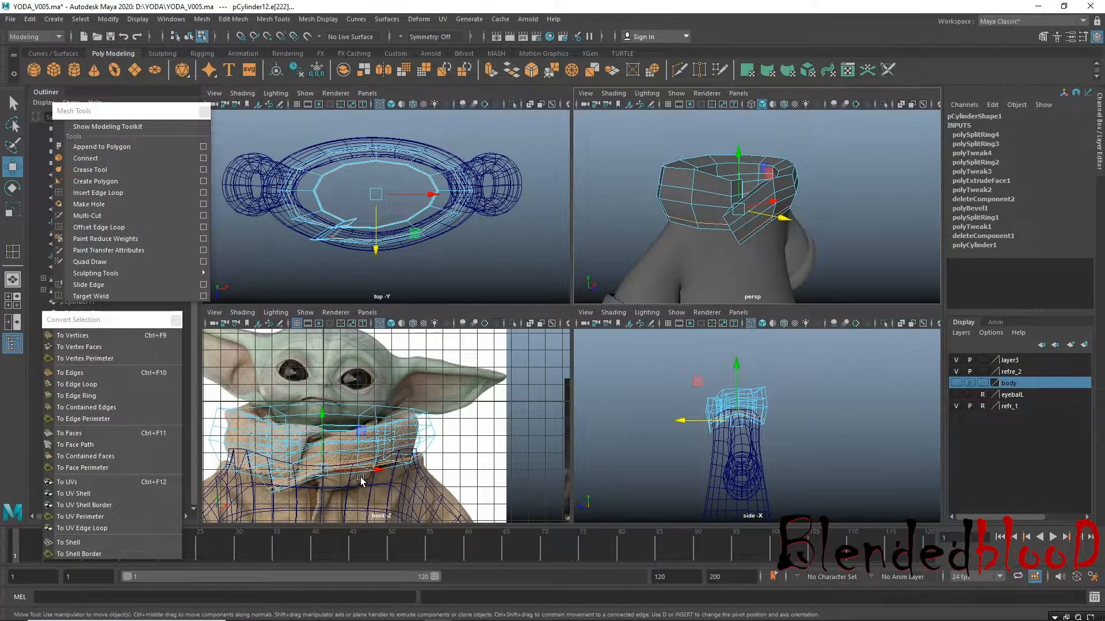
{"action": "key", "text": "space"}
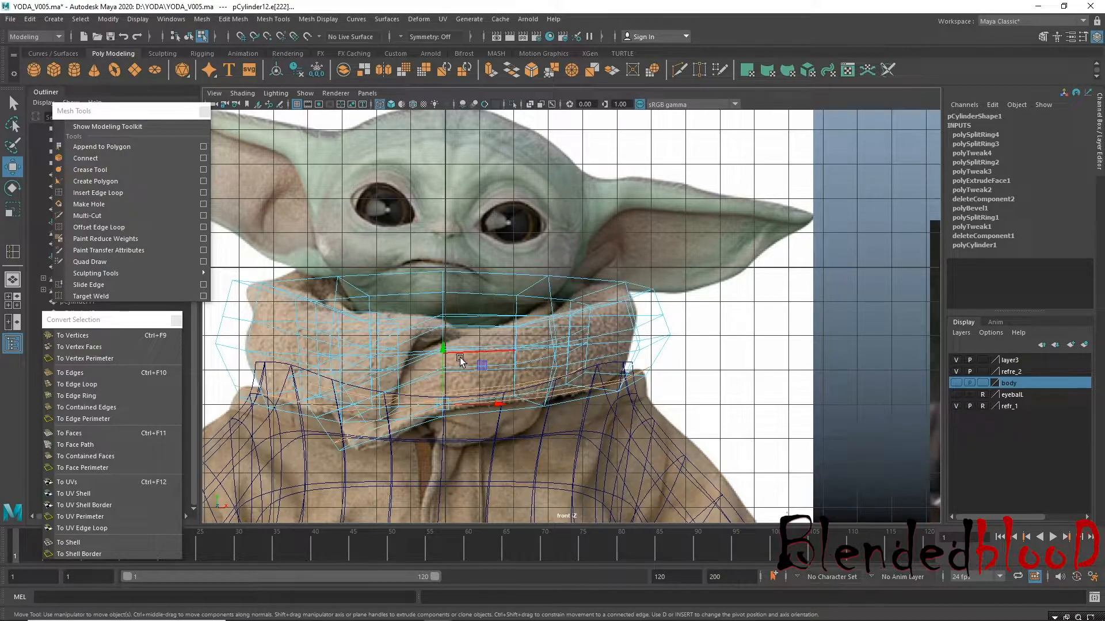
{"action": "key", "text": "space"}
{"action": "key", "text": "space"}
Select the faces at the end of the collar's overlapping front flap.
{"action": "left_click_drag", "start_coordinate": [631, 271], "coordinate": [450, 311], "text": "alt"}
{"action": "right_click_drag", "start_coordinate": [454, 303], "coordinate": [522, 412], "text": "alt"}
{"action": "mouse_move", "coordinate": [399, 234]}
{"action": "left_mouse_down", "text": "alt"}
{"action": "mouse_move", "coordinate": [402, 261]}
{"action": "mouse_move", "coordinate": [407, 234]}
{"action": "left_mouse_up", "text": "alt"}
{"action": "right_click_drag", "start_coordinate": [489, 273], "coordinate": [465, 313], "text": "alt"}
{"action": "mouse_move", "coordinate": [465, 313]}
{"action": "left_mouse_down", "text": "alt"}
{"action": "mouse_move", "coordinate": [452, 328]}
{"action": "mouse_move", "coordinate": [439, 276]}
{"action": "mouse_move", "coordinate": [412, 258]}
{"action": "mouse_move", "coordinate": [530, 390]}
{"action": "mouse_move", "coordinate": [484, 357]}
{"action": "mouse_move", "coordinate": [477, 315]}
{"action": "left_mouse_up", "text": "alt"}
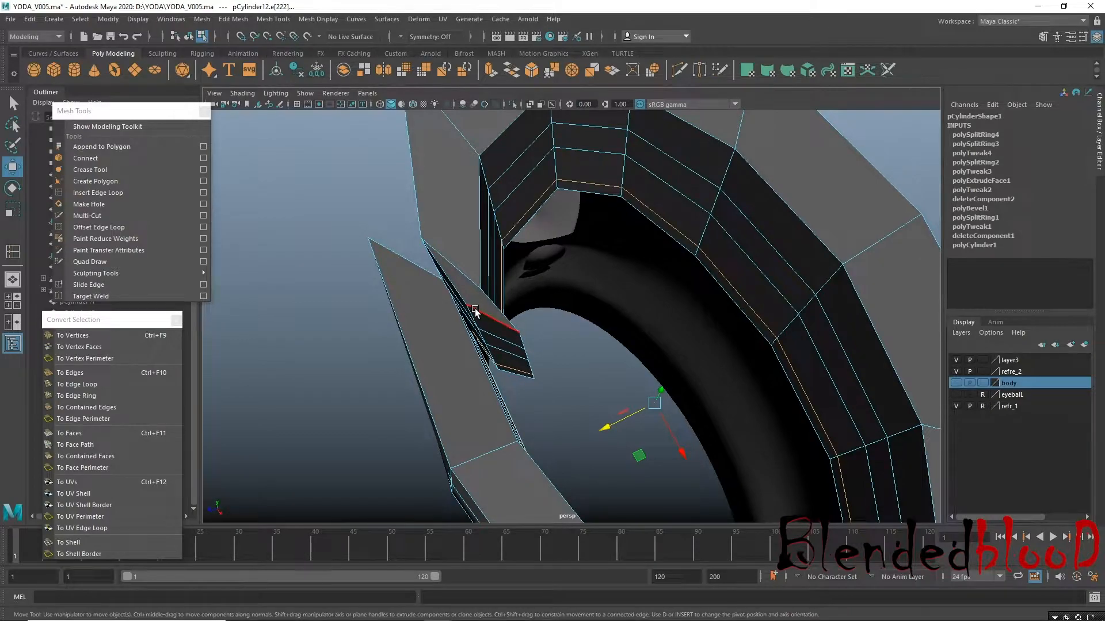
{"action": "left_click_drag", "start_coordinate": [517, 393], "coordinate": [508, 318], "text": "alt"}
{"action": "right_click_drag", "start_coordinate": [518, 241], "coordinate": [518, 277]}
{"action": "left_click_drag", "start_coordinate": [559, 308], "coordinate": [475, 330], "text": "alt"}
{"action": "left_click", "coordinate": [475, 320]}
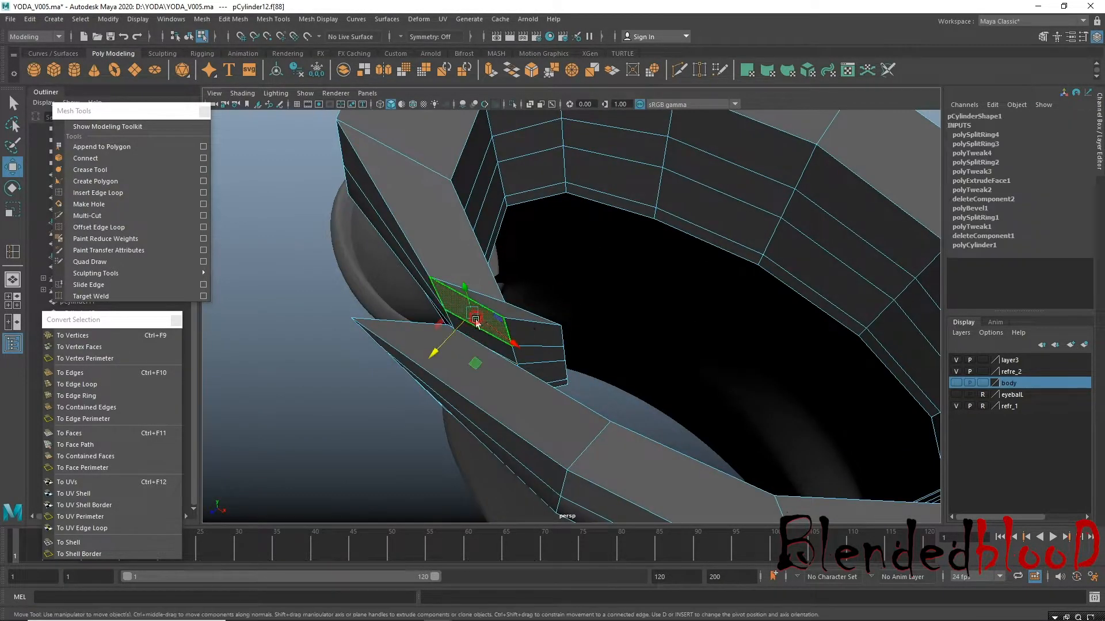
{"action": "left_click_drag", "start_coordinate": [563, 360], "coordinate": [488, 339], "text": "alt"}
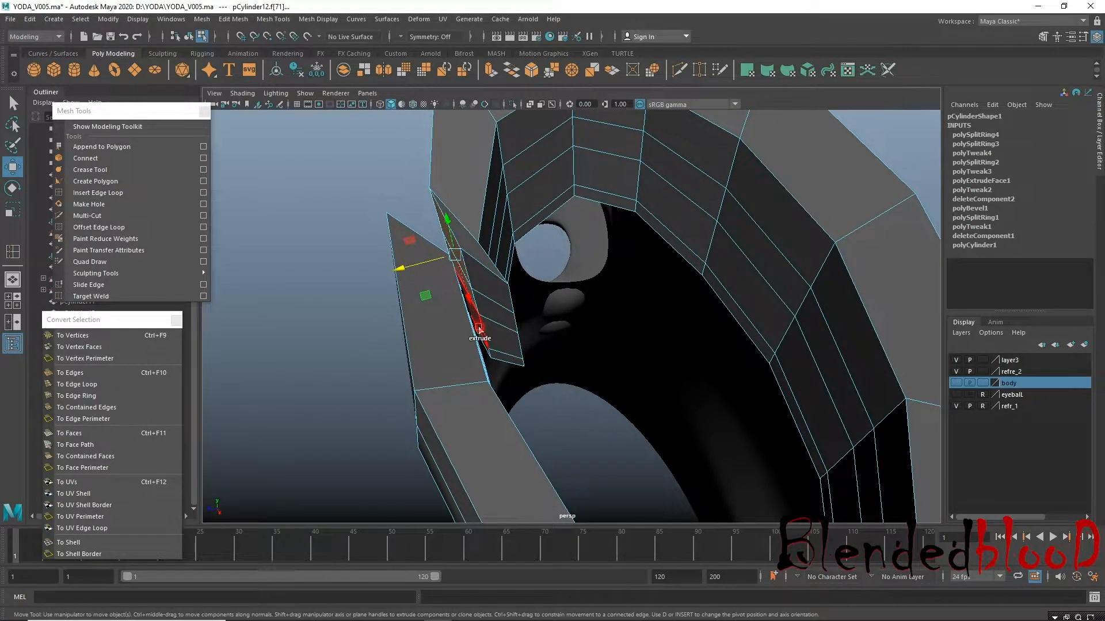
{"action": "left_click_drag", "start_coordinate": [545, 321], "coordinate": [471, 299], "text": "alt"}
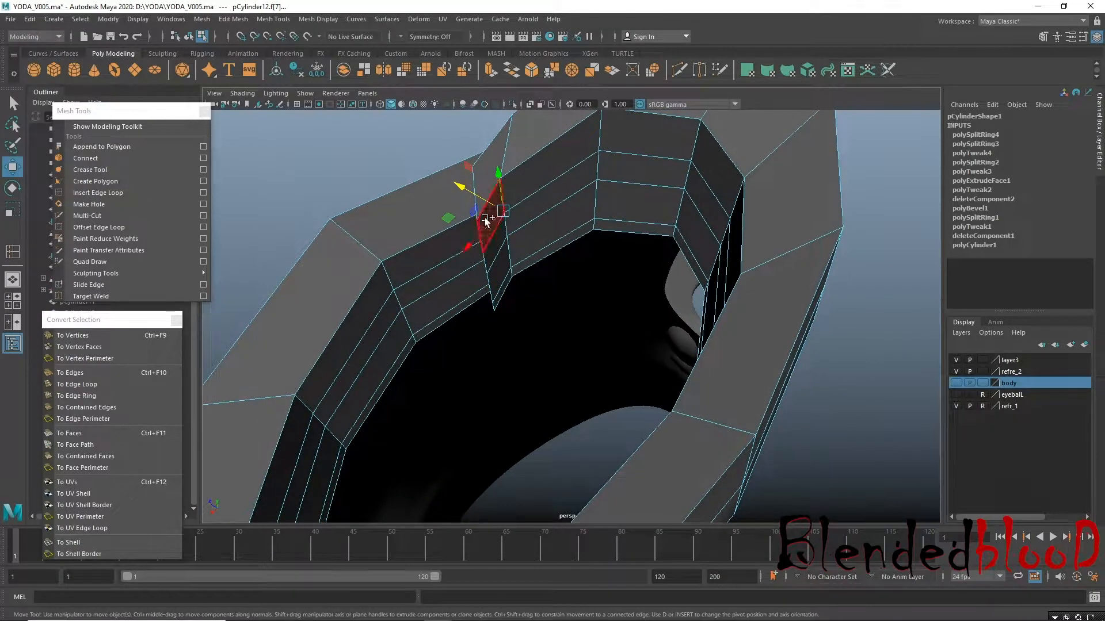
{"action": "left_click_drag", "start_coordinate": [488, 219], "coordinate": [495, 248], "text": "shift"}
{"action": "key", "text": "ctrl+z"}
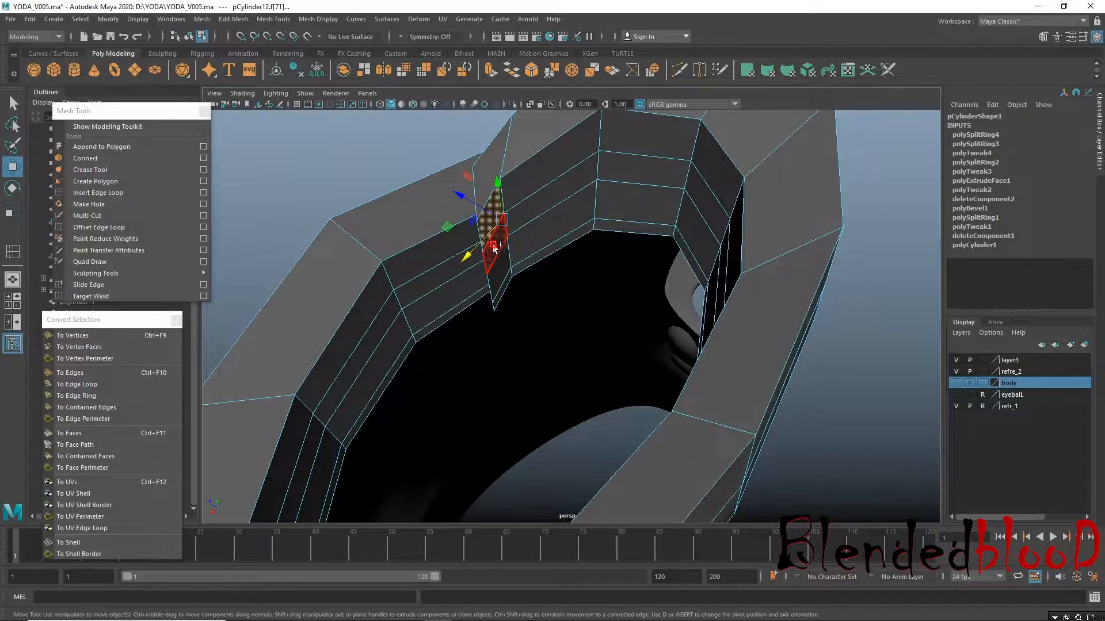
Try to shift the flap's selected end faces to match the fold in the front reference, and undo the move.
{"action": "left_click_drag", "start_coordinate": [459, 284], "coordinate": [373, 335], "text": "alt"}
{"action": "left_click_drag", "start_coordinate": [373, 335], "coordinate": [481, 309], "text": "alt"}
{"action": "key", "text": "space"}
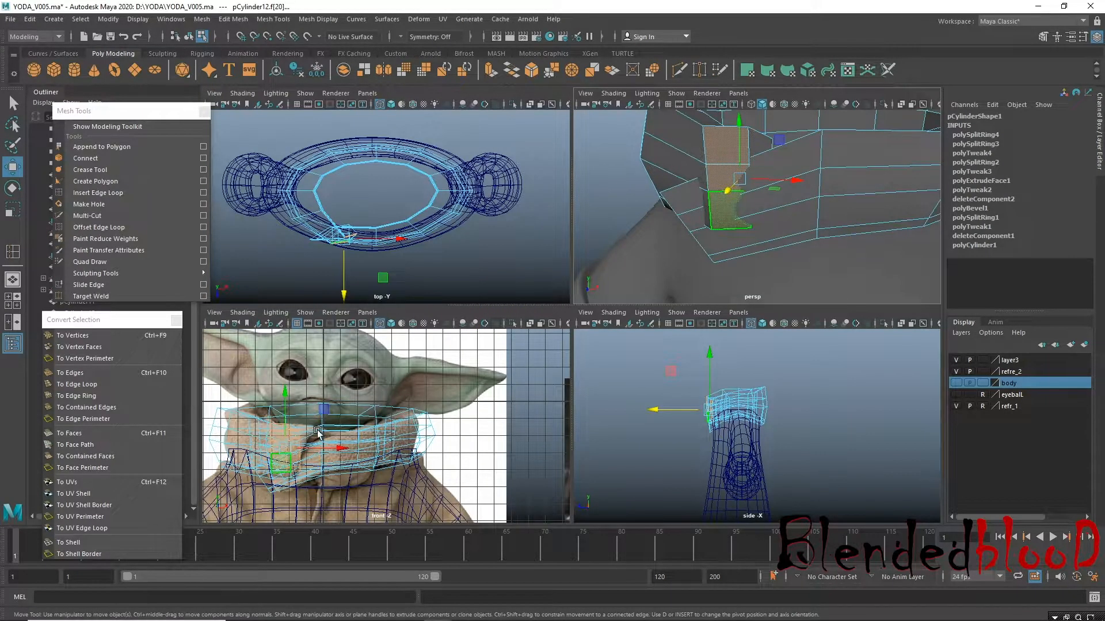
{"action": "right_click_drag", "start_coordinate": [298, 436], "coordinate": [363, 468], "text": "alt"}
{"action": "middle_click_drag", "start_coordinate": [362, 467], "coordinate": [513, 404], "text": "alt"}
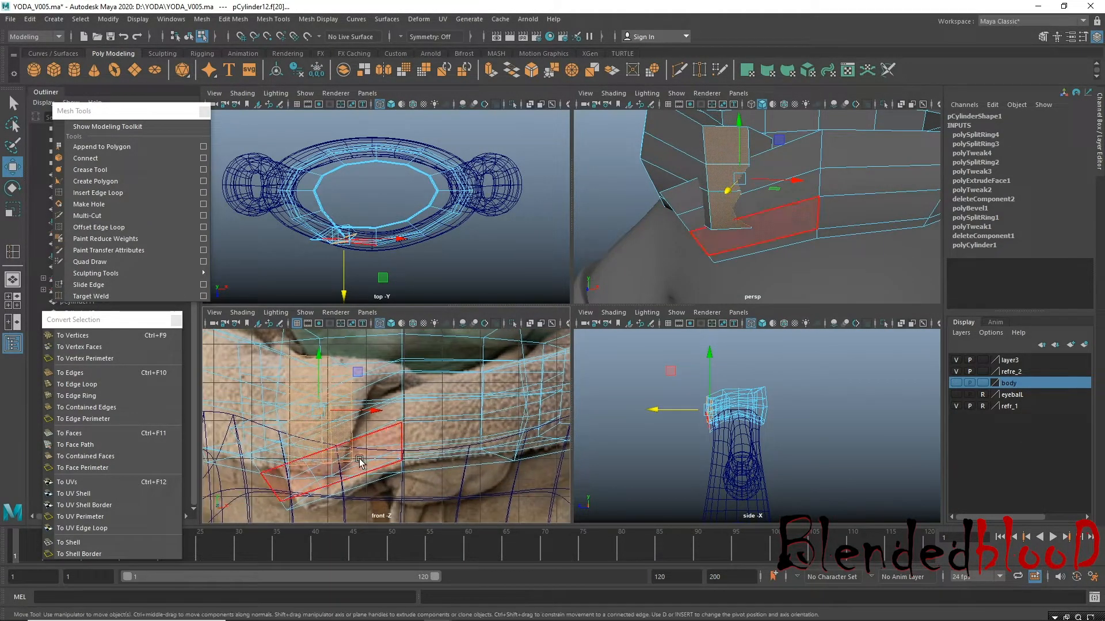
{"action": "left_click_drag", "start_coordinate": [320, 409], "coordinate": [324, 404]}
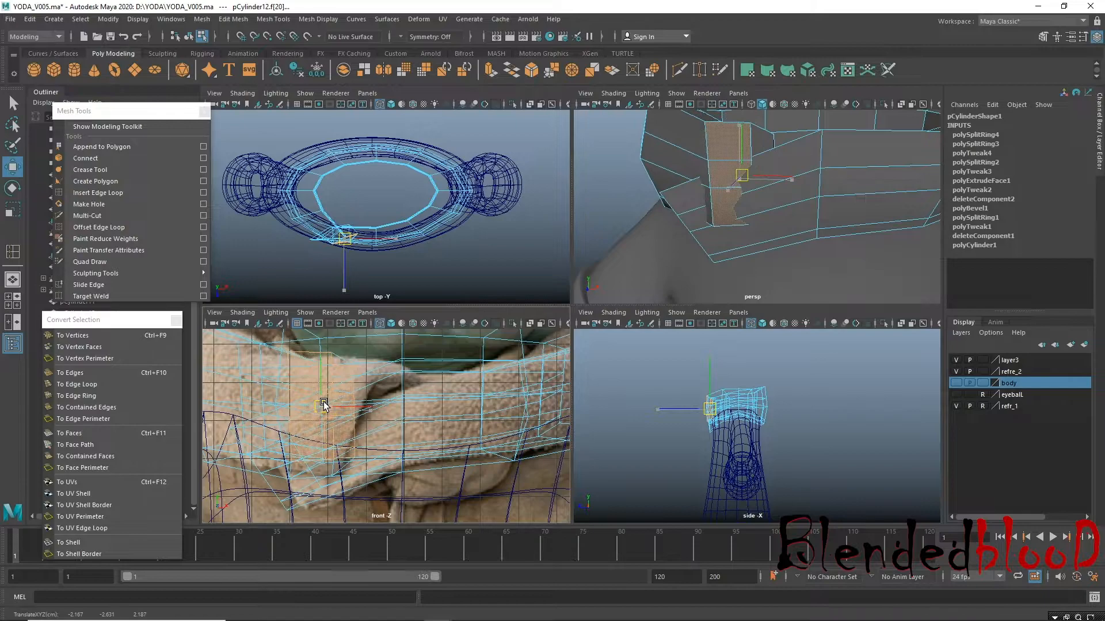
{"action": "left_click_drag", "start_coordinate": [774, 226], "coordinate": [798, 213], "text": "alt"}
{"action": "key", "text": "ctrl+z"}
{"action": "middle_click_drag", "start_coordinate": [818, 236], "coordinate": [775, 237], "text": "alt"}
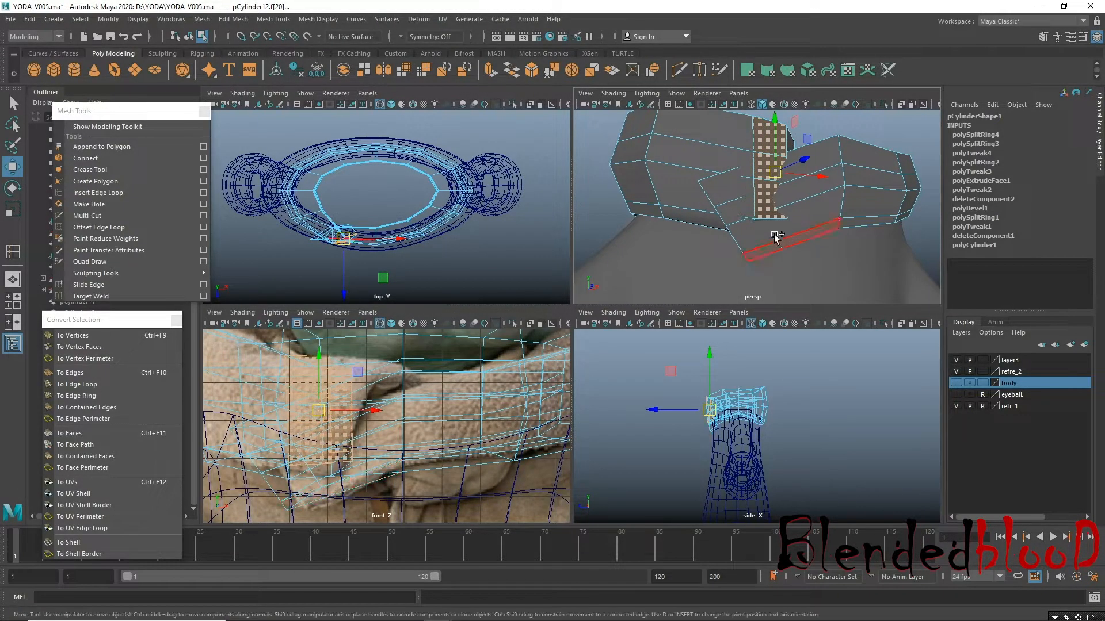
Add the missing lower face to the flap's selection and examine the overlap in smoothed wireframe.
{"action": "left_click", "coordinate": [763, 220], "text": "shift"}
{"action": "left_click_drag", "start_coordinate": [830, 230], "coordinate": [587, 275], "text": "alt"}
{"action": "scroll", "coordinate": [735, 220], "scroll_direction": "up", "scroll_amount": 2}
{"action": "key", "text": "3"}
{"action": "key", "text": "4"}
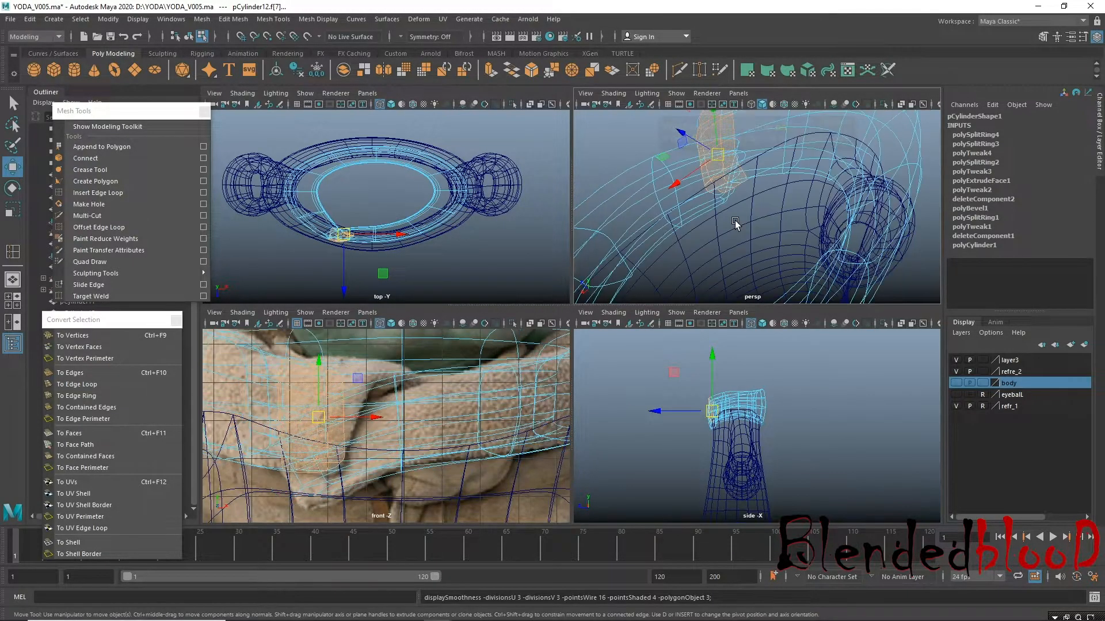
{"action": "left_click_drag", "start_coordinate": [776, 214], "coordinate": [695, 173], "text": "alt"}
{"action": "scroll", "coordinate": [696, 173], "scroll_direction": "up", "scroll_amount": 3}
{"action": "left_click_drag", "start_coordinate": [802, 270], "coordinate": [735, 247], "text": "alt"}
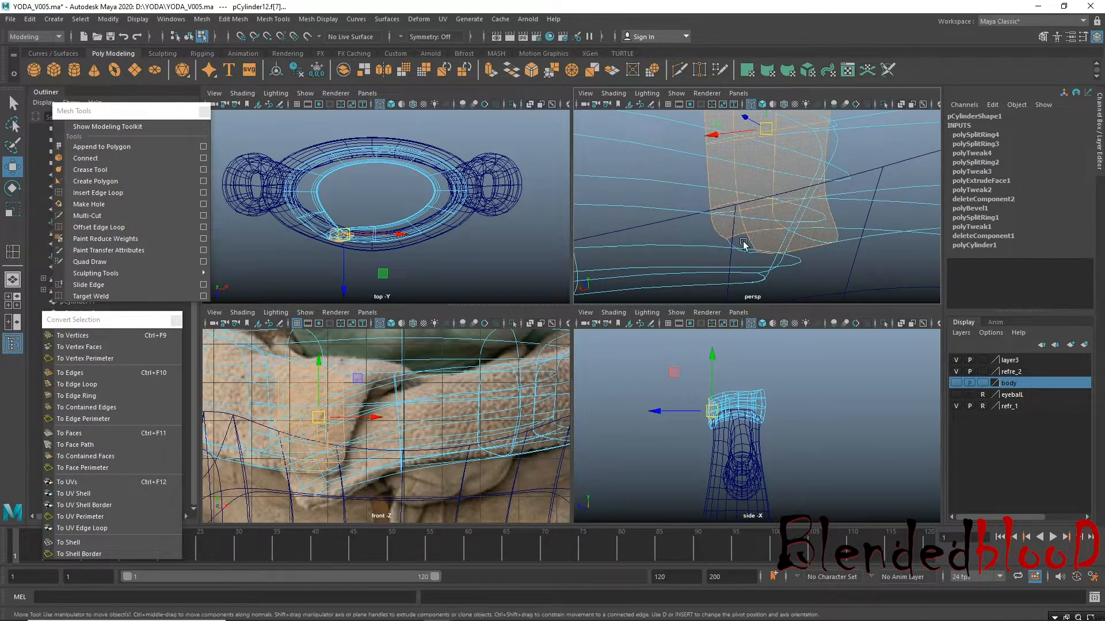
{"action": "left_click_drag", "start_coordinate": [808, 254], "coordinate": [739, 182], "text": "alt"}
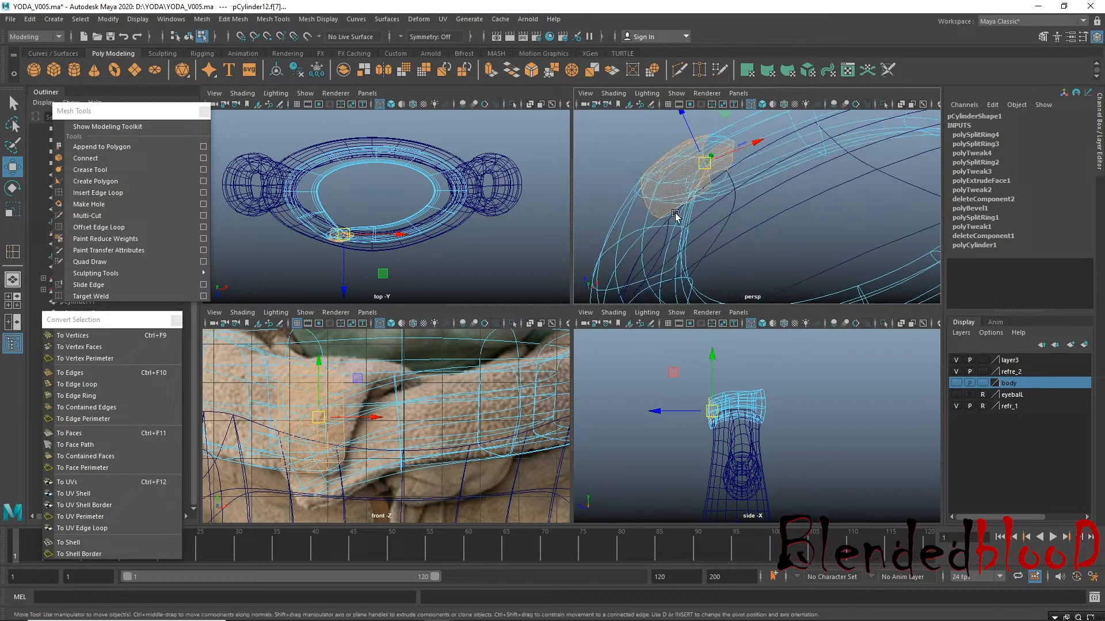
Isolate the collar in the perspective view and restore its shaded display.
{"action": "left_click_drag", "start_coordinate": [680, 223], "coordinate": [773, 242], "text": "alt"}
{"action": "left_click_drag", "start_coordinate": [888, 177], "coordinate": [856, 187], "text": "alt"}
{"action": "right_click_drag", "start_coordinate": [863, 160], "coordinate": [910, 144]}
{"action": "scroll", "coordinate": [828, 123], "scroll_direction": "down", "scroll_amount": 4}
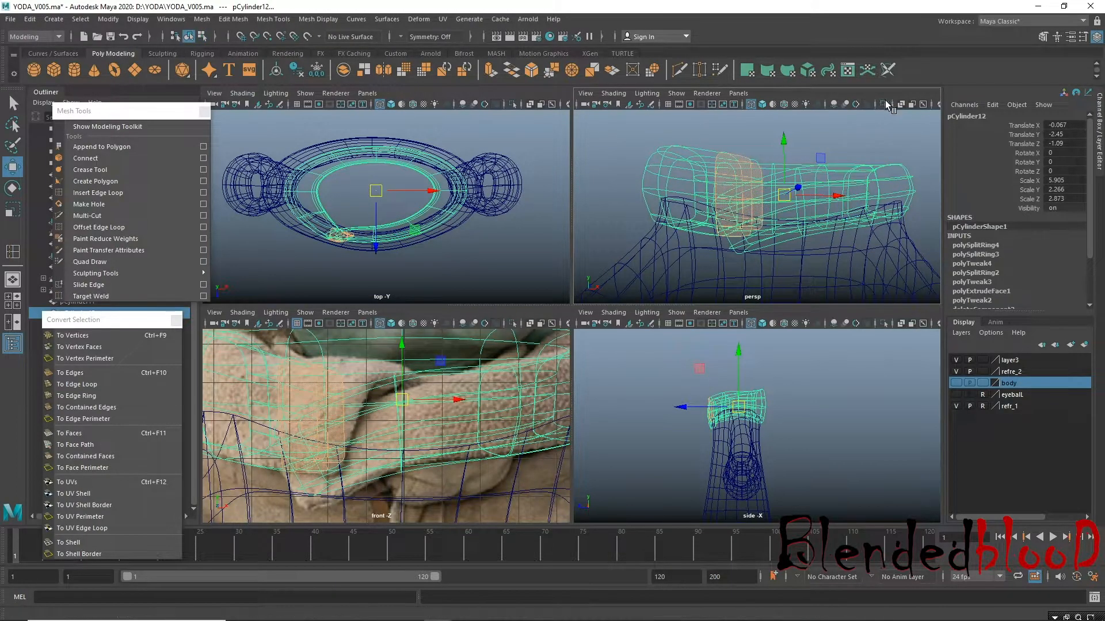
{"action": "left_click", "coordinate": [884, 104]}
{"action": "left_click_drag", "start_coordinate": [758, 251], "coordinate": [767, 214], "text": "alt"}
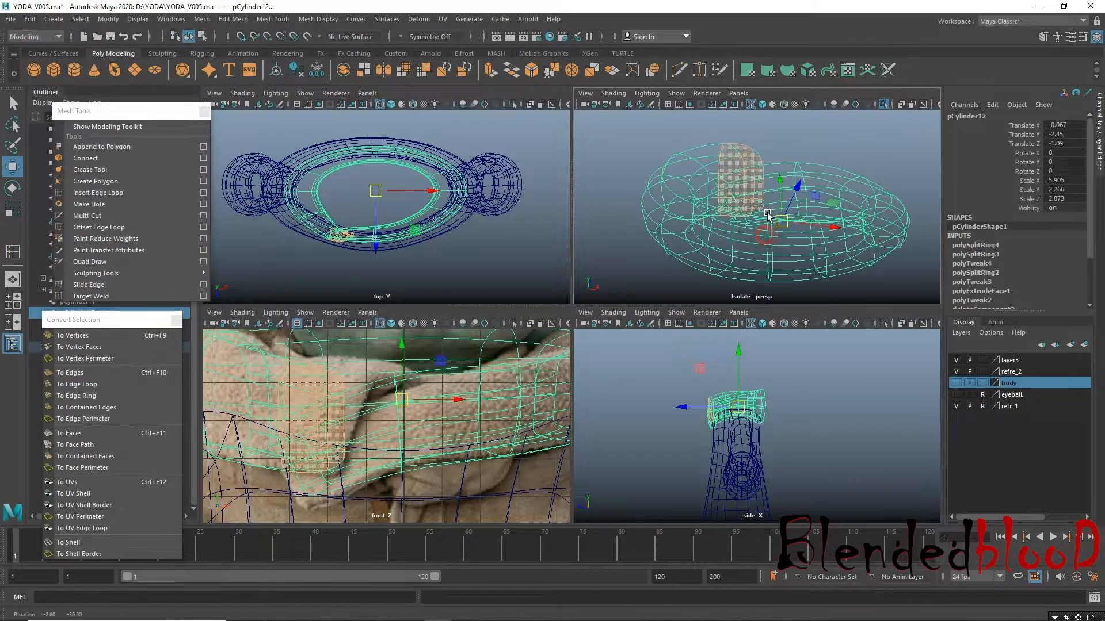
{"action": "right_click", "coordinate": [742, 156]}
{"action": "right_click_drag", "start_coordinate": [741, 180], "coordinate": [742, 185]}
{"action": "mouse_move", "coordinate": [826, 168]}
{"action": "left_mouse_down", "text": "alt"}
{"action": "mouse_move", "coordinate": [801, 206]}
{"action": "mouse_move", "coordinate": [772, 196]}
{"action": "mouse_move", "coordinate": [778, 152]}
{"action": "mouse_move", "coordinate": [768, 192]}
{"action": "left_mouse_up", "text": "alt"}
{"action": "key", "text": "5"}
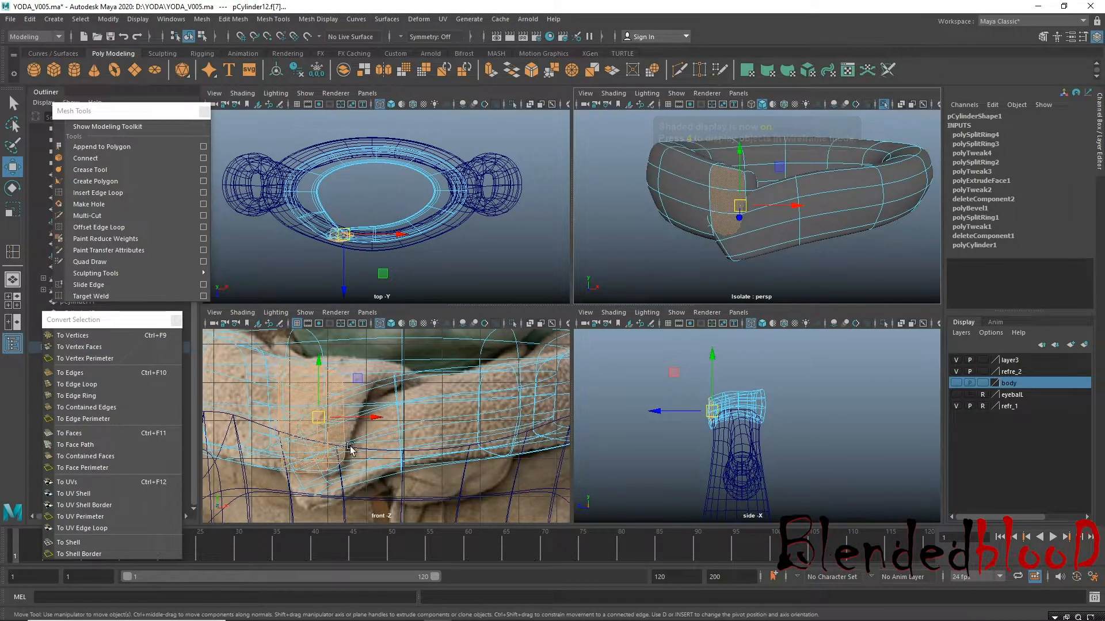
Show the collar unsmoothed, select the edge loop behind the outer flap's end and move it away from the tip.
{"action": "left_click_drag", "start_coordinate": [496, 219], "coordinate": [499, 217], "text": "alt"}
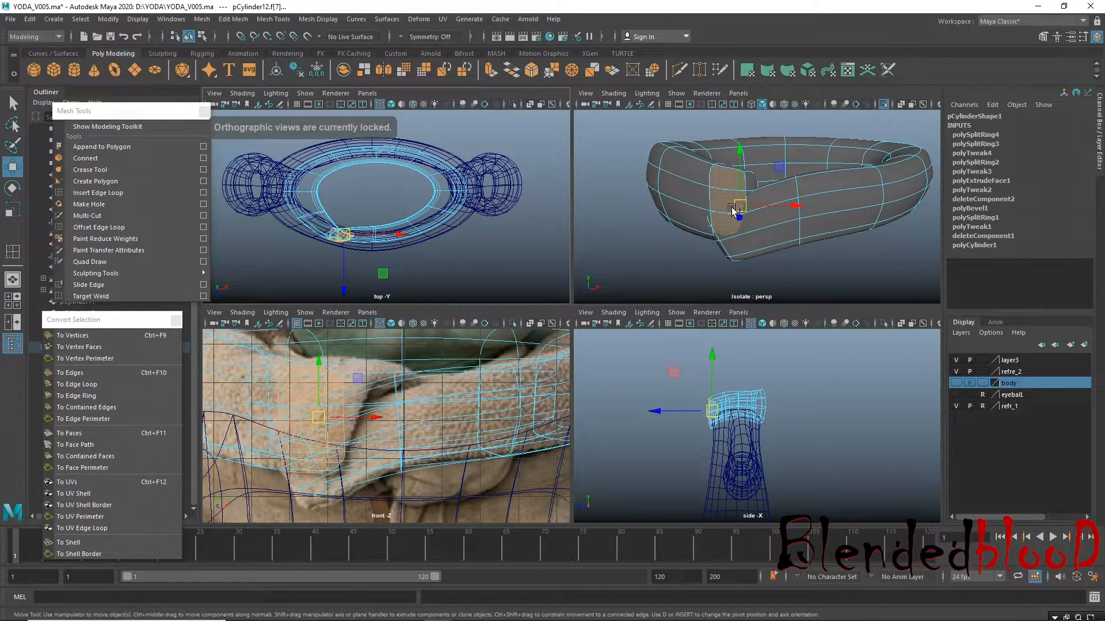
{"action": "key", "text": "space"}
{"action": "left_click_drag", "start_coordinate": [578, 301], "coordinate": [597, 312], "text": "alt"}
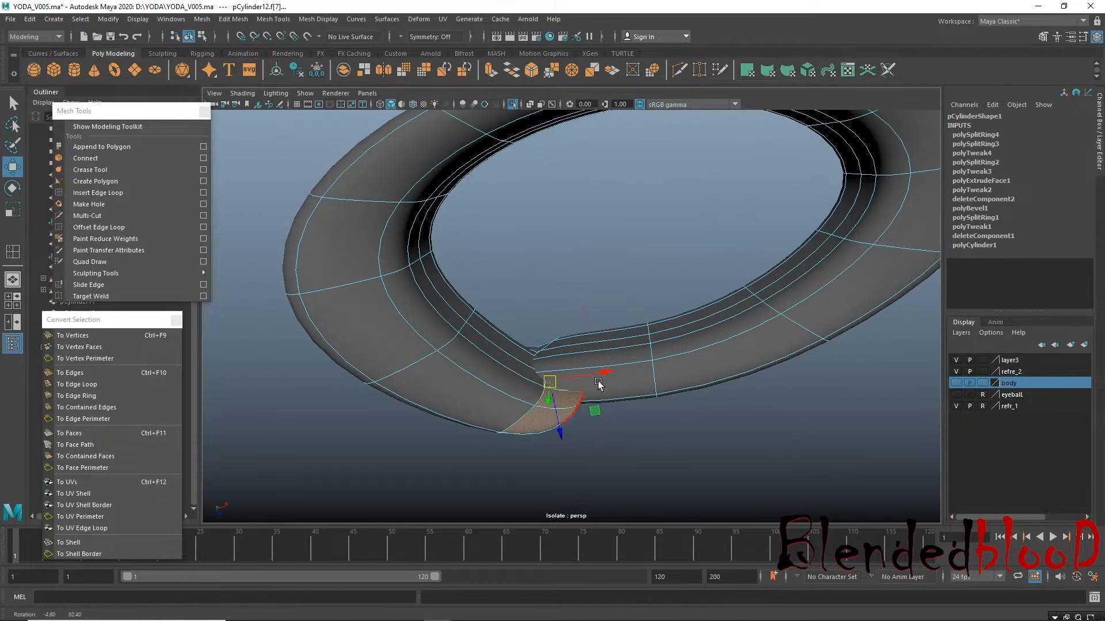
{"action": "left_click", "coordinate": [599, 459]}
{"action": "left_click", "coordinate": [565, 416]}
{"action": "left_click_drag", "start_coordinate": [557, 431], "coordinate": [533, 431], "text": "alt"}
{"action": "key", "text": "1"}
{"action": "left_click_drag", "start_coordinate": [533, 424], "coordinate": [530, 446], "text": "alt"}
{"action": "right_click_drag", "start_coordinate": [502, 389], "coordinate": [469, 410]}
{"action": "left_click", "coordinate": [502, 409]}
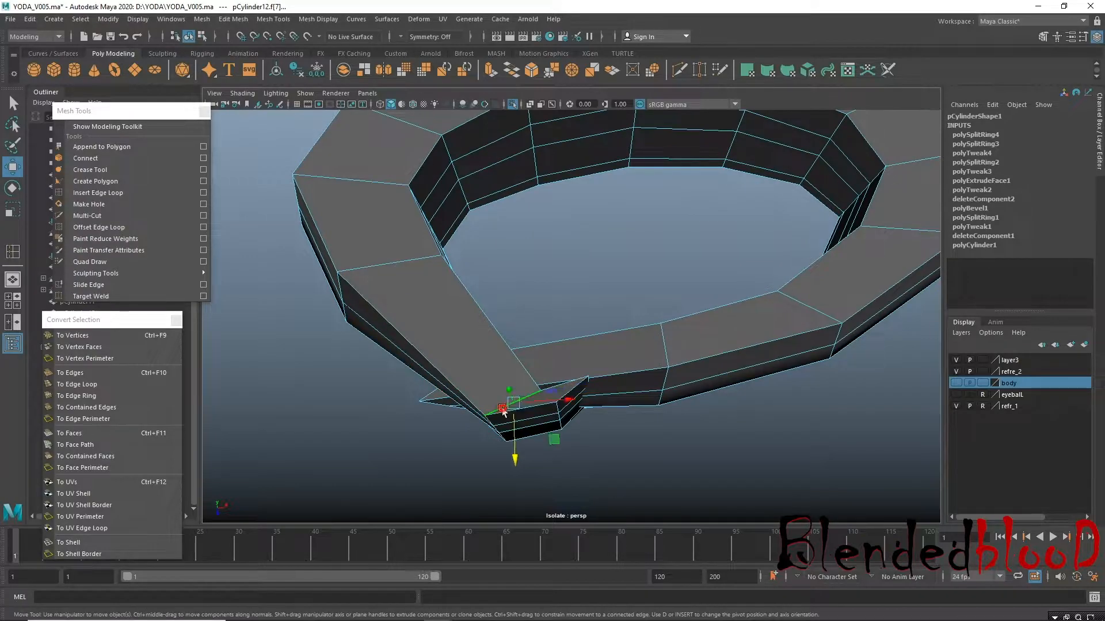
{"action": "left_click_drag", "start_coordinate": [523, 406], "coordinate": [446, 388]}
Select the vertices at the outer flap's end and rotate them so the flap's tip slants.
{"action": "left_click_drag", "start_coordinate": [446, 396], "coordinate": [555, 387], "text": "alt"}
{"action": "right_click_drag", "start_coordinate": [560, 292], "coordinate": [562, 384]}
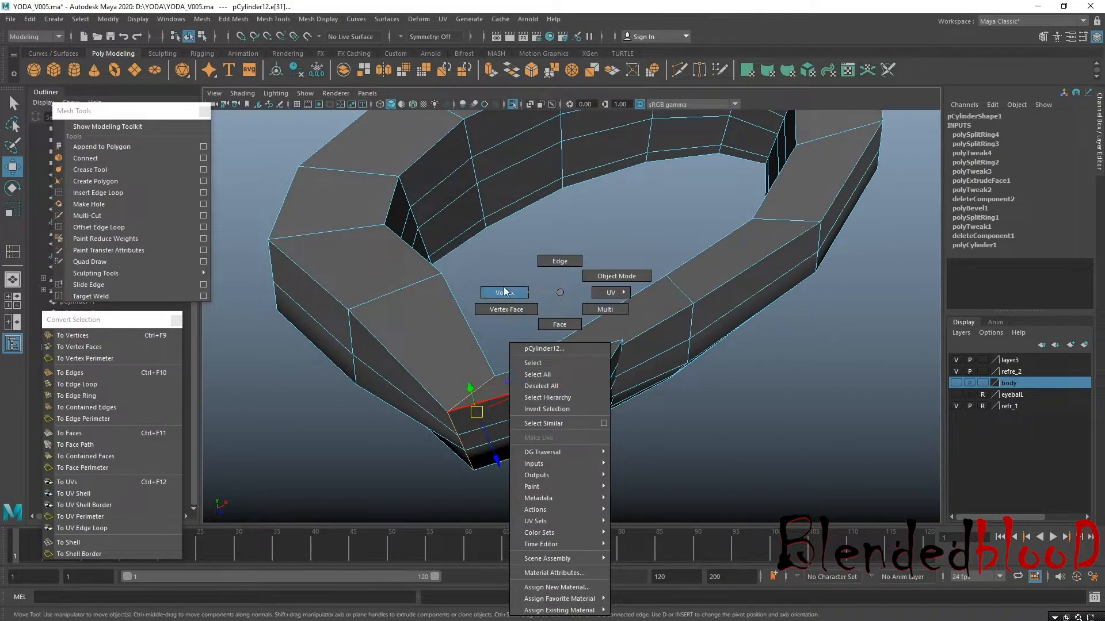
{"action": "right_click_drag", "start_coordinate": [504, 291], "coordinate": [505, 292]}
{"action": "left_click_drag", "start_coordinate": [640, 492], "coordinate": [640, 494]}
{"action": "left_click_drag", "start_coordinate": [633, 490], "coordinate": [593, 419], "text": "alt"}
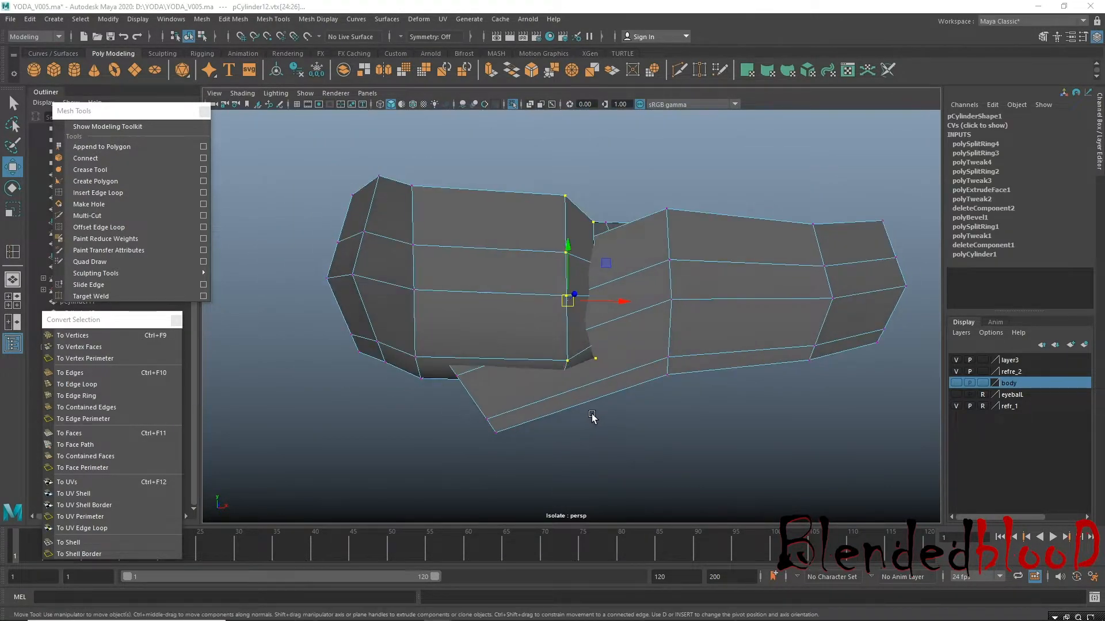
{"action": "key", "text": "space"}
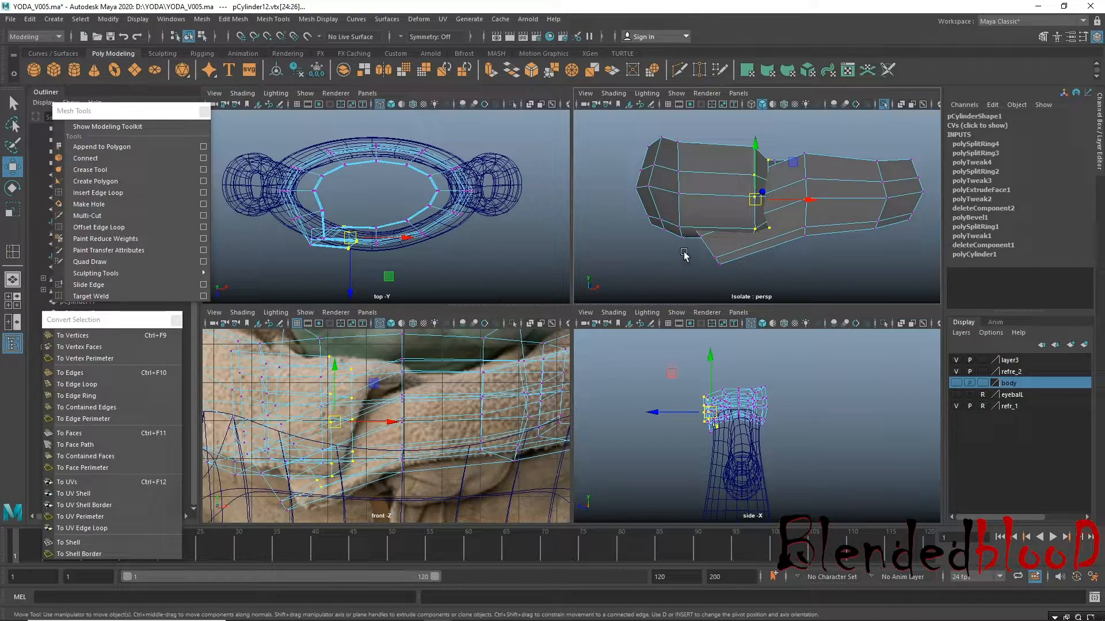
{"action": "key", "text": "space"}
{"action": "left_click_drag", "start_coordinate": [569, 335], "coordinate": [571, 337], "text": "alt"}
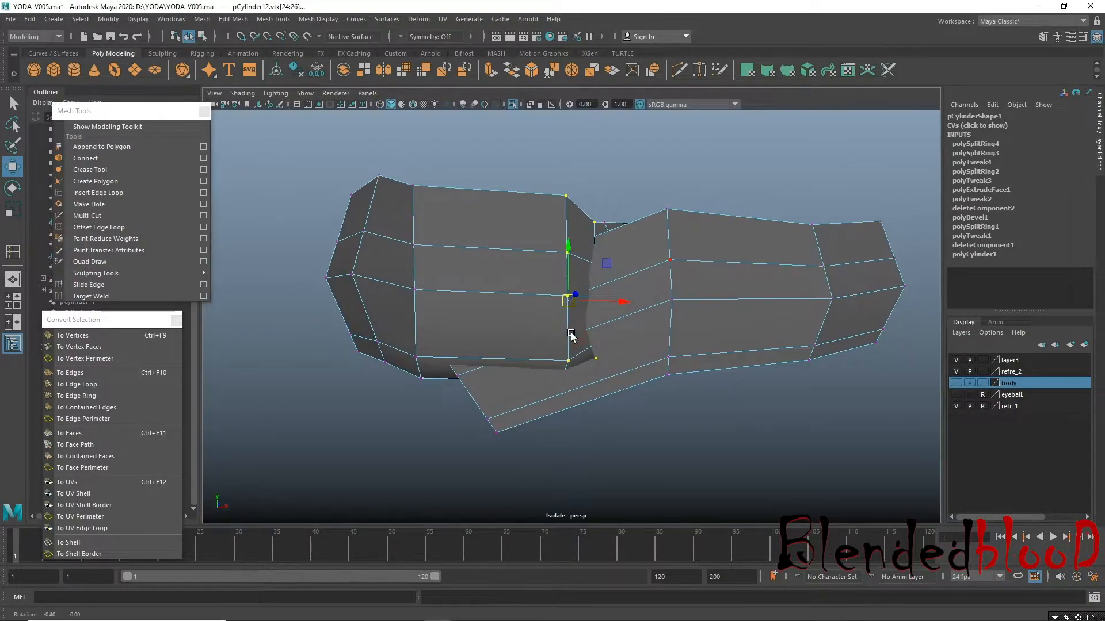
{"action": "key", "text": "e"}
{"action": "left_click_drag", "start_coordinate": [619, 269], "coordinate": [578, 400]}
{"action": "key", "text": "w"}
Select the edge loop where the outer flap begins and move it slightly upward.
{"action": "right_click_drag", "start_coordinate": [577, 398], "coordinate": [578, 260], "text": "alt"}
{"action": "double_click", "coordinate": [569, 383]}
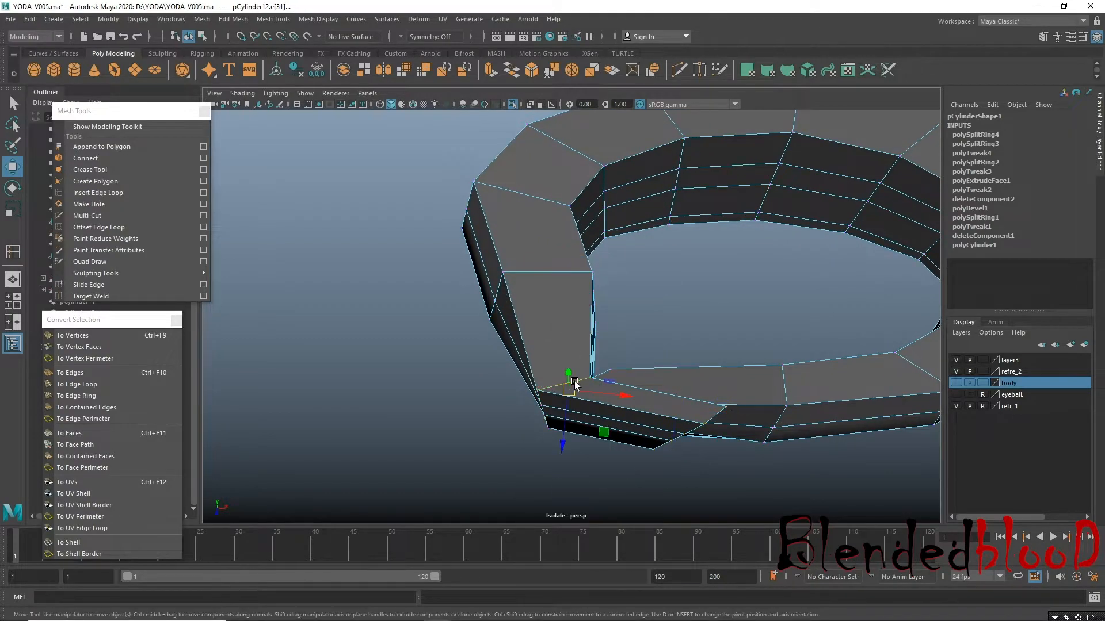
{"action": "left_click_drag", "start_coordinate": [562, 412], "coordinate": [580, 349], "text": "alt"}
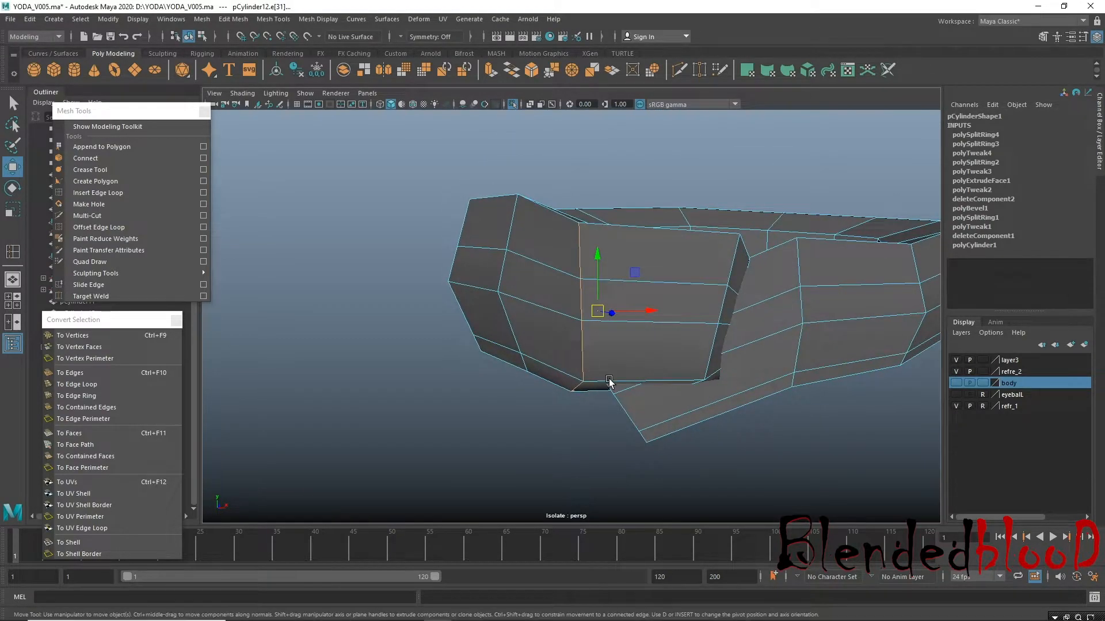
{"action": "key", "text": "space"}
{"action": "key", "text": "space"}
{"action": "left_click_drag", "start_coordinate": [608, 344], "coordinate": [530, 357], "text": "alt"}
{"action": "left_click_drag", "start_coordinate": [533, 316], "coordinate": [533, 305]}
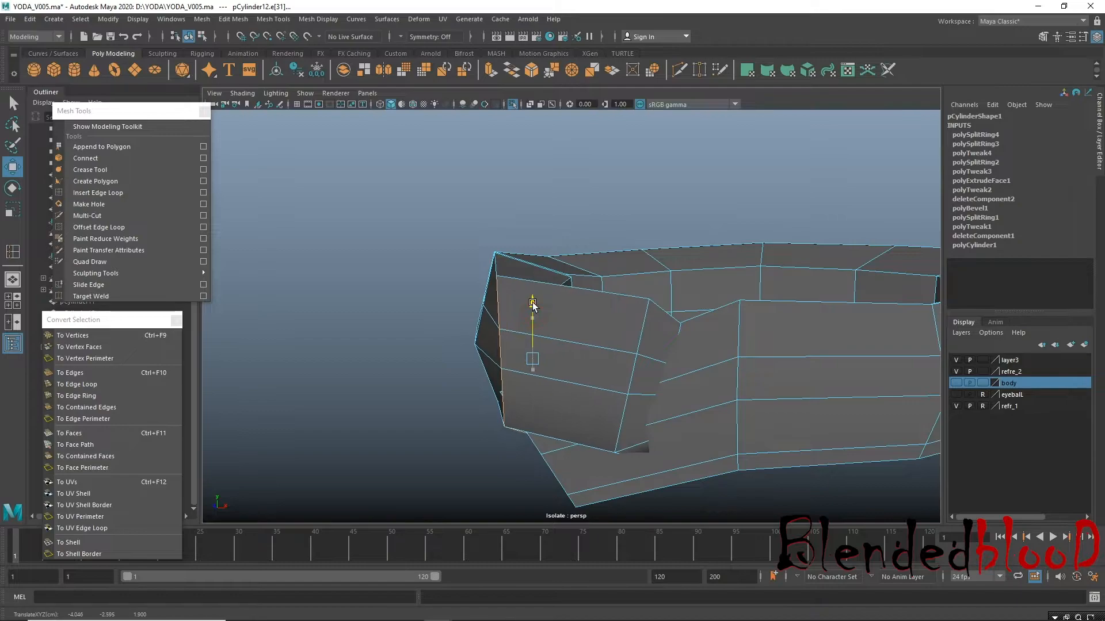
{"action": "left_click_drag", "start_coordinate": [537, 386], "coordinate": [613, 461], "text": "alt"}
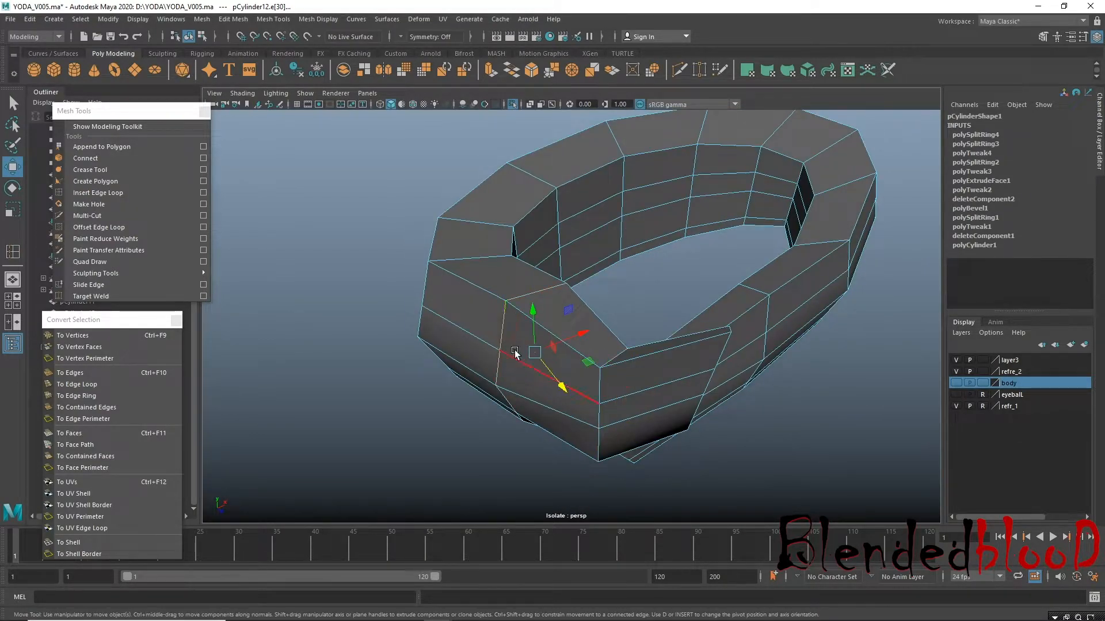
Select the outer flap's end faces and flatten them by scaling to 0 along the X axis.
{"action": "left_click_drag", "start_coordinate": [617, 370], "coordinate": [462, 330], "text": "alt"}
{"action": "left_click_drag", "start_coordinate": [585, 402], "coordinate": [547, 436], "text": "alt"}
{"action": "right_click_drag", "start_coordinate": [559, 414], "coordinate": [534, 358], "text": "alt"}
{"action": "left_click", "coordinate": [534, 357]}
{"action": "left_click", "coordinate": [520, 396]}
{"action": "left_click_drag", "start_coordinate": [534, 431], "coordinate": [562, 485], "text": "alt"}
{"action": "left_click", "coordinate": [595, 392]}
{"action": "left_click_drag", "start_coordinate": [587, 370], "coordinate": [395, 341]}
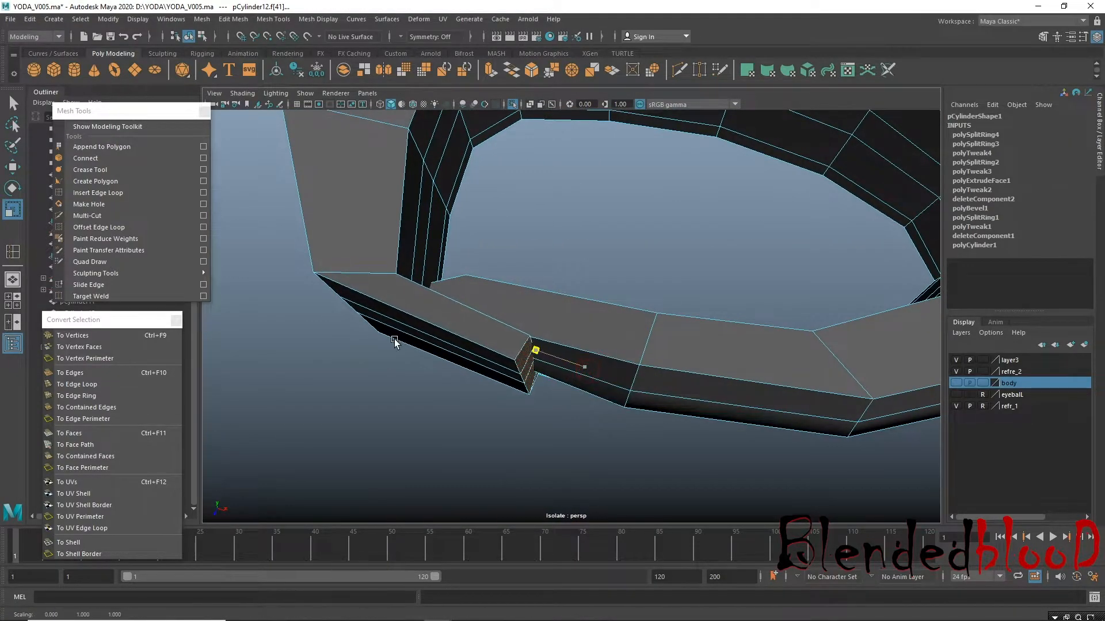
{"action": "key", "text": "w"}
{"action": "left_click_drag", "start_coordinate": [516, 401], "coordinate": [481, 357]}
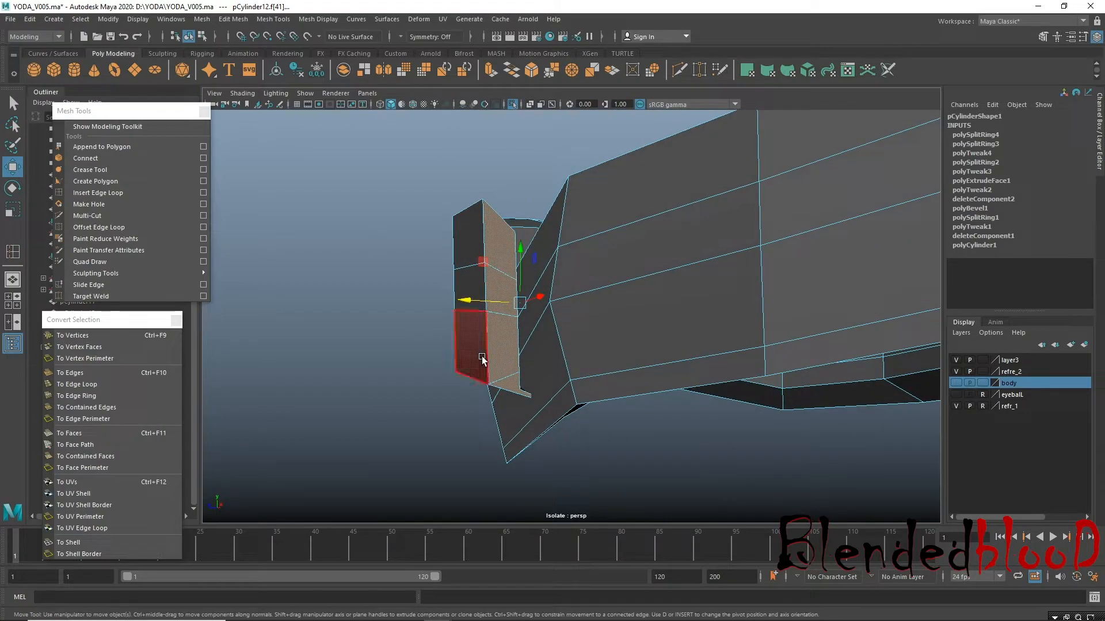
Reposition the vertex at the bottom corner of the outer flap's end while viewing the collar in wireframe.
{"action": "key", "text": "4"}
{"action": "mouse_move", "coordinate": [533, 416]}
{"action": "left_mouse_down", "text": "alt"}
{"action": "mouse_move", "coordinate": [507, 475]}
{"action": "mouse_move", "coordinate": [540, 397]}
{"action": "left_mouse_up", "text": "alt"}
{"action": "right_click_drag", "start_coordinate": [552, 345], "coordinate": [609, 397], "text": "alt"}
{"action": "right_click_drag", "start_coordinate": [582, 362], "coordinate": [504, 290]}
{"action": "left_click_drag", "start_coordinate": [587, 358], "coordinate": [600, 376]}
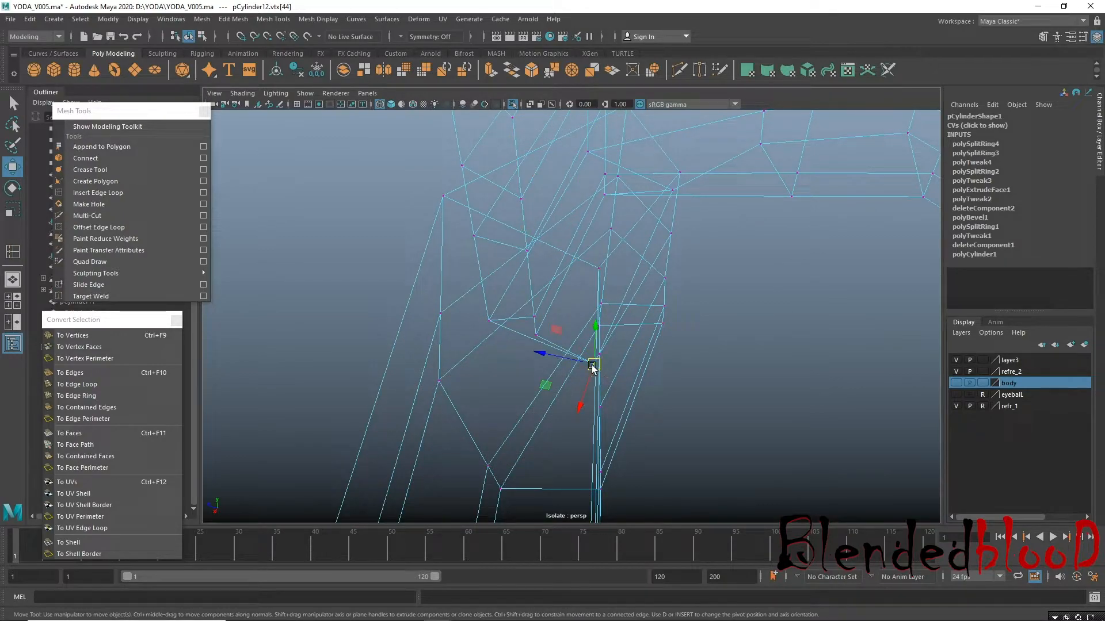
{"action": "mouse_move", "coordinate": [538, 351]}
{"action": "left_mouse_down"}
{"action": "mouse_move", "coordinate": [436, 343]}
{"action": "mouse_move", "coordinate": [444, 333]}
{"action": "mouse_move", "coordinate": [557, 355]}
{"action": "mouse_move", "coordinate": [570, 337]}
{"action": "mouse_move", "coordinate": [547, 340]}
{"action": "left_mouse_up"}
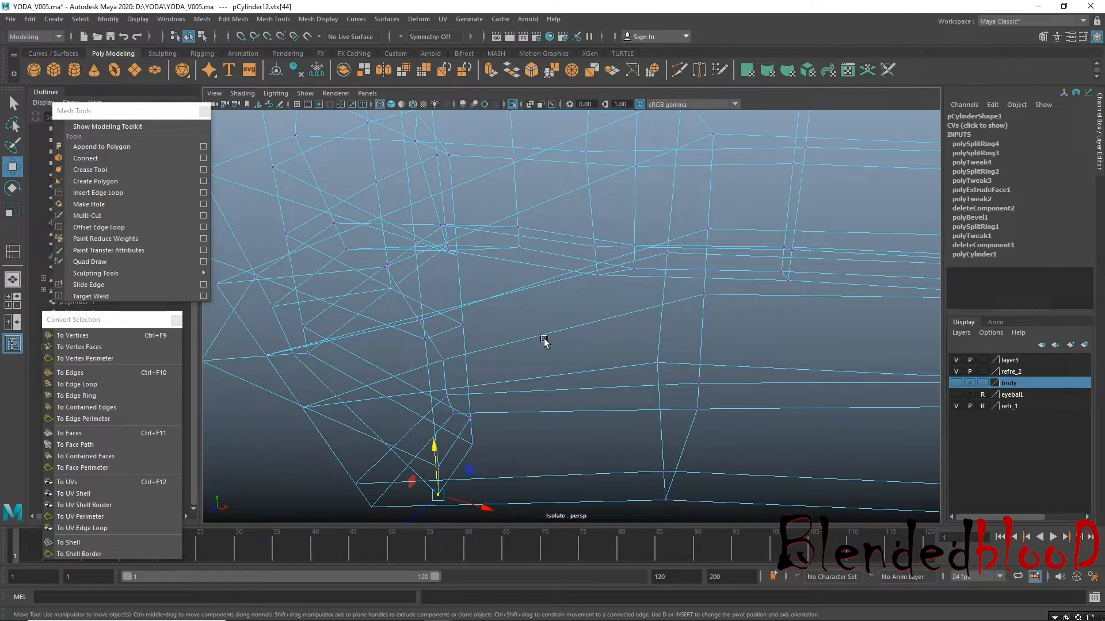
Return the collar to shaded object mode, preview it smoothed without a selection and inspect the overlap.
{"action": "key", "text": "5"}
{"action": "right_click_drag", "start_coordinate": [565, 409], "coordinate": [368, 382], "text": "alt"}
{"action": "mouse_move", "coordinate": [368, 382]}
{"action": "left_mouse_down", "text": "alt"}
{"action": "mouse_move", "coordinate": [493, 395]}
{"action": "mouse_move", "coordinate": [522, 352]}
{"action": "mouse_move", "coordinate": [510, 389]}
{"action": "left_mouse_up", "text": "alt"}
{"action": "right_click_drag", "start_coordinate": [502, 294], "coordinate": [575, 265]}
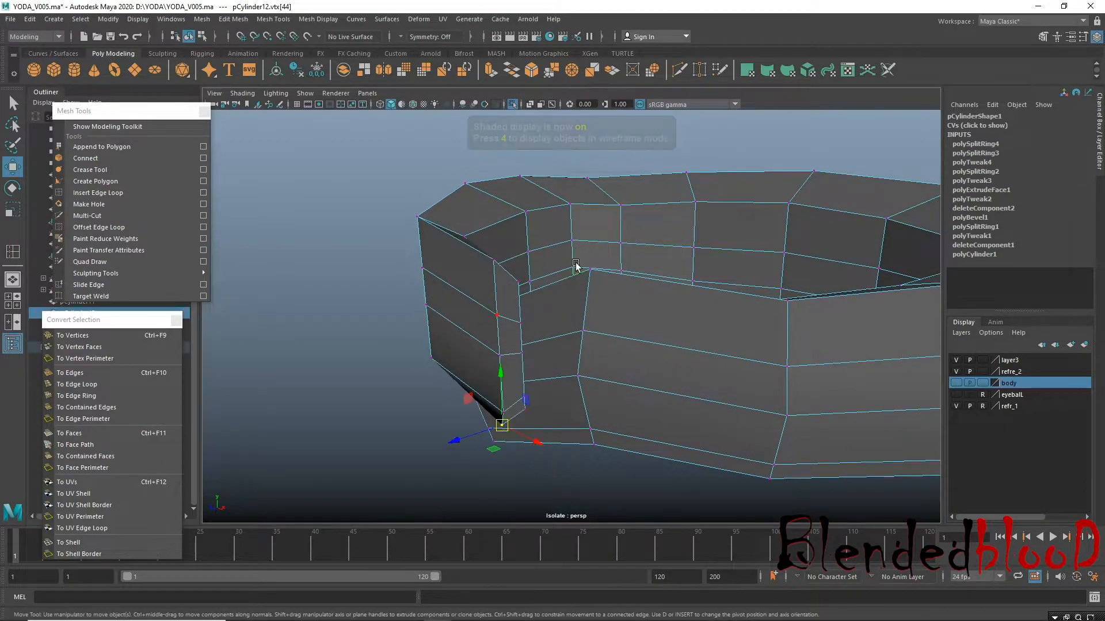
{"action": "key", "text": "3"}
{"action": "left_click", "coordinate": [388, 342]}
{"action": "right_click_drag", "start_coordinate": [517, 413], "coordinate": [505, 386], "text": "alt"}
{"action": "left_click_drag", "start_coordinate": [518, 407], "coordinate": [575, 392], "text": "alt"}
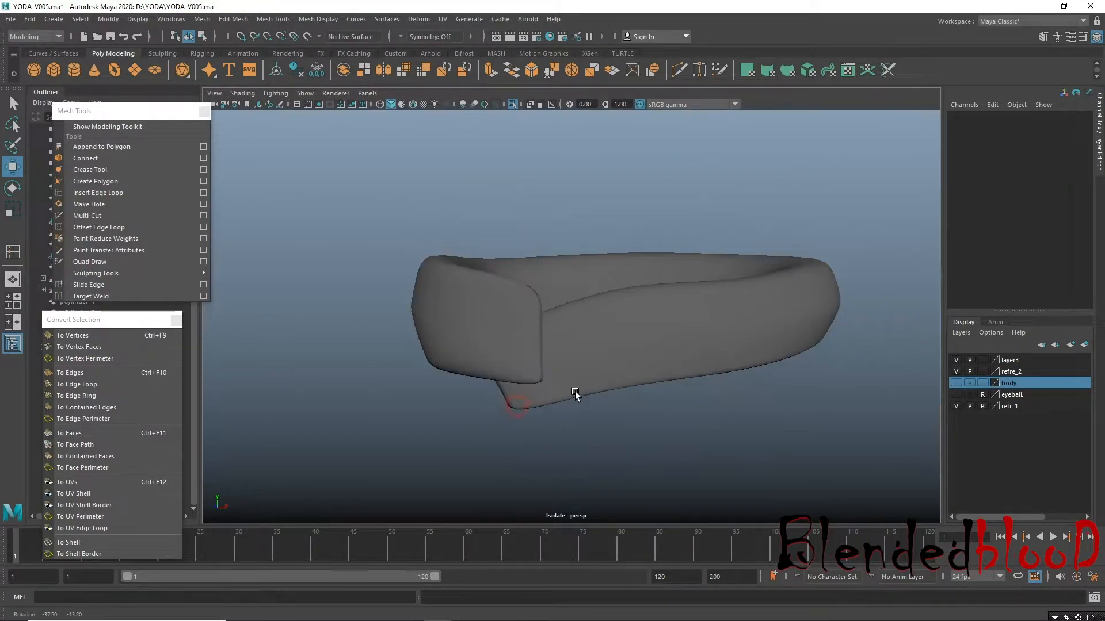
Compare the smoothed collar with the front reference and examine its overlapping flap from several angles.
{"action": "key", "text": "space"}
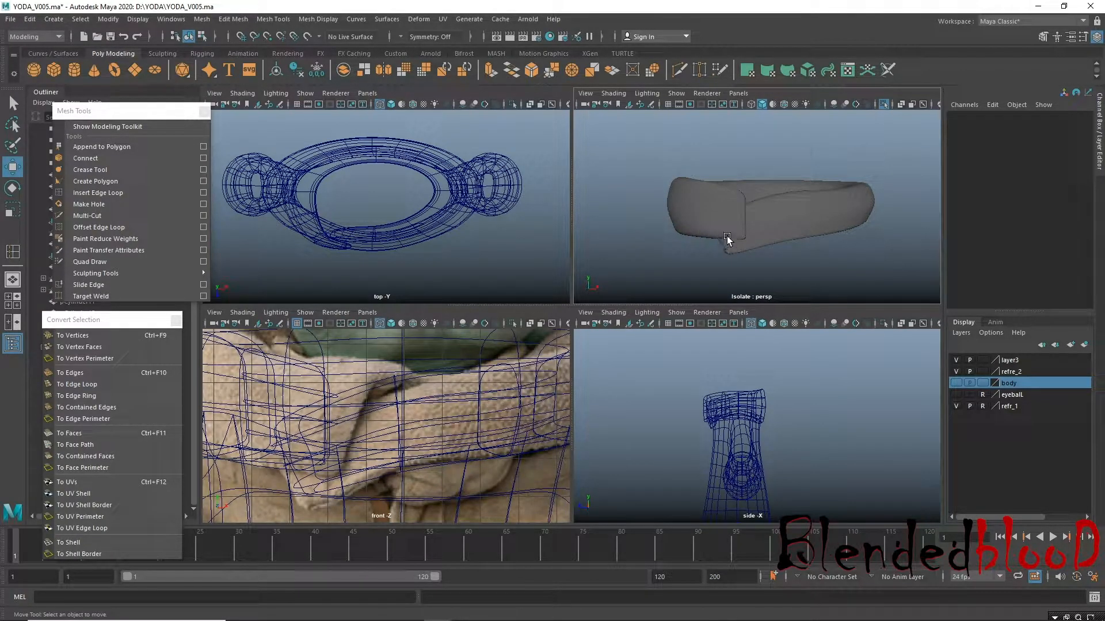
{"action": "key", "text": "space"}
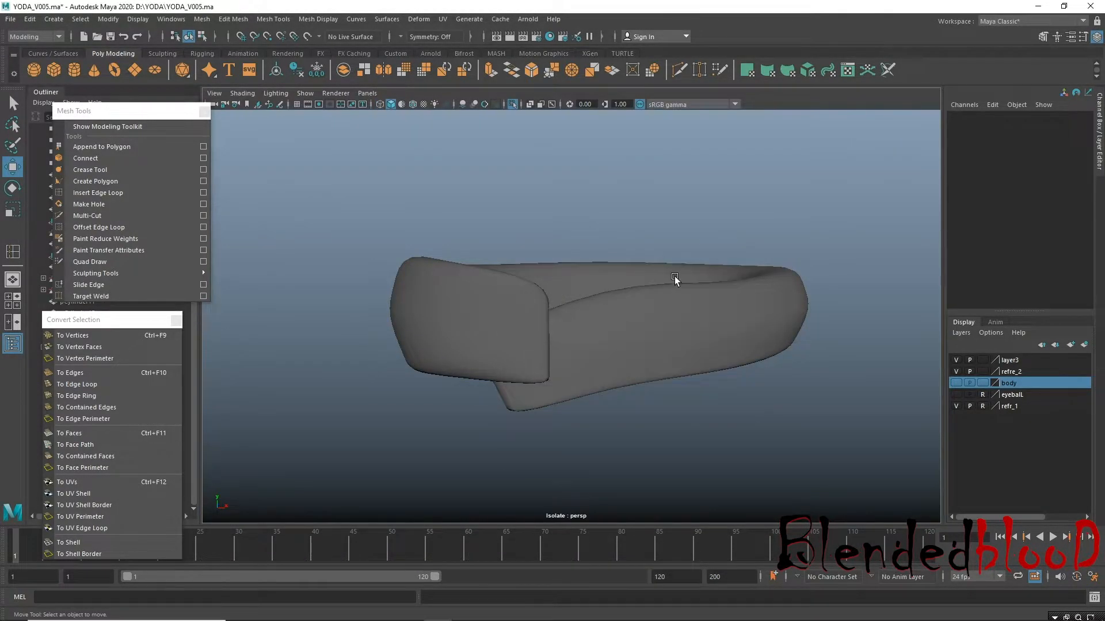
{"action": "key", "text": "space"}
{"action": "key", "text": "space"}
{"action": "left_click_drag", "start_coordinate": [608, 290], "coordinate": [480, 268], "text": "alt"}
{"action": "left_click", "coordinate": [605, 370]}
{"action": "left_click_drag", "start_coordinate": [604, 370], "coordinate": [523, 375], "text": "alt"}
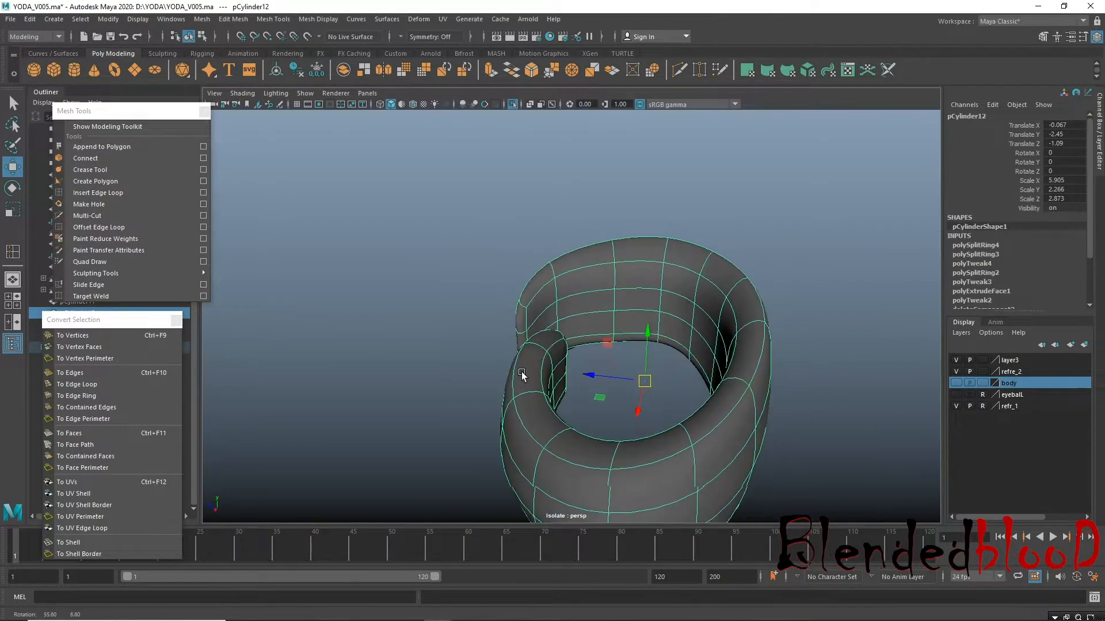
{"action": "right_click_drag", "start_coordinate": [523, 375], "coordinate": [612, 434], "text": "alt"}
{"action": "left_click_drag", "start_coordinate": [612, 434], "coordinate": [630, 415], "text": "alt"}
{"action": "right_click_drag", "start_coordinate": [629, 415], "coordinate": [557, 427], "text": "alt"}
{"action": "left_click_drag", "start_coordinate": [557, 427], "coordinate": [488, 360], "text": "alt"}
{"action": "right_click_drag", "start_coordinate": [488, 360], "coordinate": [528, 427], "text": "alt"}
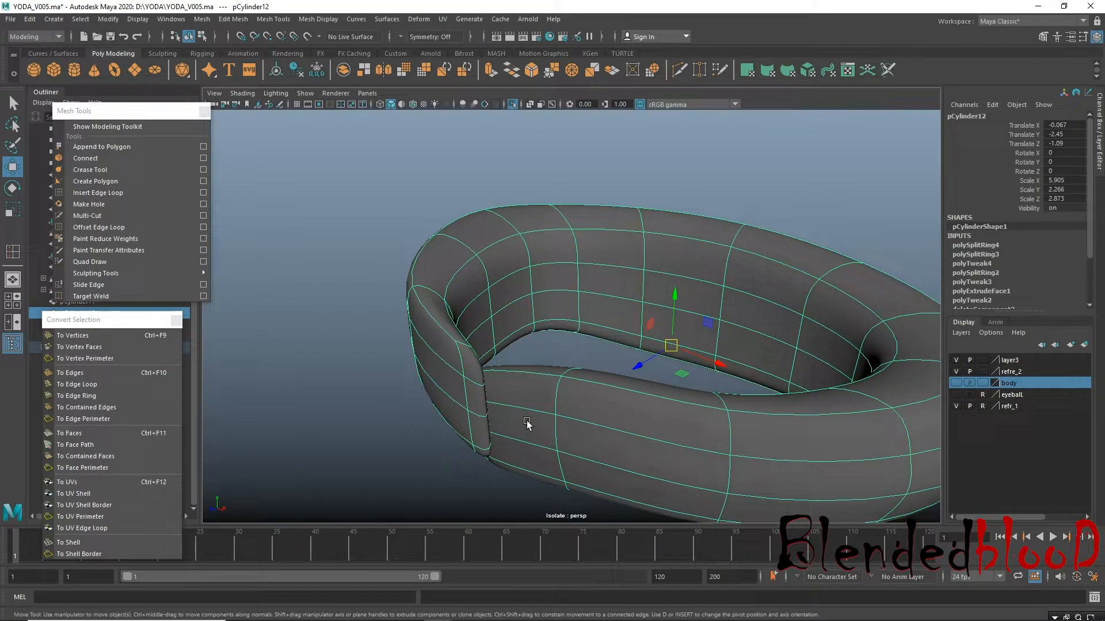
Return the collar to its unsmoothed display and insert a vertical edge loop across the outer flap.
{"action": "key", "text": "1"}
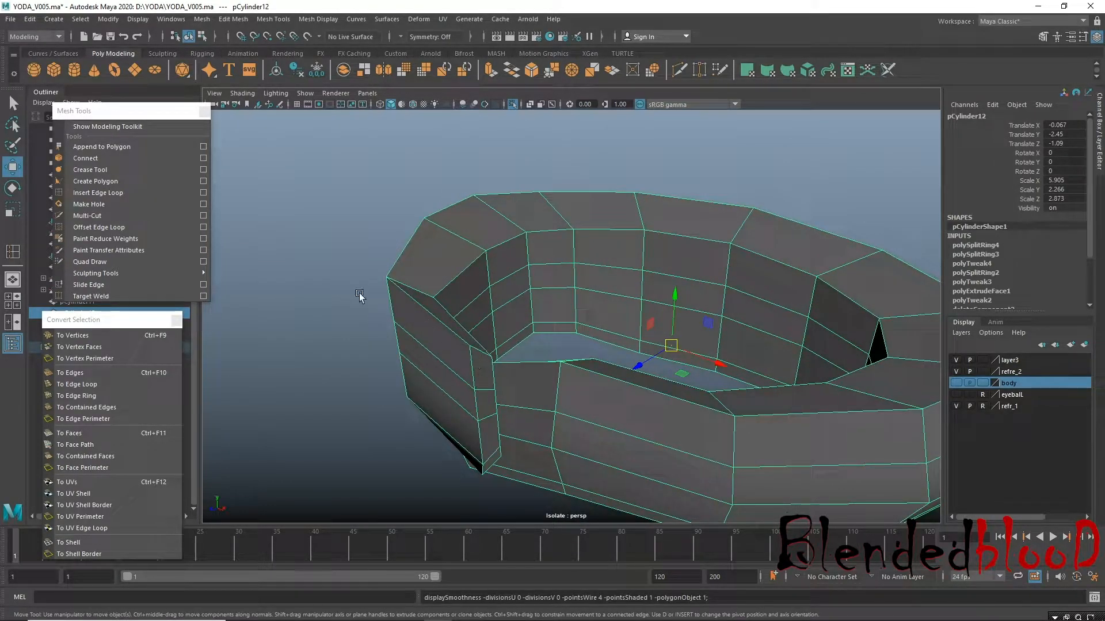
{"action": "left_click_drag", "start_coordinate": [436, 352], "coordinate": [469, 396], "text": "alt"}
{"action": "left_click", "coordinate": [108, 193]}
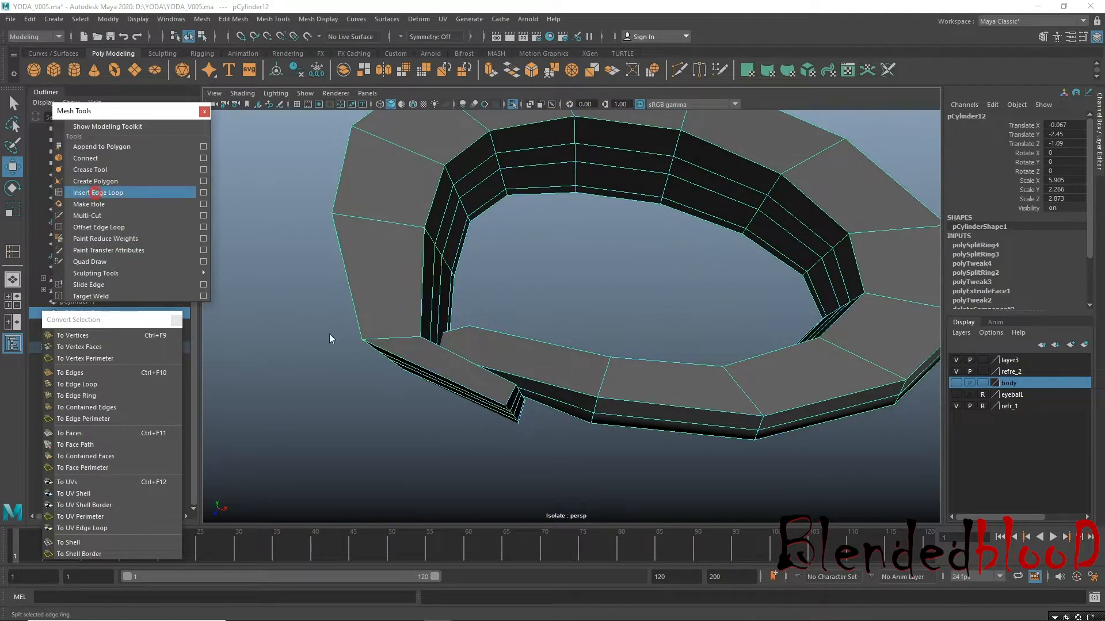
{"action": "left_click_drag", "start_coordinate": [446, 381], "coordinate": [511, 402]}
Move the vertices at the outer flap's end outward to lengthen it, and shift the new loop's vertices the same way.
{"action": "key", "text": "w"}
{"action": "right_click_drag", "start_coordinate": [511, 403], "coordinate": [458, 292]}
{"action": "left_click", "coordinate": [550, 438]}
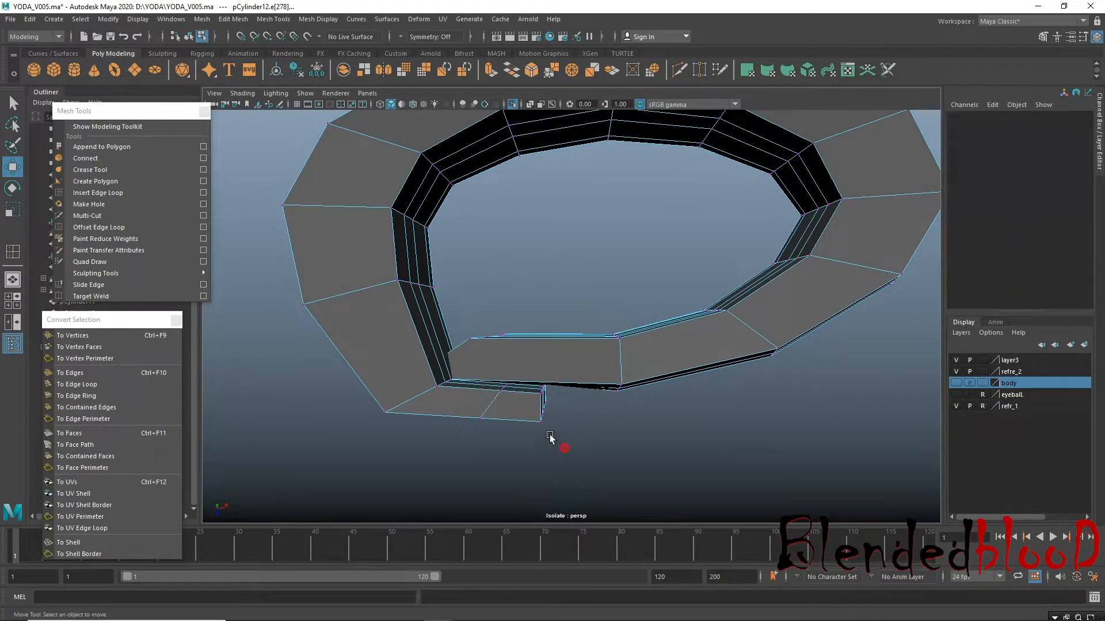
{"action": "left_click_drag", "start_coordinate": [531, 370], "coordinate": [603, 405]}
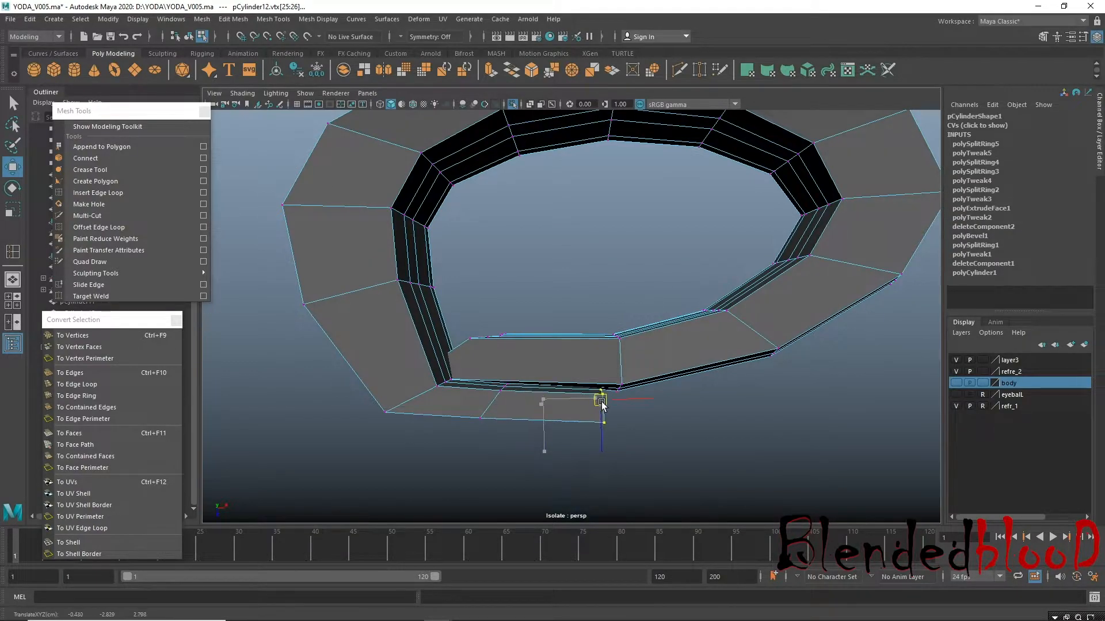
{"action": "left_click_drag", "start_coordinate": [441, 467], "coordinate": [521, 386]}
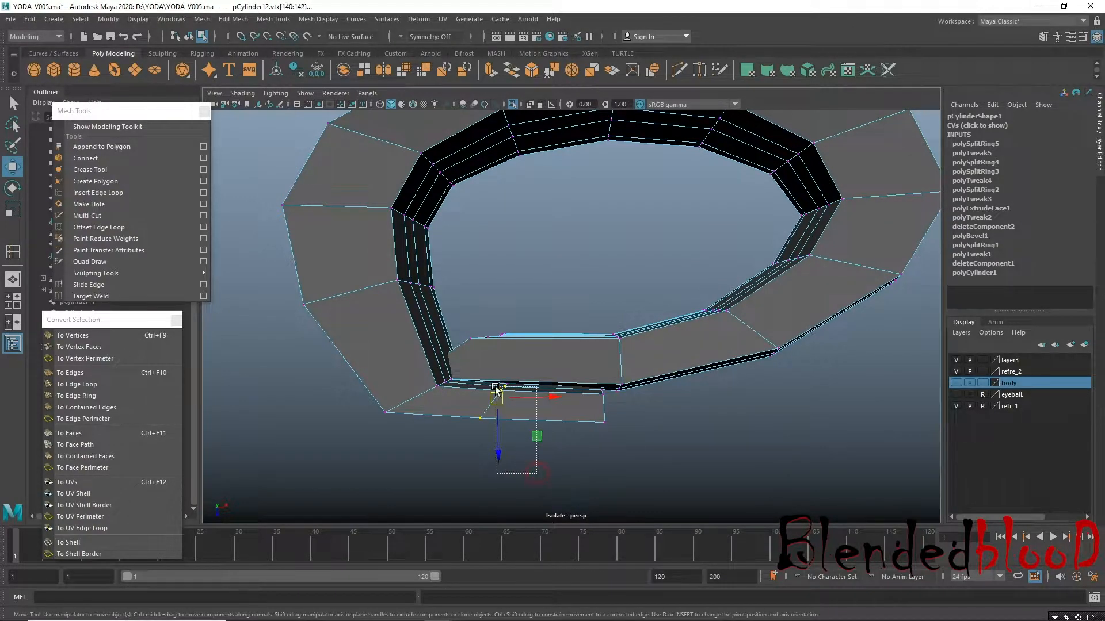
{"action": "left_click_drag", "start_coordinate": [498, 401], "coordinate": [530, 403]}
Move the edge at the outer flap's base inward toward the collar opening and check the overlap smoothed.
{"action": "left_click_drag", "start_coordinate": [560, 454], "coordinate": [467, 358], "text": "alt"}
{"action": "right_click_drag", "start_coordinate": [464, 292], "coordinate": [463, 261]}
{"action": "left_click", "coordinate": [454, 352]}
{"action": "left_click_drag", "start_coordinate": [455, 353], "coordinate": [542, 390], "text": "alt"}
{"action": "left_click", "coordinate": [483, 381]}
{"action": "left_click_drag", "start_coordinate": [488, 361], "coordinate": [472, 347]}
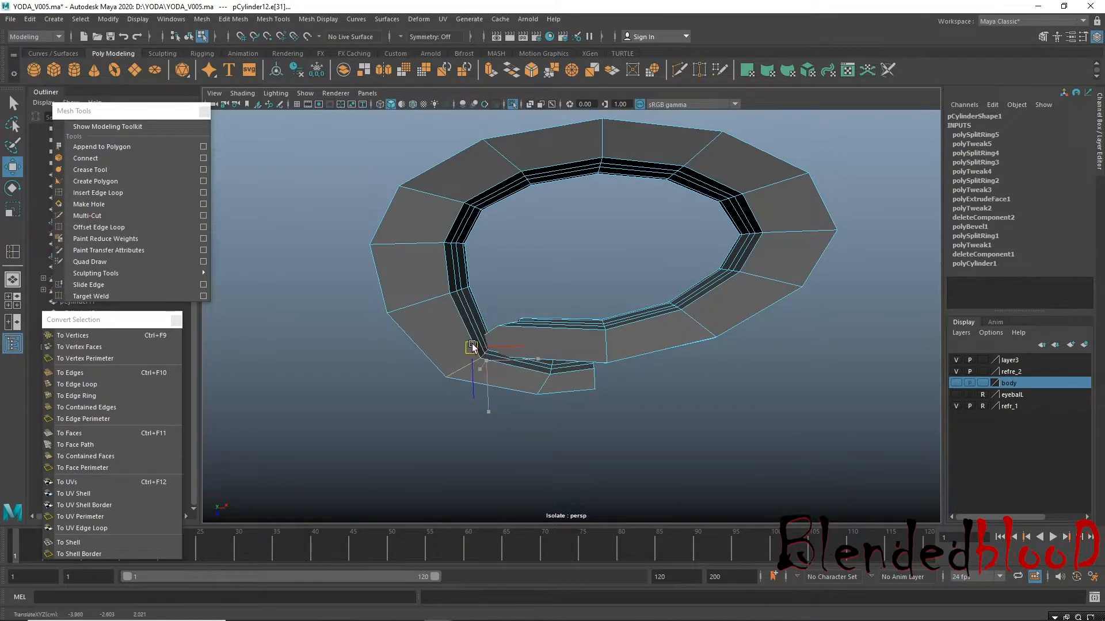
{"action": "left_click_drag", "start_coordinate": [536, 414], "coordinate": [488, 393], "text": "alt"}
{"action": "left_click_drag", "start_coordinate": [593, 368], "coordinate": [526, 405], "text": "alt"}
{"action": "right_click_drag", "start_coordinate": [572, 344], "coordinate": [593, 436], "text": "alt"}
{"action": "right_click_drag", "start_coordinate": [525, 352], "coordinate": [642, 468], "text": "alt"}
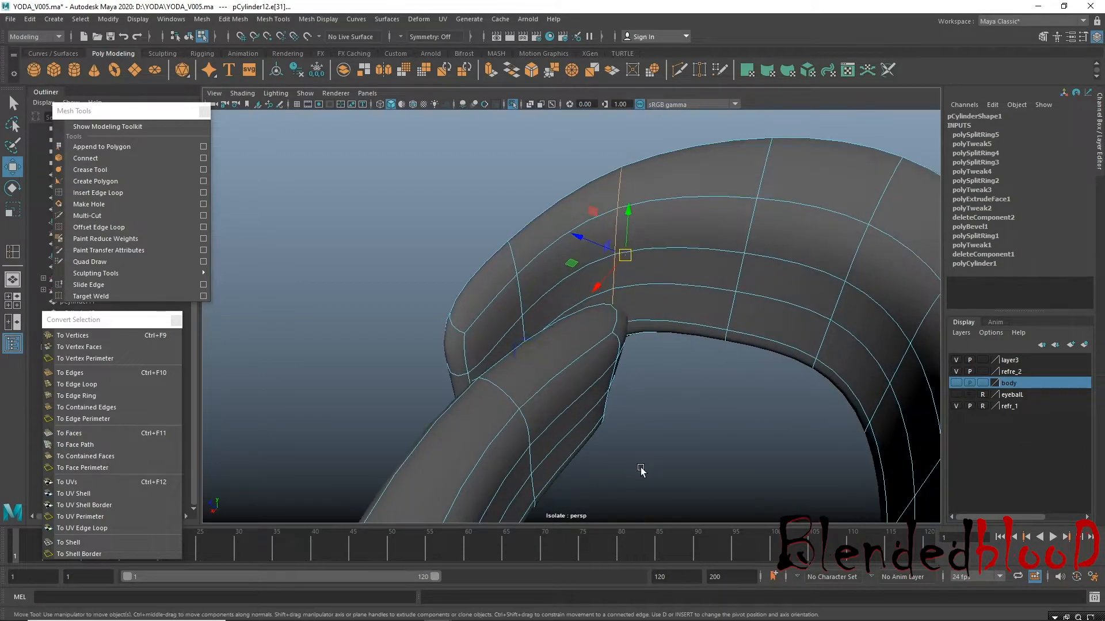
{"action": "key", "text": "1"}
Extrude the upper inner faces beside the outer flap's base and move them inward over the collar opening.
{"action": "right_click_drag", "start_coordinate": [536, 276], "coordinate": [537, 311]}
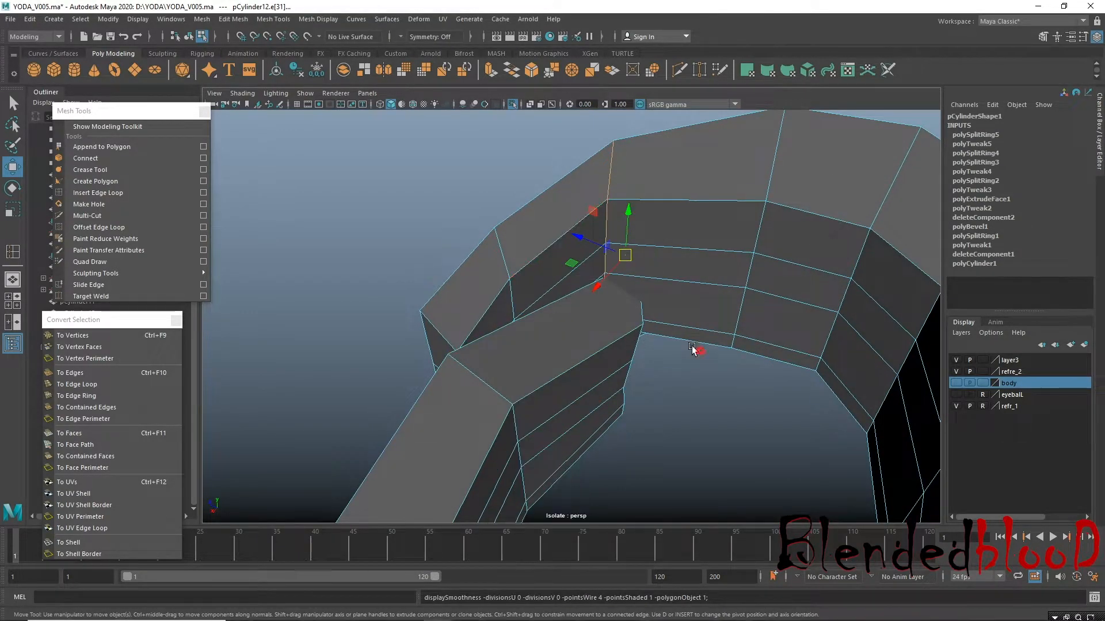
{"action": "left_click_drag", "start_coordinate": [693, 347], "coordinate": [679, 345], "text": "alt"}
{"action": "left_click", "coordinate": [751, 272]}
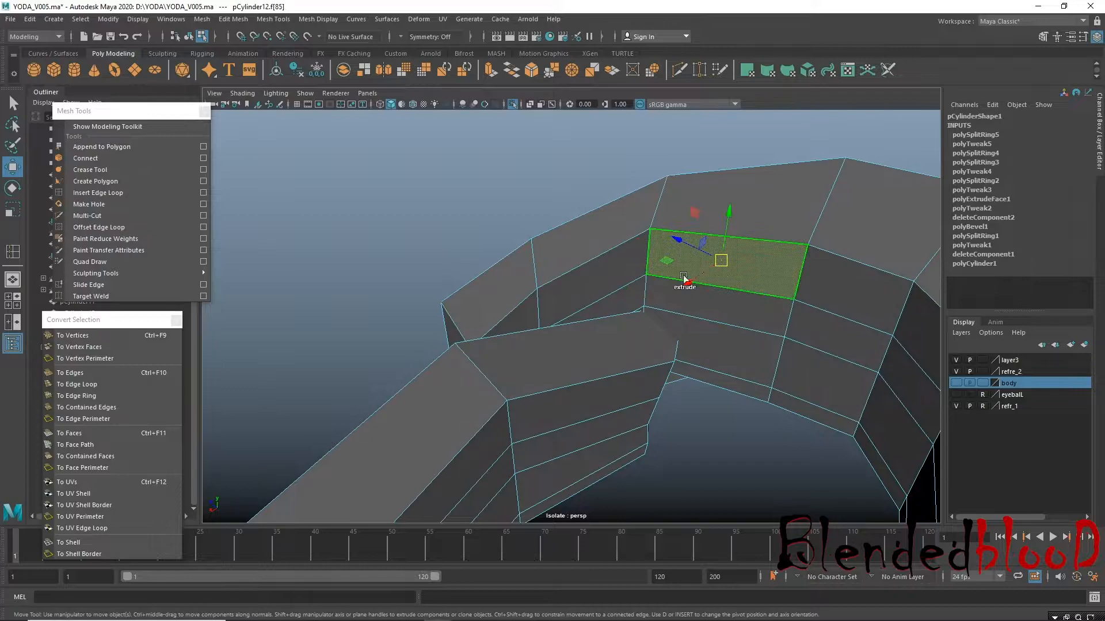
{"action": "left_click", "coordinate": [612, 268], "text": "shift"}
{"action": "left_click_drag", "start_coordinate": [541, 316], "coordinate": [545, 360], "text": "alt"}
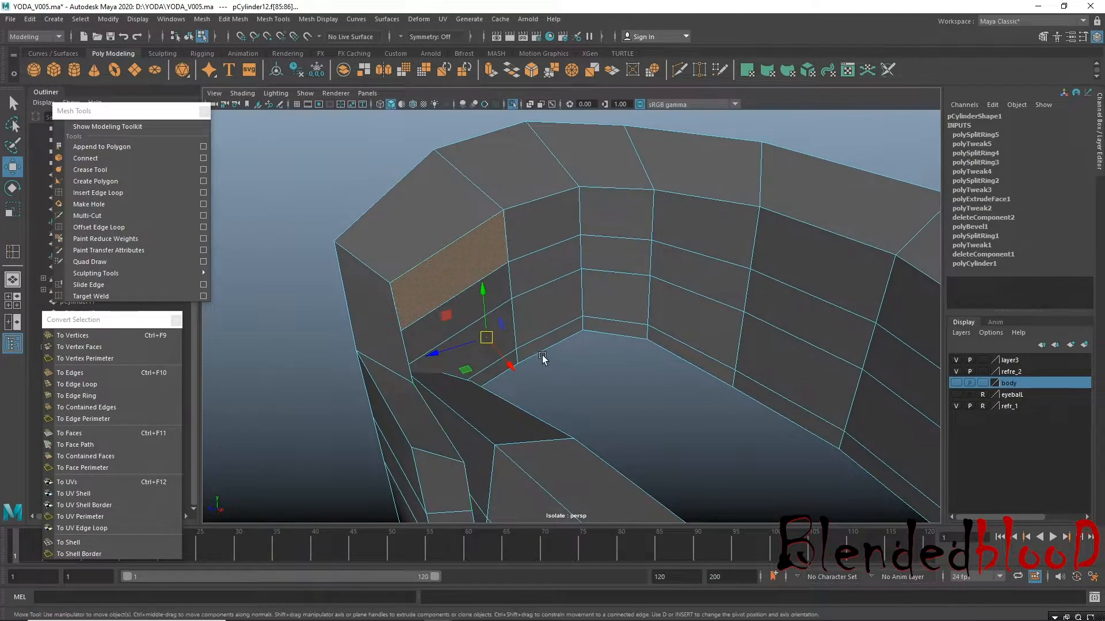
{"action": "key", "text": "3"}
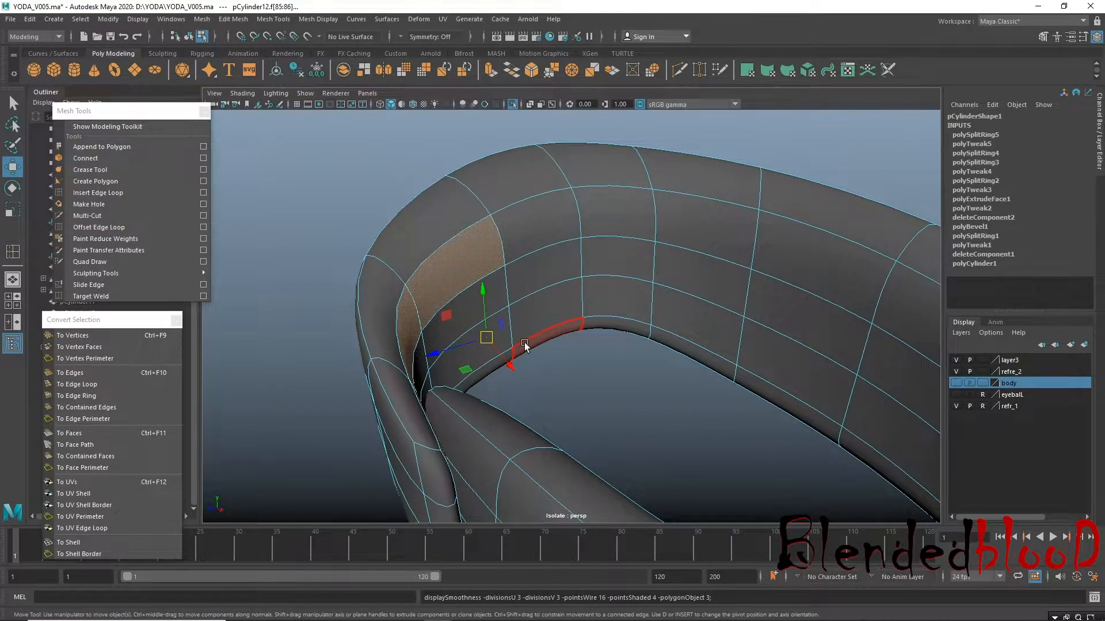
{"action": "key", "text": "1"}
{"action": "left_click", "coordinate": [430, 240], "text": "shift"}
{"action": "left_click_drag", "start_coordinate": [447, 321], "coordinate": [495, 346], "text": "alt"}
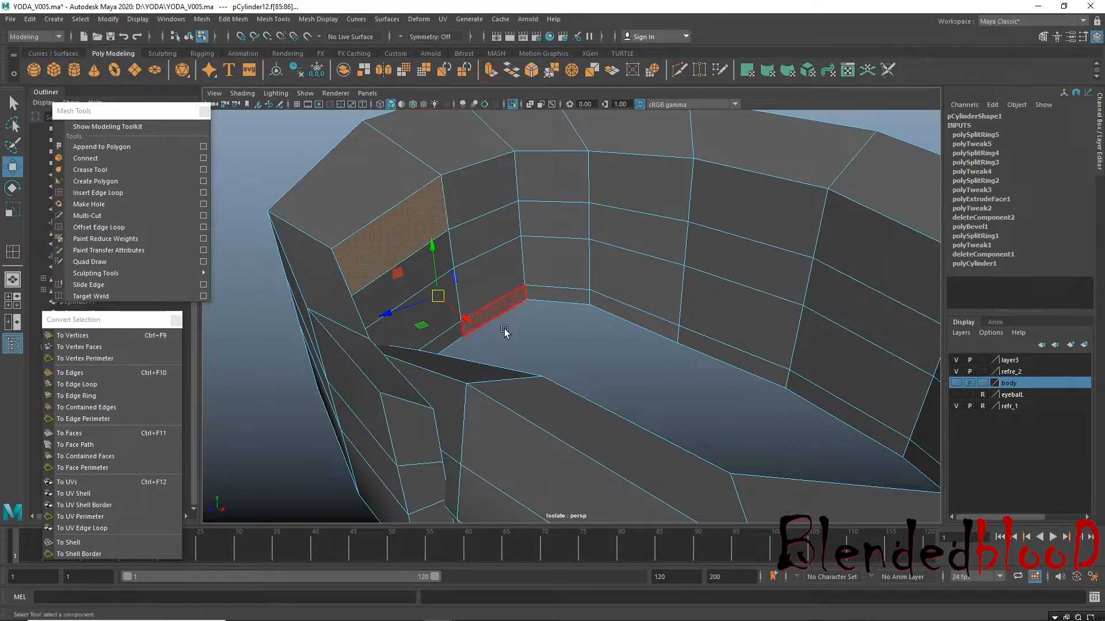
{"action": "key", "text": "ctrl+e"}
{"action": "left_click", "coordinate": [469, 167]}
{"action": "key", "text": "w"}
{"action": "left_click_drag", "start_coordinate": [391, 312], "coordinate": [475, 316]}
Select the vertical edge at the extruded fold's rear end and move it along the Z axis toward the collar wall.
{"action": "left_click_drag", "start_coordinate": [520, 368], "coordinate": [581, 302], "text": "alt"}
{"action": "right_click_drag", "start_coordinate": [570, 259], "coordinate": [571, 228]}
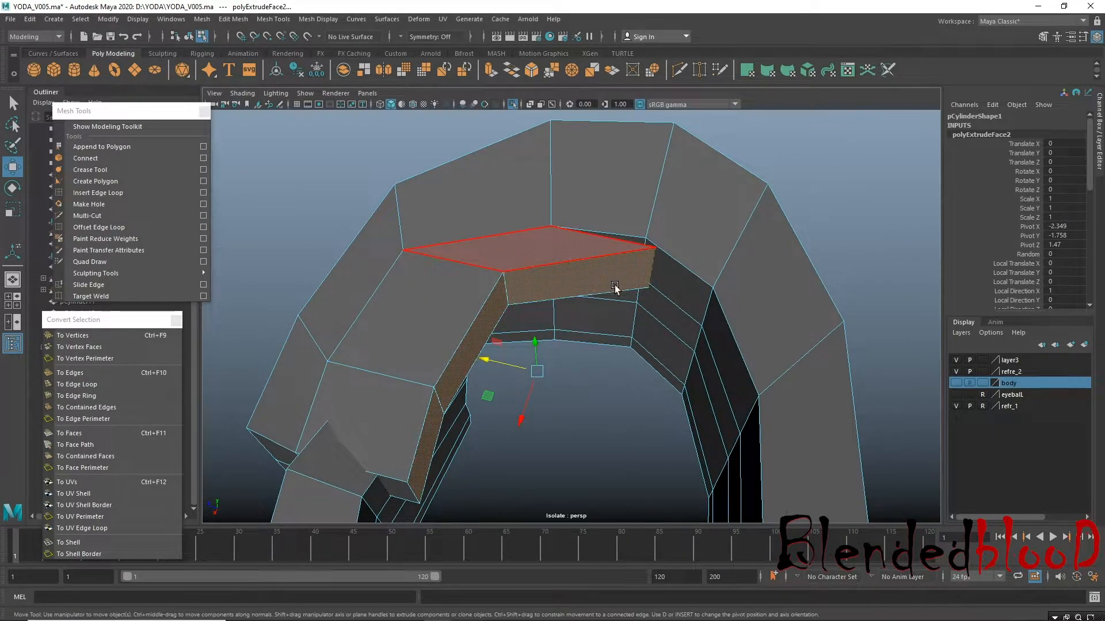
{"action": "key", "text": "4"}
{"action": "left_click", "coordinate": [655, 265]}
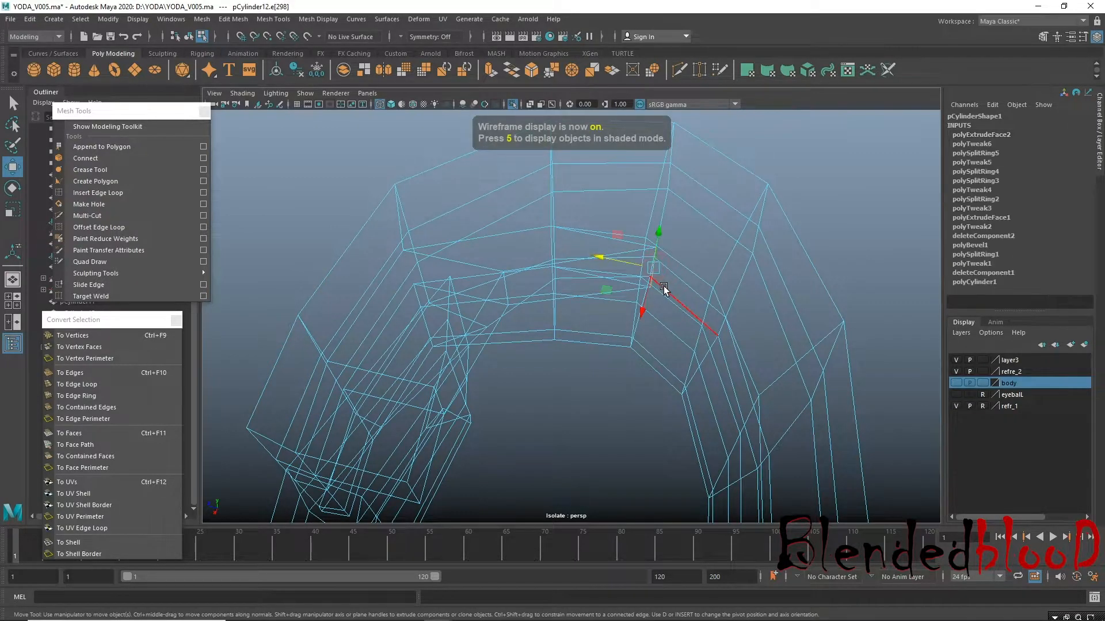
{"action": "key", "text": "5"}
{"action": "left_click_drag", "start_coordinate": [614, 266], "coordinate": [486, 267]}
Insert an edge loop lengthwise along the top of the extruded fold.
{"action": "middle_click_drag", "start_coordinate": [479, 358], "coordinate": [547, 322], "text": "alt"}
{"action": "left_click_drag", "start_coordinate": [547, 323], "coordinate": [480, 374], "text": "alt"}
{"action": "middle_click_drag", "start_coordinate": [480, 374], "coordinate": [471, 281], "text": "alt"}
{"action": "left_click", "coordinate": [109, 193]}
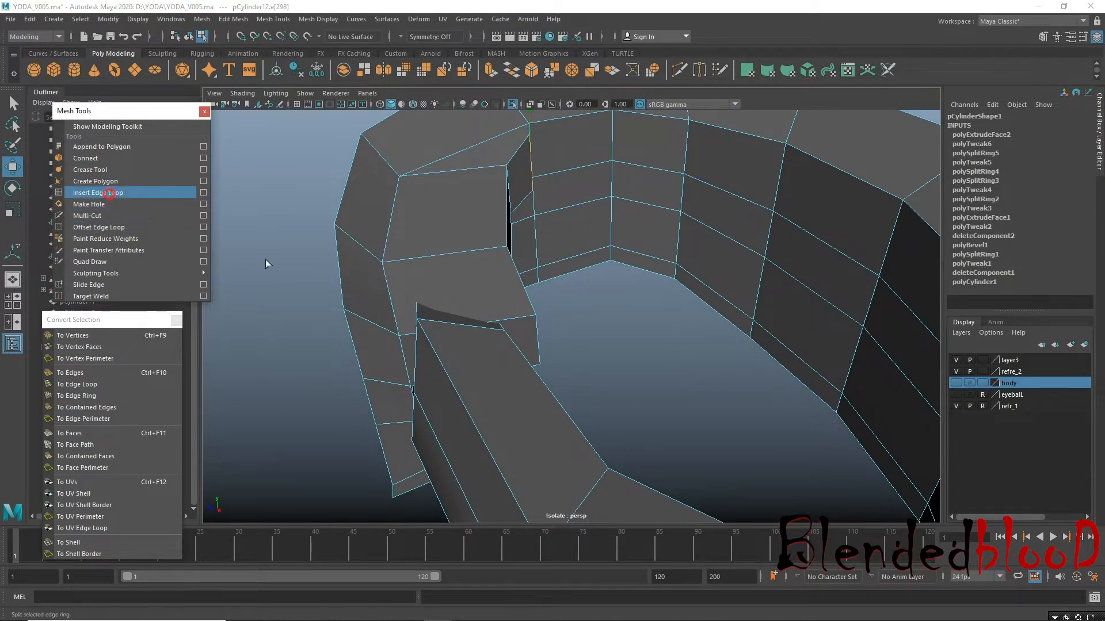
{"action": "left_click", "coordinate": [443, 254]}
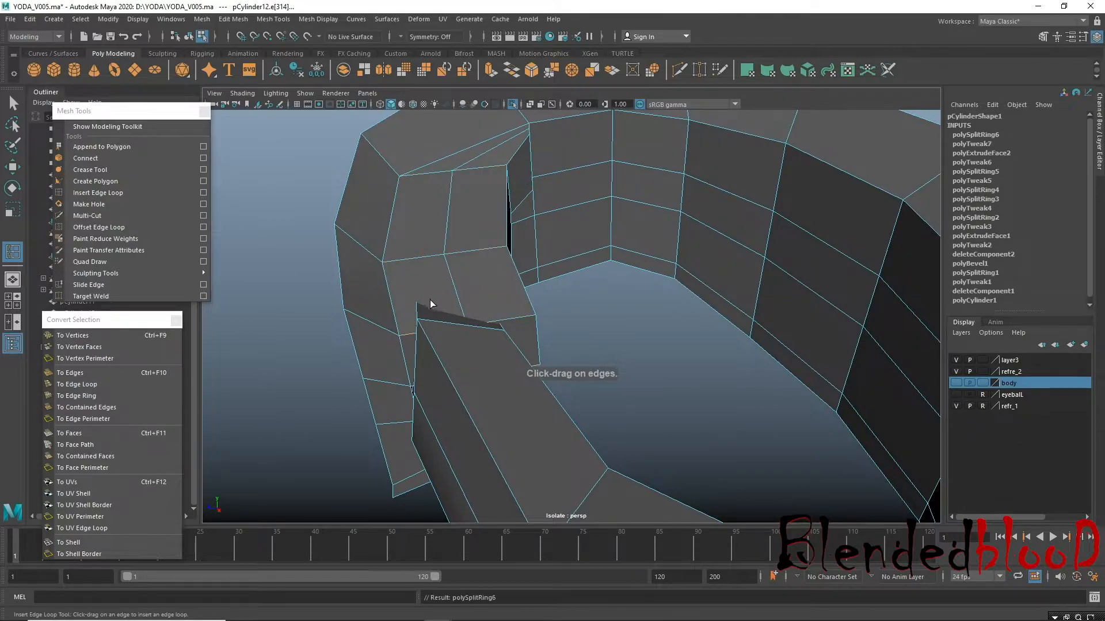
Select the new loop's edges along the fold's top and raise them along the Y axis.
{"action": "key", "text": "w"}
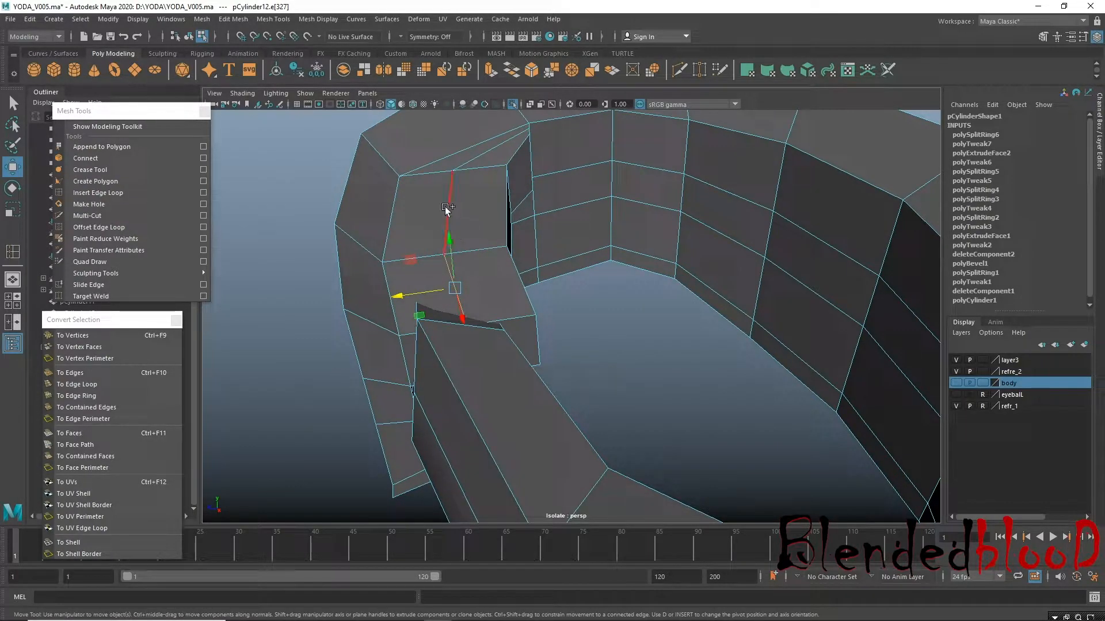
{"action": "left_click", "coordinate": [445, 206], "text": "shift"}
{"action": "left_click_drag", "start_coordinate": [468, 308], "coordinate": [486, 278], "text": "alt"}
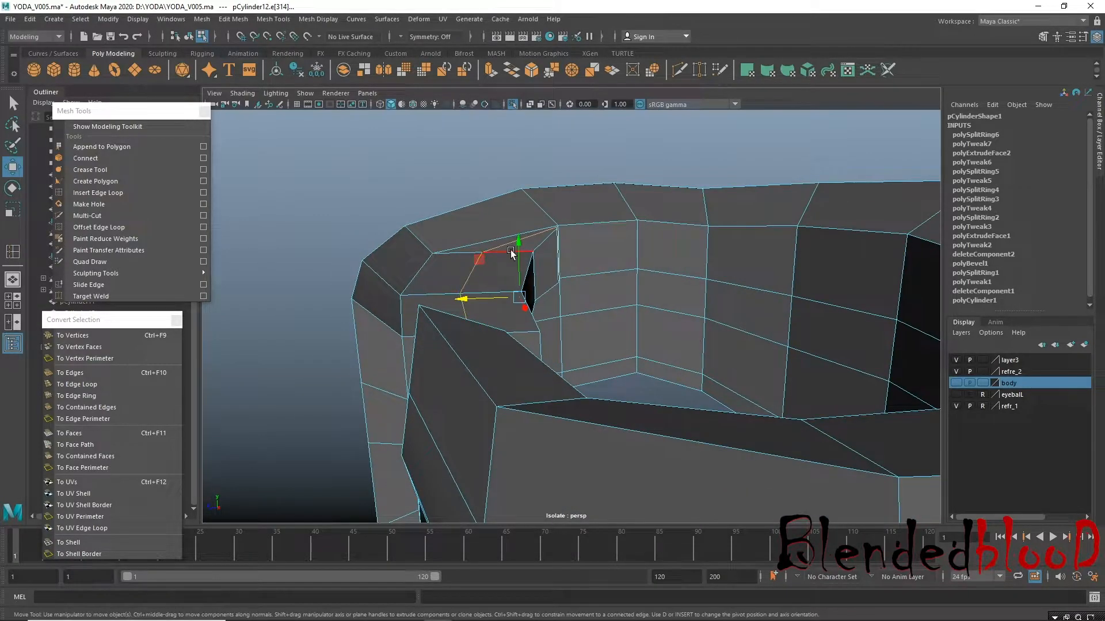
{"action": "left_click_drag", "start_coordinate": [520, 246], "coordinate": [527, 168]}
{"action": "left_click_drag", "start_coordinate": [536, 301], "coordinate": [441, 296], "text": "alt"}
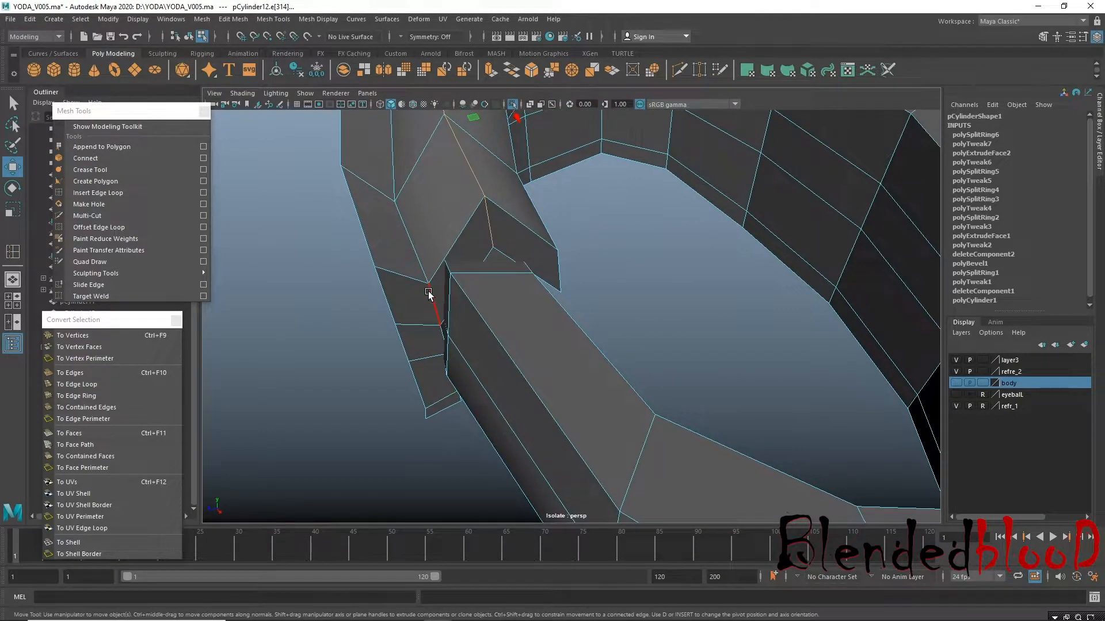
{"action": "right_click", "coordinate": [419, 296]}
{"action": "left_click", "coordinate": [418, 324]}
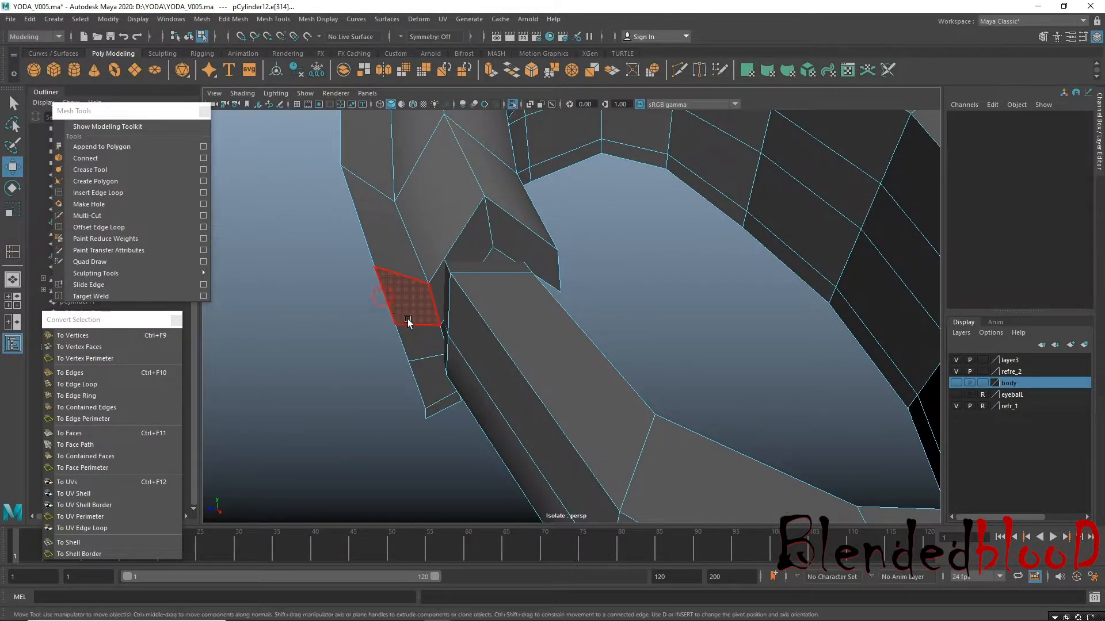
{"action": "left_click", "coordinate": [407, 295]}
{"action": "left_click", "coordinate": [433, 375]}
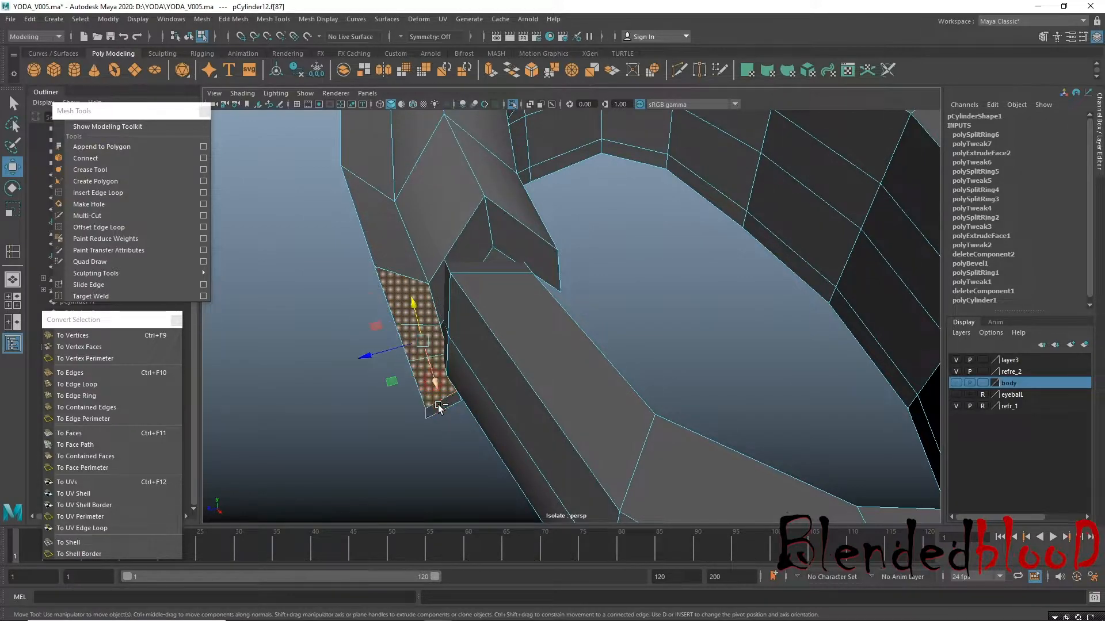
{"action": "left_click_drag", "start_coordinate": [437, 406], "coordinate": [337, 295], "text": "alt"}
{"action": "scroll", "coordinate": [338, 294], "scroll_direction": "down", "scroll_amount": 5}
{"action": "left_click_drag", "start_coordinate": [428, 358], "coordinate": [487, 366], "text": "alt"}
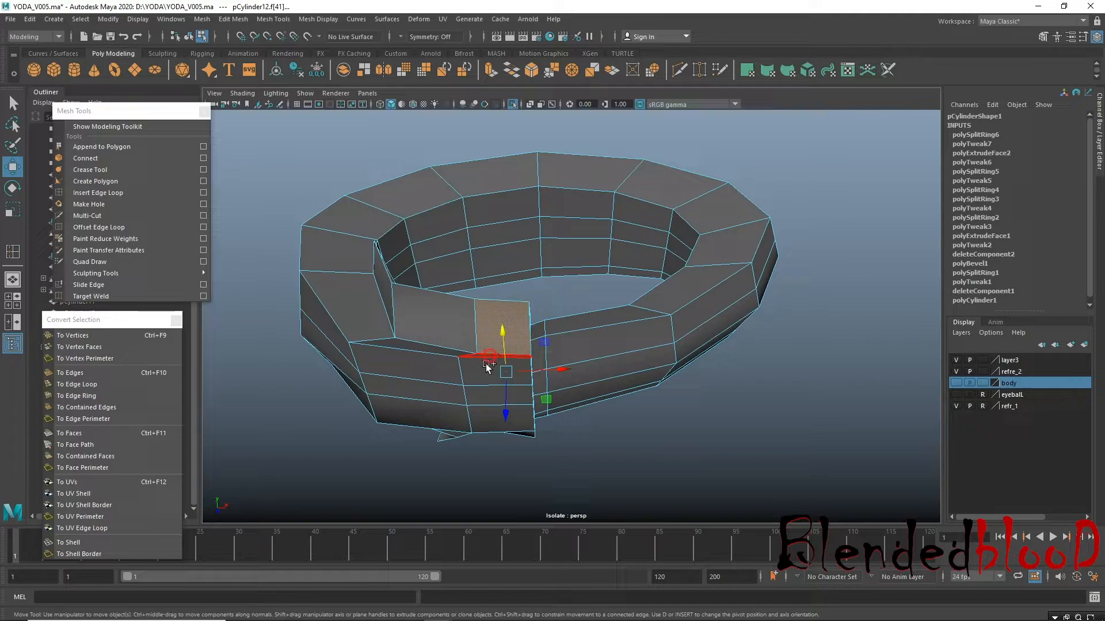
{"action": "double_click", "coordinate": [487, 368]}
Select the upper outer edges along the flap and raise them along the Y axis to round its top.
{"action": "left_click_drag", "start_coordinate": [619, 402], "coordinate": [472, 311], "text": "alt"}
{"action": "scroll", "coordinate": [486, 310], "scroll_direction": "up", "scroll_amount": 4}
{"action": "right_click_drag", "start_coordinate": [414, 264], "coordinate": [419, 280]}
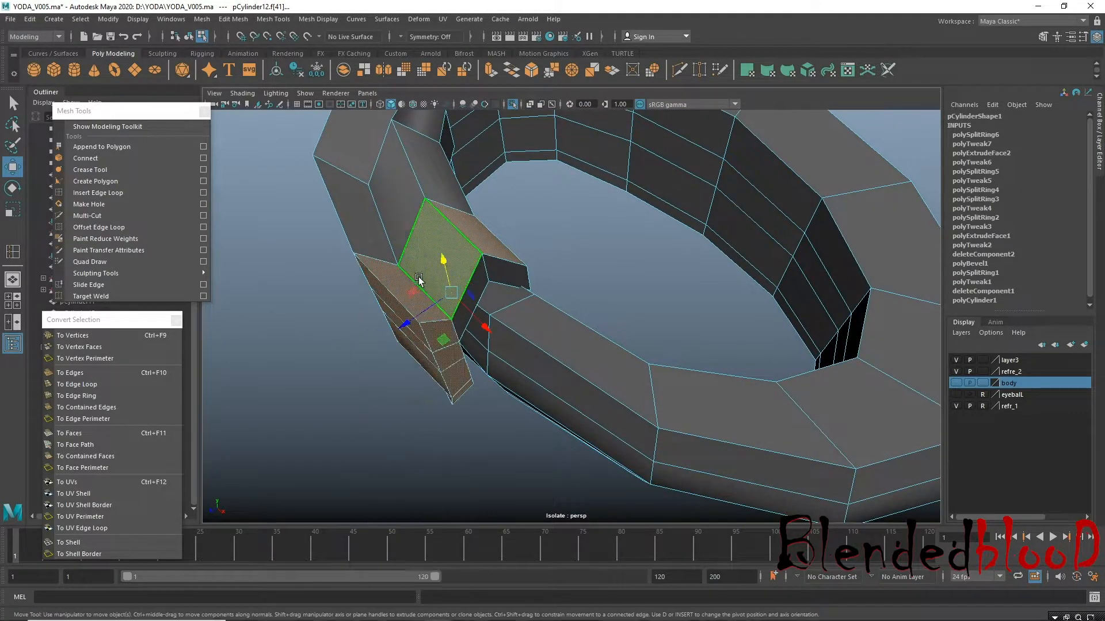
{"action": "left_click", "coordinate": [415, 280]}
{"action": "left_click", "coordinate": [388, 240], "text": "shift"}
{"action": "left_click_drag", "start_coordinate": [390, 319], "coordinate": [396, 278], "text": "alt"}
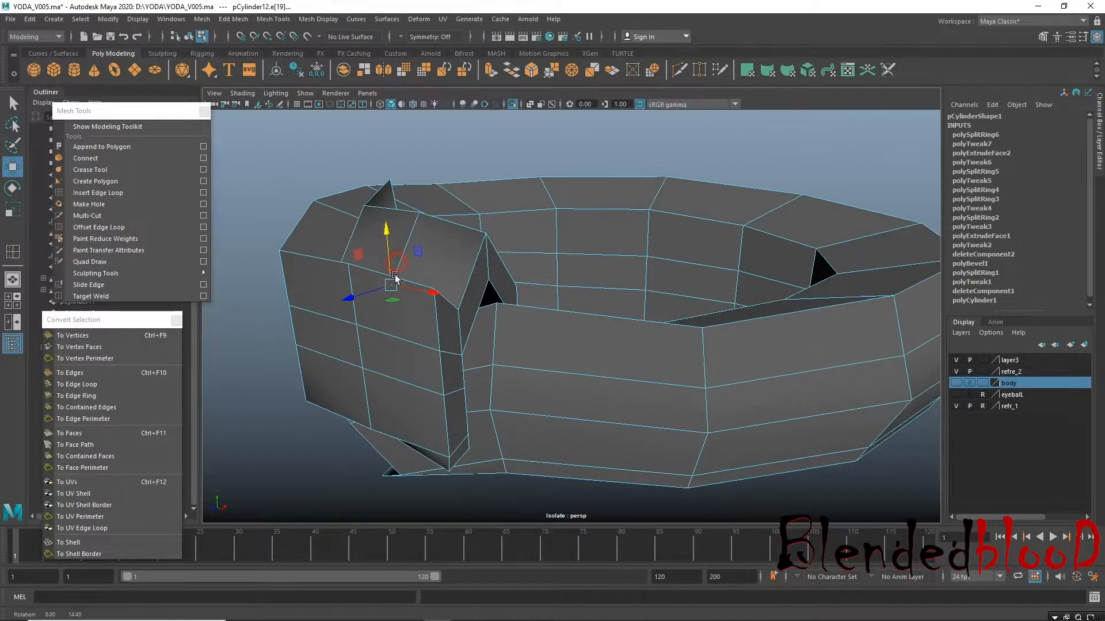
{"action": "left_click_drag", "start_coordinate": [390, 230], "coordinate": [389, 198]}
{"action": "left_click_drag", "start_coordinate": [433, 275], "coordinate": [507, 278], "text": "alt"}
Lower the two vertices where the extruded fold's rear end meets the collar's inner wall.
{"action": "left_click_drag", "start_coordinate": [452, 321], "coordinate": [547, 289], "text": "alt"}
{"action": "right_click_drag", "start_coordinate": [548, 290], "coordinate": [562, 257]}
{"action": "left_click", "coordinate": [584, 249]}
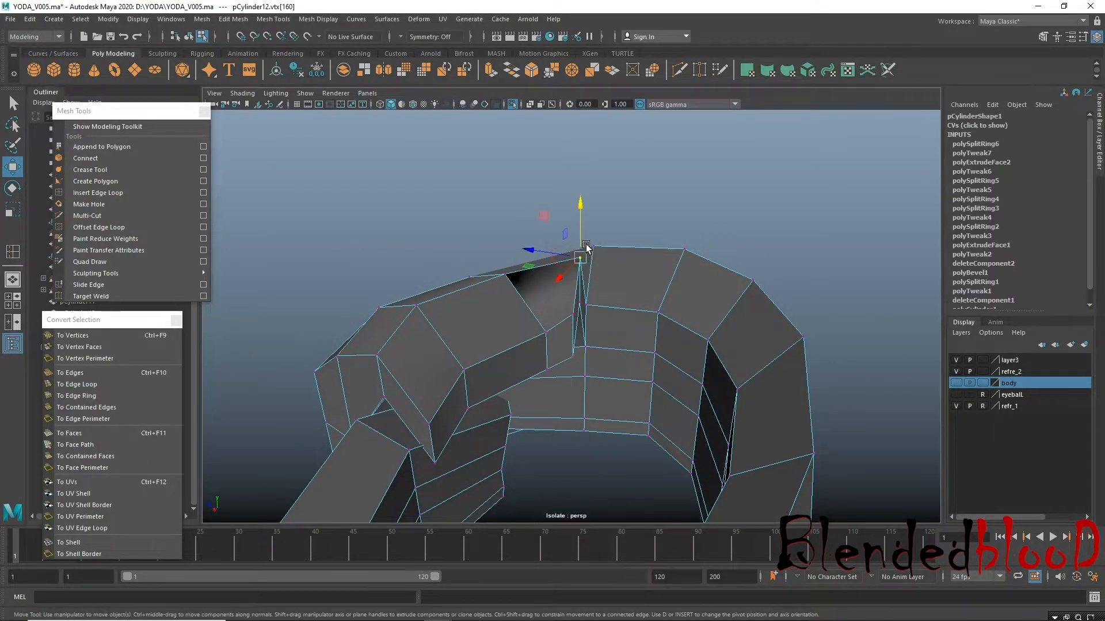
{"action": "left_click_drag", "start_coordinate": [582, 241], "coordinate": [584, 260]}
{"action": "mouse_move", "coordinate": [575, 331]}
{"action": "left_mouse_down", "text": "alt"}
{"action": "mouse_move", "coordinate": [598, 325]}
{"action": "mouse_move", "coordinate": [593, 332]}
{"action": "mouse_move", "coordinate": [586, 315]}
{"action": "left_mouse_up", "text": "alt"}
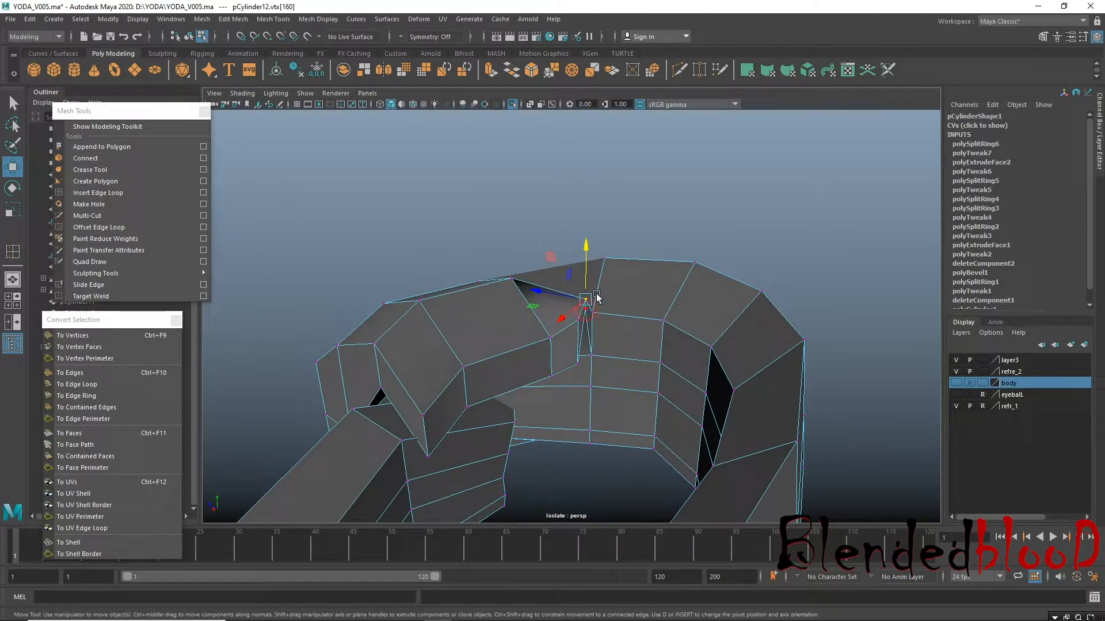
{"action": "left_click_drag", "start_coordinate": [588, 276], "coordinate": [594, 315]}
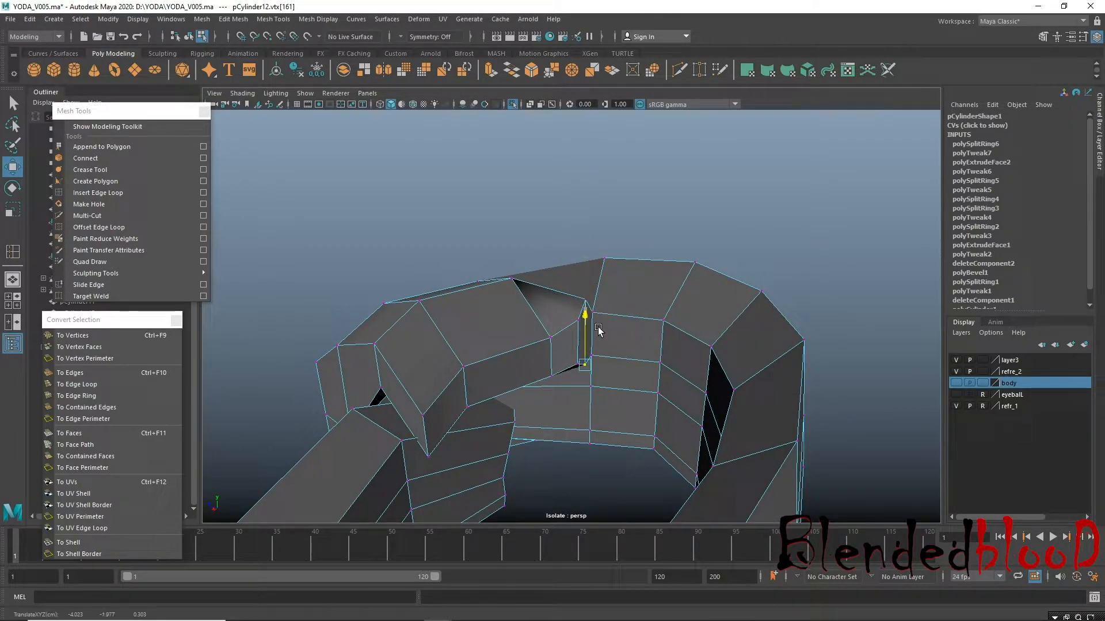
Preview the collar smoothed and compare the folded flap with the front reference.
{"action": "key", "text": "3"}
{"action": "left_click_drag", "start_coordinate": [489, 397], "coordinate": [646, 417], "text": "alt"}
{"action": "middle_click_drag", "start_coordinate": [614, 387], "coordinate": [587, 378], "text": "alt"}
{"action": "right_click_drag", "start_coordinate": [556, 364], "coordinate": [662, 454], "text": "alt"}
{"action": "left_click_drag", "start_coordinate": [667, 439], "coordinate": [557, 426], "text": "alt"}
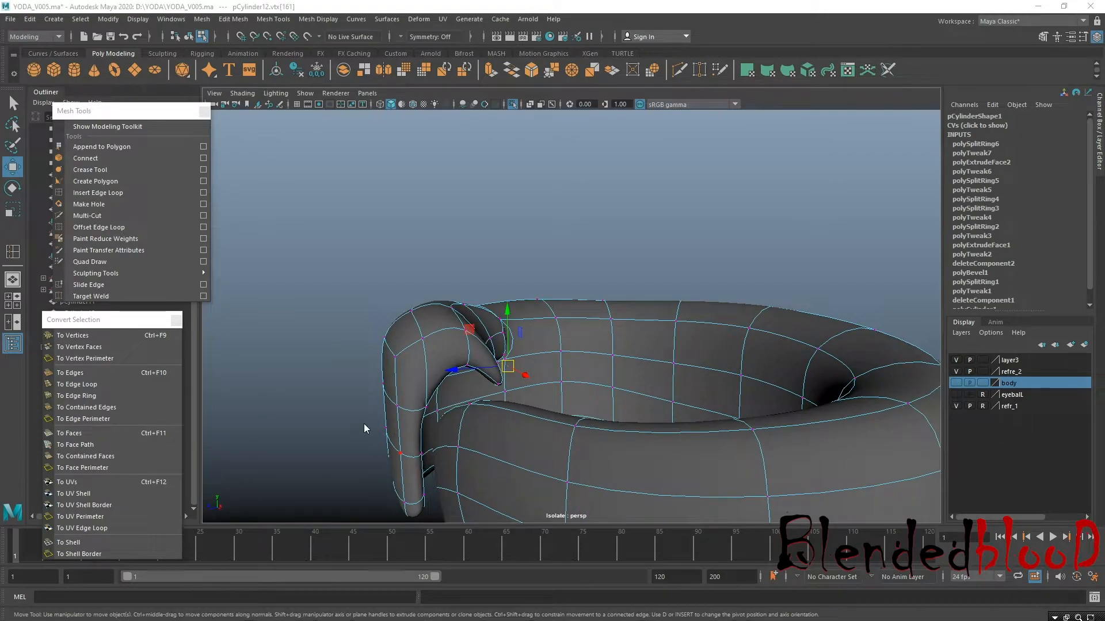
{"action": "key", "text": "space"}
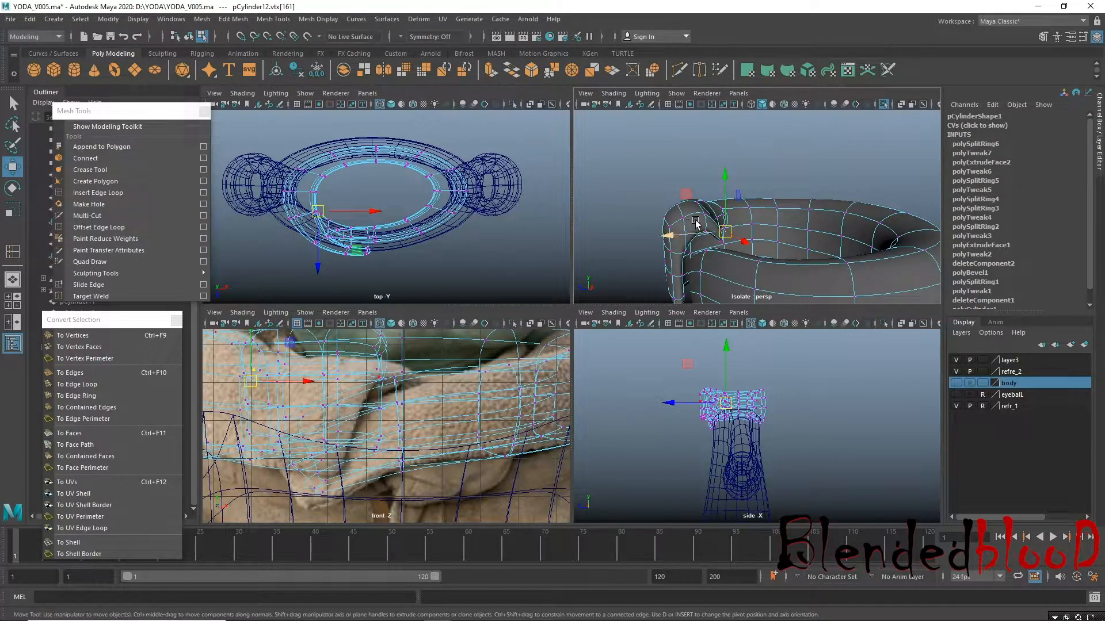
{"action": "key", "text": "space"}
Select the faces at the tucked-under end of the collar and reposition them beneath the outer flap.
{"action": "left_click_drag", "start_coordinate": [633, 250], "coordinate": [582, 291], "text": "alt"}
{"action": "right_click", "coordinate": [529, 280]}
{"action": "right_click_drag", "start_coordinate": [529, 281], "coordinate": [528, 308]}
{"action": "left_click", "coordinate": [514, 289]}
{"action": "double_click", "coordinate": [530, 338], "text": "shift"}
{"action": "left_click_drag", "start_coordinate": [594, 362], "coordinate": [631, 357], "text": "alt"}
{"action": "double_click", "coordinate": [539, 338], "text": "shift"}
{"action": "left_click", "coordinate": [603, 316], "text": "shift"}
{"action": "left_click", "coordinate": [583, 323], "text": "shift"}
{"action": "left_click", "coordinate": [567, 337], "text": "shift"}
{"action": "left_click_drag", "start_coordinate": [566, 251], "coordinate": [464, 303]}
Extend the face selection around the inner flap's end and raise it along the Y axis toward the outer flap.
{"action": "left_click", "coordinate": [471, 334]}
{"action": "left_click_drag", "start_coordinate": [492, 360], "coordinate": [426, 324], "text": "alt"}
{"action": "double_click", "coordinate": [461, 274], "text": "shift"}
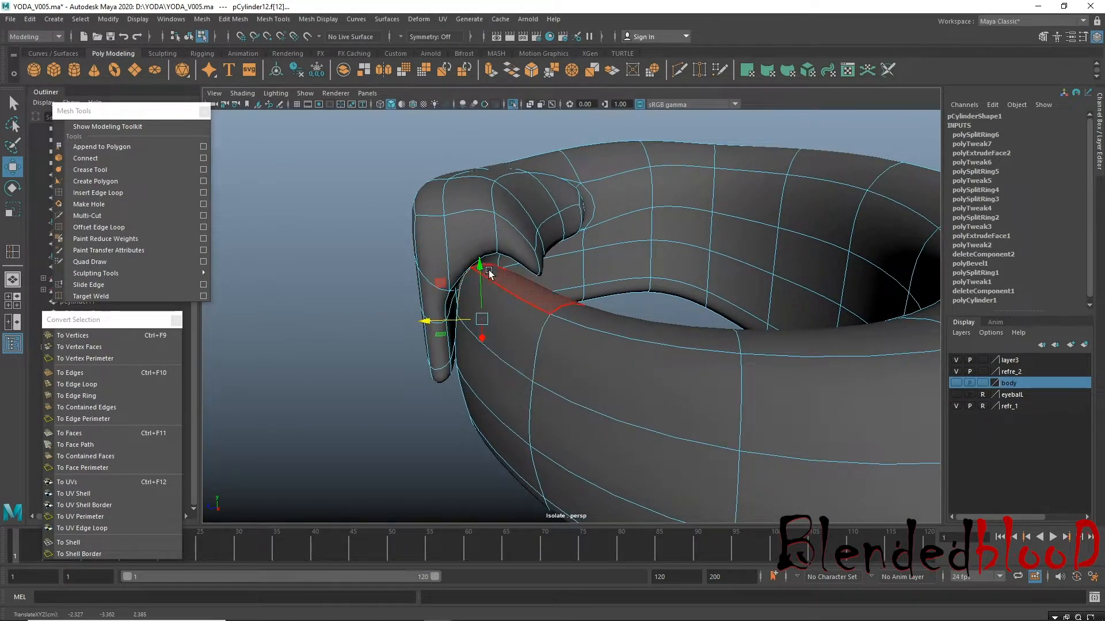
{"action": "left_click_drag", "start_coordinate": [481, 267], "coordinate": [480, 252]}
{"action": "left_click_drag", "start_coordinate": [474, 321], "coordinate": [415, 306], "text": "alt"}
{"action": "key", "text": "r"}
{"action": "key", "text": "w"}
Return the collar to object mode, clear the selection and examine the smoothed overlap from the front.
{"action": "right_click_drag", "start_coordinate": [540, 355], "coordinate": [414, 320], "text": "alt"}
{"action": "left_click_drag", "start_coordinate": [532, 397], "coordinate": [570, 340], "text": "alt"}
{"action": "right_click_drag", "start_coordinate": [542, 291], "coordinate": [602, 243]}
{"action": "left_click", "coordinate": [587, 217]}
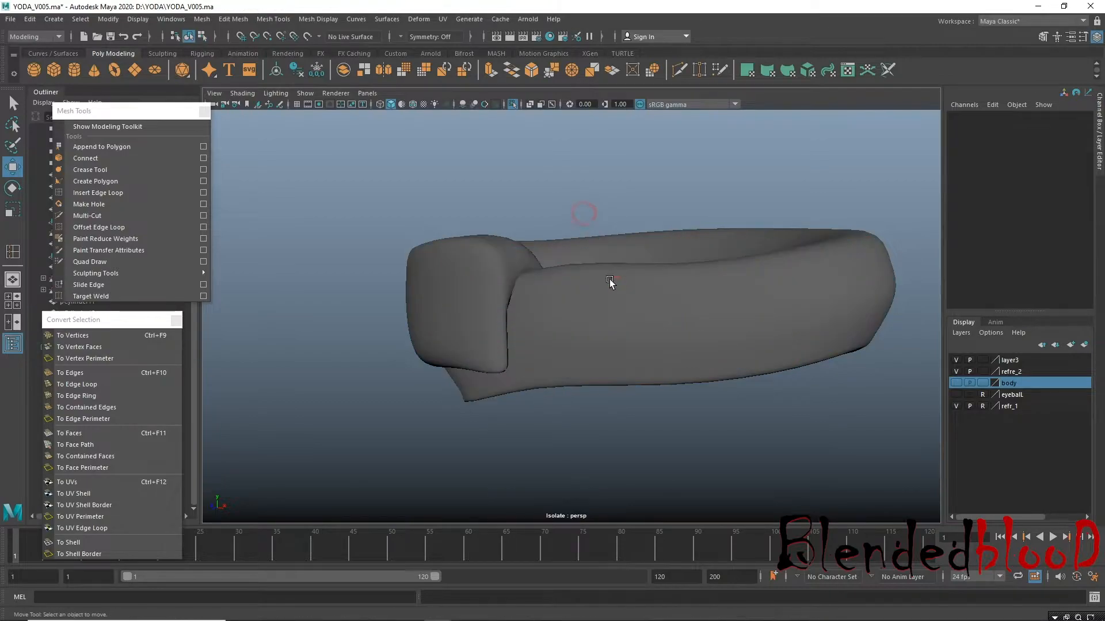
Select the edges along the outer flap's upper inner rim and lower them slightly along the Y axis.
{"action": "right_click_drag", "start_coordinate": [615, 280], "coordinate": [568, 338], "text": "alt"}
{"action": "left_click_drag", "start_coordinate": [587, 343], "coordinate": [558, 373], "text": "alt"}
{"action": "left_click", "coordinate": [583, 363]}
{"action": "right_click_drag", "start_coordinate": [575, 353], "coordinate": [570, 298]}
{"action": "left_click", "coordinate": [528, 340]}
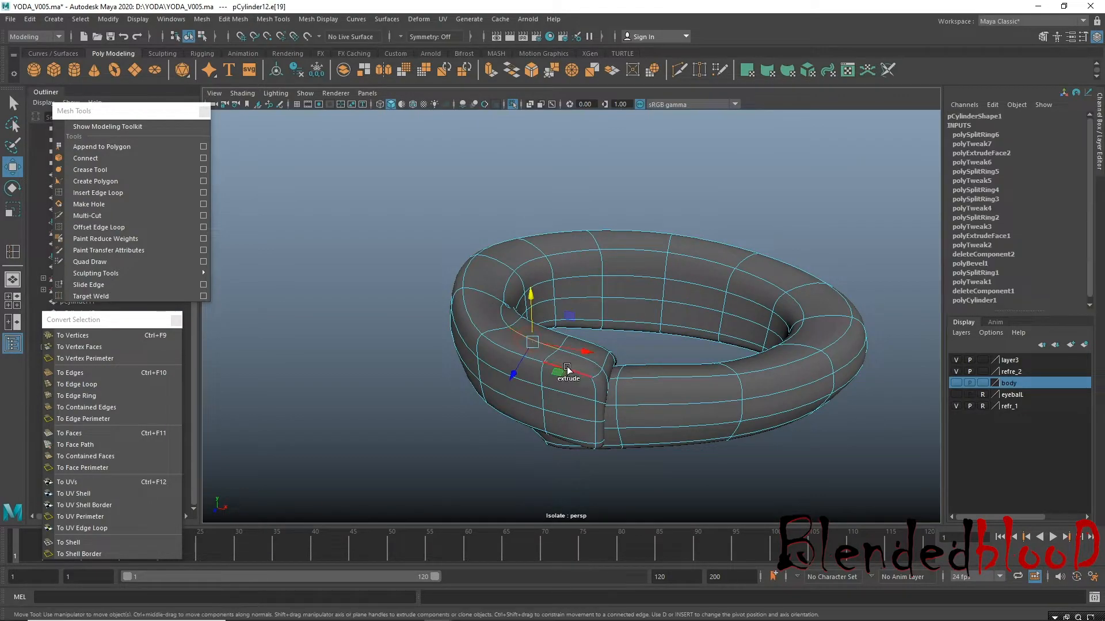
{"action": "left_click", "coordinate": [504, 316], "text": "shift"}
{"action": "key", "text": "1"}
{"action": "left_click_drag", "start_coordinate": [535, 341], "coordinate": [567, 270], "text": "alt"}
{"action": "scroll", "coordinate": [476, 309], "scroll_direction": "up", "scroll_amount": 3}
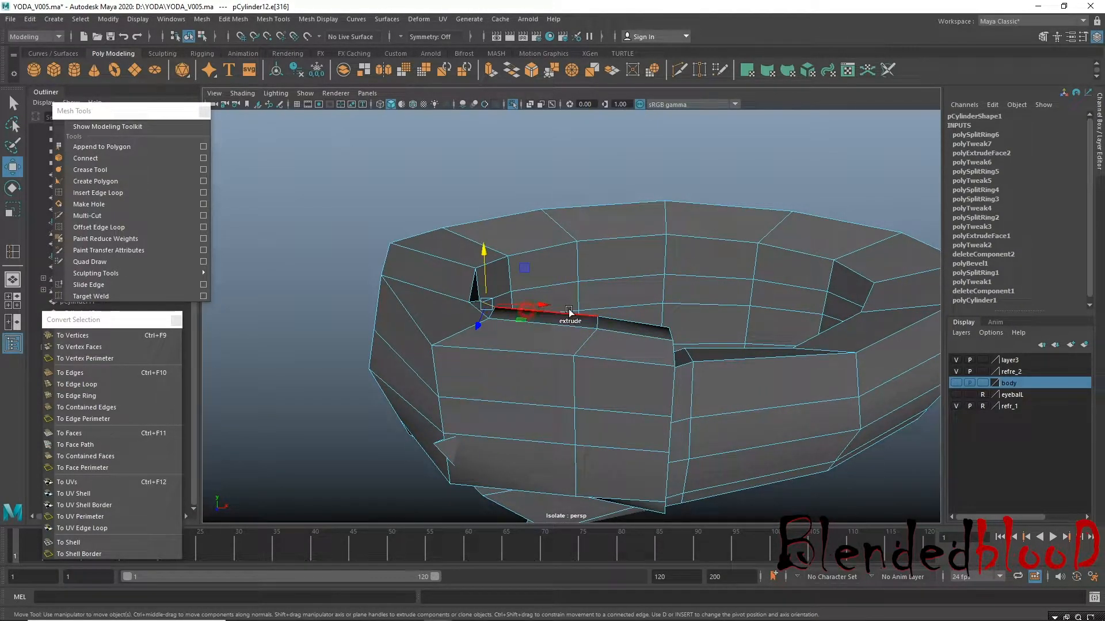
{"action": "left_click", "coordinate": [611, 315], "text": "shift"}
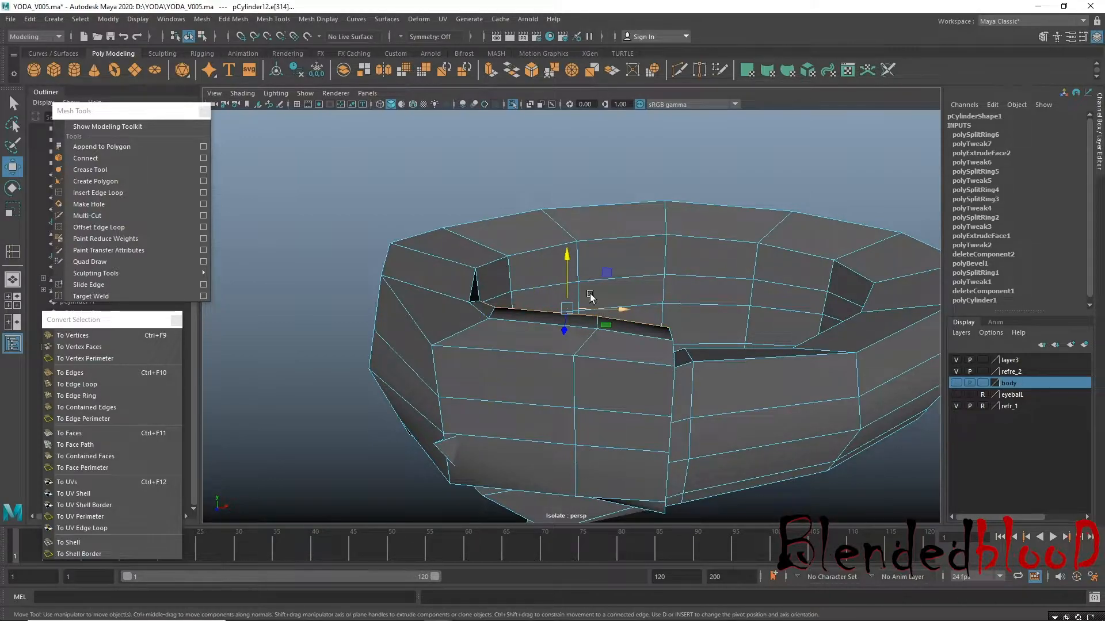
{"action": "left_click_drag", "start_coordinate": [574, 263], "coordinate": [578, 270]}
Return the collar to object mode and preview it smoothed.
{"action": "left_click", "coordinate": [504, 317], "text": "shift"}
{"action": "right_click_drag", "start_coordinate": [568, 270], "coordinate": [570, 276]}
{"action": "scroll", "coordinate": [584, 335], "scroll_direction": "down", "scroll_amount": 3}
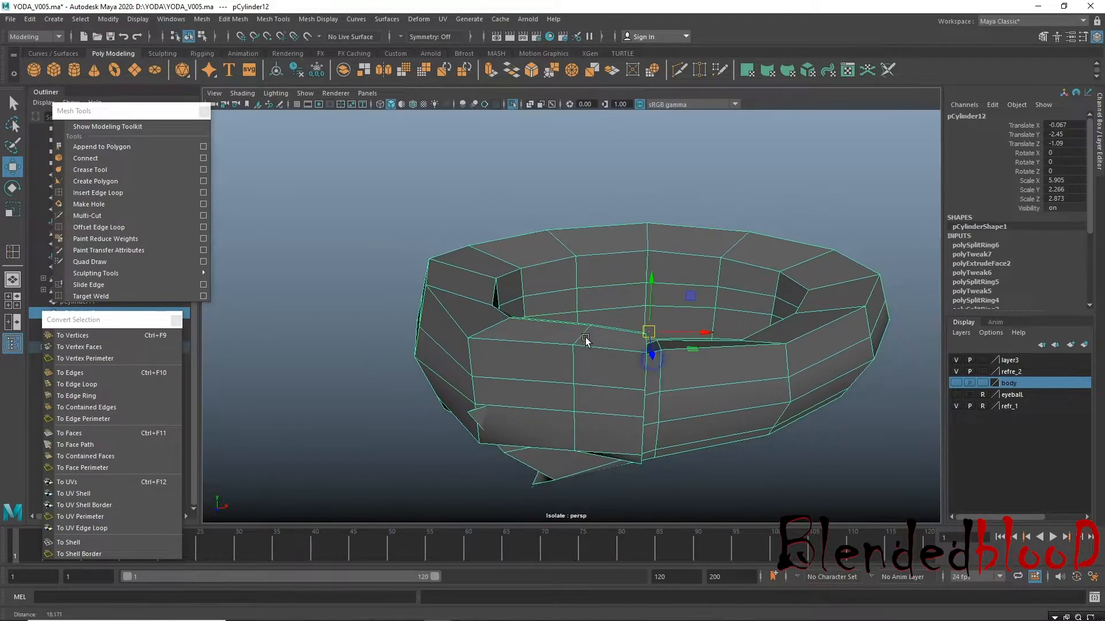
{"action": "key", "text": "3"}
{"action": "key", "text": "1"}
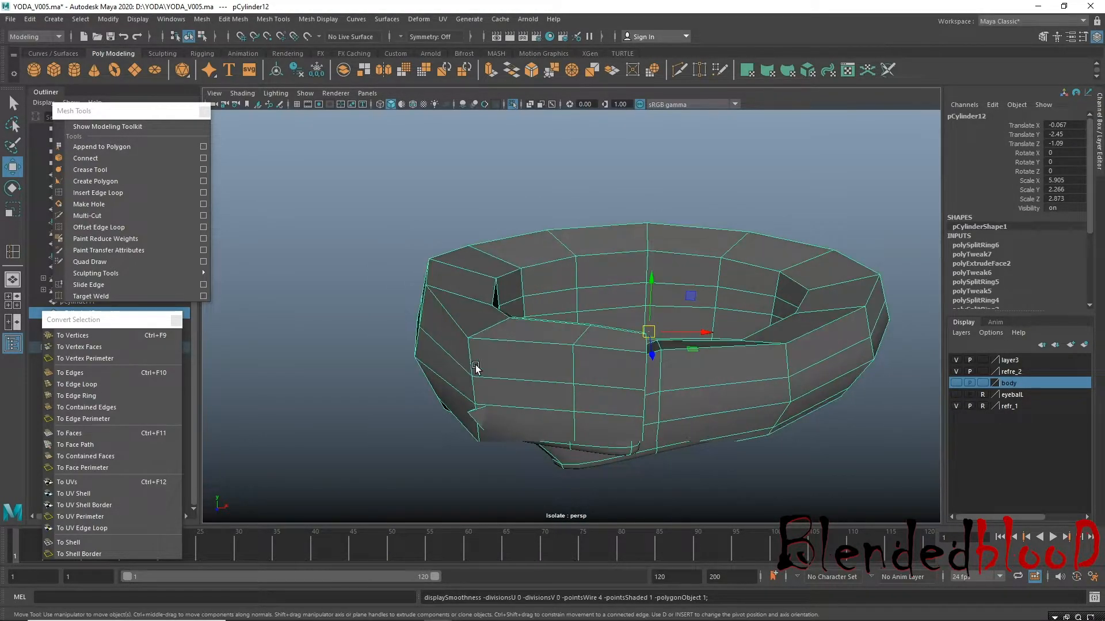
Select the faces at the tucked-under end of the inner flap.
{"action": "right_click_drag", "start_coordinate": [478, 411], "coordinate": [421, 297]}
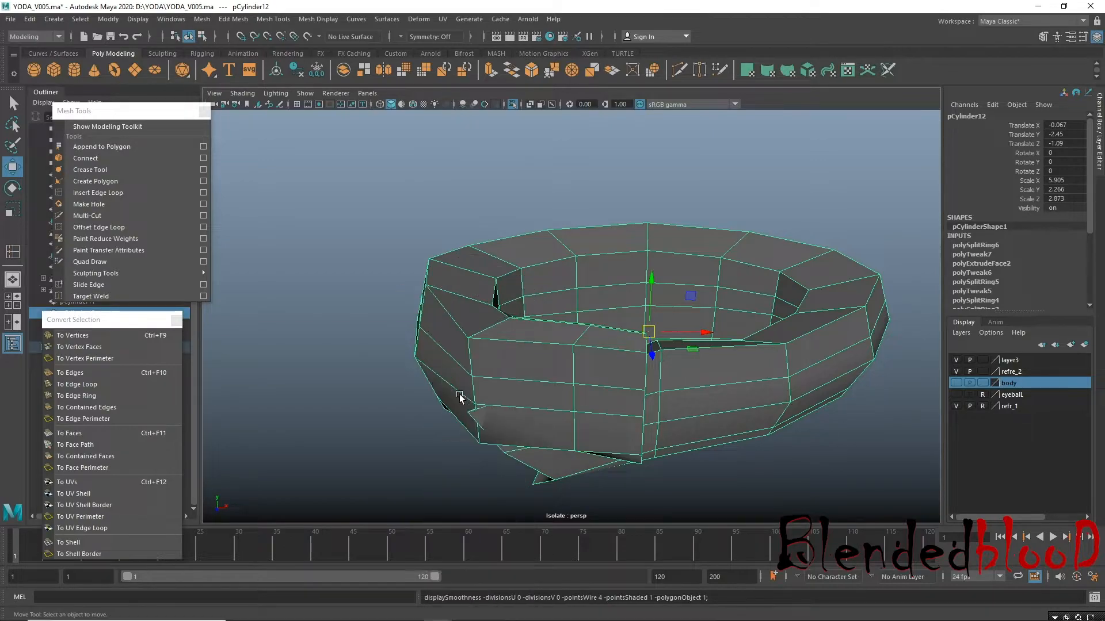
{"action": "left_click", "coordinate": [470, 413]}
{"action": "middle_click_drag", "start_coordinate": [500, 406], "coordinate": [519, 344], "text": "alt"}
{"action": "mouse_move", "coordinate": [497, 364]}
{"action": "left_mouse_down", "text": "alt"}
{"action": "mouse_move", "coordinate": [565, 362]}
{"action": "mouse_move", "coordinate": [489, 353]}
{"action": "left_mouse_up", "text": "alt"}
{"action": "scroll", "coordinate": [598, 480], "scroll_direction": "up", "scroll_amount": 3}
{"action": "left_click_drag", "start_coordinate": [585, 449], "coordinate": [645, 432], "text": "alt"}
{"action": "right_click_drag", "start_coordinate": [625, 325], "coordinate": [624, 354]}
{"action": "left_click", "coordinate": [621, 384]}
{"action": "left_click", "coordinate": [621, 384]}
{"action": "left_click_drag", "start_coordinate": [658, 447], "coordinate": [736, 420], "text": "alt"}
{"action": "left_click", "coordinate": [610, 355]}
{"action": "left_click_drag", "start_coordinate": [617, 357], "coordinate": [644, 426], "text": "alt"}
Inspect the selected end faces in wireframe to see how they lie behind the outer flap.
{"action": "left_click_drag", "start_coordinate": [649, 320], "coordinate": [611, 316], "text": "alt"}
{"action": "key", "text": "4"}
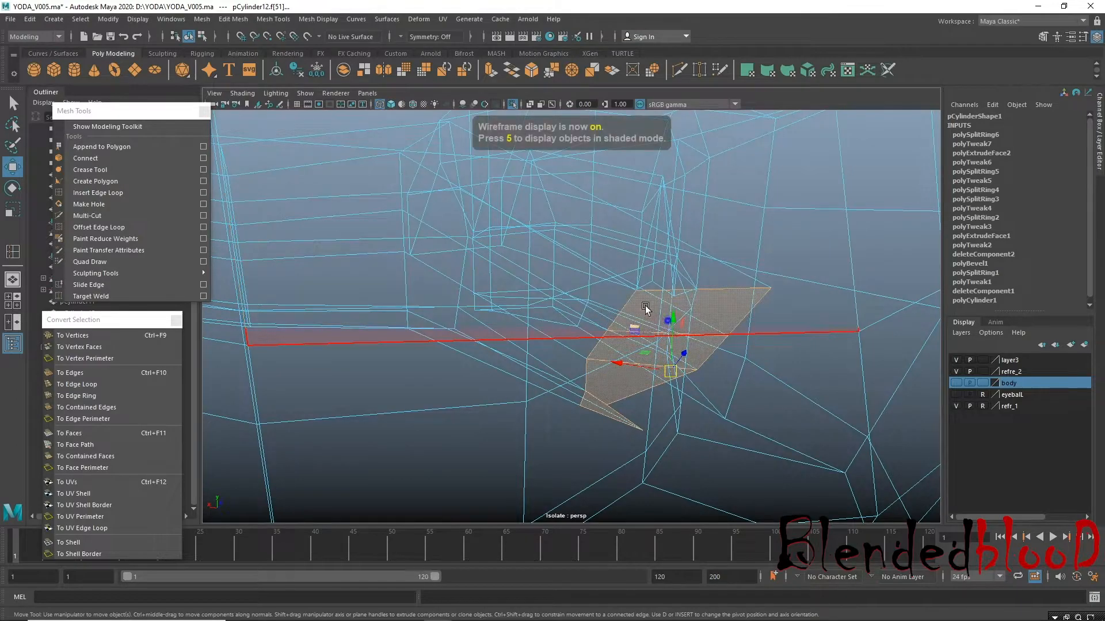
{"action": "right_click_drag", "start_coordinate": [667, 323], "coordinate": [569, 320], "text": "alt"}
{"action": "left_click_drag", "start_coordinate": [570, 321], "coordinate": [471, 311], "text": "alt"}
{"action": "right_click_drag", "start_coordinate": [471, 311], "coordinate": [514, 321], "text": "alt"}
{"action": "mouse_move", "coordinate": [599, 424]}
{"action": "left_mouse_down", "text": "alt"}
{"action": "mouse_move", "coordinate": [621, 408]}
{"action": "mouse_move", "coordinate": [563, 425]}
{"action": "mouse_move", "coordinate": [599, 397]}
{"action": "mouse_move", "coordinate": [604, 368]}
{"action": "mouse_move", "coordinate": [580, 322]}
{"action": "left_mouse_up", "text": "alt"}
{"action": "key", "text": "5"}
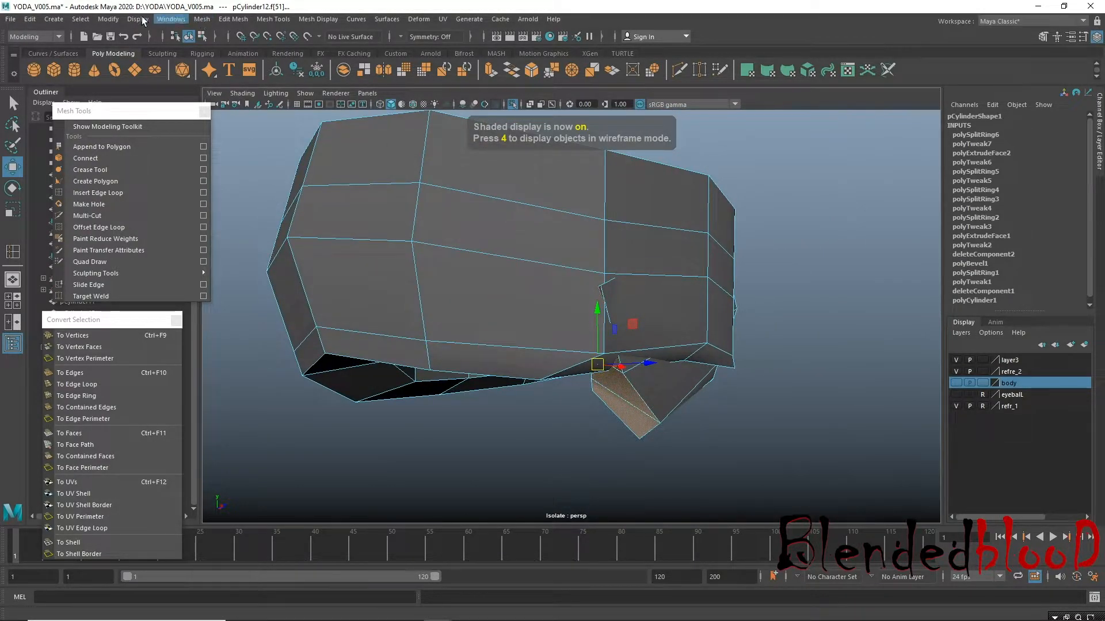
Convert the end-face selection to vertices and try the Sculpt Geometry Tool on them.
{"action": "left_click", "coordinate": [92, 335]}
{"action": "left_click", "coordinate": [387, 19]}
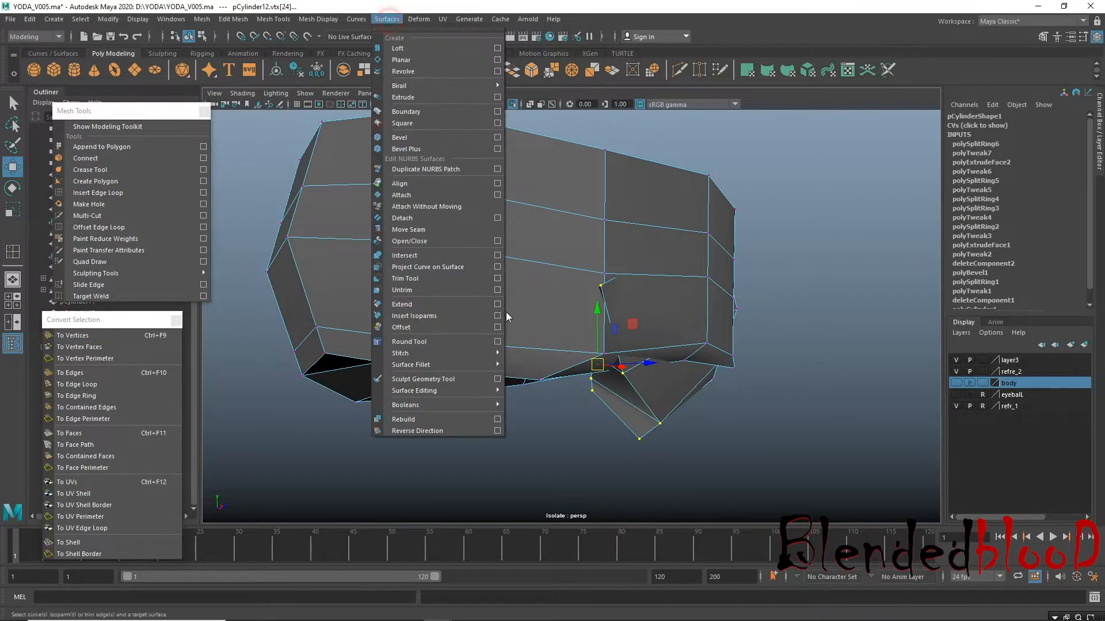
{"action": "left_click", "coordinate": [494, 379]}
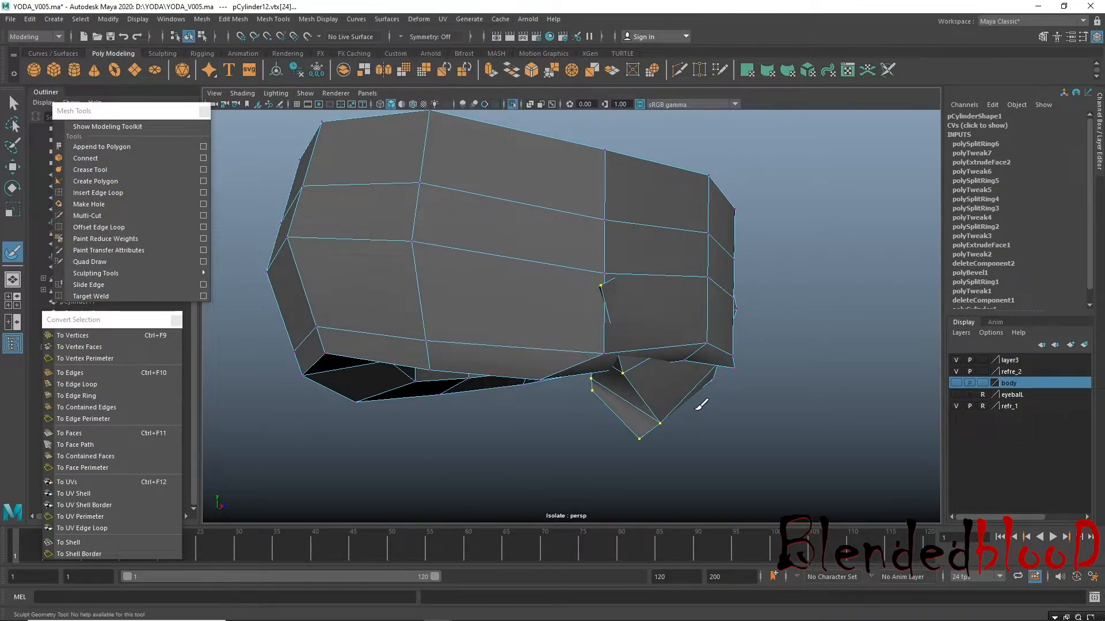
{"action": "left_click_drag", "start_coordinate": [697, 409], "coordinate": [673, 390], "text": "alt"}
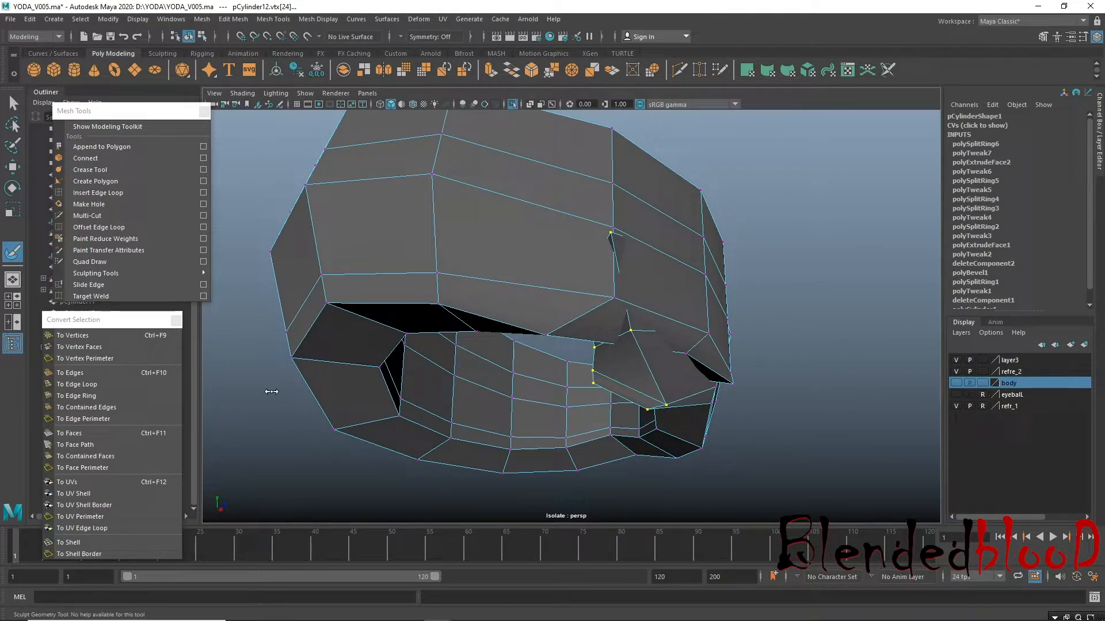
{"action": "key", "text": "f"}
{"action": "right_click_drag", "start_coordinate": [617, 394], "coordinate": [381, 191], "text": "alt"}
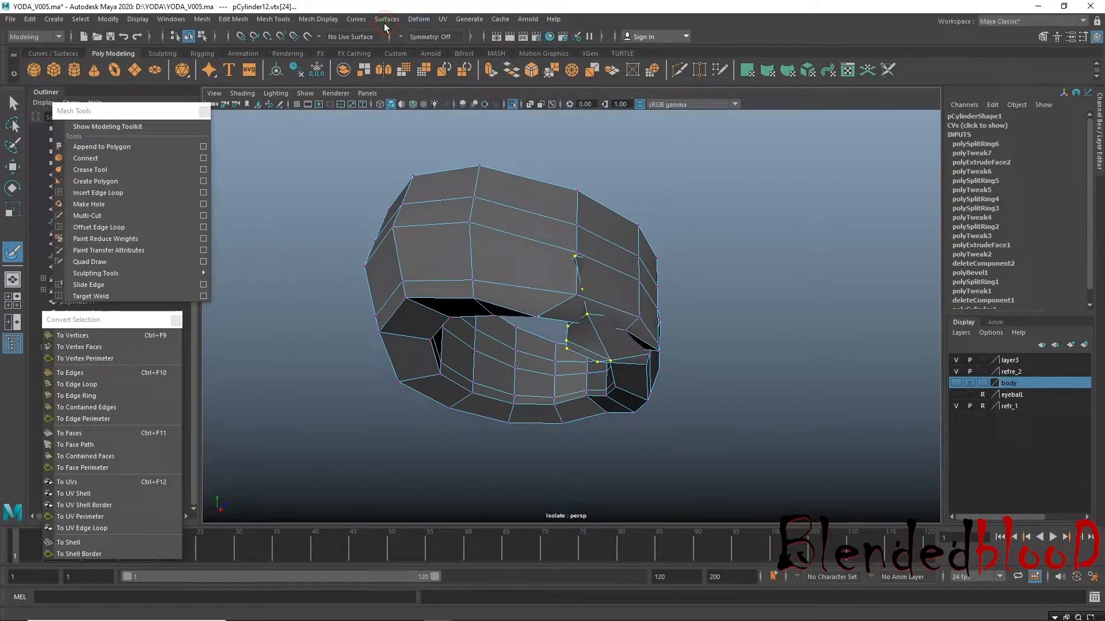
{"action": "left_click_drag", "start_coordinate": [409, 262], "coordinate": [348, 277], "text": "alt"}
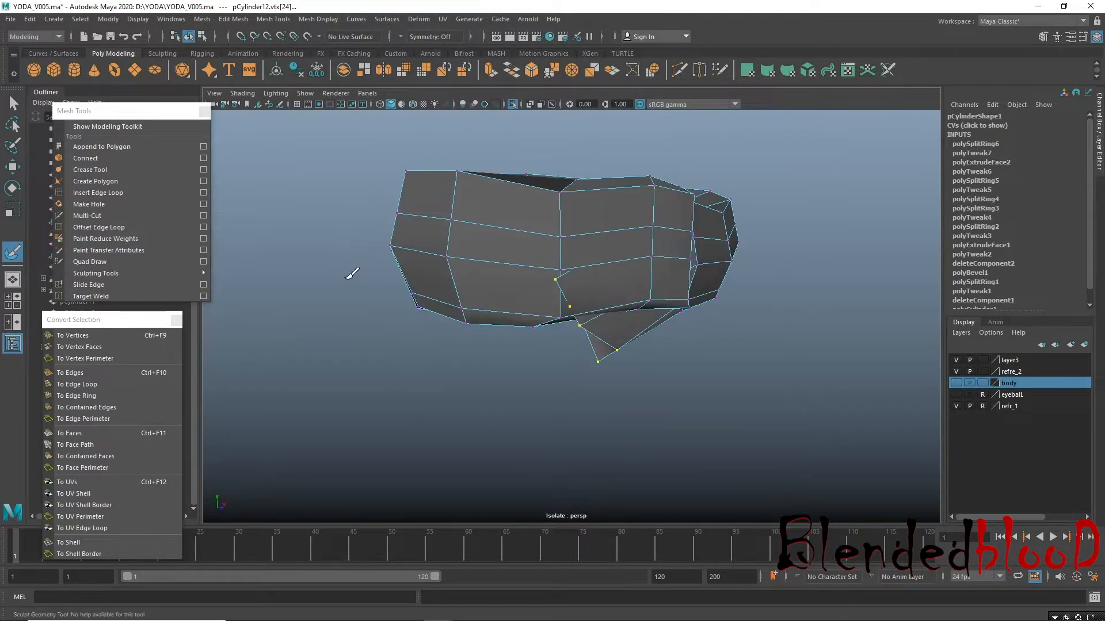
{"action": "key", "text": "w"}
Delete the collar's construction history and save the scene.
{"action": "left_click", "coordinate": [28, 20]}
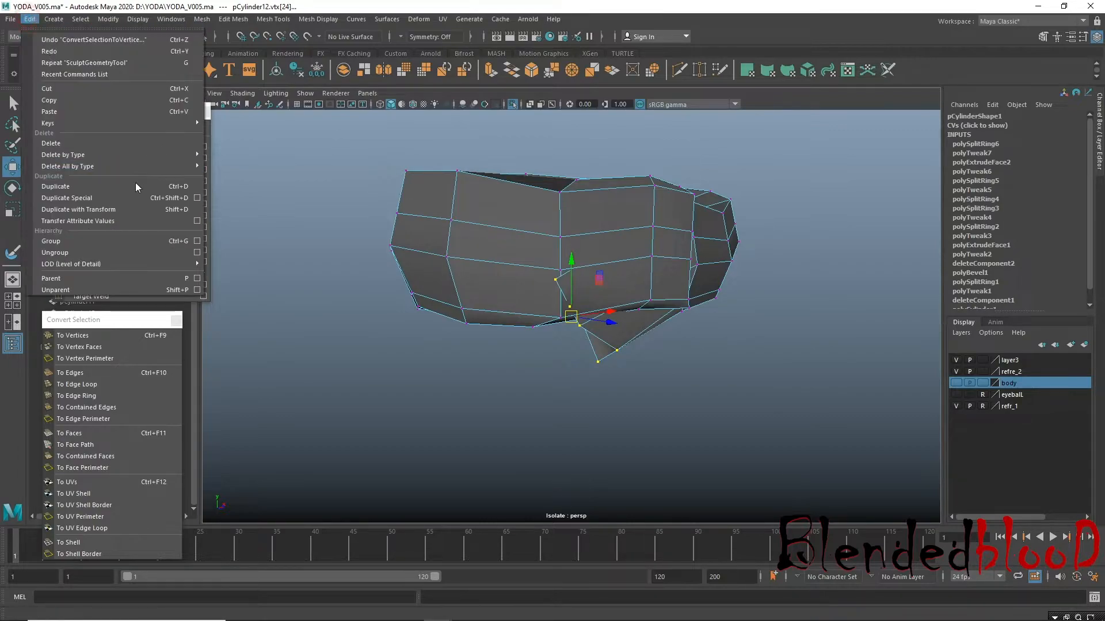
{"action": "mouse_move", "coordinate": [116, 168]}
{"action": "left_click", "coordinate": [230, 167]}
{"action": "key", "text": "ctrl+s"}
Try the Sculpt Geometry Tool again with its tool settings open, checking the tucked-under vertices.
{"action": "left_click_drag", "start_coordinate": [487, 332], "coordinate": [409, 145], "text": "alt"}
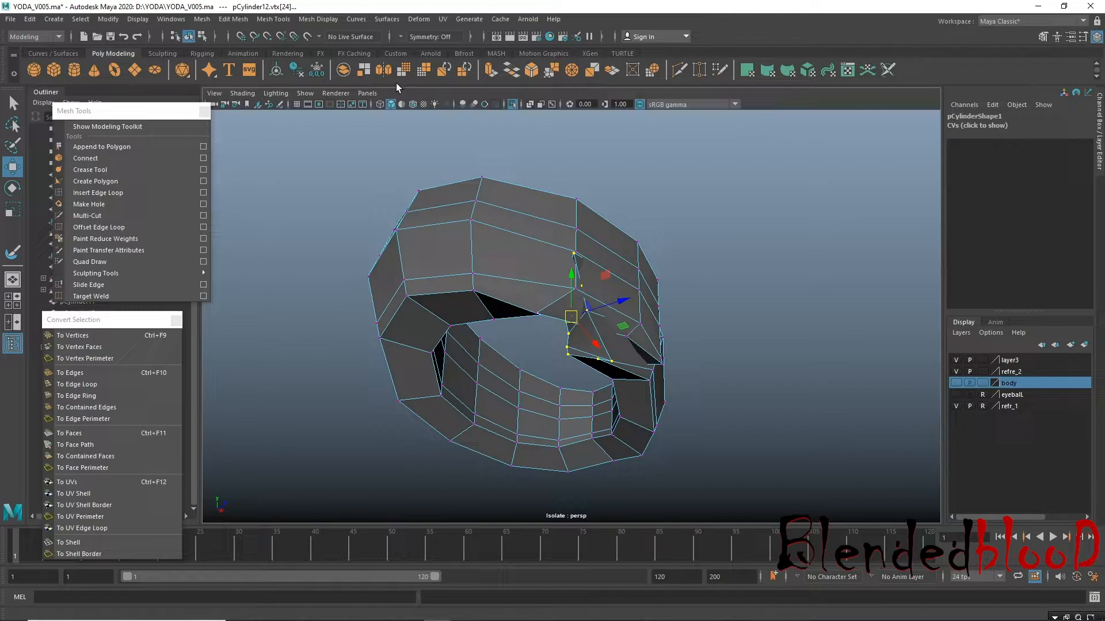
{"action": "left_click", "coordinate": [383, 23]}
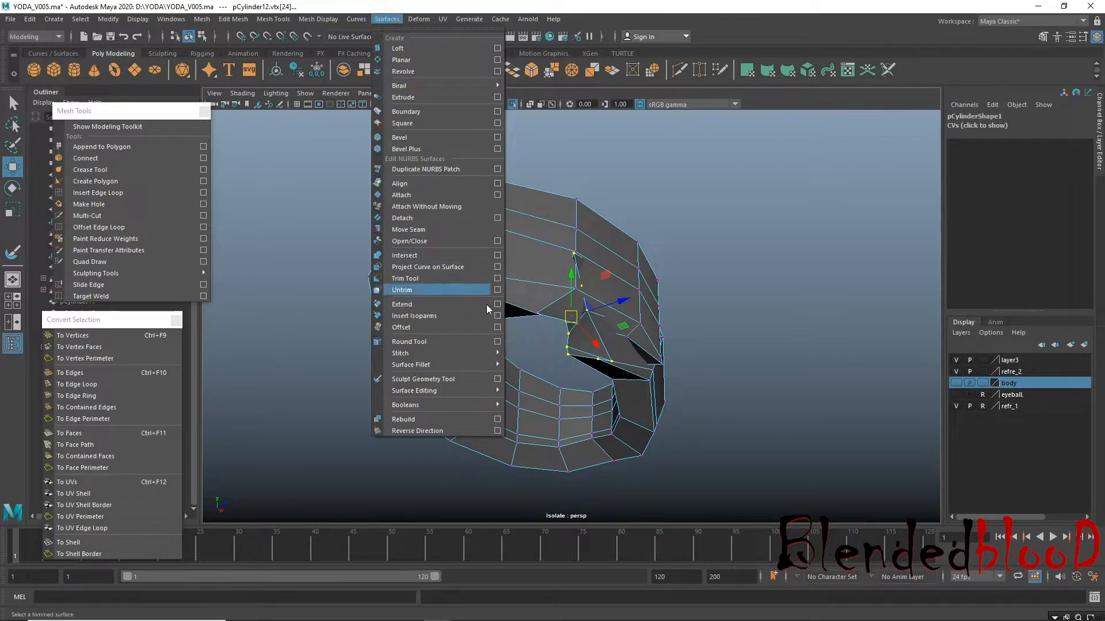
{"action": "left_click", "coordinate": [497, 378]}
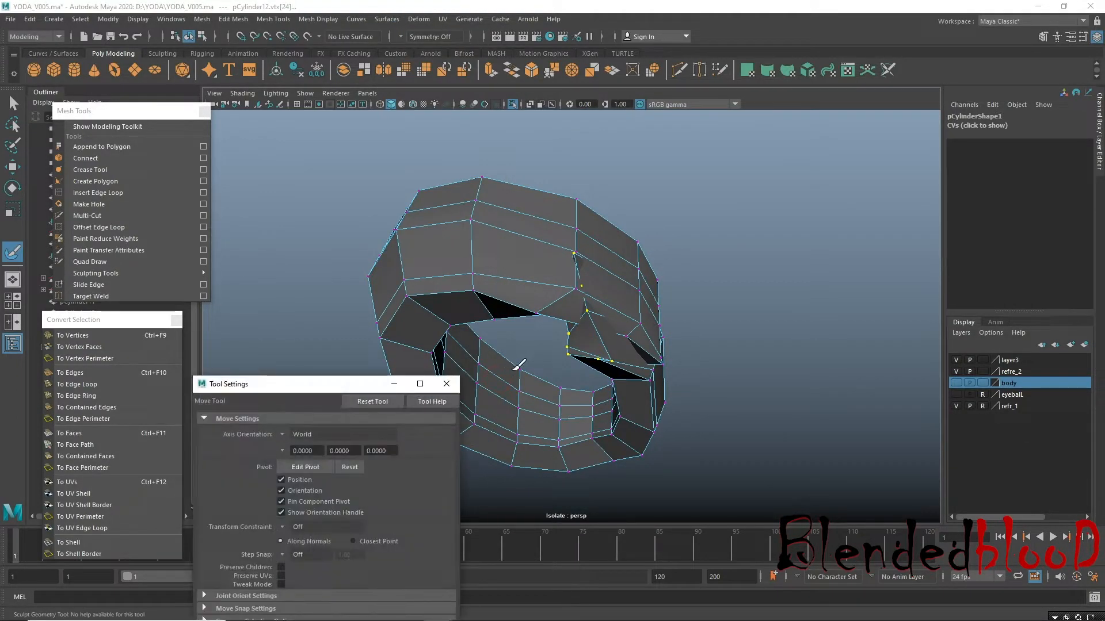
{"action": "left_click_drag", "start_coordinate": [580, 343], "coordinate": [578, 335], "text": "alt"}
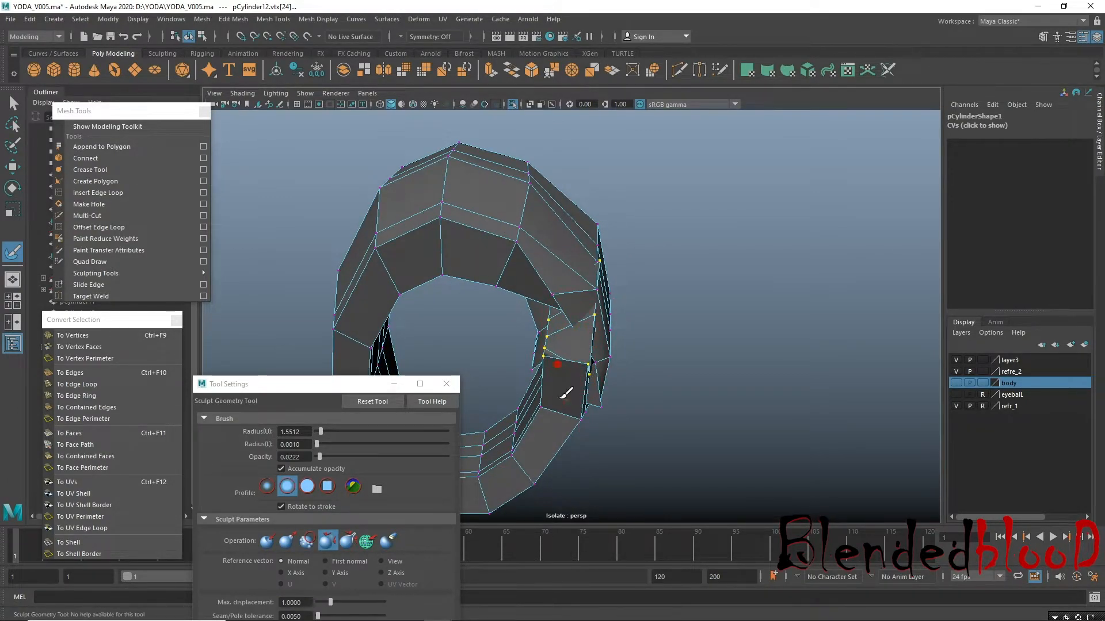
{"action": "left_click_drag", "start_coordinate": [590, 324], "coordinate": [517, 294], "text": "alt"}
{"action": "key", "text": "w"}
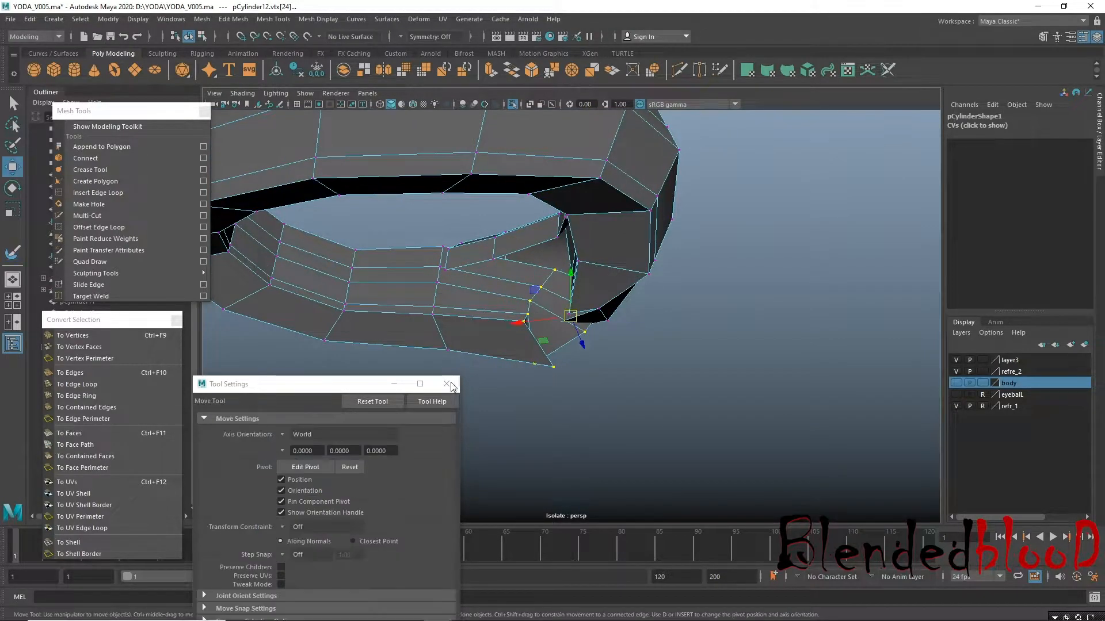
Select the corner vertex at the tucked-under end of the inner flap and reposition it, including along the Y axis.
{"action": "left_click_drag", "start_coordinate": [543, 382], "coordinate": [554, 355], "text": "alt"}
{"action": "left_click_drag", "start_coordinate": [564, 413], "coordinate": [547, 355], "text": "alt"}
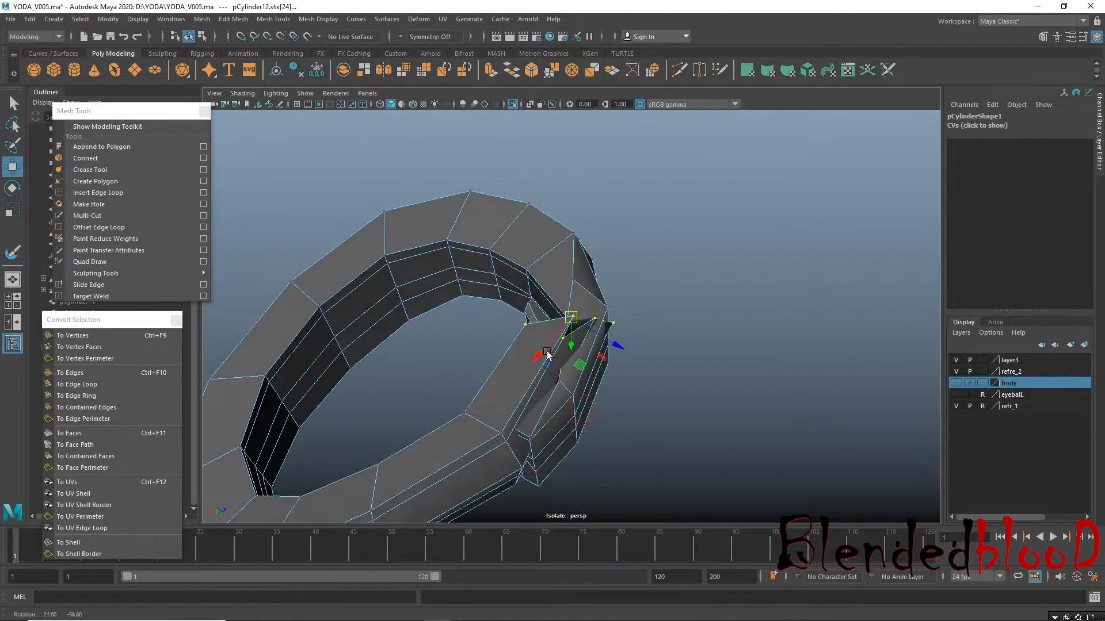
{"action": "scroll", "coordinate": [676, 401], "scroll_direction": "up", "scroll_amount": 3}
{"action": "left_click", "coordinate": [696, 363]}
{"action": "left_click", "coordinate": [575, 310]}
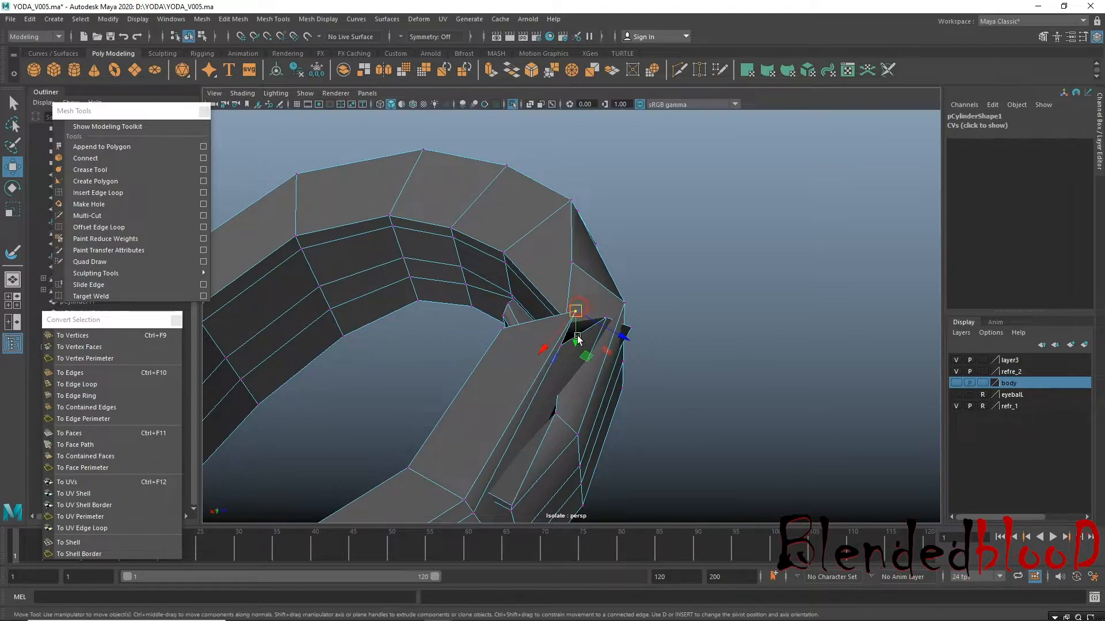
{"action": "left_click_drag", "start_coordinate": [543, 354], "coordinate": [727, 382]}
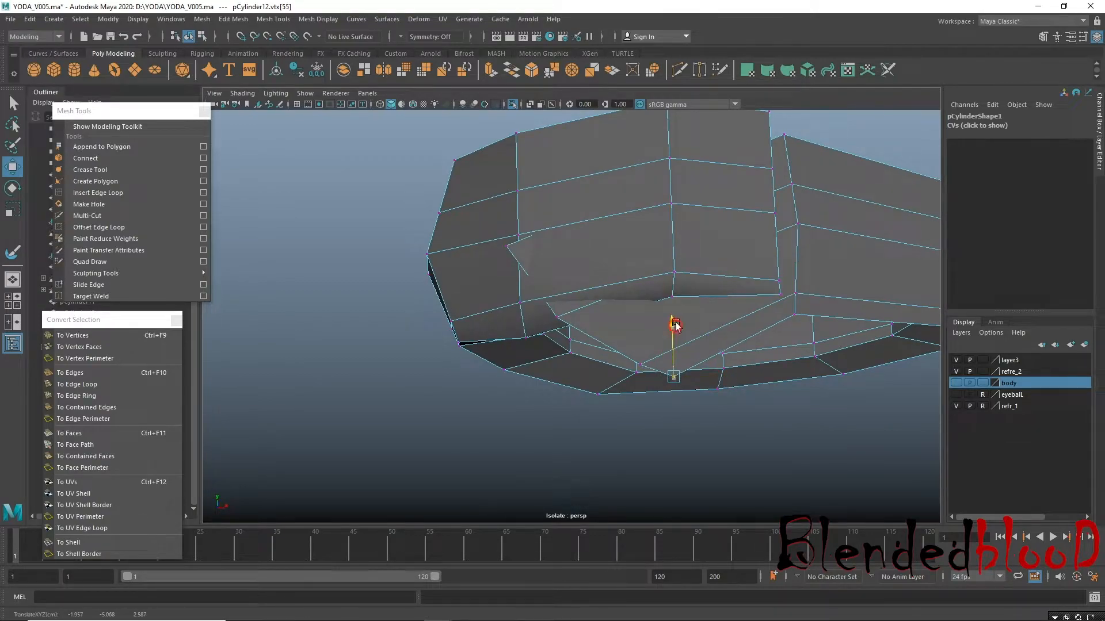
Select the inner flap edge poking through the outer flap and move it back behind the outer surface.
{"action": "left_click_drag", "start_coordinate": [602, 326], "coordinate": [633, 283], "text": "alt"}
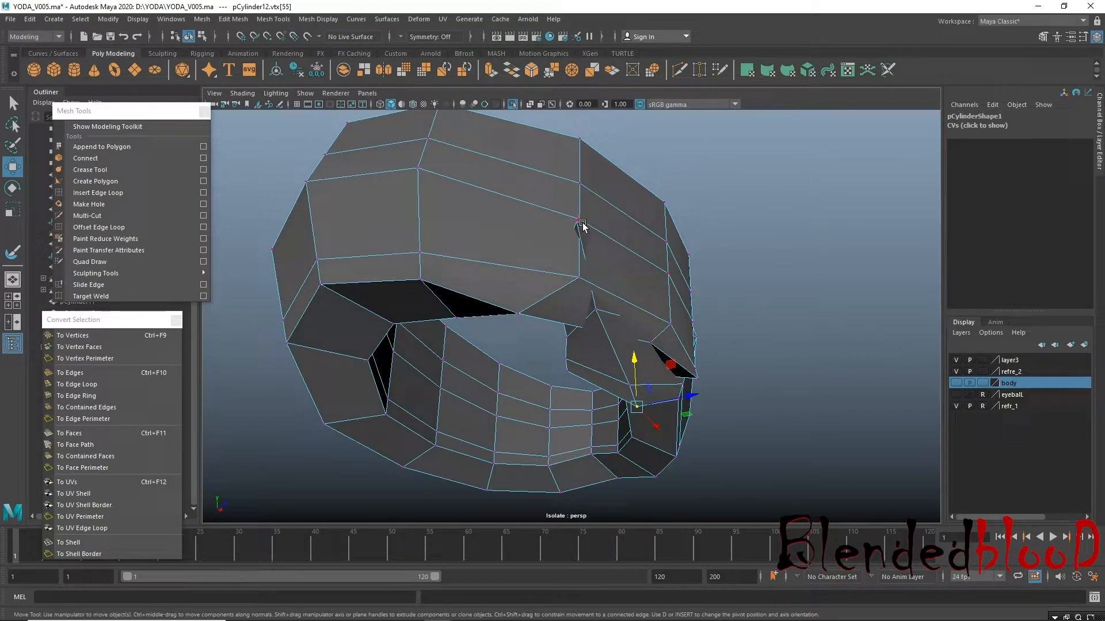
{"action": "right_click_drag", "start_coordinate": [585, 238], "coordinate": [581, 209]}
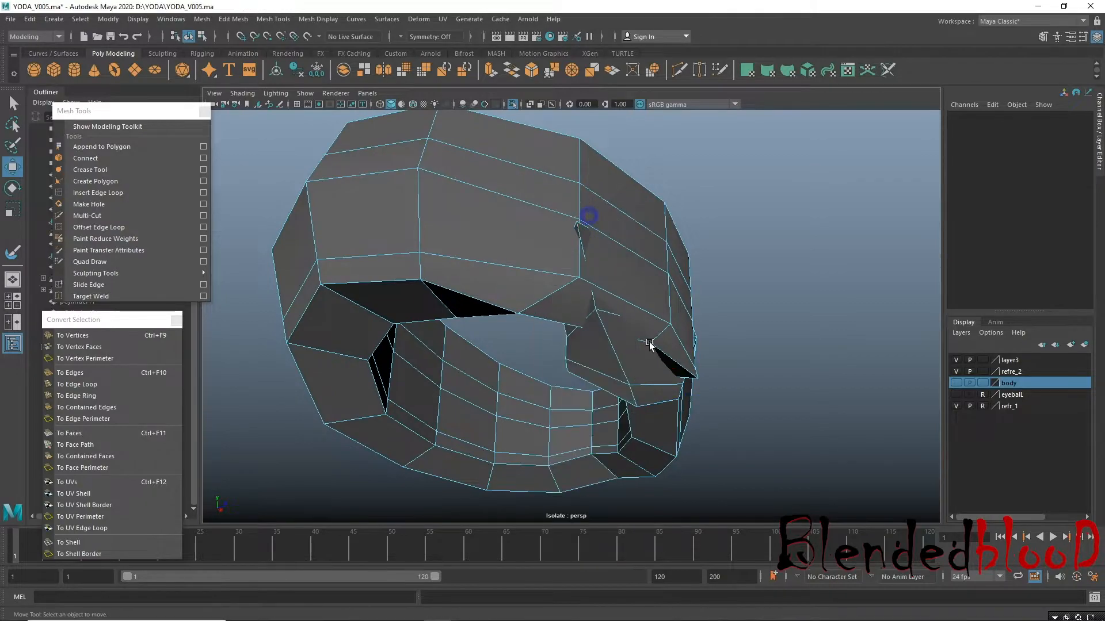
{"action": "scroll", "coordinate": [587, 210], "scroll_direction": "up", "scroll_amount": 4}
{"action": "left_click", "coordinate": [577, 166]}
{"action": "left_click_drag", "start_coordinate": [577, 166], "coordinate": [552, 269], "text": "alt"}
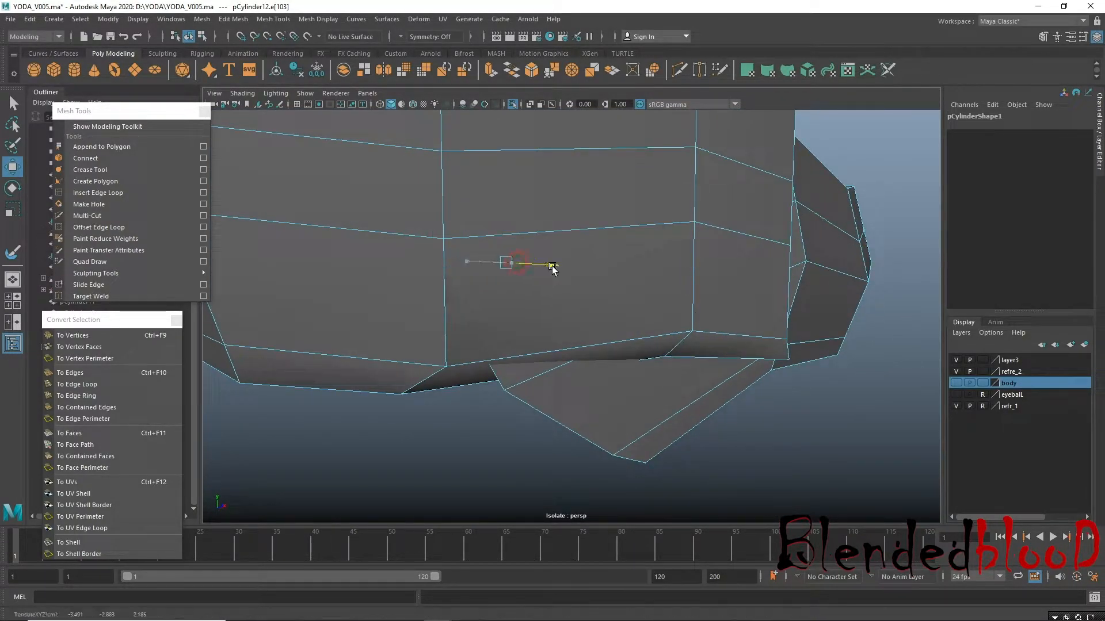
{"action": "left_click_drag", "start_coordinate": [458, 361], "coordinate": [555, 280], "text": "alt"}
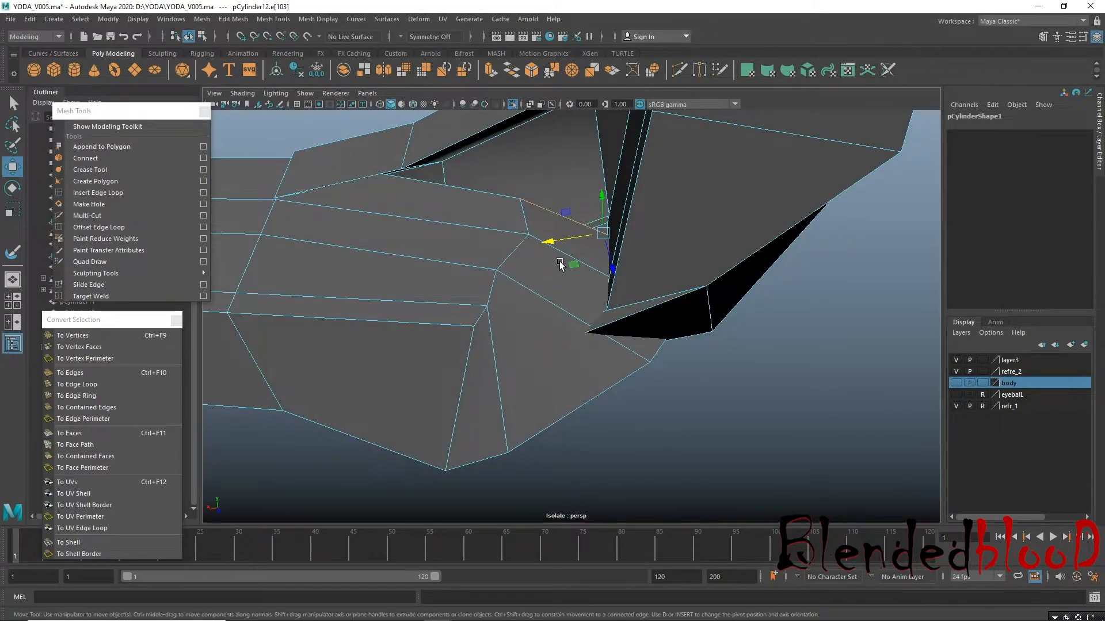
Select the end faces of the tucked-under inner flap and flatten them by scaling along the X axis.
{"action": "right_click_drag", "start_coordinate": [556, 257], "coordinate": [556, 285]}
{"action": "left_click", "coordinate": [541, 227]}
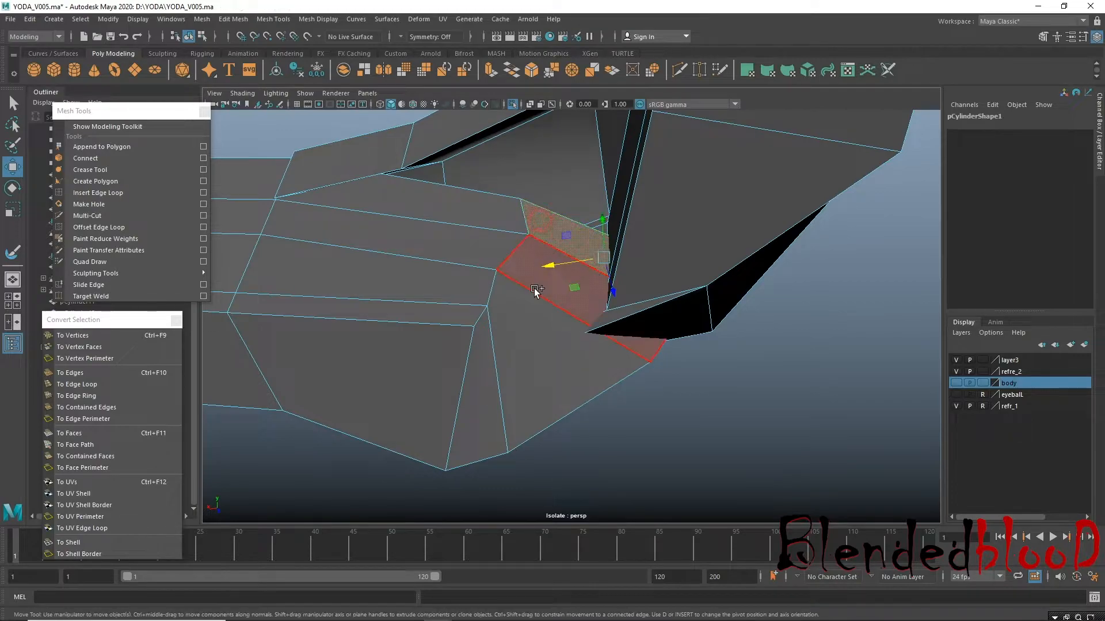
{"action": "left_click", "coordinate": [519, 277], "text": "shift"}
{"action": "left_click", "coordinate": [517, 313], "text": "shift"}
{"action": "left_click", "coordinate": [486, 354], "text": "shift"}
{"action": "right_click_drag", "start_coordinate": [606, 379], "coordinate": [550, 362], "text": "alt"}
{"action": "left_click_drag", "start_coordinate": [519, 275], "coordinate": [380, 399], "text": "alt"}
{"action": "key", "text": "r"}
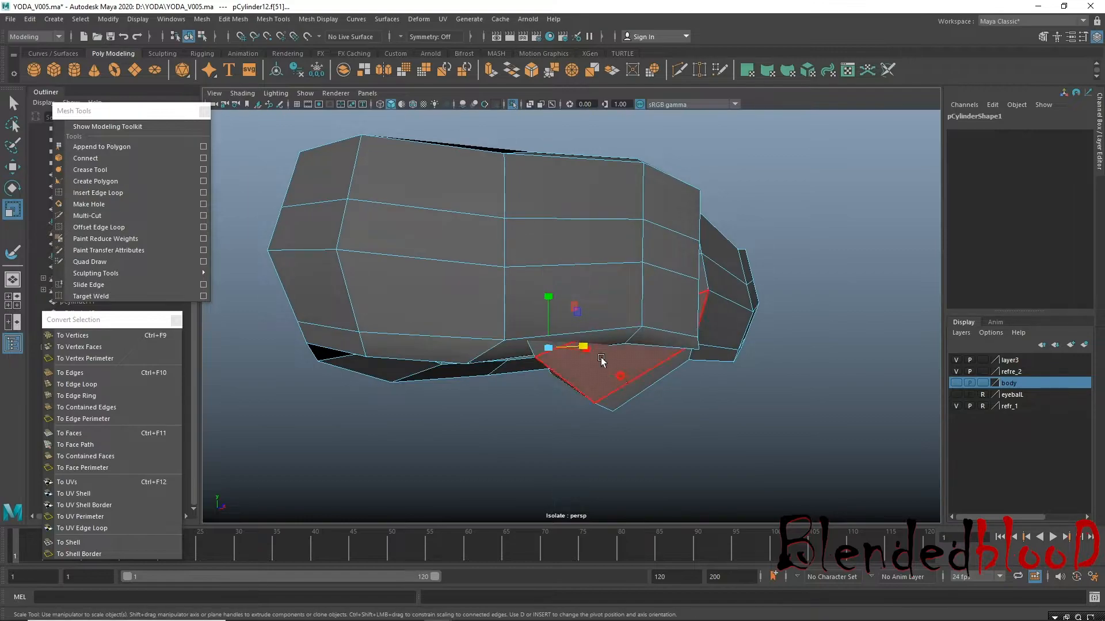
{"action": "left_click_drag", "start_coordinate": [601, 358], "coordinate": [599, 330], "text": "alt"}
{"action": "left_click_drag", "start_coordinate": [601, 377], "coordinate": [487, 352]}
Move the flattened end faces inward along the Z axis, away from the outer flap.
{"action": "left_click_drag", "start_coordinate": [719, 418], "coordinate": [773, 338], "text": "alt"}
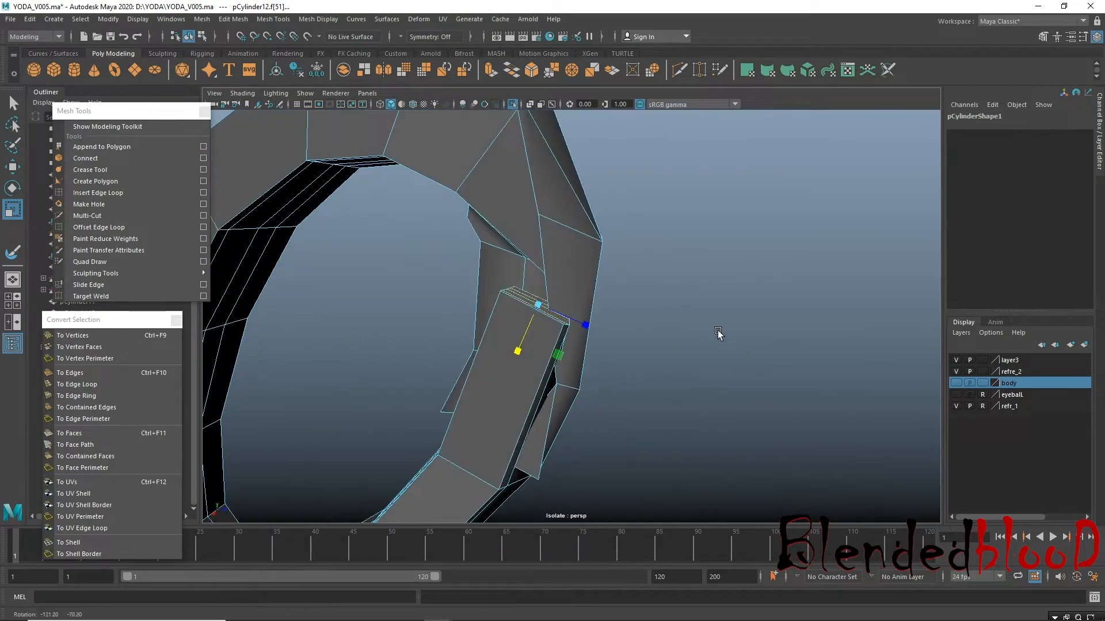
{"action": "key", "text": "w"}
{"action": "left_click_drag", "start_coordinate": [576, 324], "coordinate": [560, 325]}
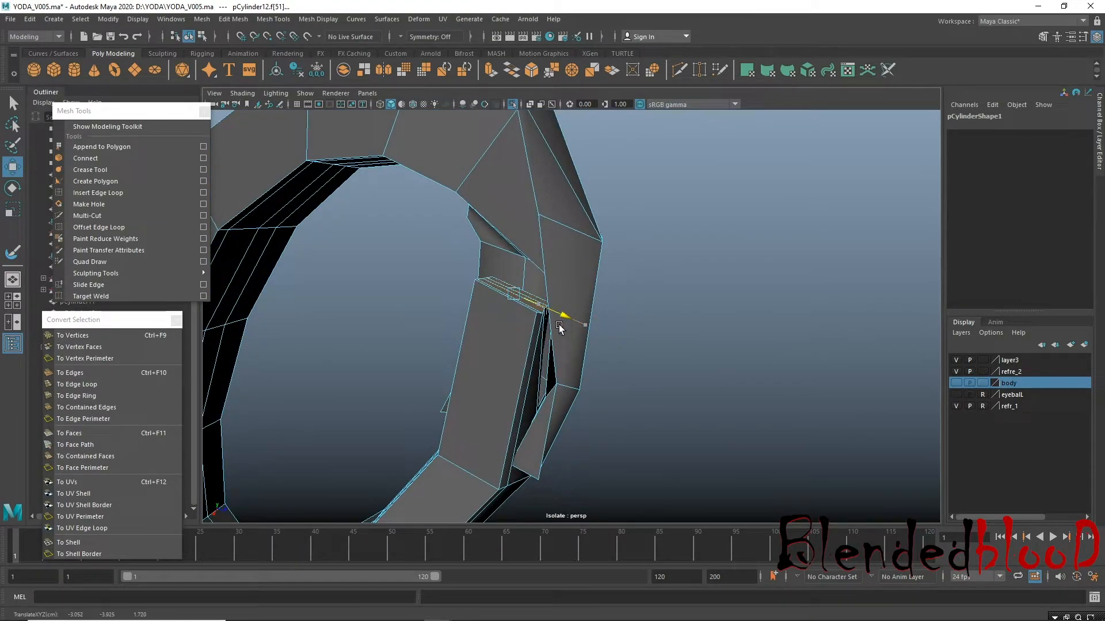
Insert an edge loop across the inner flap's tucked section and reposition it beneath the outer flap.
{"action": "left_click", "coordinate": [115, 193]}
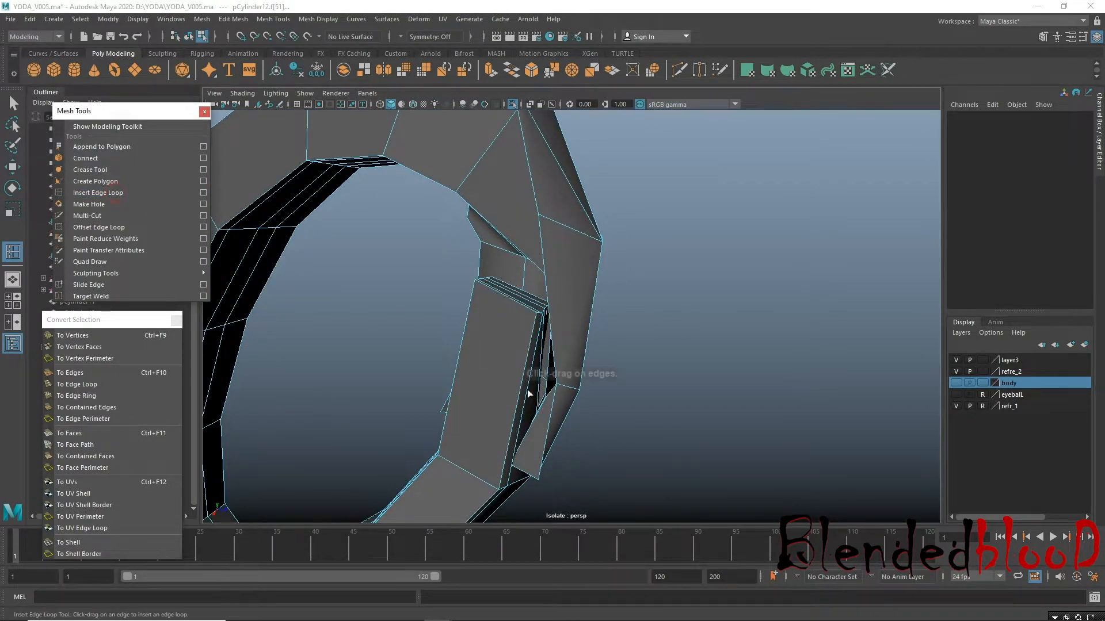
{"action": "left_click_drag", "start_coordinate": [518, 389], "coordinate": [526, 391]}
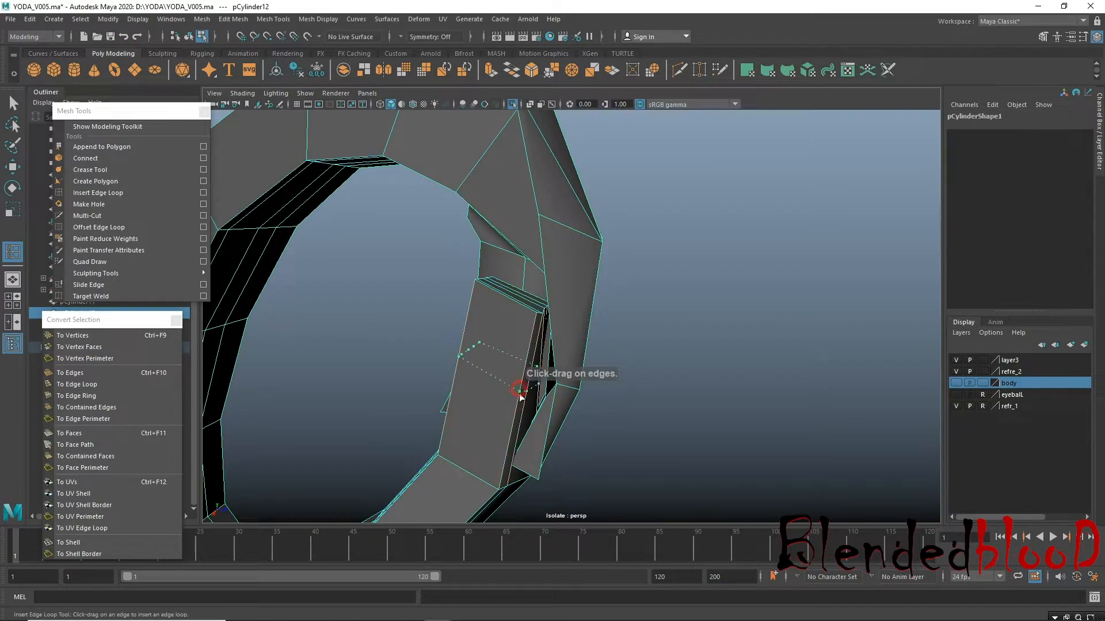
{"action": "key", "text": "w"}
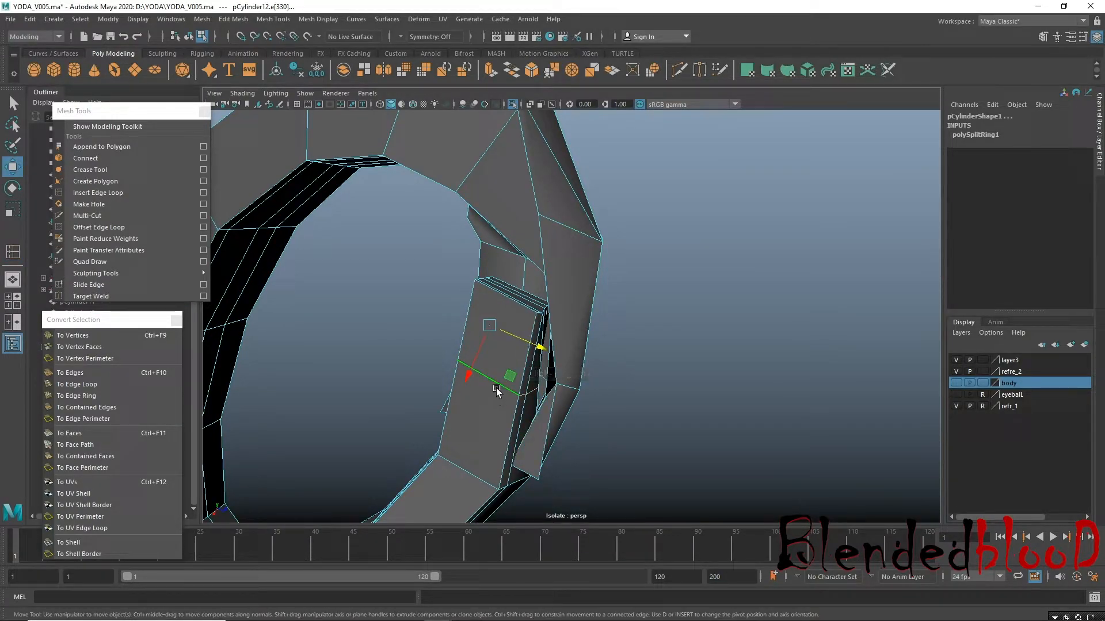
{"action": "left_click_drag", "start_coordinate": [498, 372], "coordinate": [561, 407]}
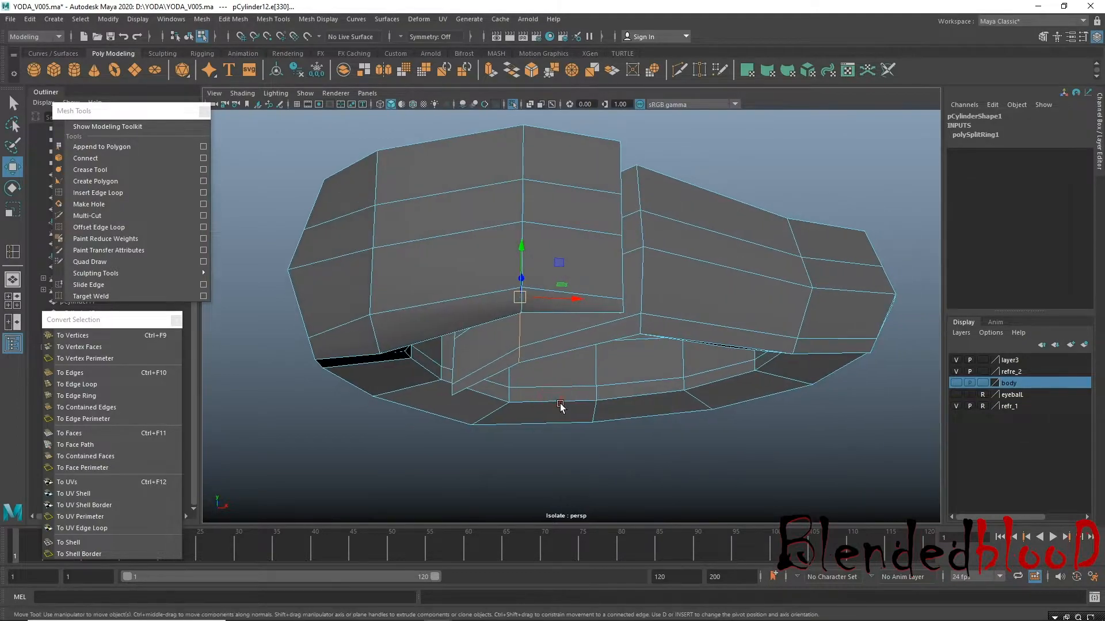
Preview the collar smoothed and show all four views to compare the overlap with the front reference.
{"action": "key", "text": "3"}
{"action": "right_click_drag", "start_coordinate": [678, 358], "coordinate": [551, 286], "text": "alt"}
{"action": "left_click_drag", "start_coordinate": [551, 286], "coordinate": [502, 364], "text": "alt"}
{"action": "key", "text": "space"}
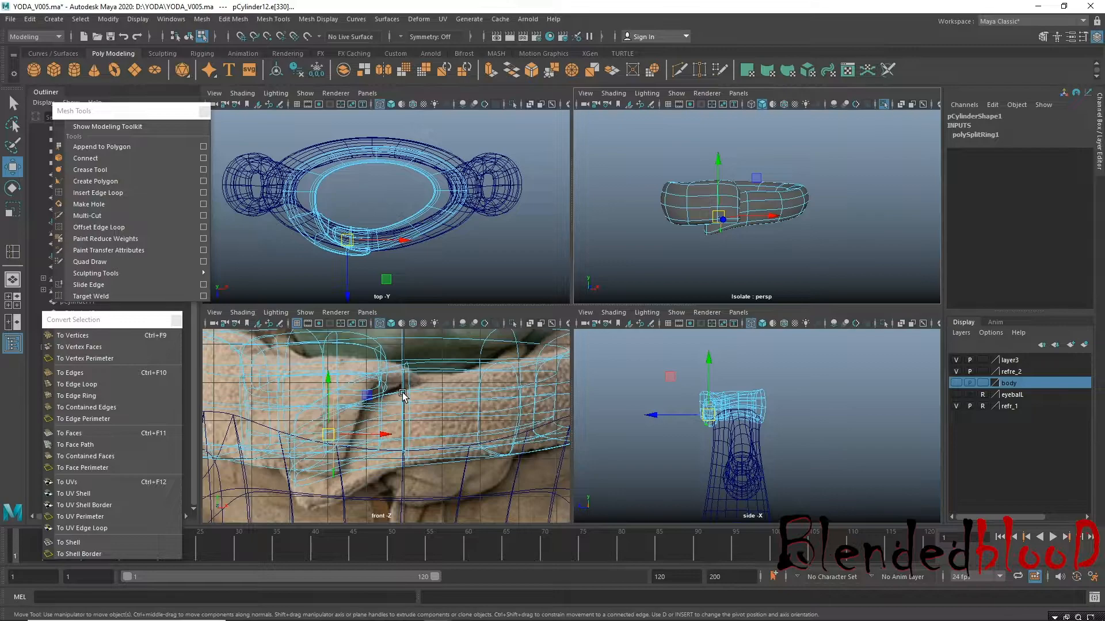
Convert the inner flap's edge selection to vertices and to the surrounding faces of its tucked end.
{"action": "key", "text": "space"}
{"action": "middle_click_drag", "start_coordinate": [653, 276], "coordinate": [621, 225], "text": "alt"}
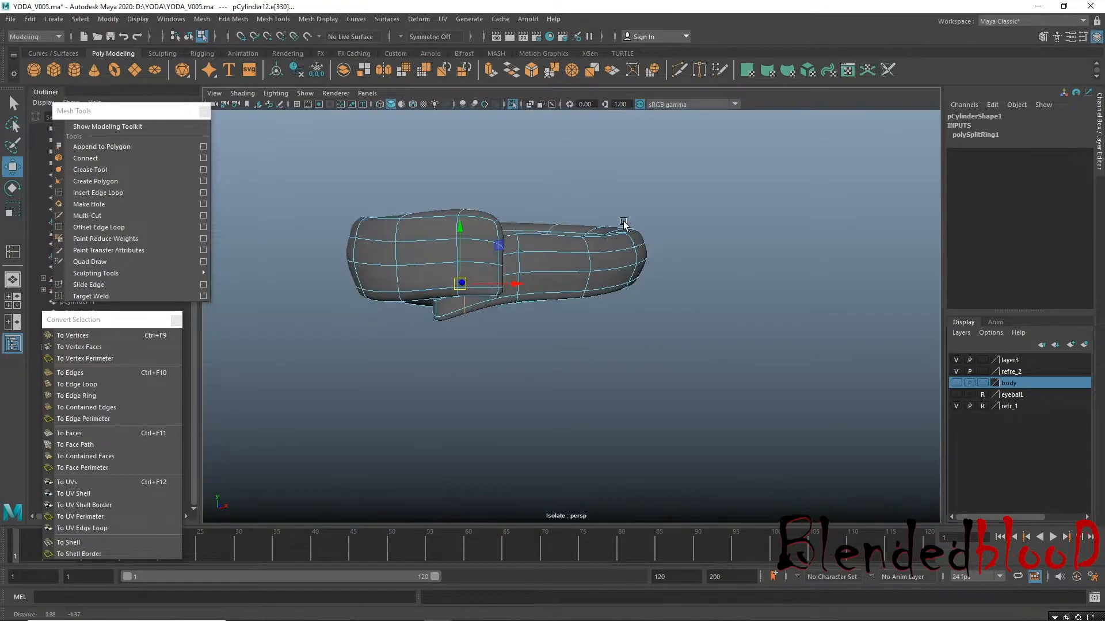
{"action": "right_click_drag", "start_coordinate": [485, 311], "coordinate": [528, 368], "text": "alt"}
{"action": "middle_click_drag", "start_coordinate": [285, 318], "coordinate": [347, 335], "text": "alt"}
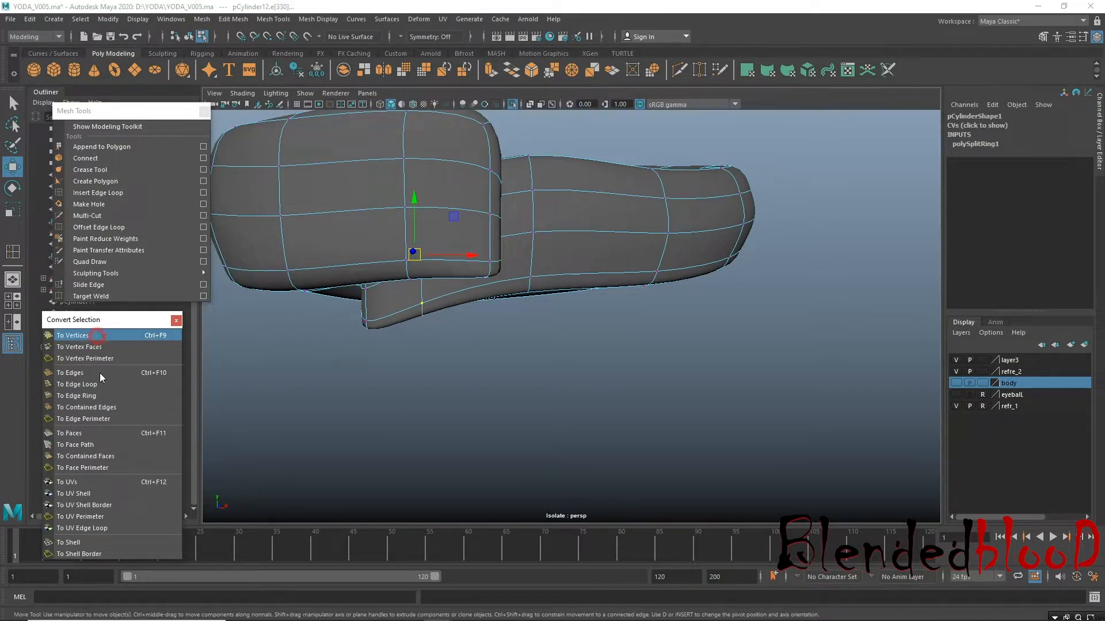
{"action": "left_click", "coordinate": [84, 433]}
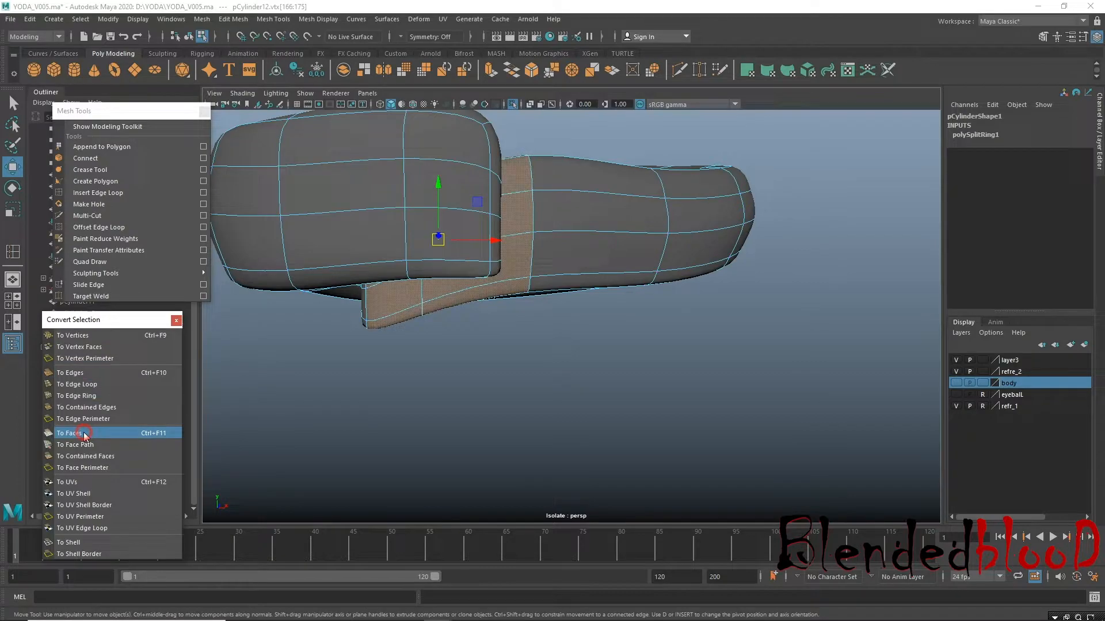
{"action": "left_click", "coordinate": [132, 336]}
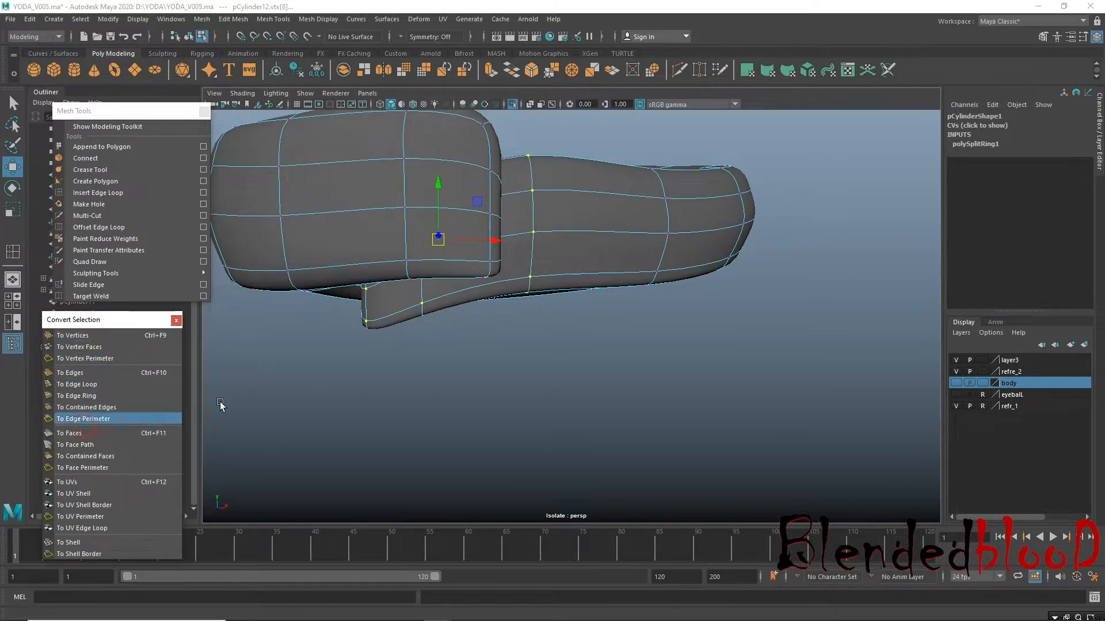
{"action": "left_click", "coordinate": [74, 433]}
Try extending the face selection along the front of the inner flap and undo the extra picks.
{"action": "left_click_drag", "start_coordinate": [536, 365], "coordinate": [545, 319], "text": "alt"}
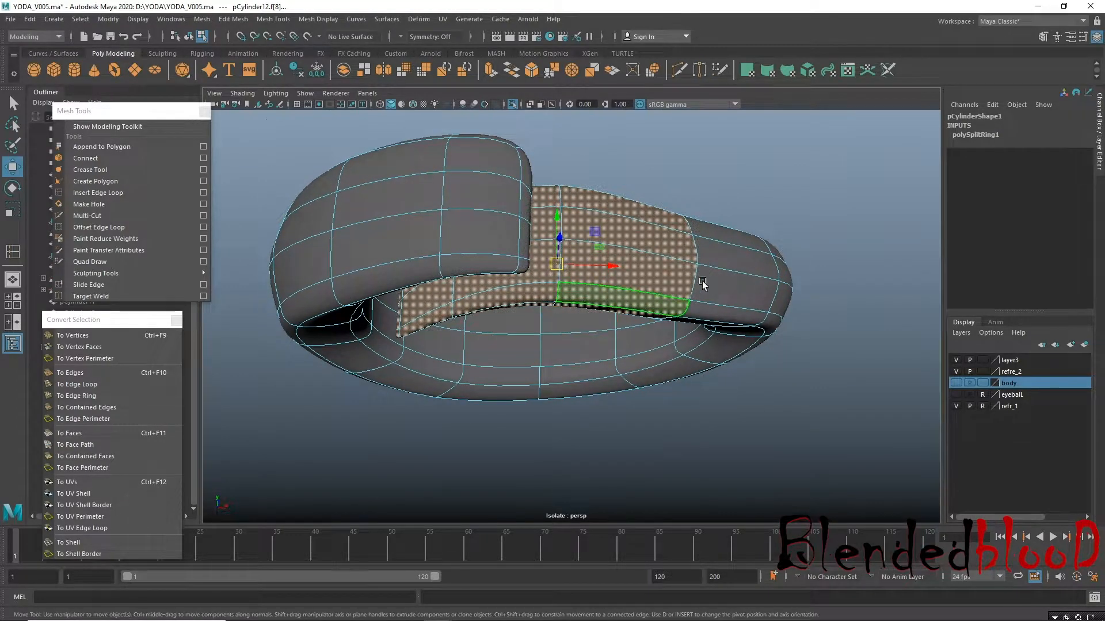
{"action": "left_click_drag", "start_coordinate": [703, 284], "coordinate": [658, 304], "text": "alt"}
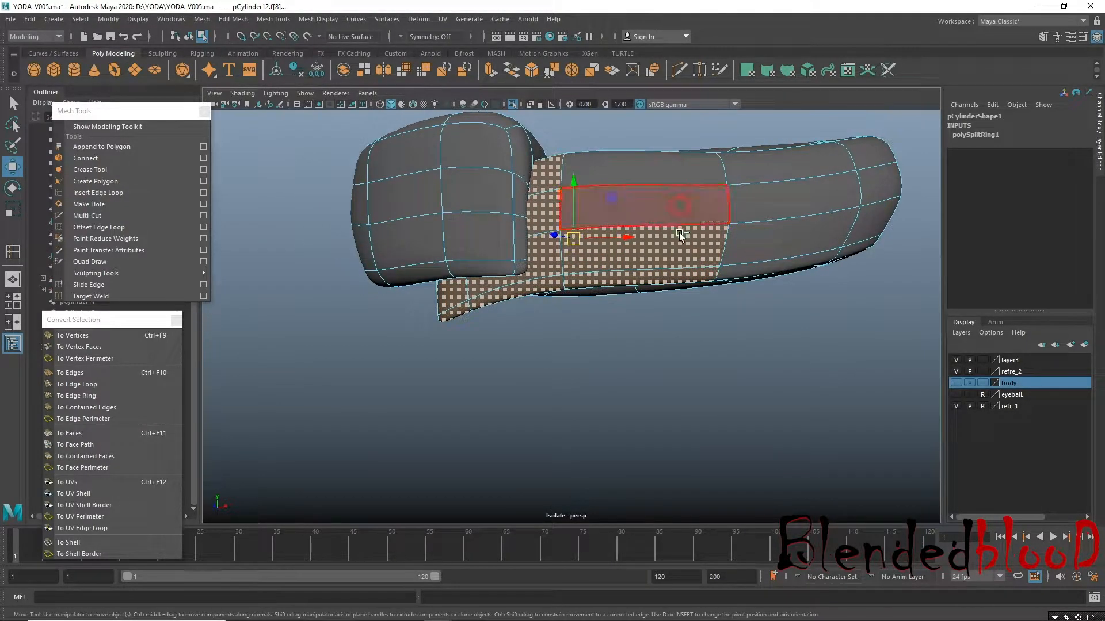
{"action": "key", "text": "ctrl+z"}
{"action": "key", "text": "ctrl+z"}
{"action": "key", "text": "ctrl+z"}
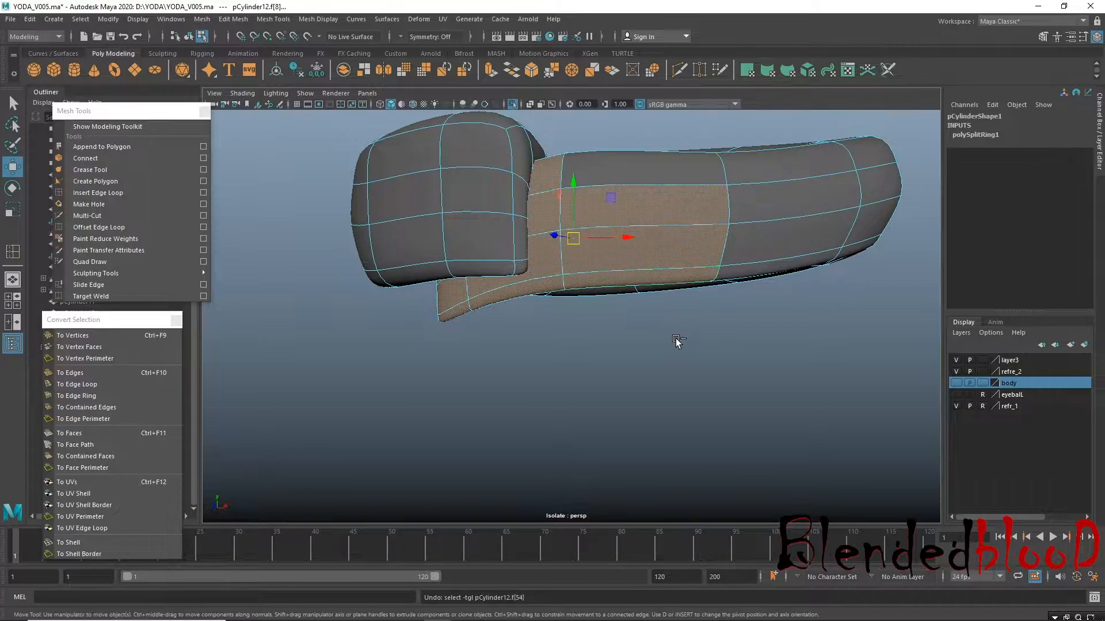
Lower the inner flap's tucked end faces along the Y axis in the unsmoothed mesh.
{"action": "left_click_drag", "start_coordinate": [680, 345], "coordinate": [685, 407], "text": "alt"}
{"action": "left_click_drag", "start_coordinate": [628, 194], "coordinate": [629, 191], "text": "shift"}
{"action": "left_click_drag", "start_coordinate": [614, 412], "coordinate": [628, 349], "text": "alt"}
{"action": "key", "text": "1"}
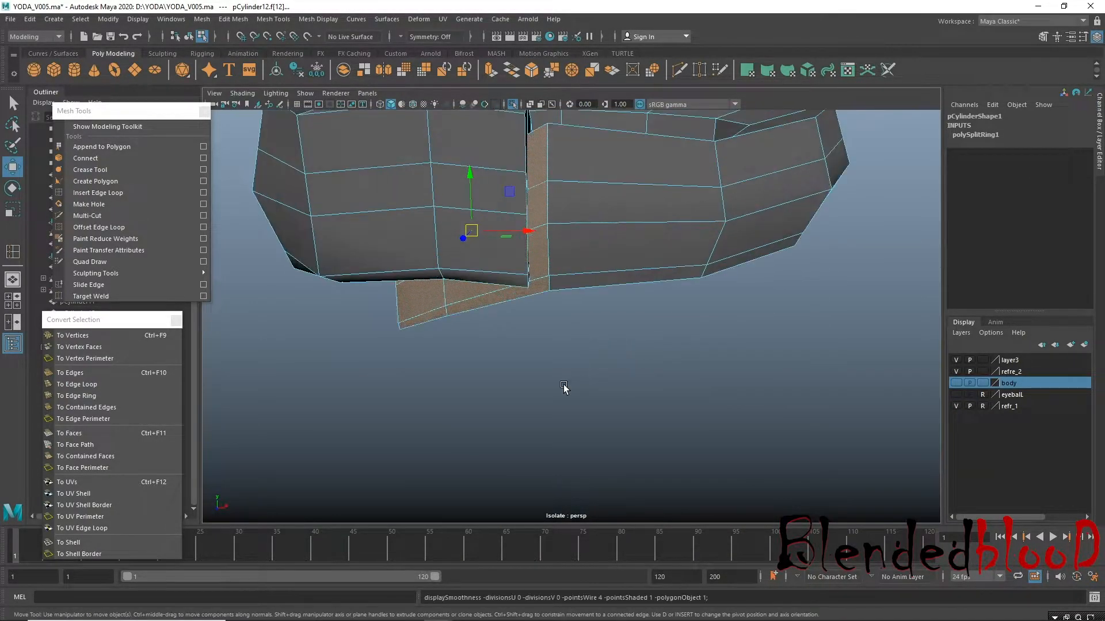
{"action": "key", "text": "space"}
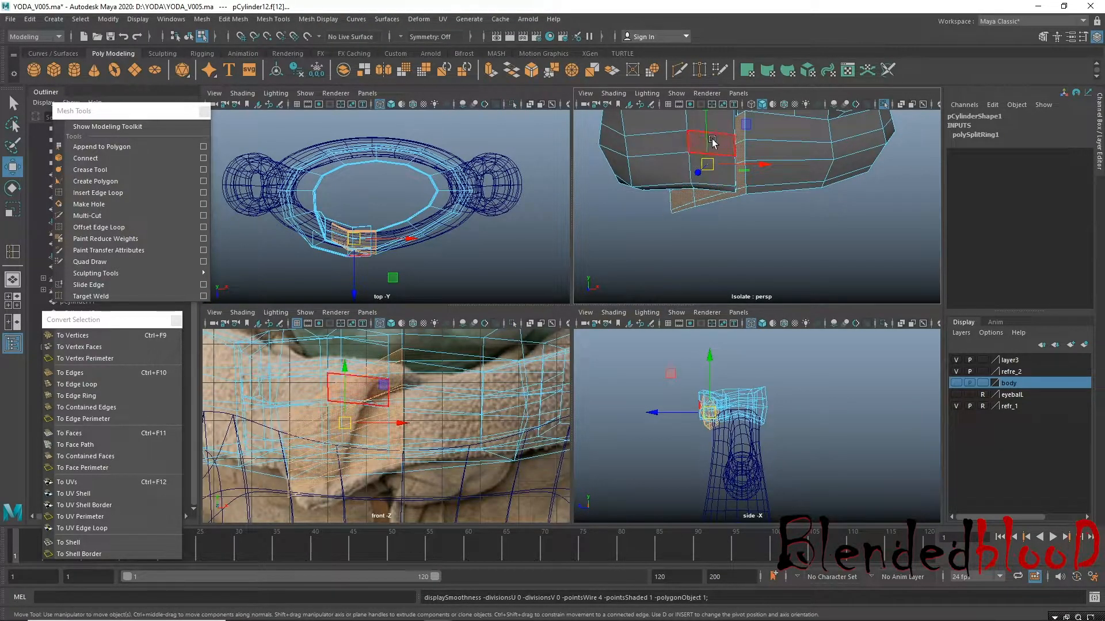
{"action": "left_click_drag", "start_coordinate": [707, 122], "coordinate": [721, 137]}
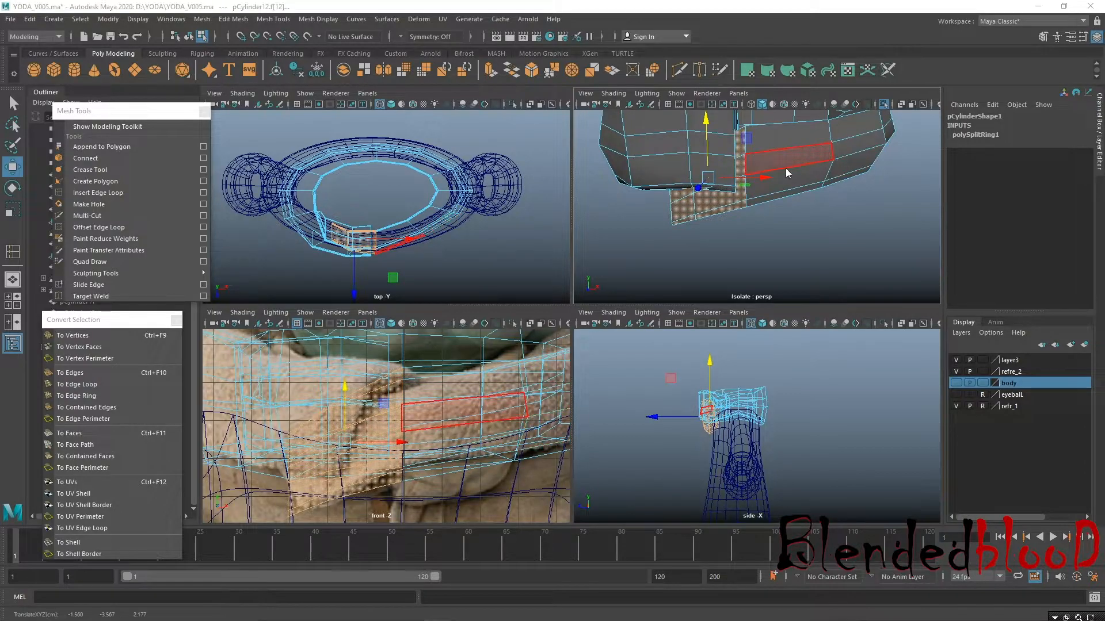
Select the edge loop beside the overlap on the inner flap and adjust its height along the Y axis.
{"action": "key", "text": "space"}
{"action": "right_click_drag", "start_coordinate": [714, 190], "coordinate": [720, 159]}
{"action": "left_click", "coordinate": [722, 157]}
{"action": "left_click_drag", "start_coordinate": [701, 166], "coordinate": [701, 159]}
{"action": "right_click_drag", "start_coordinate": [758, 281], "coordinate": [622, 254], "text": "alt"}
{"action": "left_click_drag", "start_coordinate": [621, 254], "coordinate": [666, 254], "text": "alt"}
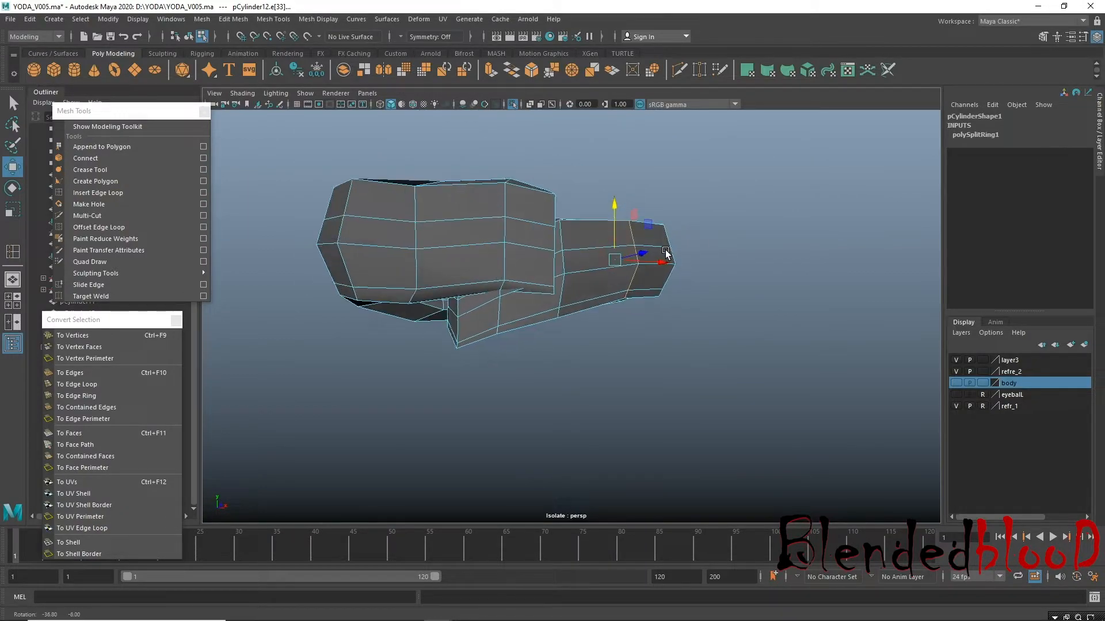
Preview the collar smoothed in object mode and examine the overlap from the side.
{"action": "key", "text": "3"}
{"action": "right_click_drag", "start_coordinate": [552, 239], "coordinate": [610, 212]}
{"action": "left_click", "coordinate": [600, 188]}
{"action": "right_click_drag", "start_coordinate": [617, 266], "coordinate": [539, 237], "text": "alt"}
{"action": "left_click_drag", "start_coordinate": [524, 309], "coordinate": [455, 322], "text": "alt"}
{"action": "middle_click_drag", "start_coordinate": [501, 261], "coordinate": [455, 288], "text": "alt"}
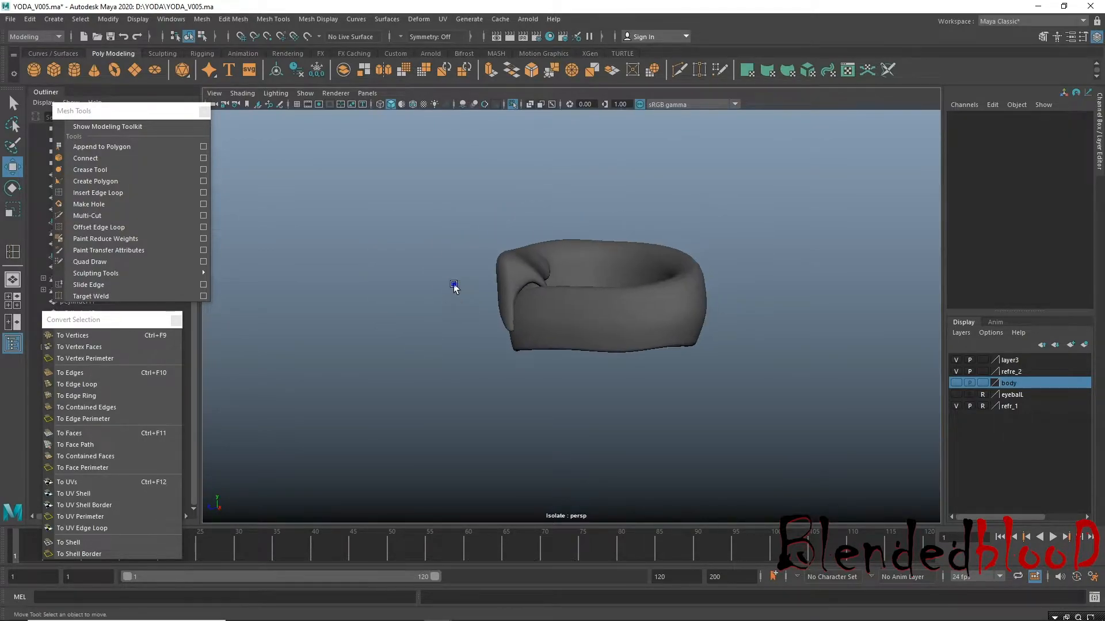
{"action": "right_click_drag", "start_coordinate": [455, 288], "coordinate": [532, 276], "text": "alt"}
{"action": "middle_click_drag", "start_coordinate": [436, 261], "coordinate": [484, 379], "text": "alt"}
{"action": "left_click", "coordinate": [481, 363]}
{"action": "scroll", "coordinate": [517, 372], "scroll_direction": "down", "scroll_amount": 5}
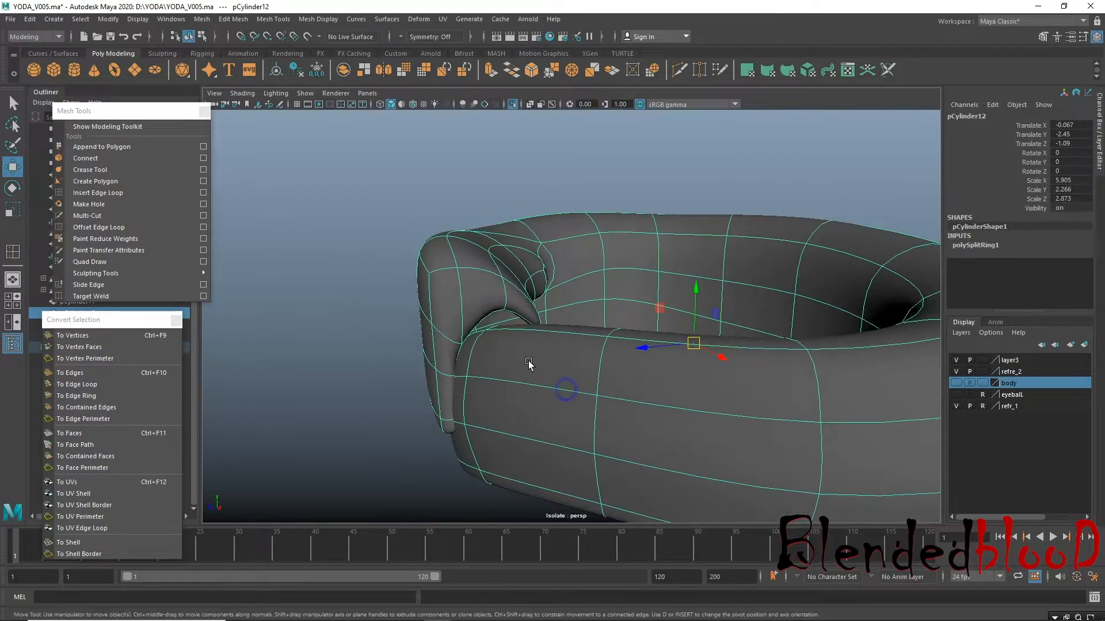
{"action": "left_click_drag", "start_coordinate": [530, 365], "coordinate": [578, 395], "text": "alt"}
Examine the inside of the overlap in the unsmoothed mesh, and review the smoothed collar from the front.
{"action": "key", "text": "1"}
{"action": "left_click_drag", "start_coordinate": [548, 355], "coordinate": [506, 313], "text": "alt"}
{"action": "right_click_drag", "start_coordinate": [506, 314], "coordinate": [514, 310]}
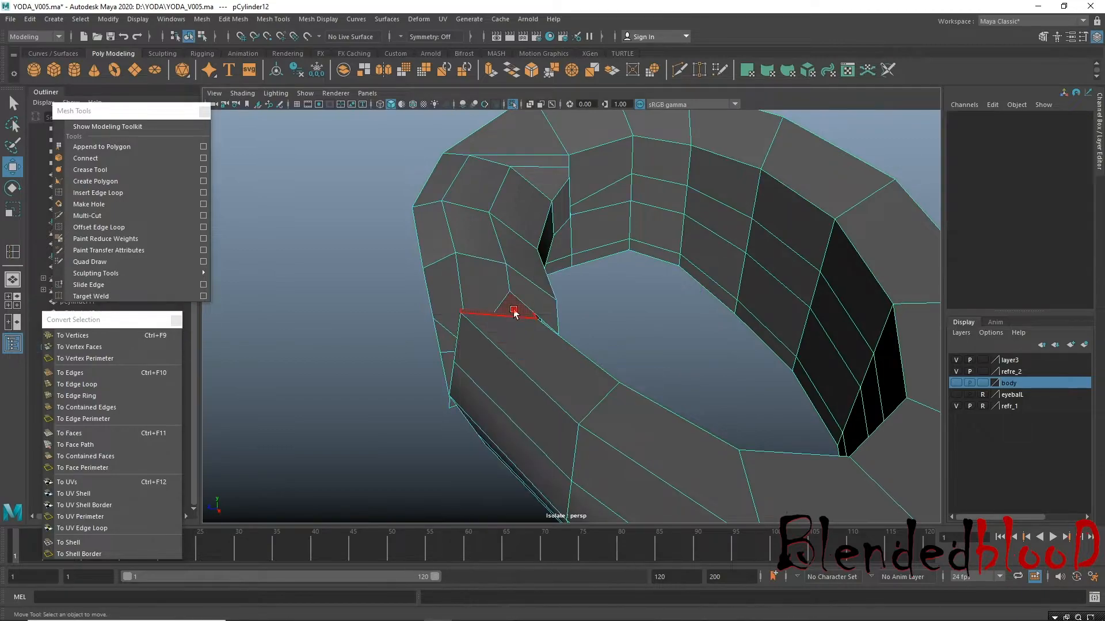
{"action": "left_click", "coordinate": [511, 315]}
{"action": "left_click_drag", "start_coordinate": [511, 316], "coordinate": [525, 263], "text": "alt"}
{"action": "mouse_move", "coordinate": [511, 338]}
{"action": "left_mouse_down", "text": "alt"}
{"action": "mouse_move", "coordinate": [578, 294]}
{"action": "mouse_move", "coordinate": [512, 349]}
{"action": "left_mouse_up", "text": "alt"}
{"action": "key", "text": "3"}
{"action": "right_click_drag", "start_coordinate": [511, 295], "coordinate": [565, 277]}
{"action": "left_click", "coordinate": [425, 215]}
{"action": "scroll", "coordinate": [575, 377], "scroll_direction": "down", "scroll_amount": 4}
{"action": "left_click_drag", "start_coordinate": [532, 347], "coordinate": [518, 328], "text": "alt"}
Delete the construction history of all objects and save the scene.
{"action": "left_click", "coordinate": [594, 345]}
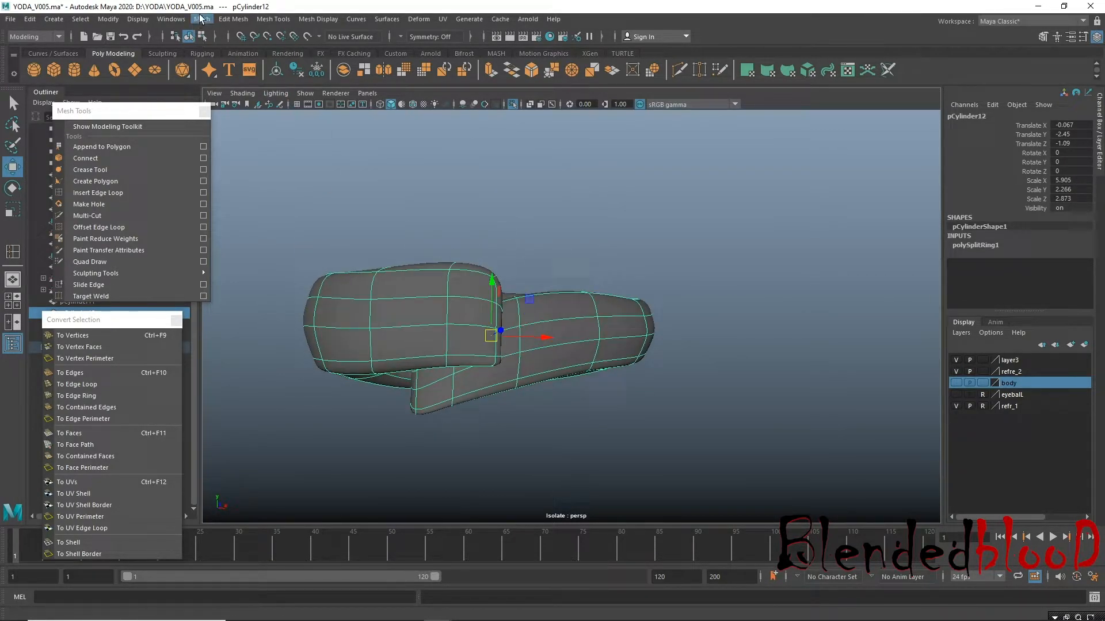
{"action": "left_click", "coordinate": [202, 19]}
{"action": "left_click", "coordinate": [30, 19]}
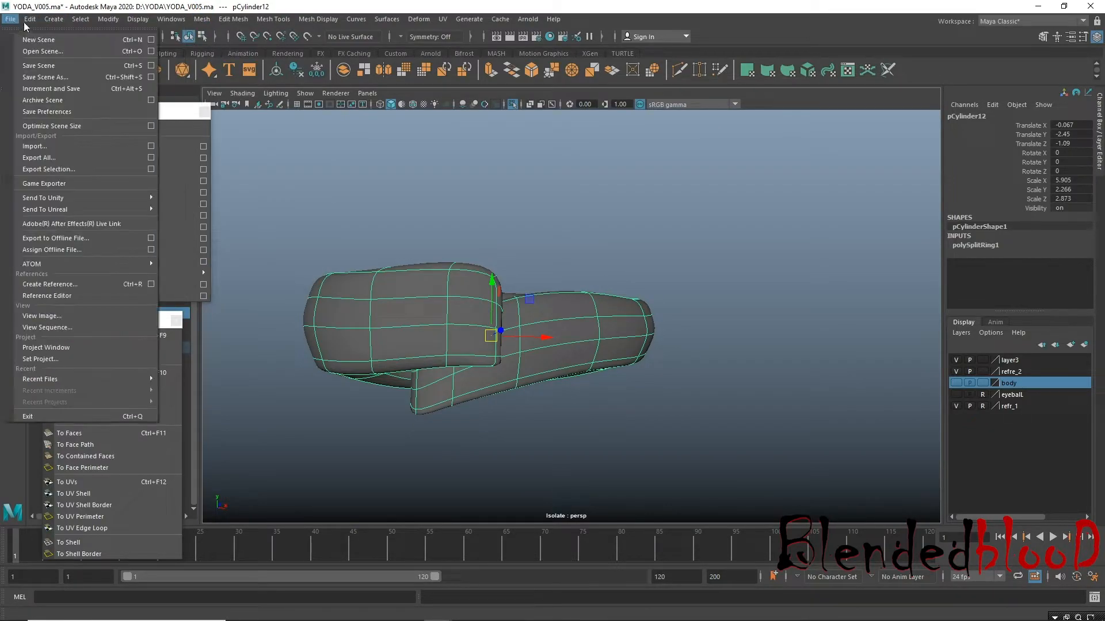
{"action": "mouse_move", "coordinate": [95, 167]}
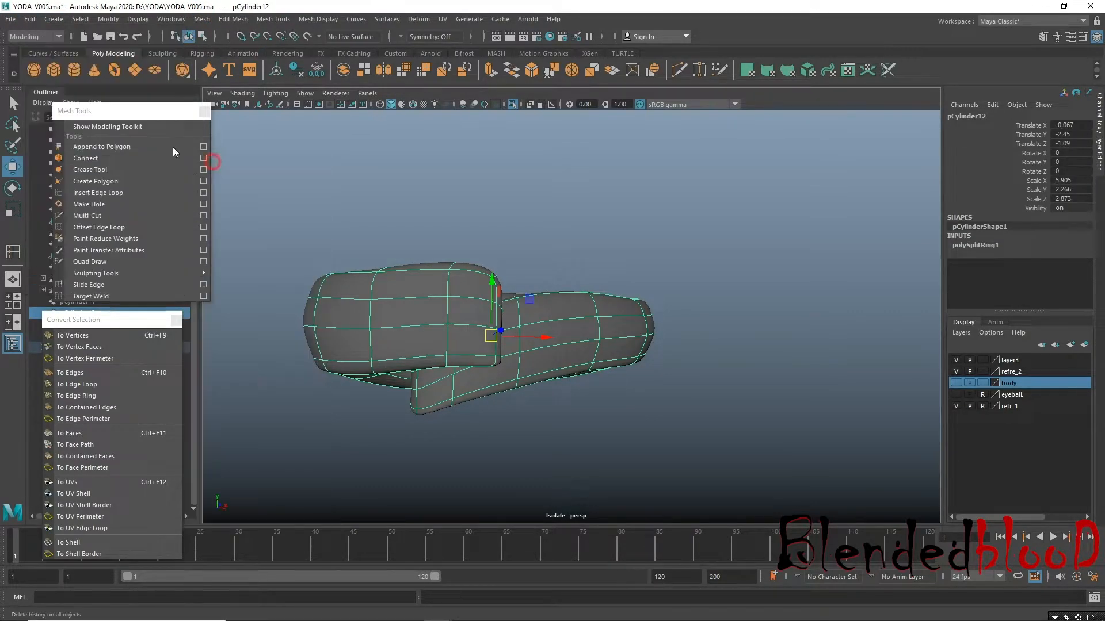
{"action": "mouse_move", "coordinate": [11, 19]}
{"action": "left_click", "coordinate": [40, 64]}
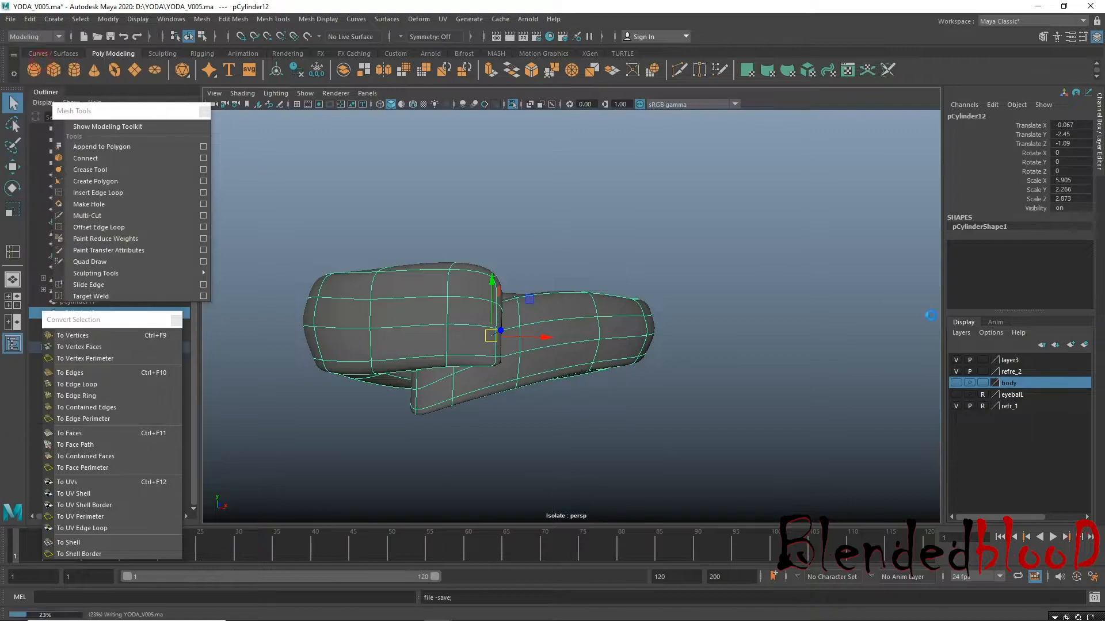
Make the body and eyeball layers visible and turn off isolation to show the whole character.
{"action": "left_click", "coordinate": [957, 395]}
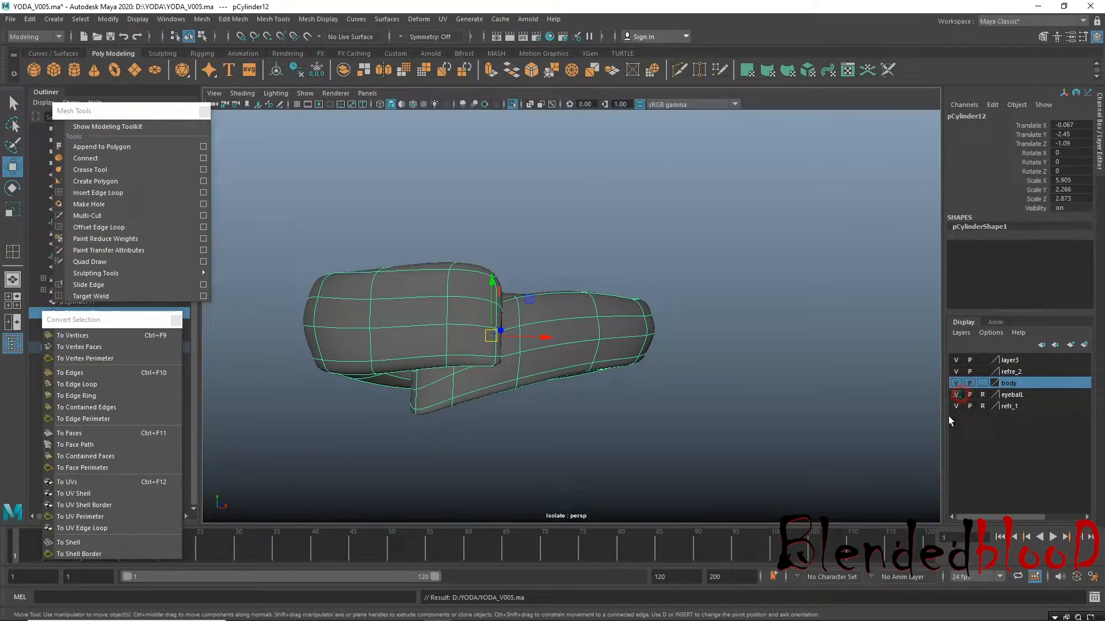
{"action": "left_click_drag", "start_coordinate": [777, 363], "coordinate": [822, 388], "text": "alt"}
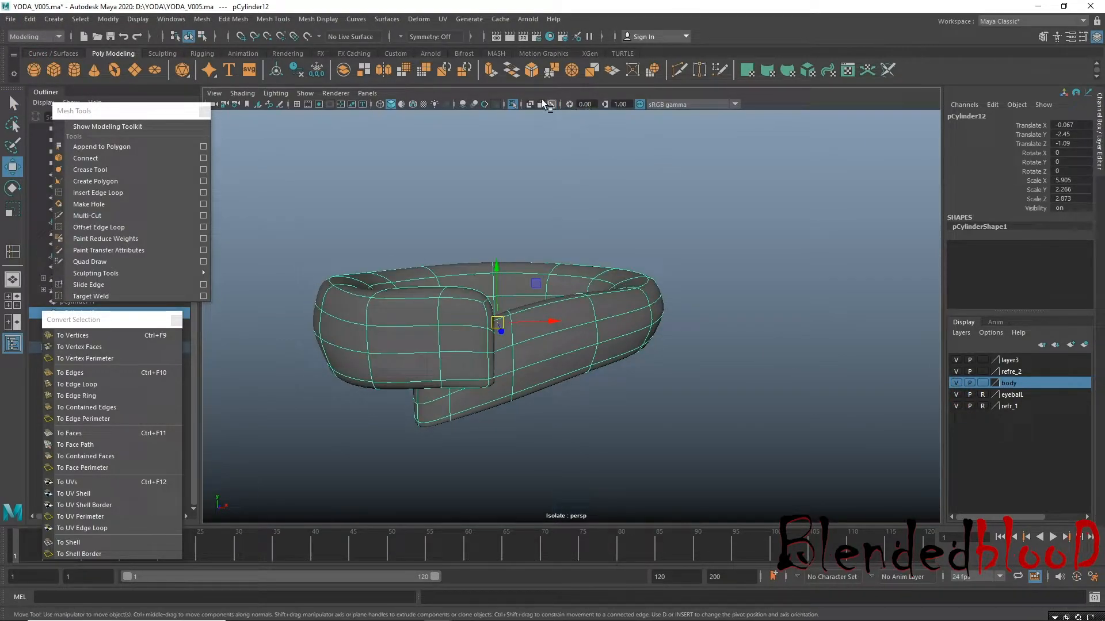
{"action": "left_click", "coordinate": [513, 105]}
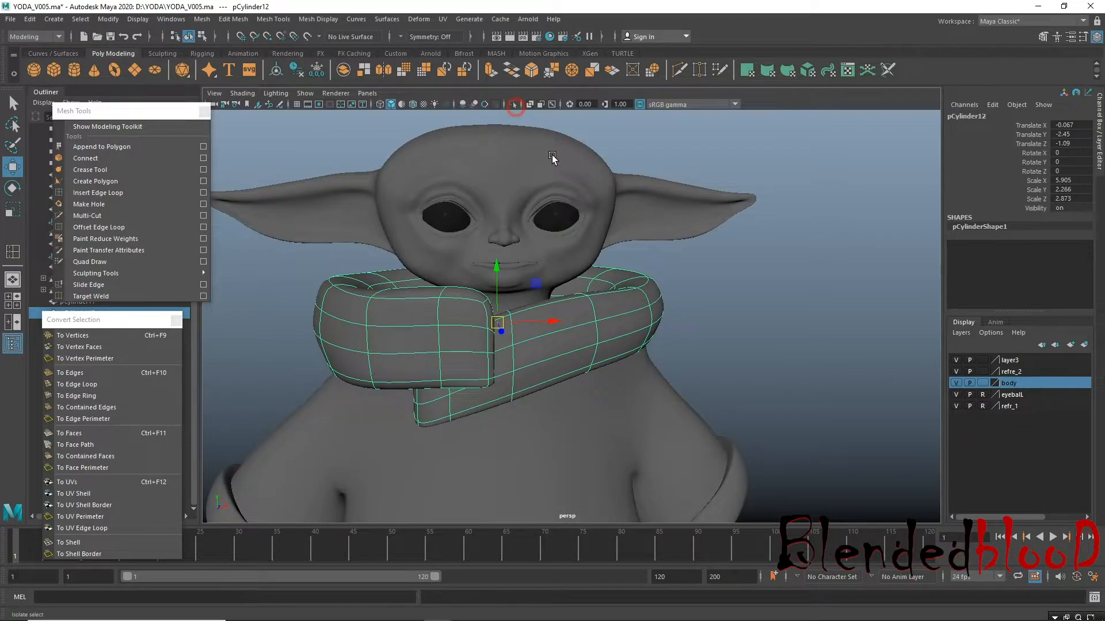
Examine how the smoothed collar fits around the head and neck from several angles.
{"action": "left_click", "coordinate": [742, 261]}
{"action": "left_click_drag", "start_coordinate": [725, 270], "coordinate": [720, 369], "text": "alt"}
{"action": "right_click_drag", "start_coordinate": [754, 391], "coordinate": [513, 304], "text": "alt"}
{"action": "left_click_drag", "start_coordinate": [604, 305], "coordinate": [499, 312], "text": "alt"}
{"action": "right_click_drag", "start_coordinate": [499, 311], "coordinate": [693, 469], "text": "alt"}
{"action": "left_click_drag", "start_coordinate": [733, 401], "coordinate": [784, 387], "text": "alt"}
{"action": "right_click_drag", "start_coordinate": [658, 314], "coordinate": [712, 422], "text": "alt"}
{"action": "mouse_move", "coordinate": [651, 396]}
{"action": "left_mouse_down", "text": "alt"}
{"action": "mouse_move", "coordinate": [619, 396]}
{"action": "mouse_move", "coordinate": [653, 391]}
{"action": "left_mouse_up", "text": "alt"}
{"action": "left_click", "coordinate": [724, 347]}
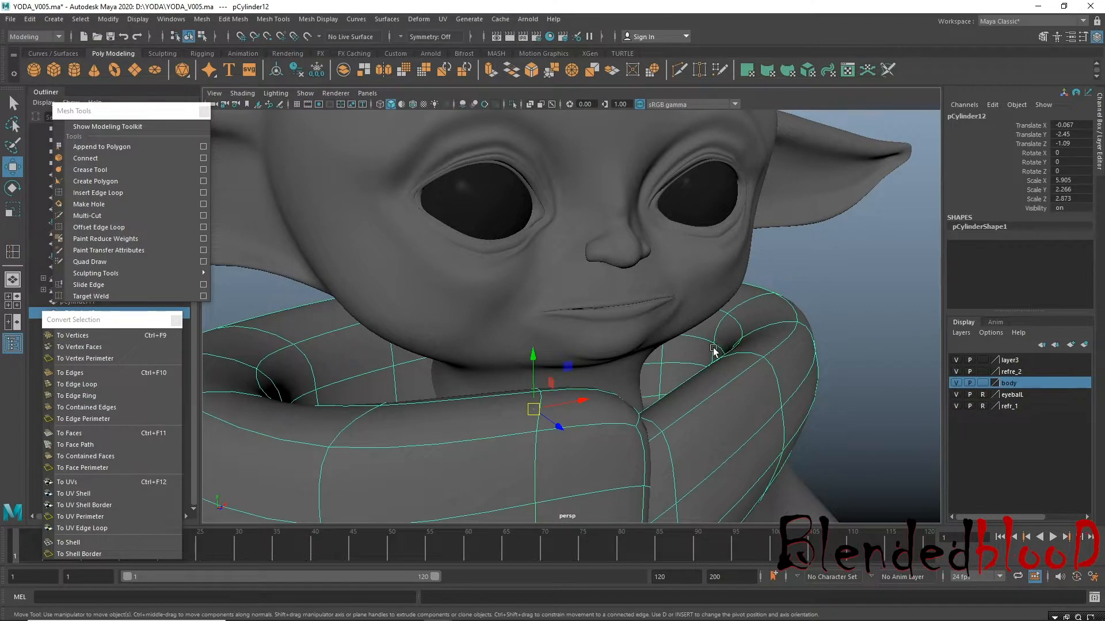
{"action": "right_click_drag", "start_coordinate": [690, 348], "coordinate": [693, 329]}
{"action": "left_click", "coordinate": [713, 344]}
{"action": "left_click_drag", "start_coordinate": [664, 385], "coordinate": [792, 397], "text": "alt"}
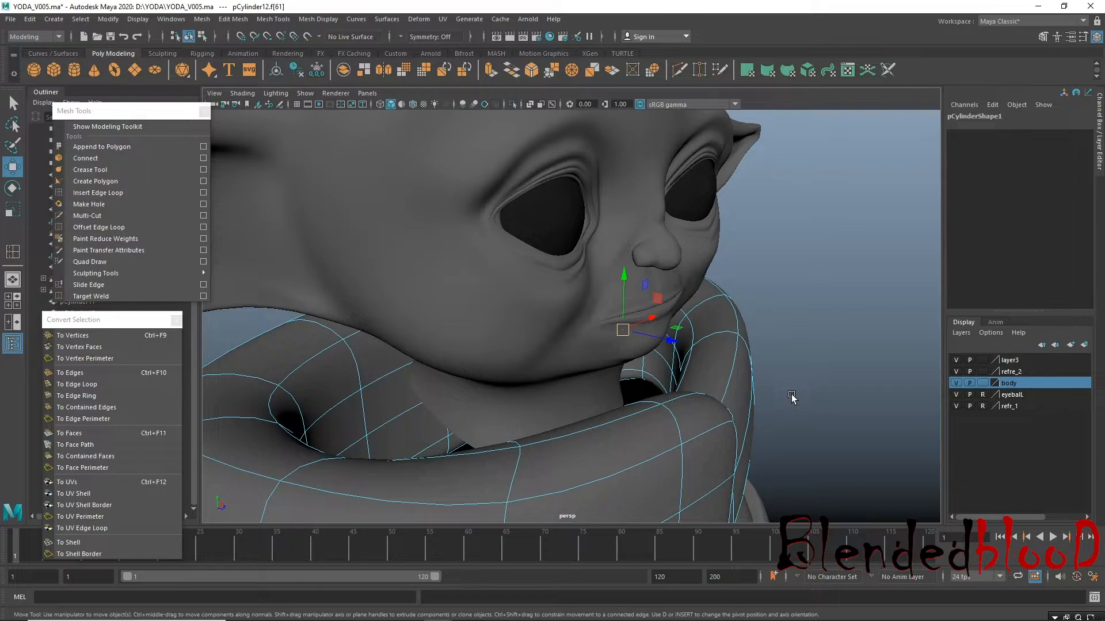
{"action": "right_click", "coordinate": [664, 360]}
{"action": "left_click", "coordinate": [662, 326]}
{"action": "left_click", "coordinate": [511, 105]}
{"action": "key", "text": "ctrl+1"}
{"action": "right_click_drag", "start_coordinate": [629, 292], "coordinate": [696, 282]}
{"action": "left_click_drag", "start_coordinate": [808, 295], "coordinate": [766, 331]}
Isolate the collar and select the two lower rows of faces along the back of its inner side.
{"action": "left_click", "coordinate": [723, 344]}
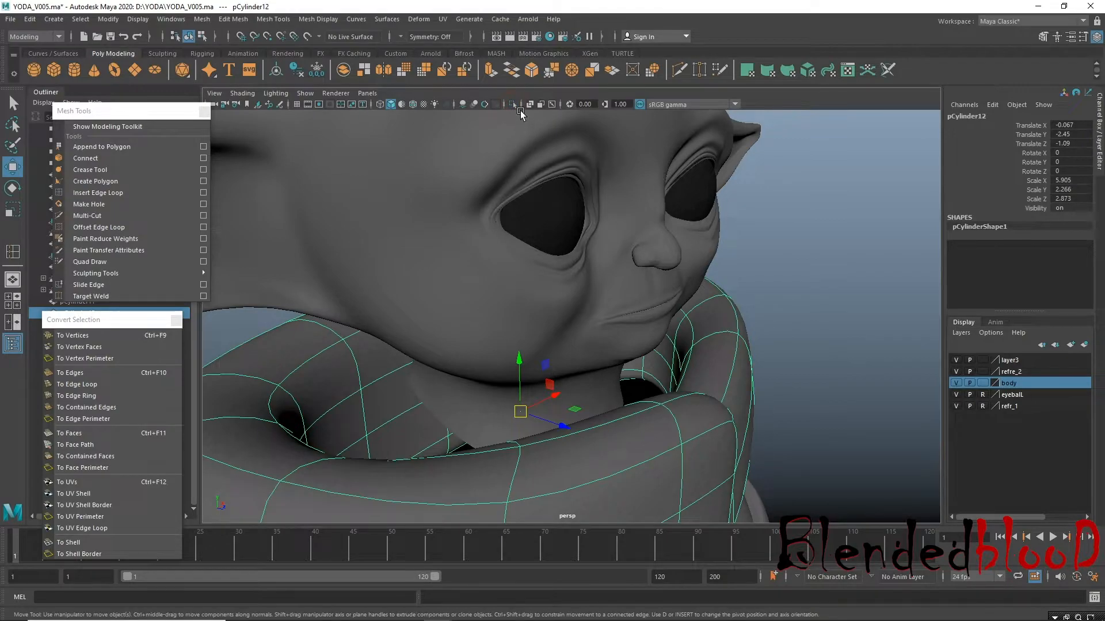
{"action": "left_click", "coordinate": [512, 104]}
{"action": "left_click_drag", "start_coordinate": [546, 248], "coordinate": [554, 303], "text": "alt"}
{"action": "right_click_drag", "start_coordinate": [553, 303], "coordinate": [553, 325]}
{"action": "left_click", "coordinate": [549, 283]}
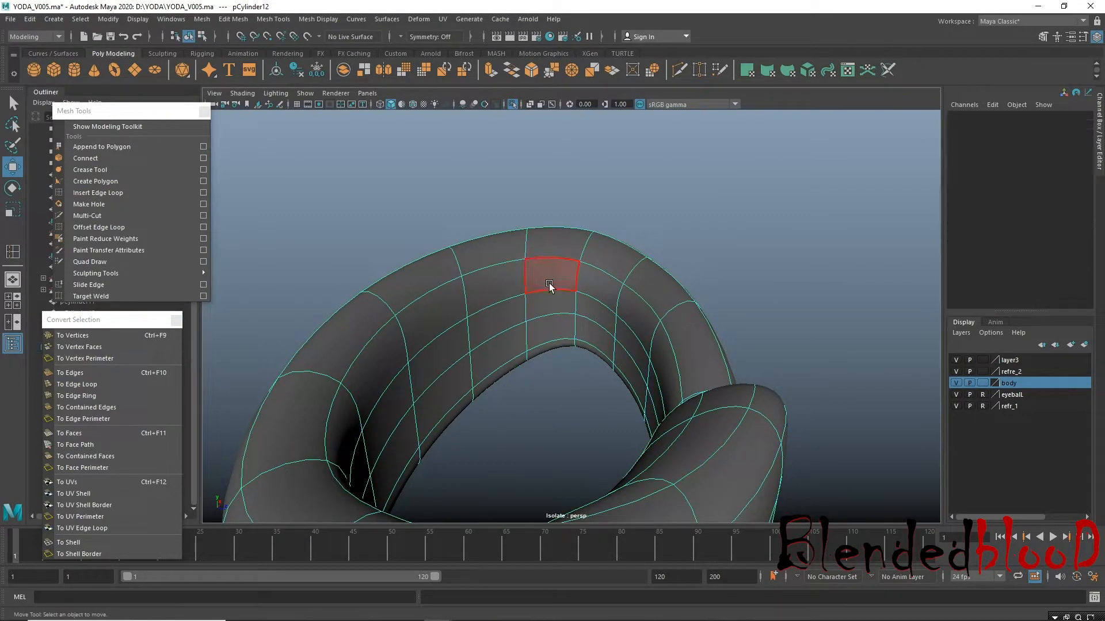
{"action": "left_click", "coordinate": [556, 304]}
{"action": "left_click", "coordinate": [508, 326], "text": "shift"}
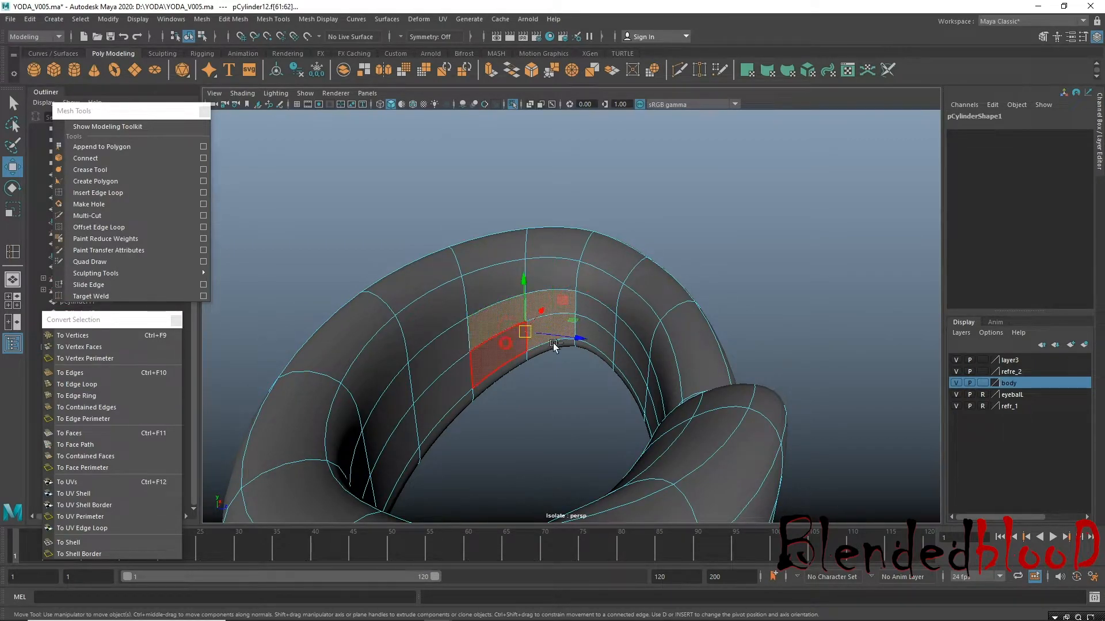
{"action": "left_click", "coordinate": [598, 320], "text": "shift"}
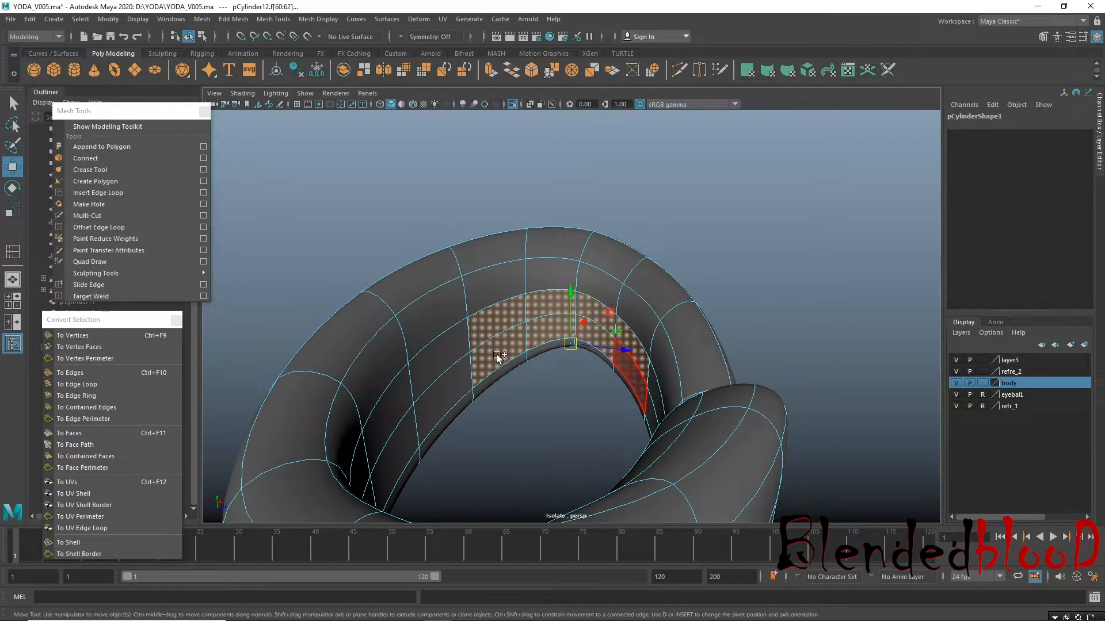
Extend the face selection around the collar's lower inner side up to beneath the outer flap.
{"action": "left_click_drag", "start_coordinate": [524, 393], "coordinate": [415, 397], "text": "alt"}
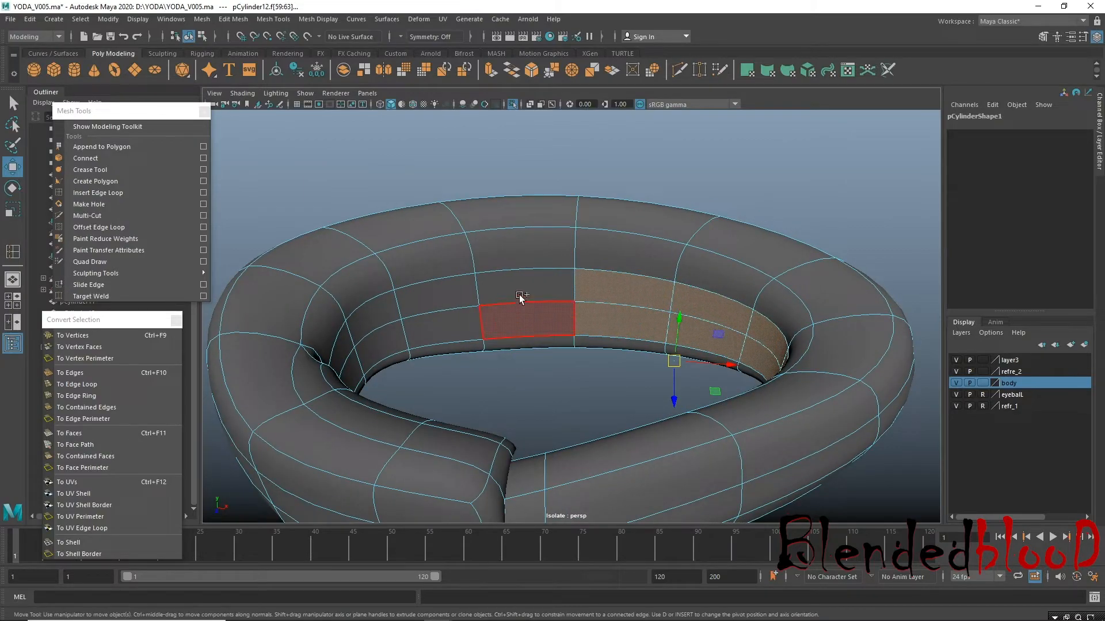
{"action": "left_click", "coordinate": [446, 321], "text": "shift"}
{"action": "left_click_drag", "start_coordinate": [447, 321], "coordinate": [693, 319], "text": "alt"}
{"action": "left_click", "coordinate": [597, 241], "text": "shift"}
{"action": "left_click", "coordinate": [556, 256], "text": "shift"}
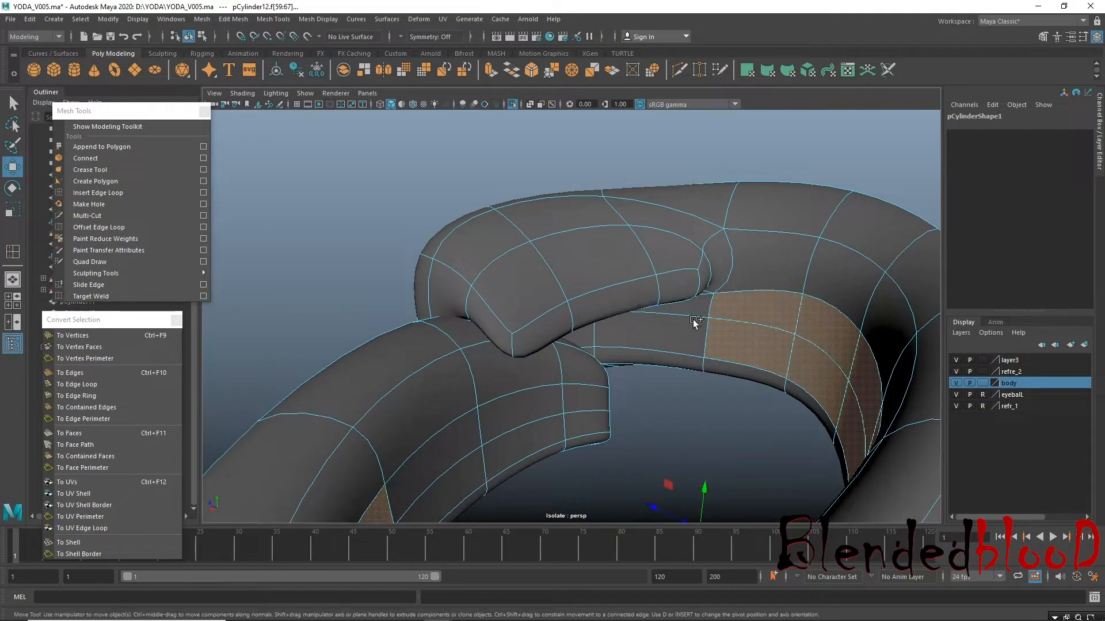
{"action": "left_click", "coordinate": [602, 360], "text": "shift"}
{"action": "left_click_drag", "start_coordinate": [602, 359], "coordinate": [681, 346], "text": "alt"}
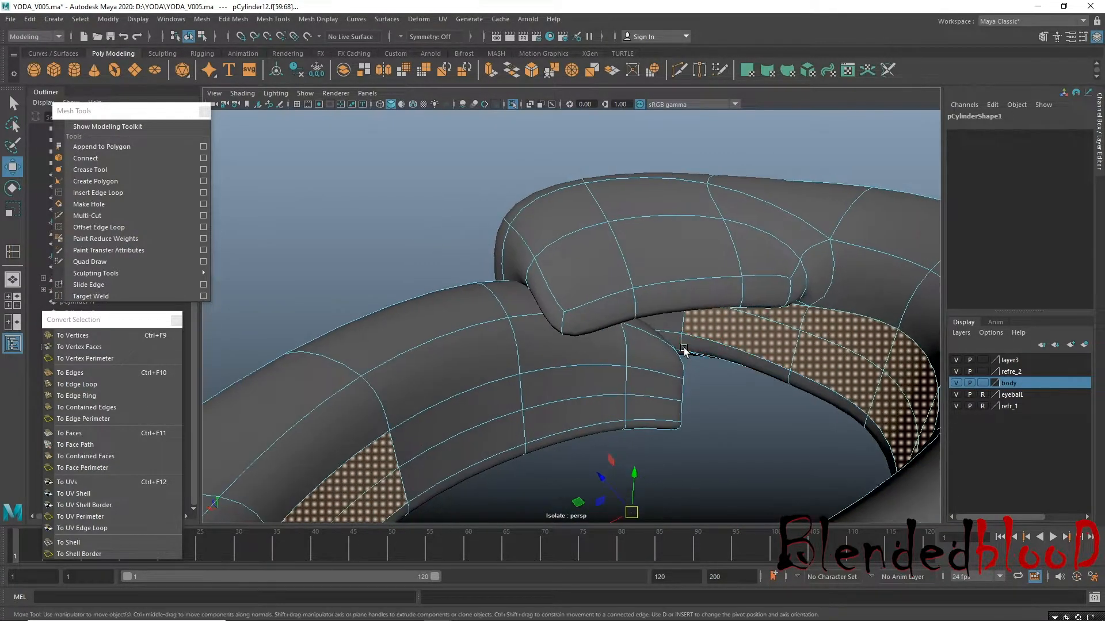
Add the lower inner faces of the tucked-under flap to the face selection.
{"action": "left_click_drag", "start_coordinate": [497, 431], "coordinate": [479, 314], "text": "alt"}
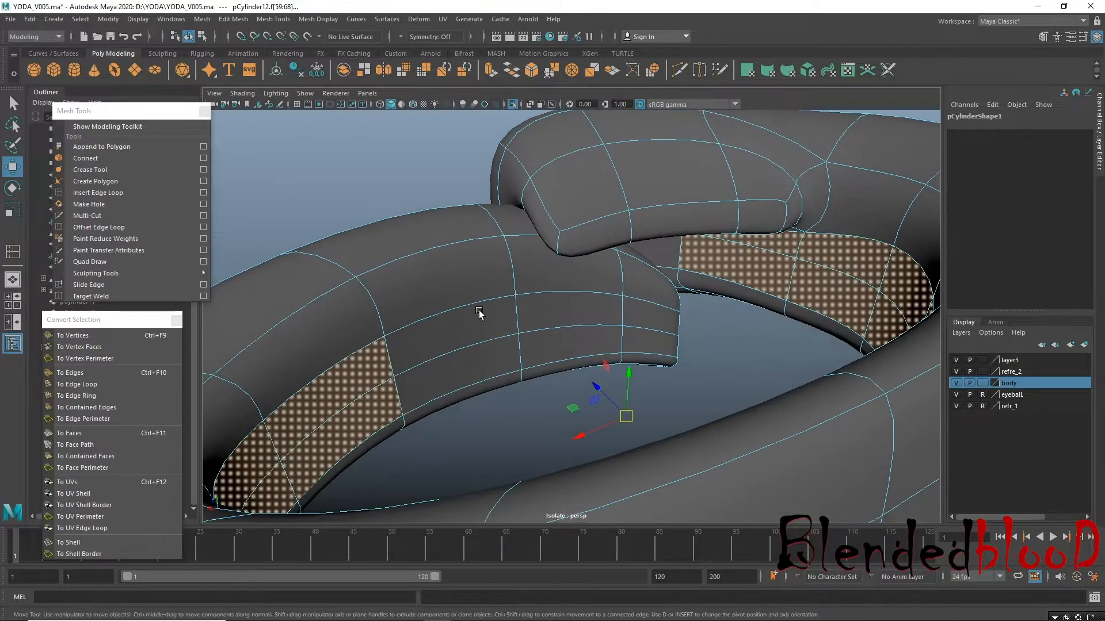
{"action": "left_click", "coordinate": [483, 317], "text": "shift"}
{"action": "left_click", "coordinate": [493, 358], "text": "shift"}
{"action": "left_click", "coordinate": [543, 348], "text": "shift"}
{"action": "left_click", "coordinate": [547, 310], "text": "shift"}
Check the selected inner faces unsmoothed and smoothed, compare the collar with the full character, and isolate it again.
{"action": "right_click_drag", "start_coordinate": [742, 288], "coordinate": [521, 259], "text": "alt"}
{"action": "mouse_move", "coordinate": [526, 313]}
{"action": "left_mouse_down", "text": "alt"}
{"action": "mouse_move", "coordinate": [581, 351]}
{"action": "mouse_move", "coordinate": [509, 311]}
{"action": "left_mouse_up", "text": "alt"}
{"action": "key", "text": "1"}
{"action": "key", "text": "r"}
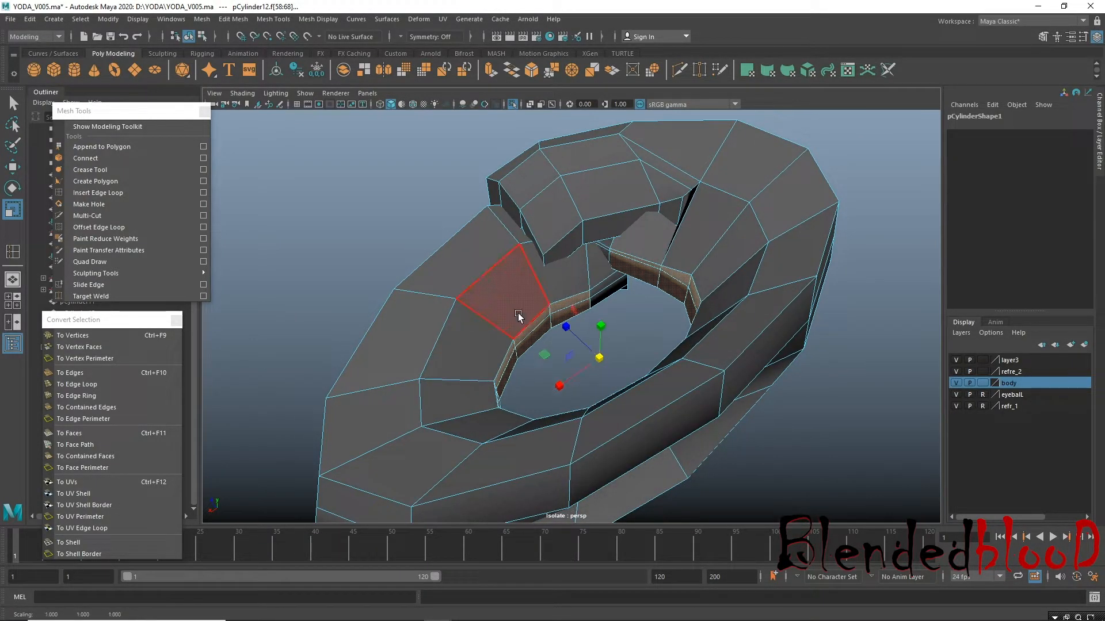
{"action": "key", "text": "w"}
{"action": "key", "text": "3"}
{"action": "left_click_drag", "start_coordinate": [610, 357], "coordinate": [850, 373], "text": "alt"}
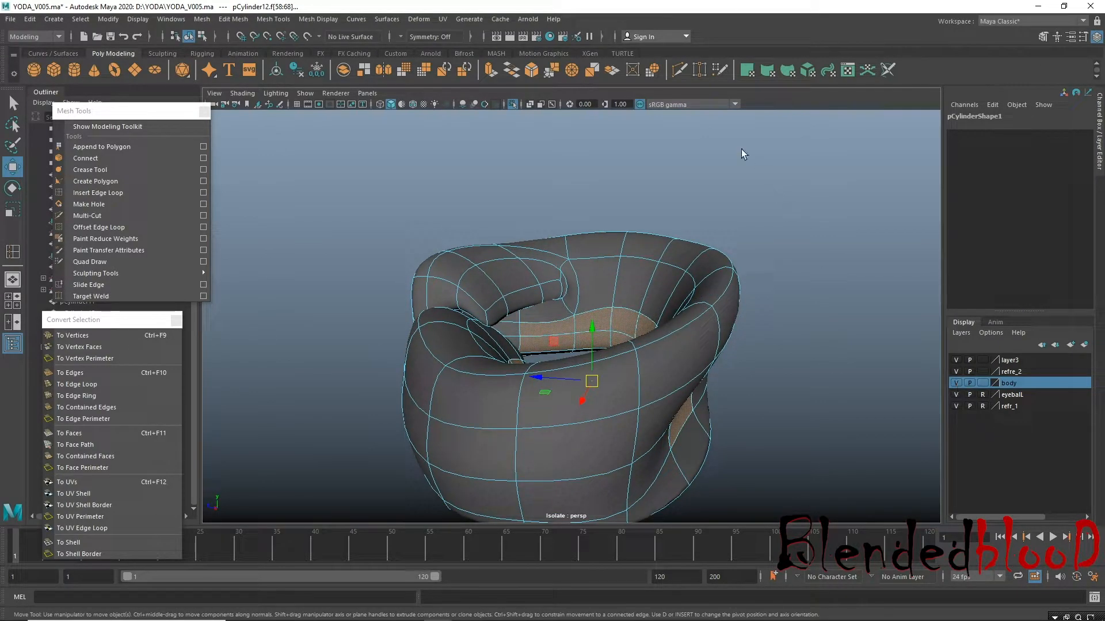
{"action": "left_click", "coordinate": [513, 105]}
{"action": "left_click_drag", "start_coordinate": [547, 155], "coordinate": [605, 229], "text": "alt"}
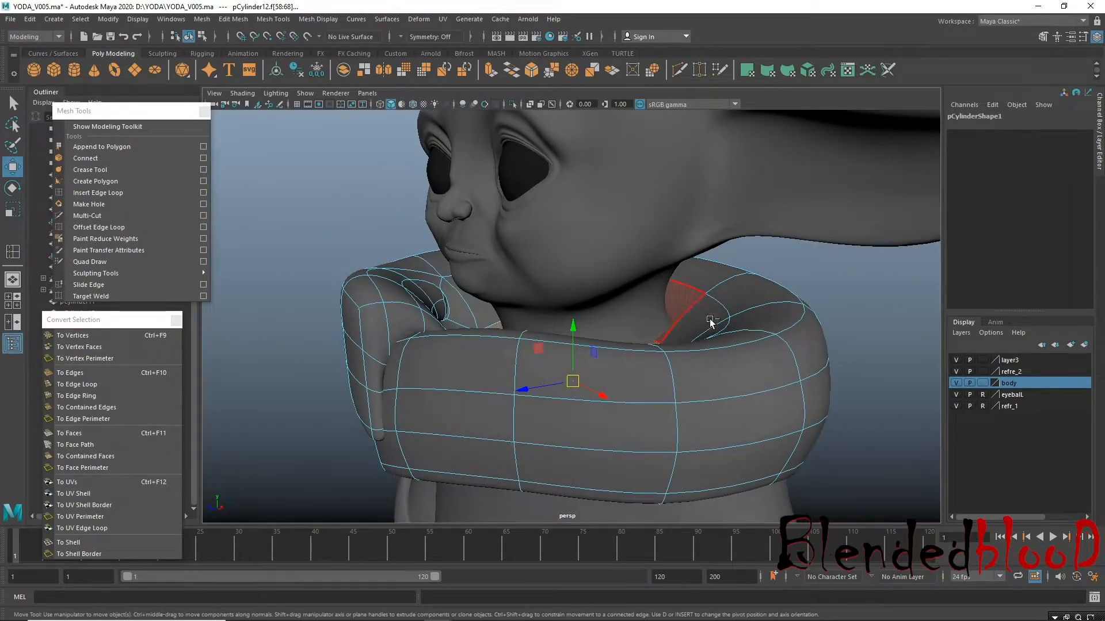
{"action": "key", "text": "ctrl+1"}
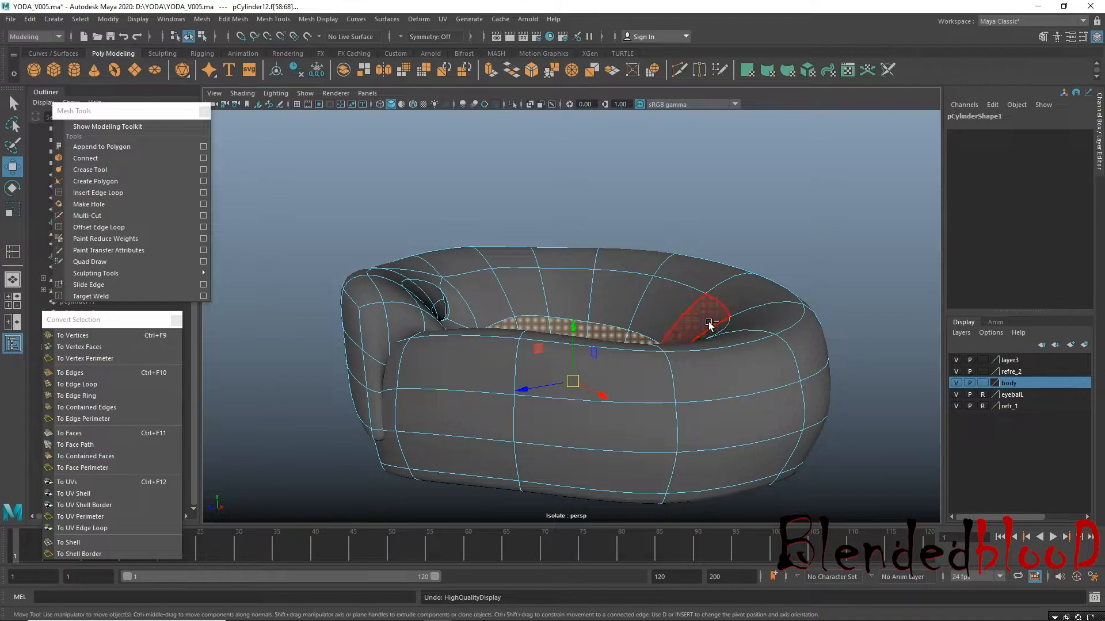
Grow the face selection to cover the collar's full inner side, undoing the trial change made to those faces.
{"action": "key", "text": "shift+period"}
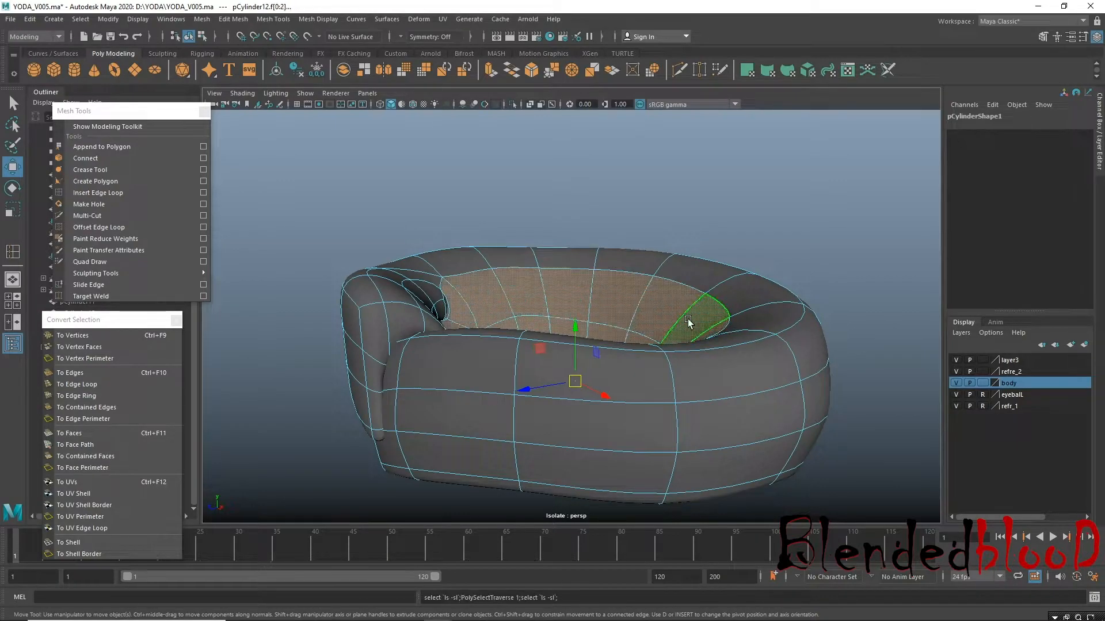
{"action": "left_click_drag", "start_coordinate": [631, 391], "coordinate": [536, 421], "text": "alt"}
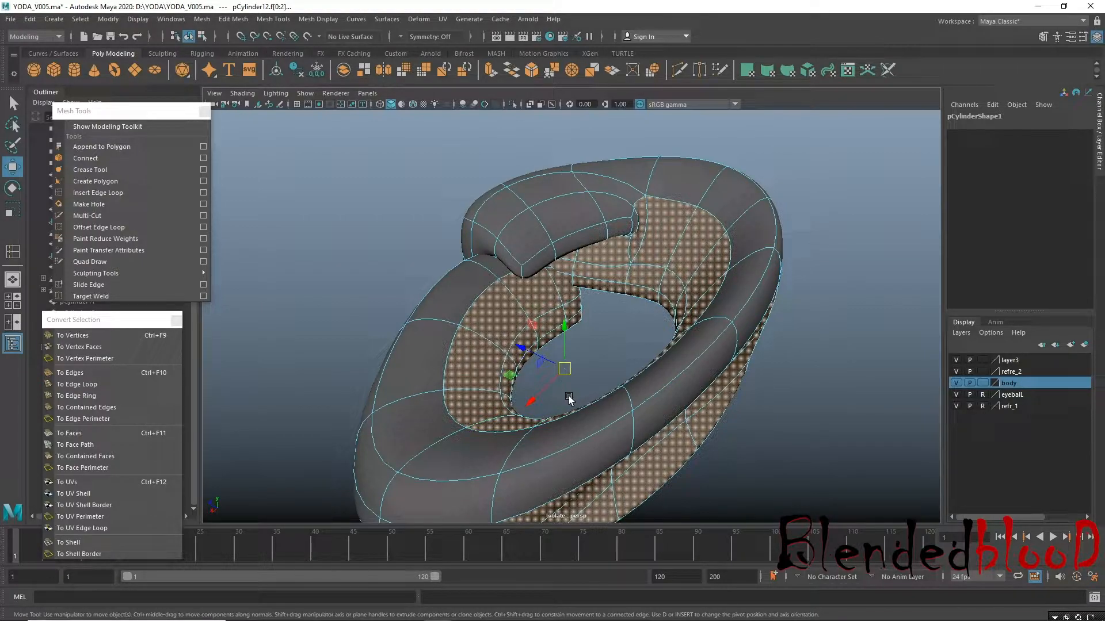
{"action": "key", "text": "ctrl+z"}
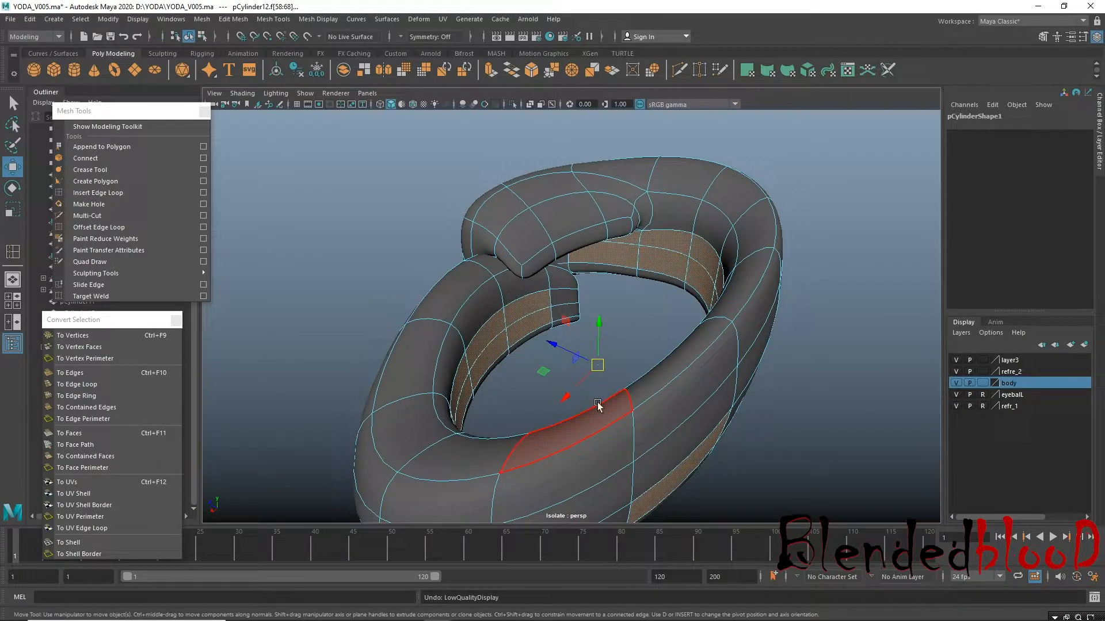
{"action": "key", "text": "ctrl+z"}
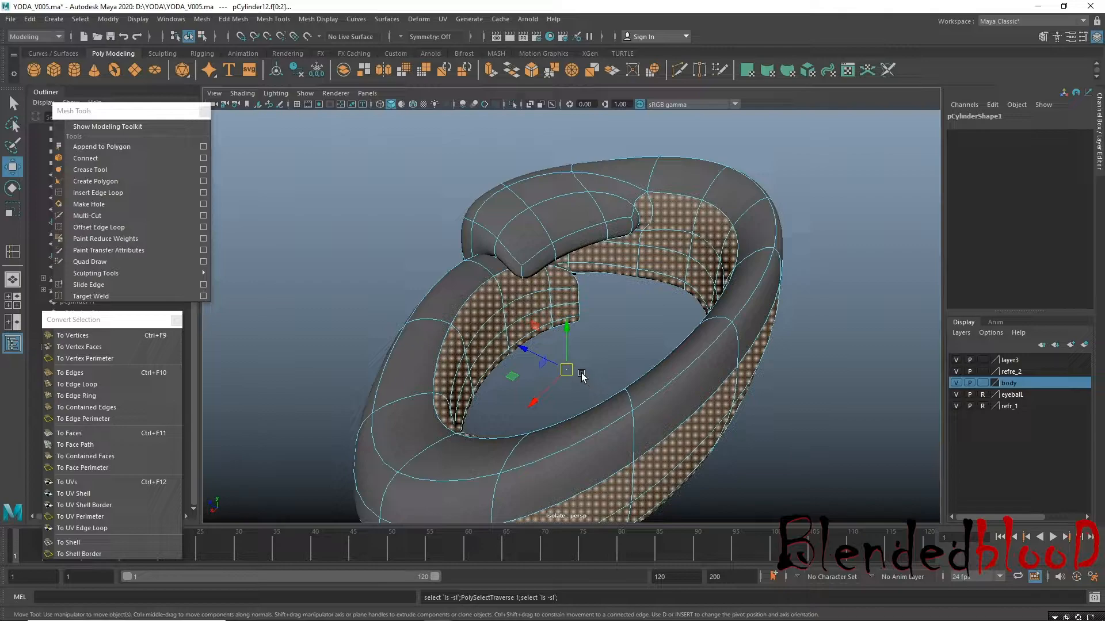
Try scaling the selected inner faces to reshape the neck opening, comparing the unsmoothed and smoothed collar.
{"action": "key", "text": "1"}
{"action": "key", "text": "r"}
{"action": "left_click_drag", "start_coordinate": [567, 370], "coordinate": [572, 315]}
{"action": "key", "text": "w"}
{"action": "key", "text": "3"}
{"action": "left_click_drag", "start_coordinate": [574, 360], "coordinate": [624, 359], "text": "alt"}
{"action": "key", "text": "r"}
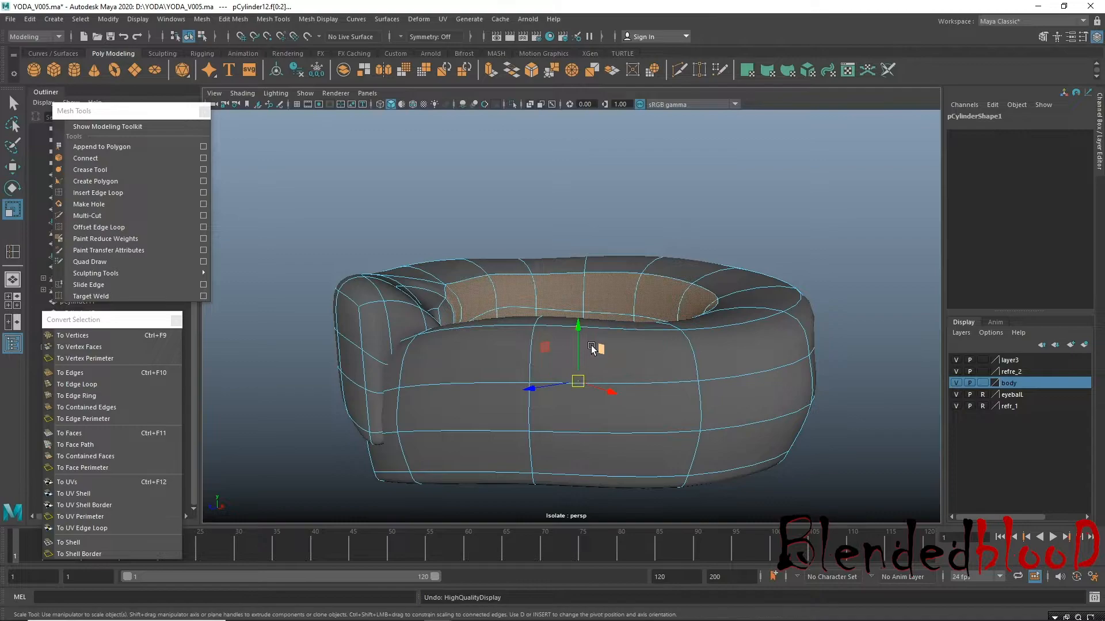
{"action": "left_click_drag", "start_coordinate": [579, 330], "coordinate": [640, 353]}
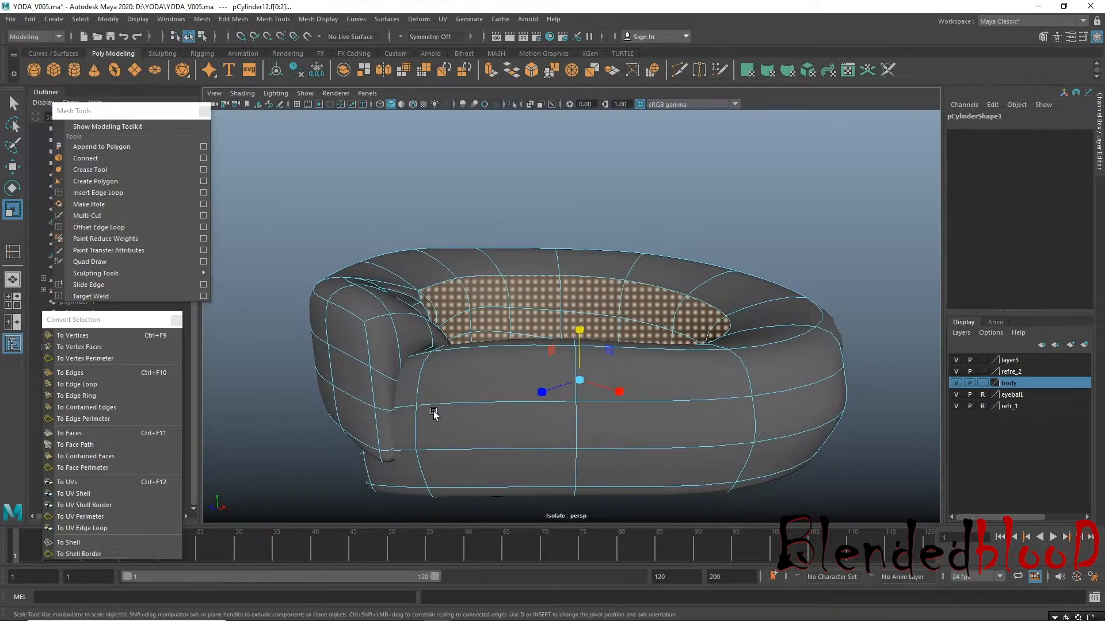
Select the strip of side faces beside the outer flap's end, then inspect the overlap with the whole collar selected.
{"action": "middle_click_drag", "start_coordinate": [464, 472], "coordinate": [570, 444], "text": "alt"}
{"action": "scroll", "coordinate": [570, 444], "scroll_direction": "up", "scroll_amount": 3}
{"action": "double_click", "coordinate": [537, 318]}
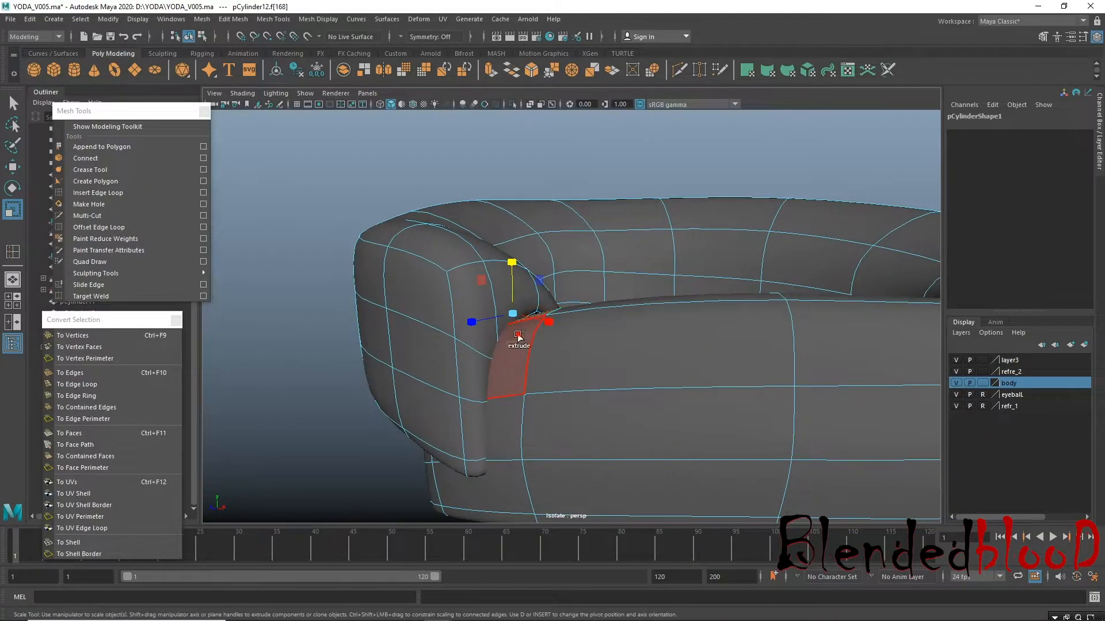
{"action": "key", "text": "w"}
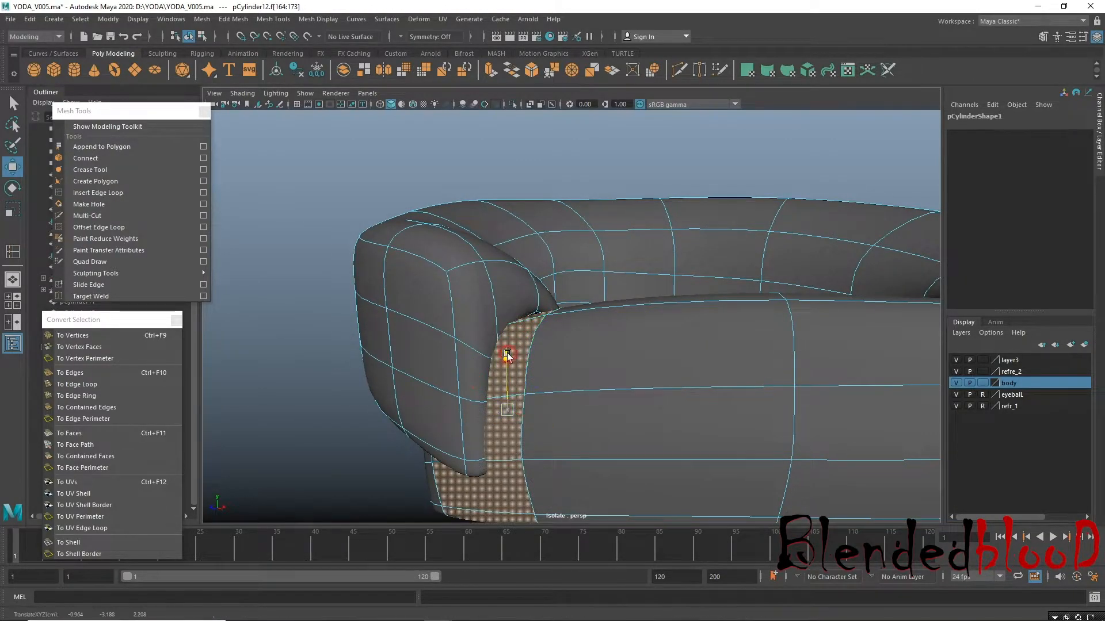
{"action": "left_click_drag", "start_coordinate": [505, 370], "coordinate": [451, 400], "text": "alt"}
{"action": "left_click_drag", "start_coordinate": [556, 413], "coordinate": [557, 365], "text": "alt"}
{"action": "right_click_drag", "start_coordinate": [556, 292], "coordinate": [622, 316]}
{"action": "left_click_drag", "start_coordinate": [633, 451], "coordinate": [539, 348], "text": "alt"}
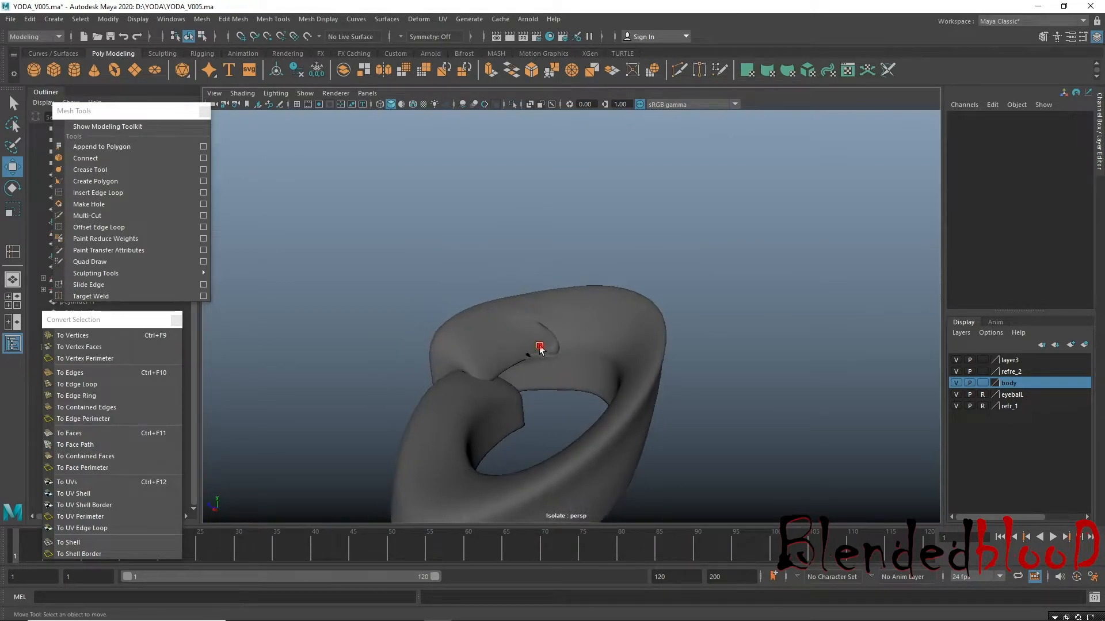
{"action": "left_click", "coordinate": [539, 348]}
{"action": "scroll", "coordinate": [527, 417], "scroll_direction": "up", "scroll_amount": 5}
{"action": "left_click_drag", "start_coordinate": [528, 417], "coordinate": [636, 431], "text": "alt"}
{"action": "scroll", "coordinate": [603, 426], "scroll_direction": "up", "scroll_amount": 2}
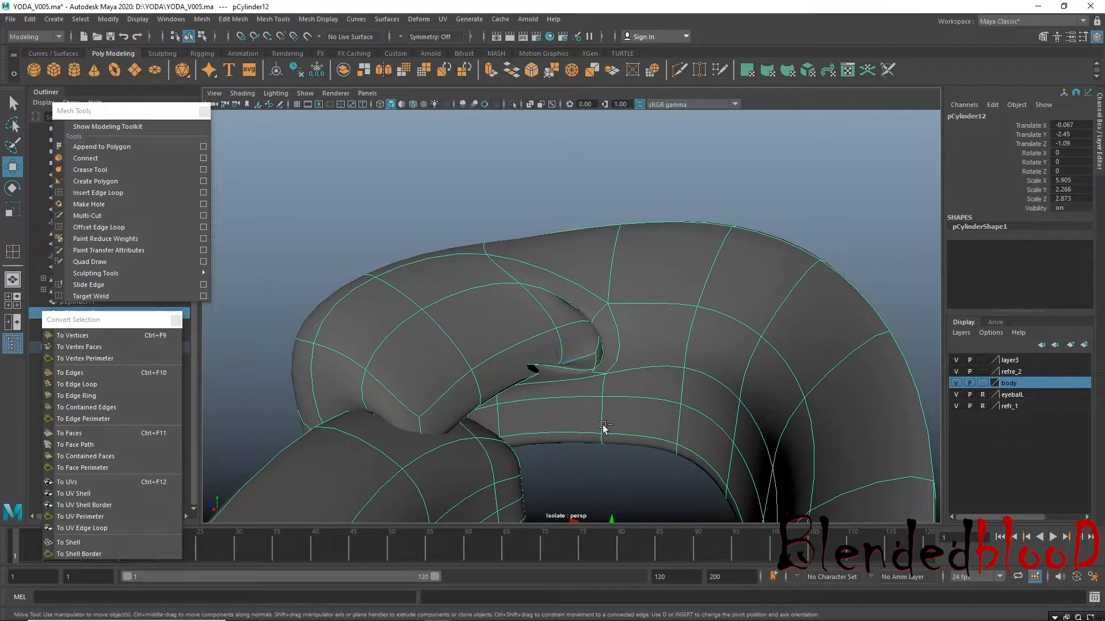
Undo the recent selections and edits back to the selection of the collar's inner faces.
{"action": "key", "text": "ctrl+z"}
{"action": "key", "text": "ctrl+z"}
{"action": "key", "text": "ctrl+z"}
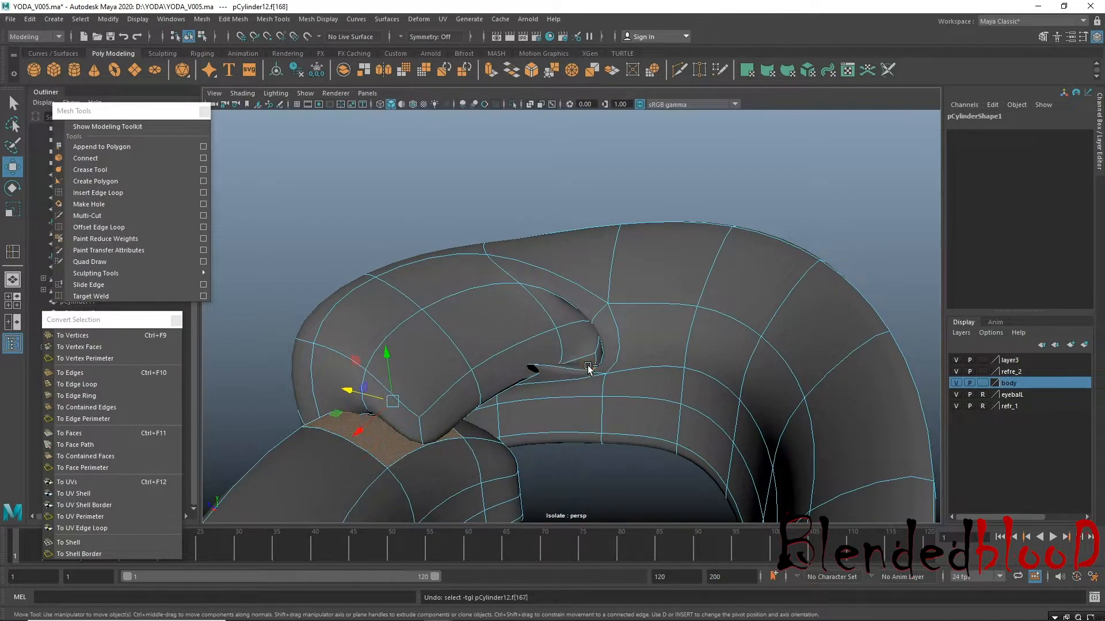
{"action": "key", "text": "ctrl+z"}
{"action": "key", "text": "ctrl+z"}
{"action": "key", "text": "ctrl+z"}
{"action": "key", "text": "ctrl+z"}
{"action": "key", "text": "ctrl+z"}
{"action": "key", "text": "ctrl+z"}
Examine the inner face selection beneath the outer flap in wireframe and undo the last face toggle.
{"action": "middle_click_drag", "start_coordinate": [618, 372], "coordinate": [493, 313], "text": "alt"}
{"action": "left_click_drag", "start_coordinate": [493, 313], "coordinate": [537, 336], "text": "alt"}
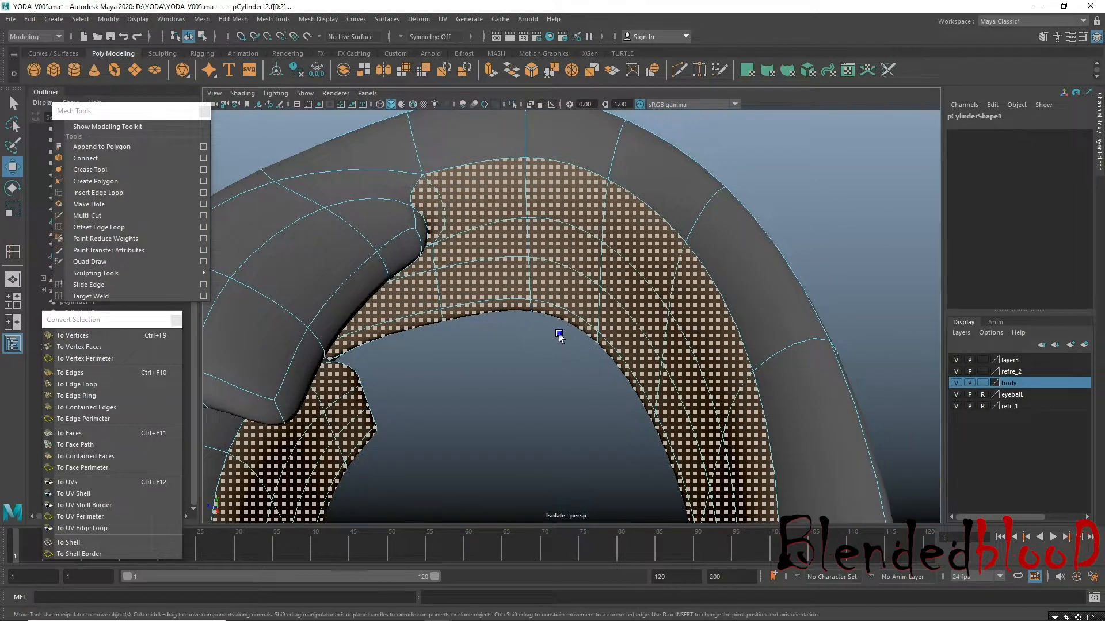
{"action": "right_click_drag", "start_coordinate": [559, 334], "coordinate": [480, 376], "text": "alt"}
{"action": "left_click_drag", "start_coordinate": [479, 376], "coordinate": [461, 353], "text": "alt"}
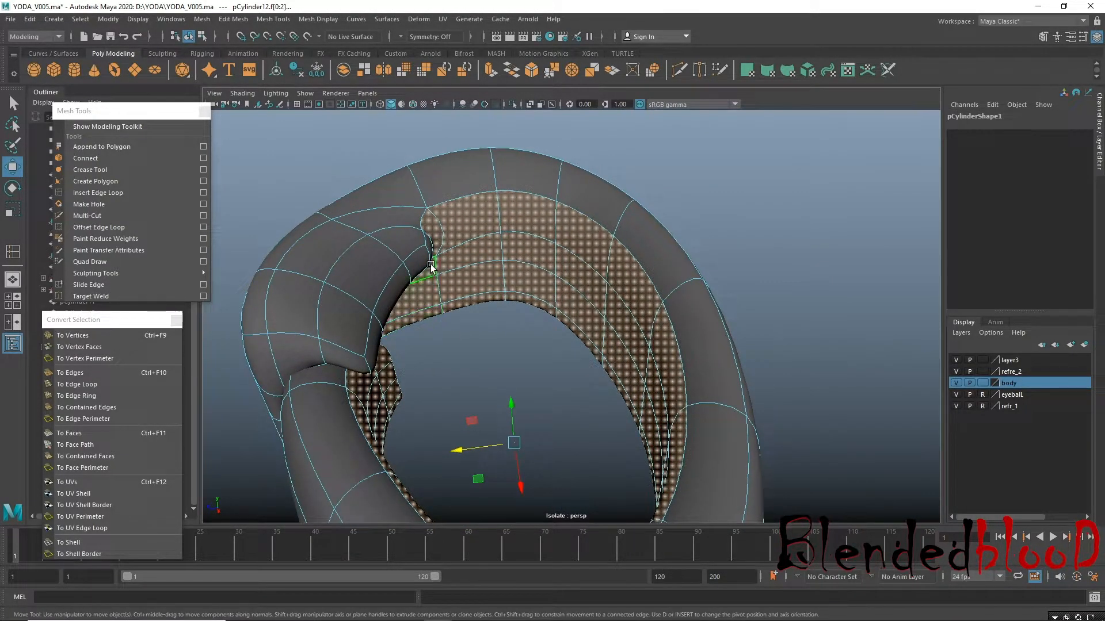
{"action": "left_click_drag", "start_coordinate": [423, 321], "coordinate": [574, 338], "text": "alt"}
{"action": "key", "text": "4"}
{"action": "right_click_drag", "start_coordinate": [512, 314], "coordinate": [677, 352], "text": "alt"}
{"action": "mouse_move", "coordinate": [678, 352]}
{"action": "left_mouse_down", "text": "alt"}
{"action": "mouse_move", "coordinate": [662, 355]}
{"action": "mouse_move", "coordinate": [684, 279]}
{"action": "left_mouse_up", "text": "alt"}
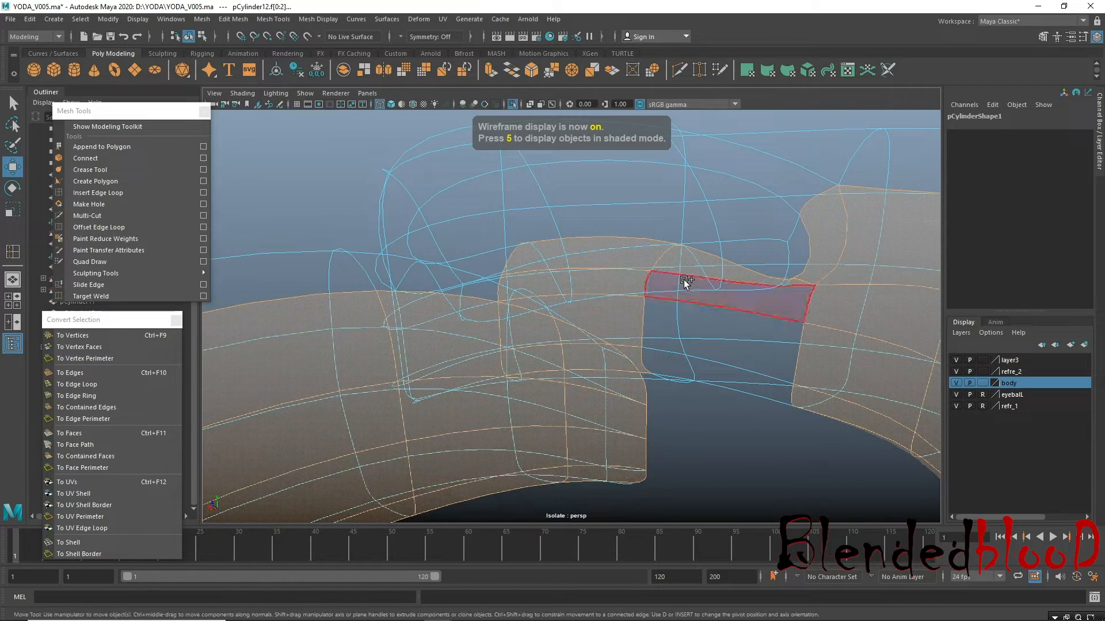
{"action": "key", "text": "ctrl+z"}
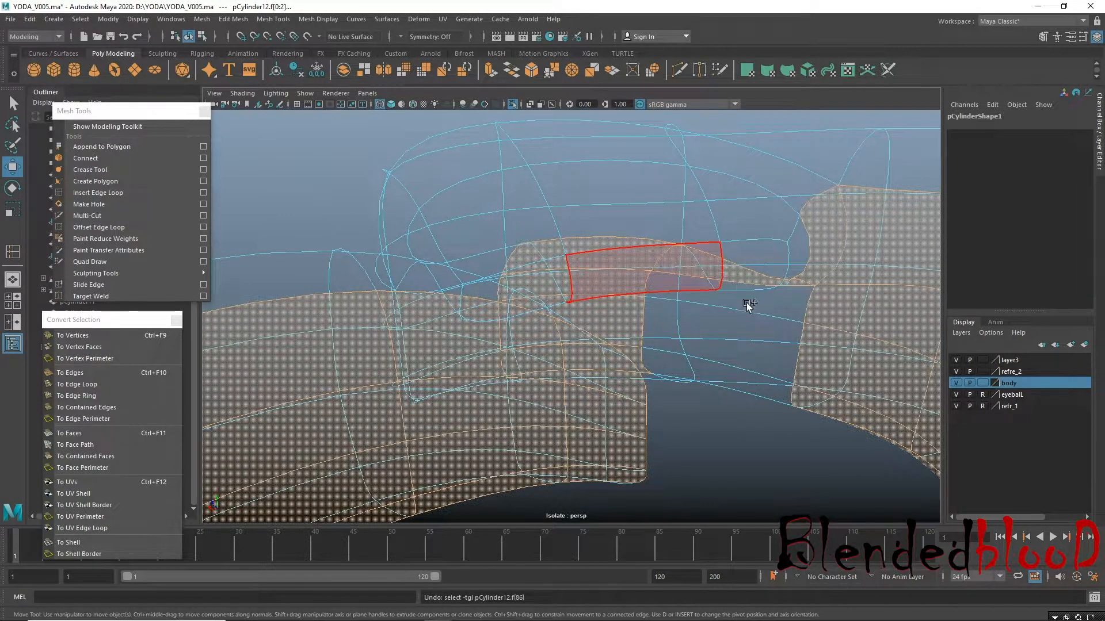
Return to shaded display and deselect the inner faces directly beneath the outer flap.
{"action": "key", "text": "5"}
{"action": "left_click_drag", "start_coordinate": [762, 390], "coordinate": [789, 410], "text": "alt"}
{"action": "middle_click_drag", "start_coordinate": [788, 409], "coordinate": [579, 298], "text": "alt"}
{"action": "right_click_drag", "start_coordinate": [580, 299], "coordinate": [665, 397], "text": "alt"}
{"action": "right_click_drag", "start_coordinate": [617, 323], "coordinate": [671, 372], "text": "alt"}
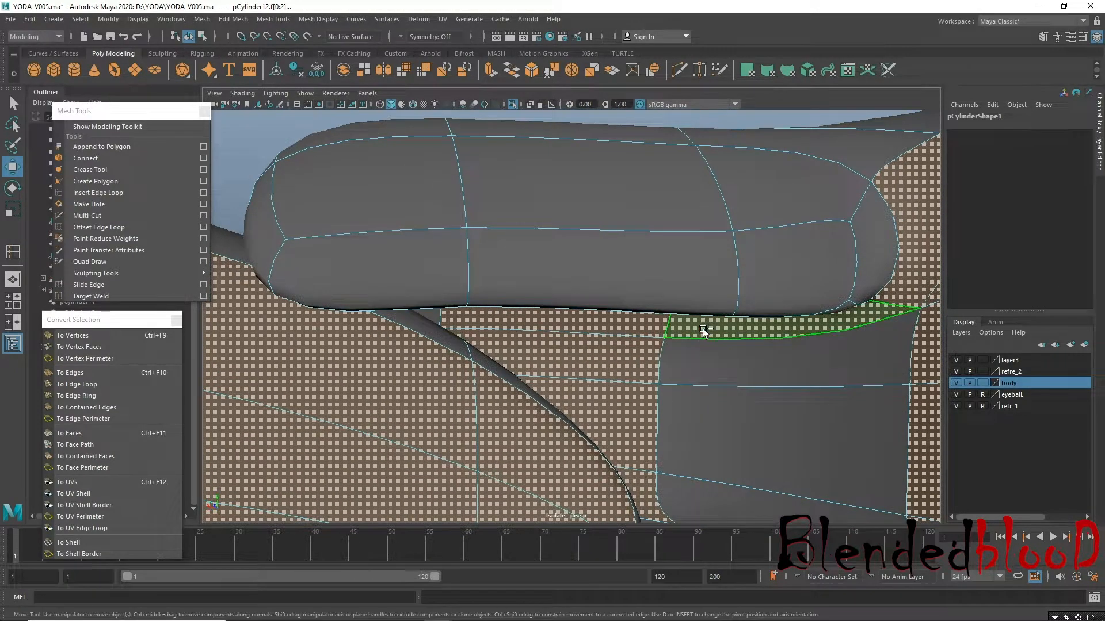
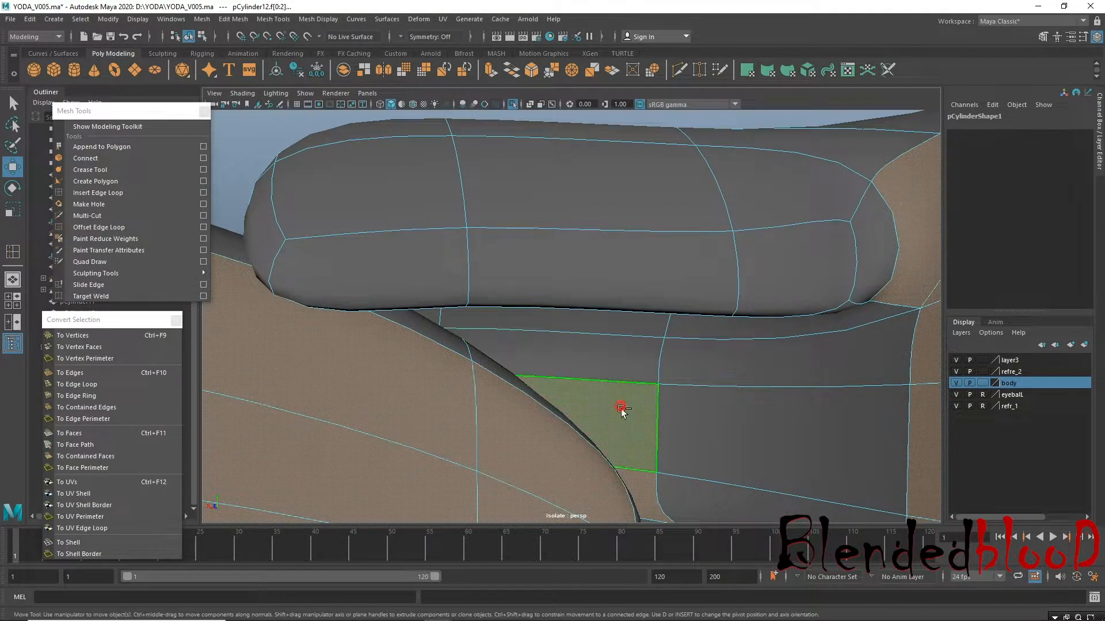
Enlarge the perspective view and frame the inner side of the collar.
{"action": "key", "text": "shift+space"}
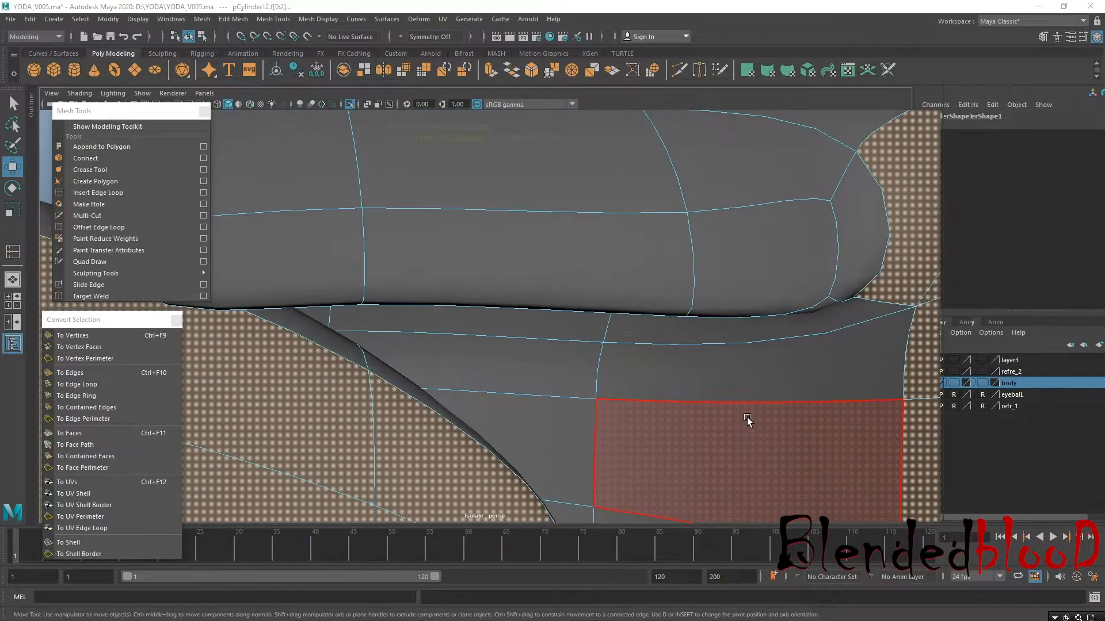
{"action": "key", "text": "space"}
{"action": "key", "text": "space"}
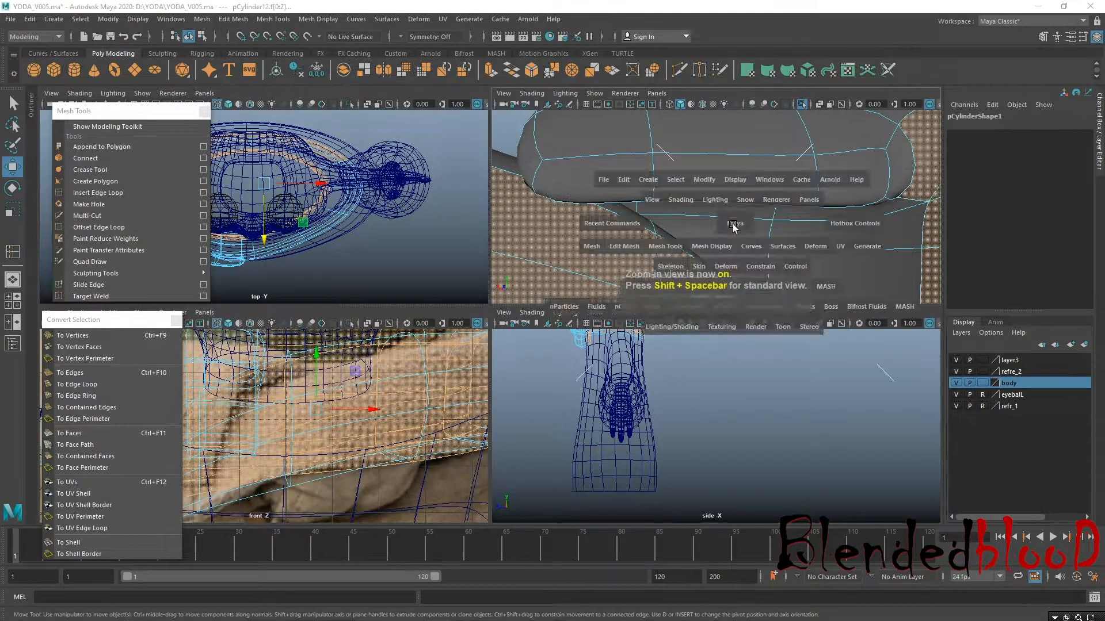
{"action": "scroll", "coordinate": [502, 275], "scroll_direction": "up", "scroll_amount": 3}
{"action": "scroll", "coordinate": [502, 275], "scroll_direction": "down", "scroll_amount": 10}
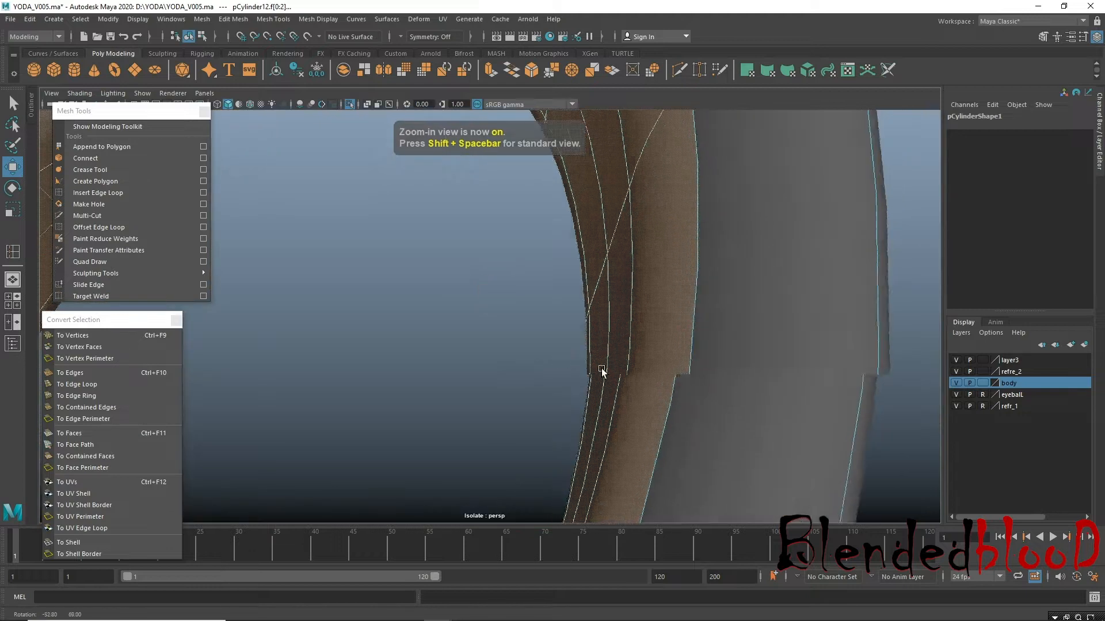
Try to scale the remaining selected inner faces uniformly to 0.925 on the unsmoothed collar.
{"action": "left_click_drag", "start_coordinate": [442, 389], "coordinate": [612, 444], "text": "alt"}
{"action": "key", "text": "1"}
{"action": "key", "text": "r"}
{"action": "left_click_drag", "start_coordinate": [600, 389], "coordinate": [583, 384]}
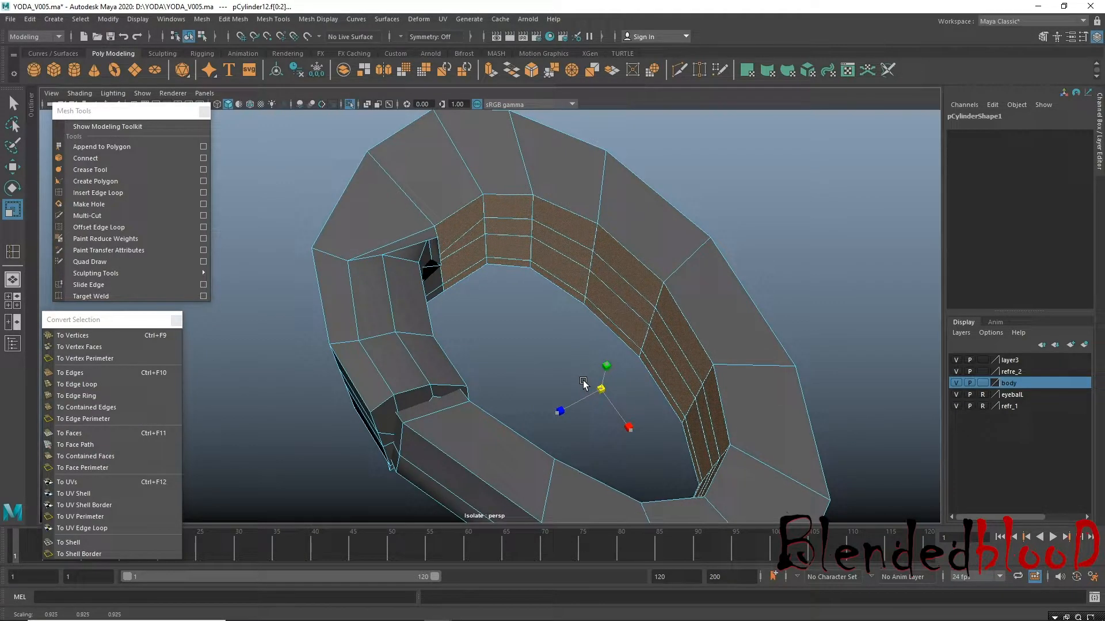
{"action": "key", "text": "ctrl+a"}
{"action": "key", "text": "ctrl+z"}
{"action": "key", "text": "ctrl+z"}
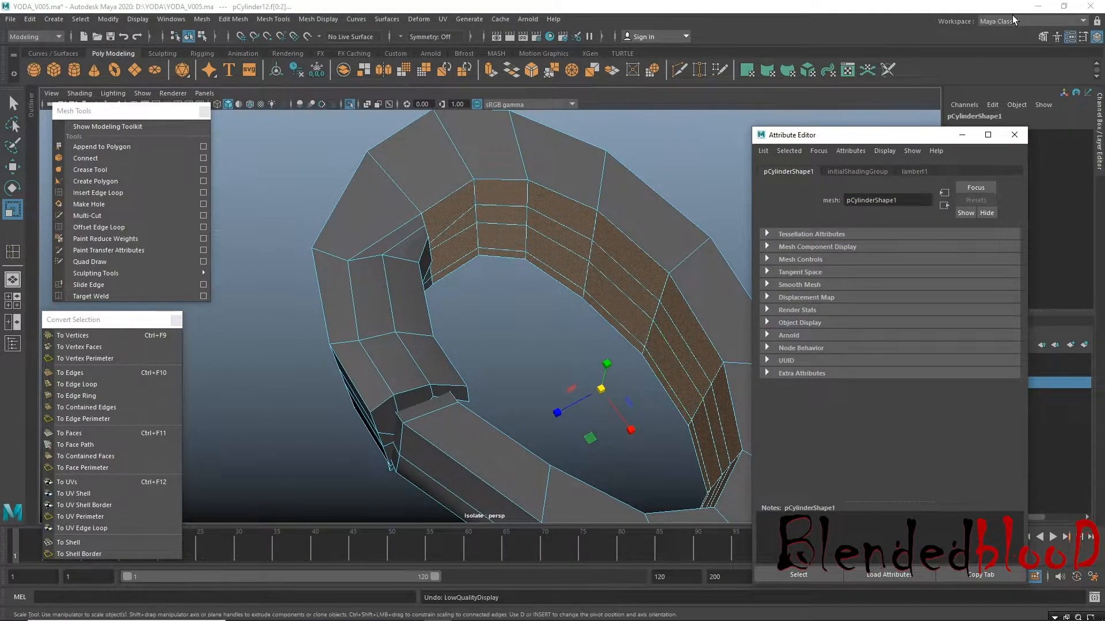
{"action": "left_click", "coordinate": [1014, 134]}
Show the whole character, raise the selected inner collar faces slightly around the neck, and smooth the collar.
{"action": "left_click_drag", "start_coordinate": [559, 349], "coordinate": [662, 374], "text": "alt"}
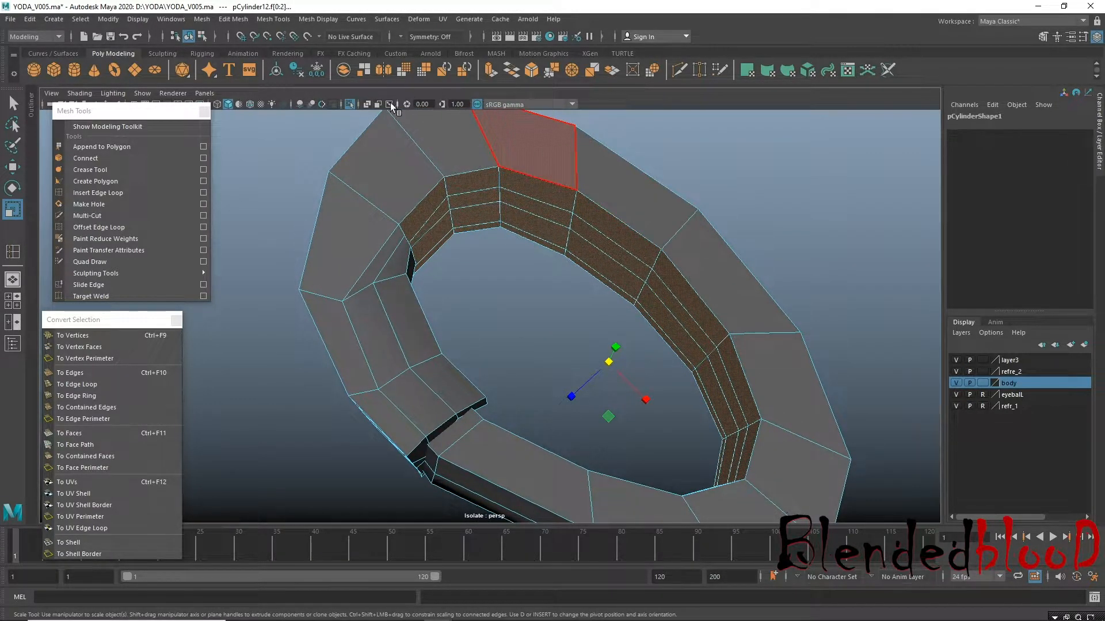
{"action": "left_click", "coordinate": [349, 104]}
{"action": "left_click_drag", "start_coordinate": [437, 230], "coordinate": [569, 305], "text": "alt"}
{"action": "left_click_drag", "start_coordinate": [612, 366], "coordinate": [616, 312]}
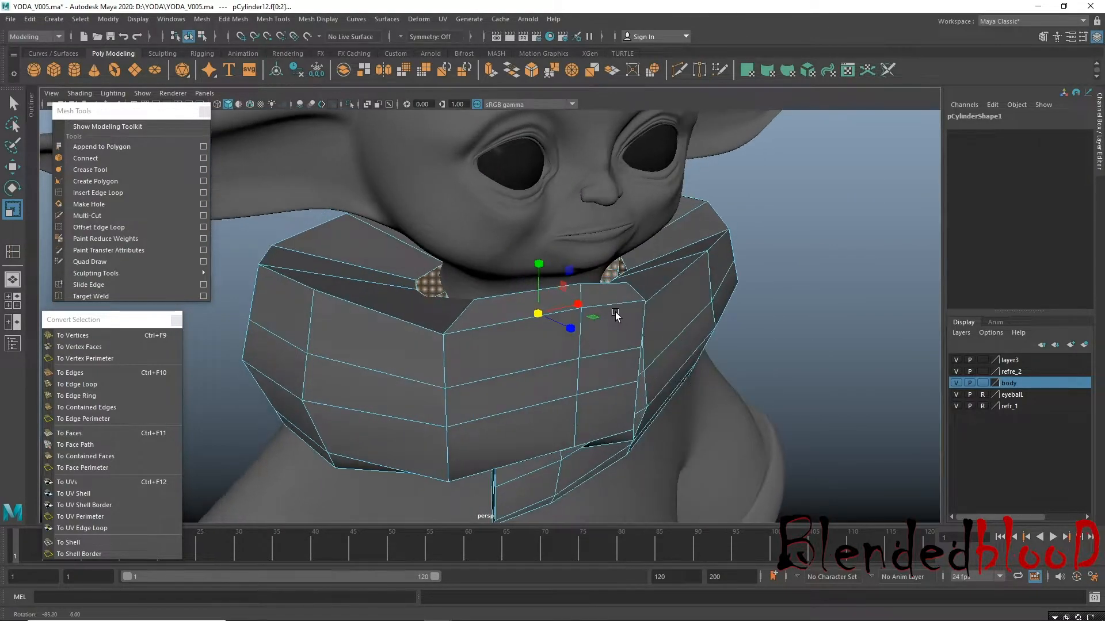
{"action": "key", "text": "w"}
{"action": "left_click_drag", "start_coordinate": [540, 263], "coordinate": [540, 263]}
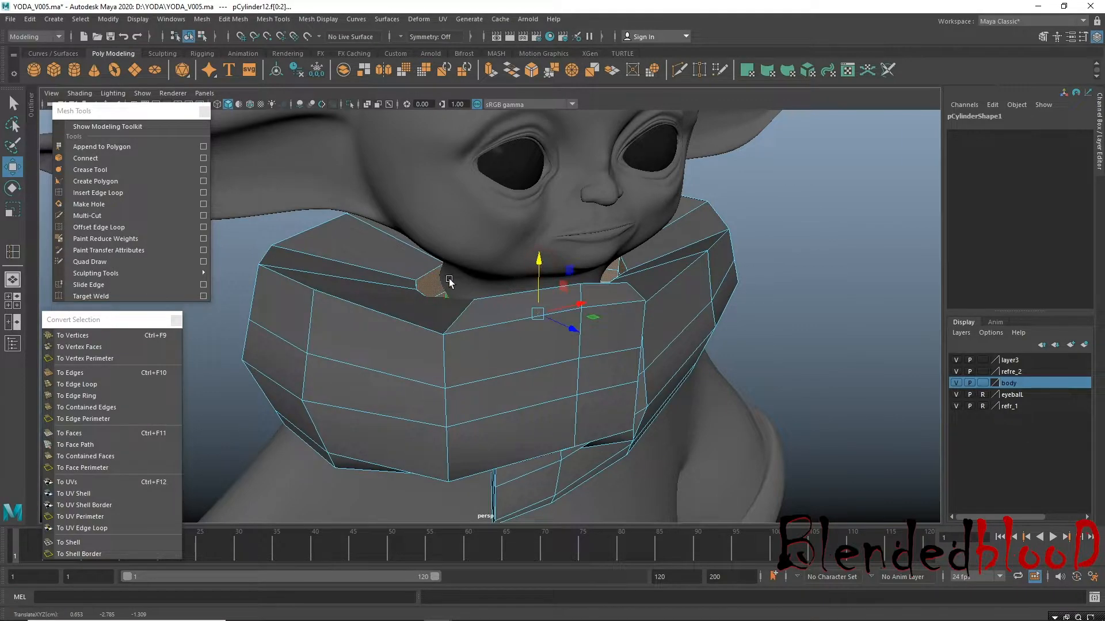
{"action": "left_click_drag", "start_coordinate": [537, 311], "coordinate": [590, 255], "text": "alt"}
{"action": "key", "text": "3"}
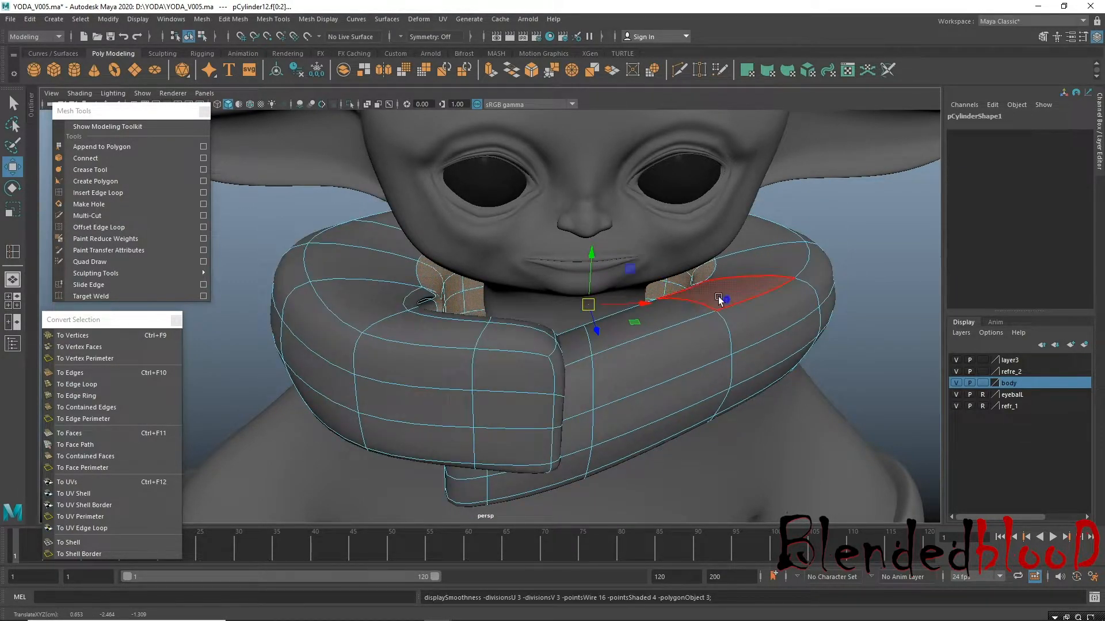
Check the collar from the side, then select it as a whole object and isolate it.
{"action": "right_click_drag", "start_coordinate": [727, 302], "coordinate": [678, 337], "text": "alt"}
{"action": "left_click_drag", "start_coordinate": [679, 338], "coordinate": [626, 318], "text": "alt"}
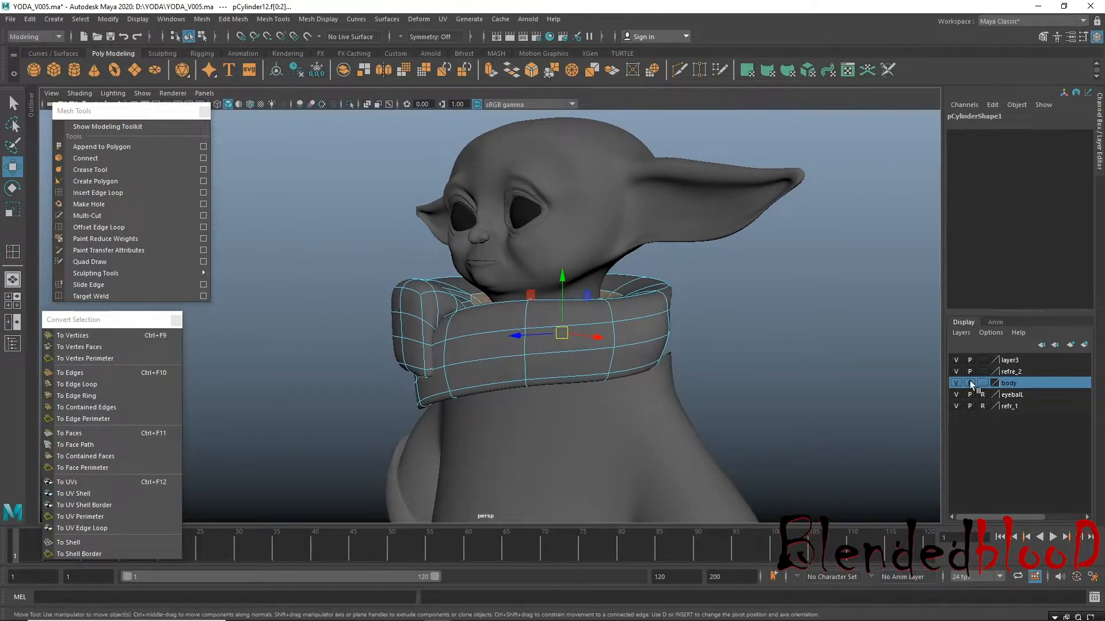
{"action": "right_click_drag", "start_coordinate": [653, 327], "coordinate": [724, 258]}
{"action": "left_click", "coordinate": [636, 308]}
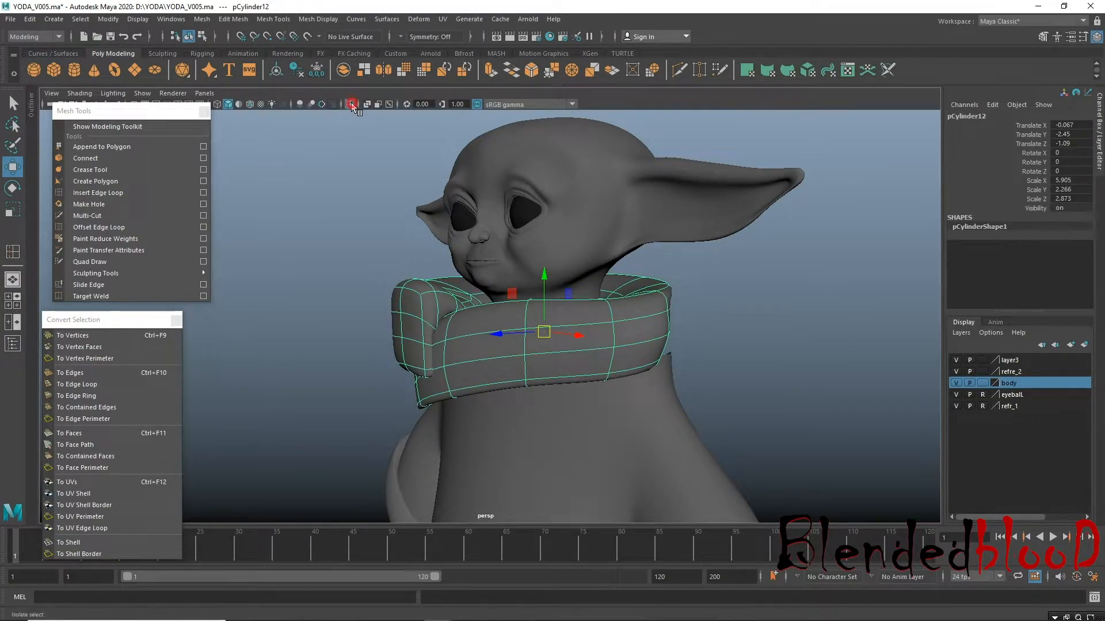
{"action": "left_click", "coordinate": [349, 104]}
Select the hidden faces in the gap at the outer flap's inner end and display the collar unsmoothed.
{"action": "left_click_drag", "start_coordinate": [451, 266], "coordinate": [384, 210], "text": "alt"}
{"action": "right_click_drag", "start_coordinate": [384, 210], "coordinate": [451, 278], "text": "alt"}
{"action": "right_click_drag", "start_coordinate": [389, 187], "coordinate": [564, 311], "text": "alt"}
{"action": "middle_click_drag", "start_coordinate": [454, 248], "coordinate": [487, 294], "text": "alt"}
{"action": "right_click_drag", "start_coordinate": [487, 294], "coordinate": [498, 328]}
{"action": "left_click", "coordinate": [499, 287]}
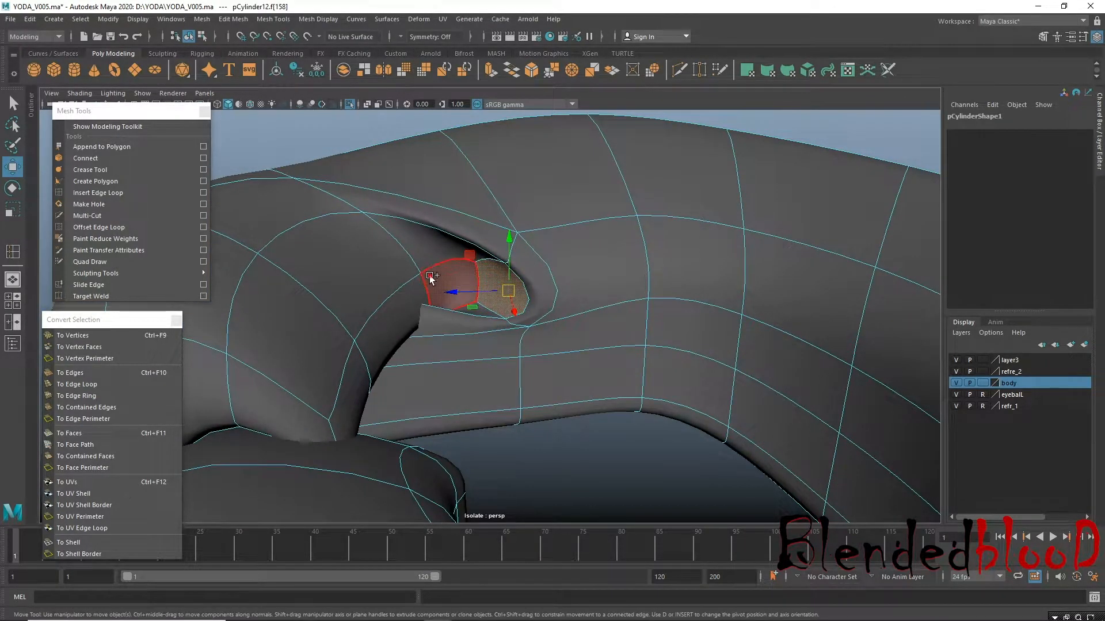
{"action": "left_click", "coordinate": [417, 239], "text": "shift"}
{"action": "mouse_move", "coordinate": [486, 312]}
{"action": "left_mouse_down", "text": "alt"}
{"action": "mouse_move", "coordinate": [475, 287]}
{"action": "mouse_move", "coordinate": [488, 316]}
{"action": "left_mouse_up", "text": "alt"}
{"action": "key", "text": "1"}
{"action": "left_click_drag", "start_coordinate": [424, 273], "coordinate": [451, 306]}
{"action": "right_click_drag", "start_coordinate": [588, 301], "coordinate": [535, 296], "text": "alt"}
{"action": "left_click_drag", "start_coordinate": [535, 296], "coordinate": [512, 288], "text": "alt"}
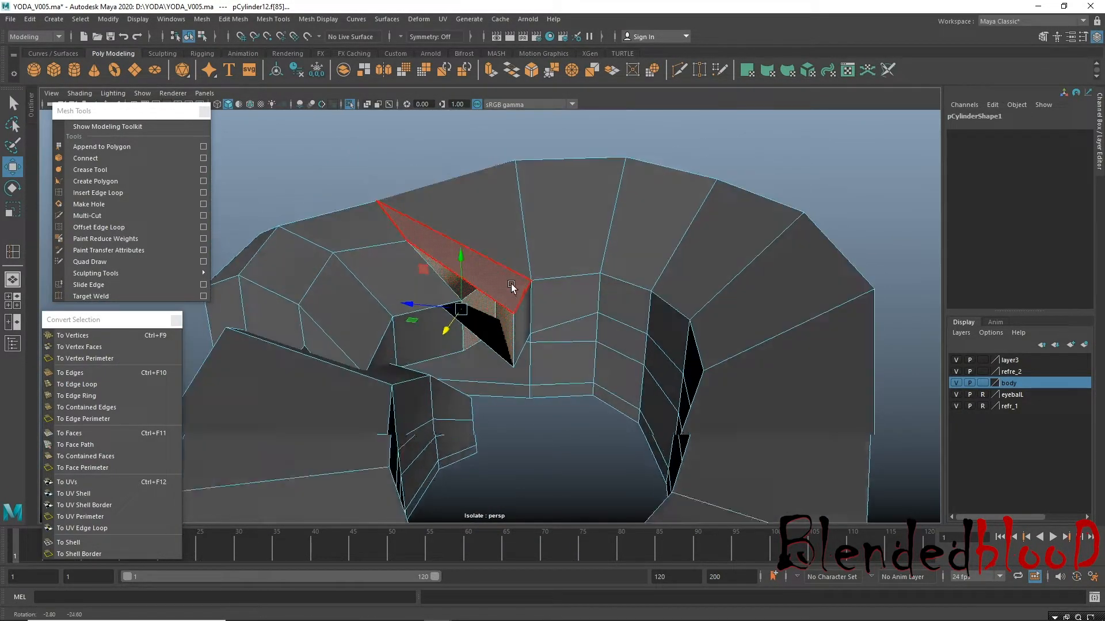
Reposition the edge inside the gap at the outer flap's inner end.
{"action": "right_click_drag", "start_coordinate": [515, 323], "coordinate": [507, 243]}
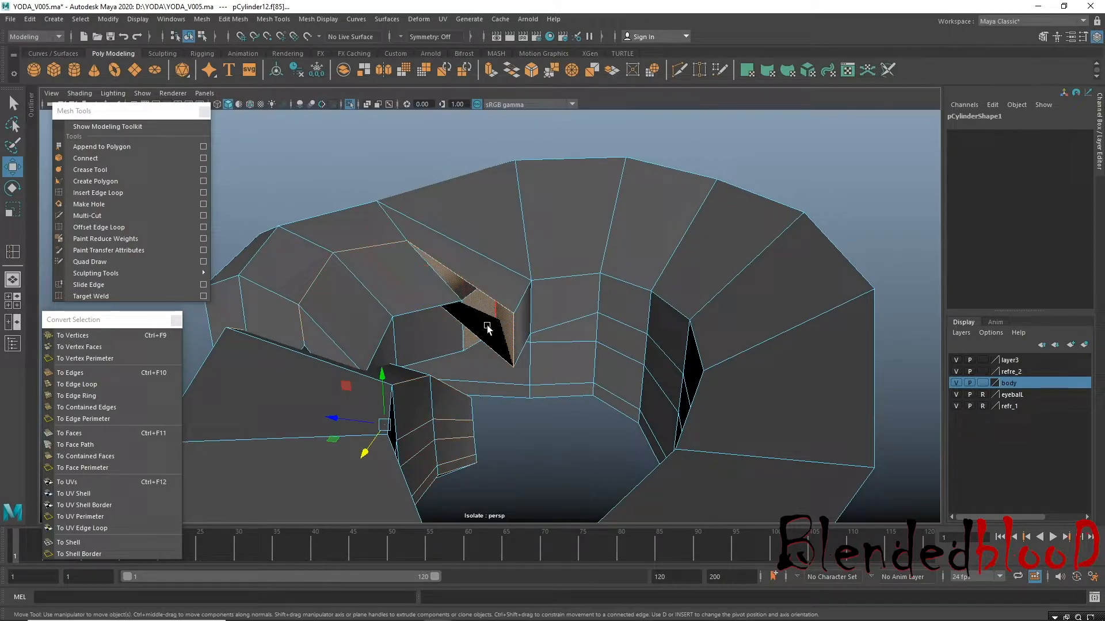
{"action": "left_click", "coordinate": [485, 336]}
{"action": "mouse_move", "coordinate": [443, 346]}
{"action": "left_mouse_down"}
{"action": "mouse_move", "coordinate": [475, 321]}
{"action": "mouse_move", "coordinate": [500, 344]}
{"action": "mouse_move", "coordinate": [596, 343]}
{"action": "mouse_move", "coordinate": [416, 367]}
{"action": "mouse_move", "coordinate": [426, 356]}
{"action": "left_mouse_up"}
Select the vertices around the collar's inner side and beneath the flap for further editing.
{"action": "right_click", "coordinate": [499, 284]}
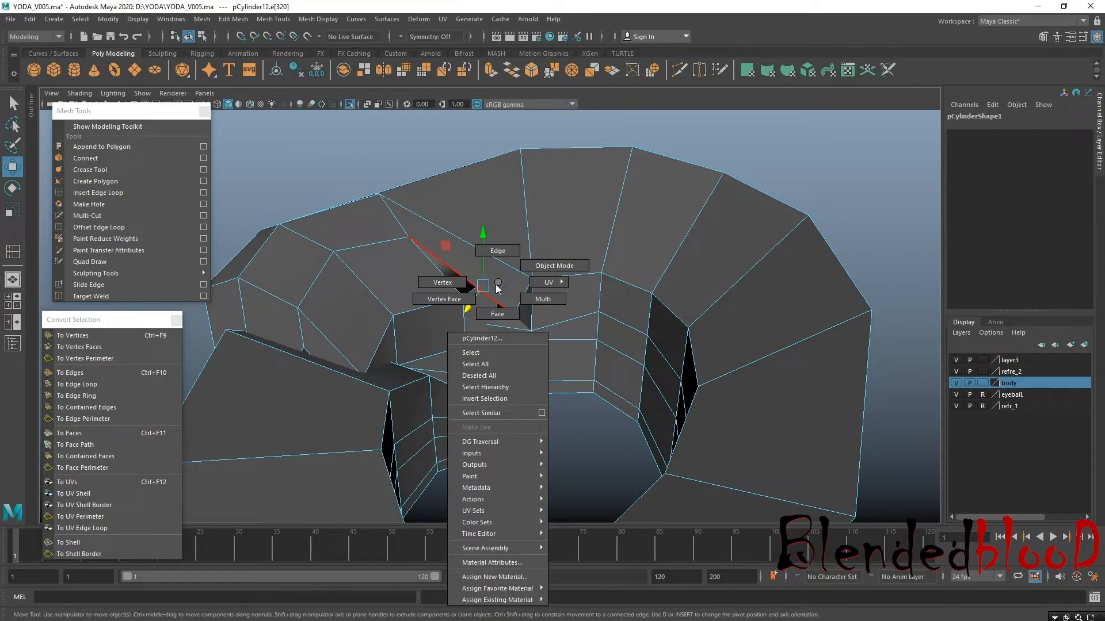
{"action": "right_click_drag", "start_coordinate": [454, 282], "coordinate": [448, 282]}
{"action": "right_click_drag", "start_coordinate": [550, 371], "coordinate": [458, 309], "text": "alt"}
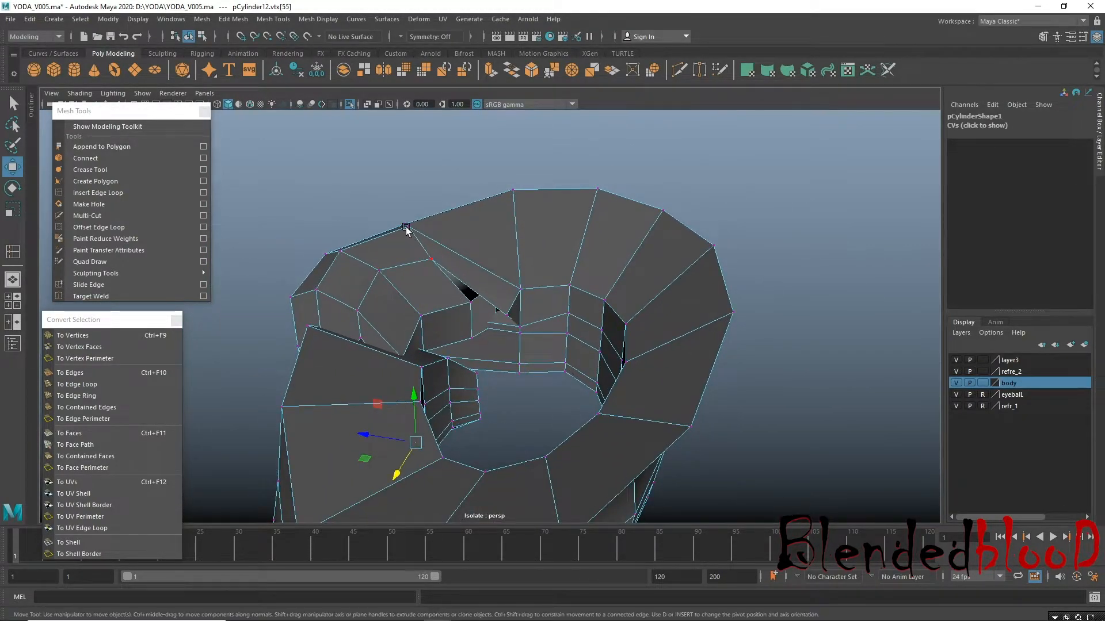
{"action": "left_click_drag", "start_coordinate": [596, 414], "coordinate": [679, 442]}
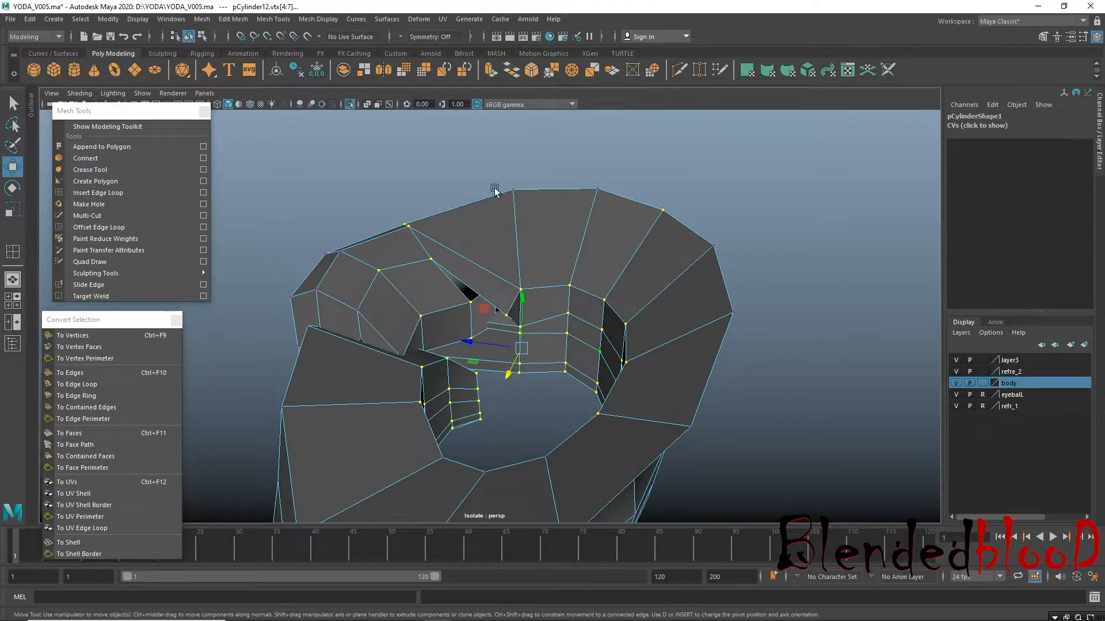
{"action": "left_click", "coordinate": [389, 19]}
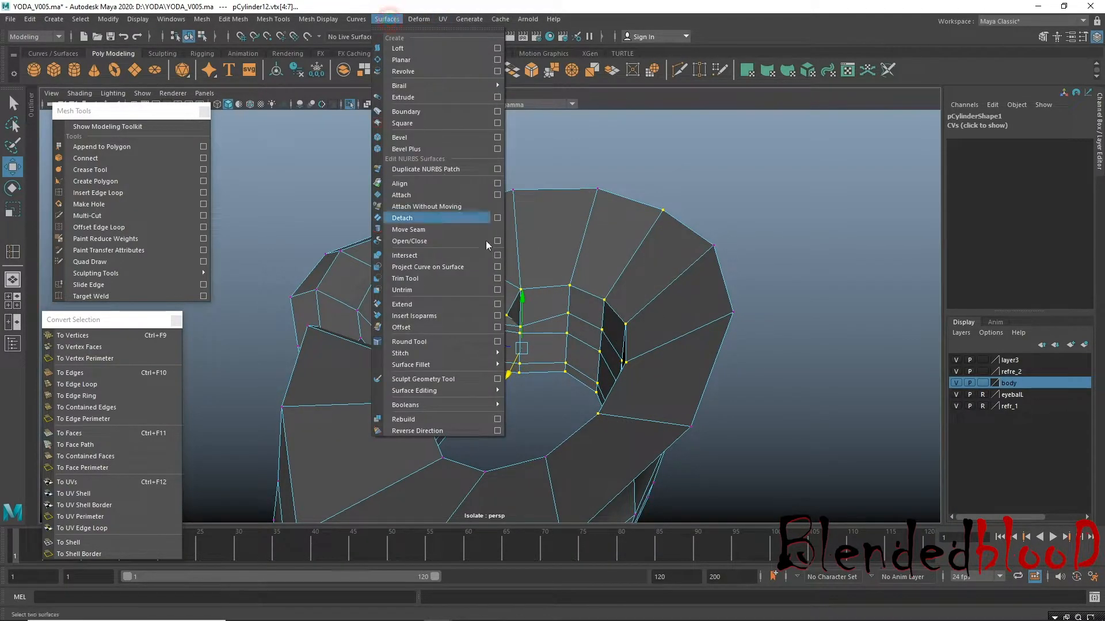
Even out the selected vertices around the collar's inner fold with Sculpt Geometry Tool strokes.
{"action": "left_click", "coordinate": [497, 379]}
{"action": "right_click_drag", "start_coordinate": [565, 377], "coordinate": [581, 394], "text": "alt"}
{"action": "middle_click_drag", "start_coordinate": [560, 301], "coordinate": [625, 286], "text": "alt"}
{"action": "mouse_move", "coordinate": [560, 258]}
{"action": "left_mouse_down"}
{"action": "mouse_move", "coordinate": [578, 295]}
{"action": "mouse_move", "coordinate": [553, 265]}
{"action": "left_mouse_up"}
{"action": "mouse_move", "coordinate": [559, 271]}
{"action": "left_mouse_down"}
{"action": "mouse_move", "coordinate": [571, 362]}
{"action": "mouse_move", "coordinate": [560, 314]}
{"action": "left_mouse_up"}
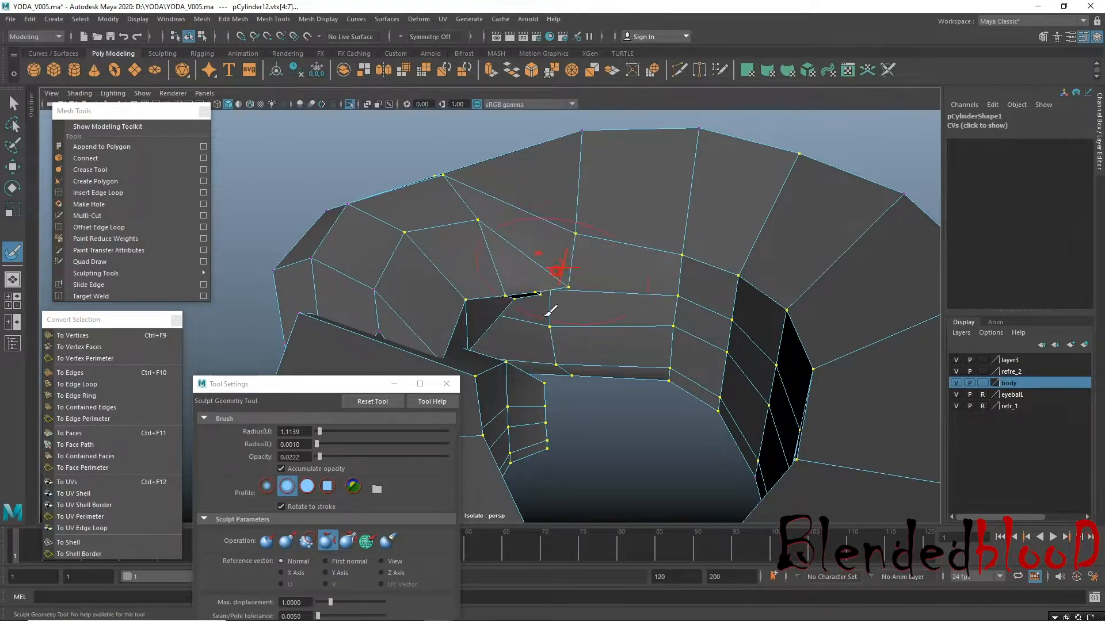
{"action": "left_click_drag", "start_coordinate": [539, 291], "coordinate": [565, 304]}
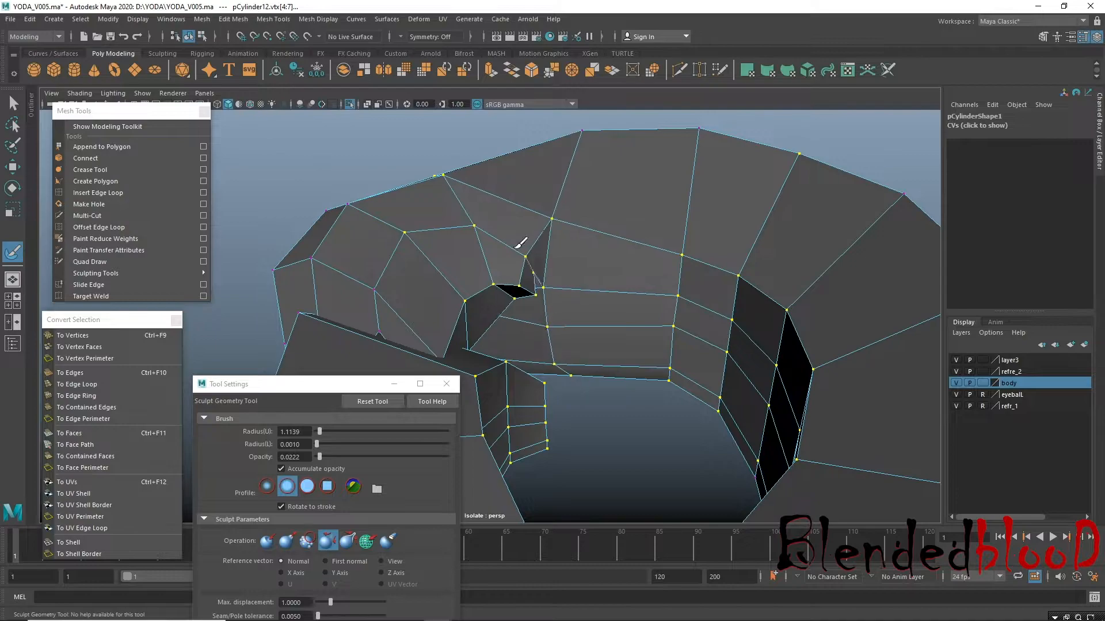
{"action": "left_click_drag", "start_coordinate": [500, 237], "coordinate": [498, 253], "text": "alt"}
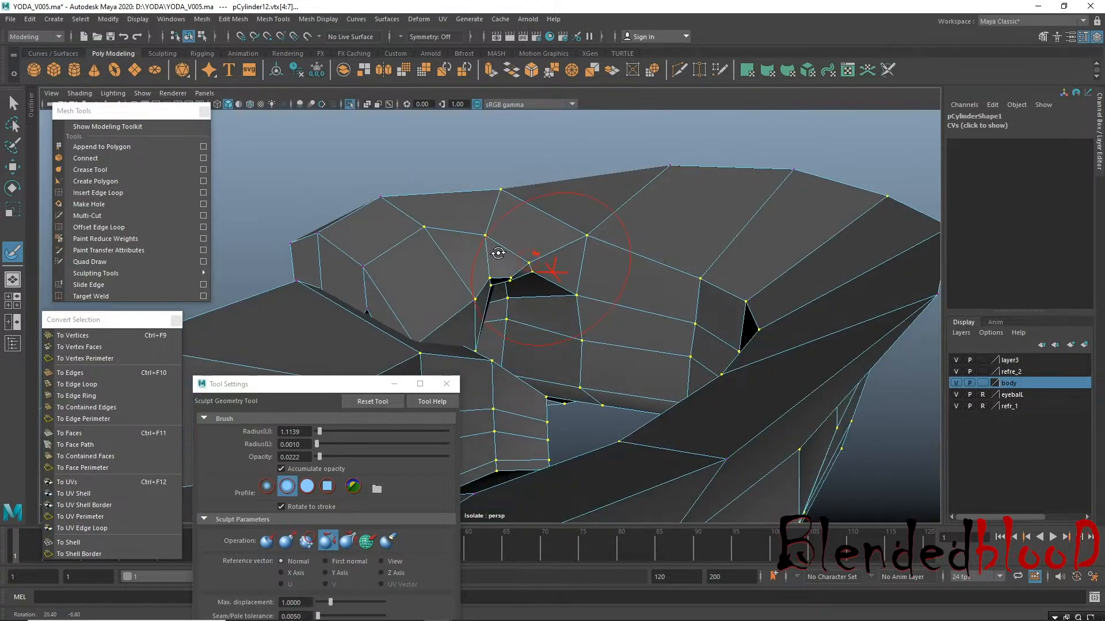
{"action": "left_click_drag", "start_coordinate": [551, 300], "coordinate": [547, 294]}
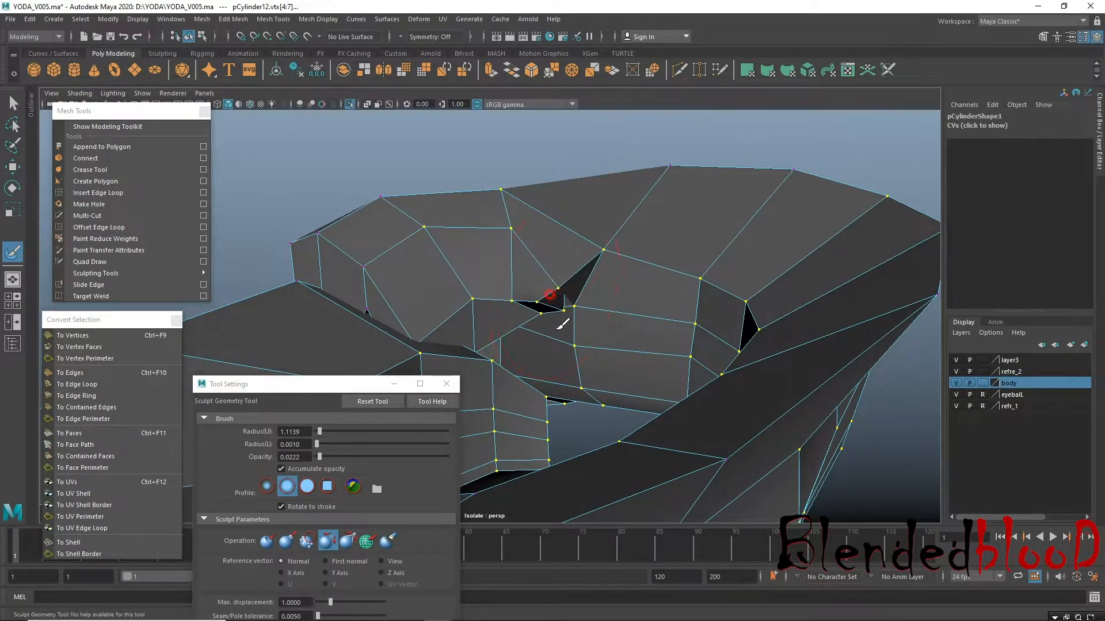
{"action": "mouse_move", "coordinate": [584, 327]}
{"action": "left_mouse_down", "text": "alt"}
{"action": "mouse_move", "coordinate": [521, 313]}
{"action": "mouse_move", "coordinate": [552, 353]}
{"action": "mouse_move", "coordinate": [577, 355]}
{"action": "left_mouse_up", "text": "alt"}
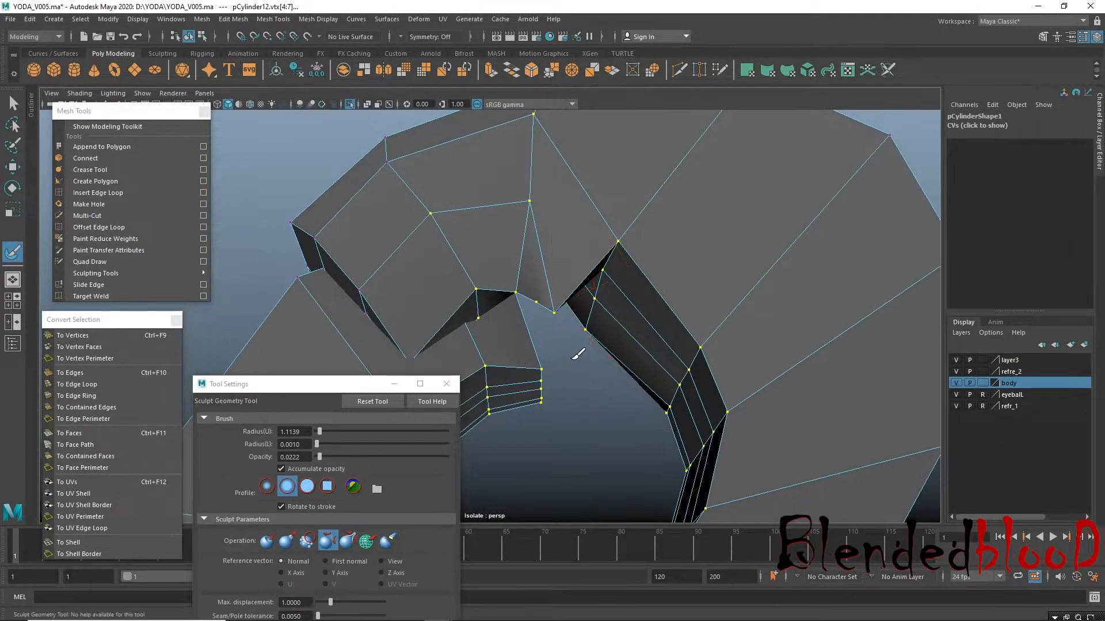
Reposition individual vertices at the corner of the collar's inner fold and display the mesh smoothed.
{"action": "key", "text": "w"}
{"action": "left_click_drag", "start_coordinate": [556, 316], "coordinate": [575, 248]}
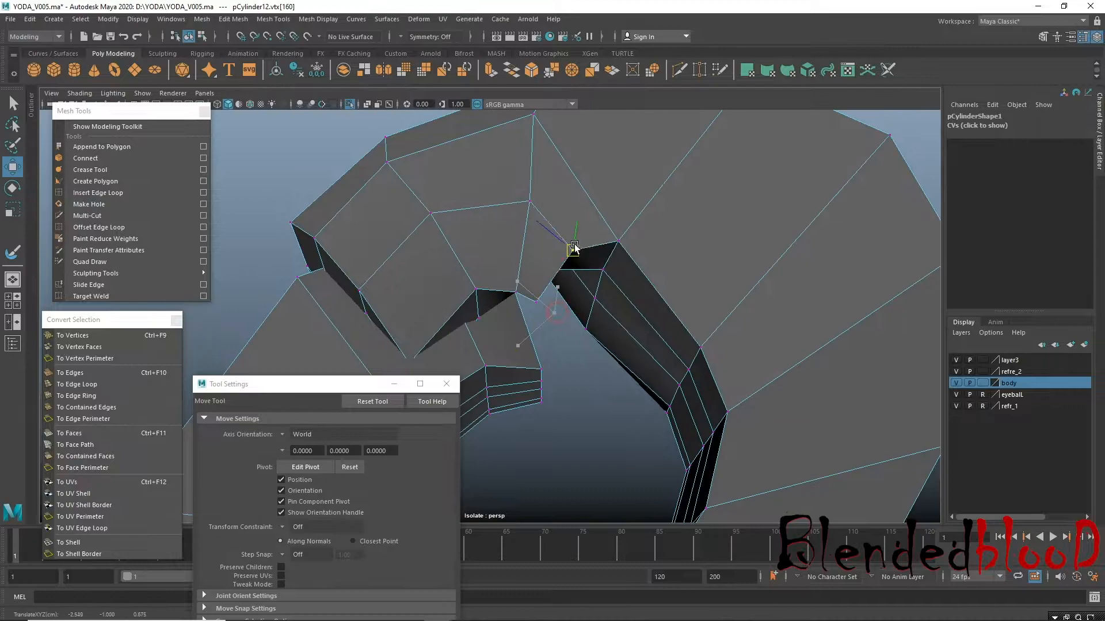
{"action": "left_click", "coordinate": [537, 301]}
{"action": "left_click_drag", "start_coordinate": [536, 301], "coordinate": [525, 339]}
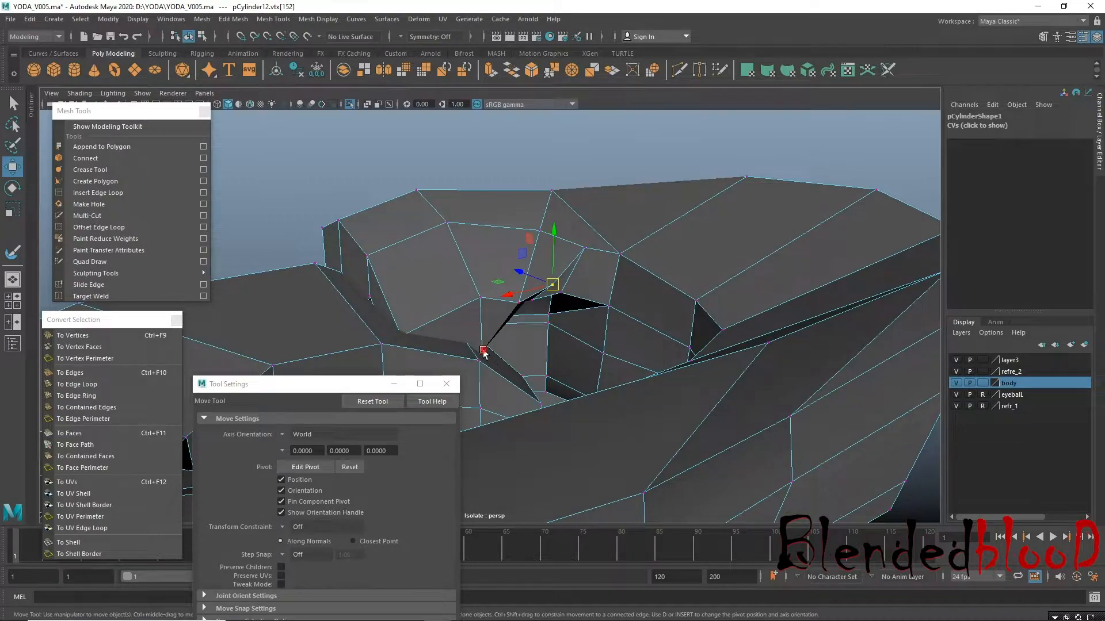
{"action": "left_click_drag", "start_coordinate": [485, 349], "coordinate": [481, 326]}
{"action": "key", "text": "3"}
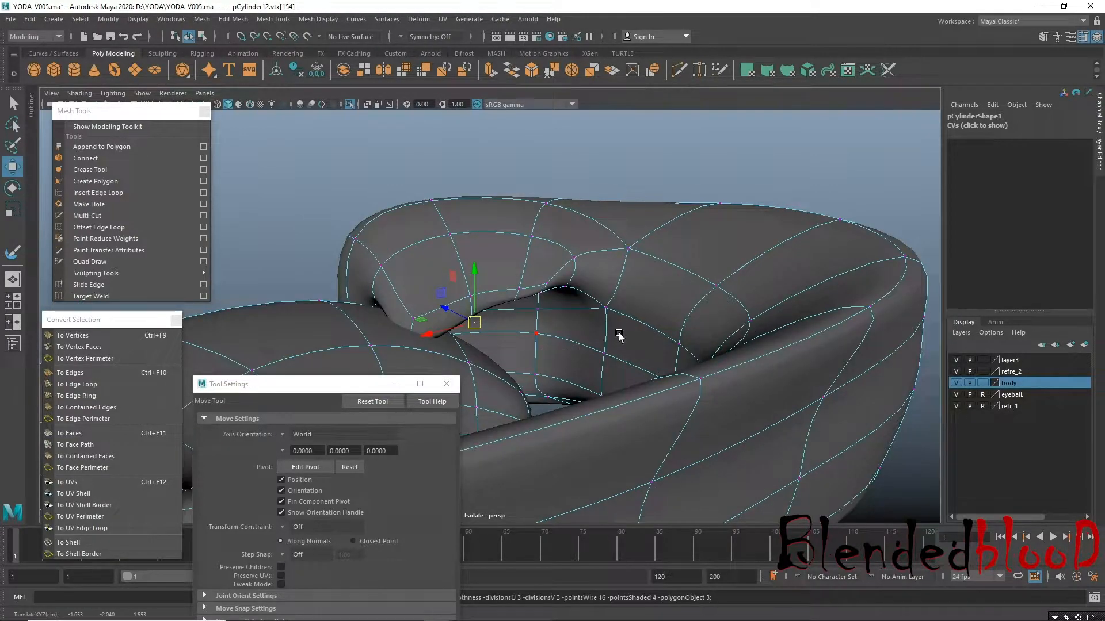
Return the collar to object mode, close the tool settings and delete the construction history.
{"action": "right_click_drag", "start_coordinate": [615, 339], "coordinate": [467, 334], "text": "alt"}
{"action": "left_click_drag", "start_coordinate": [467, 333], "coordinate": [610, 325], "text": "alt"}
{"action": "right_click_drag", "start_coordinate": [540, 265], "coordinate": [590, 241]}
{"action": "left_click", "coordinate": [446, 384]}
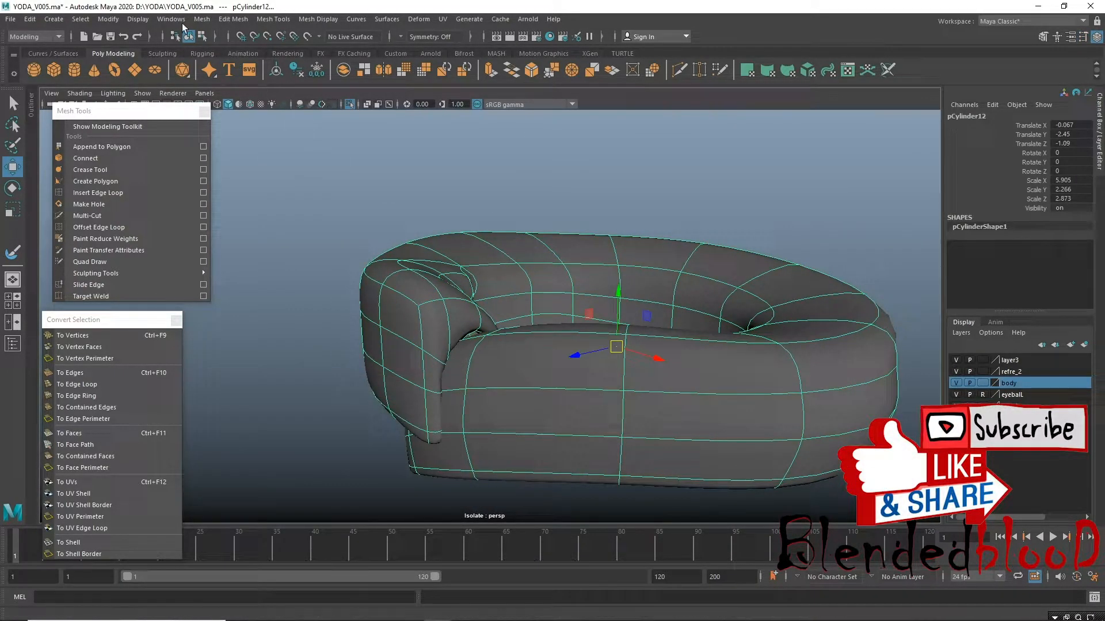
{"action": "left_click", "coordinate": [28, 20]}
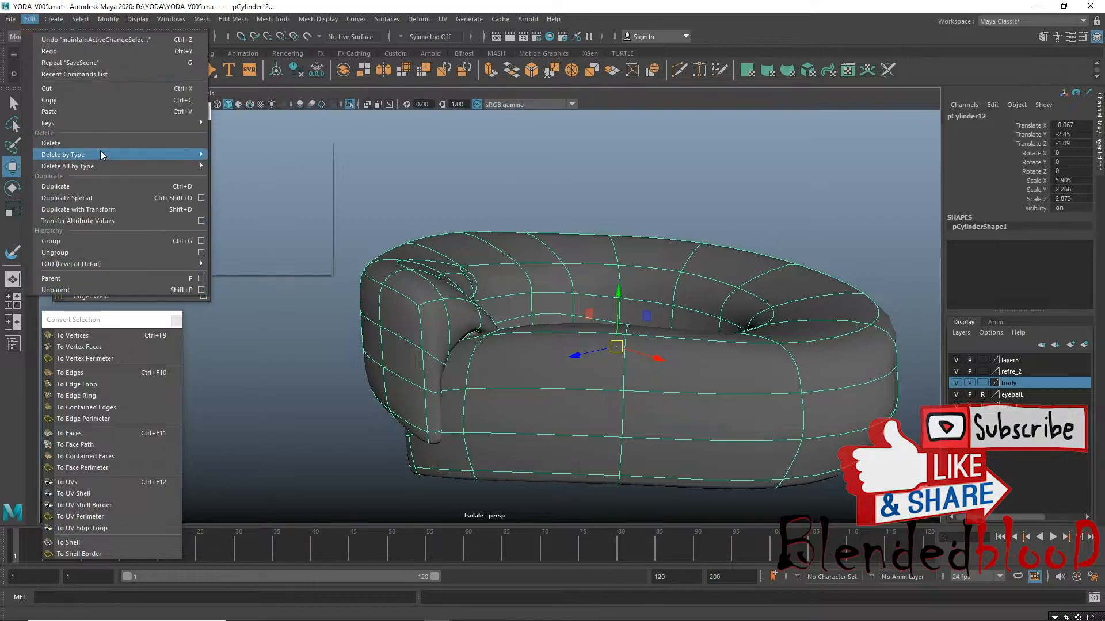
{"action": "mouse_move", "coordinate": [112, 166]}
{"action": "left_click", "coordinate": [235, 168]}
{"action": "scroll", "coordinate": [741, 371], "scroll_direction": "down", "scroll_amount": 5}
{"action": "left_click_drag", "start_coordinate": [750, 378], "coordinate": [801, 404], "text": "alt"}
{"action": "scroll", "coordinate": [482, 228], "scroll_direction": "up", "scroll_amount": 4}
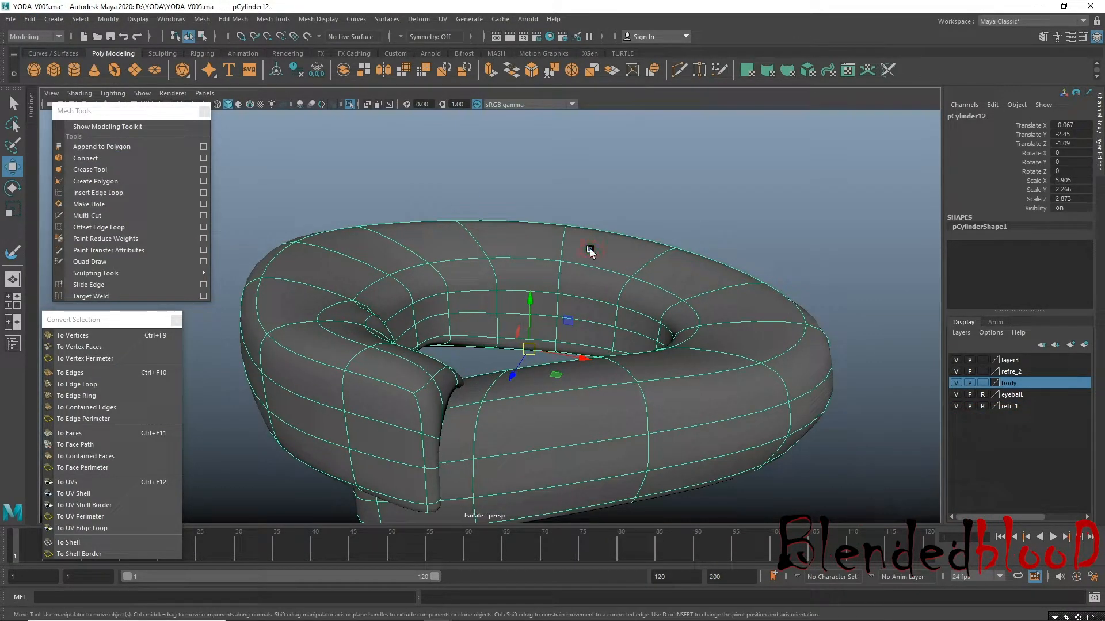
Display the collar unsmoothed and insert an edge loop around the middle of its top surface.
{"action": "left_click", "coordinate": [99, 193]}
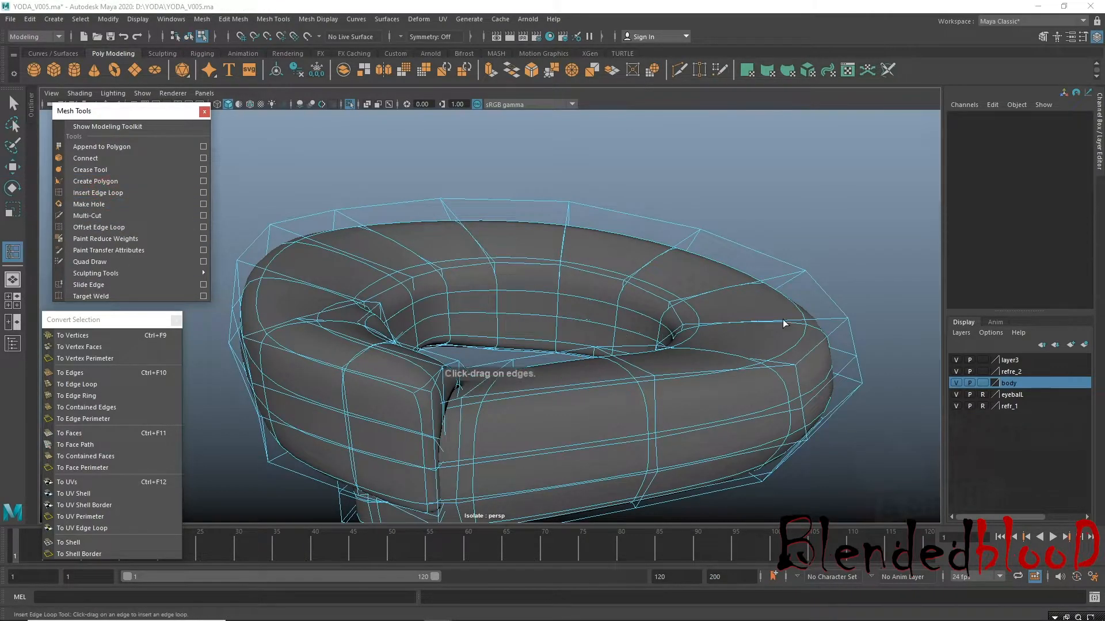
{"action": "key", "text": "1"}
{"action": "left_click", "coordinate": [745, 283]}
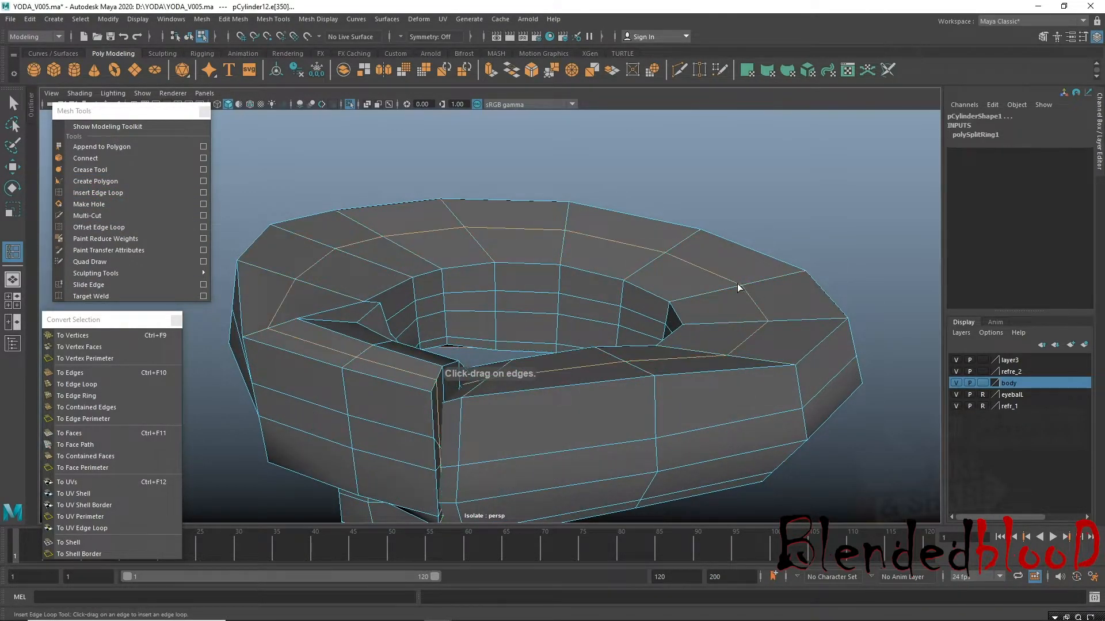
Raise the edges of the new loop along the collar's top and display the mesh smoothed.
{"action": "key", "text": "w"}
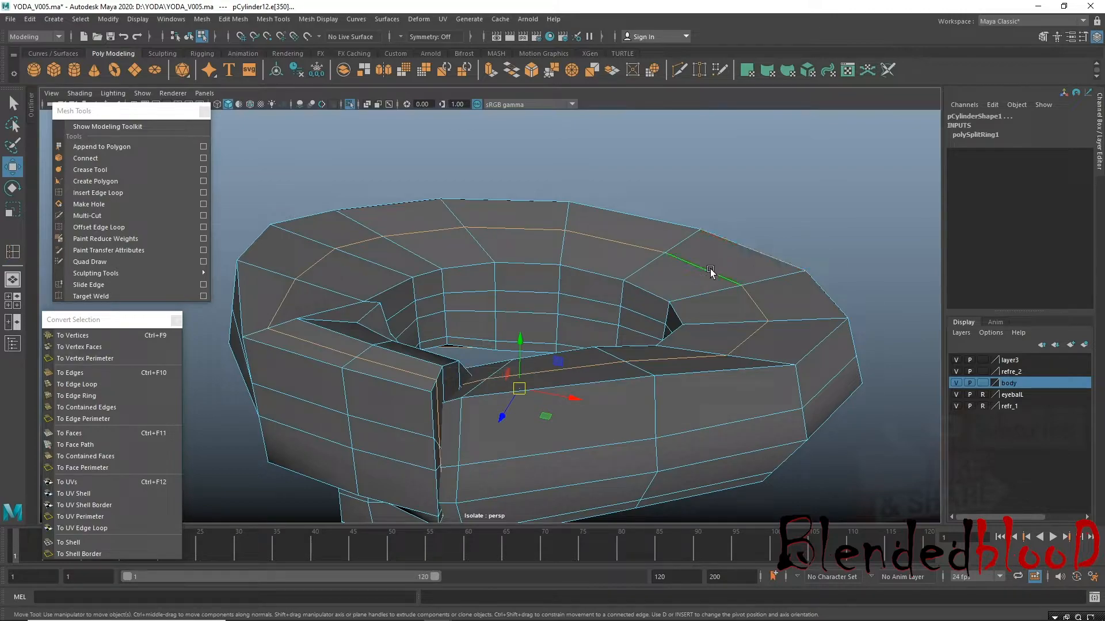
{"action": "left_click", "coordinate": [687, 363], "text": "shift"}
{"action": "left_click", "coordinate": [640, 244], "text": "shift"}
{"action": "left_click", "coordinate": [520, 230], "text": "shift"}
{"action": "left_click", "coordinate": [426, 232], "text": "shift"}
{"action": "left_click", "coordinate": [359, 243], "text": "shift"}
{"action": "left_click", "coordinate": [318, 261], "text": "shift"}
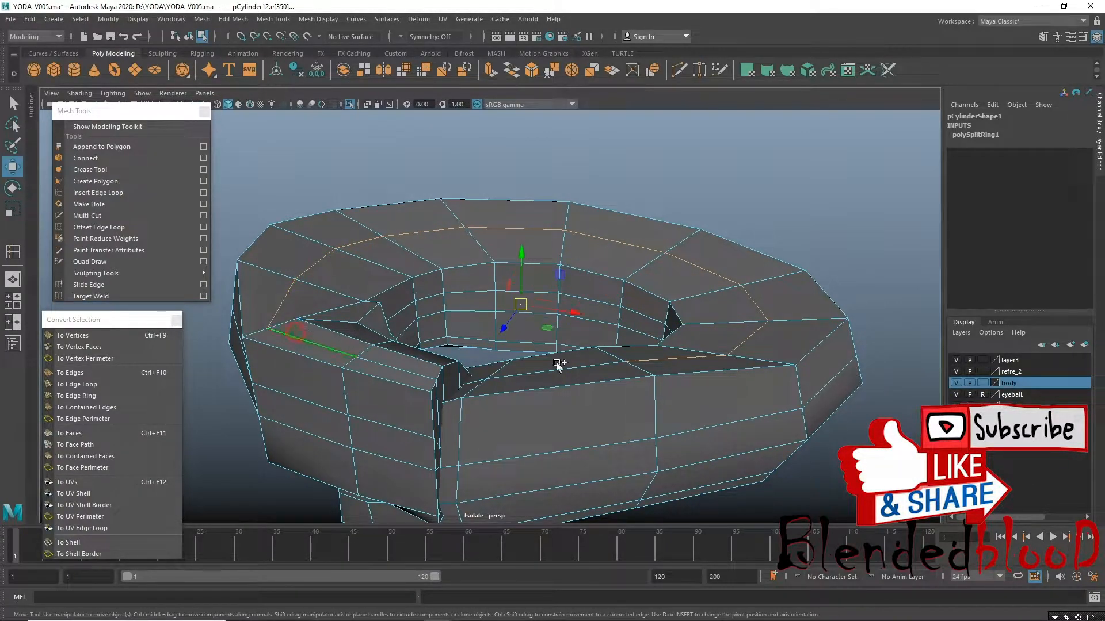
{"action": "left_click_drag", "start_coordinate": [523, 255], "coordinate": [522, 230]}
{"action": "mouse_move", "coordinate": [494, 296]}
{"action": "left_mouse_down", "text": "alt"}
{"action": "mouse_move", "coordinate": [521, 282]}
{"action": "mouse_move", "coordinate": [509, 290]}
{"action": "left_mouse_up", "text": "alt"}
{"action": "key", "text": "3"}
{"action": "left_click_drag", "start_coordinate": [651, 279], "coordinate": [645, 285], "text": "alt"}
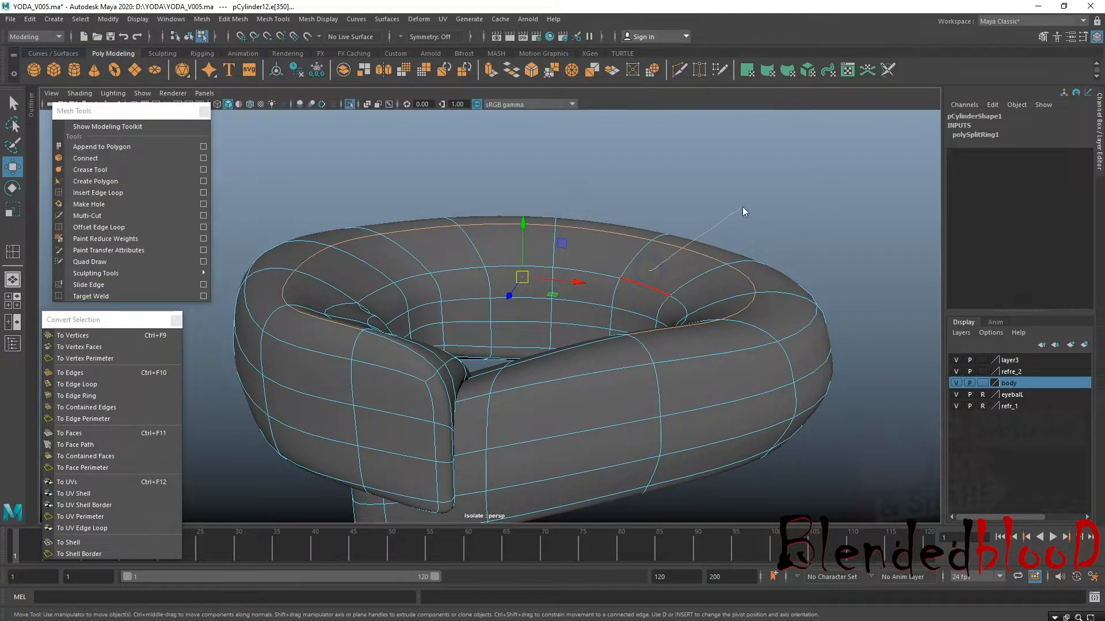
Return to object mode and turn off isolation to show the whole character around the collar.
{"action": "right_click_drag", "start_coordinate": [738, 292], "coordinate": [813, 252]}
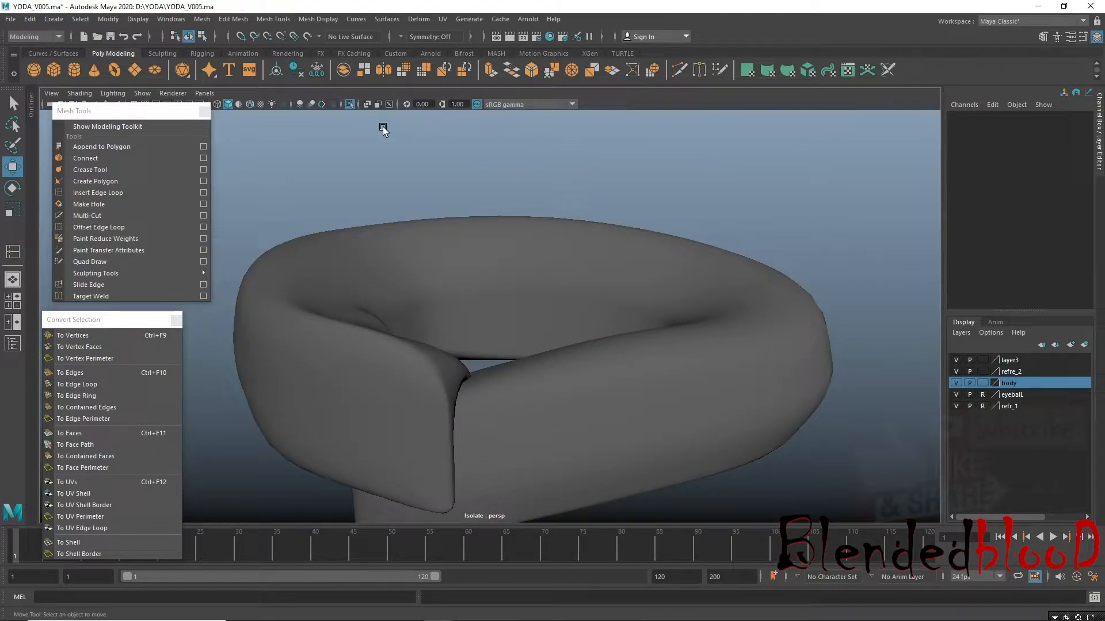
{"action": "left_click", "coordinate": [351, 102]}
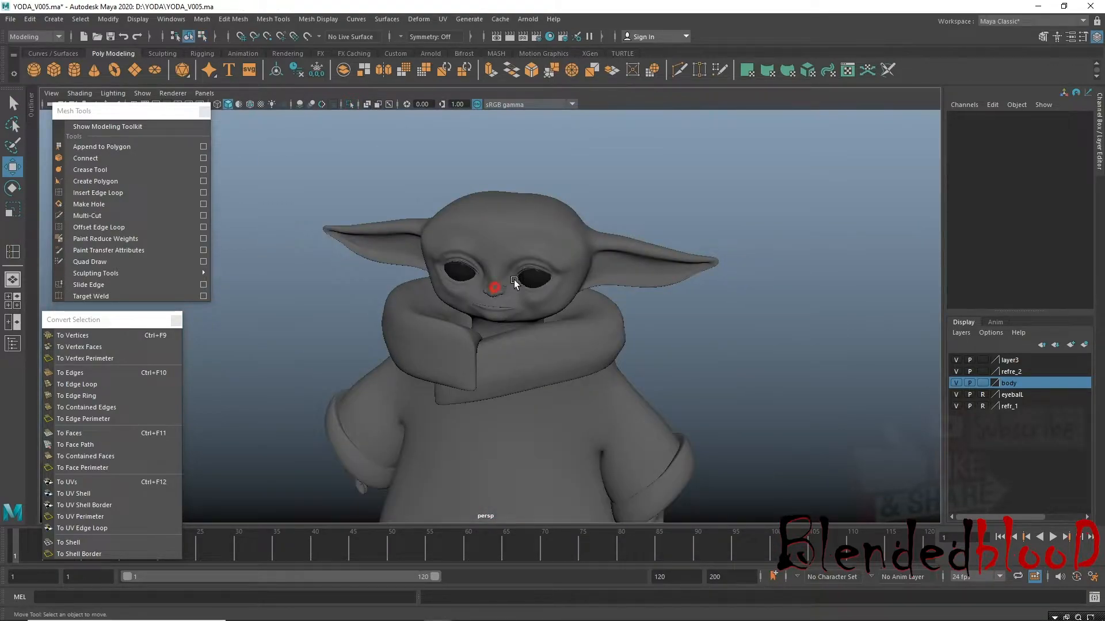
{"action": "right_click_drag", "start_coordinate": [622, 326], "coordinate": [493, 328], "text": "alt"}
{"action": "mouse_move", "coordinate": [493, 328]}
{"action": "left_mouse_down", "text": "alt"}
{"action": "mouse_move", "coordinate": [498, 295]}
{"action": "mouse_move", "coordinate": [493, 321]}
{"action": "left_mouse_up", "text": "alt"}
{"action": "right_click_drag", "start_coordinate": [493, 321], "coordinate": [531, 339], "text": "alt"}
{"action": "left_click_drag", "start_coordinate": [530, 341], "coordinate": [464, 323], "text": "alt"}
{"action": "right_click_drag", "start_coordinate": [464, 323], "coordinate": [560, 437], "text": "alt"}
{"action": "right_click_drag", "start_coordinate": [499, 331], "coordinate": [540, 384], "text": "alt"}
{"action": "left_click_drag", "start_coordinate": [540, 384], "coordinate": [508, 388], "text": "alt"}
Select the edges at the lower corner of the collar's overlapping end and shift them in relation to the body.
{"action": "left_click", "coordinate": [508, 388]}
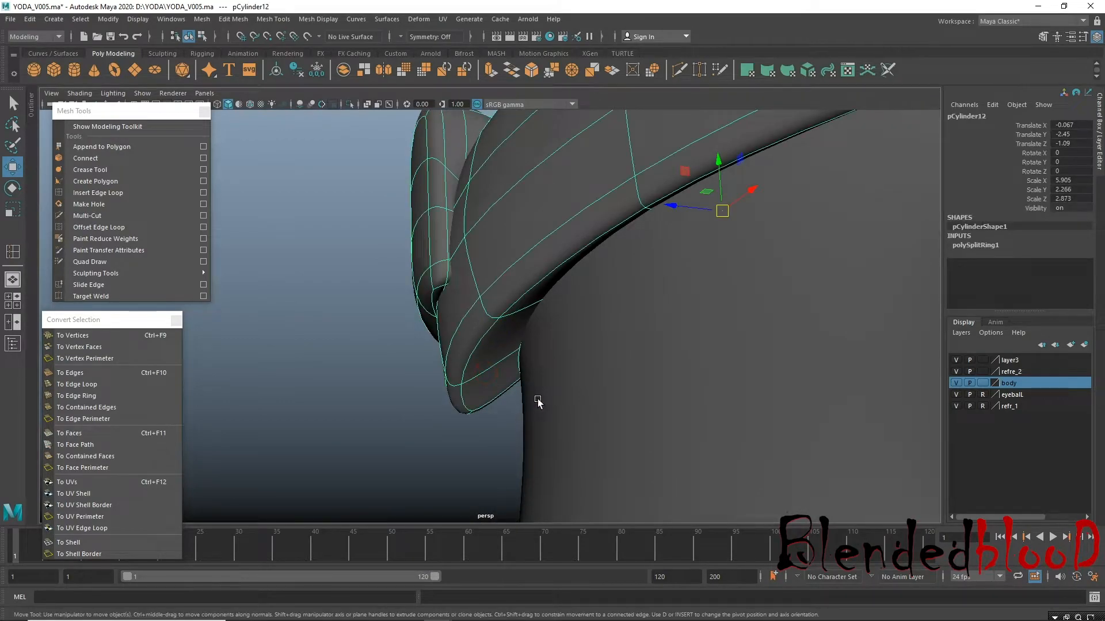
{"action": "key", "text": "1"}
{"action": "right_click_drag", "start_coordinate": [512, 344], "coordinate": [511, 262]}
{"action": "double_click", "coordinate": [516, 346]}
{"action": "left_click", "coordinate": [517, 341]}
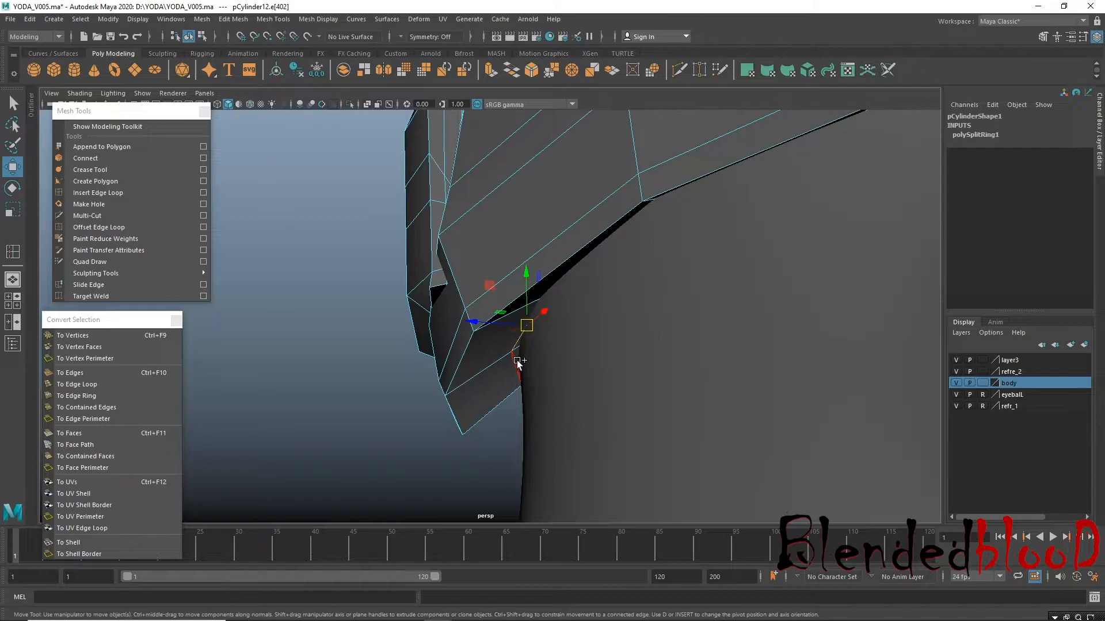
{"action": "left_click_drag", "start_coordinate": [544, 360], "coordinate": [504, 323], "text": "alt"}
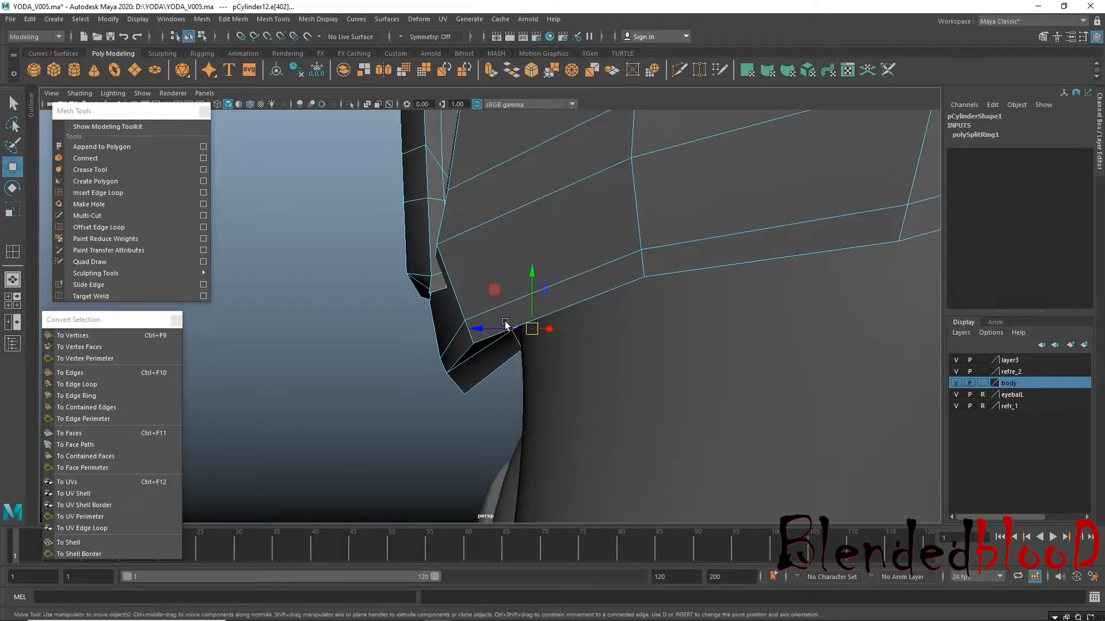
{"action": "middle_click_drag", "start_coordinate": [477, 329], "coordinate": [469, 333]}
{"action": "left_click_drag", "start_coordinate": [520, 297], "coordinate": [425, 301]}
Select the lower vertical edges across the collar's back and shift them along the Z axis.
{"action": "scroll", "coordinate": [519, 310], "scroll_direction": "down", "scroll_amount": 5}
{"action": "scroll", "coordinate": [629, 323], "scroll_direction": "down", "scroll_amount": 5}
{"action": "left_click_drag", "start_coordinate": [629, 323], "coordinate": [829, 348], "text": "alt"}
{"action": "left_click_drag", "start_coordinate": [421, 305], "coordinate": [547, 334], "text": "alt"}
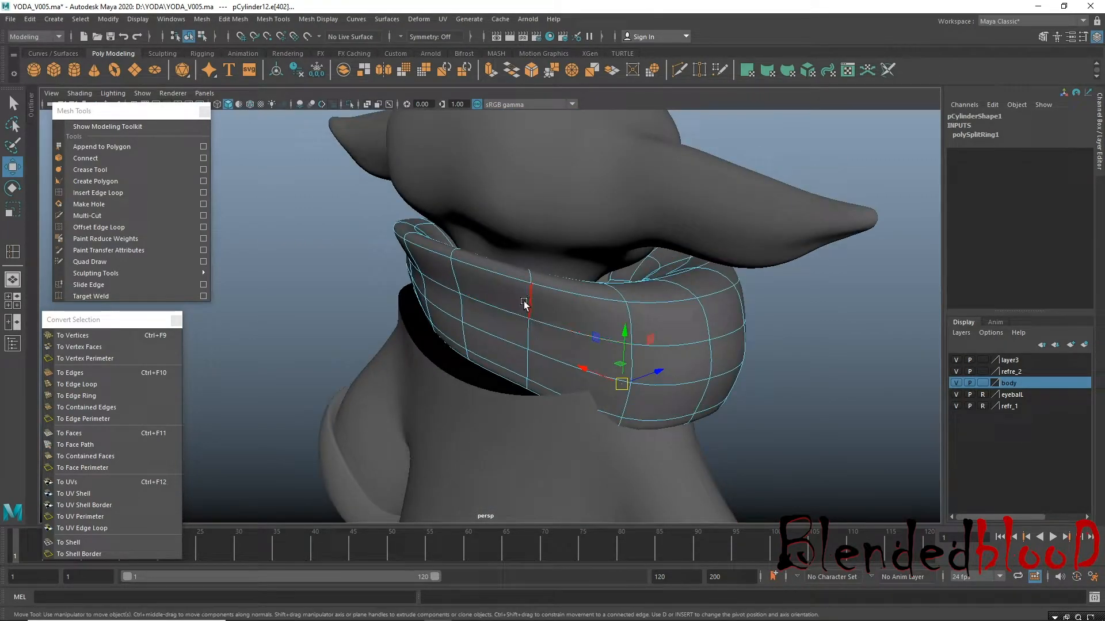
{"action": "left_click", "coordinate": [525, 320]}
{"action": "left_click", "coordinate": [525, 384]}
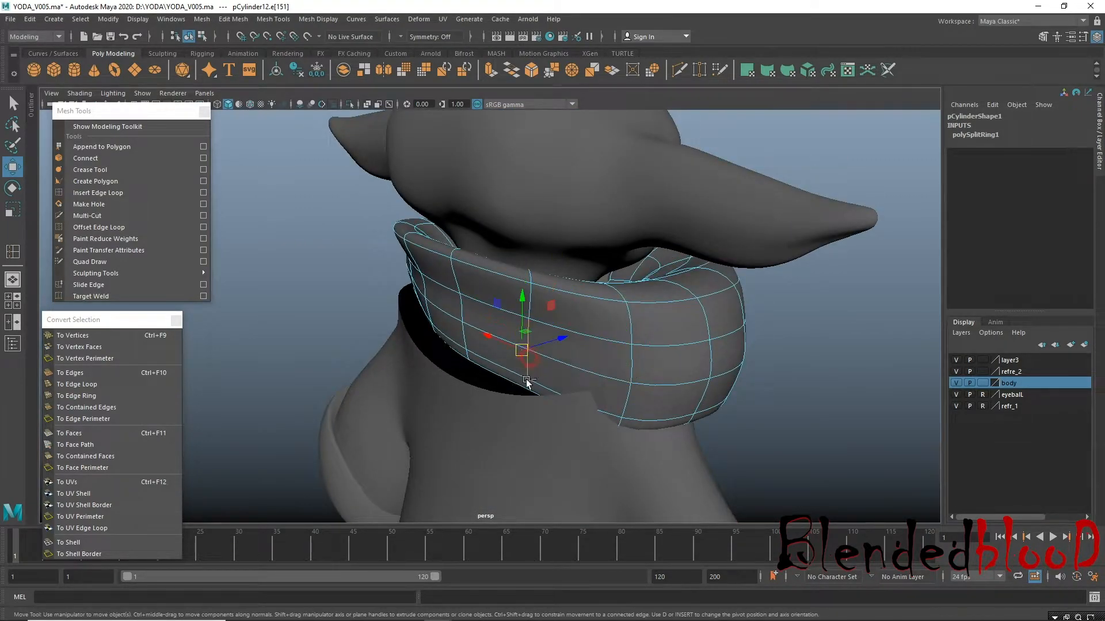
{"action": "left_click", "coordinate": [525, 385], "text": "shift"}
{"action": "left_click_drag", "start_coordinate": [509, 404], "coordinate": [536, 401], "text": "alt"}
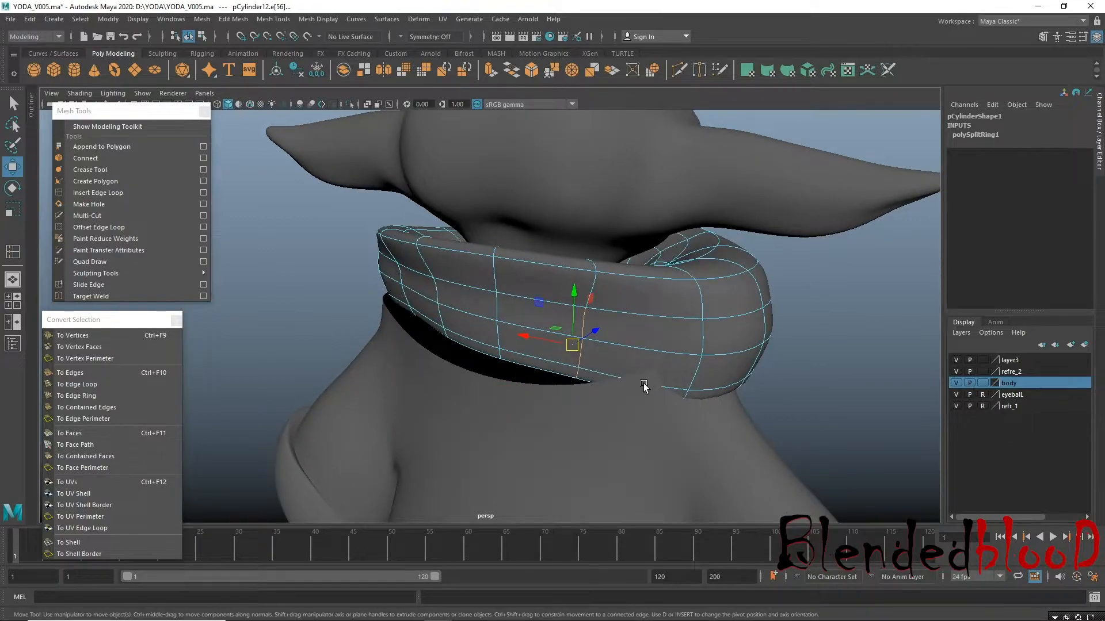
{"action": "left_click", "coordinate": [502, 354]}
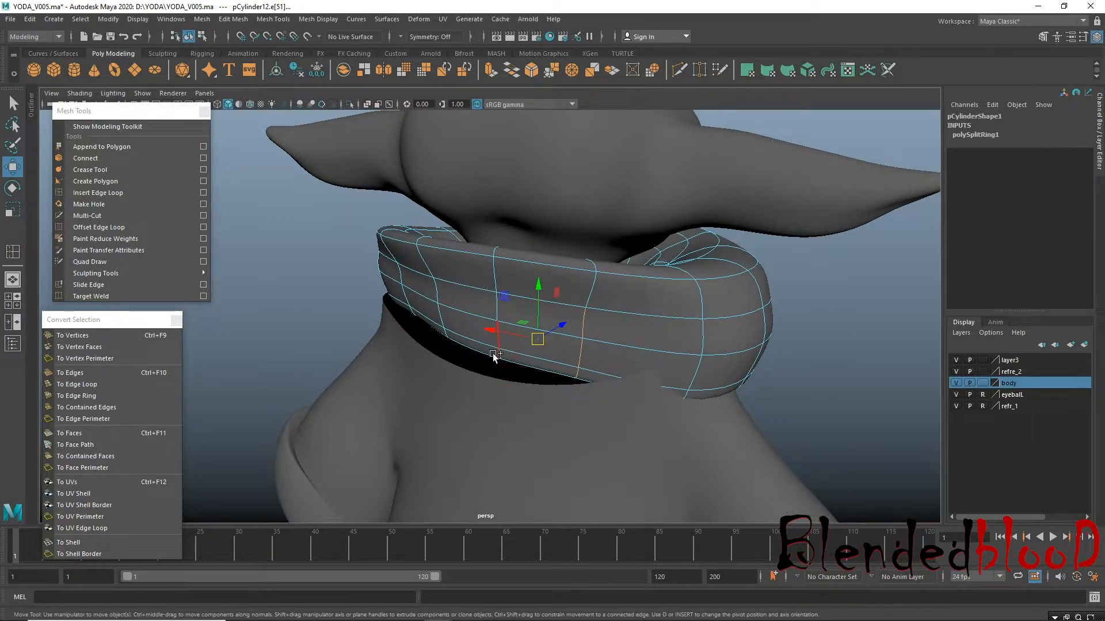
{"action": "left_click_drag", "start_coordinate": [502, 346], "coordinate": [535, 414], "text": "alt"}
{"action": "right_click_drag", "start_coordinate": [535, 415], "coordinate": [584, 427], "text": "alt"}
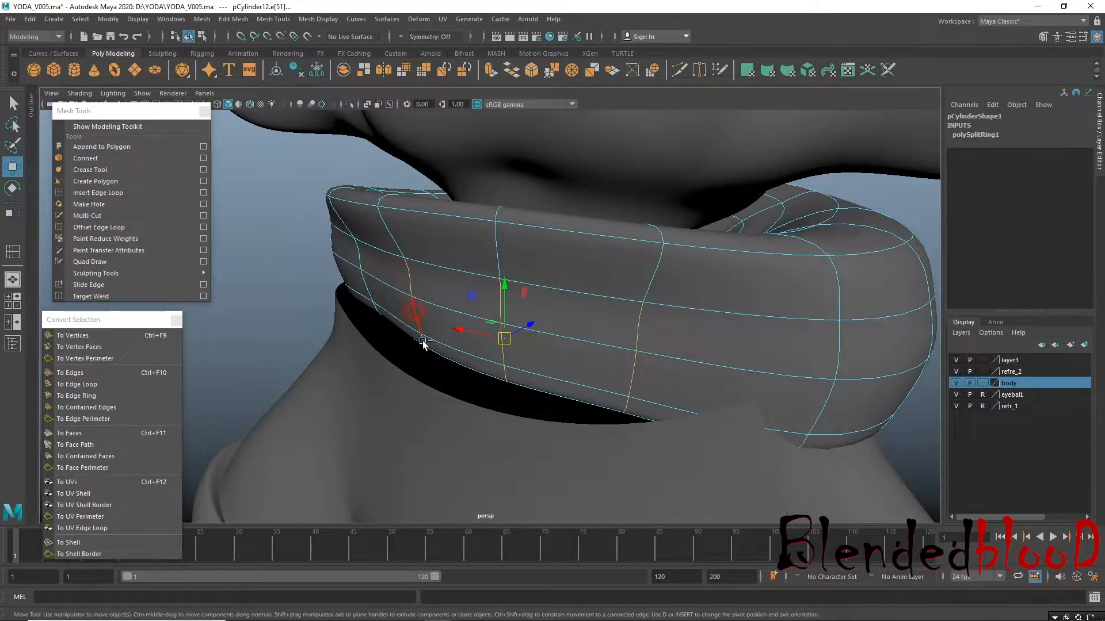
{"action": "left_click_drag", "start_coordinate": [382, 361], "coordinate": [431, 357], "text": "alt"}
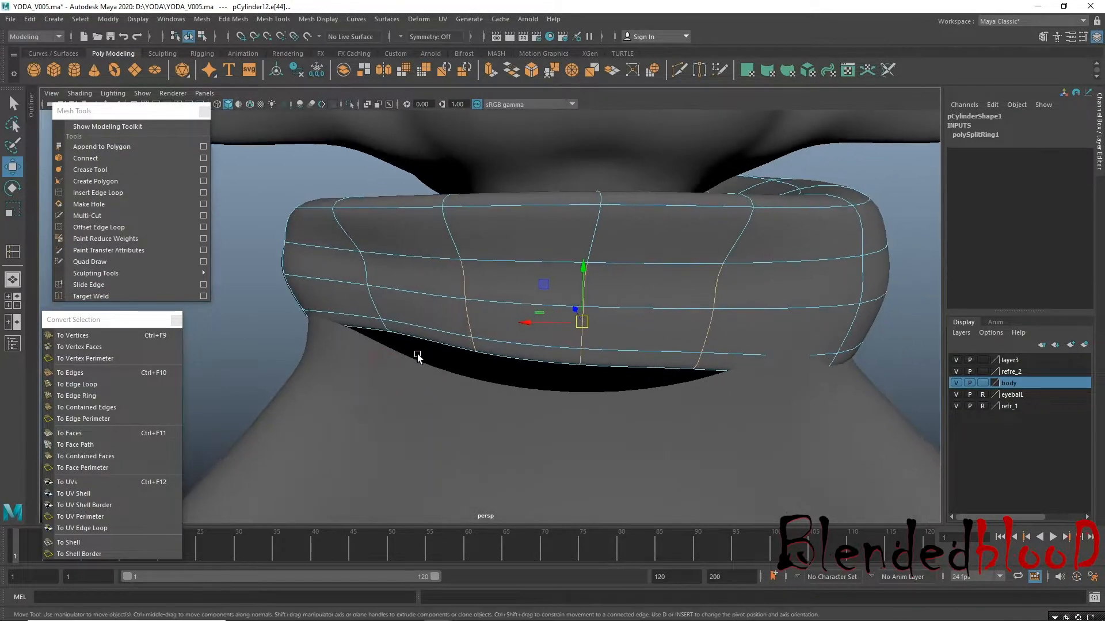
{"action": "right_click_drag", "start_coordinate": [433, 337], "coordinate": [446, 311], "text": "alt"}
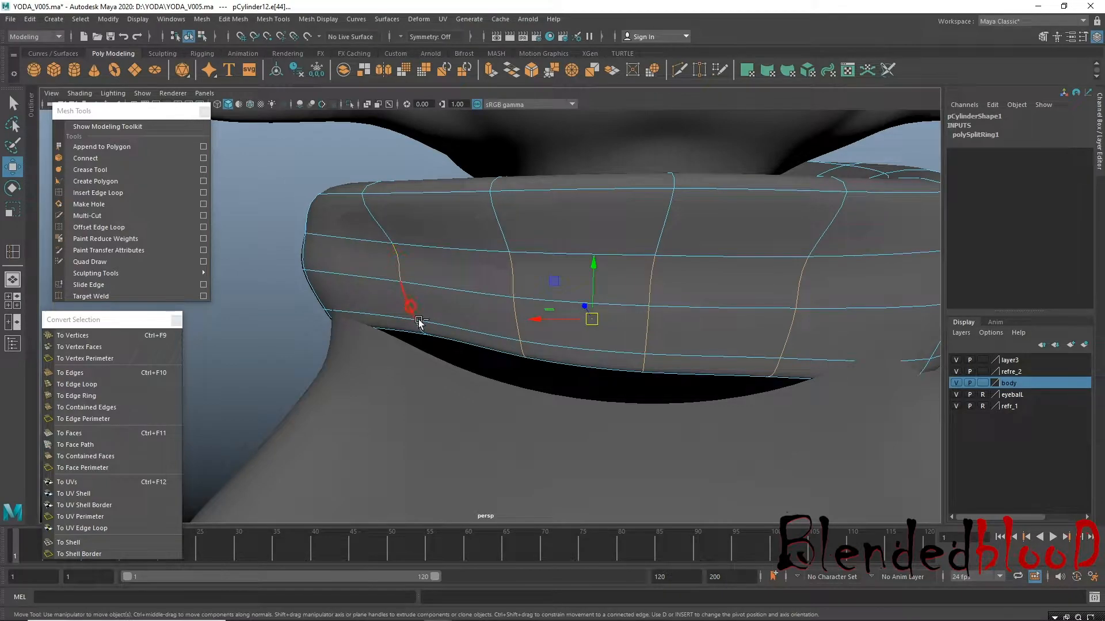
{"action": "scroll", "coordinate": [509, 357], "scroll_direction": "down", "scroll_amount": 4}
{"action": "key", "text": "1"}
{"action": "scroll", "coordinate": [642, 323], "scroll_direction": "down", "scroll_amount": 2}
{"action": "left_click_drag", "start_coordinate": [642, 324], "coordinate": [505, 280], "text": "alt"}
{"action": "left_click", "coordinate": [491, 347]}
{"action": "left_click_drag", "start_coordinate": [469, 327], "coordinate": [519, 364], "text": "alt"}
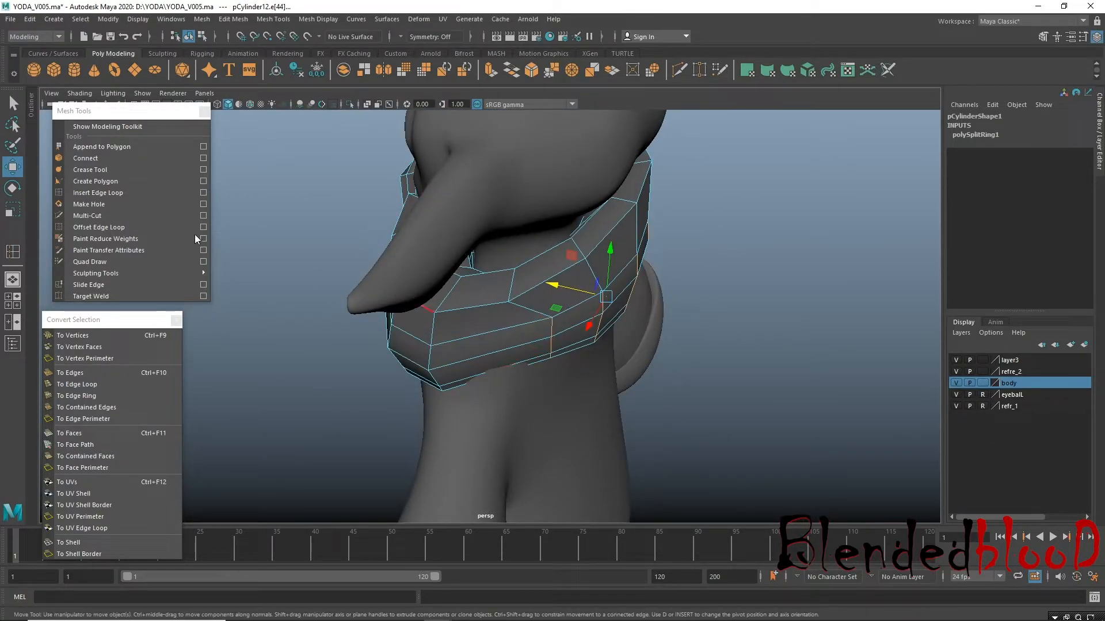
Insert a vertical edge loop through the wide faces on the side of the collar.
{"action": "left_click", "coordinate": [119, 192]}
{"action": "left_click_drag", "start_coordinate": [478, 305], "coordinate": [493, 353]}
{"action": "key", "text": "w"}
Select the lower edges of the new loop on the collar's side, checking them in wireframe display.
{"action": "left_click_drag", "start_coordinate": [510, 397], "coordinate": [494, 345], "text": "alt"}
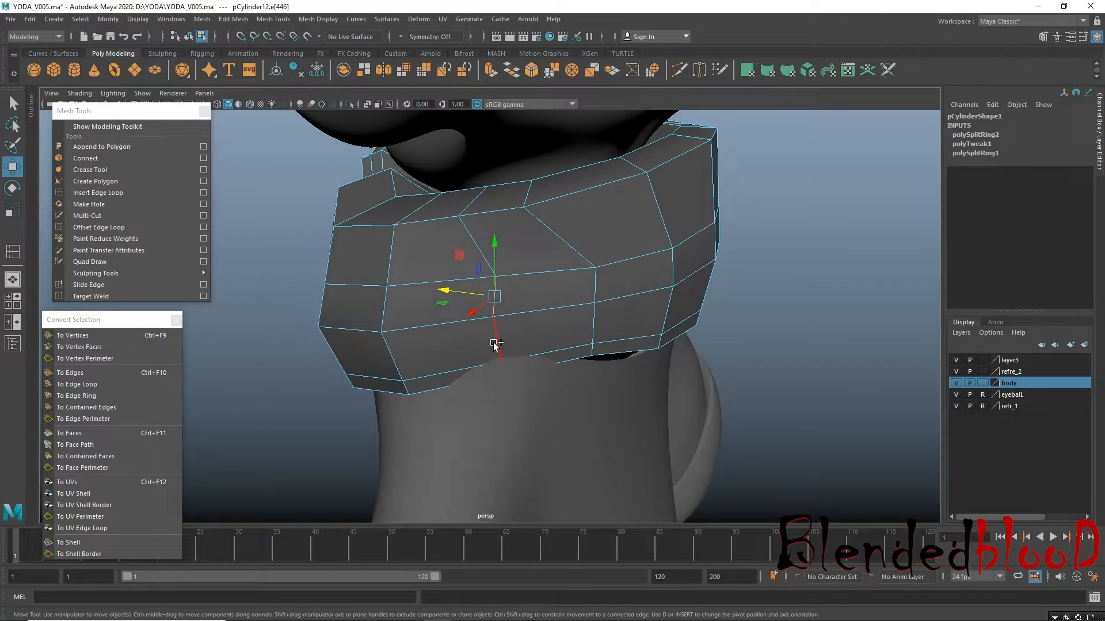
{"action": "key", "text": "4"}
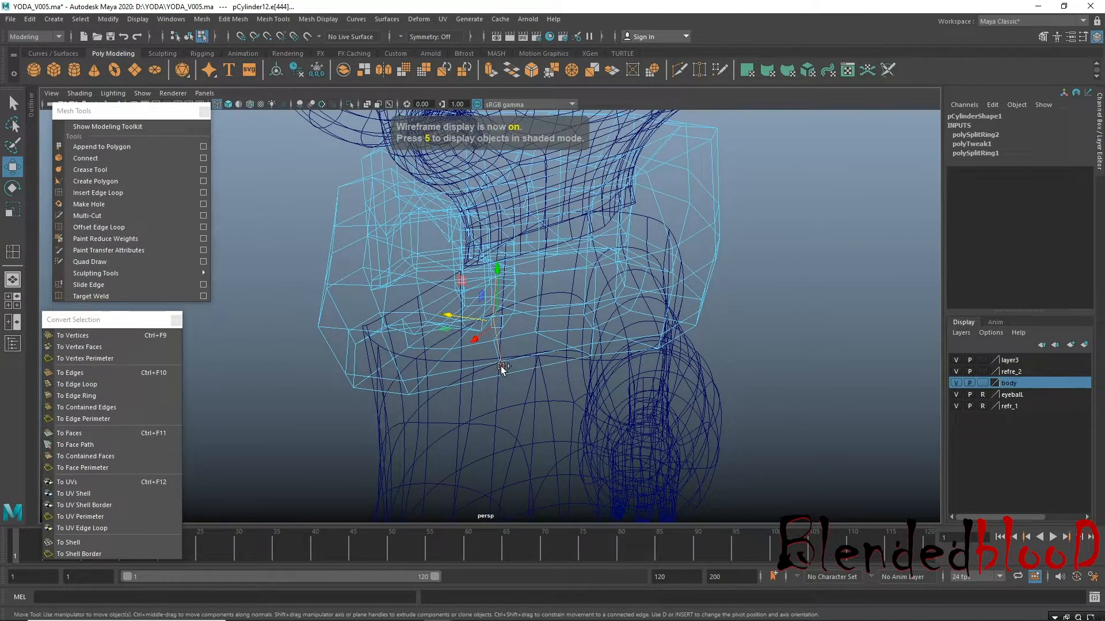
{"action": "key", "text": "5"}
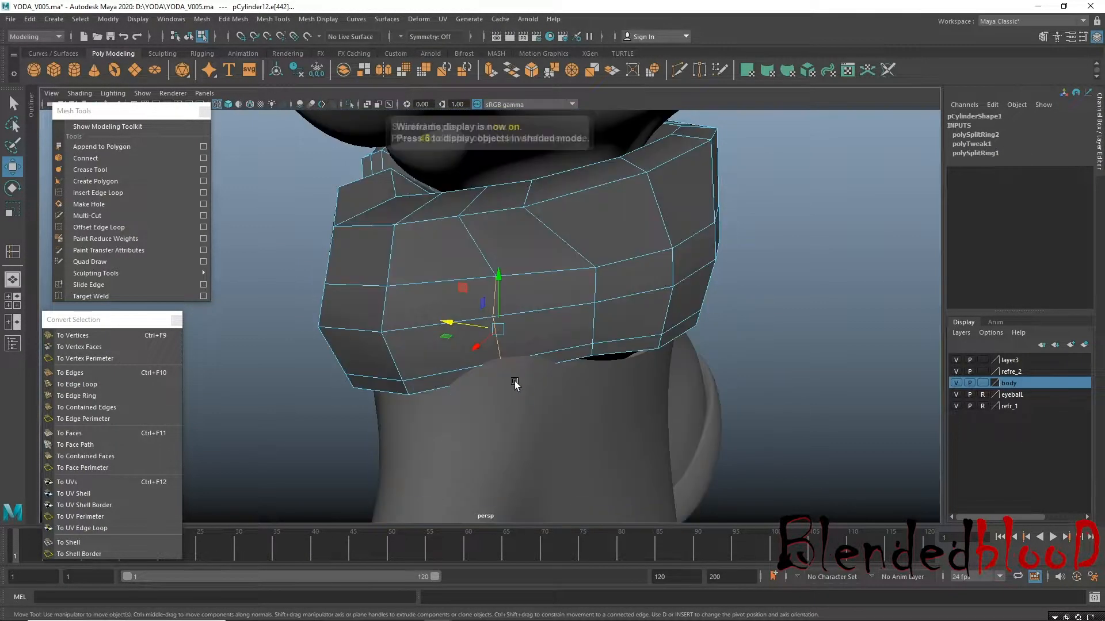
{"action": "left_click", "coordinate": [508, 362]}
{"action": "left_click_drag", "start_coordinate": [507, 361], "coordinate": [519, 392], "text": "alt"}
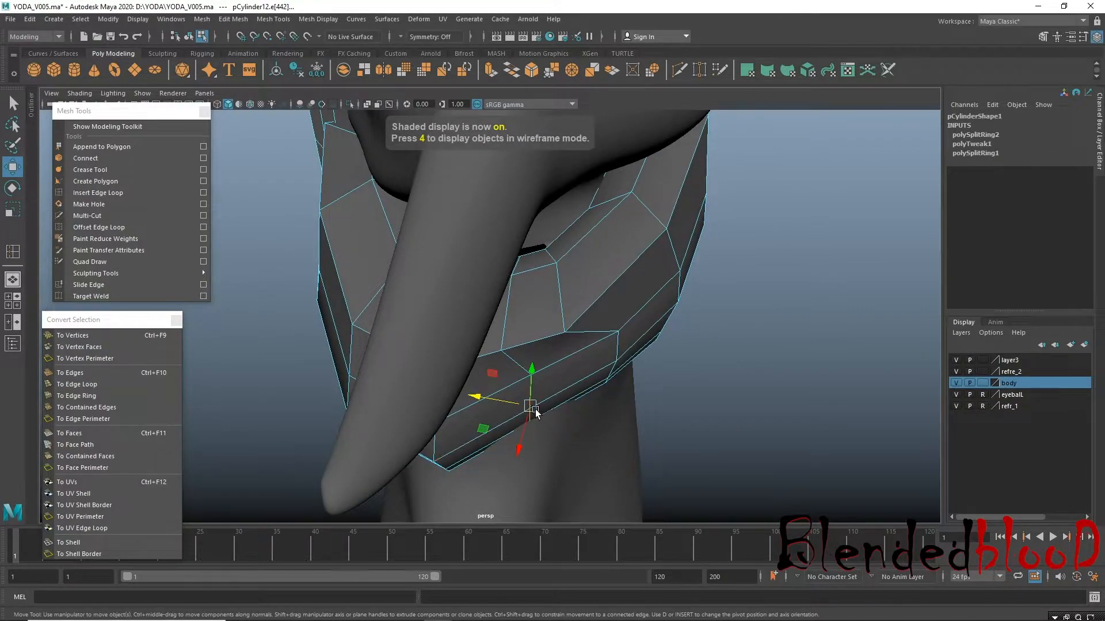
Select the bottom rim edges at the middle of the collar's back and lower them over the gap above the robe.
{"action": "left_click_drag", "start_coordinate": [577, 433], "coordinate": [577, 367], "text": "alt"}
{"action": "left_click", "coordinate": [608, 306], "text": "shift"}
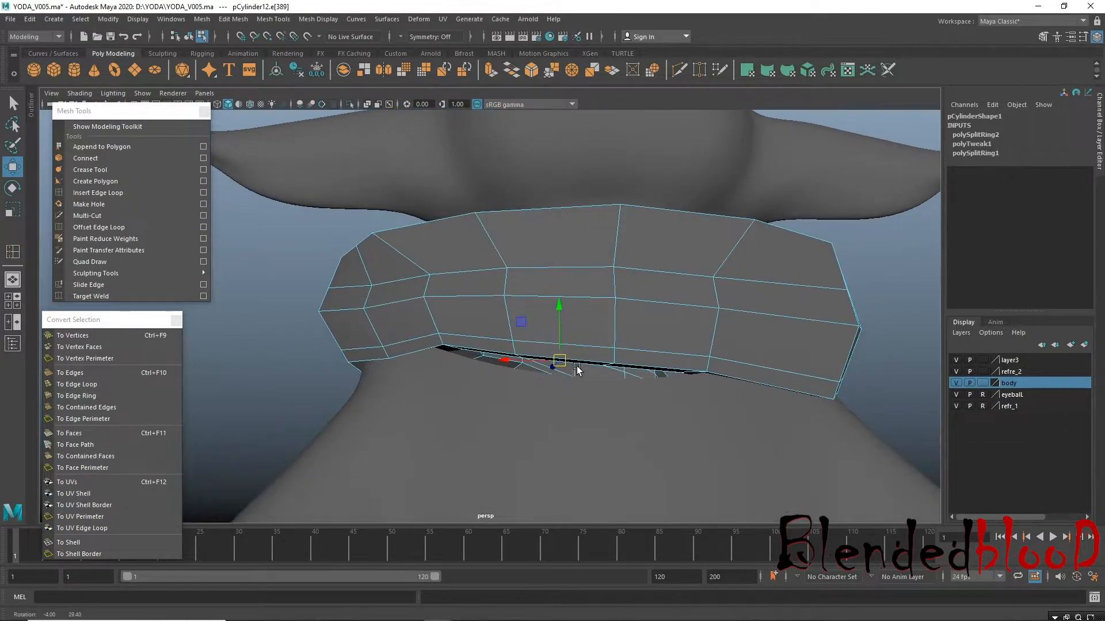
{"action": "left_click_drag", "start_coordinate": [560, 306], "coordinate": [564, 325]}
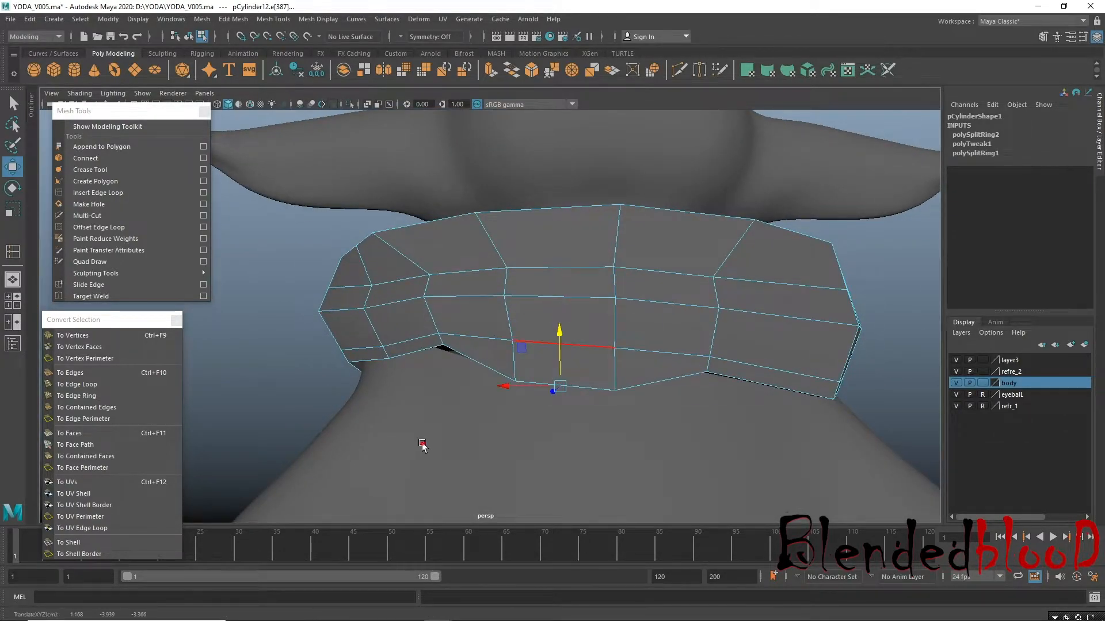
Fine-tune the position of the selected bottom rim edges at the collar's back, working from two angles.
{"action": "left_click_drag", "start_coordinate": [423, 446], "coordinate": [474, 358], "text": "alt"}
{"action": "left_click_drag", "start_coordinate": [472, 273], "coordinate": [476, 289]}
{"action": "left_click_drag", "start_coordinate": [490, 348], "coordinate": [561, 334], "text": "alt"}
{"action": "left_click_drag", "start_coordinate": [560, 286], "coordinate": [582, 341]}
Select two bottom rim faces on the lower side of the collar.
{"action": "left_click_drag", "start_coordinate": [395, 290], "coordinate": [377, 371], "text": "alt"}
{"action": "right_click_drag", "start_coordinate": [399, 295], "coordinate": [402, 329]}
{"action": "left_click", "coordinate": [394, 349]}
{"action": "left_click_drag", "start_coordinate": [406, 324], "coordinate": [381, 363], "text": "alt"}
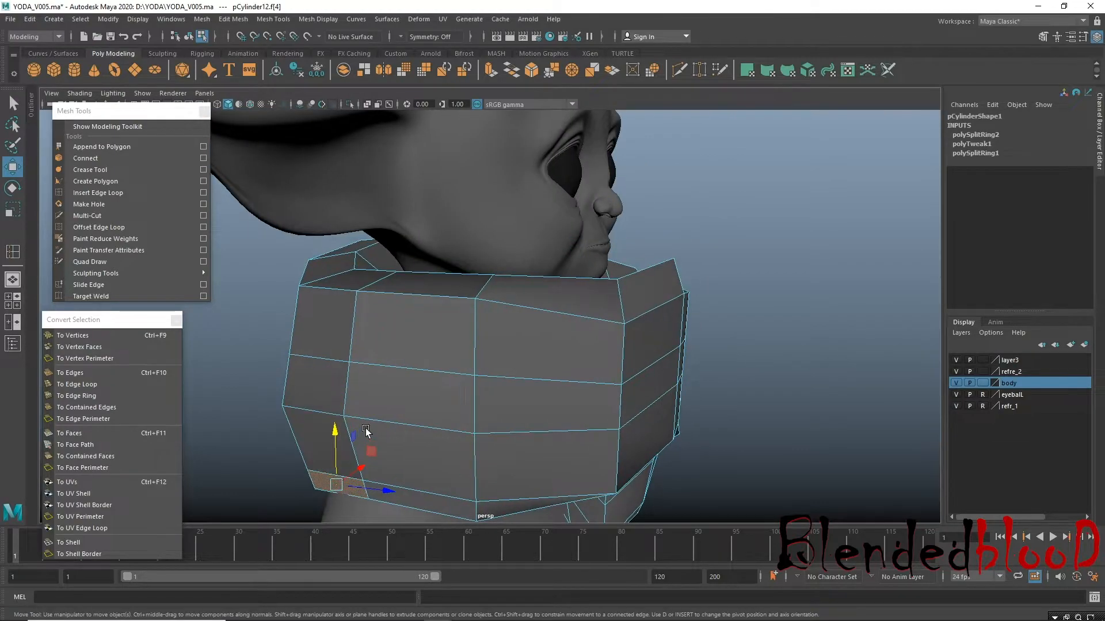
{"action": "middle_click_drag", "start_coordinate": [367, 433], "coordinate": [427, 307], "text": "alt"}
{"action": "left_click", "coordinate": [403, 335], "text": "shift"}
Return the collar to object mode, display it with smooth mesh preview and clear the selection.
{"action": "left_click_drag", "start_coordinate": [451, 387], "coordinate": [371, 381], "text": "alt"}
{"action": "right_click_drag", "start_coordinate": [357, 324], "coordinate": [403, 296]}
{"action": "left_click_drag", "start_coordinate": [501, 296], "coordinate": [549, 286], "text": "alt"}
{"action": "right_click_drag", "start_coordinate": [549, 285], "coordinate": [599, 268]}
{"action": "key", "text": "3"}
{"action": "left_click", "coordinate": [757, 303]}
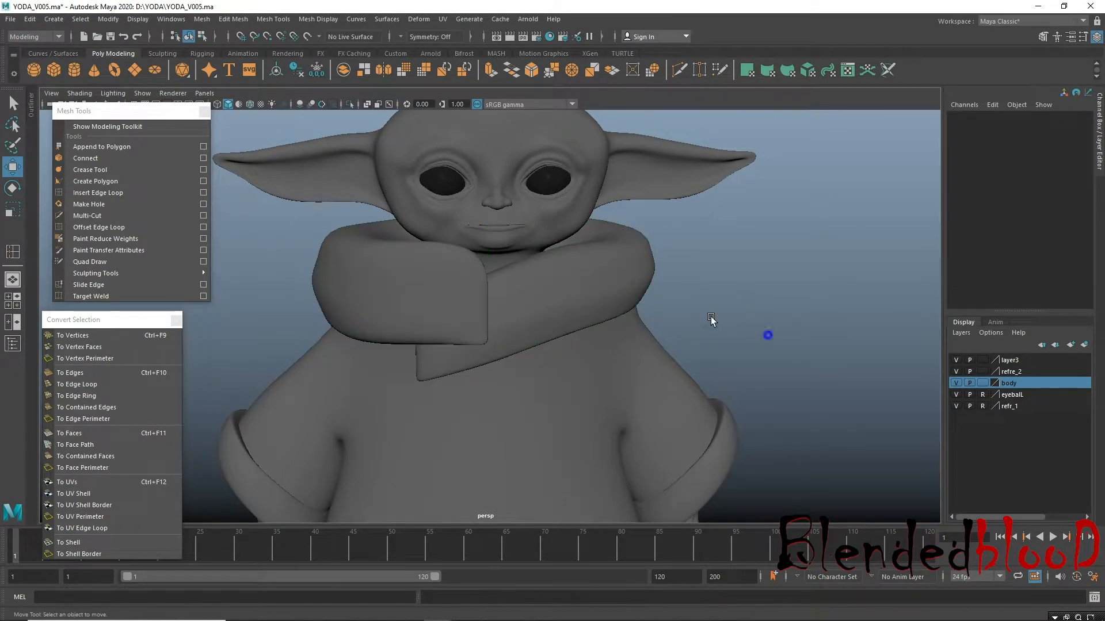
Select the collar near its front overlap and switch it back to the unsmoothed polygon display.
{"action": "scroll", "coordinate": [770, 335], "scroll_direction": "down", "scroll_amount": 3}
{"action": "left_click_drag", "start_coordinate": [681, 331], "coordinate": [564, 382], "text": "alt"}
{"action": "right_click_drag", "start_coordinate": [415, 390], "coordinate": [567, 466], "text": "alt"}
{"action": "middle_click_drag", "start_coordinate": [420, 323], "coordinate": [653, 392], "text": "alt"}
{"action": "left_click", "coordinate": [527, 330]}
{"action": "left_click_drag", "start_coordinate": [596, 429], "coordinate": [518, 380], "text": "alt"}
{"action": "right_click_drag", "start_coordinate": [518, 380], "coordinate": [554, 391], "text": "alt"}
{"action": "key", "text": "1"}
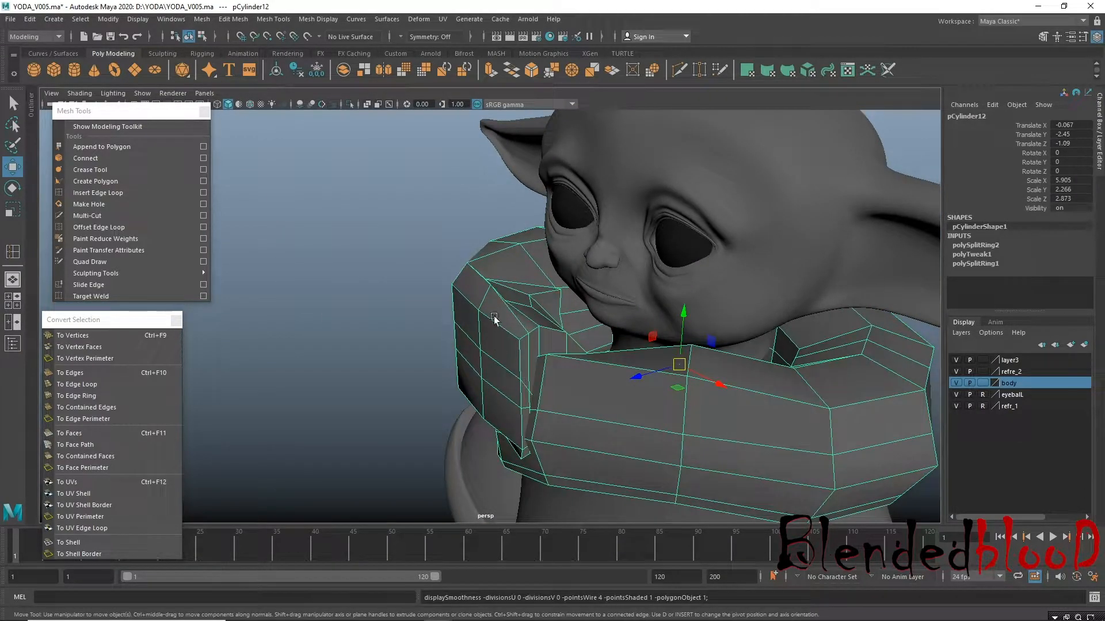
Lower the top of the collar's front flap slightly and pick the horizontal edges across the flap.
{"action": "mouse_move", "coordinate": [502, 327]}
{"action": "left_mouse_down", "text": "alt"}
{"action": "mouse_move", "coordinate": [487, 332]}
{"action": "mouse_move", "coordinate": [496, 345]}
{"action": "left_mouse_up", "text": "alt"}
{"action": "right_click_drag", "start_coordinate": [494, 292], "coordinate": [494, 324]}
{"action": "left_click", "coordinate": [489, 310]}
{"action": "right_click_drag", "start_coordinate": [496, 286], "coordinate": [495, 256]}
{"action": "left_click_drag", "start_coordinate": [488, 320], "coordinate": [578, 319], "text": "alt"}
{"action": "left_click_drag", "start_coordinate": [601, 225], "coordinate": [608, 241]}
{"action": "left_click", "coordinate": [567, 325]}
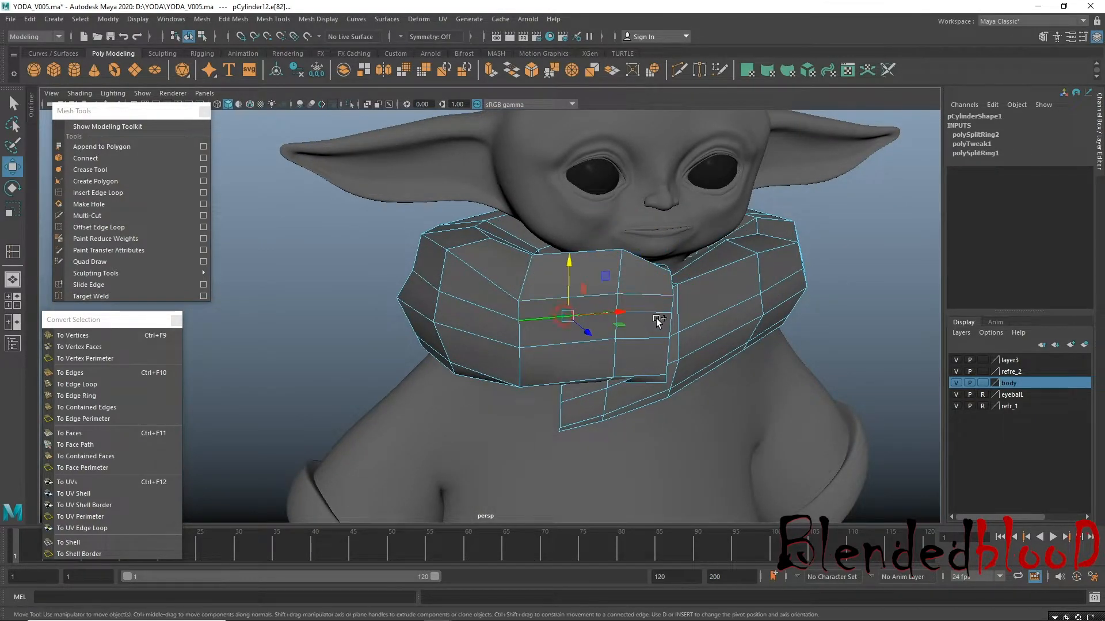
{"action": "left_click", "coordinate": [639, 342]}
Select an upper edge of the collar's front flap and move it inward along the Z axis.
{"action": "left_click_drag", "start_coordinate": [598, 288], "coordinate": [513, 415], "text": "alt"}
{"action": "right_click_drag", "start_coordinate": [531, 344], "coordinate": [590, 286]}
{"action": "key", "text": "3"}
{"action": "left_click_drag", "start_coordinate": [498, 326], "coordinate": [465, 292], "text": "alt"}
{"action": "right_click_drag", "start_coordinate": [466, 292], "coordinate": [467, 268]}
{"action": "left_click", "coordinate": [455, 345]}
{"action": "left_click_drag", "start_coordinate": [399, 320], "coordinate": [418, 324]}
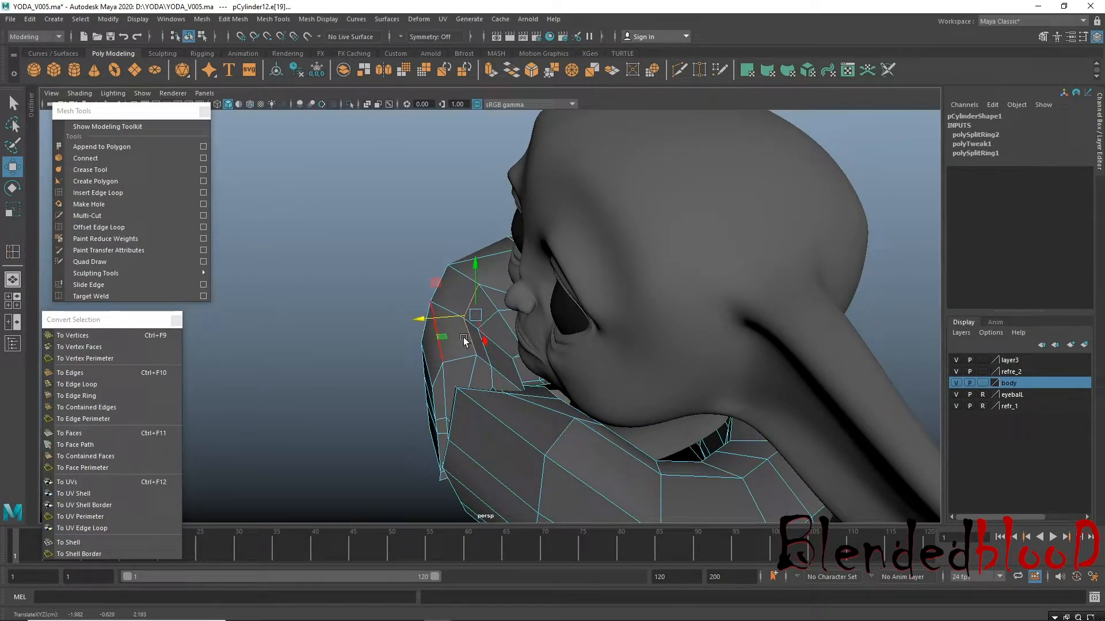
Examine the smoothed collar's front fold and the opening between the neck and the collar under the chin.
{"action": "key", "text": "3"}
{"action": "left_click_drag", "start_coordinate": [461, 330], "coordinate": [492, 275], "text": "alt"}
{"action": "right_click_drag", "start_coordinate": [492, 271], "coordinate": [533, 242]}
{"action": "left_click", "coordinate": [488, 216]}
{"action": "right_click_drag", "start_coordinate": [609, 405], "coordinate": [510, 408], "text": "alt"}
{"action": "left_click_drag", "start_coordinate": [510, 408], "coordinate": [565, 374], "text": "alt"}
{"action": "middle_click_drag", "start_coordinate": [599, 340], "coordinate": [513, 373], "text": "alt"}
{"action": "right_click_drag", "start_coordinate": [513, 373], "coordinate": [545, 422], "text": "alt"}
{"action": "left_click_drag", "start_coordinate": [544, 423], "coordinate": [473, 371], "text": "alt"}
{"action": "left_click_drag", "start_coordinate": [526, 418], "coordinate": [503, 372], "text": "alt"}
{"action": "right_click_drag", "start_coordinate": [503, 372], "coordinate": [535, 429], "text": "alt"}
{"action": "right_click_drag", "start_coordinate": [481, 390], "coordinate": [509, 410], "text": "alt"}
{"action": "middle_click_drag", "start_coordinate": [509, 410], "coordinate": [503, 375], "text": "alt"}
Try selecting the edge loop beside the gap between the neck and the collar, and return to object mode.
{"action": "left_click", "coordinate": [420, 395]}
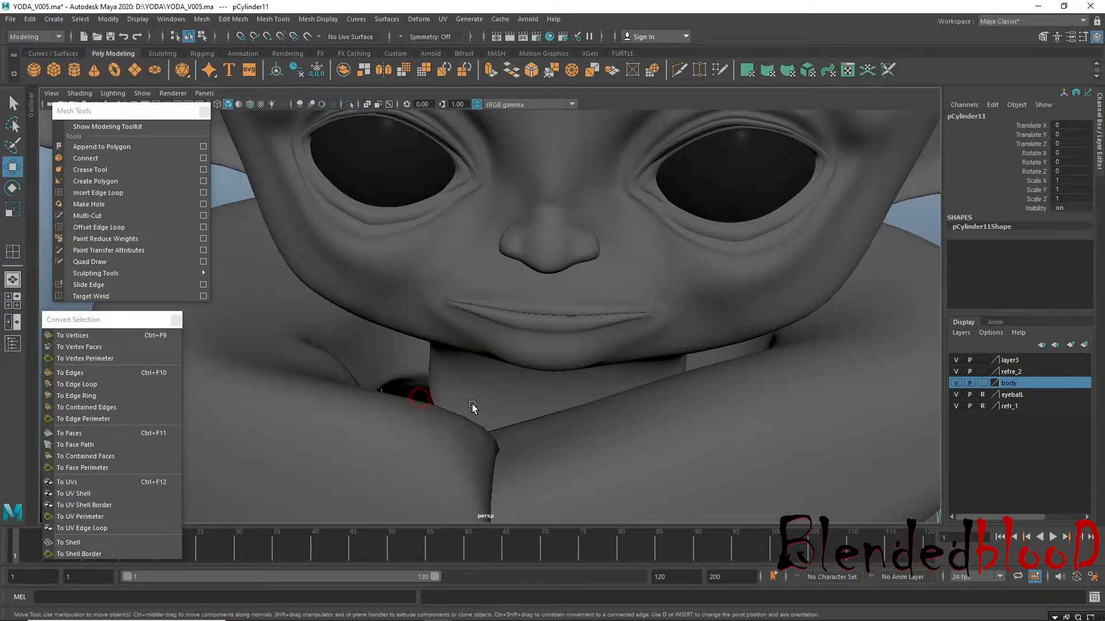
{"action": "left_click", "coordinate": [468, 377]}
{"action": "right_click_drag", "start_coordinate": [510, 316], "coordinate": [532, 236]}
{"action": "double_click", "coordinate": [429, 396]}
{"action": "right_click_drag", "start_coordinate": [768, 417], "coordinate": [523, 382], "text": "alt"}
{"action": "left_click_drag", "start_coordinate": [522, 382], "coordinate": [543, 291], "text": "alt"}
{"action": "right_click_drag", "start_coordinate": [593, 247], "coordinate": [659, 276]}
Combine the collar and the robe into a single mesh and center its pivot.
{"action": "left_click", "coordinate": [493, 413]}
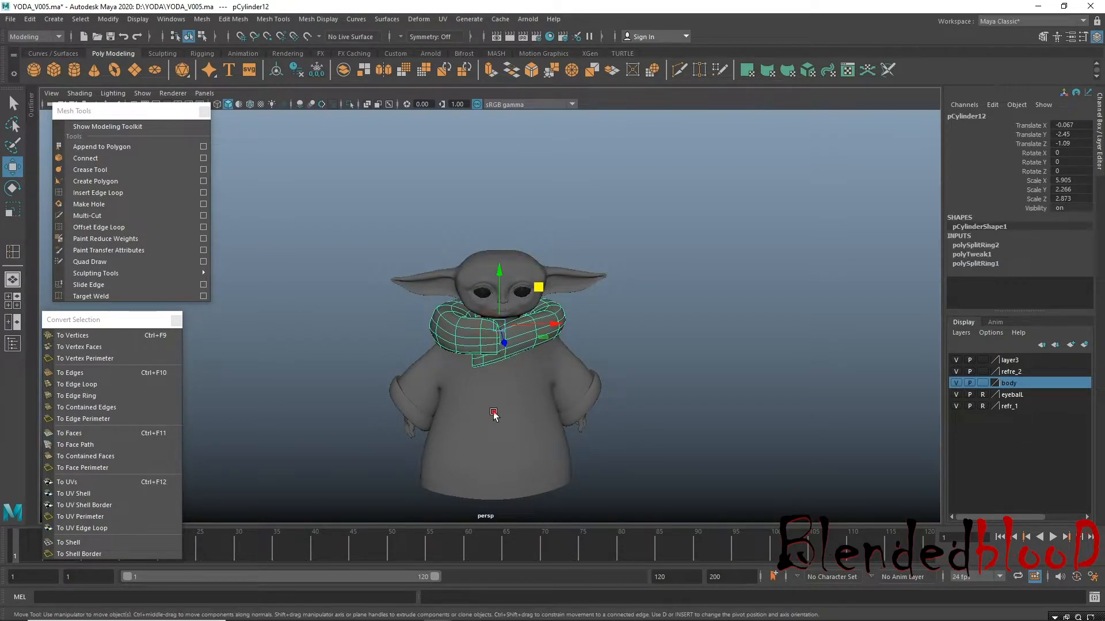
{"action": "left_click", "coordinate": [502, 429], "text": "shift"}
{"action": "left_click", "coordinate": [202, 19]}
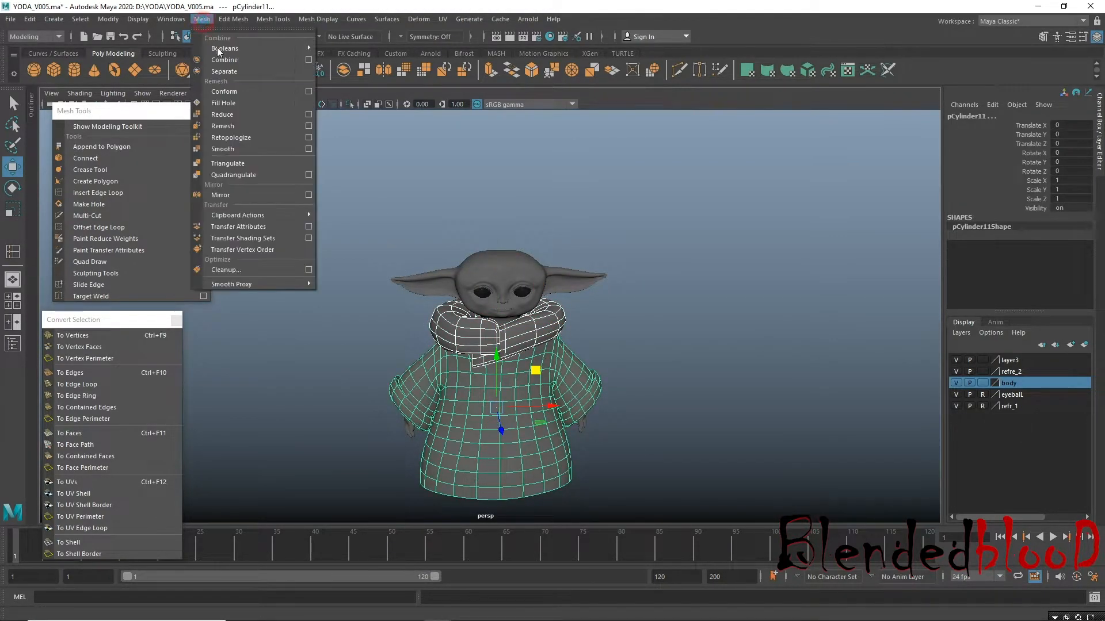
{"action": "left_click", "coordinate": [242, 57]}
{"action": "left_click", "coordinate": [109, 20]}
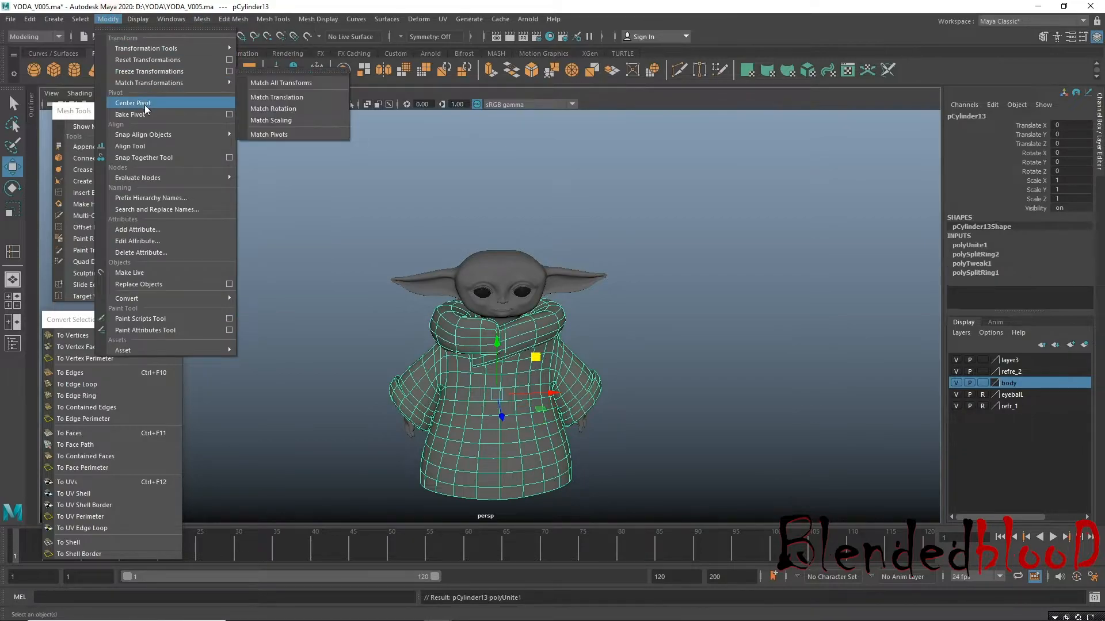
{"action": "left_click", "coordinate": [145, 104]}
Delete the construction history of all objects in the scene.
{"action": "left_click", "coordinate": [335, 205]}
{"action": "left_click", "coordinate": [495, 425]}
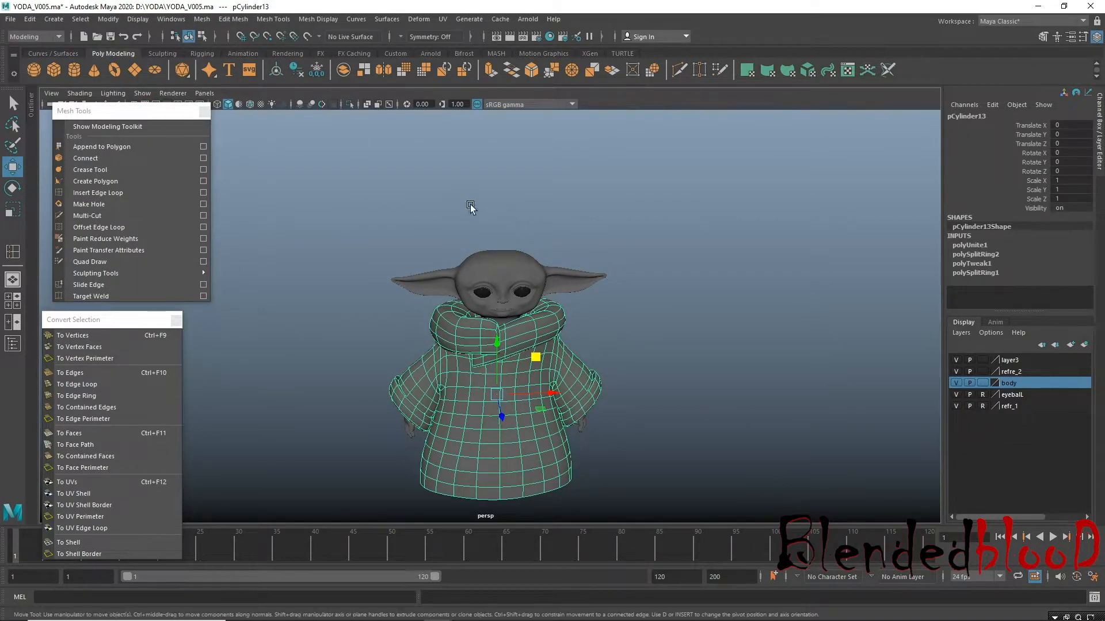
{"action": "left_click", "coordinate": [30, 19]}
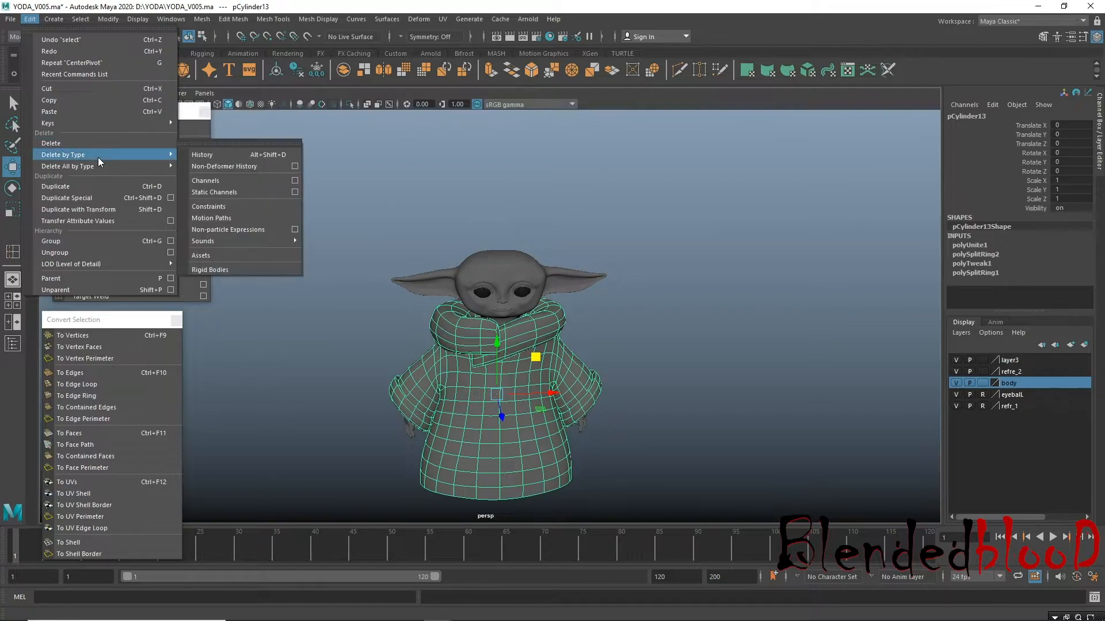
{"action": "mouse_move", "coordinate": [99, 168]}
{"action": "left_click", "coordinate": [214, 165]}
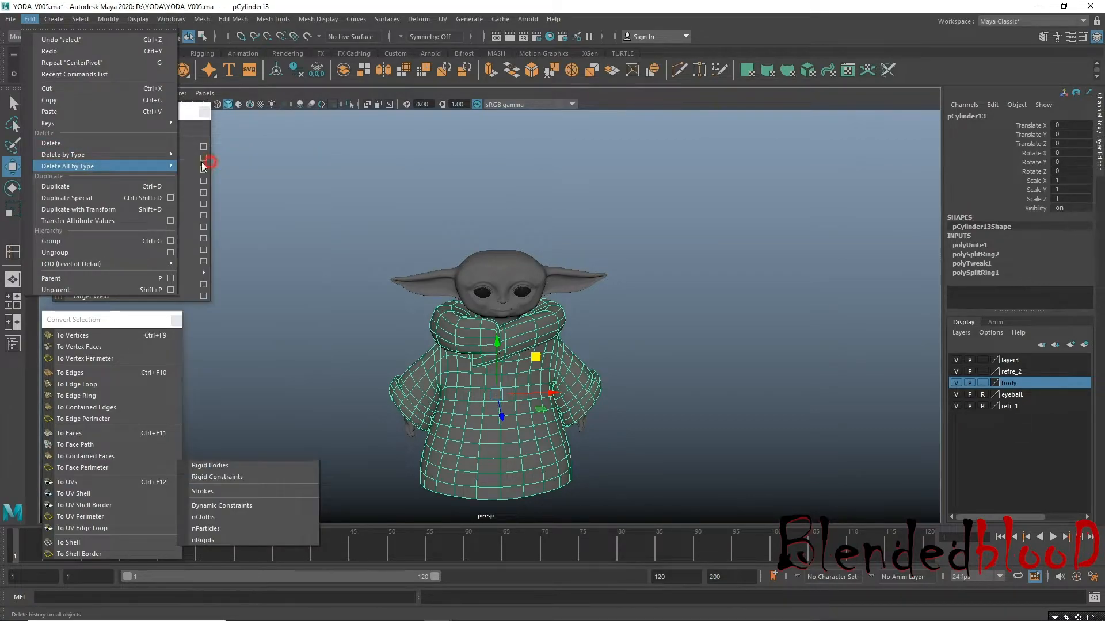
Save the scene as YODA_V006.ma in D:\YODA, replacing the existing file.
{"action": "left_click", "coordinate": [10, 19]}
{"action": "left_click", "coordinate": [64, 81]}
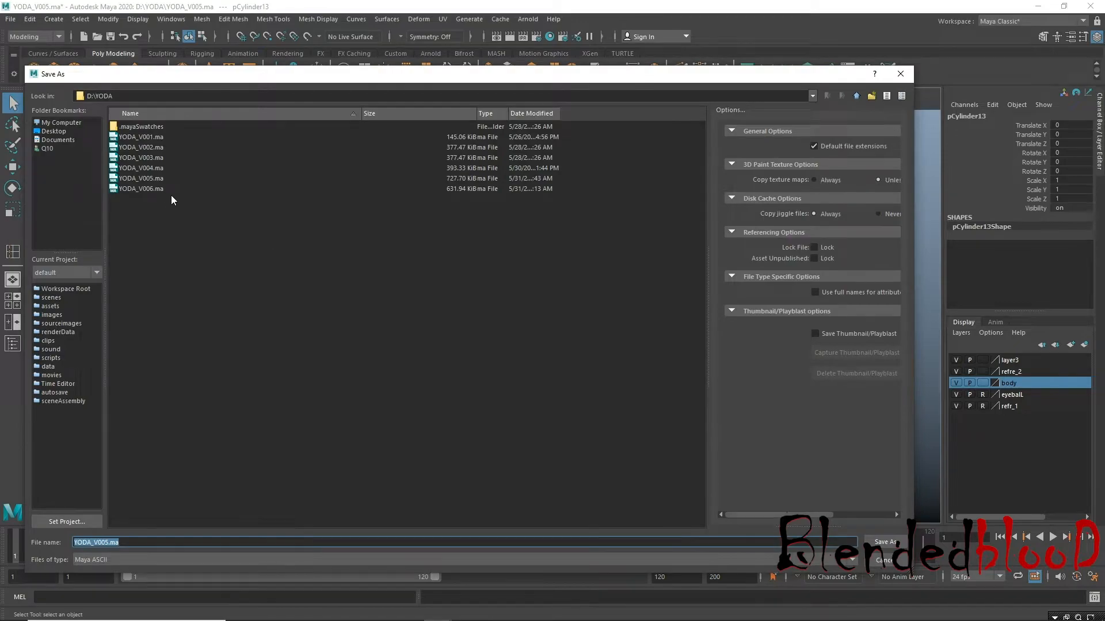
{"action": "left_click", "coordinate": [154, 191]}
{"action": "double_click", "coordinate": [154, 190]}
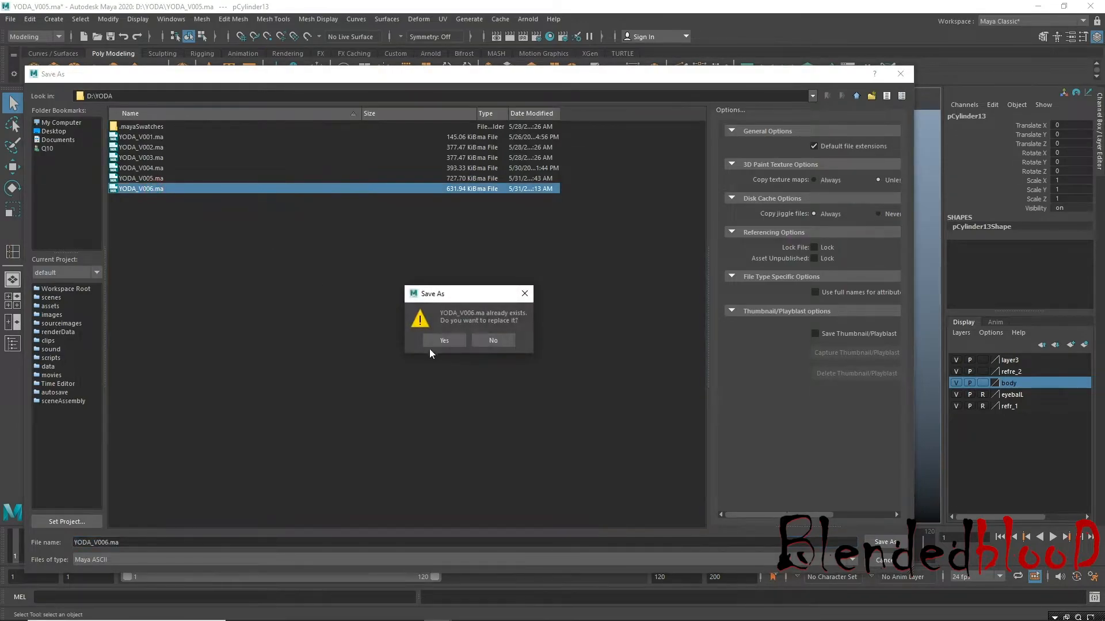
{"action": "left_click", "coordinate": [444, 340]}
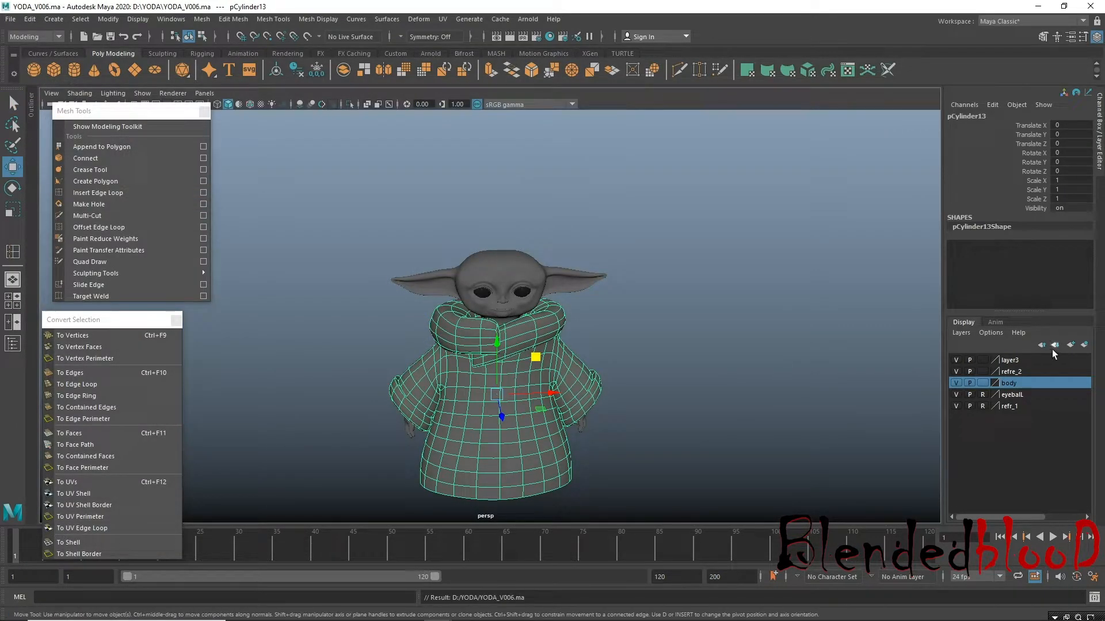
Add the combined robe to a new display layer and name the layer cloth.
{"action": "left_click", "coordinate": [1071, 345]}
{"action": "left_click", "coordinate": [955, 360]}
{"action": "left_click", "coordinate": [955, 360]}
{"action": "double_click", "coordinate": [1009, 360]}
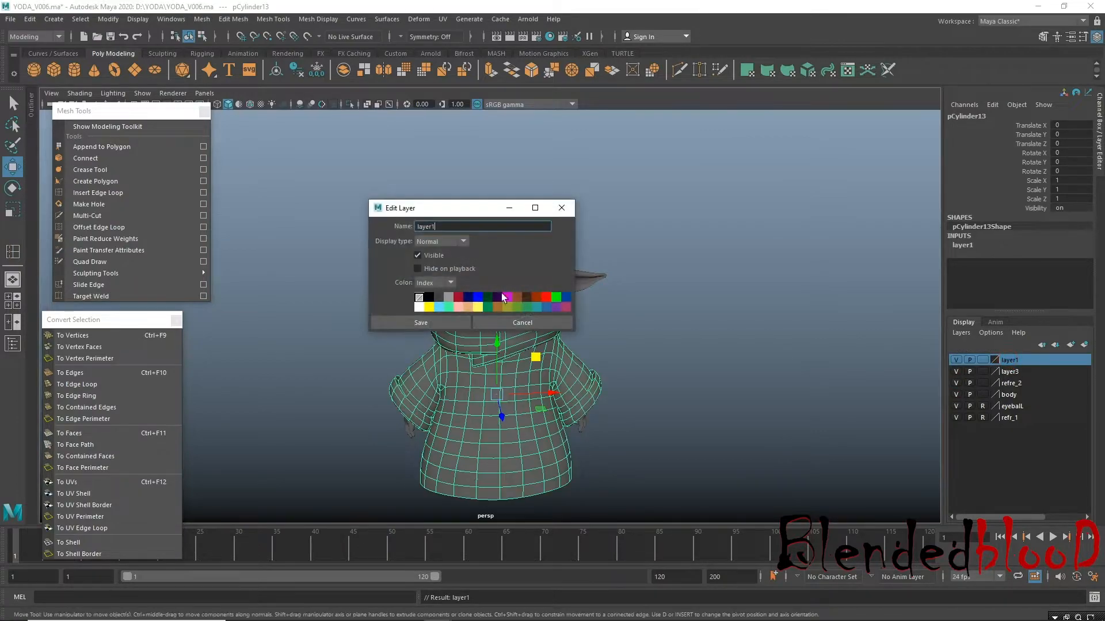
{"action": "type", "text": "cloth"}
{"action": "left_click", "coordinate": [416, 321]}
{"action": "left_click", "coordinate": [351, 309]}
{"action": "left_click_drag", "start_coordinate": [537, 401], "coordinate": [535, 377], "text": "alt"}
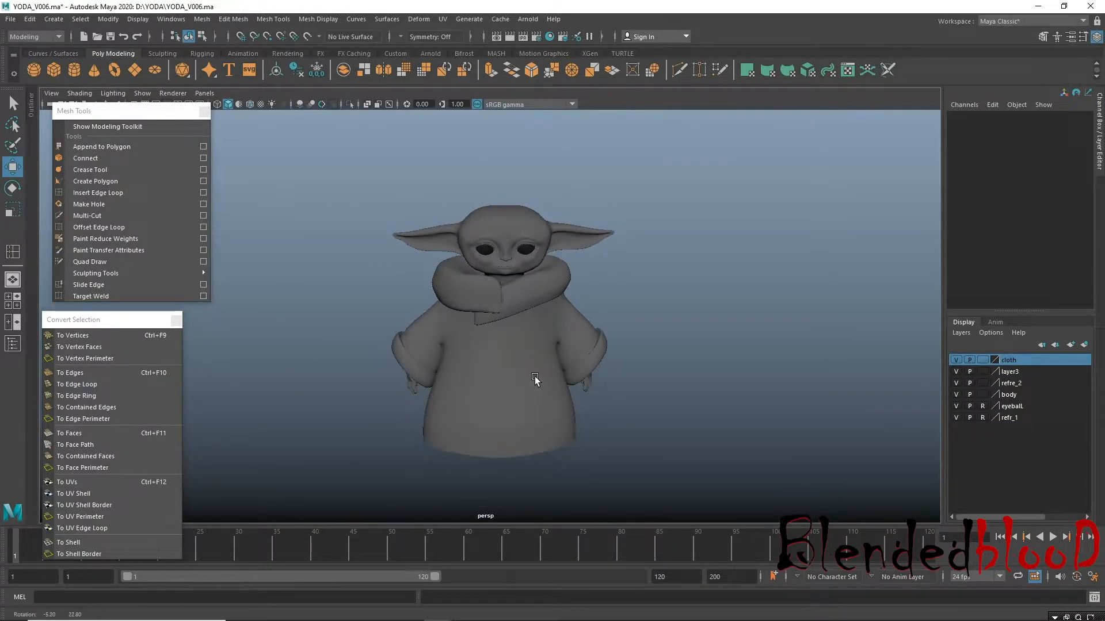
Select the head mesh and set the cloth layer to Template display to expose the neck.
{"action": "left_click", "coordinate": [502, 264]}
{"action": "scroll", "coordinate": [510, 287], "scroll_direction": "up", "scroll_amount": 8}
{"action": "middle_click_drag", "start_coordinate": [510, 311], "coordinate": [506, 420], "text": "alt"}
{"action": "left_click_drag", "start_coordinate": [542, 404], "coordinate": [510, 367], "text": "alt"}
{"action": "right_click_drag", "start_coordinate": [511, 367], "coordinate": [537, 408], "text": "alt"}
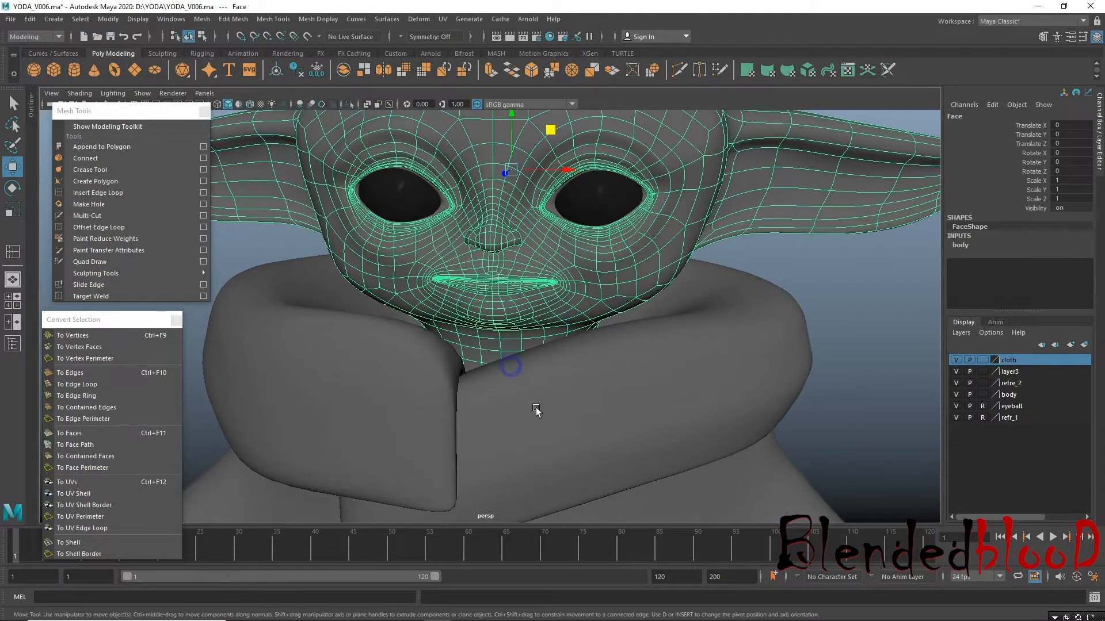
{"action": "left_click", "coordinate": [983, 361]}
{"action": "scroll", "coordinate": [600, 419], "scroll_direction": "down", "scroll_amount": 5}
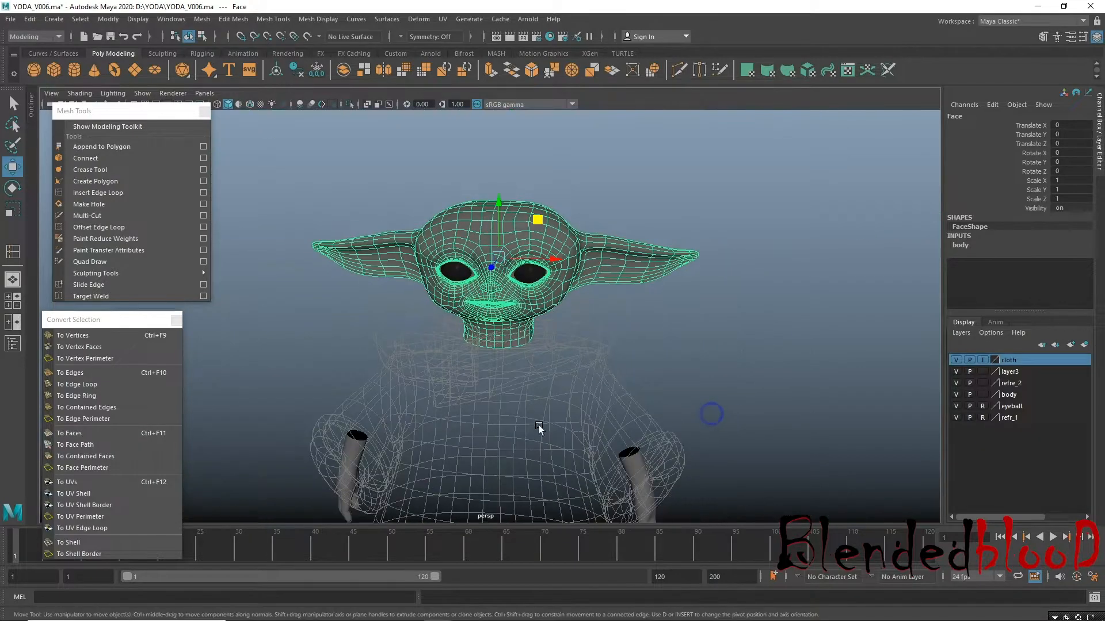
Select the bottom edge loop of the head mesh's neck.
{"action": "left_click", "coordinate": [530, 320]}
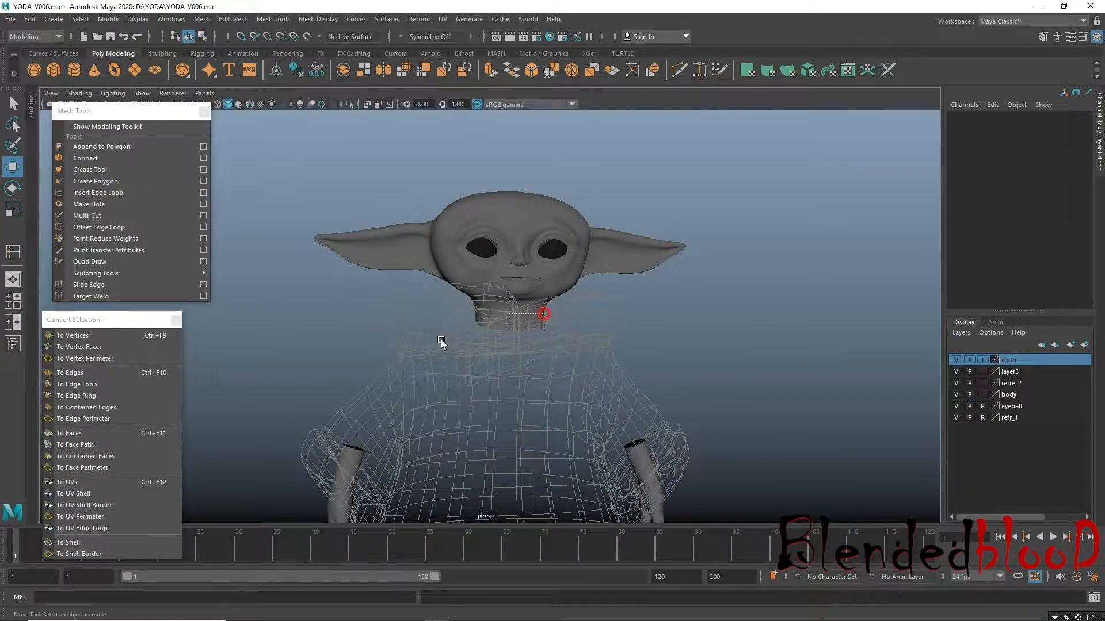
{"action": "left_click", "coordinate": [535, 317]}
{"action": "scroll", "coordinate": [581, 357], "scroll_direction": "up", "scroll_amount": 5}
{"action": "right_click_drag", "start_coordinate": [563, 295], "coordinate": [564, 264]}
{"action": "double_click", "coordinate": [561, 312]}
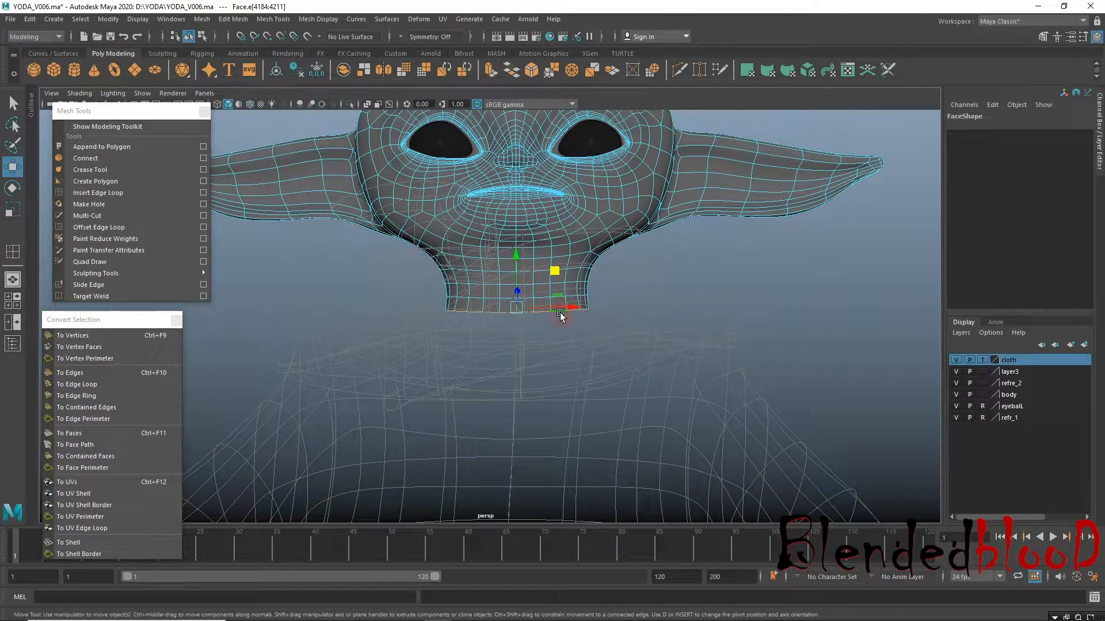
Widen the base of the neck by scaling its bottom loop with soft selection at a reduced falloff radius.
{"action": "key", "text": "b"}
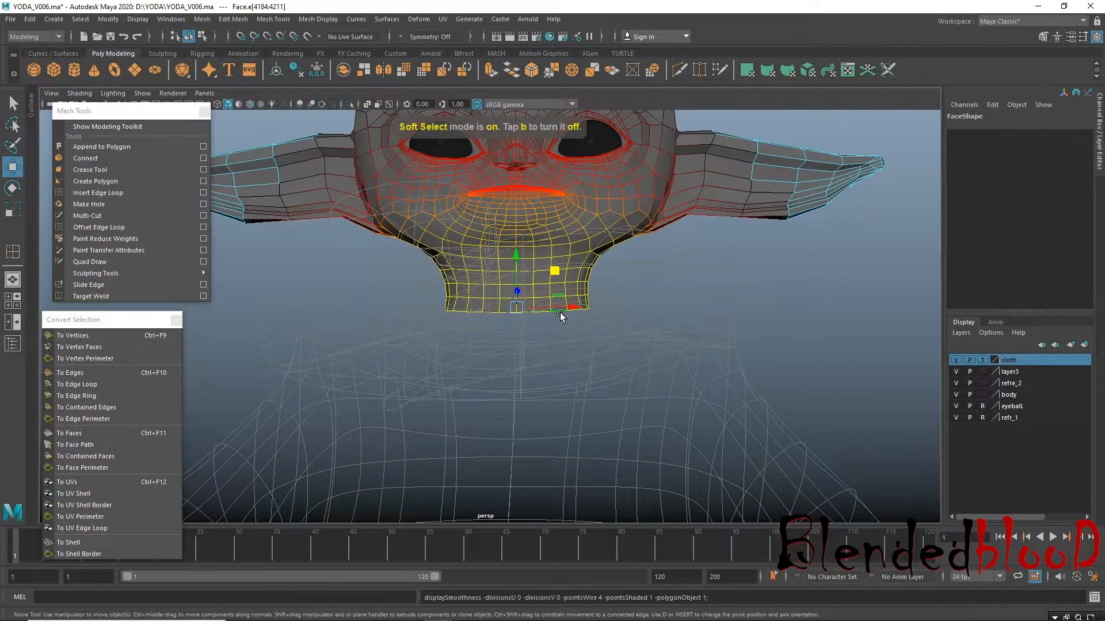
{"action": "left_click_drag", "start_coordinate": [559, 312], "coordinate": [401, 295]}
{"action": "key", "text": "r"}
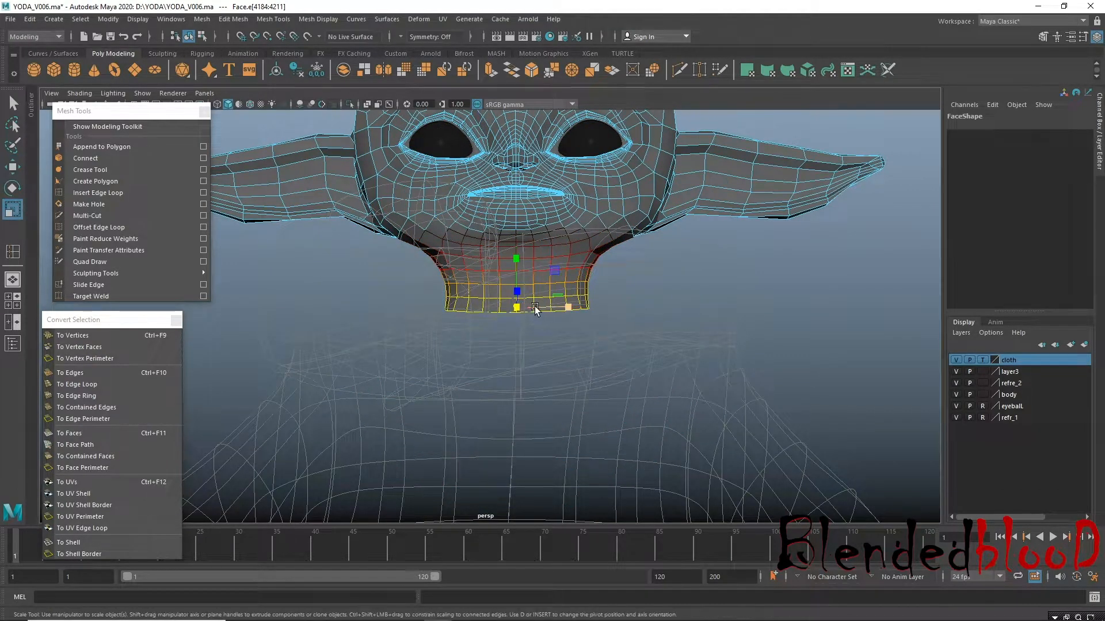
{"action": "left_click_drag", "start_coordinate": [554, 359], "coordinate": [577, 362], "text": "alt"}
{"action": "key", "text": "b"}
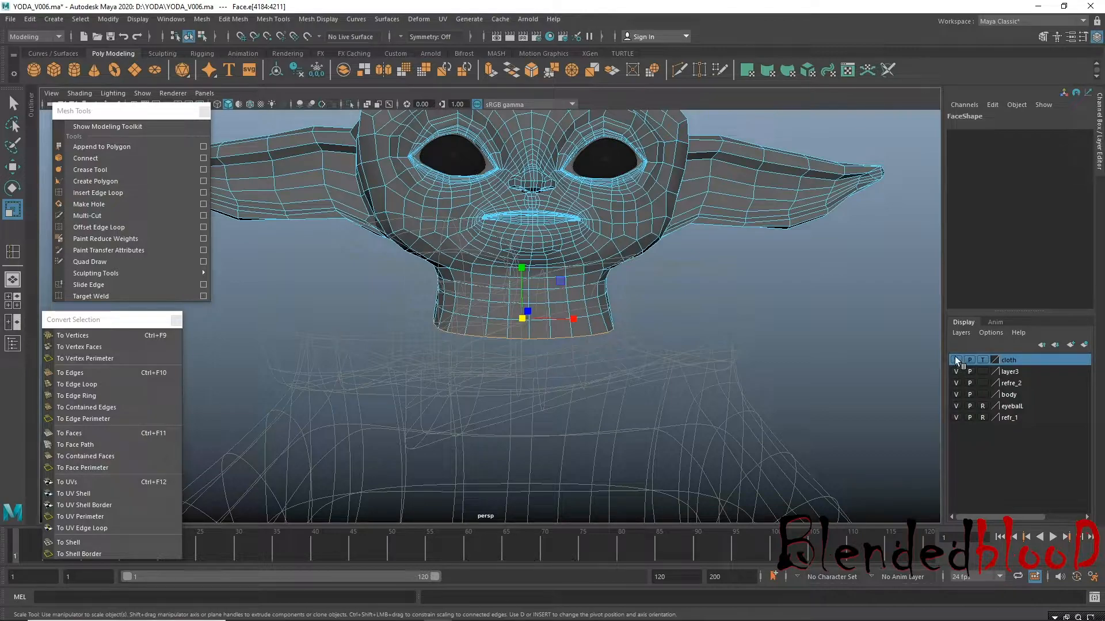
Switch the cloth layer to Reference display and scale the neck's bottom edge loop to fill the collar opening.
{"action": "left_click", "coordinate": [983, 360]}
{"action": "left_click_drag", "start_coordinate": [532, 347], "coordinate": [517, 395], "text": "alt"}
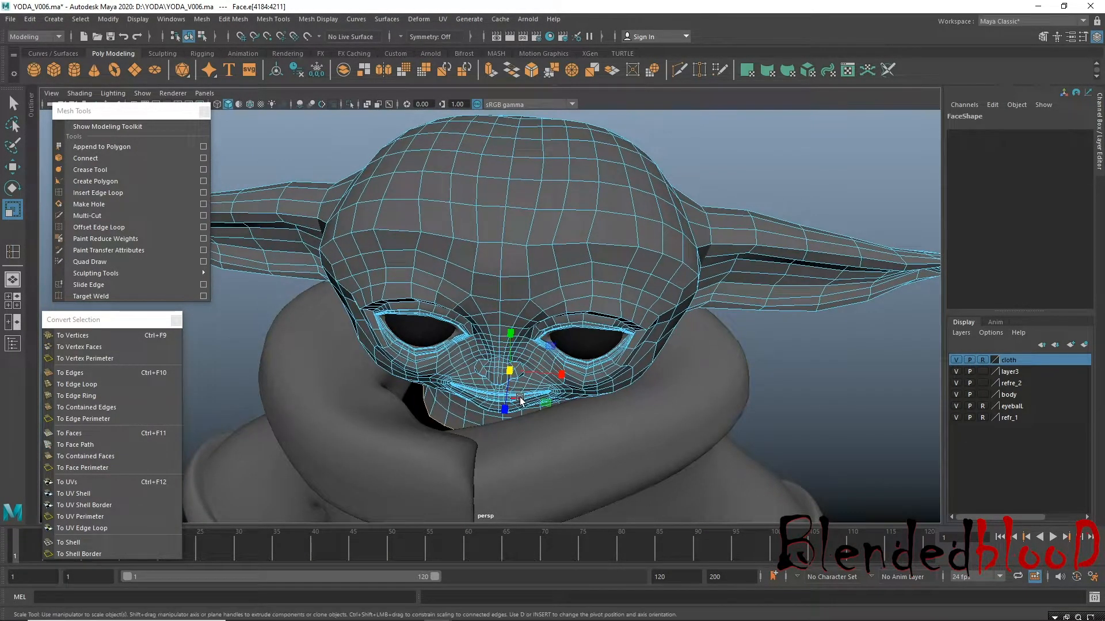
{"action": "key", "text": "w"}
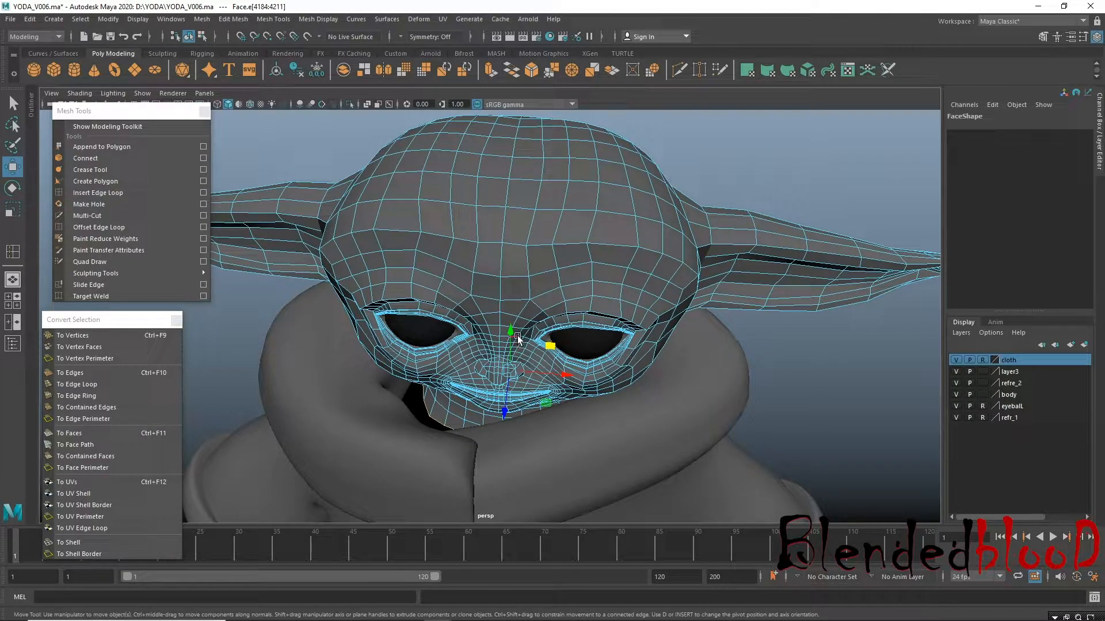
{"action": "key", "text": "r"}
{"action": "left_click_drag", "start_coordinate": [509, 371], "coordinate": [483, 412]}
{"action": "key", "text": "w"}
{"action": "key", "text": "3"}
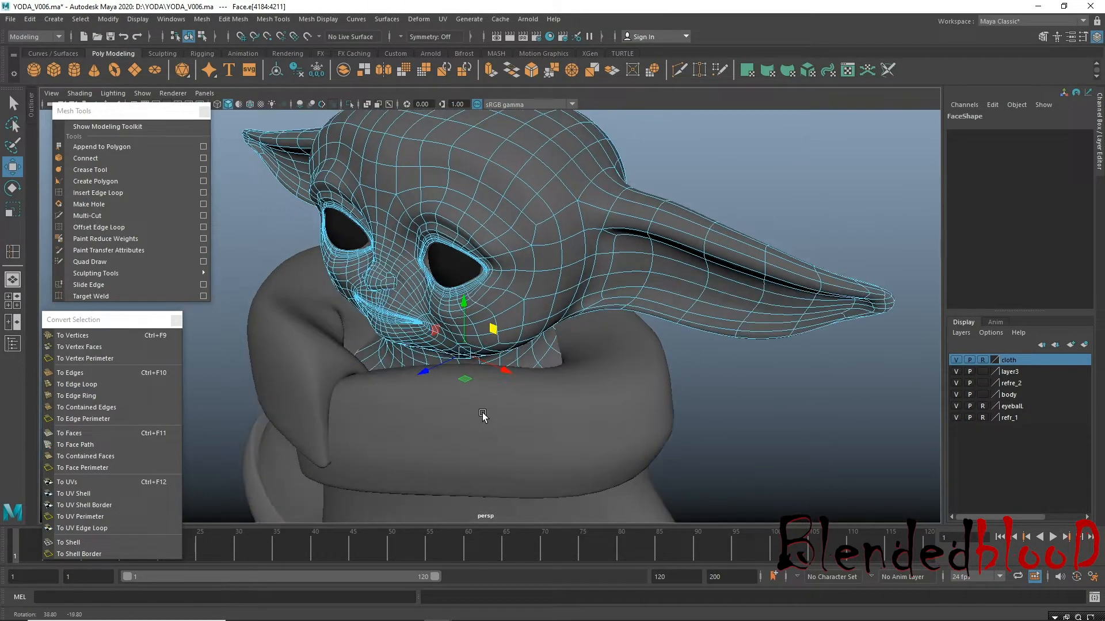
Reposition the neck's bottom edge loop inside the collar and return the head to object mode.
{"action": "left_click_drag", "start_coordinate": [399, 387], "coordinate": [514, 380], "text": "alt"}
{"action": "left_click_drag", "start_coordinate": [494, 315], "coordinate": [401, 385]}
{"action": "left_click", "coordinate": [350, 344]}
{"action": "right_click_drag", "start_coordinate": [419, 347], "coordinate": [477, 275]}
{"action": "scroll", "coordinate": [614, 371], "scroll_direction": "down", "scroll_amount": 5}
{"action": "left_click", "coordinate": [776, 359]}
{"action": "left_click_drag", "start_coordinate": [641, 343], "coordinate": [469, 333], "text": "alt"}
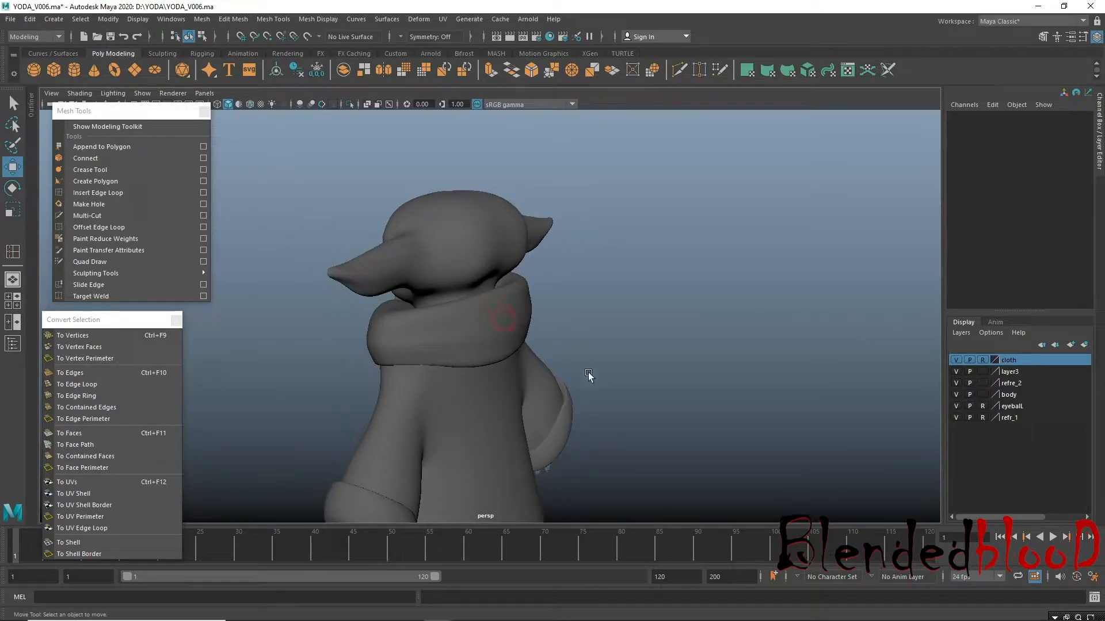
{"action": "left_click_drag", "start_coordinate": [622, 338], "coordinate": [720, 337], "text": "alt"}
Compare the robe and collar shape with the reference image in the front view.
{"action": "key", "text": "space"}
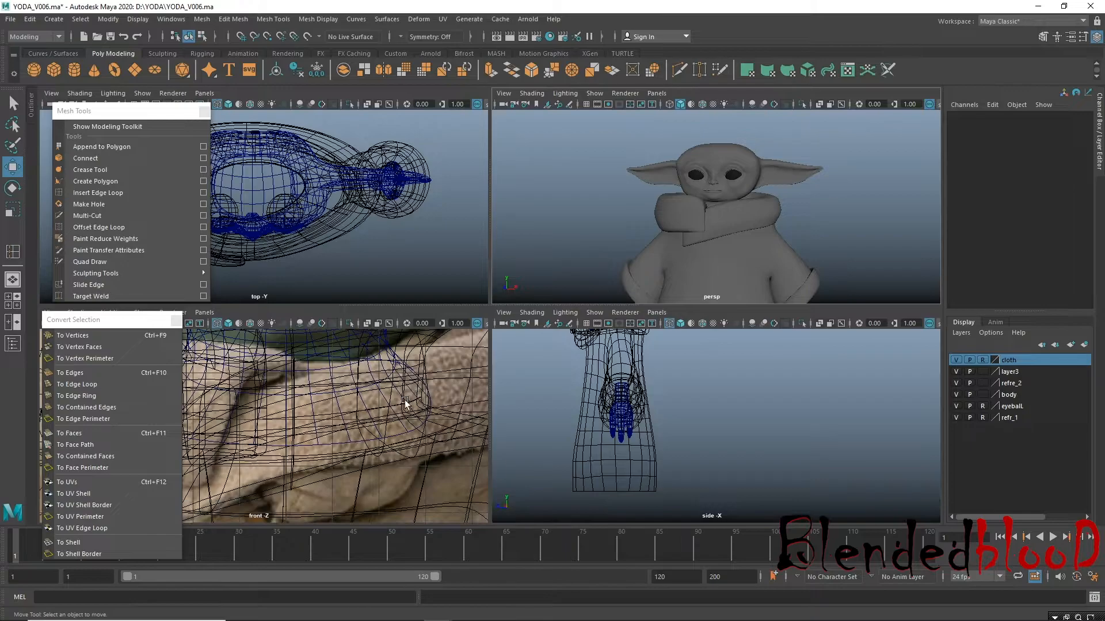
{"action": "key", "text": "space"}
{"action": "scroll", "coordinate": [334, 351], "scroll_direction": "down", "scroll_amount": 6}
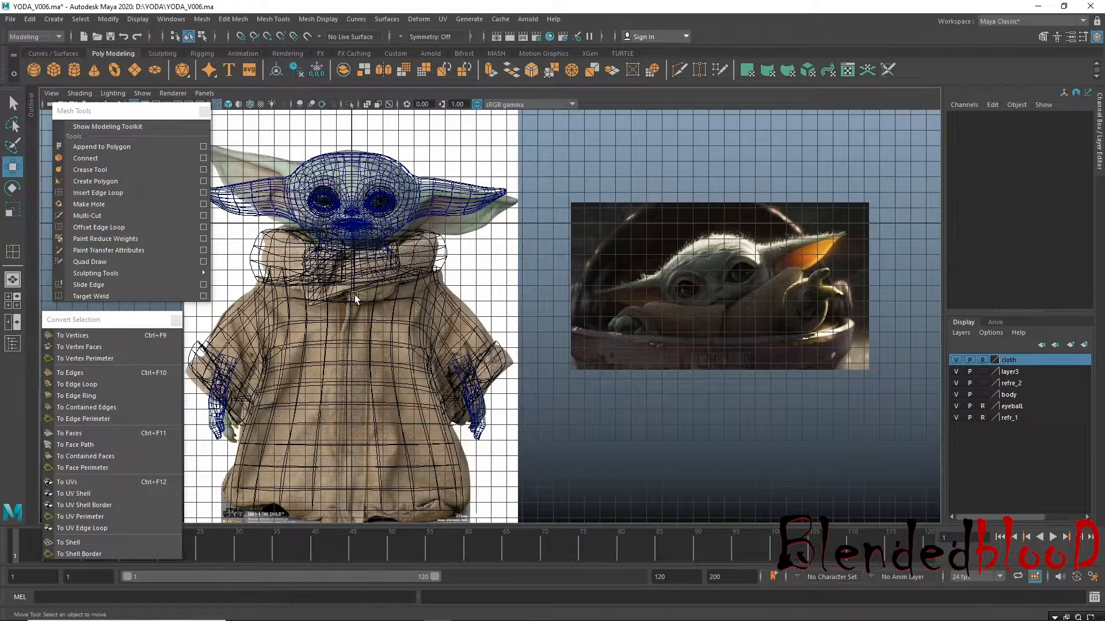
{"action": "middle_click_drag", "start_coordinate": [354, 295], "coordinate": [462, 330], "text": "alt"}
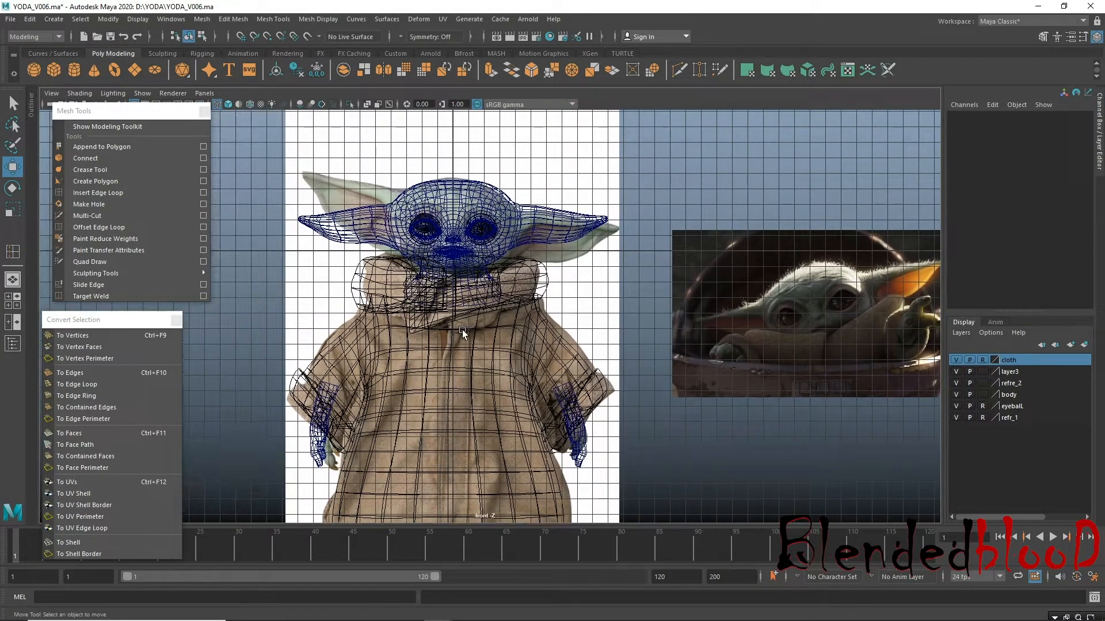
{"action": "scroll", "coordinate": [465, 330], "scroll_direction": "down", "scroll_amount": 4}
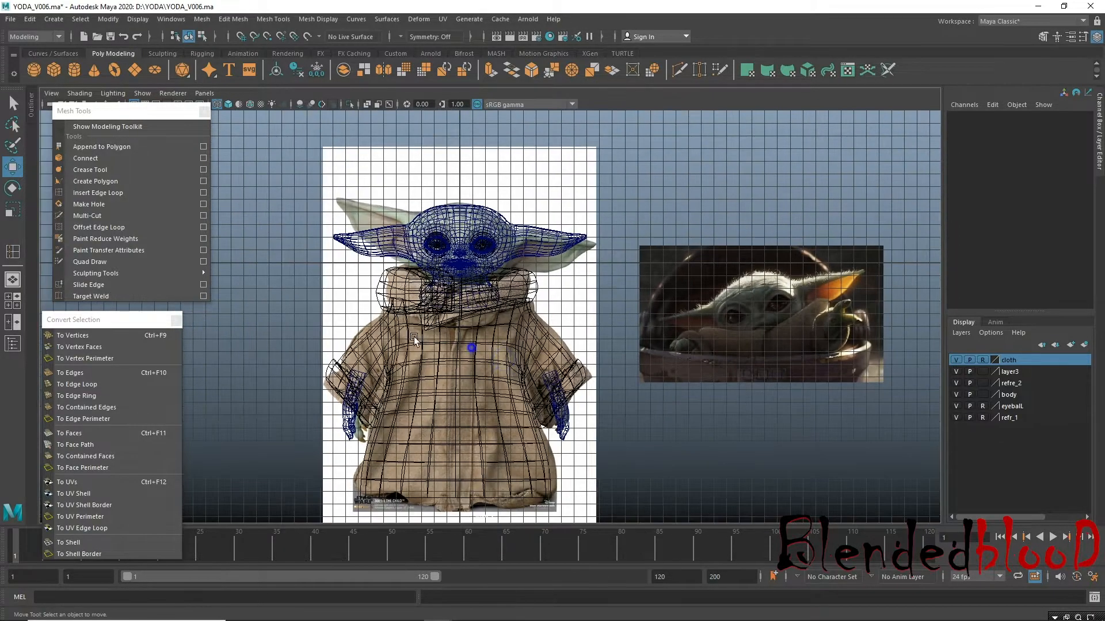
{"action": "middle_click_drag", "start_coordinate": [422, 354], "coordinate": [385, 310], "text": "alt"}
{"action": "key", "text": "space"}
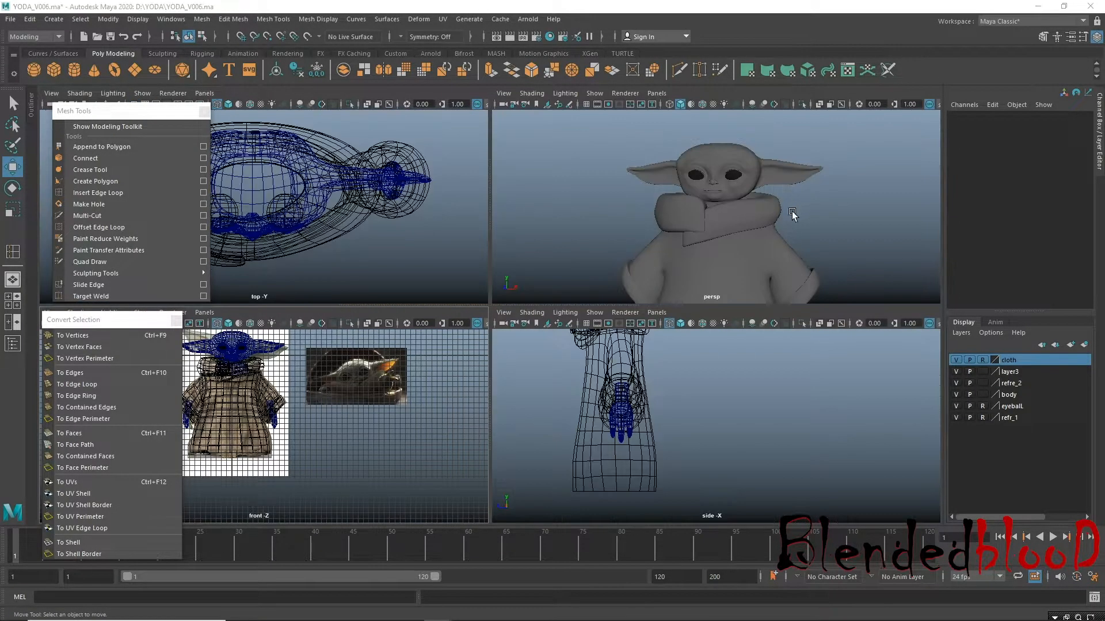
{"action": "key", "text": "space"}
{"action": "left_click_drag", "start_coordinate": [708, 412], "coordinate": [474, 400], "text": "alt"}
Set the body layer to Reference and the cloth layer back to normal display in the front view.
{"action": "key", "text": "space"}
{"action": "key", "text": "space"}
{"action": "middle_click_drag", "start_coordinate": [467, 387], "coordinate": [509, 378], "text": "alt"}
{"action": "right_click_drag", "start_coordinate": [532, 354], "coordinate": [900, 393], "text": "alt"}
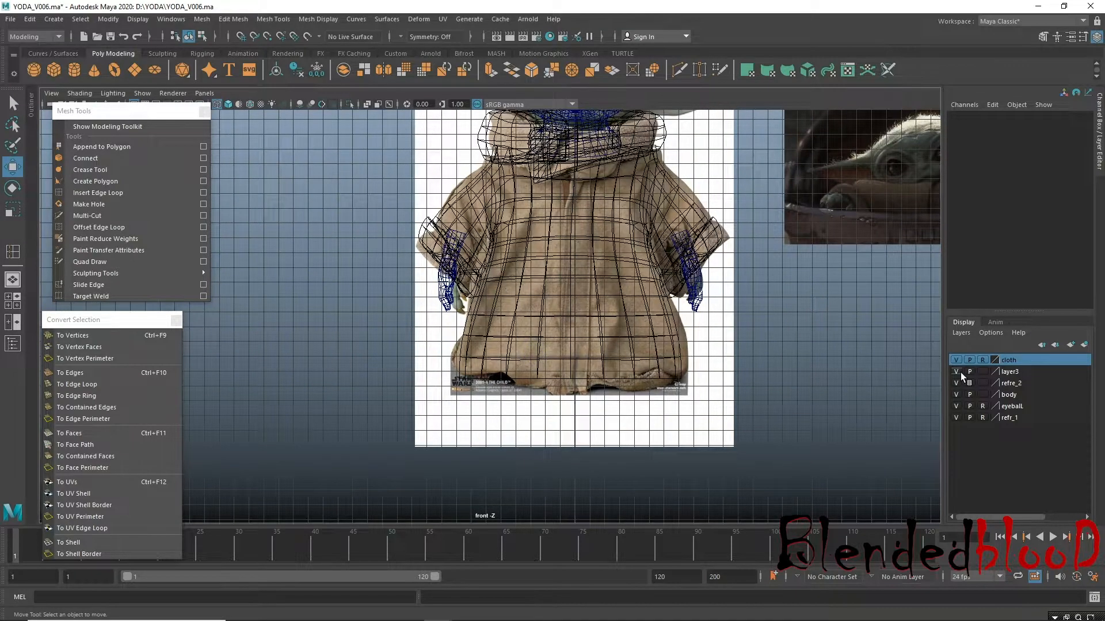
{"action": "left_click", "coordinate": [984, 395]}
{"action": "left_click", "coordinate": [984, 394]}
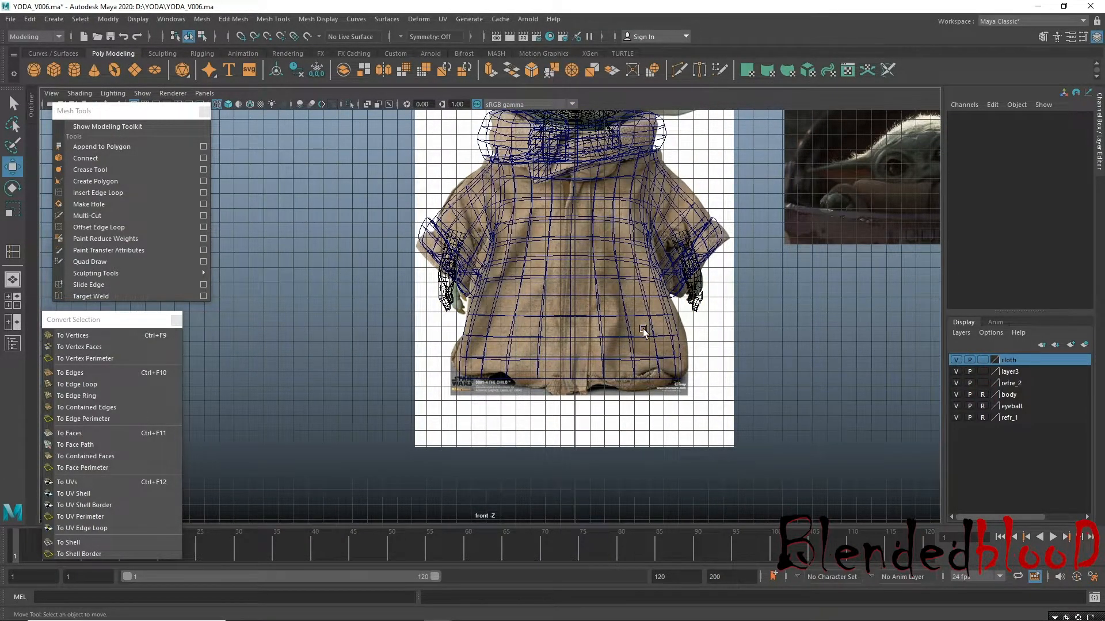
Duplicate the robe in the perspective view and move the copy about 22.6 units along X beside the character.
{"action": "scroll", "coordinate": [653, 335], "scroll_direction": "up", "scroll_amount": 3}
{"action": "left_click", "coordinate": [619, 388]}
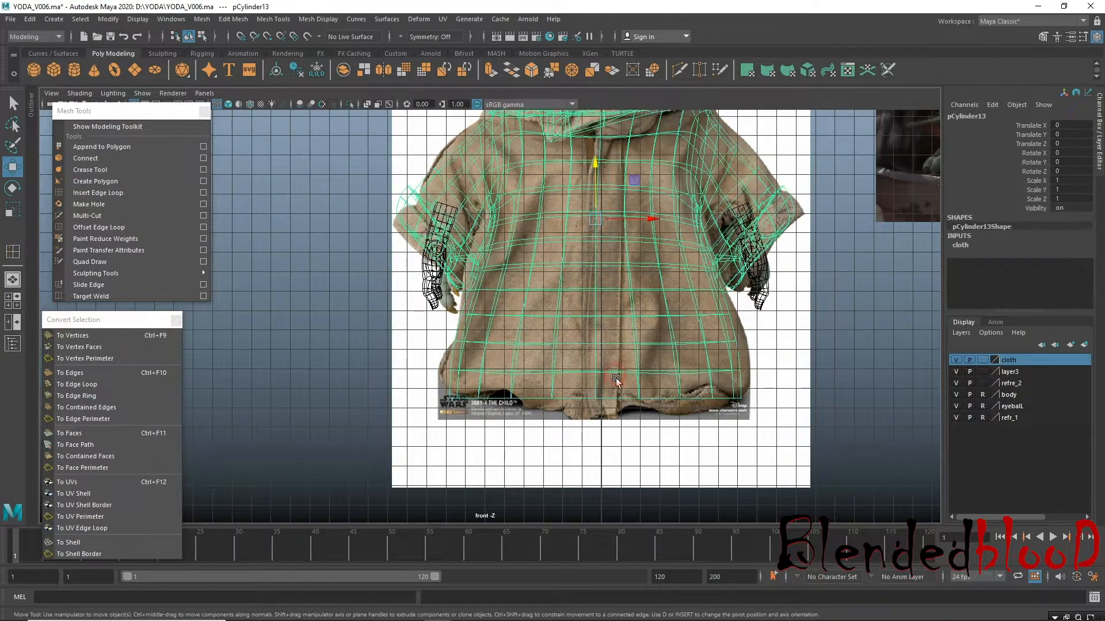
{"action": "middle_click_drag", "start_coordinate": [648, 379], "coordinate": [468, 388], "text": "alt"}
{"action": "key", "text": "space"}
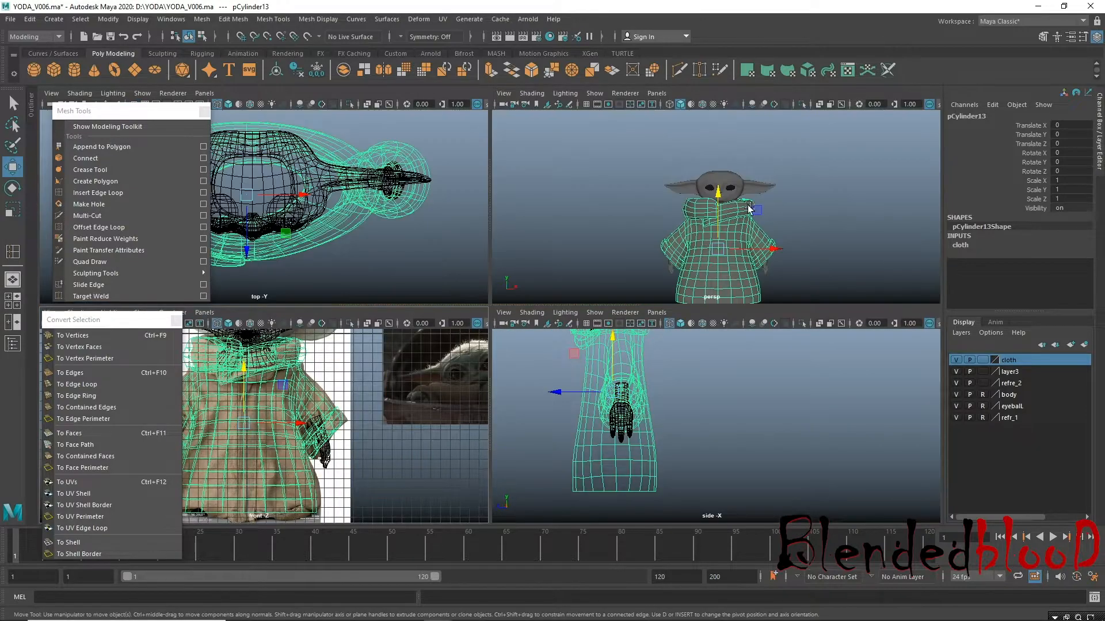
{"action": "key", "text": "space"}
{"action": "middle_click_drag", "start_coordinate": [540, 212], "coordinate": [523, 171], "text": "alt"}
{"action": "left_click_drag", "start_coordinate": [515, 299], "coordinate": [477, 318], "text": "alt"}
{"action": "right_click_drag", "start_coordinate": [478, 318], "coordinate": [471, 373], "text": "alt"}
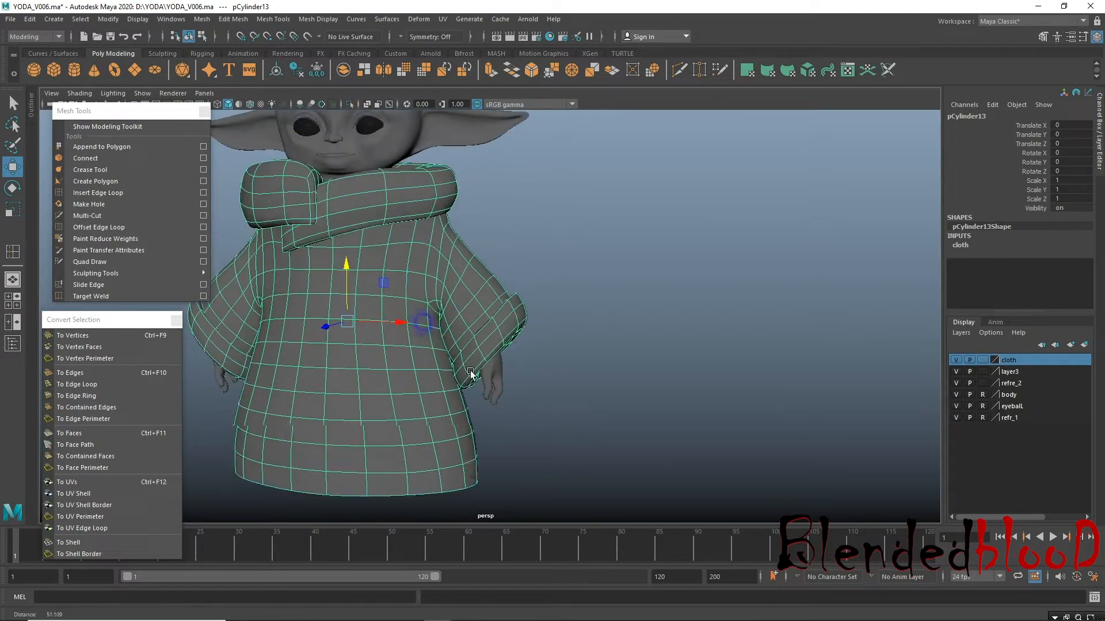
{"action": "middle_click_drag", "start_coordinate": [472, 373], "coordinate": [548, 353], "text": "alt"}
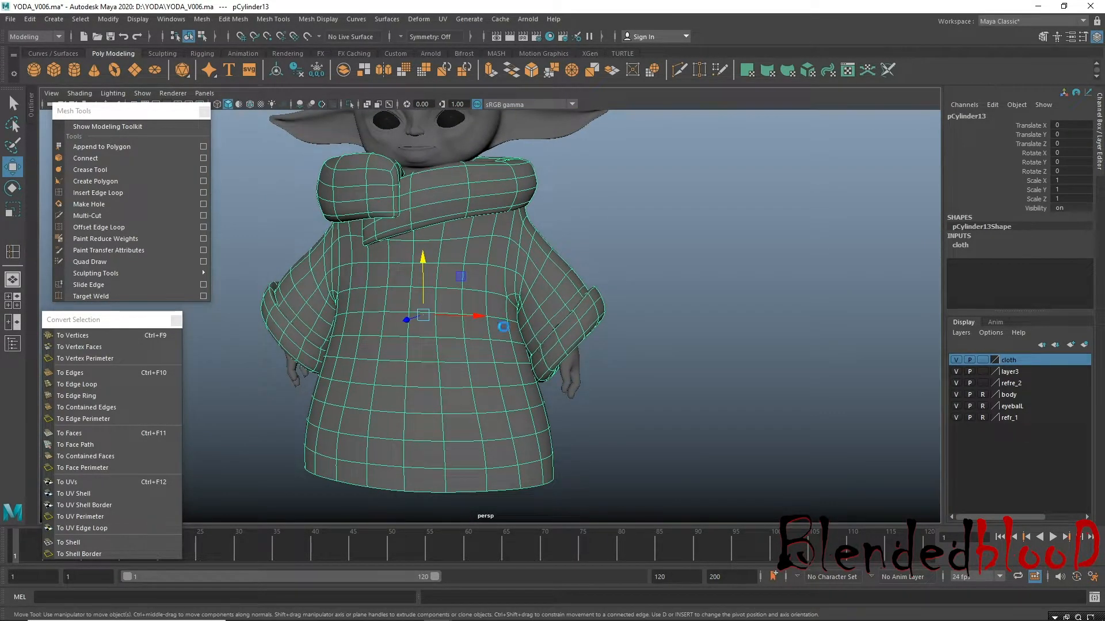
{"action": "left_click_drag", "start_coordinate": [481, 316], "coordinate": [911, 410]}
{"action": "middle_click_drag", "start_coordinate": [900, 392], "coordinate": [590, 365], "text": "alt"}
{"action": "left_click_drag", "start_coordinate": [589, 366], "coordinate": [574, 368], "text": "alt"}
Delete the collar and both sleeve cuffs from the robe copy.
{"action": "middle_click_drag", "start_coordinate": [585, 209], "coordinate": [574, 281], "text": "alt"}
{"action": "right_click_drag", "start_coordinate": [573, 219], "coordinate": [575, 251]}
{"action": "double_click", "coordinate": [567, 226]}
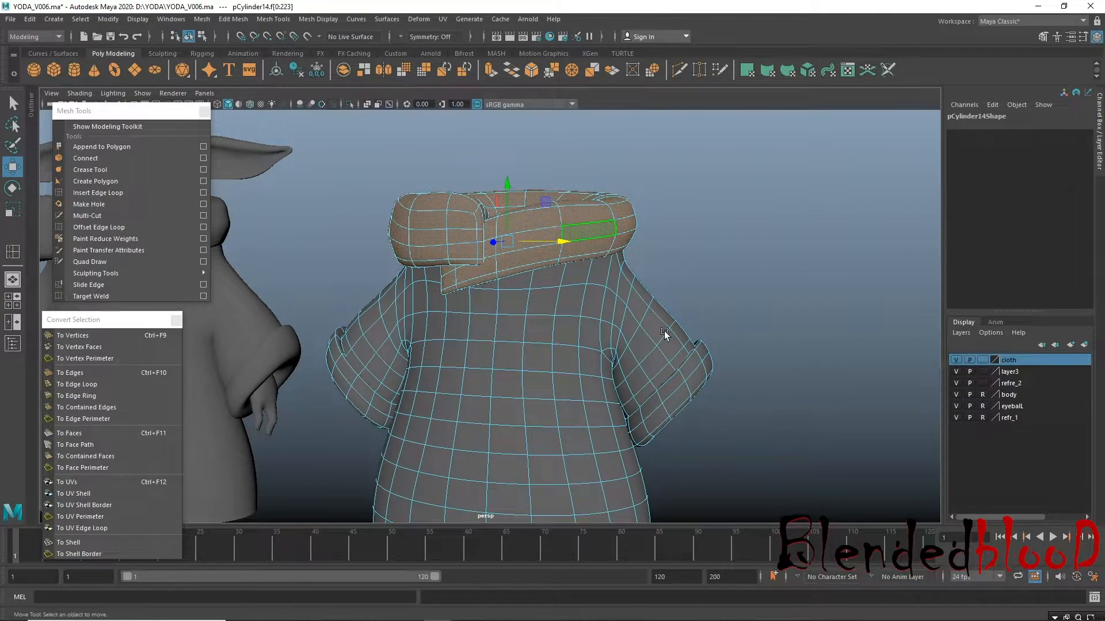
{"action": "key", "text": "Delete"}
{"action": "double_click", "coordinate": [685, 374]}
{"action": "key", "text": "Delete"}
{"action": "double_click", "coordinate": [358, 389]}
{"action": "key", "text": "Delete"}
Bevel the centre front edge line of the robe copy with a Fraction of 0.6.
{"action": "left_click", "coordinate": [484, 287]}
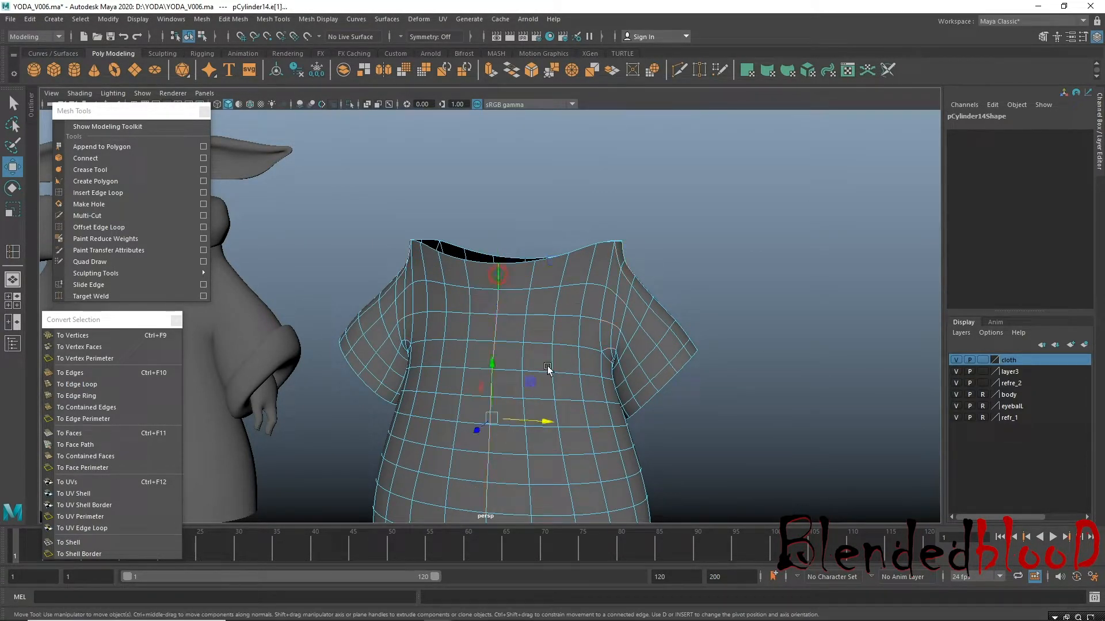
{"action": "middle_click_drag", "start_coordinate": [550, 368], "coordinate": [524, 261], "text": "alt"}
{"action": "left_click_drag", "start_coordinate": [503, 375], "coordinate": [529, 364], "text": "alt"}
{"action": "key", "text": "ctrl+b"}
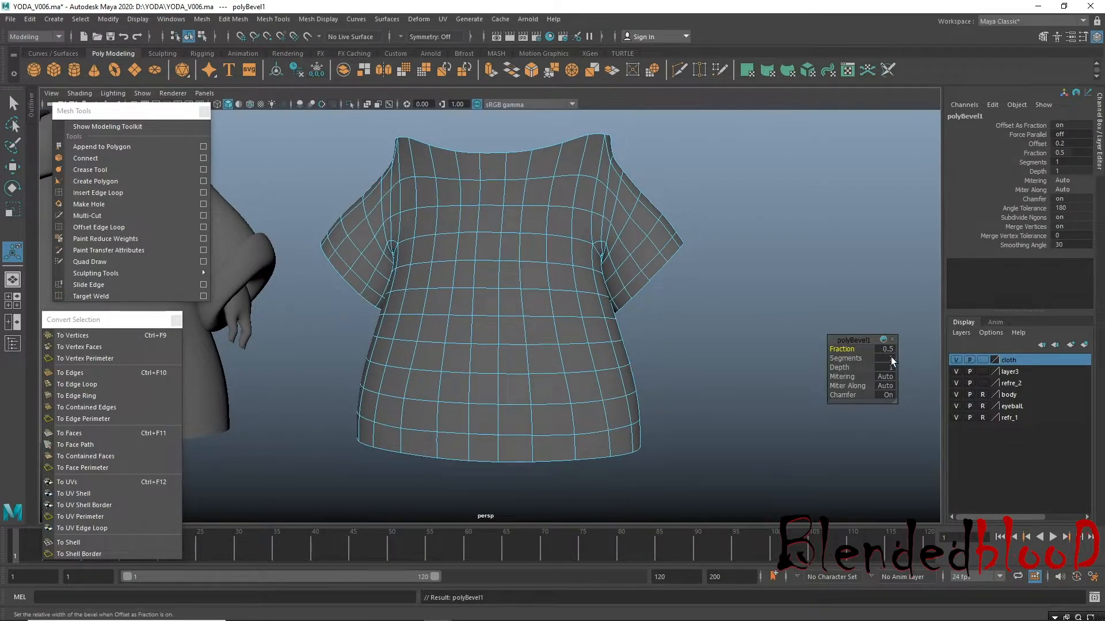
{"action": "left_click_drag", "start_coordinate": [841, 349], "coordinate": [844, 351]}
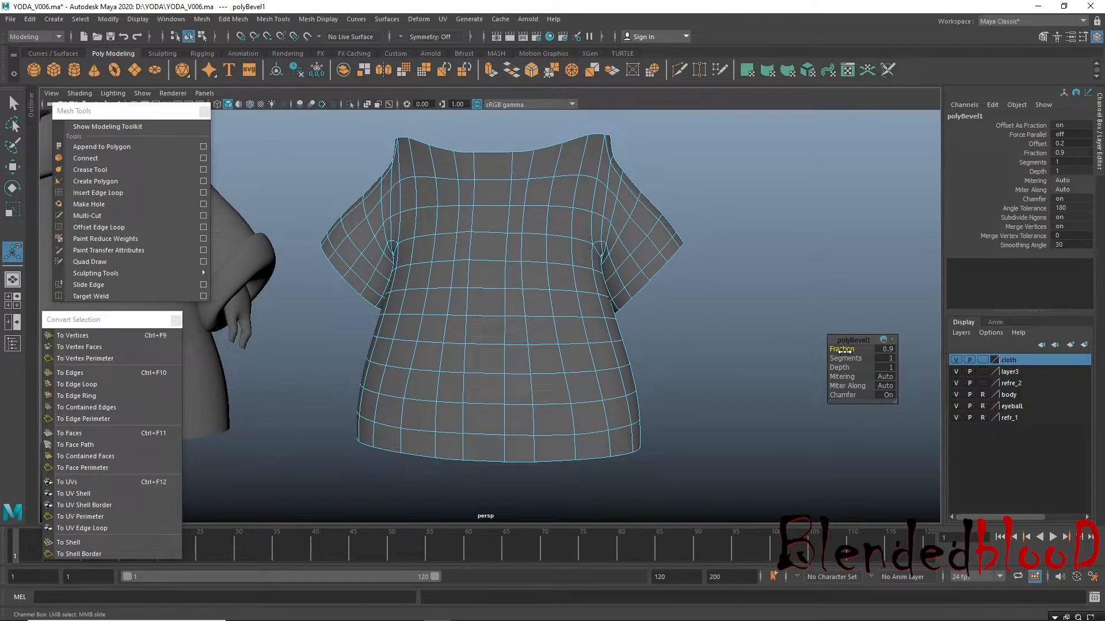
{"action": "key", "text": "1"}
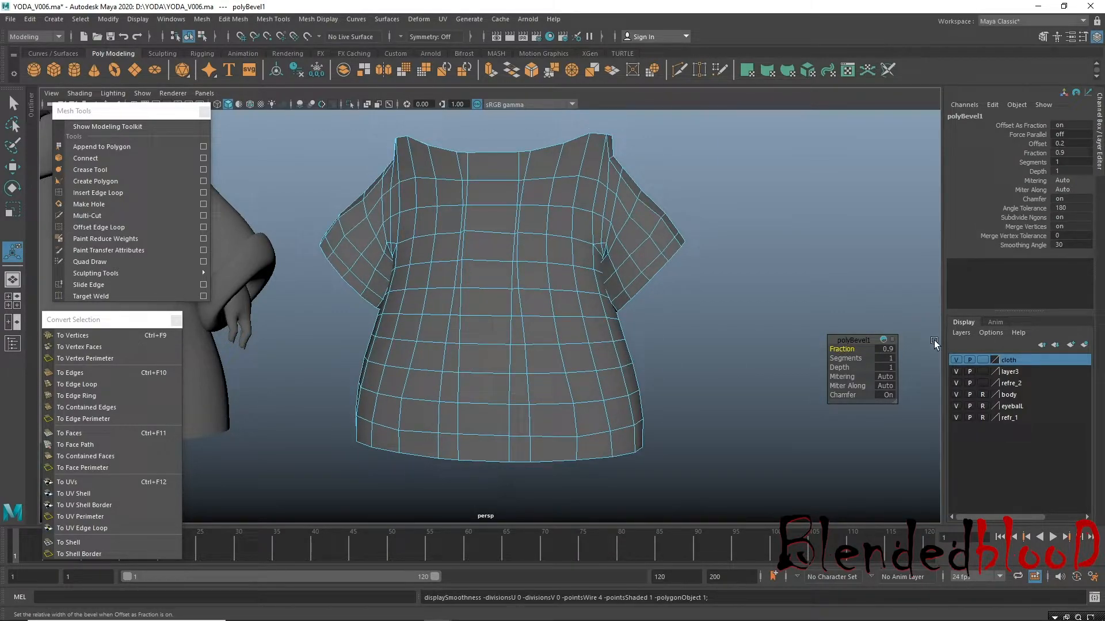
{"action": "left_click", "coordinate": [893, 352]}
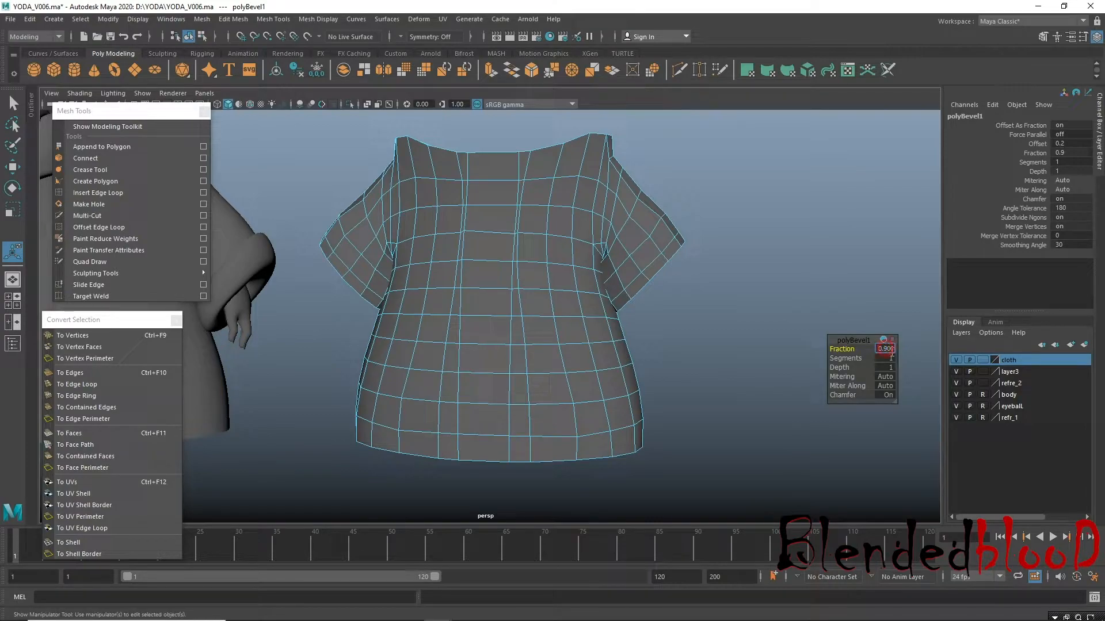
{"action": "type", "text": "0.6"}
{"action": "key", "text": "Return"}
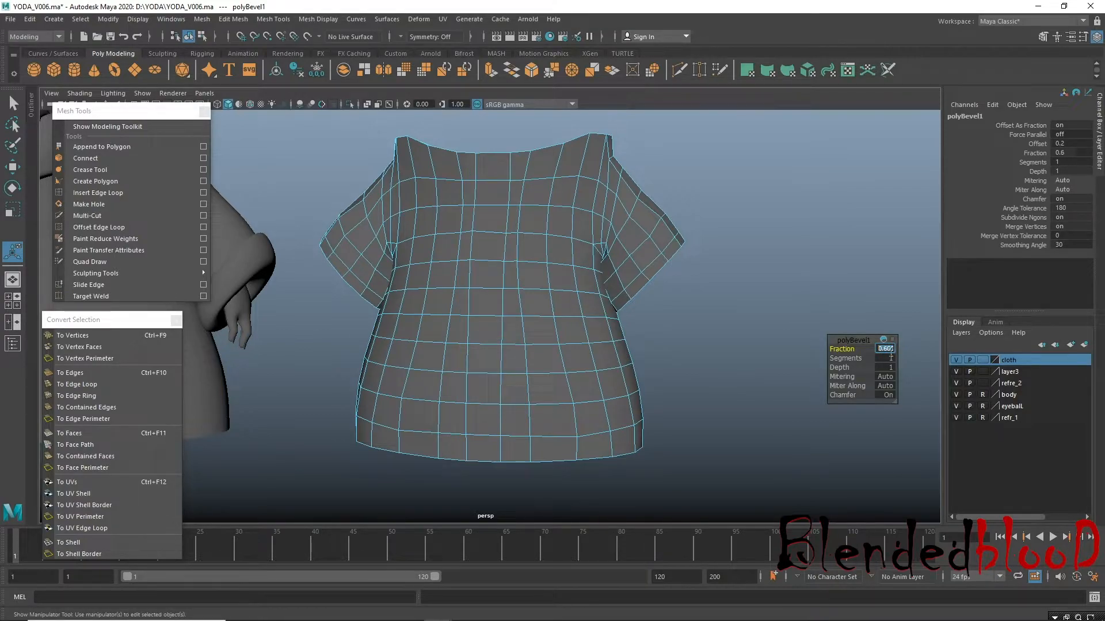
Delete the vertical face loops on both sides of the copy's centre front strip.
{"action": "right_click_drag", "start_coordinate": [519, 238], "coordinate": [521, 271]}
{"action": "left_click", "coordinate": [513, 165]}
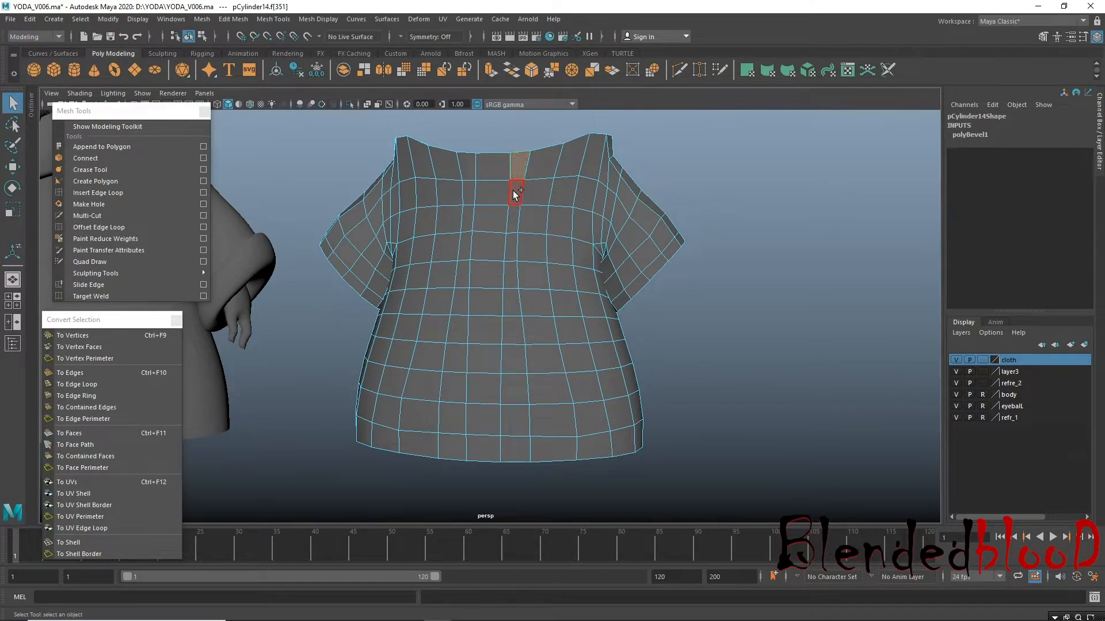
{"action": "double_click", "coordinate": [515, 195], "text": "shift"}
{"action": "key", "text": "Delete"}
{"action": "left_click", "coordinate": [467, 169]}
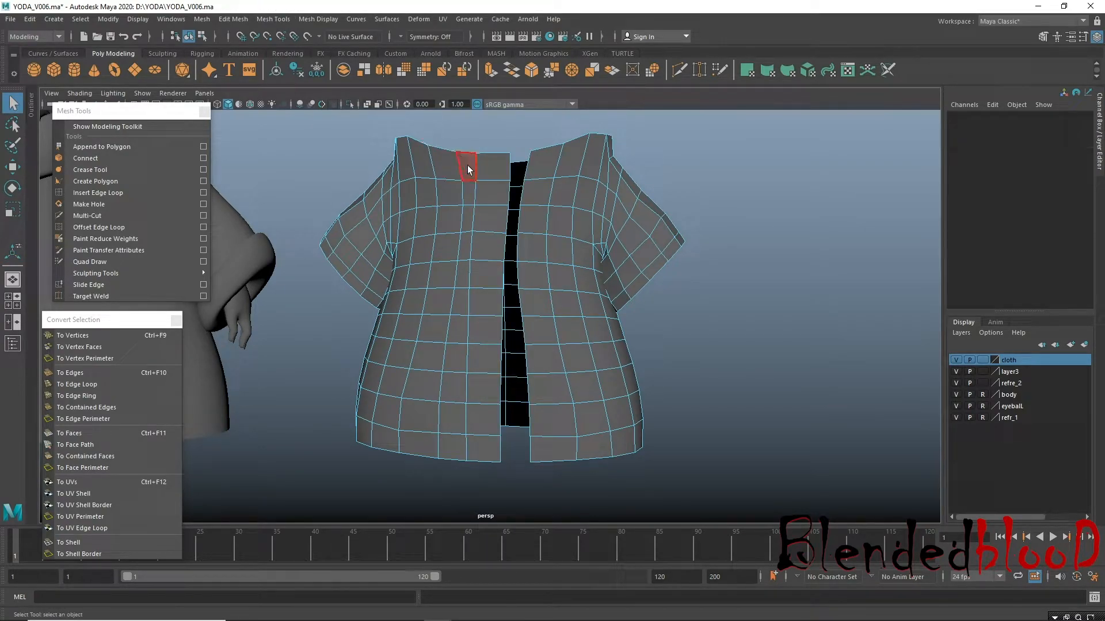
{"action": "double_click", "coordinate": [469, 195], "text": "shift"}
{"action": "key", "text": "Delete"}
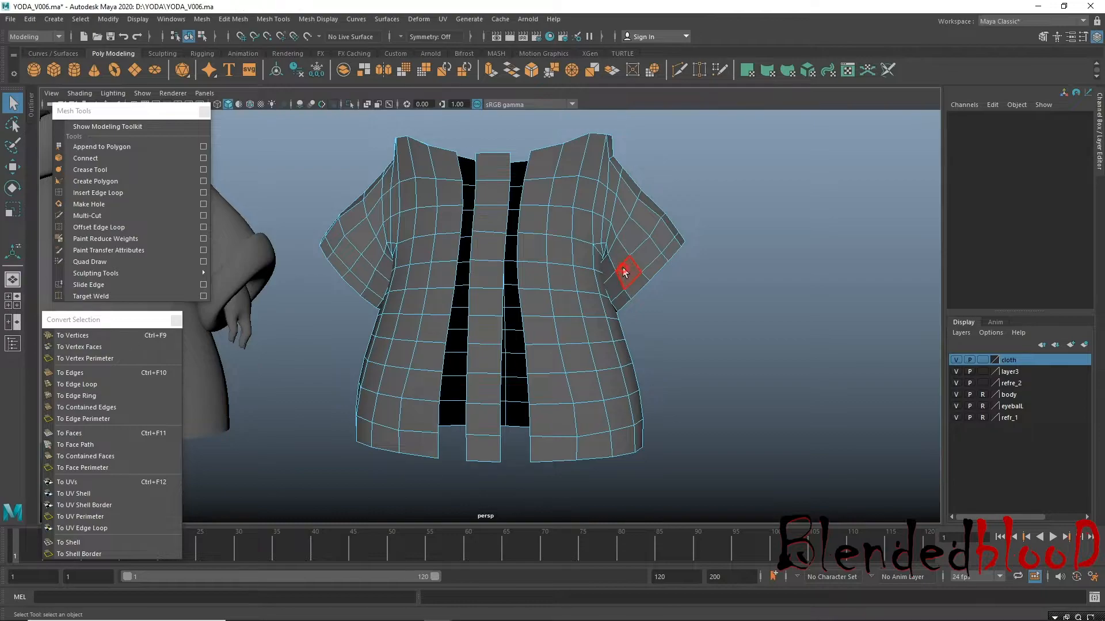
Delete the rest of the robe copy so only the front strip remains, and centre the strip's pivot.
{"action": "double_click", "coordinate": [626, 273]}
{"action": "key", "text": "Delete"}
{"action": "left_click_drag", "start_coordinate": [587, 299], "coordinate": [491, 260], "text": "alt"}
{"action": "right_click_drag", "start_coordinate": [487, 246], "coordinate": [561, 196]}
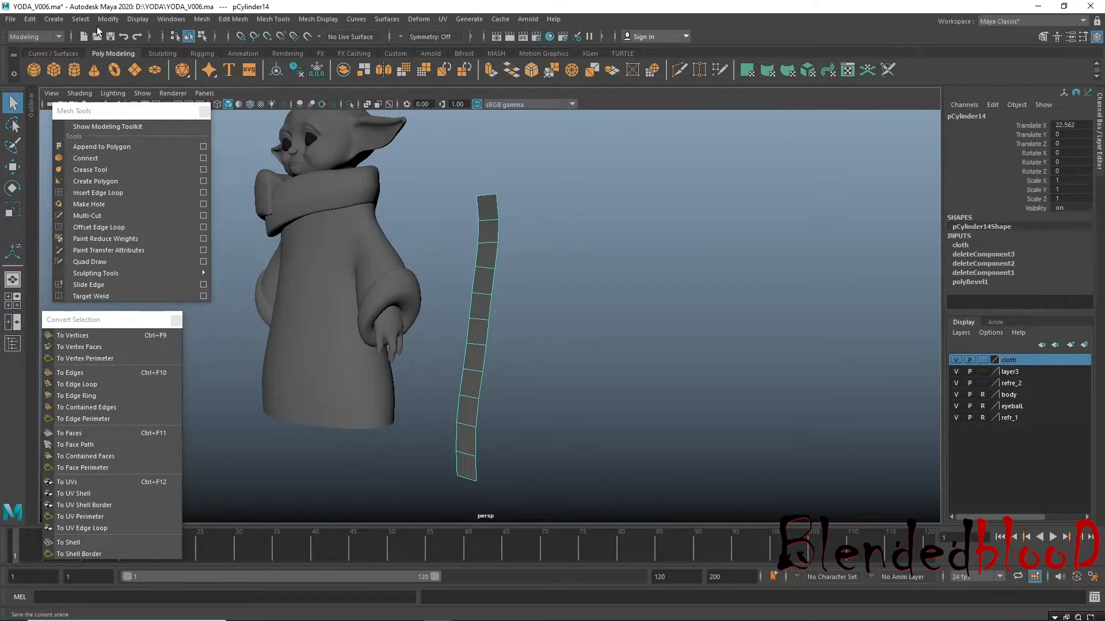
{"action": "left_click", "coordinate": [103, 21]}
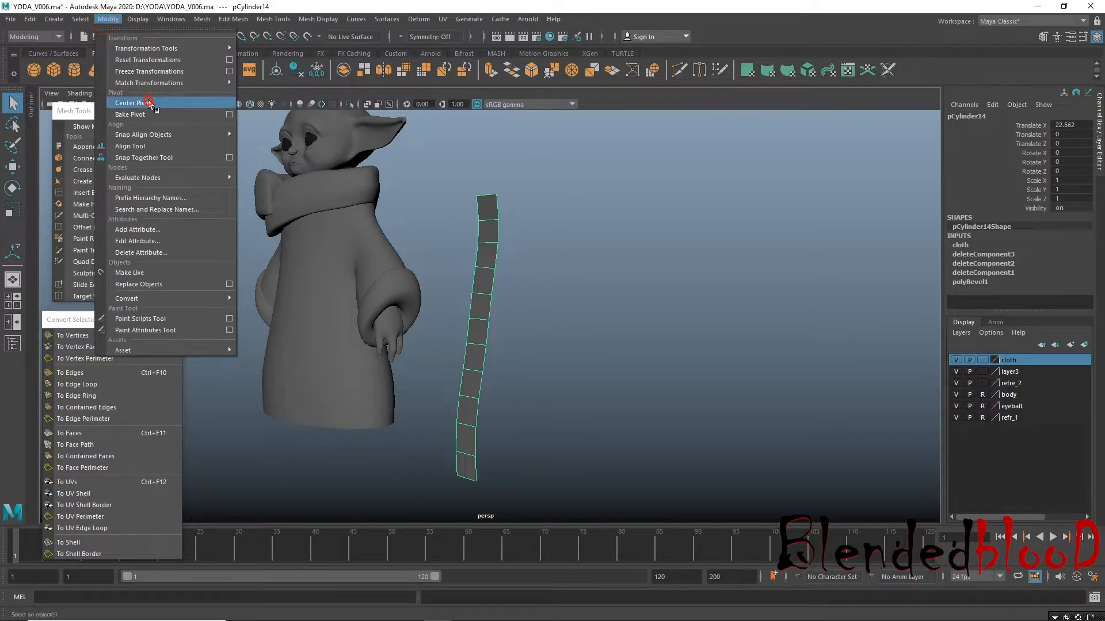
{"action": "left_click", "coordinate": [150, 103]}
Extrude the original robe's bottom border edges and scale them inward to form a flat hem rim.
{"action": "middle_click_drag", "start_coordinate": [368, 397], "coordinate": [388, 322], "text": "alt"}
{"action": "left_click", "coordinate": [388, 323]}
{"action": "left_click_drag", "start_coordinate": [389, 322], "coordinate": [423, 340], "text": "alt"}
{"action": "right_click_drag", "start_coordinate": [422, 317], "coordinate": [420, 264]}
{"action": "left_click", "coordinate": [425, 329]}
{"action": "key", "text": "1"}
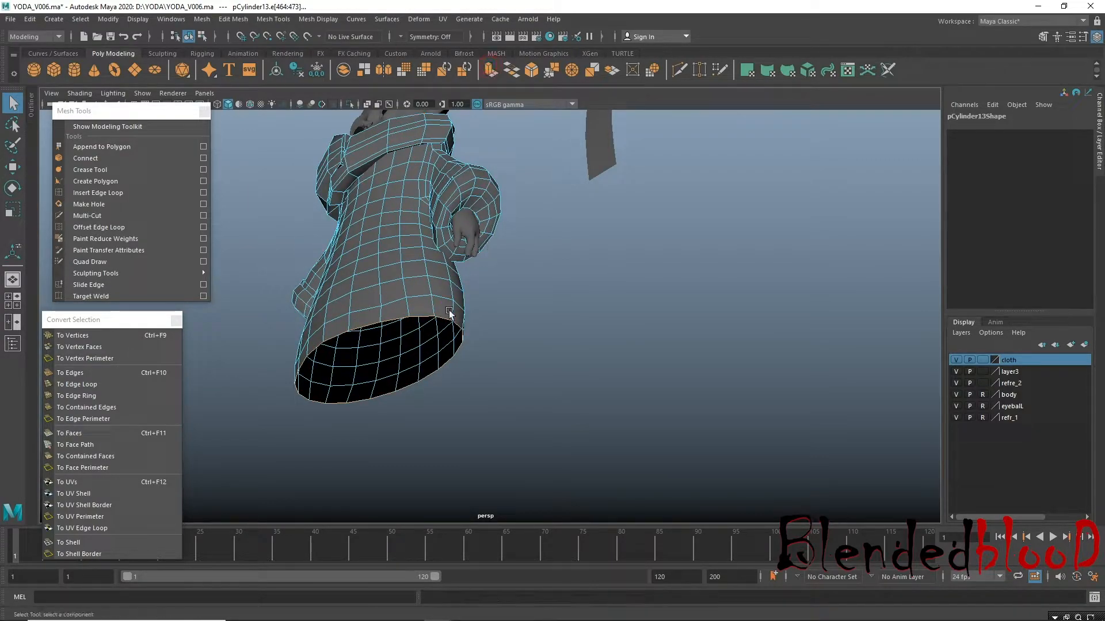
{"action": "left_click", "coordinate": [451, 70]}
{"action": "left_click", "coordinate": [404, 336]}
{"action": "key", "text": "r"}
{"action": "mouse_move", "coordinate": [372, 362]}
{"action": "left_mouse_down"}
{"action": "mouse_move", "coordinate": [293, 331]}
{"action": "mouse_move", "coordinate": [360, 371]}
{"action": "left_mouse_up"}
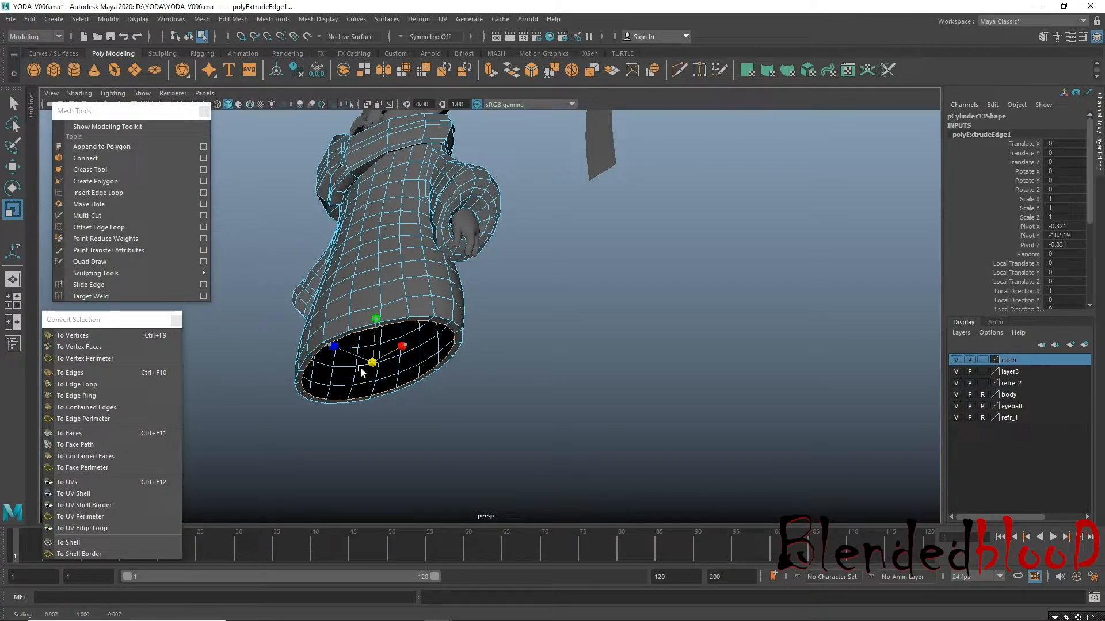
{"action": "key", "text": "w"}
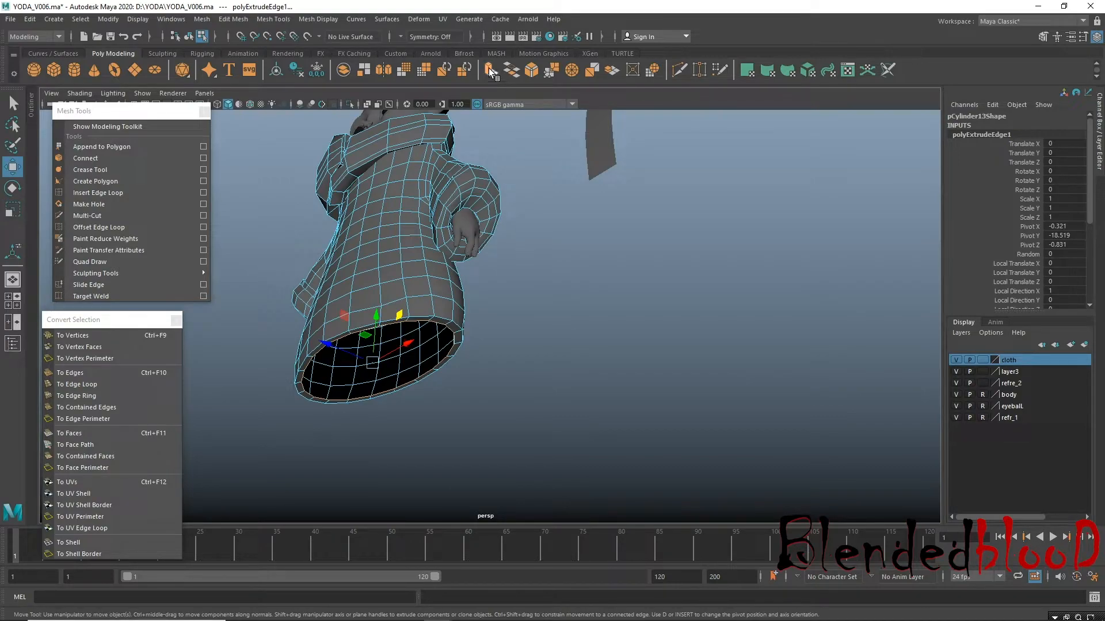
{"action": "key", "text": "r"}
{"action": "left_click_drag", "start_coordinate": [361, 368], "coordinate": [357, 367]}
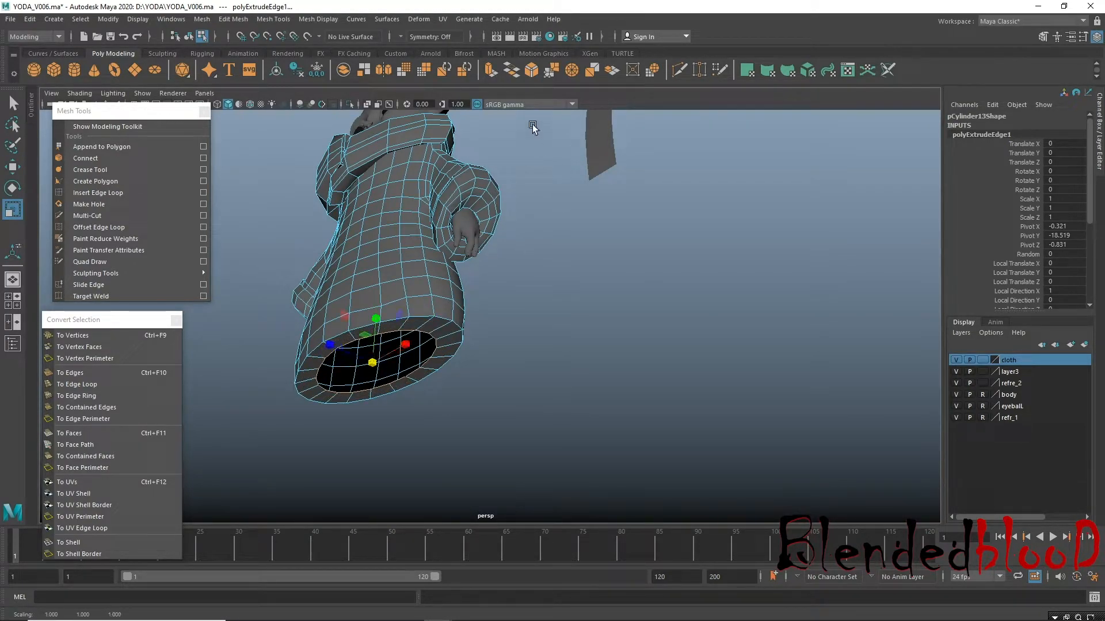
Extrude the rim's inner border edges and move them up inside the robe to form an inner wall.
{"action": "key", "text": "ctrl+e"}
{"action": "key", "text": "w"}
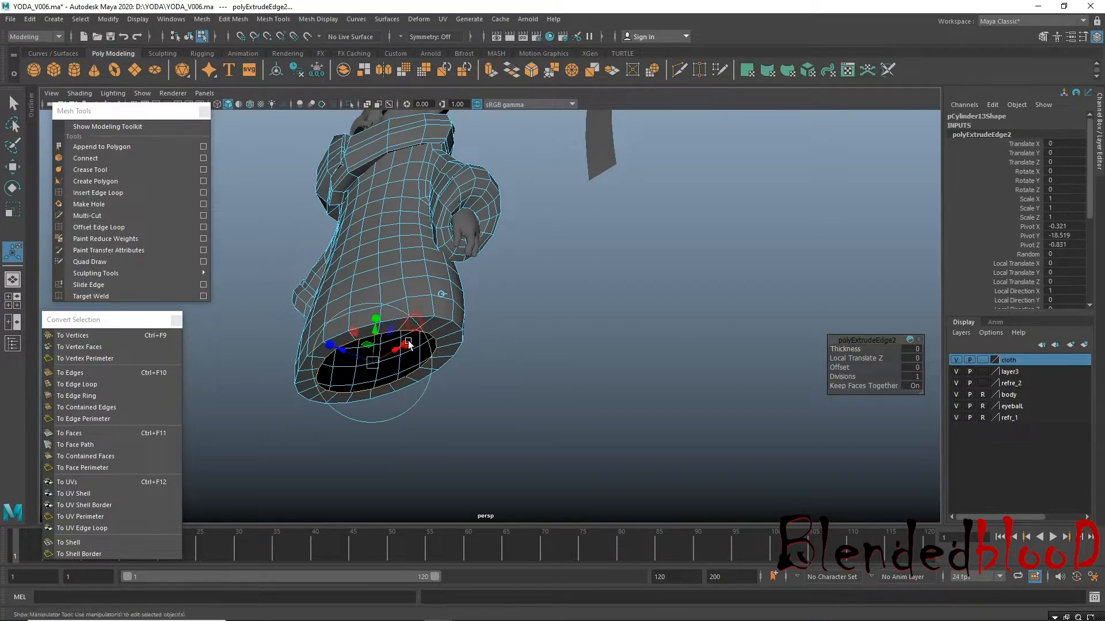
{"action": "left_click_drag", "start_coordinate": [376, 318], "coordinate": [378, 275]}
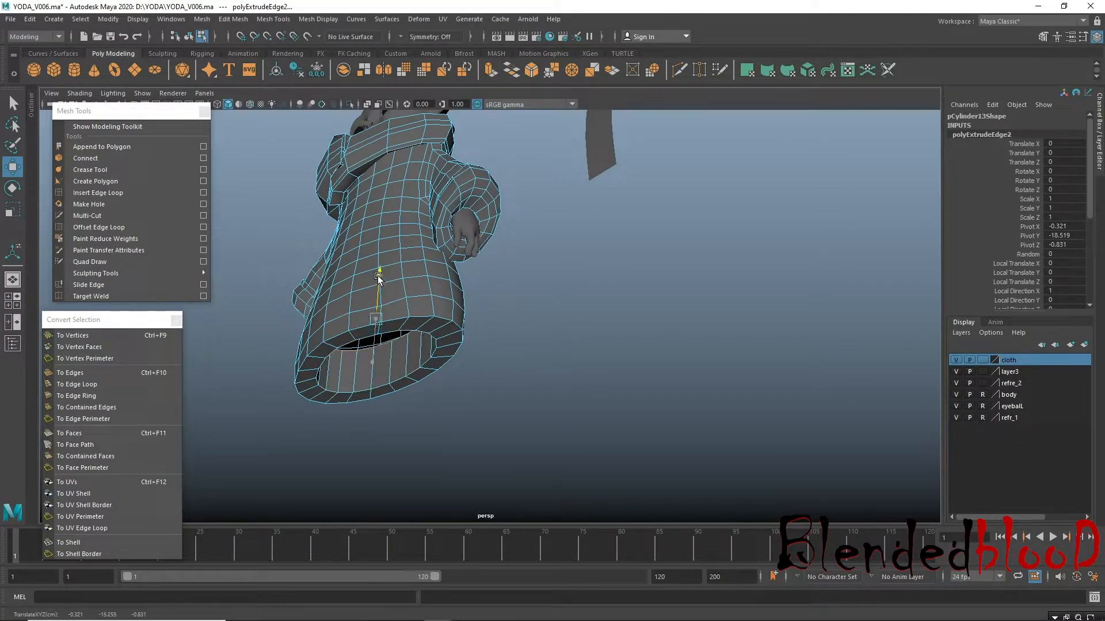
Insert three supporting edge loops around the hem's inner wall and bottom rim, and return the robe to object mode.
{"action": "left_click", "coordinate": [97, 193]}
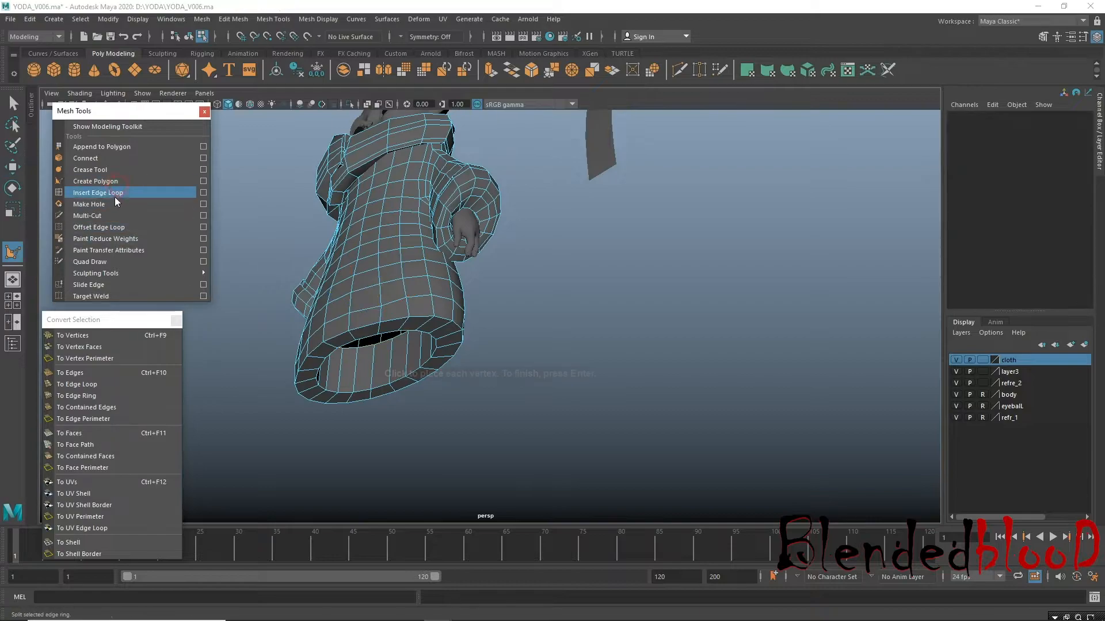
{"action": "left_click", "coordinate": [357, 364]}
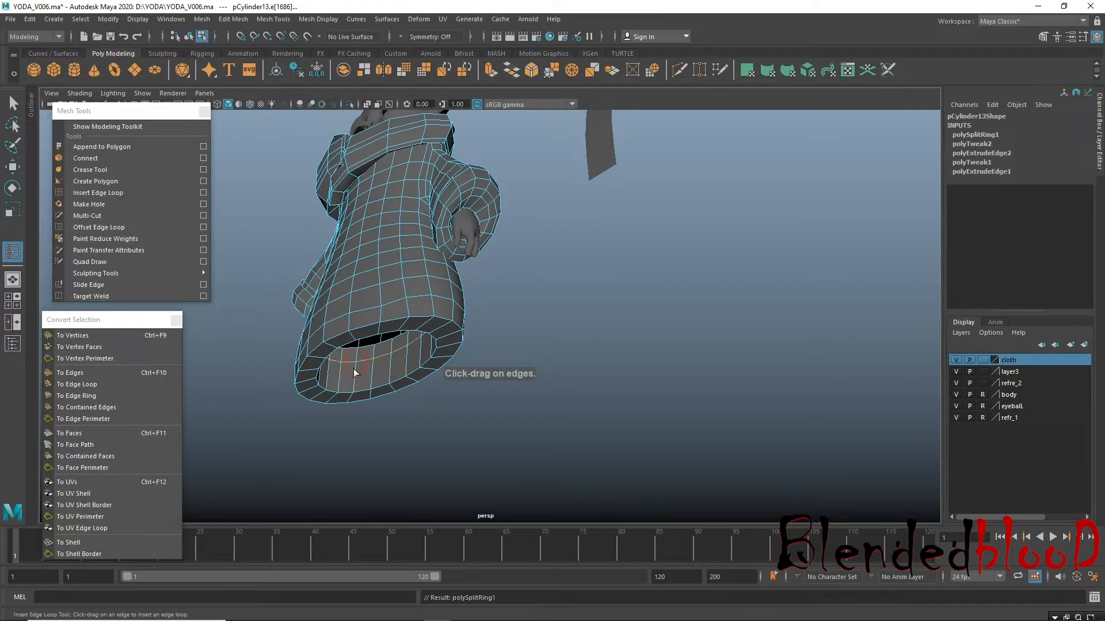
{"action": "left_click", "coordinate": [354, 380]}
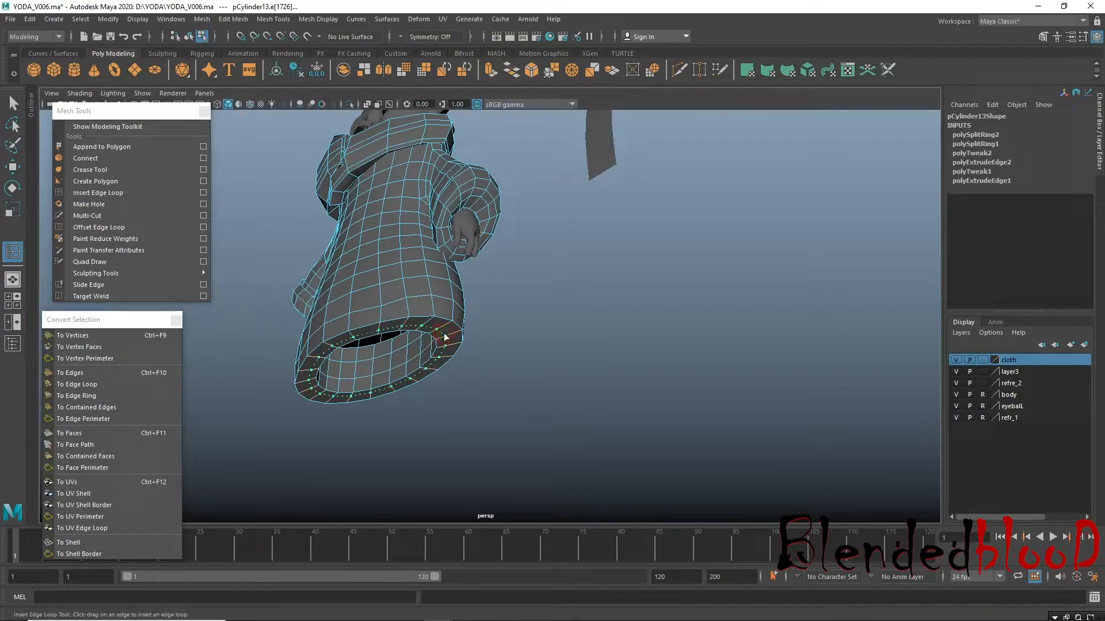
{"action": "left_click", "coordinate": [449, 337]}
{"action": "key", "text": "w"}
{"action": "mouse_move", "coordinate": [447, 360]}
{"action": "left_mouse_down", "text": "alt"}
{"action": "mouse_move", "coordinate": [443, 341]}
{"action": "mouse_move", "coordinate": [464, 351]}
{"action": "left_mouse_up", "text": "alt"}
{"action": "right_click_drag", "start_coordinate": [407, 271], "coordinate": [460, 251]}
{"action": "left_click", "coordinate": [545, 406]}
{"action": "mouse_move", "coordinate": [545, 406]}
{"action": "left_mouse_down", "text": "alt"}
{"action": "mouse_move", "coordinate": [497, 377]}
{"action": "mouse_move", "coordinate": [550, 402]}
{"action": "mouse_move", "coordinate": [564, 397]}
{"action": "mouse_move", "coordinate": [441, 406]}
{"action": "mouse_move", "coordinate": [459, 365]}
{"action": "mouse_move", "coordinate": [402, 347]}
{"action": "mouse_move", "coordinate": [412, 353]}
{"action": "left_mouse_up", "text": "alt"}
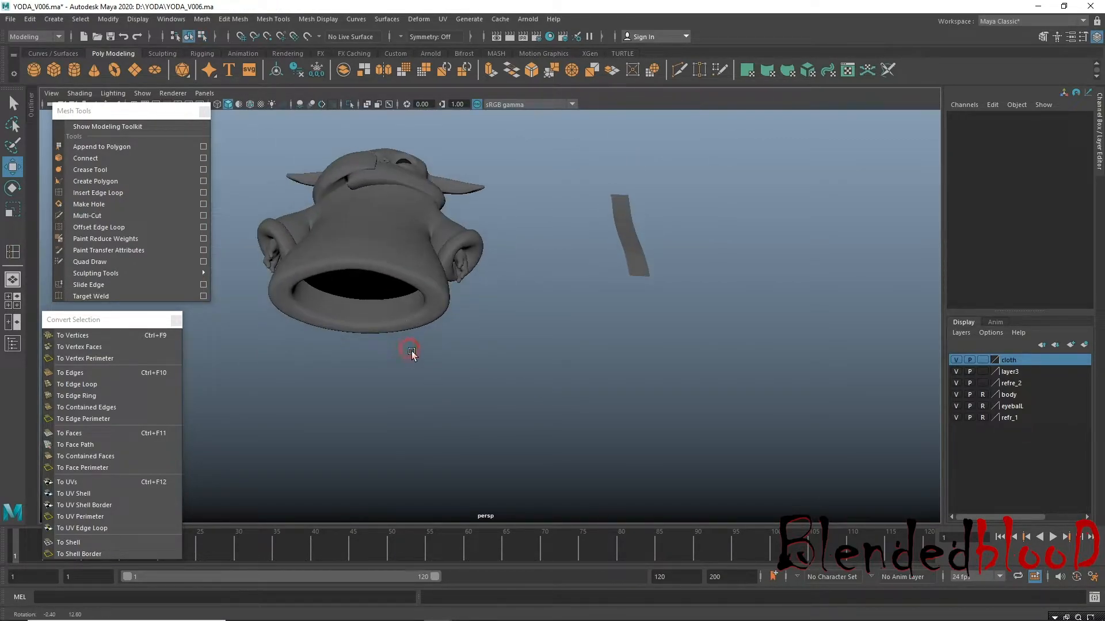
Select the border edge loop inside the robe's hem and scale it inward to about 0.49.
{"action": "left_click", "coordinate": [394, 309]}
{"action": "right_click_drag", "start_coordinate": [412, 294], "coordinate": [412, 267]}
{"action": "double_click", "coordinate": [376, 329]}
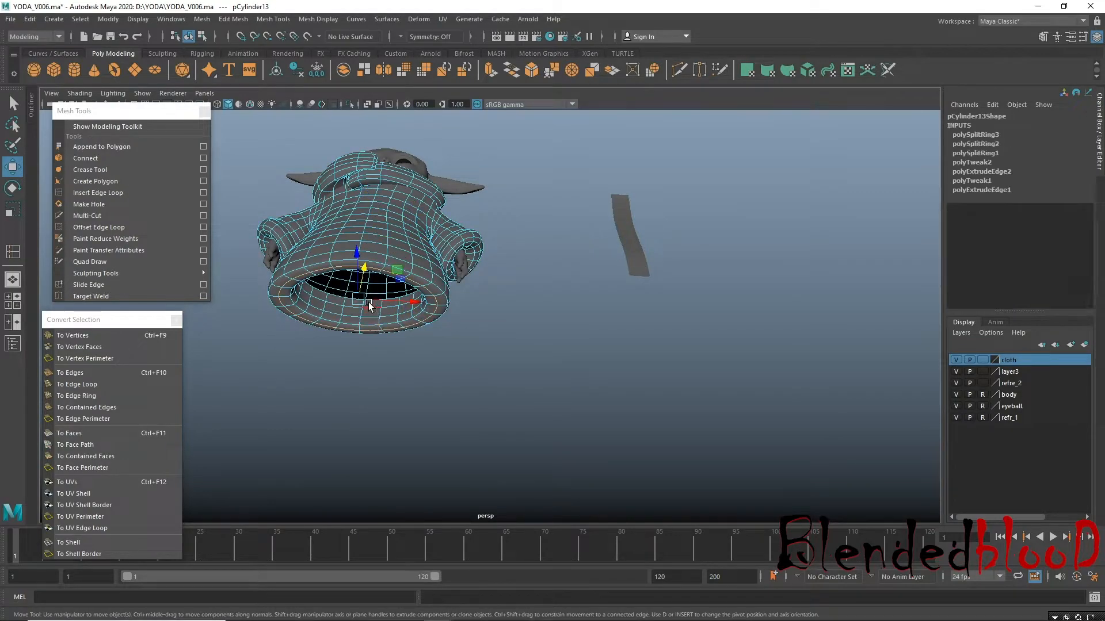
{"action": "left_click_drag", "start_coordinate": [319, 293], "coordinate": [418, 326], "text": "alt"}
{"action": "key", "text": "1"}
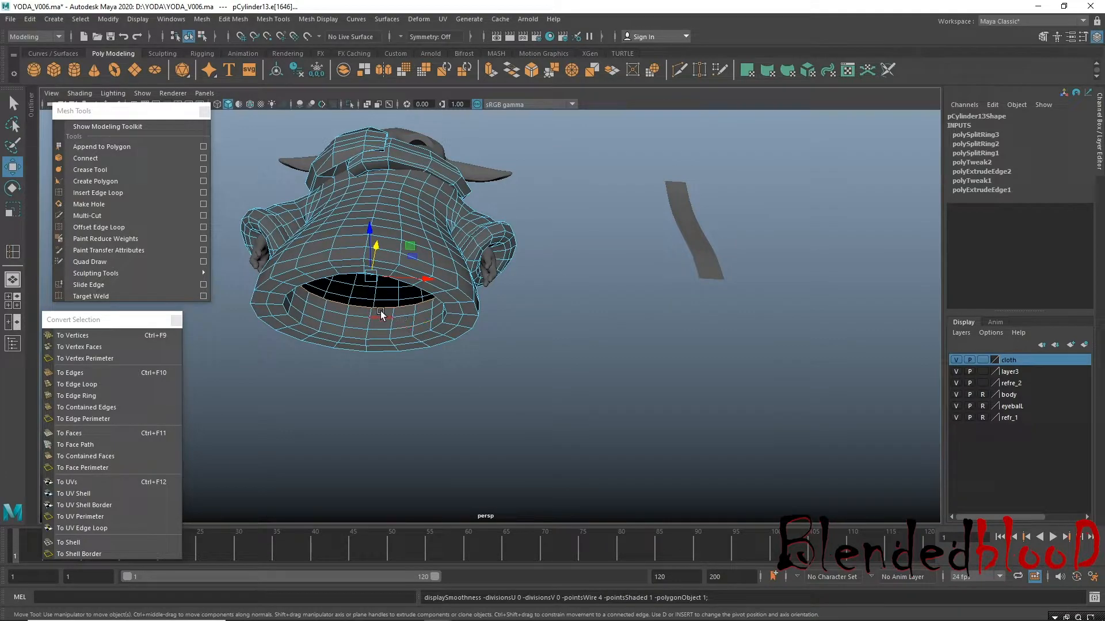
{"action": "key", "text": "r"}
{"action": "left_click_drag", "start_coordinate": [358, 275], "coordinate": [325, 247]}
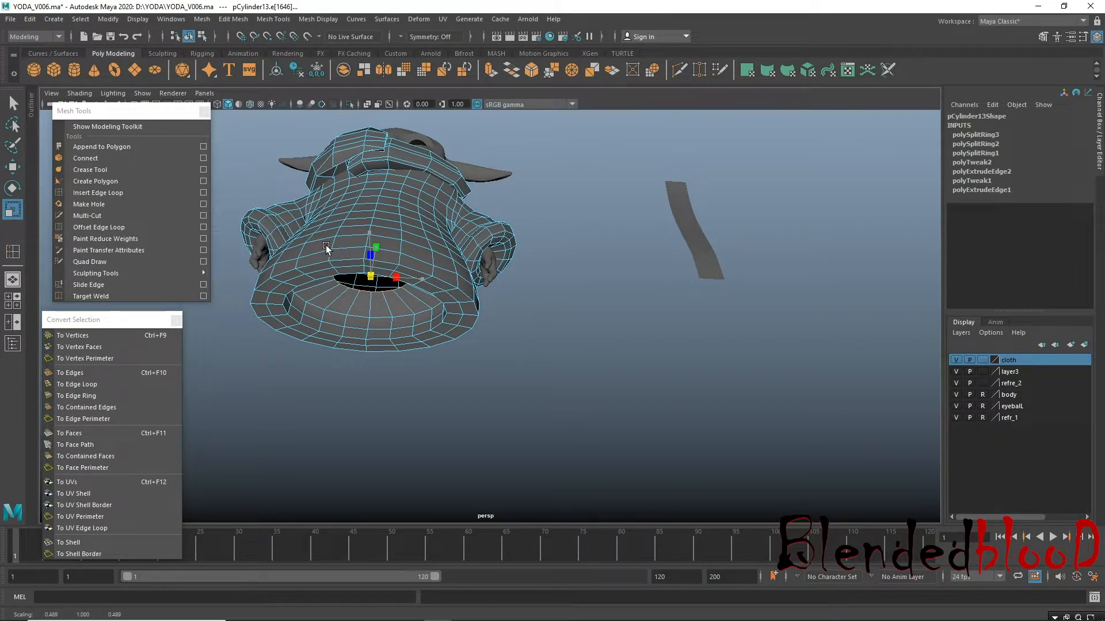
Extrude the inner border again, scale it inward to nearly close the robe's underside, and preview the robe smoothed.
{"action": "left_click", "coordinate": [489, 71]}
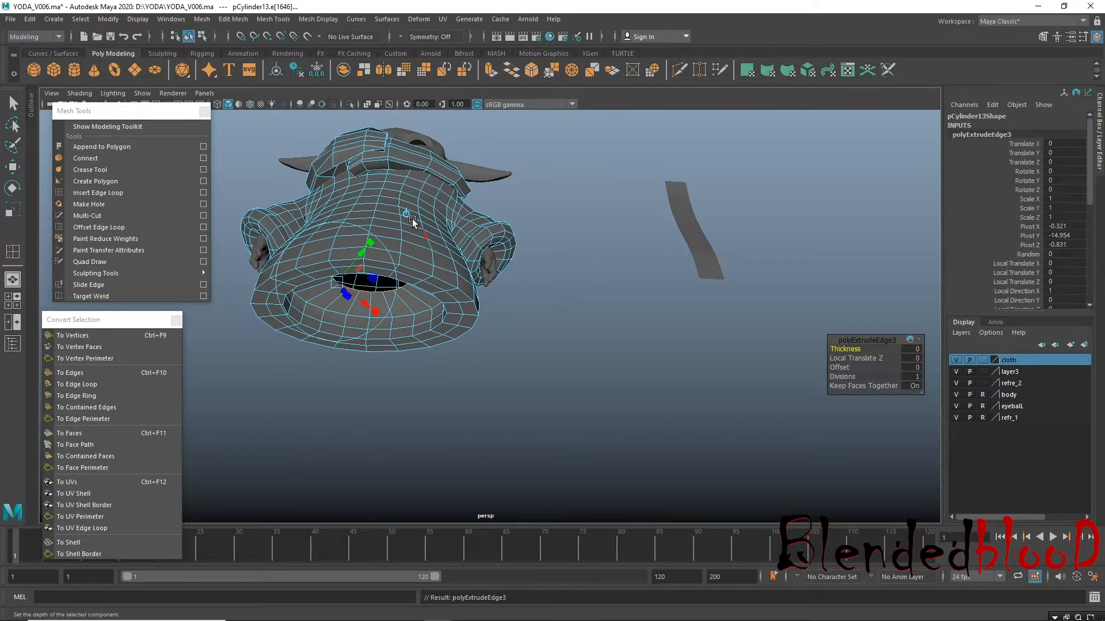
{"action": "left_click_drag", "start_coordinate": [370, 284], "coordinate": [346, 270]}
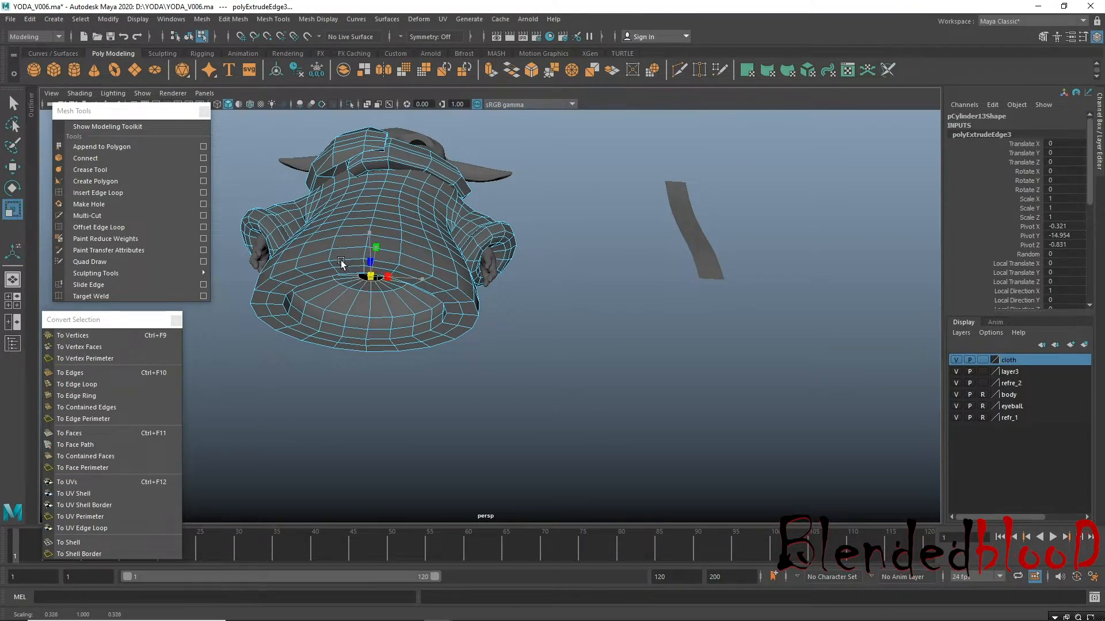
{"action": "key", "text": "w"}
{"action": "left_click_drag", "start_coordinate": [437, 343], "coordinate": [424, 266], "text": "alt"}
{"action": "key", "text": "3"}
{"action": "right_click_drag", "start_coordinate": [580, 298], "coordinate": [582, 298]}
{"action": "left_click", "coordinate": [436, 334]}
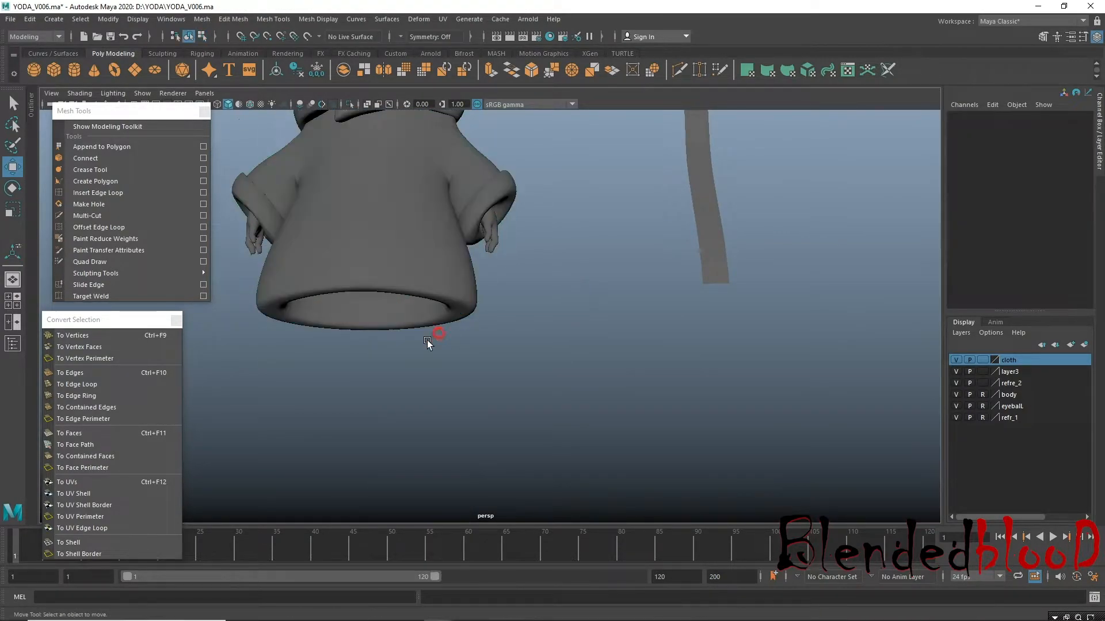
Extrude all faces of the separate front strip outward to give it thickness.
{"action": "left_click_drag", "start_coordinate": [427, 340], "coordinate": [417, 352], "text": "alt"}
{"action": "right_click_drag", "start_coordinate": [683, 335], "coordinate": [662, 251], "text": "alt"}
{"action": "left_click", "coordinate": [657, 233]}
{"action": "left_click_drag", "start_coordinate": [688, 271], "coordinate": [656, 340], "text": "alt"}
{"action": "right_click_drag", "start_coordinate": [473, 296], "coordinate": [474, 319]}
{"action": "left_click_drag", "start_coordinate": [570, 388], "coordinate": [583, 372], "text": "alt"}
{"action": "left_click_drag", "start_coordinate": [459, 263], "coordinate": [725, 451]}
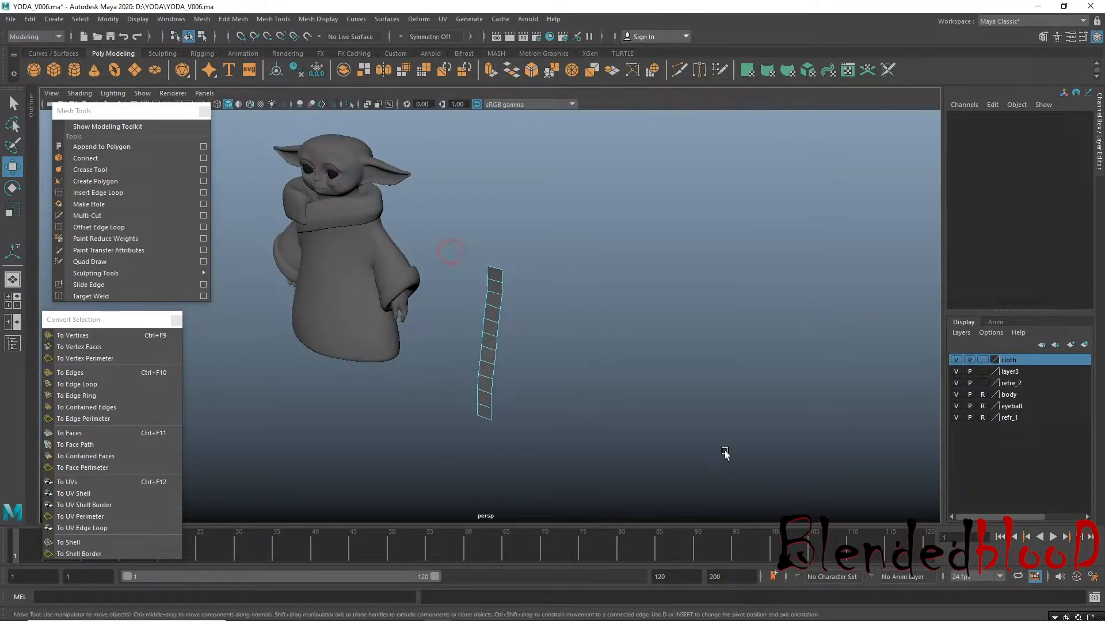
{"action": "left_click", "coordinate": [490, 70]}
{"action": "key", "text": "w"}
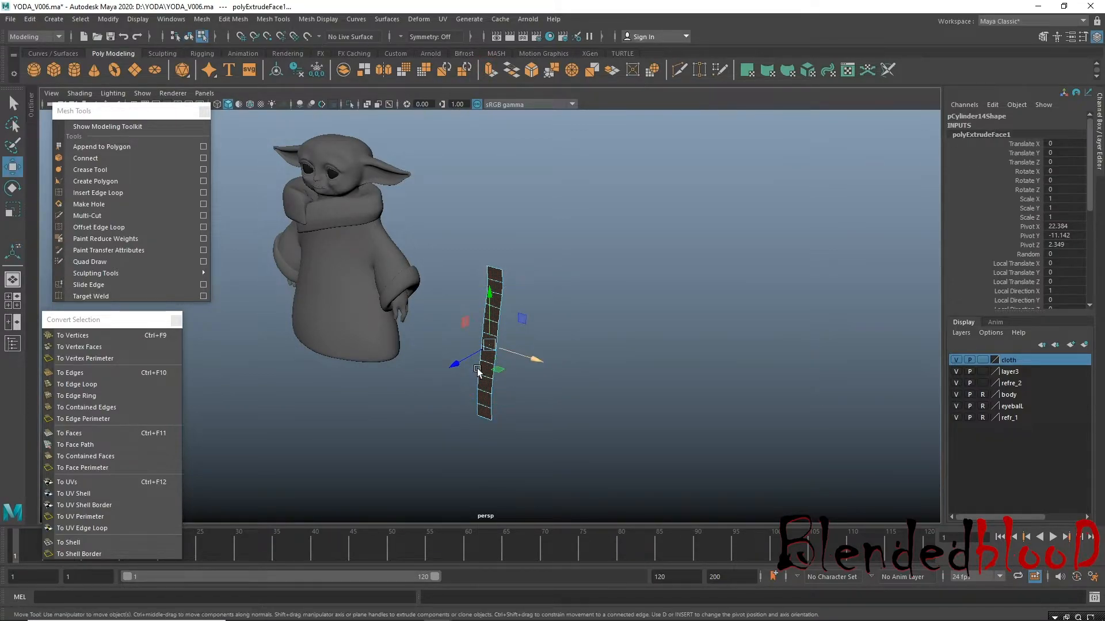
{"action": "mouse_move", "coordinate": [458, 362]}
{"action": "left_mouse_down"}
{"action": "mouse_move", "coordinate": [446, 367]}
{"action": "mouse_move", "coordinate": [459, 365]}
{"action": "left_mouse_up"}
{"action": "right_click_drag", "start_coordinate": [459, 365], "coordinate": [560, 443], "text": "alt"}
{"action": "left_click_drag", "start_coordinate": [560, 444], "coordinate": [520, 370], "text": "alt"}
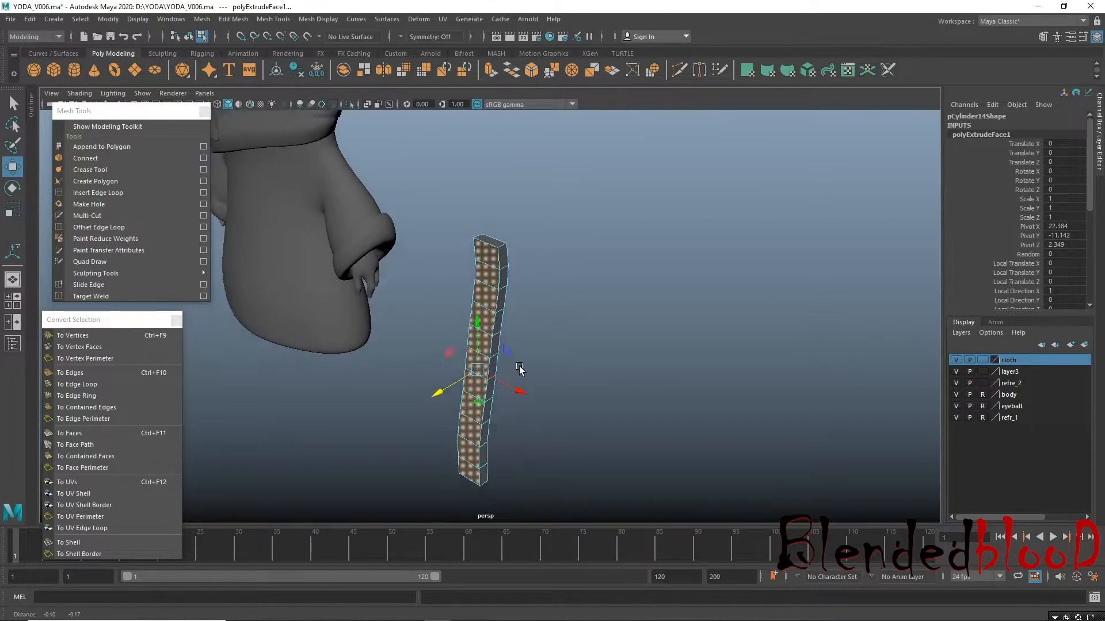
Adjust the thickness of the front strip's extruded faces slightly and return the strip to object mode.
{"action": "middle_click_drag", "start_coordinate": [520, 370], "coordinate": [535, 311], "text": "alt"}
{"action": "right_click_drag", "start_coordinate": [477, 351], "coordinate": [498, 374], "text": "alt"}
{"action": "left_click_drag", "start_coordinate": [458, 336], "coordinate": [462, 333]}
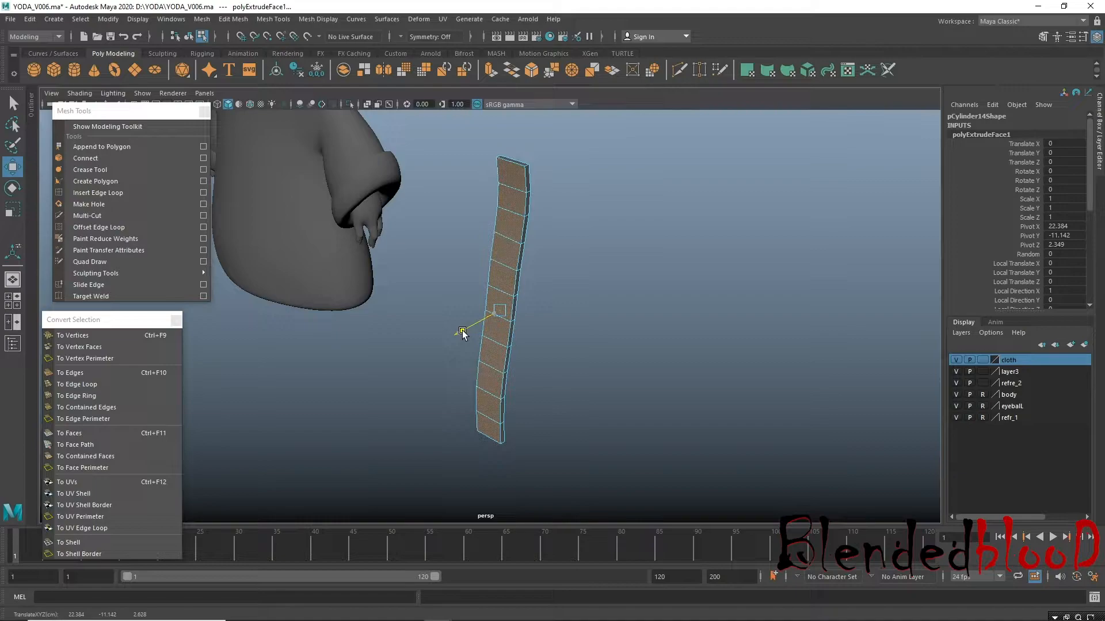
{"action": "right_click_drag", "start_coordinate": [508, 209], "coordinate": [592, 190]}
{"action": "left_click", "coordinate": [592, 190]}
{"action": "left_click_drag", "start_coordinate": [469, 323], "coordinate": [533, 310], "text": "alt"}
{"action": "left_click", "coordinate": [533, 310]}
{"action": "middle_click_drag", "start_coordinate": [546, 216], "coordinate": [443, 313], "text": "alt"}
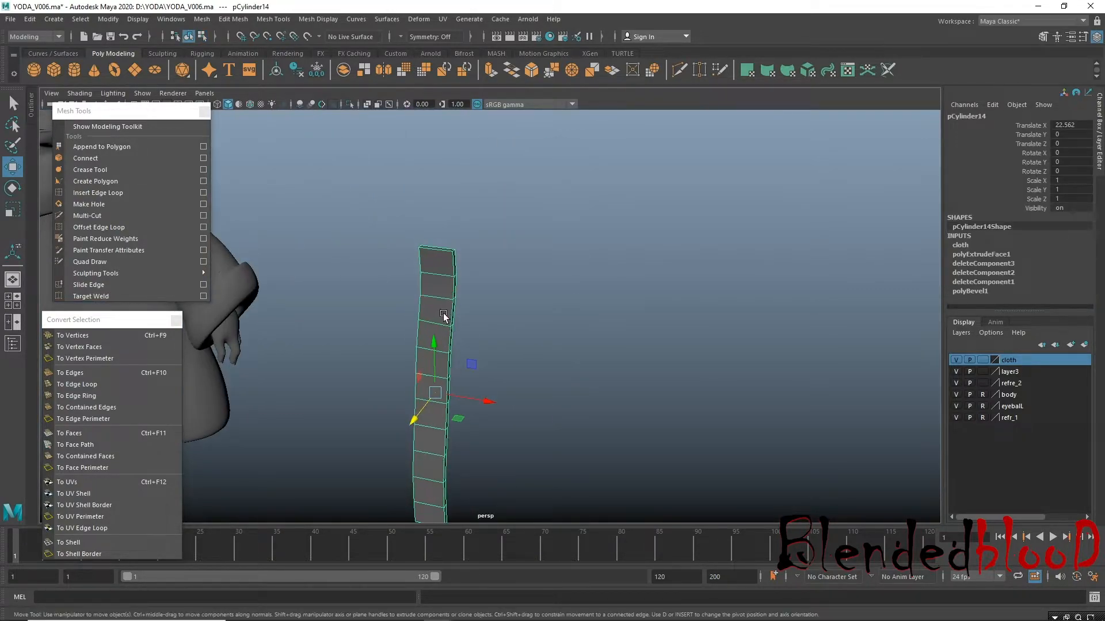
Select the border edges running along the length and around the ends of the front strip, leaving the crosswise edges unselected.
{"action": "scroll", "coordinate": [471, 356], "scroll_direction": "up", "scroll_amount": 3}
{"action": "left_click_drag", "start_coordinate": [411, 340], "coordinate": [364, 264], "text": "alt"}
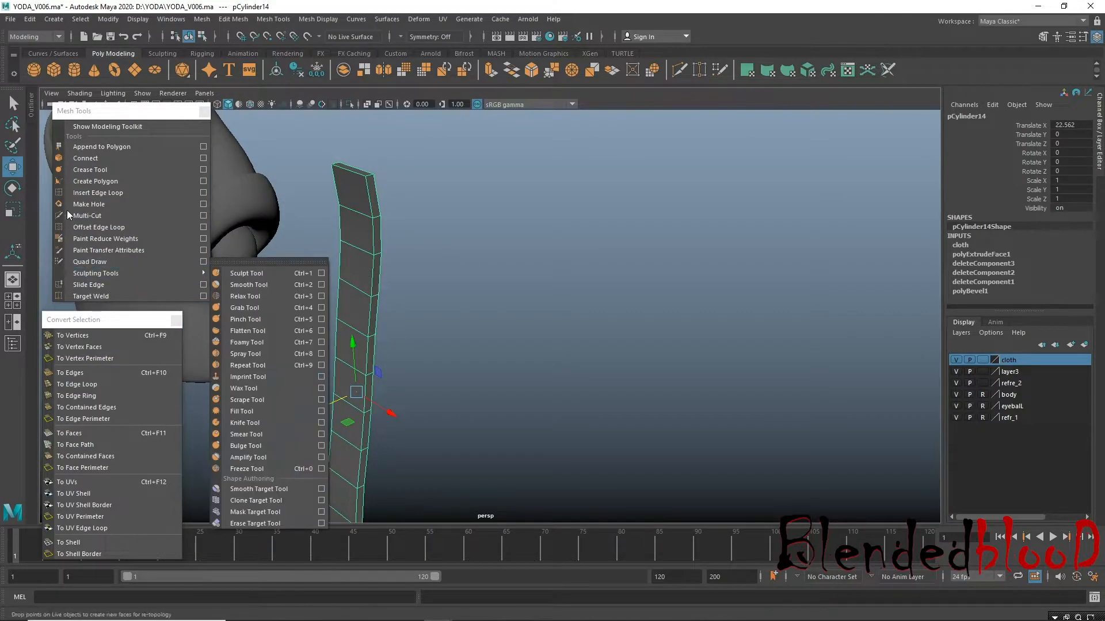
{"action": "right_click_drag", "start_coordinate": [352, 185], "coordinate": [353, 126]}
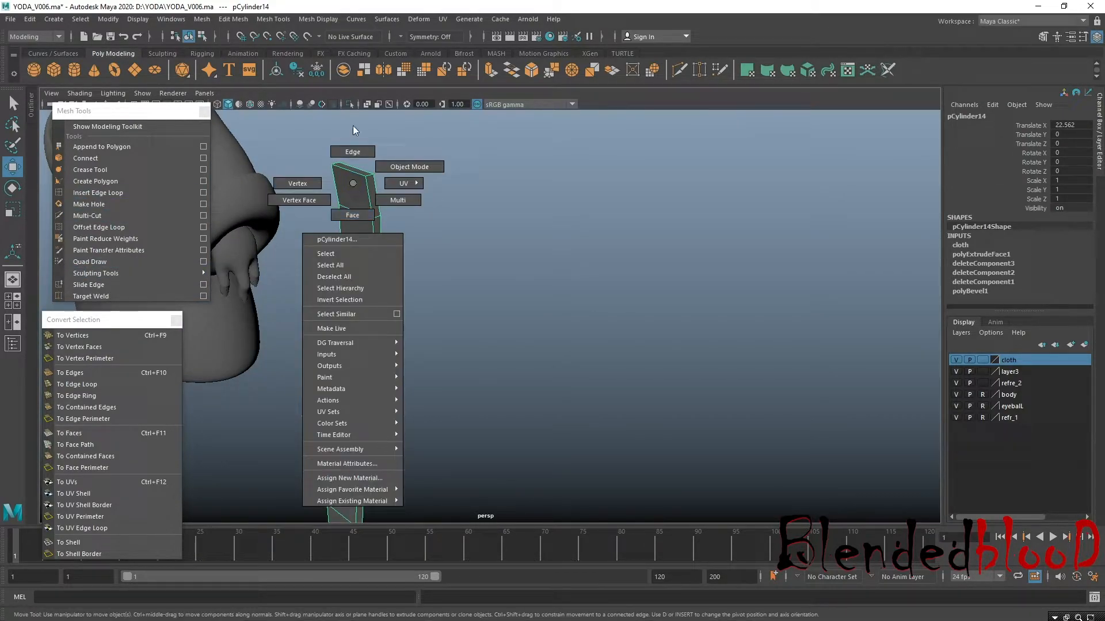
{"action": "right_click_drag", "start_coordinate": [417, 299], "coordinate": [299, 171], "text": "alt"}
{"action": "right_click_drag", "start_coordinate": [542, 408], "coordinate": [427, 318], "text": "alt"}
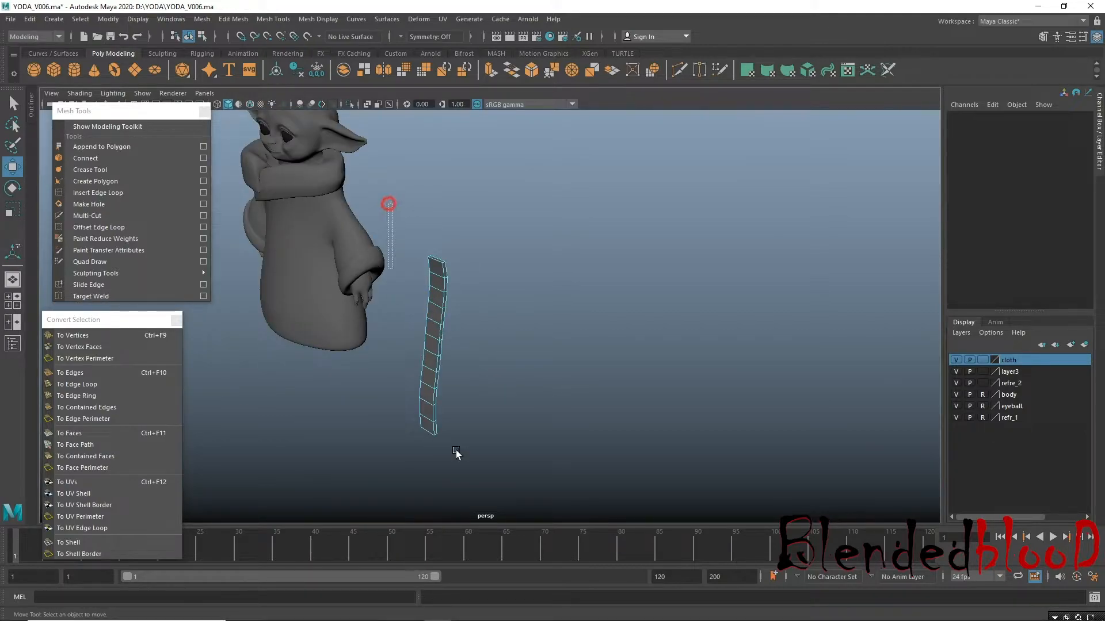
{"action": "left_click_drag", "start_coordinate": [433, 406], "coordinate": [527, 489]}
{"action": "right_click_drag", "start_coordinate": [404, 281], "coordinate": [509, 368], "text": "alt"}
{"action": "right_click_drag", "start_coordinate": [402, 318], "coordinate": [543, 425], "text": "alt"}
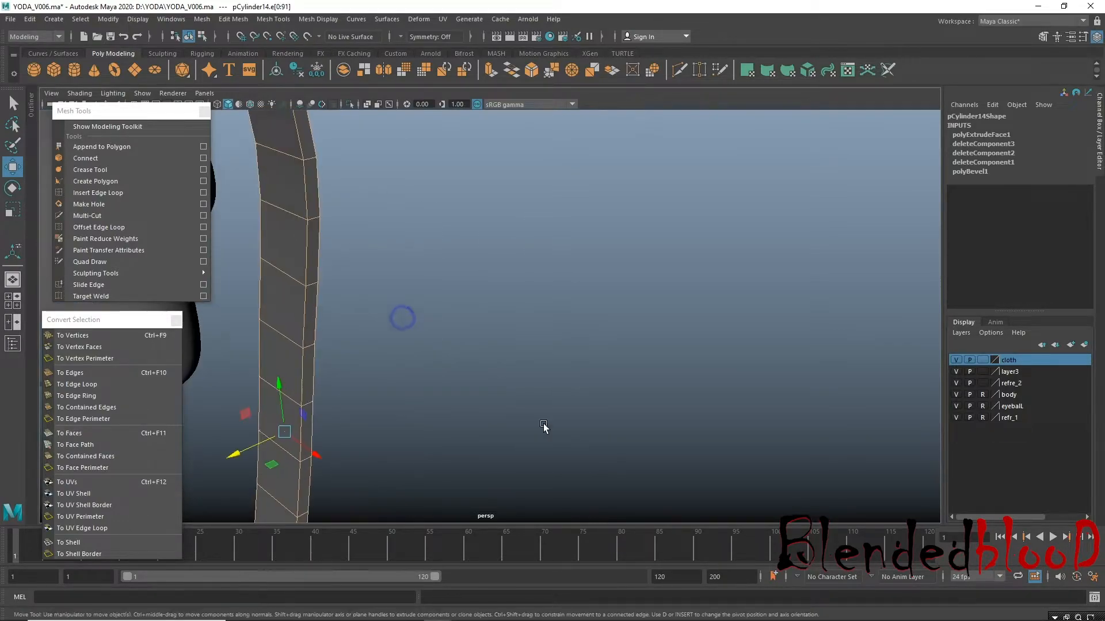
{"action": "scroll", "coordinate": [322, 267], "scroll_direction": "down", "scroll_amount": 4}
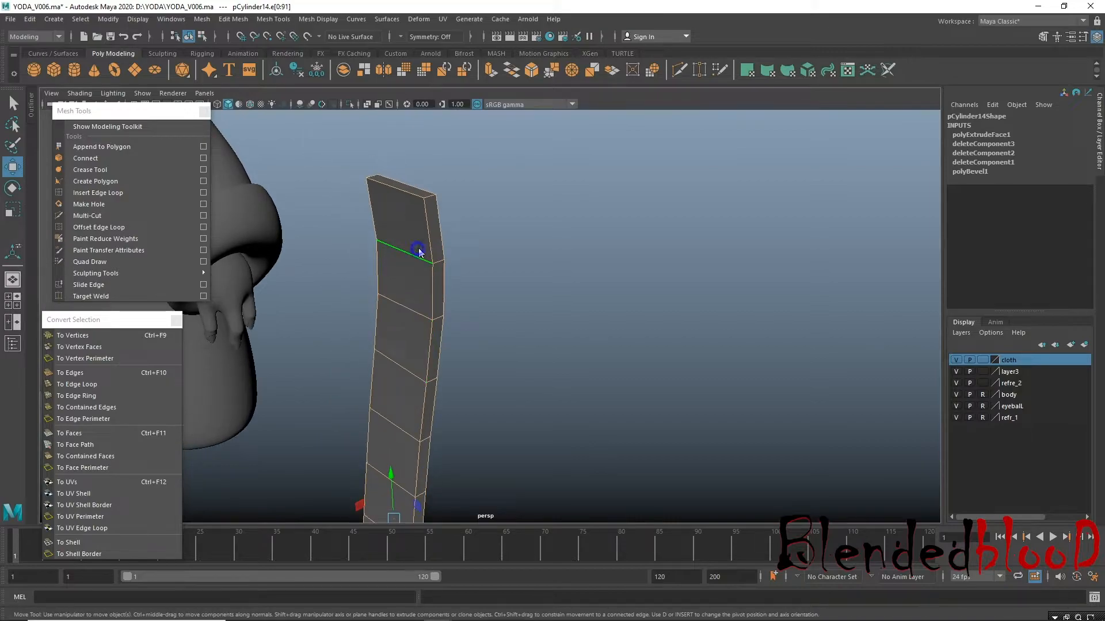
{"action": "left_click", "coordinate": [431, 235]}
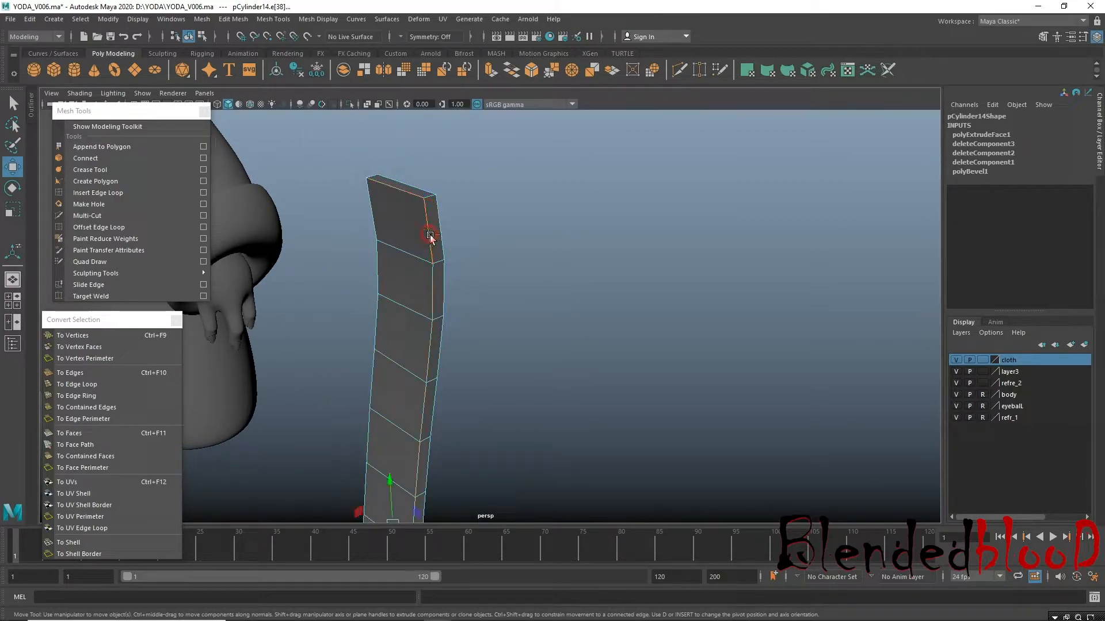
{"action": "left_click", "coordinate": [442, 217]}
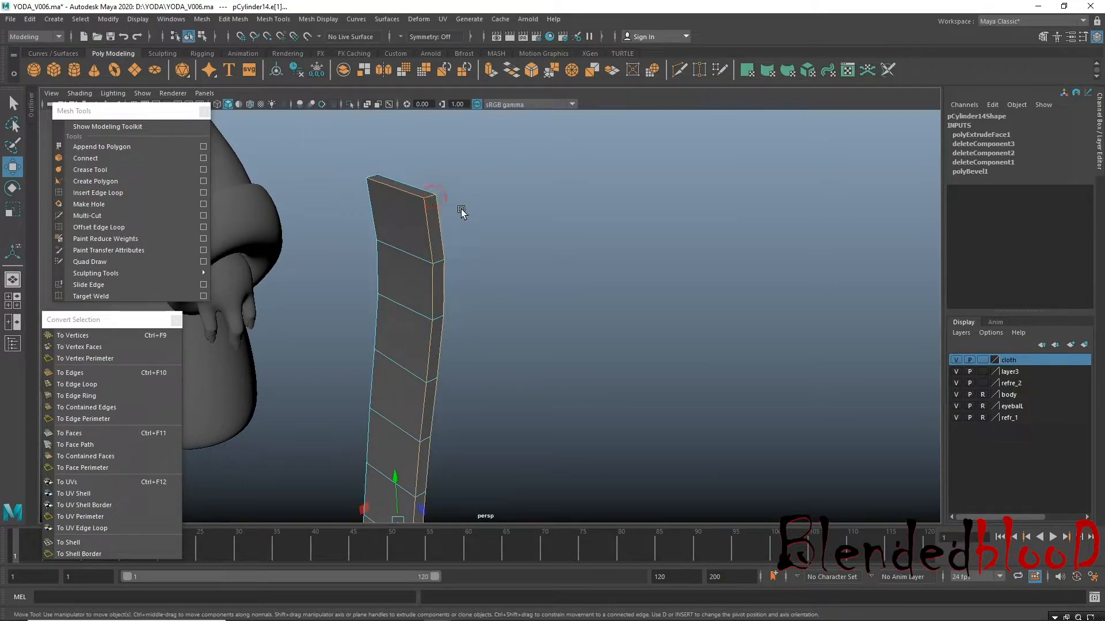
{"action": "left_click_drag", "start_coordinate": [563, 286], "coordinate": [469, 230], "text": "alt"}
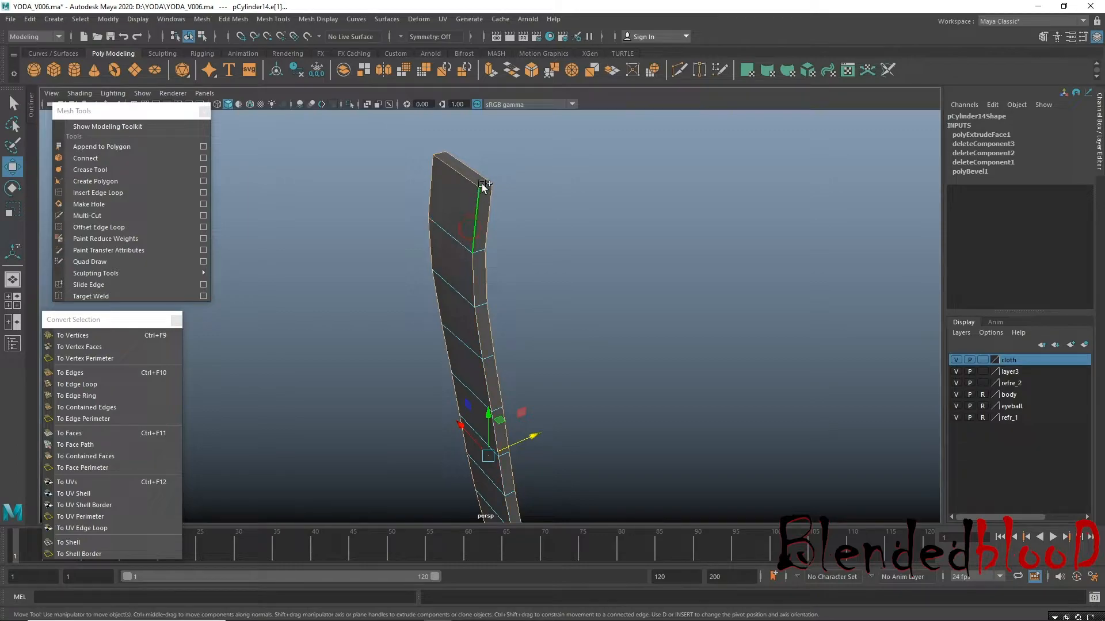
{"action": "left_click_drag", "start_coordinate": [551, 311], "coordinate": [659, 357], "text": "alt"}
{"action": "left_click", "coordinate": [640, 385], "text": "shift"}
{"action": "left_click", "coordinate": [639, 389], "text": "shift"}
{"action": "left_click_drag", "start_coordinate": [518, 375], "coordinate": [466, 455], "text": "alt"}
Try beveling the strip's selected border edges with a fraction of 0.2 and 2 segments.
{"action": "key", "text": "ctrl+b"}
{"action": "middle_click_drag", "start_coordinate": [466, 326], "coordinate": [426, 155], "text": "alt"}
{"action": "left_click_drag", "start_coordinate": [466, 380], "coordinate": [444, 461], "text": "alt"}
{"action": "right_click_drag", "start_coordinate": [443, 460], "coordinate": [523, 207], "text": "alt"}
{"action": "middle_click_drag", "start_coordinate": [532, 247], "coordinate": [577, 345], "text": "alt"}
{"action": "left_click_drag", "start_coordinate": [577, 345], "coordinate": [581, 299], "text": "alt"}
{"action": "middle_click_drag", "start_coordinate": [582, 298], "coordinate": [593, 368], "text": "alt"}
{"action": "left_click_drag", "start_coordinate": [593, 369], "coordinate": [563, 340], "text": "alt"}
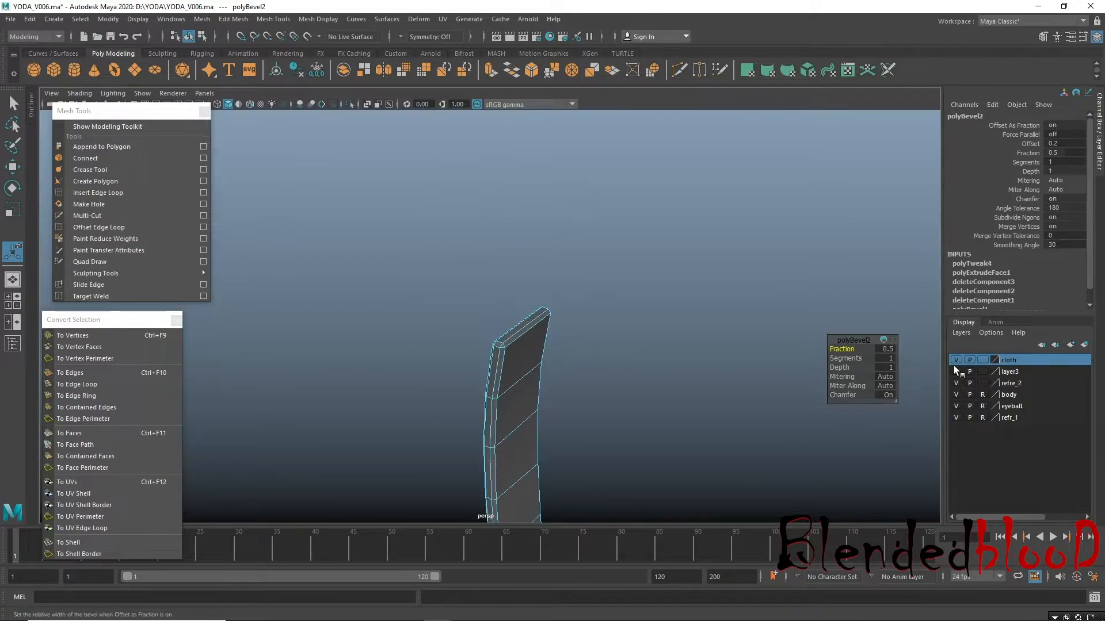
{"action": "left_click", "coordinate": [891, 358]}
{"action": "key", "text": "Return"}
{"action": "left_click", "coordinate": [892, 357]}
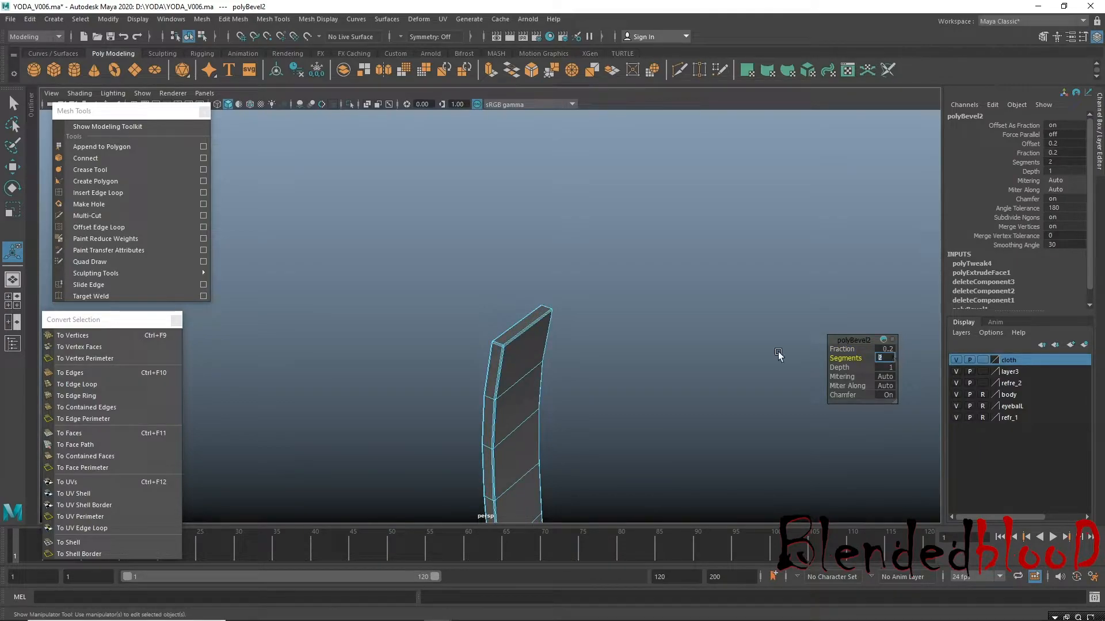
Return the strip to object mode and examine its bevel and corners in the front and perspective views.
{"action": "key", "text": "w"}
{"action": "right_click_drag", "start_coordinate": [550, 353], "coordinate": [605, 265]}
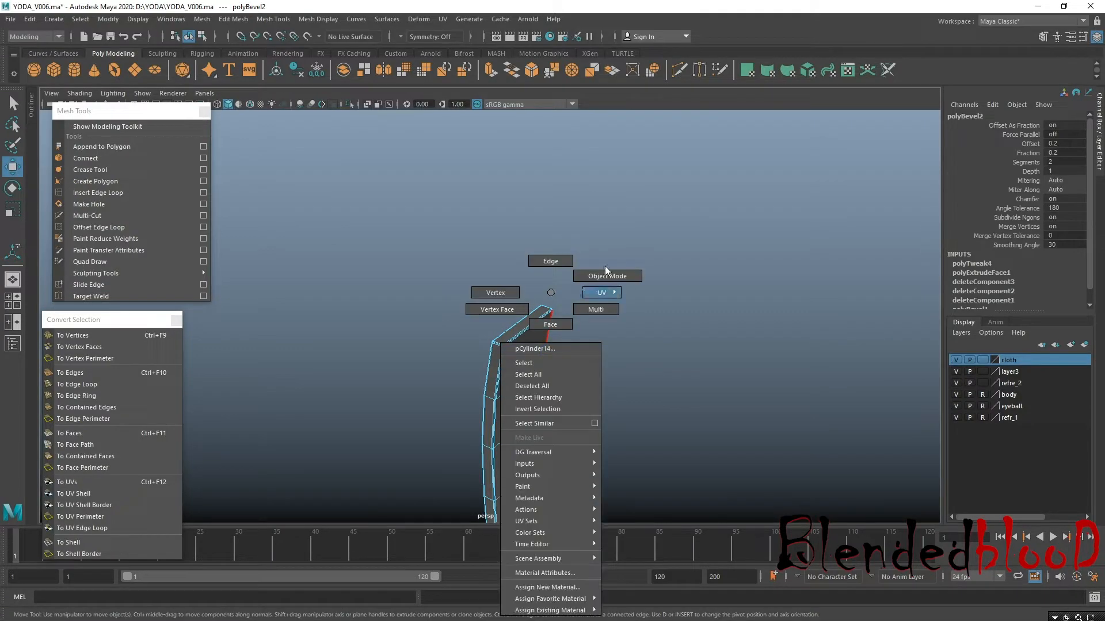
{"action": "left_click", "coordinate": [588, 307]}
{"action": "left_click", "coordinate": [623, 390]}
{"action": "right_click_drag", "start_coordinate": [538, 394], "coordinate": [494, 385], "text": "alt"}
{"action": "right_click_drag", "start_coordinate": [511, 378], "coordinate": [311, 345], "text": "alt"}
{"action": "right_click_drag", "start_coordinate": [472, 382], "coordinate": [414, 374], "text": "alt"}
{"action": "left_click", "coordinate": [504, 370]}
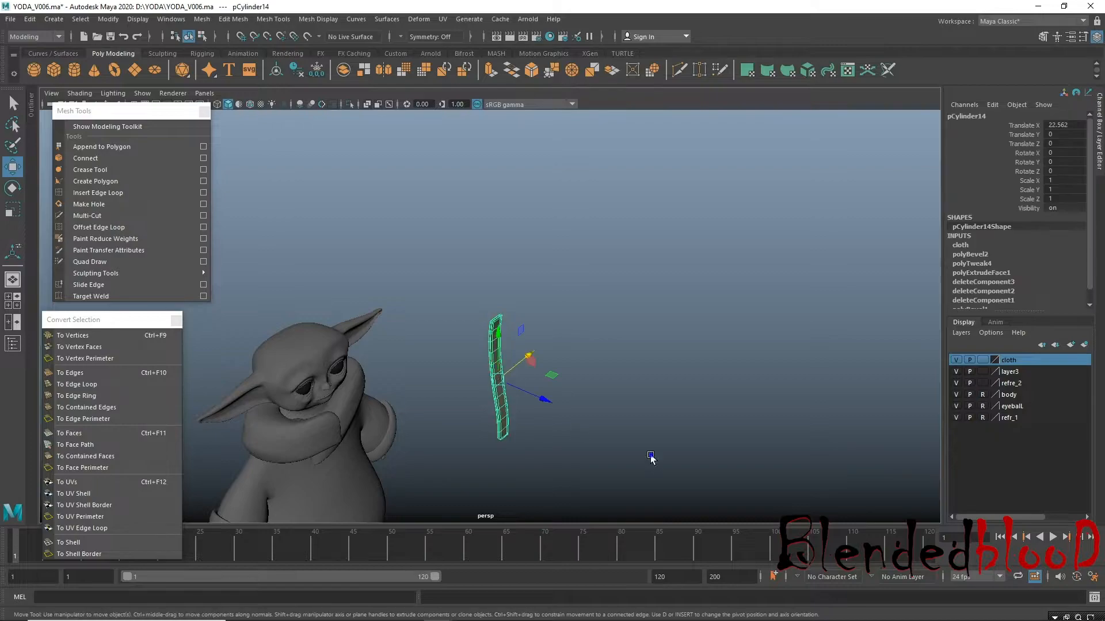
{"action": "right_click_drag", "start_coordinate": [650, 458], "coordinate": [352, 444], "text": "alt"}
{"action": "key", "text": "space"}
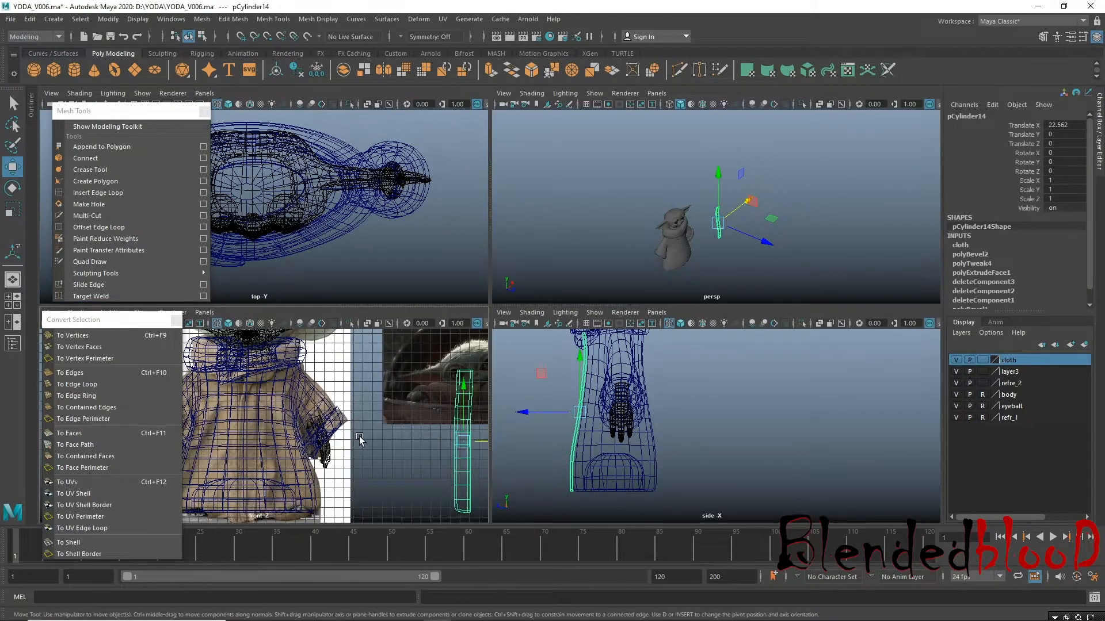
{"action": "key", "text": "space"}
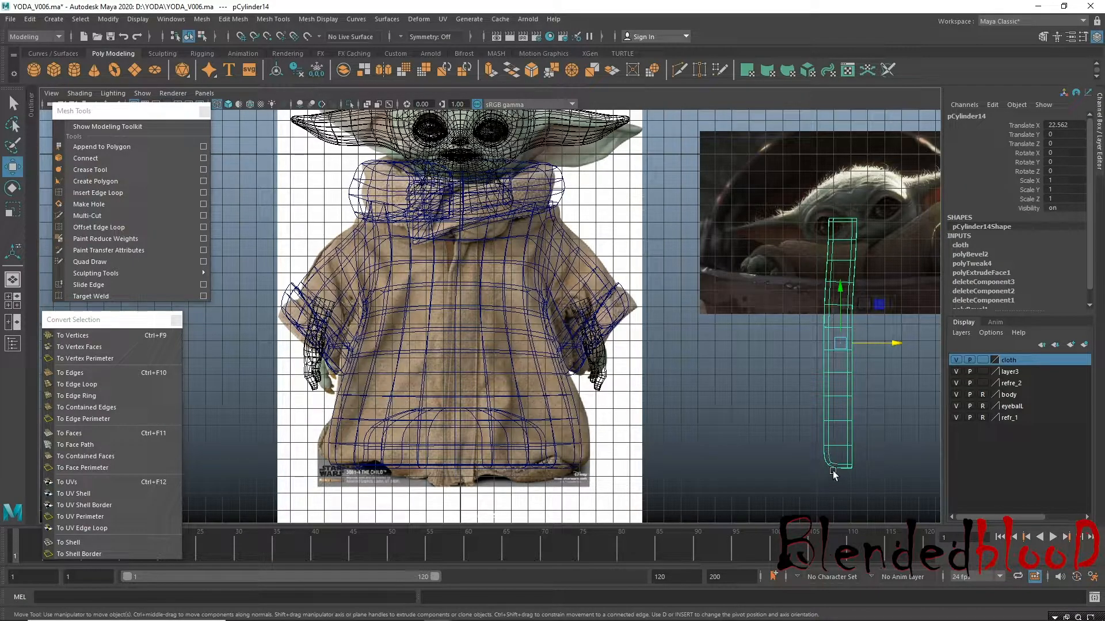
{"action": "middle_click_drag", "start_coordinate": [768, 402], "coordinate": [699, 279], "text": "alt"}
{"action": "right_click_drag", "start_coordinate": [740, 333], "coordinate": [748, 410], "text": "alt"}
{"action": "middle_click_drag", "start_coordinate": [748, 410], "coordinate": [403, 464], "text": "alt"}
{"action": "key", "text": "space"}
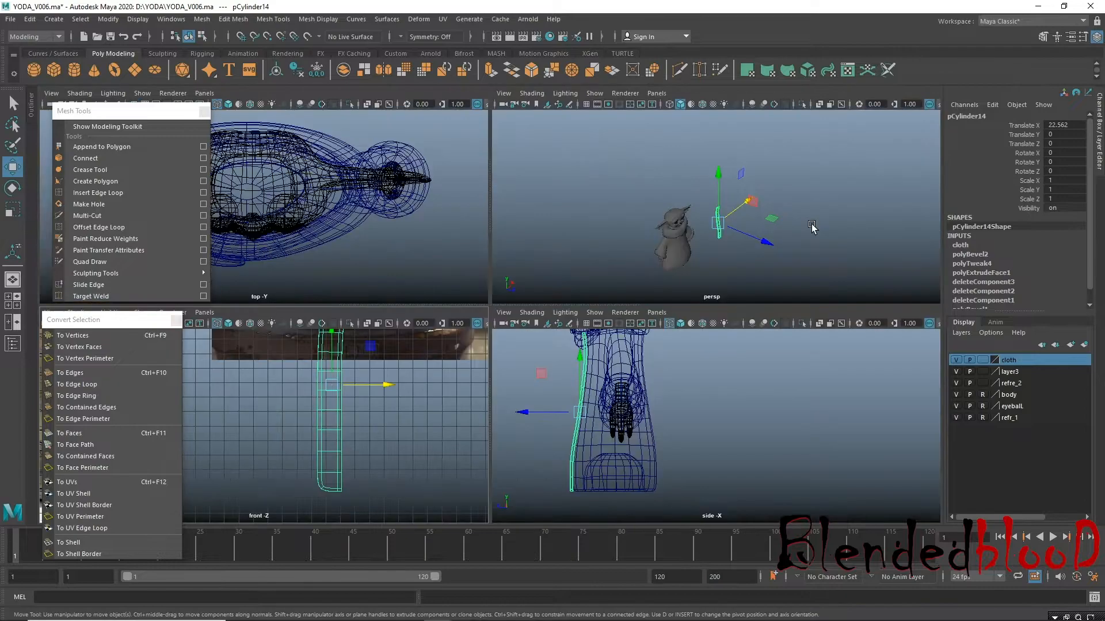
{"action": "key", "text": "space"}
{"action": "scroll", "coordinate": [447, 424], "scroll_direction": "up", "scroll_amount": 2}
{"action": "scroll", "coordinate": [447, 424], "scroll_direction": "up", "scroll_amount": 6}
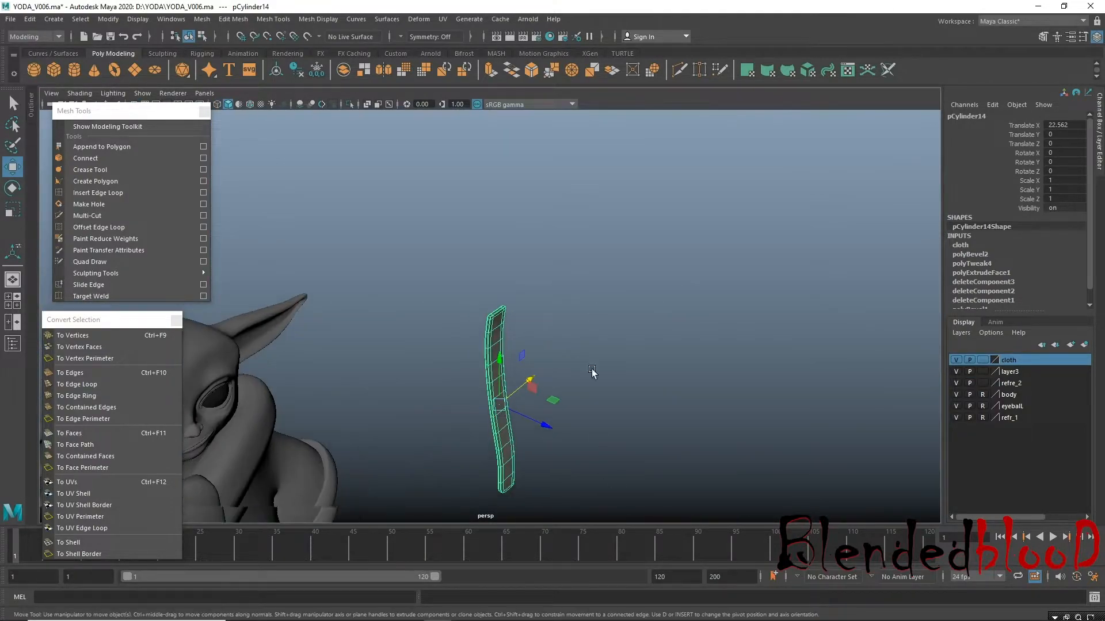
Try beveling the short edge at the strip's lower corner with a fraction of 0.2.
{"action": "left_click_drag", "start_coordinate": [526, 457], "coordinate": [532, 478], "text": "alt"}
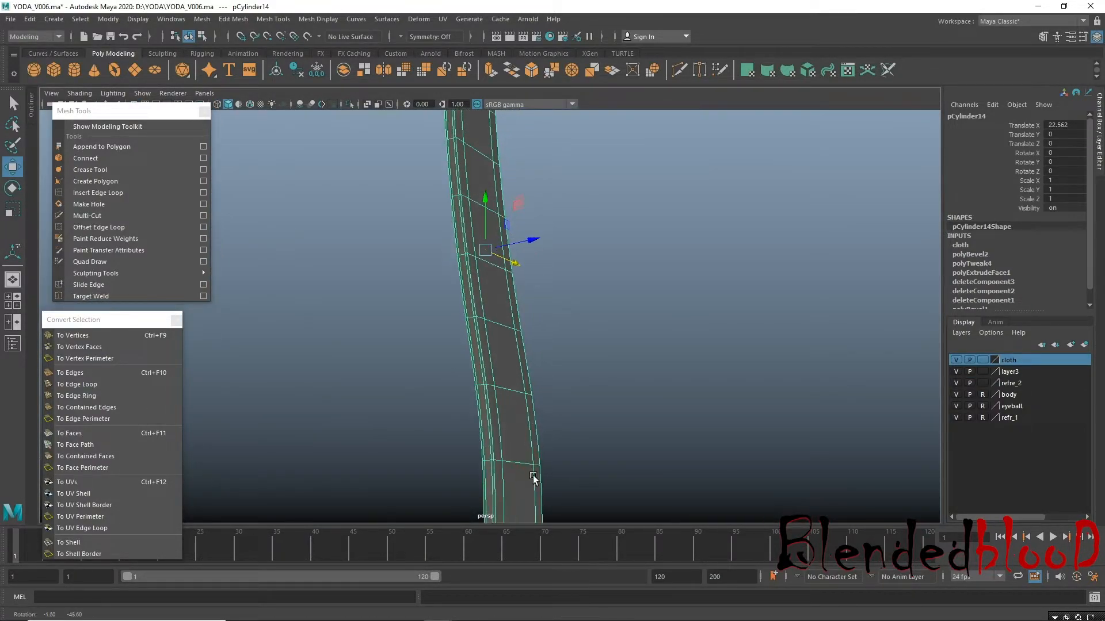
{"action": "middle_click_drag", "start_coordinate": [532, 478], "coordinate": [616, 247], "text": "alt"}
{"action": "right_click_drag", "start_coordinate": [603, 326], "coordinate": [670, 401], "text": "alt"}
{"action": "right_click_drag", "start_coordinate": [612, 442], "coordinate": [603, 253]}
{"action": "left_click", "coordinate": [604, 430]}
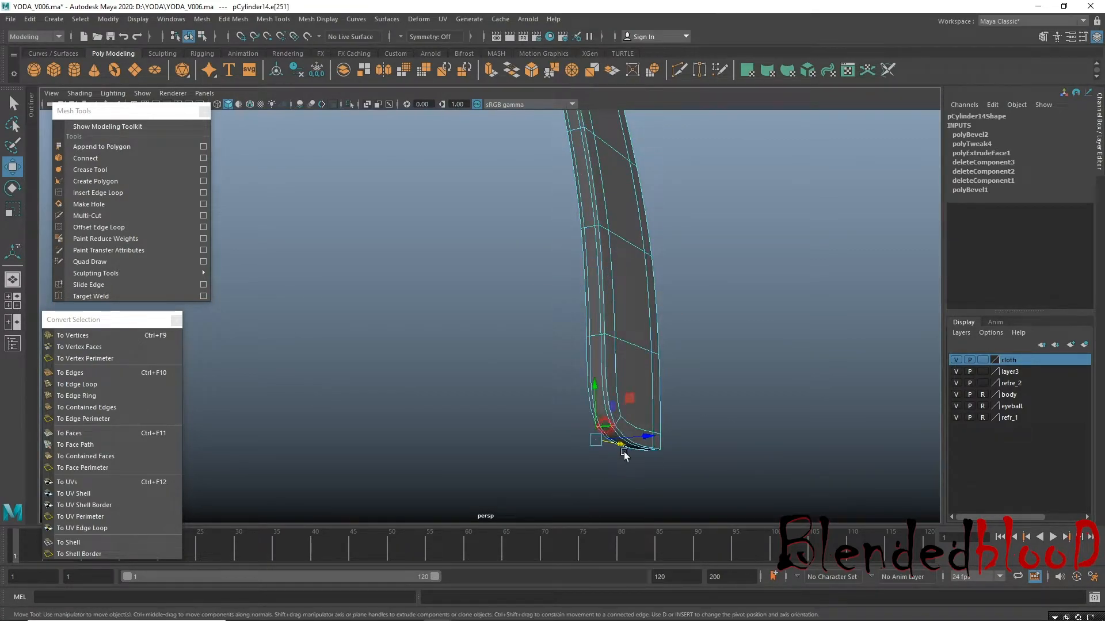
{"action": "key", "text": "1"}
{"action": "left_click_drag", "start_coordinate": [653, 457], "coordinate": [721, 447], "text": "alt"}
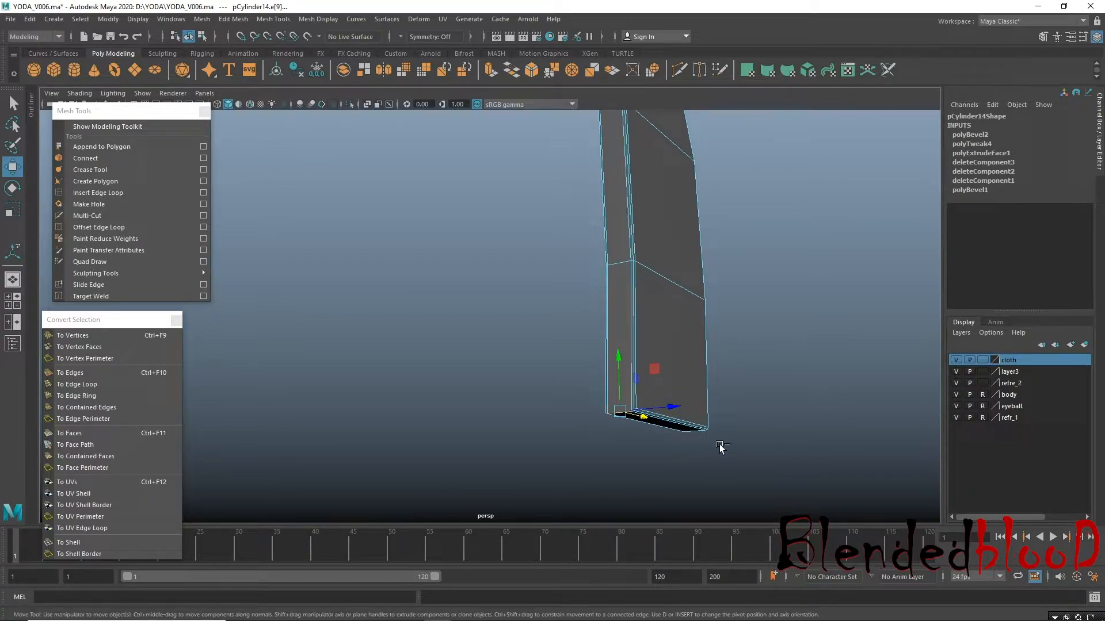
{"action": "key", "text": "ctrl+b"}
{"action": "left_click", "coordinate": [889, 350]}
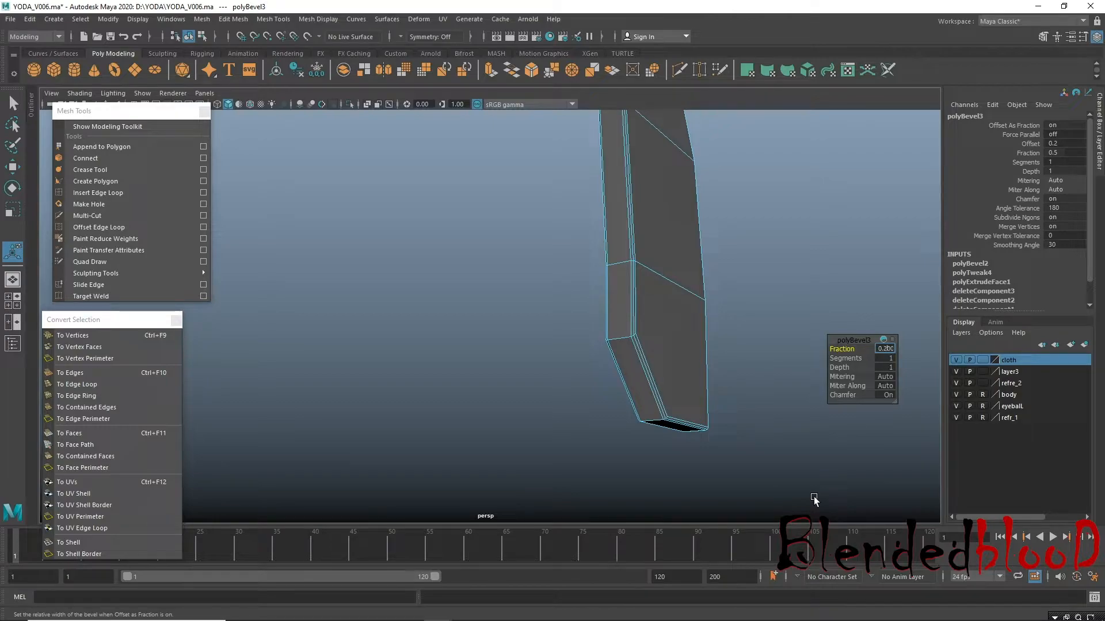
{"action": "key", "text": "Return"}
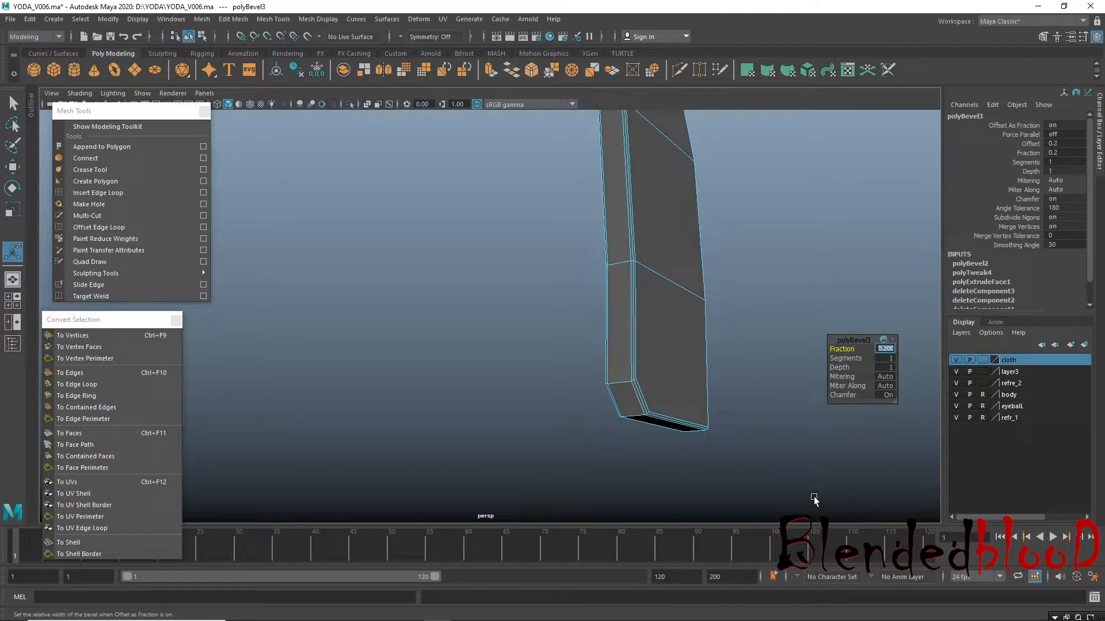
{"action": "left_click", "coordinate": [801, 419]}
Undo the lower corner bevel and the earlier border bevel, back to the border edge selection.
{"action": "key", "text": "ctrl+z"}
{"action": "key", "text": "ctrl+z"}
{"action": "key", "text": "ctrl+z"}
{"action": "key", "text": "ctrl+z"}
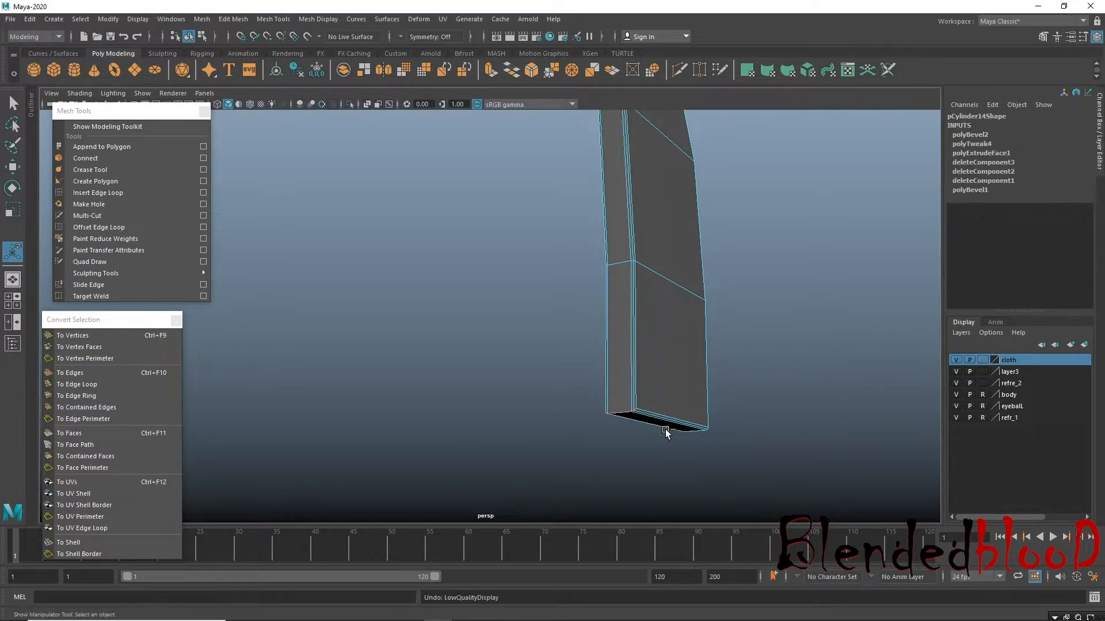
{"action": "key", "text": "ctrl+z"}
{"action": "key", "text": "ctrl+z"}
{"action": "key", "text": "ctrl+z"}
{"action": "key", "text": "ctrl+z"}
{"action": "key", "text": "ctrl+z"}
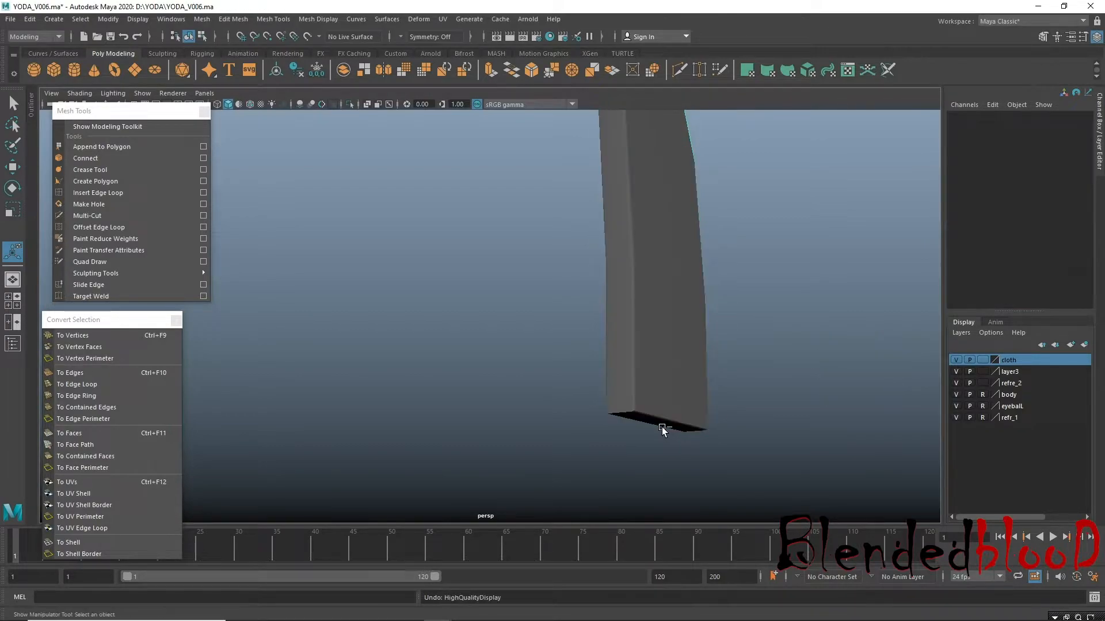
{"action": "key", "text": "ctrl+z"}
{"action": "key", "text": "ctrl+z"}
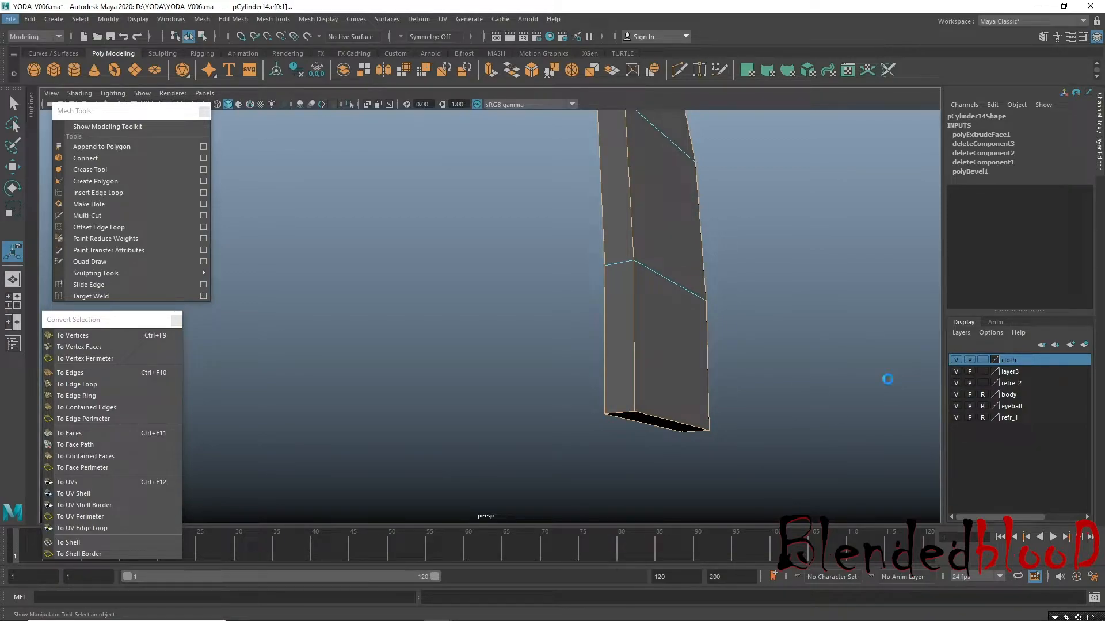
Bevel the strip's border edges with a fraction of 0.2 and 2 segments, and return it to object mode.
{"action": "key", "text": "ctrl+b"}
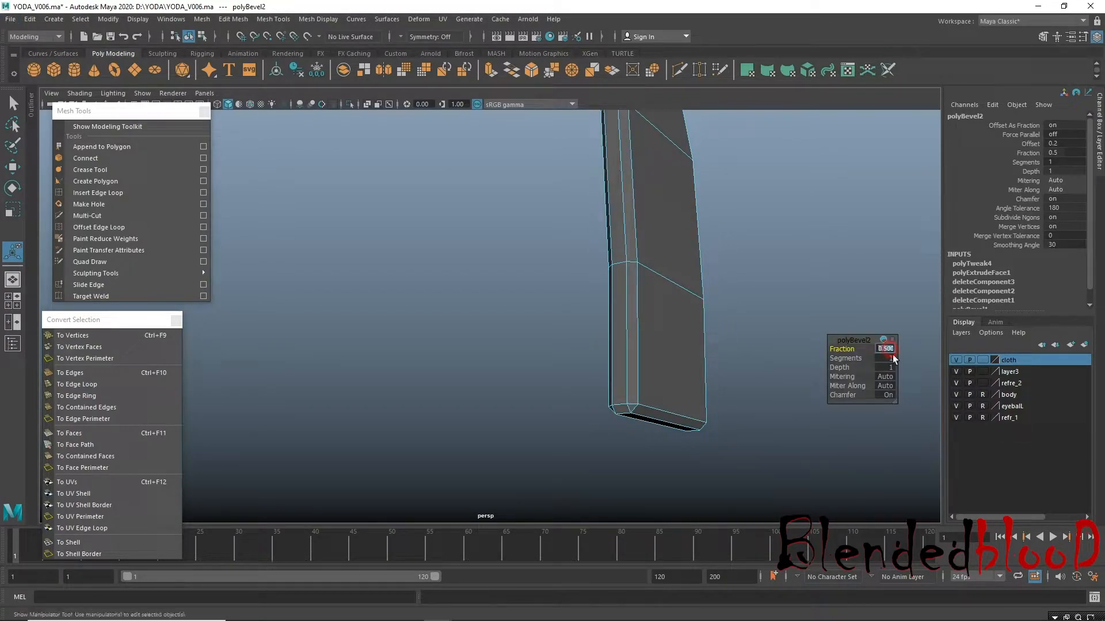
{"action": "left_click", "coordinate": [889, 350]}
{"action": "type", "text": "0.2"}
{"action": "left_click", "coordinate": [889, 360]}
{"action": "type", "text": "2"}
{"action": "key", "text": "Return"}
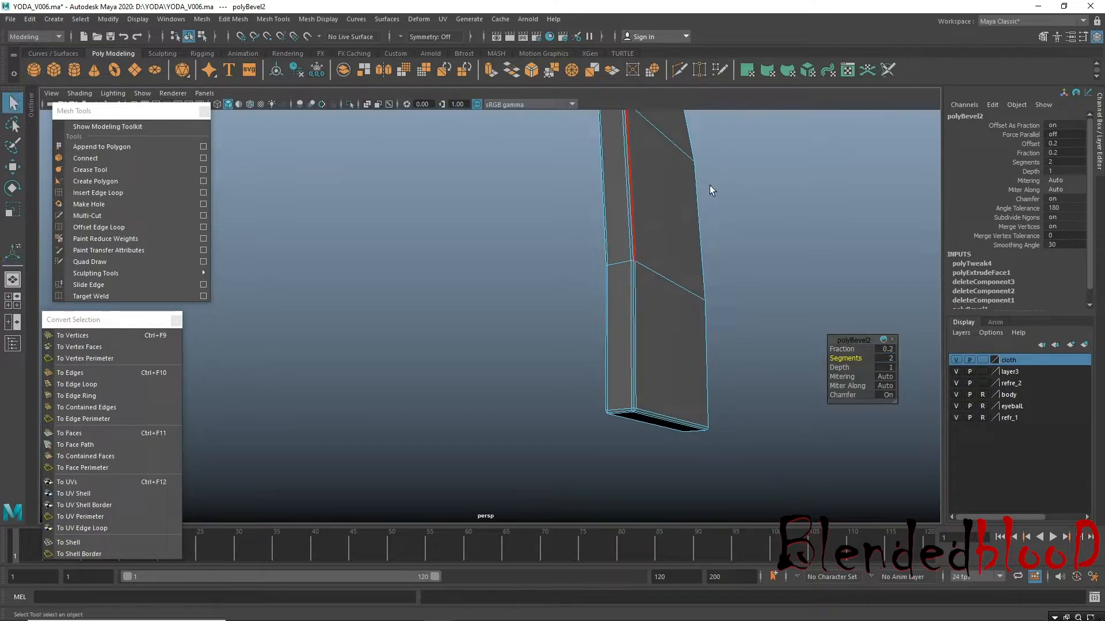
{"action": "key", "text": "q"}
{"action": "key", "text": "w"}
{"action": "right_click_drag", "start_coordinate": [668, 217], "coordinate": [830, 131]}
{"action": "left_click", "coordinate": [806, 180]}
Select the front strip, center its pivot, and delete the history of all objects.
{"action": "right_click_drag", "start_coordinate": [595, 320], "coordinate": [428, 265], "text": "alt"}
{"action": "right_click_drag", "start_coordinate": [412, 286], "coordinate": [328, 271], "text": "alt"}
{"action": "right_click_drag", "start_coordinate": [508, 313], "coordinate": [456, 262], "text": "alt"}
{"action": "middle_click_drag", "start_coordinate": [456, 262], "coordinate": [485, 298], "text": "alt"}
{"action": "right_click_drag", "start_coordinate": [779, 351], "coordinate": [650, 296], "text": "alt"}
{"action": "mouse_move", "coordinate": [632, 289]}
{"action": "left_mouse_down", "text": "alt"}
{"action": "mouse_move", "coordinate": [616, 300]}
{"action": "mouse_move", "coordinate": [534, 282]}
{"action": "left_mouse_up", "text": "alt"}
{"action": "left_click", "coordinate": [514, 291]}
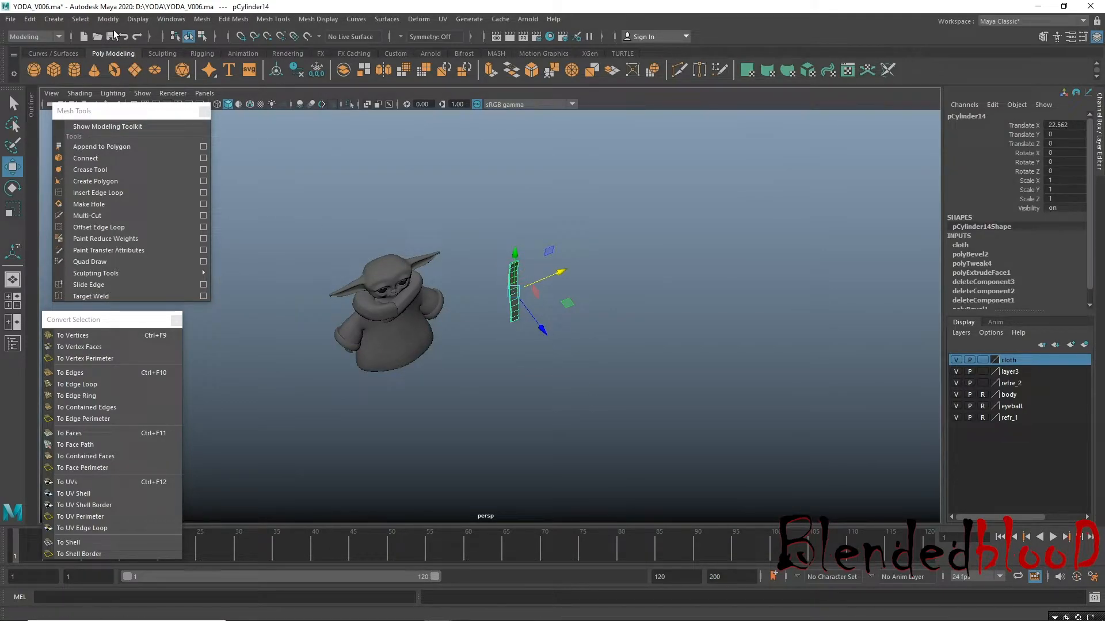
{"action": "left_click", "coordinate": [107, 19]}
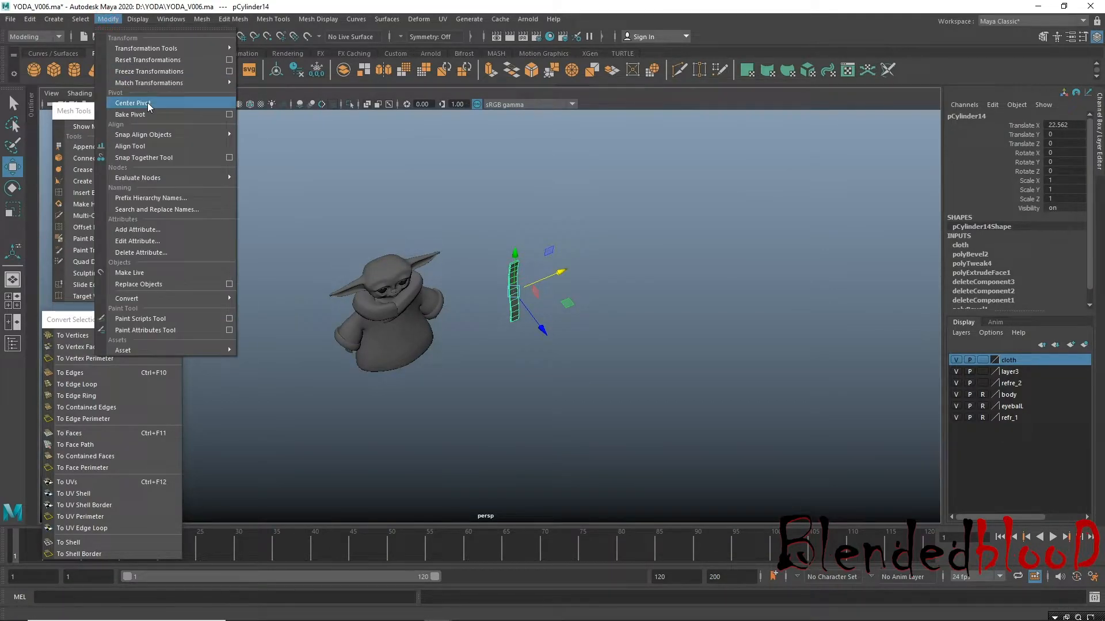
{"action": "left_click", "coordinate": [29, 19]}
{"action": "mouse_move", "coordinate": [107, 180]}
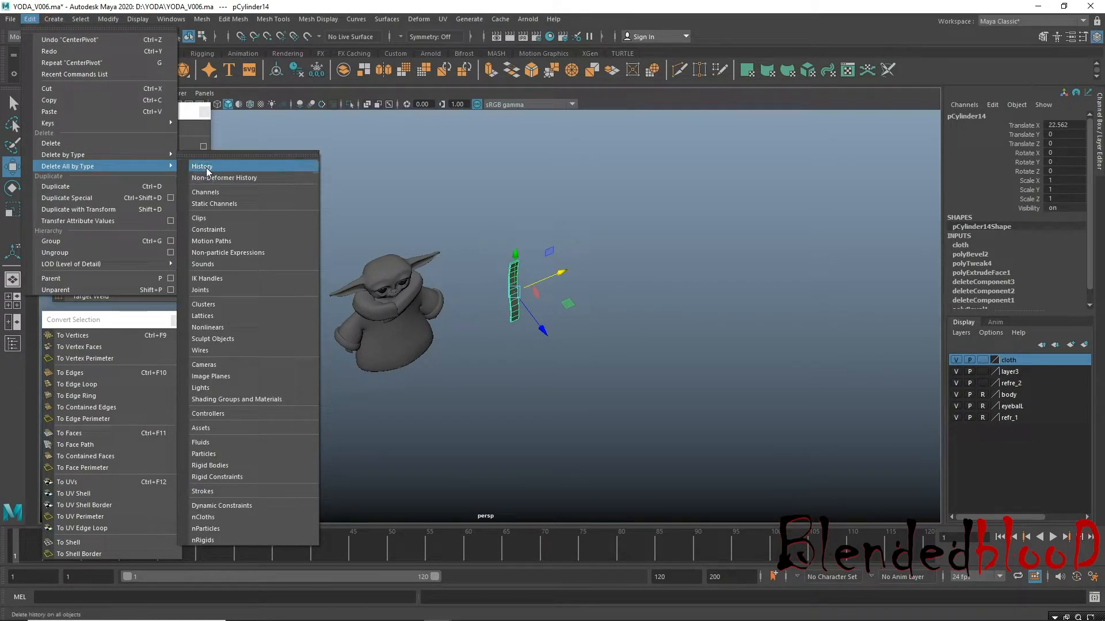
{"action": "left_click", "coordinate": [204, 167]}
Move the strip in the front view onto the robe's front opening, at about 0.44 in X.
{"action": "left_click_drag", "start_coordinate": [626, 329], "coordinate": [442, 294], "text": "alt"}
{"action": "key", "text": "space"}
{"action": "key", "text": "space"}
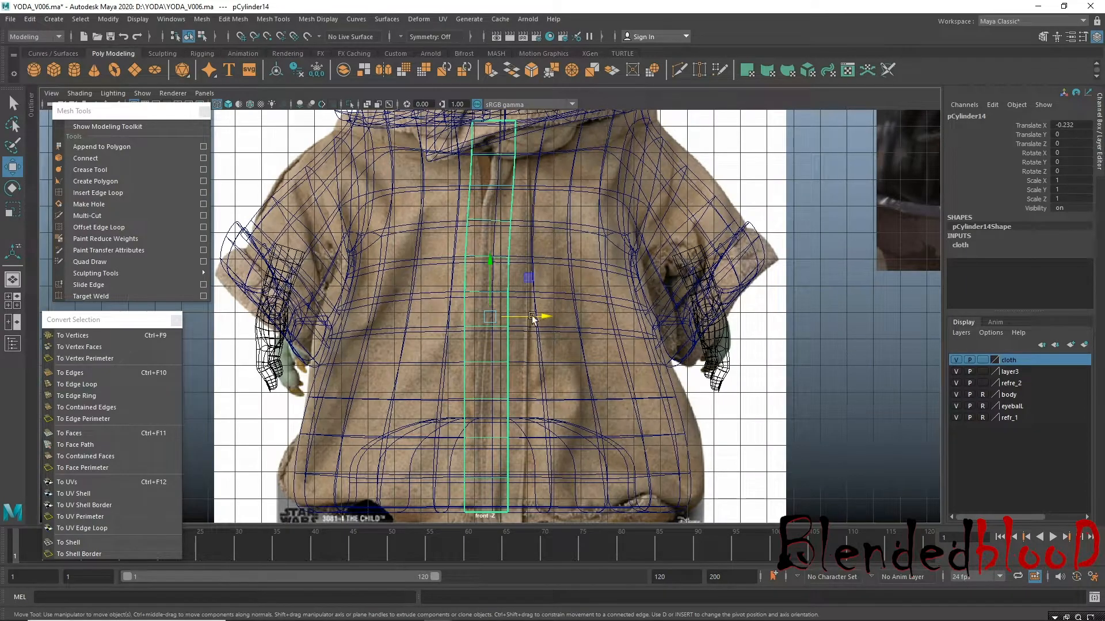
{"action": "left_click_drag", "start_coordinate": [550, 313], "coordinate": [559, 314]}
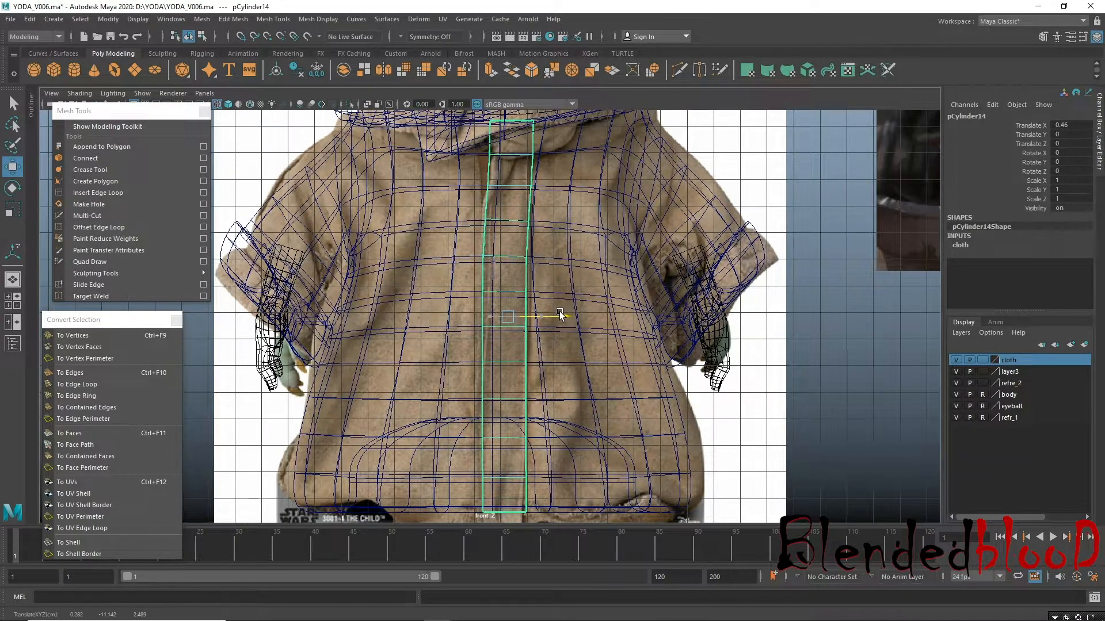
Narrow the strip to about 0.889 in X and shift it to about 0.59 in X.
{"action": "key", "text": "r"}
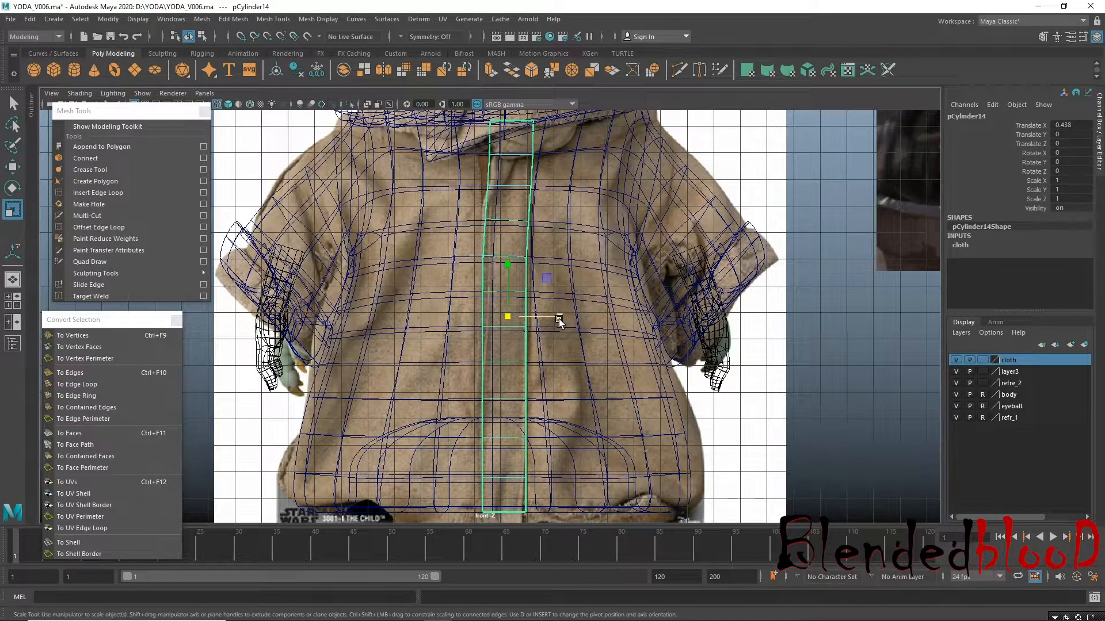
{"action": "left_click_drag", "start_coordinate": [558, 319], "coordinate": [561, 313]}
{"action": "key", "text": "w"}
{"action": "key", "text": "space"}
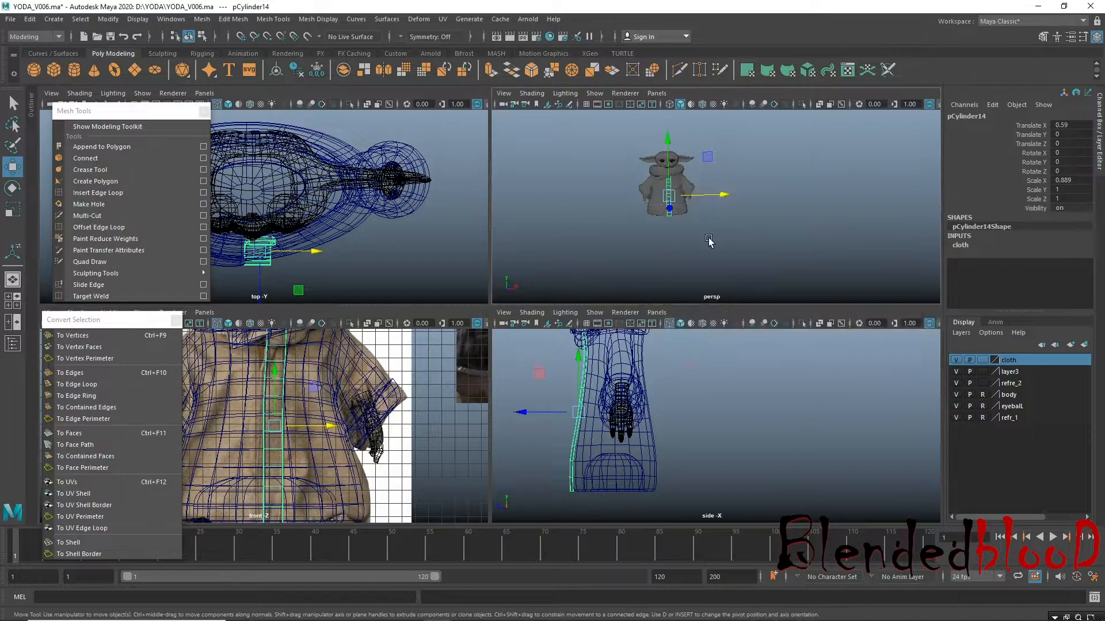
Shift the front strip back against the robe to about -0.164 in Z.
{"action": "key", "text": "space"}
{"action": "key", "text": "f"}
{"action": "left_click_drag", "start_coordinate": [704, 237], "coordinate": [441, 319], "text": "alt"}
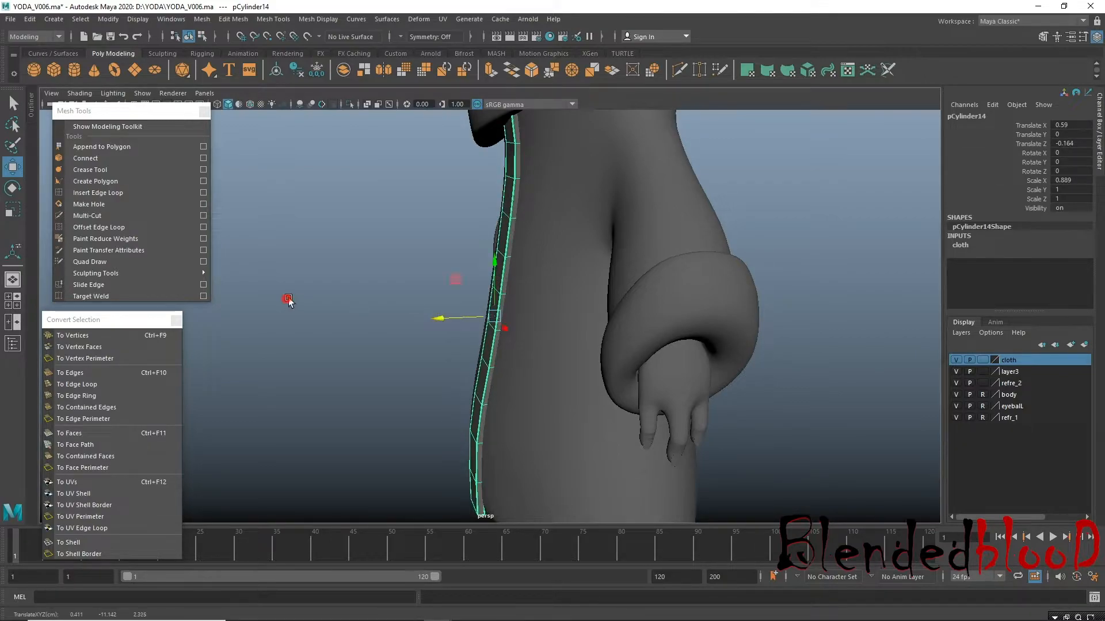
{"action": "left_click", "coordinate": [288, 299]}
Put the front strip into vertex editing and select the vertices at its bottom end by the robe's hem.
{"action": "right_click_drag", "start_coordinate": [521, 384], "coordinate": [441, 384], "text": "alt"}
{"action": "left_click_drag", "start_coordinate": [440, 384], "coordinate": [630, 375], "text": "alt"}
{"action": "left_click_drag", "start_coordinate": [487, 374], "coordinate": [567, 320], "text": "alt"}
{"action": "left_click_drag", "start_coordinate": [534, 382], "coordinate": [553, 403], "text": "alt"}
{"action": "right_click_drag", "start_coordinate": [508, 370], "coordinate": [566, 493], "text": "alt"}
{"action": "left_click_drag", "start_coordinate": [531, 438], "coordinate": [509, 401], "text": "alt"}
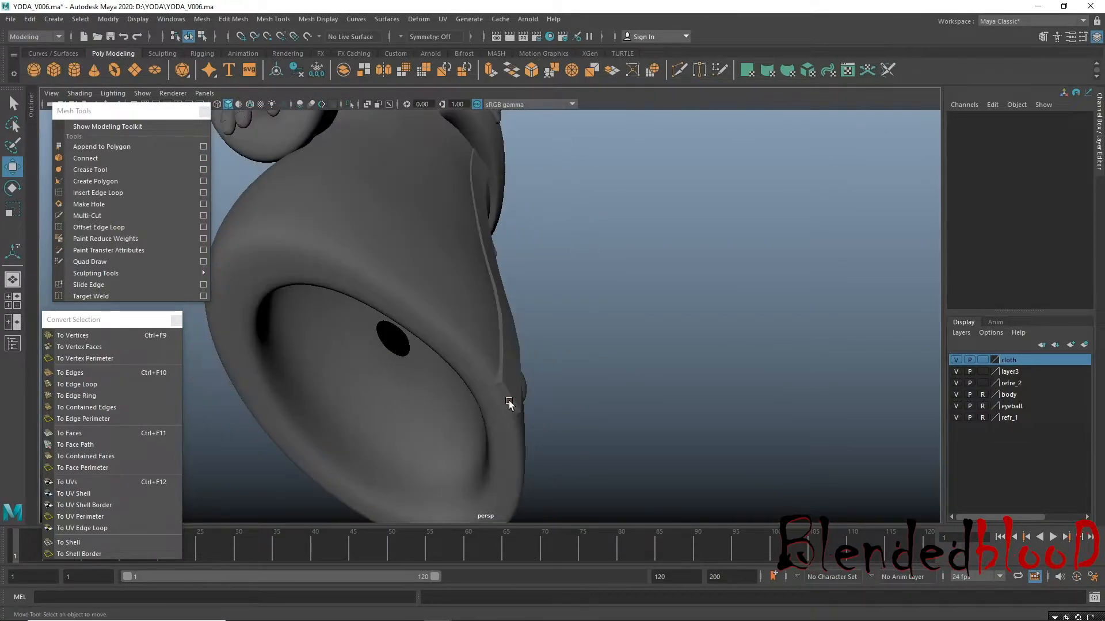
{"action": "left_click", "coordinate": [509, 403]}
{"action": "right_click_drag", "start_coordinate": [509, 403], "coordinate": [554, 481], "text": "alt"}
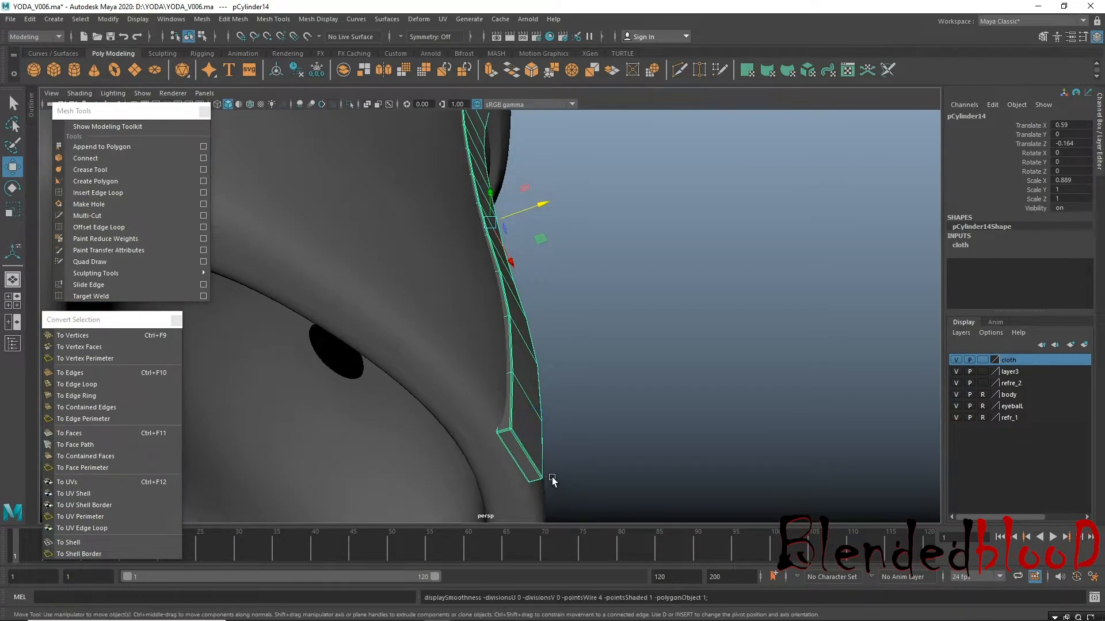
{"action": "middle_click_drag", "start_coordinate": [542, 469], "coordinate": [544, 402], "text": "alt"}
{"action": "right_click_drag", "start_coordinate": [544, 403], "coordinate": [545, 489], "text": "alt"}
{"action": "left_click_drag", "start_coordinate": [542, 444], "coordinate": [606, 497], "text": "alt"}
{"action": "middle_click_drag", "start_coordinate": [606, 498], "coordinate": [651, 243], "text": "alt"}
{"action": "left_click_drag", "start_coordinate": [602, 299], "coordinate": [628, 286], "text": "alt"}
{"action": "left_click_drag", "start_coordinate": [573, 328], "coordinate": [550, 331], "text": "alt"}
{"action": "right_click_drag", "start_coordinate": [532, 292], "coordinate": [485, 291]}
{"action": "left_click_drag", "start_coordinate": [603, 375], "coordinate": [503, 297]}
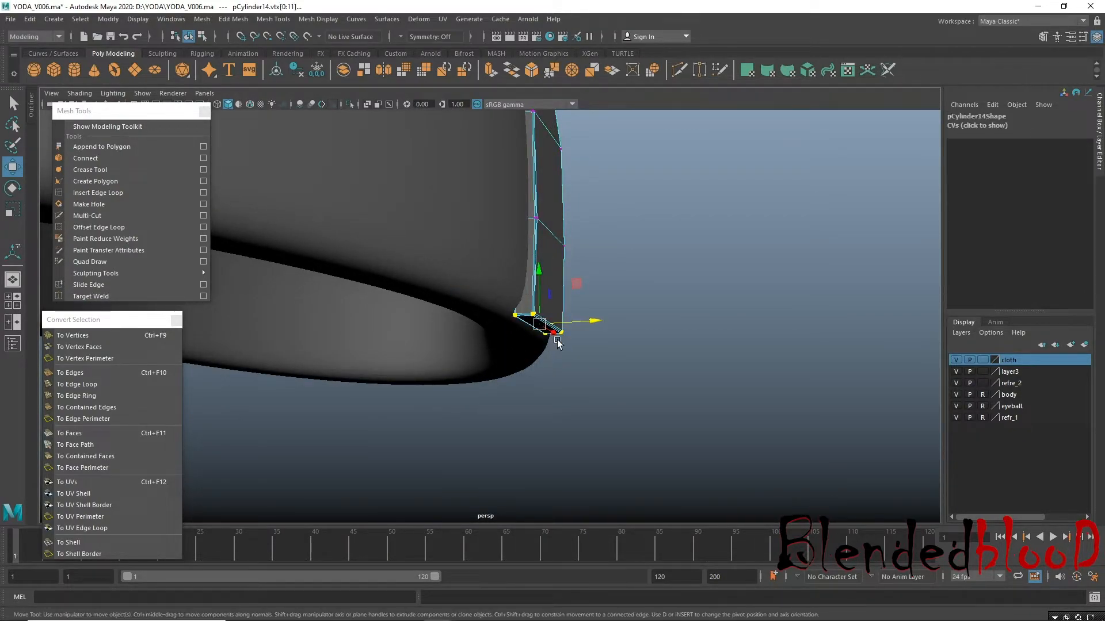
Insert an edge loop across the strip just above its bottom end.
{"action": "left_click", "coordinate": [147, 191]}
{"action": "left_click_drag", "start_coordinate": [534, 286], "coordinate": [507, 305]}
{"action": "key", "text": "w"}
In the side view, shift the strip's bottom vertices and the row above them in depth to follow the hem's curve.
{"action": "right_click_drag", "start_coordinate": [506, 297], "coordinate": [506, 273]}
{"action": "left_click", "coordinate": [509, 348]}
{"action": "key", "text": "space"}
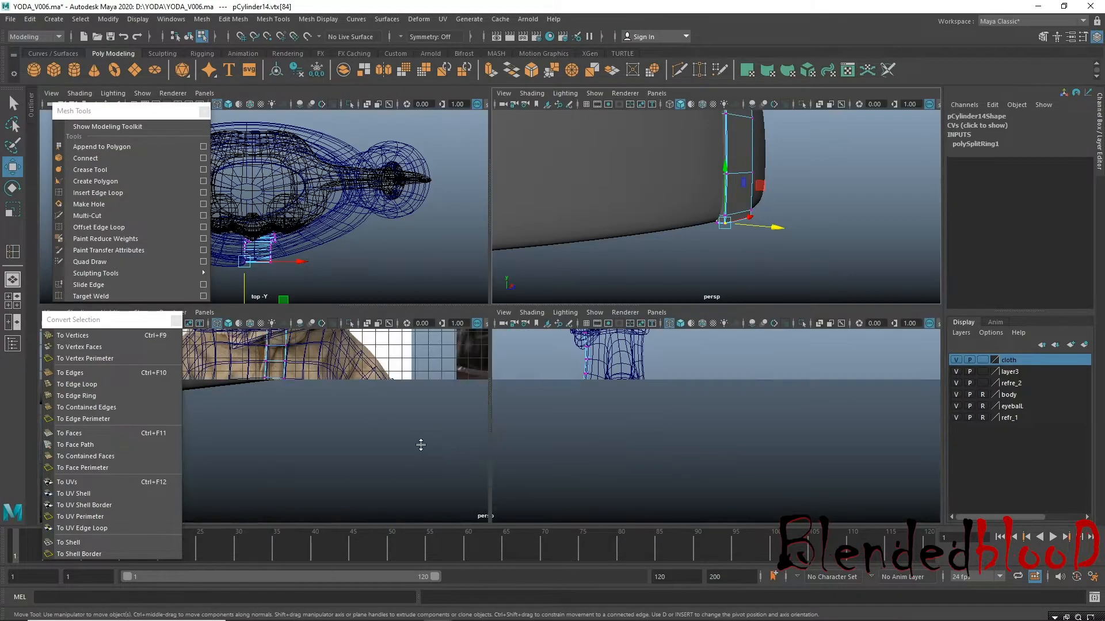
{"action": "key", "text": "f"}
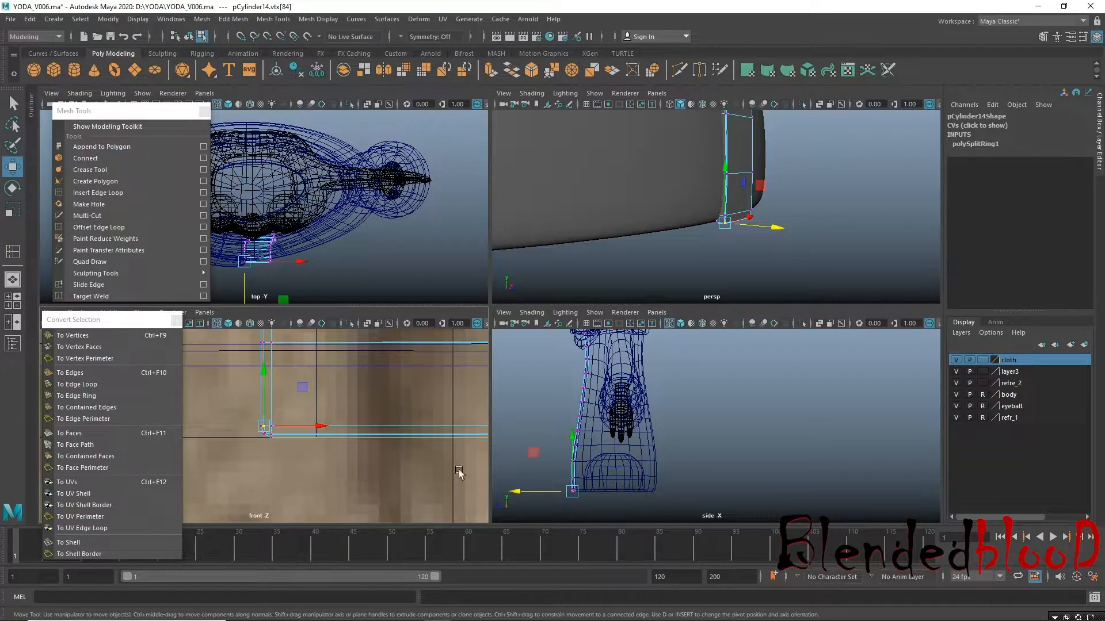
{"action": "key", "text": "space"}
{"action": "middle_click_drag", "start_coordinate": [551, 401], "coordinate": [554, 301], "text": "alt"}
{"action": "middle_click_drag", "start_coordinate": [420, 381], "coordinate": [726, 375], "text": "alt"}
{"action": "right_click_drag", "start_coordinate": [726, 380], "coordinate": [771, 435], "text": "alt"}
{"action": "right_click_drag", "start_coordinate": [500, 392], "coordinate": [755, 468], "text": "alt"}
{"action": "right_click_drag", "start_coordinate": [453, 380], "coordinate": [693, 450], "text": "alt"}
{"action": "left_click_drag", "start_coordinate": [607, 444], "coordinate": [584, 446]}
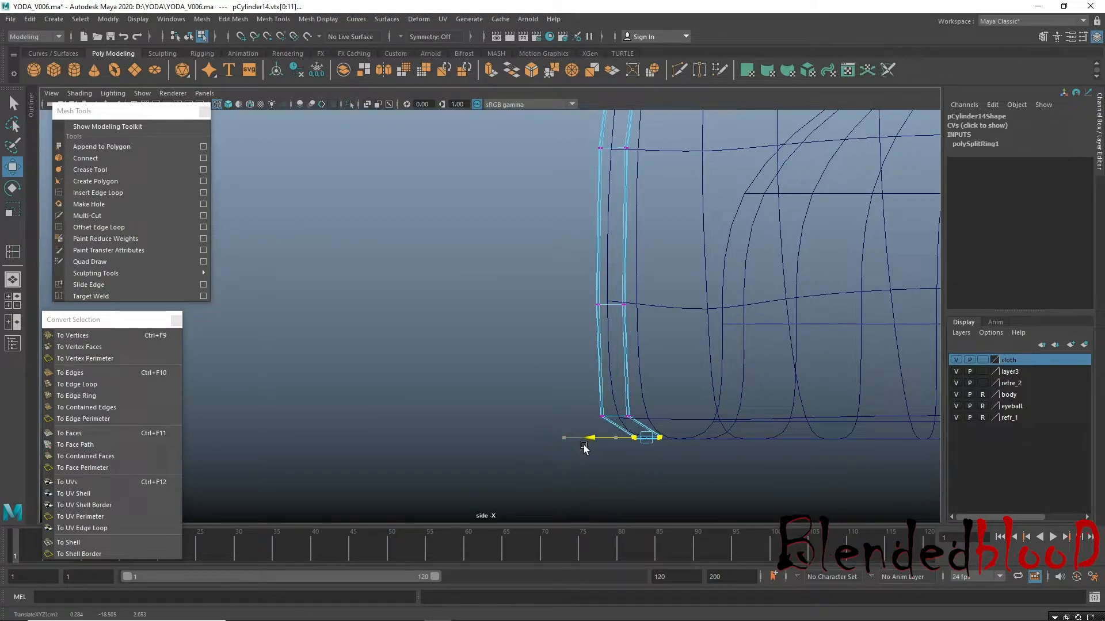
{"action": "left_click_drag", "start_coordinate": [638, 406], "coordinate": [582, 424]}
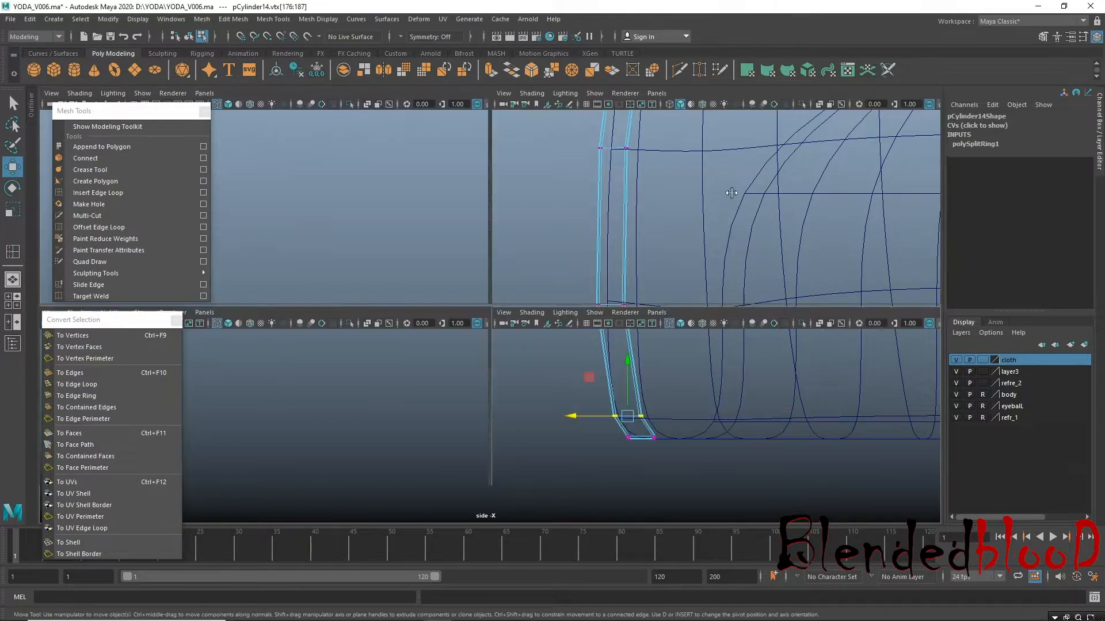
Turn on the smooth preview for the strip in the perspective view and return it to object mode.
{"action": "key", "text": "space"}
{"action": "key", "text": "space"}
{"action": "left_click_drag", "start_coordinate": [689, 248], "coordinate": [691, 262], "text": "alt"}
{"action": "key", "text": "3"}
{"action": "right_click_drag", "start_coordinate": [527, 228], "coordinate": [609, 208]}
{"action": "left_click", "coordinate": [713, 343]}
{"action": "right_click_drag", "start_coordinate": [724, 354], "coordinate": [610, 331], "text": "alt"}
{"action": "left_click_drag", "start_coordinate": [610, 331], "coordinate": [647, 367], "text": "alt"}
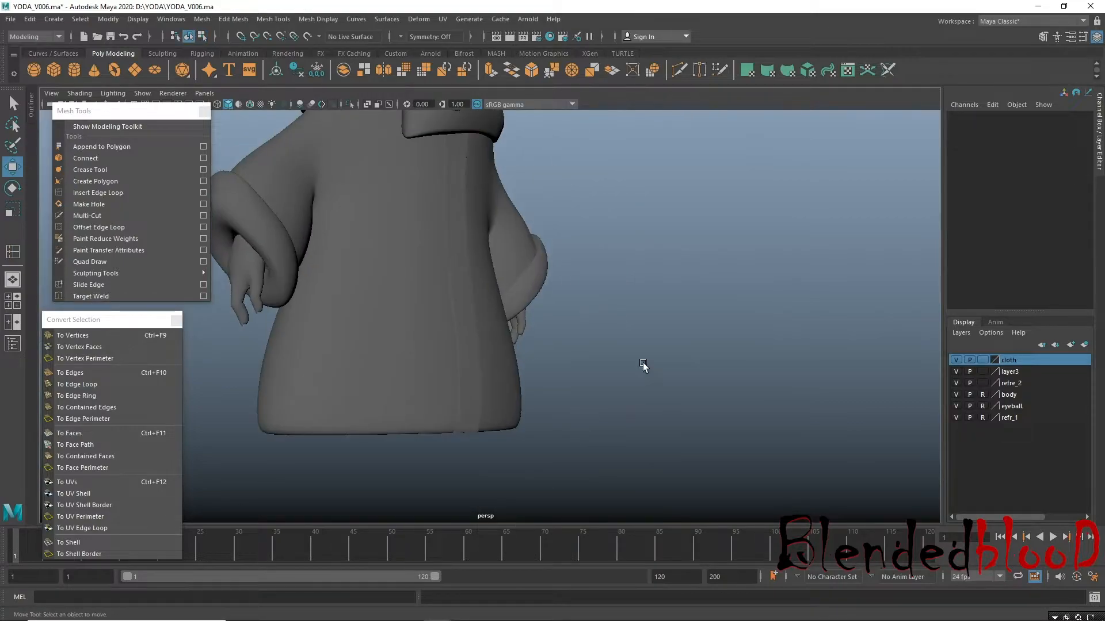
{"action": "right_click_drag", "start_coordinate": [646, 368], "coordinate": [631, 321], "text": "alt"}
{"action": "left_click_drag", "start_coordinate": [631, 321], "coordinate": [557, 292], "text": "alt"}
{"action": "middle_click_drag", "start_coordinate": [664, 266], "coordinate": [633, 374], "text": "alt"}
{"action": "left_click_drag", "start_coordinate": [631, 375], "coordinate": [501, 369], "text": "alt"}
{"action": "right_click_drag", "start_coordinate": [502, 369], "coordinate": [469, 347], "text": "alt"}
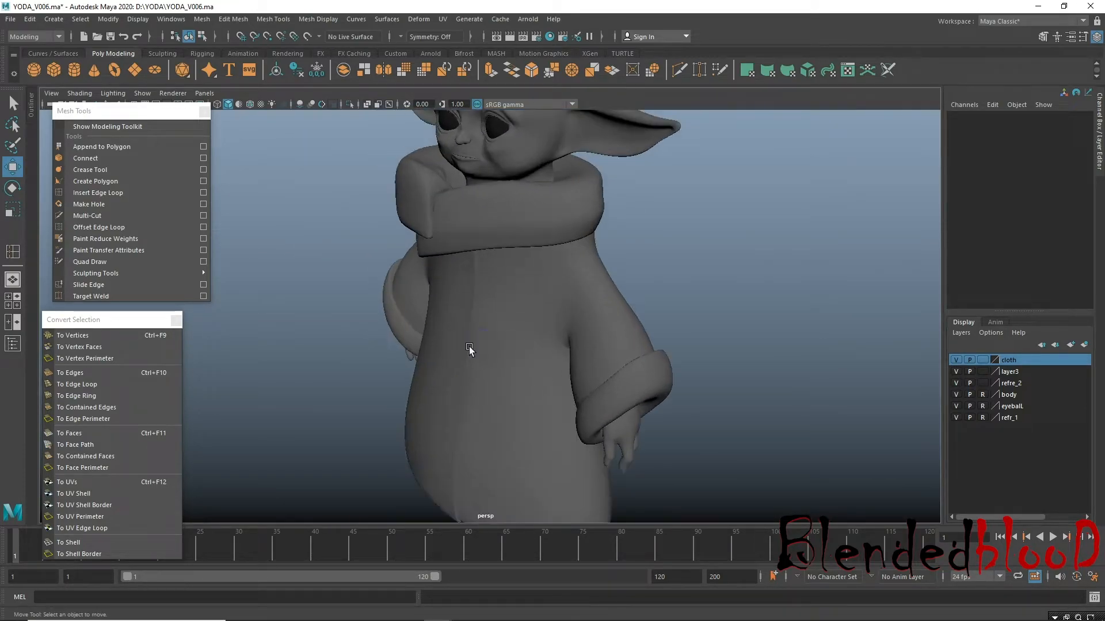
Select all vertices along the front strip's right-hand long edge in the front view.
{"action": "left_click", "coordinate": [469, 341]}
{"action": "left_click_drag", "start_coordinate": [478, 360], "coordinate": [596, 366], "text": "alt"}
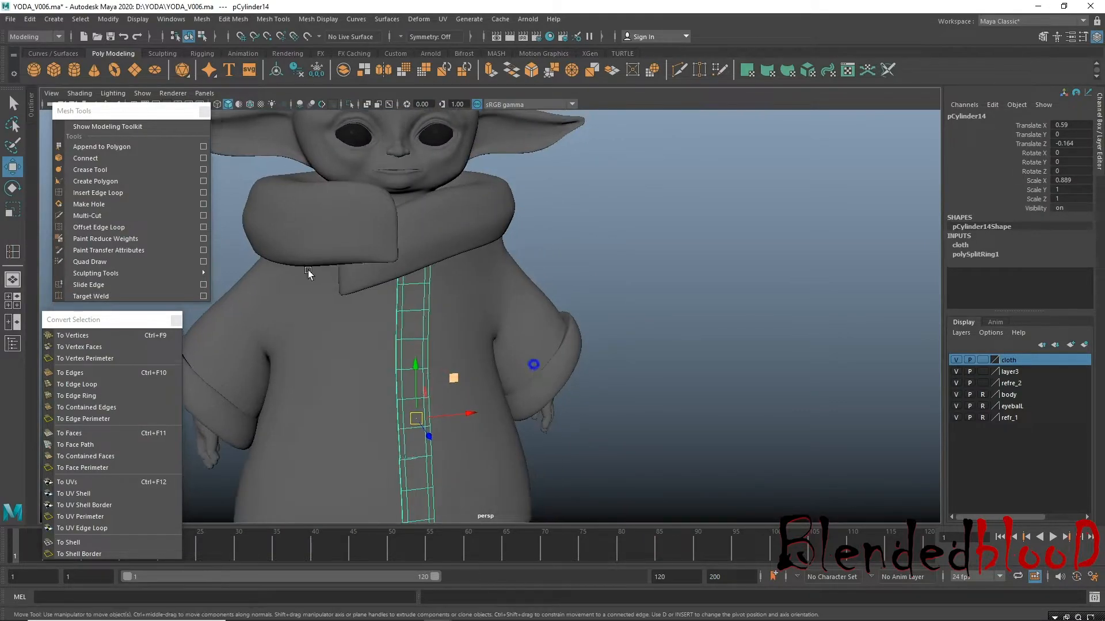
{"action": "scroll", "coordinate": [424, 294], "scroll_direction": "down", "scroll_amount": 5}
{"action": "right_click_drag", "start_coordinate": [451, 292], "coordinate": [562, 229]}
{"action": "left_click", "coordinate": [535, 278]}
{"action": "left_click", "coordinate": [451, 313]}
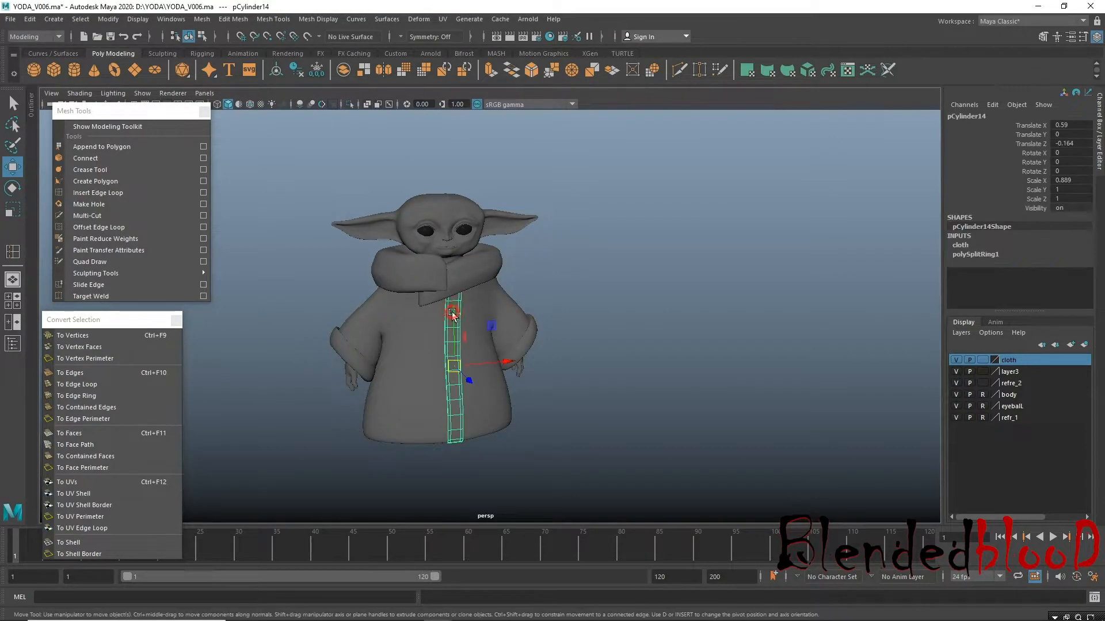
{"action": "right_click_drag", "start_coordinate": [454, 316], "coordinate": [387, 301]}
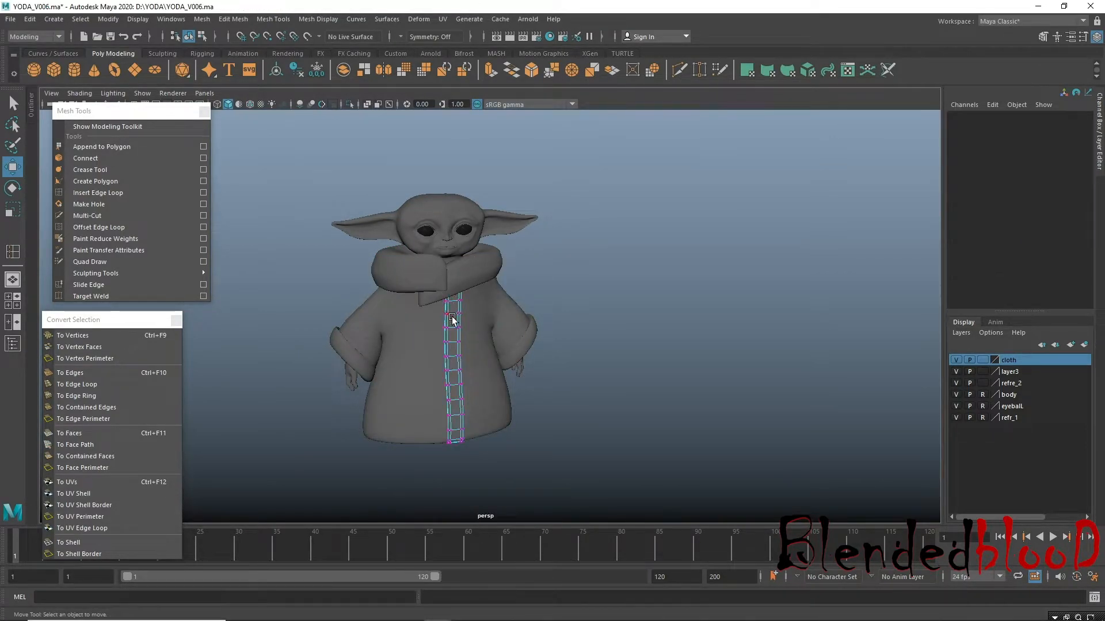
{"action": "key", "text": "space"}
{"action": "key", "text": "space"}
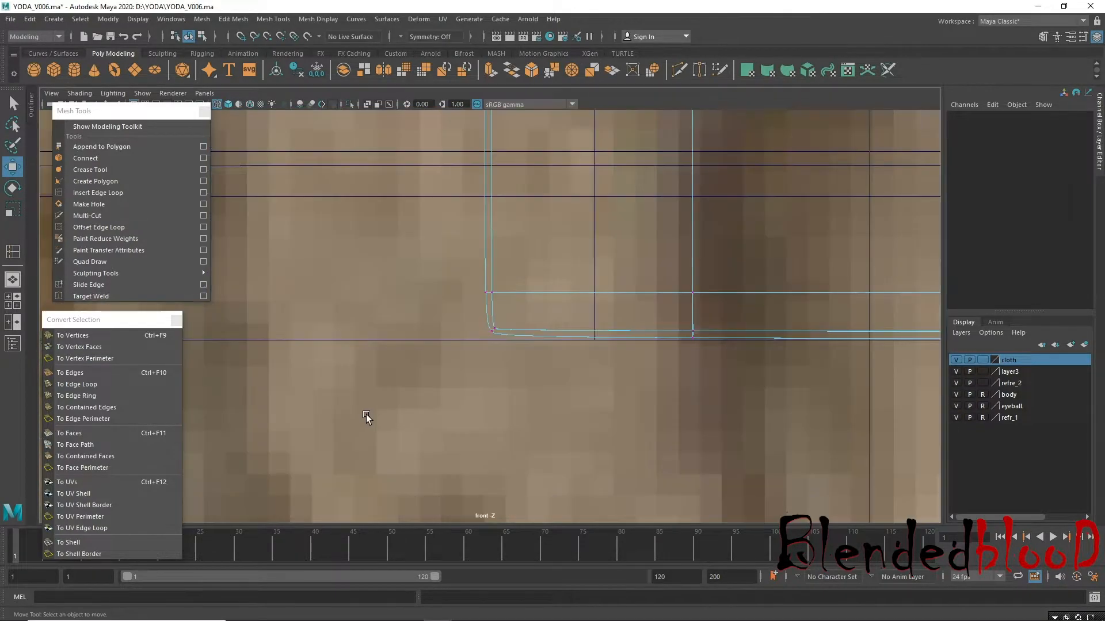
{"action": "scroll", "coordinate": [366, 412], "scroll_direction": "down", "scroll_amount": 10}
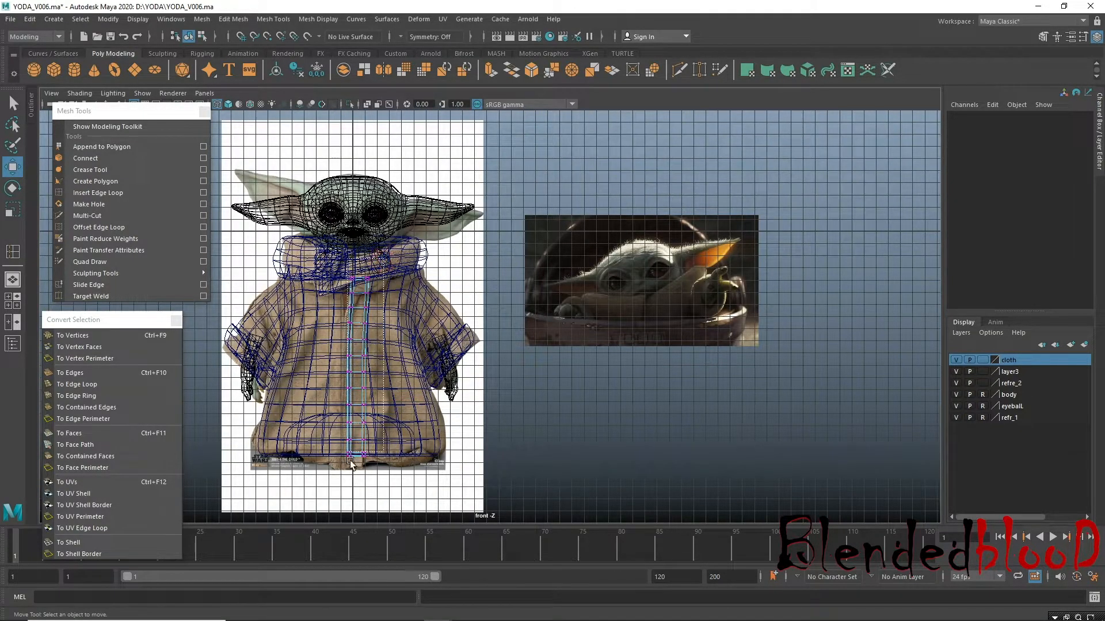
{"action": "left_click_drag", "start_coordinate": [361, 467], "coordinate": [394, 266]}
Adjust the depth of the selected edge vertices against the robe and return the strip to object mode.
{"action": "key", "text": "space"}
{"action": "key", "text": "space"}
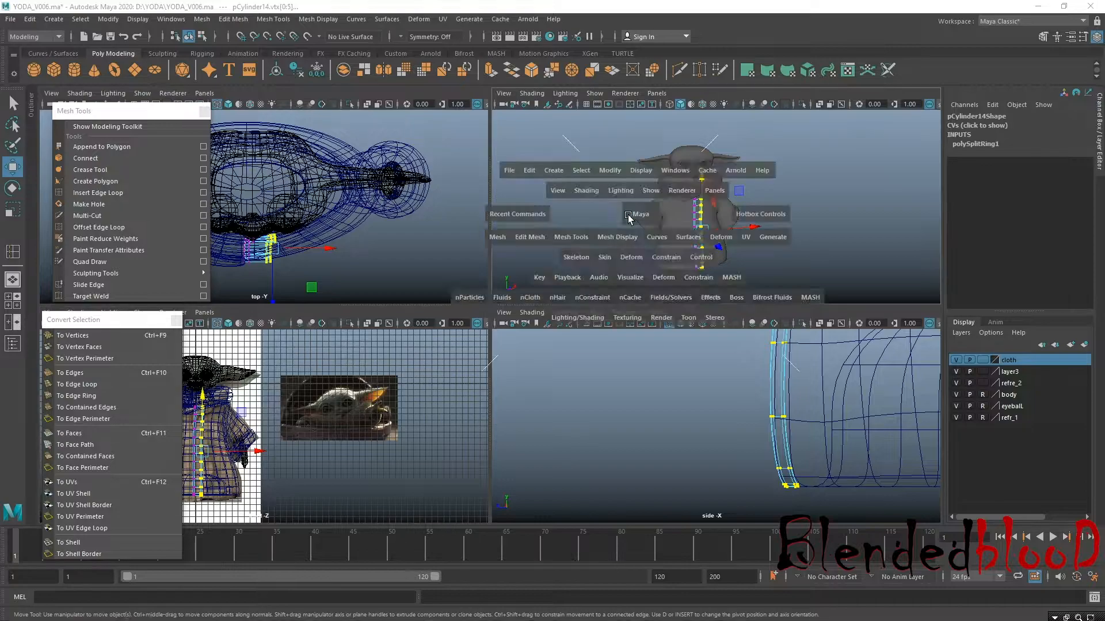
{"action": "scroll", "coordinate": [577, 261], "scroll_direction": "up", "scroll_amount": 5}
{"action": "left_click_drag", "start_coordinate": [526, 327], "coordinate": [442, 329], "text": "alt"}
{"action": "scroll", "coordinate": [473, 380], "scroll_direction": "up", "scroll_amount": 5}
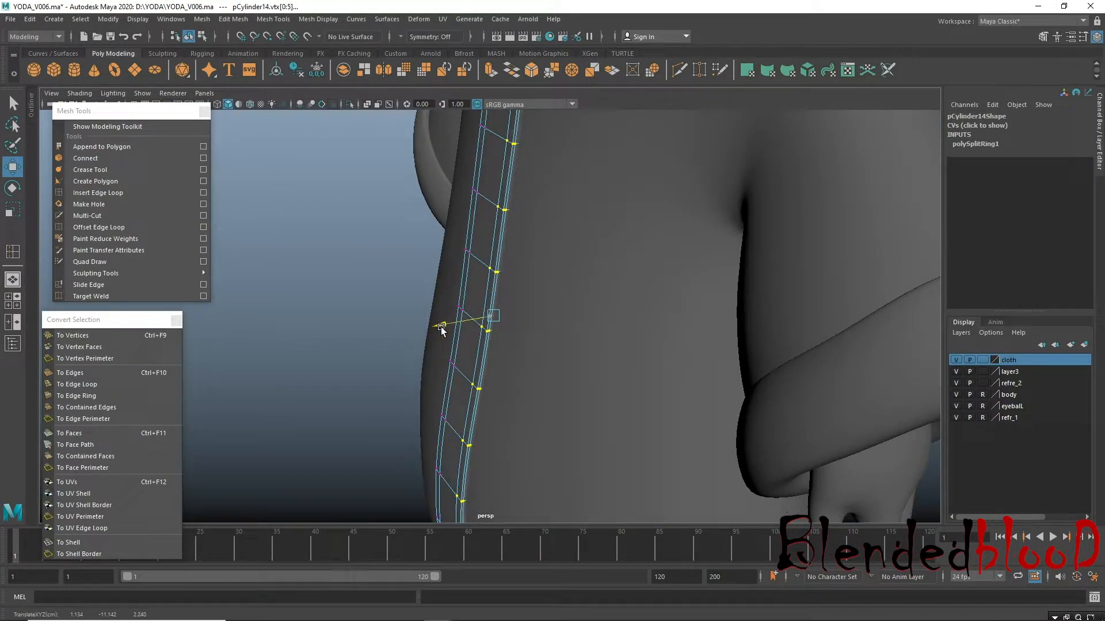
{"action": "right_click_drag", "start_coordinate": [489, 240], "coordinate": [522, 225]}
{"action": "left_click", "coordinate": [362, 263]}
Examine the fit of the front strip on the robe from the front.
{"action": "right_click_drag", "start_coordinate": [562, 343], "coordinate": [397, 296], "text": "alt"}
{"action": "left_click_drag", "start_coordinate": [431, 340], "coordinate": [623, 385], "text": "alt"}
{"action": "scroll", "coordinate": [621, 383], "scroll_direction": "down", "scroll_amount": 4}
{"action": "middle_click_drag", "start_coordinate": [616, 375], "coordinate": [616, 430], "text": "alt"}
{"action": "scroll", "coordinate": [615, 431], "scroll_direction": "down", "scroll_amount": 3}
{"action": "left_click_drag", "start_coordinate": [596, 382], "coordinate": [573, 363], "text": "alt"}
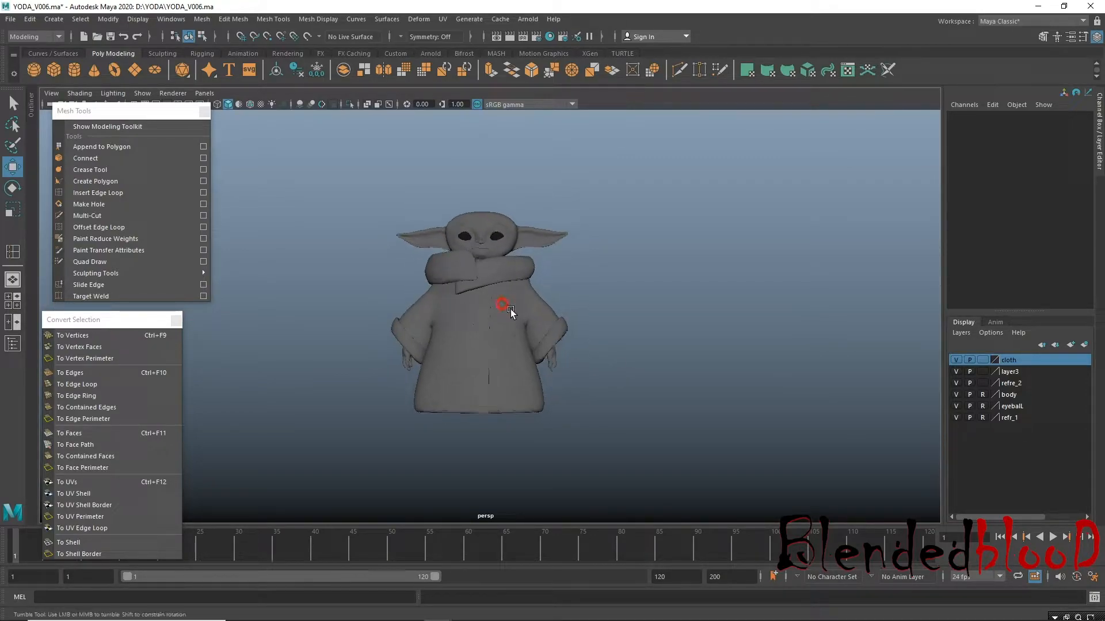
{"action": "scroll", "coordinate": [531, 308], "scroll_direction": "up", "scroll_amount": 2}
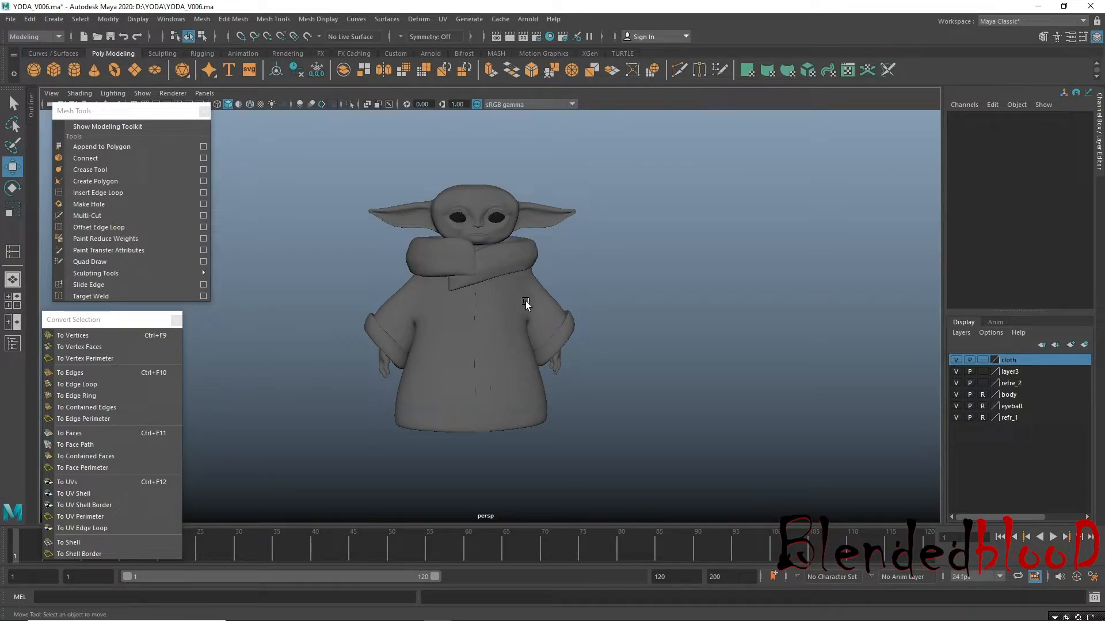
{"action": "middle_click_drag", "start_coordinate": [526, 303], "coordinate": [513, 333], "text": "alt"}
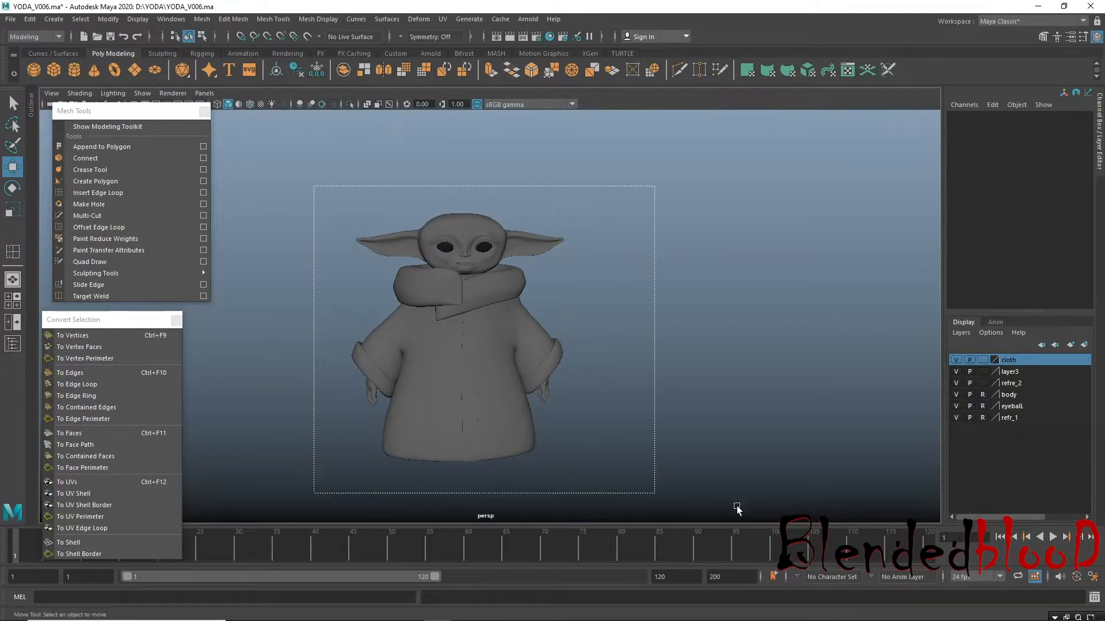
Combine all the robe pieces, including the front strip, into one mesh and center its pivot.
{"action": "left_click_drag", "start_coordinate": [314, 186], "coordinate": [737, 509]}
{"action": "right_click_drag", "start_coordinate": [428, 286], "coordinate": [508, 266]}
{"action": "left_click", "coordinate": [640, 330]}
{"action": "key", "text": "ctrl+z"}
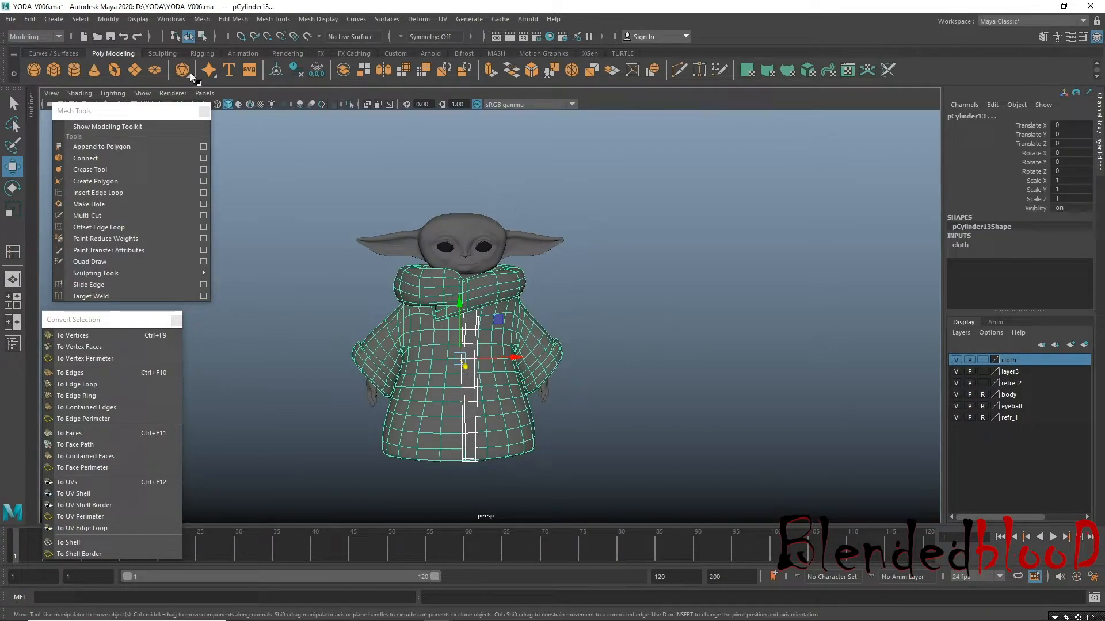
{"action": "left_click", "coordinate": [196, 19]}
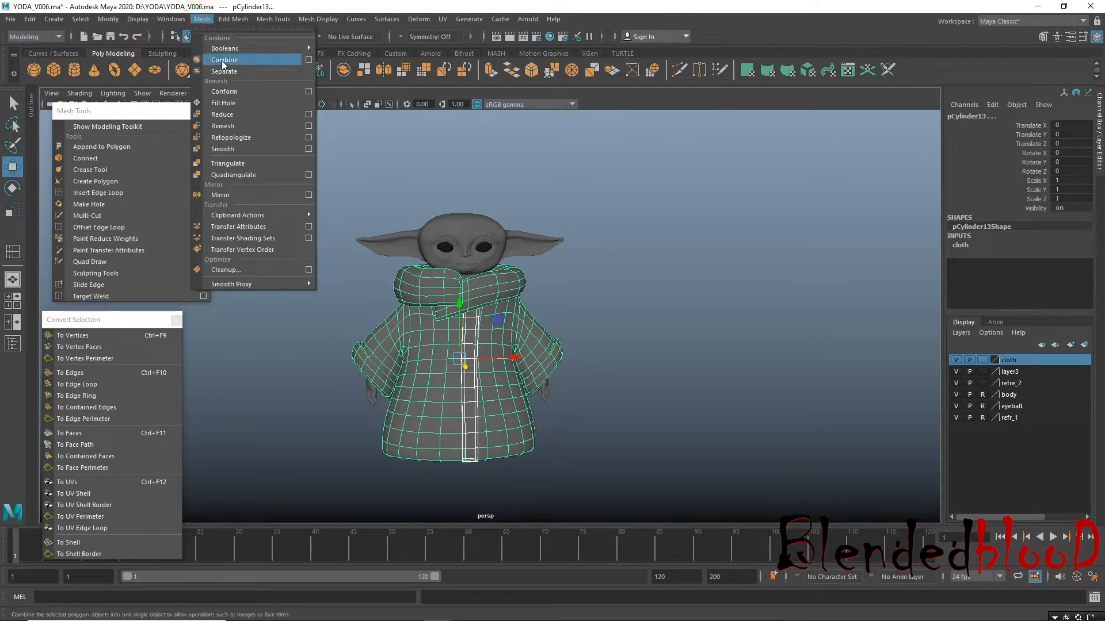
{"action": "left_click", "coordinate": [222, 60]}
{"action": "left_click", "coordinate": [105, 21]}
{"action": "left_click", "coordinate": [146, 103]}
{"action": "left_click", "coordinate": [520, 200]}
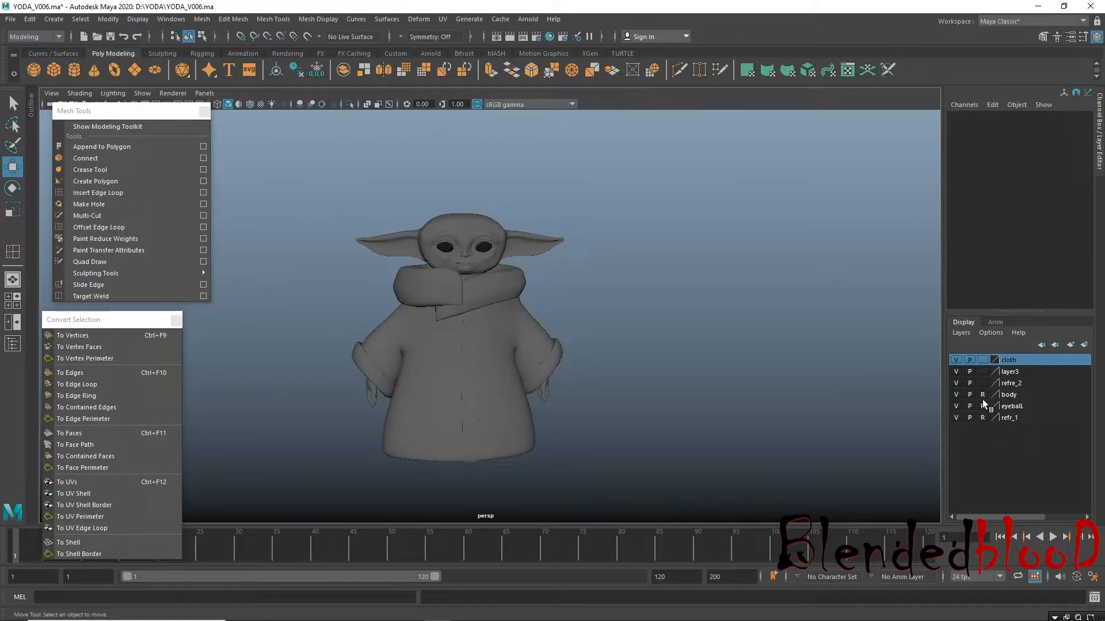
Take the body layer out of reference mode and select the whole character.
{"action": "scroll", "coordinate": [575, 331], "scroll_direction": "down", "scroll_amount": 3}
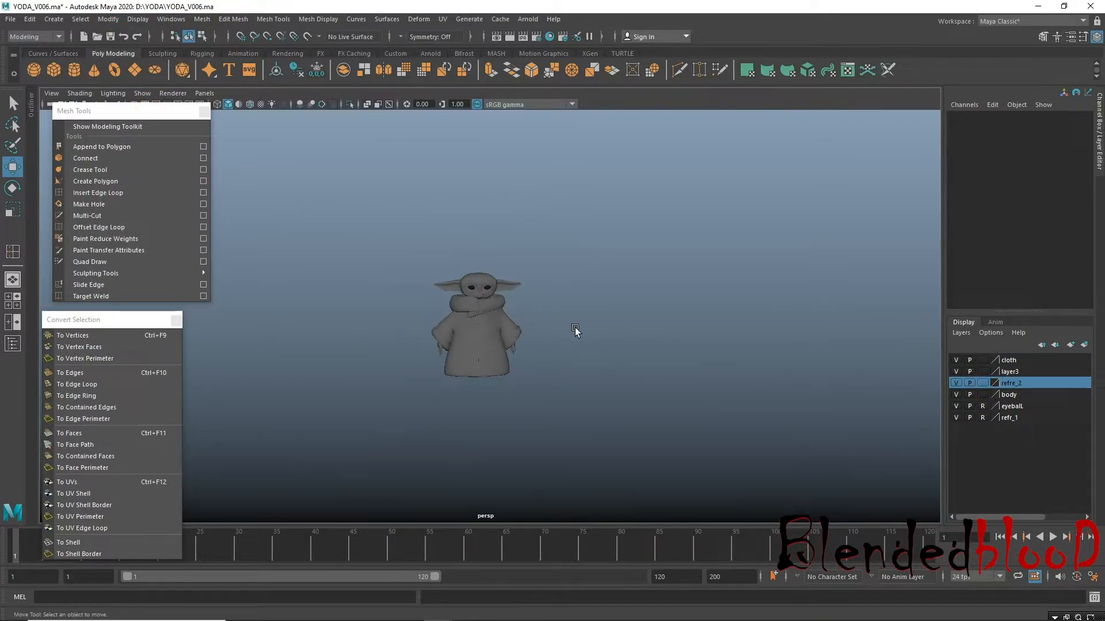
{"action": "left_click", "coordinate": [505, 353]}
{"action": "key", "text": "f"}
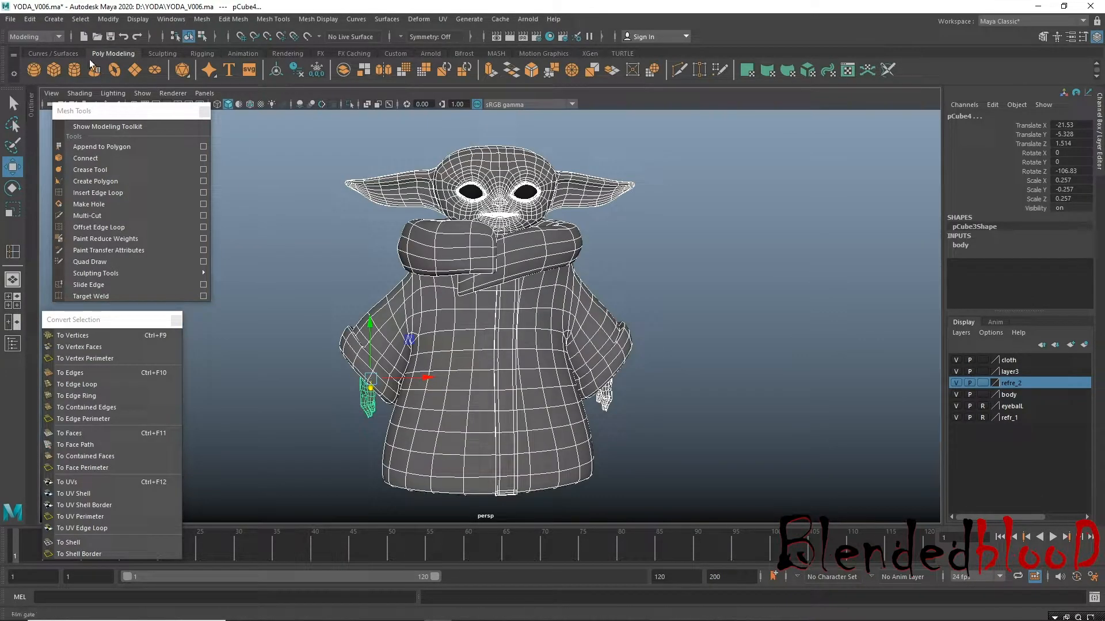
Delete the construction history of the selected character meshes and of all objects in the scene.
{"action": "left_click", "coordinate": [29, 19]}
{"action": "mouse_move", "coordinate": [95, 167]}
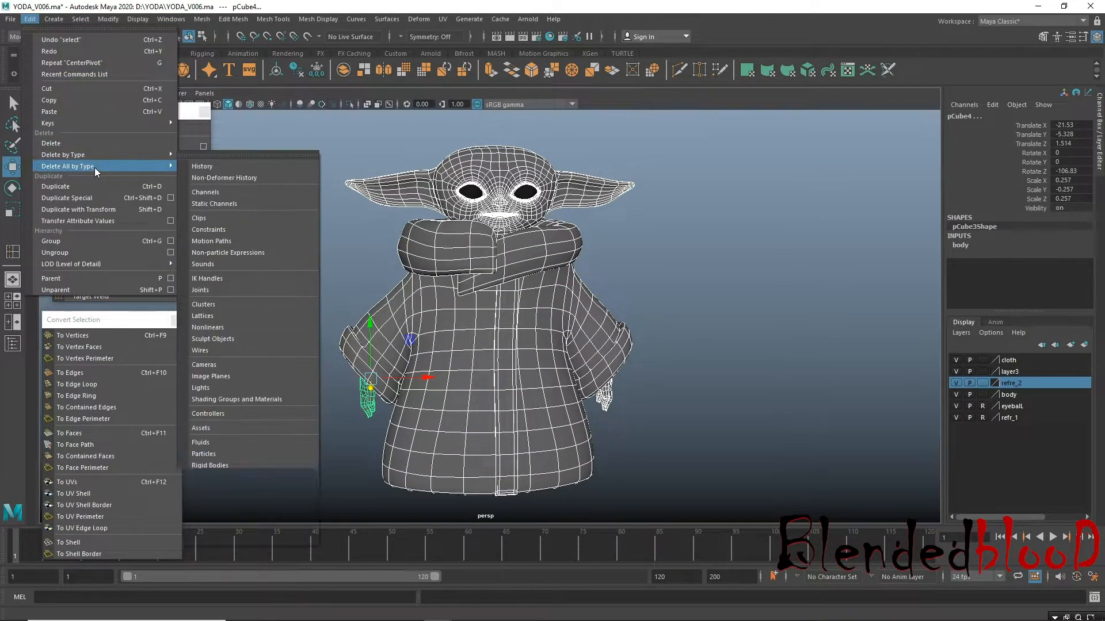
{"action": "left_click", "coordinate": [199, 168]}
{"action": "left_click", "coordinate": [30, 19]}
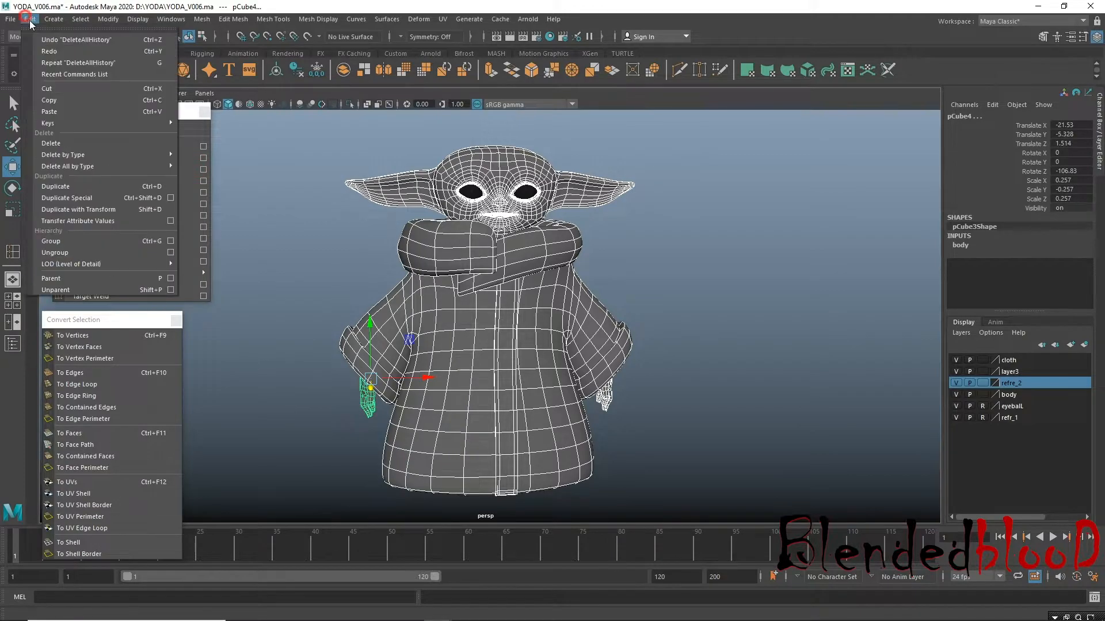
{"action": "mouse_move", "coordinate": [139, 159]}
{"action": "left_click", "coordinate": [202, 155]}
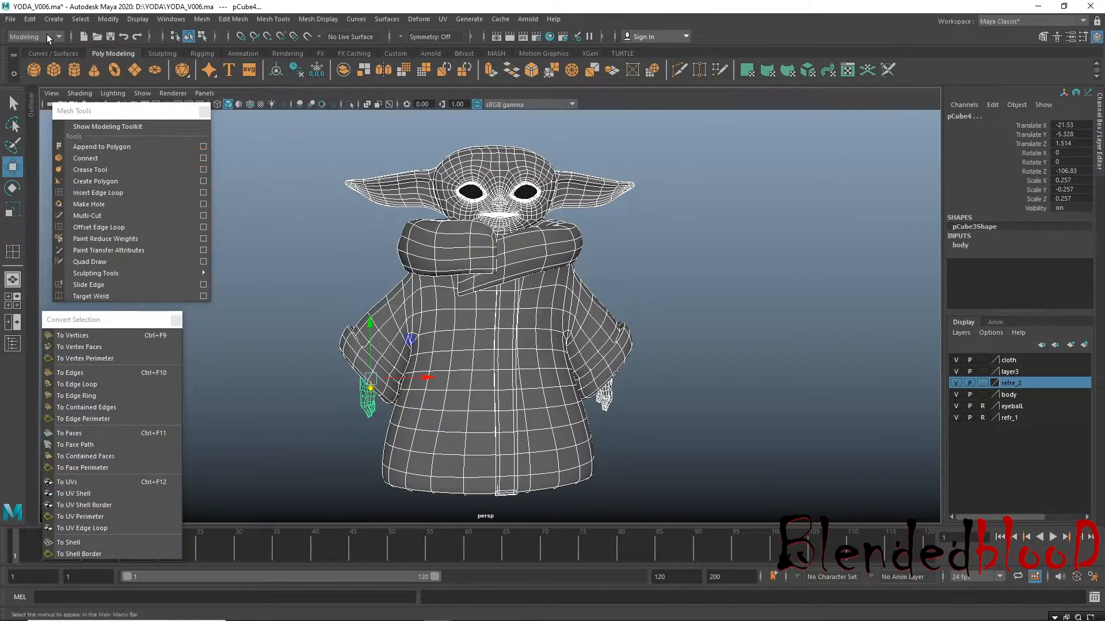
{"action": "left_click", "coordinate": [30, 19]}
{"action": "mouse_move", "coordinate": [150, 168]}
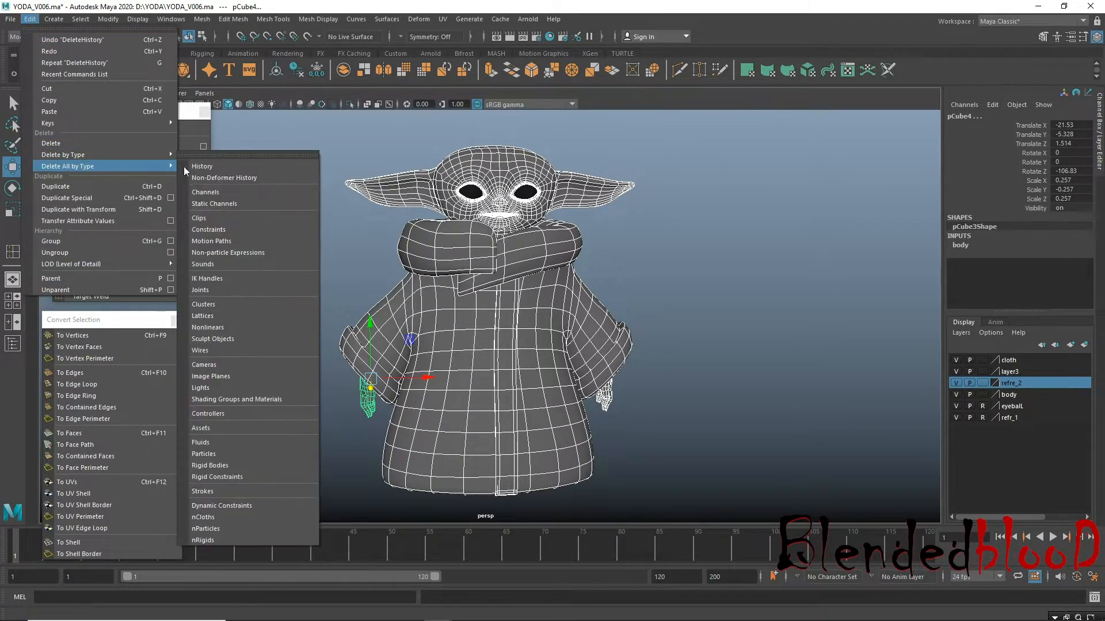
{"action": "left_click", "coordinate": [201, 166]}
Save the scene over the existing YODA_V006.ma file.
{"action": "left_click", "coordinate": [11, 19]}
{"action": "left_click", "coordinate": [63, 79]}
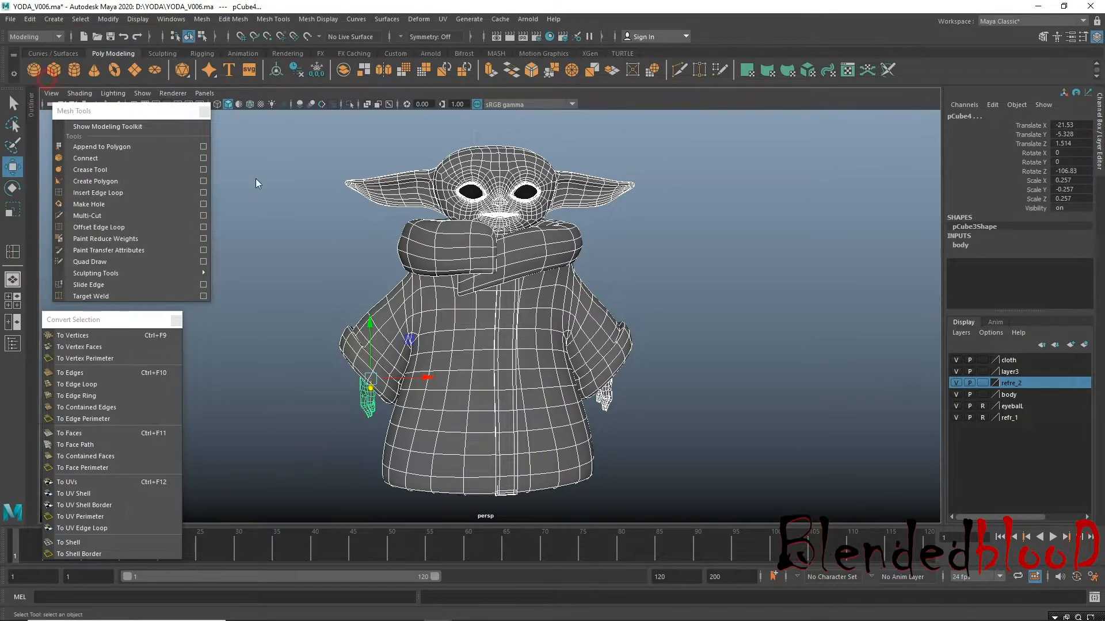
{"action": "double_click", "coordinate": [143, 189]}
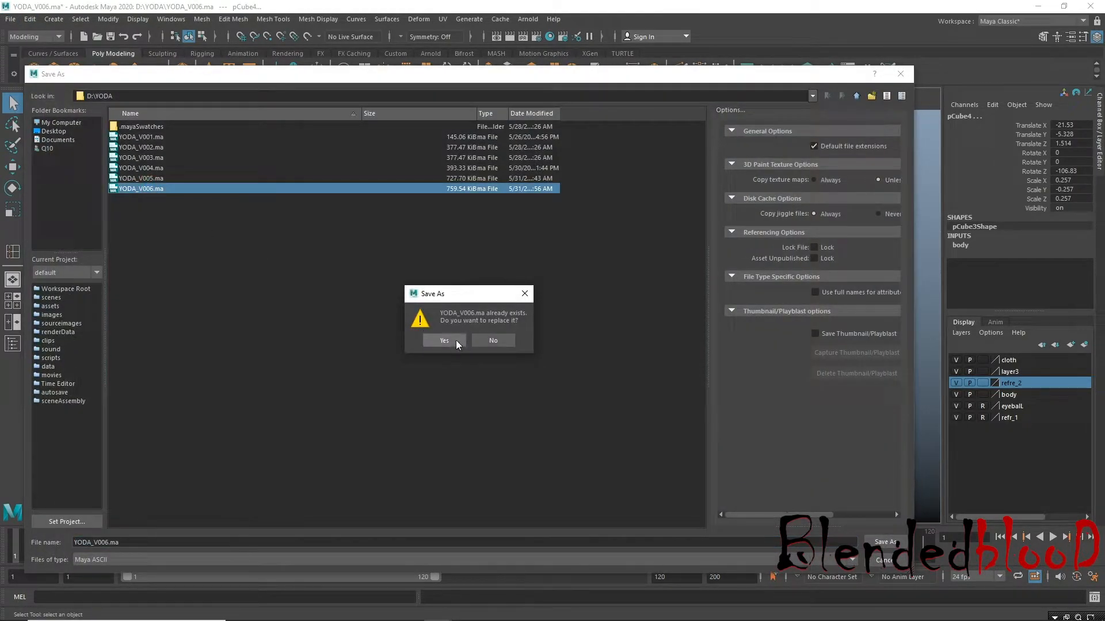
{"action": "left_click", "coordinate": [456, 340]}
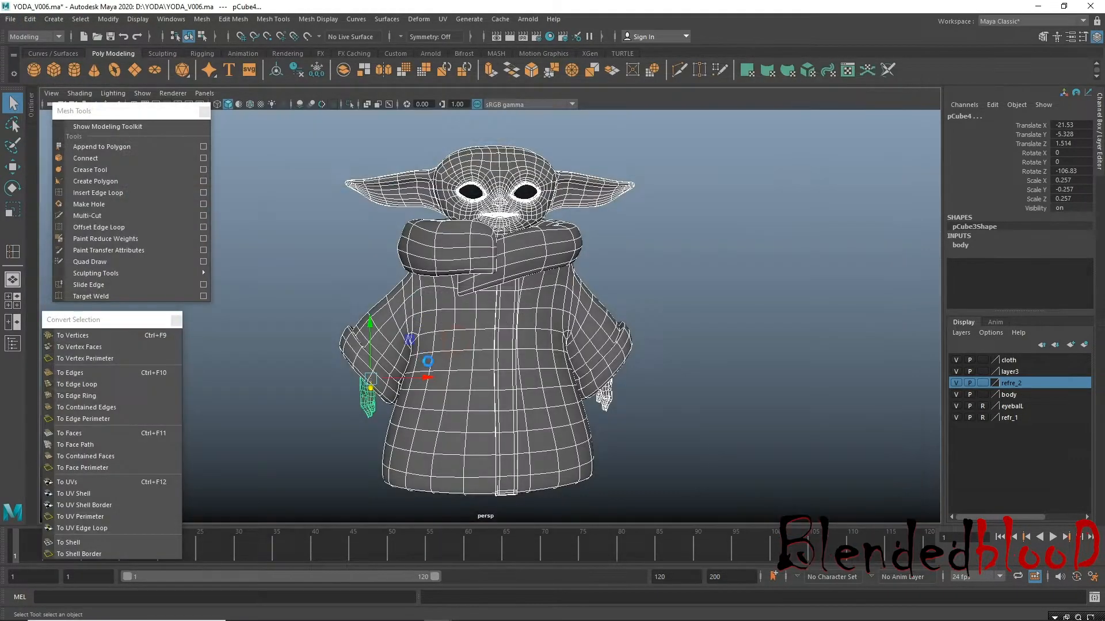
Save another copy of the scene over the existing YODA_V005.ma file.
{"action": "left_click", "coordinate": [11, 19]}
{"action": "left_click", "coordinate": [63, 79]}
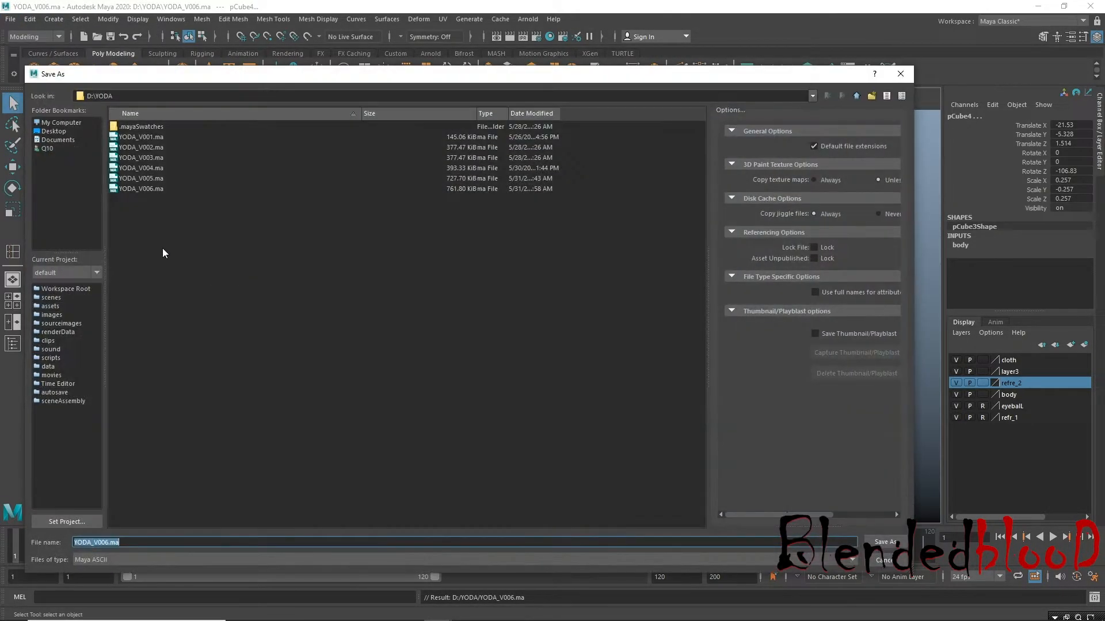
{"action": "double_click", "coordinate": [145, 180]}
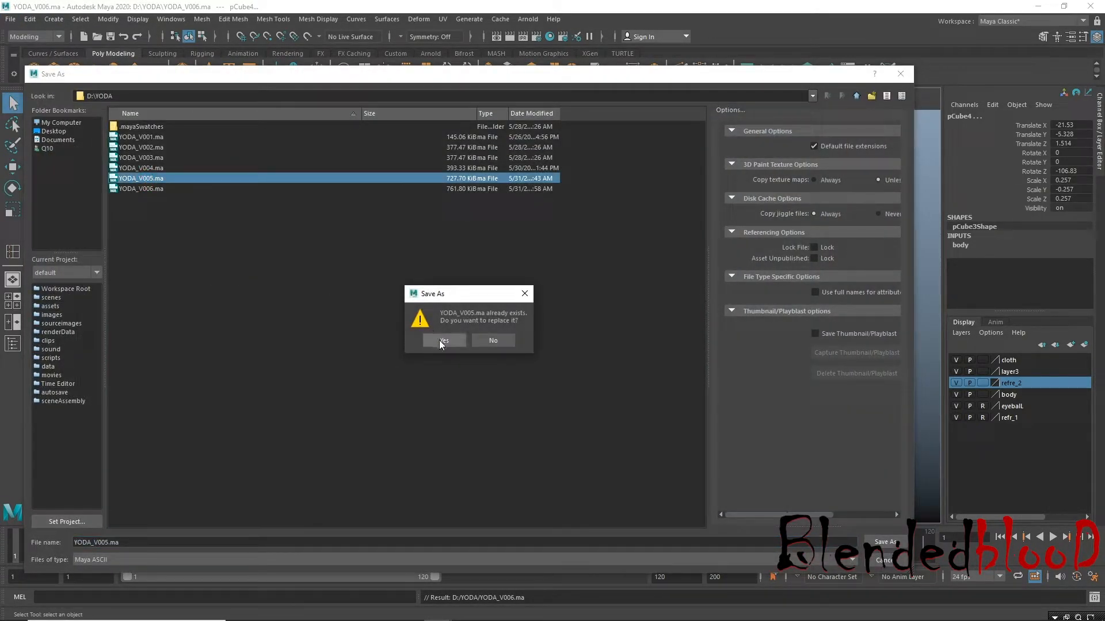
{"action": "left_click", "coordinate": [442, 341]}
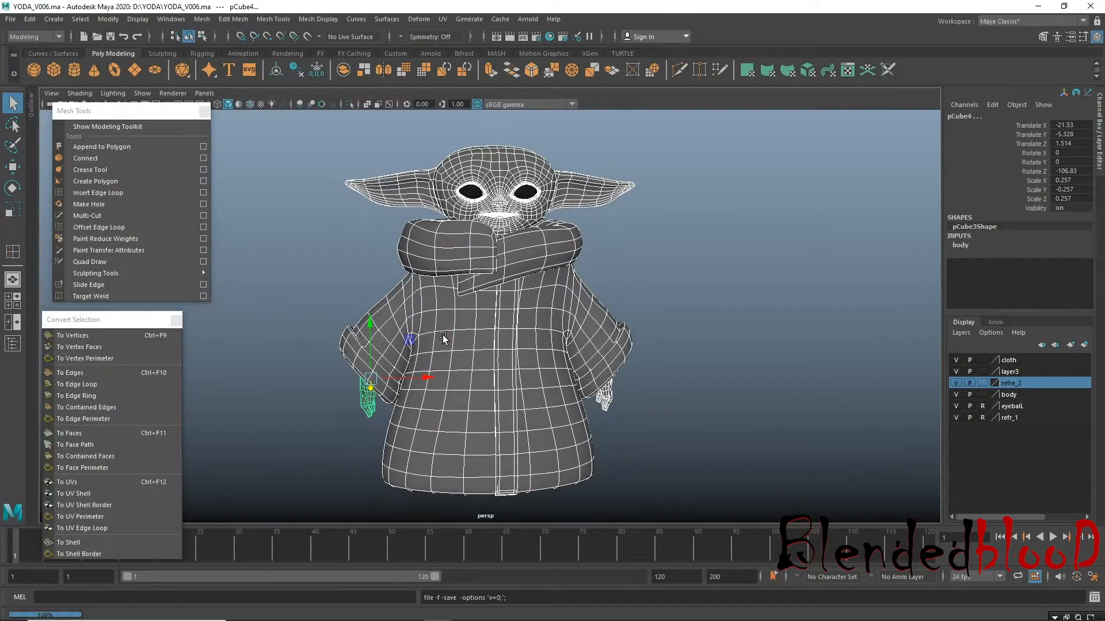
Deselect the character and review the Baby Yoda reference images in Picasa Photo Viewer, especially the hands.
{"action": "left_click", "coordinate": [655, 468]}
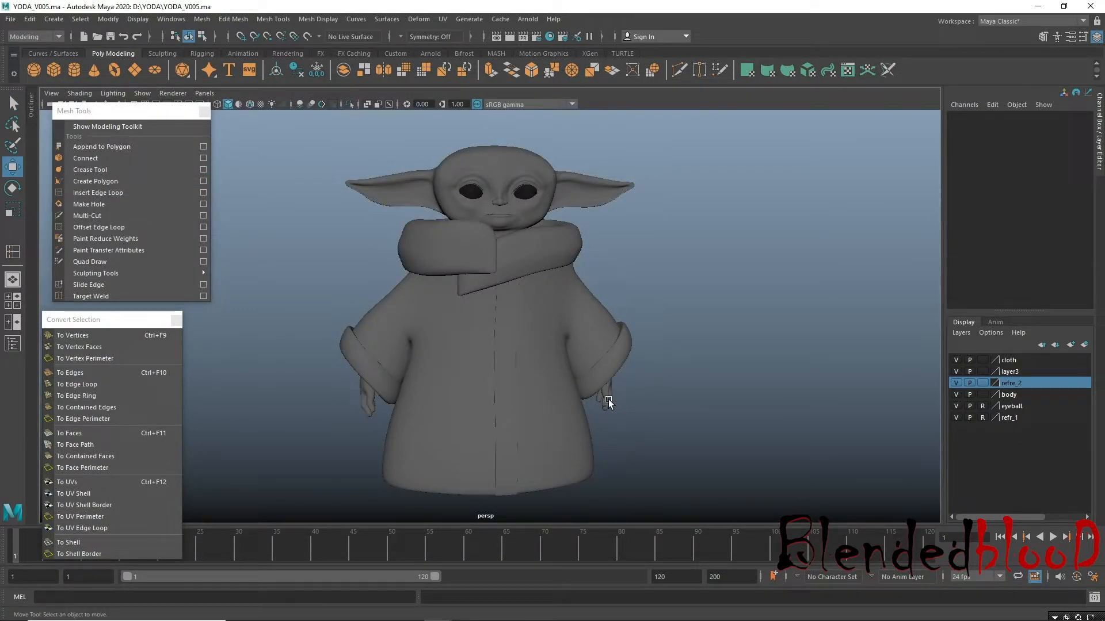
{"action": "key", "text": "super"}
{"action": "left_click", "coordinate": [466, 610]}
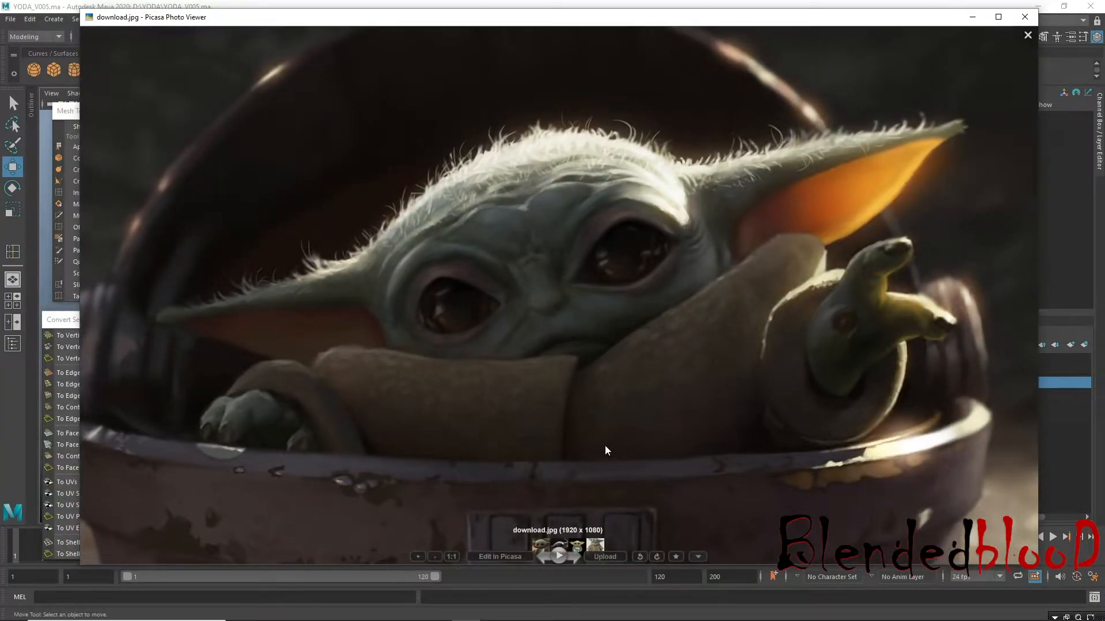
{"action": "key", "text": "Right"}
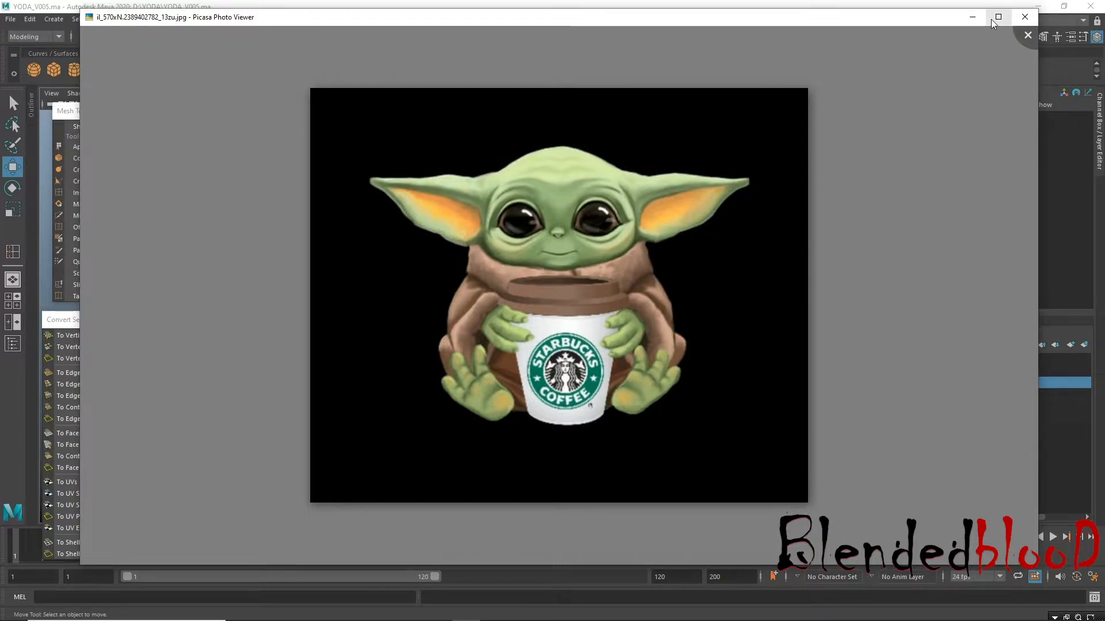
{"action": "key", "text": "Left"}
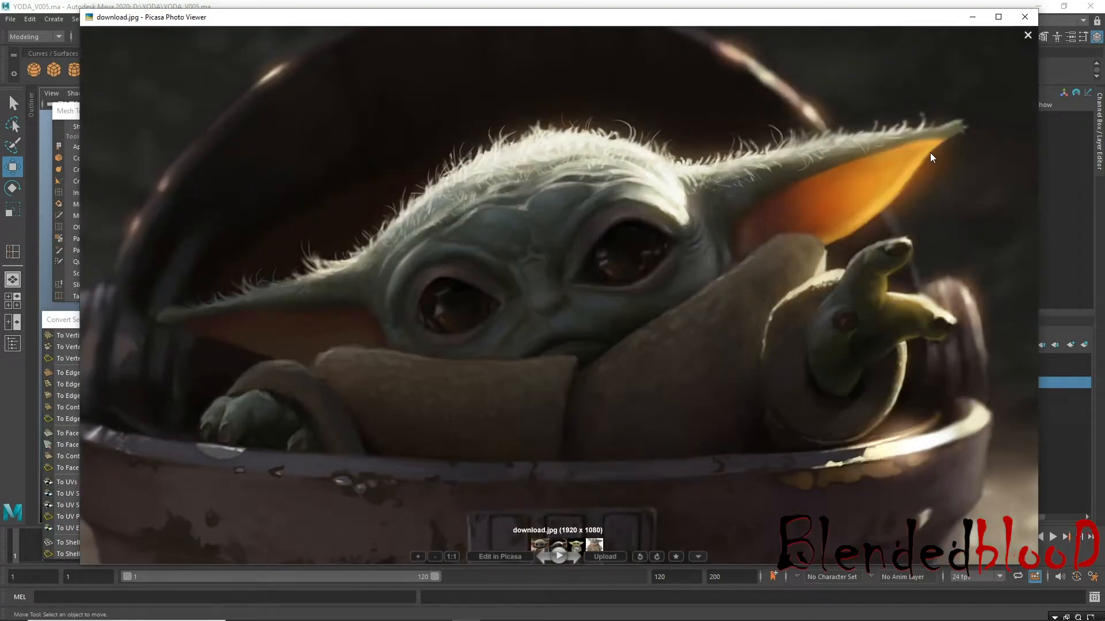
{"action": "left_click", "coordinate": [972, 17]}
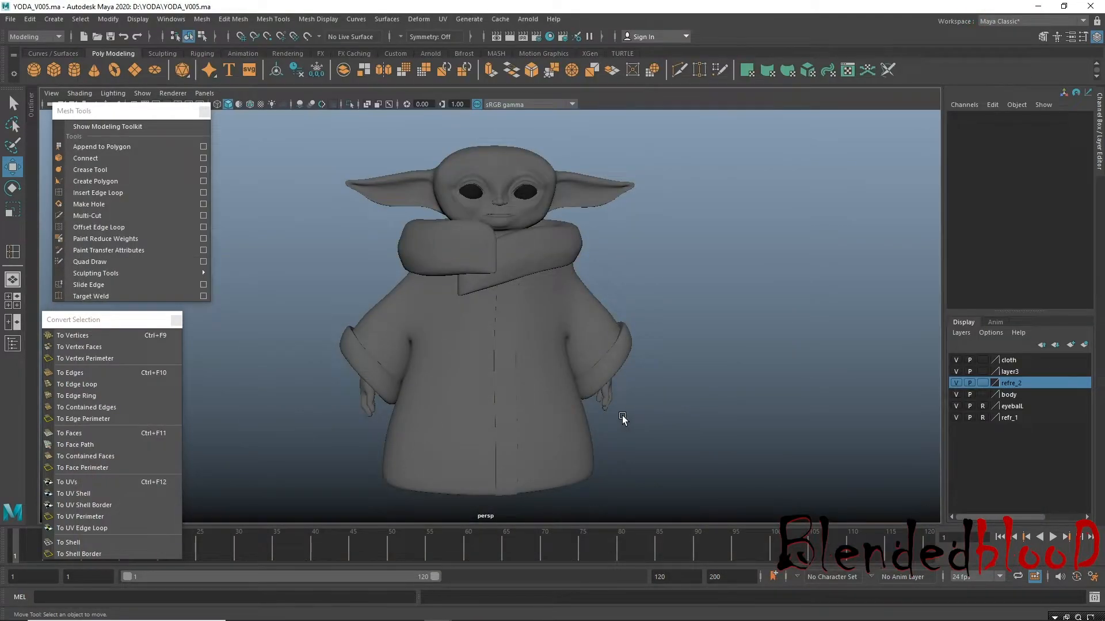
Duplicate the hand mesh and move the copy beside the robe, to about Translate X -10.18 and Translate Y -10.683.
{"action": "left_click_drag", "start_coordinate": [571, 388], "coordinate": [595, 362], "text": "alt"}
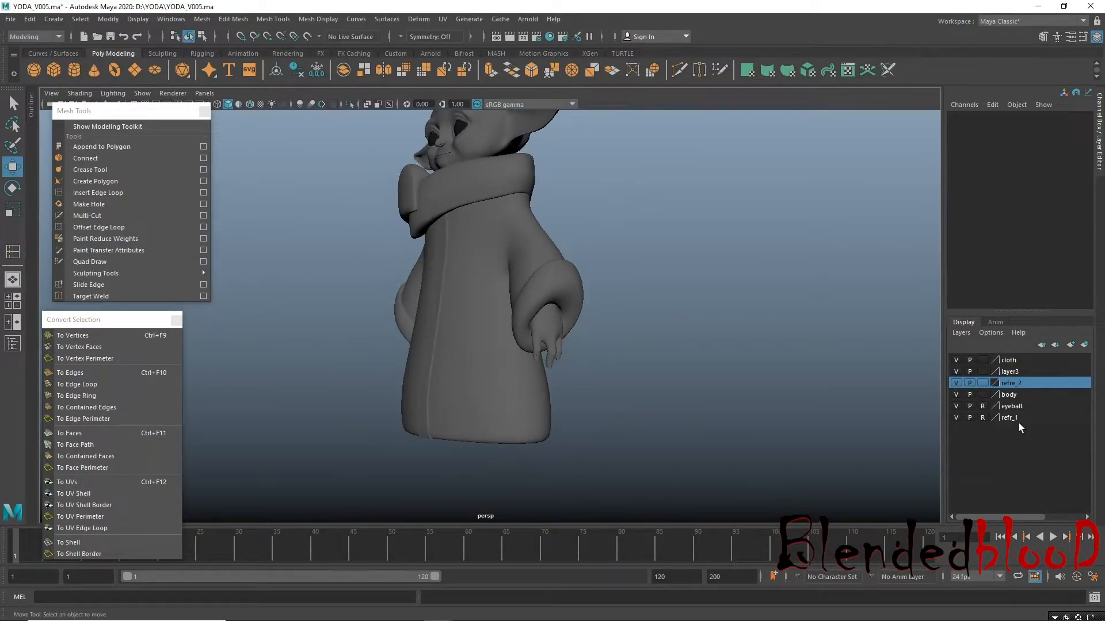
{"action": "left_click", "coordinate": [547, 319]}
{"action": "left_click_drag", "start_coordinate": [546, 320], "coordinate": [593, 390], "text": "alt"}
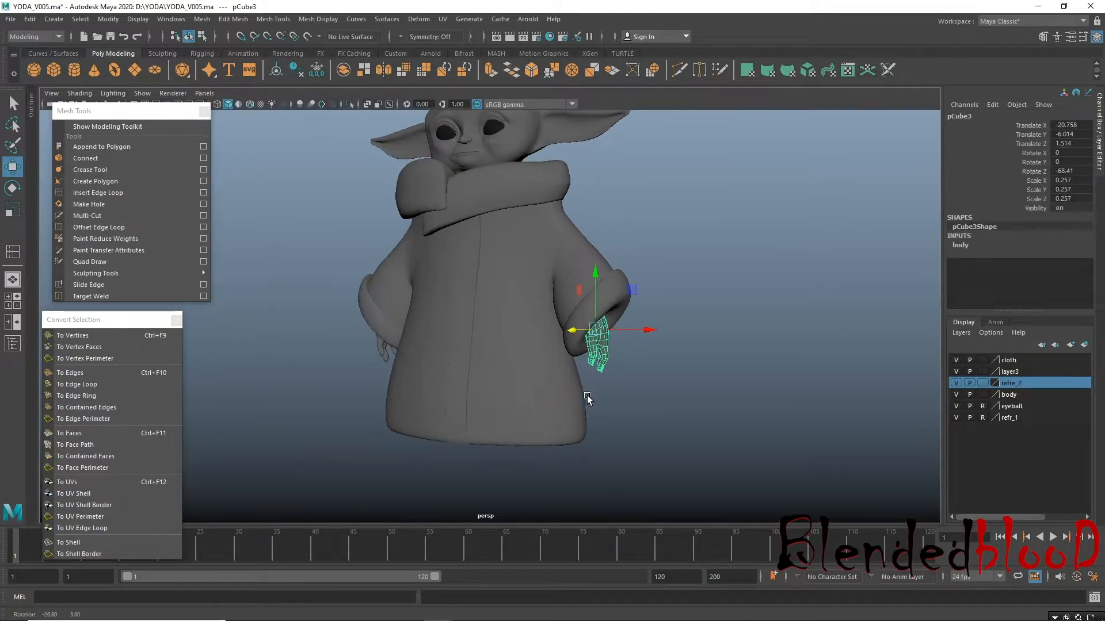
{"action": "left_click_drag", "start_coordinate": [649, 331], "coordinate": [826, 370]}
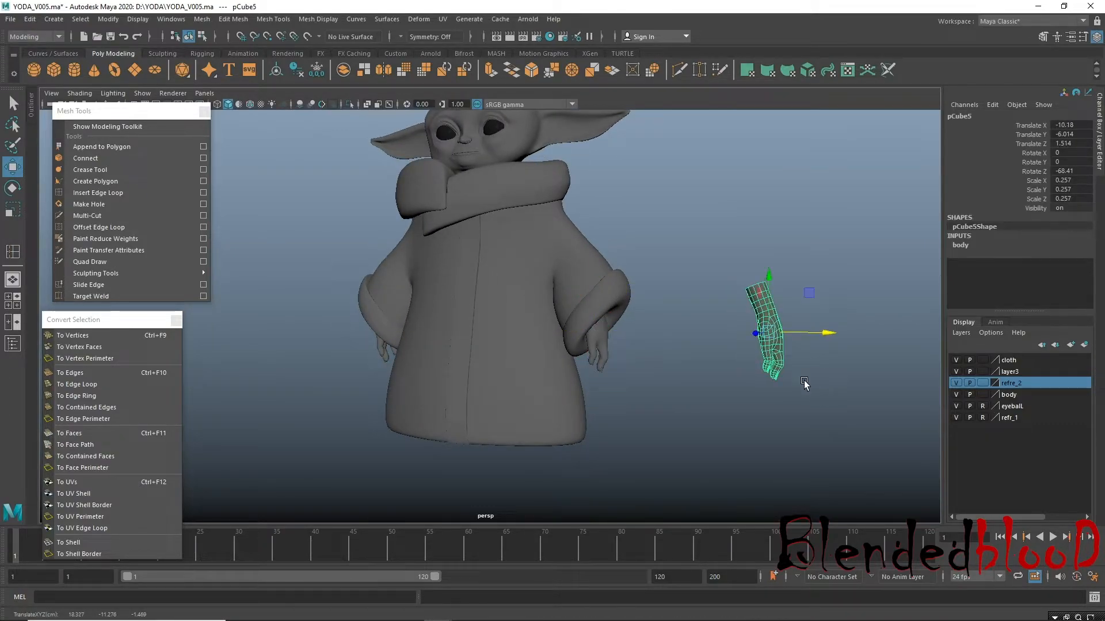
{"action": "middle_click_drag", "start_coordinate": [706, 381], "coordinate": [632, 364], "text": "alt"}
{"action": "left_click_drag", "start_coordinate": [632, 364], "coordinate": [662, 358], "text": "alt"}
{"action": "left_click_drag", "start_coordinate": [723, 267], "coordinate": [728, 344]}
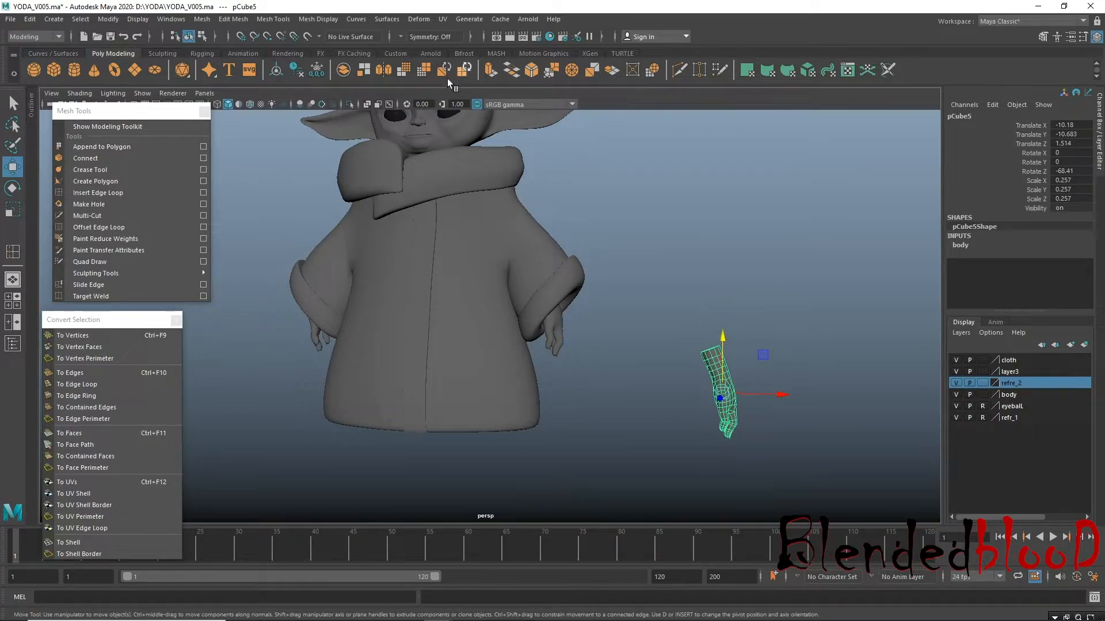
Isolate the duplicated hand in the perspective view and frame it there and in the side view.
{"action": "left_click", "coordinate": [348, 105]}
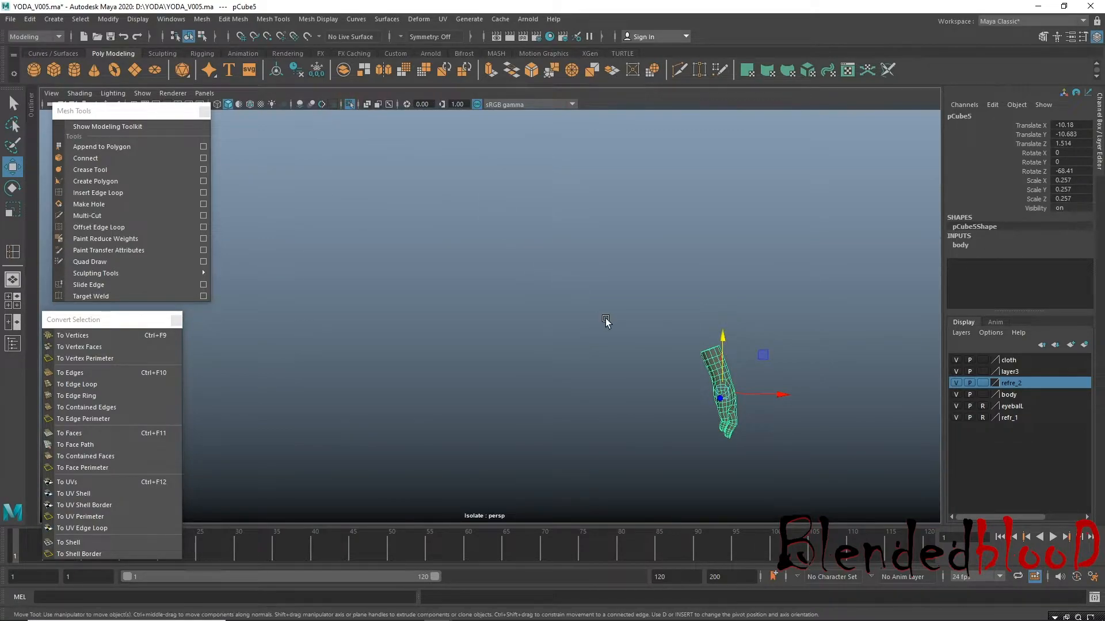
{"action": "key", "text": "space"}
{"action": "key", "text": "f"}
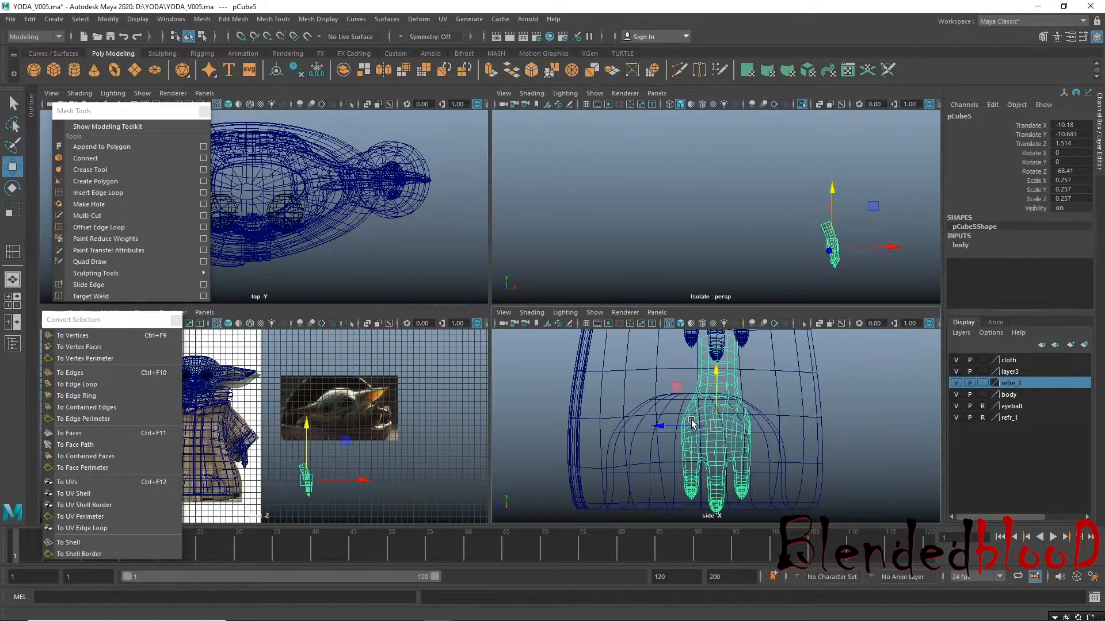
{"action": "key", "text": "space"}
{"action": "key", "text": "f"}
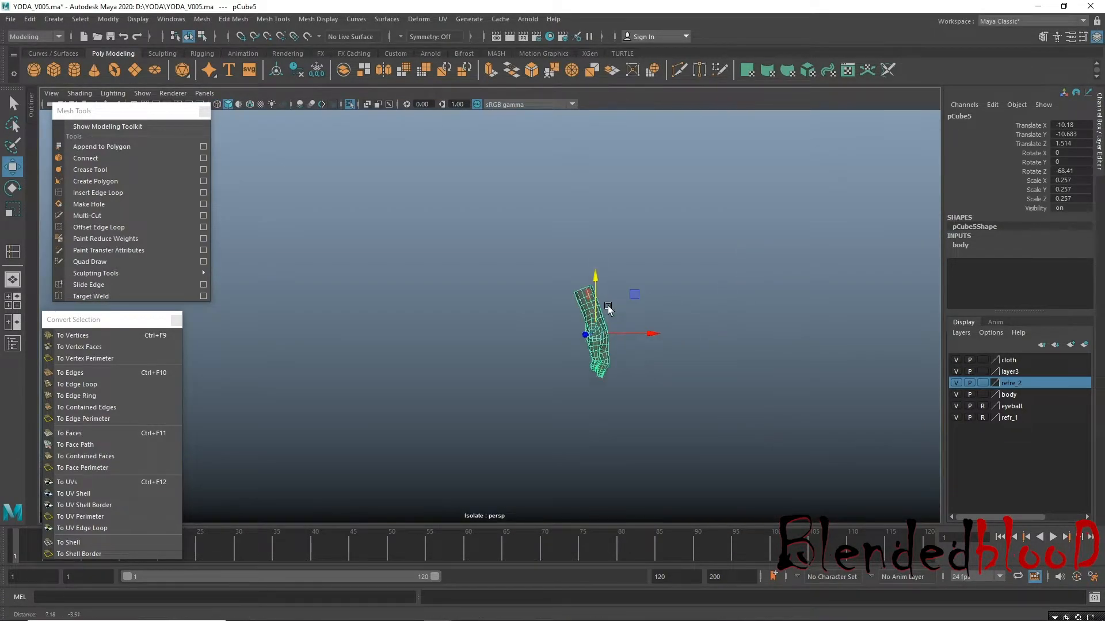
{"action": "key", "text": "f"}
{"action": "key", "text": "e"}
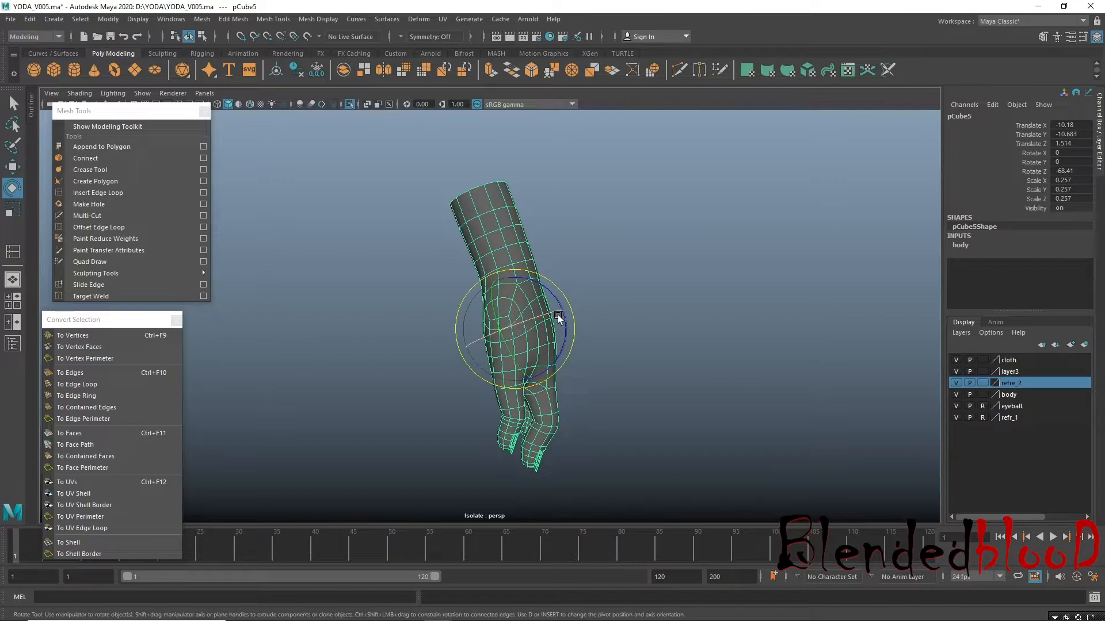
{"action": "left_click_drag", "start_coordinate": [578, 331], "coordinate": [554, 230]}
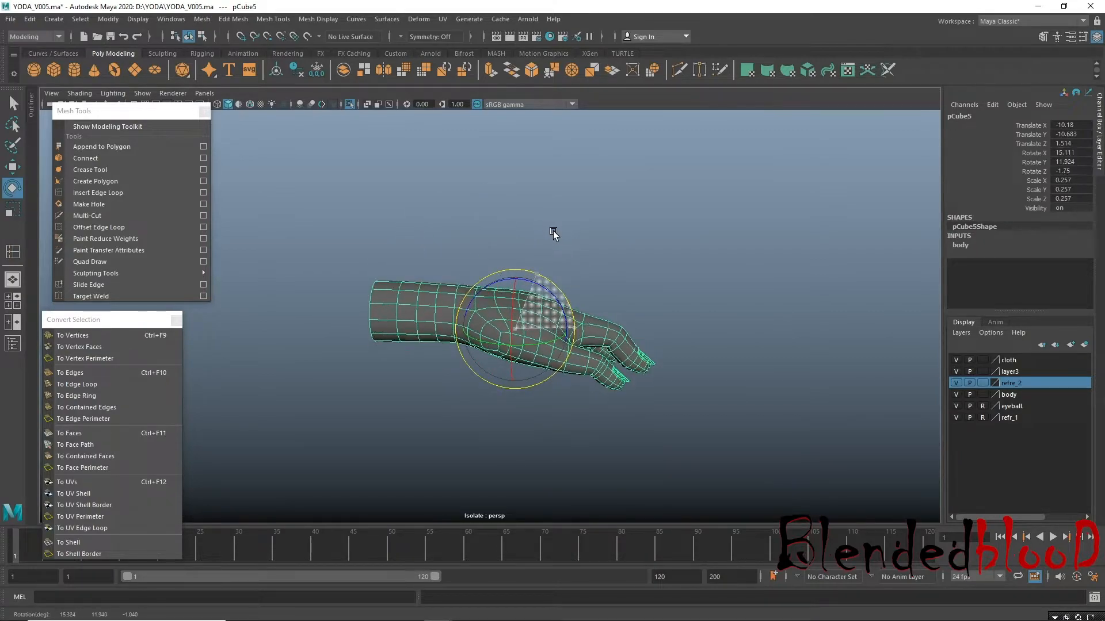
{"action": "key", "text": "ctrl+z"}
Rotate the isolated hand about Z until it lies horizontal and set its Rotate Z to 0.
{"action": "left_click_drag", "start_coordinate": [603, 412], "coordinate": [608, 384], "text": "alt"}
{"action": "middle_click_drag", "start_coordinate": [608, 384], "coordinate": [606, 374], "text": "alt"}
{"action": "left_click_drag", "start_coordinate": [606, 374], "coordinate": [427, 336], "text": "alt"}
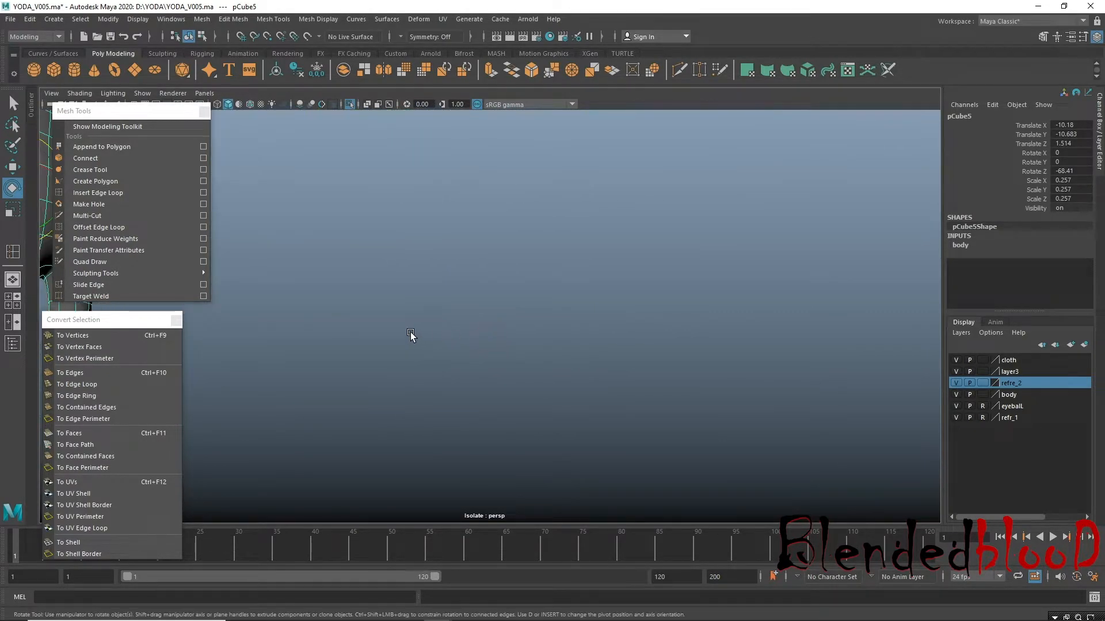
{"action": "key", "text": "f"}
{"action": "left_click_drag", "start_coordinate": [523, 333], "coordinate": [535, 271]}
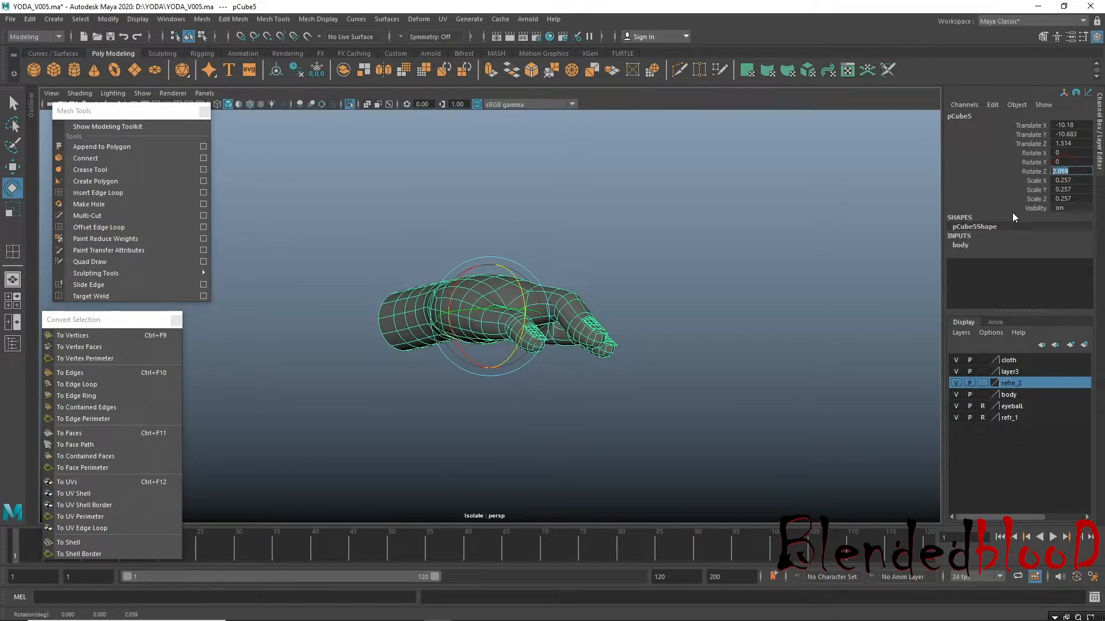
{"action": "type", "text": "0"}
{"action": "key", "text": "Return"}
Select the face loop around the wrist and lower it with soft selection so the forearm lines up with the hand.
{"action": "left_click_drag", "start_coordinate": [633, 368], "coordinate": [735, 341], "text": "alt"}
{"action": "middle_click_drag", "start_coordinate": [598, 407], "coordinate": [641, 392], "text": "alt"}
{"action": "scroll", "coordinate": [641, 391], "scroll_direction": "up", "scroll_amount": 3}
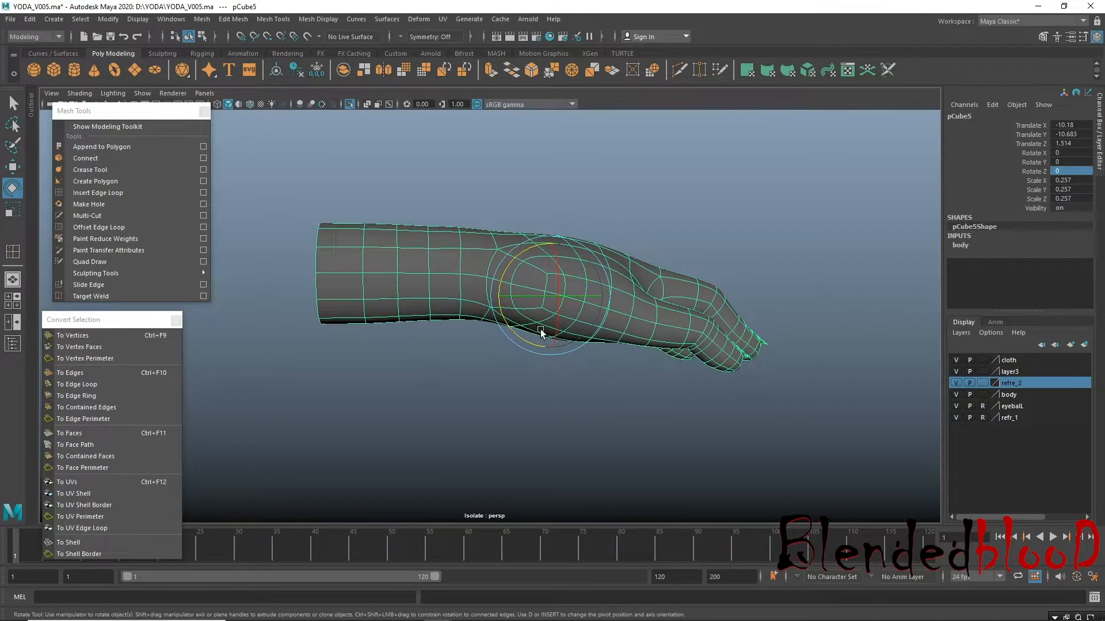
{"action": "key", "text": "w"}
{"action": "right_click_drag", "start_coordinate": [445, 271], "coordinate": [446, 293]}
{"action": "left_click", "coordinate": [443, 262]}
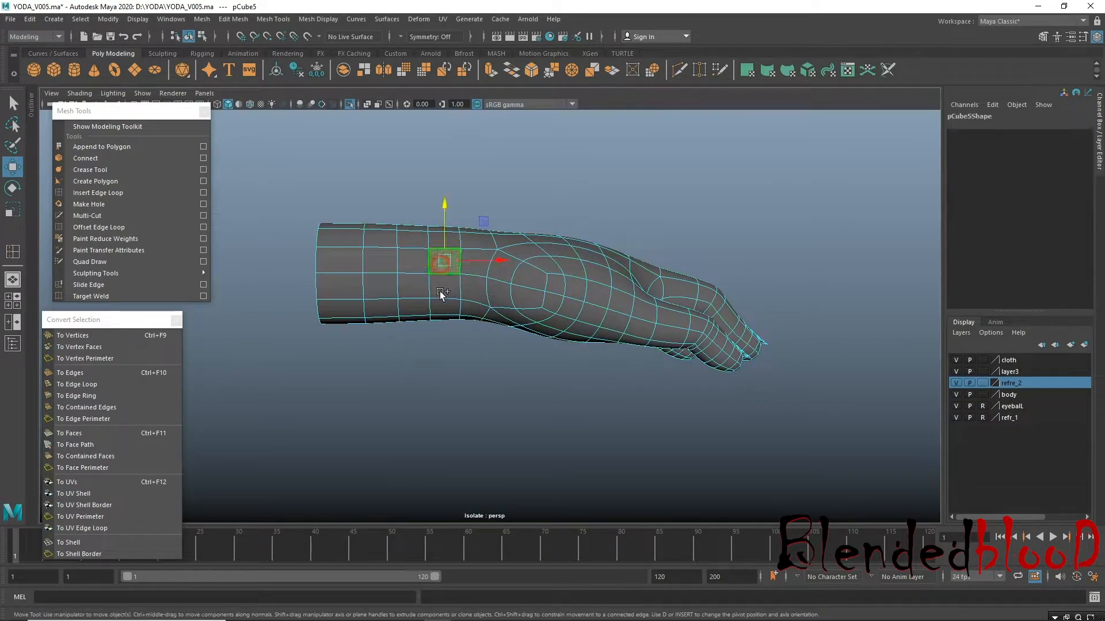
{"action": "key", "text": "b"}
{"action": "left_click_drag", "start_coordinate": [446, 282], "coordinate": [498, 270]}
{"action": "left_click_drag", "start_coordinate": [445, 228], "coordinate": [465, 280]}
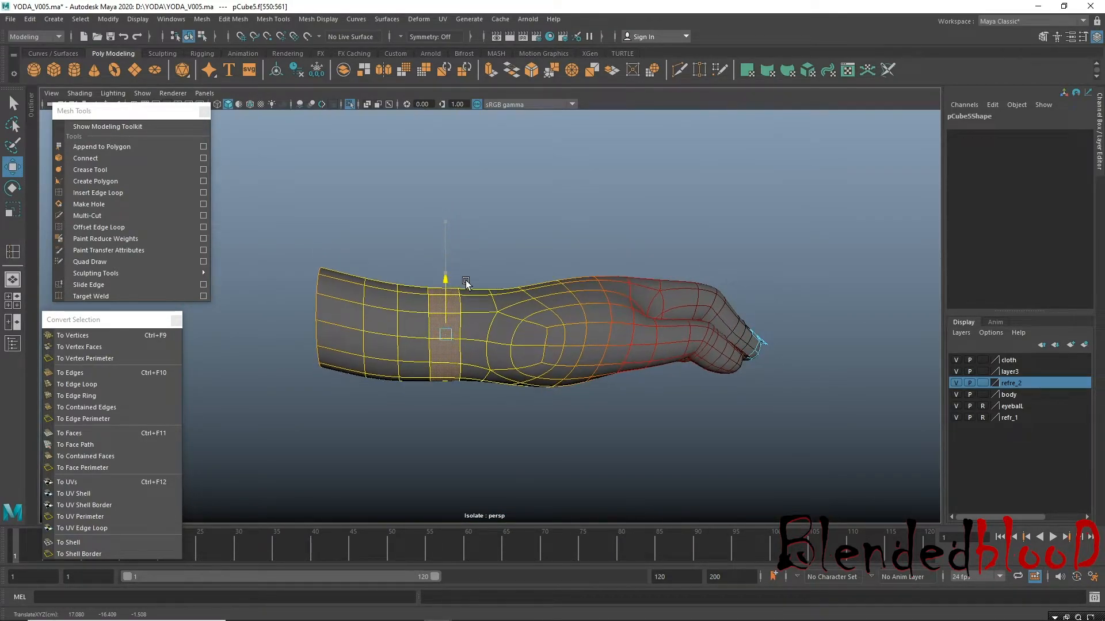
{"action": "left_click_drag", "start_coordinate": [682, 375], "coordinate": [599, 384], "text": "alt"}
{"action": "key", "text": "b"}
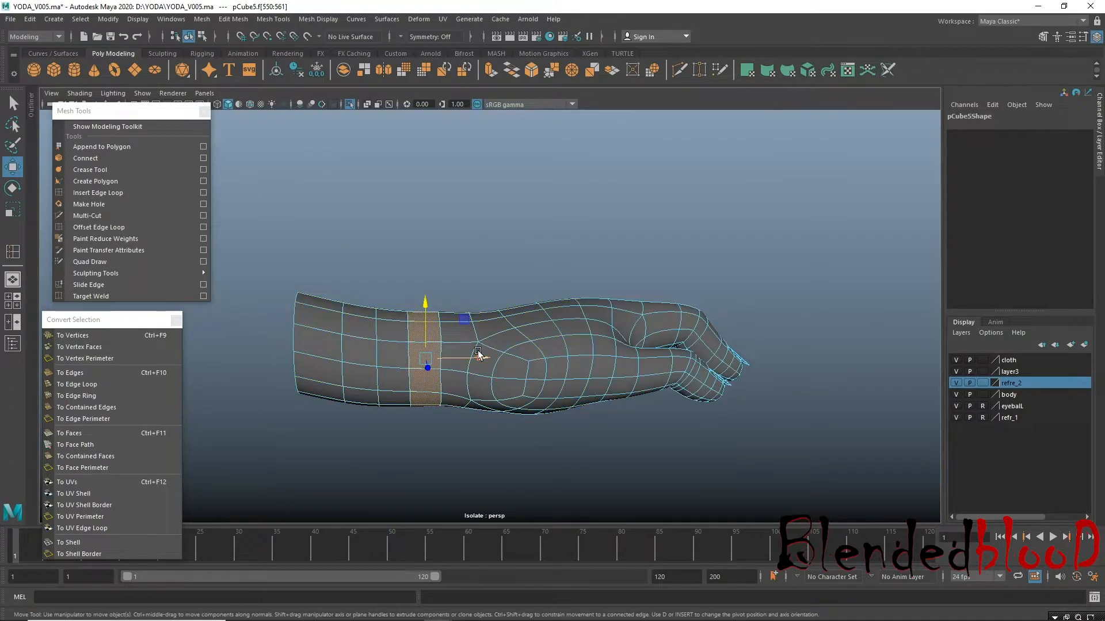
Delete the three face loops at the open end of the forearm to shorten it.
{"action": "right_click_drag", "start_coordinate": [341, 319], "coordinate": [343, 263]}
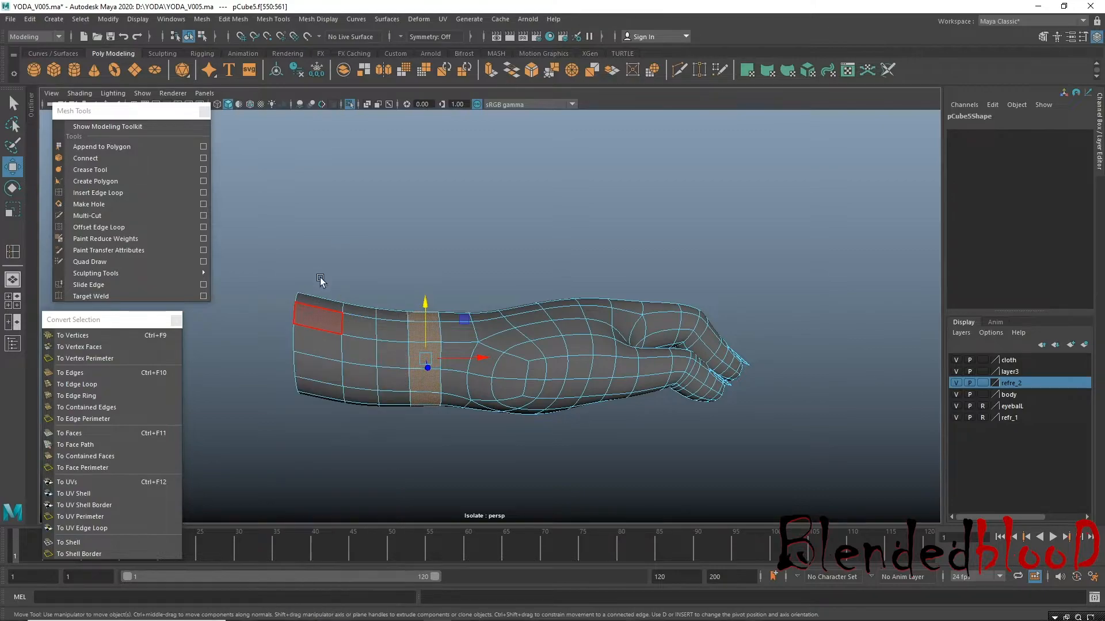
{"action": "left_click", "coordinate": [292, 316]}
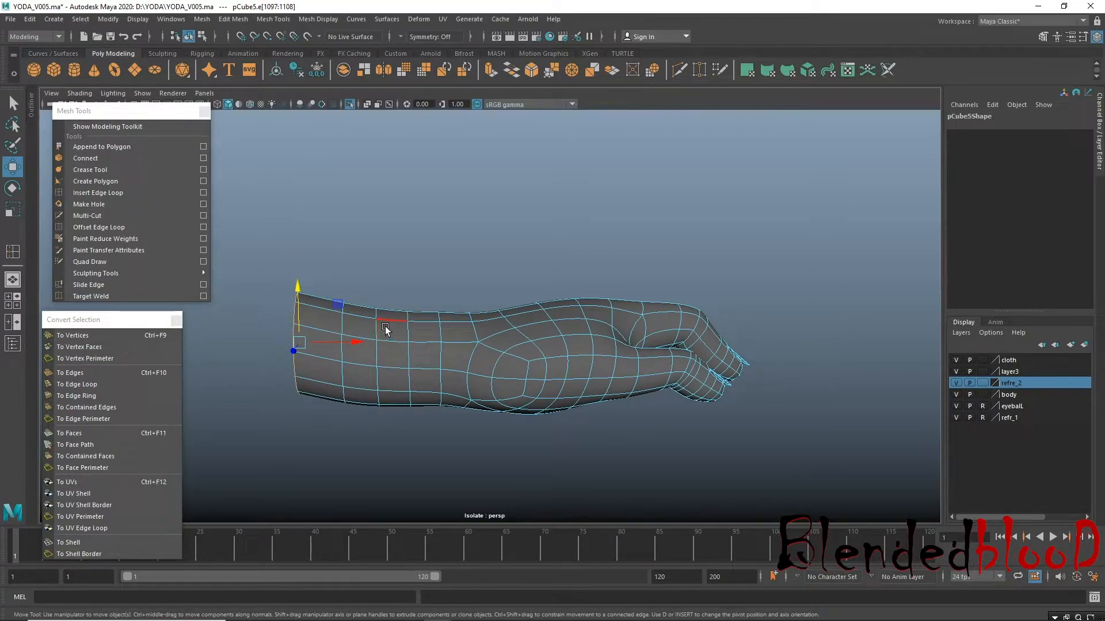
{"action": "left_click_drag", "start_coordinate": [437, 383], "coordinate": [407, 382], "text": "alt"}
{"action": "right_click_drag", "start_coordinate": [363, 337], "coordinate": [371, 363]}
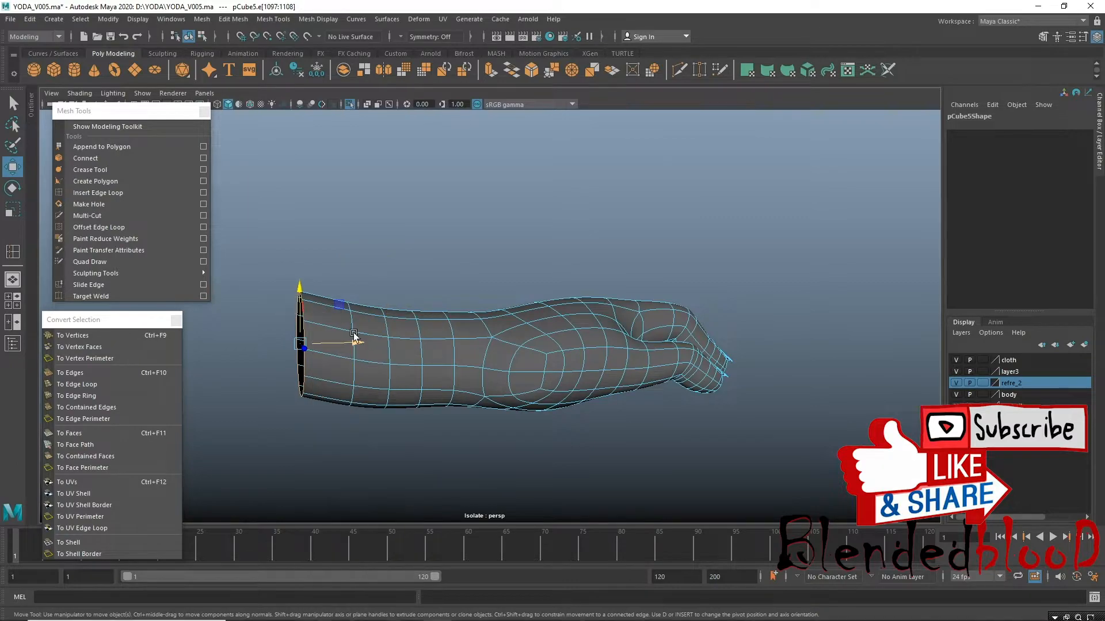
{"action": "left_click", "coordinate": [333, 323]}
{"action": "double_click", "coordinate": [333, 338], "text": "shift"}
{"action": "key", "text": "Delete"}
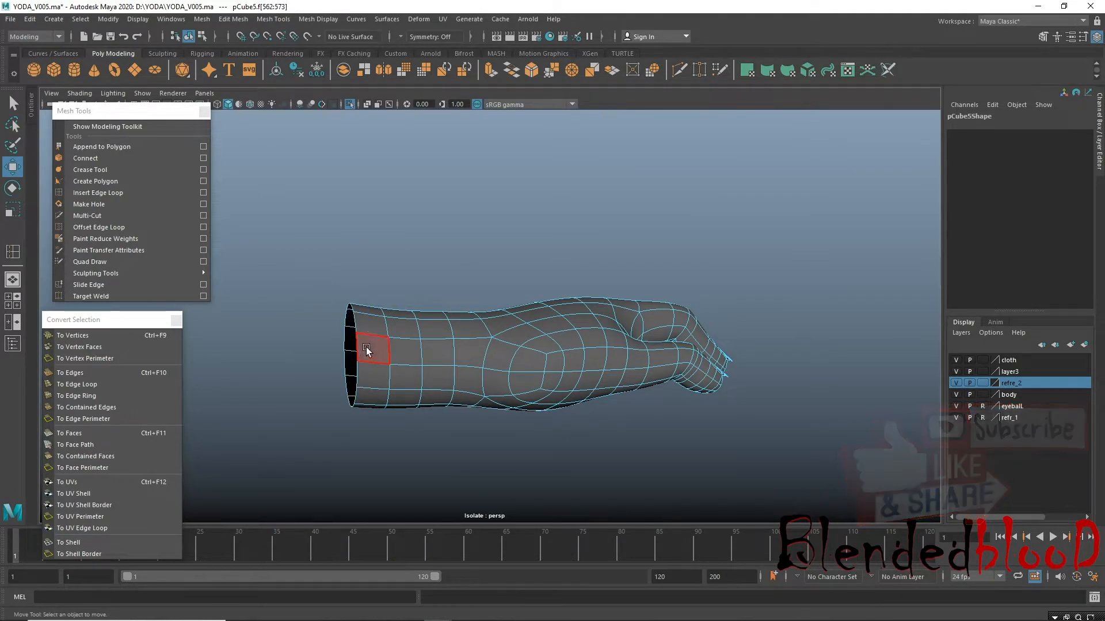
{"action": "left_click", "coordinate": [377, 326]}
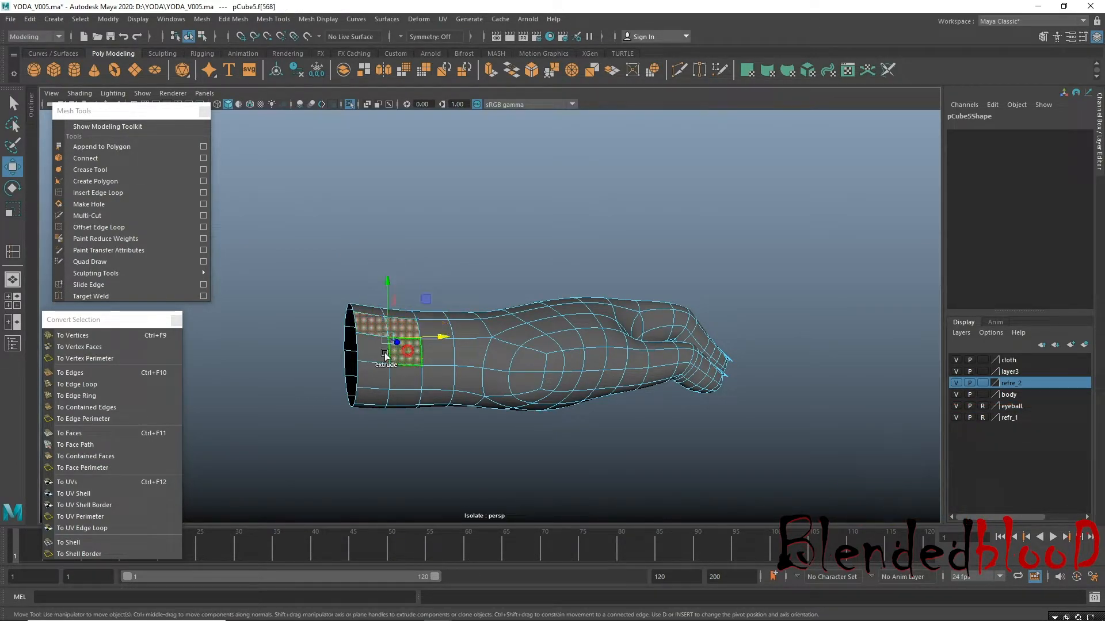
{"action": "double_click", "coordinate": [384, 354]}
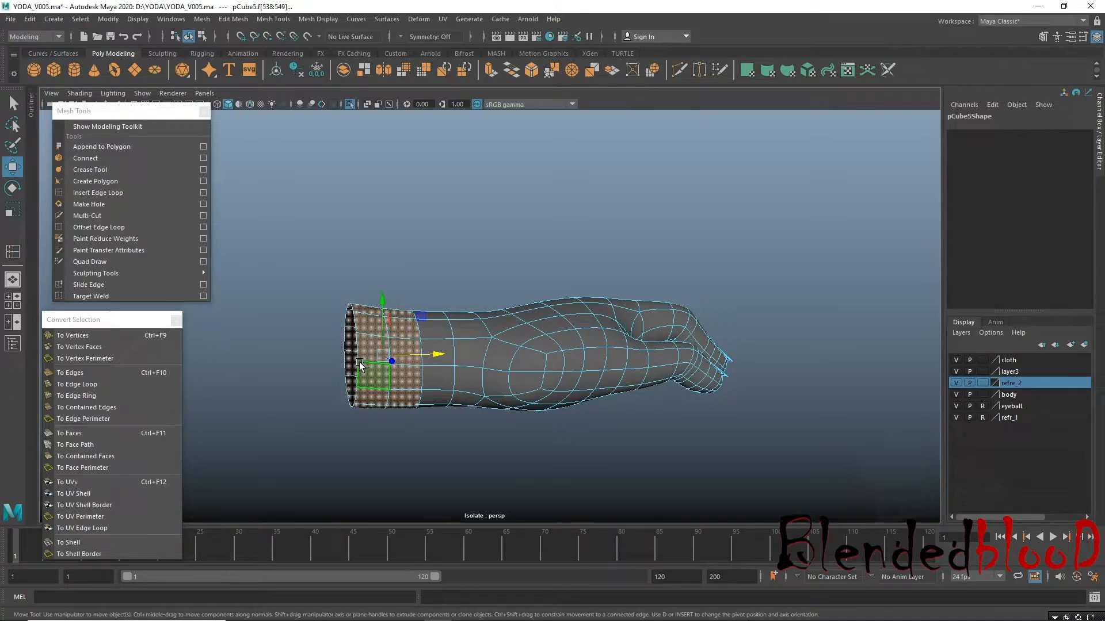
{"action": "key", "text": "Delete"}
Switch the hand to vertex selection and select the vertices of all the fingers.
{"action": "left_click_drag", "start_coordinate": [652, 388], "coordinate": [704, 406], "text": "alt"}
{"action": "middle_click_drag", "start_coordinate": [703, 401], "coordinate": [518, 371], "text": "alt"}
{"action": "scroll", "coordinate": [518, 371], "scroll_direction": "up", "scroll_amount": 2}
{"action": "left_click_drag", "start_coordinate": [518, 371], "coordinate": [554, 399], "text": "alt"}
{"action": "right_click_drag", "start_coordinate": [544, 341], "coordinate": [513, 338]}
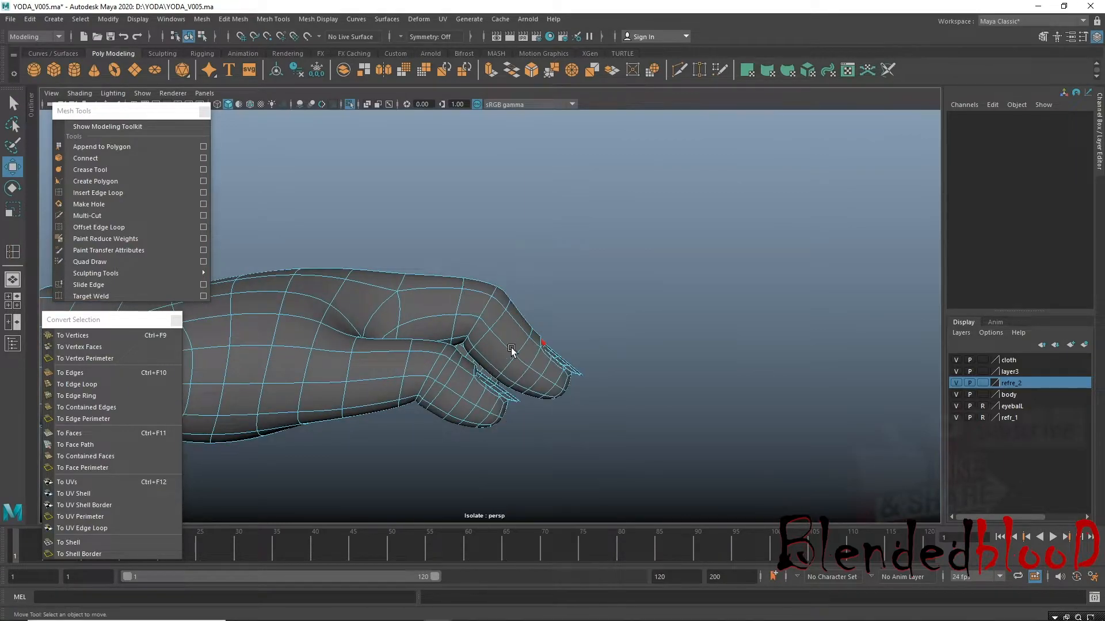
{"action": "key", "text": "space"}
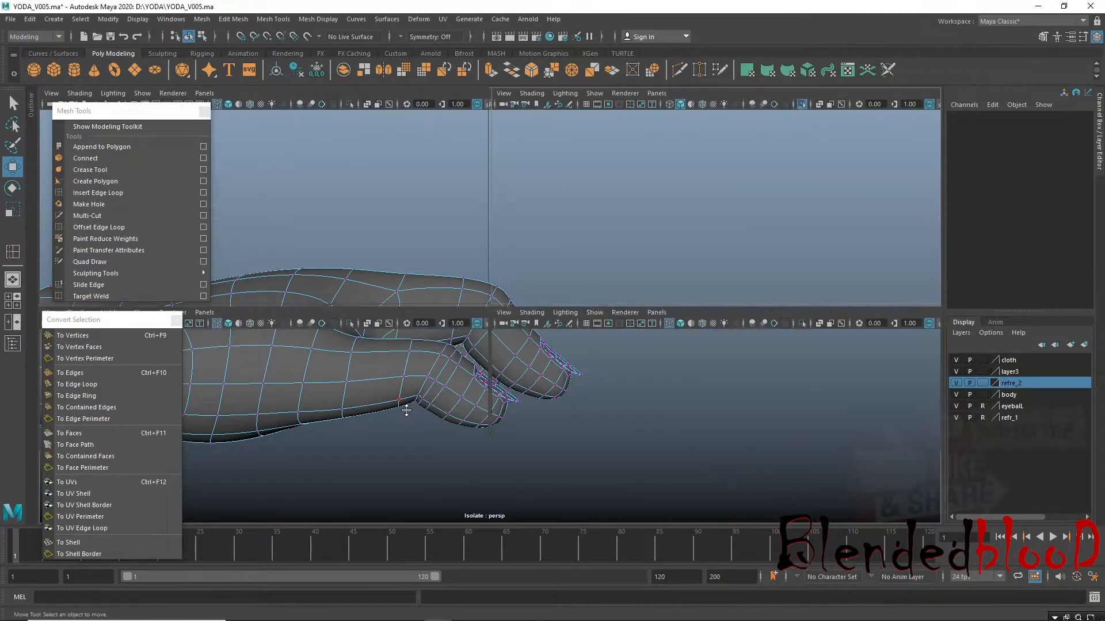
{"action": "key", "text": "space"}
{"action": "left_click_drag", "start_coordinate": [587, 395], "coordinate": [637, 449]}
Limit the selection to the vertices at the end of the middle finger.
{"action": "key", "text": "f"}
{"action": "right_click_drag", "start_coordinate": [665, 442], "coordinate": [521, 377], "text": "alt"}
{"action": "right_click_drag", "start_coordinate": [649, 471], "coordinate": [599, 449], "text": "alt"}
{"action": "key", "text": "space"}
{"action": "key", "text": "space"}
{"action": "left_click_drag", "start_coordinate": [788, 236], "coordinate": [473, 412], "text": "alt"}
{"action": "left_click_drag", "start_coordinate": [498, 435], "coordinate": [433, 351]}
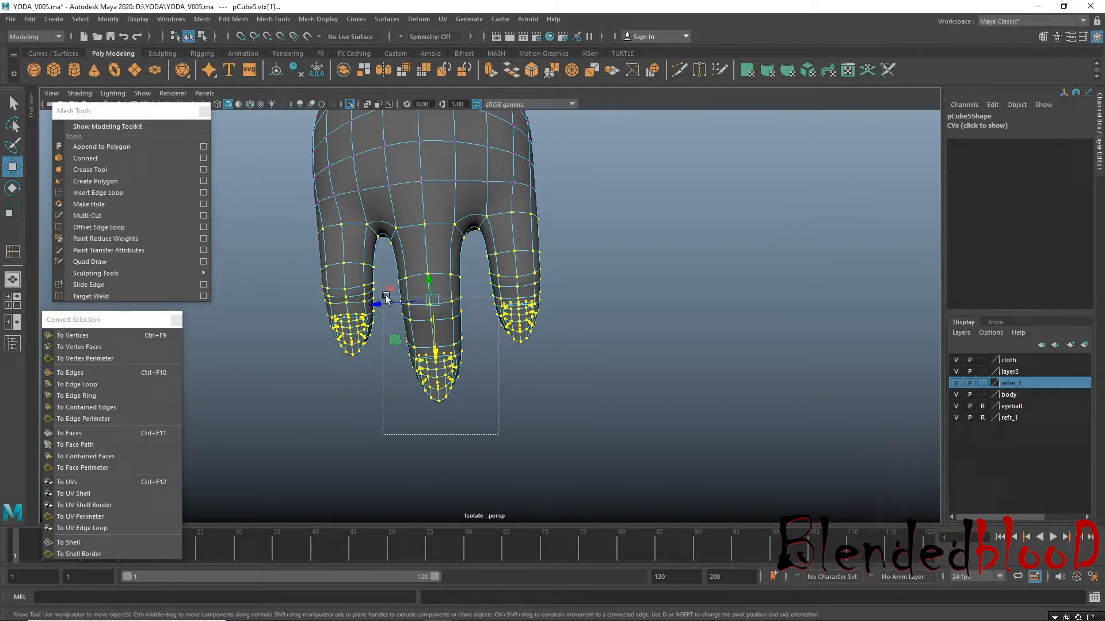
Turn off the hand's smooth preview and examine the fingertip and nail topology from several angles.
{"action": "left_click_drag", "start_coordinate": [525, 361], "coordinate": [638, 236], "text": "alt"}
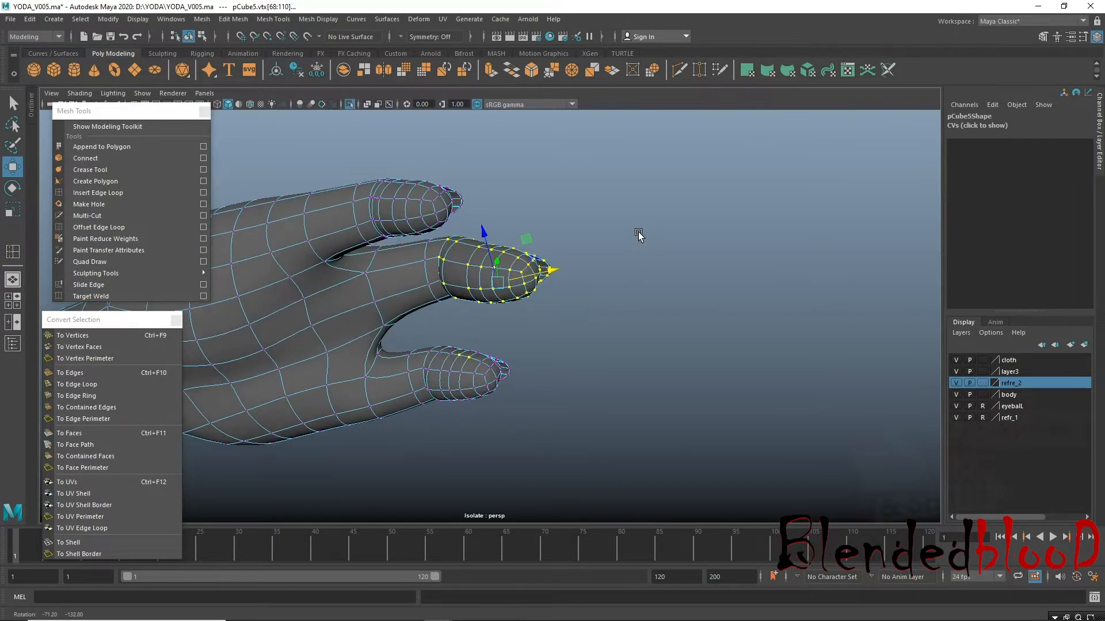
{"action": "scroll", "coordinate": [456, 388], "scroll_direction": "up", "scroll_amount": 3}
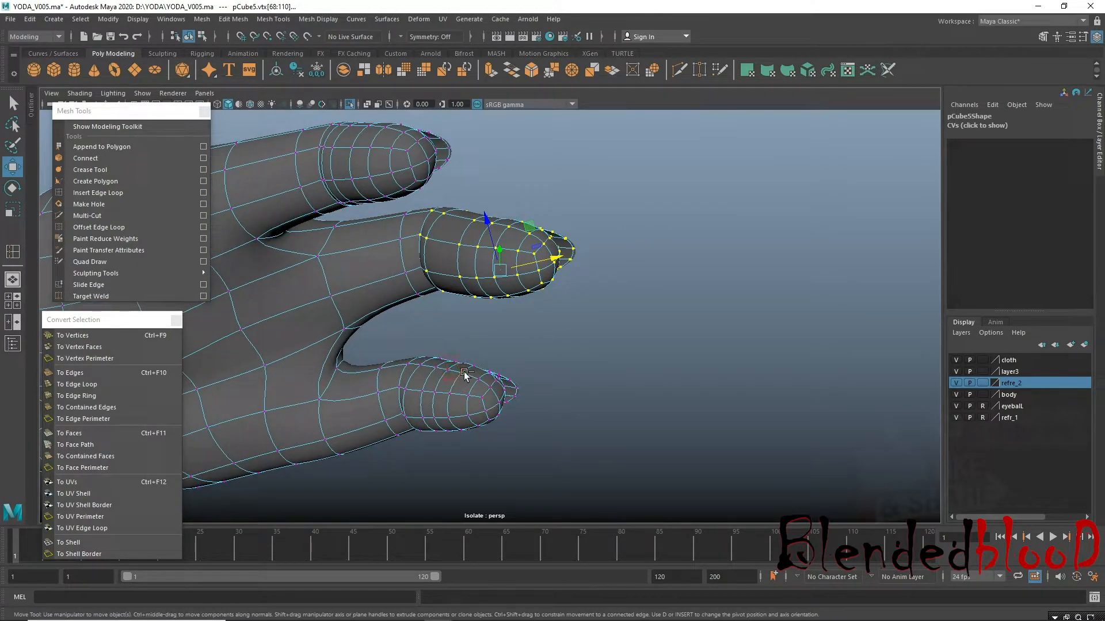
{"action": "left_click_drag", "start_coordinate": [579, 311], "coordinate": [575, 241], "text": "alt"}
{"action": "scroll", "coordinate": [569, 230], "scroll_direction": "up", "scroll_amount": 2}
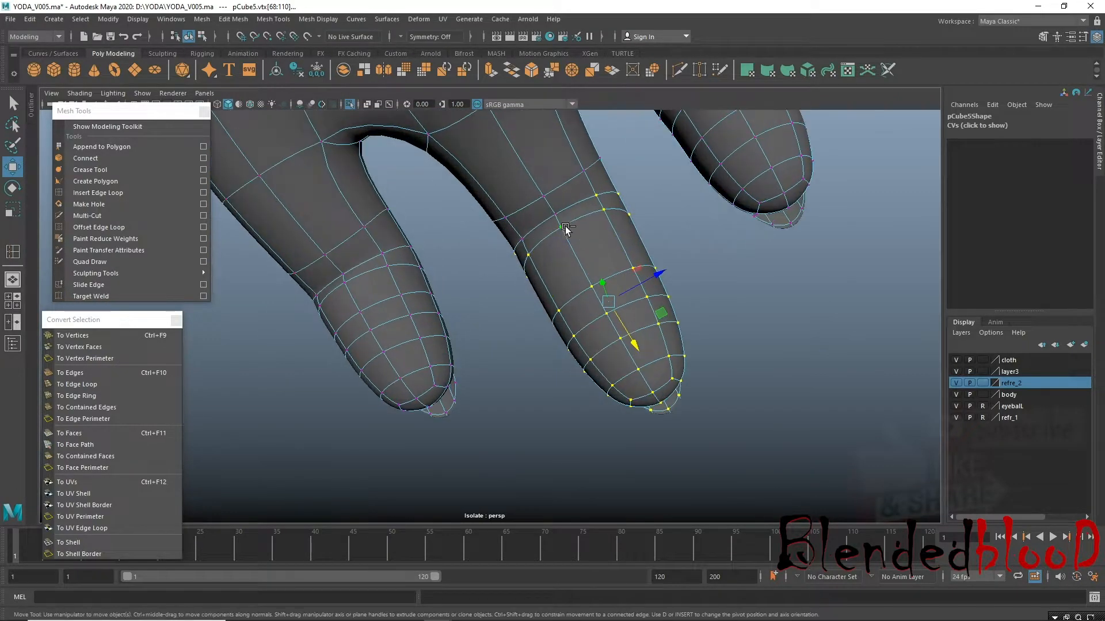
{"action": "left_click_drag", "start_coordinate": [520, 239], "coordinate": [633, 365], "text": "alt"}
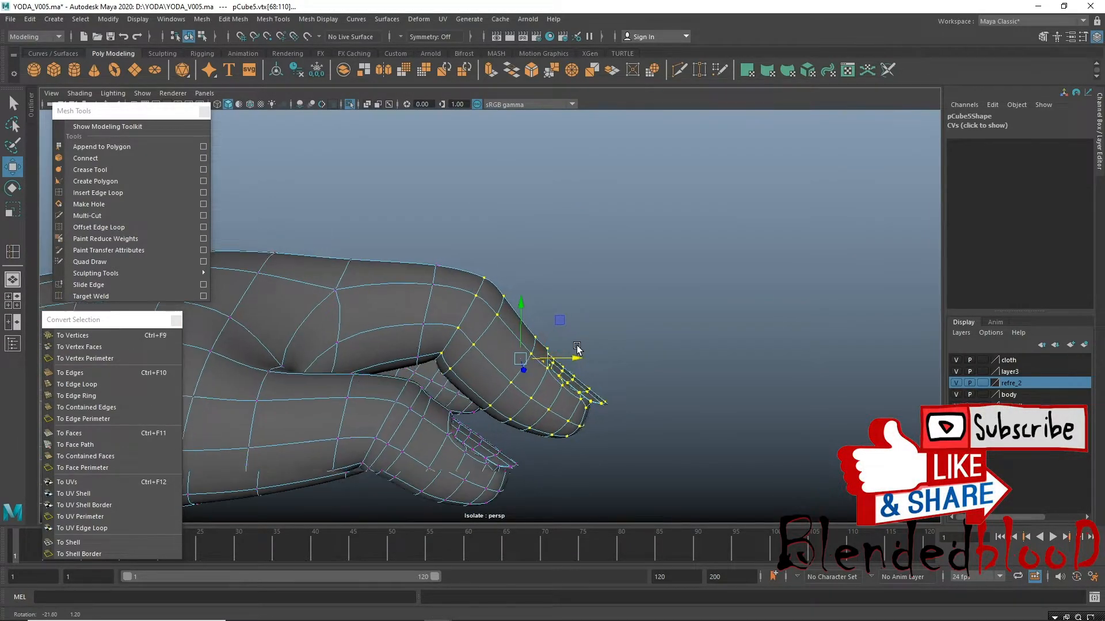
{"action": "key", "text": "1"}
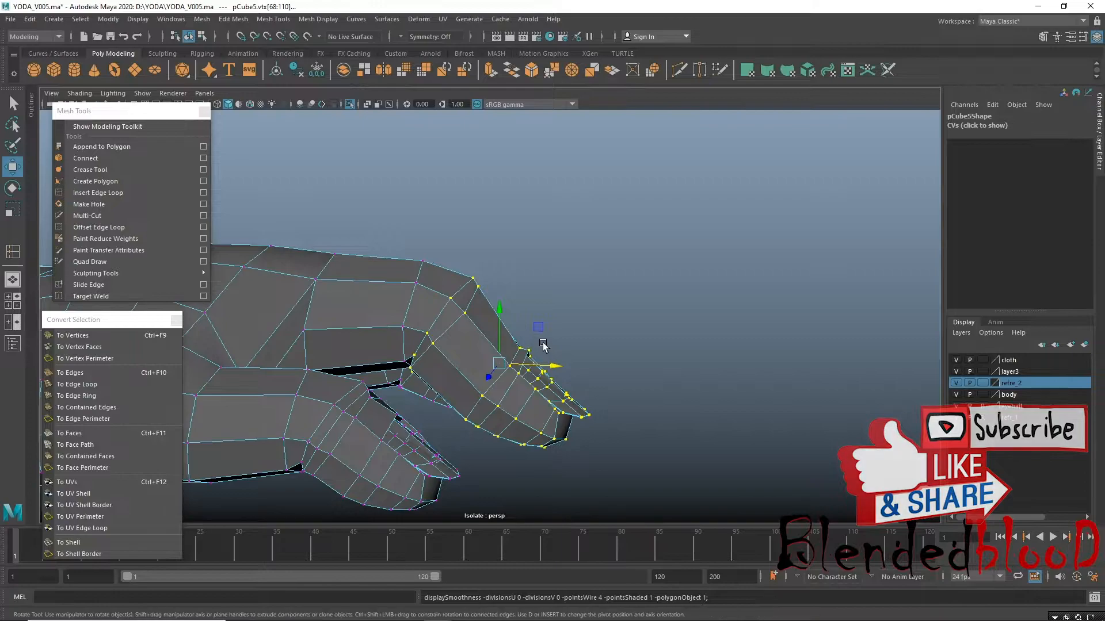
{"action": "left_click_drag", "start_coordinate": [429, 430], "coordinate": [595, 367], "text": "alt"}
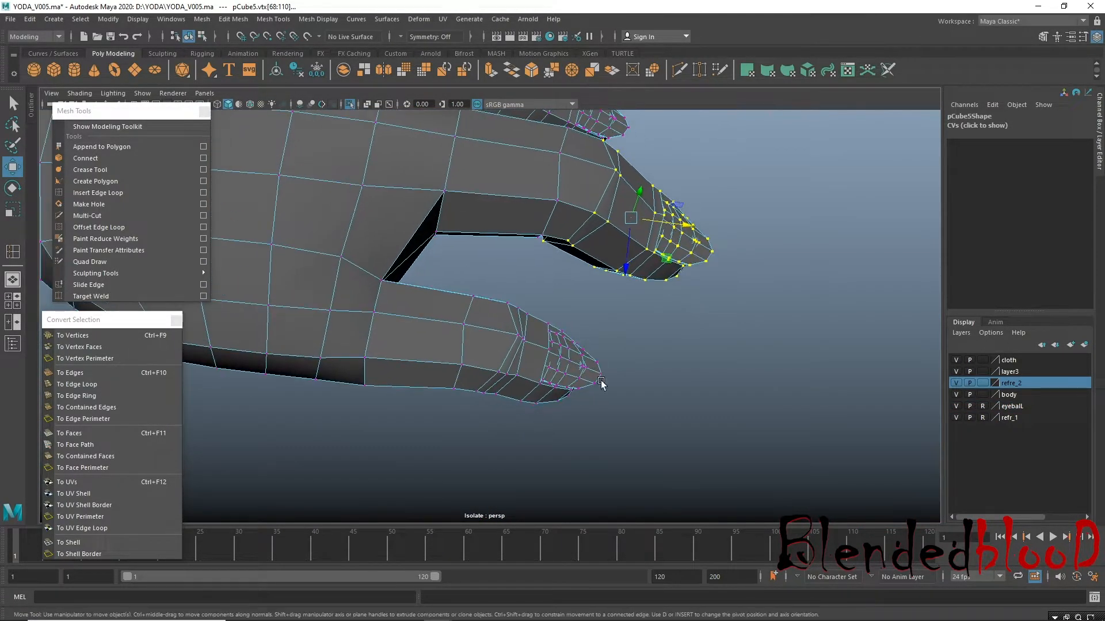
Add the vertices at the ends of the other two fingers to the middle finger's vertex selection.
{"action": "left_click_drag", "start_coordinate": [641, 476], "coordinate": [435, 278], "text": "shift"}
{"action": "mouse_move", "coordinate": [523, 382]}
{"action": "left_mouse_down", "text": "alt"}
{"action": "mouse_move", "coordinate": [622, 375]}
{"action": "mouse_move", "coordinate": [422, 401]}
{"action": "left_mouse_up", "text": "alt"}
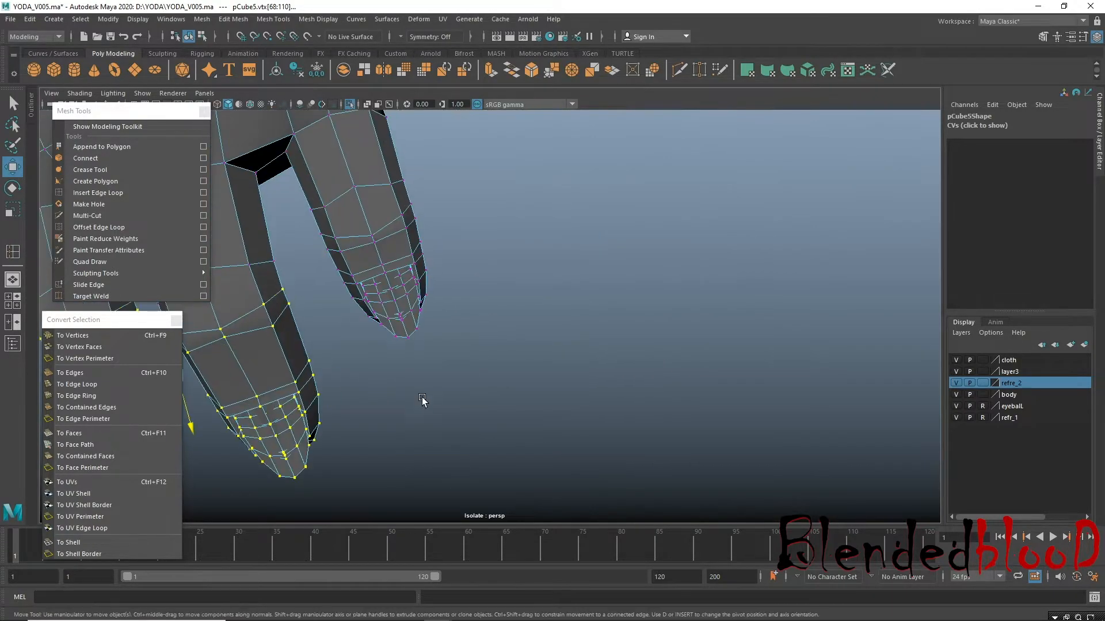
{"action": "left_click_drag", "start_coordinate": [386, 257], "coordinate": [351, 174], "text": "shift"}
{"action": "left_click_drag", "start_coordinate": [352, 217], "coordinate": [444, 383], "text": "alt"}
{"action": "right_click_drag", "start_coordinate": [399, 318], "coordinate": [440, 390], "text": "alt"}
{"action": "left_click_drag", "start_coordinate": [547, 412], "coordinate": [524, 404], "text": "alt"}
{"action": "key", "text": "ctrl+z"}
{"action": "left_click_drag", "start_coordinate": [377, 250], "coordinate": [584, 498], "text": "shift"}
{"action": "left_click_drag", "start_coordinate": [527, 437], "coordinate": [491, 389], "text": "alt"}
{"action": "middle_click_drag", "start_coordinate": [508, 273], "coordinate": [491, 367], "text": "alt"}
{"action": "scroll", "coordinate": [490, 367], "scroll_direction": "up", "scroll_amount": 2}
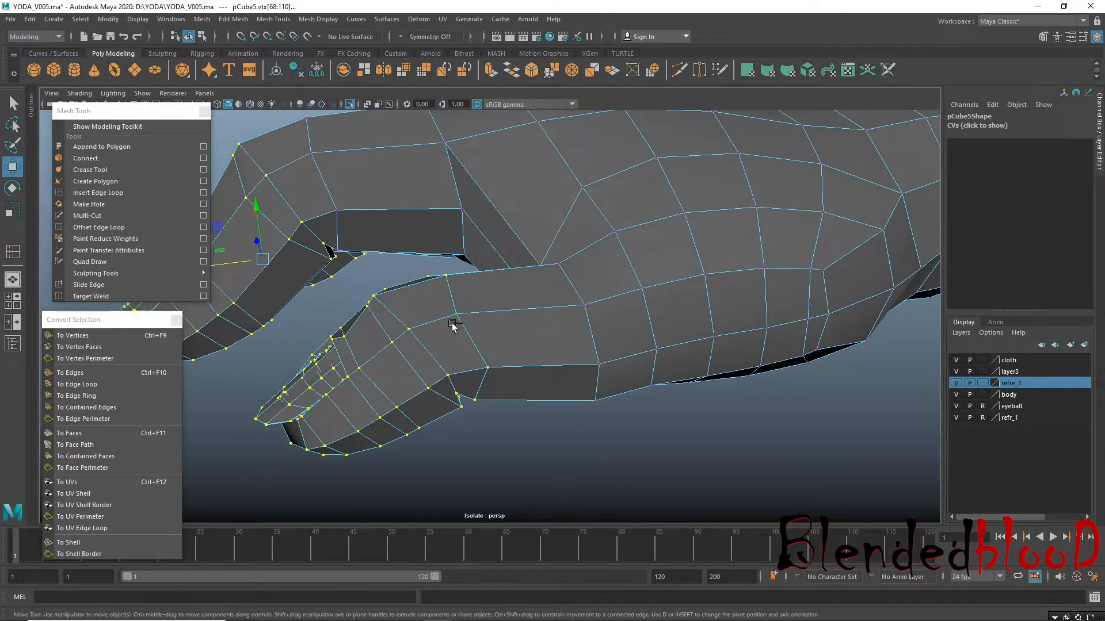
Refine the vertex selection around the joints of all three fingers, checking both the upper side and the underside.
{"action": "left_click_drag", "start_coordinate": [518, 496], "coordinate": [468, 308], "text": "alt"}
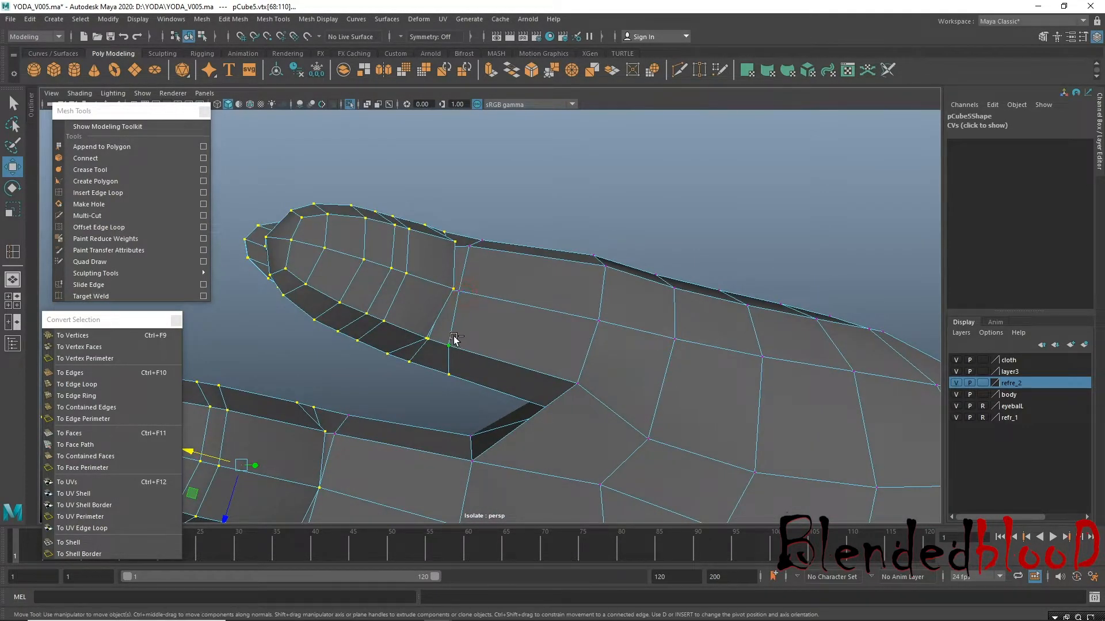
{"action": "left_click_drag", "start_coordinate": [461, 378], "coordinate": [493, 311], "text": "alt"}
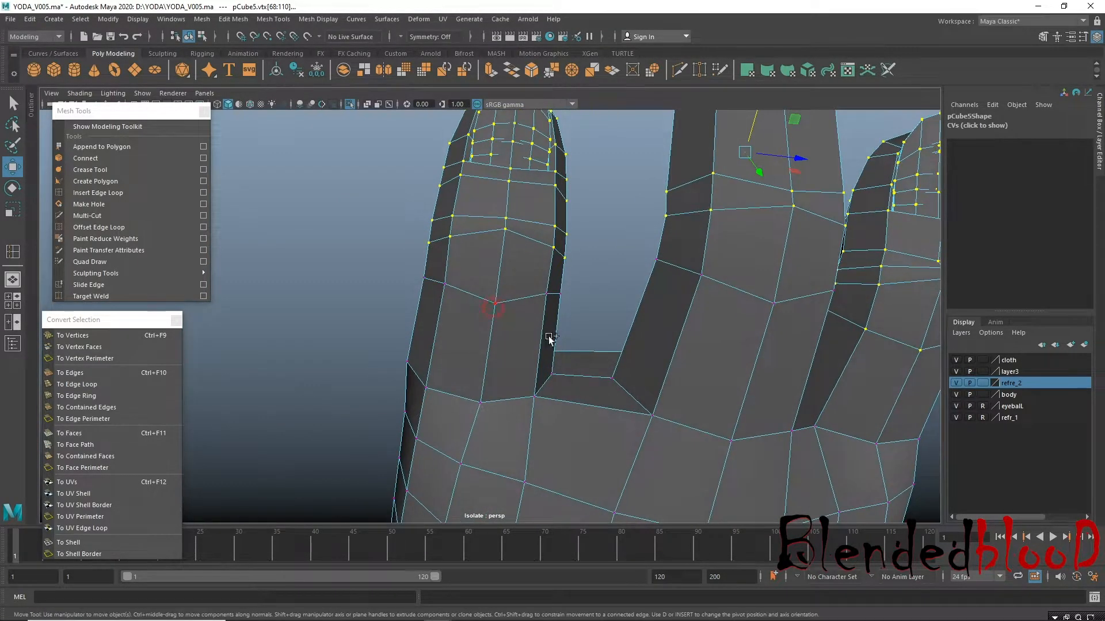
{"action": "right_click_drag", "start_coordinate": [584, 339], "coordinate": [494, 397], "text": "alt"}
{"action": "middle_click_drag", "start_coordinate": [580, 349], "coordinate": [466, 423], "text": "alt"}
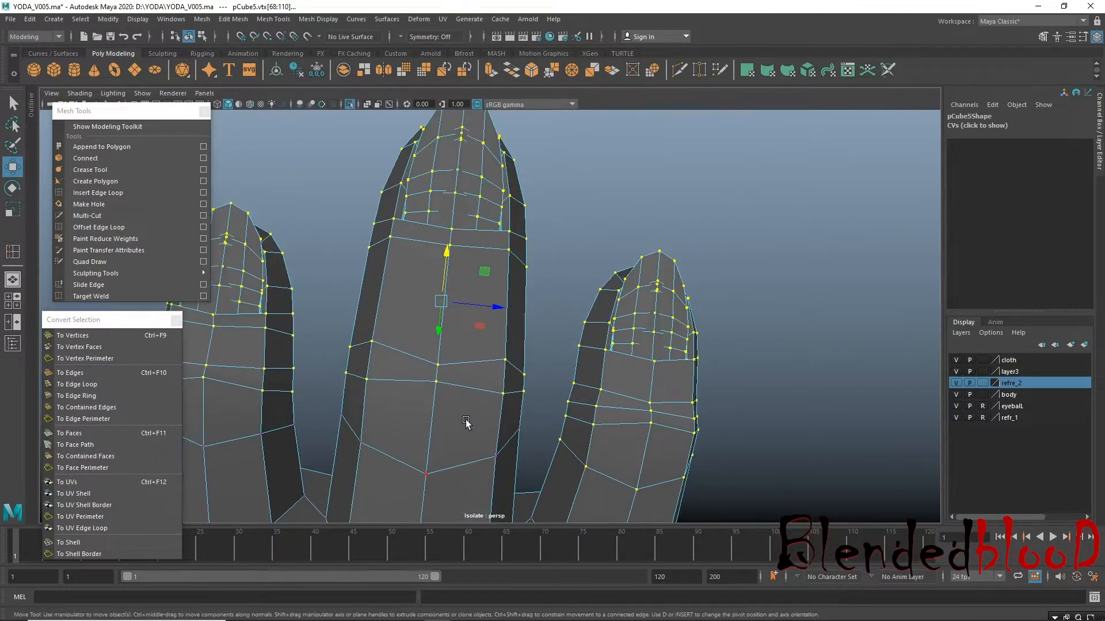
{"action": "middle_click_drag", "start_coordinate": [605, 452], "coordinate": [470, 371], "text": "alt"}
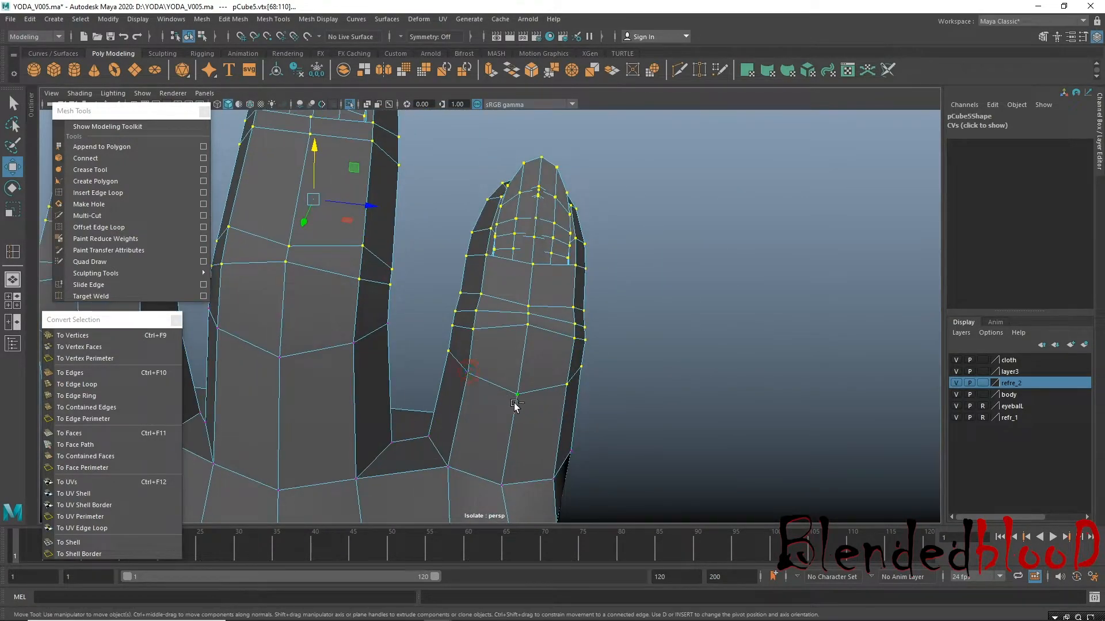
{"action": "left_click_drag", "start_coordinate": [522, 271], "coordinate": [482, 405], "text": "alt"}
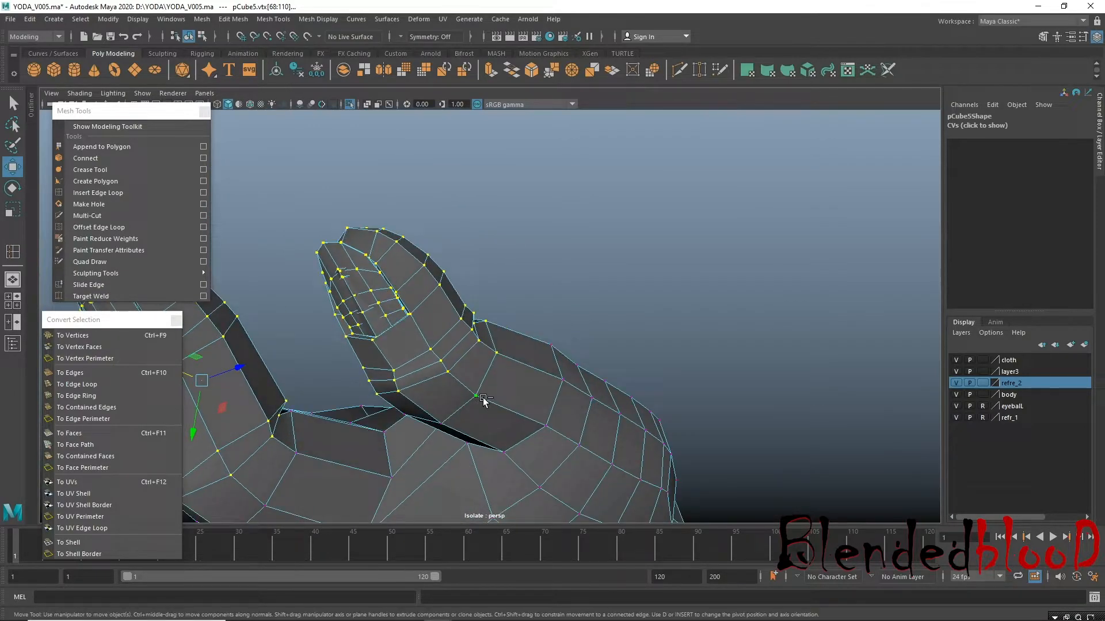
{"action": "left_click_drag", "start_coordinate": [544, 321], "coordinate": [518, 389], "text": "alt"}
{"action": "middle_click_drag", "start_coordinate": [519, 295], "coordinate": [503, 388], "text": "alt"}
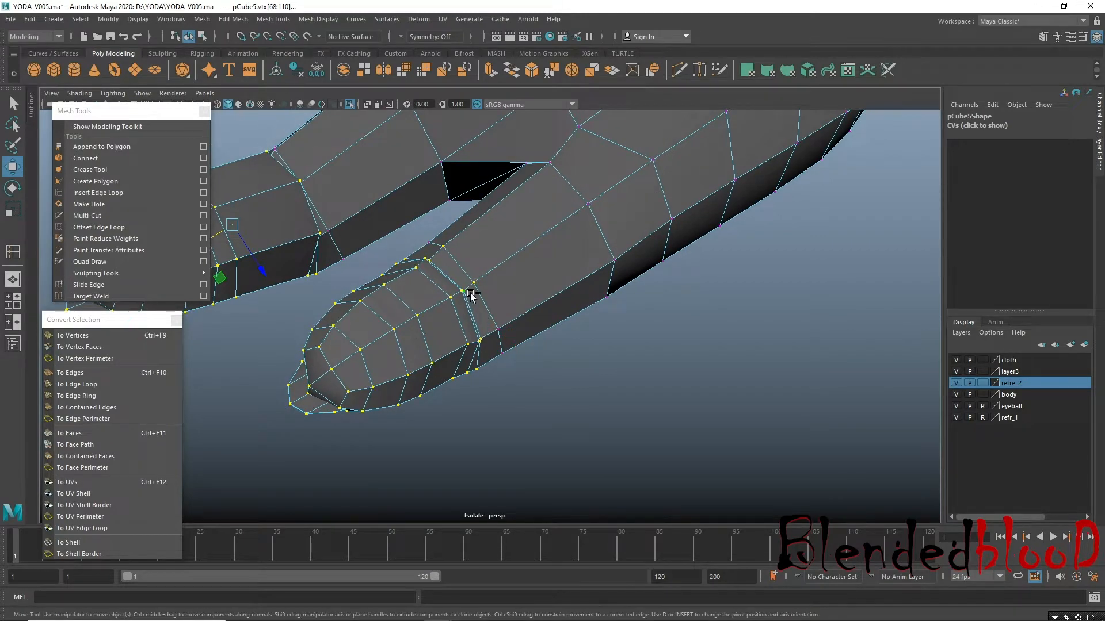
Rotate the selected finger ends upward to reduce their bend, and adjust their position.
{"action": "left_click_drag", "start_coordinate": [518, 340], "coordinate": [679, 412], "text": "alt"}
{"action": "middle_click_drag", "start_coordinate": [602, 381], "coordinate": [526, 407], "text": "alt"}
{"action": "key", "text": "e"}
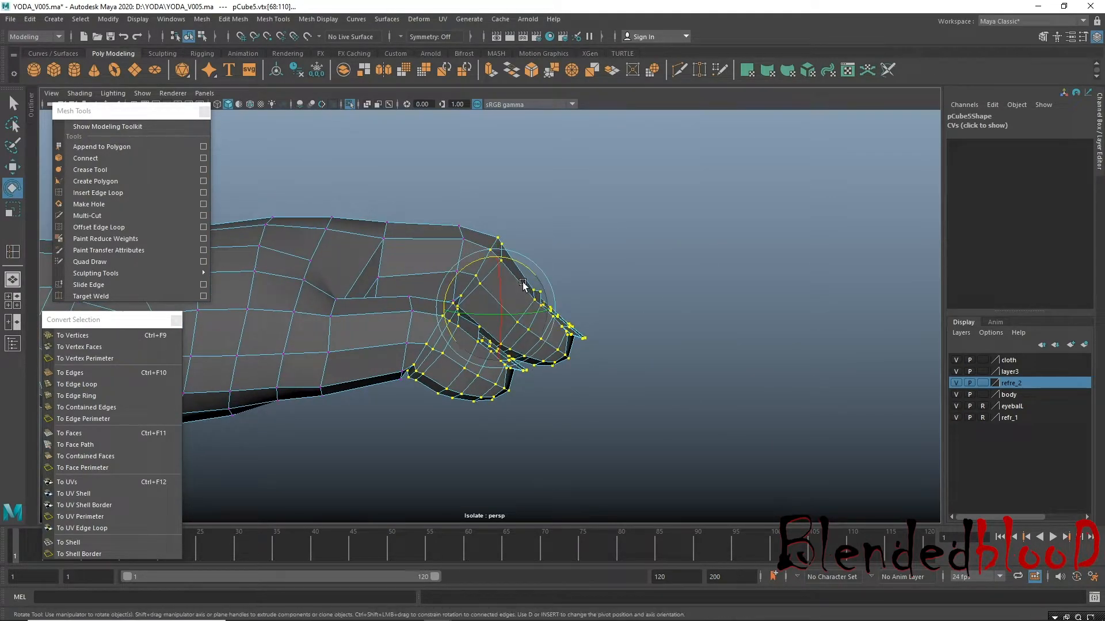
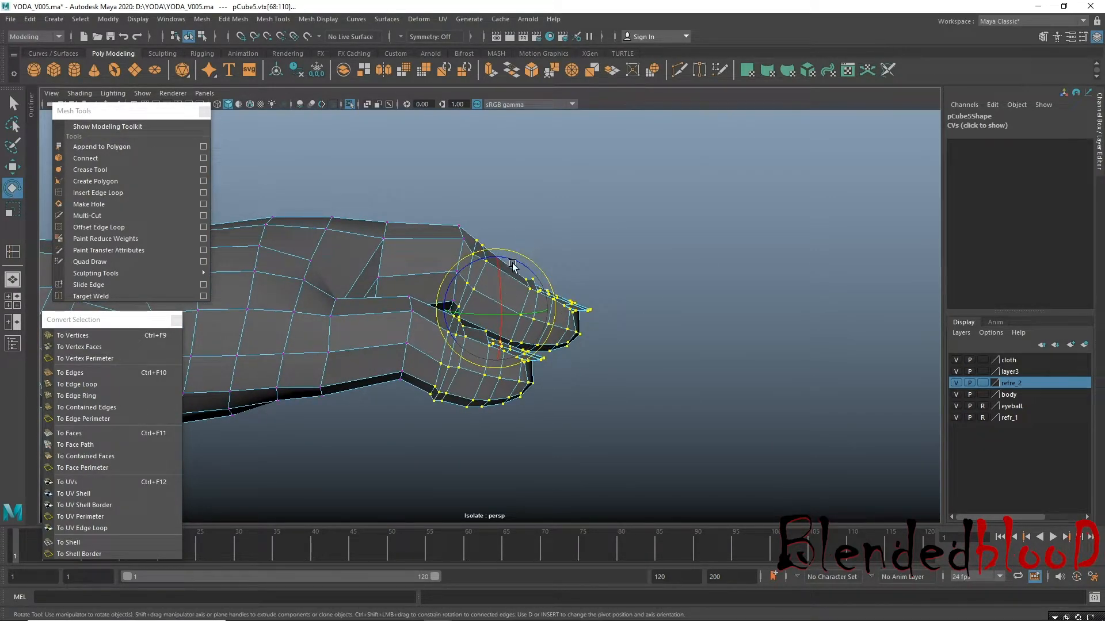
{"action": "key", "text": "w"}
{"action": "mouse_move", "coordinate": [510, 260]}
{"action": "left_mouse_down"}
{"action": "mouse_move", "coordinate": [508, 229]}
{"action": "mouse_move", "coordinate": [555, 238]}
{"action": "mouse_move", "coordinate": [501, 222]}
{"action": "mouse_move", "coordinate": [636, 362]}
{"action": "mouse_move", "coordinate": [611, 339]}
{"action": "mouse_move", "coordinate": [564, 351]}
{"action": "mouse_move", "coordinate": [526, 343]}
{"action": "mouse_move", "coordinate": [558, 357]}
{"action": "mouse_move", "coordinate": [562, 410]}
{"action": "mouse_move", "coordinate": [603, 412]}
{"action": "mouse_move", "coordinate": [592, 397]}
{"action": "mouse_move", "coordinate": [516, 380]}
{"action": "mouse_move", "coordinate": [520, 273]}
{"action": "left_mouse_up"}
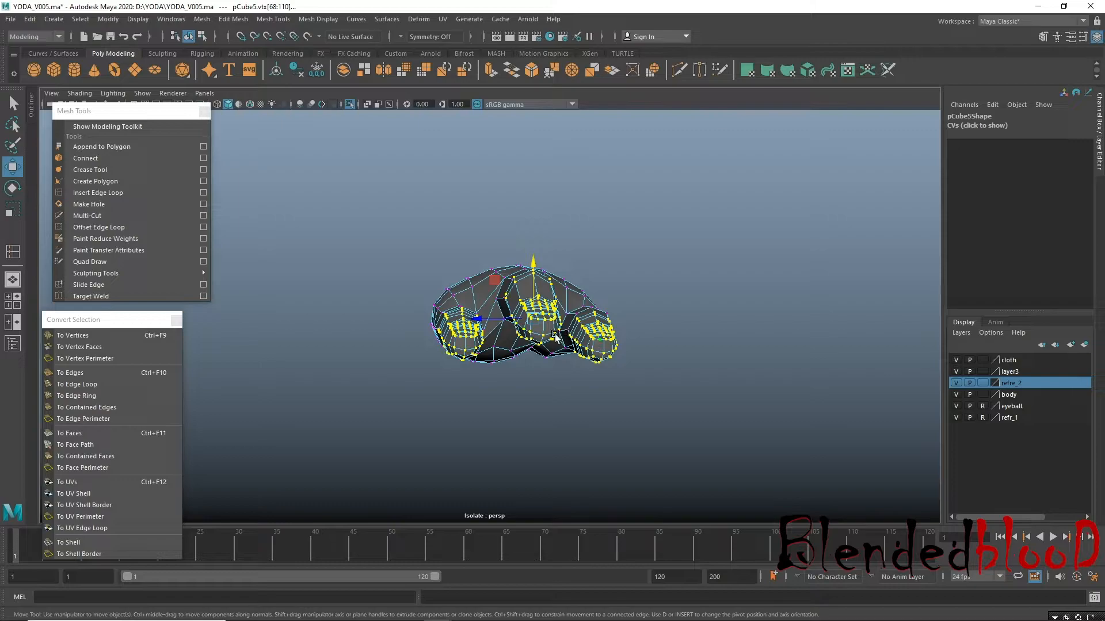
{"action": "left_click_drag", "start_coordinate": [524, 341], "coordinate": [521, 277], "text": "alt"}
Select the middle finger's end vertices, grow the selection by converting to faces and back to vertices, and lower it.
{"action": "left_click", "coordinate": [572, 306]}
{"action": "left_click_drag", "start_coordinate": [577, 345], "coordinate": [544, 346], "text": "alt"}
{"action": "left_click_drag", "start_coordinate": [448, 222], "coordinate": [439, 360]}
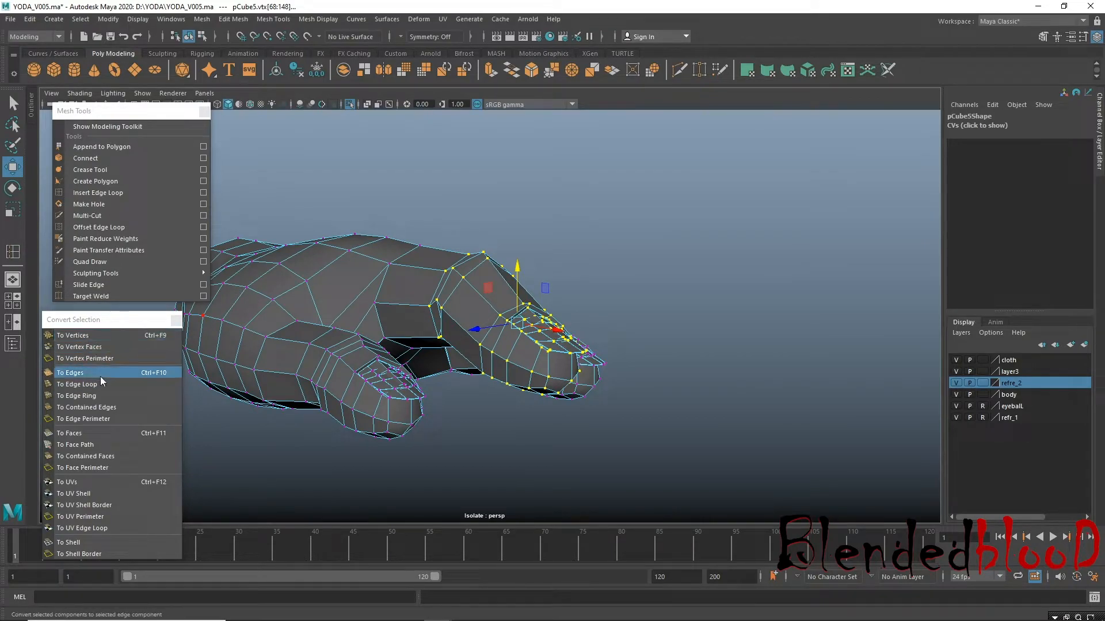
{"action": "left_click", "coordinate": [101, 433]}
{"action": "left_click", "coordinate": [102, 336]}
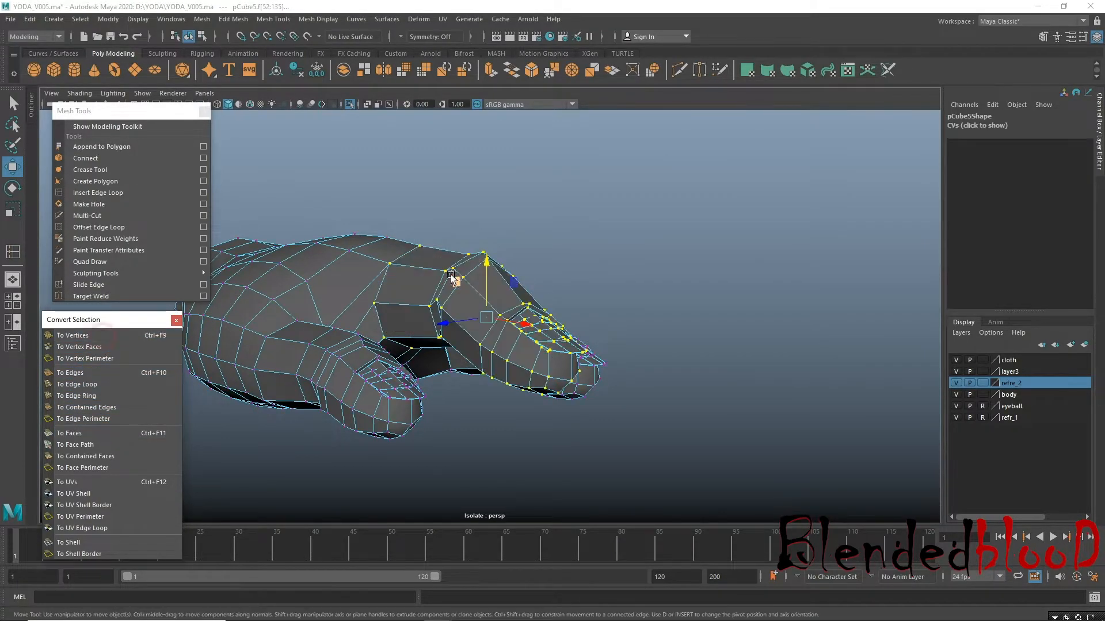
{"action": "left_click_drag", "start_coordinate": [489, 261], "coordinate": [493, 297]}
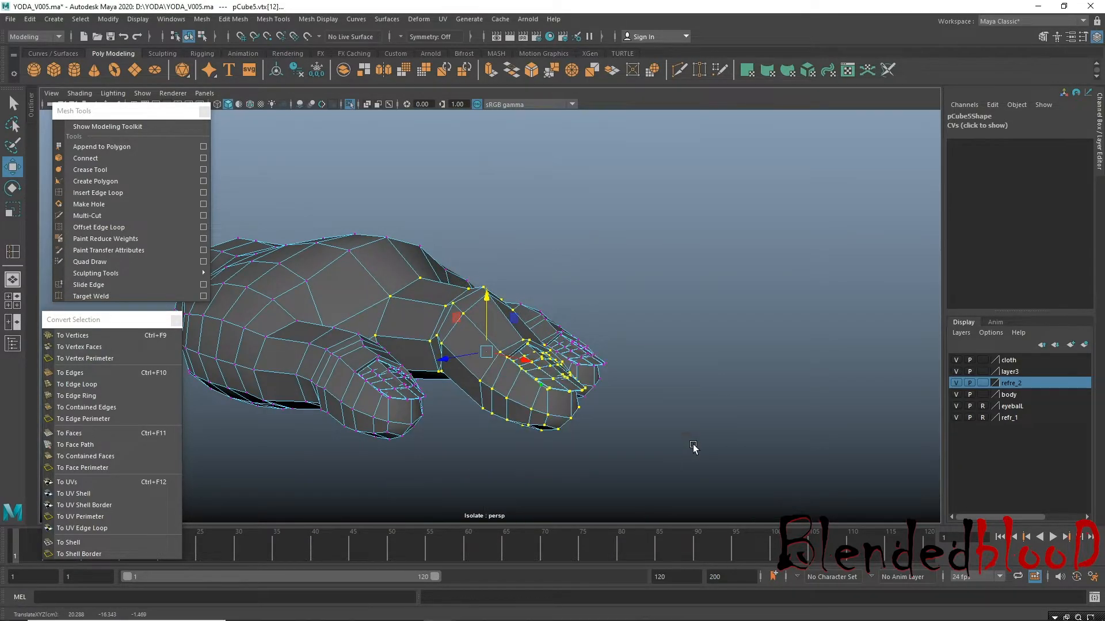
Fine-tune the middle finger's height in the front view by lowering it slightly, returning to the perspective view.
{"action": "key", "text": "space"}
{"action": "scroll", "coordinate": [377, 460], "scroll_direction": "up", "scroll_amount": 5}
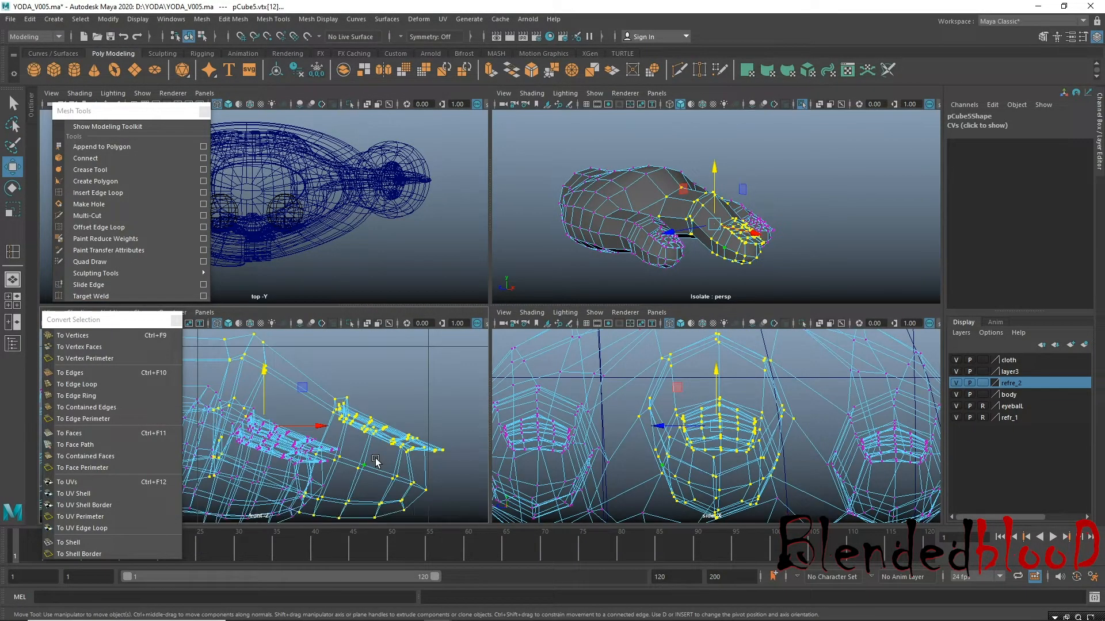
{"action": "key", "text": "space"}
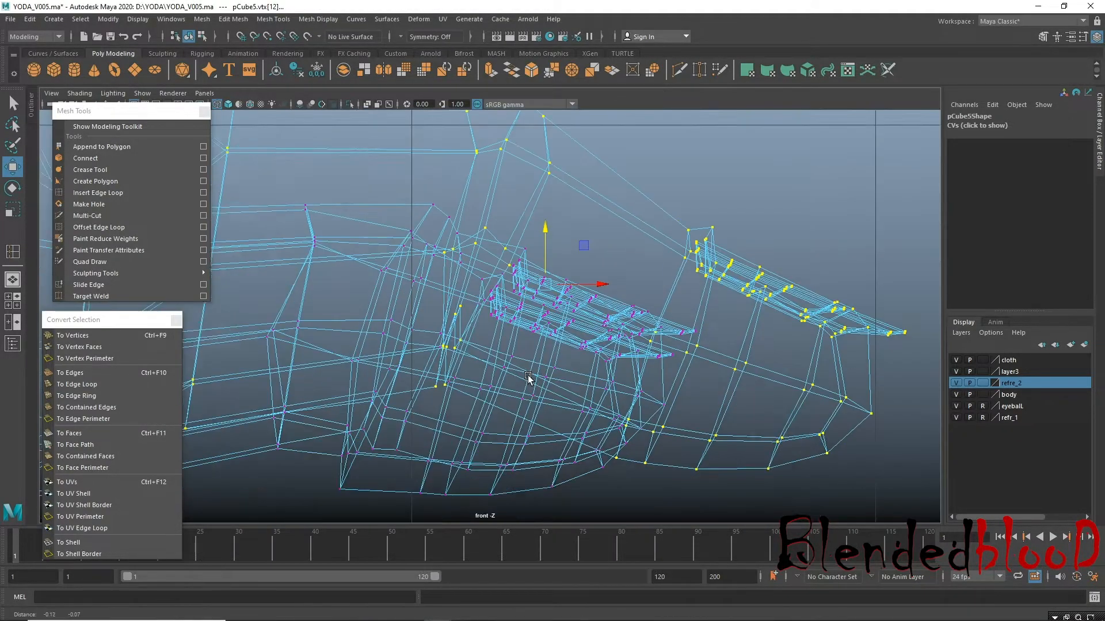
{"action": "scroll", "coordinate": [658, 382], "scroll_direction": "down", "scroll_amount": 5}
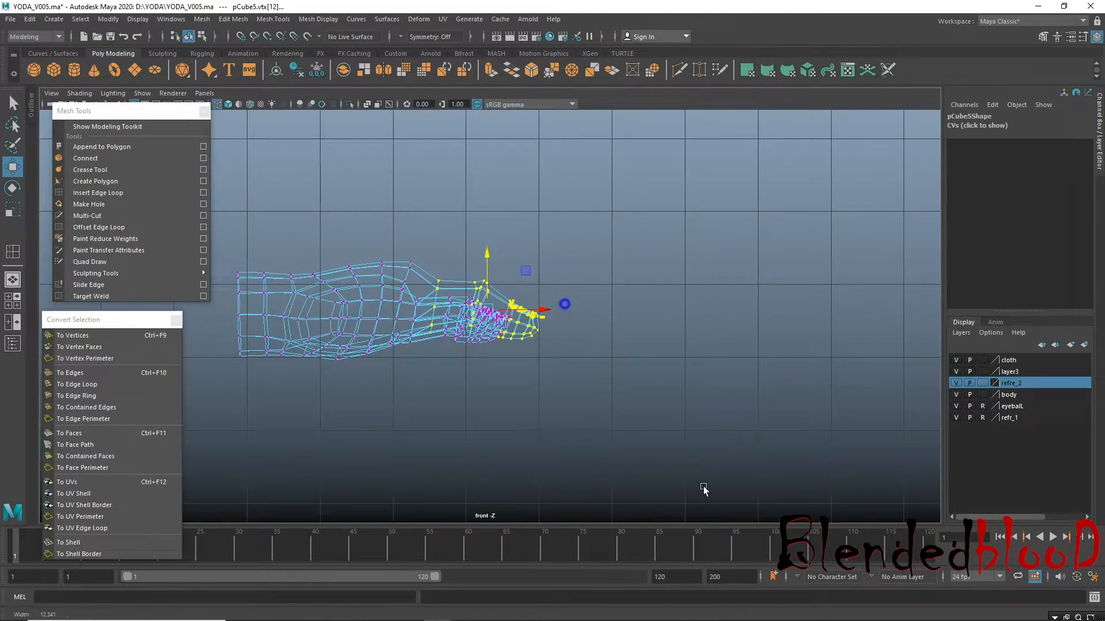
{"action": "scroll", "coordinate": [623, 424], "scroll_direction": "up", "scroll_amount": 4}
{"action": "left_click_drag", "start_coordinate": [480, 230], "coordinate": [481, 241]}
{"action": "key", "text": "space"}
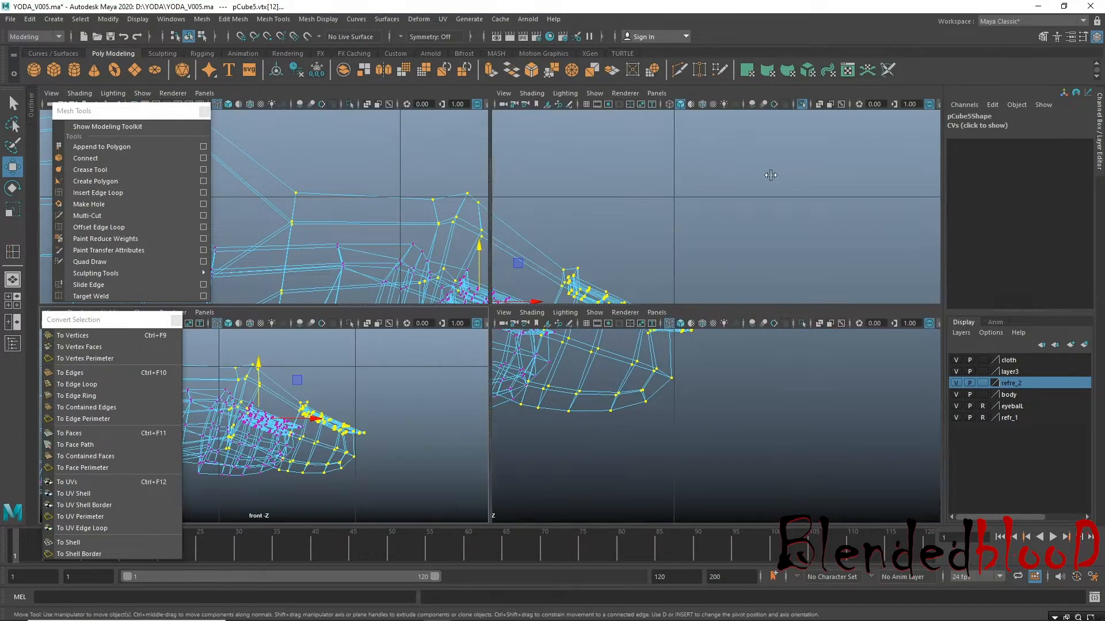
{"action": "key", "text": "space"}
{"action": "left_click_drag", "start_coordinate": [597, 256], "coordinate": [617, 269], "text": "alt"}
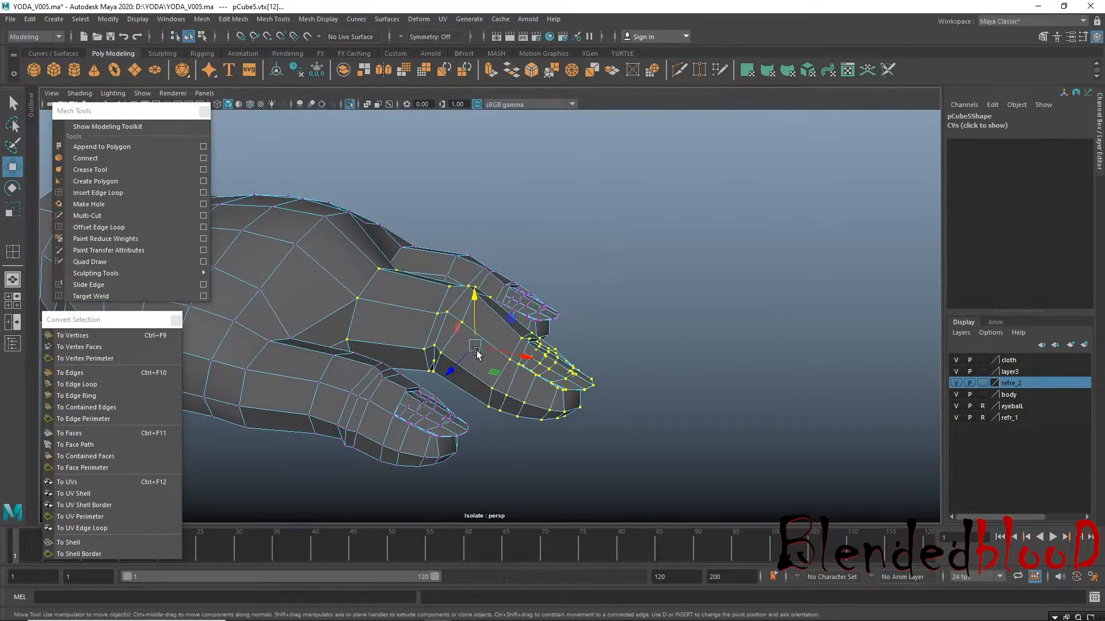
Select the edge loops around the bent joints of all three fingers.
{"action": "middle_click_drag", "start_coordinate": [468, 358], "coordinate": [587, 321], "text": "alt"}
{"action": "left_click_drag", "start_coordinate": [587, 321], "coordinate": [574, 315], "text": "alt"}
{"action": "mouse_move", "coordinate": [549, 315]}
{"action": "right_mouse_down", "text": "alt"}
{"action": "mouse_move", "coordinate": [569, 324]}
{"action": "mouse_move", "coordinate": [561, 310]}
{"action": "right_mouse_up", "text": "alt"}
{"action": "left_click", "coordinate": [558, 313]}
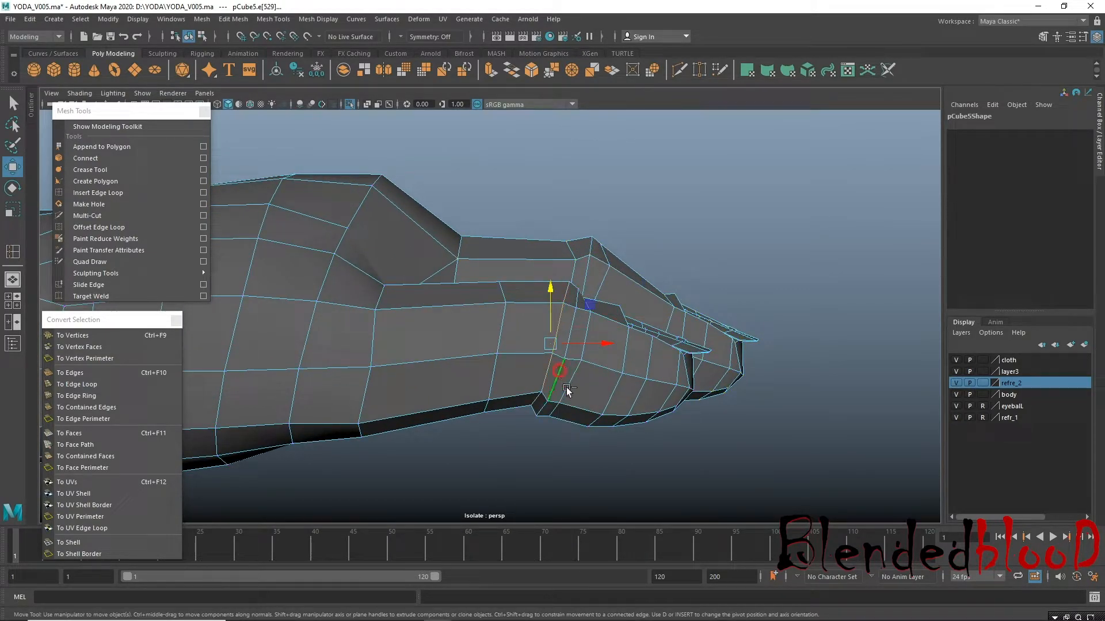
{"action": "left_click_drag", "start_coordinate": [685, 348], "coordinate": [478, 403], "text": "alt"}
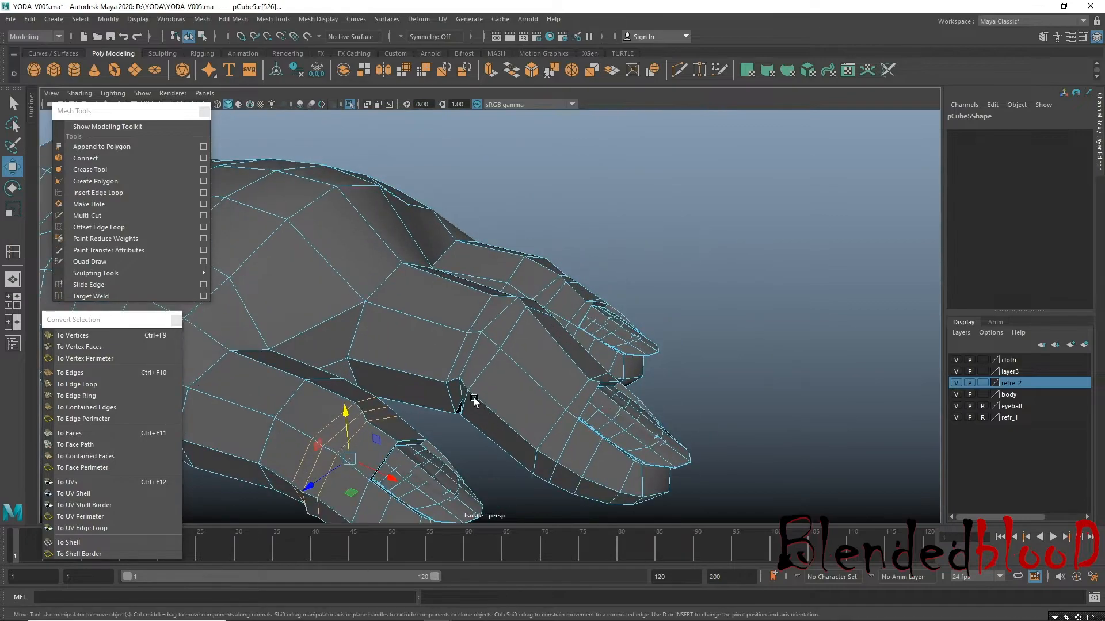
{"action": "left_click", "coordinate": [455, 359]}
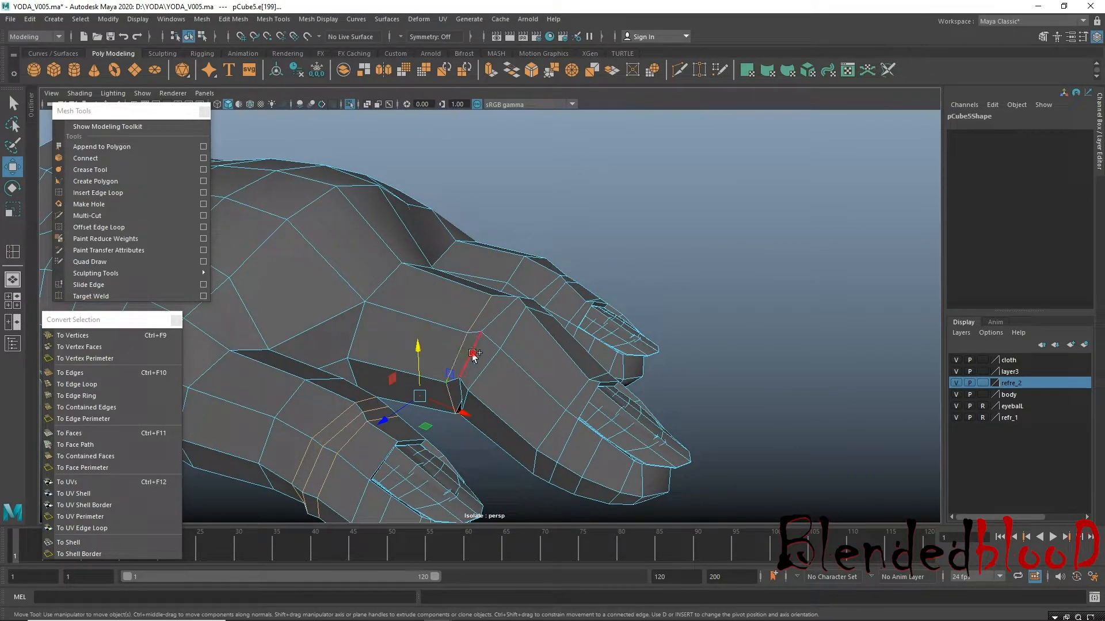
{"action": "left_click", "coordinate": [591, 321], "text": "shift"}
{"action": "left_click_drag", "start_coordinate": [591, 321], "coordinate": [509, 382], "text": "alt"}
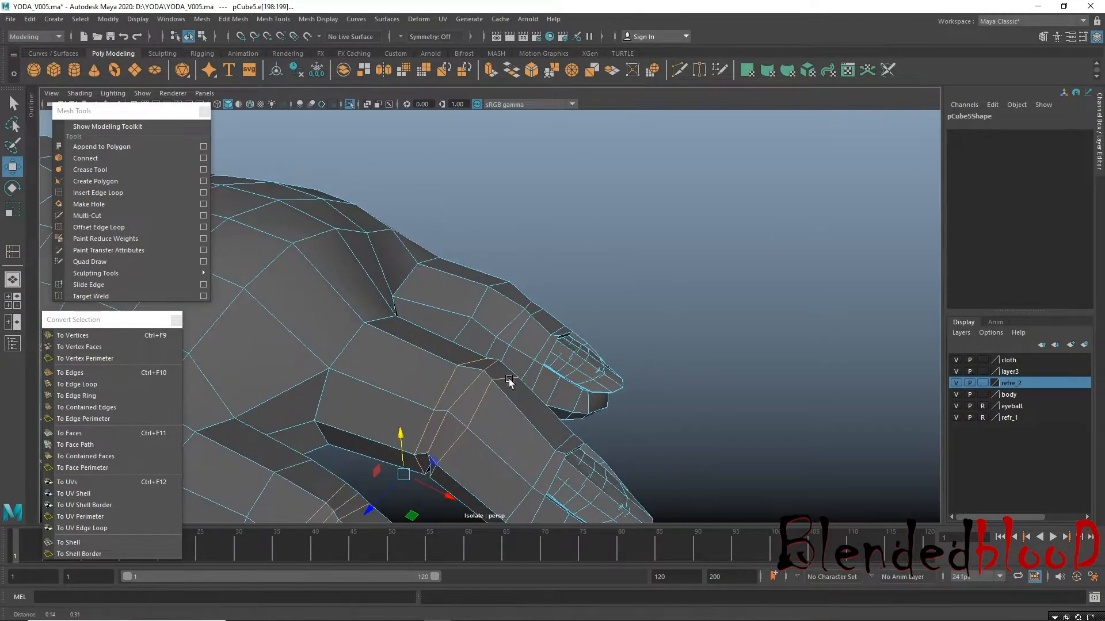
{"action": "double_click", "coordinate": [474, 300], "text": "shift"}
{"action": "scroll", "coordinate": [512, 334], "scroll_direction": "down", "scroll_amount": 6}
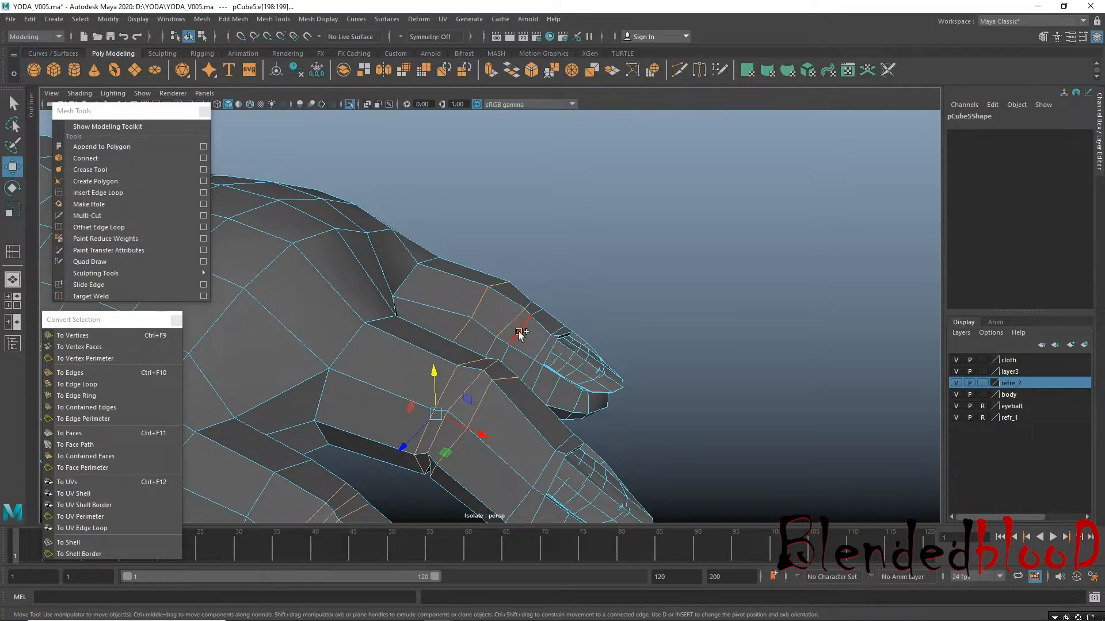
{"action": "left_click", "coordinate": [536, 364], "text": "shift"}
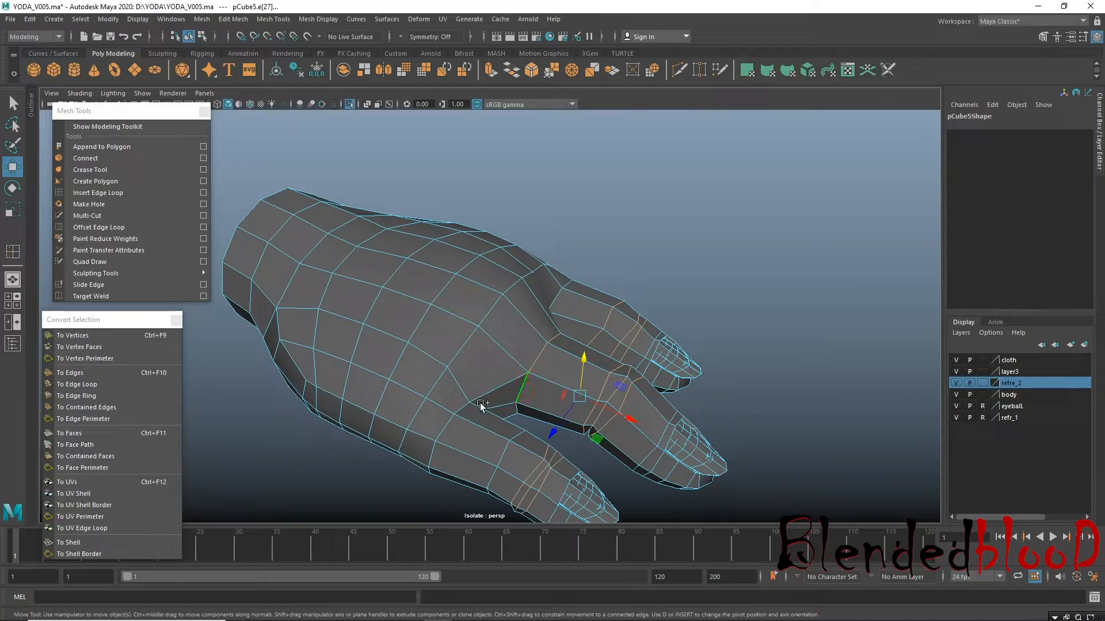
Add the edge loops across the knuckles and the edges at the base of the fingers to the selection.
{"action": "double_click", "coordinate": [452, 353], "text": "shift"}
{"action": "left_click", "coordinate": [399, 367], "text": "shift"}
{"action": "left_click_drag", "start_coordinate": [556, 438], "coordinate": [455, 327], "text": "alt"}
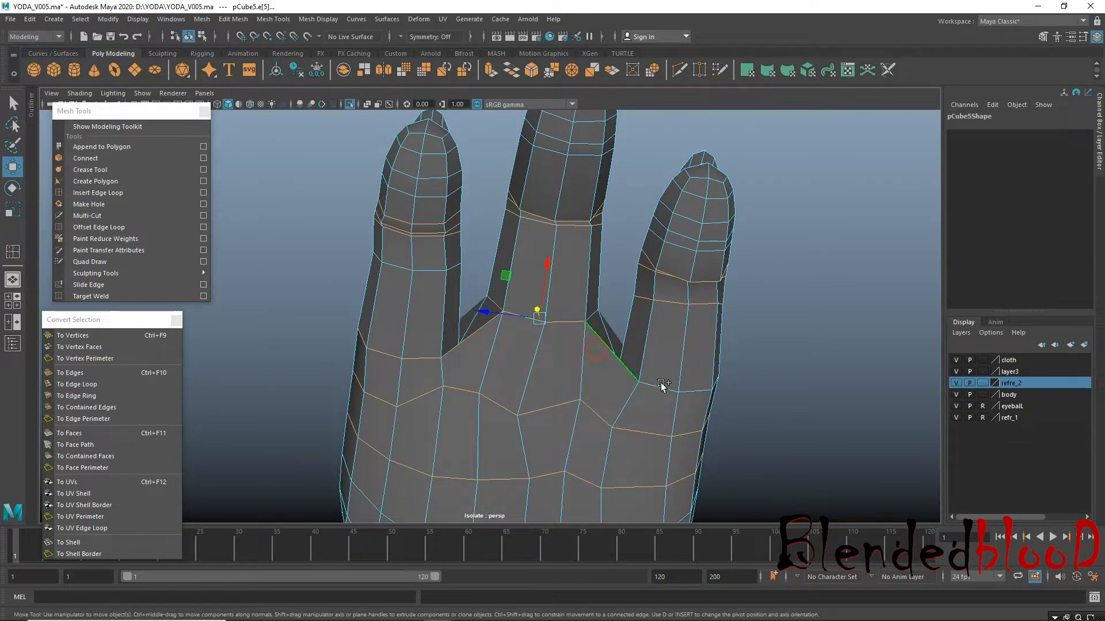
{"action": "left_click_drag", "start_coordinate": [700, 392], "coordinate": [677, 433], "text": "alt"}
{"action": "left_click_drag", "start_coordinate": [614, 416], "coordinate": [618, 371], "text": "alt"}
{"action": "left_click_drag", "start_coordinate": [536, 355], "coordinate": [450, 387], "text": "alt"}
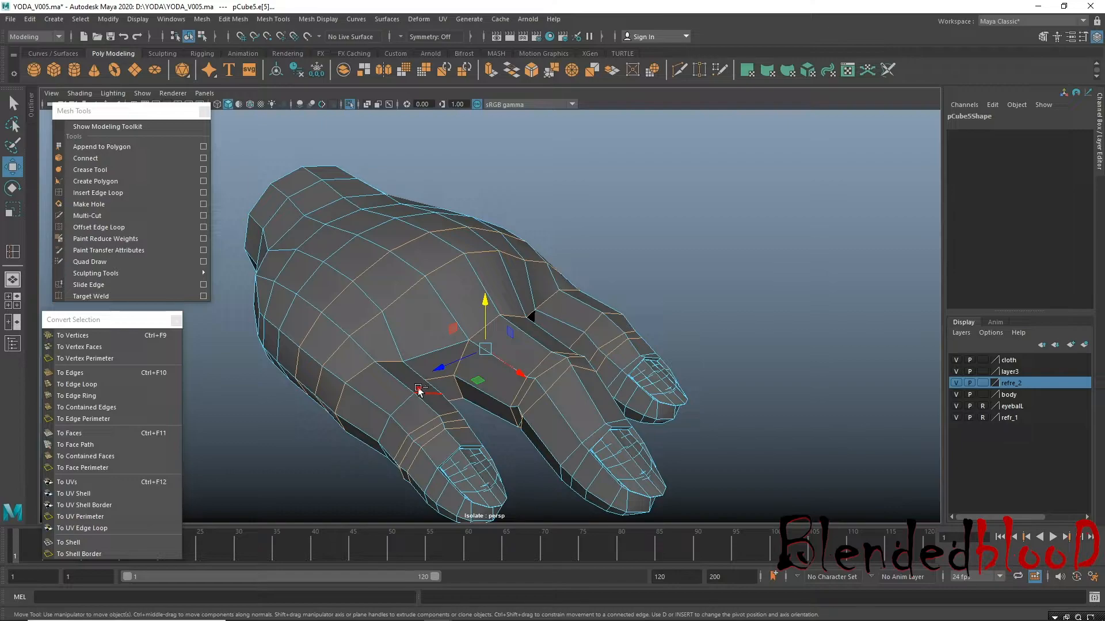
{"action": "left_click_drag", "start_coordinate": [637, 384], "coordinate": [612, 402], "text": "alt"}
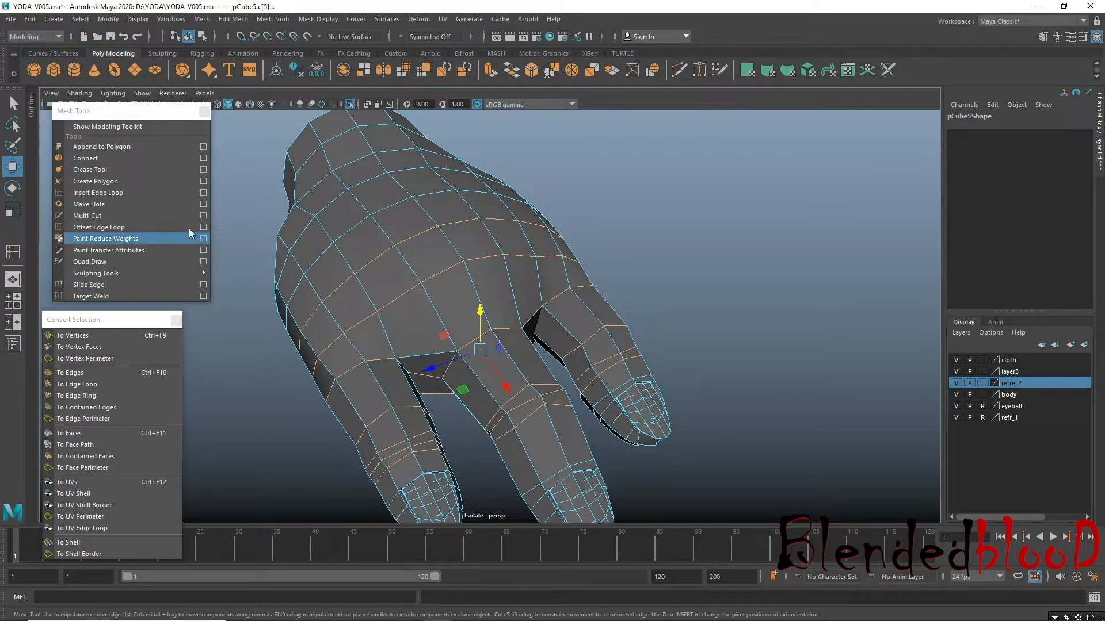
Convert the selected edges to vertices and activate the Sculpt Geometry Tool with its settings shown.
{"action": "left_click", "coordinate": [101, 336]}
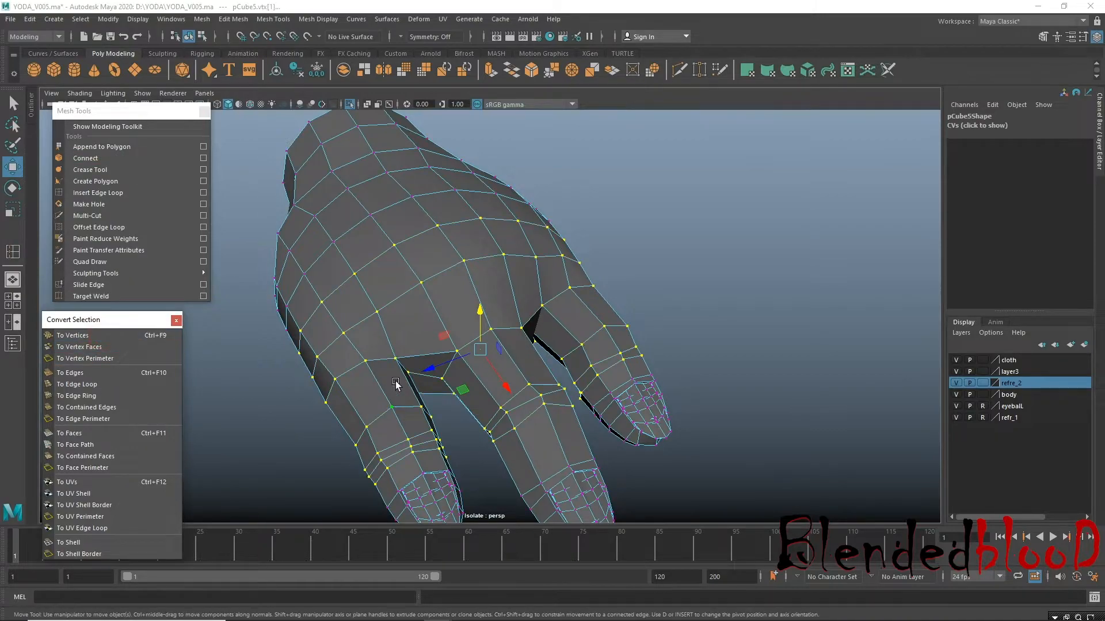
{"action": "left_click", "coordinate": [387, 19]}
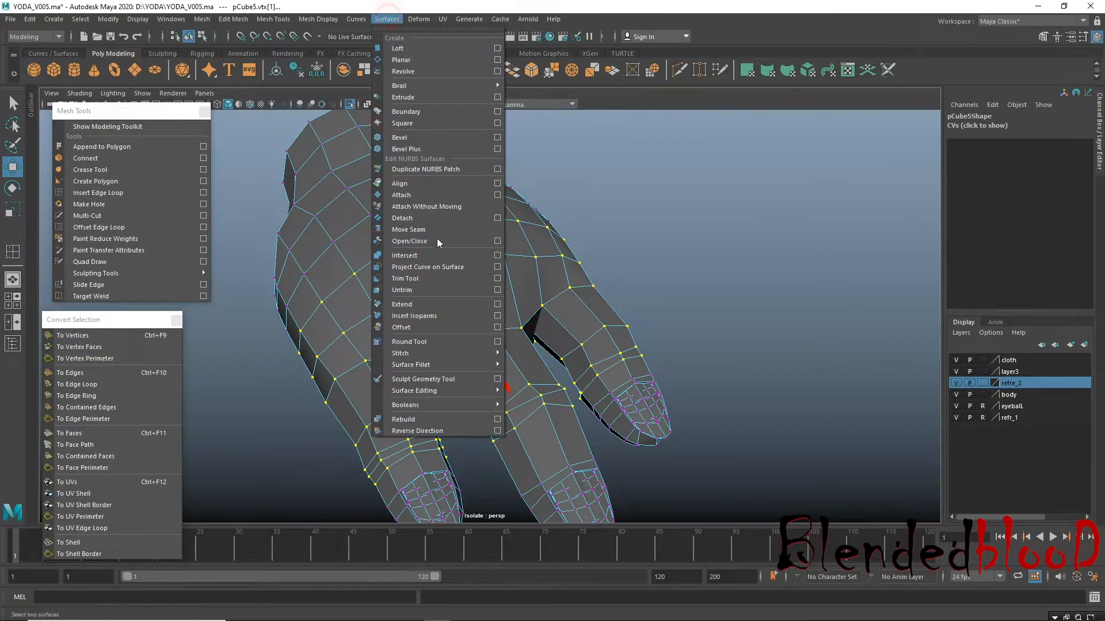
{"action": "left_click", "coordinate": [497, 379]}
{"action": "scroll", "coordinate": [518, 385], "scroll_direction": "down", "scroll_amount": 4}
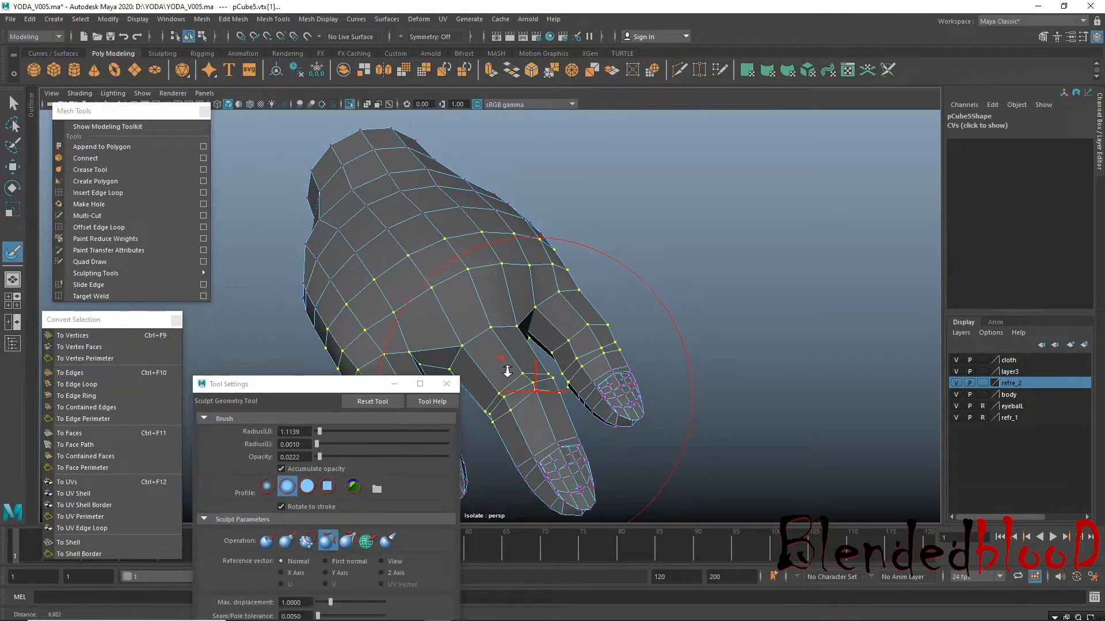
Reduce the sculpt brush radius to about 0.45 and smooth the selected vertices around the finger bases.
{"action": "middle_click_drag", "start_coordinate": [476, 345], "coordinate": [631, 294], "text": "alt"}
{"action": "left_click_drag", "start_coordinate": [354, 386], "coordinate": [274, 293]}
{"action": "left_click_drag", "start_coordinate": [500, 323], "coordinate": [557, 306], "text": "alt"}
{"action": "right_click_drag", "start_coordinate": [553, 305], "coordinate": [598, 345], "text": "alt"}
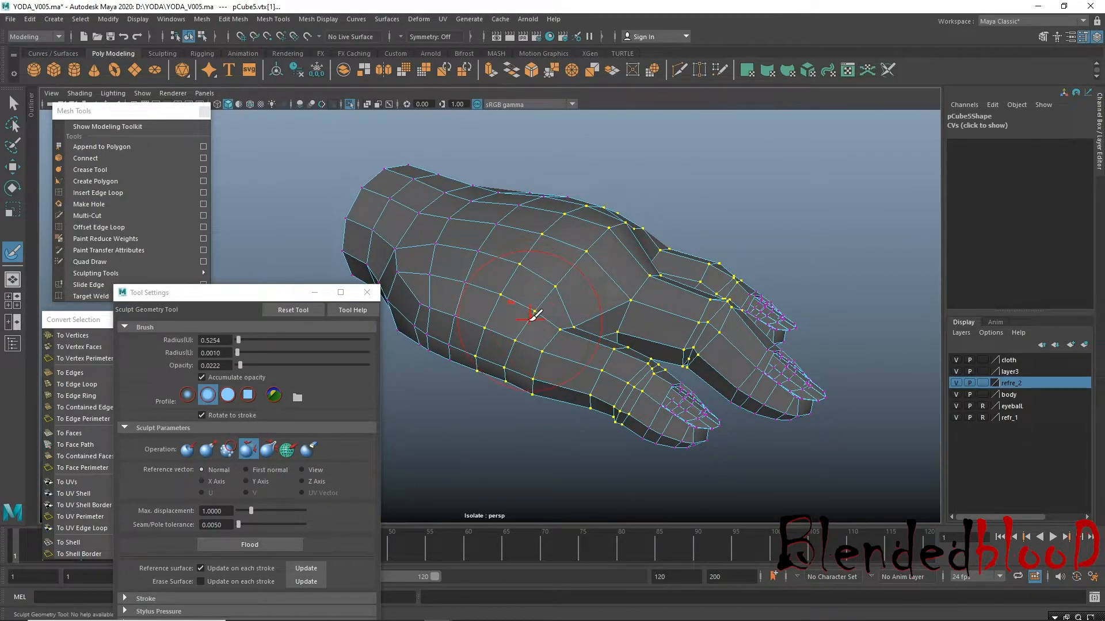
{"action": "left_click_drag", "start_coordinate": [534, 316], "coordinate": [524, 326], "text": "alt"}
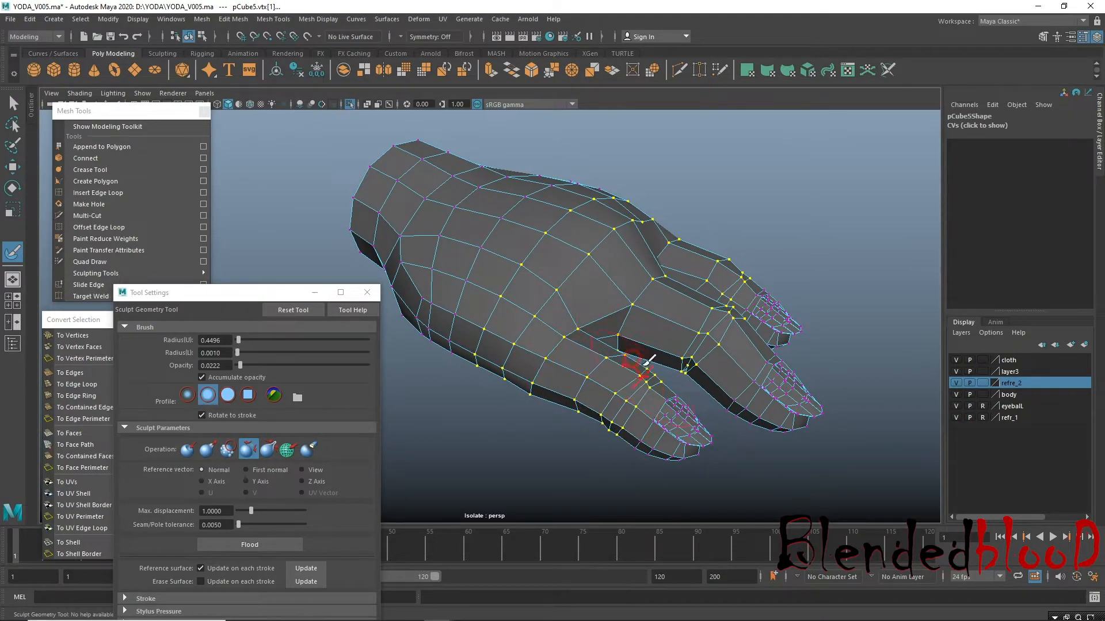
{"action": "left_click_drag", "start_coordinate": [642, 367], "coordinate": [597, 383], "text": "alt"}
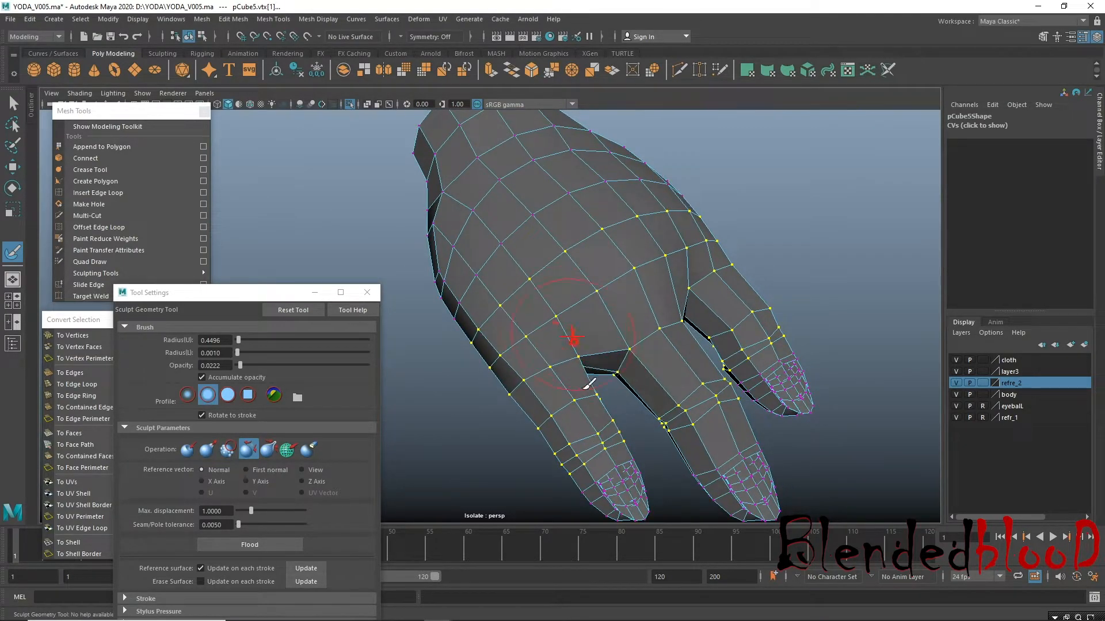
{"action": "mouse_move", "coordinate": [670, 403]}
{"action": "left_mouse_down"}
{"action": "mouse_move", "coordinate": [679, 355]}
{"action": "mouse_move", "coordinate": [698, 402]}
{"action": "mouse_move", "coordinate": [699, 380]}
{"action": "mouse_move", "coordinate": [729, 356]}
{"action": "mouse_move", "coordinate": [632, 379]}
{"action": "left_mouse_up"}
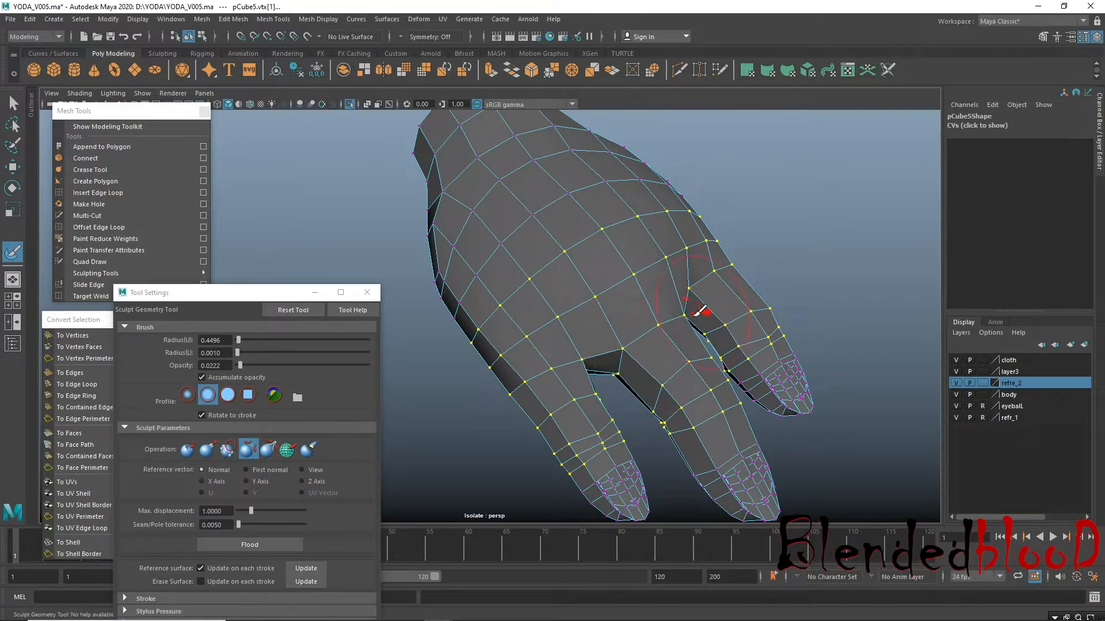
Smooth the selected vertices across the knuckles and along the fingers on the back of the hand.
{"action": "left_click_drag", "start_coordinate": [699, 310], "coordinate": [627, 377], "text": "alt"}
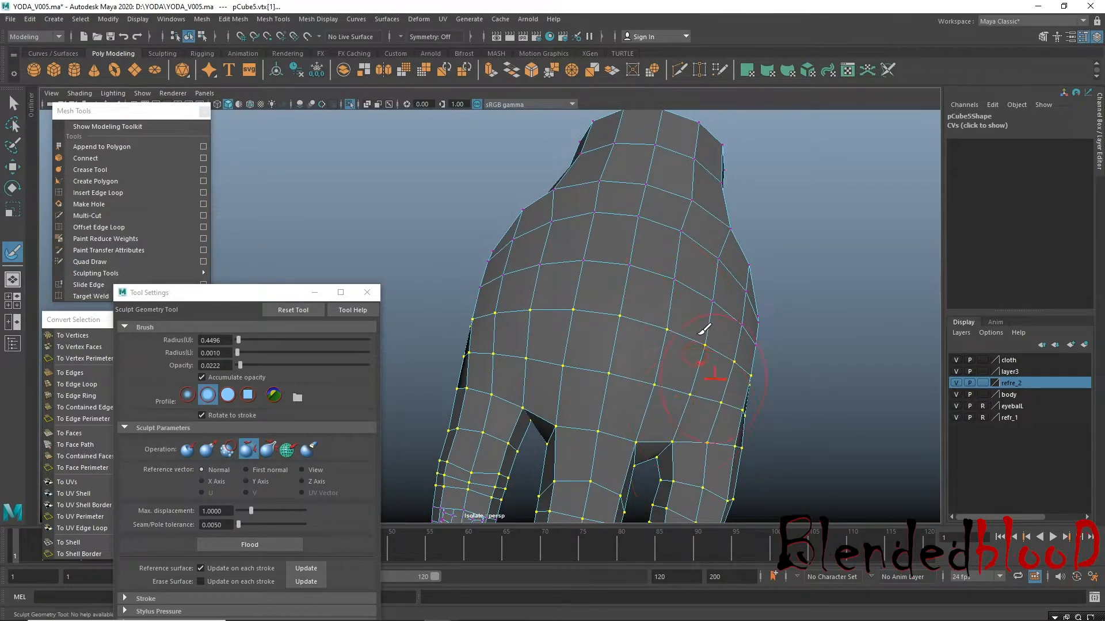
{"action": "left_click_drag", "start_coordinate": [705, 330], "coordinate": [596, 249], "text": "alt"}
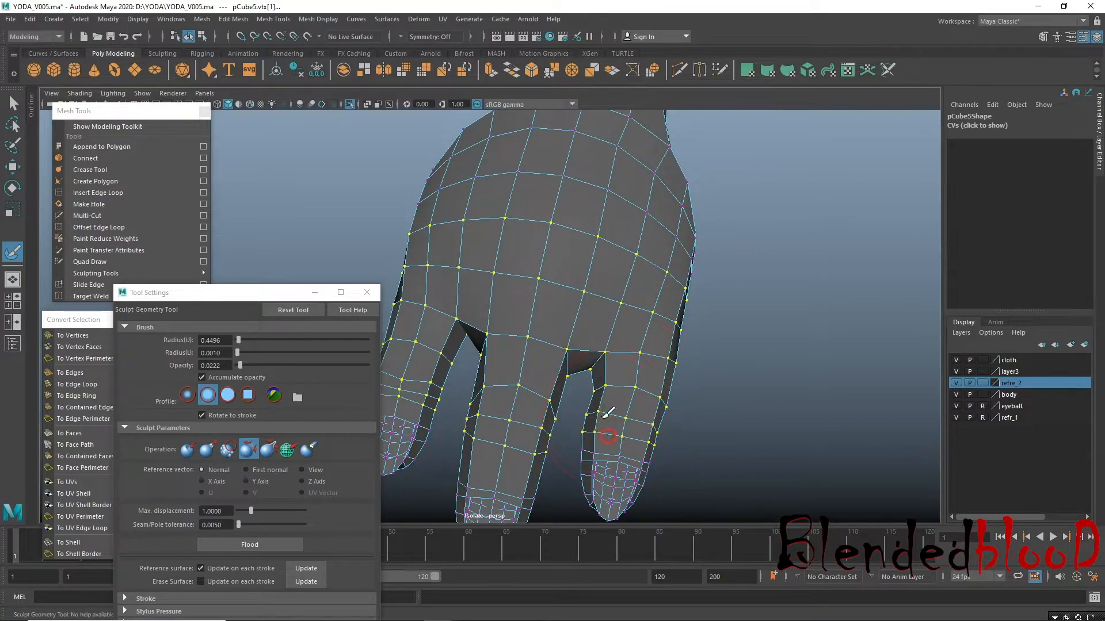
{"action": "left_click_drag", "start_coordinate": [723, 350], "coordinate": [618, 365], "text": "alt"}
{"action": "left_click_drag", "start_coordinate": [543, 426], "coordinate": [506, 311], "text": "alt"}
{"action": "mouse_move", "coordinate": [430, 278]}
{"action": "left_mouse_down"}
{"action": "mouse_move", "coordinate": [420, 223]}
{"action": "mouse_move", "coordinate": [540, 277]}
{"action": "mouse_move", "coordinate": [630, 274]}
{"action": "mouse_move", "coordinate": [658, 317]}
{"action": "mouse_move", "coordinate": [645, 340]}
{"action": "mouse_move", "coordinate": [562, 277]}
{"action": "left_mouse_up"}
{"action": "mouse_move", "coordinate": [530, 374]}
{"action": "left_mouse_down"}
{"action": "mouse_move", "coordinate": [598, 412]}
{"action": "mouse_move", "coordinate": [467, 316]}
{"action": "mouse_move", "coordinate": [624, 377]}
{"action": "left_mouse_up"}
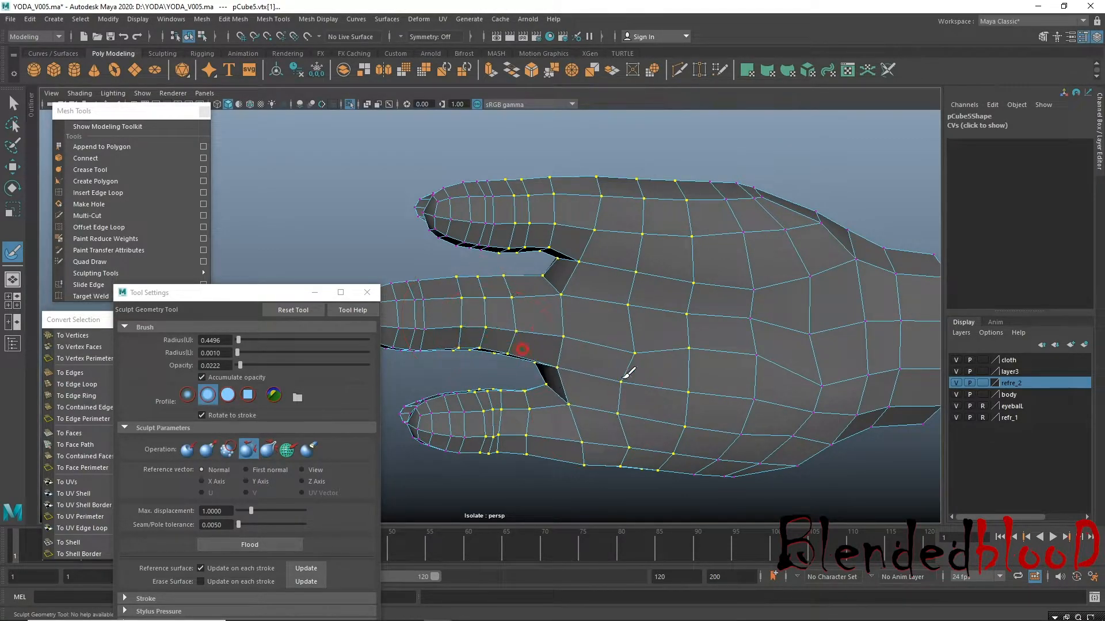
Continue smoothing the selected vertices at the knuckles and between the fingers from several angles.
{"action": "left_click_drag", "start_coordinate": [581, 314], "coordinate": [563, 321], "text": "alt"}
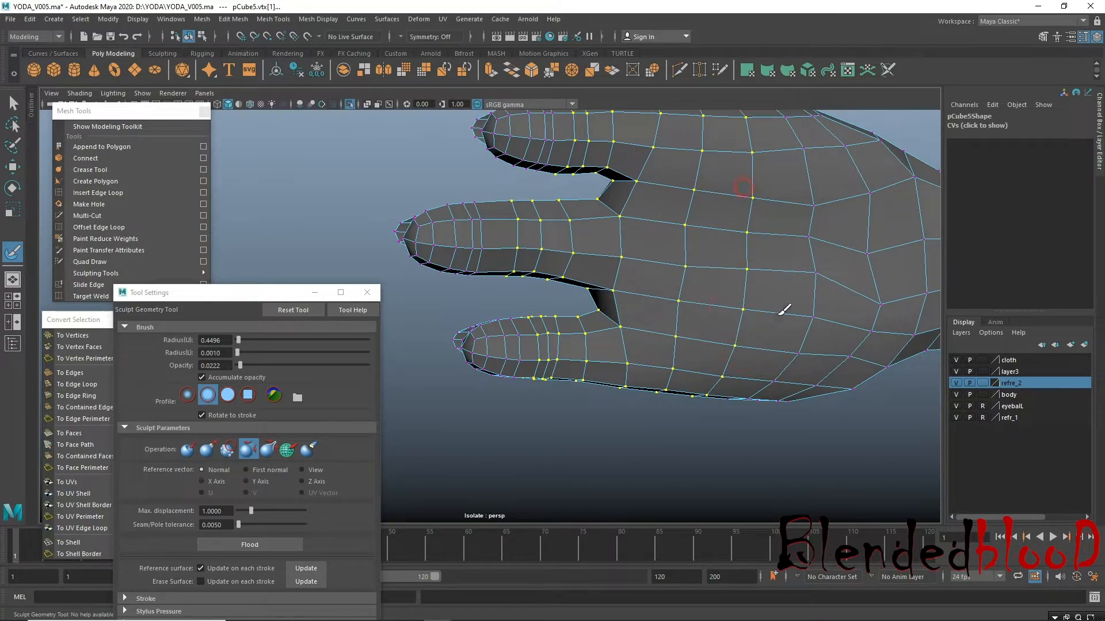
{"action": "mouse_move", "coordinate": [713, 395]}
{"action": "left_mouse_down", "text": "alt"}
{"action": "mouse_move", "coordinate": [831, 374]}
{"action": "mouse_move", "coordinate": [663, 390]}
{"action": "mouse_move", "coordinate": [698, 412]}
{"action": "mouse_move", "coordinate": [561, 252]}
{"action": "left_mouse_up", "text": "alt"}
{"action": "mouse_move", "coordinate": [723, 371]}
{"action": "left_mouse_down", "text": "alt"}
{"action": "mouse_move", "coordinate": [719, 393]}
{"action": "mouse_move", "coordinate": [638, 419]}
{"action": "left_mouse_up", "text": "alt"}
{"action": "left_click_drag", "start_coordinate": [771, 435], "coordinate": [578, 339], "text": "alt"}
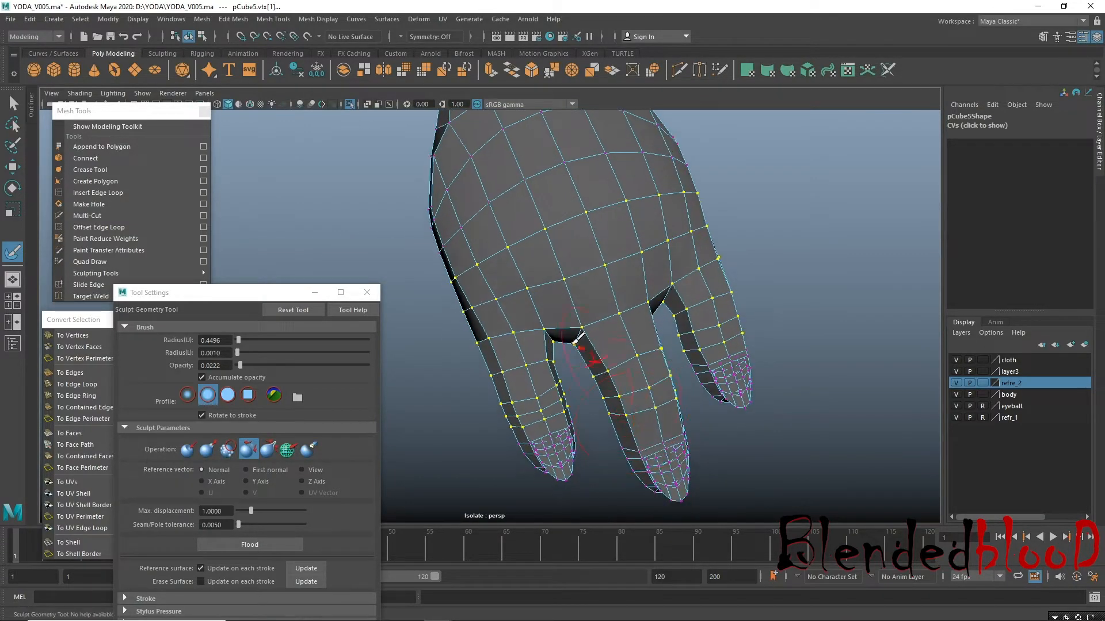
{"action": "left_click_drag", "start_coordinate": [596, 382], "coordinate": [728, 373], "text": "alt"}
Switch from sculpting to the Move tool in Object Mode, examine the smoothed hand's side profile and reselect the hand.
{"action": "key", "text": "w"}
{"action": "mouse_move", "coordinate": [706, 292]}
{"action": "right_mouse_down"}
{"action": "mouse_move", "coordinate": [755, 305]}
{"action": "mouse_move", "coordinate": [803, 271]}
{"action": "right_mouse_up"}
{"action": "left_click", "coordinate": [798, 373]}
{"action": "left_click_drag", "start_coordinate": [794, 375], "coordinate": [657, 423], "text": "alt"}
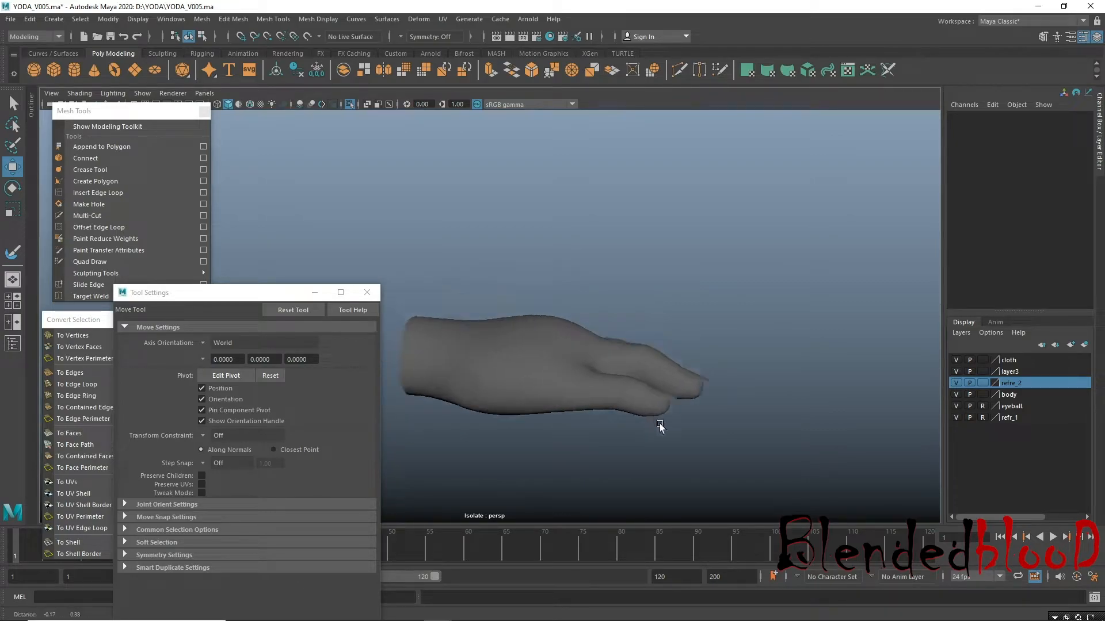
{"action": "left_click", "coordinate": [586, 362]}
{"action": "left_click_drag", "start_coordinate": [586, 363], "coordinate": [660, 432], "text": "alt"}
{"action": "middle_click_drag", "start_coordinate": [663, 427], "coordinate": [560, 412], "text": "alt"}
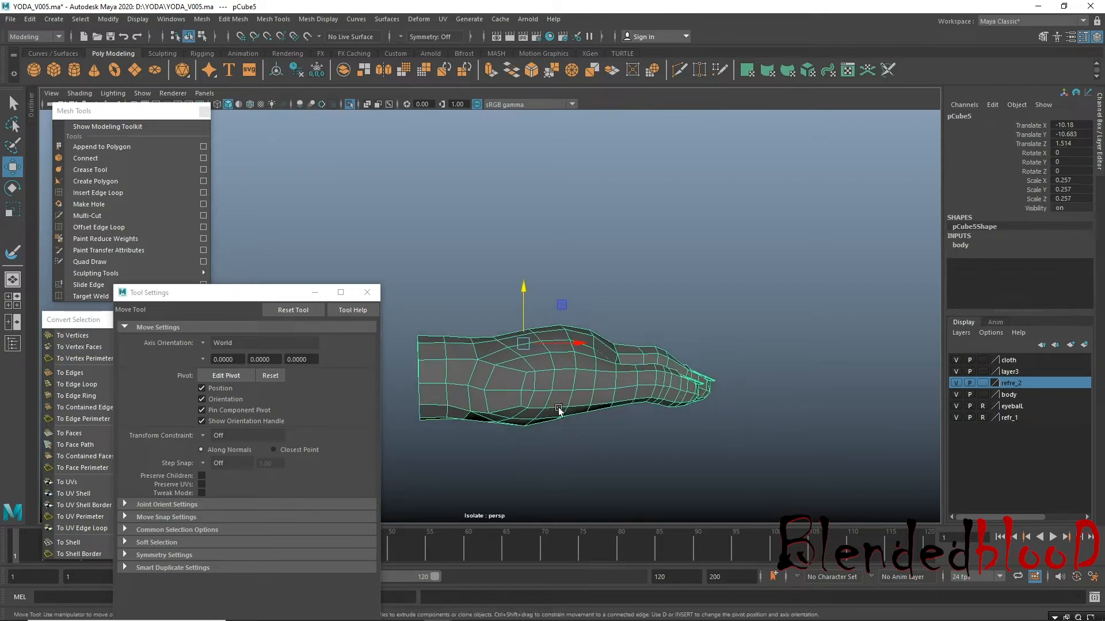
Close the tool settings and display the hand close up in the front view.
{"action": "key", "text": "space"}
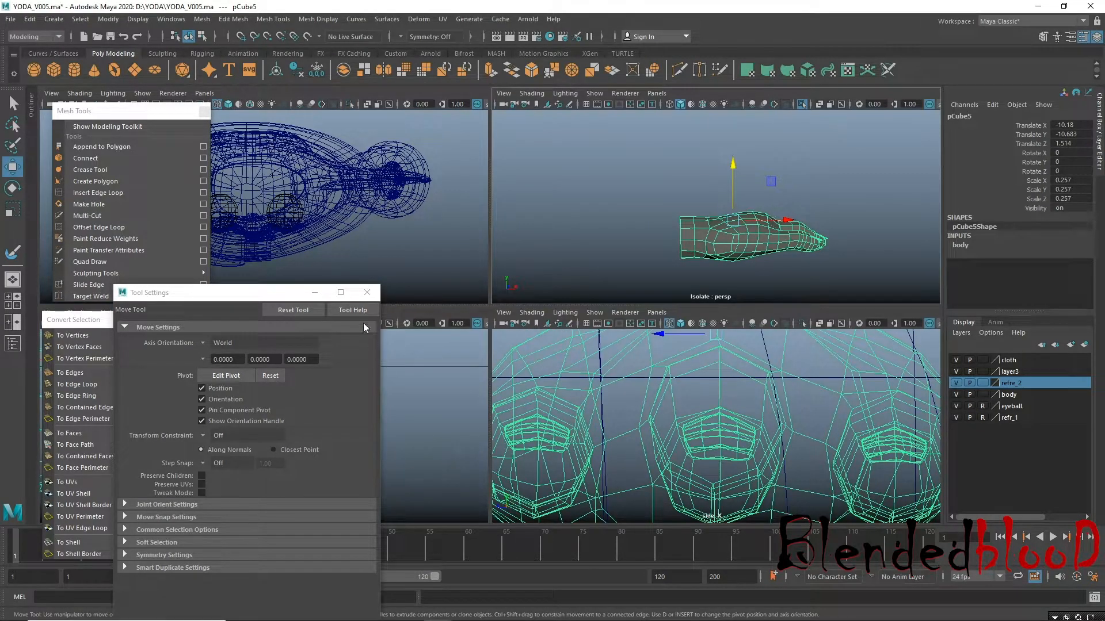
{"action": "left_click", "coordinate": [368, 294]}
{"action": "key", "text": "space"}
{"action": "scroll", "coordinate": [625, 432], "scroll_direction": "up", "scroll_amount": 5}
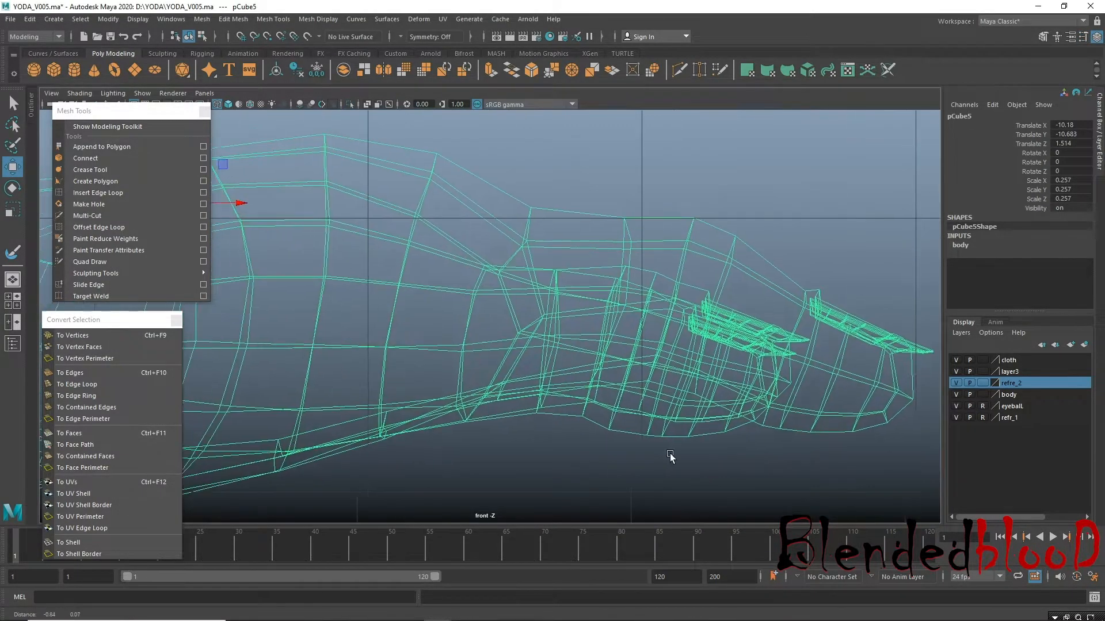
{"action": "scroll", "coordinate": [593, 449], "scroll_direction": "down", "scroll_amount": 5}
{"action": "scroll", "coordinate": [537, 352], "scroll_direction": "up", "scroll_amount": 5}
{"action": "right_click_drag", "start_coordinate": [524, 293], "coordinate": [527, 324]}
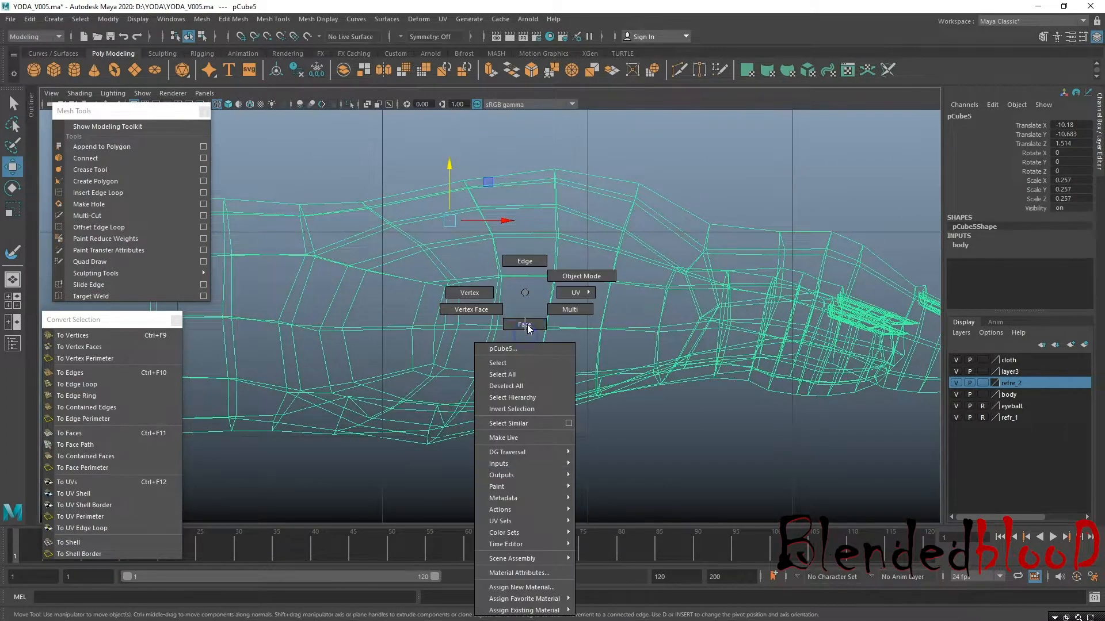
{"action": "right_click_drag", "start_coordinate": [532, 261], "coordinate": [532, 262]}
{"action": "middle_click_drag", "start_coordinate": [556, 259], "coordinate": [529, 300], "text": "alt"}
{"action": "left_click", "coordinate": [528, 300]}
{"action": "left_click", "coordinate": [528, 301]}
{"action": "scroll", "coordinate": [542, 325], "scroll_direction": "down", "scroll_amount": 5}
{"action": "key", "text": "r"}
{"action": "left_click_drag", "start_coordinate": [502, 281], "coordinate": [503, 282]}
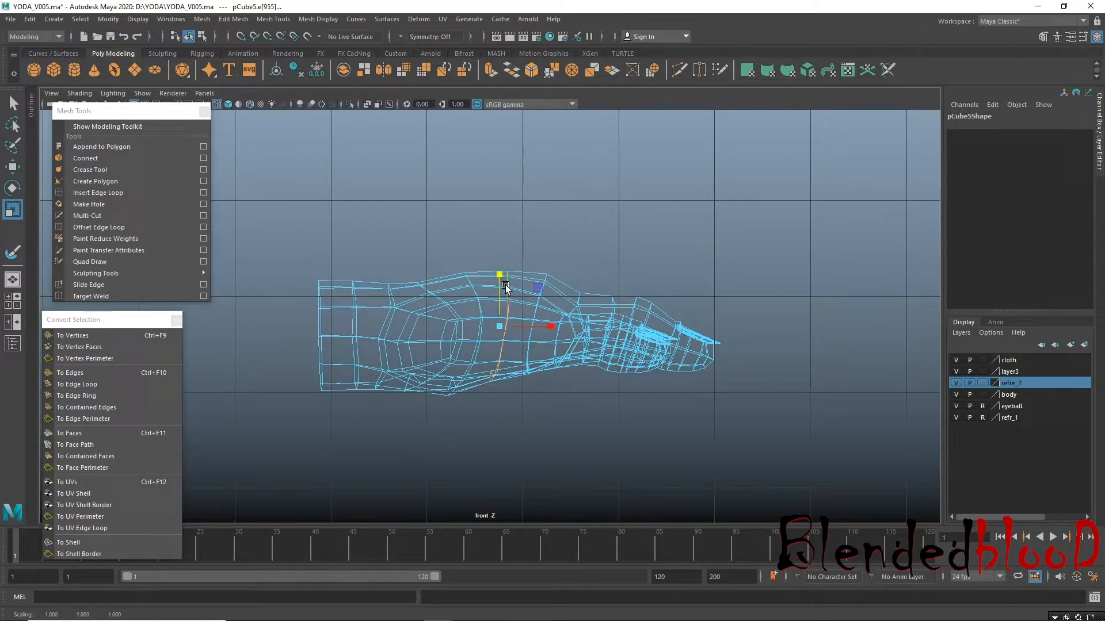
{"action": "key", "text": "w"}
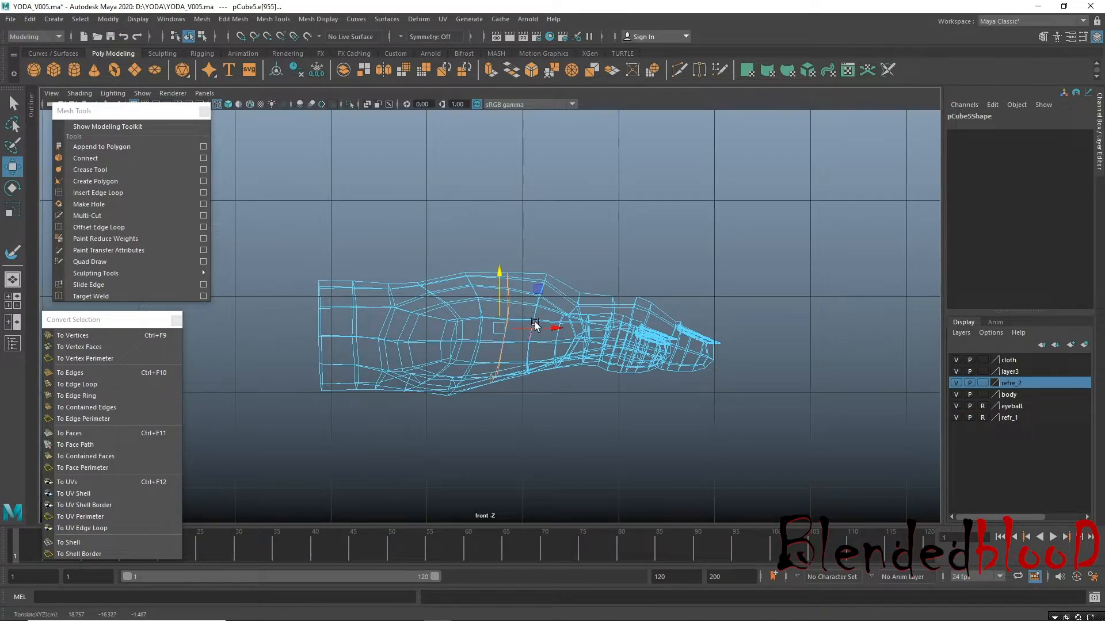
{"action": "left_click", "coordinate": [526, 350]}
{"action": "scroll", "coordinate": [607, 433], "scroll_direction": "up", "scroll_amount": 3}
{"action": "right_click_drag", "start_coordinate": [553, 371], "coordinate": [486, 332]}
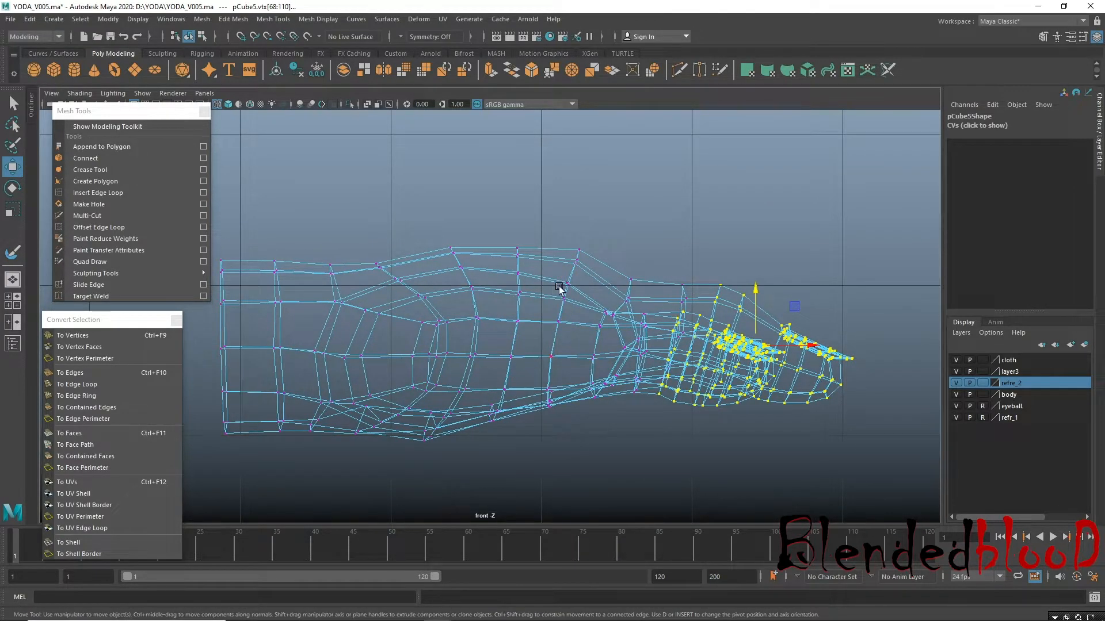
{"action": "right_click_drag", "start_coordinate": [572, 280], "coordinate": [580, 220]}
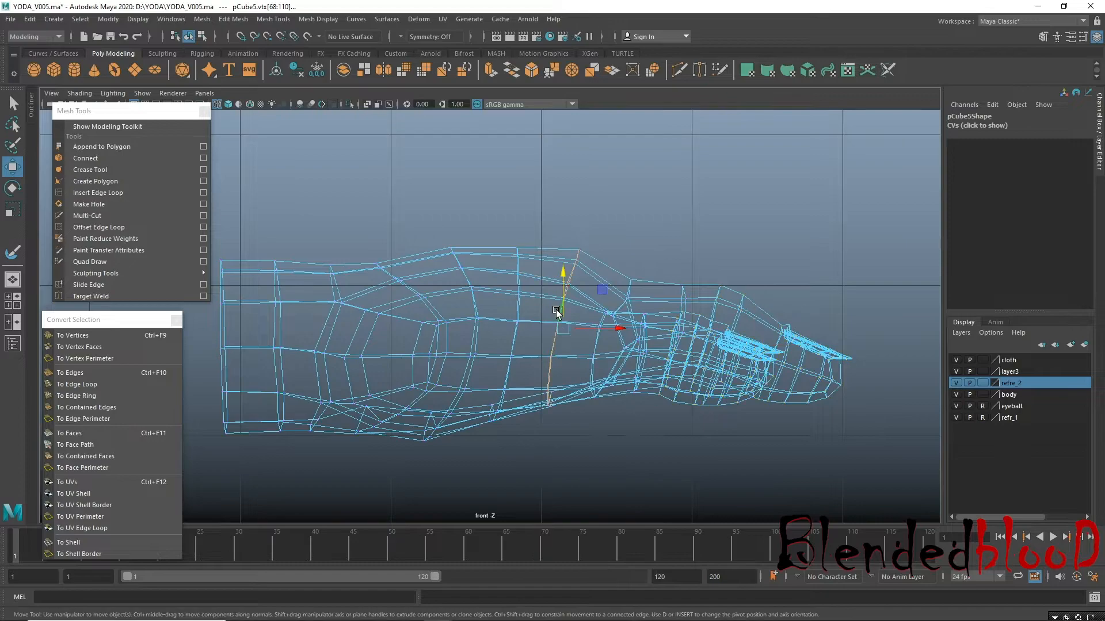
Select the upper vertex column just behind the knuckles and lower it slightly in the front view.
{"action": "right_click_drag", "start_coordinate": [552, 320], "coordinate": [473, 292]}
{"action": "left_click_drag", "start_coordinate": [547, 231], "coordinate": [564, 263]}
{"action": "left_click_drag", "start_coordinate": [585, 310], "coordinate": [585, 314]}
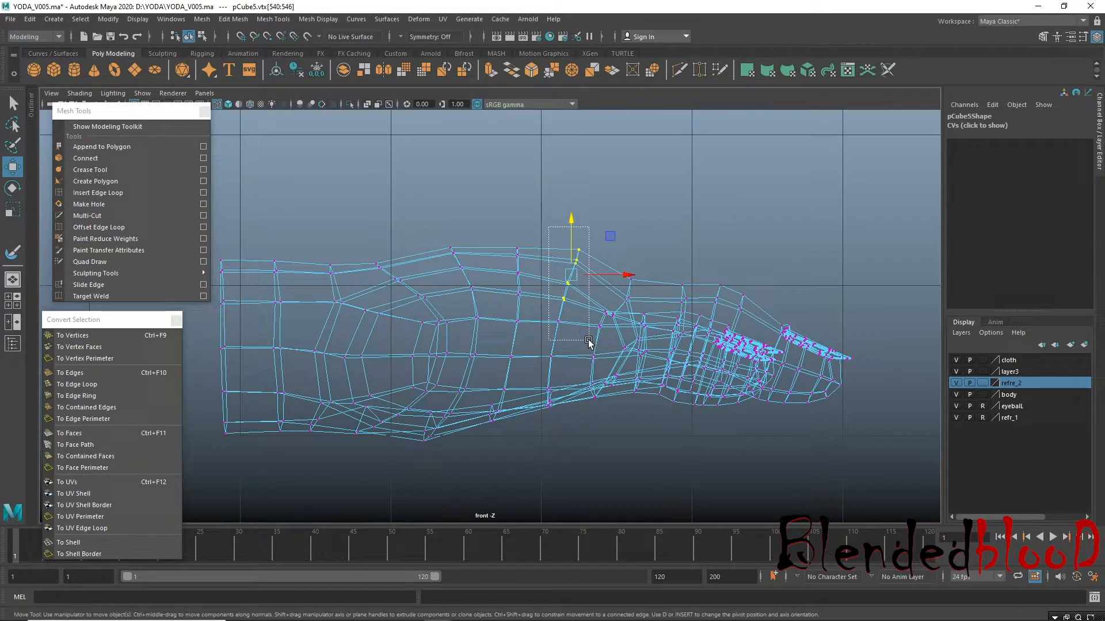
{"action": "left_click_drag", "start_coordinate": [572, 235], "coordinate": [570, 251]}
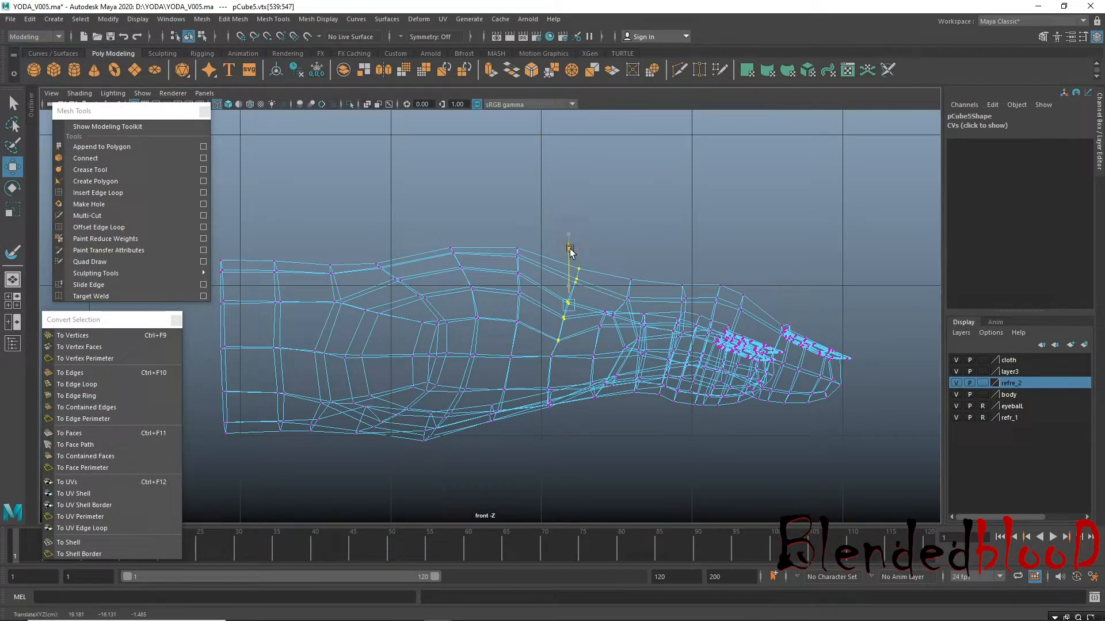
Lower the two neighbouring upper vertex columns on the back of the hand to flatten its profile.
{"action": "left_click_drag", "start_coordinate": [503, 231], "coordinate": [508, 354]}
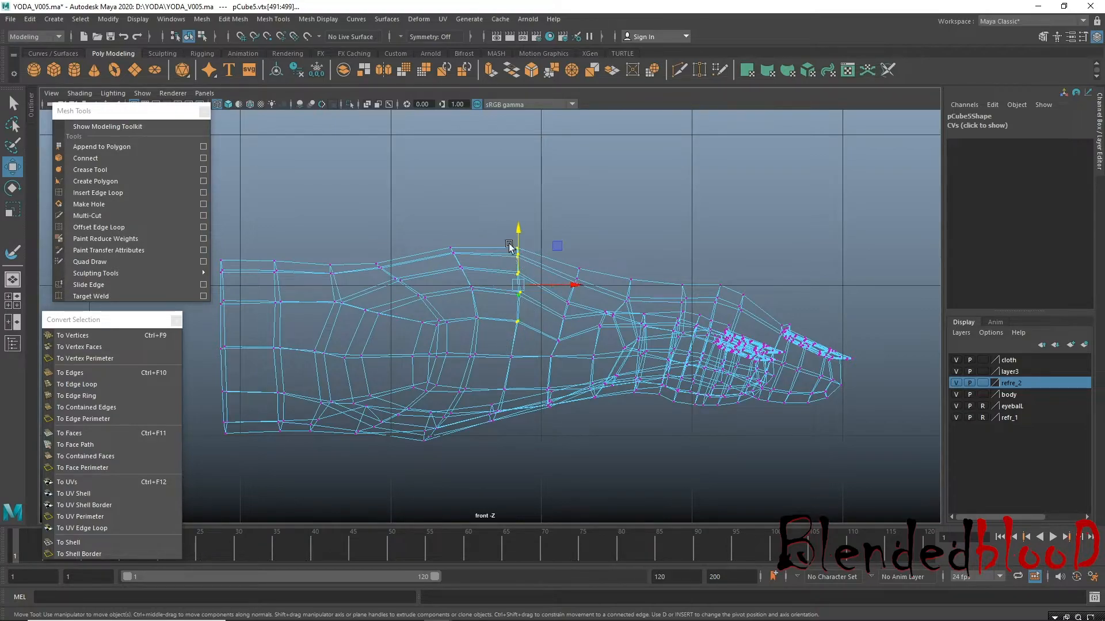
{"action": "left_click_drag", "start_coordinate": [522, 233], "coordinate": [517, 250]}
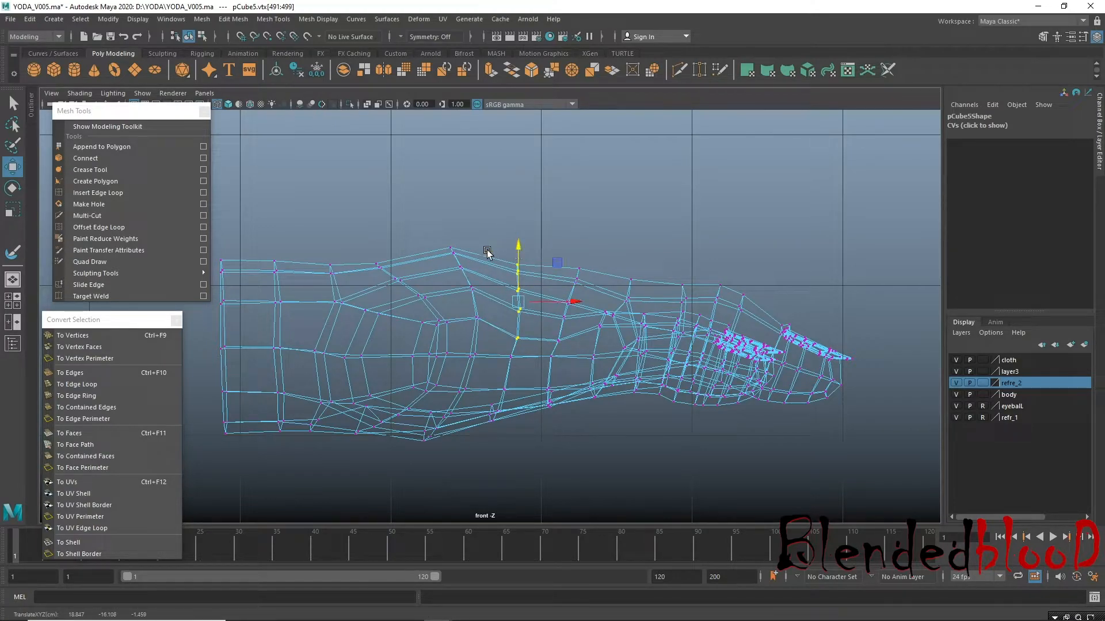
{"action": "left_click_drag", "start_coordinate": [437, 236], "coordinate": [491, 332]}
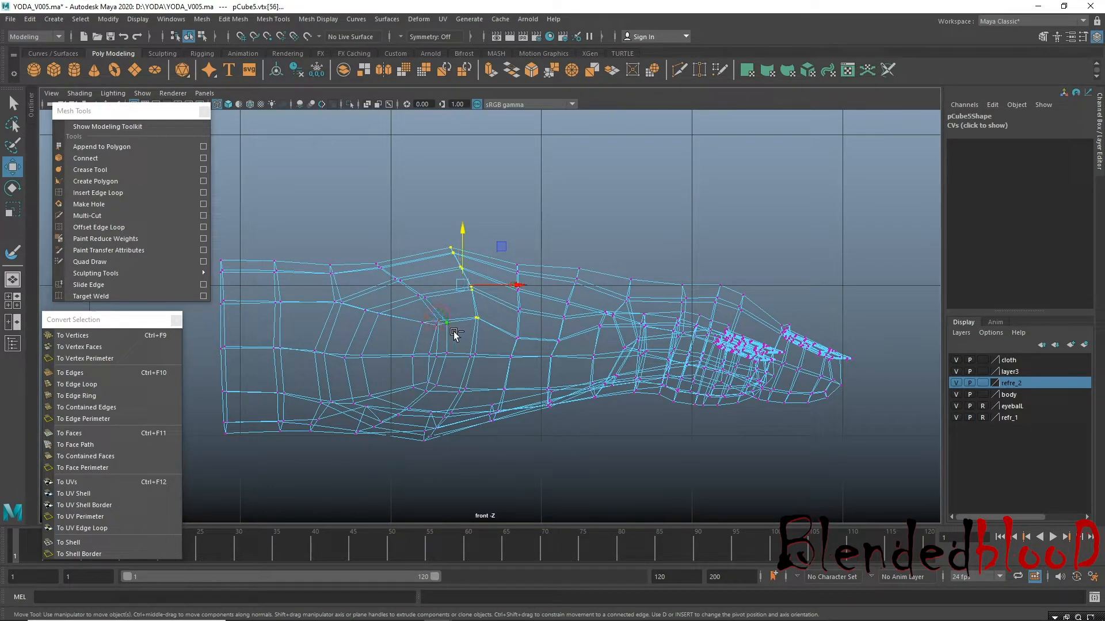
{"action": "left_click_drag", "start_coordinate": [463, 227], "coordinate": [472, 247]}
Raise the vertices on the underside of the palm and at the bottom of the wrist end.
{"action": "scroll", "coordinate": [491, 411], "scroll_direction": "up", "scroll_amount": 5}
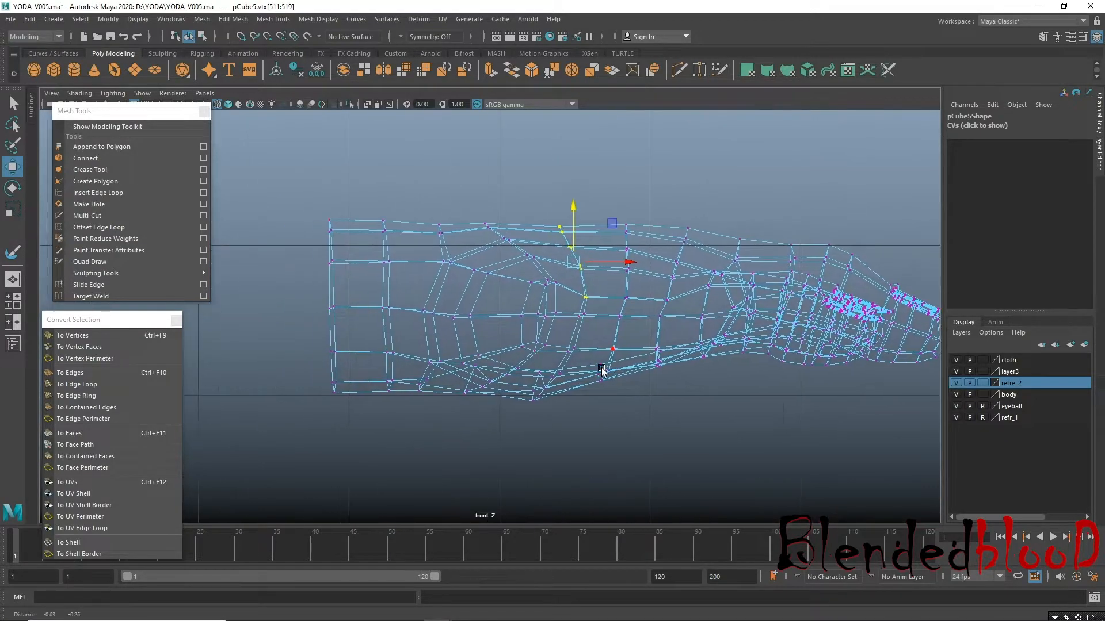
{"action": "left_click_drag", "start_coordinate": [515, 425], "coordinate": [610, 431]}
{"action": "left_click_drag", "start_coordinate": [501, 324], "coordinate": [500, 309]}
{"action": "left_click_drag", "start_coordinate": [282, 354], "coordinate": [368, 405]}
{"action": "left_click_drag", "start_coordinate": [345, 332], "coordinate": [345, 316]}
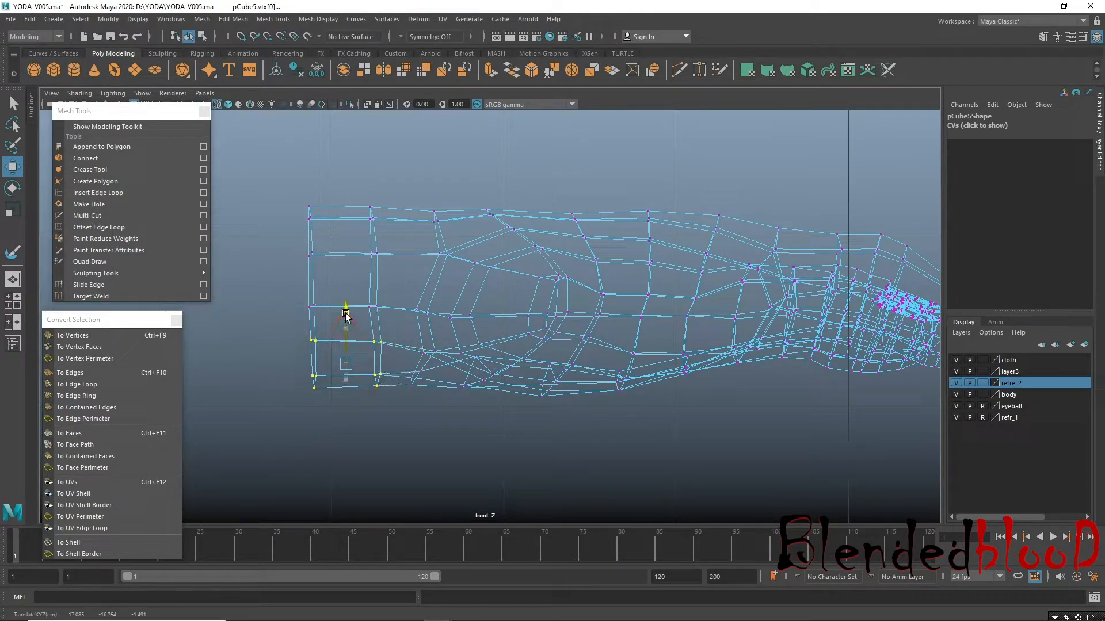
Select all vertices of the wrist and rear palm and raise them slightly in the front view.
{"action": "scroll", "coordinate": [563, 368], "scroll_direction": "down", "scroll_amount": 5}
{"action": "scroll", "coordinate": [582, 444], "scroll_direction": "up", "scroll_amount": 2}
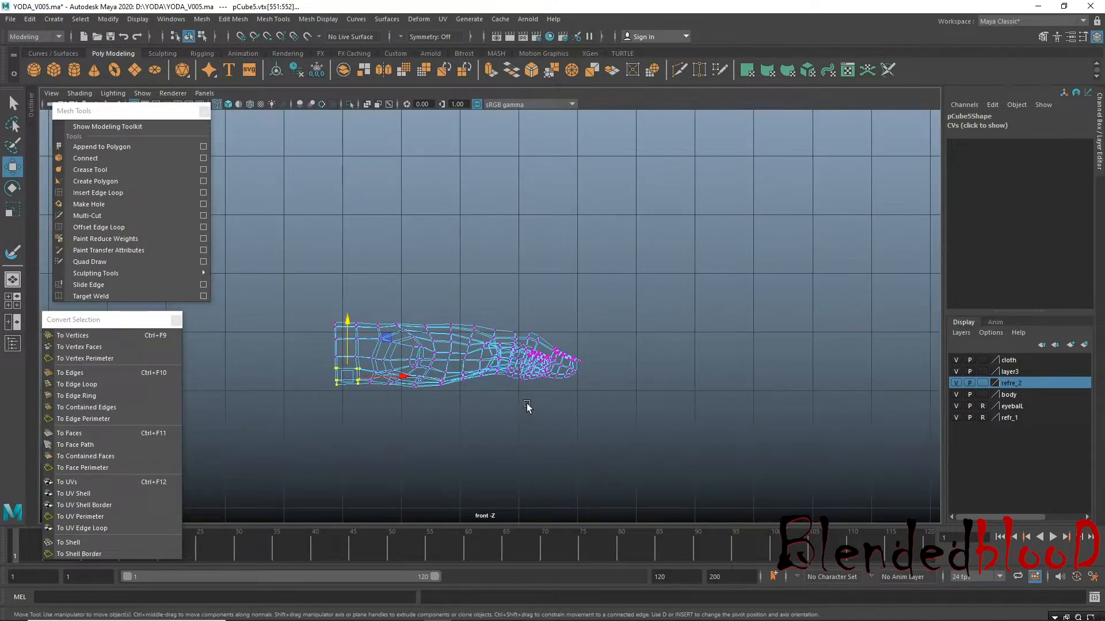
{"action": "scroll", "coordinate": [648, 469], "scroll_direction": "up", "scroll_amount": 2}
{"action": "scroll", "coordinate": [629, 456], "scroll_direction": "up", "scroll_amount": 2}
{"action": "middle_click_drag", "start_coordinate": [629, 456], "coordinate": [838, 461], "text": "alt"}
{"action": "scroll", "coordinate": [791, 465], "scroll_direction": "up", "scroll_amount": 1}
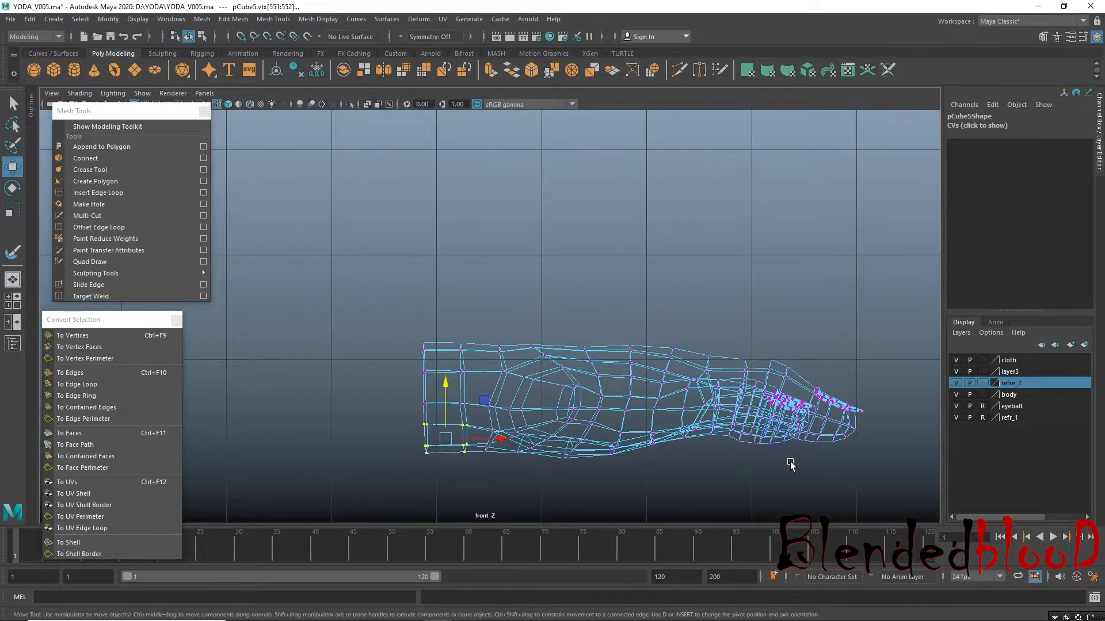
{"action": "left_click_drag", "start_coordinate": [384, 289], "coordinate": [632, 476]}
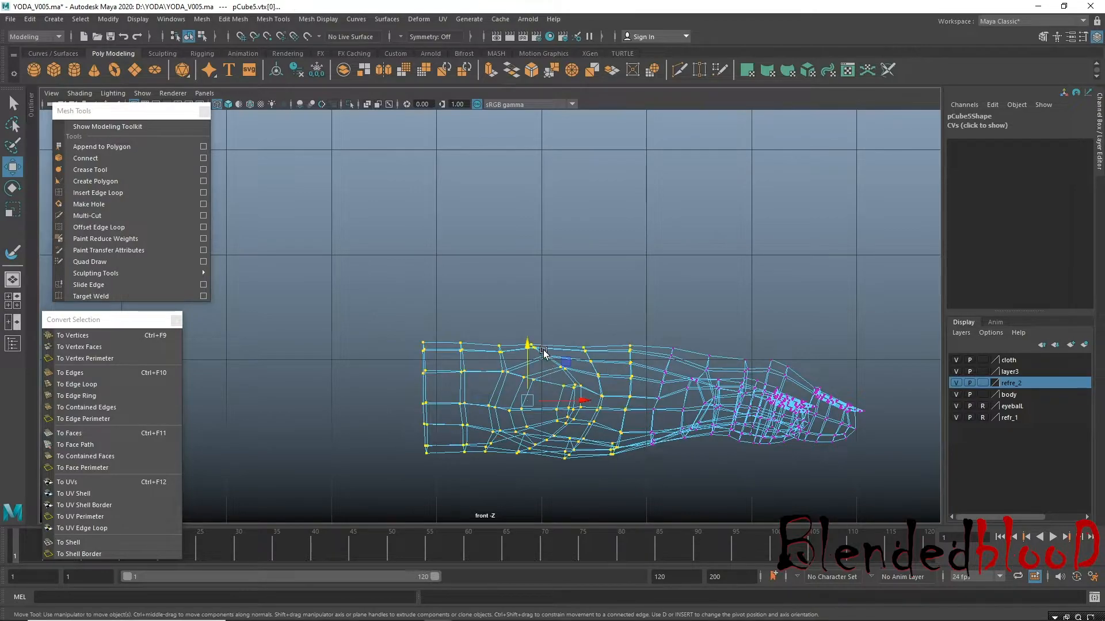
{"action": "left_click_drag", "start_coordinate": [529, 345], "coordinate": [530, 334]}
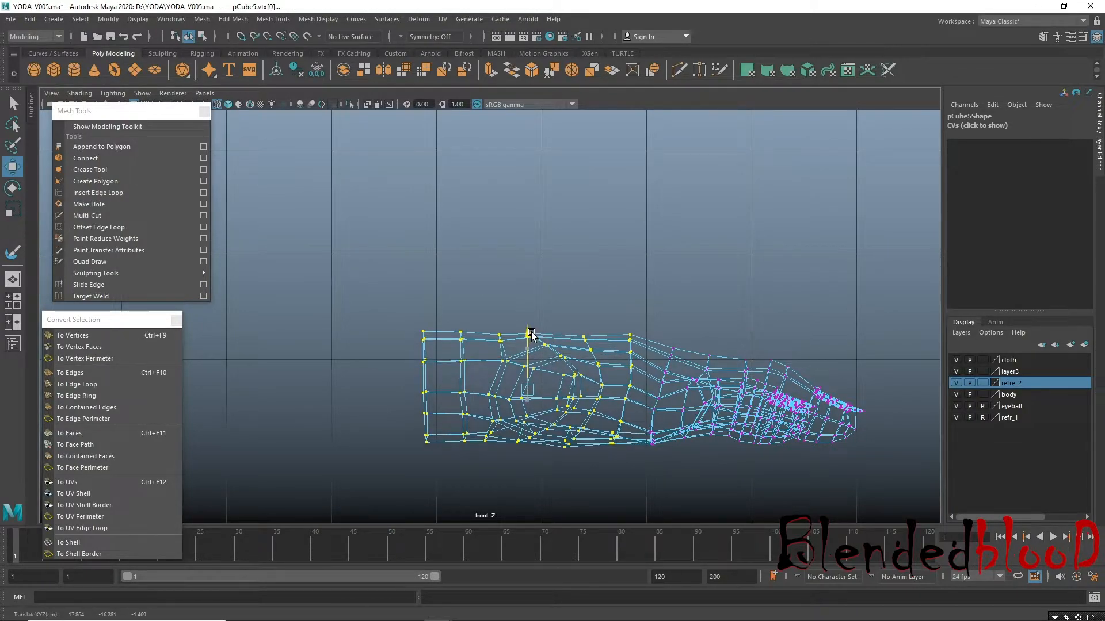
{"action": "key", "text": "space"}
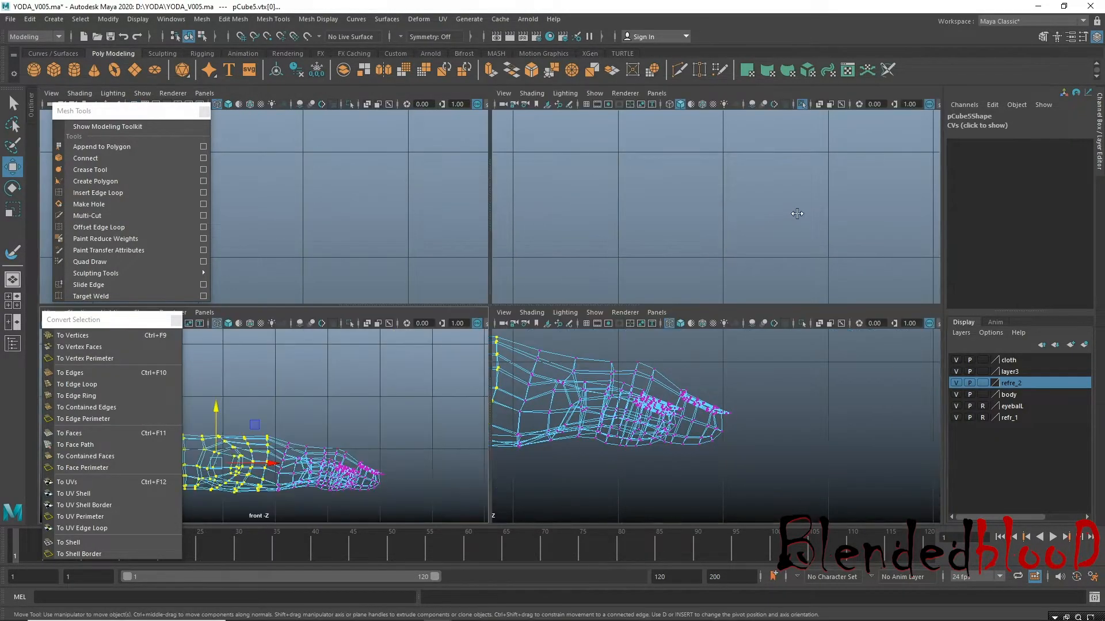
{"action": "key", "text": "space"}
{"action": "left_click_drag", "start_coordinate": [723, 239], "coordinate": [534, 298], "text": "alt"}
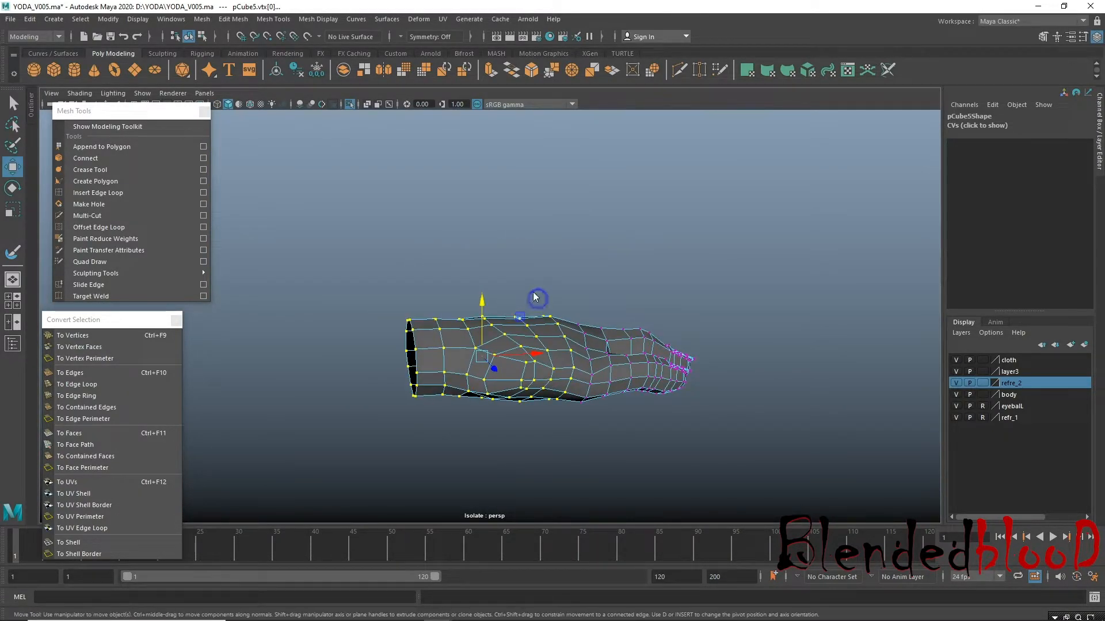
{"action": "right_click_drag", "start_coordinate": [541, 256], "coordinate": [542, 253]}
{"action": "double_click", "coordinate": [586, 338]}
{"action": "left_click_drag", "start_coordinate": [593, 332], "coordinate": [563, 340], "text": "alt"}
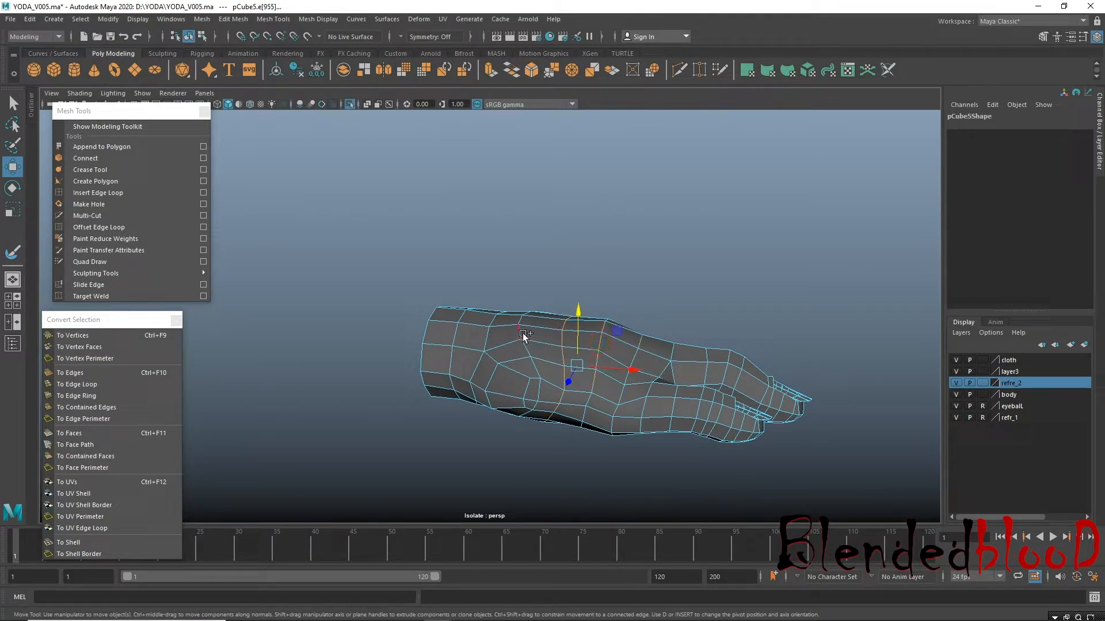
{"action": "left_click_drag", "start_coordinate": [525, 380], "coordinate": [495, 380], "text": "alt"}
Select the vertices of the wrist and the whole palm up to the finger bases in the front view.
{"action": "key", "text": "space"}
{"action": "key", "text": "space"}
{"action": "middle_click_drag", "start_coordinate": [323, 436], "coordinate": [468, 402], "text": "alt"}
{"action": "right_click_drag", "start_coordinate": [493, 336], "coordinate": [440, 293]}
{"action": "left_click_drag", "start_coordinate": [346, 254], "coordinate": [653, 435]}
{"action": "left_click_drag", "start_coordinate": [538, 393], "coordinate": [691, 437]}
Smooth the selected wrist and palm vertices on both sides of the hand with the Sculpt Geometry Tool.
{"action": "key", "text": "space"}
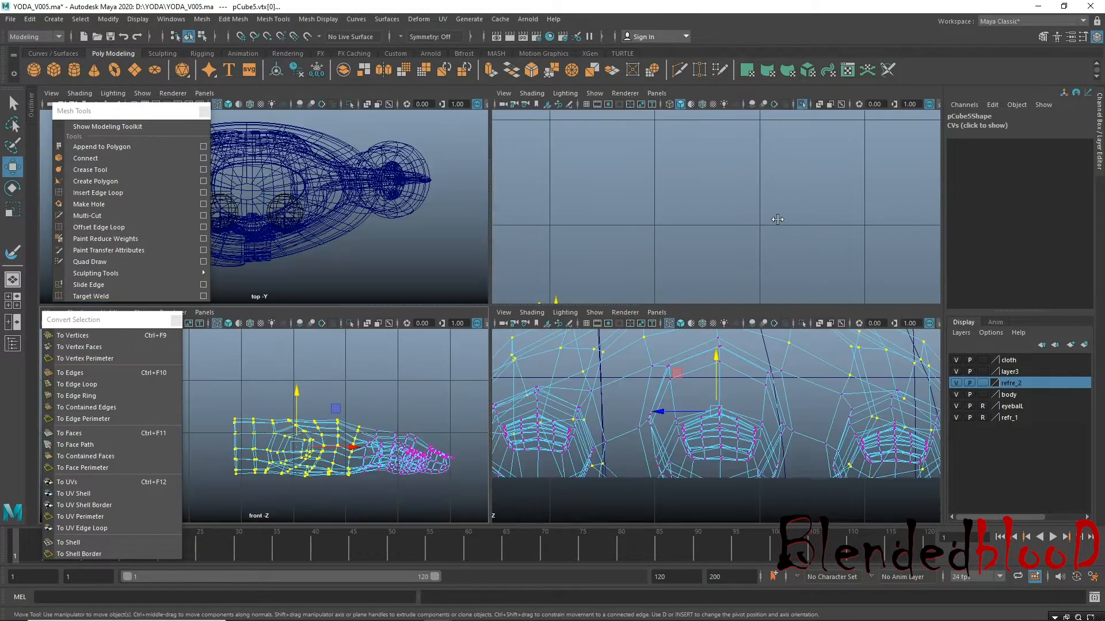
{"action": "key", "text": "space"}
{"action": "mouse_move", "coordinate": [712, 239]}
{"action": "left_mouse_down", "text": "alt"}
{"action": "mouse_move", "coordinate": [699, 254]}
{"action": "mouse_move", "coordinate": [695, 244]}
{"action": "left_mouse_up", "text": "alt"}
{"action": "middle_click_drag", "start_coordinate": [695, 244], "coordinate": [586, 202], "text": "alt"}
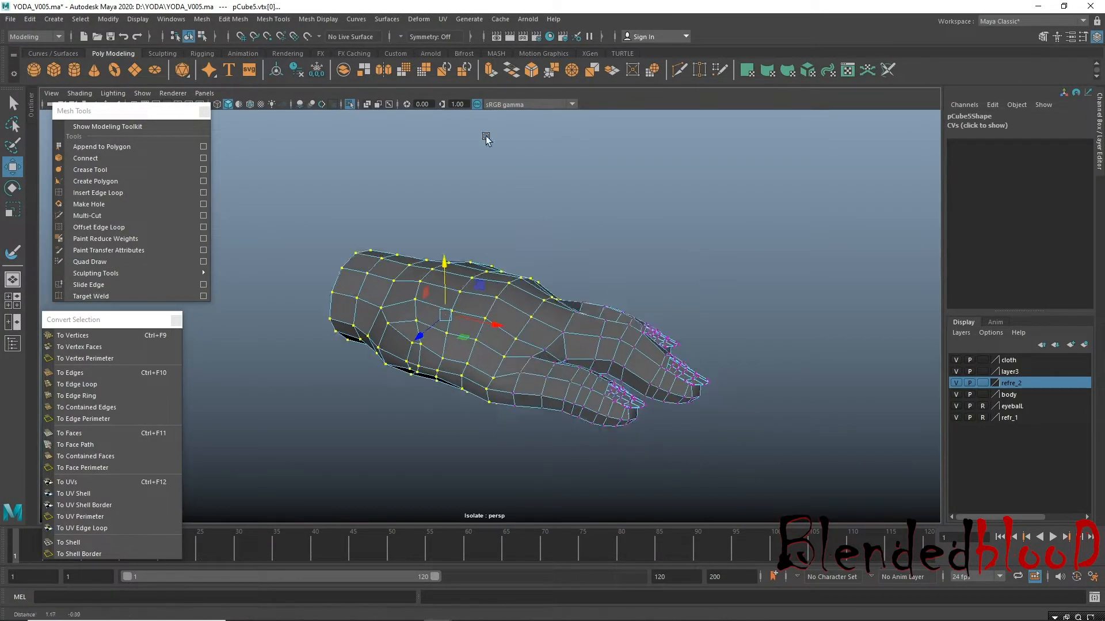
{"action": "left_click", "coordinate": [386, 20]}
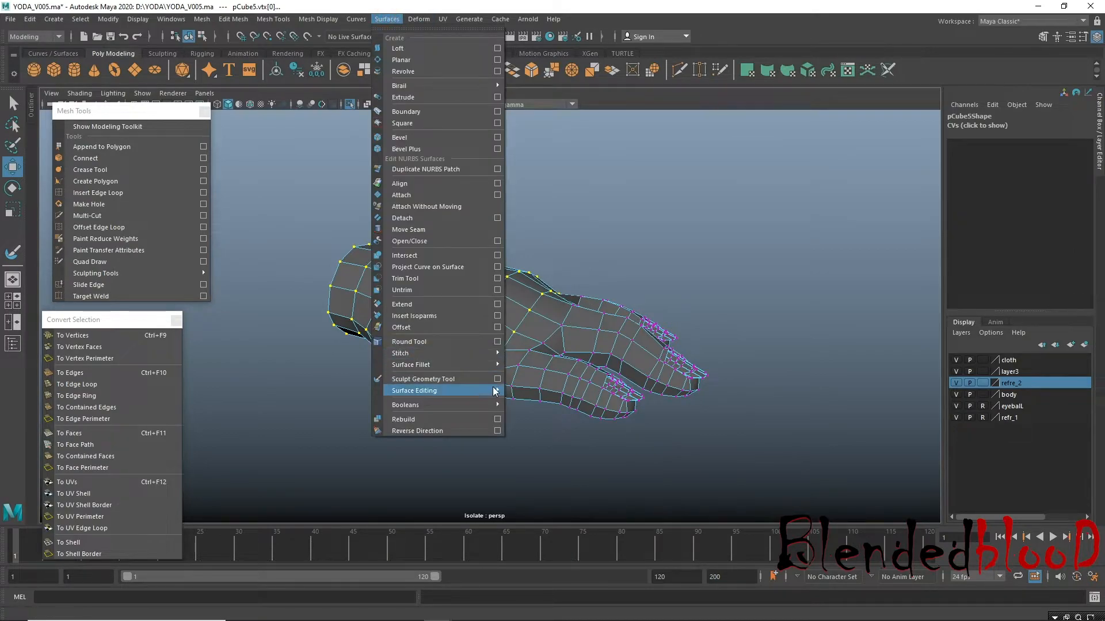
{"action": "left_click", "coordinate": [423, 379]}
{"action": "left_click_drag", "start_coordinate": [511, 351], "coordinate": [486, 316], "text": "alt"}
{"action": "mouse_move", "coordinate": [462, 372]}
{"action": "left_mouse_down"}
{"action": "mouse_move", "coordinate": [404, 369]}
{"action": "mouse_move", "coordinate": [362, 341]}
{"action": "mouse_move", "coordinate": [349, 309]}
{"action": "mouse_move", "coordinate": [464, 298]}
{"action": "mouse_move", "coordinate": [486, 299]}
{"action": "mouse_move", "coordinate": [486, 310]}
{"action": "left_mouse_up"}
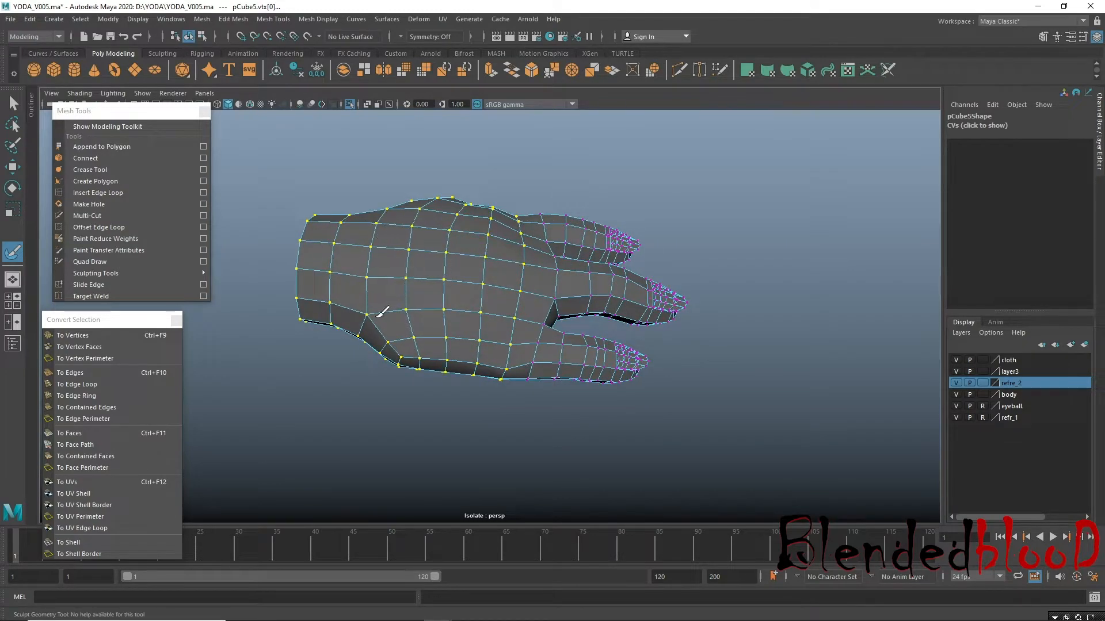
{"action": "mouse_move", "coordinate": [513, 217]}
{"action": "left_mouse_down", "text": "alt"}
{"action": "mouse_move", "coordinate": [507, 247]}
{"action": "mouse_move", "coordinate": [494, 222]}
{"action": "mouse_move", "coordinate": [358, 264]}
{"action": "mouse_move", "coordinate": [505, 249]}
{"action": "mouse_move", "coordinate": [498, 324]}
{"action": "mouse_move", "coordinate": [493, 277]}
{"action": "mouse_move", "coordinate": [506, 266]}
{"action": "left_mouse_up", "text": "alt"}
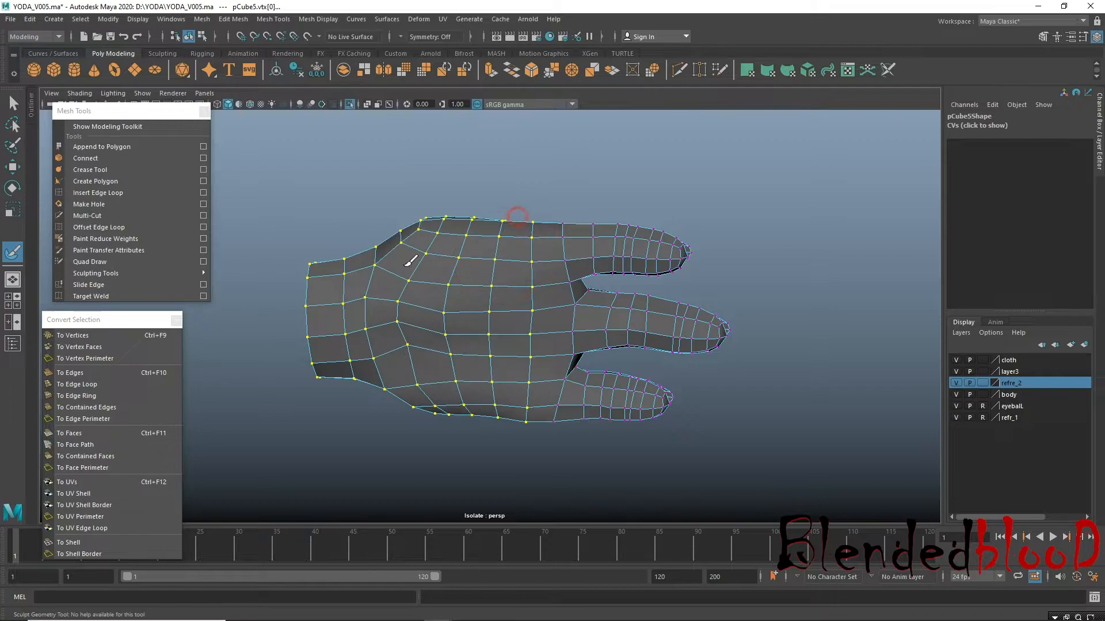
{"action": "left_click_drag", "start_coordinate": [425, 356], "coordinate": [507, 400]}
{"action": "mouse_move", "coordinate": [525, 290]}
{"action": "left_mouse_down"}
{"action": "mouse_move", "coordinate": [523, 337]}
{"action": "mouse_move", "coordinate": [449, 335]}
{"action": "mouse_move", "coordinate": [494, 374]}
{"action": "mouse_move", "coordinate": [507, 347]}
{"action": "mouse_move", "coordinate": [581, 423]}
{"action": "mouse_move", "coordinate": [587, 414]}
{"action": "left_mouse_up"}
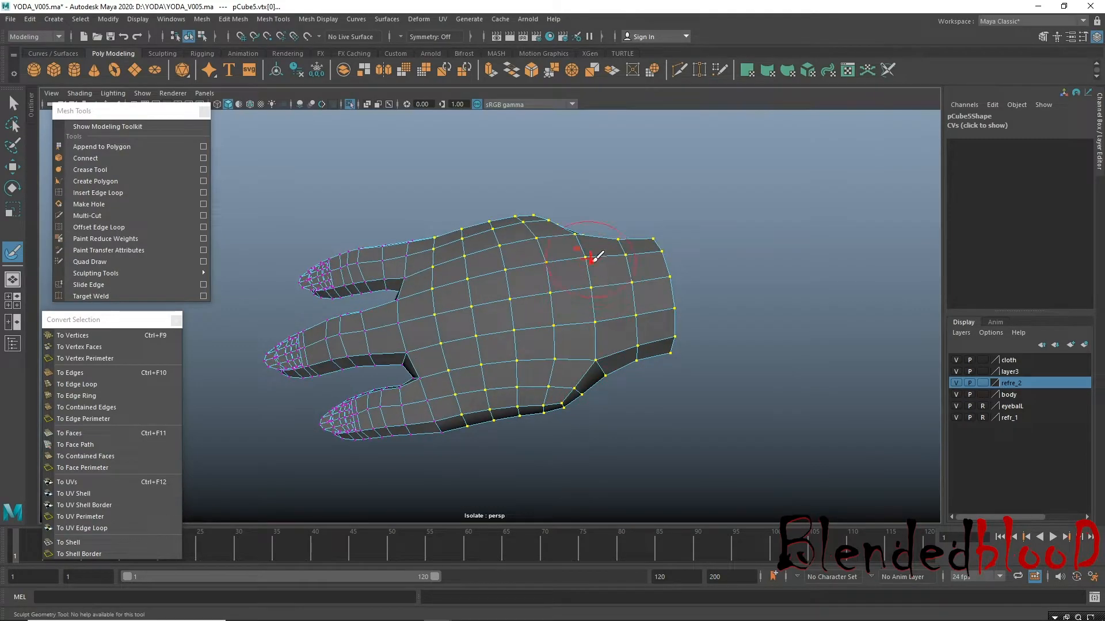
Delete the face ring of the wrist next to the palm and the leftover ring at its end.
{"action": "key", "text": "w"}
{"action": "left_click_drag", "start_coordinate": [598, 359], "coordinate": [514, 312], "text": "alt"}
{"action": "right_click_drag", "start_coordinate": [514, 312], "coordinate": [514, 340]}
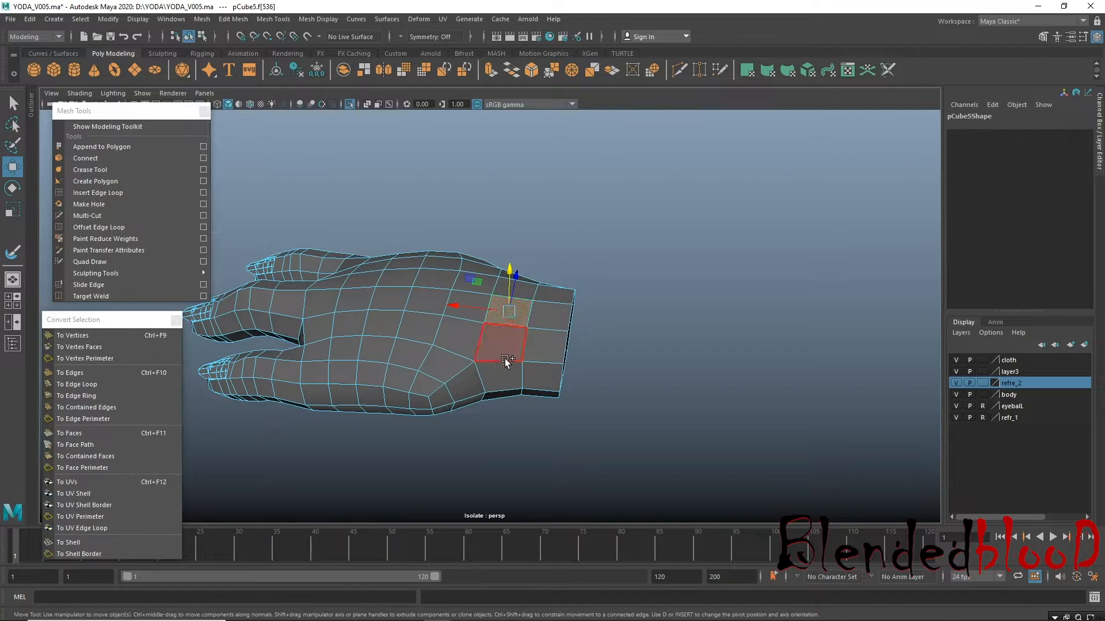
{"action": "left_click", "coordinate": [517, 355]}
{"action": "key", "text": "Delete"}
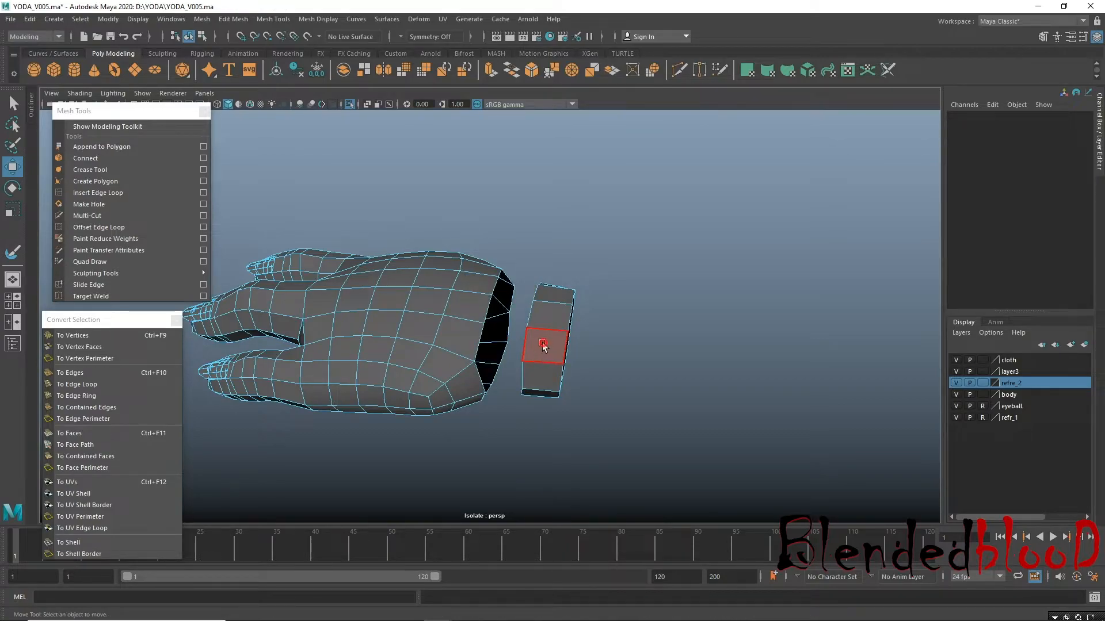
{"action": "double_click", "coordinate": [540, 348]}
{"action": "key", "text": "Delete"}
Bridge the first pair of opposite upper and lower border edges across the open wrist hole.
{"action": "left_click_drag", "start_coordinate": [593, 387], "coordinate": [441, 280], "text": "alt"}
{"action": "right_click_drag", "start_coordinate": [442, 280], "coordinate": [433, 238]}
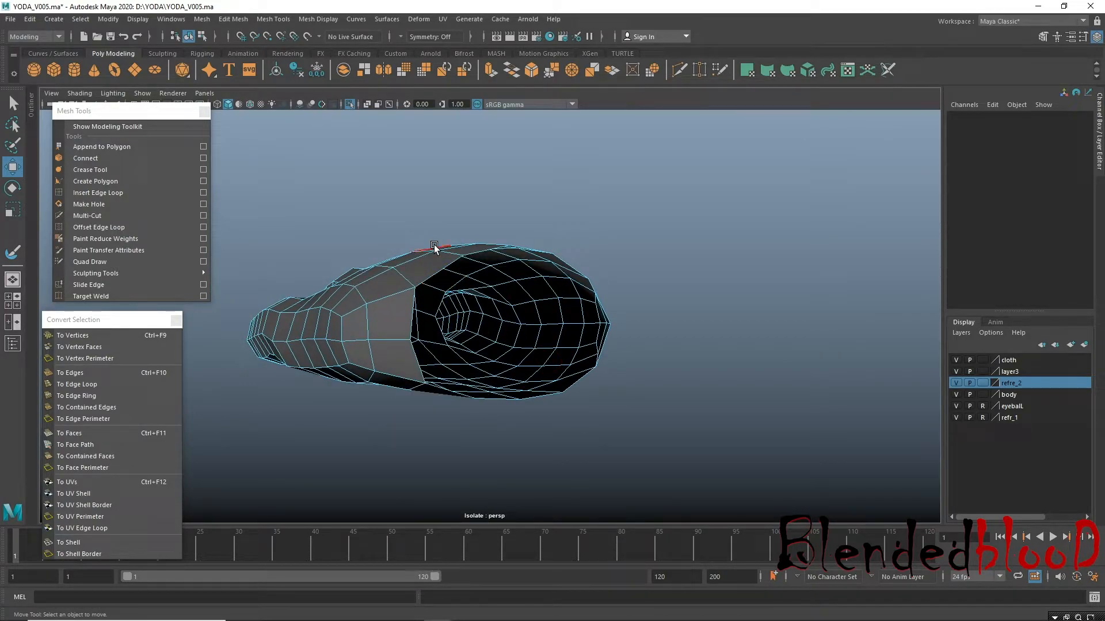
{"action": "left_click_drag", "start_coordinate": [435, 253], "coordinate": [470, 287], "text": "alt"}
{"action": "left_click", "coordinate": [399, 271]}
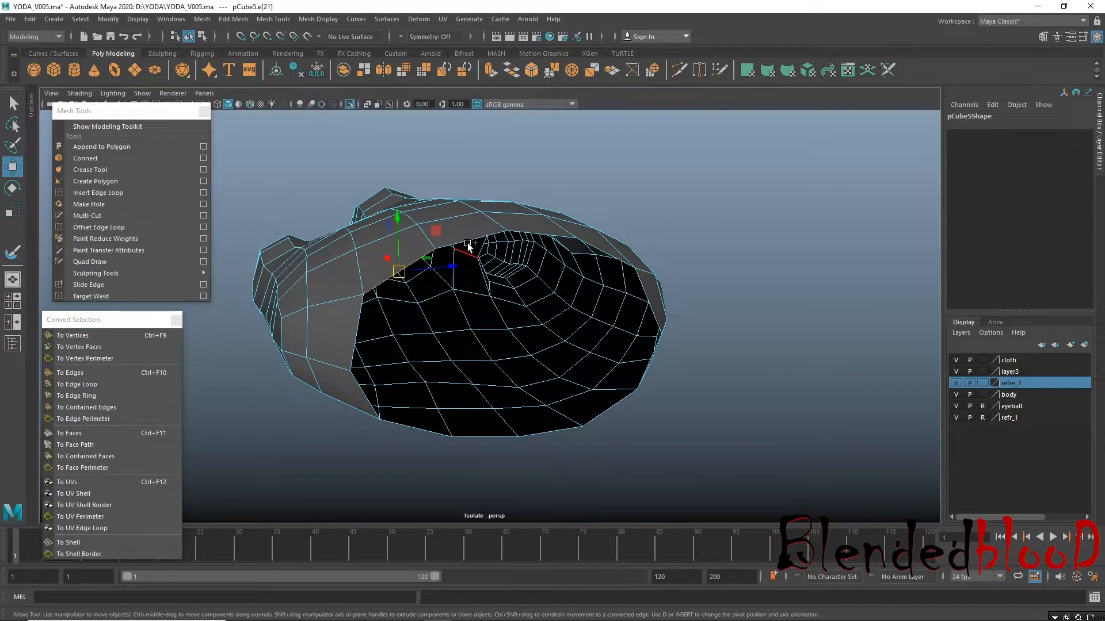
{"action": "left_click_drag", "start_coordinate": [453, 361], "coordinate": [411, 399], "text": "alt"}
{"action": "right_click_drag", "start_coordinate": [410, 400], "coordinate": [413, 534], "text": "shift"}
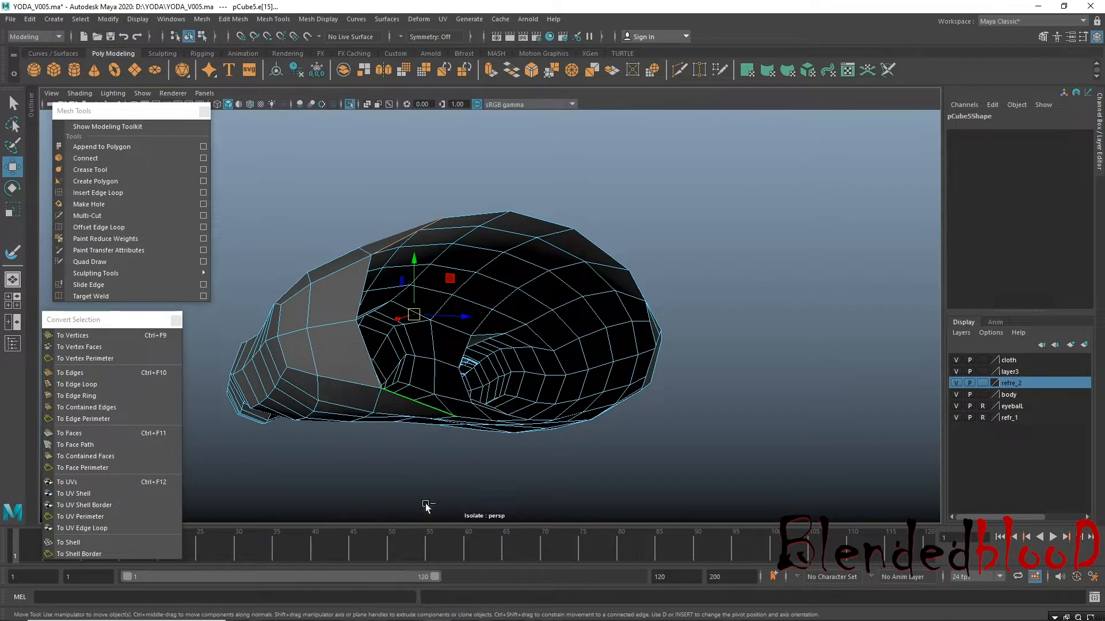
Bridge the three remaining pairs of opposite border edges across the wrist hole, leaving only the side gaps.
{"action": "left_click_drag", "start_coordinate": [505, 280], "coordinate": [454, 276], "text": "alt"}
{"action": "left_click", "coordinate": [455, 275]}
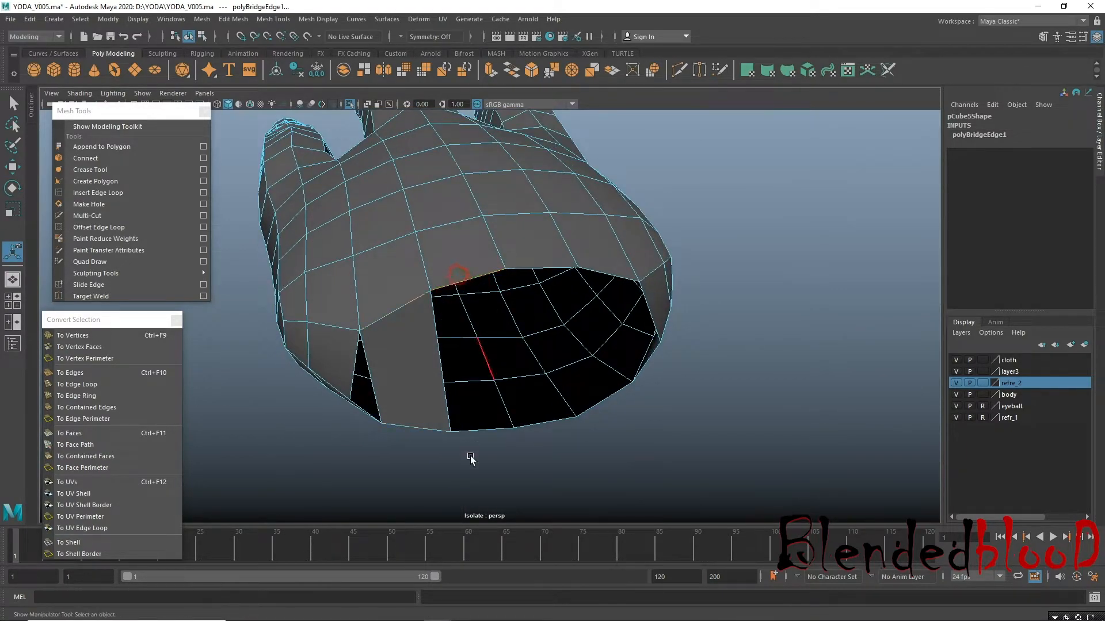
{"action": "key", "text": "g"}
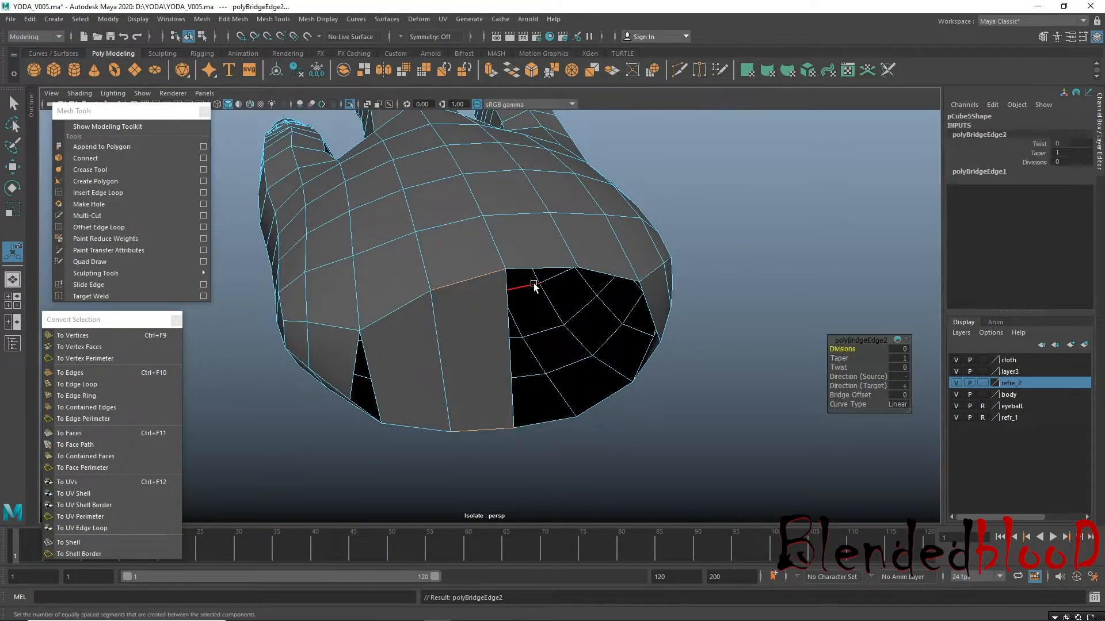
{"action": "left_click", "coordinate": [543, 268]}
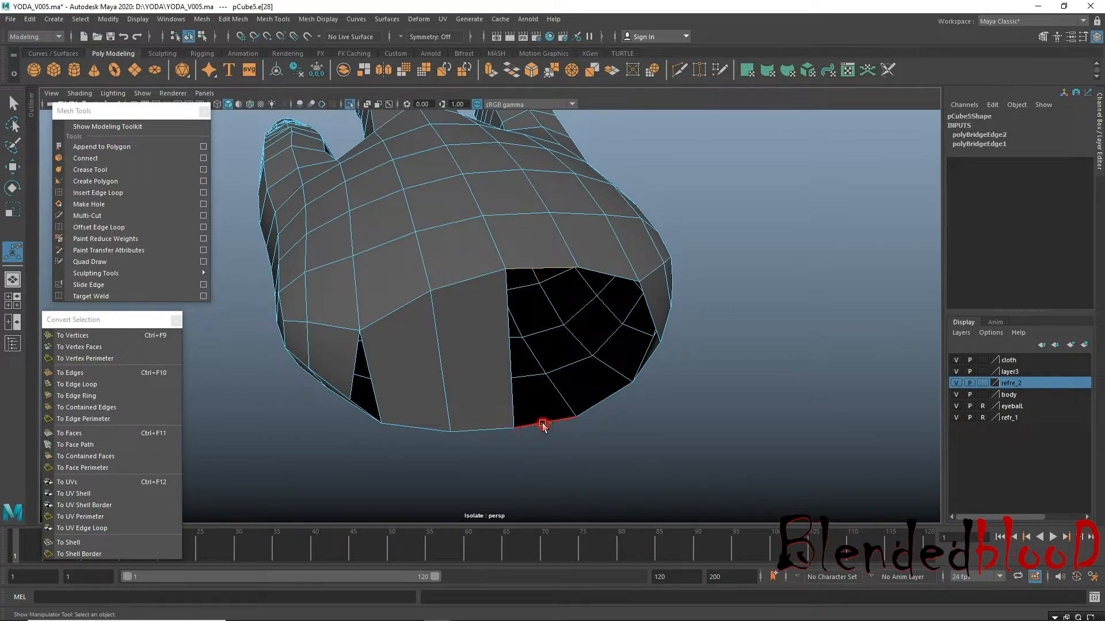
{"action": "key", "text": "g"}
{"action": "left_click", "coordinate": [600, 272]}
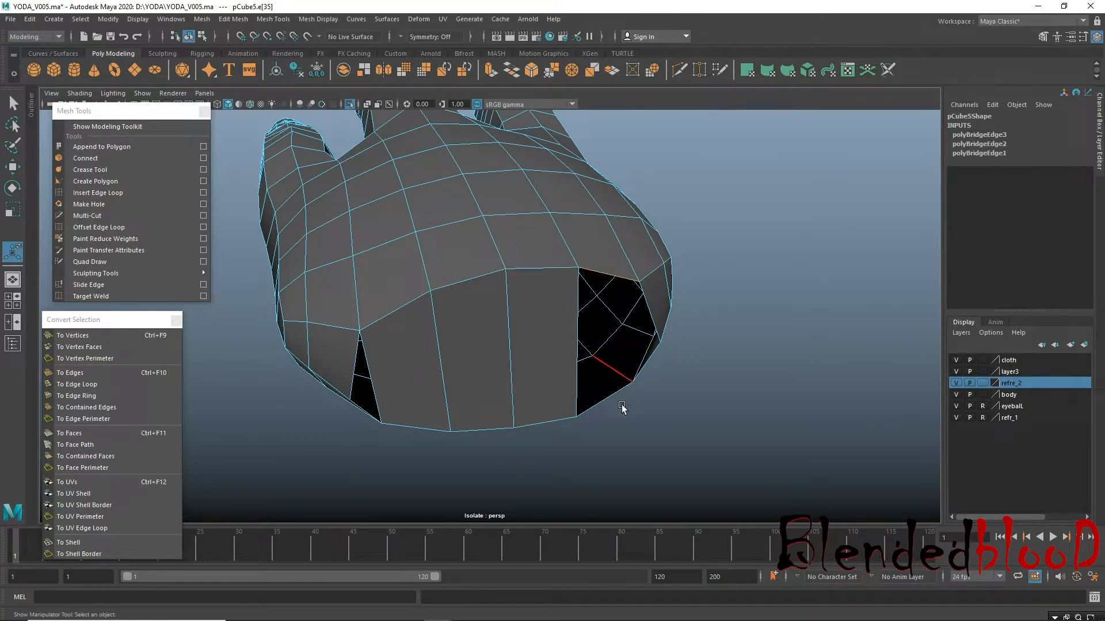
{"action": "key", "text": "g"}
Insert a horizontal edge loop halfway across the bridged faces that cap the wrist.
{"action": "left_click_drag", "start_coordinate": [712, 369], "coordinate": [259, 257], "text": "alt"}
{"action": "left_click", "coordinate": [137, 192]}
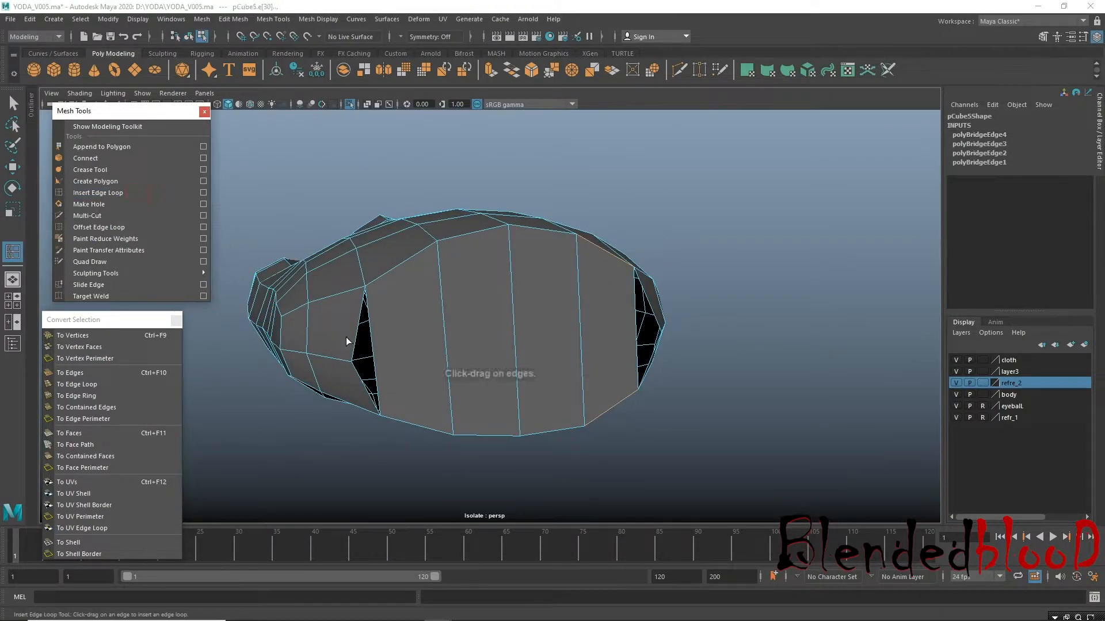
{"action": "left_click", "coordinate": [371, 356]}
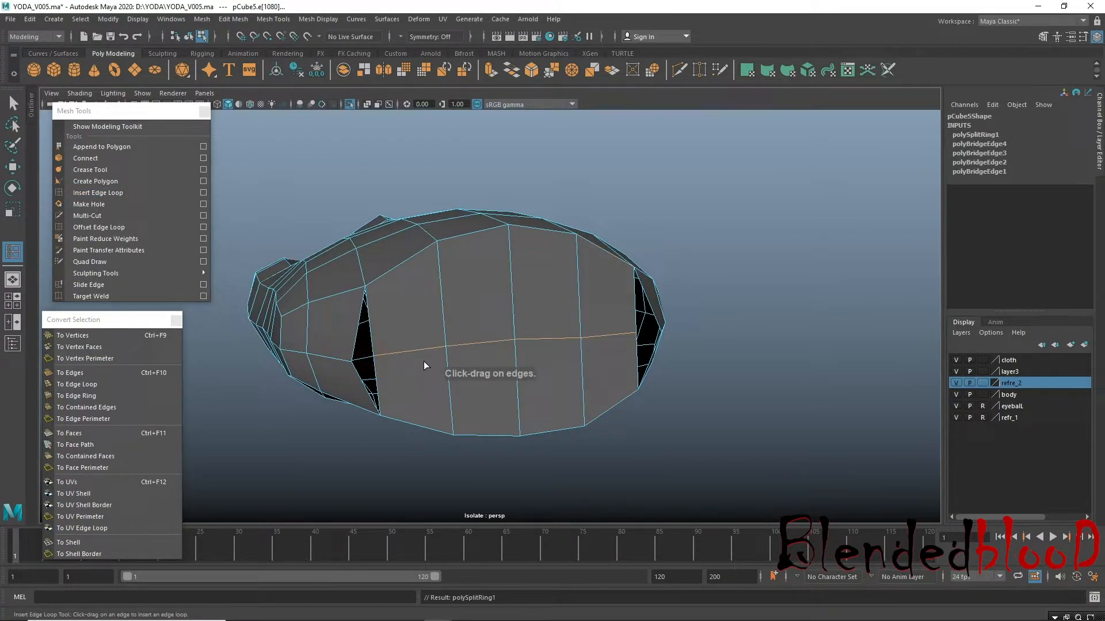
Close both side gaps of the wrist cap by target-welding the ends of the new edge loop to the side vertices.
{"action": "key", "text": "w"}
{"action": "right_click_drag", "start_coordinate": [429, 319], "coordinate": [345, 291]}
{"action": "left_click", "coordinate": [105, 297]}
{"action": "left_click_drag", "start_coordinate": [372, 356], "coordinate": [351, 362]}
{"action": "key", "text": "ctrl+z"}
{"action": "key", "text": "ctrl+z"}
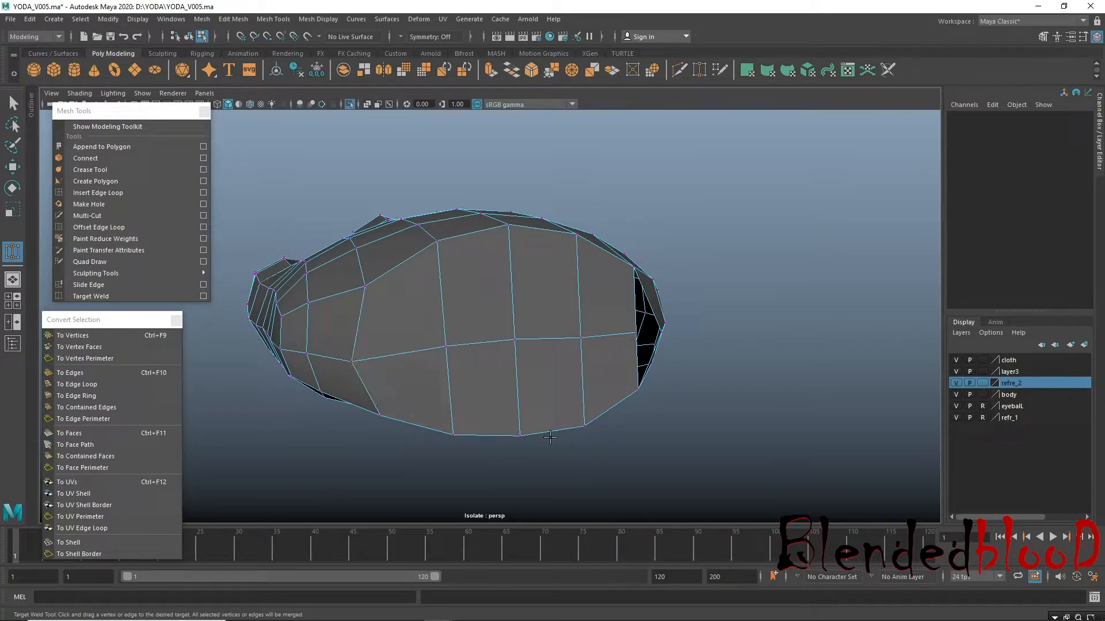
{"action": "middle_click_drag", "start_coordinate": [747, 387], "coordinate": [624, 346], "text": "alt"}
{"action": "left_click_drag", "start_coordinate": [624, 346], "coordinate": [532, 294], "text": "alt"}
{"action": "scroll", "coordinate": [546, 305], "scroll_direction": "down", "scroll_amount": 5}
{"action": "left_click_drag", "start_coordinate": [455, 318], "coordinate": [569, 323], "text": "alt"}
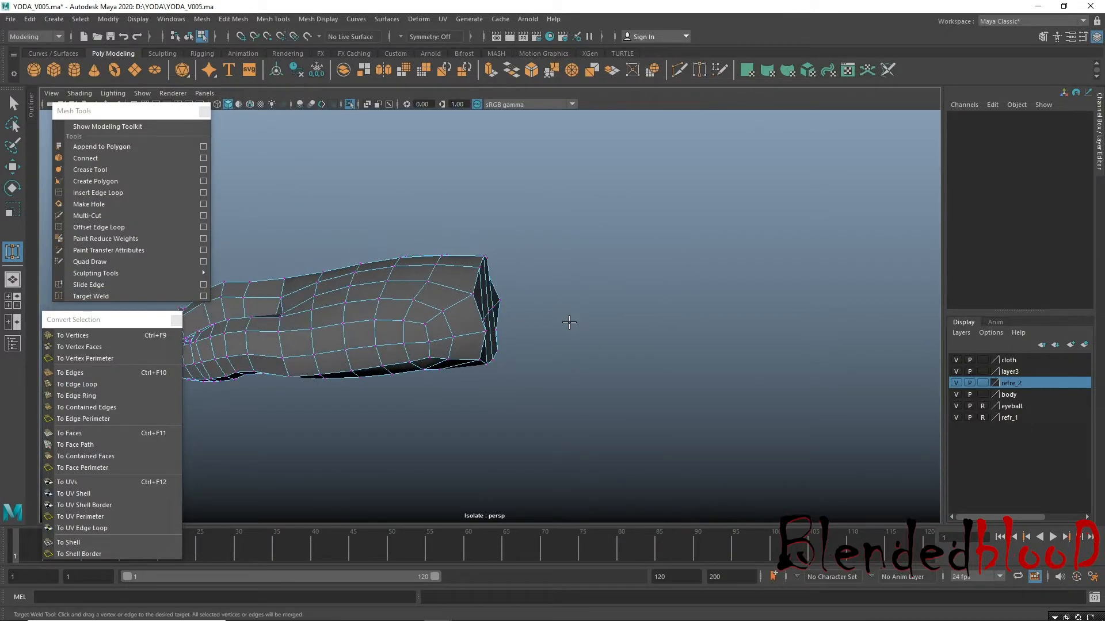
Select all vertices of the rear palm and the capped wrist end.
{"action": "key", "text": "w"}
{"action": "right_click_drag", "start_coordinate": [449, 284], "coordinate": [403, 280]}
{"action": "left_click_drag", "start_coordinate": [449, 356], "coordinate": [455, 305], "text": "alt"}
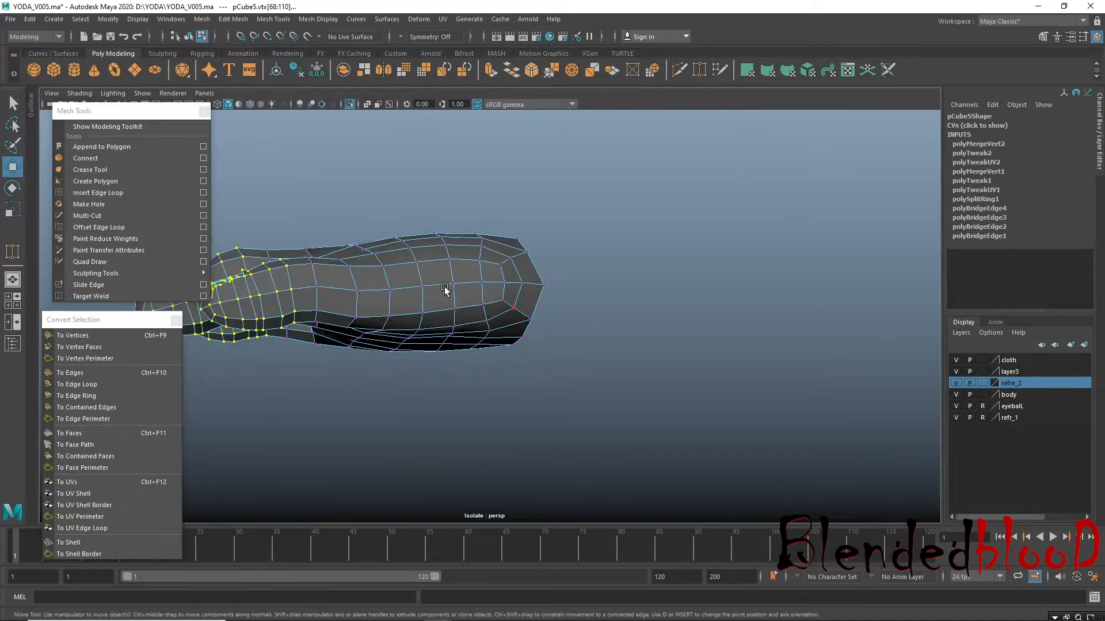
{"action": "left_click_drag", "start_coordinate": [479, 258], "coordinate": [464, 284], "text": "alt"}
{"action": "left_click_drag", "start_coordinate": [403, 224], "coordinate": [592, 457]}
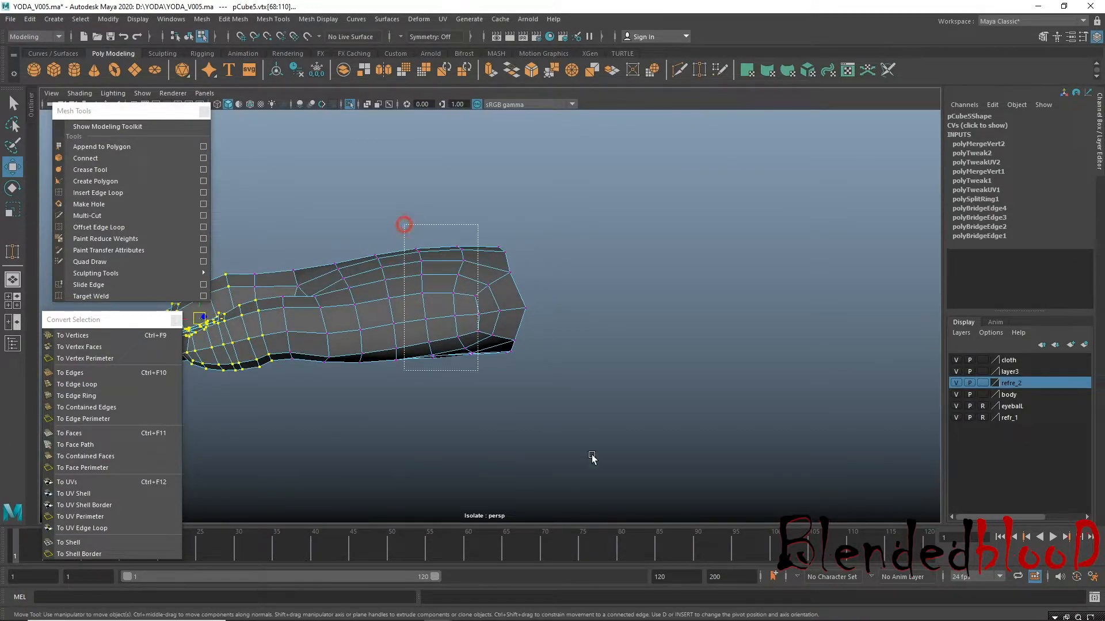
{"action": "left_click_drag", "start_coordinate": [588, 406], "coordinate": [500, 420], "text": "alt"}
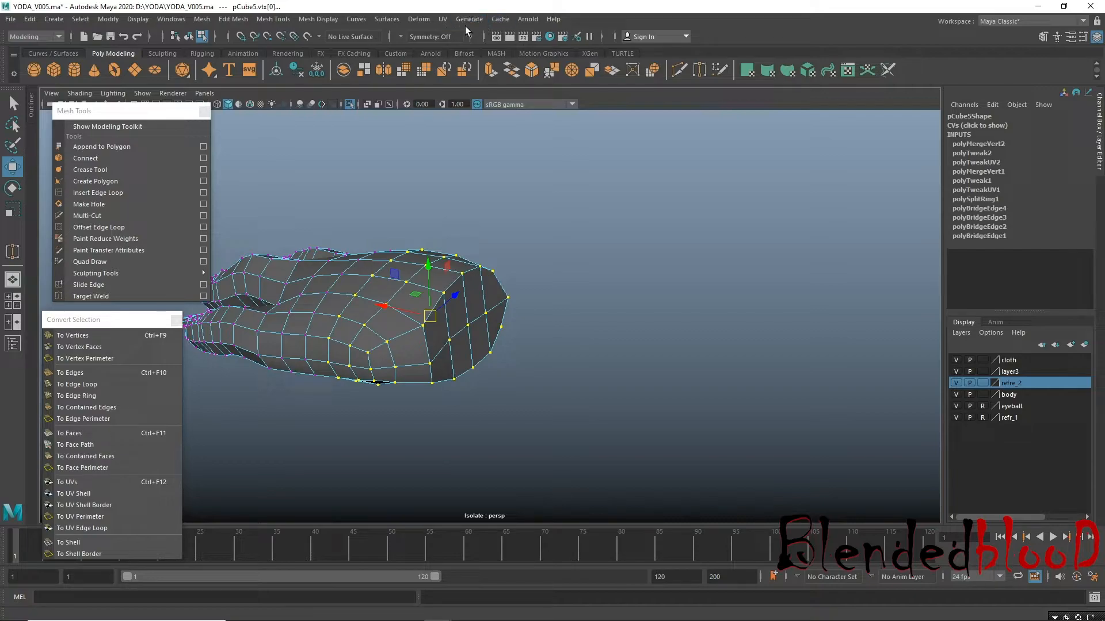
Smooth the capped end of the hand into a rounded shape with the Sculpt Geometry Tool.
{"action": "left_click", "coordinate": [391, 21]}
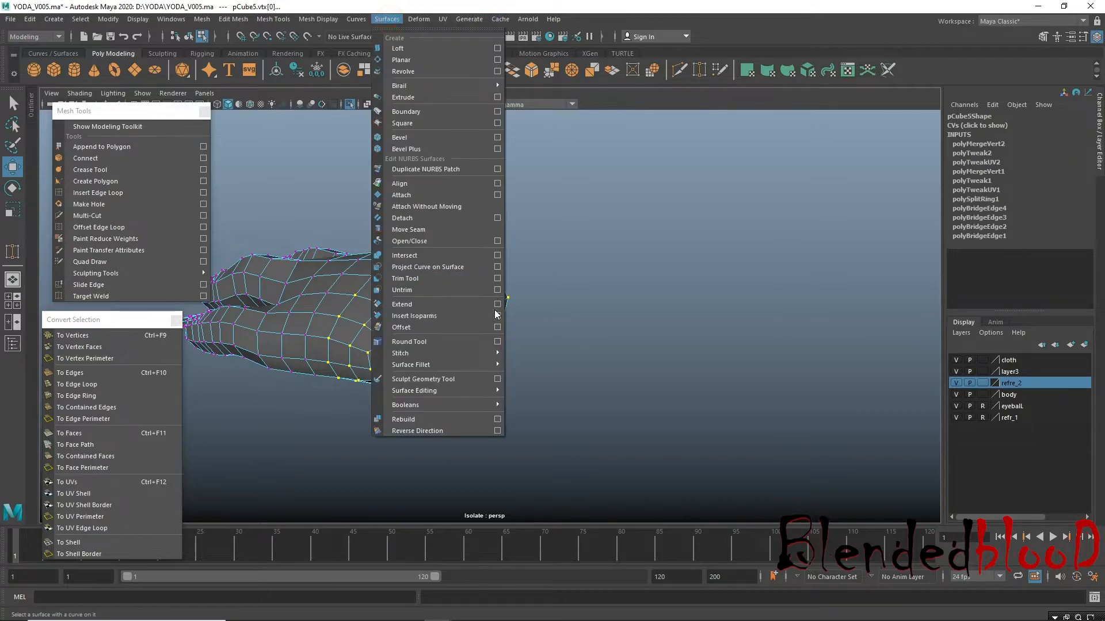
{"action": "left_click", "coordinate": [497, 379]}
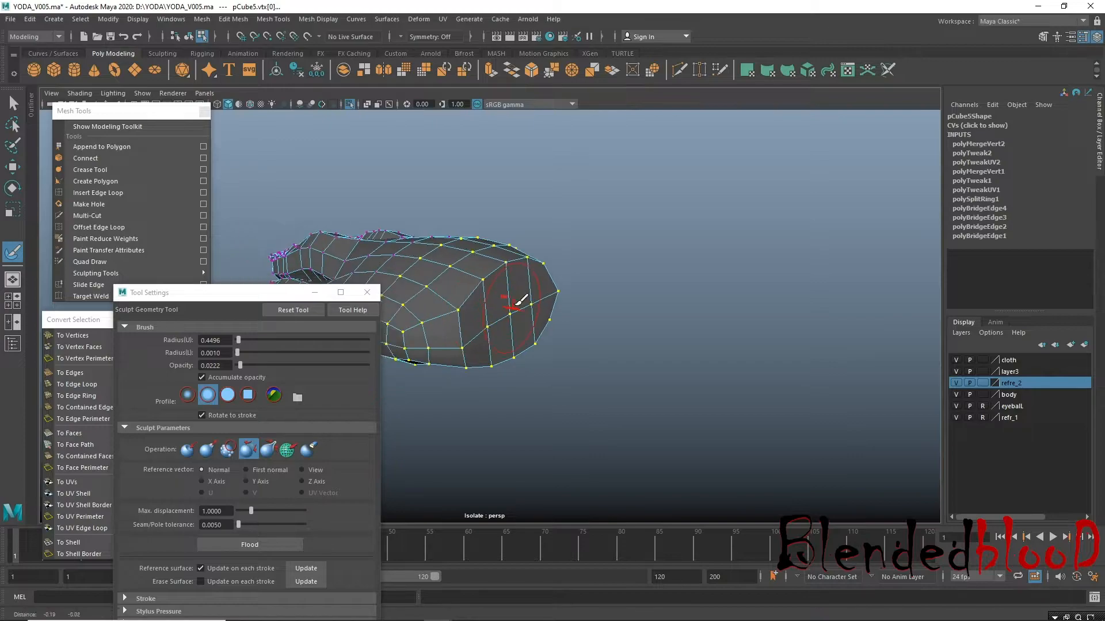
{"action": "middle_click_drag", "start_coordinate": [543, 329], "coordinate": [571, 321], "text": "alt"}
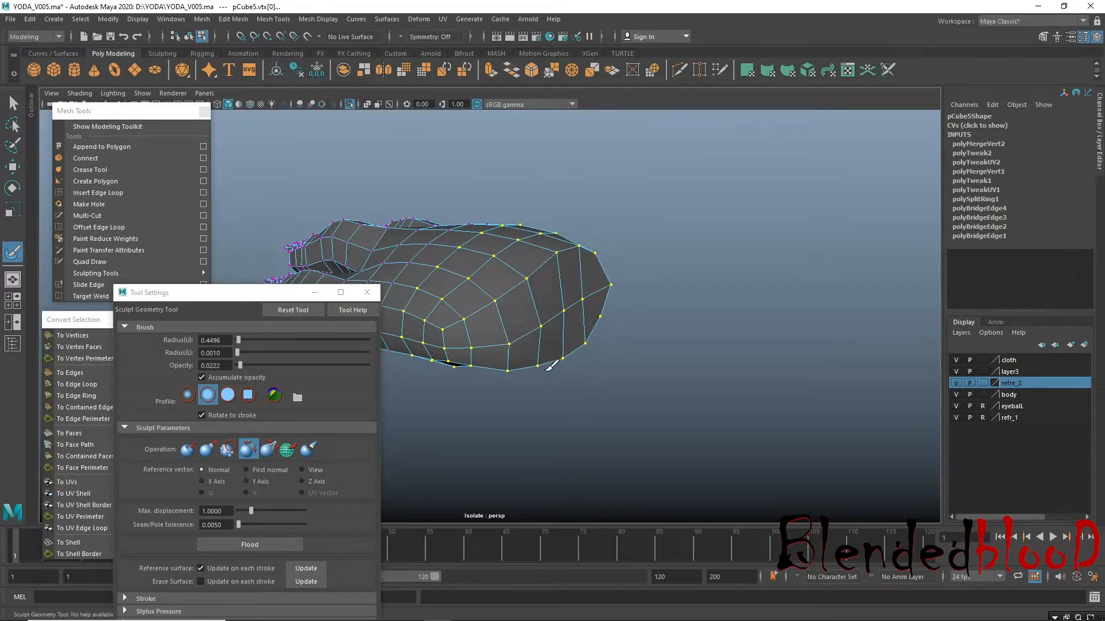
{"action": "left_click_drag", "start_coordinate": [646, 347], "coordinate": [618, 297], "text": "alt"}
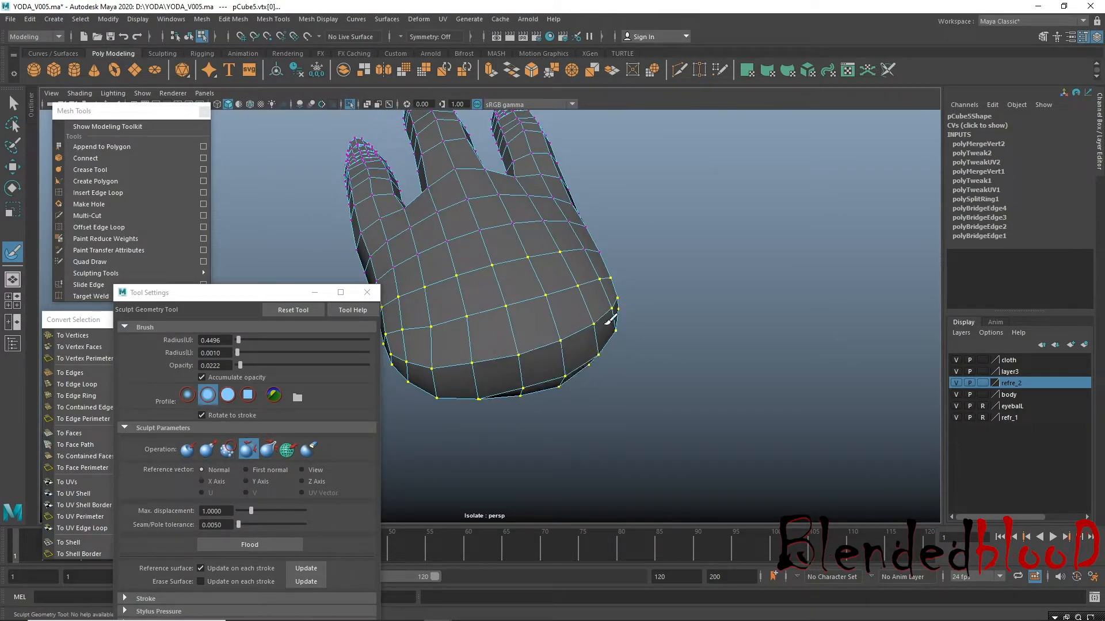
{"action": "left_click_drag", "start_coordinate": [553, 377], "coordinate": [579, 245], "text": "alt"}
{"action": "mouse_move", "coordinate": [449, 311]}
{"action": "left_mouse_down"}
{"action": "mouse_move", "coordinate": [435, 327]}
{"action": "mouse_move", "coordinate": [578, 246]}
{"action": "mouse_move", "coordinate": [553, 255]}
{"action": "left_mouse_up"}
{"action": "left_click_drag", "start_coordinate": [582, 291], "coordinate": [631, 375], "text": "alt"}
{"action": "left_click", "coordinate": [374, 295]}
Delete the hand's construction history and frame the hand in the top view.
{"action": "key", "text": "w"}
{"action": "left_click_drag", "start_coordinate": [491, 333], "coordinate": [540, 345], "text": "alt"}
{"action": "key", "text": "space"}
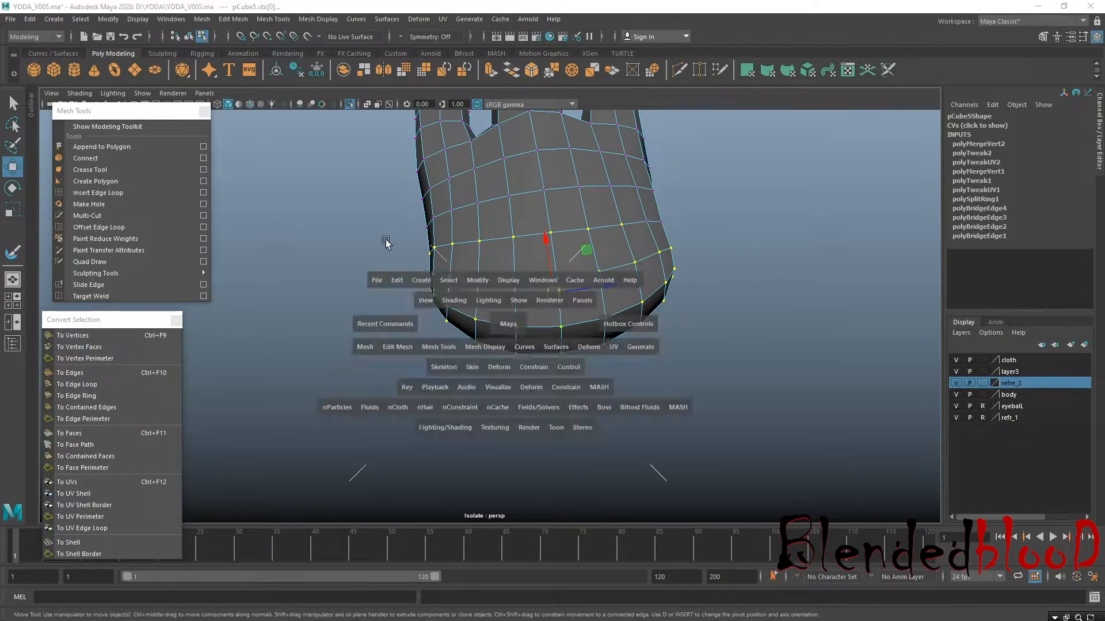
{"action": "key", "text": "space"}
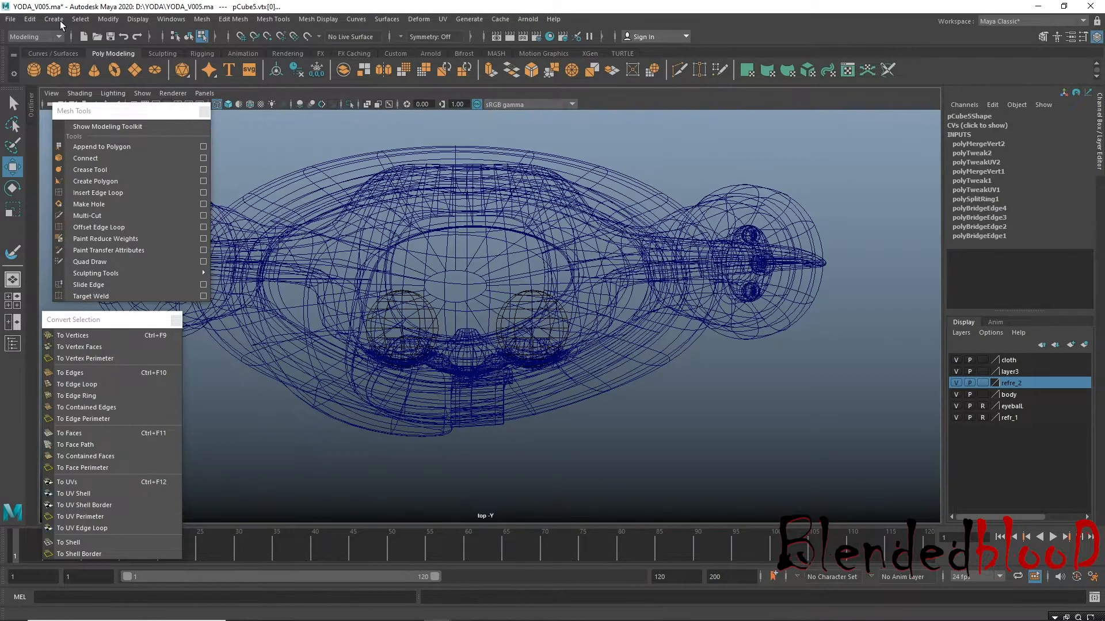
{"action": "left_click", "coordinate": [25, 19]}
{"action": "left_click", "coordinate": [213, 164]}
{"action": "key", "text": "f"}
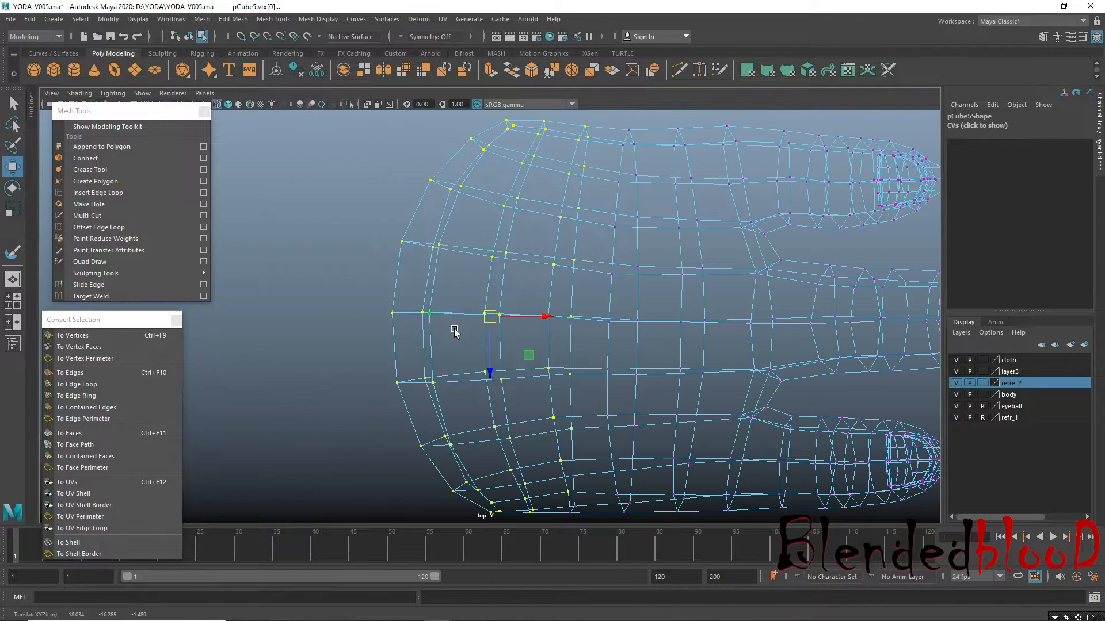
{"action": "right_click_drag", "start_coordinate": [614, 323], "coordinate": [476, 269], "text": "alt"}
{"action": "right_click_drag", "start_coordinate": [473, 324], "coordinate": [607, 403], "text": "alt"}
Select the rear palm vertices with soft selection on and shrink the falloff so it ends before the fingers.
{"action": "left_click_drag", "start_coordinate": [352, 173], "coordinate": [523, 424]}
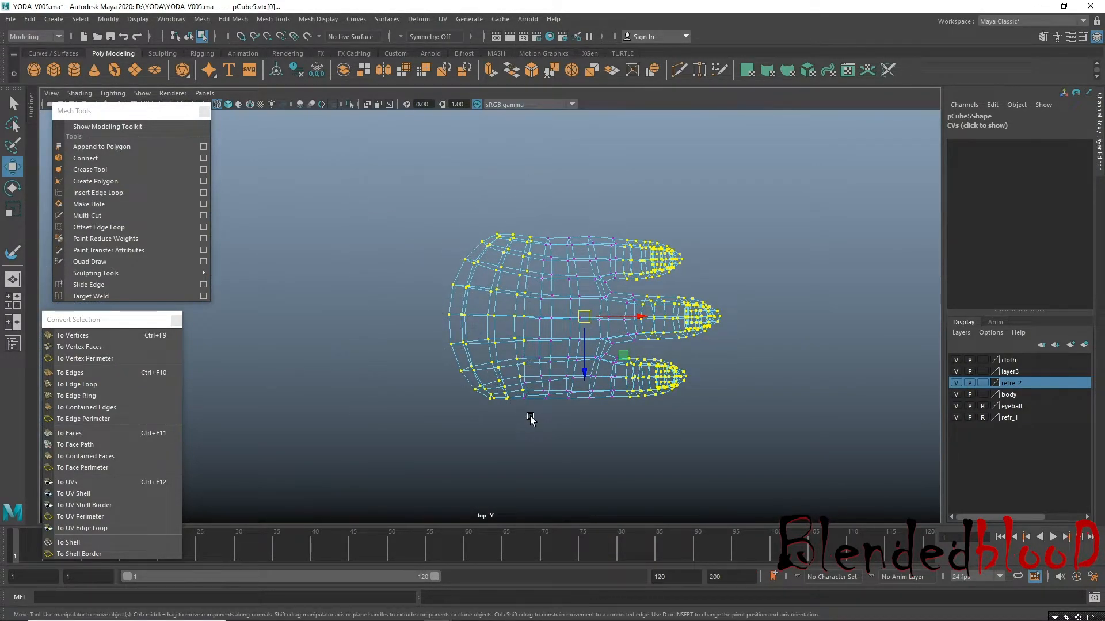
{"action": "right_click_drag", "start_coordinate": [524, 424], "coordinate": [579, 422], "text": "alt"}
{"action": "key", "text": "b"}
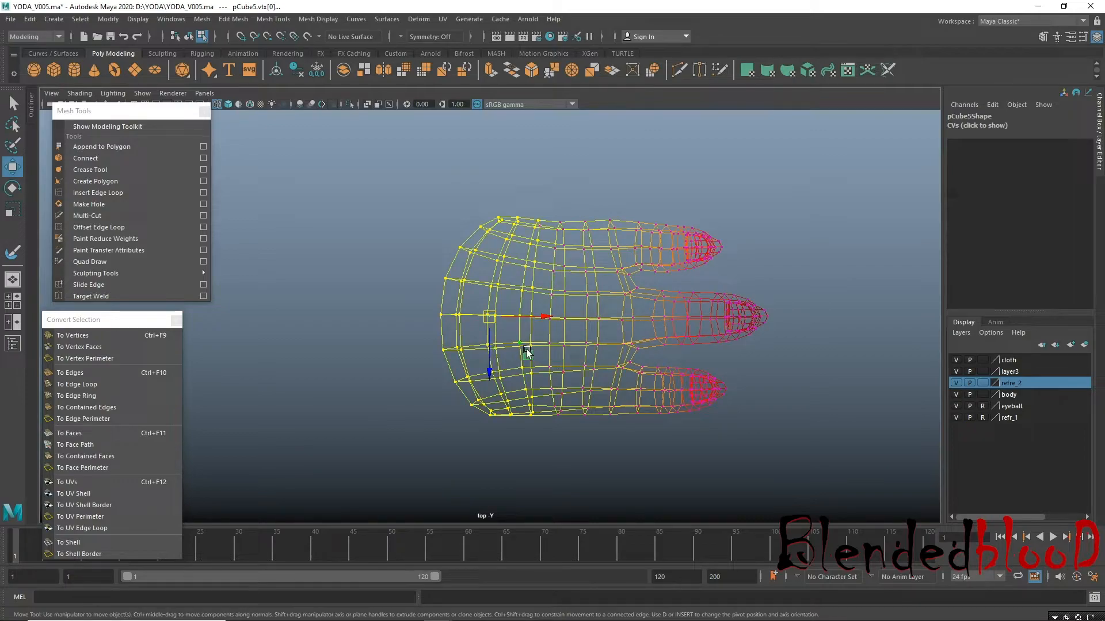
{"action": "left_click_drag", "start_coordinate": [472, 334], "coordinate": [306, 355]}
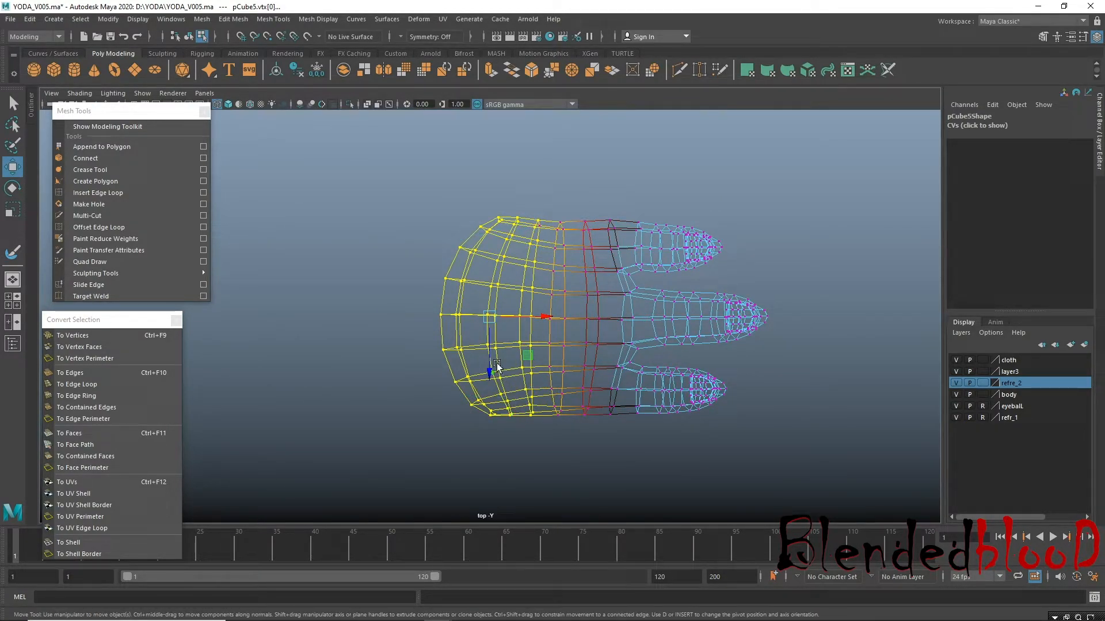
Try to narrow the rear palm by scaling the soft-selected vertices to about 0.73 along Z.
{"action": "key", "text": "r"}
{"action": "left_click_drag", "start_coordinate": [489, 372], "coordinate": [480, 352]}
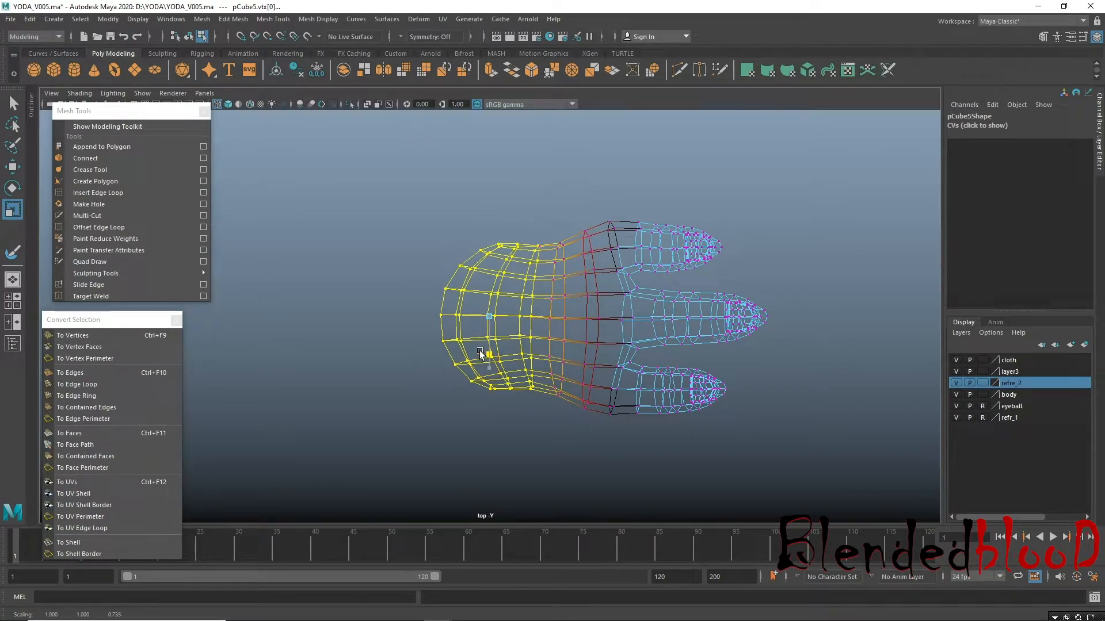
{"action": "key", "text": "ctrl+z"}
Select the edge loop across the rear palm, shrink the soft-selection falloff and scale the loop to about 0.96 along Z.
{"action": "scroll", "coordinate": [483, 305], "scroll_direction": "up", "scroll_amount": 1}
{"action": "right_click_drag", "start_coordinate": [511, 247], "coordinate": [515, 213]}
{"action": "left_click", "coordinate": [506, 244]}
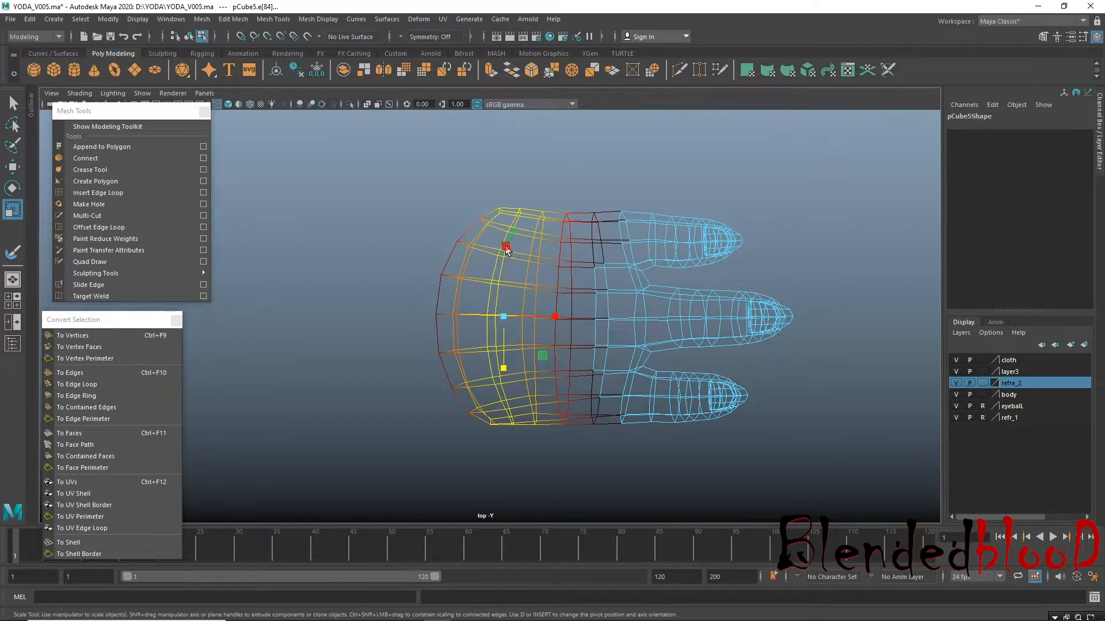
{"action": "left_click_drag", "start_coordinate": [503, 362], "coordinate": [446, 344]}
{"action": "key", "text": "b"}
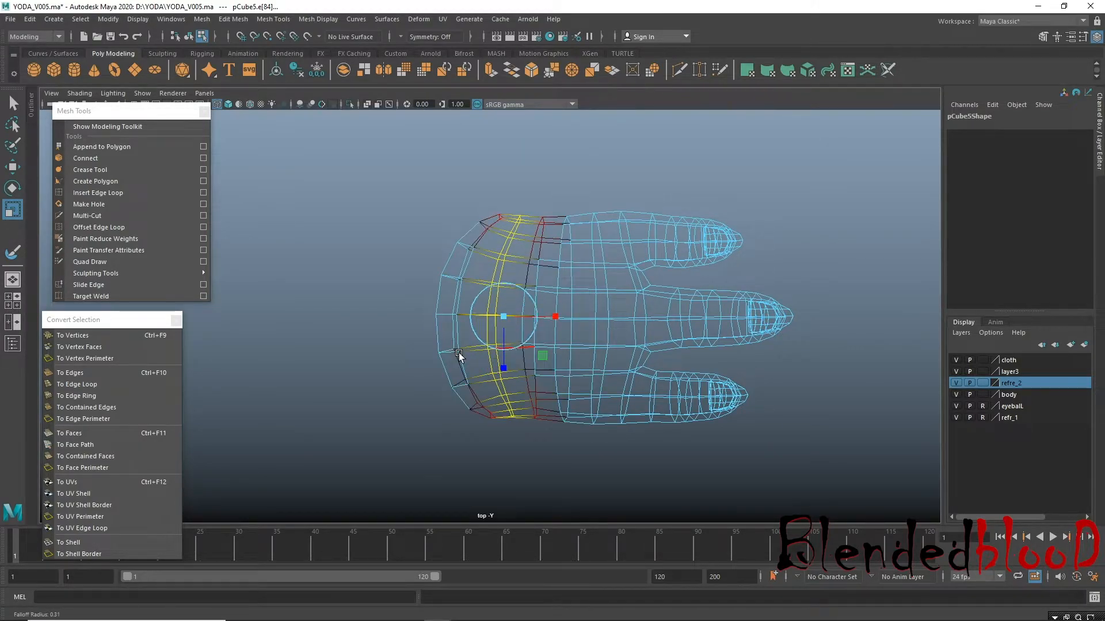
{"action": "left_click_drag", "start_coordinate": [505, 369], "coordinate": [502, 365]}
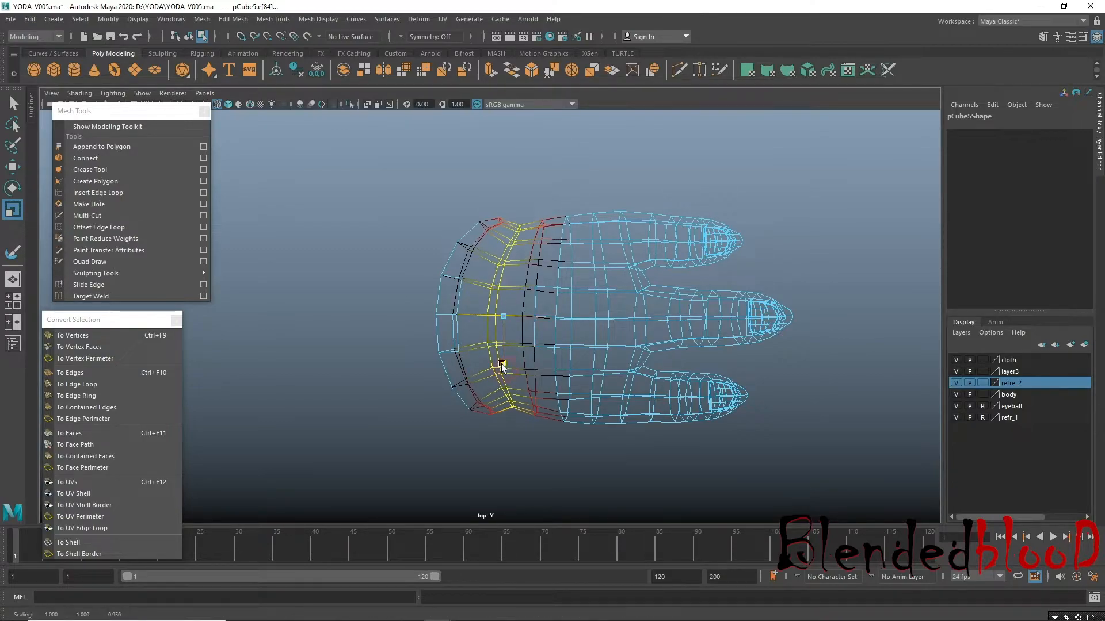
Narrow the rearmost edge loops at the hand's wrist end by scaling them to about 0.81 along Z.
{"action": "left_click", "coordinate": [464, 275]}
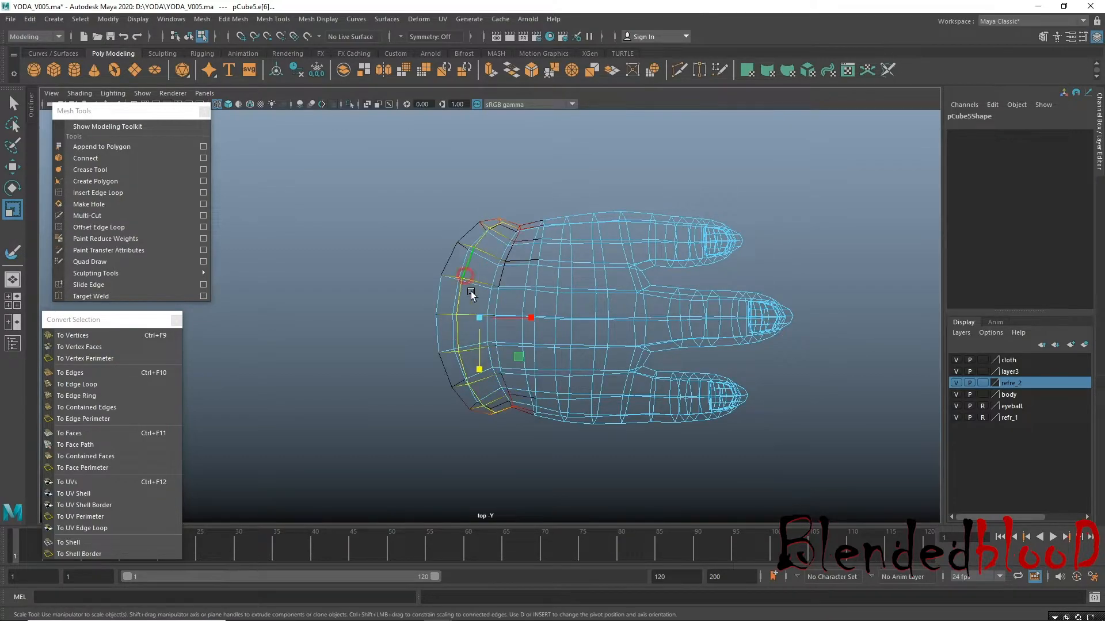
{"action": "left_click_drag", "start_coordinate": [480, 369], "coordinate": [478, 355]}
{"action": "key", "text": "ctrl+z"}
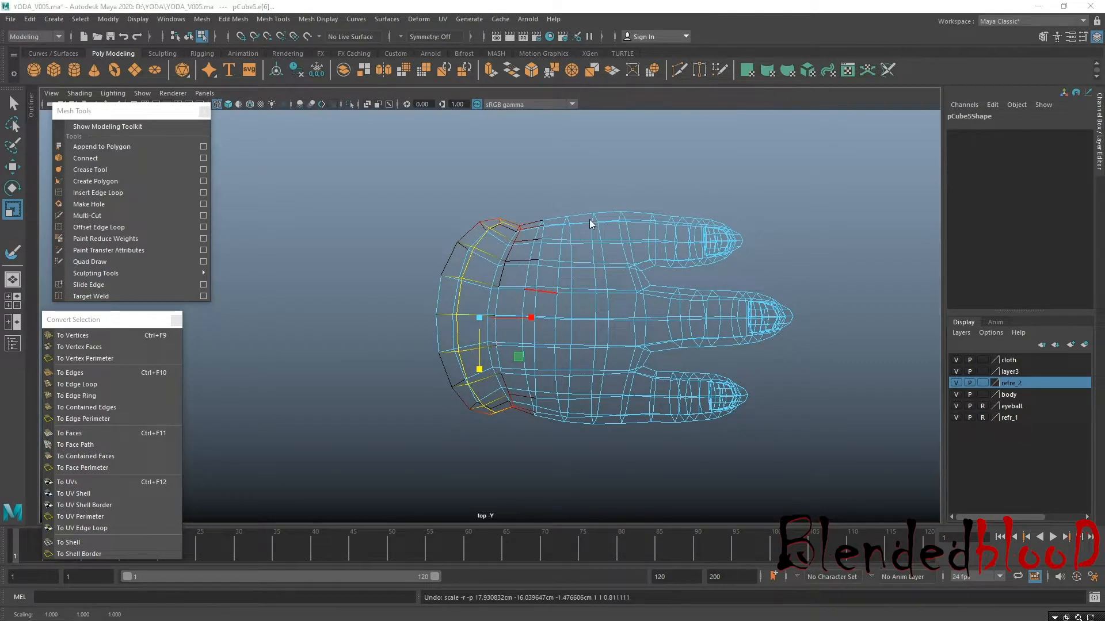
{"action": "key", "text": "space"}
{"action": "key", "text": "space"}
{"action": "key", "text": "f"}
{"action": "scroll", "coordinate": [624, 414], "scroll_direction": "down", "scroll_amount": 6}
{"action": "left_click_drag", "start_coordinate": [534, 380], "coordinate": [488, 385], "text": "alt"}
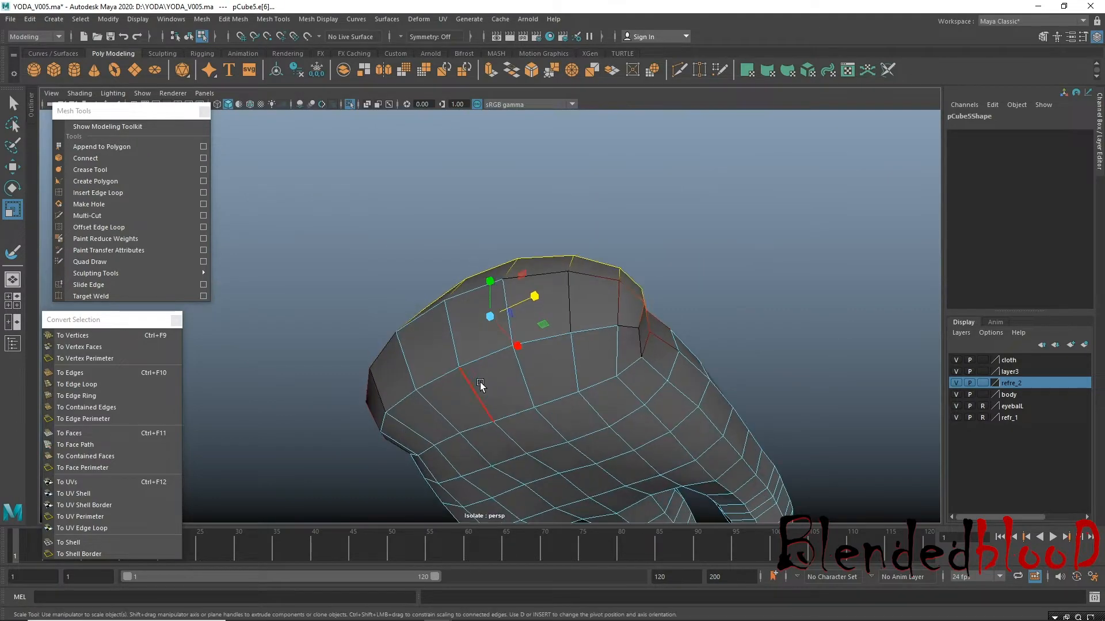
{"action": "key", "text": "space"}
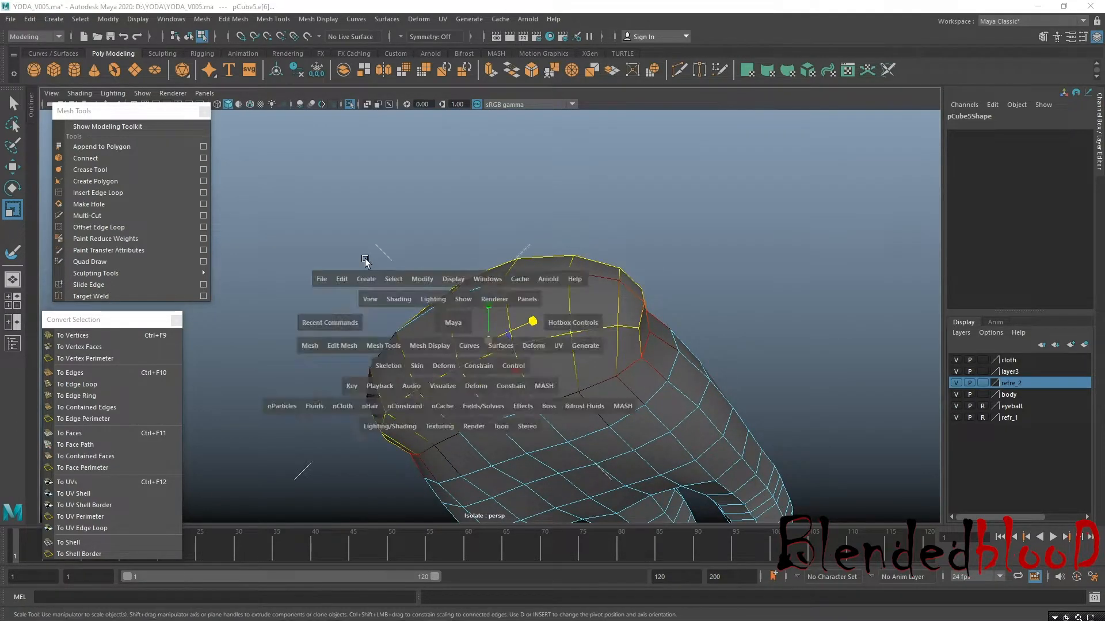
{"action": "key", "text": "space"}
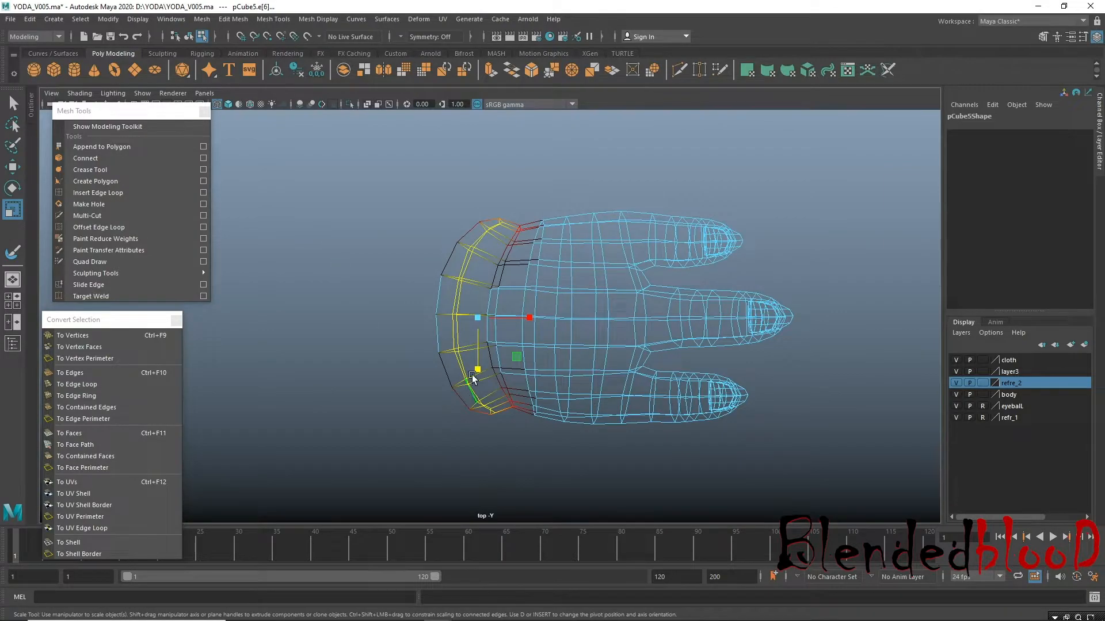
{"action": "left_click_drag", "start_coordinate": [476, 371], "coordinate": [478, 364]}
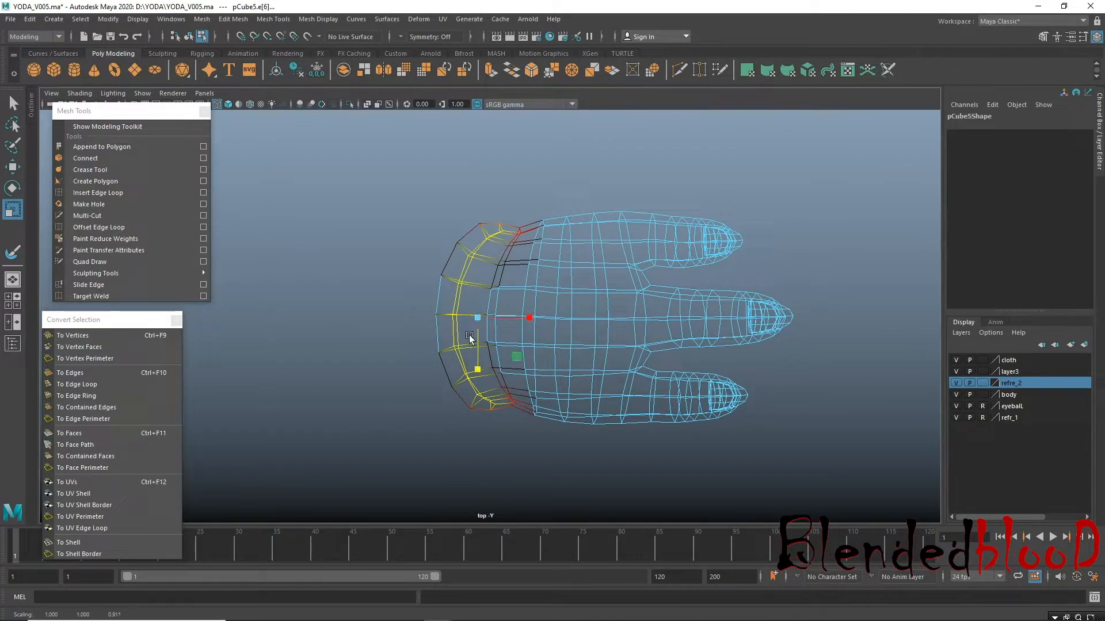
Select the middle row of vertices around the wrist end and scale it slightly narrower along Z.
{"action": "double_click", "coordinate": [452, 265]}
{"action": "key", "text": "space"}
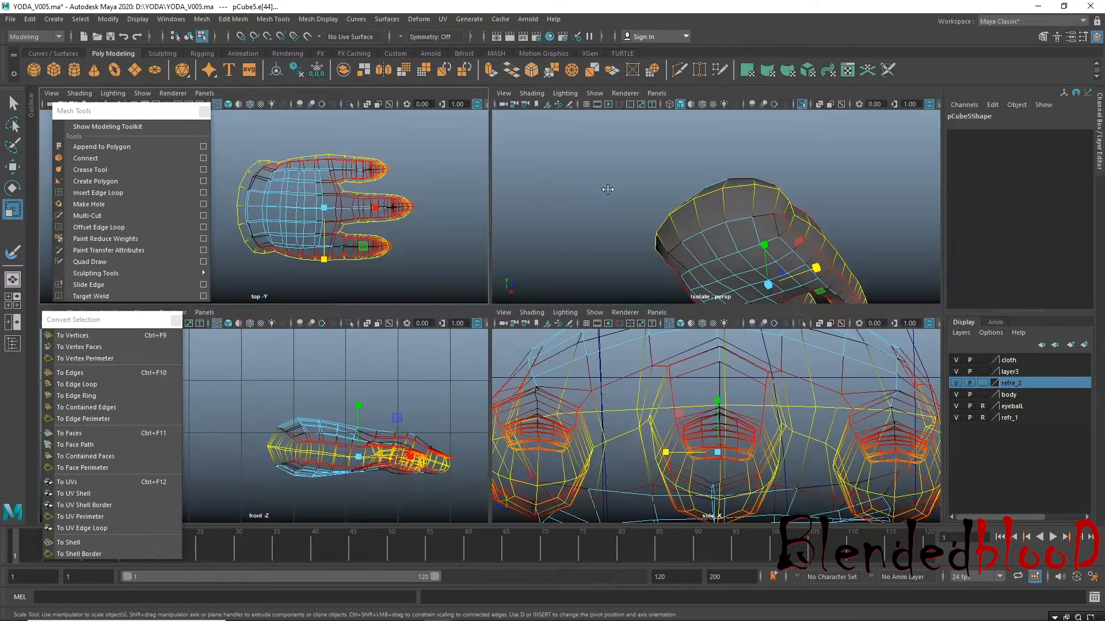
{"action": "key", "text": "space"}
{"action": "left_click_drag", "start_coordinate": [591, 222], "coordinate": [533, 270], "text": "alt"}
{"action": "left_click_drag", "start_coordinate": [523, 375], "coordinate": [464, 357], "text": "alt"}
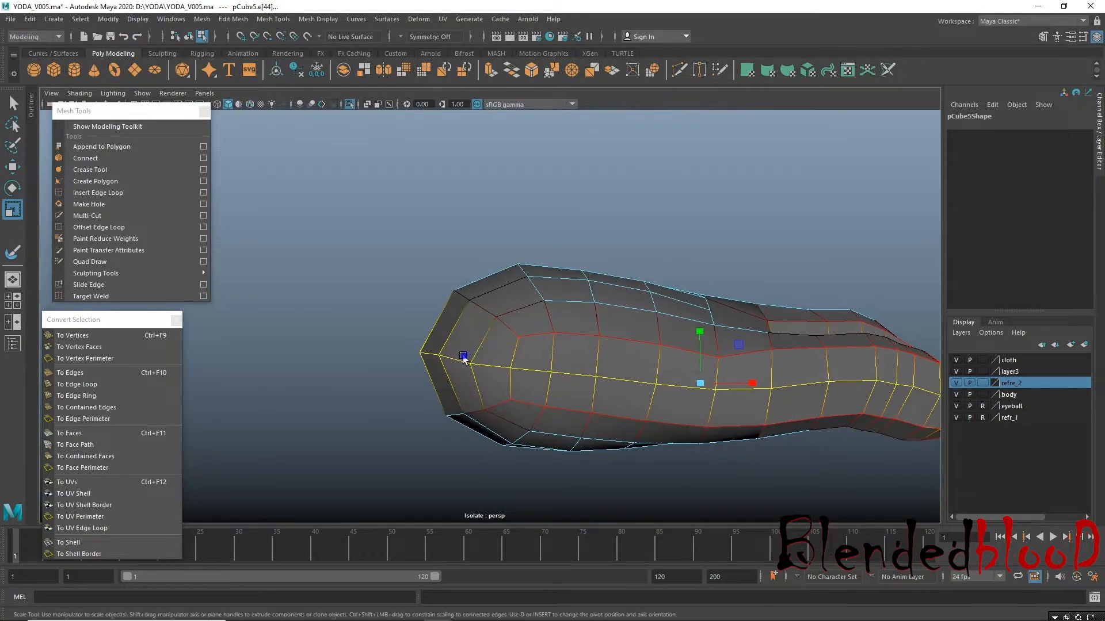
{"action": "right_click_drag", "start_coordinate": [418, 337], "coordinate": [340, 299]}
{"action": "left_click_drag", "start_coordinate": [350, 324], "coordinate": [617, 442]}
{"action": "left_click_drag", "start_coordinate": [537, 391], "coordinate": [530, 392]}
{"action": "key", "text": "w"}
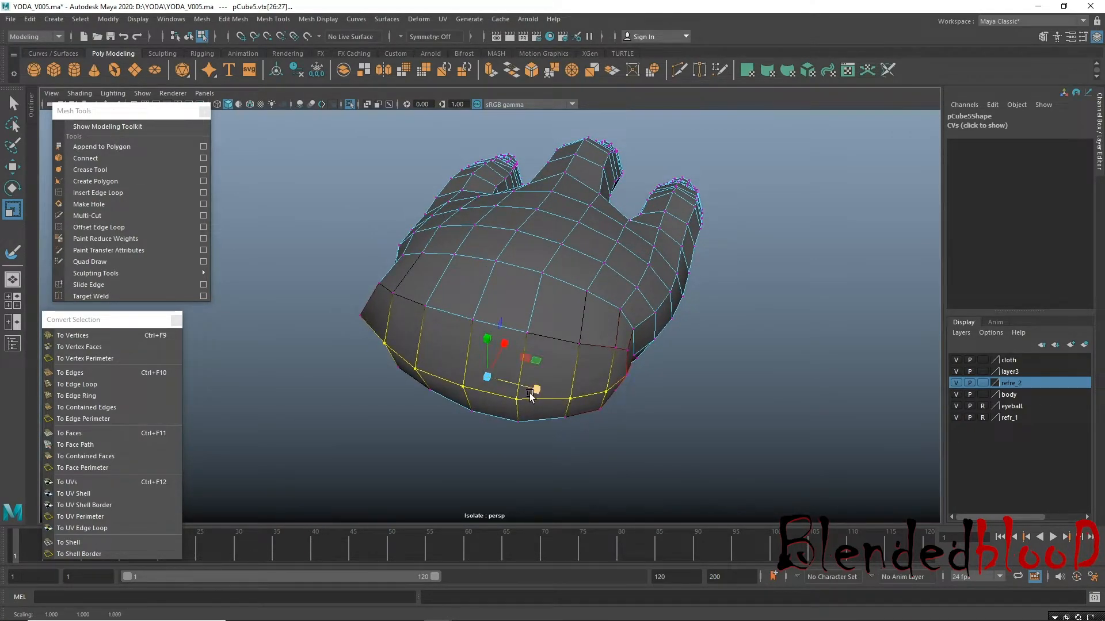
Select all palm vertices behind the fingers, turn soft selection off and start the Sculpt Geometry Tool on the unsmoothed hand.
{"action": "key", "text": "3"}
{"action": "left_click_drag", "start_coordinate": [455, 362], "coordinate": [552, 331], "text": "alt"}
{"action": "right_click_drag", "start_coordinate": [429, 321], "coordinate": [630, 233]}
{"action": "left_click", "coordinate": [620, 302]}
{"action": "mouse_move", "coordinate": [620, 302]}
{"action": "left_mouse_down", "text": "alt"}
{"action": "mouse_move", "coordinate": [518, 321]}
{"action": "mouse_move", "coordinate": [385, 309]}
{"action": "mouse_move", "coordinate": [636, 368]}
{"action": "mouse_move", "coordinate": [603, 299]}
{"action": "left_mouse_up", "text": "alt"}
{"action": "left_click", "coordinate": [456, 326]}
{"action": "right_click_drag", "start_coordinate": [481, 290], "coordinate": [382, 222]}
{"action": "left_click_drag", "start_coordinate": [607, 390], "coordinate": [363, 276]}
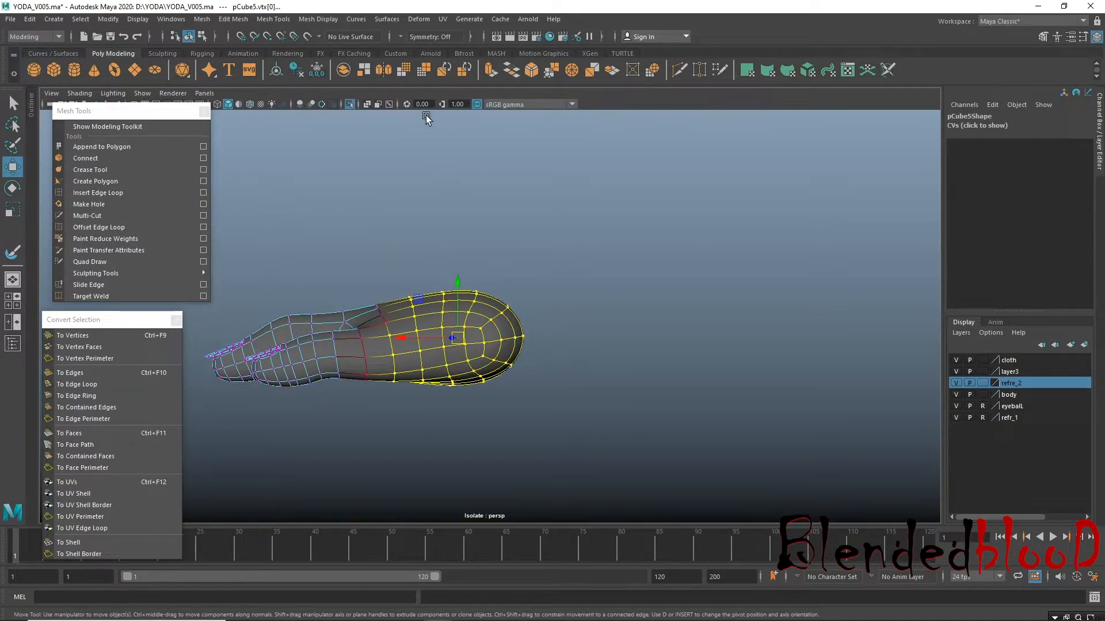
{"action": "key", "text": "1"}
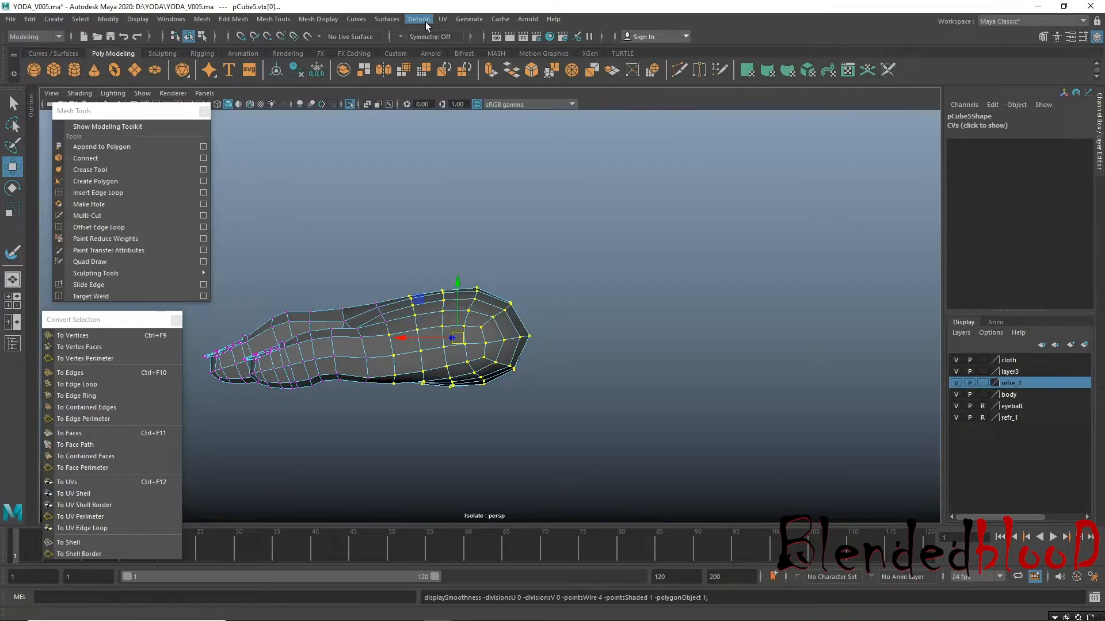
{"action": "left_click", "coordinate": [387, 19]}
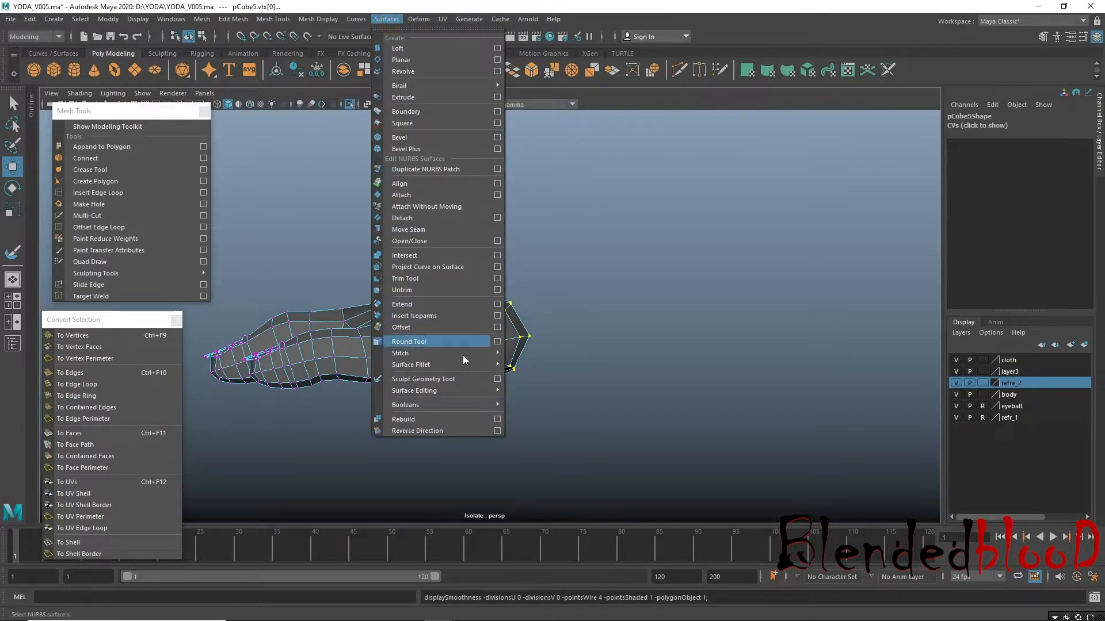
{"action": "left_click", "coordinate": [441, 513]}
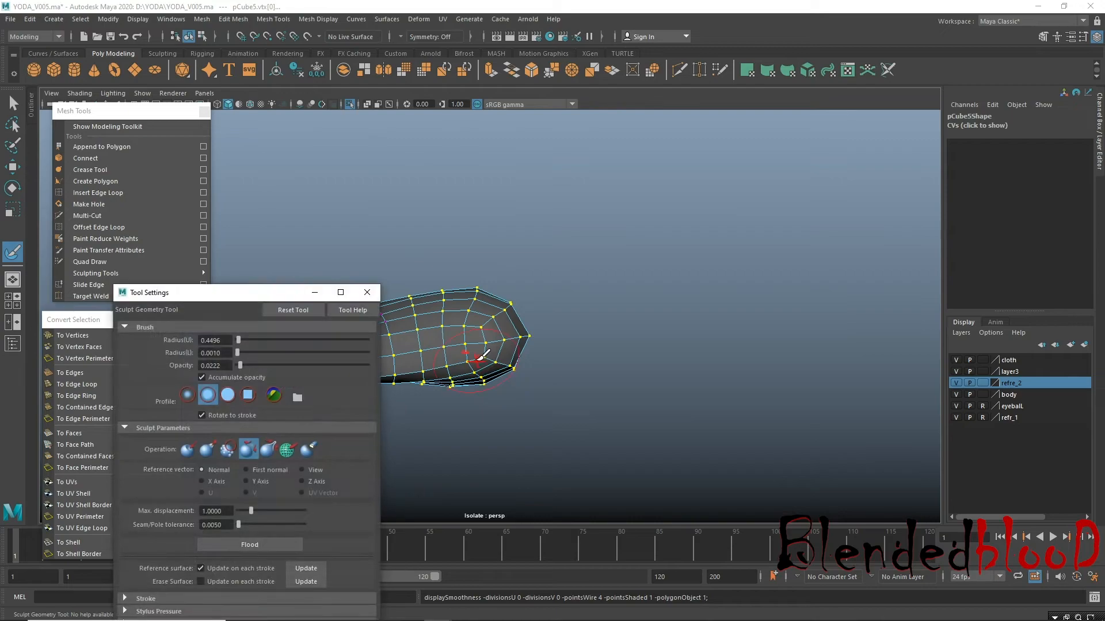
Even out the palm and wrist end with Sculpt Geometry Tool strokes all around, then leave the tool and close its settings.
{"action": "left_click_drag", "start_coordinate": [464, 333], "coordinate": [478, 315]}
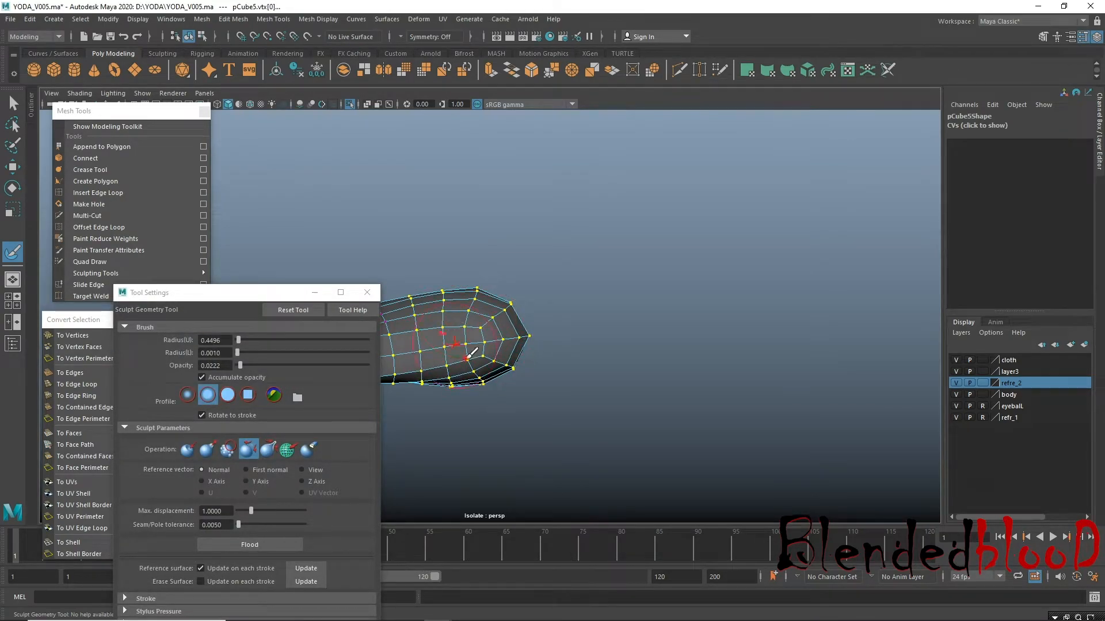
{"action": "left_click_drag", "start_coordinate": [685, 360], "coordinate": [544, 364], "text": "alt"}
{"action": "mouse_move", "coordinate": [429, 300]}
{"action": "left_mouse_down"}
{"action": "mouse_move", "coordinate": [467, 313]}
{"action": "mouse_move", "coordinate": [505, 305]}
{"action": "left_mouse_up"}
{"action": "left_click_drag", "start_coordinate": [699, 389], "coordinate": [534, 336], "text": "alt"}
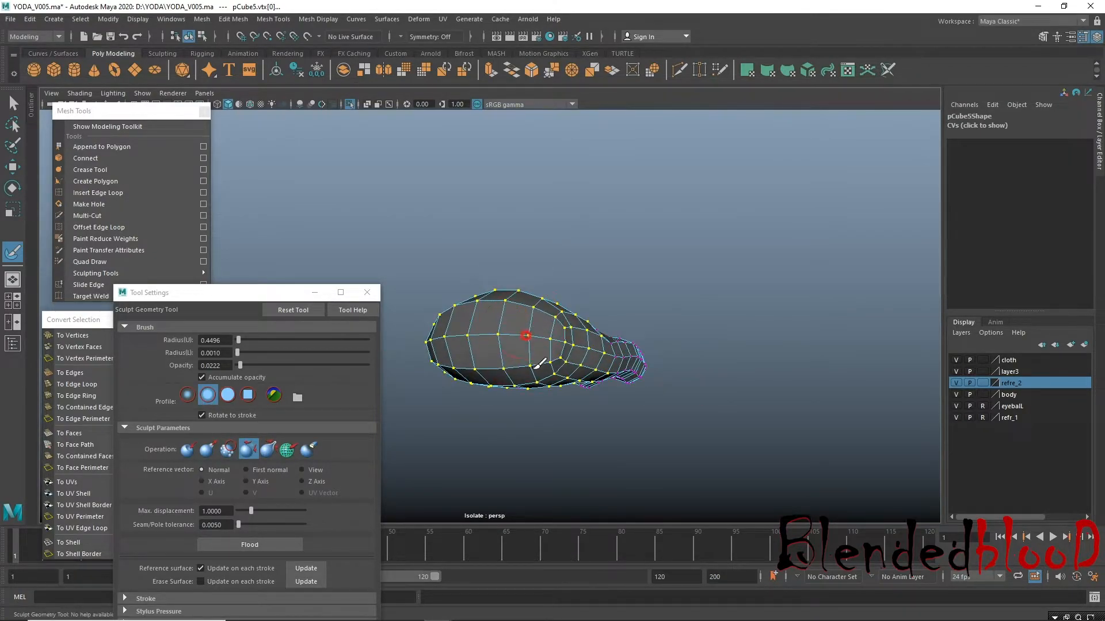
{"action": "left_click_drag", "start_coordinate": [609, 393], "coordinate": [554, 343], "text": "alt"}
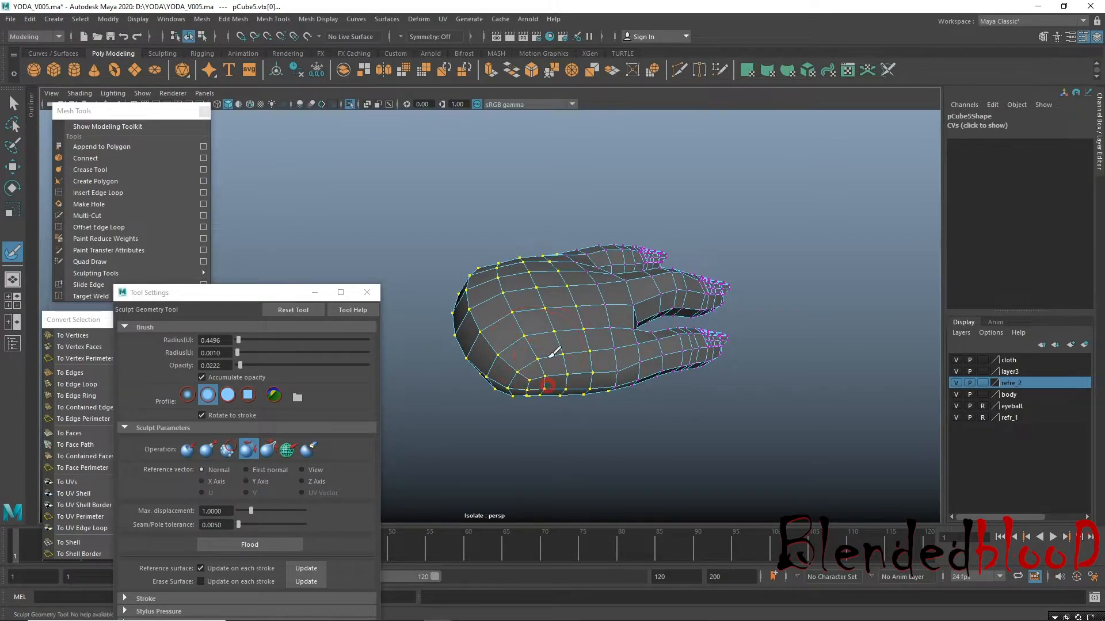
{"action": "left_click_drag", "start_coordinate": [568, 276], "coordinate": [554, 304], "text": "alt"}
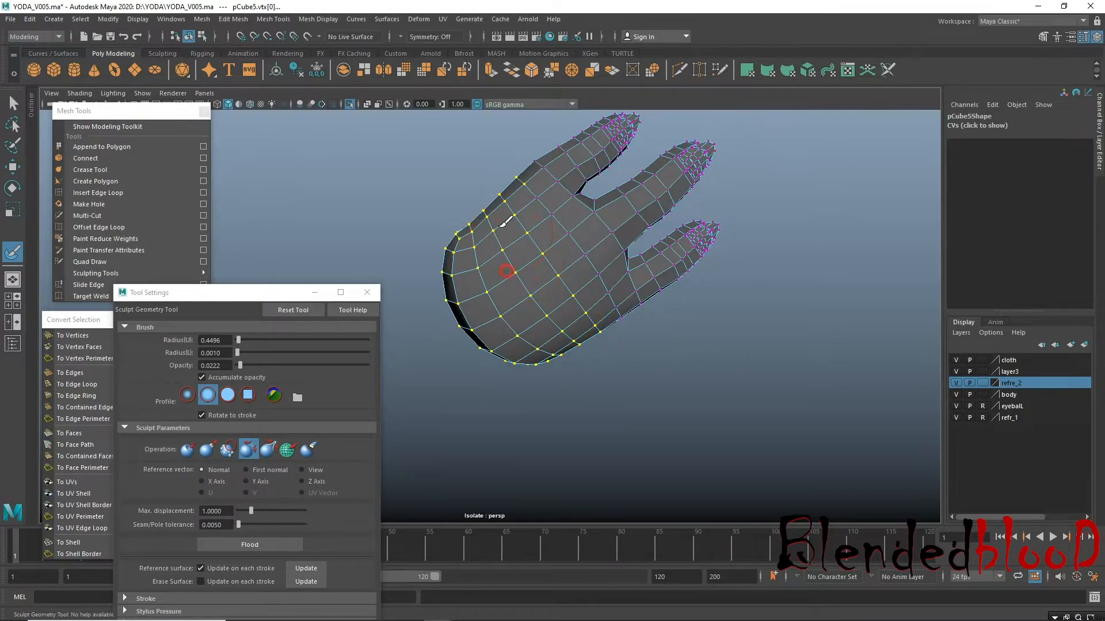
{"action": "left_click_drag", "start_coordinate": [550, 294], "coordinate": [568, 277], "text": "alt"}
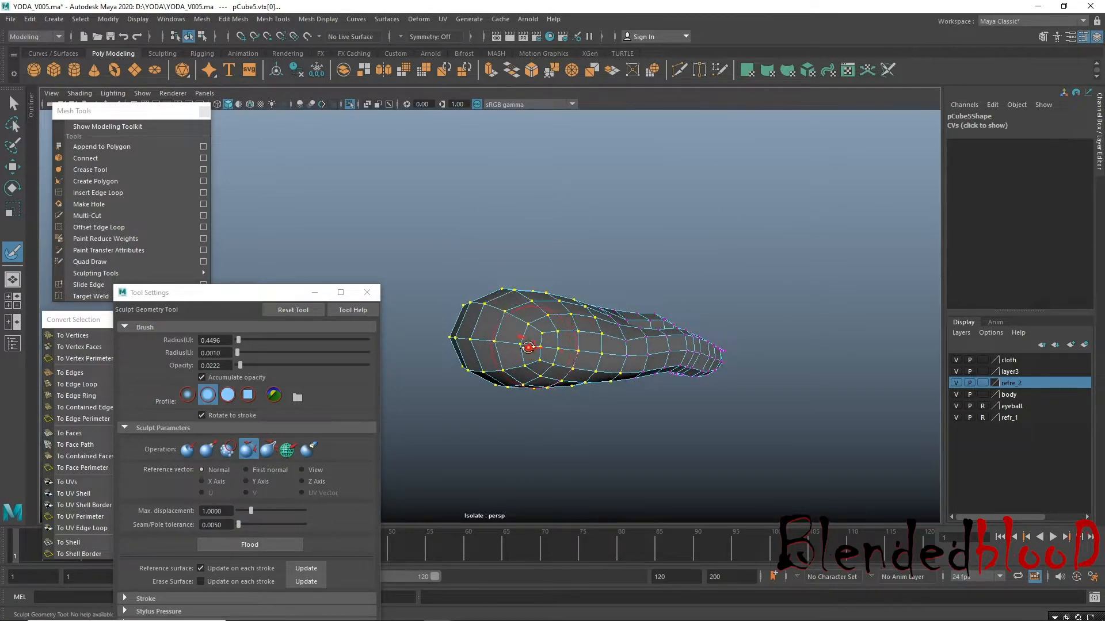
{"action": "left_click_drag", "start_coordinate": [528, 347], "coordinate": [547, 336], "text": "alt"}
{"action": "left_click_drag", "start_coordinate": [476, 338], "coordinate": [581, 315], "text": "alt"}
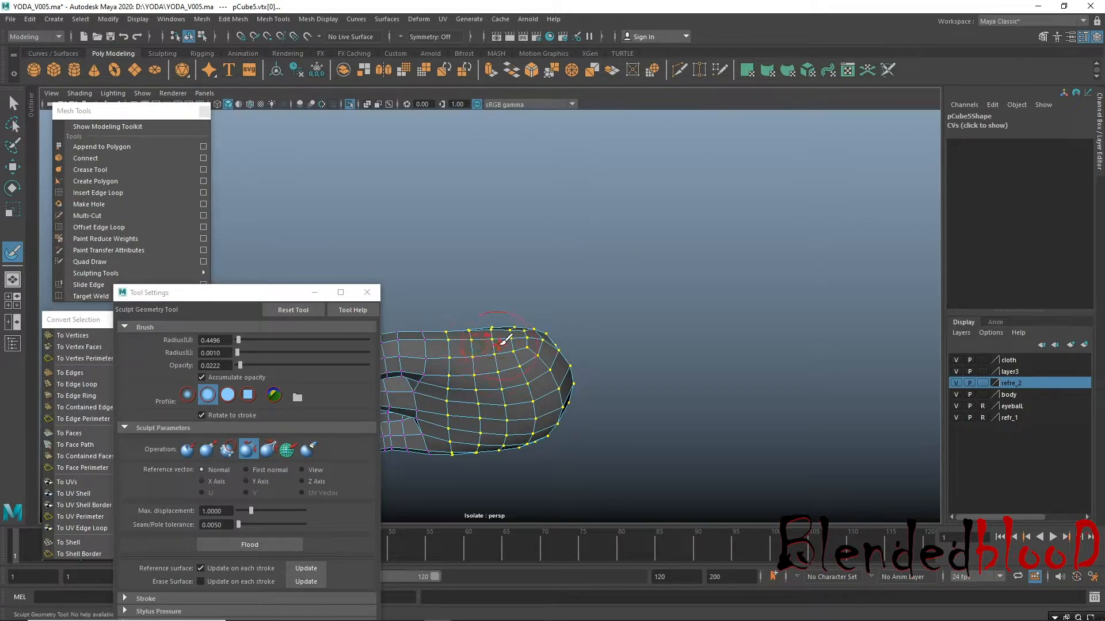
{"action": "left_click_drag", "start_coordinate": [451, 366], "coordinate": [524, 253], "text": "alt"}
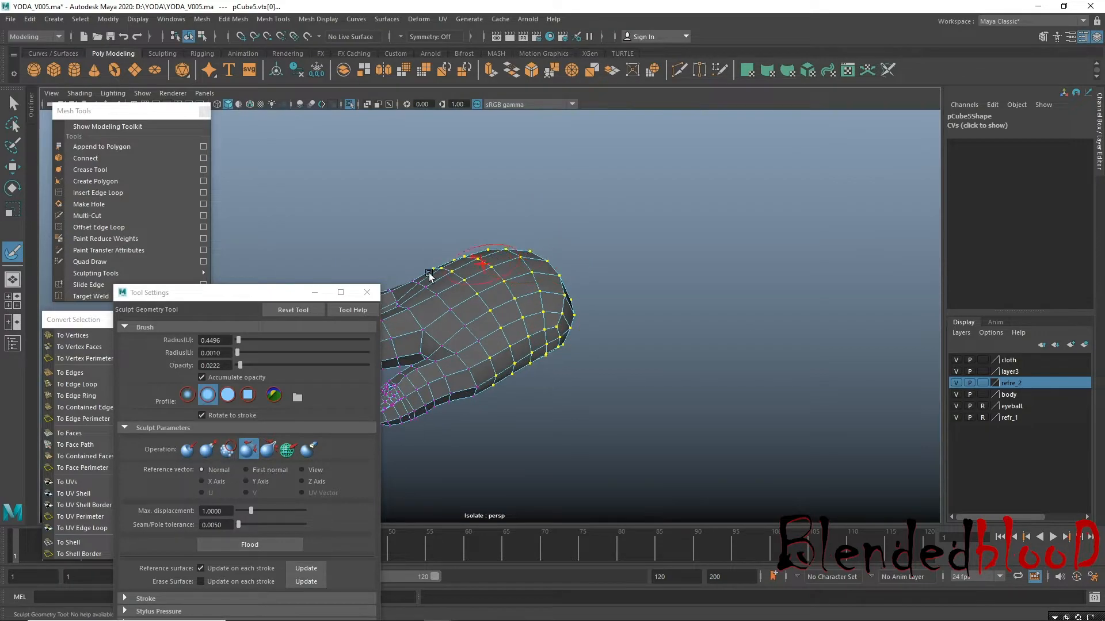
{"action": "key", "text": "w"}
{"action": "left_click", "coordinate": [365, 297]}
Examine the whole hand from several sides and up close around the base of the fingers.
{"action": "right_click_drag", "start_coordinate": [591, 358], "coordinate": [510, 264], "text": "alt"}
{"action": "left_click", "coordinate": [572, 269]}
{"action": "left_click_drag", "start_coordinate": [502, 357], "coordinate": [592, 349], "text": "alt"}
{"action": "left_click_drag", "start_coordinate": [390, 287], "coordinate": [648, 391]}
{"action": "left_click_drag", "start_coordinate": [531, 344], "coordinate": [566, 409], "text": "alt"}
{"action": "middle_click_drag", "start_coordinate": [562, 350], "coordinate": [519, 329], "text": "alt"}
{"action": "mouse_move", "coordinate": [513, 325]}
{"action": "left_mouse_down", "text": "alt"}
{"action": "mouse_move", "coordinate": [547, 380]}
{"action": "mouse_move", "coordinate": [526, 377]}
{"action": "left_mouse_up", "text": "alt"}
{"action": "right_click_drag", "start_coordinate": [519, 321], "coordinate": [595, 541], "text": "alt"}
{"action": "mouse_move", "coordinate": [465, 279]}
{"action": "right_mouse_down", "text": "alt"}
{"action": "mouse_move", "coordinate": [494, 321]}
{"action": "mouse_move", "coordinate": [492, 262]}
{"action": "right_mouse_up", "text": "alt"}
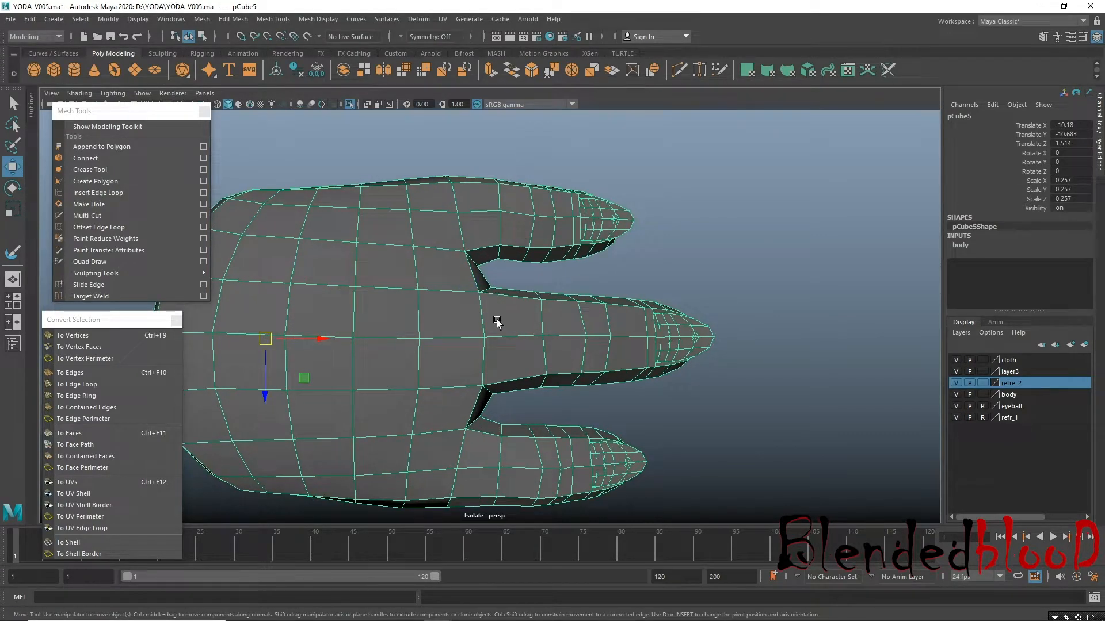
Widen the base of the middle finger by scaling its edge loop to about 1.33 with soft selection off.
{"action": "left_click", "coordinate": [471, 330]}
{"action": "left_click", "coordinate": [509, 389]}
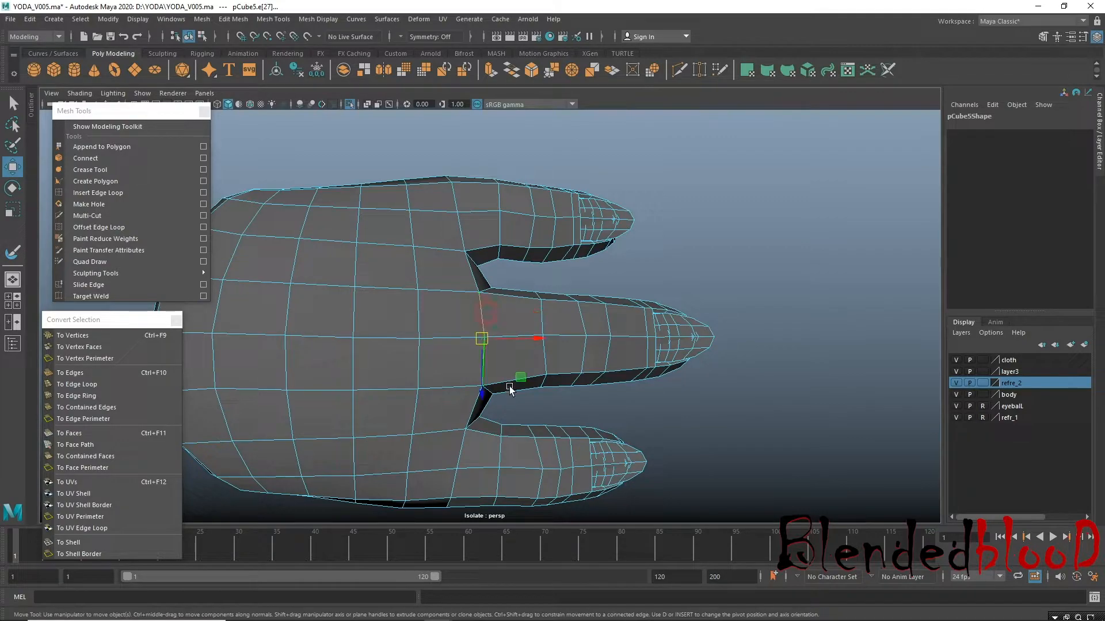
{"action": "left_click_drag", "start_coordinate": [497, 378], "coordinate": [546, 375], "text": "alt"}
{"action": "left_click", "coordinate": [435, 355]}
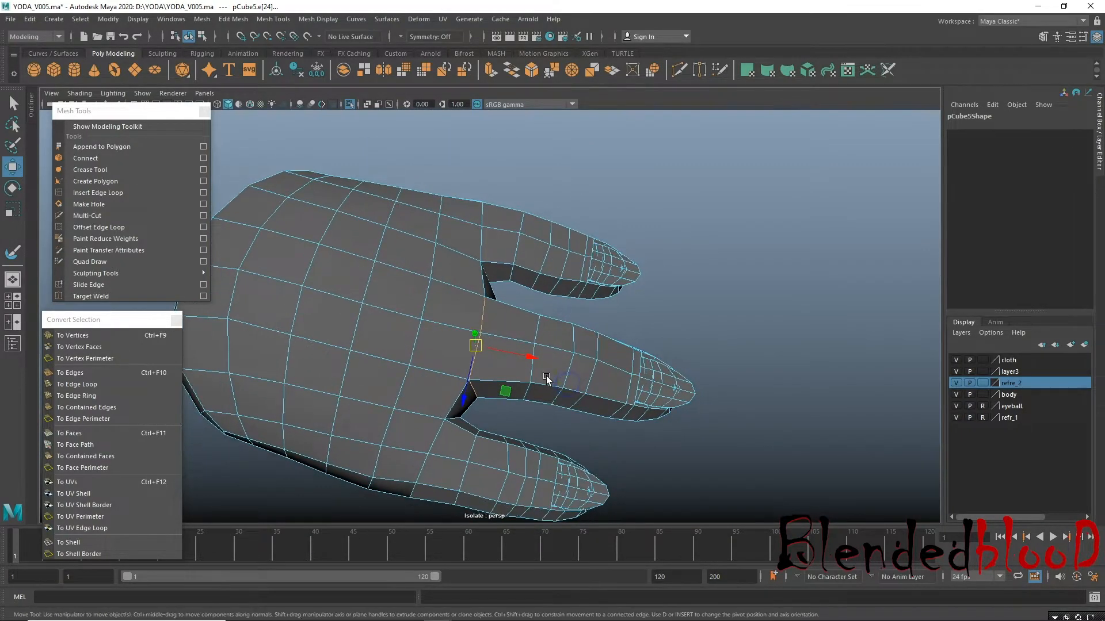
{"action": "key", "text": "b"}
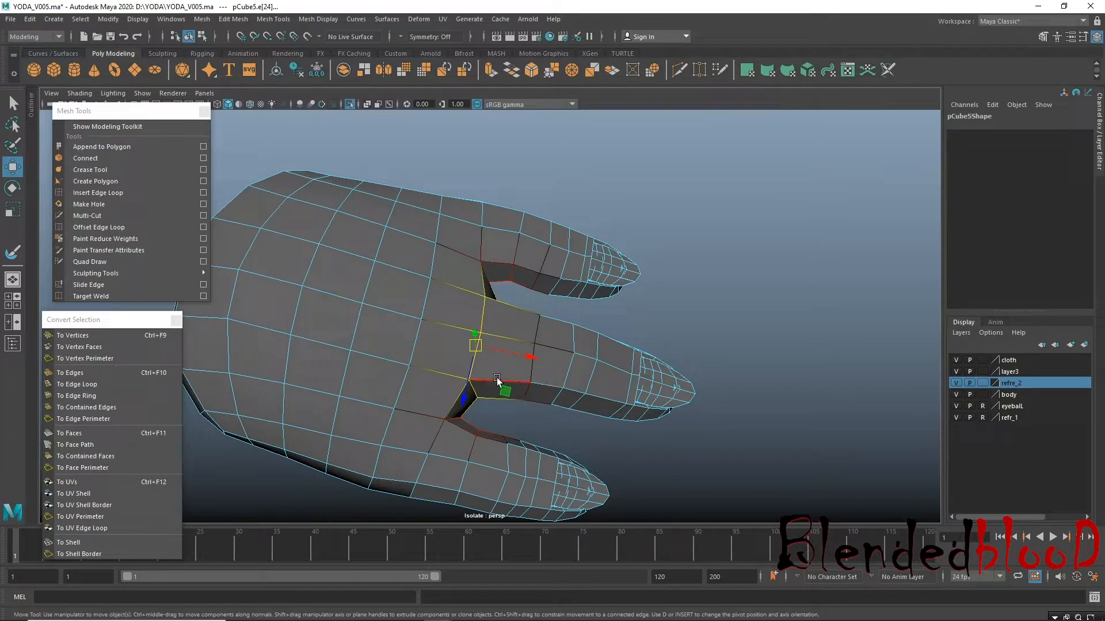
{"action": "key", "text": "b"}
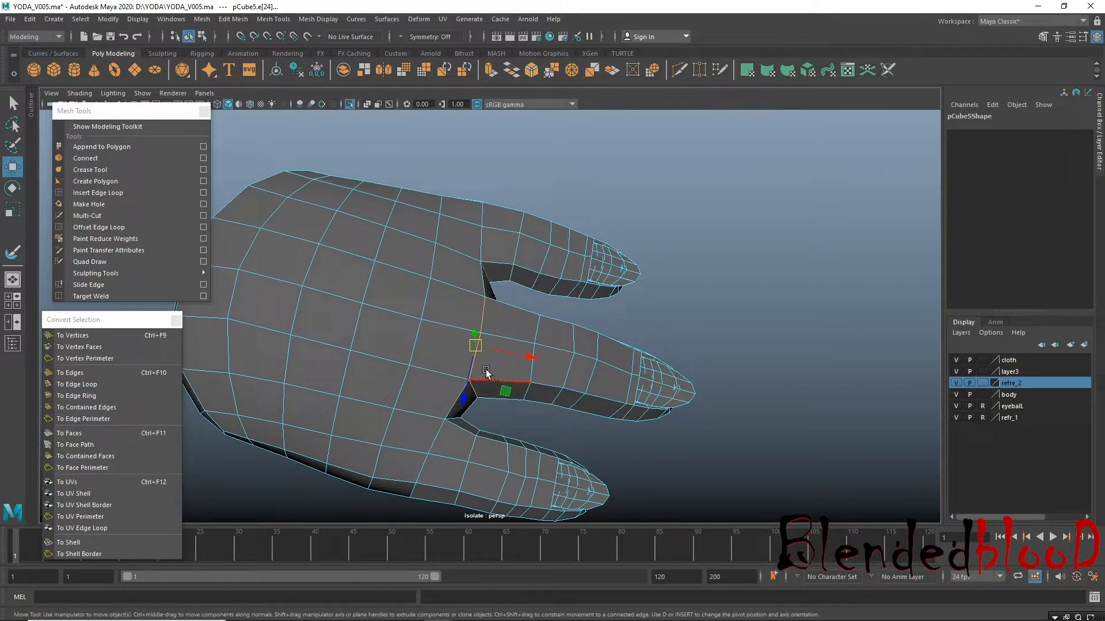
{"action": "key", "text": "r"}
{"action": "left_click_drag", "start_coordinate": [476, 348], "coordinate": [501, 373]}
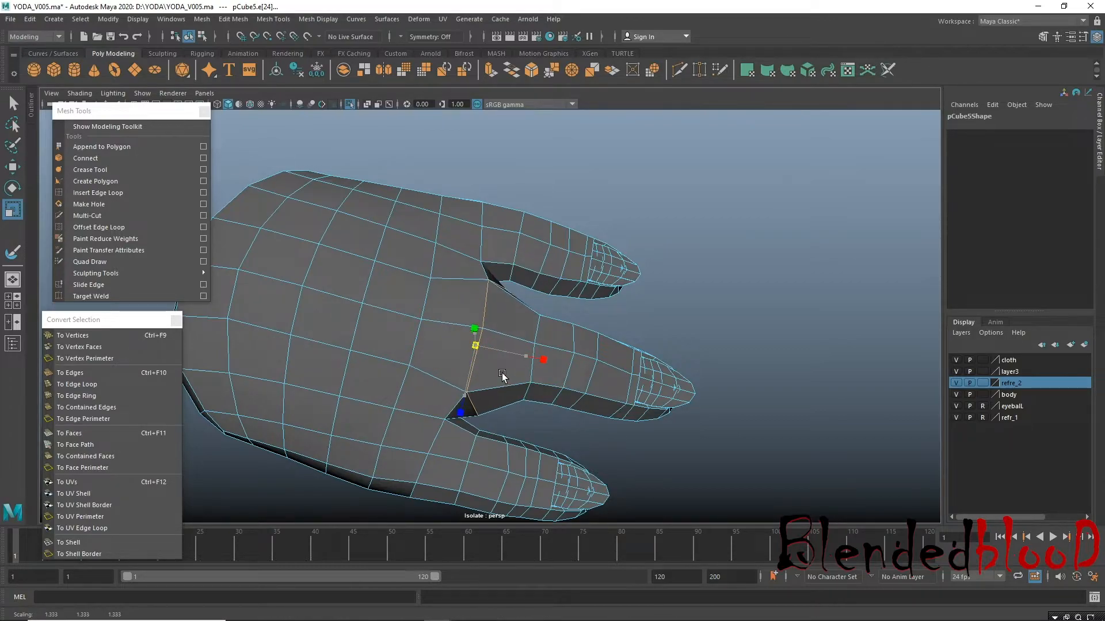
Scale the middle finger's second edge loop to about 1.19 and adjust the following loop's size for a smooth taper.
{"action": "left_click", "coordinate": [538, 329]}
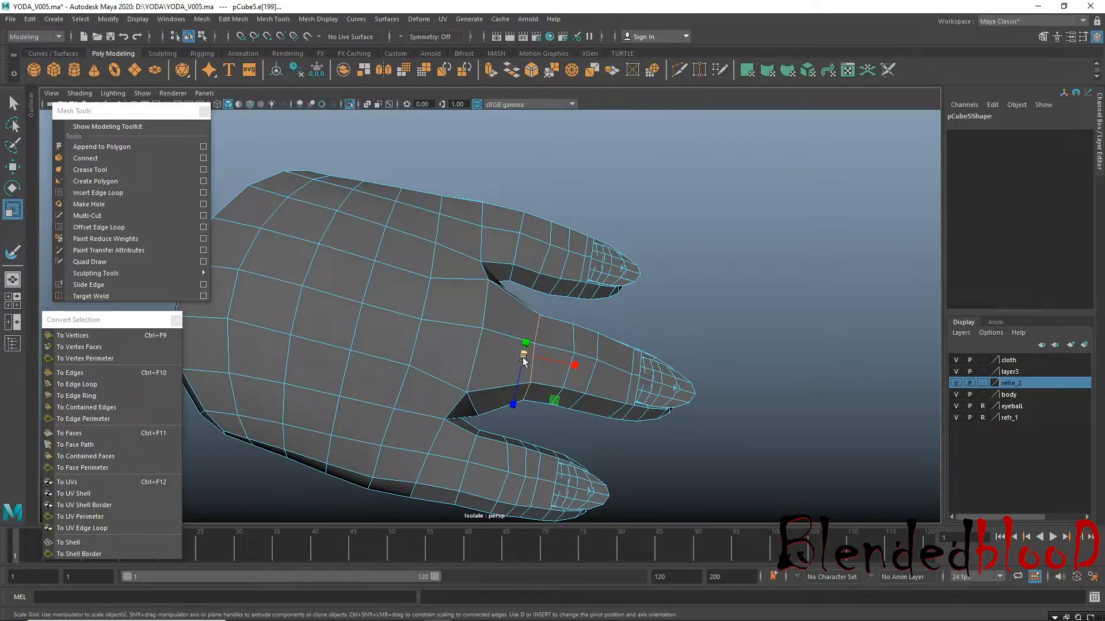
{"action": "left_click_drag", "start_coordinate": [524, 361], "coordinate": [537, 372]}
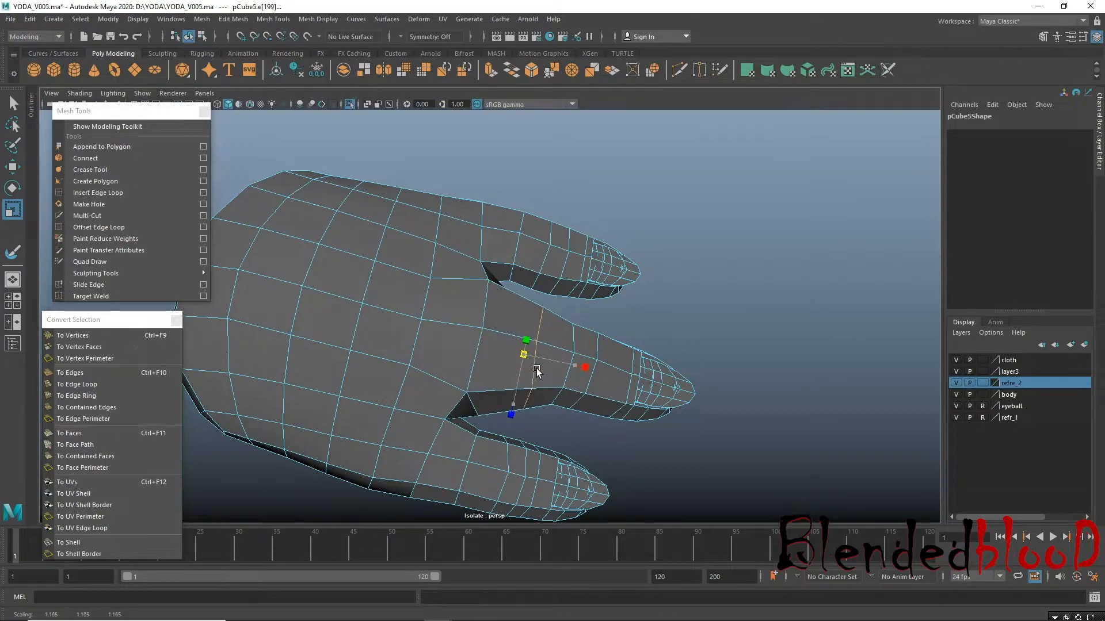
{"action": "left_click", "coordinate": [572, 360]}
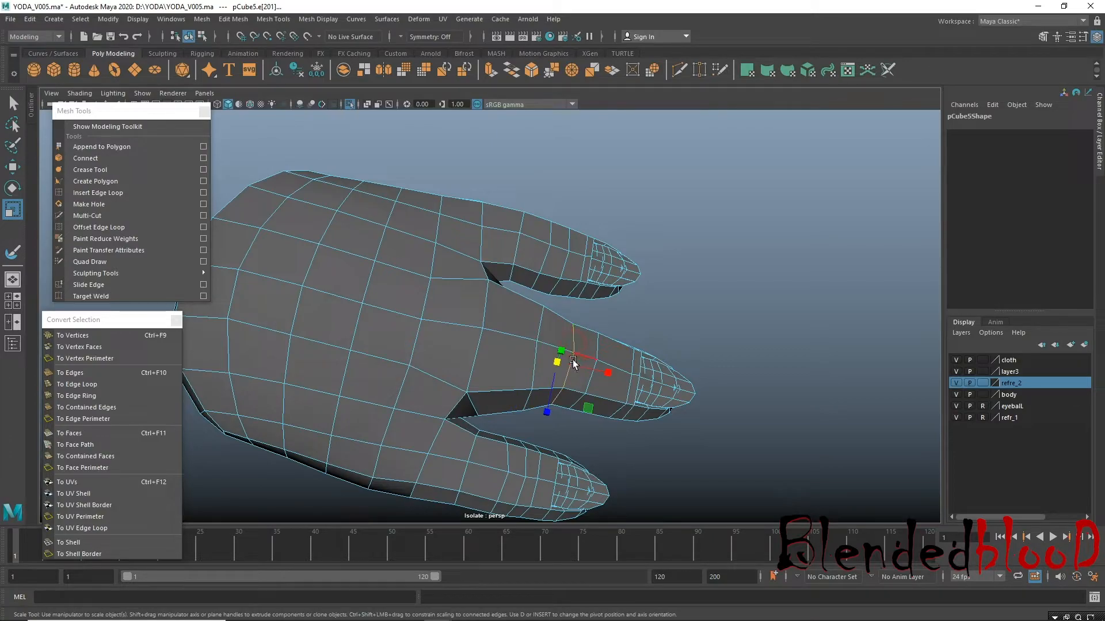
{"action": "left_click_drag", "start_coordinate": [557, 363], "coordinate": [536, 353]}
{"action": "double_click", "coordinate": [591, 380]}
{"action": "key", "text": "w"}
Inspect the deselected hand in smooth preview from above and from the side, checking the middle finger's taper.
{"action": "right_click_drag", "start_coordinate": [535, 292], "coordinate": [608, 276]}
{"action": "left_click_drag", "start_coordinate": [691, 329], "coordinate": [558, 387], "text": "alt"}
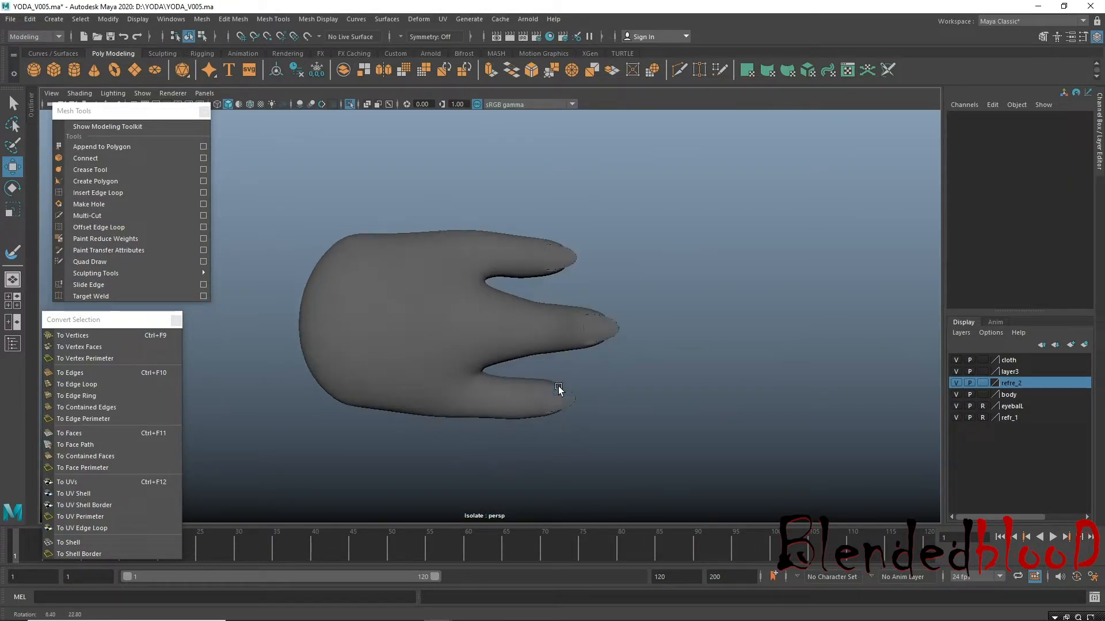
{"action": "mouse_move", "coordinate": [422, 326]}
{"action": "left_mouse_down", "text": "alt"}
{"action": "mouse_move", "coordinate": [458, 374]}
{"action": "mouse_move", "coordinate": [425, 288]}
{"action": "mouse_move", "coordinate": [447, 325]}
{"action": "mouse_move", "coordinate": [414, 319]}
{"action": "left_mouse_up", "text": "alt"}
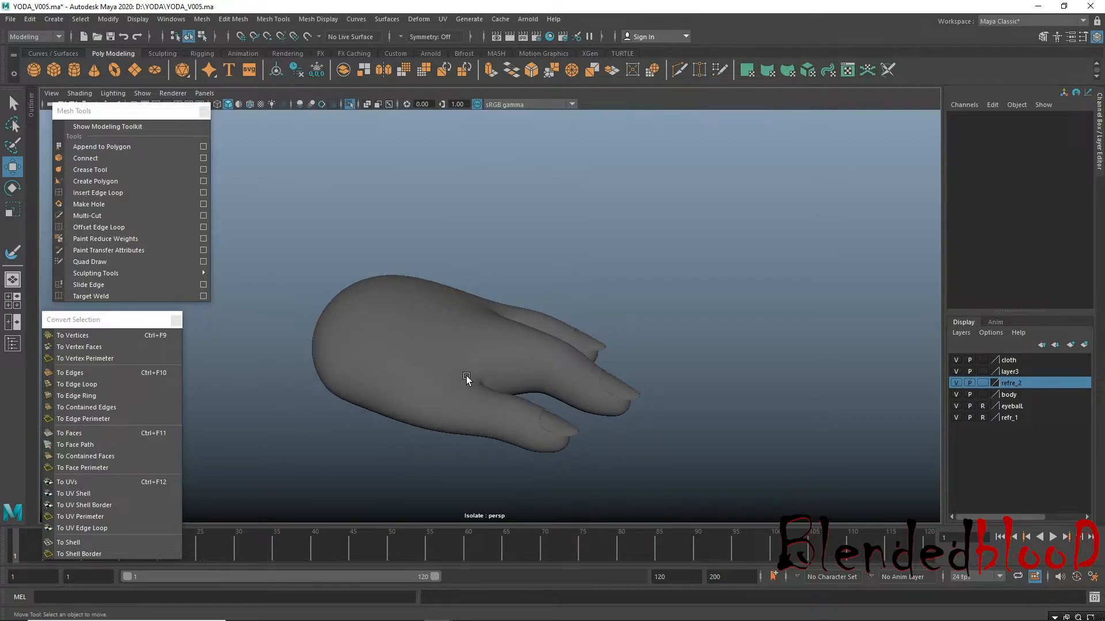
{"action": "left_click_drag", "start_coordinate": [471, 375], "coordinate": [498, 345], "text": "alt"}
{"action": "right_click_drag", "start_coordinate": [495, 345], "coordinate": [520, 394], "text": "alt"}
{"action": "middle_click_drag", "start_coordinate": [341, 347], "coordinate": [450, 375], "text": "alt"}
Select the three-by-four block of faces on top of the rounded wrist end and extrude it straight up into a tall ankle.
{"action": "left_click", "coordinate": [435, 332]}
{"action": "key", "text": "1"}
{"action": "left_click_drag", "start_coordinate": [464, 417], "coordinate": [441, 284], "text": "alt"}
{"action": "right_click_drag", "start_coordinate": [441, 284], "coordinate": [451, 275]}
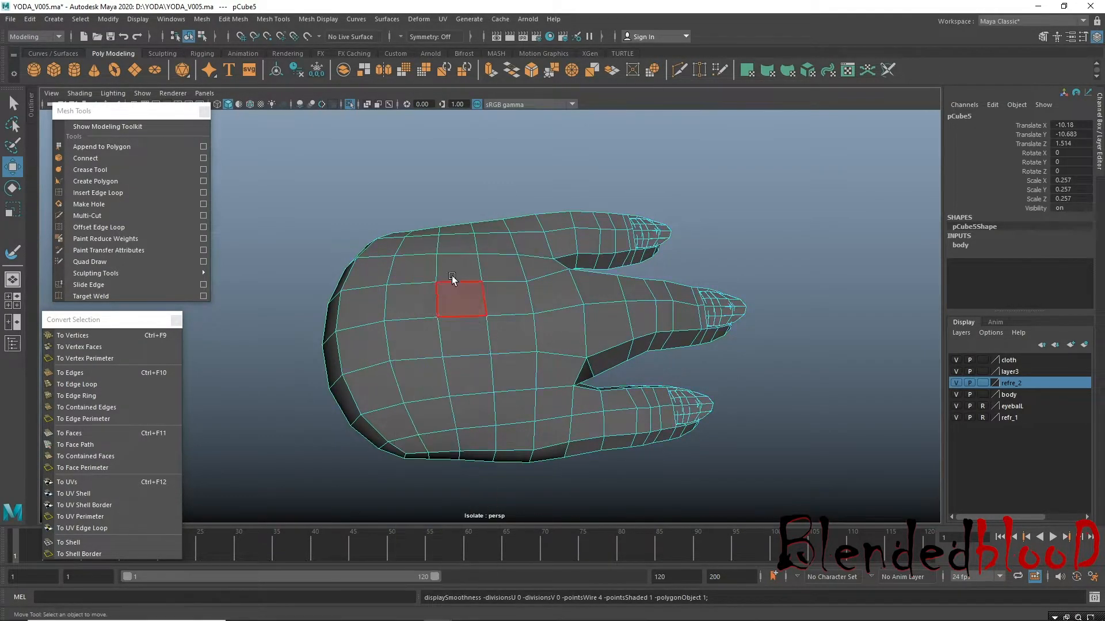
{"action": "left_click", "coordinate": [451, 271]}
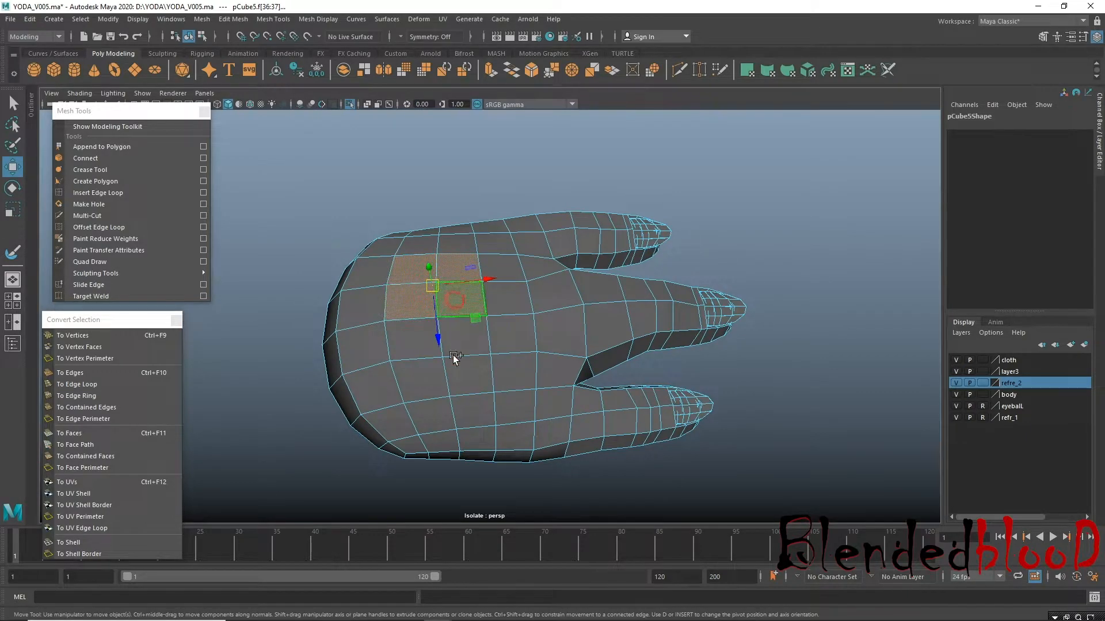
{"action": "left_click", "coordinate": [465, 337], "text": "shift"}
{"action": "left_click", "coordinate": [374, 275], "text": "shift"}
{"action": "left_click", "coordinate": [370, 284], "text": "shift"}
{"action": "left_click", "coordinate": [365, 304], "text": "shift"}
{"action": "left_click", "coordinate": [364, 281], "text": "shift"}
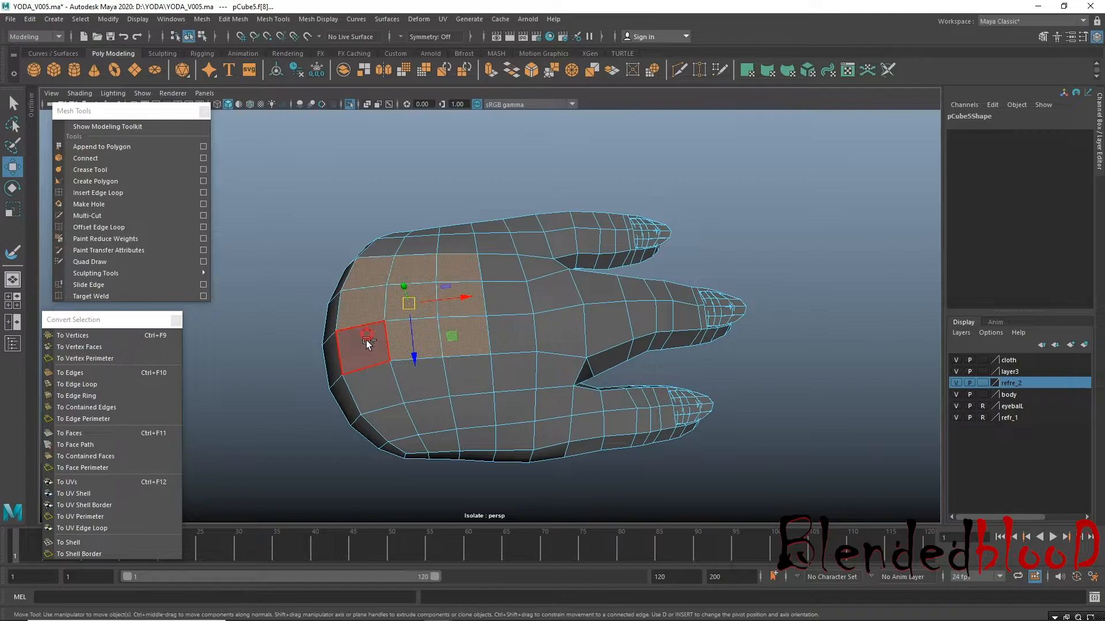
{"action": "left_click", "coordinate": [367, 342], "text": "shift"}
{"action": "left_click", "coordinate": [371, 383], "text": "shift"}
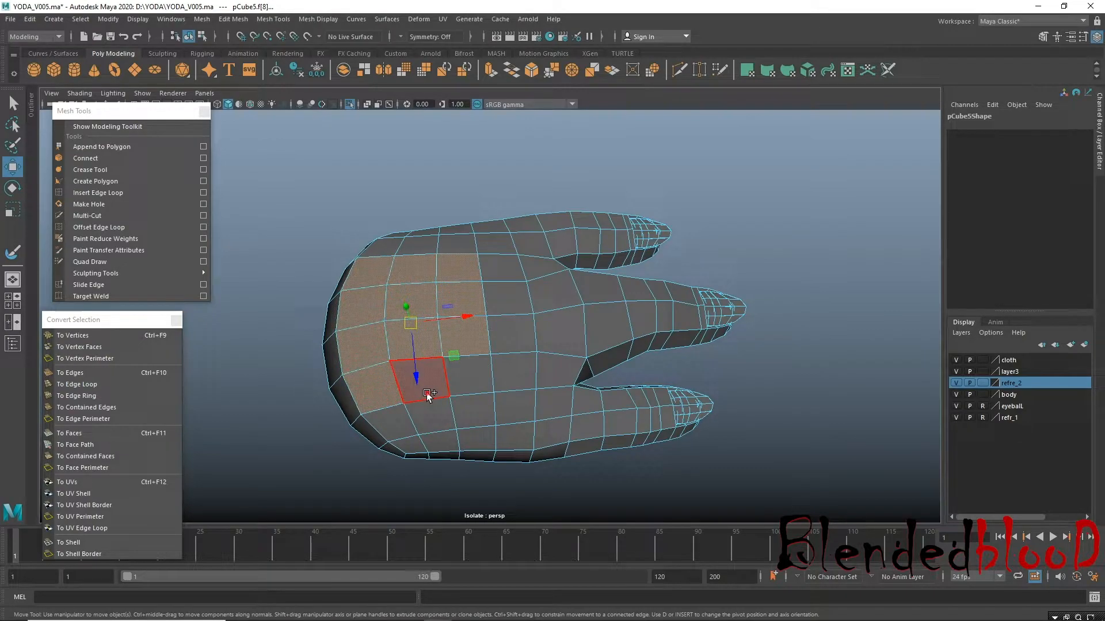
{"action": "left_click", "coordinate": [471, 379], "text": "shift"}
{"action": "left_click_drag", "start_coordinate": [471, 380], "coordinate": [453, 312], "text": "alt"}
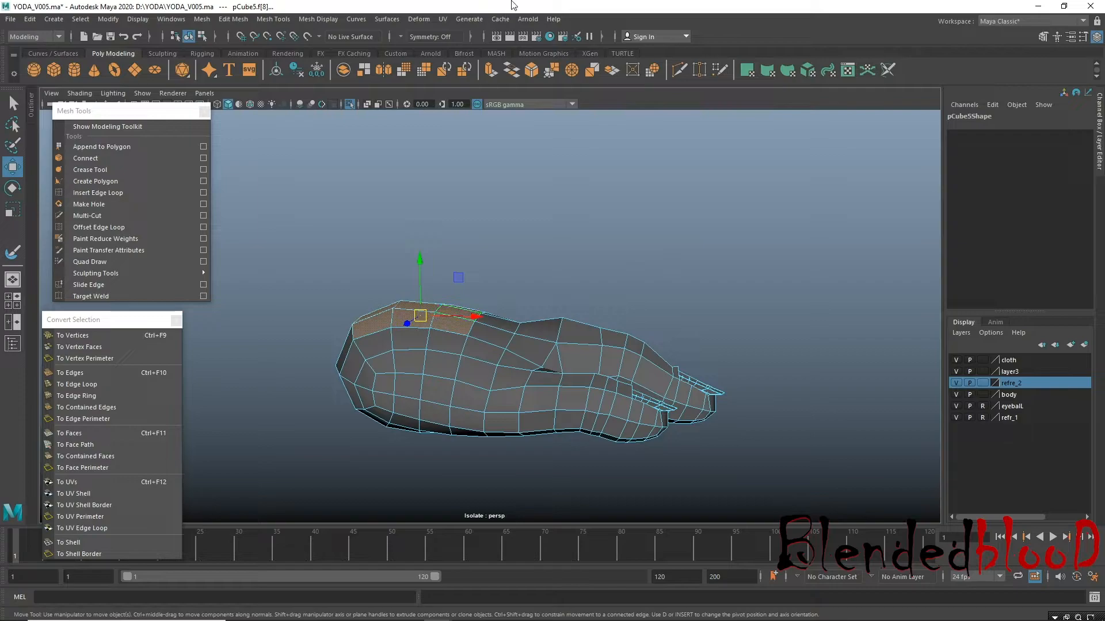
{"action": "left_click", "coordinate": [489, 69]}
{"action": "left_click", "coordinate": [471, 239]}
{"action": "key", "text": "w"}
{"action": "left_click_drag", "start_coordinate": [420, 259], "coordinate": [383, 94]}
{"action": "middle_click_drag", "start_coordinate": [466, 244], "coordinate": [498, 311], "text": "alt"}
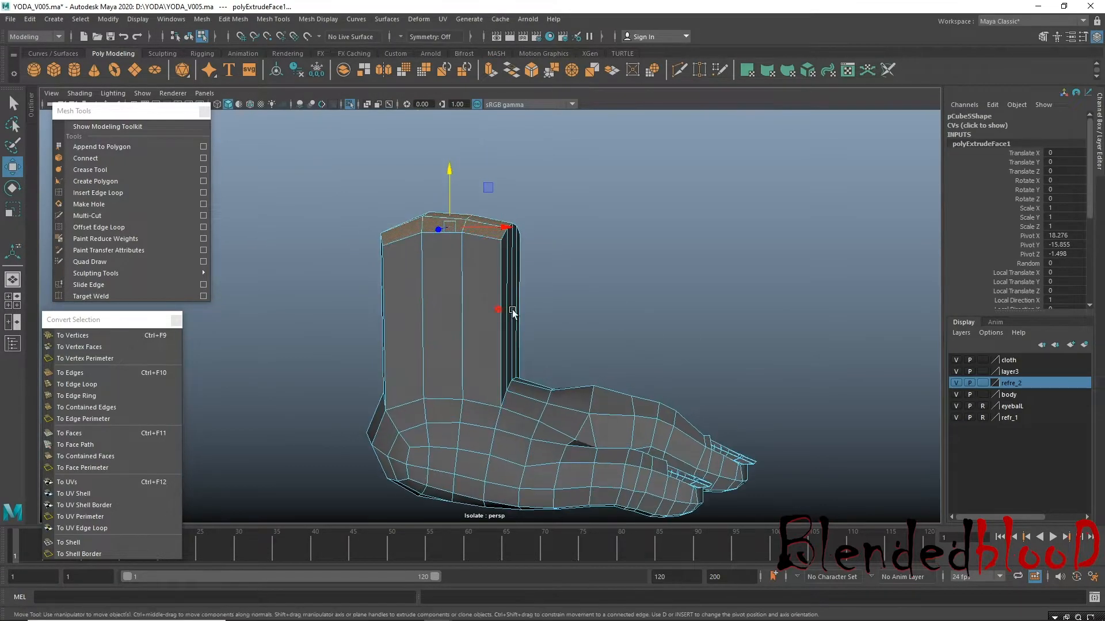
Delete the cap faces of the extruded ankle and insert five edge loops spread along its height.
{"action": "left_click_drag", "start_coordinate": [498, 310], "coordinate": [471, 270], "text": "alt"}
{"action": "key", "text": "Delete"}
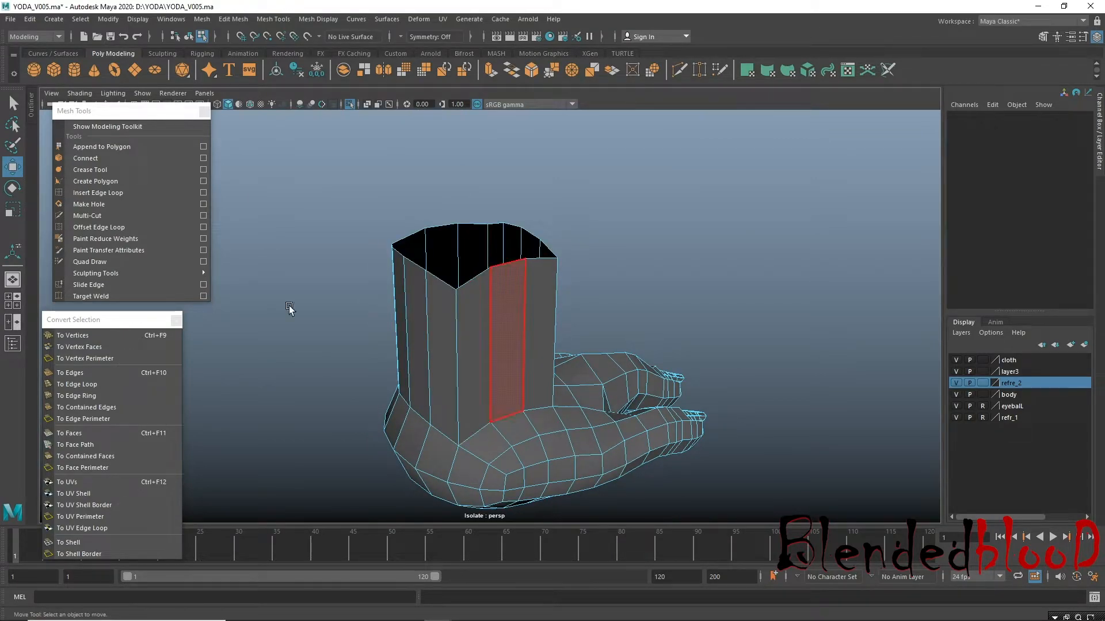
{"action": "left_click", "coordinate": [98, 193]}
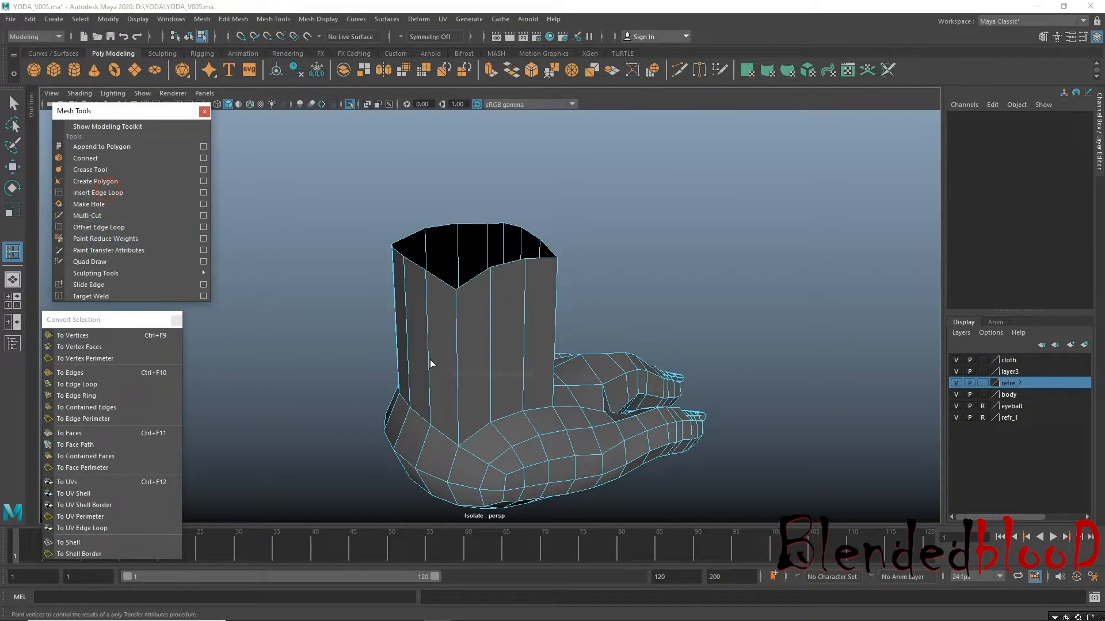
{"action": "left_click", "coordinate": [457, 298]}
{"action": "left_click", "coordinate": [457, 324]}
{"action": "left_click", "coordinate": [457, 343]}
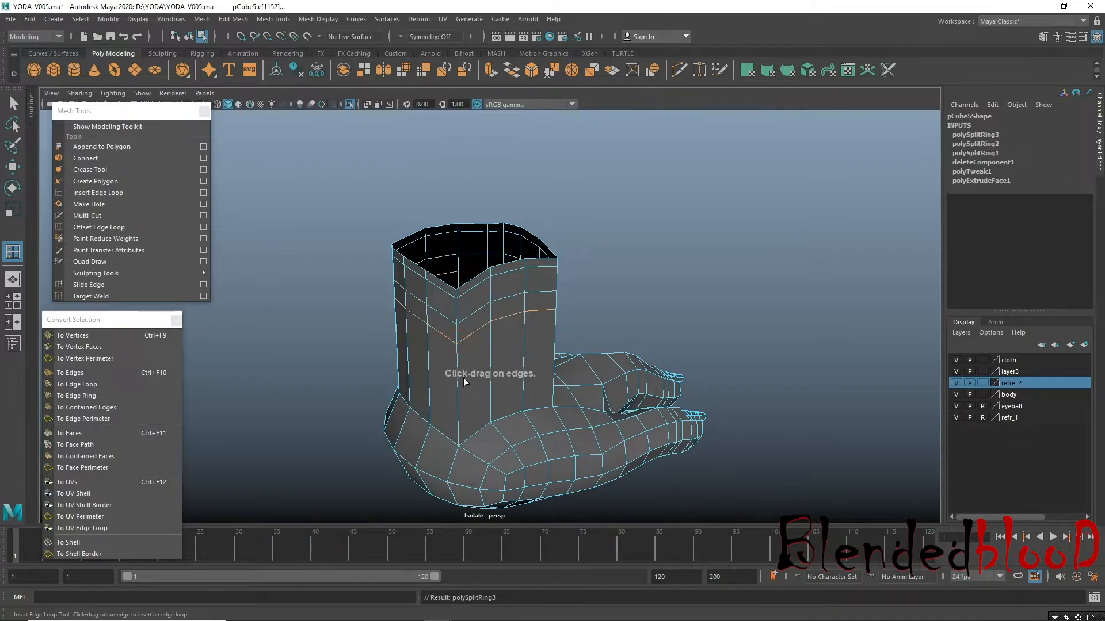
{"action": "left_click", "coordinate": [458, 378]}
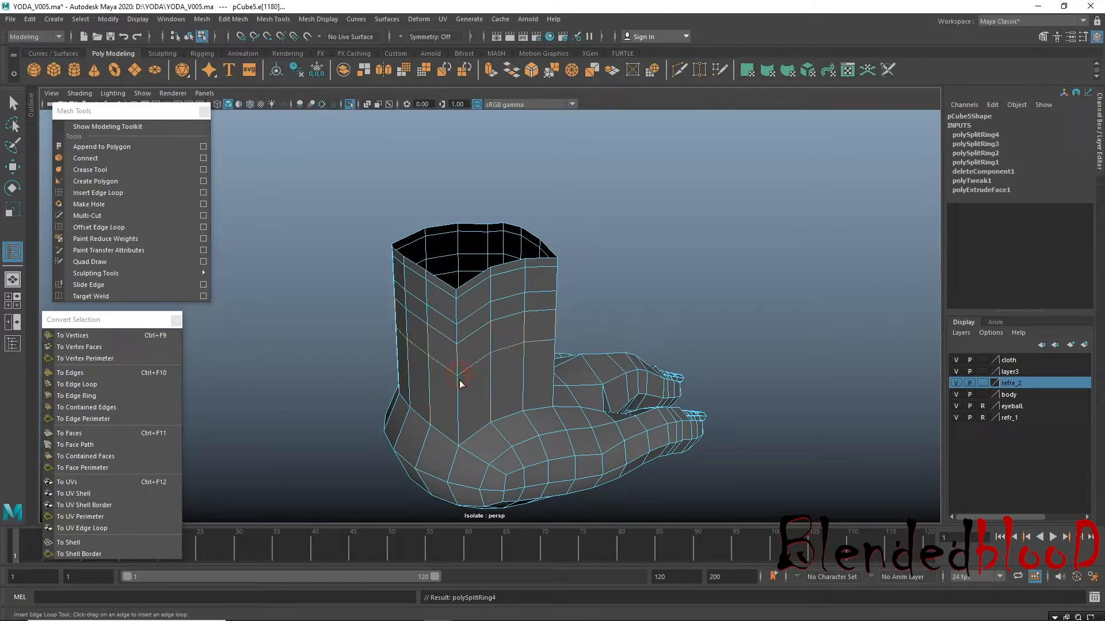
{"action": "left_click", "coordinate": [459, 403]}
{"action": "key", "text": "w"}
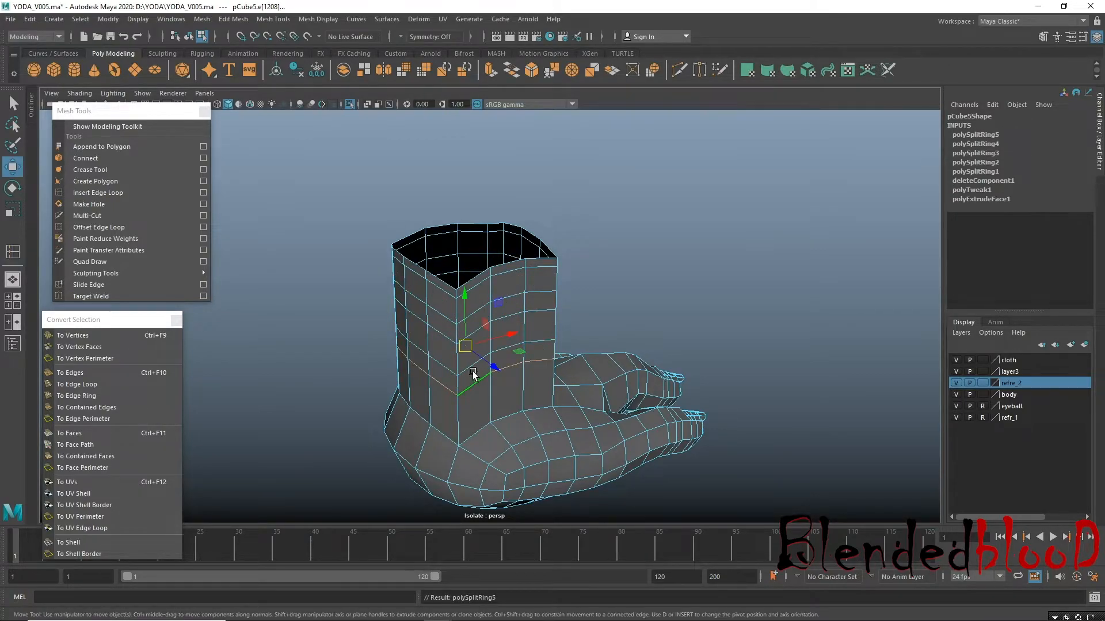
Select the ankle's horizontal edge loops together with the surrounding upper foot and heel edges, and convert the selection to vertices.
{"action": "double_click", "coordinate": [473, 365], "text": "shift"}
{"action": "double_click", "coordinate": [518, 315], "text": "shift"}
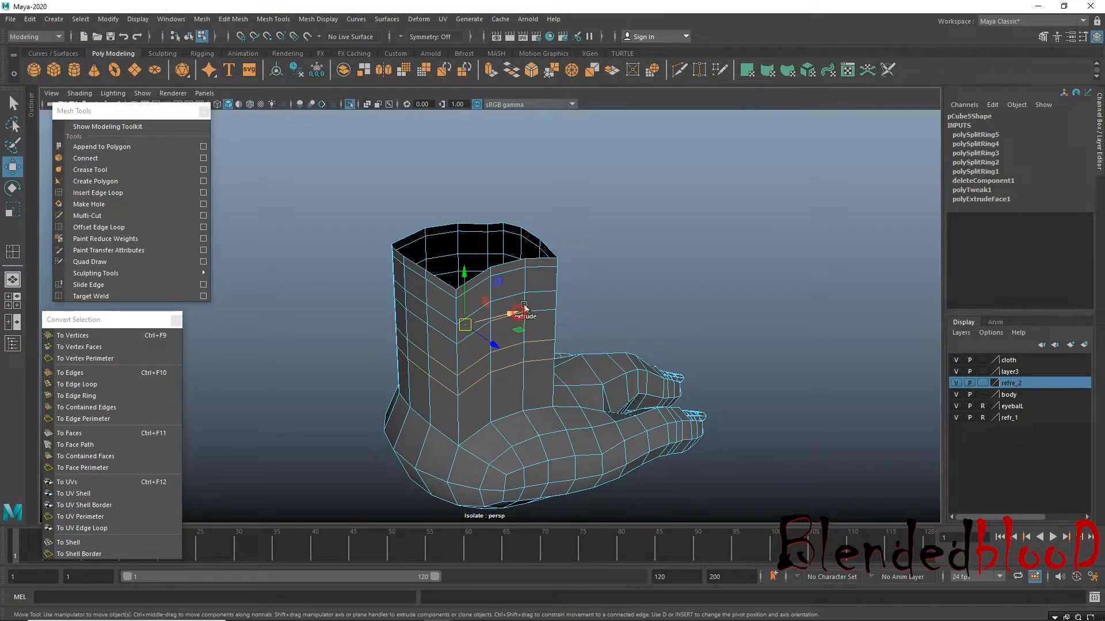
{"action": "double_click", "coordinate": [540, 291], "text": "shift"}
{"action": "double_click", "coordinate": [546, 266], "text": "shift"}
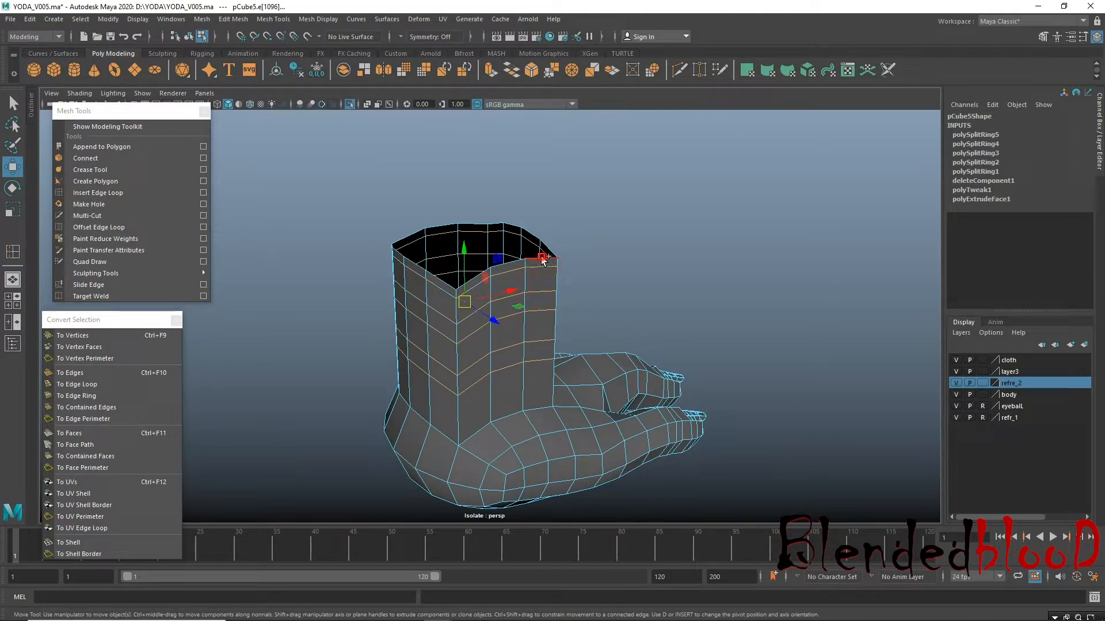
{"action": "middle_click_drag", "start_coordinate": [505, 472], "coordinate": [511, 375], "text": "alt"}
{"action": "scroll", "coordinate": [506, 372], "scroll_direction": "up", "scroll_amount": 3}
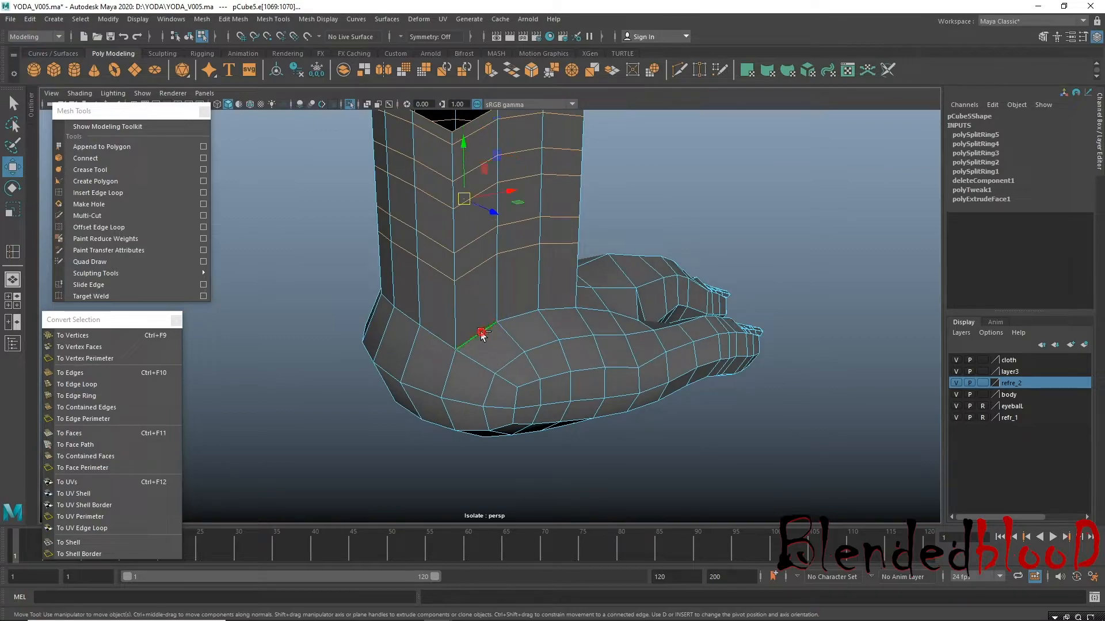
{"action": "left_click_drag", "start_coordinate": [451, 336], "coordinate": [486, 323], "text": "alt"}
{"action": "left_click_drag", "start_coordinate": [669, 327], "coordinate": [515, 326], "text": "alt"}
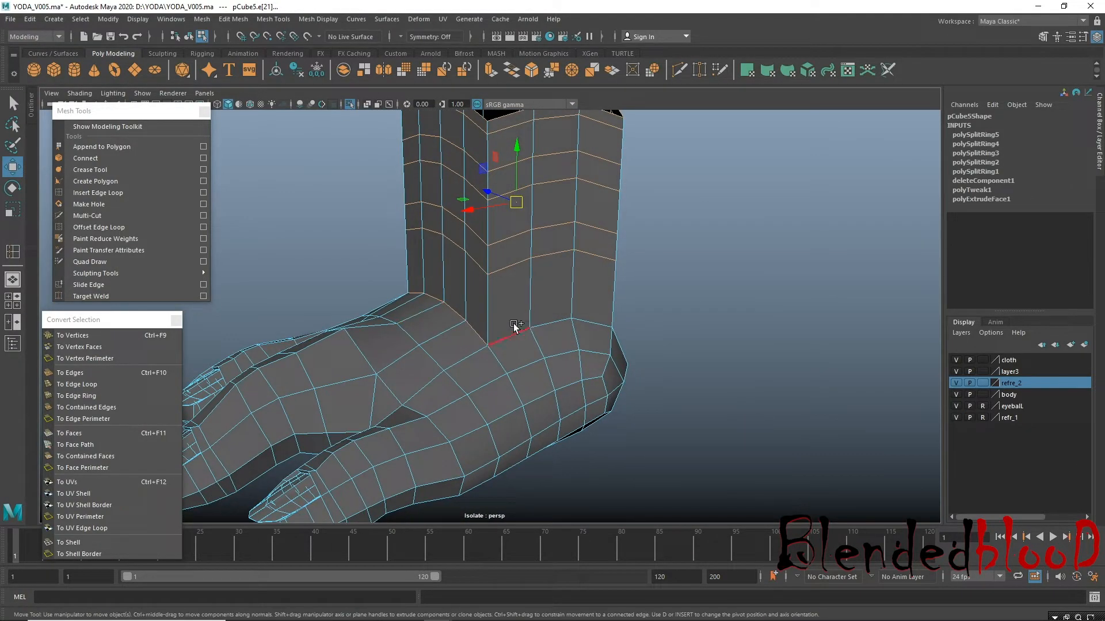
{"action": "left_click_drag", "start_coordinate": [533, 368], "coordinate": [483, 342], "text": "alt"}
{"action": "left_click_drag", "start_coordinate": [454, 385], "coordinate": [661, 382], "text": "alt"}
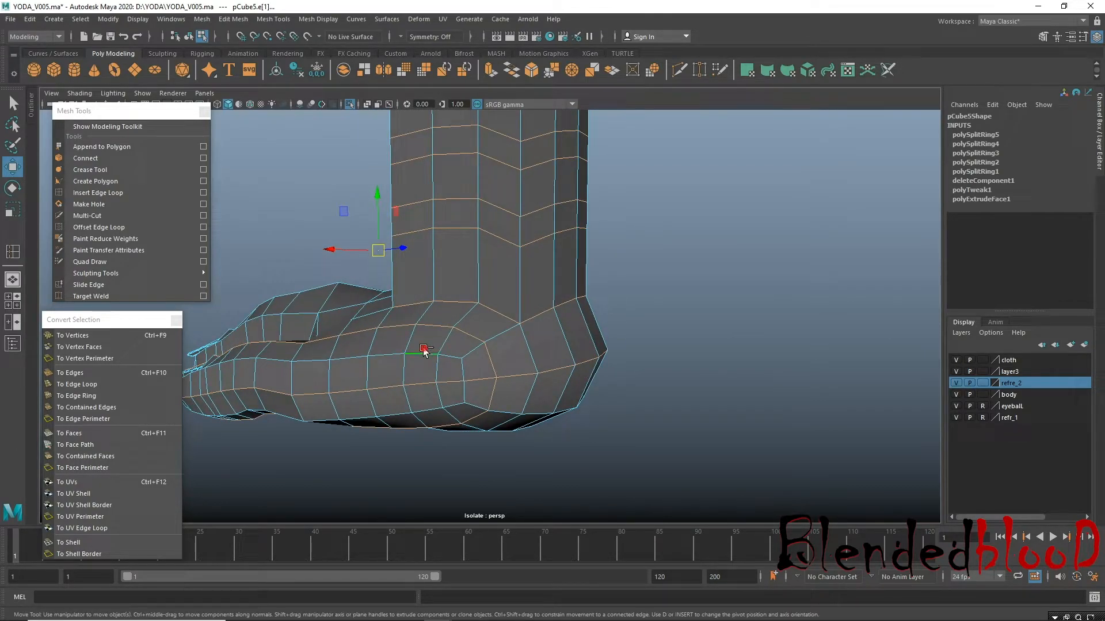
{"action": "left_click_drag", "start_coordinate": [423, 335], "coordinate": [451, 362], "text": "alt"}
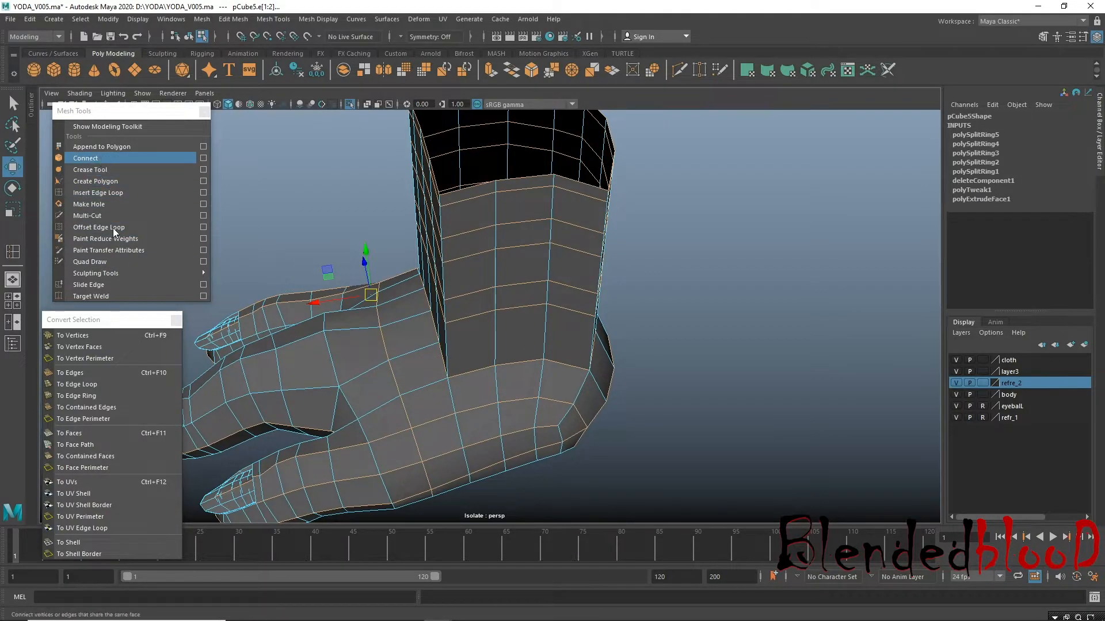
{"action": "left_click", "coordinate": [87, 337]}
{"action": "middle_click_drag", "start_coordinate": [477, 234], "coordinate": [456, 298], "text": "alt"}
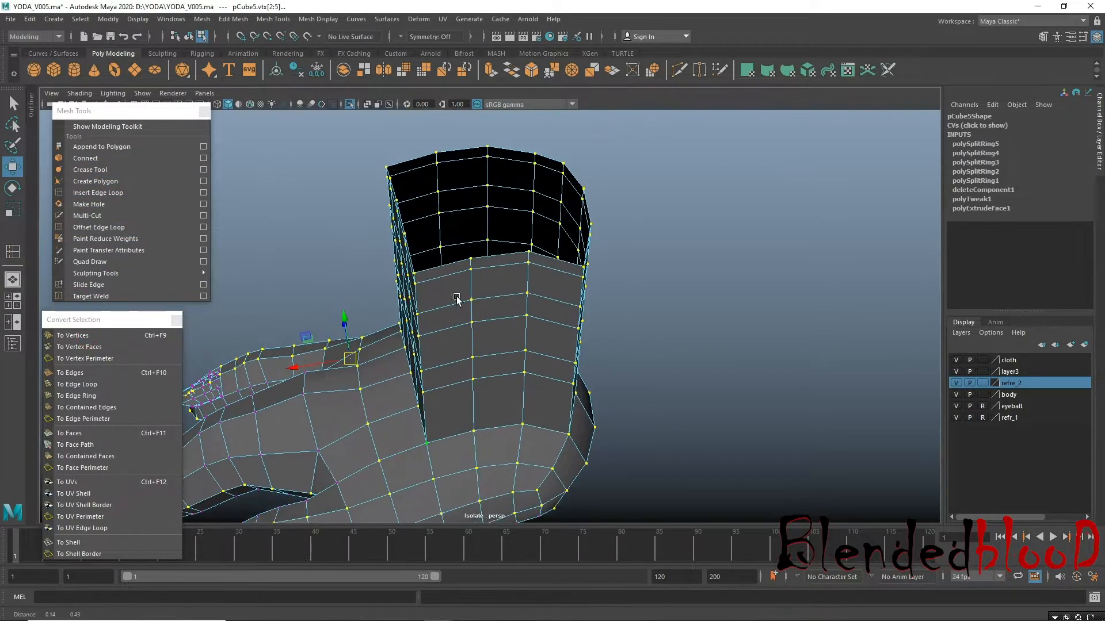
Relax the selected vertices with the Sculpt Geometry Tool around the ankle, instep and heel to blend the extrusion into the foot.
{"action": "left_click", "coordinate": [392, 22]}
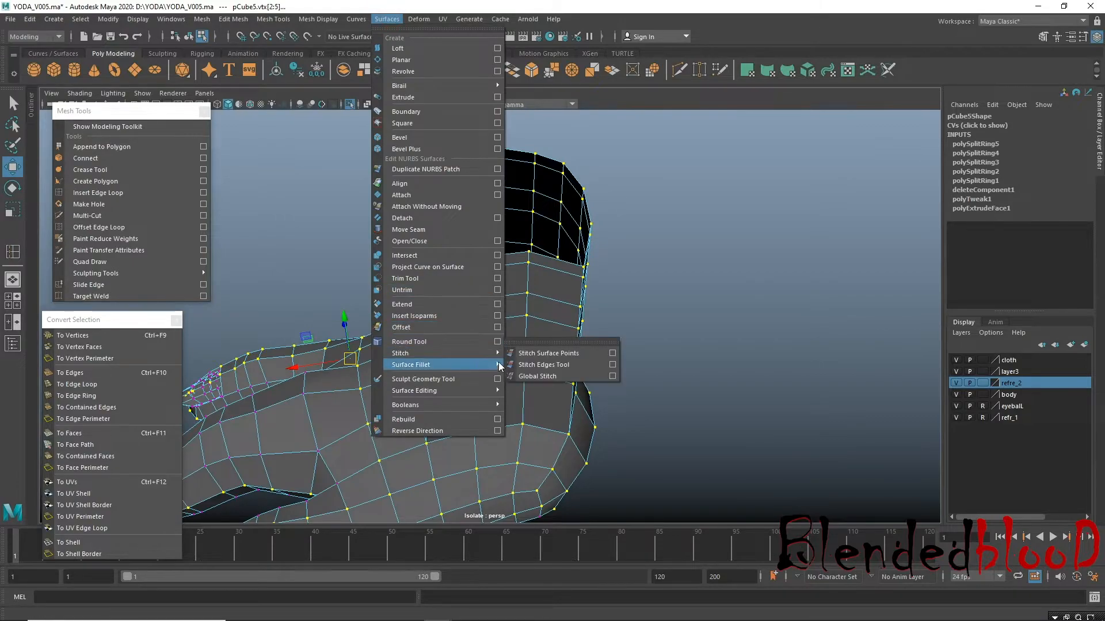
{"action": "left_click", "coordinate": [494, 379]}
{"action": "left_click_drag", "start_coordinate": [501, 335], "coordinate": [524, 314], "text": "alt"}
{"action": "right_click_drag", "start_coordinate": [524, 313], "coordinate": [508, 272], "text": "alt"}
{"action": "middle_click_drag", "start_coordinate": [508, 272], "coordinate": [535, 304], "text": "alt"}
{"action": "mouse_move", "coordinate": [548, 342]}
{"action": "left_mouse_down"}
{"action": "mouse_move", "coordinate": [565, 240]}
{"action": "mouse_move", "coordinate": [547, 247]}
{"action": "mouse_move", "coordinate": [486, 217]}
{"action": "left_mouse_up"}
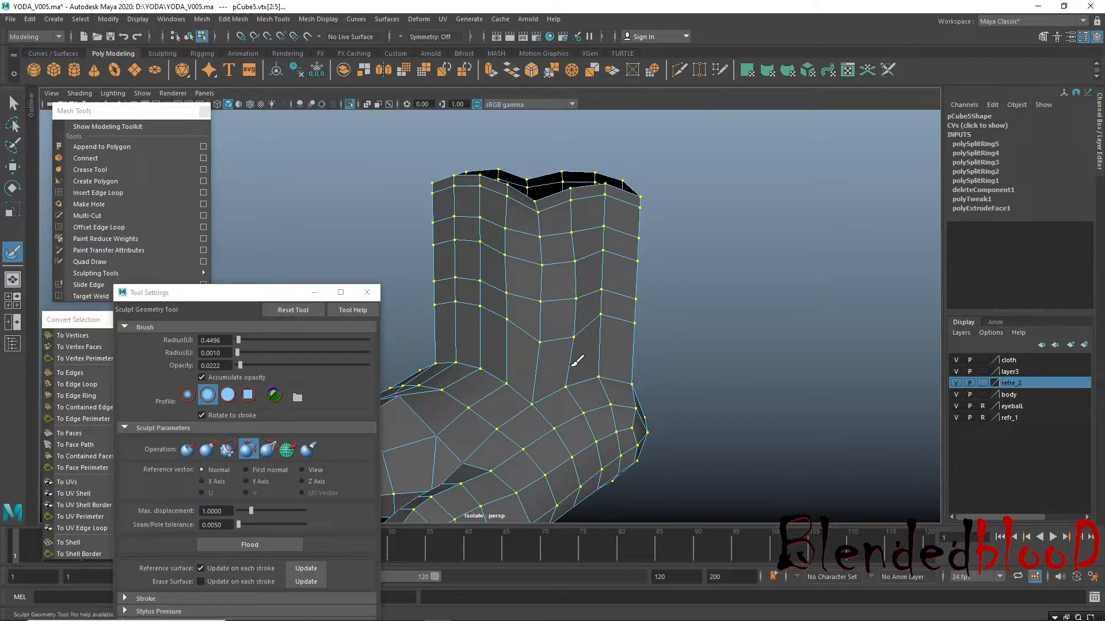
{"action": "mouse_move", "coordinate": [600, 377]}
{"action": "left_mouse_down"}
{"action": "mouse_move", "coordinate": [585, 332]}
{"action": "mouse_move", "coordinate": [548, 348]}
{"action": "mouse_move", "coordinate": [521, 379]}
{"action": "mouse_move", "coordinate": [507, 328]}
{"action": "left_mouse_up"}
{"action": "mouse_move", "coordinate": [580, 332]}
{"action": "left_mouse_down", "text": "alt"}
{"action": "mouse_move", "coordinate": [508, 325]}
{"action": "mouse_move", "coordinate": [595, 320]}
{"action": "mouse_move", "coordinate": [593, 334]}
{"action": "left_mouse_up", "text": "alt"}
{"action": "left_click_drag", "start_coordinate": [621, 420], "coordinate": [604, 389], "text": "alt"}
{"action": "mouse_move", "coordinate": [415, 405]}
{"action": "left_mouse_down"}
{"action": "mouse_move", "coordinate": [452, 291]}
{"action": "mouse_move", "coordinate": [439, 264]}
{"action": "mouse_move", "coordinate": [506, 257]}
{"action": "mouse_move", "coordinate": [540, 314]}
{"action": "left_mouse_up"}
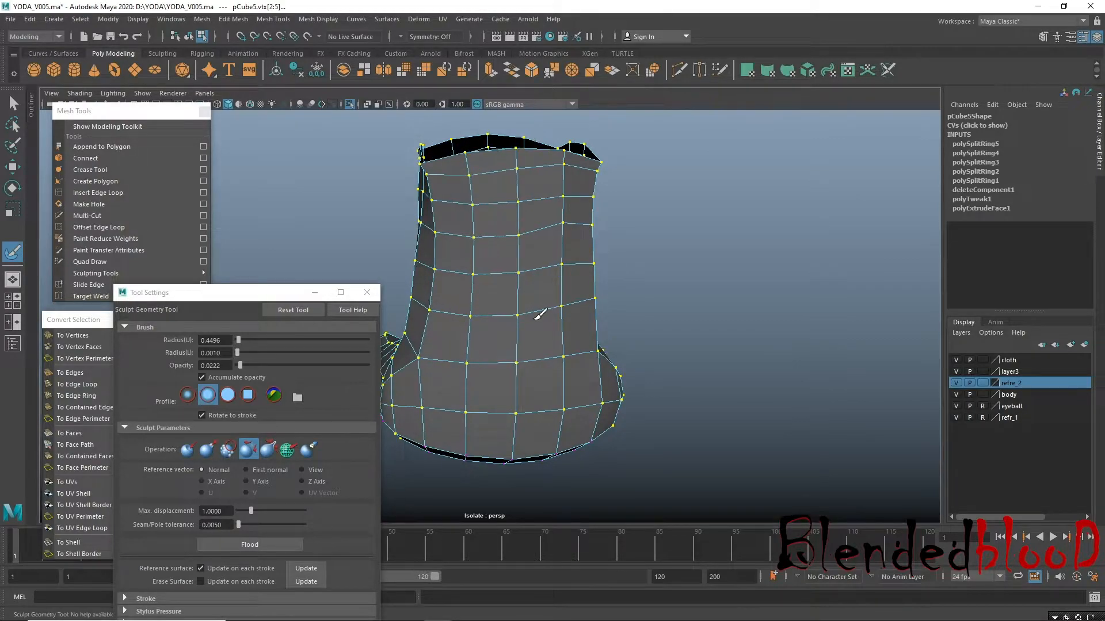
{"action": "left_click_drag", "start_coordinate": [575, 220], "coordinate": [465, 391], "text": "alt"}
{"action": "left_click_drag", "start_coordinate": [643, 313], "coordinate": [533, 184], "text": "alt"}
{"action": "left_click_drag", "start_coordinate": [603, 216], "coordinate": [613, 367]}
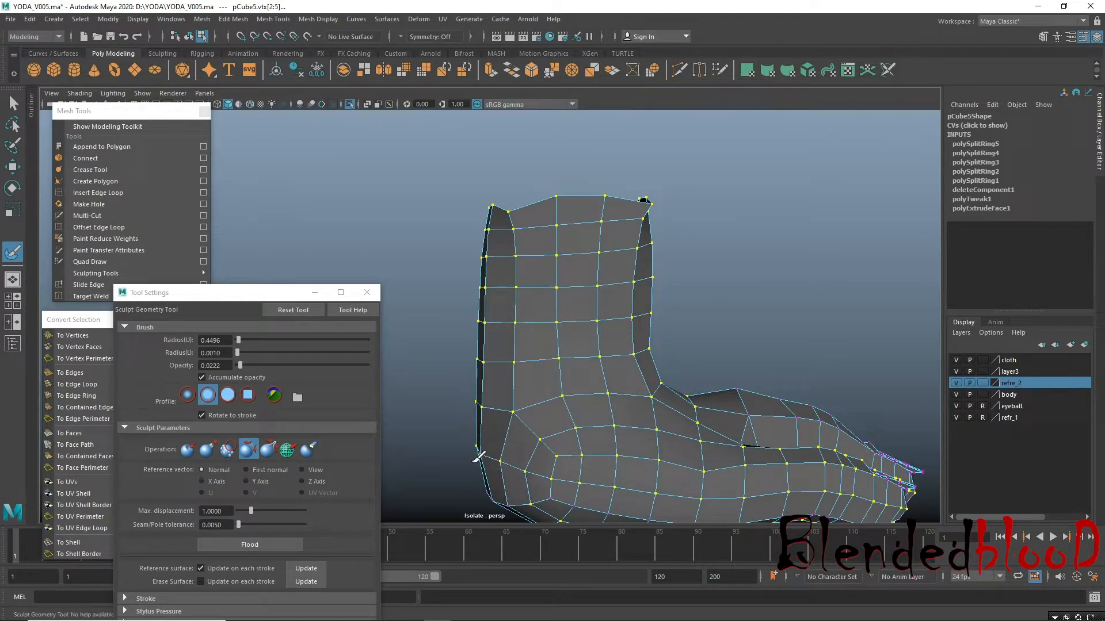
{"action": "left_click_drag", "start_coordinate": [634, 450], "coordinate": [581, 427], "text": "alt"}
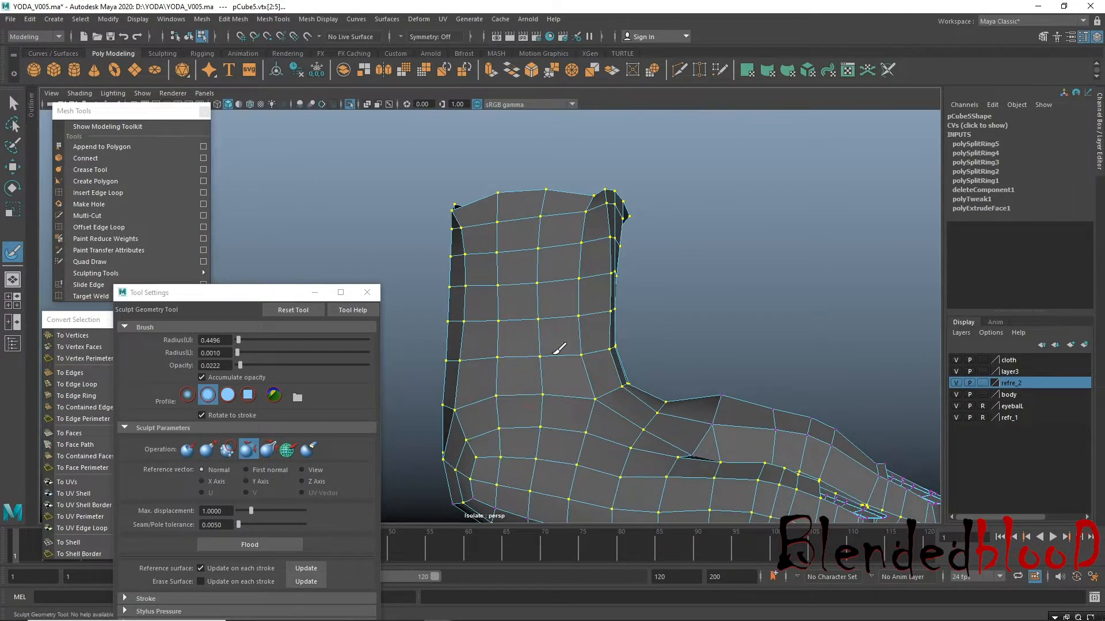
{"action": "mouse_move", "coordinate": [614, 364]}
{"action": "left_mouse_down"}
{"action": "mouse_move", "coordinate": [592, 301]}
{"action": "mouse_move", "coordinate": [450, 270]}
{"action": "left_mouse_up"}
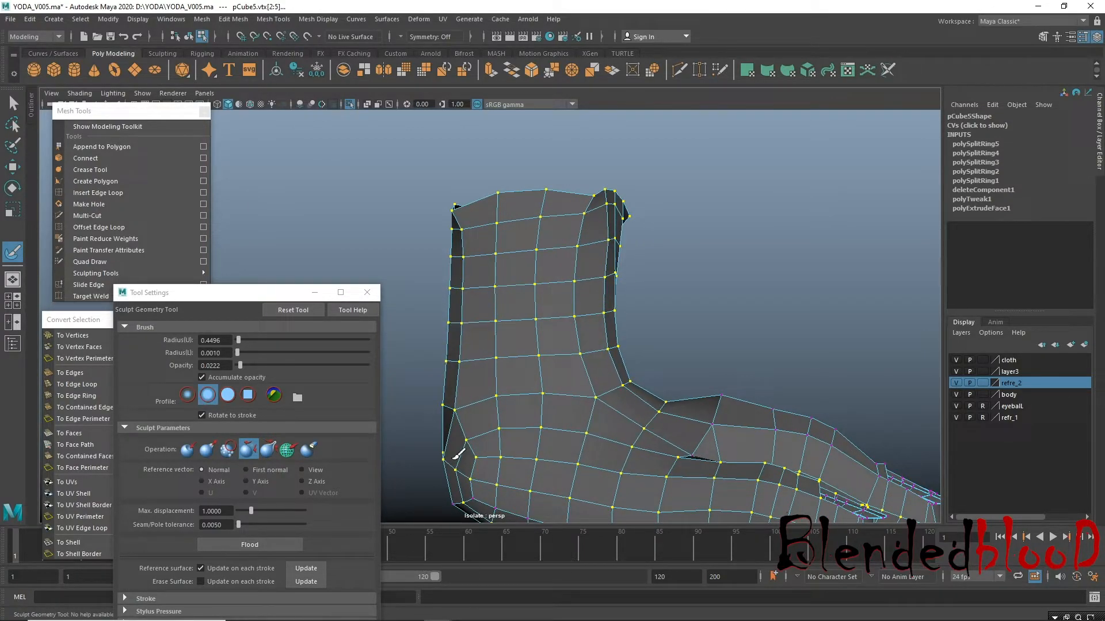
{"action": "mouse_move", "coordinate": [678, 338]}
{"action": "left_mouse_down", "text": "alt"}
{"action": "mouse_move", "coordinate": [503, 368]}
{"action": "mouse_move", "coordinate": [600, 384]}
{"action": "left_mouse_up", "text": "alt"}
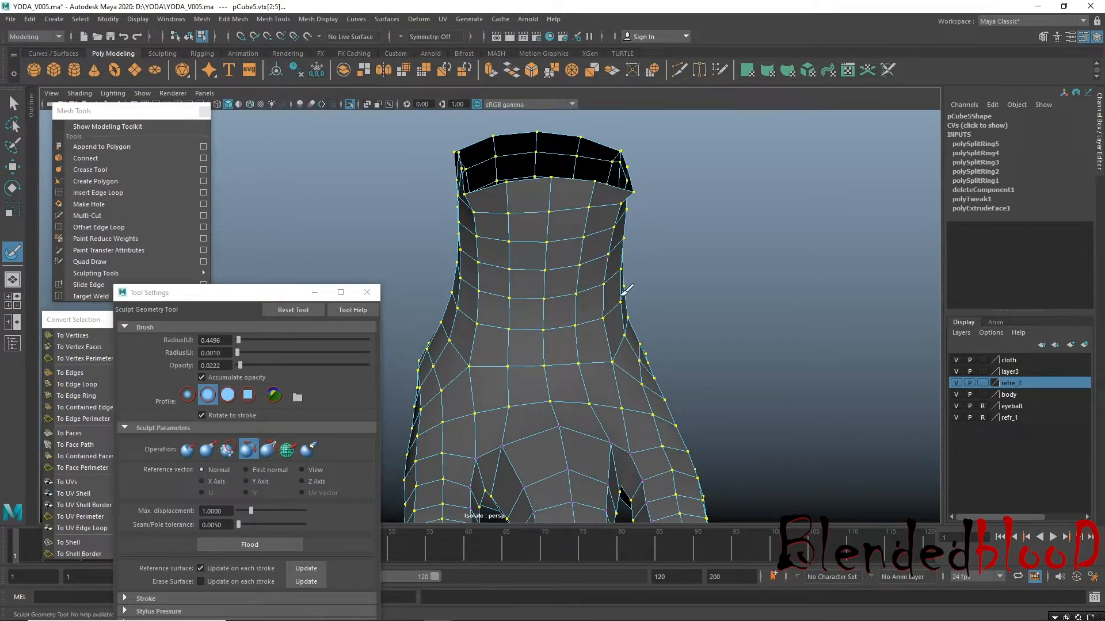
{"action": "left_click_drag", "start_coordinate": [614, 327], "coordinate": [586, 342]}
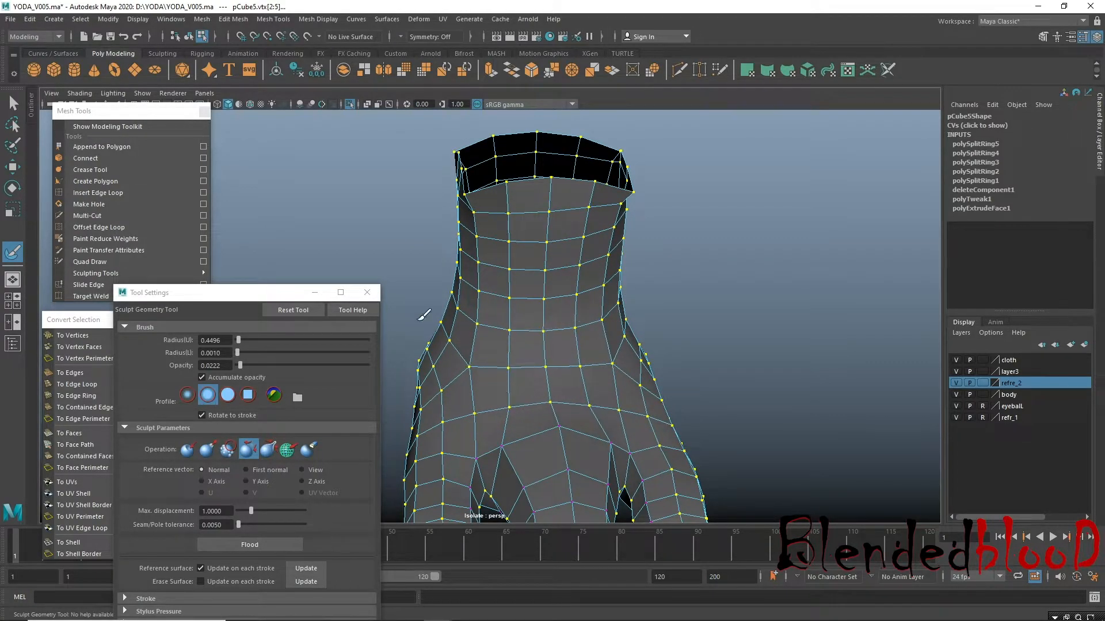
{"action": "left_click_drag", "start_coordinate": [526, 238], "coordinate": [575, 232]}
{"action": "left_click_drag", "start_coordinate": [687, 304], "coordinate": [569, 222], "text": "alt"}
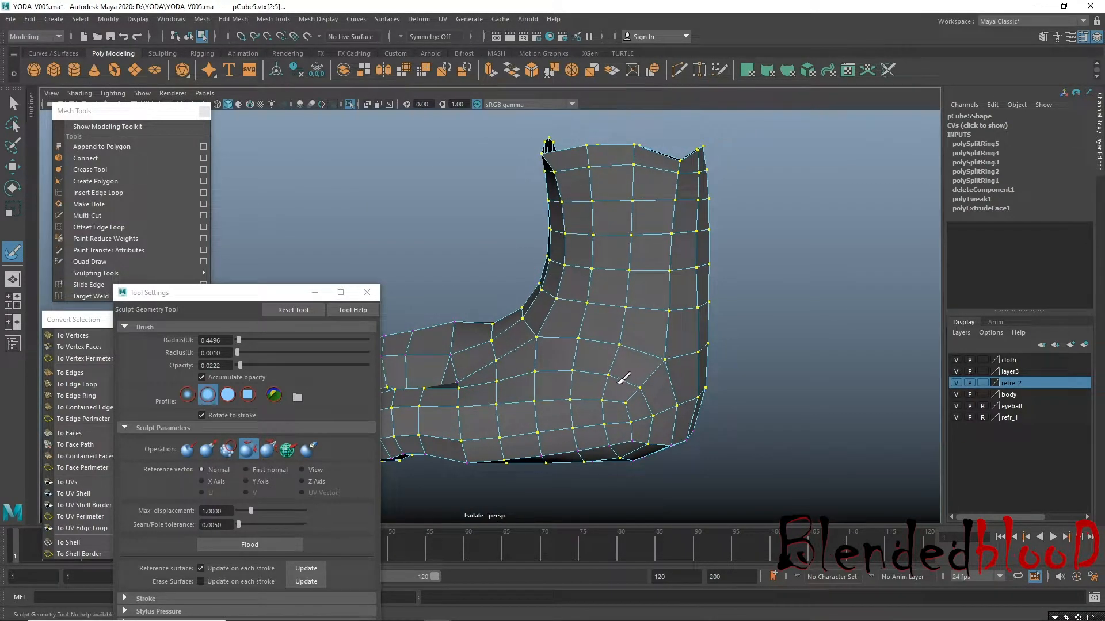
{"action": "left_click_drag", "start_coordinate": [623, 395], "coordinate": [695, 254]}
{"action": "mouse_move", "coordinate": [774, 394]}
{"action": "left_mouse_down", "text": "alt"}
{"action": "mouse_move", "coordinate": [572, 391]}
{"action": "mouse_move", "coordinate": [653, 395]}
{"action": "mouse_move", "coordinate": [538, 309]}
{"action": "mouse_move", "coordinate": [715, 260]}
{"action": "mouse_move", "coordinate": [576, 304]}
{"action": "mouse_move", "coordinate": [678, 357]}
{"action": "mouse_move", "coordinate": [623, 417]}
{"action": "mouse_move", "coordinate": [734, 353]}
{"action": "mouse_move", "coordinate": [579, 387]}
{"action": "mouse_move", "coordinate": [440, 346]}
{"action": "mouse_move", "coordinate": [698, 363]}
{"action": "mouse_move", "coordinate": [619, 389]}
{"action": "left_mouse_up", "text": "alt"}
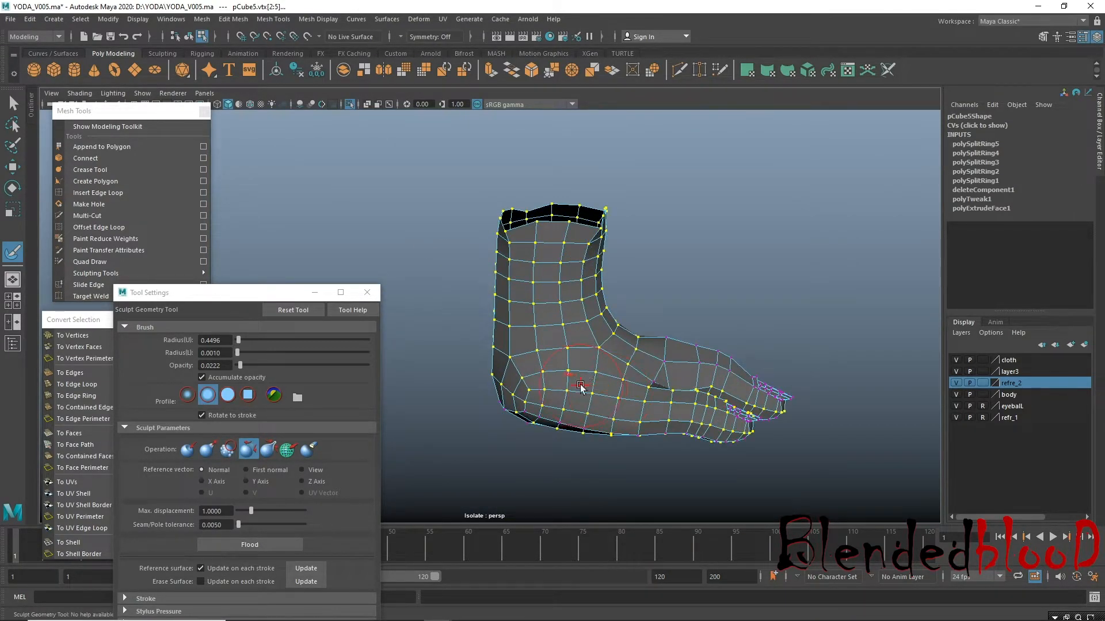
{"action": "key", "text": "w"}
{"action": "left_click", "coordinate": [368, 293]}
Delete the two uppermost rings of faces on the ankle to leave an even open edge.
{"action": "left_click_drag", "start_coordinate": [570, 333], "coordinate": [550, 309], "text": "alt"}
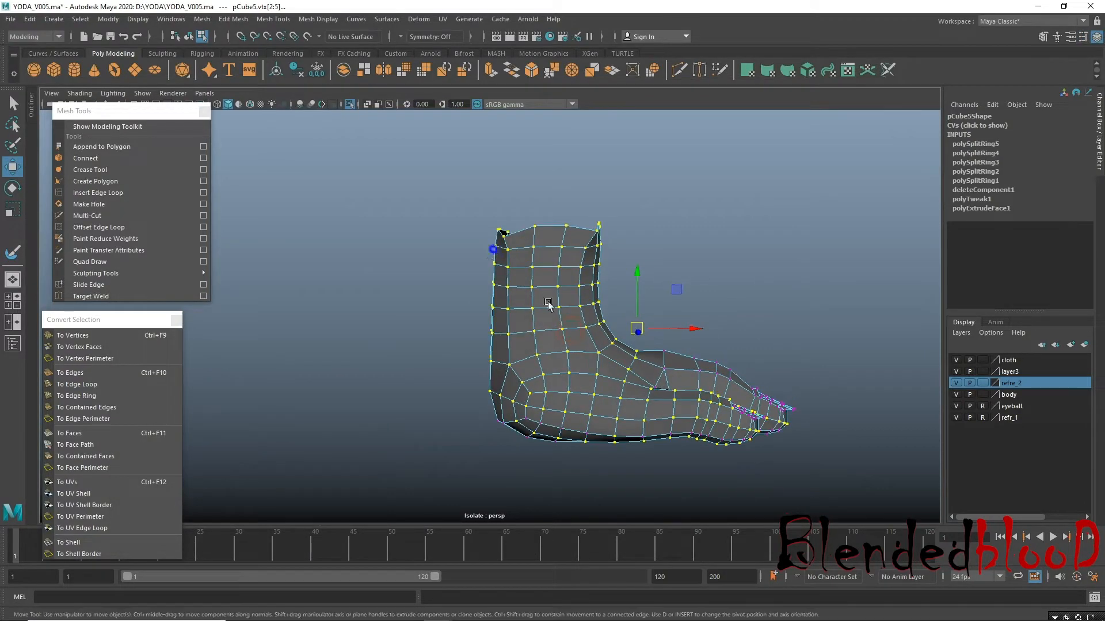
{"action": "scroll", "coordinate": [553, 305], "scroll_direction": "up", "scroll_amount": 3}
{"action": "right_click_drag", "start_coordinate": [571, 215], "coordinate": [577, 251]}
{"action": "left_click", "coordinate": [573, 224]}
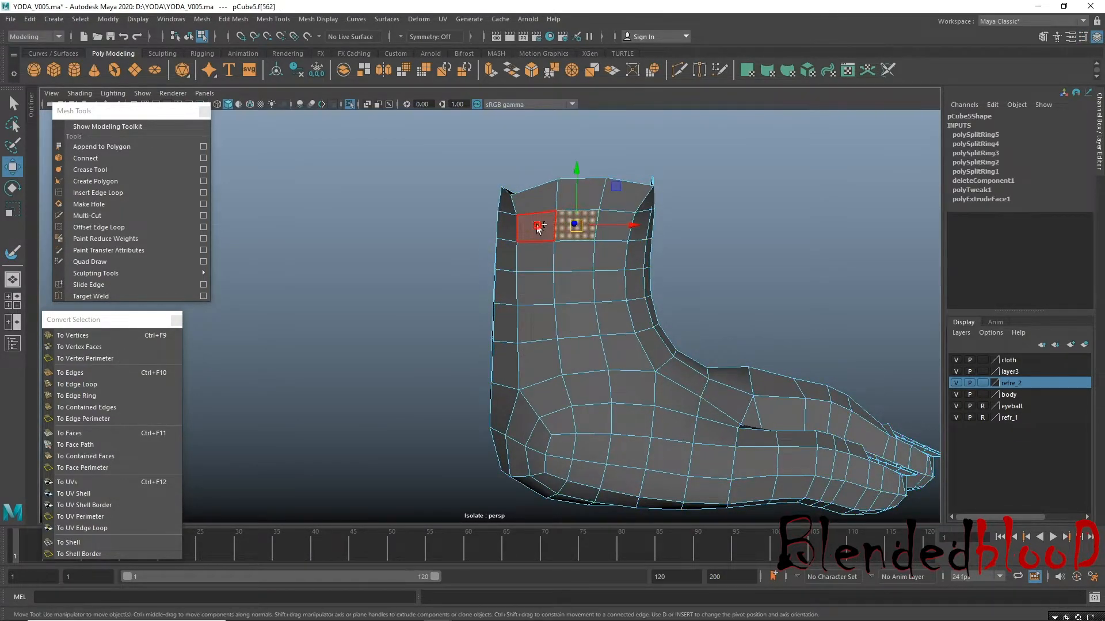
{"action": "double_click", "coordinate": [537, 227], "text": "shift"}
{"action": "key", "text": "Delete"}
{"action": "left_click", "coordinate": [598, 196]}
{"action": "key", "text": "Delete"}
Return to object selection, delete all construction history and save the scene.
{"action": "scroll", "coordinate": [600, 320], "scroll_direction": "down", "scroll_amount": 3}
{"action": "right_click_drag", "start_coordinate": [523, 272], "coordinate": [601, 221]}
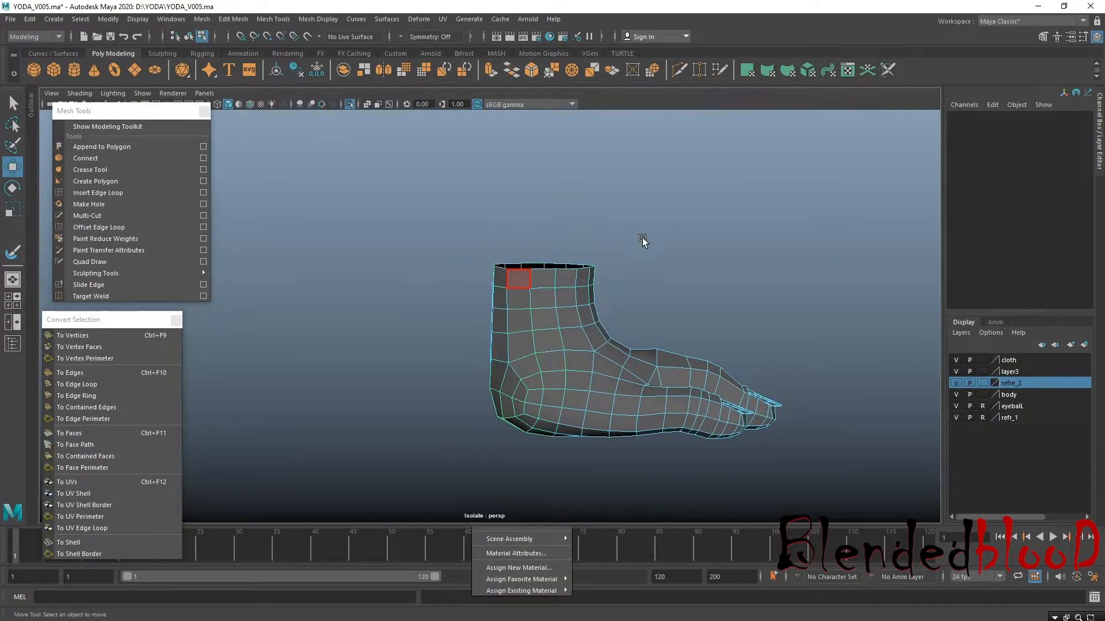
{"action": "left_click", "coordinate": [30, 21]}
{"action": "mouse_move", "coordinate": [93, 167]}
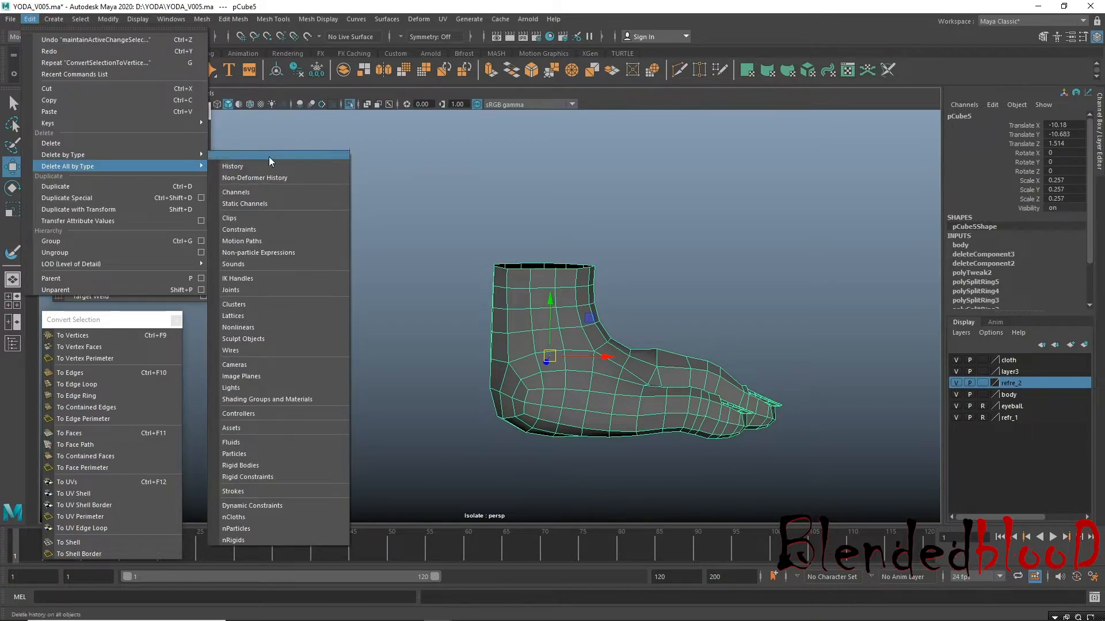
{"action": "left_click", "coordinate": [265, 169]}
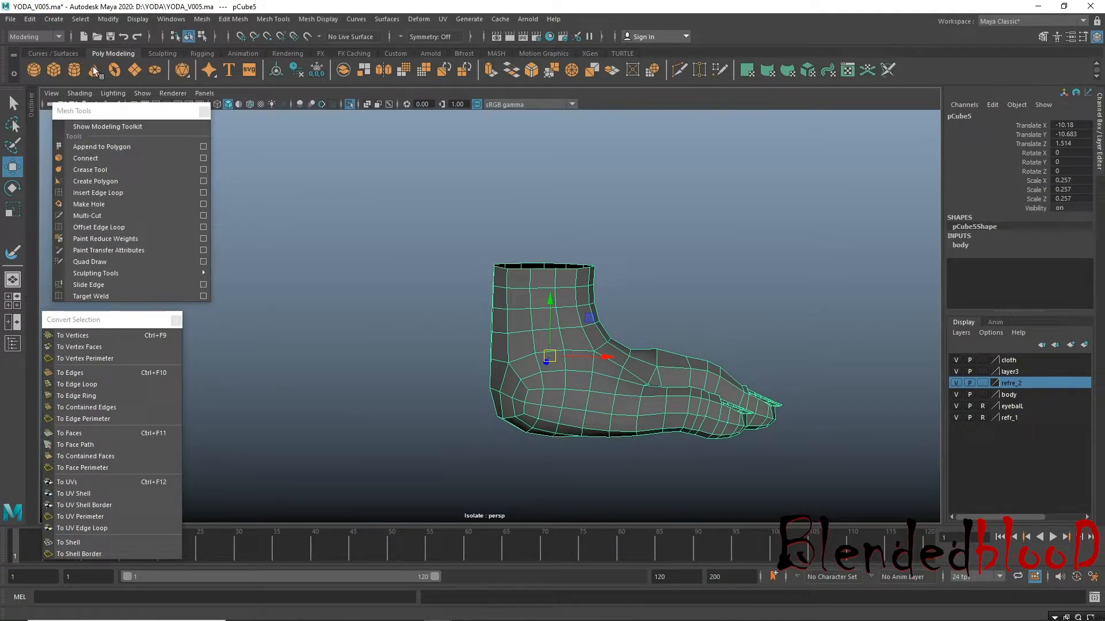
{"action": "key", "text": "ctrl+s"}
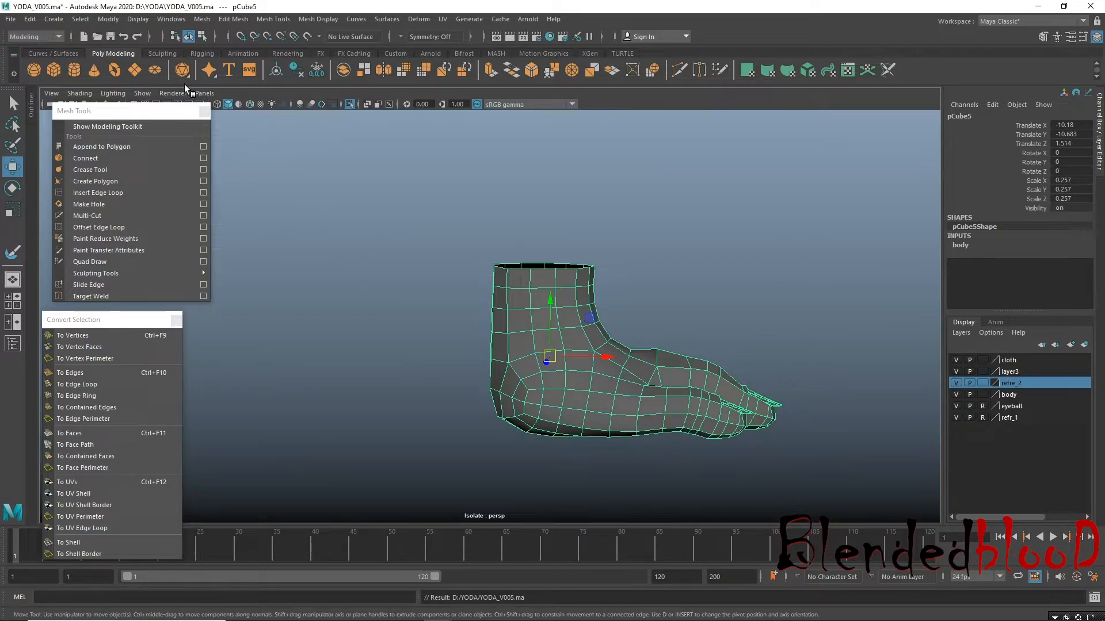
Center the foot's pivot and inspect the deselected smoothed foot from several sides.
{"action": "left_click", "coordinate": [108, 19]}
{"action": "left_click", "coordinate": [159, 106]}
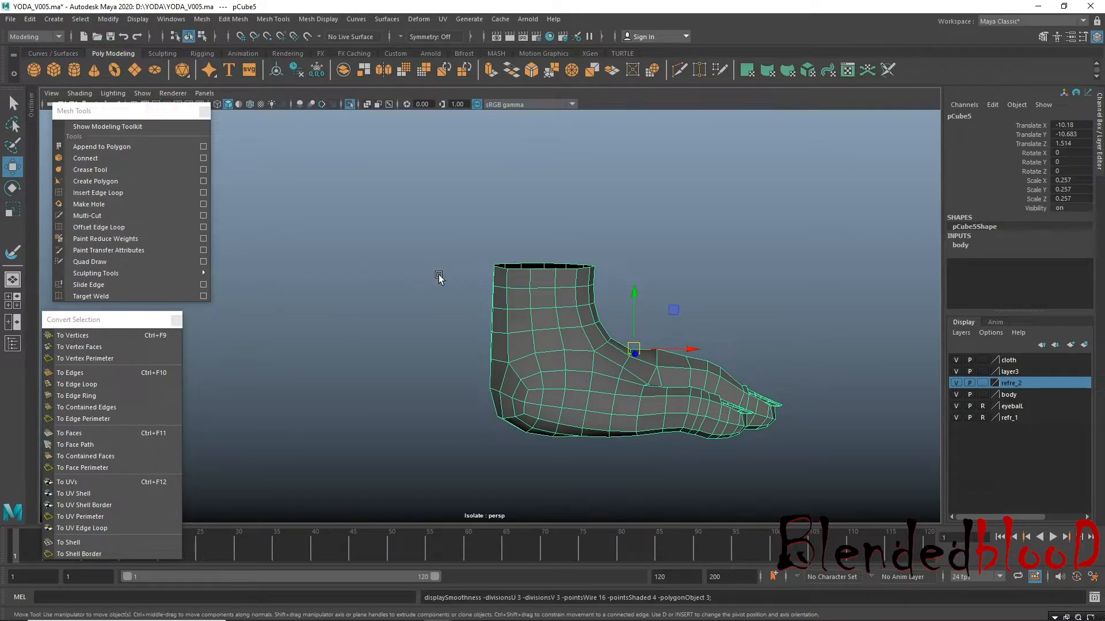
{"action": "left_click", "coordinate": [437, 275]}
{"action": "right_click_drag", "start_coordinate": [704, 398], "coordinate": [650, 420], "text": "alt"}
{"action": "left_click_drag", "start_coordinate": [650, 420], "coordinate": [471, 406], "text": "alt"}
{"action": "right_click_drag", "start_coordinate": [481, 379], "coordinate": [530, 422], "text": "alt"}
{"action": "left_click_drag", "start_coordinate": [529, 417], "coordinate": [537, 378], "text": "alt"}
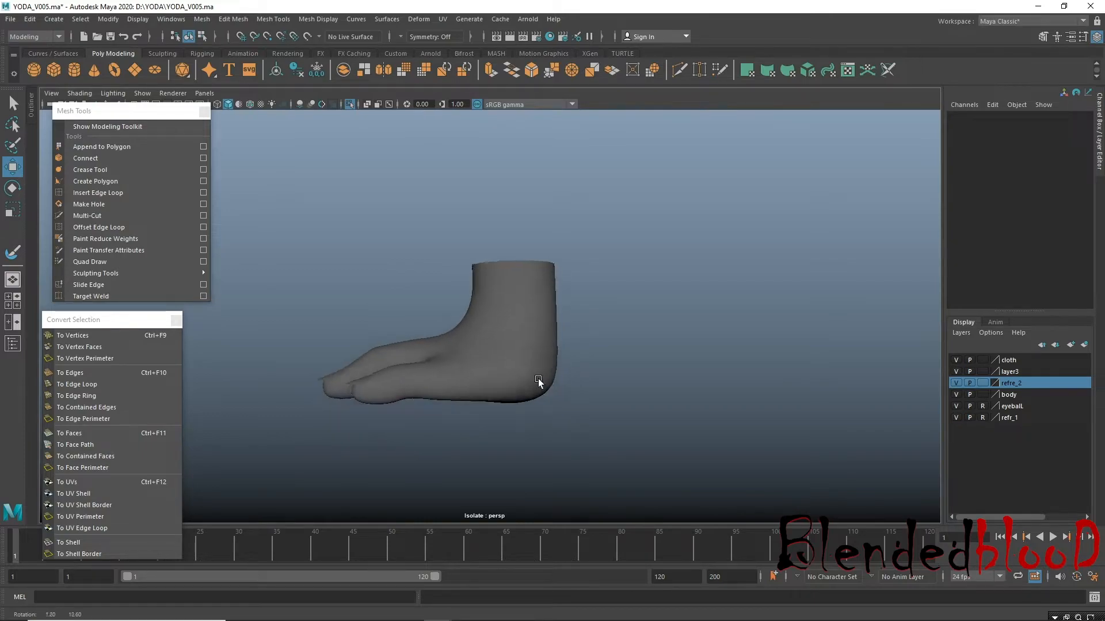
Even out the vertices around the foot's heel and rear sole with the Sculpt Geometry Tool.
{"action": "left_click", "coordinate": [538, 378]}
{"action": "right_click_drag", "start_coordinate": [507, 311], "coordinate": [568, 376]}
{"action": "left_click_drag", "start_coordinate": [612, 441], "coordinate": [486, 367]}
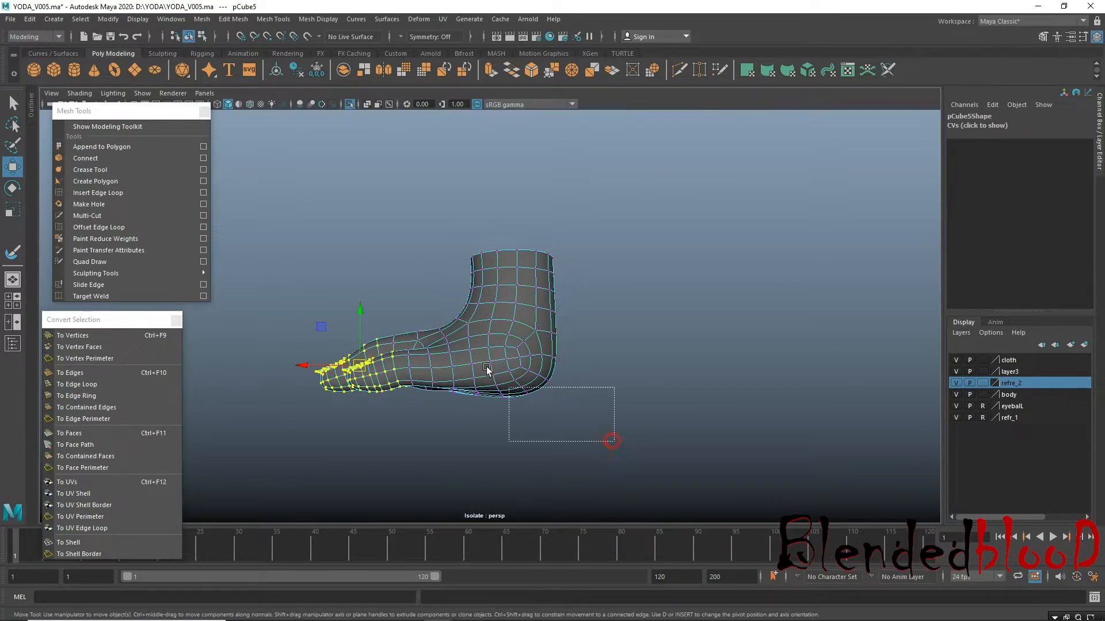
{"action": "left_click_drag", "start_coordinate": [465, 309], "coordinate": [465, 310]}
{"action": "key", "text": "1"}
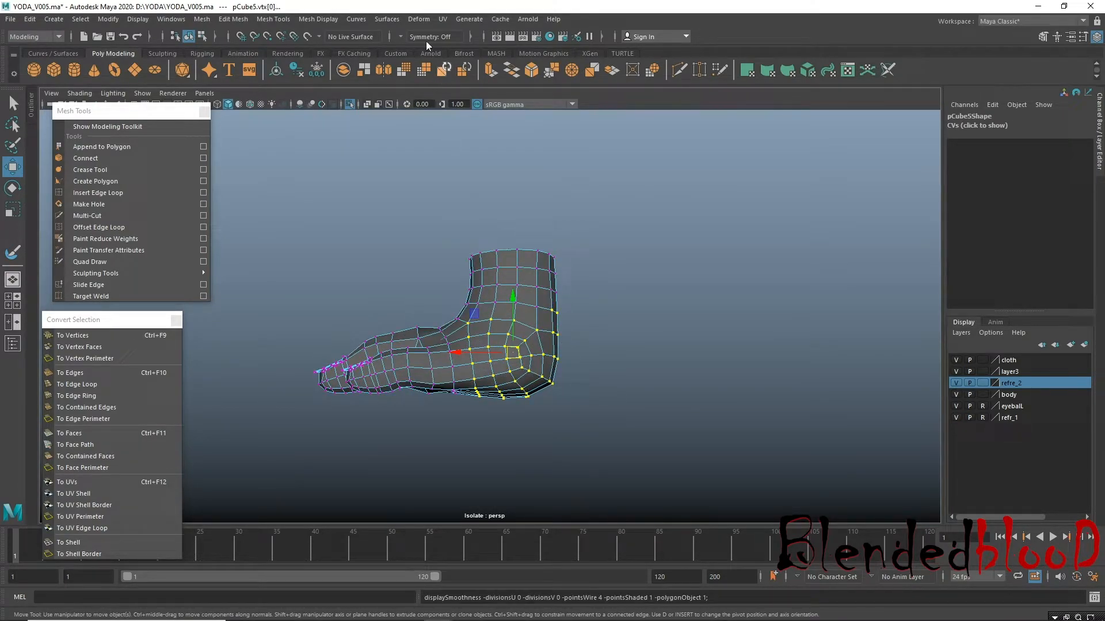
{"action": "left_click", "coordinate": [392, 19]}
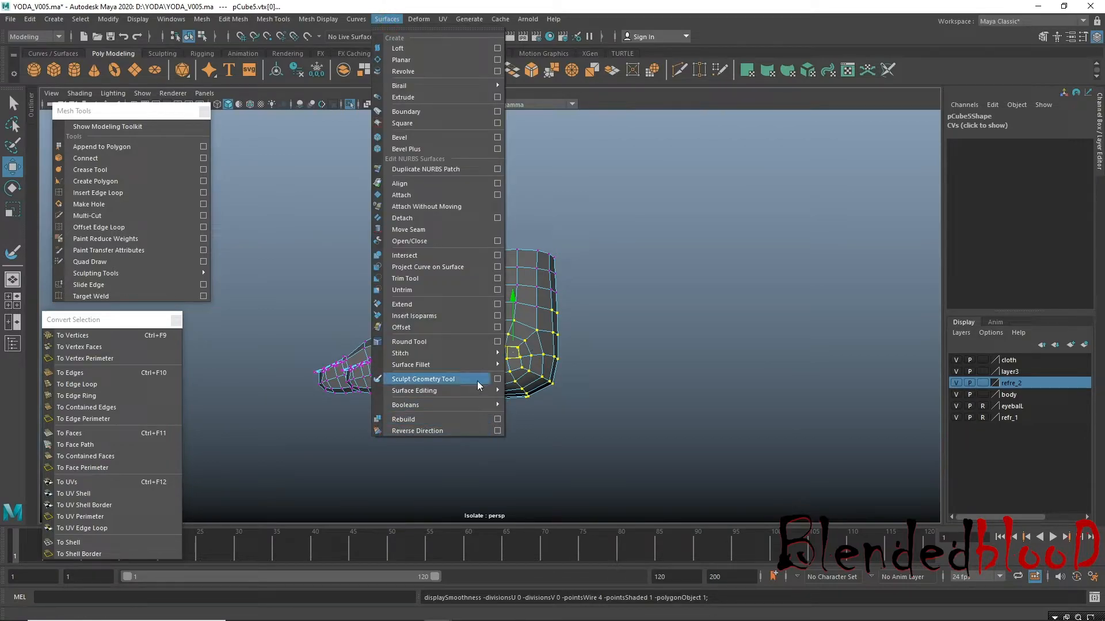
{"action": "left_click", "coordinate": [496, 379]}
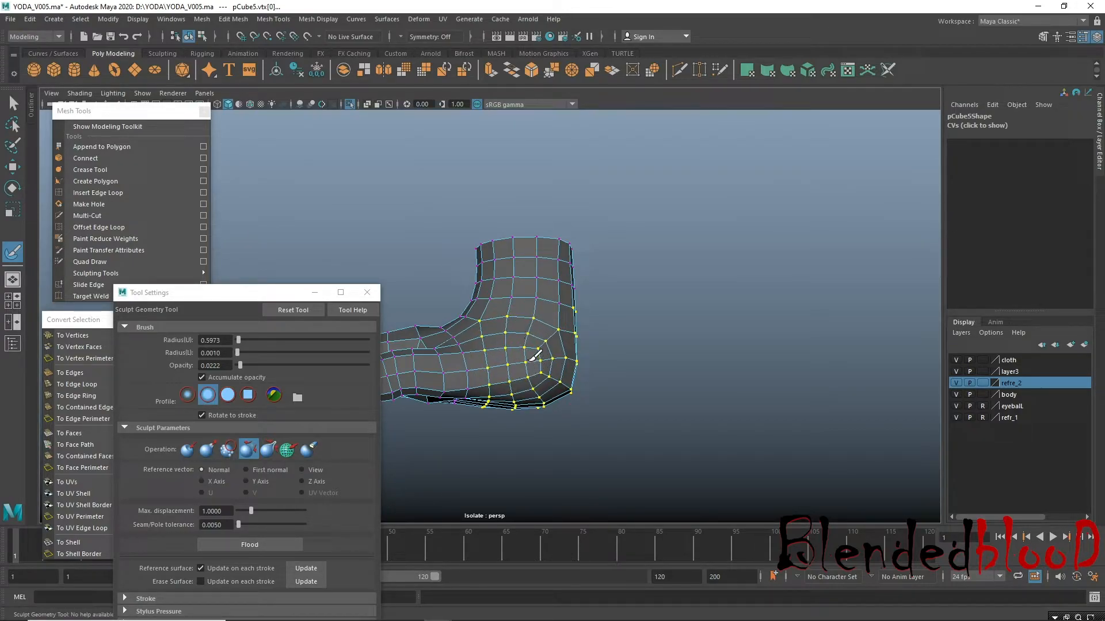
{"action": "mouse_move", "coordinate": [544, 383]}
{"action": "left_mouse_down", "text": "alt"}
{"action": "mouse_move", "coordinate": [604, 426]}
{"action": "mouse_move", "coordinate": [508, 421]}
{"action": "mouse_move", "coordinate": [454, 397]}
{"action": "left_mouse_up", "text": "alt"}
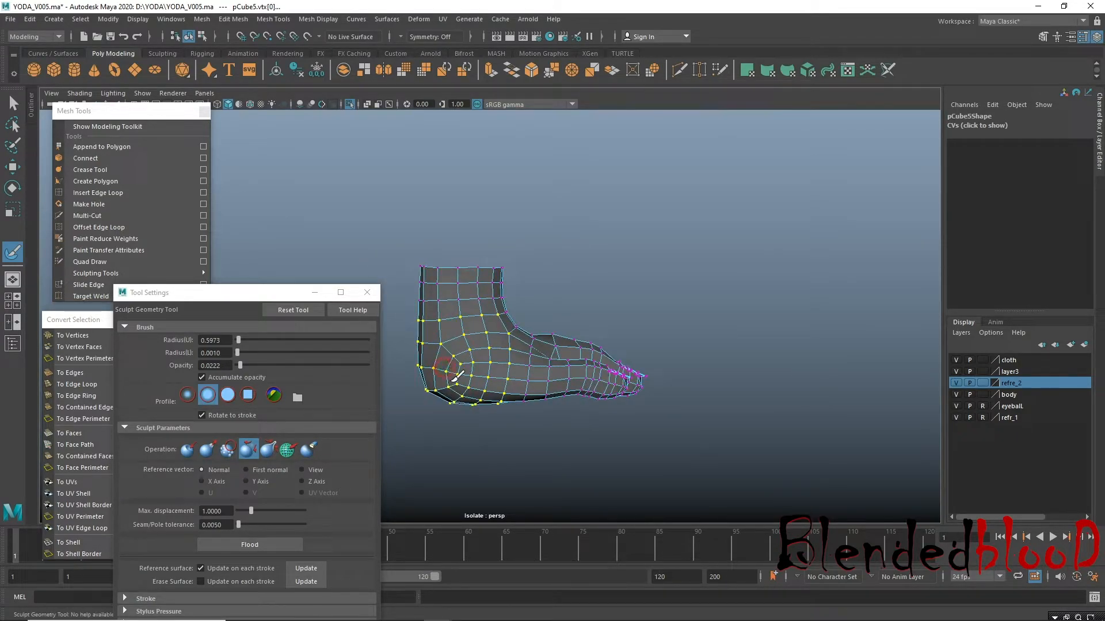
{"action": "left_click_drag", "start_coordinate": [481, 357], "coordinate": [409, 293], "text": "alt"}
{"action": "left_click", "coordinate": [366, 292]}
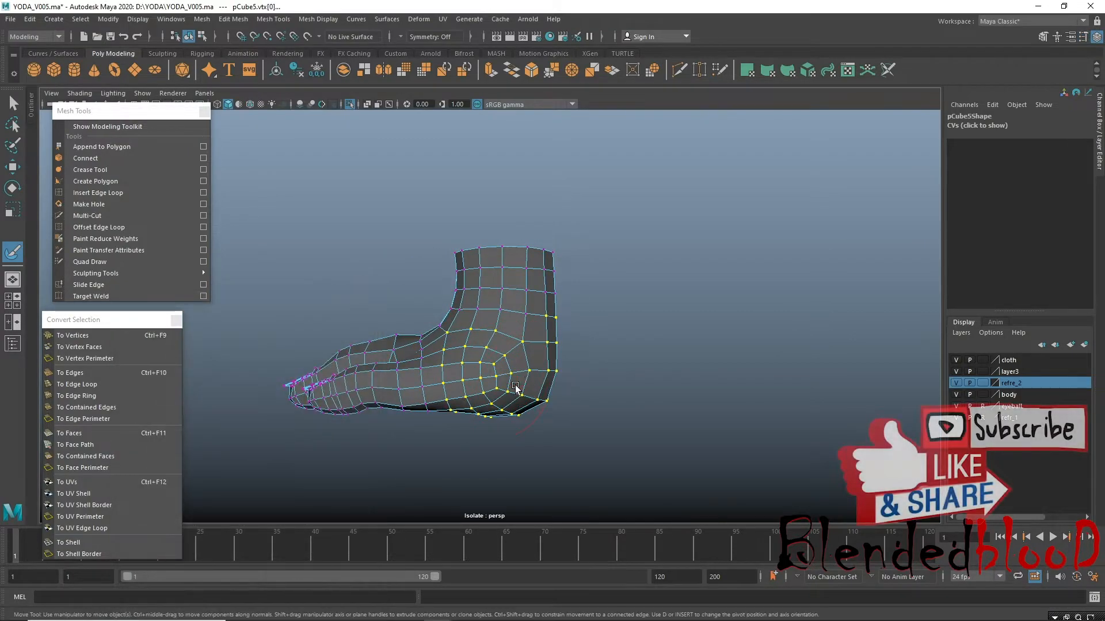
Examine the heel and overall foot shape from several sides in smooth preview.
{"action": "key", "text": "w"}
{"action": "key", "text": "3"}
{"action": "right_click_drag", "start_coordinate": [525, 292], "coordinate": [617, 272]}
{"action": "left_click", "coordinate": [708, 392]}
{"action": "right_click_drag", "start_coordinate": [709, 391], "coordinate": [599, 474], "text": "alt"}
{"action": "left_click_drag", "start_coordinate": [599, 473], "coordinate": [927, 460], "text": "alt"}
{"action": "key", "text": "space"}
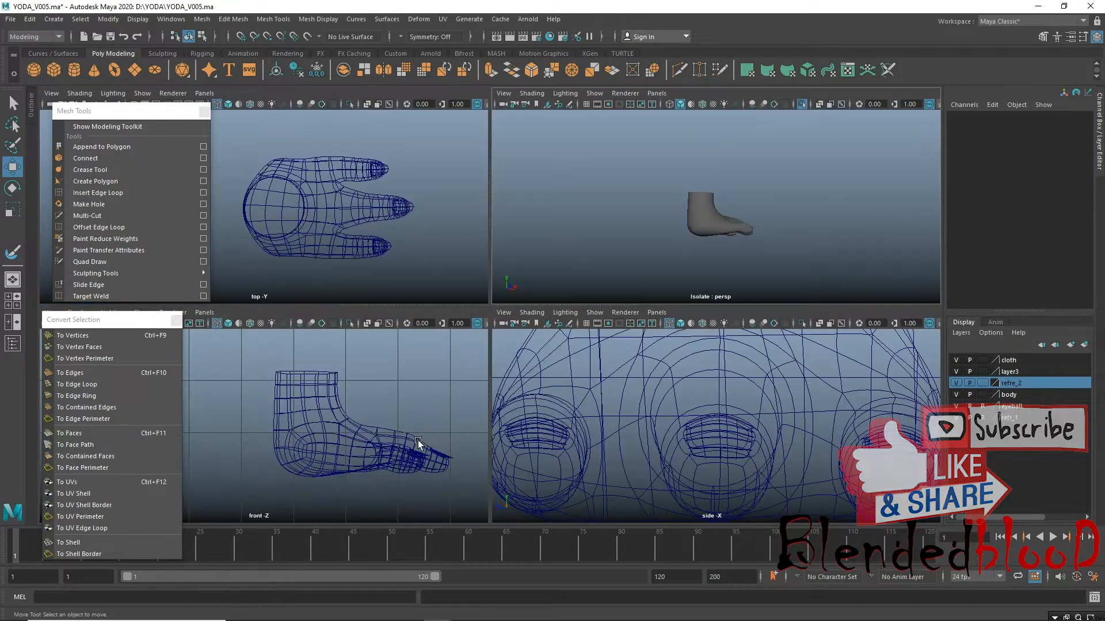
{"action": "key", "text": "space"}
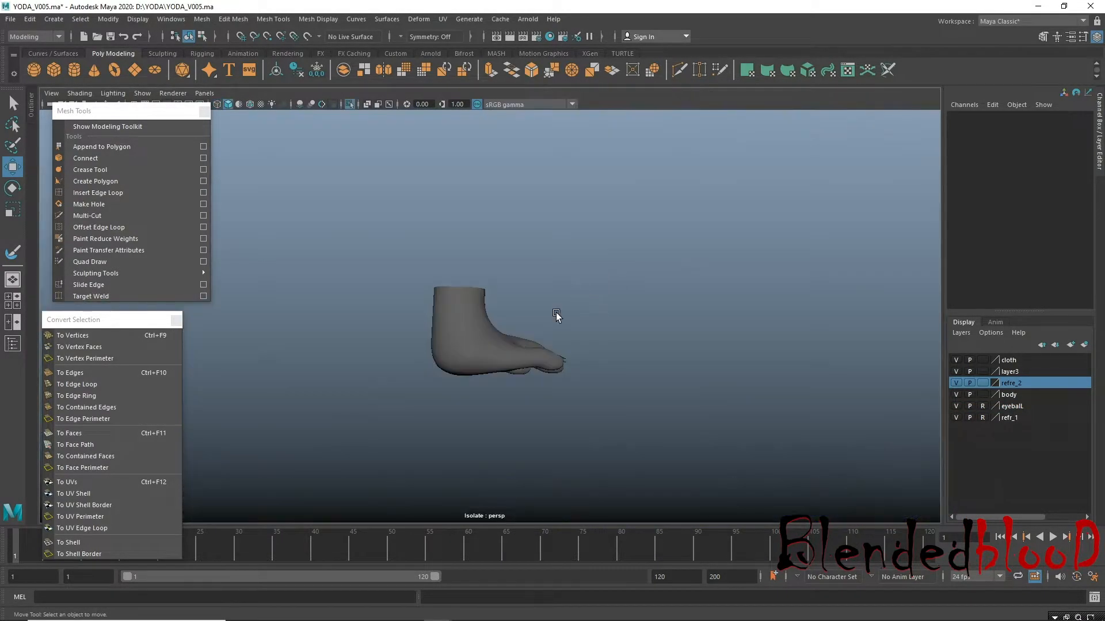
{"action": "left_click_drag", "start_coordinate": [487, 369], "coordinate": [476, 288], "text": "alt"}
{"action": "right_click_drag", "start_coordinate": [476, 288], "coordinate": [510, 288], "text": "alt"}
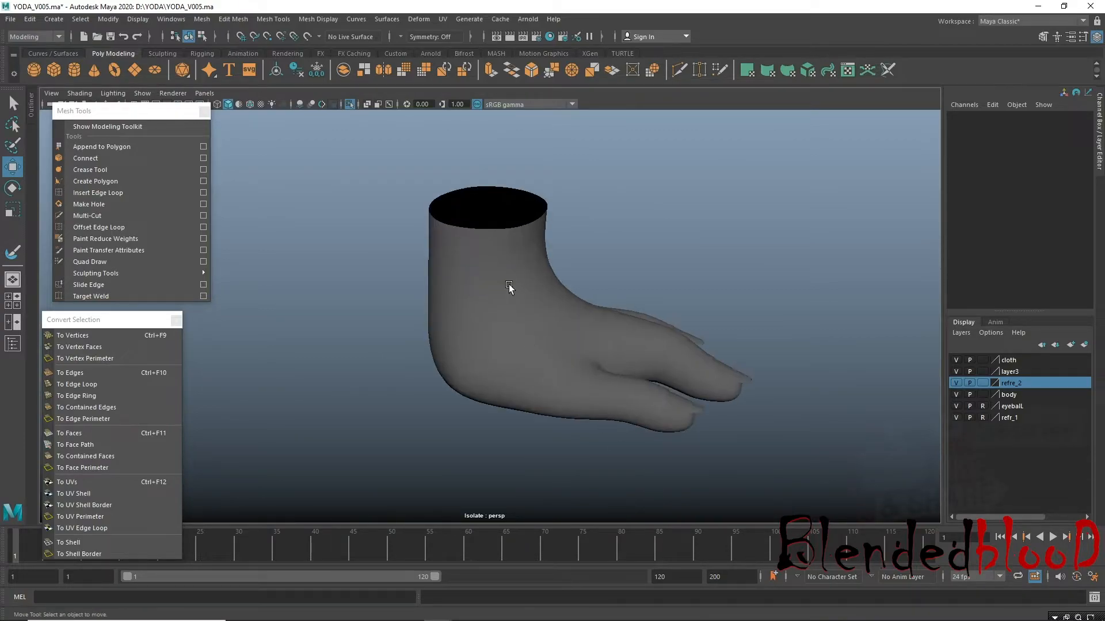
Extrude the open edge loop around the top of the ankle straight up to form a lower leg.
{"action": "left_click", "coordinate": [510, 282]}
{"action": "middle_click_drag", "start_coordinate": [509, 282], "coordinate": [511, 414], "text": "alt"}
{"action": "left_click_drag", "start_coordinate": [510, 414], "coordinate": [525, 370], "text": "alt"}
{"action": "key", "text": "1"}
{"action": "right_click_drag", "start_coordinate": [511, 364], "coordinate": [512, 261]}
{"action": "double_click", "coordinate": [546, 383]}
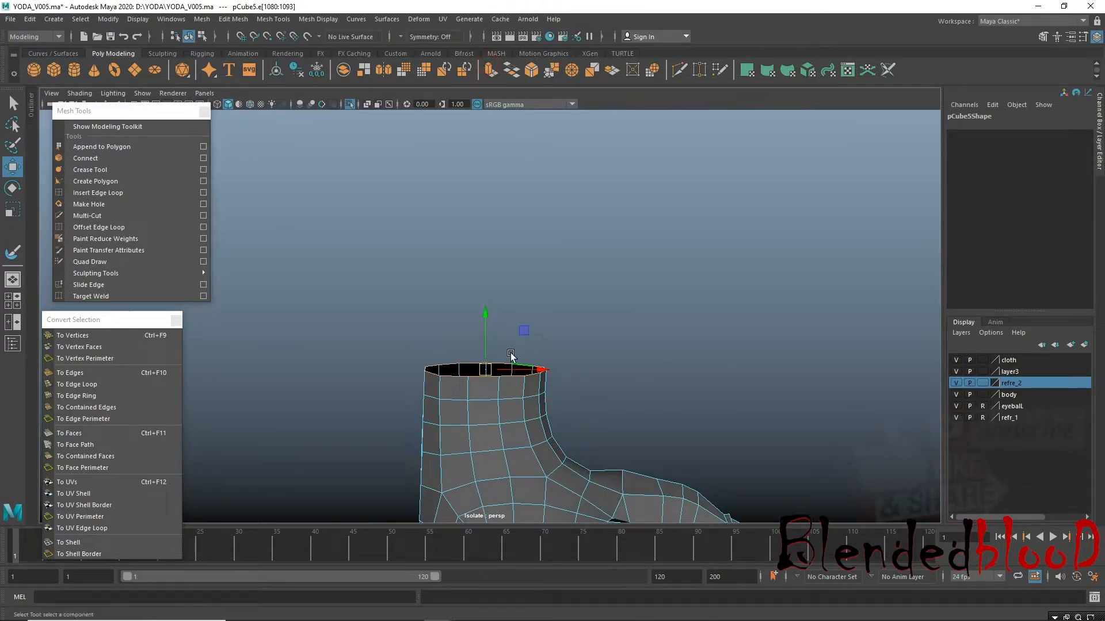
{"action": "key", "text": "ctrl+e"}
{"action": "key", "text": "w"}
{"action": "left_click_drag", "start_coordinate": [485, 332], "coordinate": [470, 182]}
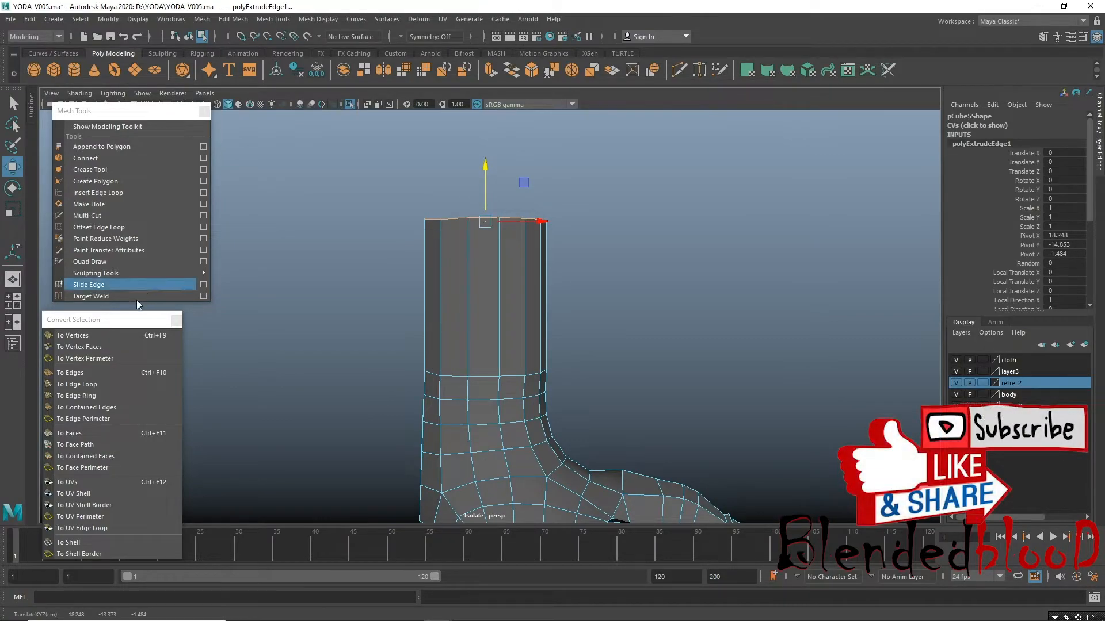
Insert three horizontal edge loops across the extruded lower leg.
{"action": "left_click", "coordinate": [97, 192]}
{"action": "mouse_move", "coordinate": [466, 254]}
{"action": "left_mouse_down"}
{"action": "mouse_move", "coordinate": [468, 278]}
{"action": "mouse_move", "coordinate": [466, 255]}
{"action": "left_mouse_up"}
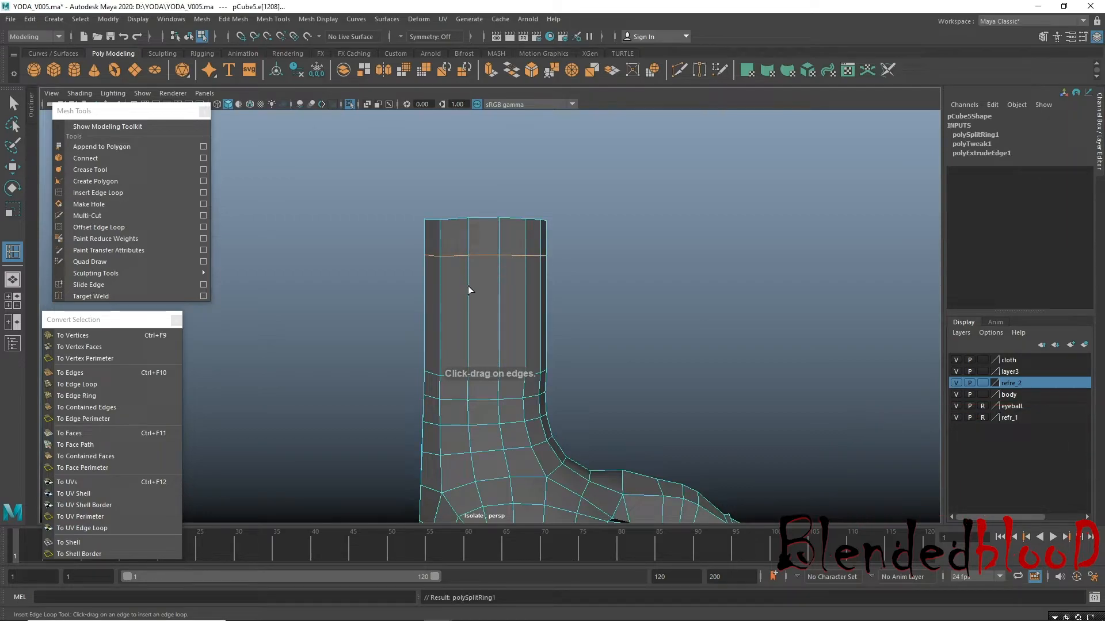
{"action": "left_click", "coordinate": [468, 287]}
{"action": "left_click", "coordinate": [467, 328]}
Delete the edge loop at the base of the leg extension together with its leftover vertices.
{"action": "key", "text": "w"}
{"action": "right_click_drag", "start_coordinate": [484, 294], "coordinate": [561, 257]}
{"action": "middle_click_drag", "start_coordinate": [556, 240], "coordinate": [525, 167], "text": "alt"}
{"action": "mouse_move", "coordinate": [498, 252]}
{"action": "right_mouse_down", "text": "alt"}
{"action": "mouse_move", "coordinate": [503, 312]}
{"action": "mouse_move", "coordinate": [469, 295]}
{"action": "right_mouse_up", "text": "alt"}
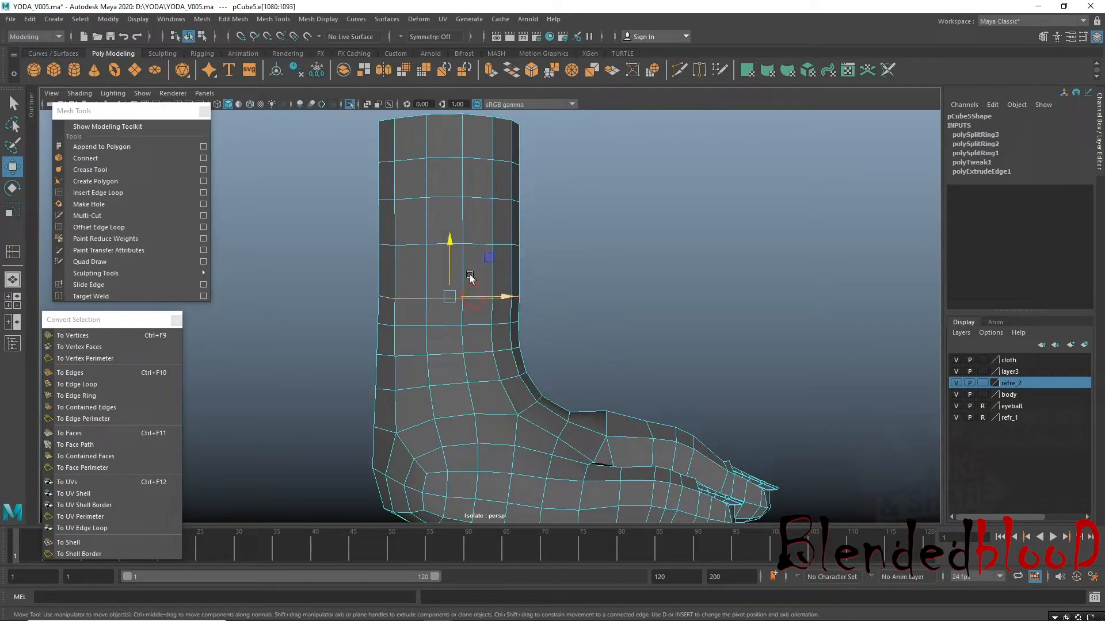
{"action": "key", "text": "Delete"}
{"action": "right_click_drag", "start_coordinate": [452, 227], "coordinate": [387, 219]}
{"action": "right_click_drag", "start_coordinate": [496, 267], "coordinate": [427, 295], "text": "alt"}
{"action": "left_click_drag", "start_coordinate": [426, 296], "coordinate": [505, 271], "text": "alt"}
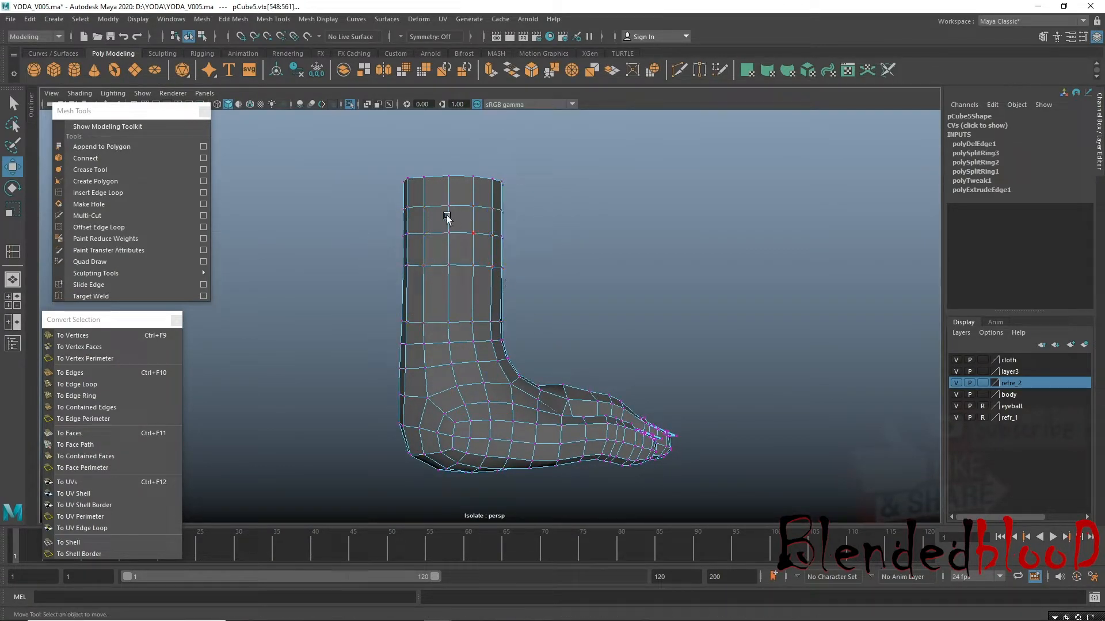
{"action": "left_click", "coordinate": [363, 163]}
Move the top four vertex rows of the leg down to shorten it and even the loop spacing.
{"action": "left_click_drag", "start_coordinate": [365, 167], "coordinate": [551, 295]}
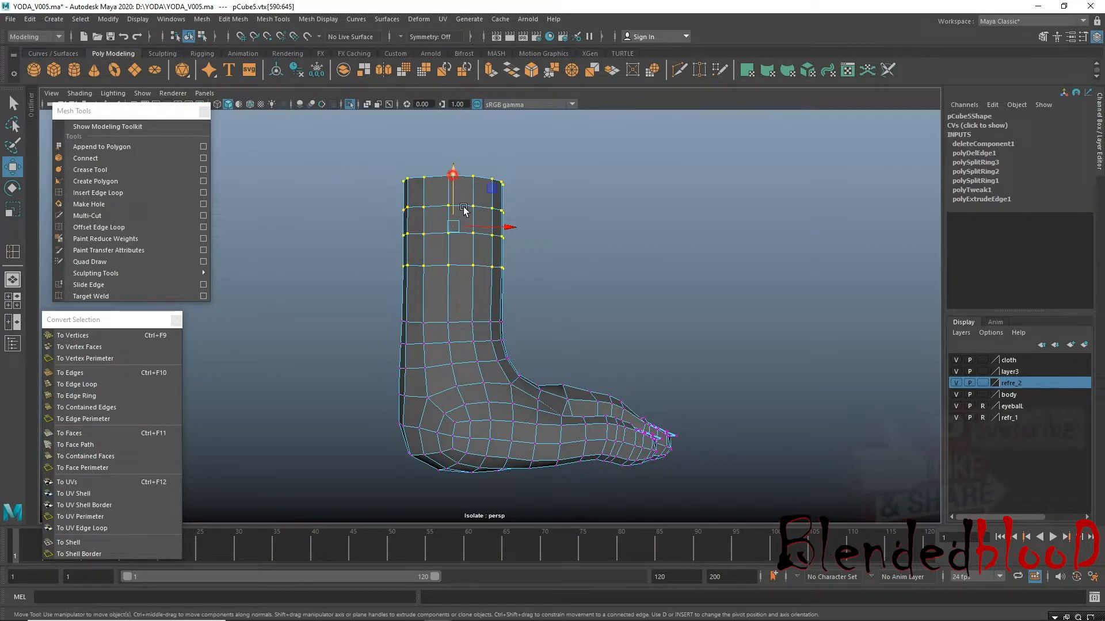
{"action": "left_click_drag", "start_coordinate": [462, 202], "coordinate": [464, 233]}
{"action": "right_click", "coordinate": [470, 224]}
{"action": "left_click", "coordinate": [526, 207]}
Delete the foot mesh's construction history and save the scene.
{"action": "left_click", "coordinate": [533, 291]}
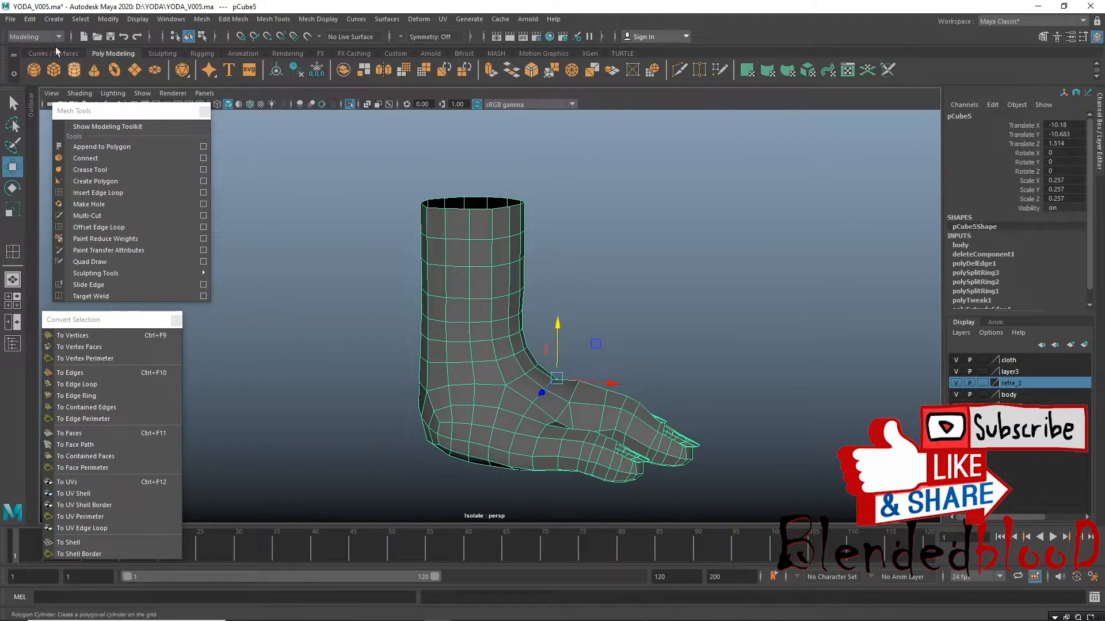
{"action": "left_click", "coordinate": [30, 19]}
{"action": "mouse_move", "coordinate": [104, 164]}
{"action": "left_click", "coordinate": [196, 164]}
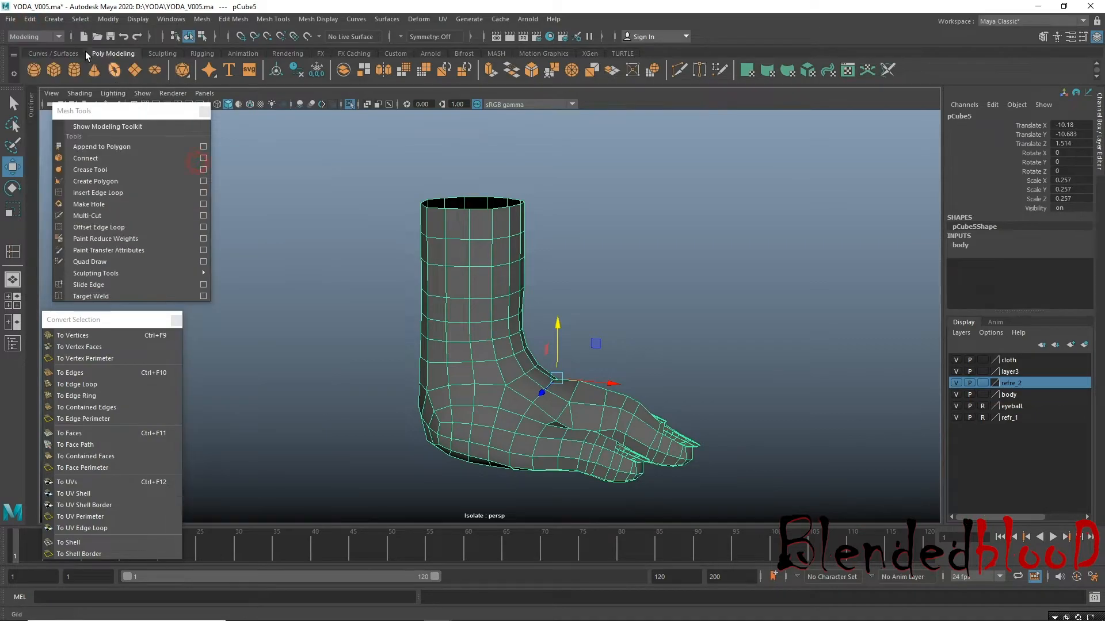
{"action": "left_click", "coordinate": [31, 21]}
{"action": "left_click", "coordinate": [239, 163]}
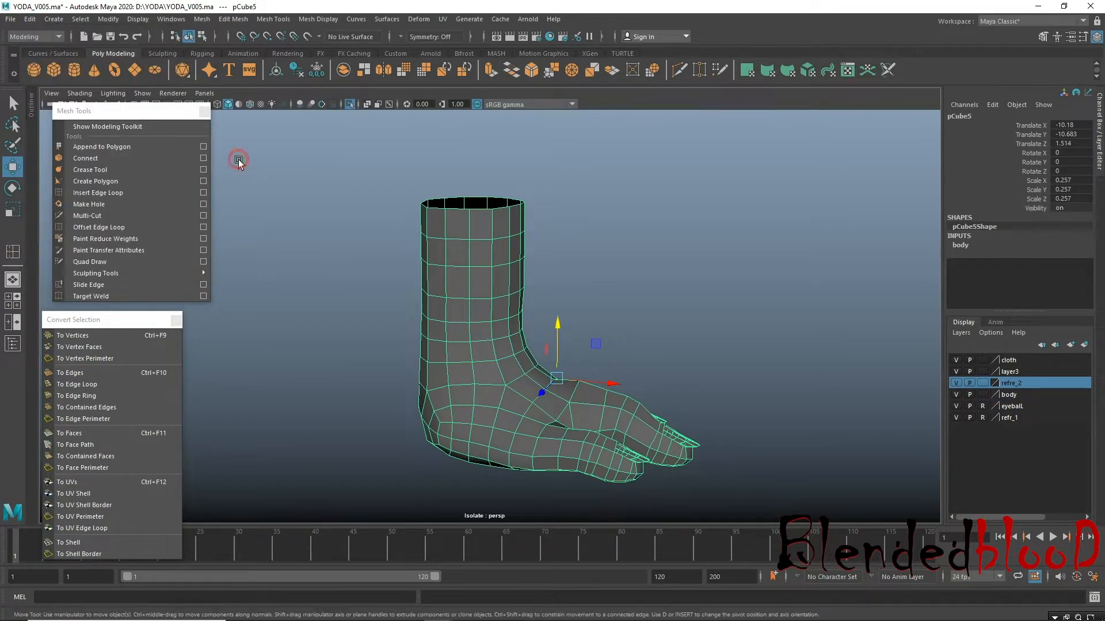
{"action": "key", "text": "ctrl+s"}
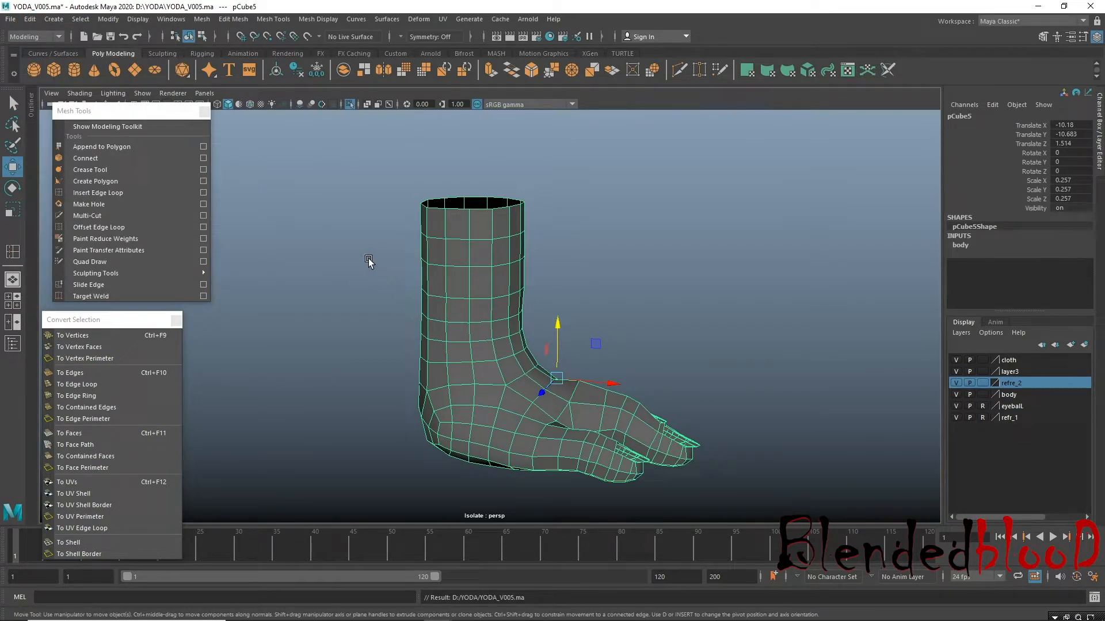
Turn off isolation for the foot to show it together with the character's body.
{"action": "left_click", "coordinate": [365, 261]}
{"action": "right_click_drag", "start_coordinate": [443, 294], "coordinate": [282, 337], "text": "alt"}
{"action": "left_click_drag", "start_coordinate": [419, 373], "coordinate": [347, 374], "text": "alt"}
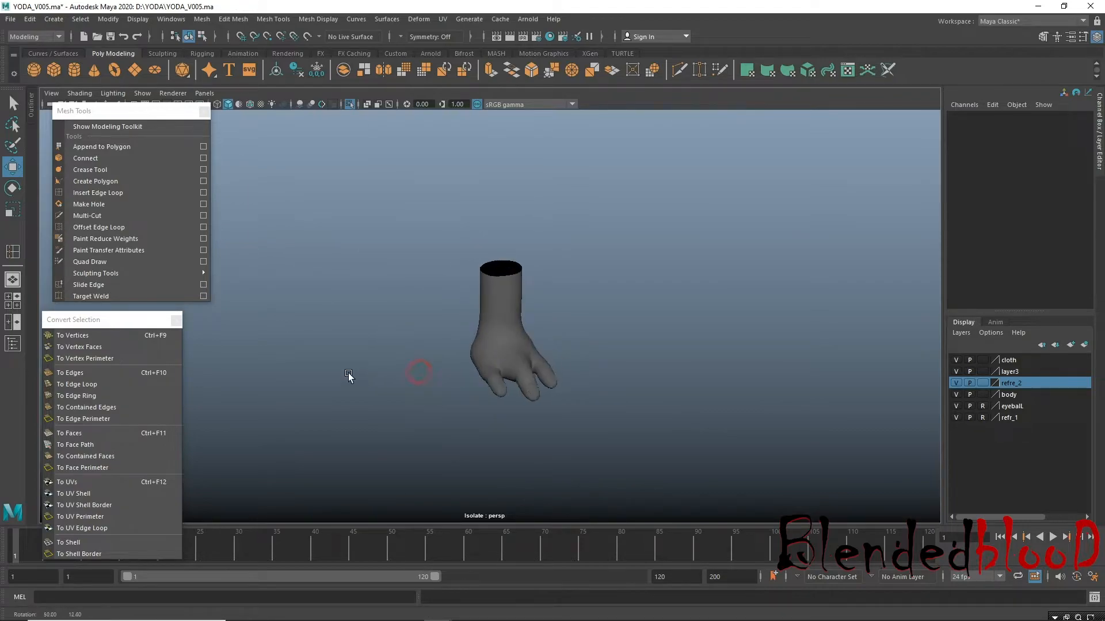
{"action": "left_click", "coordinate": [509, 307]}
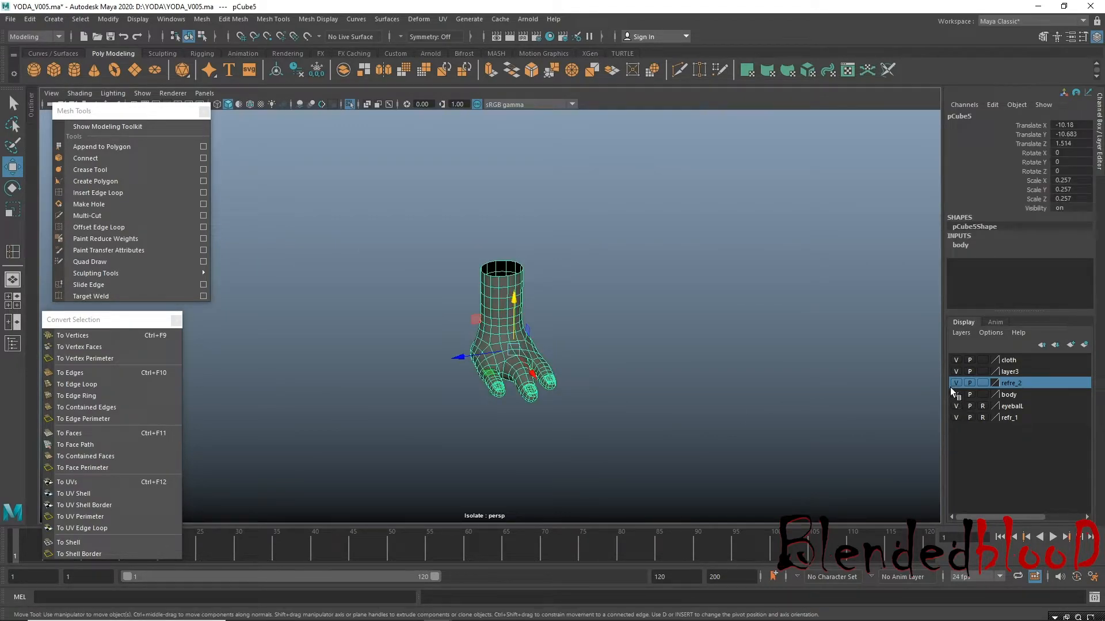
{"action": "left_click", "coordinate": [350, 104]}
Move the foot in the top view to about Translate X -12.59 and Translate Z 4.63.
{"action": "key", "text": "space"}
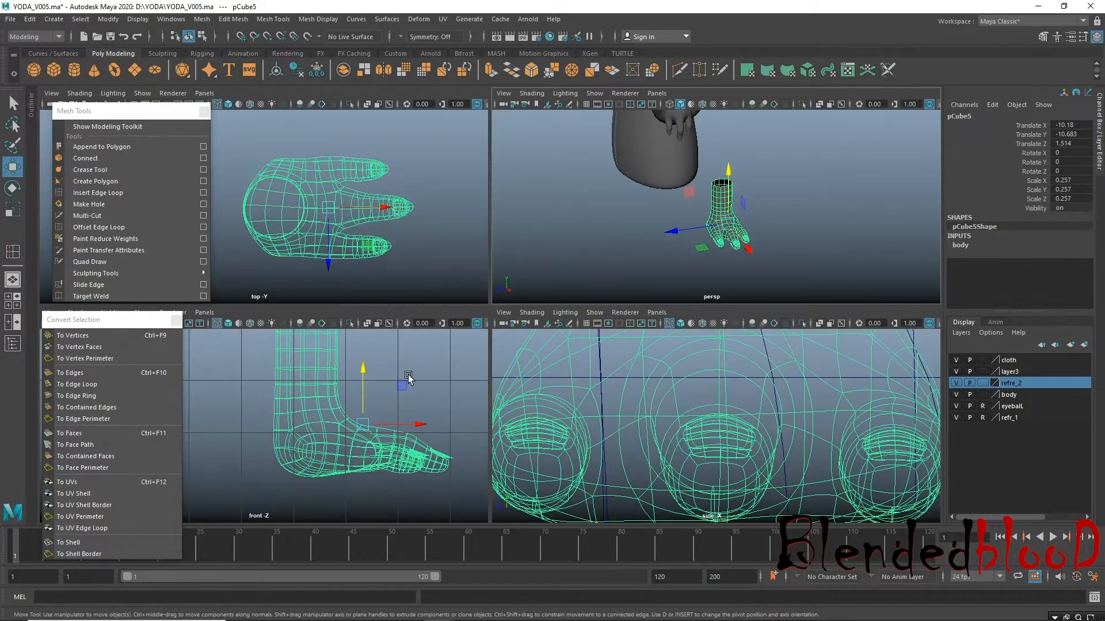
{"action": "key", "text": "space"}
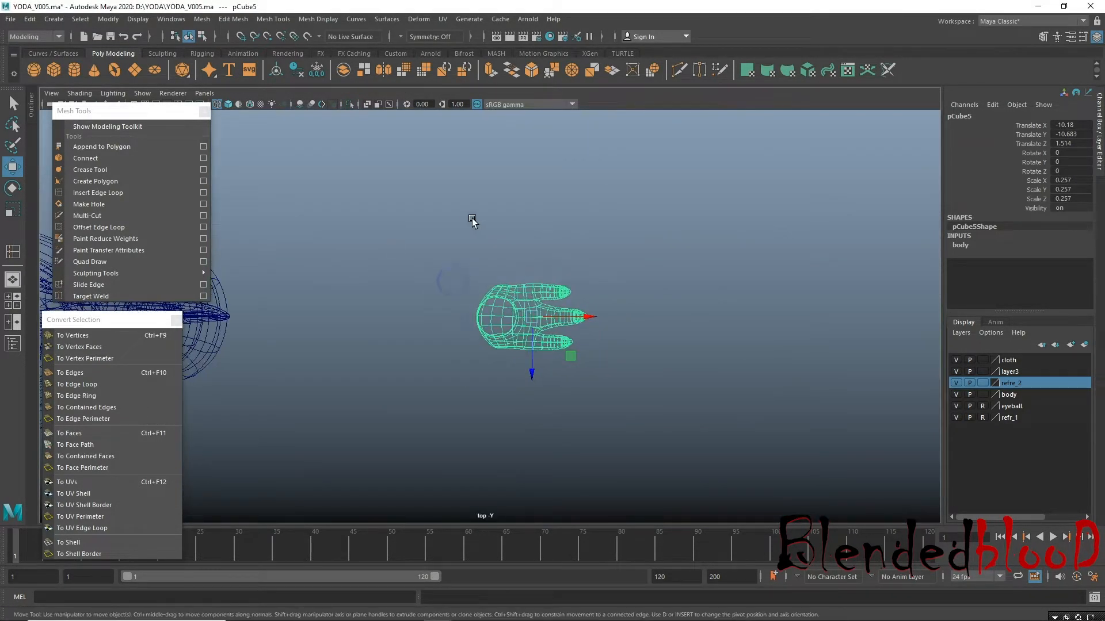
{"action": "scroll", "coordinate": [361, 344], "scroll_direction": "down", "scroll_amount": 2}
{"action": "middle_click_drag", "start_coordinate": [384, 415], "coordinate": [616, 335], "text": "alt"}
{"action": "scroll", "coordinate": [697, 259], "scroll_direction": "down", "scroll_amount": 2}
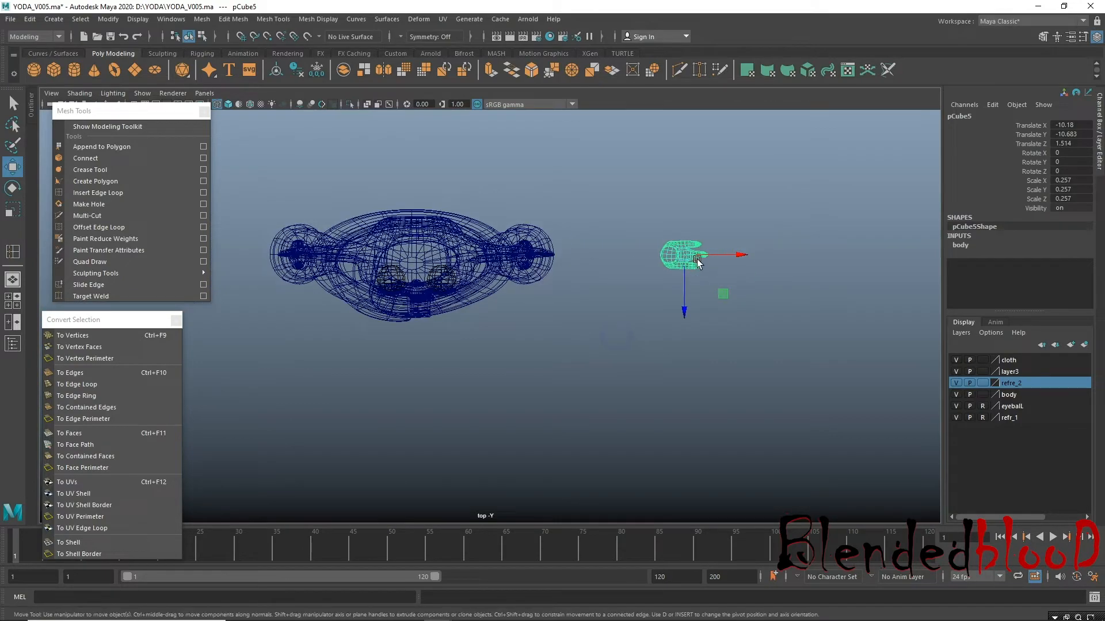
{"action": "left_click_drag", "start_coordinate": [681, 257], "coordinate": [649, 298]}
Set the foot's Rotate Y to -90 to point the toes forward, then turn it slightly to about -80.4.
{"action": "key", "text": "e"}
{"action": "left_click_drag", "start_coordinate": [709, 271], "coordinate": [706, 351]}
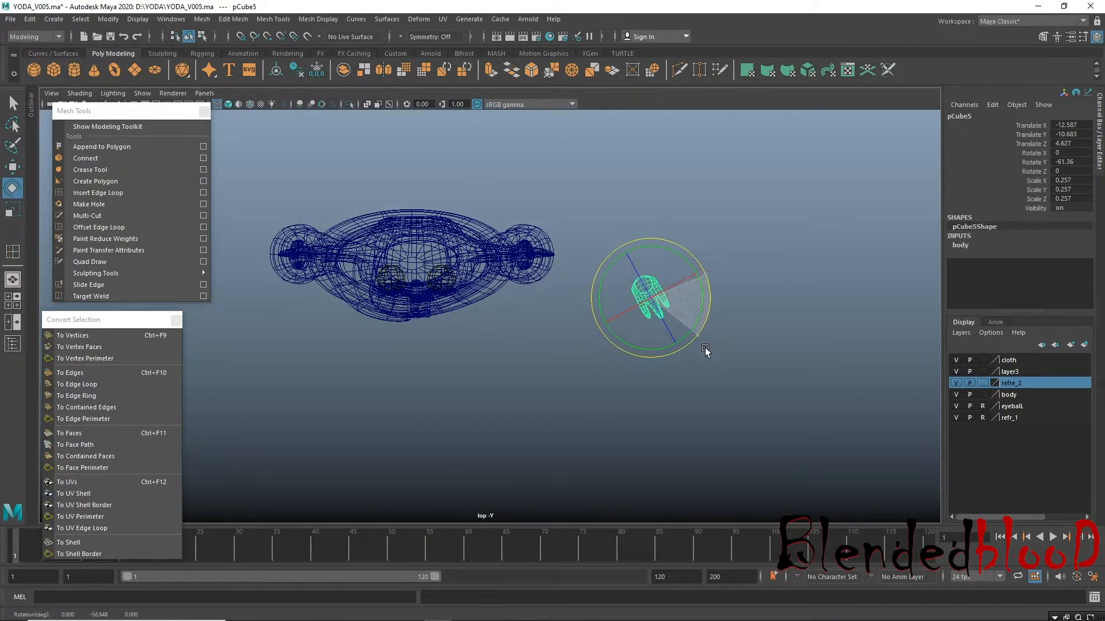
{"action": "left_click", "coordinate": [1061, 167]}
{"action": "type", "text": "-90"}
{"action": "key", "text": "Return"}
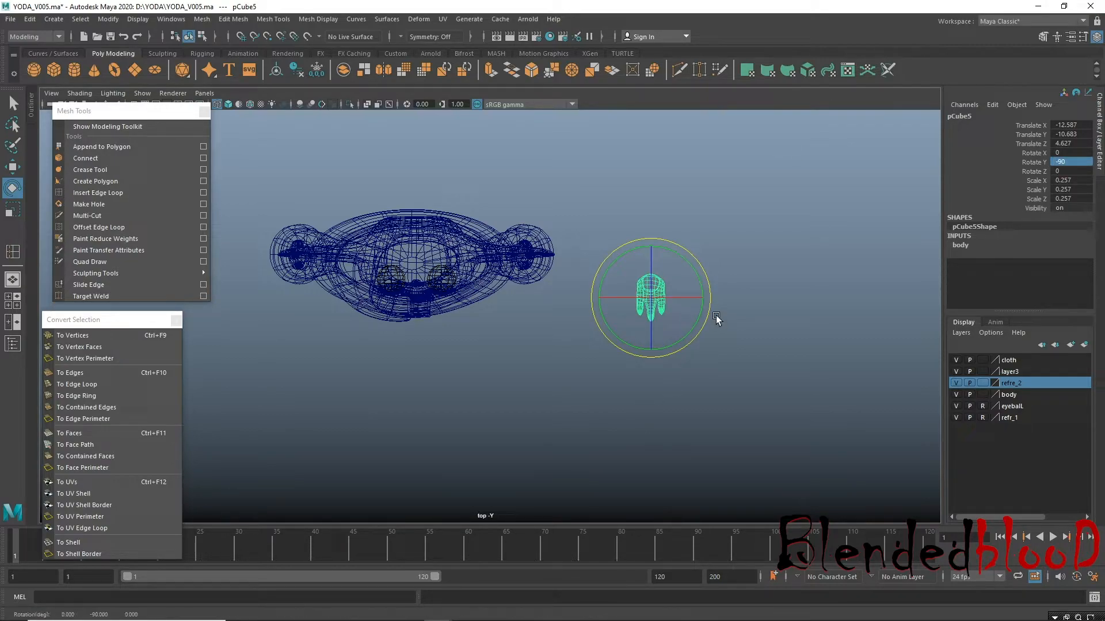
{"action": "left_click_drag", "start_coordinate": [707, 321], "coordinate": [707, 315]}
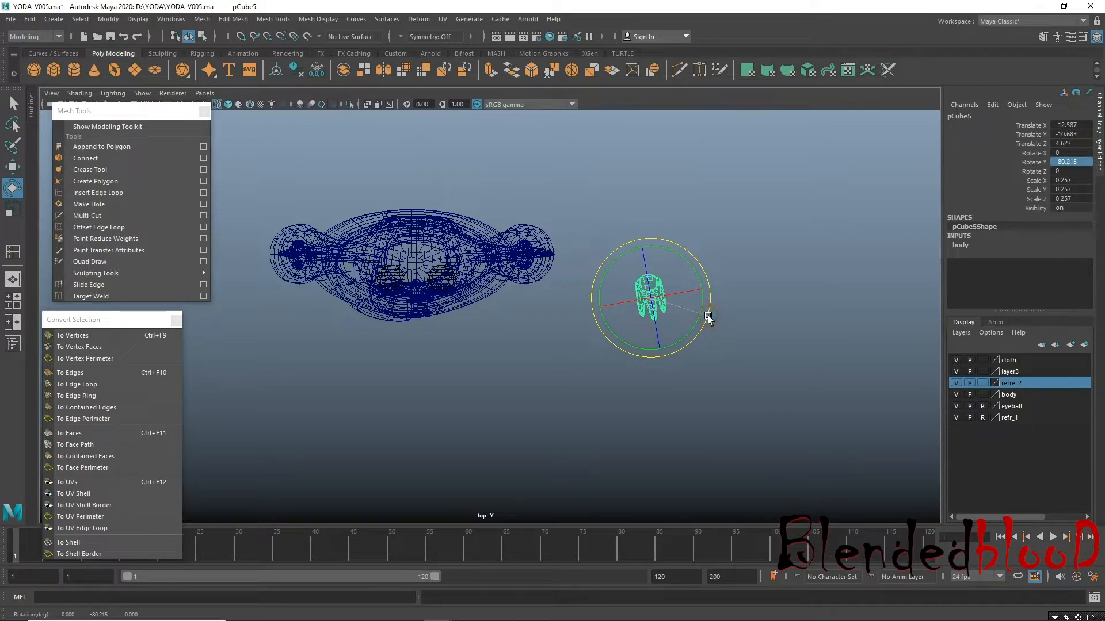
{"action": "left_click_drag", "start_coordinate": [705, 323], "coordinate": [710, 320]}
Move the foot sideways beneath one side of the body, to about Translate X -26.27.
{"action": "key", "text": "w"}
{"action": "left_click_drag", "start_coordinate": [704, 298], "coordinate": [493, 315]}
{"action": "right_click_drag", "start_coordinate": [424, 375], "coordinate": [666, 381], "text": "alt"}
{"action": "middle_click_drag", "start_coordinate": [666, 379], "coordinate": [677, 380], "text": "alt"}
{"action": "left_click_drag", "start_coordinate": [685, 307], "coordinate": [641, 305]}
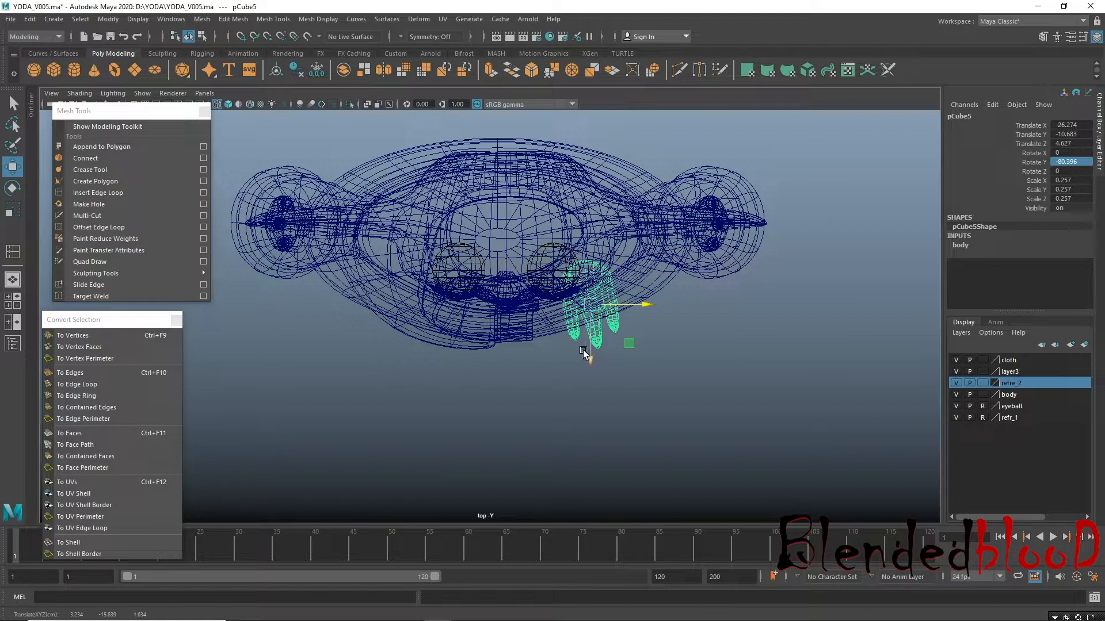
Lower the foot below the robe's hem, to about Translate Y -13.17.
{"action": "key", "text": "space"}
{"action": "key", "text": "space"}
{"action": "left_click_drag", "start_coordinate": [748, 217], "coordinate": [545, 409], "text": "alt"}
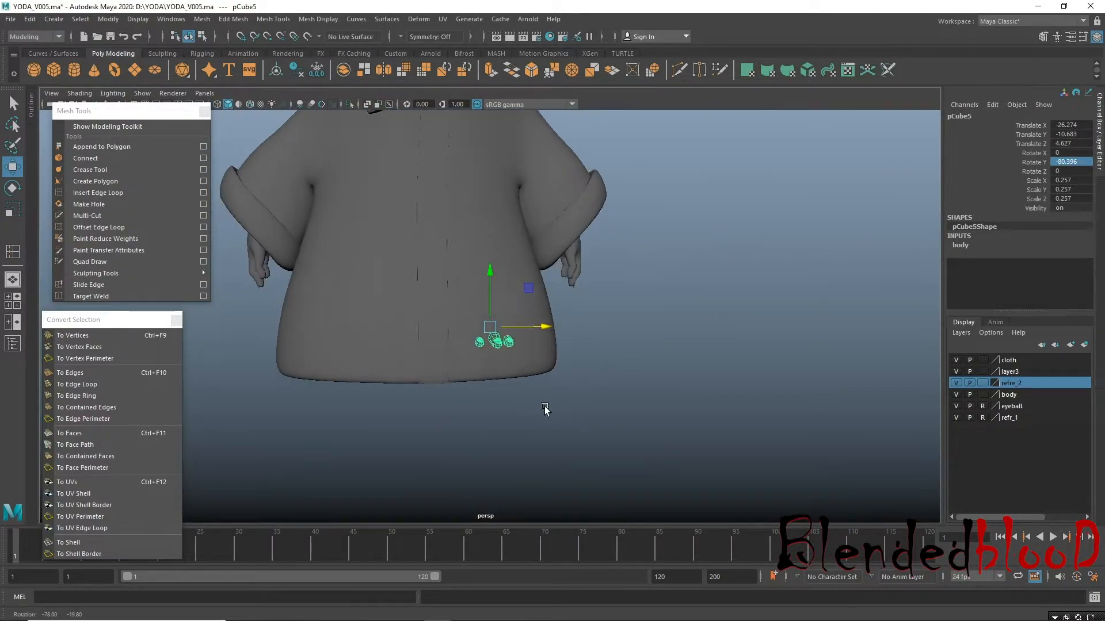
{"action": "left_click_drag", "start_coordinate": [492, 275], "coordinate": [438, 402]}
{"action": "scroll", "coordinate": [484, 455], "scroll_direction": "up", "scroll_amount": 3}
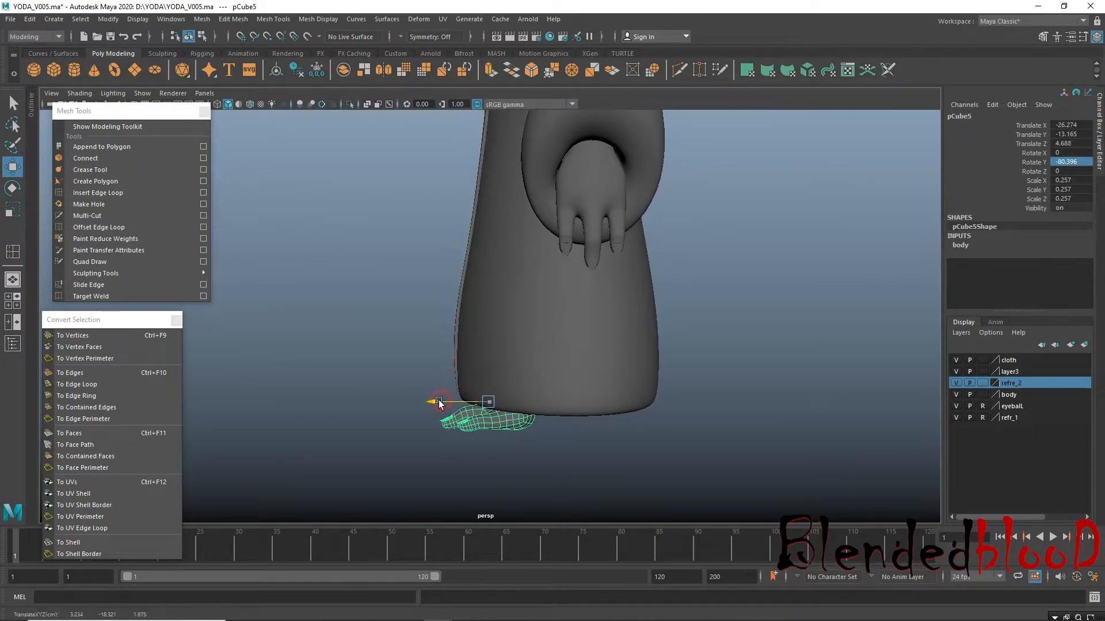
Move the foot forward out from under the robe, to about Translate Z 7.53.
{"action": "left_click", "coordinate": [412, 444]}
{"action": "left_click_drag", "start_coordinate": [538, 441], "coordinate": [518, 427], "text": "alt"}
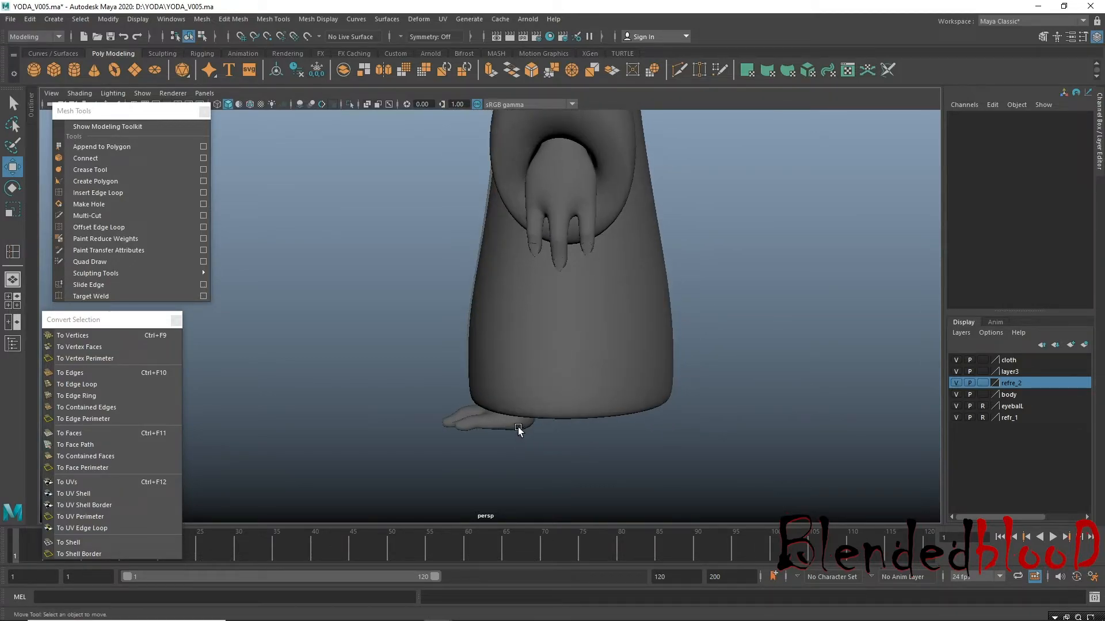
{"action": "left_click", "coordinate": [518, 427]}
{"action": "left_click_drag", "start_coordinate": [442, 408], "coordinate": [587, 439], "text": "alt"}
{"action": "left_click", "coordinate": [670, 443]}
{"action": "left_click_drag", "start_coordinate": [670, 443], "coordinate": [550, 429], "text": "alt"}
{"action": "right_click_drag", "start_coordinate": [497, 376], "coordinate": [562, 409], "text": "alt"}
{"action": "left_click_drag", "start_coordinate": [540, 406], "coordinate": [575, 369], "text": "alt"}
Set the foot's Rotate Y to 0 and frame it closely in the top view.
{"action": "left_click", "coordinate": [509, 381]}
{"action": "key", "text": "space"}
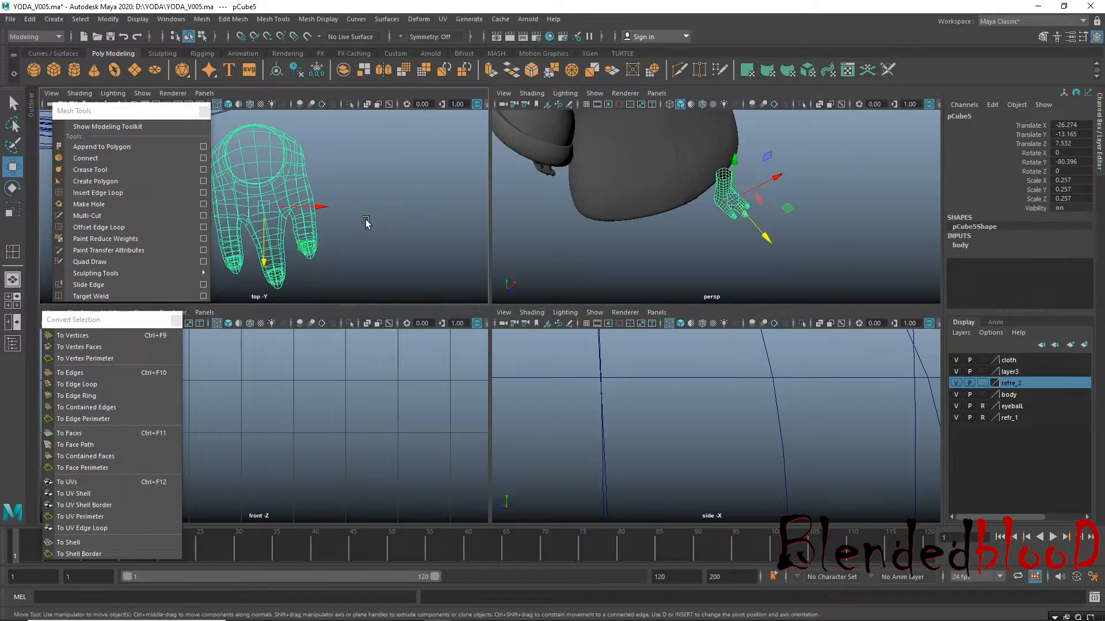
{"action": "key", "text": "space"}
{"action": "scroll", "coordinate": [554, 372], "scroll_direction": "up", "scroll_amount": 4}
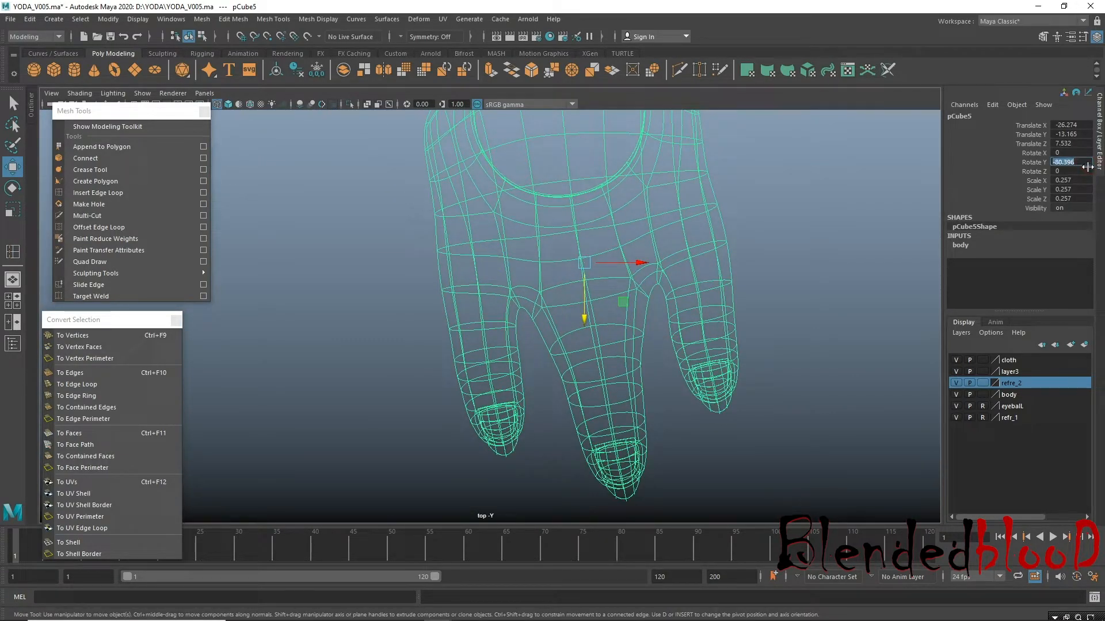
{"action": "key", "text": "Return"}
{"action": "scroll", "coordinate": [639, 279], "scroll_direction": "down", "scroll_amount": 4}
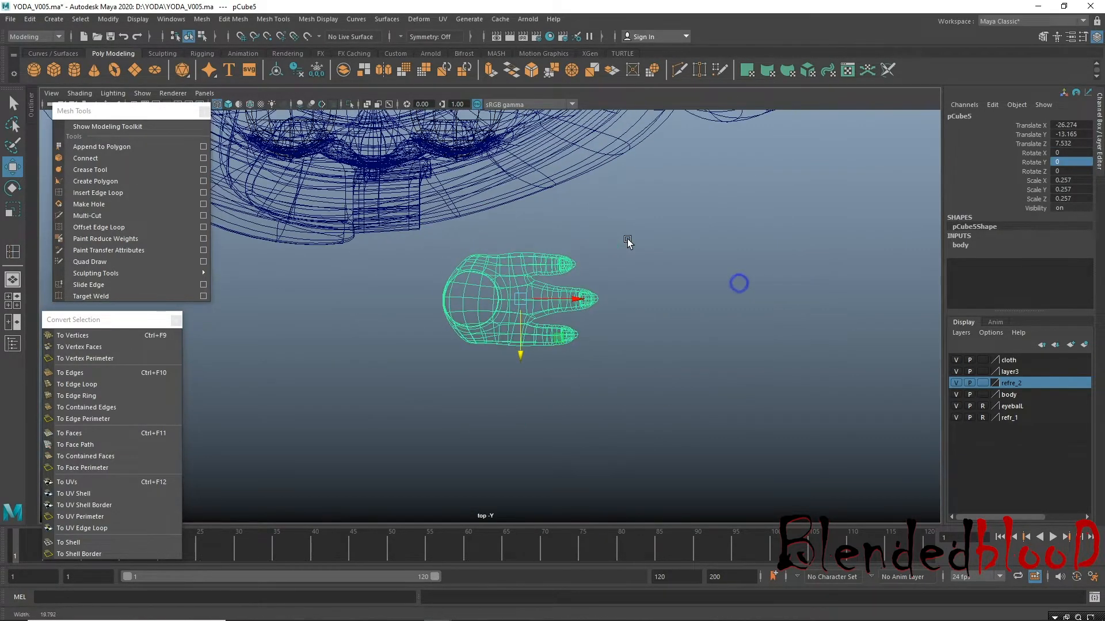
{"action": "scroll", "coordinate": [531, 341], "scroll_direction": "up", "scroll_amount": 5}
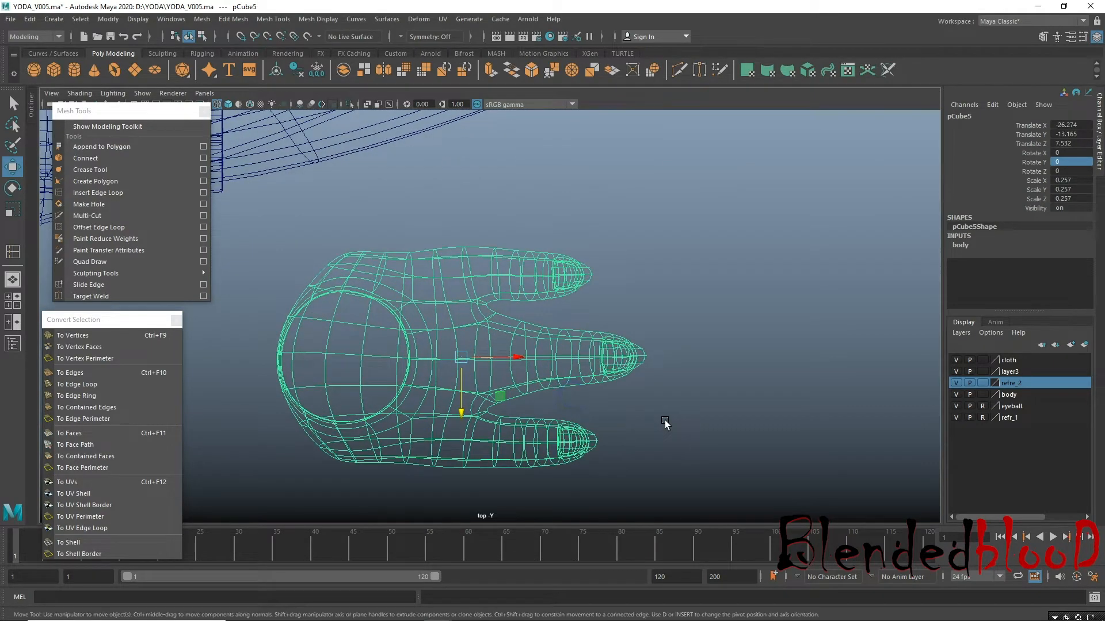
Select the vertices of the three toes and the front of the foot and pull them toward the ankle to shorten the foot.
{"action": "right_click_drag", "start_coordinate": [512, 286], "coordinate": [461, 286]}
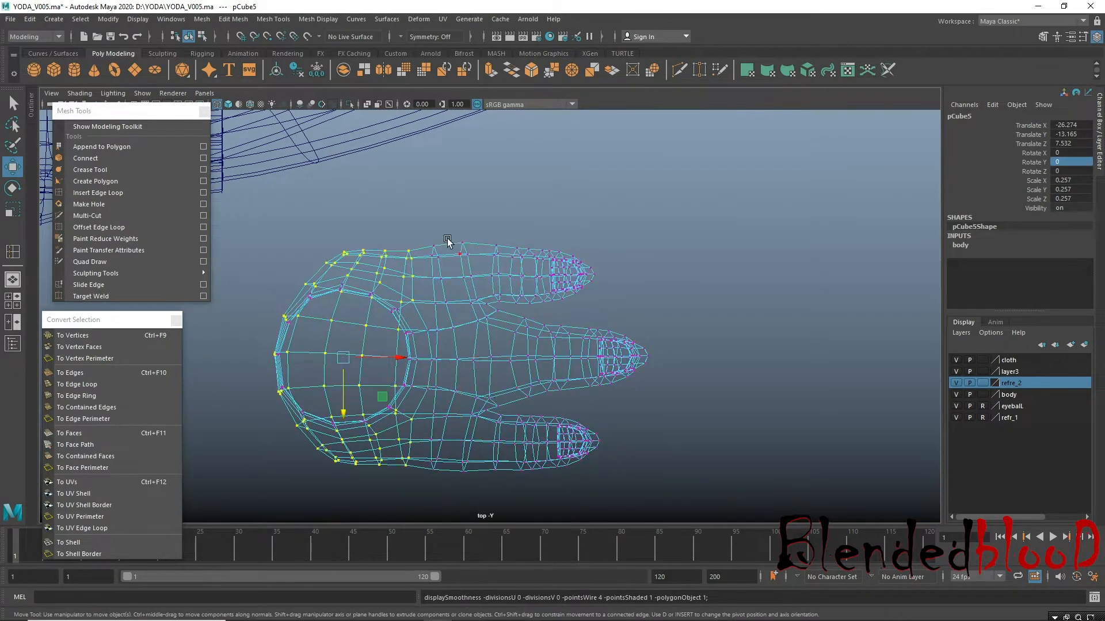
{"action": "left_click_drag", "start_coordinate": [444, 225], "coordinate": [558, 450]}
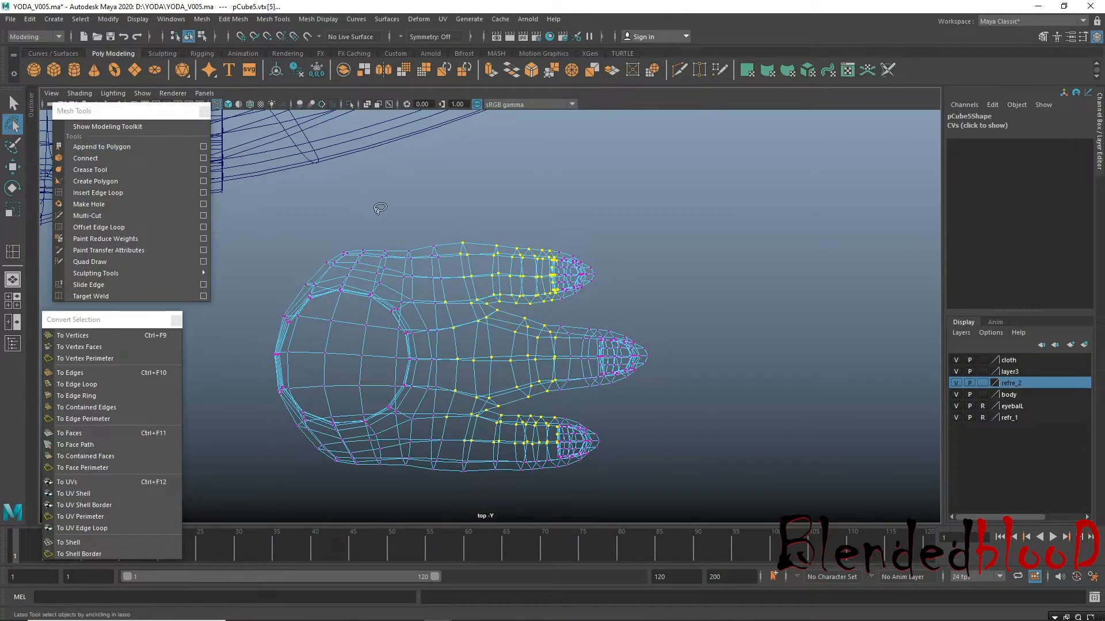
{"action": "mouse_move", "coordinate": [442, 213]}
{"action": "left_mouse_down"}
{"action": "mouse_move", "coordinate": [469, 374]}
{"action": "mouse_move", "coordinate": [446, 466]}
{"action": "mouse_move", "coordinate": [570, 493]}
{"action": "mouse_move", "coordinate": [512, 135]}
{"action": "mouse_move", "coordinate": [582, 143]}
{"action": "left_mouse_up"}
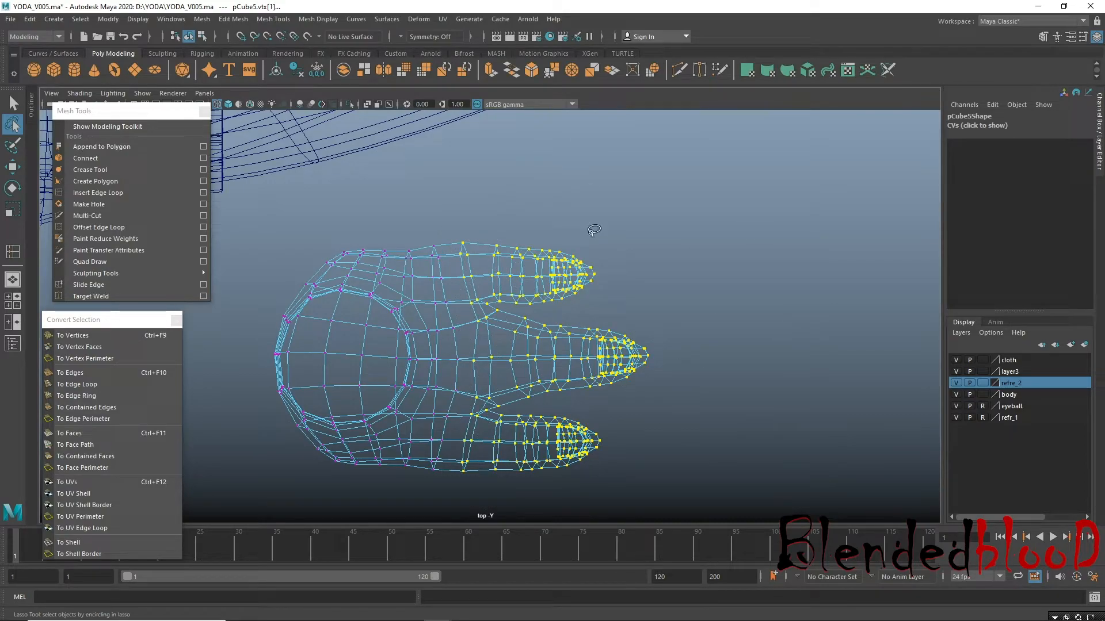
{"action": "key", "text": "r"}
{"action": "left_click_drag", "start_coordinate": [605, 358], "coordinate": [599, 358]}
{"action": "key", "text": "w"}
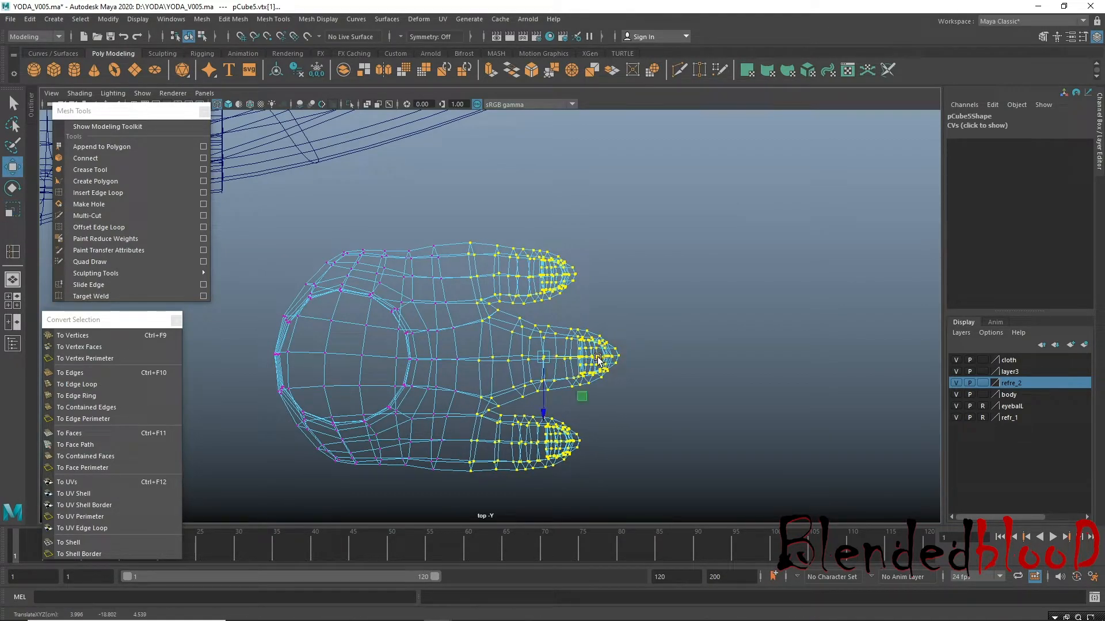
{"action": "key", "text": "3"}
{"action": "right_click_drag", "start_coordinate": [530, 268], "coordinate": [591, 243]}
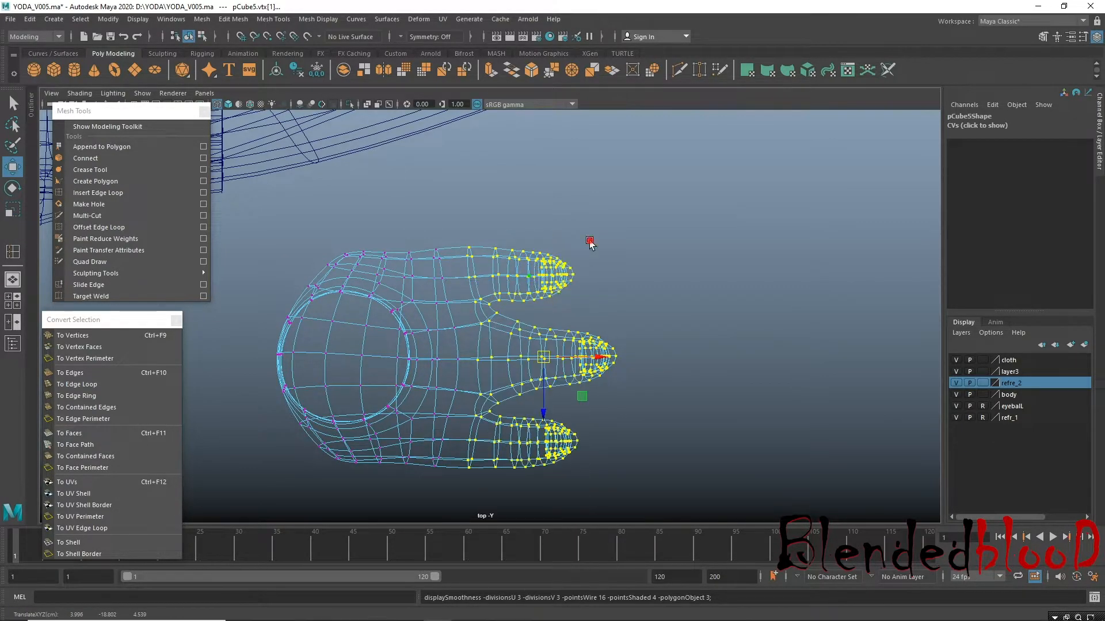
{"action": "left_click", "coordinate": [591, 246]}
Turn the foot to face the character's front by setting its Rotate Y to -90.
{"action": "key", "text": "space"}
{"action": "key", "text": "space"}
{"action": "left_click_drag", "start_coordinate": [816, 231], "coordinate": [701, 236], "text": "alt"}
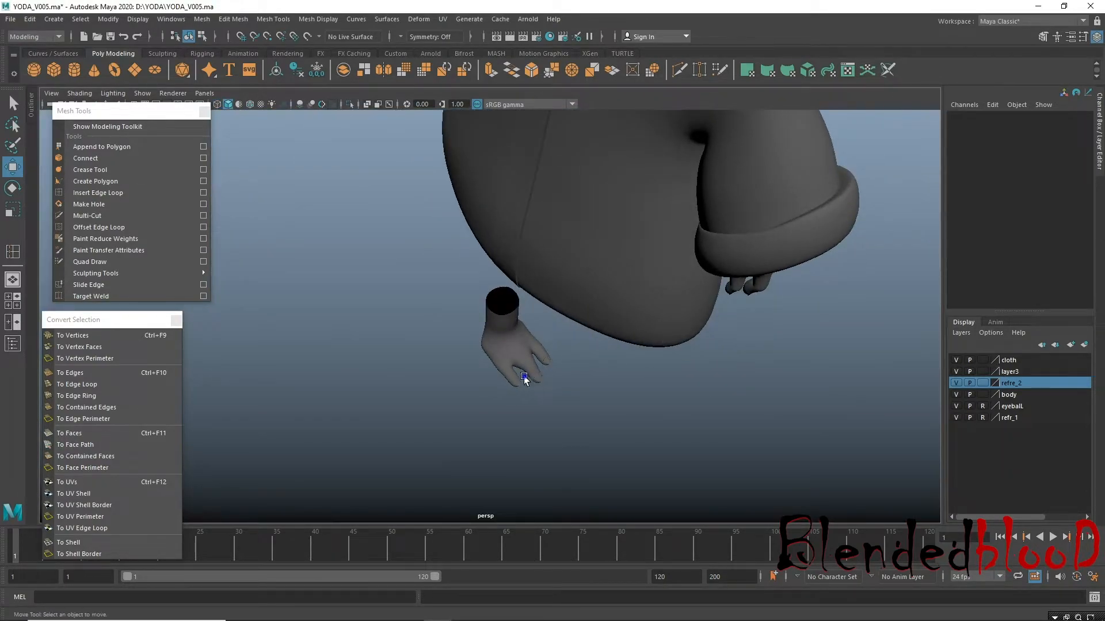
{"action": "scroll", "coordinate": [547, 394], "scroll_direction": "up", "scroll_amount": 4}
{"action": "left_click", "coordinate": [550, 396]}
{"action": "left_click_drag", "start_coordinate": [606, 439], "coordinate": [422, 343], "text": "alt"}
{"action": "left_click", "coordinate": [1039, 171]}
{"action": "middle_click_drag", "start_coordinate": [676, 320], "coordinate": [783, 279]}
{"action": "key", "text": "ctrl+z"}
{"action": "left_click", "coordinate": [1033, 164]}
{"action": "double_click", "coordinate": [1085, 162]}
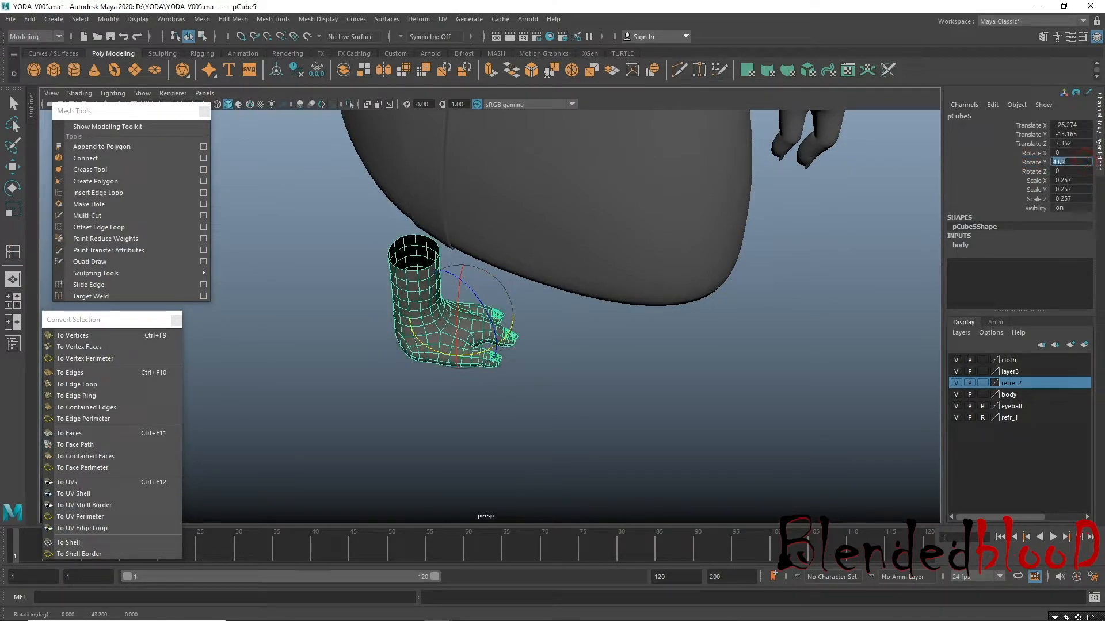
{"action": "key", "text": "ctrl+z"}
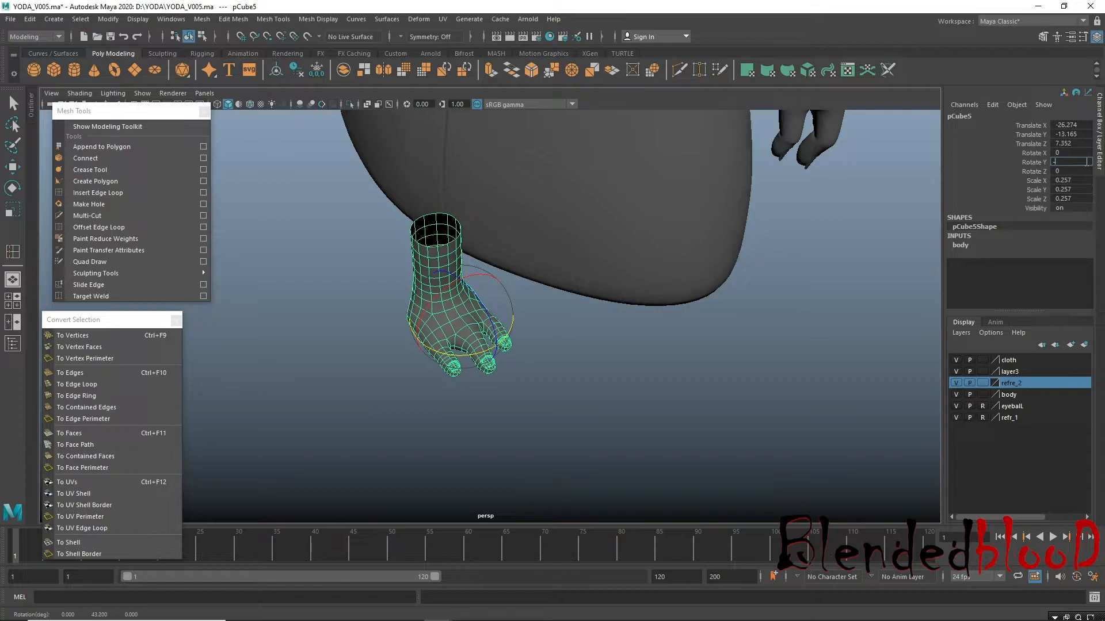
{"action": "type", "text": "0"}
{"action": "key", "text": "Return"}
{"action": "key", "text": "w"}
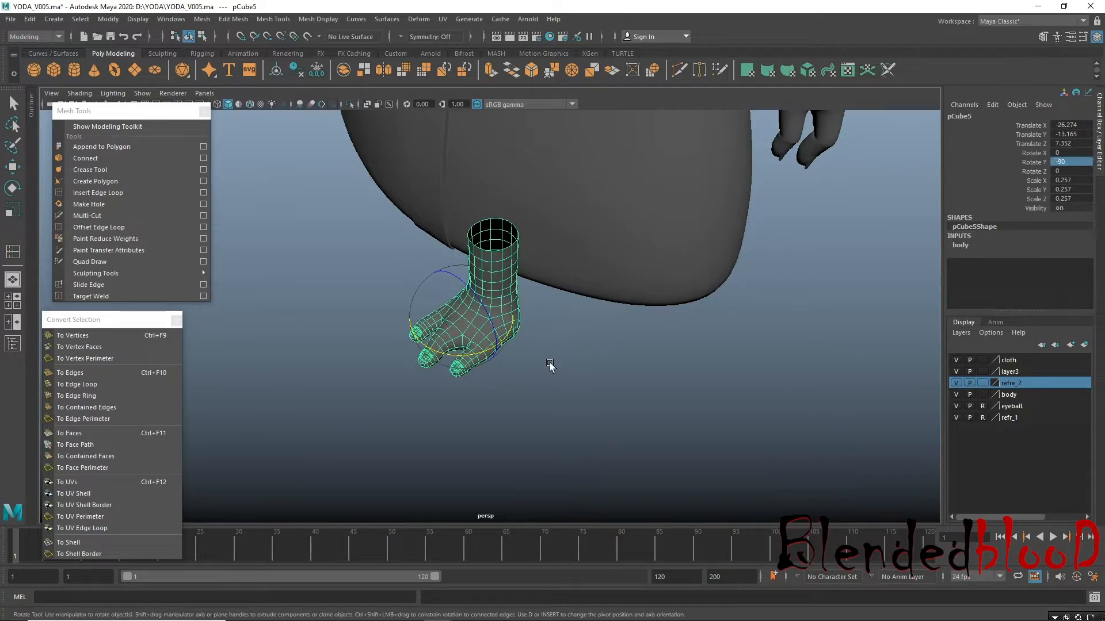
Move the foot back under the robe, to about Translate Z 4.44.
{"action": "left_click_drag", "start_coordinate": [545, 373], "coordinate": [504, 343], "text": "alt"}
{"action": "left_click_drag", "start_coordinate": [403, 306], "coordinate": [513, 305]}
{"action": "left_click", "coordinate": [538, 381]}
{"action": "left_click_drag", "start_coordinate": [473, 360], "coordinate": [577, 385], "text": "alt"}
{"action": "right_click_drag", "start_coordinate": [577, 385], "coordinate": [389, 310], "text": "alt"}
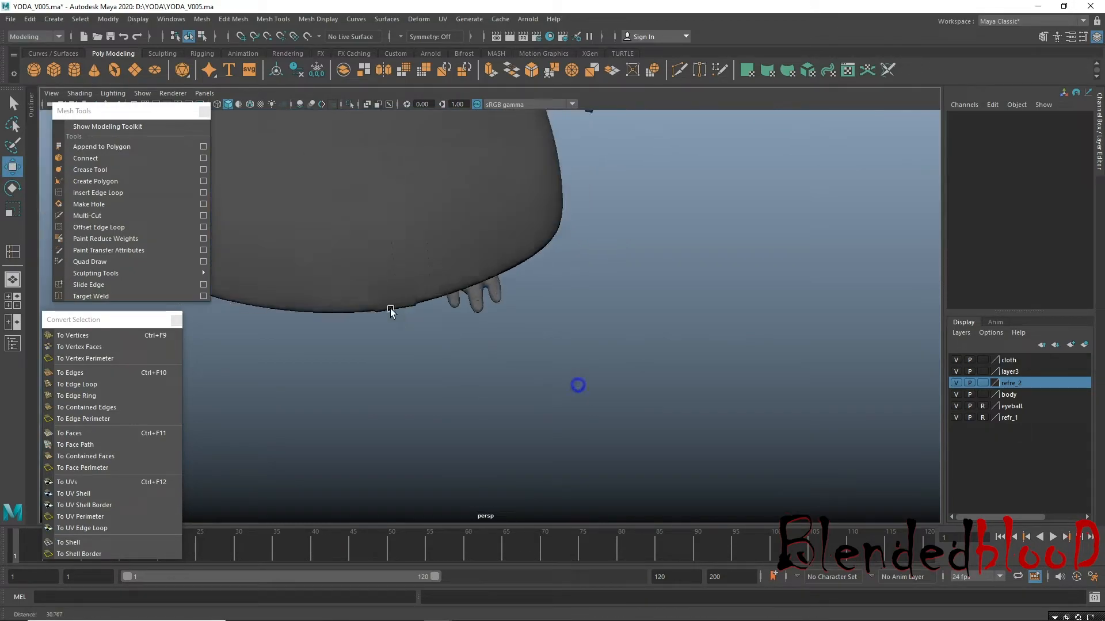
{"action": "right_click_drag", "start_coordinate": [602, 347], "coordinate": [513, 314], "text": "alt"}
{"action": "left_click_drag", "start_coordinate": [516, 324], "coordinate": [495, 318], "text": "alt"}
Hide the refre_2 layer and reposition the foot in the front view to about Translate X -25.99 and Translate Y -12.89.
{"action": "left_click", "coordinate": [485, 315]}
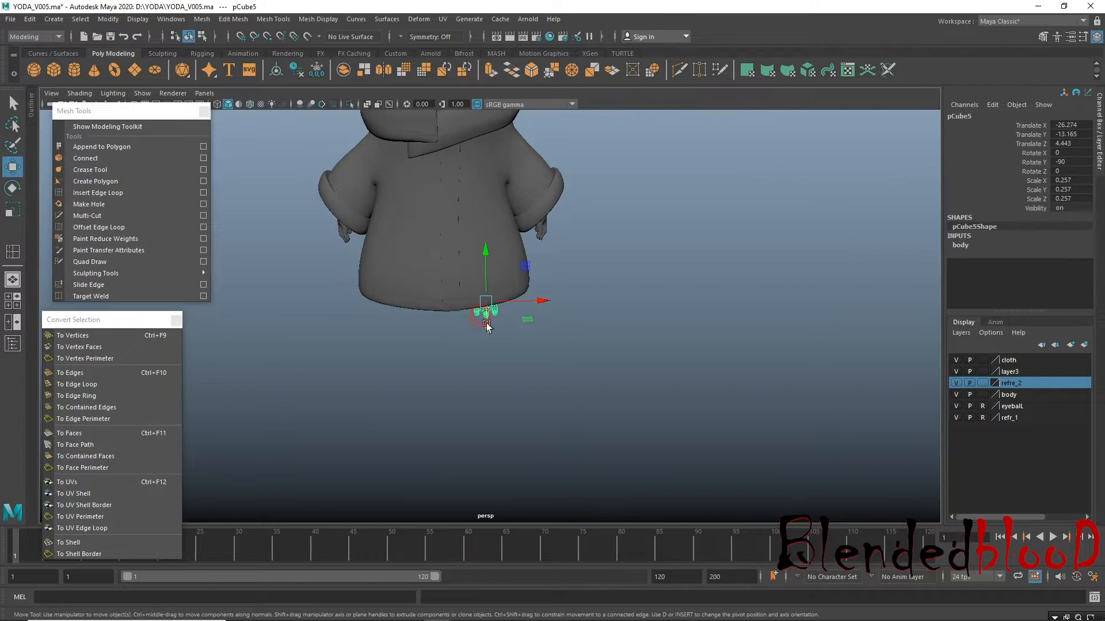
{"action": "key", "text": "space"}
{"action": "key", "text": "f"}
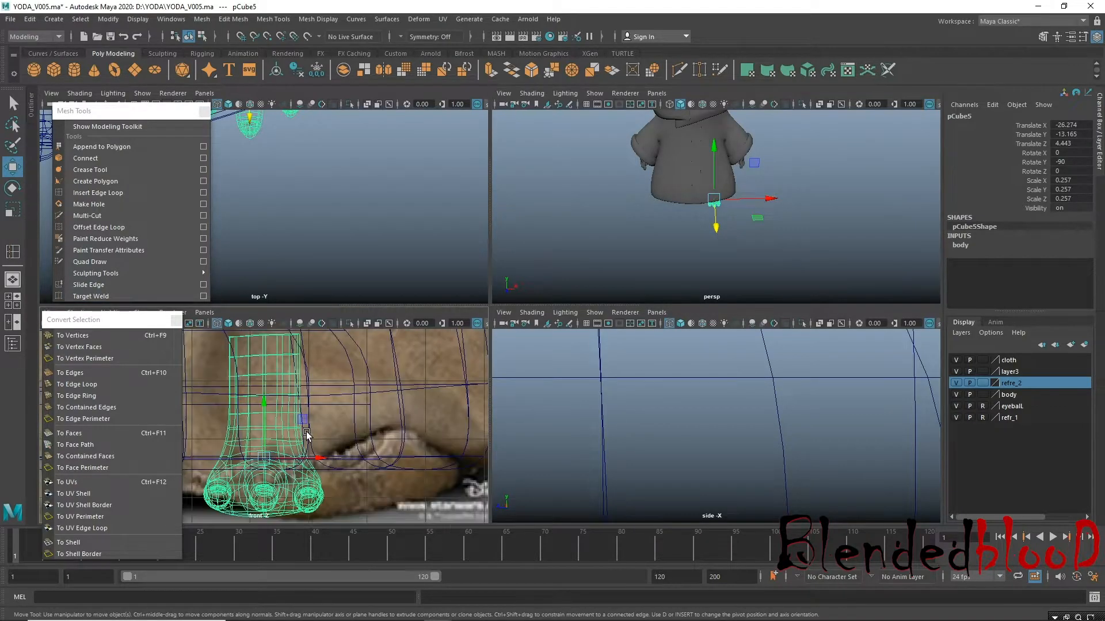
{"action": "key", "text": "space"}
{"action": "middle_click_drag", "start_coordinate": [461, 400], "coordinate": [607, 452], "text": "alt"}
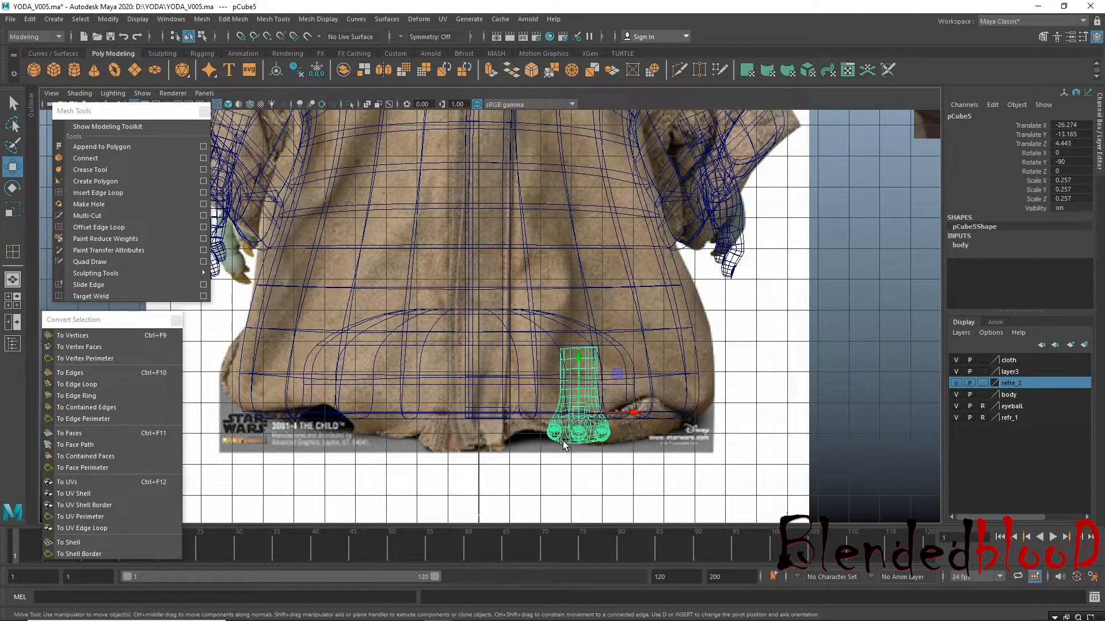
{"action": "left_click", "coordinate": [955, 383]}
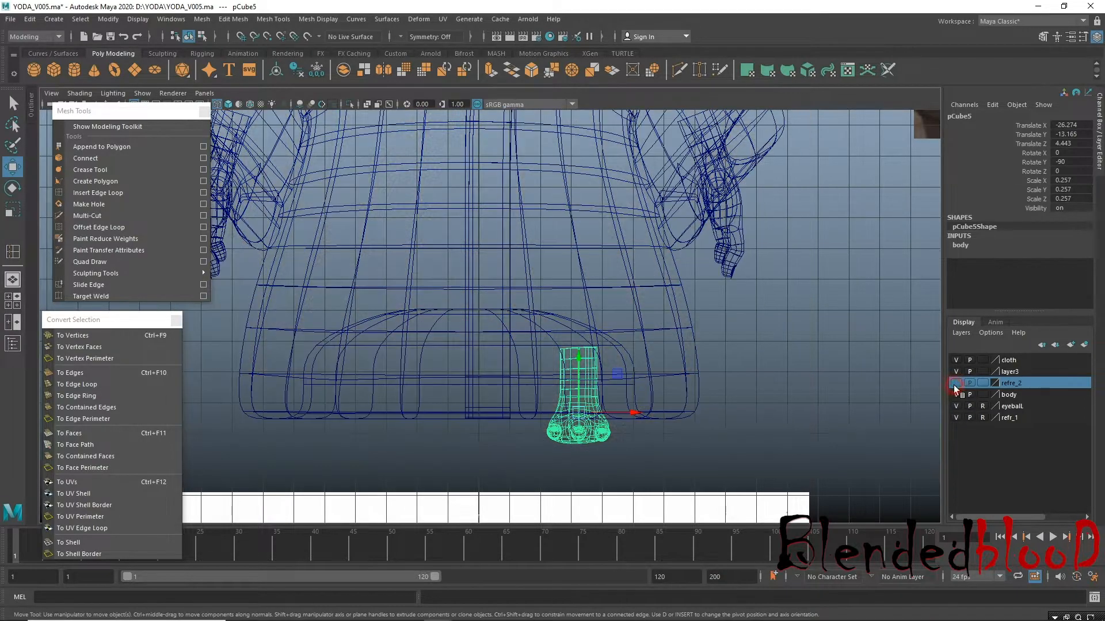
{"action": "left_click_drag", "start_coordinate": [579, 362], "coordinate": [639, 409]}
{"action": "left_click_drag", "start_coordinate": [588, 360], "coordinate": [593, 352]}
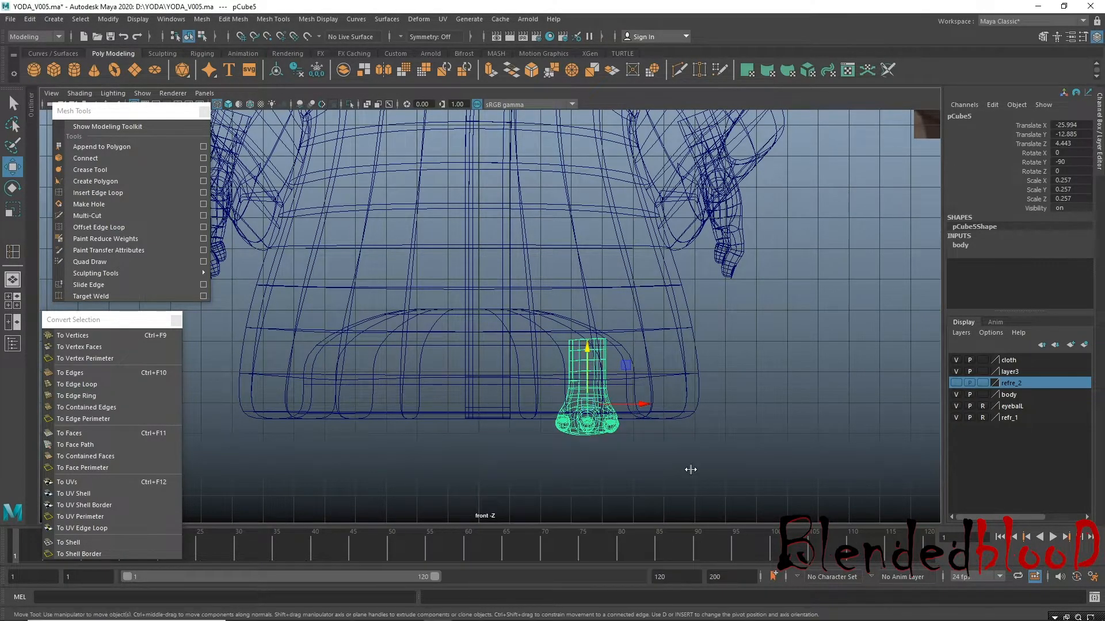
In the side view, select the protruding sole vertices just ahead of the heel and raise them slightly.
{"action": "key", "text": "space"}
{"action": "key", "text": "f"}
{"action": "key", "text": "space"}
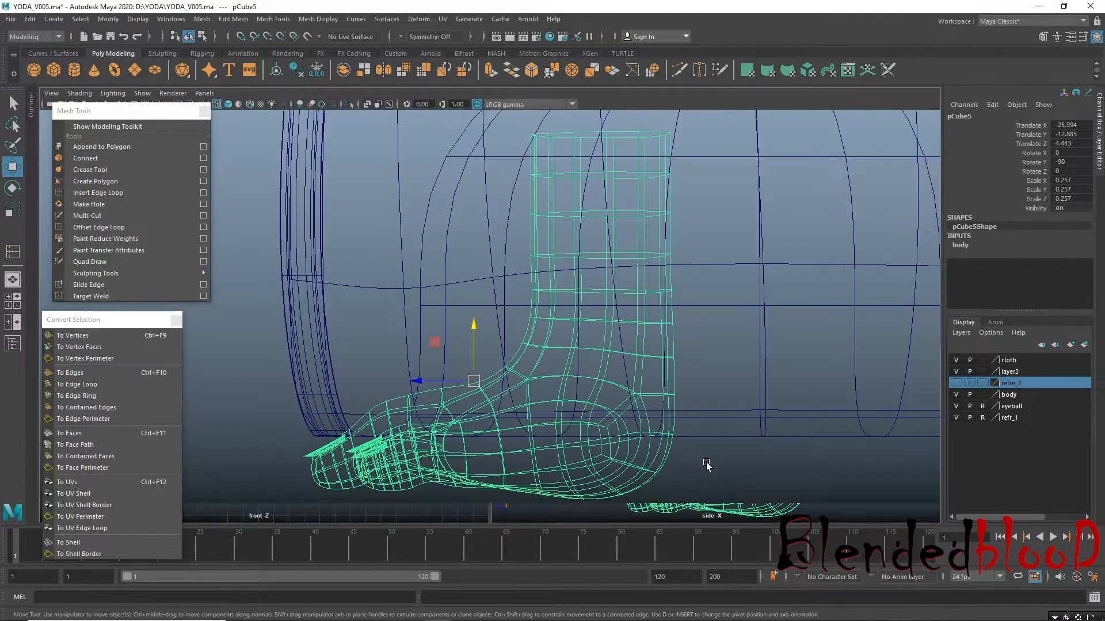
{"action": "right_click_drag", "start_coordinate": [625, 442], "coordinate": [558, 424]}
{"action": "left_click", "coordinate": [556, 424]}
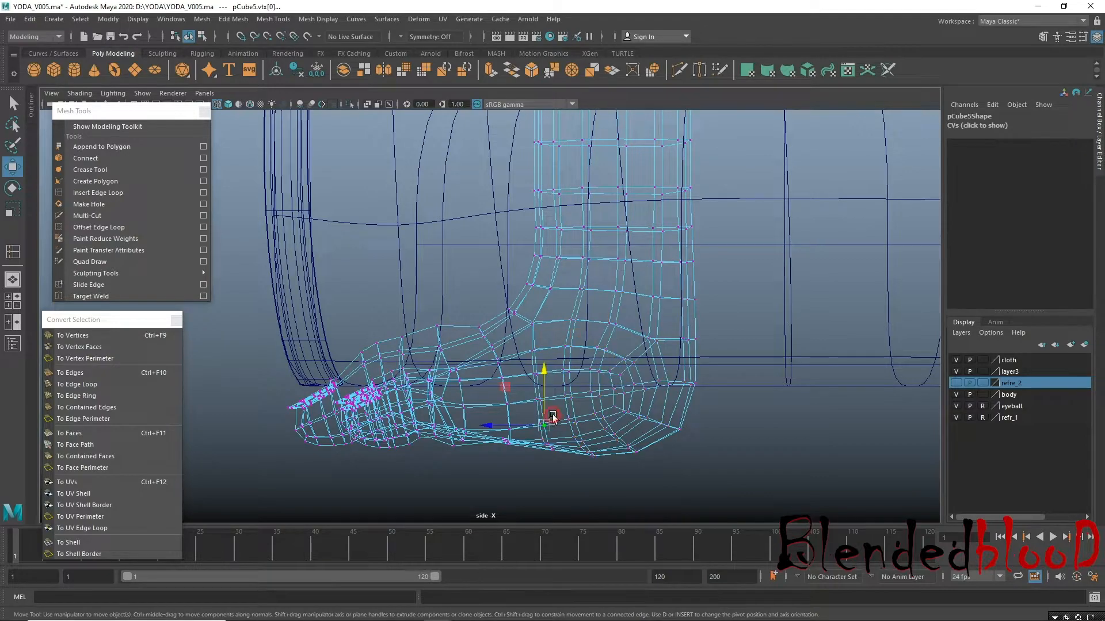
{"action": "left_click_drag", "start_coordinate": [560, 414], "coordinate": [599, 459]}
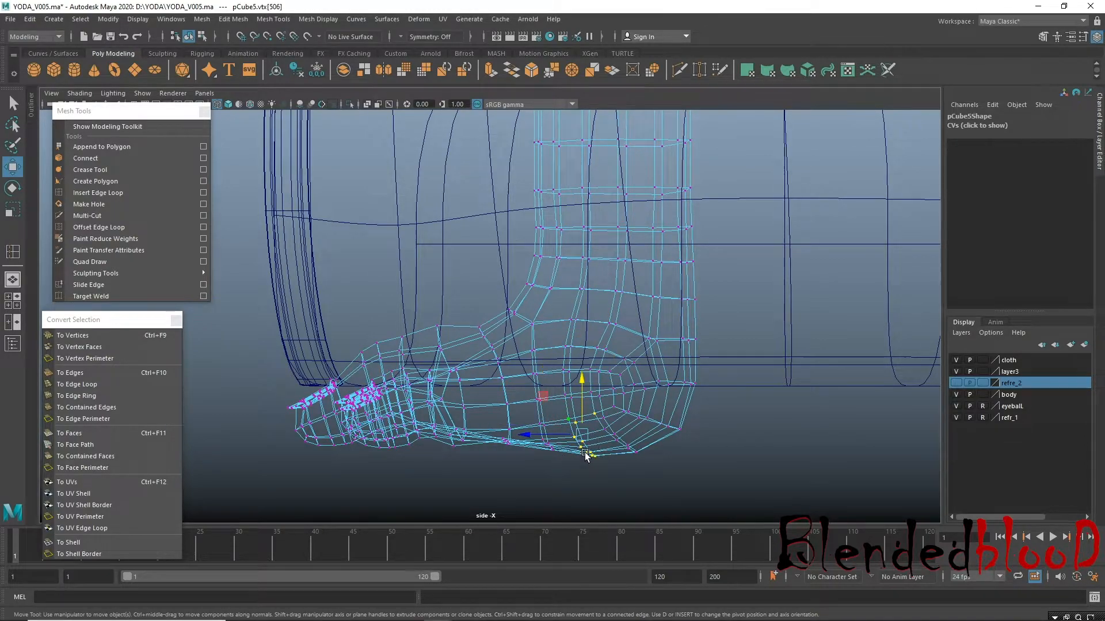
{"action": "left_click", "coordinate": [599, 411], "text": "shift"}
{"action": "key", "text": "r"}
{"action": "mouse_move", "coordinate": [583, 386]}
{"action": "left_mouse_down"}
{"action": "mouse_move", "coordinate": [585, 400]}
{"action": "mouse_move", "coordinate": [583, 385]}
{"action": "left_mouse_up"}
{"action": "key", "text": "w"}
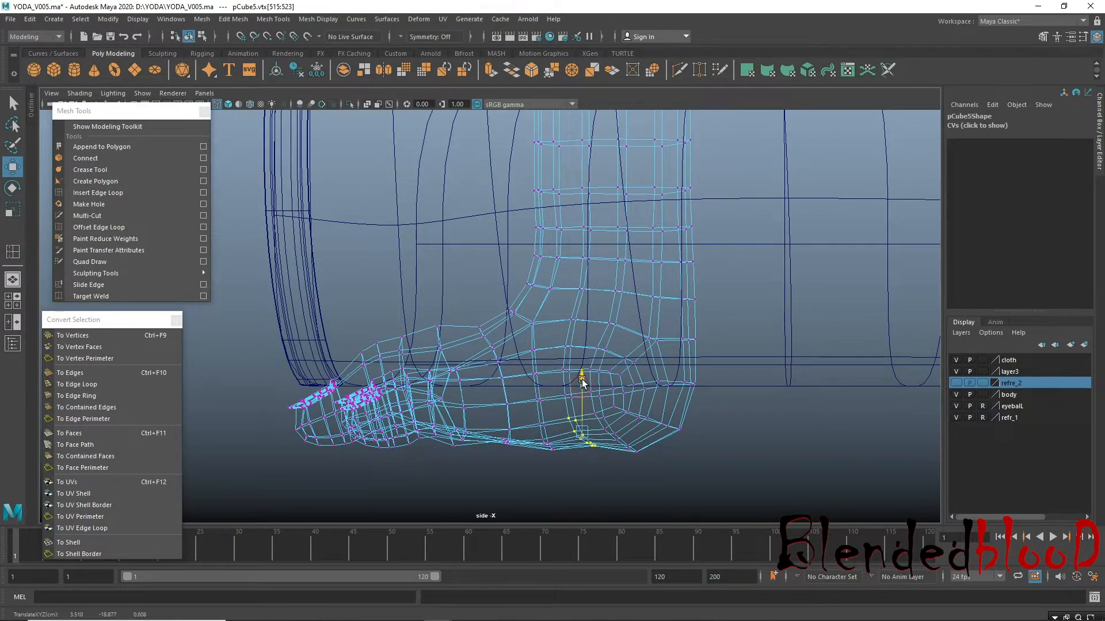
Level the neighbouring vertex rows along the sole and under the heel, and return the foot to object selection.
{"action": "left_click_drag", "start_coordinate": [564, 465], "coordinate": [546, 384]}
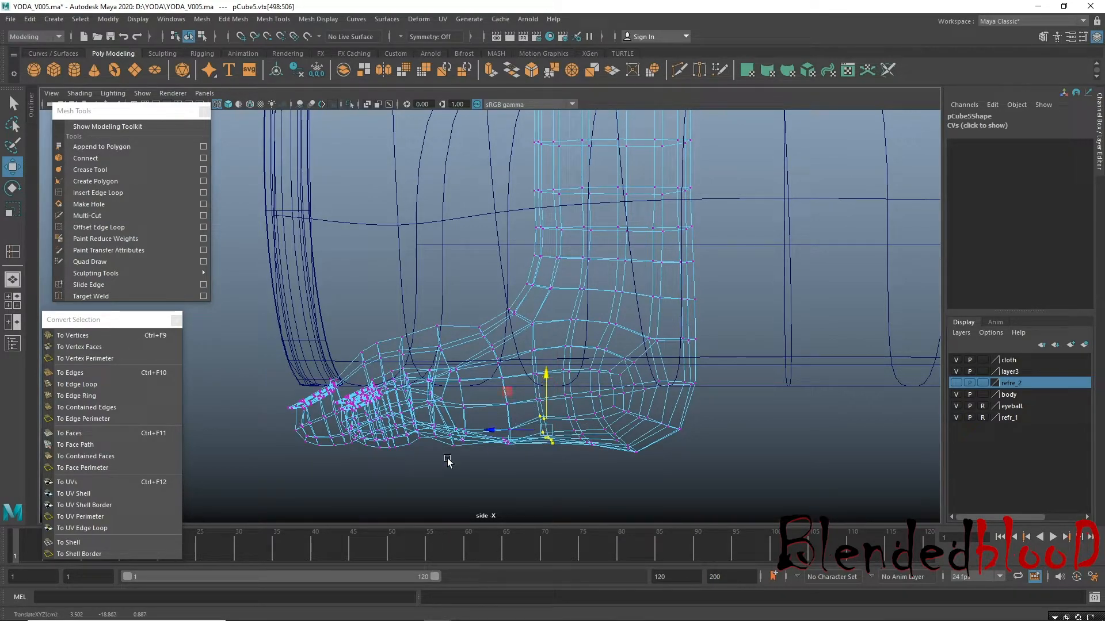
{"action": "left_click_drag", "start_coordinate": [458, 458], "coordinate": [451, 409]}
{"action": "left_click_drag", "start_coordinate": [646, 463], "coordinate": [617, 406]}
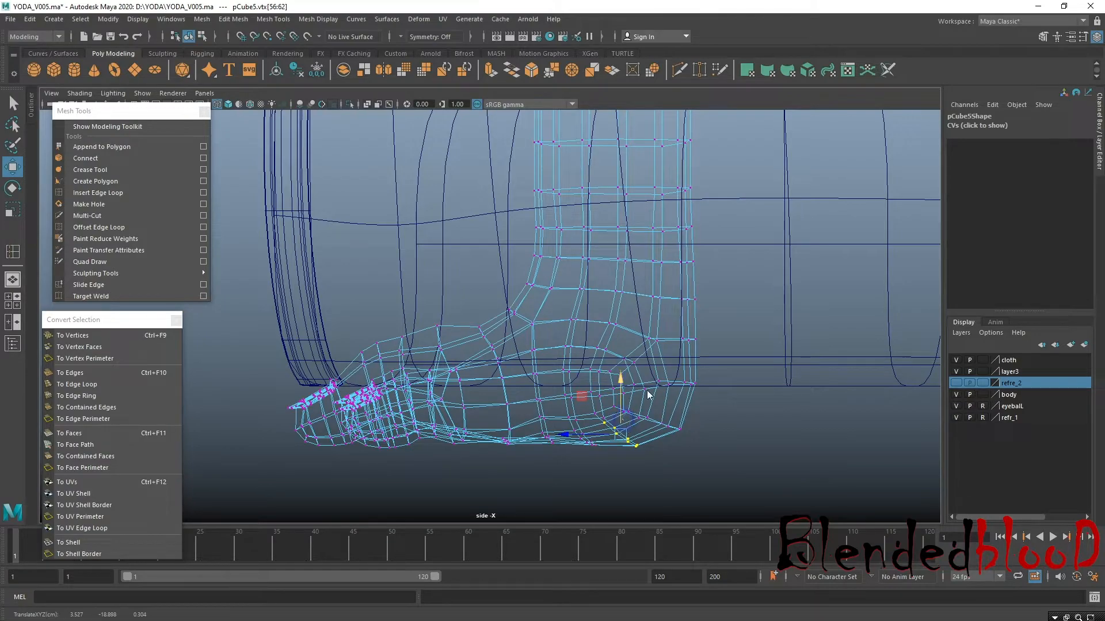
{"action": "right_click_drag", "start_coordinate": [624, 293], "coordinate": [702, 270]}
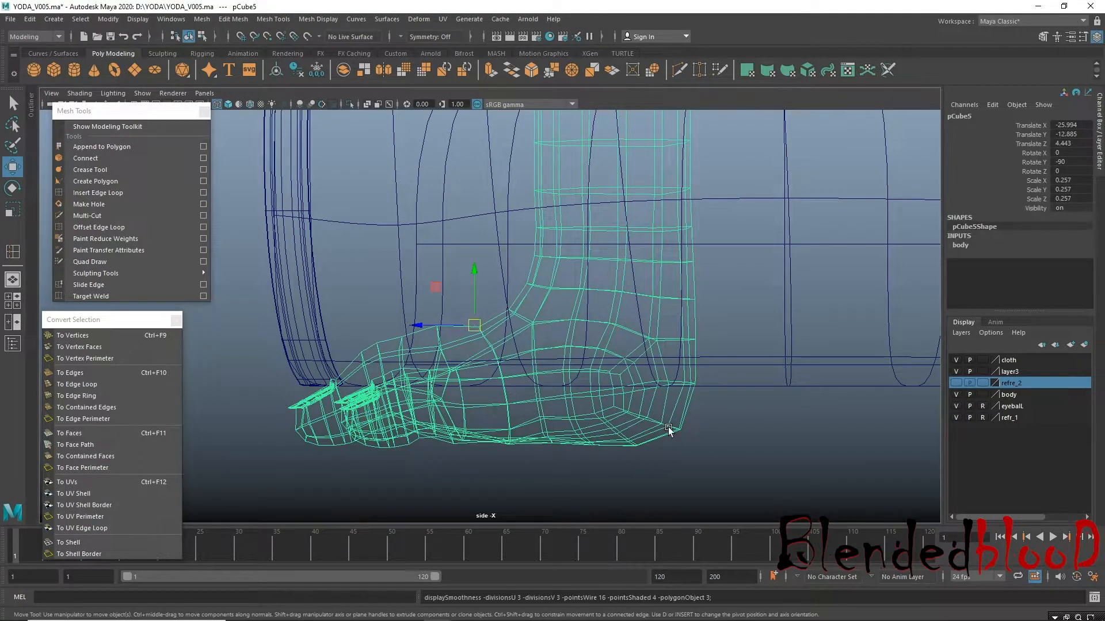
{"action": "left_click", "coordinate": [708, 452]}
Turn the foot slightly outward in the front view, to about Rotate Y -78.54.
{"action": "key", "text": "space"}
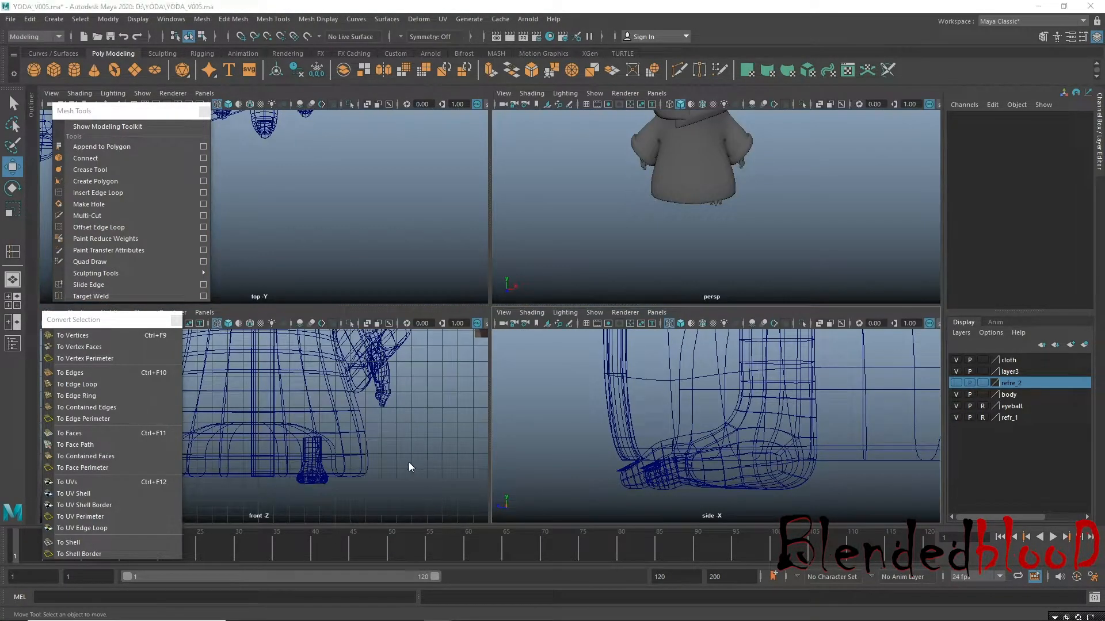
{"action": "key", "text": "space"}
{"action": "middle_click_drag", "start_coordinate": [563, 466], "coordinate": [596, 475], "text": "alt"}
{"action": "left_click", "coordinate": [723, 418]}
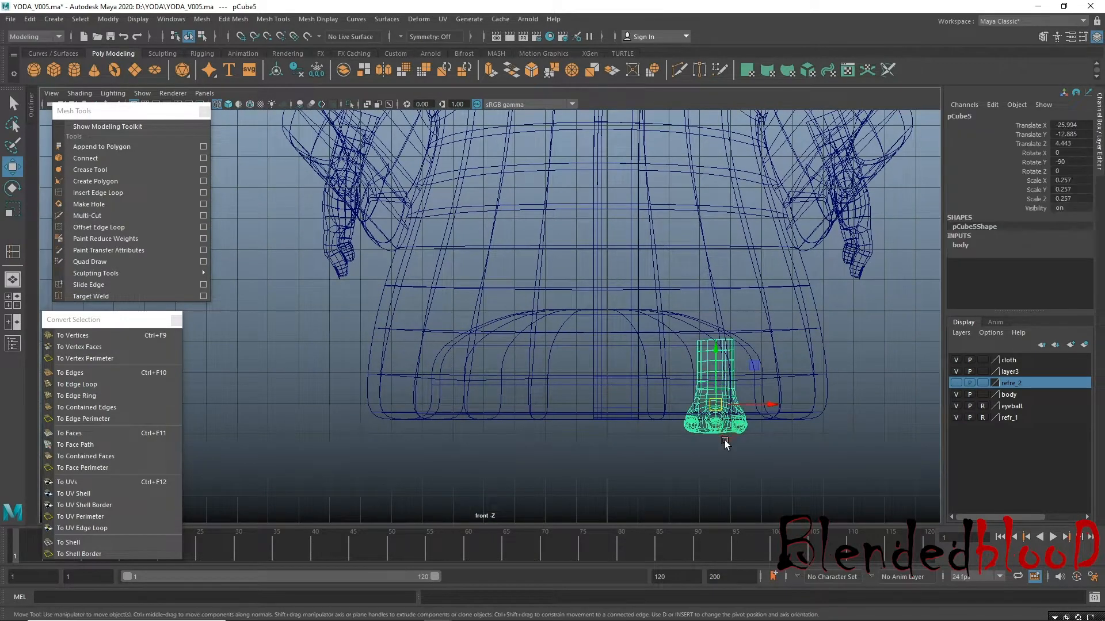
{"action": "key", "text": "e"}
{"action": "left_click_drag", "start_coordinate": [726, 408], "coordinate": [745, 433]}
{"action": "key", "text": "w"}
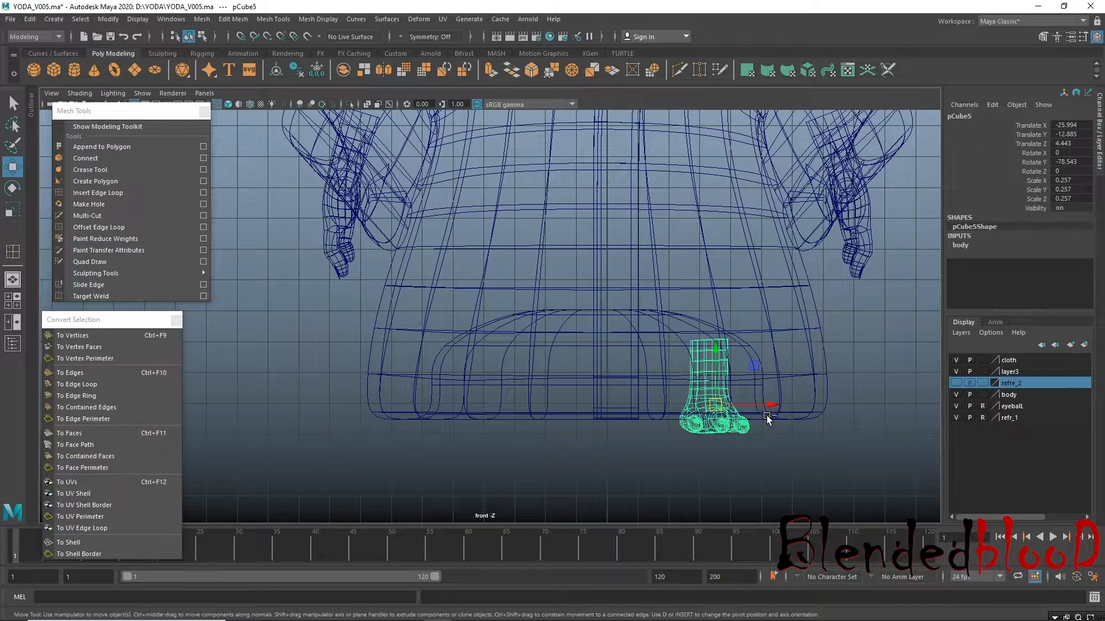
Duplicate the foot to the robe's opposite side at about Translate X -33.57 and turn the copy outward to about Rotate Y -106.
{"action": "left_click_drag", "start_coordinate": [771, 409], "coordinate": [538, 430], "text": "shift"}
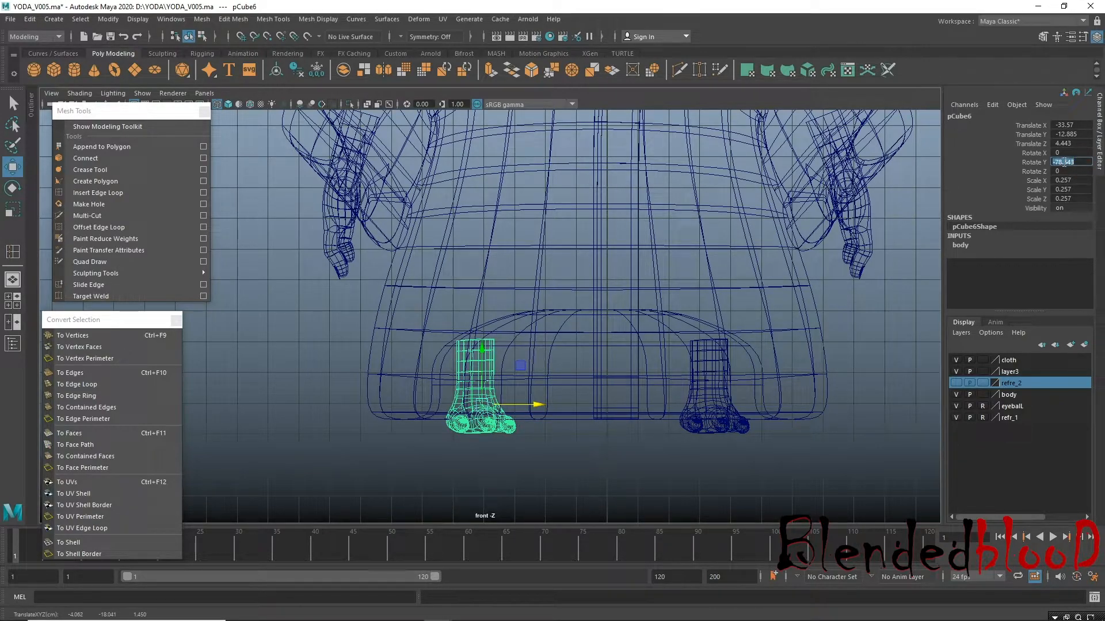
{"action": "key", "text": "BackSpace"}
{"action": "key", "text": "Return"}
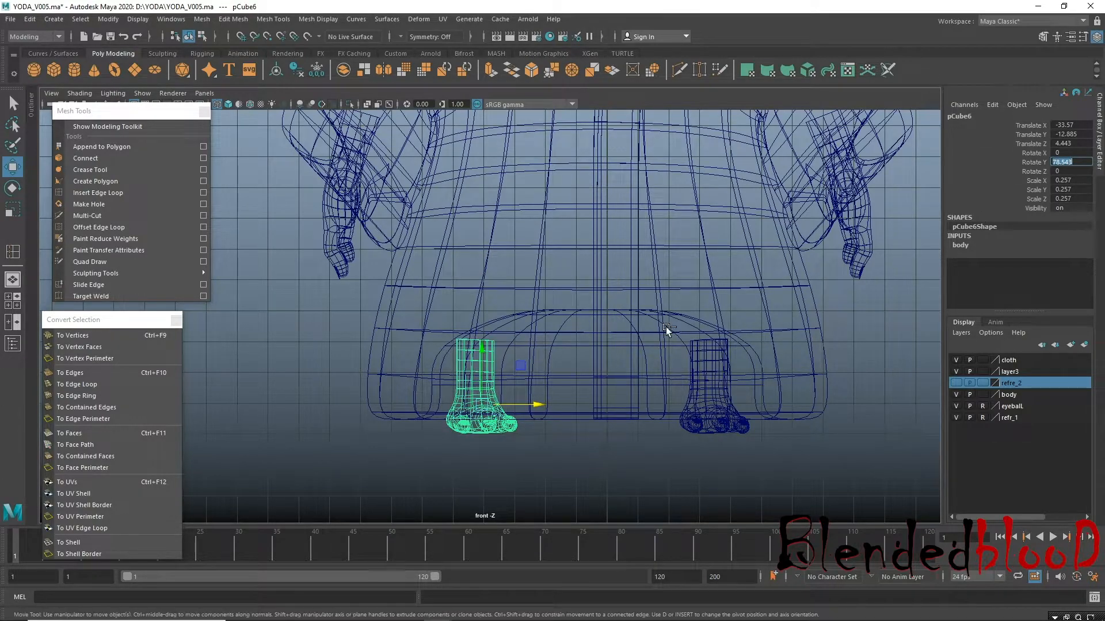
{"action": "key", "text": "ctrl+z"}
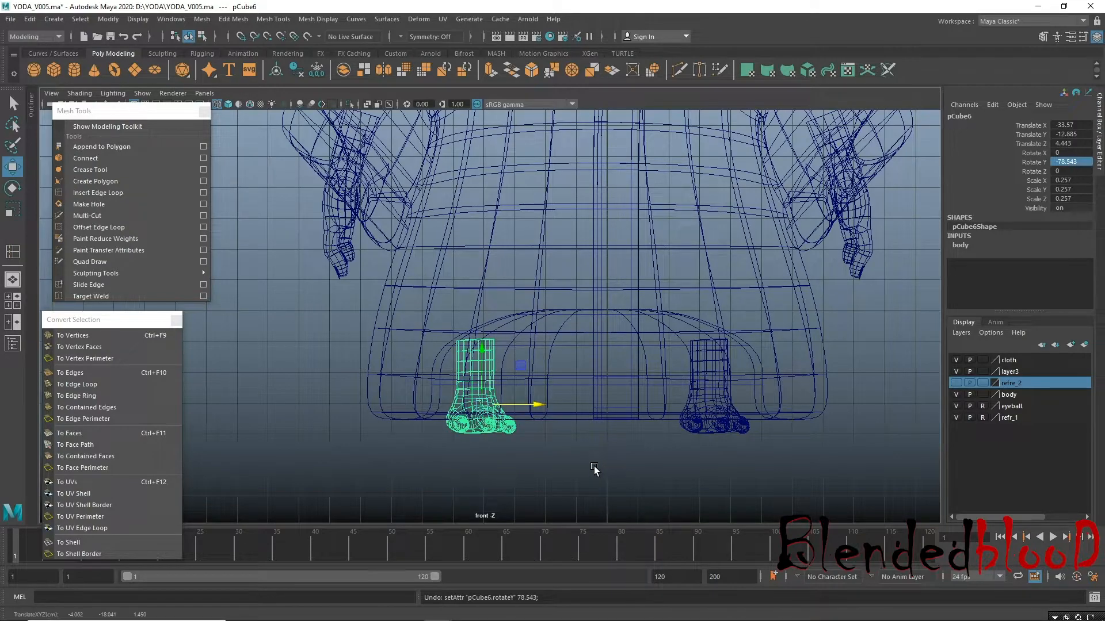
{"action": "key", "text": "e"}
{"action": "left_click_drag", "start_coordinate": [522, 409], "coordinate": [498, 411]}
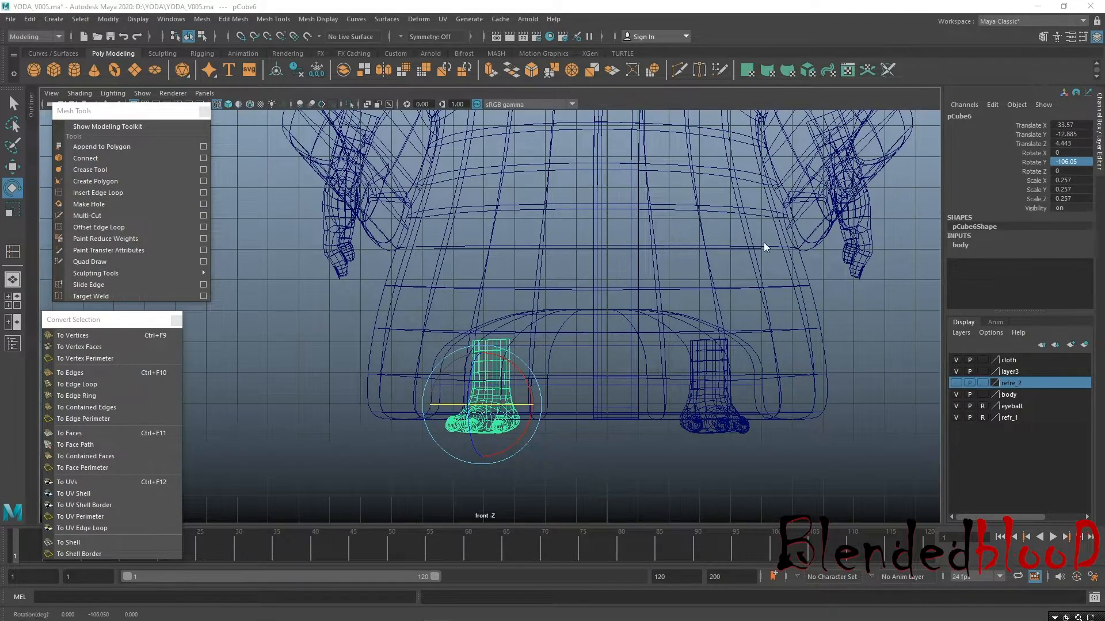
Select both feet and move them forward and down beneath the robe, to about Translate Z 5.13 and Translate Y -13.27.
{"action": "key", "text": "space"}
{"action": "key", "text": "space"}
{"action": "middle_click_drag", "start_coordinate": [388, 352], "coordinate": [463, 364], "text": "alt"}
{"action": "right_click_drag", "start_coordinate": [570, 378], "coordinate": [624, 416], "text": "alt"}
{"action": "left_click", "coordinate": [625, 417]}
{"action": "left_click_drag", "start_coordinate": [469, 363], "coordinate": [505, 374], "text": "alt"}
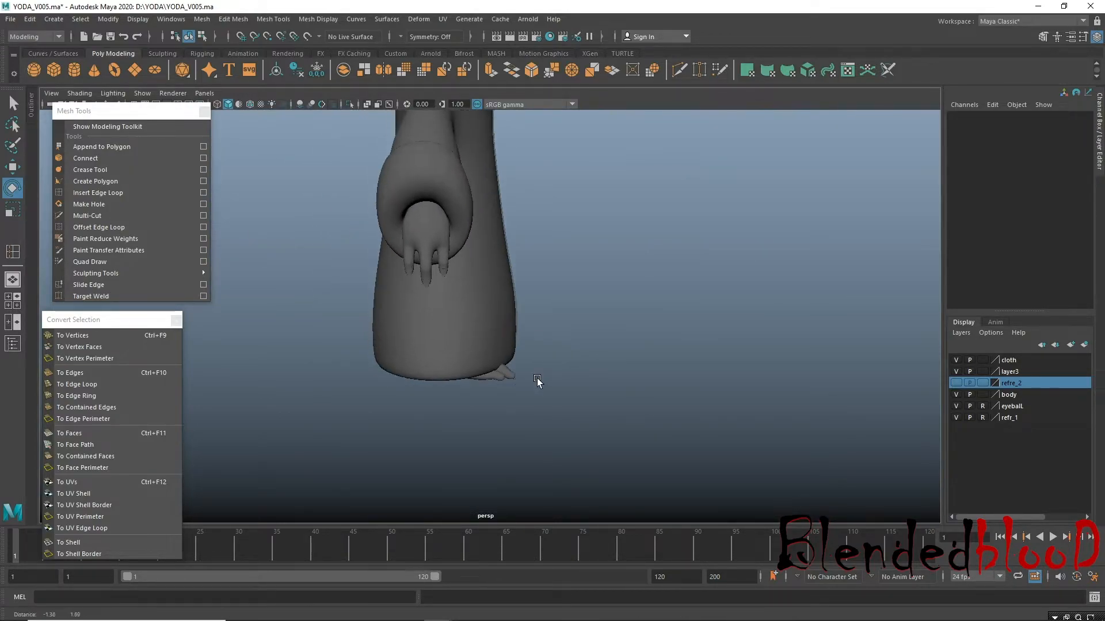
{"action": "left_click", "coordinate": [493, 377]}
{"action": "left_click_drag", "start_coordinate": [667, 381], "coordinate": [582, 363], "text": "alt"}
{"action": "left_click", "coordinate": [578, 366], "text": "shift"}
{"action": "key", "text": "w"}
{"action": "left_click_drag", "start_coordinate": [518, 419], "coordinate": [593, 363], "text": "alt"}
{"action": "scroll", "coordinate": [533, 364], "scroll_direction": "up", "scroll_amount": 2}
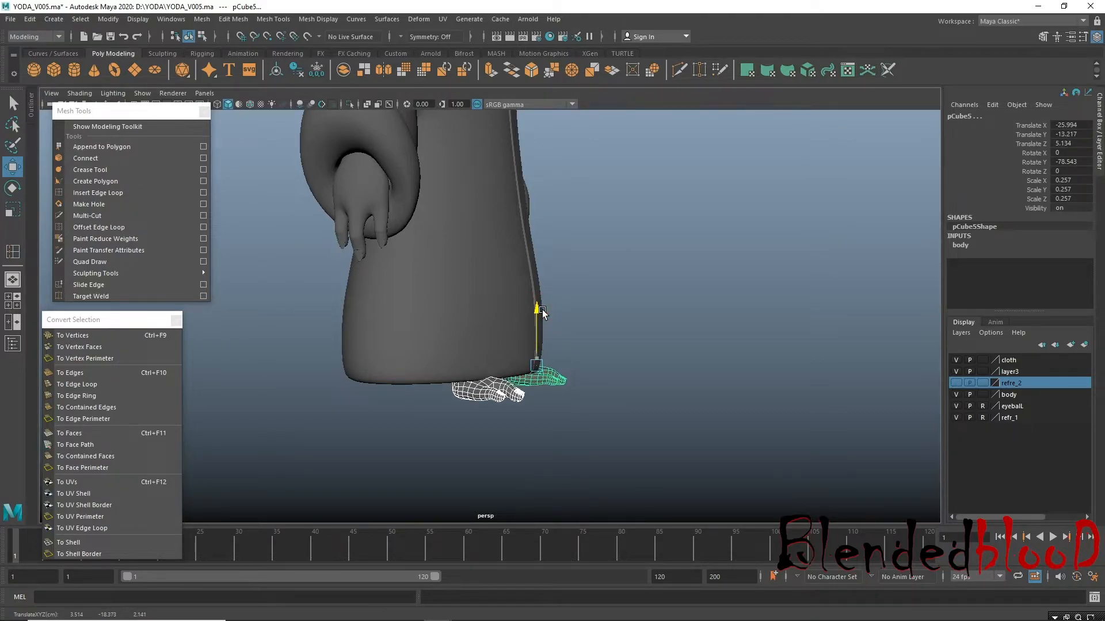
Check the feet from several angles and move both back under the robe, to about Translate Z 4.29.
{"action": "left_click", "coordinate": [722, 410]}
{"action": "left_click_drag", "start_coordinate": [722, 410], "coordinate": [636, 441], "text": "alt"}
{"action": "right_click_drag", "start_coordinate": [636, 441], "coordinate": [461, 394], "text": "alt"}
{"action": "left_click_drag", "start_coordinate": [461, 395], "coordinate": [623, 400], "text": "alt"}
{"action": "right_click_drag", "start_coordinate": [622, 399], "coordinate": [550, 395], "text": "alt"}
{"action": "left_click_drag", "start_coordinate": [550, 394], "coordinate": [515, 447], "text": "alt"}
{"action": "right_click_drag", "start_coordinate": [515, 446], "coordinate": [617, 434], "text": "alt"}
{"action": "key", "text": "ctrl+z"}
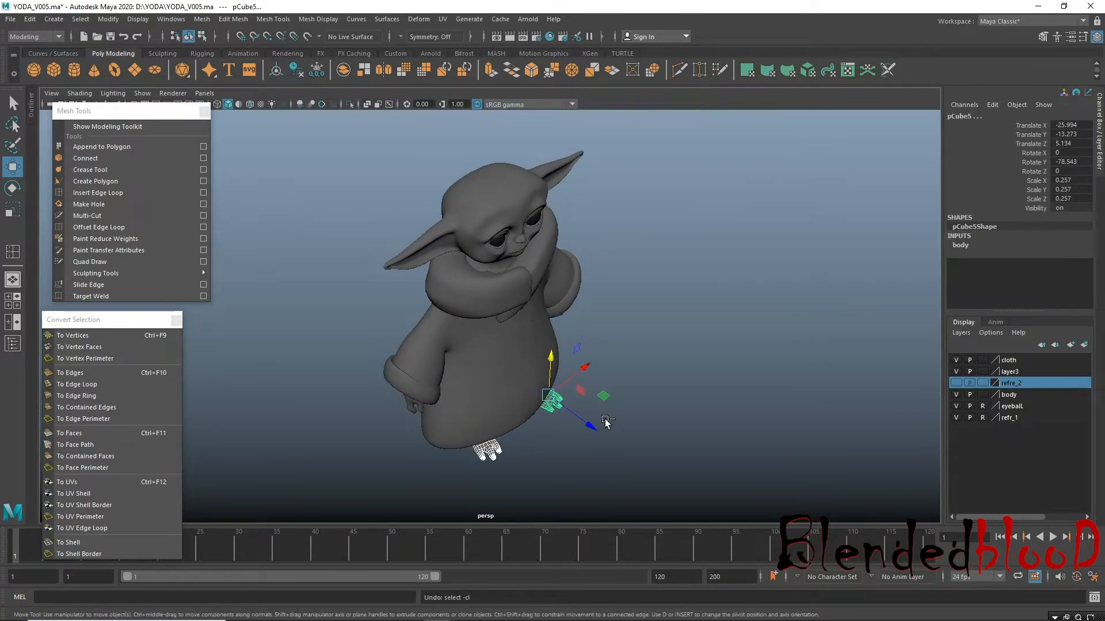
{"action": "left_click_drag", "start_coordinate": [590, 426], "coordinate": [580, 428]}
{"action": "left_click", "coordinate": [666, 442]}
Try raising the robe to expose both lower legs, and undo the move.
{"action": "left_click_drag", "start_coordinate": [649, 441], "coordinate": [601, 407], "text": "alt"}
{"action": "left_click_drag", "start_coordinate": [546, 458], "coordinate": [539, 476]}
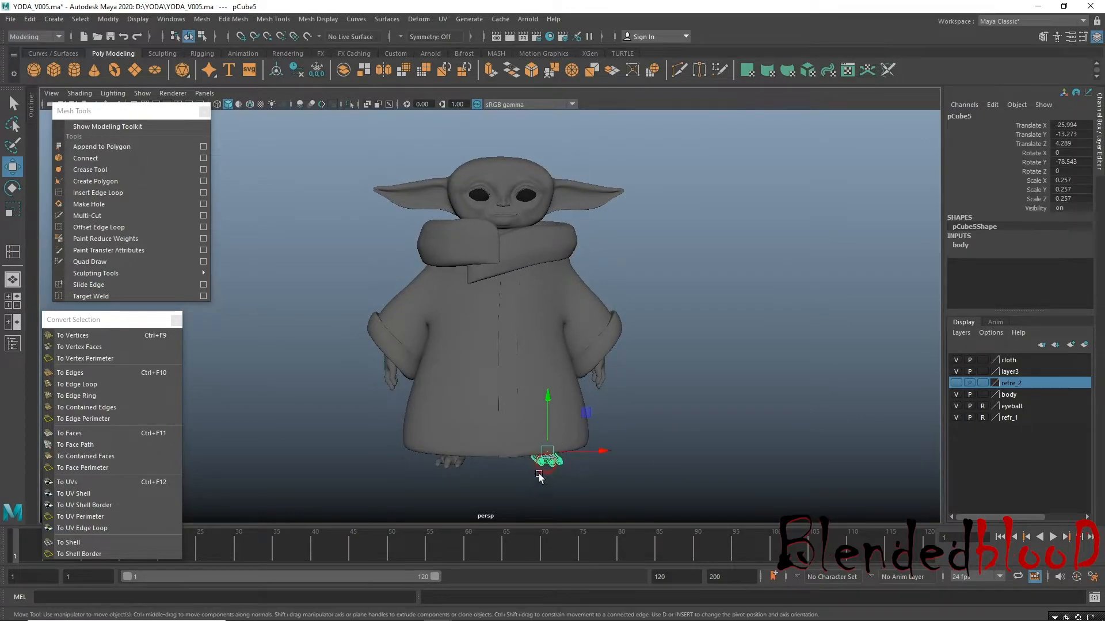
{"action": "left_click", "coordinate": [574, 432]}
{"action": "middle_click_drag", "start_coordinate": [568, 392], "coordinate": [560, 380], "text": "shift"}
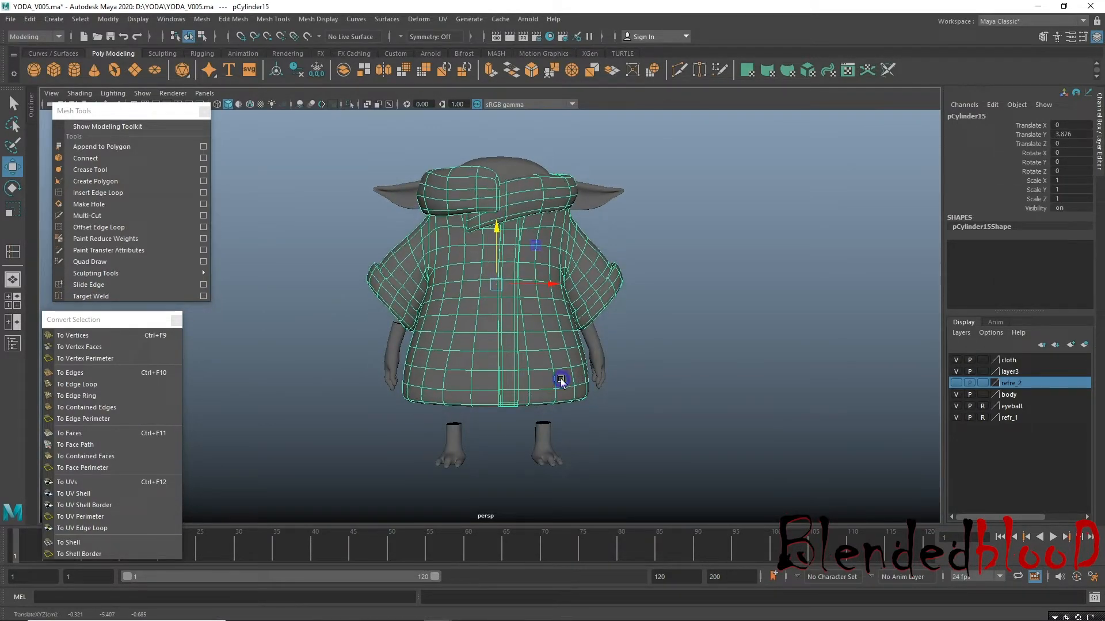
{"action": "key", "text": "ctrl+z"}
{"action": "middle_click_drag", "start_coordinate": [652, 456], "coordinate": [668, 359], "text": "alt"}
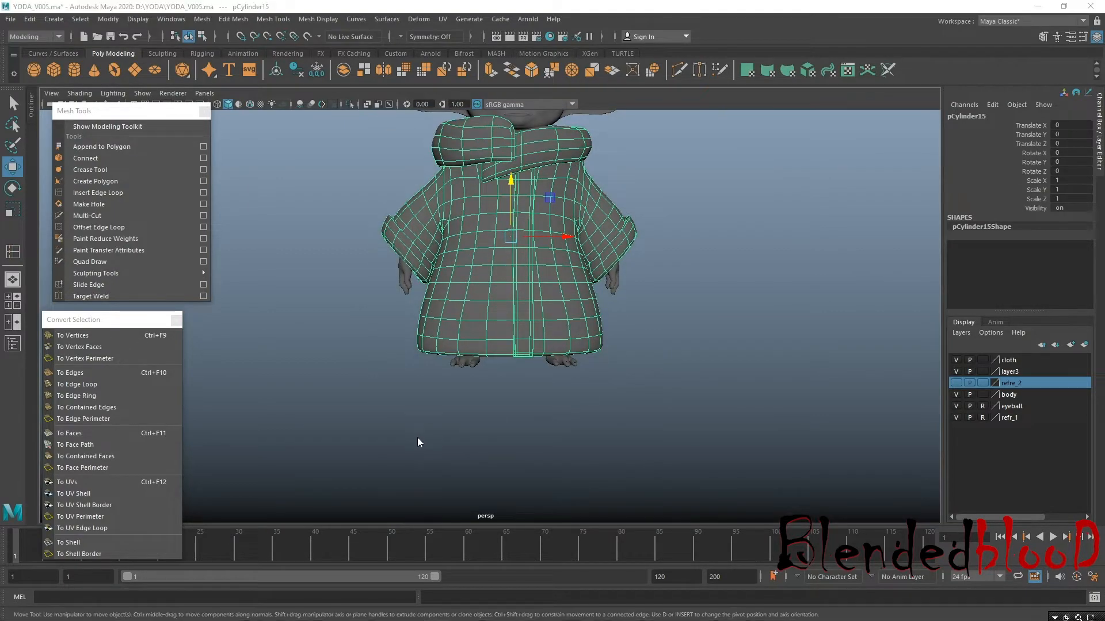
In the front wireframe view, pull the vertices at both outer corners of the robe's hem down to the soles of the feet.
{"action": "key", "text": "space"}
{"action": "key", "text": "space"}
{"action": "right_click_drag", "start_coordinate": [478, 408], "coordinate": [806, 495], "text": "alt"}
{"action": "middle_click_drag", "start_coordinate": [636, 442], "coordinate": [332, 451], "text": "alt"}
{"action": "middle_click_drag", "start_coordinate": [473, 407], "coordinate": [597, 438], "text": "alt"}
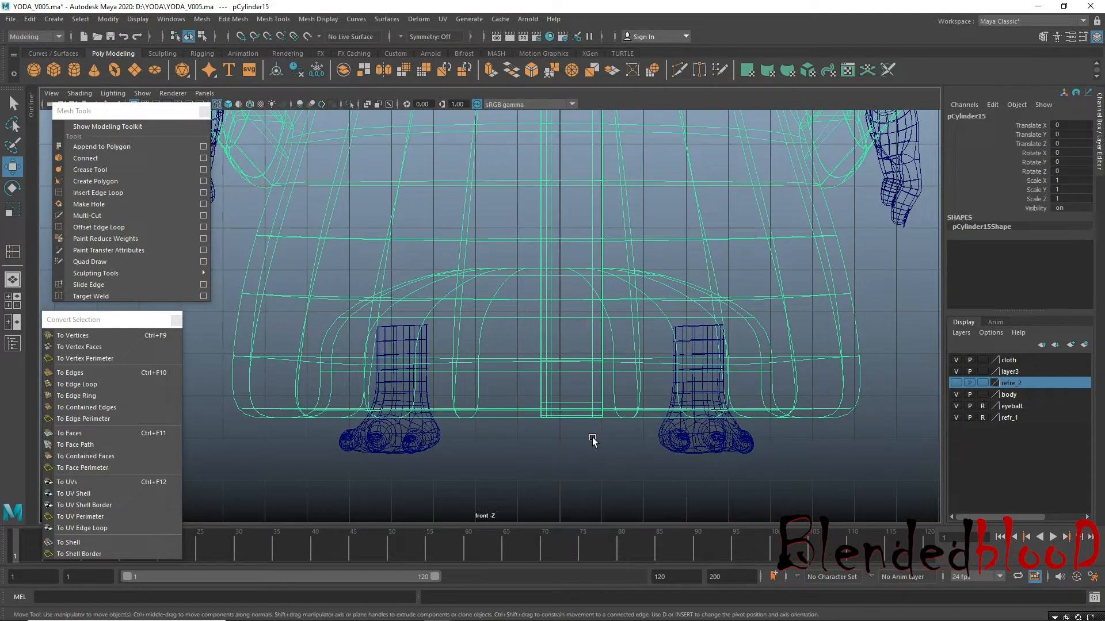
{"action": "left_click", "coordinate": [410, 440]}
{"action": "left_click", "coordinate": [691, 440]}
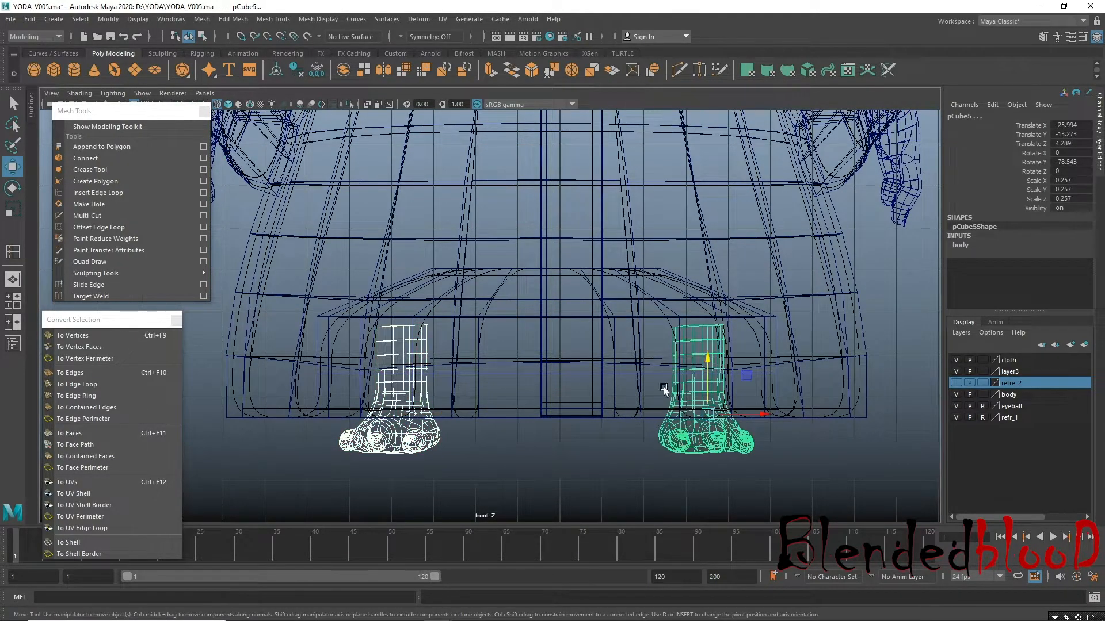
{"action": "left_click", "coordinate": [633, 413]}
{"action": "left_click", "coordinate": [641, 415]}
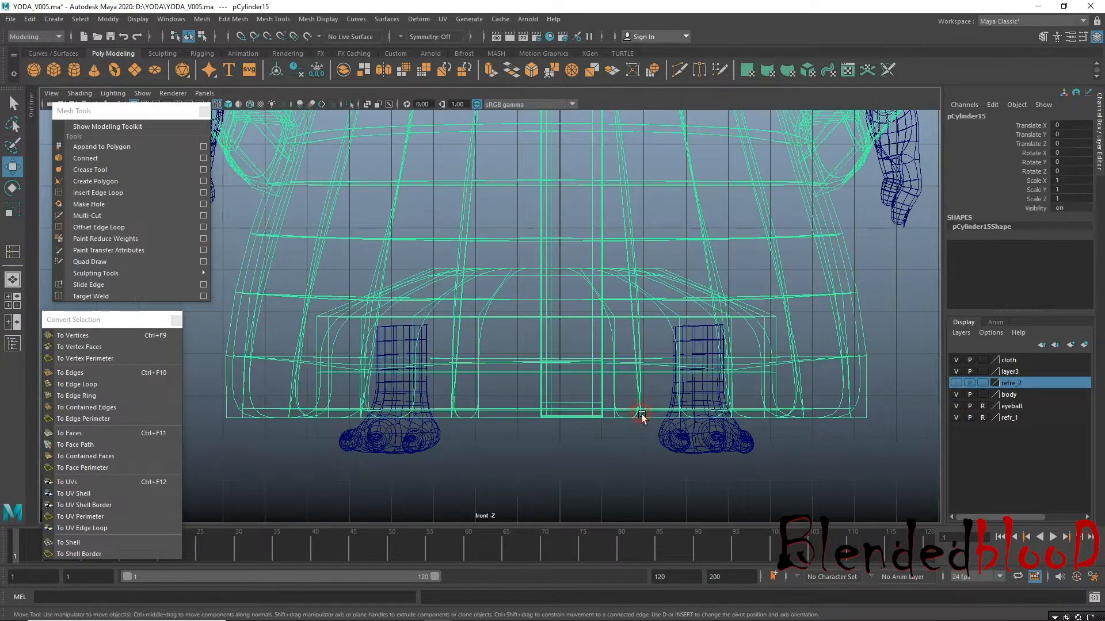
{"action": "right_click_drag", "start_coordinate": [846, 421], "coordinate": [787, 303]}
{"action": "left_click_drag", "start_coordinate": [826, 391], "coordinate": [892, 442]}
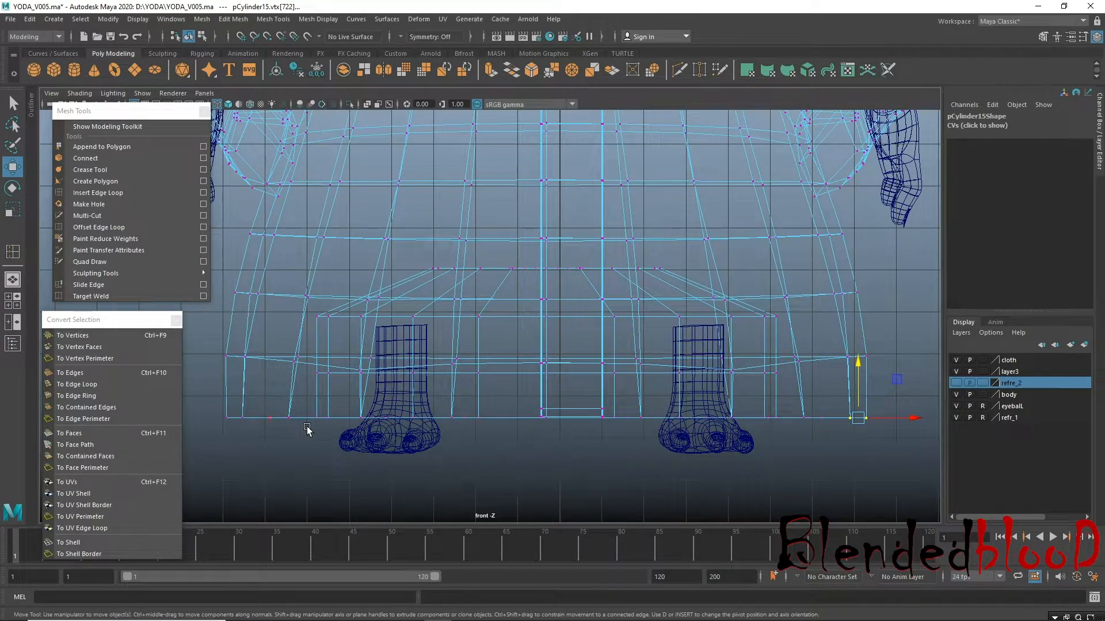
{"action": "left_click_drag", "start_coordinate": [217, 406], "coordinate": [262, 446], "text": "shift"}
{"action": "left_click_drag", "start_coordinate": [546, 364], "coordinate": [562, 399]}
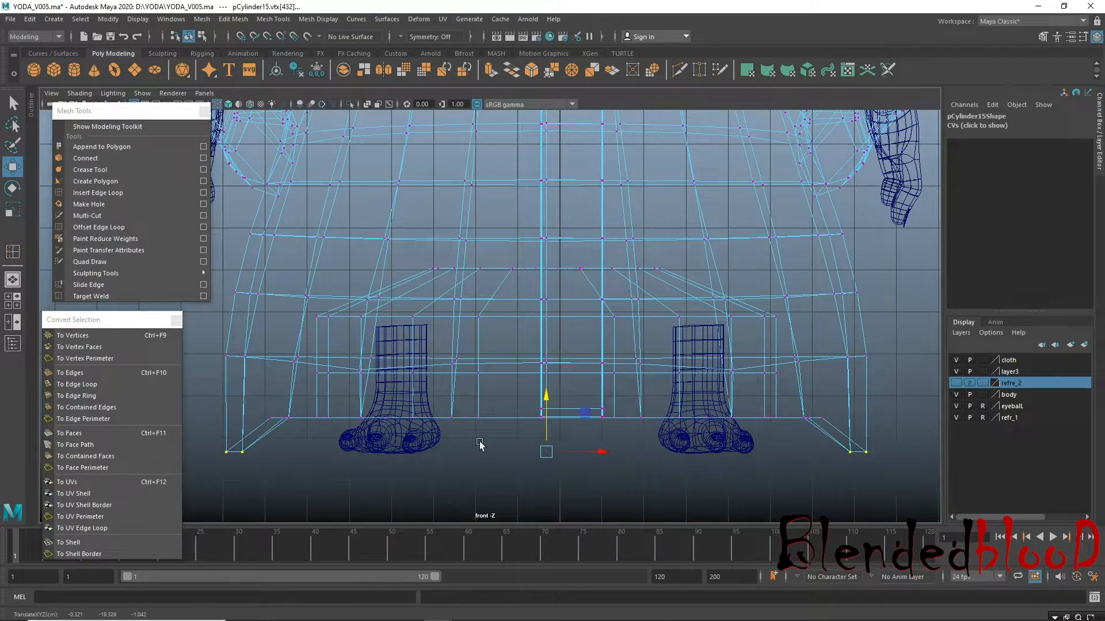
Lower the next pair of hem vertices inward from both outer corners to nearly the same level as the corners.
{"action": "right_click_drag", "start_coordinate": [700, 386], "coordinate": [305, 284], "text": "alt"}
{"action": "middle_click_drag", "start_coordinate": [503, 284], "coordinate": [510, 353], "text": "alt"}
{"action": "mouse_move", "coordinate": [547, 243]}
{"action": "right_mouse_down"}
{"action": "mouse_move", "coordinate": [597, 224]}
{"action": "mouse_move", "coordinate": [549, 251]}
{"action": "right_mouse_up"}
{"action": "right_click_drag", "start_coordinate": [495, 440], "coordinate": [606, 455], "text": "alt"}
{"action": "middle_click_drag", "start_coordinate": [499, 519], "coordinate": [547, 346], "text": "alt"}
{"action": "right_click_drag", "start_coordinate": [550, 346], "coordinate": [833, 427], "text": "alt"}
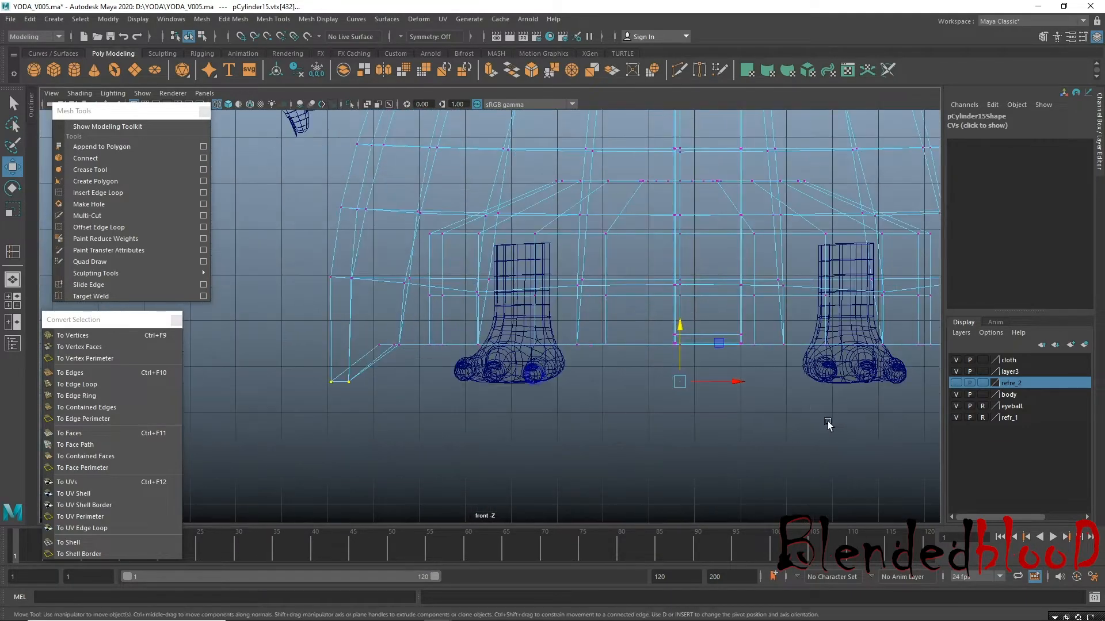
{"action": "middle_click_drag", "start_coordinate": [777, 394], "coordinate": [676, 441], "text": "alt"}
{"action": "left_click_drag", "start_coordinate": [269, 381], "coordinate": [314, 415]}
{"action": "left_click_drag", "start_coordinate": [853, 380], "coordinate": [895, 420], "text": "shift"}
{"action": "left_click_drag", "start_coordinate": [585, 338], "coordinate": [592, 369]}
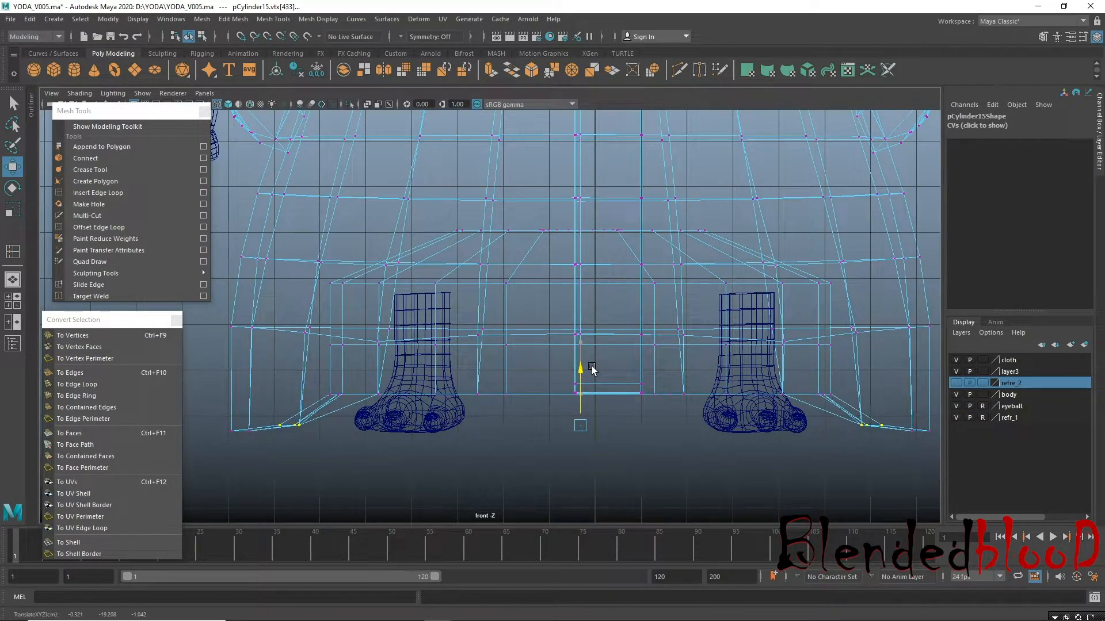
Raise the hem's outermost corner vertices slightly and lower the vertices just outside each foot to smooth the hem's curve.
{"action": "left_click_drag", "start_coordinate": [901, 422], "coordinate": [928, 438]}
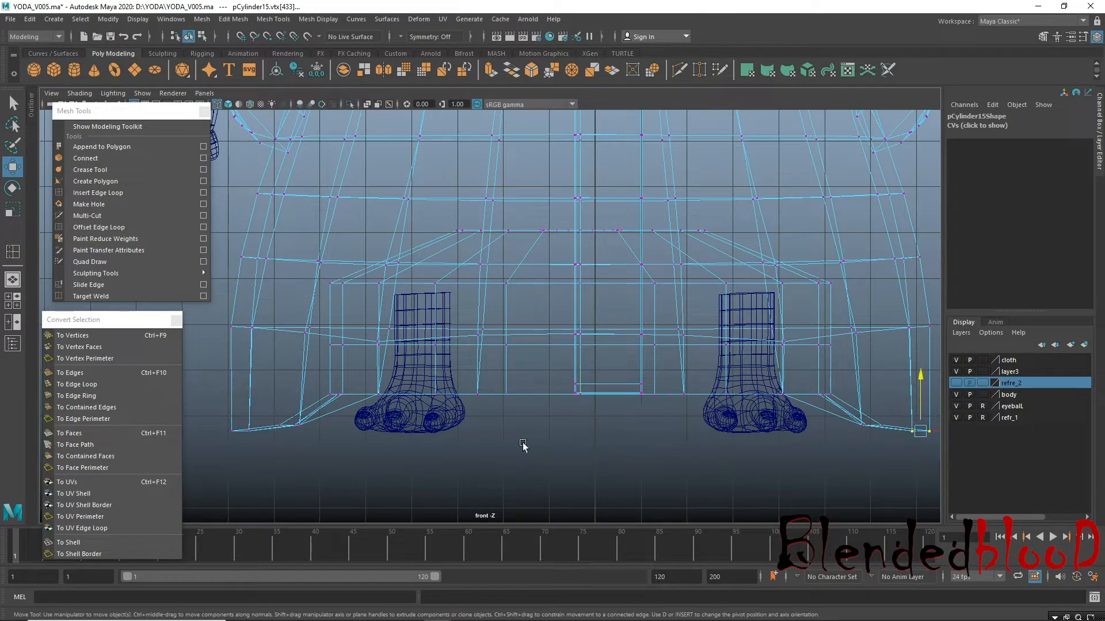
{"action": "left_click_drag", "start_coordinate": [214, 412], "coordinate": [282, 468], "text": "shift"}
{"action": "left_click_drag", "start_coordinate": [580, 377], "coordinate": [582, 371]}
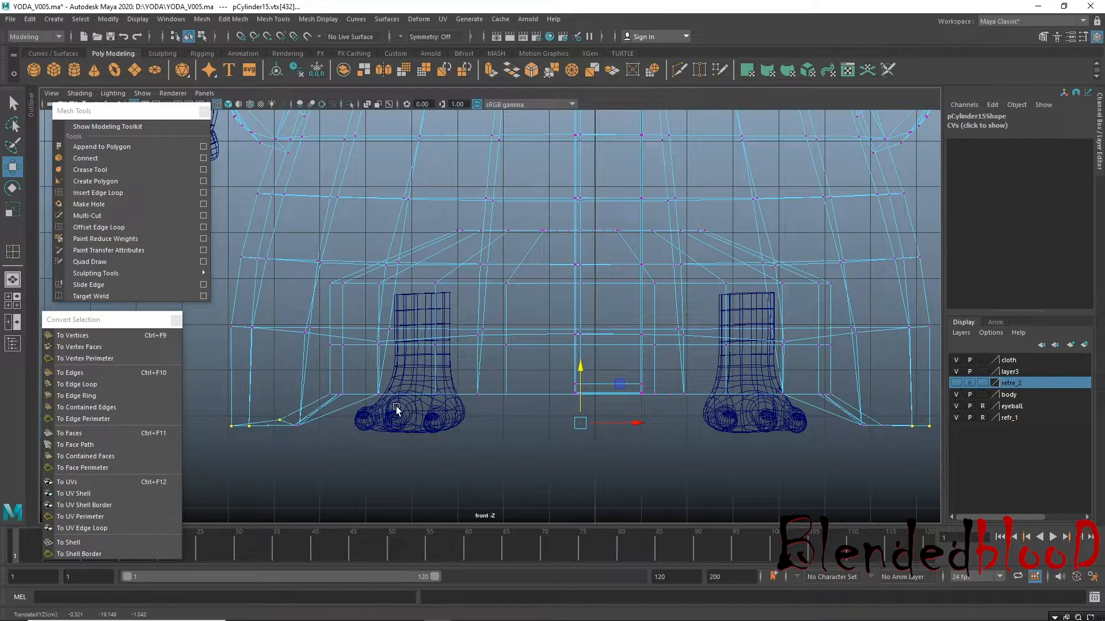
{"action": "left_click", "coordinate": [322, 385]}
{"action": "left_click_drag", "start_coordinate": [806, 379], "coordinate": [837, 412], "text": "shift"}
{"action": "left_click_drag", "start_coordinate": [580, 343], "coordinate": [589, 365]}
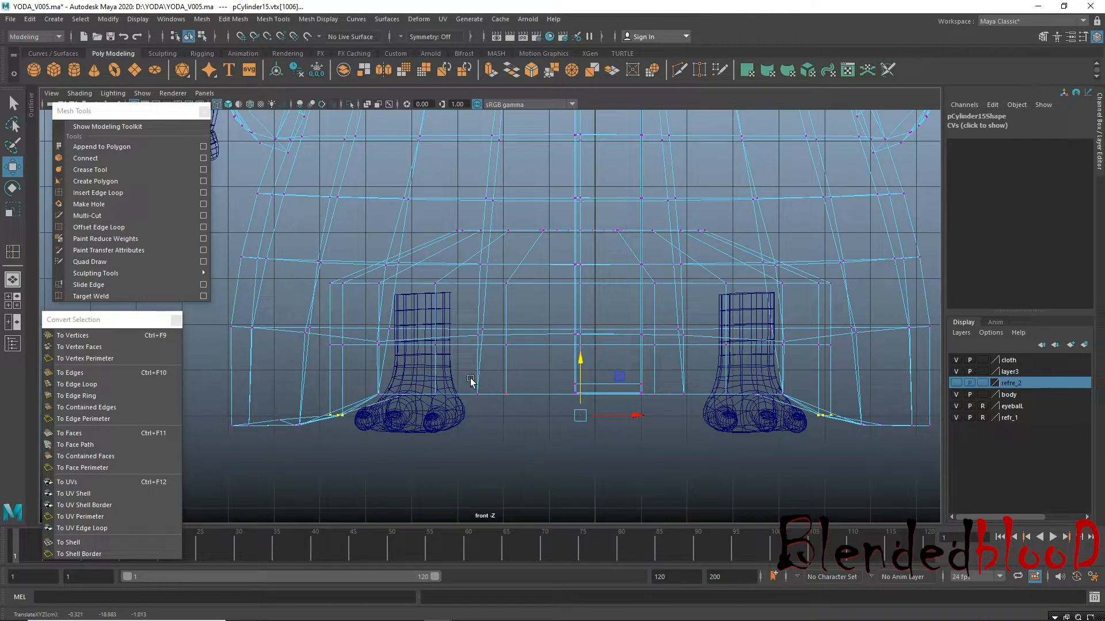
Lower the hem vertices between the two feet and pull the front centre panel's bottom slightly lower than its neighbours.
{"action": "left_click_drag", "start_coordinate": [470, 379], "coordinate": [696, 424]}
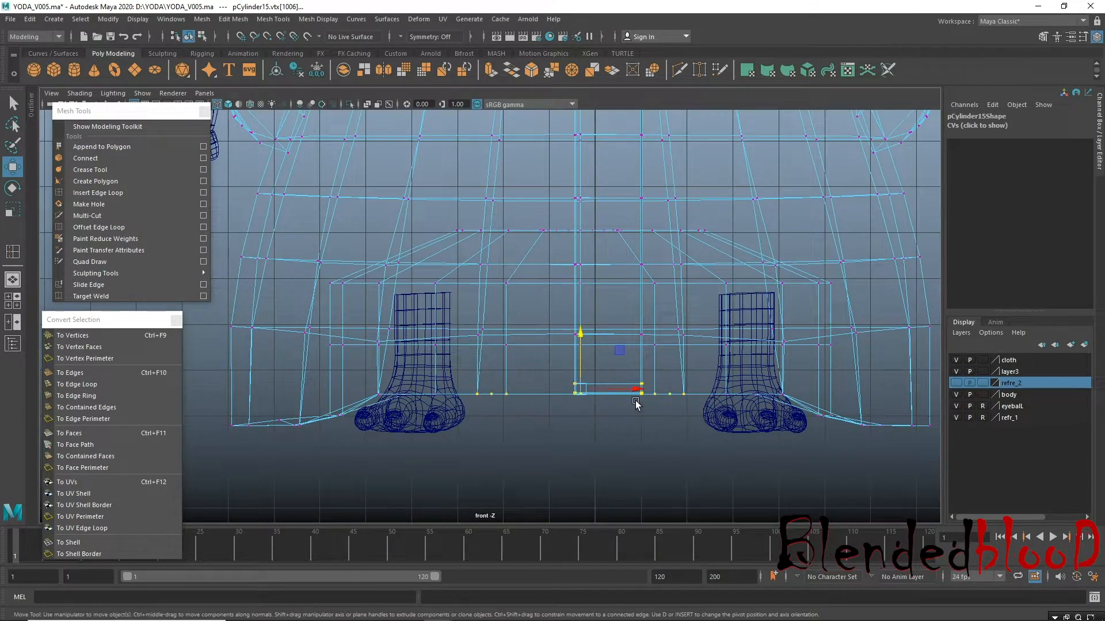
{"action": "left_click_drag", "start_coordinate": [584, 352], "coordinate": [582, 339]}
{"action": "left_click_drag", "start_coordinate": [585, 349], "coordinate": [652, 422]}
{"action": "left_click_drag", "start_coordinate": [615, 351], "coordinate": [617, 359]}
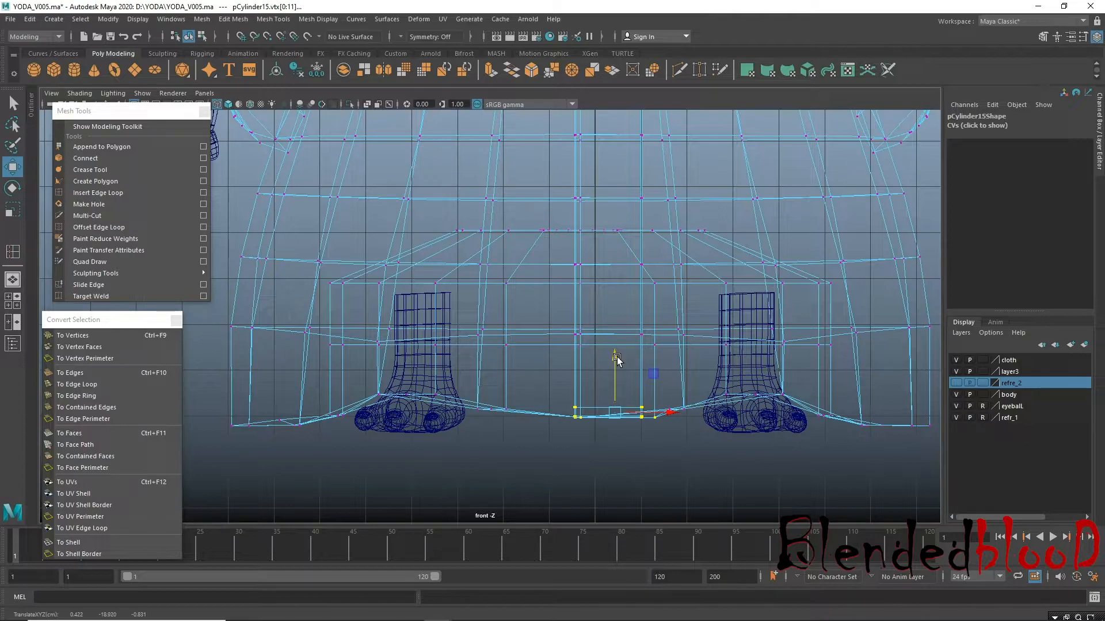
Examine the reshaped hem in the perspective view with the robe's smooth preview, orbiting around the feet.
{"action": "key", "text": "space"}
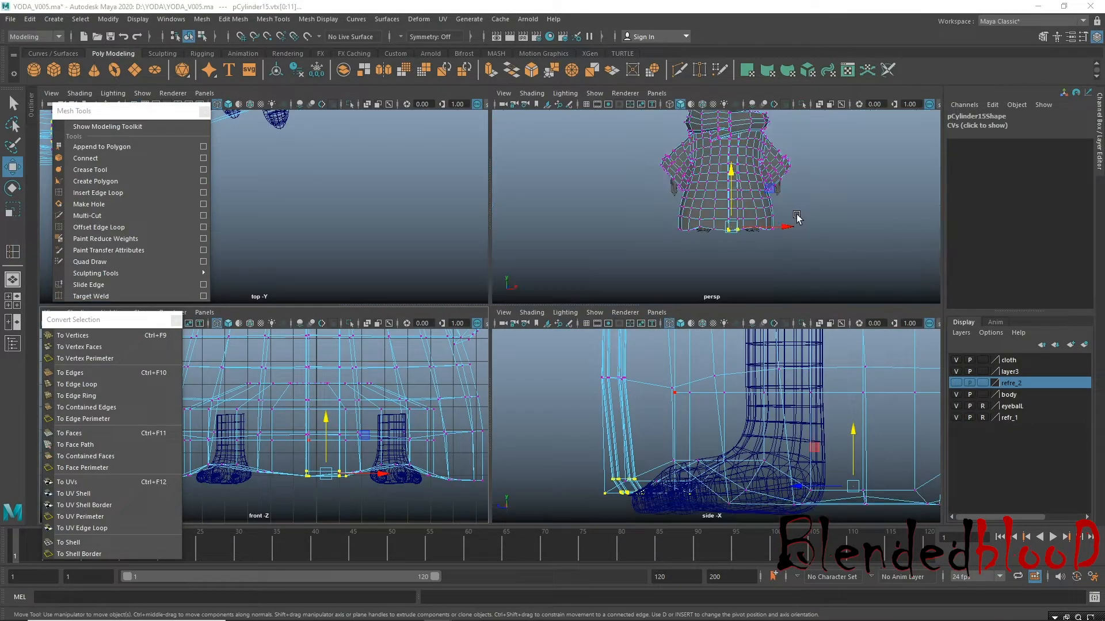
{"action": "key", "text": "space"}
{"action": "left_click_drag", "start_coordinate": [609, 318], "coordinate": [647, 316], "text": "alt"}
{"action": "right_click_drag", "start_coordinate": [647, 322], "coordinate": [731, 472], "text": "alt"}
{"action": "key", "text": "3"}
{"action": "left_click", "coordinate": [721, 417]}
{"action": "left_click_drag", "start_coordinate": [683, 432], "coordinate": [570, 408], "text": "alt"}
{"action": "right_click_drag", "start_coordinate": [630, 358], "coordinate": [702, 282]}
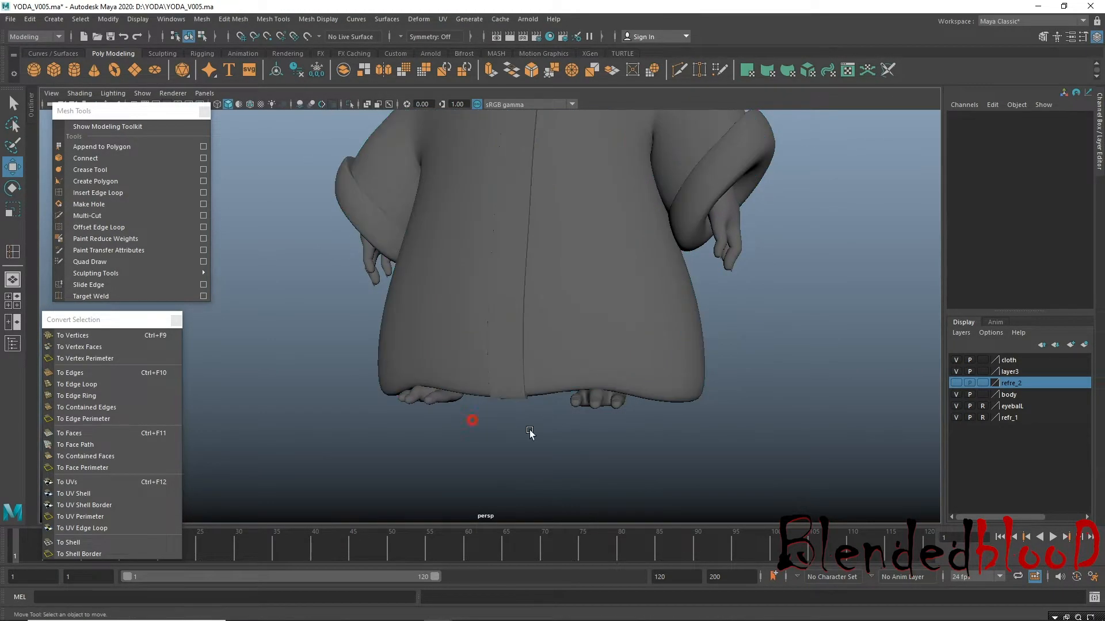
{"action": "left_click_drag", "start_coordinate": [511, 432], "coordinate": [561, 430], "text": "alt"}
{"action": "left_click_drag", "start_coordinate": [472, 429], "coordinate": [597, 421], "text": "alt"}
Select the robe and lower the hem vertices on both outer sides of its back.
{"action": "left_click", "coordinate": [389, 382]}
{"action": "left_click_drag", "start_coordinate": [402, 401], "coordinate": [451, 397], "text": "alt"}
{"action": "left_click_drag", "start_coordinate": [518, 448], "coordinate": [518, 375], "text": "alt"}
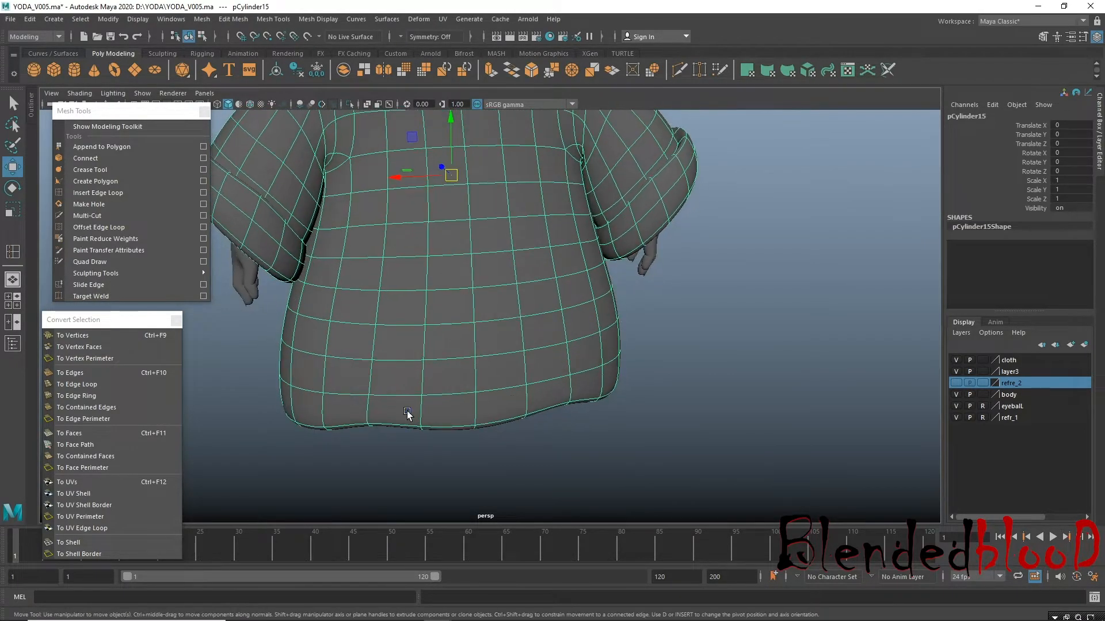
{"action": "right_click_drag", "start_coordinate": [409, 410], "coordinate": [387, 356]}
{"action": "right_click_drag", "start_coordinate": [398, 319], "coordinate": [356, 294]}
{"action": "mouse_move", "coordinate": [374, 435]}
{"action": "left_mouse_down", "text": "alt"}
{"action": "mouse_move", "coordinate": [341, 438]}
{"action": "mouse_move", "coordinate": [357, 437]}
{"action": "mouse_move", "coordinate": [355, 426]}
{"action": "left_mouse_up", "text": "alt"}
{"action": "left_click_drag", "start_coordinate": [406, 471], "coordinate": [408, 472]}
{"action": "left_click_drag", "start_coordinate": [562, 456], "coordinate": [492, 446], "text": "alt"}
{"action": "left_click_drag", "start_coordinate": [456, 328], "coordinate": [459, 339]}
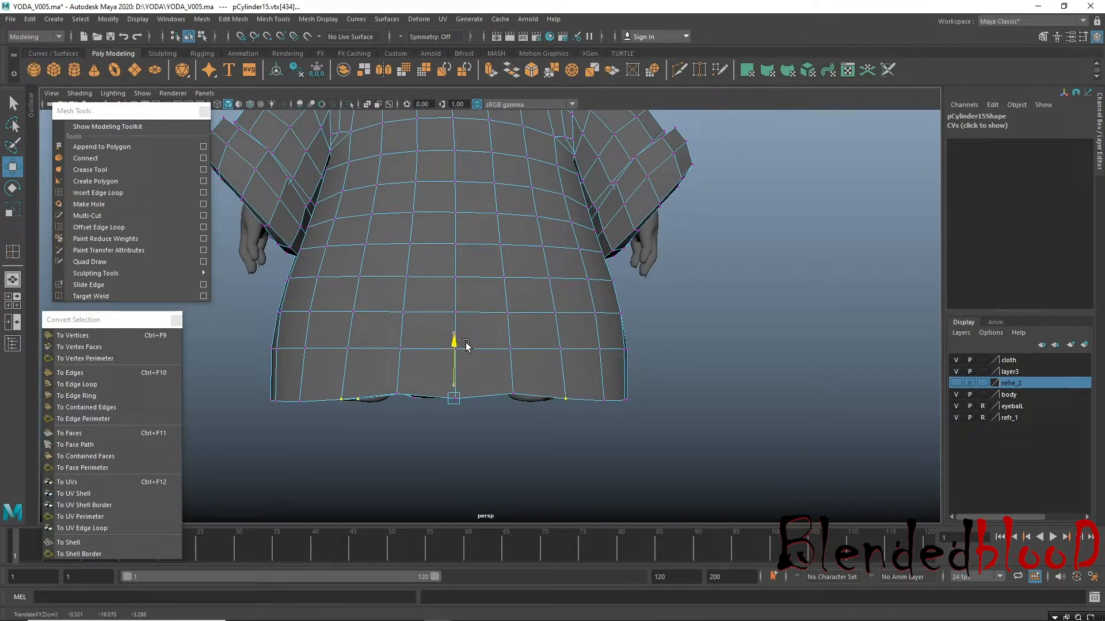
Fine-tune the selected rear hem vertices in the front view, lowering them slightly further toward the soles of the feet.
{"action": "left_click_drag", "start_coordinate": [420, 423], "coordinate": [411, 425], "text": "alt"}
{"action": "key", "text": "space"}
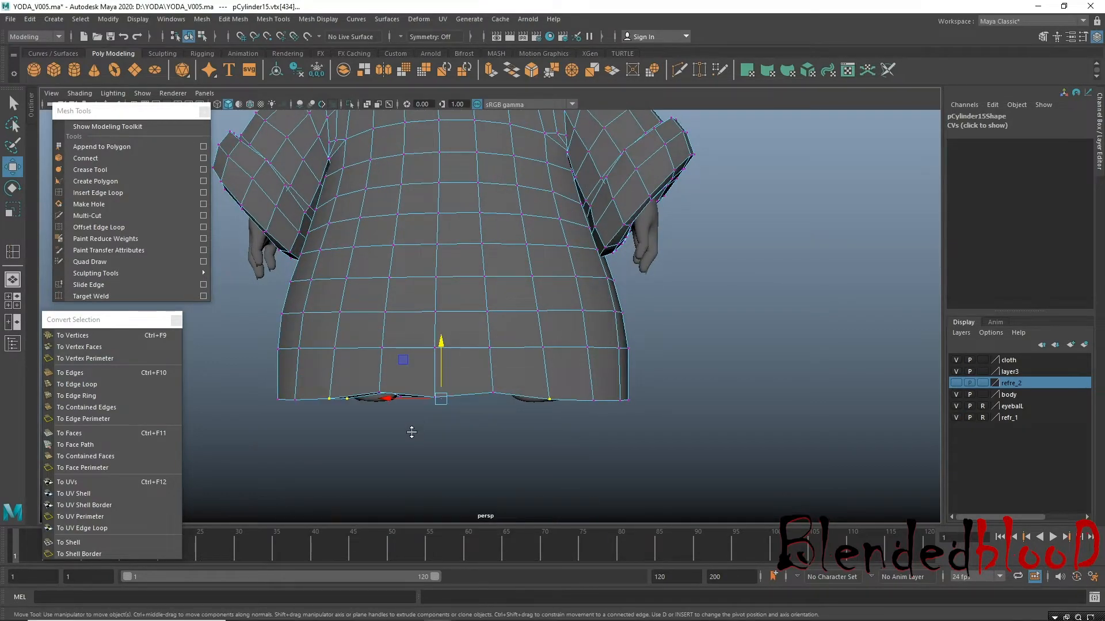
{"action": "scroll", "coordinate": [343, 439], "scroll_direction": "down", "scroll_amount": 2}
{"action": "middle_click_drag", "start_coordinate": [331, 422], "coordinate": [380, 392], "text": "alt"}
{"action": "left_click_drag", "start_coordinate": [355, 391], "coordinate": [355, 395]}
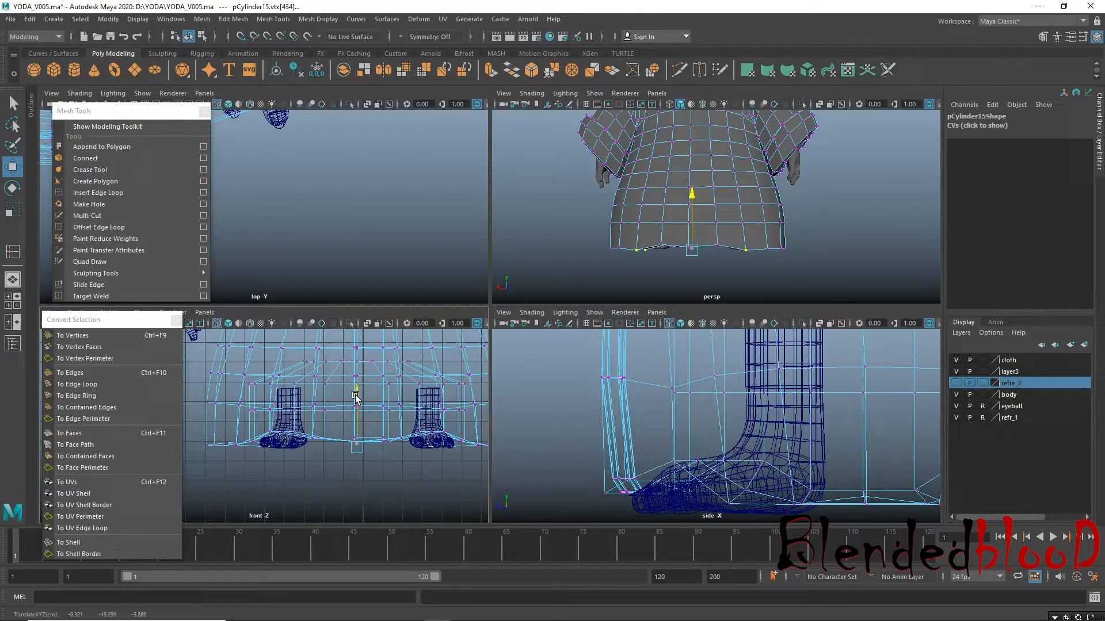
Flatten the middle vertices of the rear hem vertically and lower them to the soles of the feet.
{"action": "key", "text": "space"}
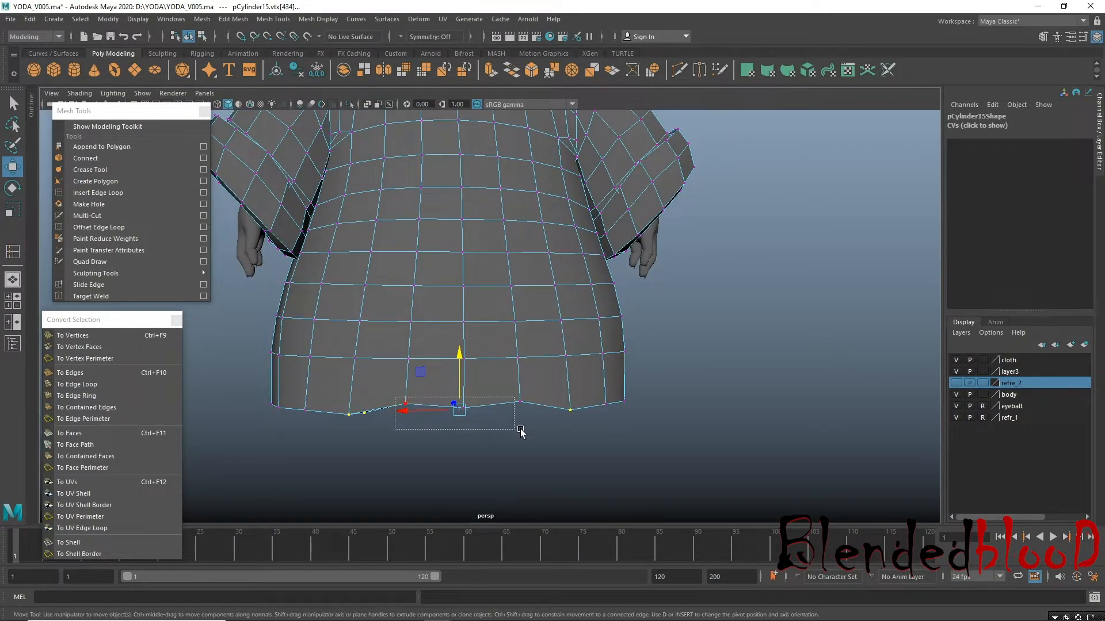
{"action": "left_click_drag", "start_coordinate": [527, 431], "coordinate": [527, 430]}
{"action": "key", "text": "r"}
{"action": "left_click_drag", "start_coordinate": [462, 357], "coordinate": [463, 372]}
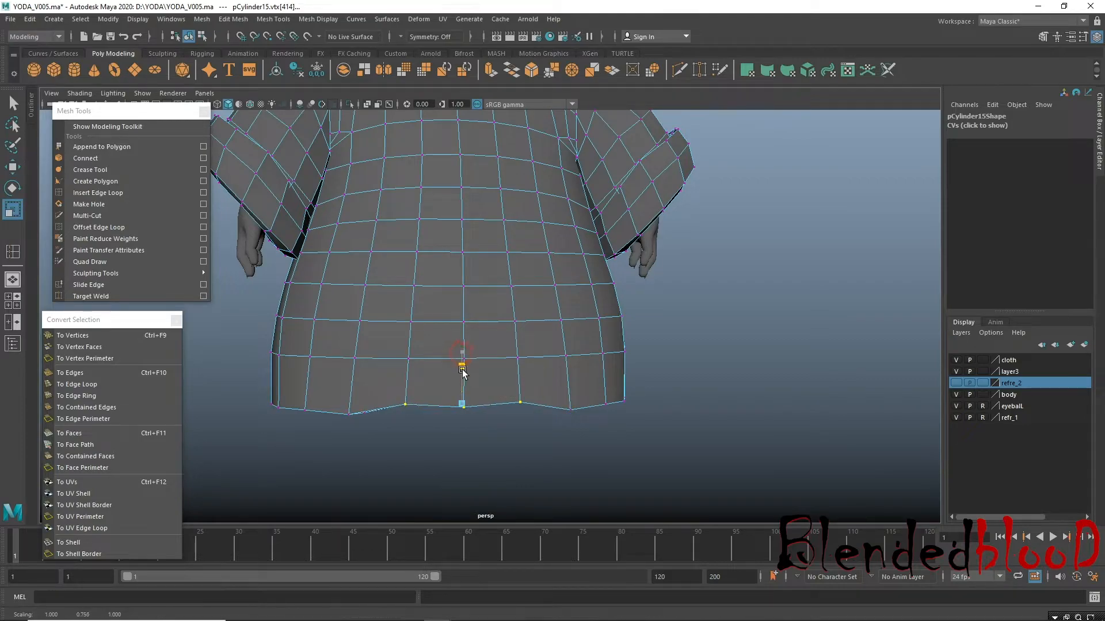
{"action": "key", "text": "w"}
{"action": "key", "text": "space"}
{"action": "key", "text": "space"}
{"action": "key", "text": "space"}
{"action": "left_click_drag", "start_coordinate": [683, 285], "coordinate": [684, 310]}
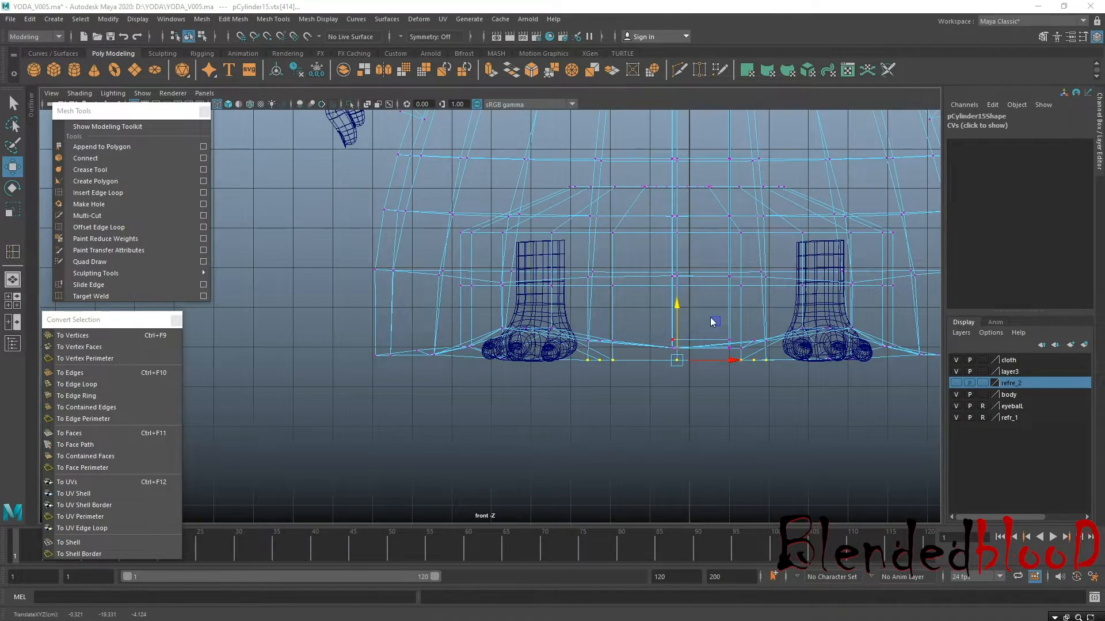
Shift the front hem vertices on both sides of one foot sideways toward that foot.
{"action": "key", "text": "space"}
{"action": "key", "text": "space"}
{"action": "left_click_drag", "start_coordinate": [769, 251], "coordinate": [452, 306], "text": "alt"}
{"action": "mouse_move", "coordinate": [523, 397]}
{"action": "left_mouse_down", "text": "alt"}
{"action": "mouse_move", "coordinate": [531, 377]}
{"action": "mouse_move", "coordinate": [529, 399]}
{"action": "left_mouse_up", "text": "alt"}
{"action": "right_click_drag", "start_coordinate": [524, 433], "coordinate": [533, 471], "text": "alt"}
{"action": "left_click_drag", "start_coordinate": [509, 445], "coordinate": [538, 424]}
{"action": "left_click", "coordinate": [371, 428]}
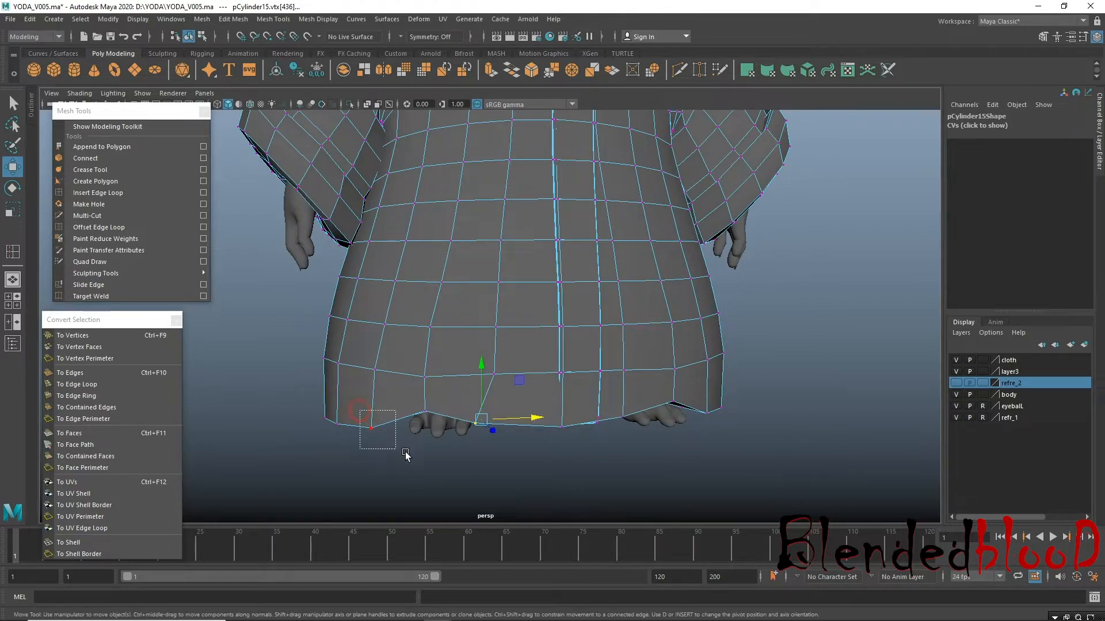
{"action": "left_click_drag", "start_coordinate": [435, 419], "coordinate": [446, 413]}
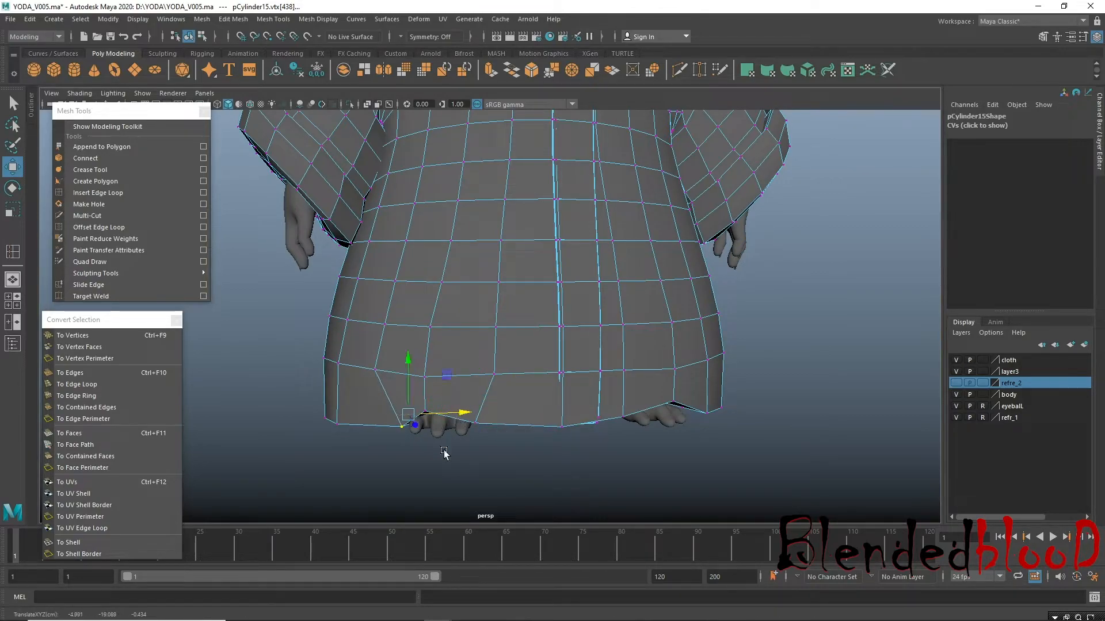
Raise the hem vertex above that foot to open the hem over the toes, and check it with the smooth preview.
{"action": "left_click_drag", "start_coordinate": [446, 456], "coordinate": [443, 377]}
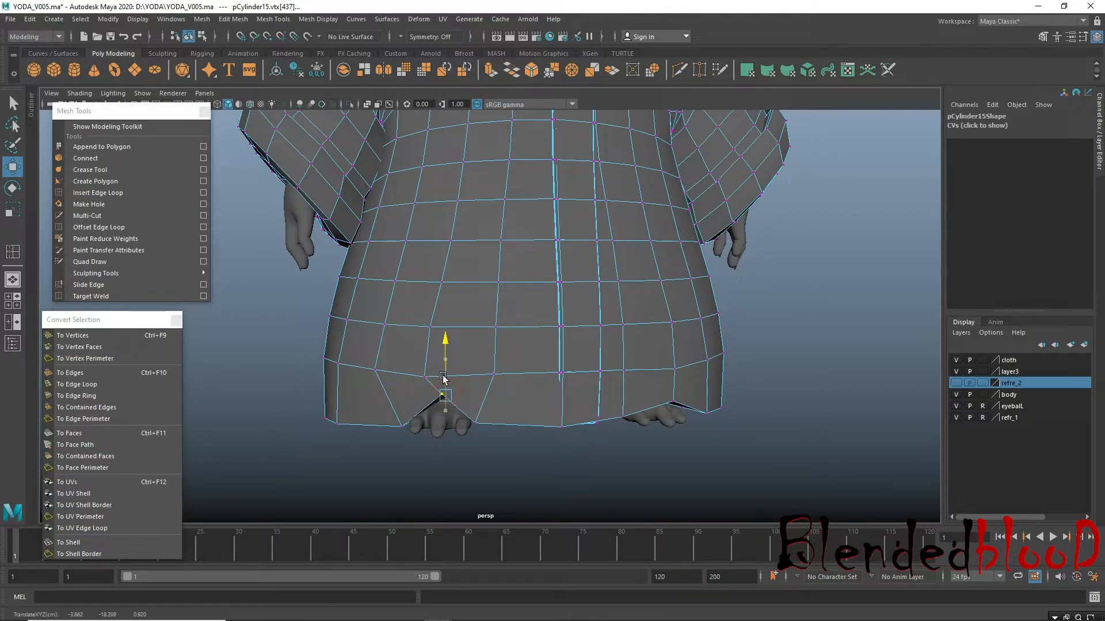
{"action": "key", "text": "3"}
{"action": "left_click_drag", "start_coordinate": [574, 429], "coordinate": [456, 423], "text": "alt"}
{"action": "key", "text": "1"}
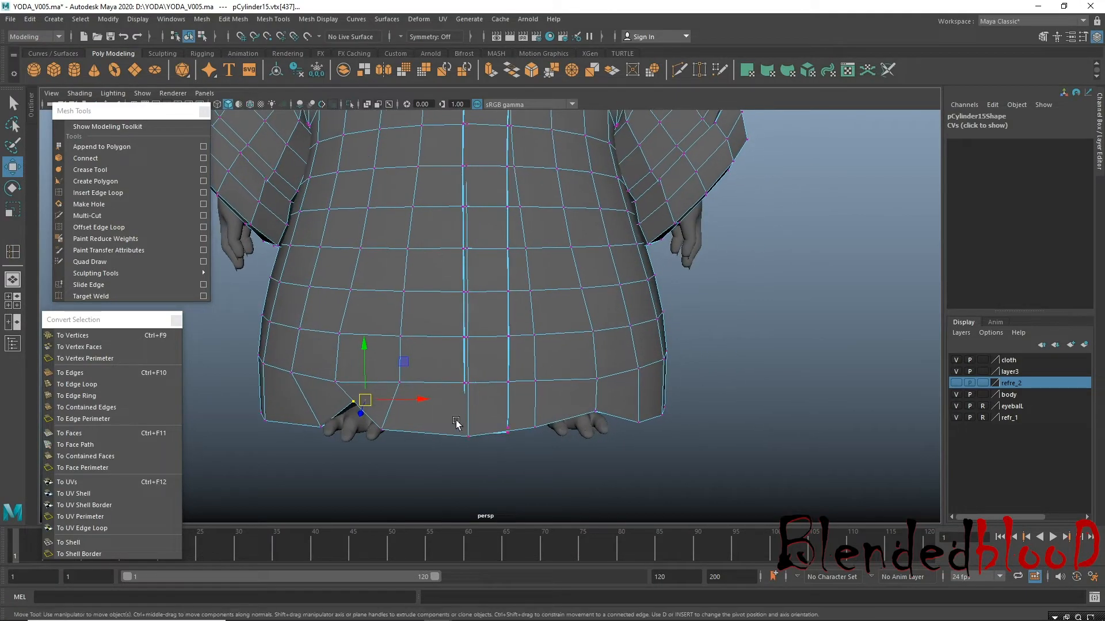
Try to reshape the front hem around the opposite foot by shifting the vertices beside it.
{"action": "left_click_drag", "start_coordinate": [372, 442], "coordinate": [299, 441], "text": "alt"}
{"action": "left_click_drag", "start_coordinate": [415, 459], "coordinate": [465, 440]}
{"action": "left_click", "coordinate": [474, 421]}
{"action": "mouse_move", "coordinate": [475, 420]}
{"action": "right_mouse_down"}
{"action": "mouse_move", "coordinate": [399, 347]}
{"action": "mouse_move", "coordinate": [380, 305]}
{"action": "right_mouse_up"}
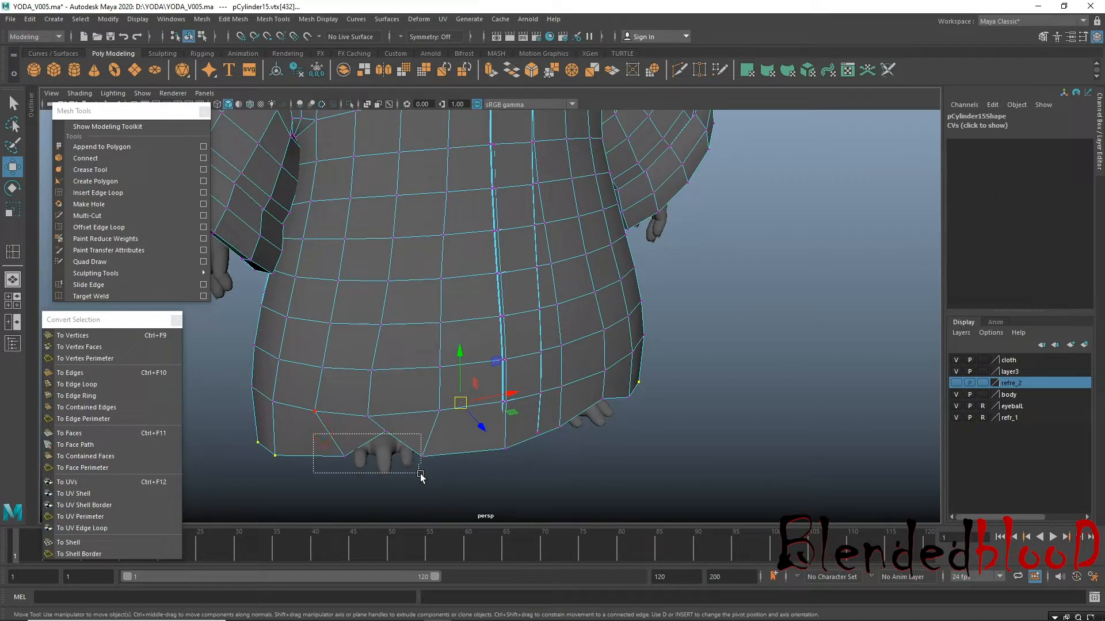
{"action": "left_click_drag", "start_coordinate": [447, 485], "coordinate": [447, 485]}
{"action": "key", "text": "r"}
{"action": "left_click_drag", "start_coordinate": [430, 440], "coordinate": [534, 450]}
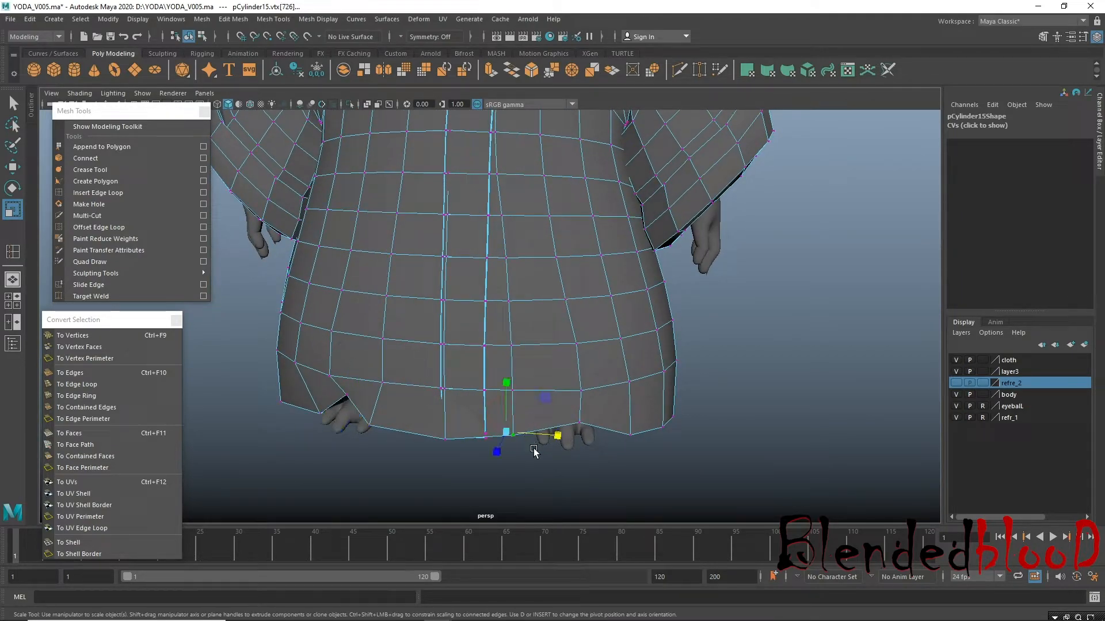
{"action": "mouse_move", "coordinate": [612, 442]}
{"action": "left_mouse_down", "text": "alt"}
{"action": "mouse_move", "coordinate": [626, 460]}
{"action": "mouse_move", "coordinate": [588, 407]}
{"action": "mouse_move", "coordinate": [602, 460]}
{"action": "left_mouse_up", "text": "alt"}
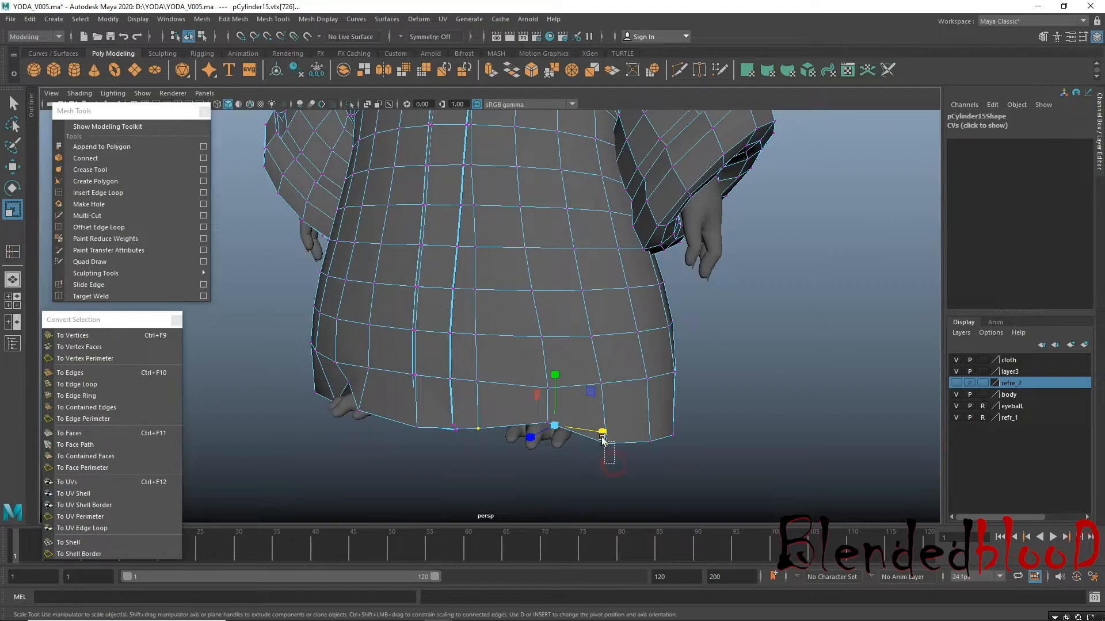
{"action": "left_click_drag", "start_coordinate": [484, 425], "coordinate": [490, 415], "text": "ctrl"}
{"action": "left_click_drag", "start_coordinate": [505, 476], "coordinate": [491, 427], "text": "alt"}
{"action": "left_click_drag", "start_coordinate": [499, 448], "coordinate": [521, 377], "text": "alt"}
Undo the hem edits around the opposite foot and inspect the robe's underside.
{"action": "key", "text": "ctrl+z"}
{"action": "key", "text": "ctrl+z"}
{"action": "key", "text": "ctrl+z"}
{"action": "key", "text": "ctrl+z"}
{"action": "key", "text": "ctrl+z"}
{"action": "key", "text": "ctrl+z"}
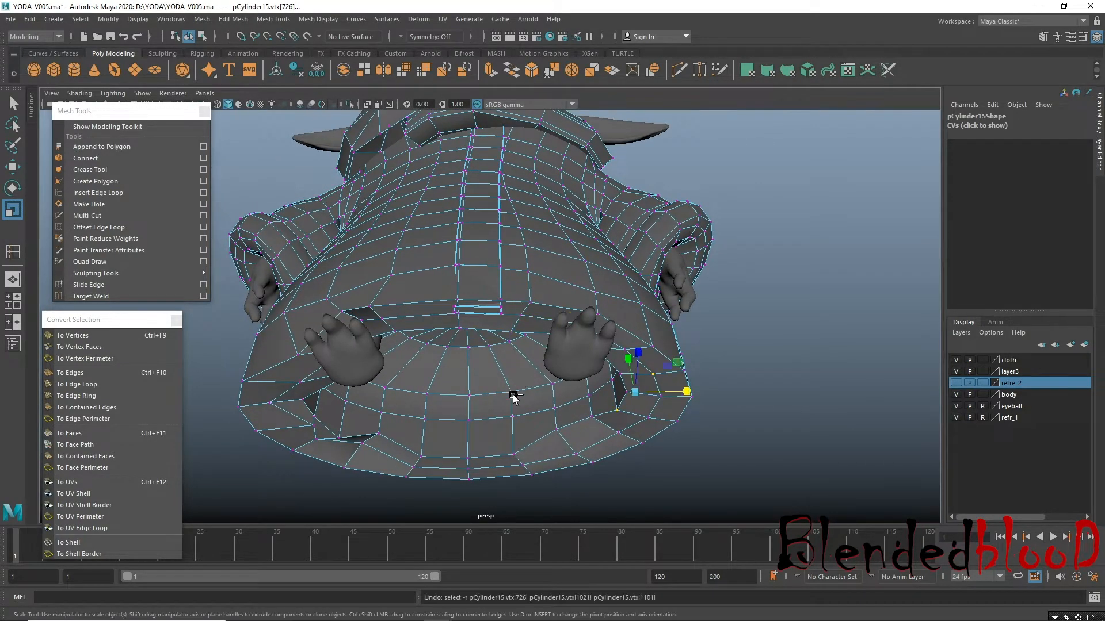
{"action": "key", "text": "ctrl+z"}
{"action": "key", "text": "ctrl+z"}
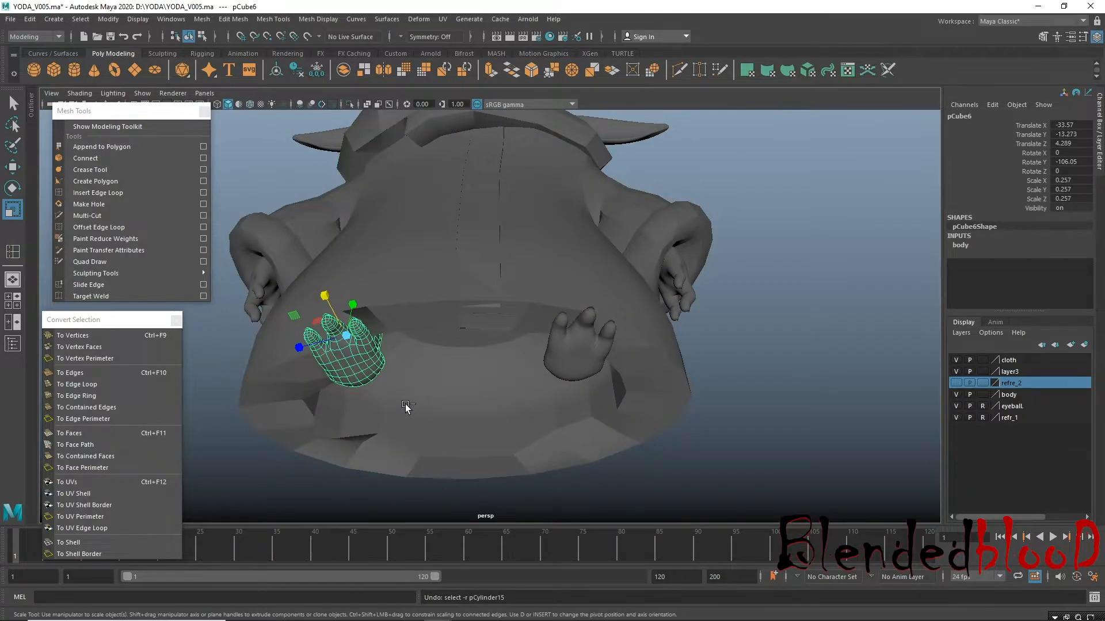
{"action": "left_click_drag", "start_coordinate": [337, 435], "coordinate": [382, 322], "text": "alt"}
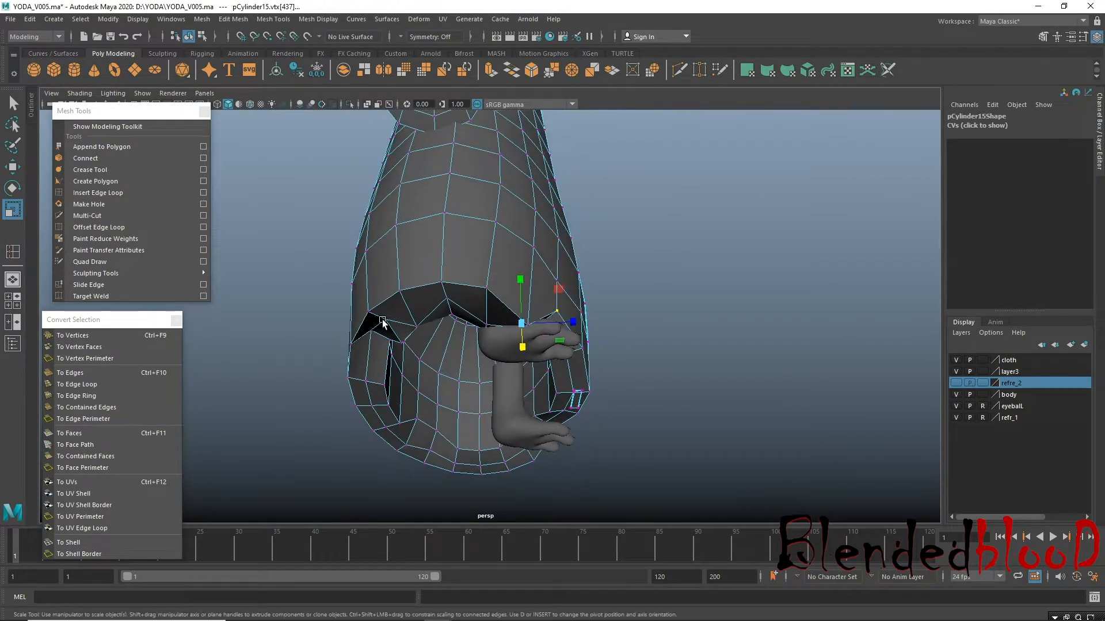
Step back through the earlier hem moves around the first foot, and redo them up to the raised vertex above the toes.
{"action": "key", "text": "ctrl+z"}
{"action": "key", "text": "ctrl+z"}
{"action": "key", "text": "ctrl+z"}
{"action": "key", "text": "ctrl+z"}
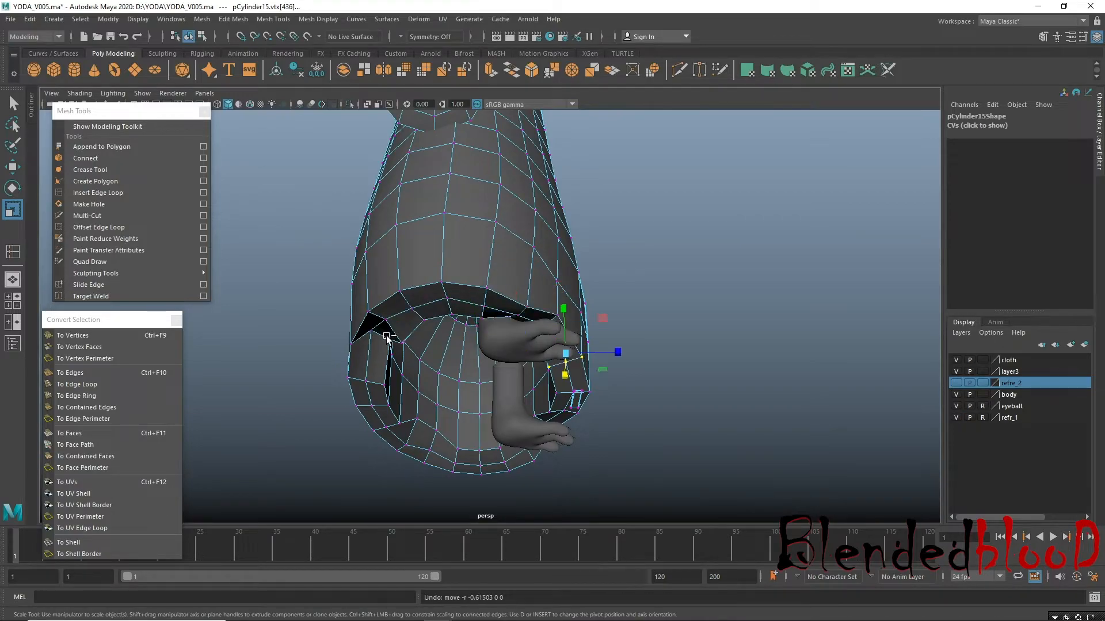
{"action": "key", "text": "ctrl+z"}
{"action": "key", "text": "ctrl+z"}
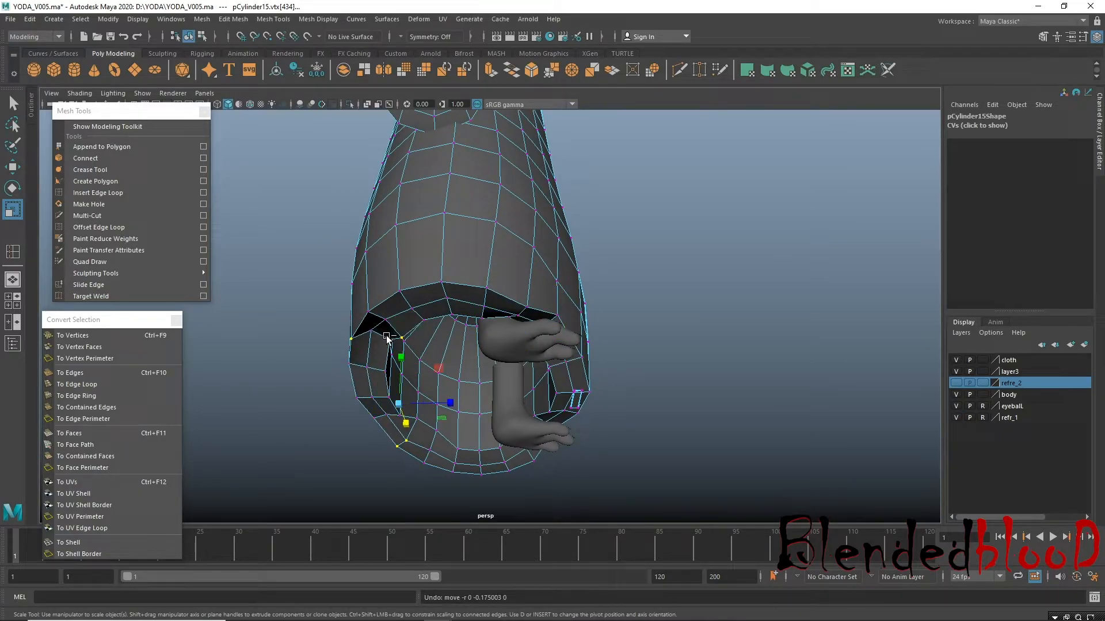
{"action": "key", "text": "ctrl+y"}
{"action": "key", "text": "ctrl+y"}
{"action": "key", "text": "ctrl+y"}
{"action": "key", "text": "ctrl+y"}
{"action": "key", "text": "ctrl+y"}
{"action": "key", "text": "ctrl+y"}
{"action": "key", "text": "ctrl+y"}
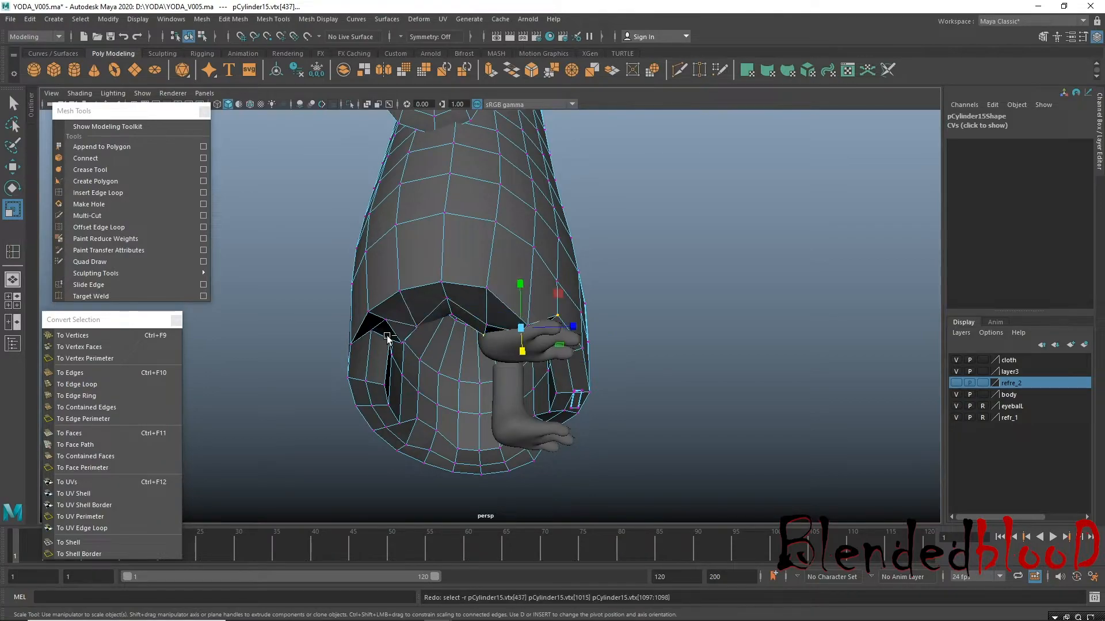
{"action": "key", "text": "ctrl+y"}
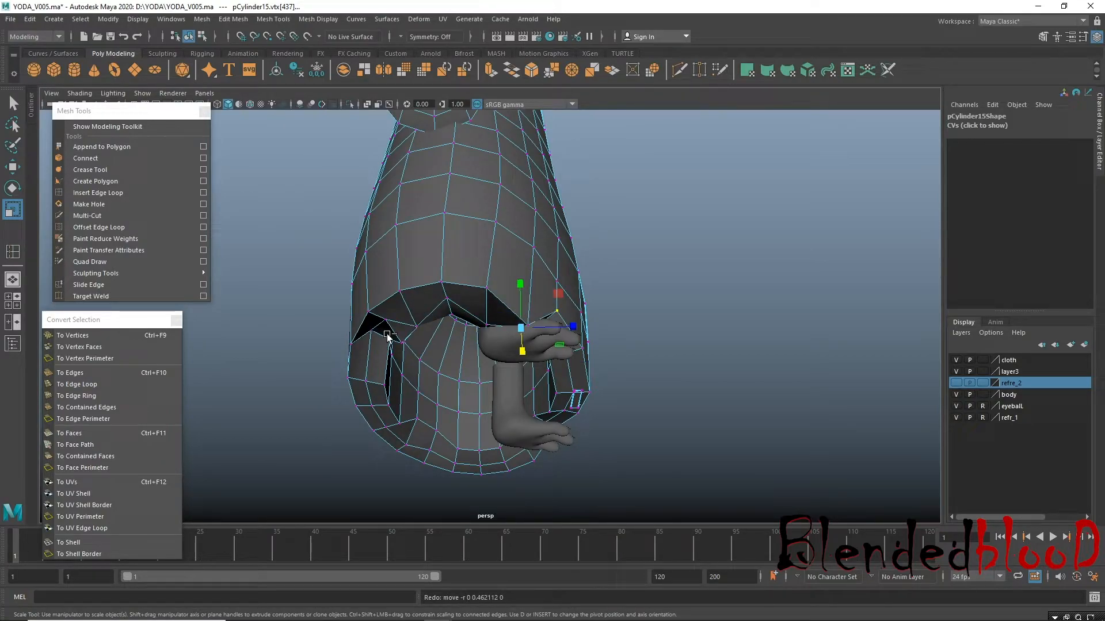
Reposition individual vertices of the robe's inner lining on the underside to tidy the fold behind the hem.
{"action": "left_click", "coordinate": [373, 331]}
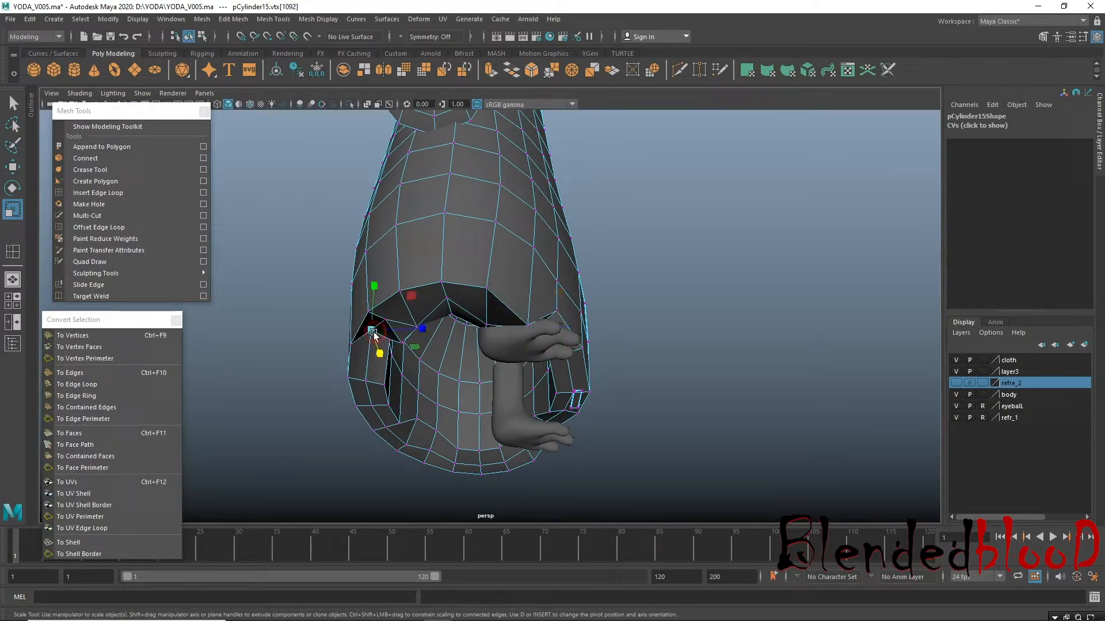
{"action": "key", "text": "w"}
{"action": "left_click_drag", "start_coordinate": [376, 286], "coordinate": [375, 310]}
{"action": "left_click_drag", "start_coordinate": [386, 353], "coordinate": [595, 302], "text": "alt"}
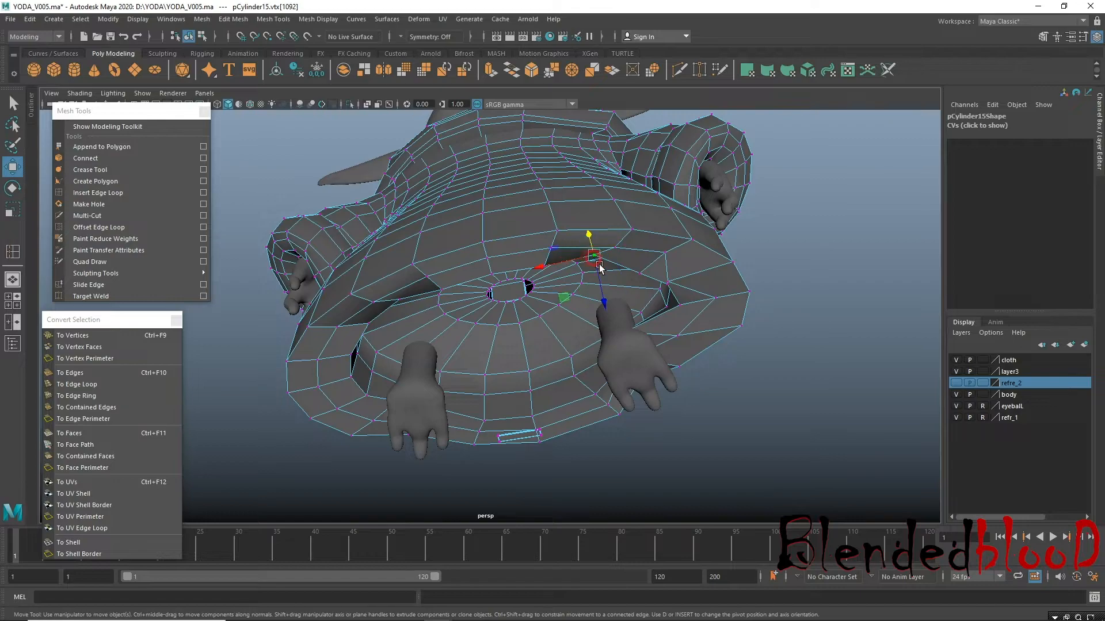
{"action": "left_click_drag", "start_coordinate": [596, 257], "coordinate": [556, 309]}
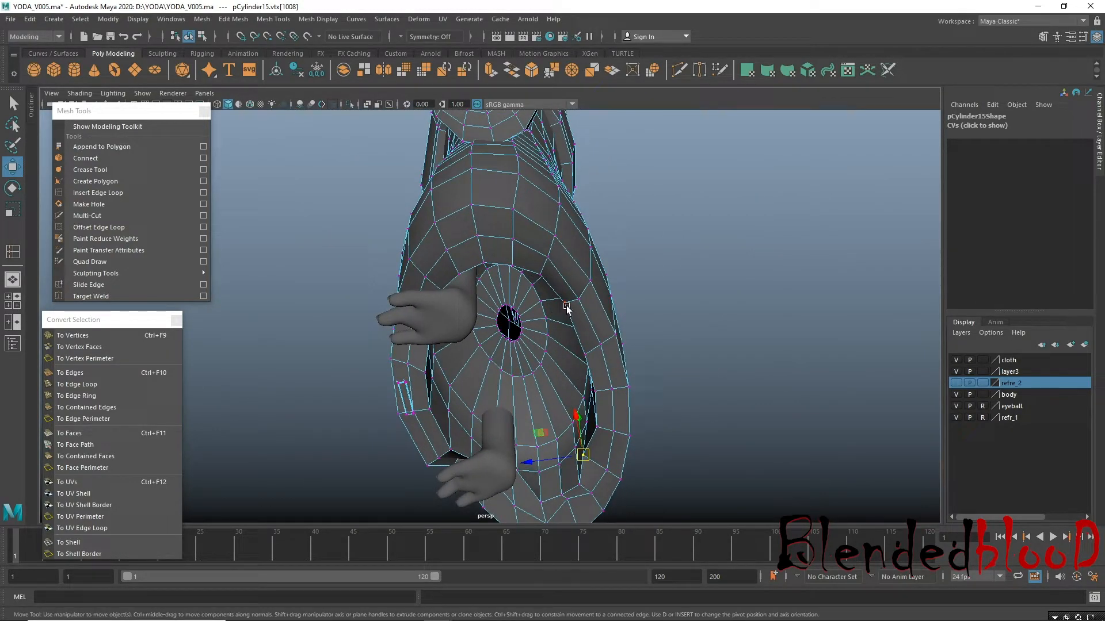
{"action": "left_click_drag", "start_coordinate": [558, 257], "coordinate": [560, 263]}
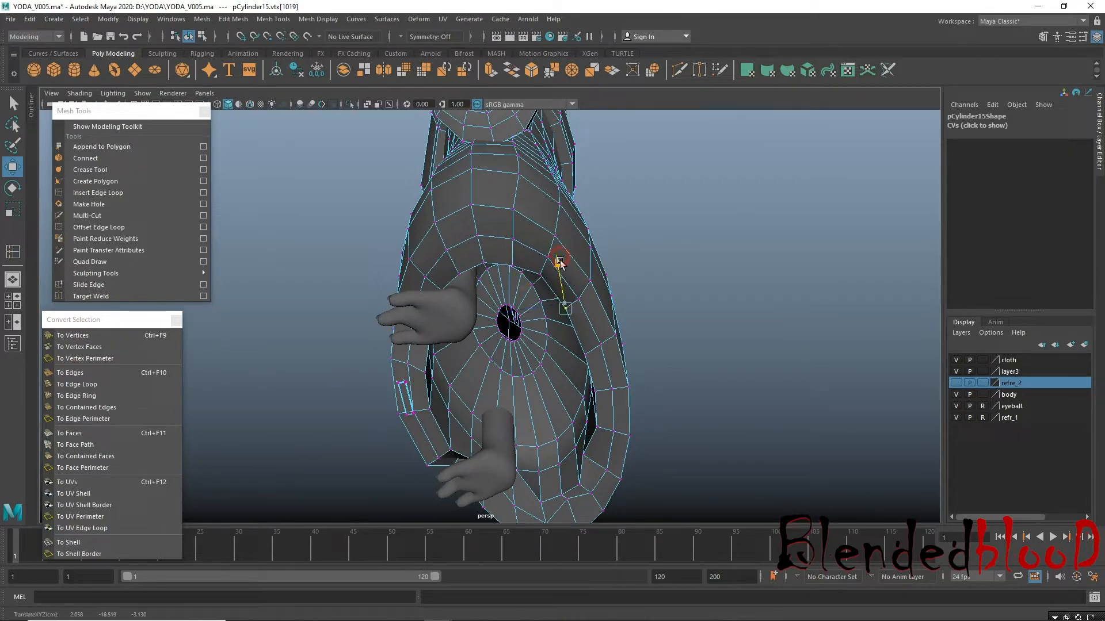
Raise the front hem vertex above the toes of the first foot and the hem vertex beside it slightly.
{"action": "left_click_drag", "start_coordinate": [527, 295], "coordinate": [390, 448], "text": "alt"}
{"action": "left_click_drag", "start_coordinate": [390, 448], "coordinate": [397, 431], "text": "alt"}
{"action": "left_click_drag", "start_coordinate": [397, 364], "coordinate": [397, 361]}
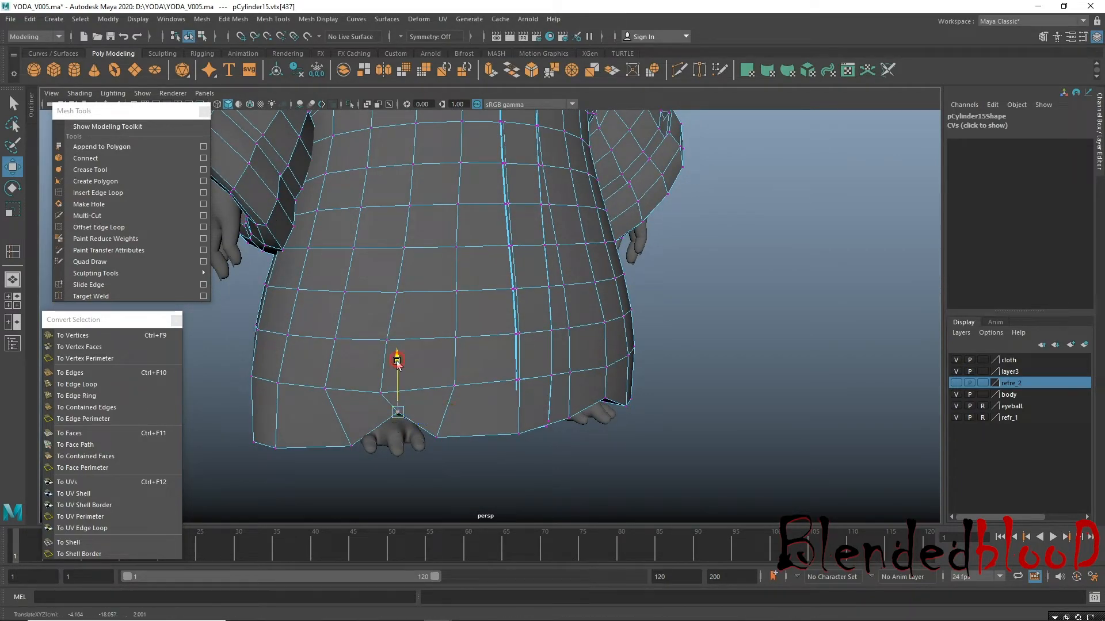
{"action": "left_click_drag", "start_coordinate": [360, 455], "coordinate": [345, 436]}
{"action": "mouse_move", "coordinate": [363, 483]}
{"action": "left_mouse_down", "text": "alt"}
{"action": "mouse_move", "coordinate": [363, 441]}
{"action": "mouse_move", "coordinate": [361, 485]}
{"action": "left_mouse_up", "text": "alt"}
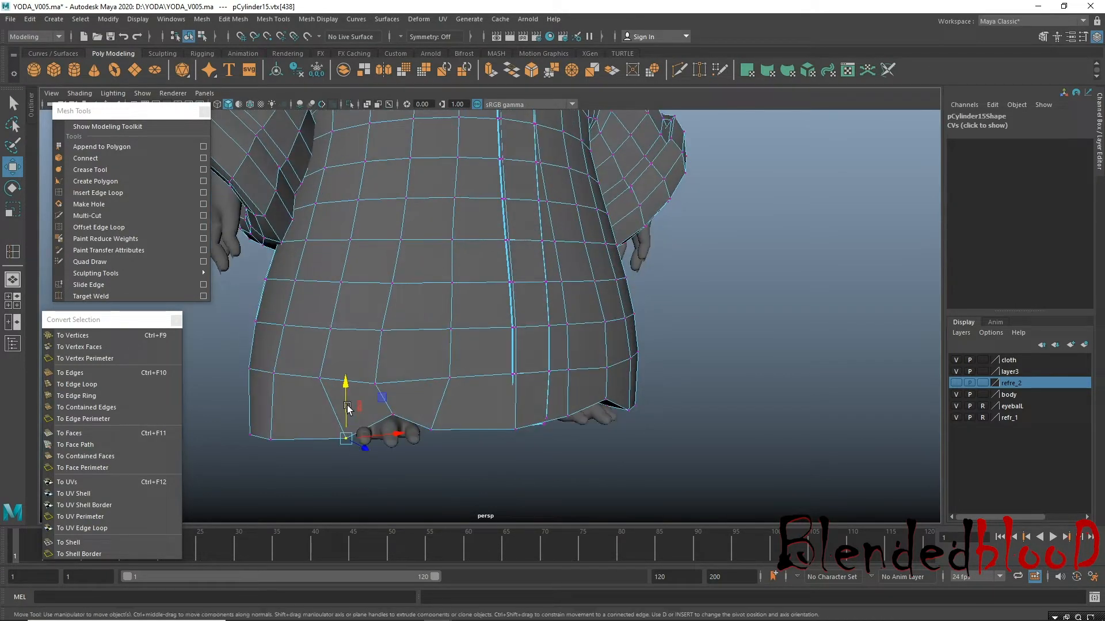
{"action": "left_click_drag", "start_coordinate": [349, 387], "coordinate": [346, 386]}
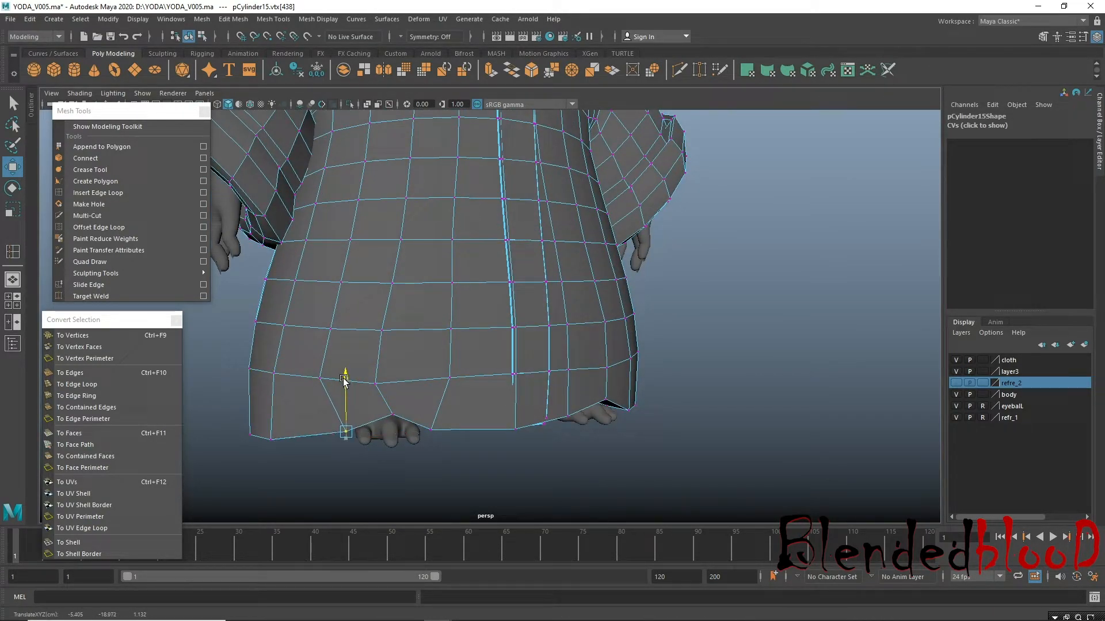
Lower the hem vertices between the two feet and adjust the height of those on the outer side of the opposite foot.
{"action": "mouse_move", "coordinate": [444, 430]}
{"action": "left_mouse_down", "text": "alt"}
{"action": "mouse_move", "coordinate": [412, 436]}
{"action": "mouse_move", "coordinate": [447, 443]}
{"action": "mouse_move", "coordinate": [417, 414]}
{"action": "mouse_move", "coordinate": [439, 439]}
{"action": "mouse_move", "coordinate": [434, 414]}
{"action": "mouse_move", "coordinate": [452, 439]}
{"action": "left_mouse_up", "text": "alt"}
{"action": "left_click_drag", "start_coordinate": [449, 406], "coordinate": [448, 416], "text": "alt"}
{"action": "left_click_drag", "start_coordinate": [444, 354], "coordinate": [446, 364]}
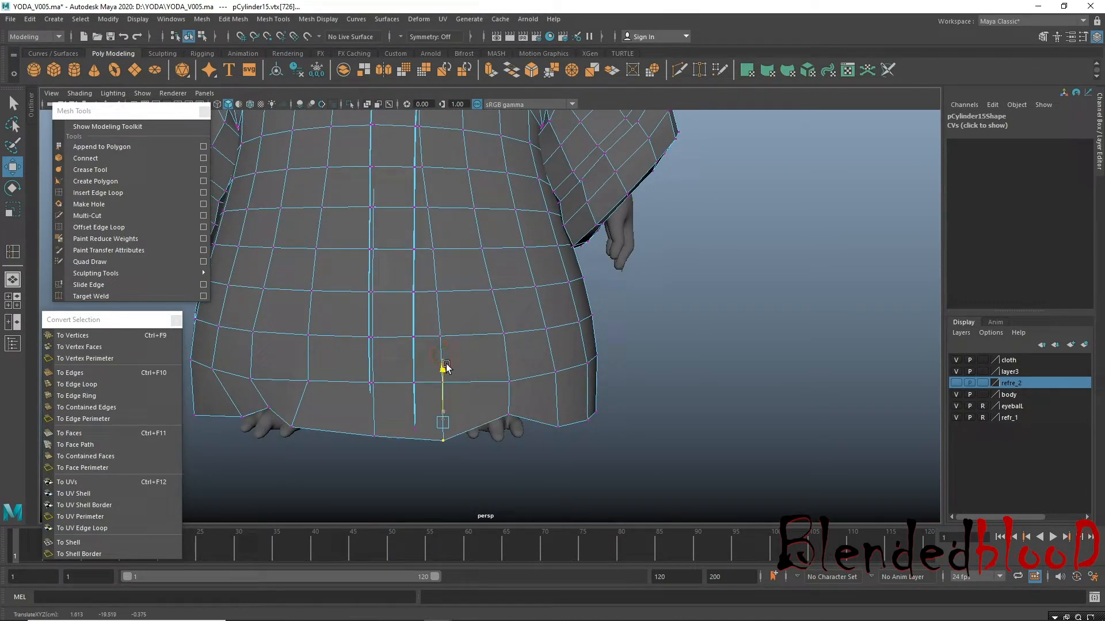
{"action": "left_click_drag", "start_coordinate": [543, 409], "coordinate": [537, 439], "text": "alt"}
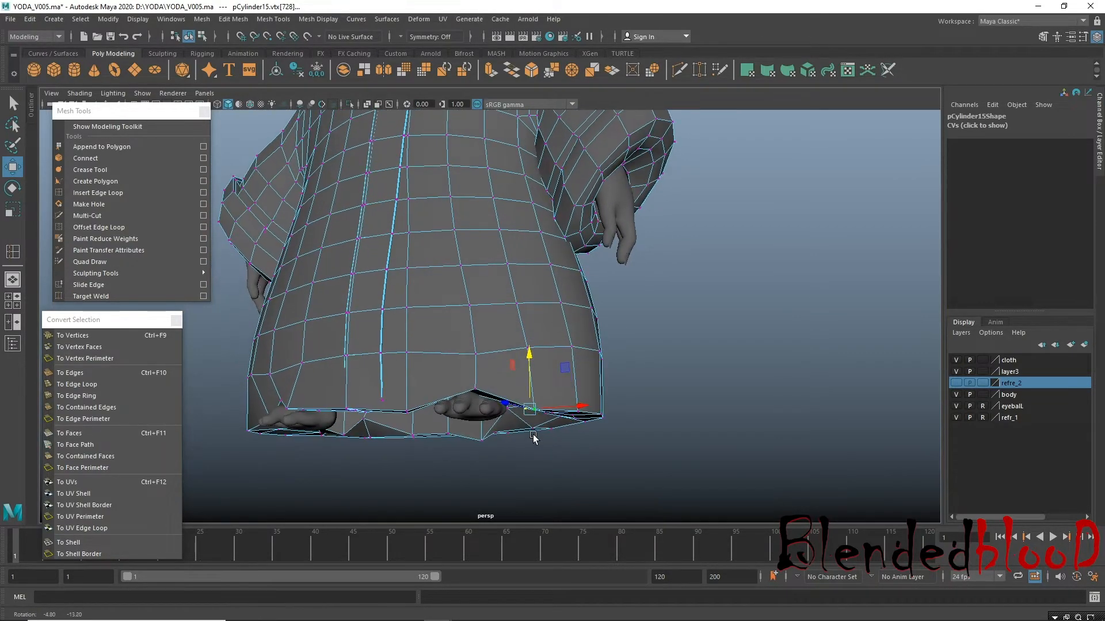
{"action": "mouse_move", "coordinate": [528, 368]}
{"action": "left_mouse_down", "text": "alt"}
{"action": "mouse_move", "coordinate": [533, 377]}
{"action": "mouse_move", "coordinate": [536, 368]}
{"action": "left_mouse_up", "text": "alt"}
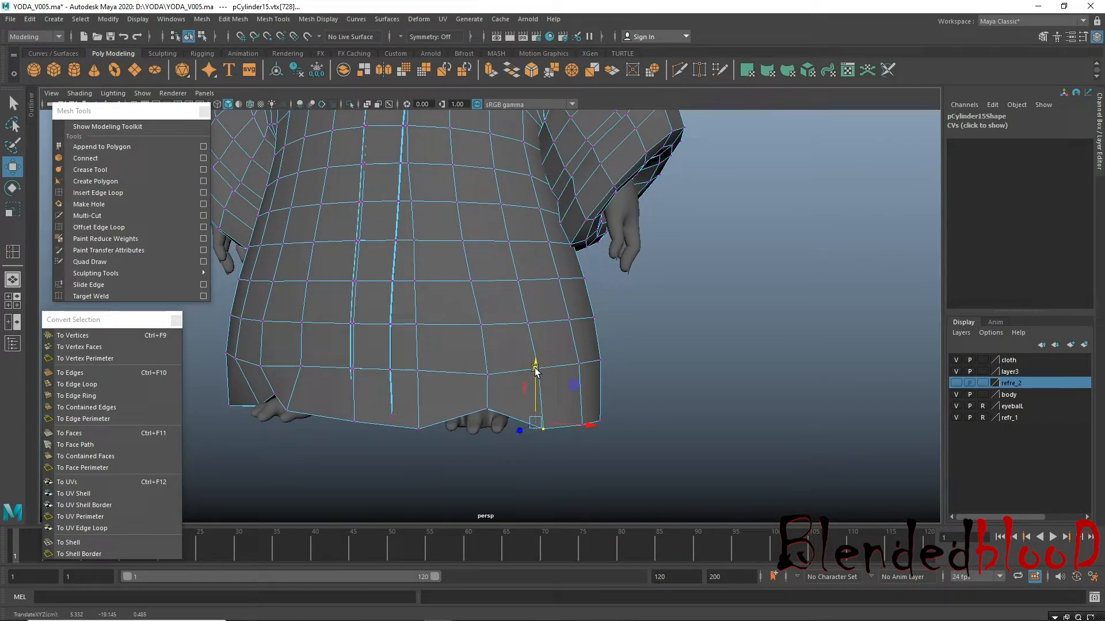
Examine the reshaped front hem in smooth preview with the robe in object mode.
{"action": "key", "text": "3"}
{"action": "right_click_drag", "start_coordinate": [538, 407], "coordinate": [412, 340], "text": "alt"}
{"action": "left_click_drag", "start_coordinate": [449, 370], "coordinate": [481, 382], "text": "alt"}
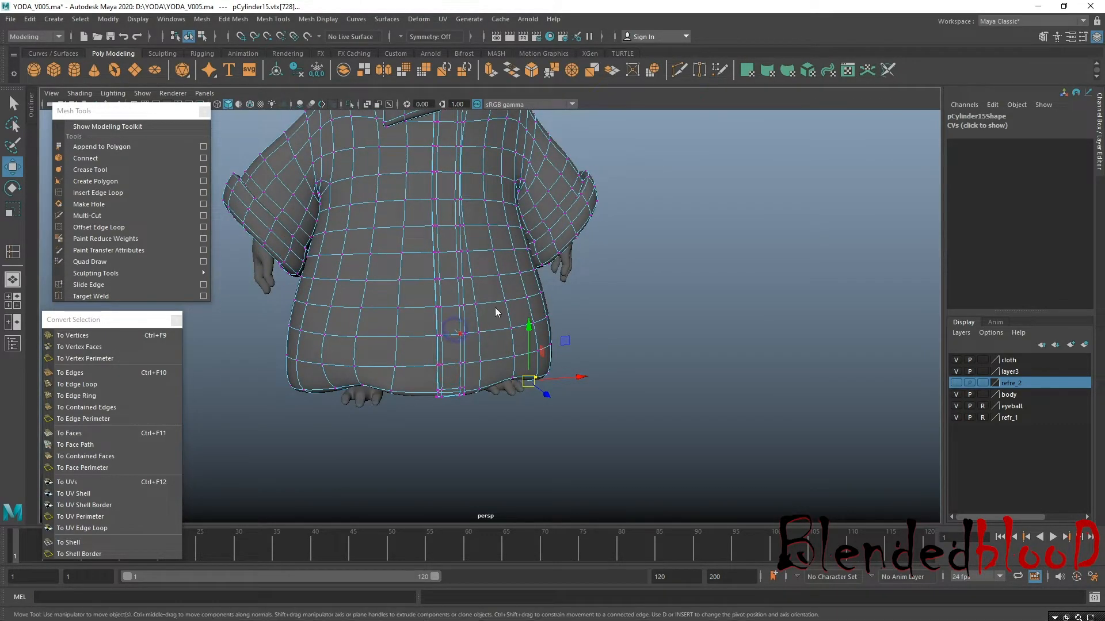
{"action": "right_click_drag", "start_coordinate": [533, 260], "coordinate": [535, 262]}
{"action": "left_click", "coordinate": [591, 312]}
{"action": "left_click_drag", "start_coordinate": [552, 375], "coordinate": [594, 357], "text": "alt"}
{"action": "right_click_drag", "start_coordinate": [459, 359], "coordinate": [488, 379], "text": "alt"}
{"action": "left_click_drag", "start_coordinate": [488, 379], "coordinate": [426, 389], "text": "alt"}
{"action": "left_click", "coordinate": [419, 350]}
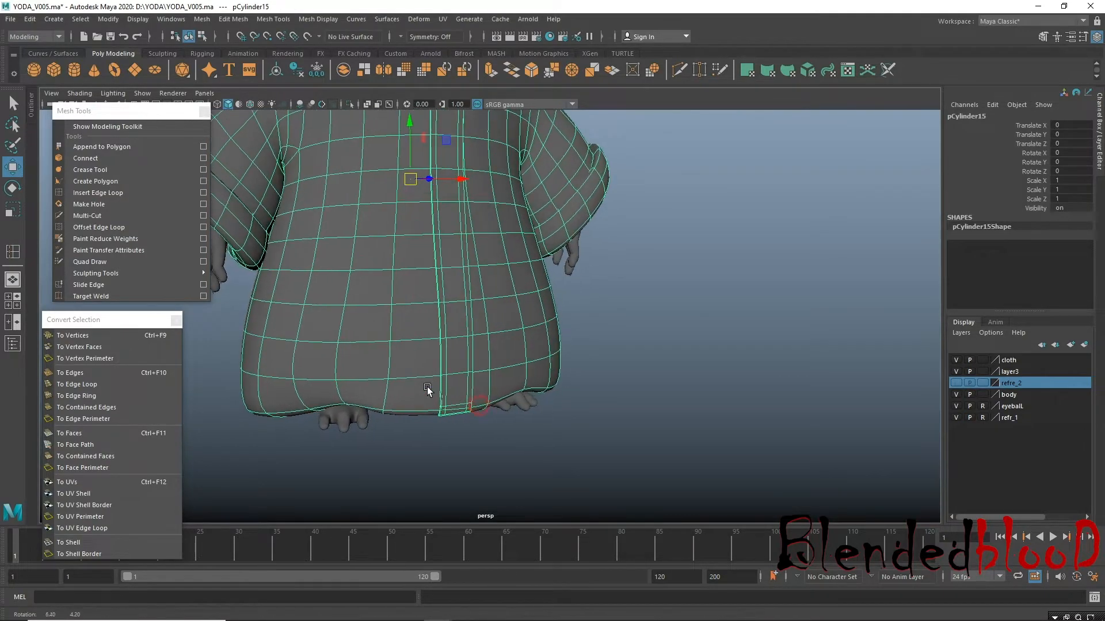
Insert an edge loop around the robe just above the hem and view it in smooth preview from the front.
{"action": "right_click_drag", "start_coordinate": [406, 368], "coordinate": [425, 375], "text": "alt"}
{"action": "key", "text": "1"}
{"action": "left_click", "coordinate": [98, 192]}
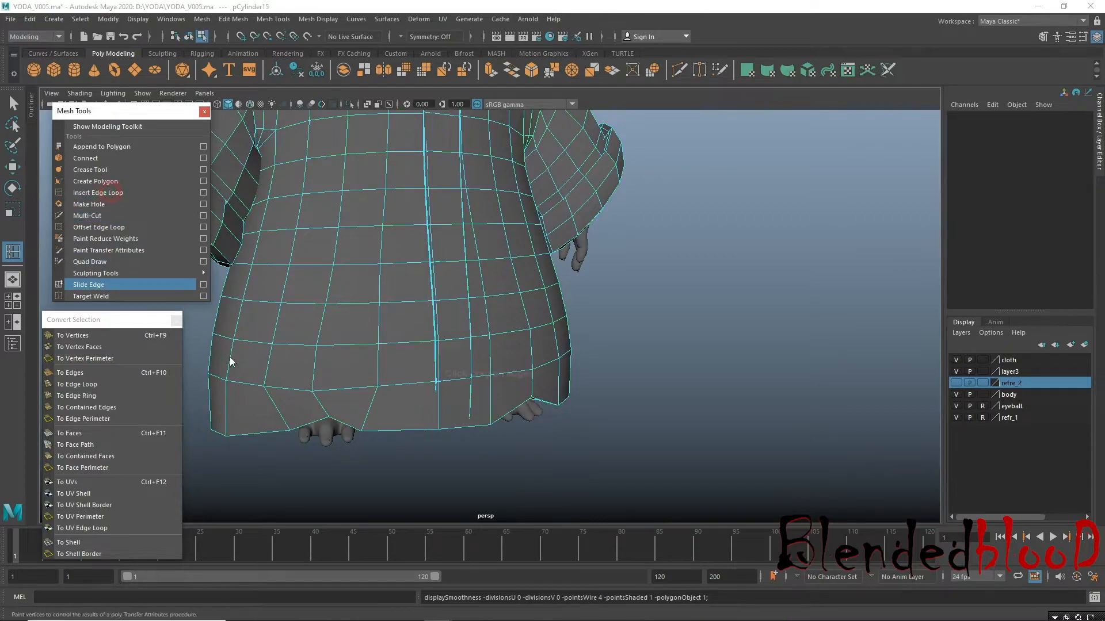
{"action": "left_click_drag", "start_coordinate": [228, 398], "coordinate": [231, 422]}
{"action": "key", "text": "w"}
{"action": "key", "text": "3"}
{"action": "right_click_drag", "start_coordinate": [413, 292], "coordinate": [511, 253]}
{"action": "left_click", "coordinate": [624, 353]}
{"action": "left_click_drag", "start_coordinate": [535, 439], "coordinate": [411, 430], "text": "alt"}
{"action": "right_click_drag", "start_coordinate": [385, 420], "coordinate": [486, 436], "text": "alt"}
{"action": "middle_click_drag", "start_coordinate": [486, 436], "coordinate": [506, 430], "text": "alt"}
{"action": "right_click_drag", "start_coordinate": [506, 432], "coordinate": [537, 340], "text": "alt"}
{"action": "left_click", "coordinate": [522, 384]}
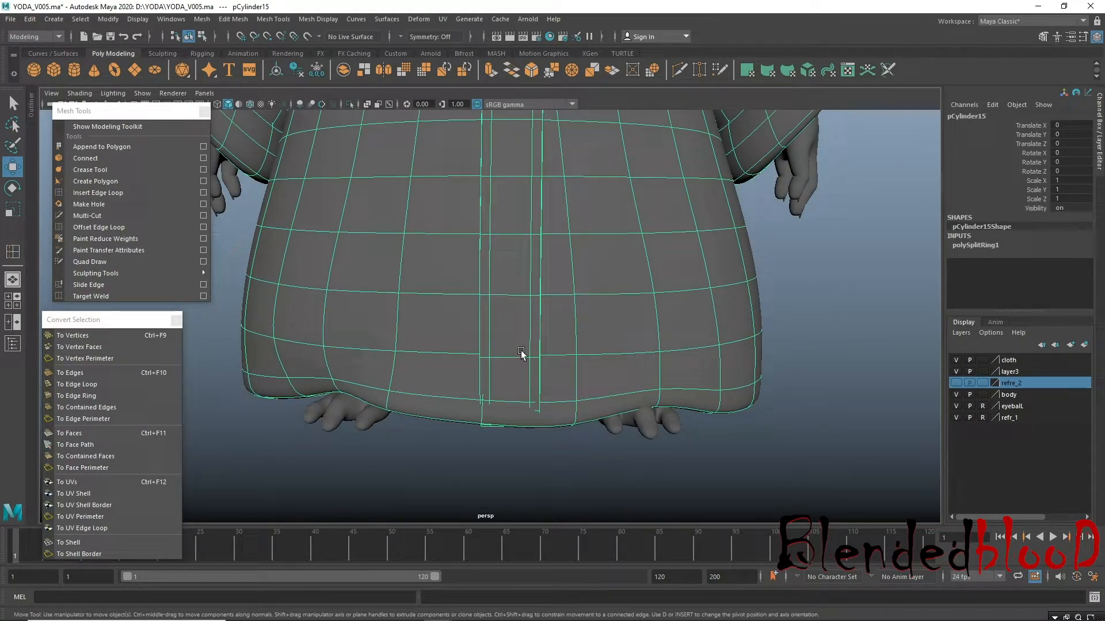
Insert an edge loop across the robe's vertical front strip near its lower end.
{"action": "right_click_drag", "start_coordinate": [476, 292], "coordinate": [496, 306]}
{"action": "double_click", "coordinate": [498, 322]}
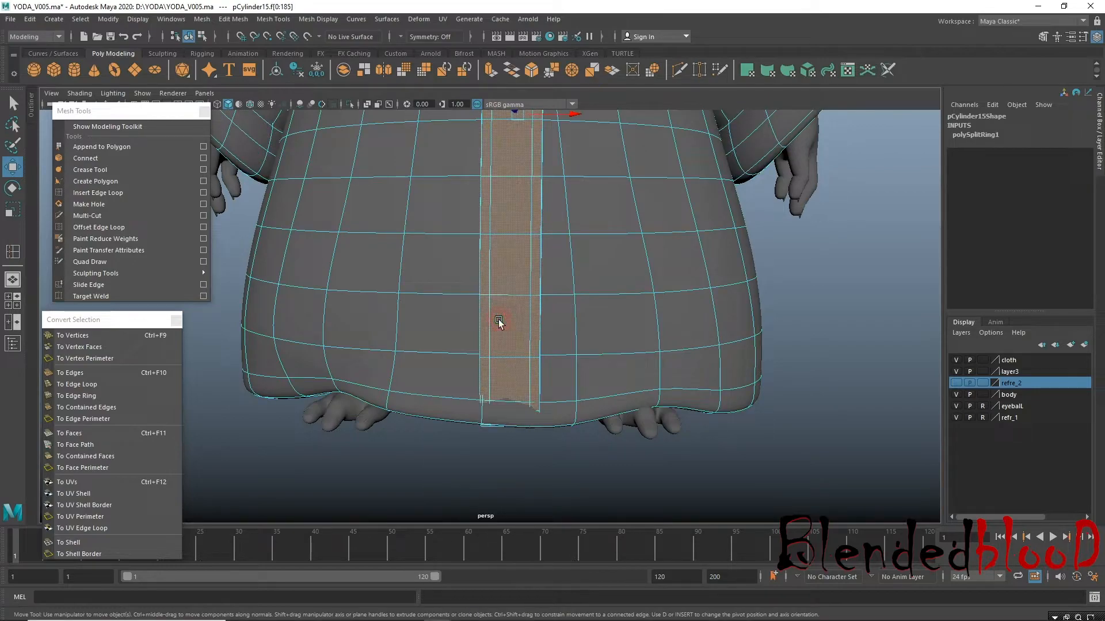
{"action": "left_click", "coordinate": [98, 193]}
{"action": "left_click", "coordinate": [483, 385]}
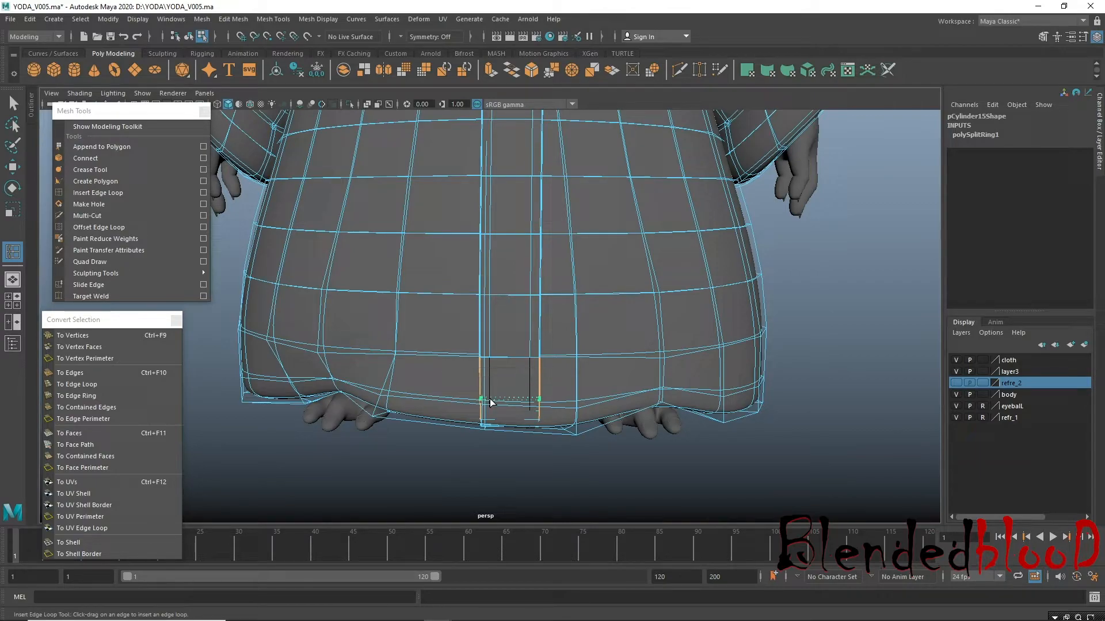
{"action": "left_click", "coordinate": [492, 401]}
{"action": "key", "text": "w"}
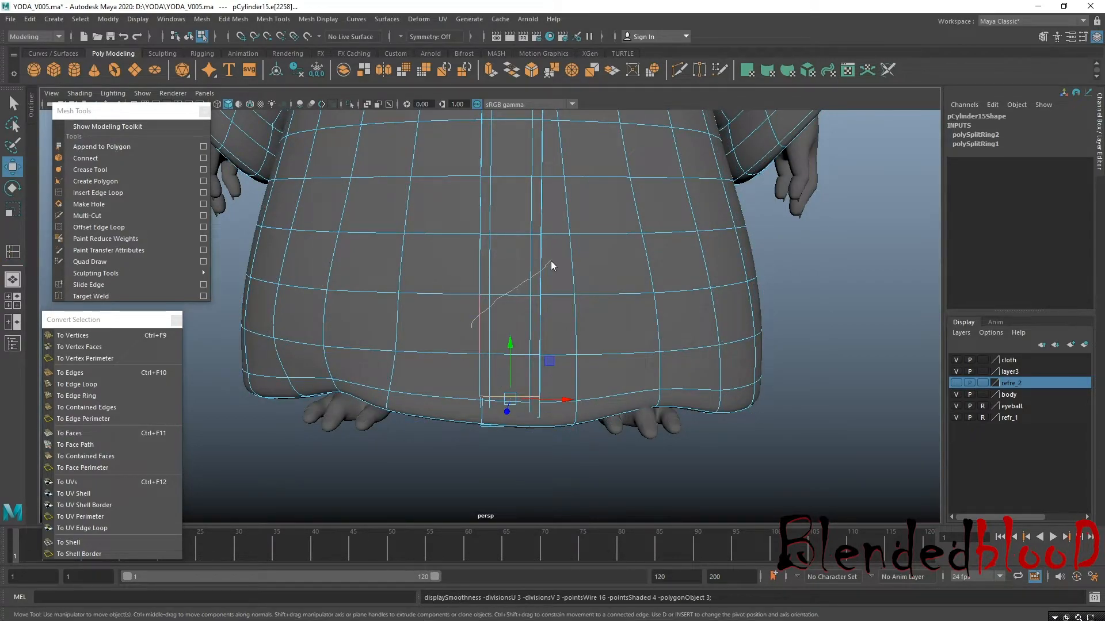
{"action": "left_click", "coordinate": [468, 468]}
Select the loop of faces at the bottom end of the front strip, below the inserted edge loop.
{"action": "right_click_drag", "start_coordinate": [461, 409], "coordinate": [322, 377], "text": "alt"}
{"action": "left_click_drag", "start_coordinate": [510, 418], "coordinate": [415, 417], "text": "alt"}
{"action": "right_click_drag", "start_coordinate": [451, 403], "coordinate": [506, 423], "text": "alt"}
{"action": "left_click_drag", "start_coordinate": [447, 380], "coordinate": [447, 348], "text": "alt"}
{"action": "right_click_drag", "start_coordinate": [439, 314], "coordinate": [519, 432], "text": "alt"}
{"action": "left_click", "coordinate": [422, 255]}
{"action": "right_click_drag", "start_coordinate": [437, 270], "coordinate": [448, 299]}
{"action": "left_click_drag", "start_coordinate": [448, 298], "coordinate": [480, 333]}
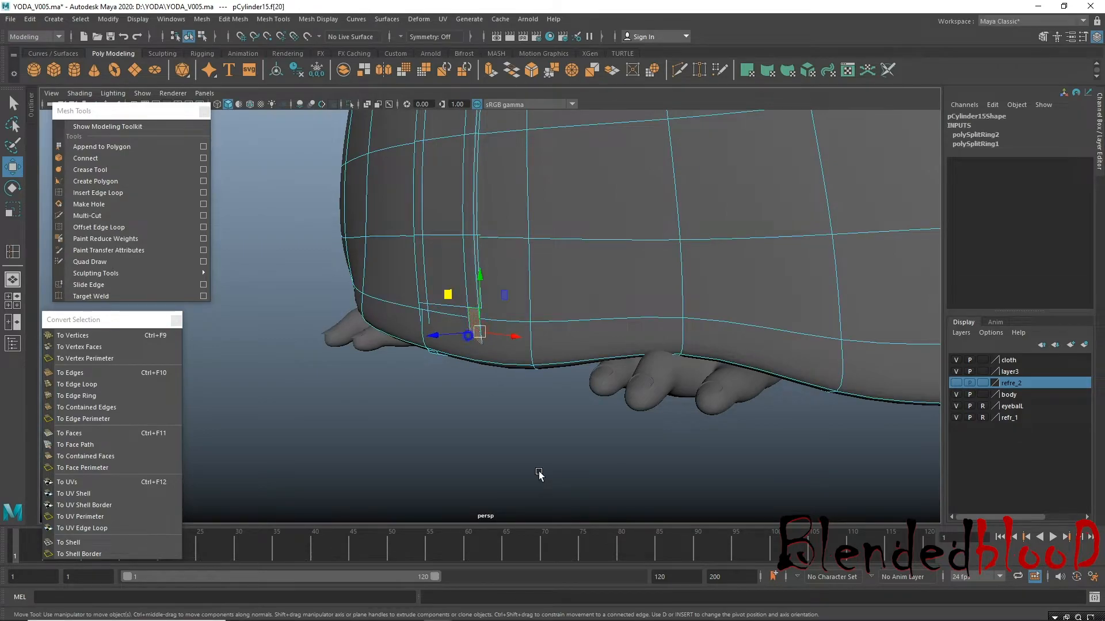
{"action": "right_click_drag", "start_coordinate": [486, 387], "coordinate": [521, 411], "text": "alt"}
{"action": "left_click_drag", "start_coordinate": [446, 326], "coordinate": [375, 348]}
{"action": "scroll", "coordinate": [397, 366], "scroll_direction": "up", "scroll_amount": 3}
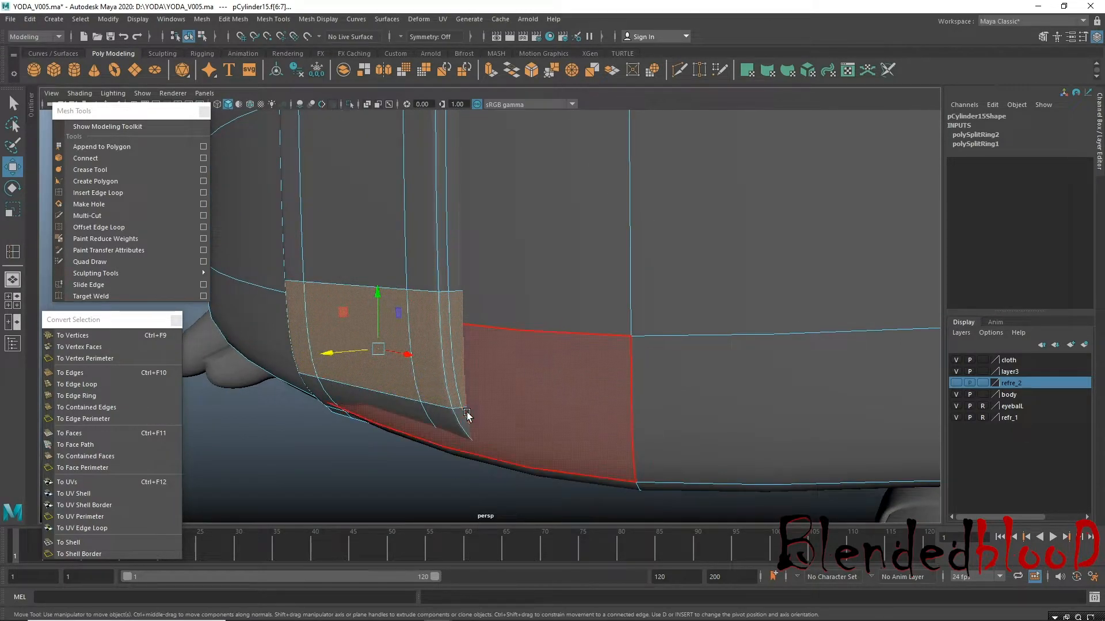
{"action": "left_click", "coordinate": [467, 414]}
{"action": "left_click", "coordinate": [465, 416]}
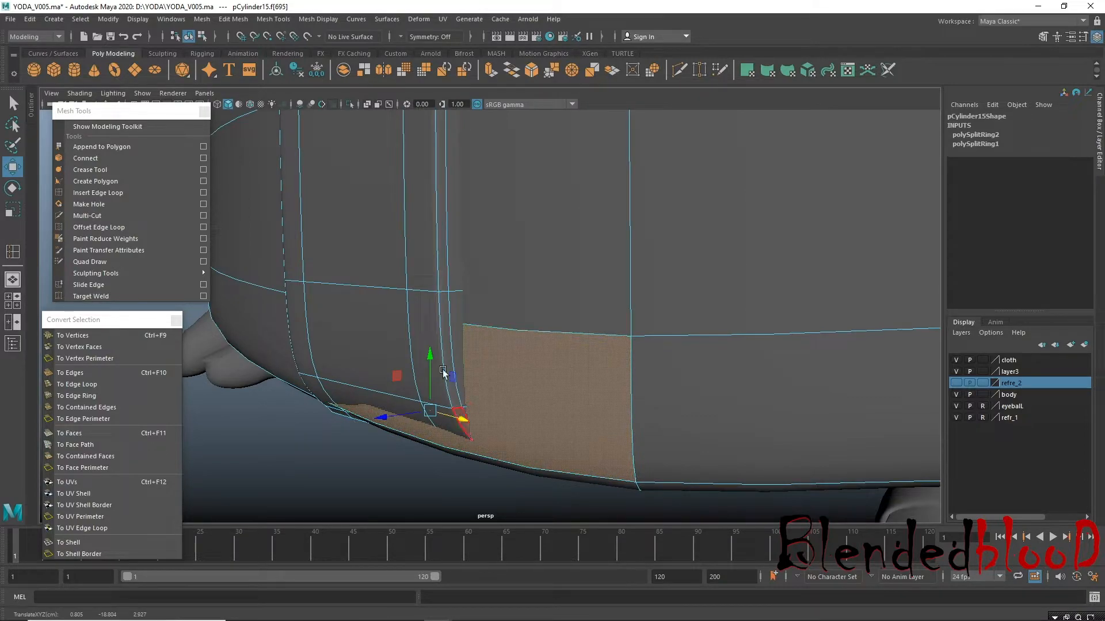
{"action": "left_click", "coordinate": [448, 390]}
{"action": "left_click", "coordinate": [462, 417]}
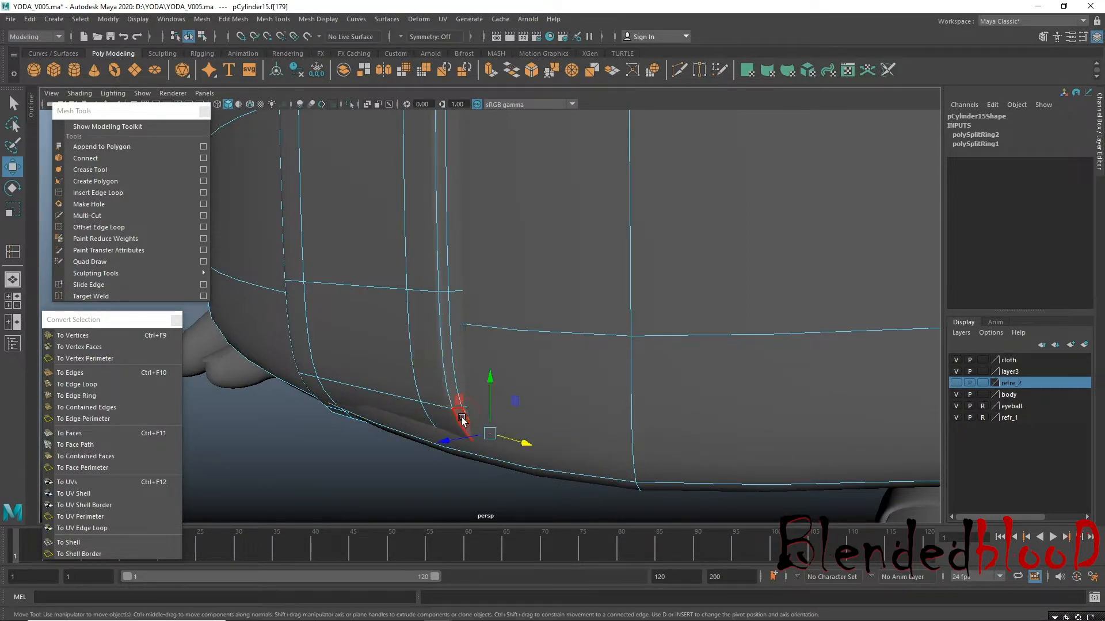
{"action": "double_click", "coordinate": [457, 425], "text": "shift"}
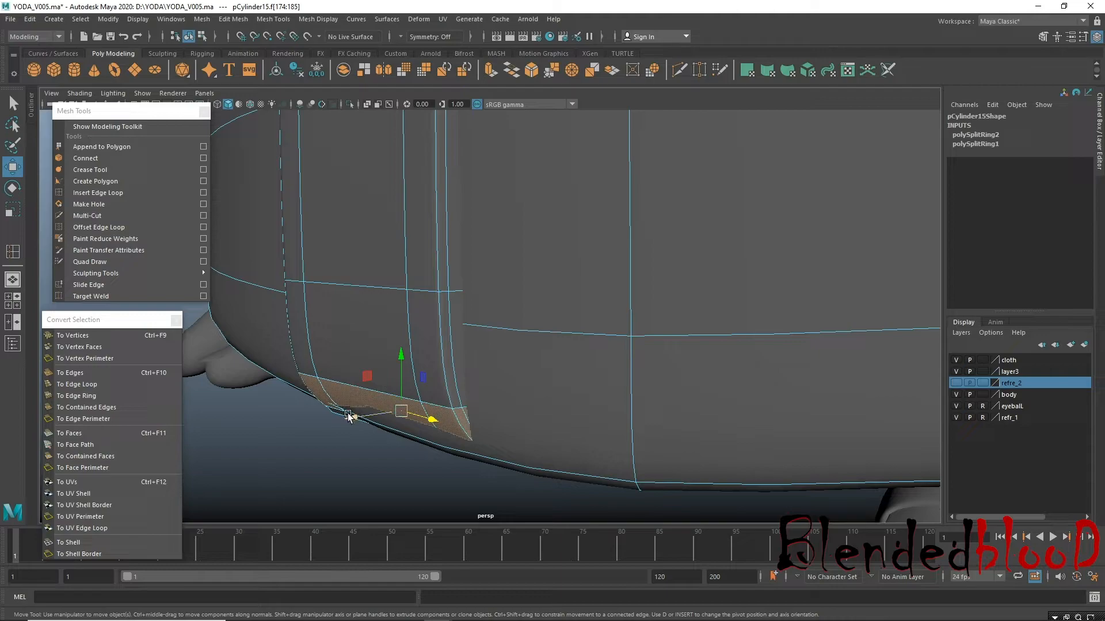
Select the front strip's bottom vertices in wireframe and adjust their height to line up with the robe's hem.
{"action": "key", "text": "1"}
{"action": "left_click_drag", "start_coordinate": [357, 417], "coordinate": [338, 345]}
{"action": "key", "text": "4"}
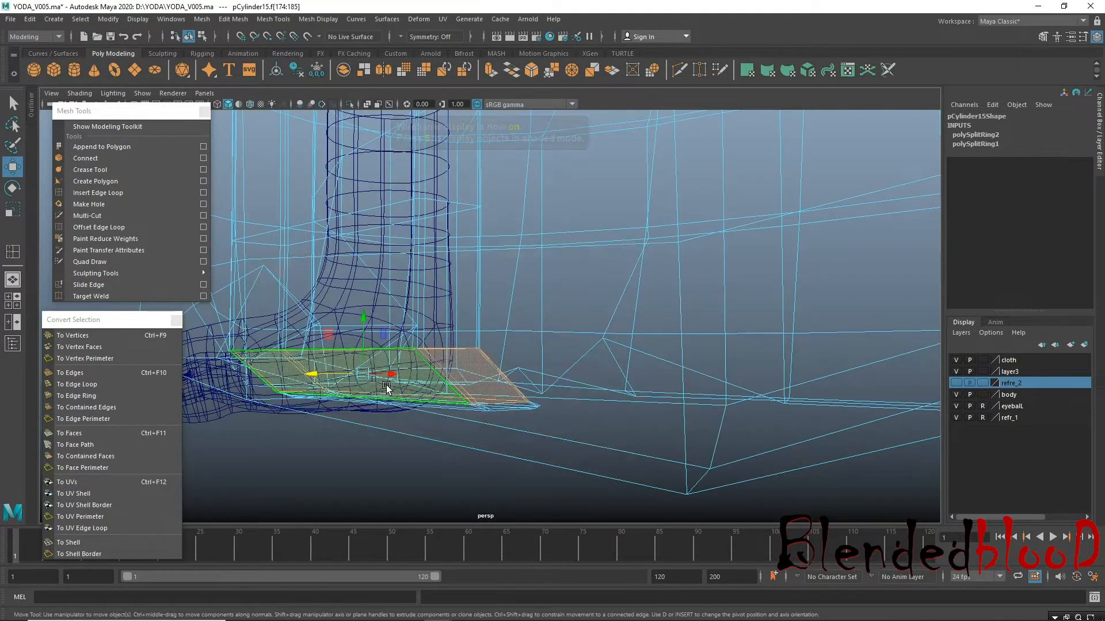
{"action": "left_click_drag", "start_coordinate": [424, 424], "coordinate": [372, 384], "text": "alt"}
{"action": "right_click_drag", "start_coordinate": [345, 375], "coordinate": [289, 295]}
{"action": "left_click_drag", "start_coordinate": [352, 412], "coordinate": [237, 359], "text": "alt"}
{"action": "left_click_drag", "start_coordinate": [302, 390], "coordinate": [412, 320]}
{"action": "right_click_drag", "start_coordinate": [416, 364], "coordinate": [340, 333], "text": "alt"}
{"action": "left_click_drag", "start_coordinate": [411, 444], "coordinate": [411, 444], "text": "shift"}
{"action": "mouse_move", "coordinate": [411, 444]}
{"action": "left_mouse_down", "text": "alt"}
{"action": "mouse_move", "coordinate": [356, 424]}
{"action": "mouse_move", "coordinate": [372, 409]}
{"action": "mouse_move", "coordinate": [362, 384]}
{"action": "mouse_move", "coordinate": [388, 396]}
{"action": "mouse_move", "coordinate": [403, 376]}
{"action": "mouse_move", "coordinate": [426, 382]}
{"action": "mouse_move", "coordinate": [491, 328]}
{"action": "mouse_move", "coordinate": [461, 305]}
{"action": "mouse_move", "coordinate": [421, 325]}
{"action": "mouse_move", "coordinate": [604, 282]}
{"action": "mouse_move", "coordinate": [518, 270]}
{"action": "mouse_move", "coordinate": [523, 261]}
{"action": "left_mouse_up", "text": "alt"}
{"action": "key", "text": "5"}
{"action": "right_click_drag", "start_coordinate": [658, 350], "coordinate": [638, 343], "text": "alt"}
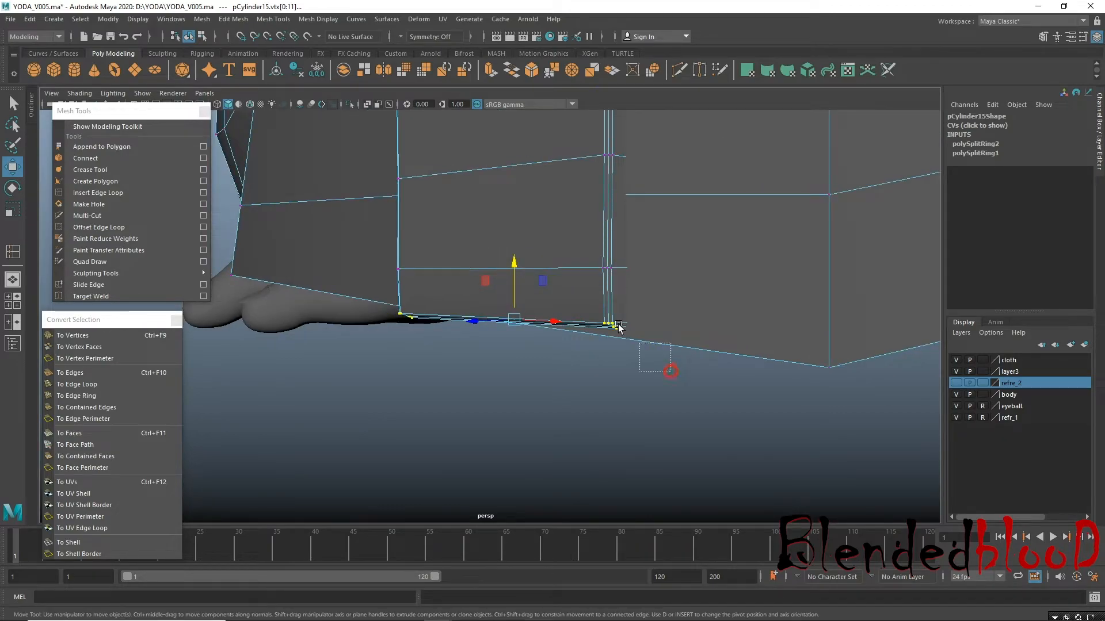
{"action": "left_click_drag", "start_coordinate": [612, 257], "coordinate": [619, 266]}
Examine the front strip's lower end and the robe's underside in smooth preview.
{"action": "right_click_drag", "start_coordinate": [639, 366], "coordinate": [355, 323], "text": "alt"}
{"action": "middle_click_drag", "start_coordinate": [478, 389], "coordinate": [432, 460], "text": "alt"}
{"action": "right_click_drag", "start_coordinate": [702, 402], "coordinate": [443, 354], "text": "alt"}
{"action": "left_click_drag", "start_coordinate": [408, 328], "coordinate": [458, 337], "text": "alt"}
{"action": "middle_click_drag", "start_coordinate": [470, 364], "coordinate": [467, 425], "text": "alt"}
{"action": "right_click_drag", "start_coordinate": [494, 306], "coordinate": [557, 246]}
{"action": "left_click", "coordinate": [668, 304]}
{"action": "left_click_drag", "start_coordinate": [596, 422], "coordinate": [539, 309], "text": "alt"}
{"action": "scroll", "coordinate": [557, 378], "scroll_direction": "up", "scroll_amount": 1}
{"action": "left_click", "coordinate": [572, 259]}
{"action": "scroll", "coordinate": [571, 389], "scroll_direction": "up", "scroll_amount": 1}
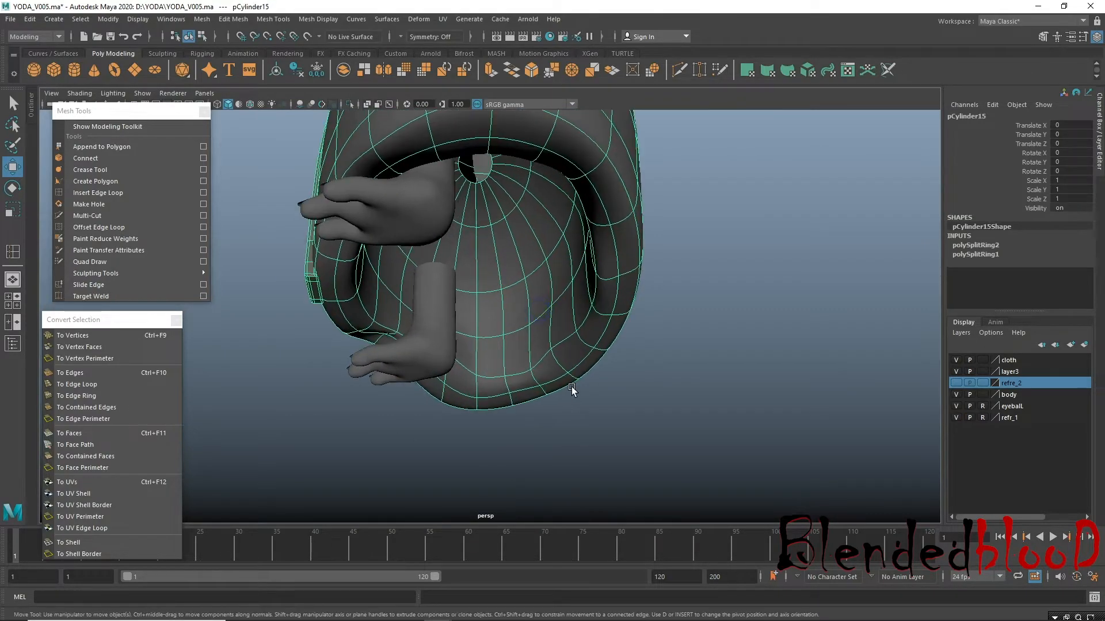
Delete the inner rings of faces around the central opening on the robe's underside.
{"action": "key", "text": "1"}
{"action": "right_click_drag", "start_coordinate": [509, 246], "coordinate": [506, 275]}
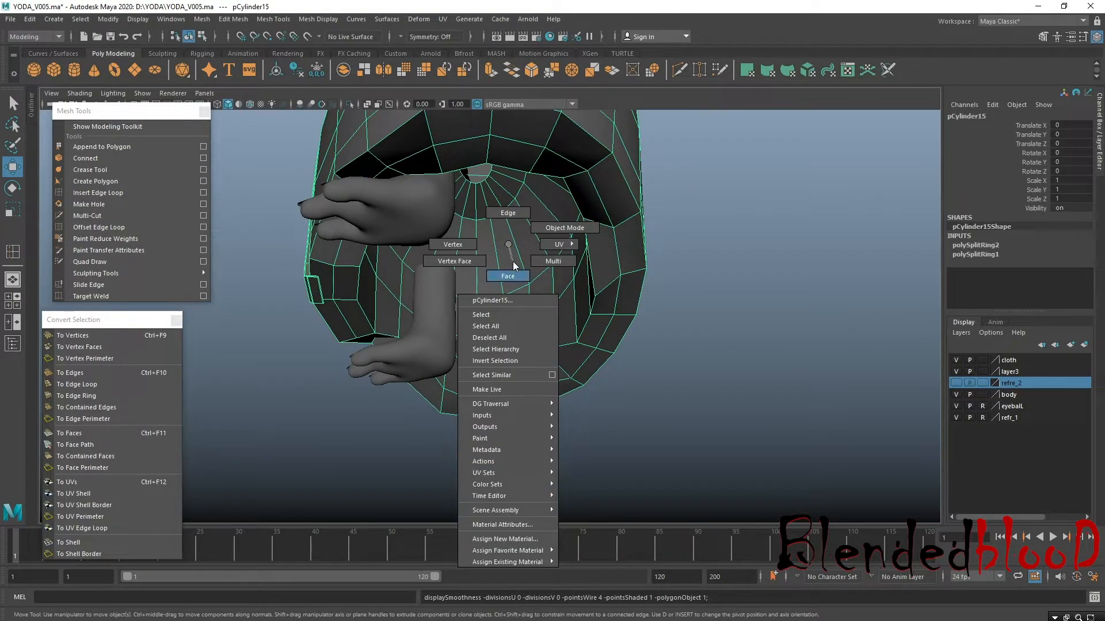
{"action": "left_click", "coordinate": [496, 198]}
{"action": "double_click", "coordinate": [496, 207]}
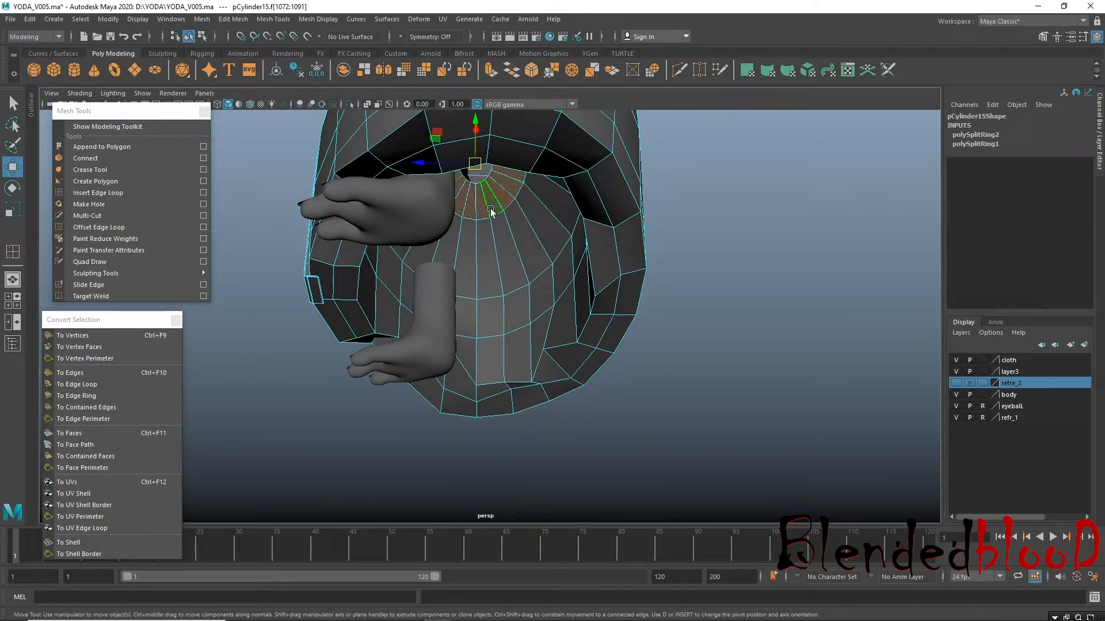
{"action": "key", "text": "Delete"}
{"action": "right_click_drag", "start_coordinate": [485, 238], "coordinate": [491, 176]}
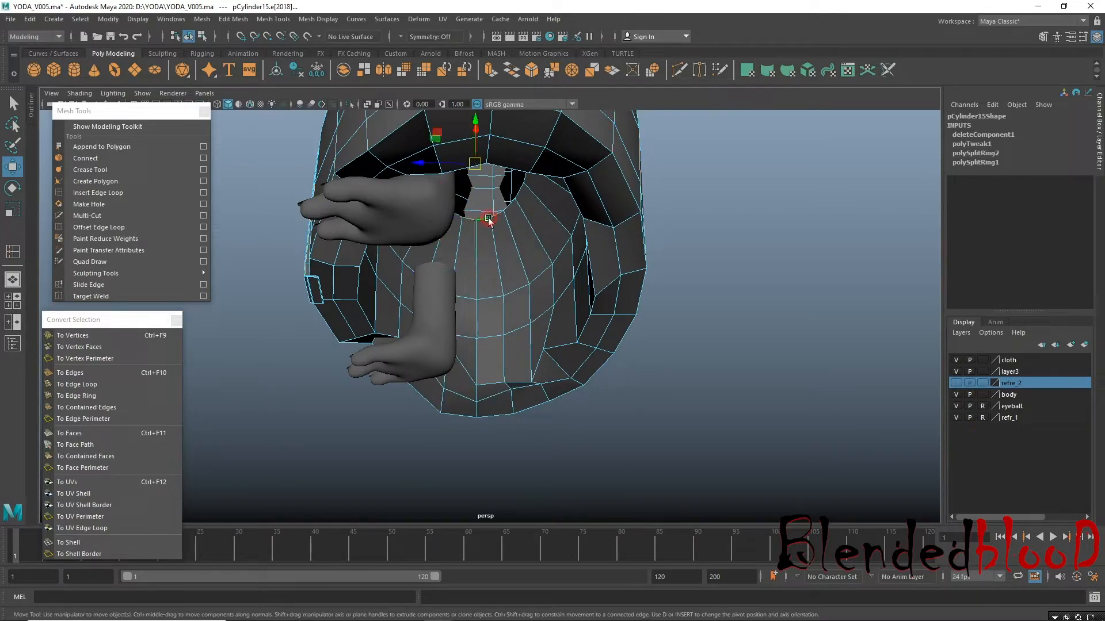
{"action": "right_click_drag", "start_coordinate": [491, 238], "coordinate": [482, 281]}
{"action": "double_click", "coordinate": [468, 280], "text": "shift"}
{"action": "key", "text": "Delete"}
{"action": "left_click_drag", "start_coordinate": [523, 352], "coordinate": [513, 357], "text": "alt"}
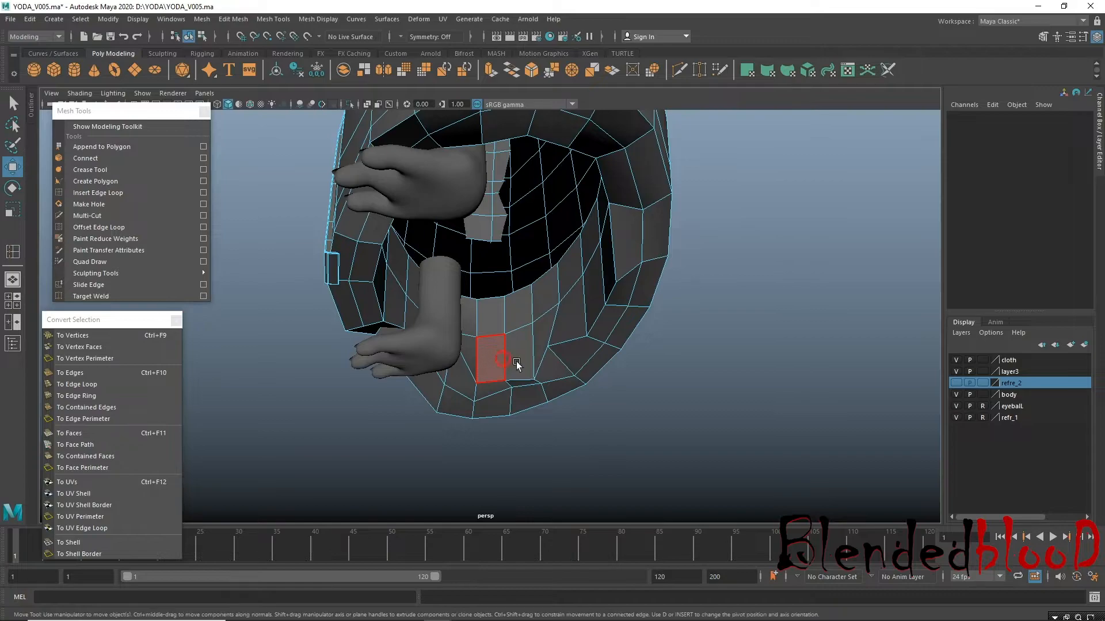
Undo the accidental face move and select the two remaining full face loops of the robe's inner lining.
{"action": "left_click", "coordinate": [503, 358]}
{"action": "left_click", "coordinate": [542, 335], "text": "shift"}
{"action": "left_click", "coordinate": [569, 329], "text": "shift"}
{"action": "left_click", "coordinate": [593, 305], "text": "shift"}
{"action": "left_click", "coordinate": [606, 276], "text": "shift"}
{"action": "left_click_drag", "start_coordinate": [576, 329], "coordinate": [381, 361], "text": "alt"}
{"action": "left_click_drag", "start_coordinate": [486, 351], "coordinate": [475, 393], "text": "alt"}
{"action": "key", "text": "ctrl+z"}
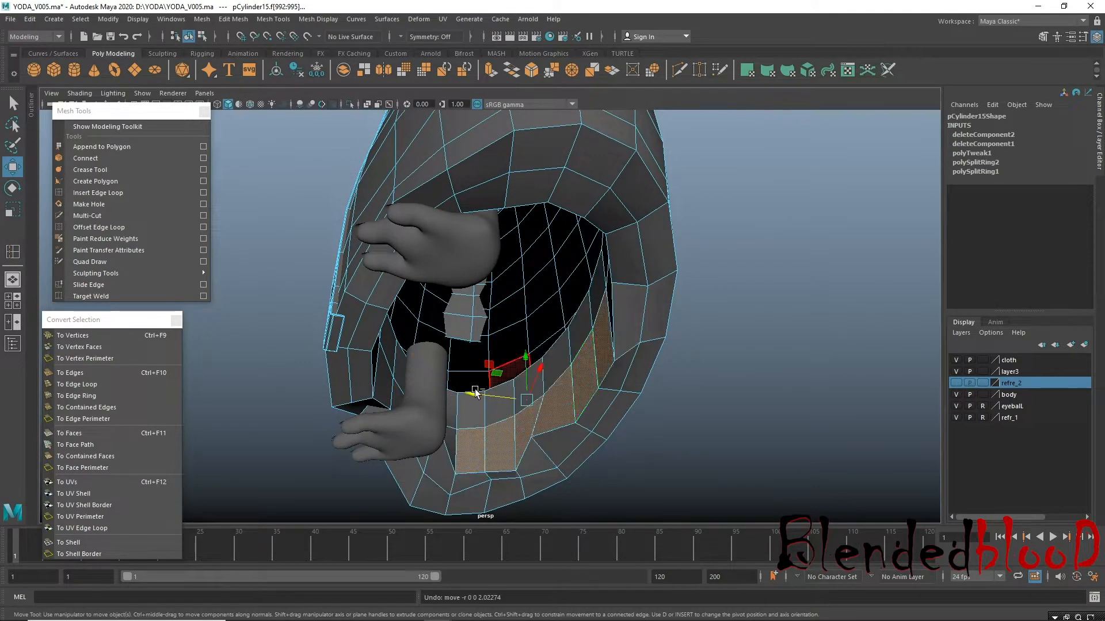
{"action": "left_click", "coordinate": [451, 446], "text": "shift"}
{"action": "left_click", "coordinate": [389, 395], "text": "shift"}
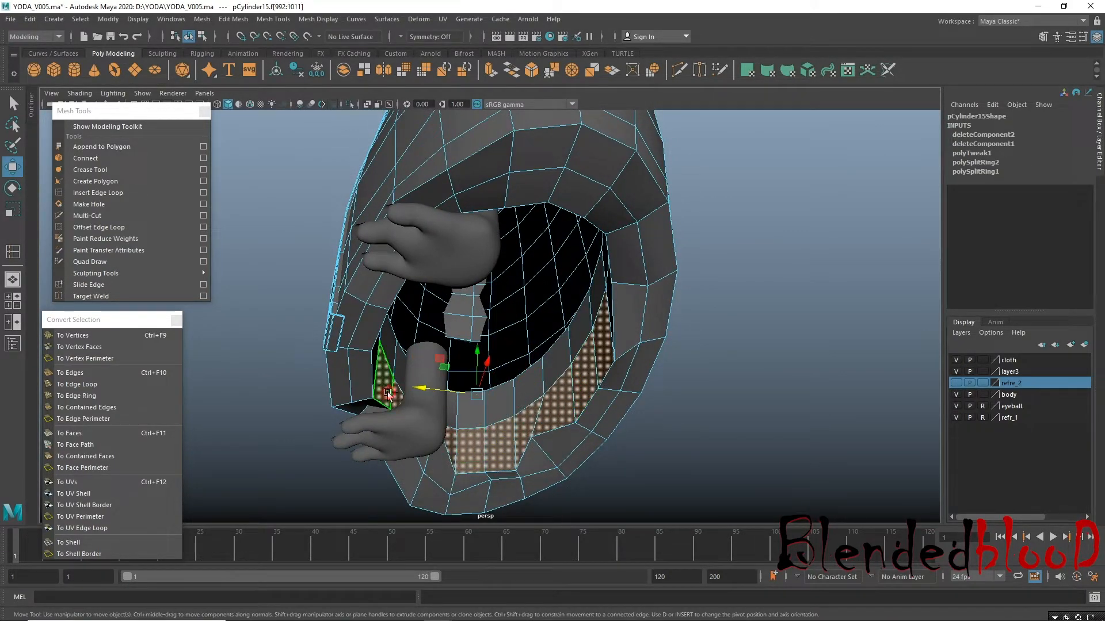
{"action": "left_click", "coordinate": [496, 420], "text": "shift"}
{"action": "double_click", "coordinate": [469, 410], "text": "shift"}
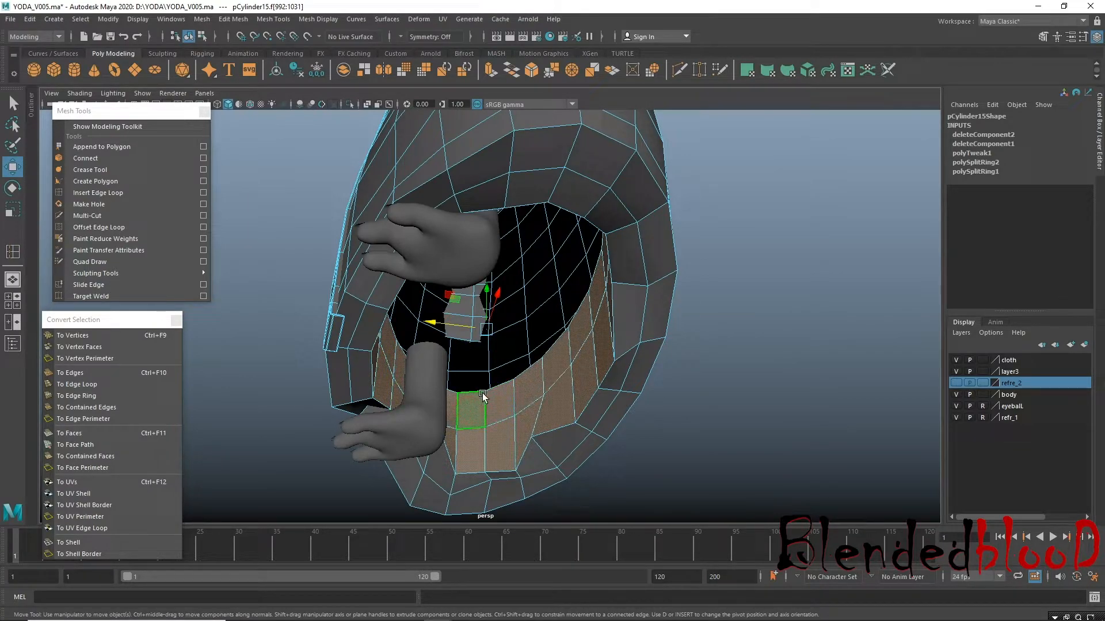
Scale the two selected inner lining face loops uniformly to about 0.68 and shift them toward the robe's front.
{"action": "key", "text": "r"}
{"action": "left_click_drag", "start_coordinate": [487, 329], "coordinate": [407, 278]}
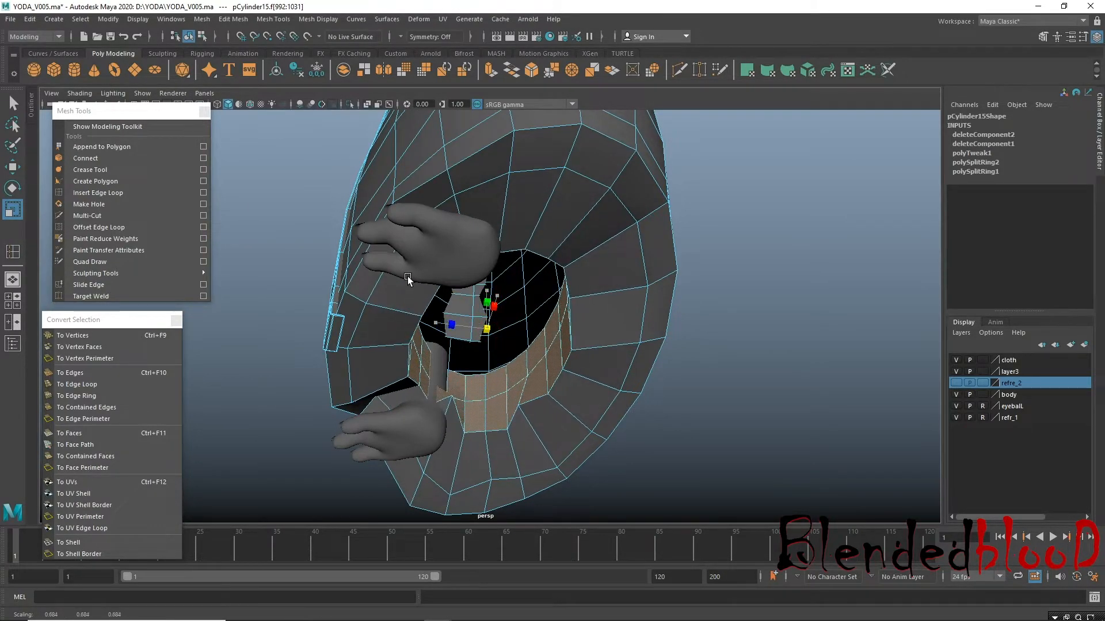
{"action": "key", "text": "w"}
{"action": "left_click_drag", "start_coordinate": [431, 327], "coordinate": [382, 325]}
Fine-tune the lining loops' front-to-back position and scale them to fit the opening around the feet.
{"action": "left_click_drag", "start_coordinate": [436, 347], "coordinate": [483, 346], "text": "alt"}
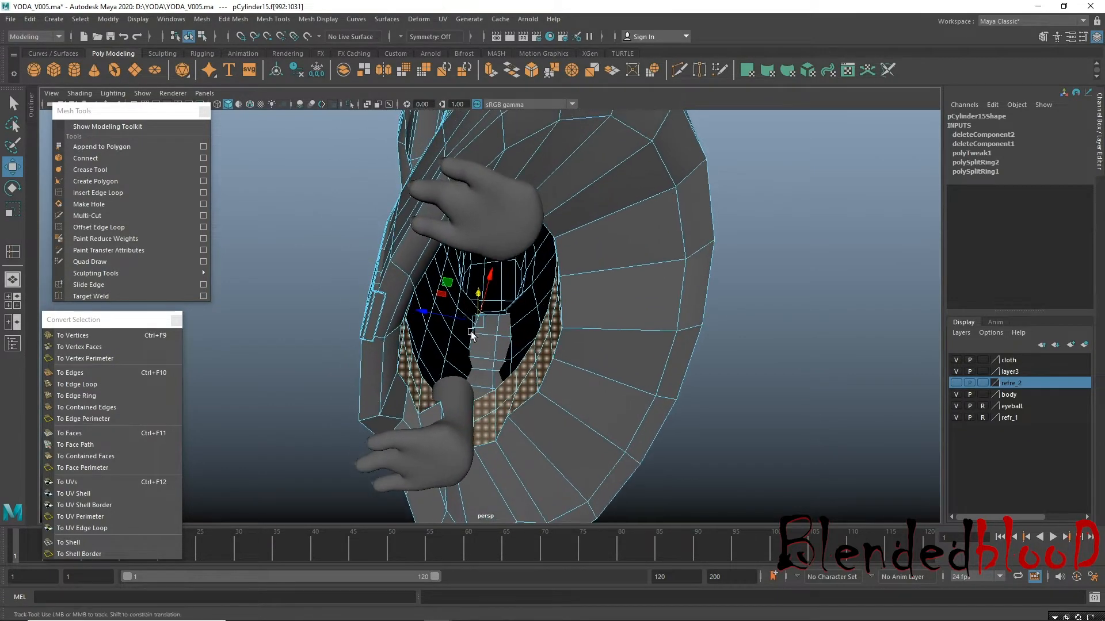
{"action": "left_click_drag", "start_coordinate": [426, 311], "coordinate": [429, 312]}
{"action": "key", "text": "r"}
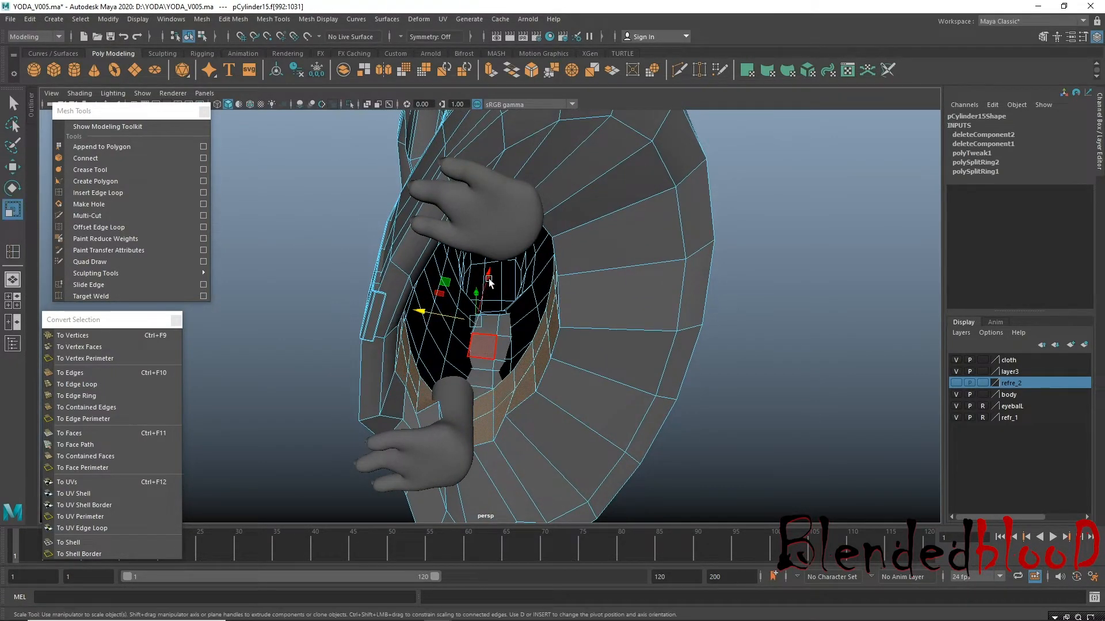
{"action": "left_click_drag", "start_coordinate": [489, 282], "coordinate": [521, 311]}
{"action": "left_click_drag", "start_coordinate": [515, 370], "coordinate": [547, 389], "text": "alt"}
{"action": "middle_click_drag", "start_coordinate": [548, 389], "coordinate": [570, 377], "text": "alt"}
{"action": "left_click_drag", "start_coordinate": [569, 378], "coordinate": [544, 354], "text": "alt"}
Insert an edge loop around the robe's underside between the outer hem and the inner opening.
{"action": "key", "text": "w"}
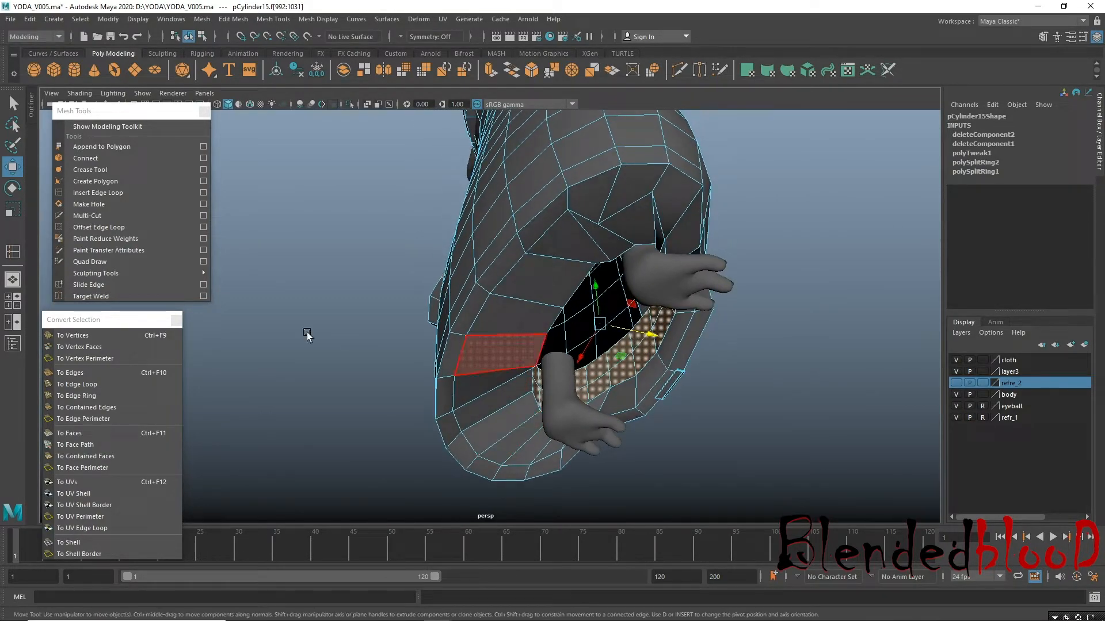
{"action": "left_click", "coordinate": [83, 194]}
{"action": "left_click", "coordinate": [501, 337]}
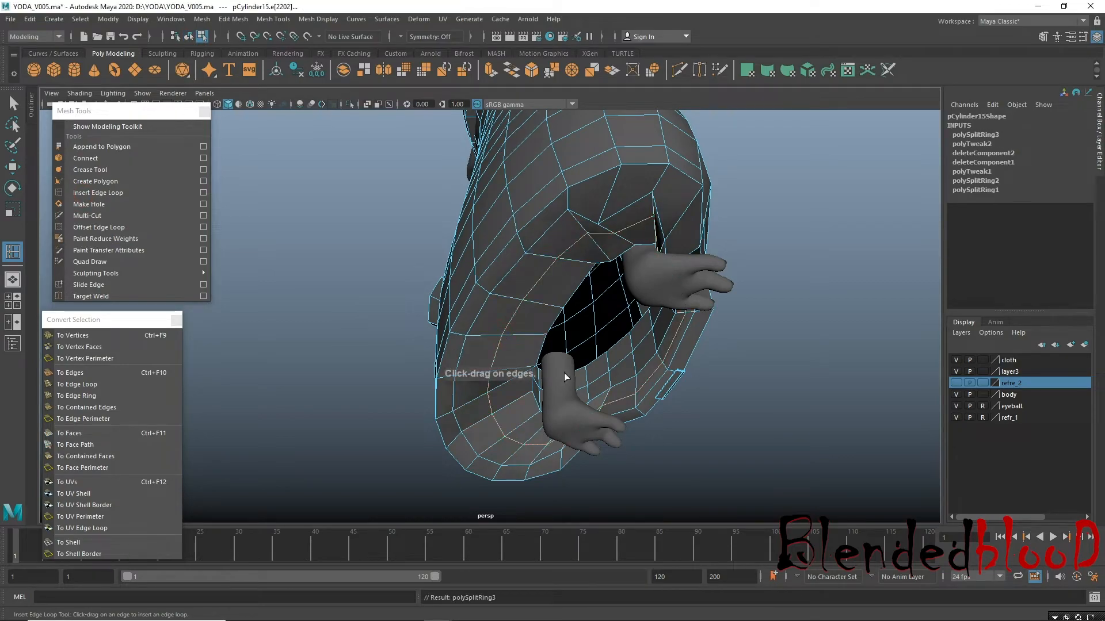
Select the edge loops across the robe's underside and inner lining and convert the selection to vertices.
{"action": "key", "text": "w"}
{"action": "left_click_drag", "start_coordinate": [727, 443], "coordinate": [524, 390], "text": "alt"}
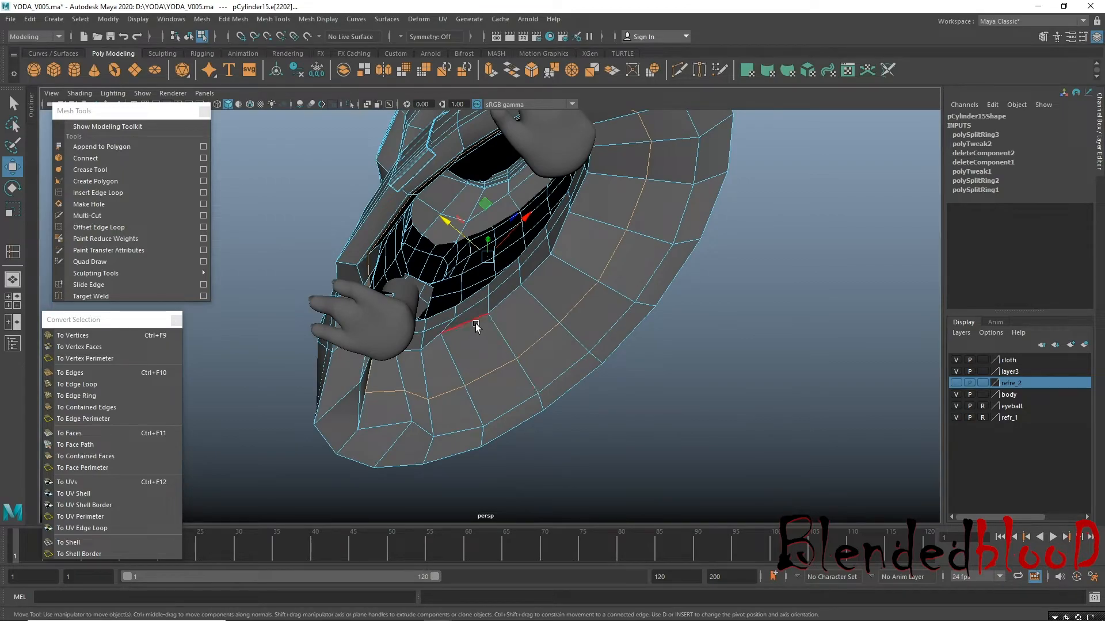
{"action": "double_click", "coordinate": [465, 301]}
{"action": "double_click", "coordinate": [483, 368]}
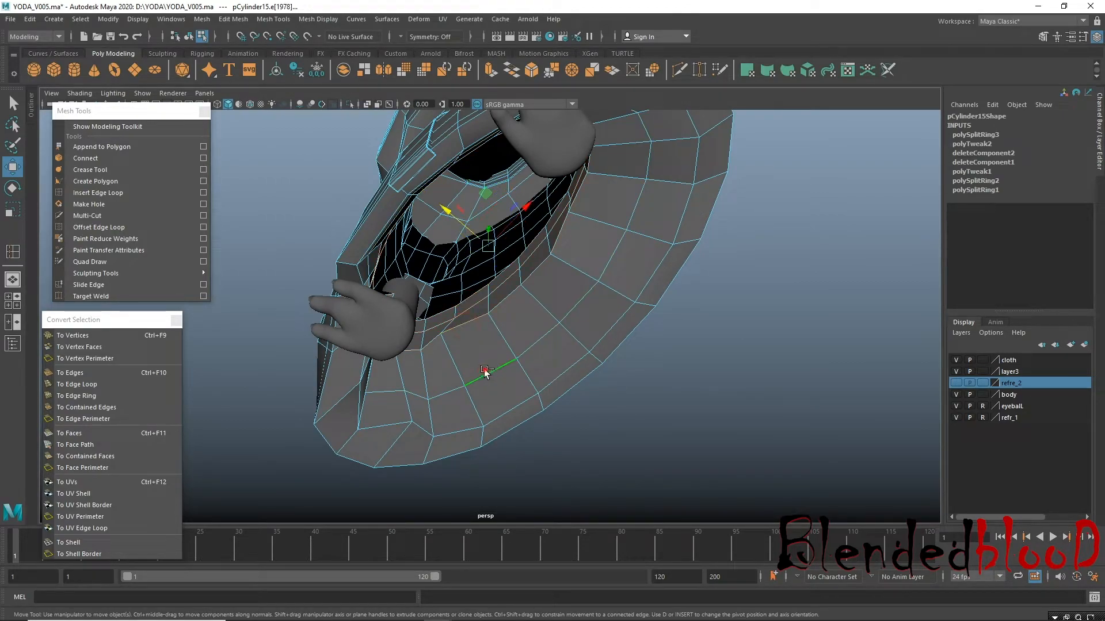
{"action": "left_click_drag", "start_coordinate": [509, 423], "coordinate": [464, 383], "text": "alt"}
{"action": "left_click_drag", "start_coordinate": [408, 324], "coordinate": [365, 276], "text": "alt"}
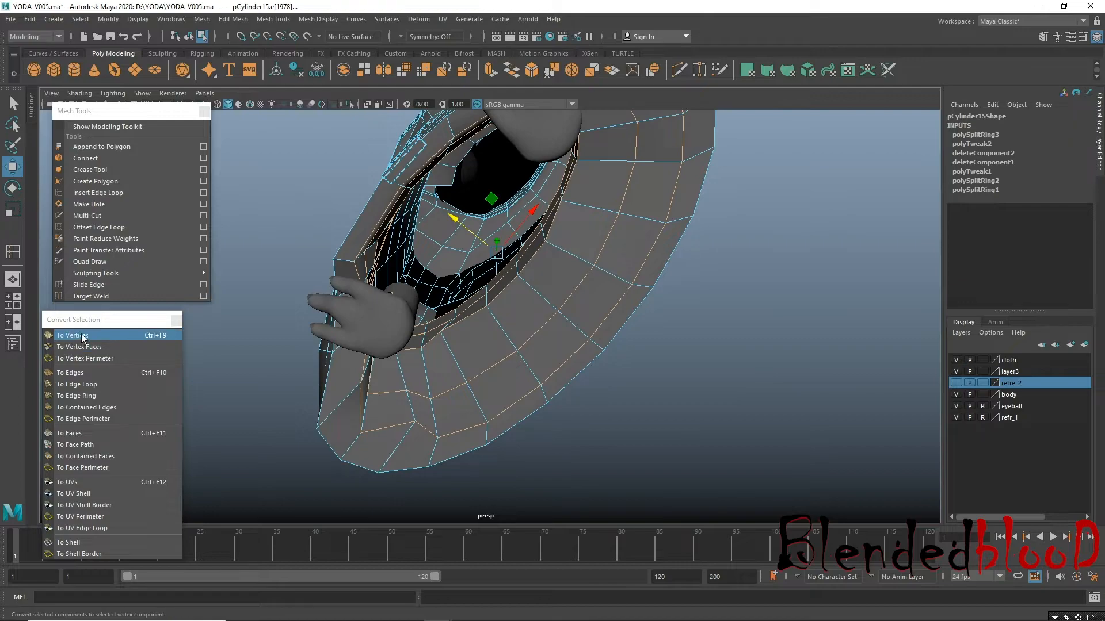
{"action": "left_click", "coordinate": [73, 336]}
Delete the robe's construction history and save the scene.
{"action": "left_click", "coordinate": [34, 19]}
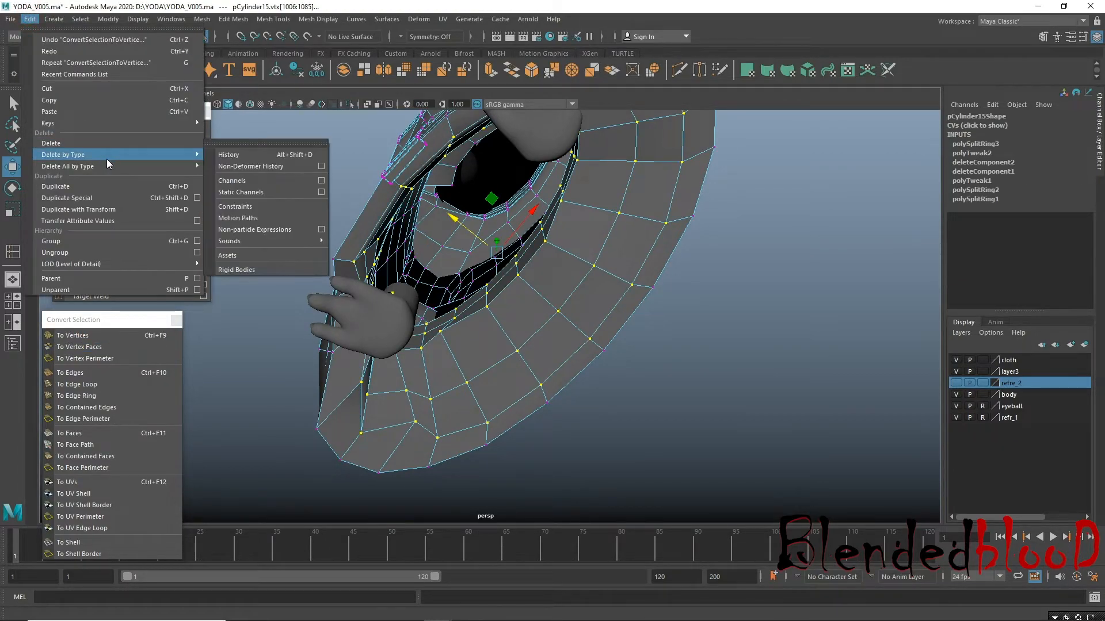
{"action": "mouse_move", "coordinate": [167, 166]}
{"action": "left_click", "coordinate": [249, 167]}
{"action": "key", "text": "ctrl+s"}
Open the Sculpt Geometry Tool settings and set the upper brush radius to 1.6168.
{"action": "left_click", "coordinate": [387, 19]}
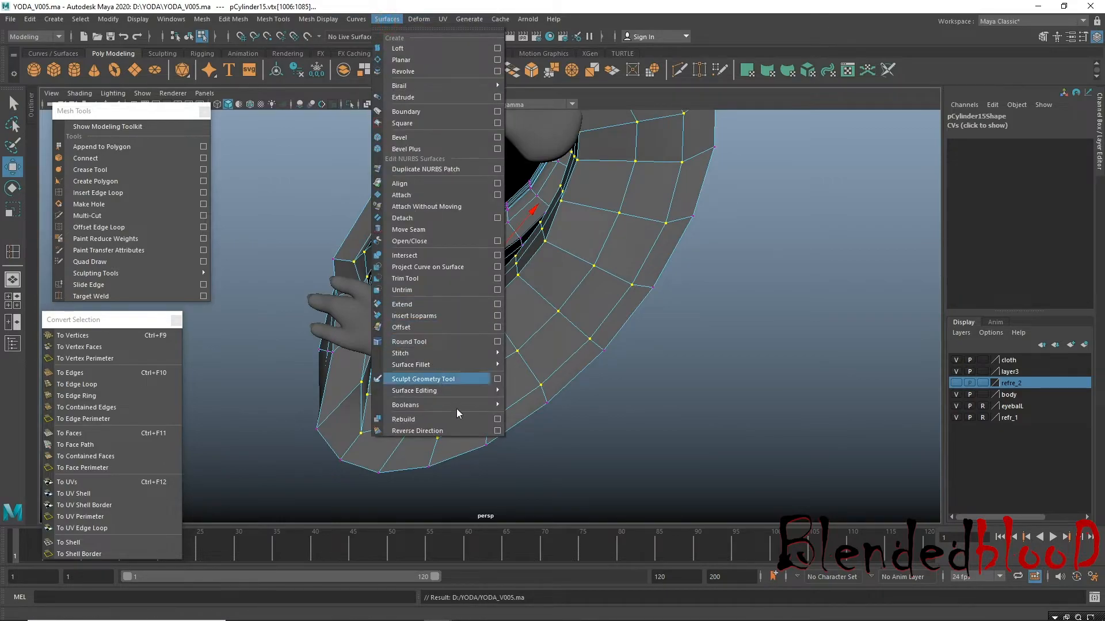
{"action": "left_click", "coordinate": [497, 378]}
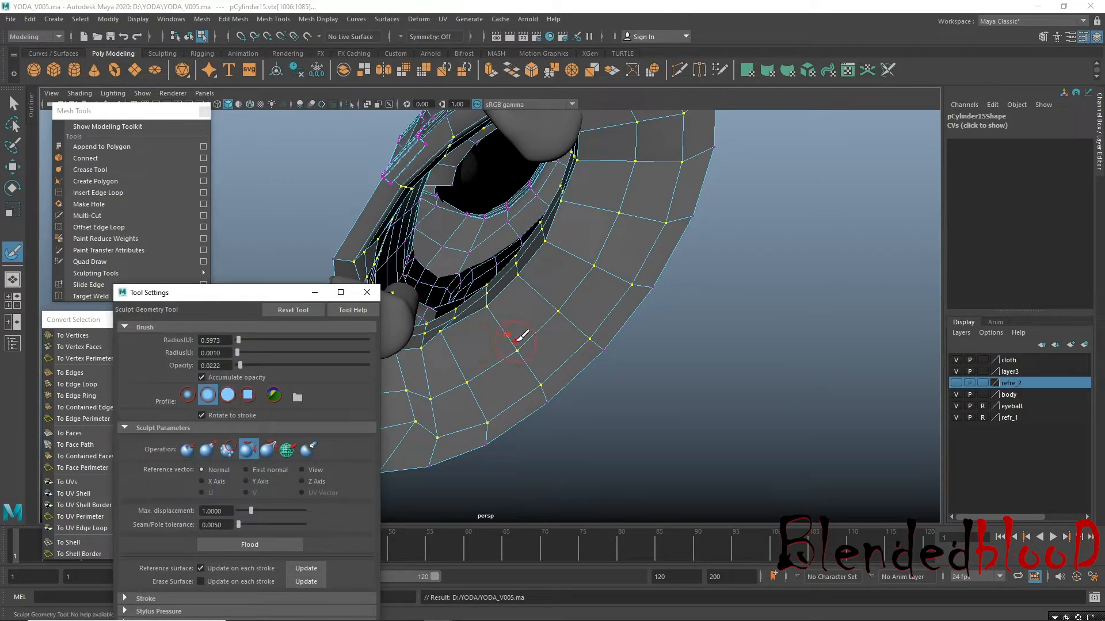
{"action": "left_click_drag", "start_coordinate": [515, 340], "coordinate": [552, 345], "text": "alt"}
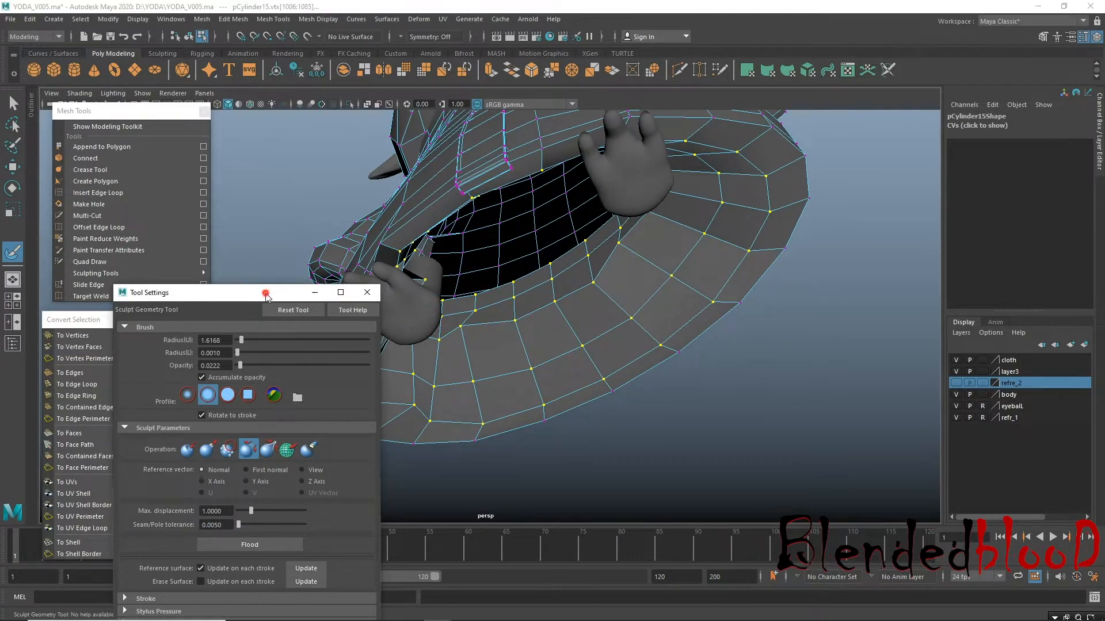
{"action": "left_click_drag", "start_coordinate": [267, 292], "coordinate": [219, 212]}
Relax the selected vertices all around the robe's underside and inner lining with the Sculpt Geometry brush.
{"action": "left_click_drag", "start_coordinate": [501, 302], "coordinate": [584, 291]}
{"action": "left_click_drag", "start_coordinate": [522, 371], "coordinate": [618, 303]}
{"action": "mouse_move", "coordinate": [786, 324]}
{"action": "left_mouse_down", "text": "alt"}
{"action": "mouse_move", "coordinate": [658, 336]}
{"action": "mouse_move", "coordinate": [591, 297]}
{"action": "mouse_move", "coordinate": [587, 376]}
{"action": "left_mouse_up", "text": "alt"}
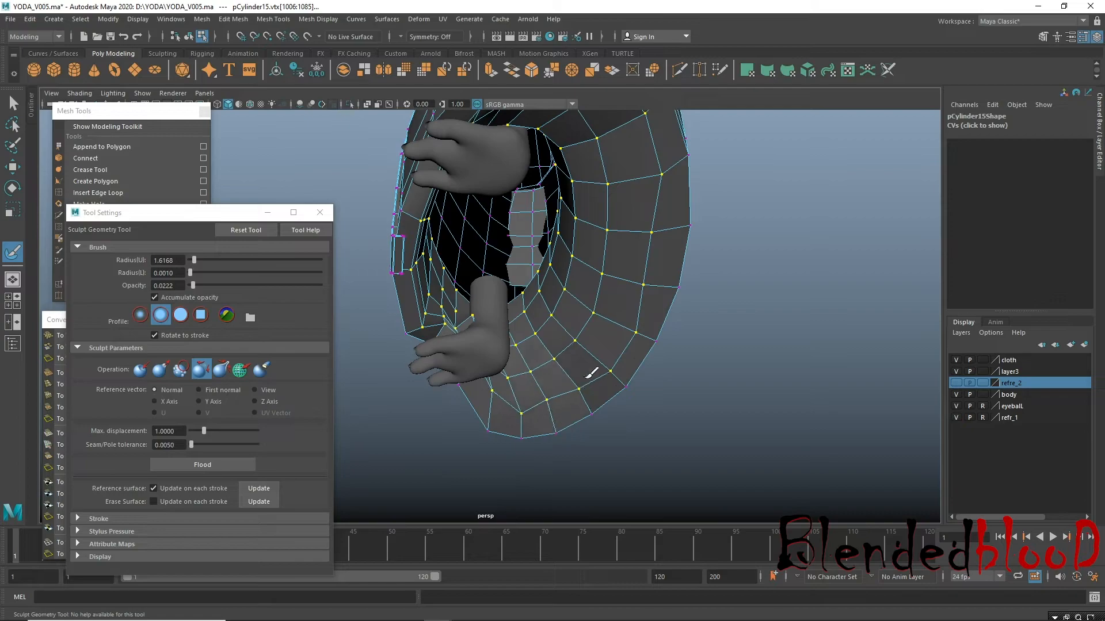
{"action": "mouse_move", "coordinate": [410, 266]}
{"action": "left_mouse_down"}
{"action": "mouse_move", "coordinate": [419, 239]}
{"action": "mouse_move", "coordinate": [458, 312]}
{"action": "mouse_move", "coordinate": [461, 300]}
{"action": "mouse_move", "coordinate": [389, 282]}
{"action": "mouse_move", "coordinate": [438, 270]}
{"action": "mouse_move", "coordinate": [683, 302]}
{"action": "mouse_move", "coordinate": [633, 236]}
{"action": "mouse_move", "coordinate": [363, 242]}
{"action": "mouse_move", "coordinate": [443, 195]}
{"action": "left_mouse_up"}
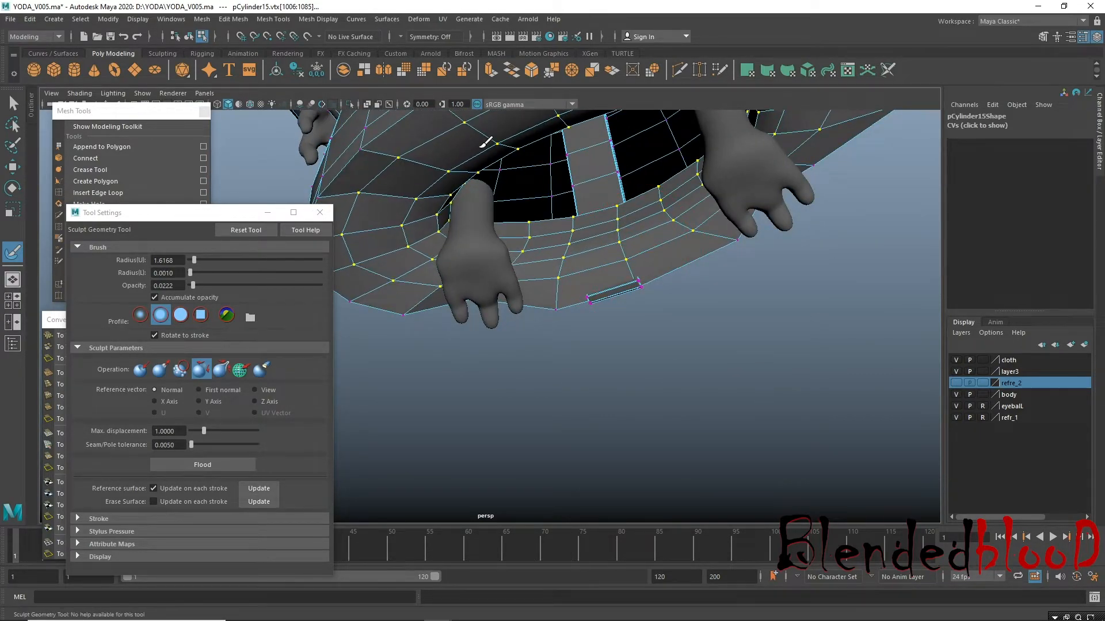
{"action": "left_click_drag", "start_coordinate": [355, 202], "coordinate": [456, 232]}
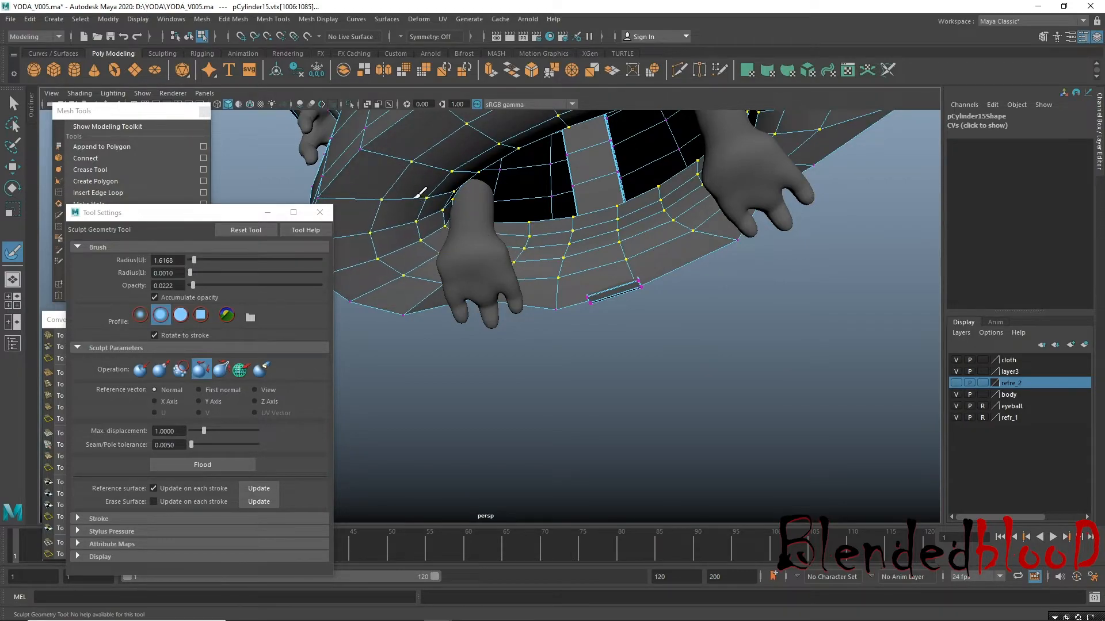
{"action": "mouse_move", "coordinate": [612, 248]}
{"action": "left_mouse_down", "text": "alt"}
{"action": "mouse_move", "coordinate": [537, 290]}
{"action": "mouse_move", "coordinate": [542, 277]}
{"action": "left_mouse_up", "text": "alt"}
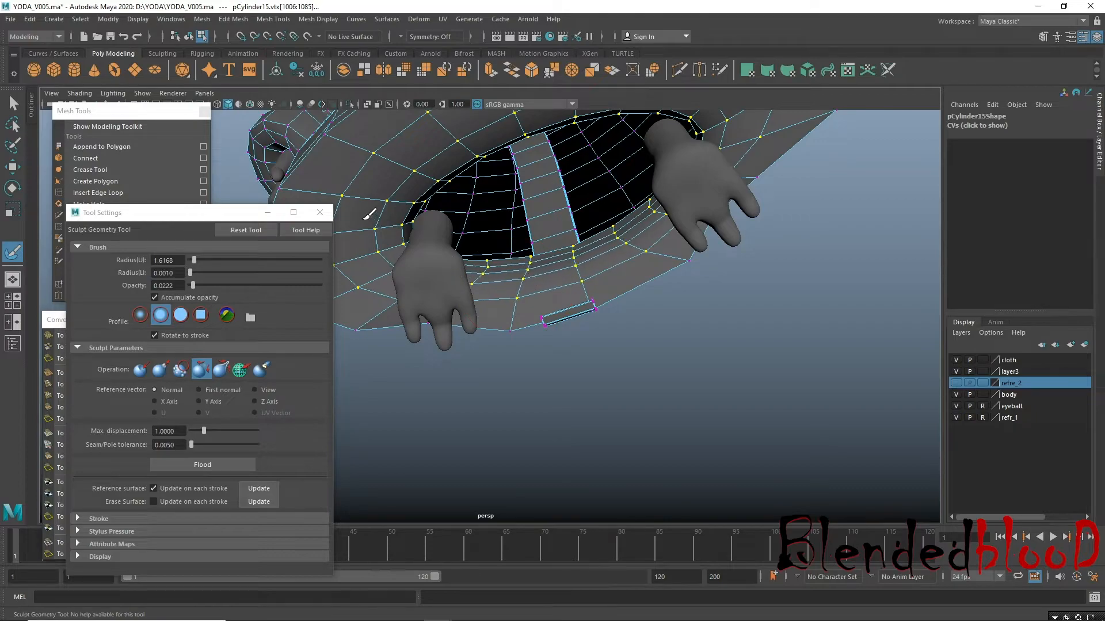
{"action": "left_click_drag", "start_coordinate": [470, 152], "coordinate": [494, 223], "text": "alt"}
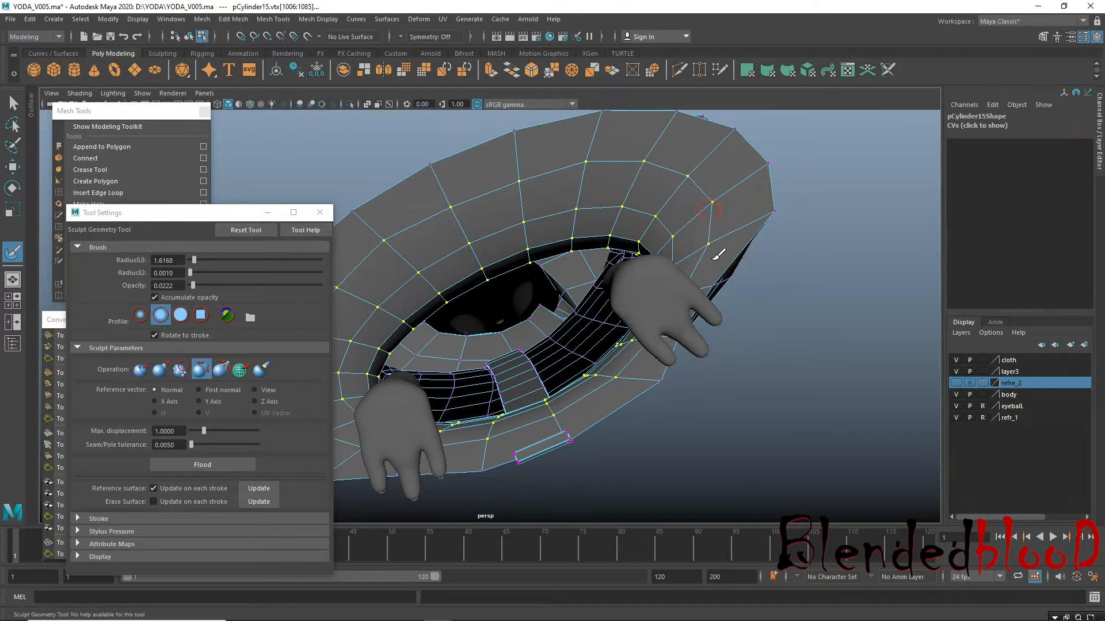
{"action": "left_click_drag", "start_coordinate": [592, 318], "coordinate": [604, 288], "text": "alt"}
Close the sculpting settings and examine the hem and lining in smooth preview with the vertex selection cleared.
{"action": "key", "text": "w"}
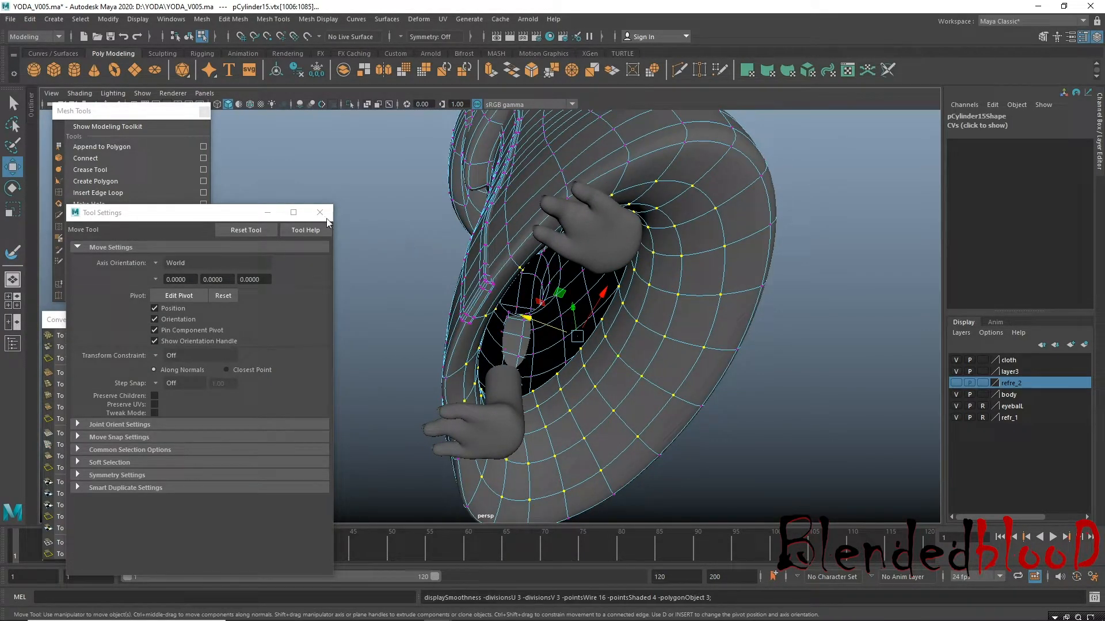
{"action": "left_click", "coordinate": [320, 213]}
{"action": "left_click_drag", "start_coordinate": [610, 397], "coordinate": [740, 389], "text": "alt"}
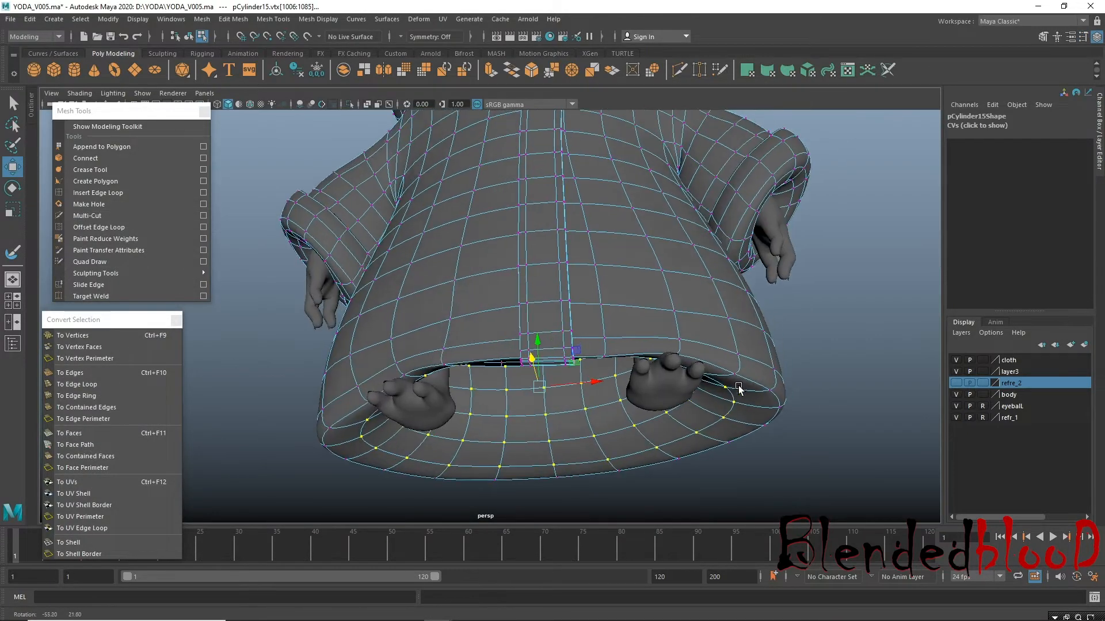
{"action": "right_click_drag", "start_coordinate": [678, 271], "coordinate": [846, 362]}
{"action": "left_click", "coordinate": [846, 363]}
{"action": "left_click_drag", "start_coordinate": [834, 391], "coordinate": [652, 413], "text": "alt"}
{"action": "left_click", "coordinate": [690, 387]}
Select the lining faces inside the front hem between one foot and the centre strip.
{"action": "right_click_drag", "start_coordinate": [529, 408], "coordinate": [528, 431]}
{"action": "left_click", "coordinate": [535, 413]}
{"action": "left_click_drag", "start_coordinate": [574, 473], "coordinate": [555, 443], "text": "alt"}
{"action": "left_click", "coordinate": [552, 423]}
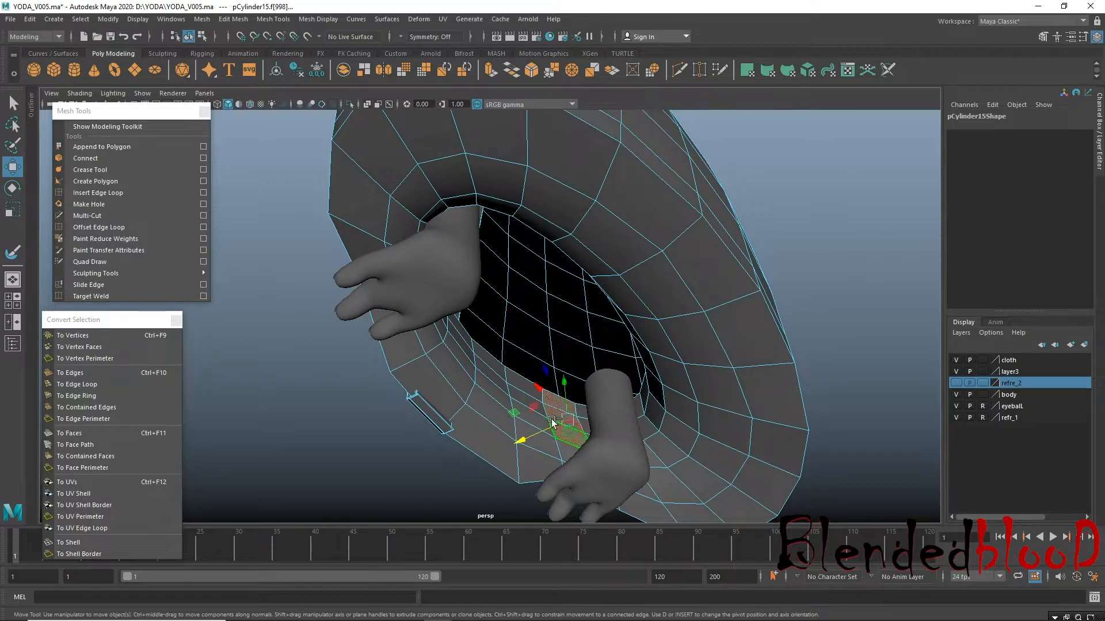
{"action": "scroll", "coordinate": [592, 480], "scroll_direction": "up", "scroll_amount": 2}
{"action": "middle_click_drag", "start_coordinate": [599, 488], "coordinate": [597, 359], "text": "alt"}
{"action": "scroll", "coordinate": [593, 365], "scroll_direction": "up", "scroll_amount": 3}
{"action": "left_click", "coordinate": [566, 377], "text": "shift"}
{"action": "left_click_drag", "start_coordinate": [566, 377], "coordinate": [561, 377], "text": "shift"}
{"action": "left_click", "coordinate": [568, 401], "text": "shift"}
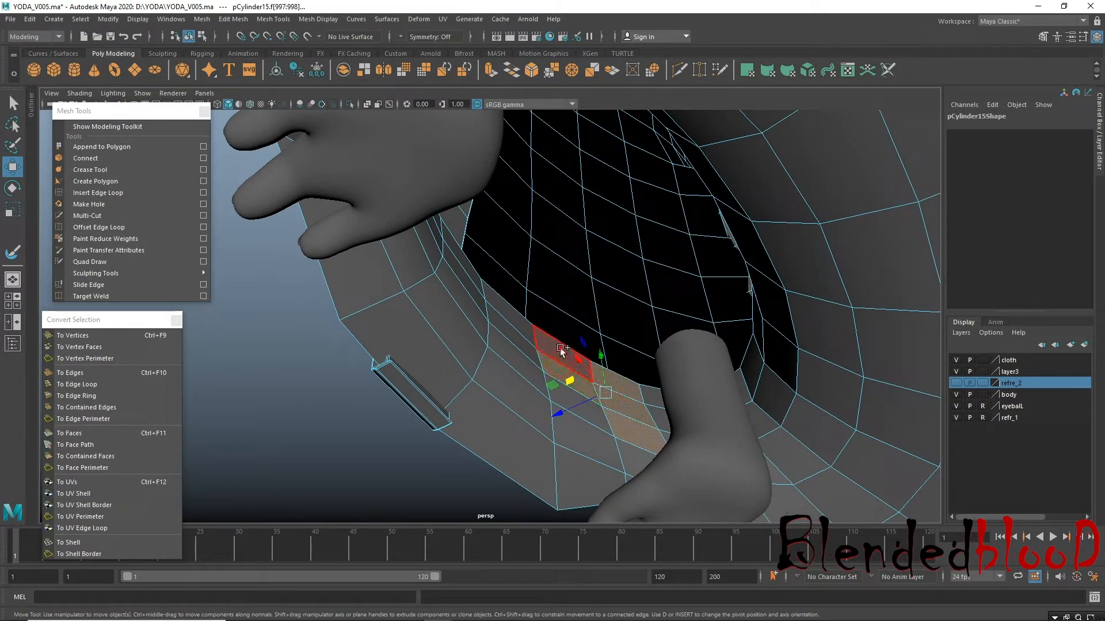
{"action": "left_click", "coordinate": [583, 440], "text": "shift"}
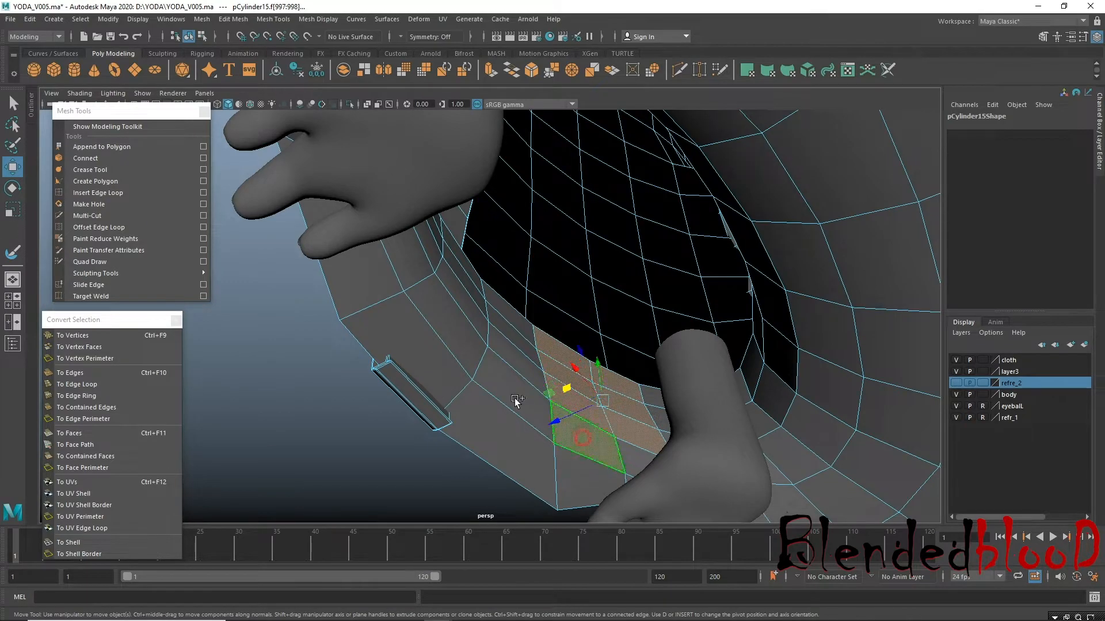
Add the column of lining faces directly below the centre strip to the face selection.
{"action": "left_click", "coordinate": [509, 344], "text": "shift"}
{"action": "left_click", "coordinate": [510, 320], "text": "shift"}
{"action": "left_click_drag", "start_coordinate": [510, 320], "coordinate": [497, 359], "text": "alt"}
{"action": "left_click", "coordinate": [487, 348], "text": "shift"}
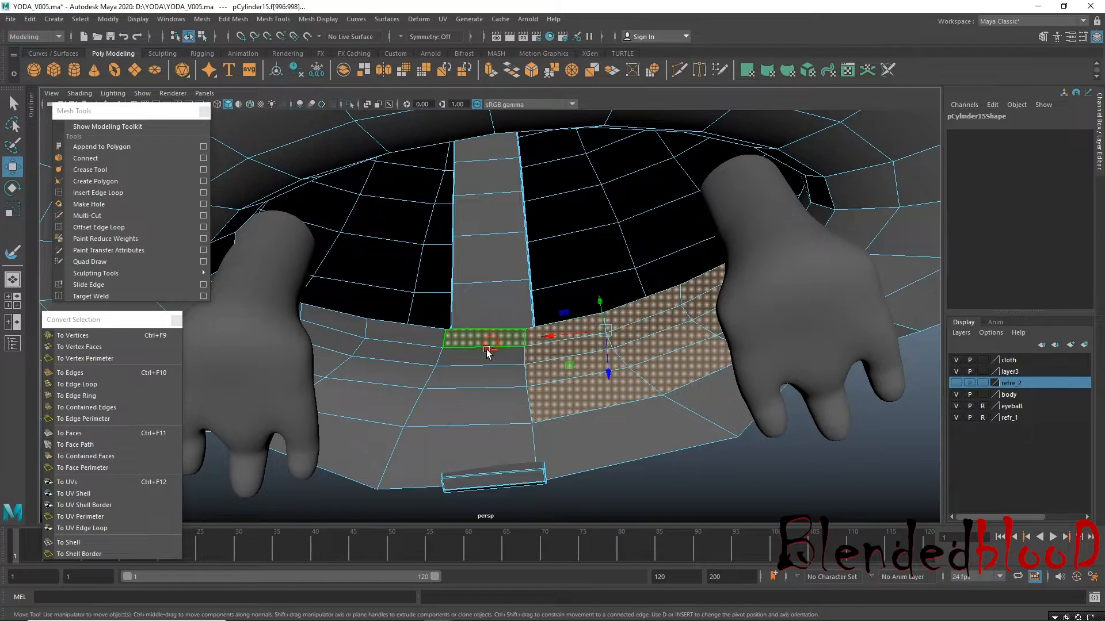
{"action": "left_click", "coordinate": [480, 366], "text": "shift"}
{"action": "left_click", "coordinate": [479, 380], "text": "shift"}
{"action": "left_click", "coordinate": [479, 411], "text": "shift"}
Add the lining faces between the centre strip and the other foot to the face selection.
{"action": "left_click", "coordinate": [388, 389], "text": "shift"}
{"action": "left_click", "coordinate": [391, 372], "text": "shift"}
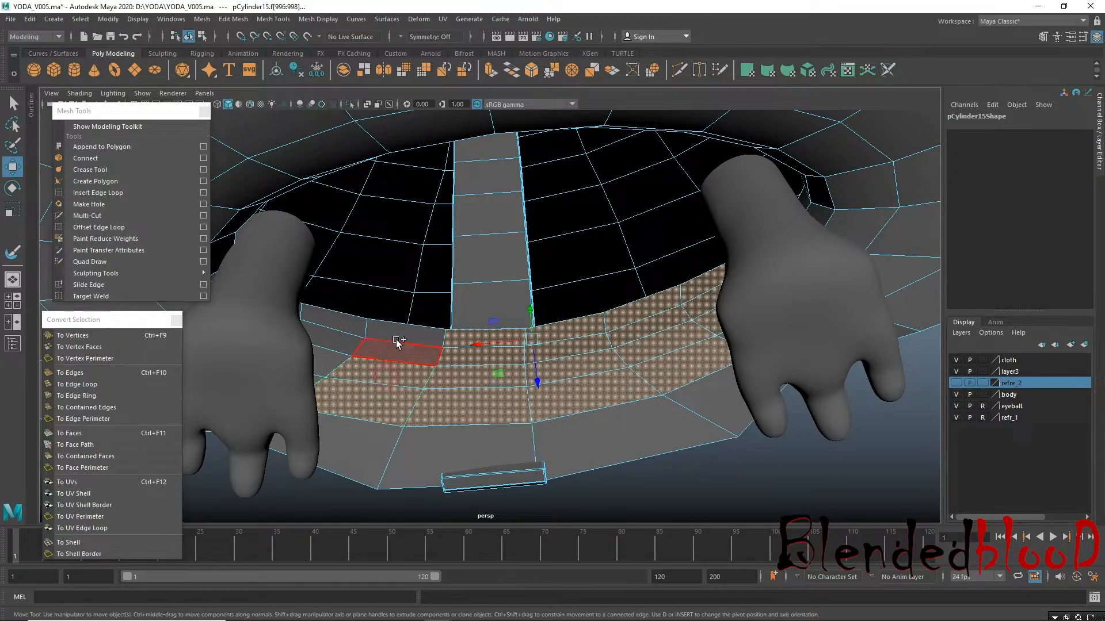
{"action": "left_click", "coordinate": [397, 338], "text": "shift"}
{"action": "left_click_drag", "start_coordinate": [447, 353], "coordinate": [436, 413], "text": "alt"}
{"action": "left_click", "coordinate": [455, 404], "text": "shift"}
{"action": "left_click", "coordinate": [465, 373], "text": "shift"}
{"action": "left_click", "coordinate": [465, 341], "text": "shift"}
Move the selected front lining faces backward along the Z axis, deeper under the robe and away from the hem.
{"action": "left_click_drag", "start_coordinate": [593, 404], "coordinate": [622, 302], "text": "alt"}
{"action": "left_click_drag", "start_coordinate": [556, 397], "coordinate": [516, 377], "text": "alt"}
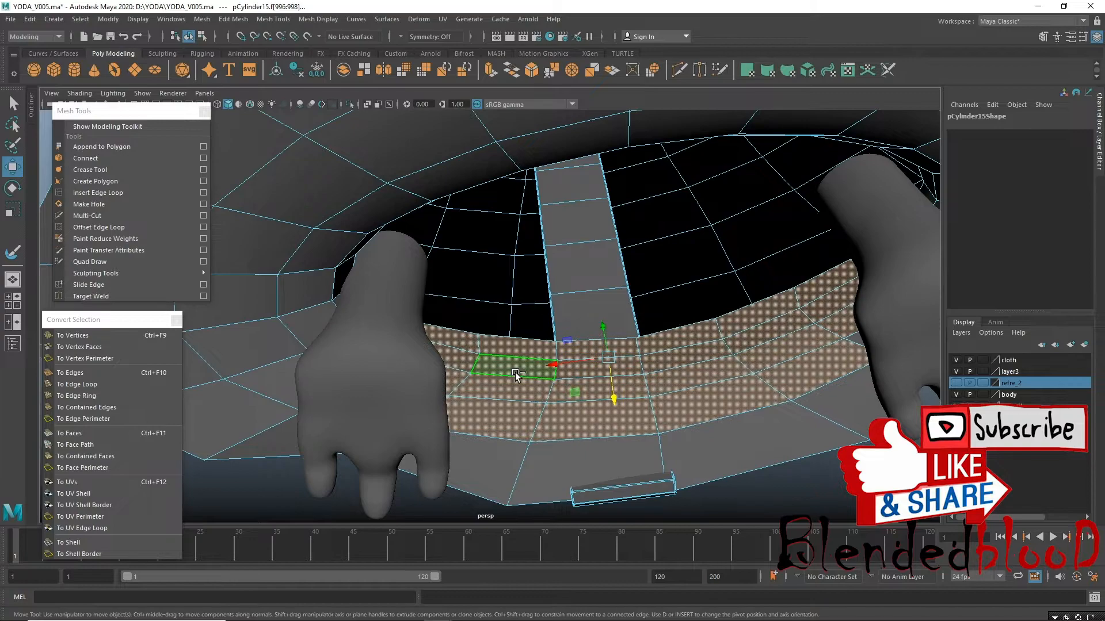
{"action": "left_click_drag", "start_coordinate": [567, 391], "coordinate": [655, 324], "text": "alt"}
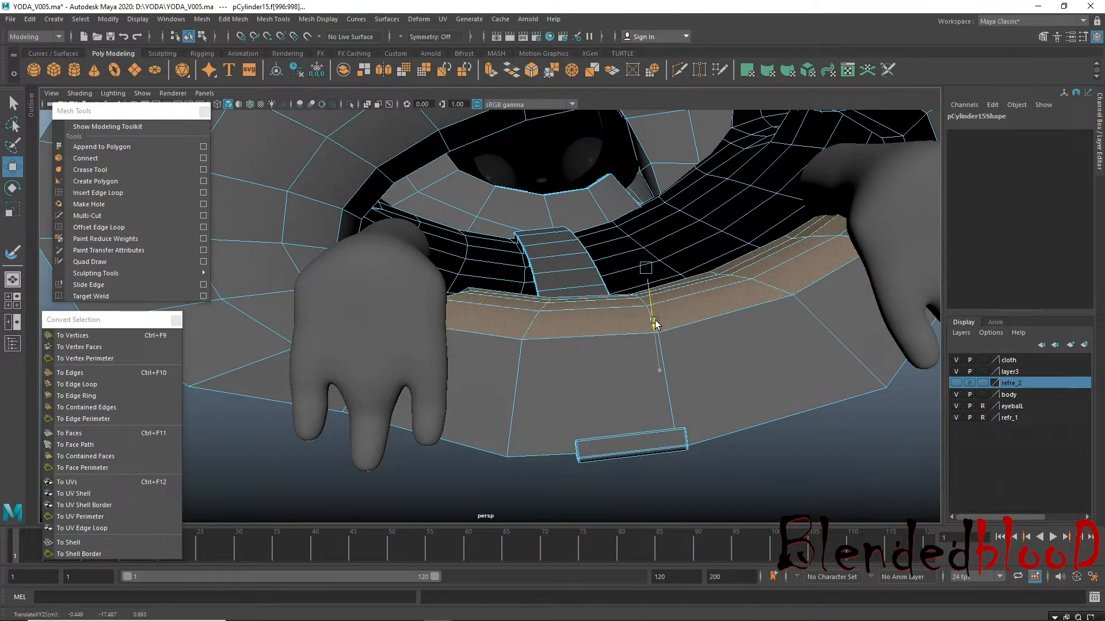
{"action": "left_click_drag", "start_coordinate": [670, 359], "coordinate": [567, 440], "text": "alt"}
{"action": "left_click_drag", "start_coordinate": [681, 378], "coordinate": [641, 445], "text": "alt"}
{"action": "key", "text": "r"}
{"action": "left_click", "coordinate": [498, 427]}
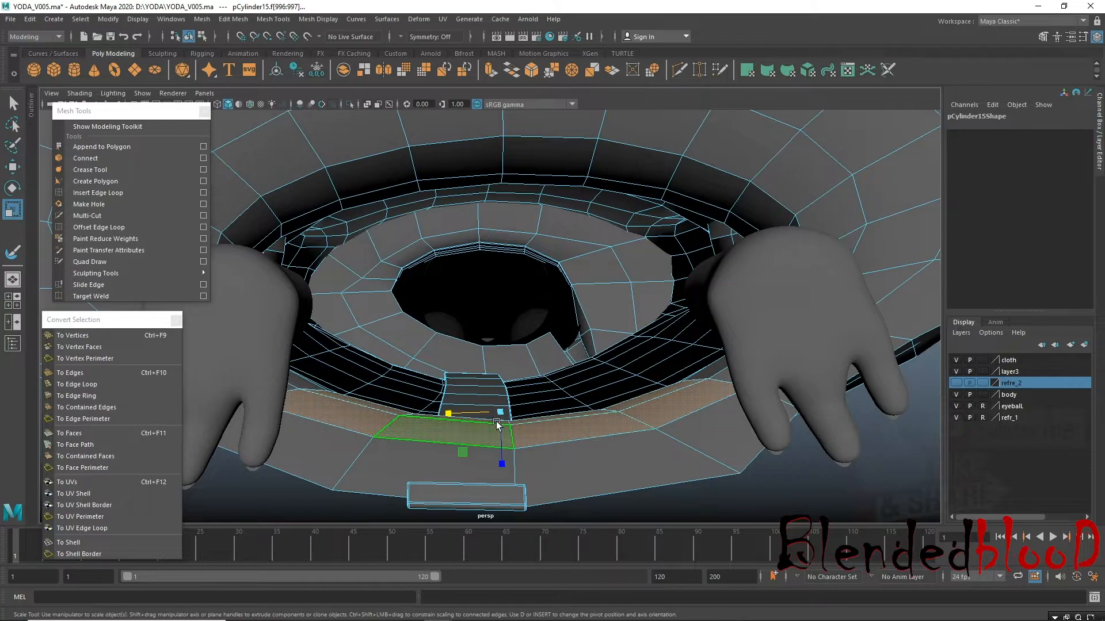
{"action": "left_click", "coordinate": [498, 465]}
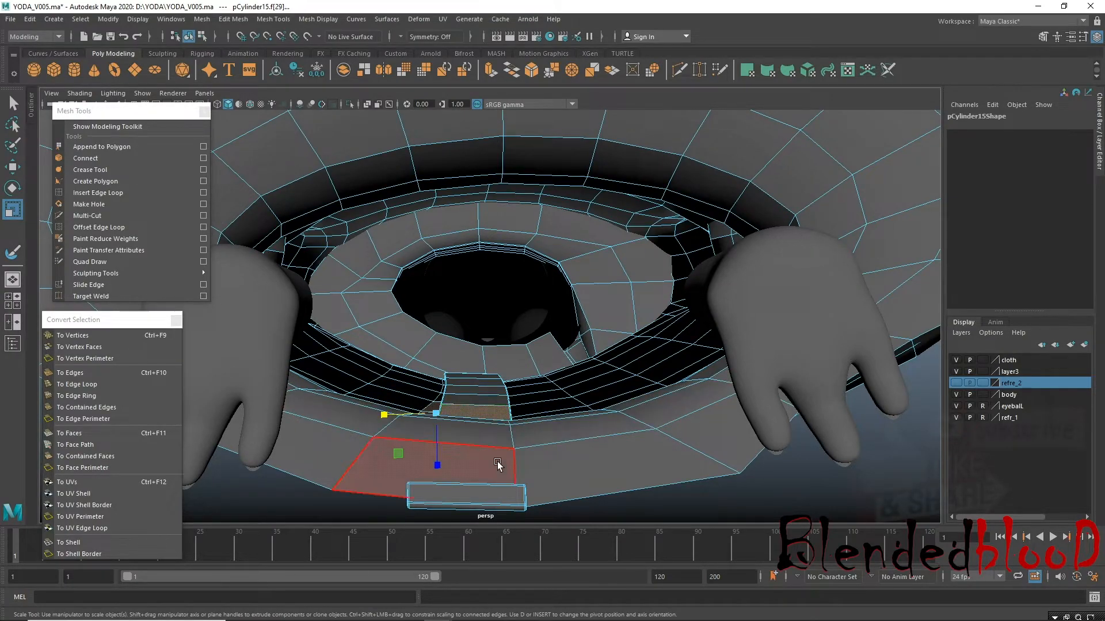
{"action": "double_click", "coordinate": [499, 457]}
{"action": "key", "text": "w"}
{"action": "left_click_drag", "start_coordinate": [501, 465], "coordinate": [501, 403]}
{"action": "key", "text": "r"}
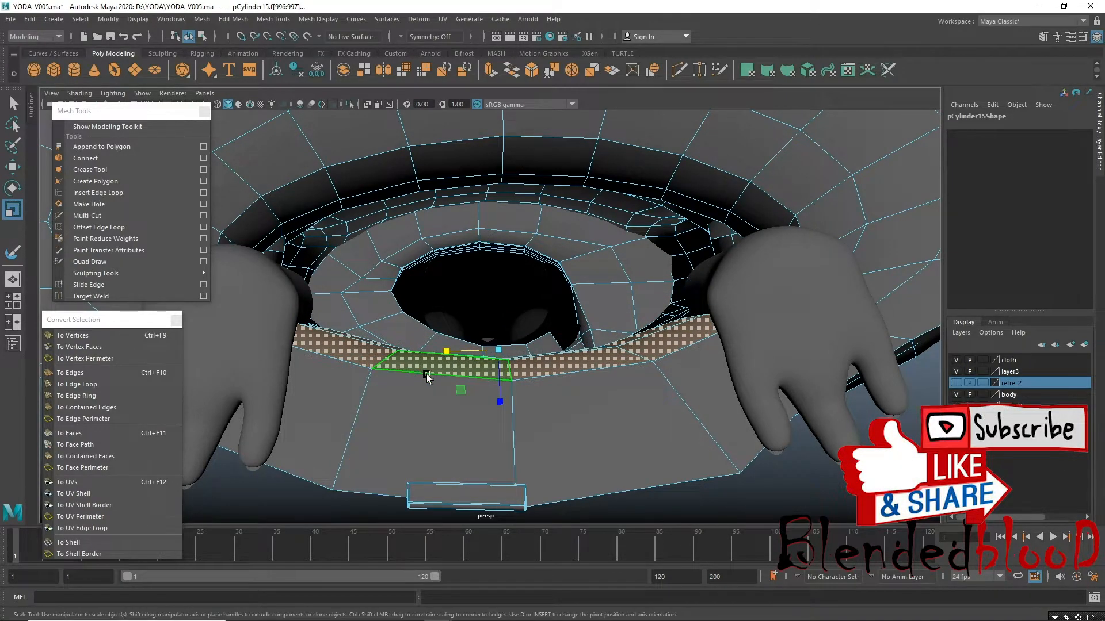
Select the crosswise edges of the front lining beside the centre strip in edge mode.
{"action": "left_click_drag", "start_coordinate": [427, 377], "coordinate": [437, 440], "text": "alt"}
{"action": "right_click_drag", "start_coordinate": [422, 399], "coordinate": [428, 361]}
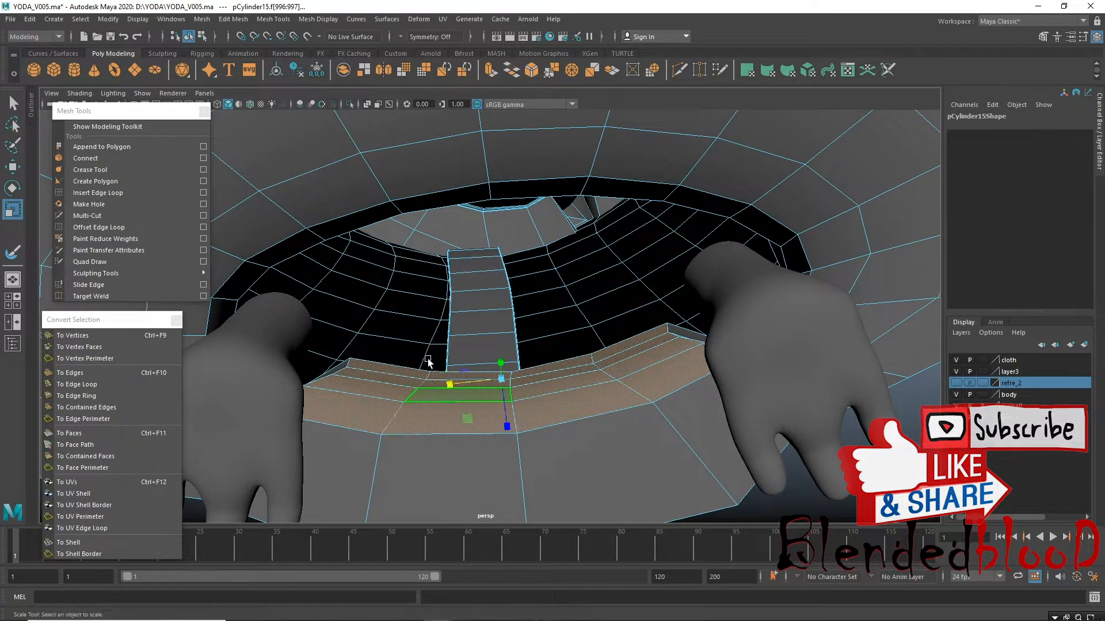
{"action": "left_click", "coordinate": [427, 364]}
{"action": "right_click_drag", "start_coordinate": [444, 440], "coordinate": [503, 385], "text": "alt"}
{"action": "middle_click_drag", "start_coordinate": [503, 385], "coordinate": [555, 323], "text": "alt"}
{"action": "right_click_drag", "start_coordinate": [555, 322], "coordinate": [506, 412], "text": "alt"}
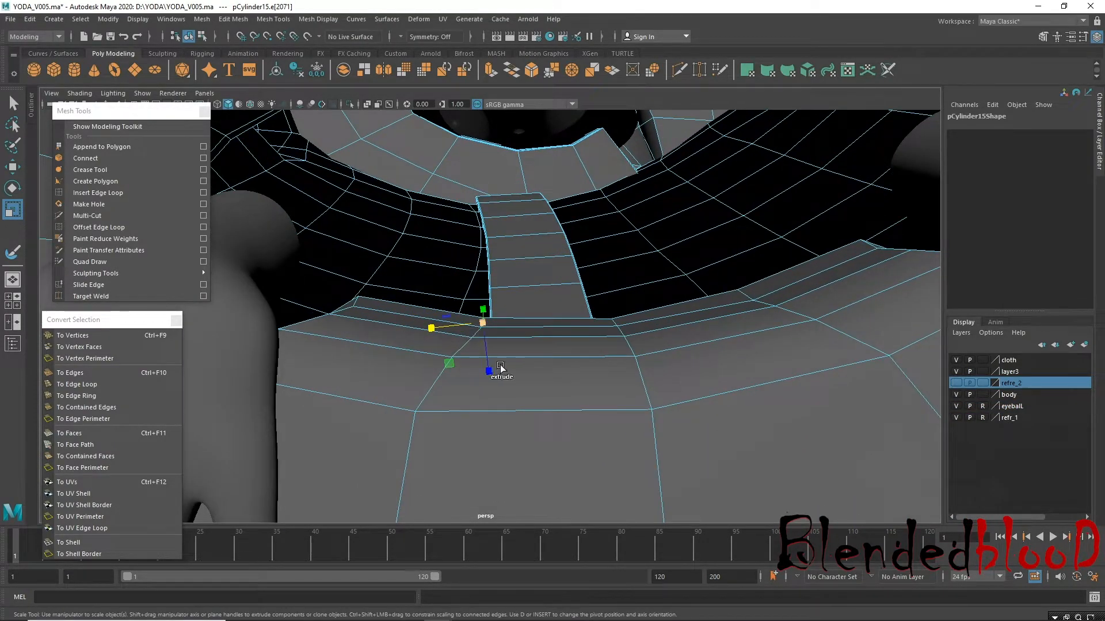
{"action": "right_click_drag", "start_coordinate": [551, 371], "coordinate": [519, 367], "text": "alt"}
{"action": "left_click_drag", "start_coordinate": [493, 356], "coordinate": [520, 372], "text": "alt"}
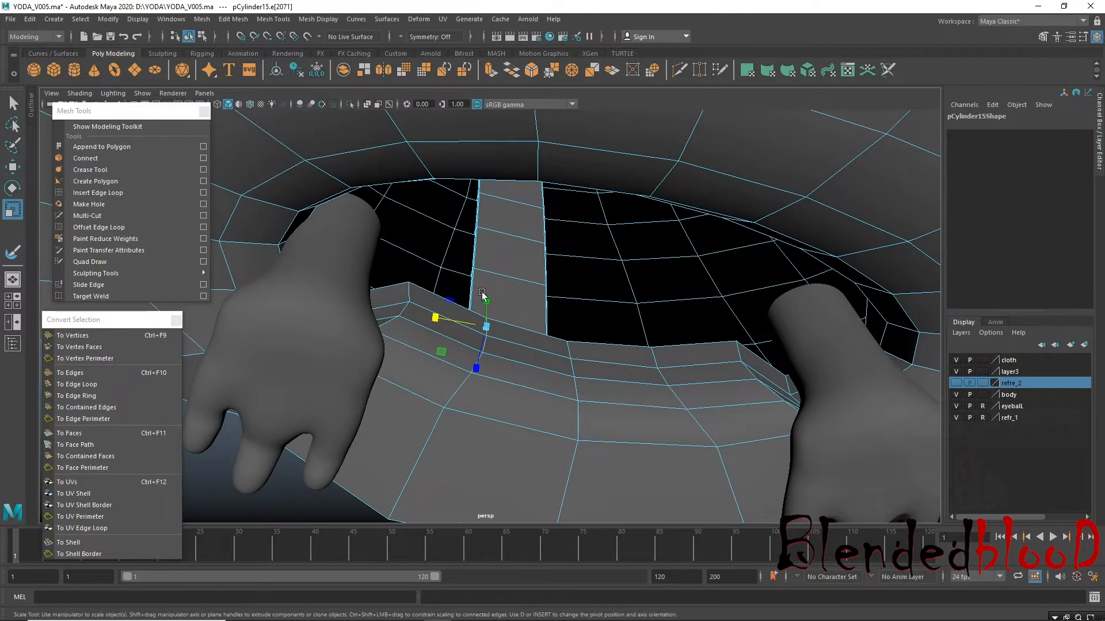
{"action": "key", "text": "w"}
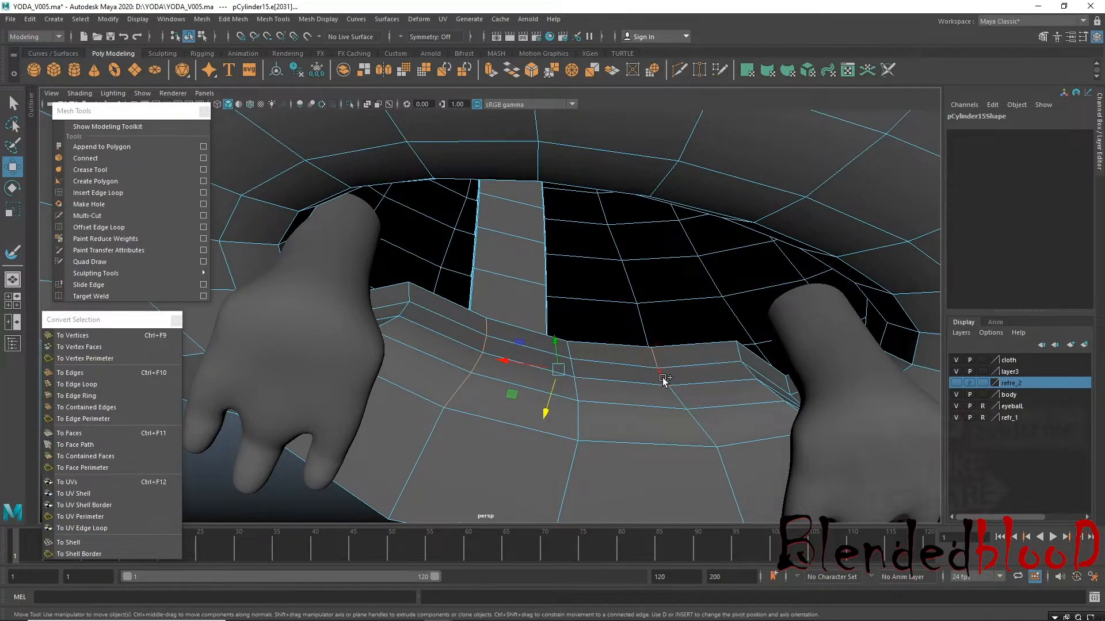
Select the front lining edges at the foot of the centre strip and shift them along the Z axis.
{"action": "left_click_drag", "start_coordinate": [697, 431], "coordinate": [587, 369], "text": "alt"}
{"action": "left_click_drag", "start_coordinate": [636, 336], "coordinate": [669, 452], "text": "alt"}
{"action": "left_click", "coordinate": [643, 391]}
{"action": "left_click_drag", "start_coordinate": [682, 387], "coordinate": [625, 372], "text": "alt"}
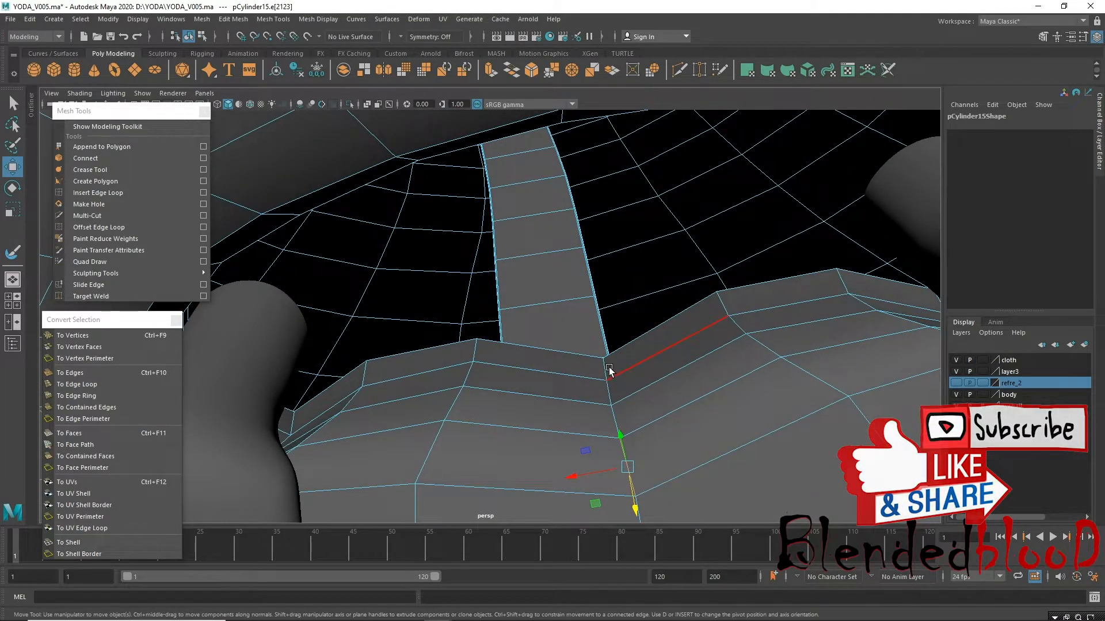
{"action": "left_click", "coordinate": [608, 384]}
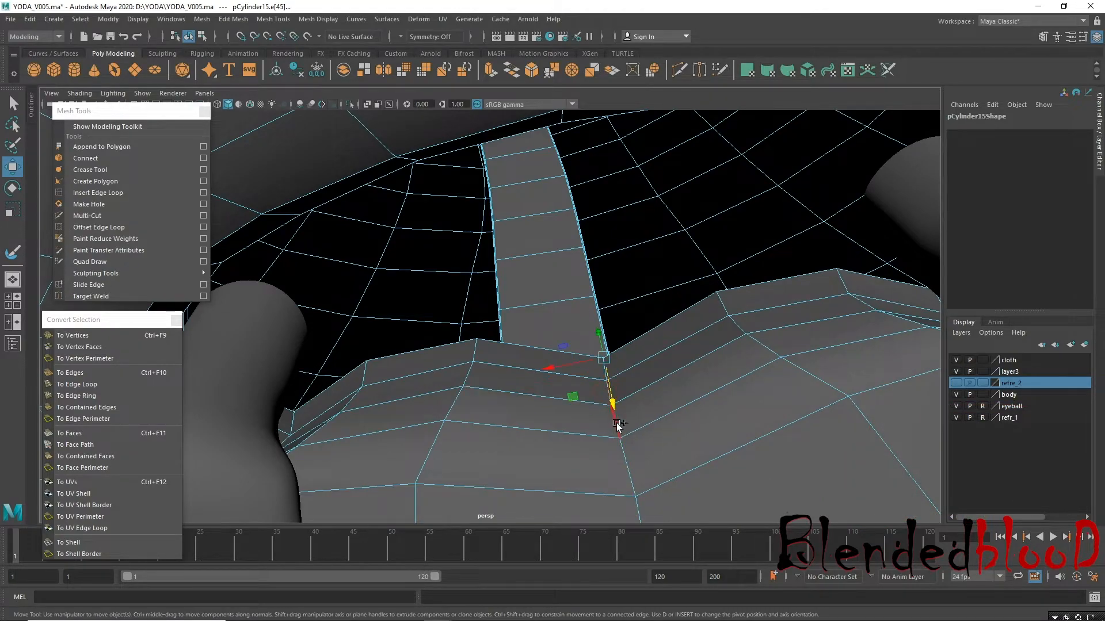
{"action": "left_click_drag", "start_coordinate": [642, 477], "coordinate": [613, 415], "text": "alt"}
{"action": "left_click_drag", "start_coordinate": [611, 455], "coordinate": [484, 288]}
Select the crosswise edges in the middle of the rear lining and move them forward along the Z axis between the feet.
{"action": "left_click_drag", "start_coordinate": [519, 350], "coordinate": [491, 281], "text": "alt"}
{"action": "right_click_drag", "start_coordinate": [490, 281], "coordinate": [547, 399], "text": "alt"}
{"action": "left_click_drag", "start_coordinate": [548, 399], "coordinate": [455, 277], "text": "alt"}
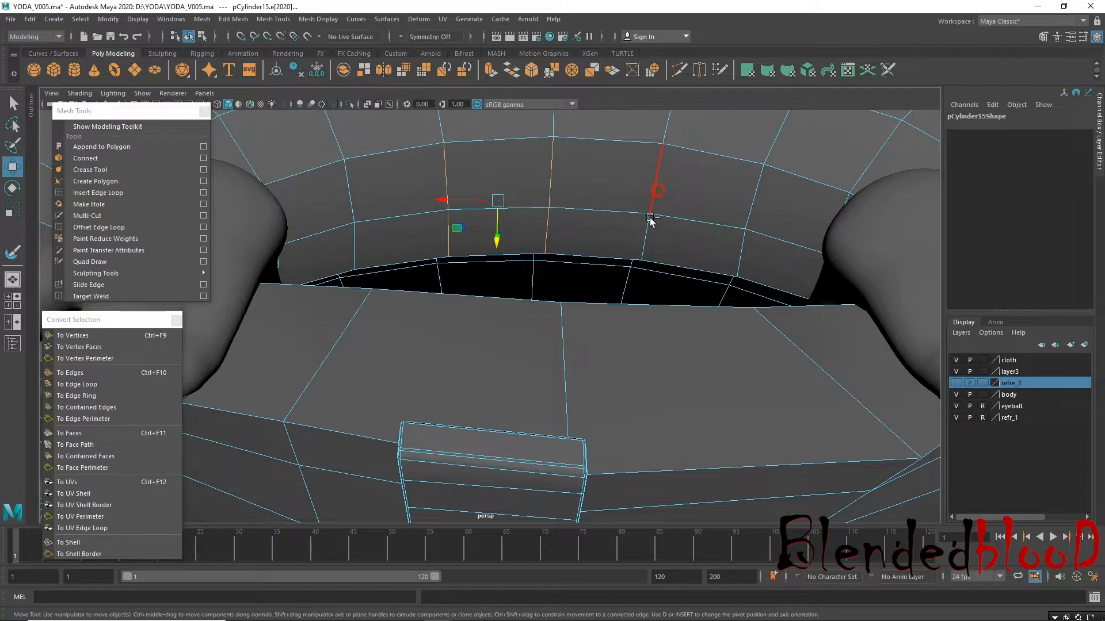
{"action": "left_click_drag", "start_coordinate": [652, 240], "coordinate": [723, 310], "text": "alt"}
{"action": "left_click_drag", "start_coordinate": [557, 283], "coordinate": [533, 386]}
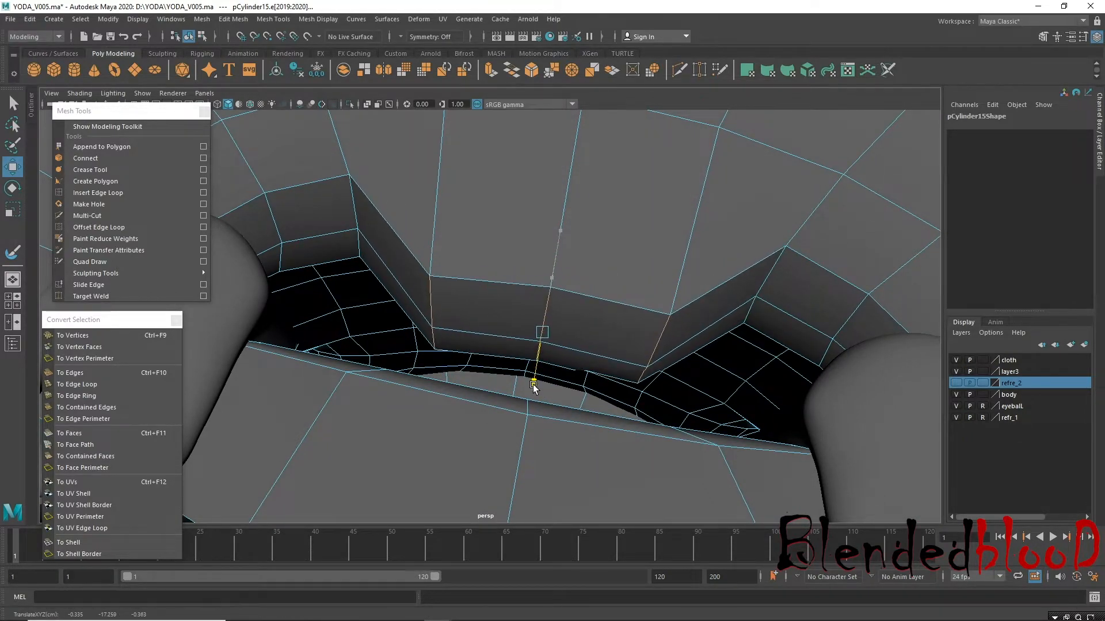
Select further crosswise edges of the rear lining and push them forward along the Z axis.
{"action": "left_click_drag", "start_coordinate": [409, 342], "coordinate": [342, 260], "text": "alt"}
{"action": "left_click_drag", "start_coordinate": [521, 349], "coordinate": [350, 266], "text": "alt"}
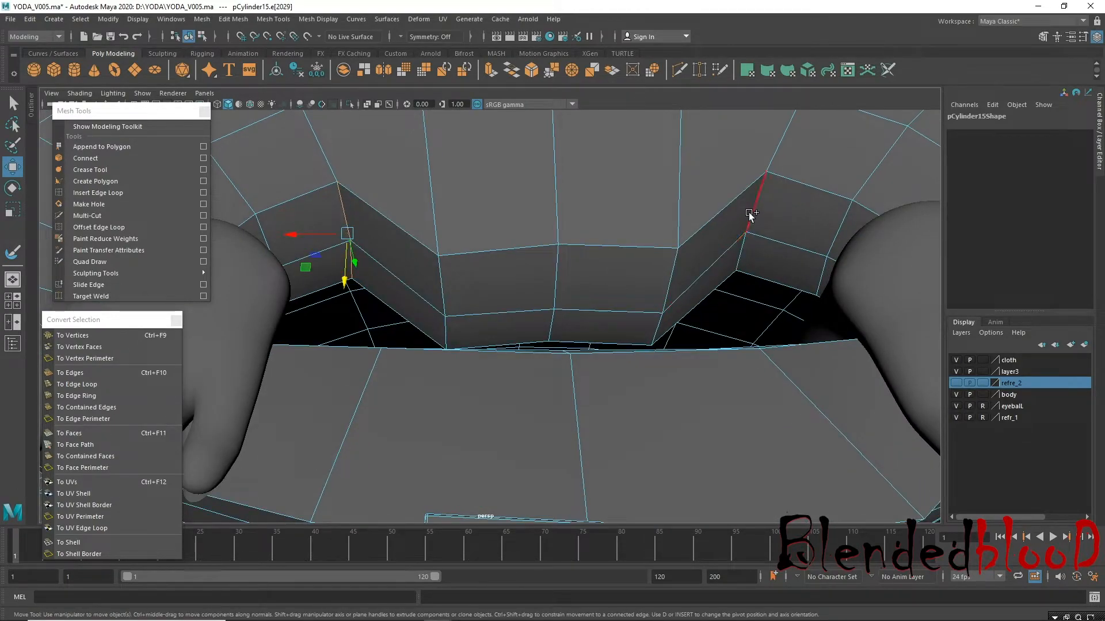
{"action": "left_click_drag", "start_coordinate": [747, 252], "coordinate": [560, 425], "text": "alt"}
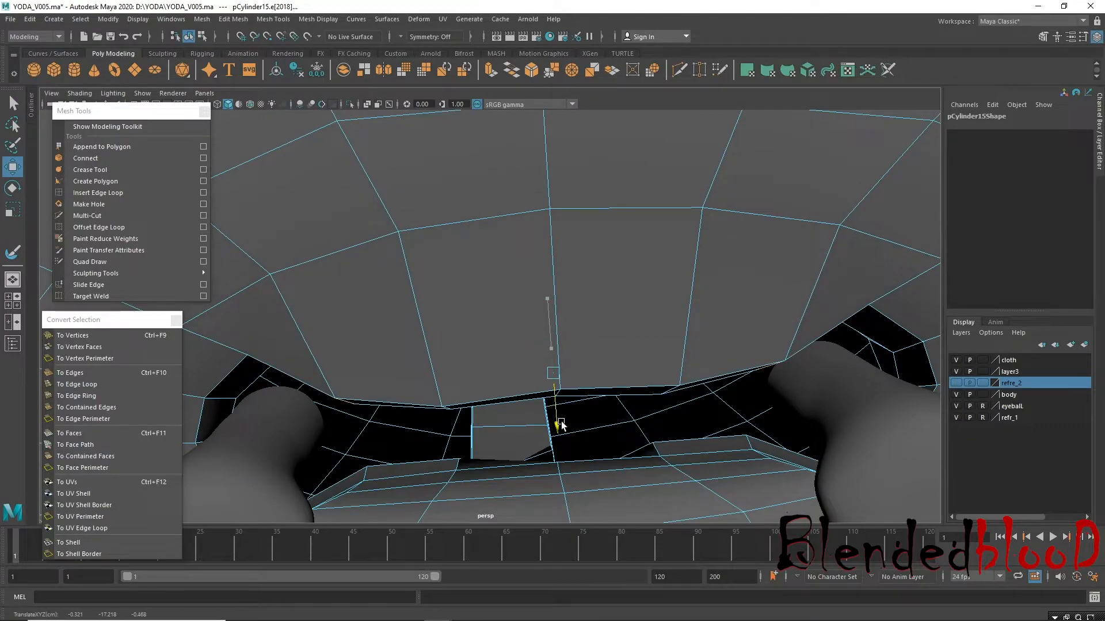
Select the rear lining edges closest to both feet and move them forward along Z to even out the lining's outline.
{"action": "left_click_drag", "start_coordinate": [380, 376], "coordinate": [414, 277], "text": "alt"}
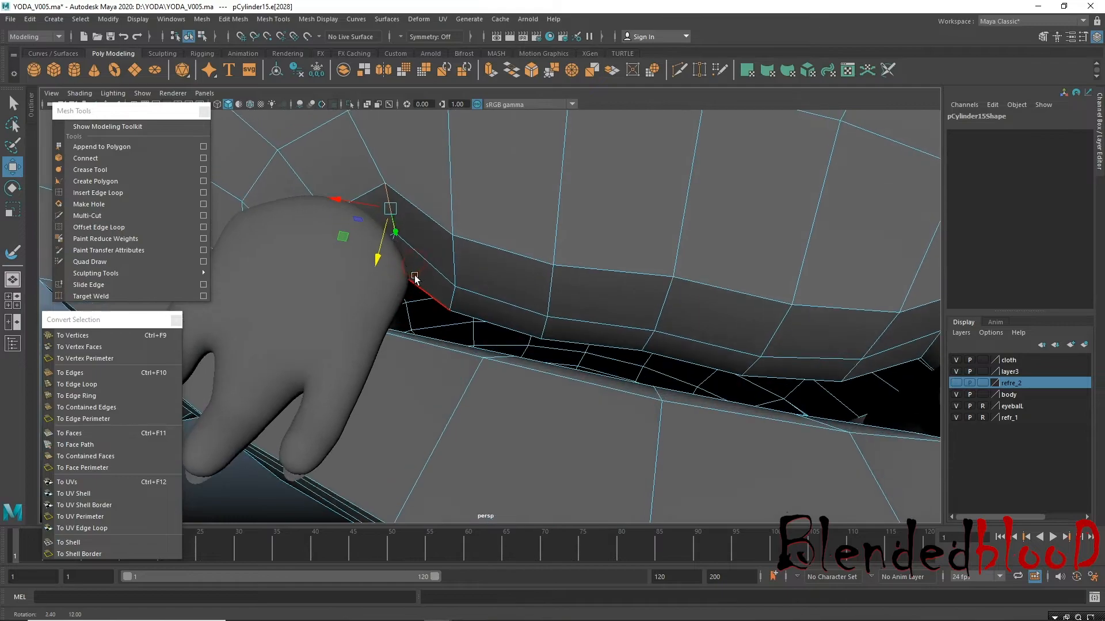
{"action": "right_click_drag", "start_coordinate": [409, 273], "coordinate": [417, 252], "text": "alt"}
{"action": "left_click_drag", "start_coordinate": [416, 253], "coordinate": [683, 438], "text": "alt"}
{"action": "left_click", "coordinate": [682, 367], "text": "shift"}
{"action": "left_click_drag", "start_coordinate": [644, 407], "coordinate": [685, 382], "text": "alt"}
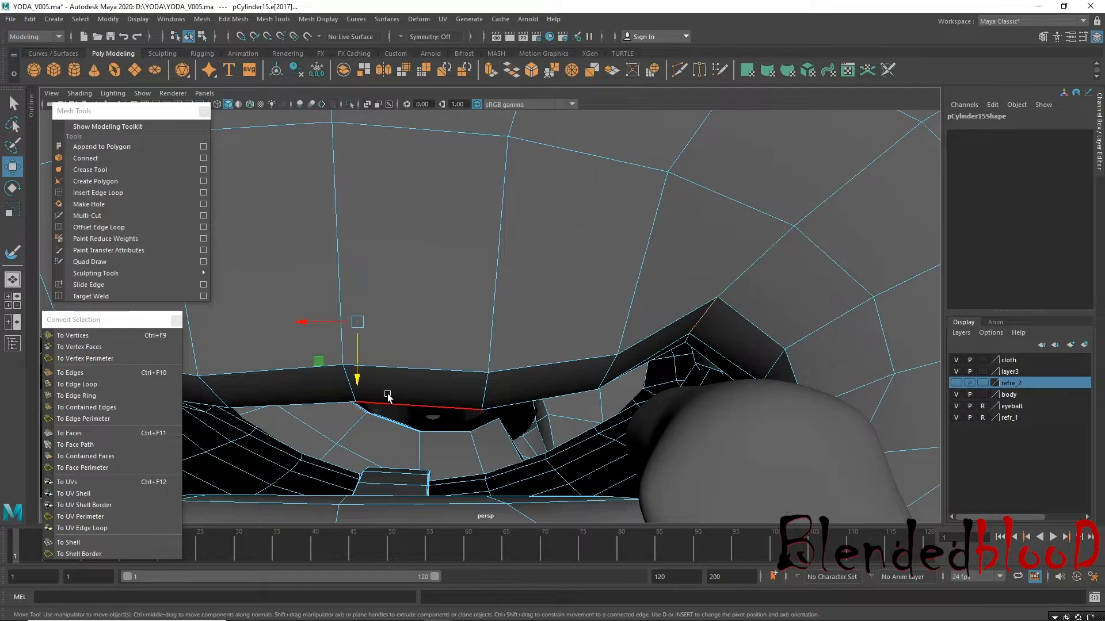
{"action": "left_click_drag", "start_coordinate": [359, 382], "coordinate": [372, 434]}
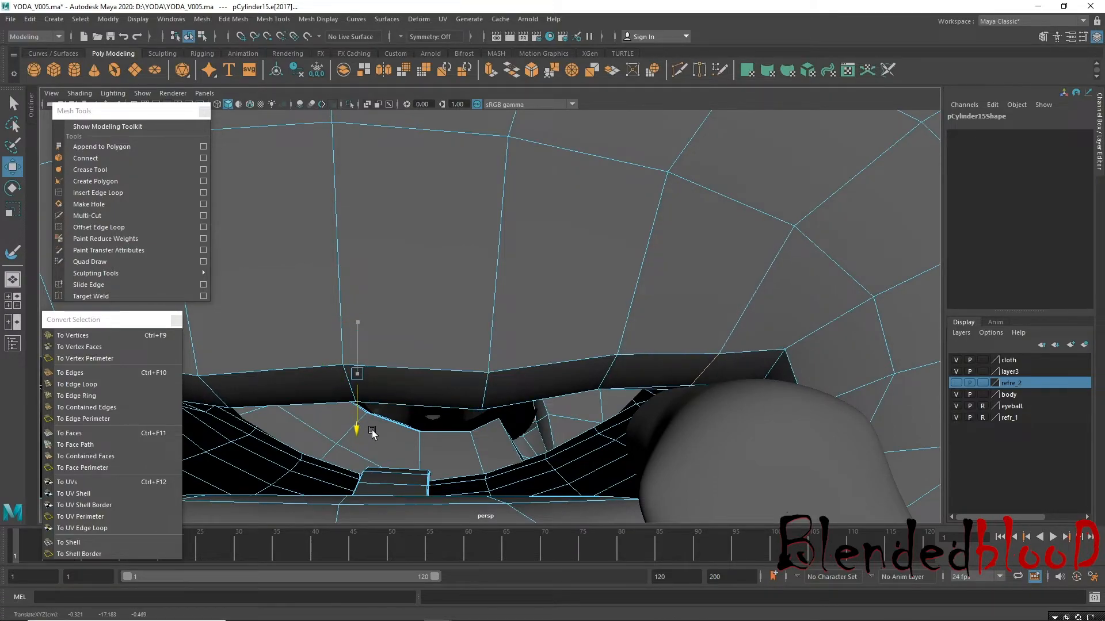
Turn off the robe's smooth preview, select the lining edges beside and behind the foot, and lower them slightly along the Y axis.
{"action": "right_click_drag", "start_coordinate": [545, 377], "coordinate": [408, 345], "text": "alt"}
{"action": "left_click_drag", "start_coordinate": [461, 341], "coordinate": [427, 409], "text": "alt"}
{"action": "right_click_drag", "start_coordinate": [432, 406], "coordinate": [633, 512], "text": "alt"}
{"action": "middle_click_drag", "start_coordinate": [578, 412], "coordinate": [577, 317], "text": "alt"}
{"action": "left_click_drag", "start_coordinate": [574, 348], "coordinate": [574, 354], "text": "alt"}
{"action": "right_click_drag", "start_coordinate": [557, 358], "coordinate": [558, 410], "text": "alt"}
{"action": "left_click_drag", "start_coordinate": [507, 390], "coordinate": [467, 365], "text": "alt"}
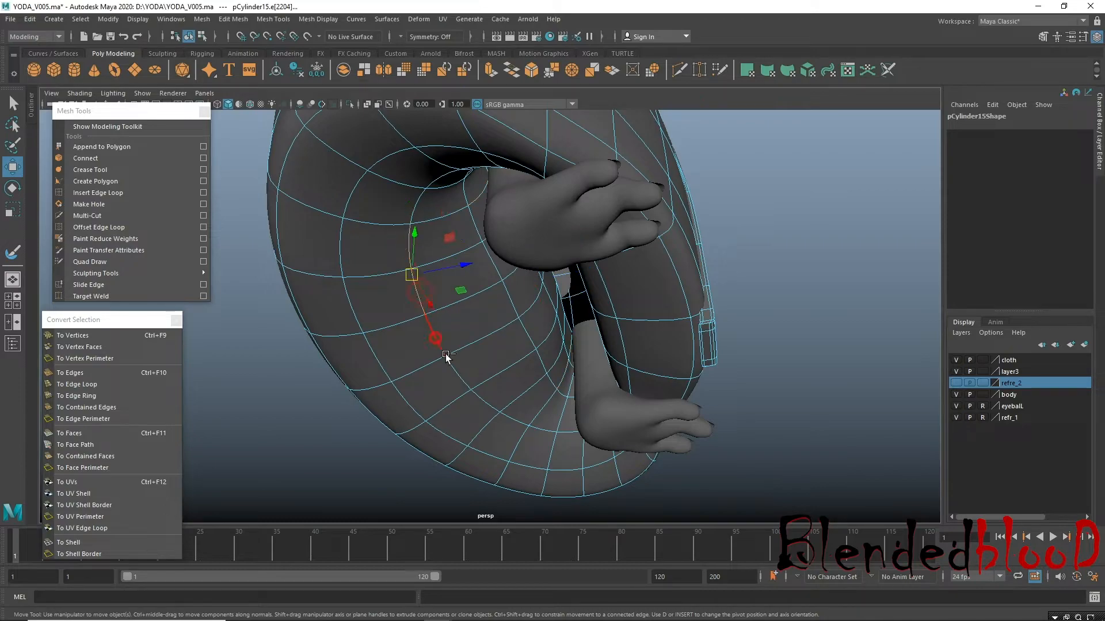
{"action": "left_click_drag", "start_coordinate": [483, 404], "coordinate": [487, 356], "text": "alt"}
{"action": "key", "text": "1"}
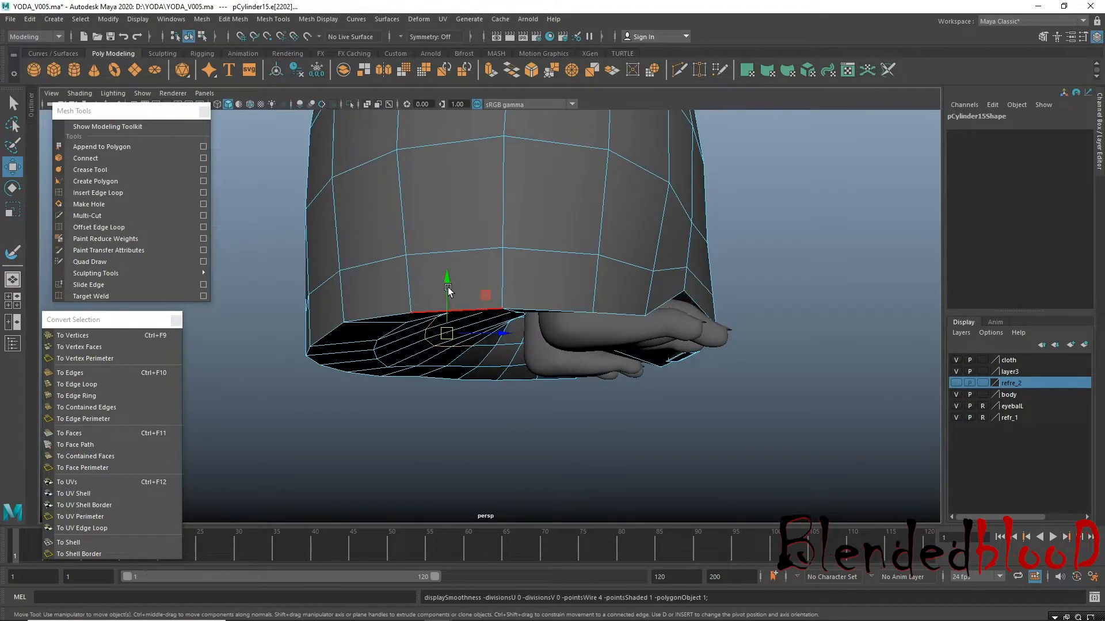
{"action": "left_click_drag", "start_coordinate": [453, 291], "coordinate": [457, 305]}
Select the two rows of side lining faces running along the hem behind the foot in face mode.
{"action": "left_click_drag", "start_coordinate": [443, 364], "coordinate": [445, 339], "text": "alt"}
{"action": "right_click_drag", "start_coordinate": [428, 266], "coordinate": [426, 291]}
{"action": "left_click", "coordinate": [402, 247]}
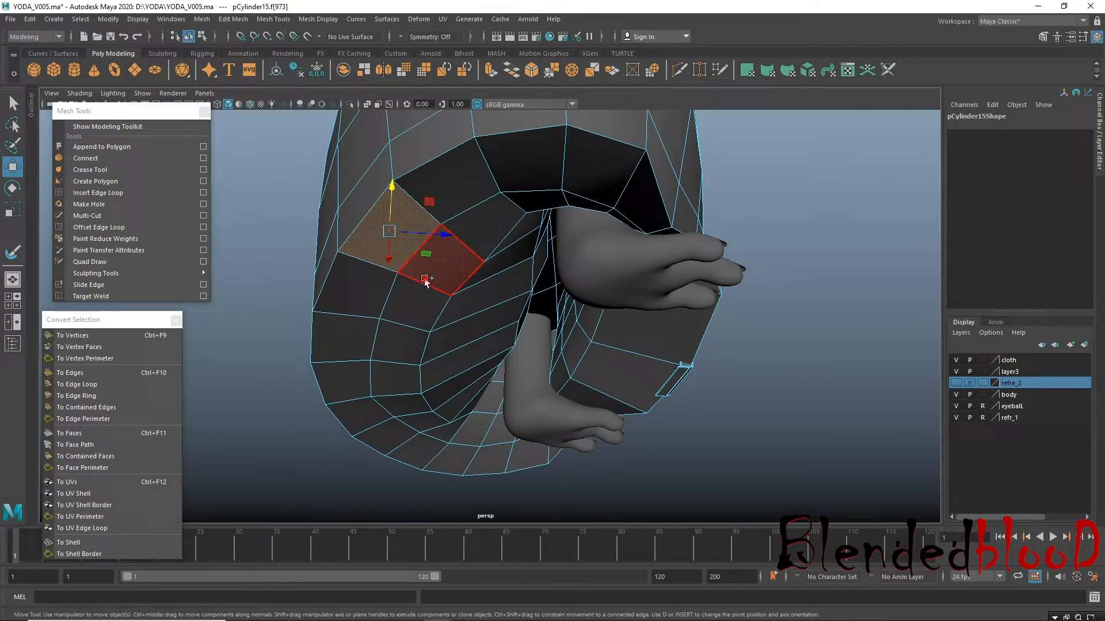
{"action": "left_click", "coordinate": [424, 279], "text": "shift"}
{"action": "left_click", "coordinate": [372, 297], "text": "shift"}
{"action": "left_click", "coordinate": [417, 314], "text": "shift"}
{"action": "left_click", "coordinate": [398, 339], "text": "shift"}
{"action": "left_click", "coordinate": [364, 348], "text": "shift"}
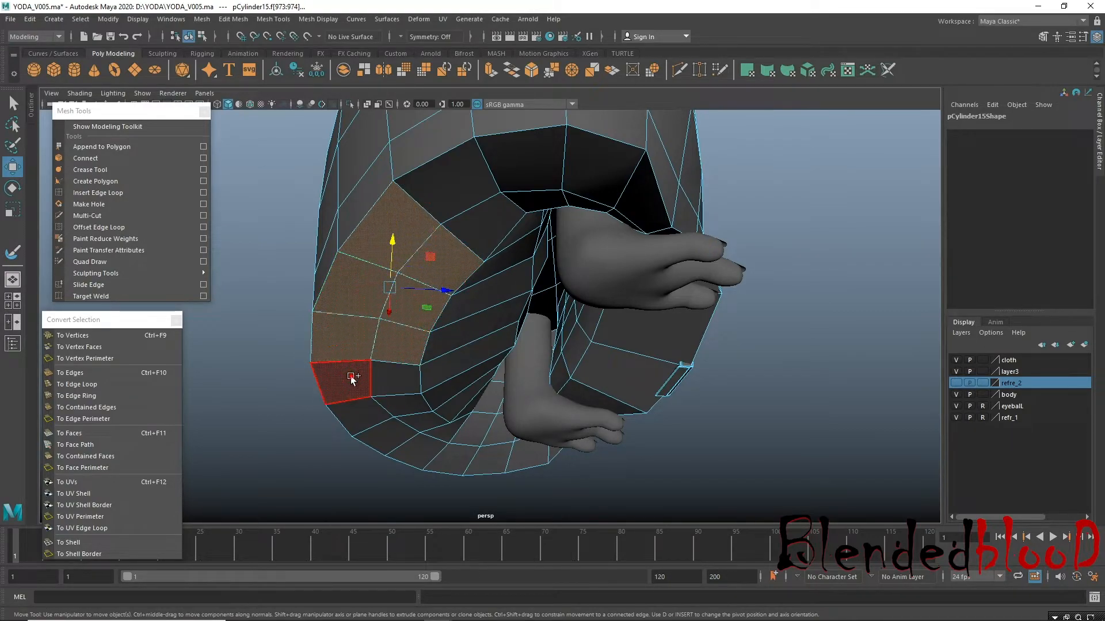
{"action": "left_click", "coordinate": [351, 377], "text": "shift"}
{"action": "left_click", "coordinate": [403, 382], "text": "shift"}
{"action": "left_click_drag", "start_coordinate": [379, 406], "coordinate": [384, 318], "text": "alt"}
Flatten the selected side lining faces vertically with the Scale tool and lower them slightly along Y.
{"action": "key", "text": "r"}
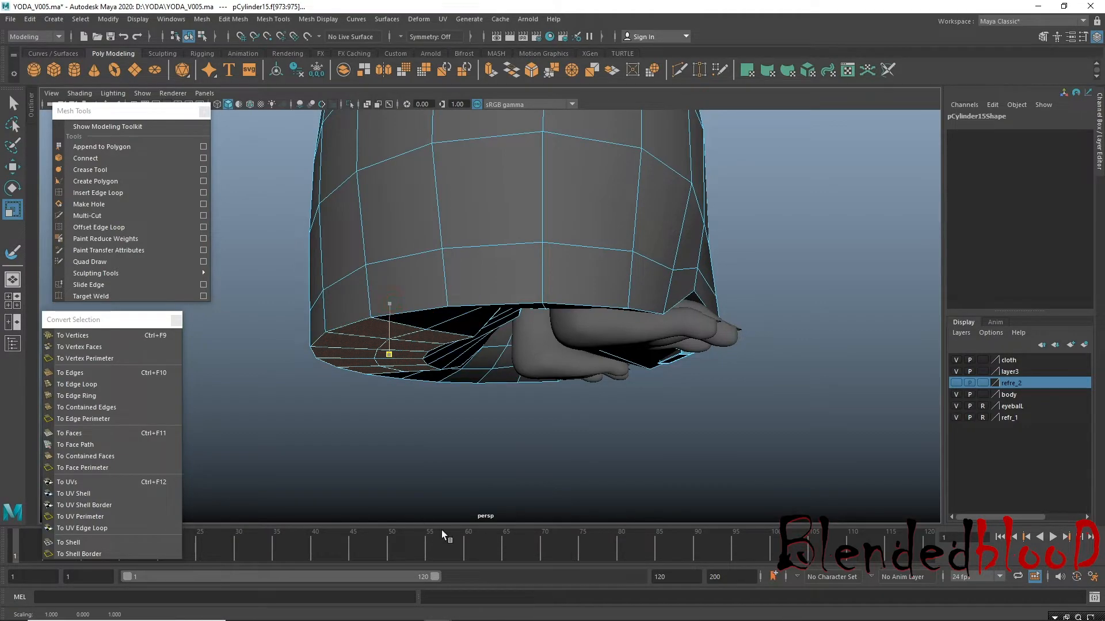
{"action": "key", "text": "w"}
{"action": "left_click_drag", "start_coordinate": [384, 314], "coordinate": [384, 320]}
{"action": "left_click_drag", "start_coordinate": [449, 358], "coordinate": [432, 344], "text": "alt"}
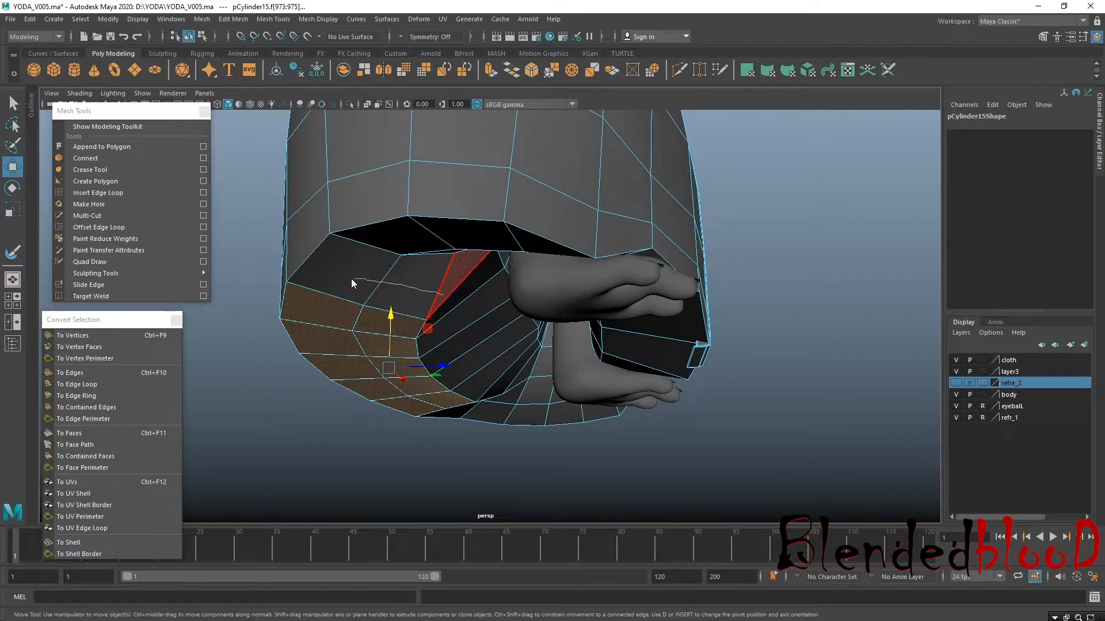
Select the vertices at both ends of the side lining's inner edge and scale them along the Y axis to level them.
{"action": "key", "text": "F9"}
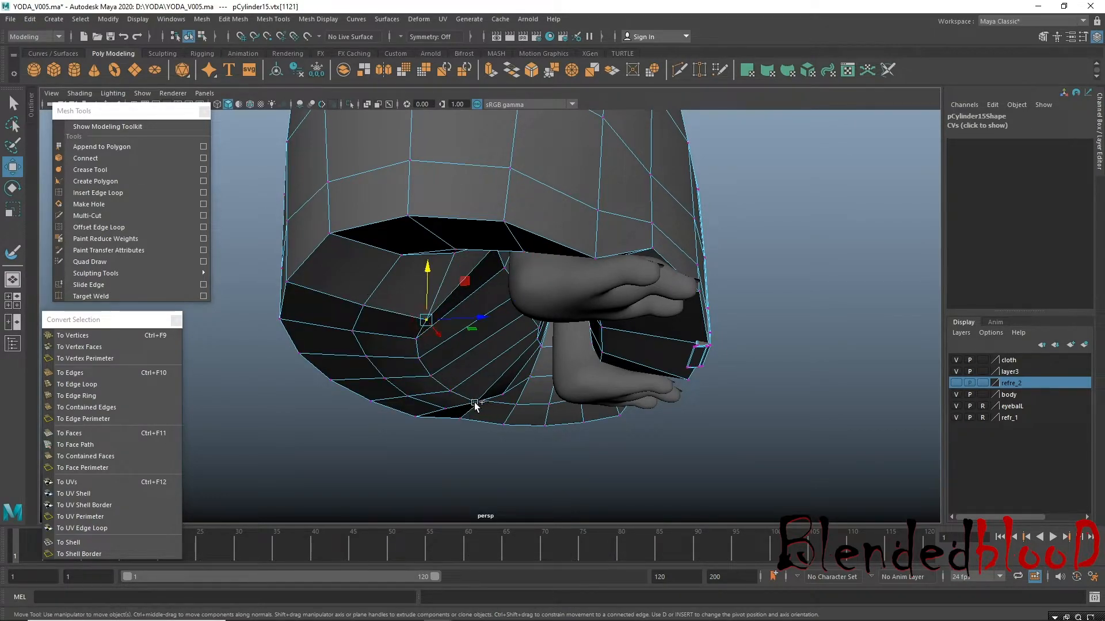
{"action": "left_click_drag", "start_coordinate": [519, 433], "coordinate": [514, 413], "text": "alt"}
{"action": "key", "text": "r"}
{"action": "left_click_drag", "start_coordinate": [456, 326], "coordinate": [456, 324]}
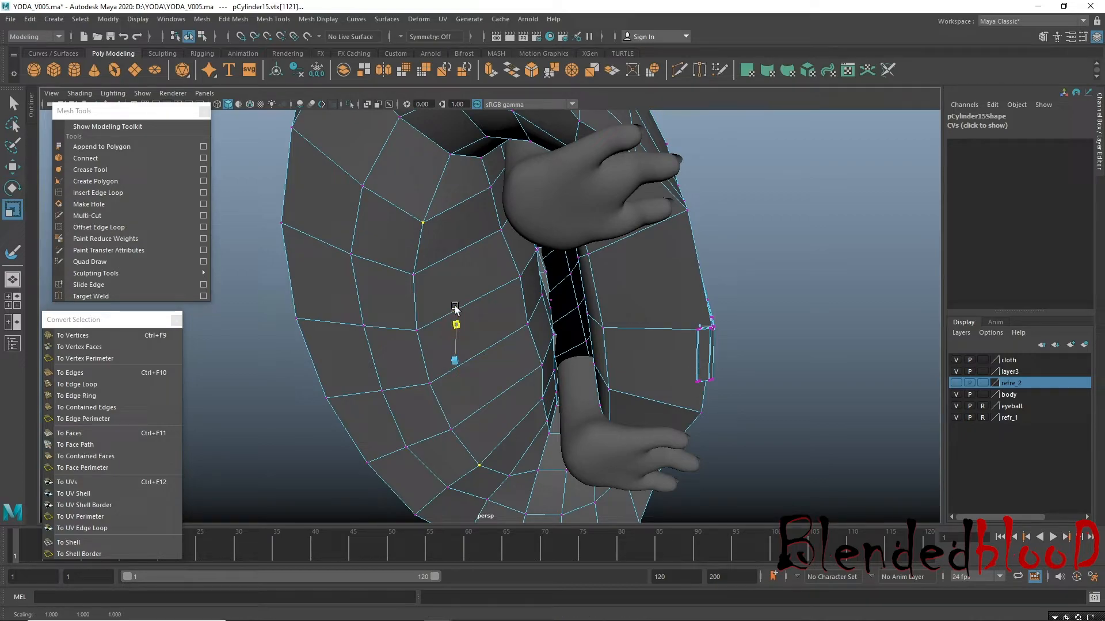
{"action": "left_click_drag", "start_coordinate": [485, 384], "coordinate": [520, 331], "text": "alt"}
{"action": "left_click_drag", "start_coordinate": [440, 367], "coordinate": [410, 356]}
{"action": "key", "text": "w"}
Return to object mode, inspect the lower robe from the side, and select the robe mesh.
{"action": "right_click_drag", "start_coordinate": [402, 268], "coordinate": [455, 248]}
{"action": "left_click_drag", "start_coordinate": [703, 341], "coordinate": [511, 402], "text": "alt"}
{"action": "right_click_drag", "start_coordinate": [510, 402], "coordinate": [585, 353], "text": "alt"}
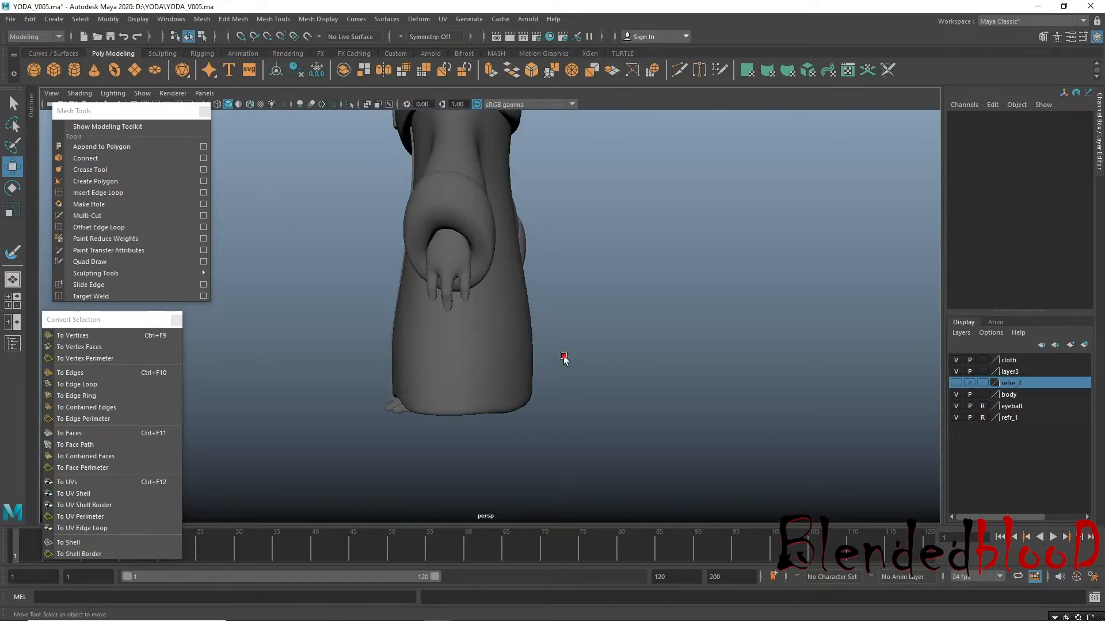
{"action": "left_click_drag", "start_coordinate": [584, 353], "coordinate": [525, 365], "text": "alt"}
{"action": "left_click", "coordinate": [525, 365]}
{"action": "middle_click_drag", "start_coordinate": [533, 334], "coordinate": [576, 213], "text": "alt"}
{"action": "left_click_drag", "start_coordinate": [575, 213], "coordinate": [532, 329], "text": "alt"}
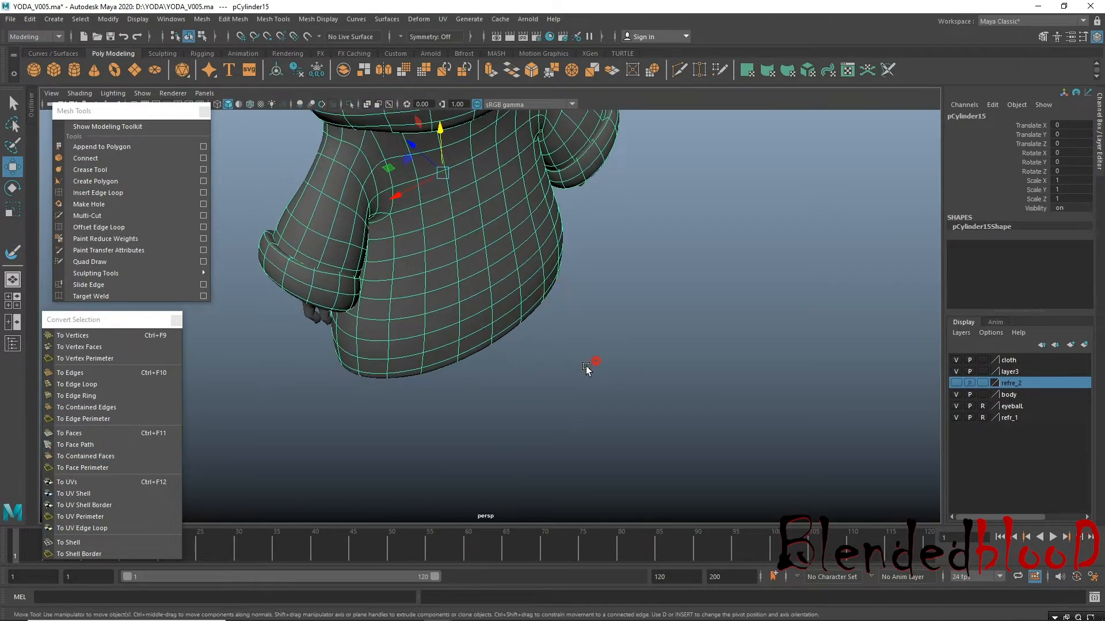
Select the vertical edges at the centre rear of the lower robe in edge mode and pull them straight backward along Z.
{"action": "left_click_drag", "start_coordinate": [592, 365], "coordinate": [483, 375], "text": "alt"}
{"action": "right_click_drag", "start_coordinate": [474, 293], "coordinate": [467, 238]}
{"action": "left_click_drag", "start_coordinate": [535, 434], "coordinate": [550, 358], "text": "alt"}
{"action": "scroll", "coordinate": [474, 305], "scroll_direction": "up", "scroll_amount": 5}
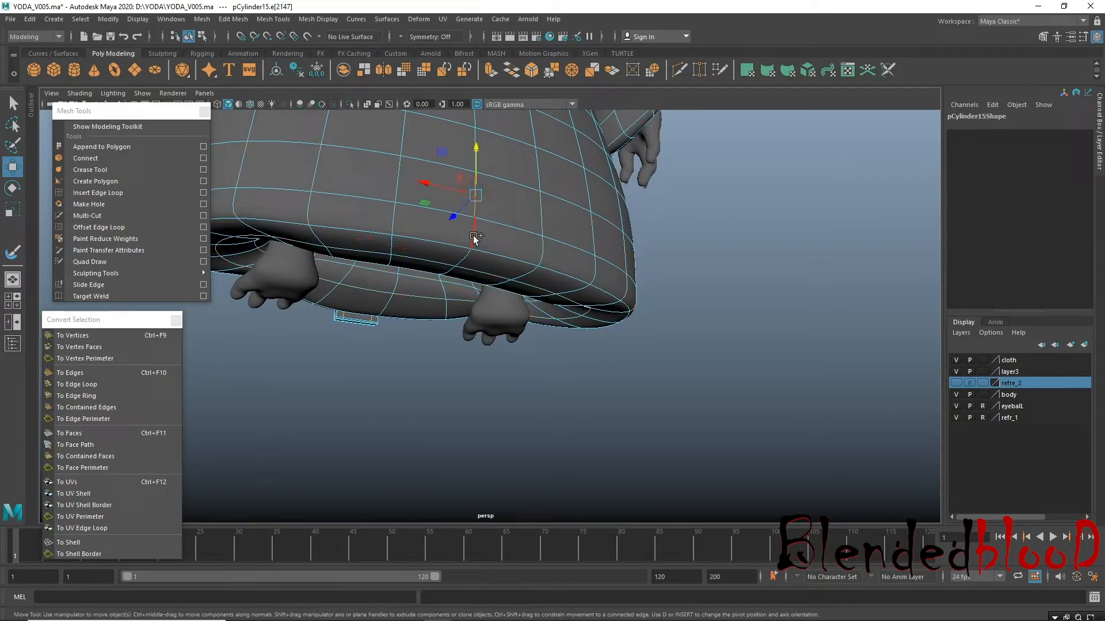
{"action": "left_click_drag", "start_coordinate": [544, 316], "coordinate": [555, 320], "text": "alt"}
{"action": "left_click", "coordinate": [513, 288], "text": "shift"}
{"action": "left_click_drag", "start_coordinate": [463, 293], "coordinate": [592, 357], "text": "shift"}
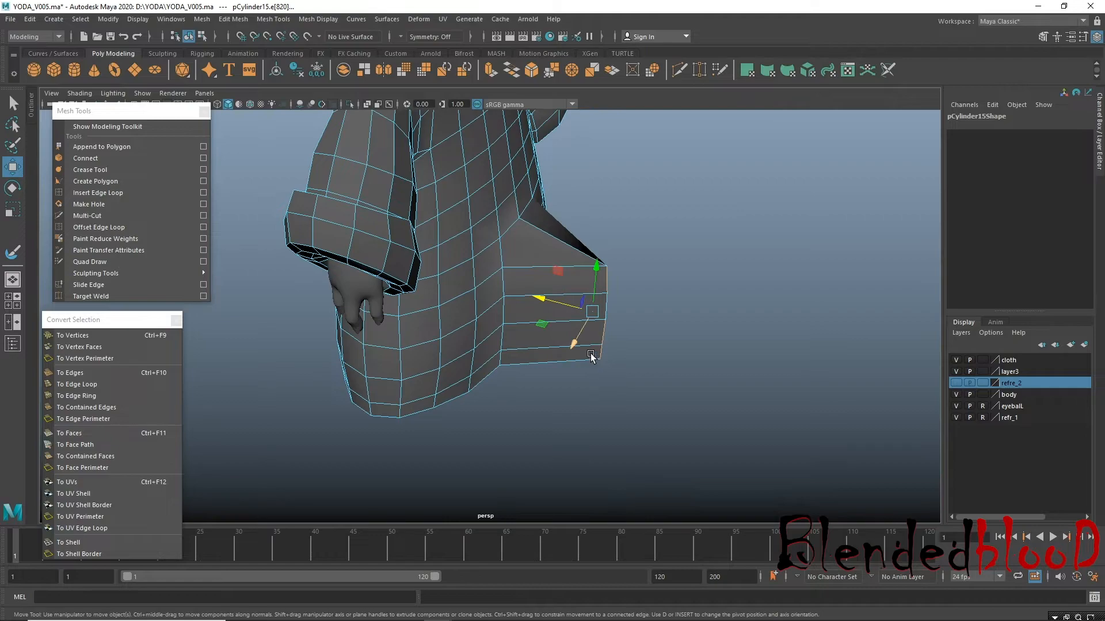
In the side view, move the top two vertices of the pulled-out rear column forward to start a sloping back profile.
{"action": "key", "text": "space"}
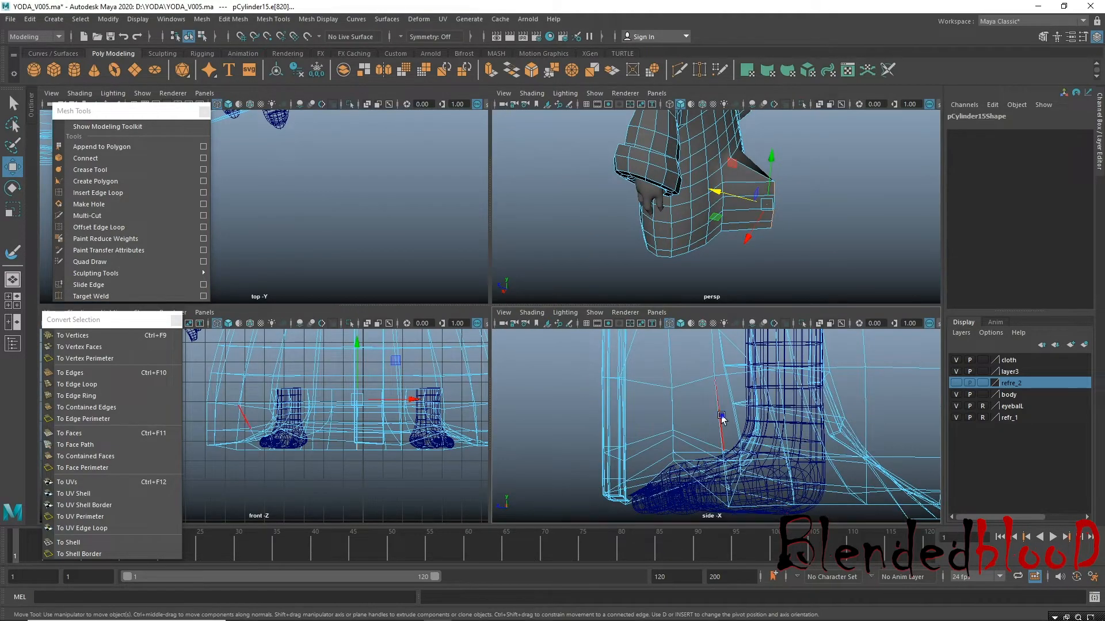
{"action": "key", "text": "space"}
{"action": "scroll", "coordinate": [721, 368], "scroll_direction": "down", "scroll_amount": 5}
{"action": "scroll", "coordinate": [721, 368], "scroll_direction": "up", "scroll_amount": 3}
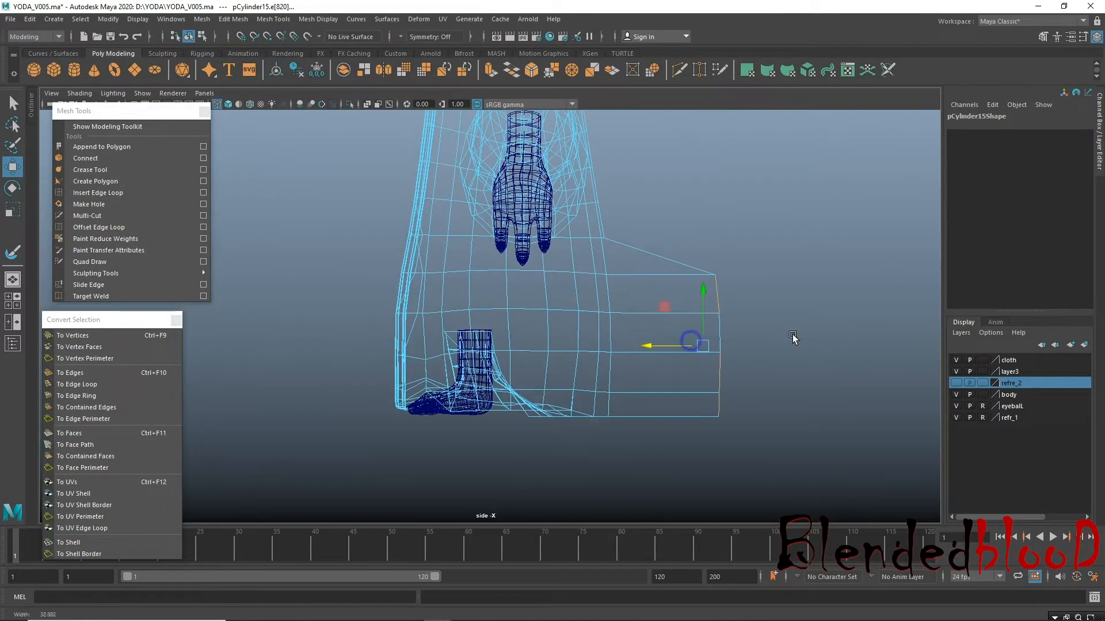
{"action": "right_click", "coordinate": [717, 241]}
{"action": "left_click_drag", "start_coordinate": [718, 252], "coordinate": [781, 306]}
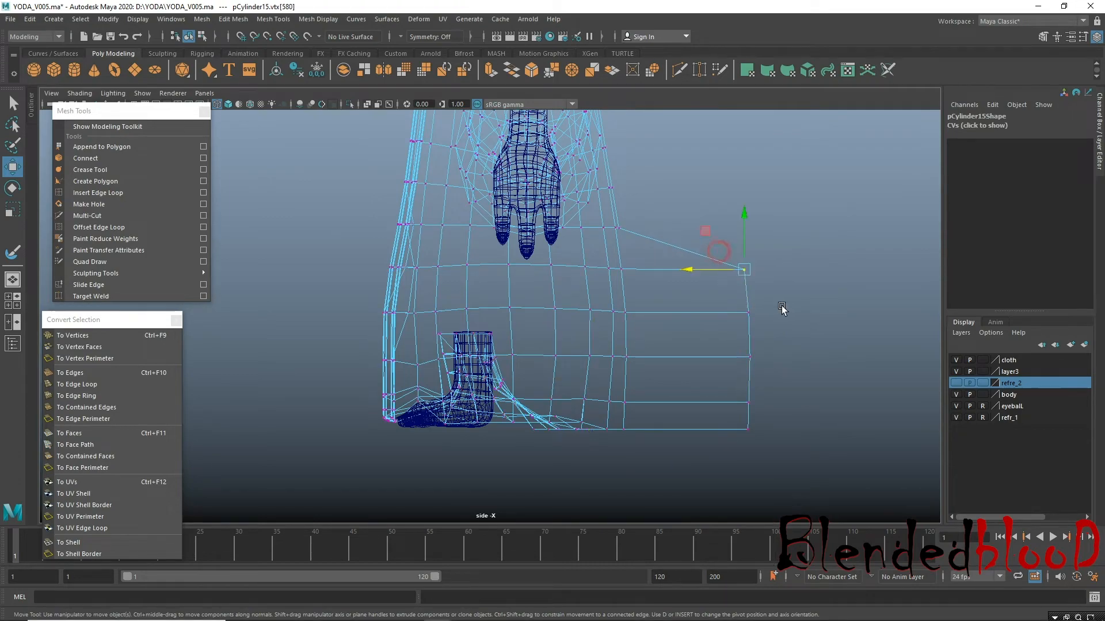
{"action": "left_click_drag", "start_coordinate": [702, 267], "coordinate": [632, 263]}
{"action": "left_click_drag", "start_coordinate": [753, 332], "coordinate": [726, 302]}
{"action": "left_click_drag", "start_coordinate": [630, 306], "coordinate": [615, 306]}
{"action": "left_click_drag", "start_coordinate": [692, 250], "coordinate": [609, 270]}
Move the next two lower rear vertices forward along Z so they continue the slope toward the hem's tail.
{"action": "left_click_drag", "start_coordinate": [723, 336], "coordinate": [751, 359]}
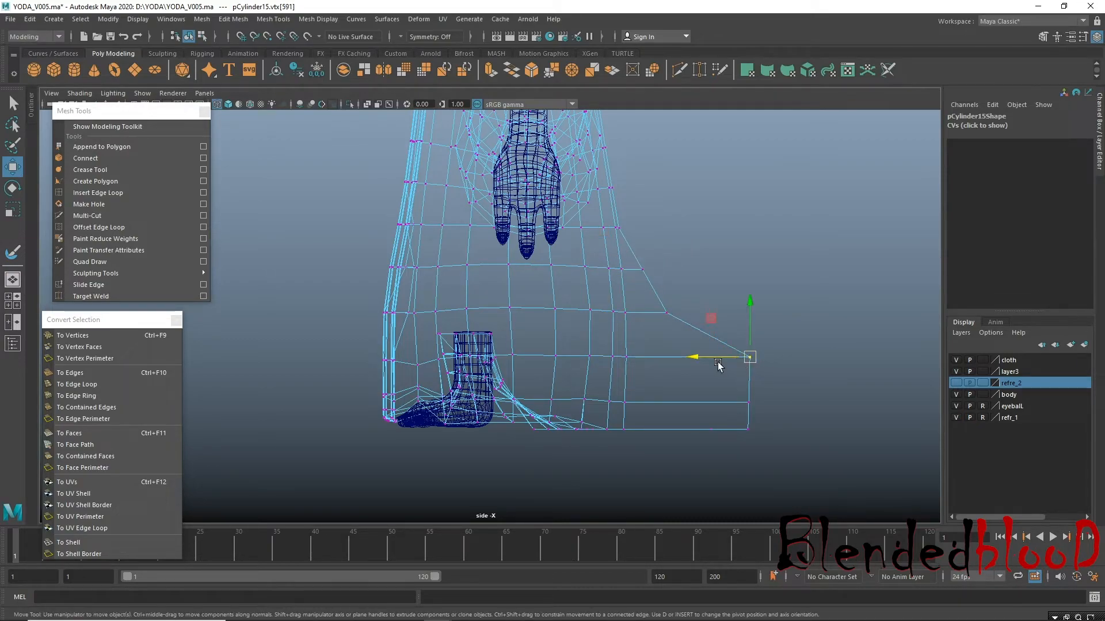
{"action": "left_click_drag", "start_coordinate": [679, 361], "coordinate": [666, 363]}
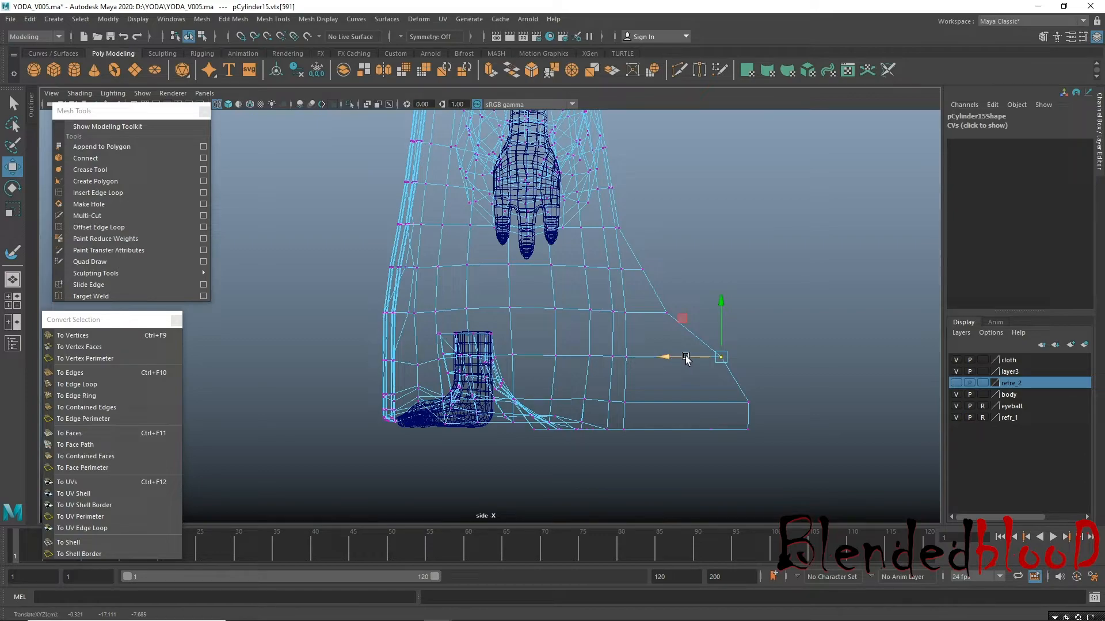
{"action": "key", "text": "ctrl+z"}
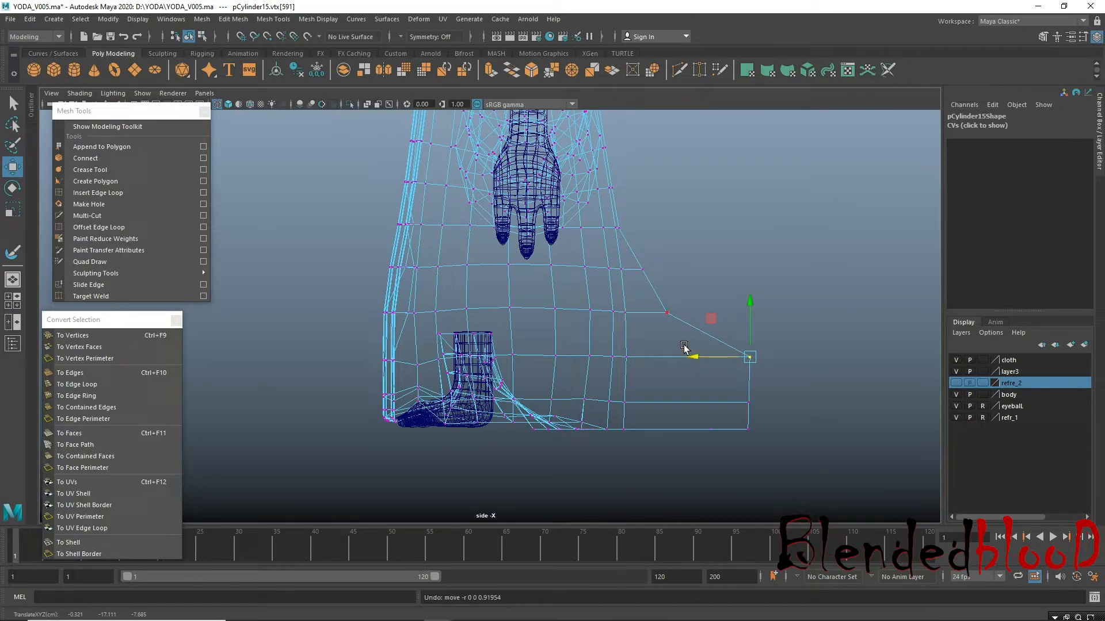
{"action": "left_click_drag", "start_coordinate": [692, 359], "coordinate": [645, 360]}
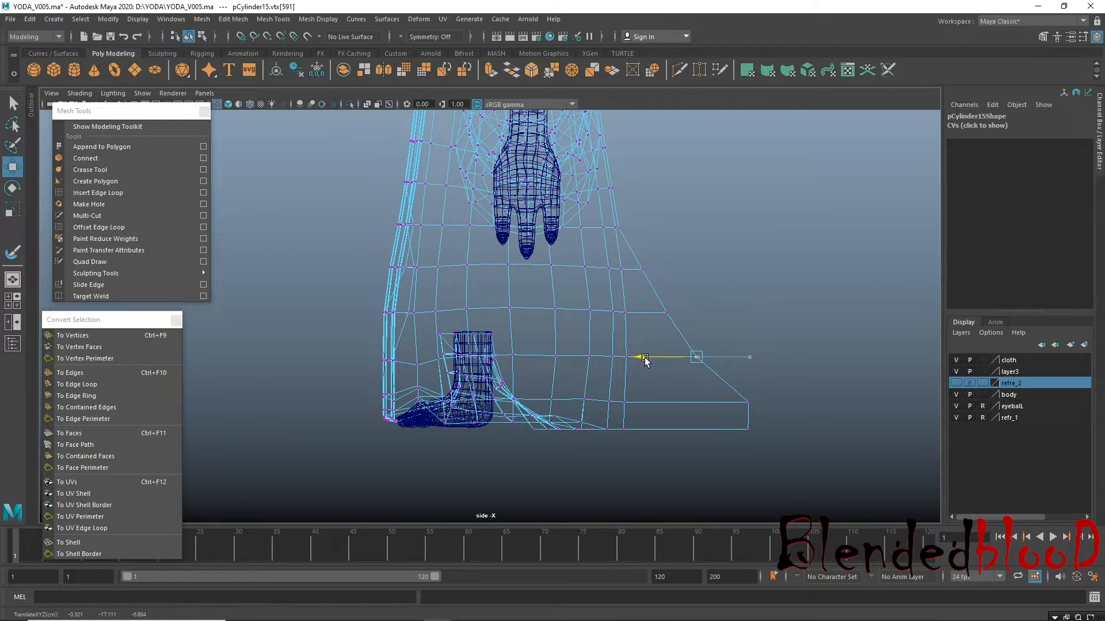
{"action": "left_click", "coordinate": [691, 403]}
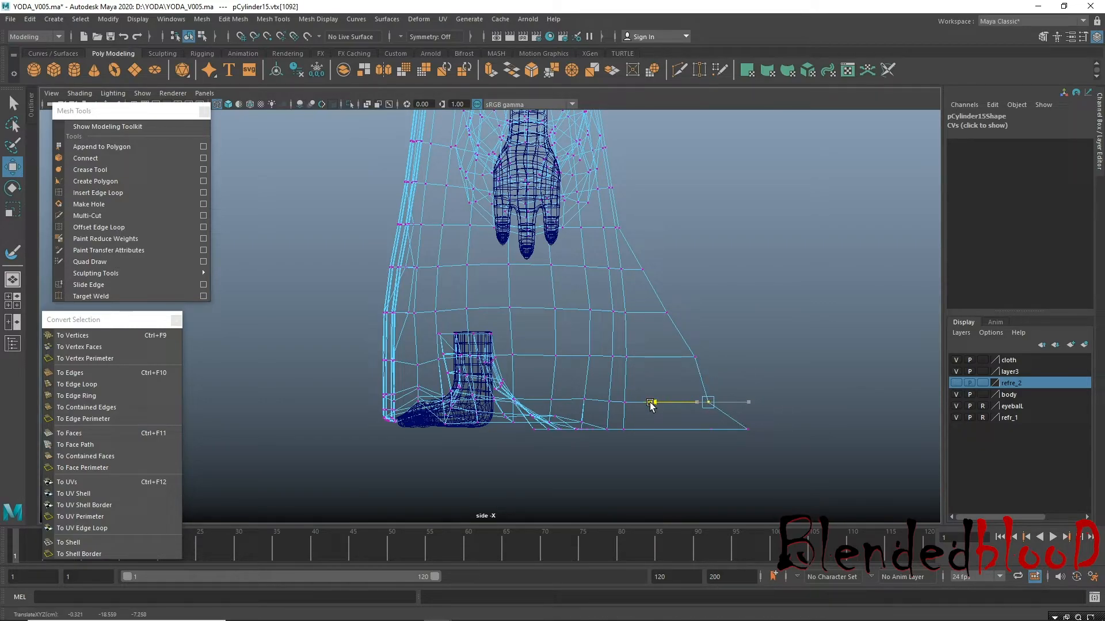
{"action": "left_click_drag", "start_coordinate": [741, 341], "coordinate": [656, 359]}
Move the neighbouring column of vertices backward along Z to follow the sloping rear profile down to the hem.
{"action": "left_click", "coordinate": [663, 315]}
{"action": "left_click_drag", "start_coordinate": [637, 318], "coordinate": [633, 440]}
{"action": "left_click", "coordinate": [620, 427]}
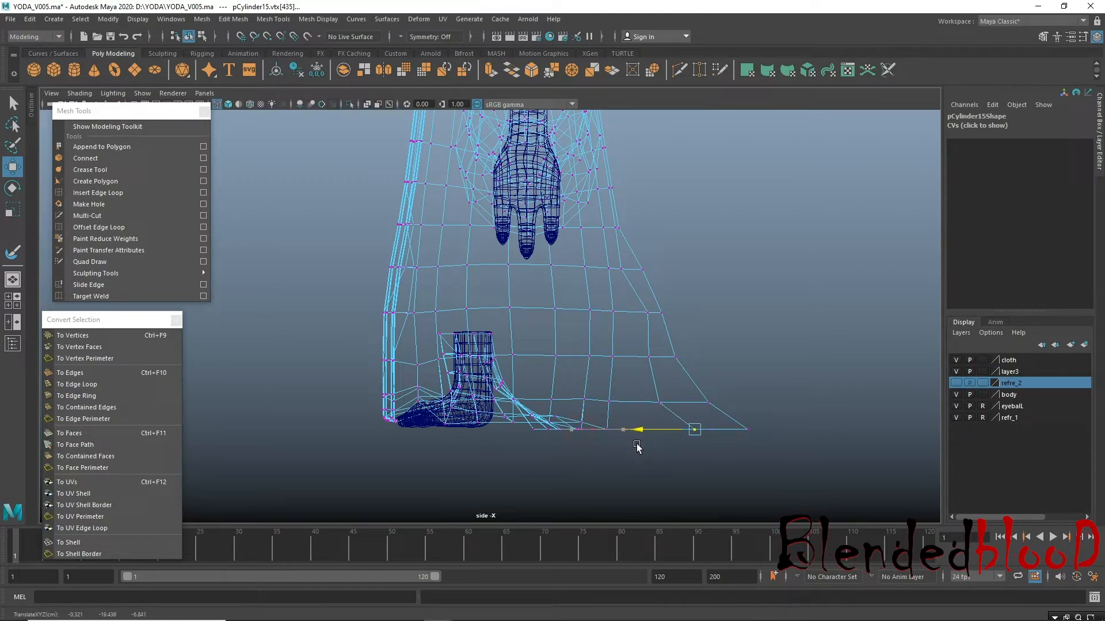
{"action": "left_click", "coordinate": [645, 313]}
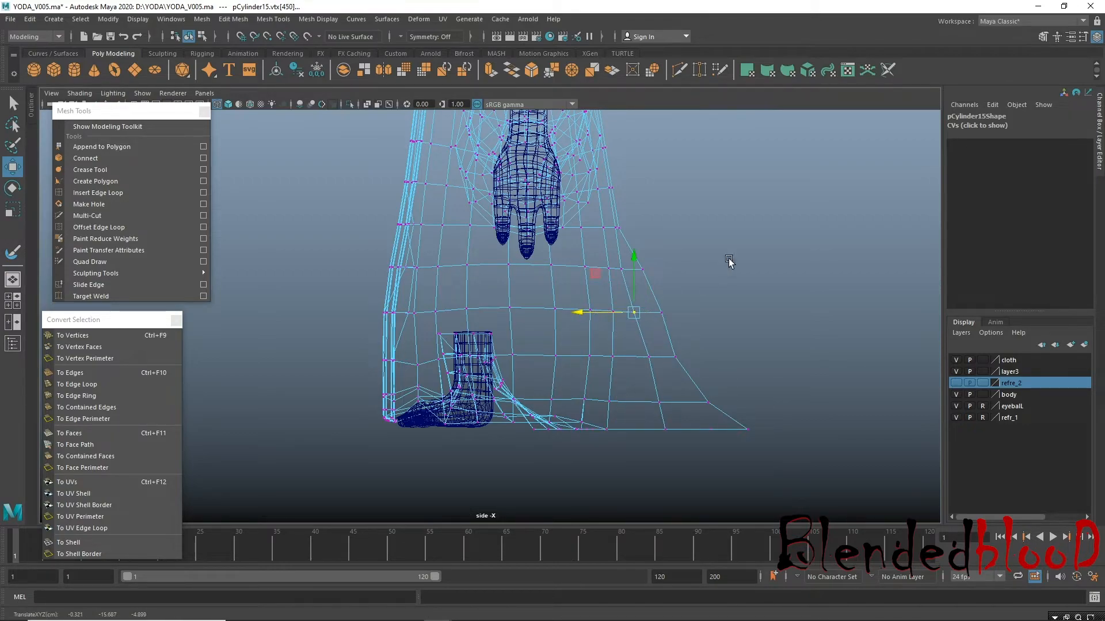
In the perspective view, select the faces beside the pulled-out rear corner in face mode.
{"action": "key", "text": "space"}
{"action": "key", "text": "space"}
{"action": "left_click_drag", "start_coordinate": [746, 230], "coordinate": [662, 414], "text": "alt"}
{"action": "right_click_drag", "start_coordinate": [629, 407], "coordinate": [625, 346]}
{"action": "left_click", "coordinate": [628, 385]}
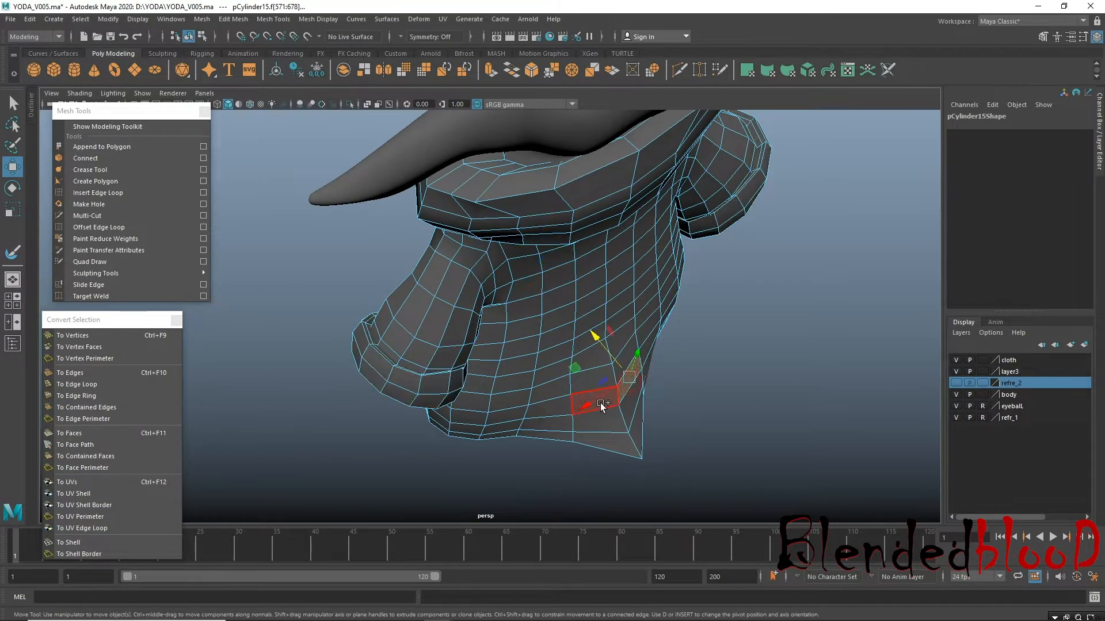
{"action": "left_click_drag", "start_coordinate": [607, 405], "coordinate": [614, 389], "text": "shift"}
{"action": "left_click", "coordinate": [587, 383], "text": "shift"}
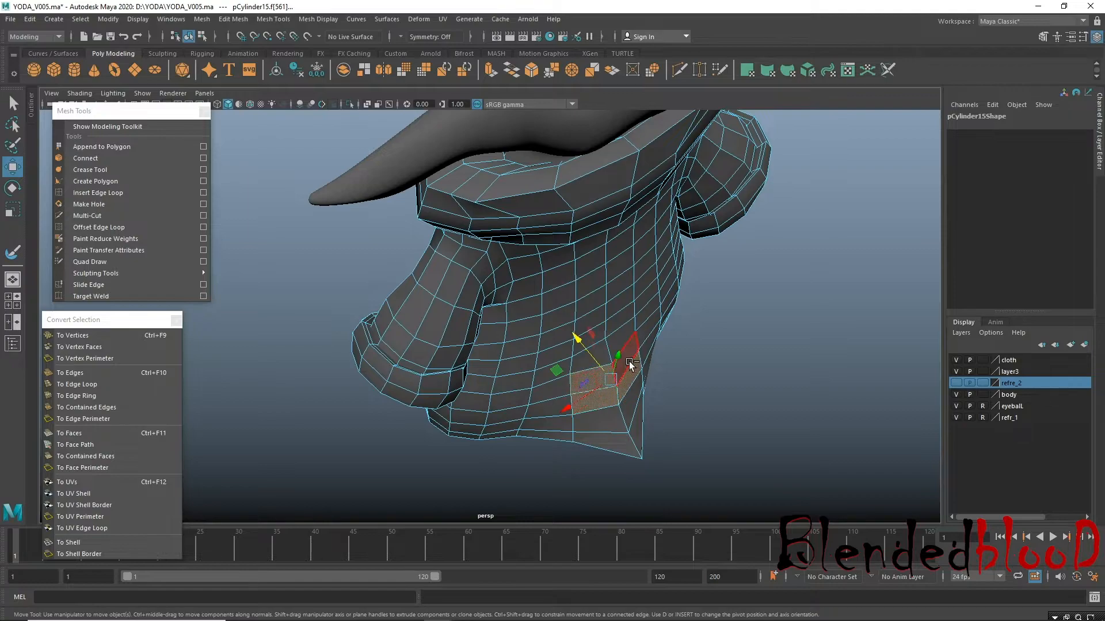
Enable soft selection with an adjusted falloff and move the rear side faces backward along the Z axis.
{"action": "key", "text": "b"}
{"action": "left_click_drag", "start_coordinate": [619, 383], "coordinate": [748, 403]}
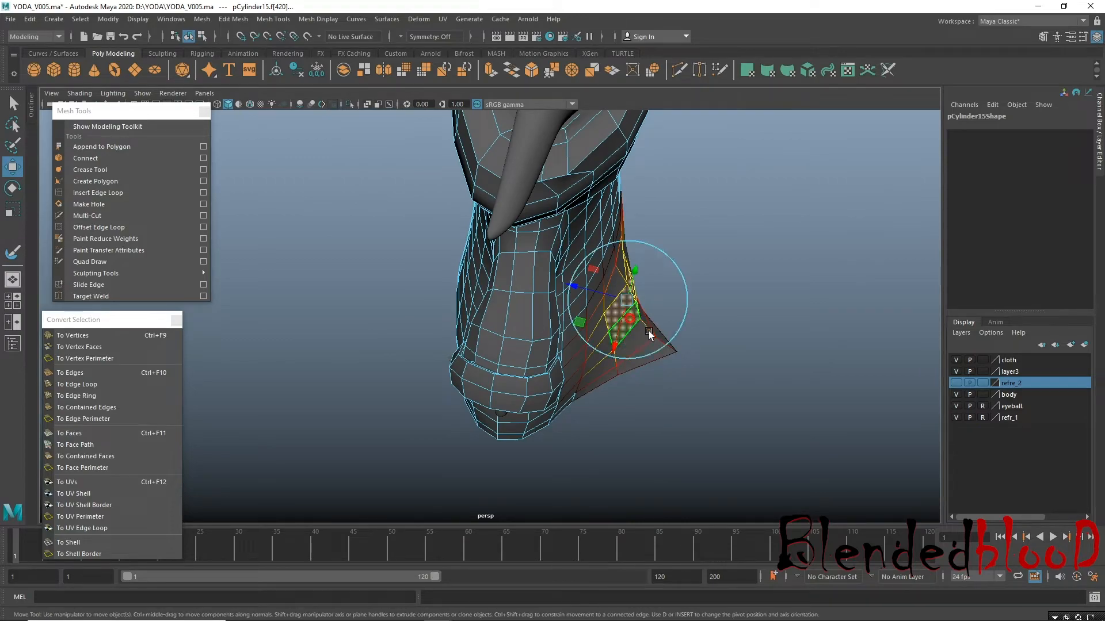
{"action": "middle_click_drag", "start_coordinate": [653, 337], "coordinate": [592, 292]}
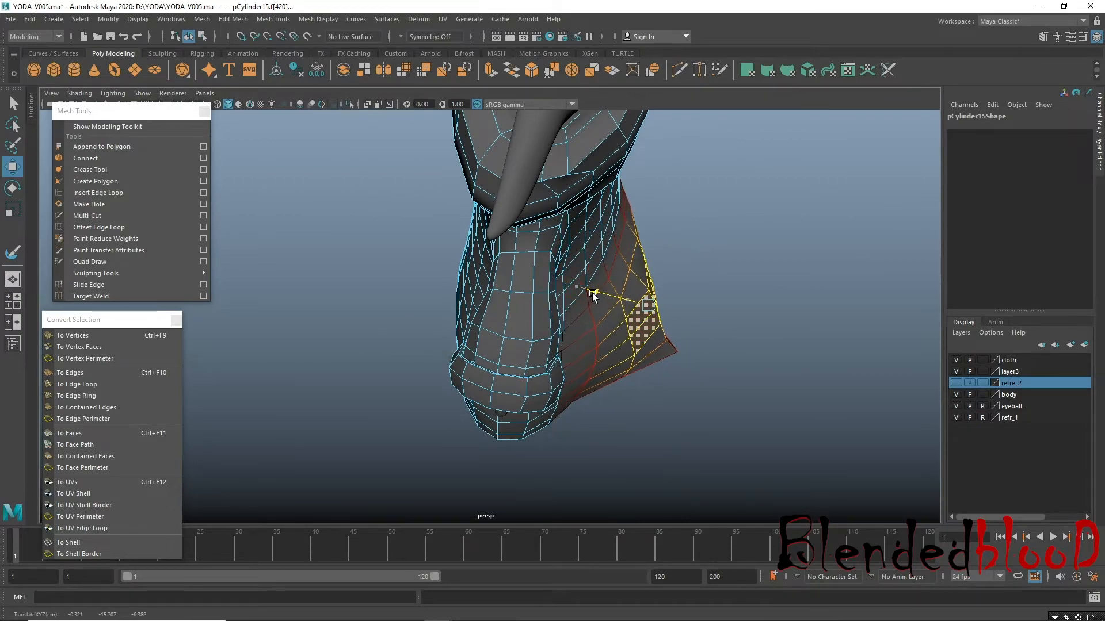
Disable soft selection and, in the side view, move the rear outline vertex just above the hem slightly backward along Z.
{"action": "left_click_drag", "start_coordinate": [592, 299], "coordinate": [689, 304], "text": "alt"}
{"action": "key", "text": "b"}
{"action": "left_click_drag", "start_coordinate": [704, 350], "coordinate": [656, 370], "text": "alt"}
{"action": "key", "text": "space"}
{"action": "key", "text": "space"}
{"action": "middle_click_drag", "start_coordinate": [746, 412], "coordinate": [644, 415], "text": "alt"}
{"action": "right_click_drag", "start_coordinate": [610, 367], "coordinate": [506, 337]}
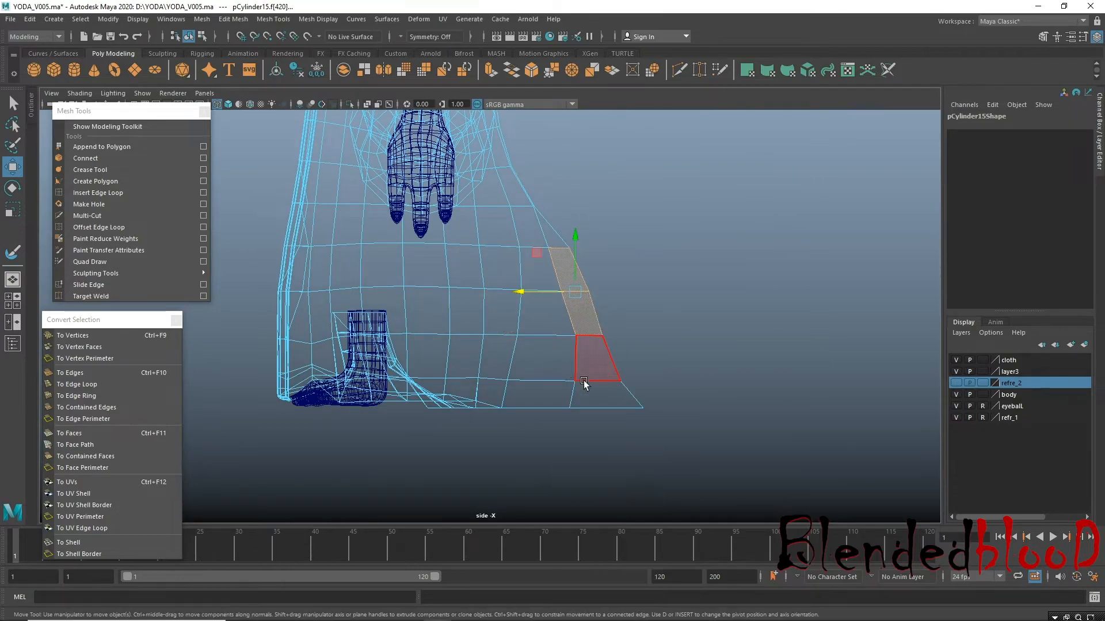
{"action": "left_click", "coordinate": [621, 382]}
{"action": "left_click_drag", "start_coordinate": [569, 384], "coordinate": [582, 384]}
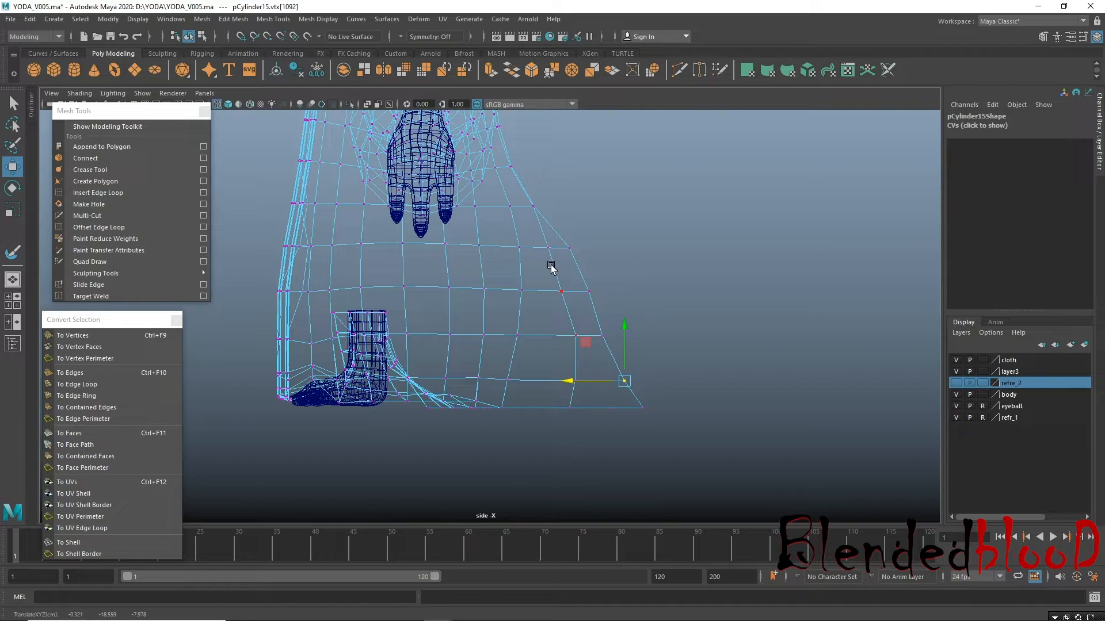
Move the next two rear outline vertices higher up forward along Z to straighten the slope toward the hem.
{"action": "left_click_drag", "start_coordinate": [549, 234], "coordinate": [599, 266]}
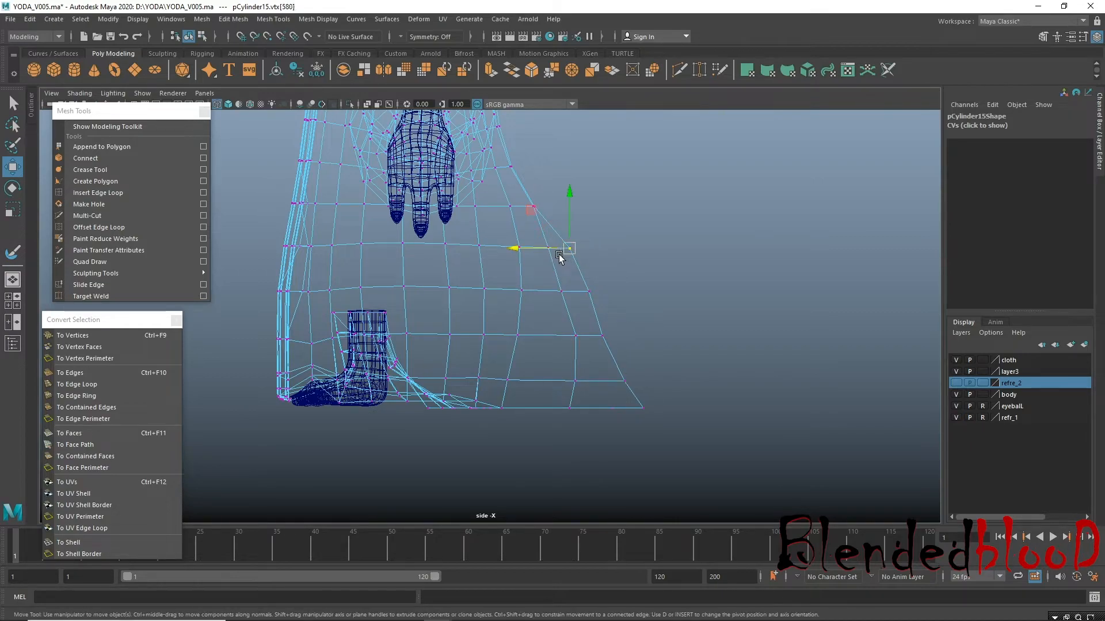
{"action": "mouse_move", "coordinate": [507, 249]}
{"action": "left_mouse_down"}
{"action": "mouse_move", "coordinate": [554, 261]}
{"action": "mouse_move", "coordinate": [502, 250]}
{"action": "left_mouse_up"}
{"action": "left_click_drag", "start_coordinate": [577, 279], "coordinate": [627, 325]}
{"action": "left_click_drag", "start_coordinate": [536, 292], "coordinate": [534, 292]}
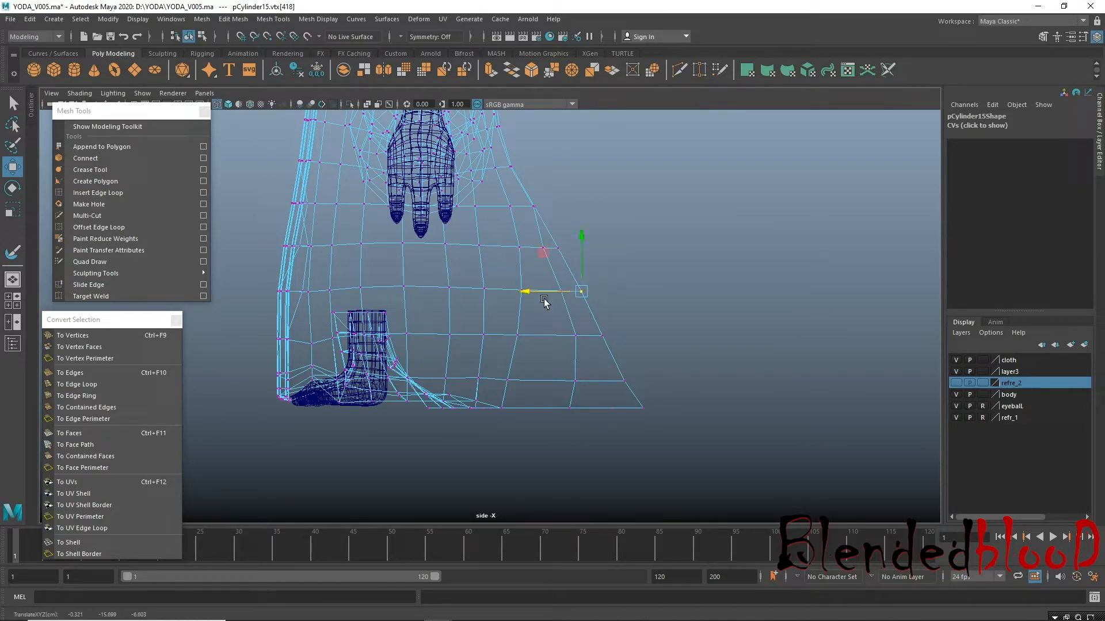
In the perspective view, select the lower robe's vertices and activate the Sculpt Geometry Tool with its settings open.
{"action": "key", "text": "space"}
{"action": "key", "text": "space"}
{"action": "left_click_drag", "start_coordinate": [738, 251], "coordinate": [705, 265], "text": "alt"}
{"action": "left_click_drag", "start_coordinate": [539, 386], "coordinate": [555, 354], "text": "alt"}
{"action": "right_click_drag", "start_coordinate": [564, 335], "coordinate": [499, 293]}
{"action": "left_click_drag", "start_coordinate": [547, 372], "coordinate": [574, 375], "text": "alt"}
{"action": "left_click_drag", "start_coordinate": [761, 463], "coordinate": [484, 171]}
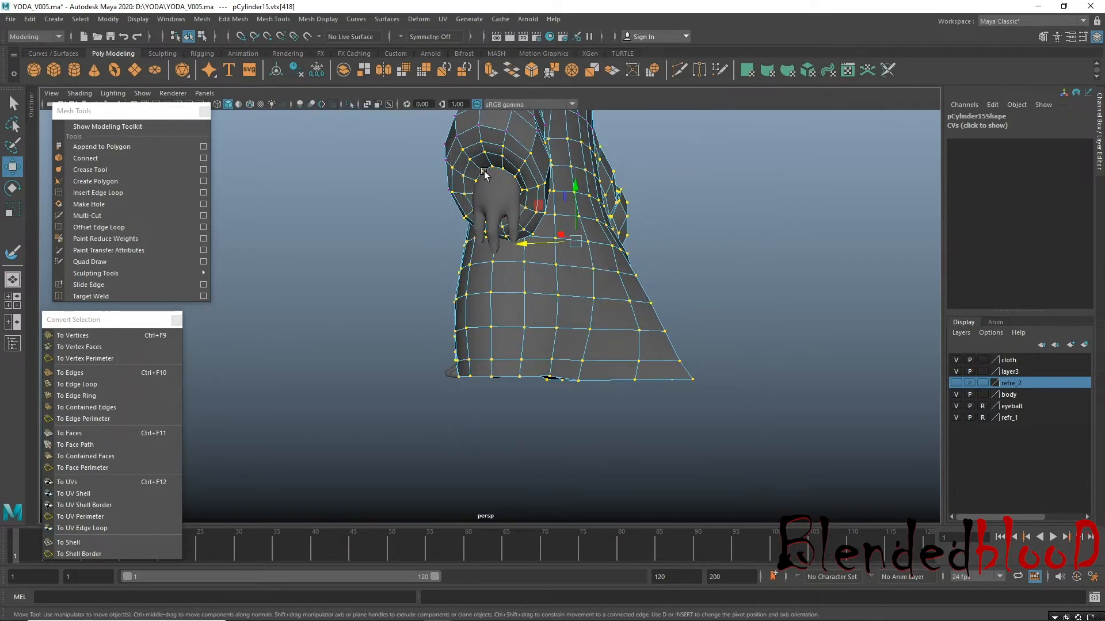
{"action": "left_click", "coordinate": [388, 19]}
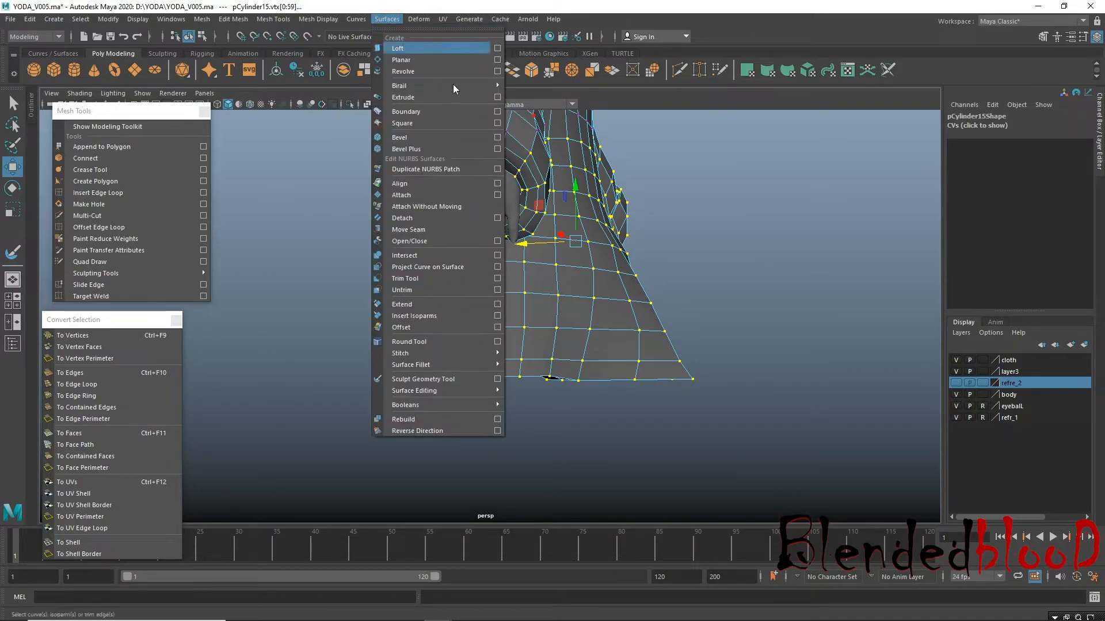
{"action": "left_click", "coordinate": [499, 381]}
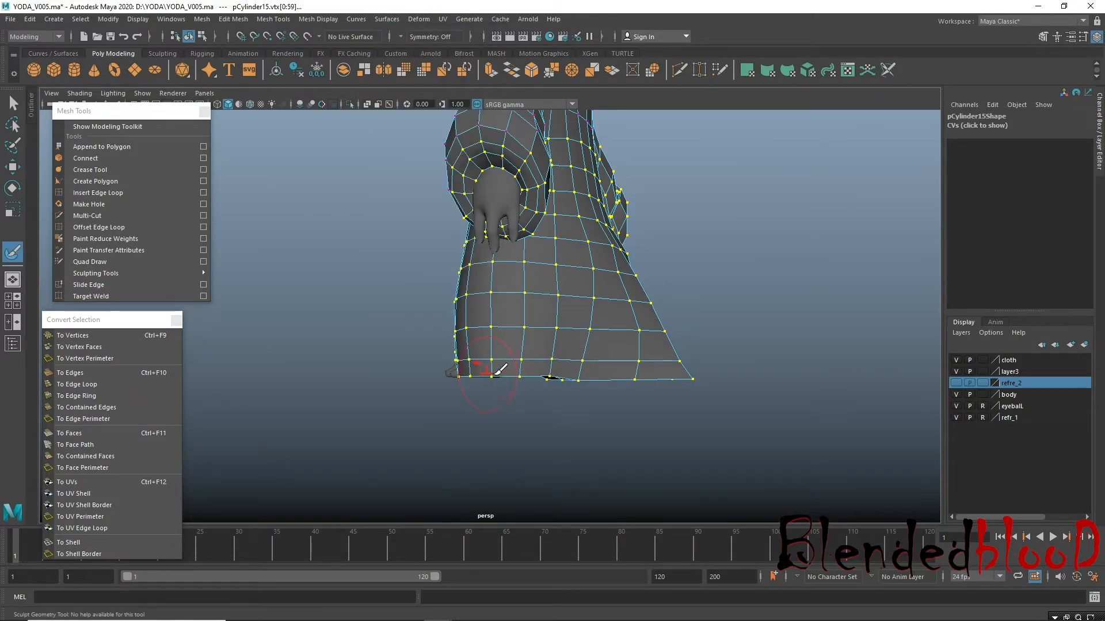
{"action": "left_click", "coordinate": [387, 19]}
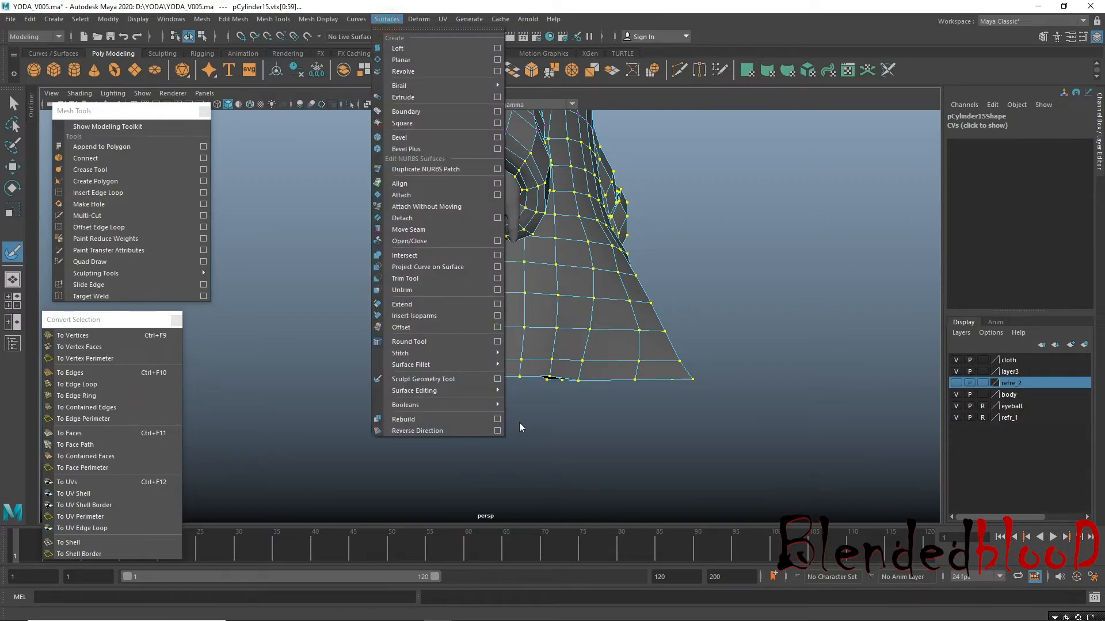
{"action": "left_click", "coordinate": [498, 381]}
Enlarge the sculpt brush radius to 3.0851 and brush over the robe's lower back to even out its vertices.
{"action": "mouse_move", "coordinate": [616, 317]}
{"action": "left_mouse_down", "text": "alt"}
{"action": "mouse_move", "coordinate": [591, 315]}
{"action": "mouse_move", "coordinate": [548, 365]}
{"action": "mouse_move", "coordinate": [550, 352]}
{"action": "left_mouse_up", "text": "alt"}
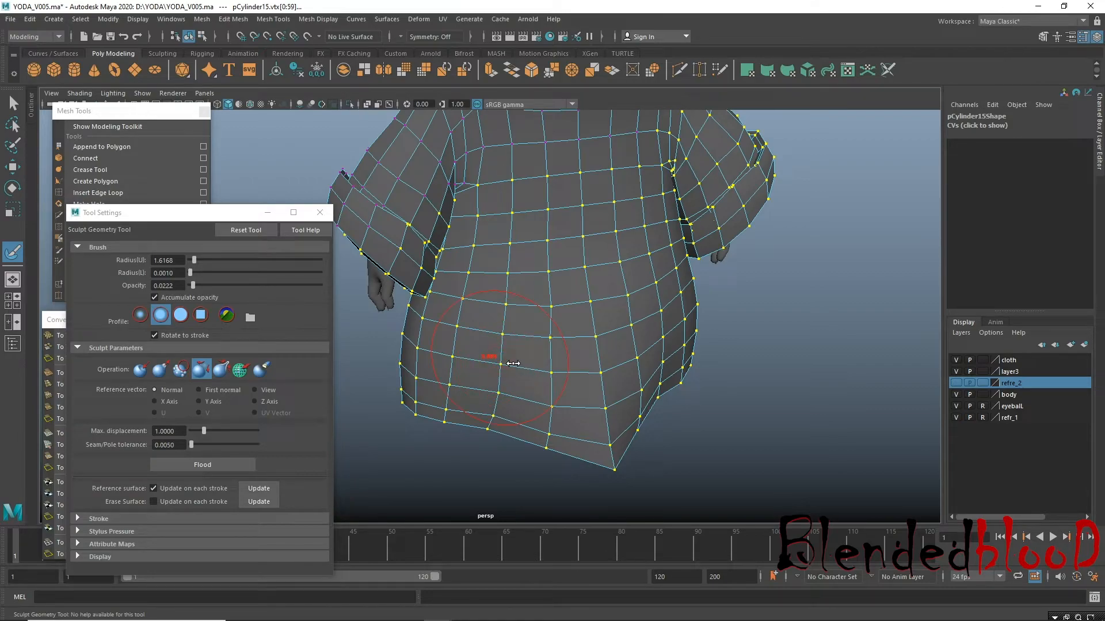
{"action": "left_click_drag", "start_coordinate": [544, 358], "coordinate": [545, 347], "text": "alt"}
{"action": "mouse_move", "coordinate": [516, 396]}
{"action": "left_mouse_down", "text": "alt"}
{"action": "mouse_move", "coordinate": [587, 364]}
{"action": "mouse_move", "coordinate": [567, 301]}
{"action": "left_mouse_up", "text": "alt"}
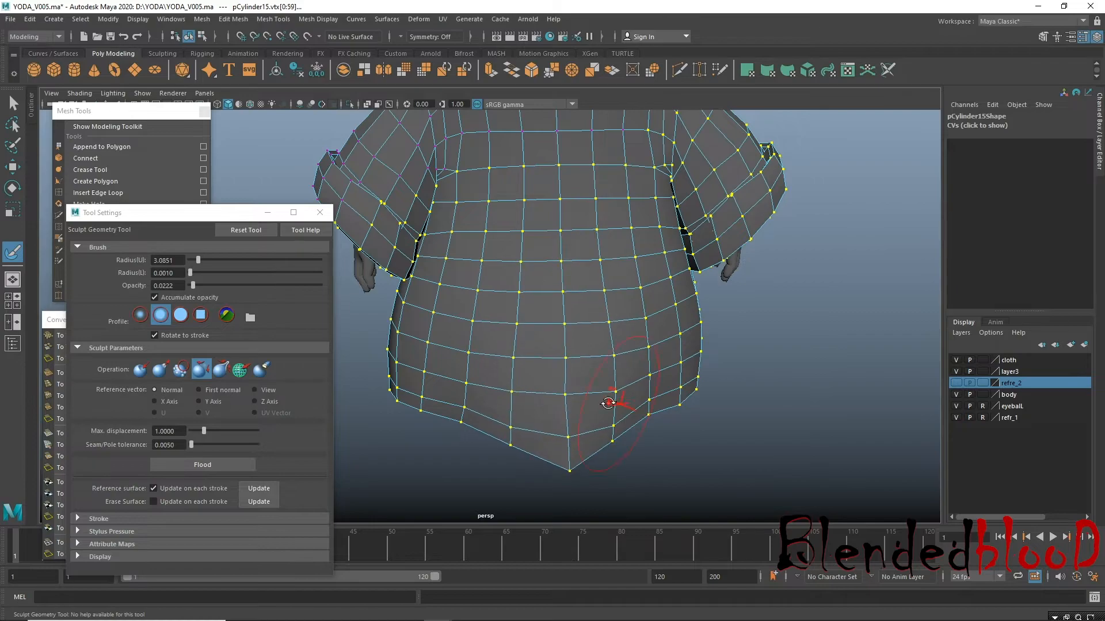
{"action": "left_click_drag", "start_coordinate": [609, 403], "coordinate": [579, 372], "text": "alt"}
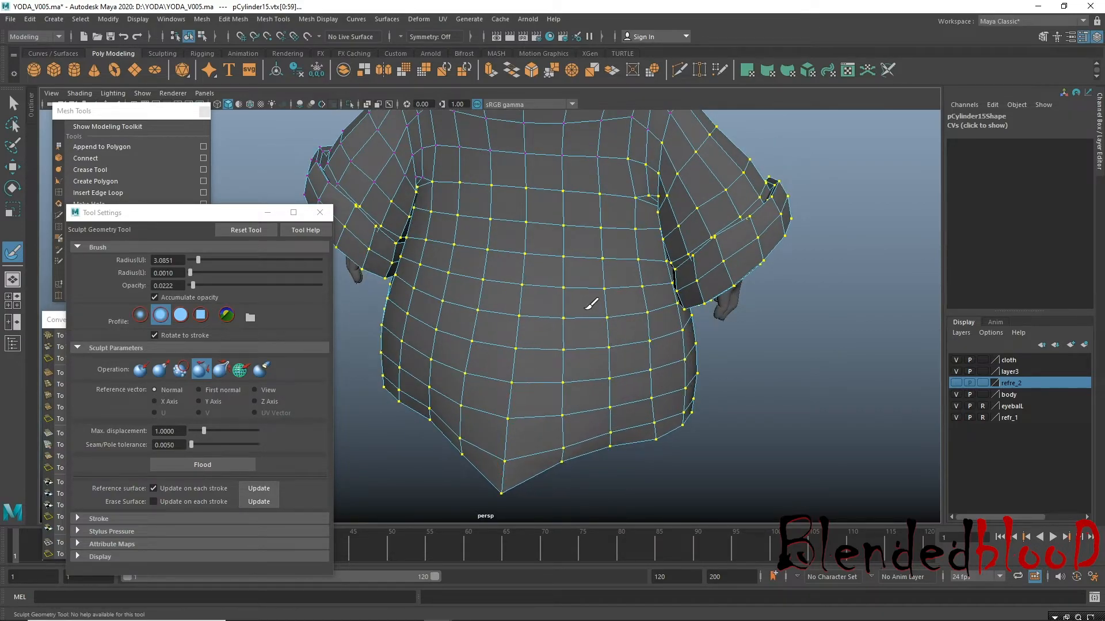
{"action": "left_click_drag", "start_coordinate": [430, 409], "coordinate": [524, 377]}
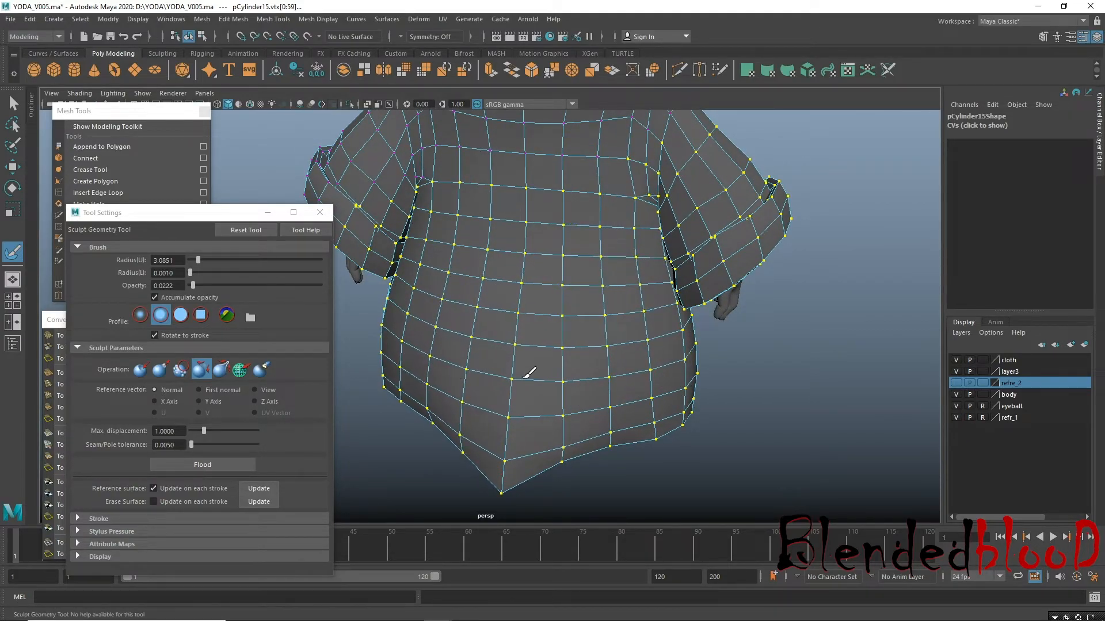
{"action": "left_click_drag", "start_coordinate": [628, 377], "coordinate": [510, 431]}
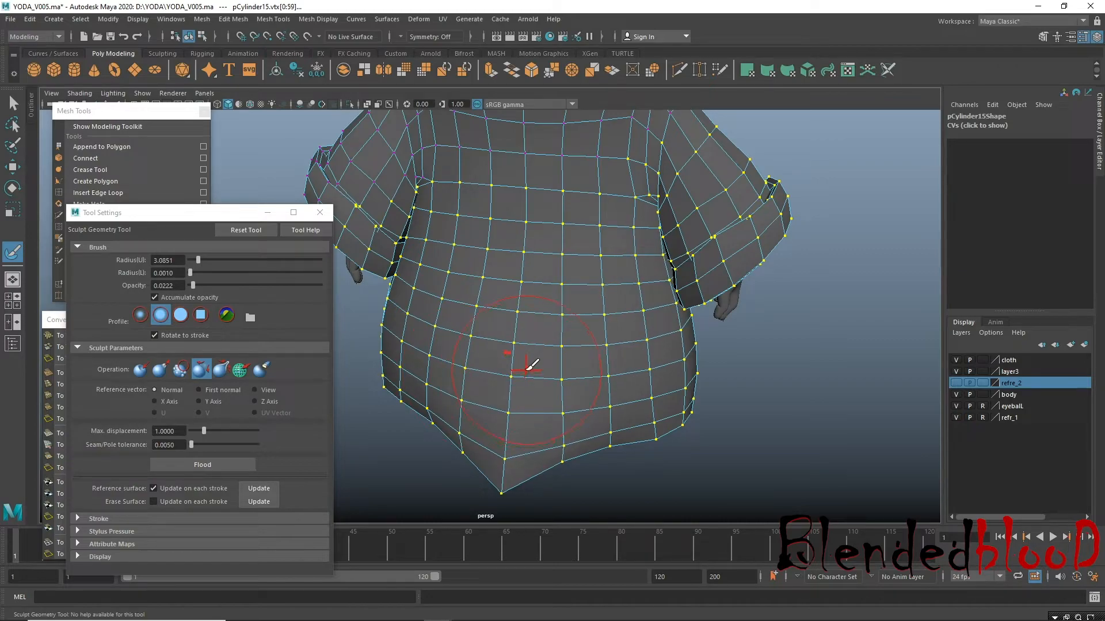
Leave the sculpt tool, close its settings, return to object mode and turn on the robe's smooth preview.
{"action": "key", "text": "w"}
{"action": "right_click_drag", "start_coordinate": [575, 281], "coordinate": [578, 279]}
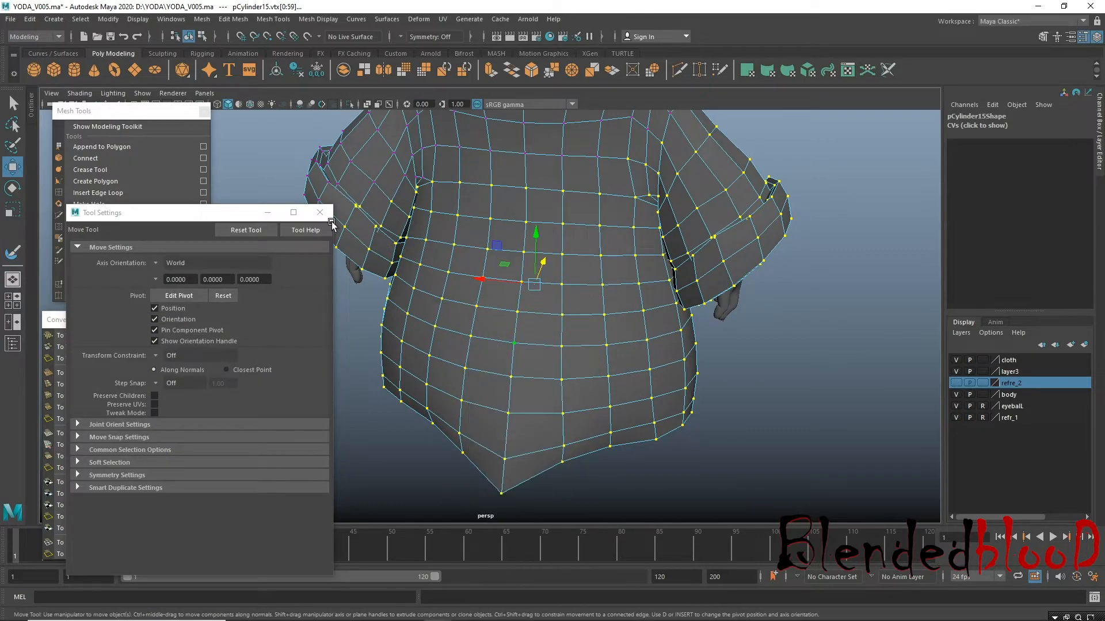
{"action": "left_click", "coordinate": [321, 213]}
{"action": "right_click_drag", "start_coordinate": [594, 365], "coordinate": [500, 341], "text": "alt"}
{"action": "left_click_drag", "start_coordinate": [510, 401], "coordinate": [608, 380], "text": "alt"}
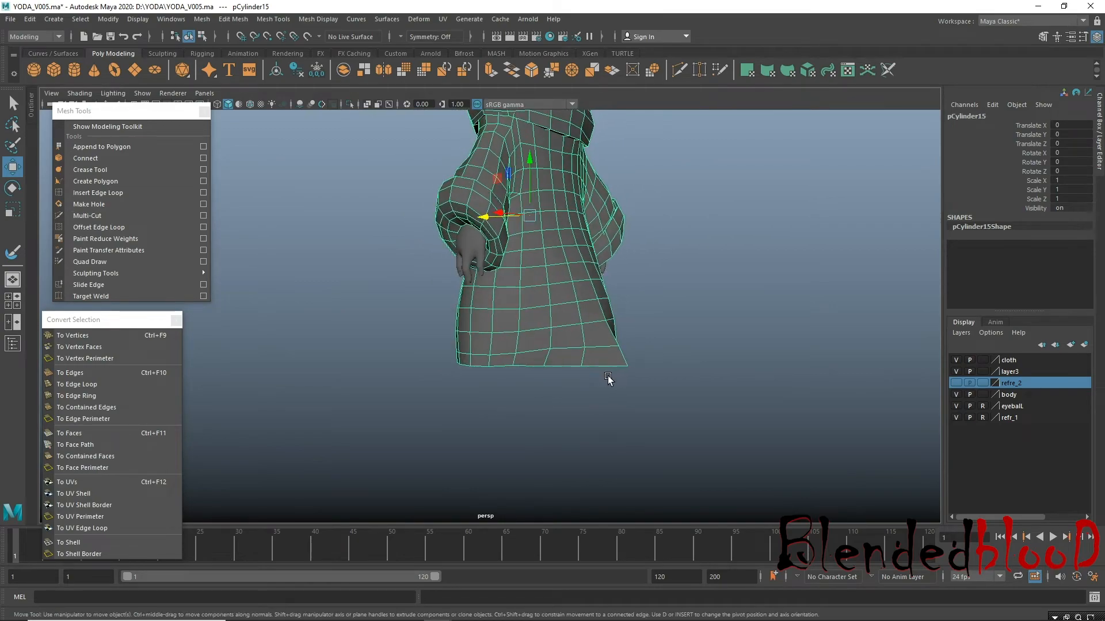
{"action": "key", "text": "3"}
{"action": "left_click", "coordinate": [691, 397]}
Isolate the robe mesh with a close view of the open slot on its underside.
{"action": "mouse_move", "coordinate": [685, 388]}
{"action": "left_mouse_down", "text": "alt"}
{"action": "mouse_move", "coordinate": [696, 411]}
{"action": "mouse_move", "coordinate": [503, 431]}
{"action": "mouse_move", "coordinate": [685, 457]}
{"action": "mouse_move", "coordinate": [724, 407]}
{"action": "mouse_move", "coordinate": [741, 404]}
{"action": "mouse_move", "coordinate": [681, 404]}
{"action": "left_mouse_up", "text": "alt"}
{"action": "right_click_drag", "start_coordinate": [682, 404], "coordinate": [377, 485], "text": "alt"}
{"action": "left_click_drag", "start_coordinate": [377, 486], "coordinate": [516, 361], "text": "alt"}
{"action": "left_click_drag", "start_coordinate": [337, 226], "coordinate": [586, 331], "text": "alt"}
{"action": "right_click_drag", "start_coordinate": [585, 327], "coordinate": [565, 420], "text": "alt"}
{"action": "left_click_drag", "start_coordinate": [564, 419], "coordinate": [405, 311], "text": "alt"}
{"action": "mouse_move", "coordinate": [411, 312]}
{"action": "right_mouse_down", "text": "alt"}
{"action": "mouse_move", "coordinate": [466, 421]}
{"action": "mouse_move", "coordinate": [413, 330]}
{"action": "right_mouse_up", "text": "alt"}
{"action": "left_click", "coordinate": [415, 329]}
{"action": "right_click_drag", "start_coordinate": [469, 294], "coordinate": [468, 247]}
{"action": "right_click_drag", "start_coordinate": [603, 292], "coordinate": [642, 283]}
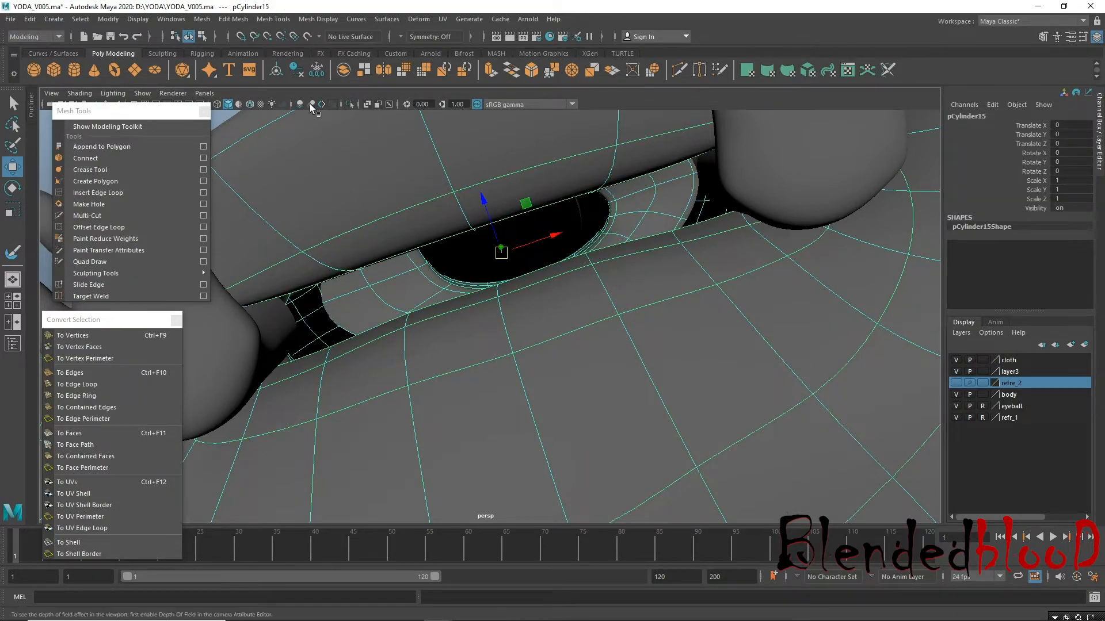
{"action": "left_click", "coordinate": [348, 105]}
{"action": "left_click_drag", "start_coordinate": [525, 279], "coordinate": [511, 332], "text": "alt"}
{"action": "right_click_drag", "start_coordinate": [513, 330], "coordinate": [543, 372], "text": "alt"}
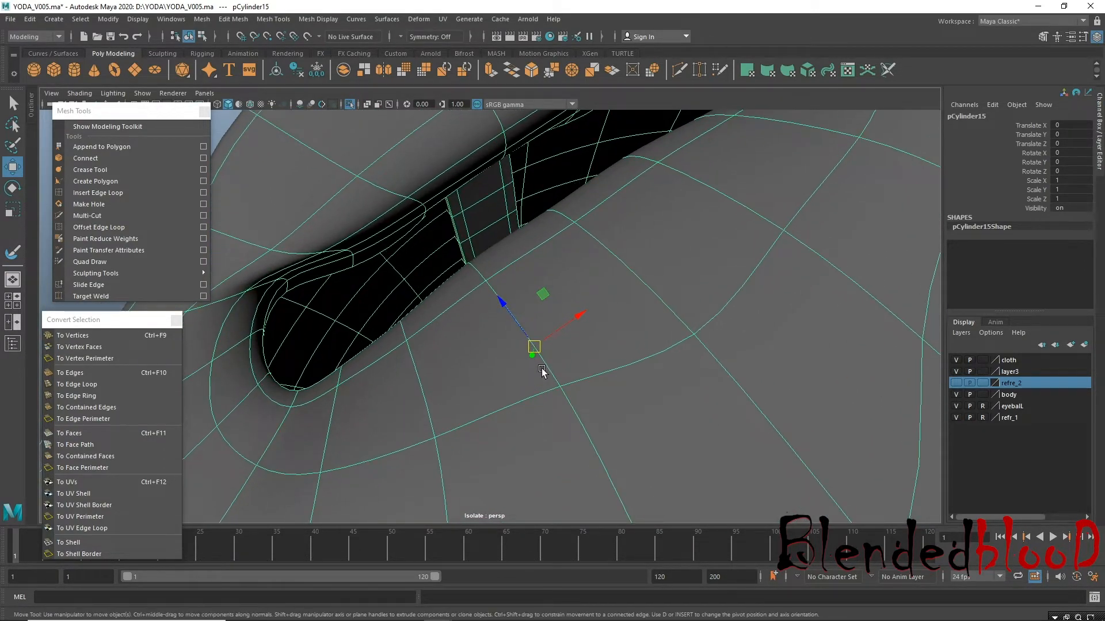
Turn off the smooth preview and scale edges along the underside slot's border in edge mode.
{"action": "key", "text": "1"}
{"action": "right_click_drag", "start_coordinate": [388, 251], "coordinate": [389, 220]}
{"action": "right_click_drag", "start_coordinate": [427, 299], "coordinate": [443, 342], "text": "alt"}
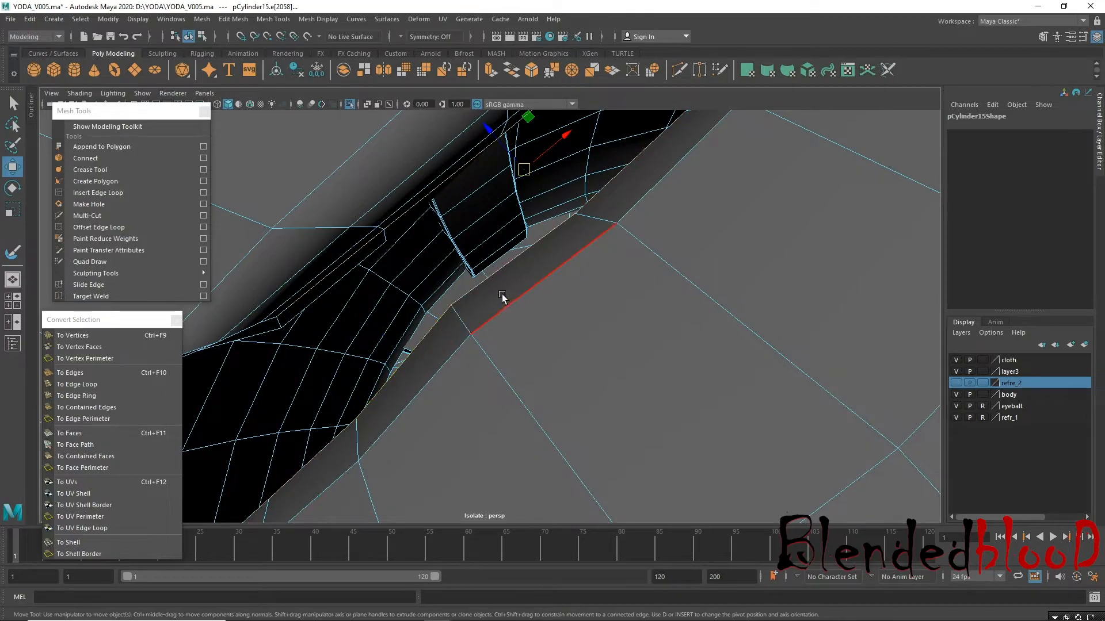
{"action": "key", "text": "r"}
{"action": "left_click_drag", "start_coordinate": [522, 175], "coordinate": [475, 141]}
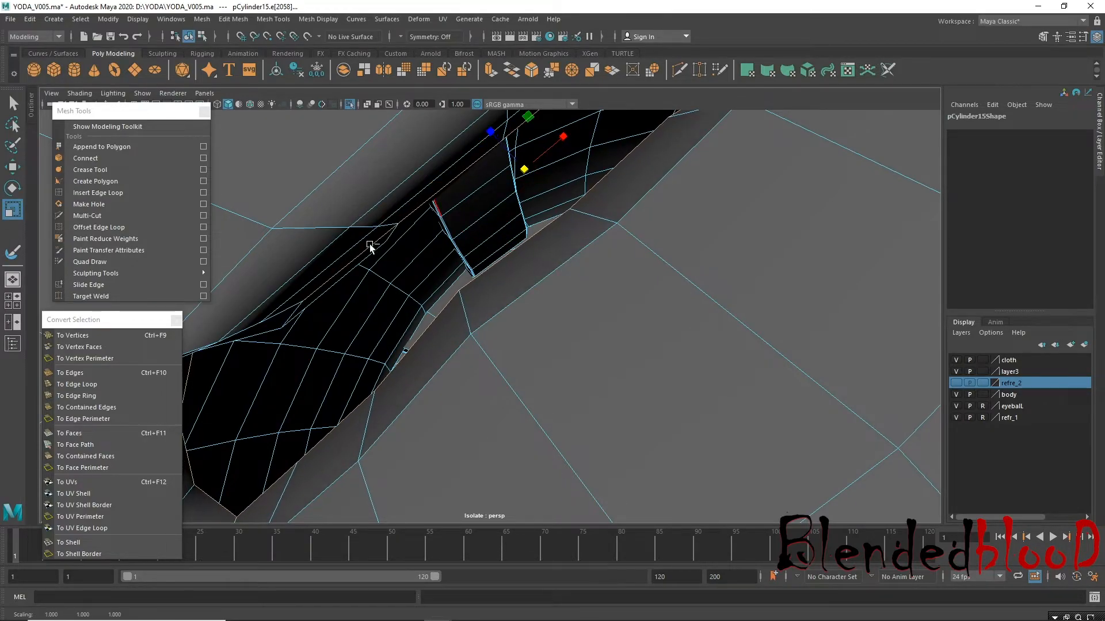
{"action": "left_click", "coordinate": [361, 267]}
{"action": "left_click_drag", "start_coordinate": [346, 294], "coordinate": [313, 257]}
{"action": "right_click_drag", "start_coordinate": [547, 347], "coordinate": [503, 308], "text": "alt"}
{"action": "left_click_drag", "start_coordinate": [503, 309], "coordinate": [630, 359], "text": "alt"}
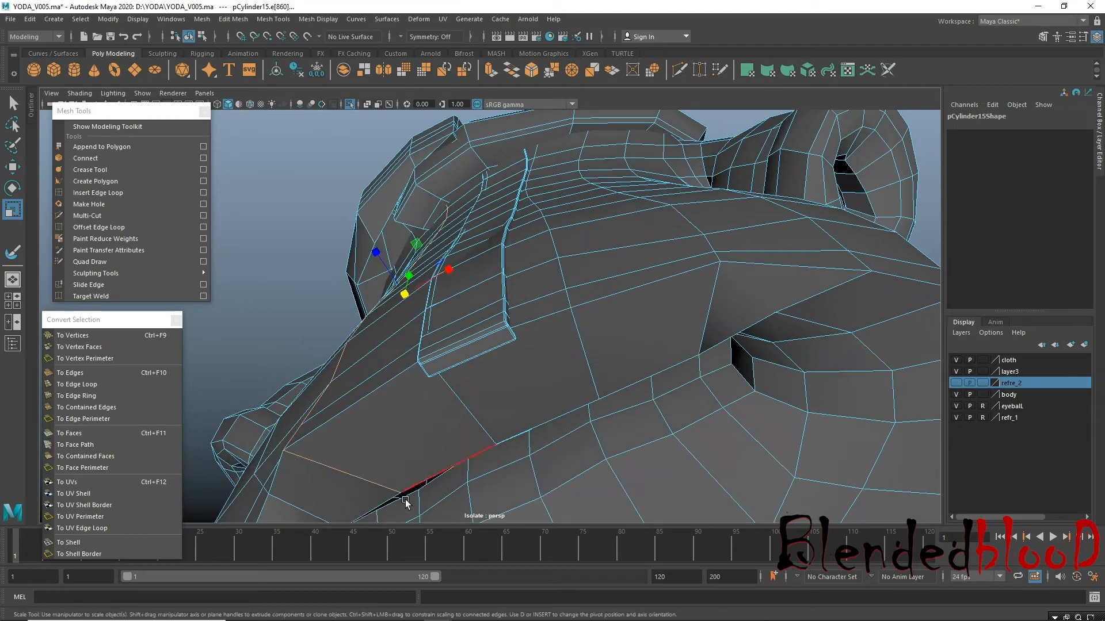
Select the slot's whole border edge loop and scale it to about half along the Z axis.
{"action": "double_click", "coordinate": [428, 487]}
{"action": "left_click_drag", "start_coordinate": [508, 399], "coordinate": [497, 401]}
{"action": "left_click_drag", "start_coordinate": [541, 464], "coordinate": [539, 423], "text": "alt"}
{"action": "left_click_drag", "start_coordinate": [562, 239], "coordinate": [602, 240], "text": "alt"}
{"action": "left_click_drag", "start_coordinate": [557, 196], "coordinate": [574, 212]}
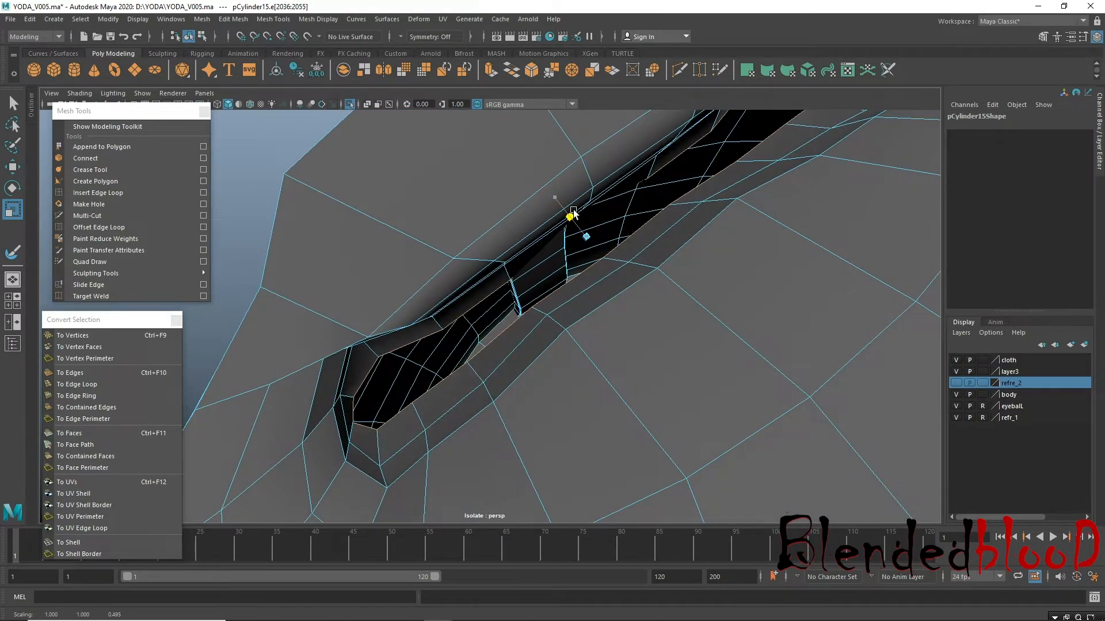
Bridge three pairs of opposite border edges, starting near one end of the underside slot.
{"action": "key", "text": "w"}
{"action": "left_click_drag", "start_coordinate": [481, 382], "coordinate": [473, 433], "text": "alt"}
{"action": "middle_click_drag", "start_coordinate": [473, 433], "coordinate": [489, 356], "text": "alt"}
{"action": "right_click_drag", "start_coordinate": [402, 244], "coordinate": [399, 214]}
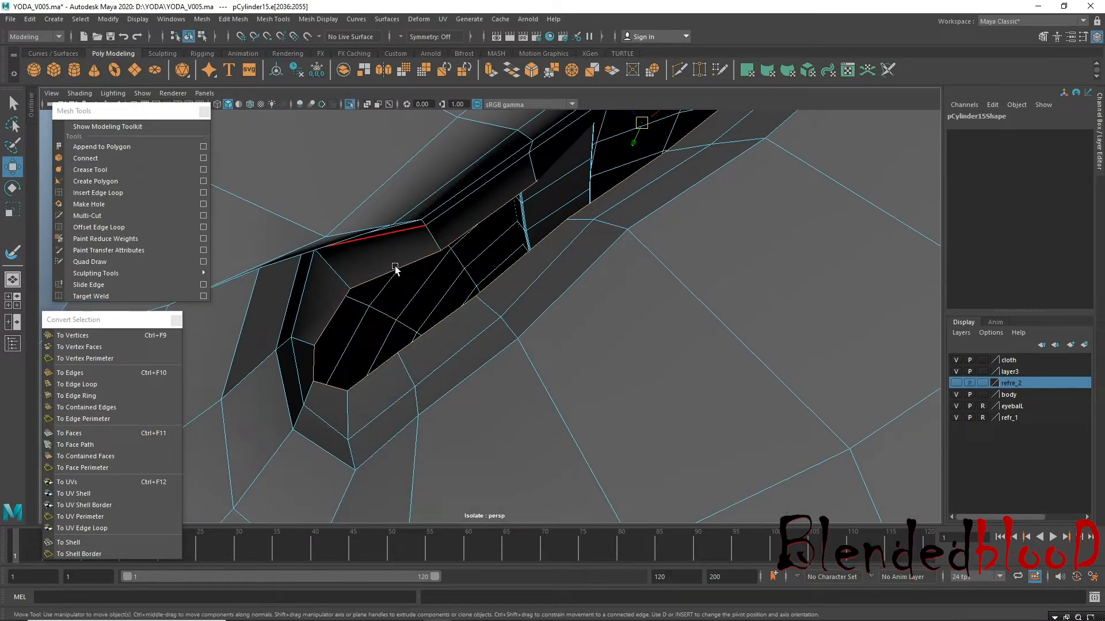
{"action": "left_click", "coordinate": [430, 327]}
{"action": "right_click_drag", "start_coordinate": [430, 328], "coordinate": [426, 466], "text": "shift"}
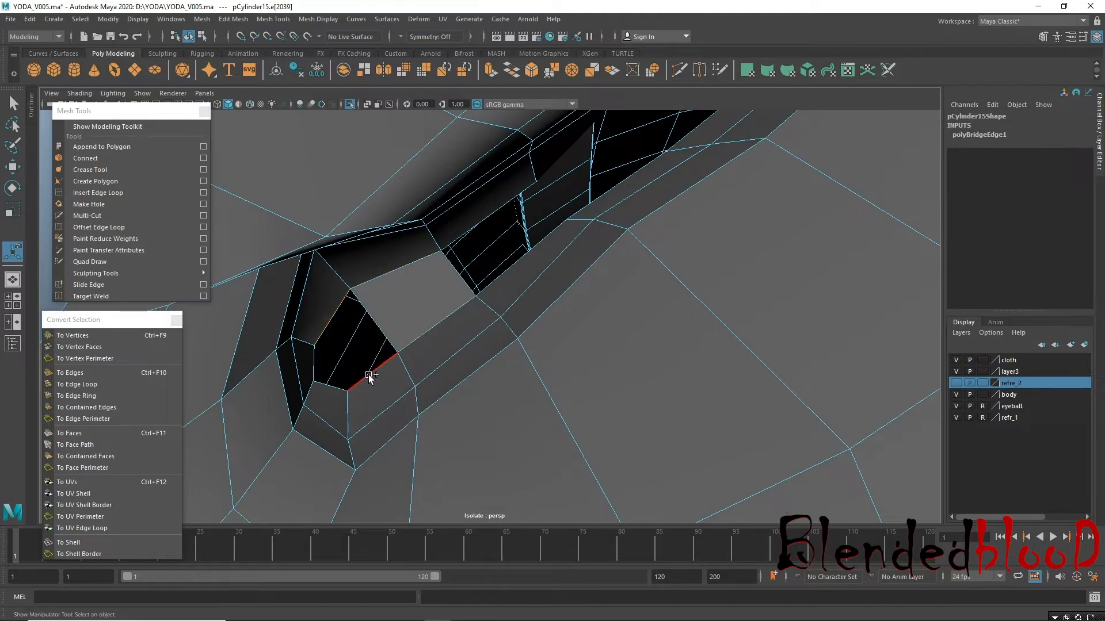
{"action": "key", "text": "g"}
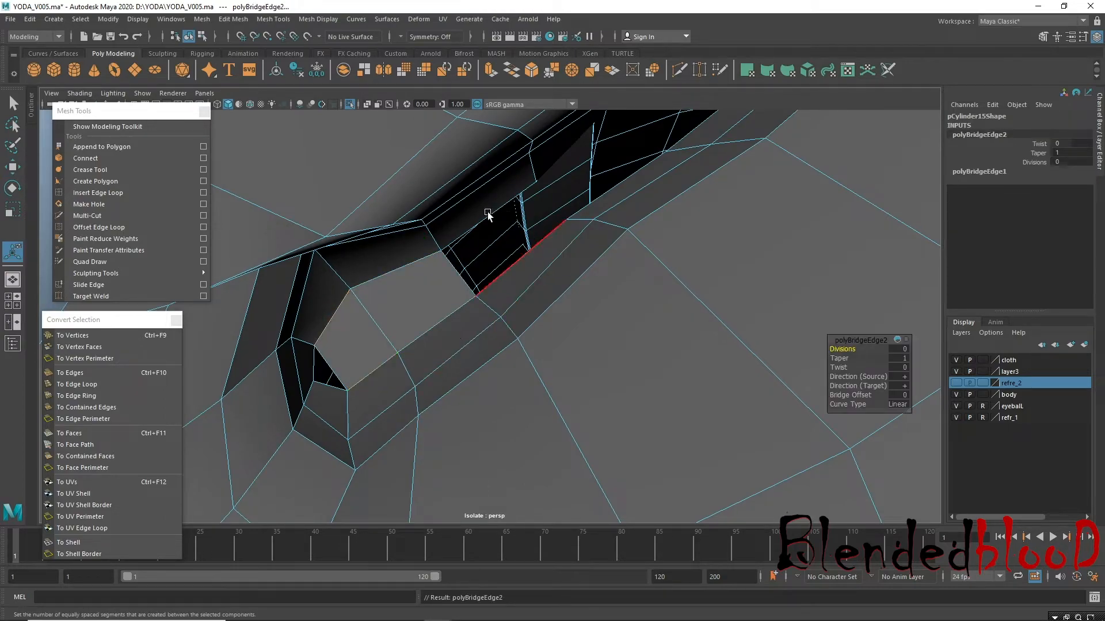
{"action": "left_click", "coordinate": [473, 222]}
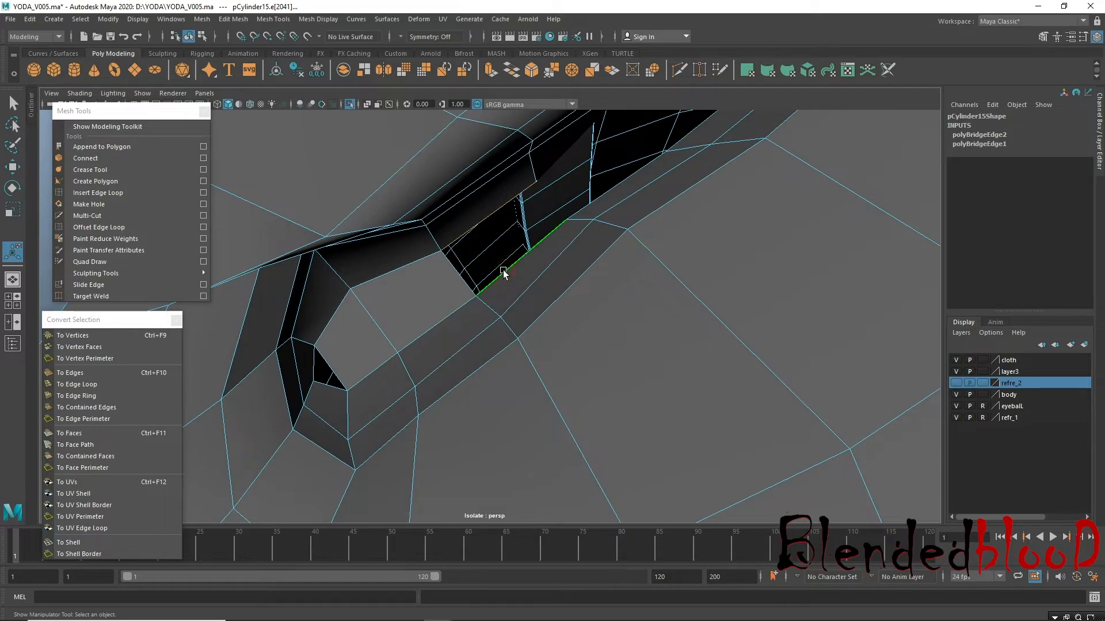
{"action": "left_click", "coordinate": [503, 272], "text": "shift"}
{"action": "key", "text": "g"}
Bridge the next three pairs of opposite border edges across the middle of the underside slot.
{"action": "left_click_drag", "start_coordinate": [548, 239], "coordinate": [482, 328], "text": "alt"}
{"action": "middle_click_drag", "start_coordinate": [481, 328], "coordinate": [407, 271], "text": "alt"}
{"action": "left_click_drag", "start_coordinate": [445, 279], "coordinate": [436, 276], "text": "alt"}
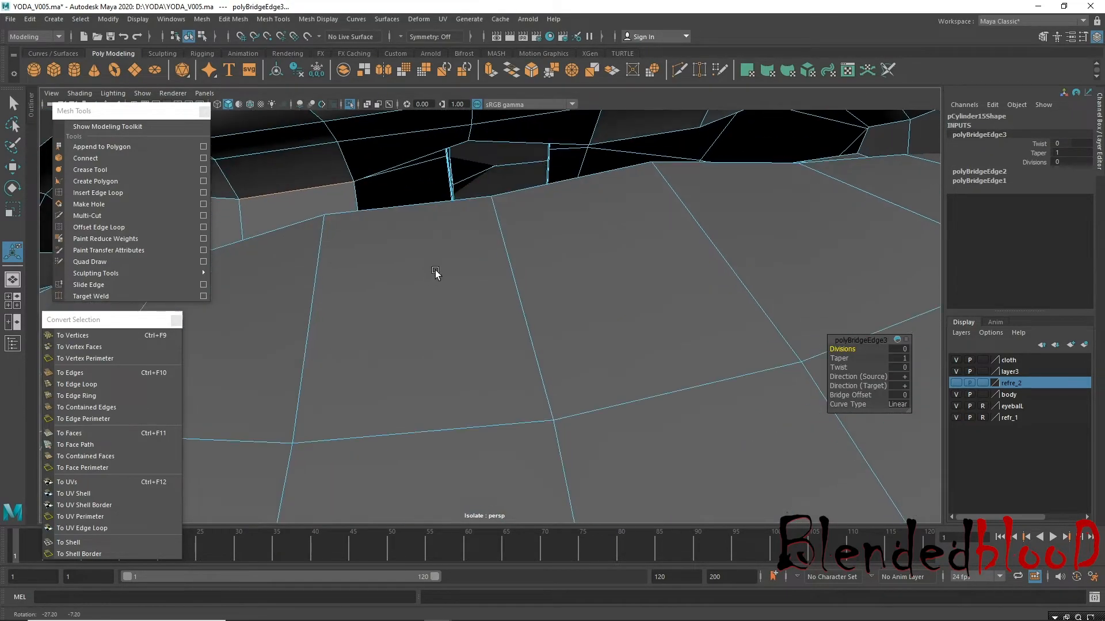
{"action": "left_click", "coordinate": [426, 155]}
{"action": "left_click_drag", "start_coordinate": [456, 222], "coordinate": [463, 222], "text": "alt"}
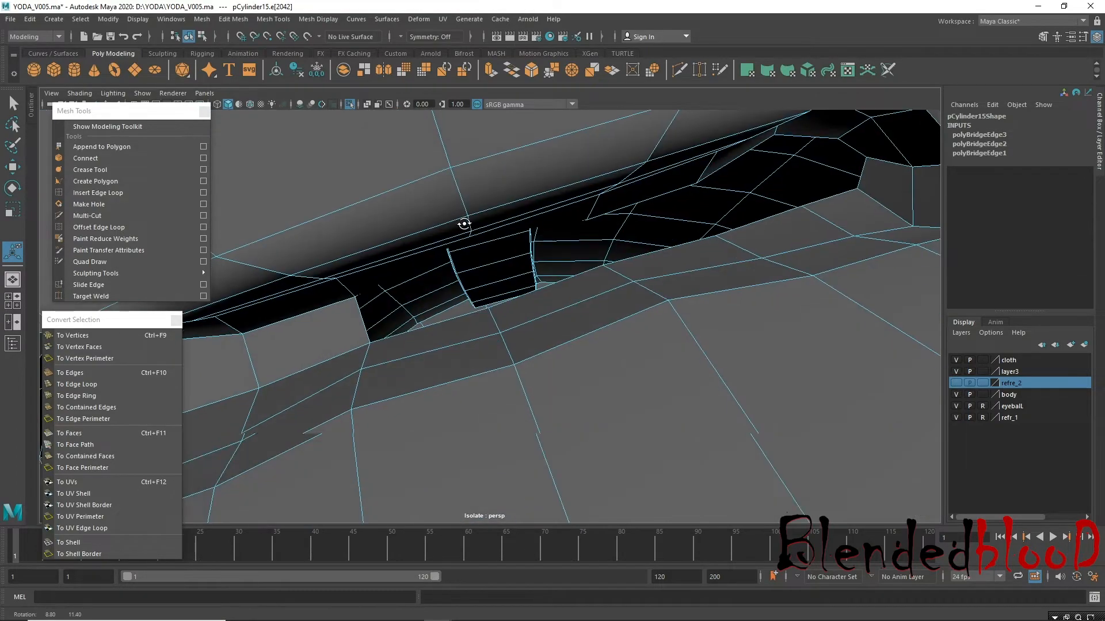
{"action": "key", "text": "g"}
{"action": "left_click_drag", "start_coordinate": [544, 312], "coordinate": [538, 282], "text": "alt"}
{"action": "middle_click_drag", "start_coordinate": [543, 165], "coordinate": [513, 297], "text": "alt"}
{"action": "left_click", "coordinate": [504, 255]}
{"action": "left_click_drag", "start_coordinate": [527, 278], "coordinate": [545, 400], "text": "alt"}
{"action": "key", "text": "g"}
{"action": "left_click", "coordinate": [618, 403]}
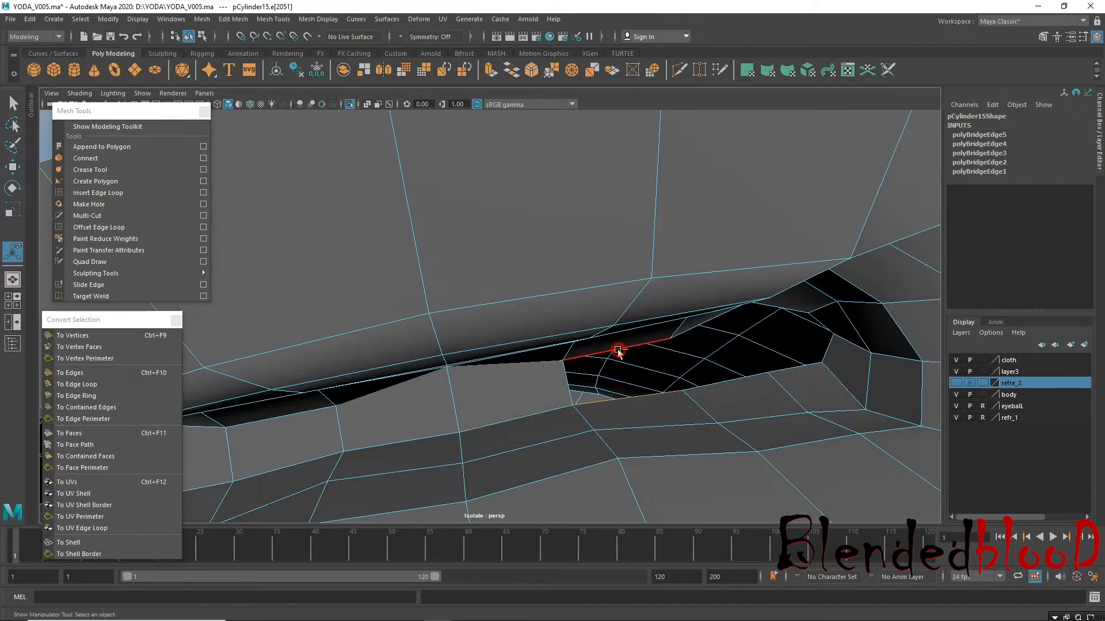
{"action": "key", "text": "g"}
Bridge the last two pairs of opposite border edges toward the far end of the underside slot.
{"action": "left_click_drag", "start_coordinate": [627, 359], "coordinate": [669, 420], "text": "alt"}
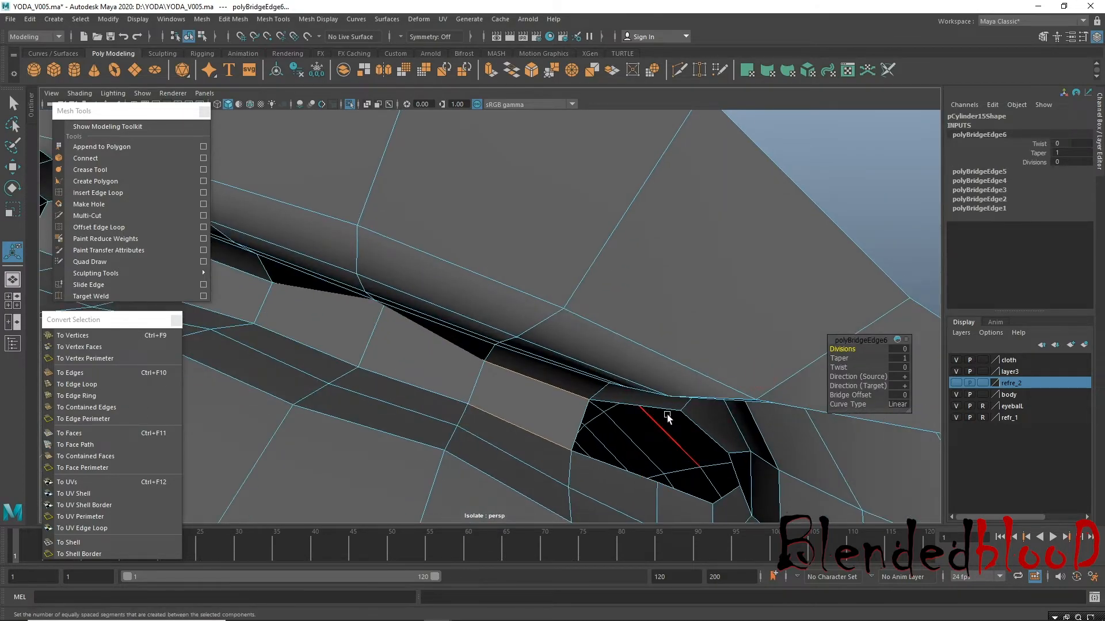
{"action": "left_click", "coordinate": [665, 412]}
{"action": "left_click", "coordinate": [633, 472], "text": "shift"}
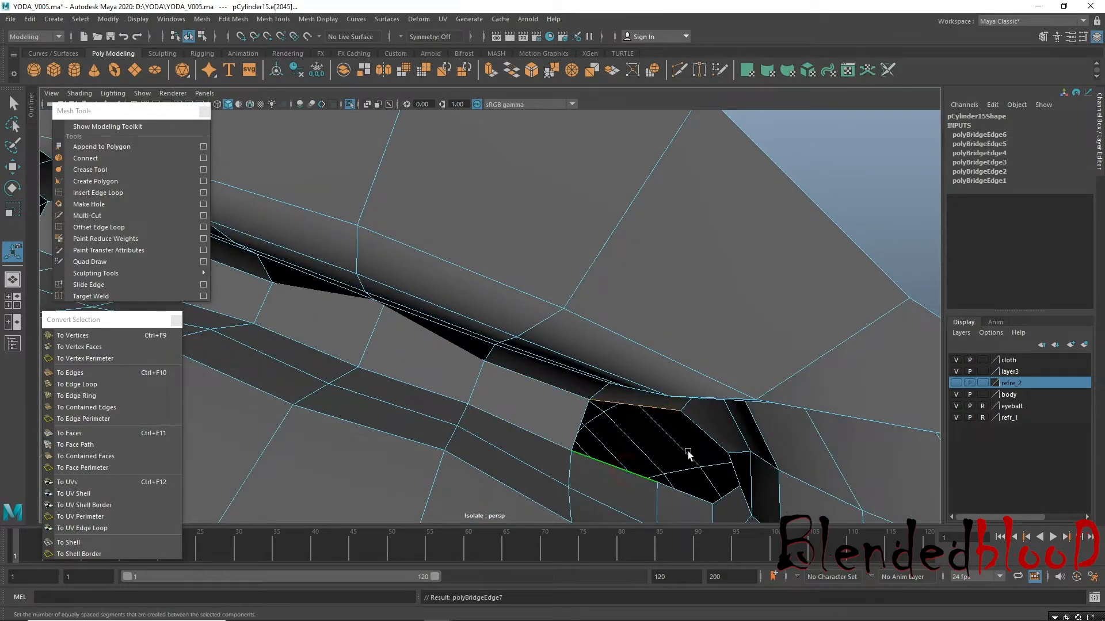
{"action": "key", "text": "g"}
{"action": "left_click", "coordinate": [710, 442]}
{"action": "left_click", "coordinate": [705, 431], "text": "shift"}
{"action": "key", "text": "g"}
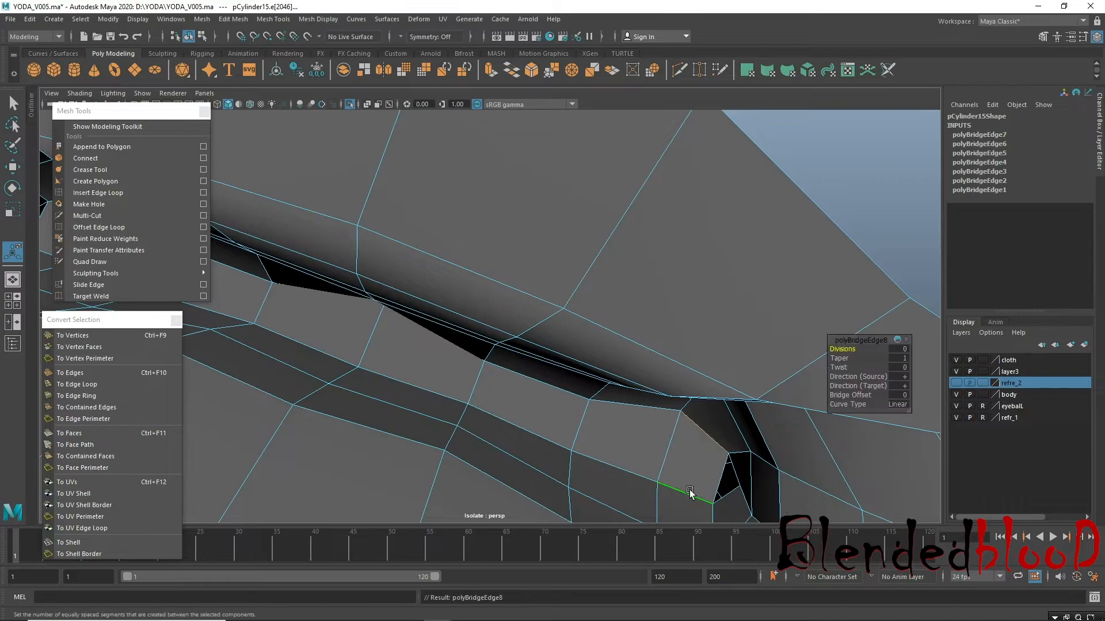
Insert an edge loop lengthwise through the middle of the bridged faces and switch the robe to vertex mode.
{"action": "left_click", "coordinate": [85, 193]}
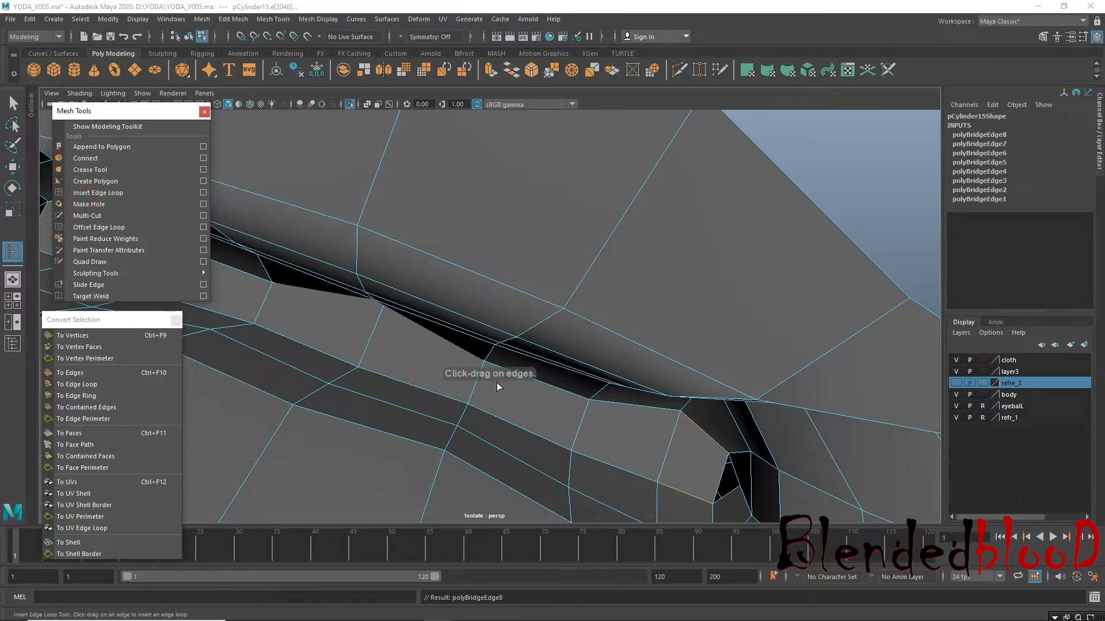
{"action": "left_click_drag", "start_coordinate": [471, 385], "coordinate": [495, 411]}
{"action": "key", "text": "ctrl+z"}
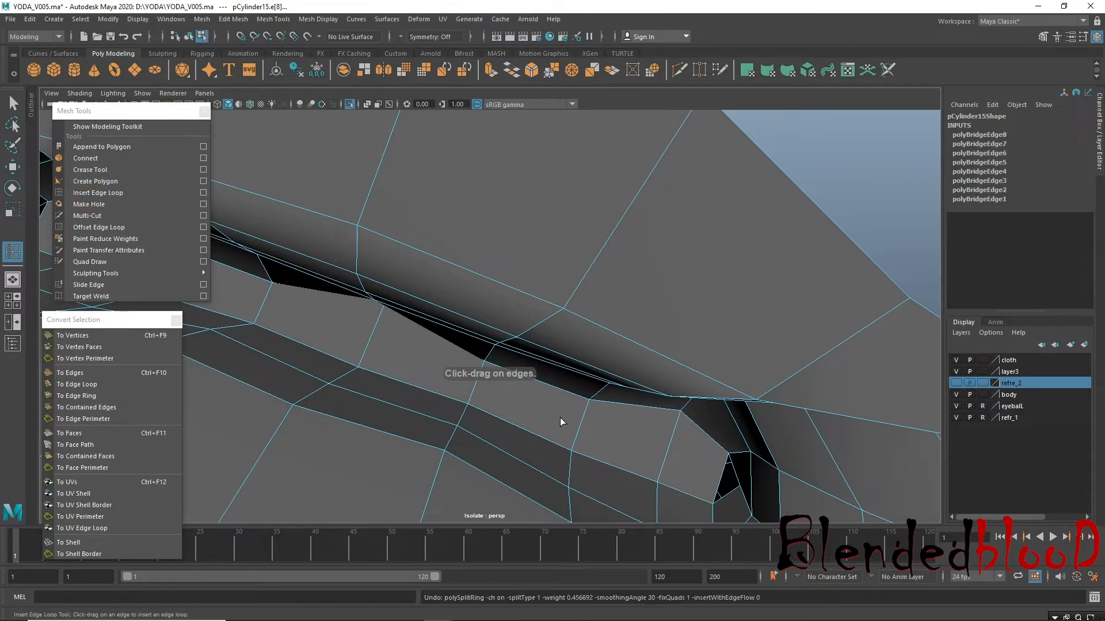
{"action": "left_click_drag", "start_coordinate": [583, 417], "coordinate": [582, 425]}
{"action": "key", "text": "w"}
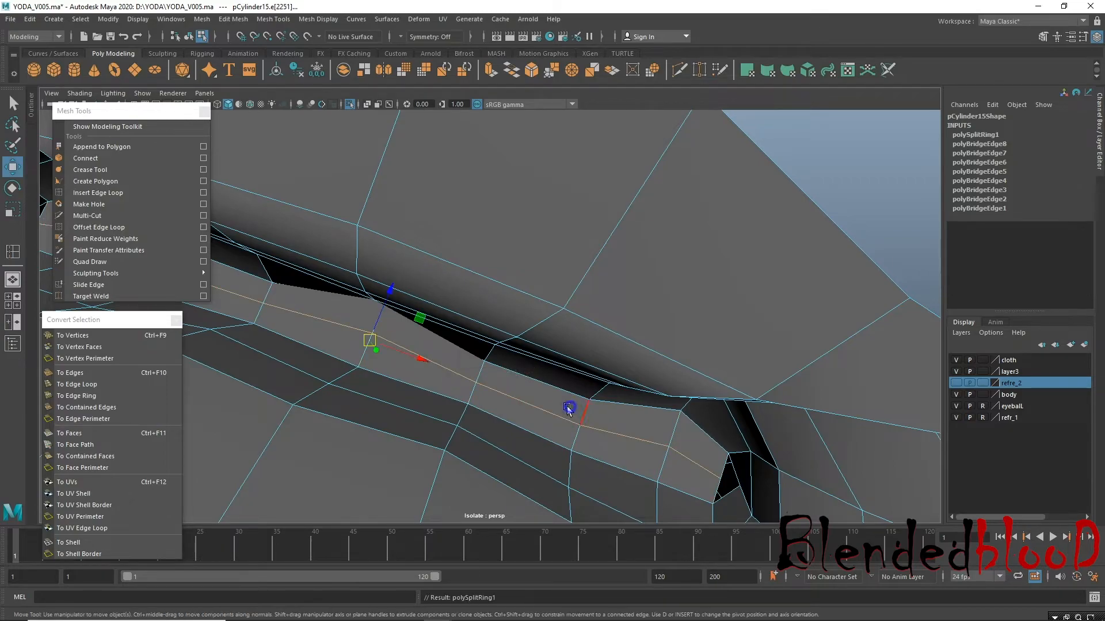
{"action": "right_click_drag", "start_coordinate": [570, 292], "coordinate": [393, 287]}
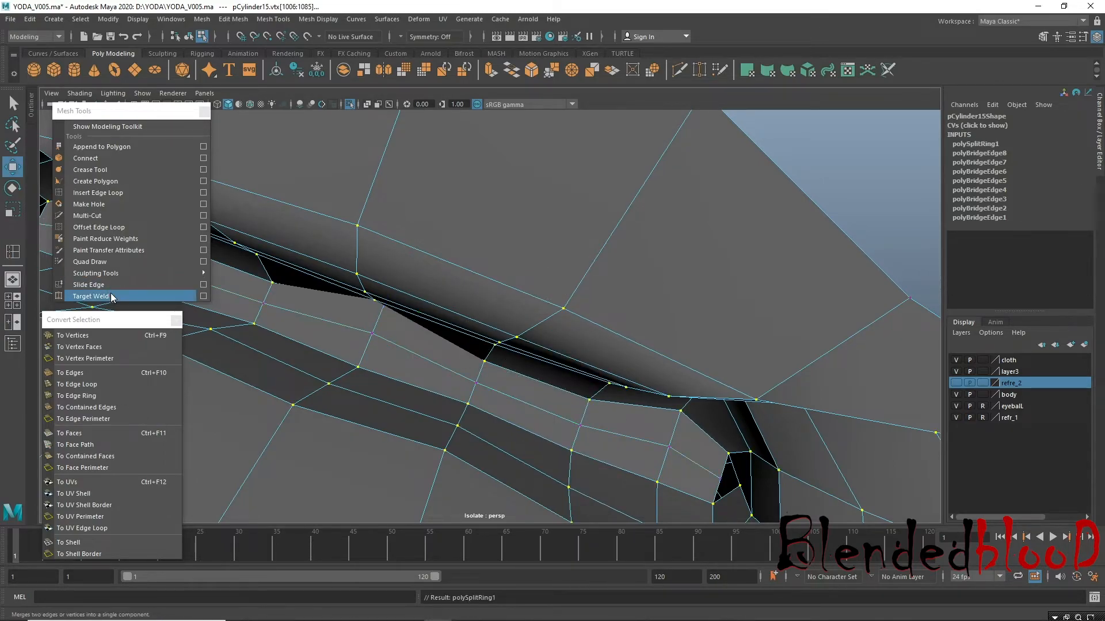
Merge the stray vertices at the ends of the underside slot with Target Weld.
{"action": "left_click", "coordinate": [91, 297]}
{"action": "left_click", "coordinate": [794, 448]}
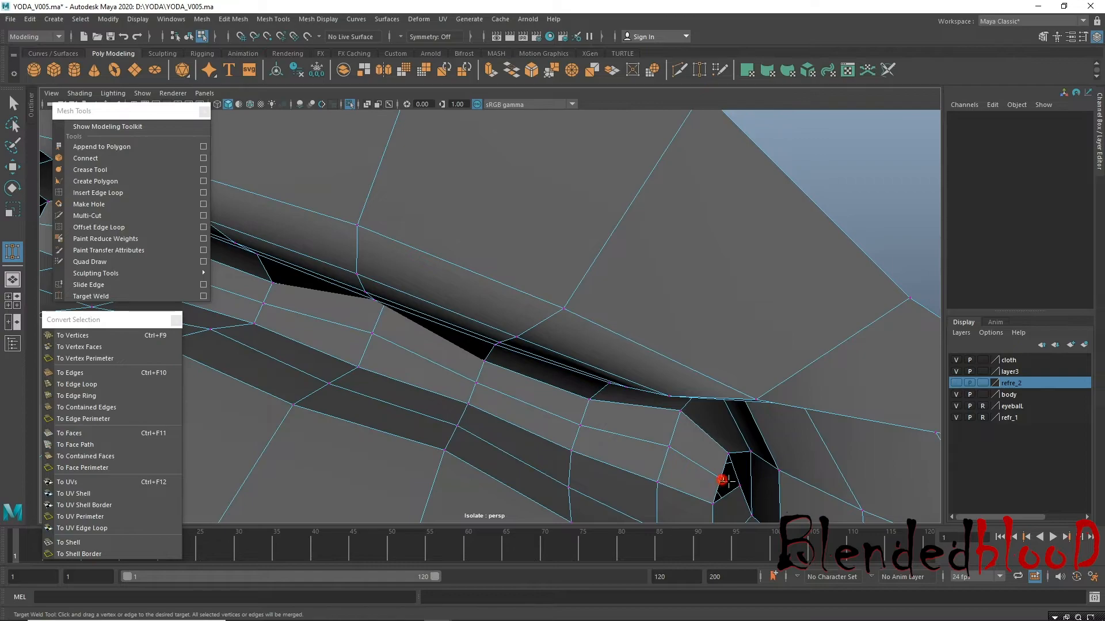
{"action": "left_click_drag", "start_coordinate": [716, 490], "coordinate": [716, 491]}
{"action": "middle_click_drag", "start_coordinate": [567, 444], "coordinate": [831, 496], "text": "alt"}
{"action": "middle_click_drag", "start_coordinate": [393, 303], "coordinate": [684, 364], "text": "alt"}
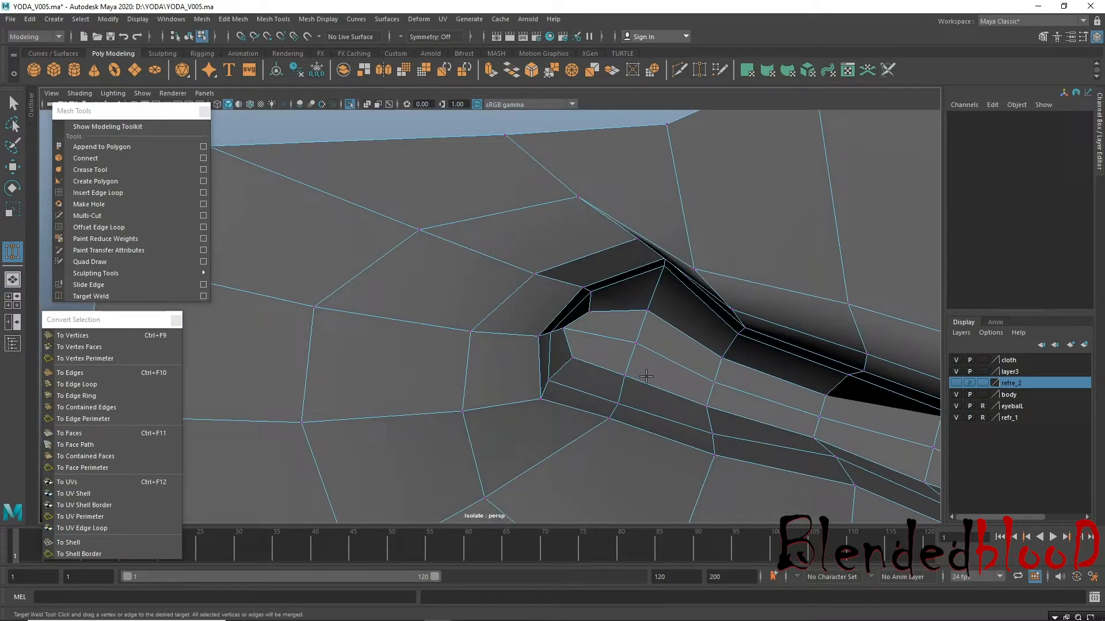
{"action": "key", "text": "w"}
Return the robe to object mode, display it smoothed and deselect it to show its front.
{"action": "right_click_drag", "start_coordinate": [695, 340], "coordinate": [351, 247], "text": "alt"}
{"action": "right_click_drag", "start_coordinate": [525, 301], "coordinate": [571, 270]}
{"action": "key", "text": "3"}
{"action": "left_click", "coordinate": [583, 233]}
{"action": "scroll", "coordinate": [707, 285], "scroll_direction": "down", "scroll_amount": 3}
{"action": "mouse_move", "coordinate": [630, 314]}
{"action": "left_mouse_down", "text": "alt"}
{"action": "mouse_move", "coordinate": [633, 329]}
{"action": "mouse_move", "coordinate": [644, 305]}
{"action": "left_mouse_up", "text": "alt"}
{"action": "left_click_drag", "start_coordinate": [602, 383], "coordinate": [623, 460], "text": "alt"}
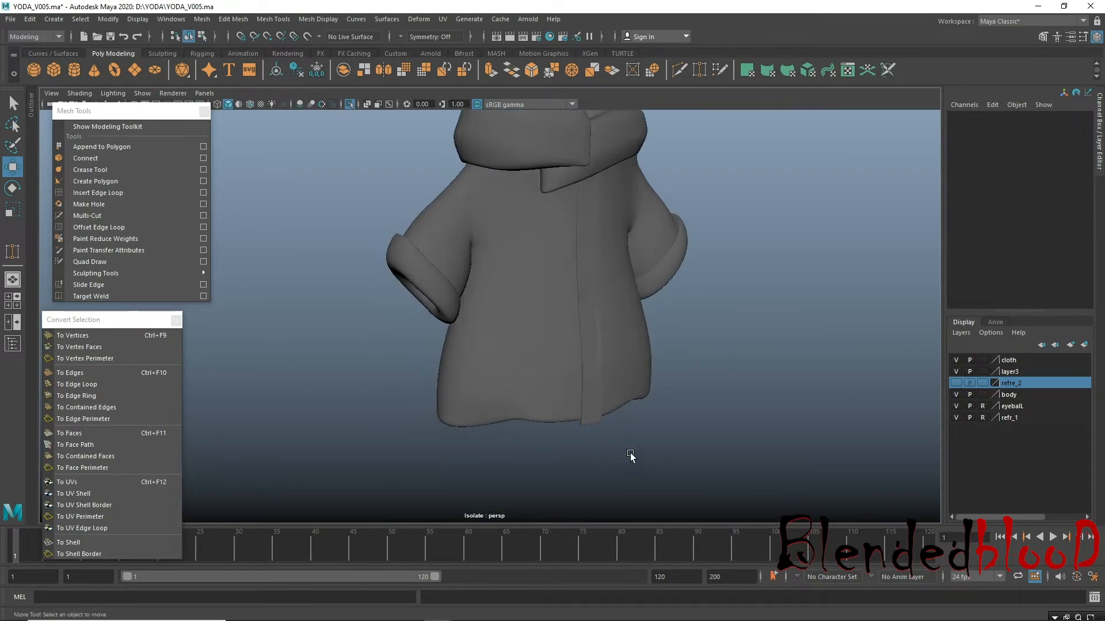
Turn off isolation to show the whole character, and select the robe with its smooth preview on.
{"action": "left_click", "coordinate": [955, 383]}
{"action": "left_click", "coordinate": [349, 104]}
{"action": "right_click_drag", "start_coordinate": [890, 433], "coordinate": [765, 414], "text": "alt"}
{"action": "left_click_drag", "start_coordinate": [765, 414], "coordinate": [614, 405], "text": "alt"}
{"action": "right_click_drag", "start_coordinate": [557, 350], "coordinate": [555, 320], "text": "alt"}
{"action": "left_click", "coordinate": [542, 320]}
{"action": "key", "text": "3"}
Examine the smoothed robe from several angles, checking the front placket, the side and the hem above the feet.
{"action": "left_click_drag", "start_coordinate": [555, 320], "coordinate": [471, 306], "text": "alt"}
{"action": "right_click_drag", "start_coordinate": [472, 305], "coordinate": [519, 377], "text": "alt"}
{"action": "mouse_move", "coordinate": [471, 306]}
{"action": "left_mouse_down", "text": "alt"}
{"action": "mouse_move", "coordinate": [462, 292]}
{"action": "mouse_move", "coordinate": [453, 299]}
{"action": "left_mouse_up", "text": "alt"}
{"action": "right_click_drag", "start_coordinate": [450, 333], "coordinate": [429, 268], "text": "alt"}
{"action": "left_click_drag", "start_coordinate": [429, 268], "coordinate": [525, 279], "text": "alt"}
{"action": "middle_click_drag", "start_coordinate": [525, 280], "coordinate": [513, 411], "text": "alt"}
{"action": "left_click_drag", "start_coordinate": [581, 397], "coordinate": [605, 351], "text": "alt"}
{"action": "middle_click_drag", "start_coordinate": [503, 455], "coordinate": [480, 276], "text": "alt"}
{"action": "left_click_drag", "start_coordinate": [479, 276], "coordinate": [468, 309], "text": "alt"}
{"action": "right_click_drag", "start_coordinate": [469, 308], "coordinate": [477, 380], "text": "alt"}
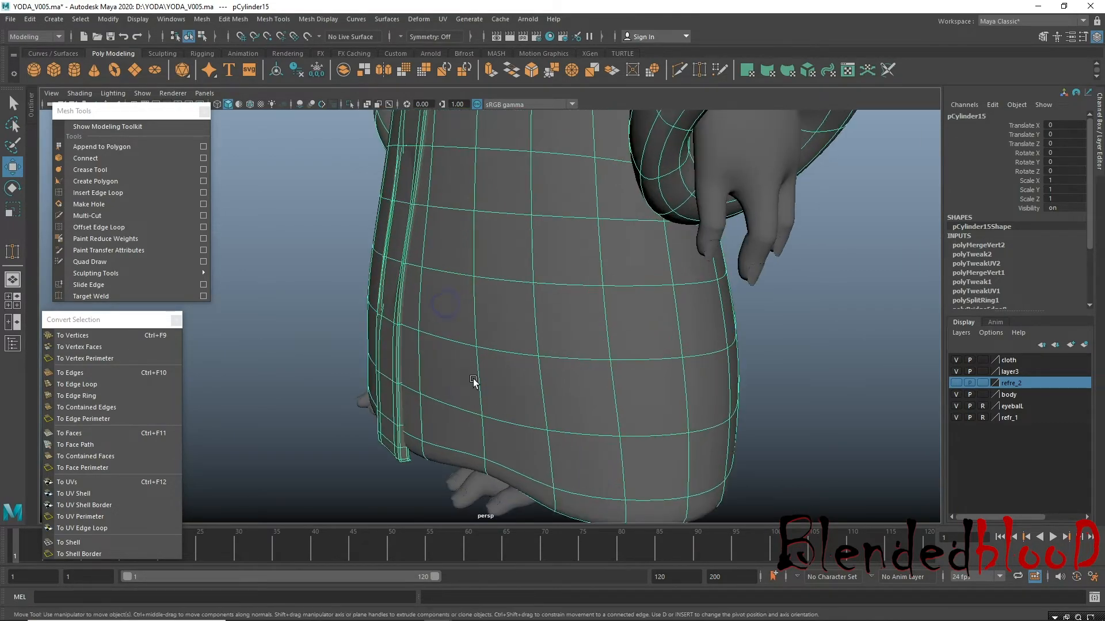
Select the vertices at the front placket's lower end, expand the selection through adjoining faces, and nudge them slightly inward along Z.
{"action": "right_click_drag", "start_coordinate": [393, 293], "coordinate": [344, 293]}
{"action": "left_click_drag", "start_coordinate": [443, 448], "coordinate": [458, 397], "text": "alt"}
{"action": "right_click_drag", "start_coordinate": [458, 397], "coordinate": [443, 409], "text": "alt"}
{"action": "left_click_drag", "start_coordinate": [319, 366], "coordinate": [333, 430]}
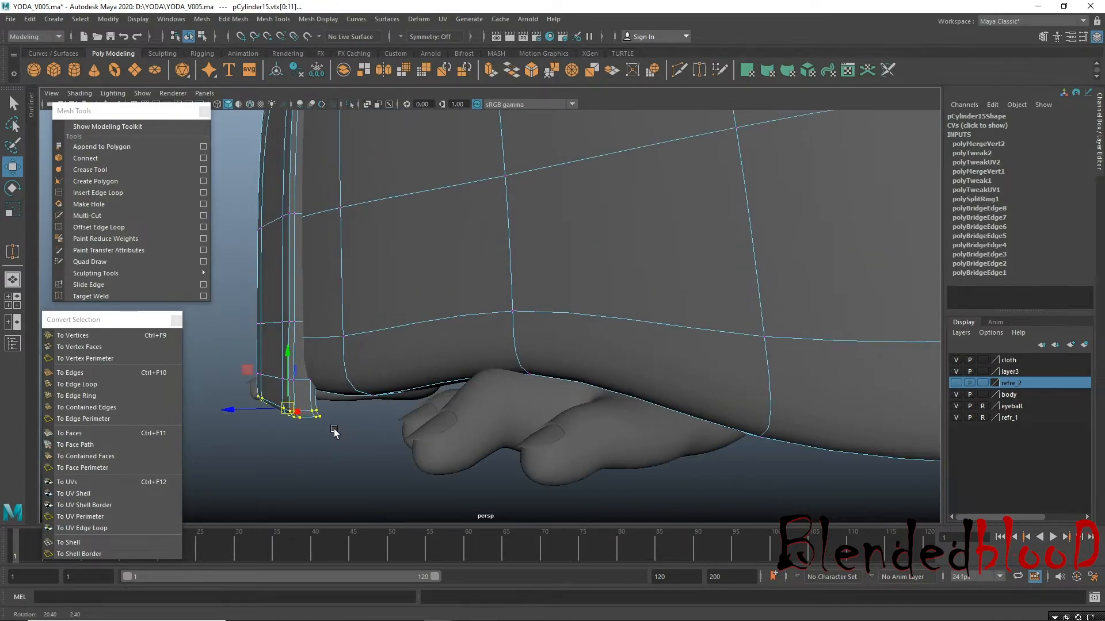
{"action": "left_click", "coordinate": [86, 432]}
{"action": "left_click", "coordinate": [88, 334]}
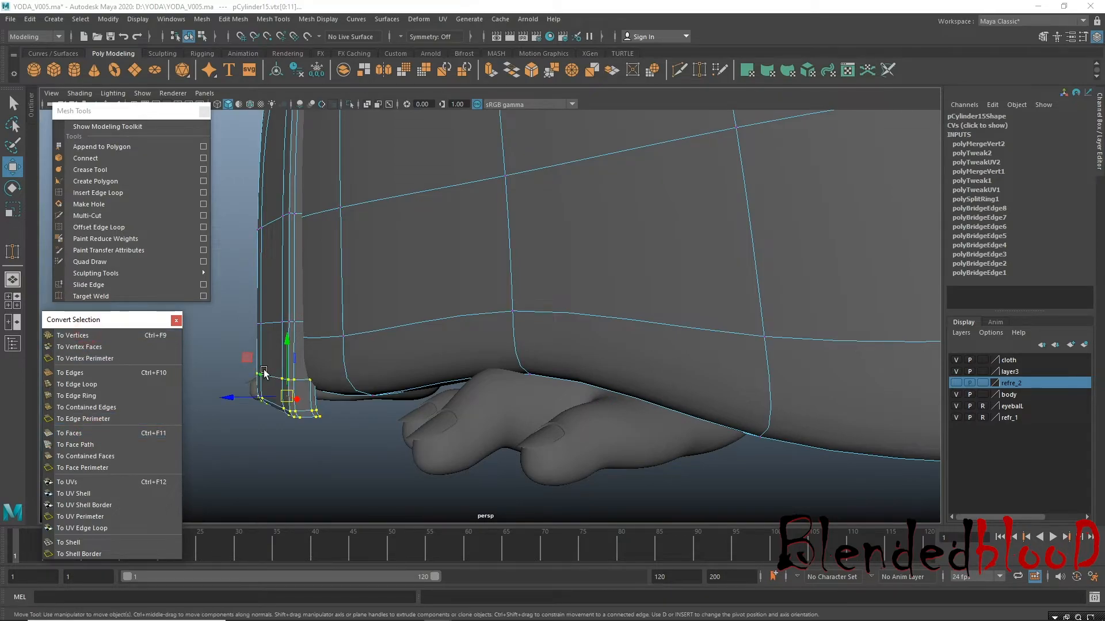
{"action": "key", "text": "1"}
{"action": "left_click_drag", "start_coordinate": [230, 403], "coordinate": [237, 404]}
{"action": "key", "text": "ctrl+z"}
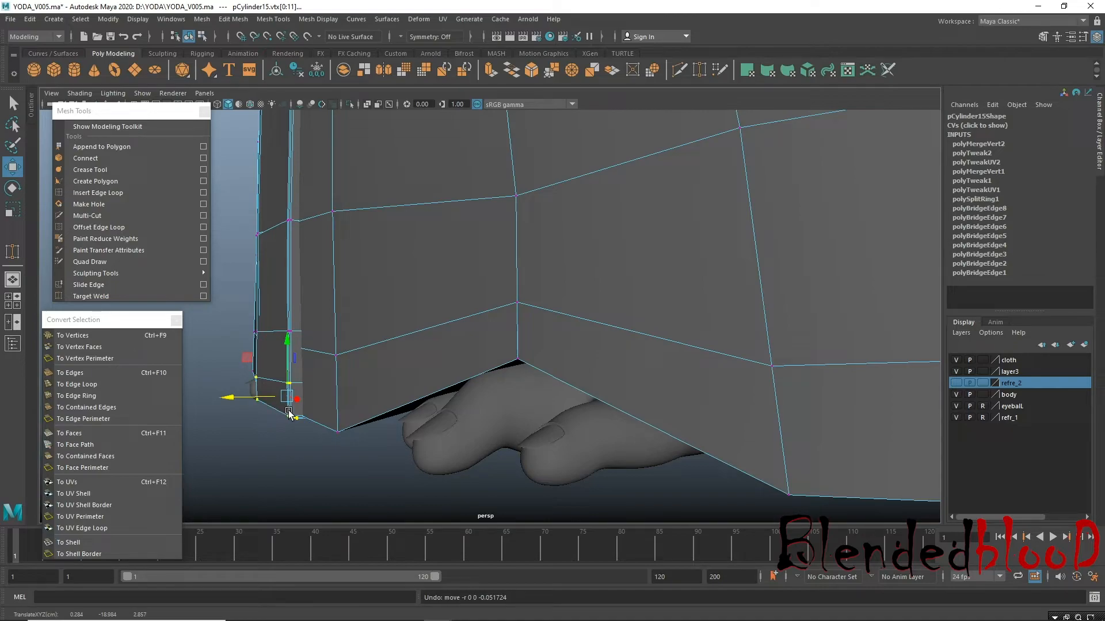
{"action": "key", "text": "e"}
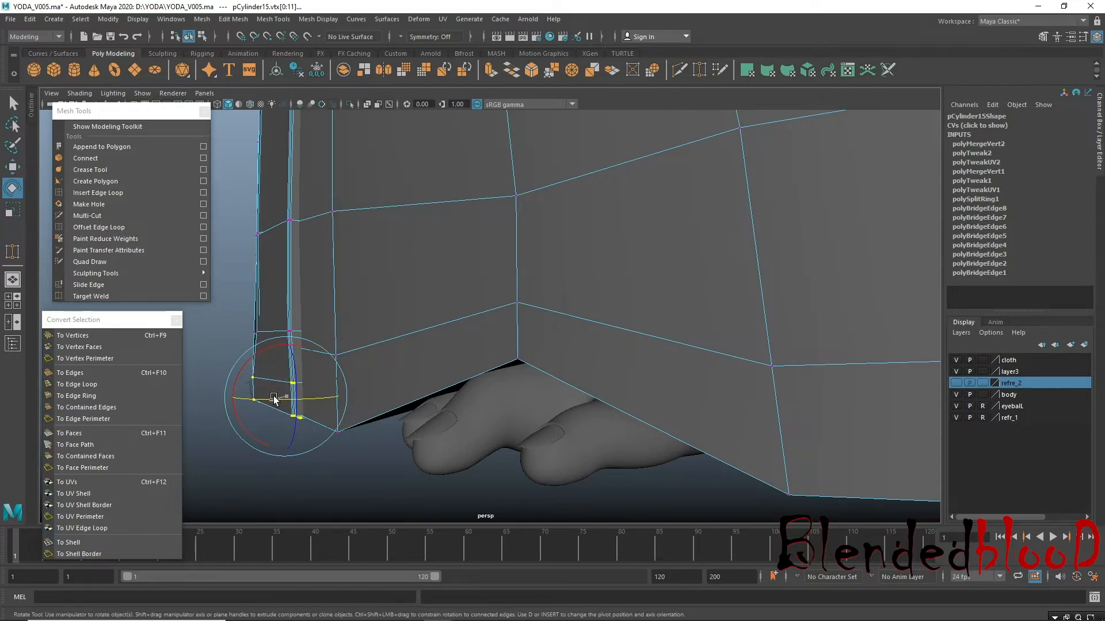
{"action": "key", "text": "w"}
{"action": "key", "text": "3"}
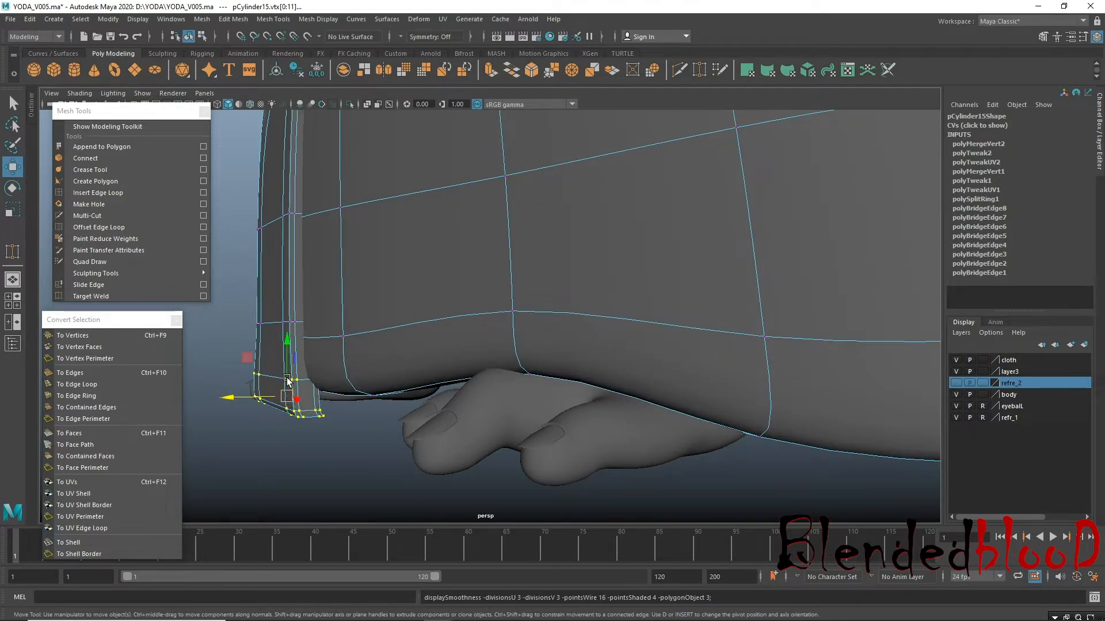
Insert an edge loop near the lower end of the front placket and preview the robe smoothed.
{"action": "key", "text": "1"}
{"action": "right_click_drag", "start_coordinate": [394, 293], "coordinate": [442, 275]}
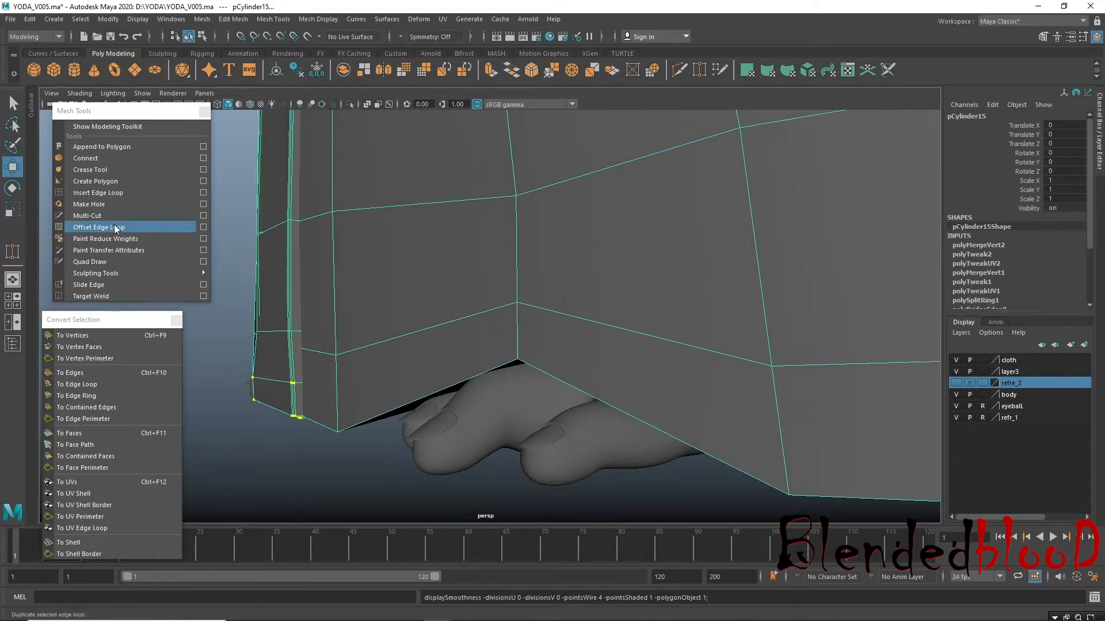
{"action": "left_click", "coordinate": [101, 194]}
{"action": "left_click_drag", "start_coordinate": [322, 366], "coordinate": [321, 375], "text": "alt"}
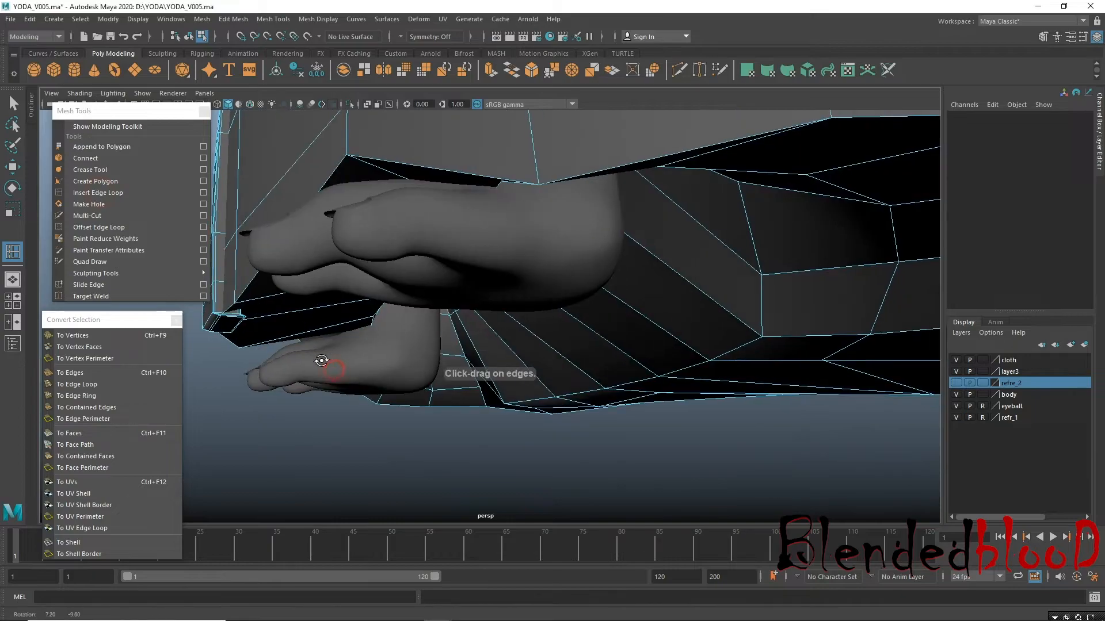
{"action": "left_click_drag", "start_coordinate": [261, 300], "coordinate": [323, 306]}
{"action": "key", "text": "w"}
{"action": "key", "text": "3"}
{"action": "scroll", "coordinate": [317, 304], "scroll_direction": "down", "scroll_amount": 2}
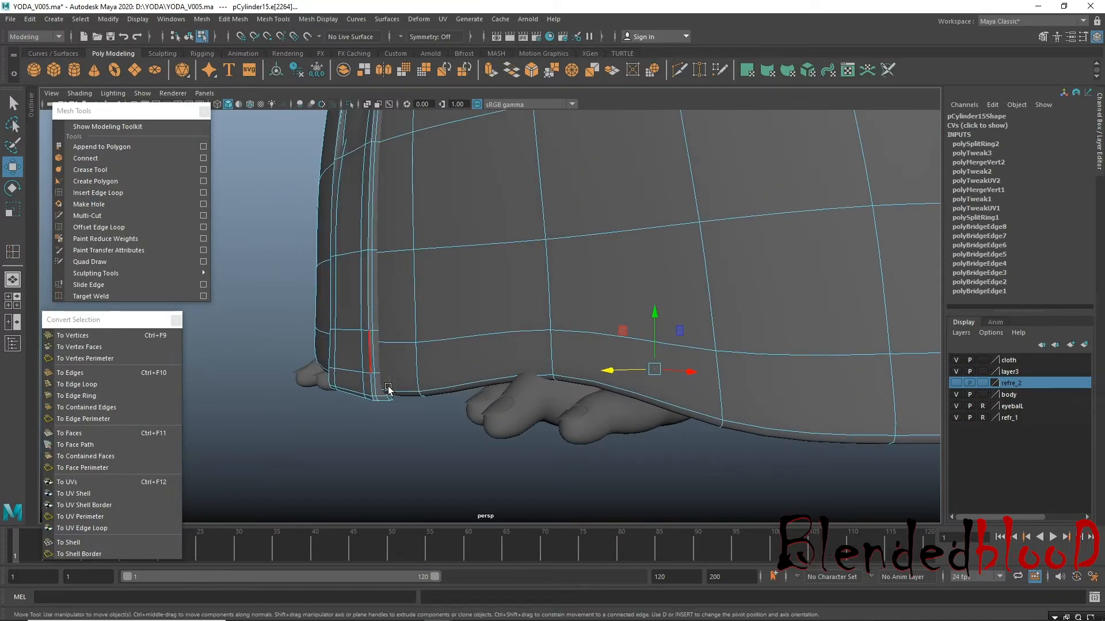
Select the bottom row of vertices on the front placket and move it slightly back toward the body.
{"action": "left_click_drag", "start_coordinate": [398, 409], "coordinate": [397, 401], "text": "alt"}
{"action": "right_click_drag", "start_coordinate": [370, 375], "coordinate": [446, 506], "text": "alt"}
{"action": "middle_click_drag", "start_coordinate": [323, 430], "coordinate": [426, 397], "text": "alt"}
{"action": "right_click_drag", "start_coordinate": [322, 349], "coordinate": [266, 293]}
{"action": "left_click_drag", "start_coordinate": [408, 386], "coordinate": [518, 427], "text": "alt"}
{"action": "middle_click_drag", "start_coordinate": [535, 411], "coordinate": [322, 382], "text": "alt"}
{"action": "left_click_drag", "start_coordinate": [645, 460], "coordinate": [389, 414]}
{"action": "left_click_drag", "start_coordinate": [326, 383], "coordinate": [325, 401], "text": "alt"}
{"action": "key", "text": "1"}
{"action": "left_click_drag", "start_coordinate": [242, 441], "coordinate": [249, 440]}
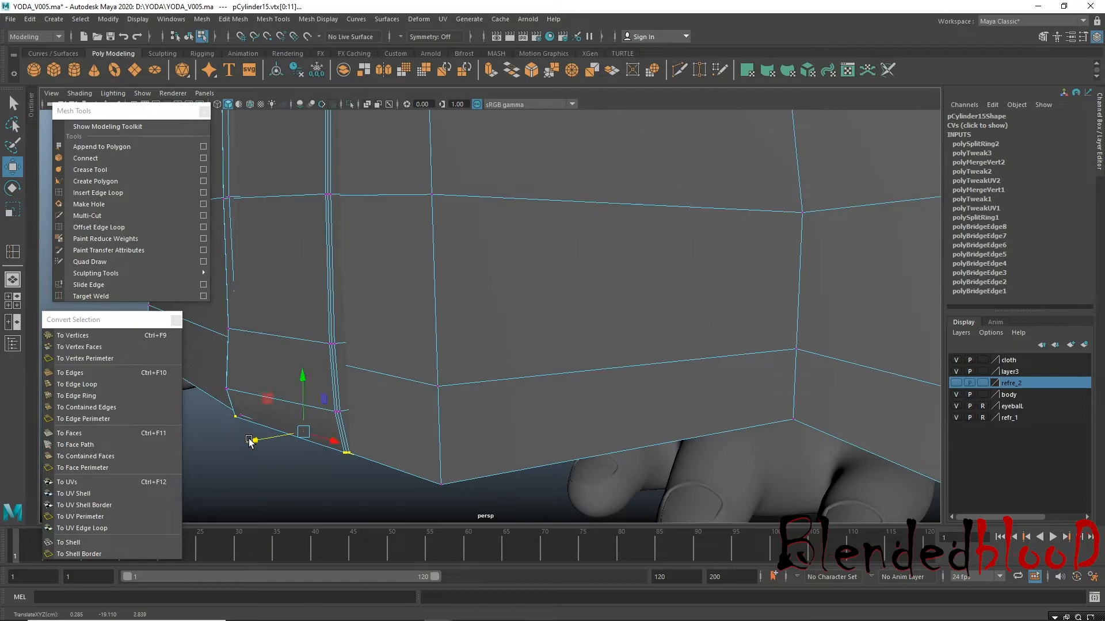
{"action": "key", "text": "3"}
Select the neighbouring faces partway down the front placket and push them slightly inward along Z.
{"action": "left_click_drag", "start_coordinate": [387, 446], "coordinate": [353, 428], "text": "alt"}
{"action": "mouse_move", "coordinate": [353, 428]}
{"action": "right_mouse_down", "text": "alt"}
{"action": "mouse_move", "coordinate": [328, 412]}
{"action": "mouse_move", "coordinate": [350, 399]}
{"action": "right_mouse_up", "text": "alt"}
{"action": "right_click_drag", "start_coordinate": [422, 422], "coordinate": [418, 413], "text": "alt"}
{"action": "left_click_drag", "start_coordinate": [422, 377], "coordinate": [460, 380], "text": "alt"}
{"action": "middle_click_drag", "start_coordinate": [403, 387], "coordinate": [297, 460], "text": "alt"}
{"action": "left_click_drag", "start_coordinate": [297, 460], "coordinate": [443, 251], "text": "alt"}
{"action": "right_click_drag", "start_coordinate": [444, 253], "coordinate": [444, 284]}
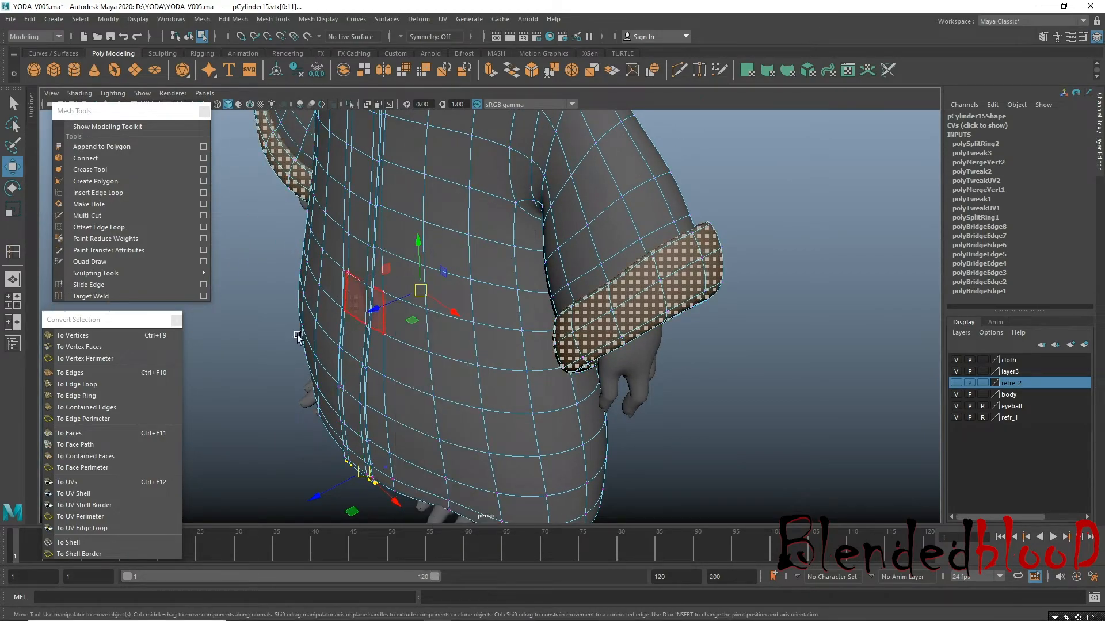
{"action": "left_click", "coordinate": [361, 300]}
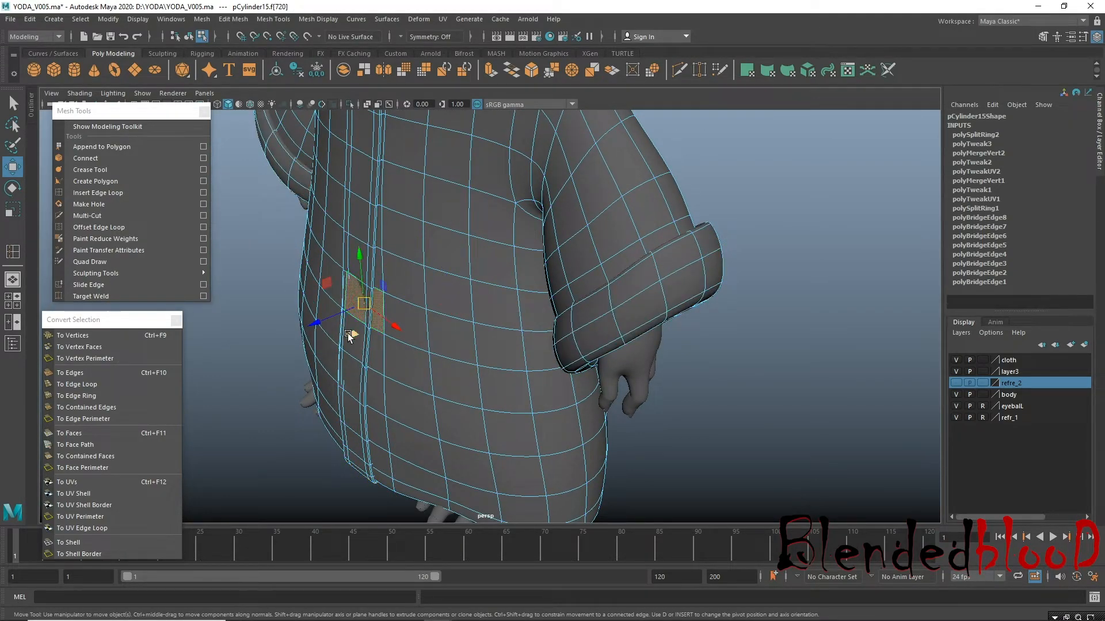
{"action": "left_click", "coordinate": [374, 353], "text": "shift"}
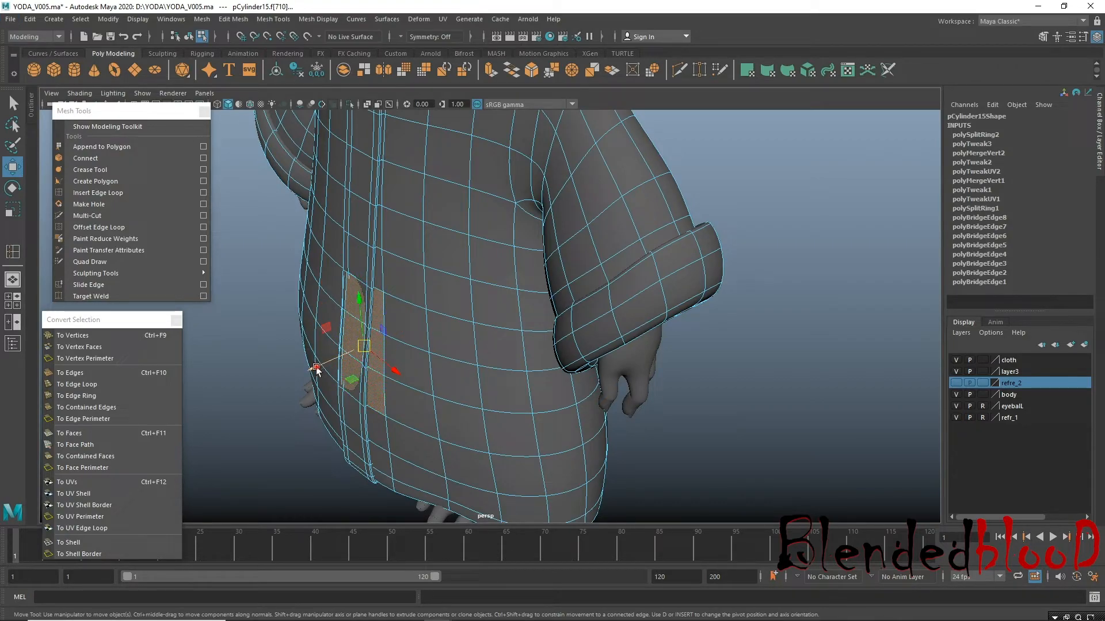
{"action": "left_click_drag", "start_coordinate": [316, 367], "coordinate": [320, 366]}
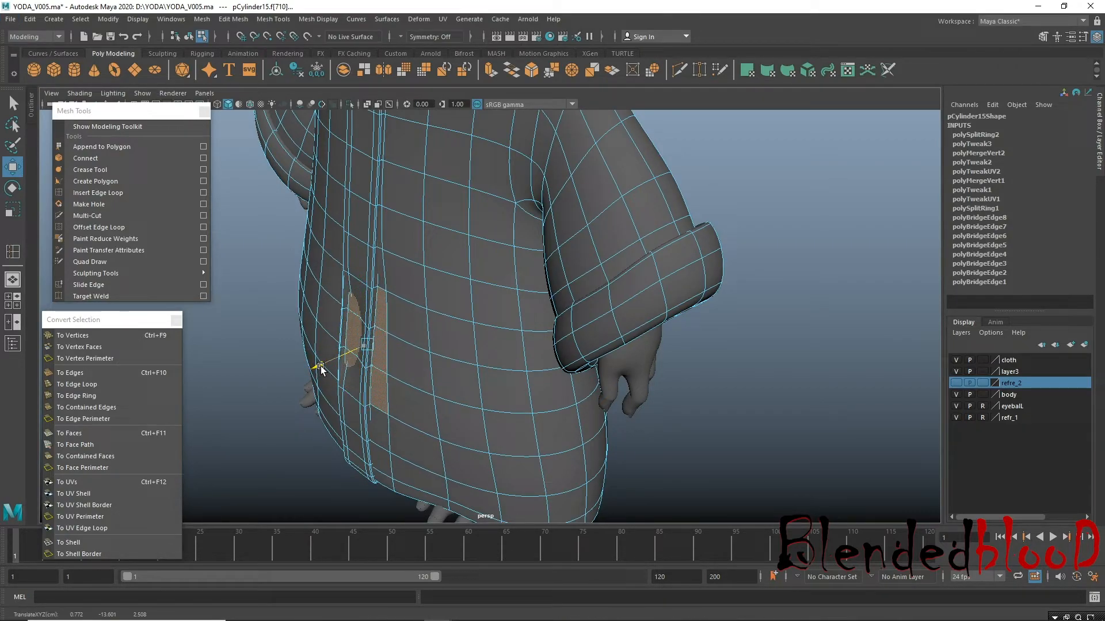
Try pushing a run of vertical edges along the placket's side inward, and undo the move.
{"action": "right_click_drag", "start_coordinate": [351, 392], "coordinate": [429, 440], "text": "alt"}
{"action": "left_click_drag", "start_coordinate": [430, 439], "coordinate": [383, 405], "text": "alt"}
{"action": "left_click_drag", "start_coordinate": [355, 348], "coordinate": [372, 325], "text": "alt"}
{"action": "right_click_drag", "start_coordinate": [325, 293], "coordinate": [319, 261]}
{"action": "left_click", "coordinate": [322, 324]}
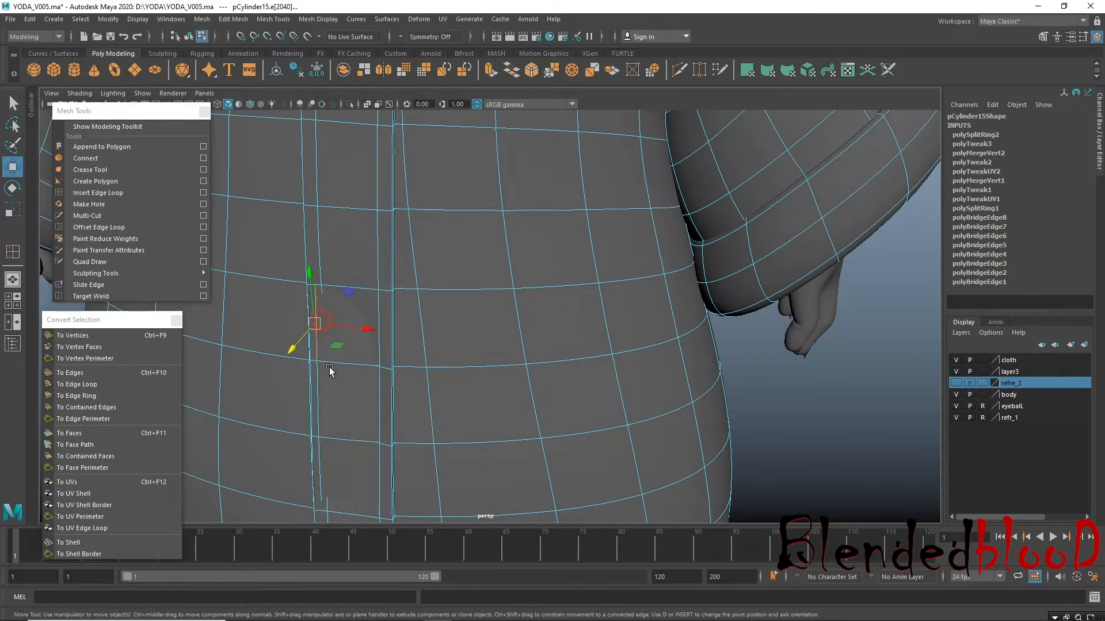
{"action": "left_click", "coordinate": [322, 382]}
{"action": "left_click", "coordinate": [320, 464], "text": "shift"}
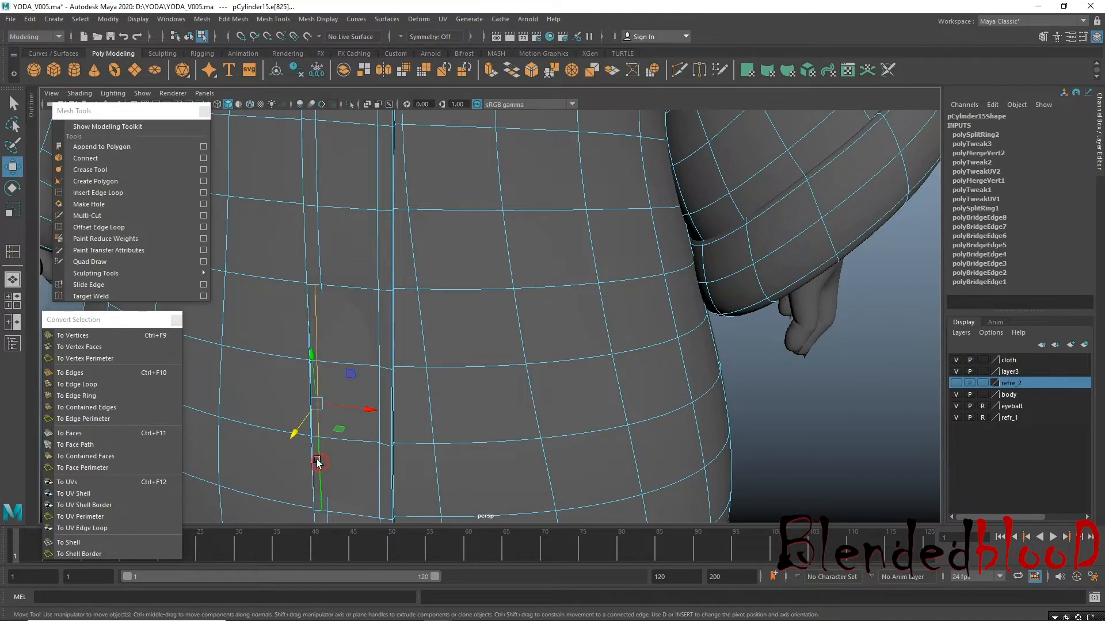
{"action": "left_click_drag", "start_coordinate": [298, 439], "coordinate": [311, 427]}
{"action": "key", "text": "ctrl+z"}
Try shifting the front placket's full strip of faces along Z, and undo the move.
{"action": "left_click_drag", "start_coordinate": [389, 381], "coordinate": [416, 340], "text": "alt"}
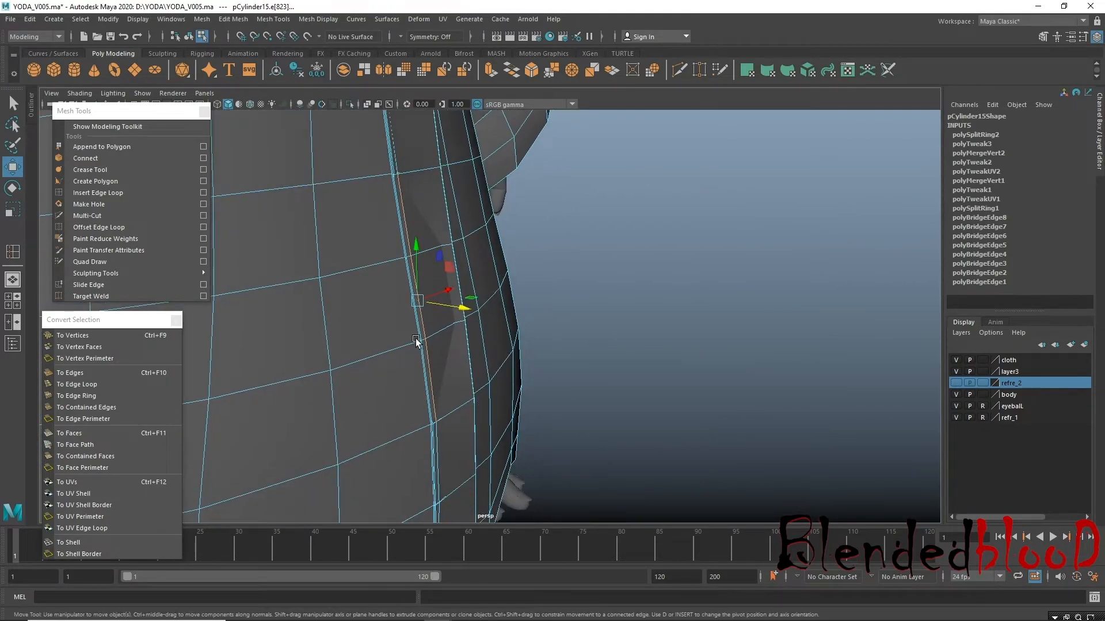
{"action": "key", "text": "3"}
{"action": "right_click", "coordinate": [423, 209]}
{"action": "right_click", "coordinate": [419, 163]}
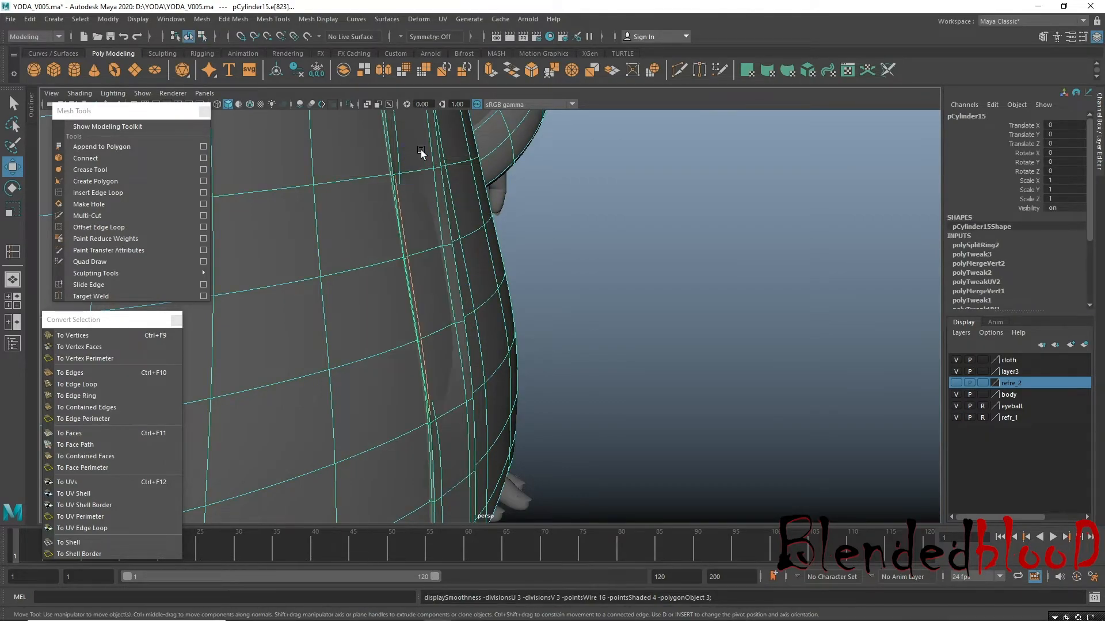
{"action": "double_click", "coordinate": [416, 148]}
{"action": "right_click_drag", "start_coordinate": [476, 270], "coordinate": [405, 281], "text": "alt"}
{"action": "left_click_drag", "start_coordinate": [405, 281], "coordinate": [499, 236], "text": "alt"}
{"action": "key", "text": "ctrl+z"}
{"action": "left_click_drag", "start_coordinate": [476, 328], "coordinate": [446, 423], "text": "alt"}
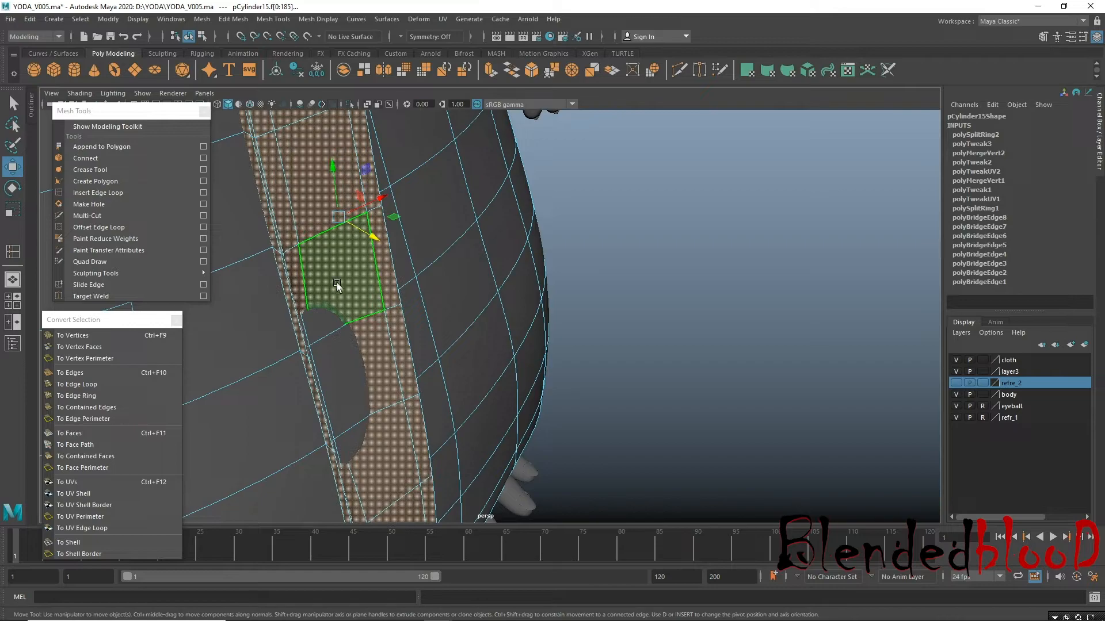
{"action": "key", "text": "ctrl+z"}
Try pulling a single vertical edge on the placket's side forward along Z, and undo the move.
{"action": "right_click_drag", "start_coordinate": [313, 213], "coordinate": [319, 182]}
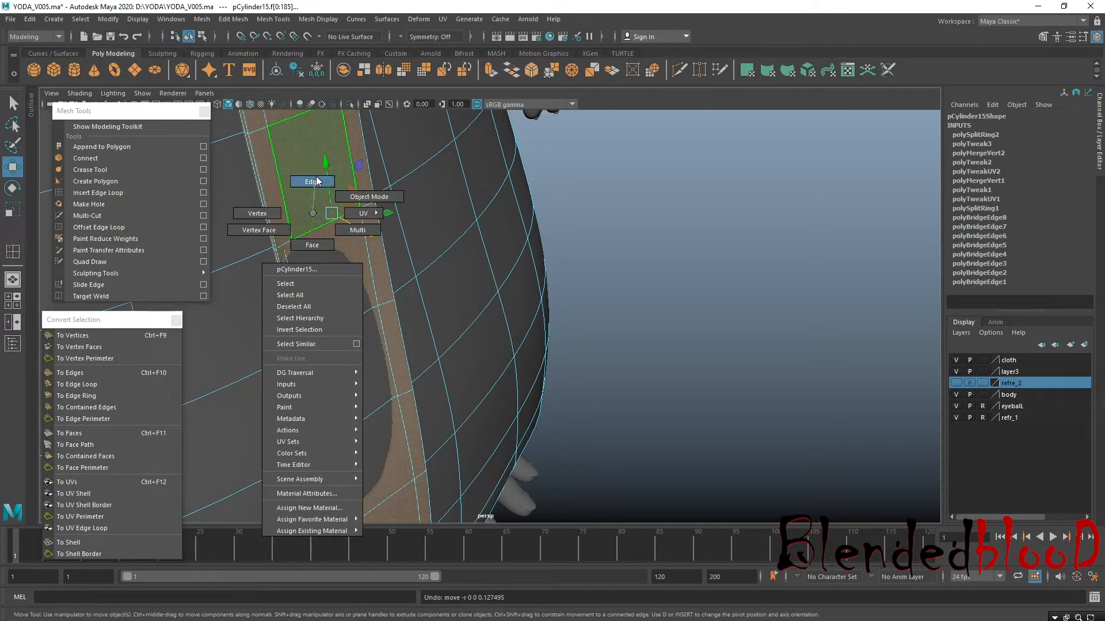
{"action": "left_click", "coordinate": [289, 216]}
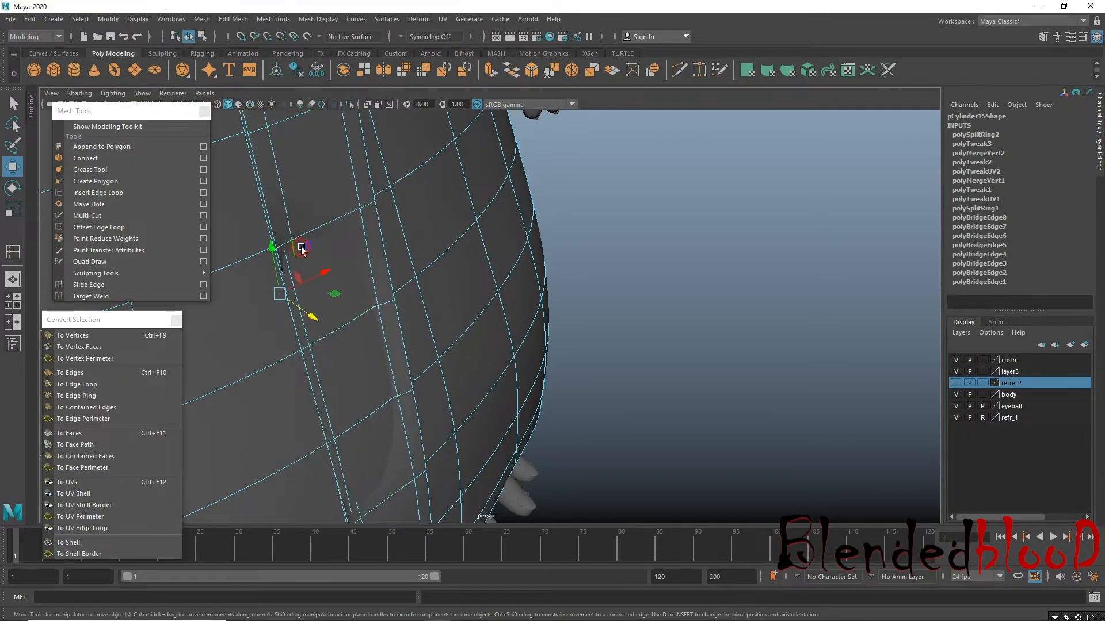
{"action": "left_click_drag", "start_coordinate": [312, 326], "coordinate": [334, 331]}
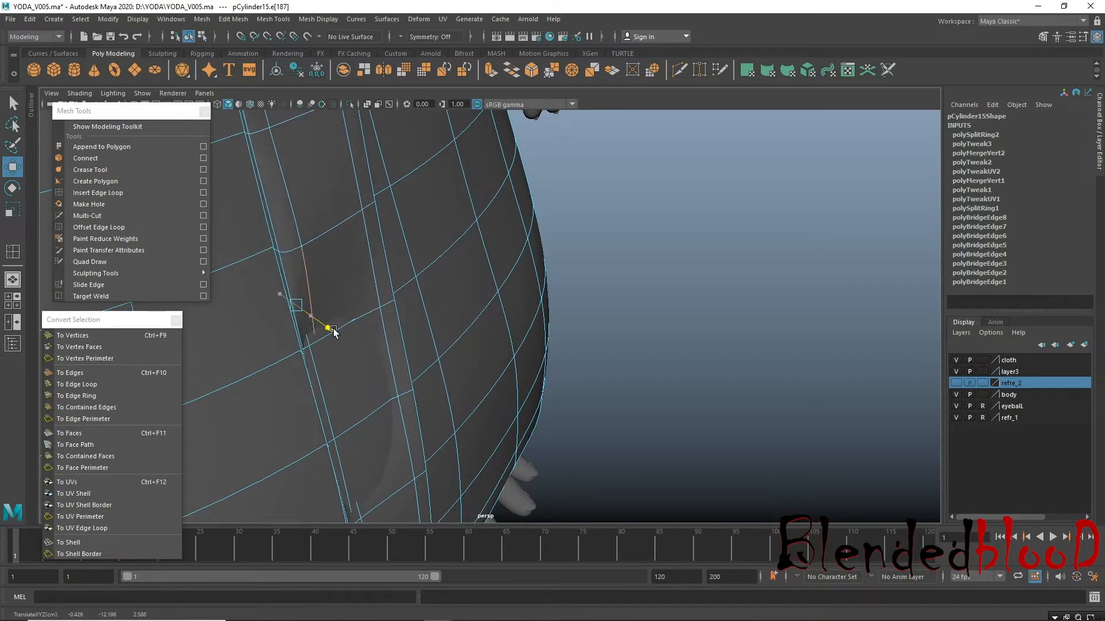
{"action": "key", "text": "ctrl+z"}
Pick out the placket's vertical side edges in unsmoothed wireframe, and return the robe to shaded vertex mode.
{"action": "key", "text": "4"}
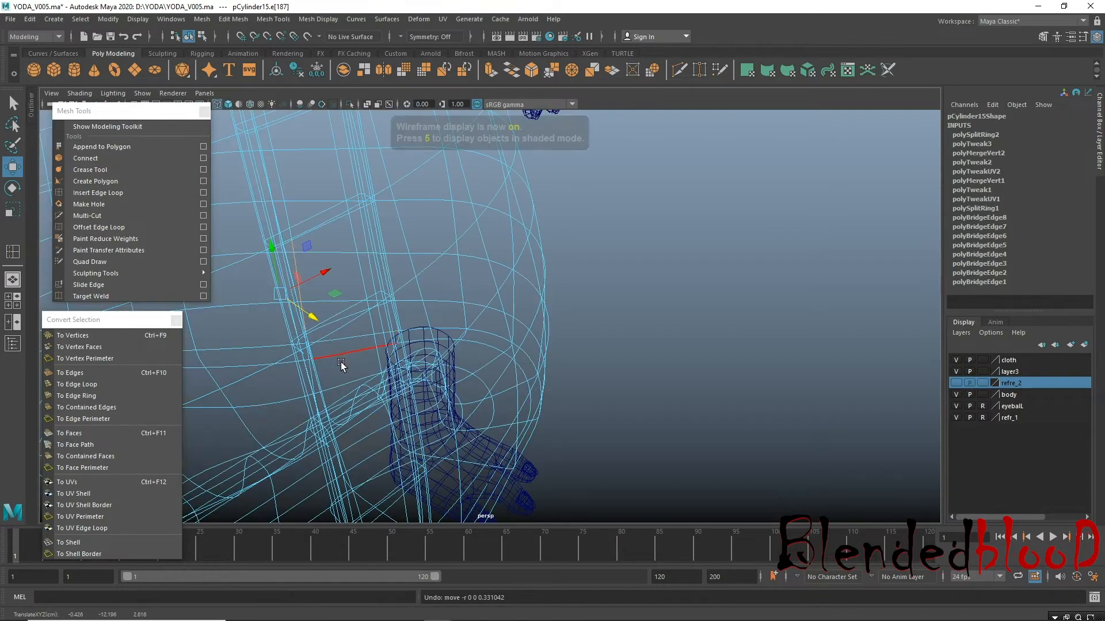
{"action": "key", "text": "1"}
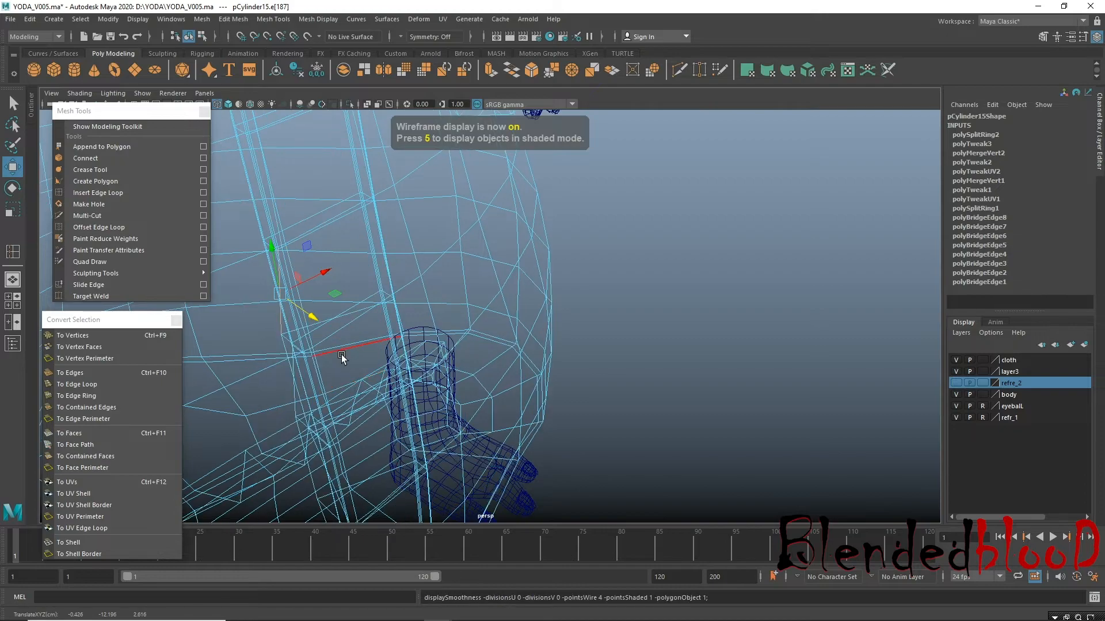
{"action": "left_click", "coordinate": [286, 369], "text": "shift"}
{"action": "middle_click_drag", "start_coordinate": [323, 426], "coordinate": [391, 316], "text": "alt"}
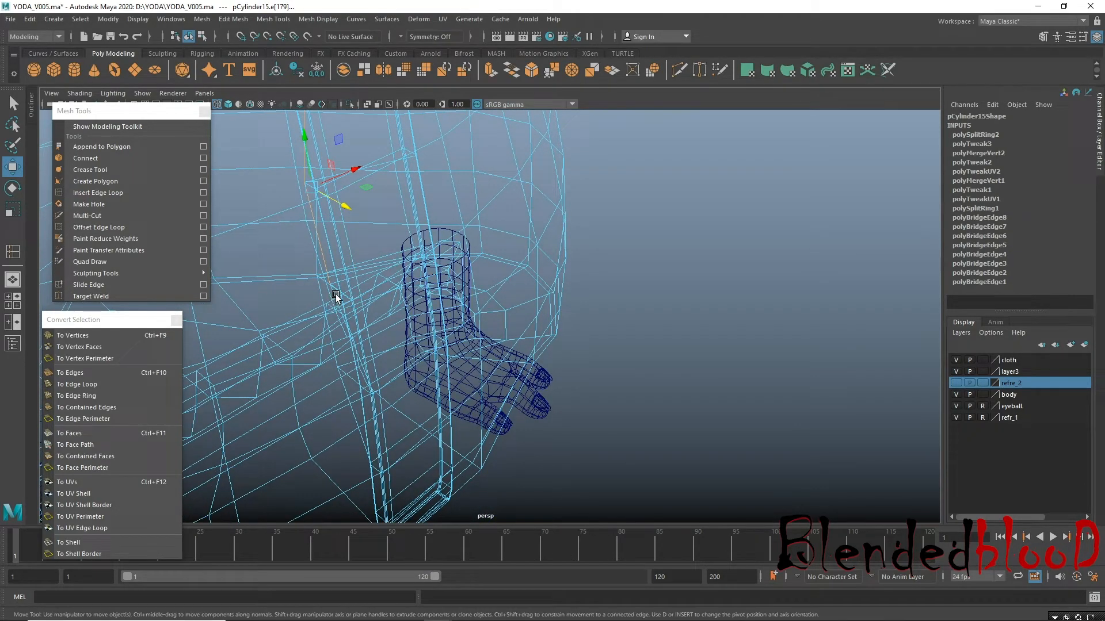
{"action": "left_click", "coordinate": [351, 340]}
{"action": "key", "text": "5"}
{"action": "mouse_move", "coordinate": [383, 300]}
{"action": "left_mouse_down"}
{"action": "mouse_move", "coordinate": [387, 313]}
{"action": "mouse_move", "coordinate": [415, 321]}
{"action": "mouse_move", "coordinate": [392, 358]}
{"action": "mouse_move", "coordinate": [405, 252]}
{"action": "mouse_move", "coordinate": [429, 306]}
{"action": "left_mouse_up"}
{"action": "right_click_drag", "start_coordinate": [430, 305], "coordinate": [373, 297]}
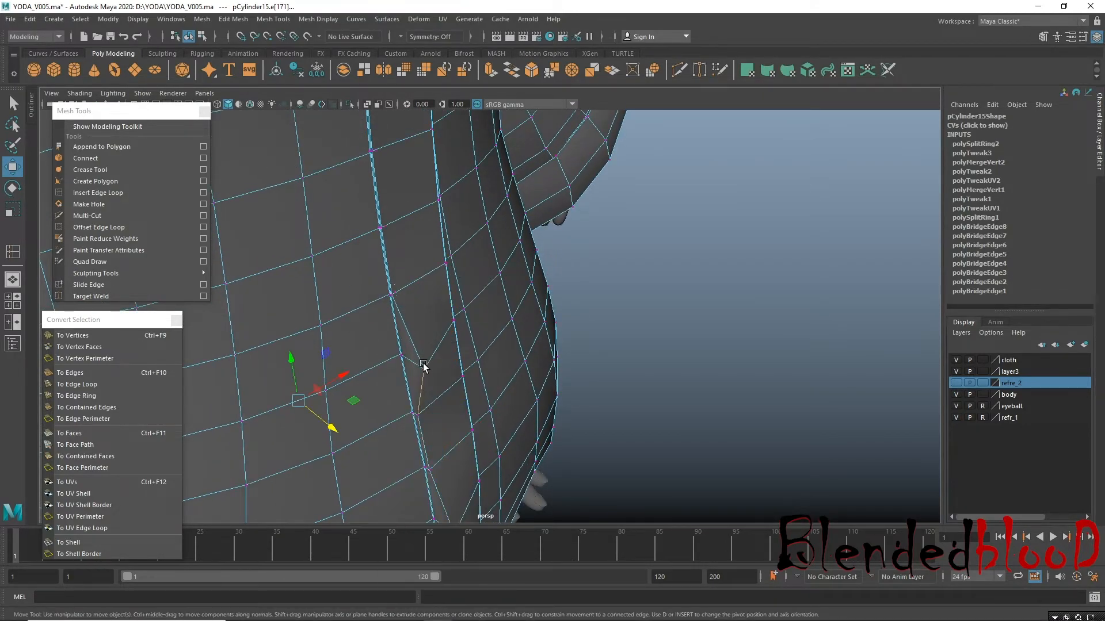
Select the two vertices protruding beside the placket and push them back along Z in line with its edge.
{"action": "middle_click_drag", "start_coordinate": [440, 408], "coordinate": [434, 367], "text": "alt"}
{"action": "left_click", "coordinate": [446, 401], "text": "shift"}
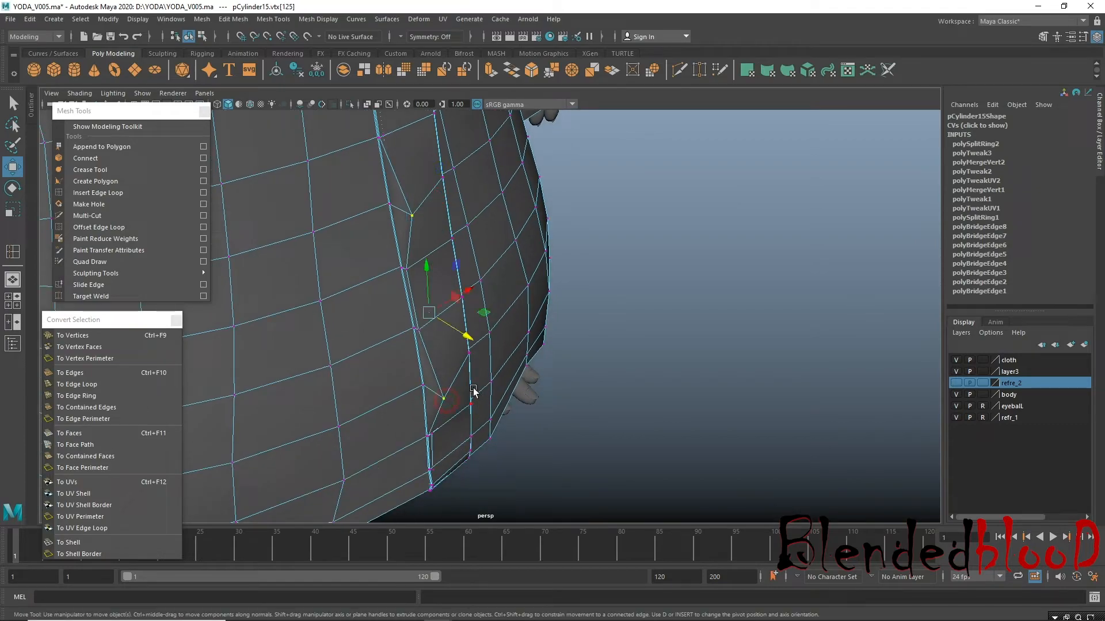
{"action": "left_click_drag", "start_coordinate": [469, 345], "coordinate": [451, 327]}
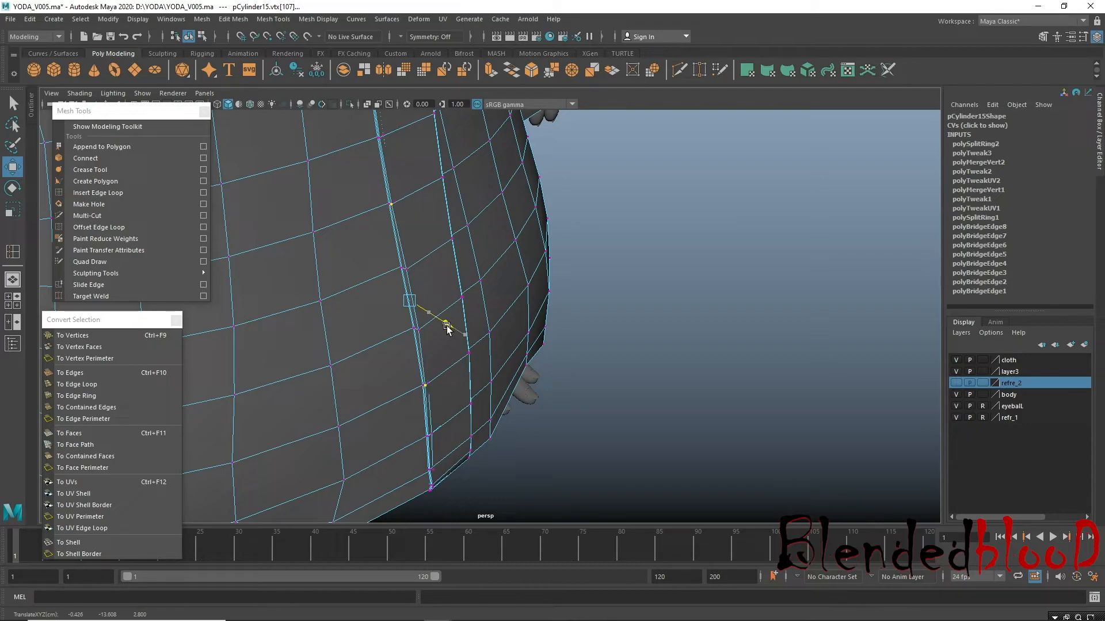
{"action": "left_click_drag", "start_coordinate": [440, 349], "coordinate": [415, 321], "text": "alt"}
{"action": "right_click_drag", "start_coordinate": [415, 320], "coordinate": [475, 436], "text": "alt"}
{"action": "key", "text": "ctrl+z"}
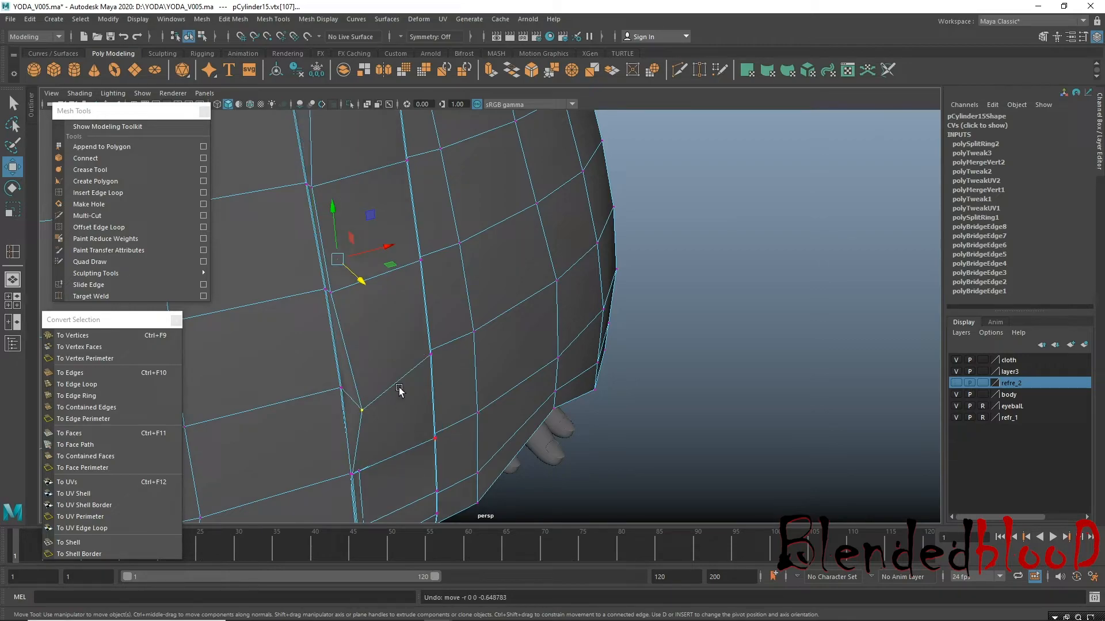
{"action": "left_click_drag", "start_coordinate": [361, 288], "coordinate": [339, 274]}
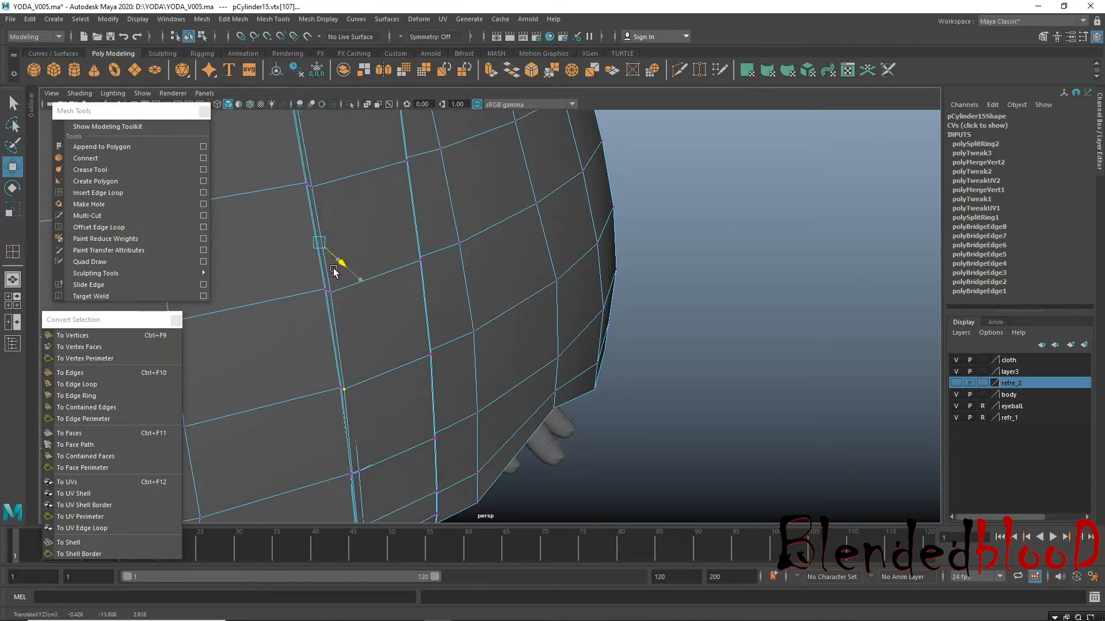
Select the vertical edge loop along one side of the front placket and shift it slightly sideways along X.
{"action": "left_click_drag", "start_coordinate": [334, 273], "coordinate": [382, 266], "text": "alt"}
{"action": "right_click_drag", "start_coordinate": [381, 265], "coordinate": [354, 241]}
{"action": "left_click", "coordinate": [348, 252]}
{"action": "middle_click_drag", "start_coordinate": [376, 319], "coordinate": [385, 333], "text": "alt"}
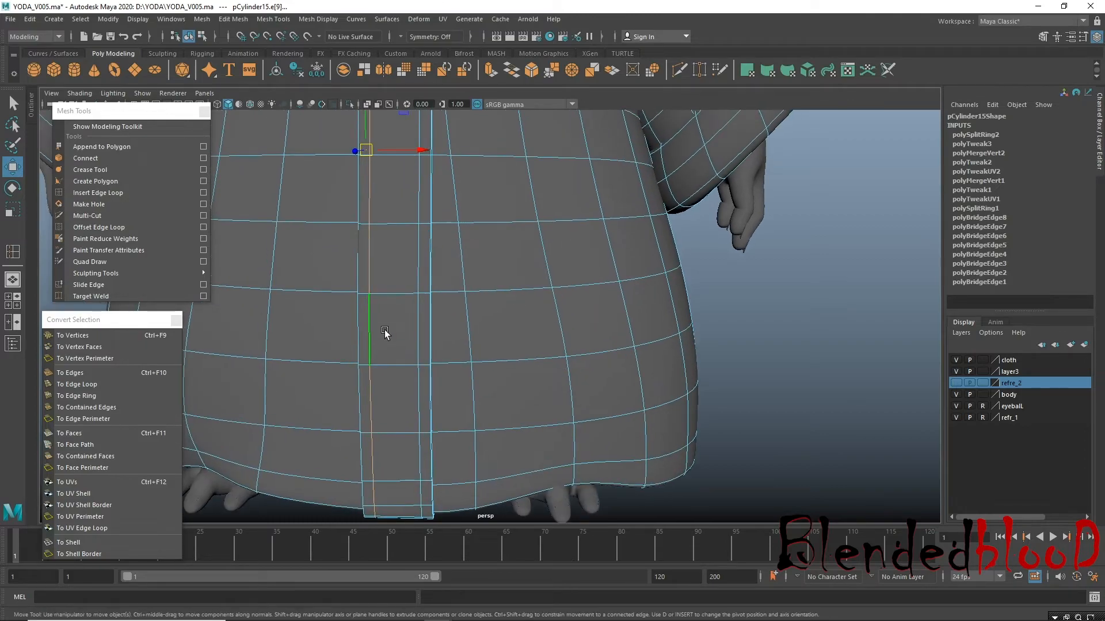
{"action": "key", "text": "1"}
{"action": "left_click_drag", "start_coordinate": [412, 154], "coordinate": [432, 152]}
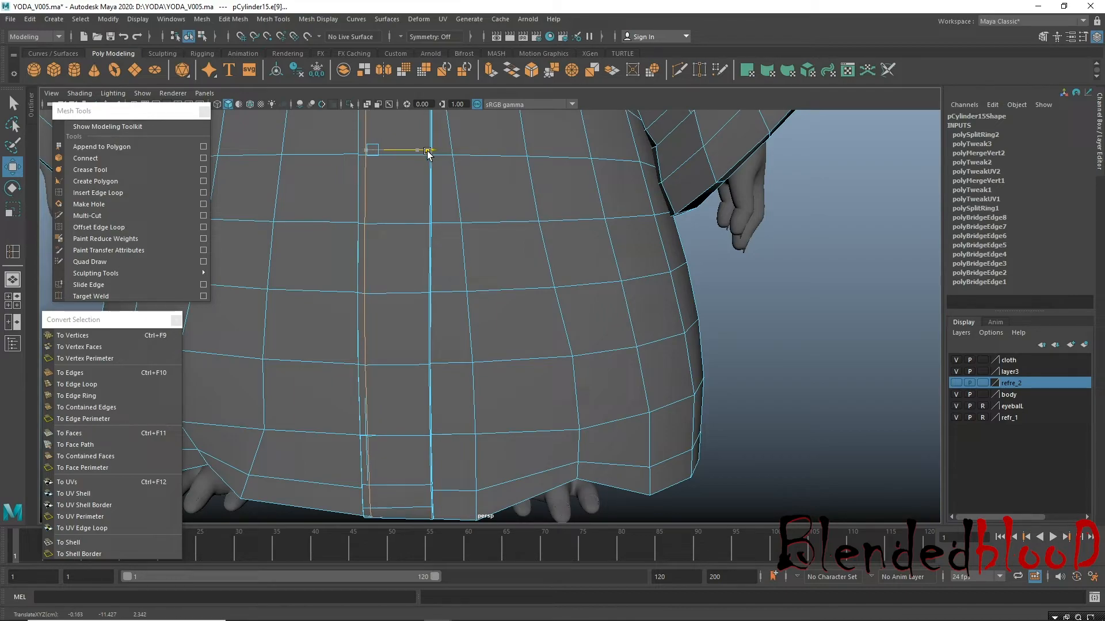
Preview the robe smoothed in object mode and examine the whole garment on the character, including its placket and hem.
{"action": "key", "text": "3"}
{"action": "right_click_drag", "start_coordinate": [403, 291], "coordinate": [357, 268], "text": "alt"}
{"action": "right_click_drag", "start_coordinate": [389, 211], "coordinate": [429, 194]}
{"action": "left_click", "coordinate": [728, 351]}
{"action": "right_click_drag", "start_coordinate": [670, 387], "coordinate": [459, 326], "text": "alt"}
{"action": "right_click_drag", "start_coordinate": [541, 355], "coordinate": [547, 276], "text": "alt"}
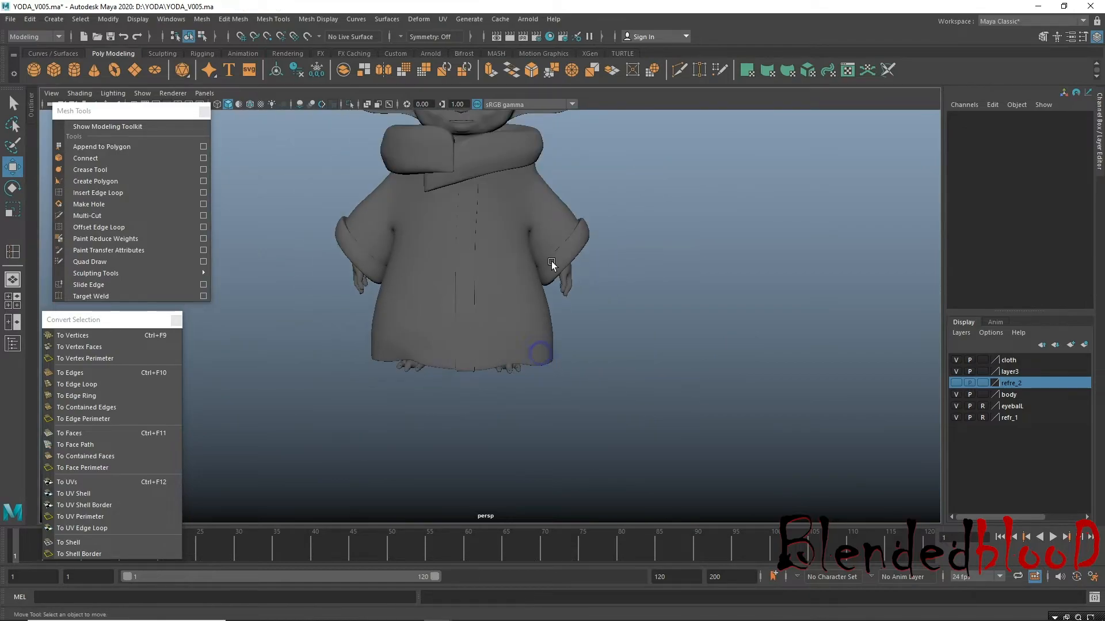
{"action": "middle_click_drag", "start_coordinate": [544, 310], "coordinate": [555, 383], "text": "alt"}
{"action": "left_click_drag", "start_coordinate": [564, 356], "coordinate": [525, 384], "text": "alt"}
{"action": "left_click", "coordinate": [593, 441]}
{"action": "left_click_drag", "start_coordinate": [594, 443], "coordinate": [506, 432], "text": "alt"}
{"action": "scroll", "coordinate": [580, 455], "scroll_direction": "up", "scroll_amount": 4}
{"action": "left_click_drag", "start_coordinate": [580, 454], "coordinate": [506, 368], "text": "alt"}
Put the robe in unsmoothed vertex mode, switch to the full top view and hide the body layer.
{"action": "right_click_drag", "start_coordinate": [506, 313], "coordinate": [493, 328]}
{"action": "left_click_drag", "start_coordinate": [493, 328], "coordinate": [507, 389], "text": "alt"}
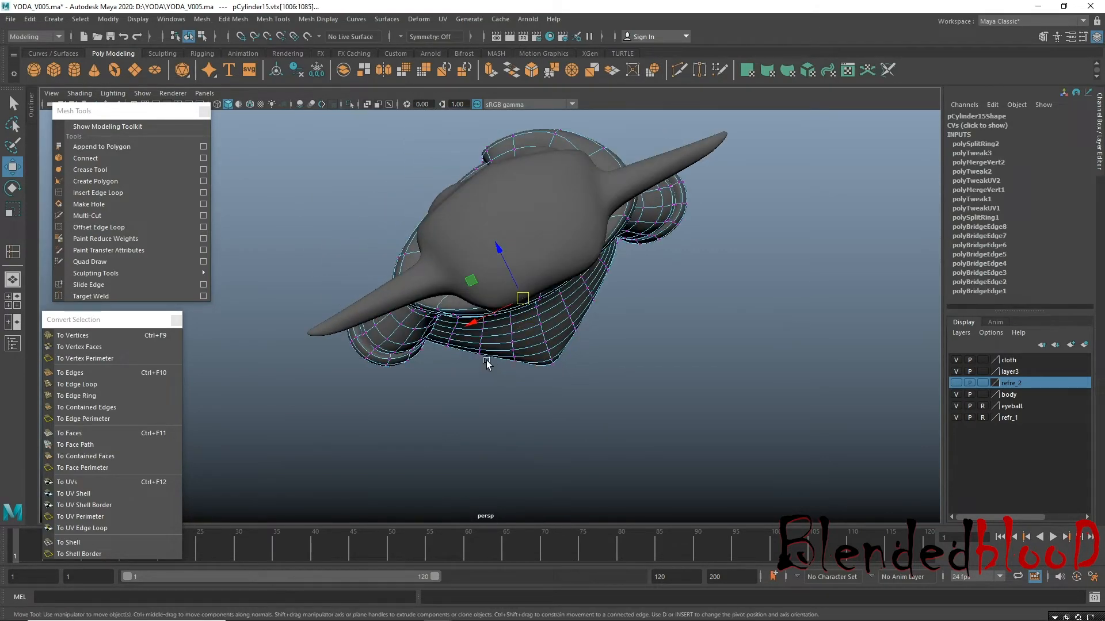
{"action": "key", "text": "1"}
{"action": "key", "text": "space"}
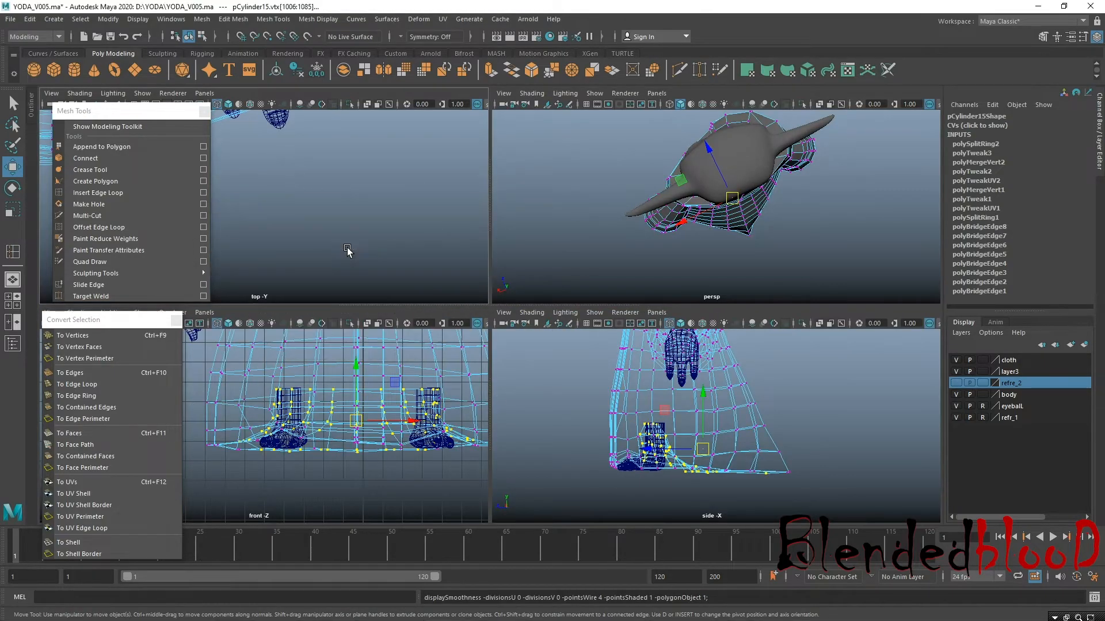
{"action": "key", "text": "space"}
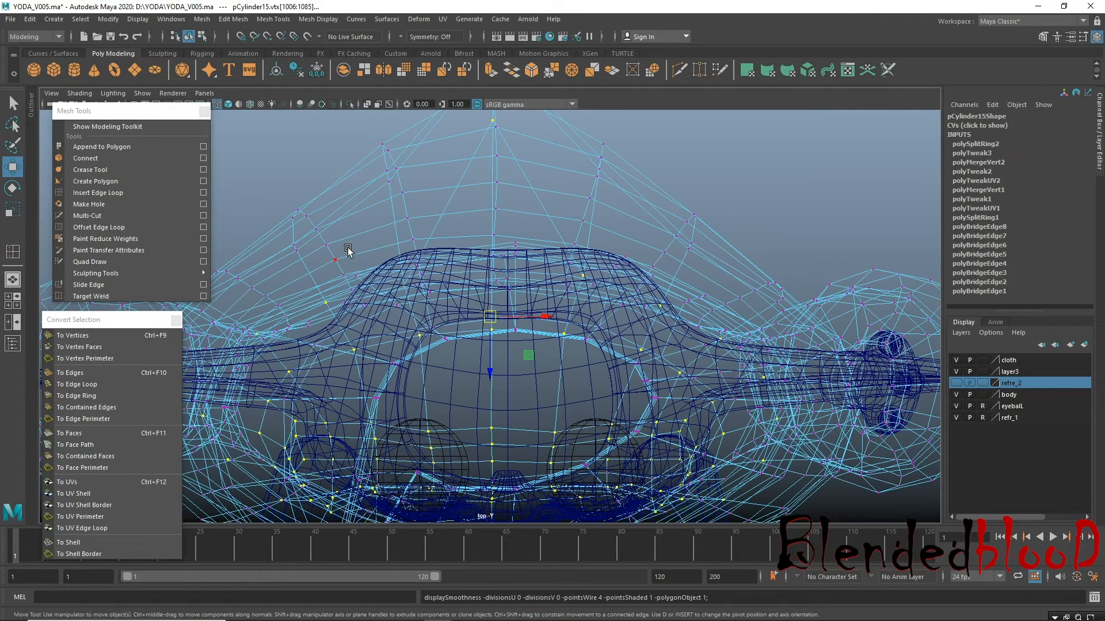
{"action": "left_click", "coordinate": [957, 395]}
{"action": "scroll", "coordinate": [426, 287], "scroll_direction": "down", "scroll_amount": 5}
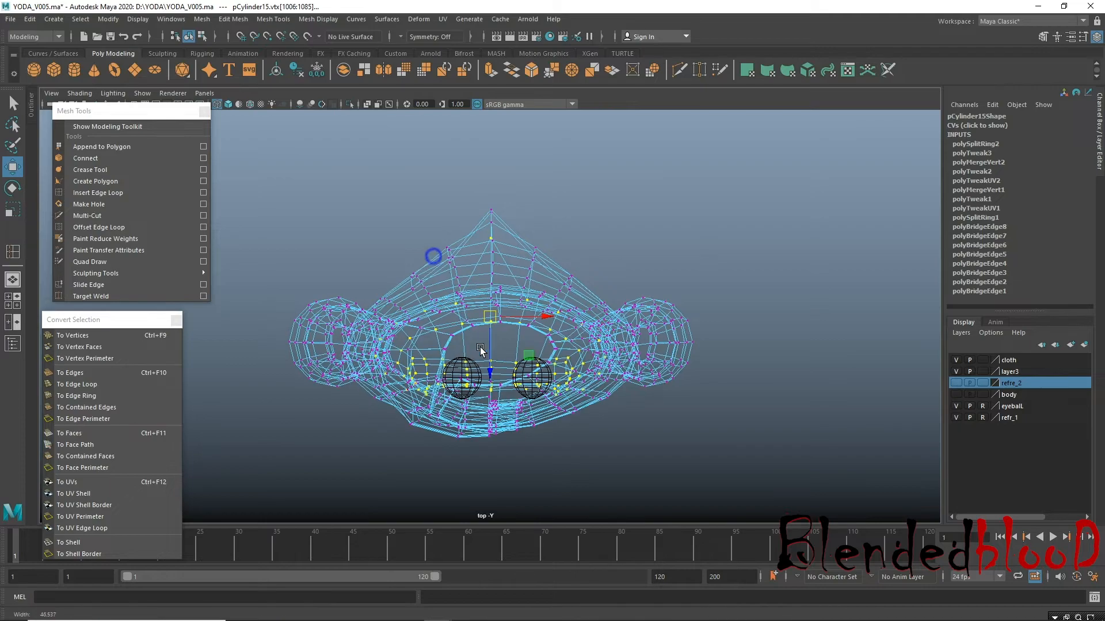
Select the two mirrored vertex groups flanking the robe's pointed back and move them outward along Z.
{"action": "scroll", "coordinate": [449, 247], "scroll_direction": "up", "scroll_amount": 3}
{"action": "left_click", "coordinate": [436, 294]}
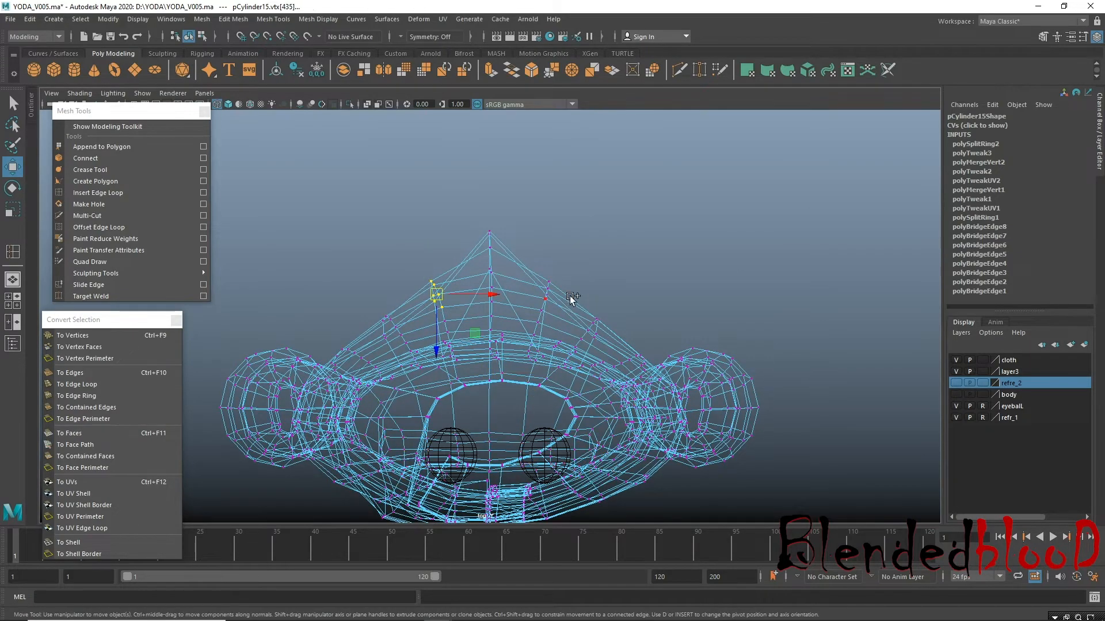
{"action": "left_click_drag", "start_coordinate": [561, 257], "coordinate": [539, 309], "text": "shift"}
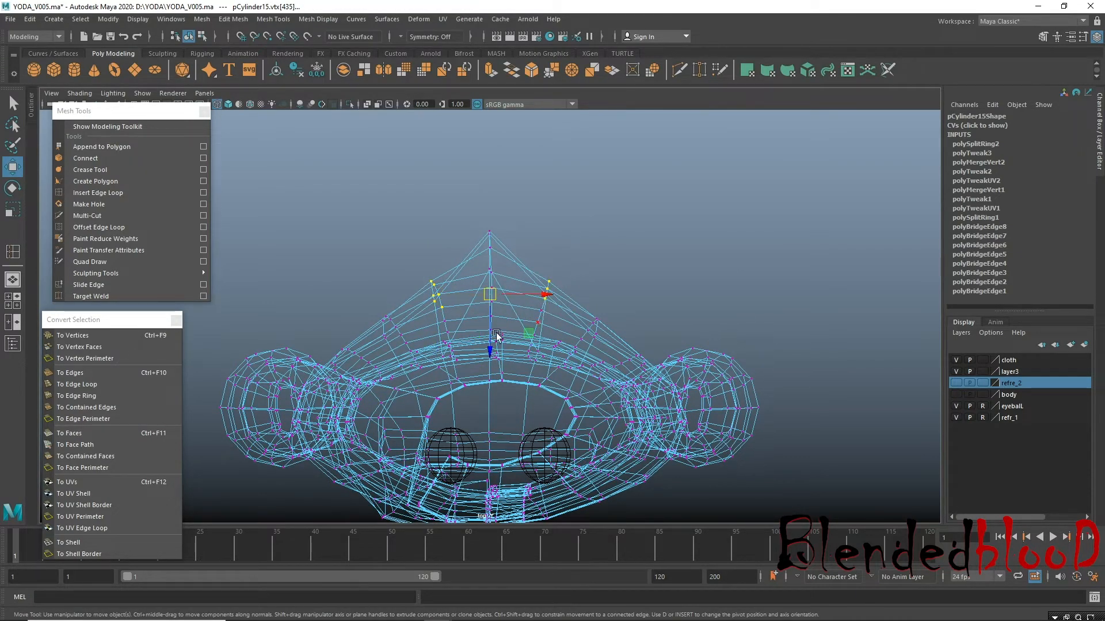
{"action": "left_click_drag", "start_coordinate": [492, 354], "coordinate": [492, 343]}
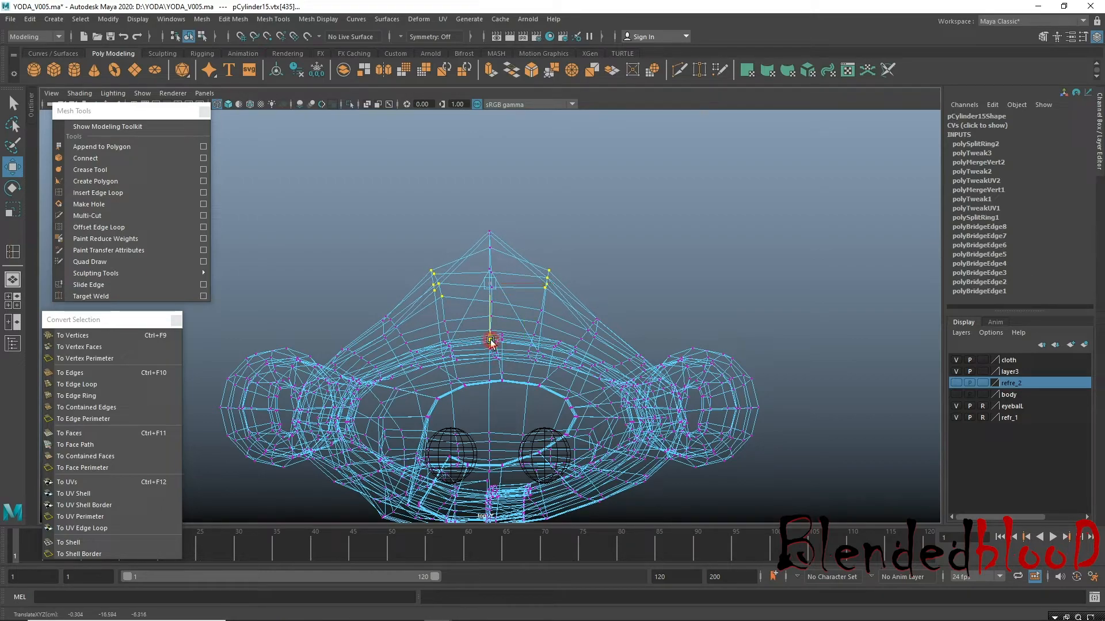
Select the next outer pair of mirrored vertex groups on the robe's back and move them outward along Z.
{"action": "left_click_drag", "start_coordinate": [353, 300], "coordinate": [410, 340]}
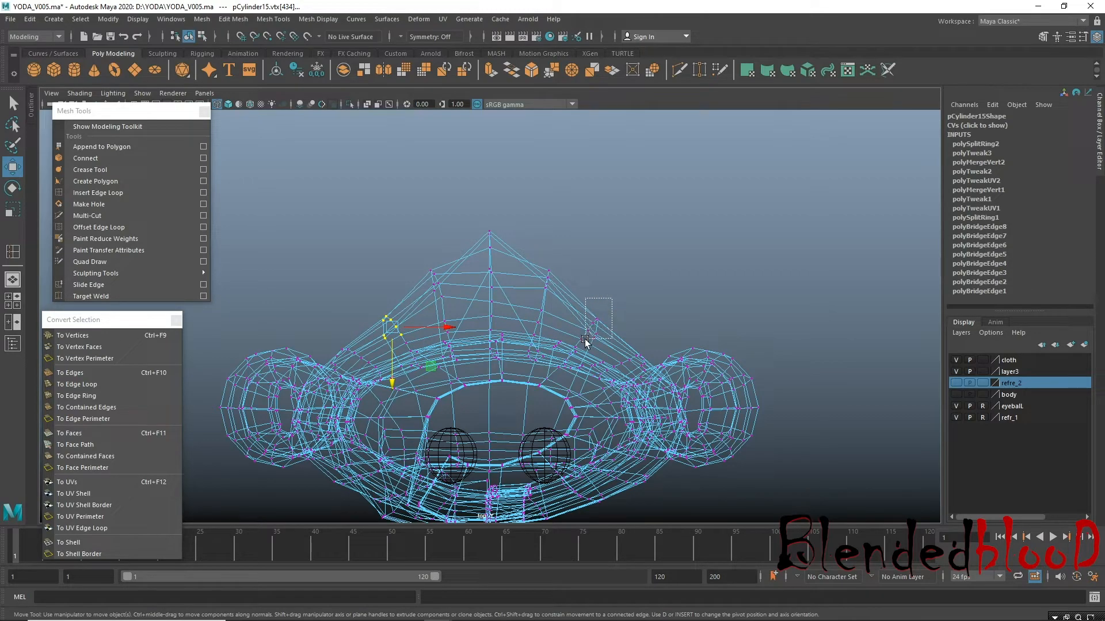
{"action": "left_click_drag", "start_coordinate": [585, 340], "coordinate": [586, 340], "text": "shift"}
{"action": "left_click_drag", "start_coordinate": [493, 382], "coordinate": [495, 371]}
Frame the robe in the perspective view and examine the reshaped back hem from both sides.
{"action": "key", "text": "space"}
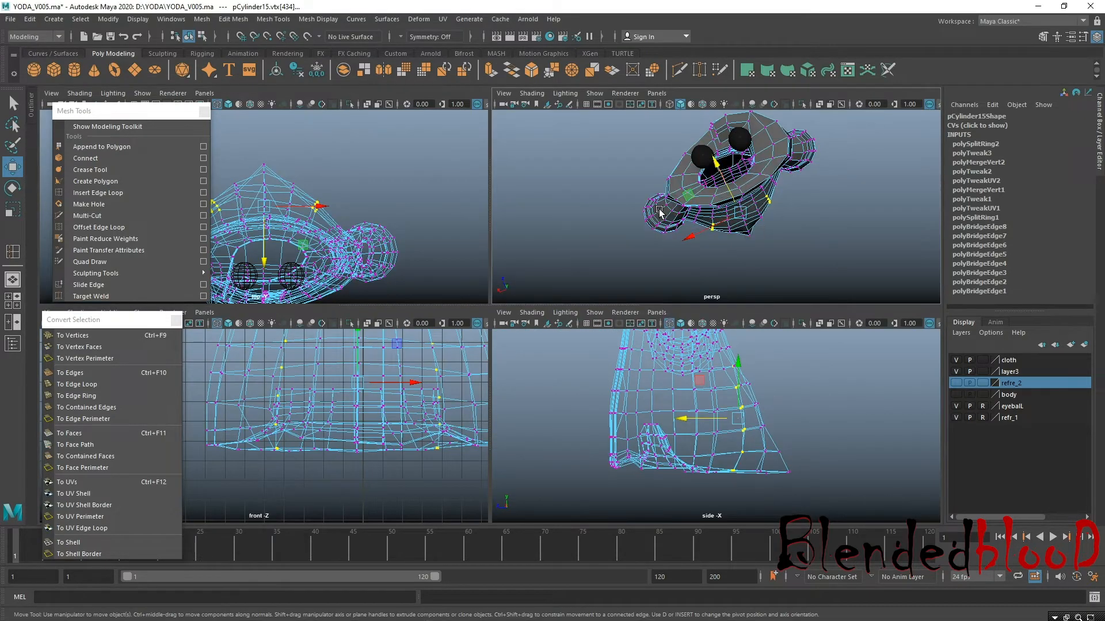
{"action": "key", "text": "space"}
{"action": "key", "text": "f"}
{"action": "right_click_drag", "start_coordinate": [588, 326], "coordinate": [474, 391], "text": "alt"}
{"action": "left_click_drag", "start_coordinate": [474, 391], "coordinate": [544, 340], "text": "alt"}
{"action": "right_click_drag", "start_coordinate": [556, 342], "coordinate": [470, 310], "text": "alt"}
{"action": "left_click_drag", "start_coordinate": [471, 311], "coordinate": [449, 358], "text": "alt"}
{"action": "left_click_drag", "start_coordinate": [545, 400], "coordinate": [508, 368], "text": "alt"}
{"action": "left_click_drag", "start_coordinate": [520, 423], "coordinate": [493, 406], "text": "alt"}
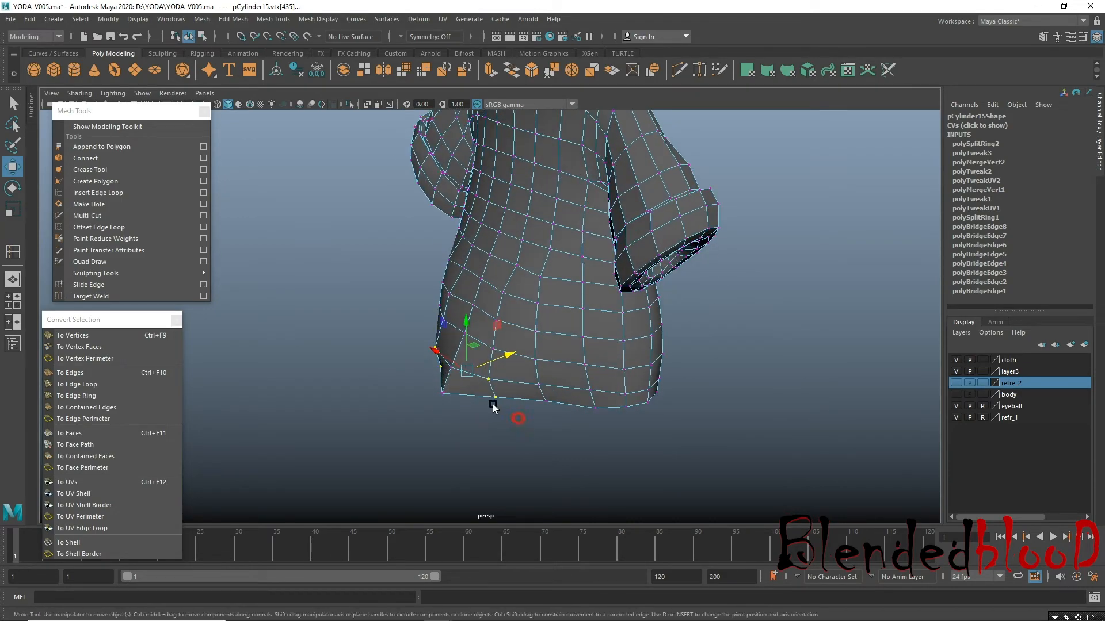
{"action": "left_click_drag", "start_coordinate": [459, 448], "coordinate": [521, 422], "text": "alt"}
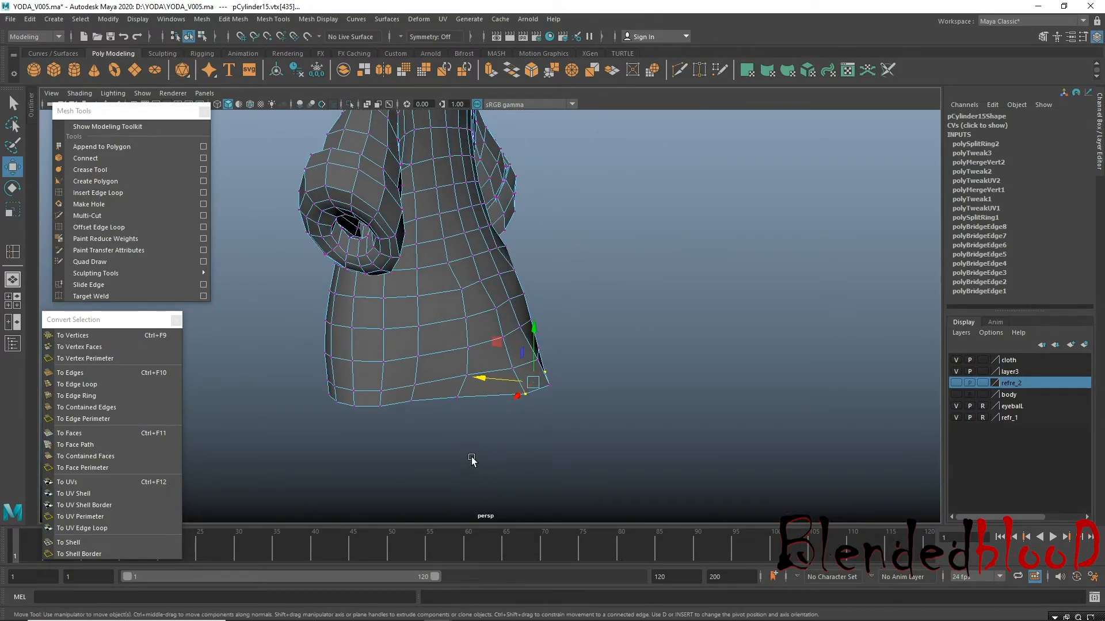
Select the unevenly spaced hem vertex at the robe's side and adjust its position along the hem.
{"action": "left_click_drag", "start_coordinate": [457, 399], "coordinate": [450, 391]}
{"action": "left_click_drag", "start_coordinate": [554, 429], "coordinate": [553, 385], "text": "alt"}
{"action": "left_click_drag", "start_coordinate": [552, 386], "coordinate": [654, 374], "text": "alt"}
{"action": "left_click_drag", "start_coordinate": [434, 330], "coordinate": [477, 347], "text": "alt"}
{"action": "right_click_drag", "start_coordinate": [517, 380], "coordinate": [517, 356]}
{"action": "left_click", "coordinate": [514, 367]}
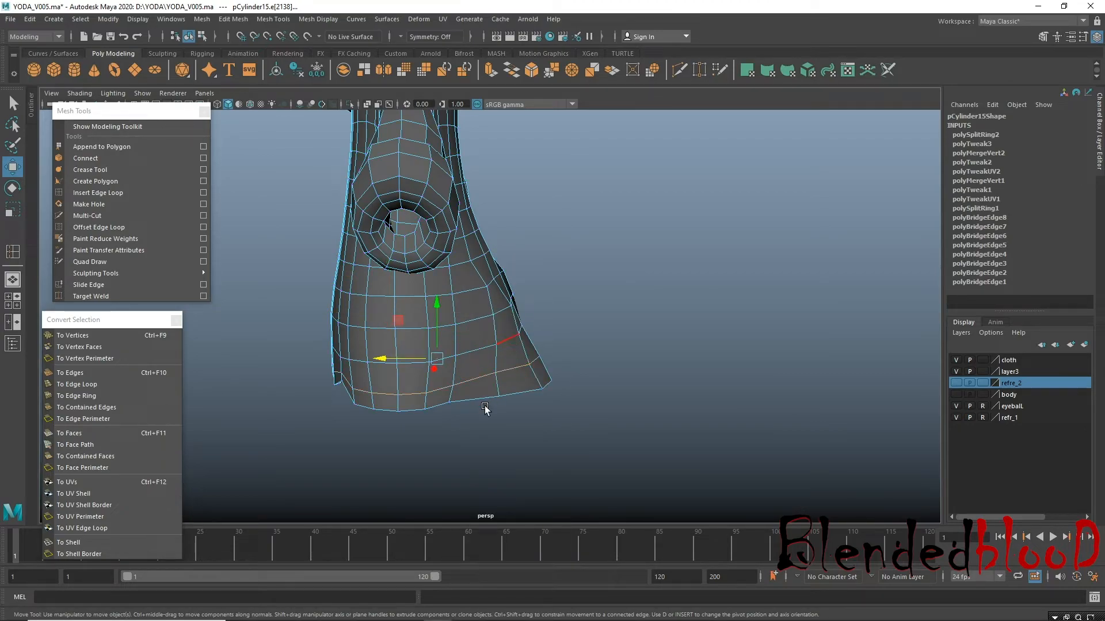
{"action": "right_click_drag", "start_coordinate": [470, 394], "coordinate": [397, 279]}
{"action": "left_click_drag", "start_coordinate": [443, 400], "coordinate": [401, 414]}
Select the horizontal edge loops around the lower robe and convert the selection to vertices.
{"action": "right_click_drag", "start_coordinate": [496, 294], "coordinate": [496, 263]}
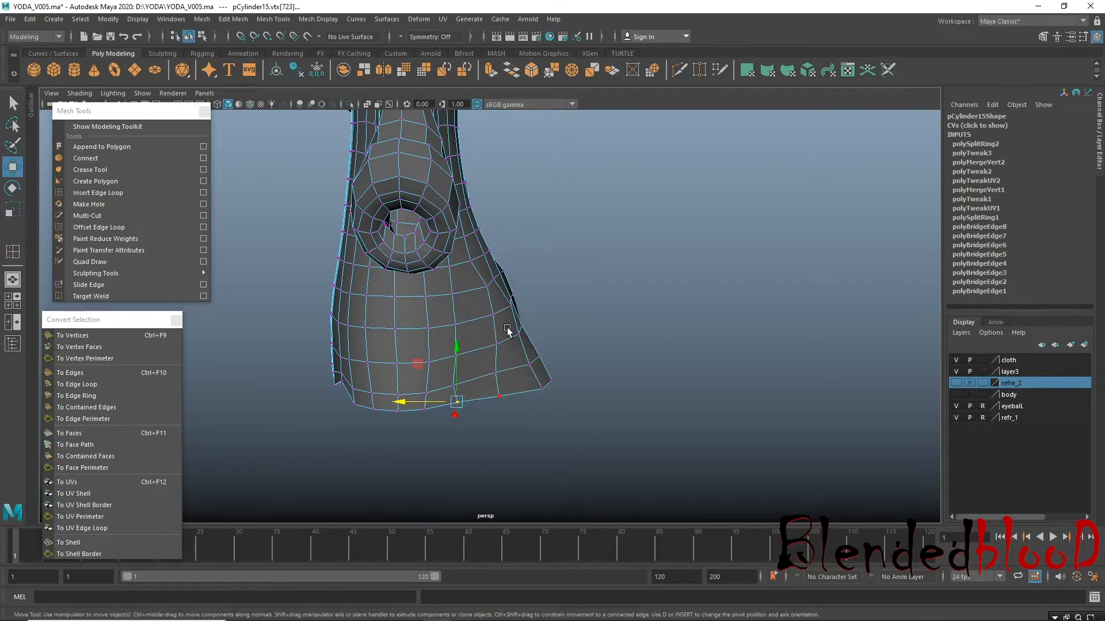
{"action": "double_click", "coordinate": [513, 372]}
{"action": "double_click", "coordinate": [475, 323], "text": "shift"}
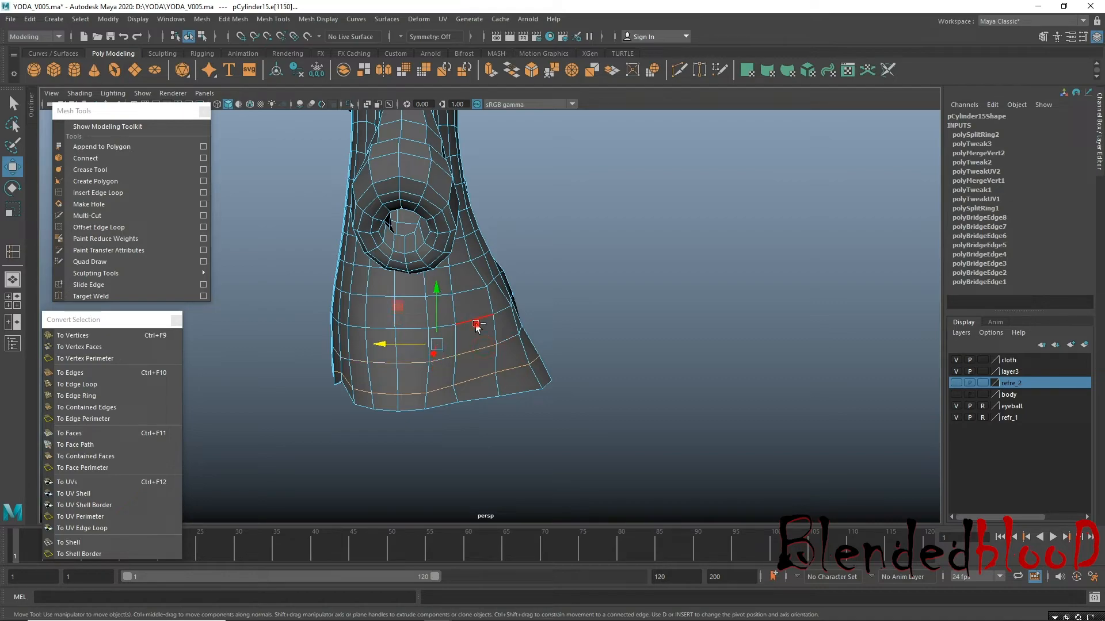
{"action": "double_click", "coordinate": [466, 237], "text": "shift"}
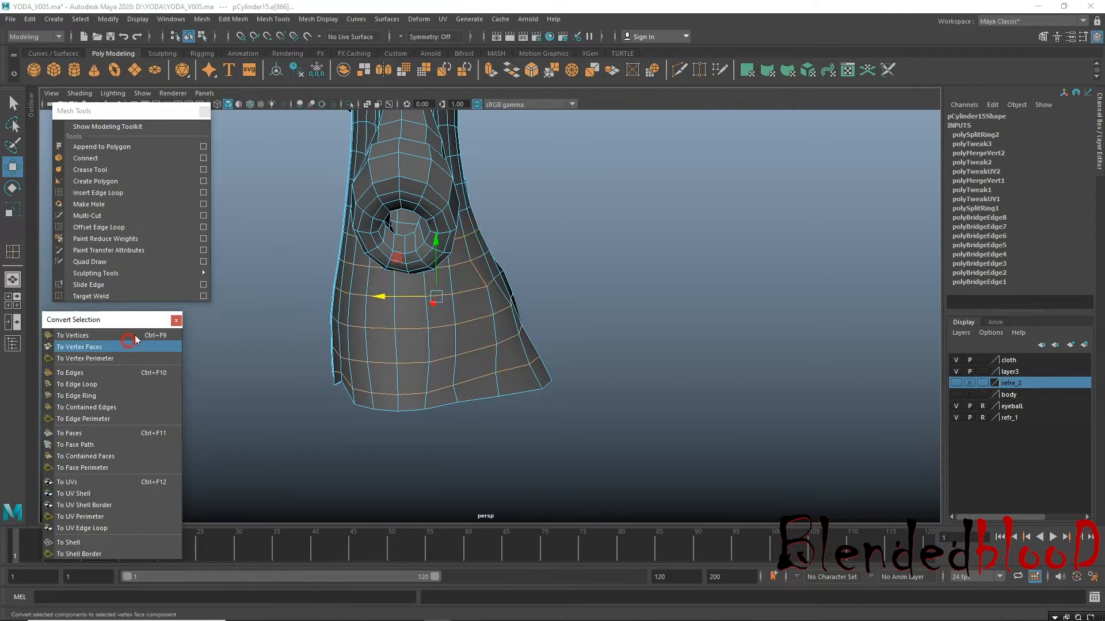
{"action": "left_click", "coordinate": [80, 347]}
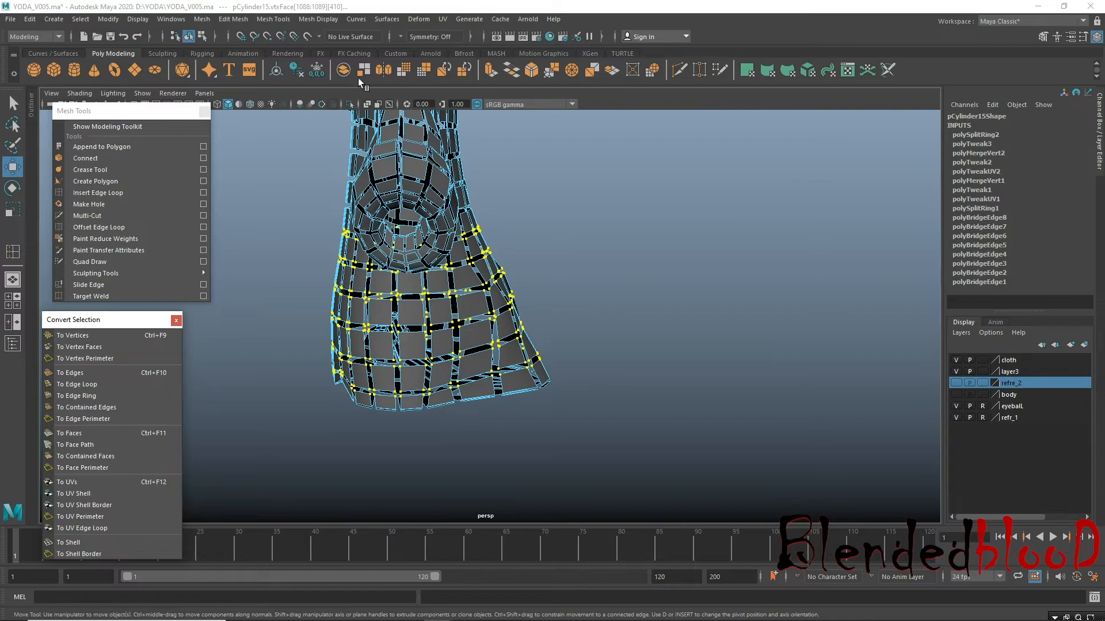
{"action": "left_click", "coordinate": [74, 335]}
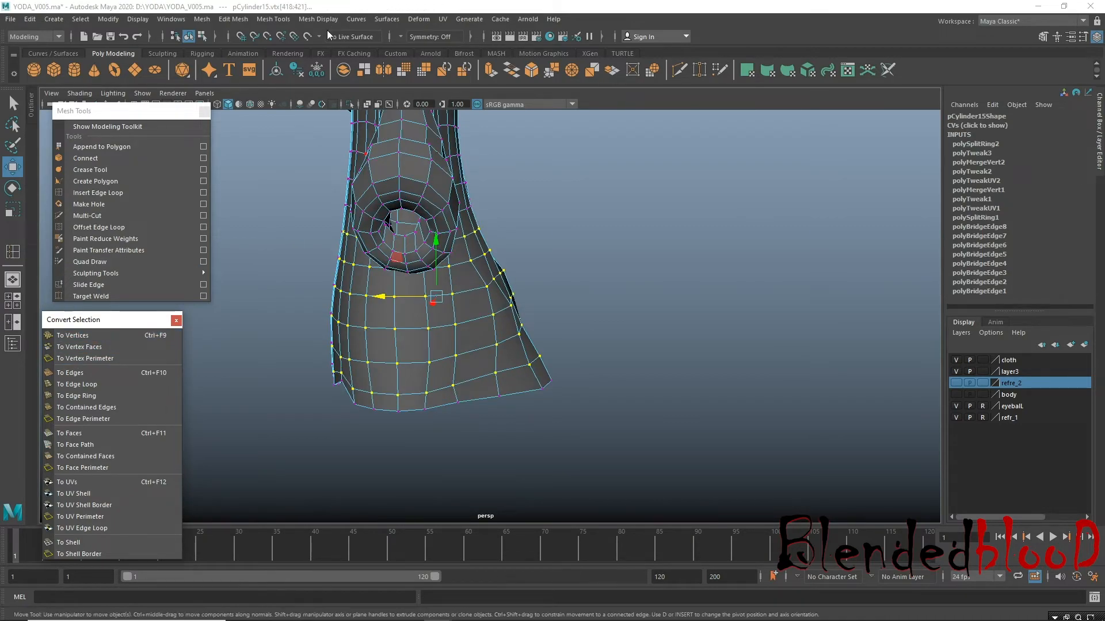
Relax the selected lower-robe vertices around the side and back with the Sculpt Geometry Tool.
{"action": "left_click", "coordinate": [396, 19]}
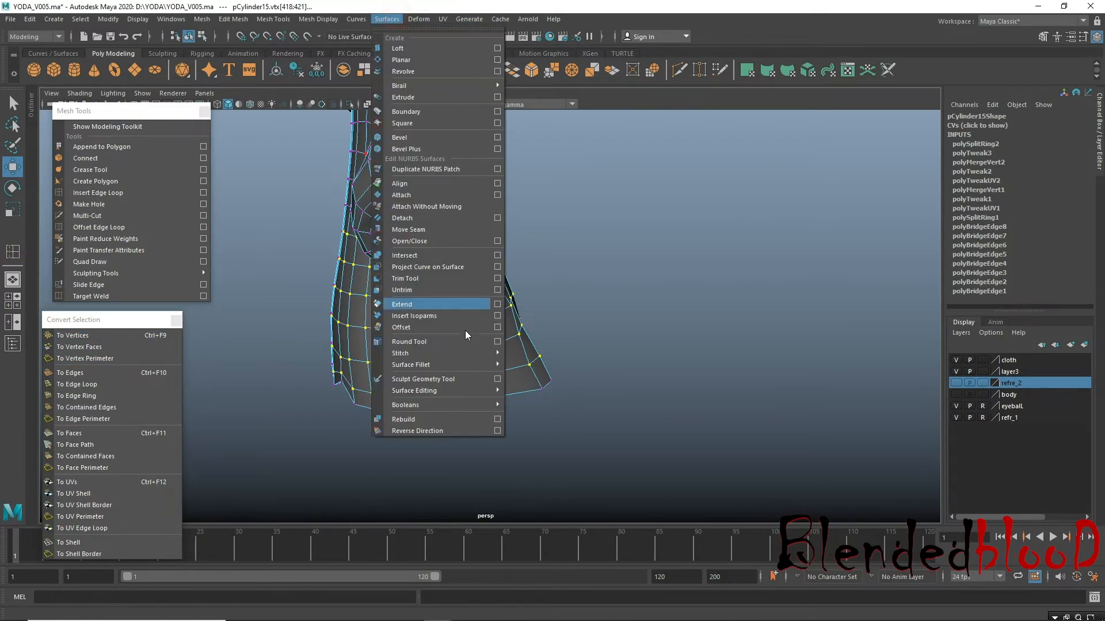
{"action": "left_click", "coordinate": [497, 379]}
{"action": "scroll", "coordinate": [495, 345], "scroll_direction": "up", "scroll_amount": 3}
{"action": "left_click_drag", "start_coordinate": [421, 362], "coordinate": [422, 431]}
{"action": "left_click_drag", "start_coordinate": [431, 314], "coordinate": [436, 393]}
{"action": "mouse_move", "coordinate": [441, 227]}
{"action": "left_mouse_down"}
{"action": "mouse_move", "coordinate": [479, 317]}
{"action": "mouse_move", "coordinate": [501, 328]}
{"action": "mouse_move", "coordinate": [508, 368]}
{"action": "left_mouse_up"}
{"action": "mouse_move", "coordinate": [412, 259]}
{"action": "left_mouse_down"}
{"action": "mouse_move", "coordinate": [424, 374]}
{"action": "mouse_move", "coordinate": [369, 353]}
{"action": "left_mouse_up"}
{"action": "left_click_drag", "start_coordinate": [481, 345], "coordinate": [412, 357], "text": "alt"}
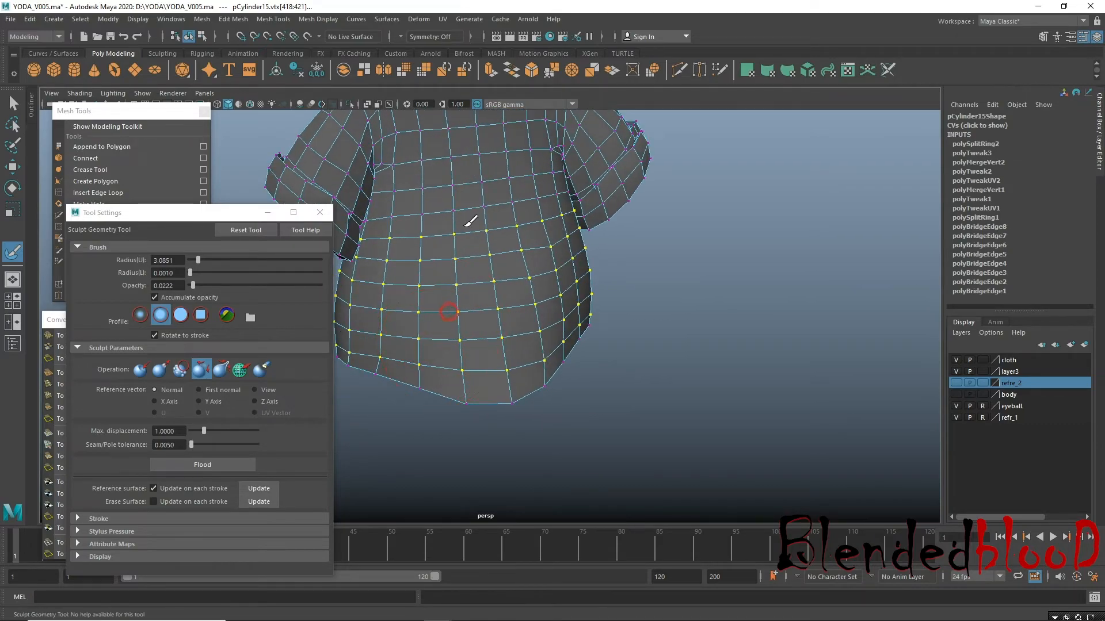
{"action": "mouse_move", "coordinate": [570, 358]}
{"action": "left_mouse_down", "text": "alt"}
{"action": "mouse_move", "coordinate": [493, 353]}
{"action": "mouse_move", "coordinate": [595, 412]}
{"action": "mouse_move", "coordinate": [590, 373]}
{"action": "mouse_move", "coordinate": [530, 246]}
{"action": "mouse_move", "coordinate": [450, 311]}
{"action": "mouse_move", "coordinate": [500, 365]}
{"action": "mouse_move", "coordinate": [508, 246]}
{"action": "left_mouse_up", "text": "alt"}
{"action": "left_click_drag", "start_coordinate": [506, 348], "coordinate": [547, 415], "text": "alt"}
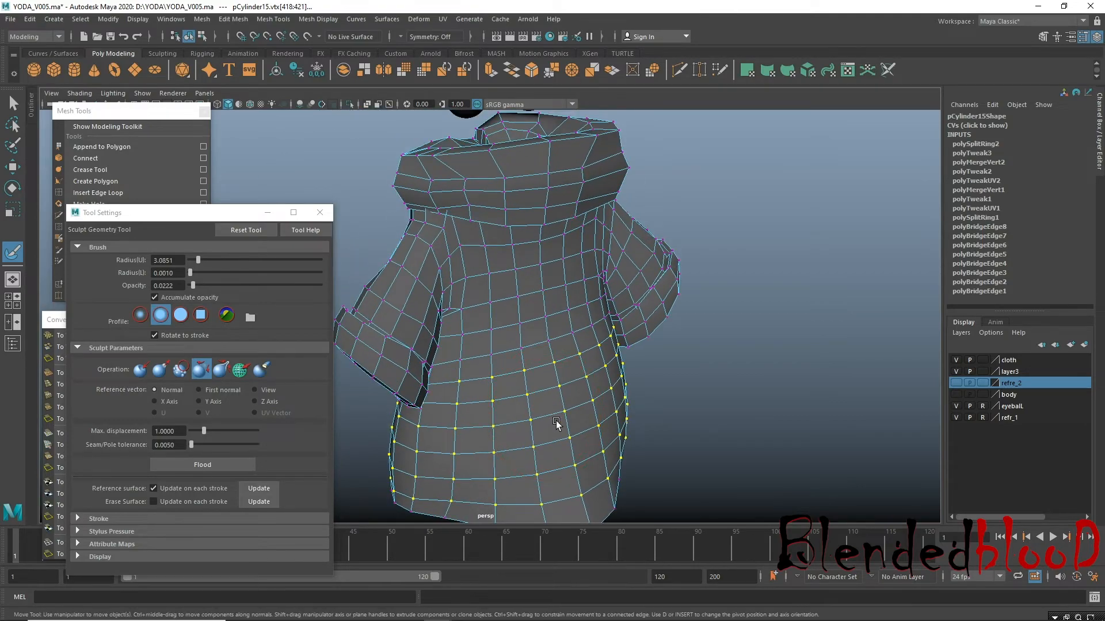
Add the horizontal loops of the upper back to the selection, convert it to vertices and relax them with the Sculpt Geometry Tool.
{"action": "key", "text": "w"}
{"action": "right_click_drag", "start_coordinate": [565, 292], "coordinate": [562, 249]}
{"action": "middle_click_drag", "start_coordinate": [556, 337], "coordinate": [551, 292]}
{"action": "double_click", "coordinate": [552, 268], "text": "shift"}
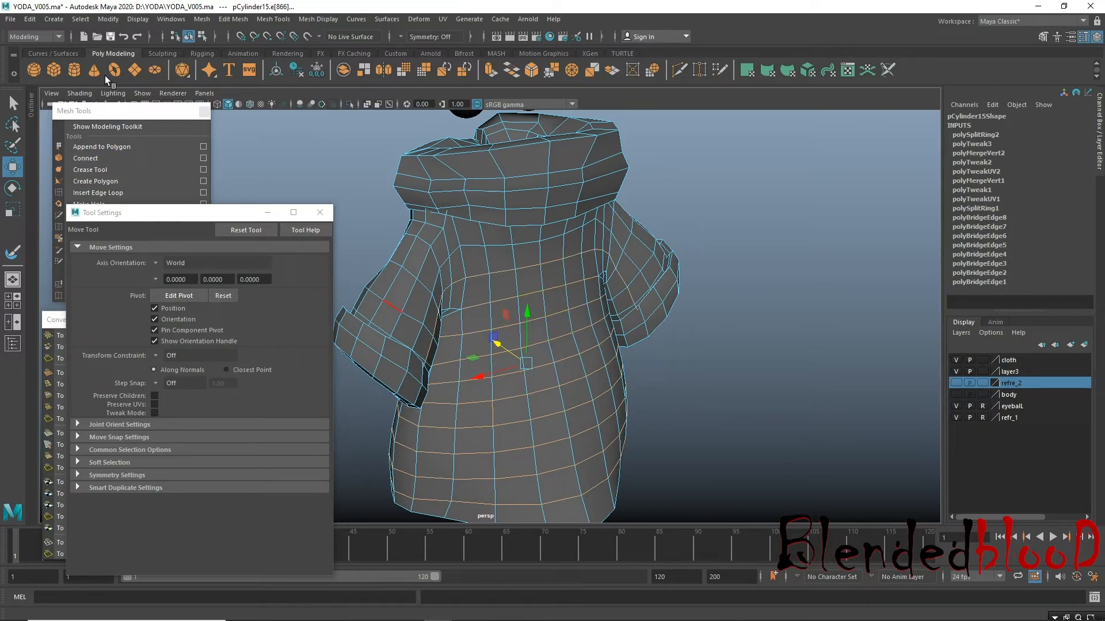
{"action": "left_click", "coordinate": [70, 334]}
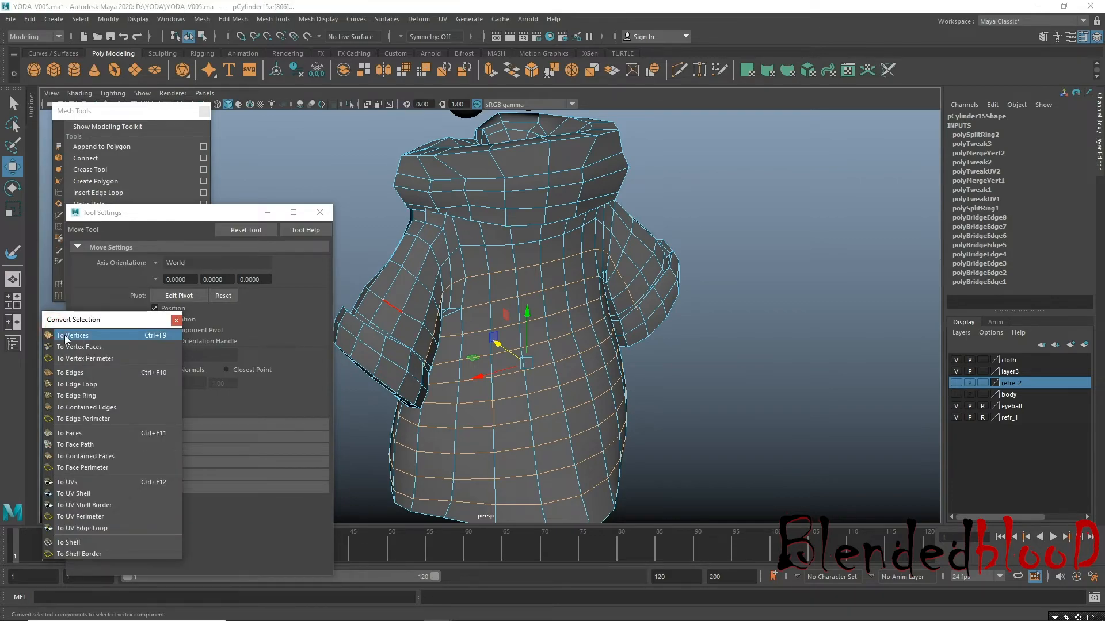
{"action": "left_click", "coordinate": [387, 19]}
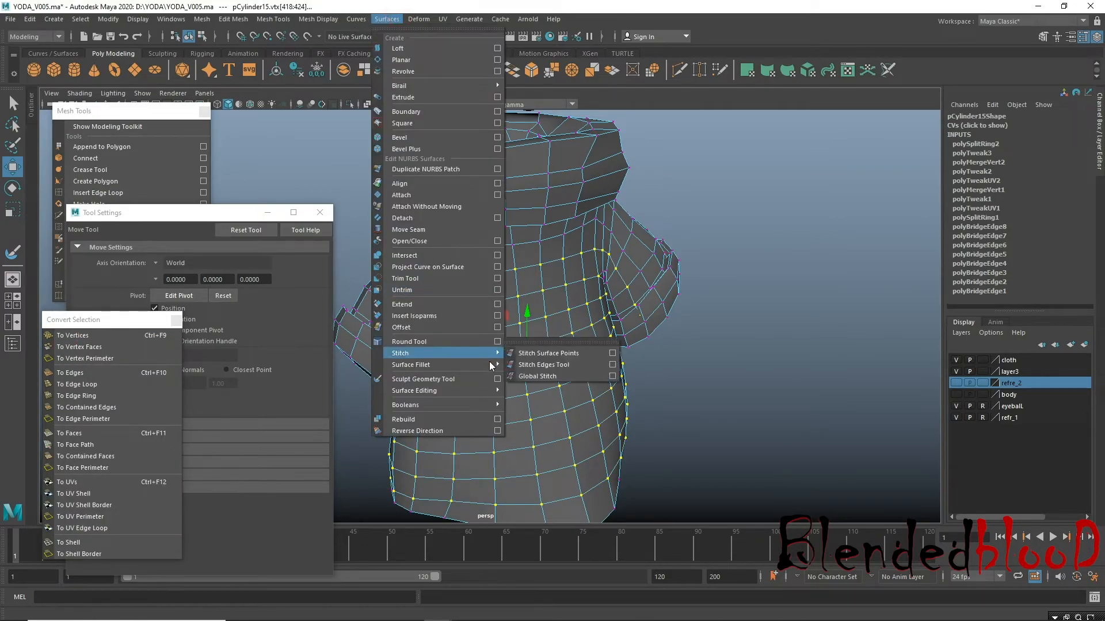
{"action": "left_click", "coordinate": [498, 379]}
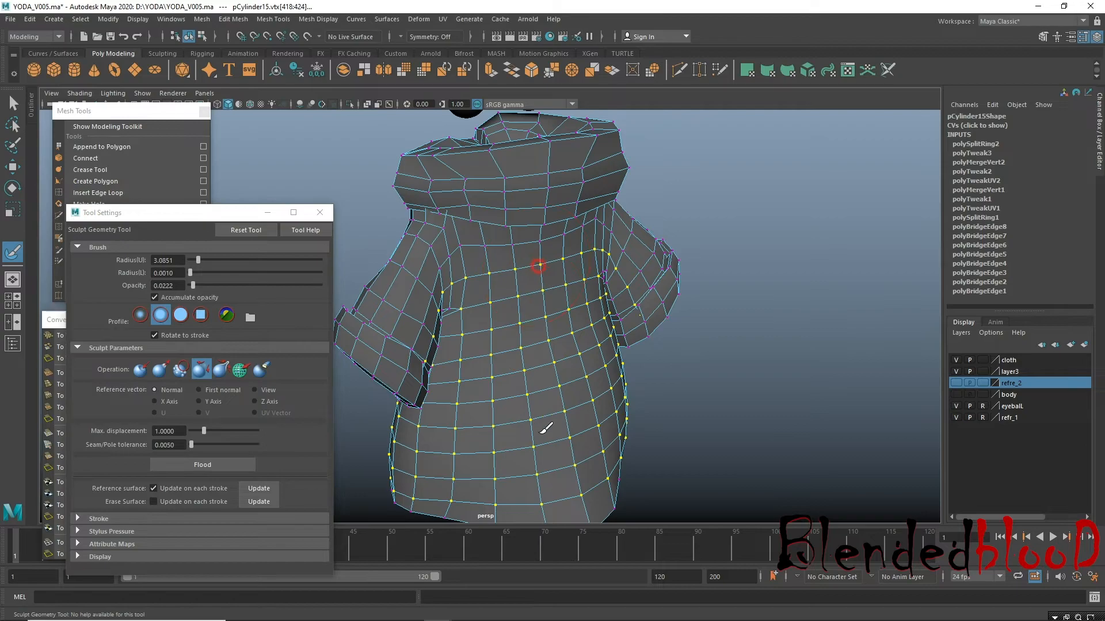
Delete all construction history in the scene and return to the Move tool.
{"action": "left_click", "coordinate": [30, 19]}
{"action": "mouse_move", "coordinate": [105, 165]}
{"action": "left_click", "coordinate": [218, 166]}
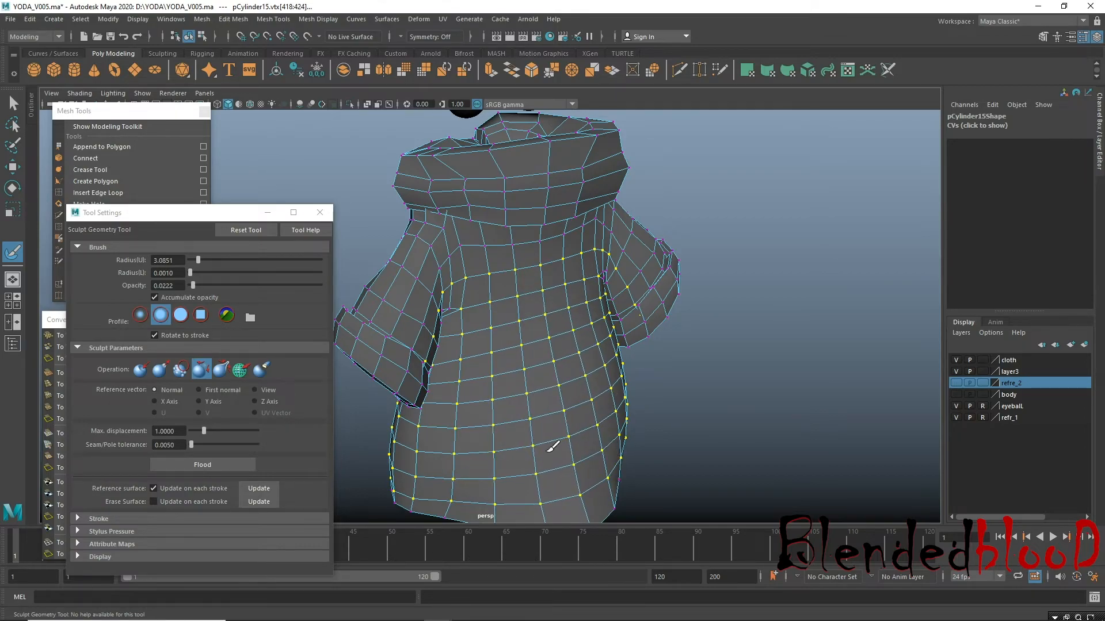
{"action": "key", "text": "w"}
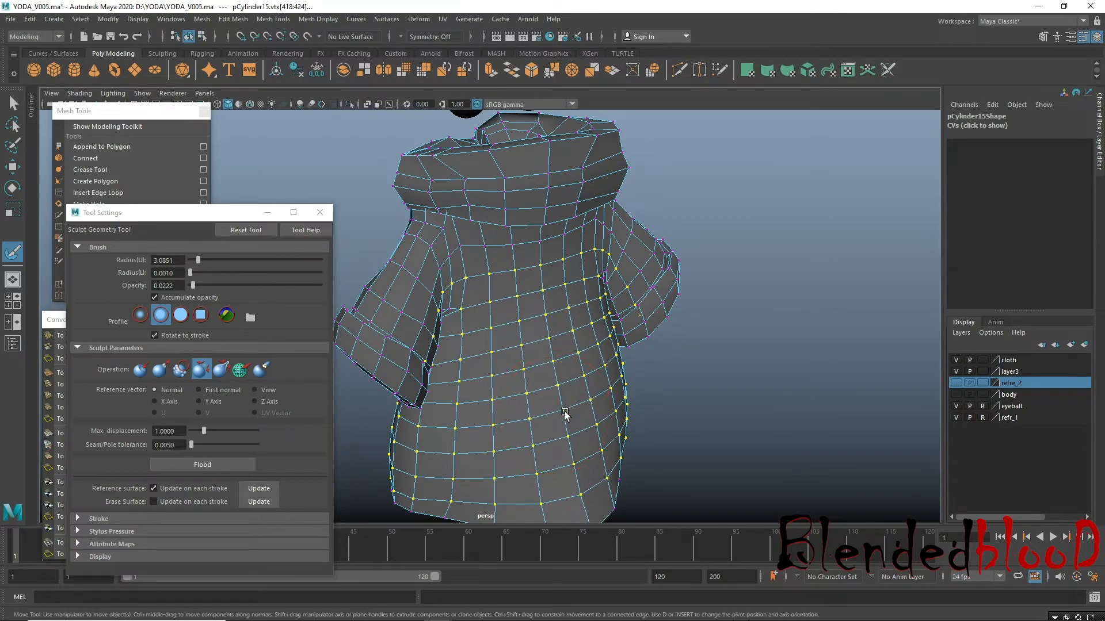
Return the robe to object mode with nothing selected, close the tool settings and check its overall shape.
{"action": "right_click_drag", "start_coordinate": [566, 416], "coordinate": [528, 363], "text": "alt"}
{"action": "left_click_drag", "start_coordinate": [528, 363], "coordinate": [580, 348], "text": "alt"}
{"action": "right_click_drag", "start_coordinate": [534, 282], "coordinate": [624, 253]}
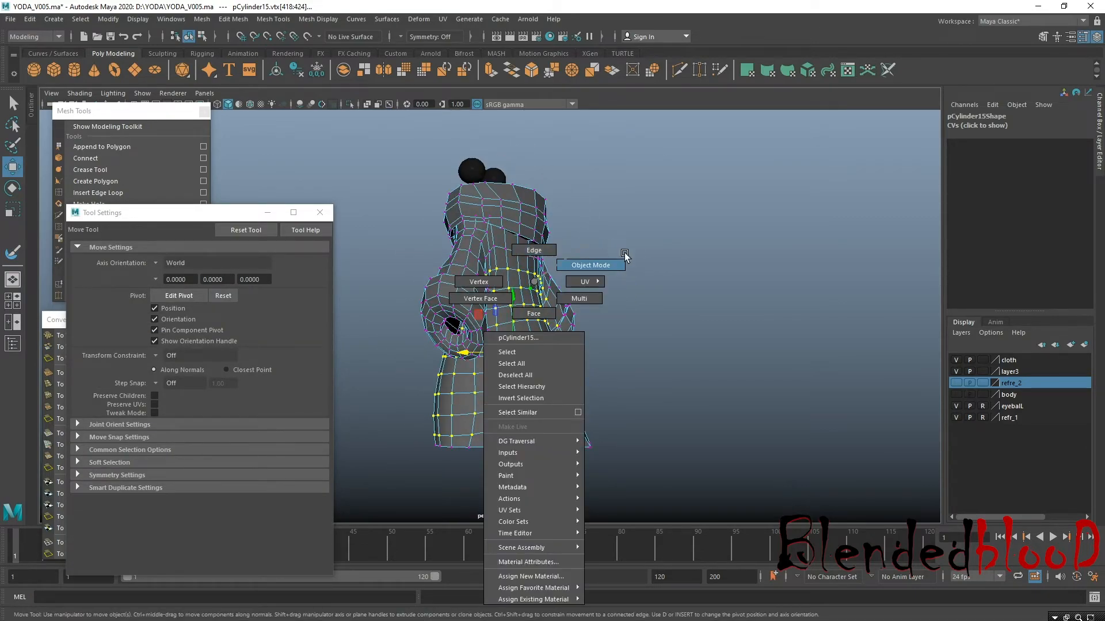
{"action": "left_click", "coordinate": [624, 256]}
{"action": "left_click_drag", "start_coordinate": [538, 372], "coordinate": [431, 334], "text": "alt"}
{"action": "left_click", "coordinate": [316, 213]}
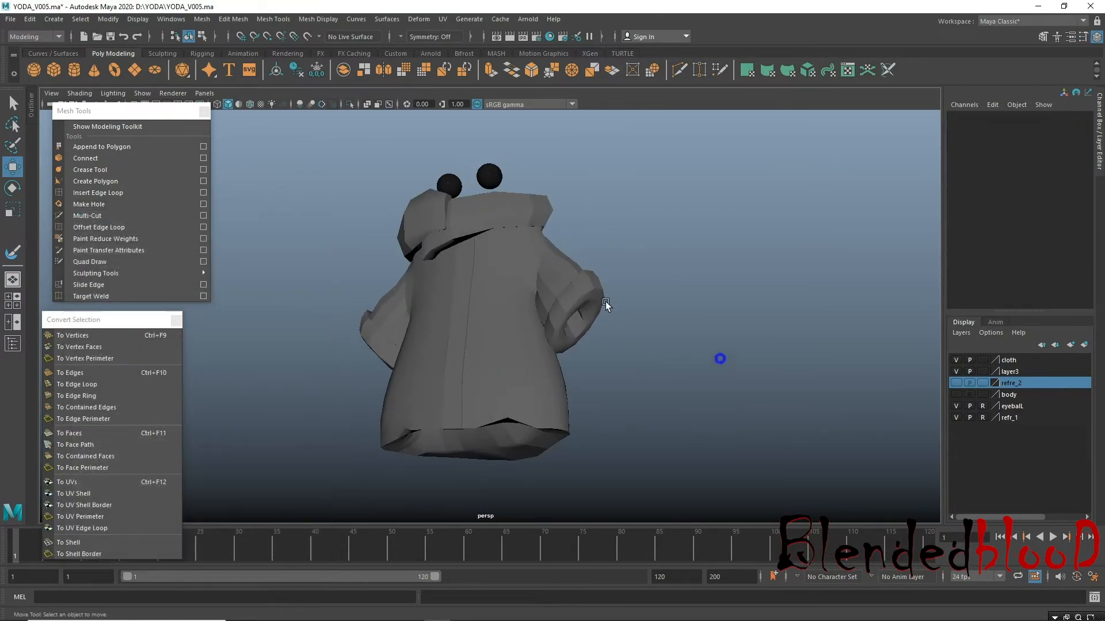
{"action": "left_click_drag", "start_coordinate": [686, 340], "coordinate": [630, 314], "text": "alt"}
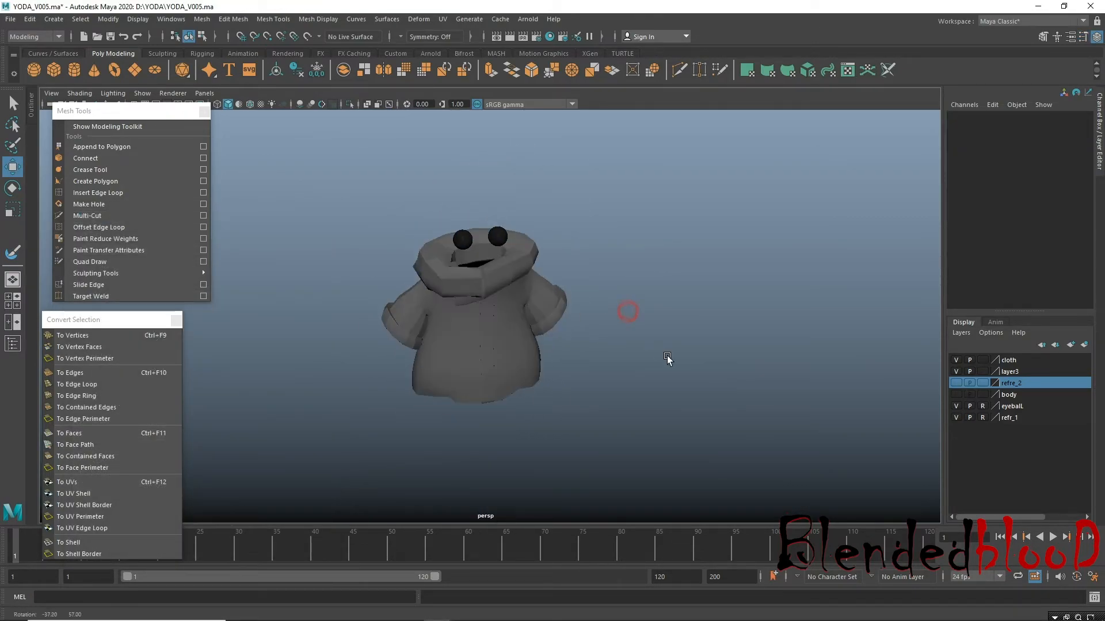
Show the body layer again, select the entire character with its robe and turn on the smoothed preview.
{"action": "left_click", "coordinate": [957, 396]}
{"action": "left_click_drag", "start_coordinate": [331, 160], "coordinate": [584, 426]}
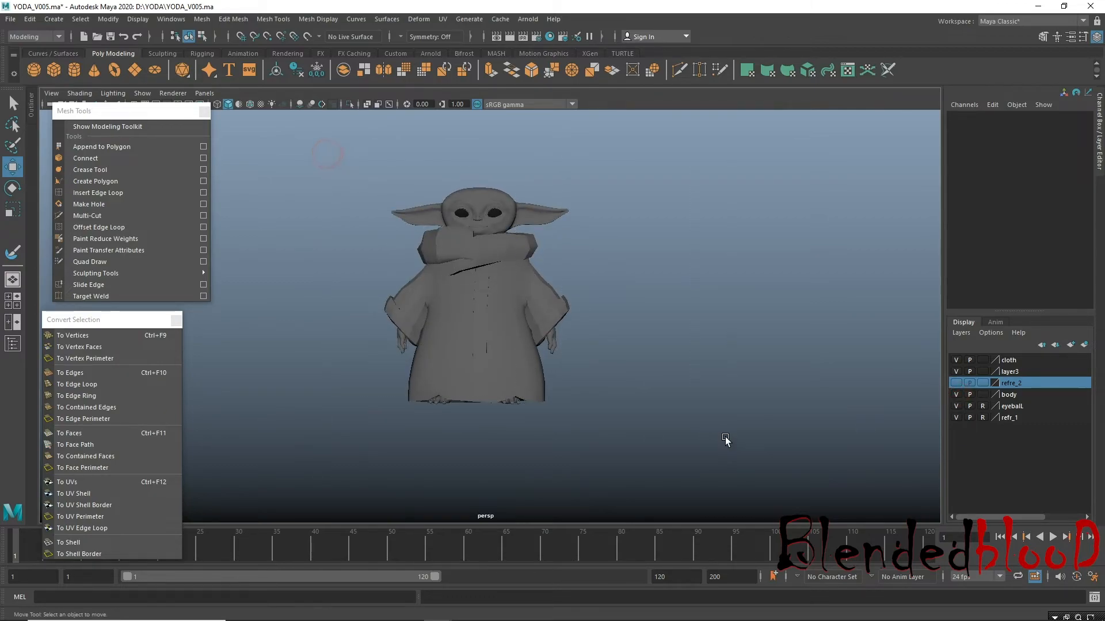
{"action": "key", "text": "3"}
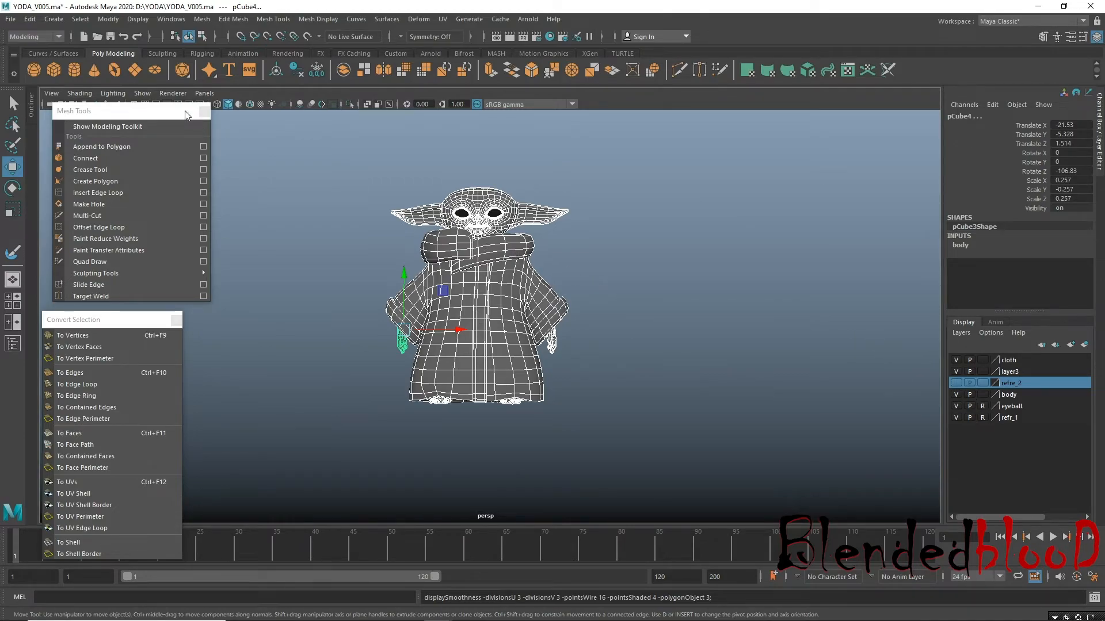
{"action": "key", "text": "1"}
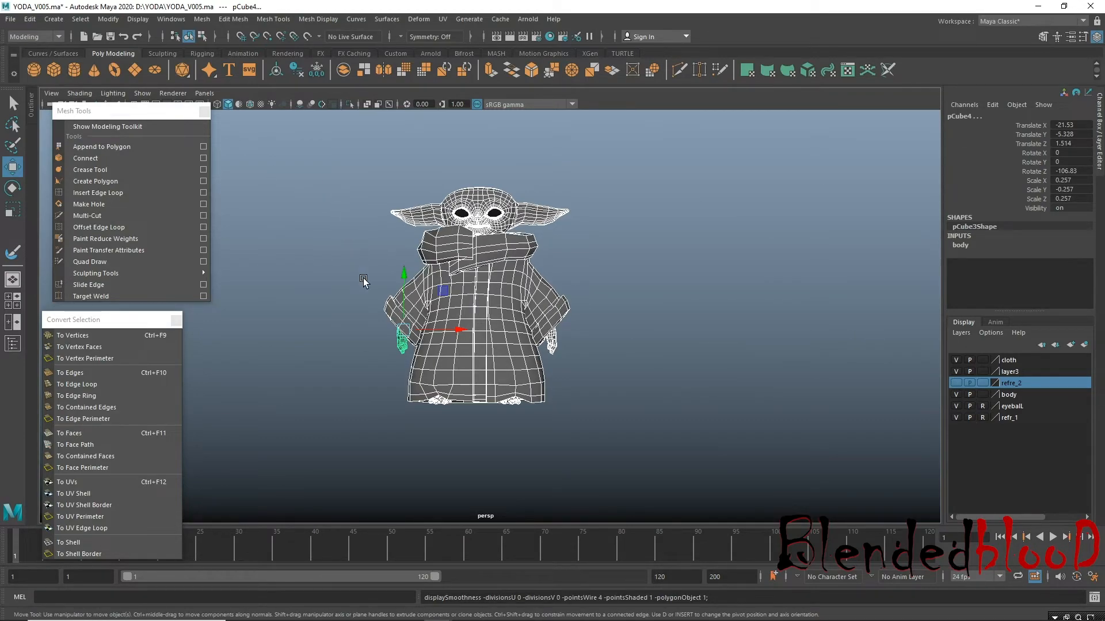
{"action": "key", "text": "3"}
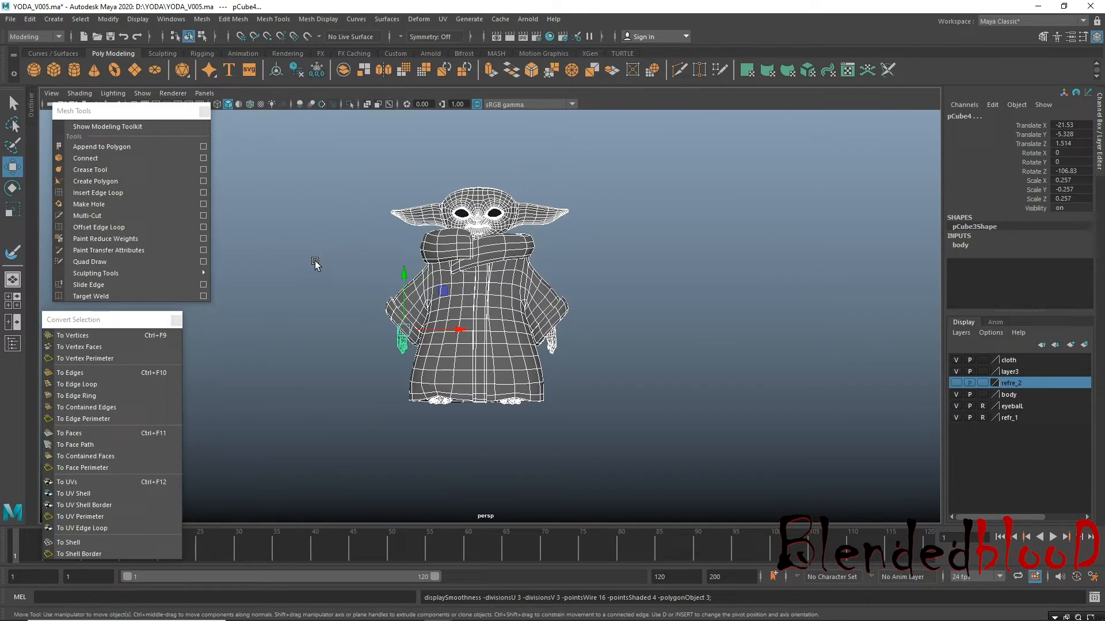
Delete the construction history of everything in the scene and clear the selection.
{"action": "left_click", "coordinate": [22, 22]}
{"action": "mouse_move", "coordinate": [131, 171]}
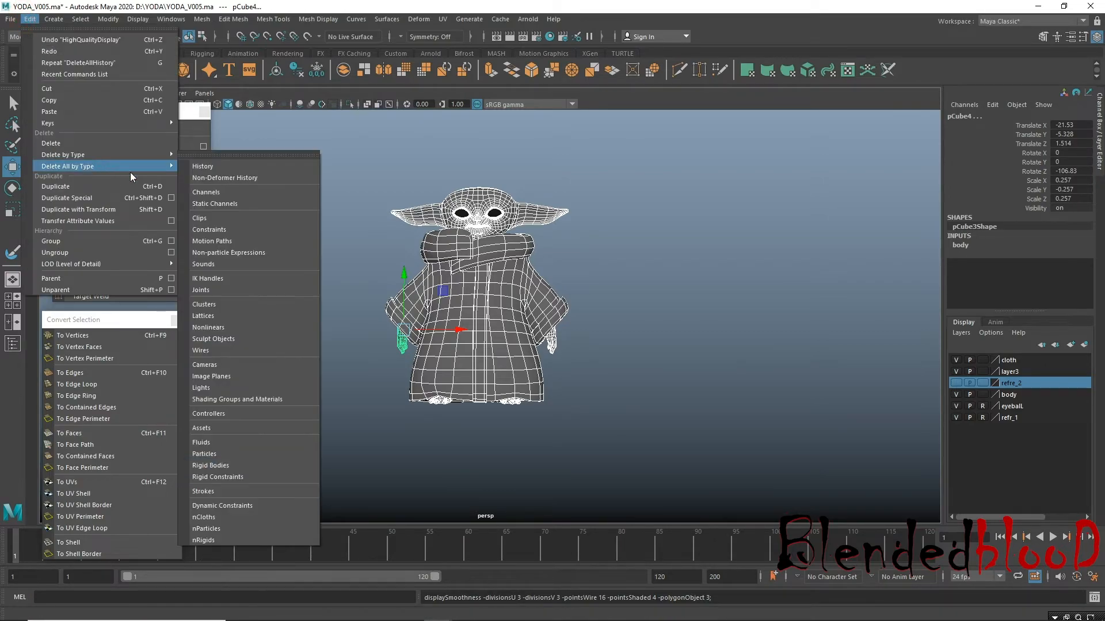
{"action": "left_click", "coordinate": [220, 165]}
{"action": "left_click", "coordinate": [360, 248]}
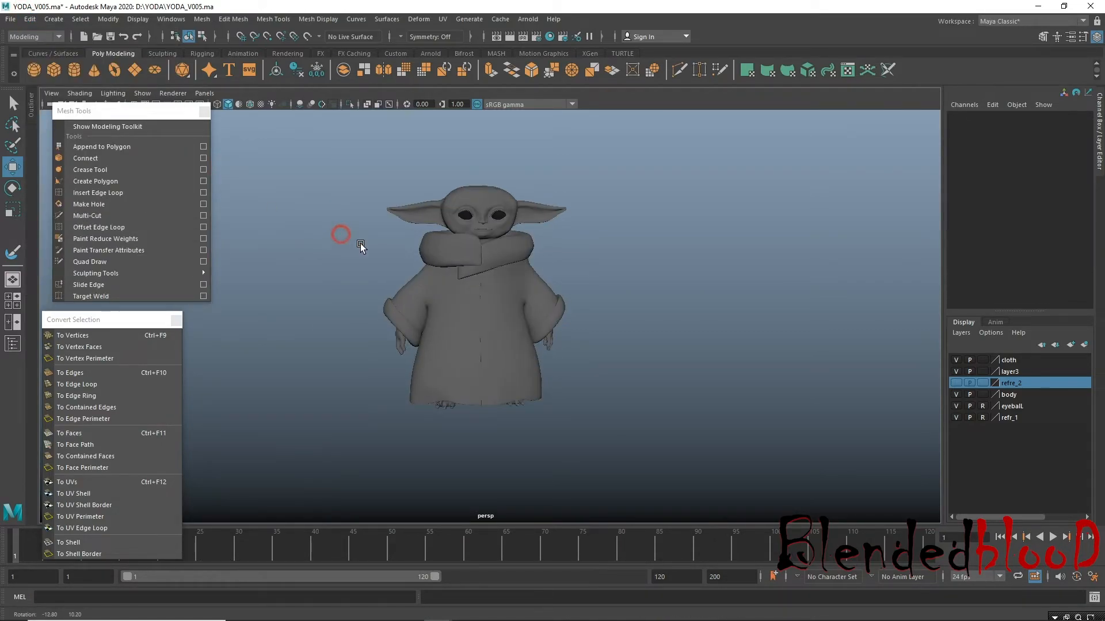
Select the robe, bring up the Hypershade and assign a new Lambert material to the robe.
{"action": "right_click_drag", "start_coordinate": [325, 237], "coordinate": [508, 286], "text": "alt"}
{"action": "left_click", "coordinate": [508, 310]}
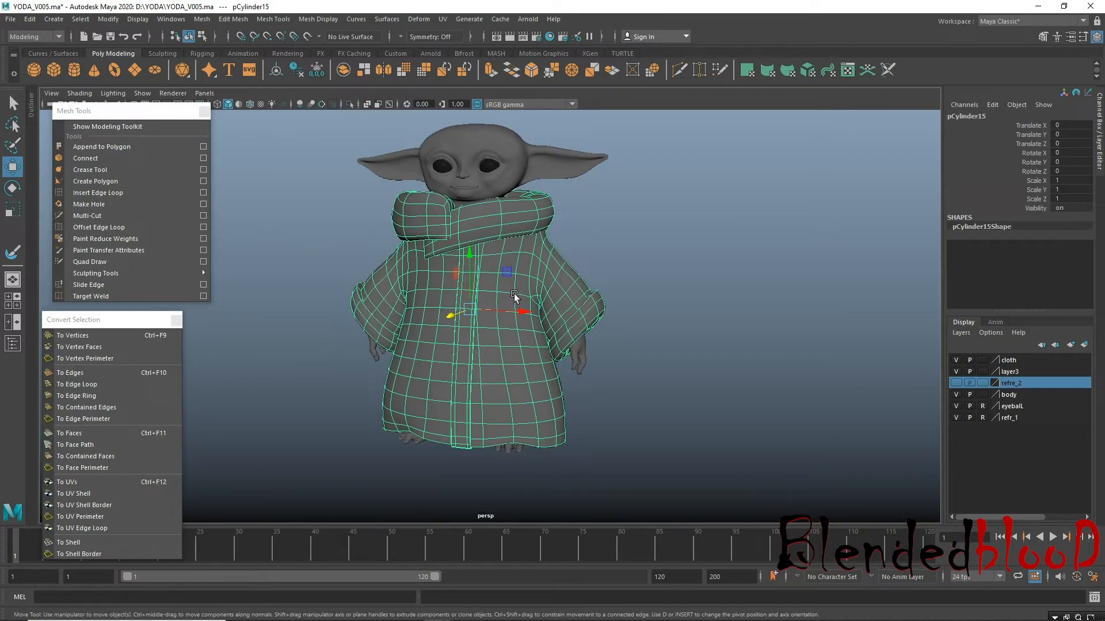
{"action": "left_click", "coordinate": [549, 36]}
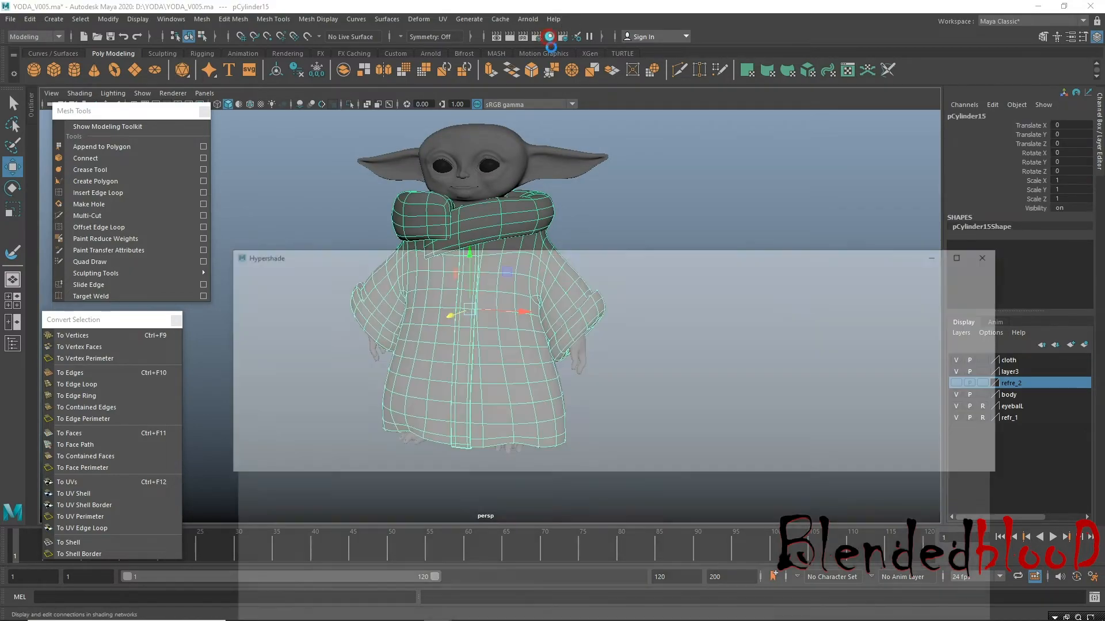
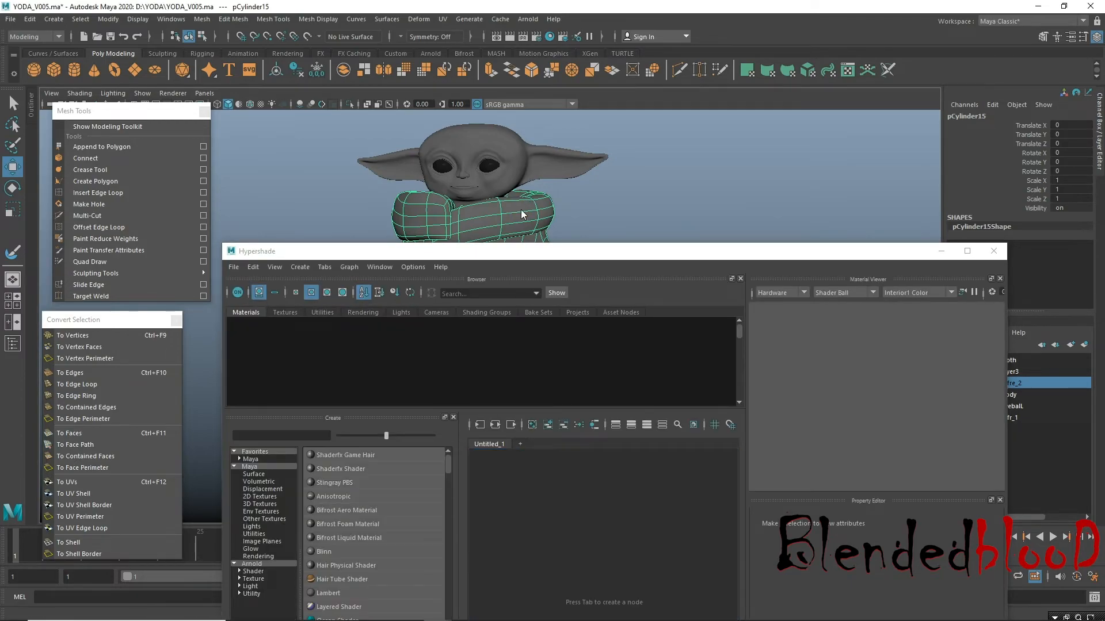
{"action": "right_click", "coordinate": [521, 209]}
{"action": "right_click_drag", "start_coordinate": [521, 218], "coordinate": [532, 503]}
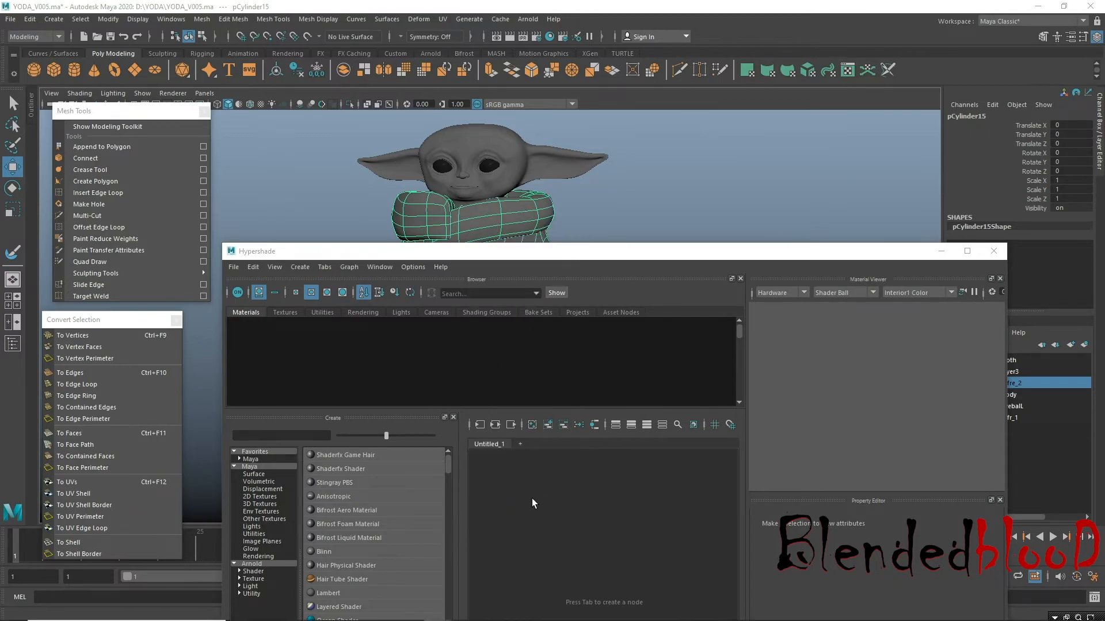
{"action": "left_click", "coordinate": [468, 92]}
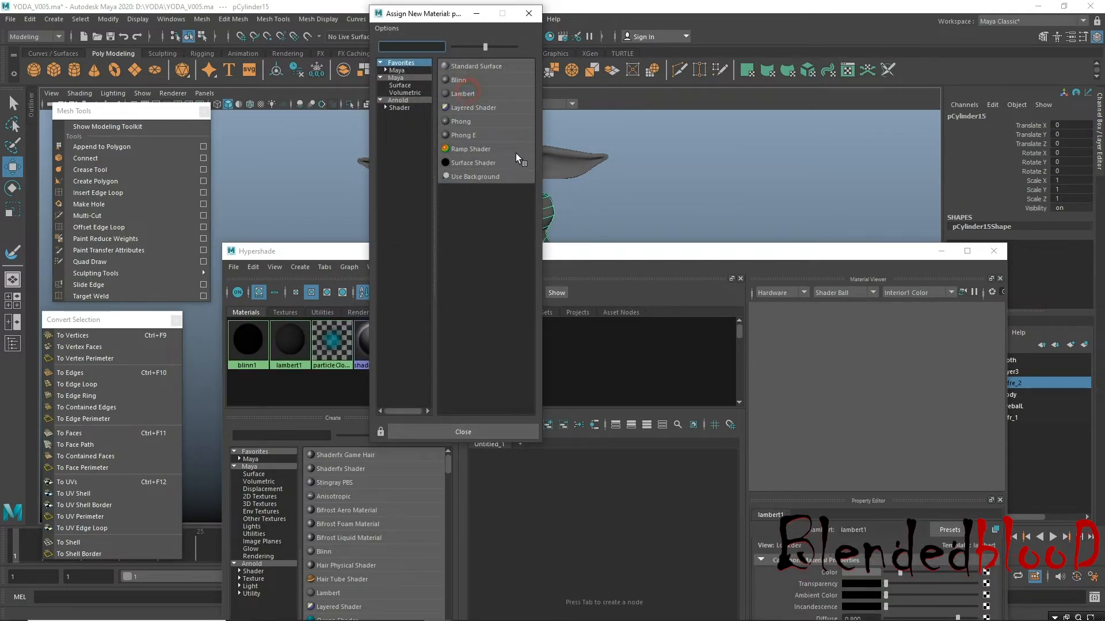
Darken the color of the robe's lambert2 material to about 0.03 and close the material windows.
{"action": "double_click", "coordinate": [326, 340]}
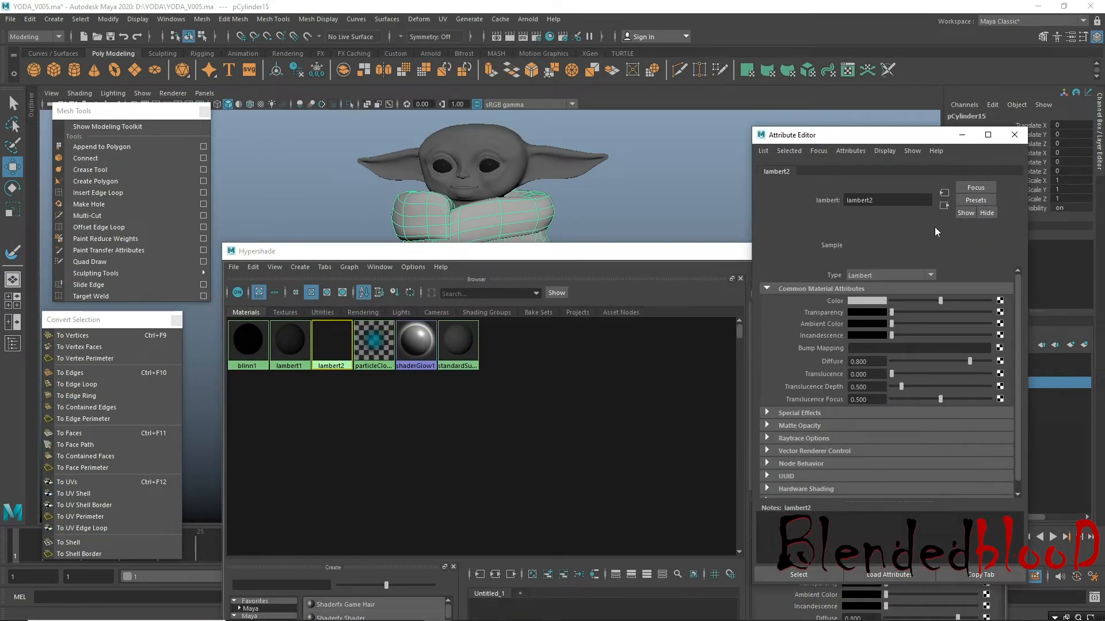
{"action": "left_click_drag", "start_coordinate": [686, 252], "coordinate": [641, 470]}
{"action": "left_click_drag", "start_coordinate": [930, 301], "coordinate": [894, 308]}
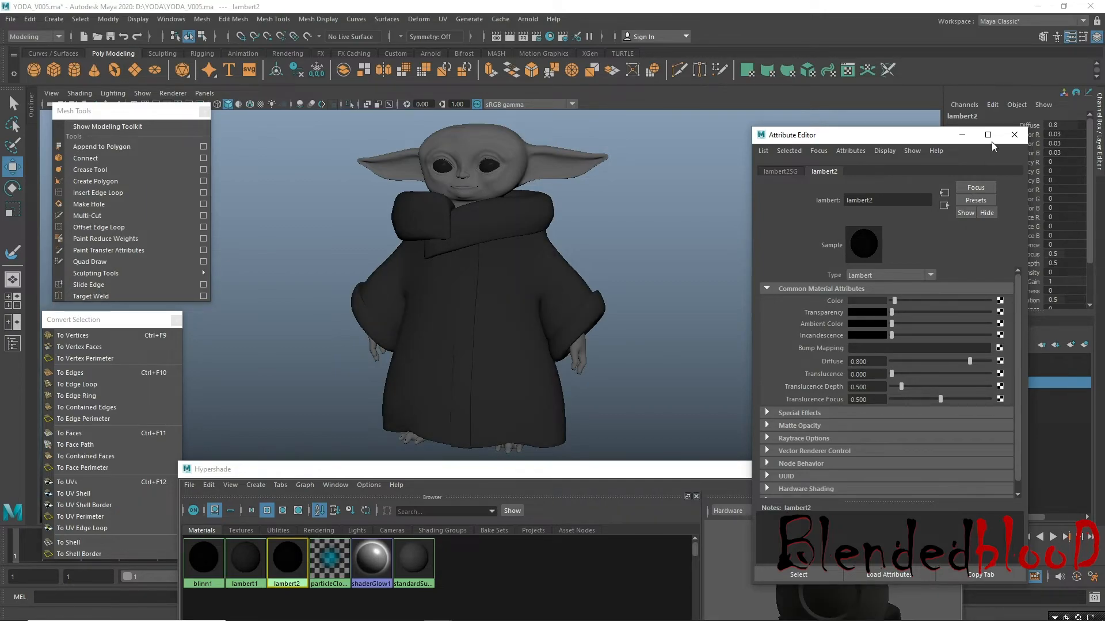
{"action": "left_click", "coordinate": [1014, 136]}
{"action": "left_click", "coordinate": [950, 468]}
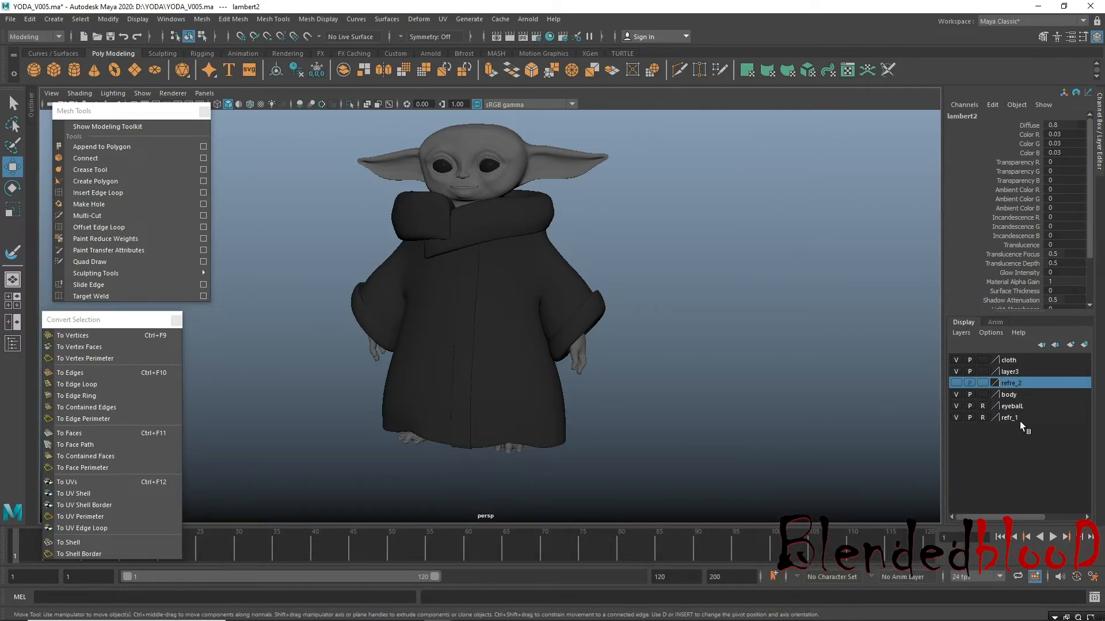
Delete the reference display layers refr_1 and refre_2.
{"action": "left_click", "coordinate": [1020, 420]}
{"action": "right_click", "coordinate": [1027, 416]}
{"action": "left_click", "coordinate": [1027, 531]}
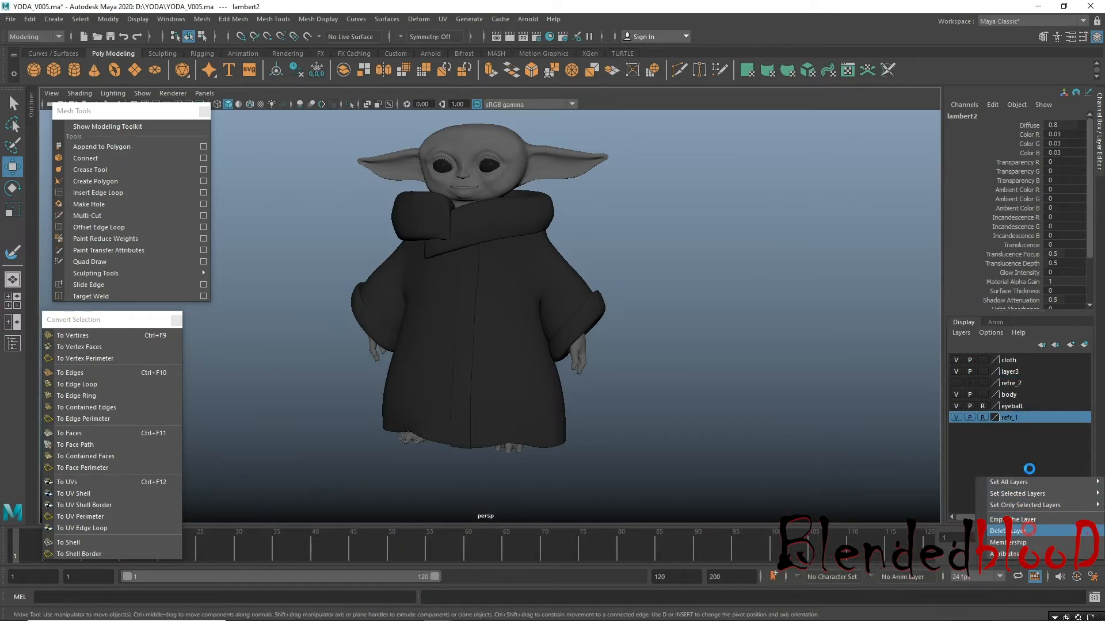
{"action": "right_click", "coordinate": [1037, 386]}
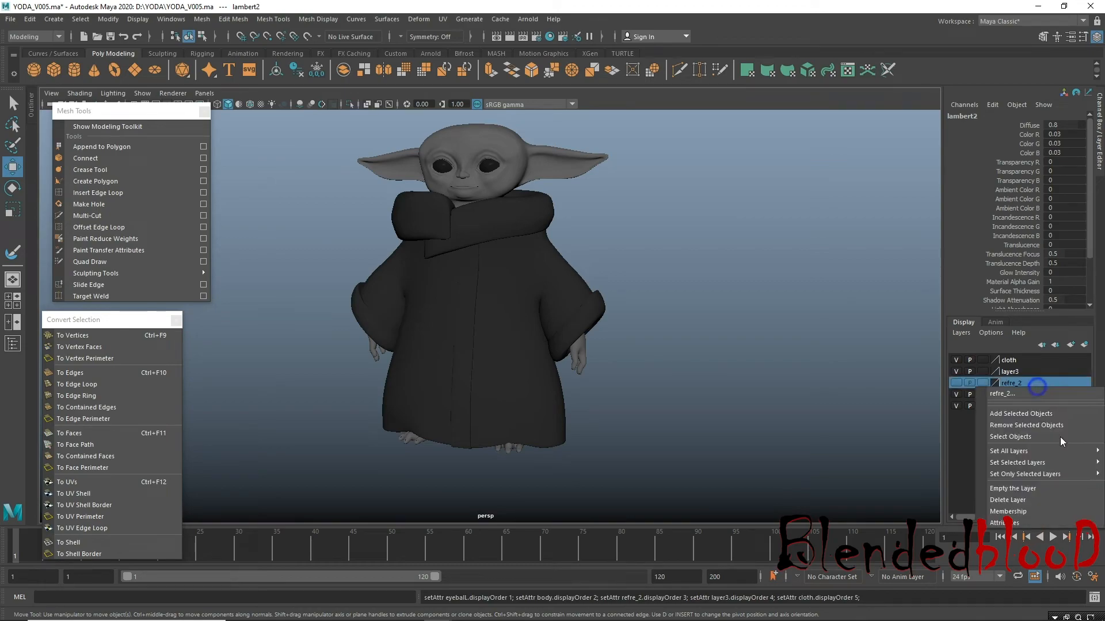
{"action": "left_click", "coordinate": [1038, 500]}
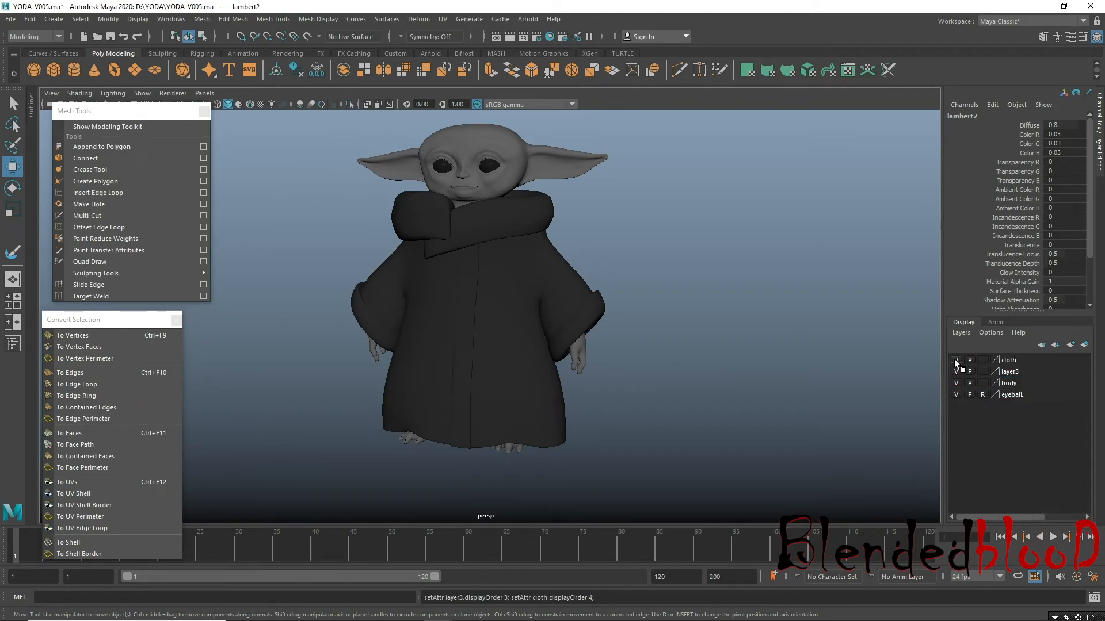
Remove all unused display layers from the scene.
{"action": "scroll", "coordinate": [758, 393], "scroll_direction": "down", "scroll_amount": 5}
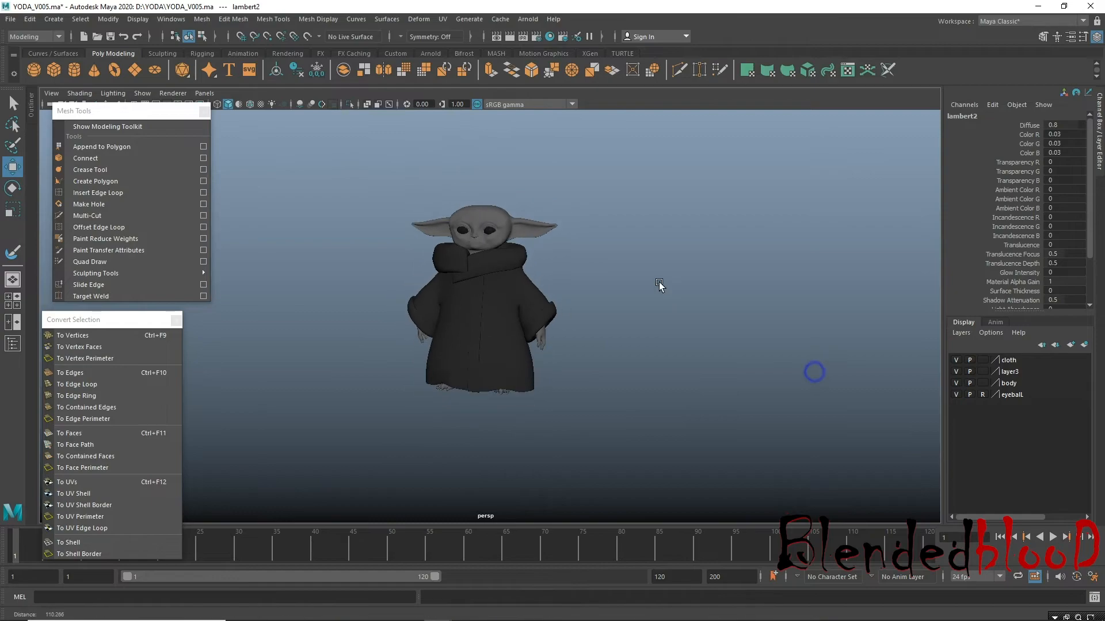
{"action": "left_click", "coordinate": [969, 333]}
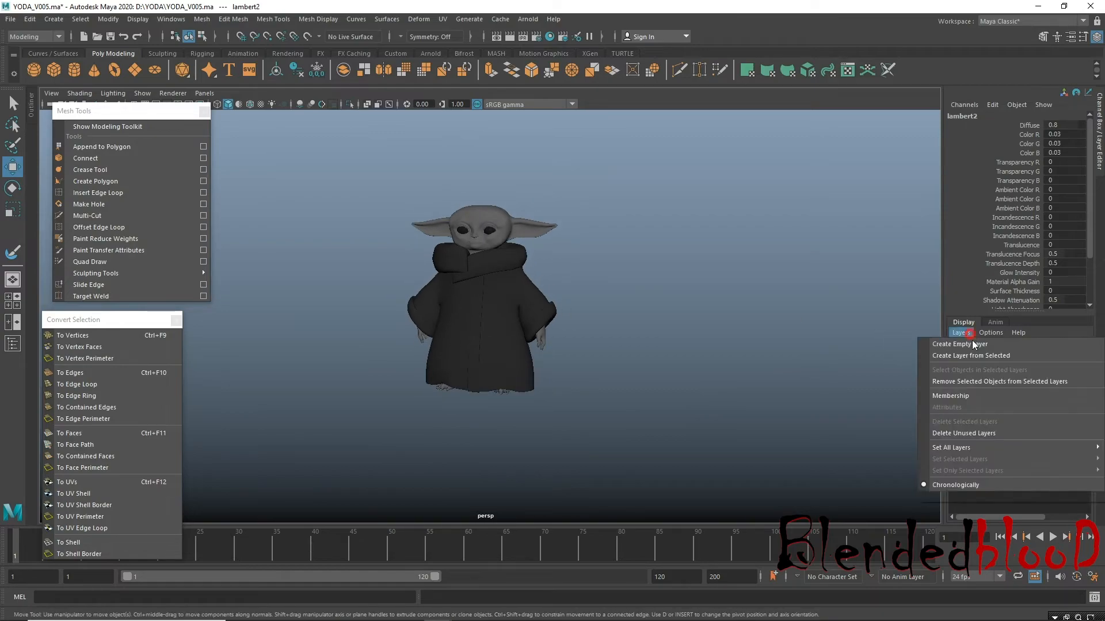
{"action": "left_click", "coordinate": [979, 433]}
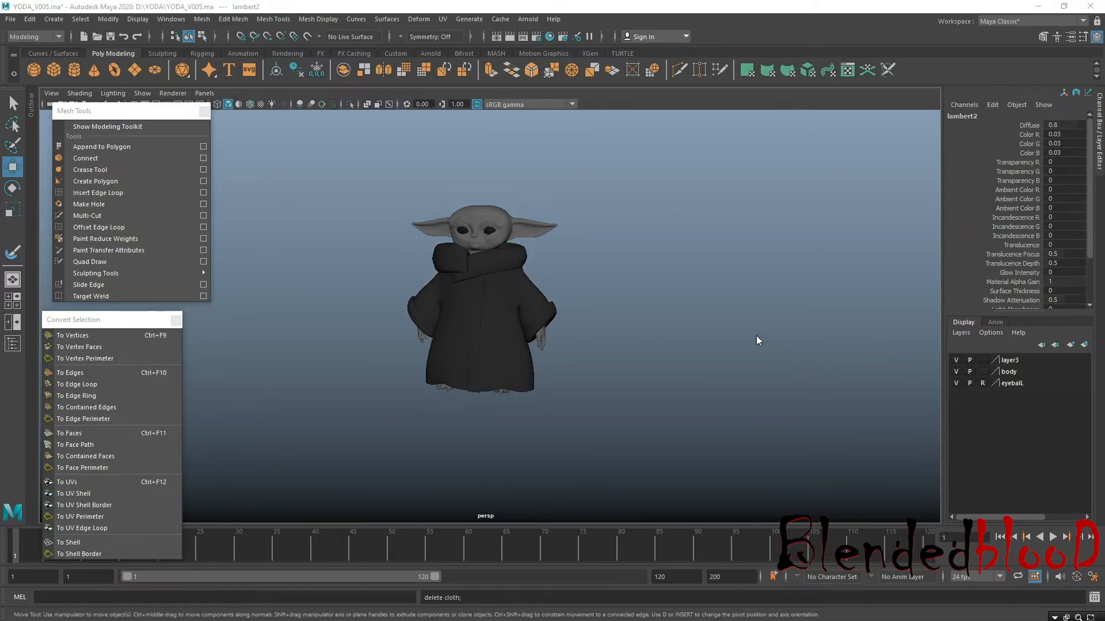
Switch to the front view, select the reference image planes there and delete them.
{"action": "key", "text": "space"}
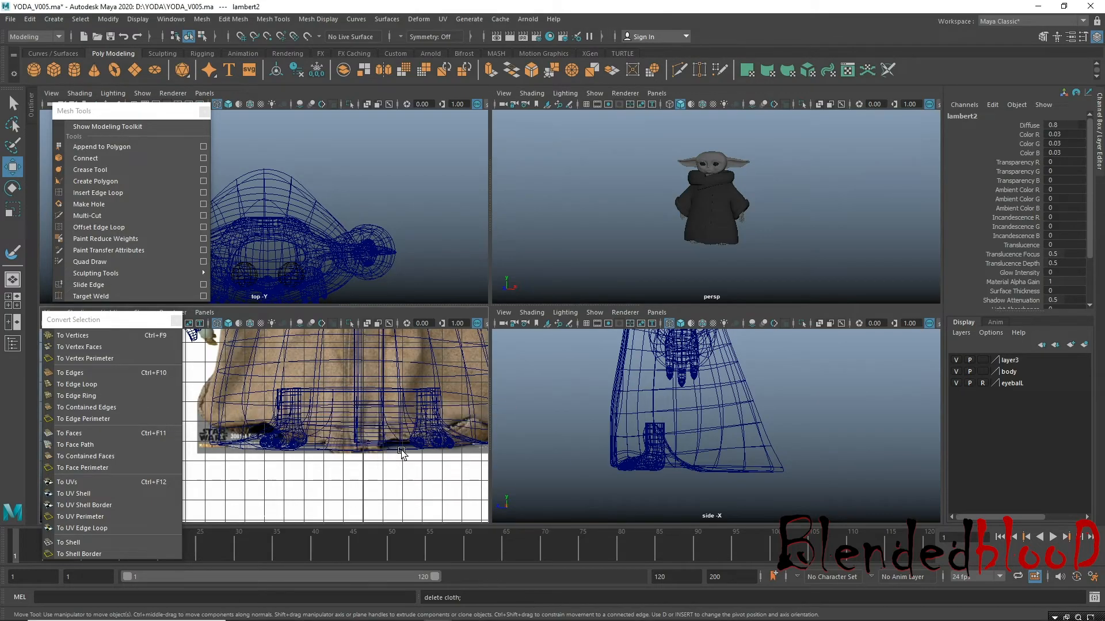
{"action": "key", "text": "space"}
{"action": "scroll", "coordinate": [395, 357], "scroll_direction": "down", "scroll_amount": 4}
{"action": "right_click_drag", "start_coordinate": [495, 378], "coordinate": [398, 345], "text": "alt"}
{"action": "middle_click_drag", "start_coordinate": [398, 332], "coordinate": [181, 394], "text": "alt"}
{"action": "left_click_drag", "start_coordinate": [454, 412], "coordinate": [494, 458]}
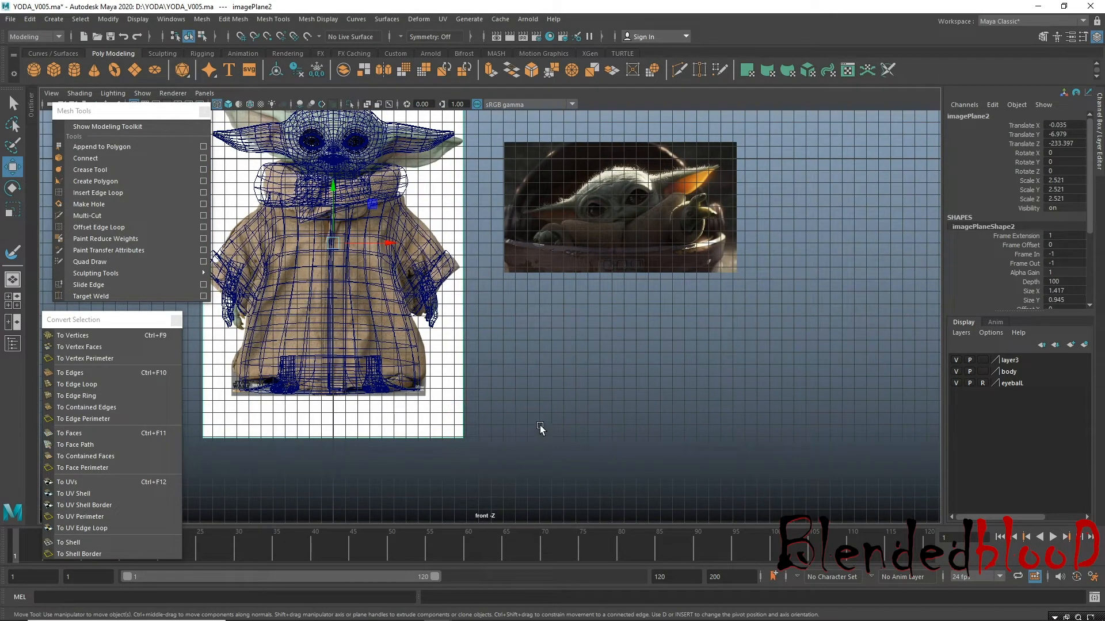
{"action": "key", "text": "Delete"}
Select the entire character, frame it in all four views and return to the full perspective view.
{"action": "middle_click_drag", "start_coordinate": [588, 357], "coordinate": [759, 402], "text": "alt"}
{"action": "right_click_drag", "start_coordinate": [744, 368], "coordinate": [633, 322], "text": "alt"}
{"action": "left_click_drag", "start_coordinate": [351, 166], "coordinate": [782, 424]}
{"action": "key", "text": "space"}
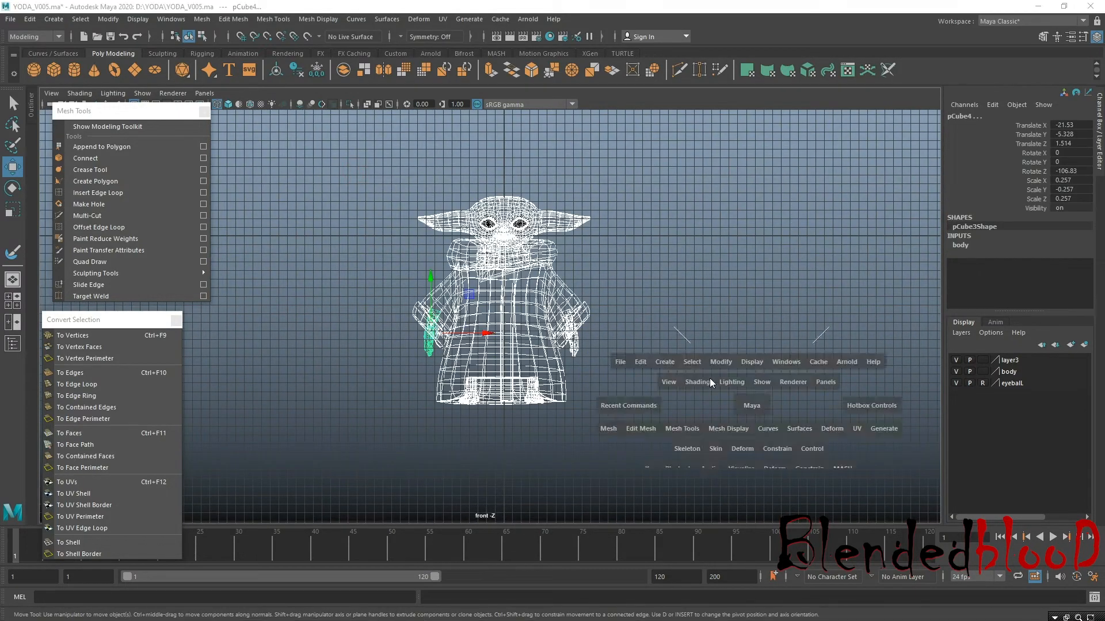
{"action": "key", "text": "shift+f"}
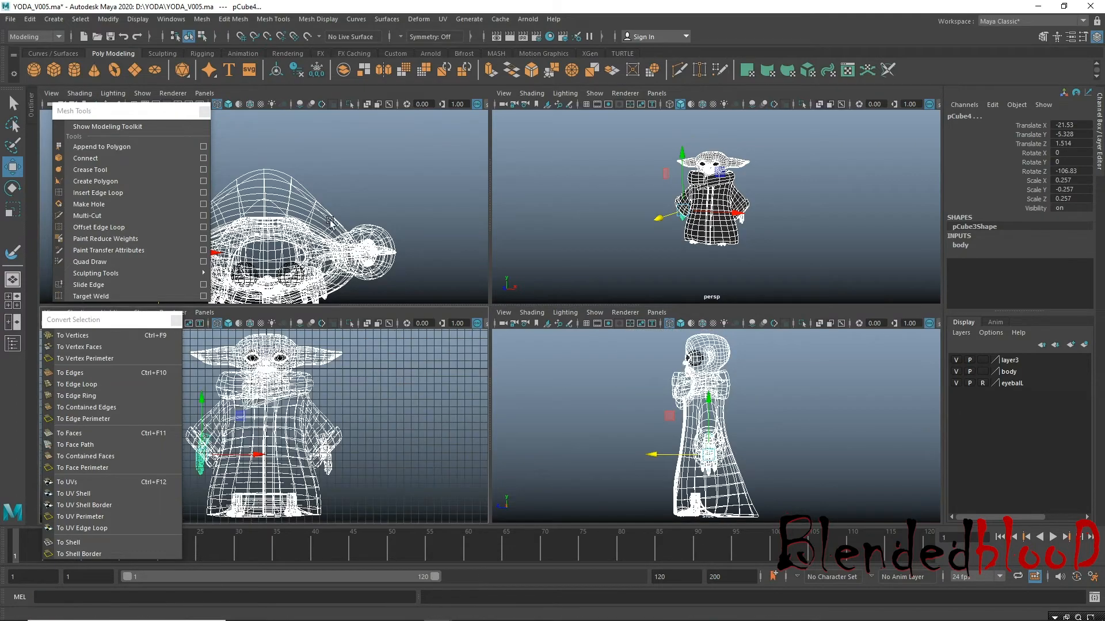
{"action": "key", "text": "space"}
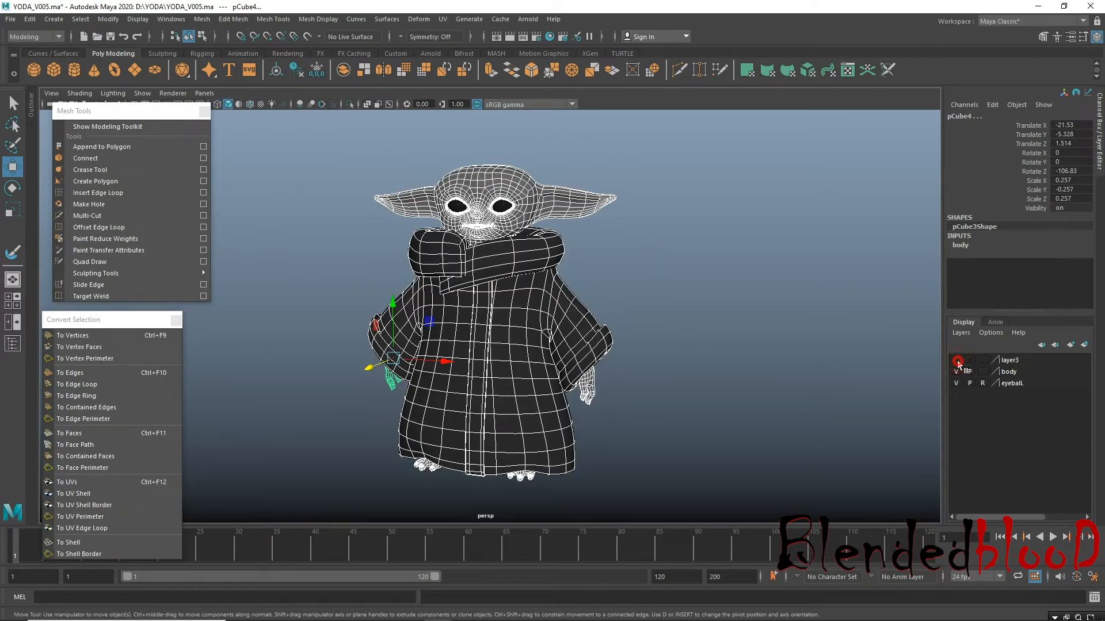
Delete the display layer layer3 and toggle the body layer's visibility off and on to check its contents.
{"action": "left_click", "coordinate": [1006, 362]}
{"action": "right_click", "coordinate": [1001, 362]}
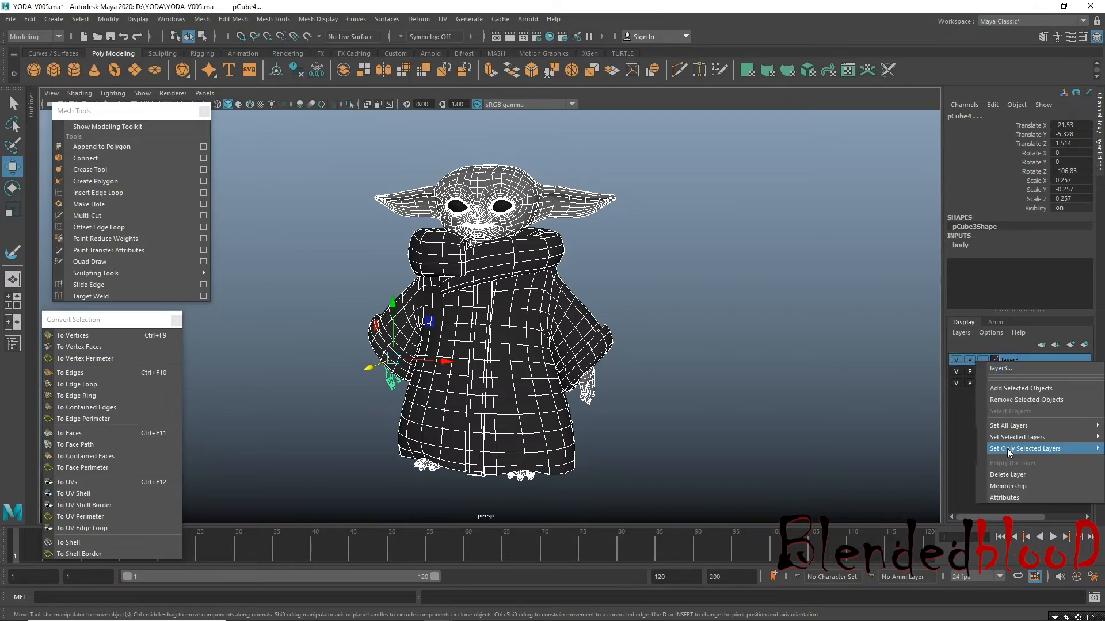
{"action": "left_click", "coordinate": [1030, 475]}
{"action": "left_click", "coordinate": [956, 361]}
{"action": "left_click", "coordinate": [956, 361]}
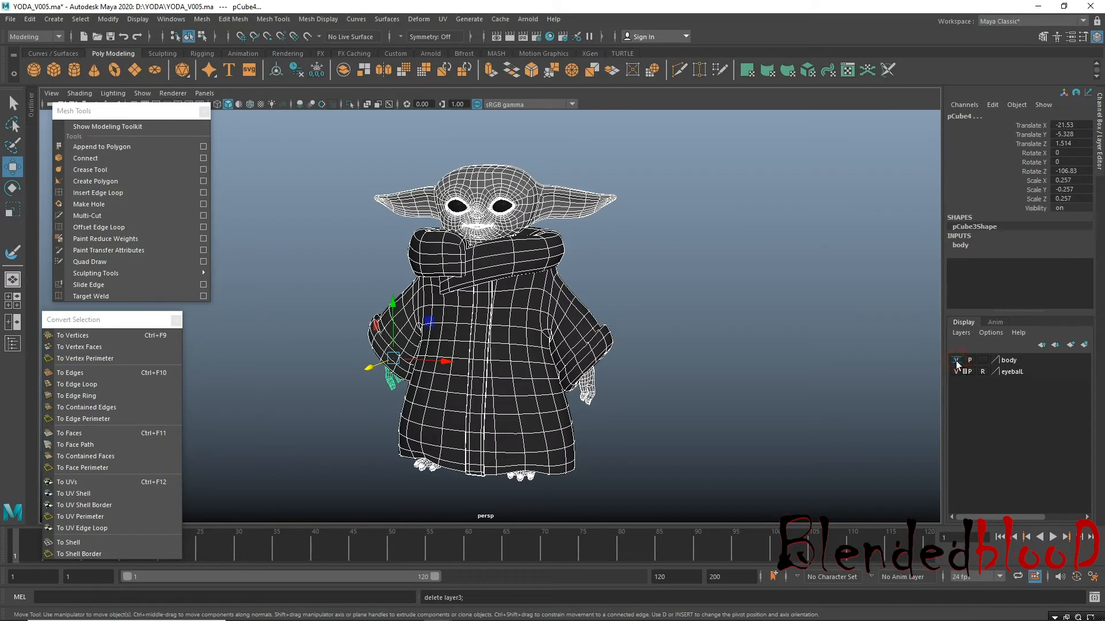
Create a display layer from the selected robe and name it cloth.
{"action": "left_click", "coordinate": [499, 346]}
{"action": "left_click", "coordinate": [1084, 345]}
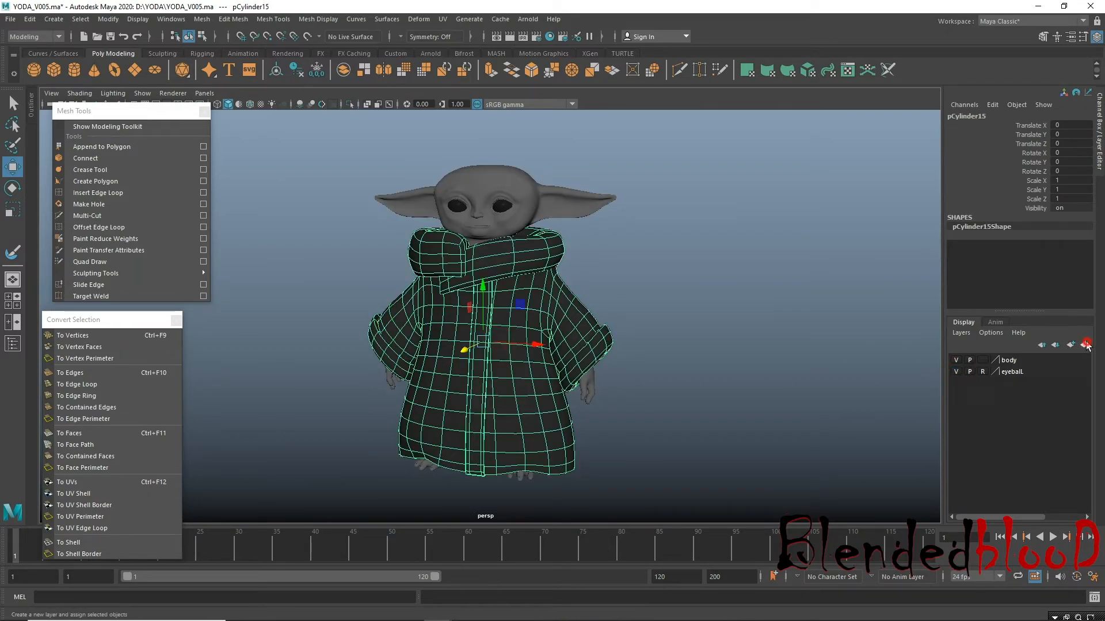
{"action": "double_click", "coordinate": [1026, 361]}
{"action": "double_click", "coordinate": [452, 226]}
{"action": "type", "text": "cloth"}
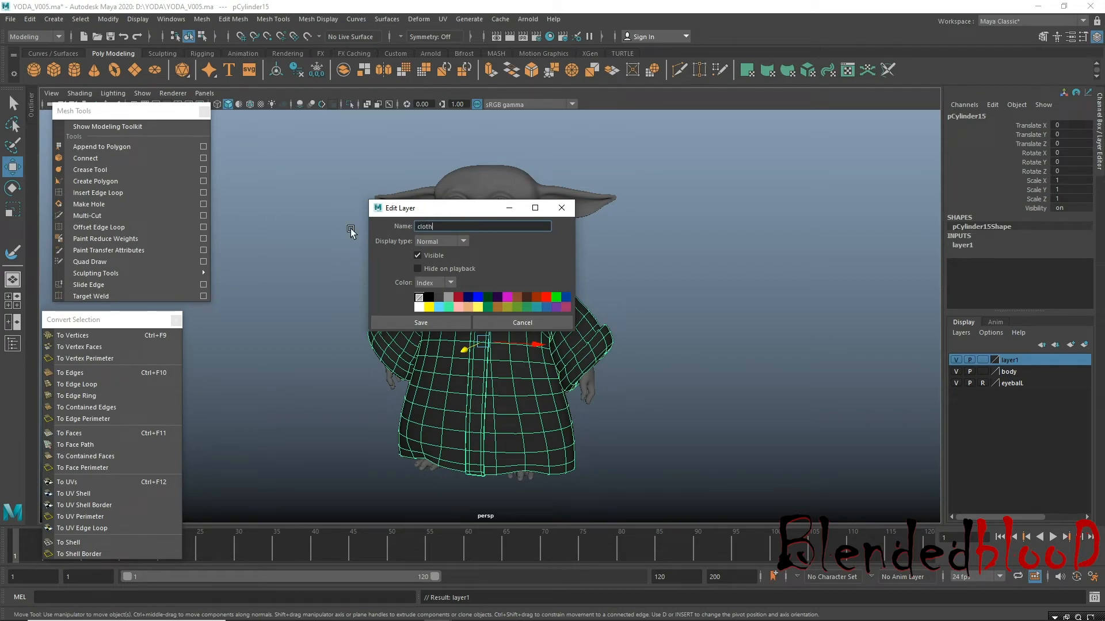
{"action": "left_click", "coordinate": [385, 324]}
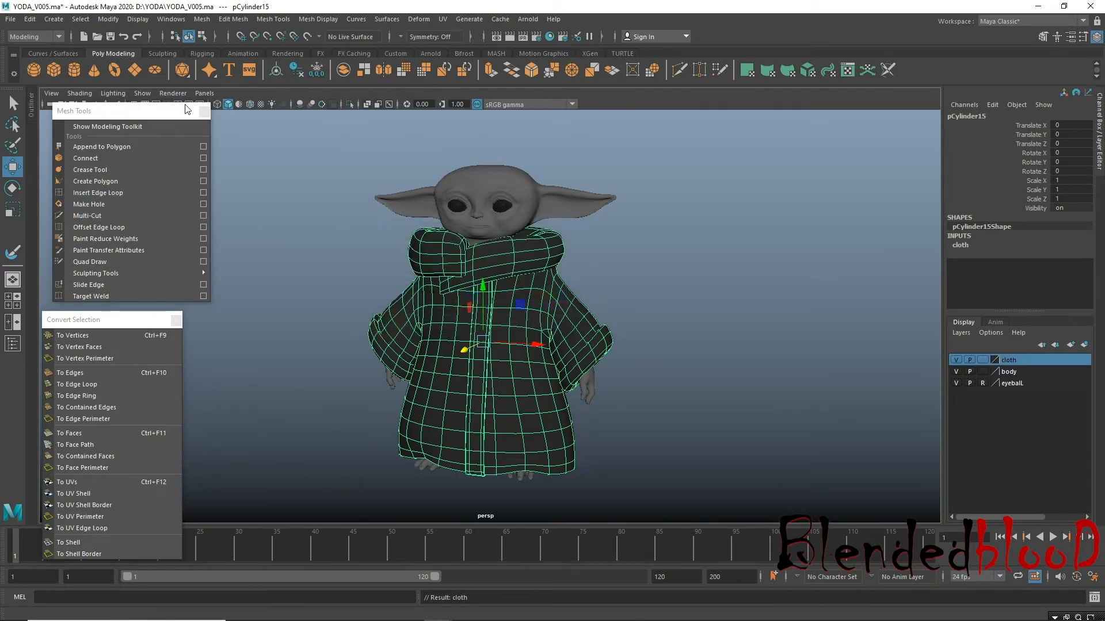
Close the floating Mesh Tools and Convert Selection palettes and open the Outliner.
{"action": "left_click", "coordinate": [205, 111]}
{"action": "left_click", "coordinate": [176, 321]}
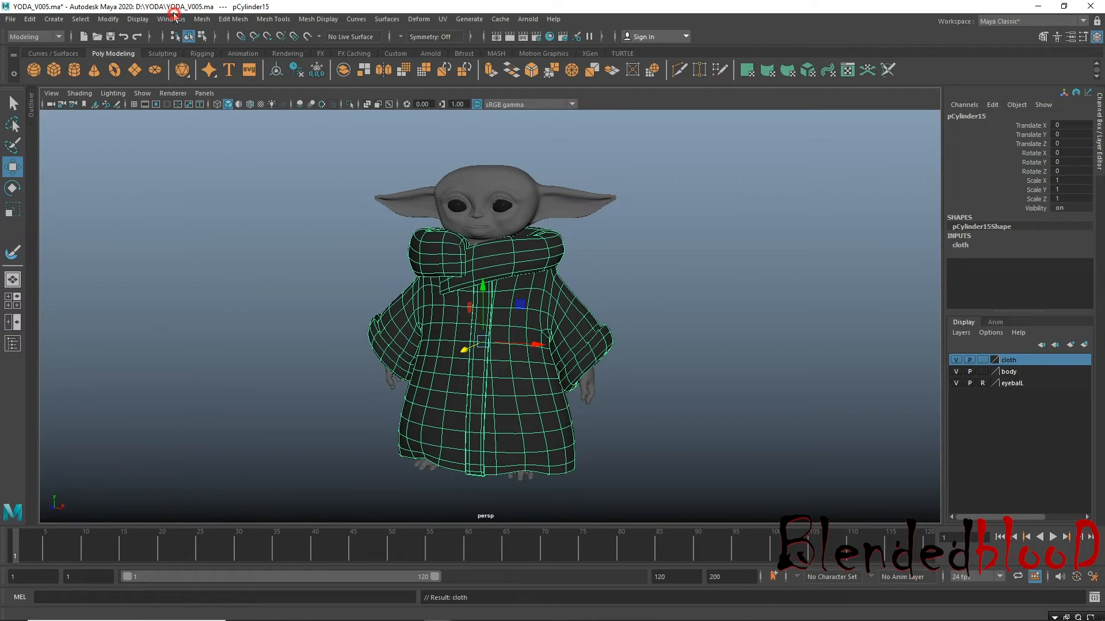
{"action": "left_click", "coordinate": [170, 19]}
{"action": "left_click", "coordinate": [189, 157]}
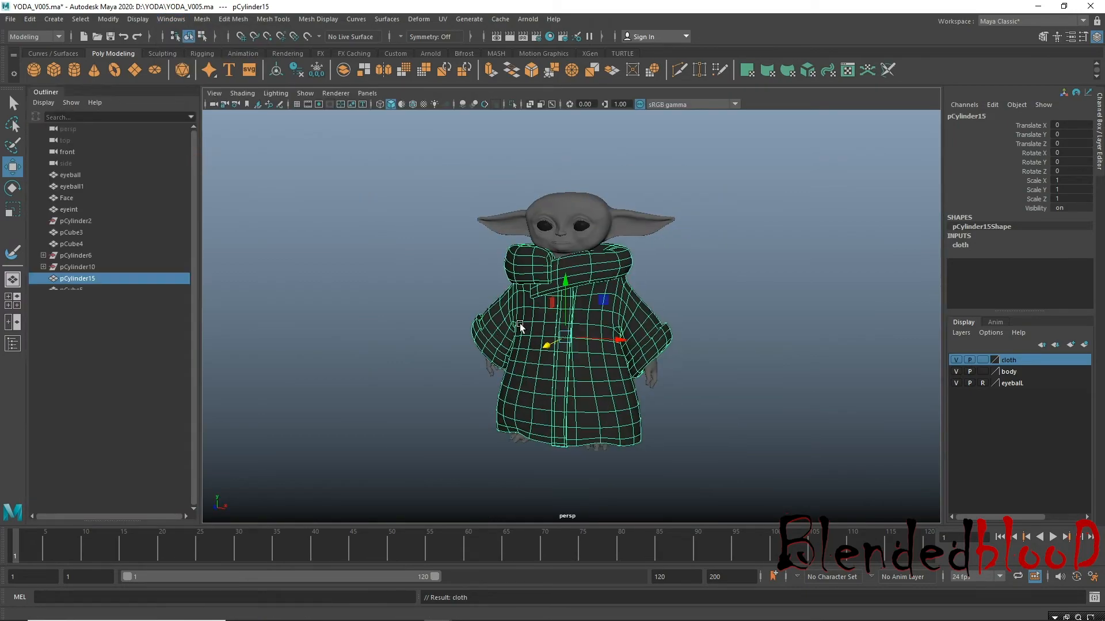
Select the robe mesh, rename it clothh in the Outliner and deselect it.
{"action": "left_click", "coordinate": [334, 282]}
{"action": "left_click", "coordinate": [512, 318]}
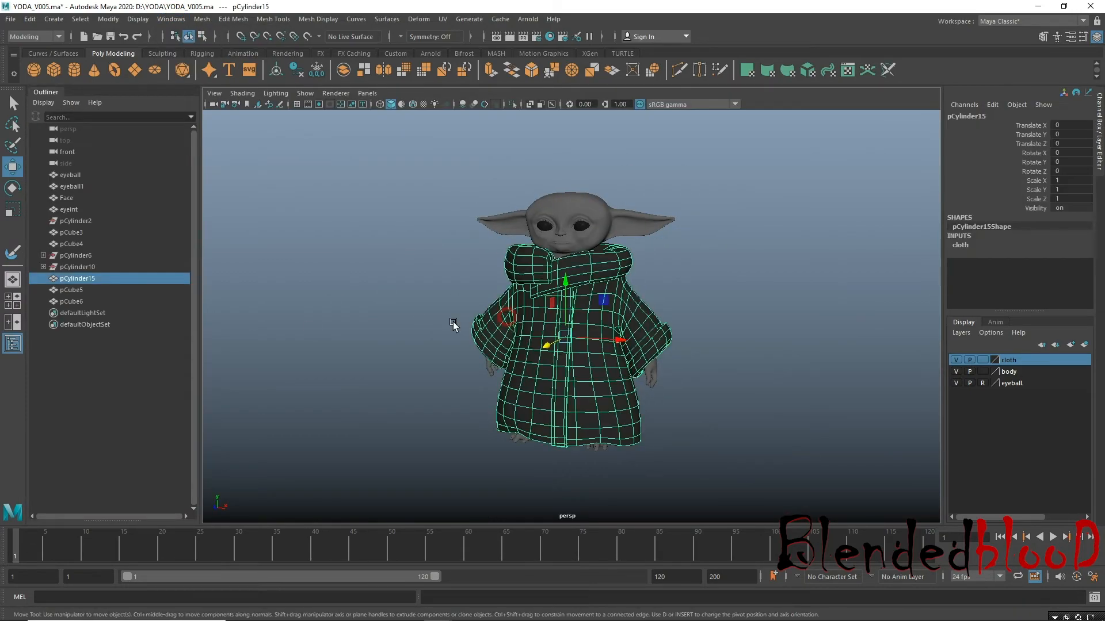
{"action": "double_click", "coordinate": [112, 279]}
{"action": "type", "text": "clothh"}
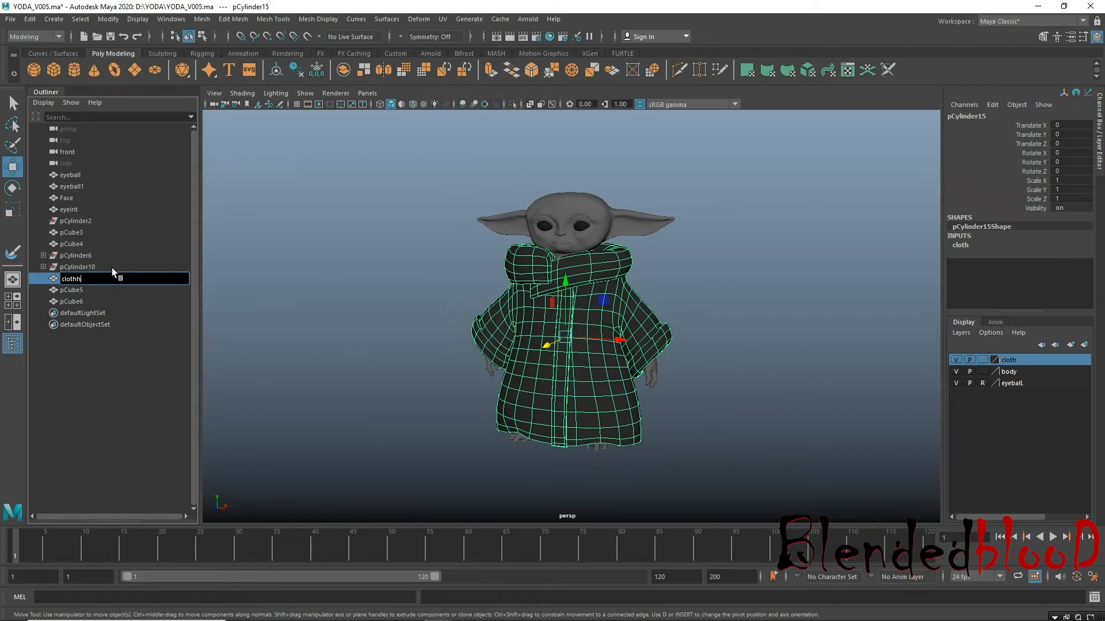
{"action": "left_click", "coordinate": [424, 298]}
Check the head's object name, then rename the character's left hand mesh pCube3 to hand.
{"action": "left_click", "coordinate": [506, 231]}
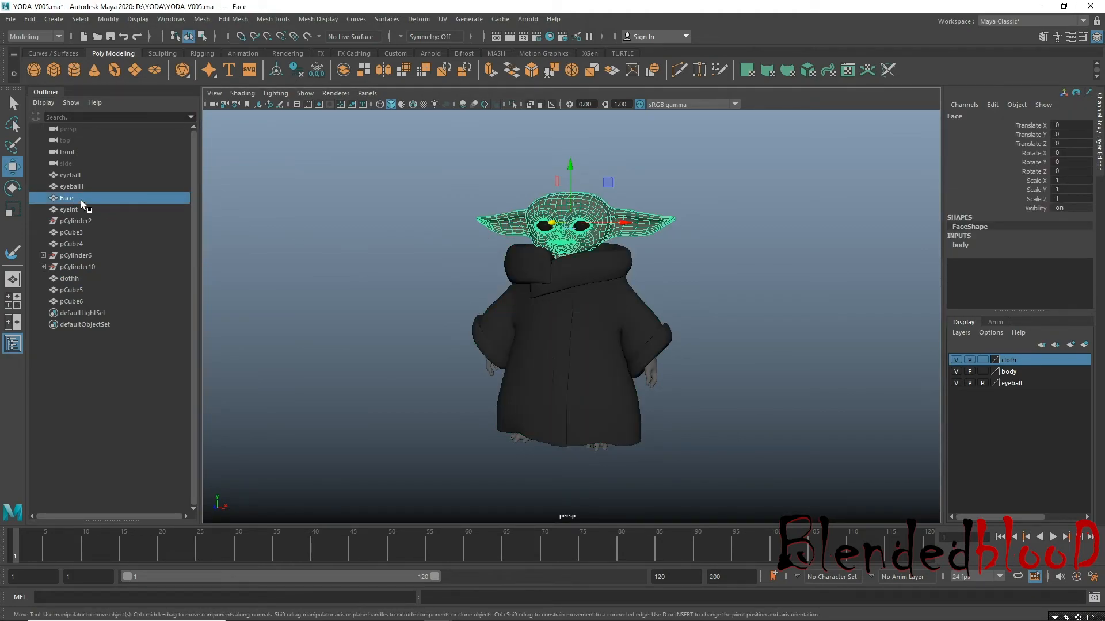
{"action": "left_click", "coordinate": [657, 371]}
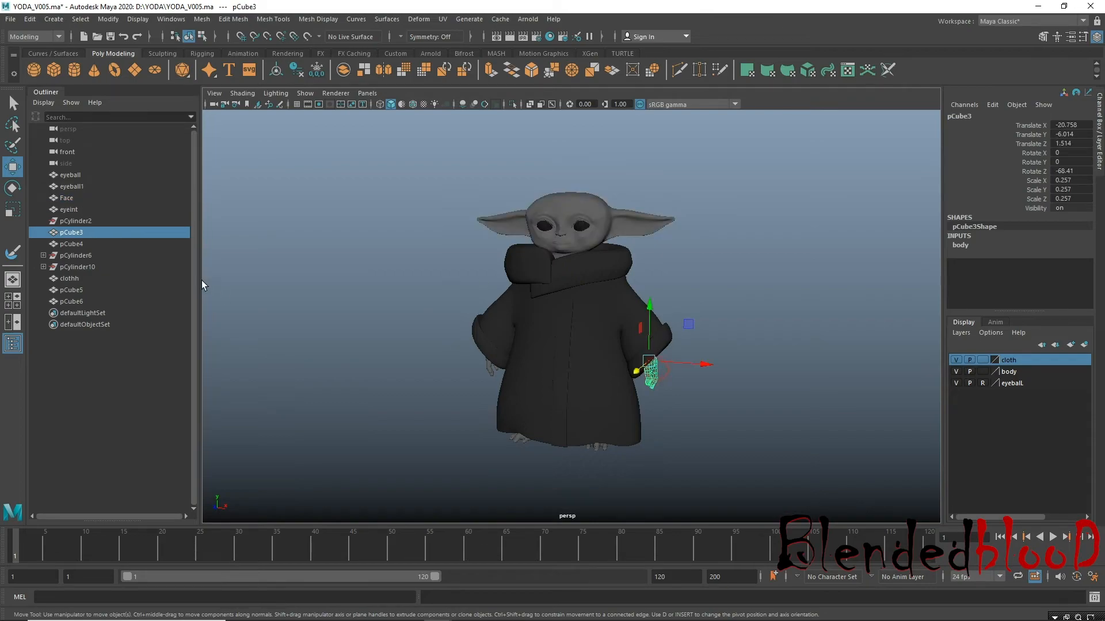
{"action": "double_click", "coordinate": [93, 233]}
{"action": "type", "text": "hand"}
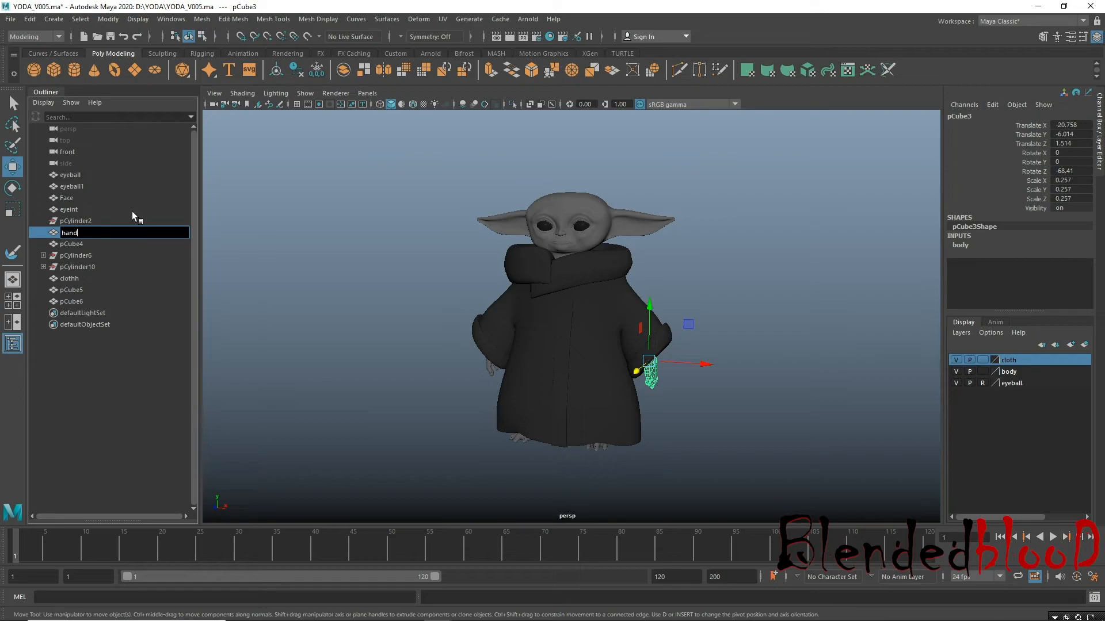
Rename the hand object to hand_r and the opposite hand mesh pCube4 to hand_l in the Outliner.
{"action": "left_click", "coordinate": [490, 373]}
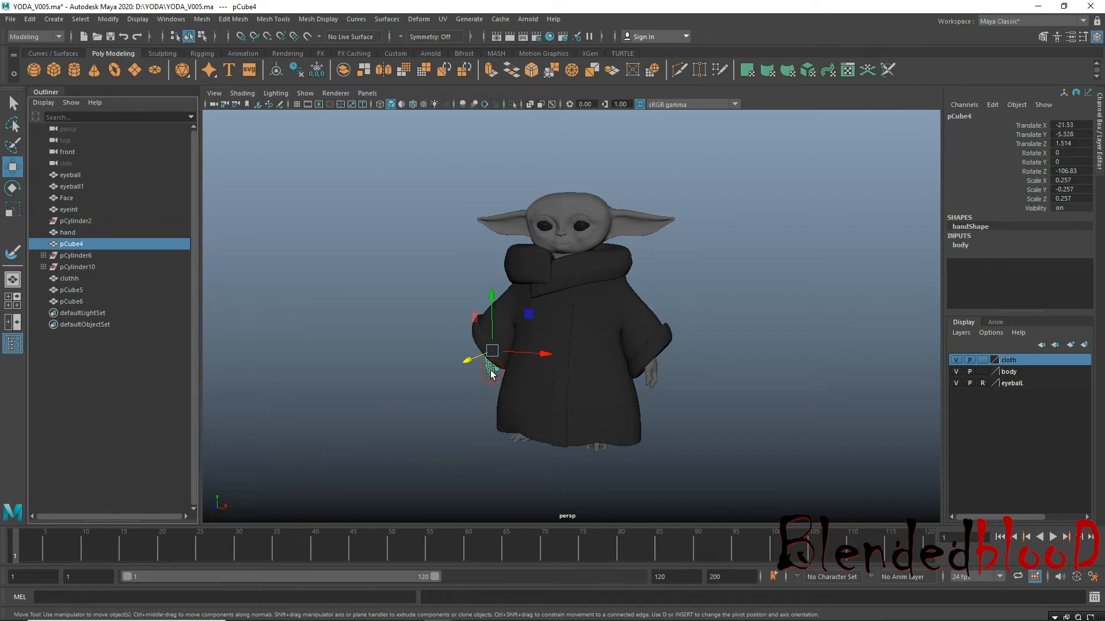
{"action": "left_click", "coordinate": [650, 373]}
{"action": "double_click", "coordinate": [122, 232]}
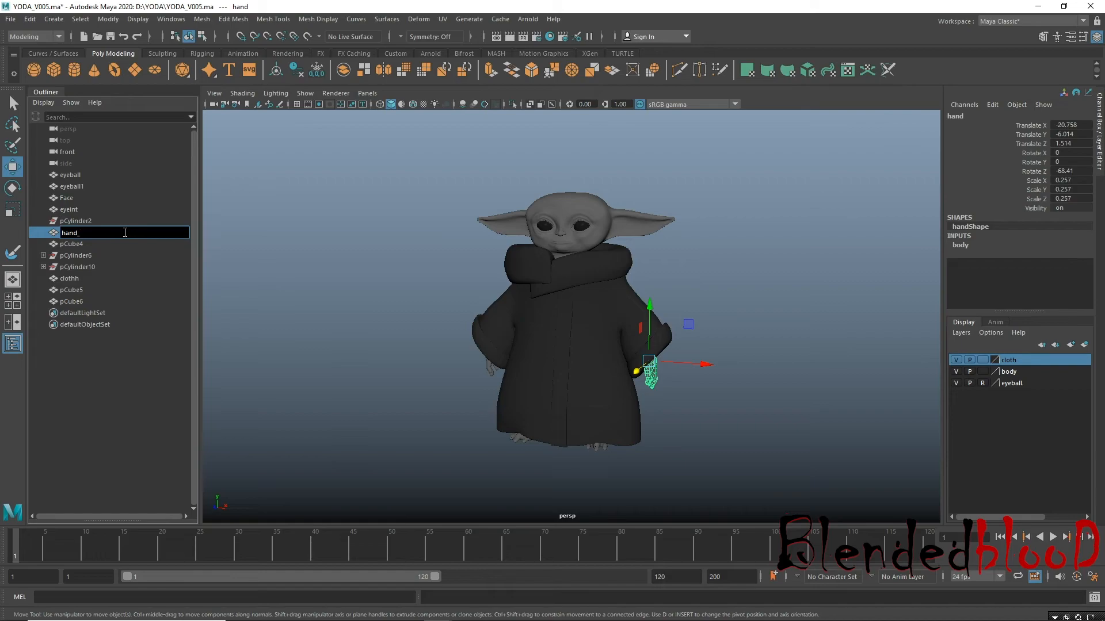
{"action": "type", "text": "_r"}
{"action": "left_click", "coordinate": [489, 364]}
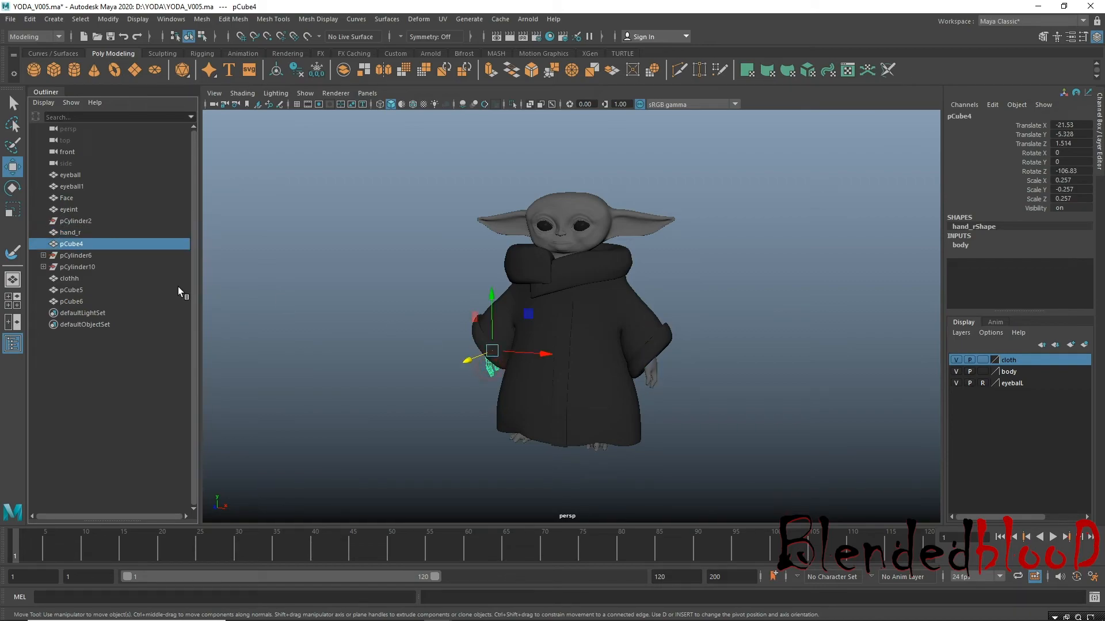
{"action": "double_click", "coordinate": [99, 243]}
{"action": "type", "text": "hand_l"}
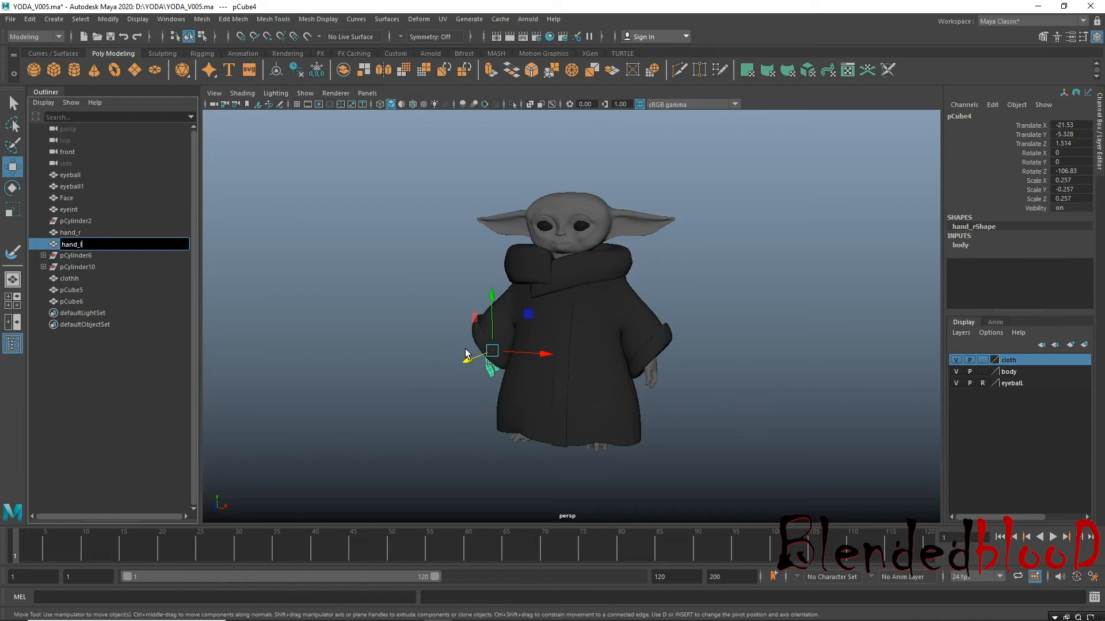
Rename the foot mesh pCube6 to leg_l and the other foot mesh pCube5 to leg_r, then clear the selection.
{"action": "left_click", "coordinate": [526, 443]}
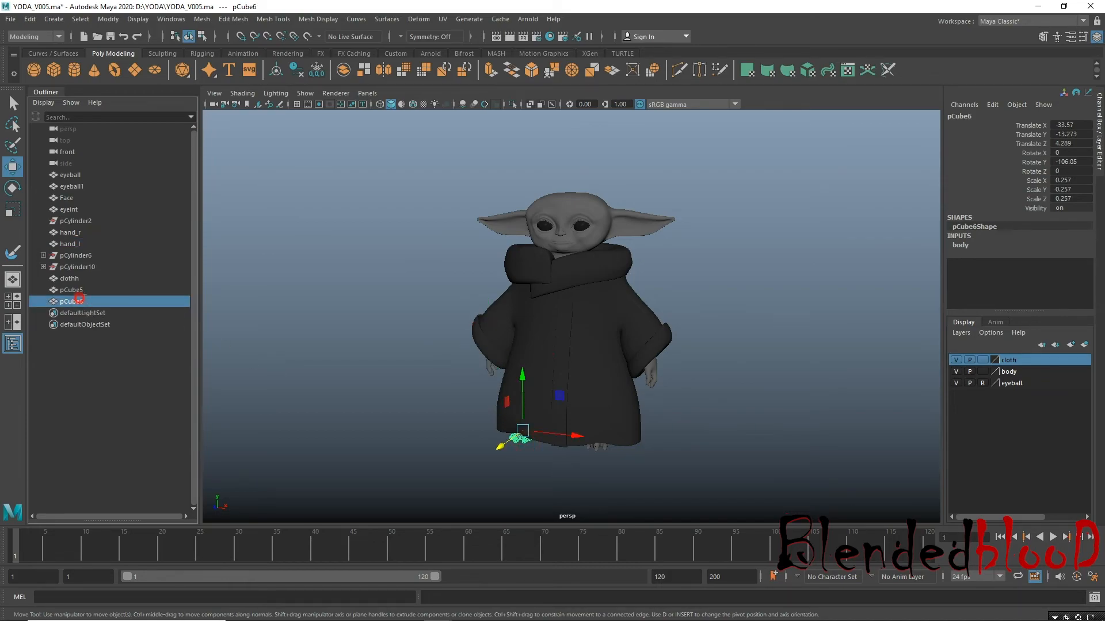
{"action": "double_click", "coordinate": [79, 300]}
{"action": "type", "text": "leg_l"}
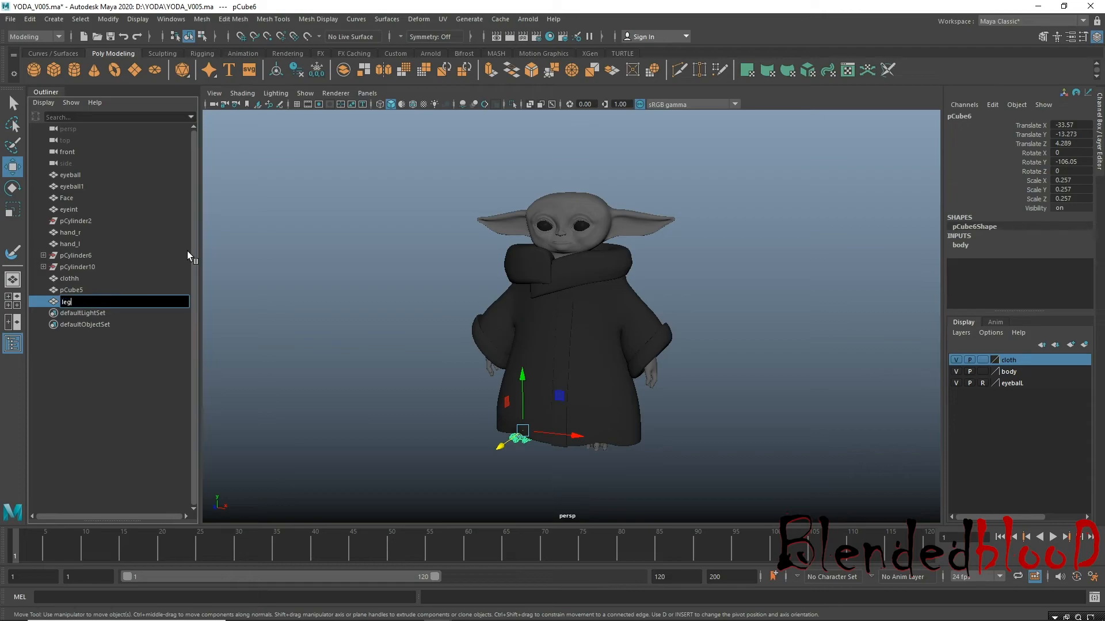
{"action": "left_click", "coordinate": [595, 447]}
{"action": "double_click", "coordinate": [84, 292]}
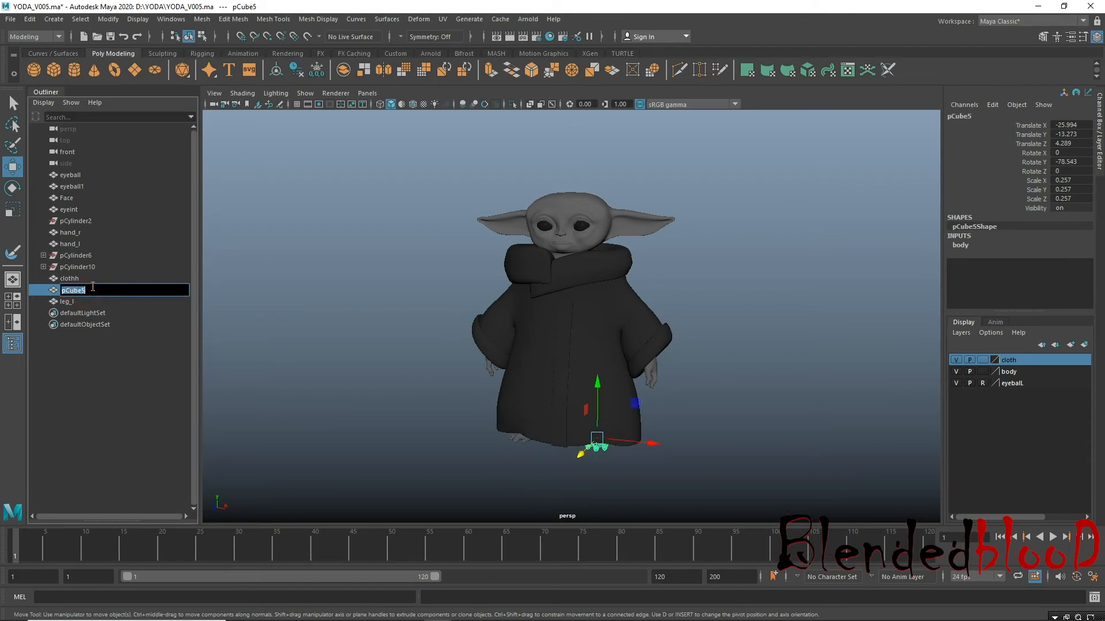
{"action": "type", "text": "leh"}
{"action": "left_click", "coordinate": [291, 263]}
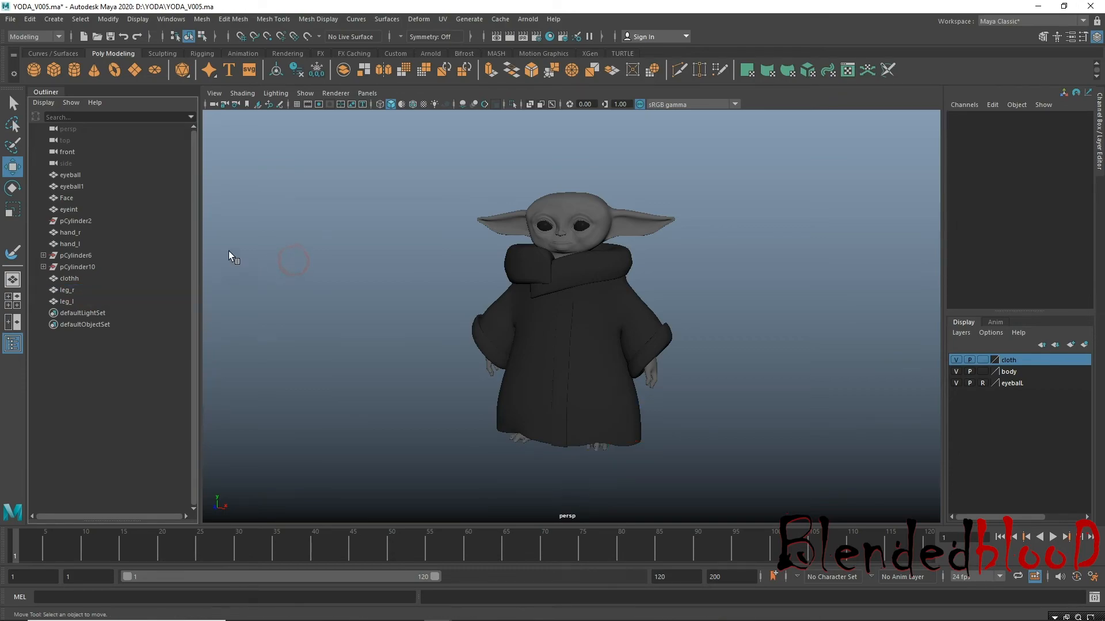
Delete the leftover nodes pCylinder2, pCylinder6 and pCylinder10 from the Outliner.
{"action": "left_click", "coordinate": [84, 225]}
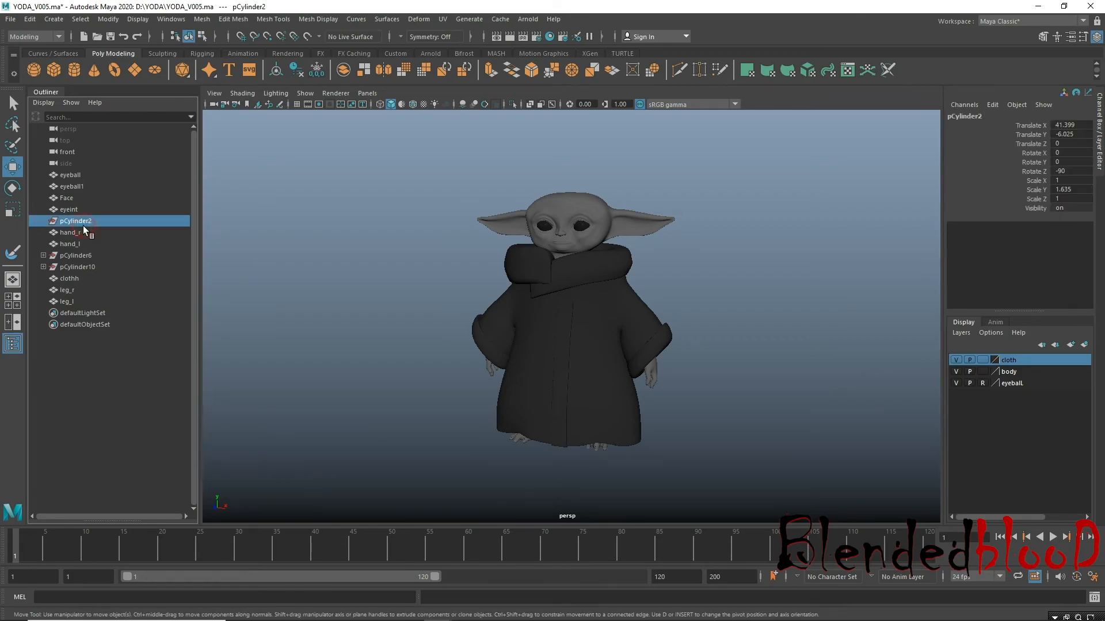
{"action": "left_click", "coordinate": [98, 256], "text": "ctrl"}
{"action": "left_click", "coordinate": [96, 267], "text": "ctrl"}
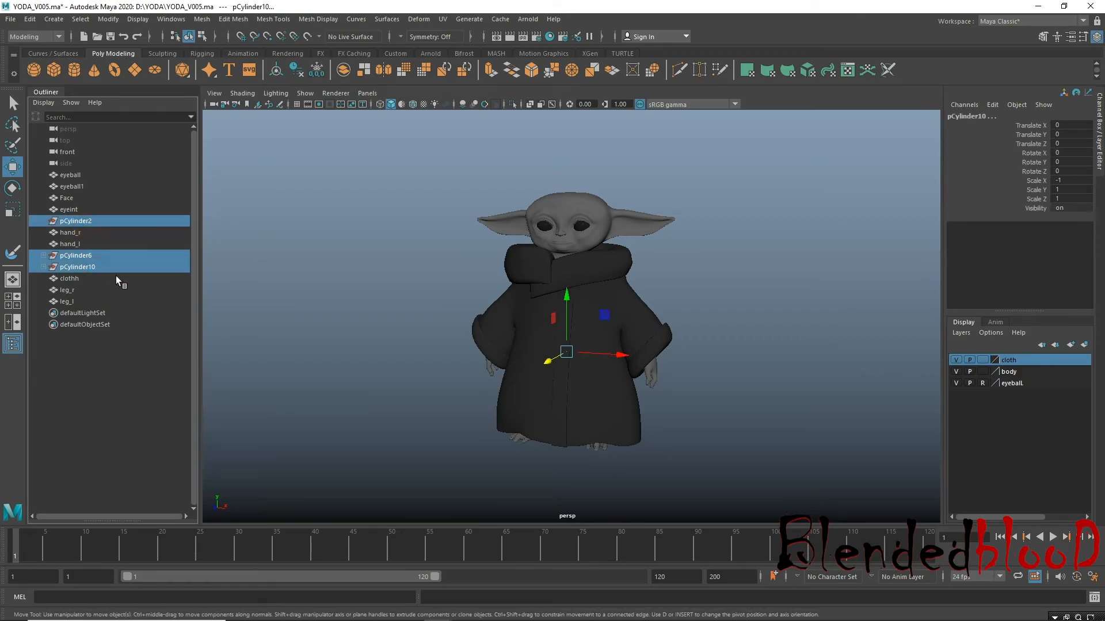
{"action": "key", "text": "Delete"}
Check which body part each remaining Outliner entry refers to, from the eyeballs down to the legs.
{"action": "left_click", "coordinate": [80, 185]}
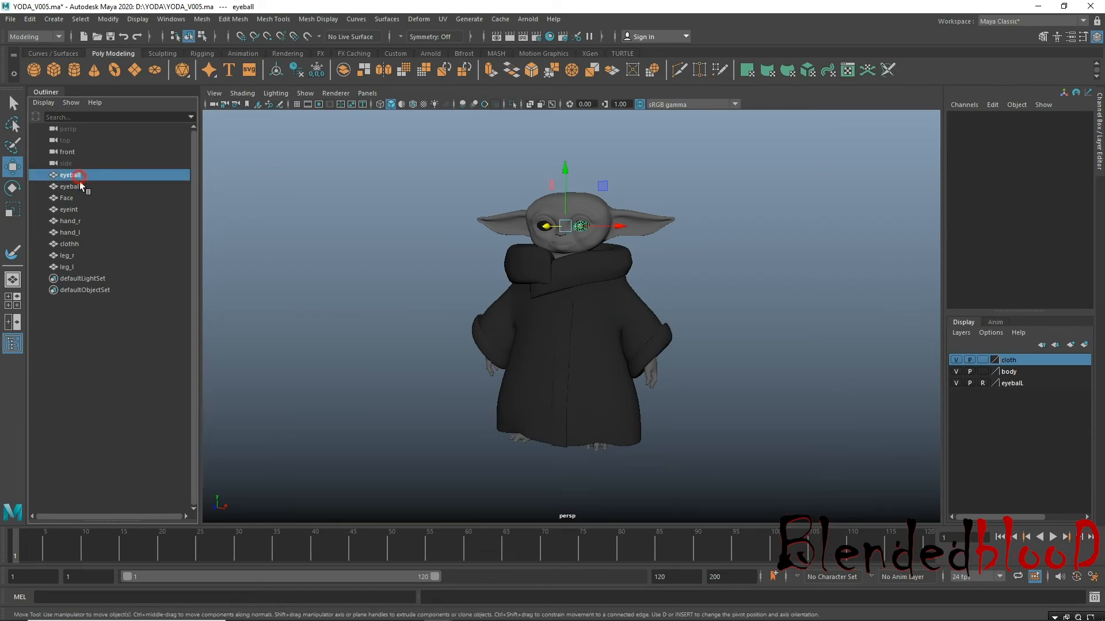
{"action": "left_click", "coordinate": [76, 198]}
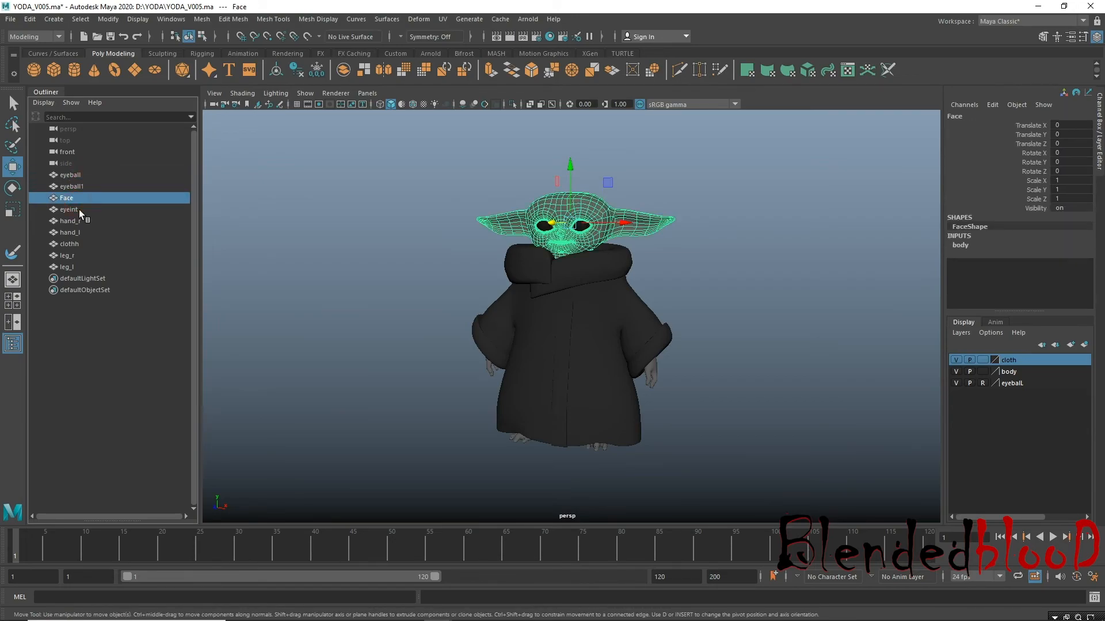
{"action": "left_click", "coordinate": [79, 209]}
{"action": "left_click", "coordinate": [85, 221]}
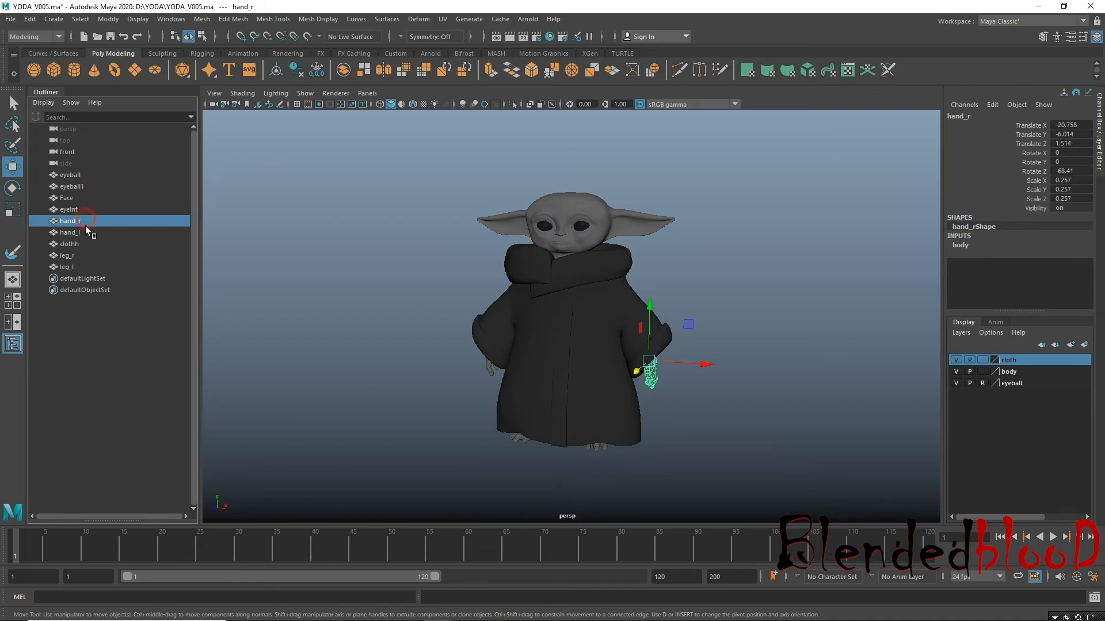
{"action": "left_click", "coordinate": [85, 233]}
{"action": "left_click", "coordinate": [83, 244]}
{"action": "left_click", "coordinate": [82, 254]}
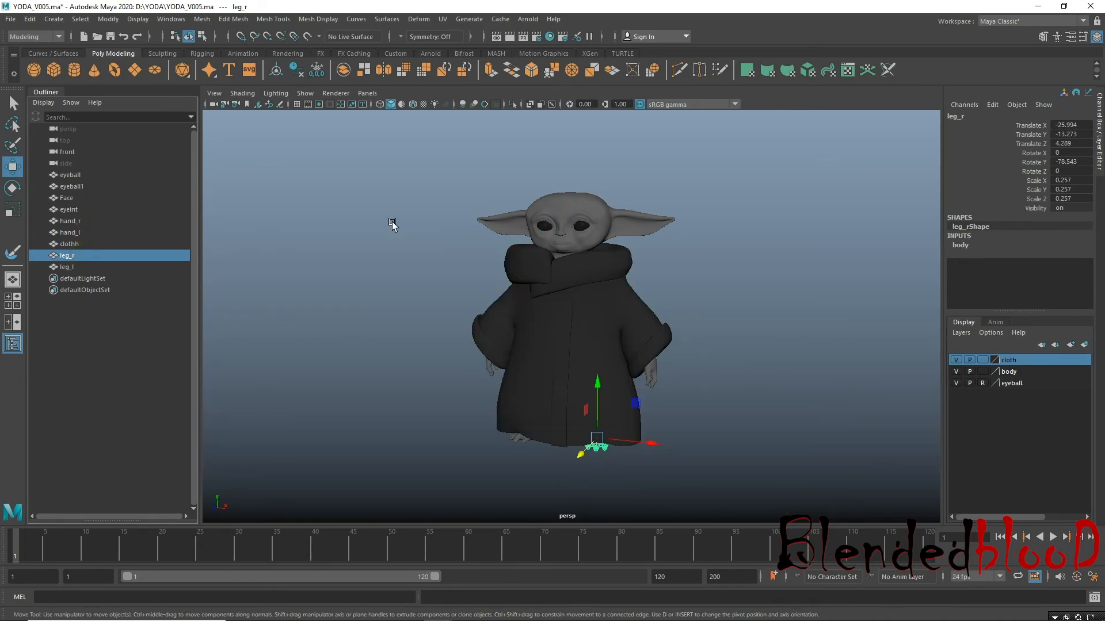
Select the character's face, hands, robe and legs and delete the construction history for the whole scene and the selection.
{"action": "left_click_drag", "start_coordinate": [411, 173], "coordinate": [734, 441]}
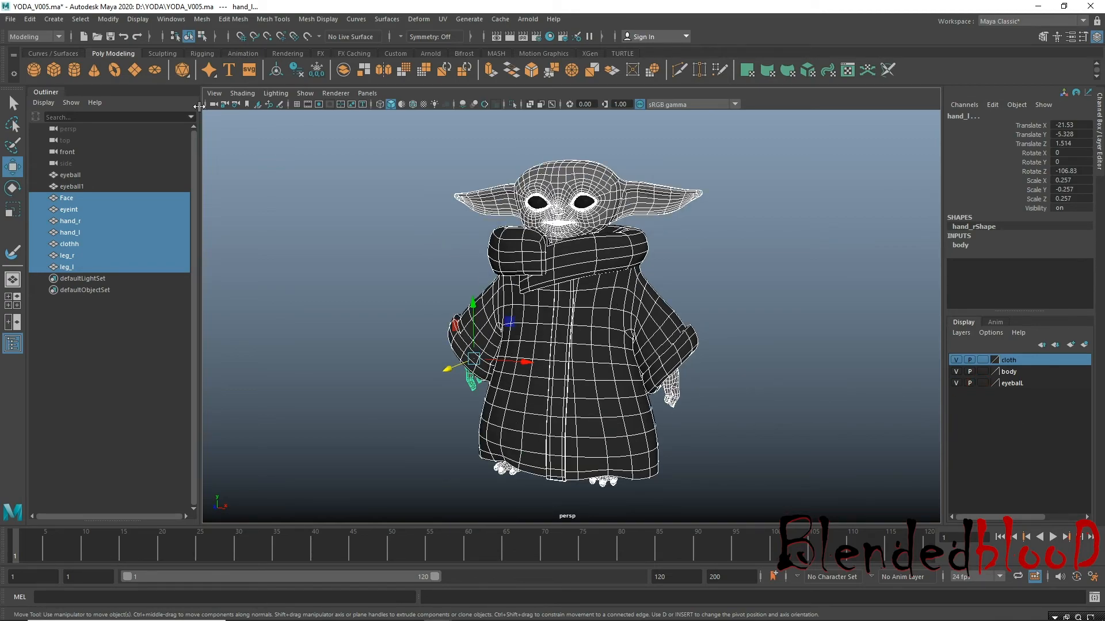
{"action": "left_click", "coordinate": [30, 20]}
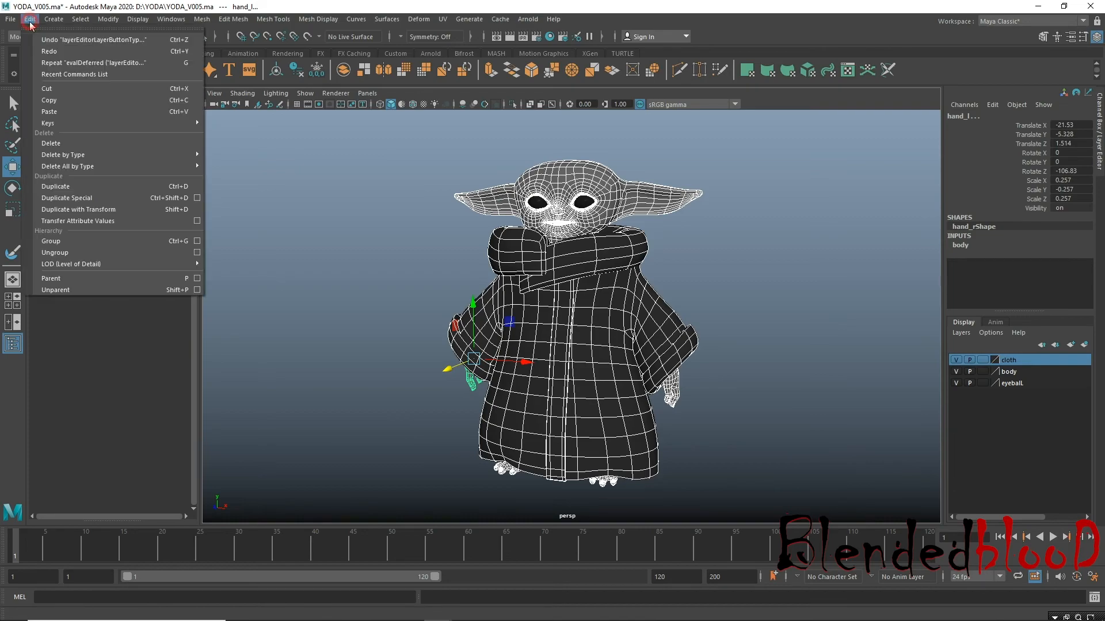
{"action": "mouse_move", "coordinate": [115, 167]}
{"action": "left_click", "coordinate": [242, 168]}
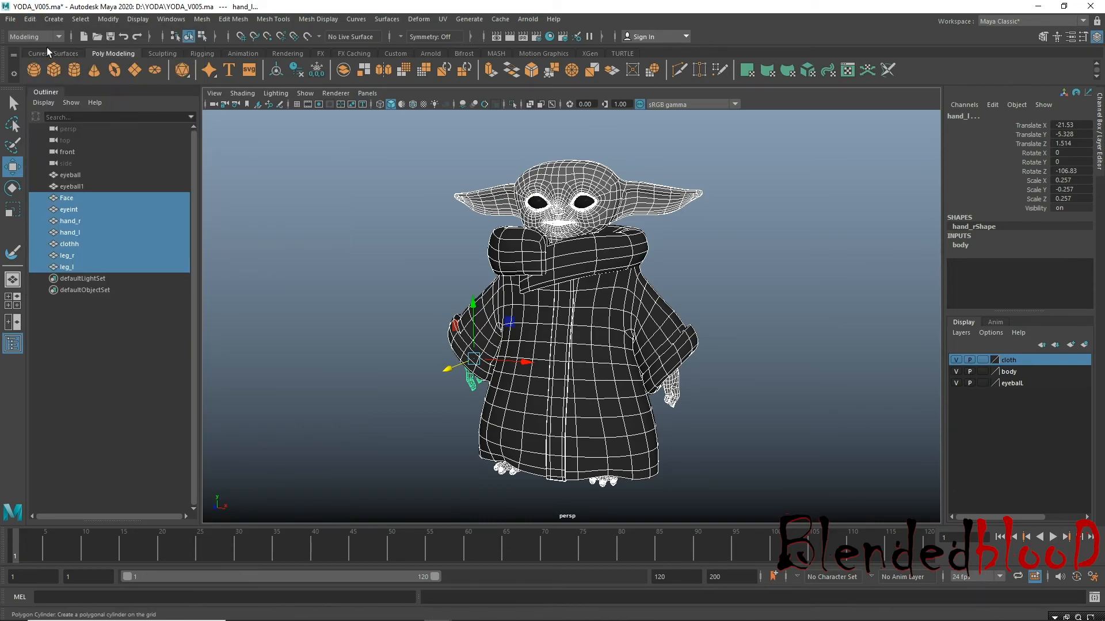
{"action": "left_click", "coordinate": [30, 19]}
{"action": "left_click", "coordinate": [196, 158]}
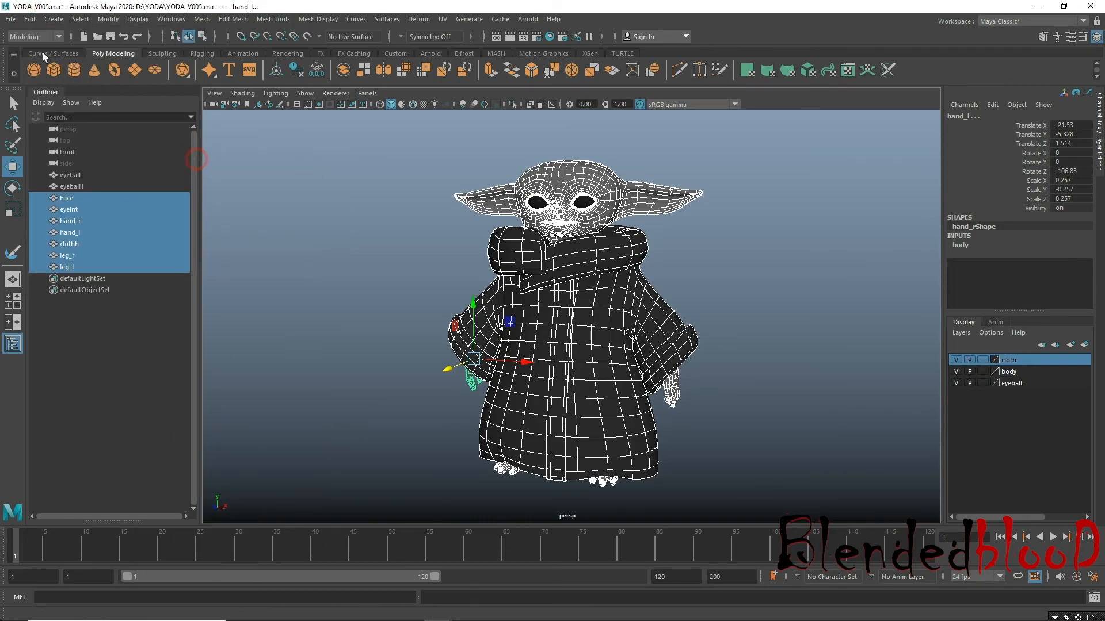
Save the scene as YODA_V005.ma in the YODA folder, replacing the existing file.
{"action": "left_click", "coordinate": [10, 21]}
{"action": "left_click", "coordinate": [60, 73]}
{"action": "double_click", "coordinate": [451, 179]}
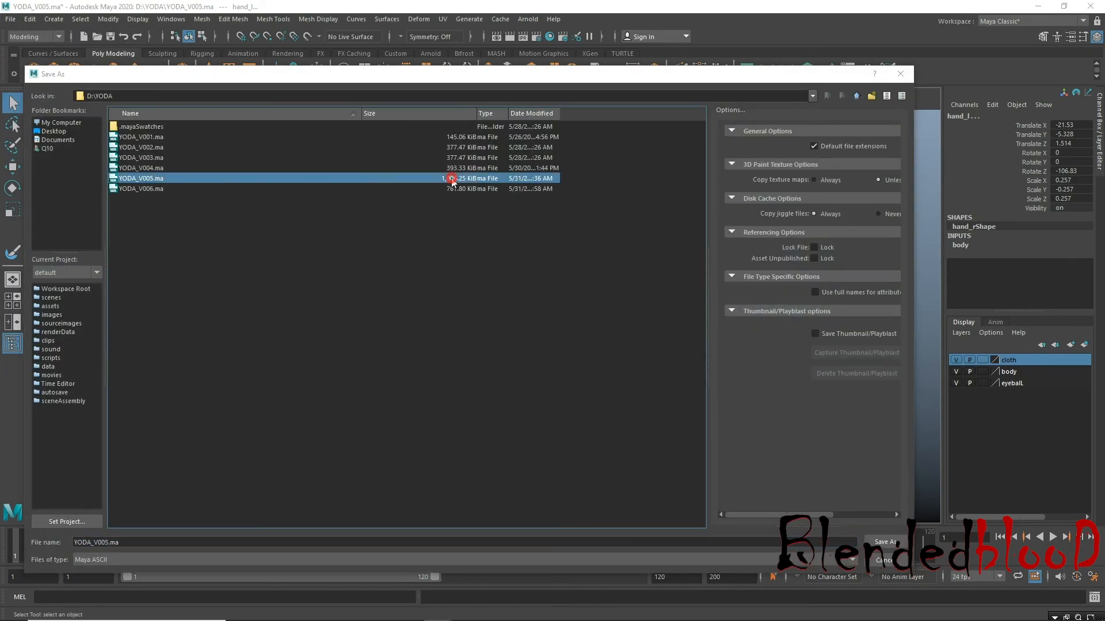
{"action": "left_click", "coordinate": [444, 340]}
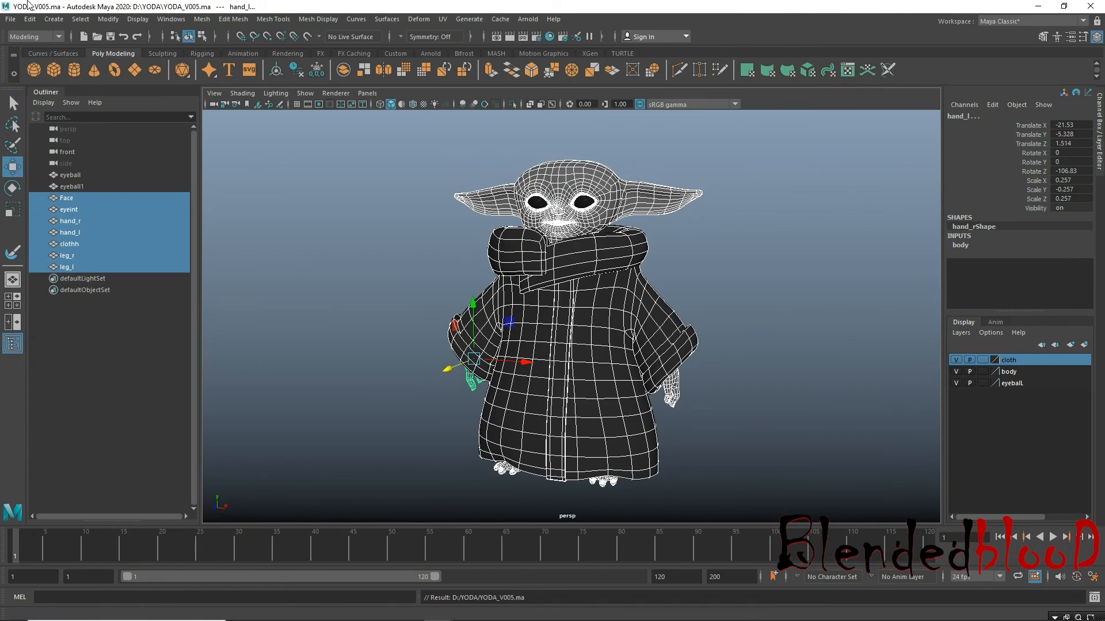
Save another version of the scene as YODA_V006.ma, overwriting the existing file.
{"action": "left_click", "coordinate": [10, 19]}
{"action": "left_click", "coordinate": [35, 80]}
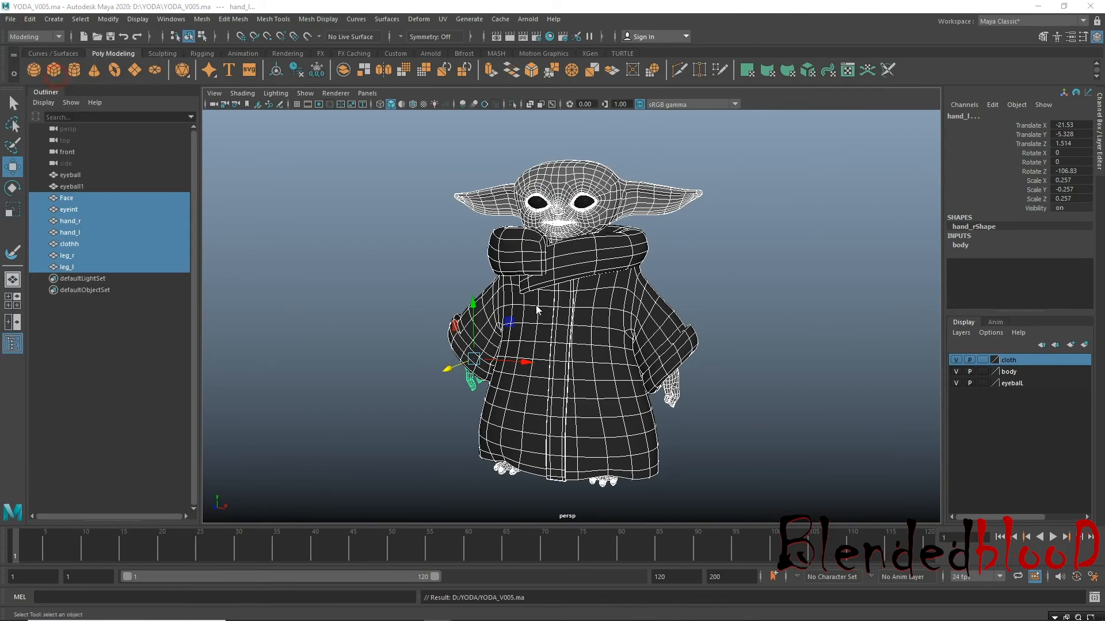
{"action": "double_click", "coordinate": [481, 187]}
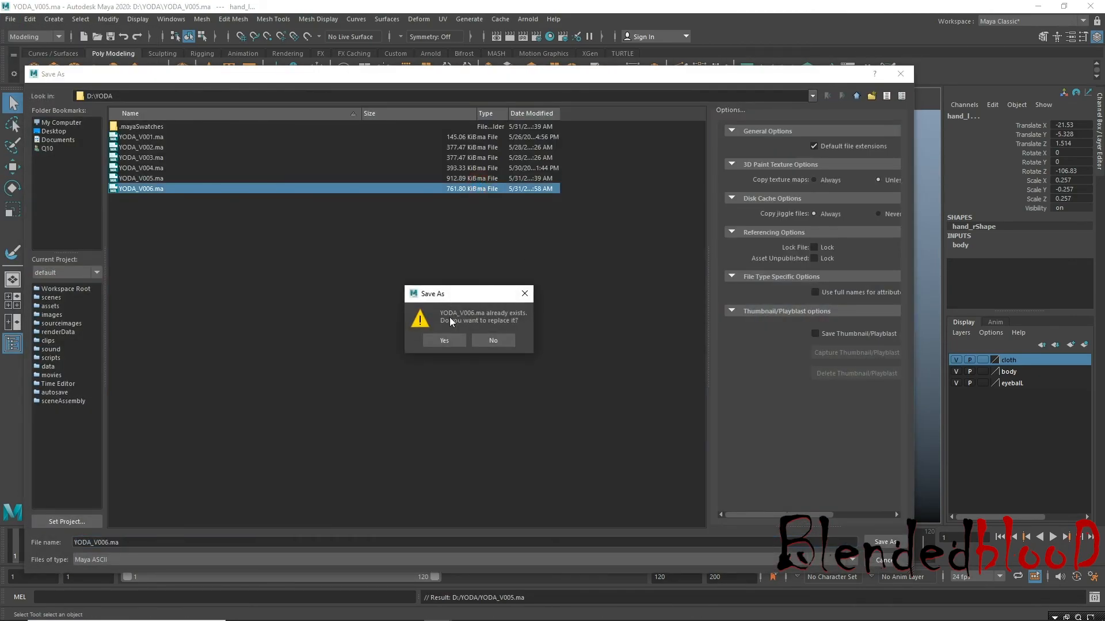
{"action": "left_click", "coordinate": [444, 340]}
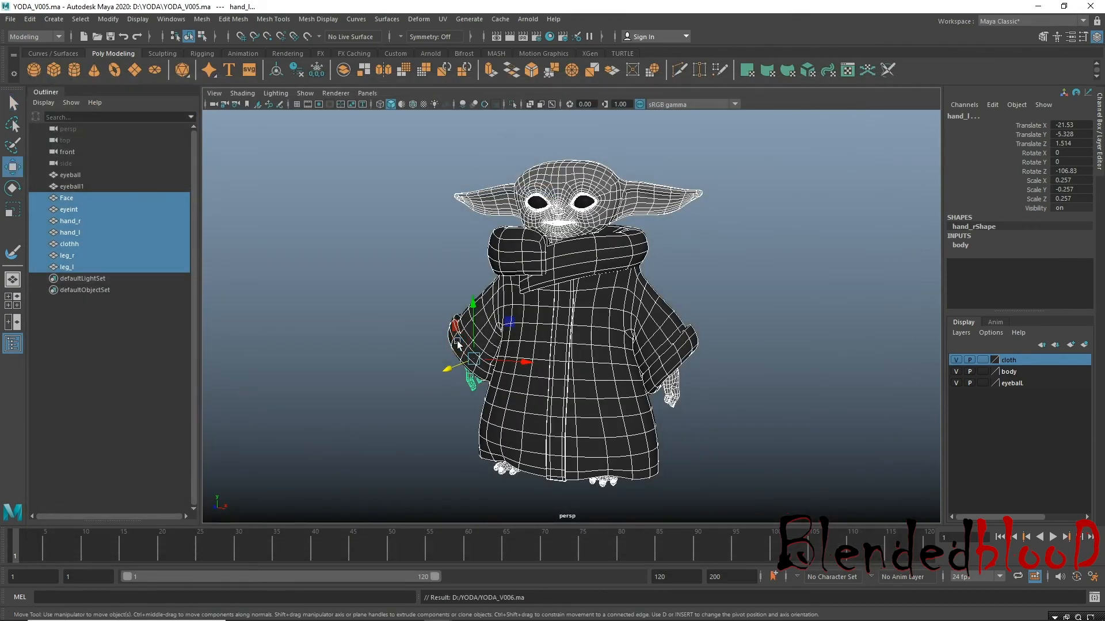
Inspect the finished character in the perspective, top, front and side views, comparing shaded and wireframe display.
{"action": "left_click", "coordinate": [387, 290]}
{"action": "left_click_drag", "start_coordinate": [359, 340], "coordinate": [707, 362], "text": "alt"}
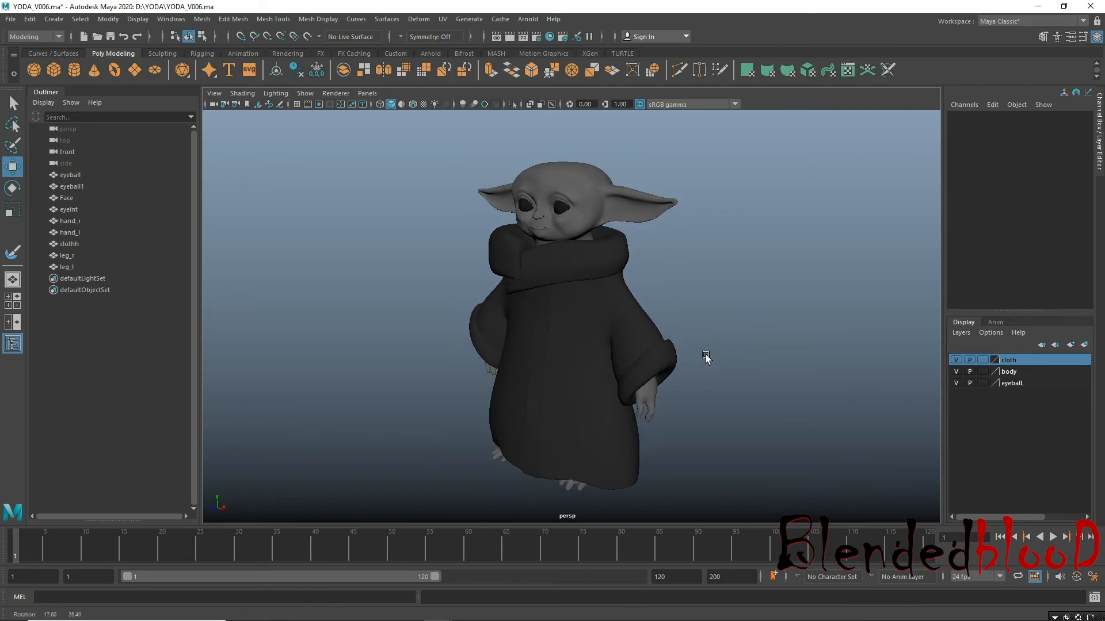
{"action": "key", "text": "space"}
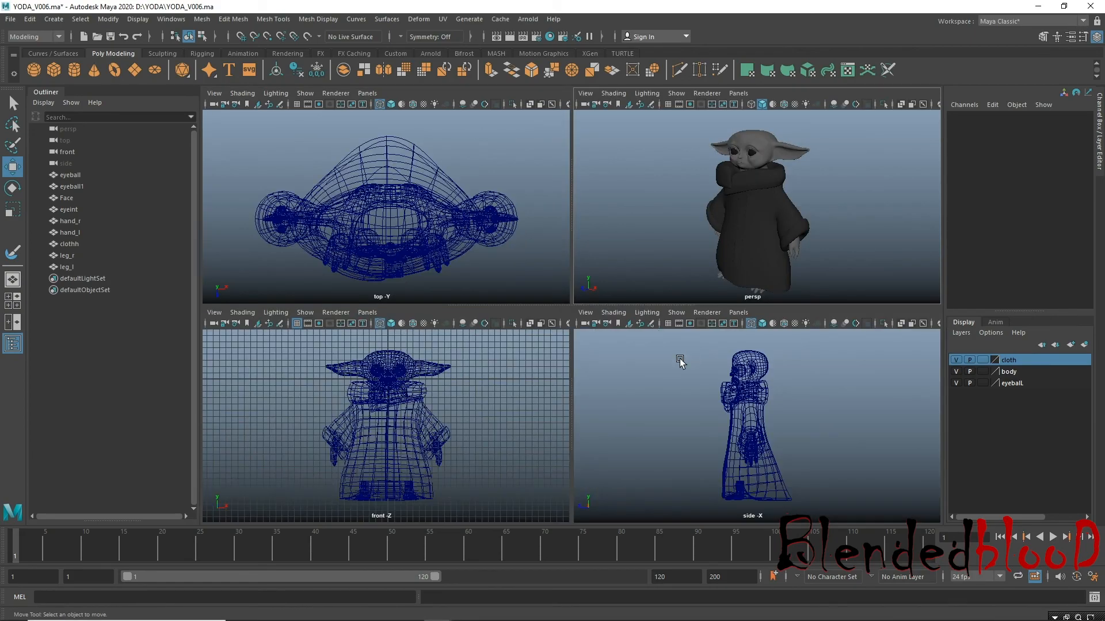
{"action": "left_click", "coordinate": [487, 259]}
{"action": "key", "text": "5"}
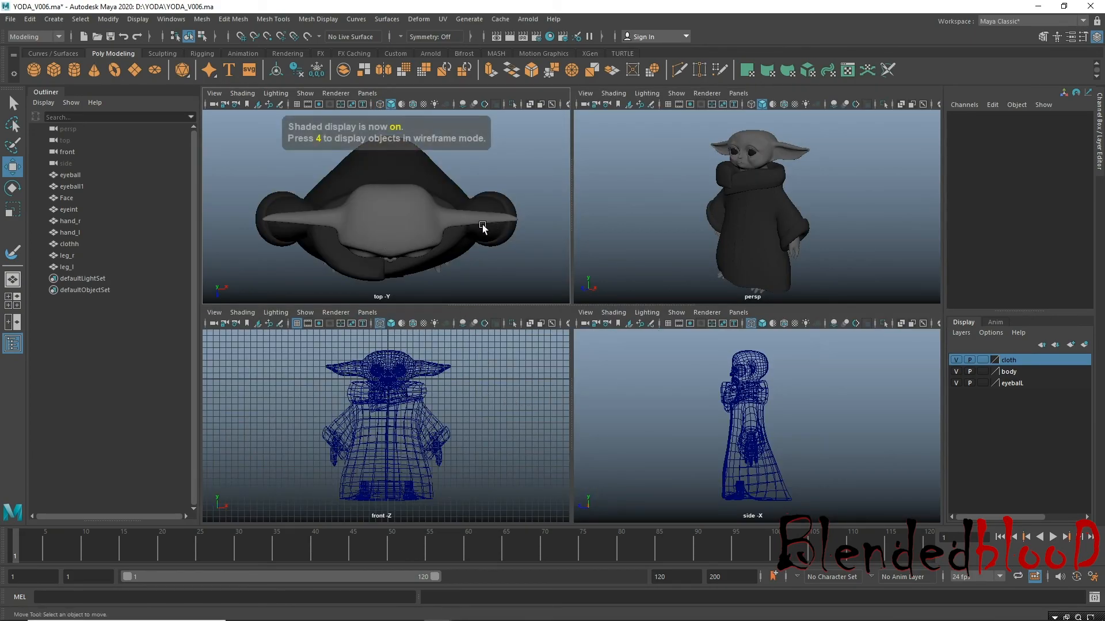
{"action": "key", "text": "4"}
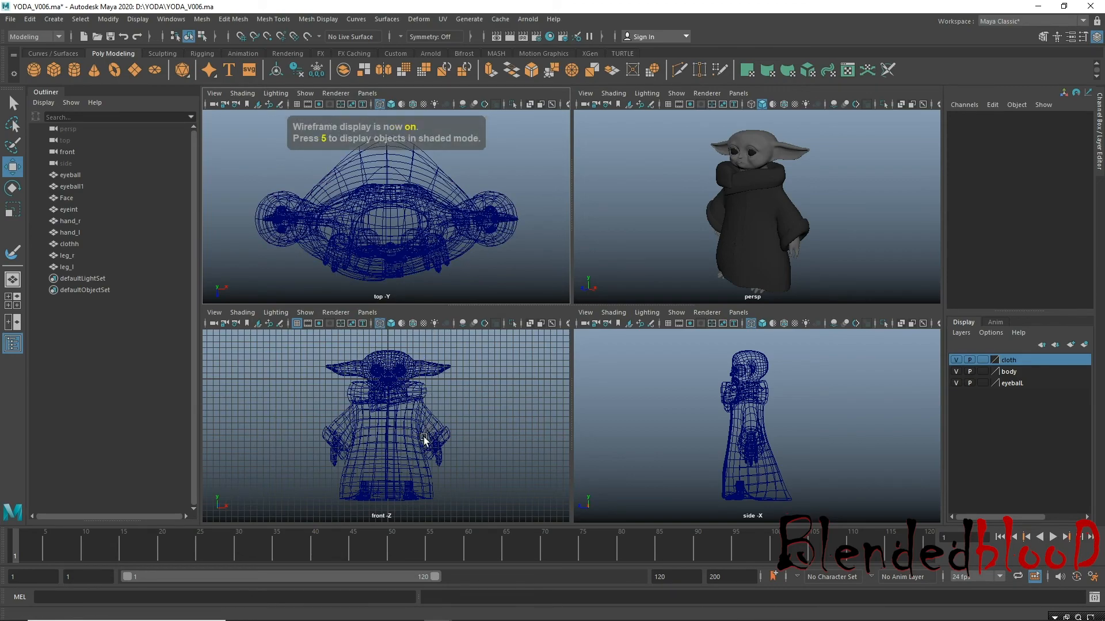
{"action": "key", "text": "5"}
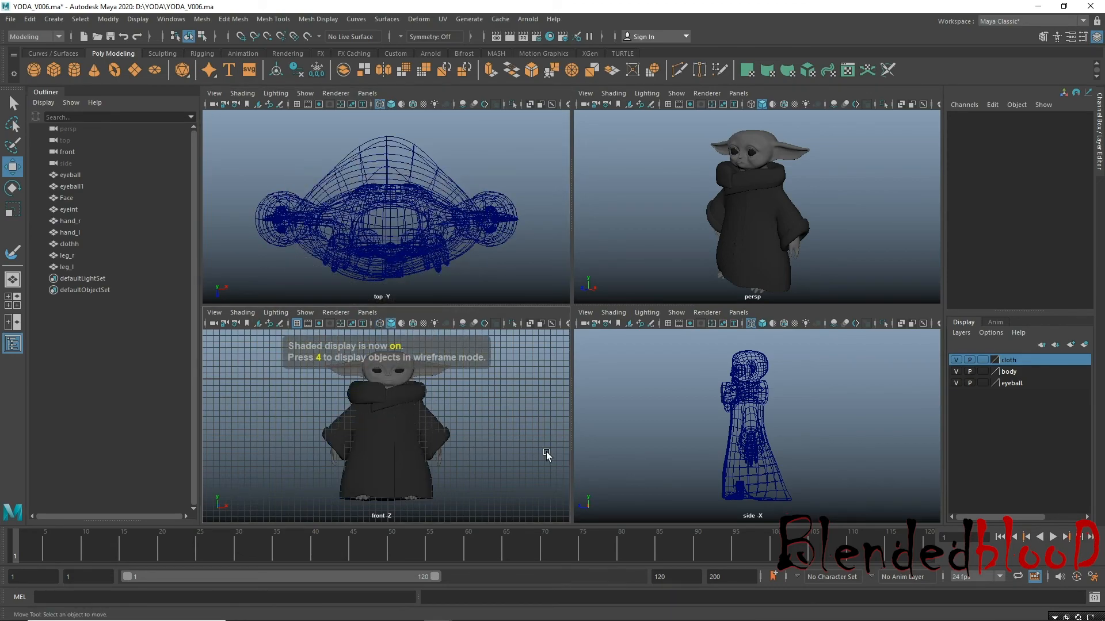
{"action": "key", "text": "4"}
{"action": "key", "text": "5"}
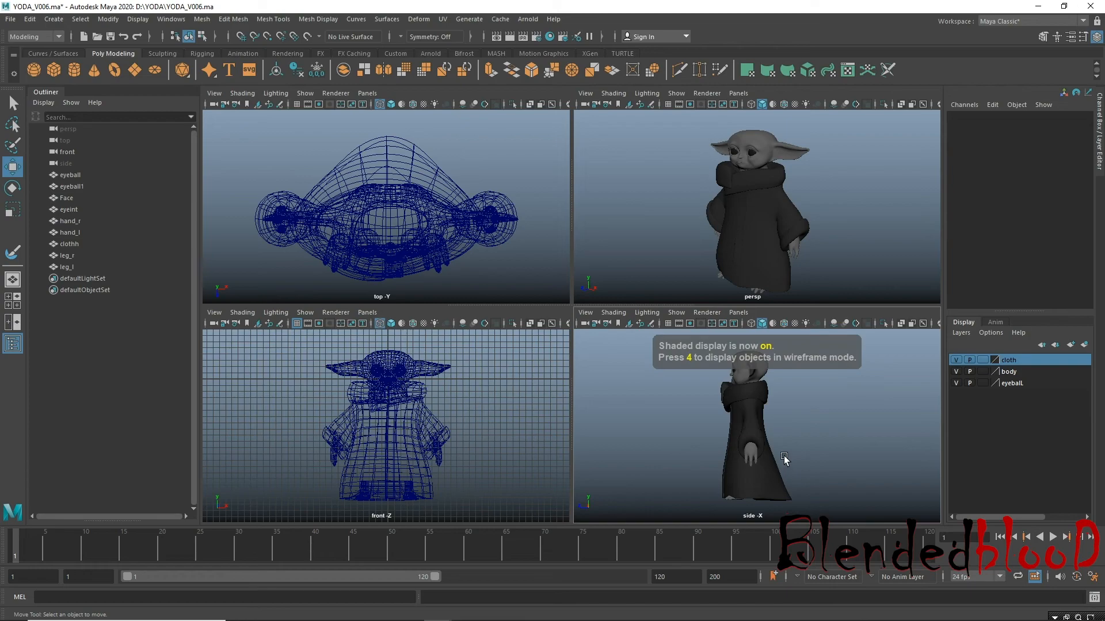
{"action": "key", "text": "4"}
{"action": "key", "text": "space"}
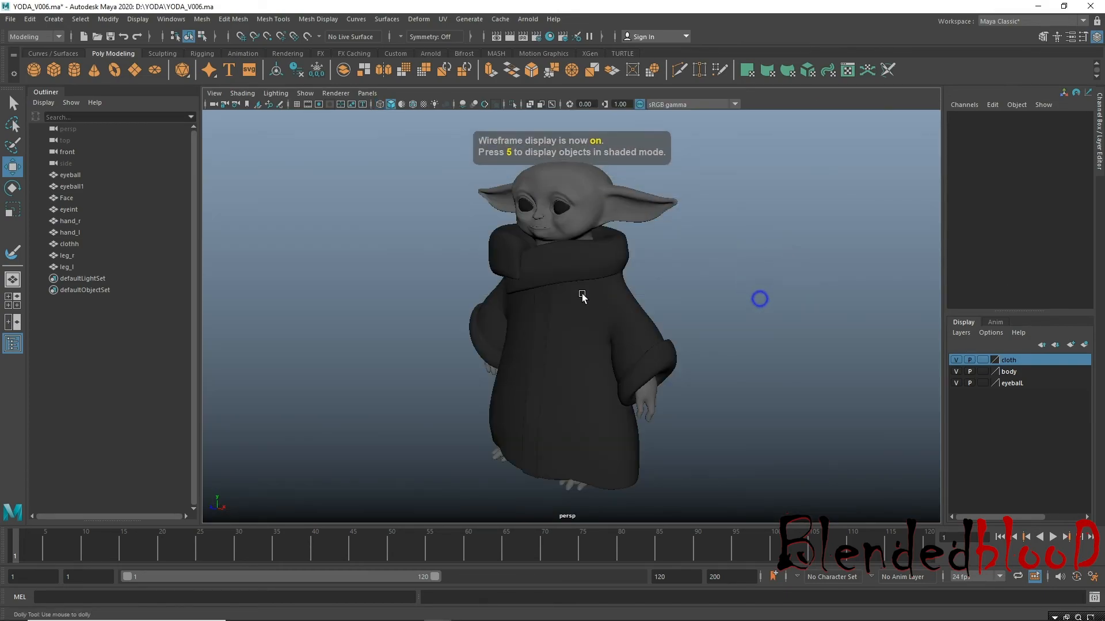
{"action": "left_click_drag", "start_coordinate": [501, 375], "coordinate": [573, 370], "text": "alt"}
{"action": "right_click_drag", "start_coordinate": [617, 381], "coordinate": [751, 367], "text": "alt"}
{"action": "left_click_drag", "start_coordinate": [724, 357], "coordinate": [677, 356], "text": "alt"}
{"action": "right_click_drag", "start_coordinate": [625, 338], "coordinate": [710, 389], "text": "alt"}
{"action": "mouse_move", "coordinate": [669, 375]}
{"action": "left_mouse_down", "text": "alt"}
{"action": "mouse_move", "coordinate": [662, 368]}
{"action": "mouse_move", "coordinate": [673, 366]}
{"action": "left_mouse_up", "text": "alt"}
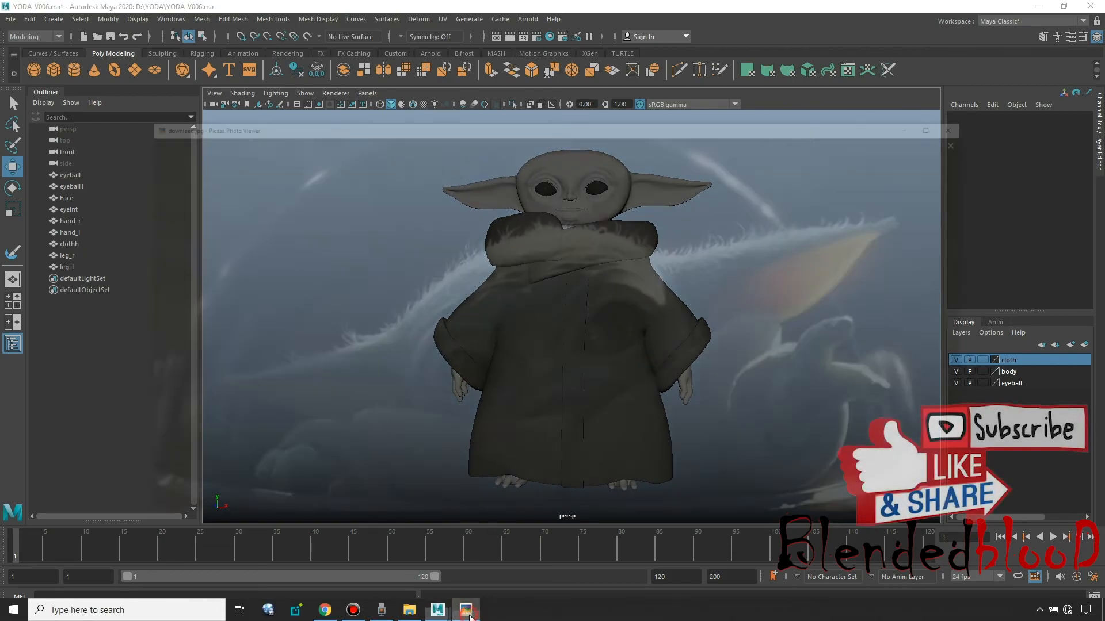
Switch to Picasa Photo Viewer, examine the Yoda reference picture download.jpg against the model, then close it.
{"action": "left_click", "coordinate": [466, 616]}
{"action": "left_click_drag", "start_coordinate": [930, 18], "coordinate": [794, 450]}
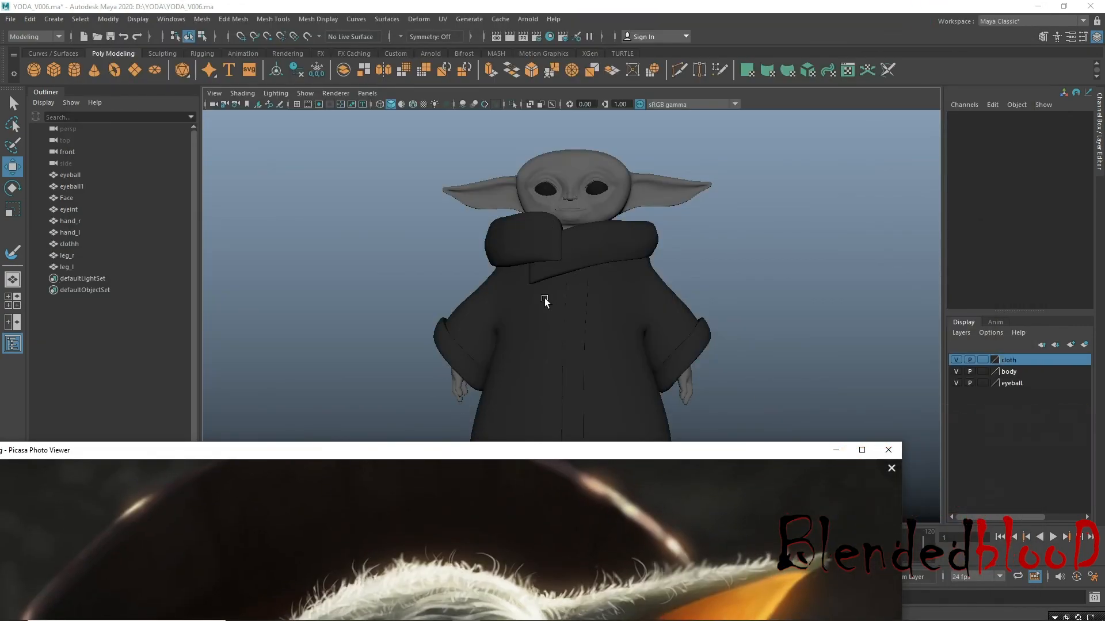
{"action": "left_click_drag", "start_coordinate": [528, 453], "coordinate": [601, 110]}
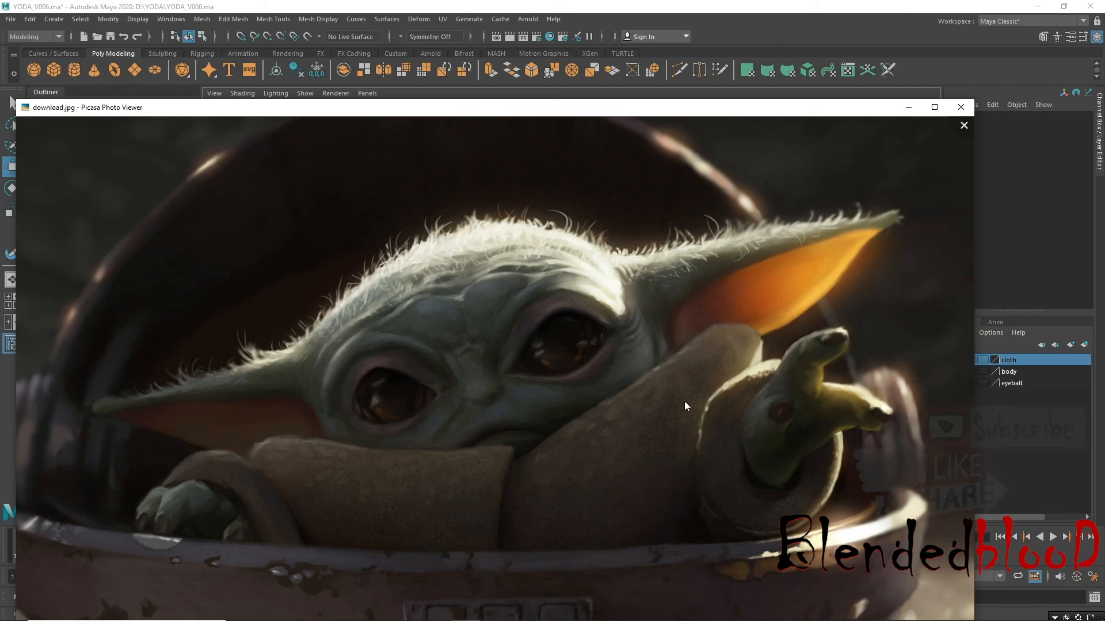
{"action": "left_click", "coordinate": [960, 107]}
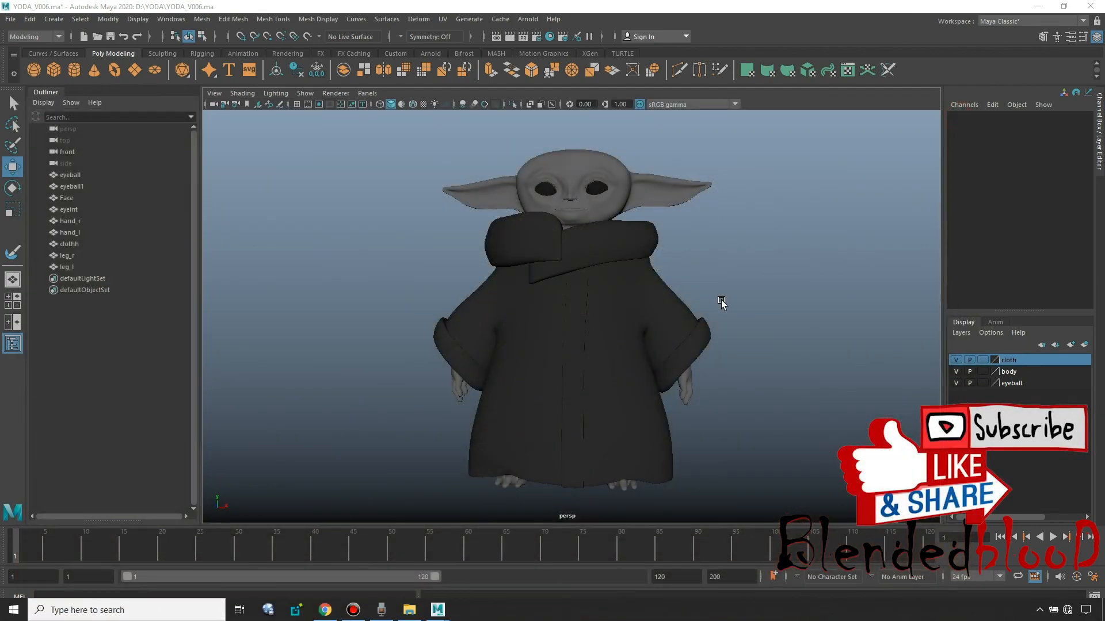